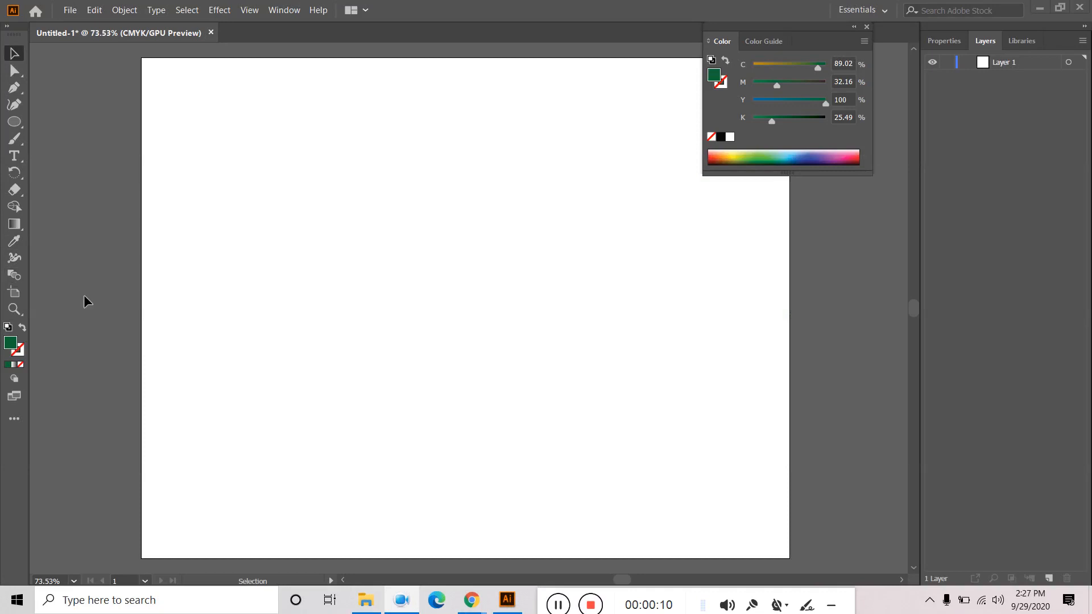
- Bring Illustrator to the front and close the floating Color panel
click(85, 297)
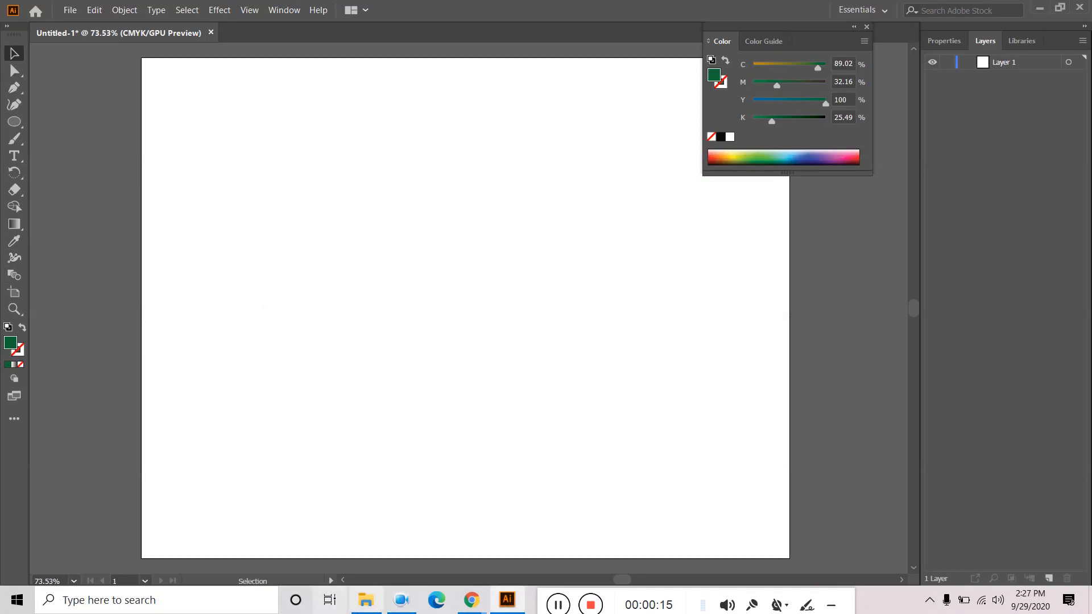
mouse_move(367, 604)
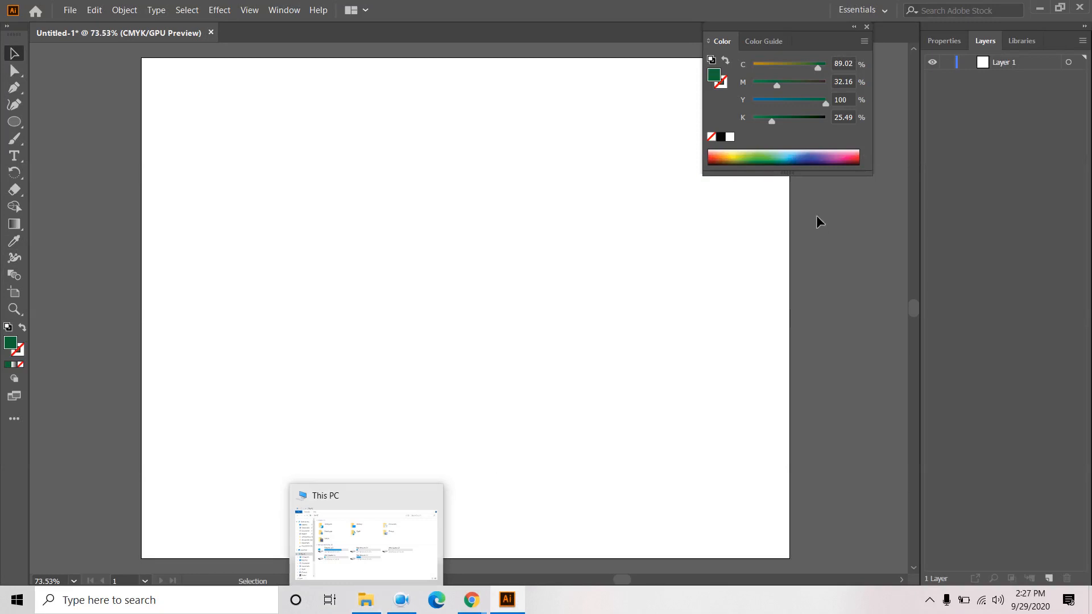
click(867, 27)
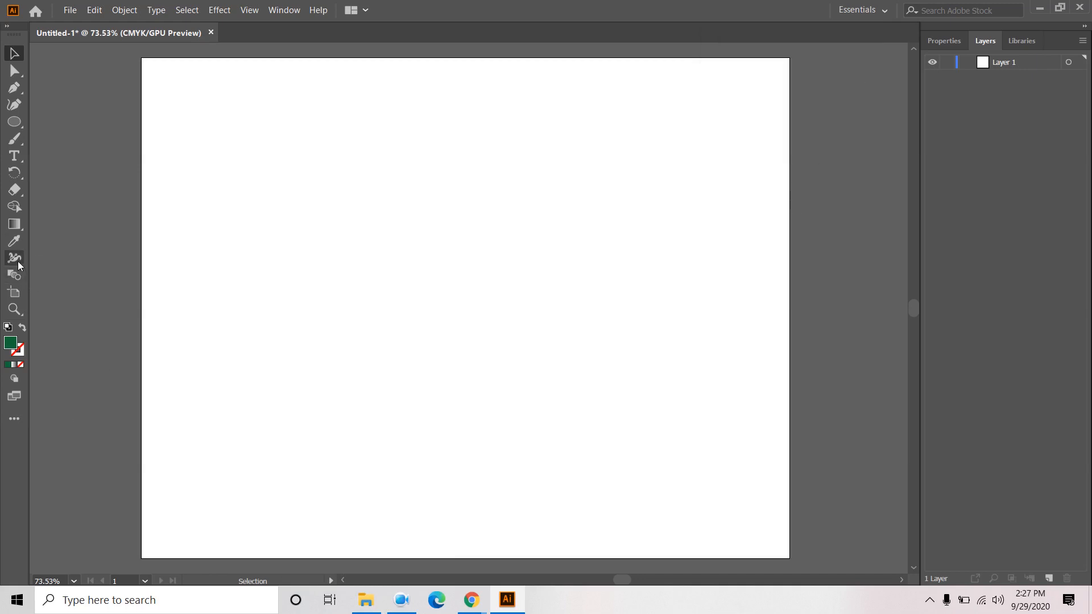
- Place a single starting anchor point on the artboard with the Curvature Tool
click(18, 107)
click(407, 193)
key(a)
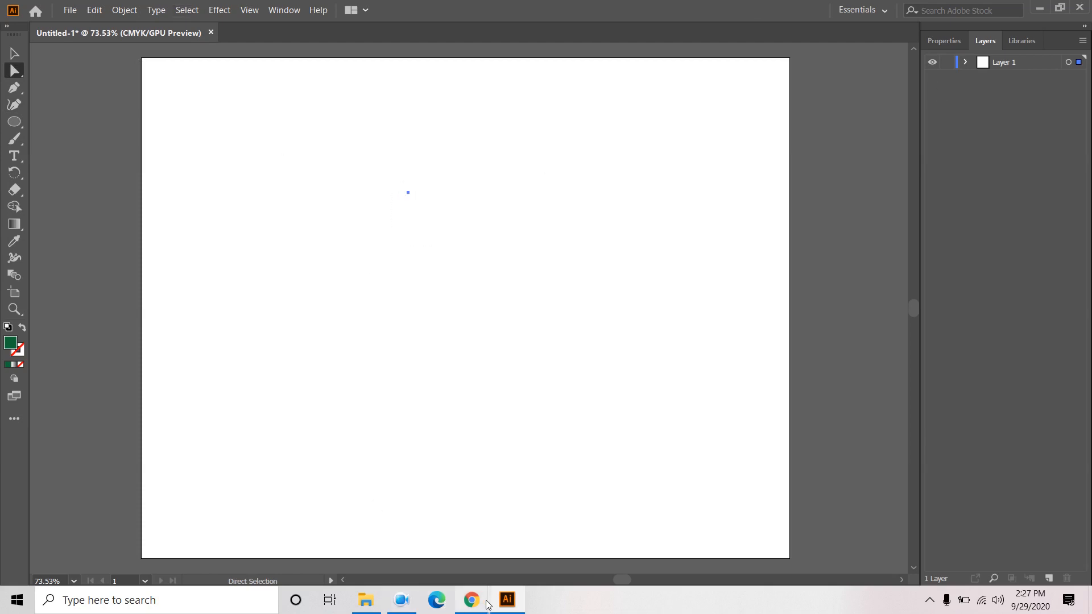
- Close the course PDF, admit the waiting participant in Google Meet, and return to Illustrator's Pen tool
mouse_move(471, 600)
click(407, 540)
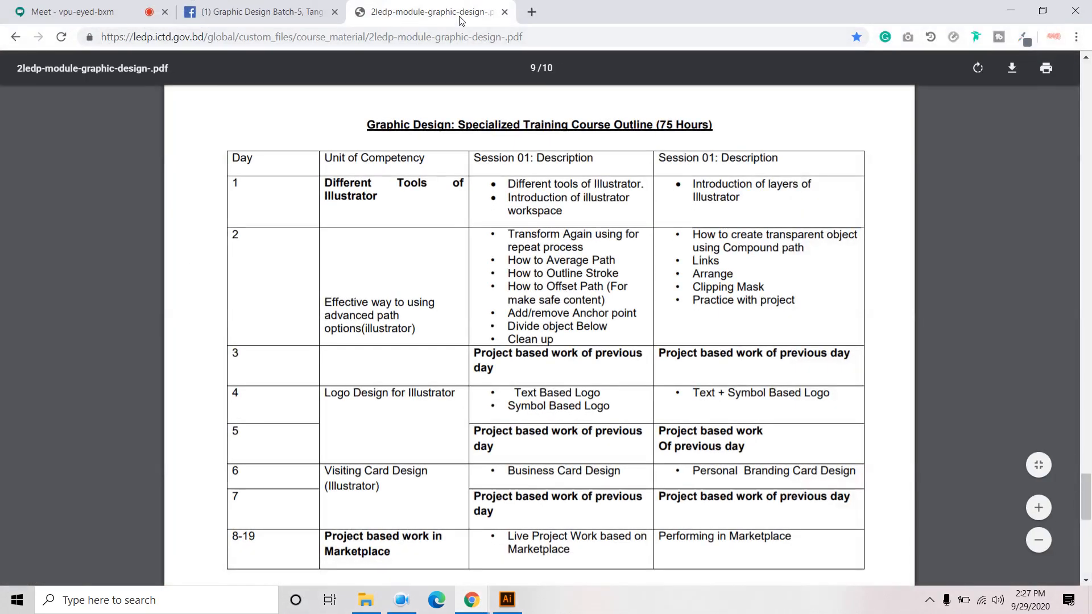
click(505, 12)
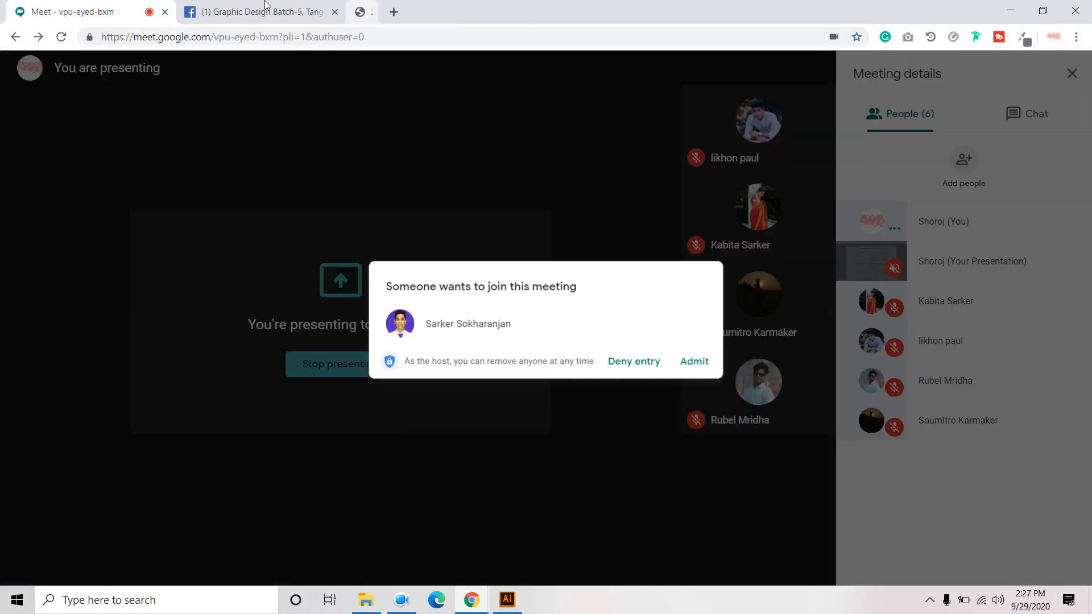
click(694, 359)
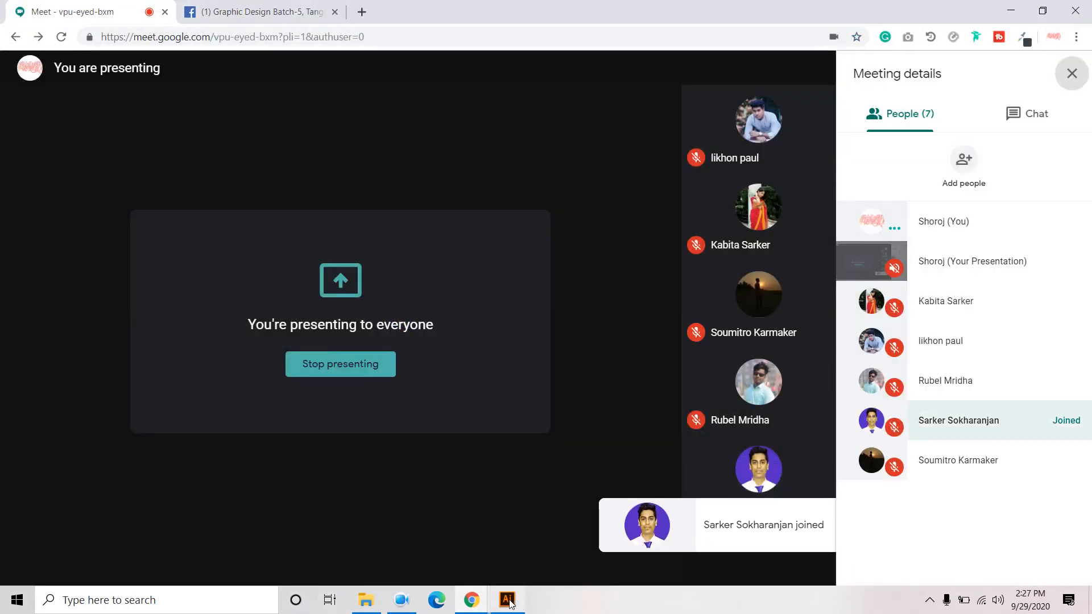
click(507, 600)
click(16, 89)
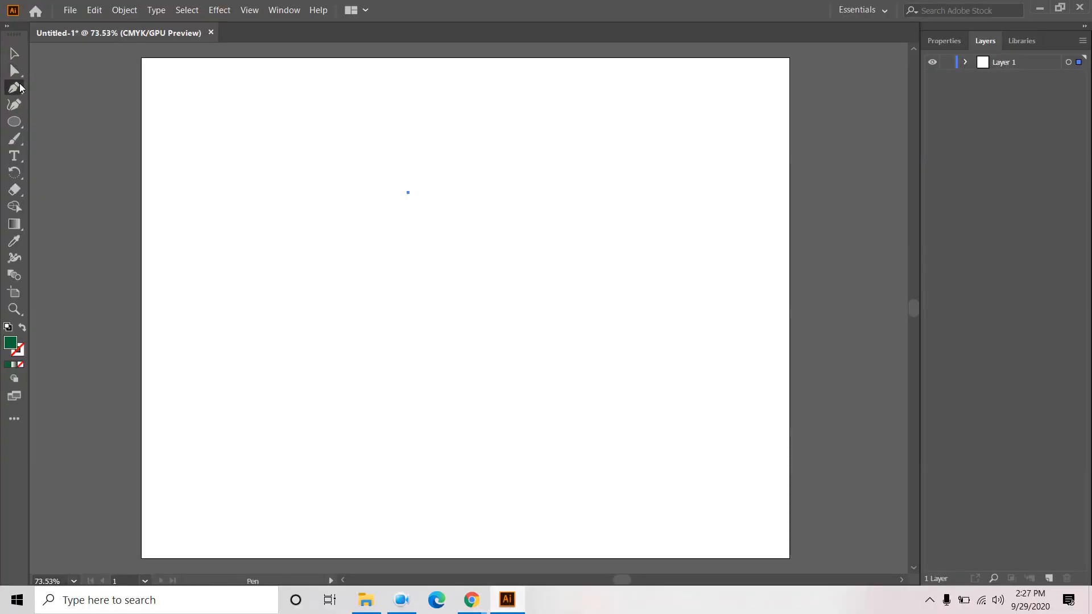
- Finish the straight diagonal line, set its fill to None and raise the stroke to 6 pt
click(375, 342)
click(944, 41)
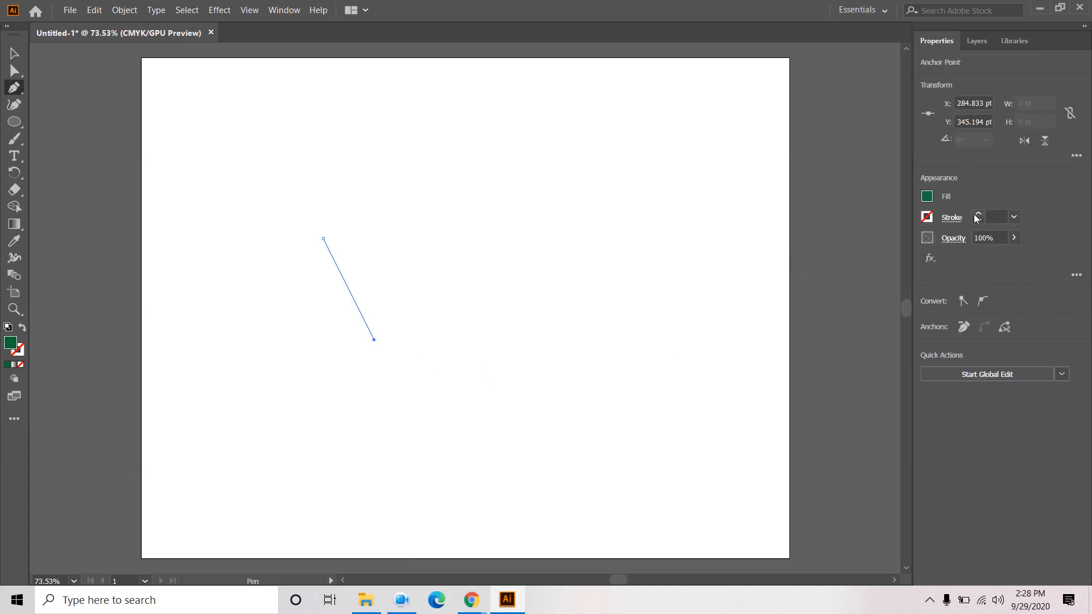
click(927, 197)
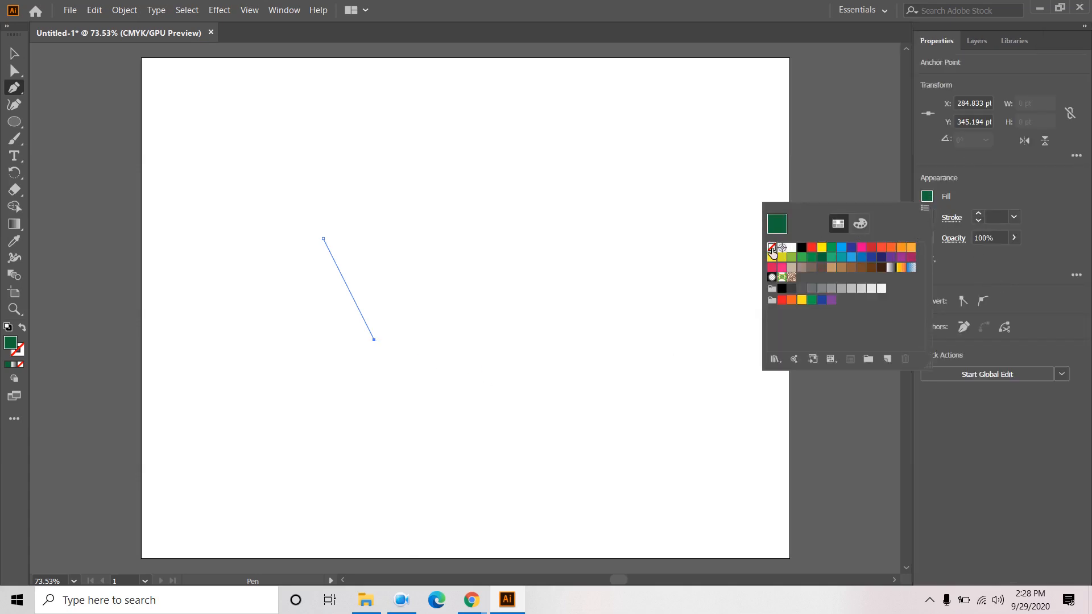
click(772, 247)
click(977, 215)
click(978, 215)
click(977, 215)
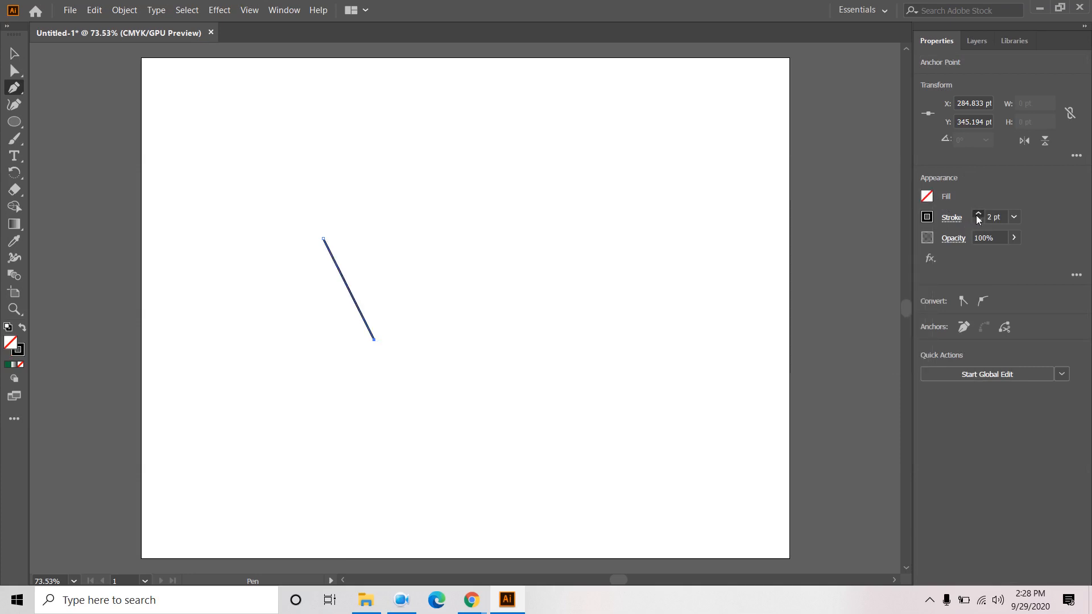
click(977, 214)
click(978, 214)
click(977, 214)
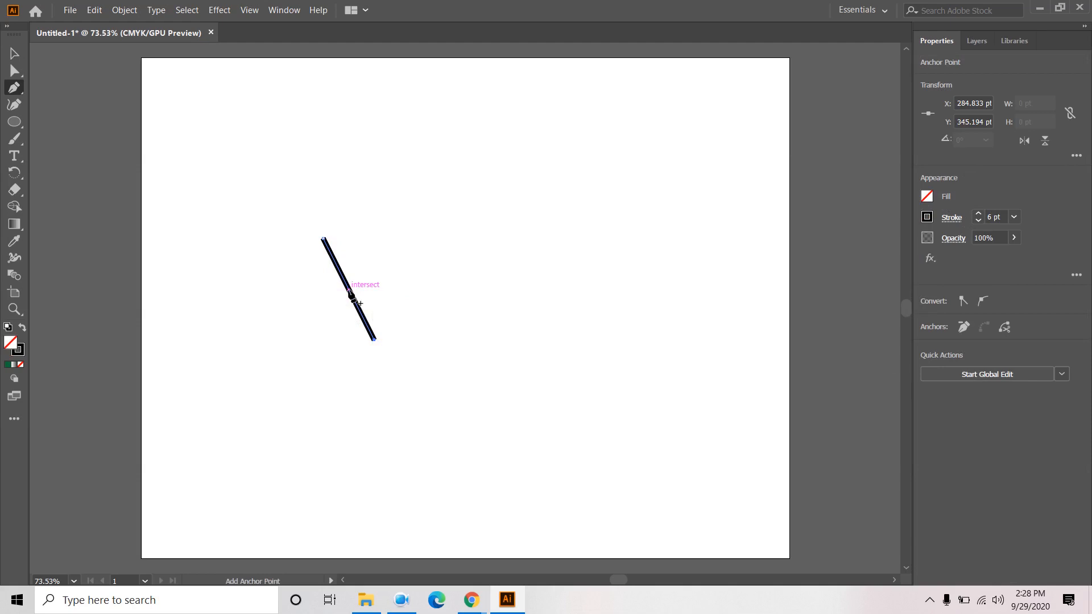
- Widen the line's middle with the Width Tool into a solid black leaf shape
click(15, 259)
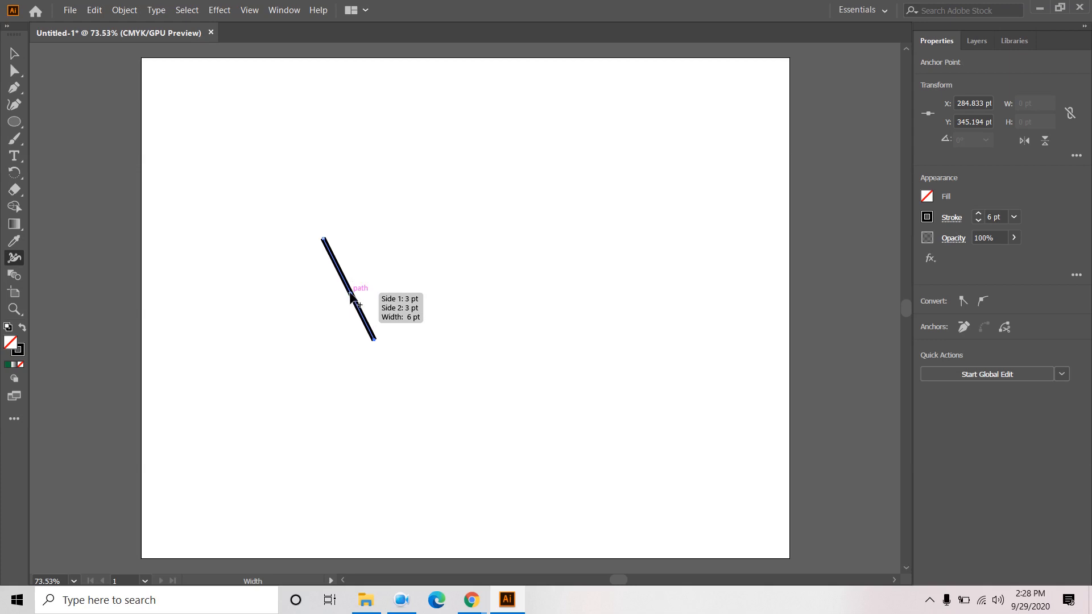
drag(351, 295, 376, 285)
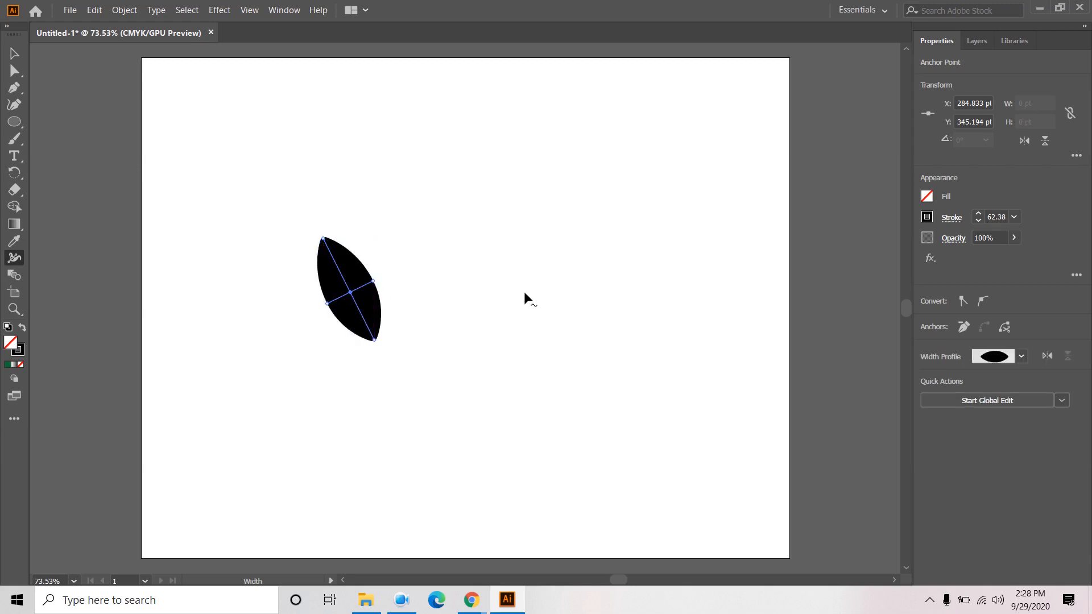
key(v)
click(443, 226)
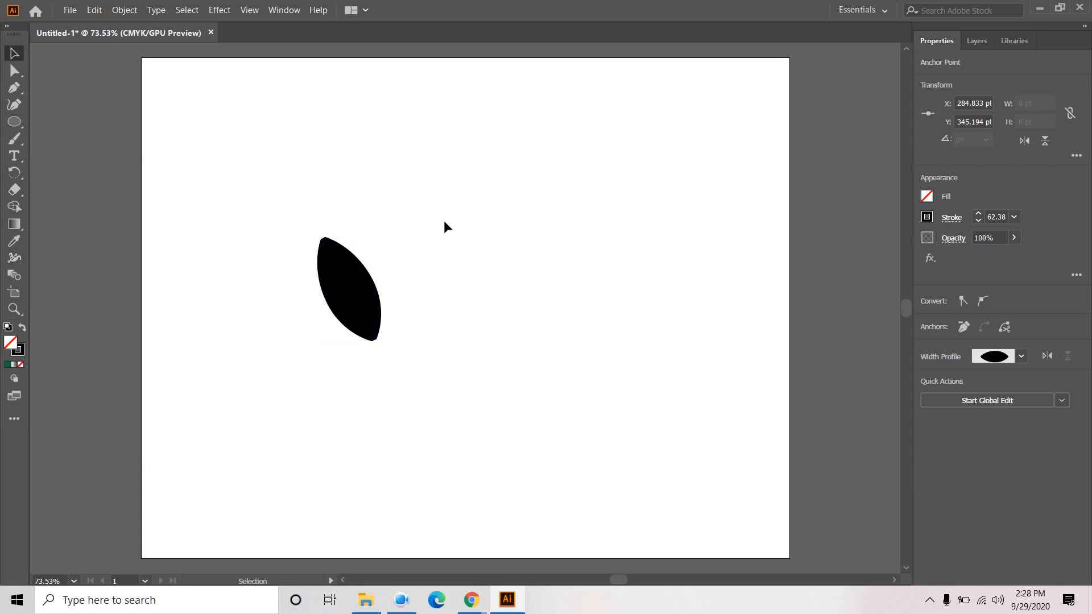
- Pen-draw a second straight line to the right of the leaf
click(370, 299)
click(476, 244)
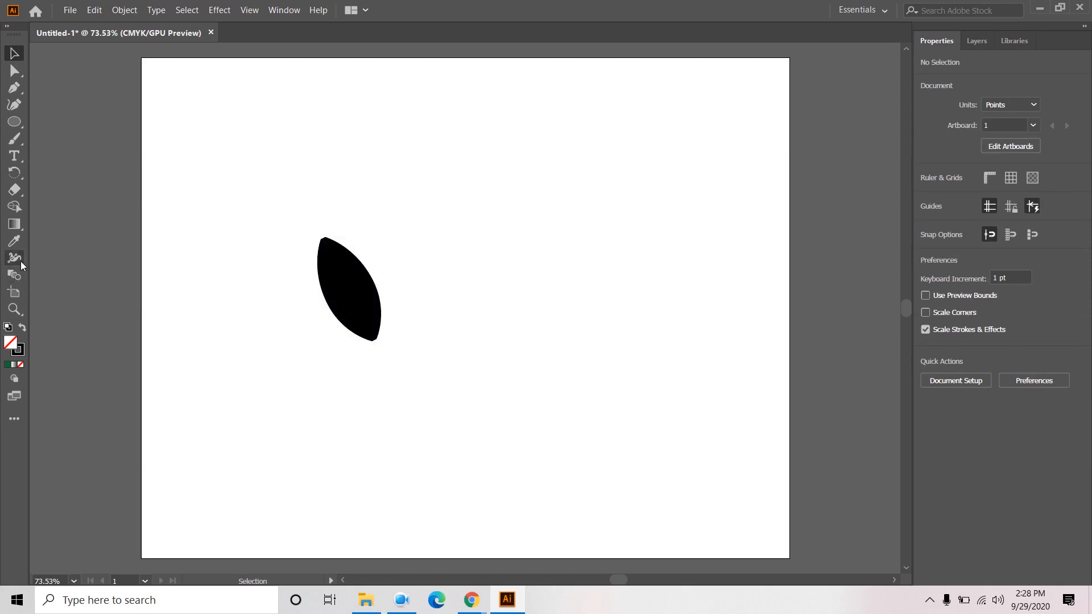
click(14, 88)
mouse_move(475, 183)
mouse_down()
mouse_move(487, 190)
mouse_move(477, 188)
mouse_up()
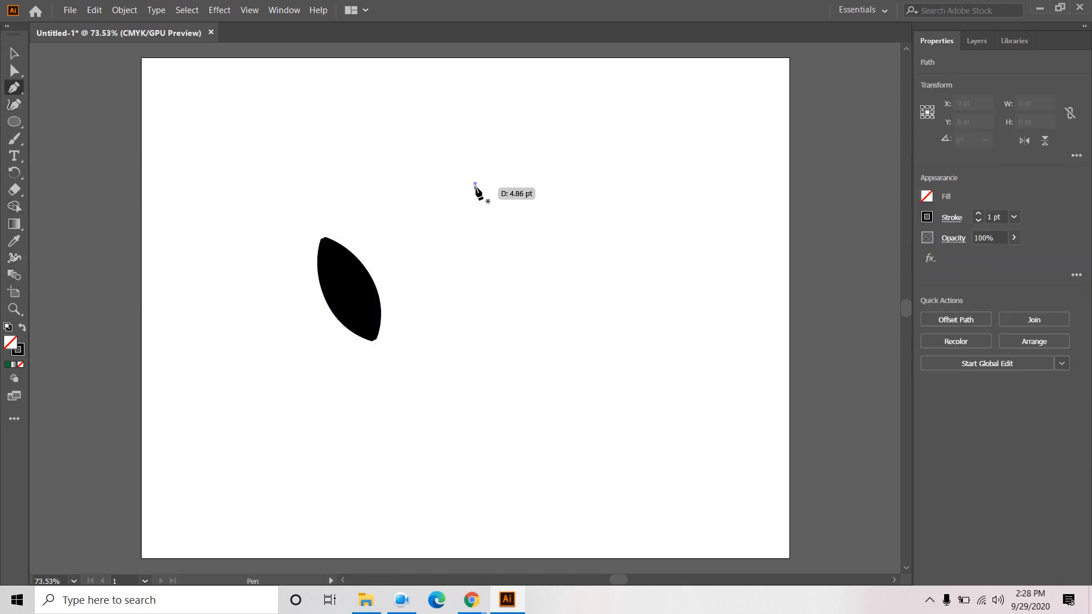
click(548, 365)
key(Escape)
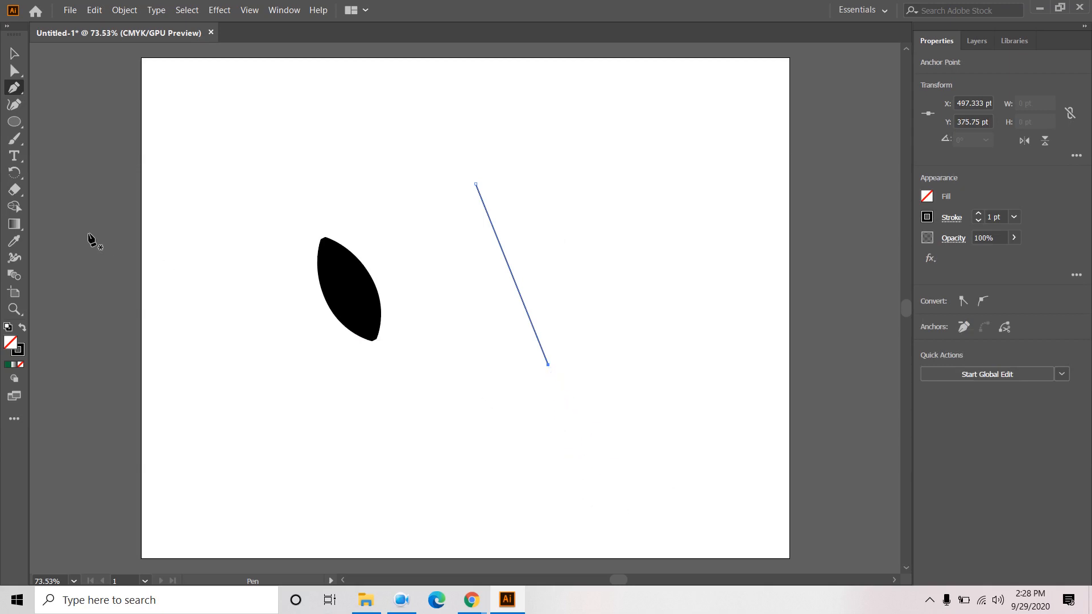
- Widen the second line near its top into a tapered blade shape
click(16, 262)
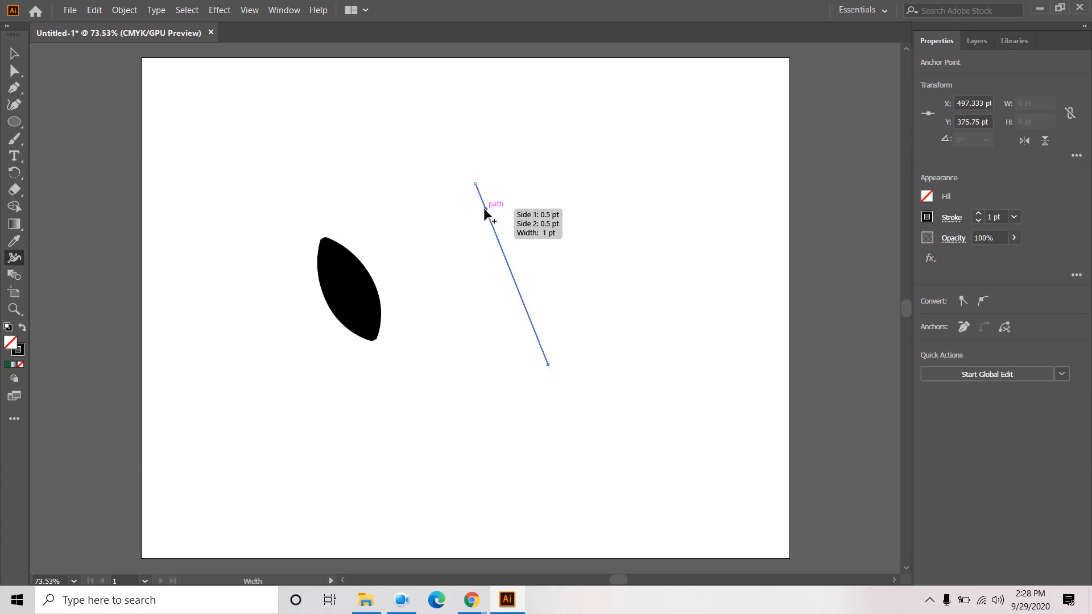
drag(487, 210, 511, 207)
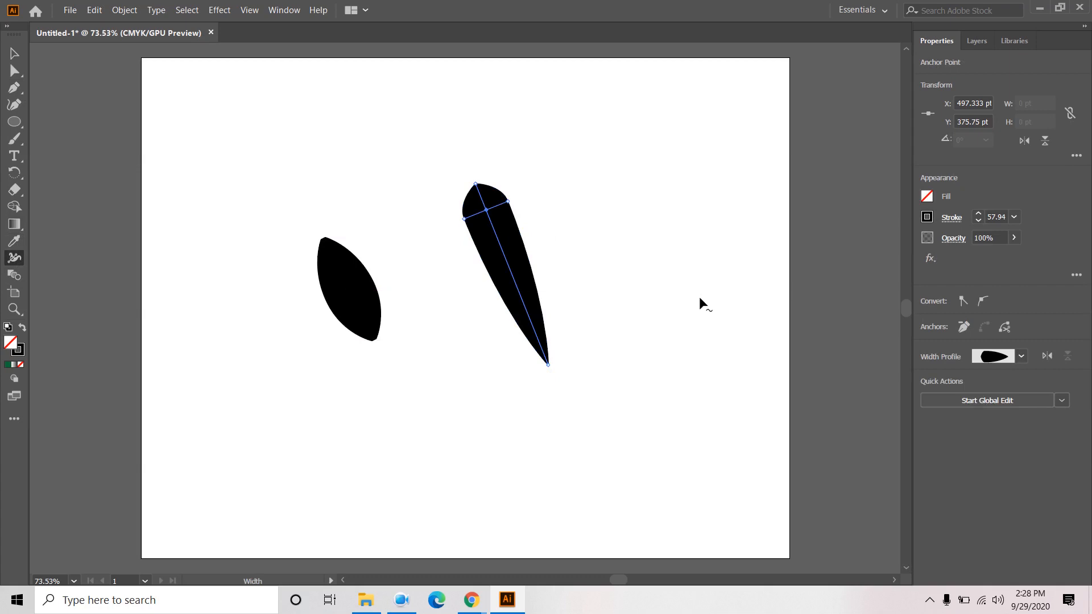
click(17, 53)
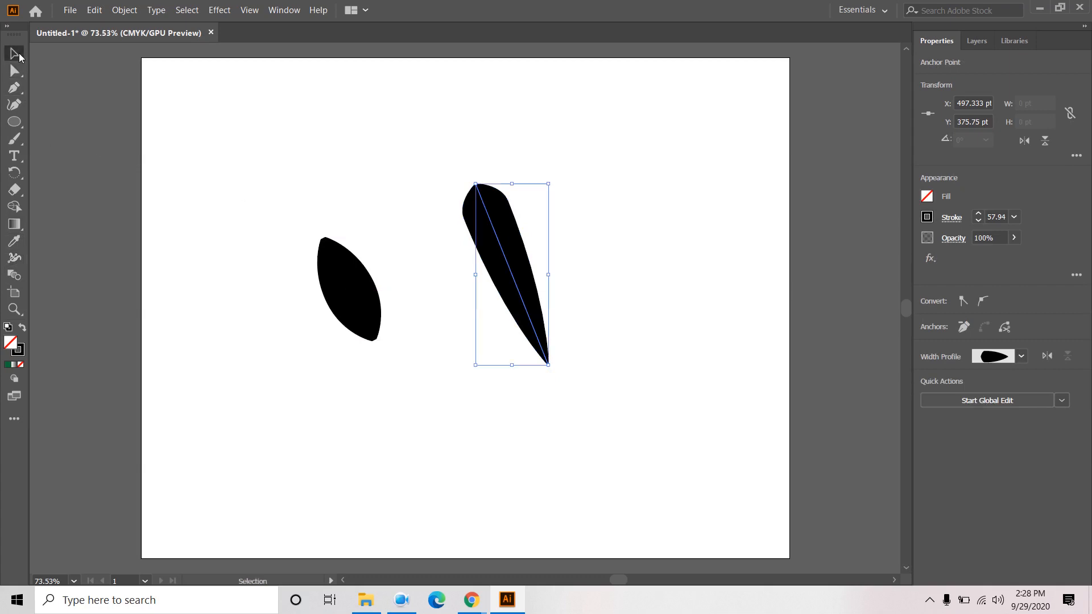
click(367, 122)
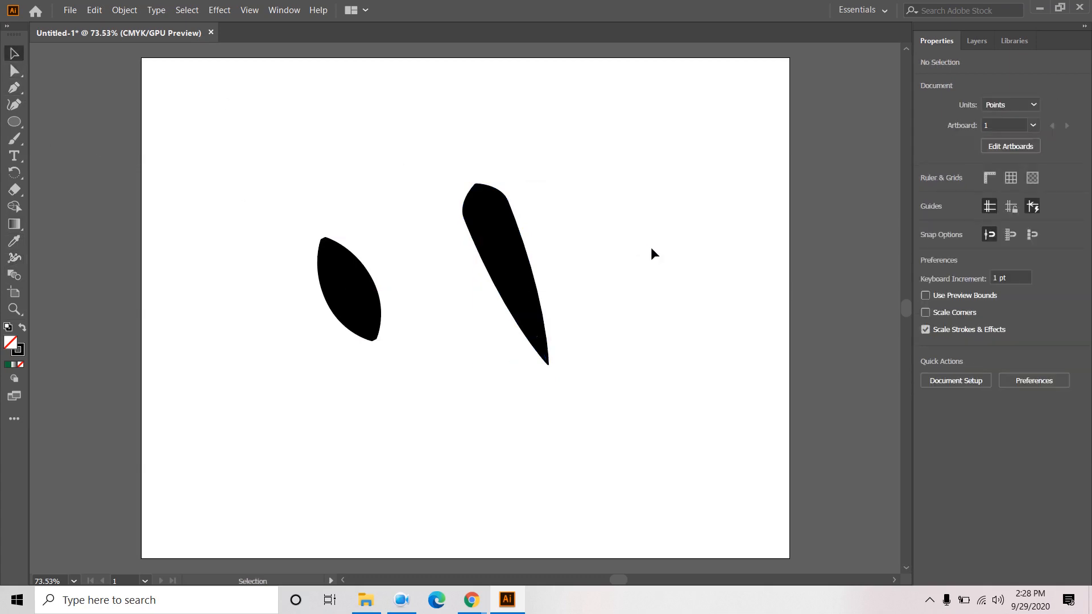
- Delete the leaf and the tapered shape, leaving the artboard empty
click(515, 263)
click(658, 250)
click(349, 287)
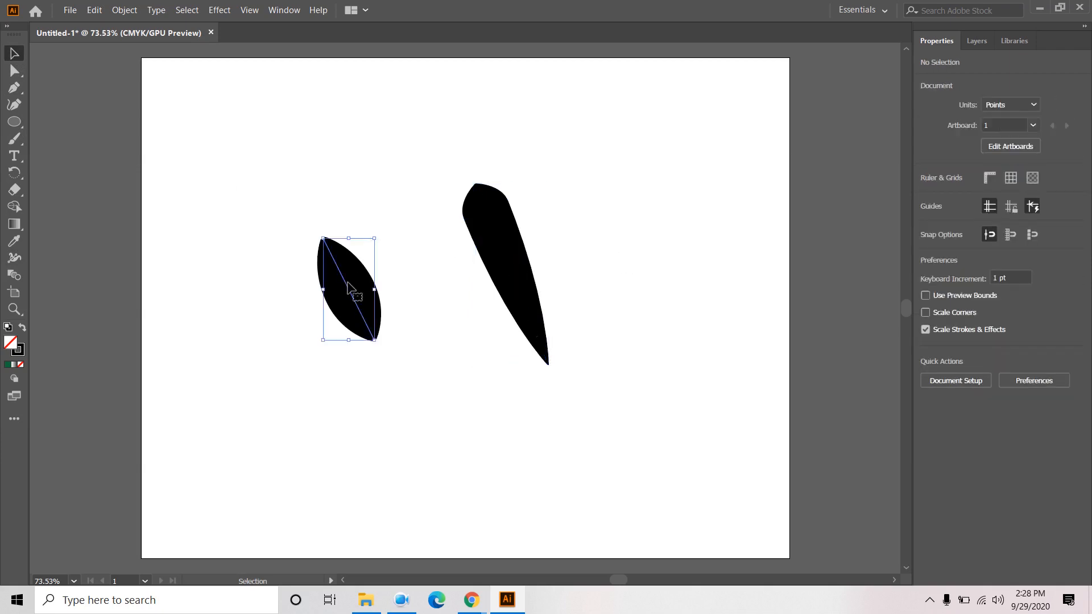
key(Delete)
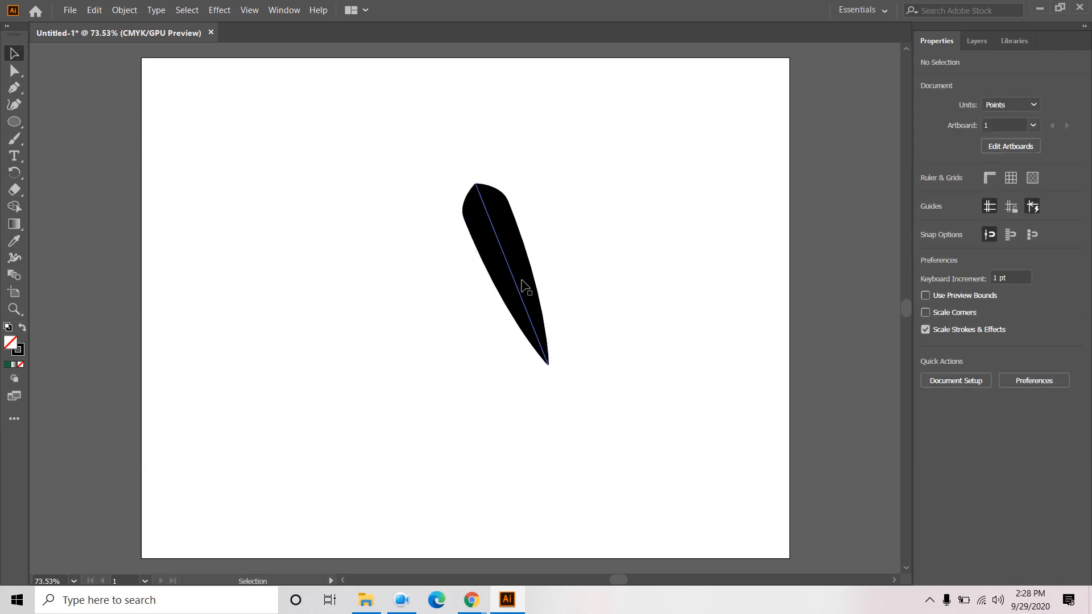
click(519, 288)
key(Delete)
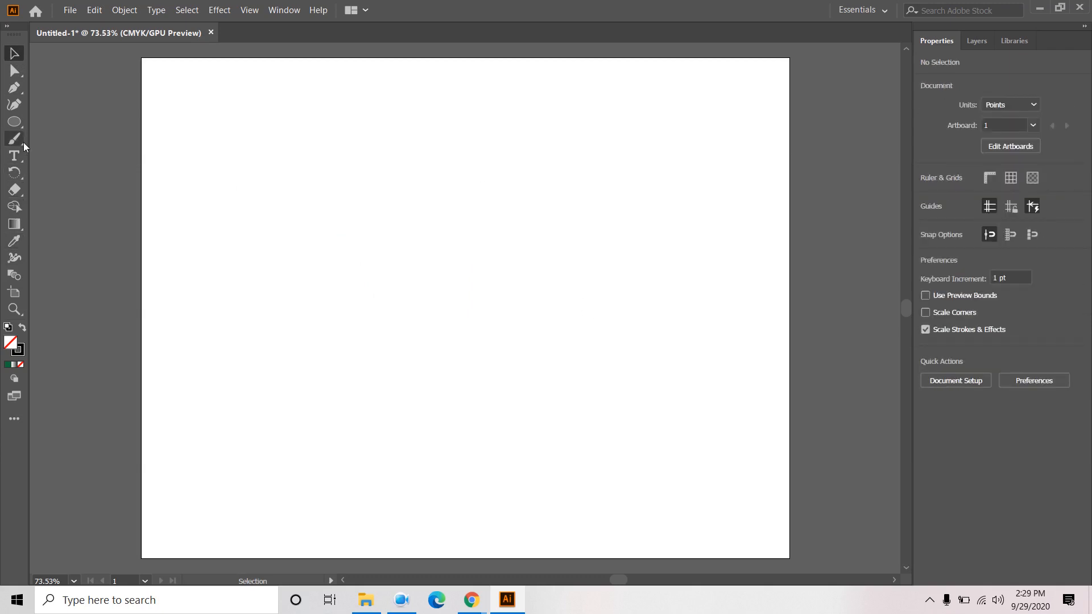
click(16, 89)
click(389, 269)
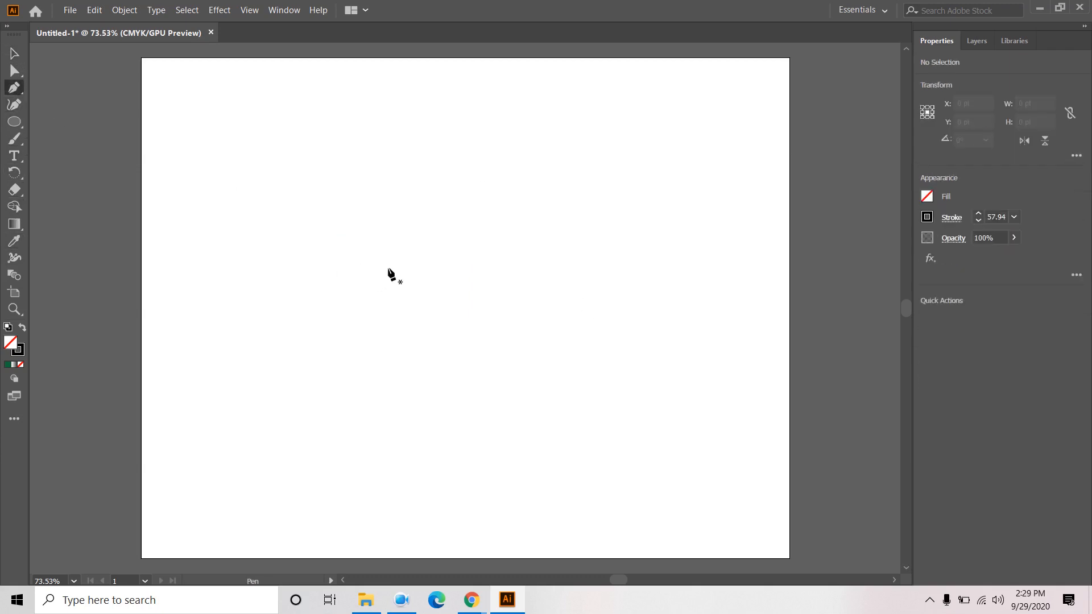
click(411, 346)
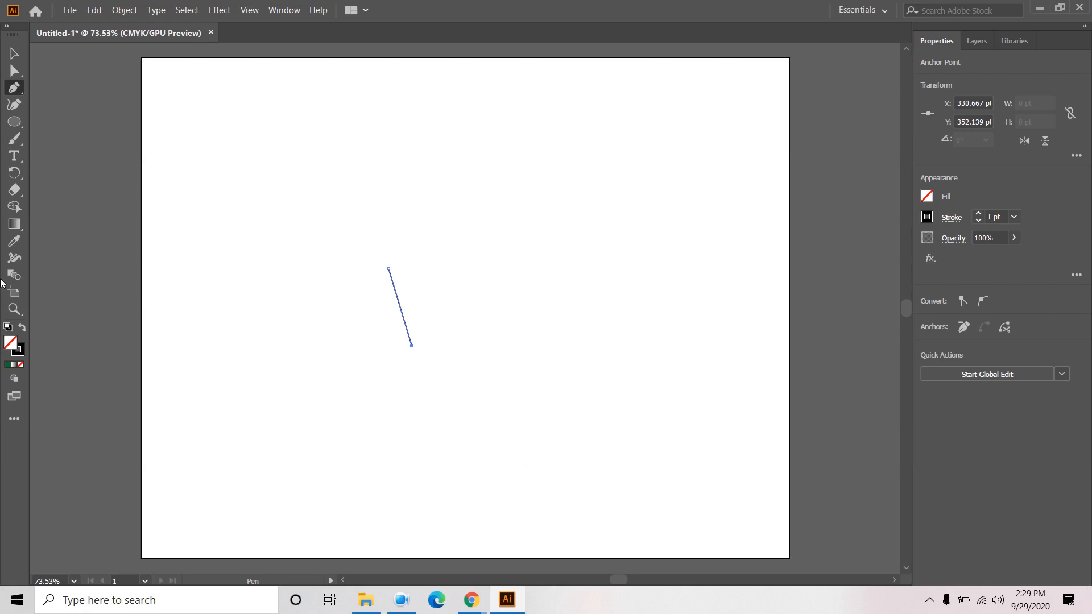
click(14, 258)
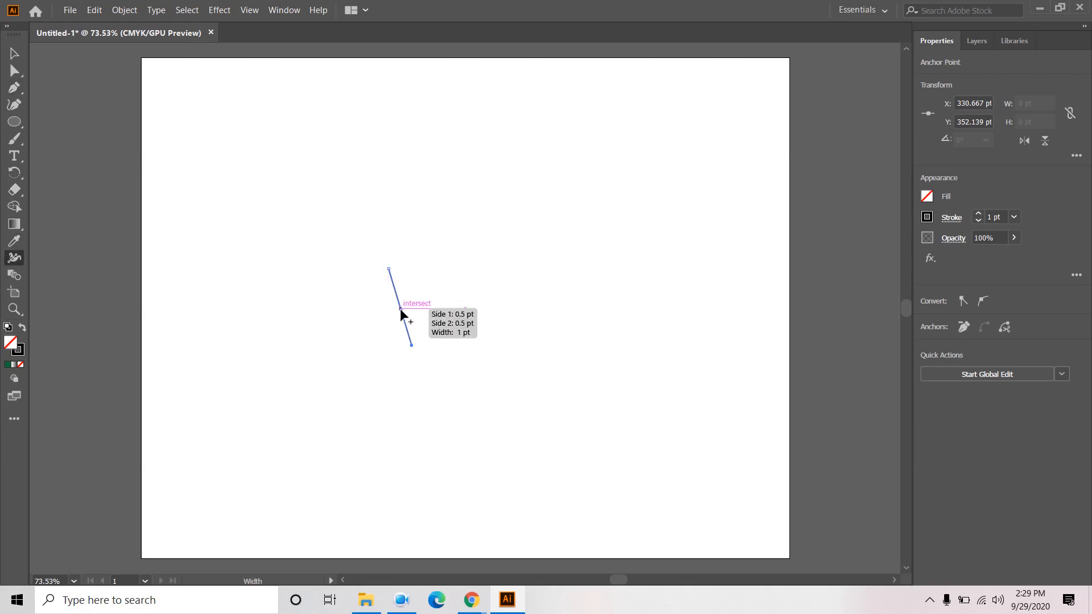
drag(401, 310, 415, 307)
click(15, 54)
click(565, 273)
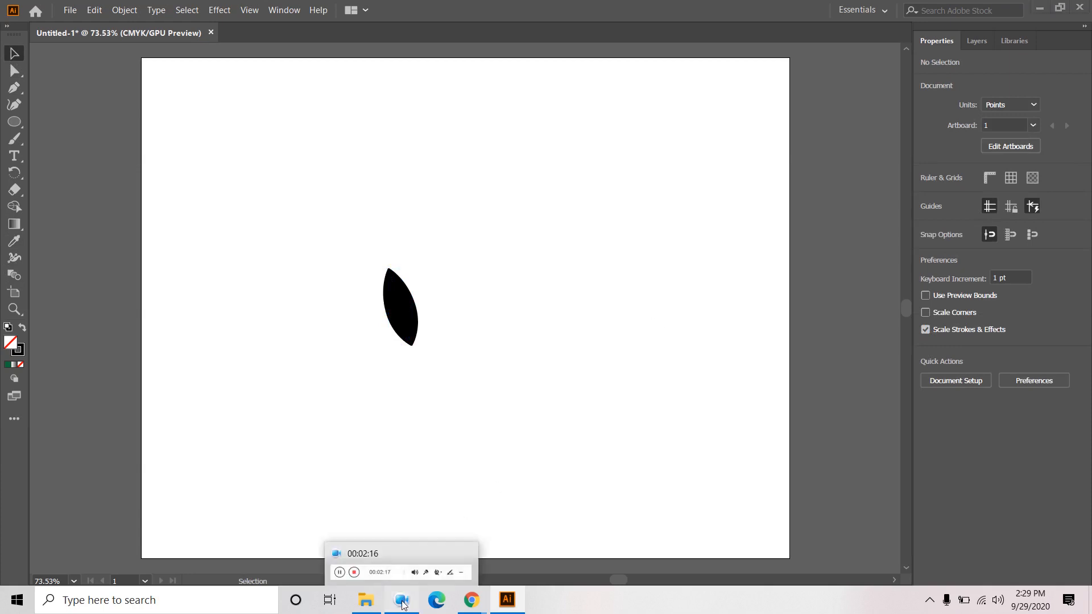
click(402, 602)
click(556, 606)
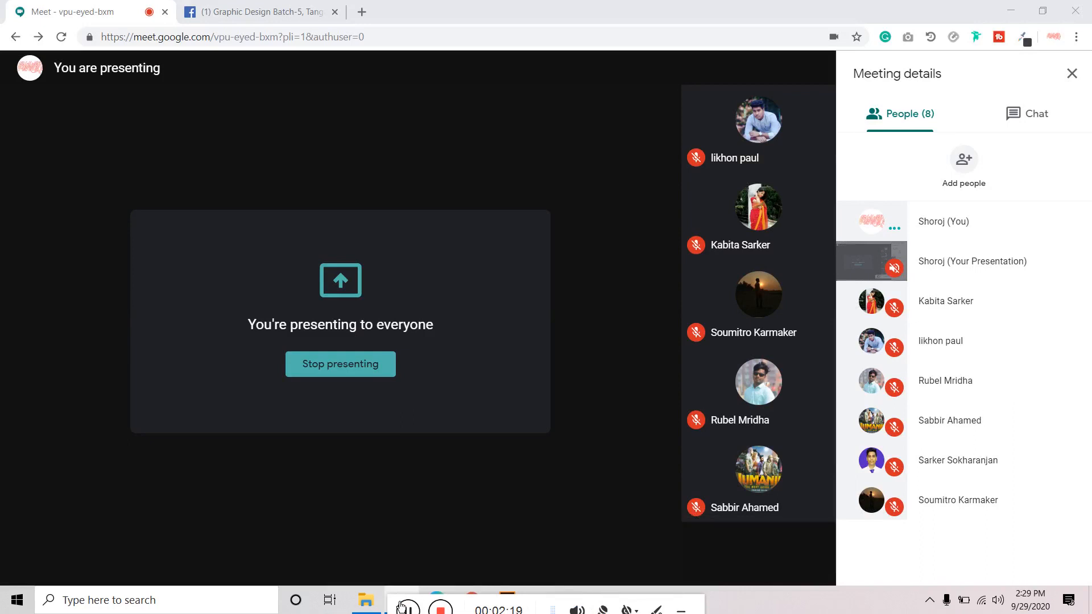
drag(395, 603, 581, 597)
click(512, 600)
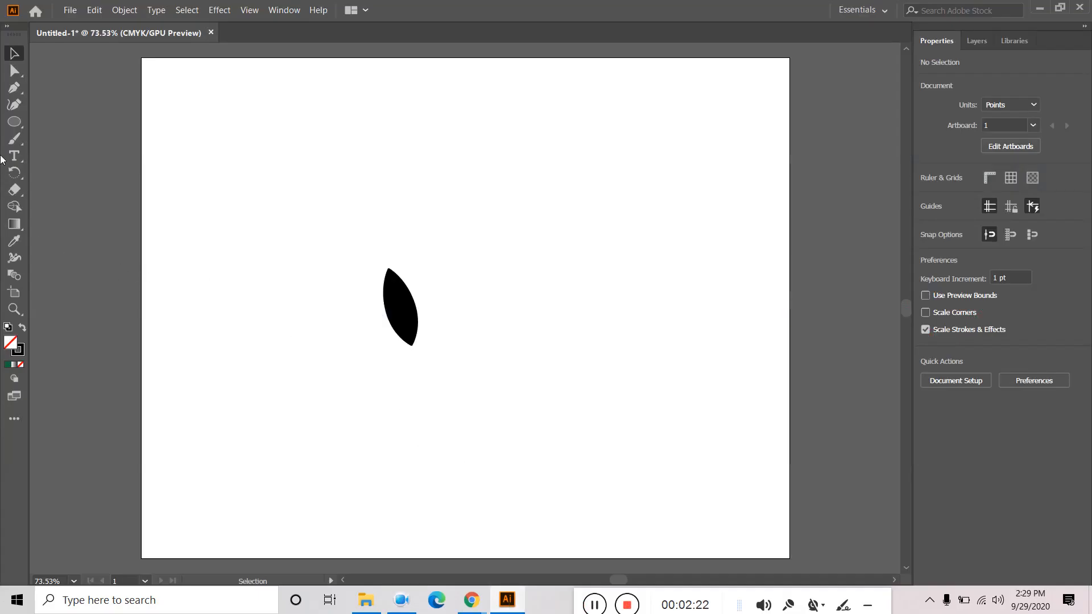
click(17, 84)
- Draw a new vertical line and set its stroke weight to 9 pt
click(465, 197)
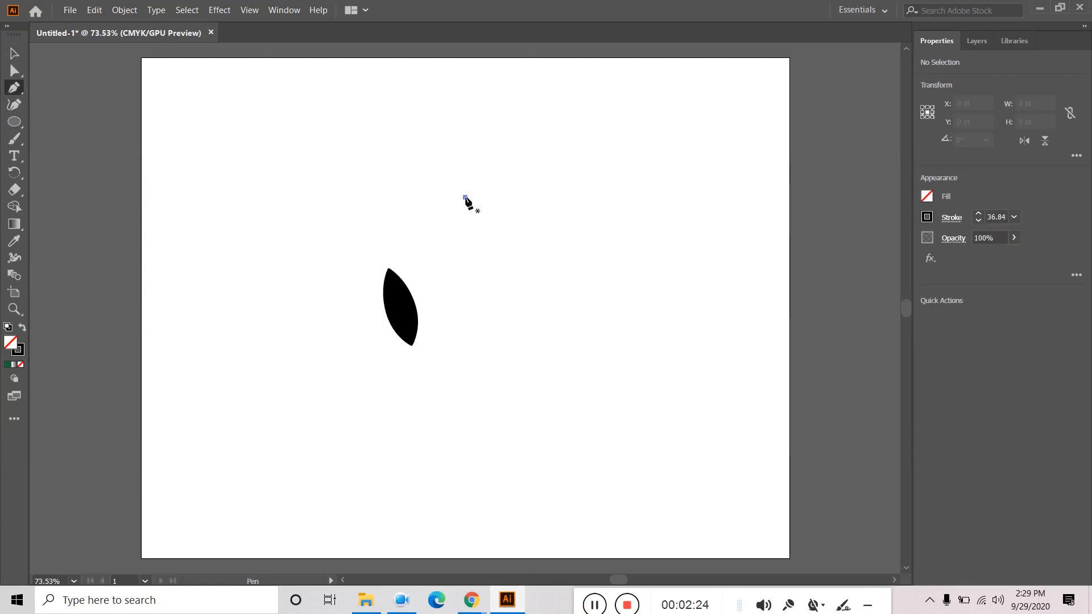
click(511, 466)
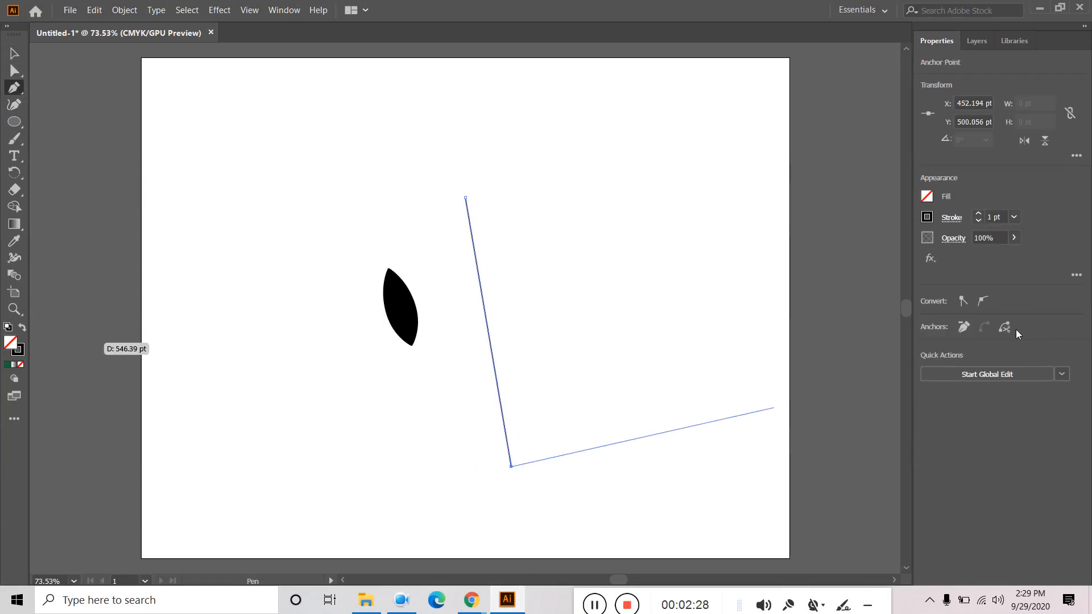
click(978, 214)
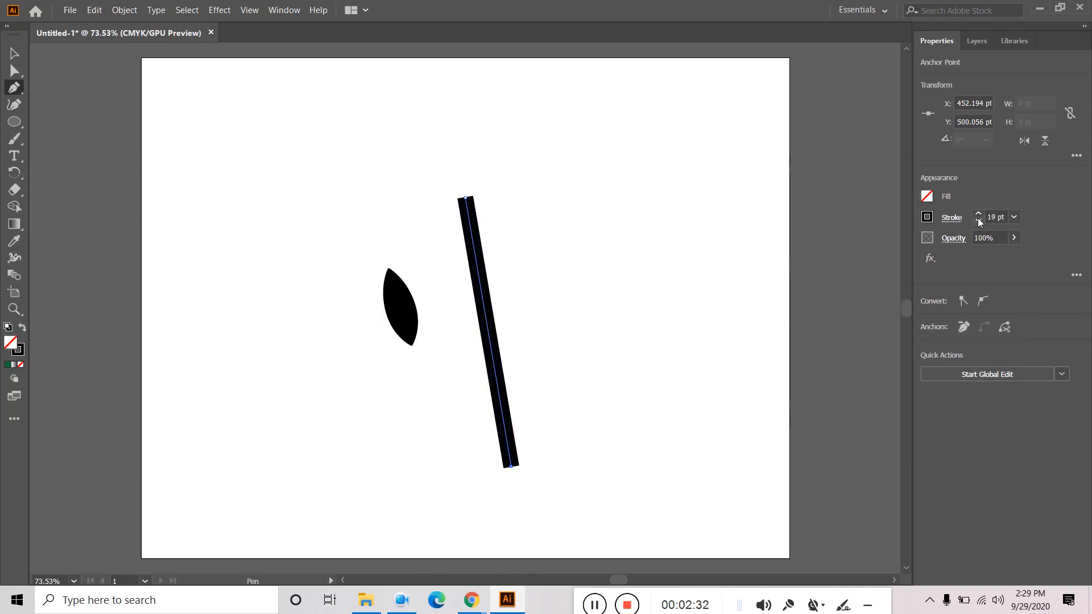
click(978, 221)
click(978, 221)
click(978, 222)
click(978, 222)
click(978, 222)
click(978, 221)
click(978, 221)
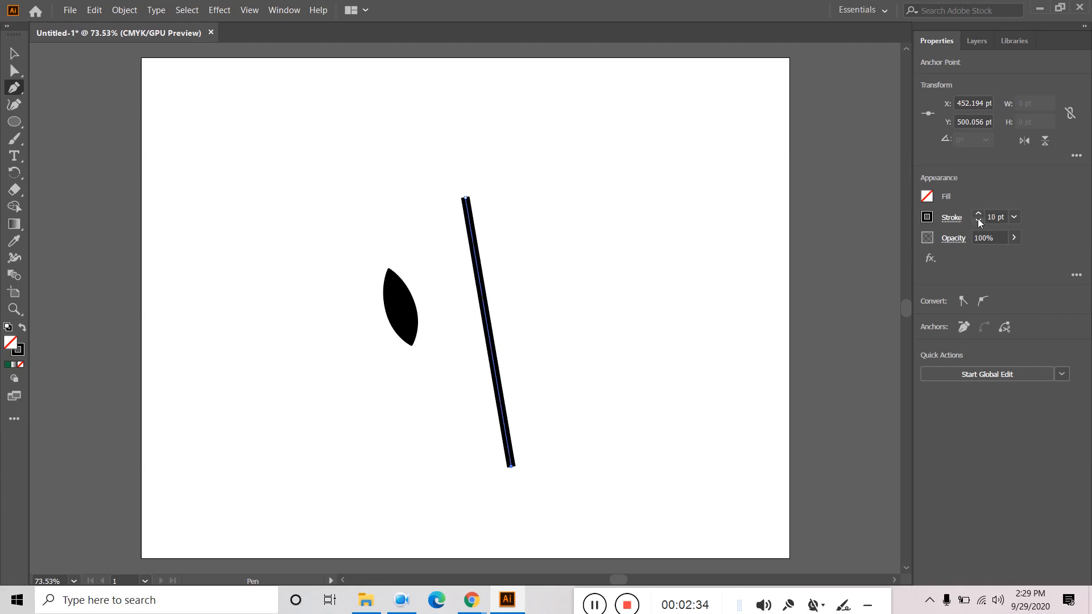
click(978, 221)
click(978, 222)
- Widen the line's top and bottom with the Width tool and pinch its middle to zero
click(9, 260)
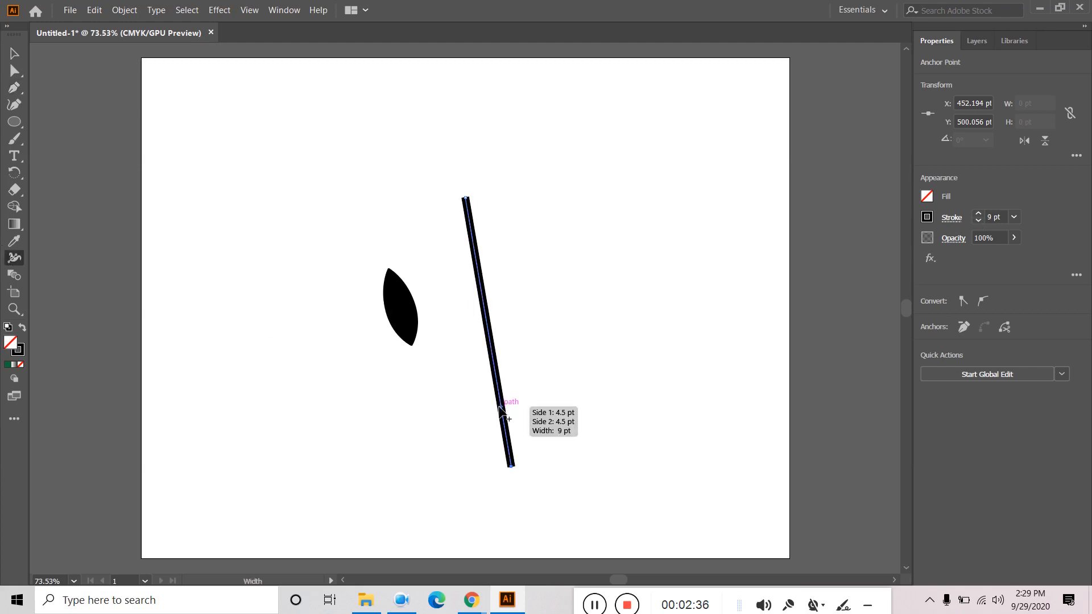
drag(504, 409, 525, 406)
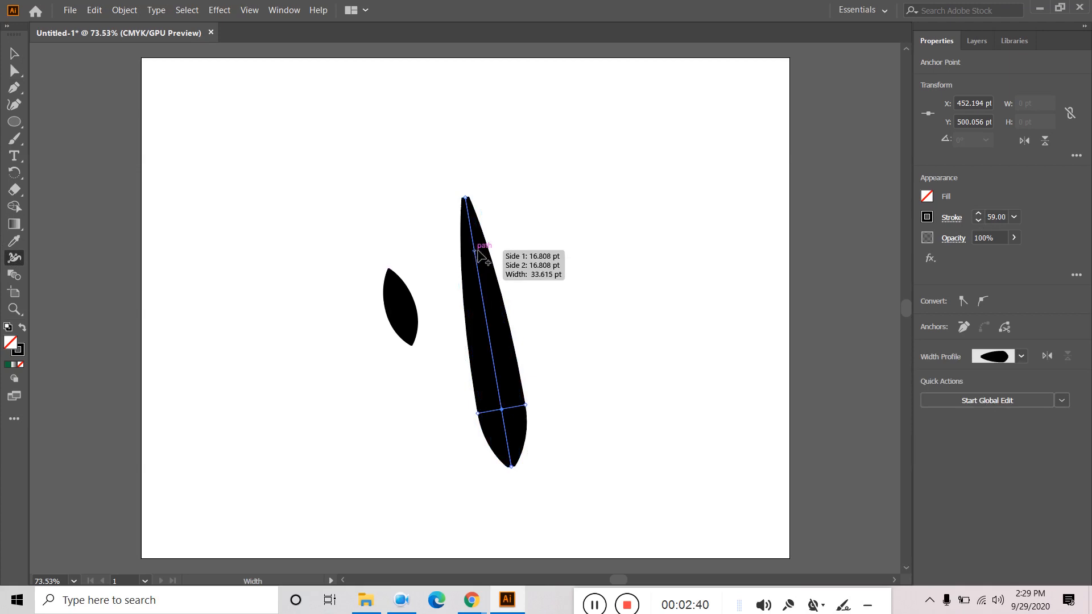
drag(476, 249, 532, 242)
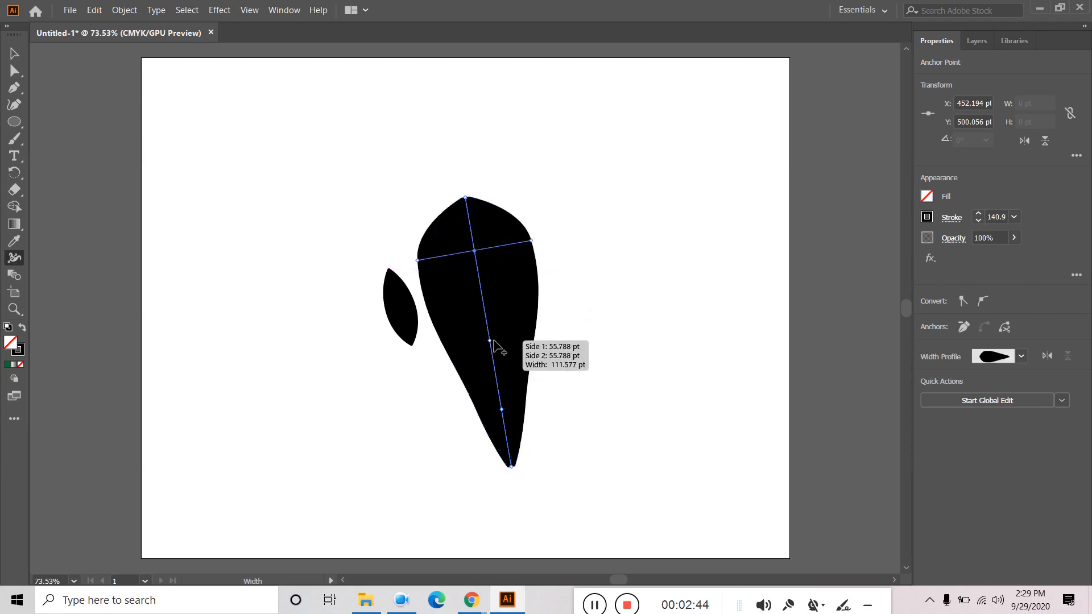
drag(490, 341, 488, 343)
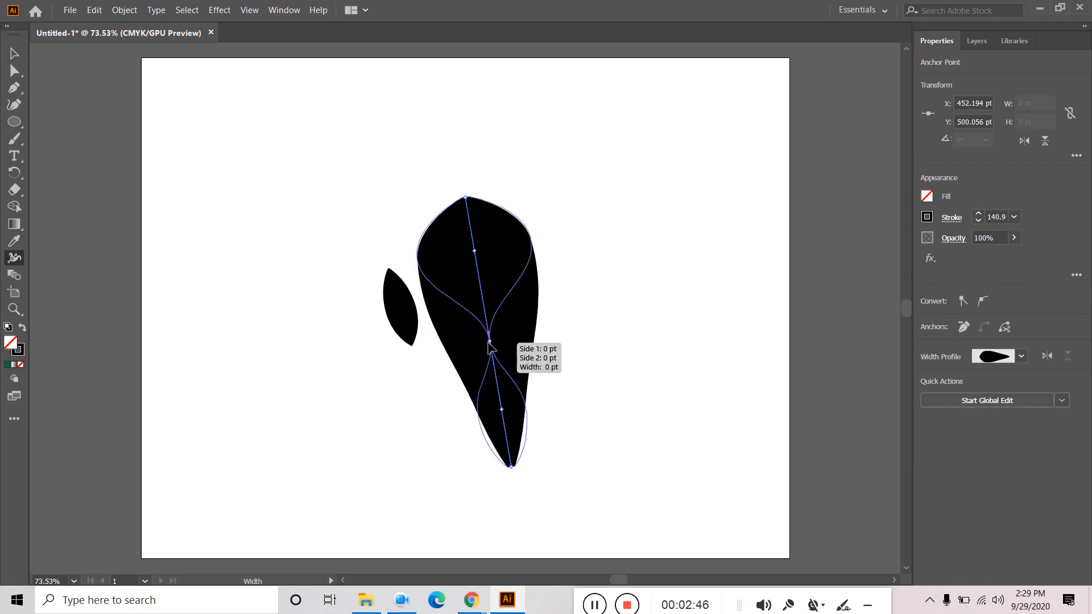
- Marquee-select every shape on the artboard and delete them
click(13, 53)
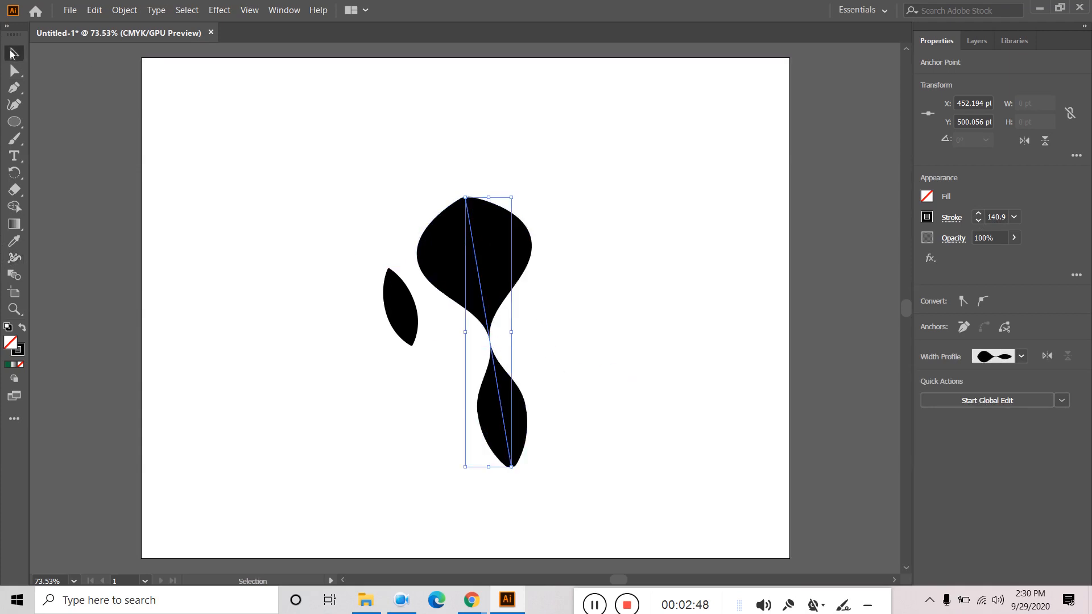
click(699, 320)
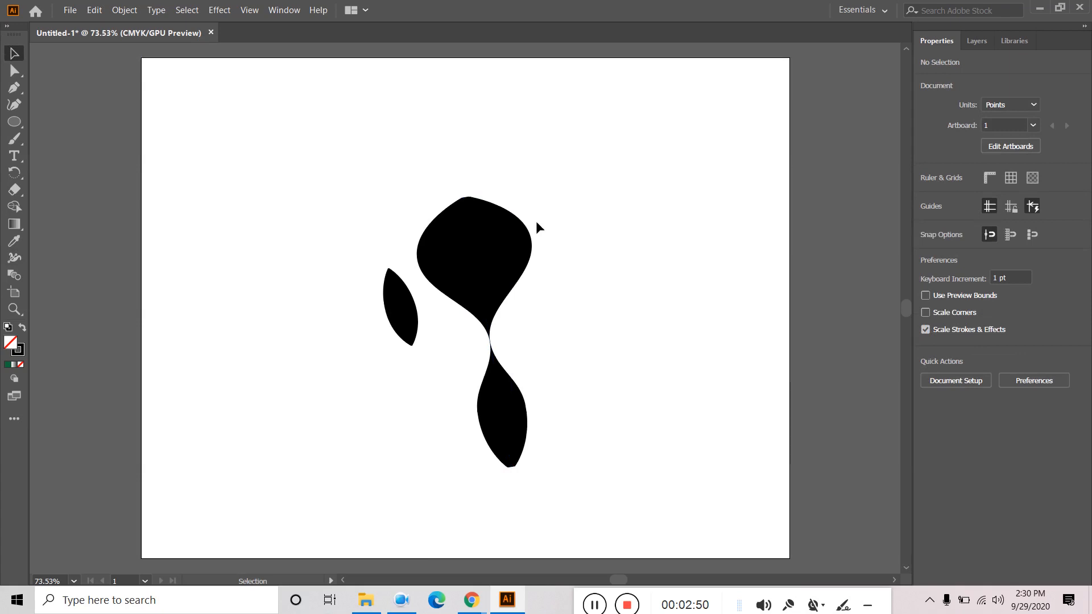
click(495, 246)
click(650, 209)
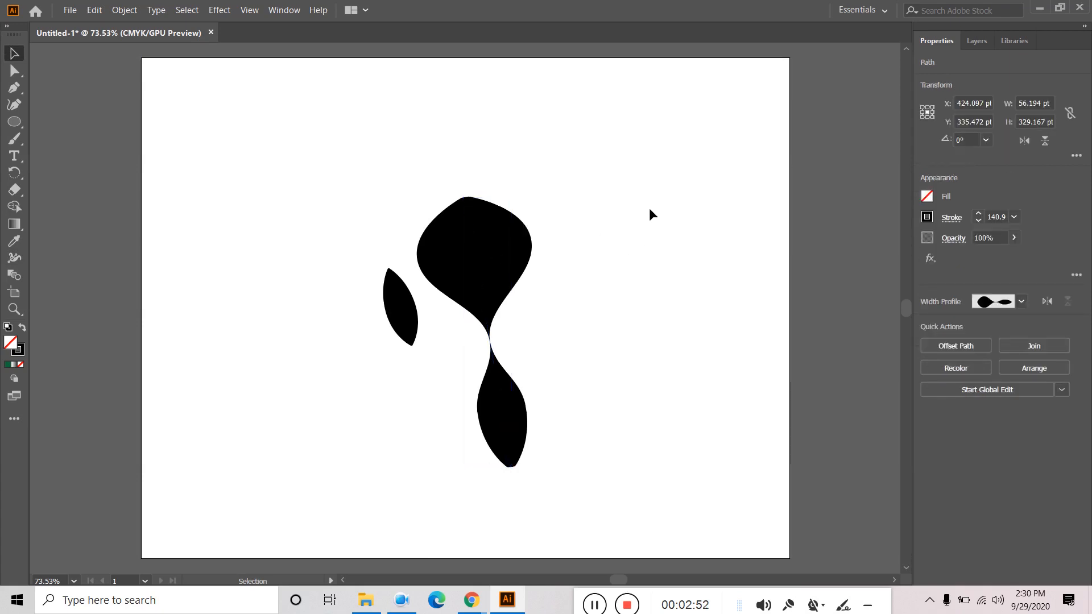
drag(681, 197, 352, 464)
key(Delete)
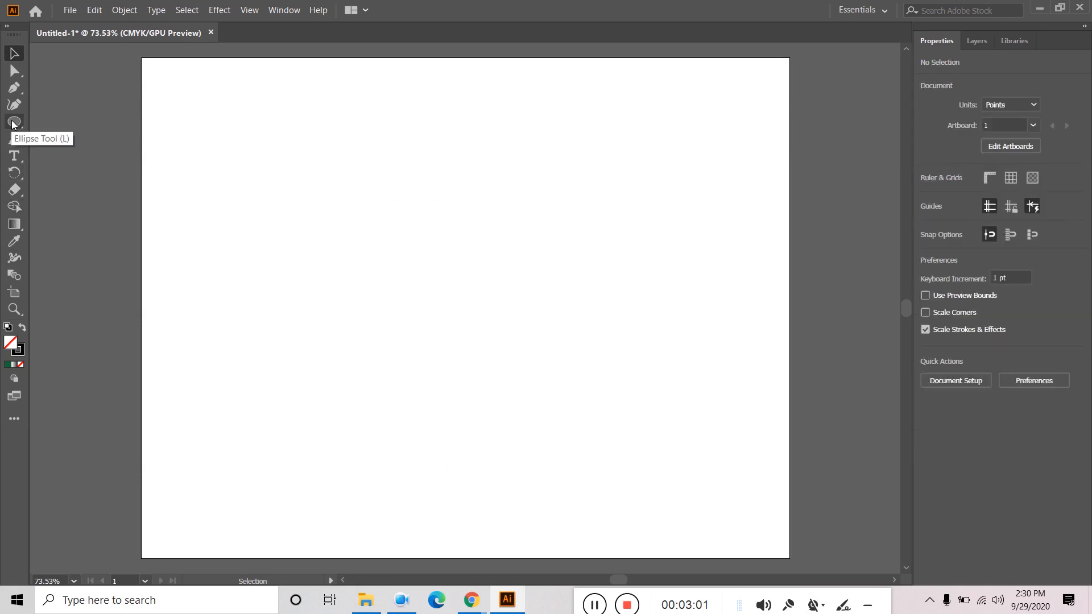
click(15, 90)
click(408, 193)
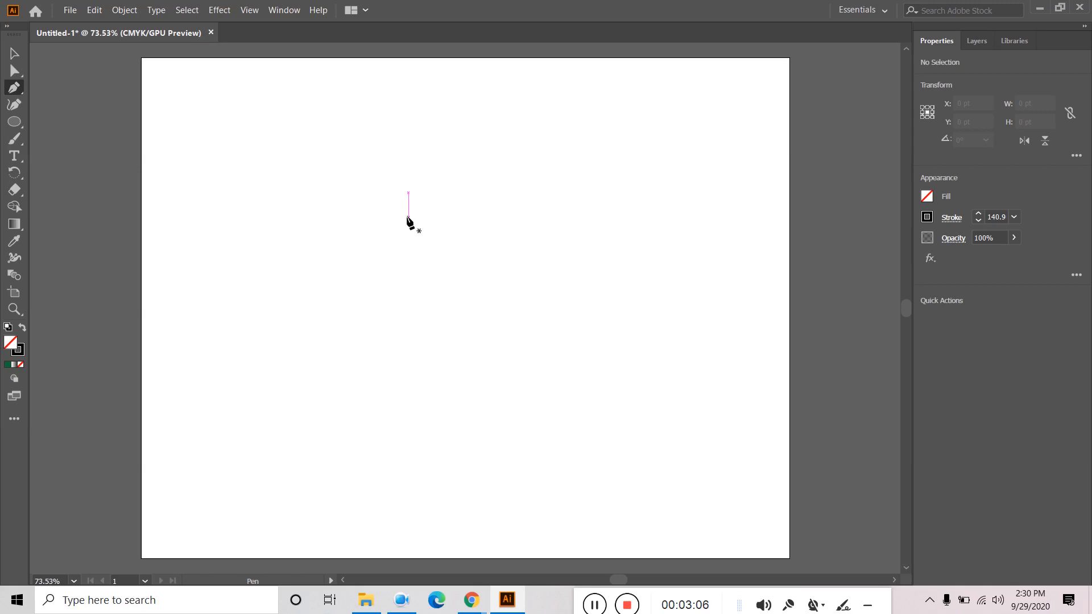
click(408, 216)
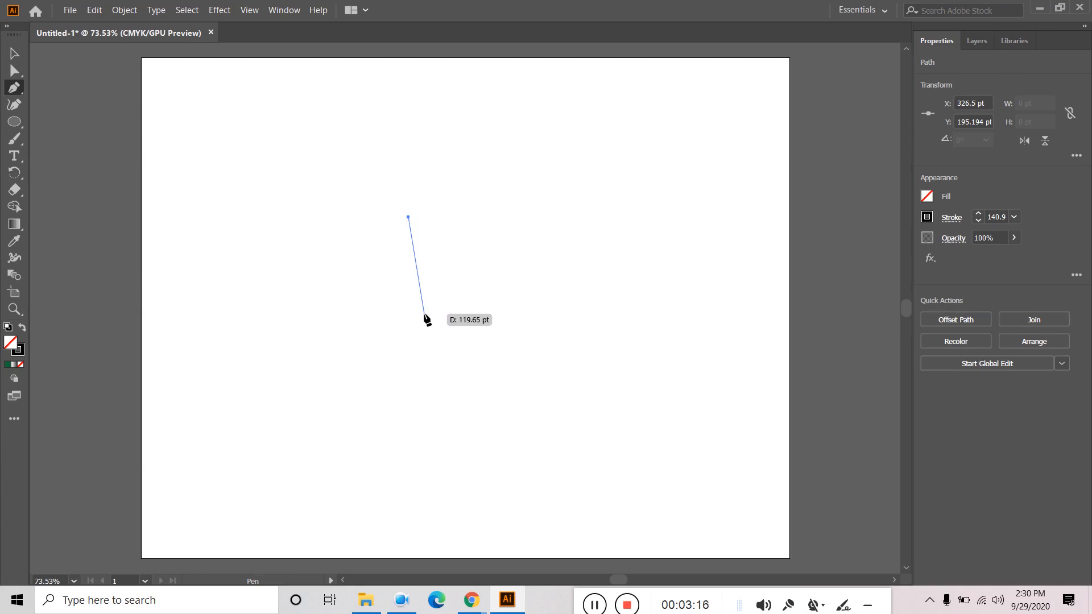
click(424, 310)
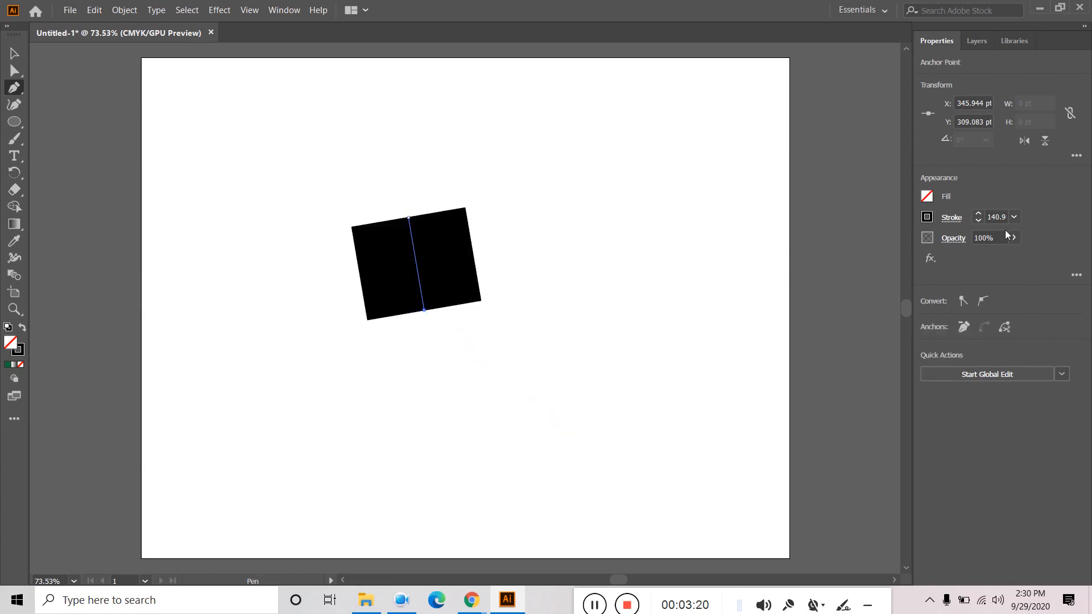
click(1014, 217)
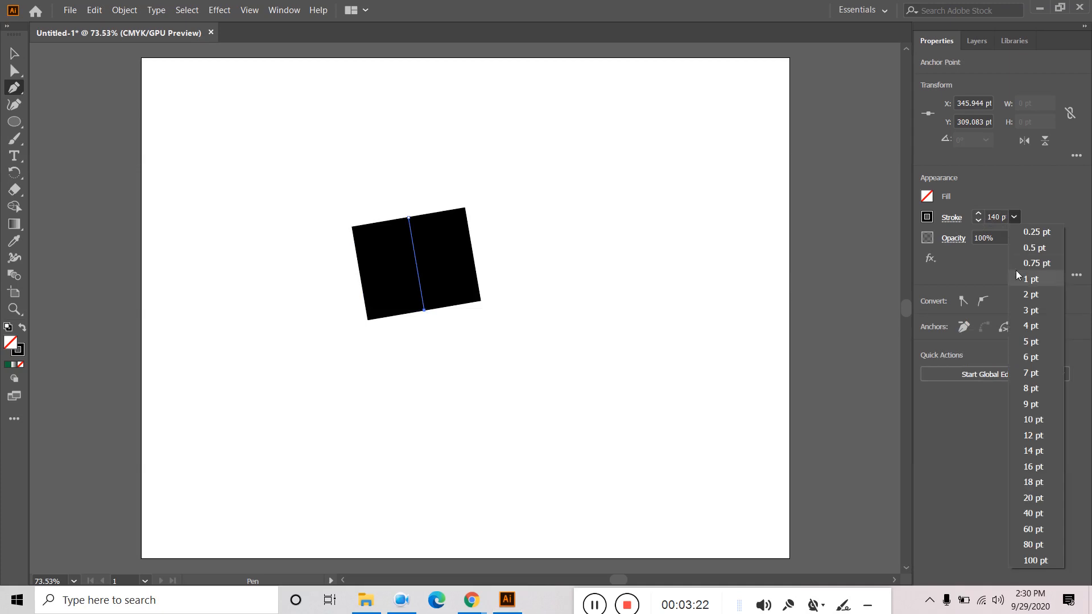
click(1042, 281)
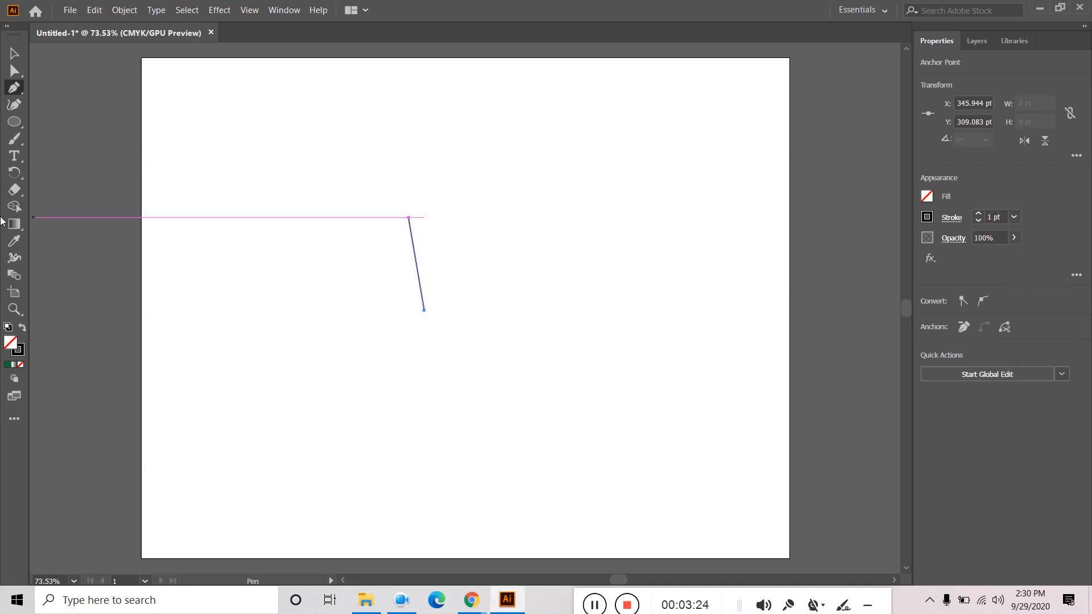
click(15, 259)
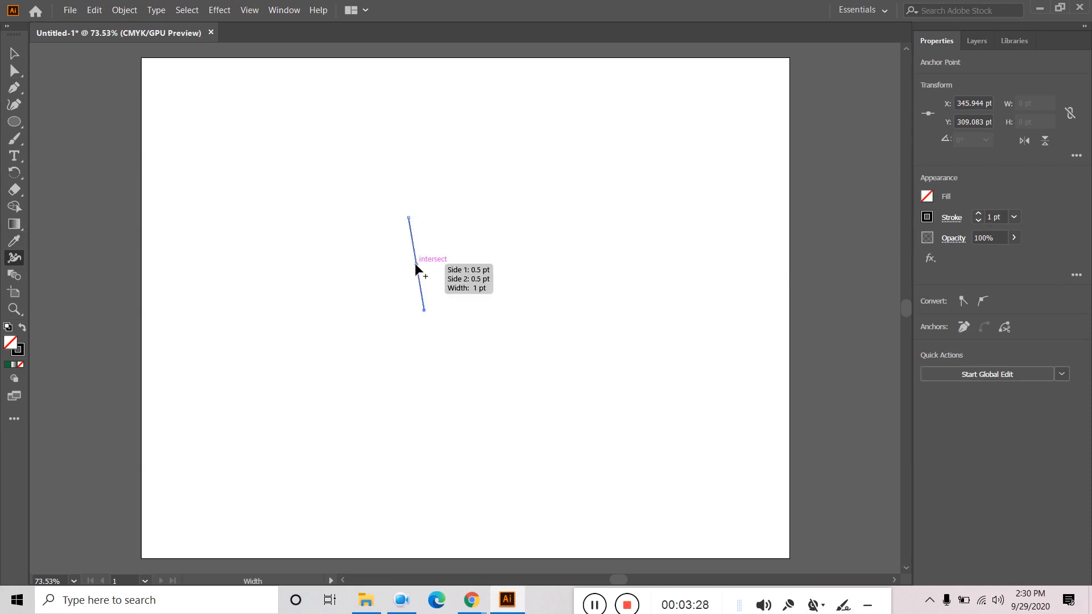
drag(426, 261, 436, 261)
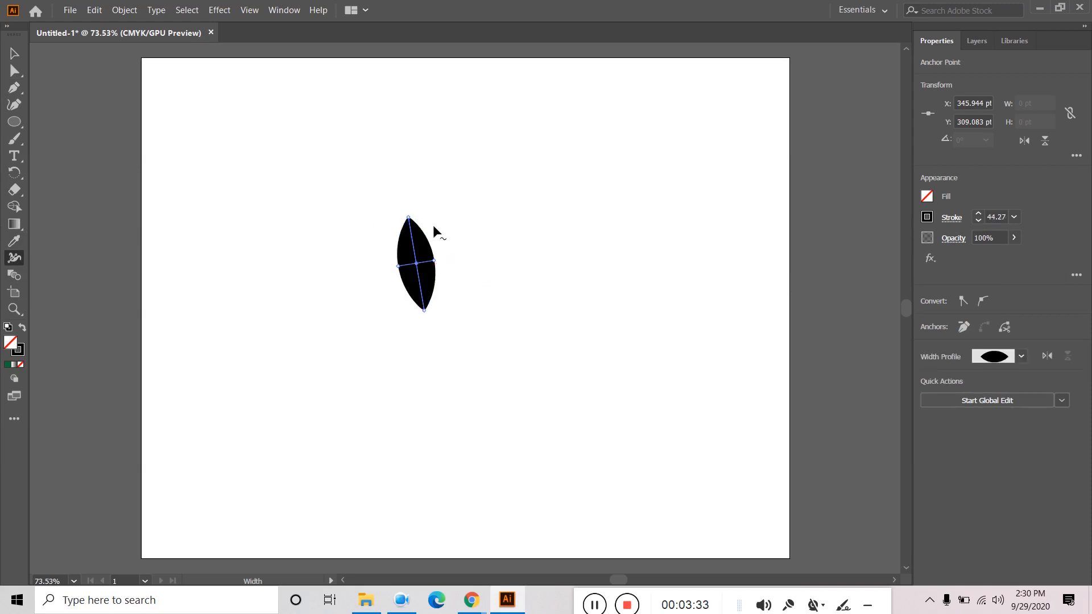
click(15, 53)
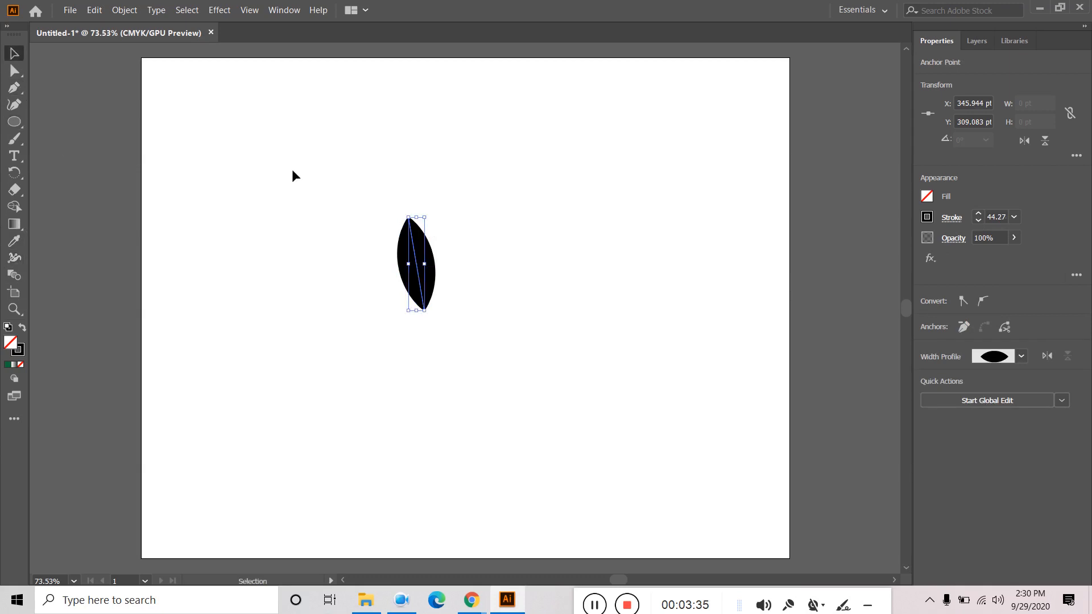
click(573, 292)
click(414, 271)
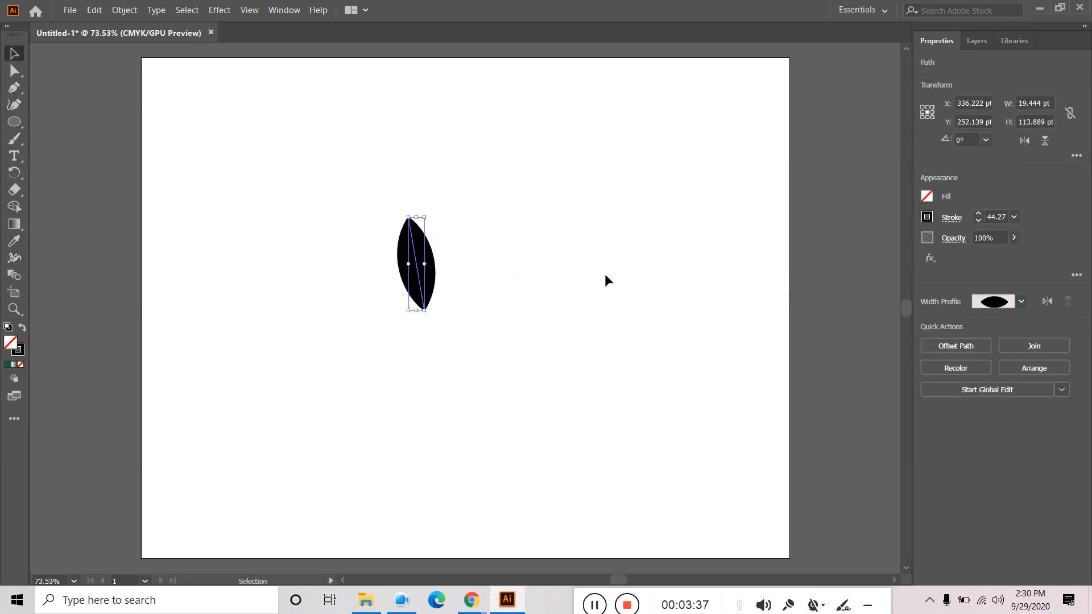
key(Delete)
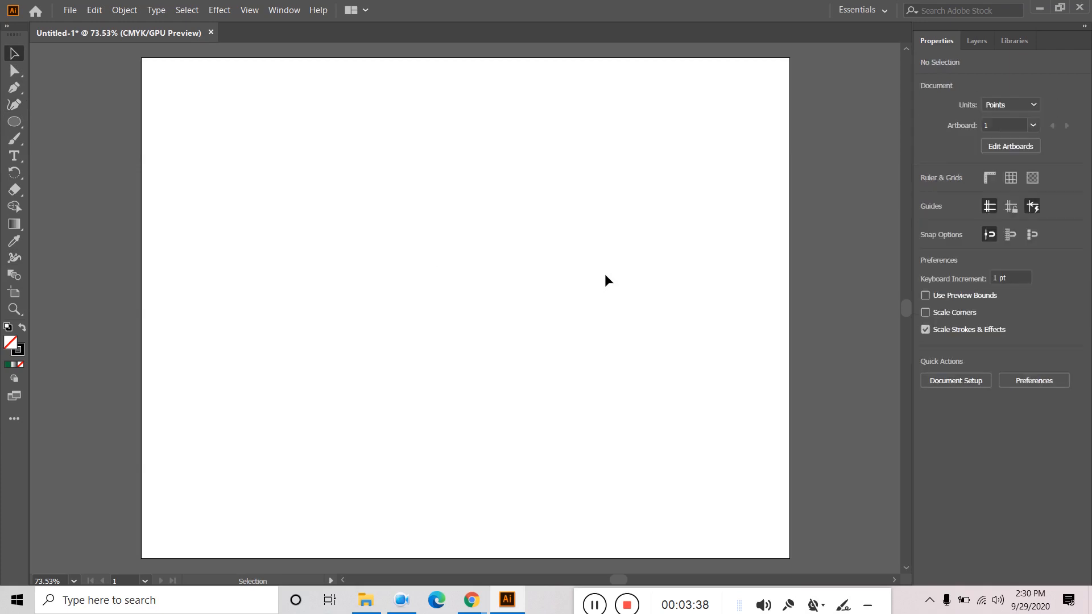
- Drag the black crescent circle group up to the upper-left of the artboard
click(589, 604)
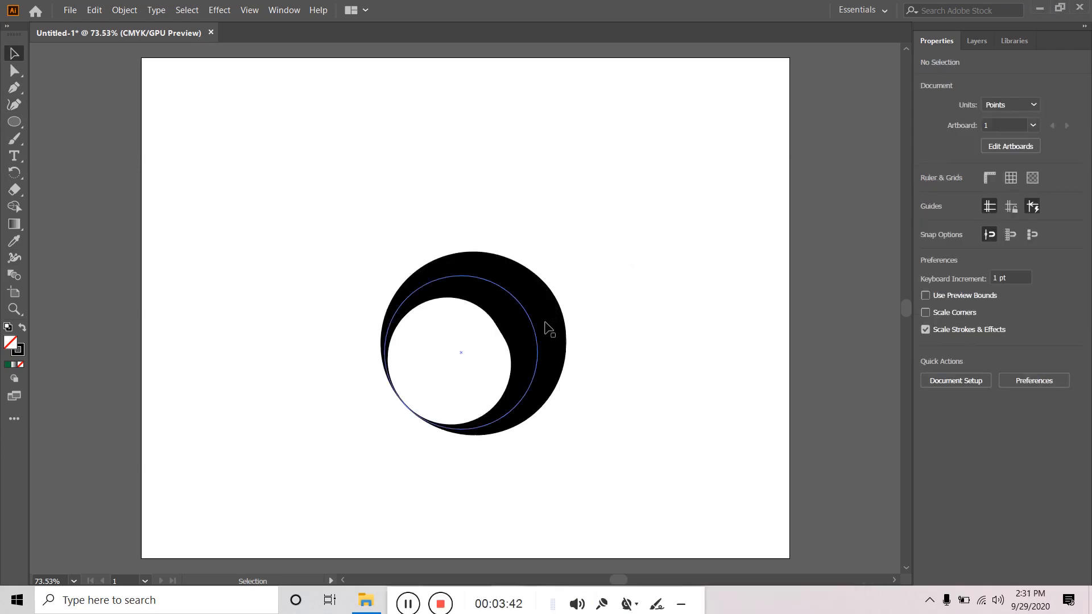
drag(398, 592, 542, 596)
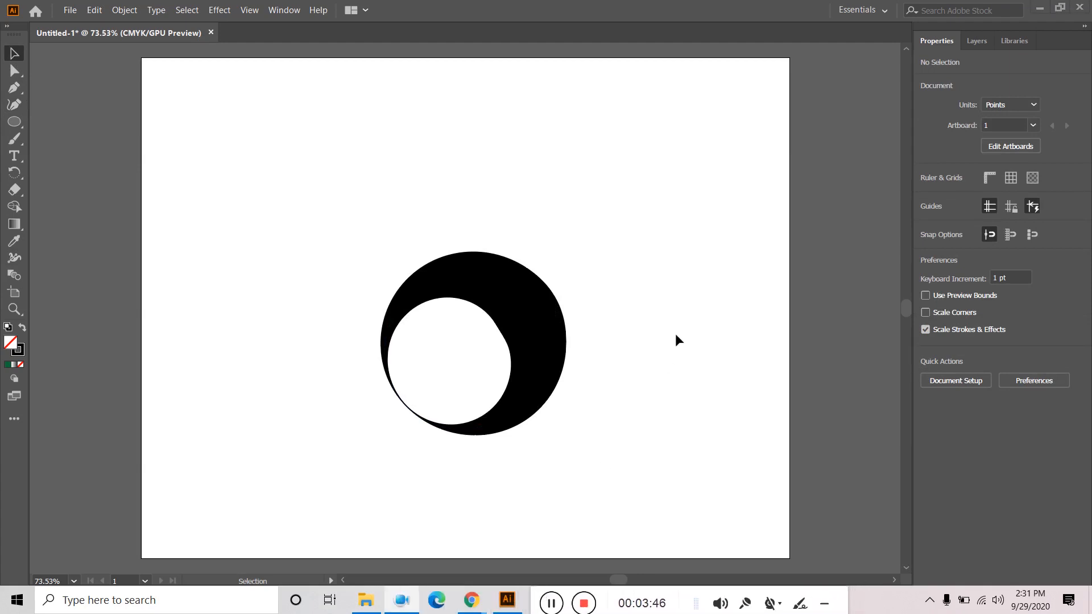
click(520, 295)
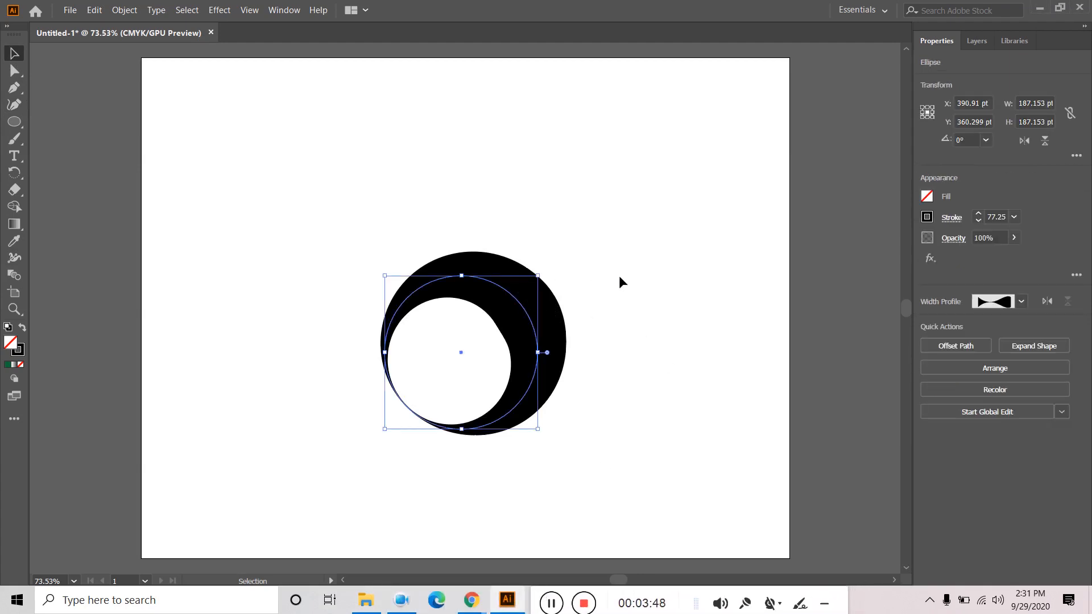
click(562, 308)
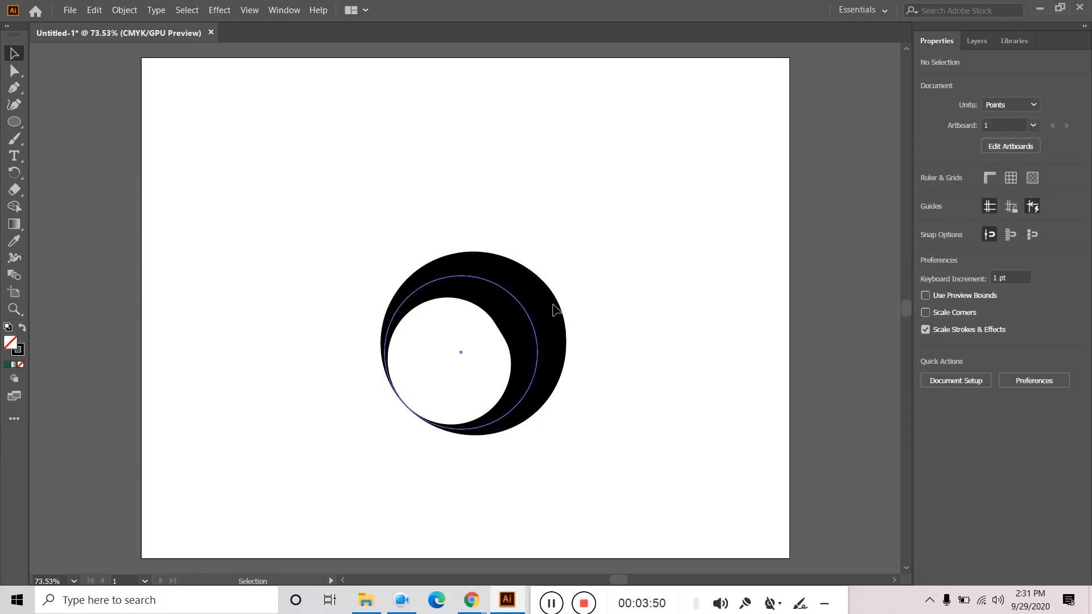
click(555, 310)
drag(556, 319, 430, 182)
click(565, 216)
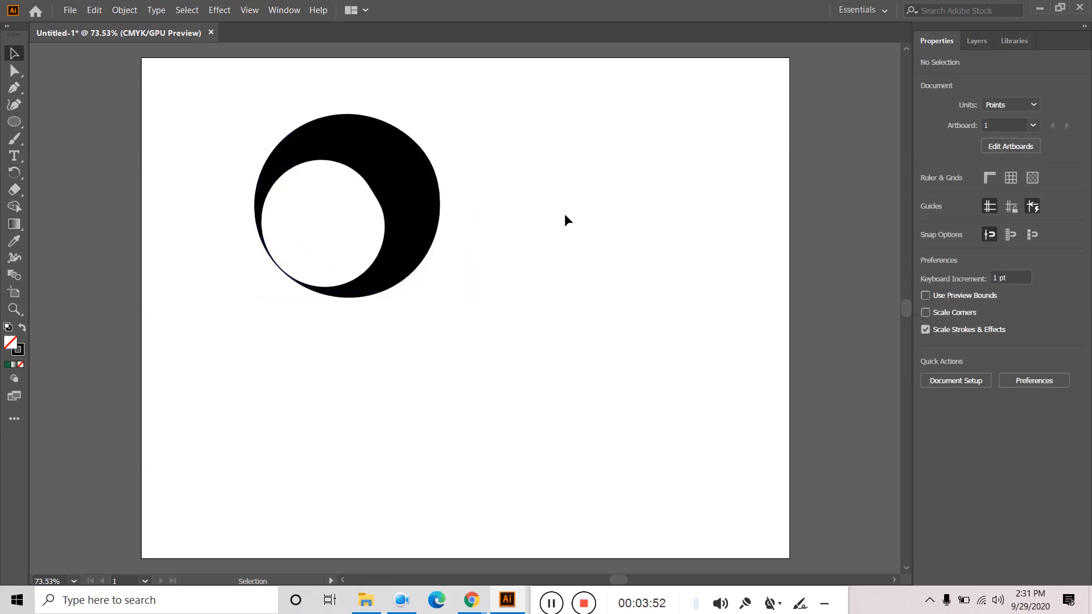
click(14, 122)
right_click(7, 125)
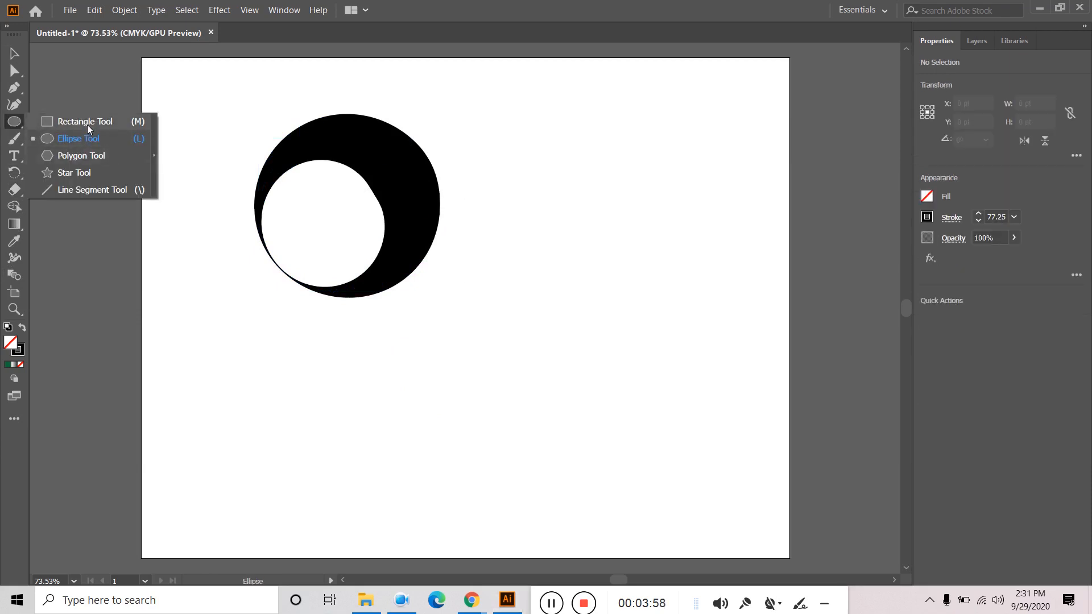
- Draw a rectangle below the crescent and bulge its top edge into a lens
click(85, 122)
drag(417, 353, 551, 471)
click(14, 276)
click(14, 258)
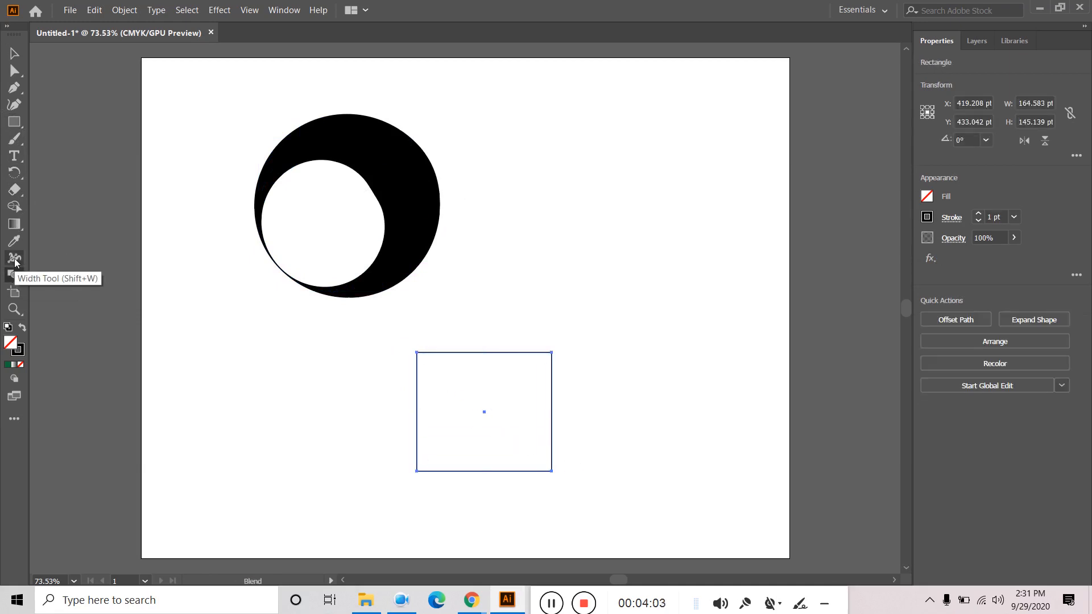
drag(485, 353, 489, 375)
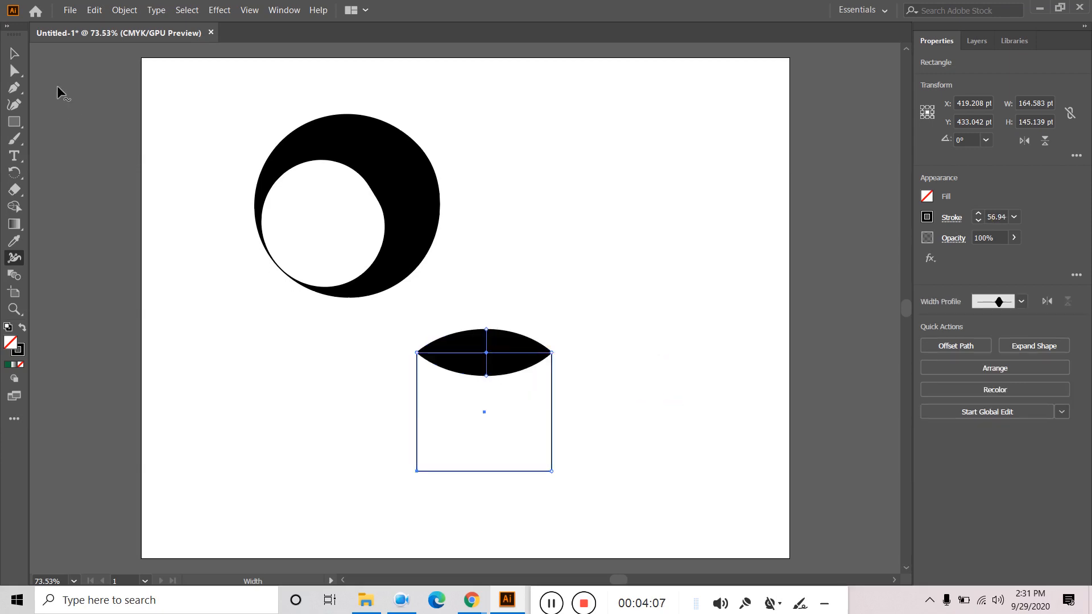
click(15, 54)
click(603, 369)
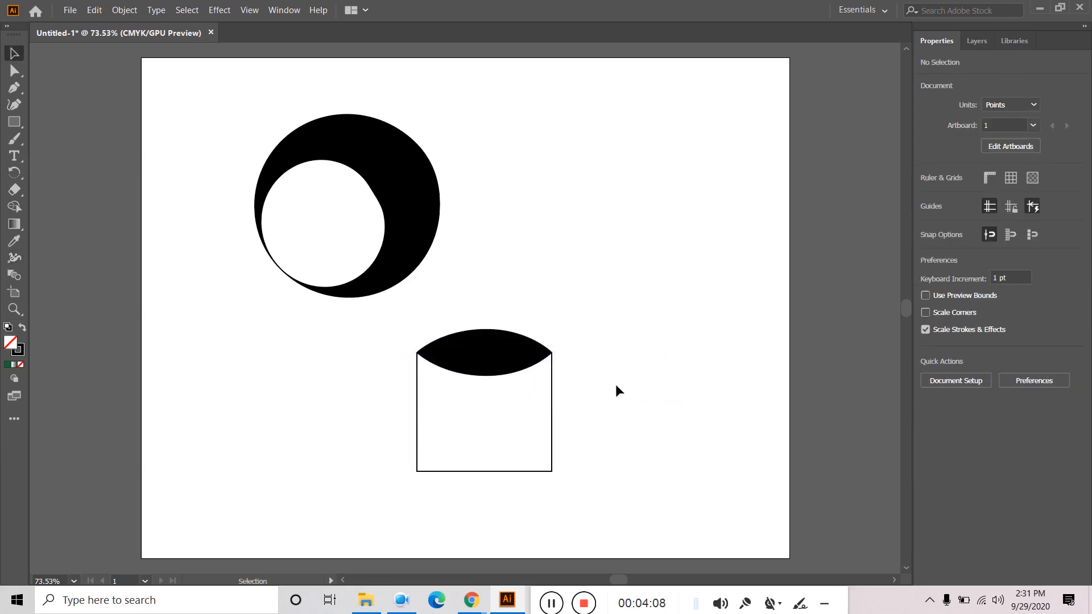
- Stretch the rectangle taller downward and bulge its bottom edge into a lens
click(495, 471)
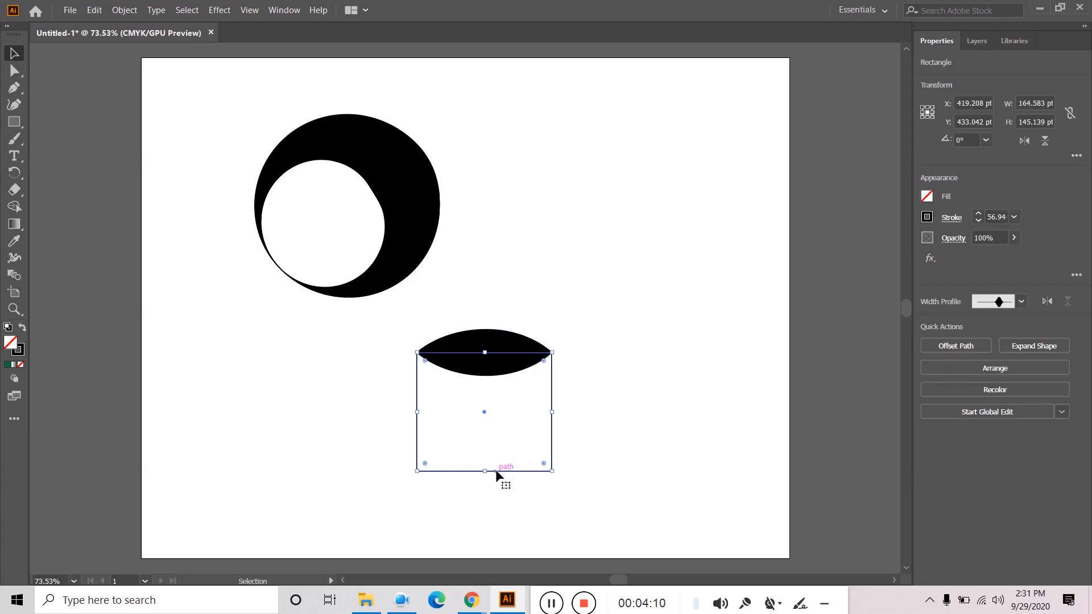
drag(485, 471, 480, 547)
click(643, 469)
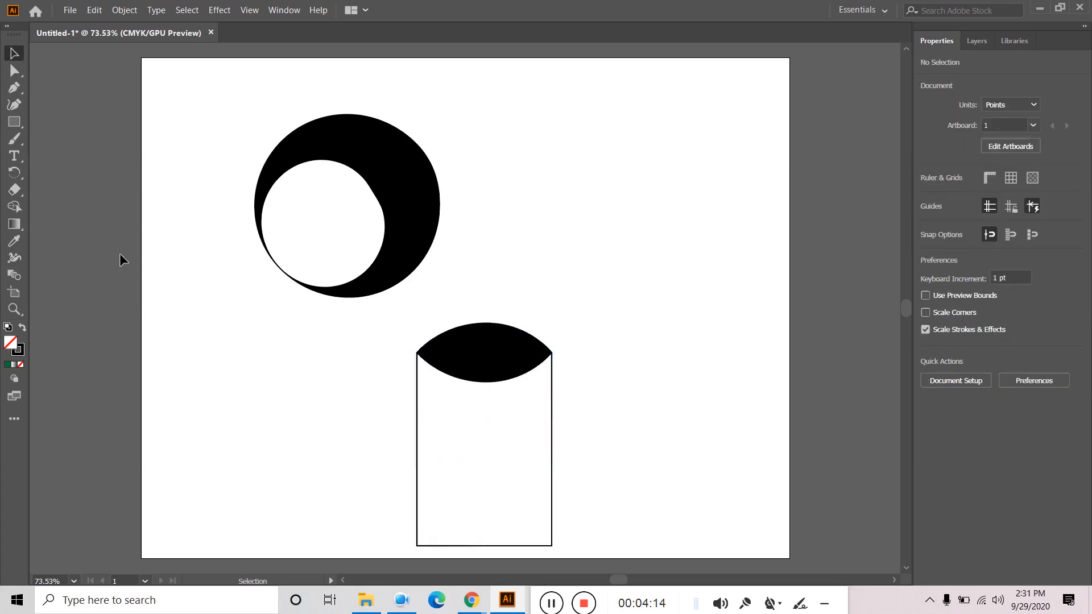
click(14, 258)
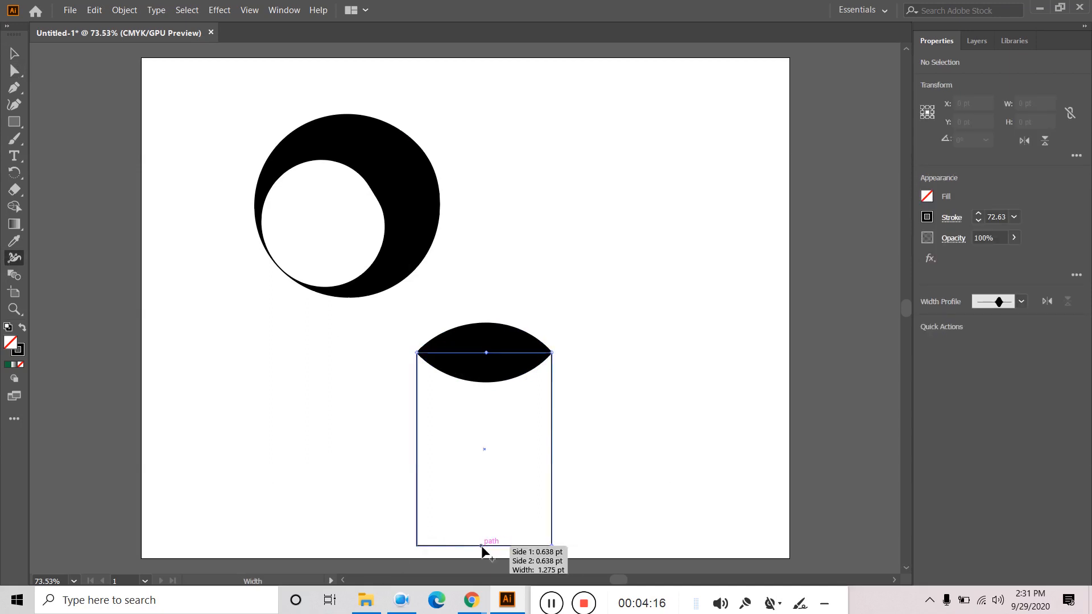
mouse_move(482, 547)
mouse_down()
mouse_move(480, 556)
mouse_move(487, 535)
mouse_up()
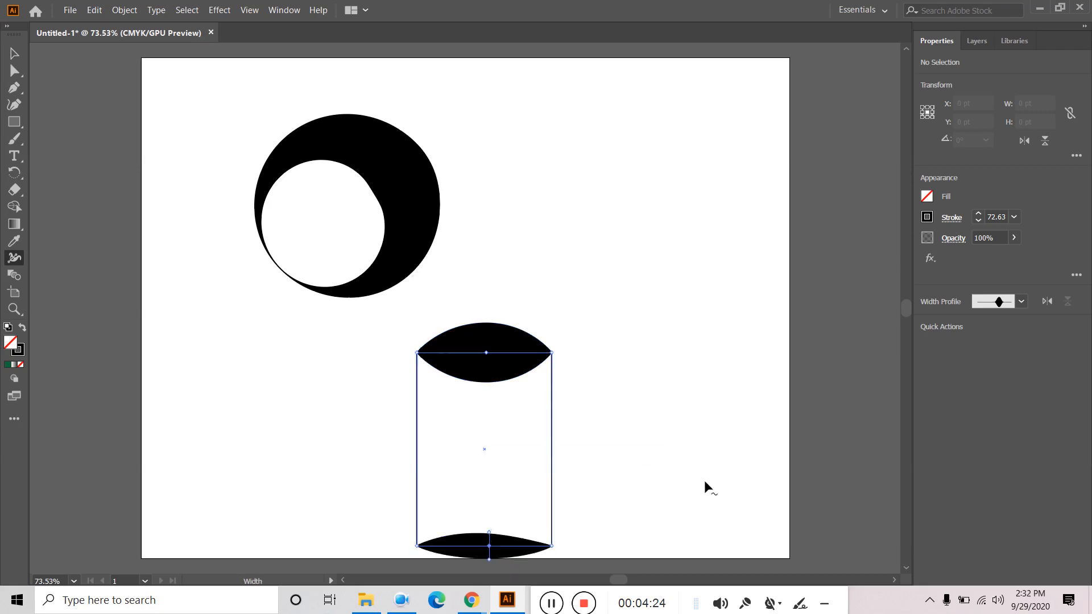
- Move the finished cylinder up and to the right, then select it whole
click(14, 53)
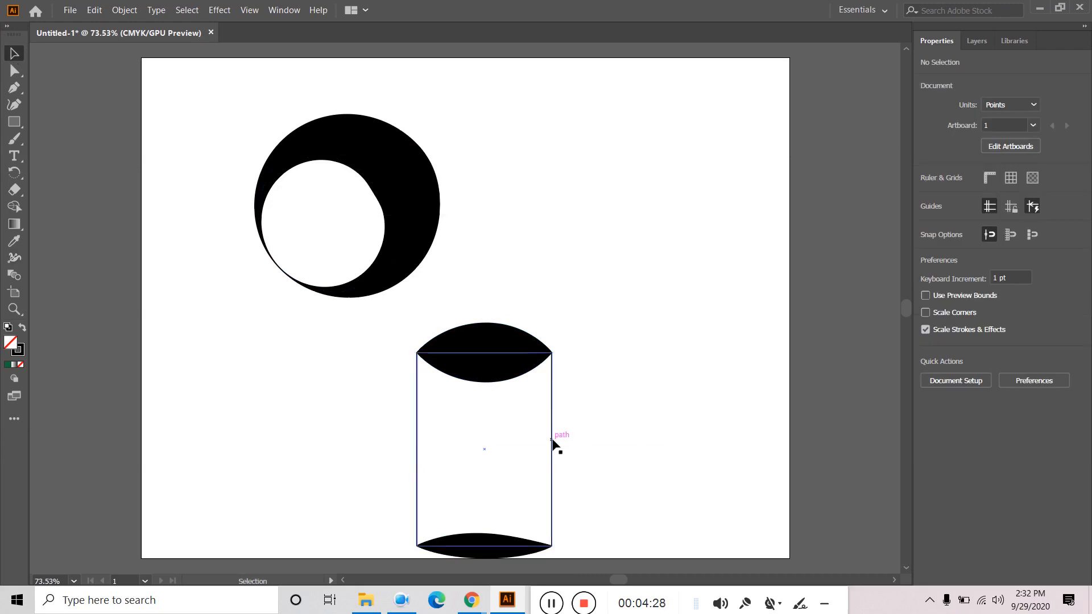
drag(505, 367, 603, 217)
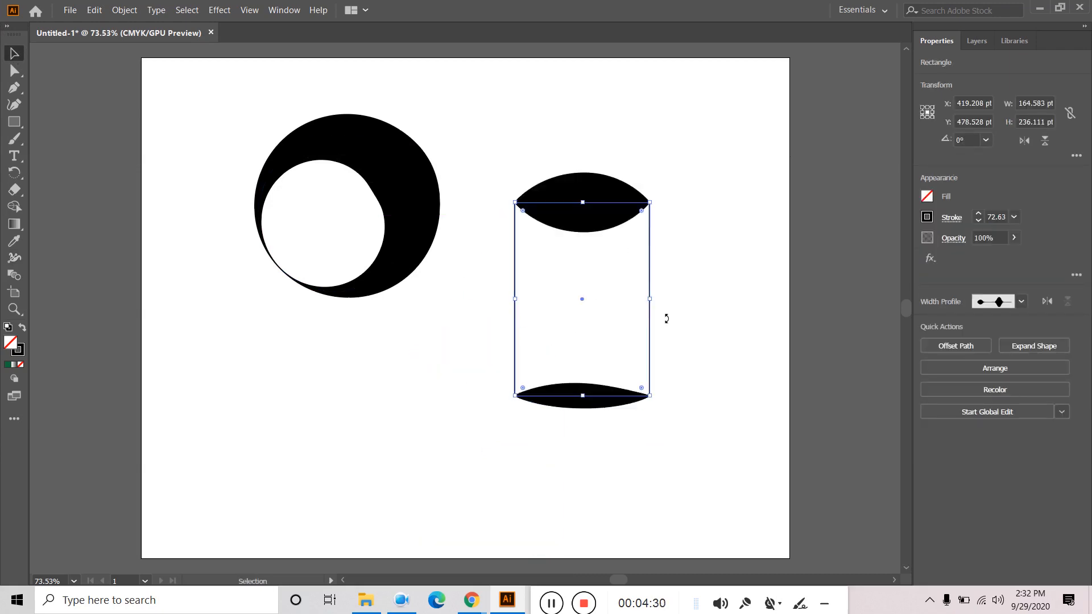
click(722, 319)
drag(530, 446, 472, 496)
click(692, 245)
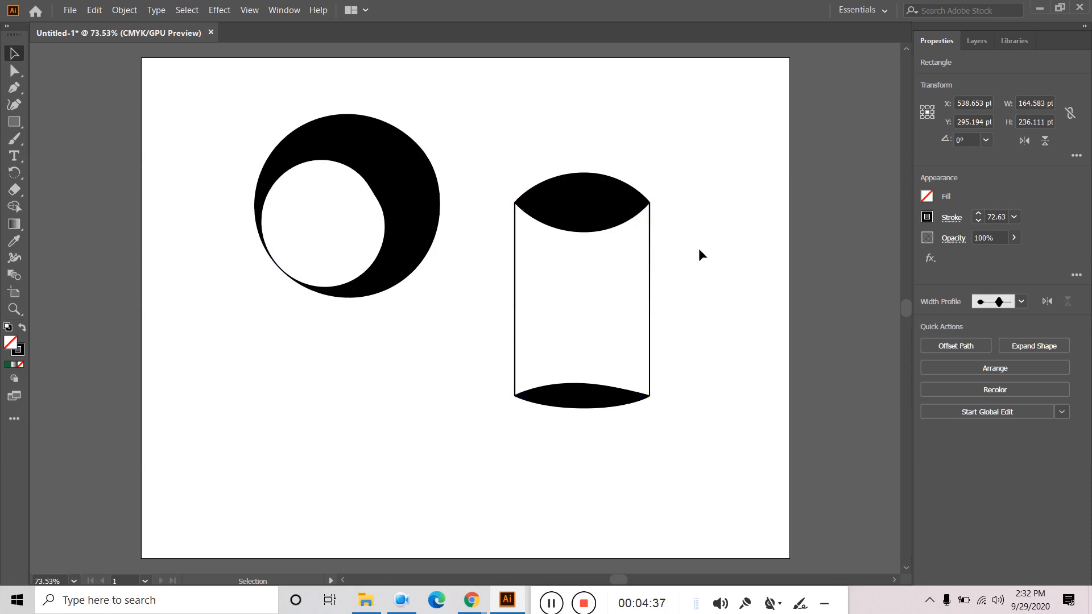
click(549, 604)
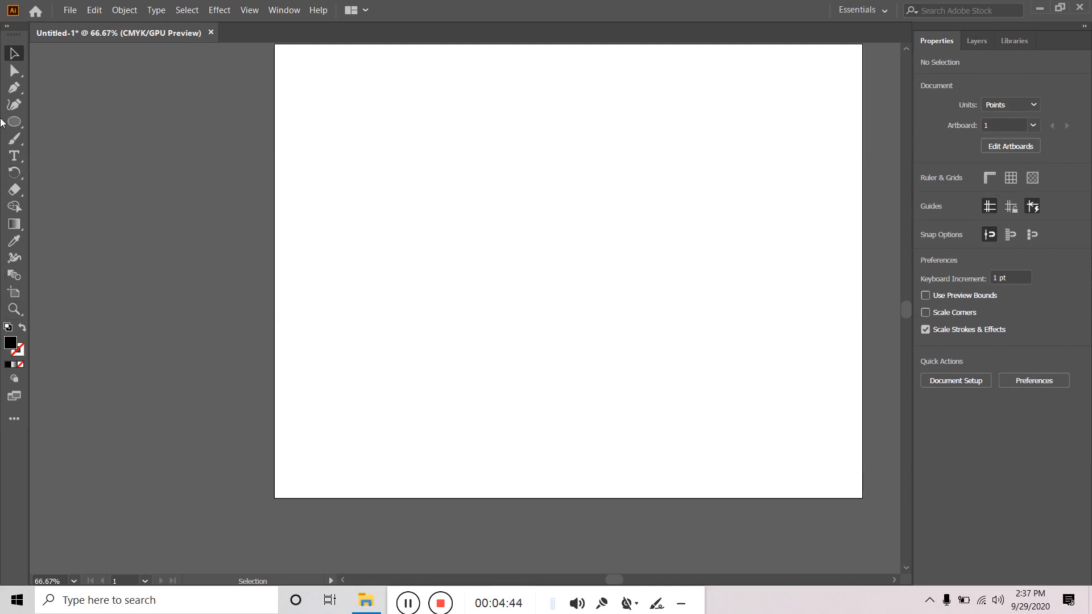
- Draw a circle in the artboard's upper left and fill it blue
click(14, 122)
drag(396, 205, 419, 237)
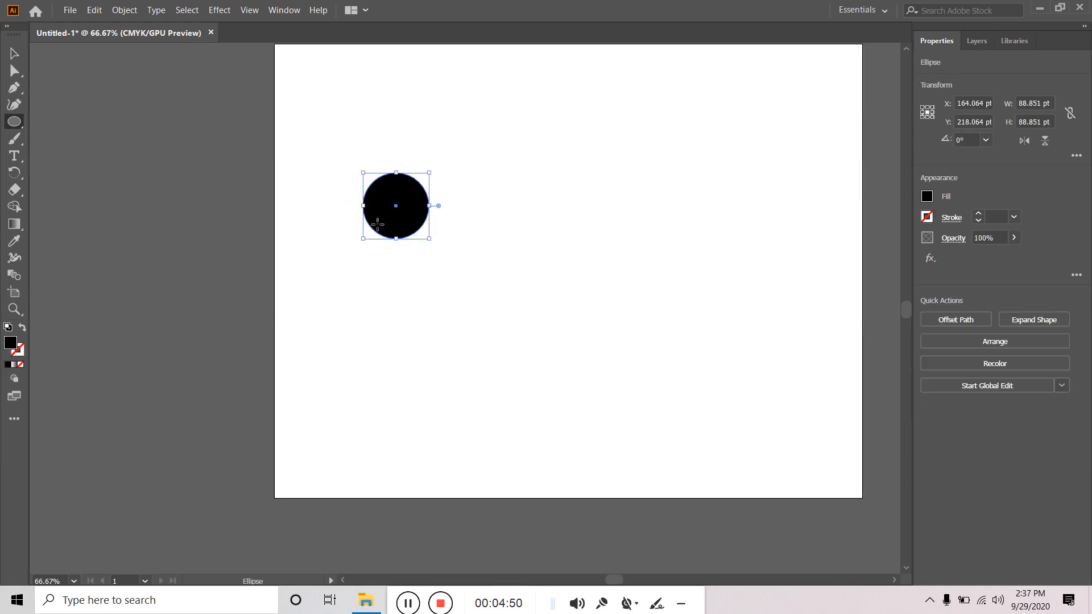
click(927, 198)
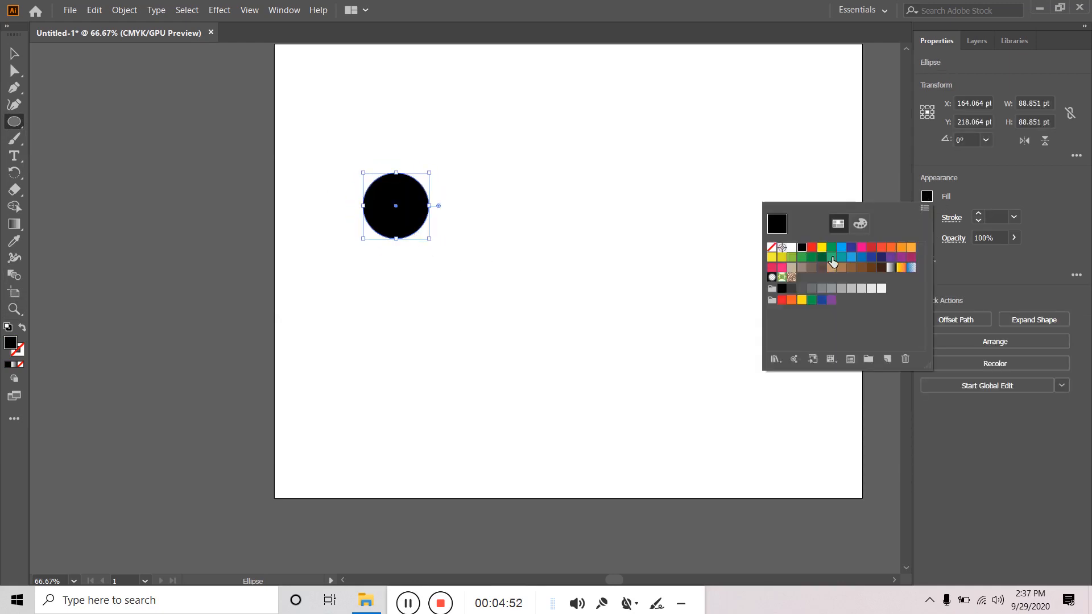
click(842, 249)
click(14, 54)
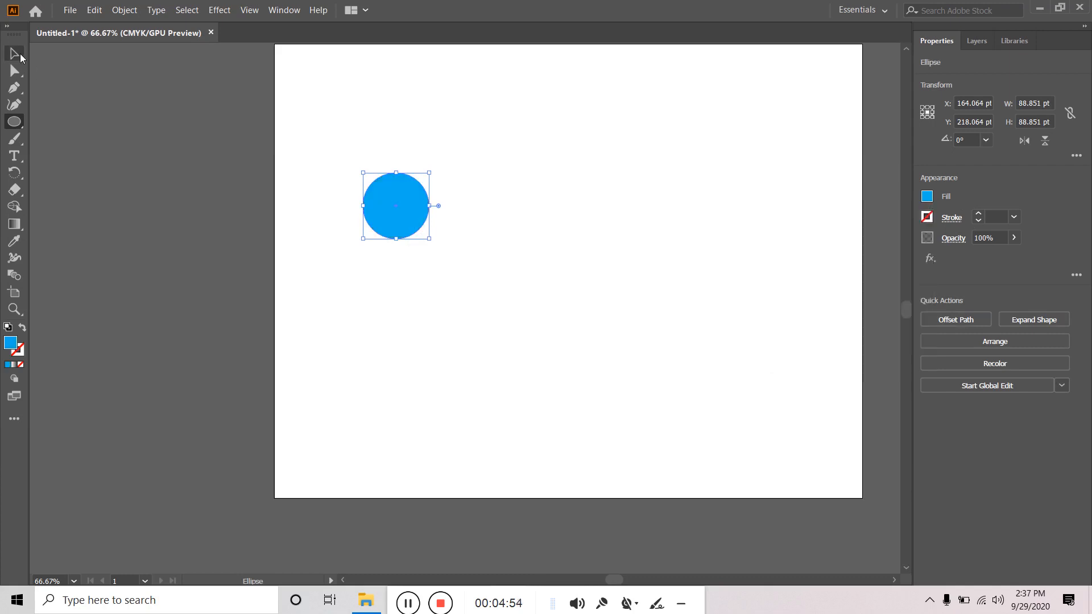
- Copy the circle down and to the right and fill the copy red
click(14, 53)
drag(401, 221, 704, 335)
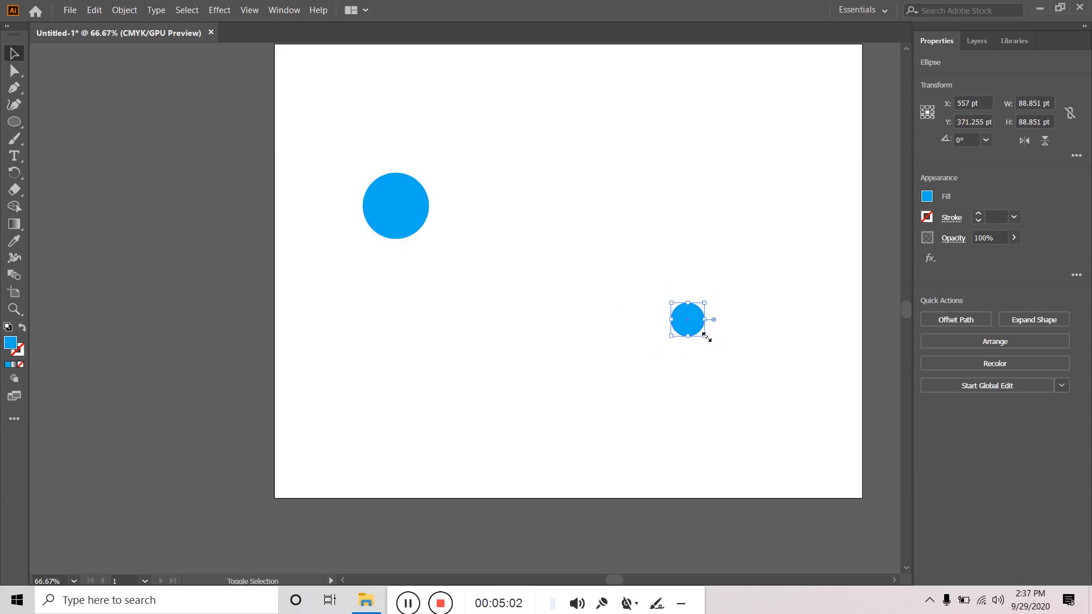
click(927, 196)
click(870, 253)
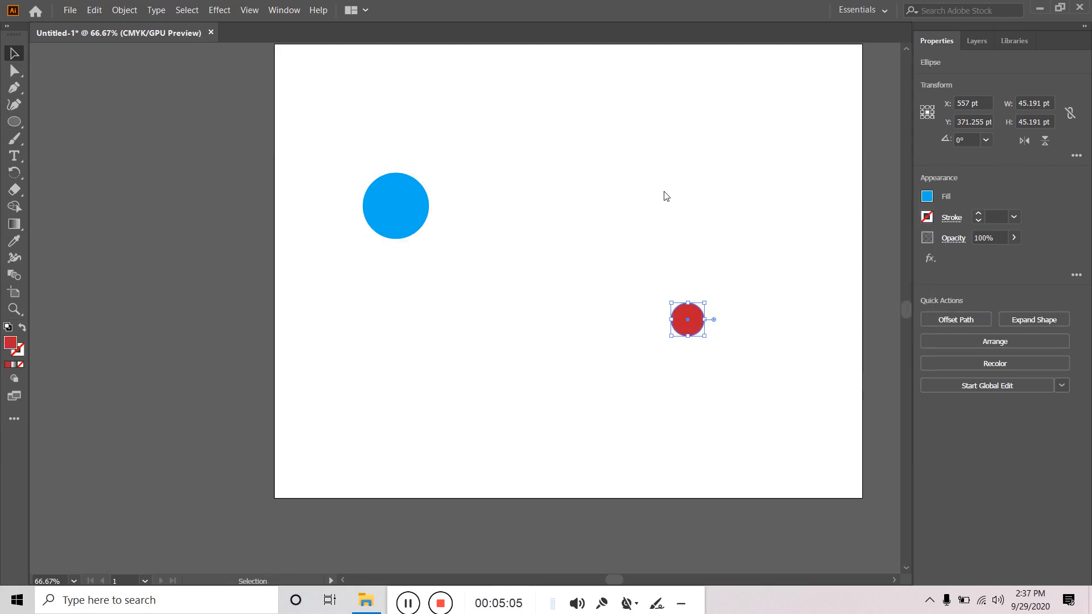
click(478, 206)
click(406, 205)
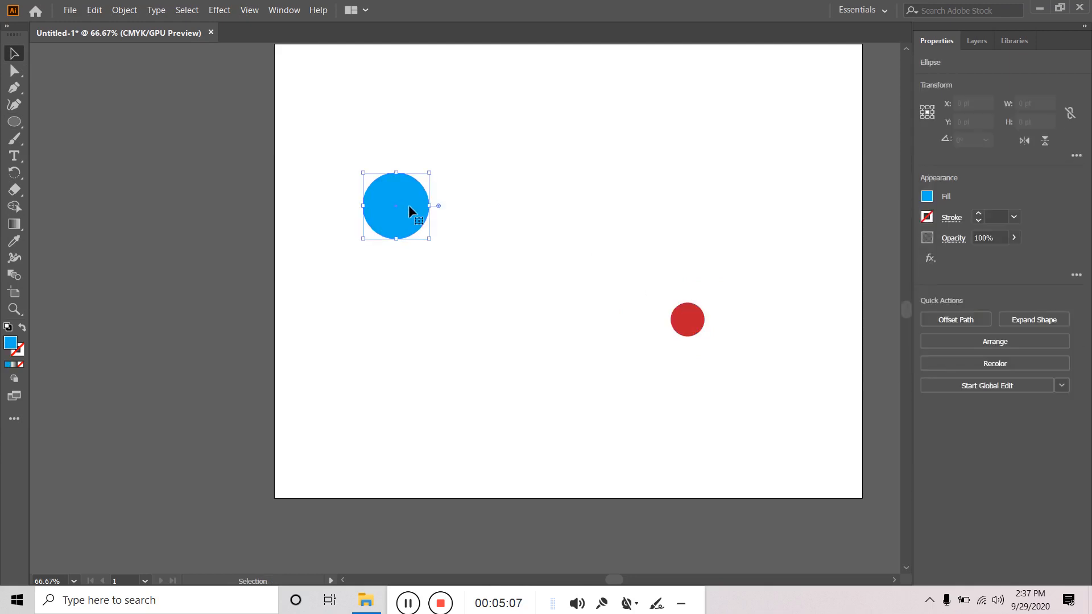
- Blend the red and blue circles into a tapering blue-to-red tube with the Blend tool
click(13, 275)
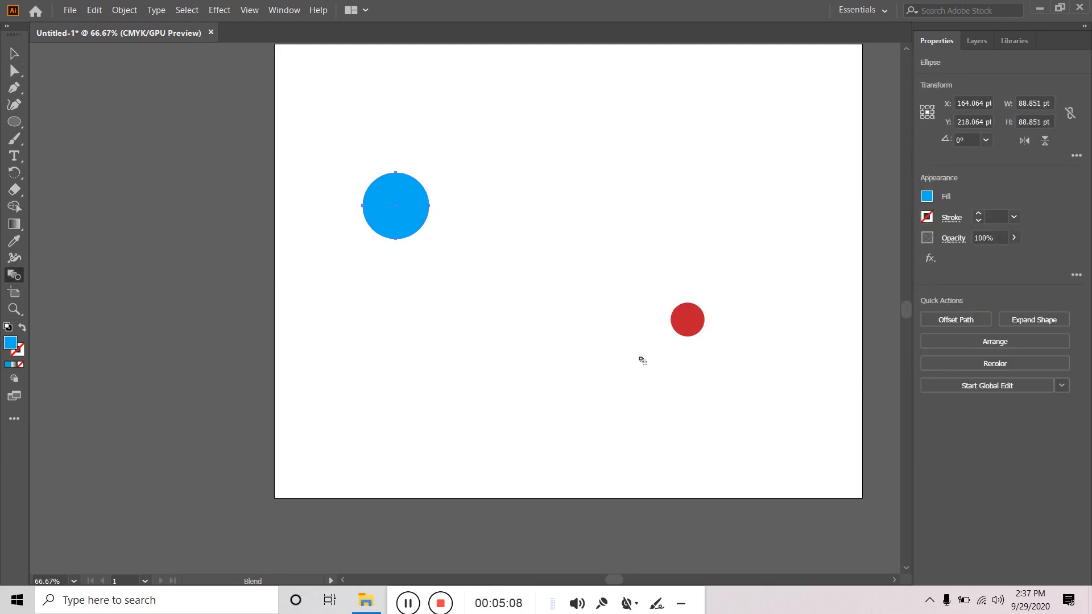
click(687, 322)
click(397, 208)
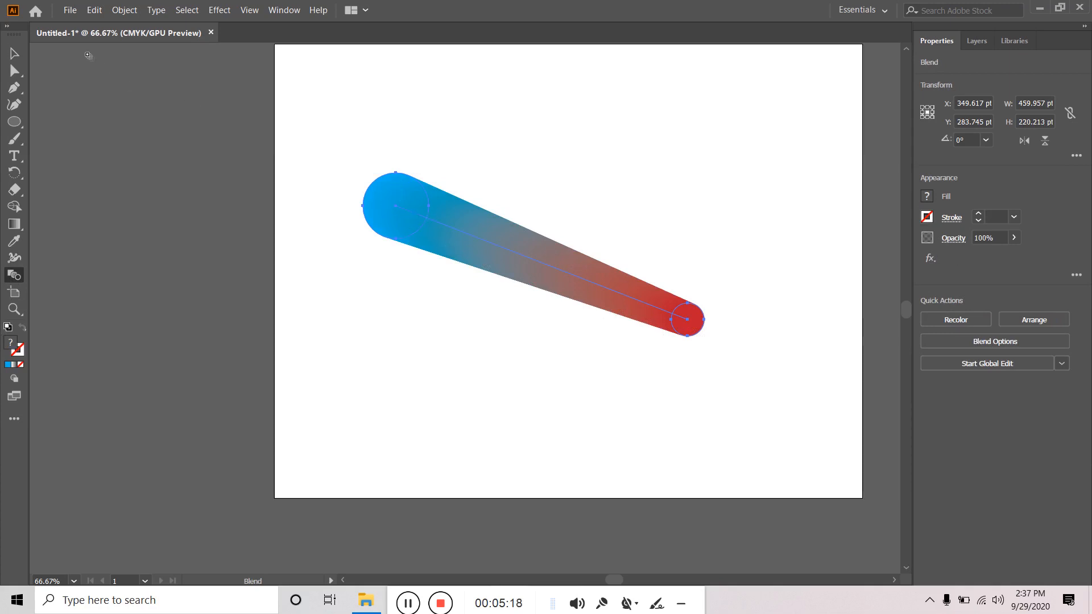
click(17, 57)
click(528, 129)
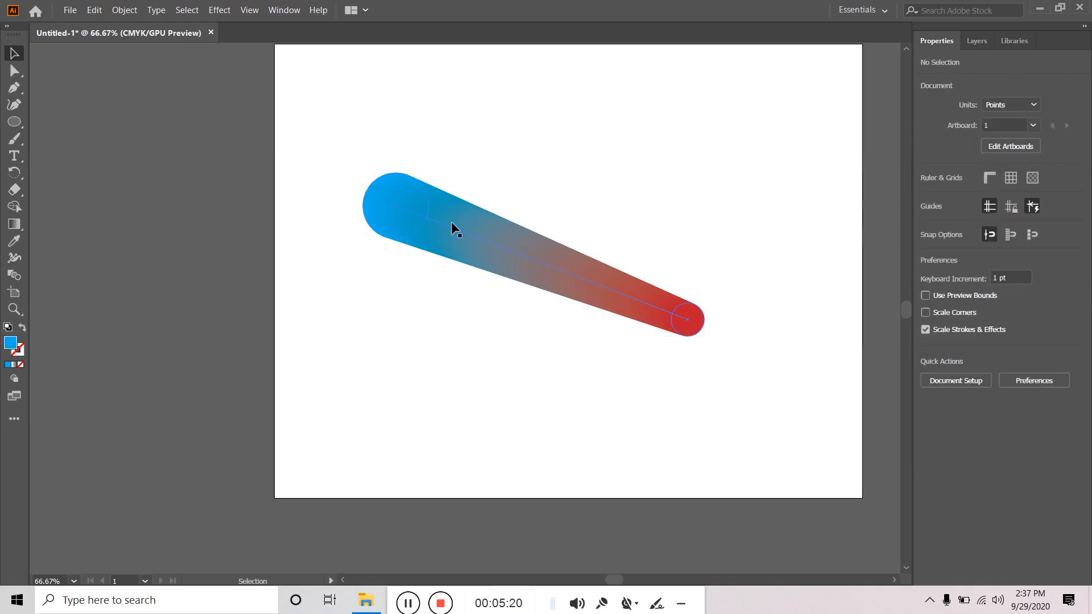
click(500, 272)
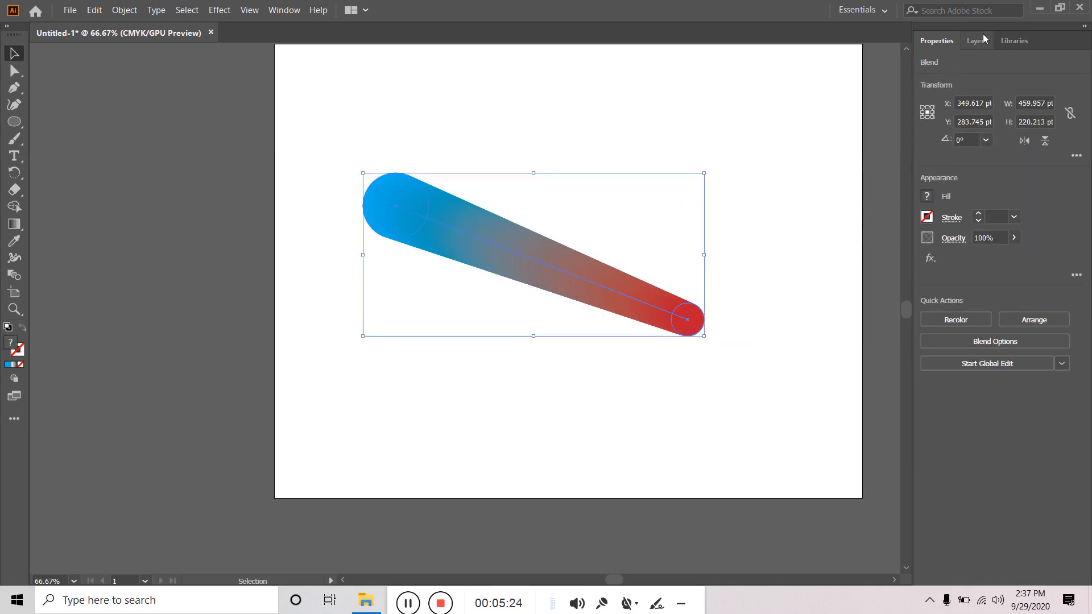
- Expand the Blend in the Layers panel and toggle the two circles' visibility off and back on
click(969, 41)
click(964, 63)
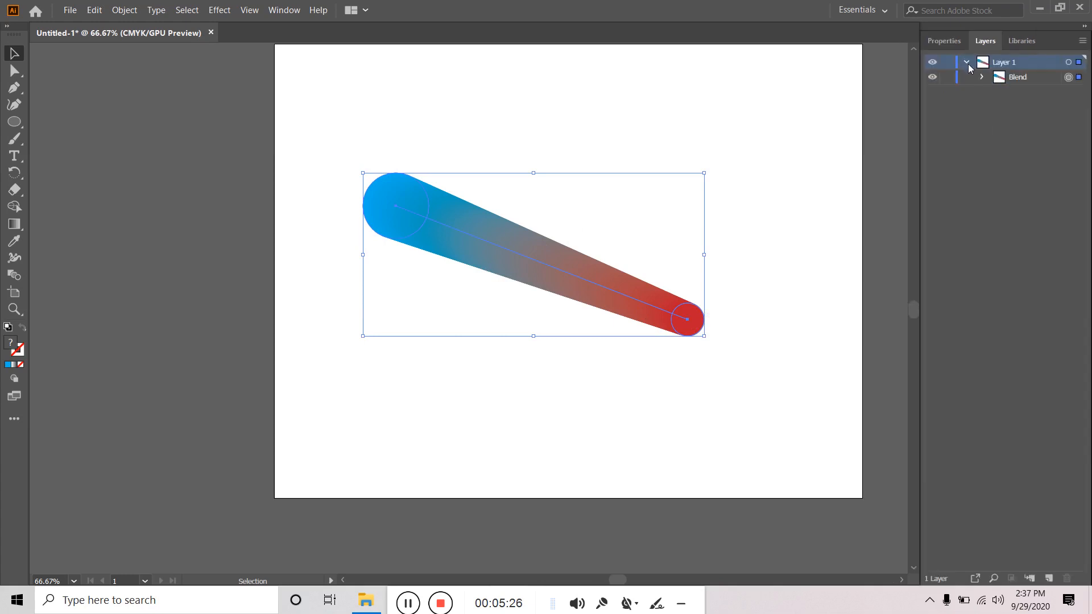
click(983, 77)
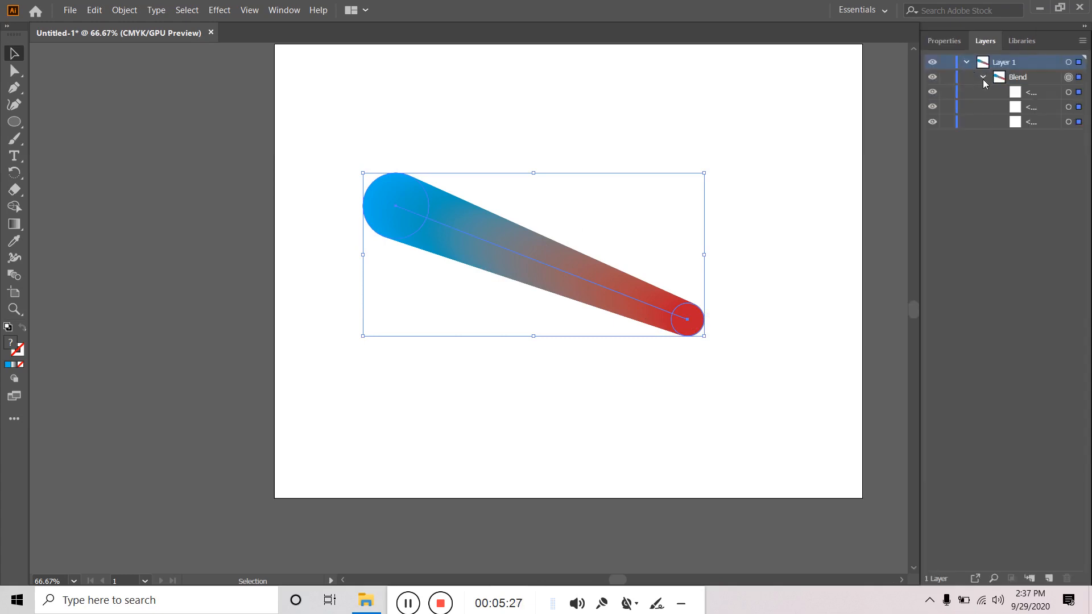
click(1033, 94)
click(933, 93)
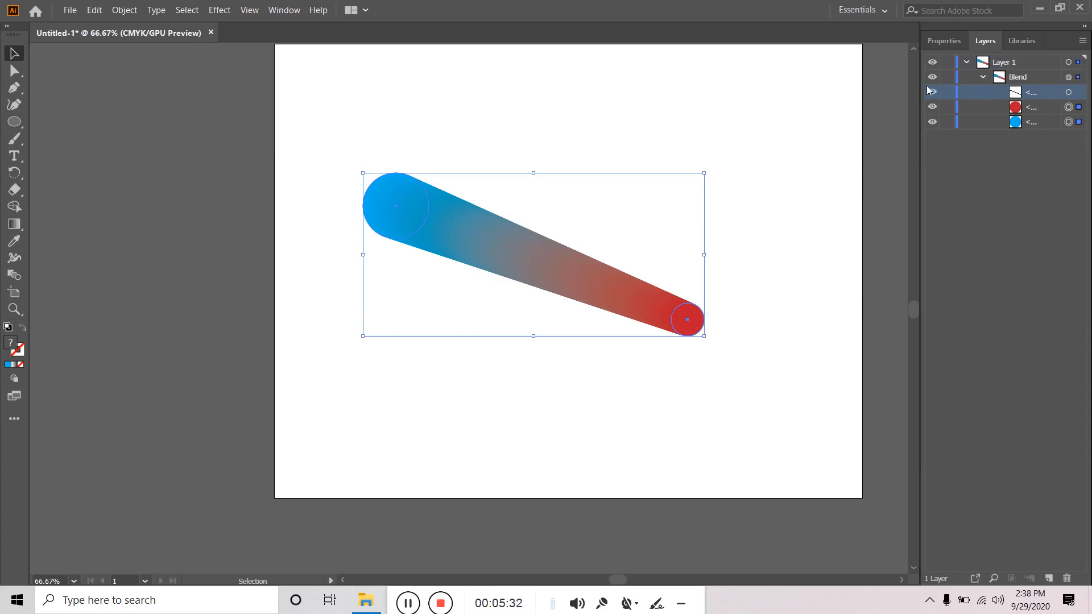
click(933, 107)
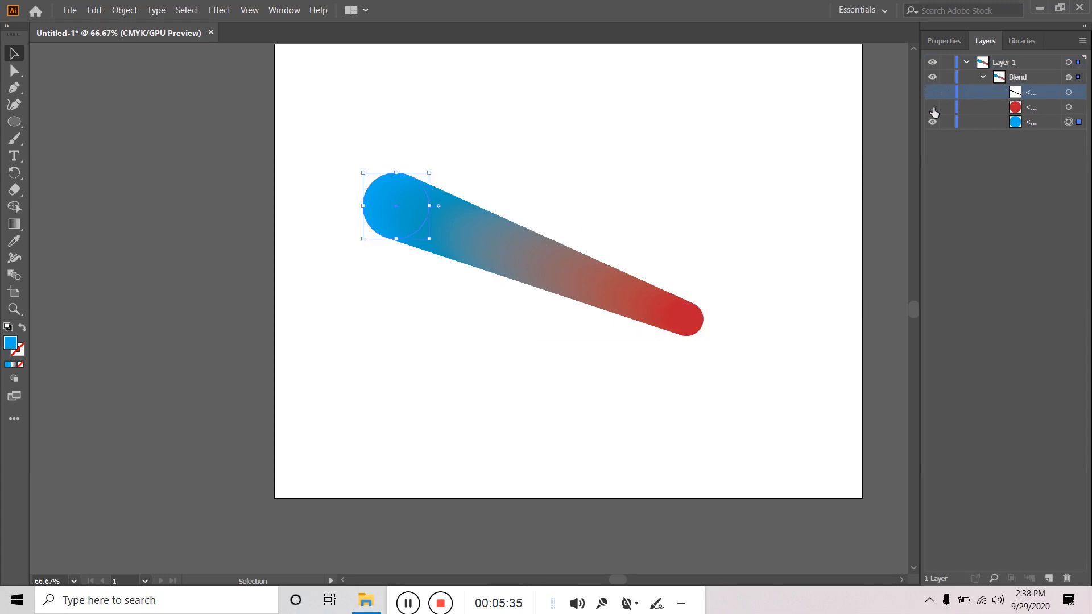
click(932, 122)
click(933, 107)
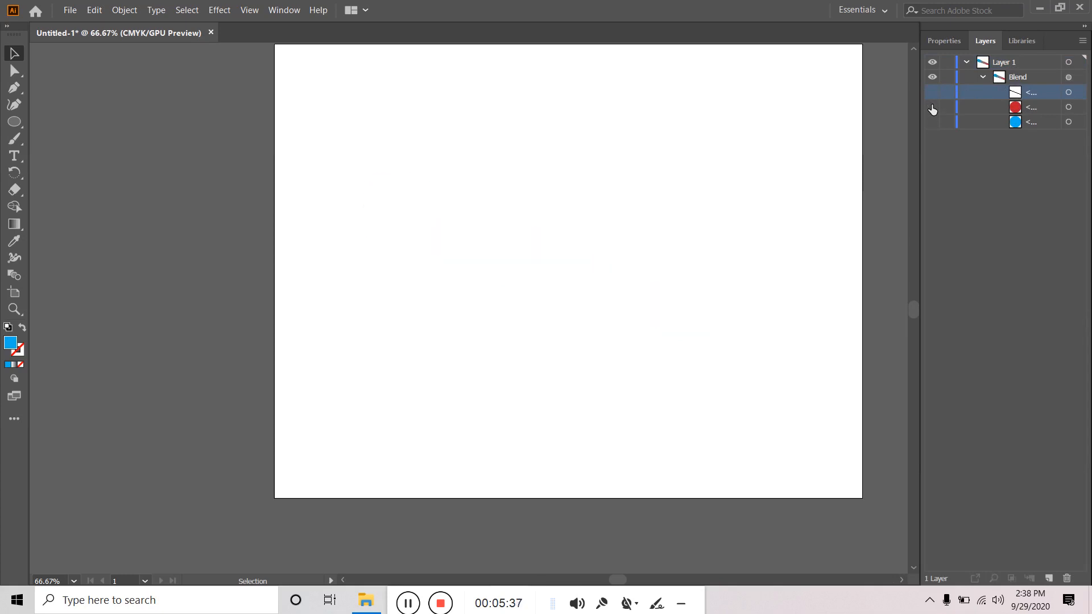
drag(933, 108, 932, 121)
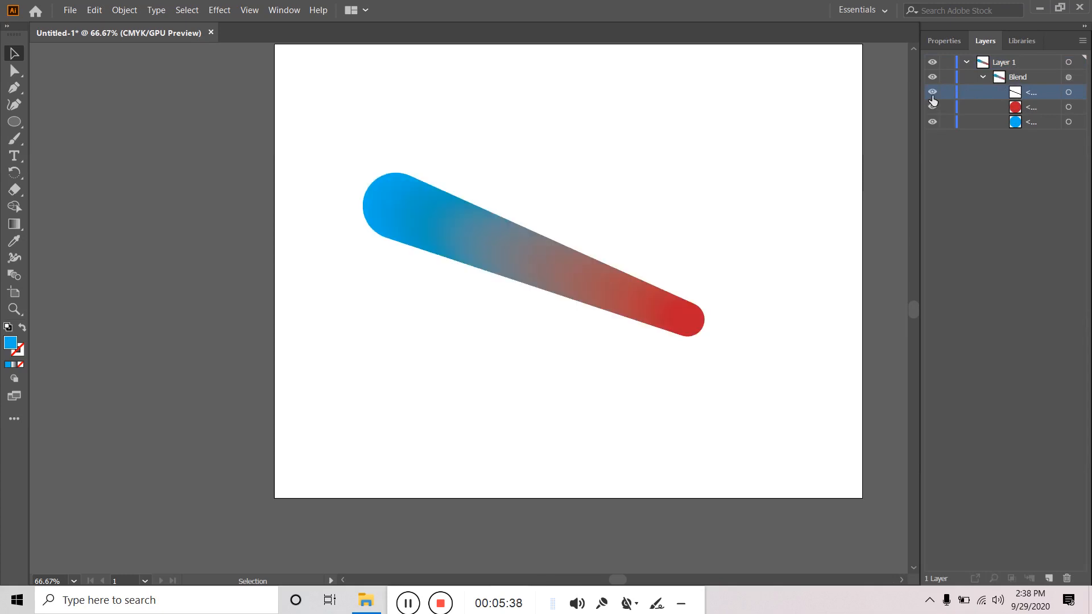
click(966, 62)
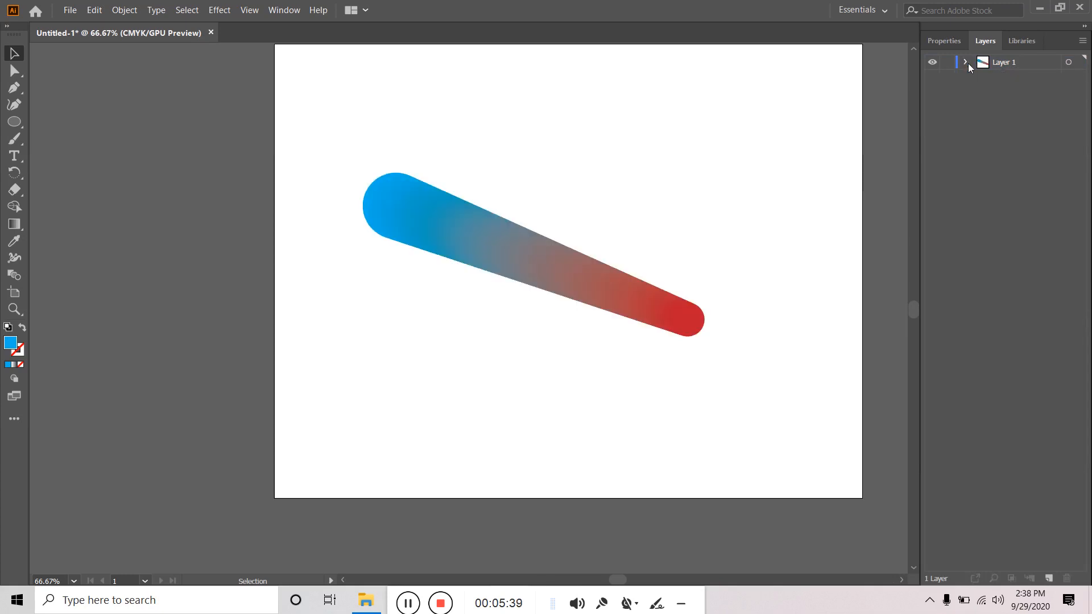
click(517, 264)
click(761, 190)
drag(780, 239, 358, 401)
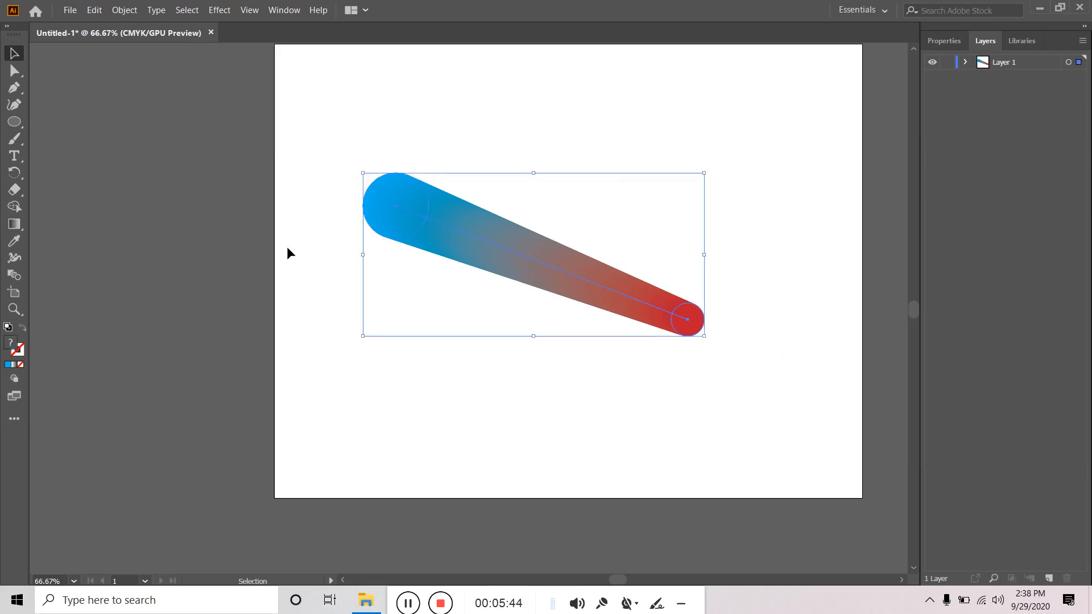
double_click(14, 274)
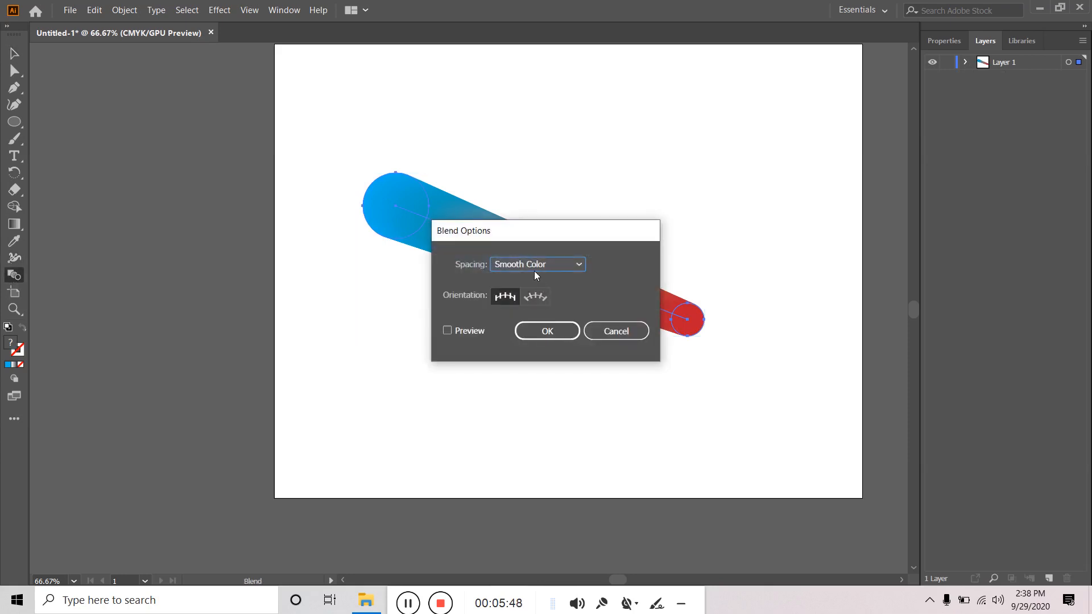
click(609, 336)
double_click(17, 276)
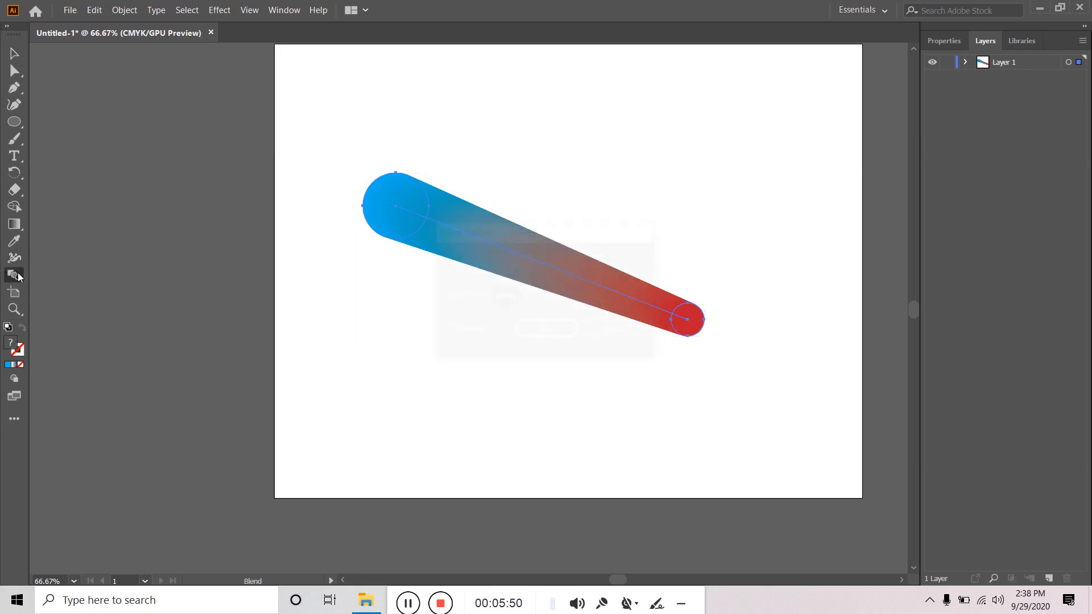
click(524, 269)
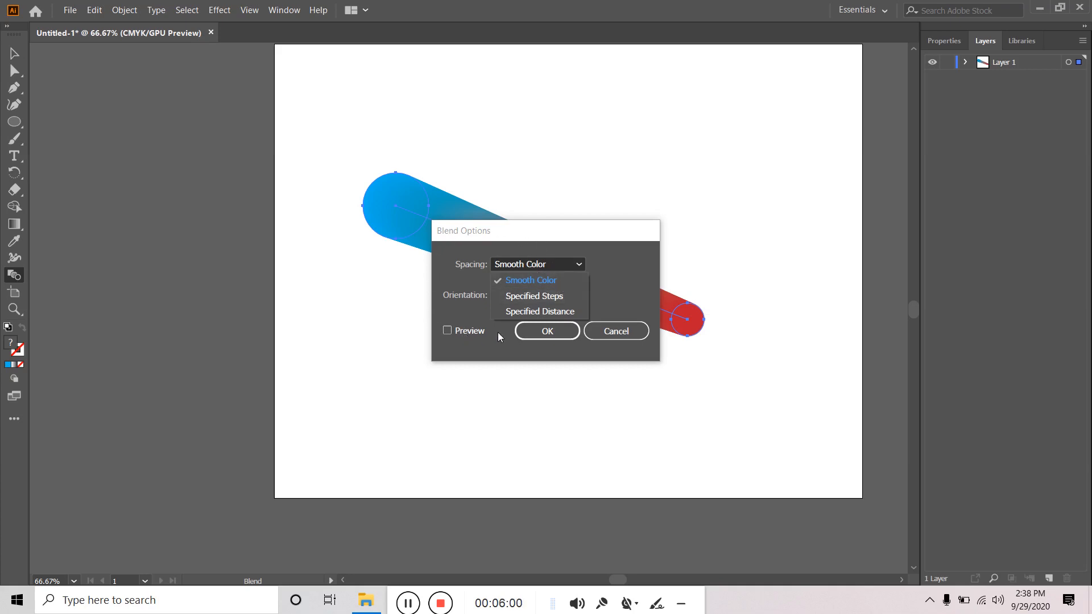
click(533, 297)
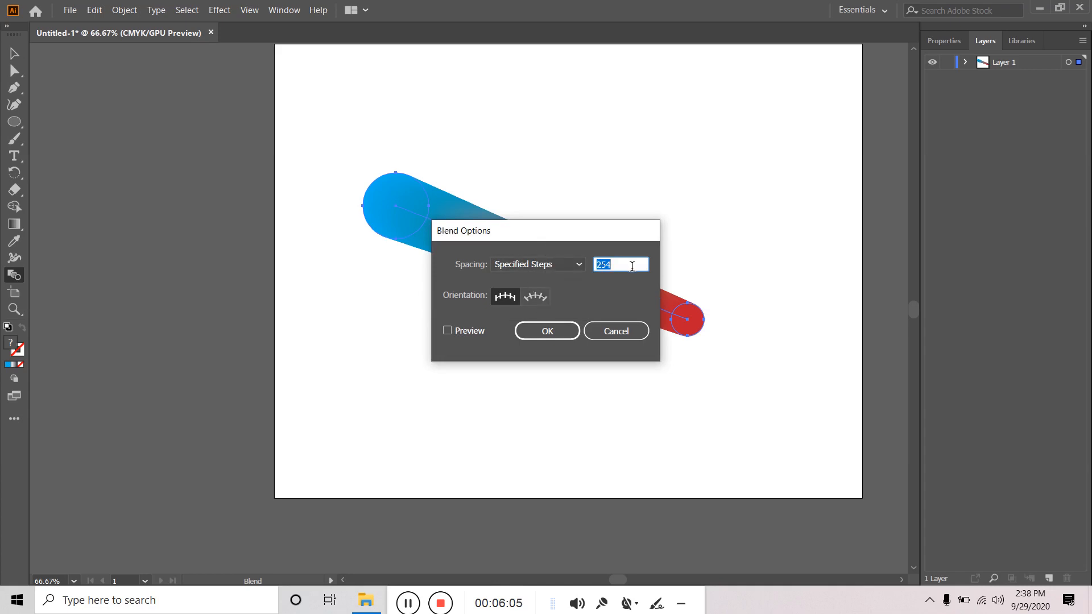
click(618, 335)
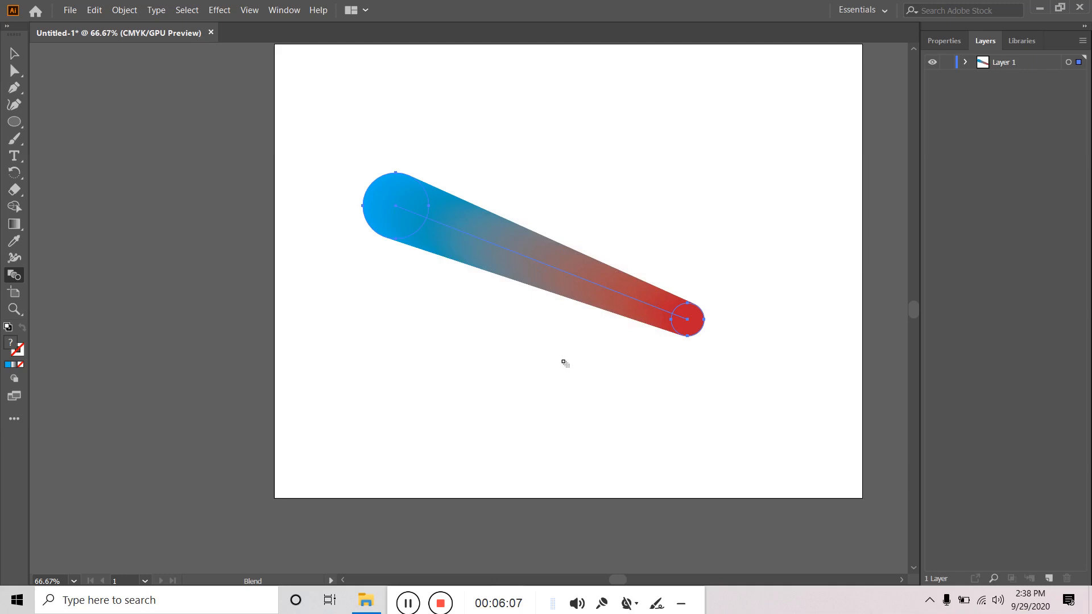
click(14, 121)
- Draw a new circle near the page bottom and fill it red
drag(341, 336, 617, 444)
click(15, 53)
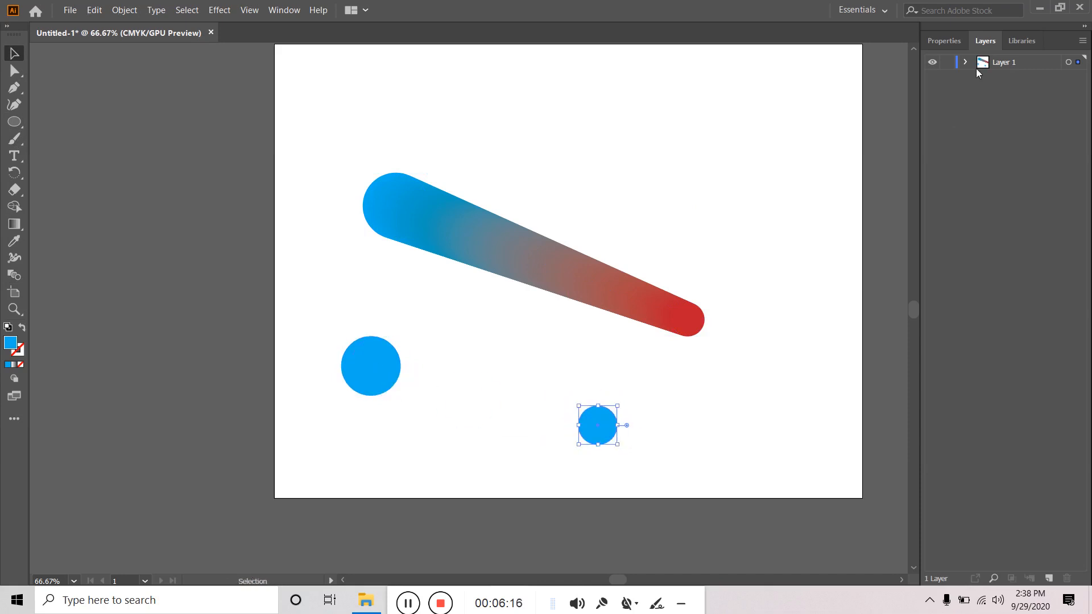
click(942, 40)
click(927, 199)
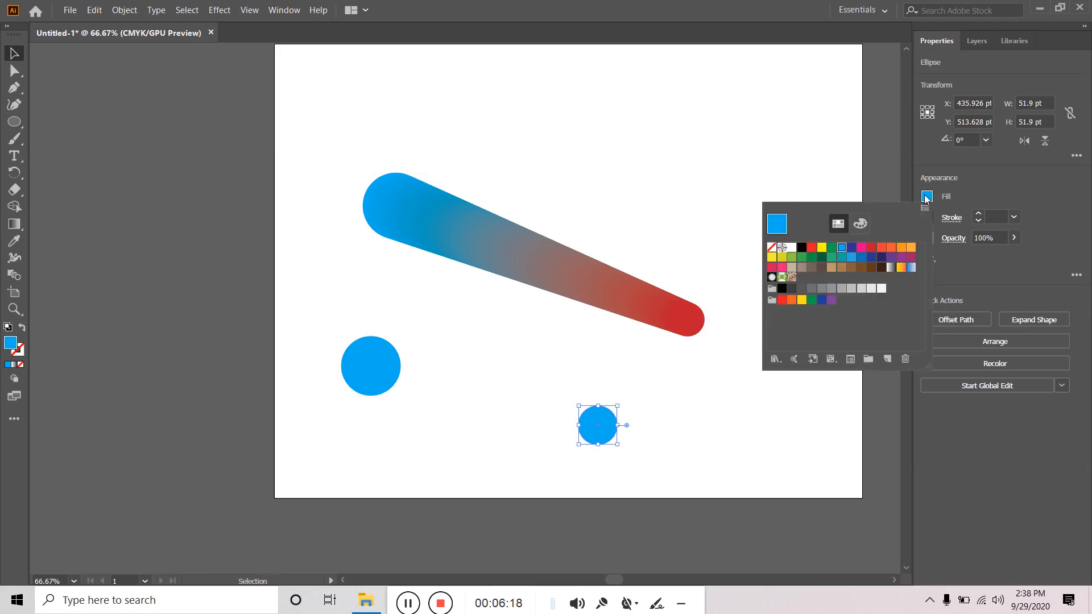
click(871, 247)
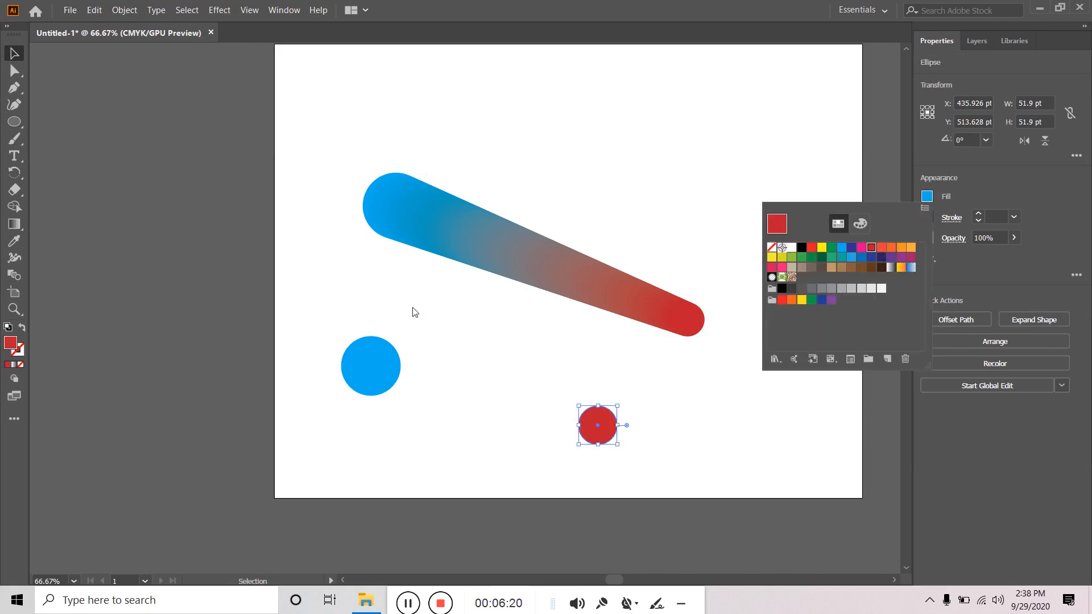
- Set Blend Options to 10 Specified Steps and blend the blue circle into the red one
double_click(15, 276)
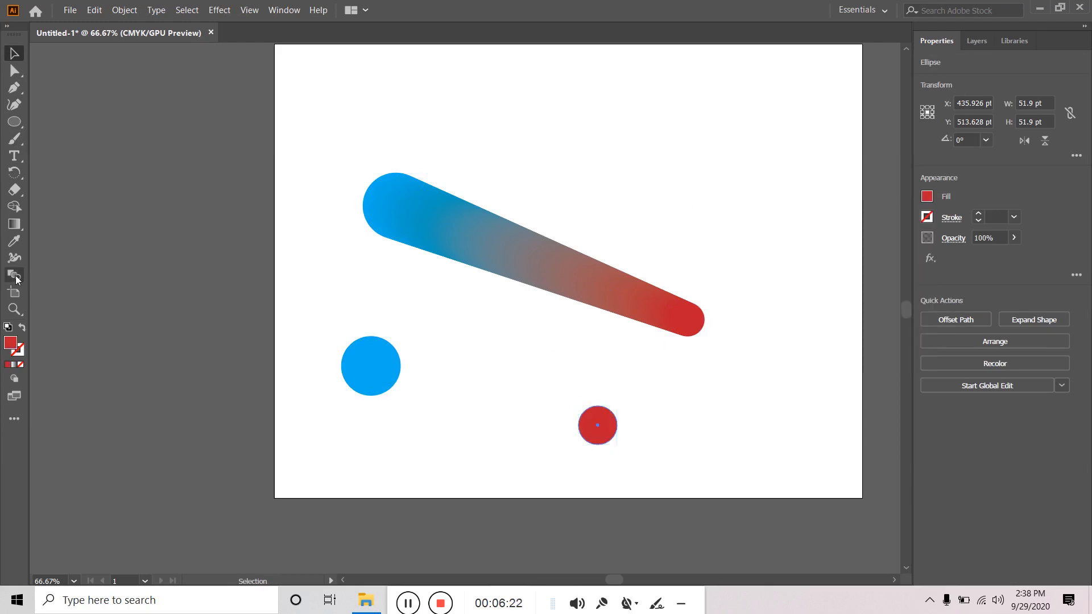
click(549, 267)
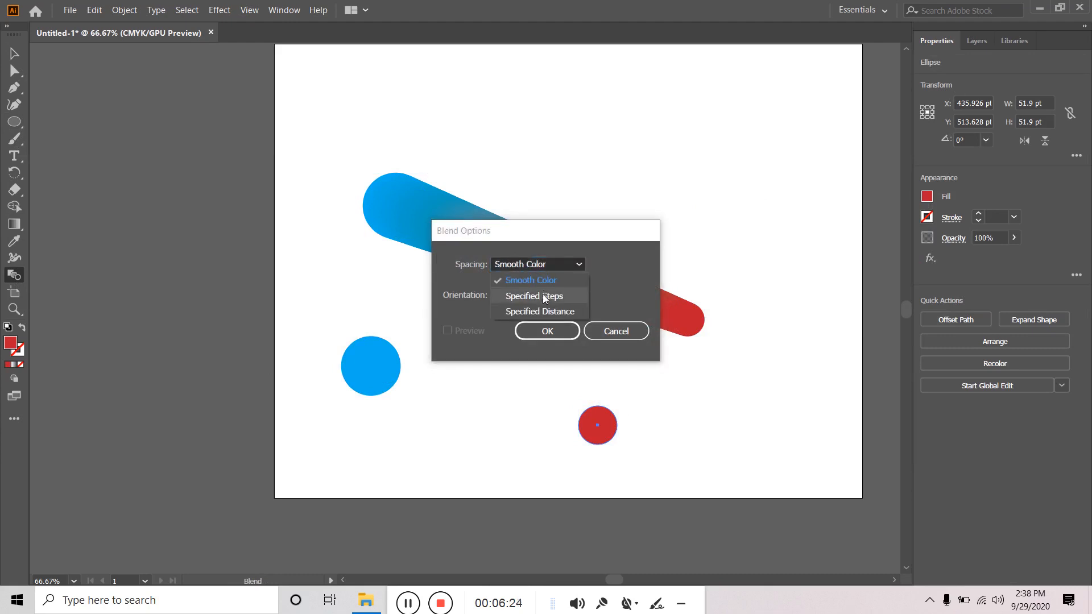
click(542, 295)
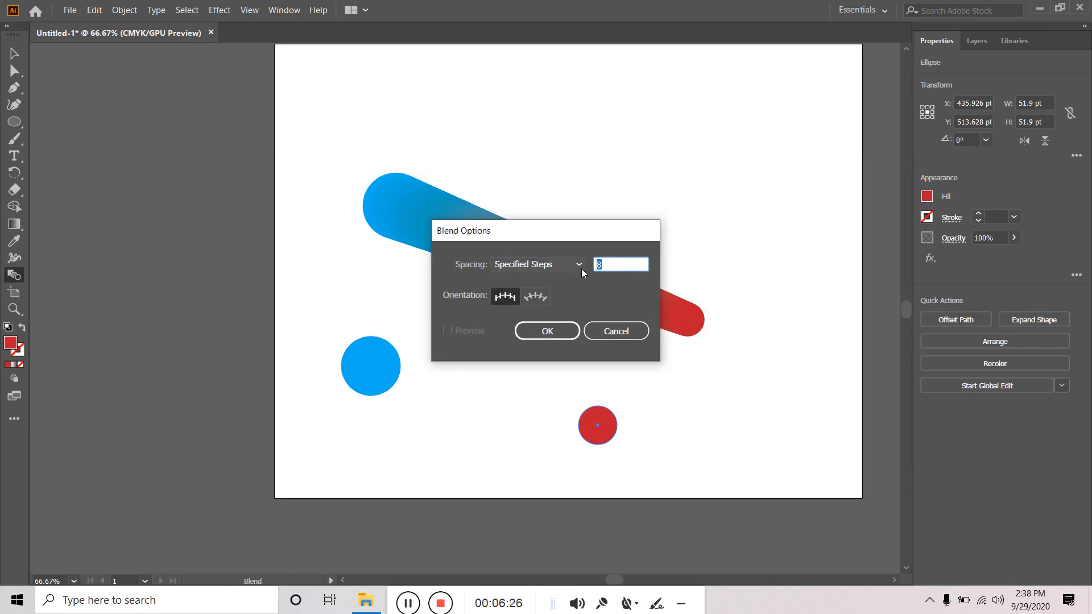
text(10)
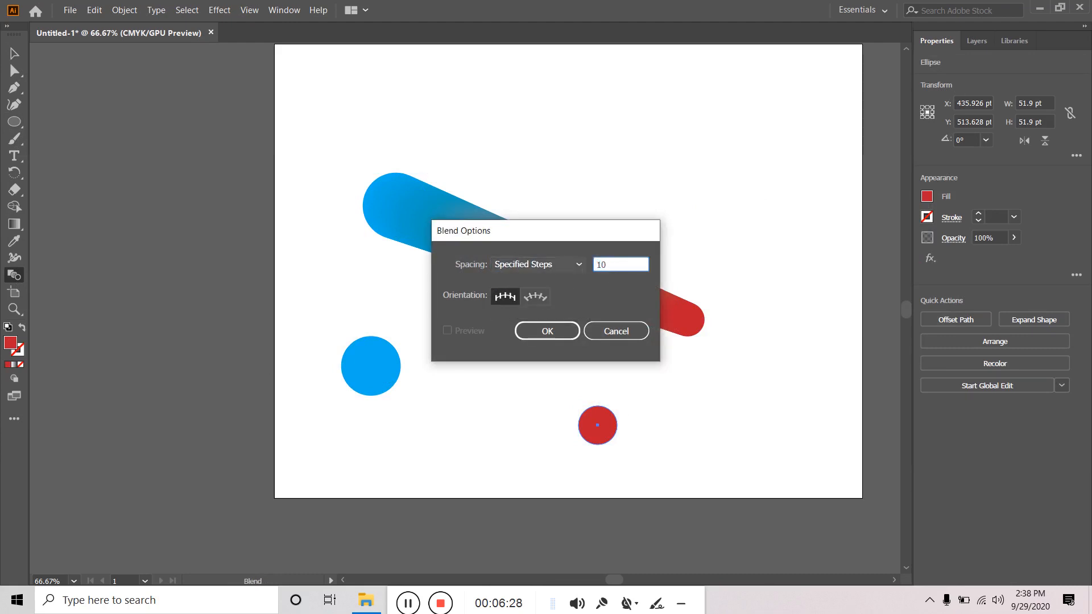
click(567, 330)
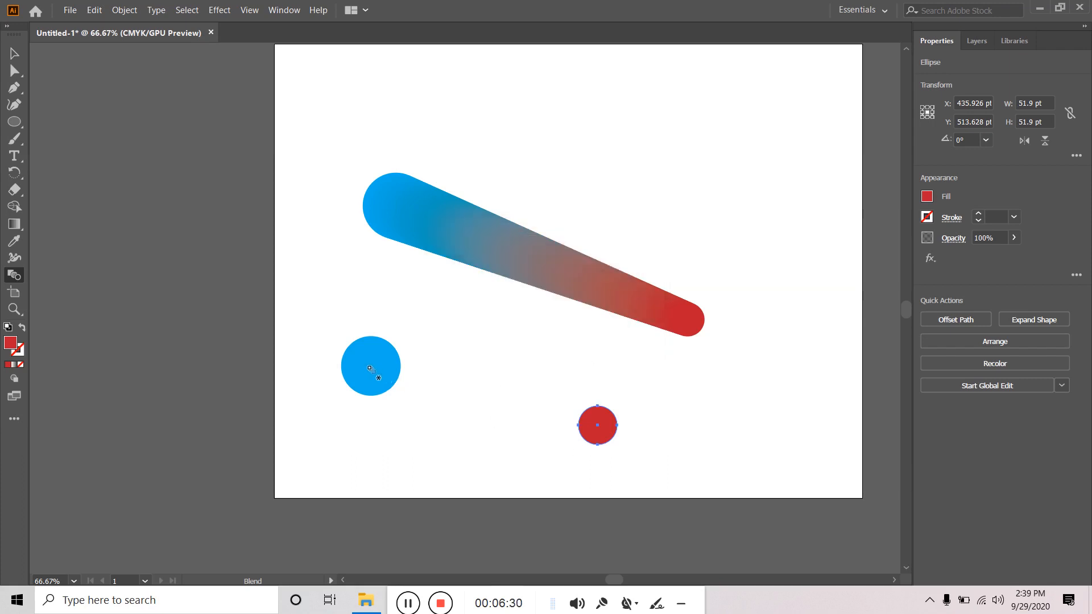
click(597, 428)
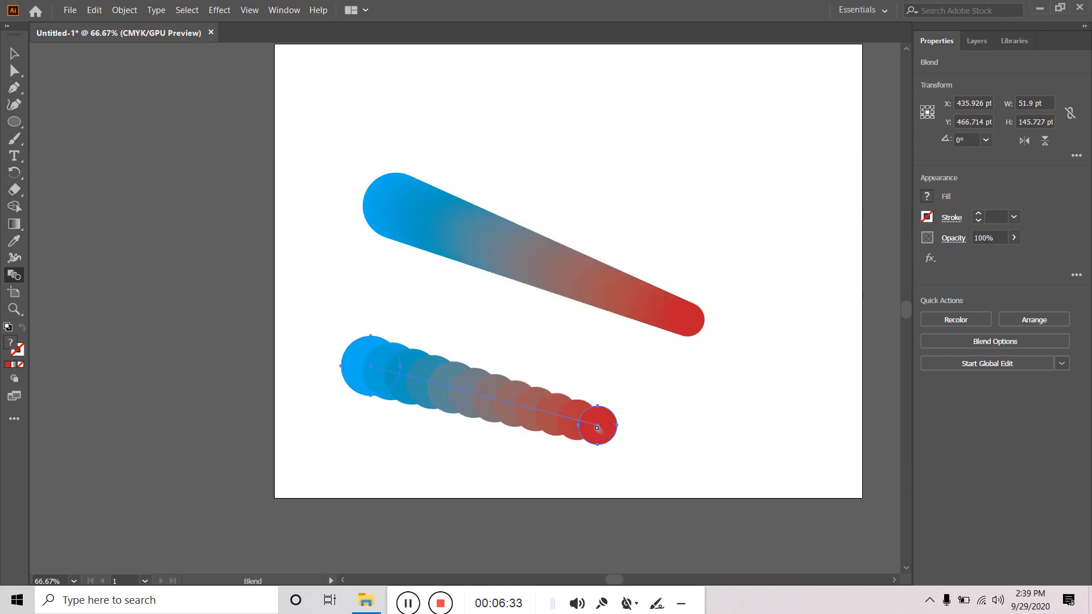
click(15, 53)
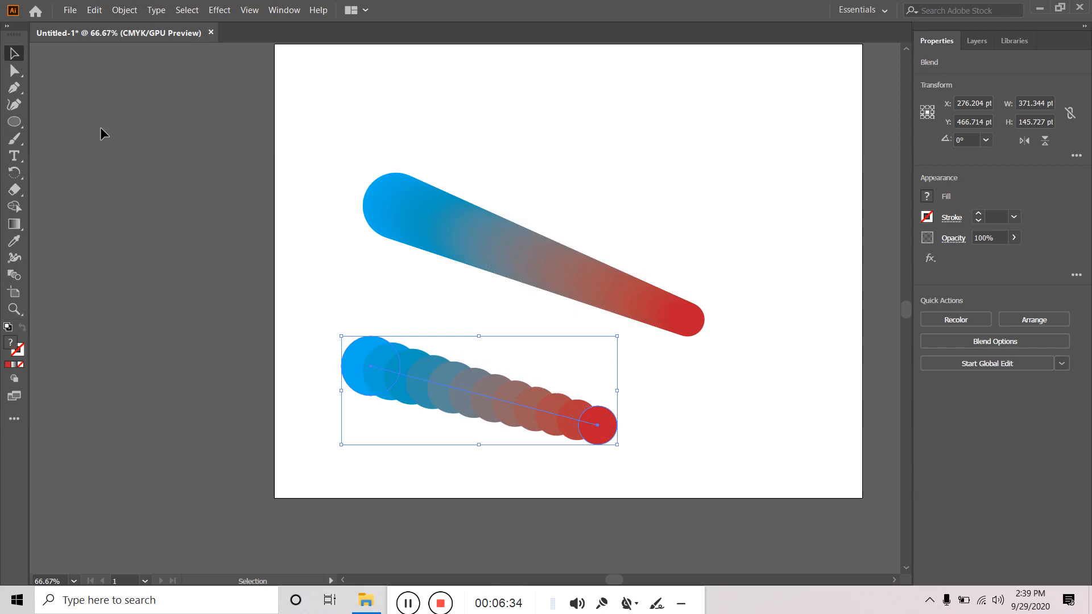
click(337, 259)
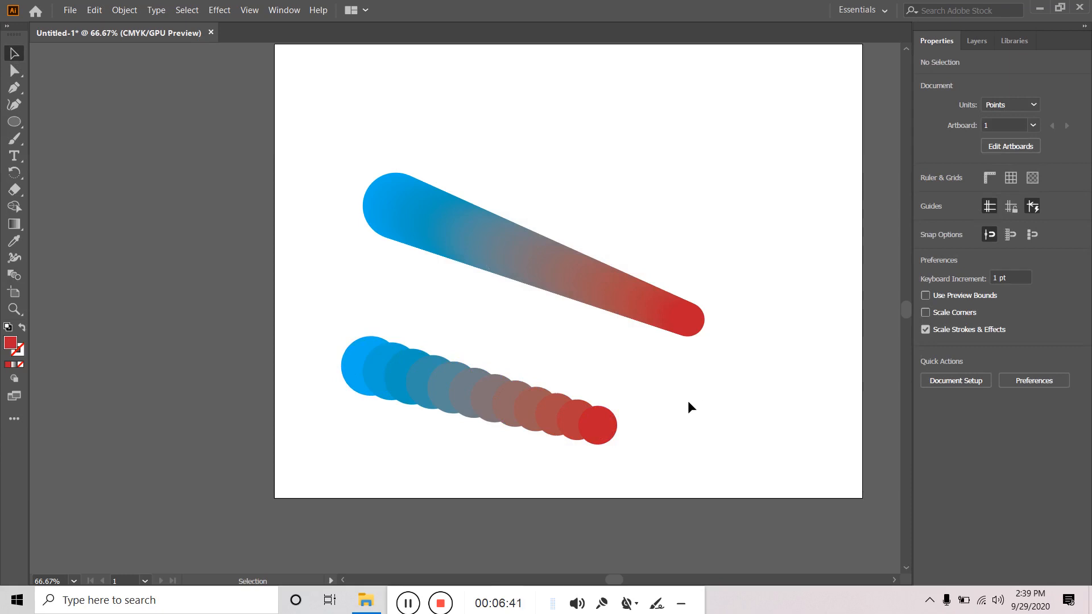
- Draw a red circle near the top and place a blue copy to its right
click(15, 122)
drag(564, 118, 619, 172)
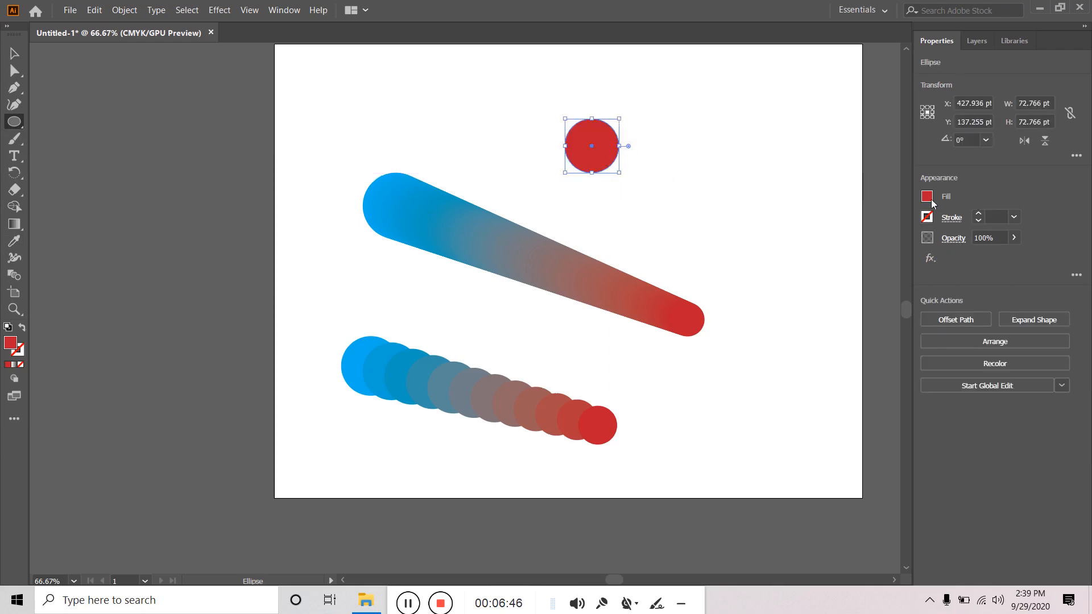
click(15, 54)
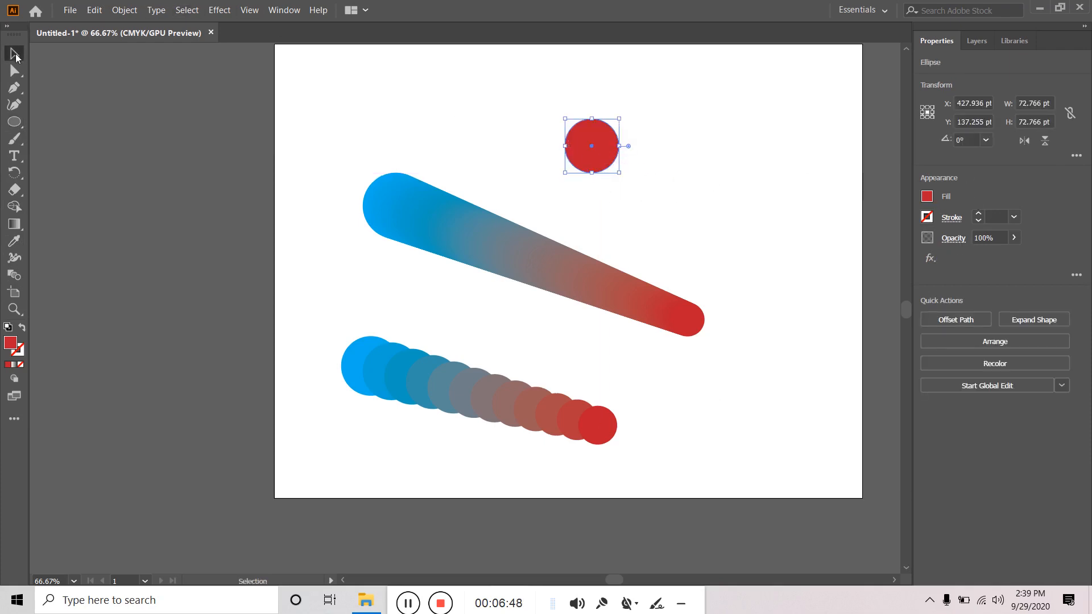
drag(605, 164, 776, 242)
click(927, 196)
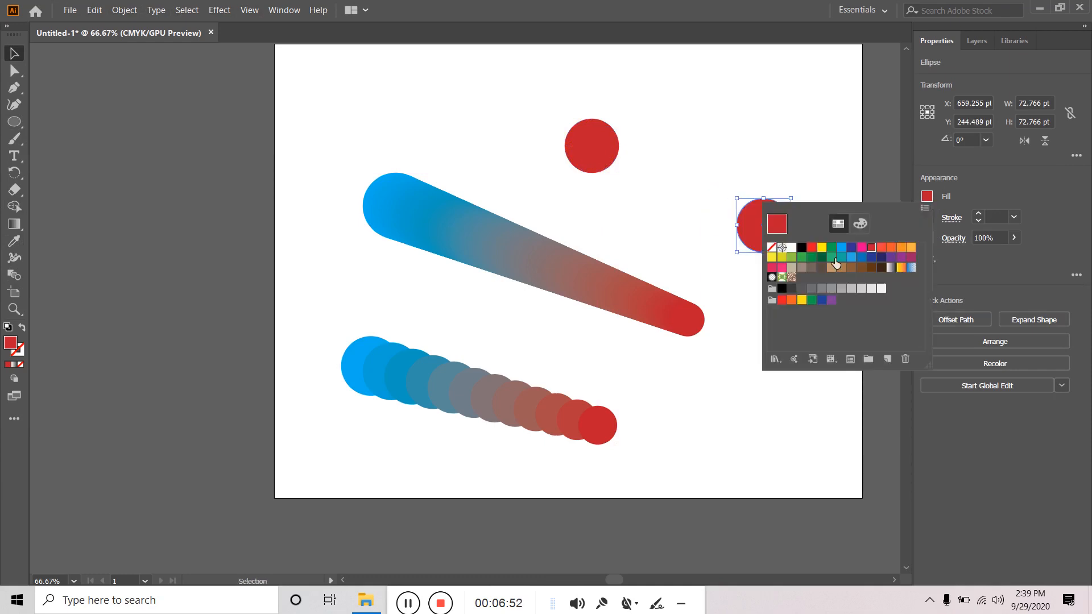
click(843, 248)
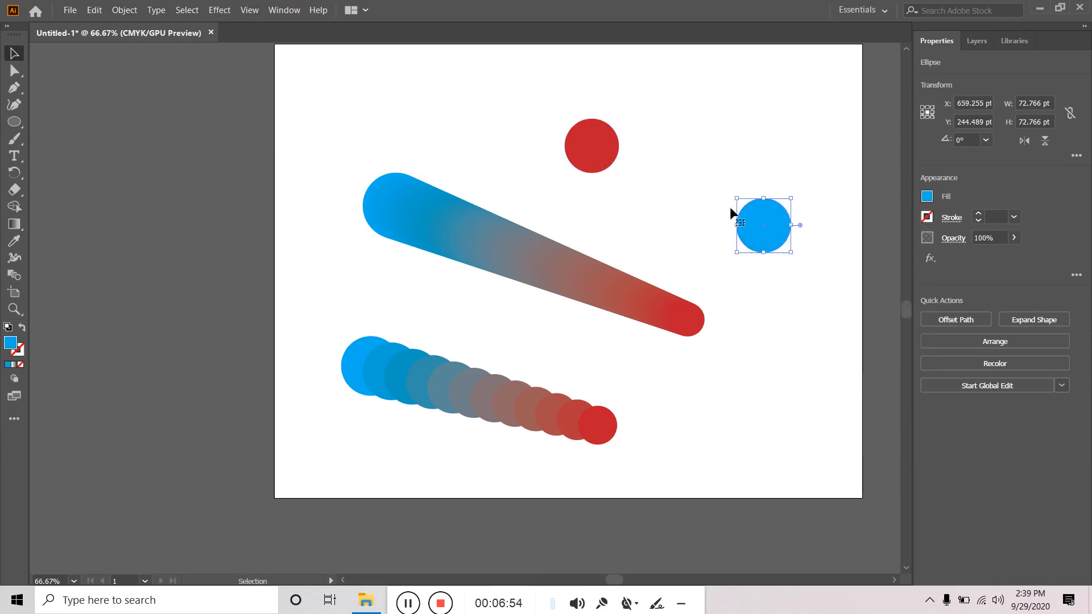
- Blend the red and blue circles using 4 pt specified-distance spacing
click(593, 151)
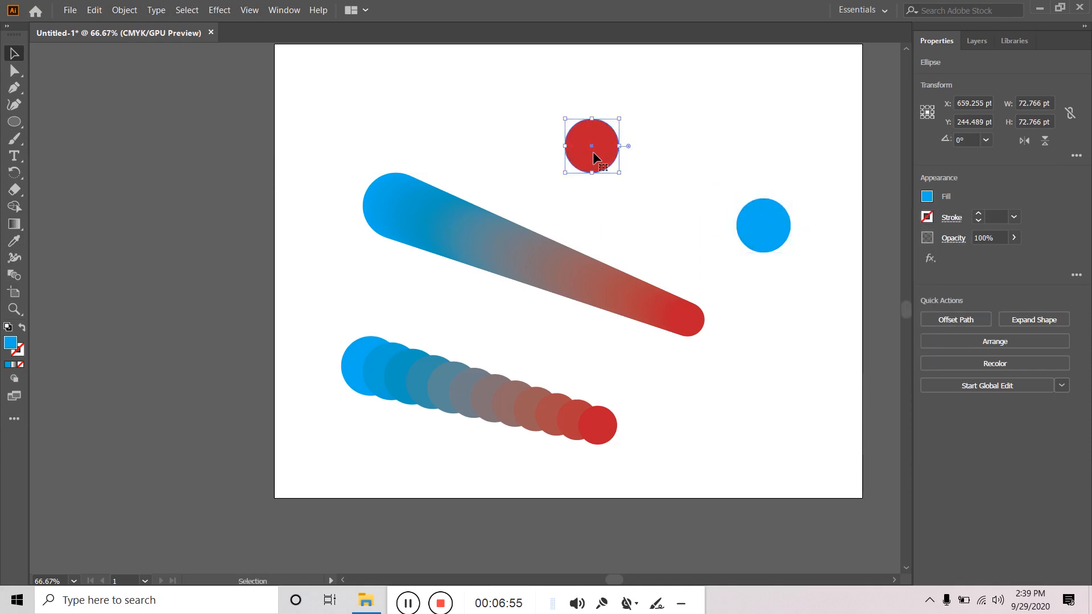
double_click(14, 277)
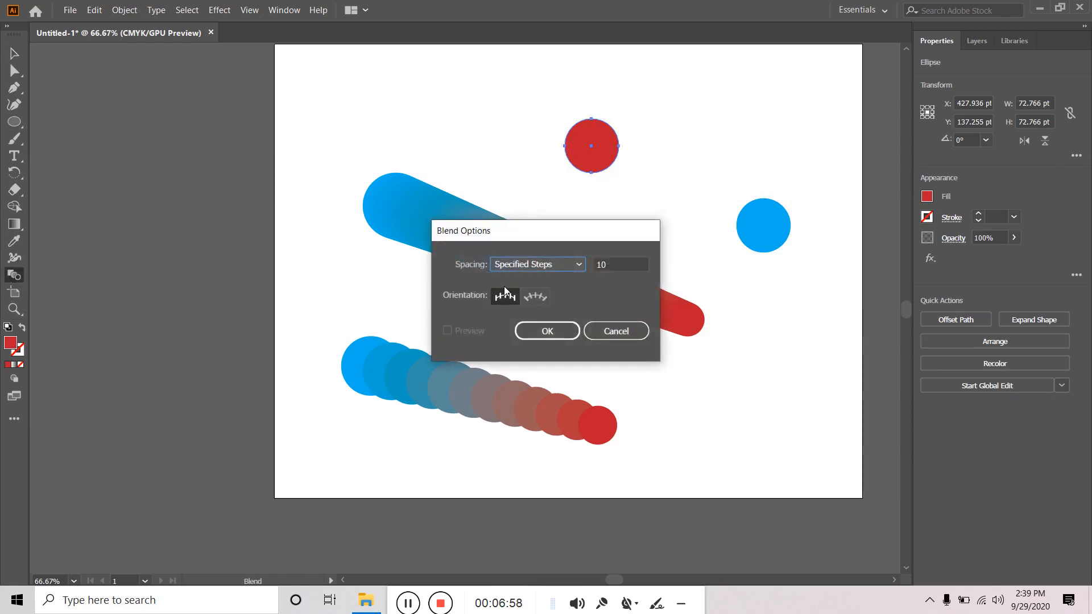
click(515, 265)
click(542, 312)
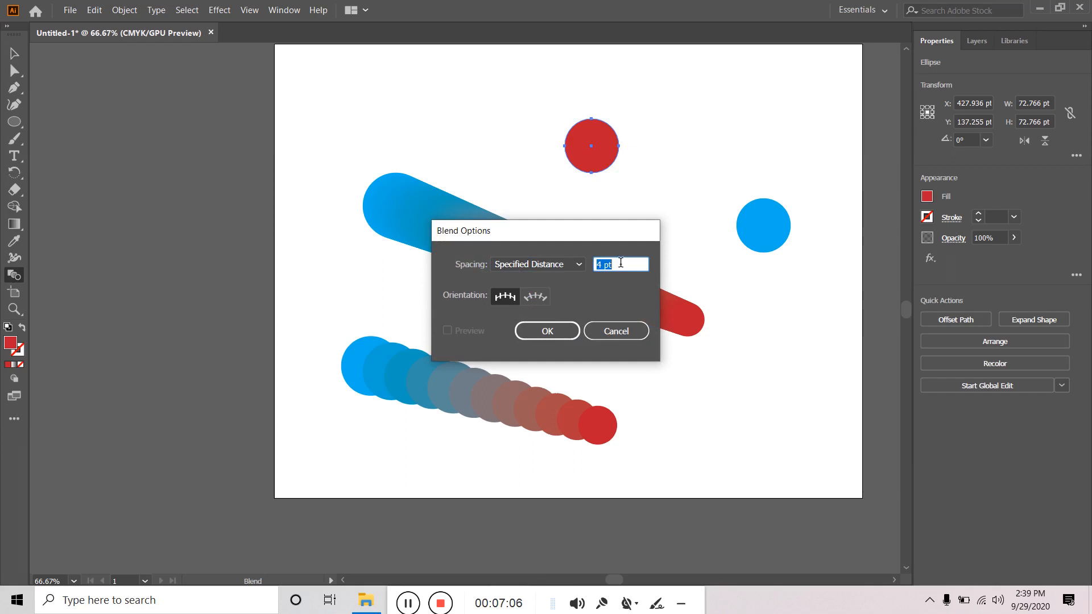
click(547, 329)
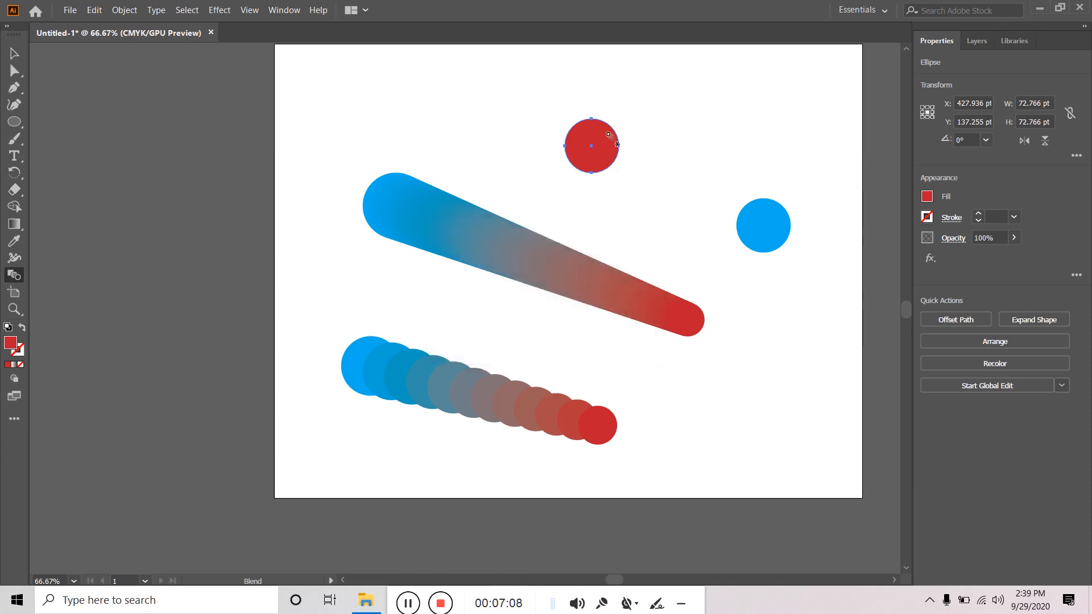
click(770, 246)
click(592, 147)
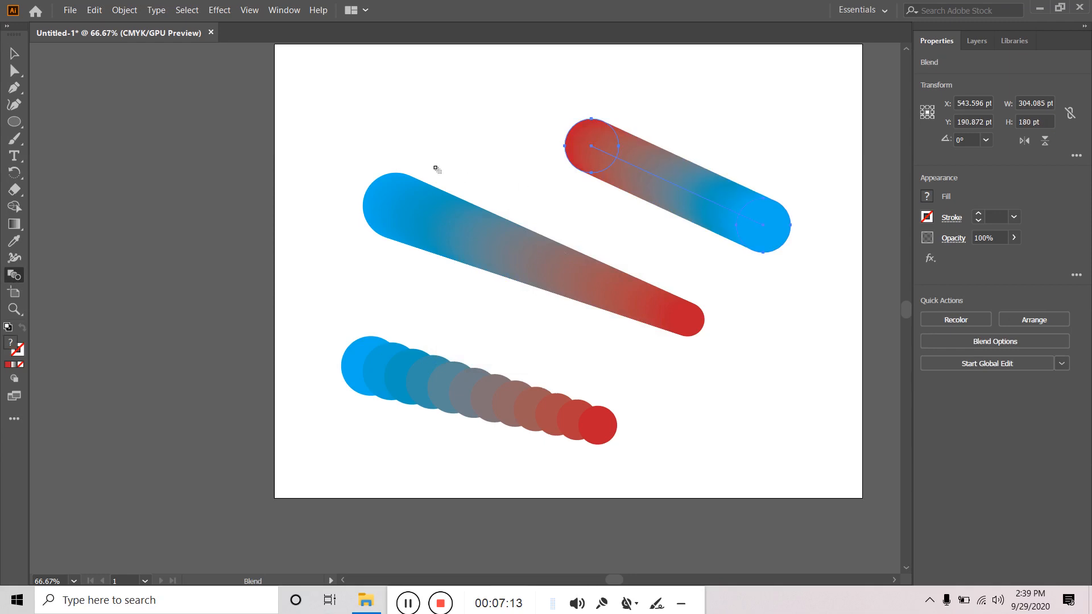
click(15, 53)
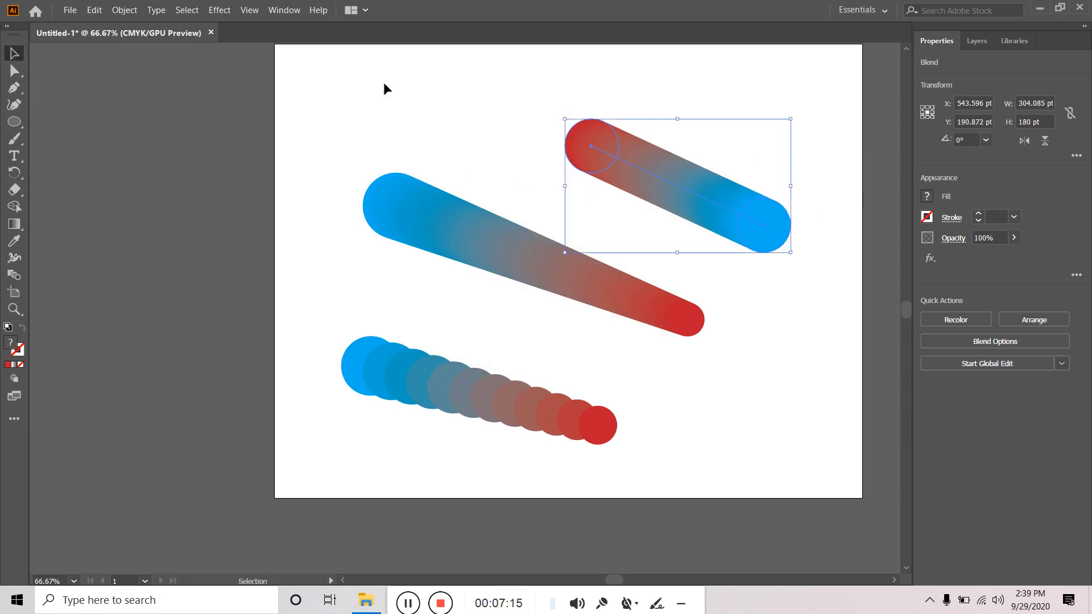
click(696, 259)
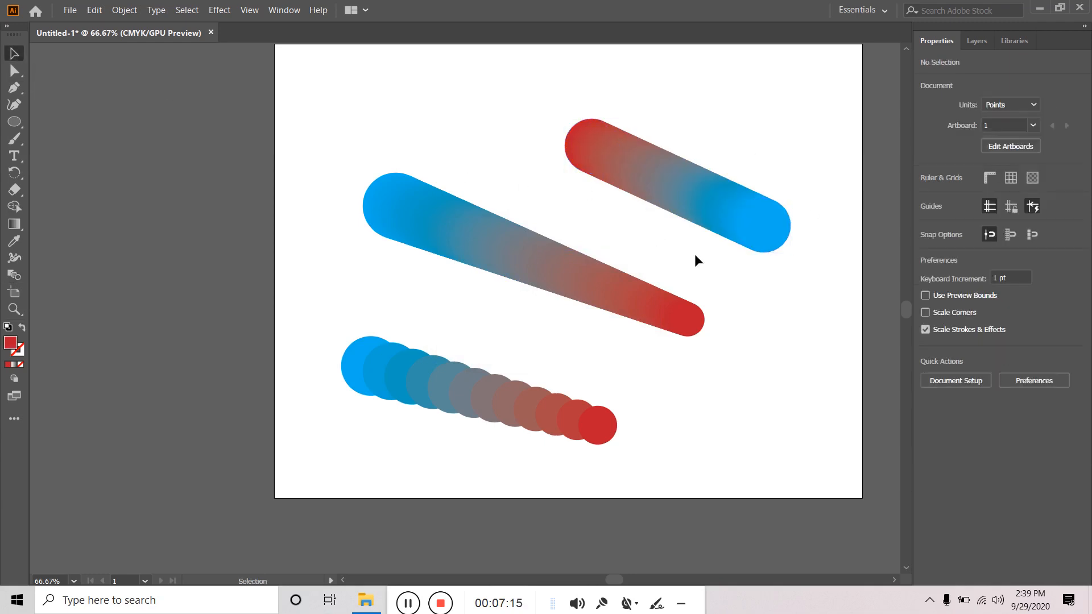
- Undo the upper blend and re-blend the circles with a specified distance of 1
click(695, 186)
key(ctrl+z)
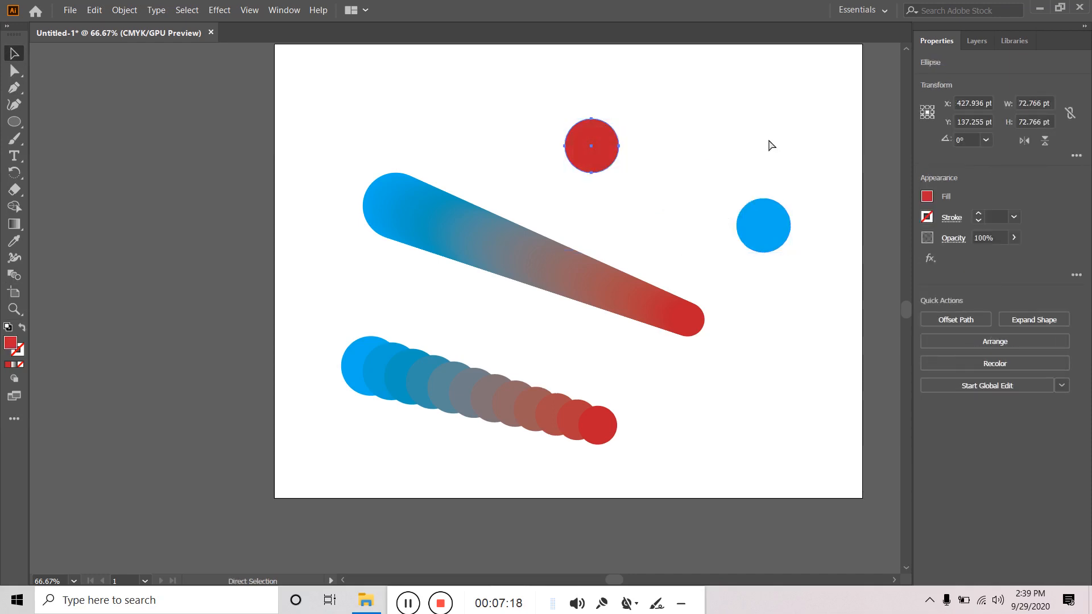
click(14, 275)
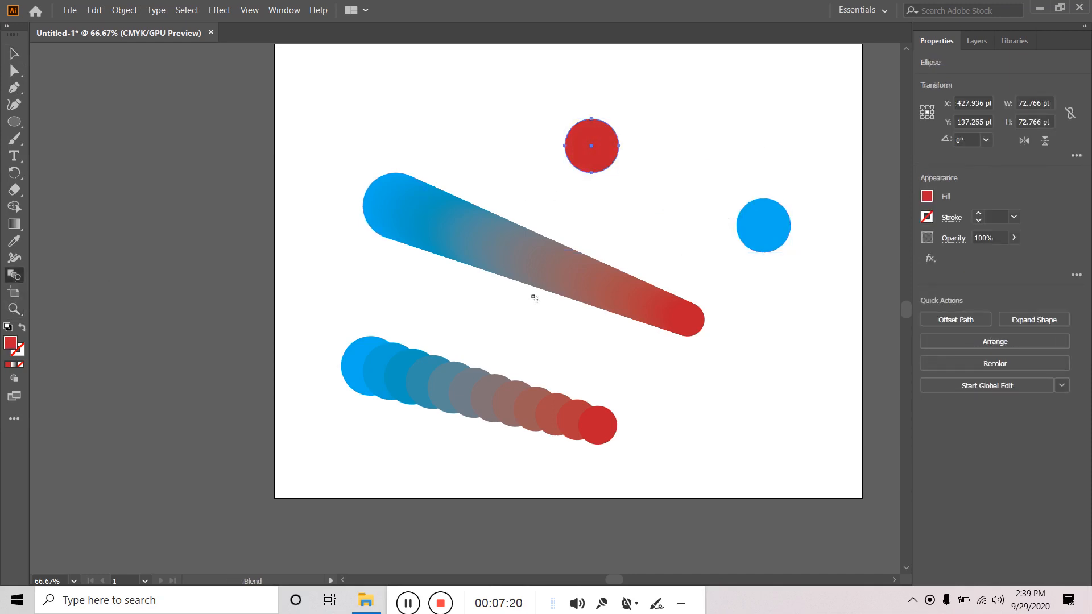
double_click(14, 276)
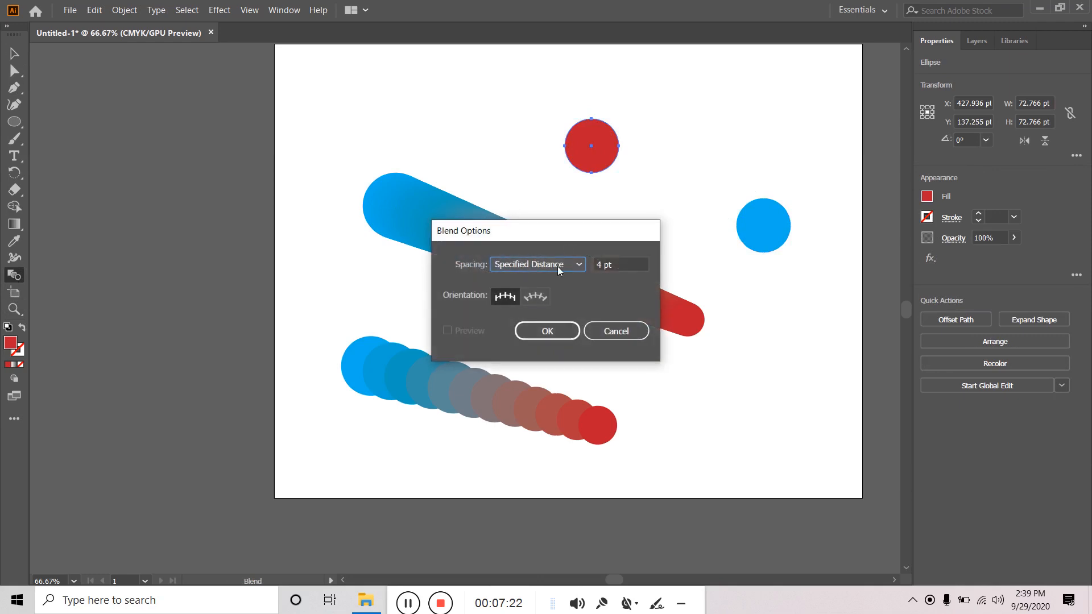
text(1)
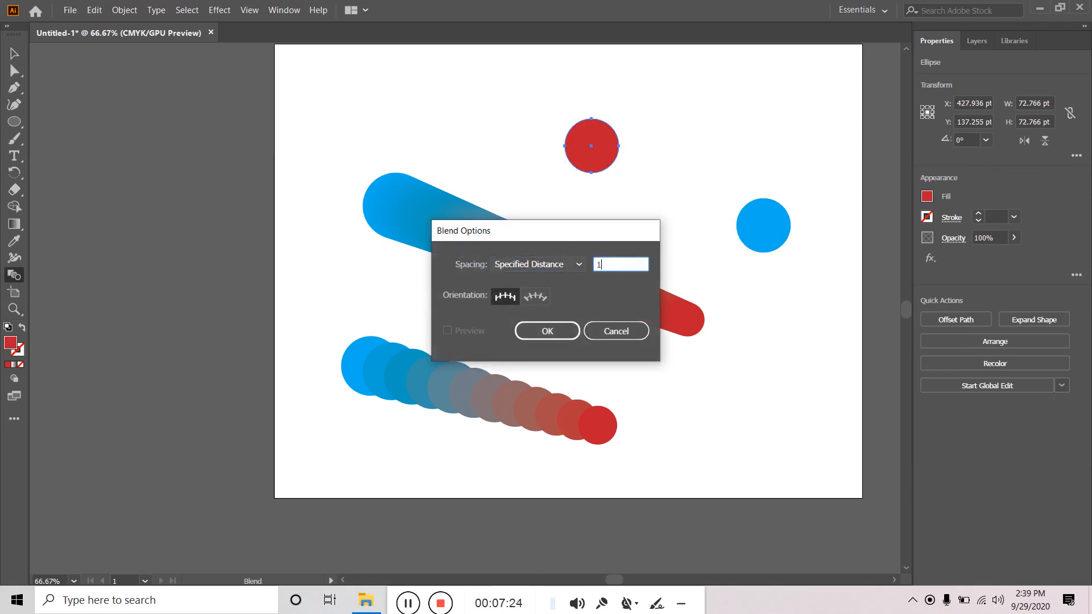
click(554, 332)
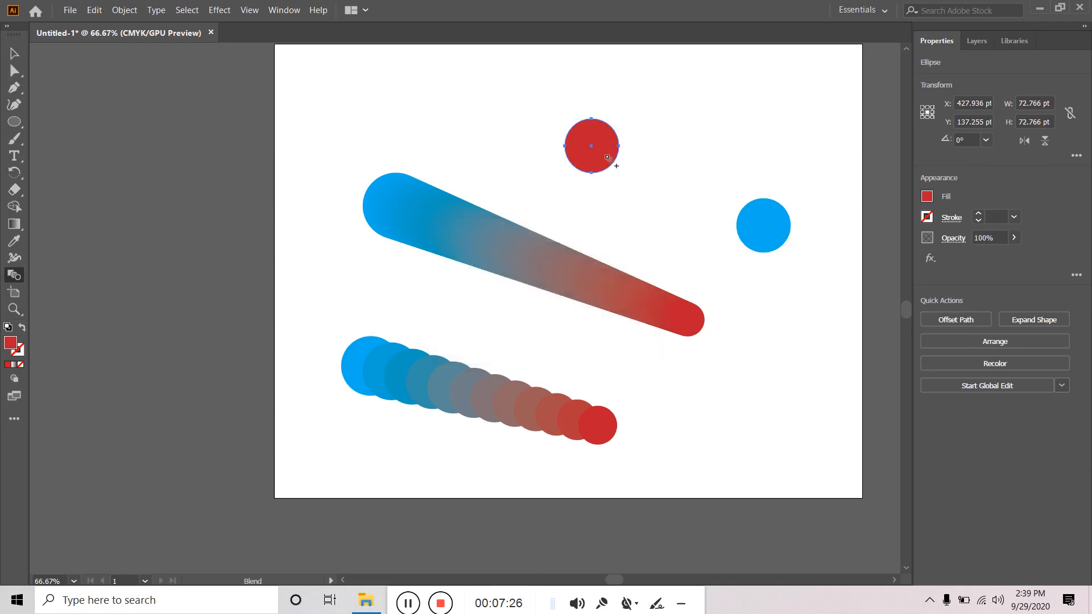
click(594, 148)
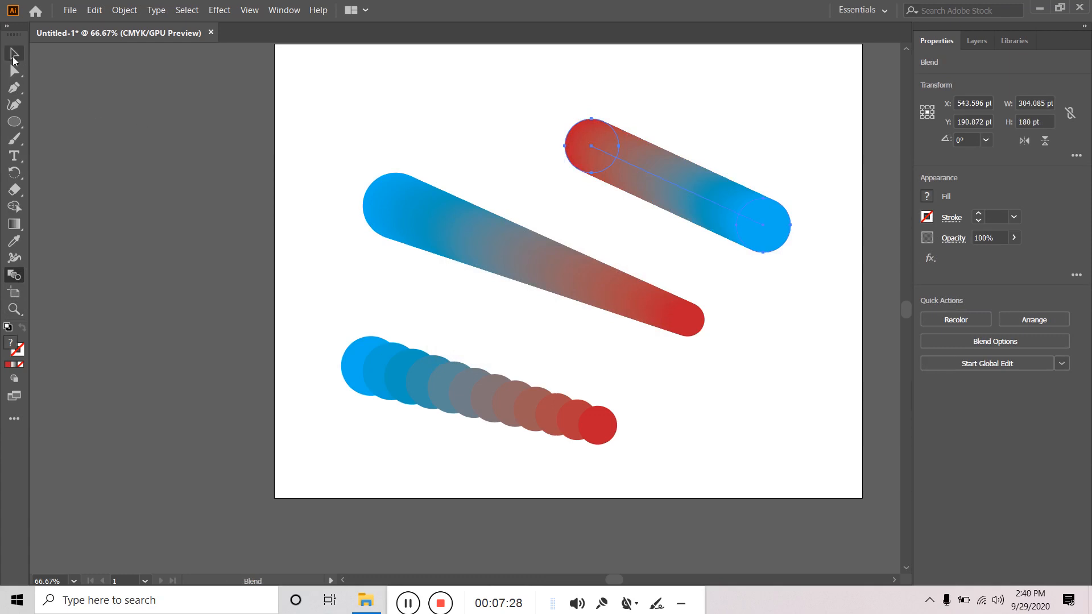
click(12, 56)
click(325, 78)
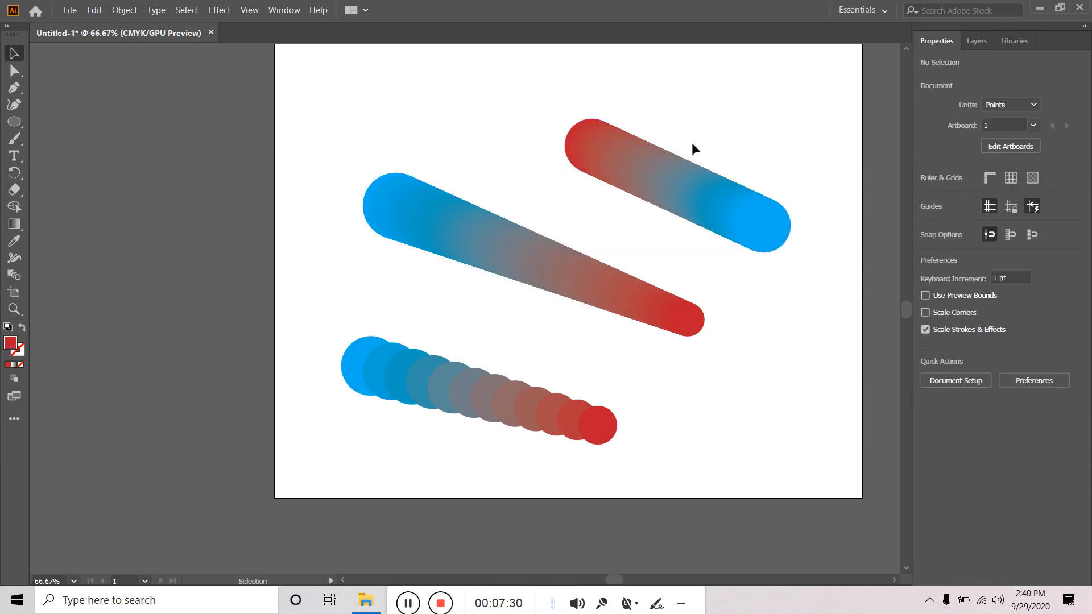
- Undo the upper blend again and rebuild it with 0.1 spacing for a smooth gradient
drag(506, 120, 824, 263)
click(643, 88)
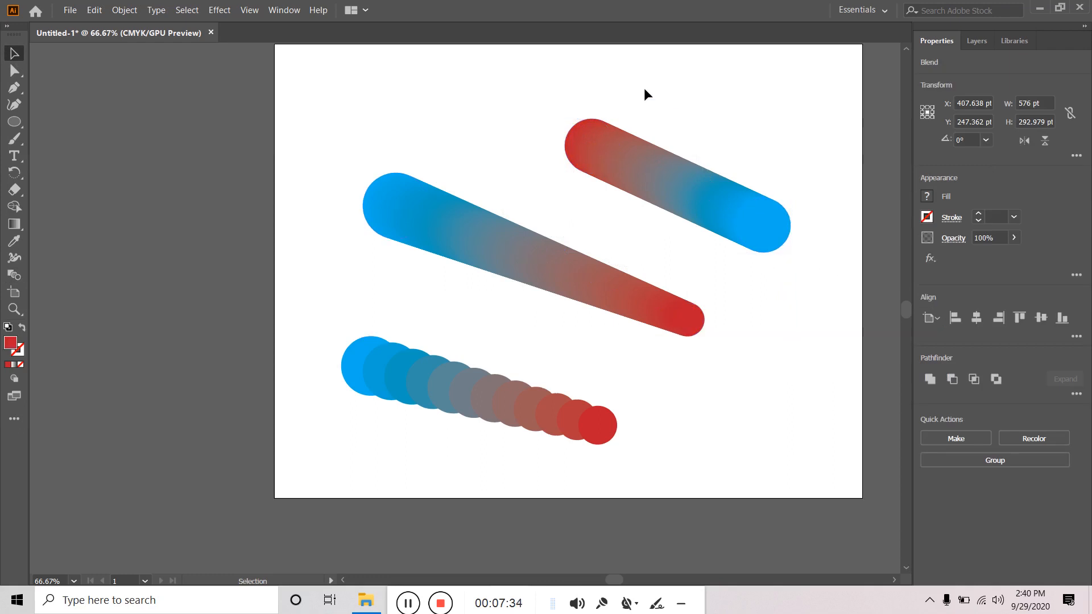
click(607, 152)
key(ctrl+z)
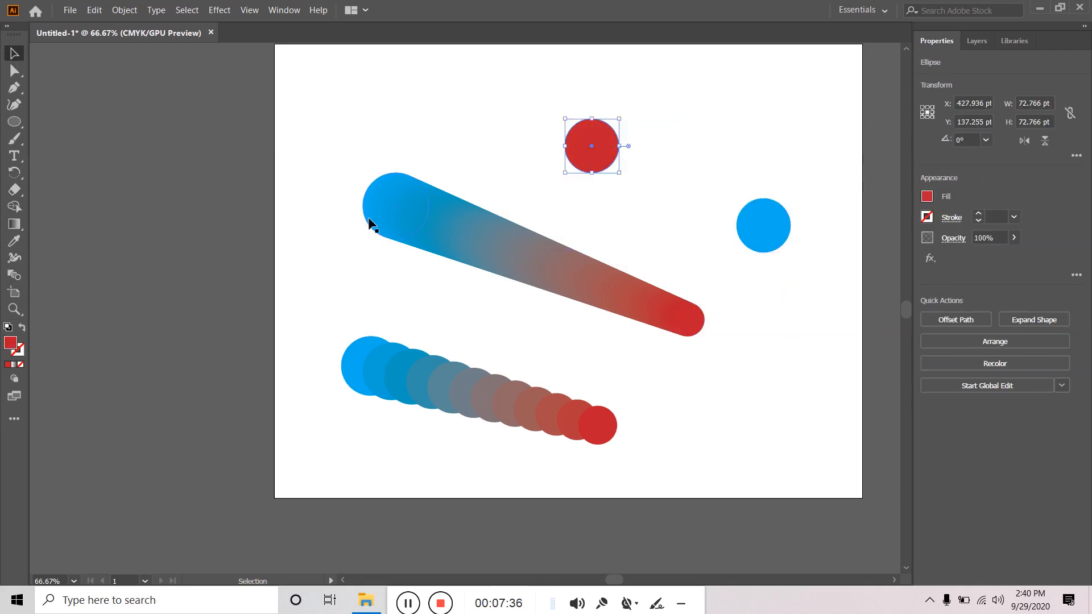
click(14, 276)
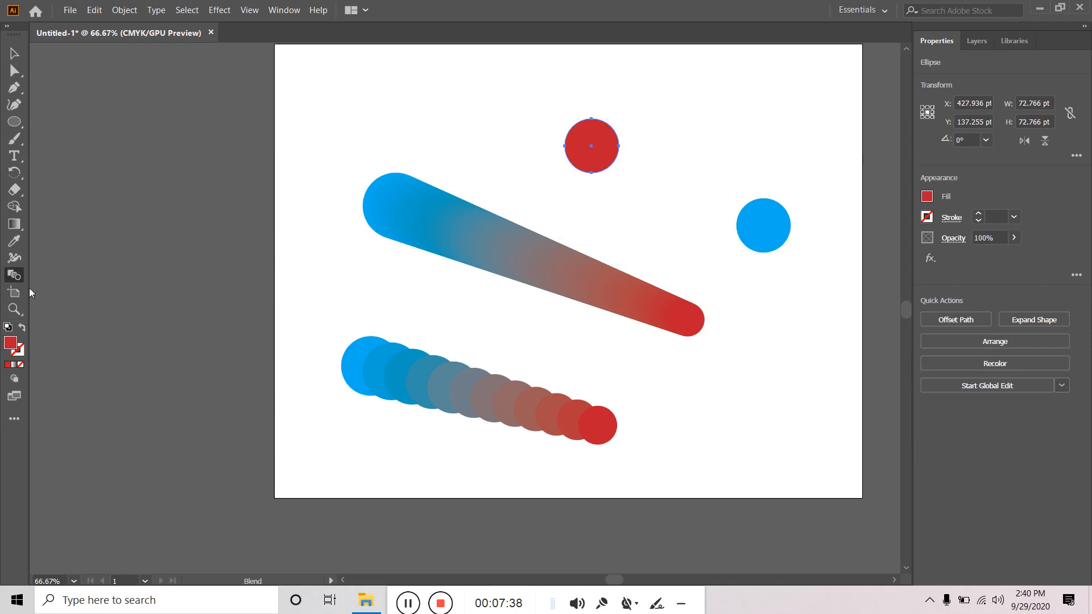
double_click(16, 277)
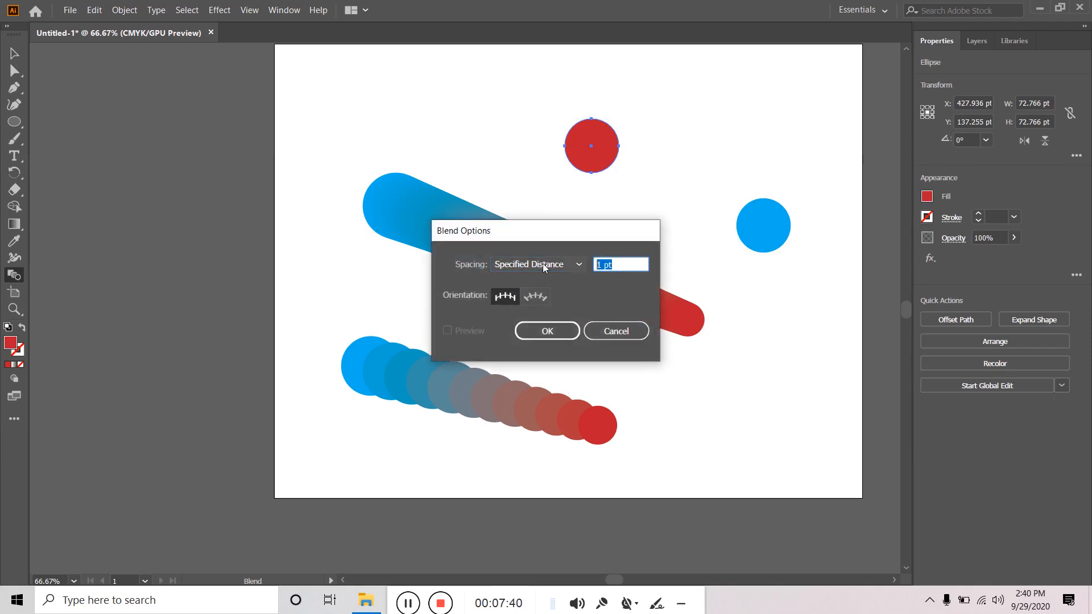
text(.1)
click(563, 332)
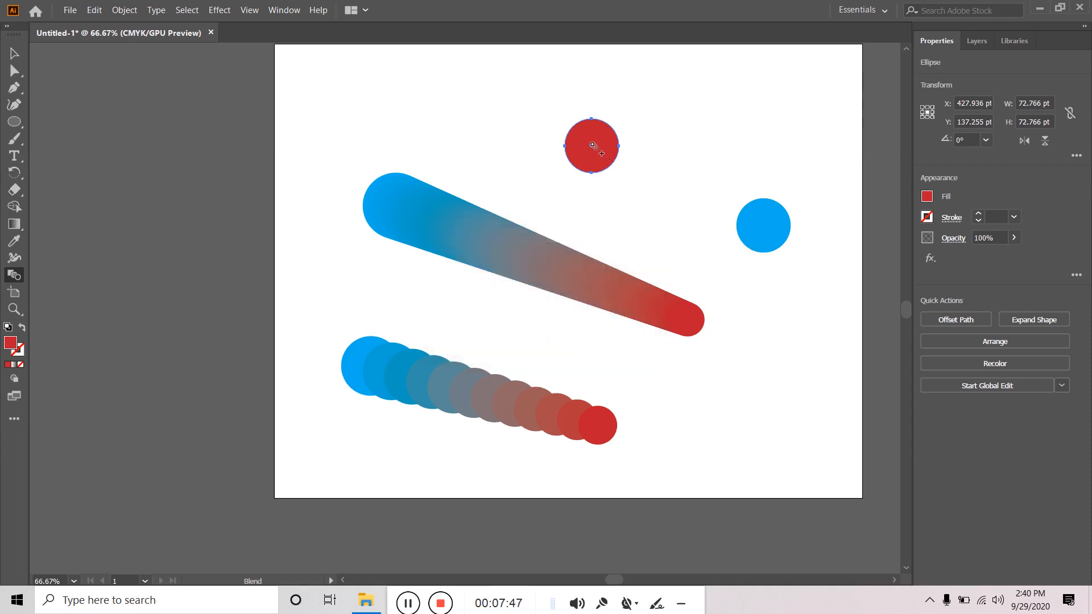
click(593, 146)
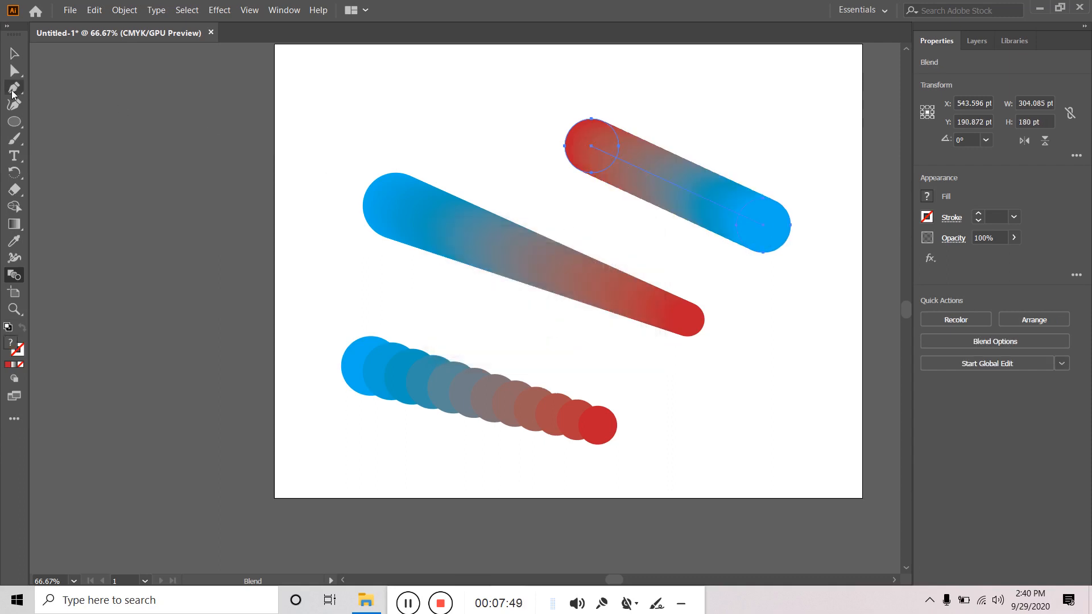
key(v)
click(541, 146)
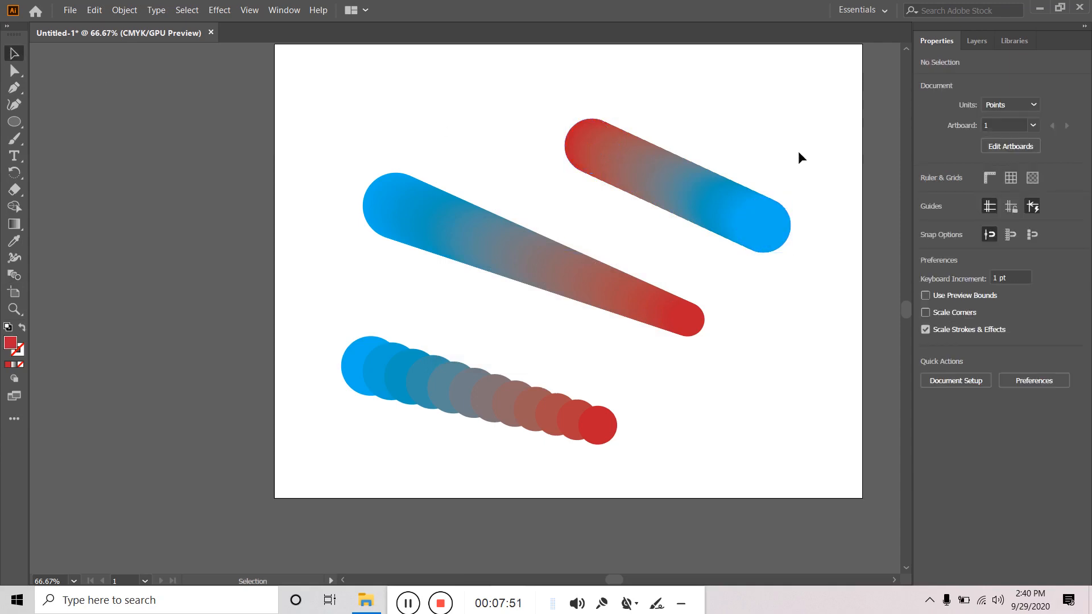
- Select all three blends and delete them, leaving the artboard empty
drag(813, 127, 615, 255)
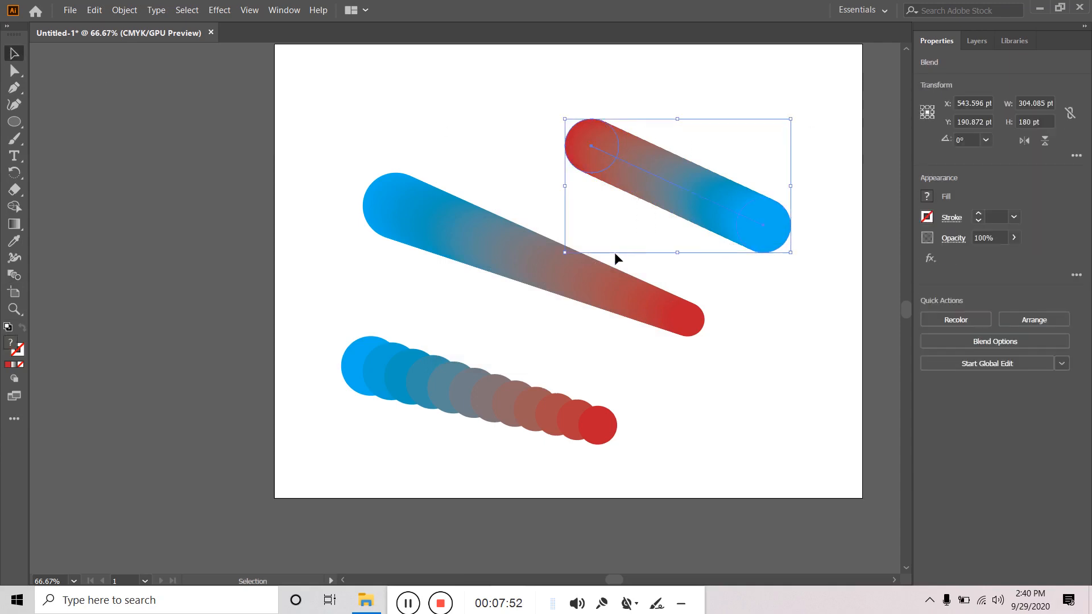
click(792, 322)
drag(773, 145, 708, 307)
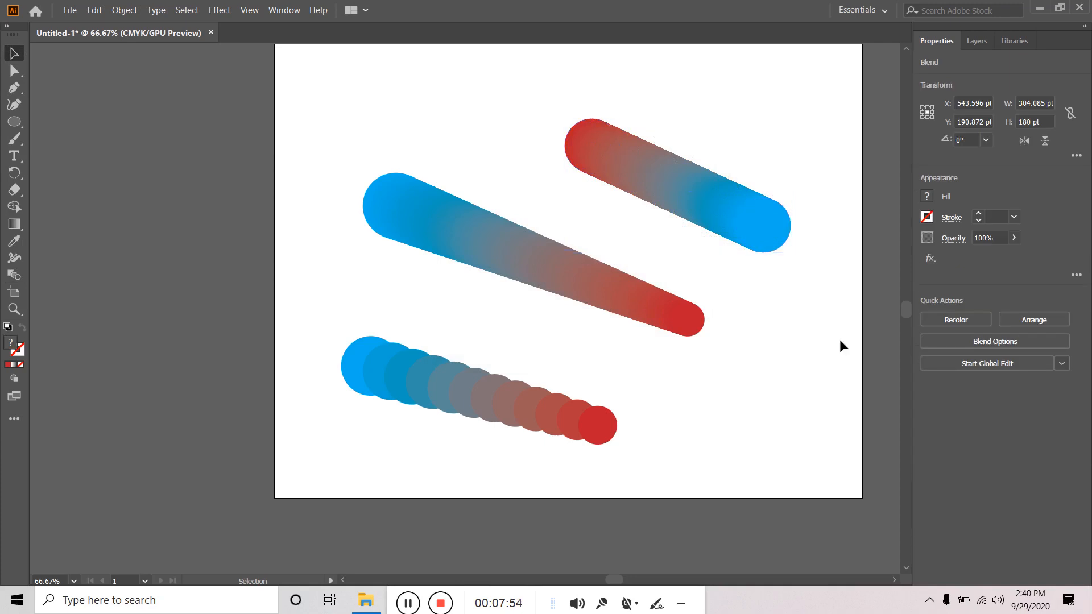
click(840, 340)
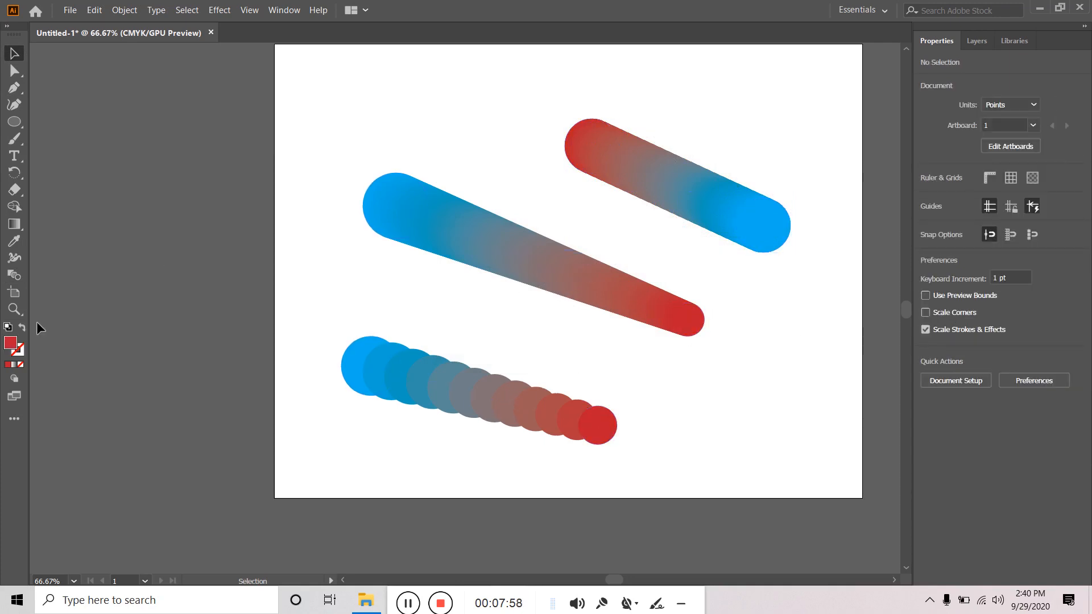
drag(325, 172, 699, 321)
drag(312, 313, 712, 430)
click(747, 415)
drag(346, 101, 775, 462)
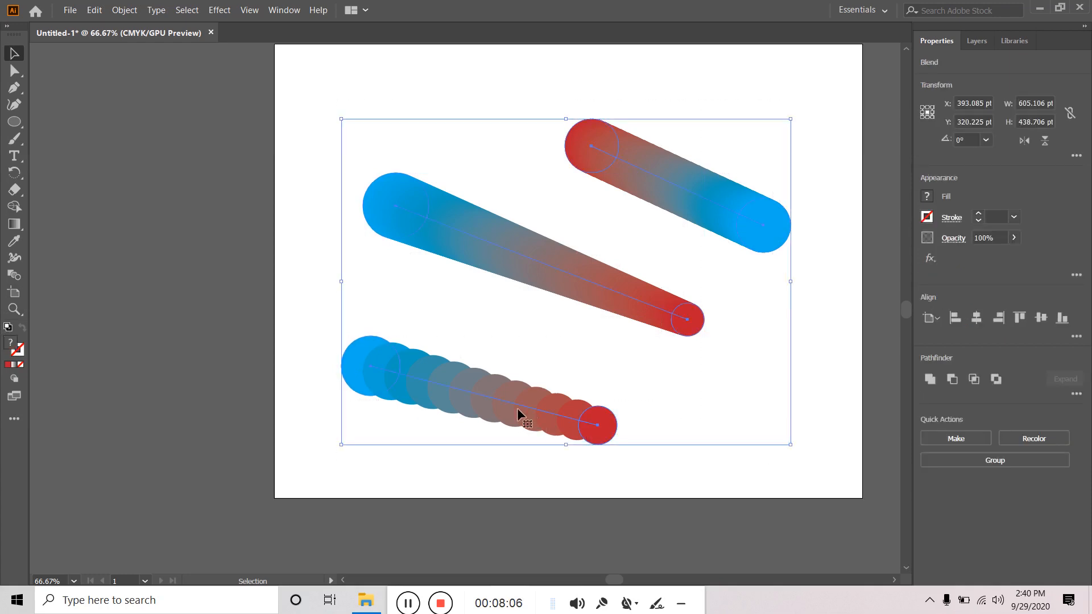
key(Delete)
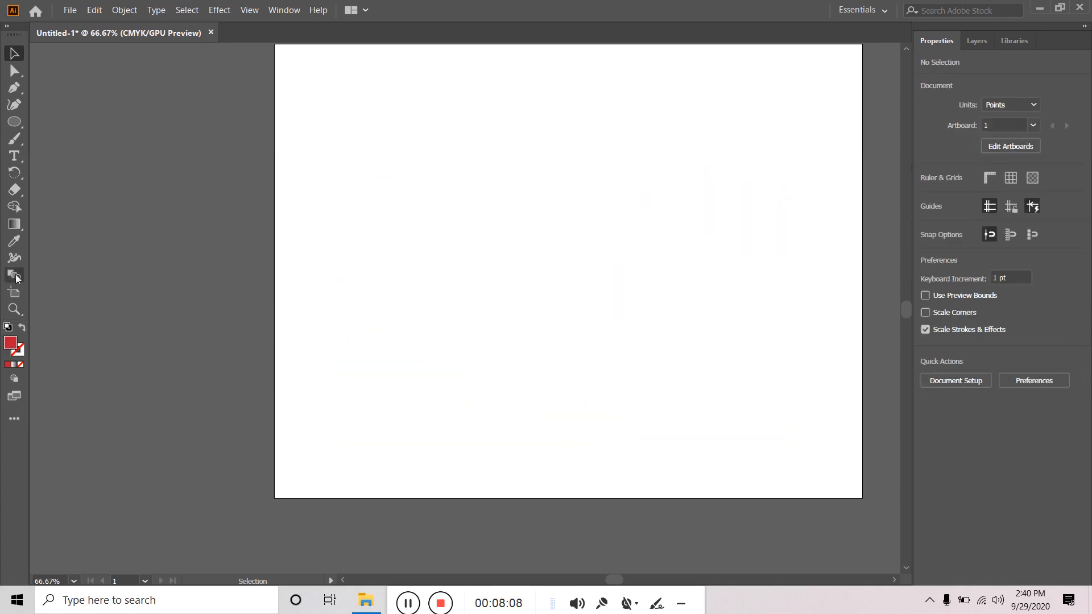
- Type the word 'Text' on the artboard and set it to 72 pt
click(14, 155)
click(451, 249)
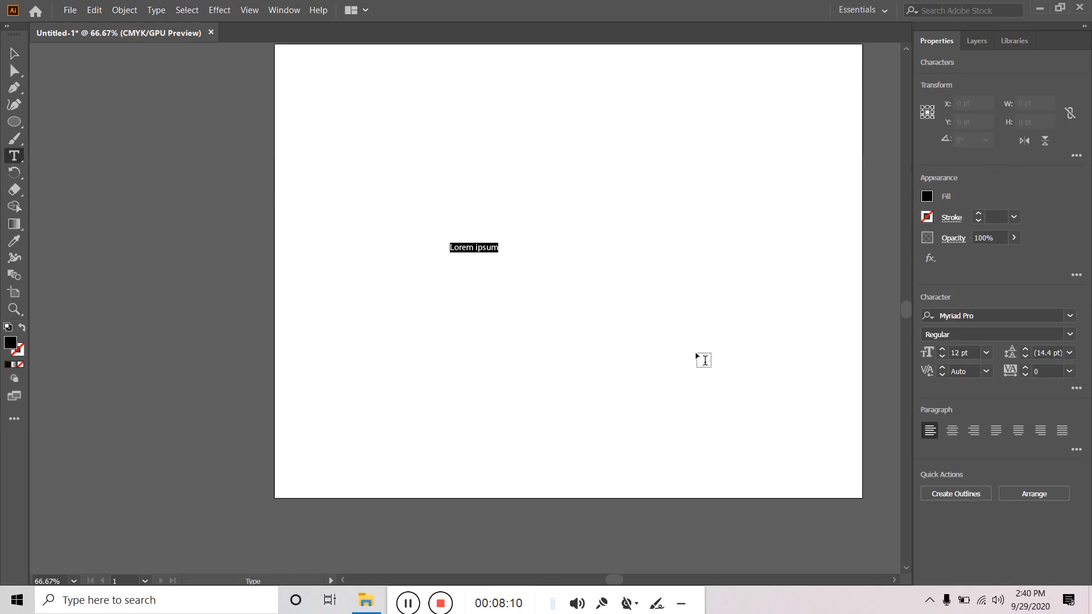
text(te)
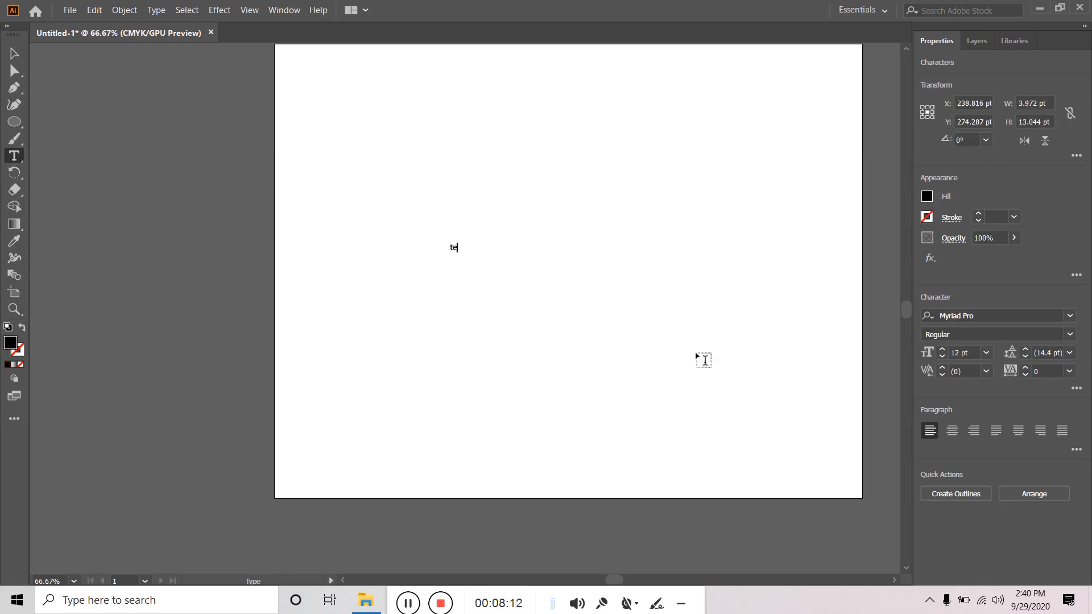
text(Tex)
click(13, 53)
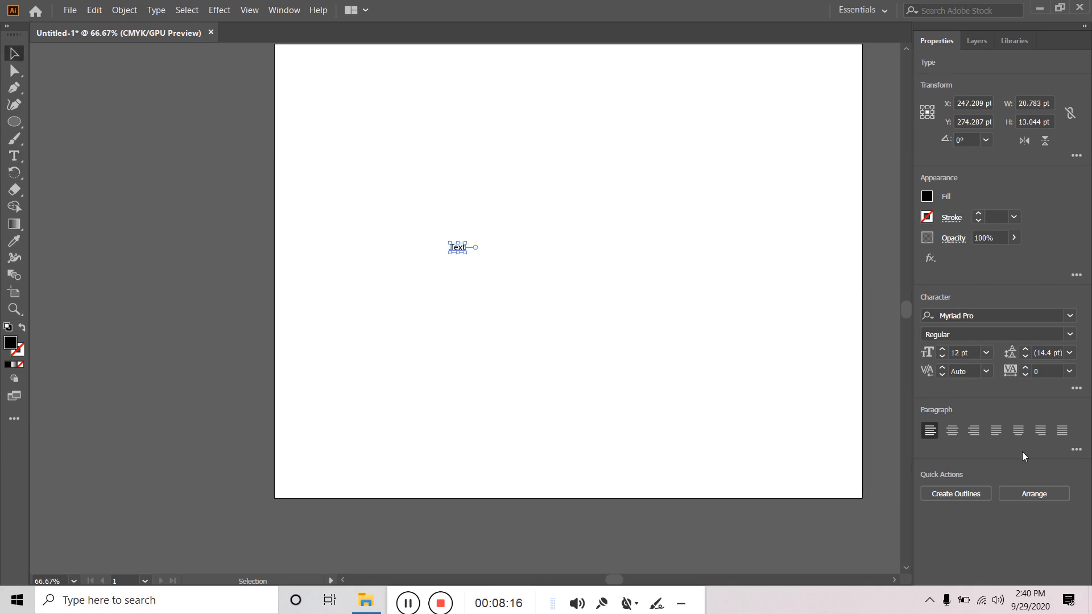
click(986, 353)
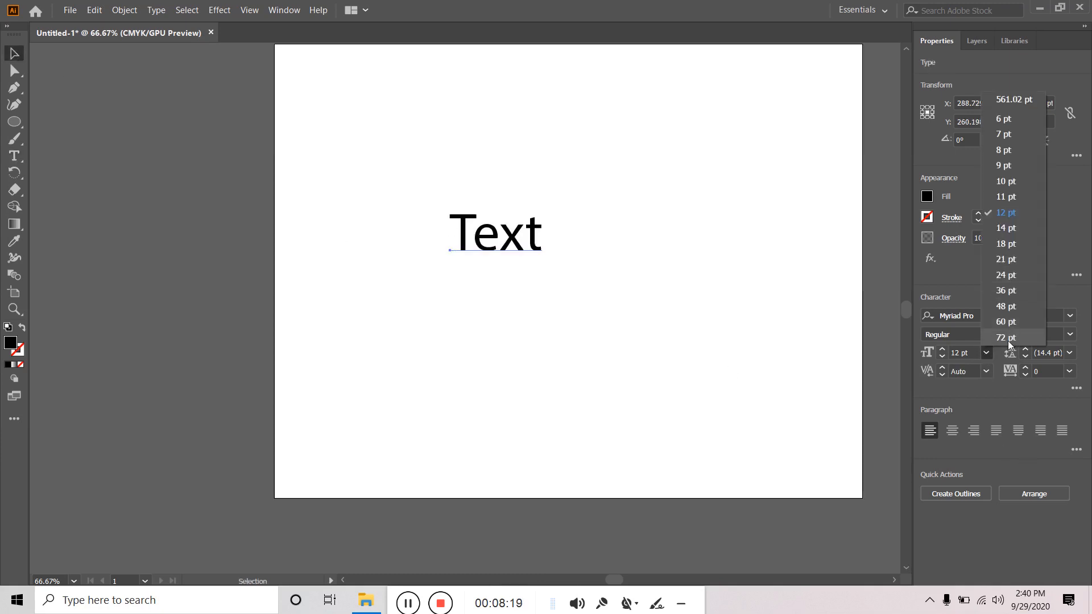
click(1008, 340)
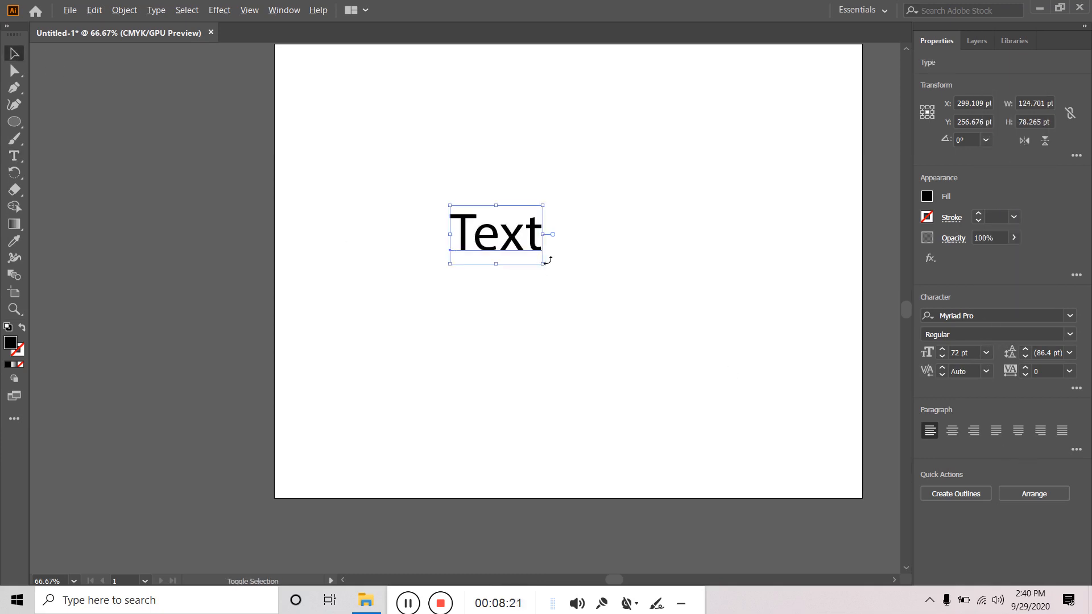
- Position the large Text copy above the original and reselect the Text objects
drag(508, 236, 756, 293)
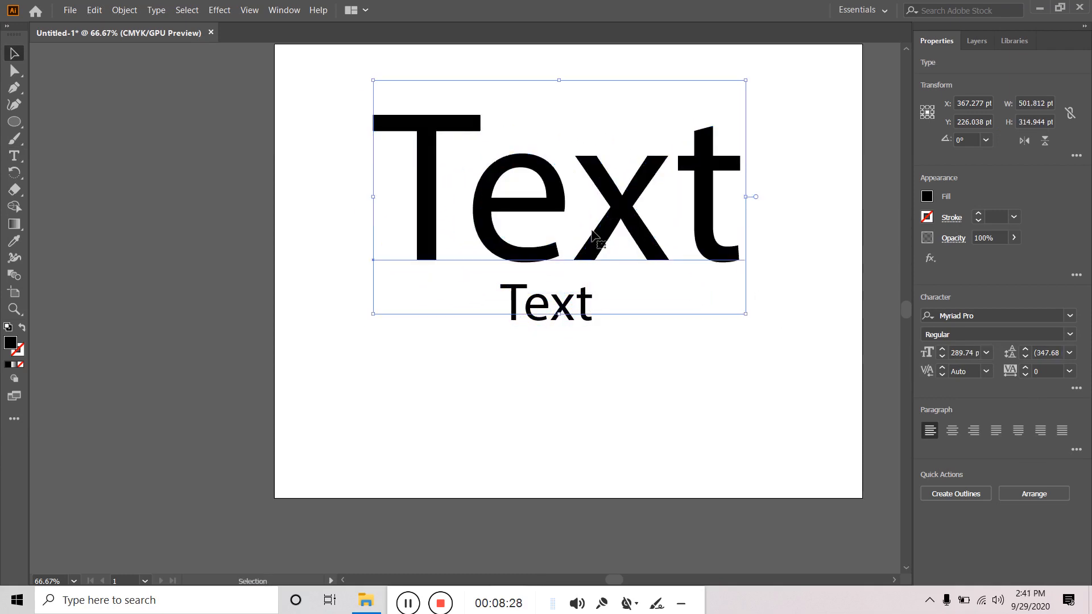
drag(556, 308, 569, 329)
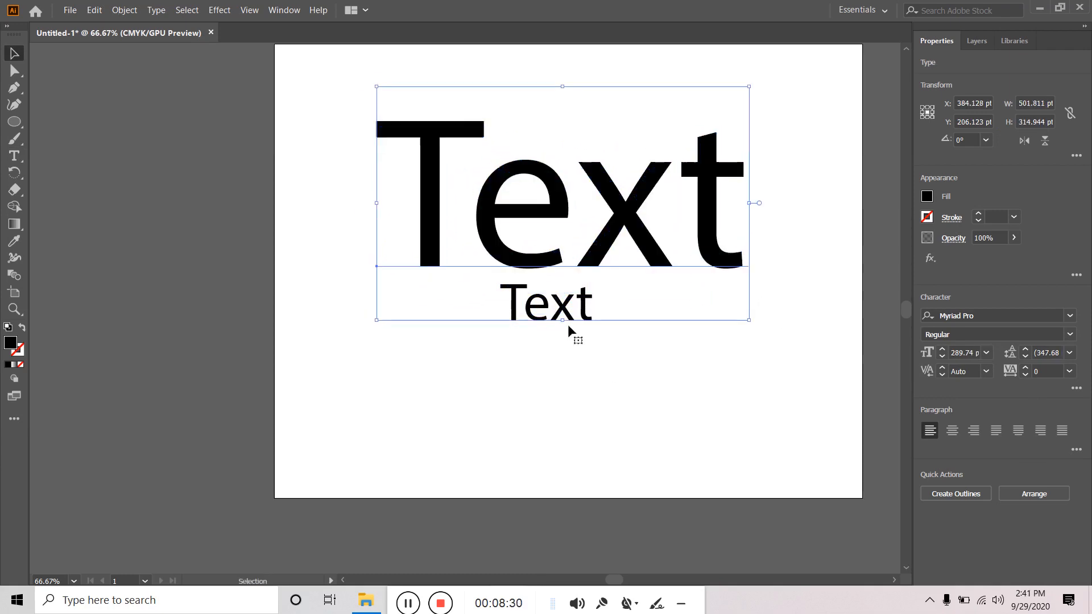
click(571, 333)
click(573, 320)
click(566, 338)
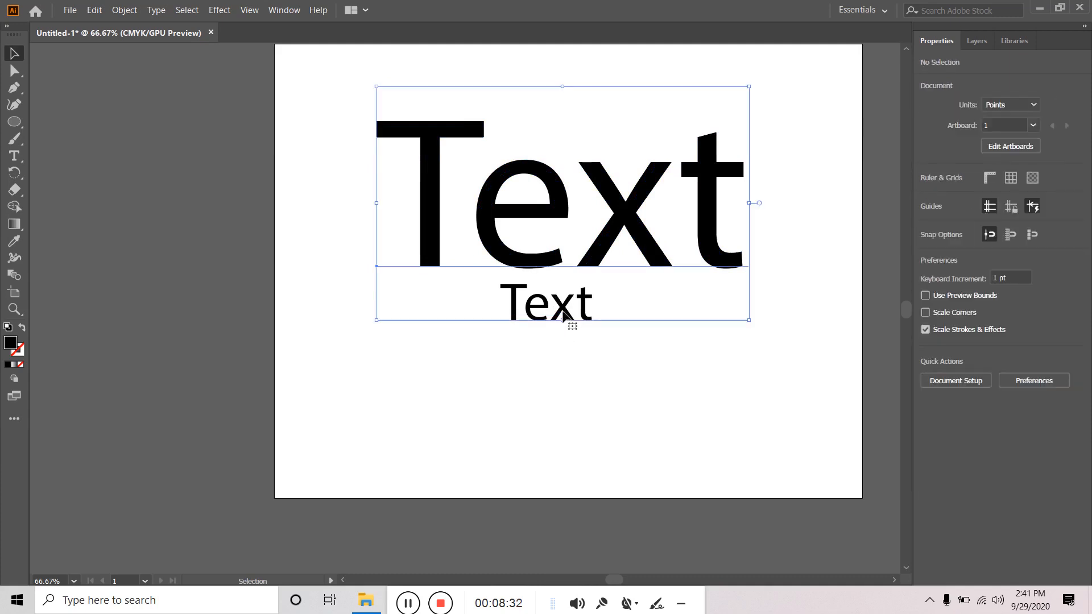
click(573, 330)
click(514, 387)
click(711, 247)
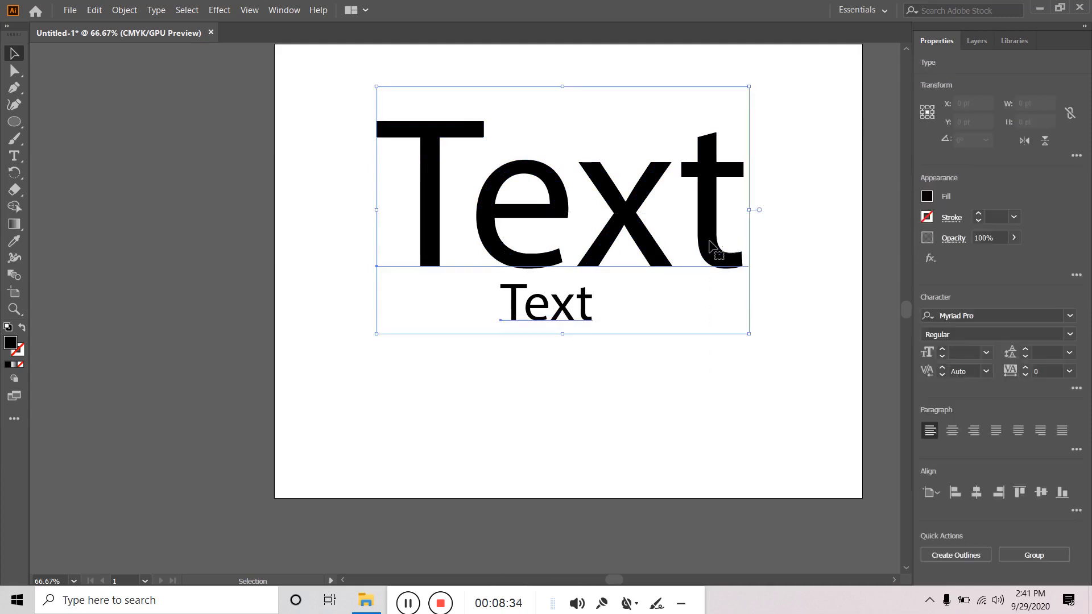
- Expand the Text objects into outlines
click(114, 13)
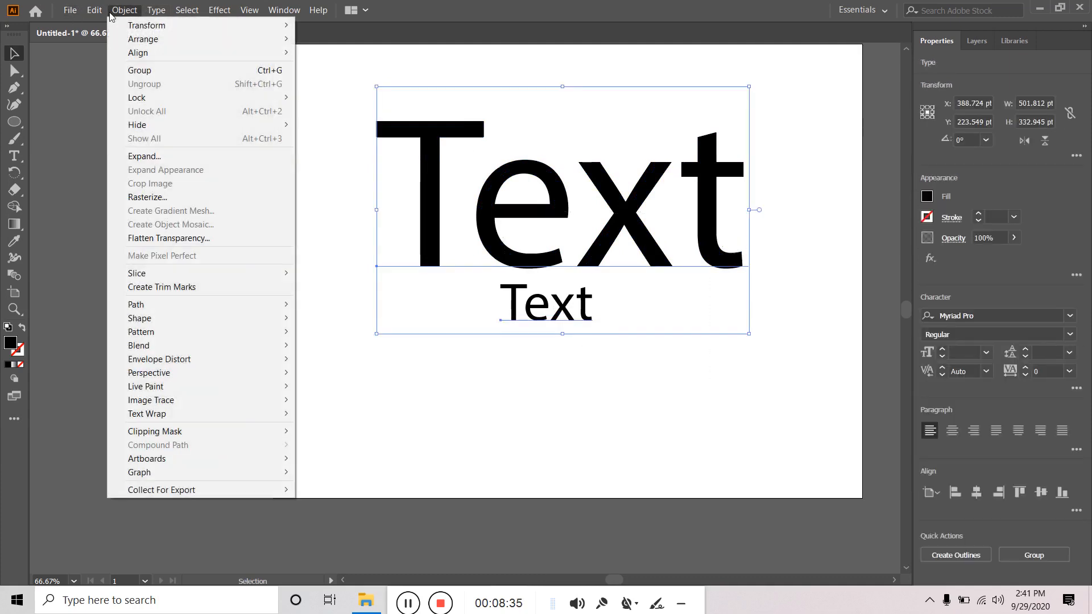
click(157, 162)
click(530, 388)
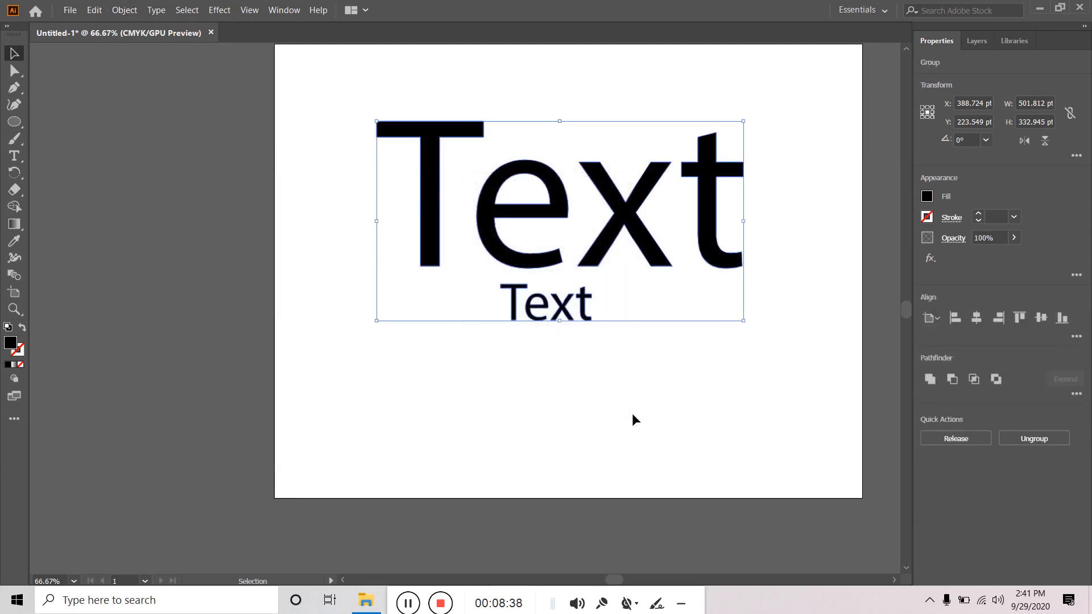
click(632, 415)
- Fill the small Text outlines red
click(585, 315)
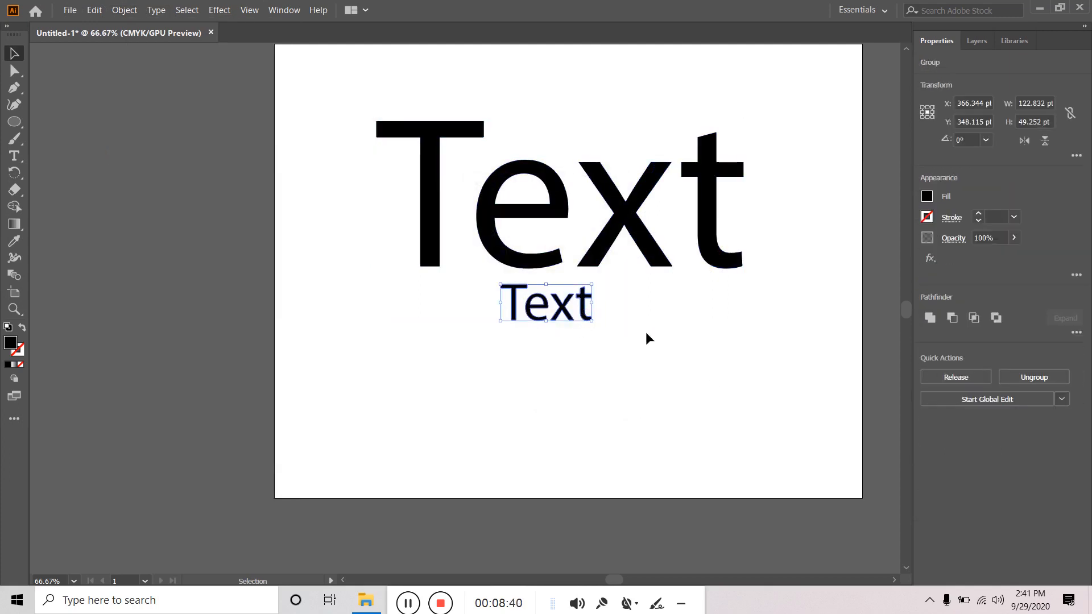
click(927, 197)
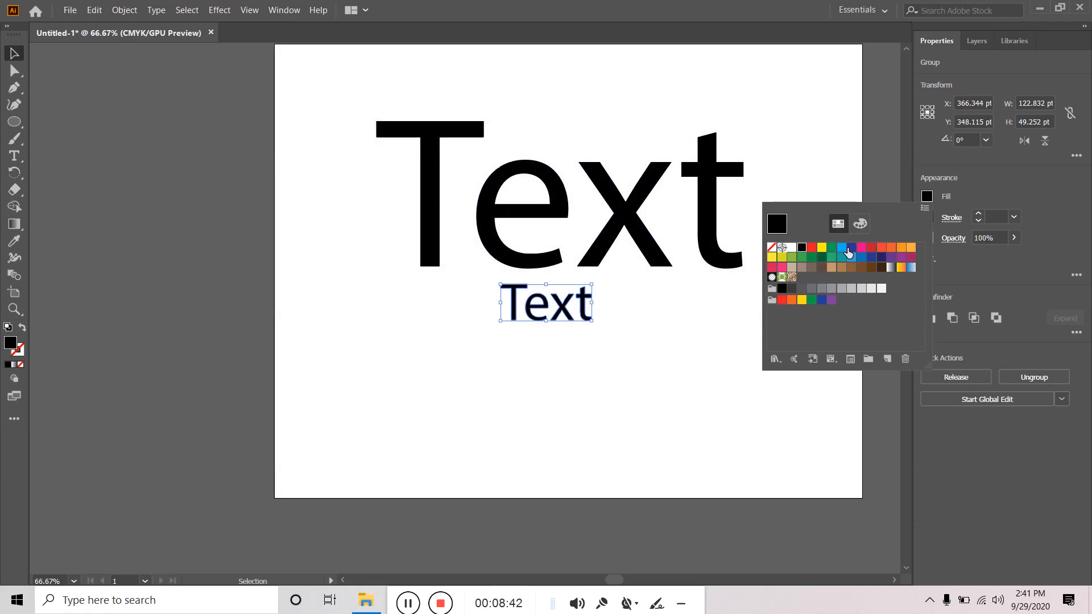
click(850, 249)
click(870, 248)
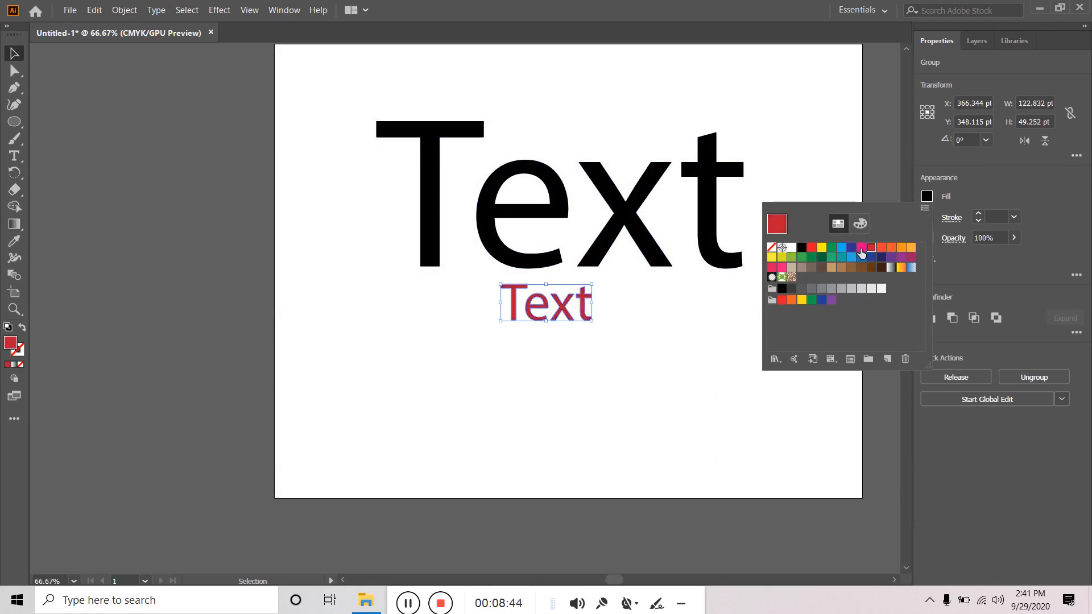
- Fill the large Text group bright blue
click(643, 239)
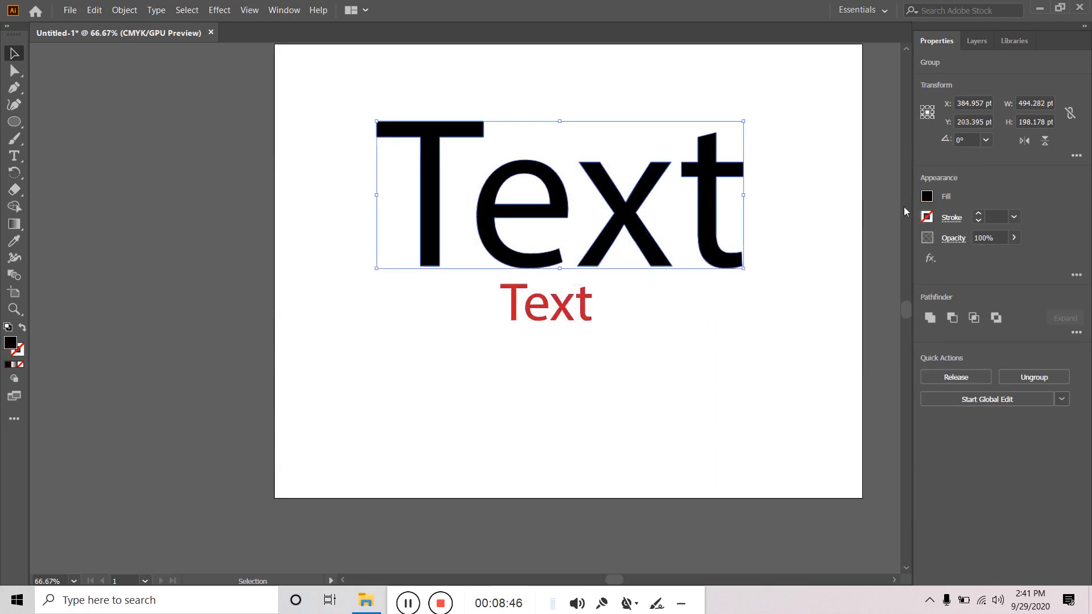
click(932, 196)
click(842, 249)
click(669, 392)
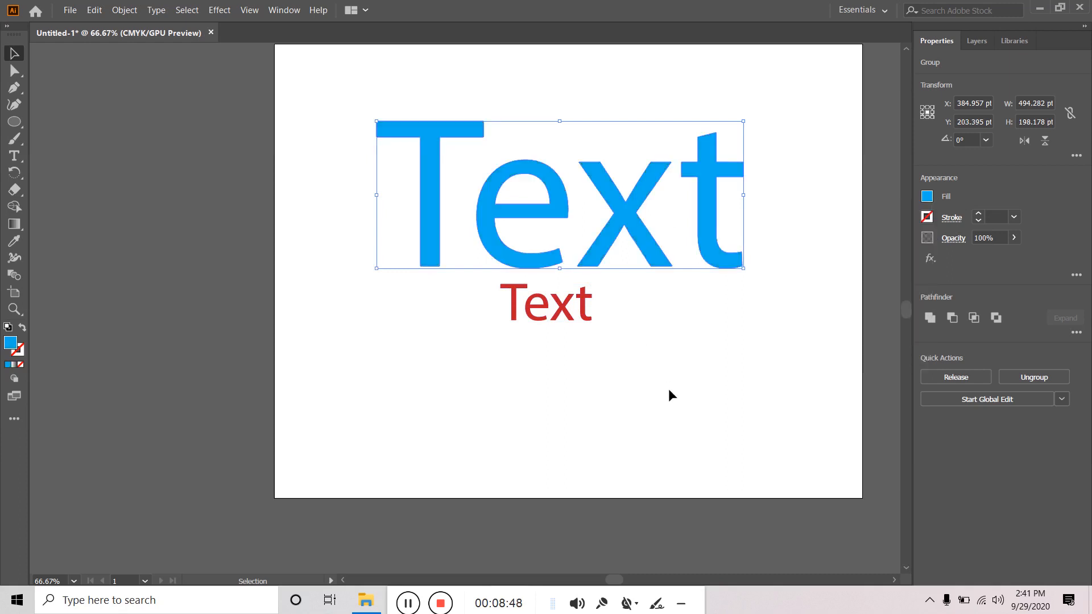
click(559, 328)
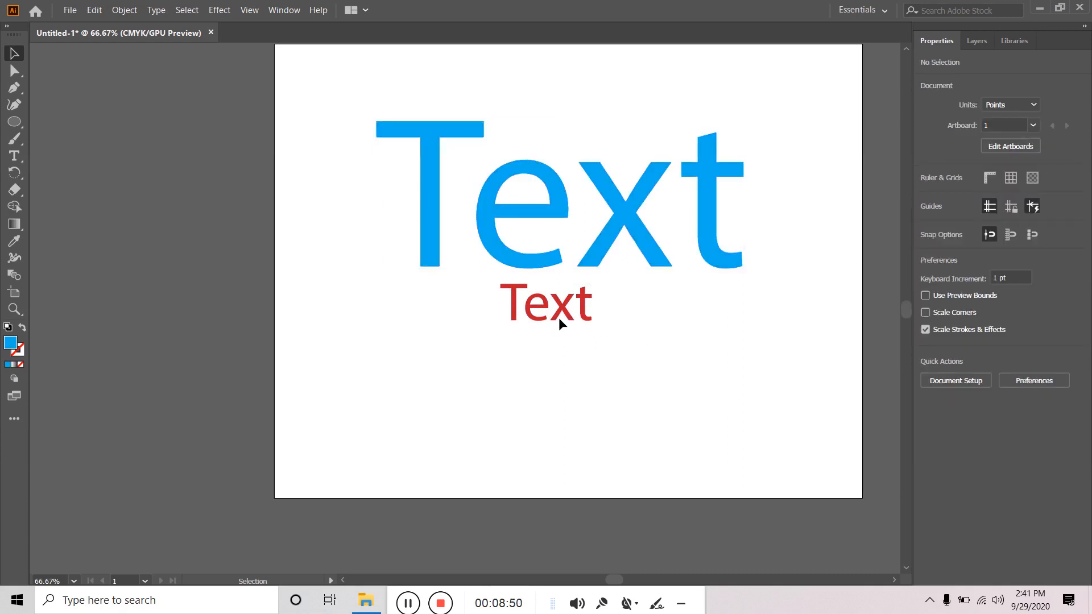
- Move the small red Text lower on the page
drag(562, 319, 528, 394)
click(585, 379)
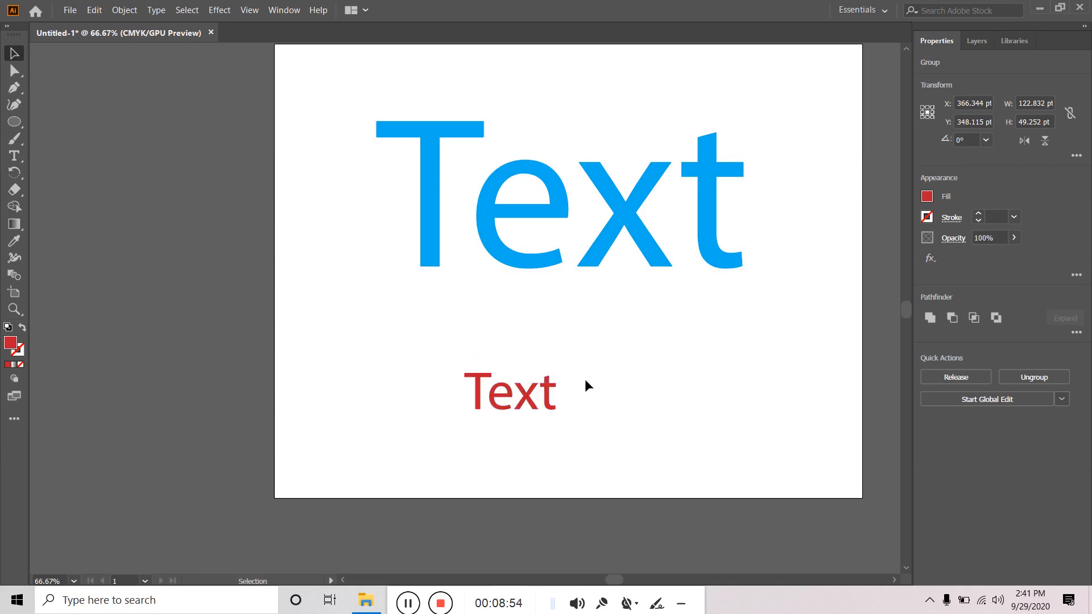
click(528, 395)
shift+click(594, 262)
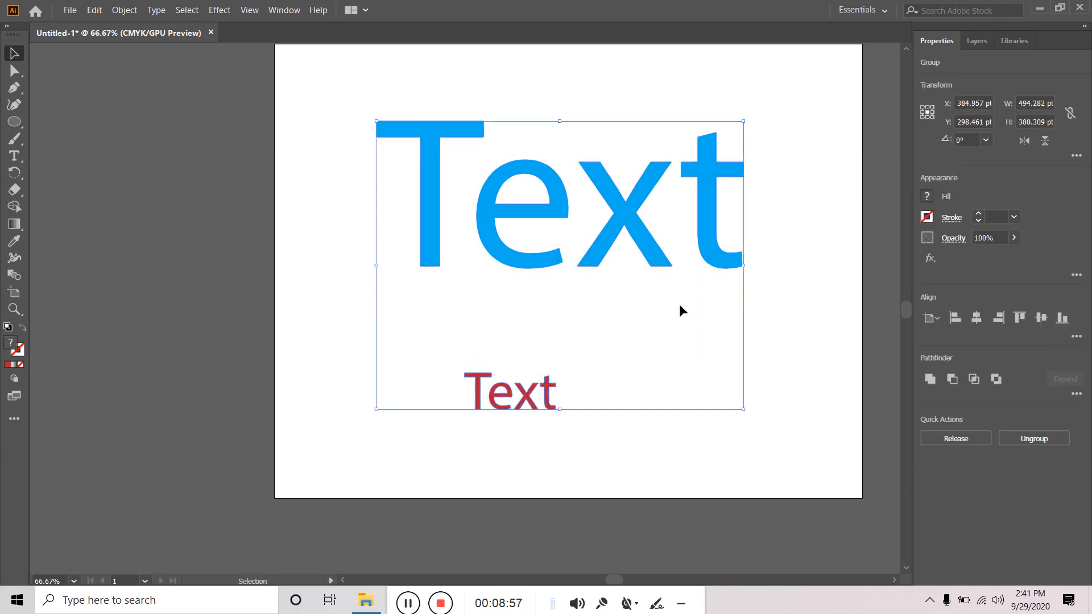
click(827, 347)
- Blend the large blue Text into the red Text with 10 specified steps
click(15, 275)
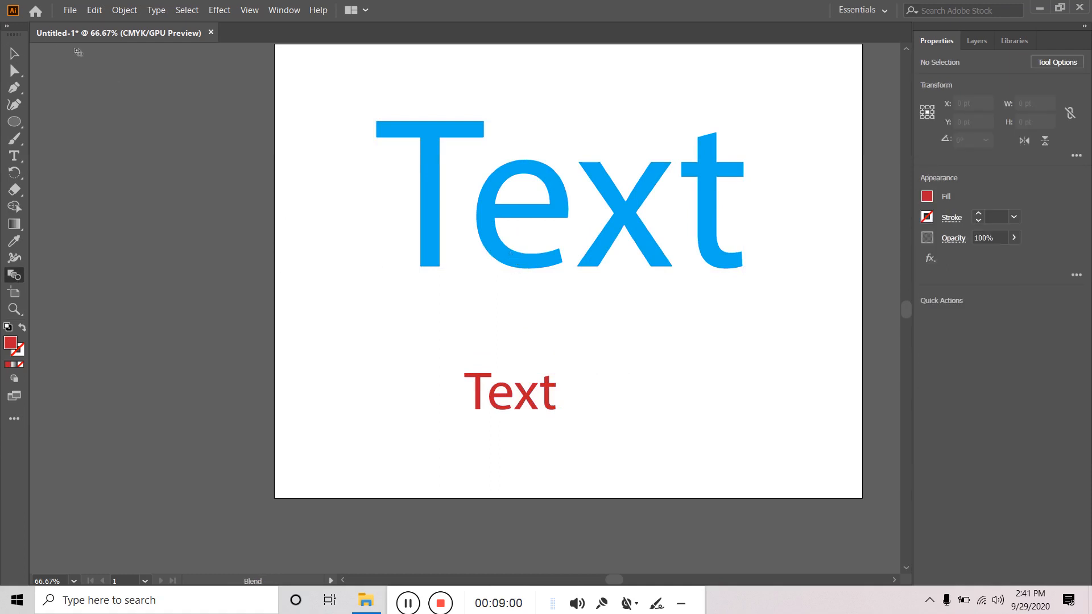
click(14, 53)
click(540, 214)
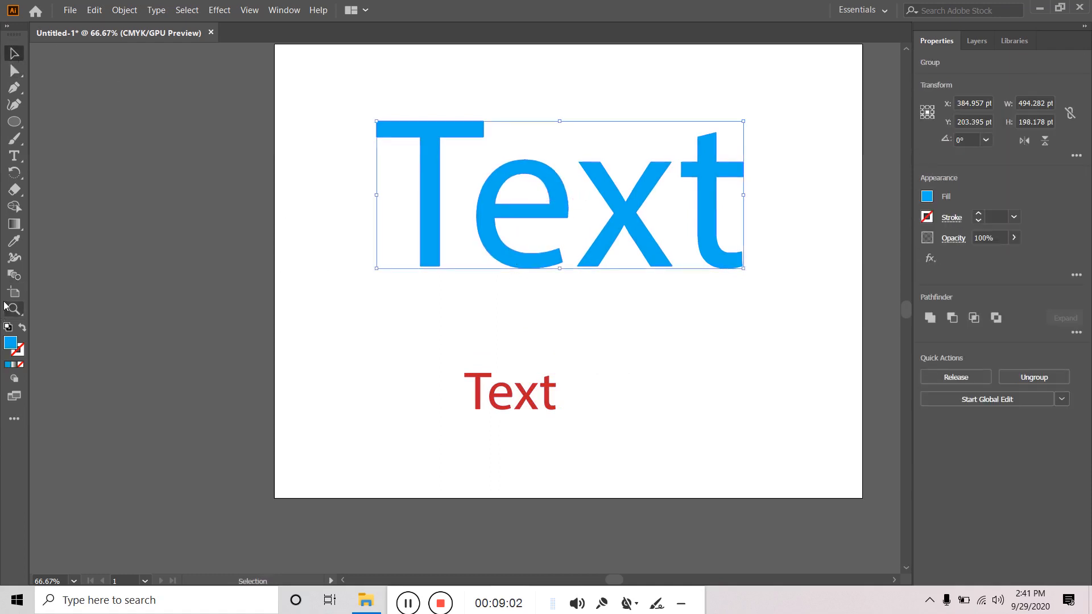
double_click(15, 275)
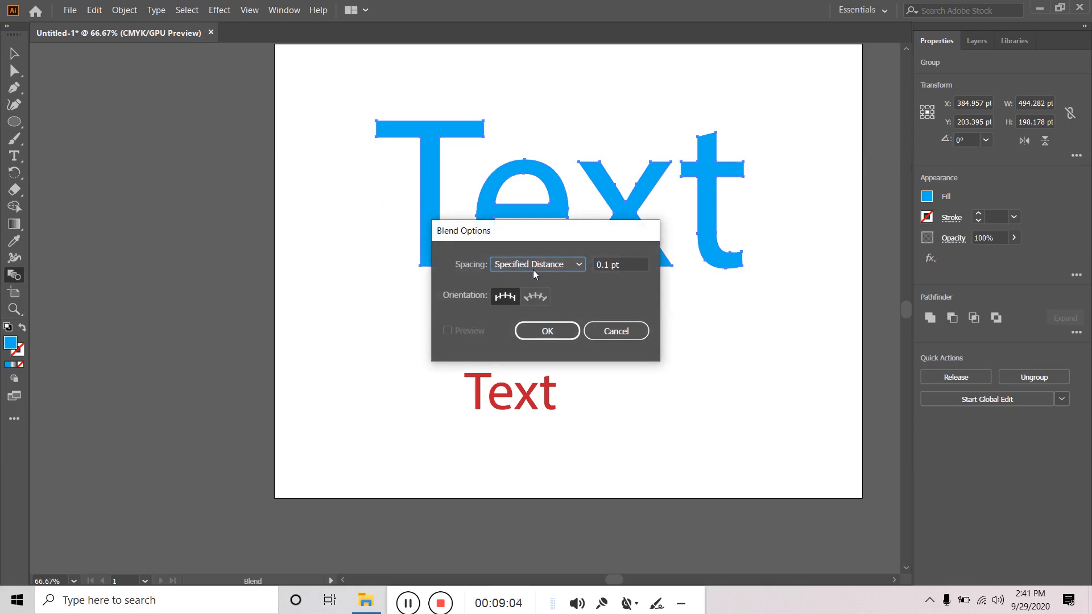
click(533, 271)
click(522, 297)
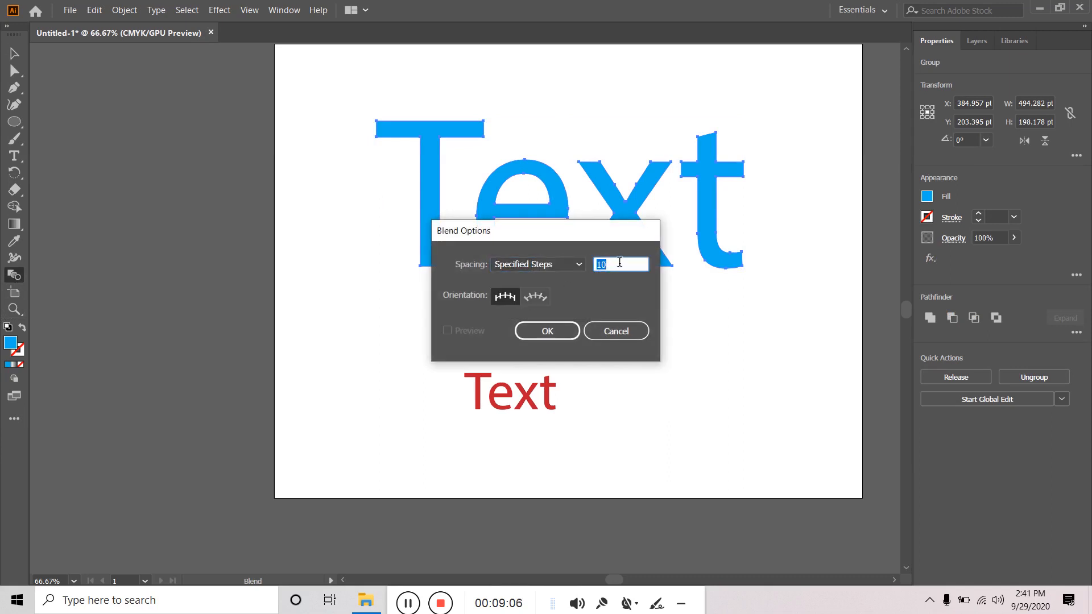
click(546, 331)
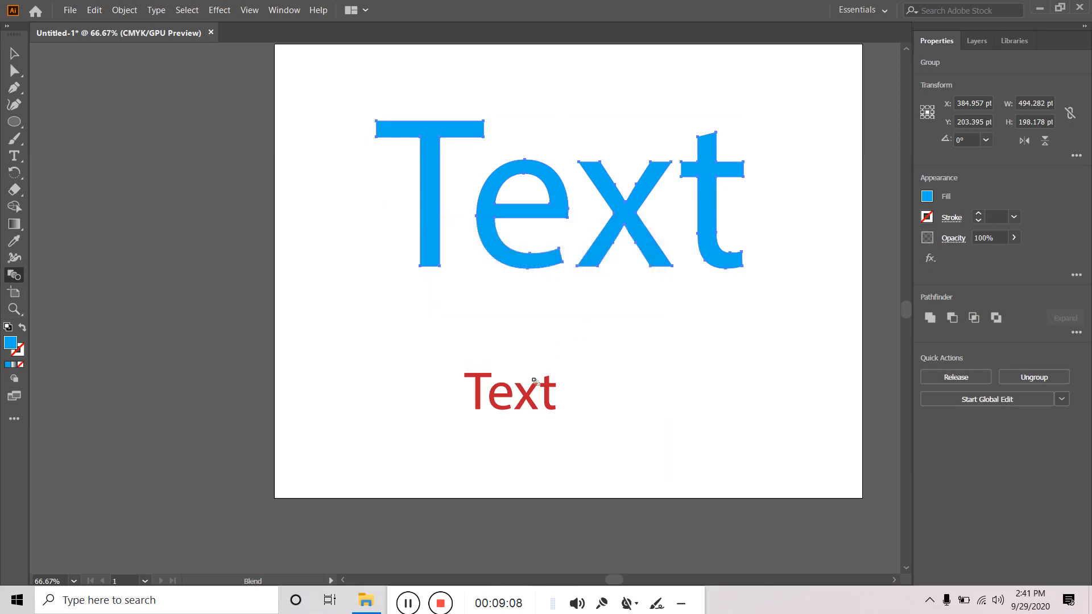
click(549, 260)
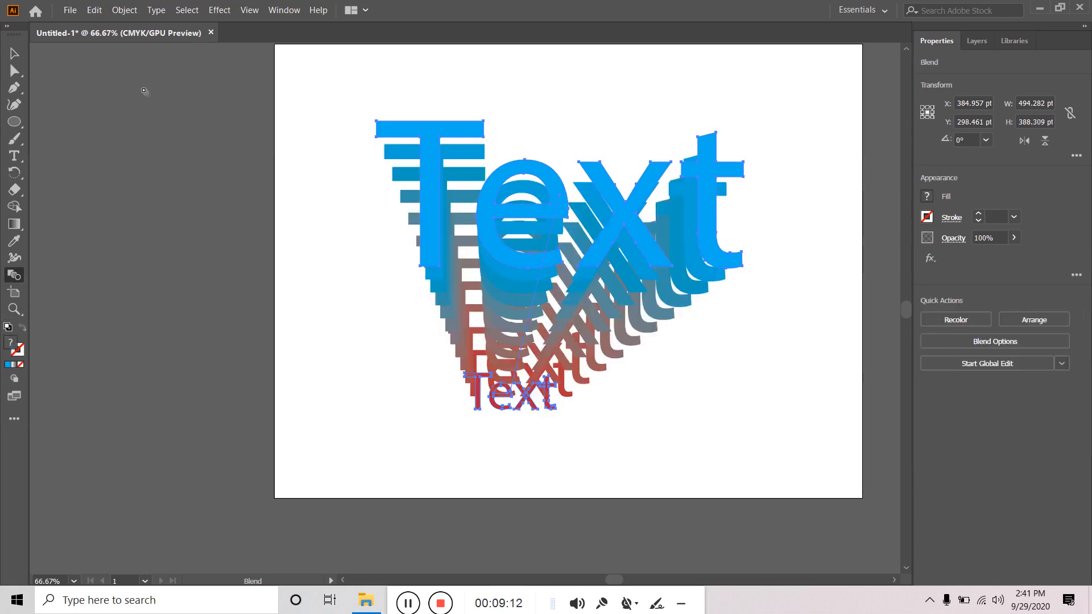
- Delete the red Text's anchor points with Direct Selection, then undo the deletion
click(15, 54)
click(455, 421)
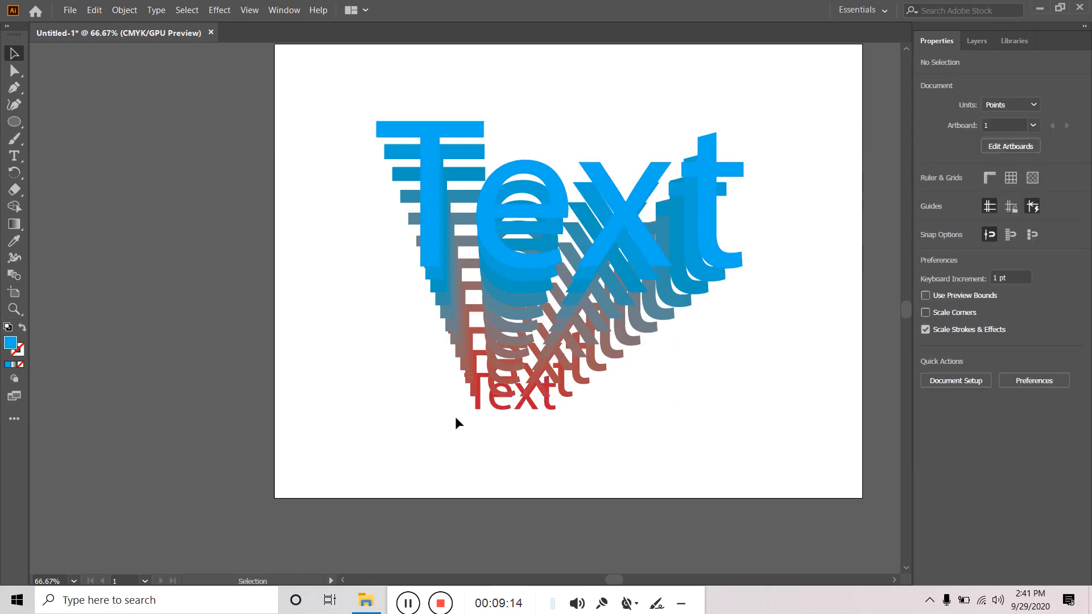
click(556, 411)
click(617, 436)
click(15, 71)
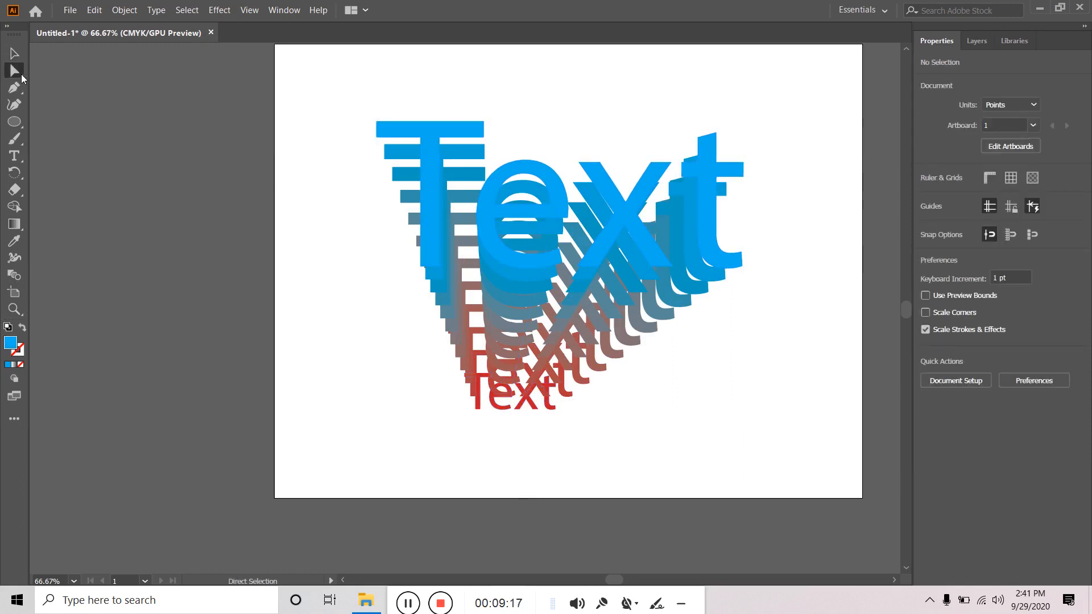
click(482, 410)
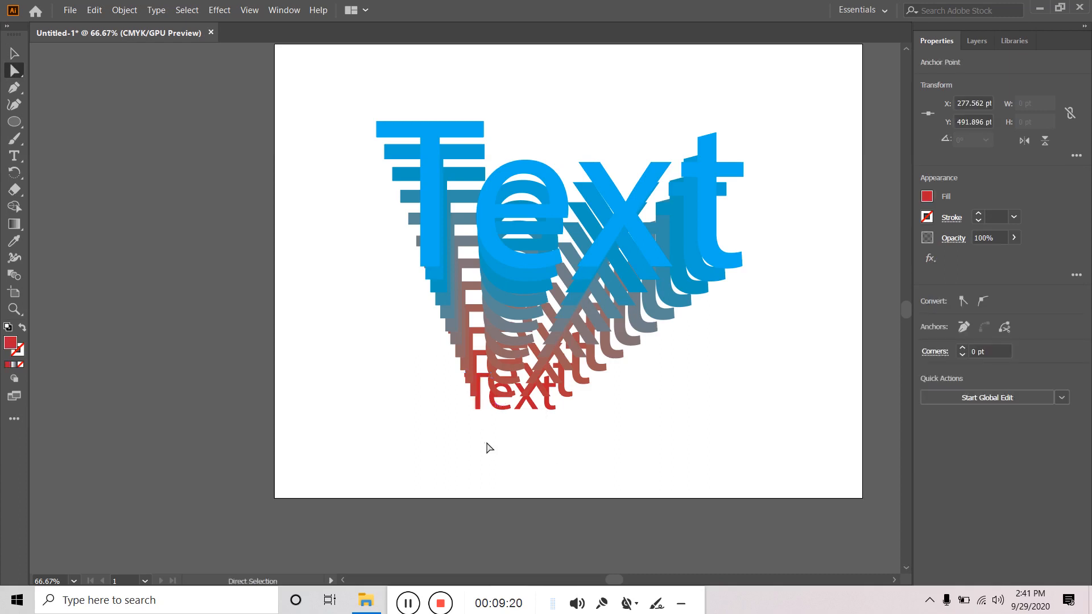
drag(456, 434, 568, 405)
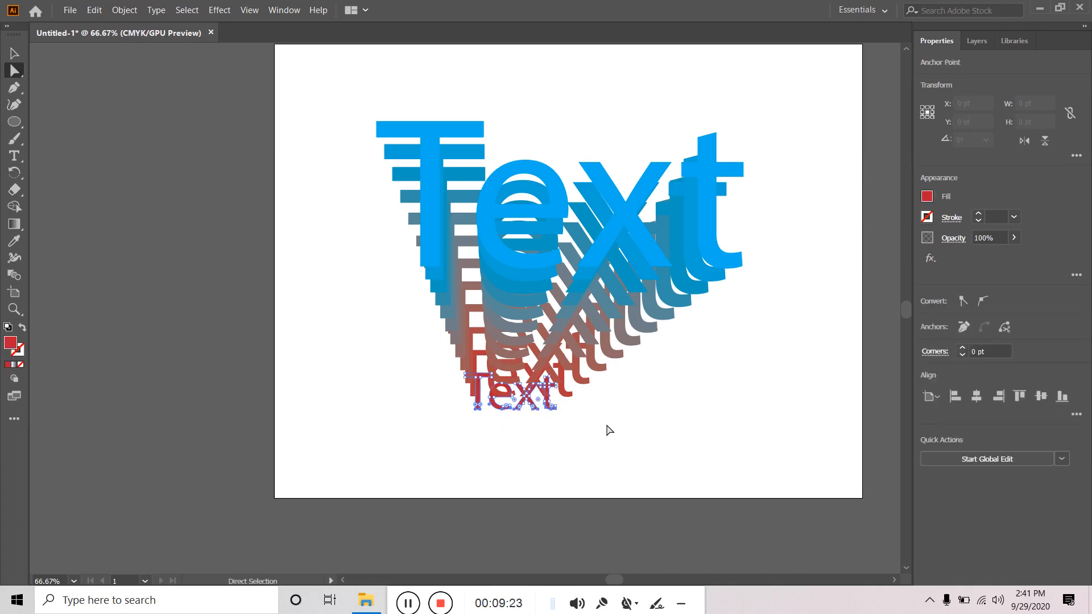
key(Delete)
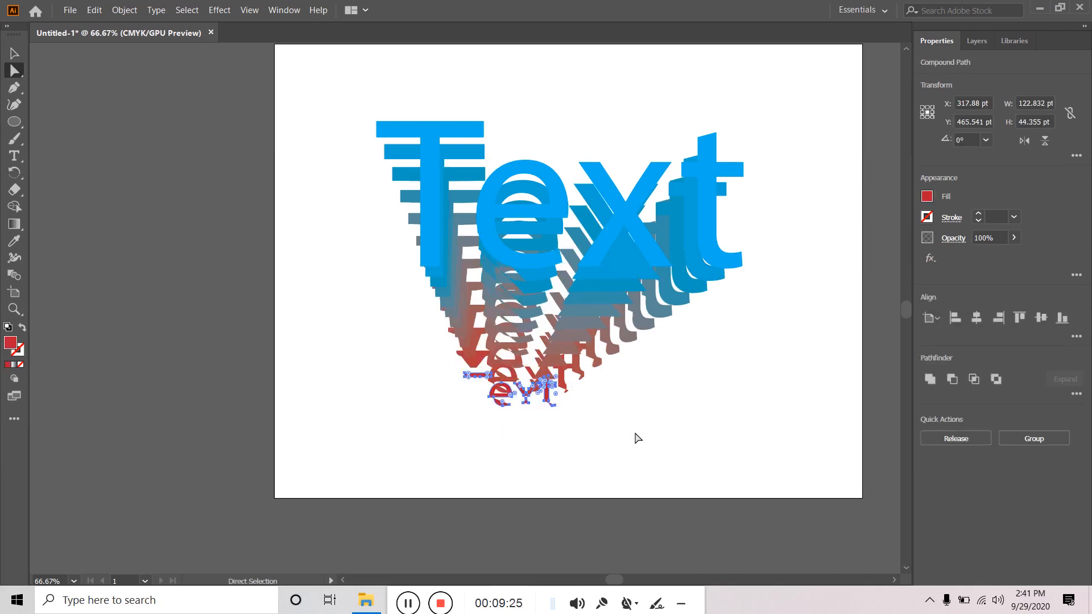
key(ctrl+z)
click(566, 441)
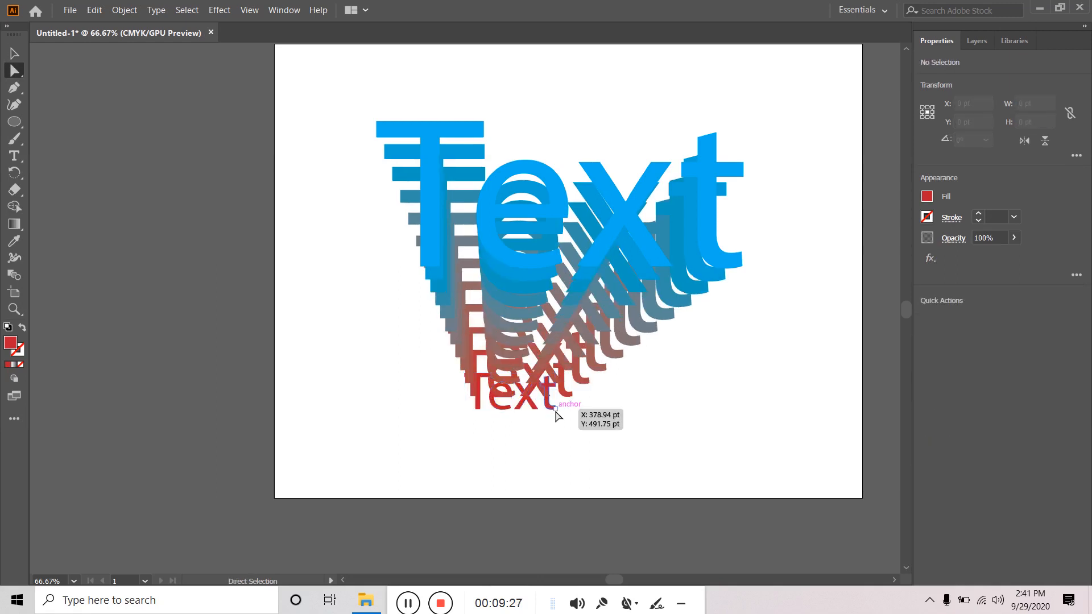
- Hide the red Text inside the blend via the Layers panel, then select the blend
click(967, 40)
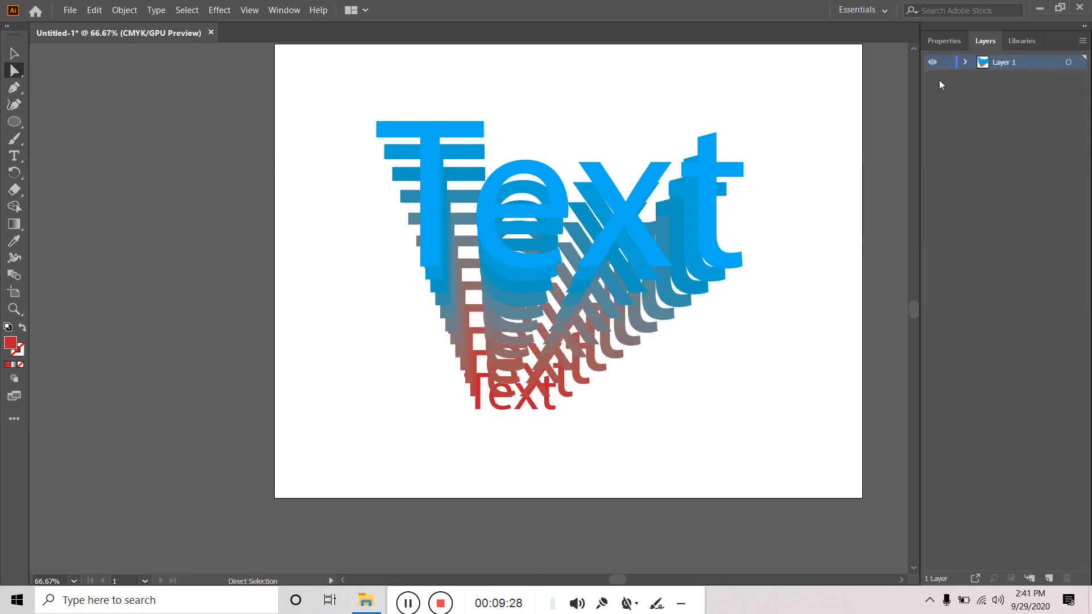
click(964, 63)
click(982, 77)
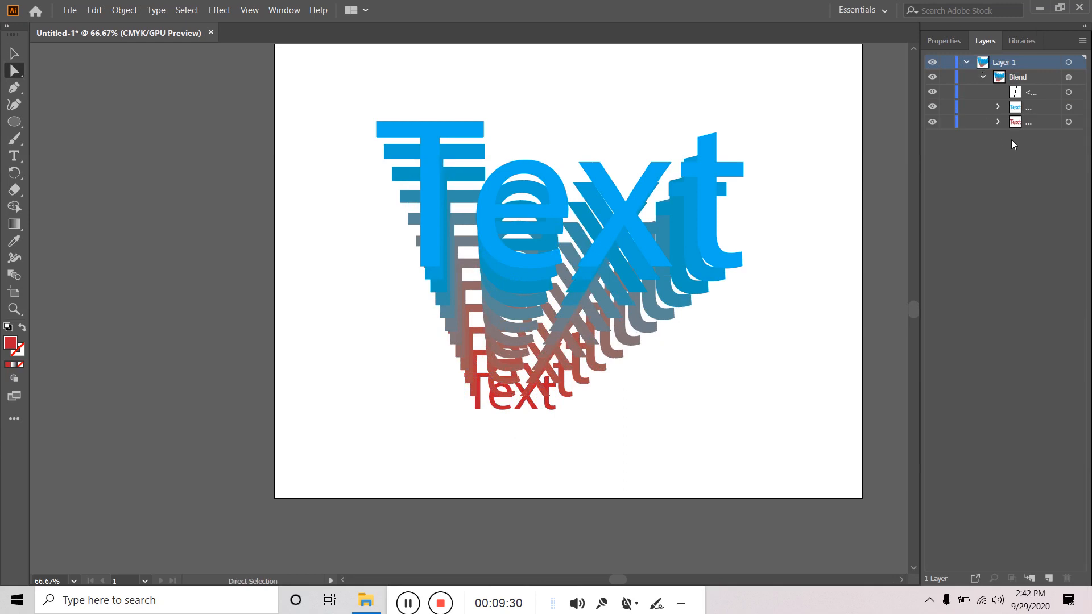
click(933, 123)
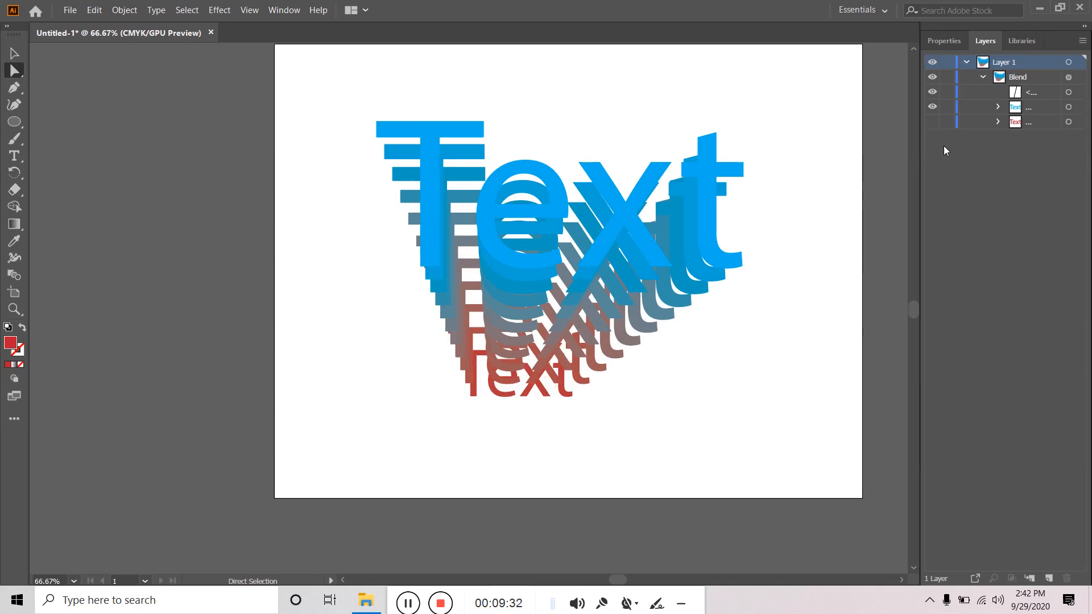
click(965, 63)
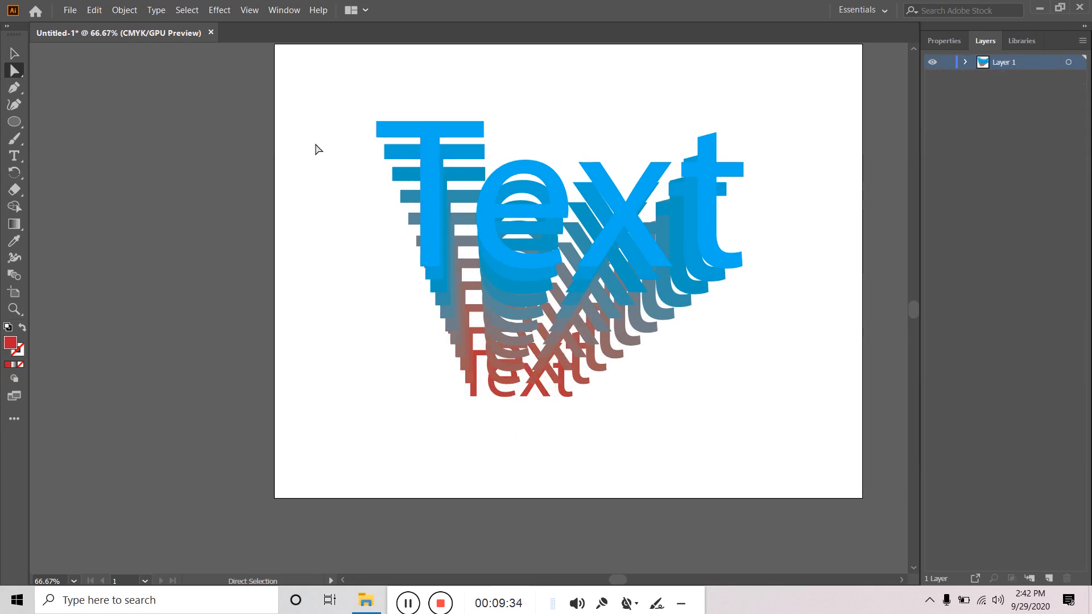
click(17, 56)
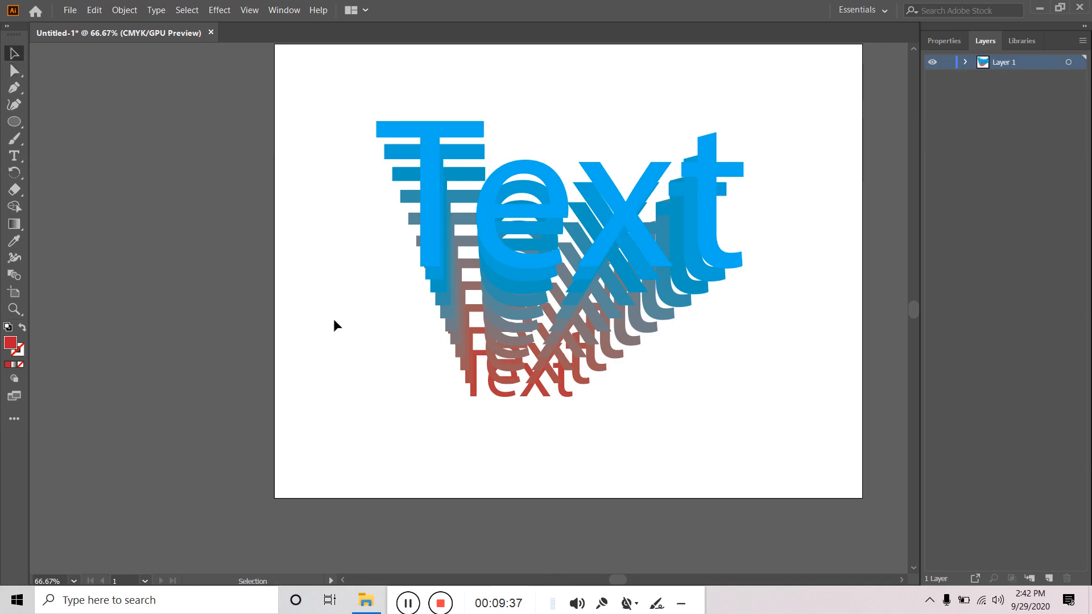
click(541, 206)
click(784, 142)
click(433, 136)
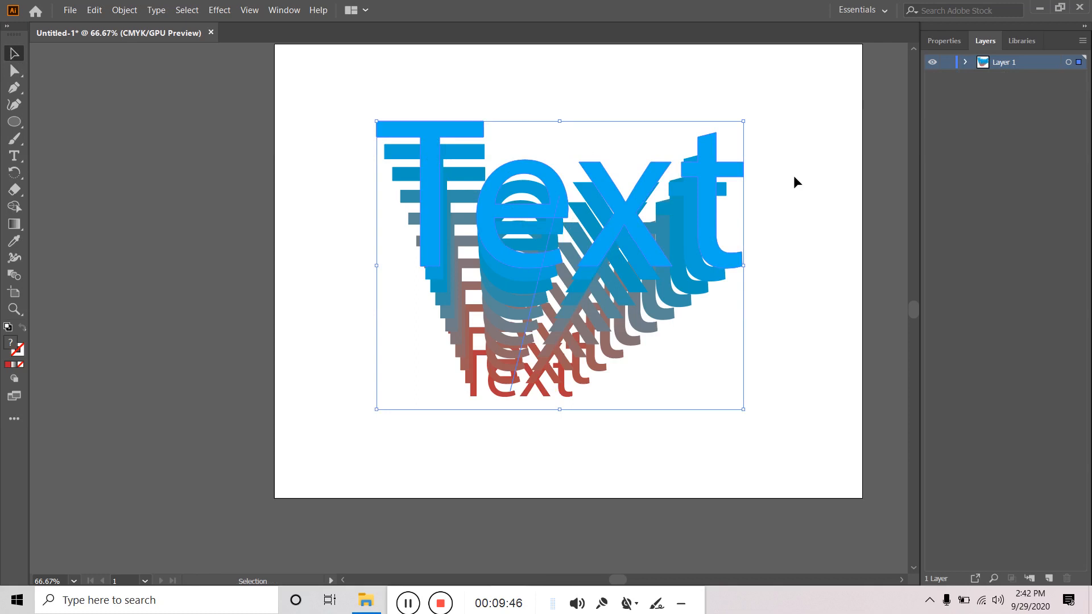
- Delete the blend and add a new 72 pt Myriad Pro 'TEXT' near the page centre
key(Delete)
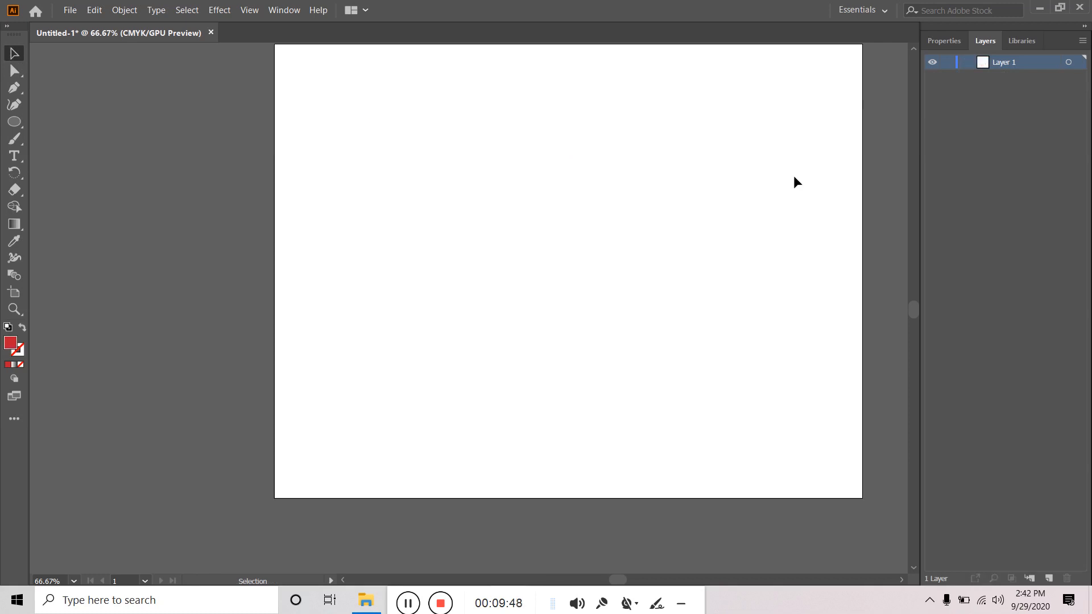
click(15, 156)
click(494, 251)
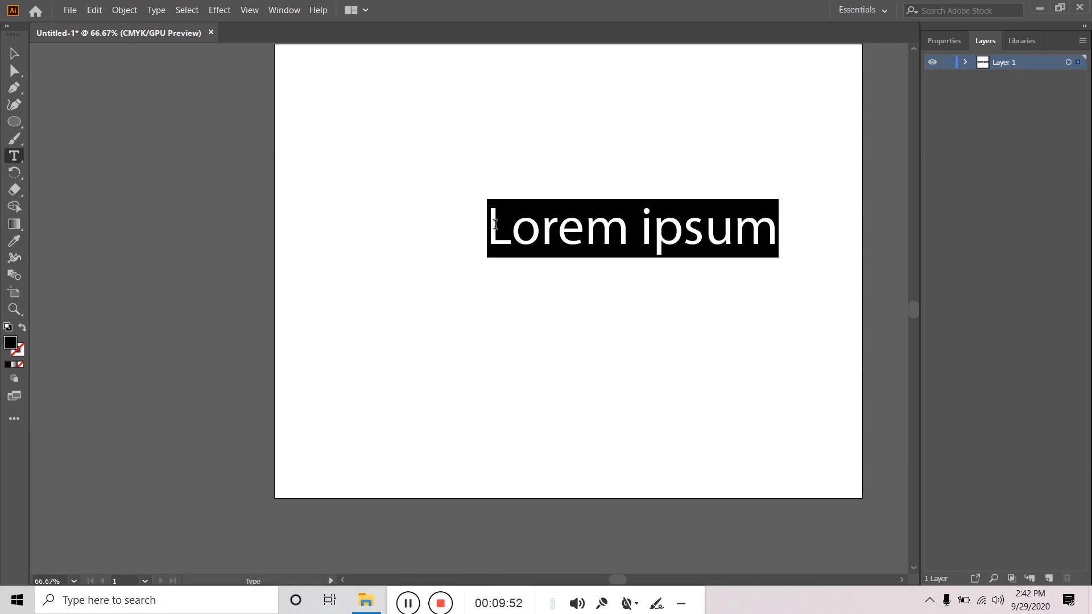
text(TEXT)
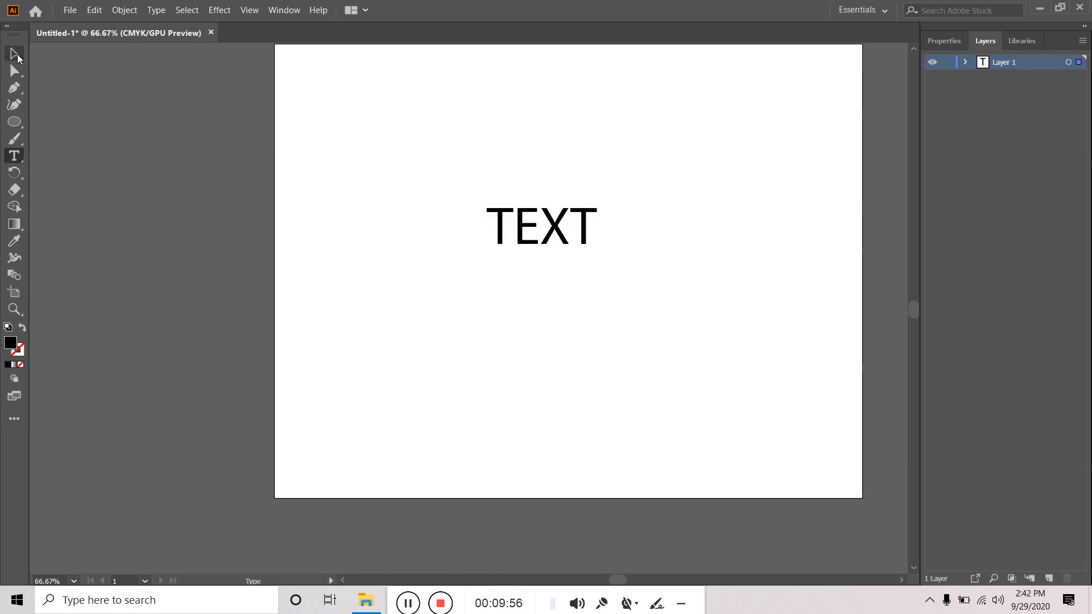
key(Escape)
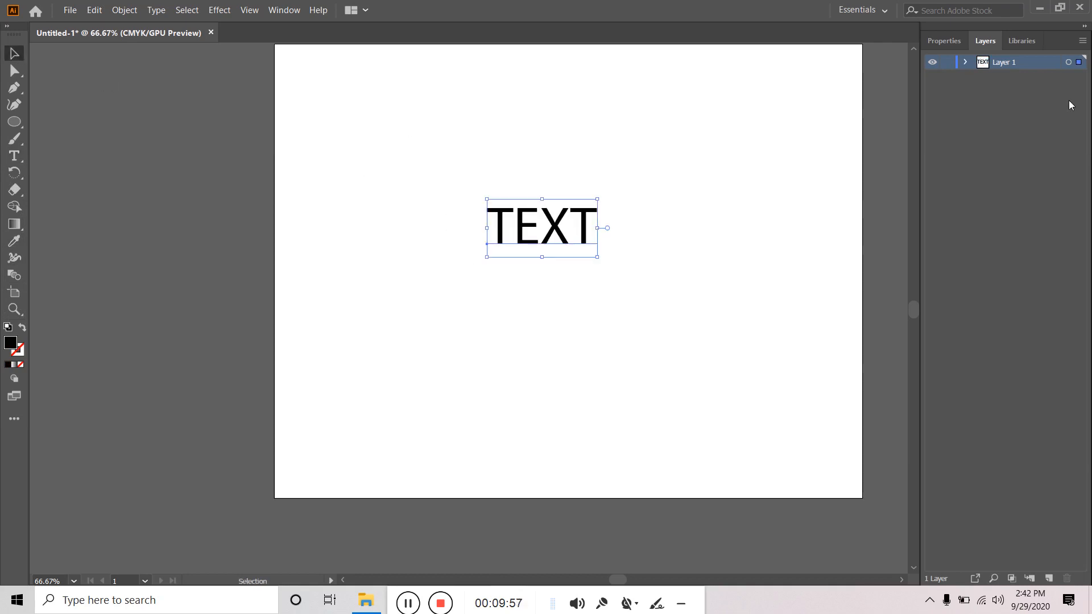
click(944, 41)
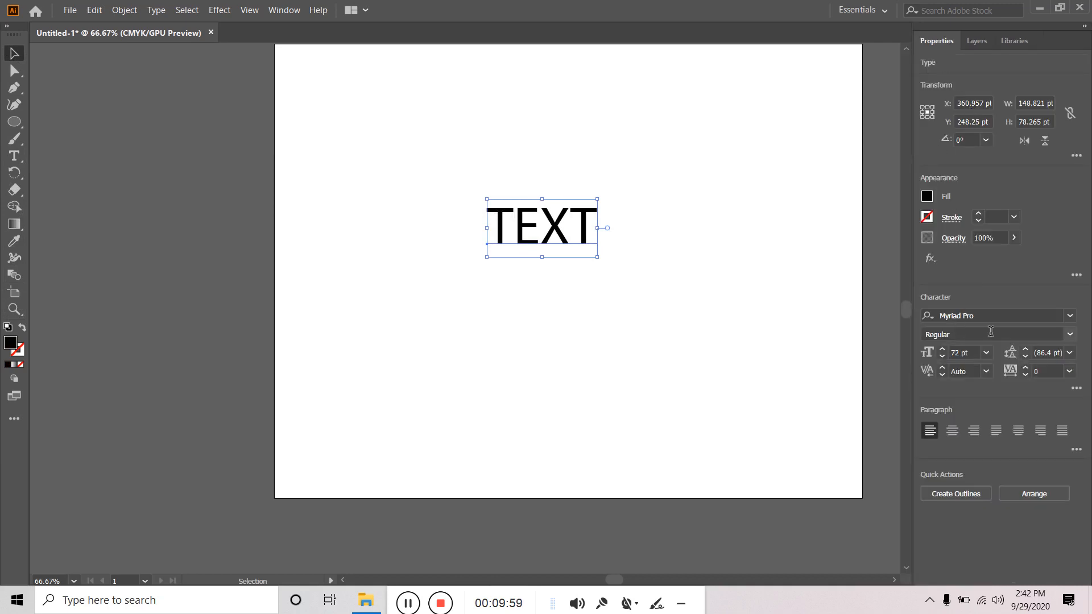
- Set the TEXT to Nexa Bold, move it down-left and shrink it to about 86 by 39 pt
click(1069, 335)
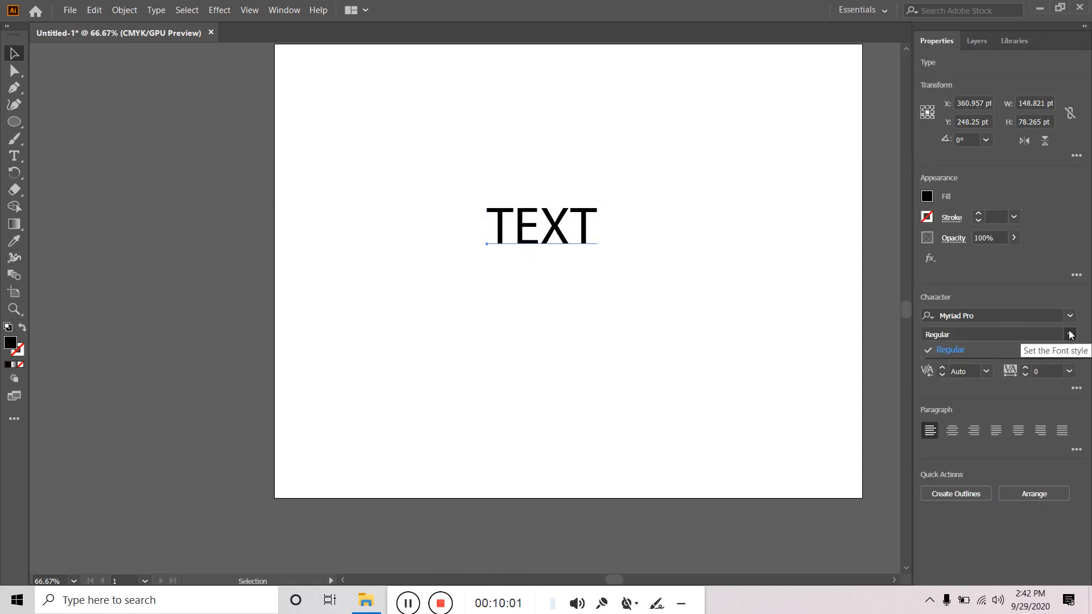
click(1072, 320)
click(1072, 319)
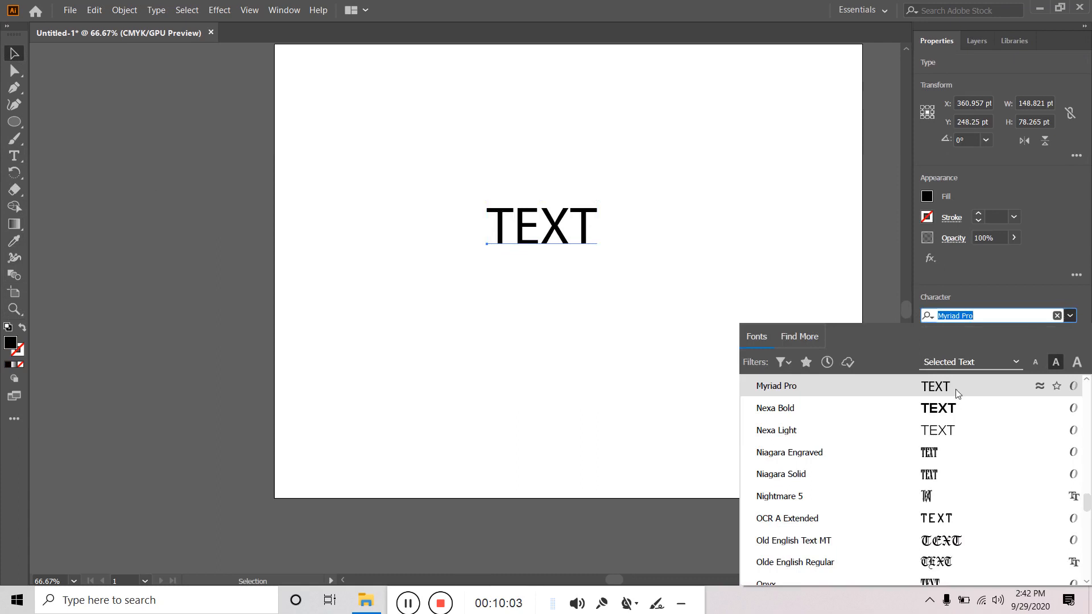
click(774, 409)
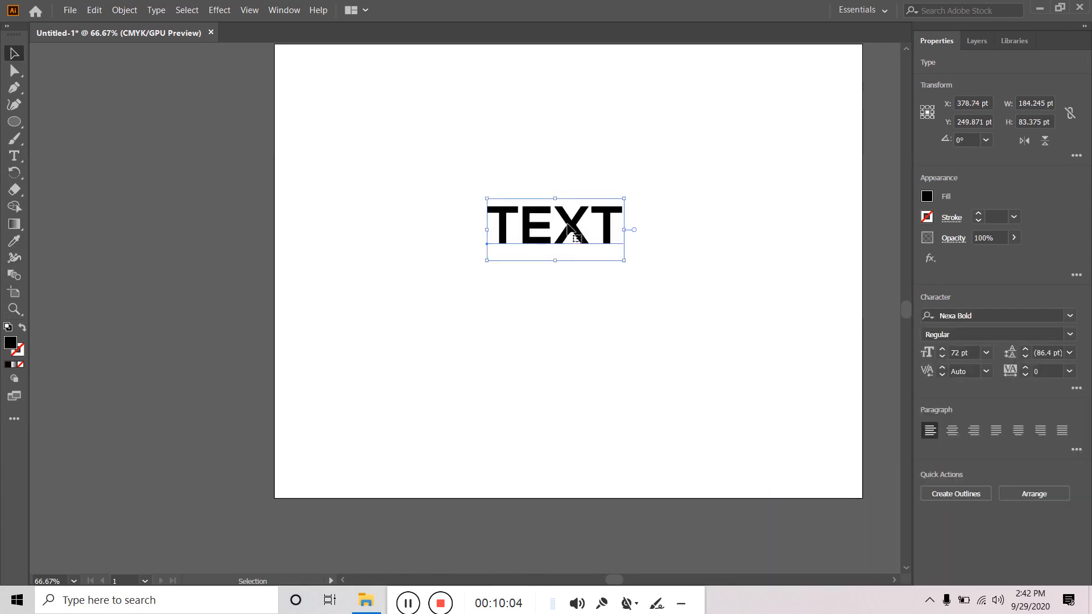
drag(567, 224, 549, 277)
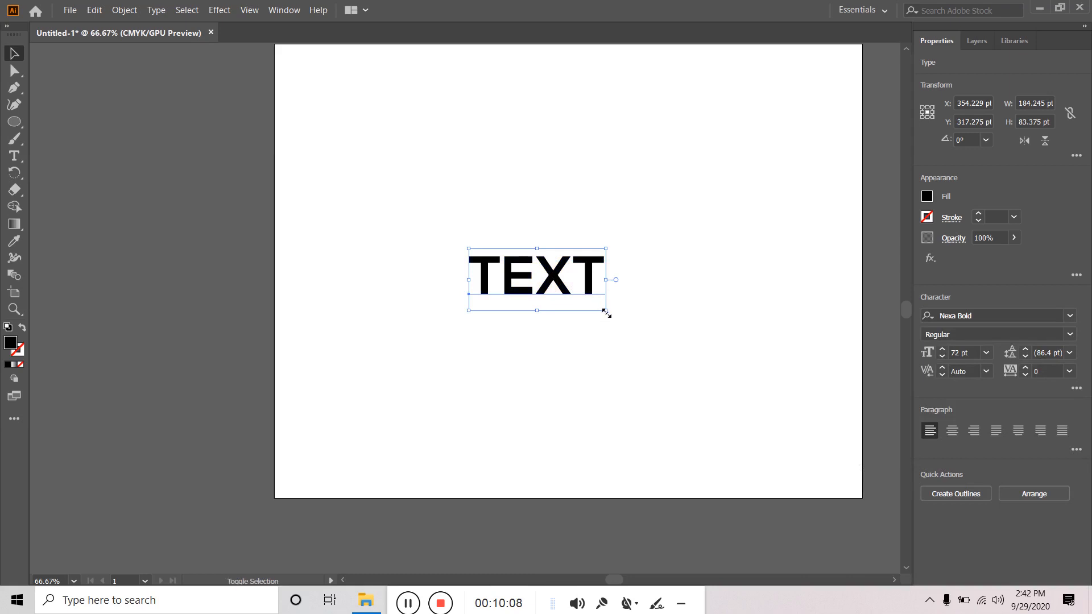
drag(605, 311, 590, 297)
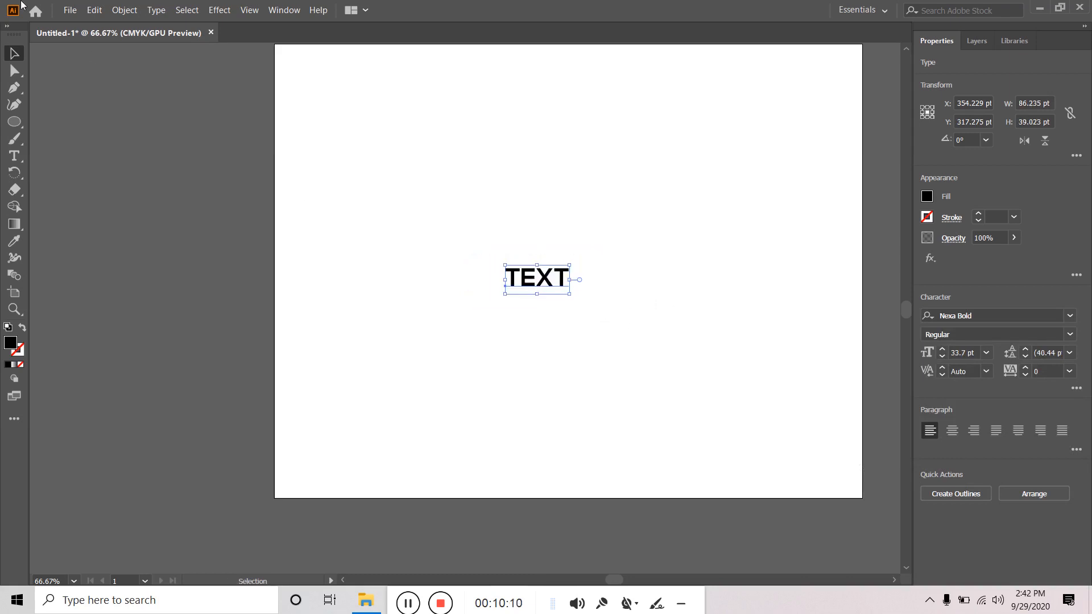
- Expand the TEXT into outlines and fill it dark blue
click(124, 11)
click(149, 156)
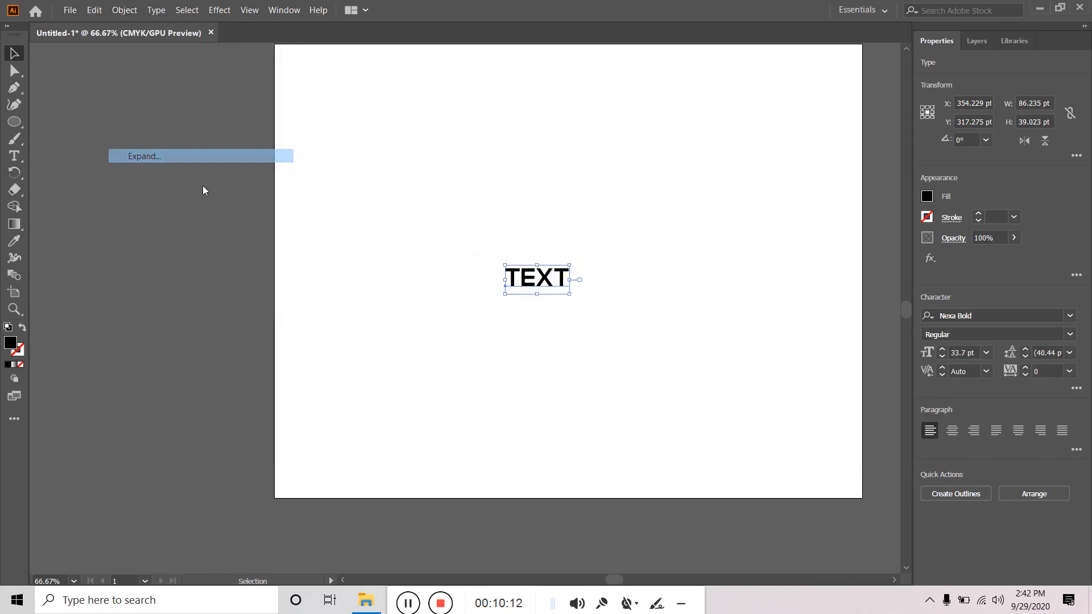
click(500, 380)
click(926, 197)
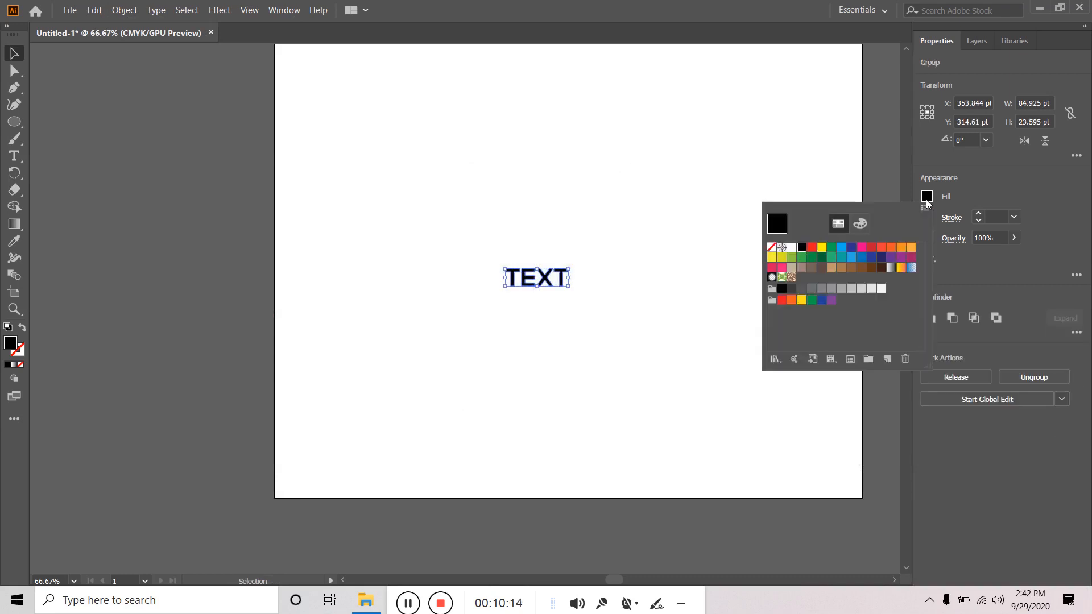
click(849, 250)
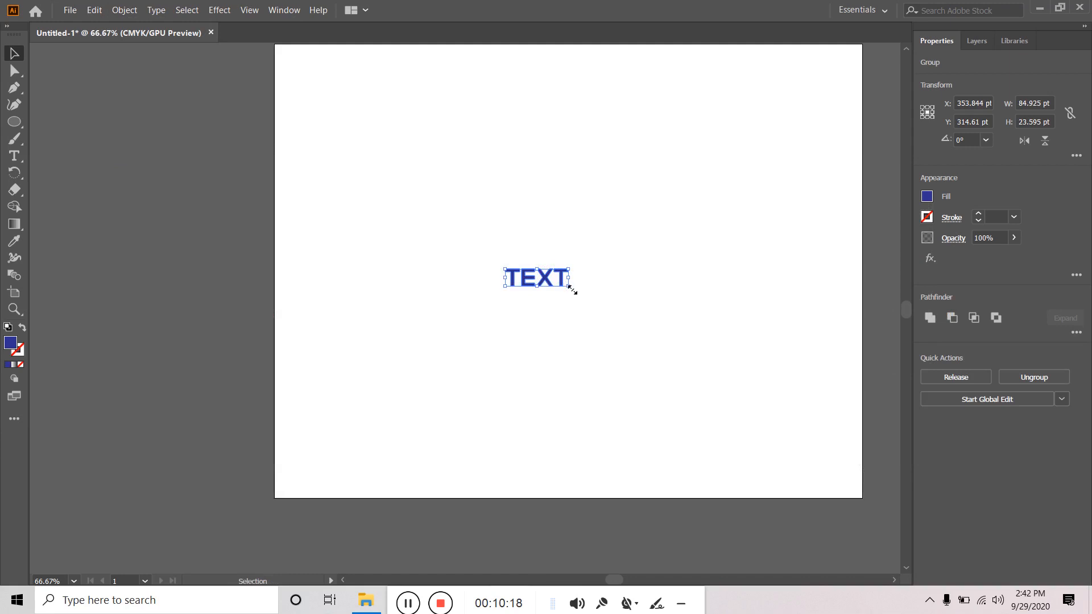
- Paste a copy of the blue TEXT in place, enlarge it to about 610 by 169 pt, fill it red
click(89, 13)
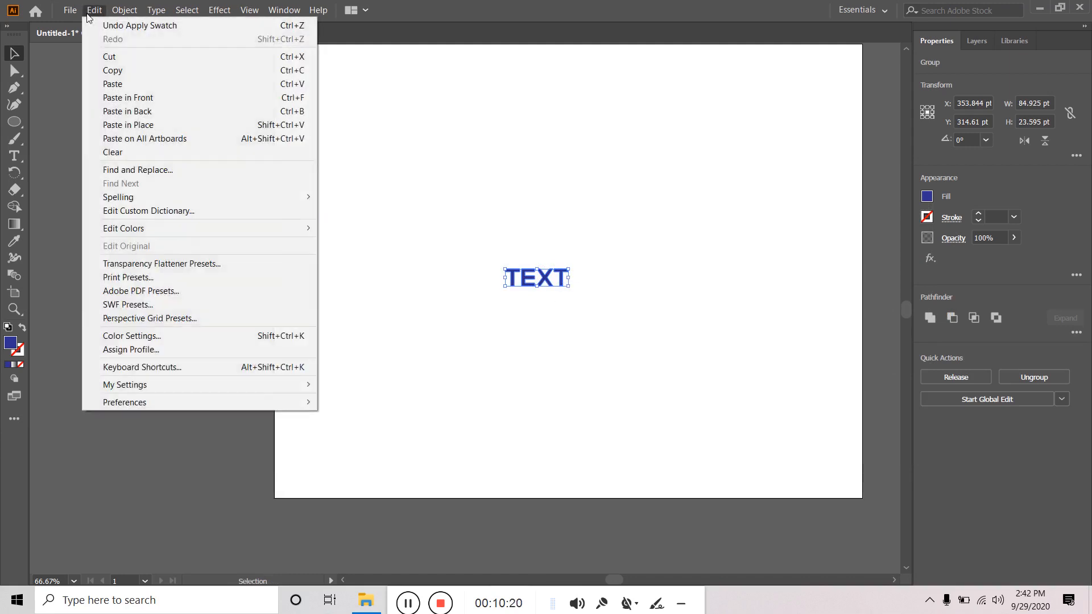
click(119, 69)
click(96, 13)
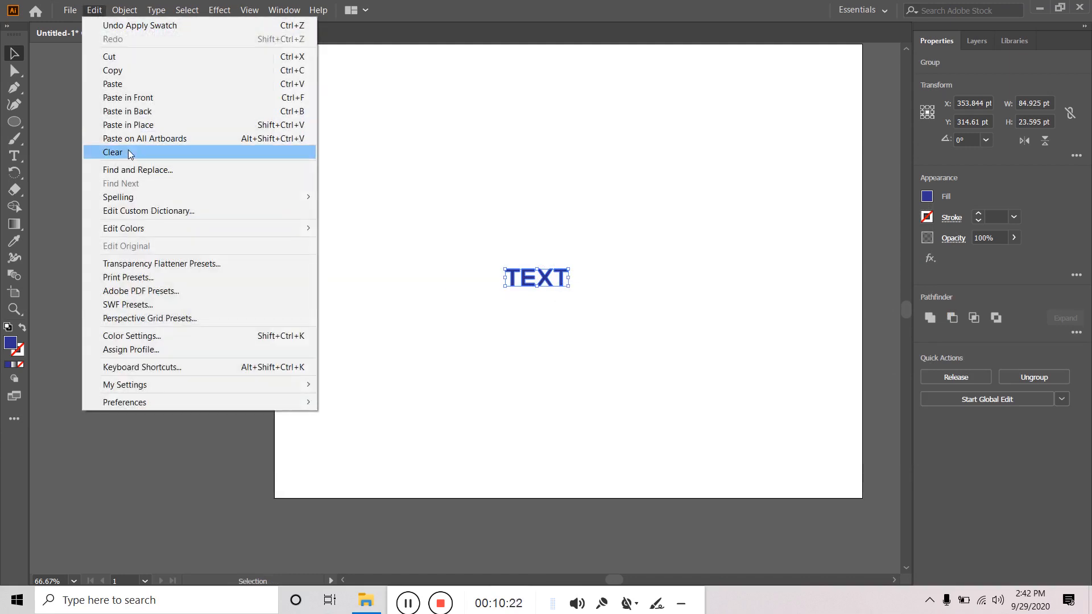
click(131, 123)
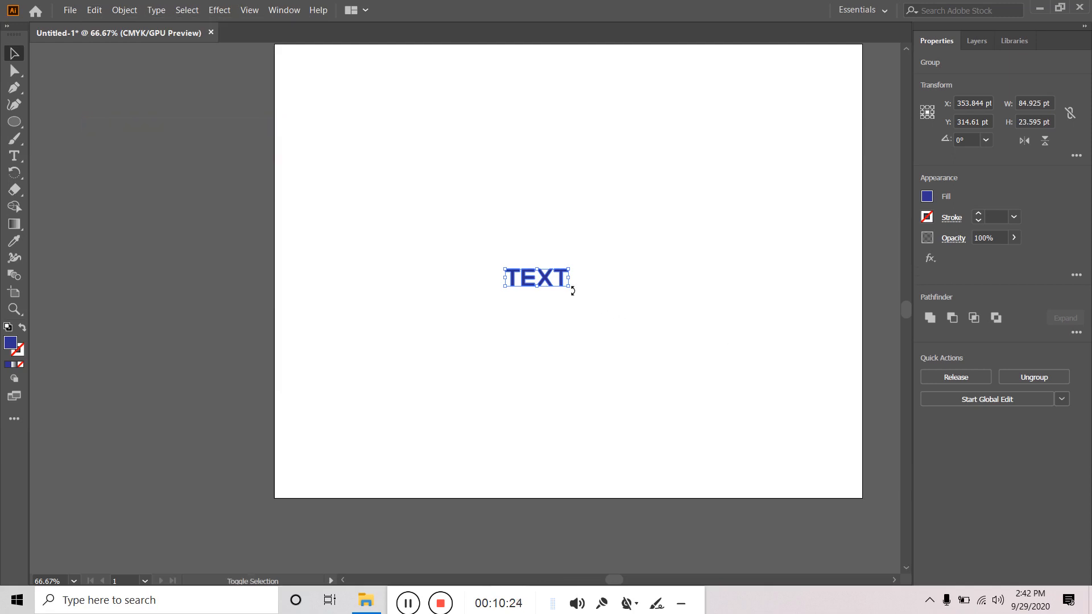
drag(570, 290, 763, 407)
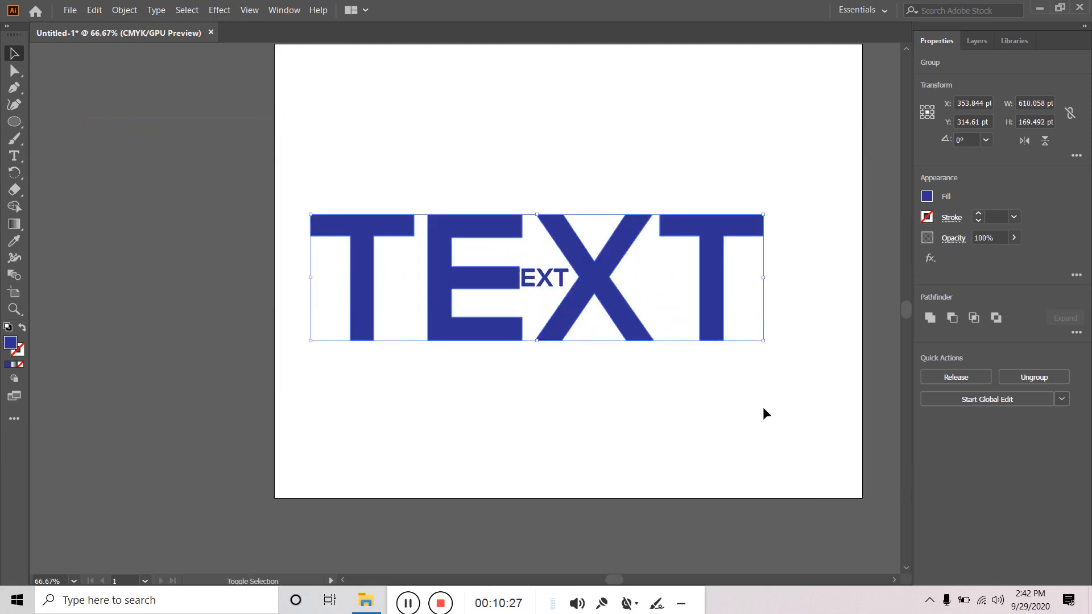
click(927, 197)
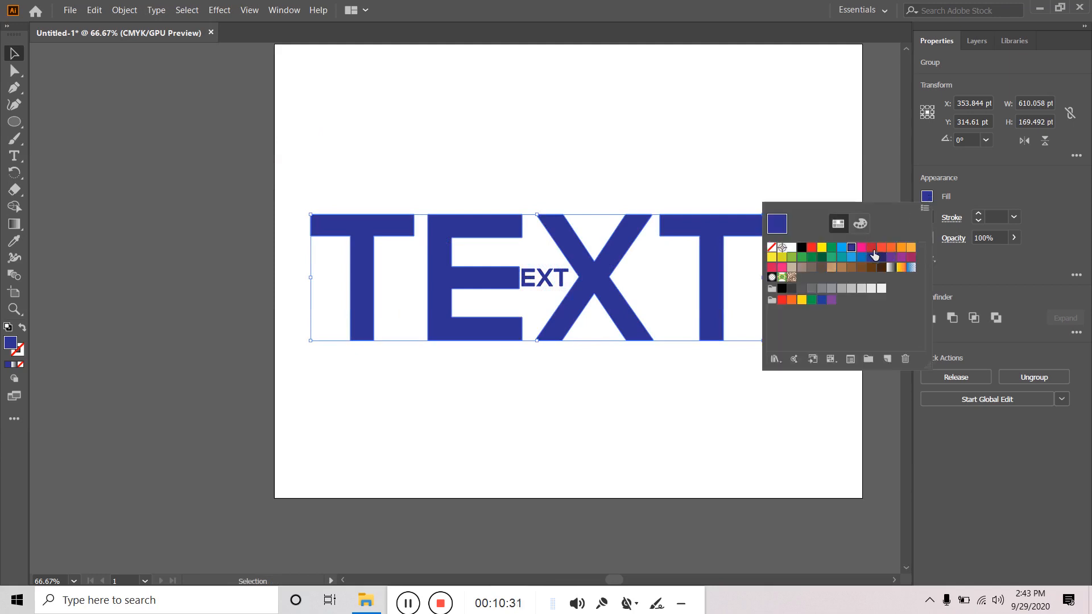
click(881, 248)
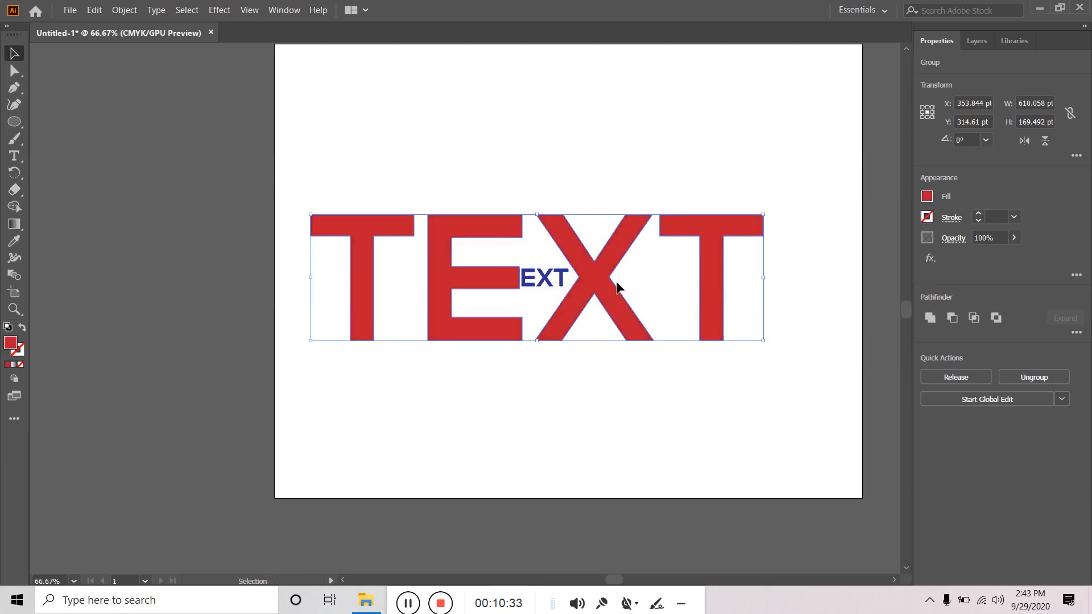
- Move the red TEXT higher and set the small blue TEXT just below it
drag(602, 276, 607, 229)
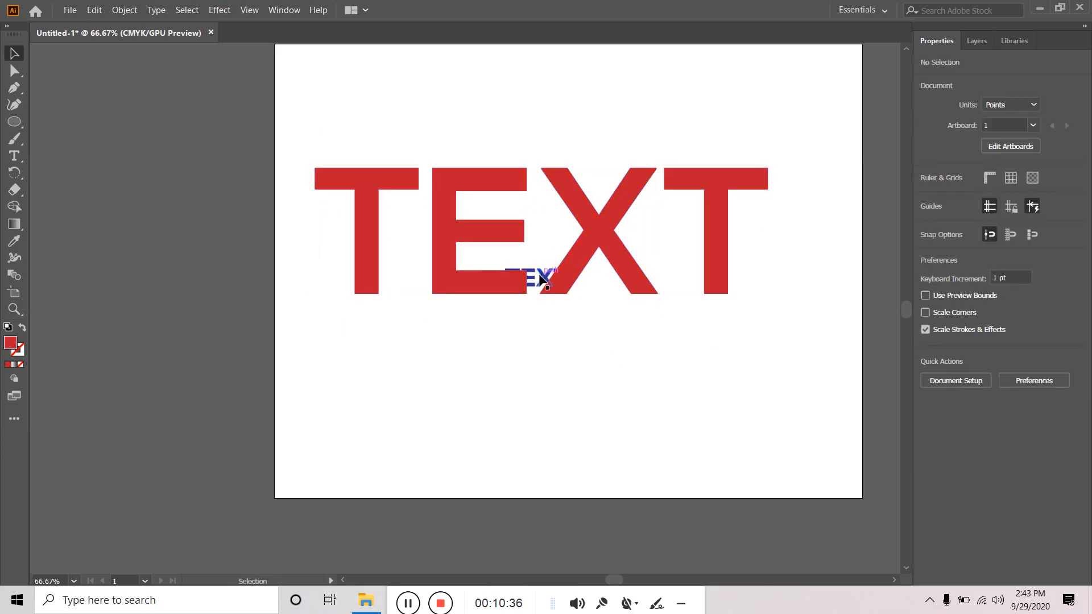
drag(538, 277, 539, 310)
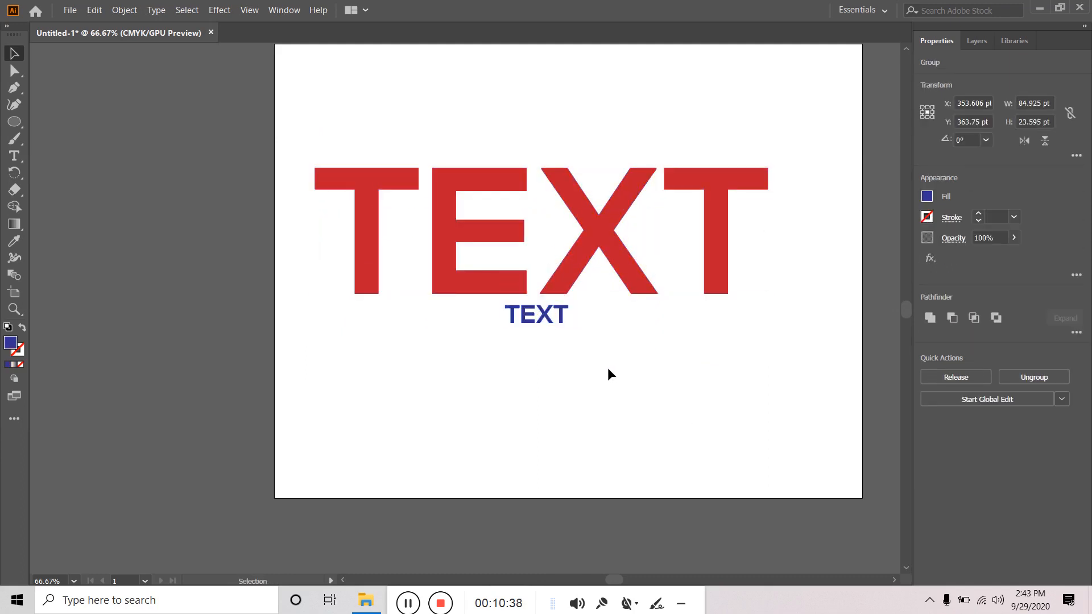
click(607, 367)
click(559, 322)
- Join the large red TEXT and small blue TEXT with a 10-step blend
click(20, 273)
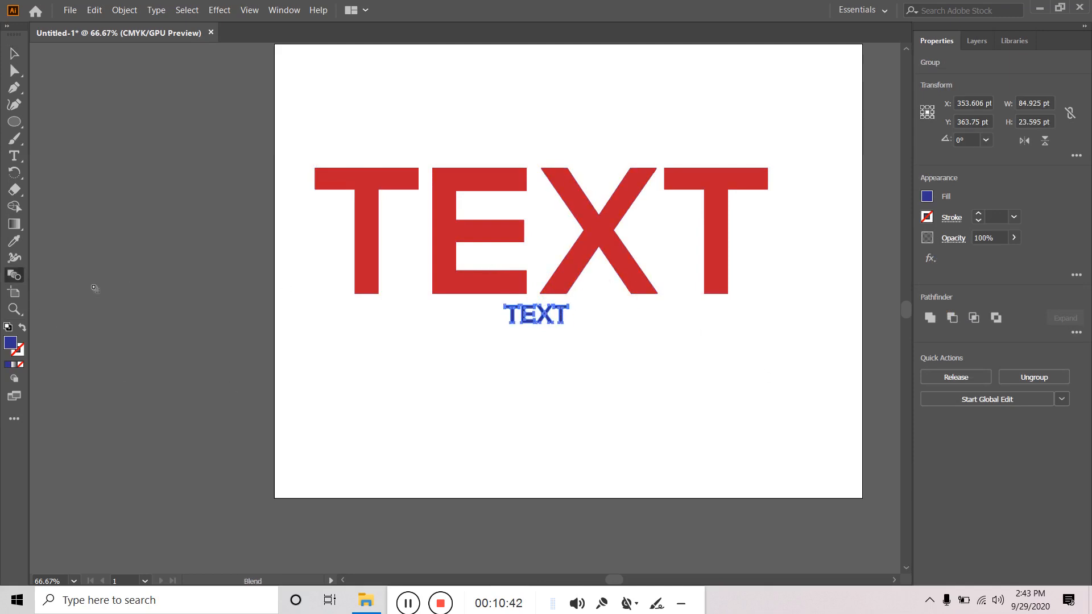
double_click(15, 274)
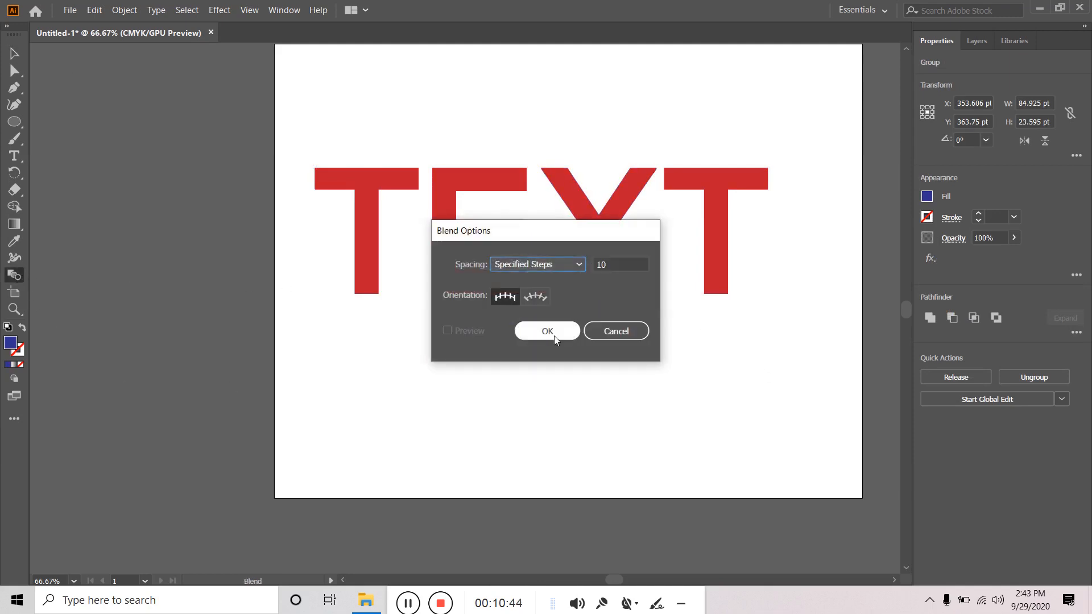
click(553, 333)
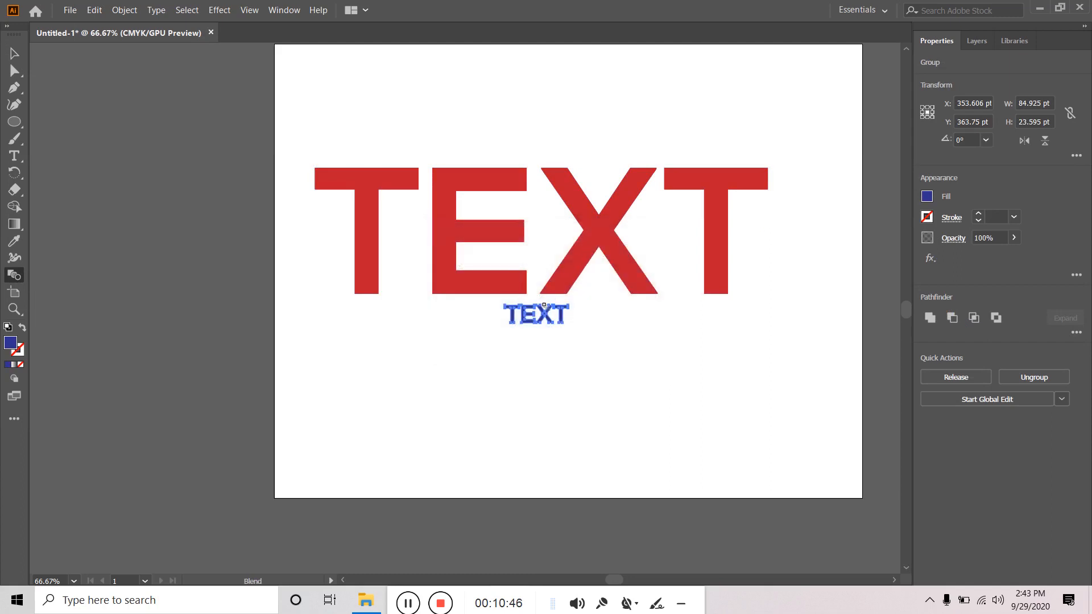
click(548, 315)
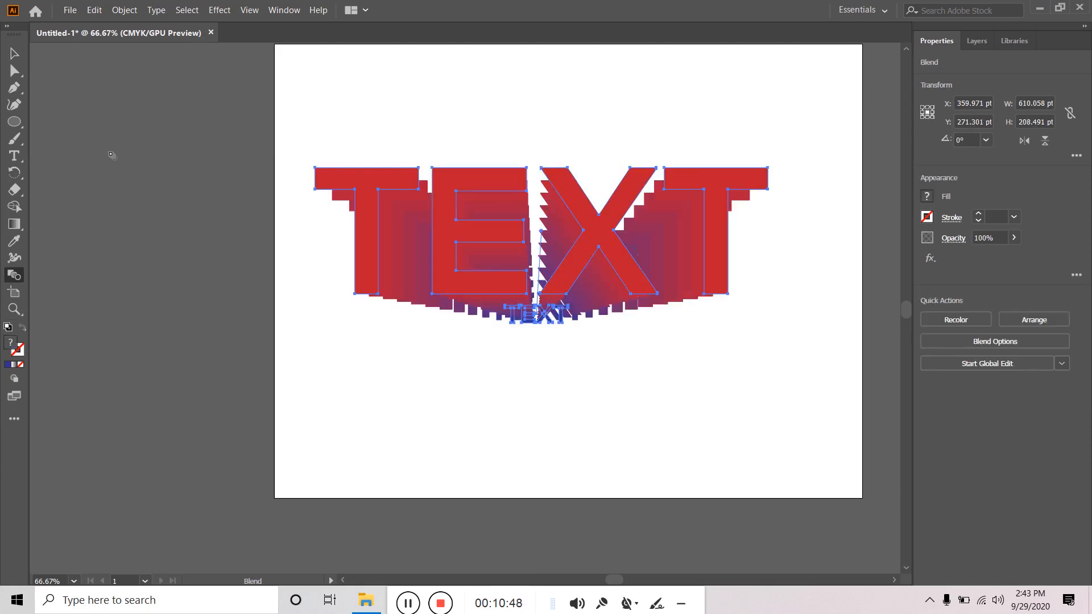
key(v)
click(529, 401)
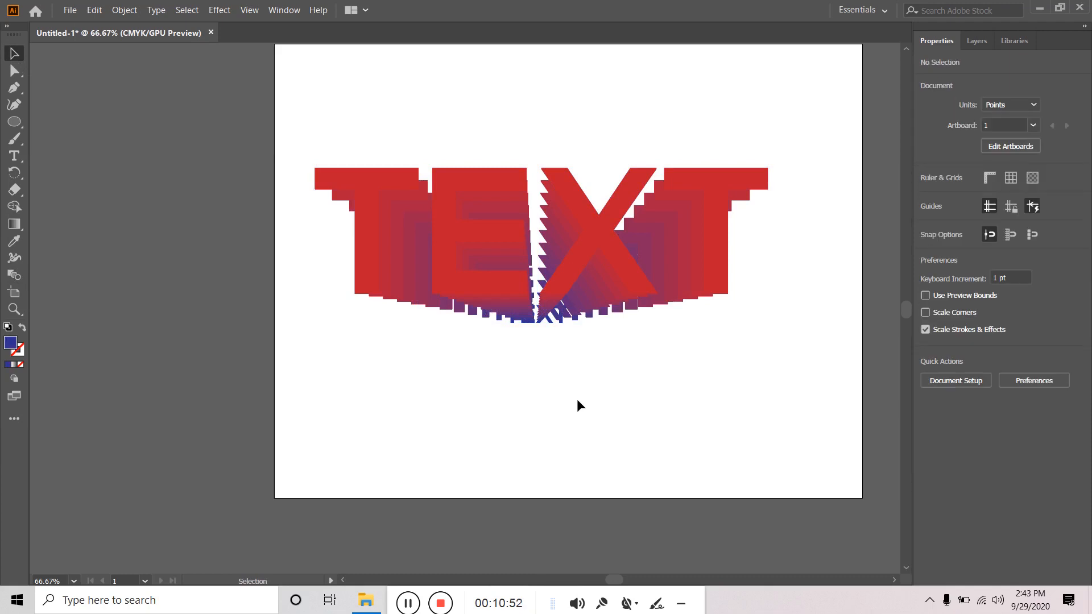
- Give the TEXT blend a black stroke of about 2.5 pt
click(618, 242)
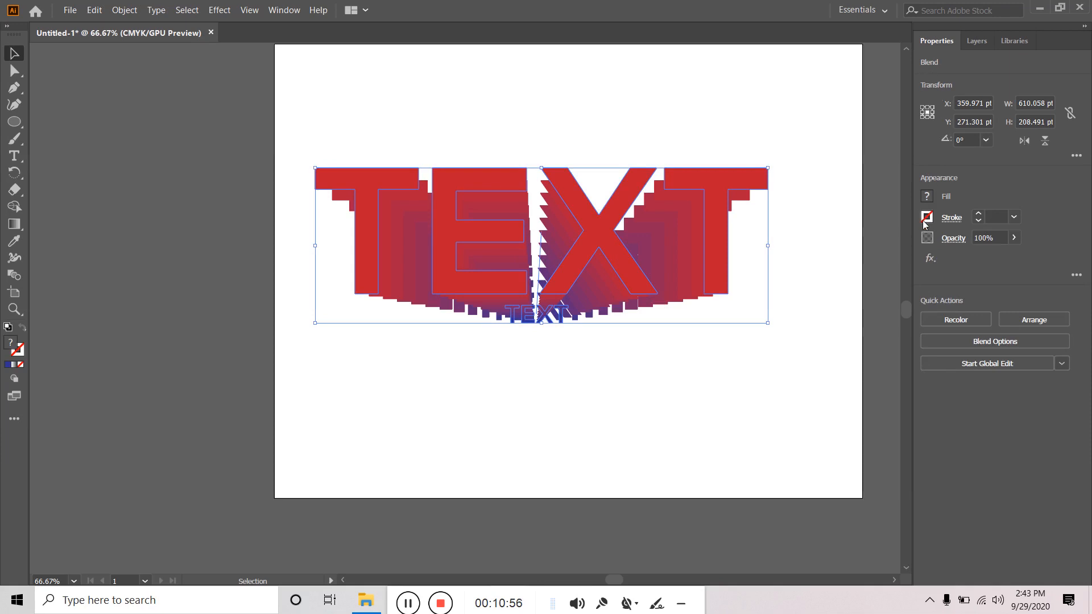
click(979, 214)
click(979, 215)
click(978, 214)
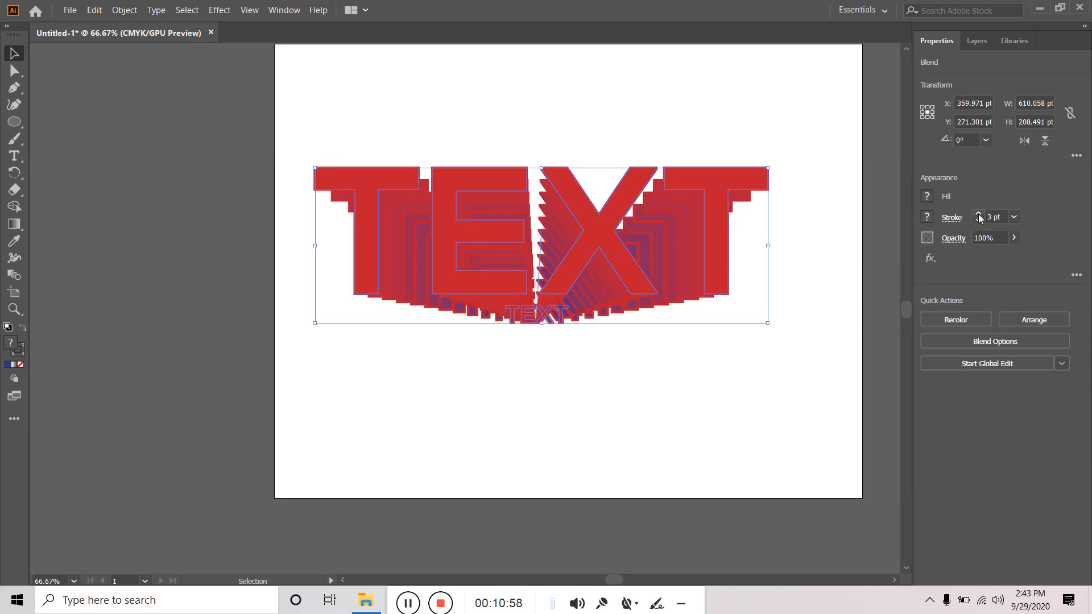
click(978, 222)
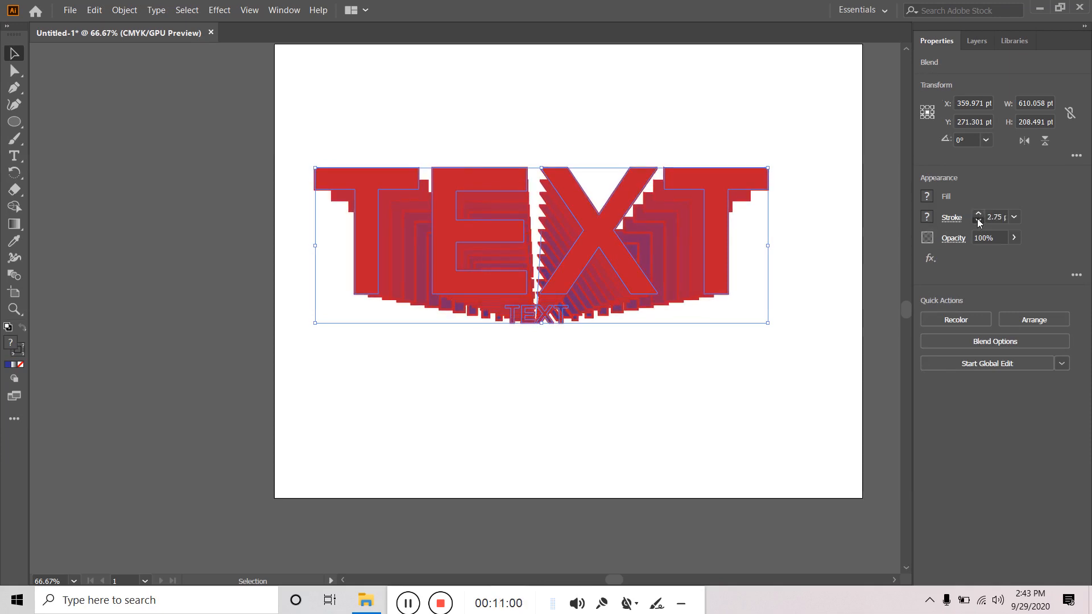
click(928, 215)
click(880, 310)
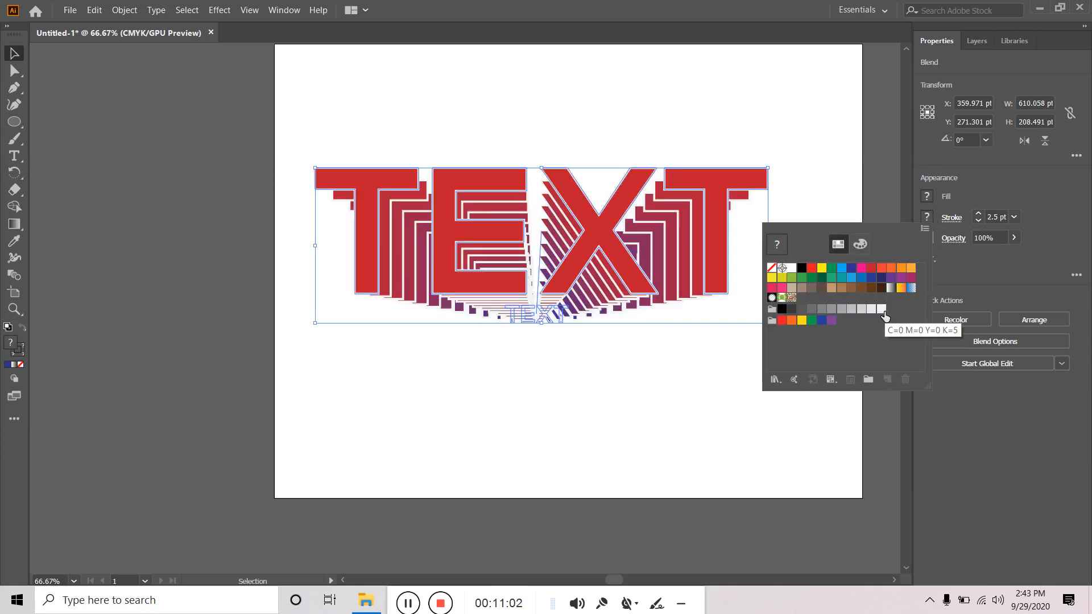
click(781, 308)
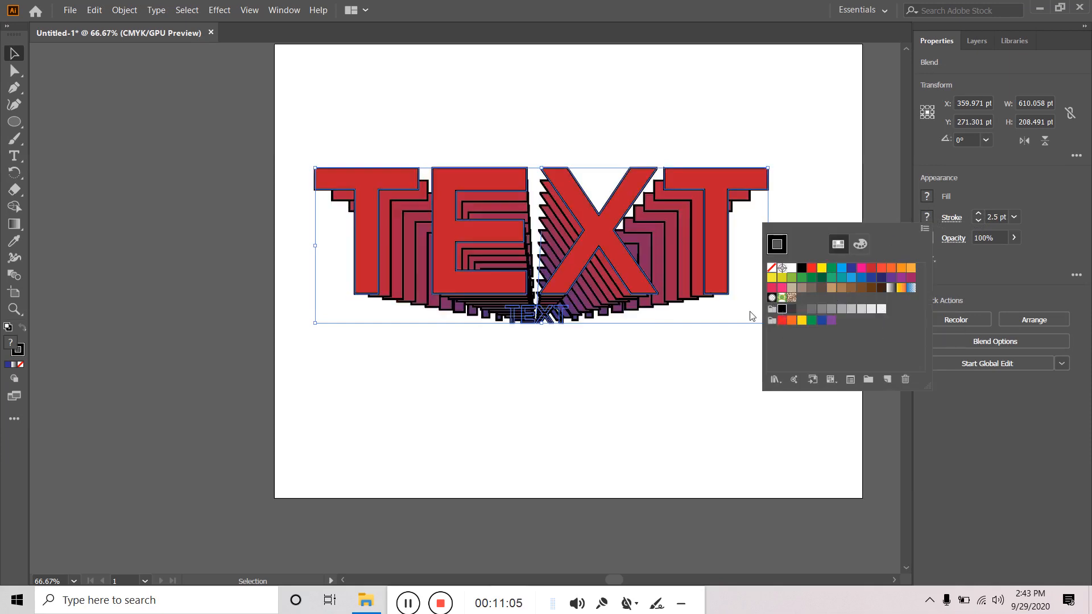
click(579, 350)
click(598, 367)
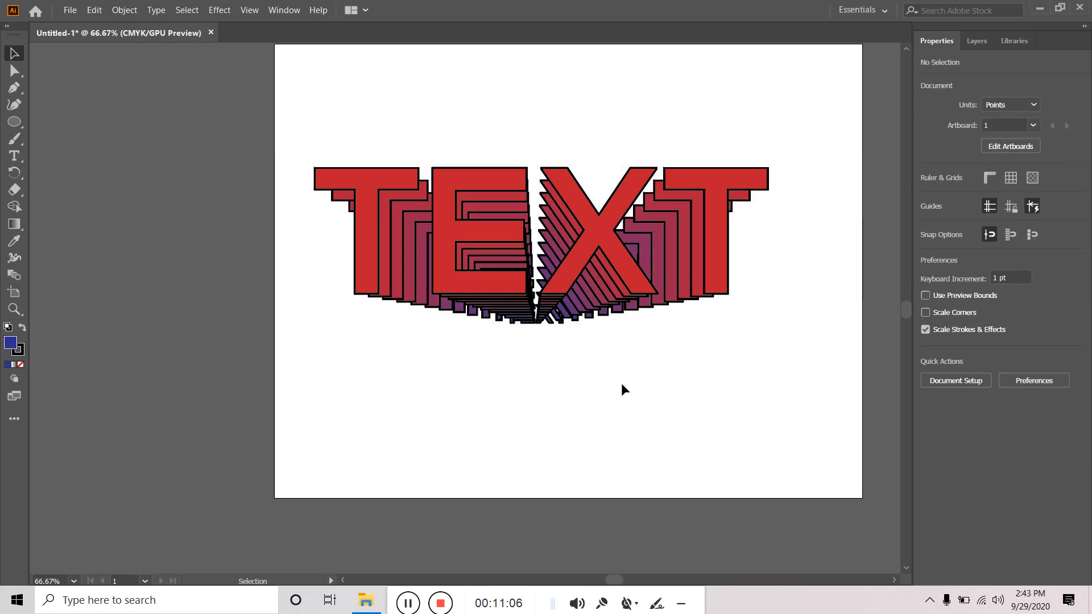
- Thicken the TEXT blend's black outlines to 4 pt, then deselect it
click(702, 279)
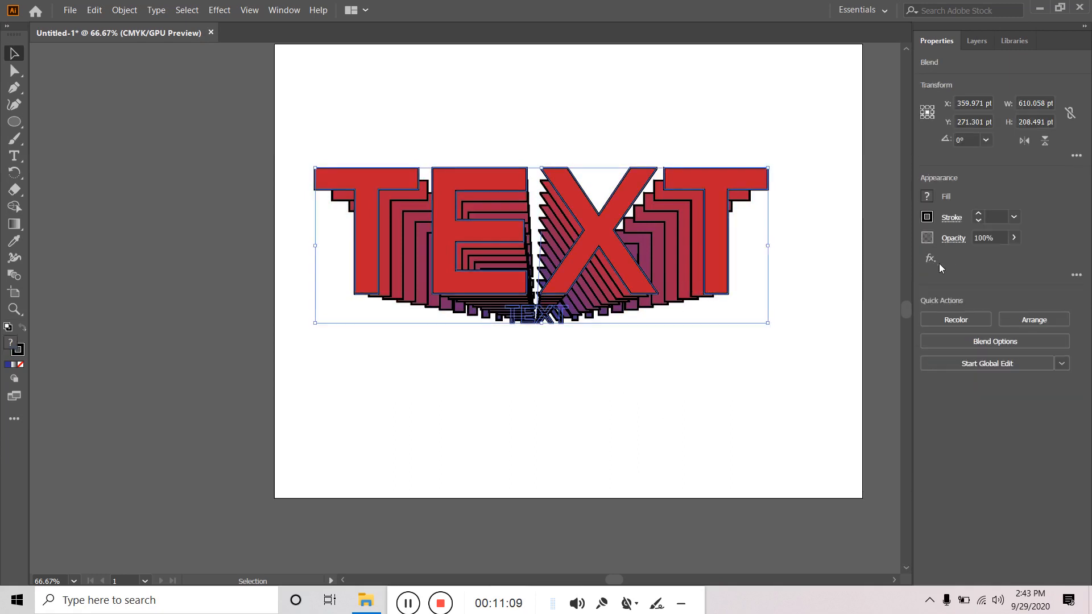
click(979, 214)
click(979, 214)
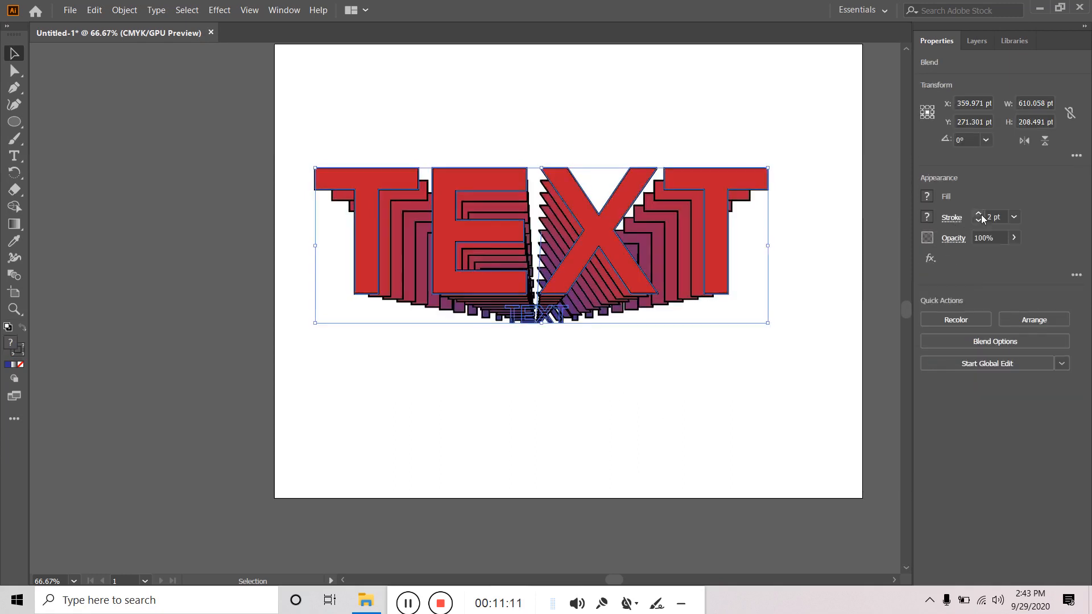
click(979, 214)
click(979, 214)
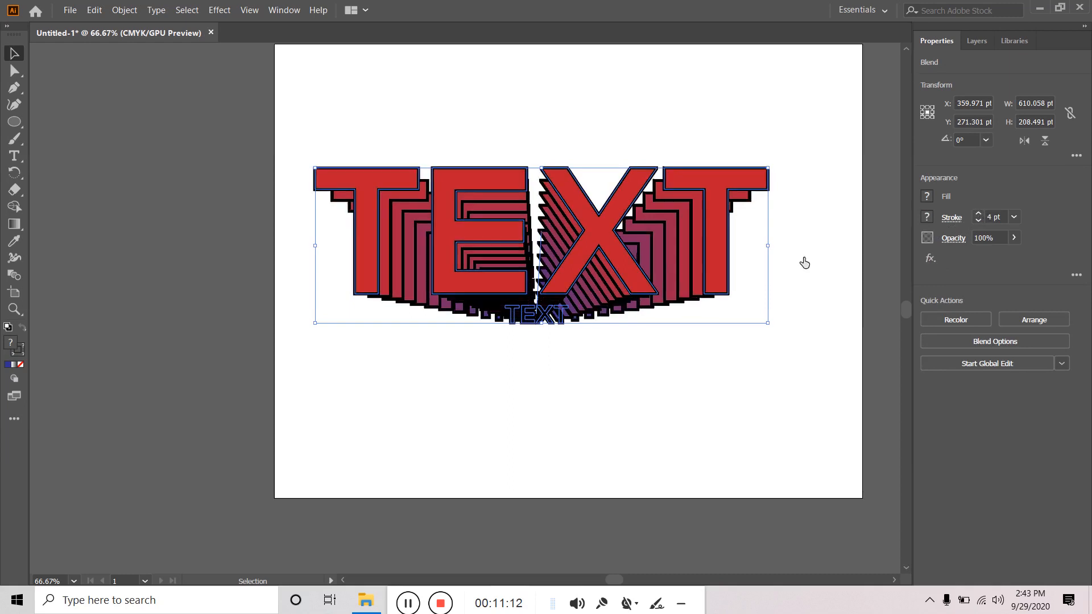
click(565, 367)
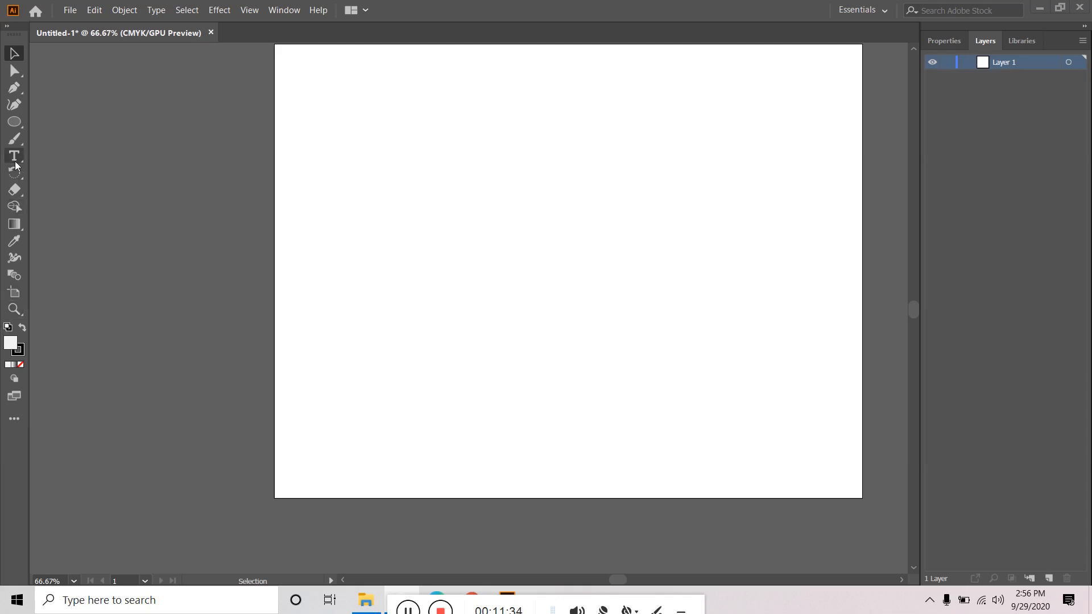
- Draw a two-hump wavy open path with the Pen tool
click(14, 87)
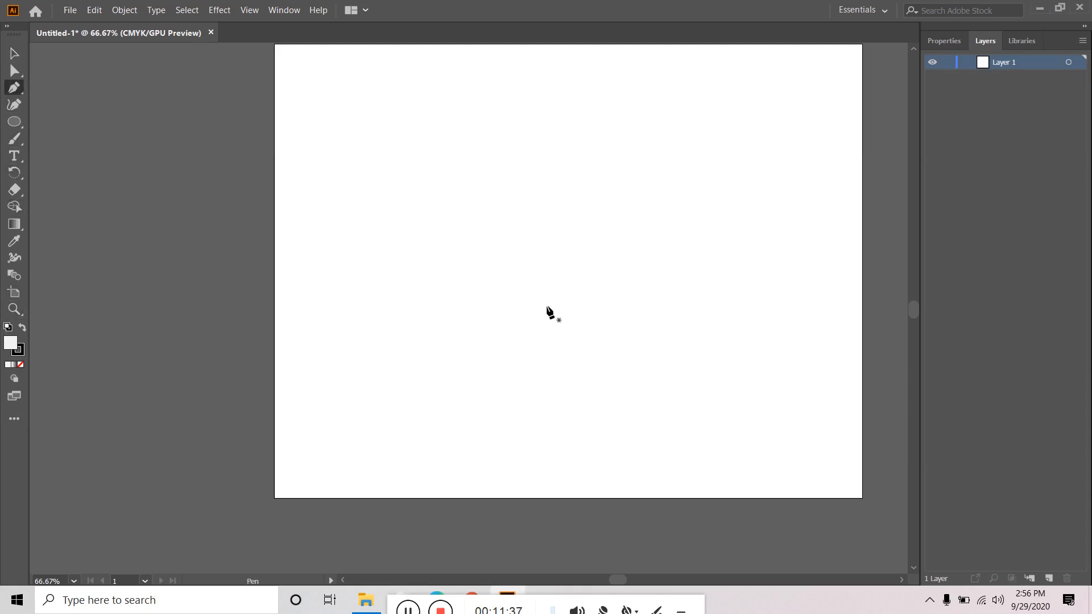
click(347, 258)
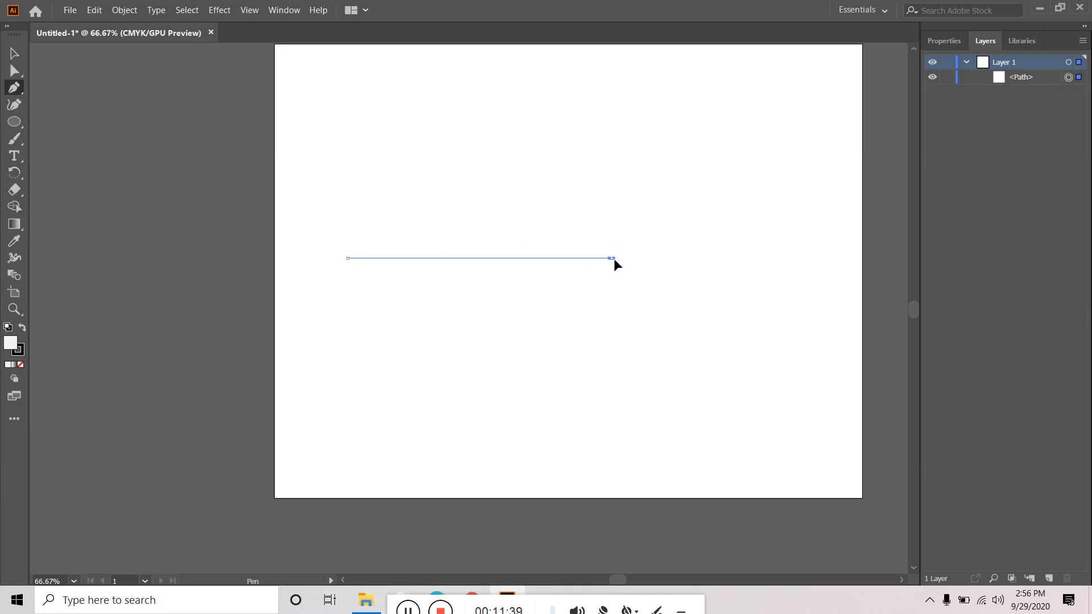
drag(611, 258, 740, 335)
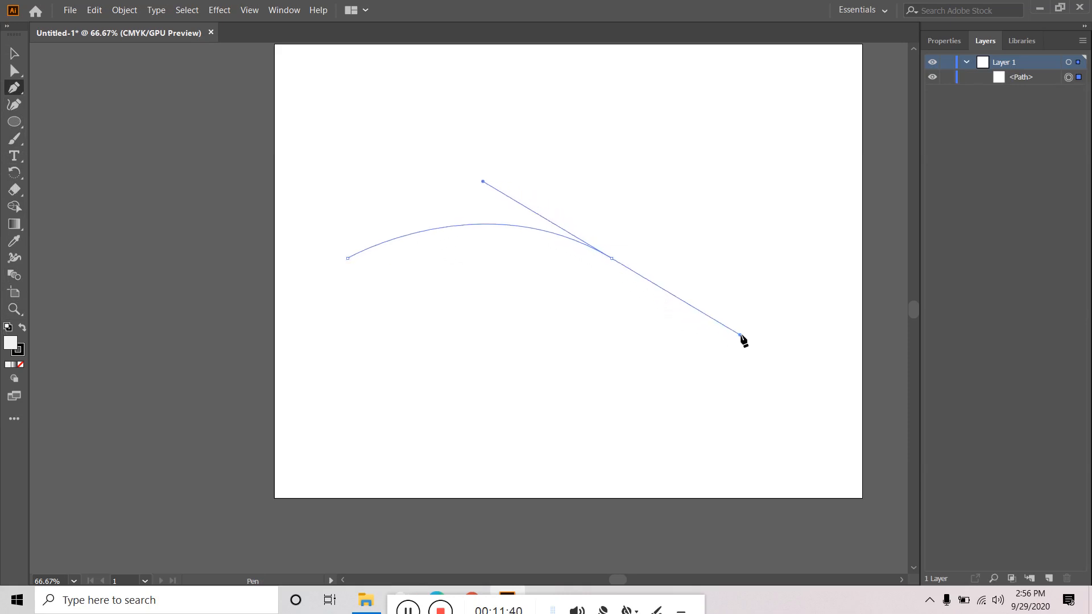
click(840, 271)
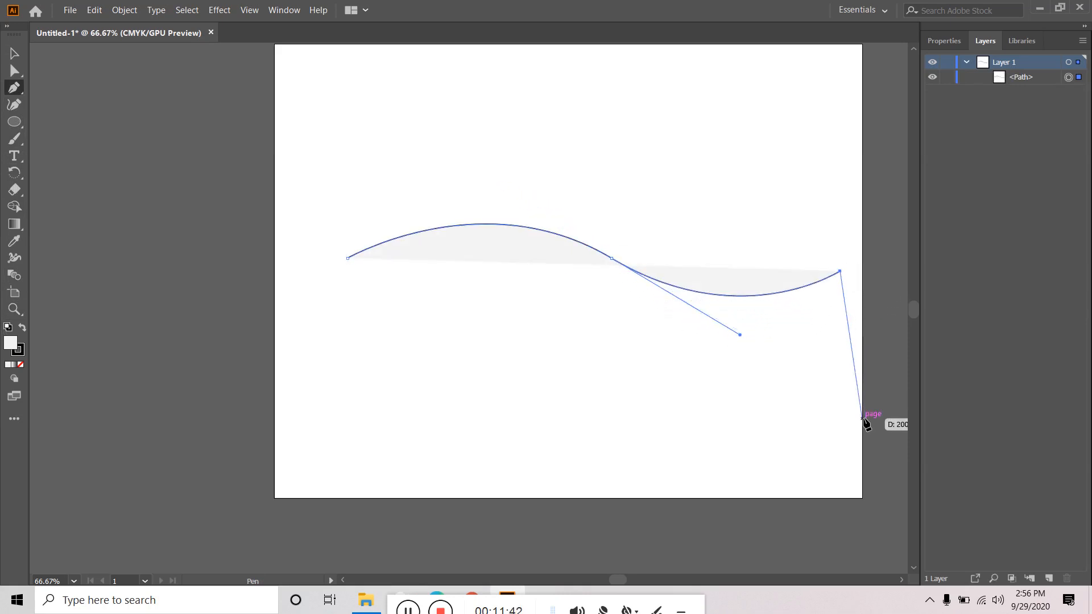
key(Escape)
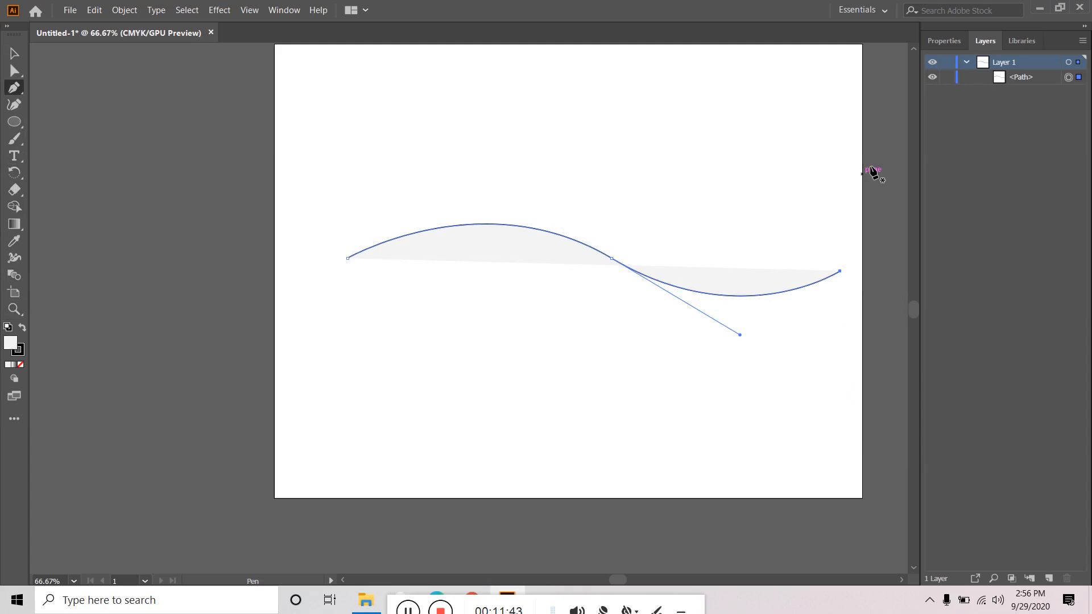
- Set the wavy curve's stroke and fill to None, undoing a stray point
click(945, 40)
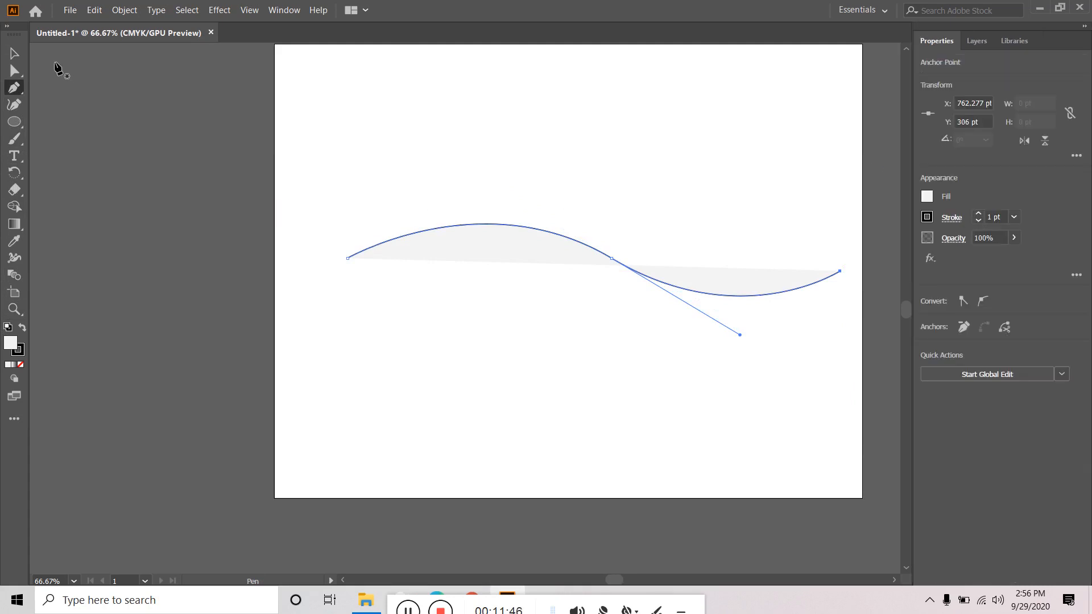
click(927, 218)
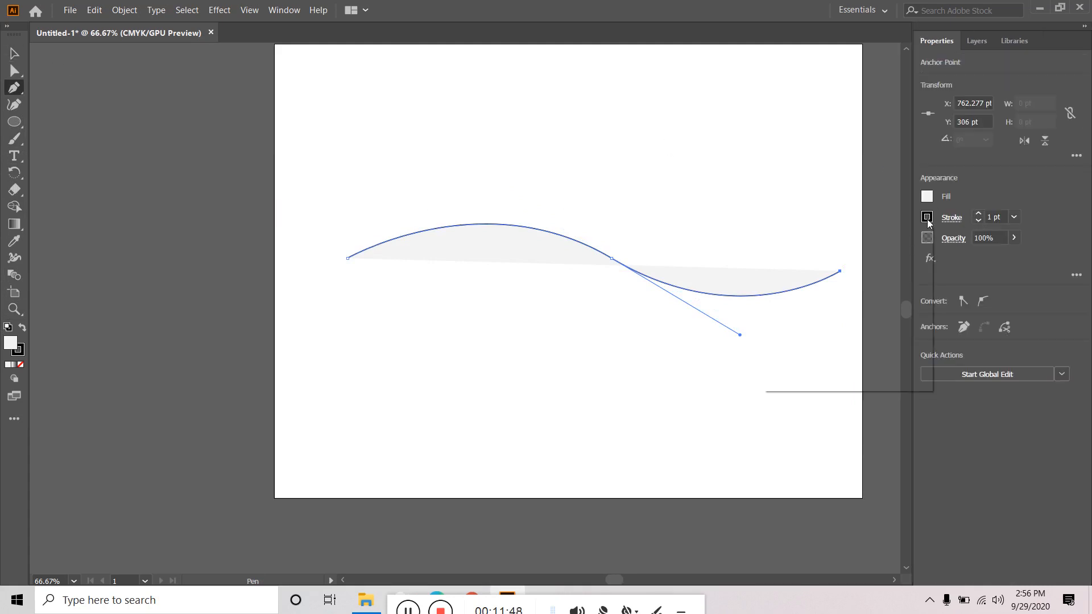
click(771, 267)
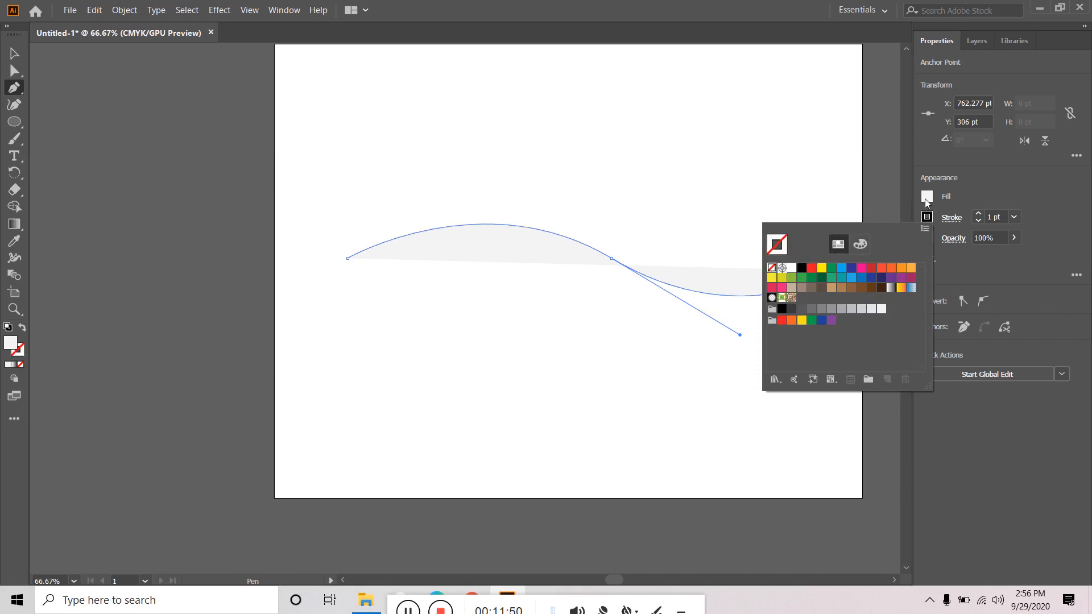
click(924, 199)
click(928, 197)
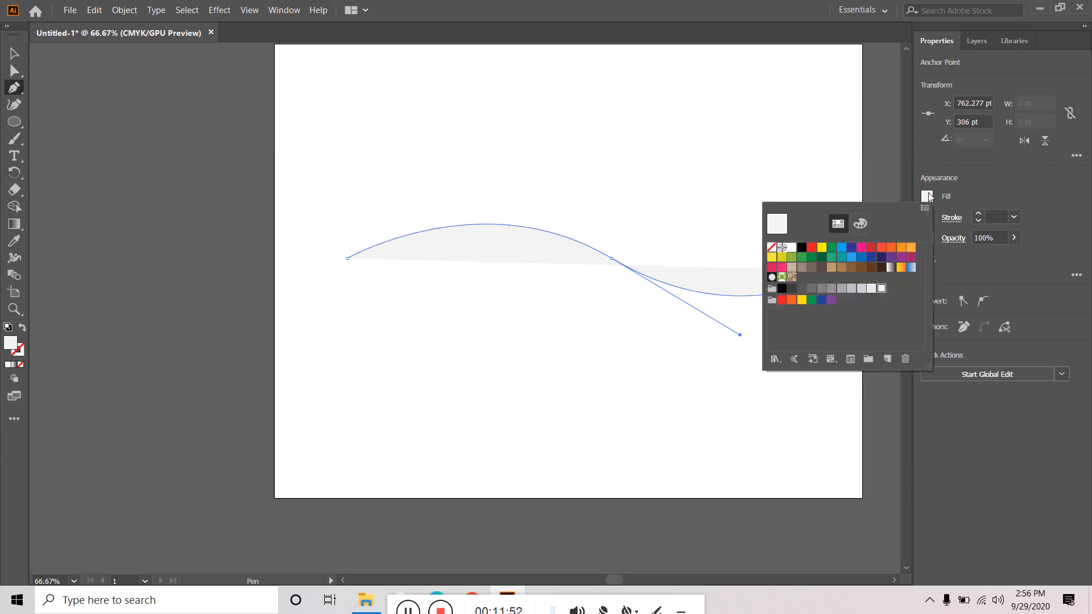
click(772, 247)
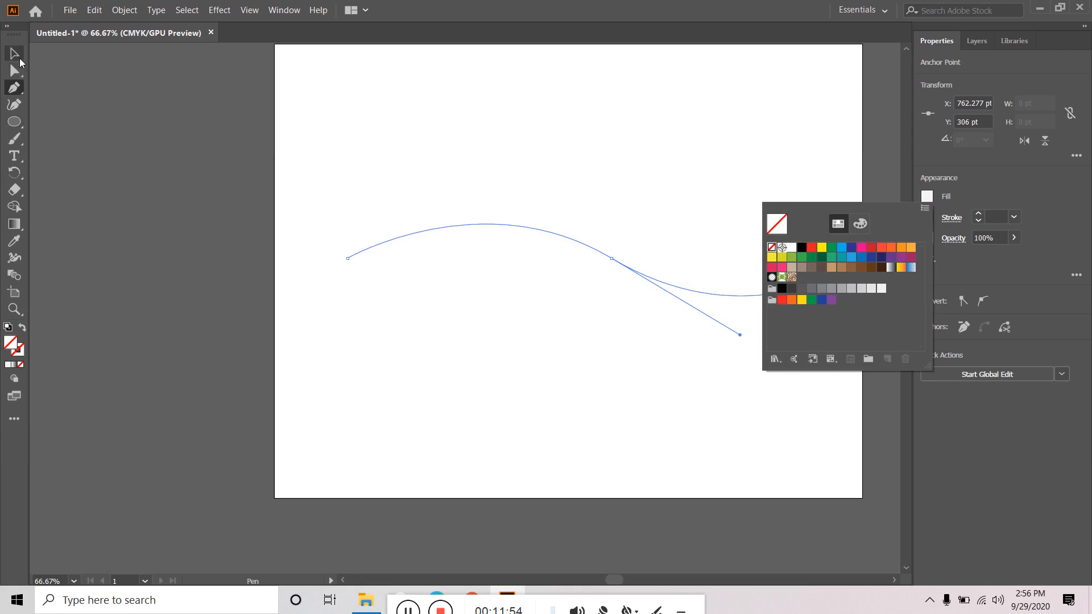
click(20, 63)
click(35, 238)
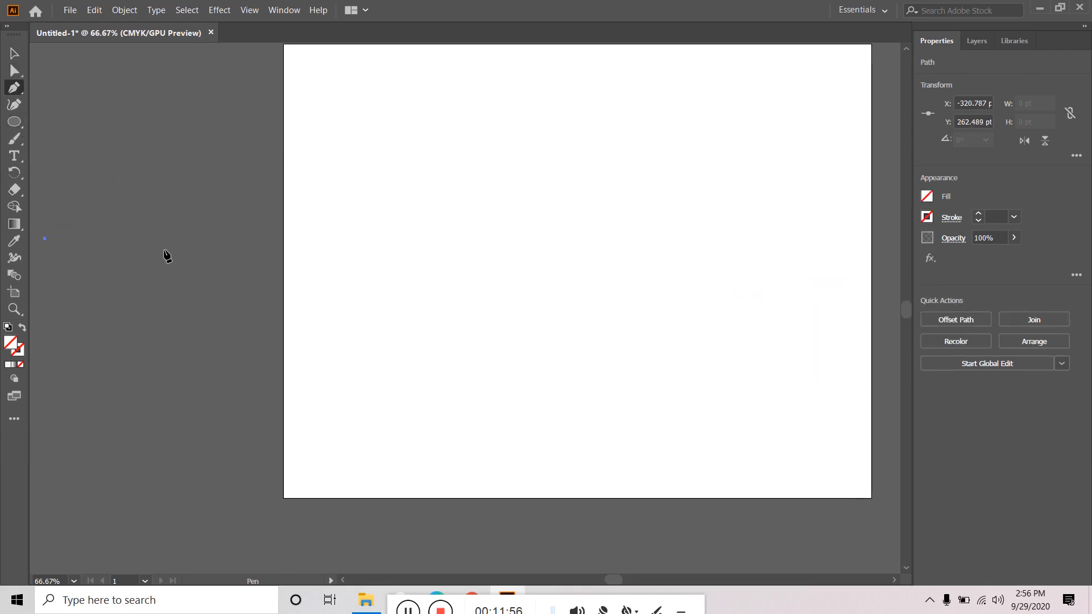
key(ctrl+z)
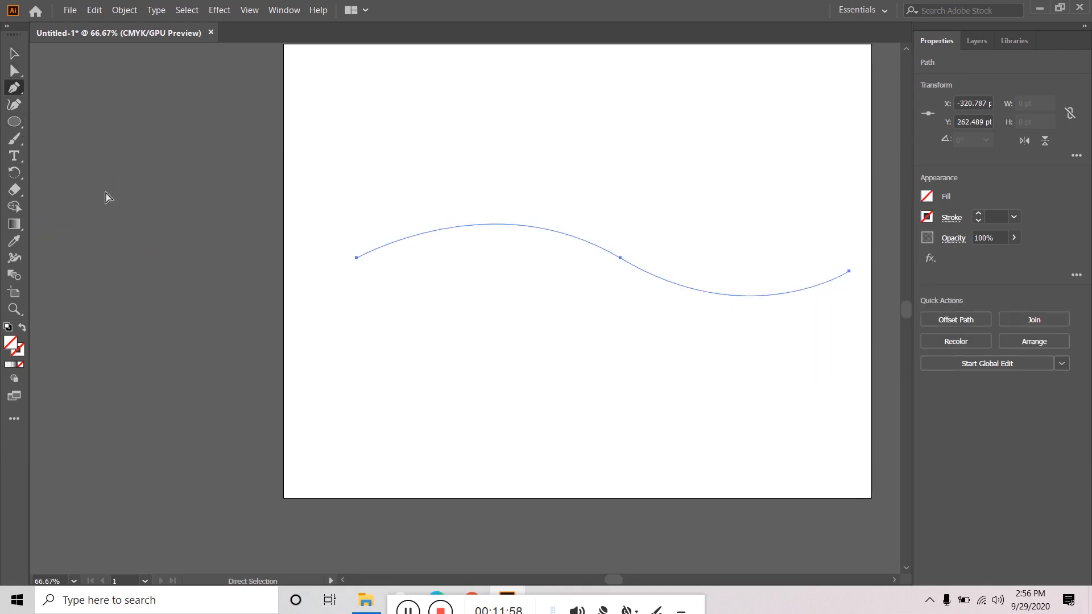
click(14, 52)
- Draw a small circle below the curve and fill it red
click(14, 121)
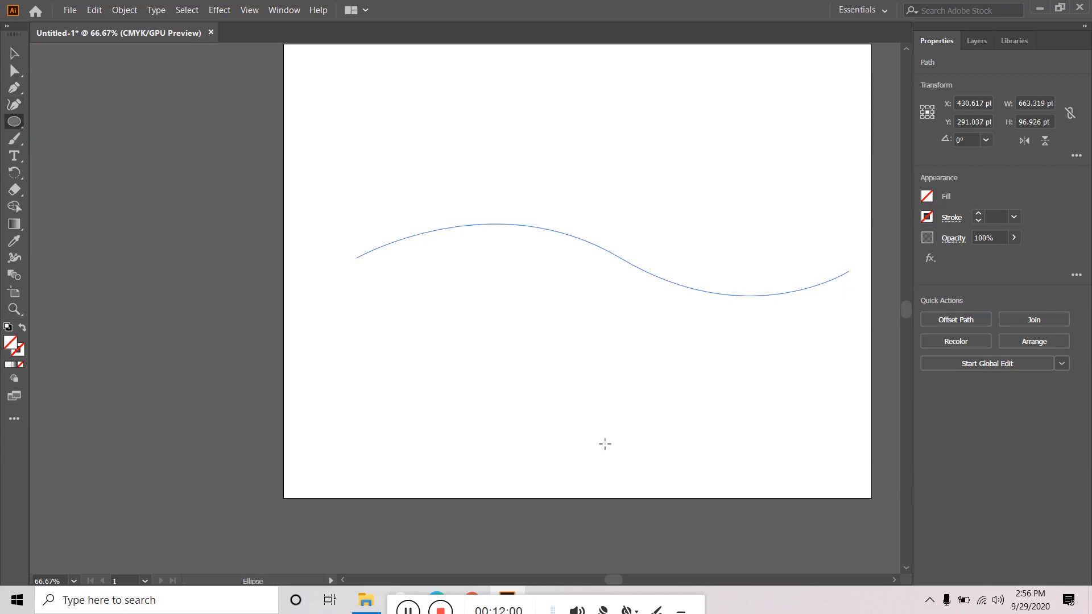
drag(437, 340, 473, 376)
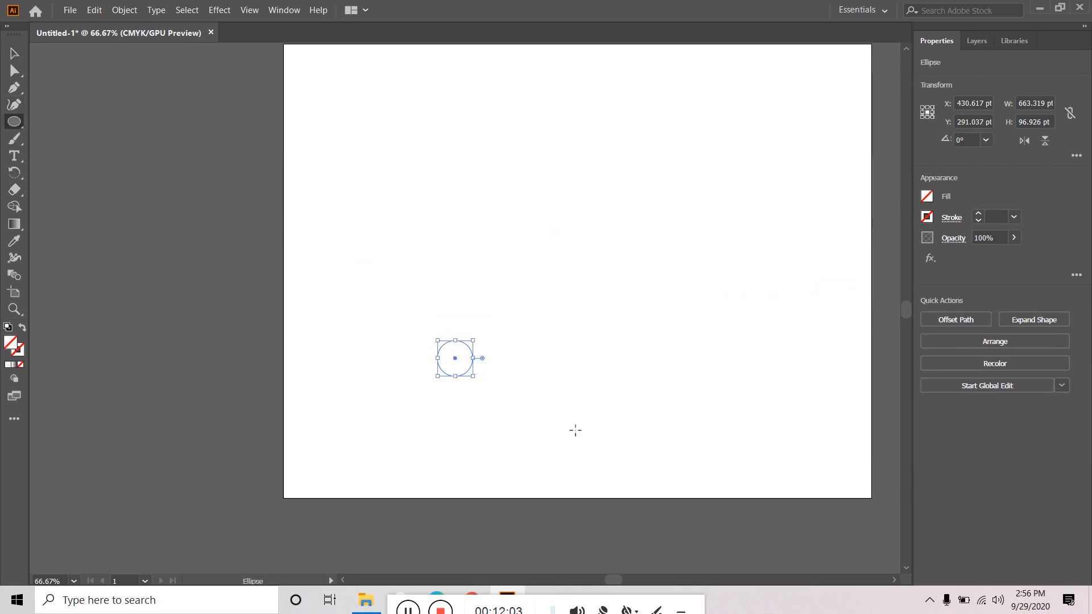
click(923, 199)
click(870, 248)
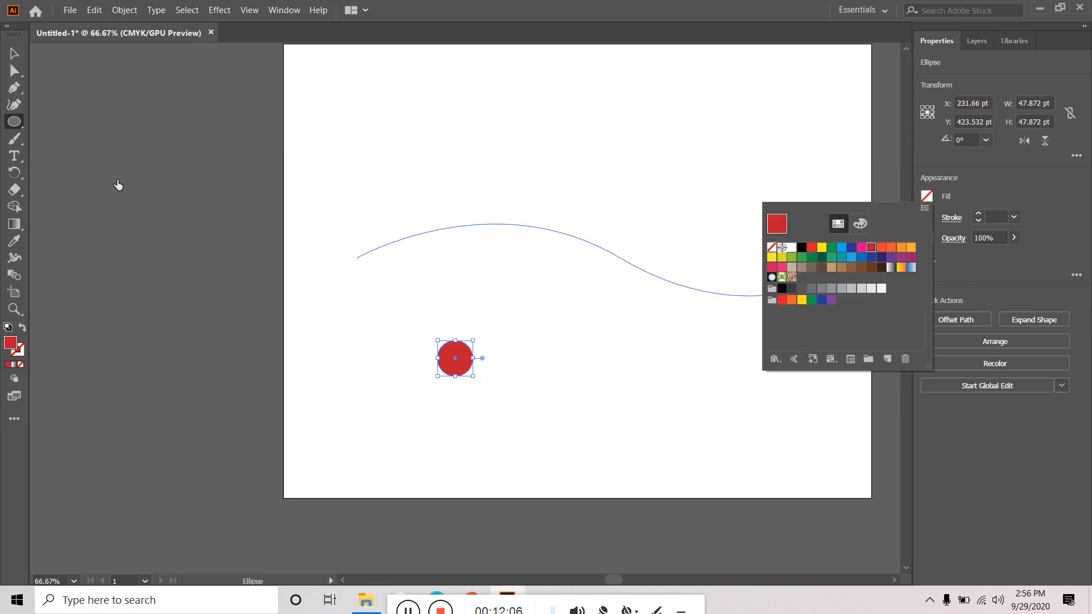
click(17, 55)
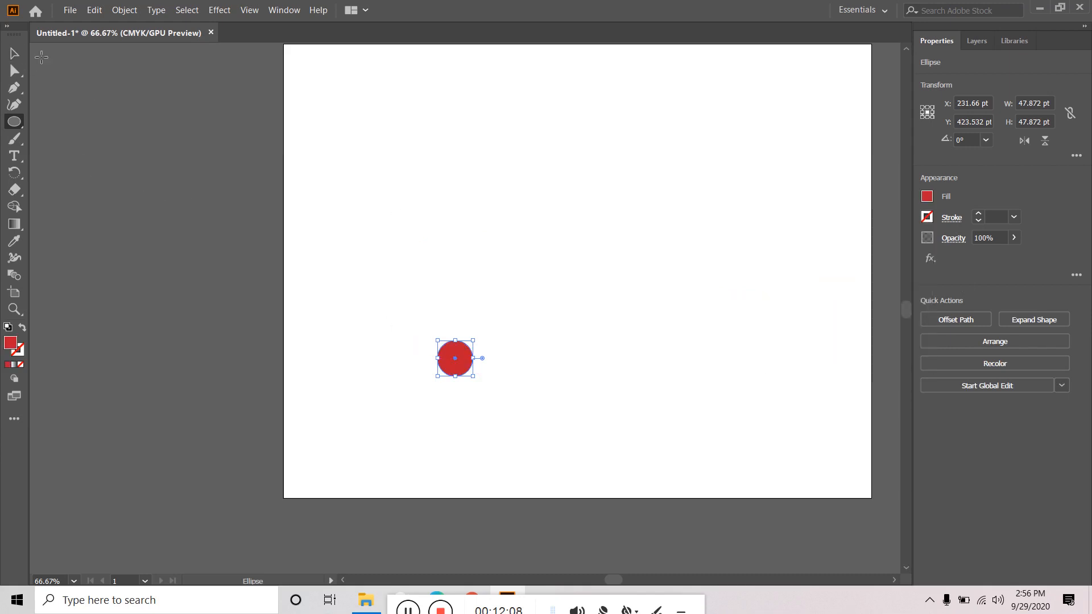
- Alt-drag a copy of the red circle to the right and fill it with a yellow-orange gradient
click(21, 56)
click(398, 357)
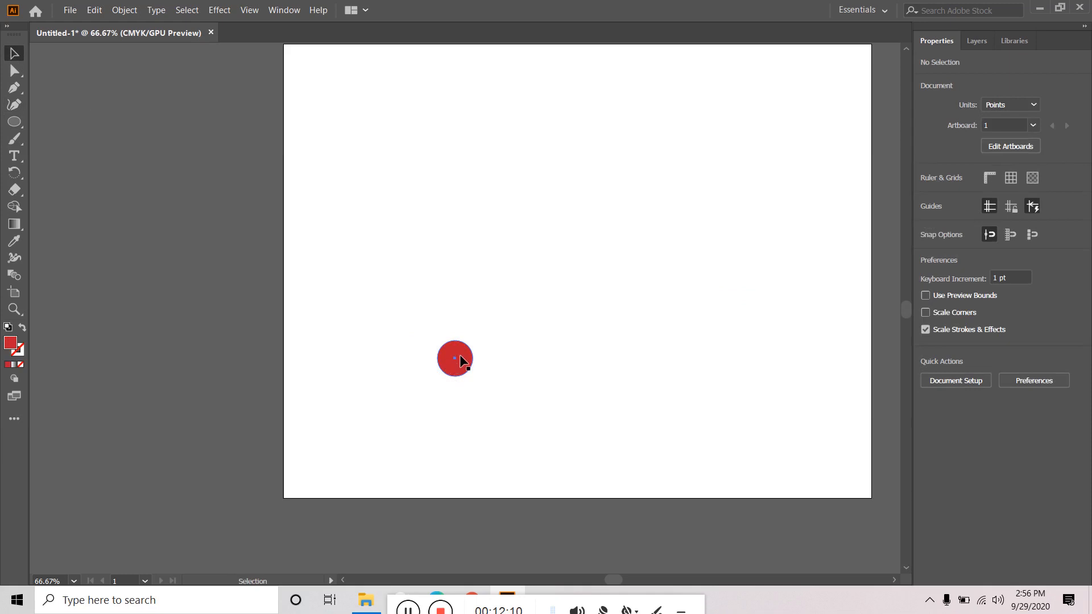
drag(461, 356, 669, 368)
click(745, 414)
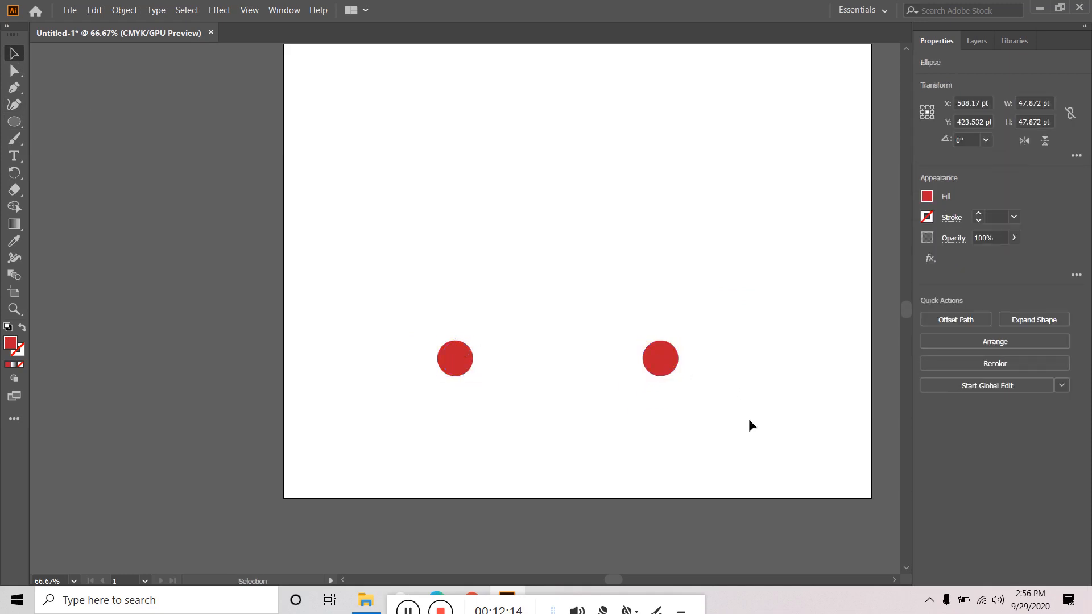
click(670, 367)
click(927, 196)
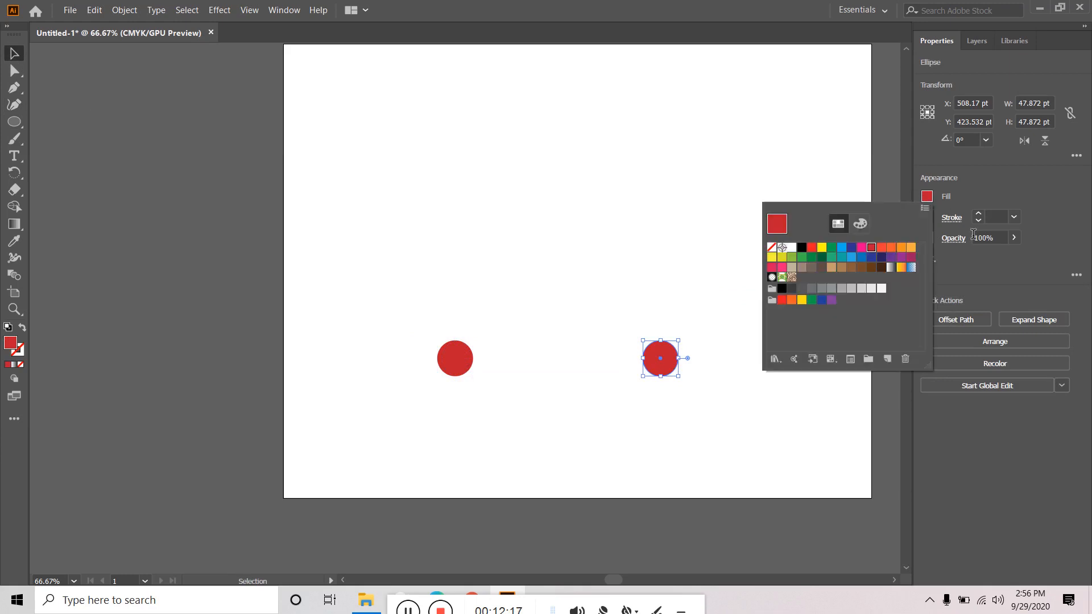
click(899, 269)
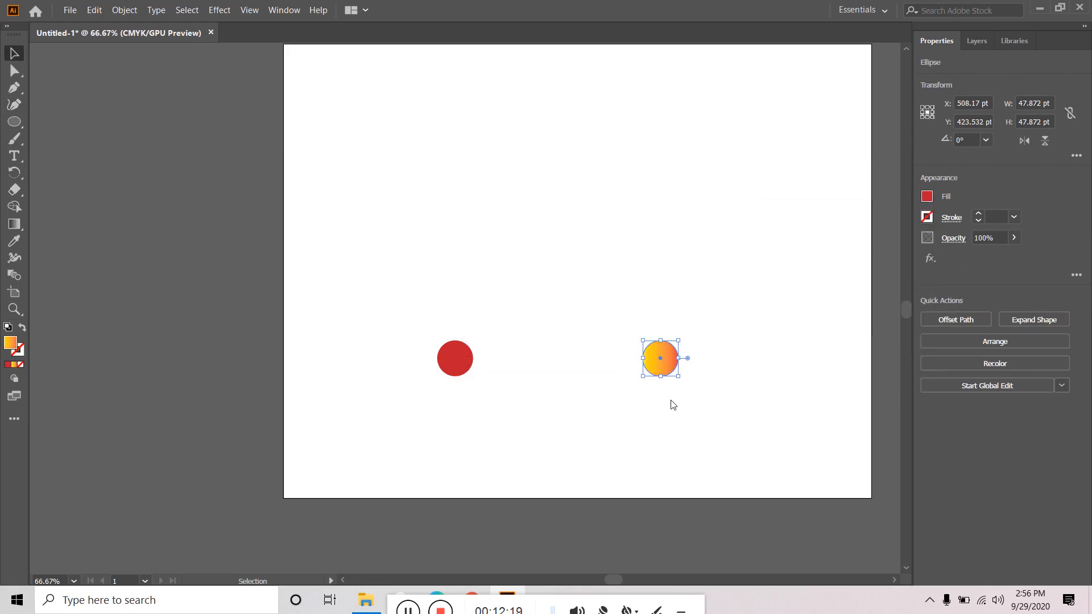
click(447, 357)
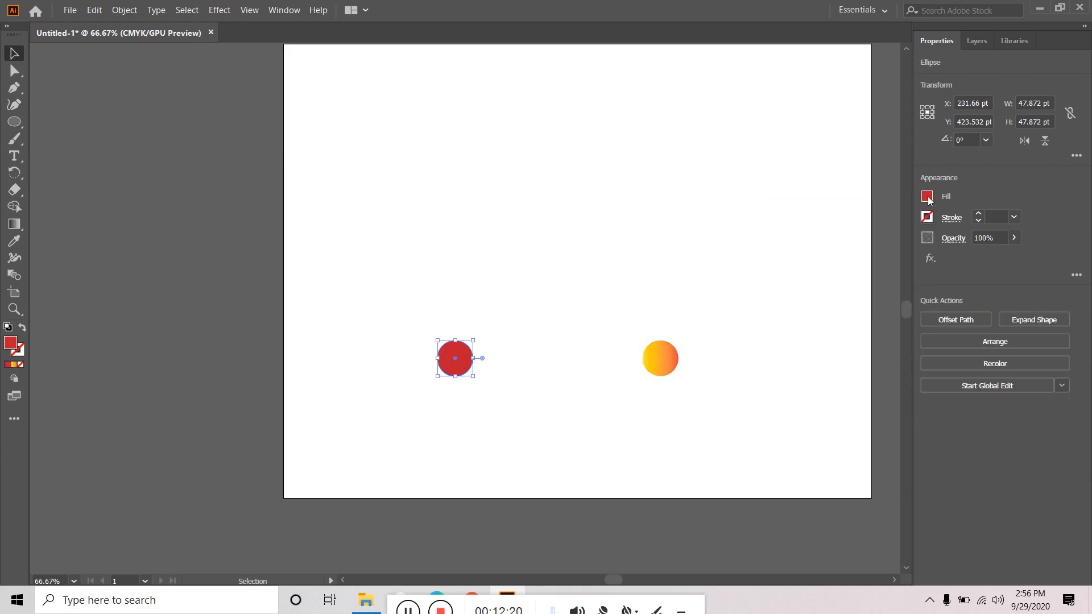
click(927, 197)
- Fill the left circle with the teal gradient from the Brights gradient library
click(775, 359)
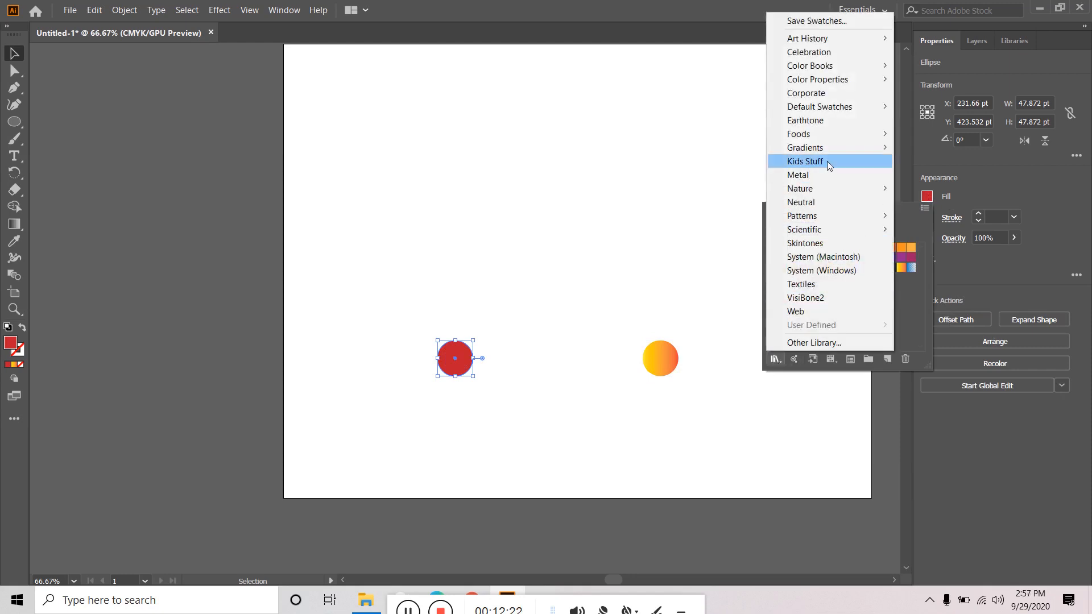
mouse_move(832, 146)
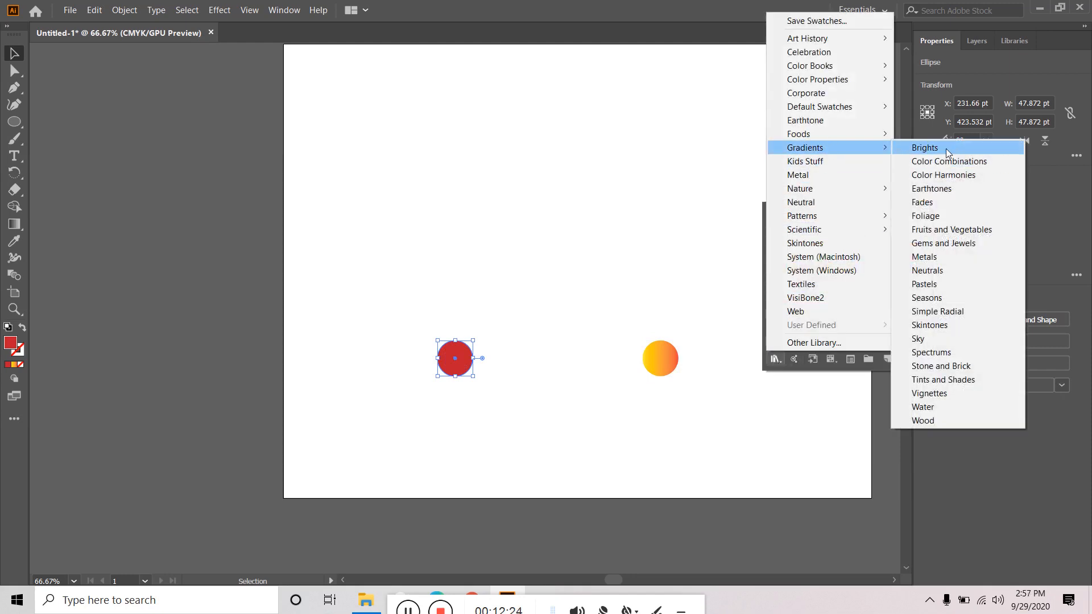
click(947, 147)
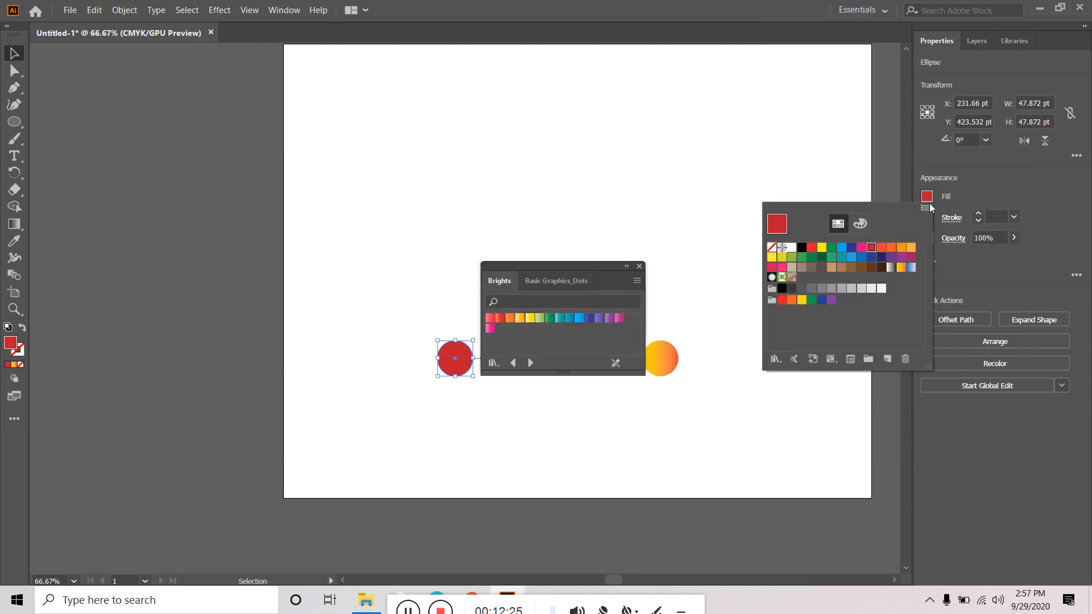
click(560, 317)
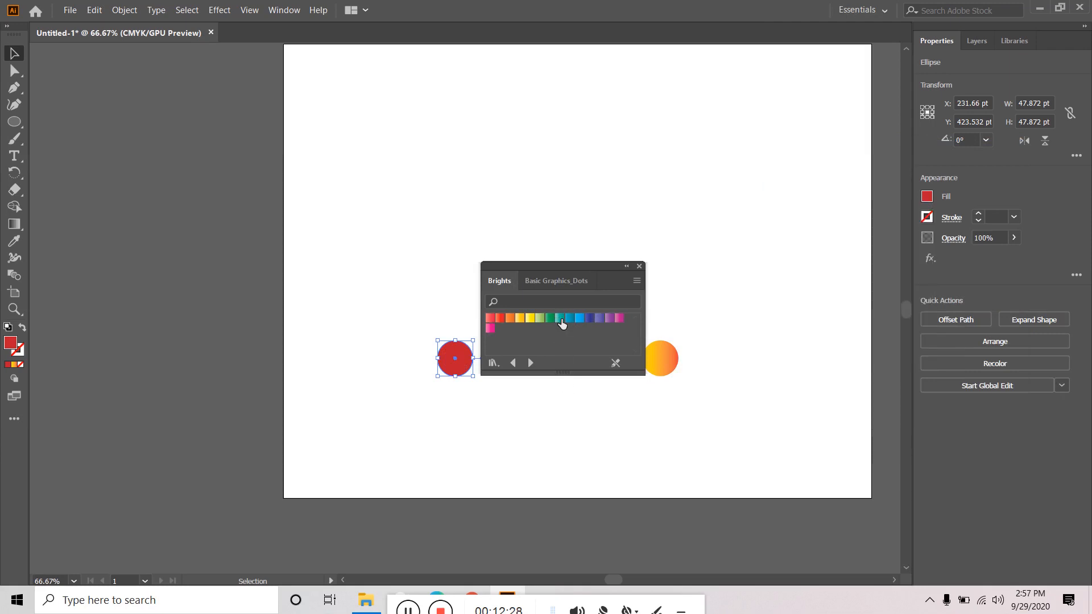
click(560, 319)
click(469, 400)
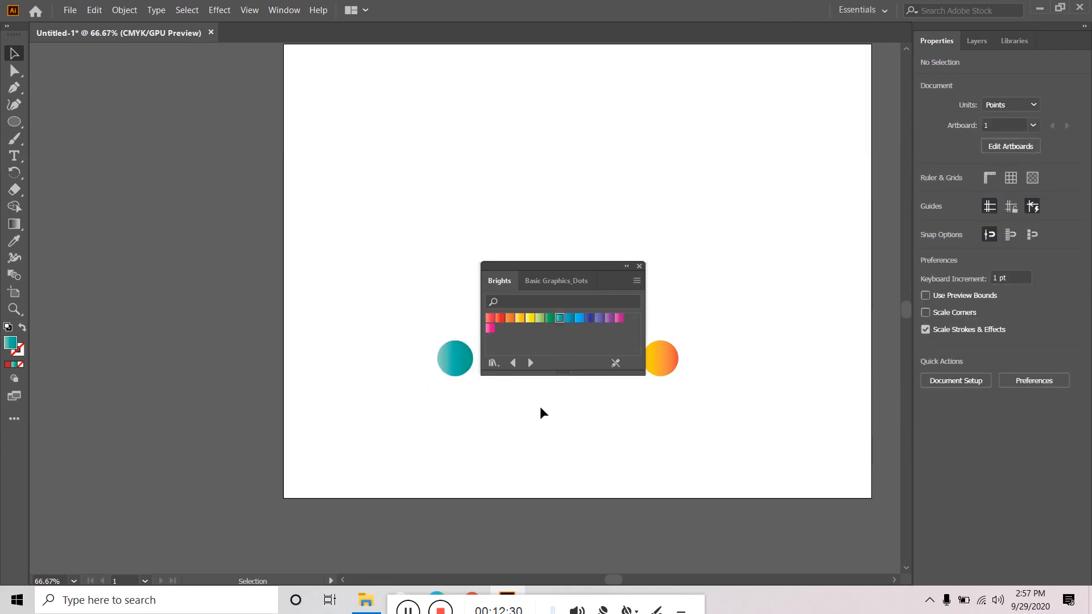
click(640, 267)
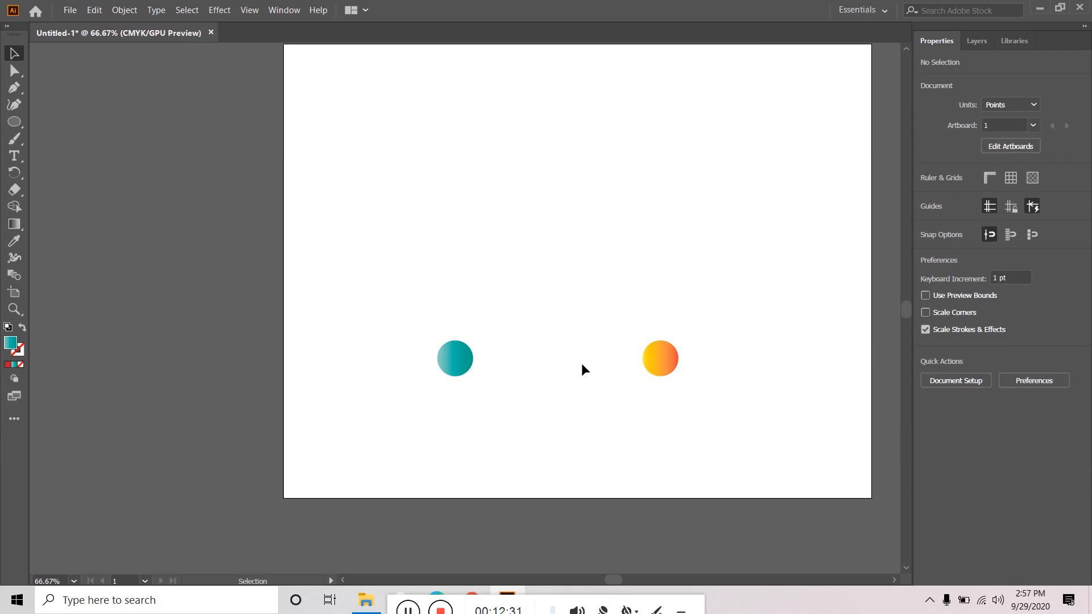
- Blend the teal circle into the orange circle and bring back the hidden wavy curve
click(455, 357)
double_click(14, 274)
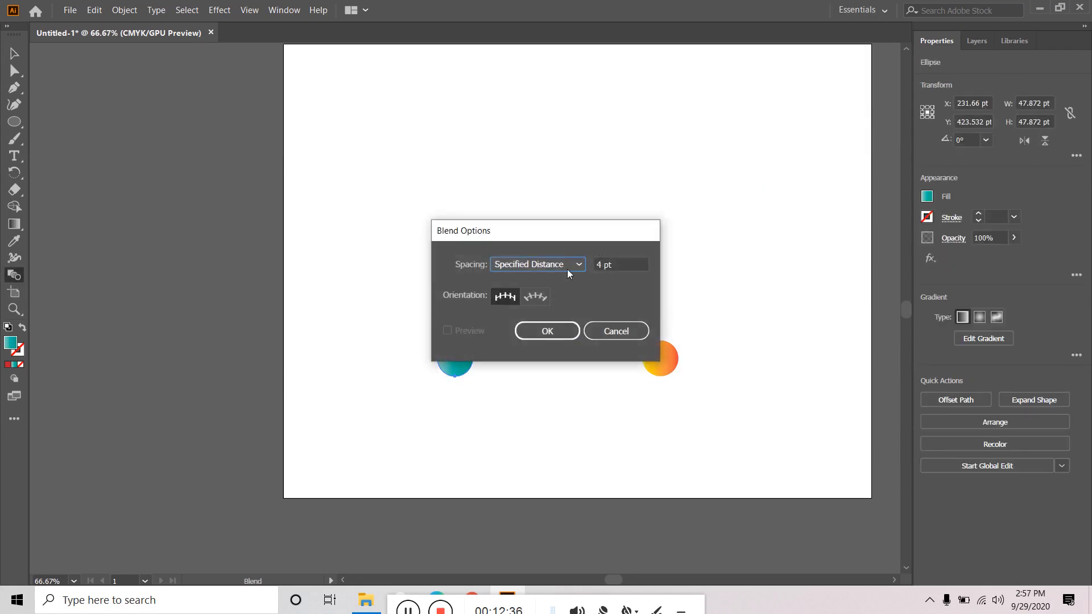
click(547, 330)
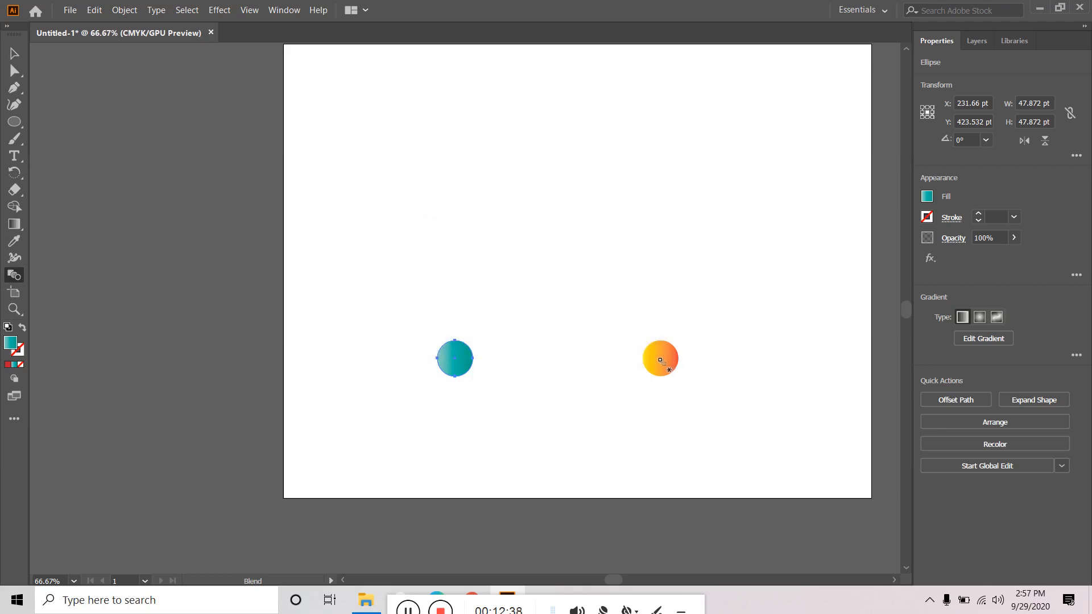
click(454, 354)
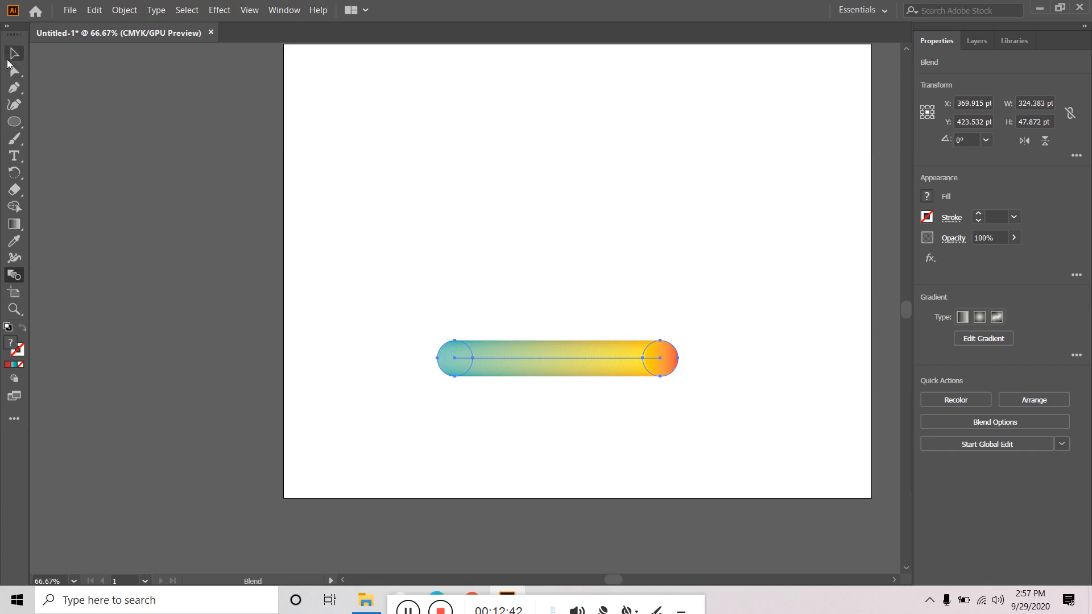
click(14, 53)
click(462, 401)
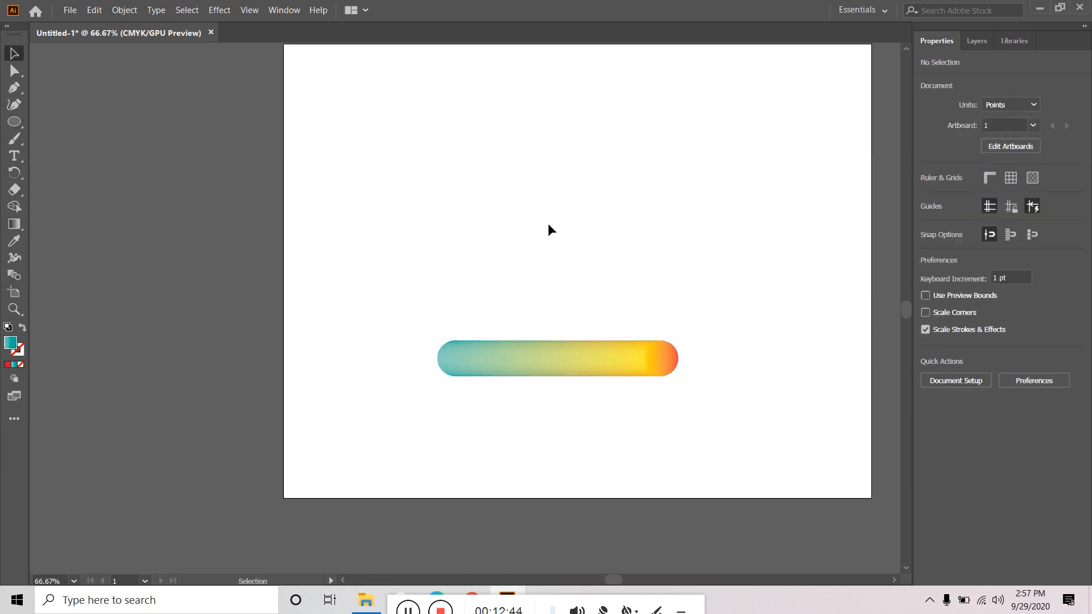
key(ctrl+v)
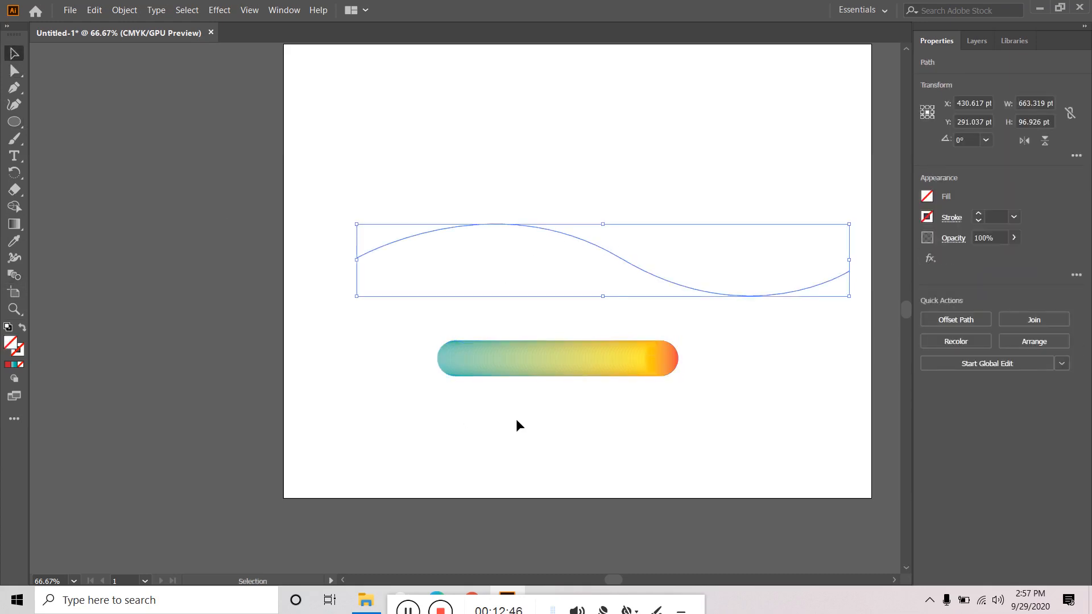
- Select the blend and the wavy path, then apply Object > Blend > Replace Spine so the blend follows the S-curve
mouse_move(476, 426)
mouse_down()
mouse_move(544, 385)
mouse_move(715, 188)
mouse_up()
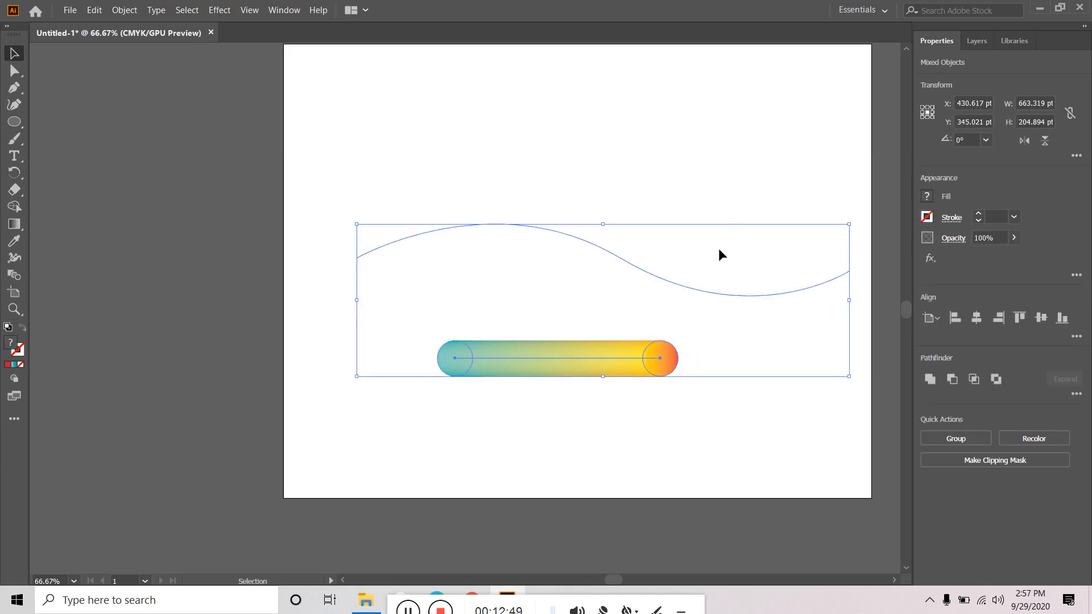
click(126, 11)
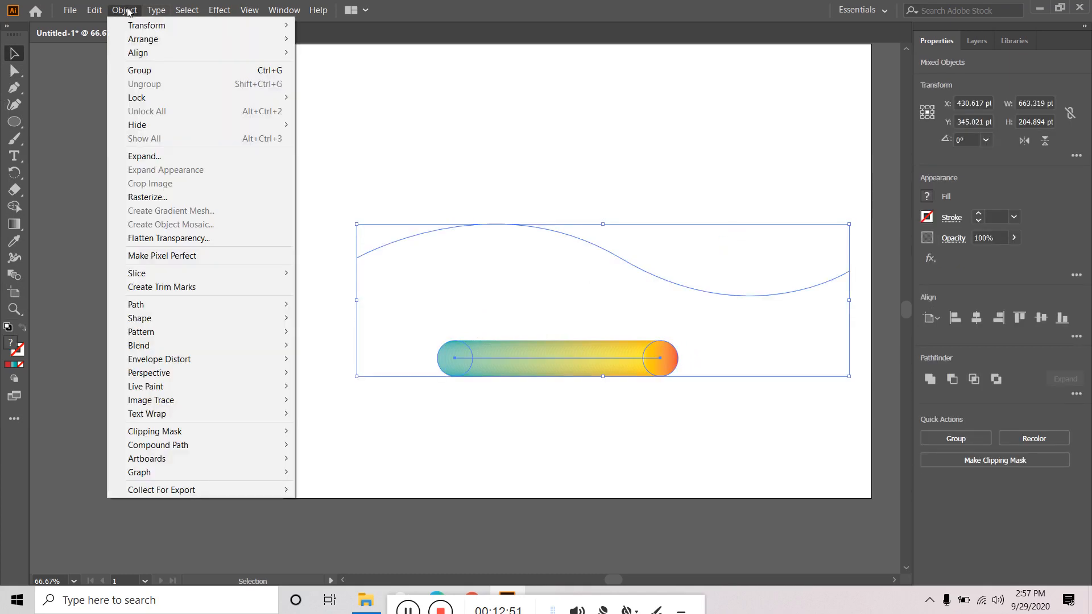
mouse_move(201, 343)
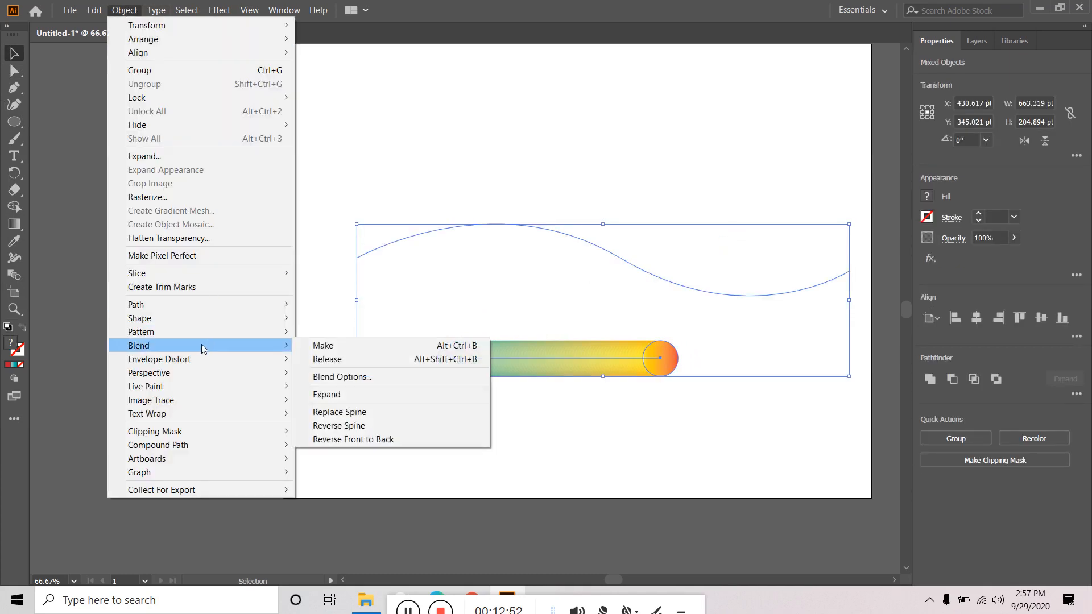
click(376, 415)
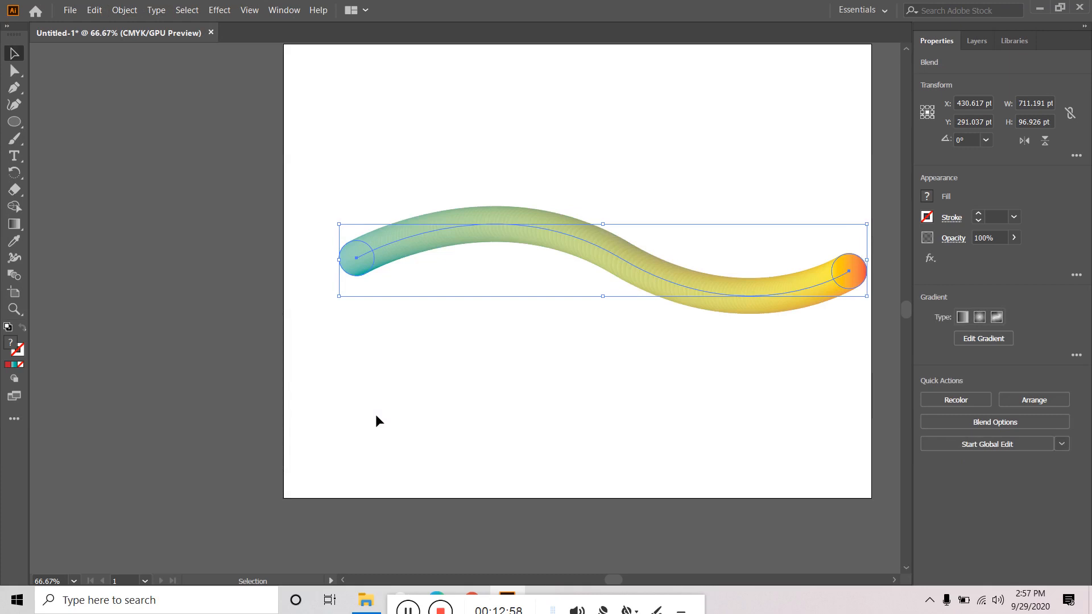
click(376, 414)
key(ctrl+z)
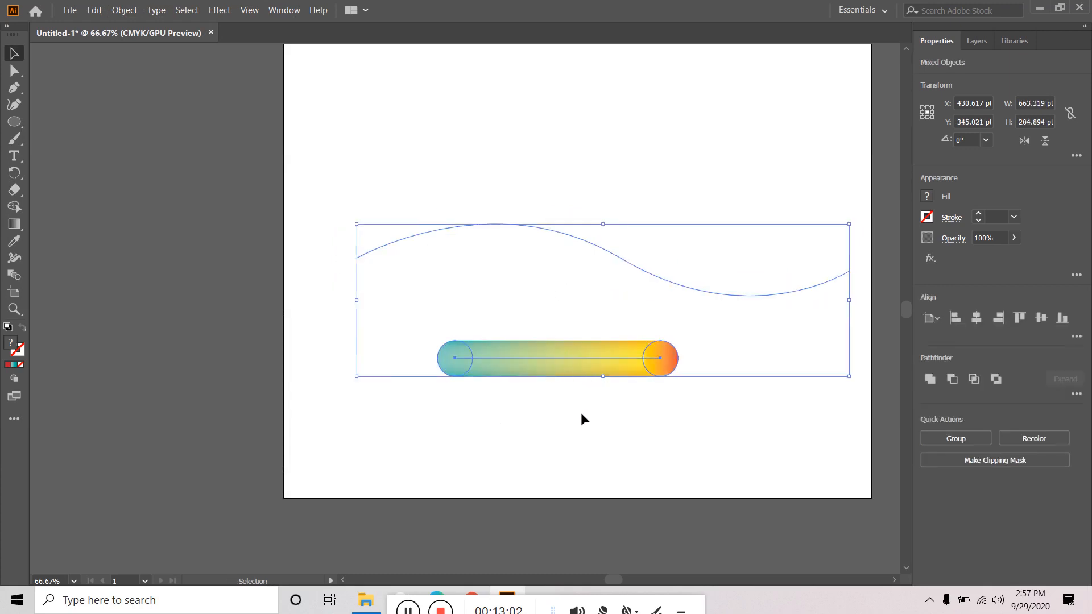
click(120, 9)
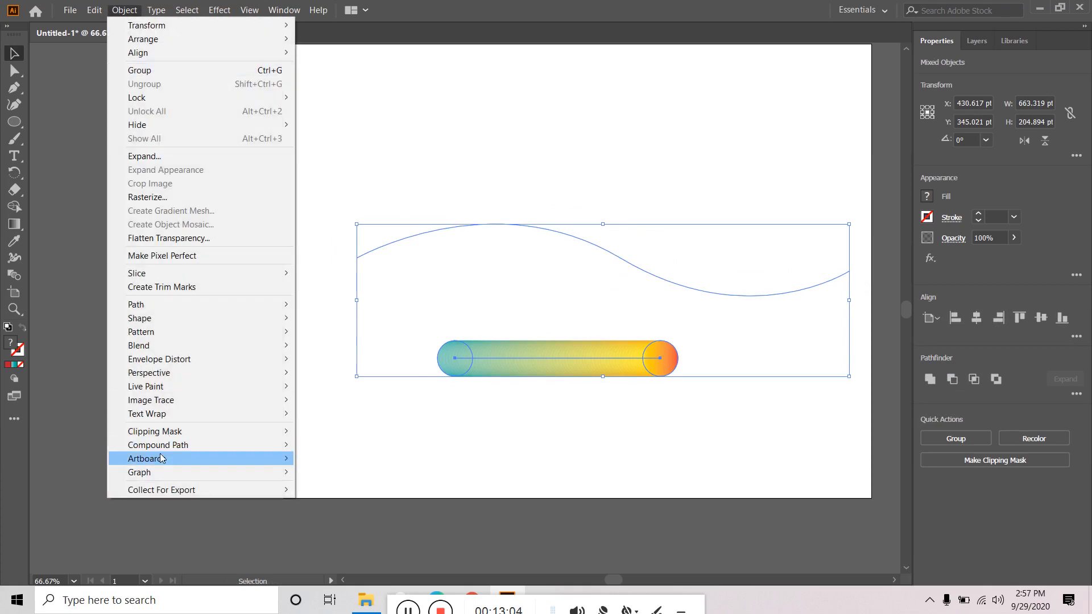
mouse_move(168, 345)
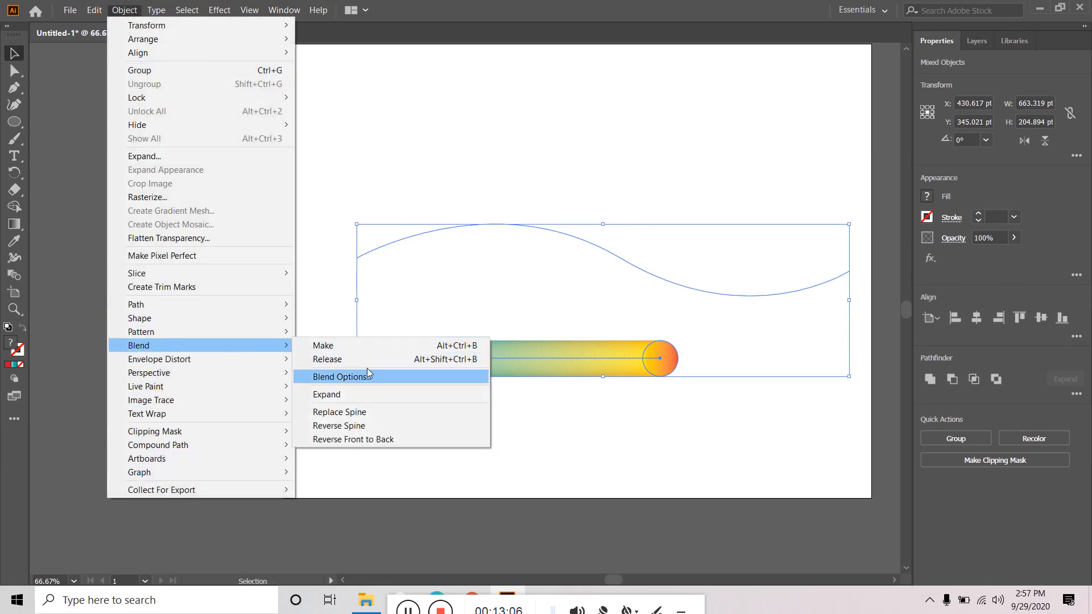
click(371, 411)
click(588, 401)
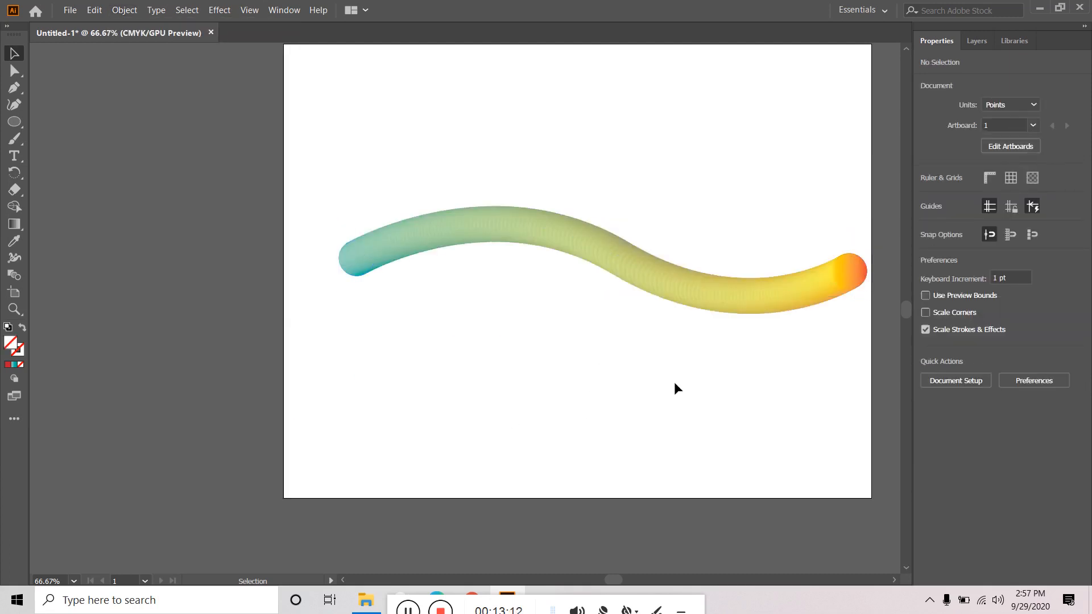
click(851, 271)
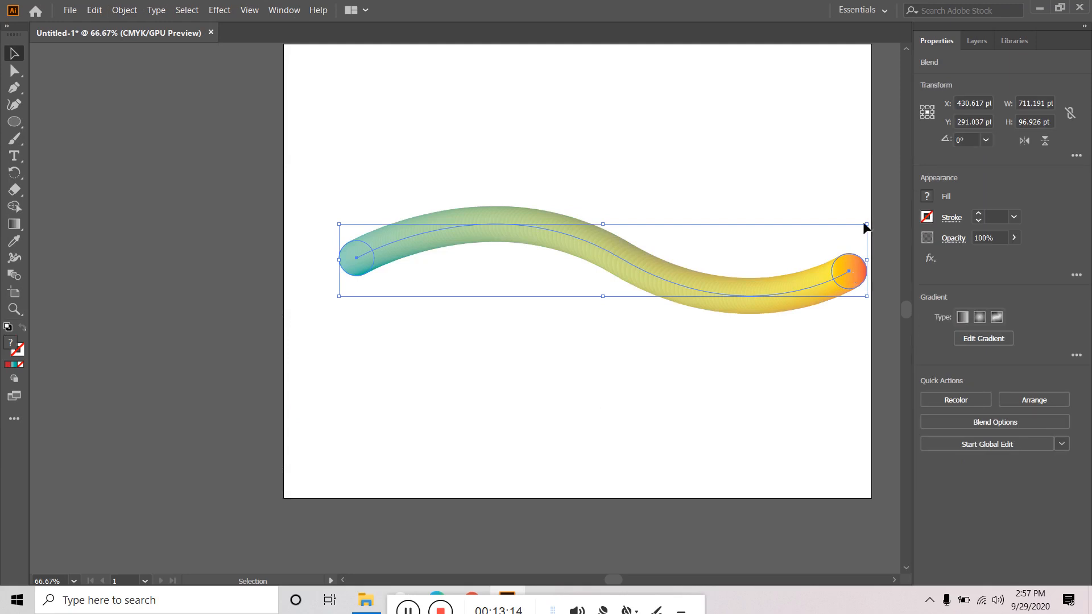
- Select the orange end circle through the Layers panel and scale it down slightly
click(983, 45)
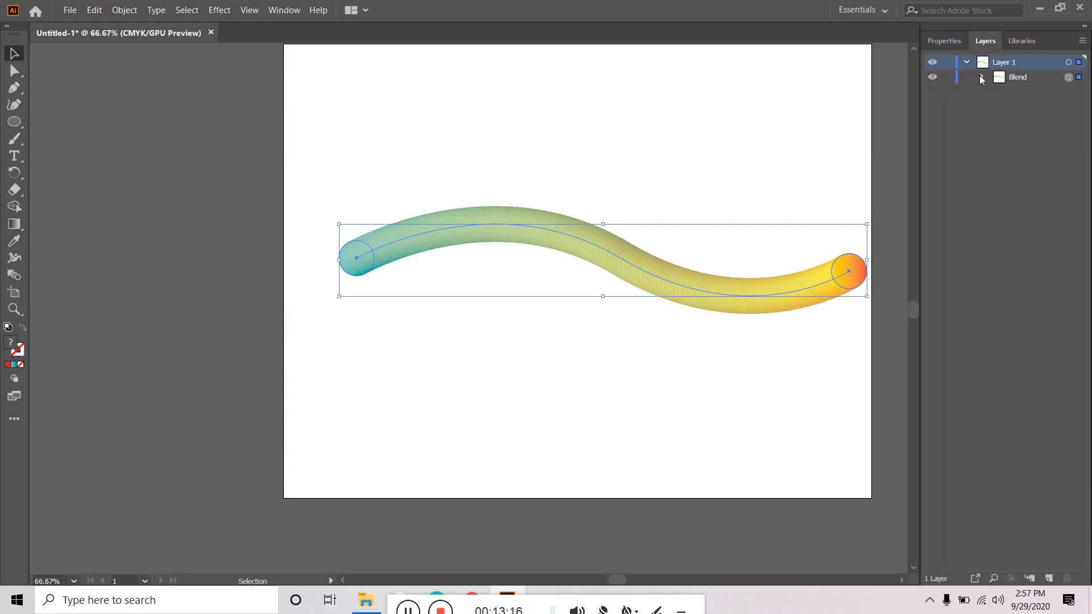
click(1078, 122)
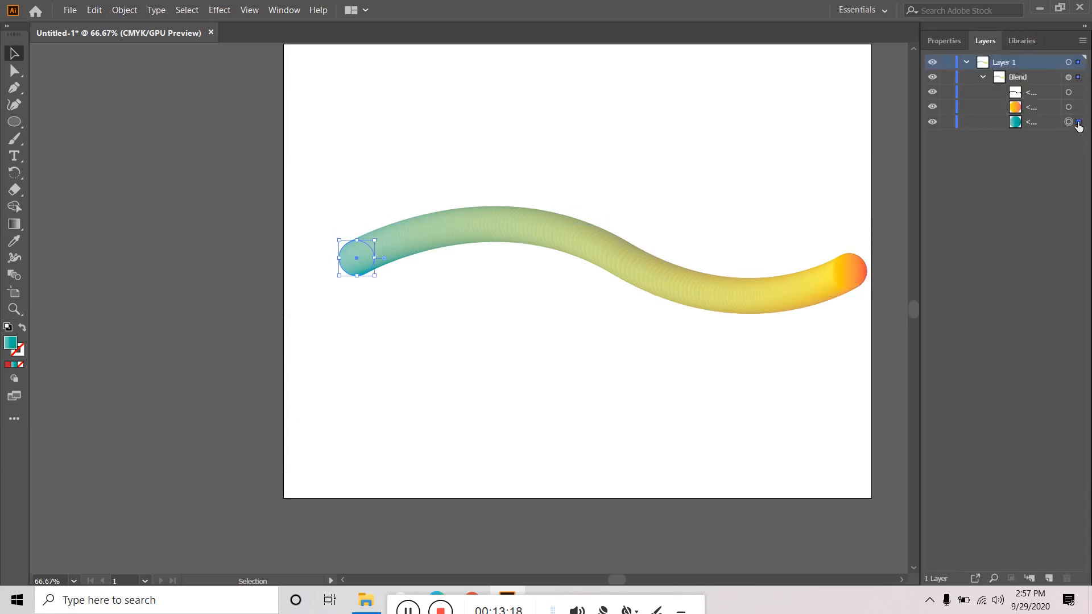
click(1078, 107)
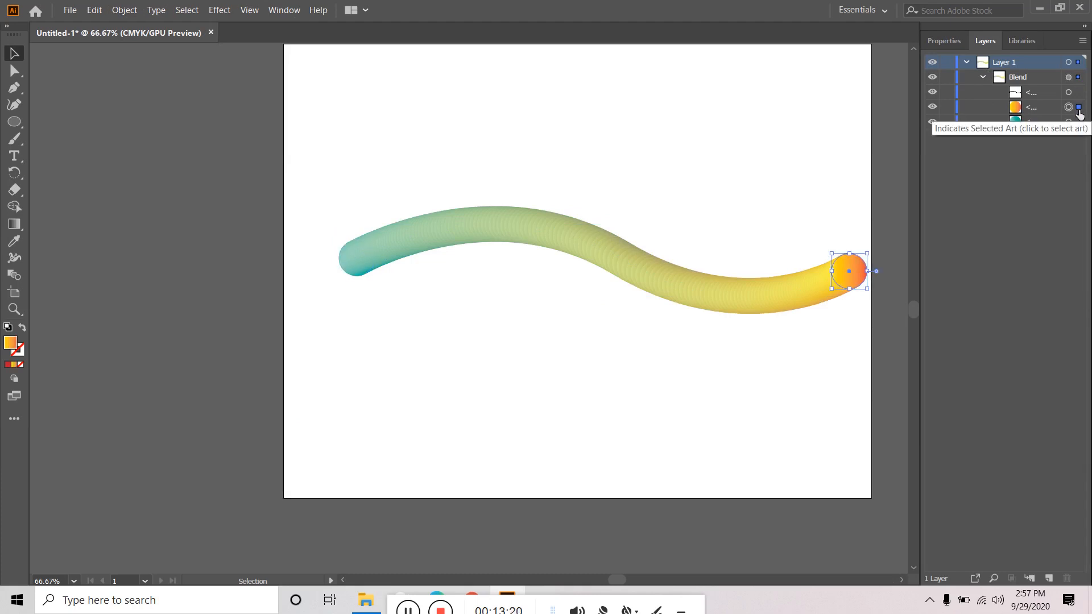
shift+click(858, 280)
click(862, 276)
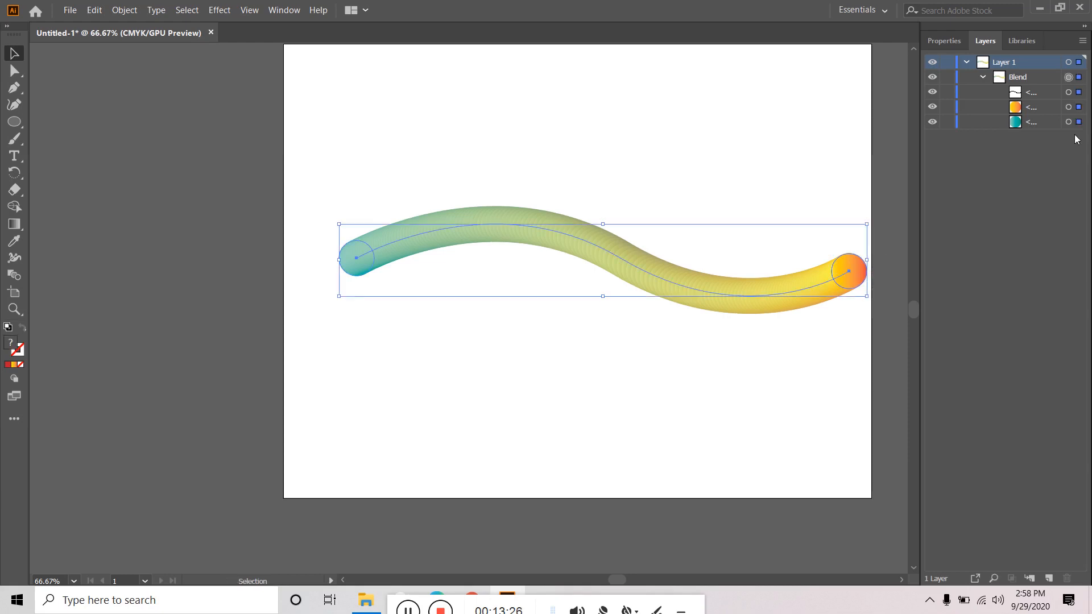
click(1078, 107)
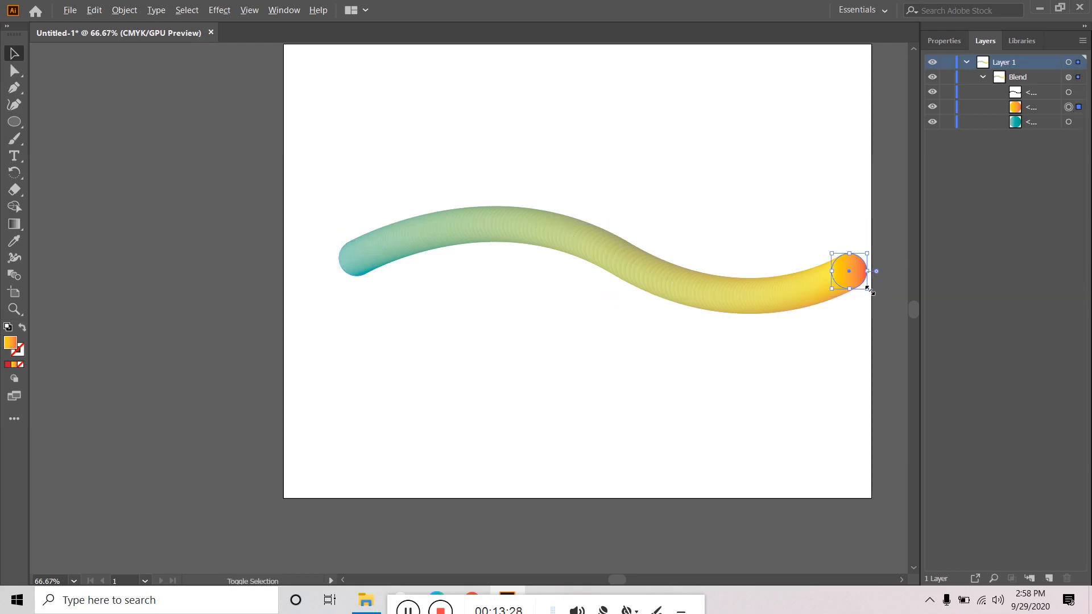
drag(866, 288, 862, 282)
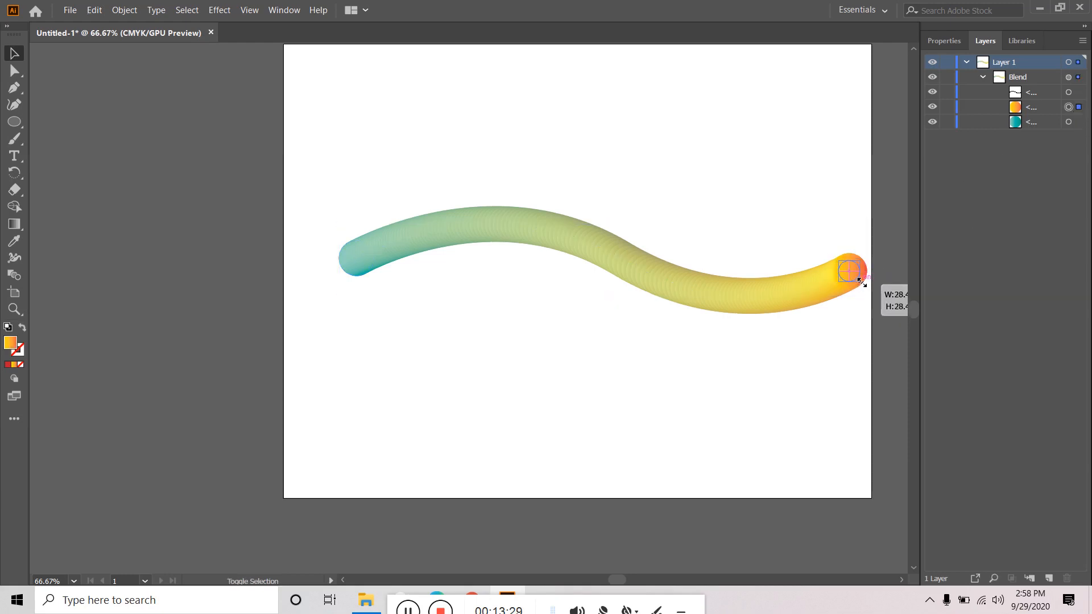
click(836, 320)
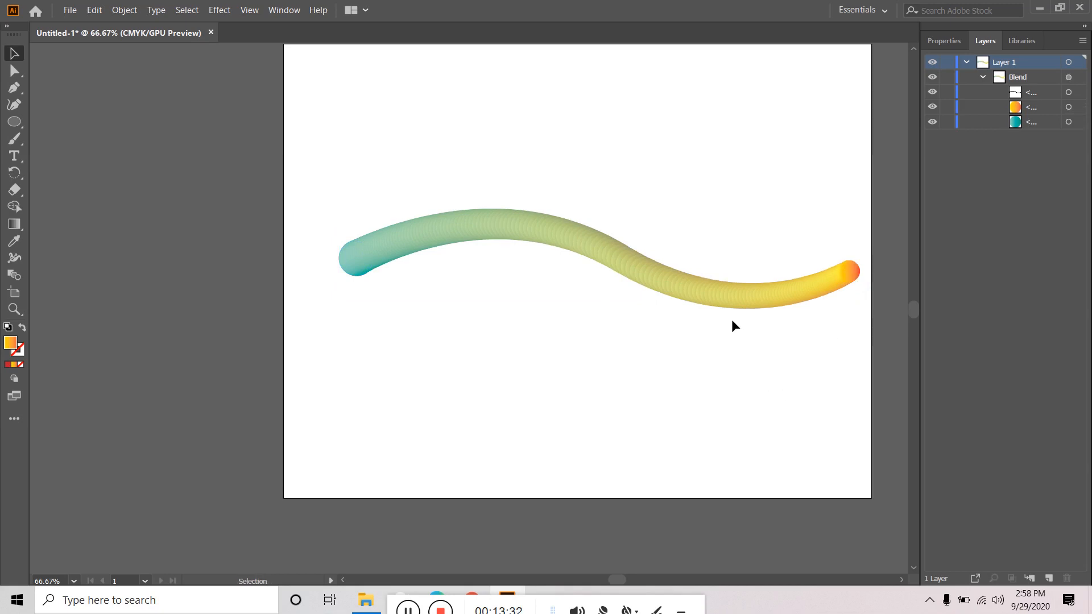
click(850, 271)
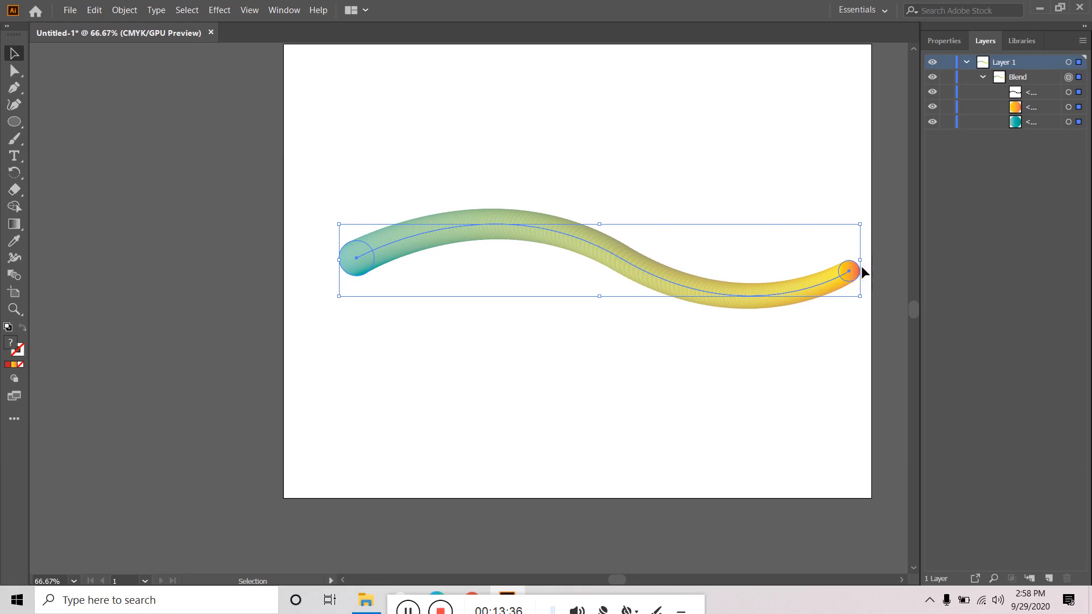
drag(861, 261, 774, 260)
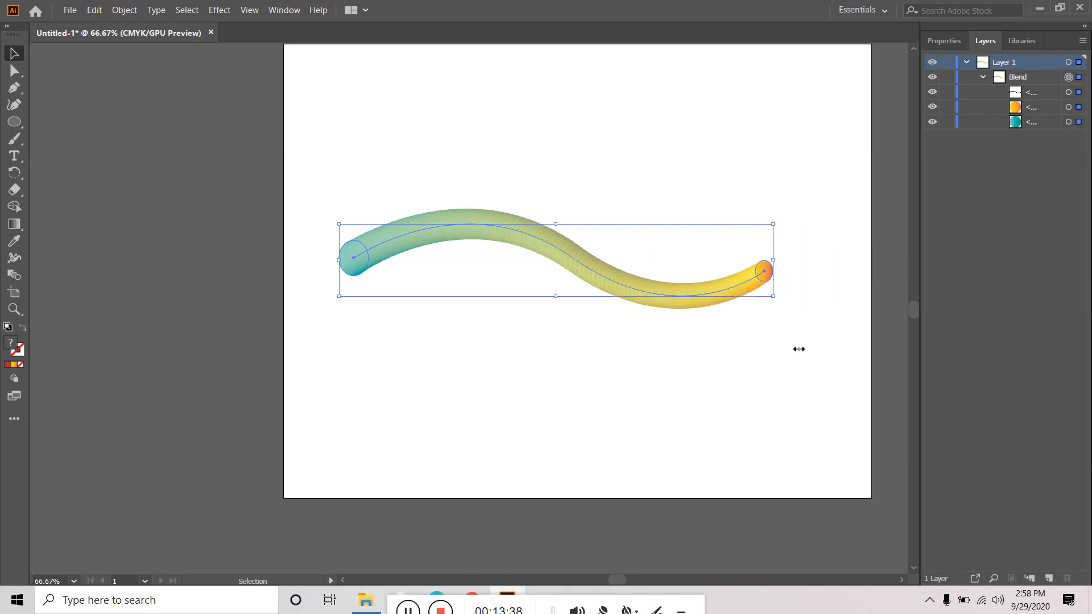
click(745, 354)
key(ctrl+z)
click(803, 370)
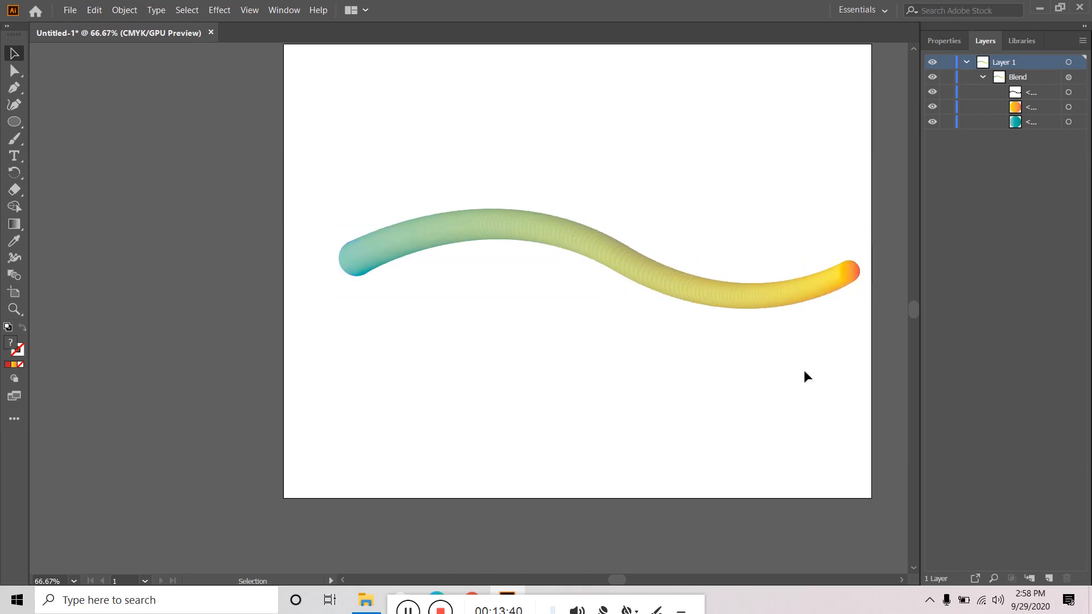
- In isolation mode, shrink the orange end circle further, then exit isolation
double_click(851, 271)
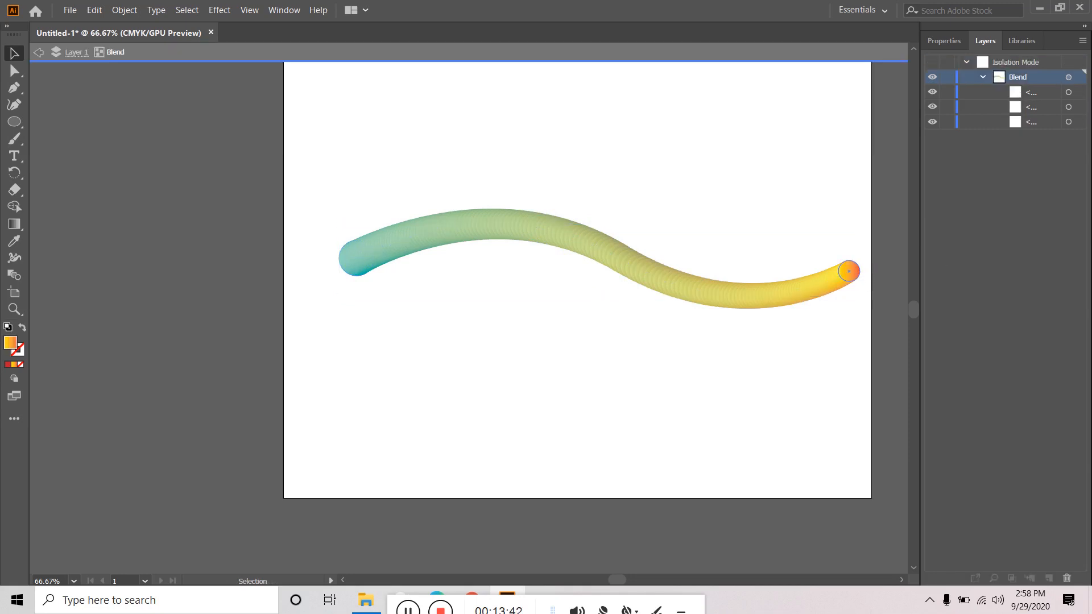
click(848, 271)
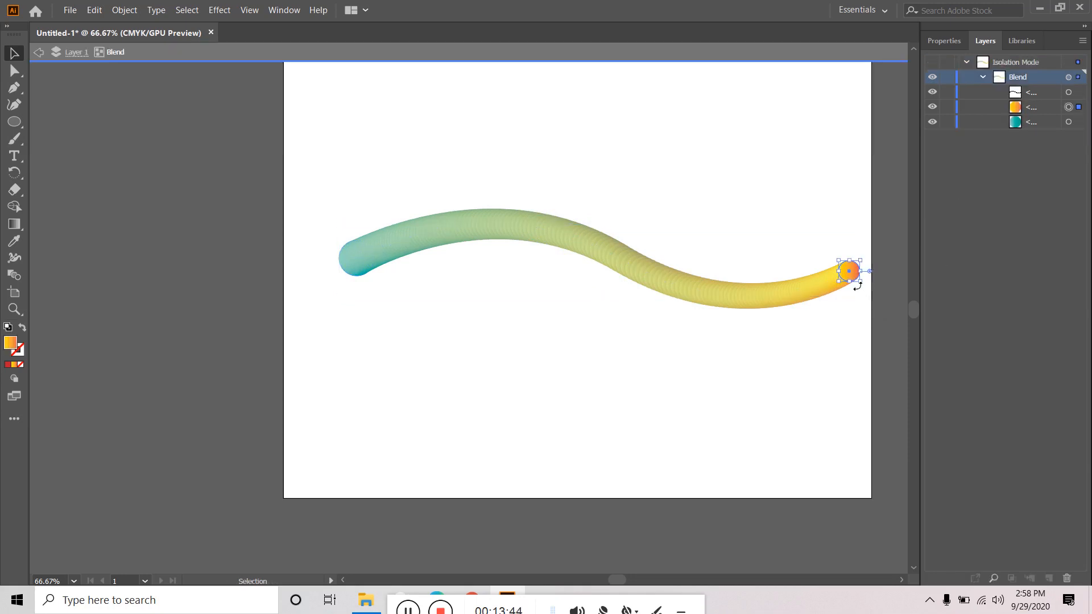
drag(860, 283, 854, 276)
click(836, 320)
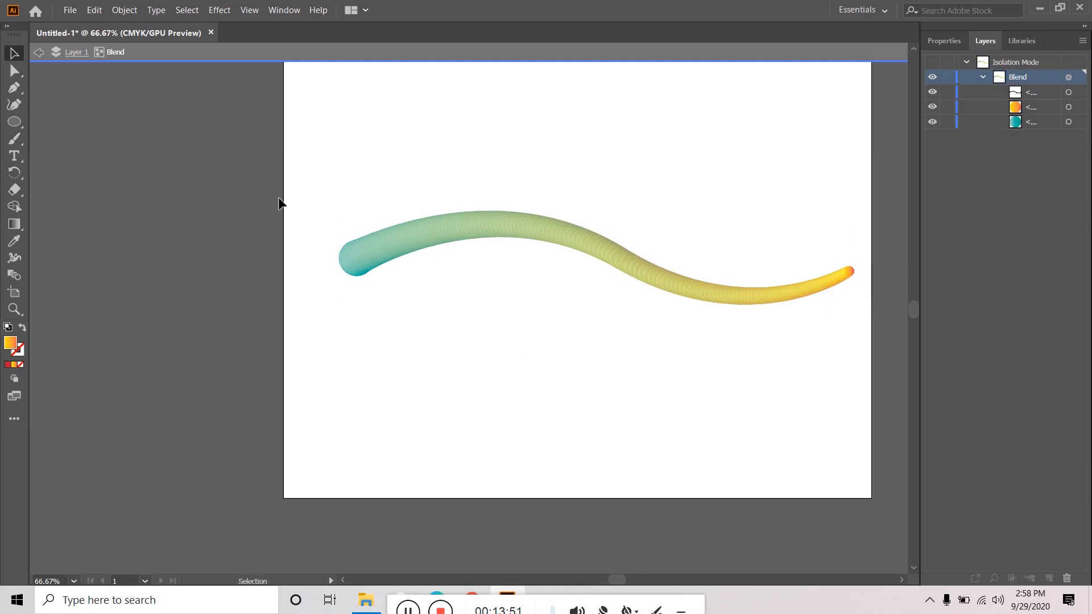
double_click(190, 189)
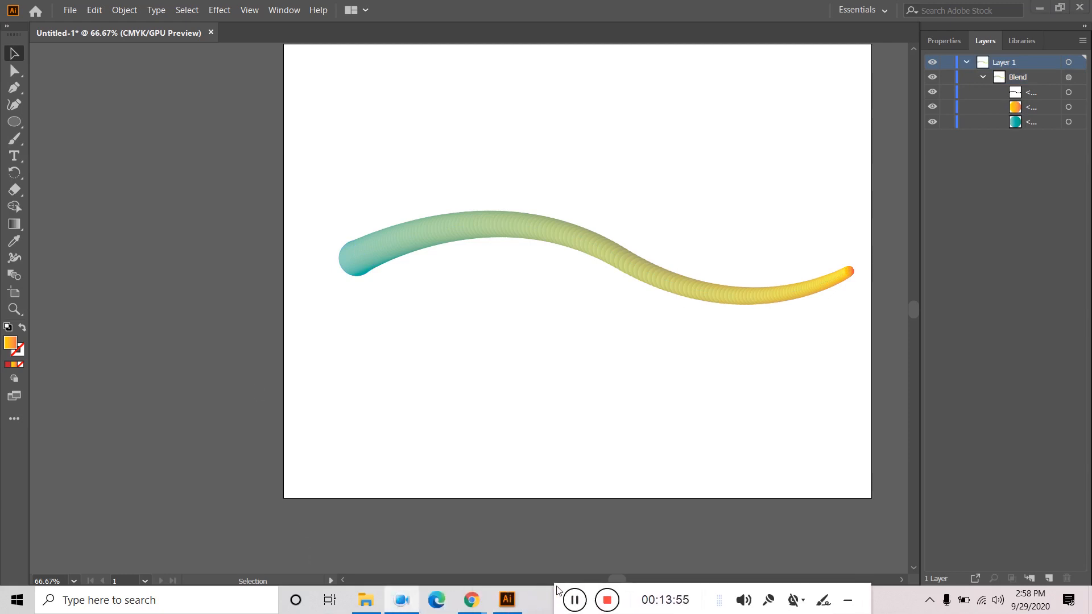
drag(557, 590, 551, 596)
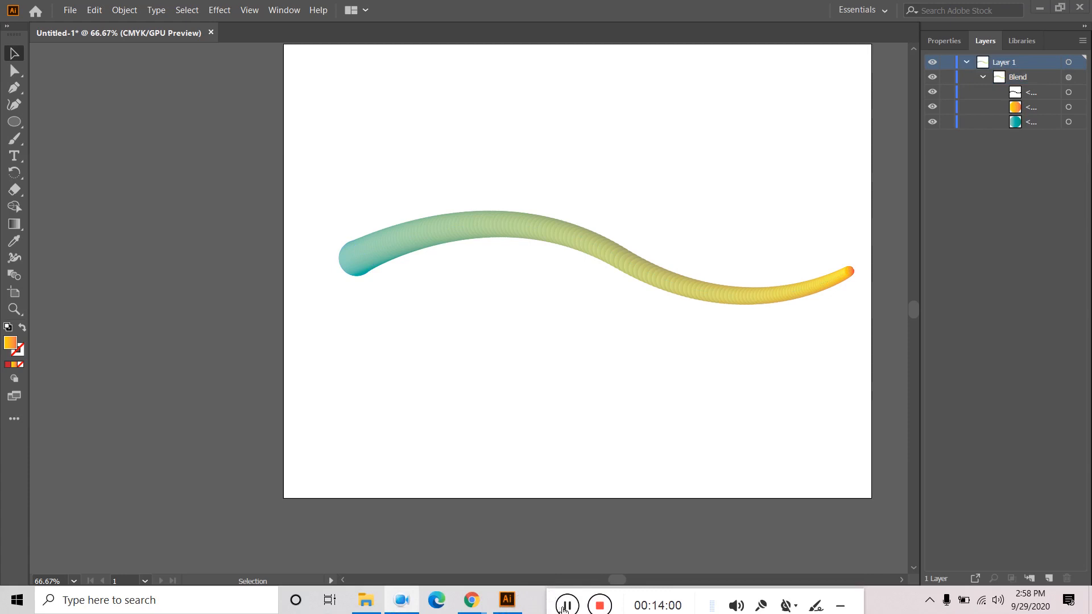
- Marquee-select the whole wavy S blend on the artboard
click(358, 254)
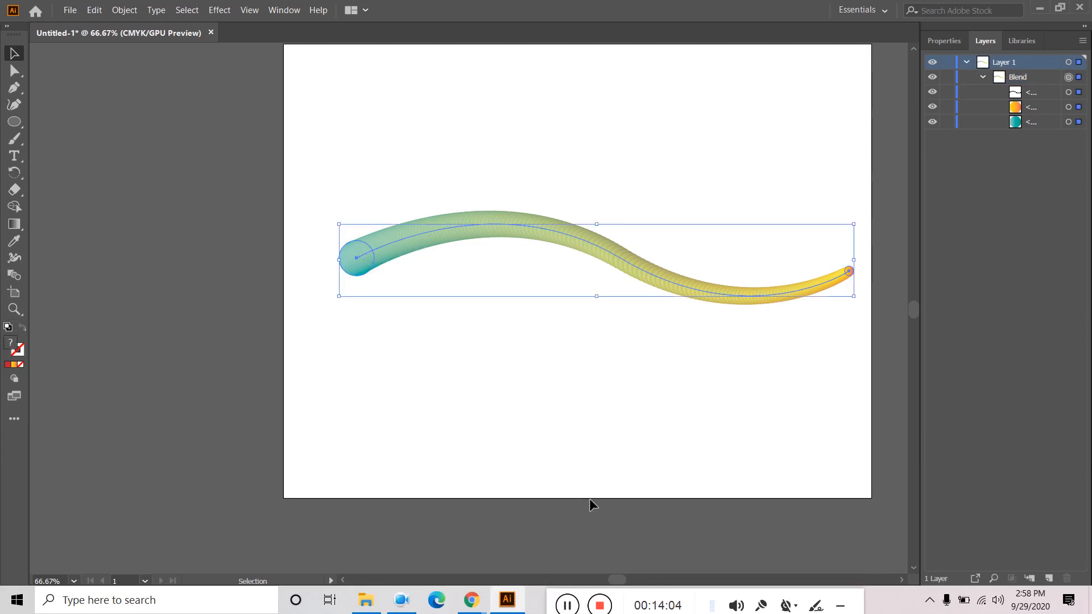
click(637, 422)
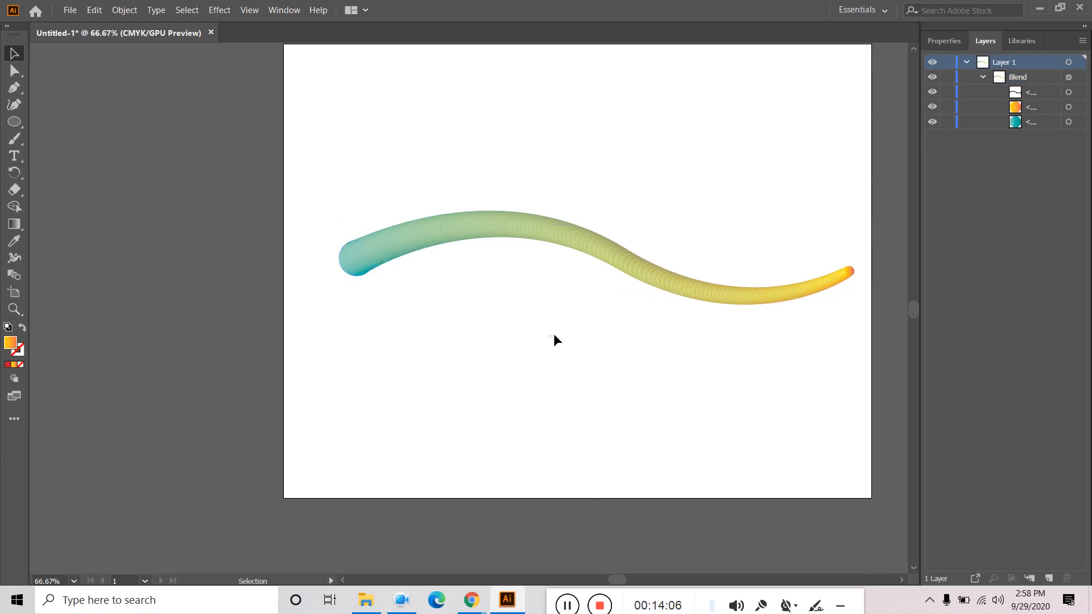
drag(554, 336, 738, 237)
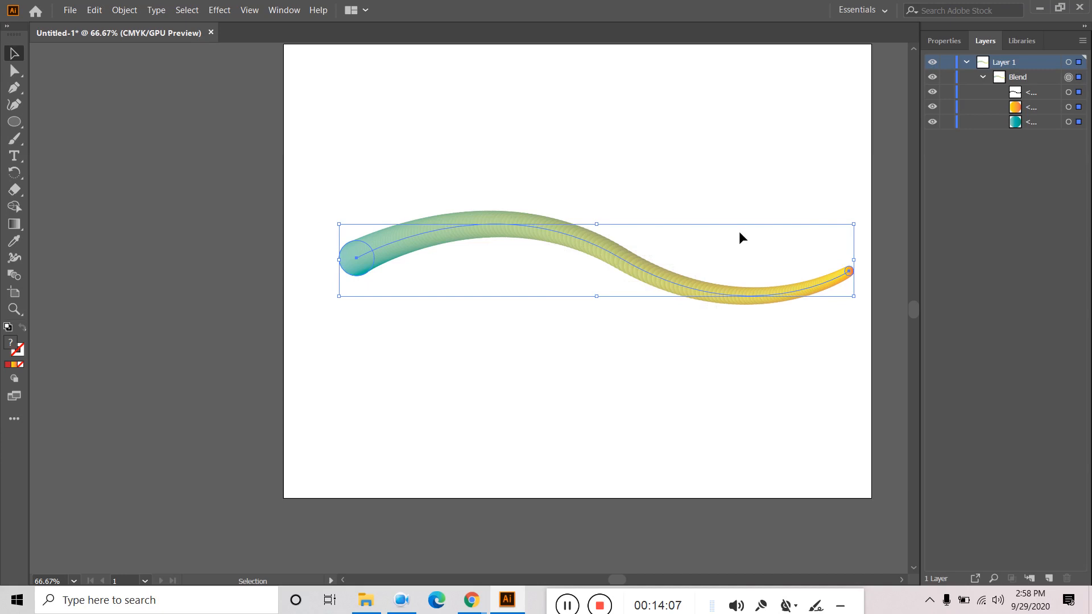
click(567, 606)
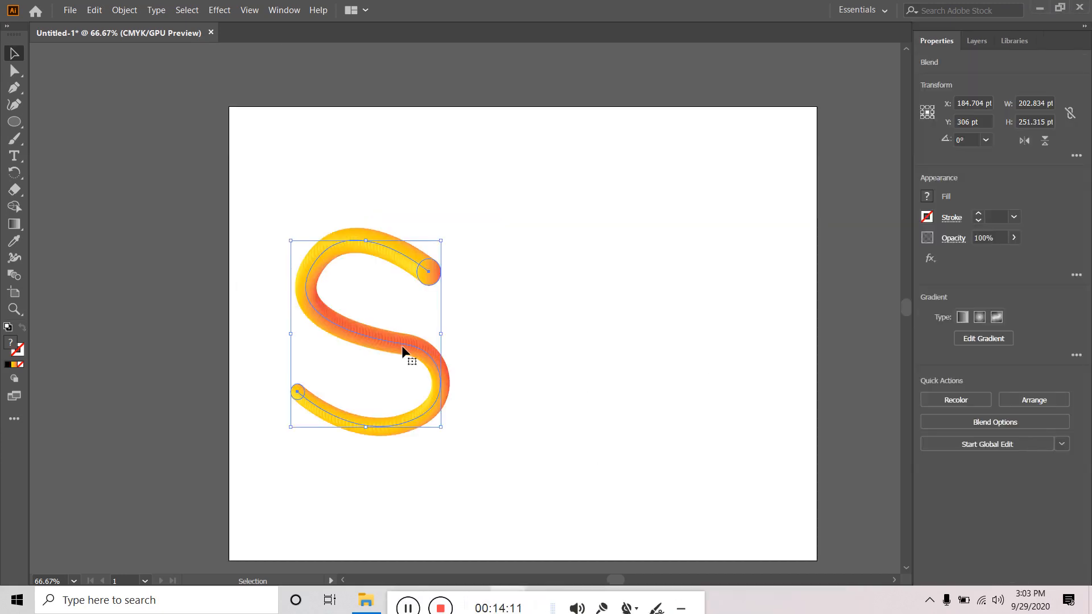
click(537, 343)
click(426, 359)
click(577, 268)
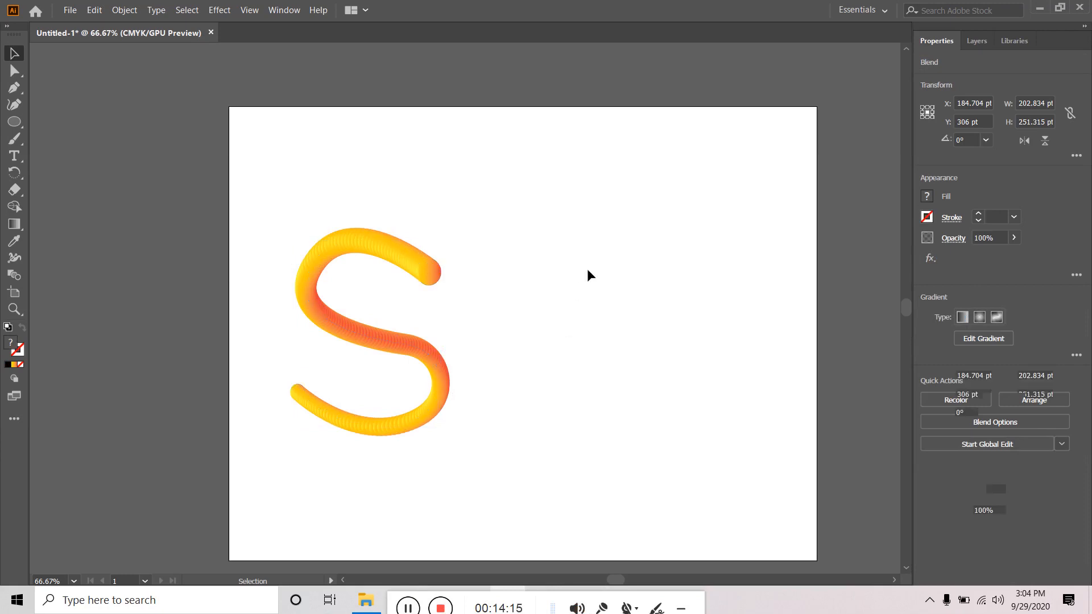
drag(546, 225, 342, 442)
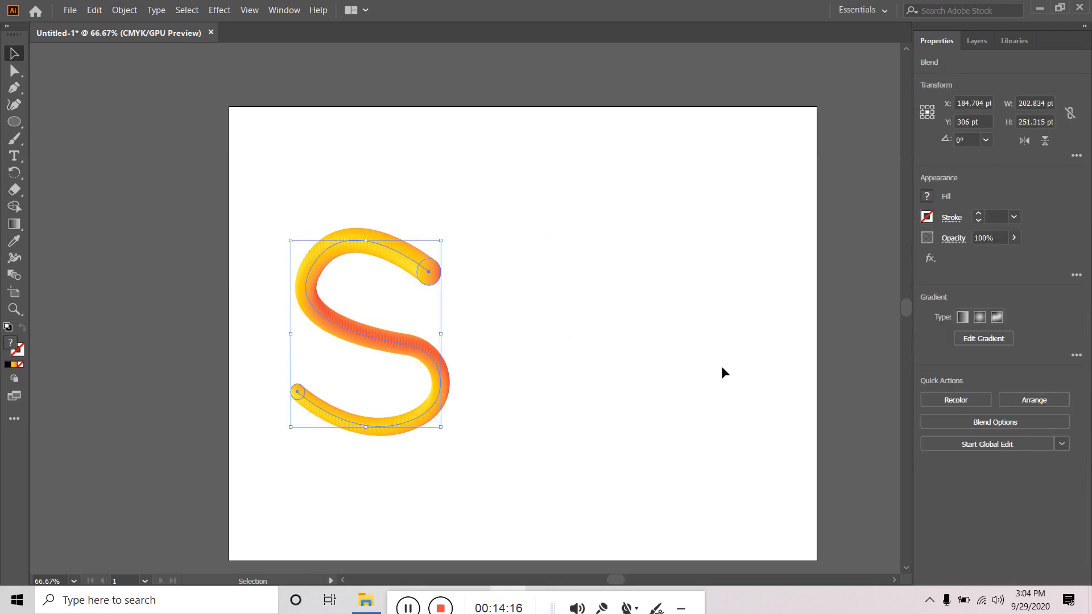
- Show the Layers panel, target the Blend row under Layer 1, and reselect the S
click(991, 40)
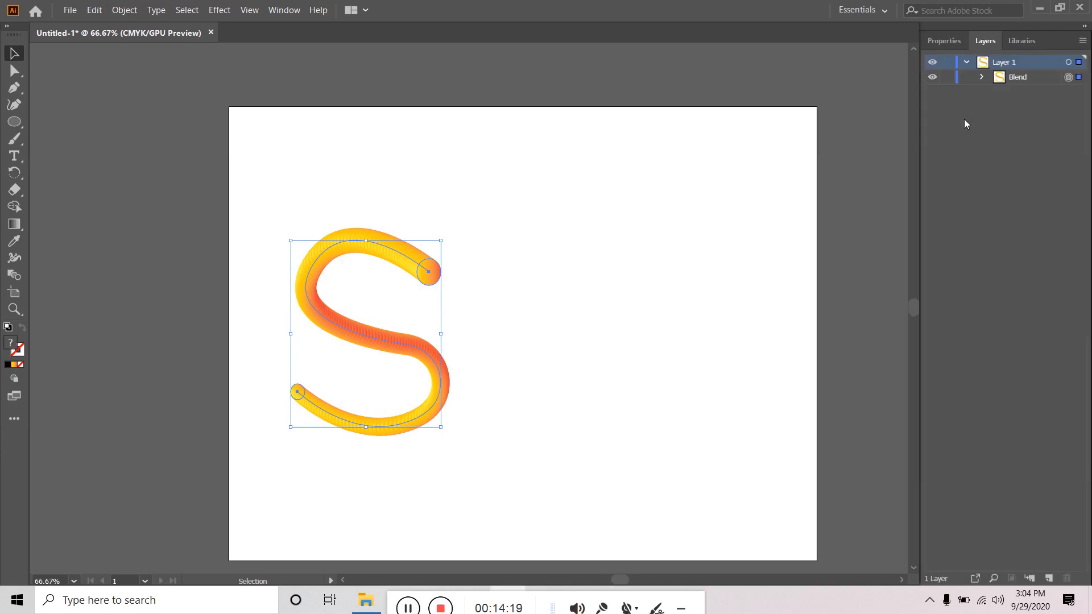
click(1019, 78)
click(517, 284)
drag(566, 227, 271, 492)
- Apply Object > Blend > Expand to the S blend
click(125, 9)
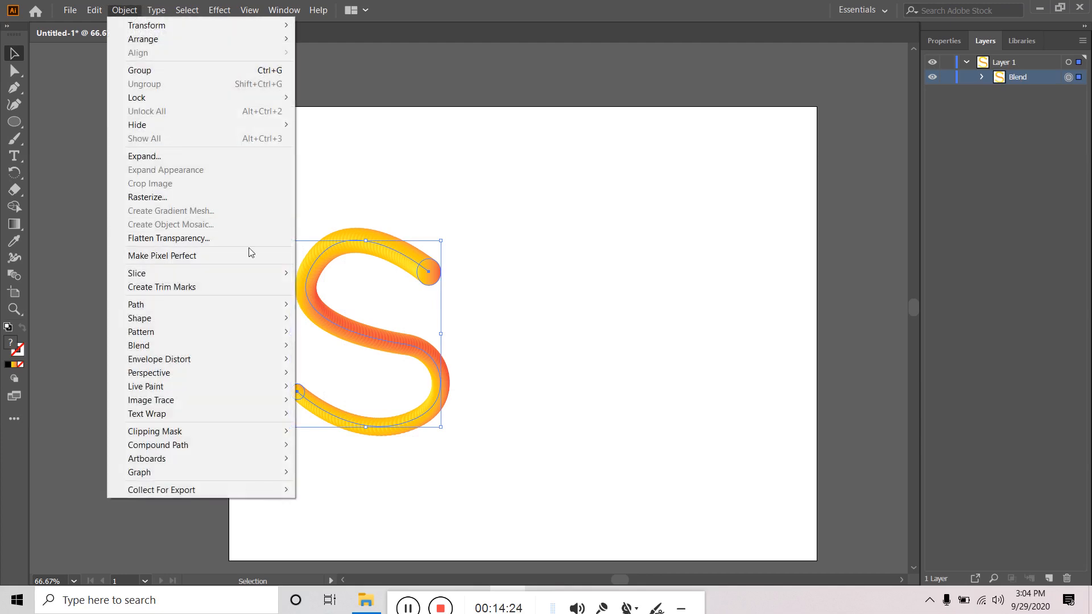
mouse_move(168, 346)
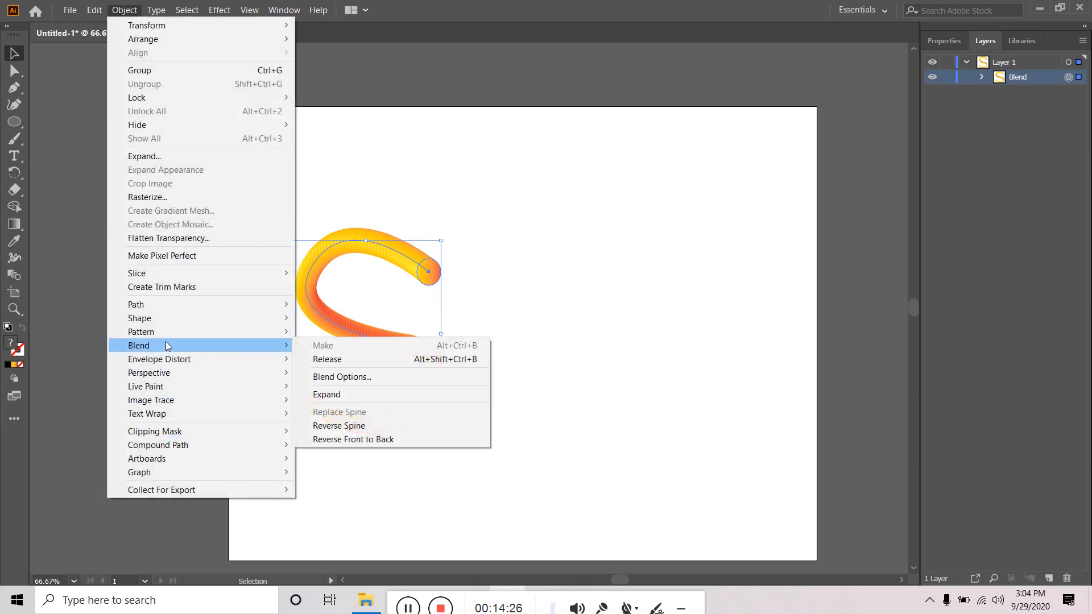
click(370, 394)
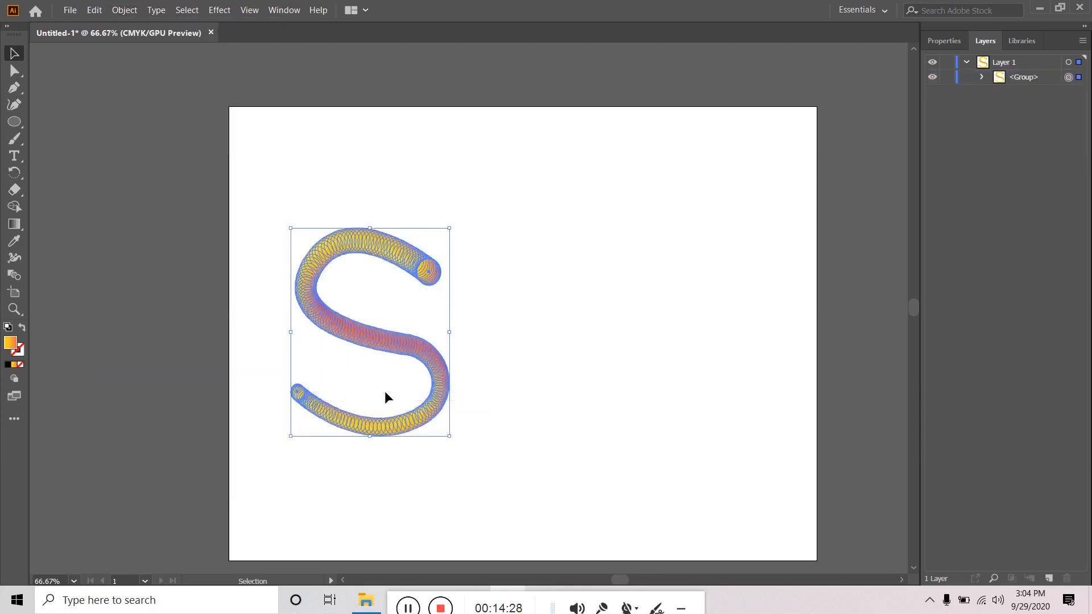
- Select the expanded S group and browse its individual circles in the Layers panel
click(570, 316)
click(420, 359)
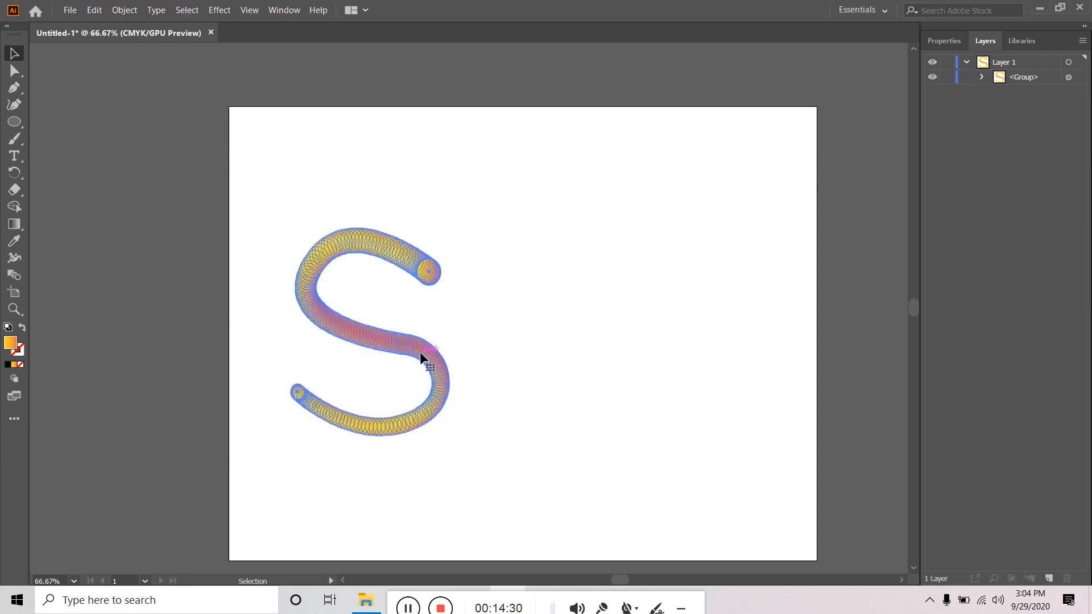
click(982, 76)
scroll(1005, 341, down, 1)
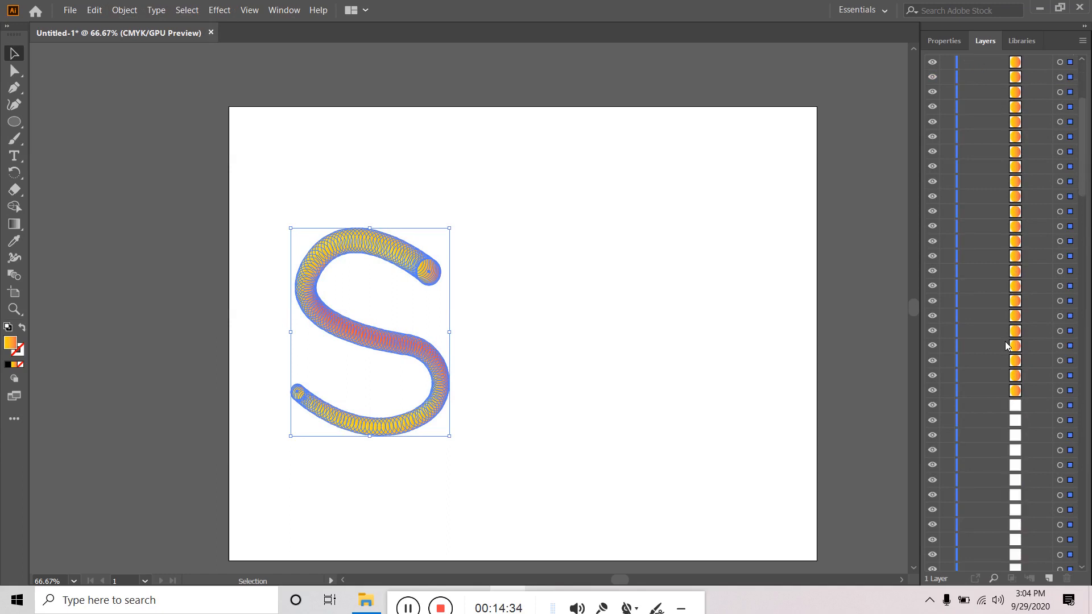
scroll(1005, 341, down, 10)
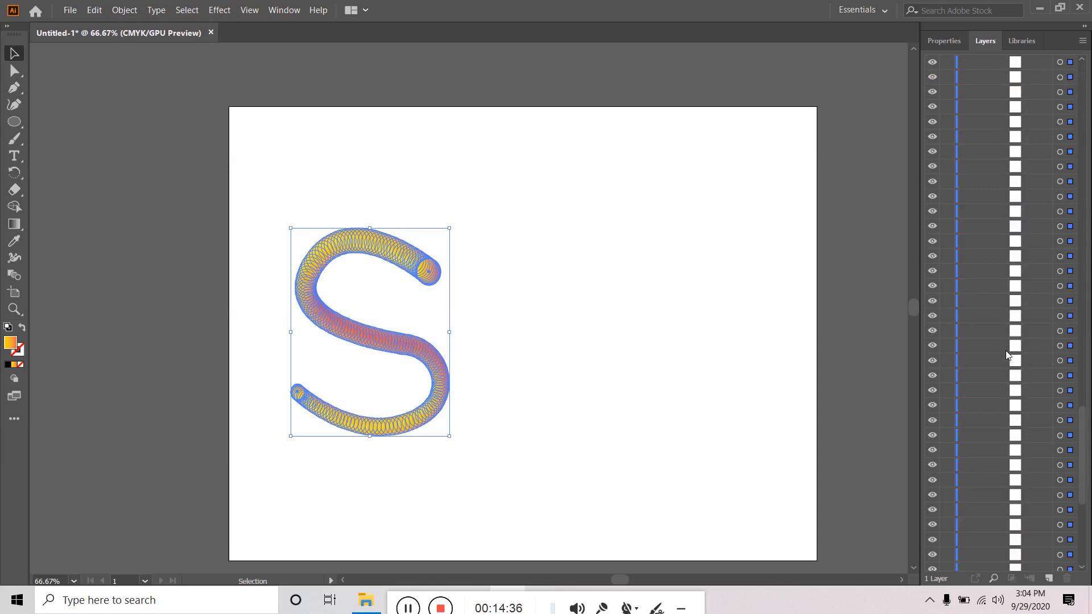
scroll(1006, 352, up, 8)
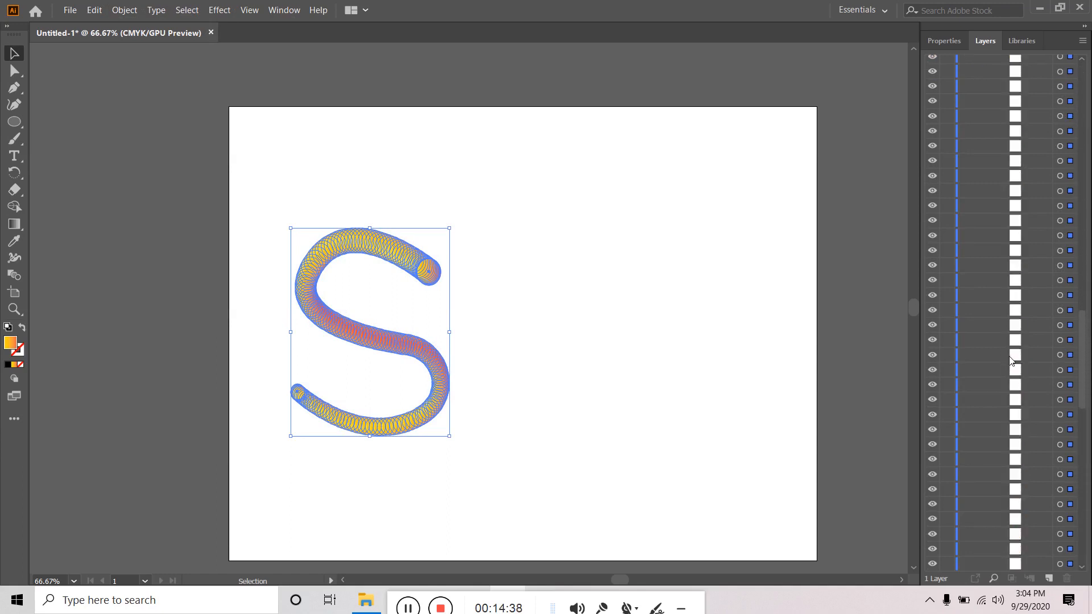
scroll(1010, 360, up, 10)
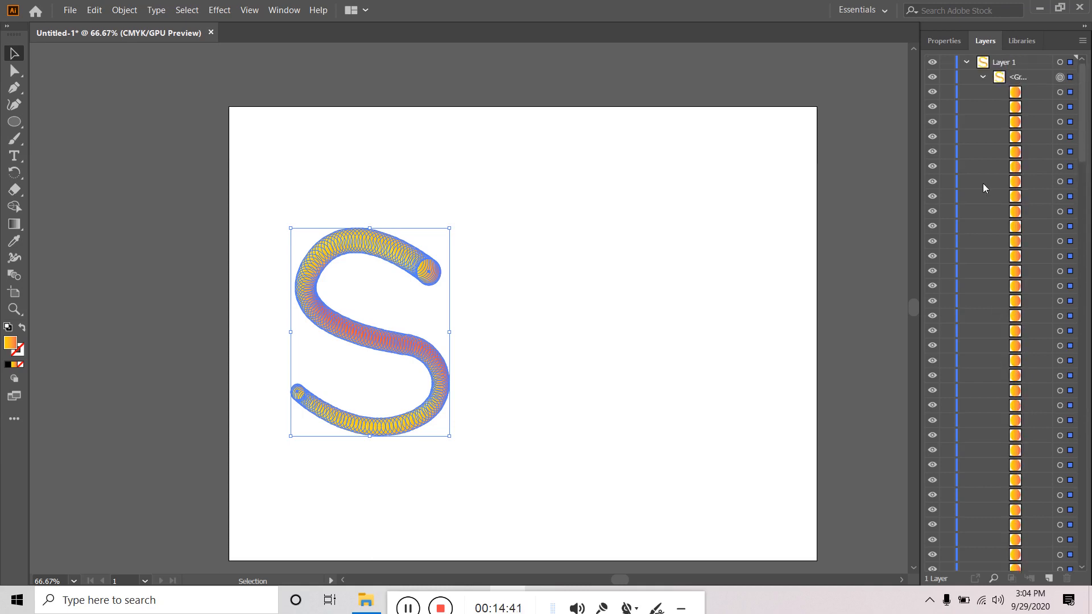
click(983, 78)
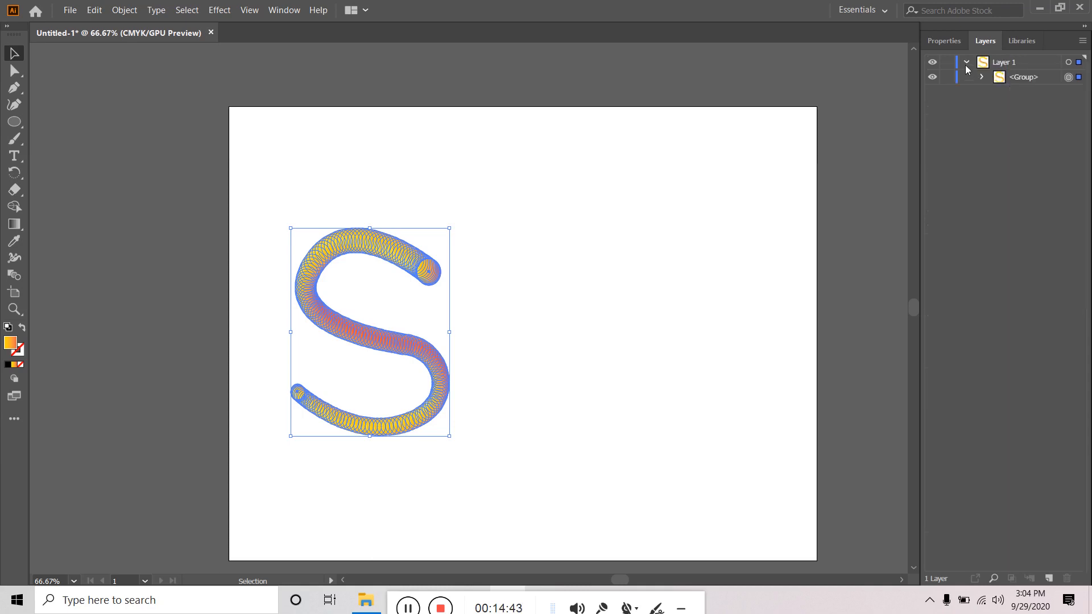
- Collapse Layer 1 and select all the S circles with the Direct Selection tool
click(966, 62)
click(602, 262)
click(428, 270)
click(511, 266)
click(14, 70)
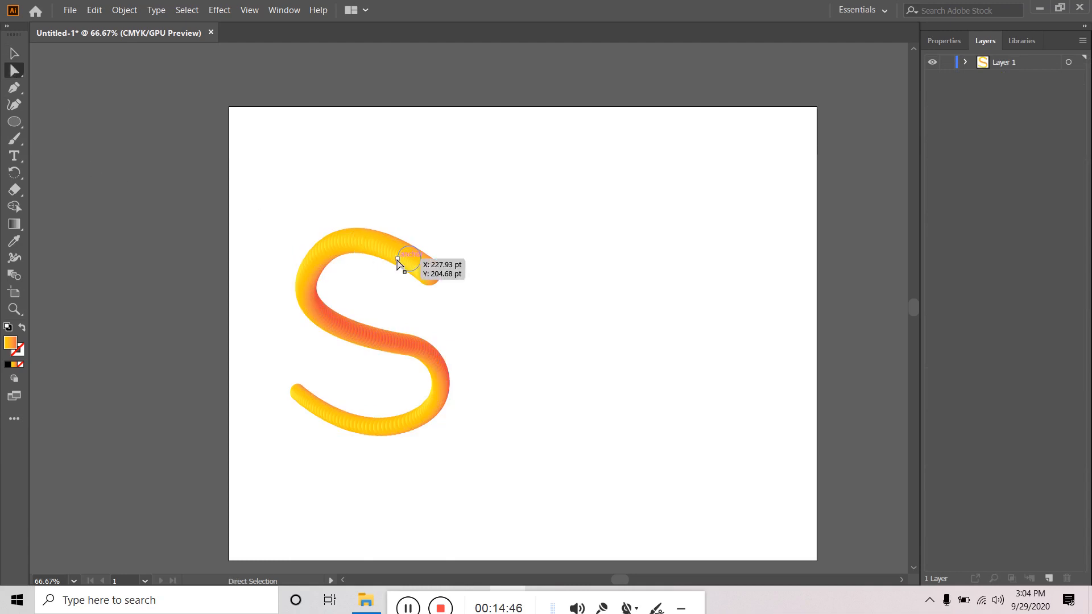
click(428, 272)
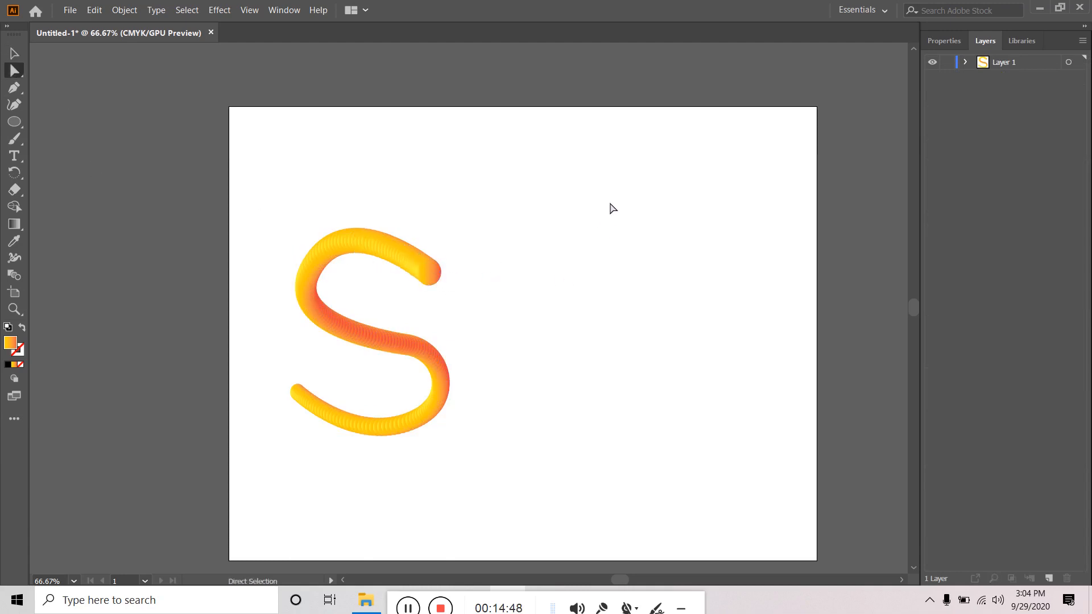
drag(609, 207, 217, 481)
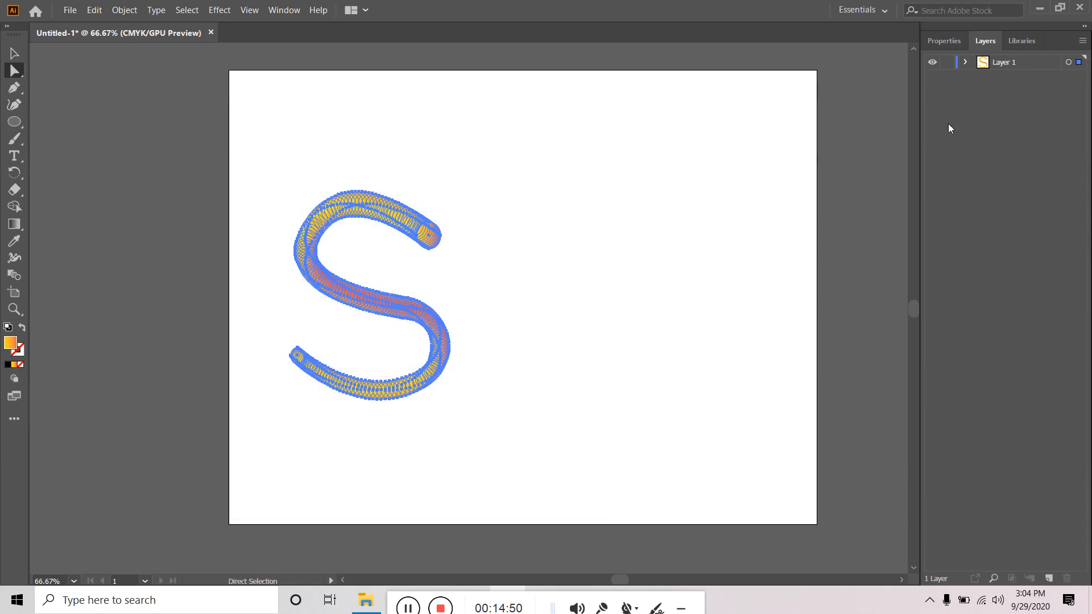
- After trying a 1 pt black stroke, give the S circles a 0.25 pt white stroke
click(953, 41)
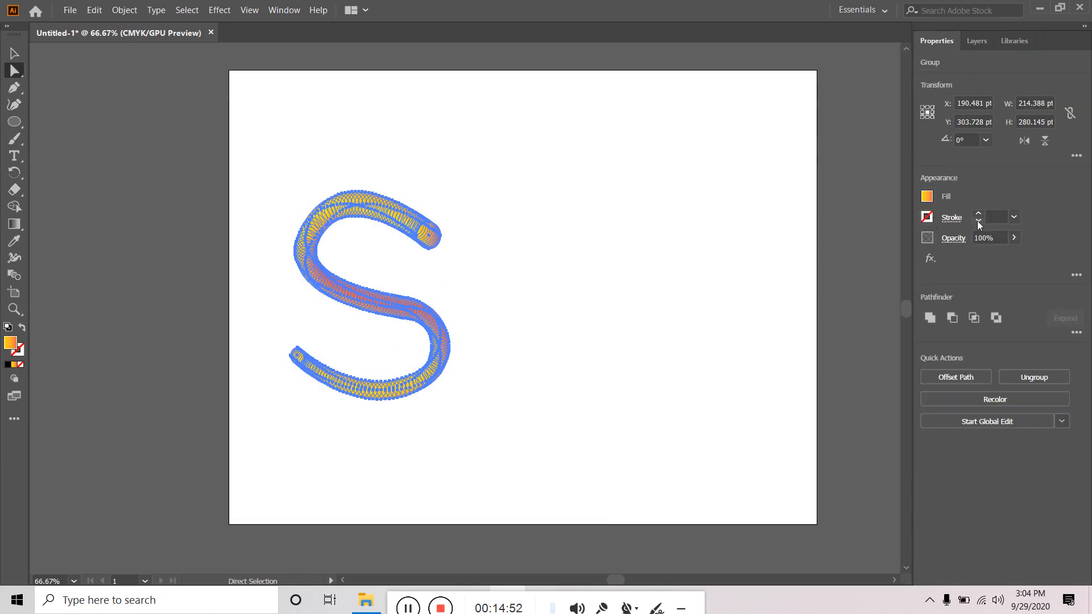
click(979, 213)
click(633, 249)
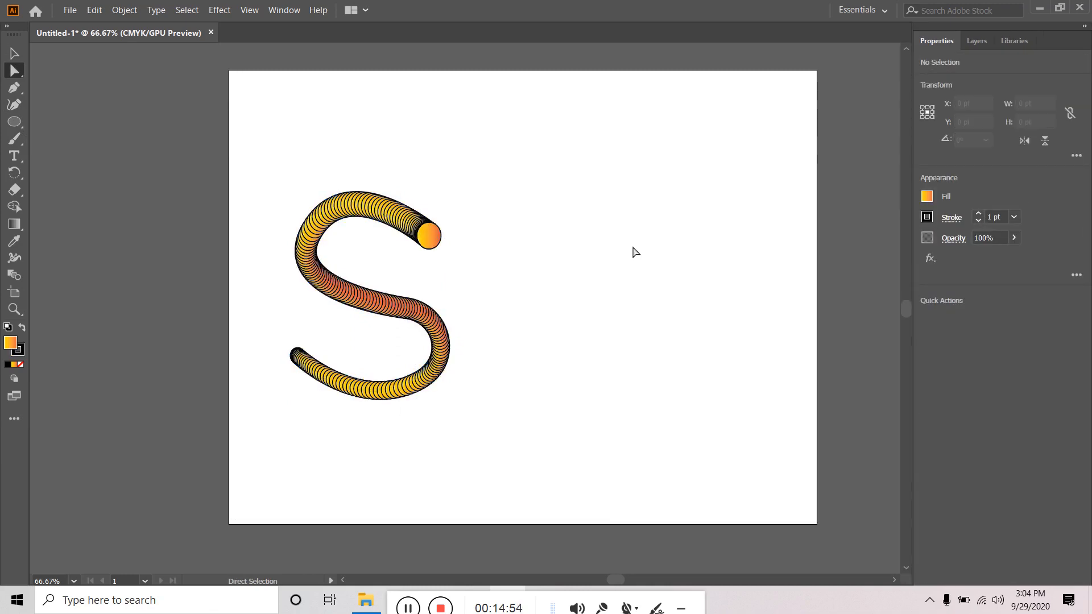
drag(569, 192, 253, 441)
click(978, 221)
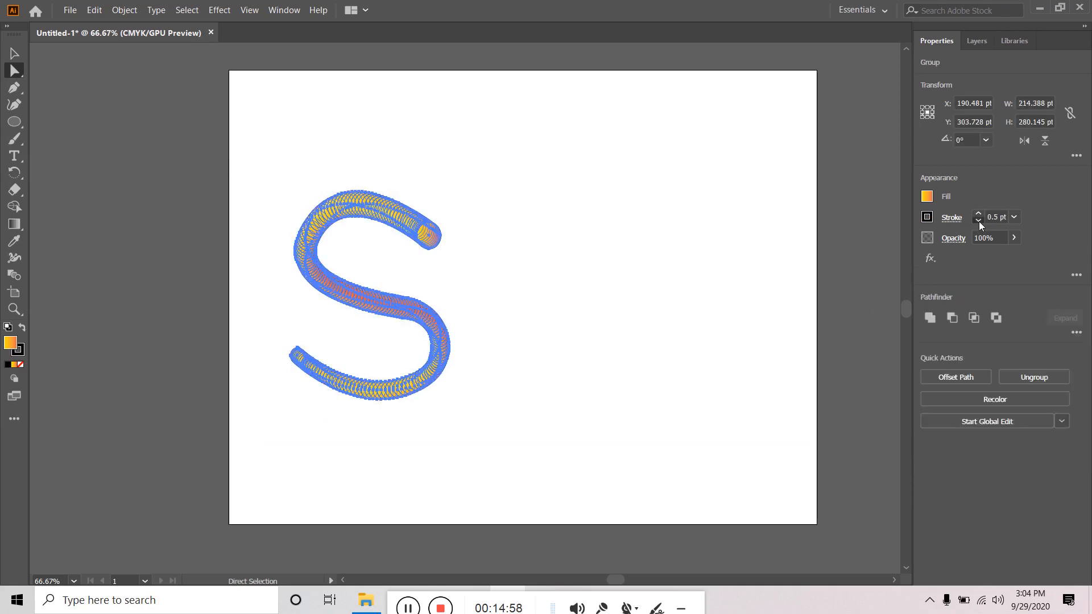
click(978, 213)
click(928, 217)
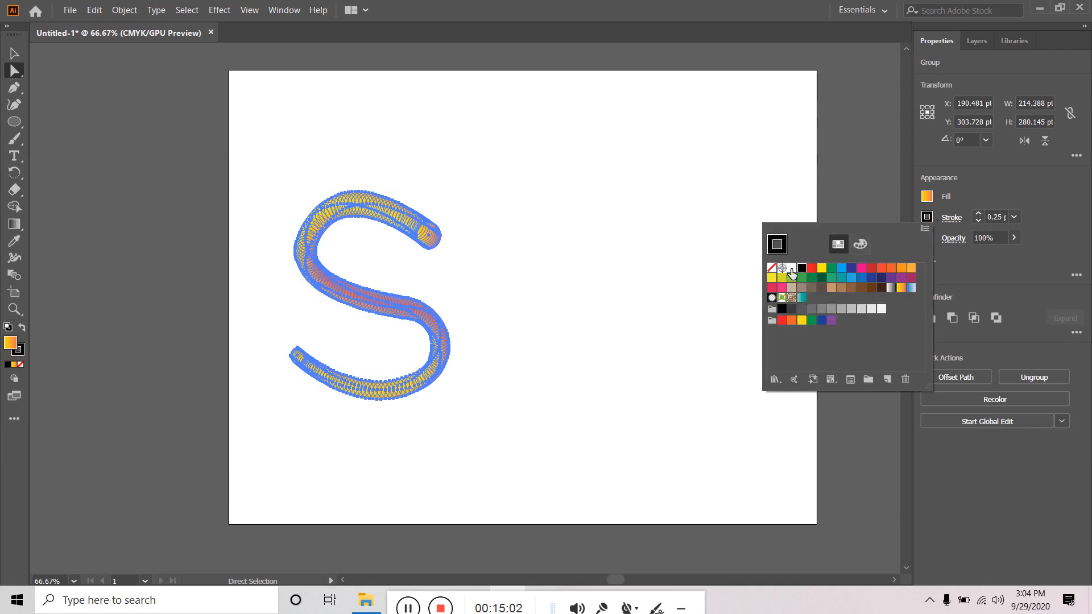
click(792, 268)
click(537, 243)
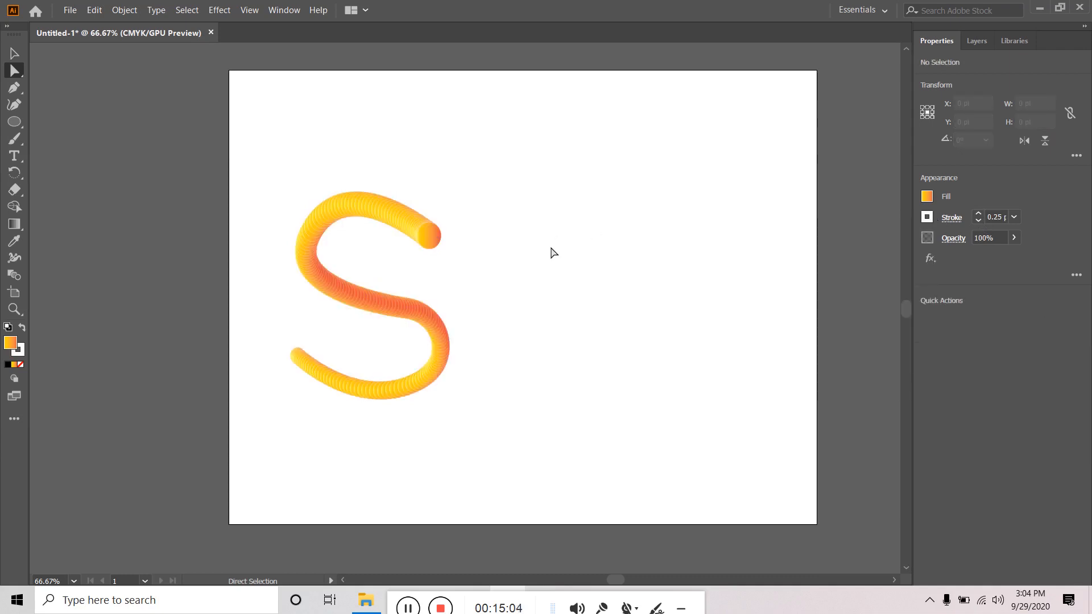
drag(514, 131, 289, 473)
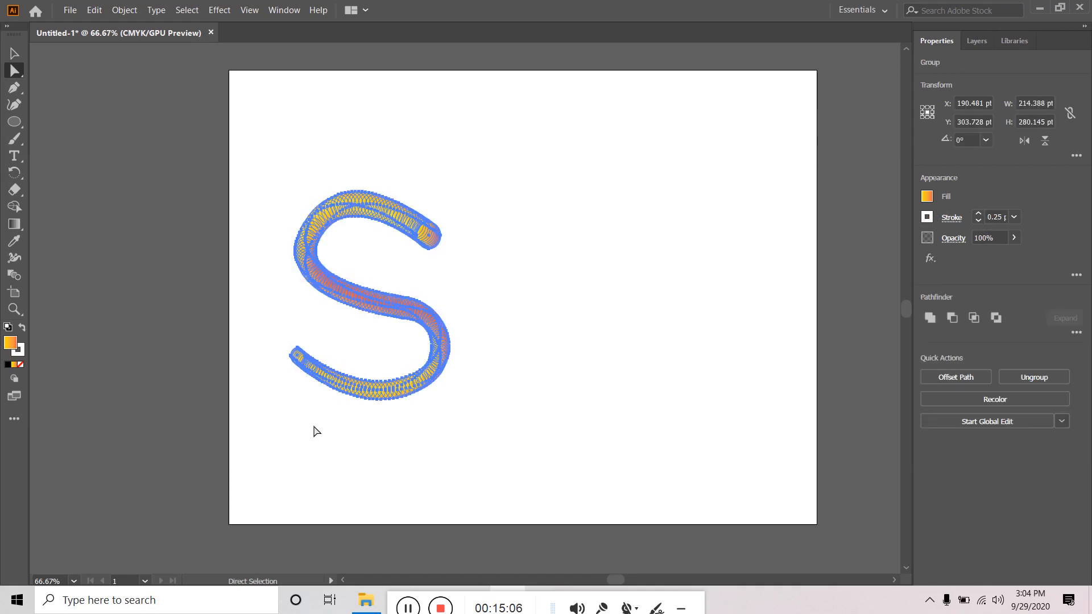
- Delete the S group and draw a new circle with the Ellipse tool
key(Delete)
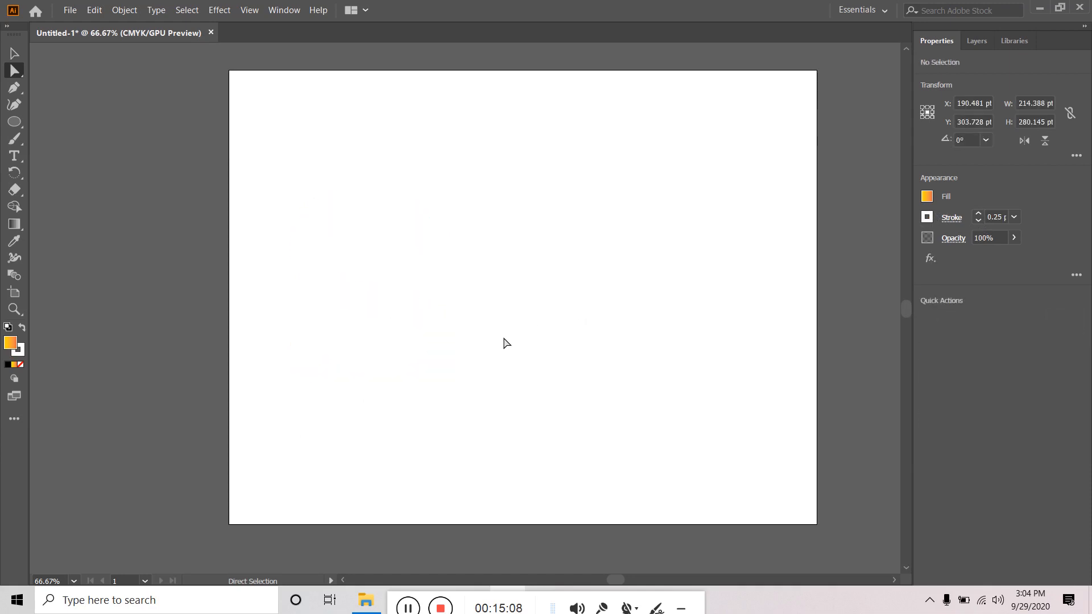
click(14, 122)
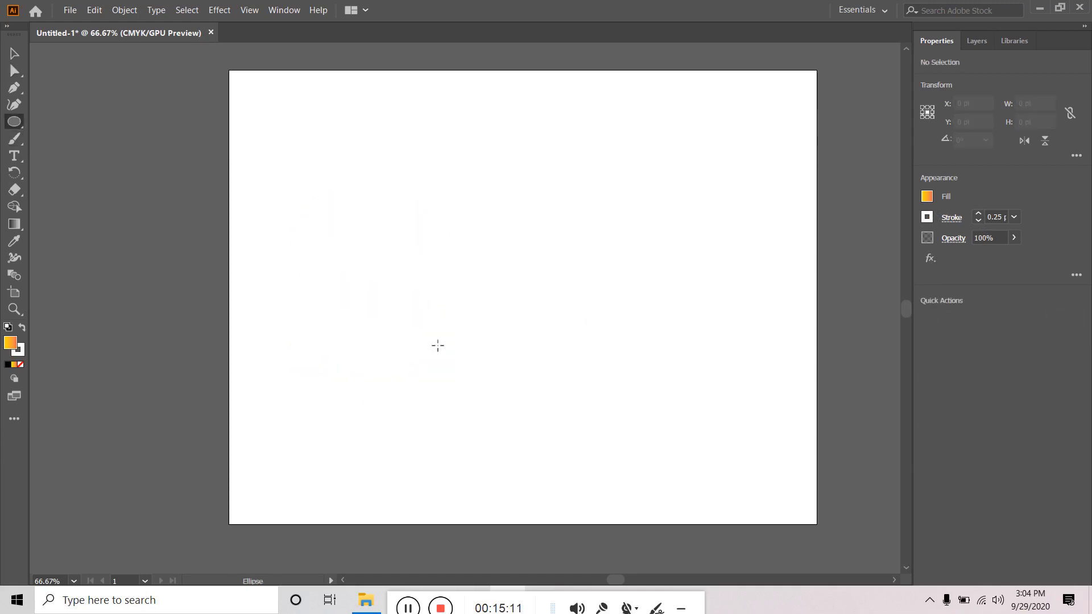
drag(374, 301, 634, 349)
- Fill the circle with the white-to-black gradient swatch, then select both circles
click(7, 52)
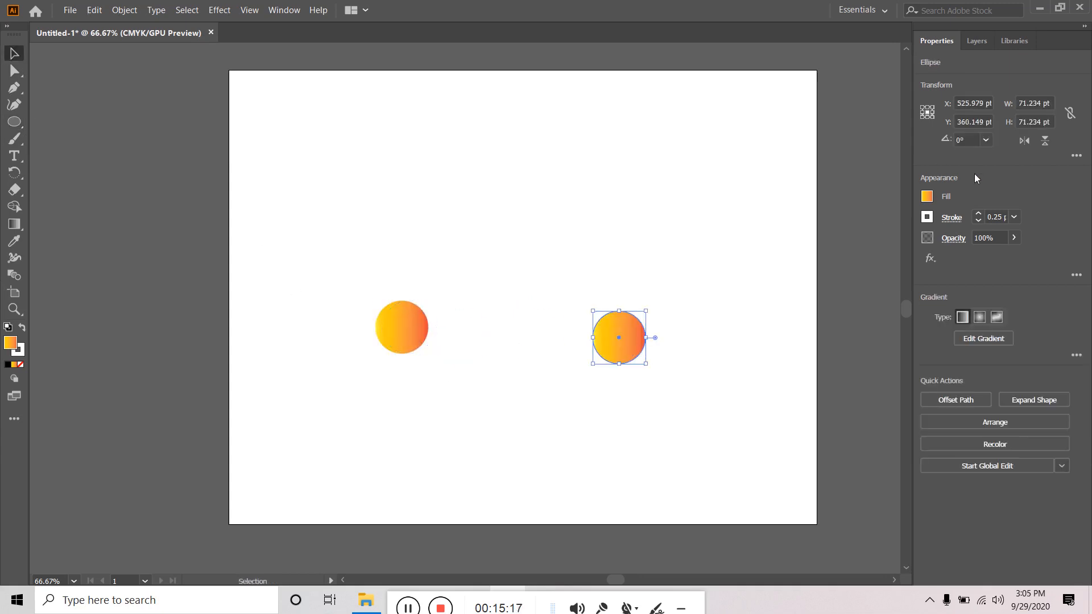
click(927, 197)
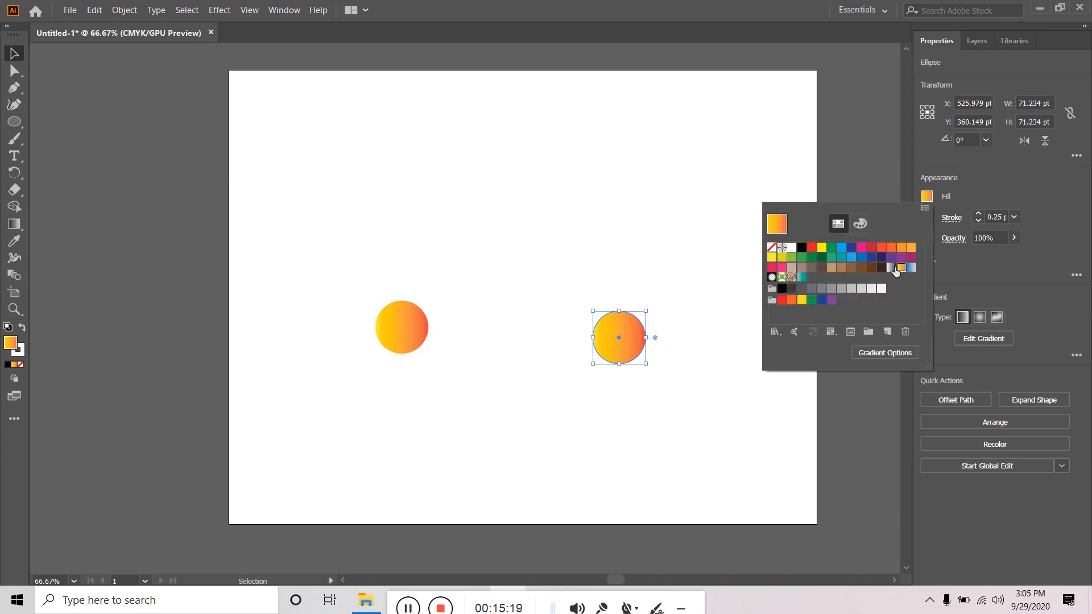
click(890, 267)
click(490, 255)
drag(288, 250, 747, 449)
- Blend the orange circle into the white-to-black circle, then reselect the blended pill
click(14, 275)
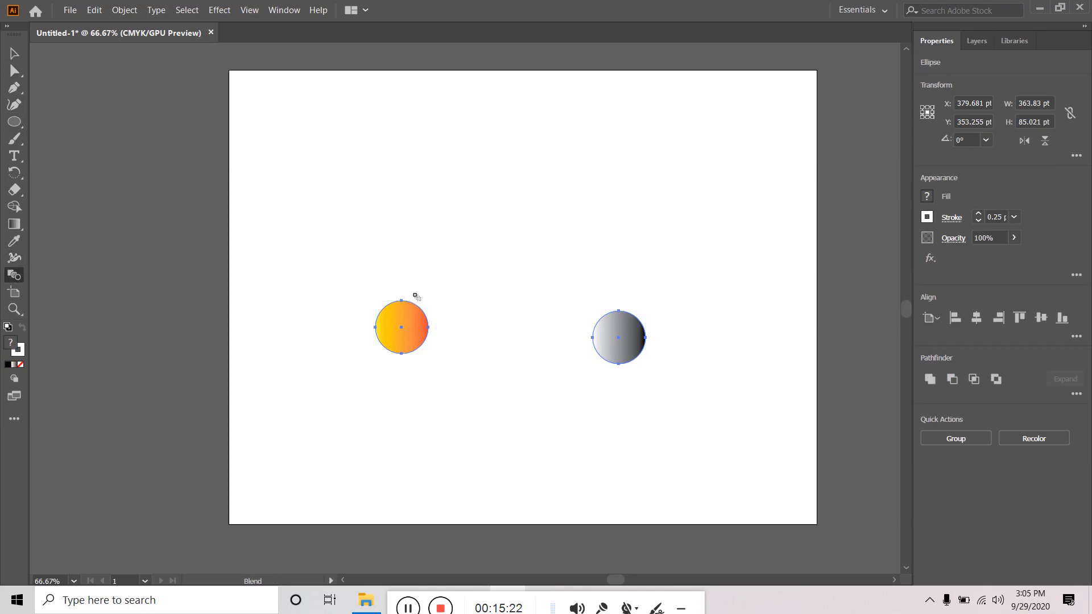
click(401, 328)
click(620, 338)
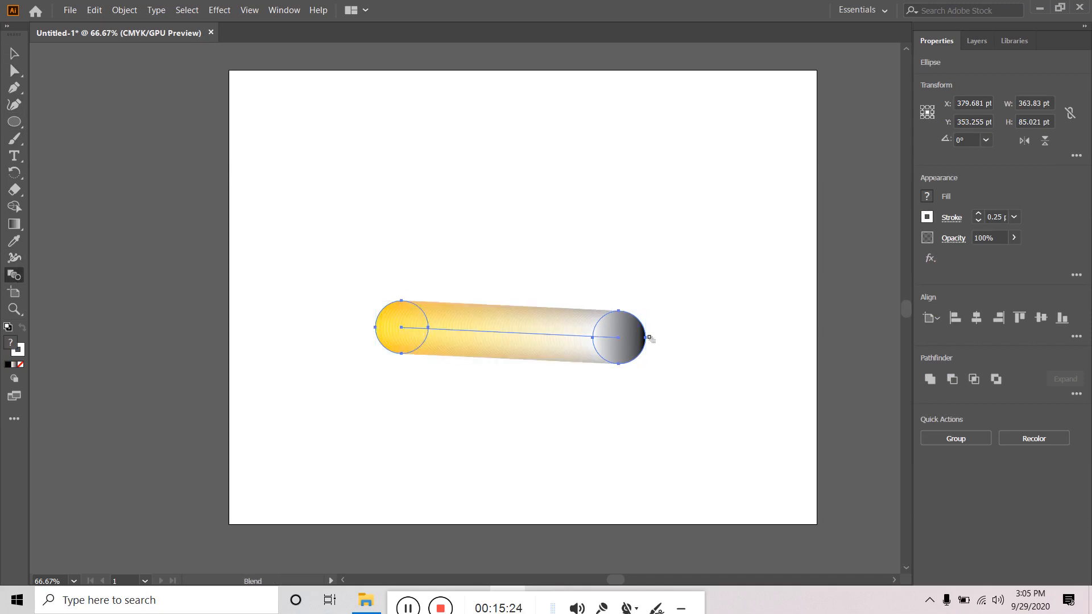
click(15, 53)
click(382, 159)
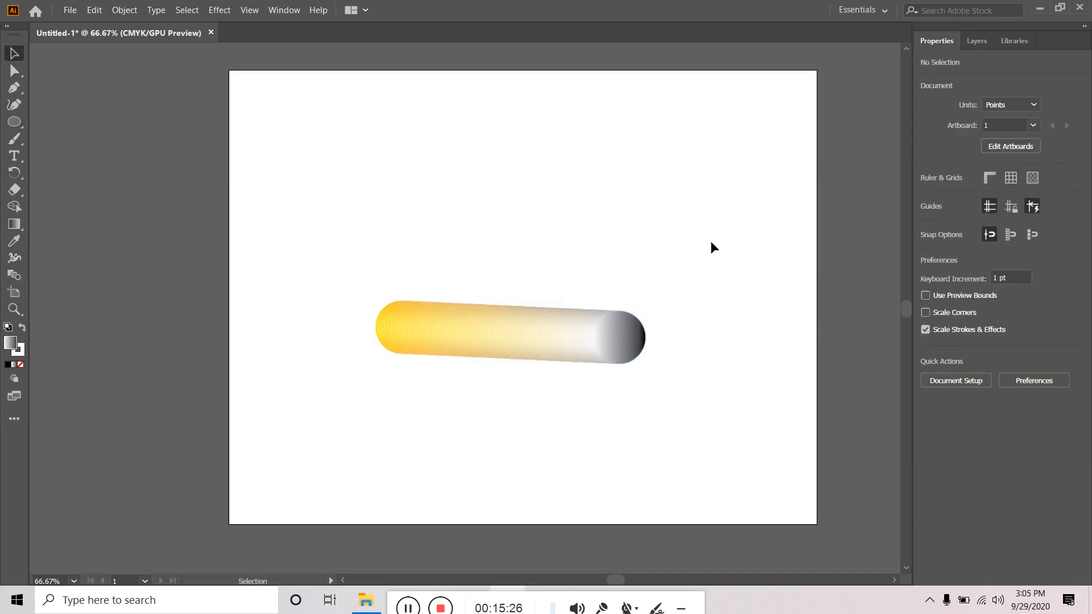
drag(719, 250, 341, 419)
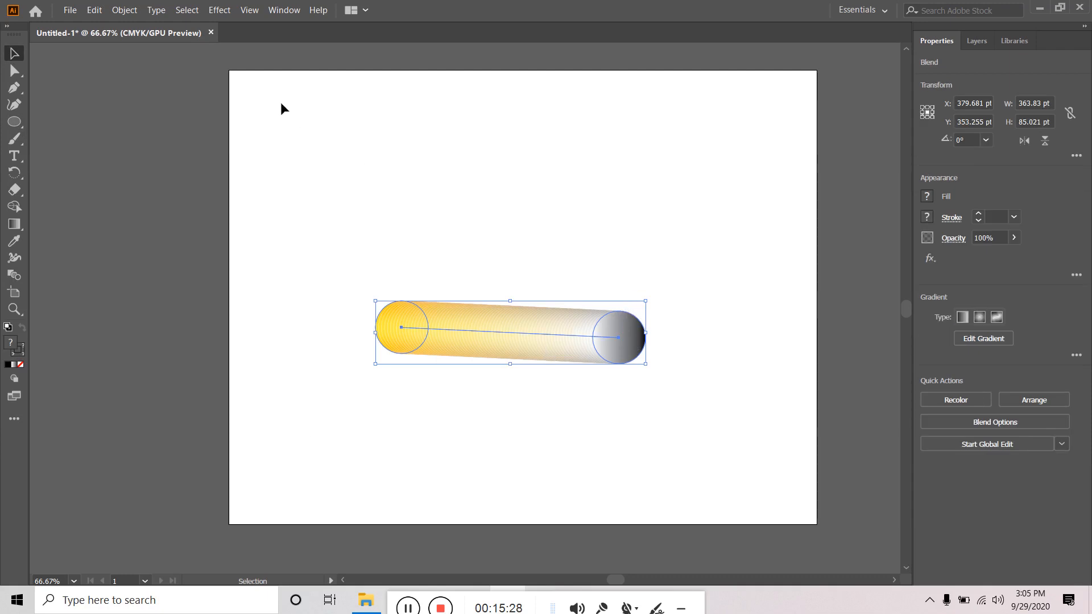
- Release the blend with Object > Blend > Release and select both gradient circles
click(123, 10)
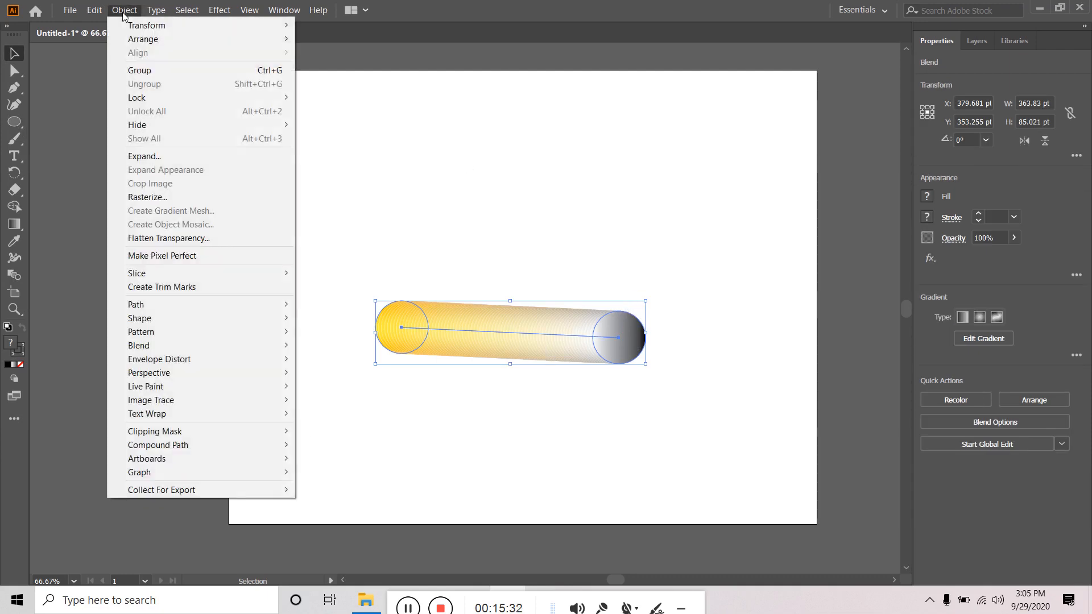
mouse_move(178, 350)
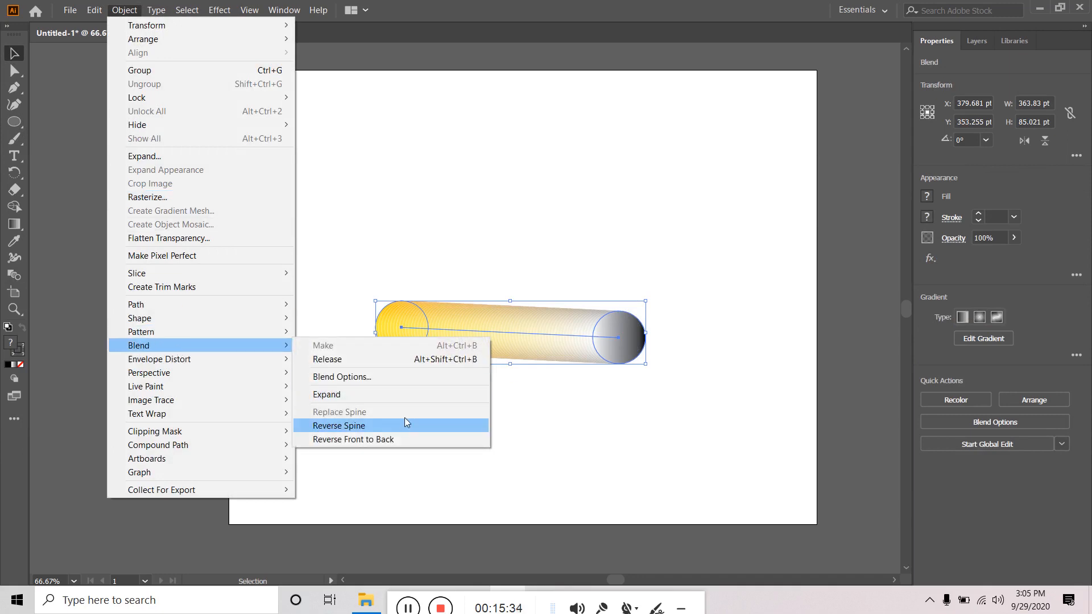
click(350, 362)
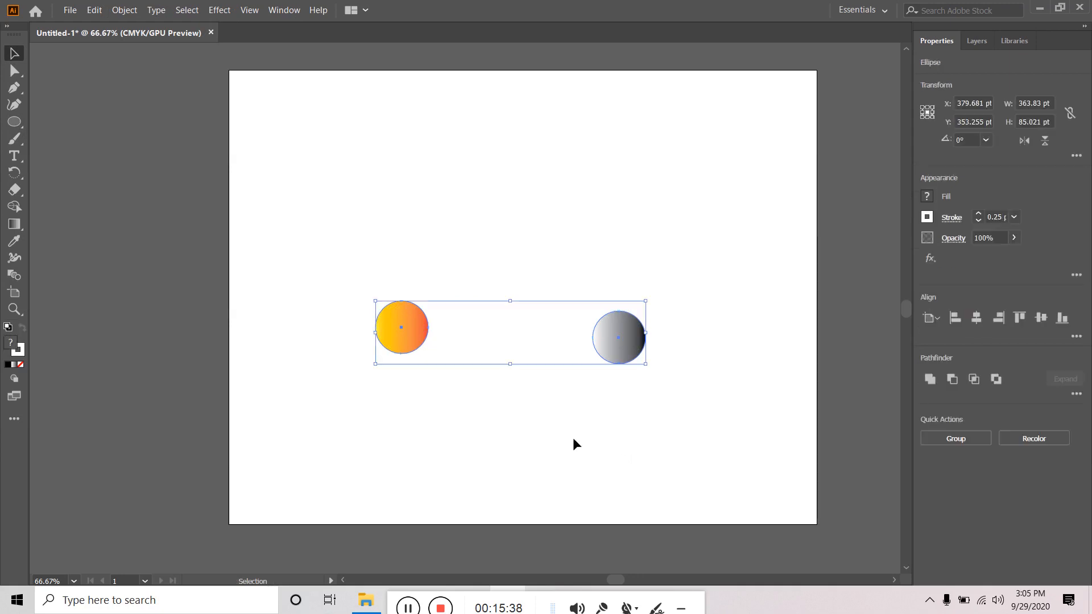
drag(693, 294, 319, 447)
- Remake the circle blend twice, undoing each with Ctrl+Z
click(130, 10)
mouse_move(166, 347)
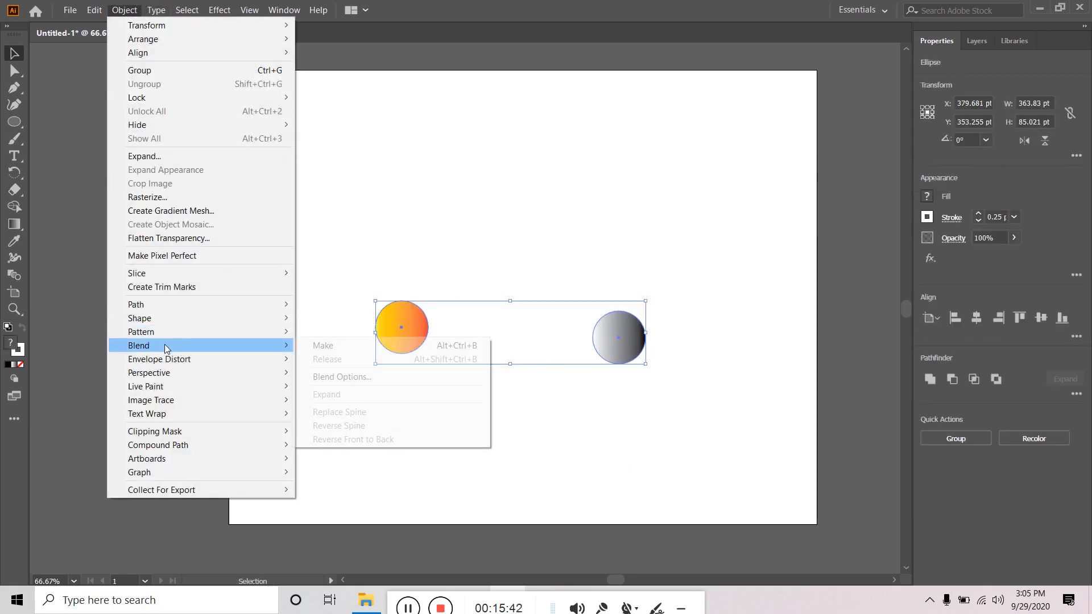
click(320, 347)
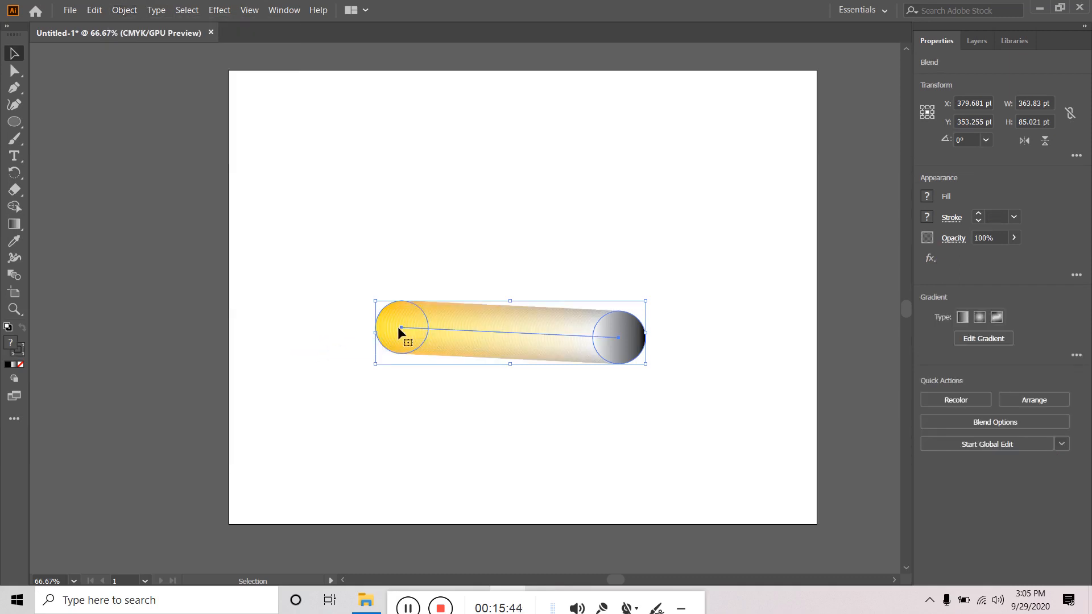
key(ctrl+z)
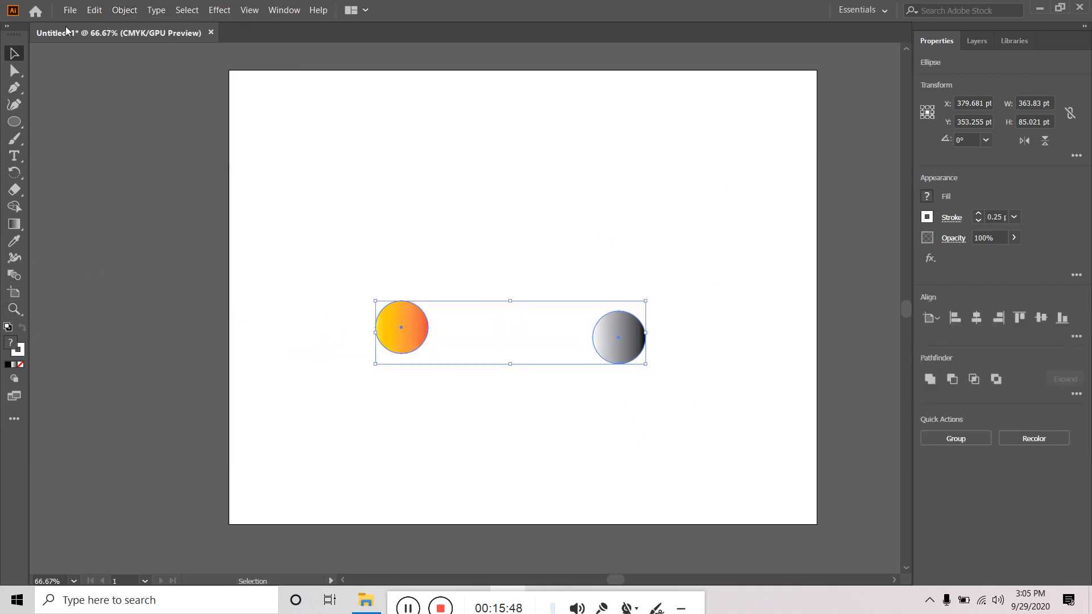
click(124, 10)
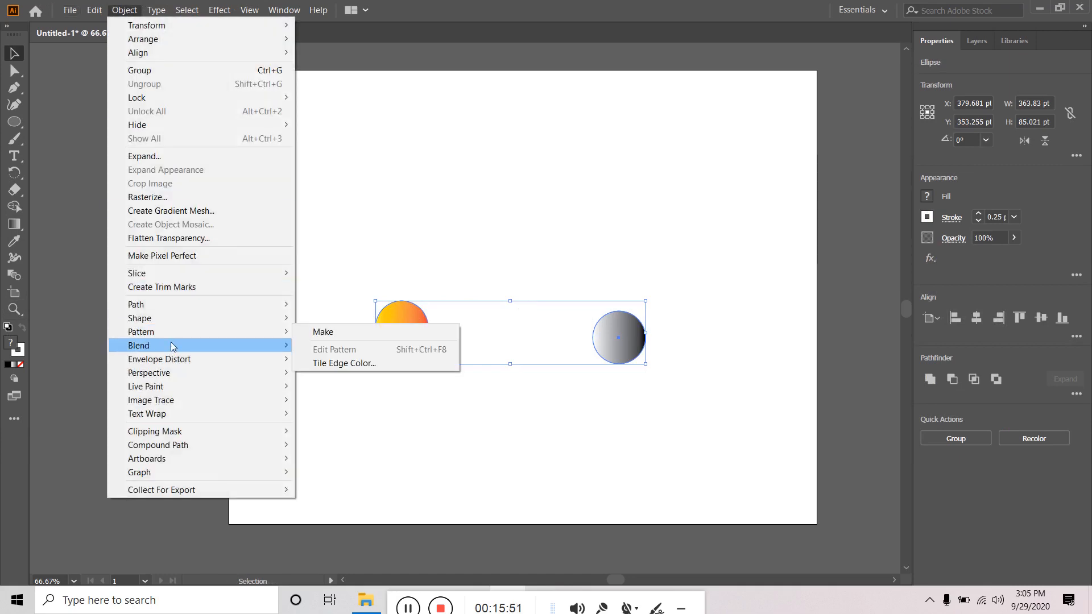
mouse_move(171, 343)
click(340, 346)
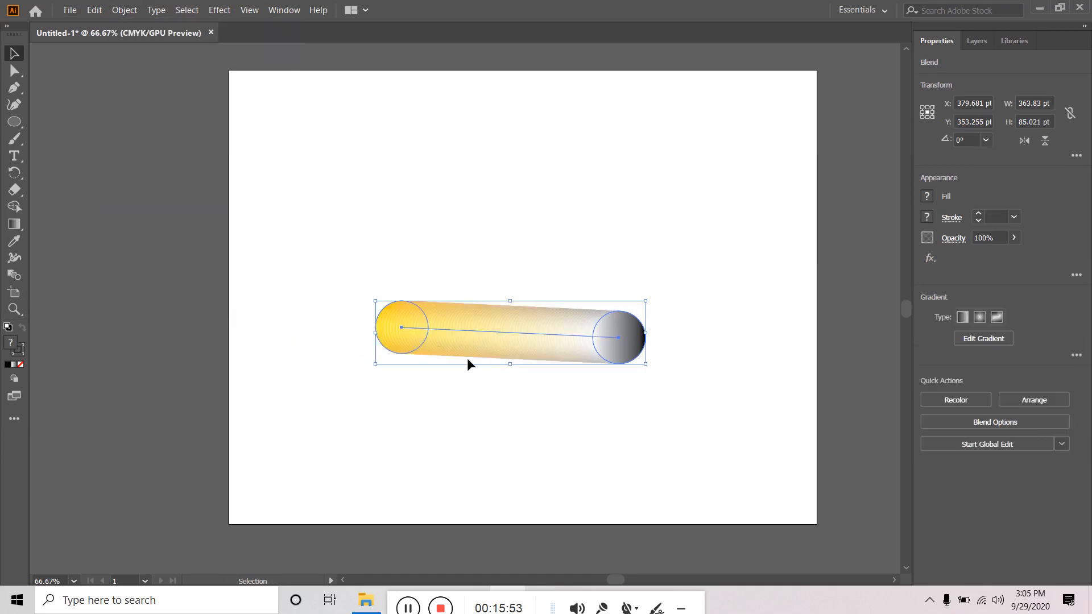
key(ctrl+z)
- Open Blend Options, view the spacing choices, and cancel without changes
click(125, 10)
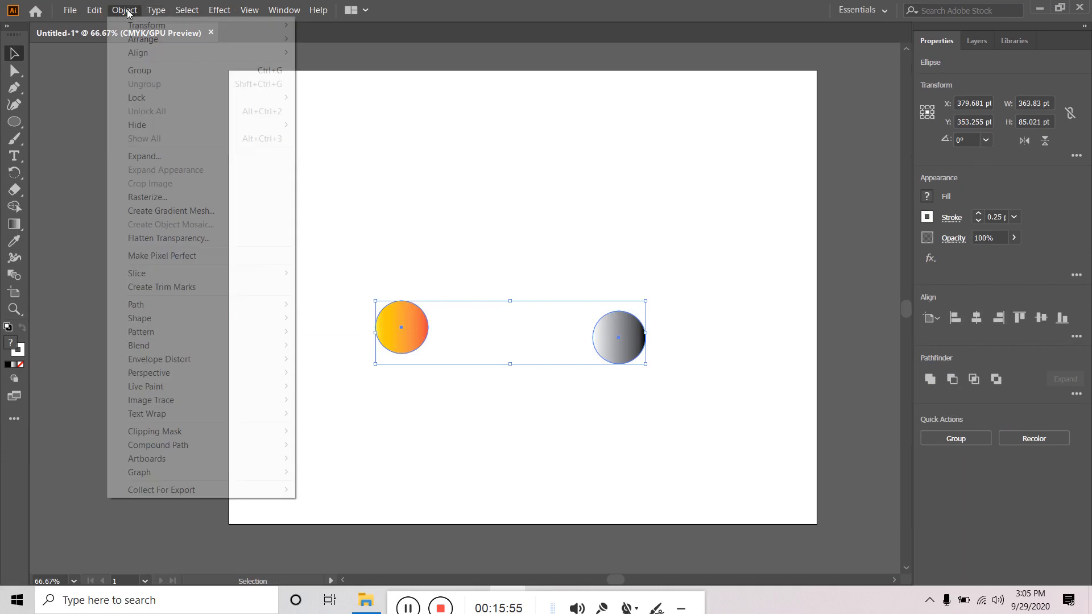
mouse_move(172, 340)
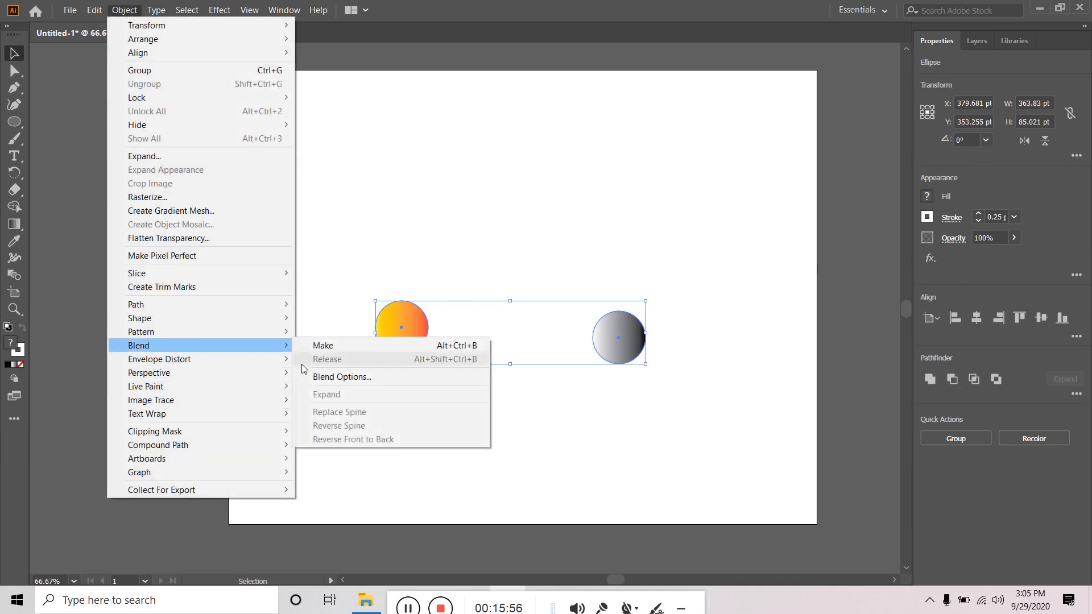
click(342, 377)
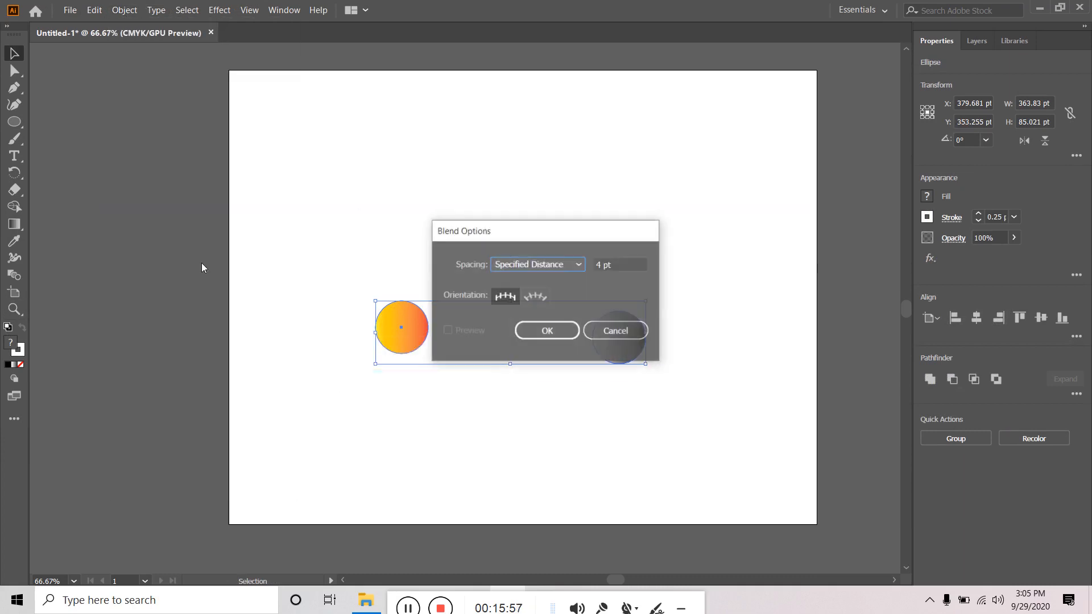
click(563, 267)
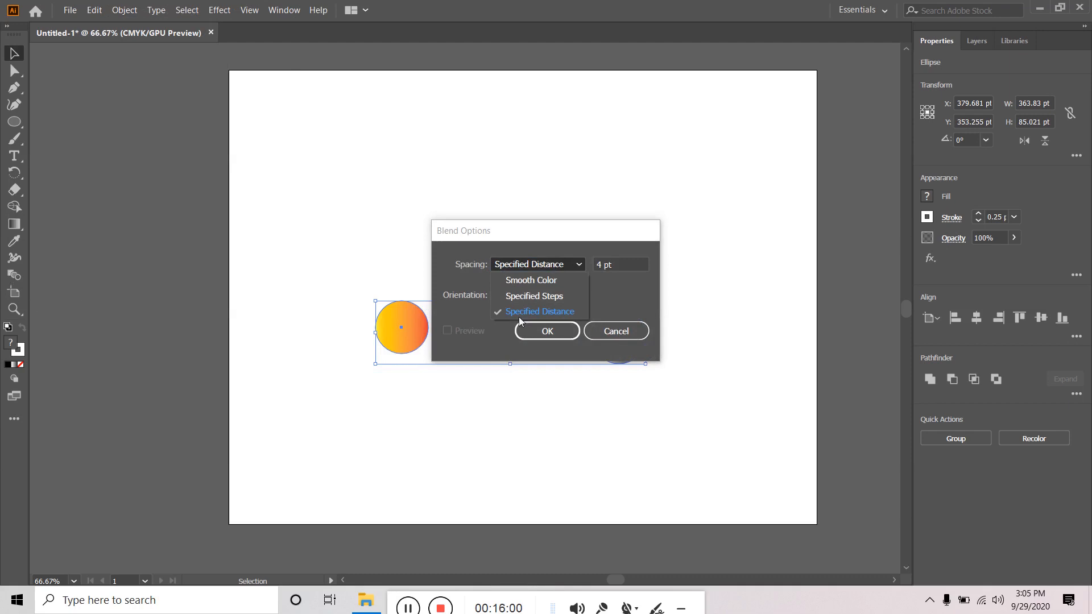
click(616, 329)
click(618, 327)
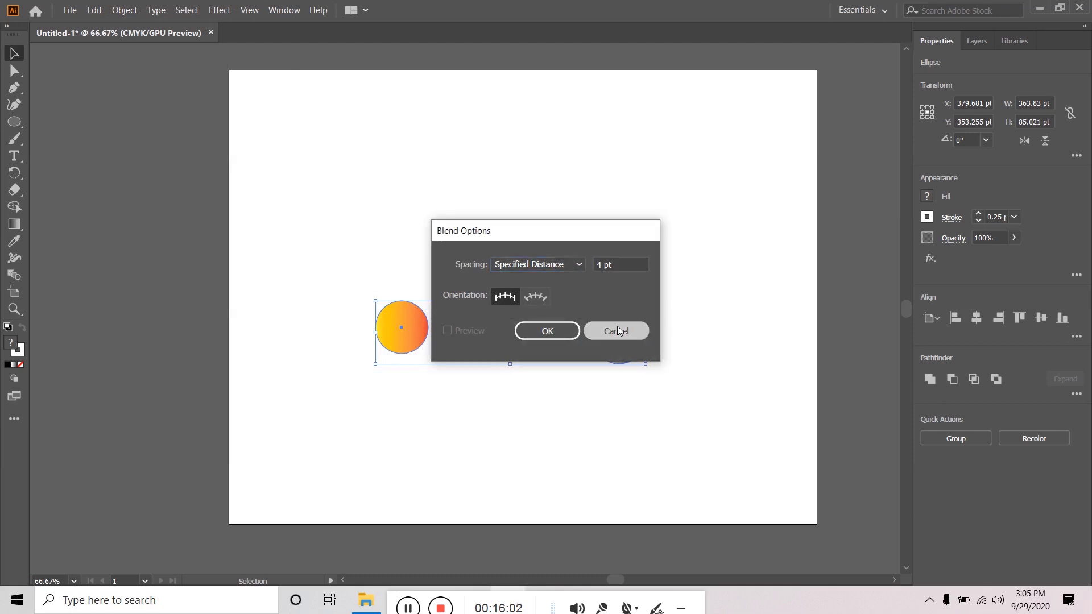
- Make the blend between the two circles again and reselect it
click(124, 9)
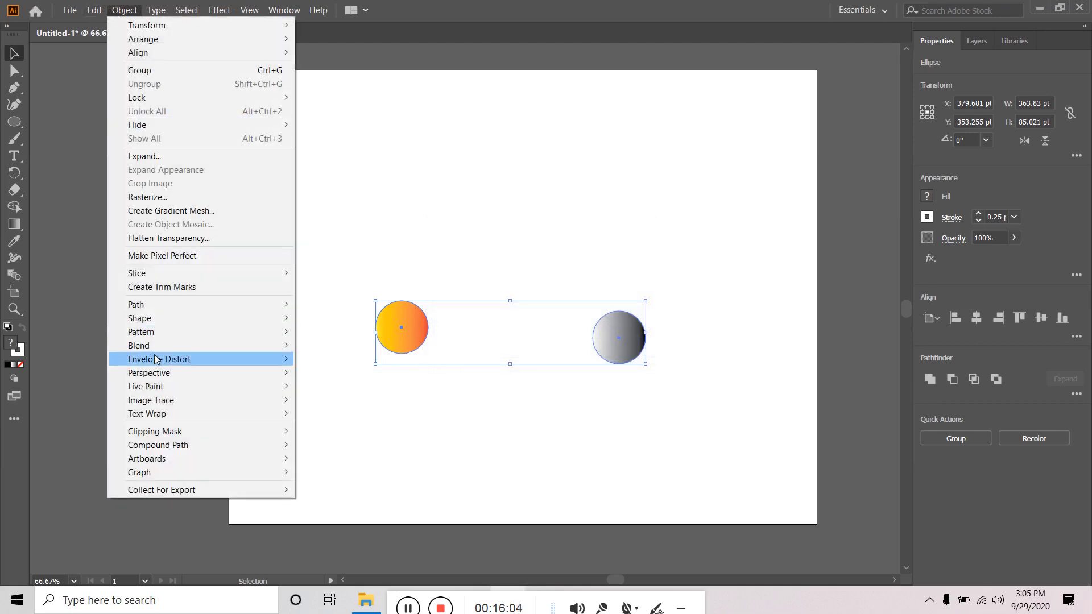
mouse_move(158, 346)
click(339, 345)
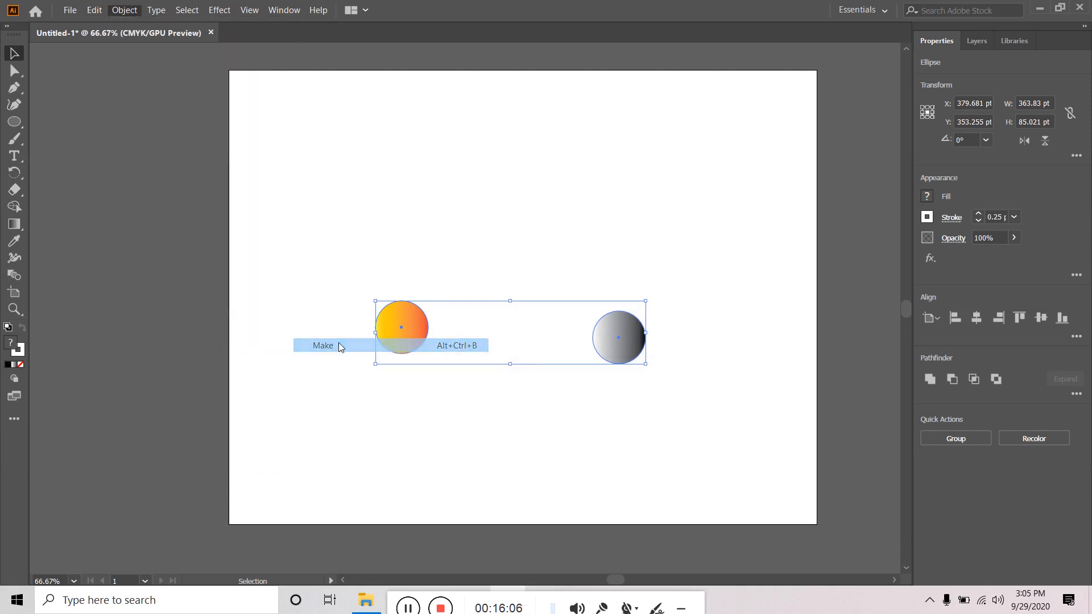
click(338, 237)
click(611, 346)
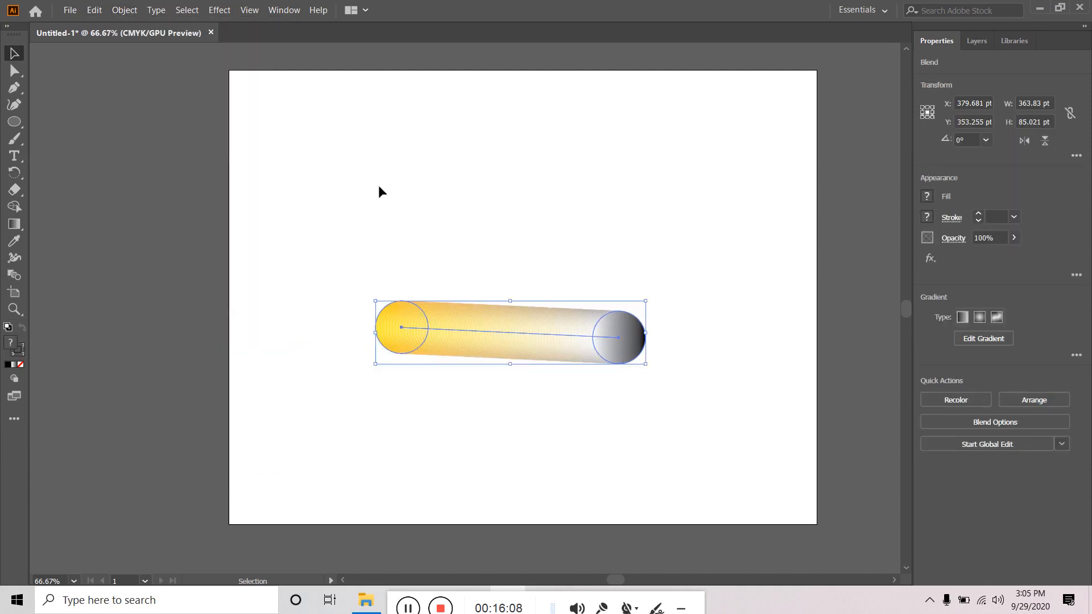
- Release the blend into two separate circles and clear the selection
click(125, 10)
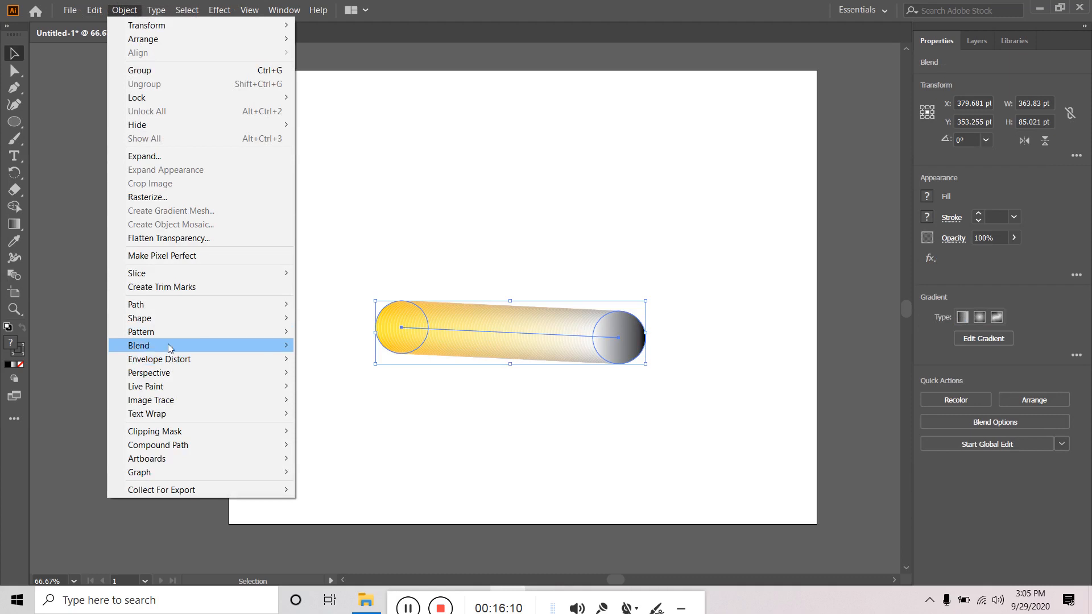
mouse_move(170, 347)
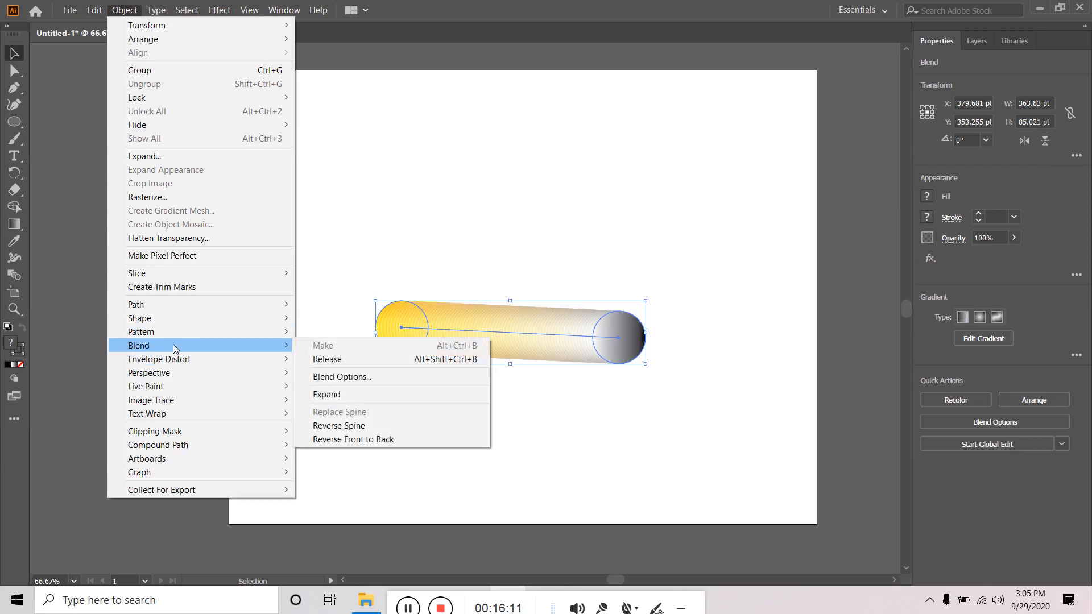
click(371, 359)
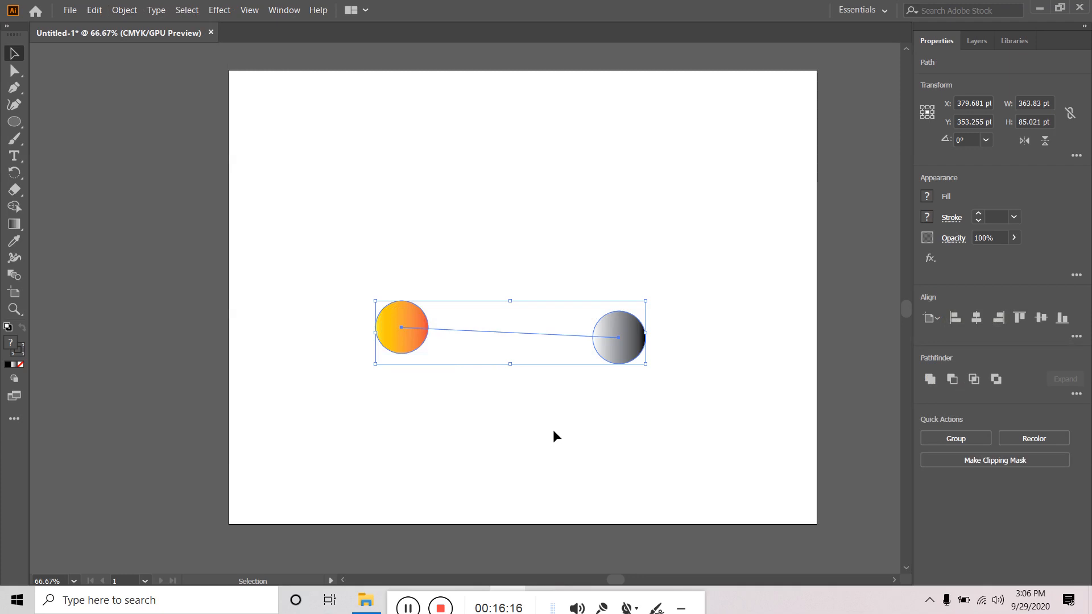
click(124, 10)
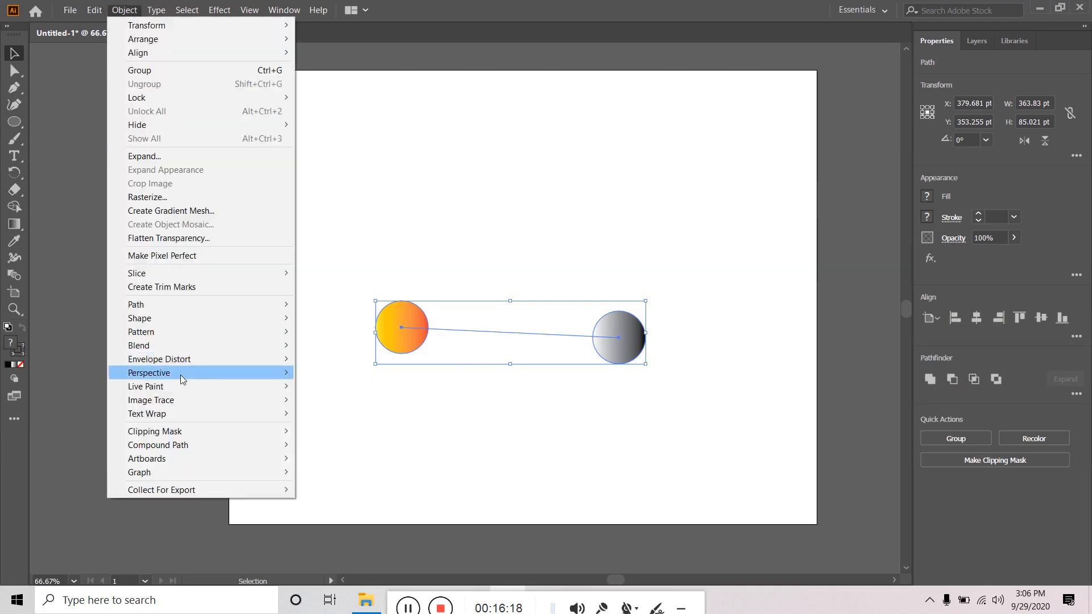
mouse_move(182, 346)
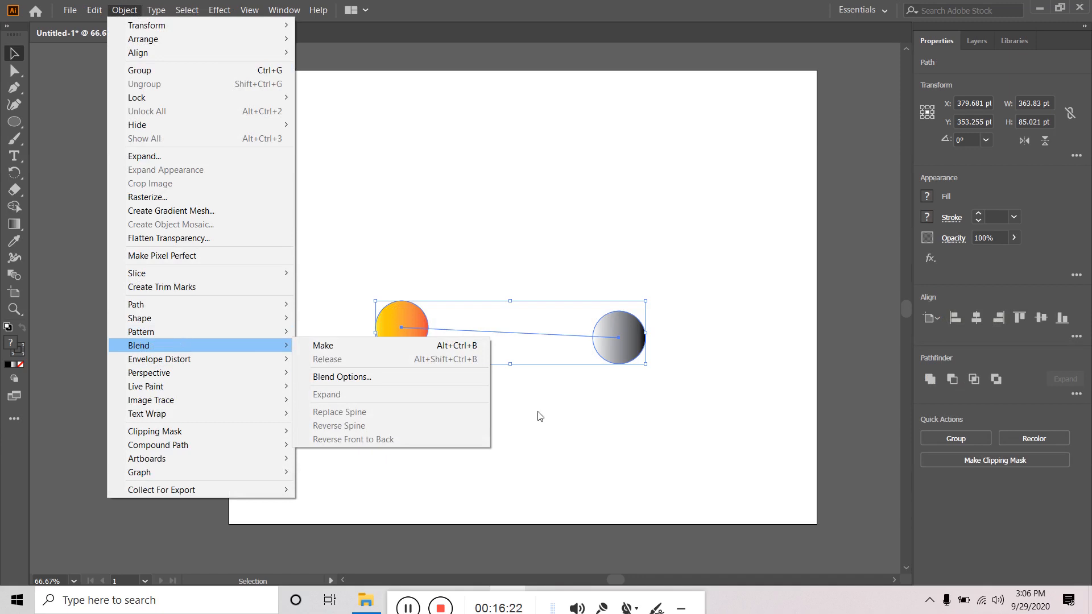
click(577, 422)
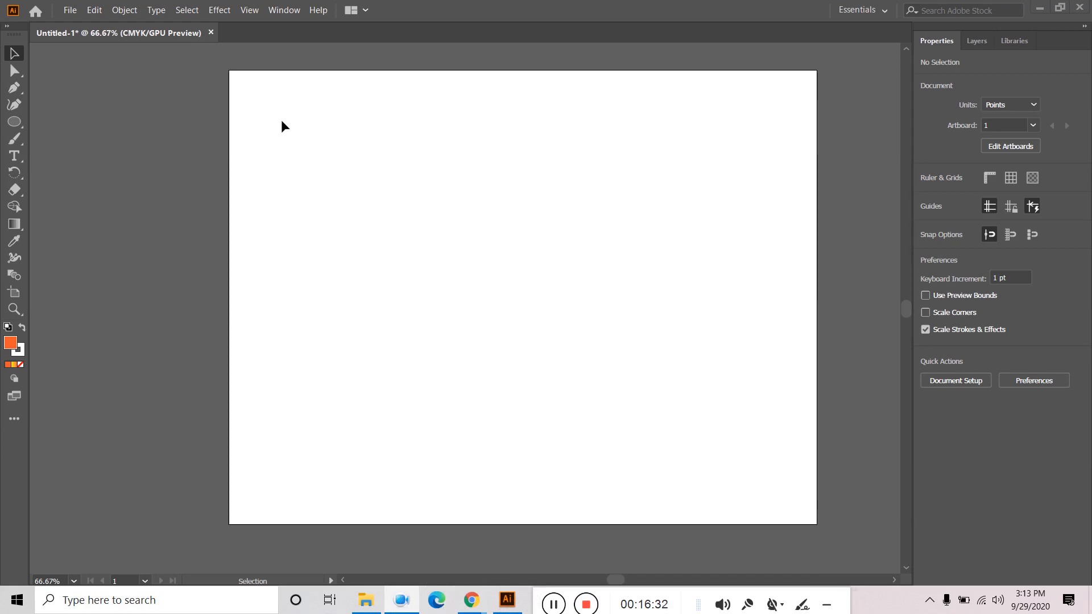
- Open Window > Pathfinder, peek at the Transform and Align tabs, then return to Pathfinder
click(288, 12)
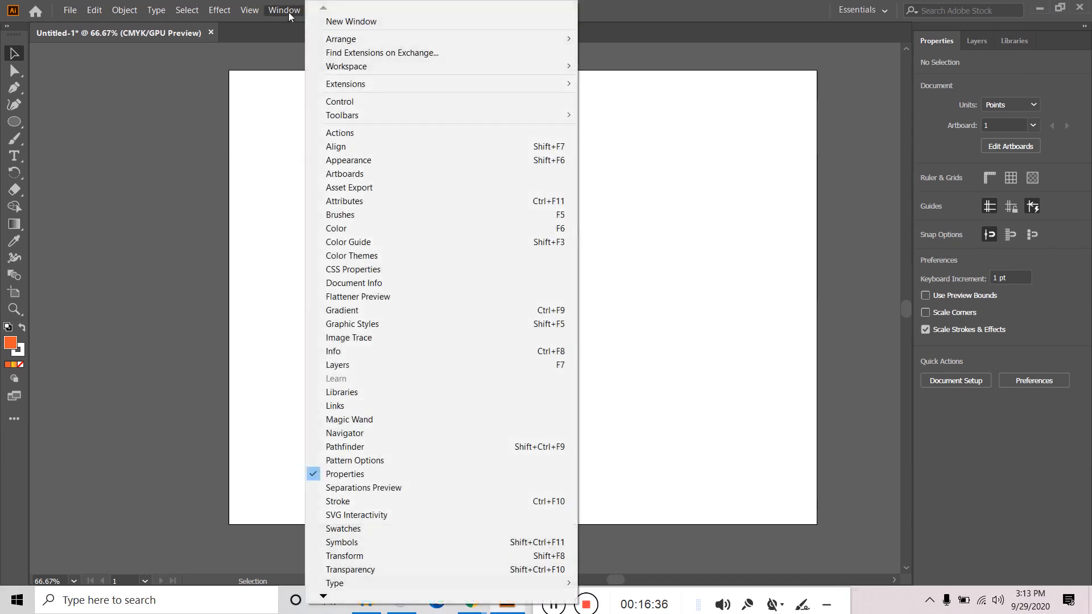
click(357, 449)
click(405, 113)
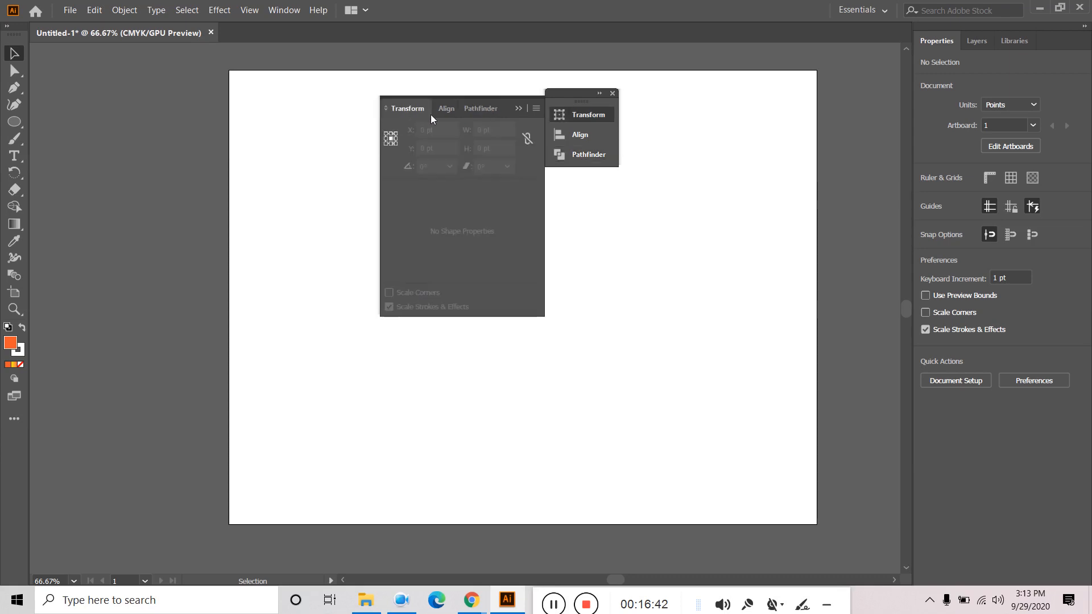
click(451, 110)
click(472, 111)
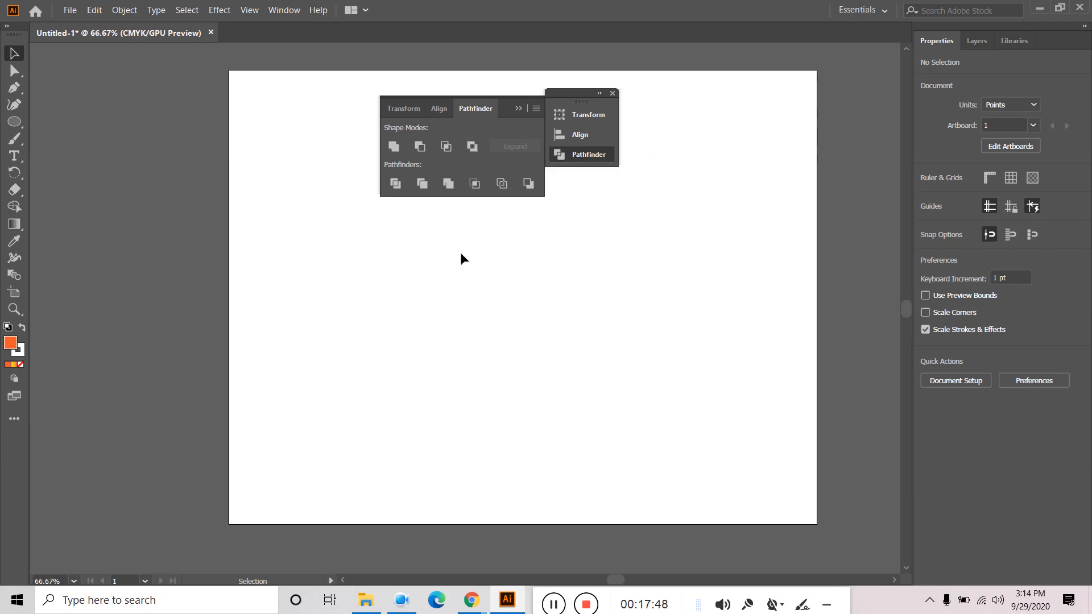
- Draw an orange square, then an orange circle below-right of it
click(15, 123)
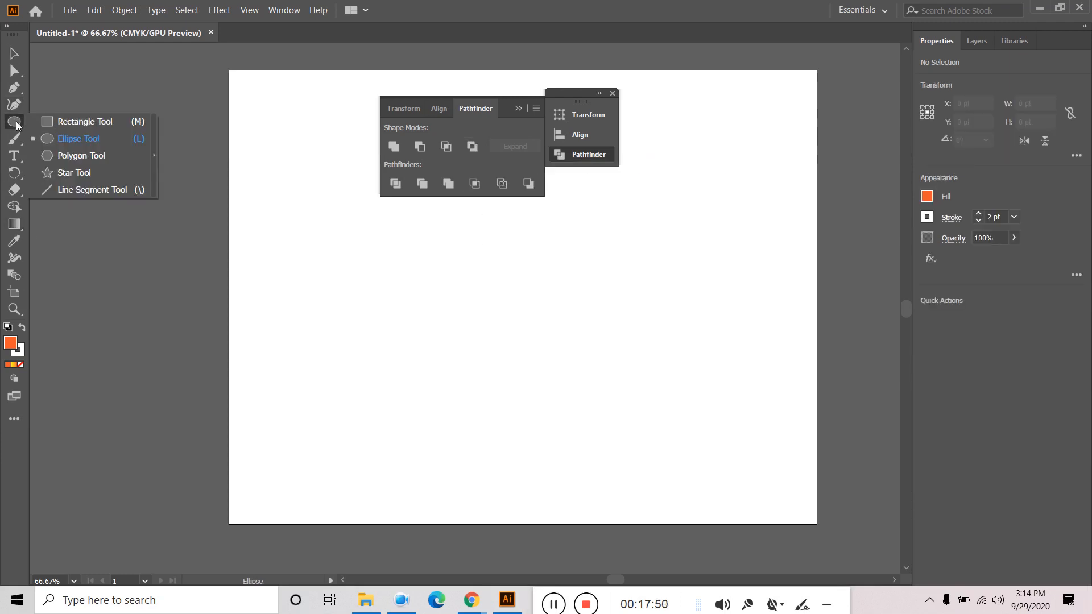
click(85, 121)
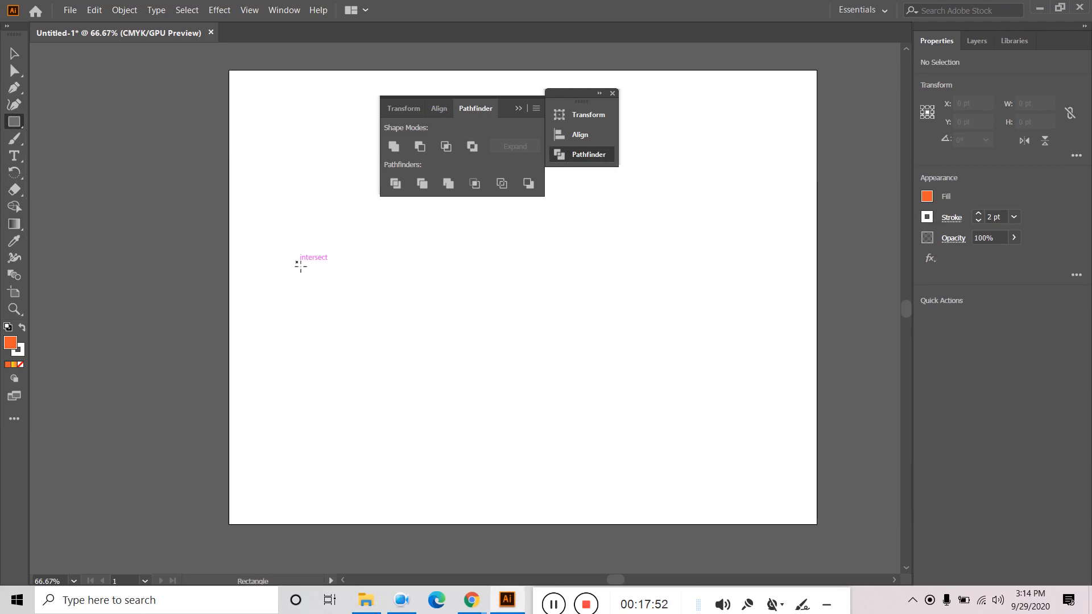
mouse_move(301, 265)
mouse_down()
mouse_move(360, 330)
mouse_move(484, 405)
mouse_up()
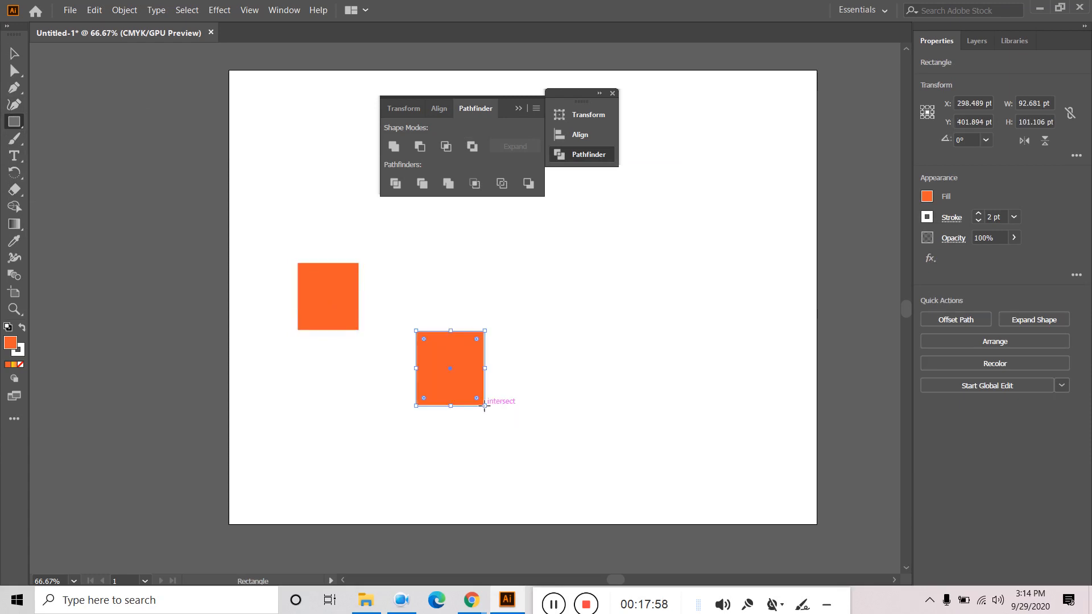
key(ctrl+z)
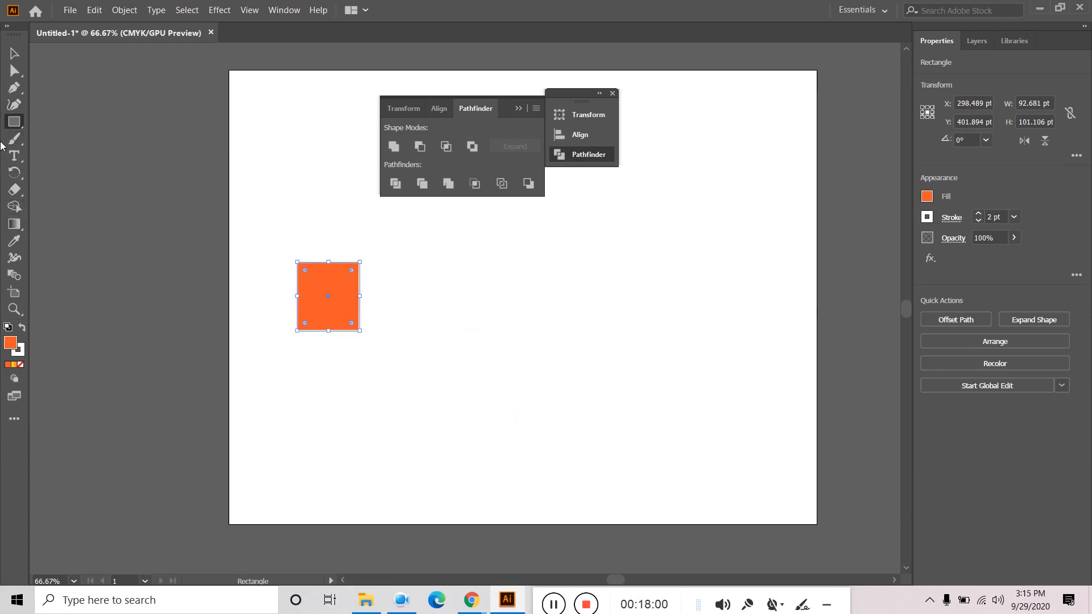
drag(14, 121, 67, 142)
drag(395, 335, 445, 386)
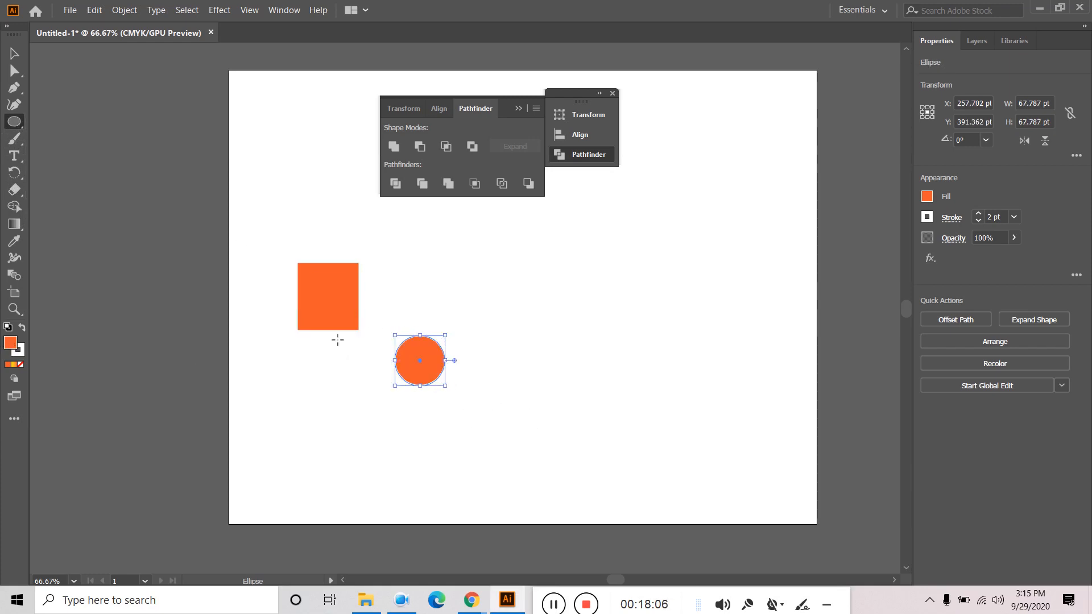
- Fill the circle dark blue and select both the square and circle
click(928, 199)
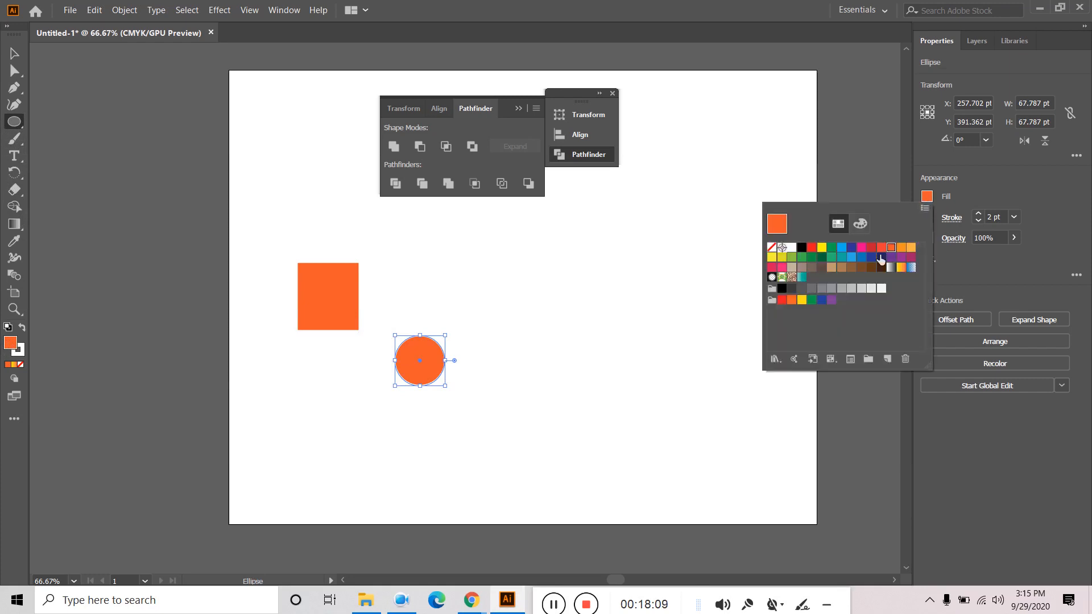
click(842, 247)
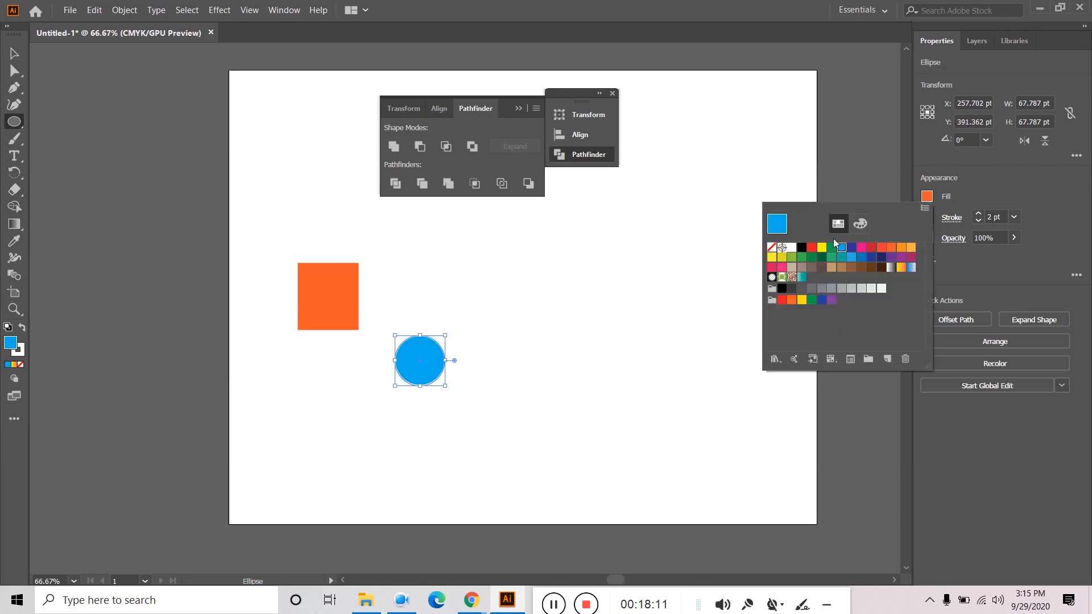
click(851, 247)
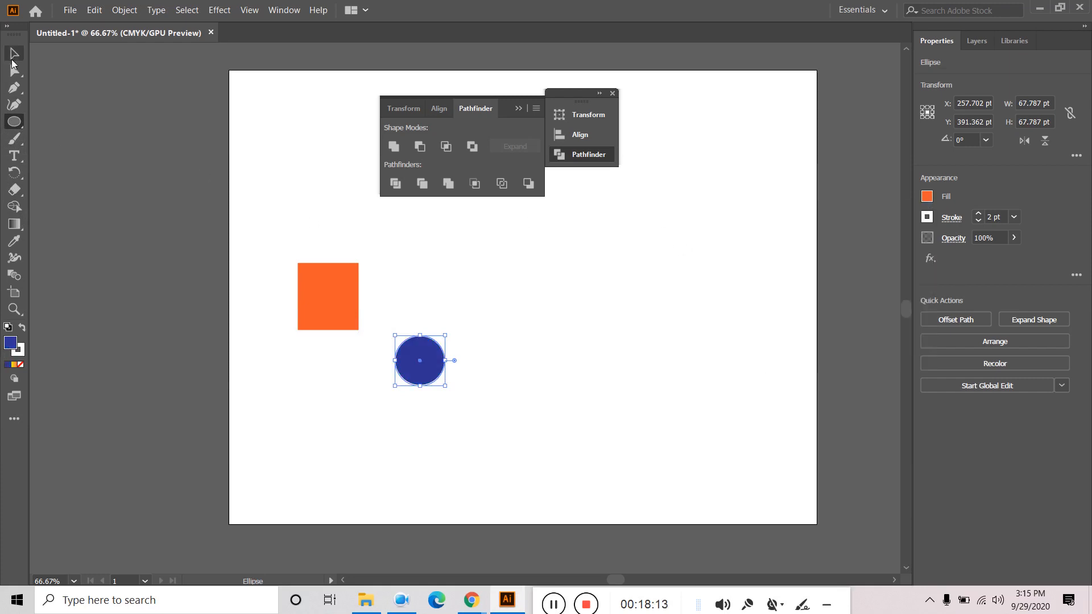
click(443, 256)
click(577, 322)
click(12, 53)
drag(230, 209, 479, 435)
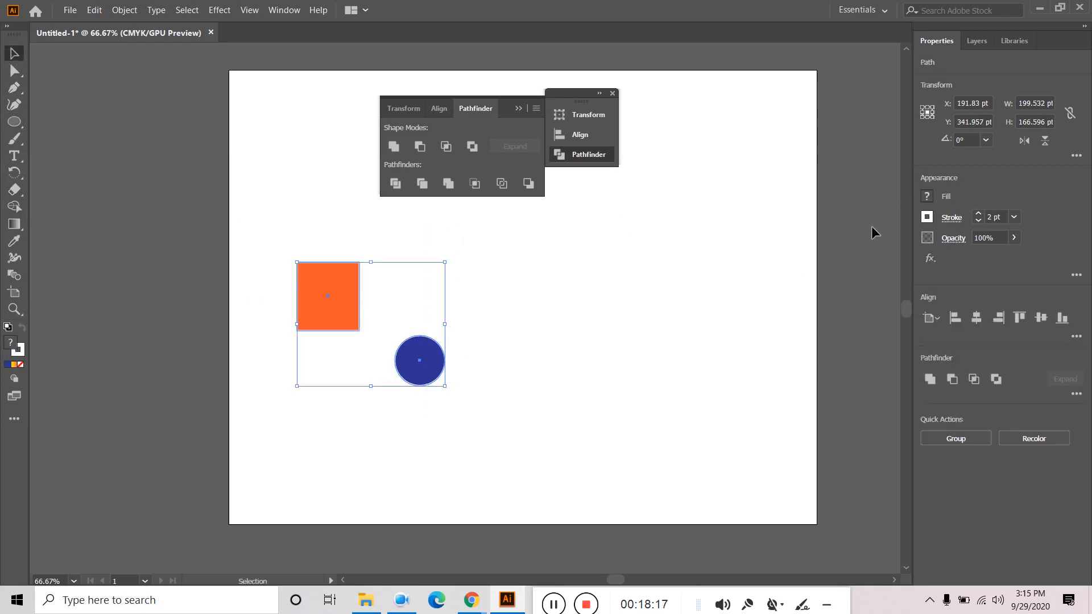
- Set the stroke of both the square and circle to None
click(923, 220)
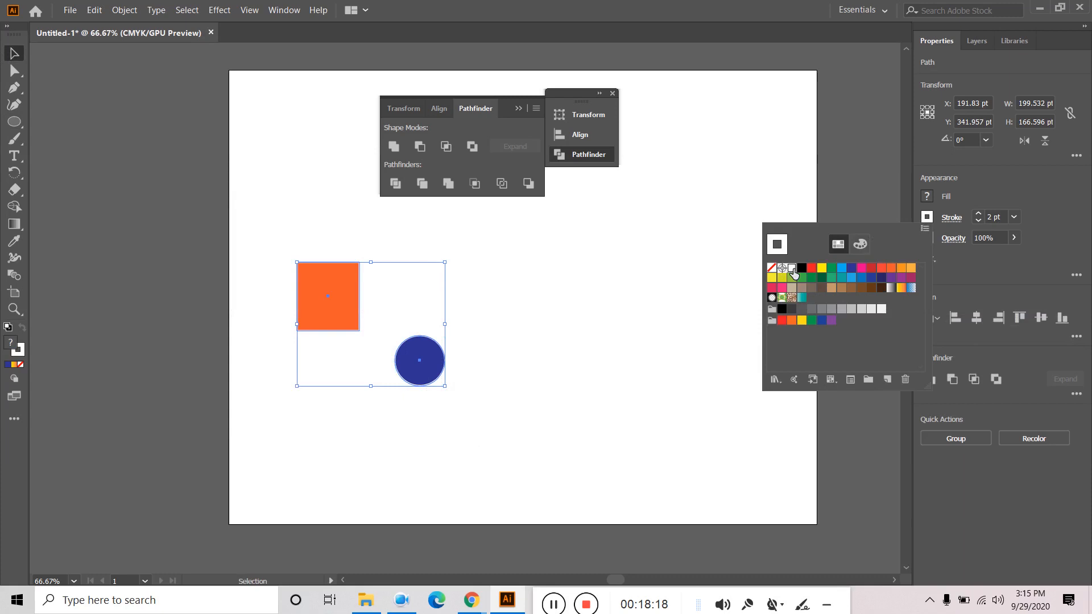
click(772, 268)
click(582, 273)
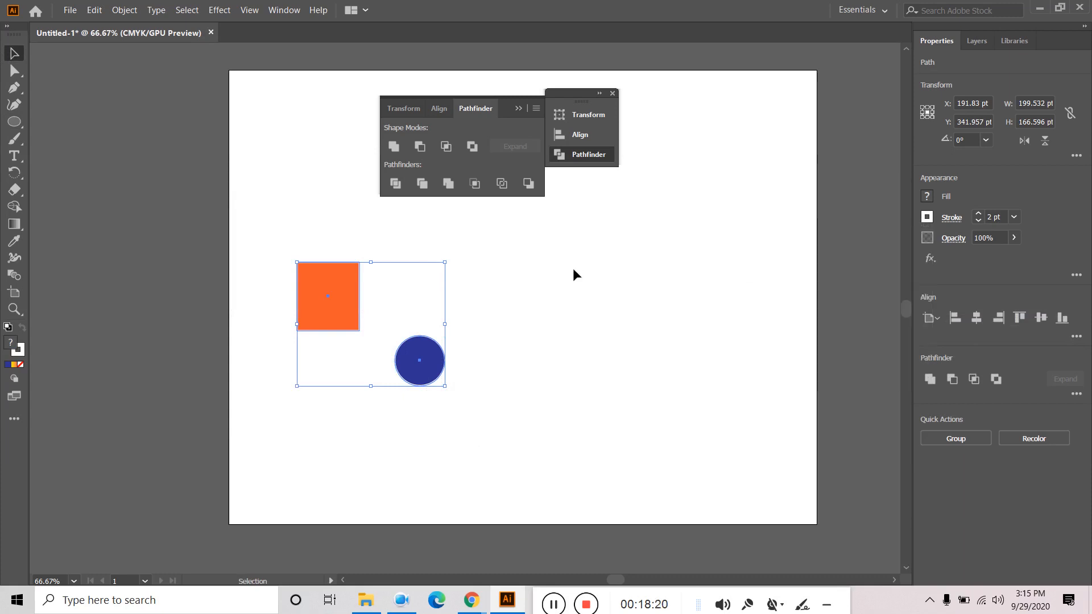
click(514, 335)
drag(555, 241, 347, 392)
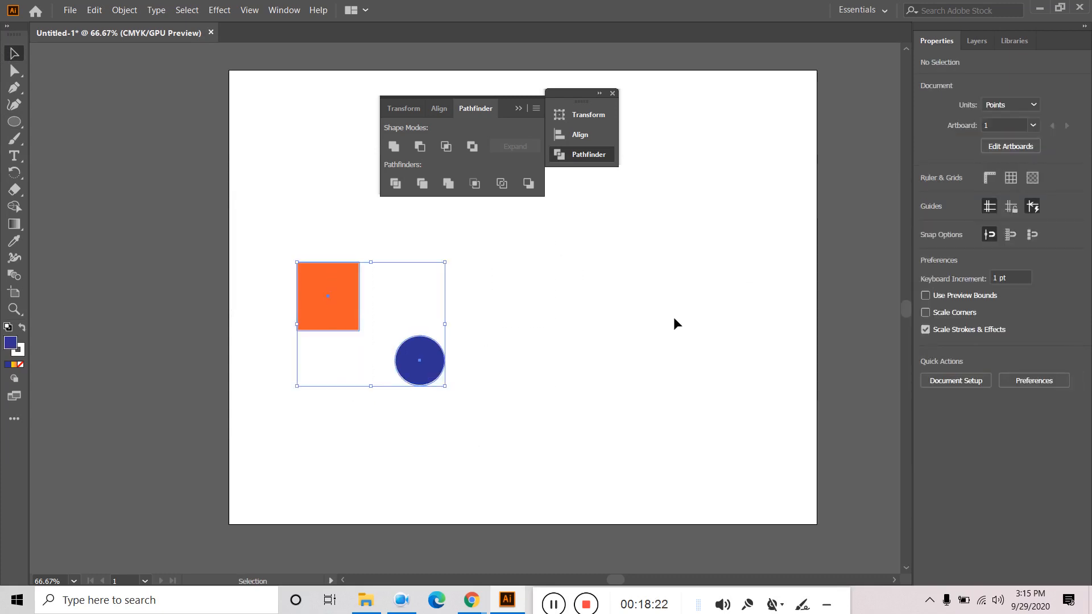
click(929, 218)
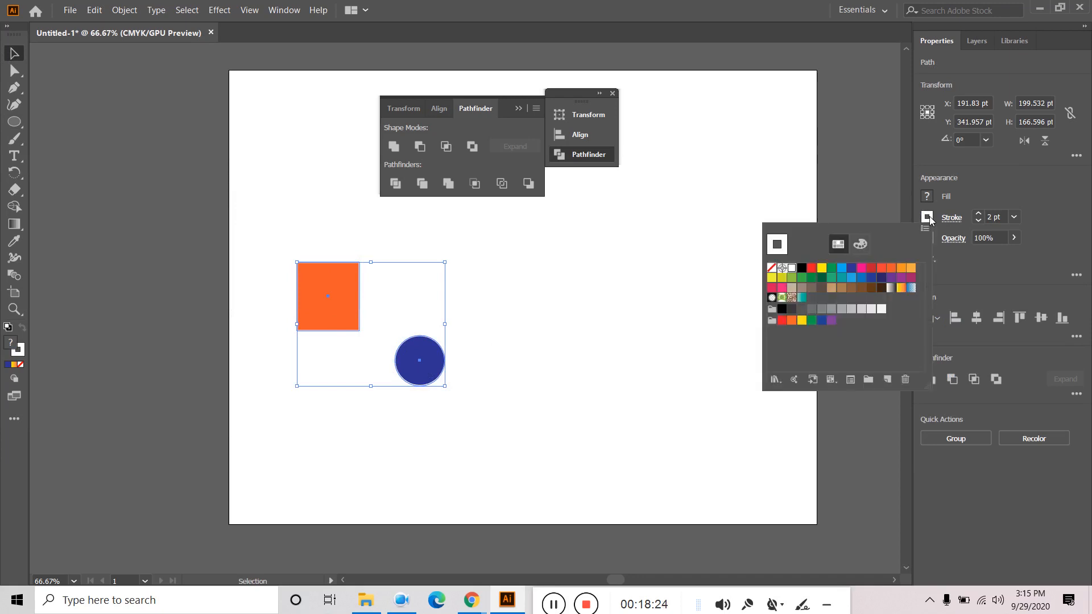
click(772, 271)
click(628, 275)
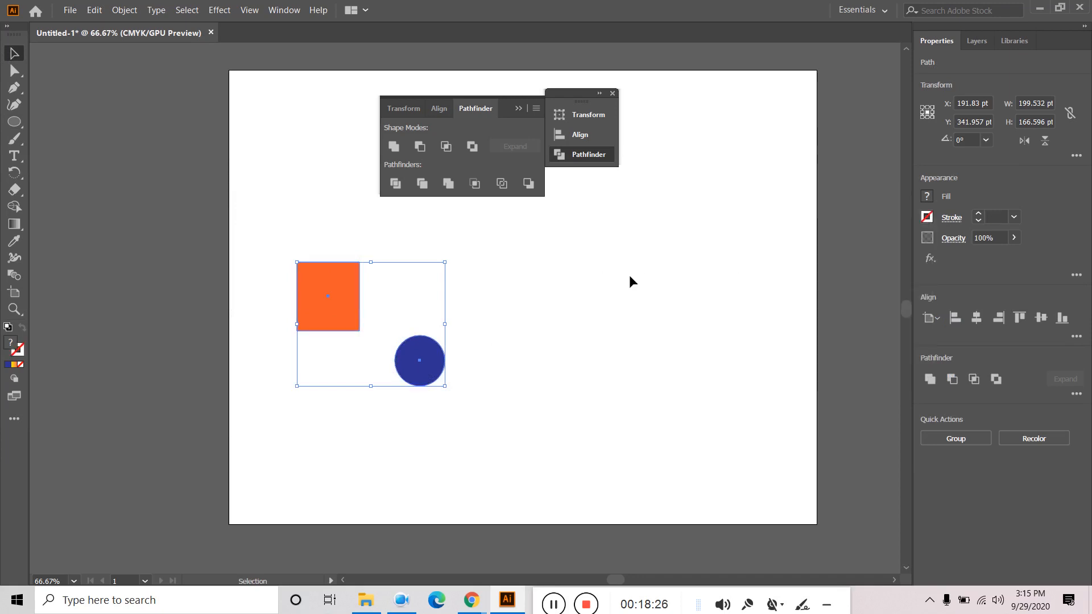
click(627, 270)
- Move the blue circle onto the square's lower-right corner, try Pathfinder Unite, then undo
drag(436, 375, 371, 338)
click(440, 284)
drag(444, 264, 291, 419)
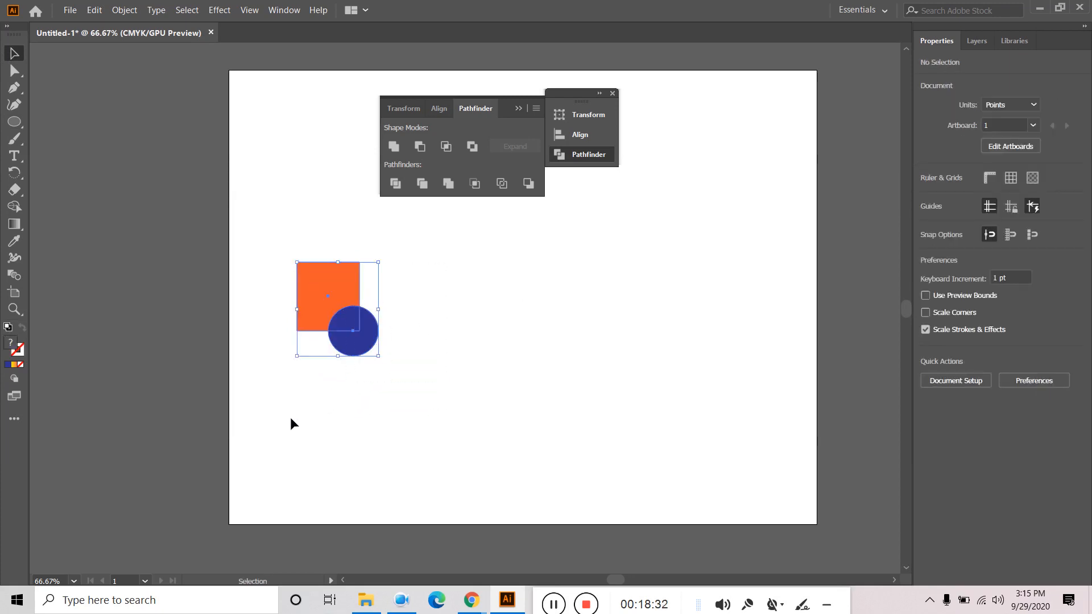
click(395, 147)
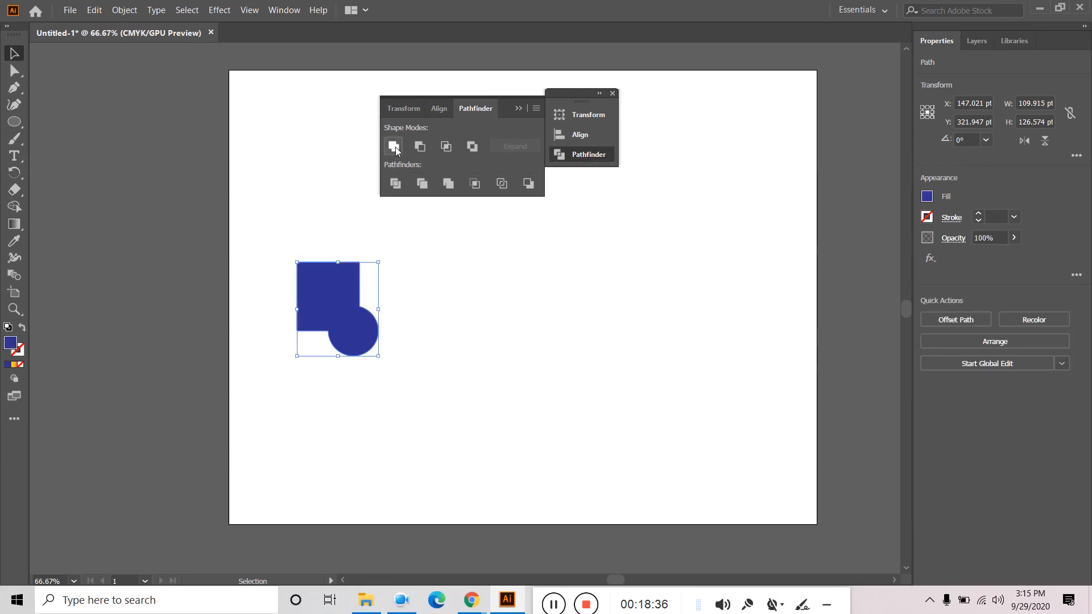
click(564, 267)
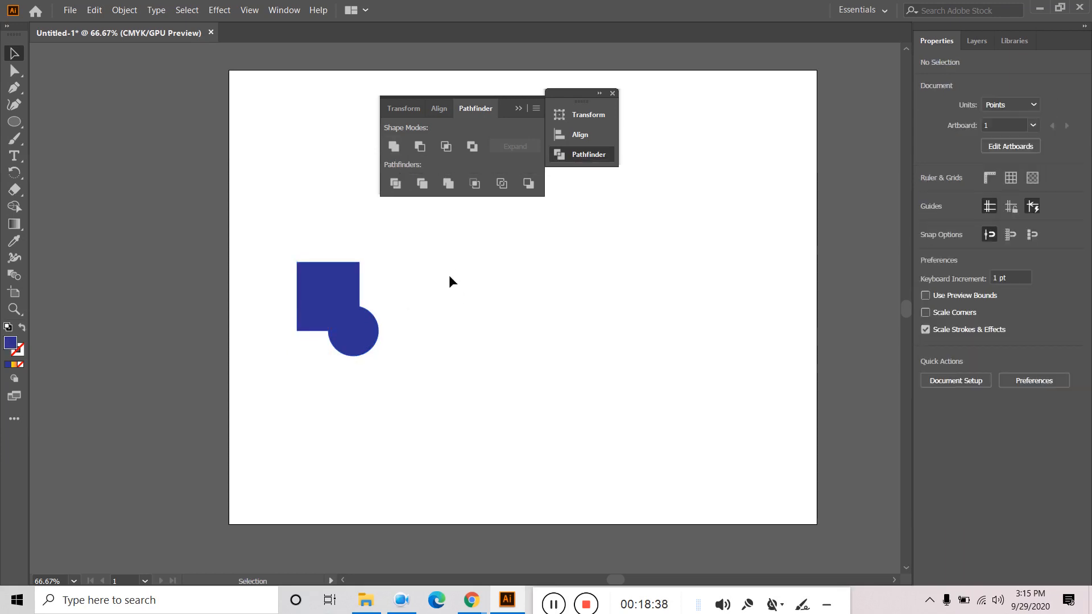
key(ctrl+z)
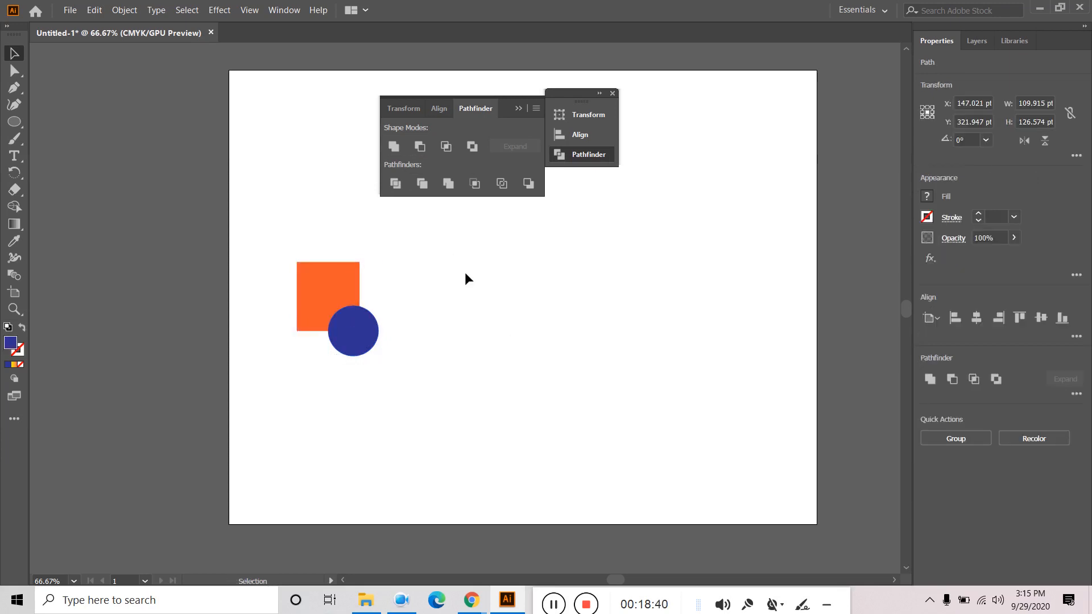
- Bring the orange square to the front, then Unite both shapes into one orange path
click(466, 272)
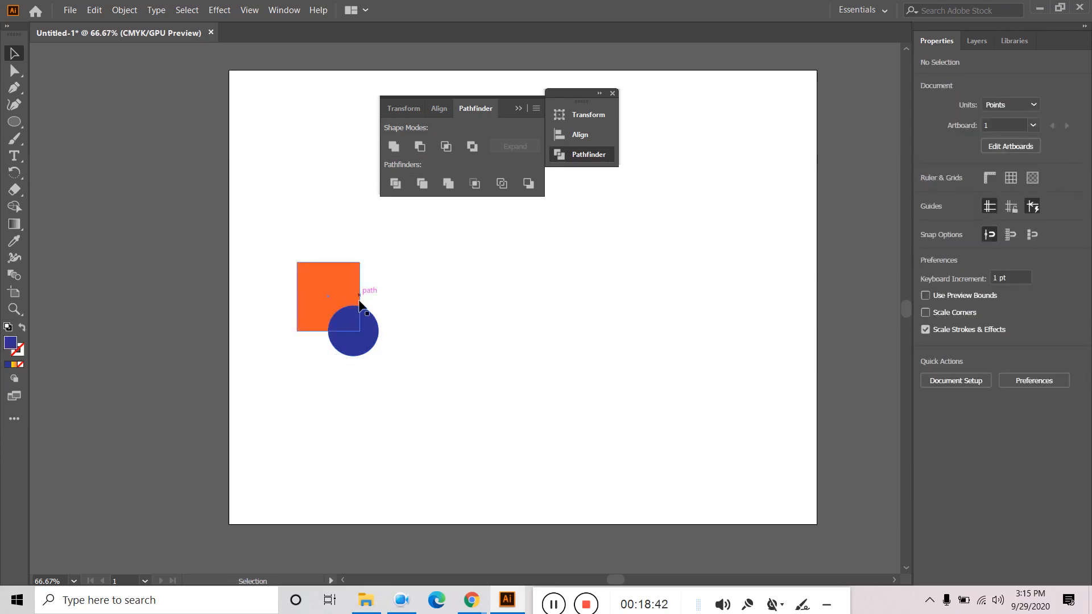
click(324, 291)
right_click(325, 289)
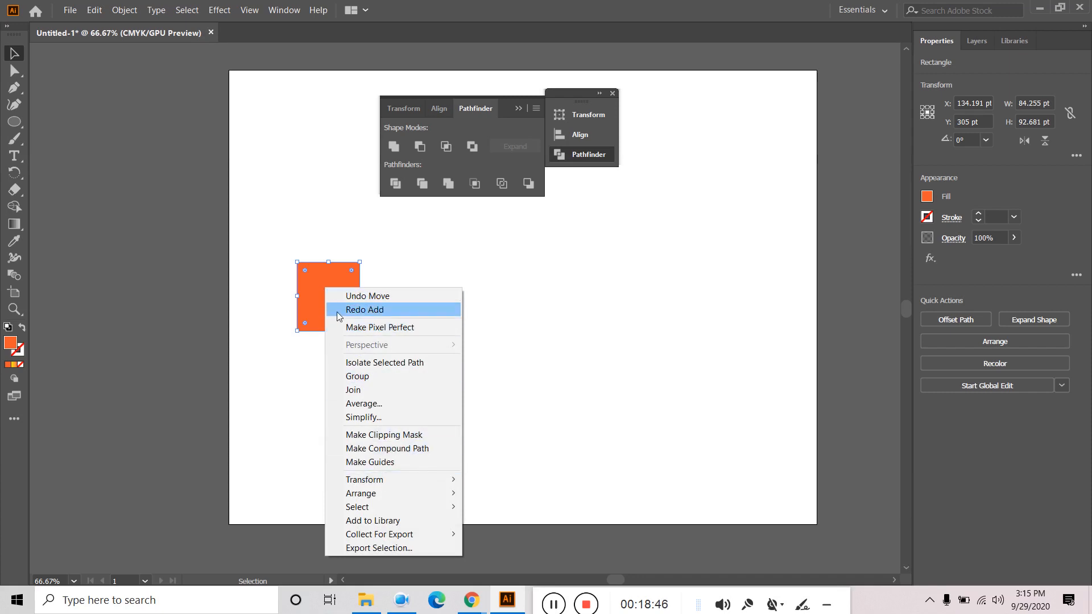
mouse_move(396, 500)
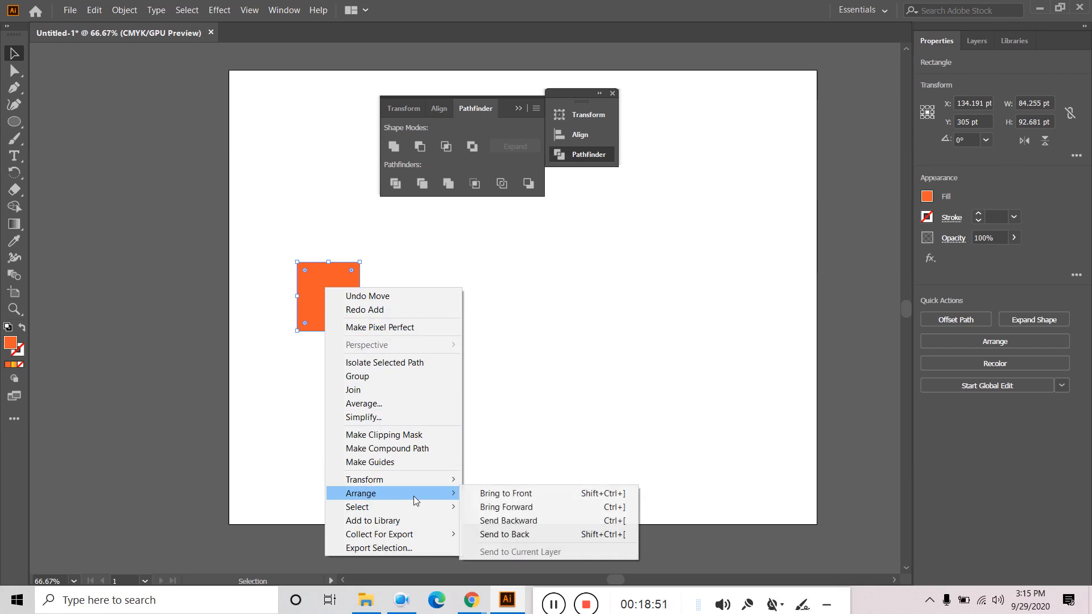
click(541, 494)
click(519, 391)
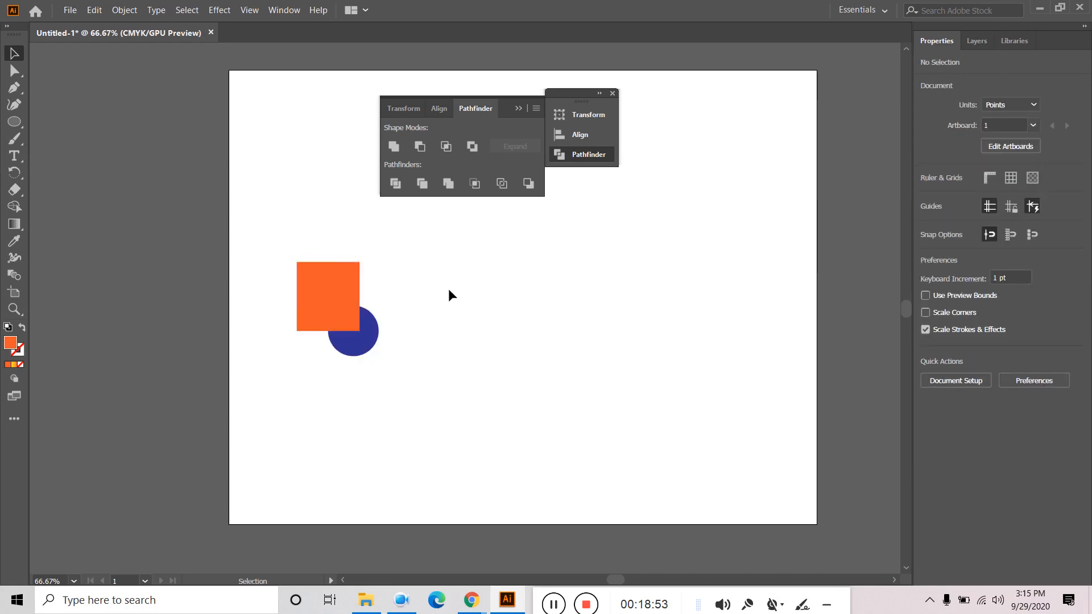
drag(448, 290, 324, 378)
click(390, 147)
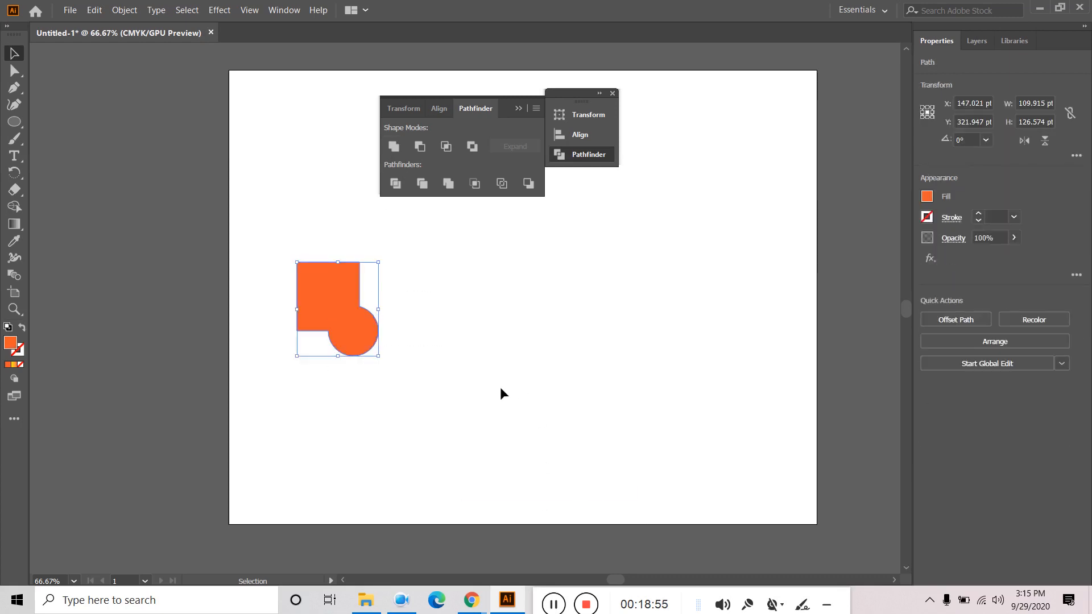
- Undo the merge and place another copy of the square-and-circle pair to the right
click(464, 321)
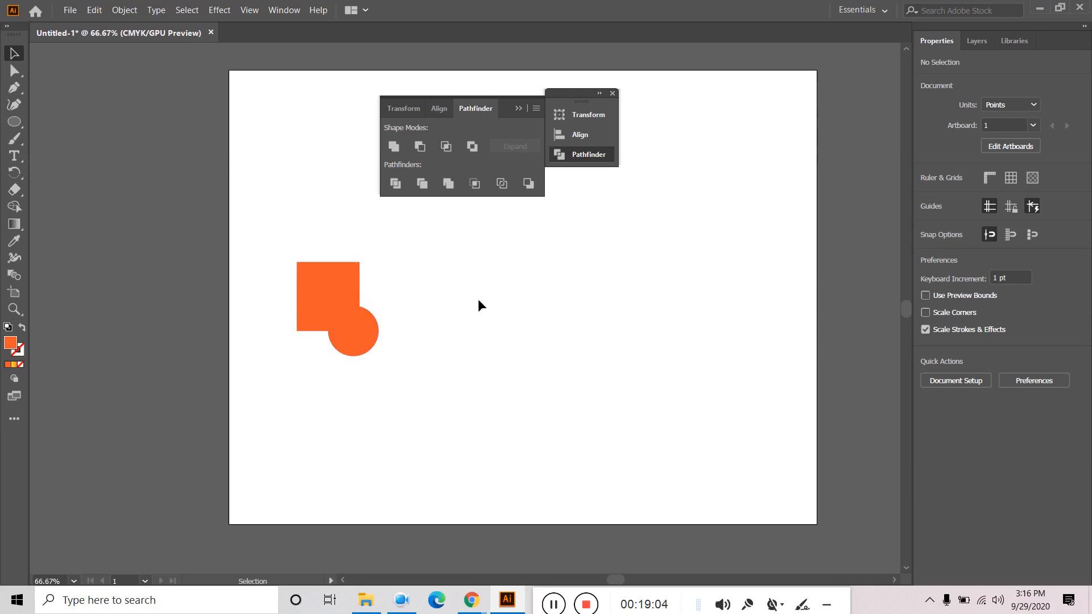
key(ctrl+z)
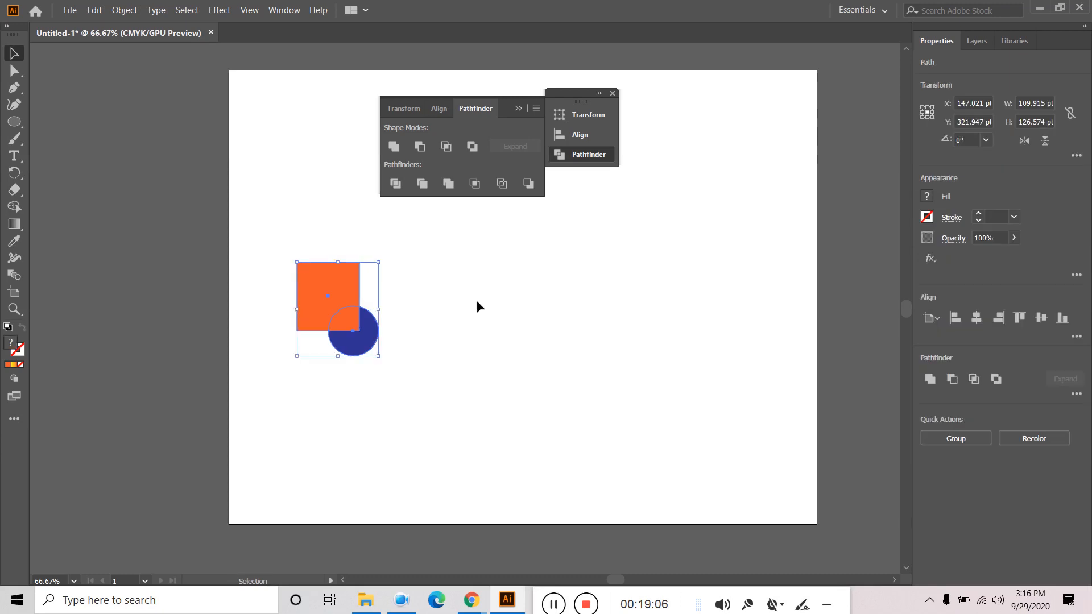
click(476, 299)
drag(481, 276, 326, 377)
drag(346, 288, 692, 297)
click(360, 407)
- Unite the first pair into one orange shape and subtract the square from the second circle
drag(332, 391, 392, 271)
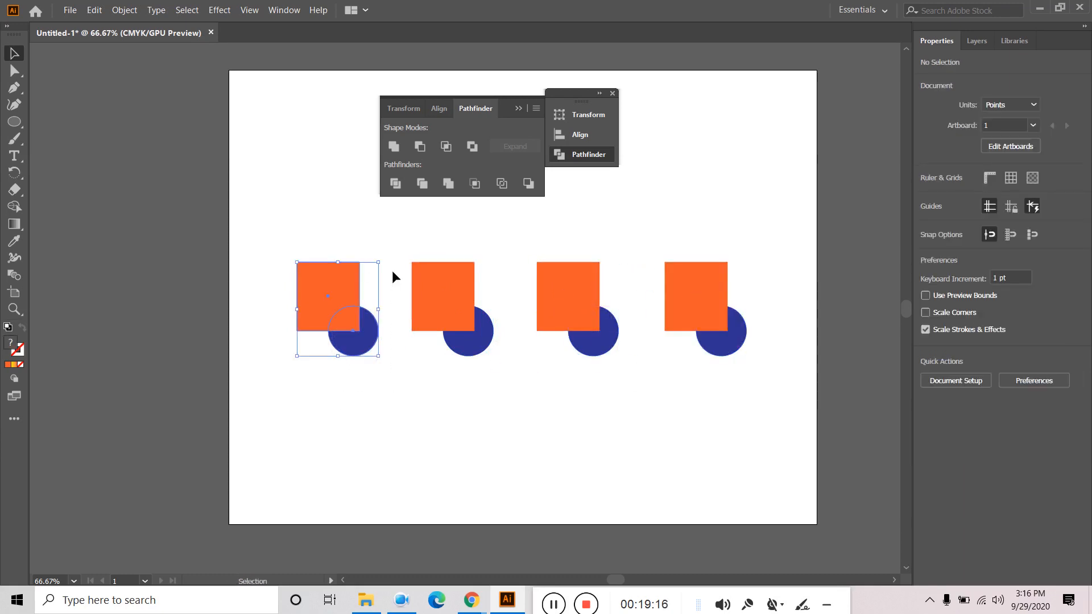
click(394, 147)
click(483, 401)
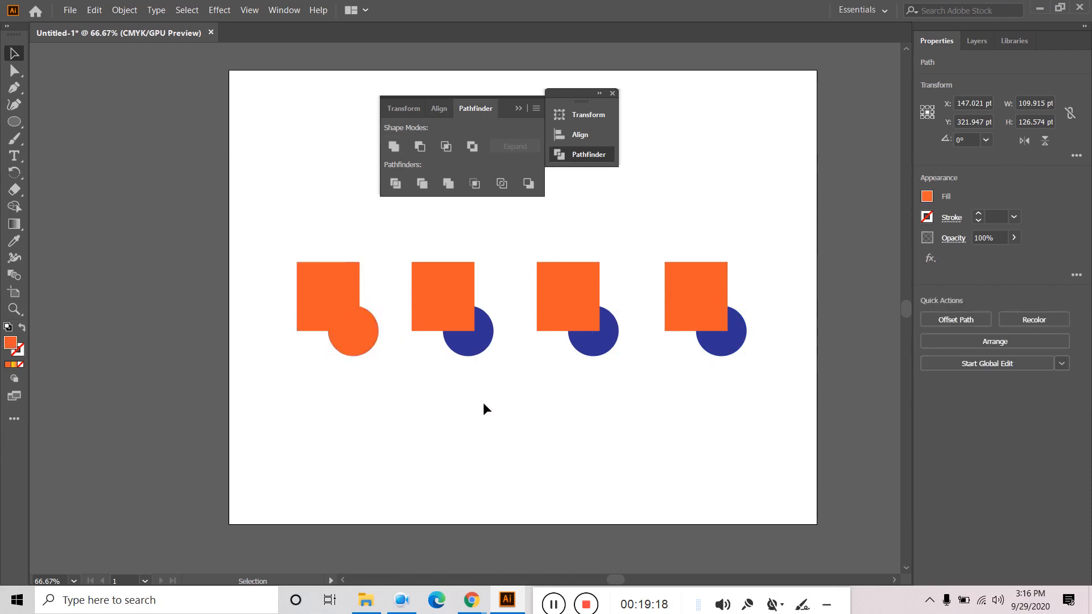
drag(446, 380, 504, 301)
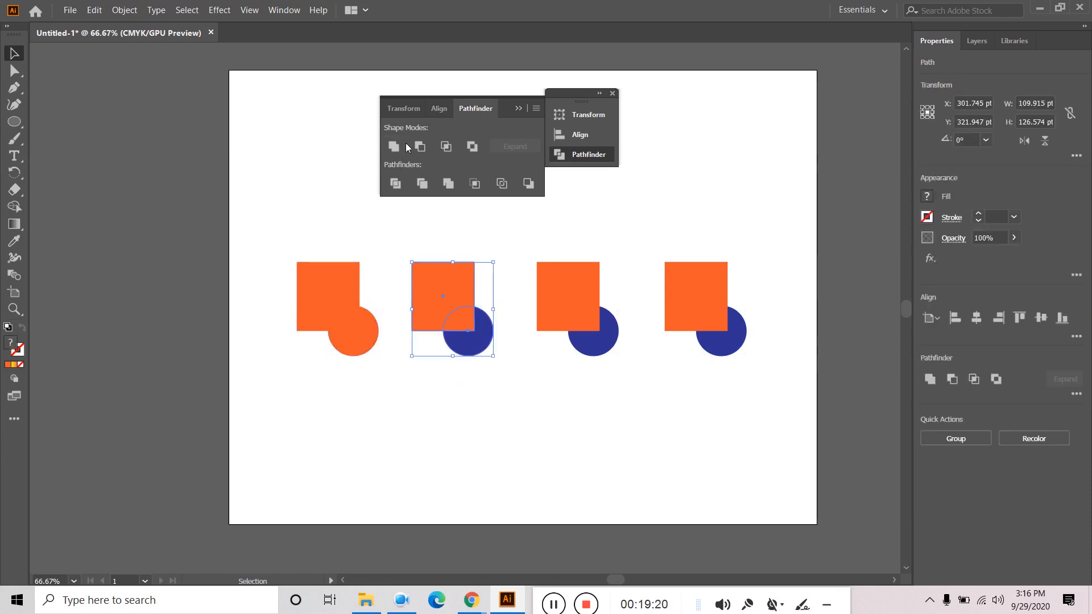
click(421, 146)
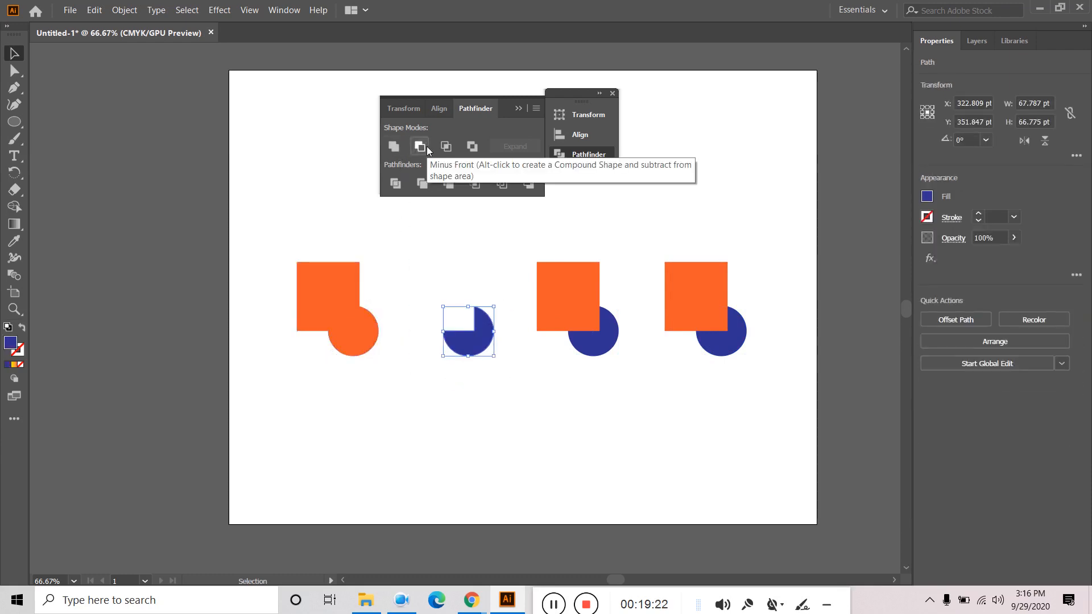
click(501, 406)
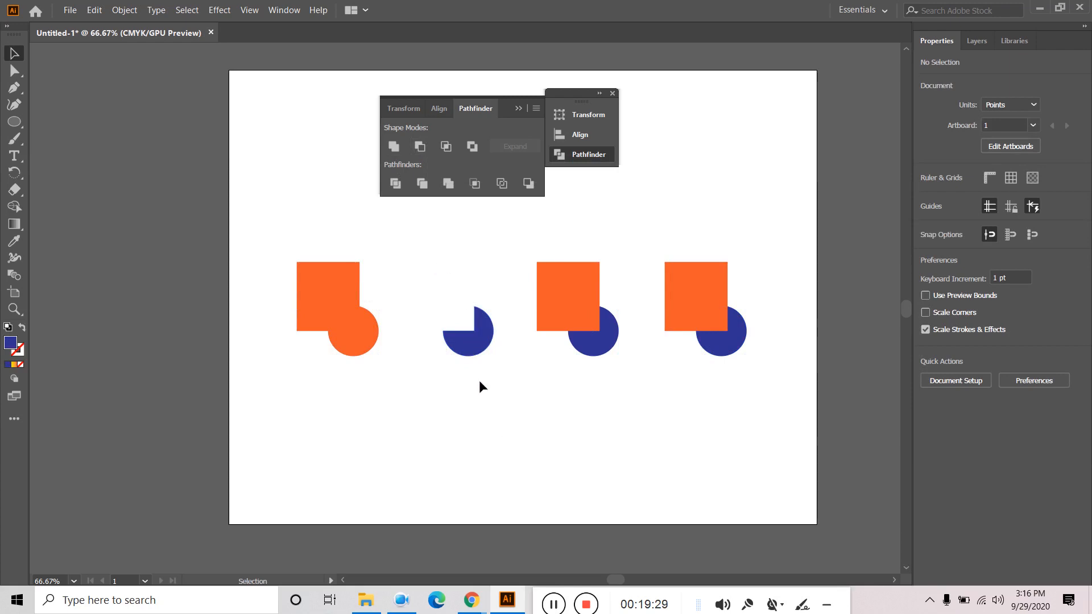
- Undo, bring the blue circle to front, and cut it out of the second orange square with Minus Front
key(ctrl+z)
click(486, 419)
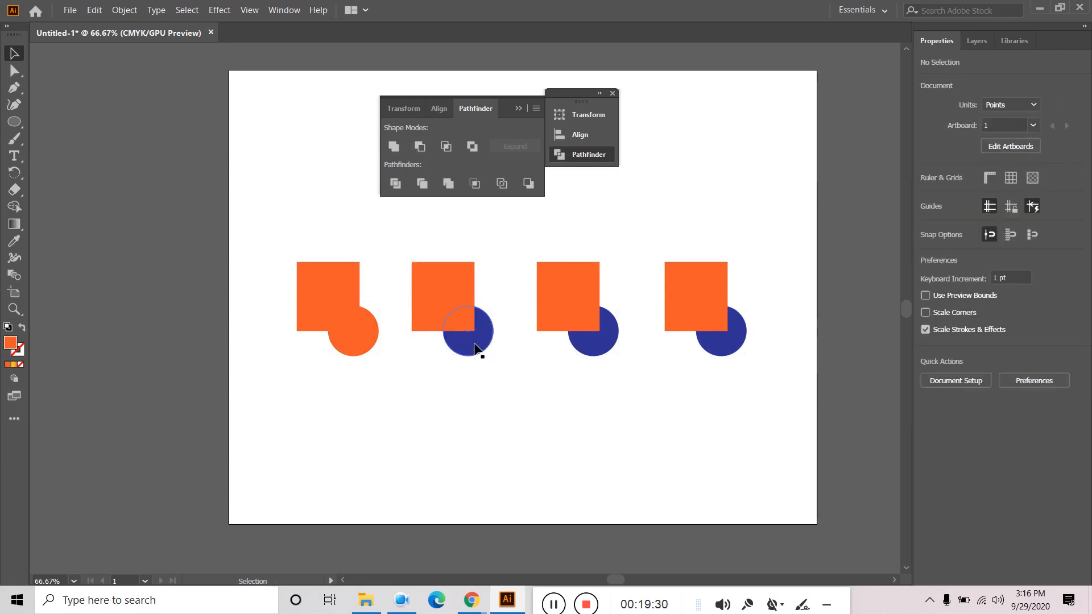
right_click(478, 346)
mouse_move(540, 284)
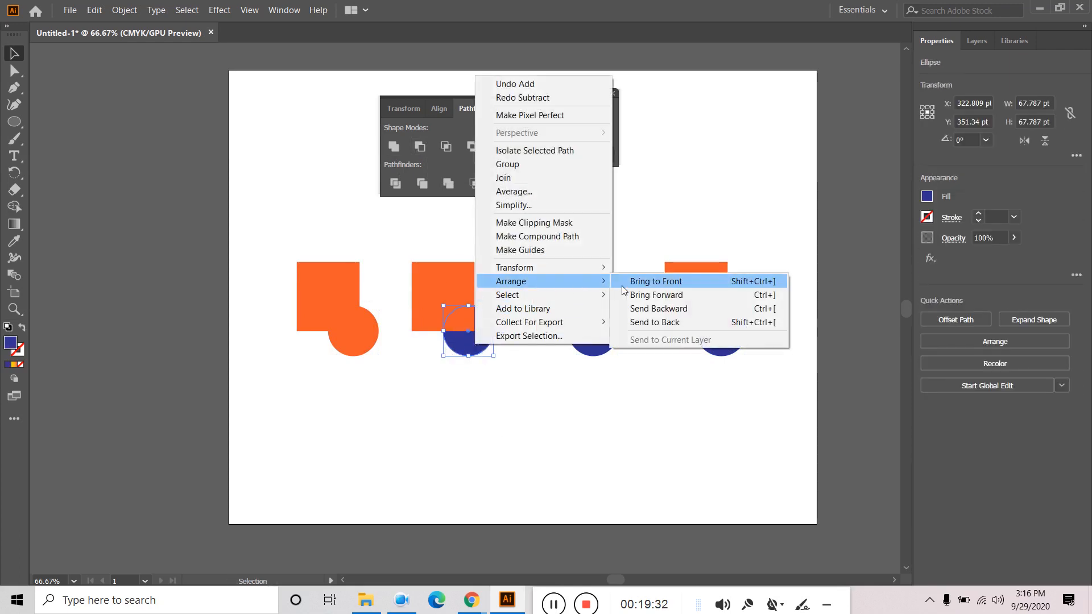
click(659, 282)
drag(426, 397, 493, 294)
click(424, 151)
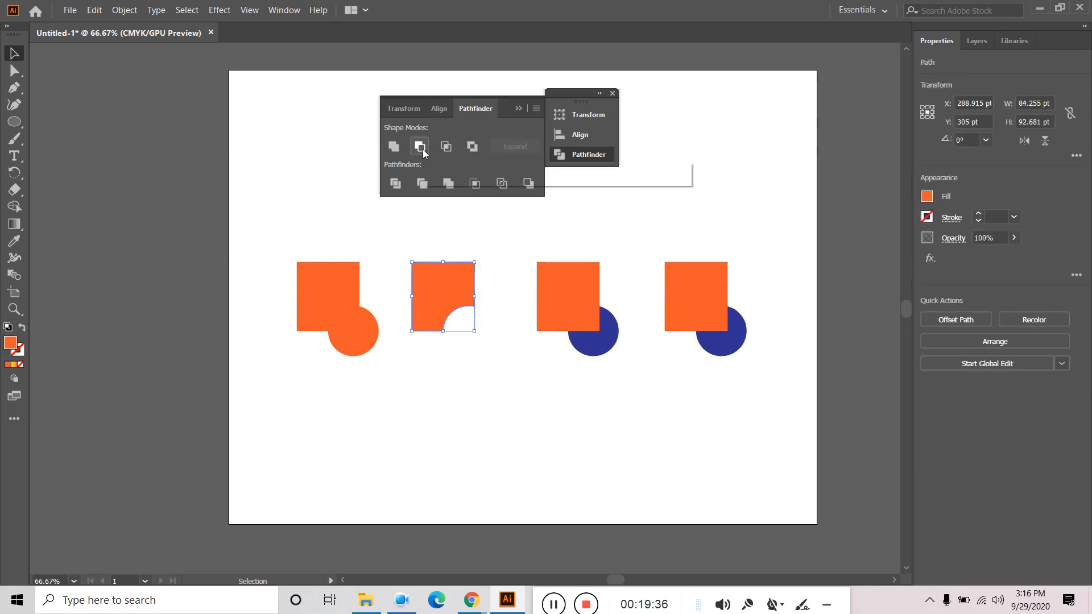
click(493, 436)
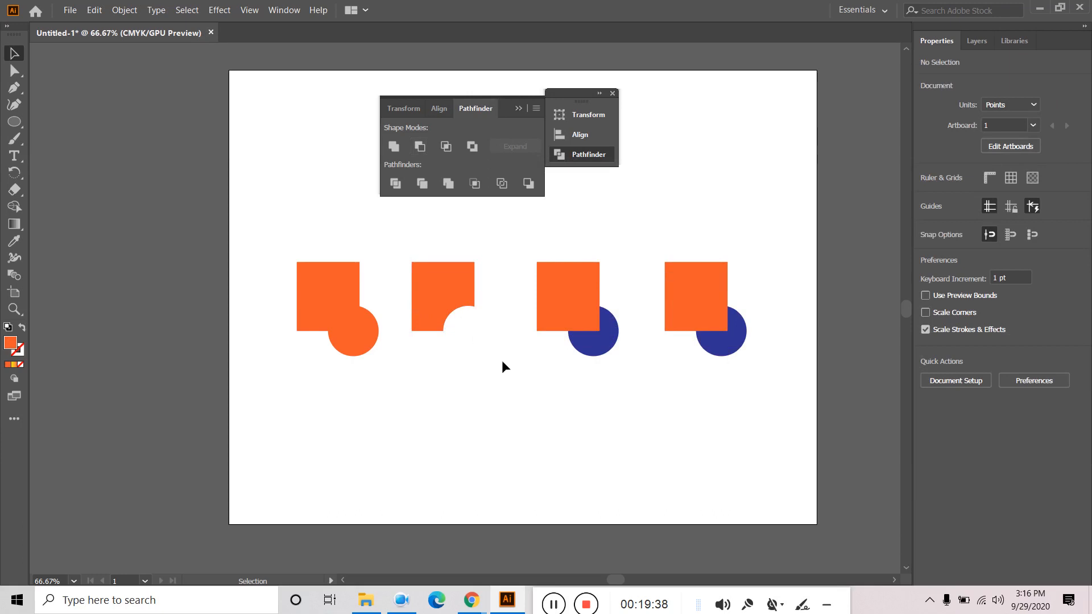
- Bring the third pair's circle to front and Intersect it into a blue quarter-circle
drag(545, 380, 618, 314)
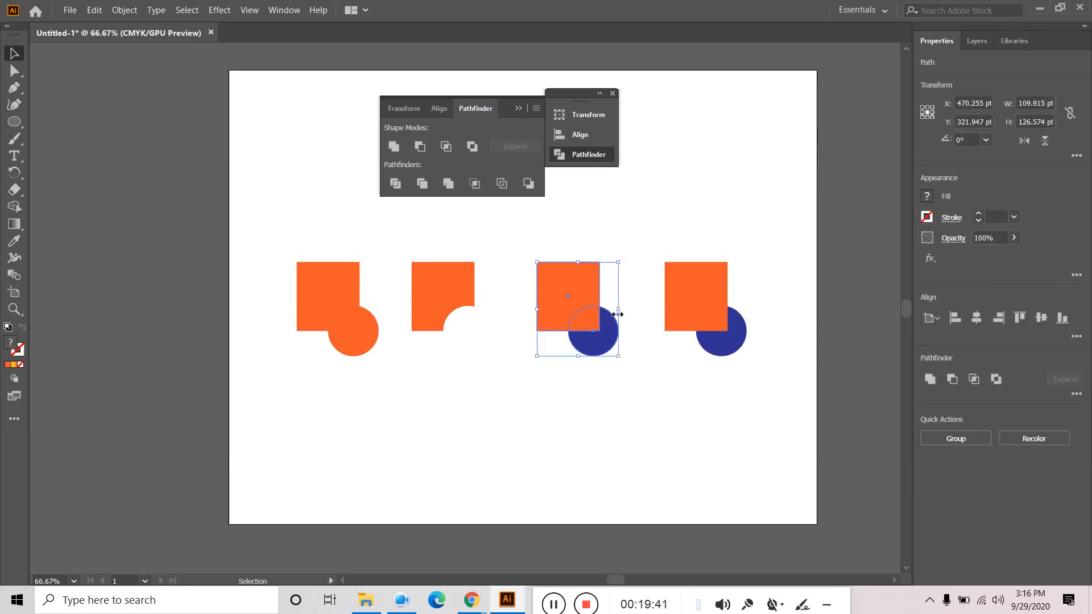
click(448, 148)
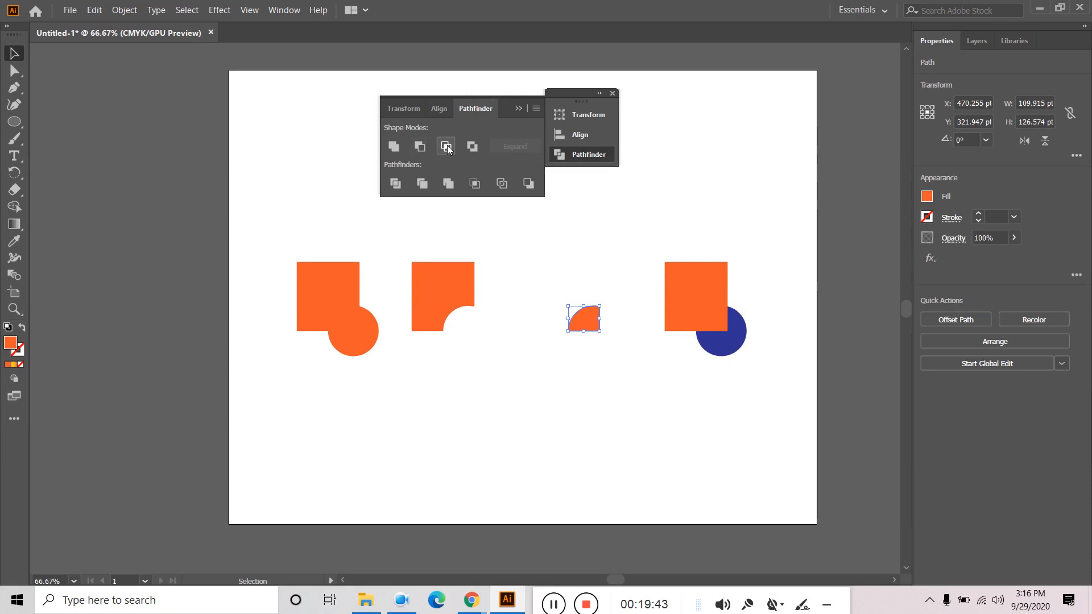
click(605, 372)
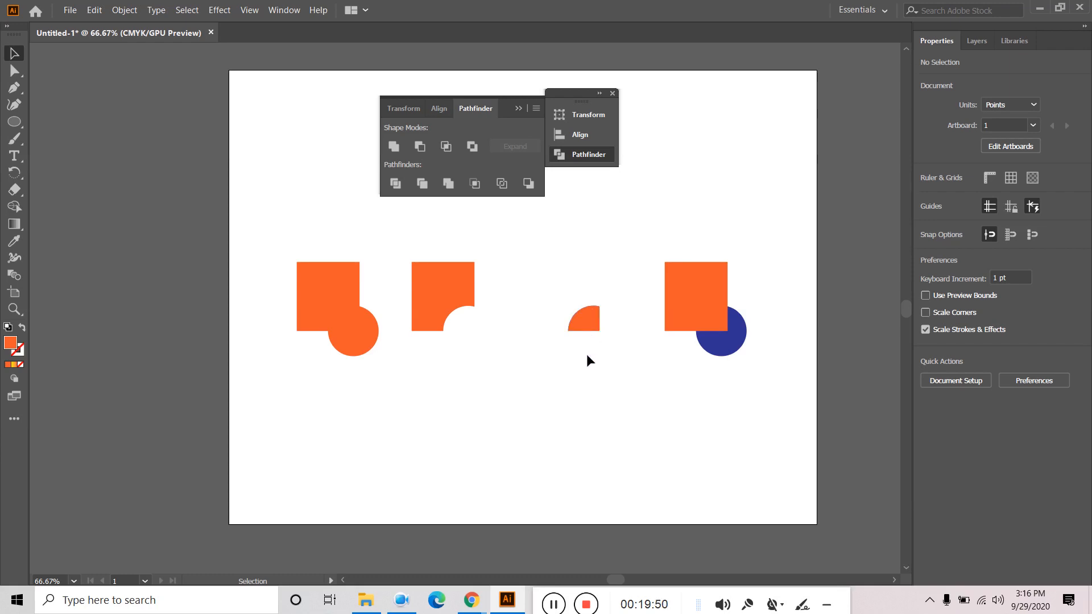
key(ctrl+z)
click(596, 373)
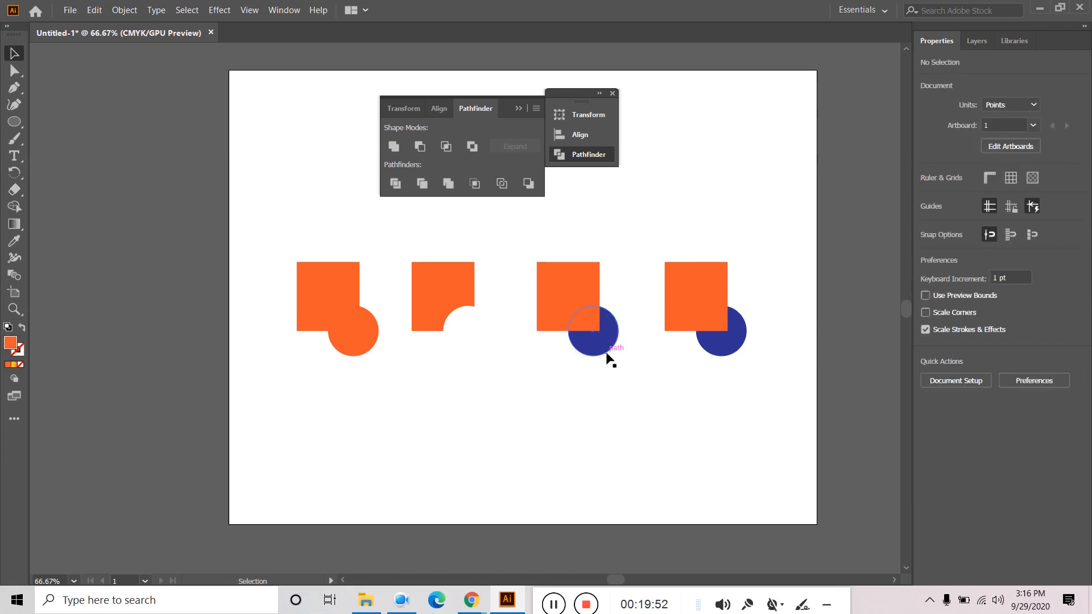
right_click(604, 357)
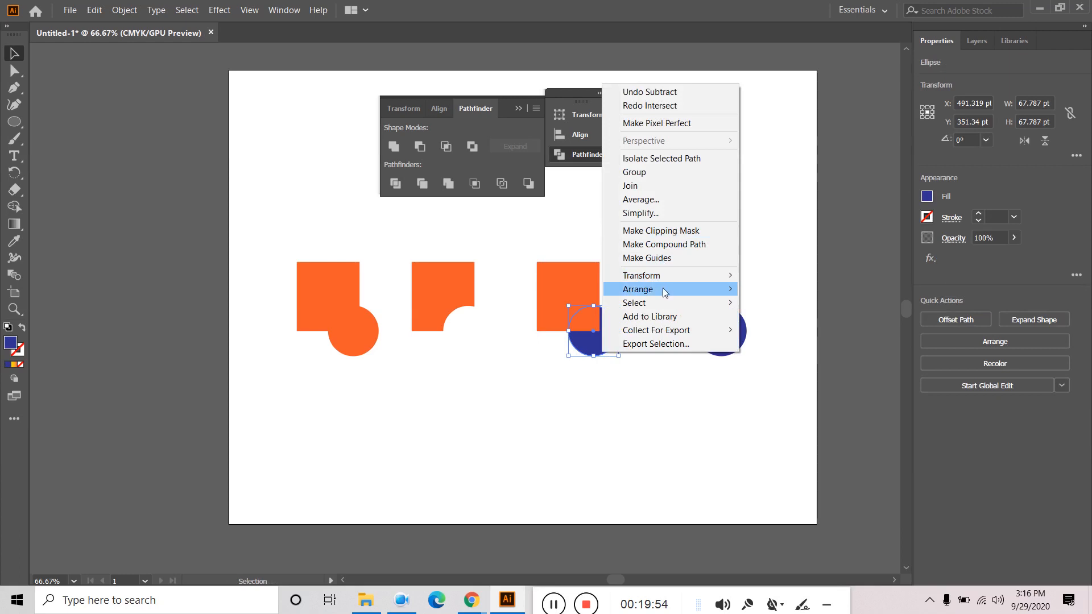
mouse_move(733, 295)
click(777, 293)
drag(538, 381, 632, 301)
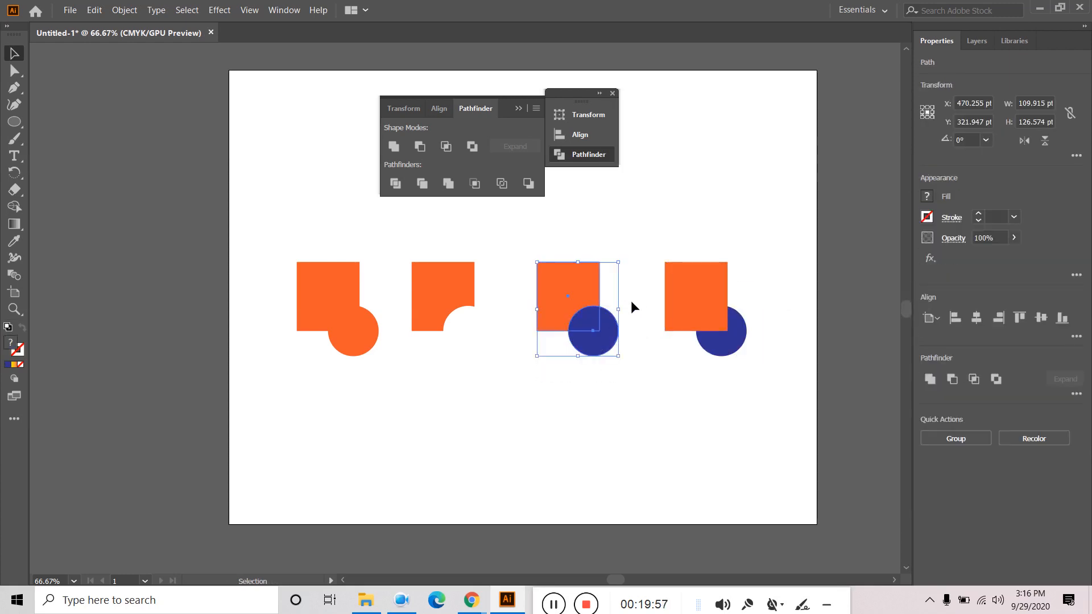
click(445, 147)
click(627, 328)
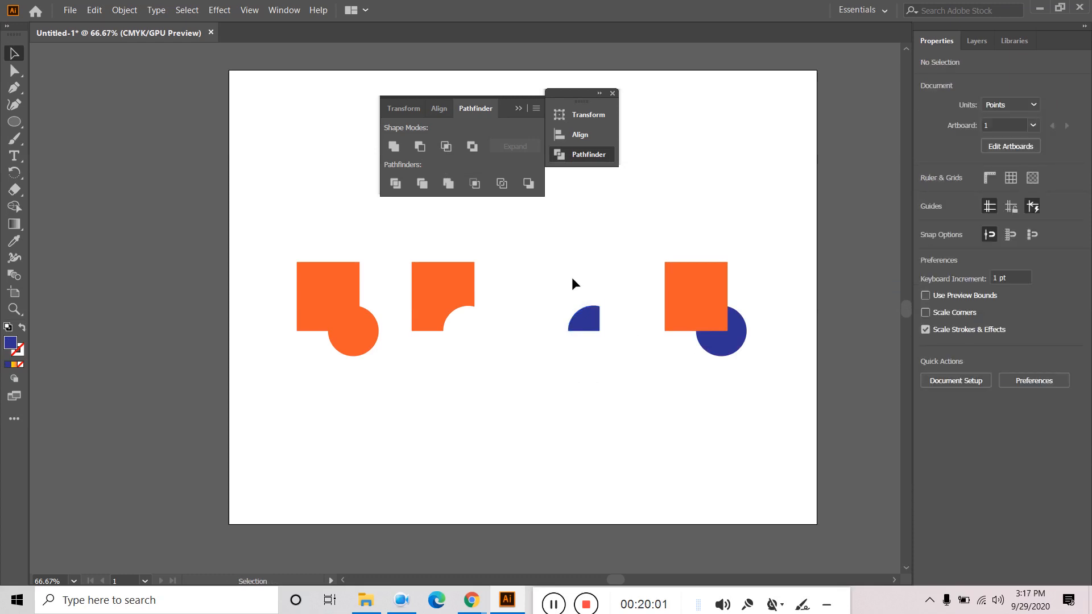
- Exclude the fourth pair's overlap, then select all the example shapes
drag(693, 373, 792, 290)
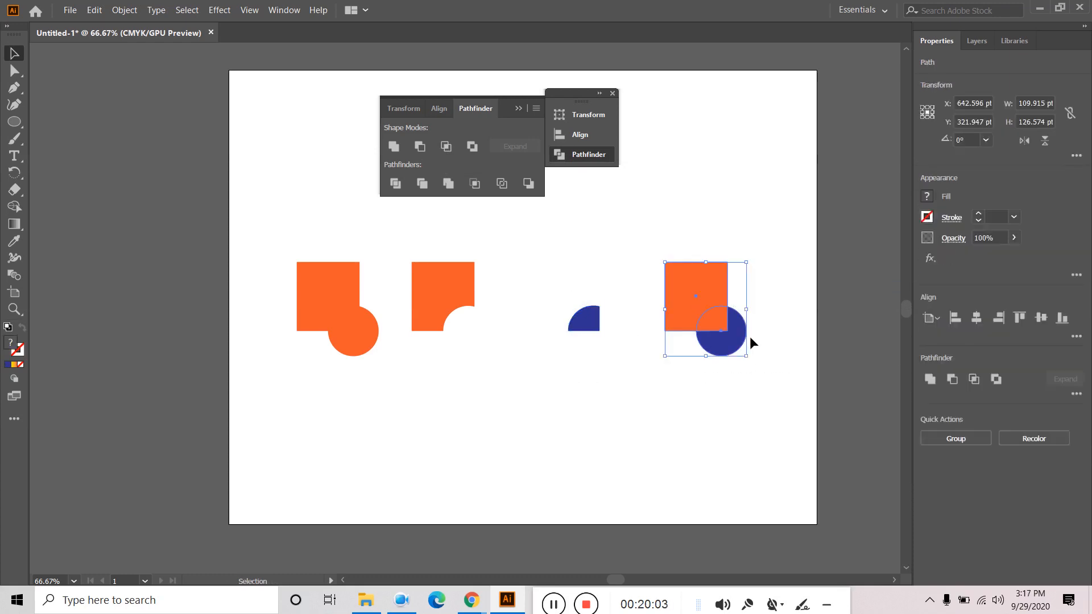
click(472, 147)
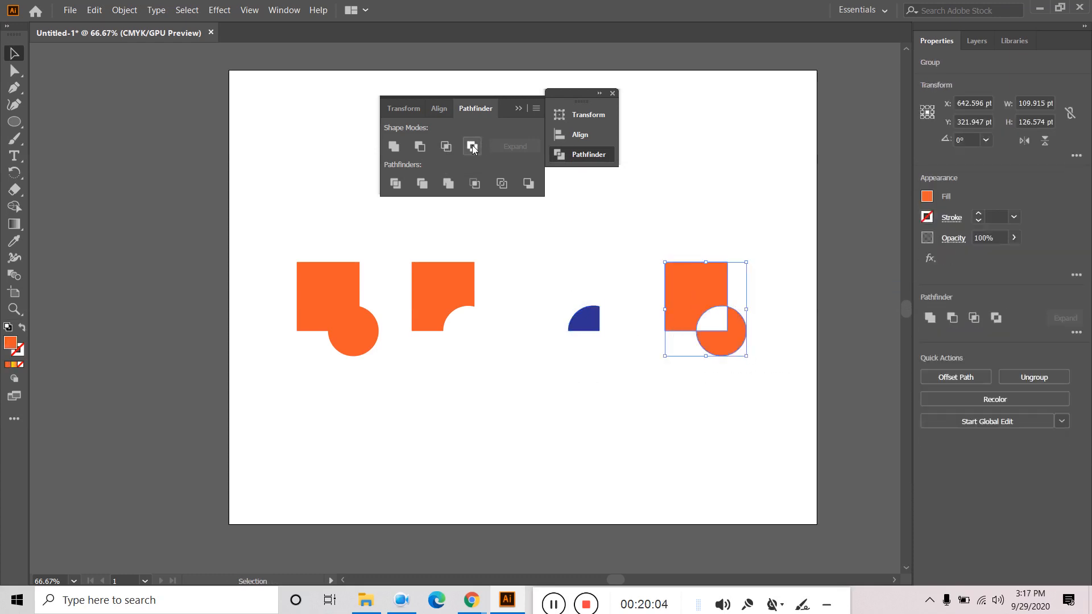
click(696, 422)
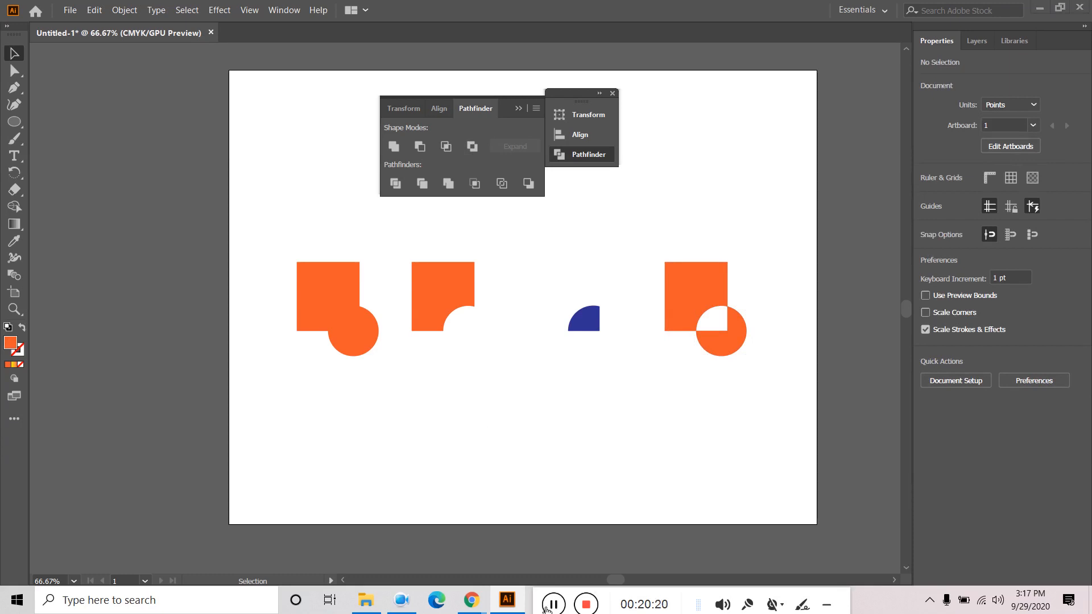
mouse_move(545, 608)
mouse_down()
mouse_move(409, 603)
mouse_move(546, 595)
mouse_up()
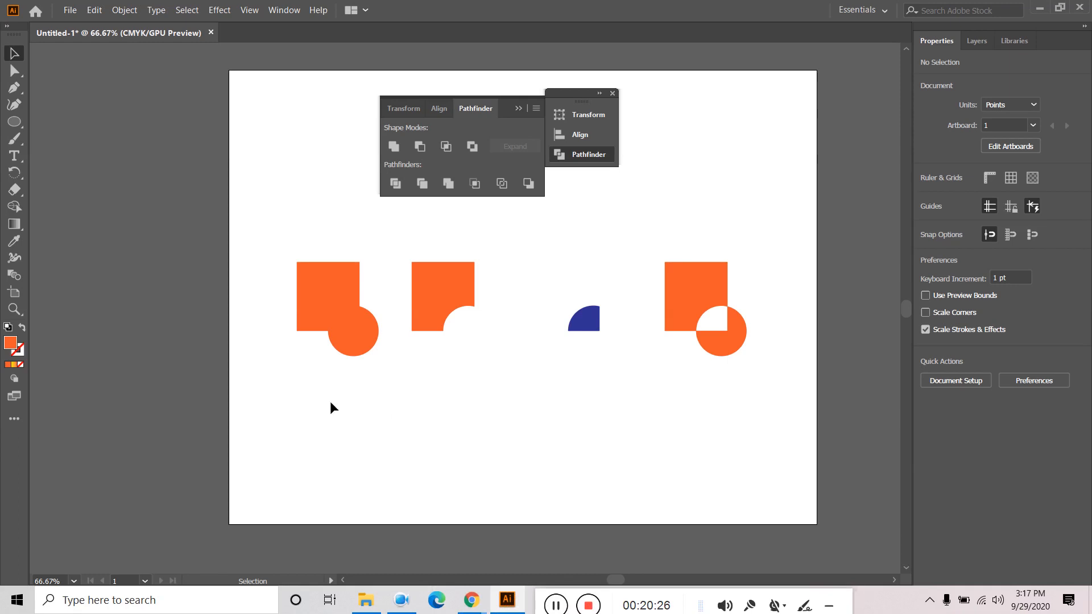
drag(400, 409, 772, 276)
- Delete the demo shapes, then draw a tall rectangle and a small circle
key(Delete)
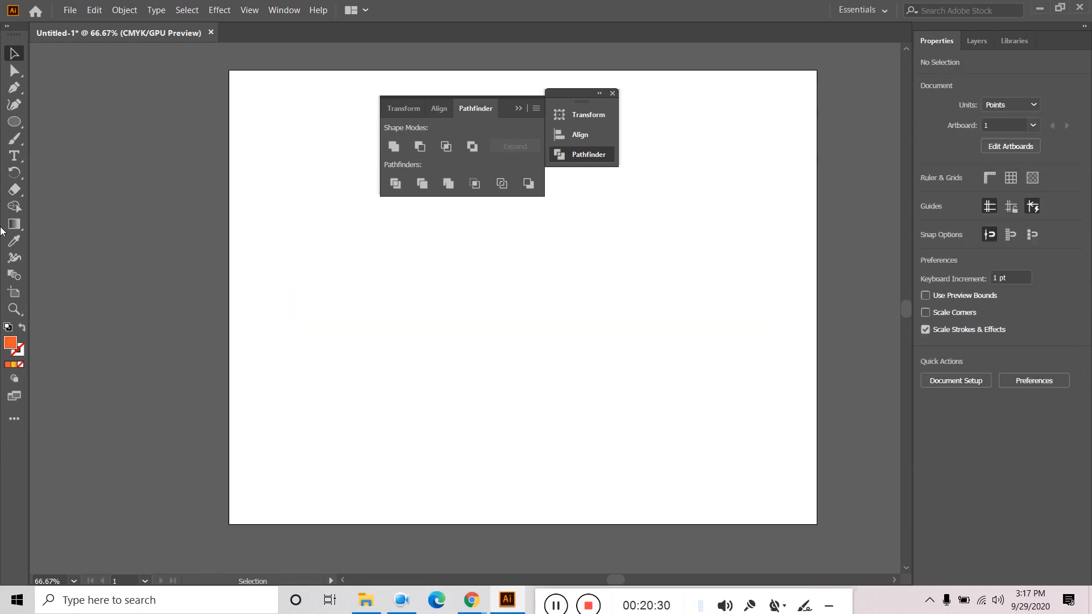
drag(23, 124, 68, 121)
drag(437, 291, 572, 448)
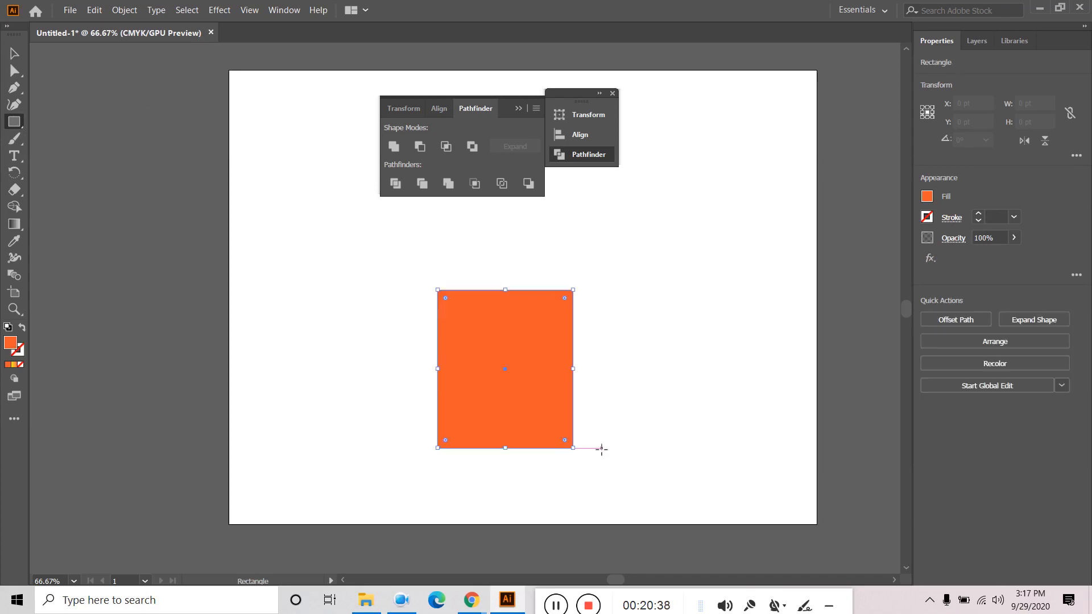
drag(16, 123, 72, 141)
drag(275, 263, 311, 298)
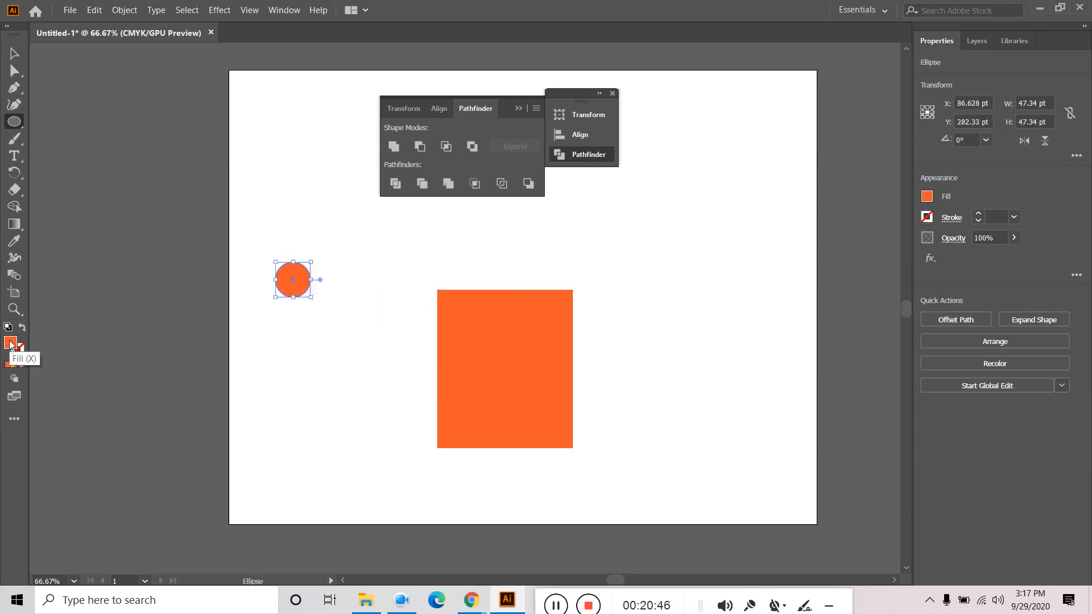
- Fill the circle dark grey and place copies on the rectangle's corners
double_click(10, 343)
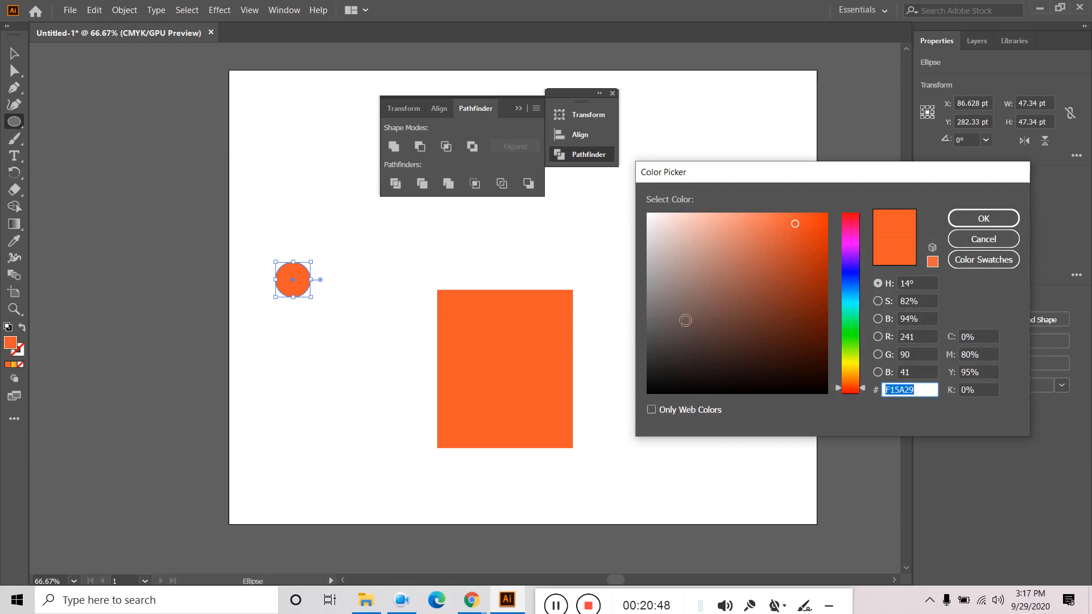
drag(685, 320, 654, 330)
click(983, 218)
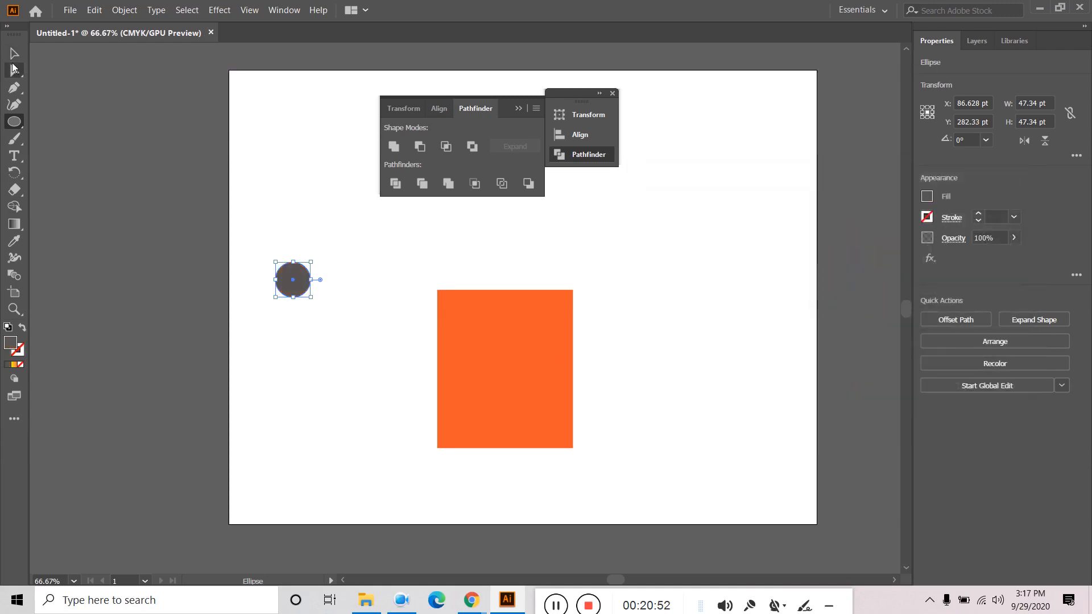
click(12, 56)
click(362, 325)
drag(298, 280, 451, 453)
- Cut the four circles from the rectangle's corners with Minus Front
drag(363, 234, 621, 493)
click(420, 146)
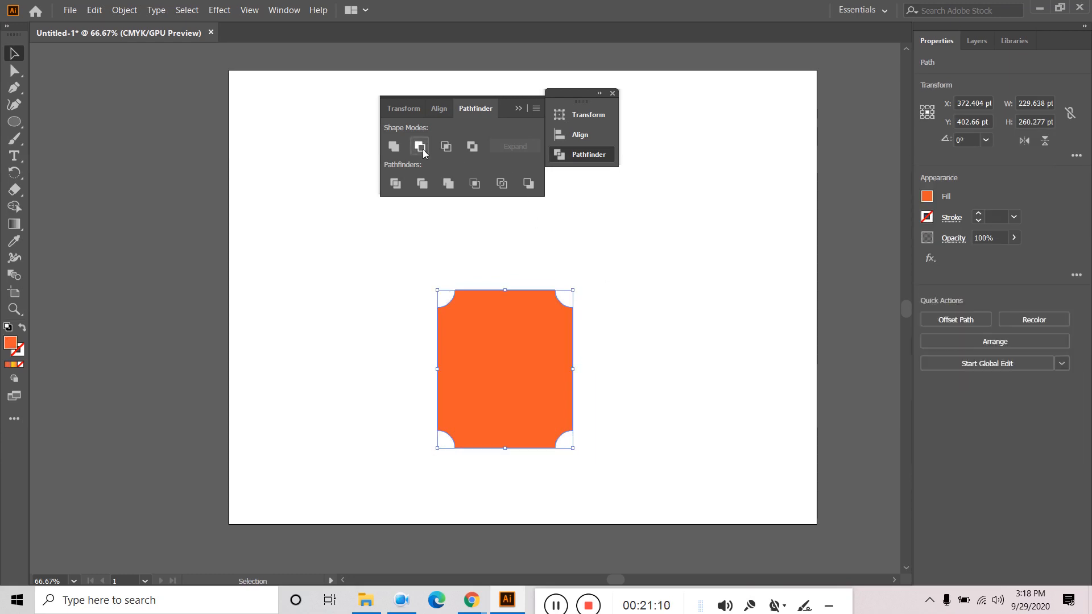
click(597, 294)
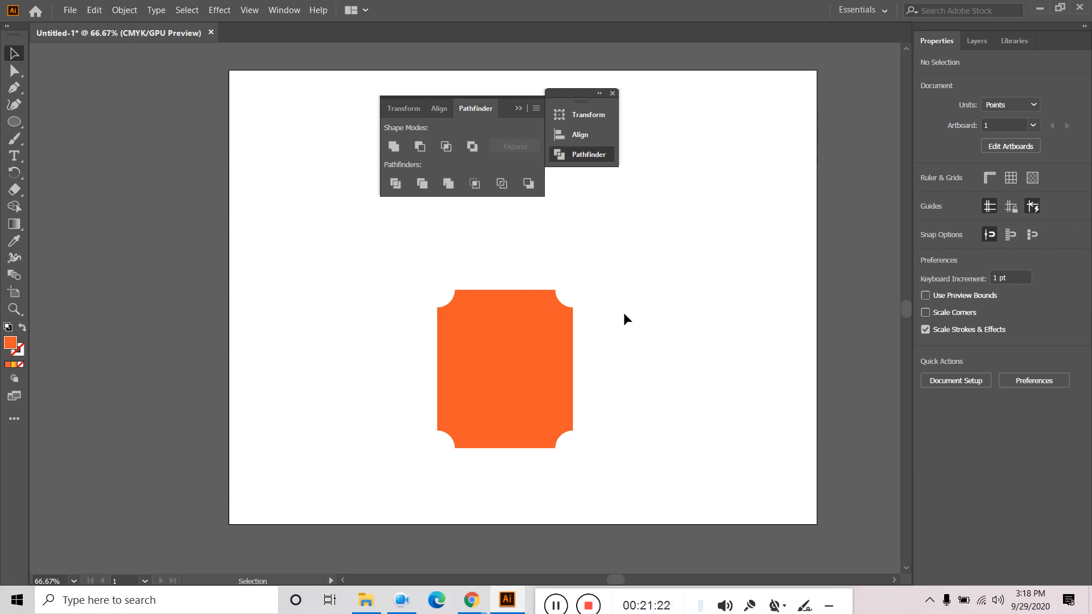
click(531, 349)
click(724, 300)
click(536, 356)
click(668, 332)
drag(688, 271, 392, 472)
click(700, 348)
drag(669, 286, 415, 485)
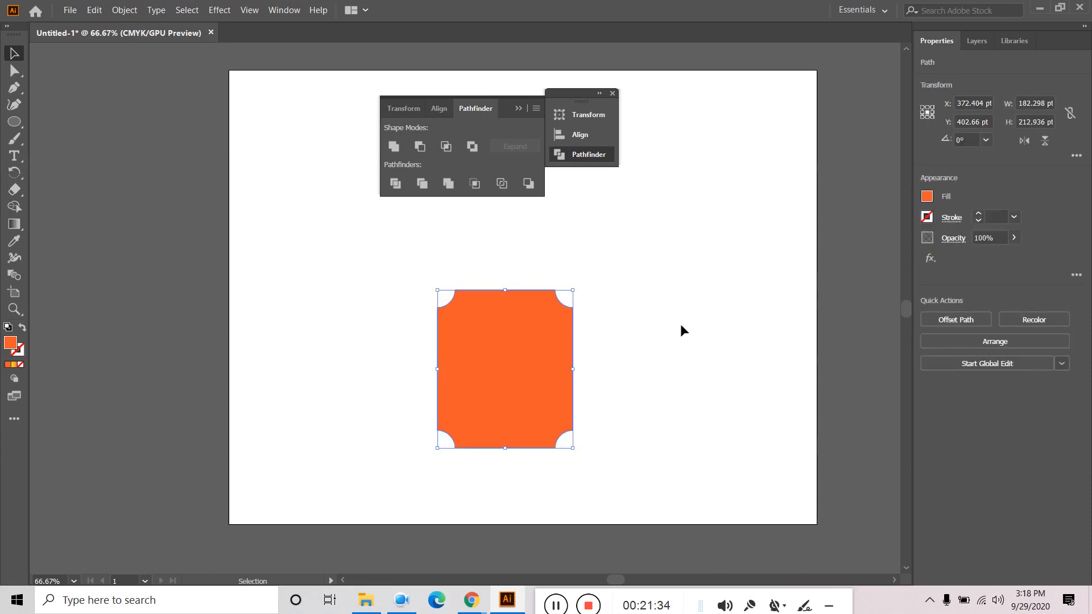
click(688, 325)
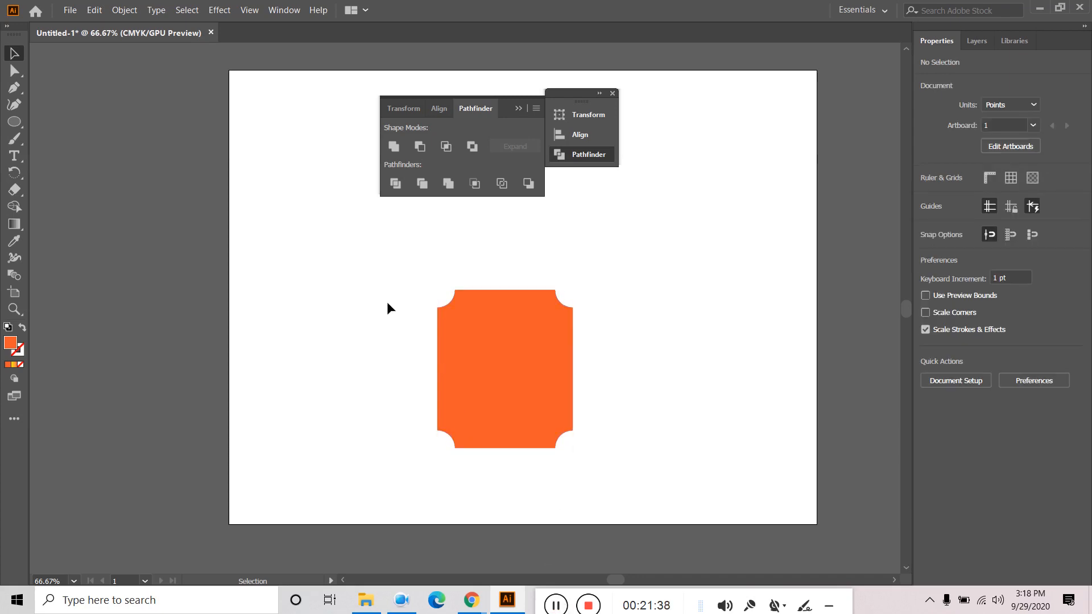
drag(387, 303, 568, 493)
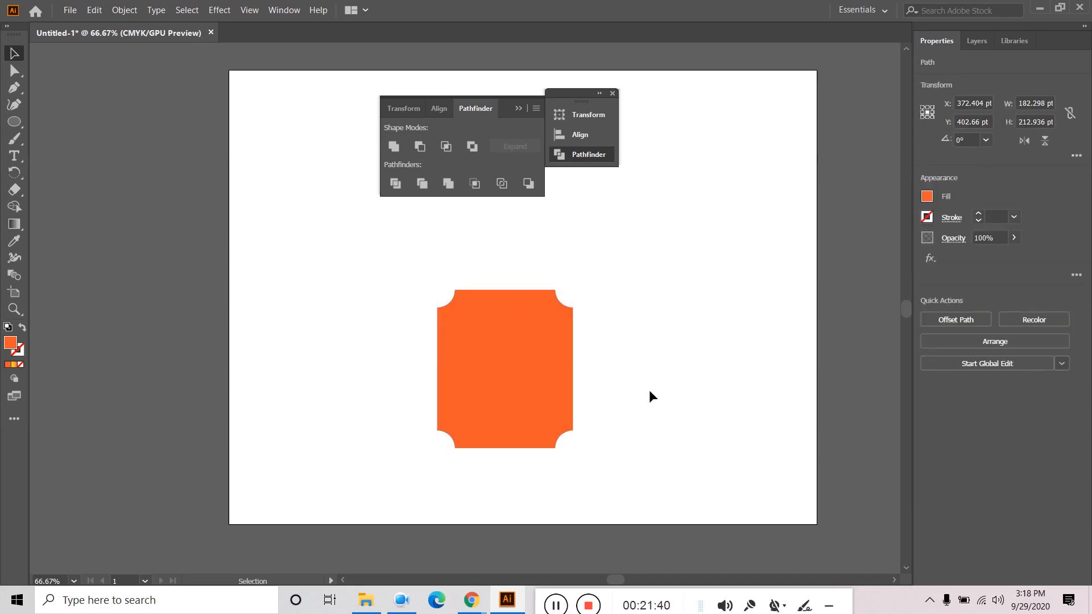
click(650, 390)
click(550, 381)
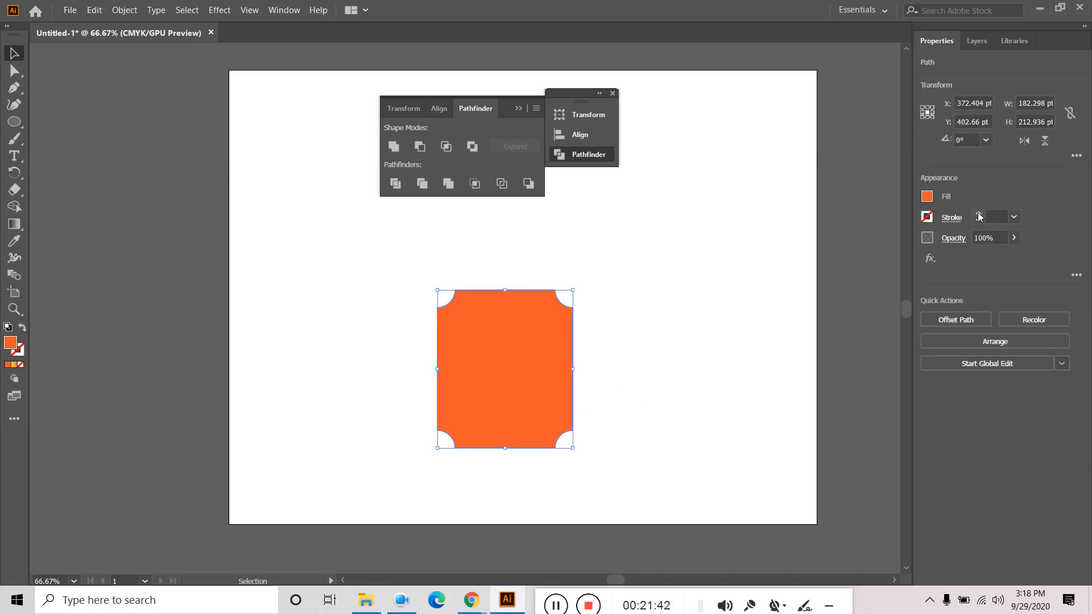
click(978, 214)
click(978, 214)
click(978, 214)
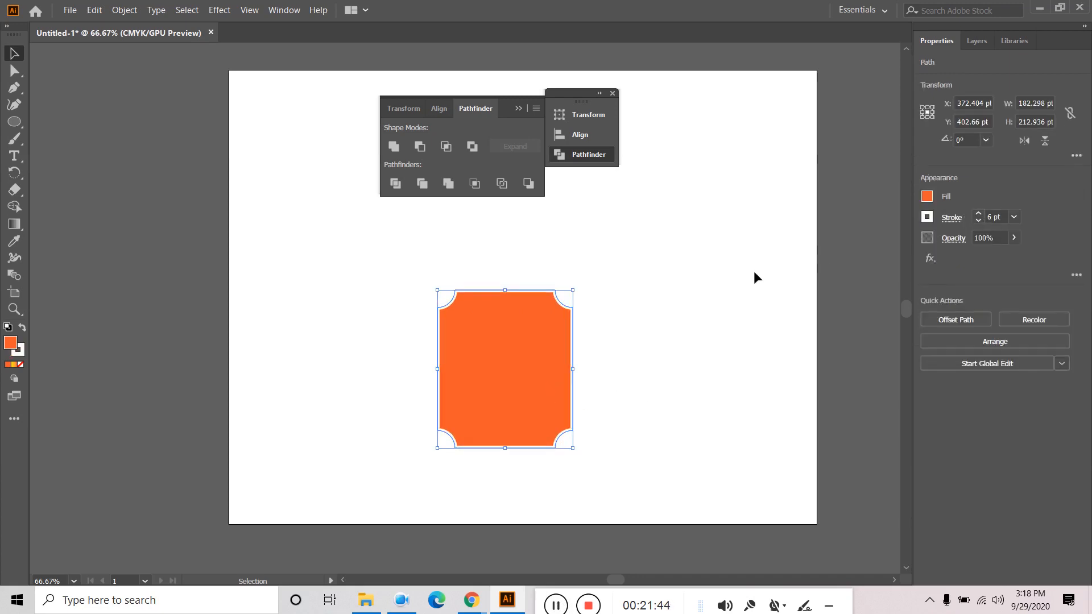
click(734, 283)
click(558, 382)
click(925, 222)
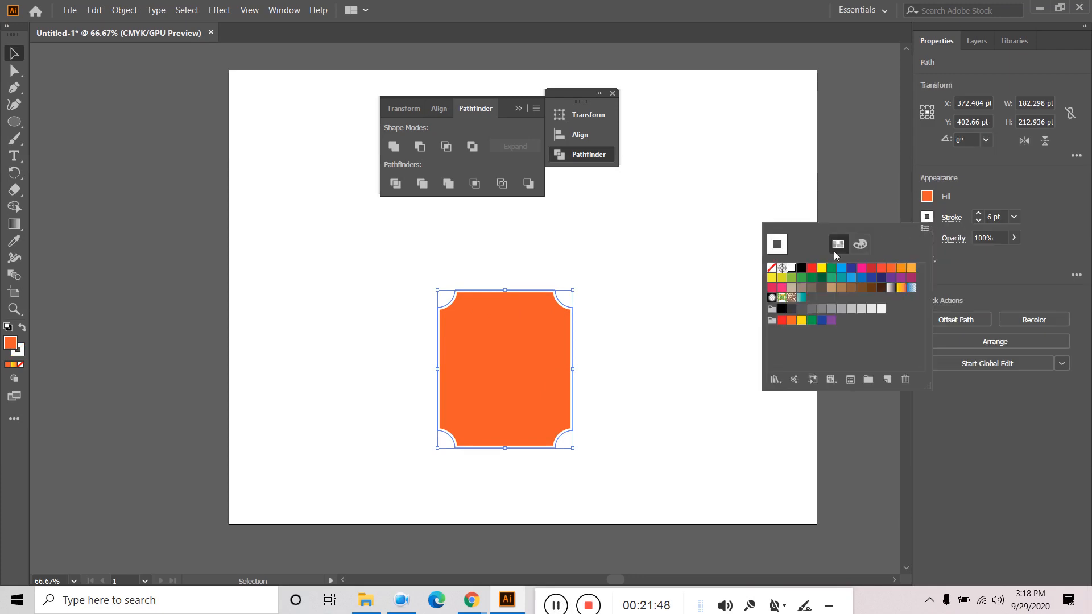
click(801, 269)
click(661, 305)
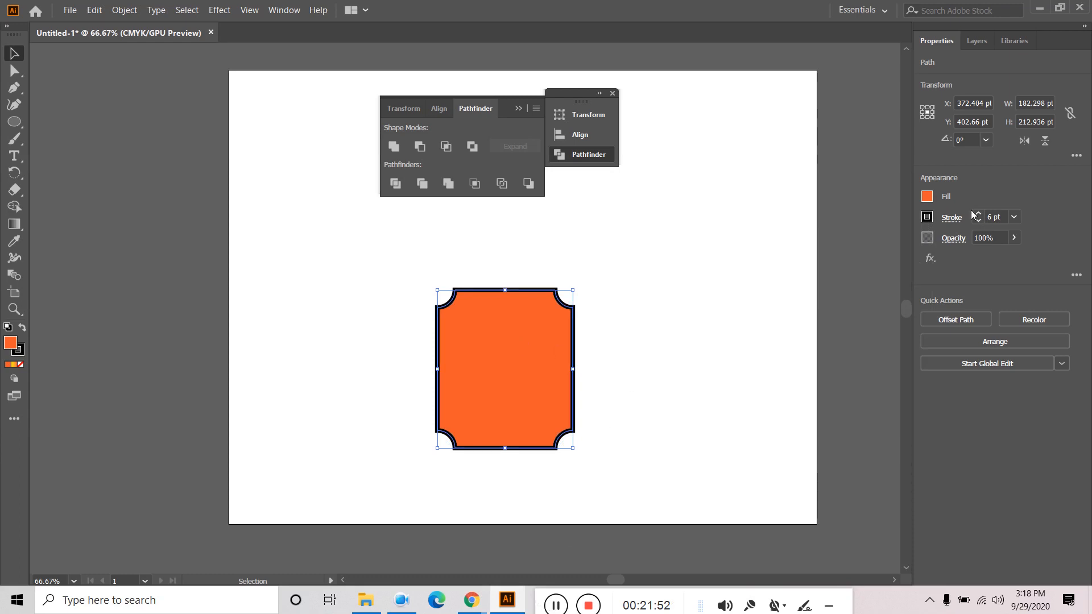
click(927, 217)
click(771, 268)
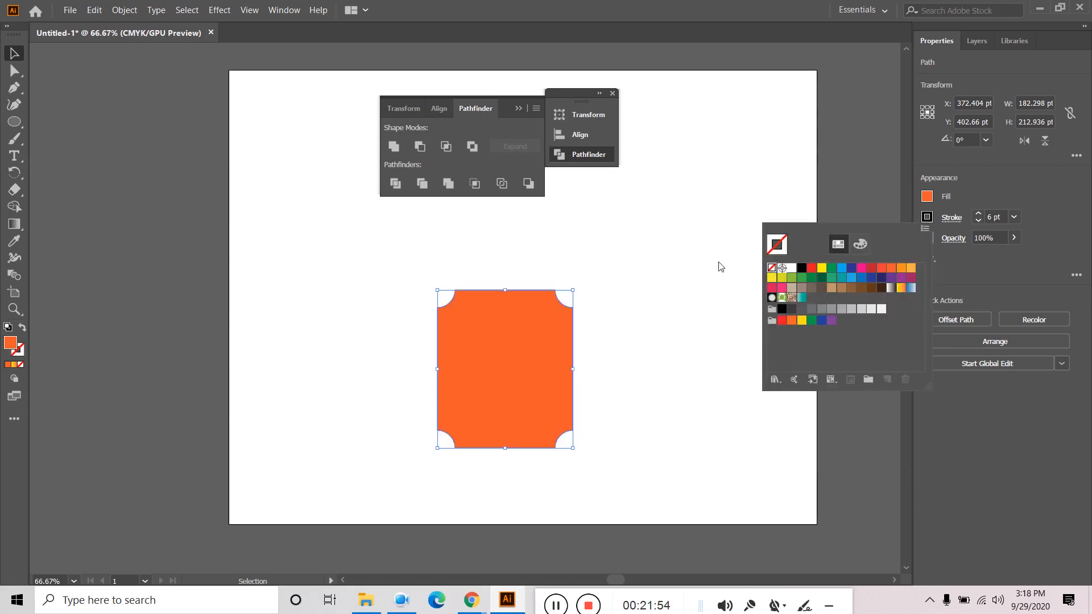
click(661, 310)
click(734, 386)
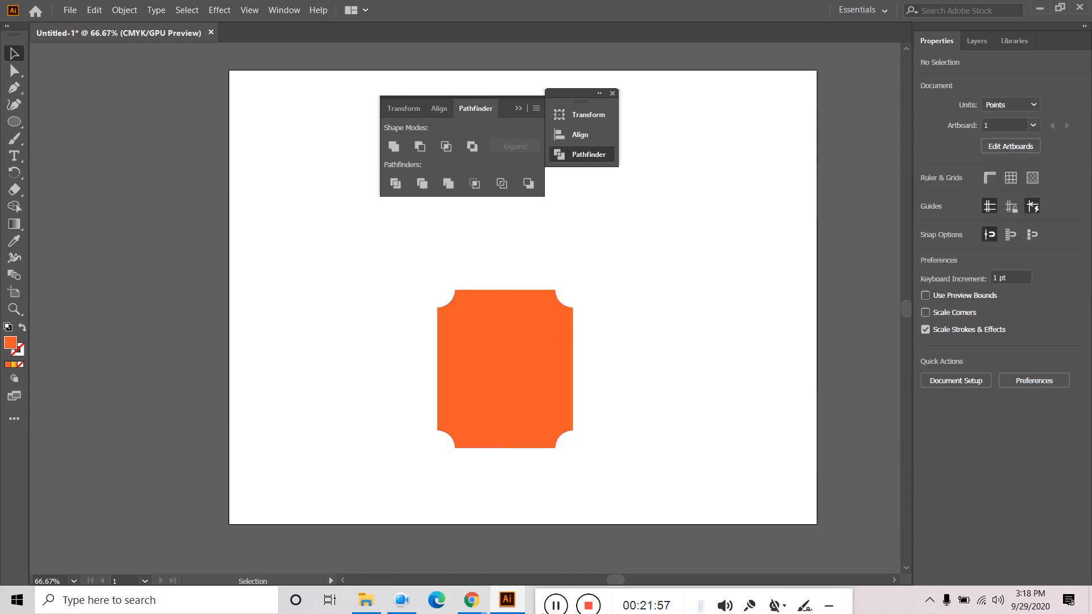
- Select both green triangles and set Object > Blend options spacing to Specified Steps
click(556, 605)
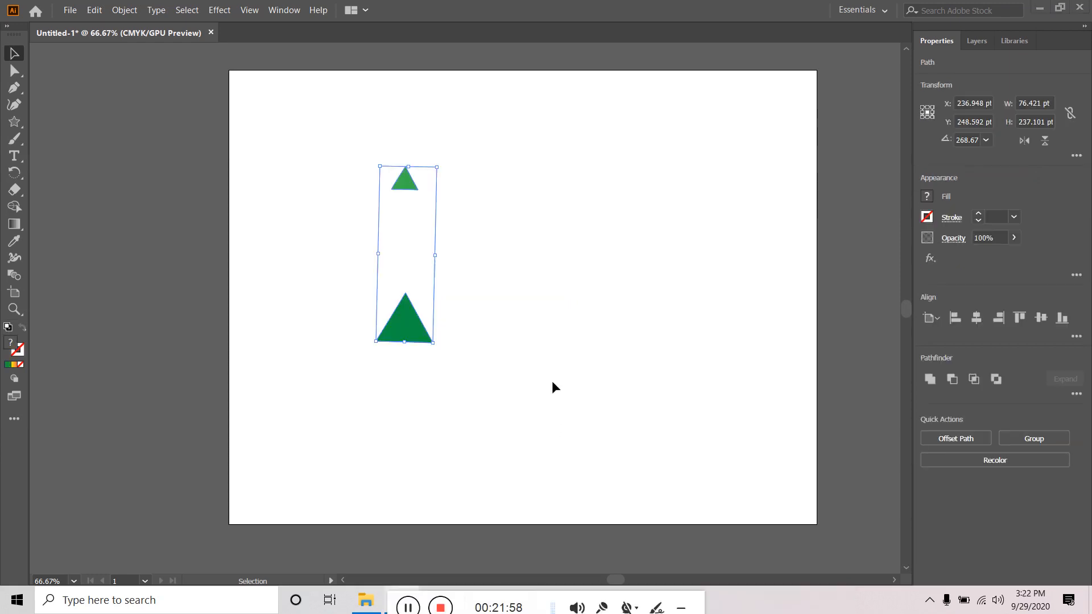
click(463, 265)
click(403, 180)
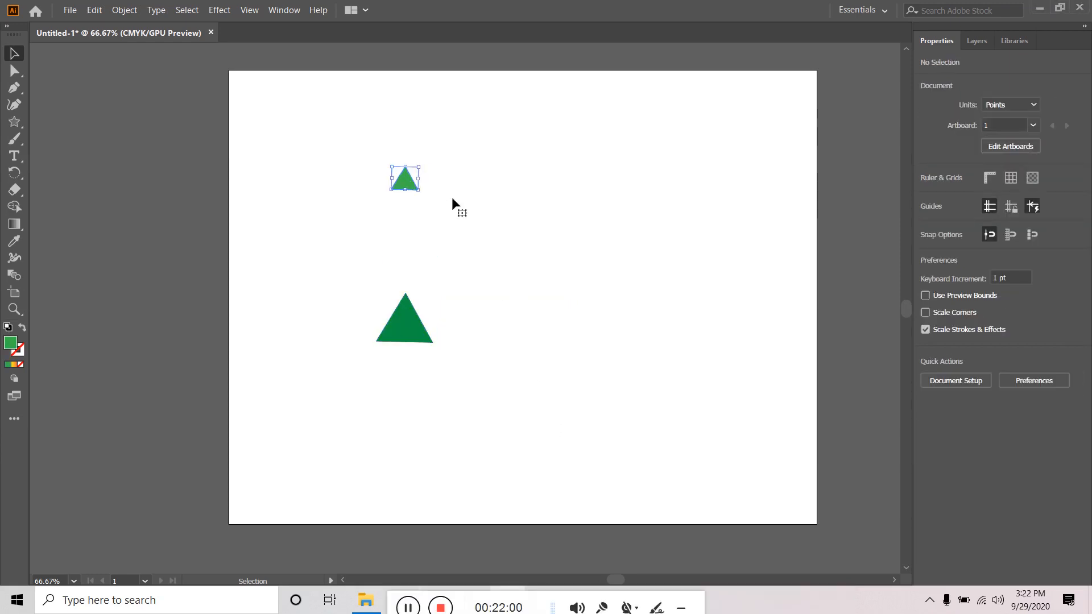
click(442, 226)
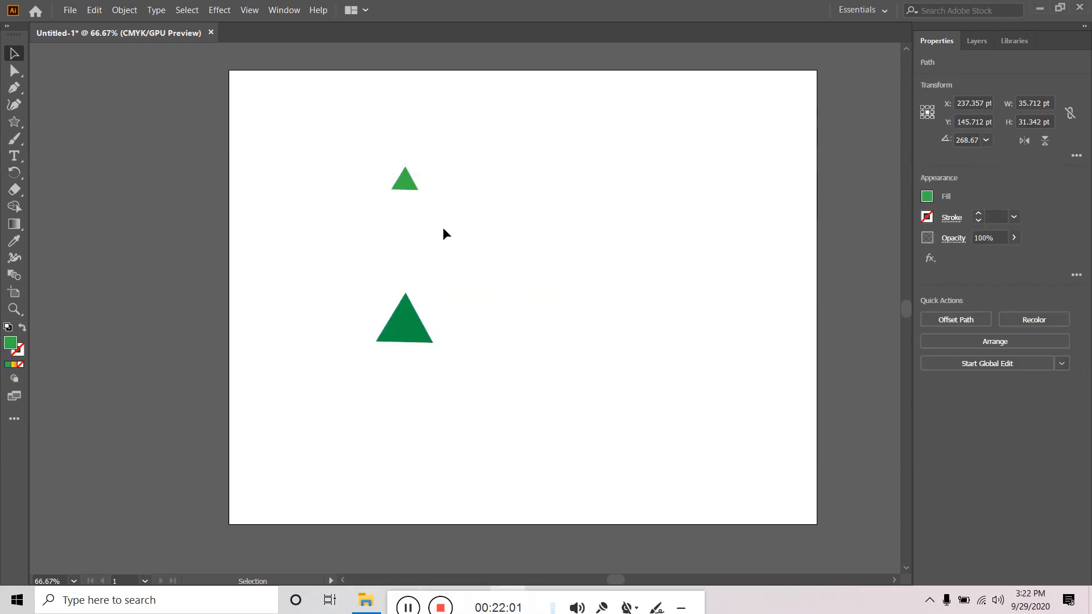
click(410, 327)
drag(467, 166, 343, 384)
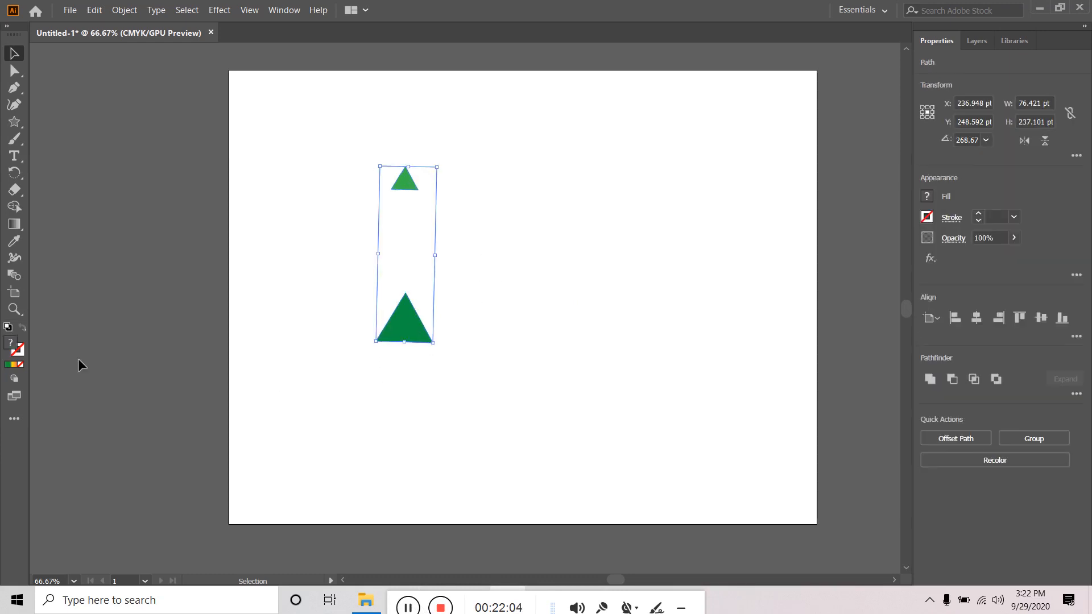
click(124, 9)
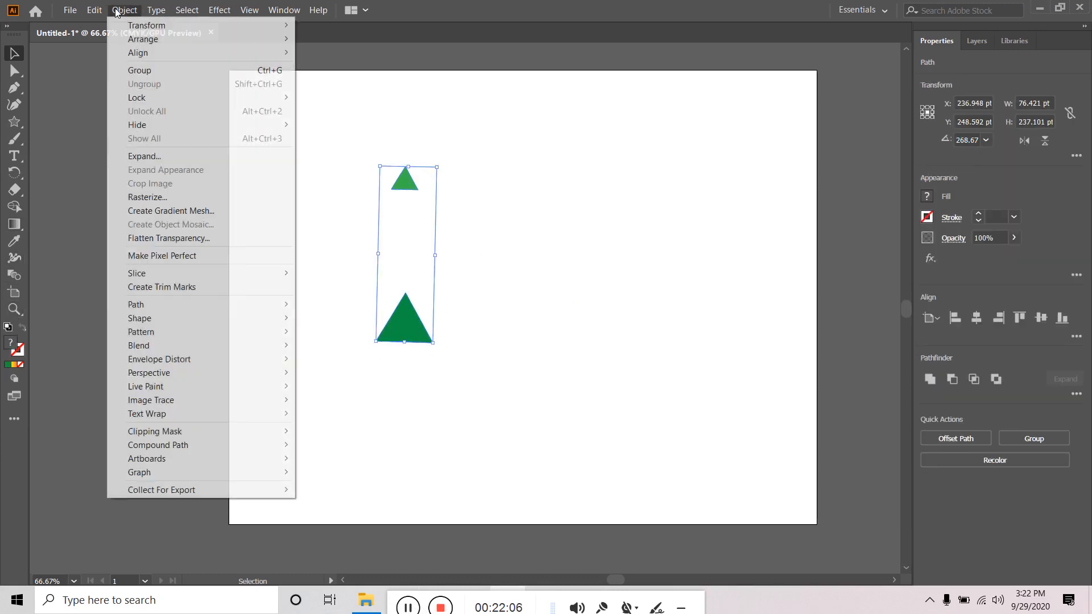
mouse_move(156, 350)
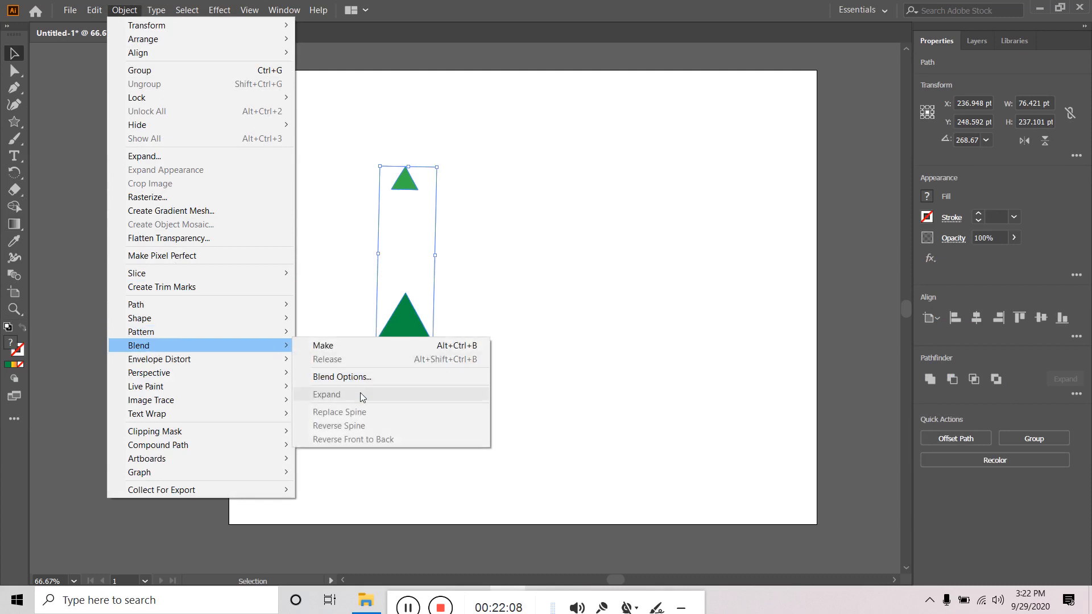
click(367, 375)
click(534, 266)
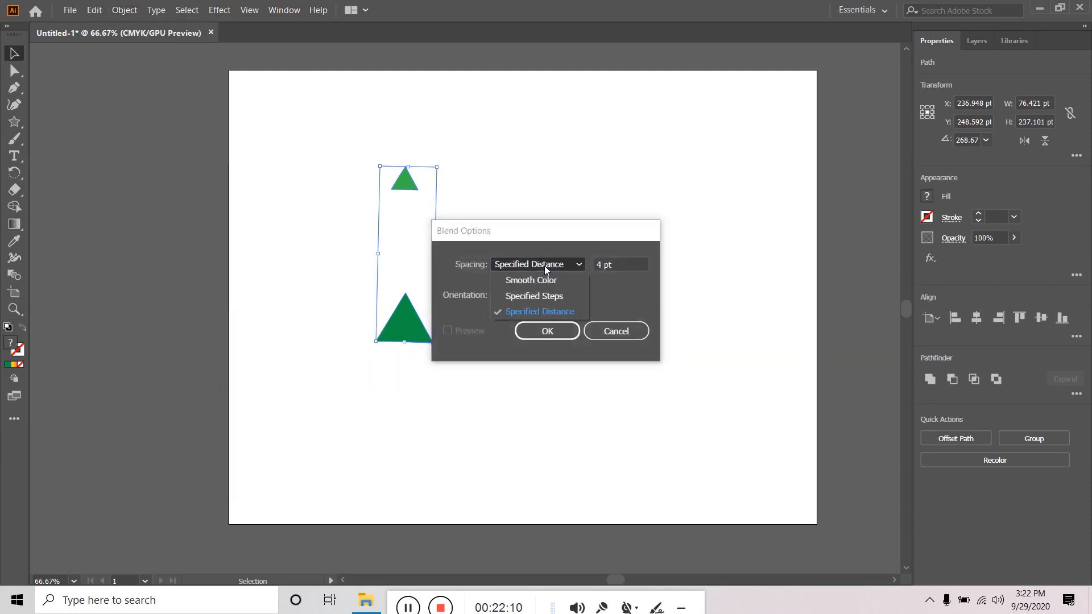
click(533, 294)
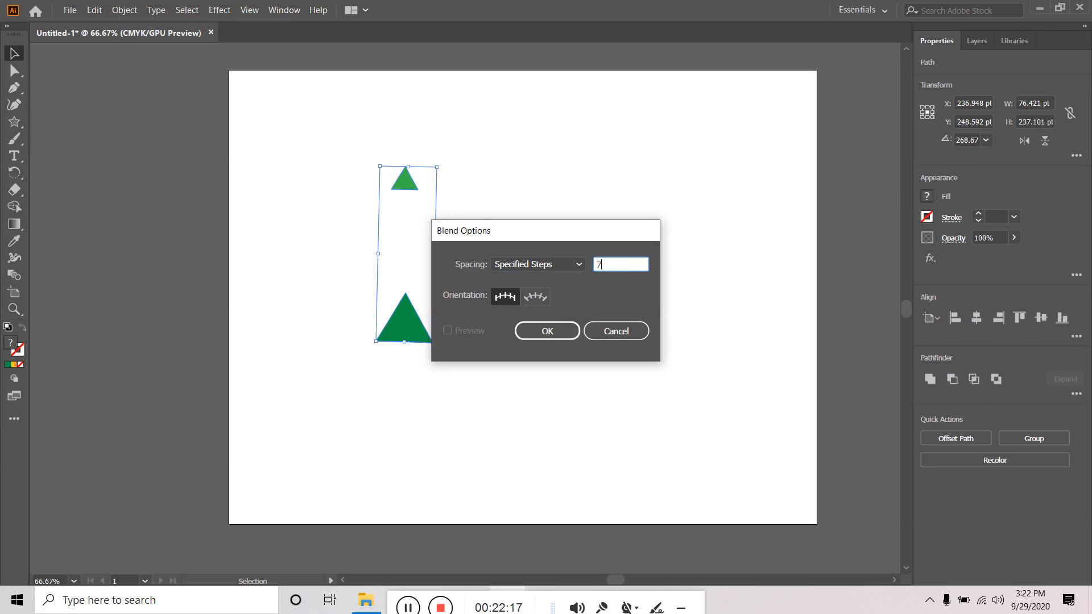
click(559, 337)
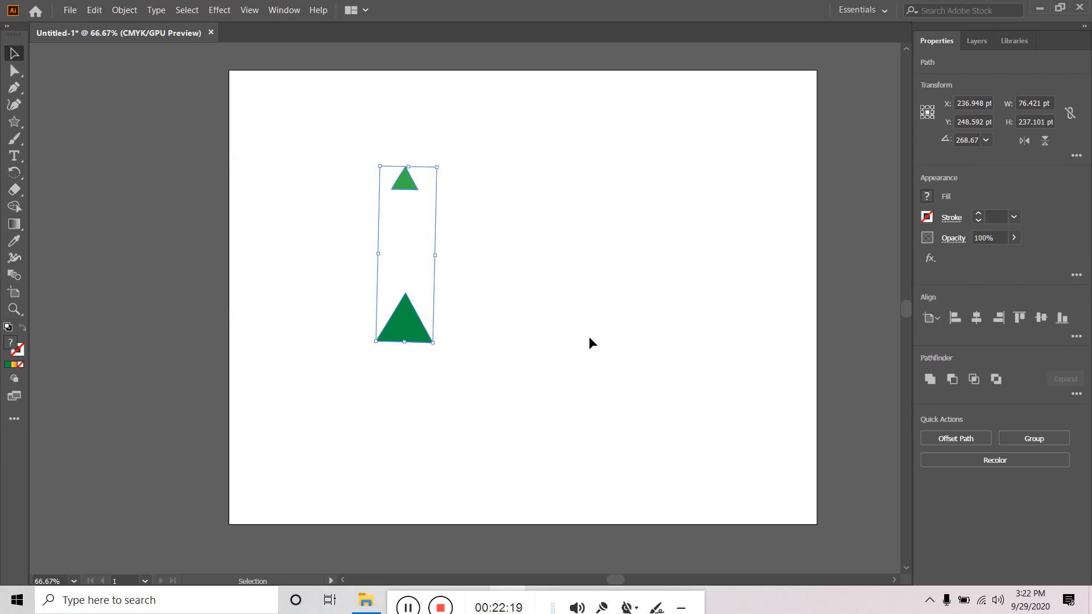
- Blend the two triangles with the Blend tool at 7 specified steps
click(481, 279)
click(405, 183)
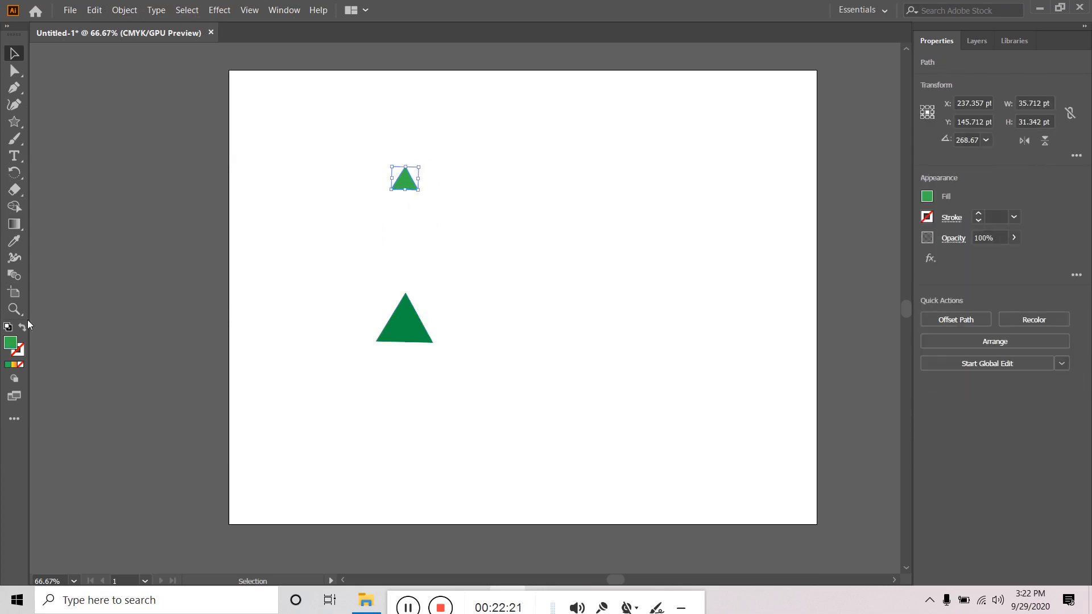
double_click(14, 274)
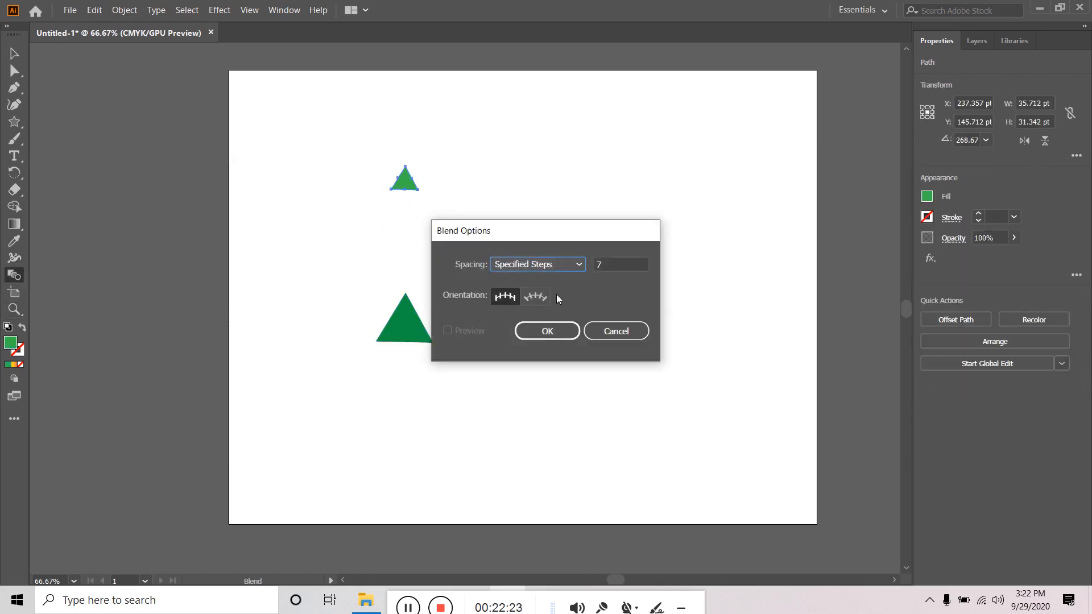
click(549, 329)
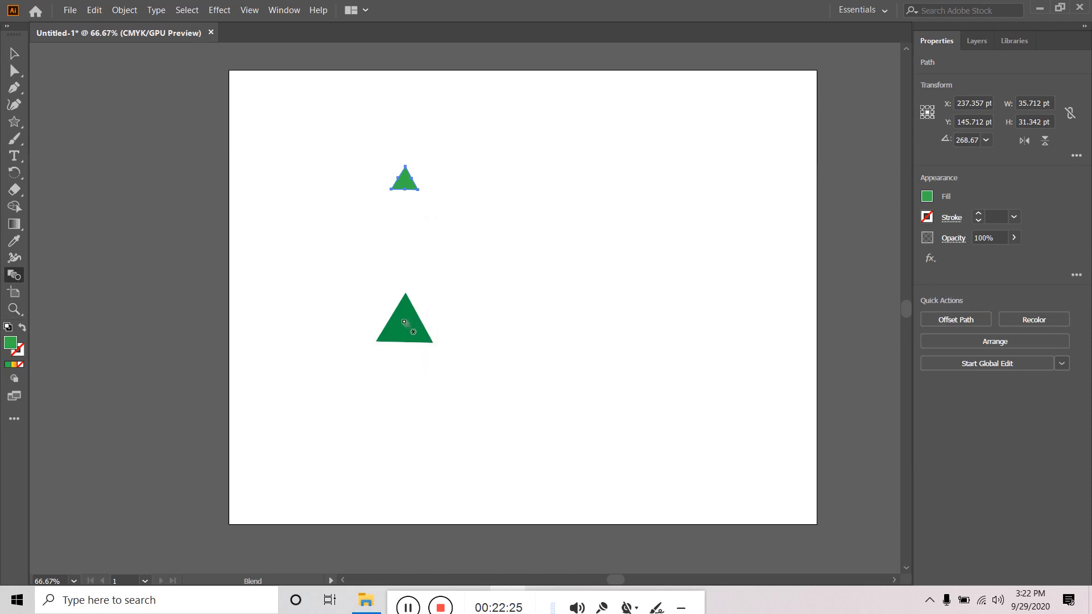
click(412, 190)
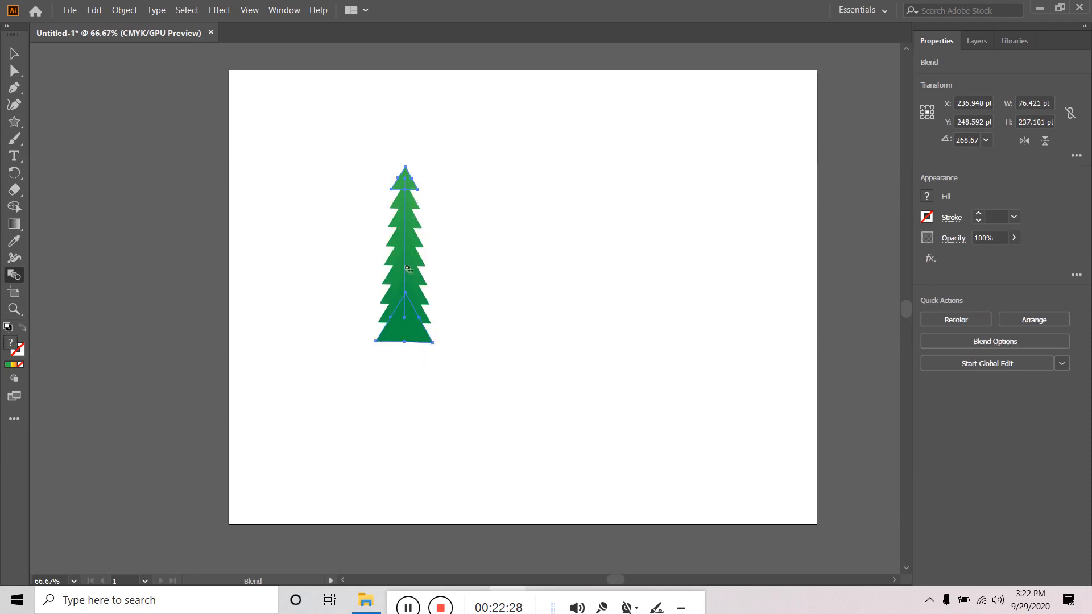
- Pick the top triangle in the Layers panel and scale it smaller twice
click(14, 53)
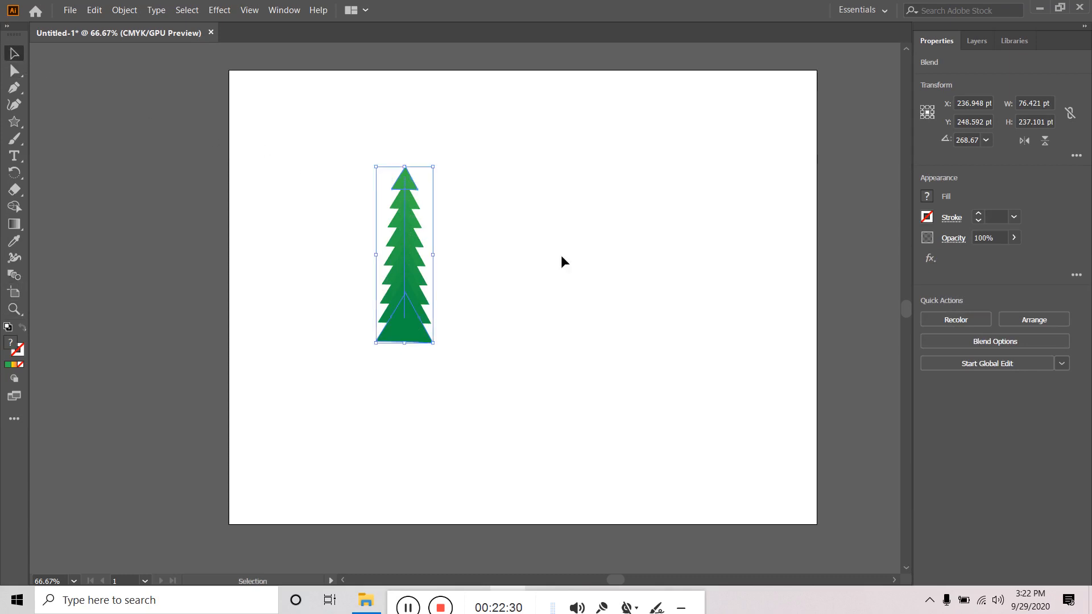
click(567, 264)
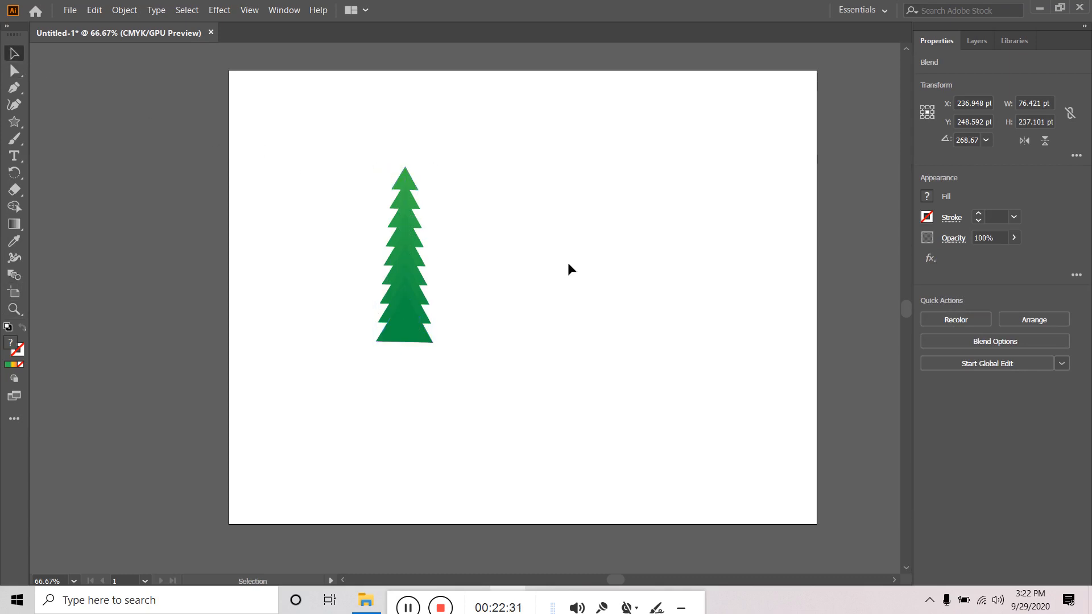
click(412, 184)
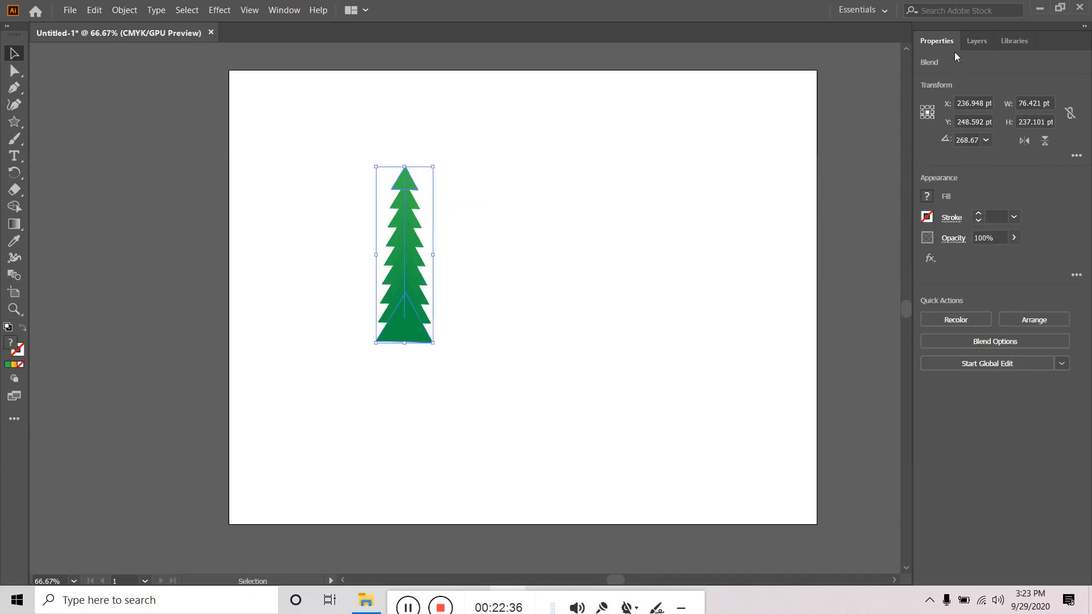
click(976, 41)
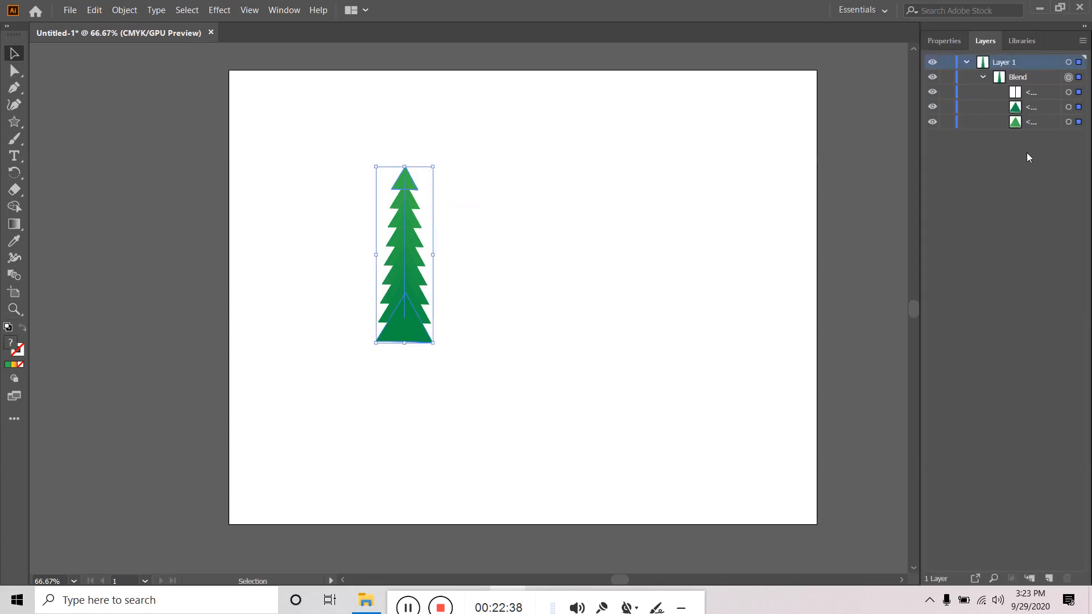
click(1068, 122)
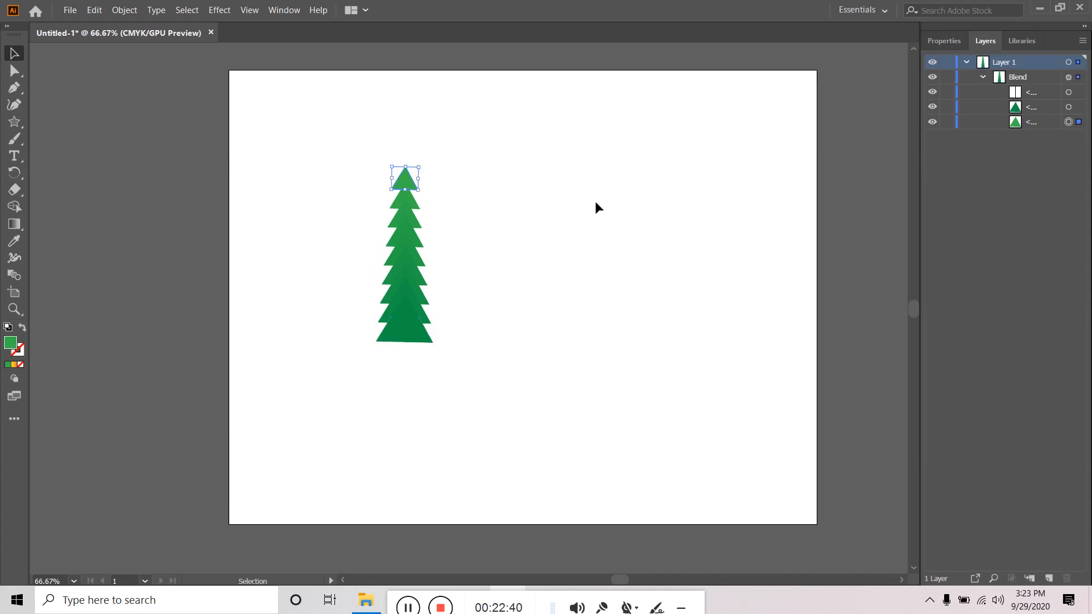
drag(419, 189, 417, 187)
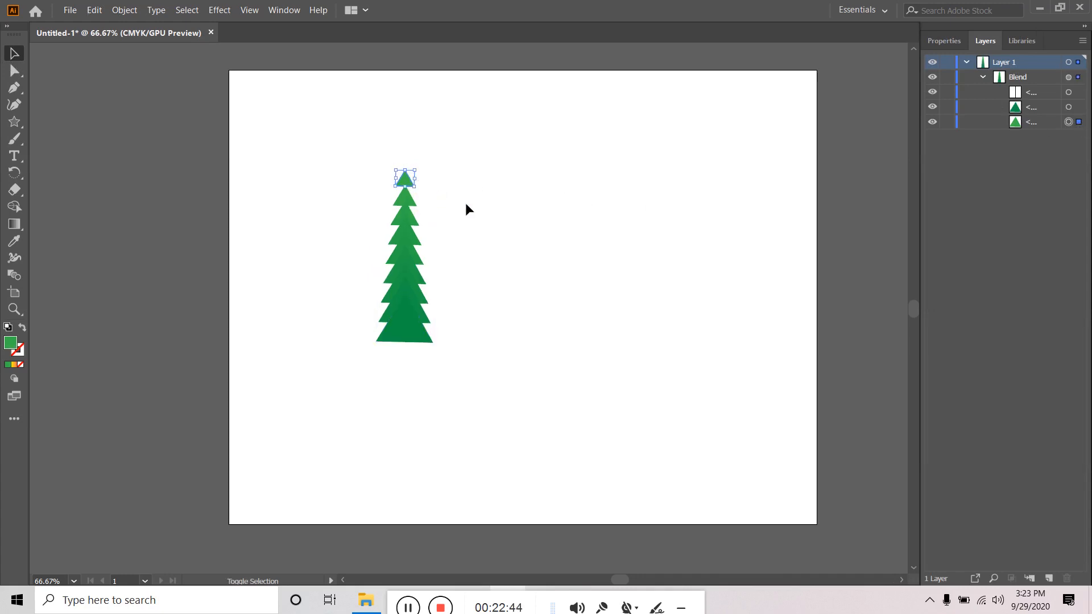
click(467, 204)
click(415, 197)
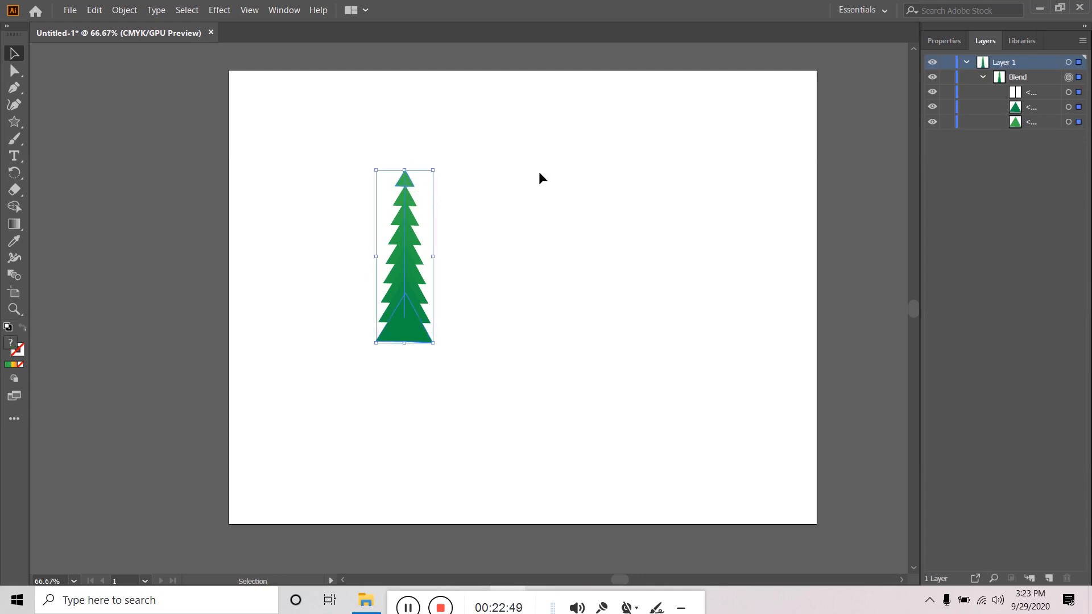
click(1078, 123)
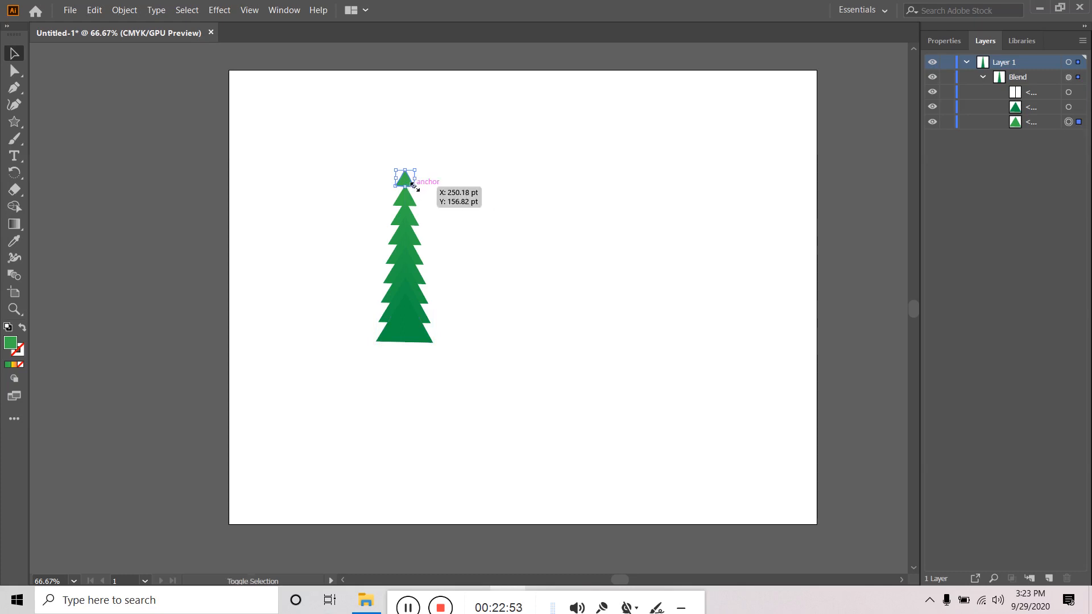
drag(413, 185, 409, 180)
click(474, 182)
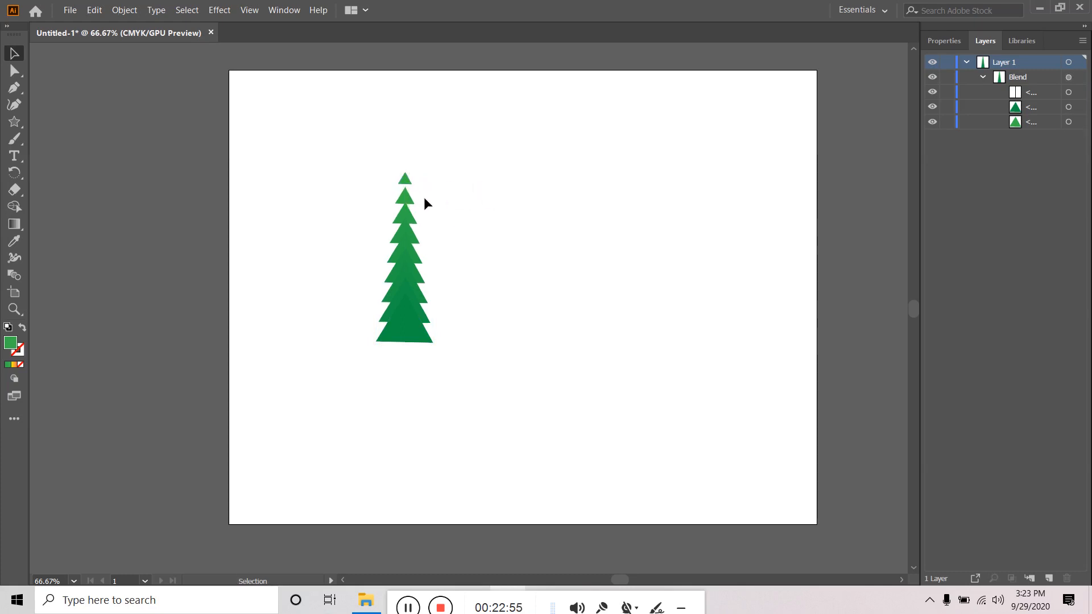
- Delete the top triangle, undo the deletion, and reselect the whole tree blend
click(14, 71)
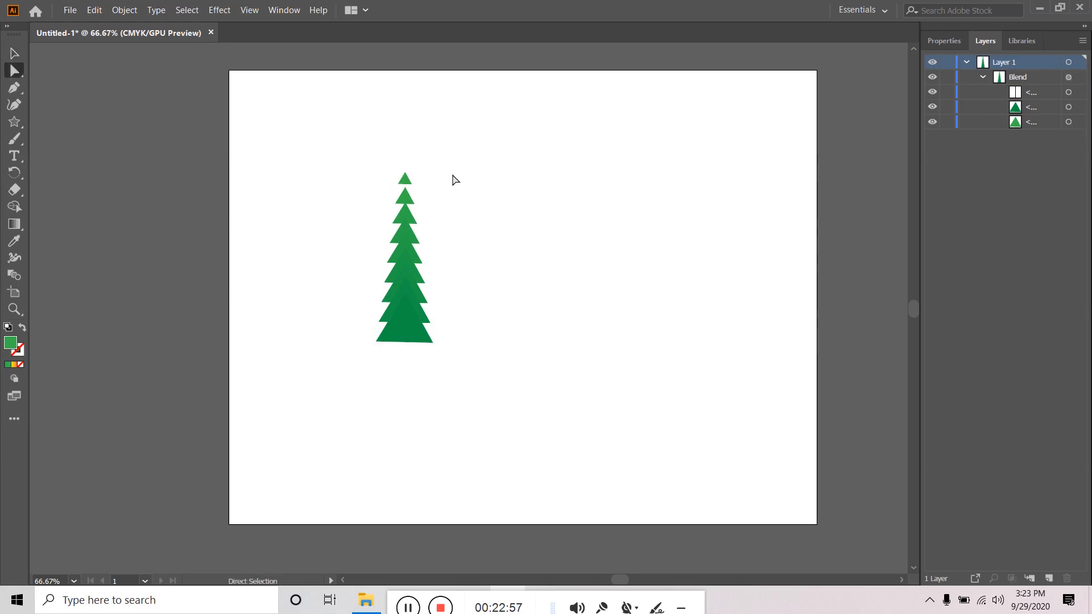
click(405, 178)
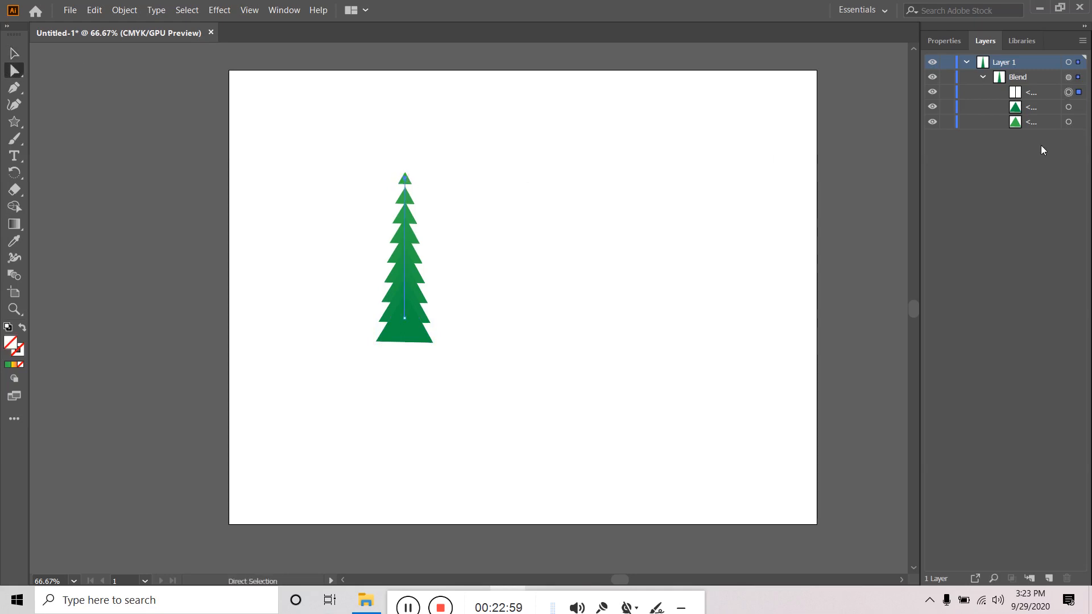
click(1079, 122)
key(Delete)
key(ctrl+z)
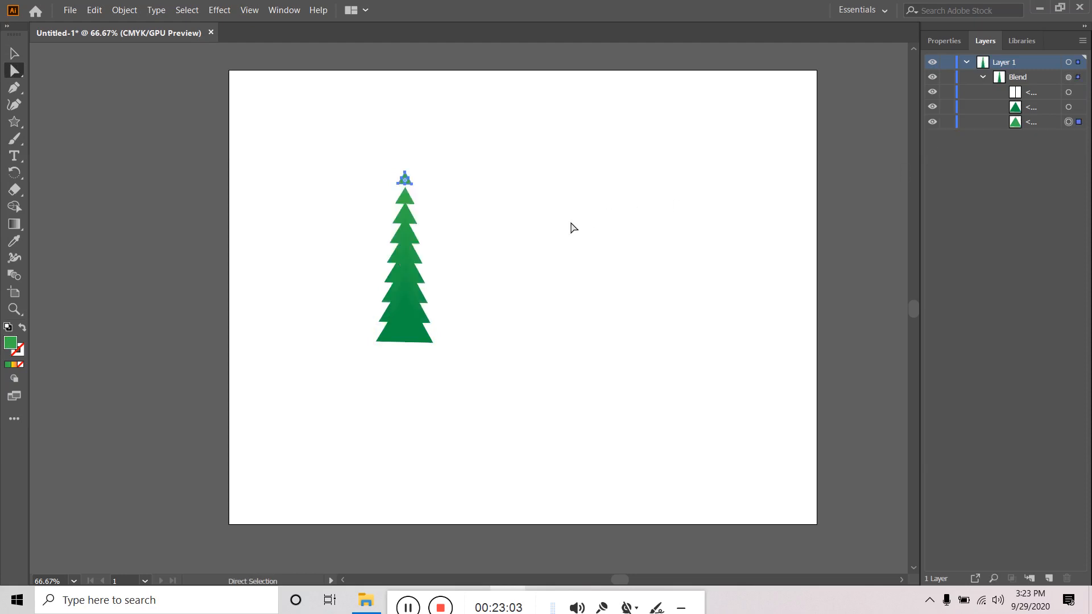
key(v)
click(589, 186)
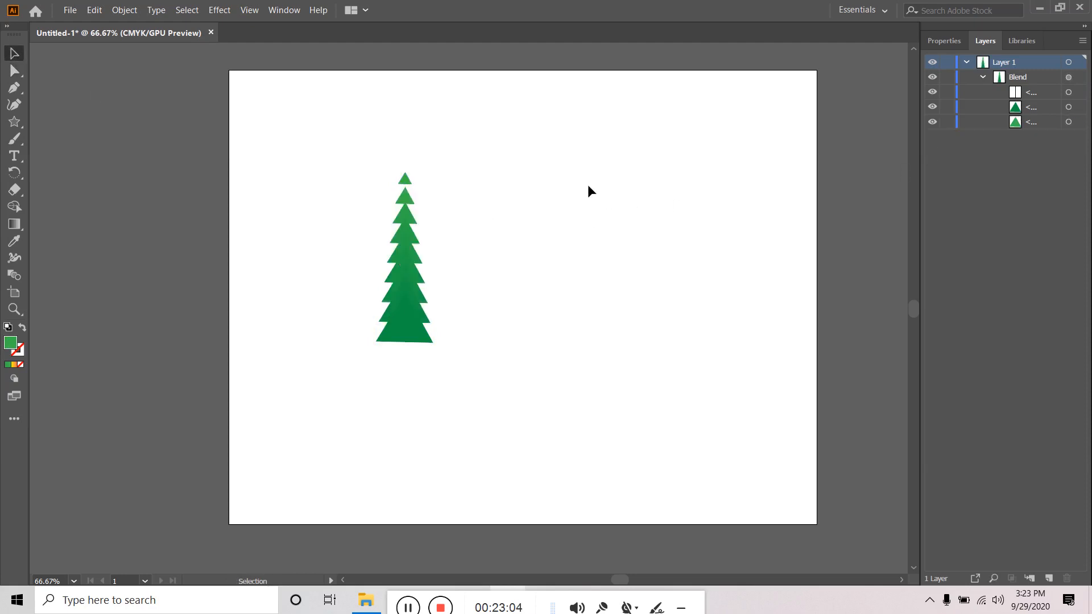
drag(482, 222, 355, 364)
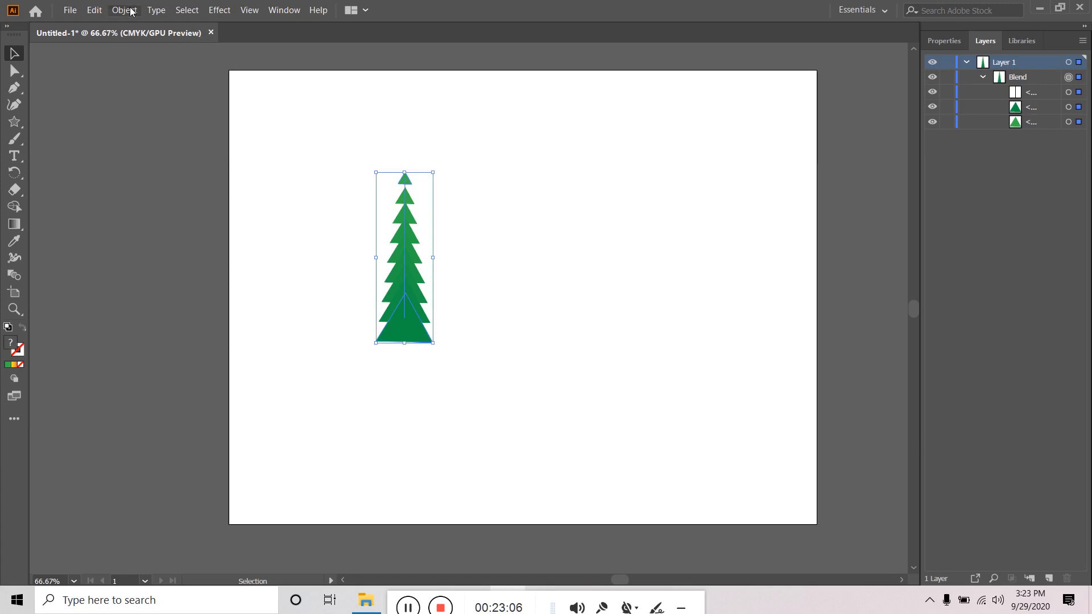
- Expand the tree blend into separate triangles with Object > Blend > Expand
click(124, 9)
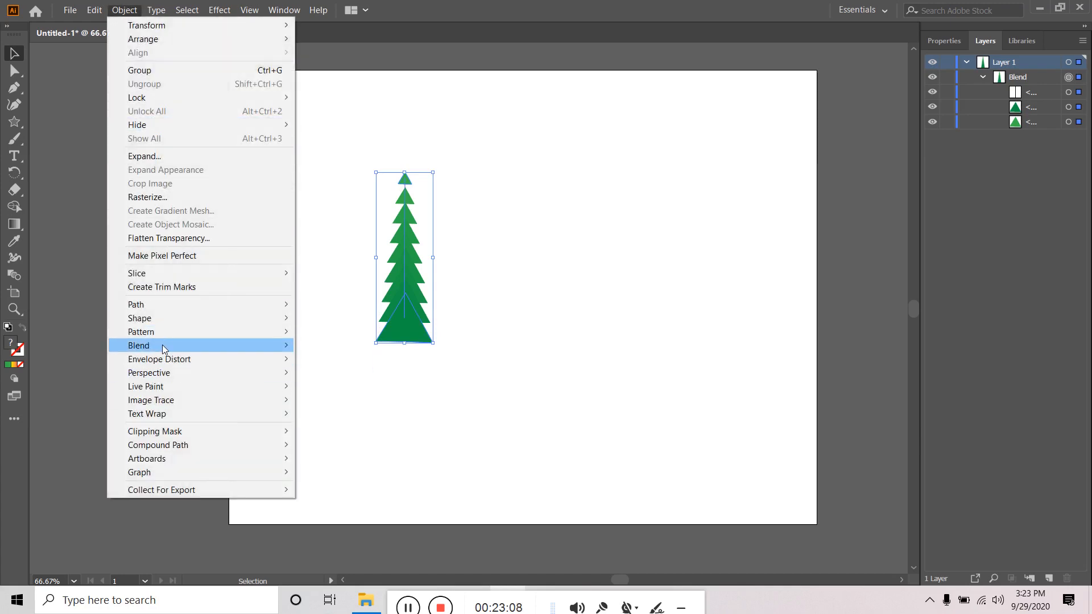
mouse_move(164, 347)
click(327, 394)
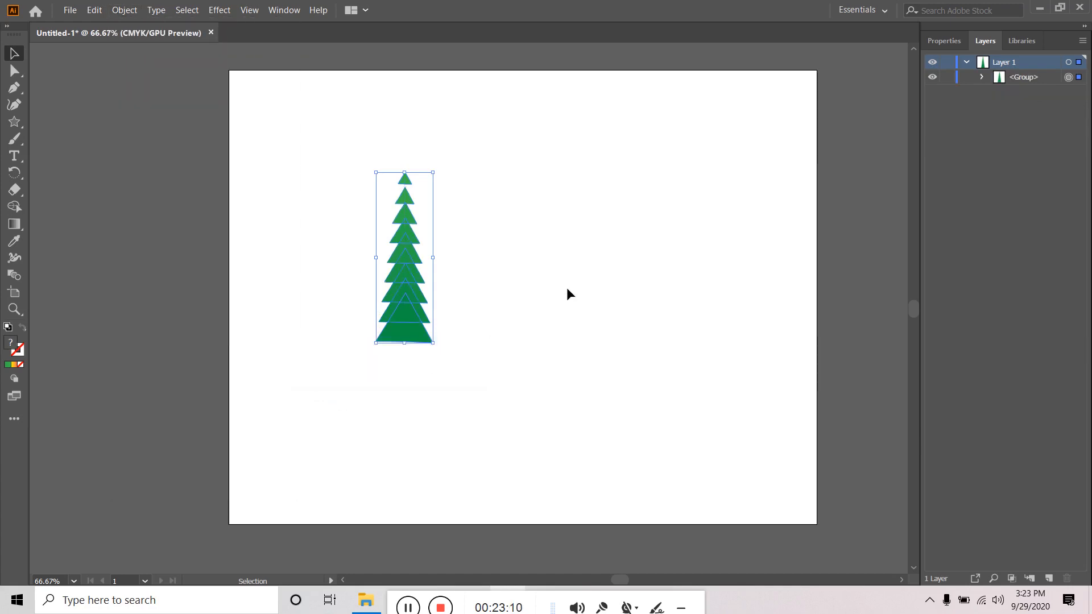
click(567, 287)
- Delete the tiny topmost triangle using the Direct Selection tool
click(15, 70)
drag(447, 164, 384, 184)
key(Delete)
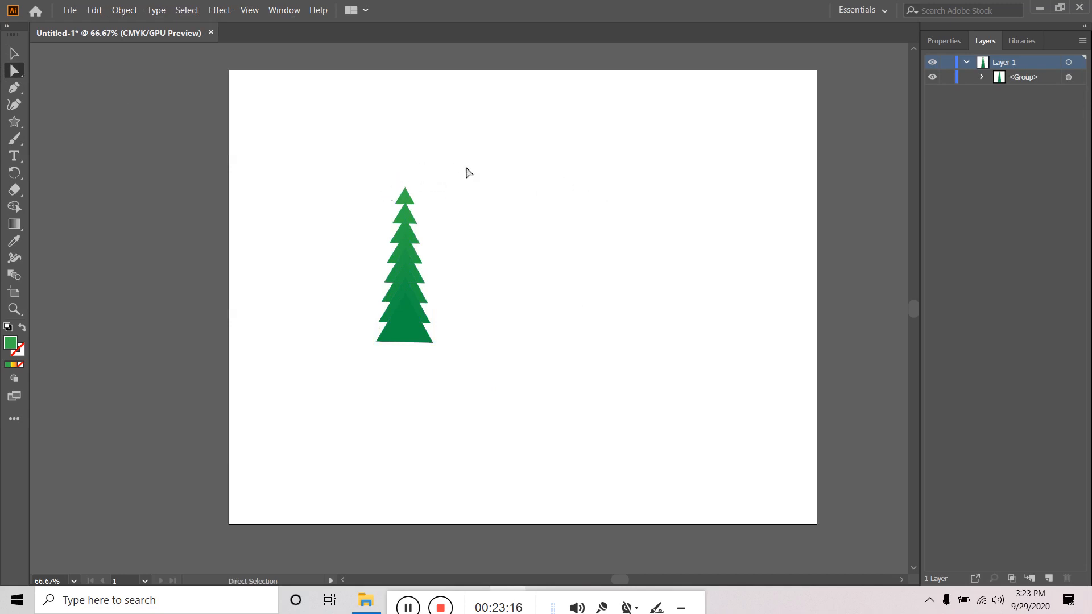
click(17, 56)
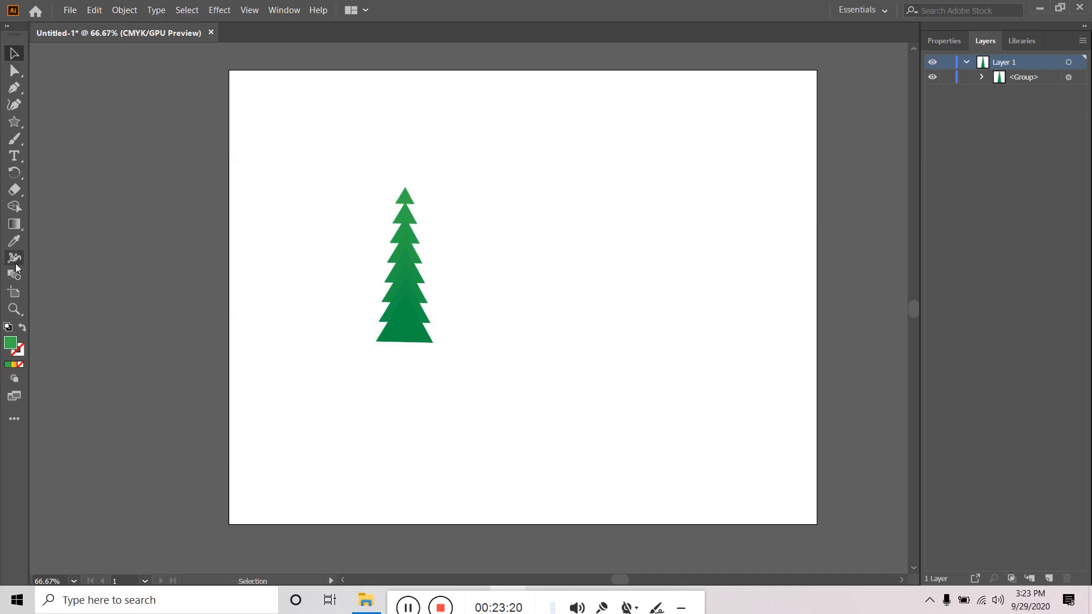
- Draw a thin dark brown 8.292 × 68.936 pt trunk rectangle below the tree
click(14, 121)
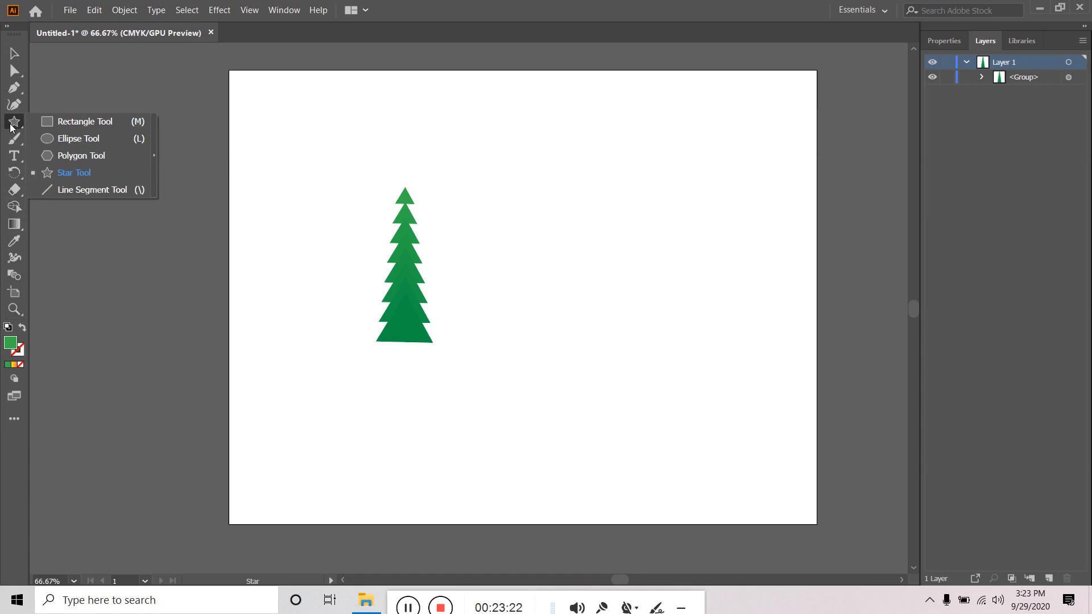
click(94, 124)
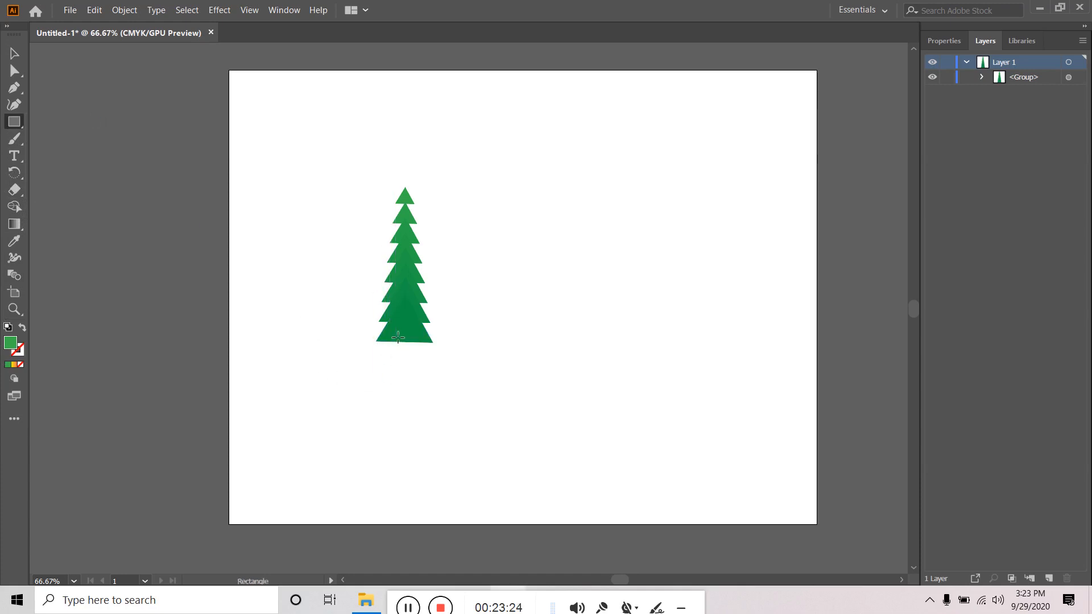
drag(395, 338, 402, 388)
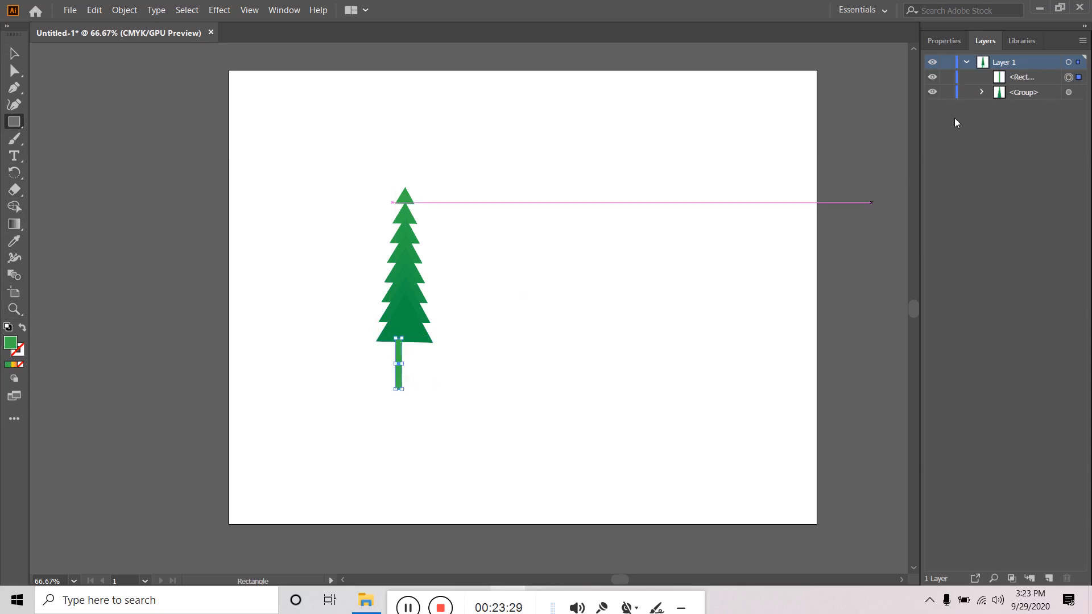
click(944, 41)
click(927, 197)
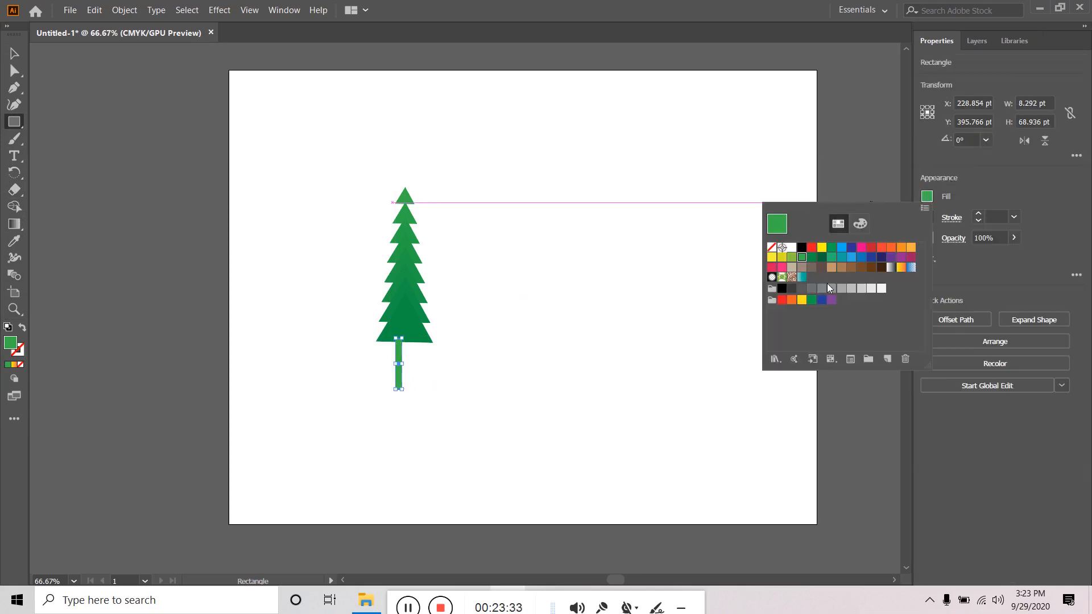
click(863, 272)
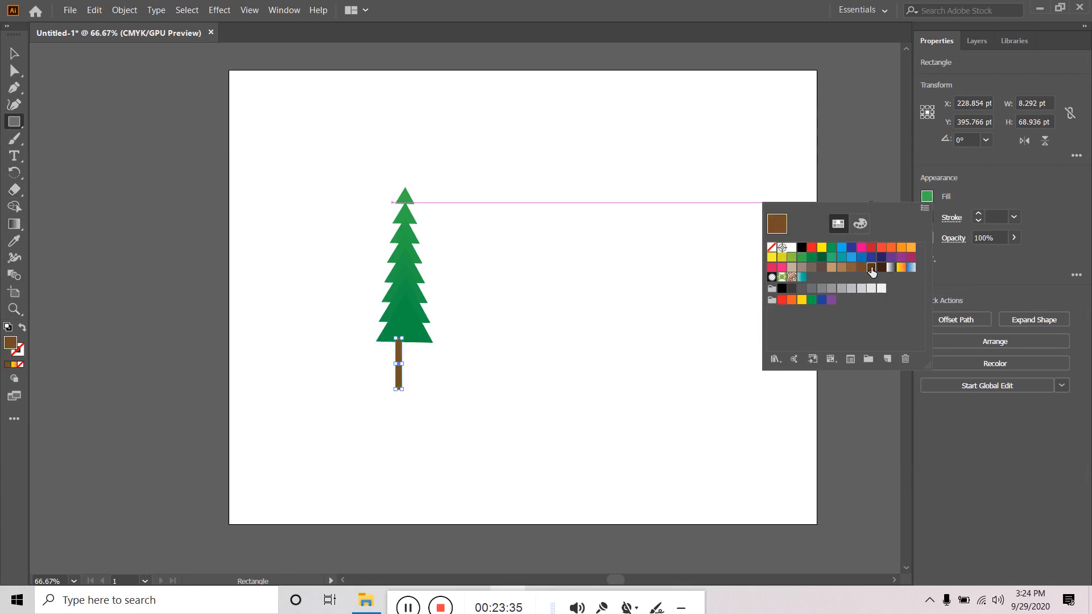
click(870, 269)
click(255, 173)
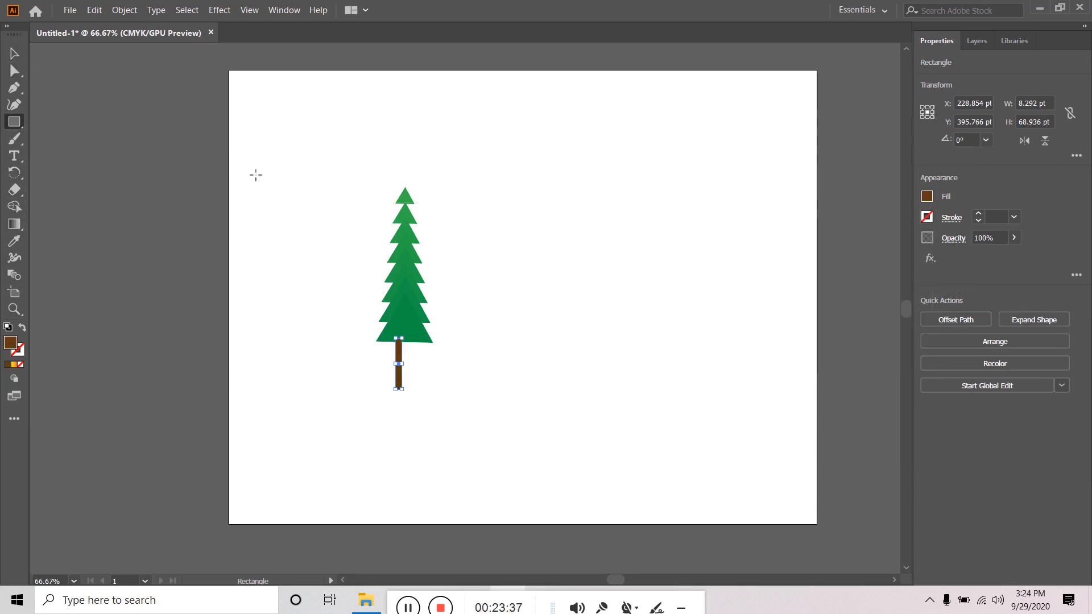
click(413, 376)
click(515, 325)
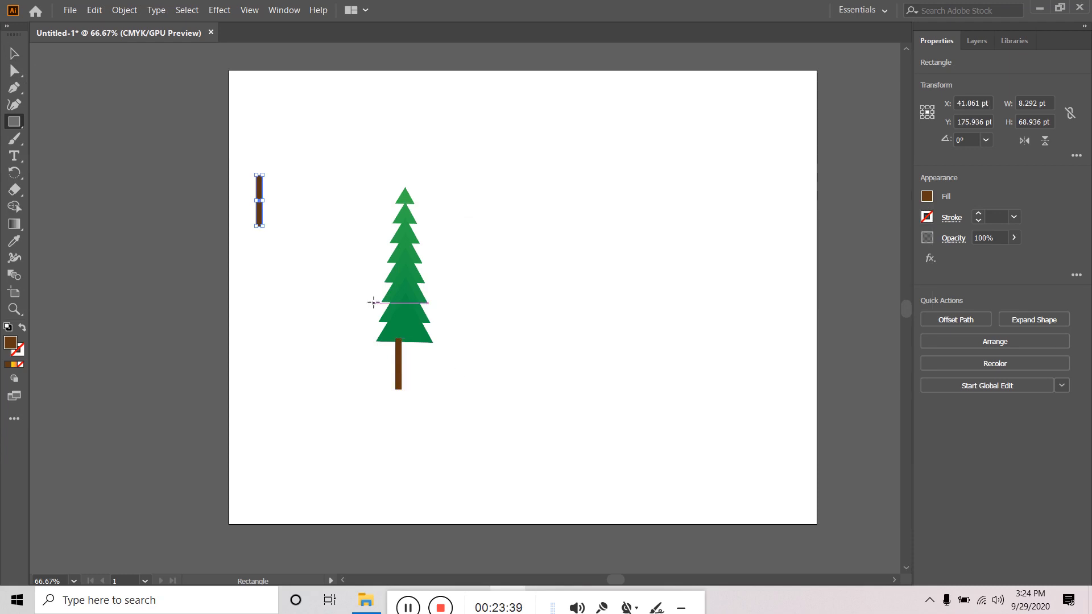
key(Delete)
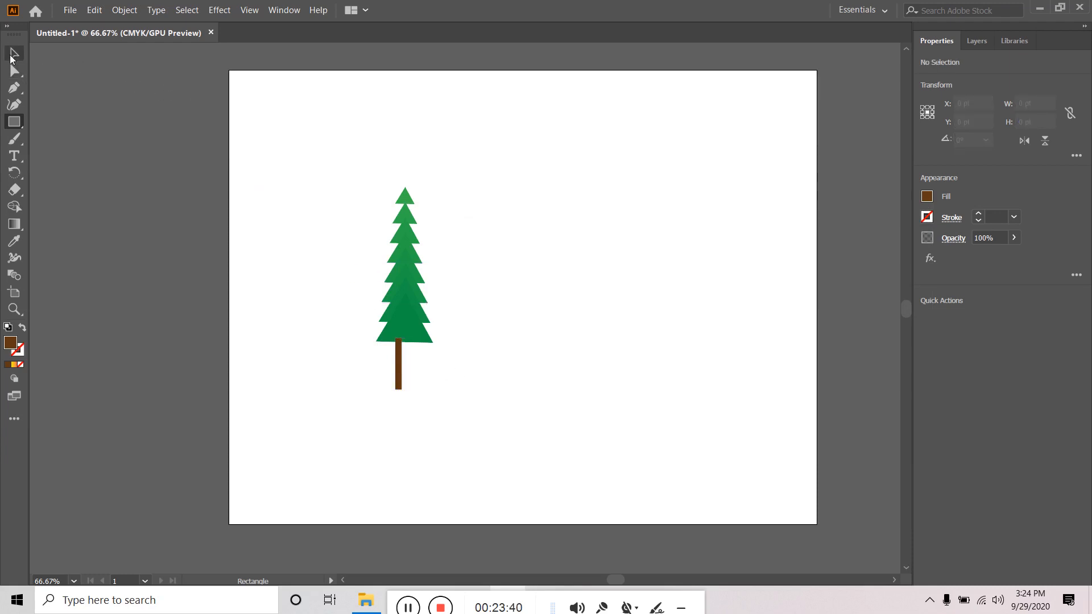
- Centre the trunk under the tree and send it behind the tiers
click(14, 53)
drag(399, 382, 407, 380)
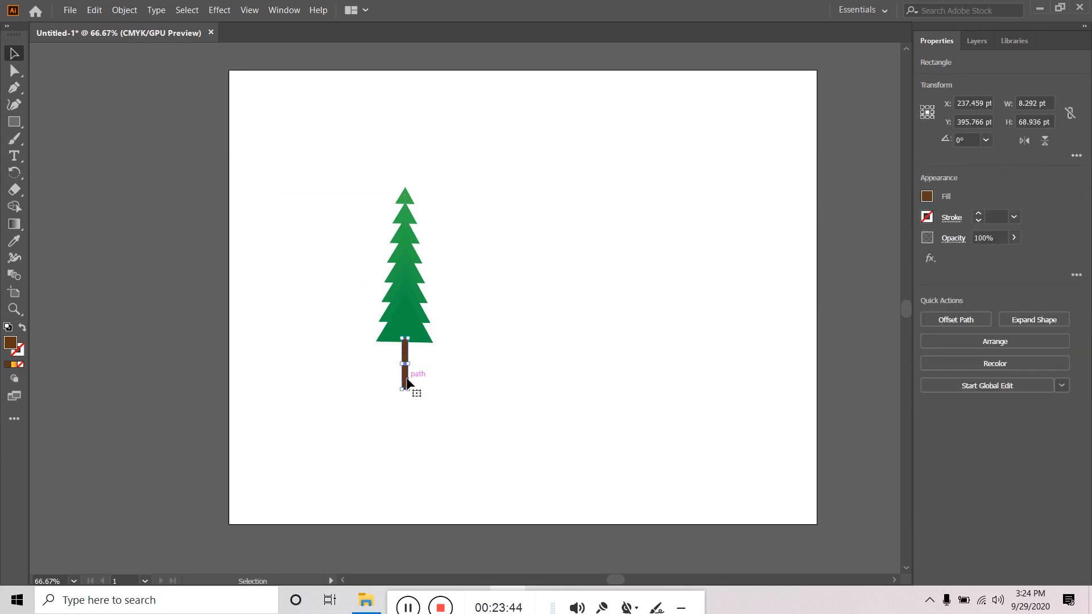
right_click(406, 379)
mouse_move(456, 316)
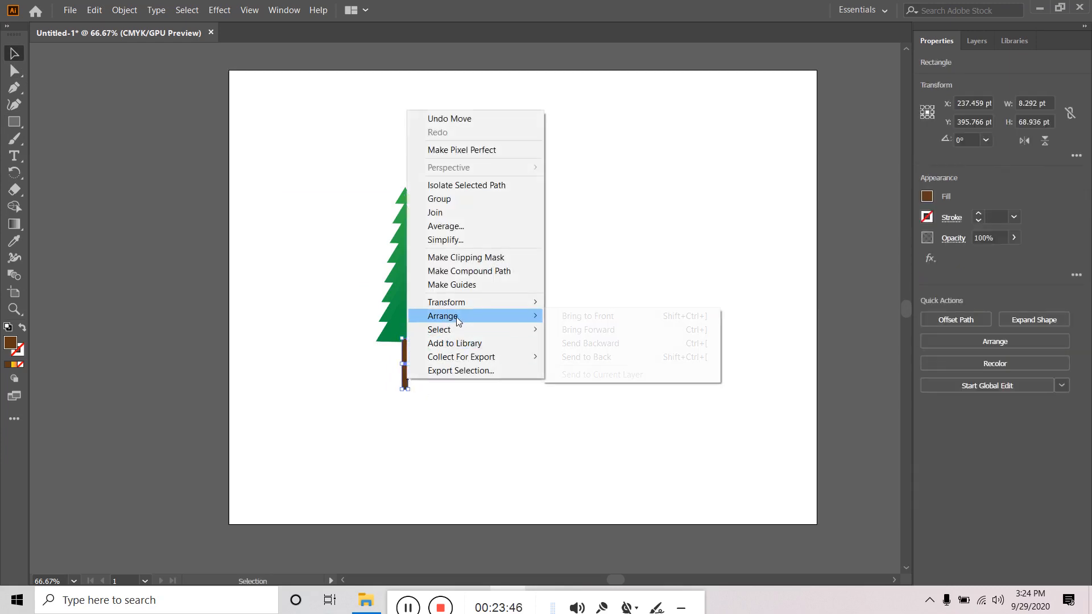
click(622, 358)
click(563, 307)
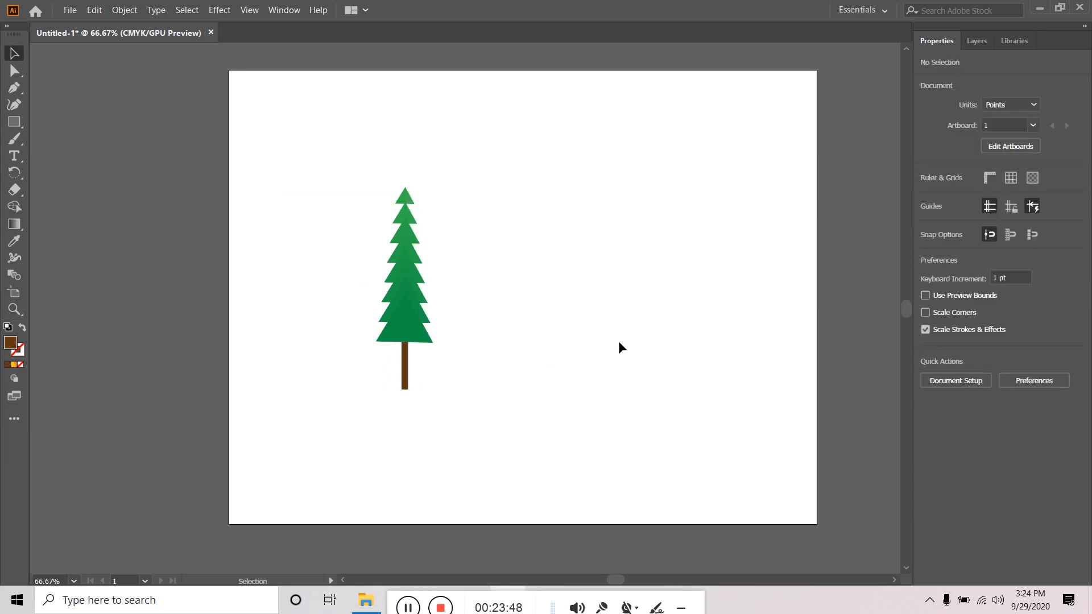
- Drag the trunk's bottom edge up to leave a short stub below the tiers
click(405, 386)
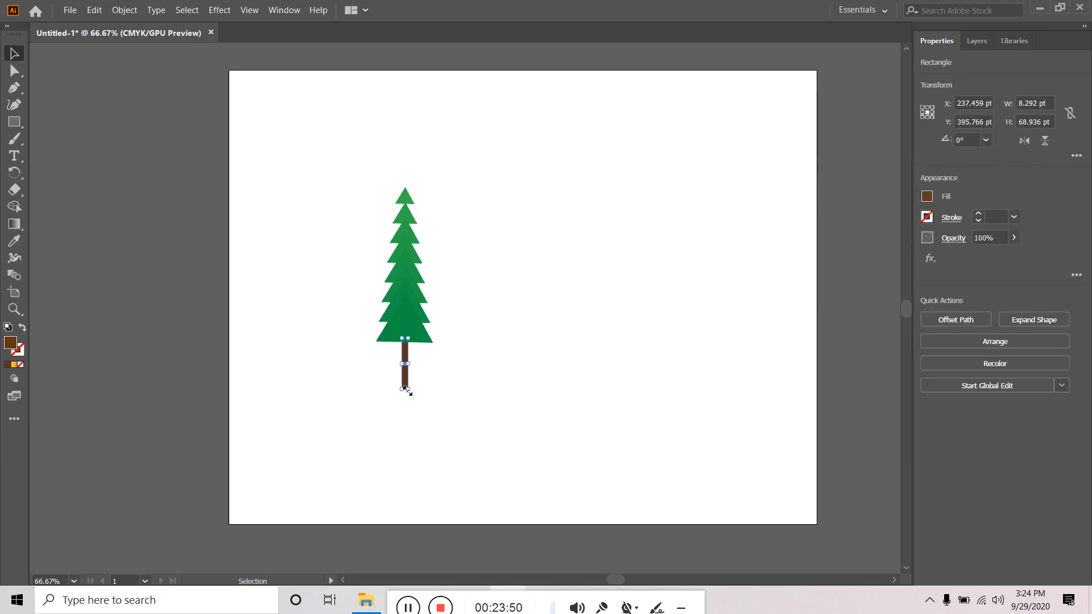
scroll(405, 388, up, 3)
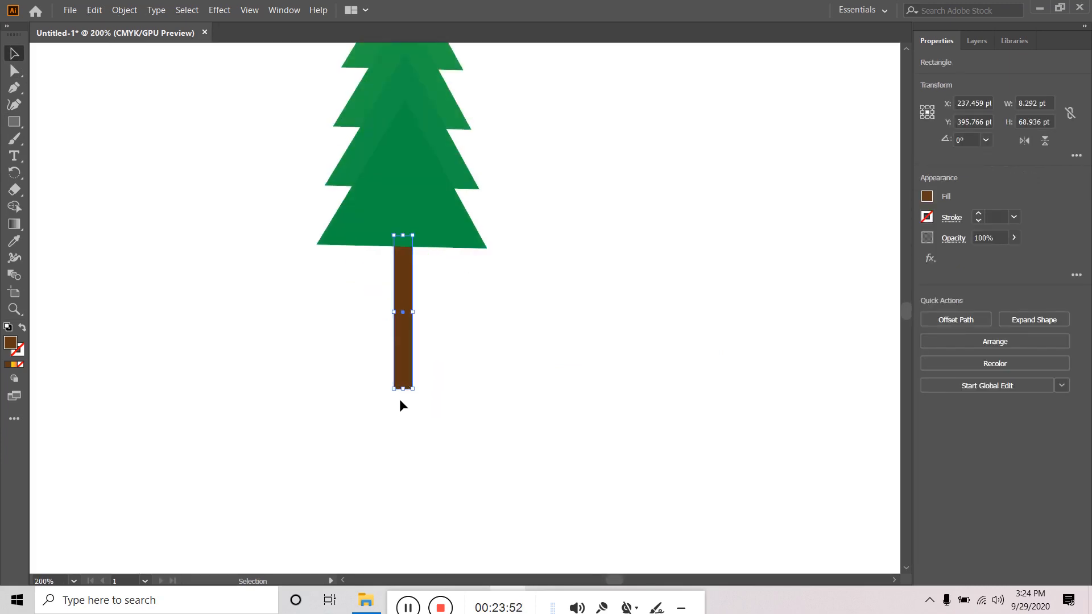
drag(404, 391, 405, 342)
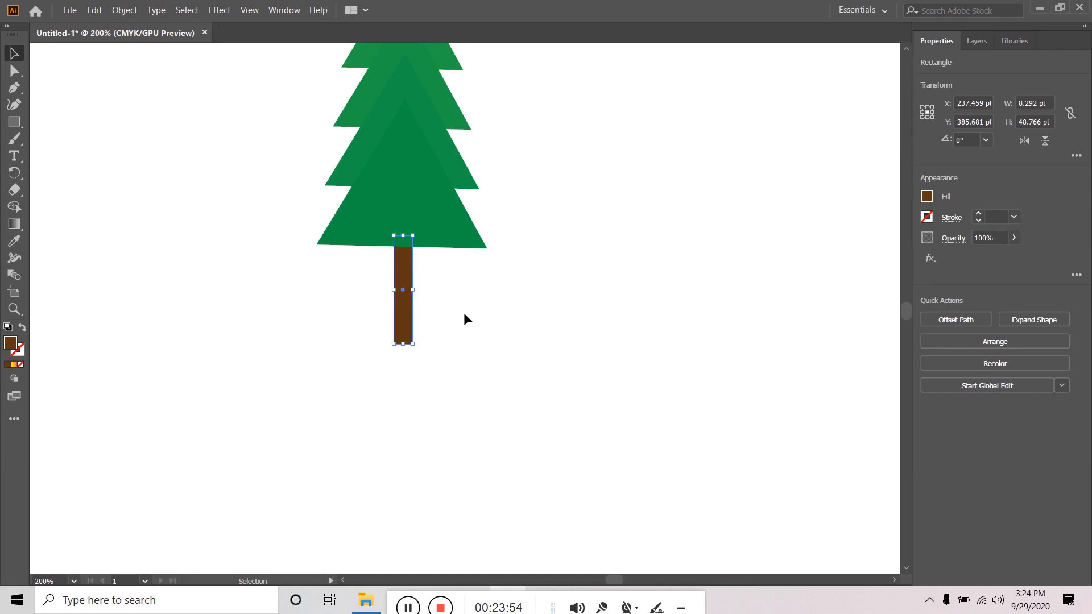
click(463, 312)
scroll(468, 319, down, 1)
scroll(471, 322, down, 3)
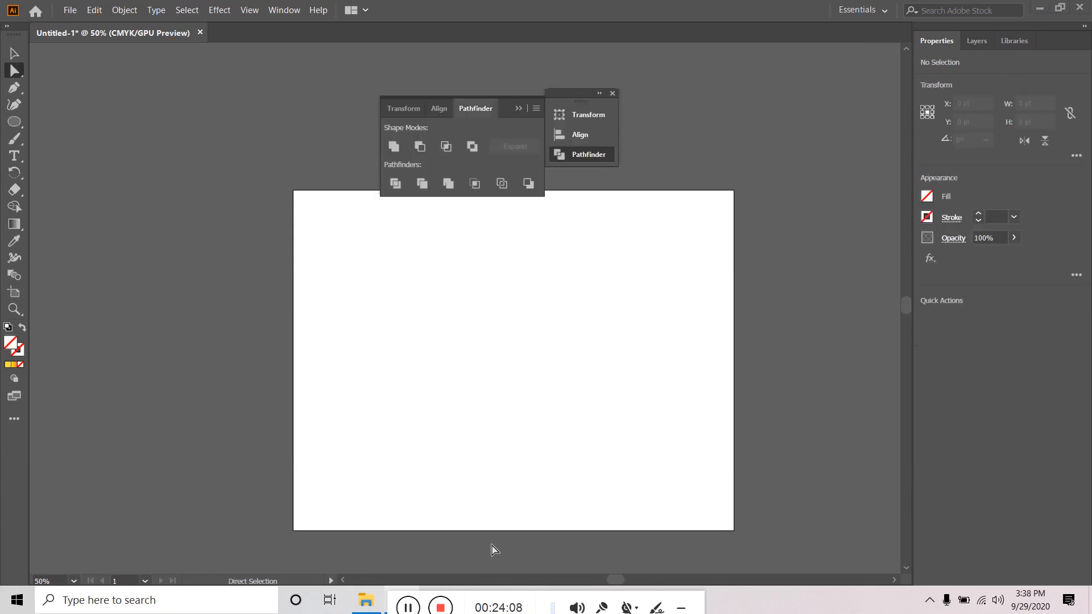
- Drag along the bottom edge of the screen while preparing the blank artboard
drag(472, 601, 628, 599)
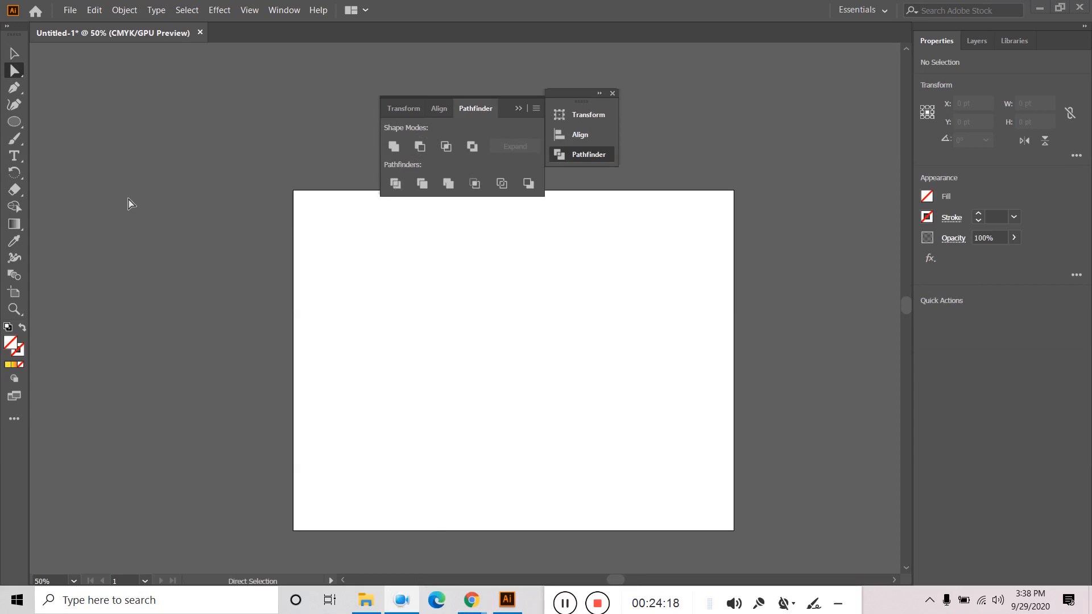
- Draw a circle on the left of the artboard and fill it light blue
click(18, 122)
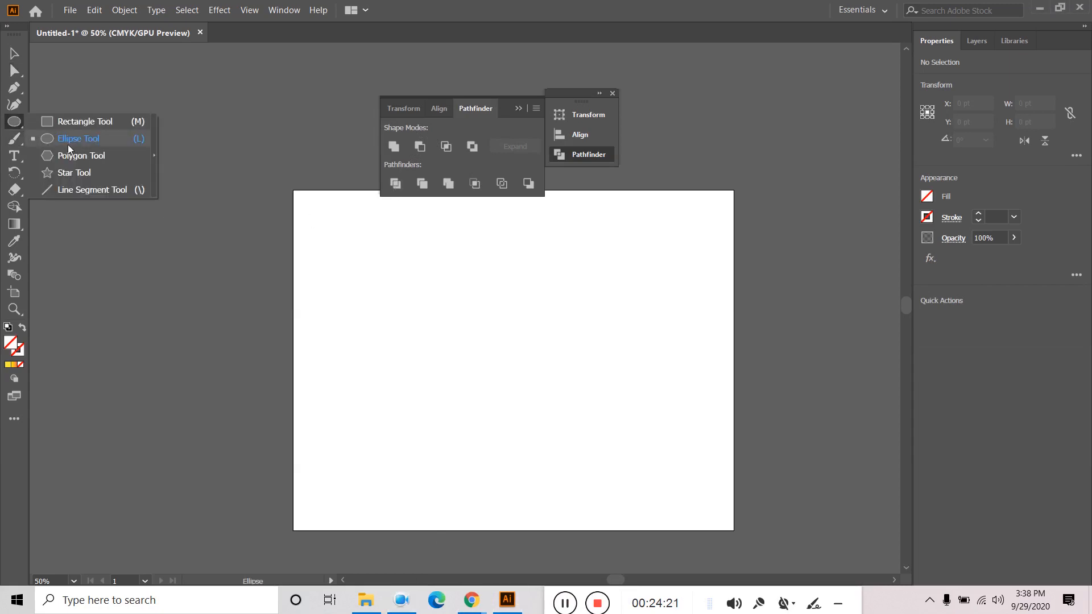
click(87, 139)
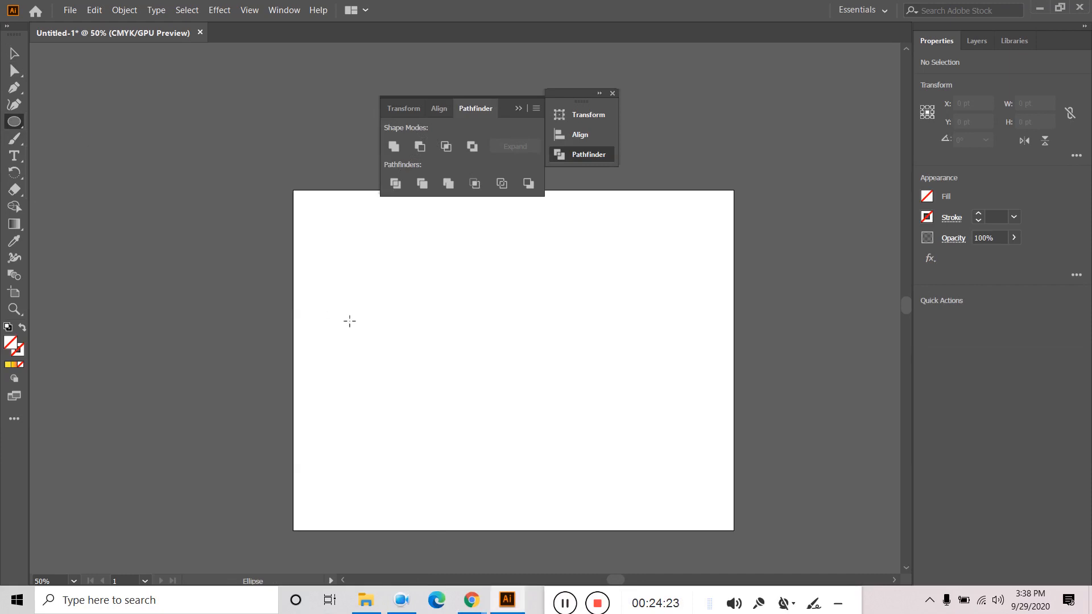
drag(350, 321, 414, 384)
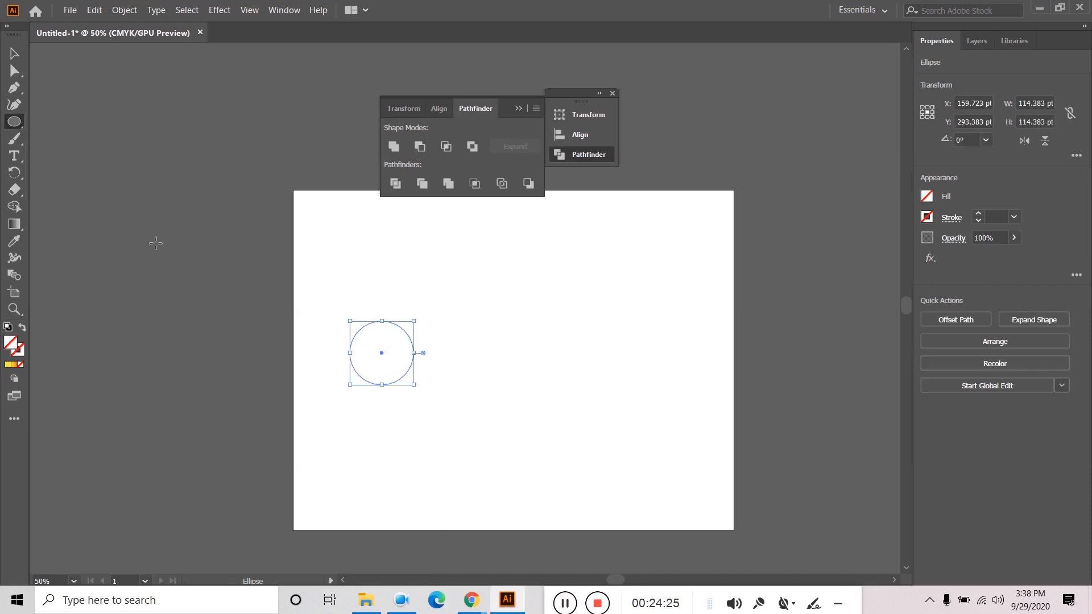
key(v)
click(8, 365)
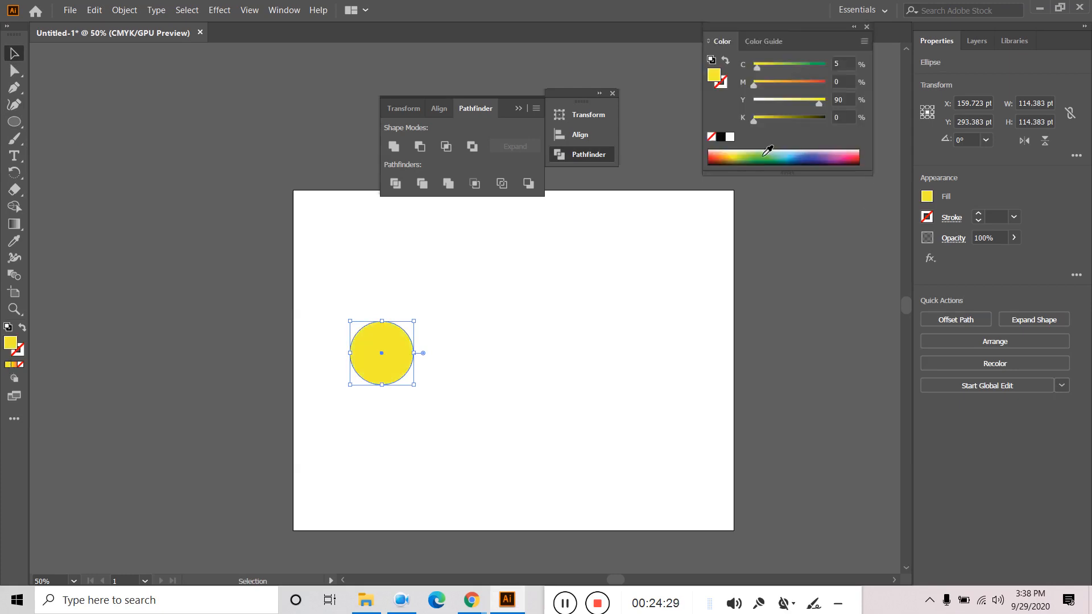
click(785, 154)
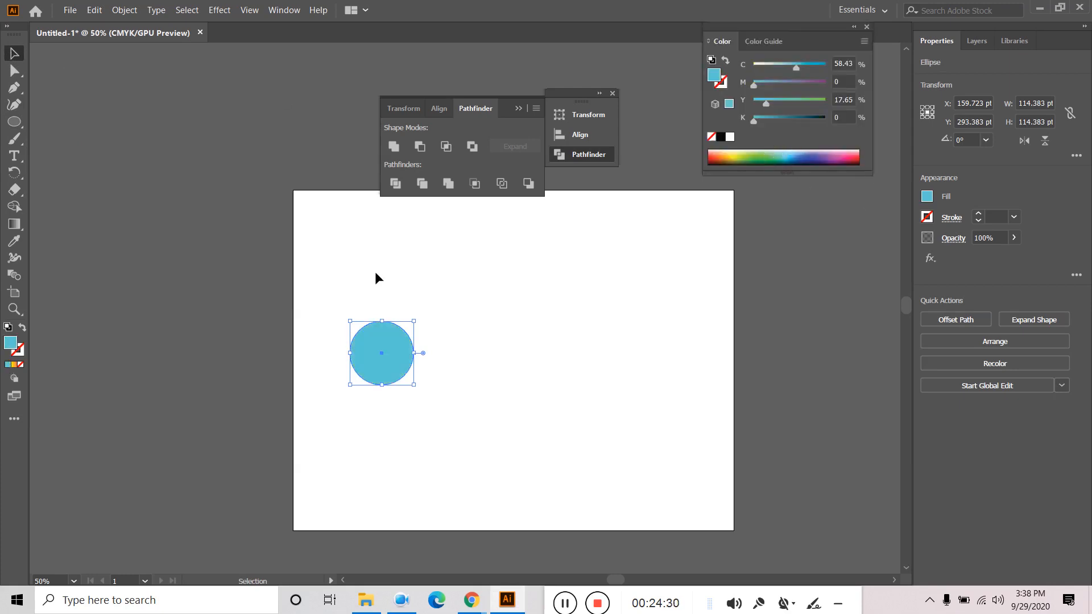
- Place an overlapping copy to the right and make it dark blue
click(434, 375)
drag(392, 361, 431, 365)
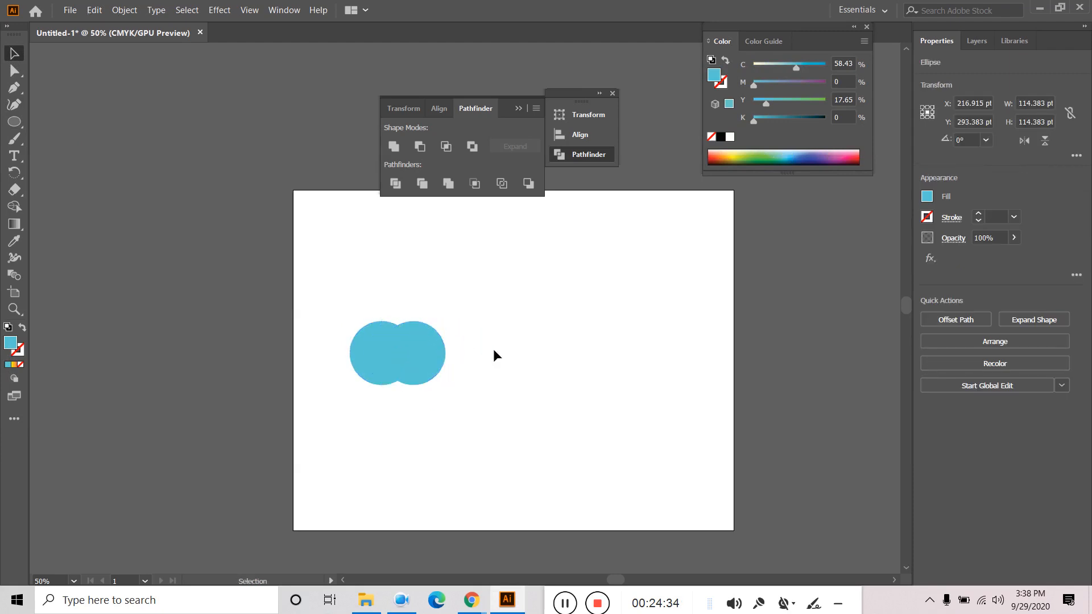
click(415, 351)
click(813, 153)
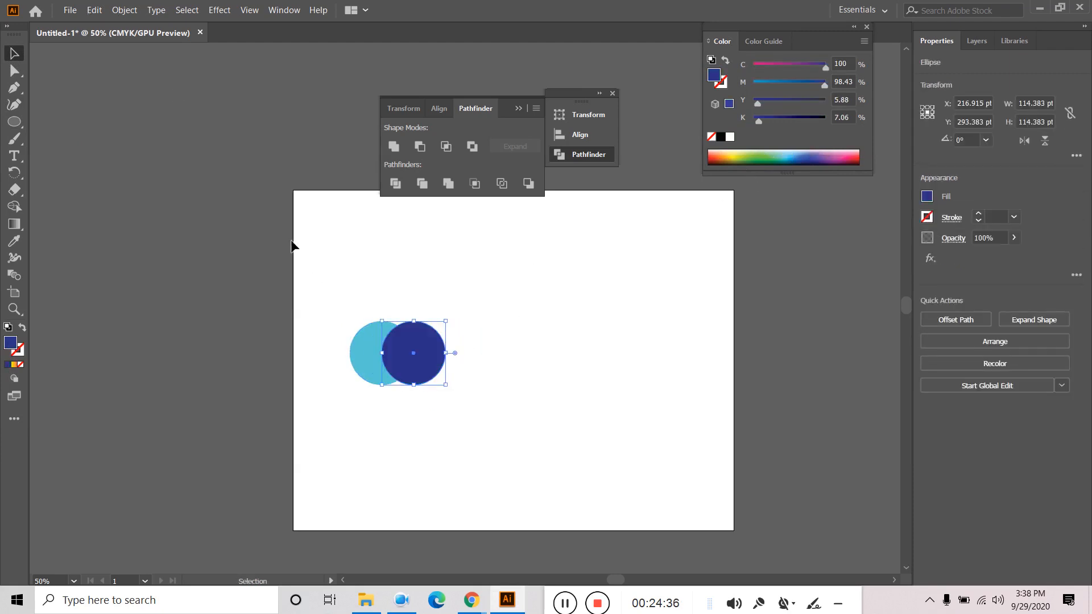
click(546, 319)
- Divide both circles with Pathfinder and check a single light blue piece
drag(564, 306, 348, 442)
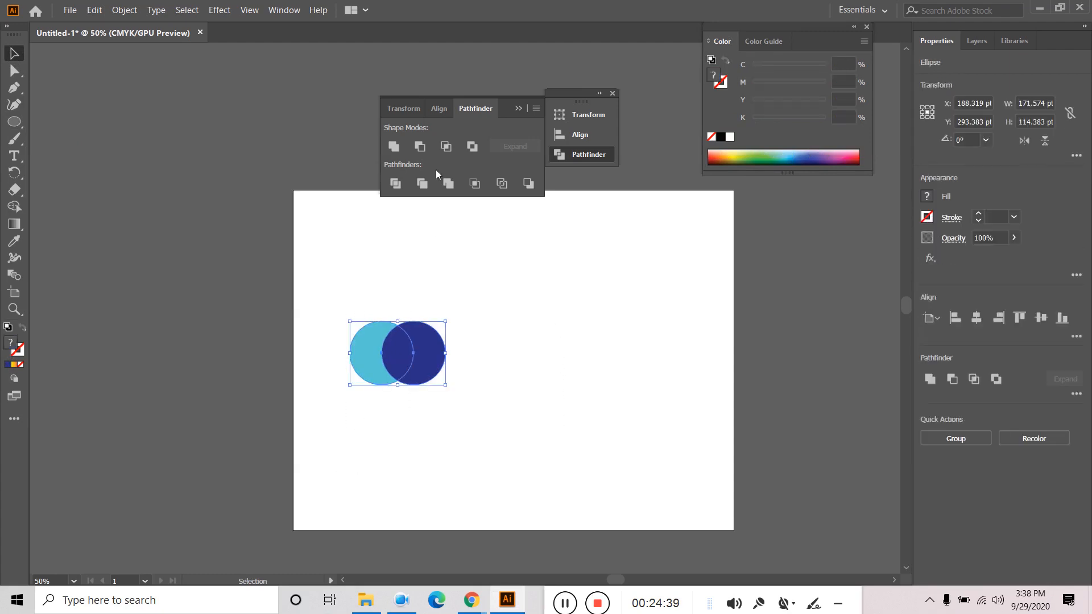
click(395, 184)
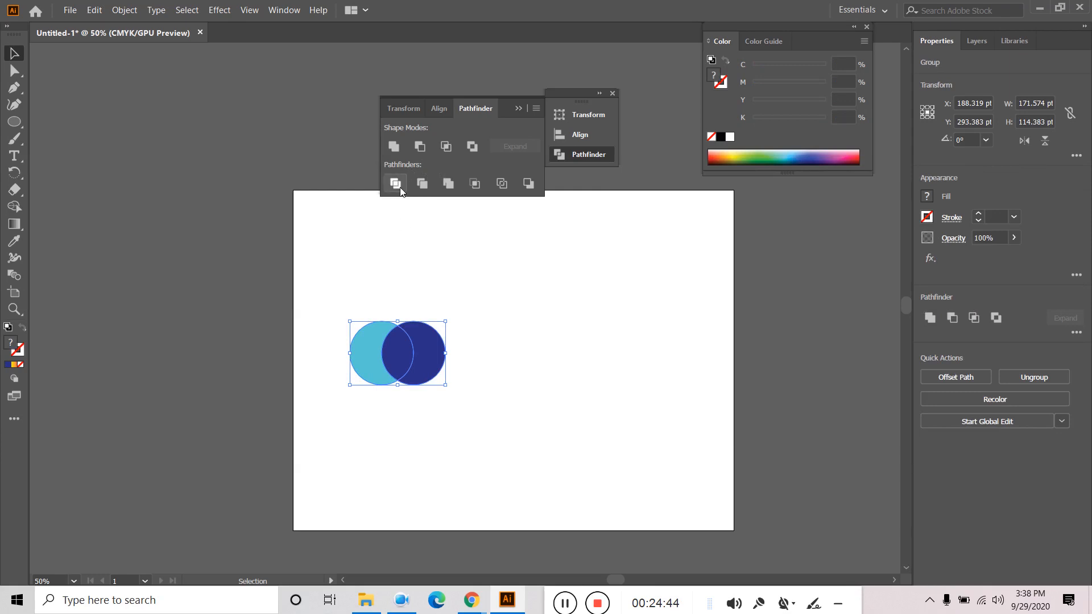
click(543, 321)
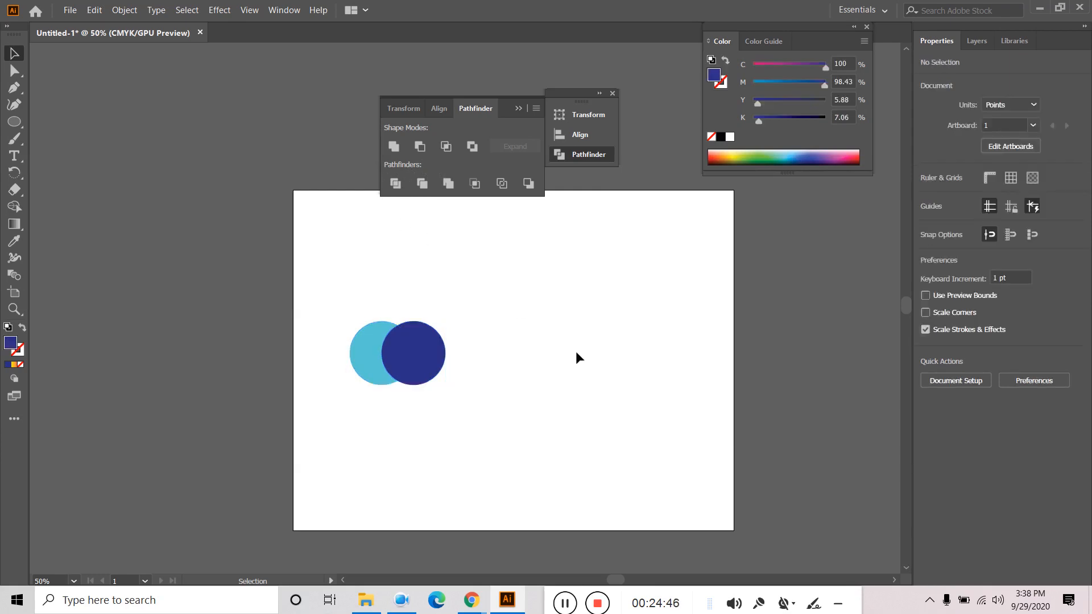
click(18, 69)
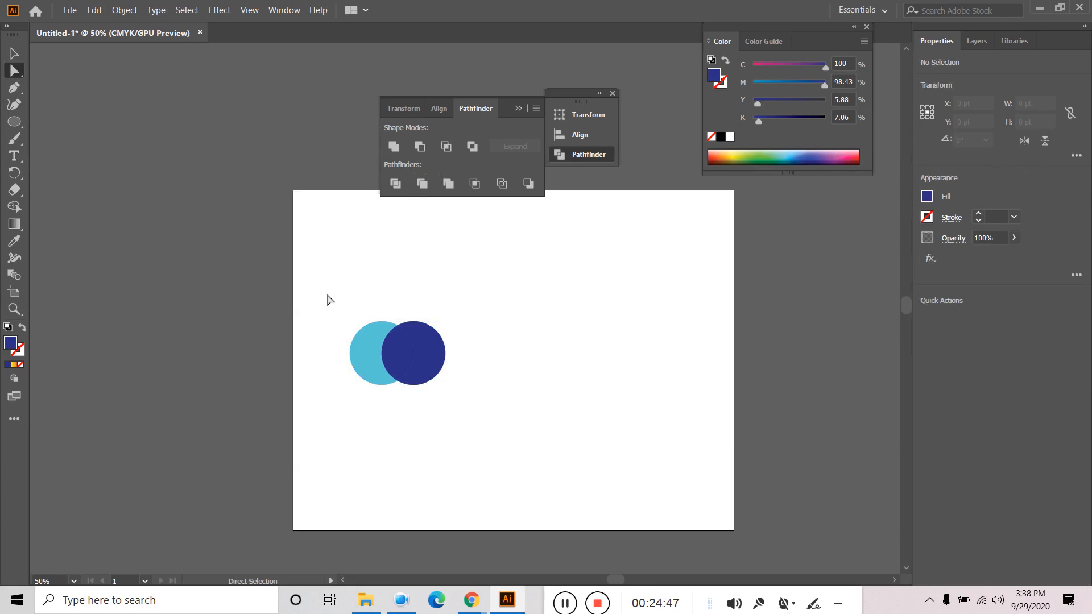
click(365, 357)
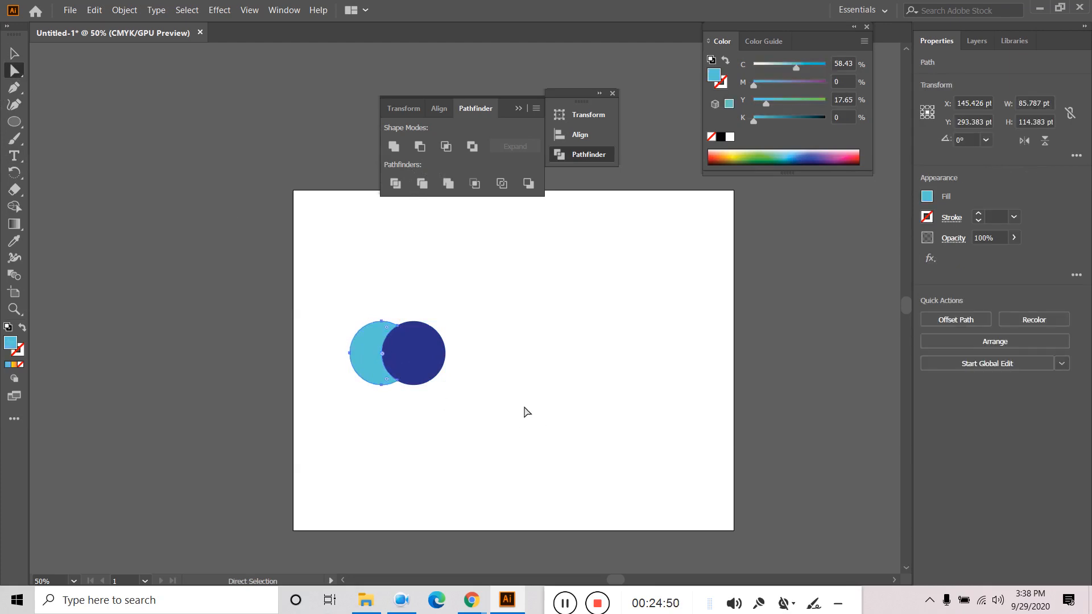
click(494, 391)
- Delete the lens-shaped overlap piece between the two circles, leaving a white gap
click(432, 352)
click(506, 385)
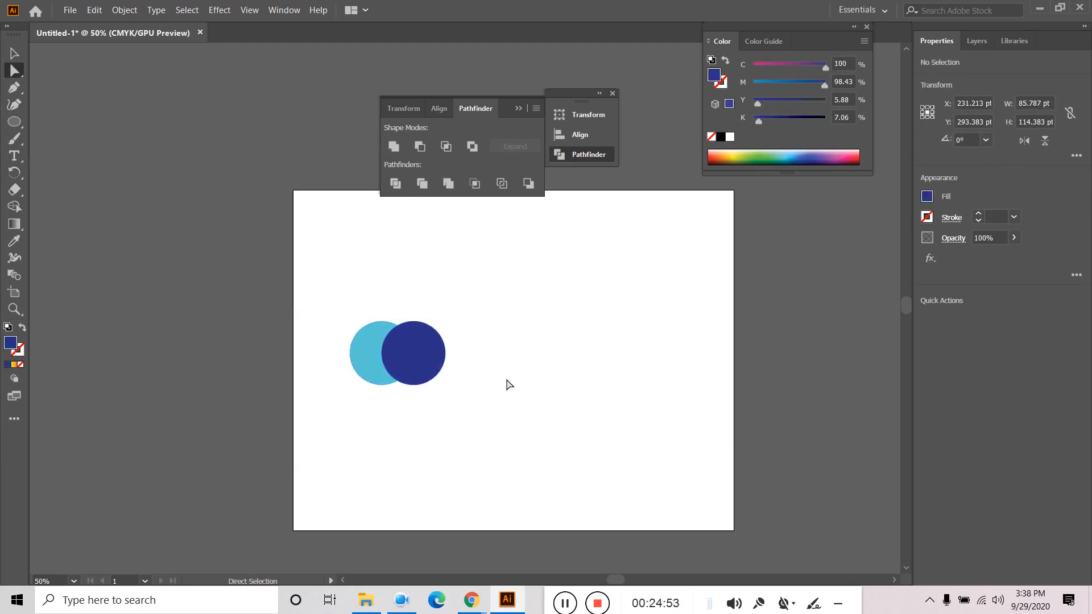
click(435, 359)
click(546, 375)
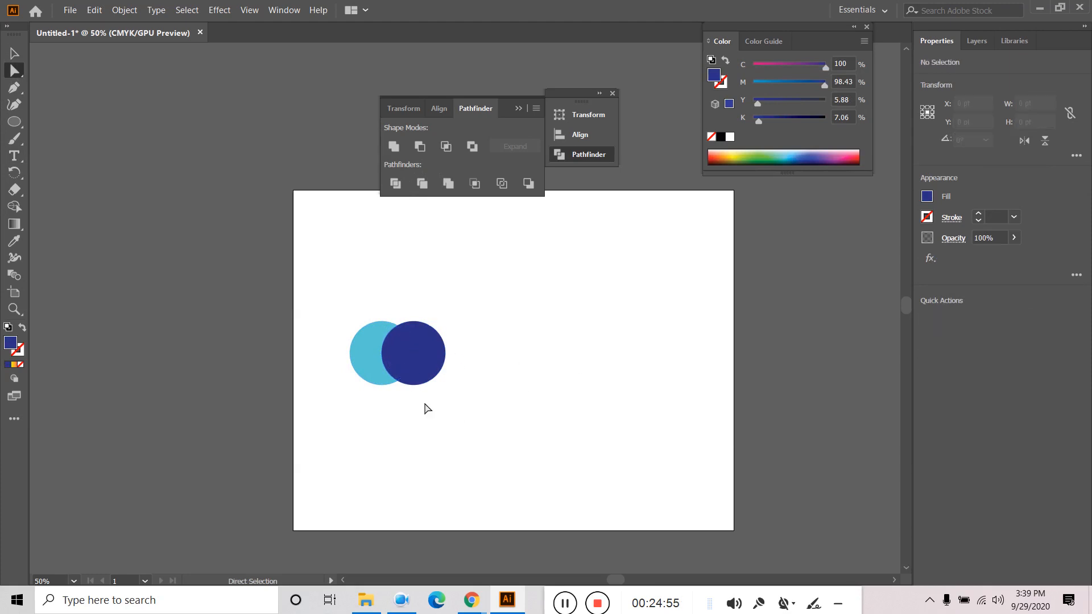
click(400, 363)
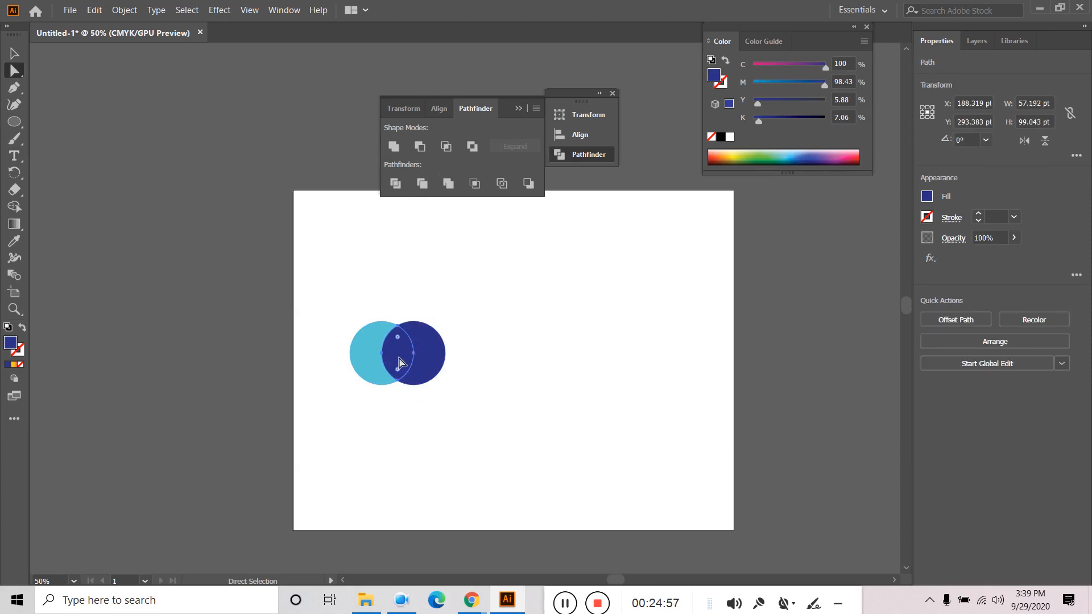
key(Delete)
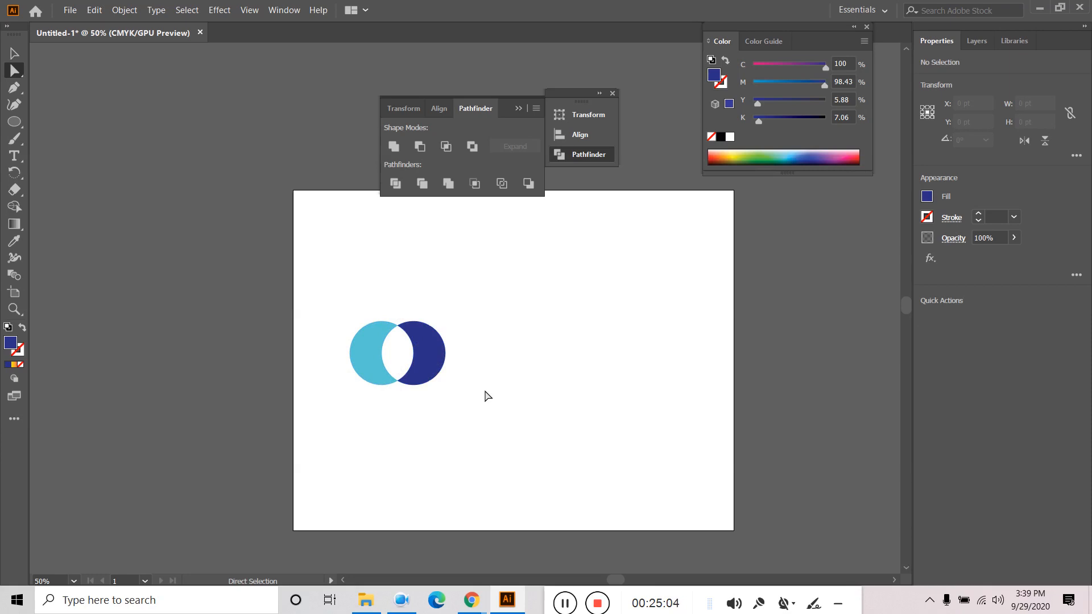
- Marquee-select both circle halves and delete them from the artboard
click(12, 56)
click(423, 381)
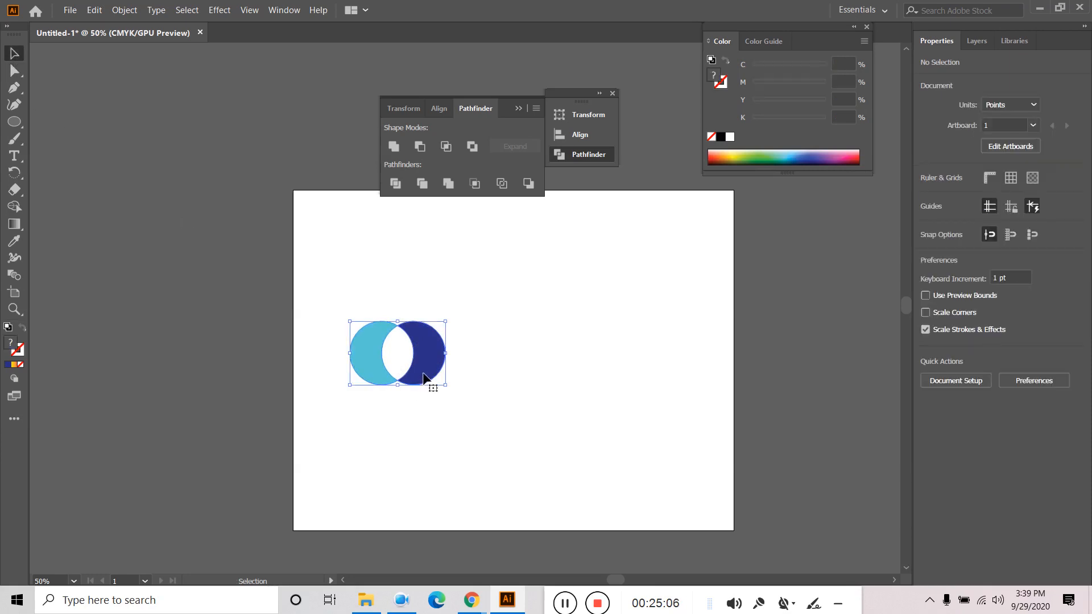
drag(565, 314, 389, 436)
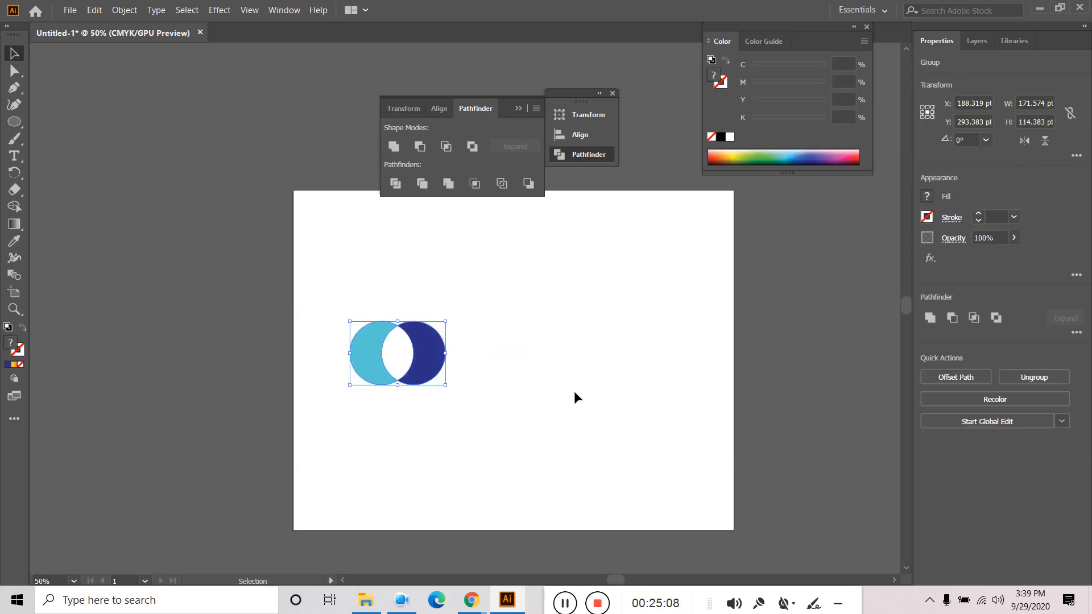
key(Delete)
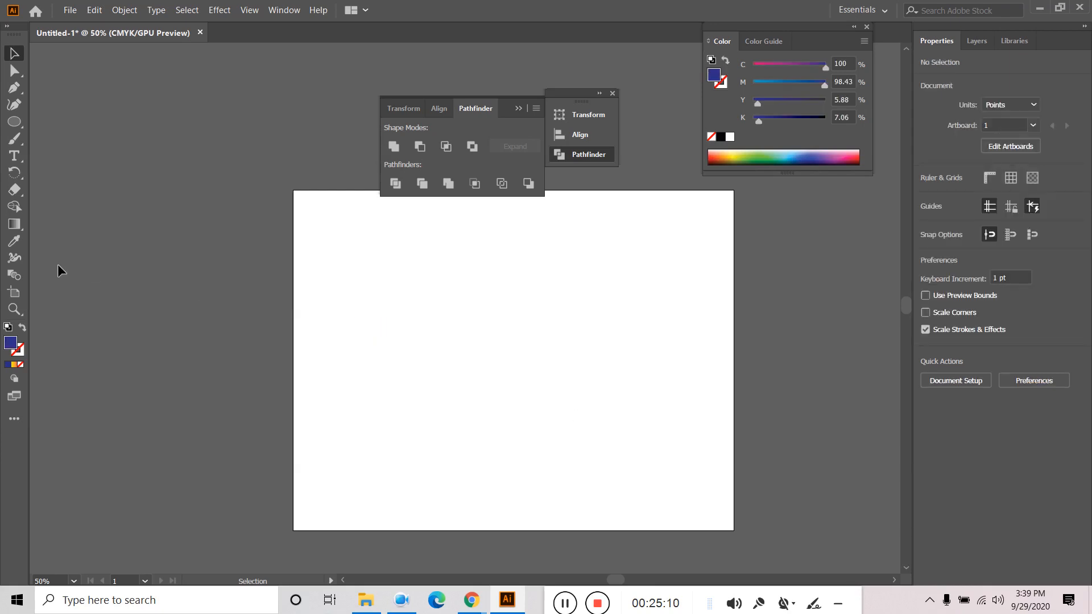
click(15, 121)
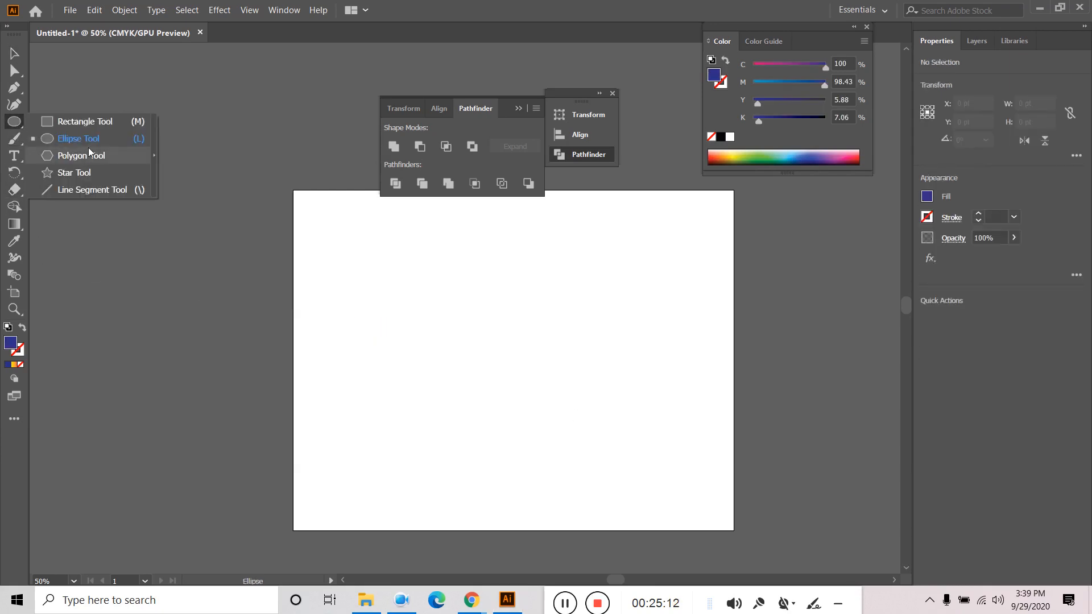
- Bring Chrome forward and close the three Futura font download and search tabs
key(v)
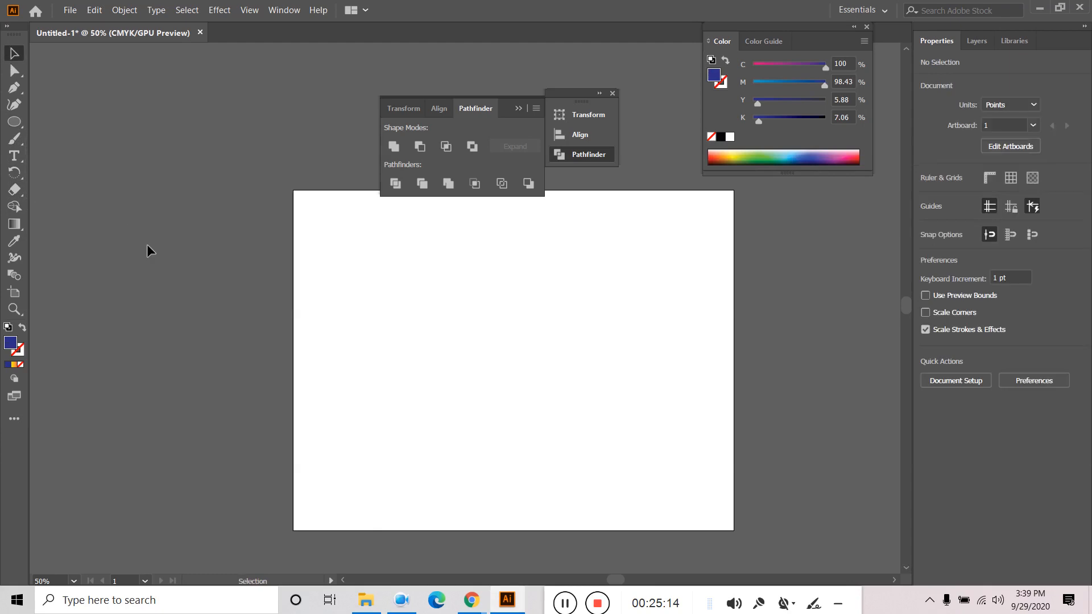
mouse_move(472, 600)
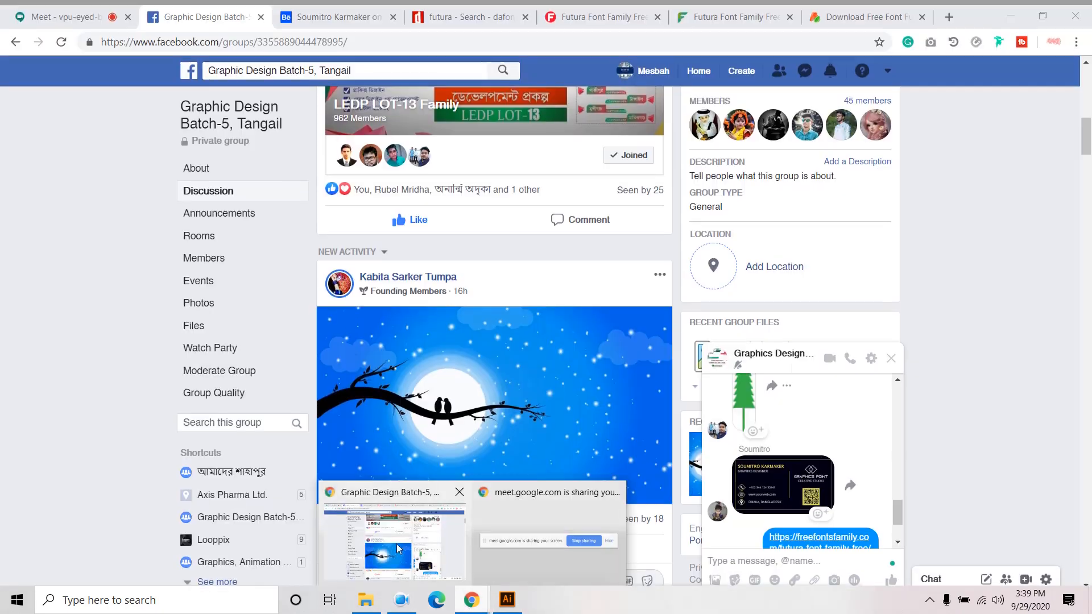
click(396, 543)
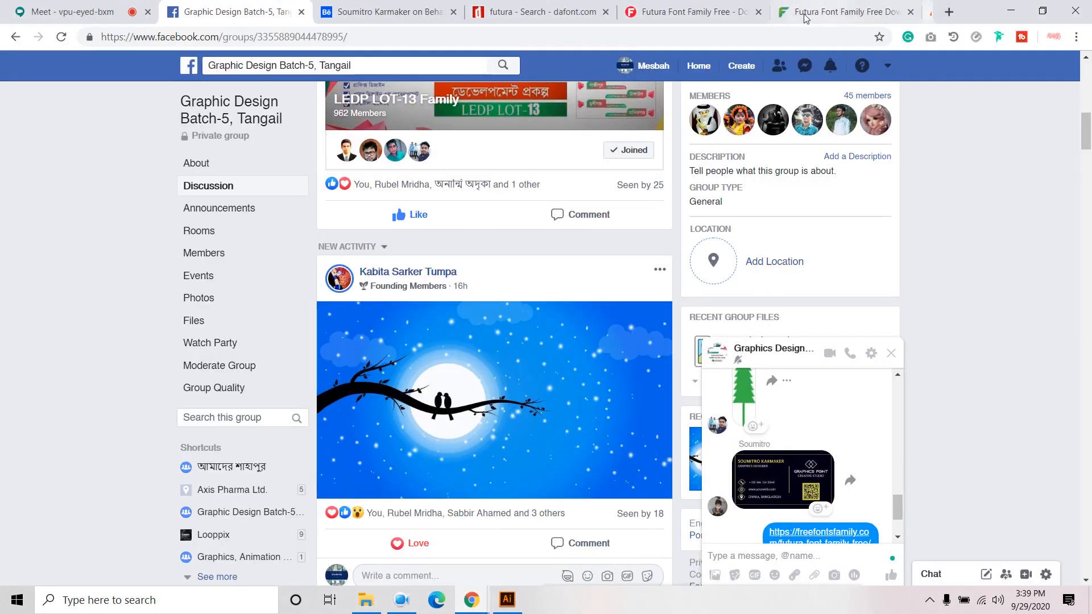
click(920, 11)
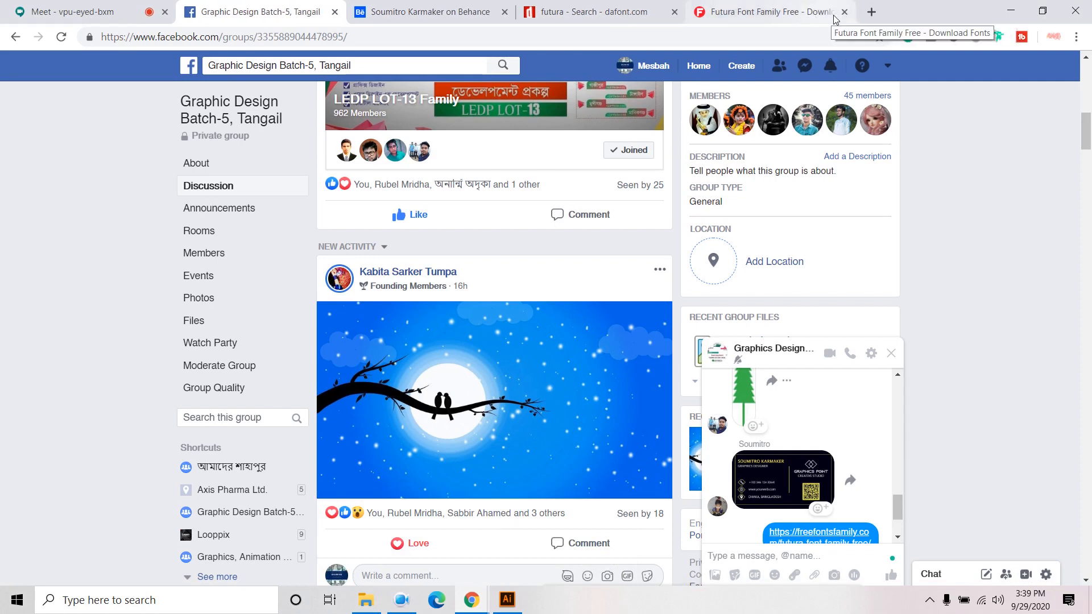
click(844, 11)
click(674, 11)
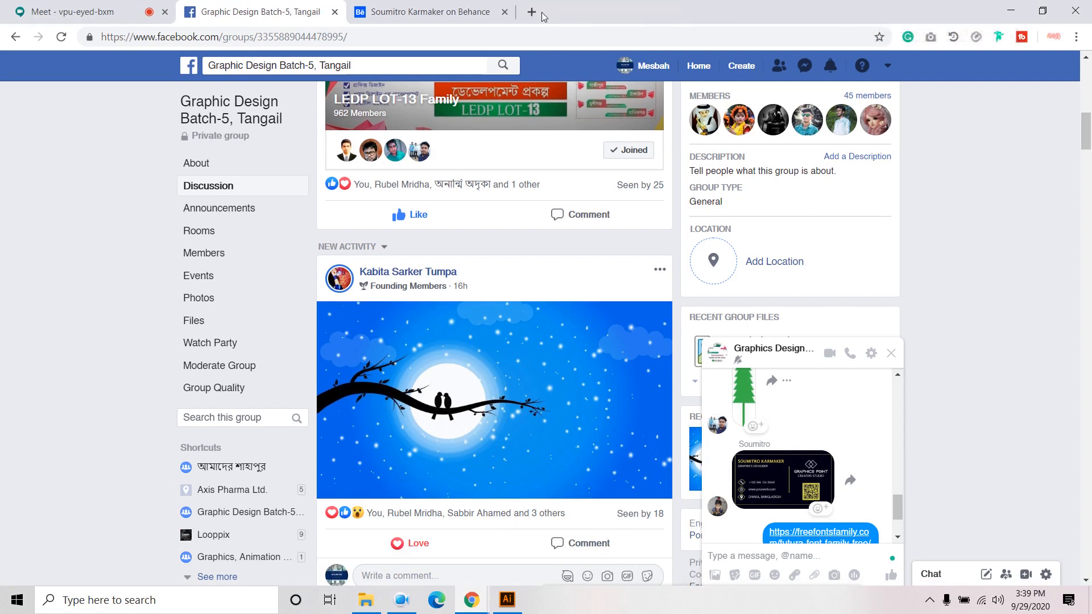
- View Google image results for 'olimpic' logo, then close that tab and return to Illustrator
click(539, 14)
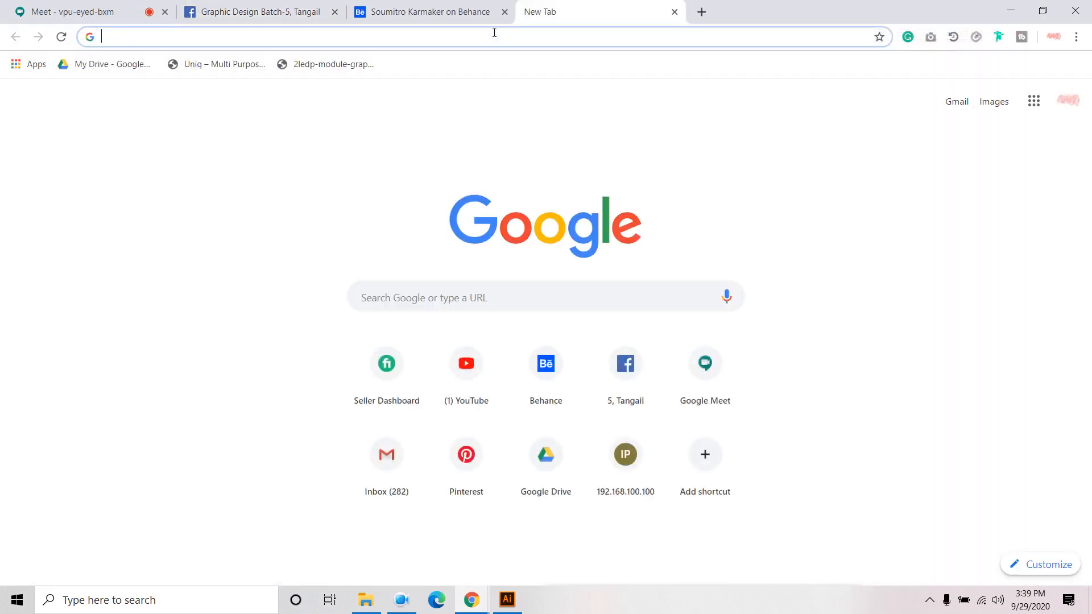
text(olimpic)
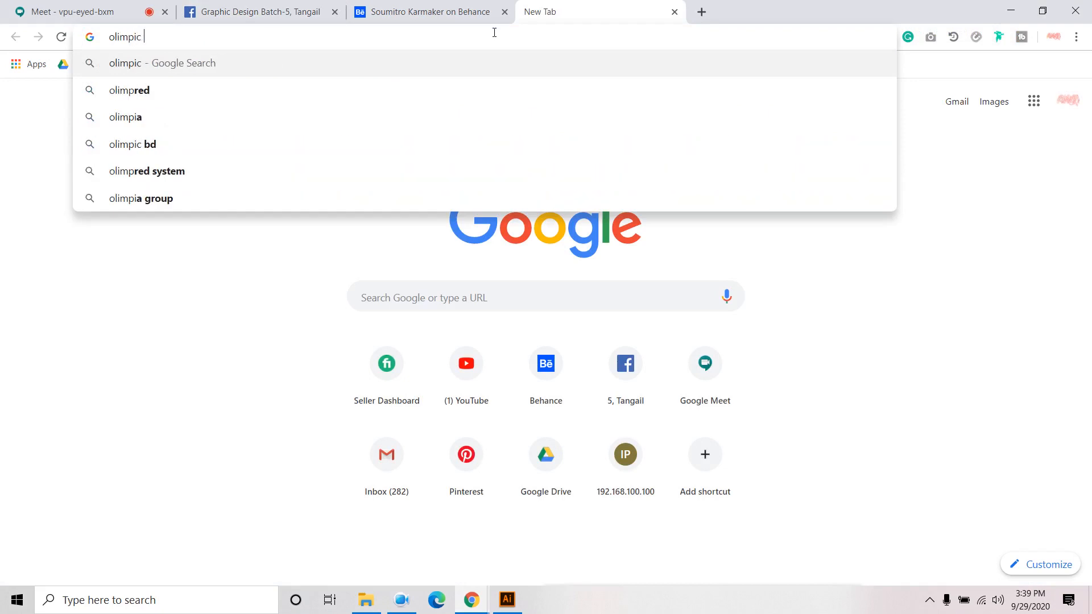
click(274, 100)
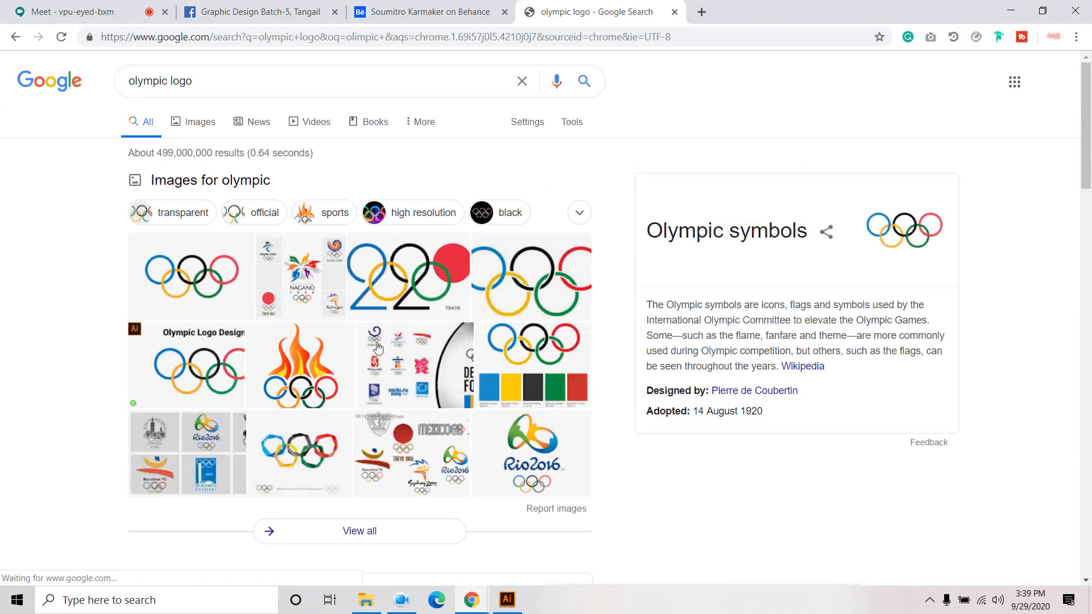
click(206, 287)
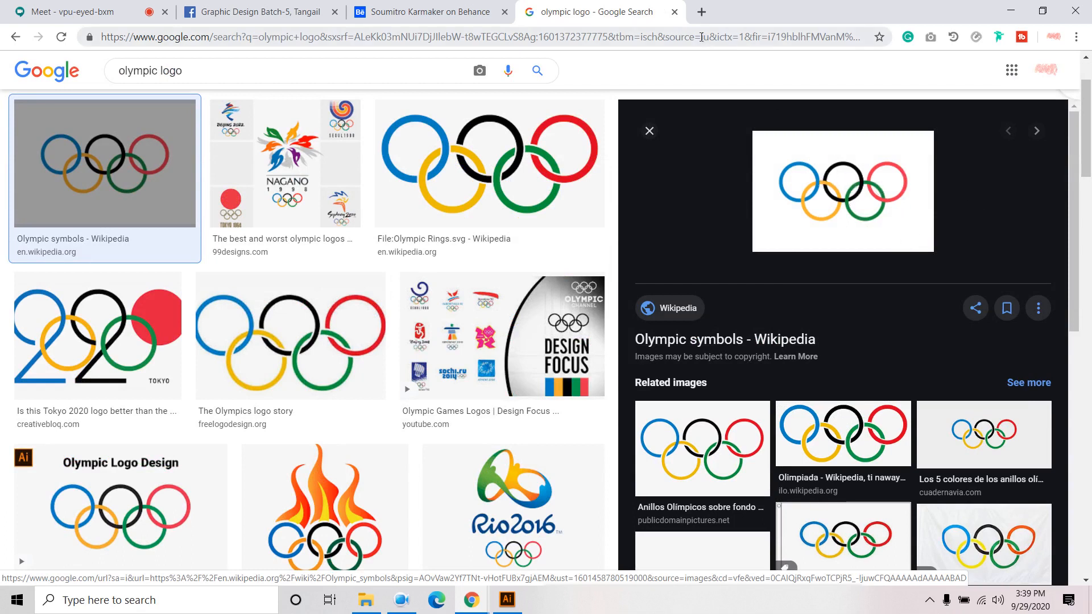
click(674, 12)
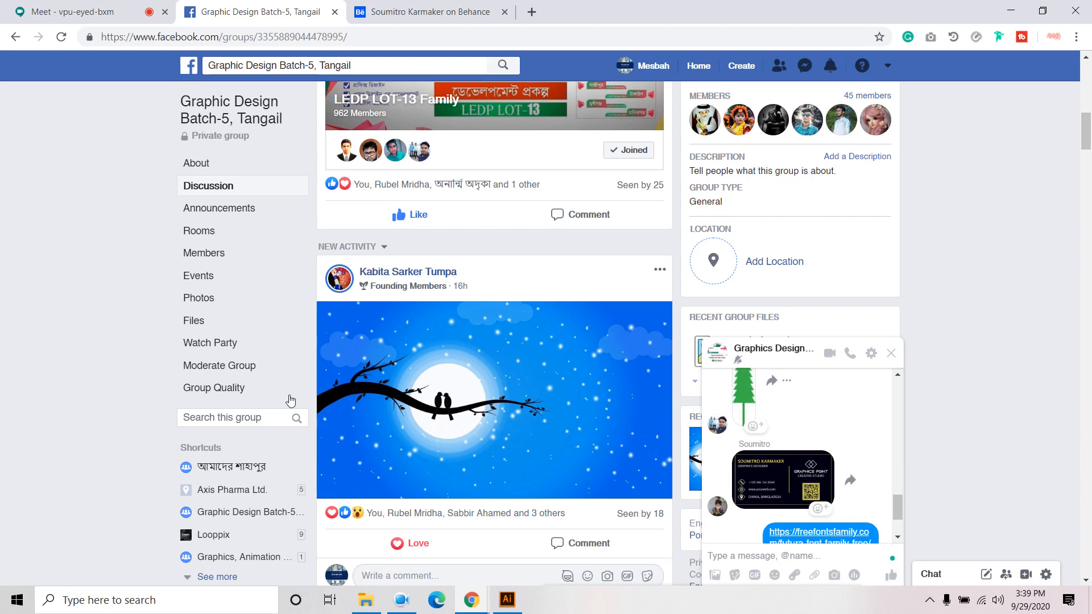
click(506, 600)
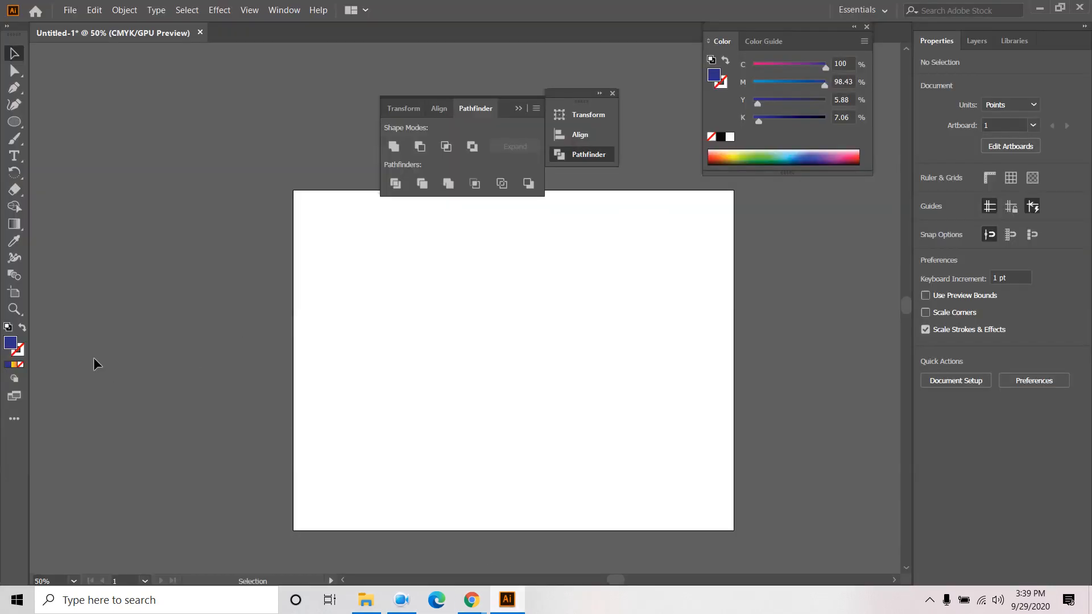
- Draw a circle on the left of the artboard with no fill and a thick black outline
click(9, 125)
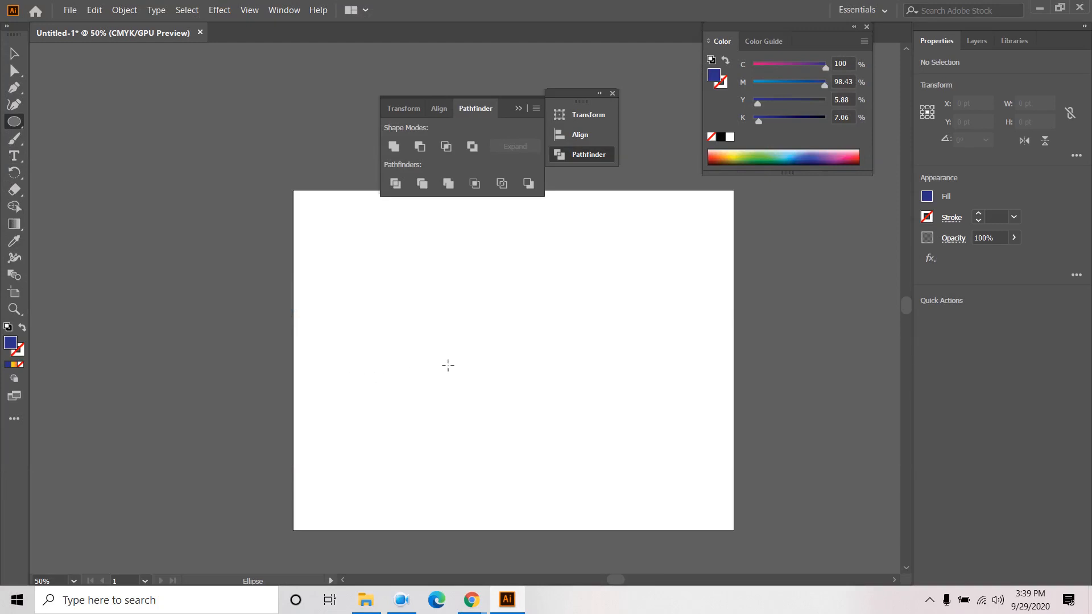
drag(438, 326, 481, 388)
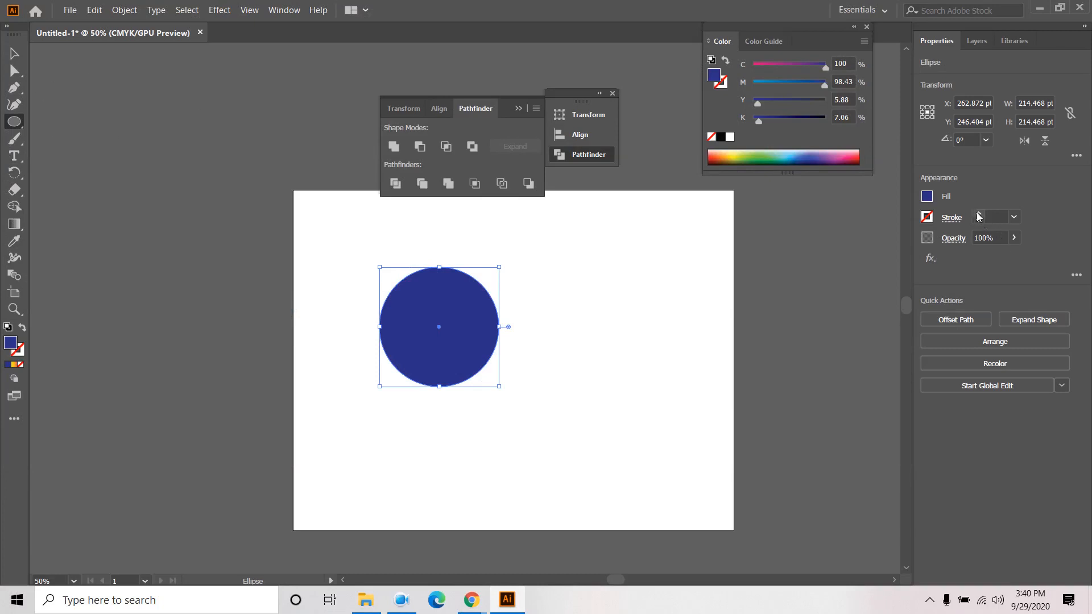
click(978, 213)
click(925, 196)
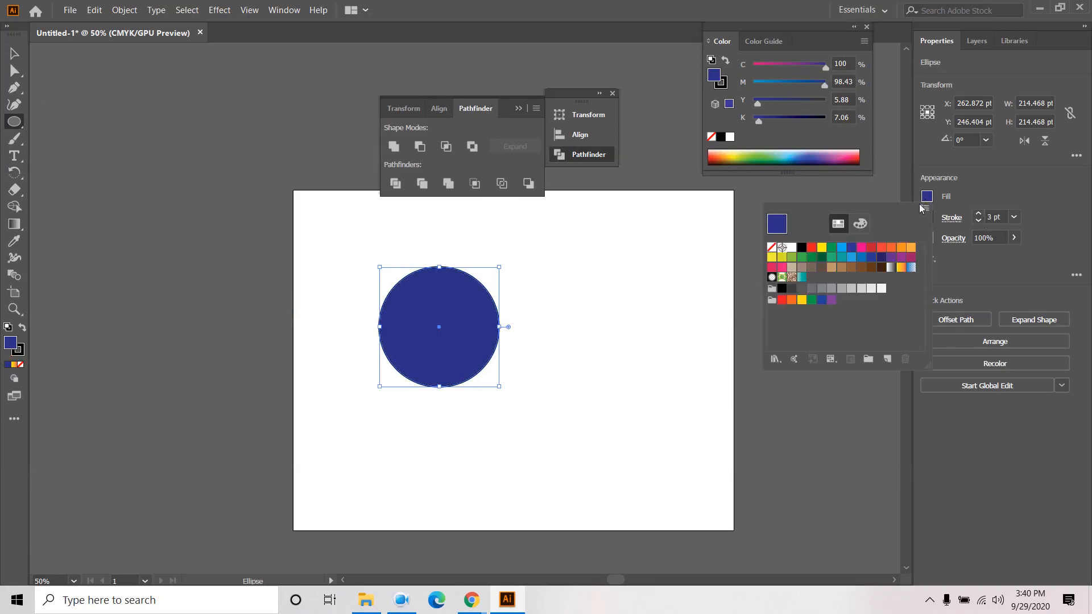
click(772, 248)
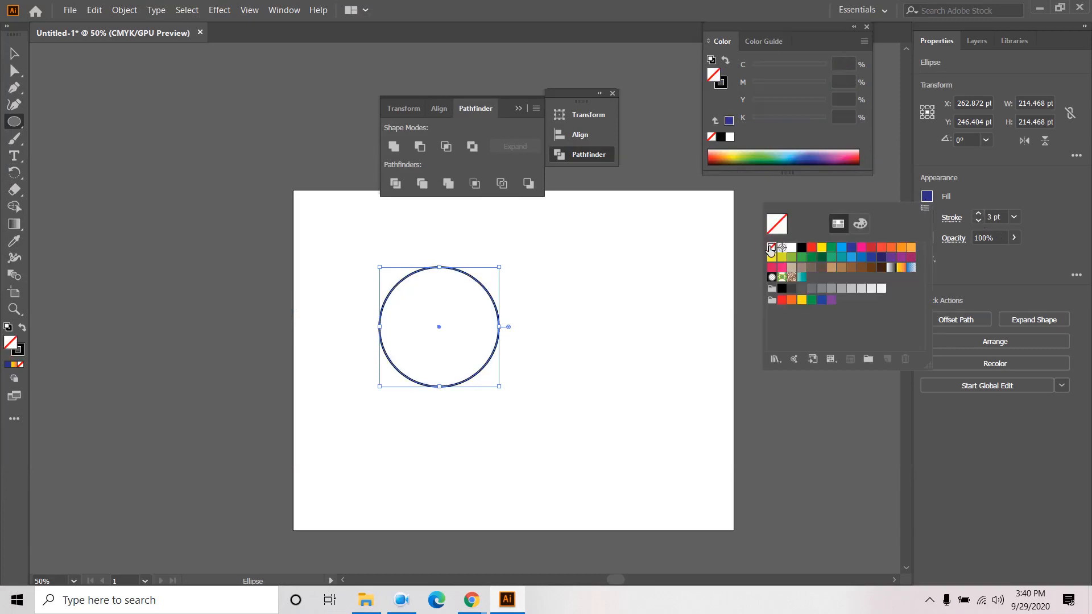
click(976, 216)
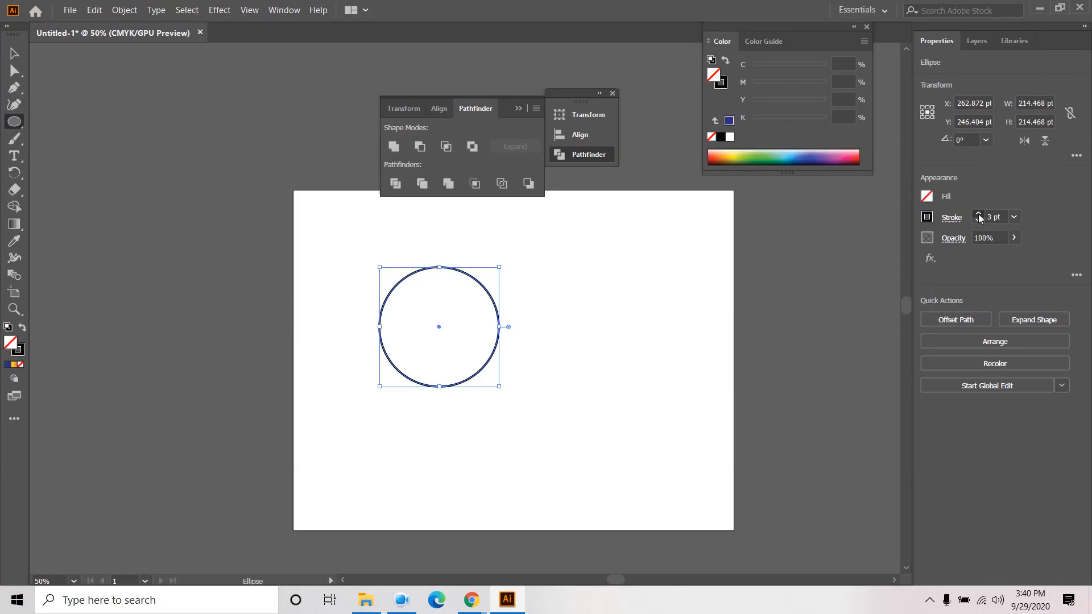
click(978, 215)
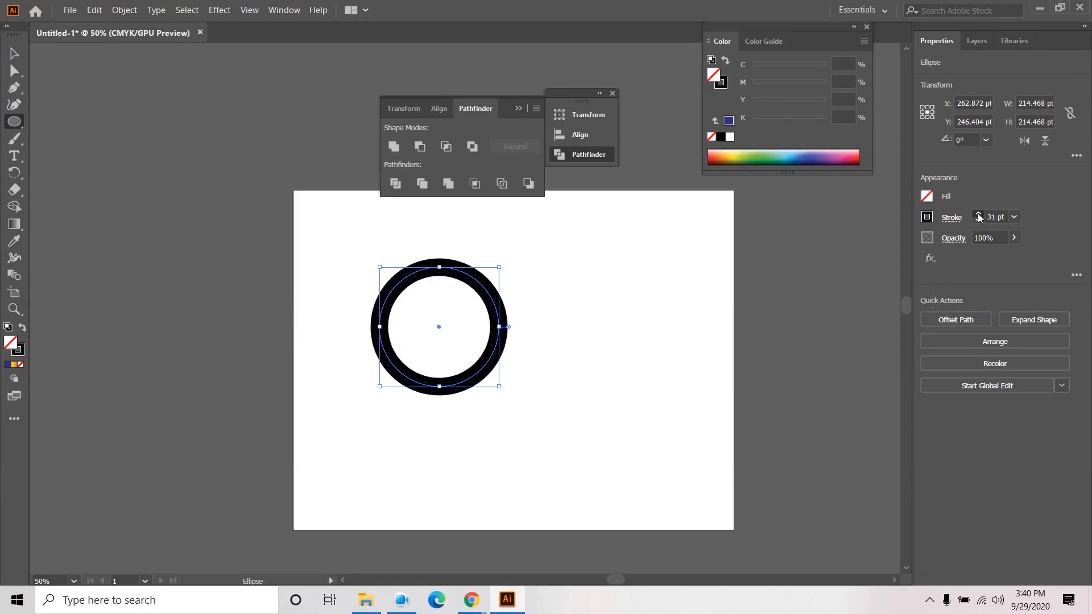
click(978, 217)
- Set the circle's fill to None and its stroke to the dark blue swatch
click(812, 155)
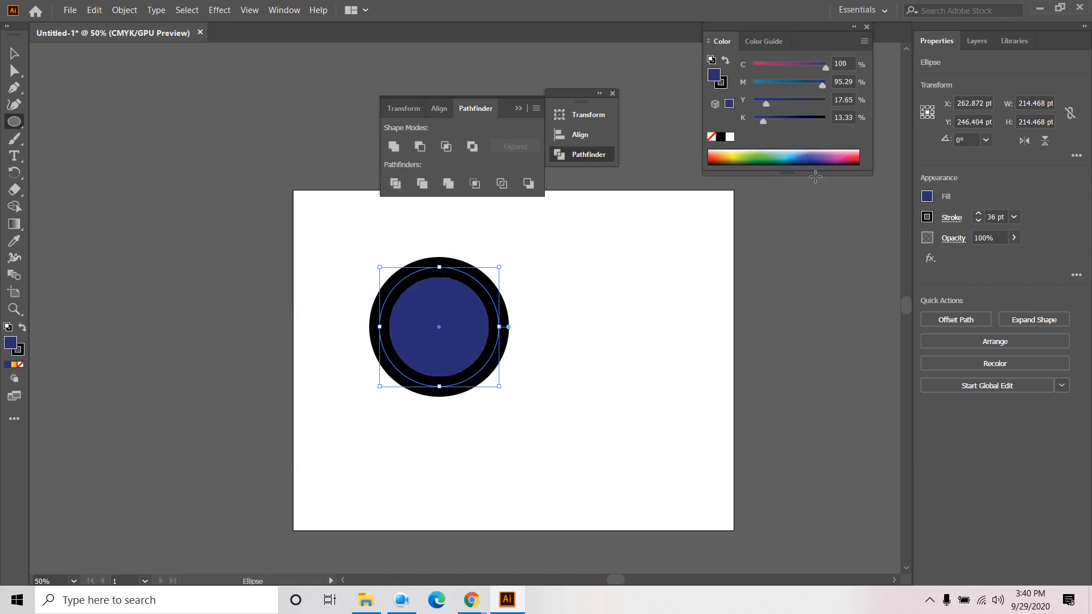
click(927, 197)
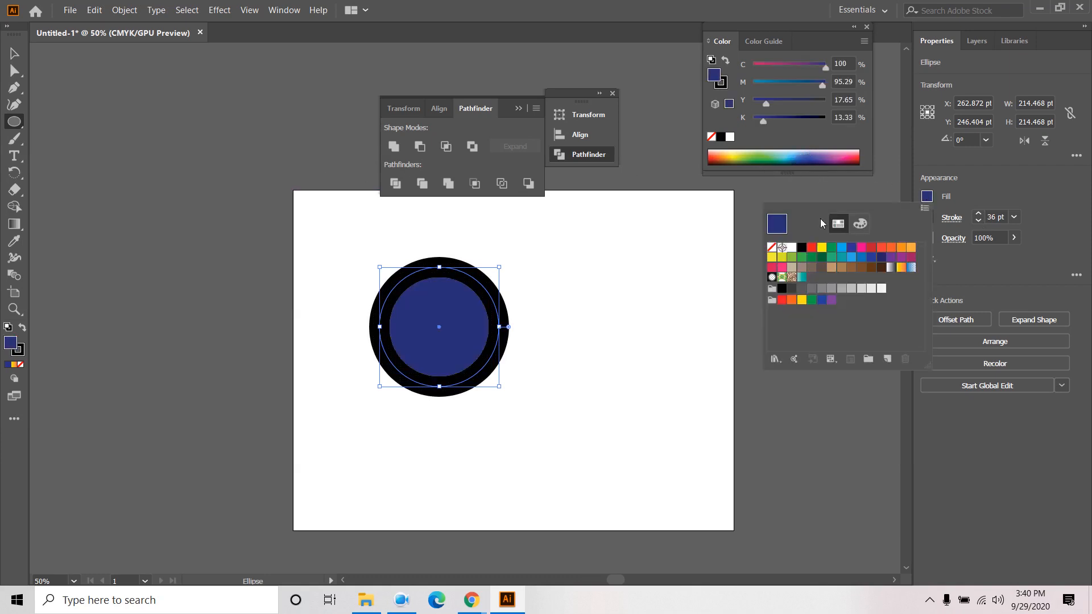
click(771, 247)
click(970, 200)
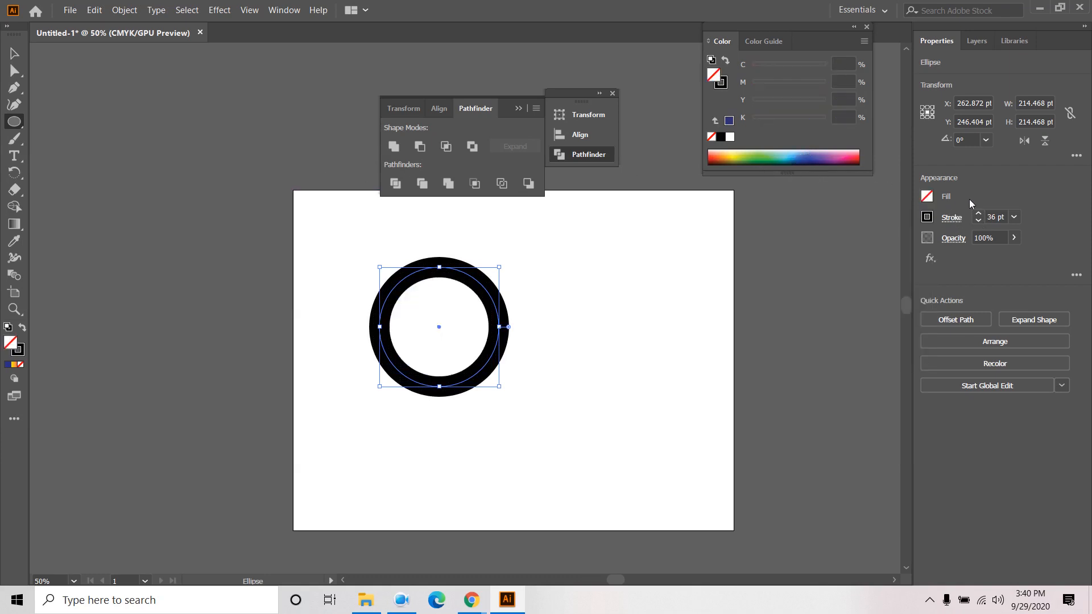
click(927, 218)
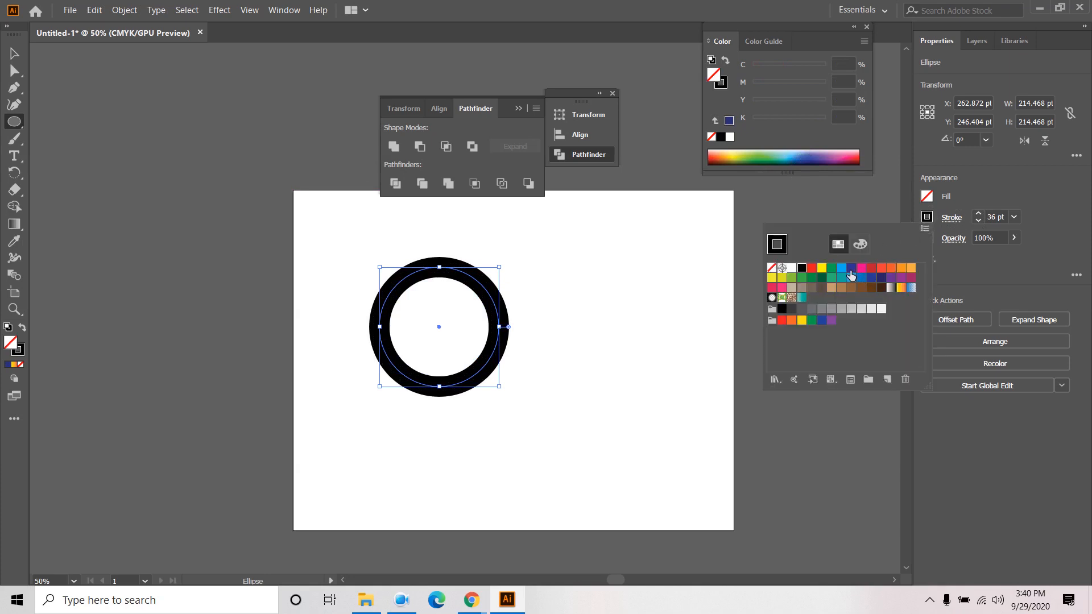
click(851, 268)
click(14, 53)
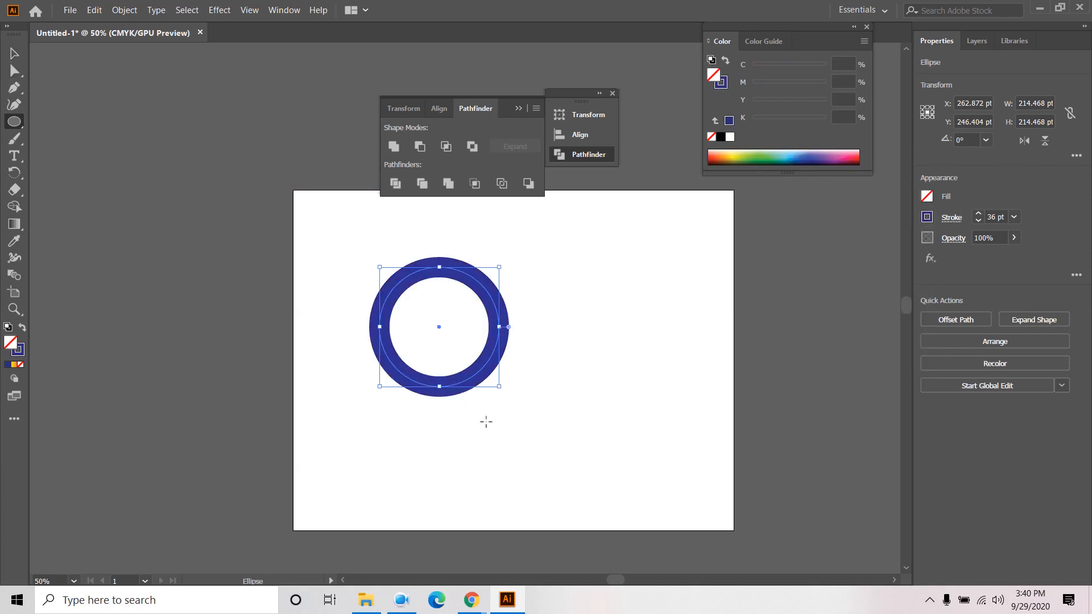
- Shrink the ring slightly and set its stroke weight to 25 pt
mouse_move(499, 387)
mouse_down()
mouse_move(474, 370)
mouse_move(496, 393)
mouse_move(496, 383)
mouse_up()
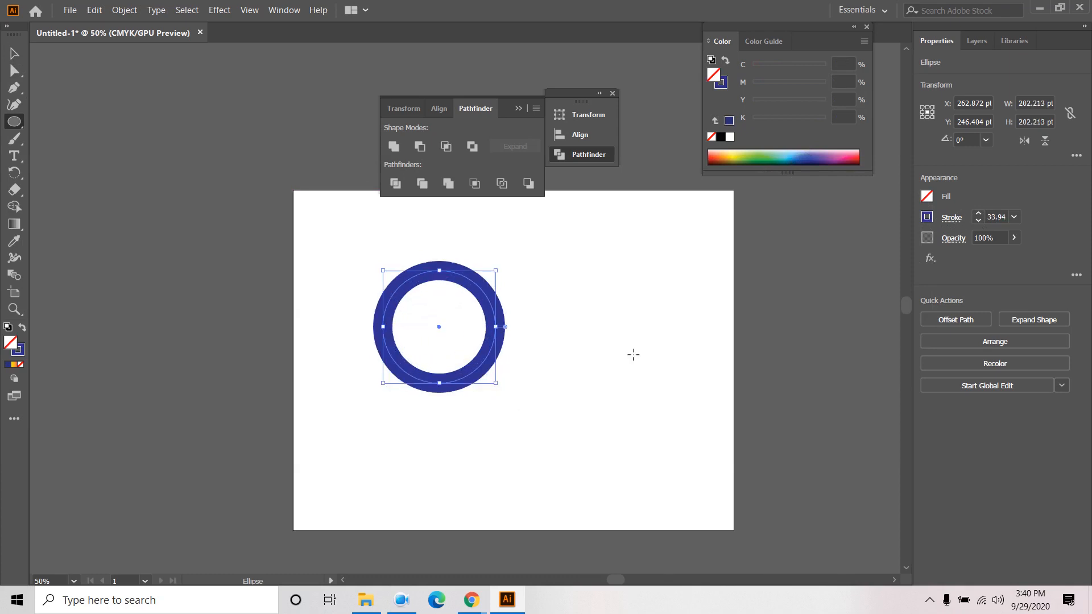
click(993, 224)
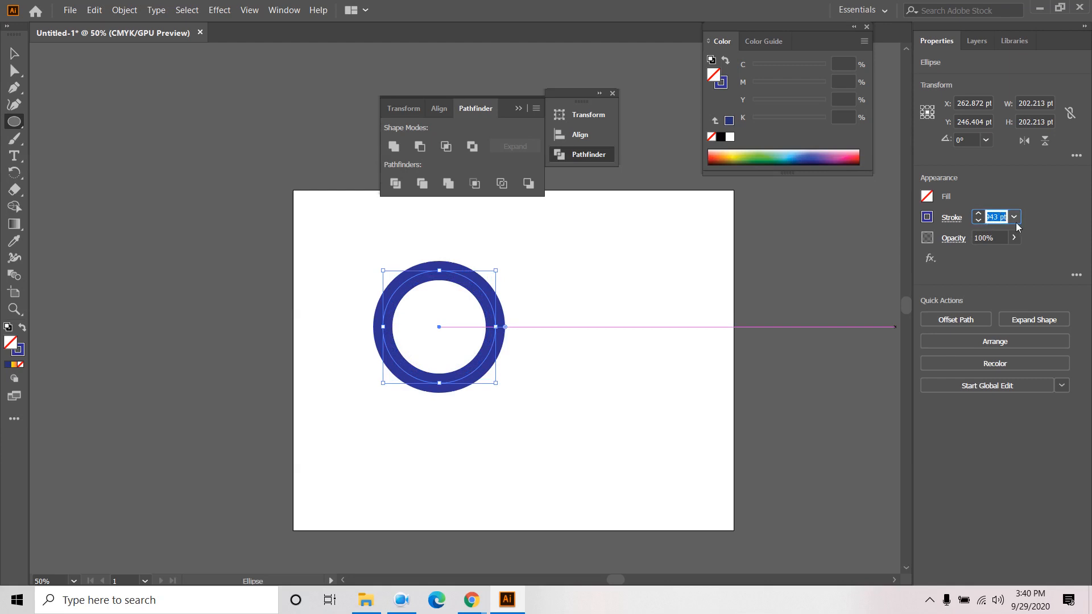
text(25)
key(Return)
click(14, 54)
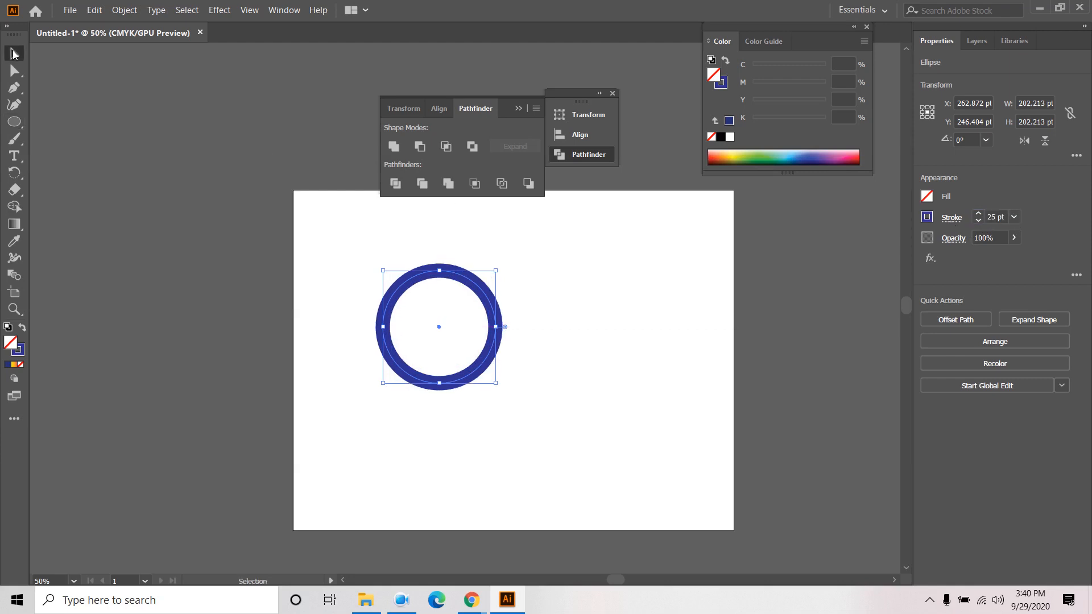
click(498, 395)
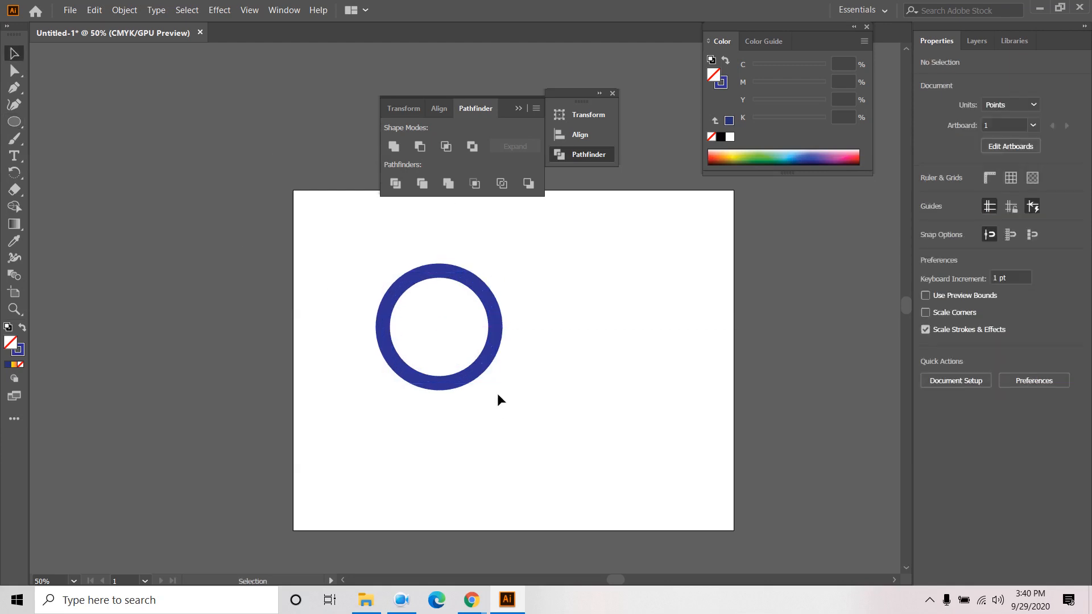
- Alt-drag copies of the blue ring into an overlapping row of three and delete the stray copy
click(498, 340)
drag(497, 341, 550, 488)
mouse_move(470, 600)
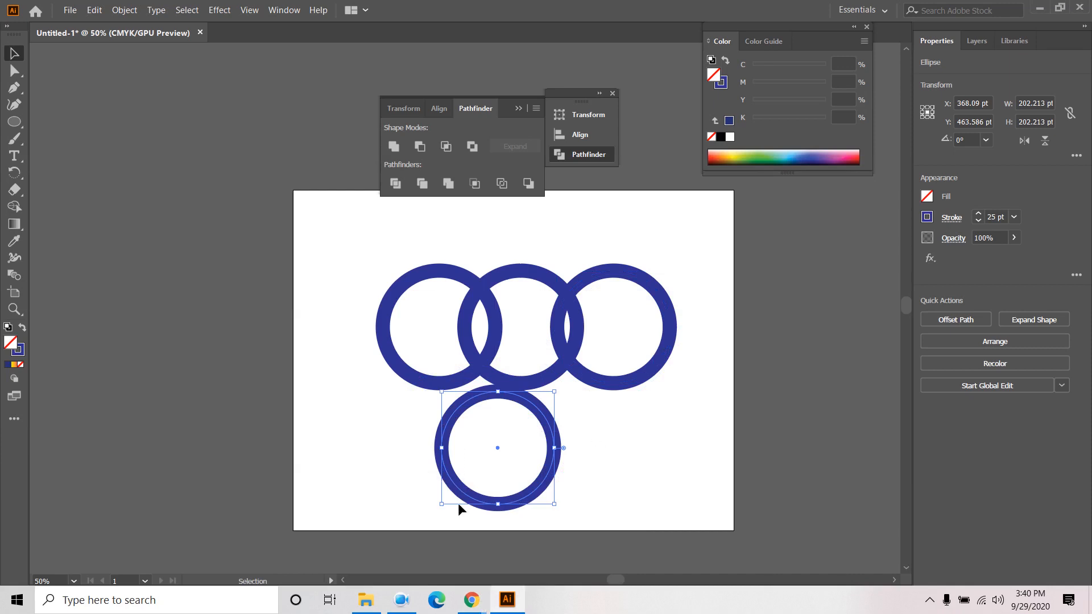
key(Delete)
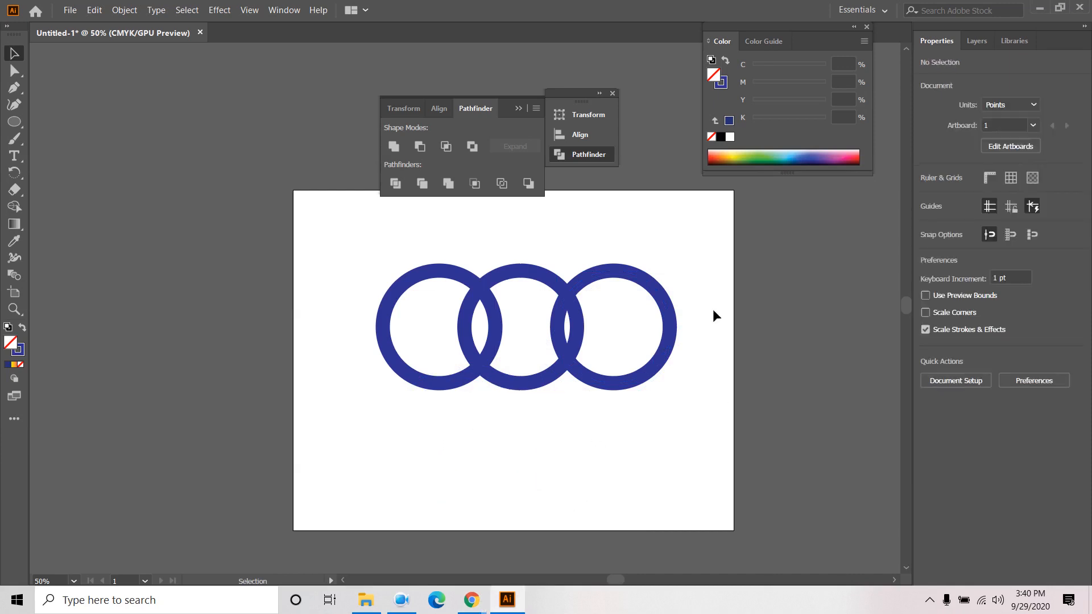
- Give the middle ring no fill and a red stroke
click(521, 273)
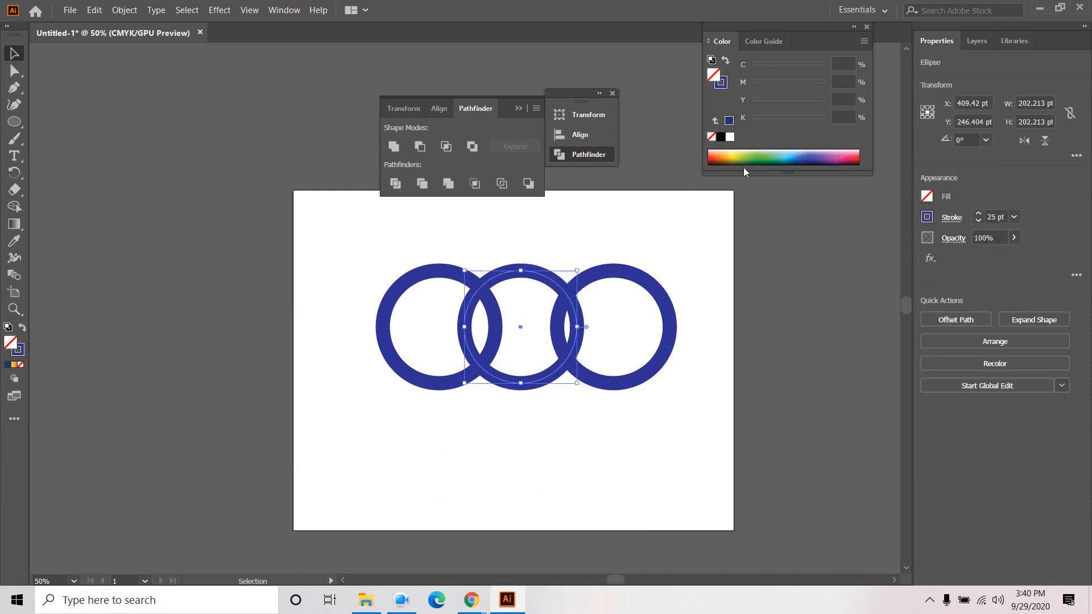
click(769, 157)
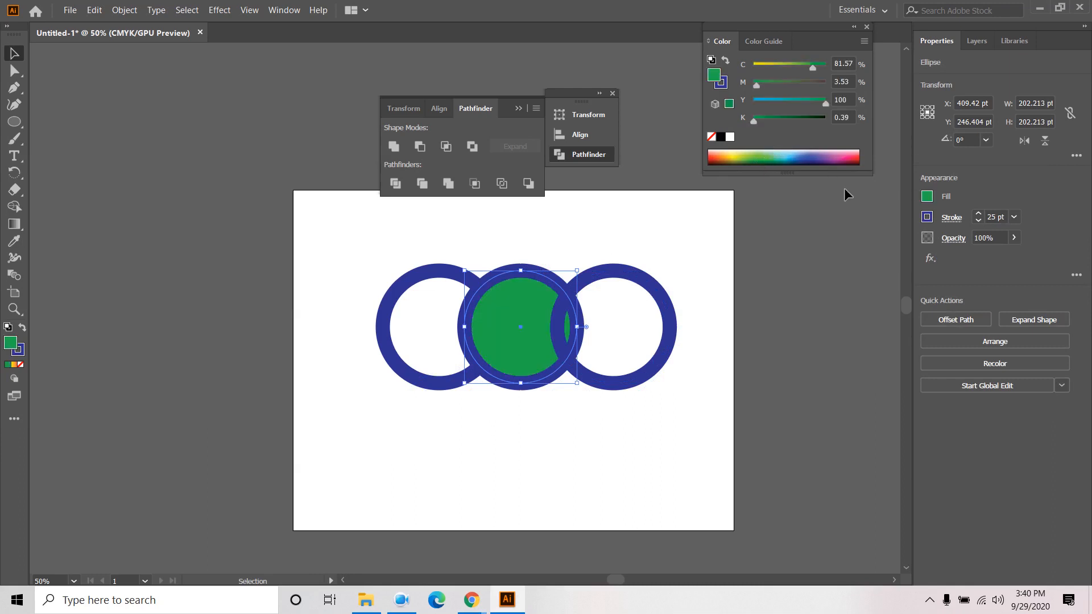
click(926, 197)
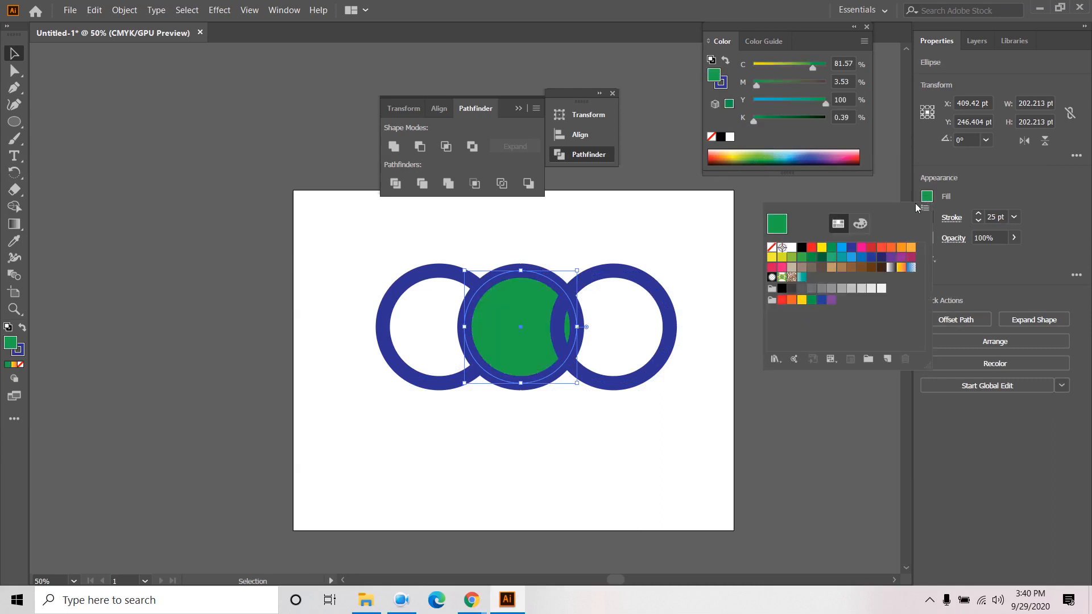
click(771, 249)
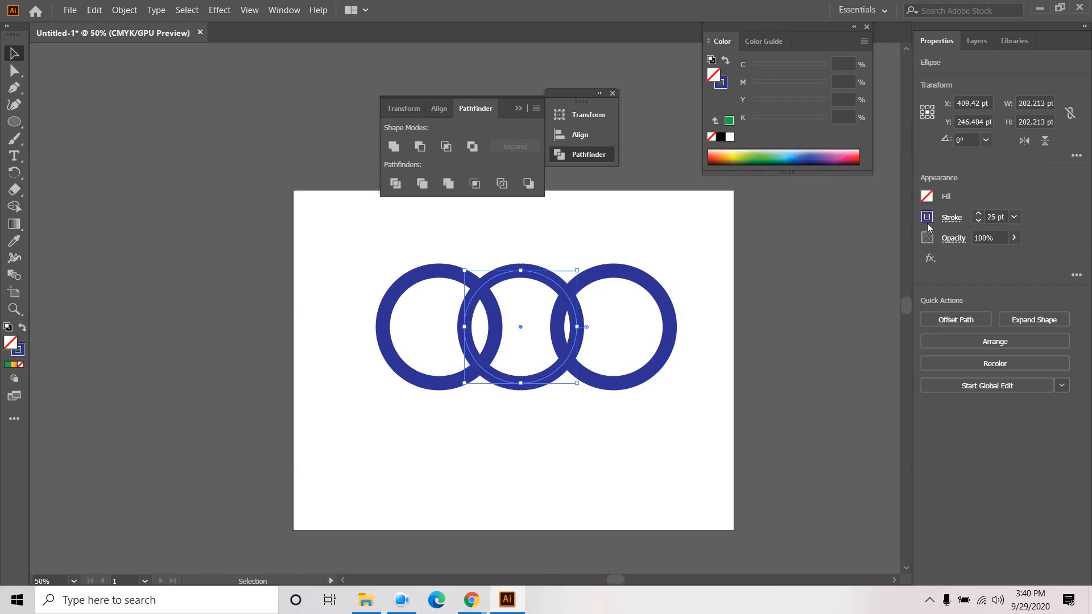
click(927, 217)
click(870, 272)
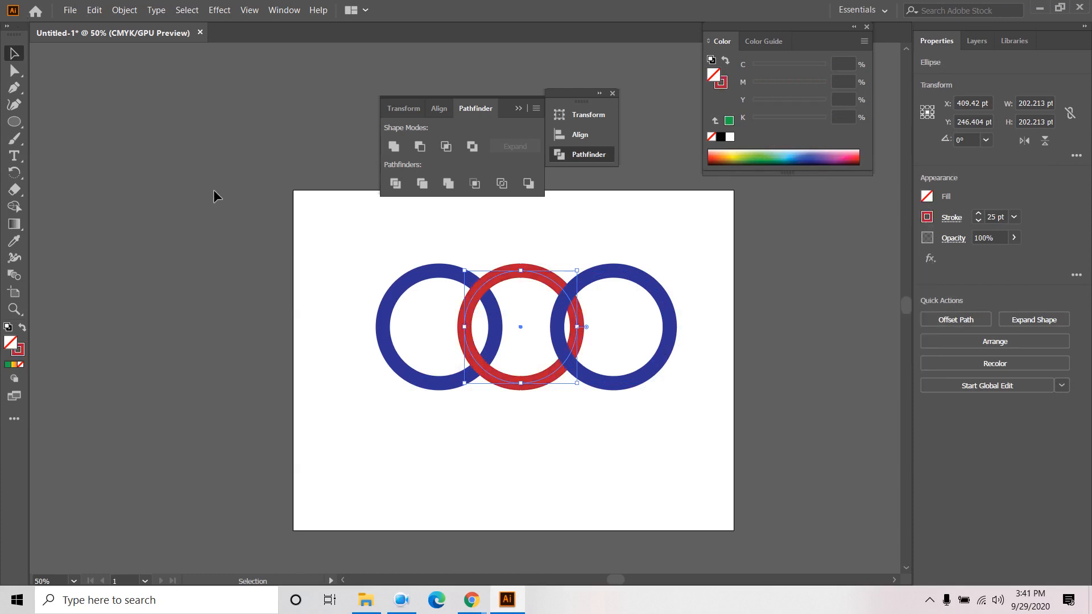
click(659, 380)
- Change the right ring's stroke to dark green and deselect it
click(673, 363)
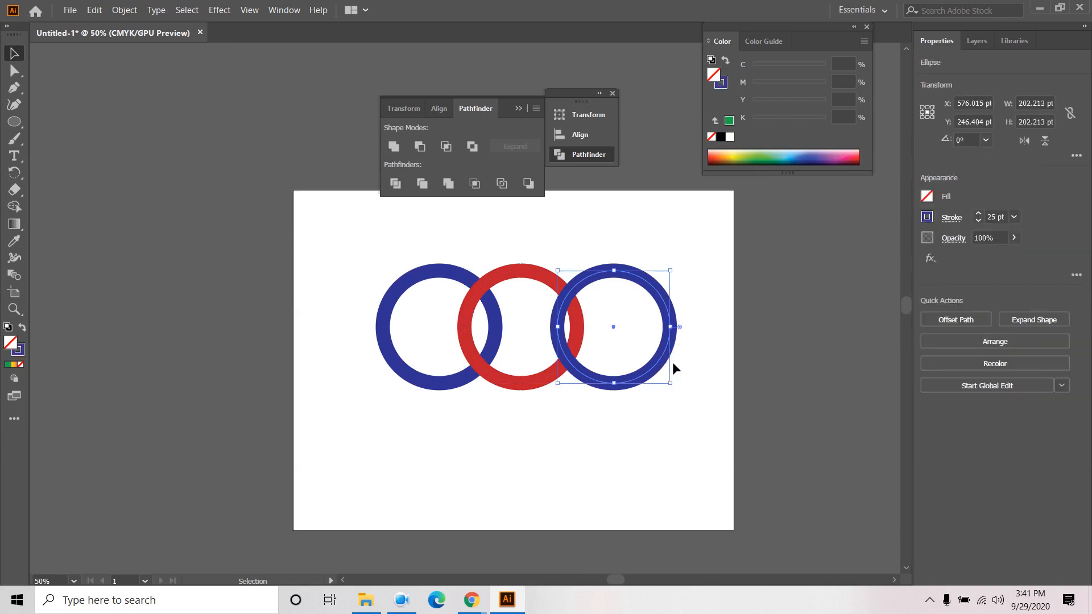
click(927, 218)
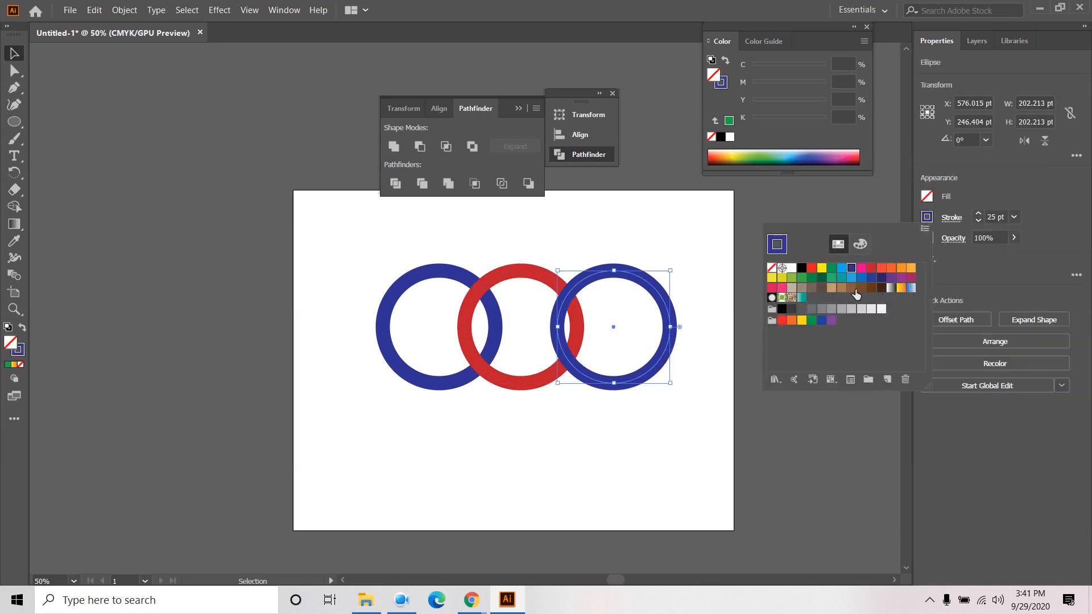
click(821, 279)
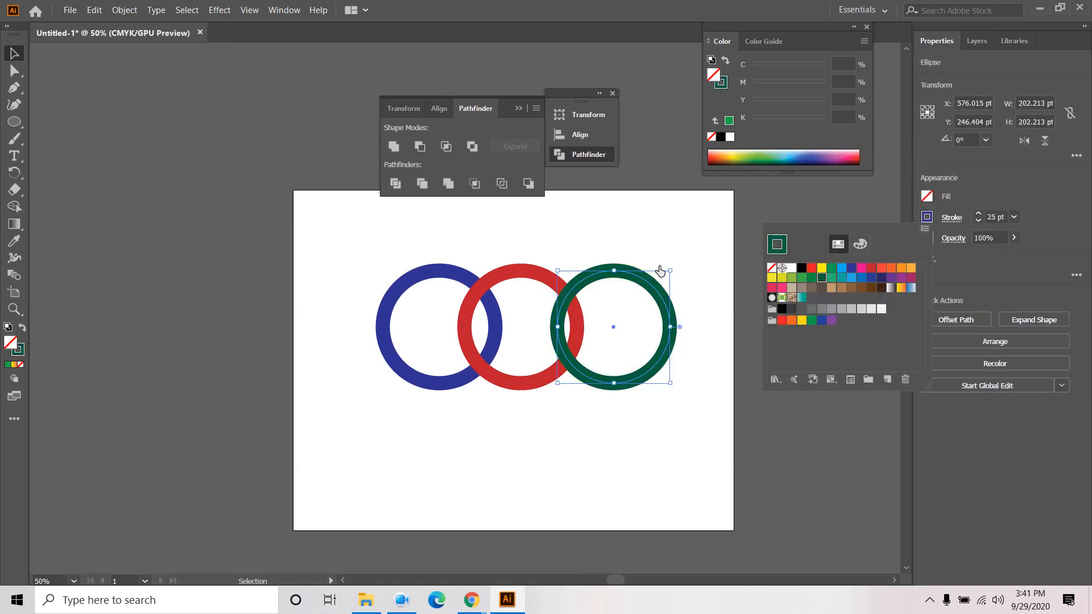
click(123, 155)
click(276, 358)
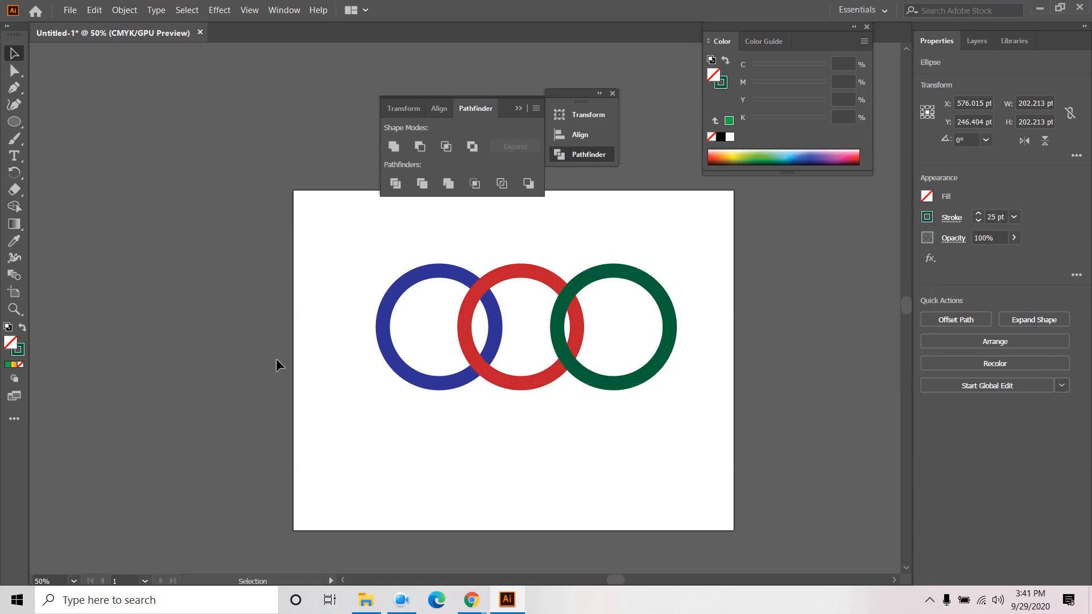
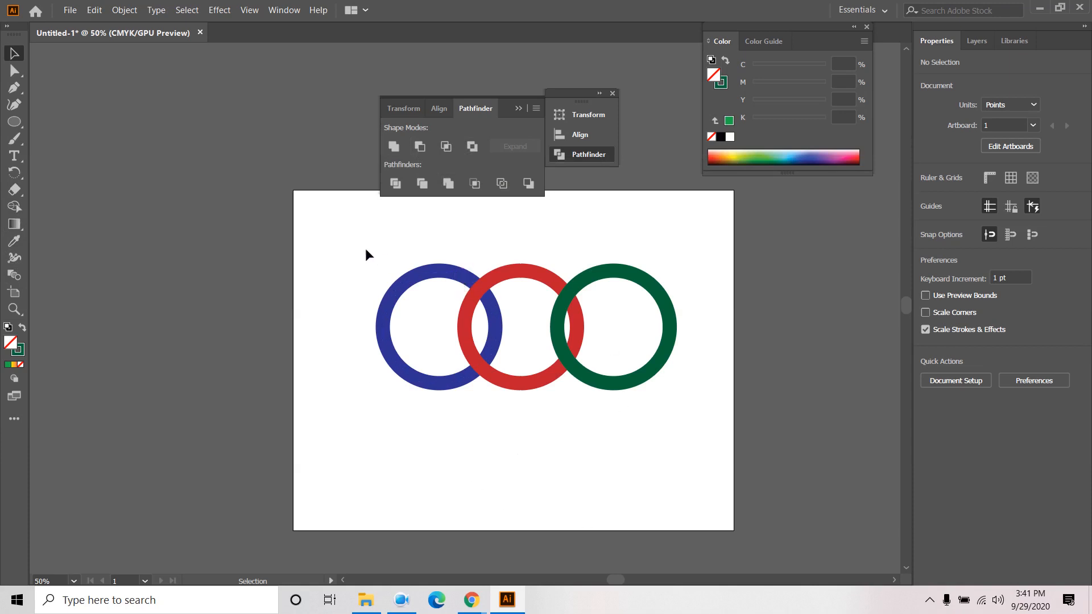
- Expand the three rings' fills and strokes into solid shapes with Object > Expand
drag(365, 250, 670, 410)
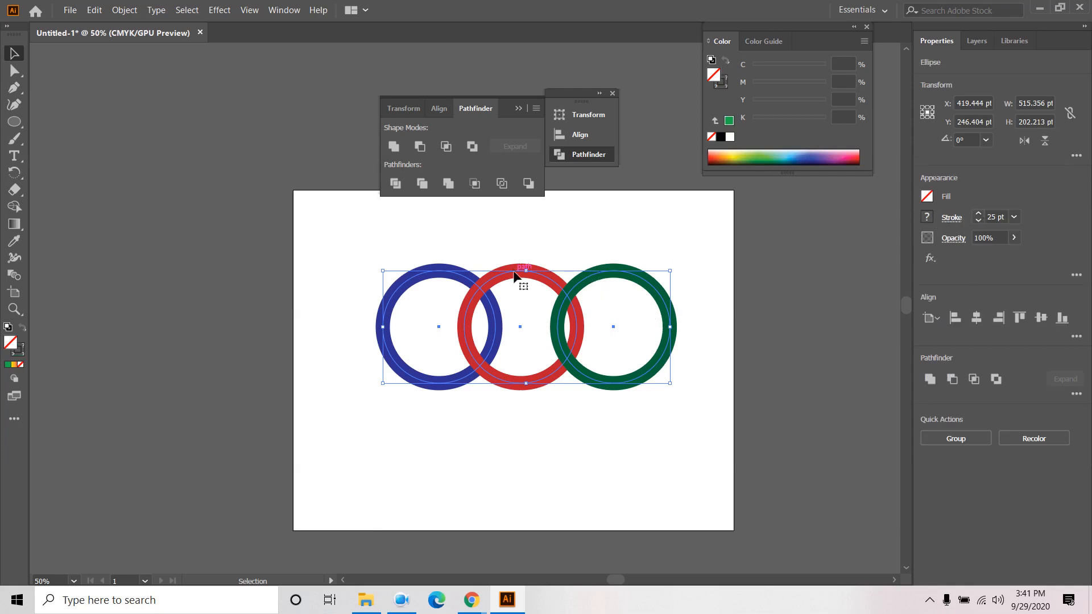
click(125, 10)
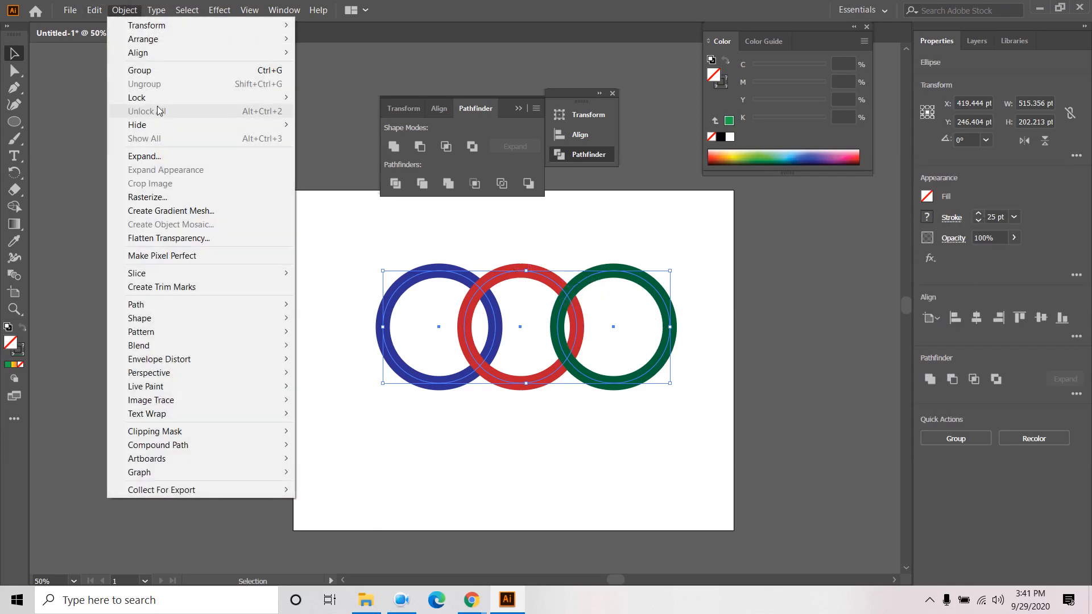
click(157, 163)
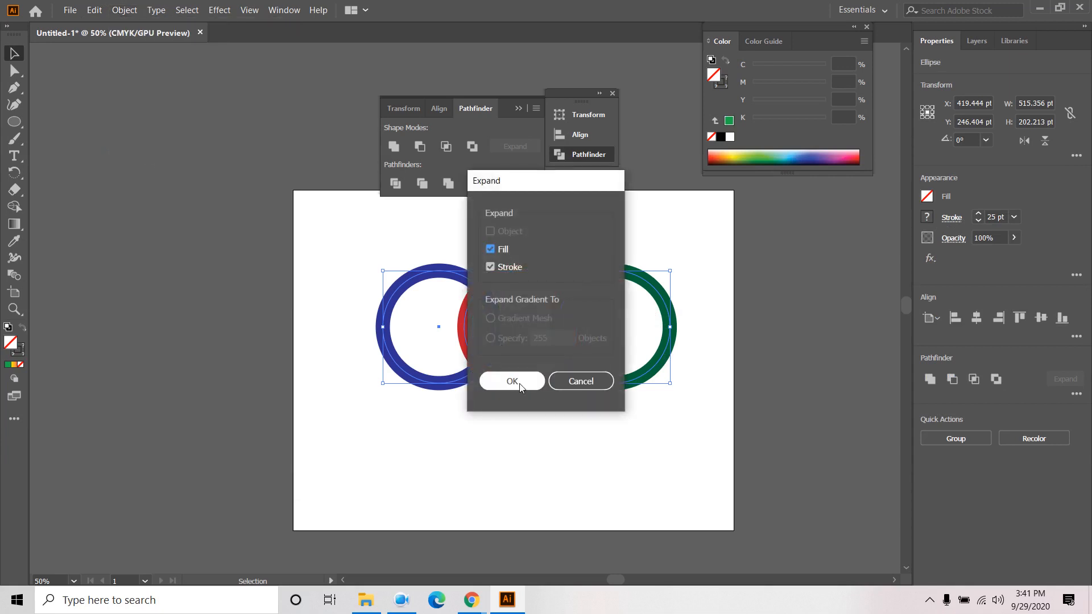
click(515, 380)
click(533, 441)
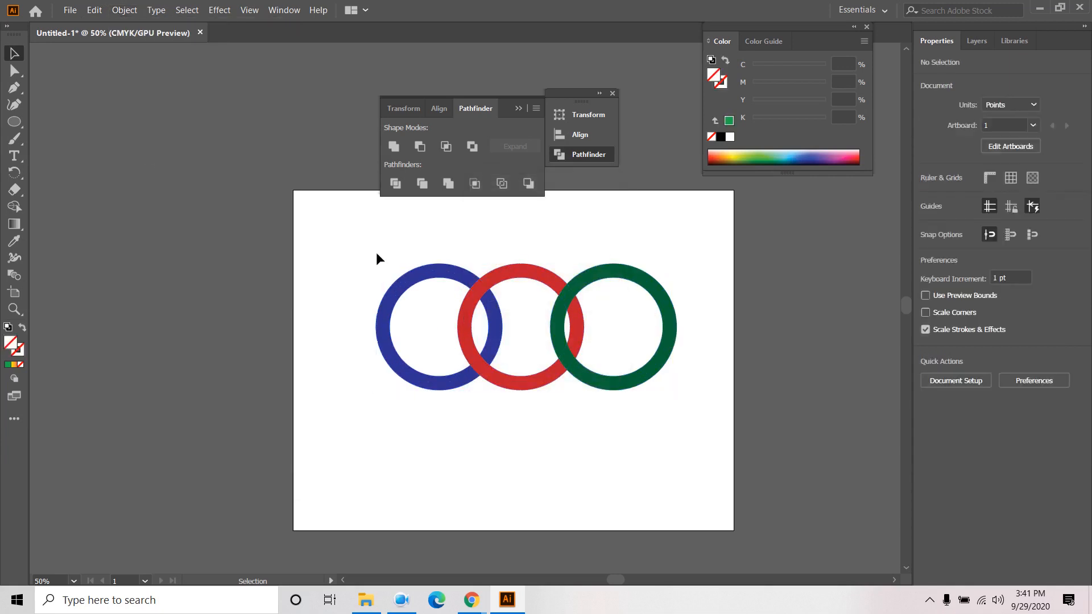
- Test-move the blue and red rings, undo both moves, and reselect all three rings
drag(376, 254, 671, 408)
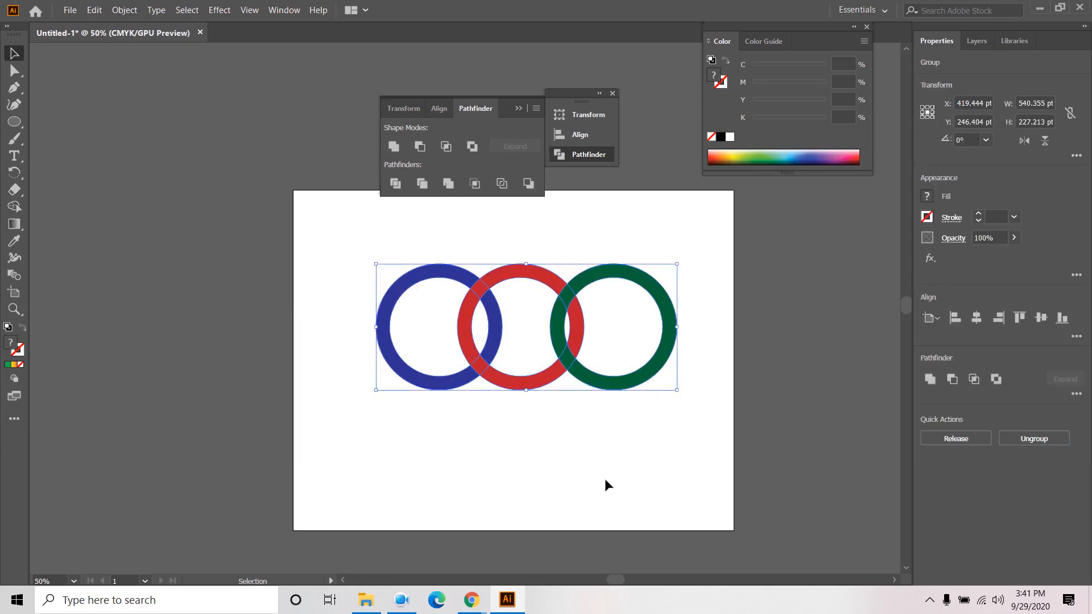
click(605, 480)
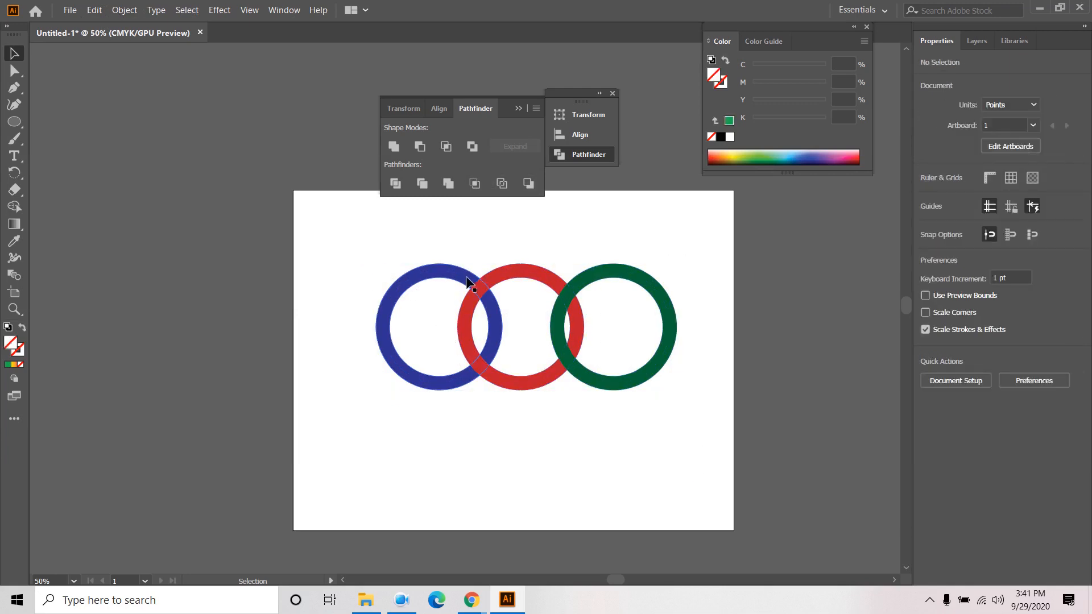
drag(446, 274, 345, 295)
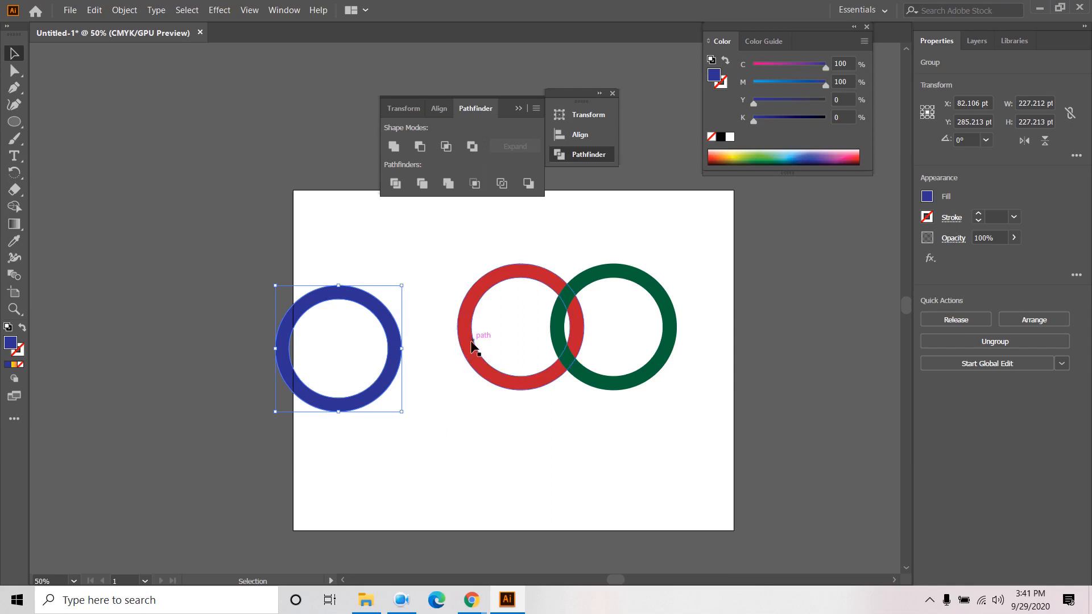
drag(480, 297, 422, 311)
key(ctrl+z)
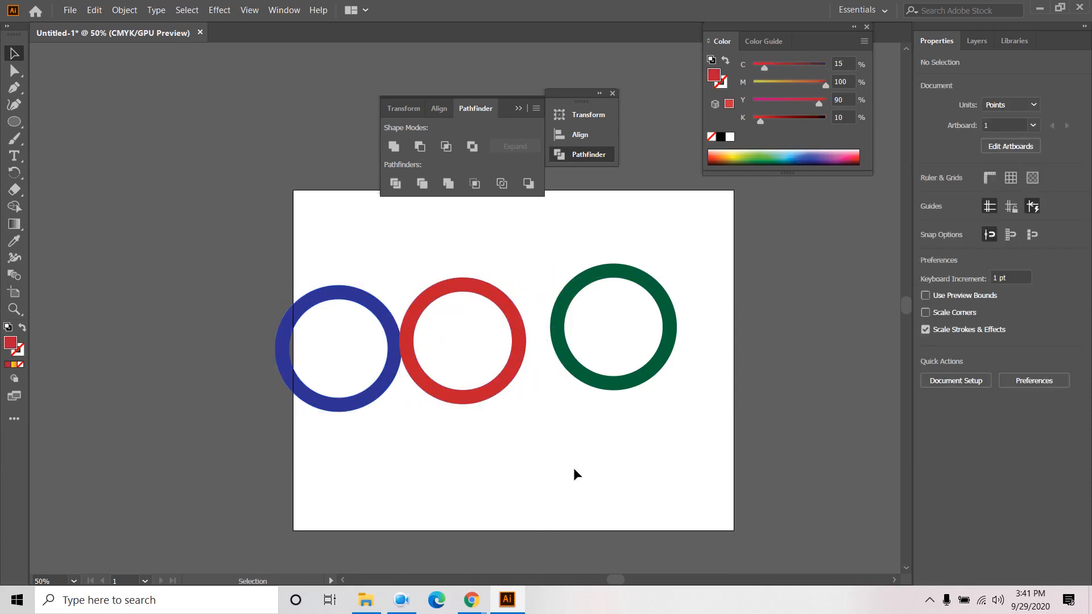
key(ctrl+z)
key(ctrl+z)
drag(435, 459, 719, 341)
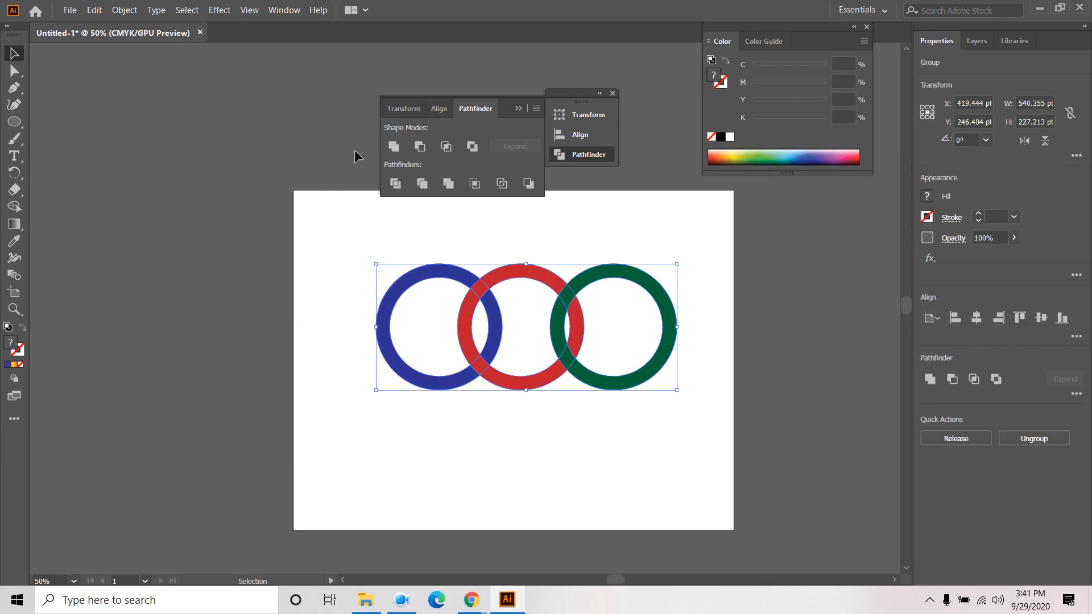
- Apply Pathfinder Divide to the rings, then undo it
click(396, 183)
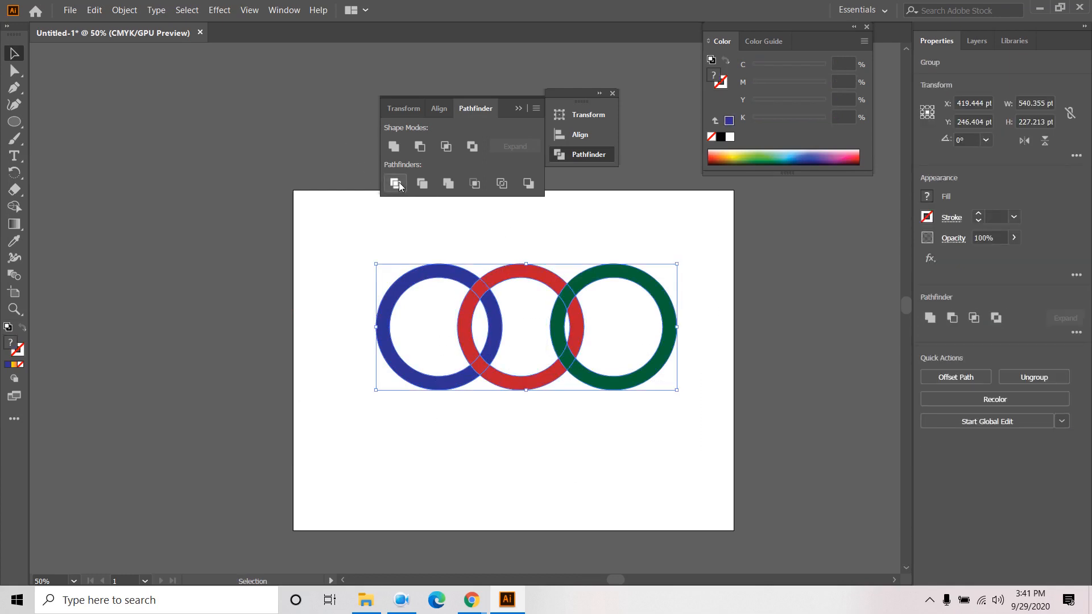
click(319, 229)
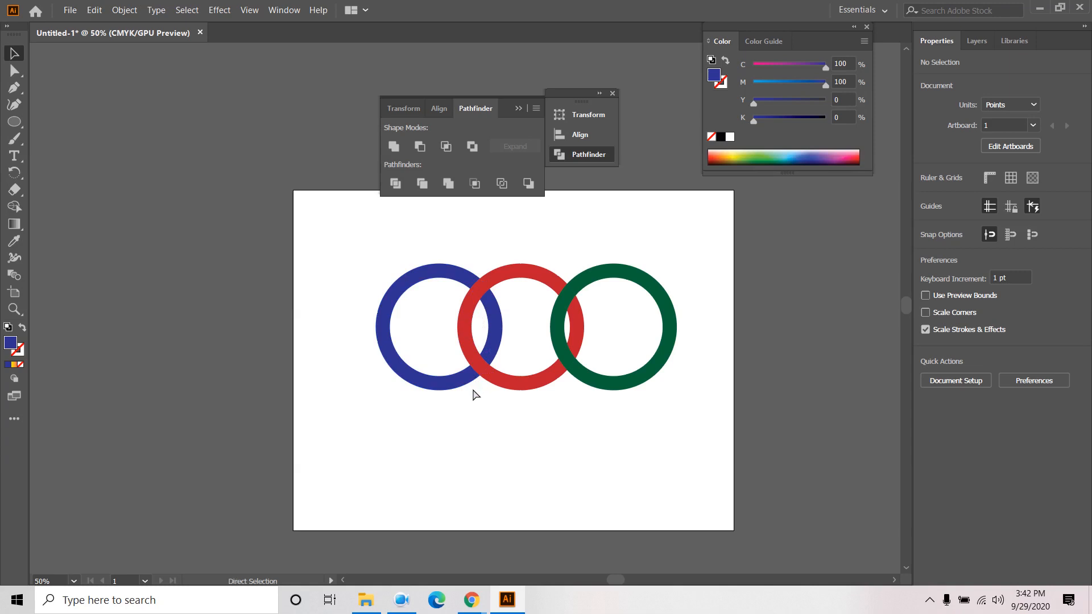
key(ctrl+z)
- Move the blue and red rings aside to inspect them, then return them to their places
click(465, 421)
drag(455, 279, 389, 275)
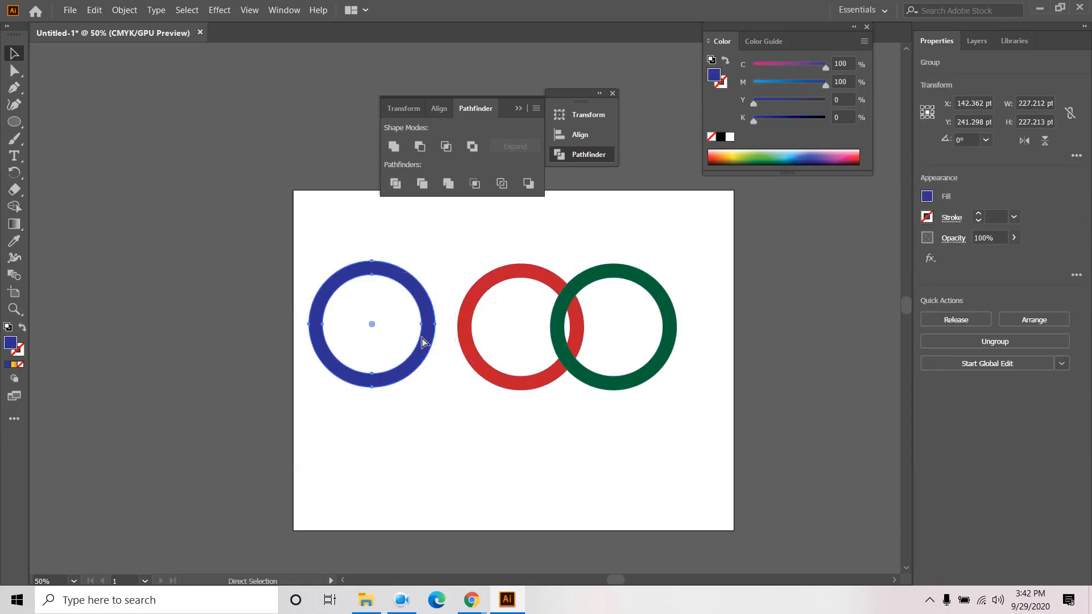
drag(421, 340, 489, 343)
drag(511, 285, 525, 230)
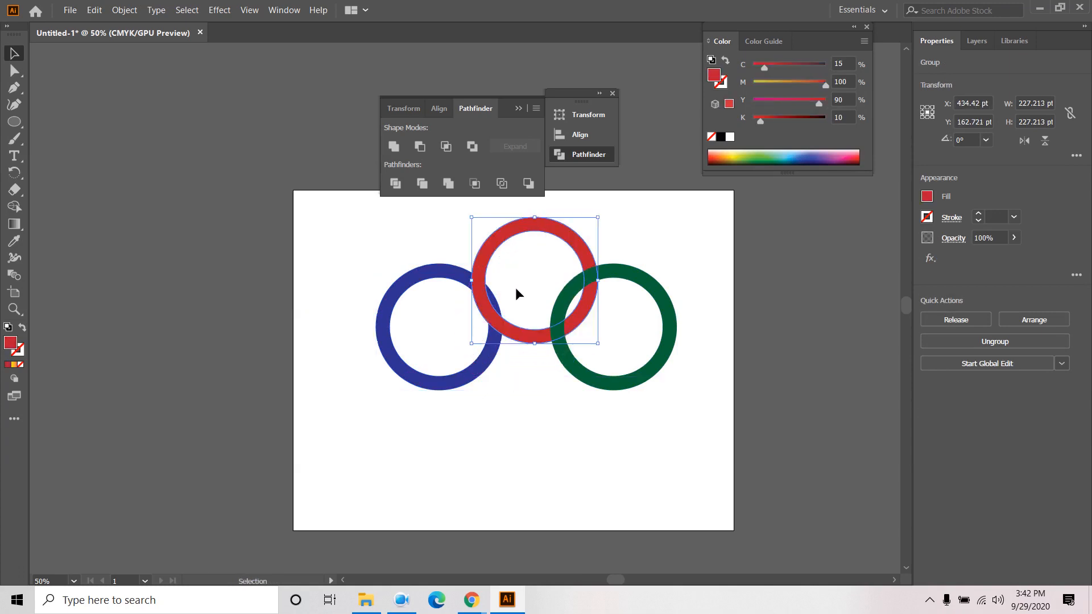
drag(519, 288, 483, 296)
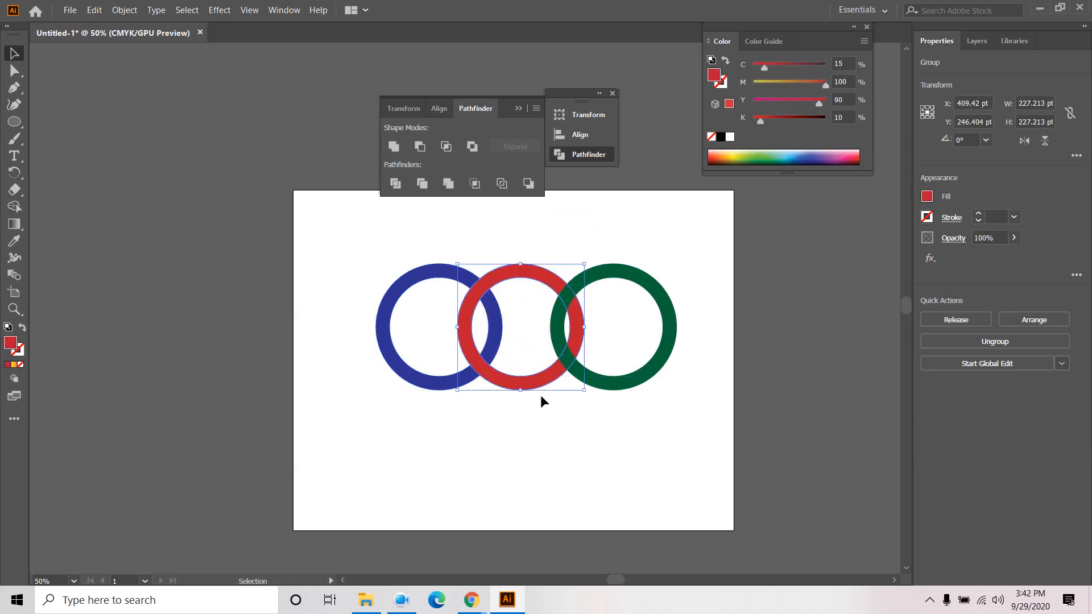
click(540, 421)
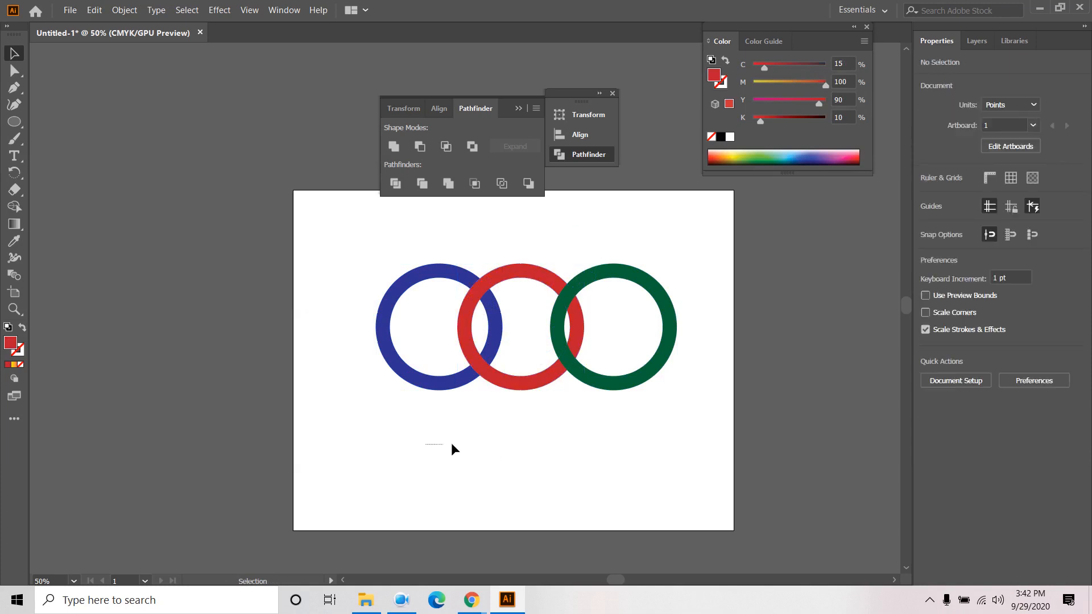
- Reselect all three rings and divide them at their overlaps with Pathfinder
drag(452, 444, 647, 302)
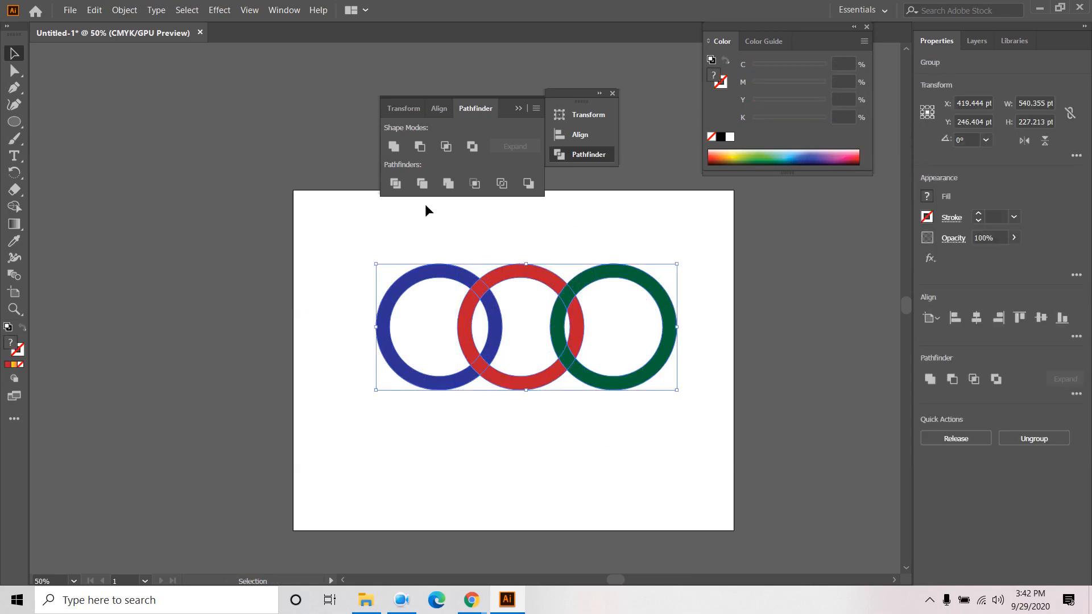
click(396, 183)
click(135, 162)
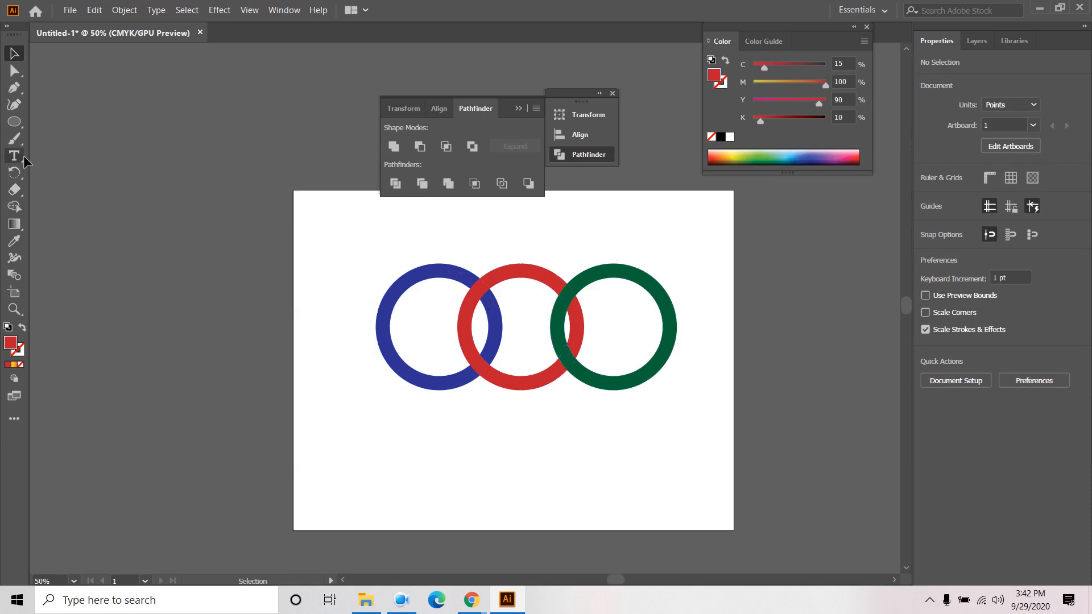
- Recolour the upper blue/red overlap piece blue with the Eyedropper
click(14, 71)
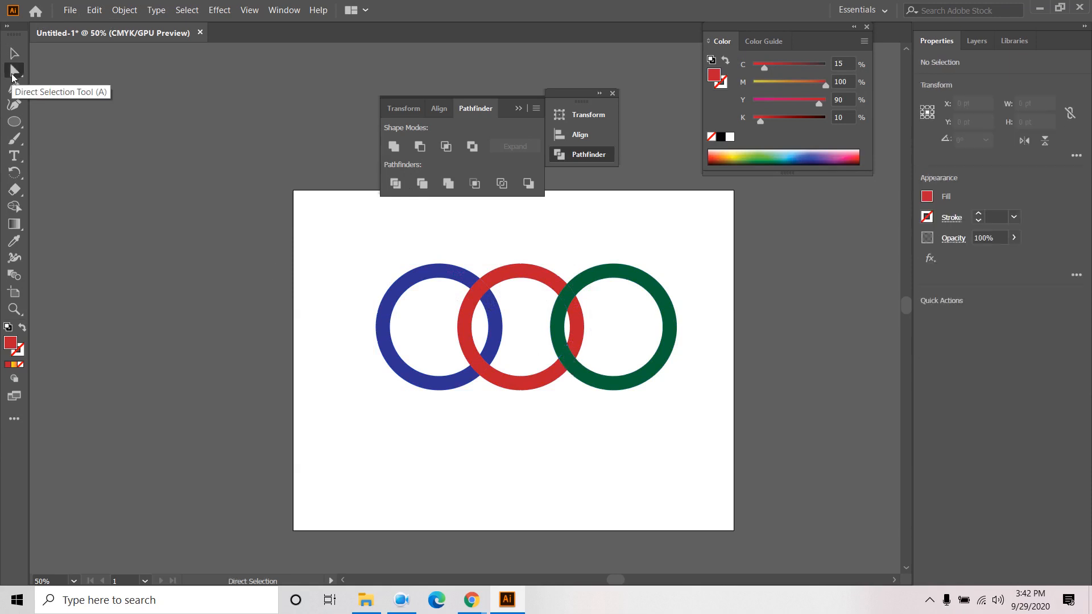
click(481, 289)
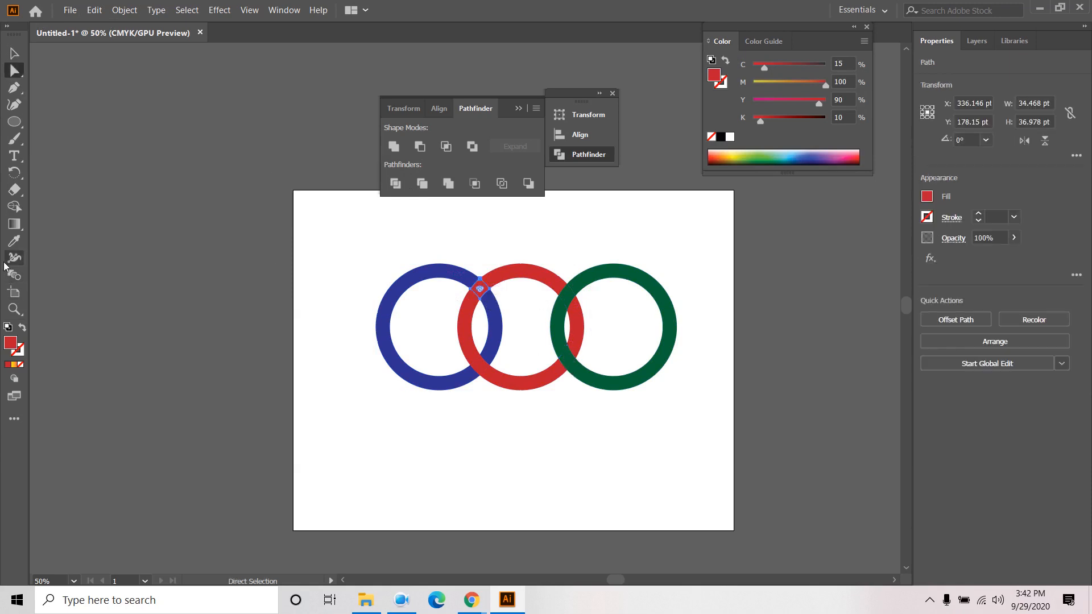
click(14, 243)
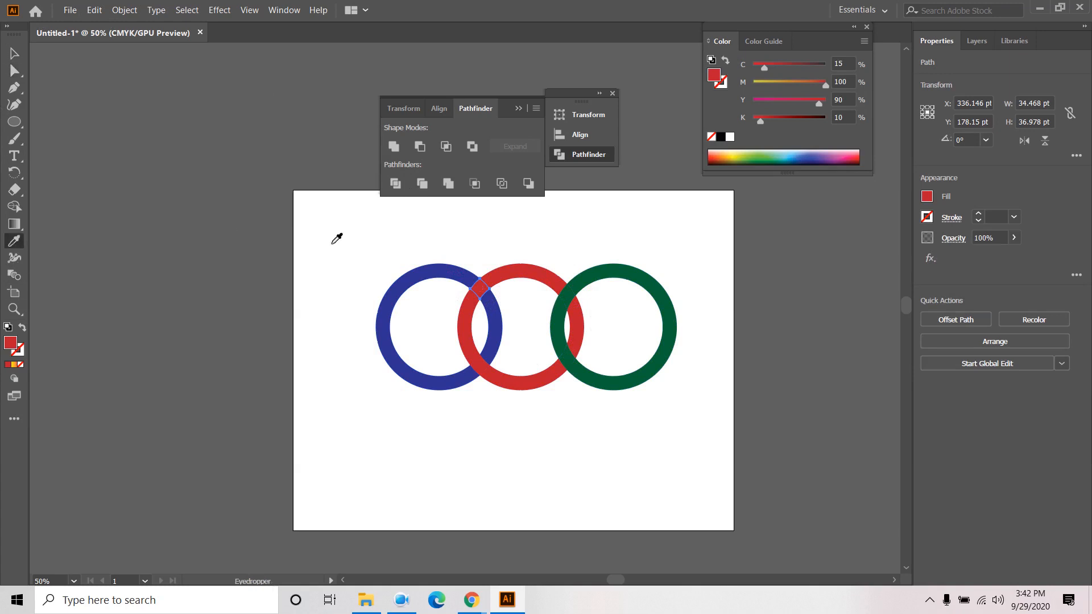
click(395, 289)
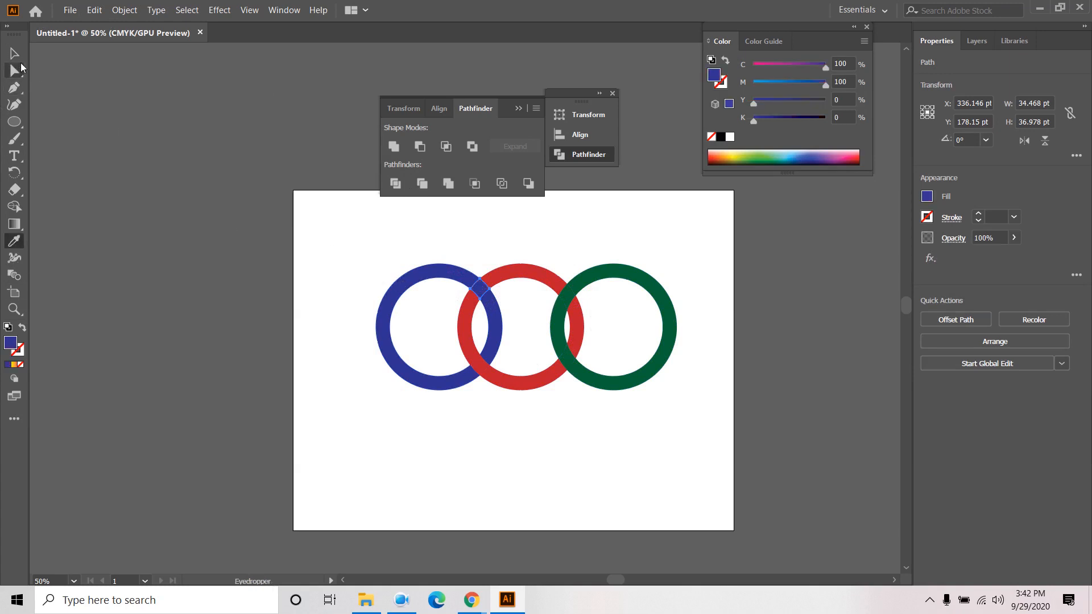
click(15, 55)
click(450, 391)
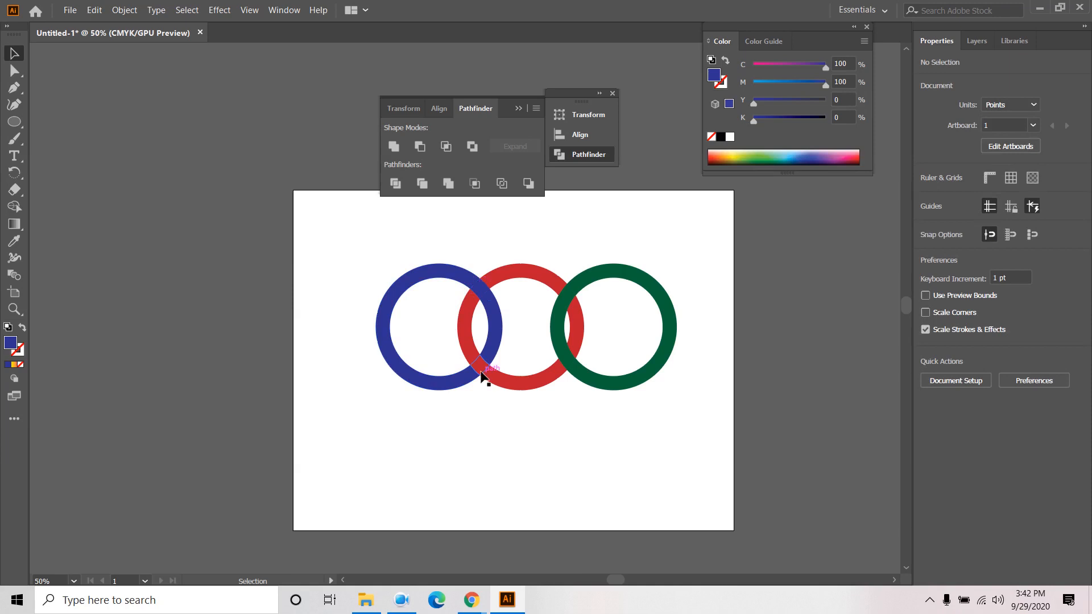
- Recolour the lower red/green overlap piece red with the Eyedropper
click(571, 367)
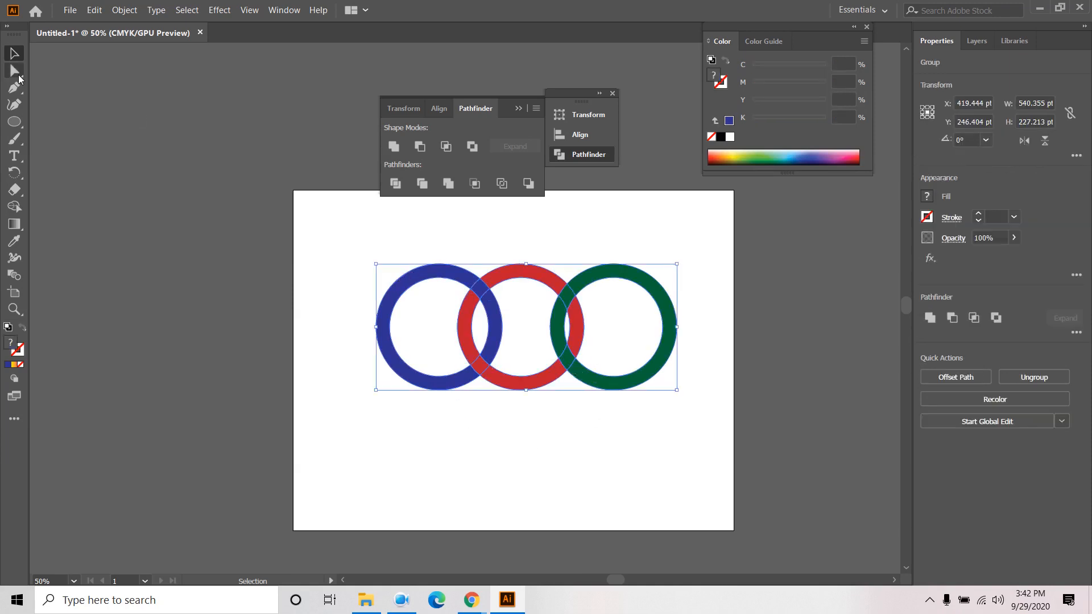
click(16, 71)
click(432, 506)
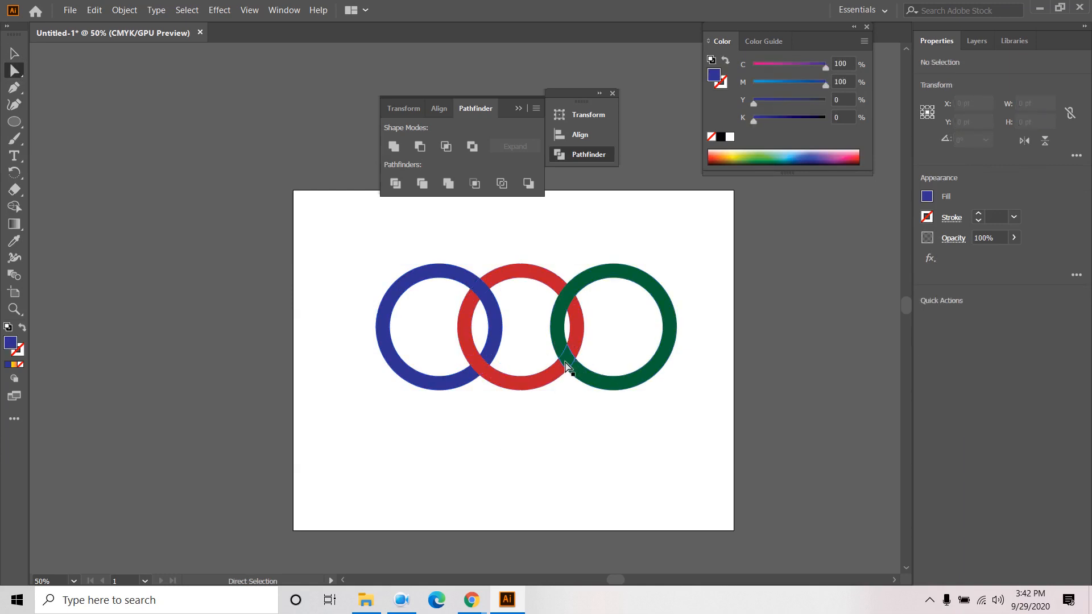
click(567, 363)
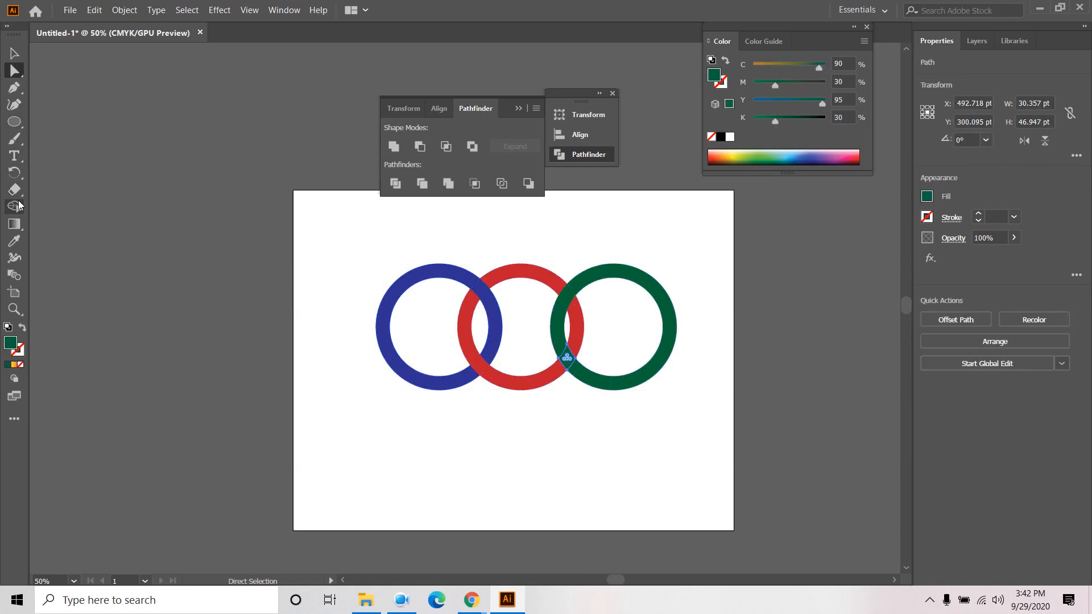
click(15, 246)
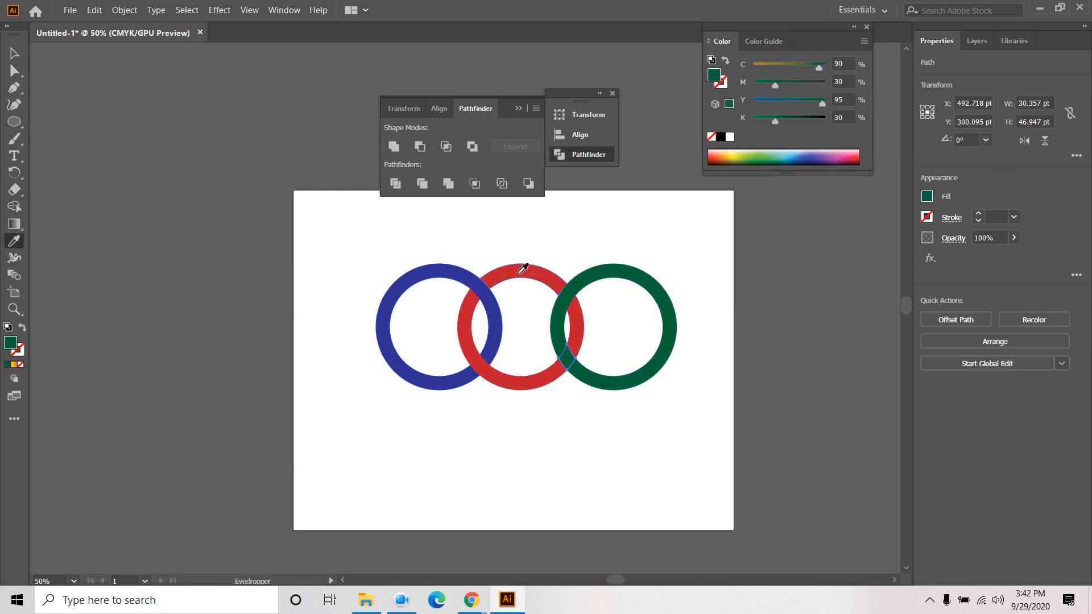
click(520, 267)
click(15, 54)
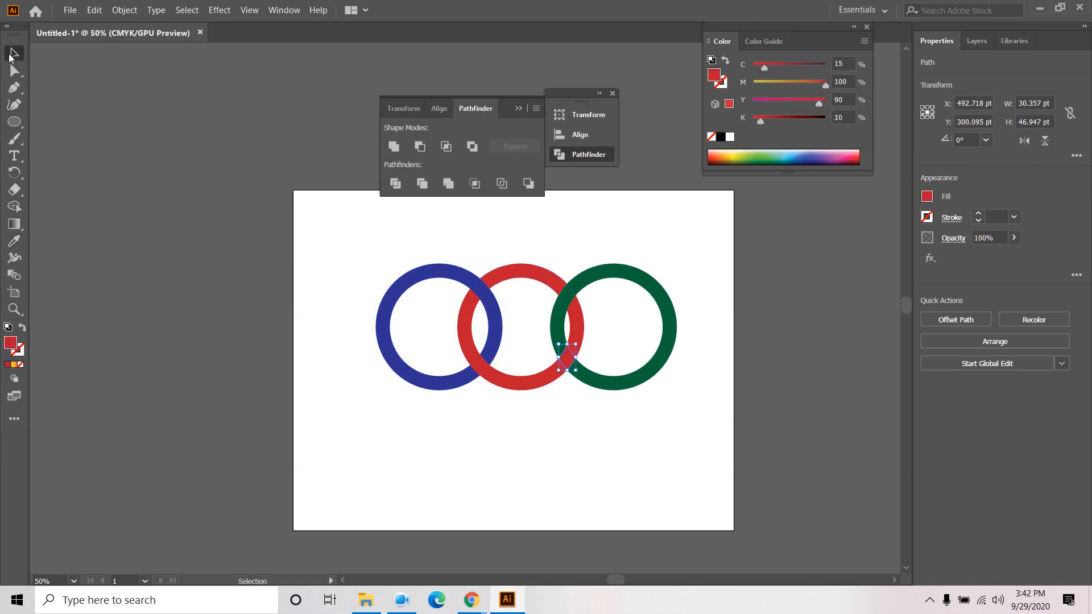
click(345, 248)
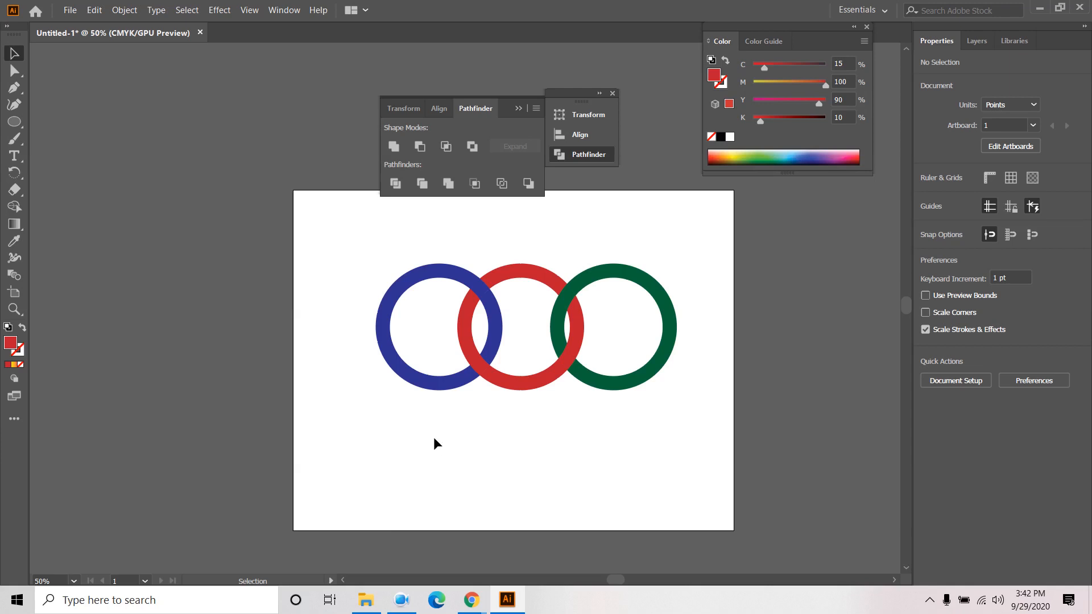
- Move the ring group higher on the artboard and show the Layers panel
click(511, 382)
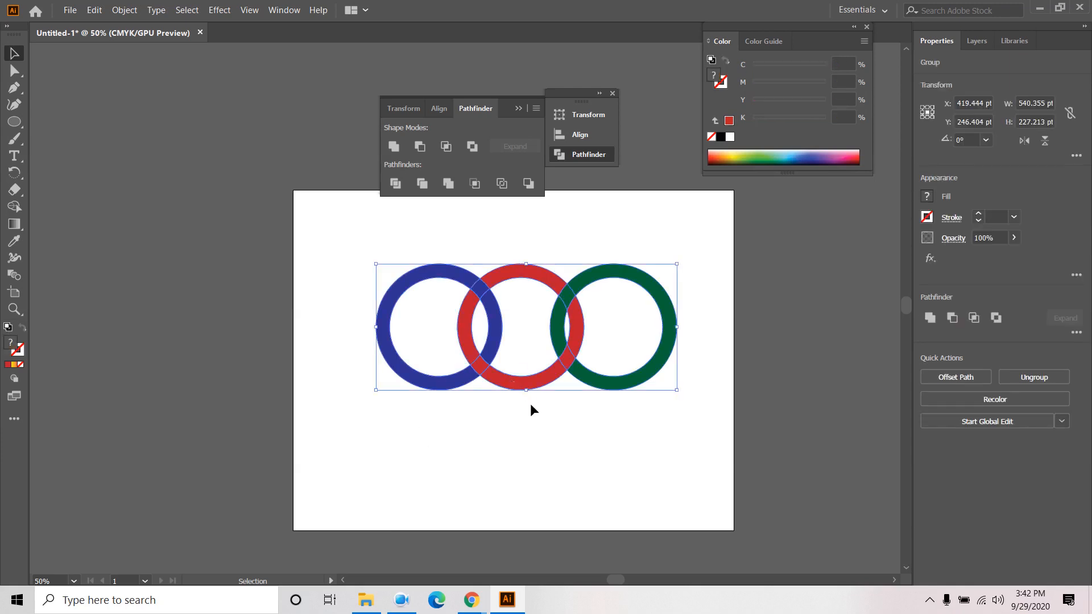
drag(532, 391, 525, 447)
click(544, 495)
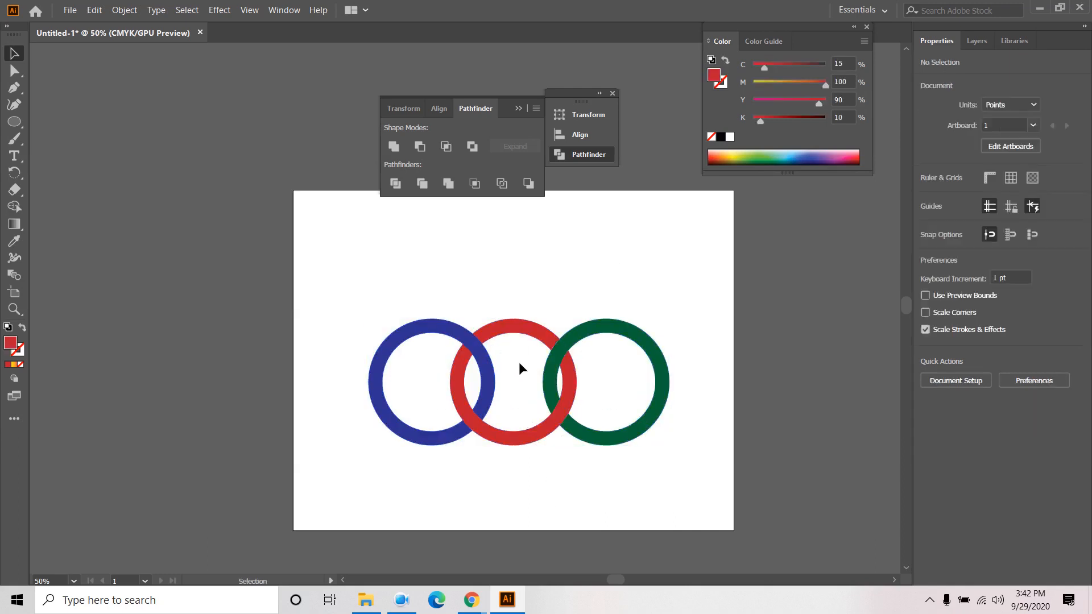
drag(519, 335, 524, 275)
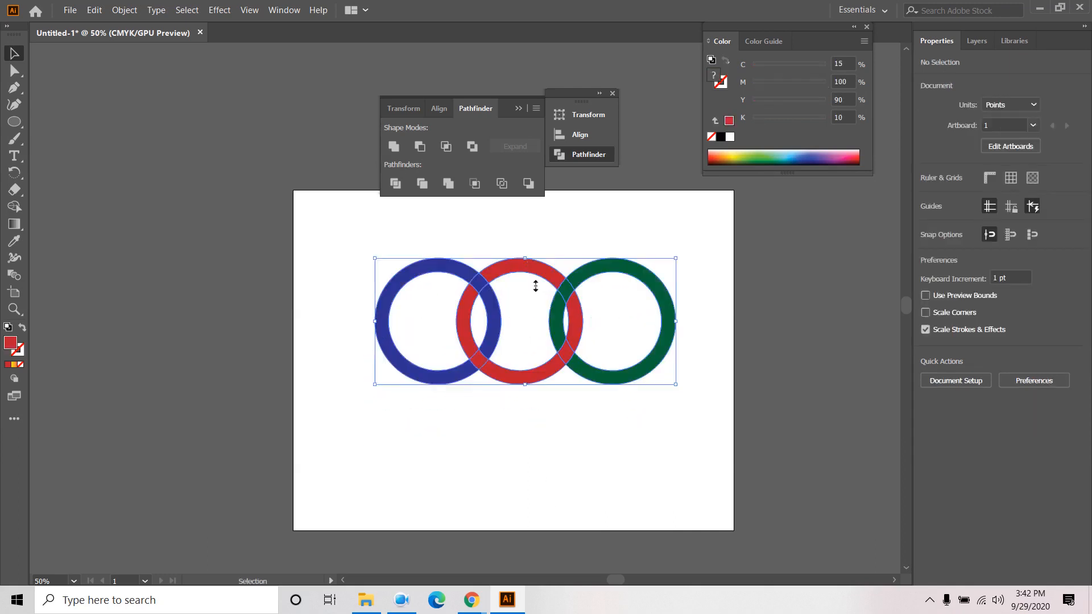
click(559, 425)
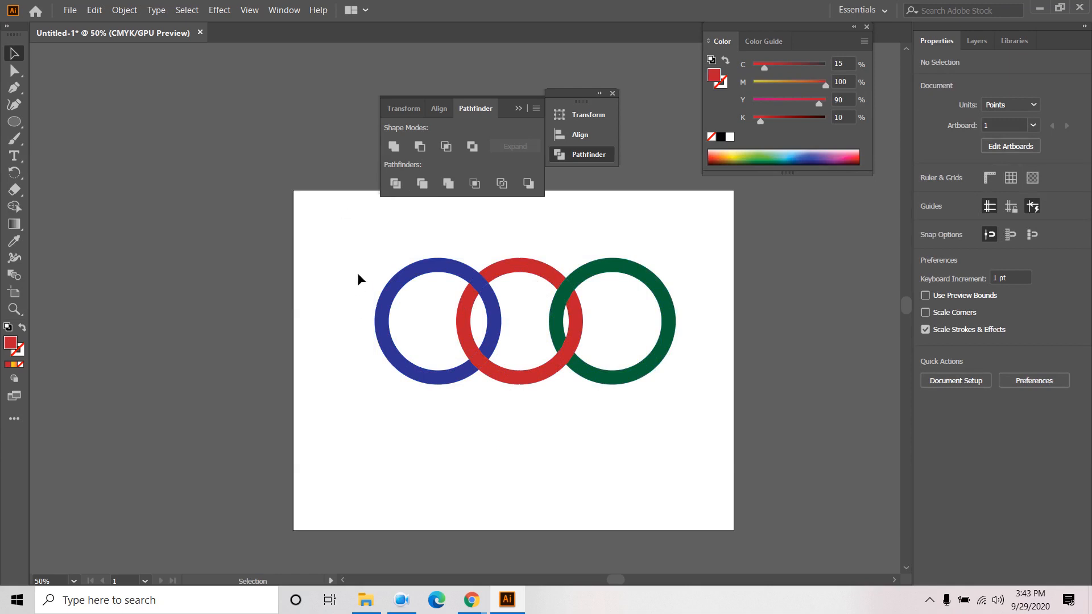
click(975, 41)
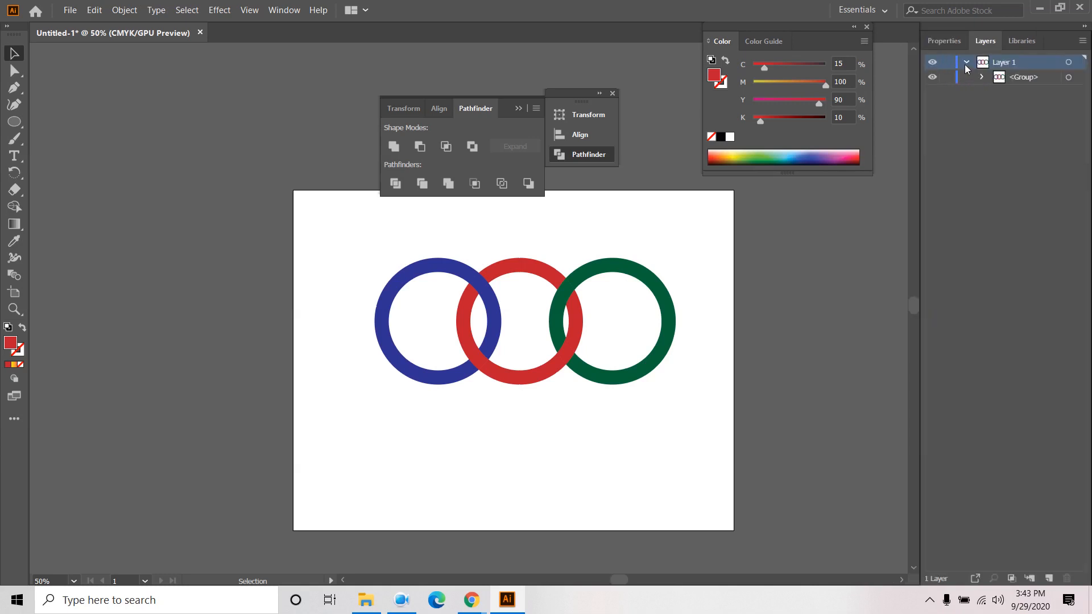
- Undo back to three whole rings and inspect Layer 1's contents
click(965, 63)
key(ctrl+a)
key(ctrl+z)
key(ctrl+z)
key(ctrl+z)
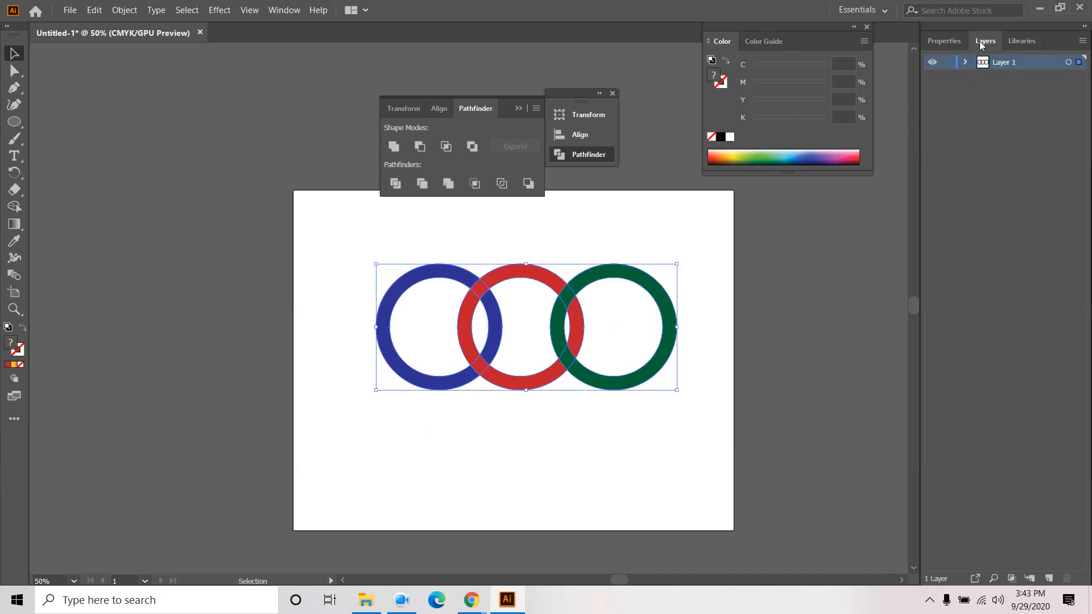
click(965, 62)
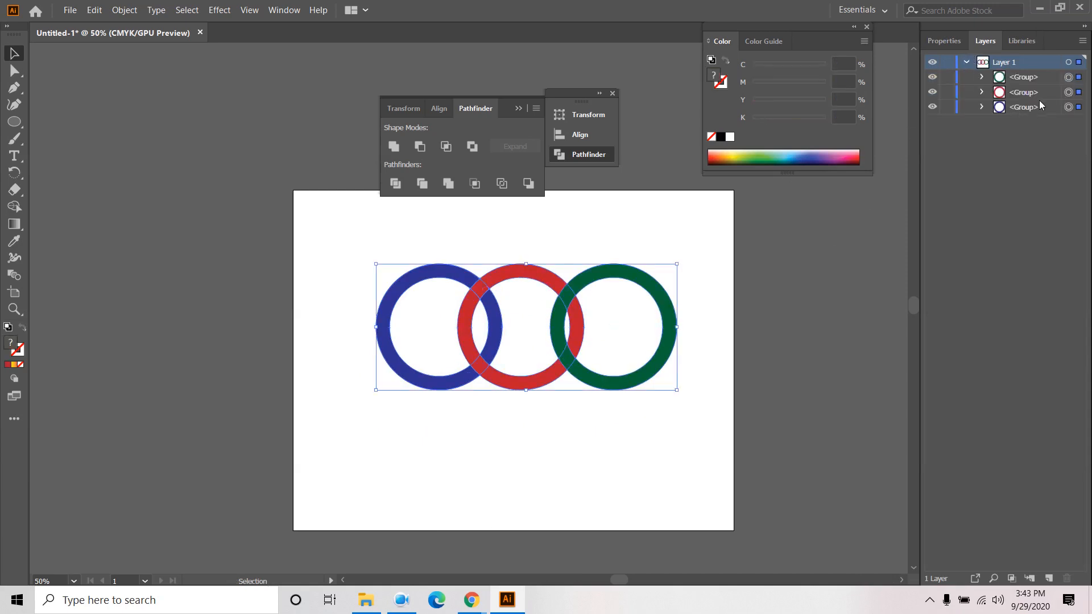
click(561, 437)
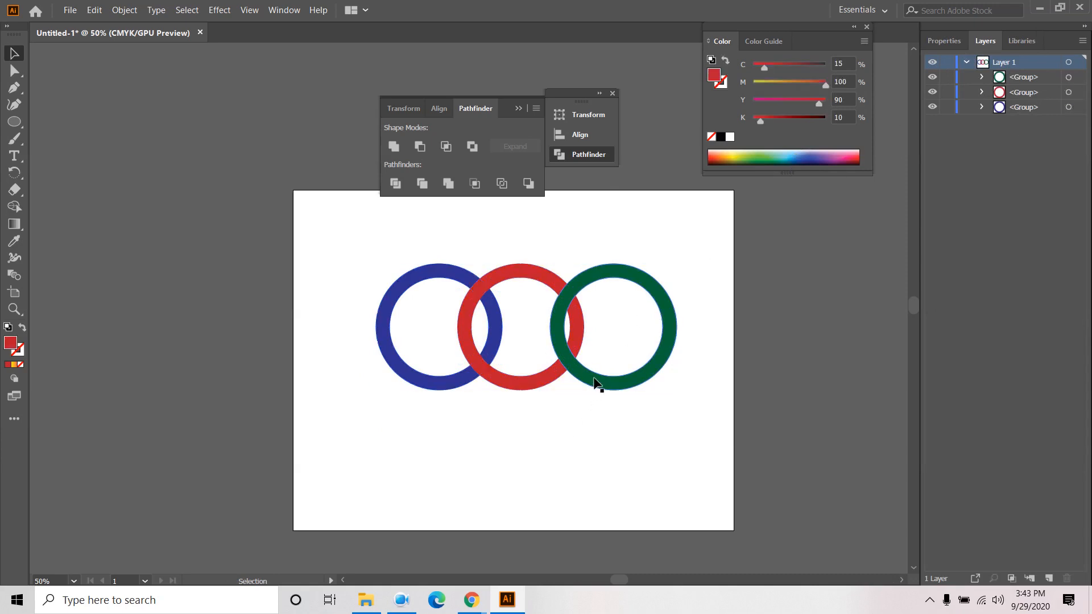
click(596, 385)
click(578, 447)
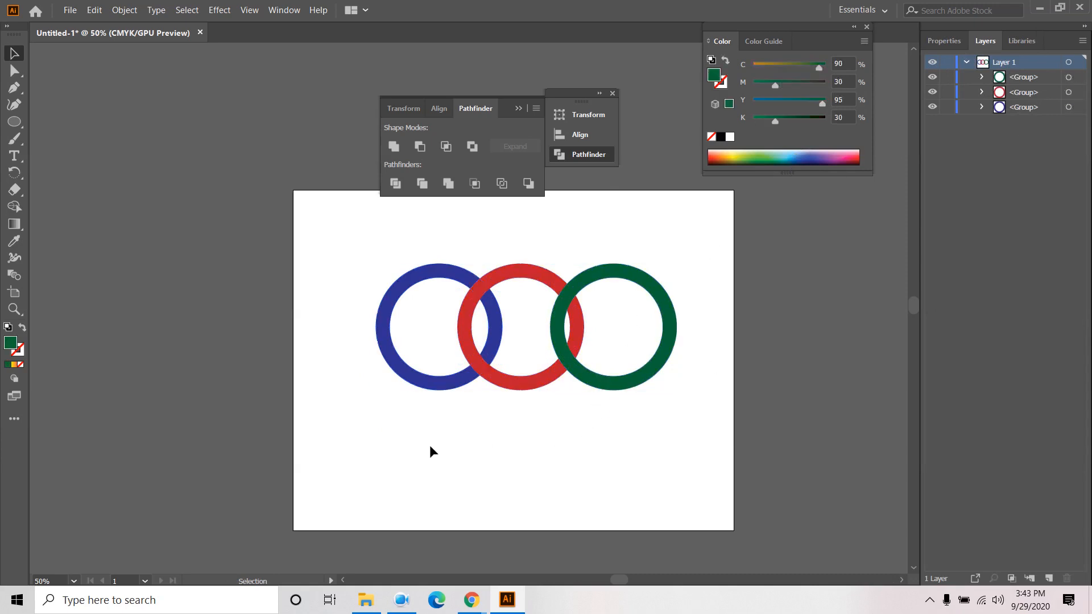
- Marquee-select the three rings and divide them at their overlaps with Pathfinder
drag(430, 447, 694, 342)
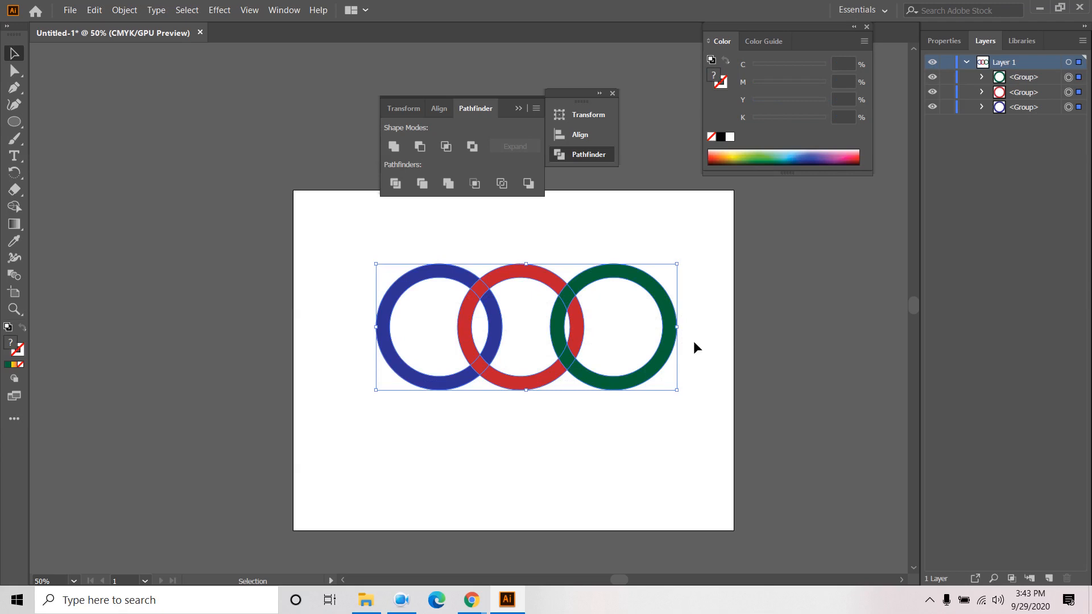
click(396, 184)
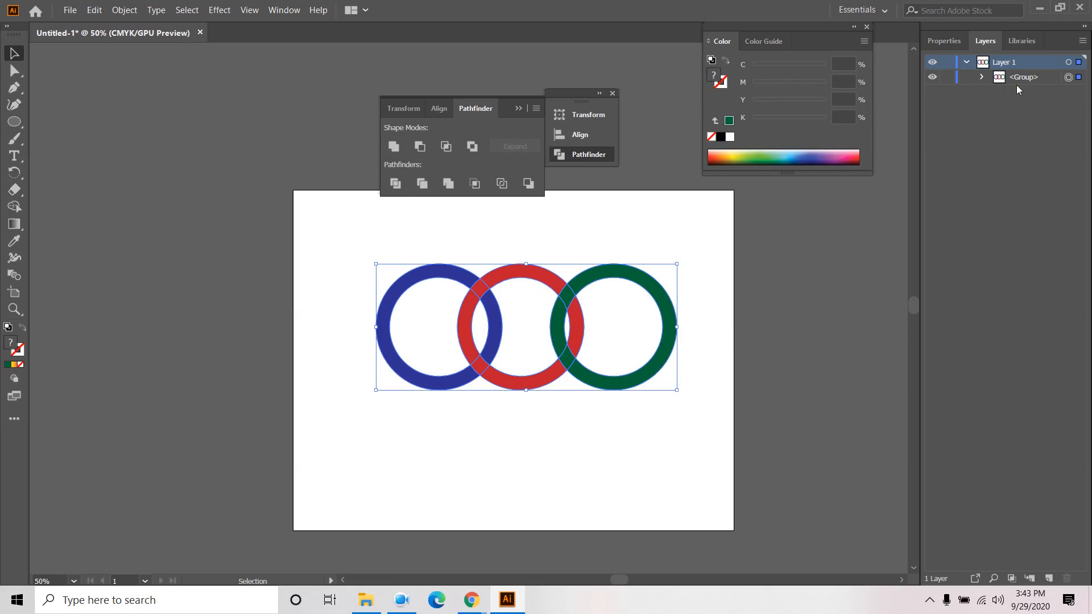
click(563, 460)
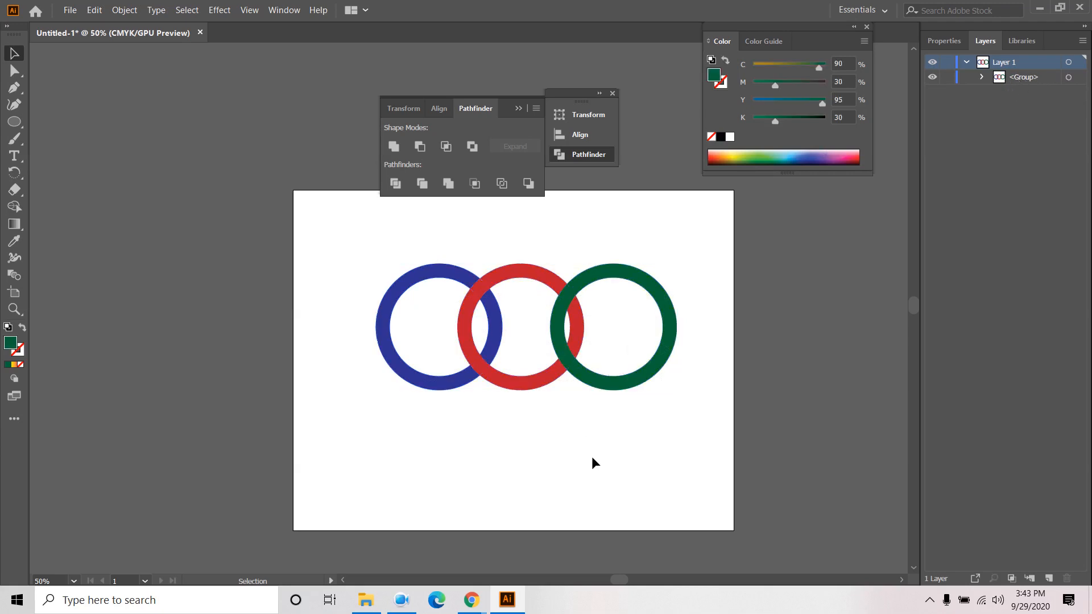
click(508, 387)
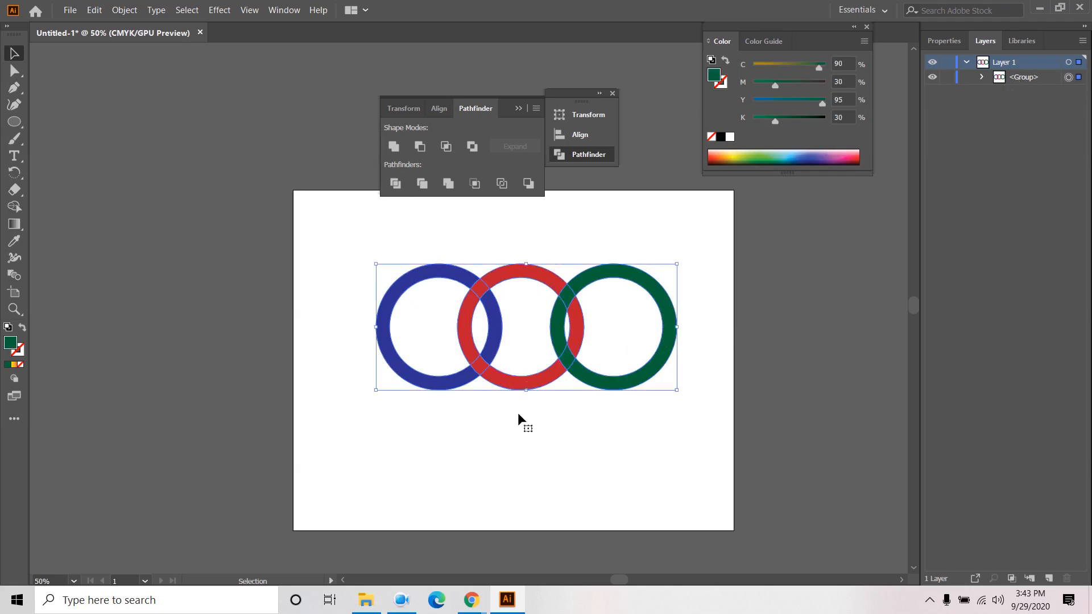
click(517, 432)
- Colour the top blue/red overlap piece blue, sampled from the blue ring
click(14, 70)
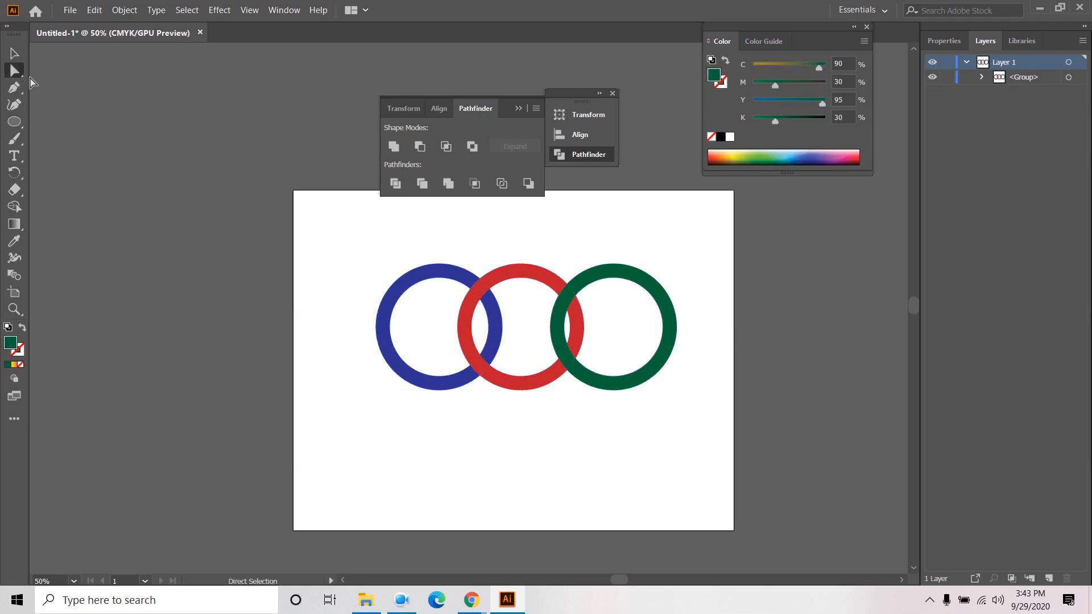
click(479, 286)
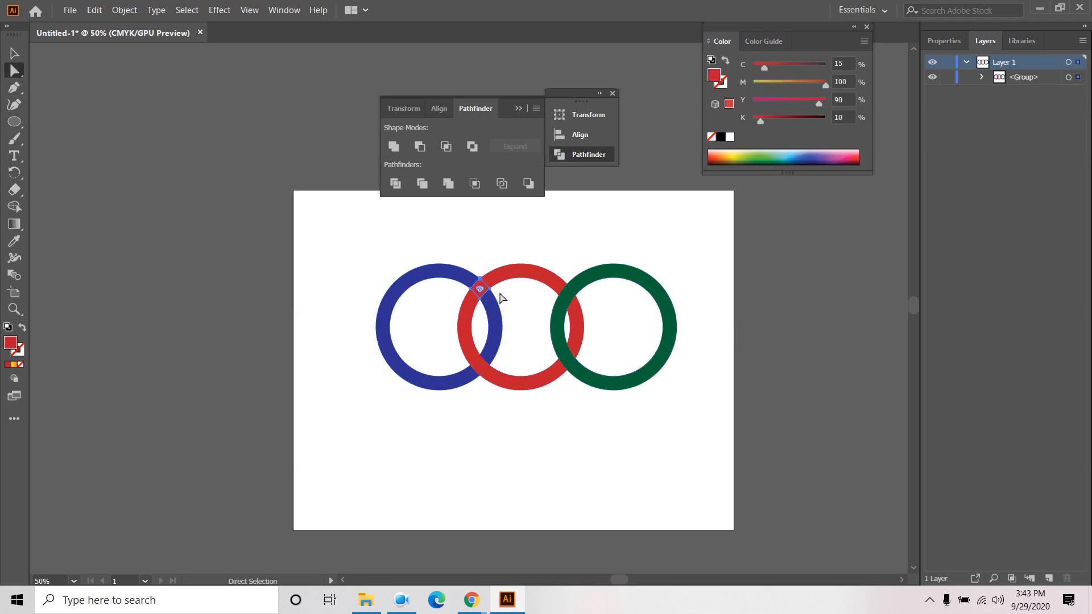
click(14, 241)
click(414, 271)
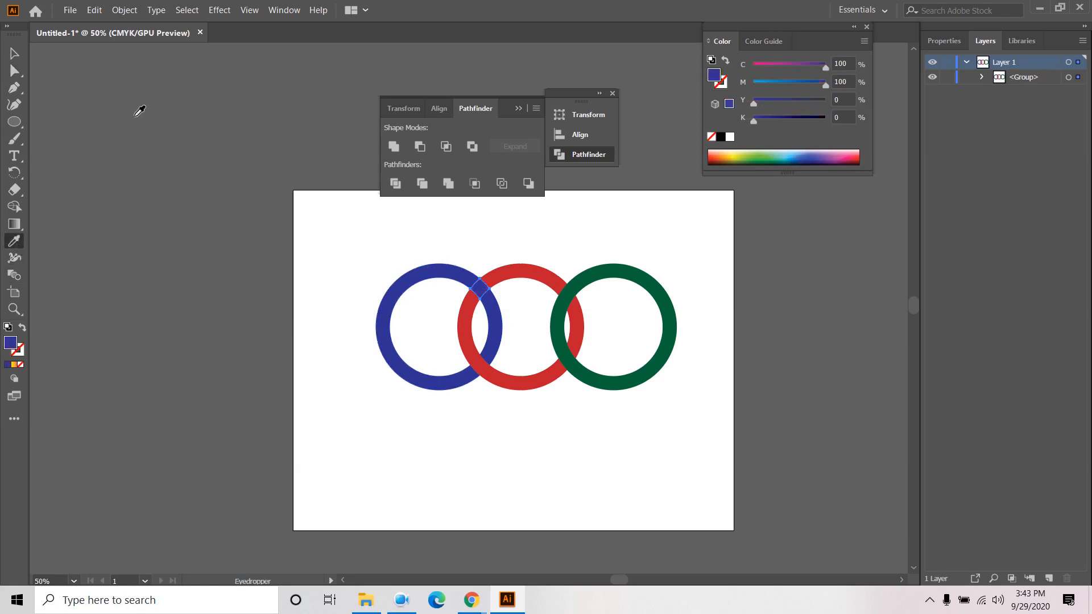
key(v)
click(355, 269)
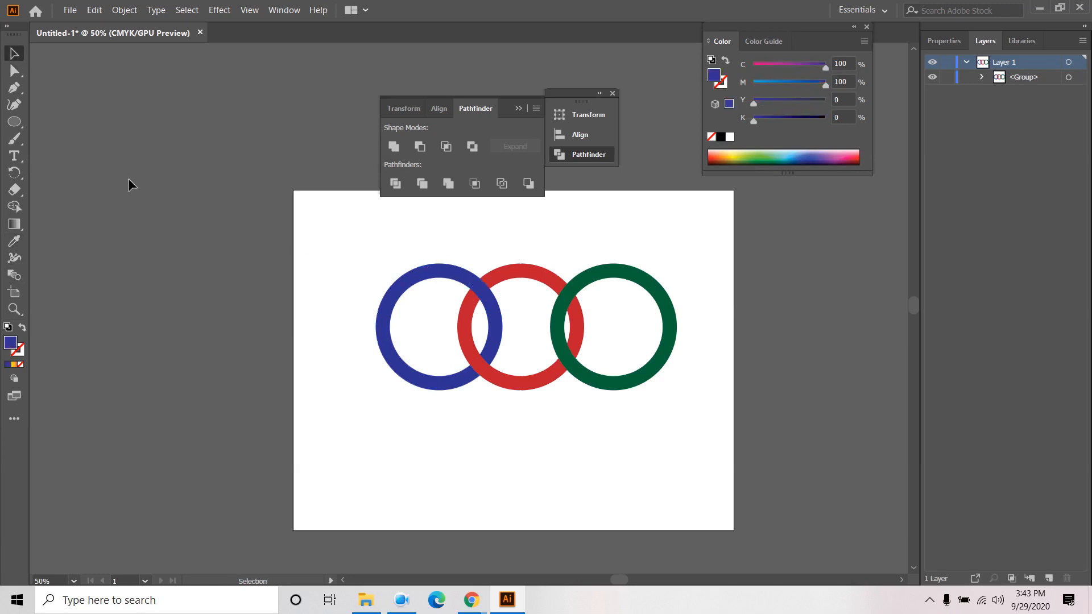
- Colour the top red/green overlap piece red, sampled from the red ring
click(14, 70)
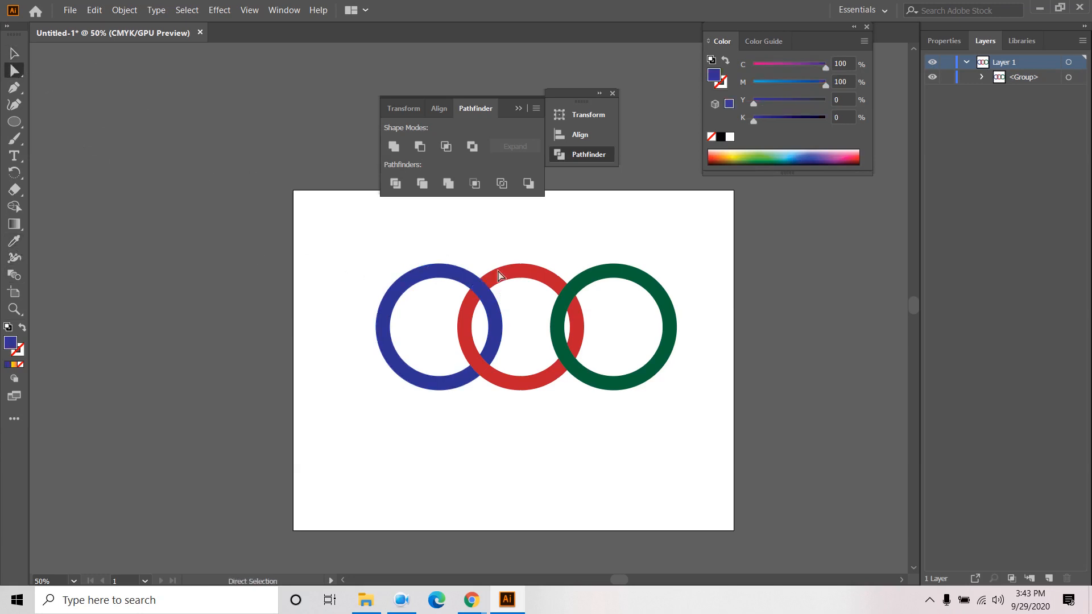
click(567, 300)
click(14, 242)
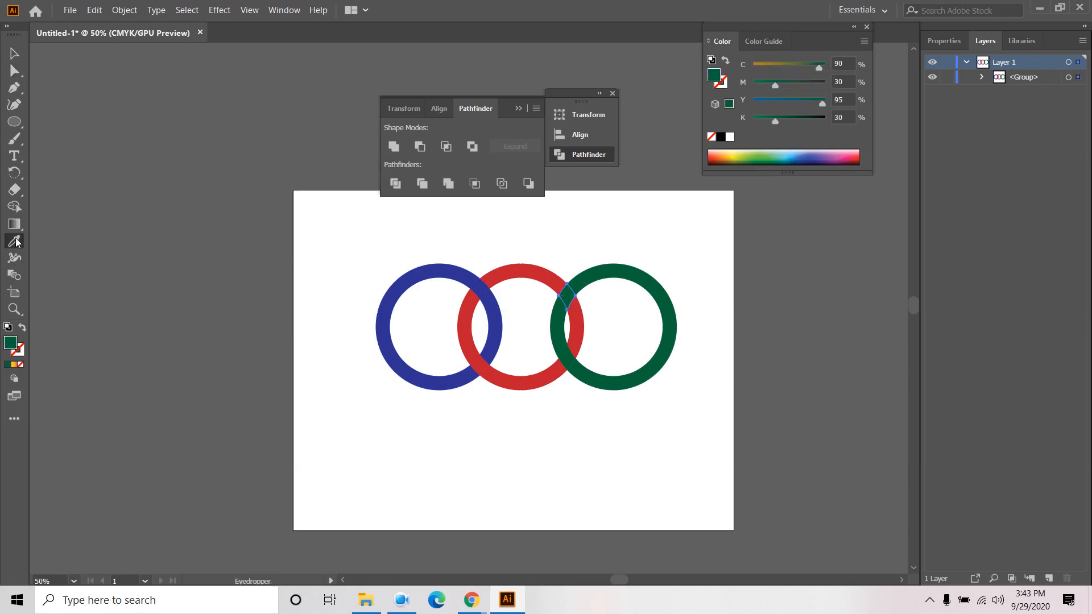
click(527, 268)
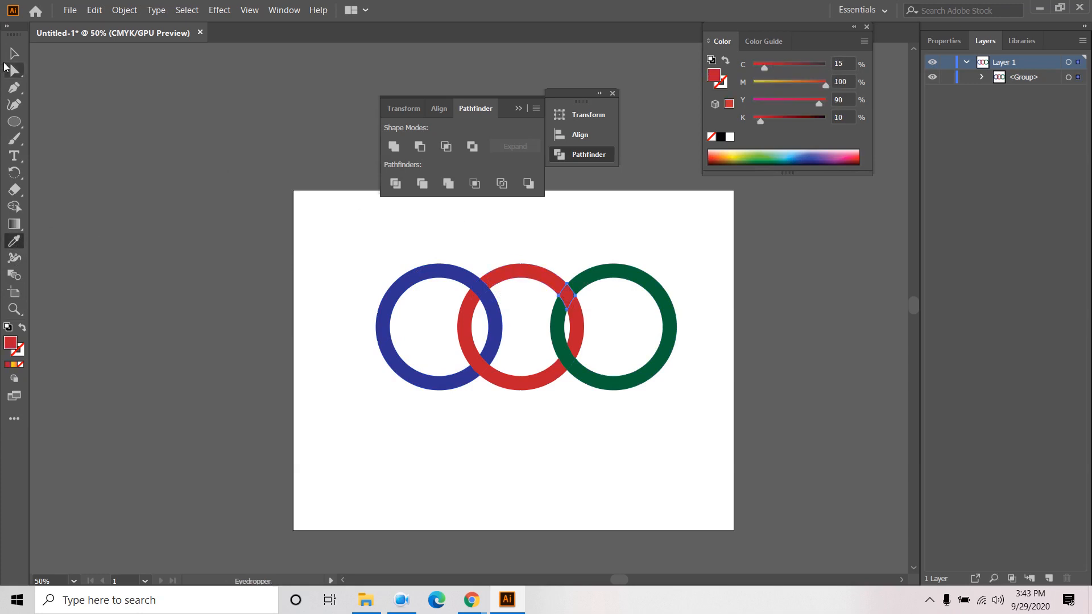
click(11, 56)
click(317, 257)
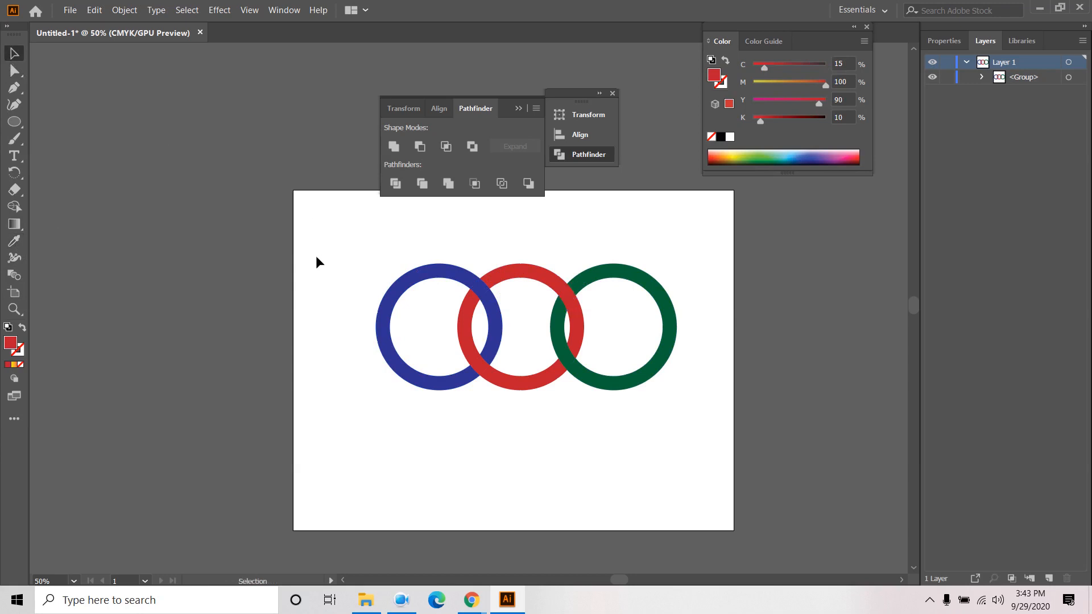
click(403, 601)
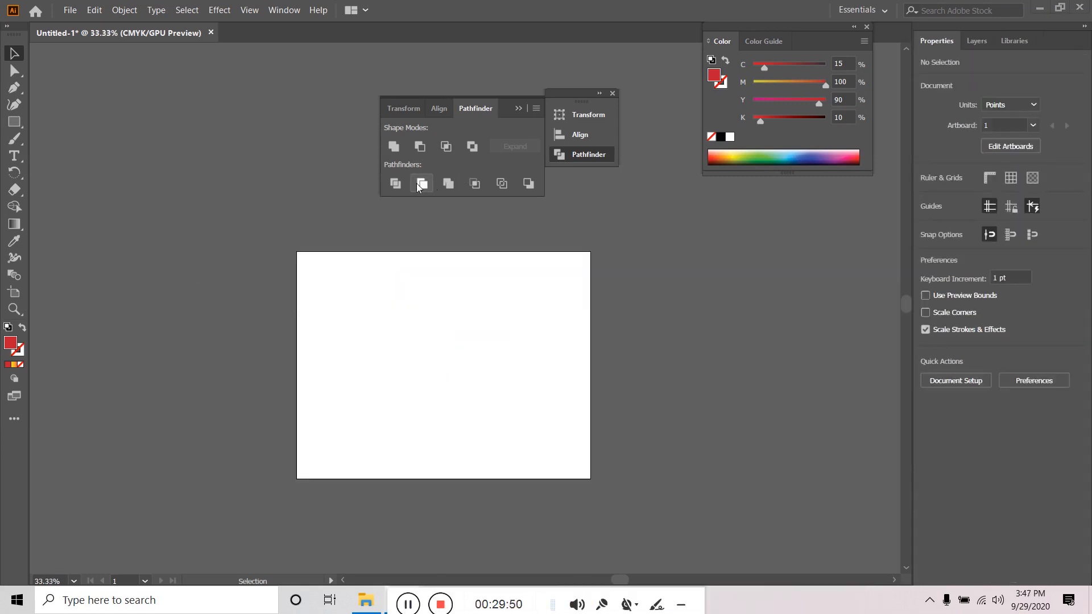
- Draw a red square and a green copy offset down and to the right
drag(14, 121, 85, 119)
drag(368, 318, 422, 373)
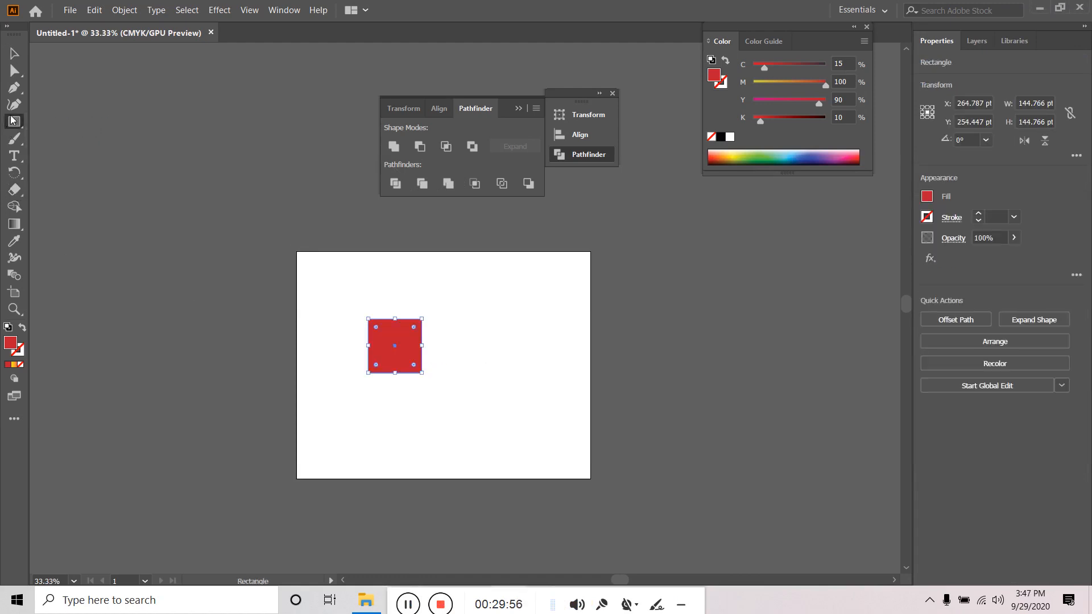
click(14, 54)
drag(409, 358, 436, 384)
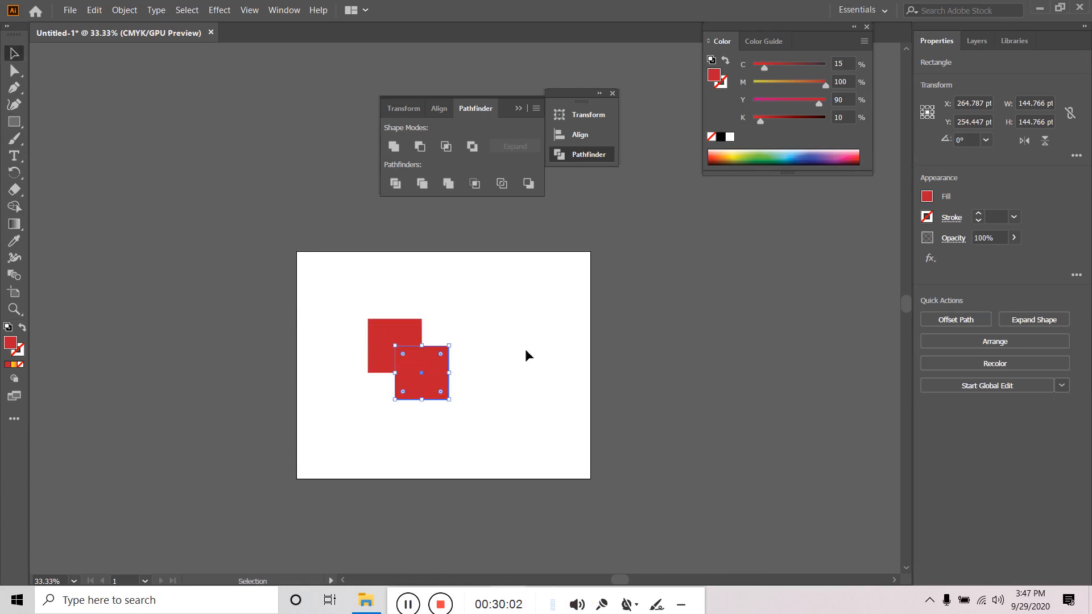
click(758, 153)
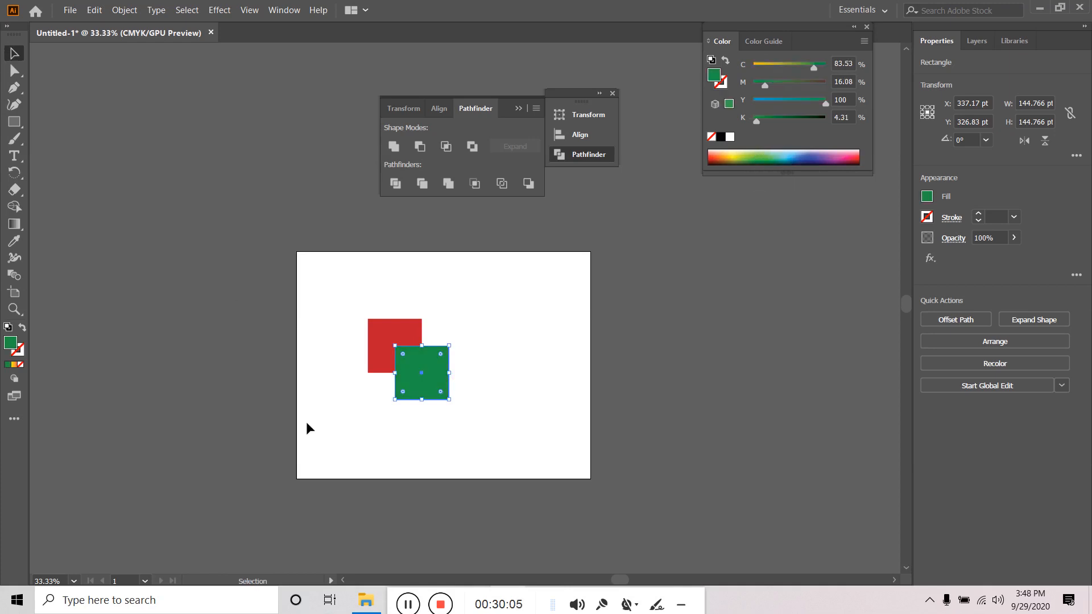
- Apply Pathfinder Trim to the two overlapping squares
drag(339, 435, 485, 338)
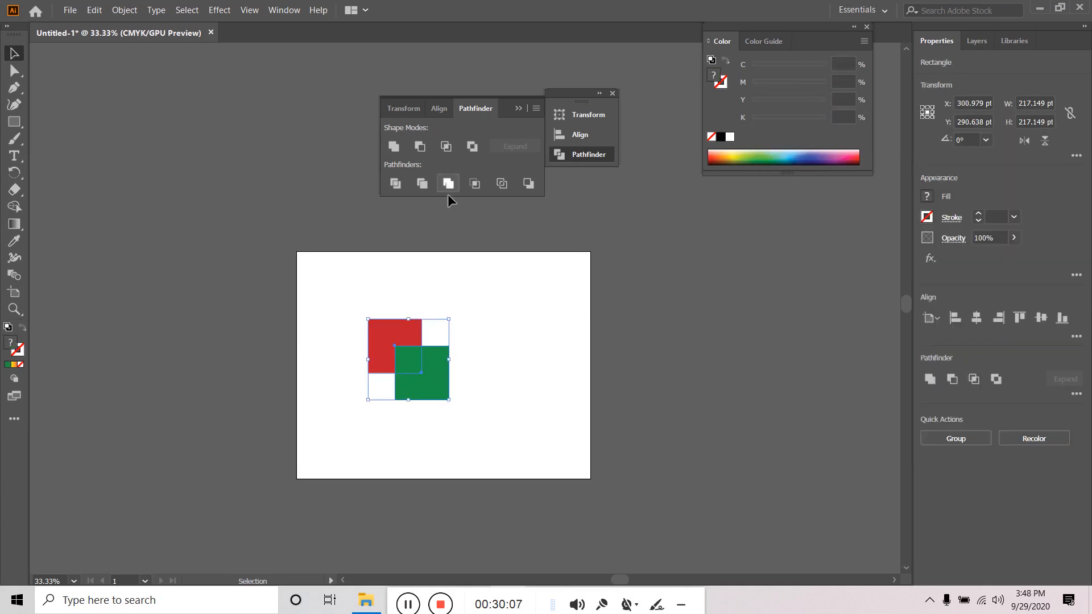
click(428, 184)
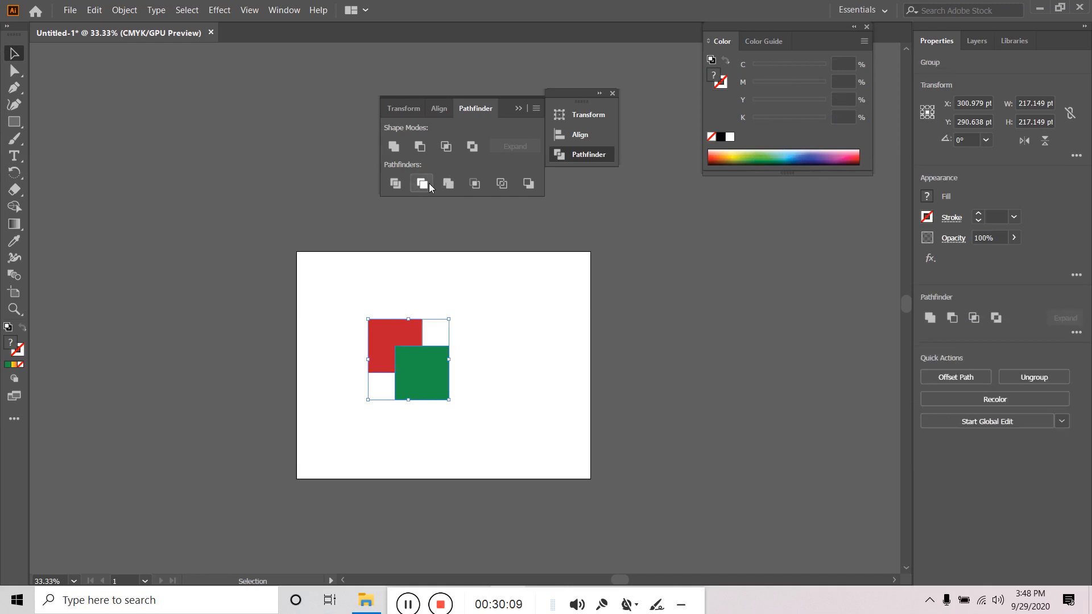
click(430, 379)
click(494, 349)
click(405, 374)
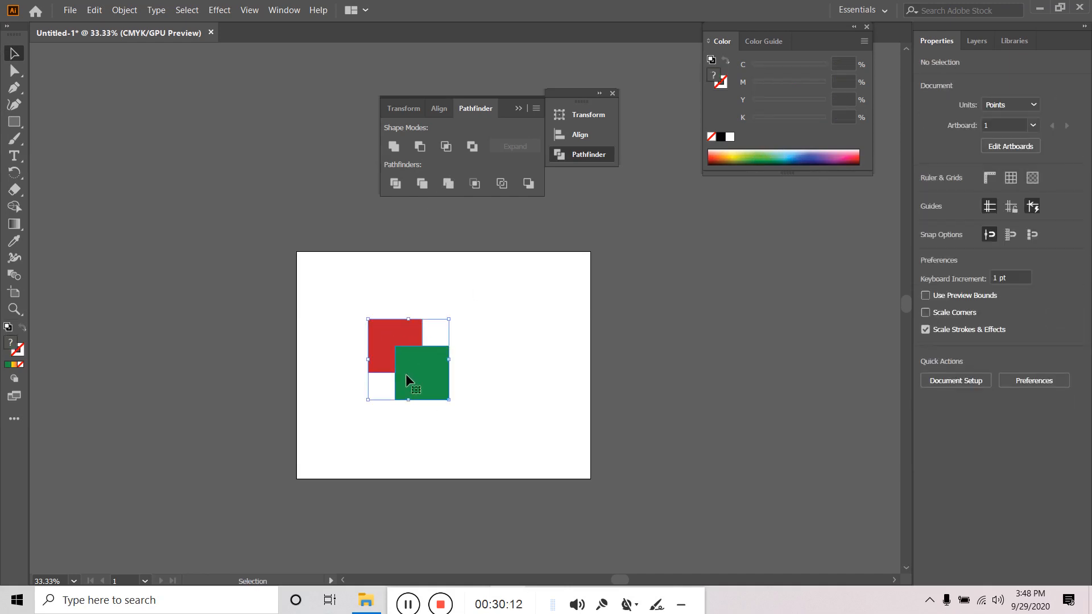
- Toggle each square's visibility in the Layers panel, then delete both squares
click(984, 44)
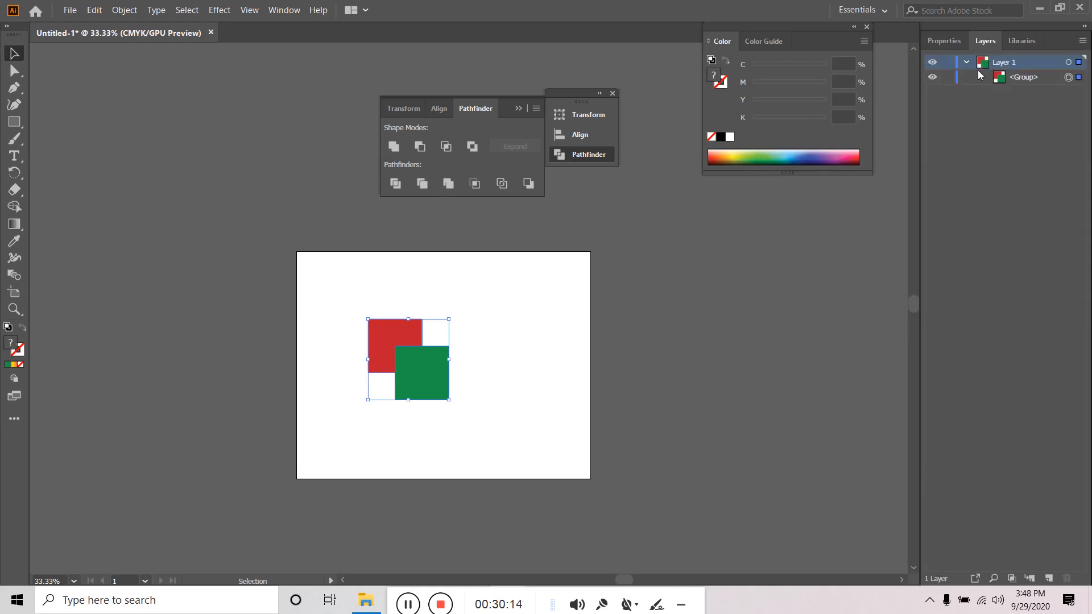
click(981, 77)
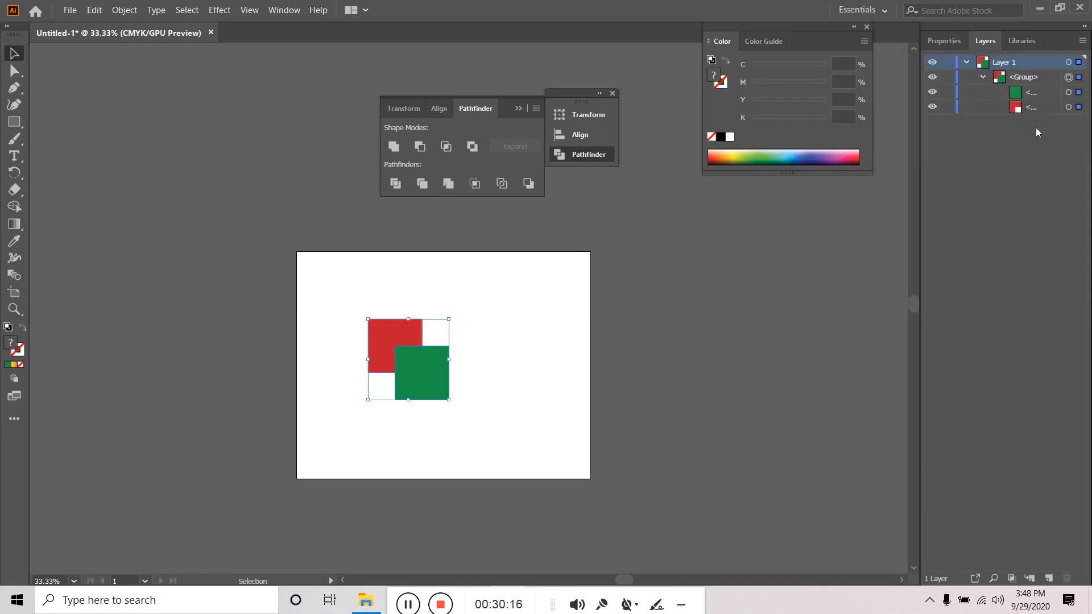
click(1039, 94)
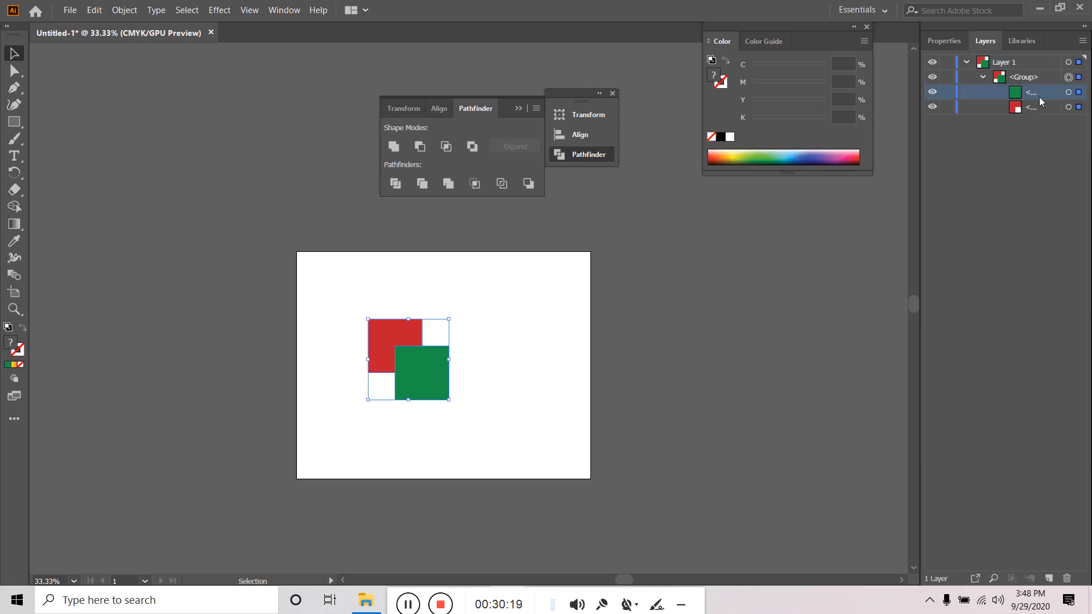
click(932, 92)
click(932, 92)
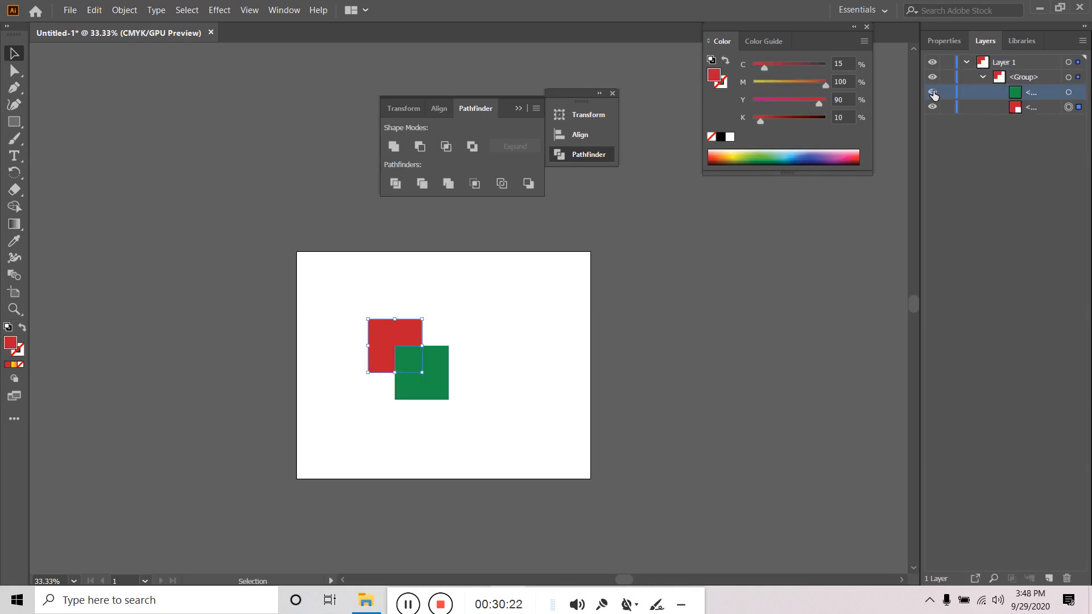
click(932, 107)
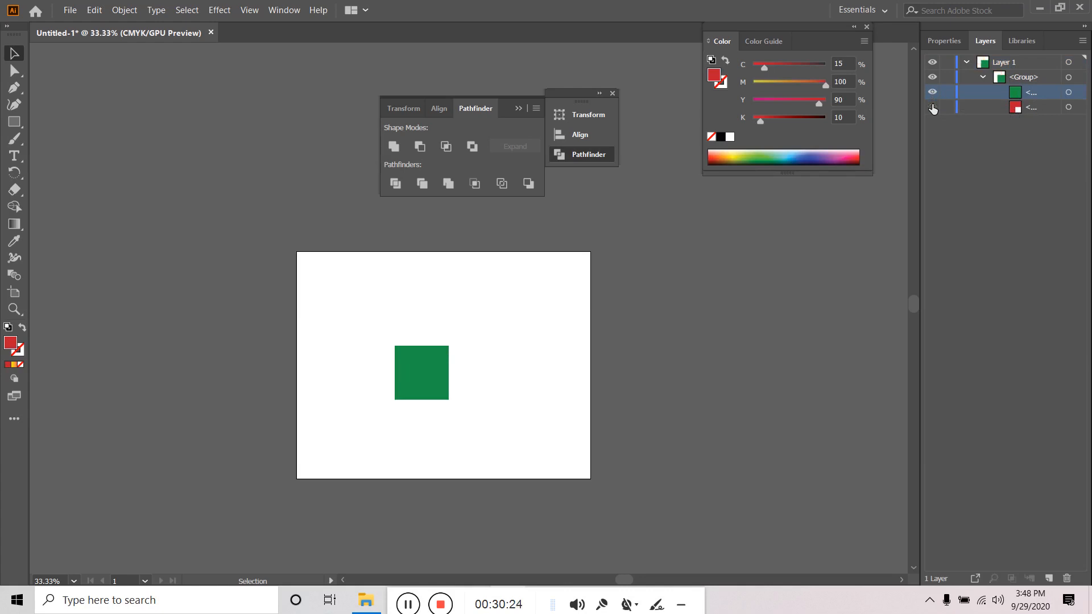
click(932, 107)
click(932, 92)
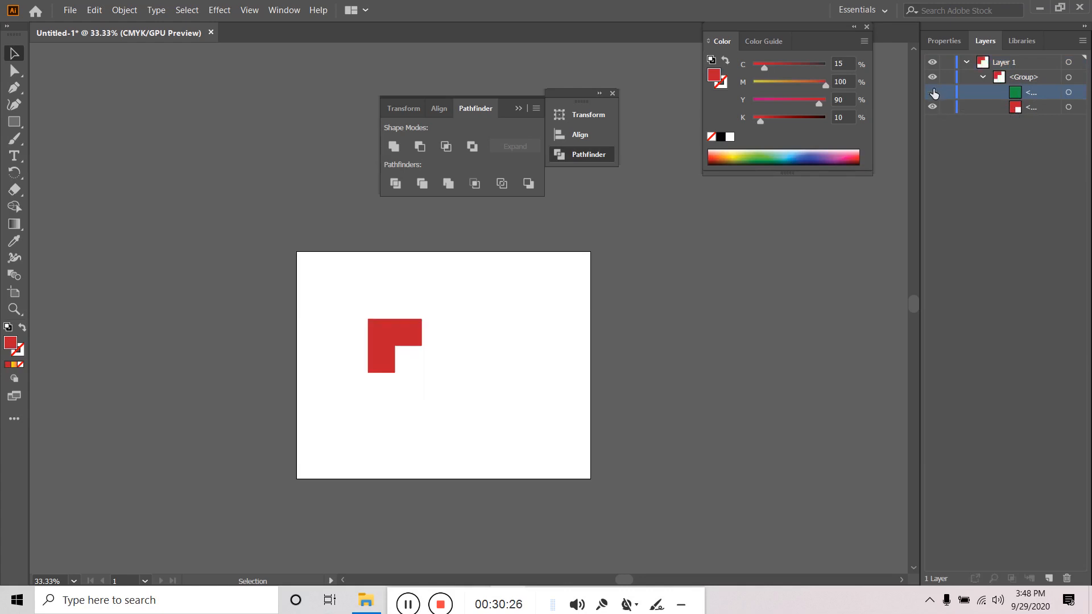
click(932, 92)
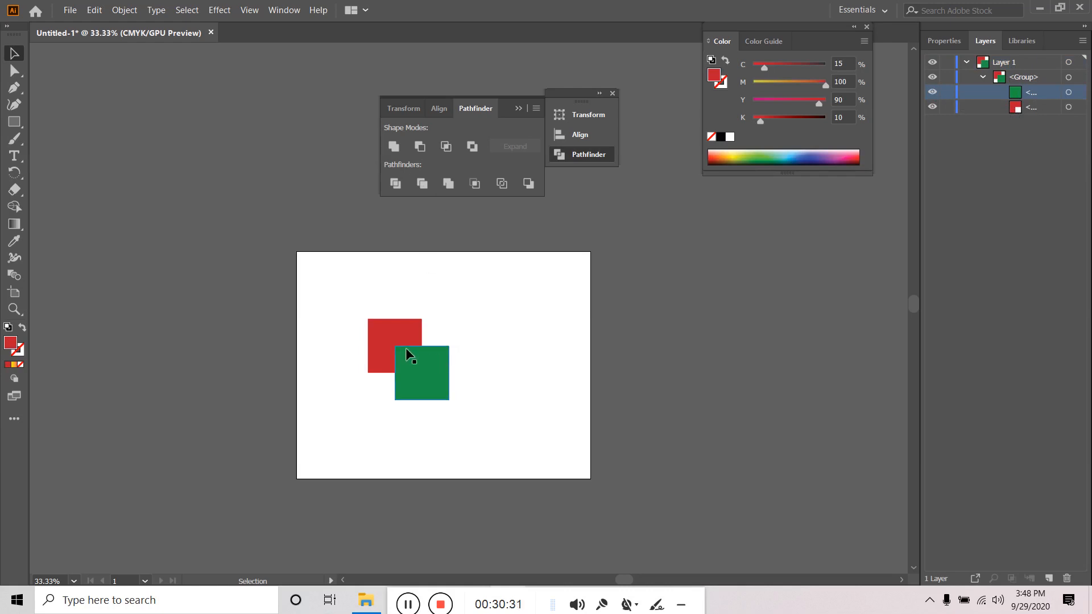
click(933, 92)
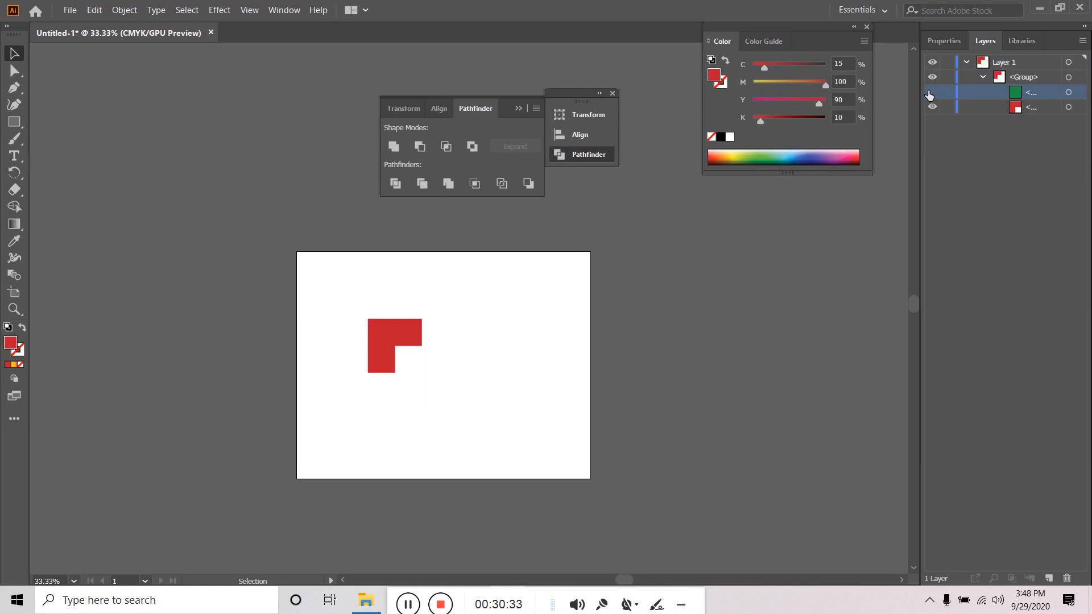
click(933, 92)
drag(499, 304, 360, 440)
key(Delete)
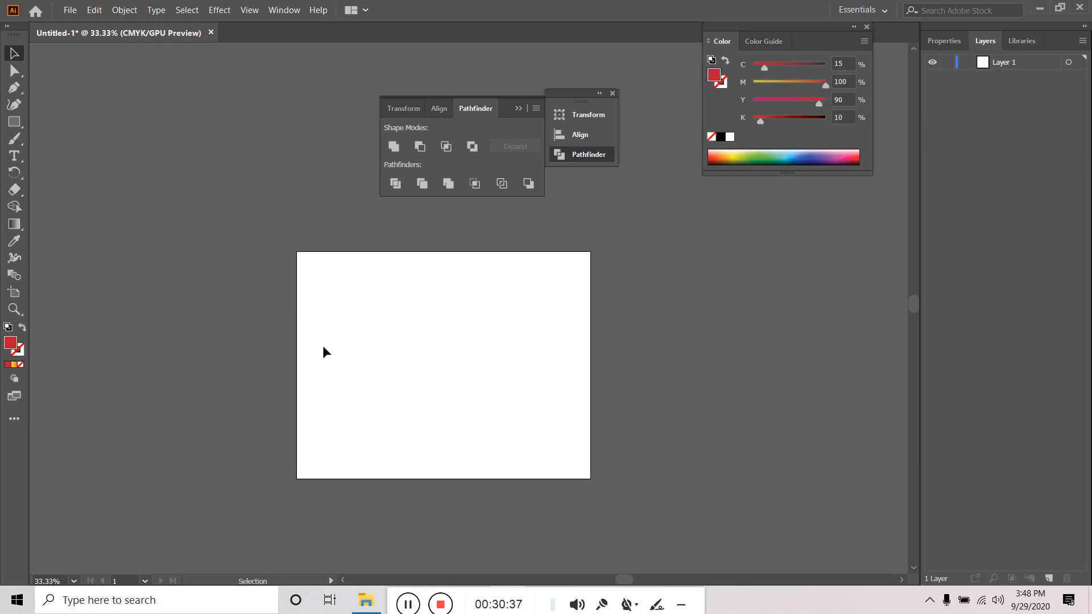
- Draw a red square and a blue circle to its right
click(14, 121)
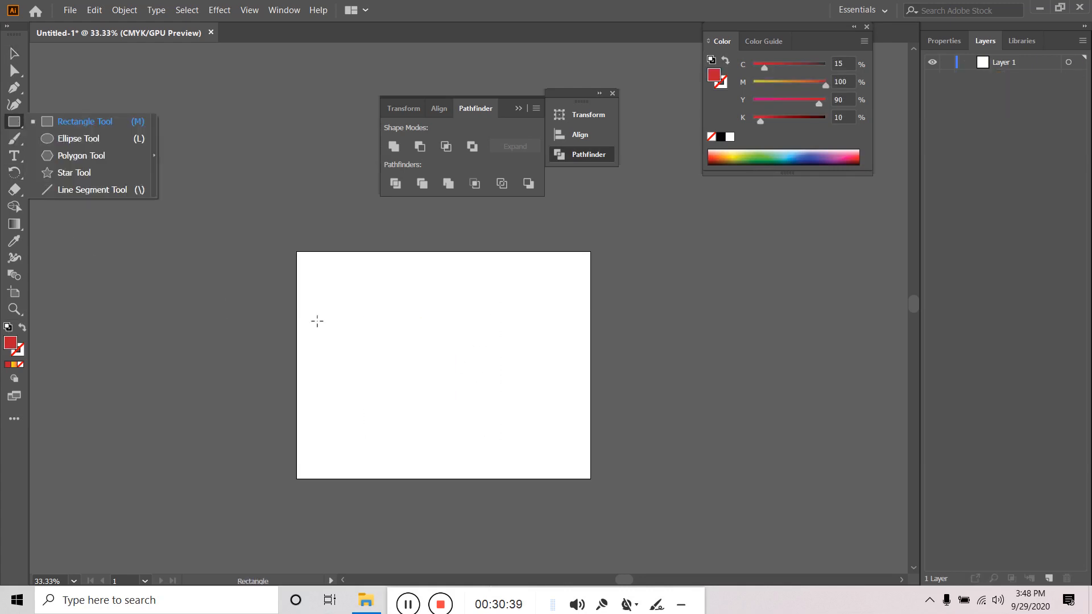
drag(350, 316, 442, 408)
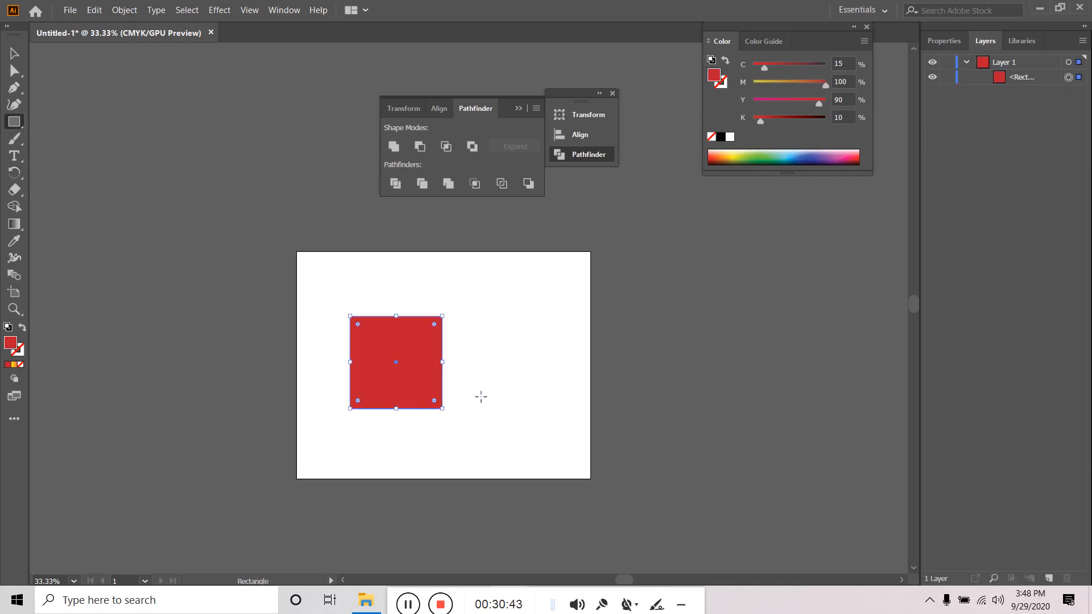
click(14, 121)
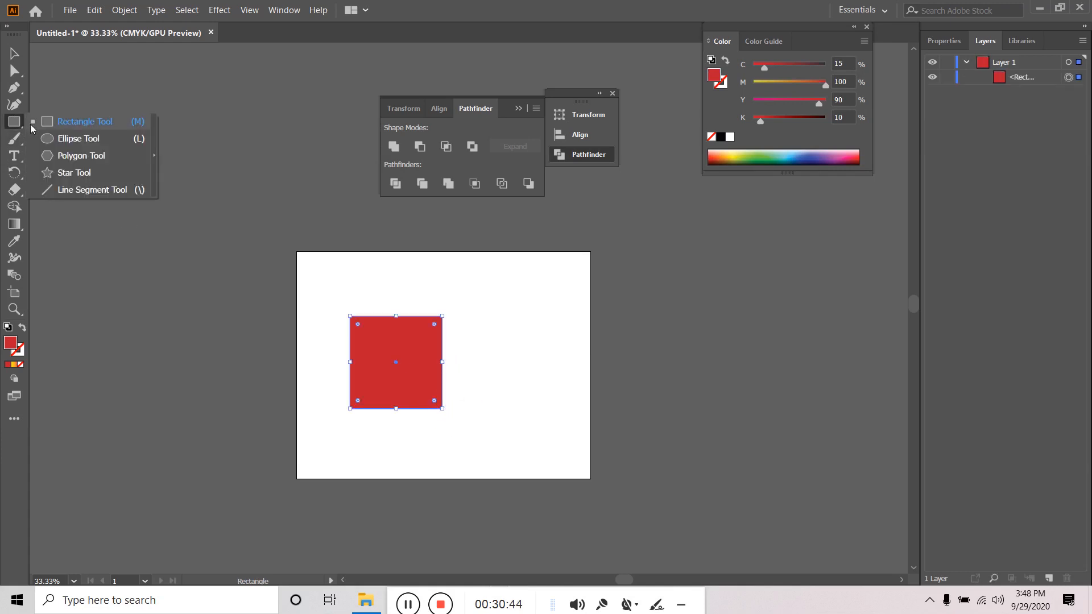
click(68, 139)
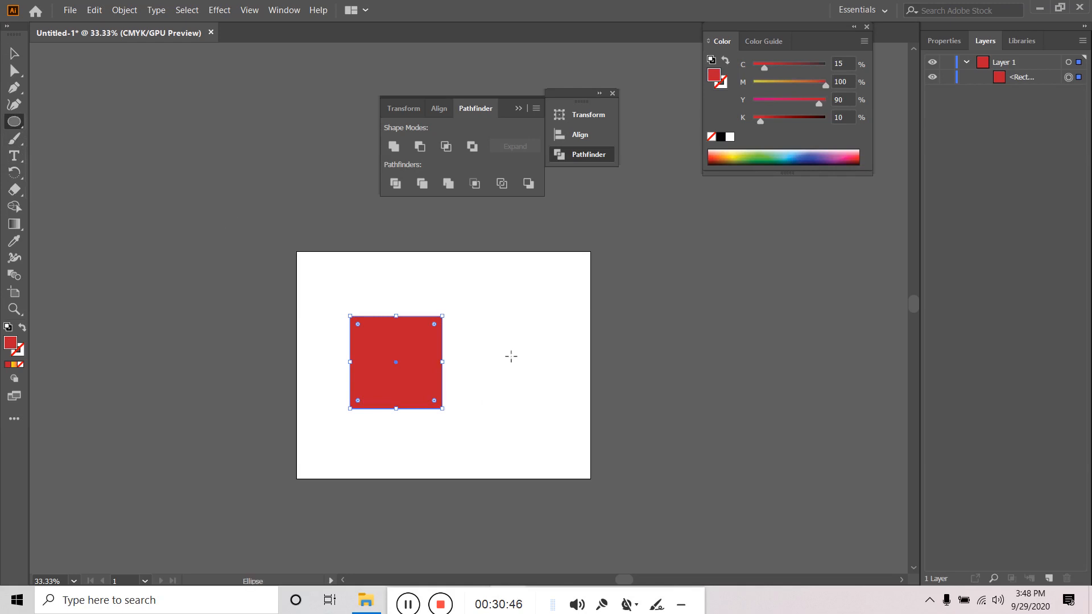
drag(499, 357, 552, 409)
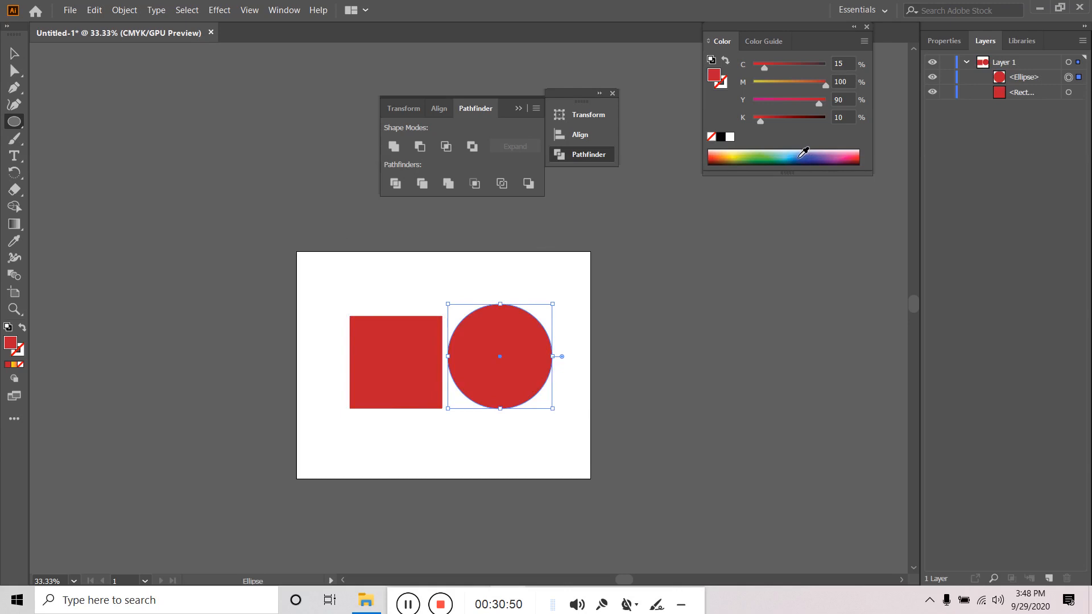
click(800, 156)
- Move the blue circle onto the square's right edge and resize it proportionally
click(14, 53)
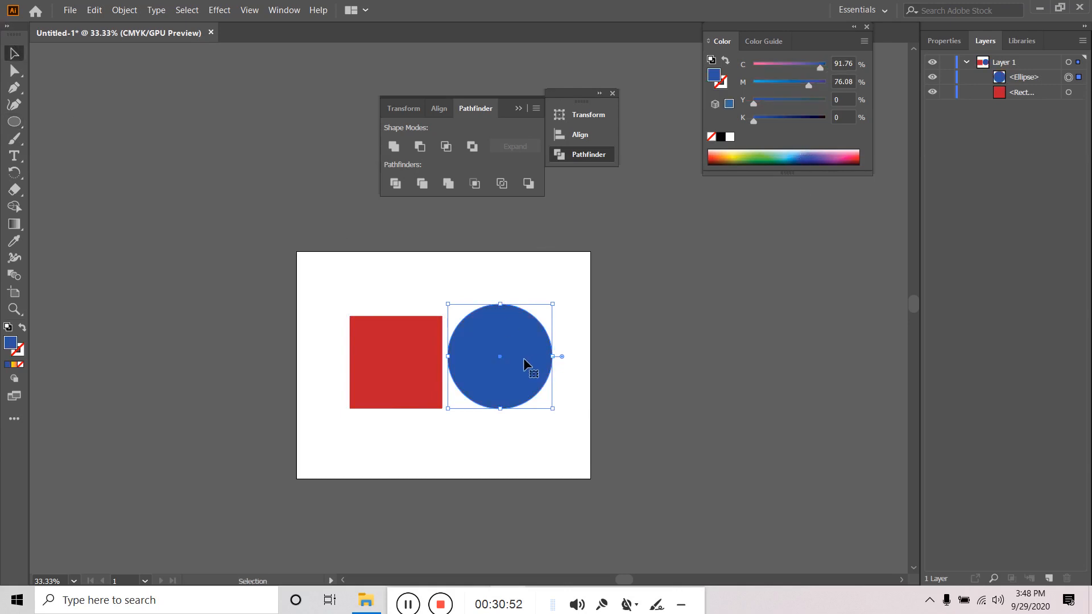
drag(523, 359, 460, 367)
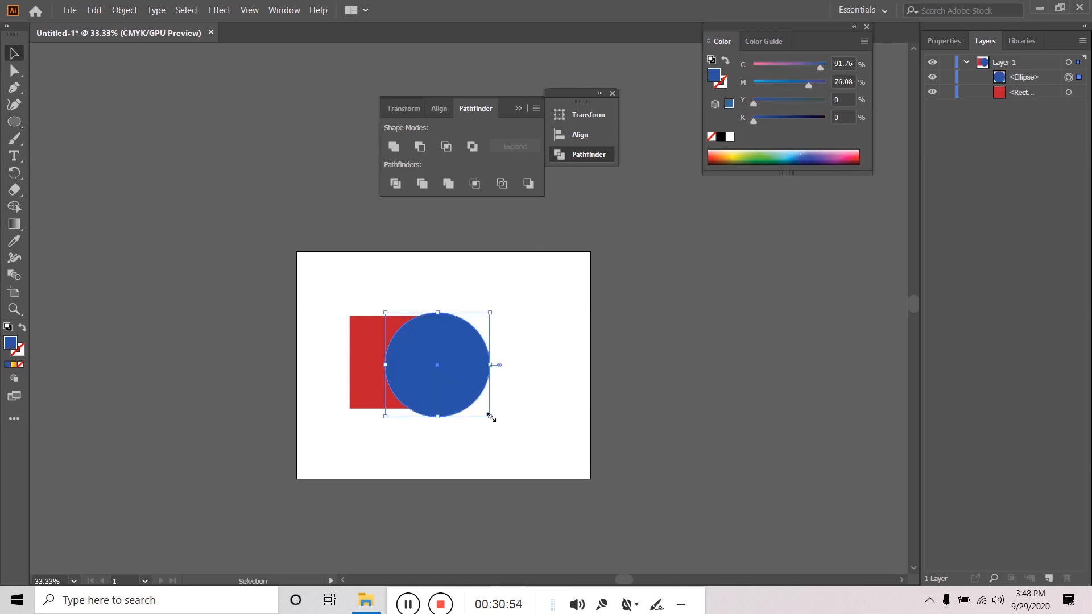
key(shift)
drag(490, 417, 484, 410)
click(543, 381)
click(473, 386)
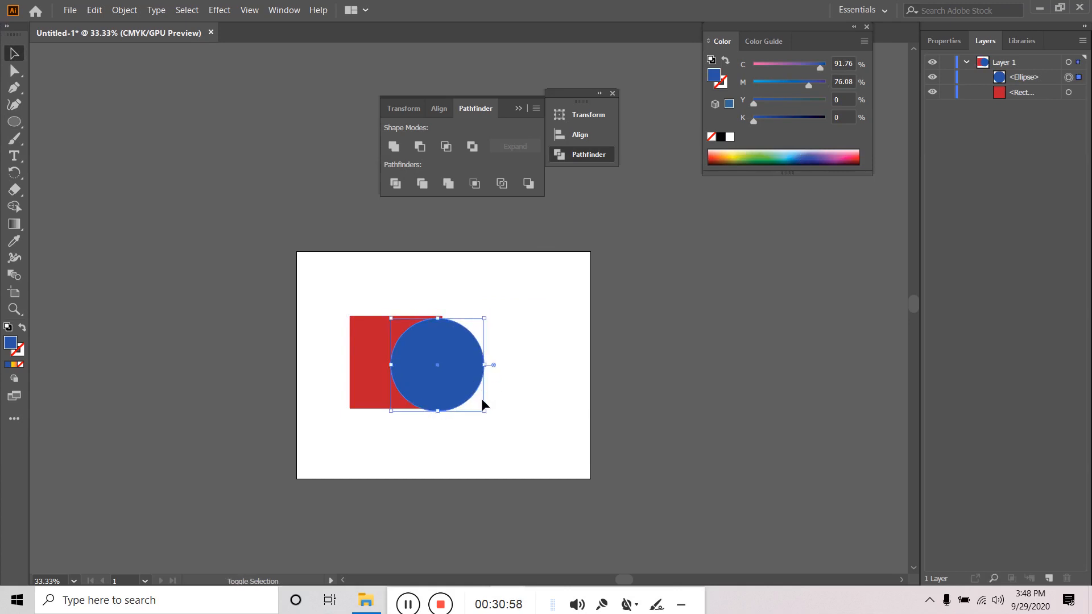
drag(484, 411, 496, 416)
click(535, 350)
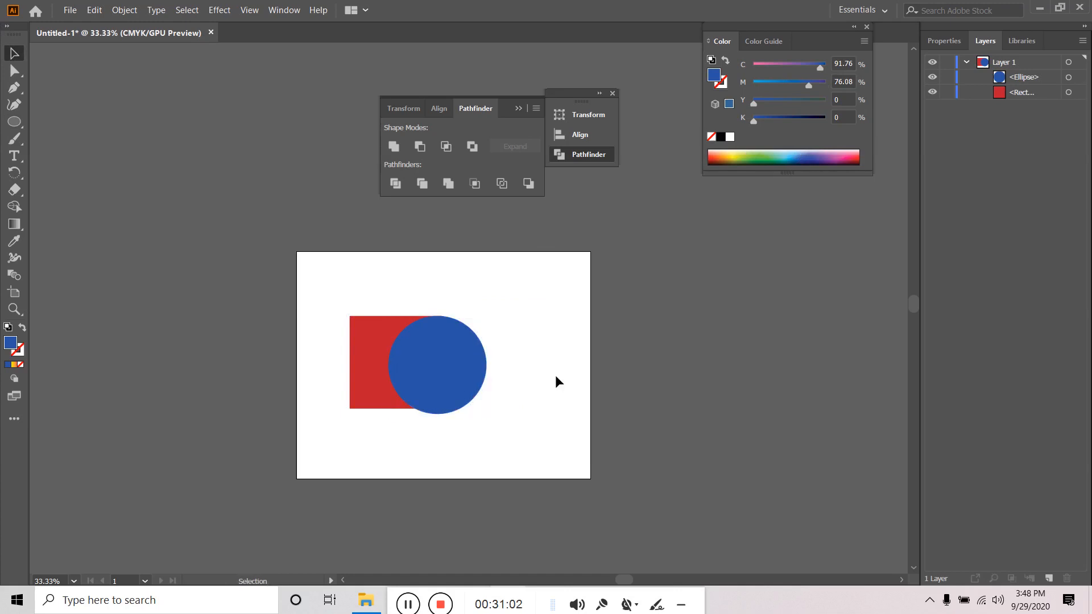
click(450, 362)
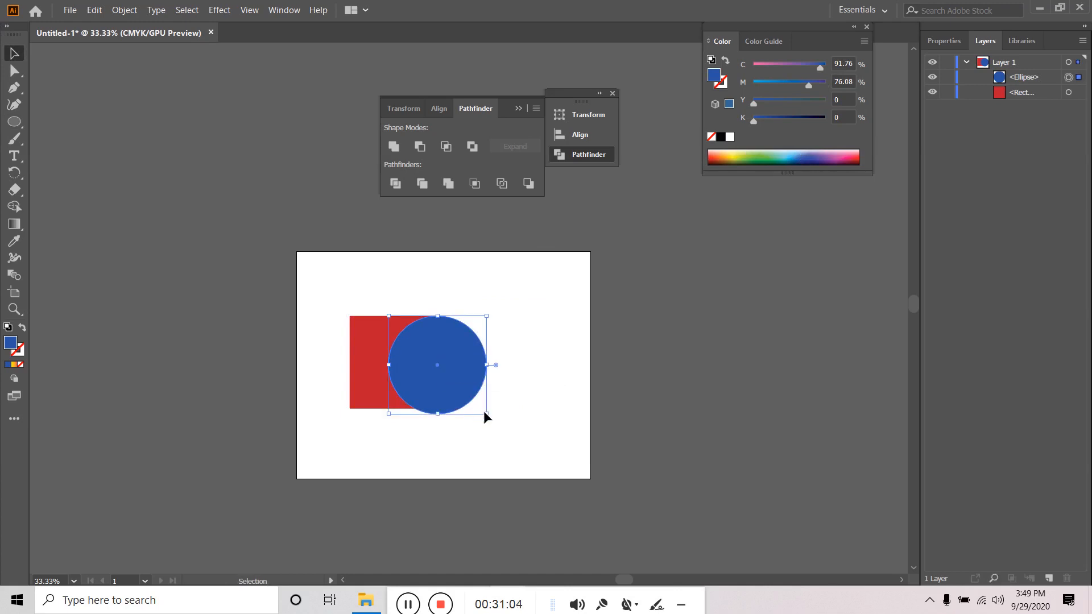
drag(488, 413, 481, 408)
click(534, 387)
mouse_move(442, 370)
mouse_down()
mouse_move(470, 367)
mouse_move(455, 364)
mouse_up()
click(533, 367)
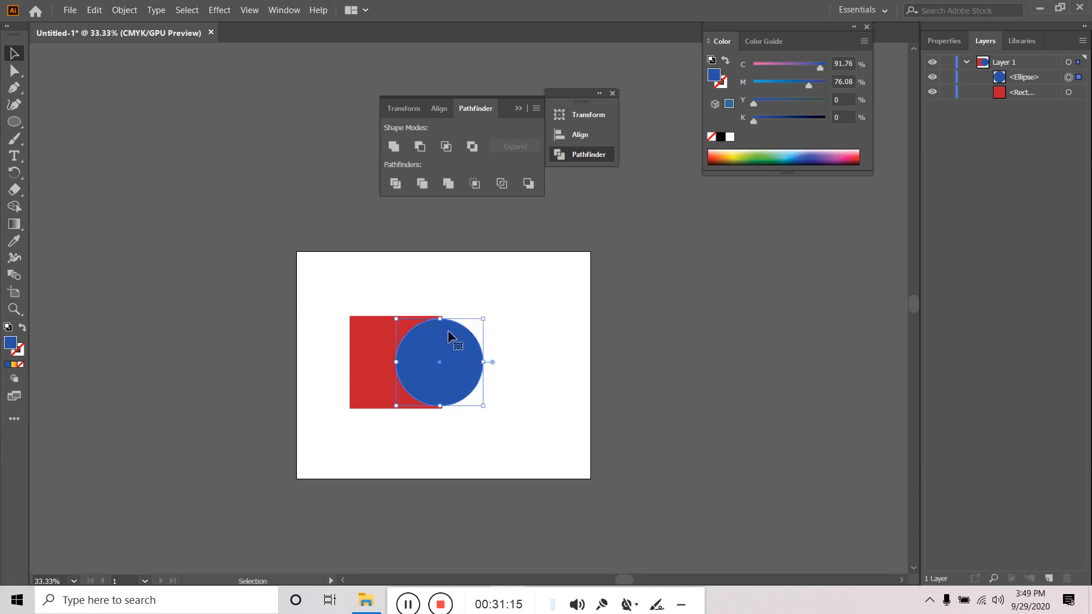
- Stretch the circle's top and bottom to match the square's height
drag(440, 318, 440, 316)
drag(441, 407, 442, 410)
click(507, 417)
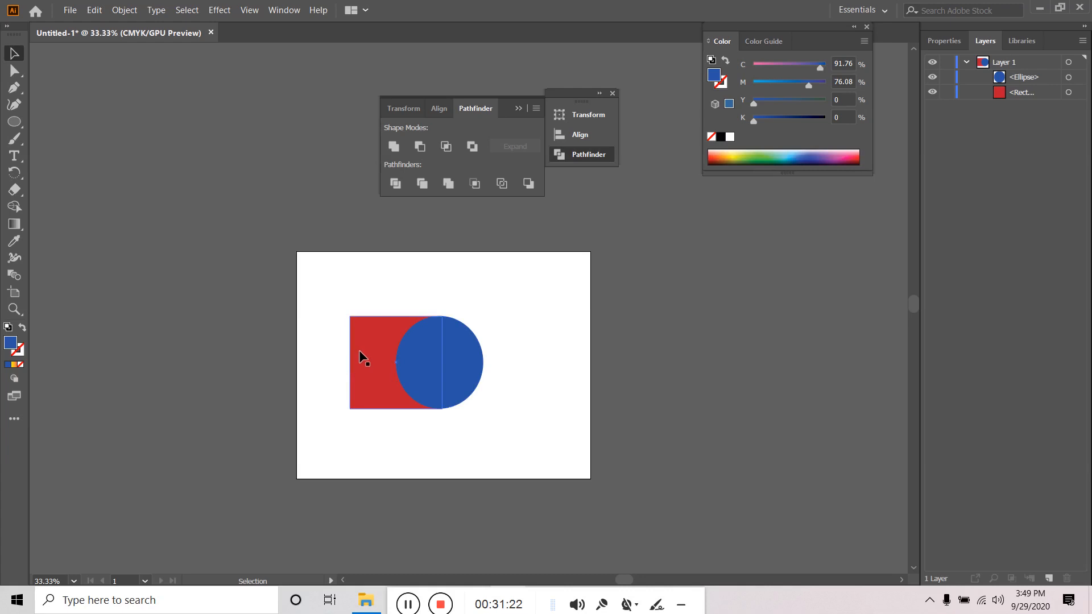
click(451, 357)
- Cut the blue circle out of the red square with Pathfinder, then undo the cut
click(513, 350)
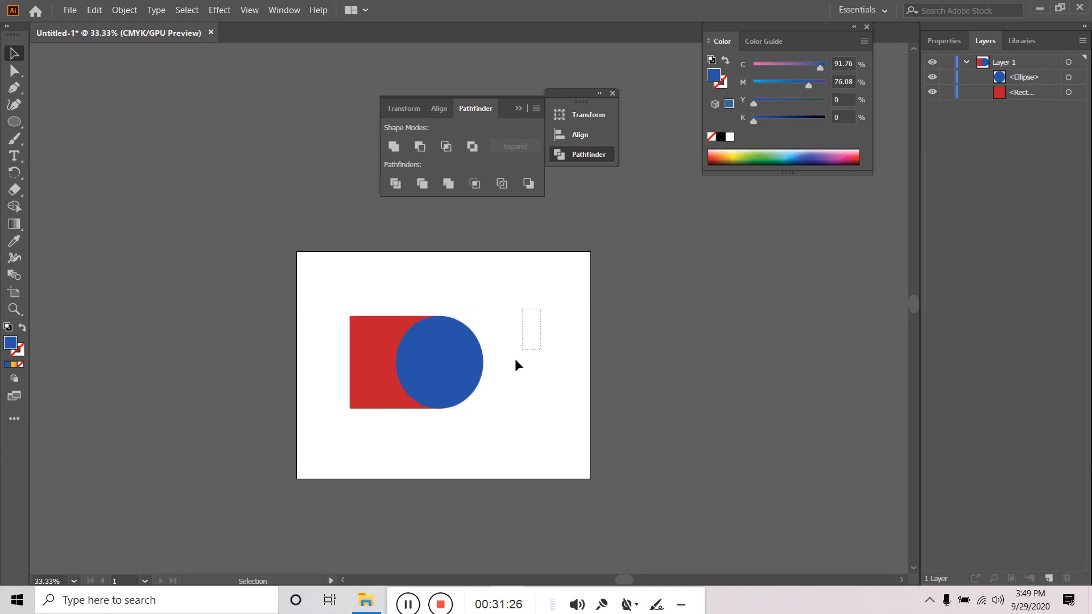
drag(516, 364, 334, 459)
click(420, 146)
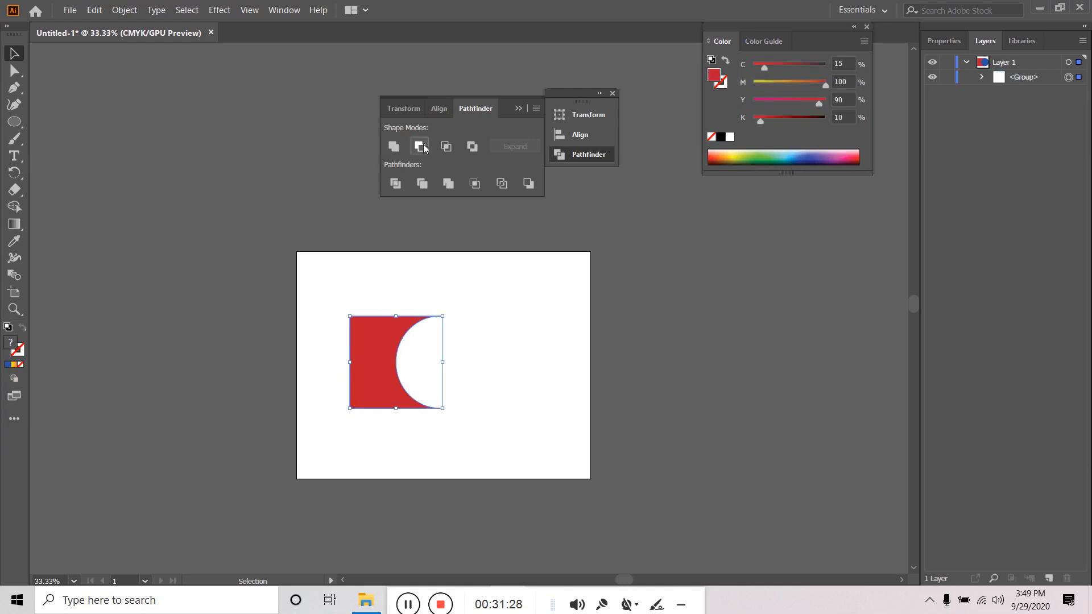
click(481, 383)
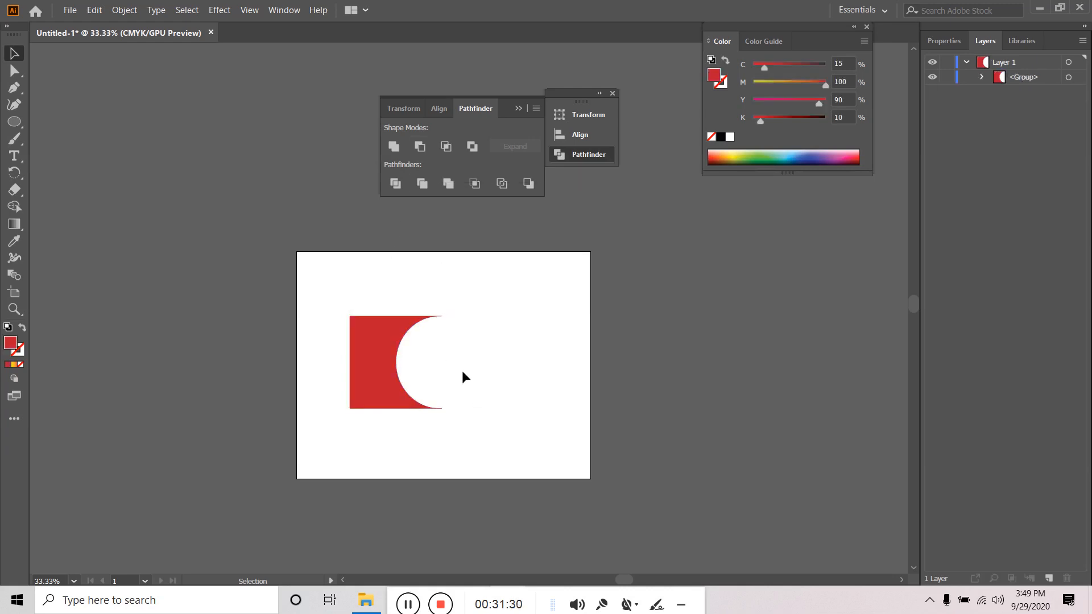
key(ctrl+z)
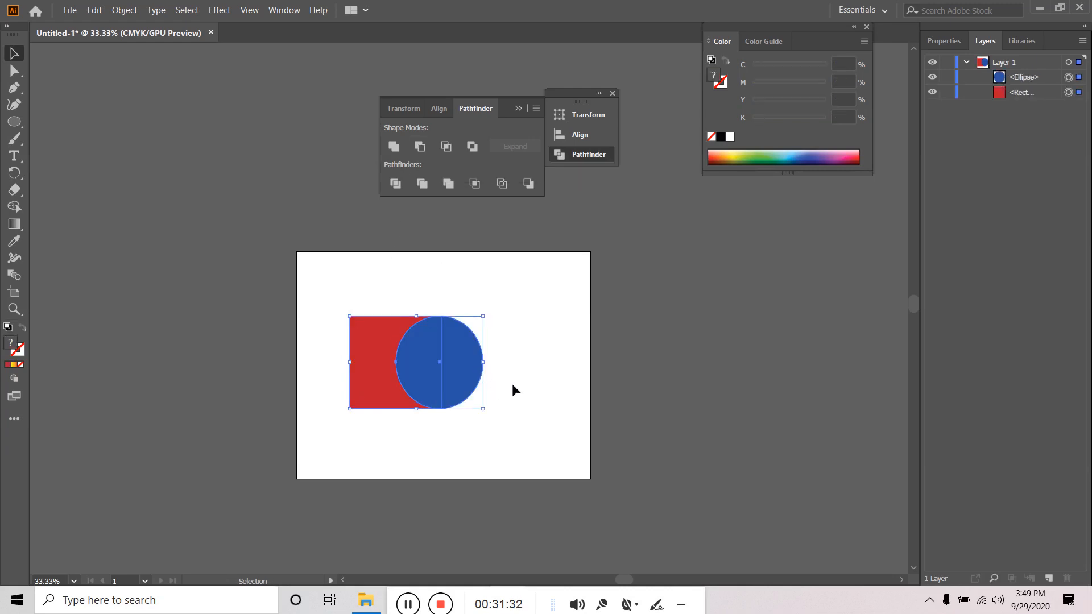
- Trim the overlapping shapes and delete the blue circle piece with Direct Selection
click(422, 183)
click(523, 282)
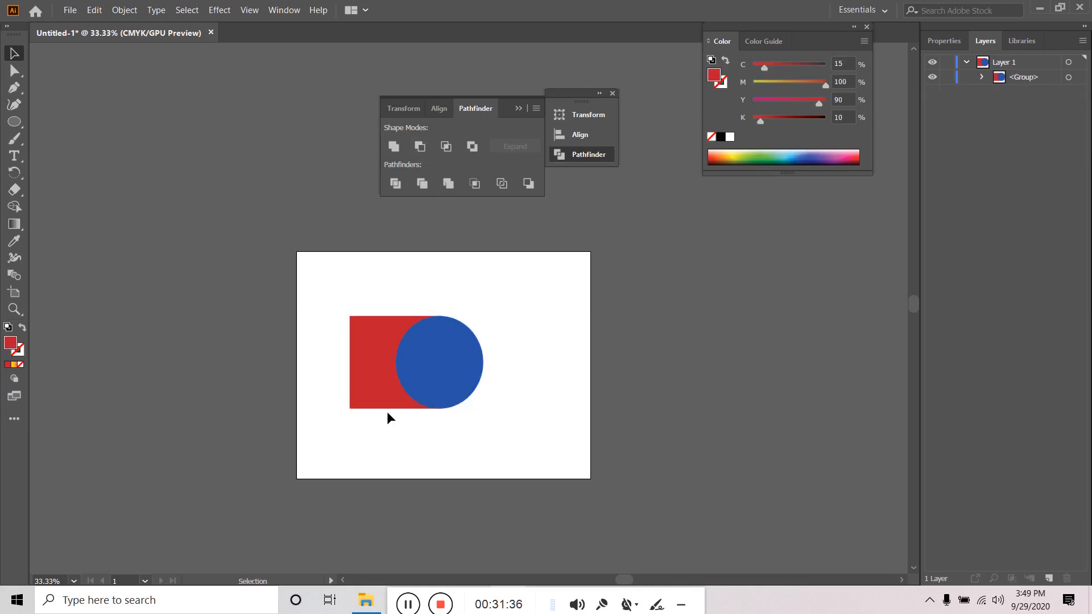
click(467, 369)
click(14, 71)
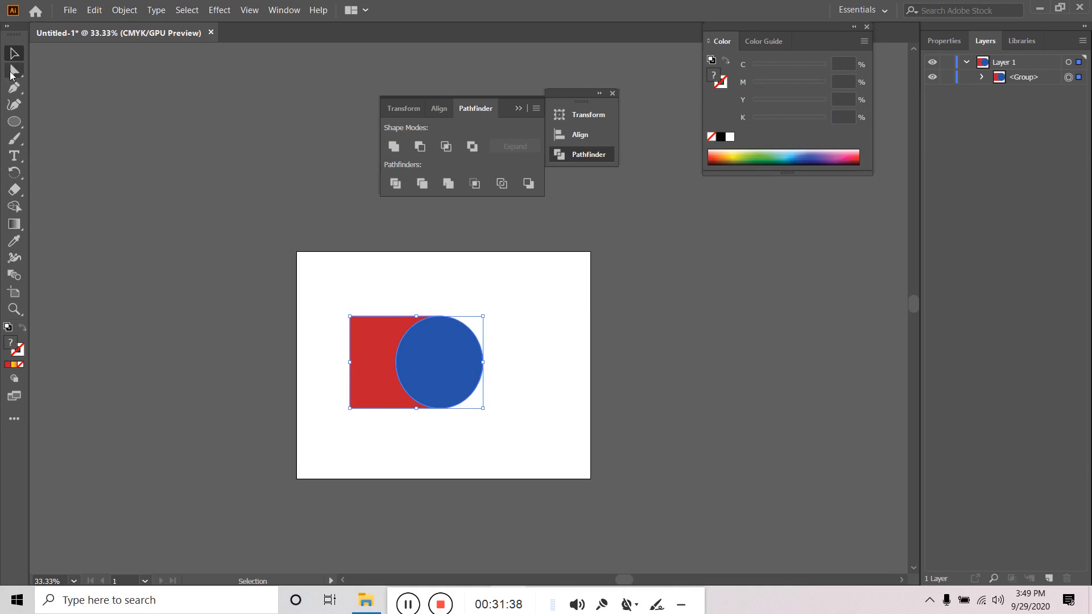
click(454, 362)
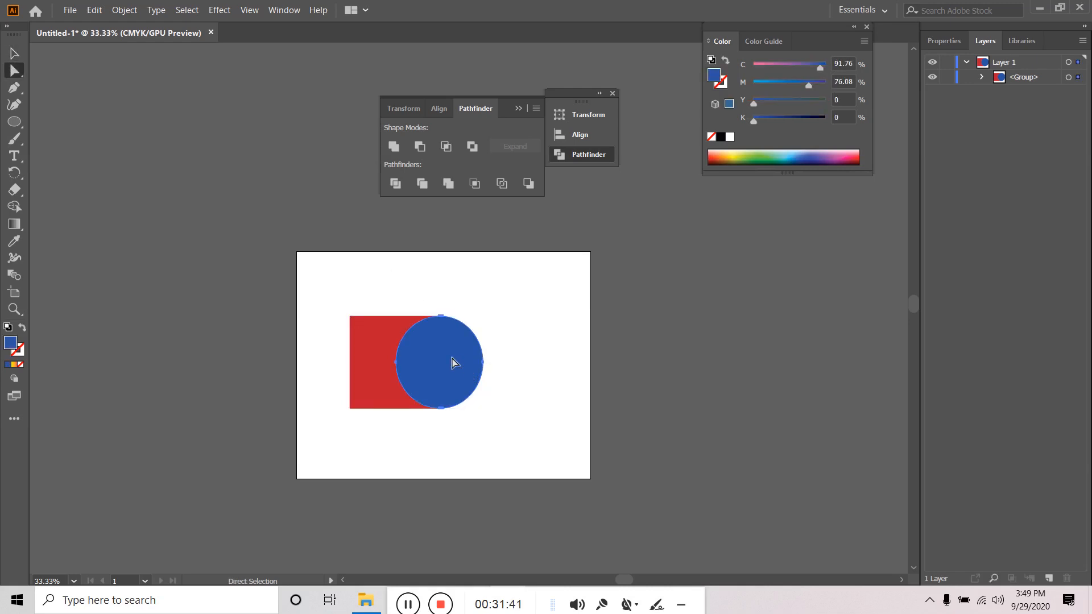
key(Delete)
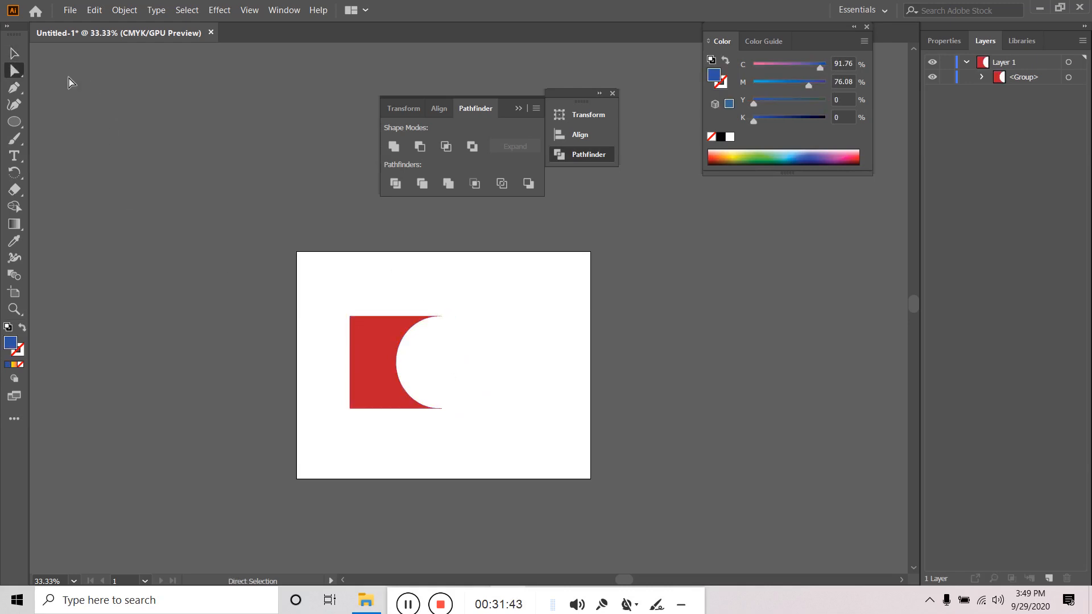
- Move the red cut-out shape to the lower-left and try stretching it, then undo the stretch
click(14, 53)
click(393, 387)
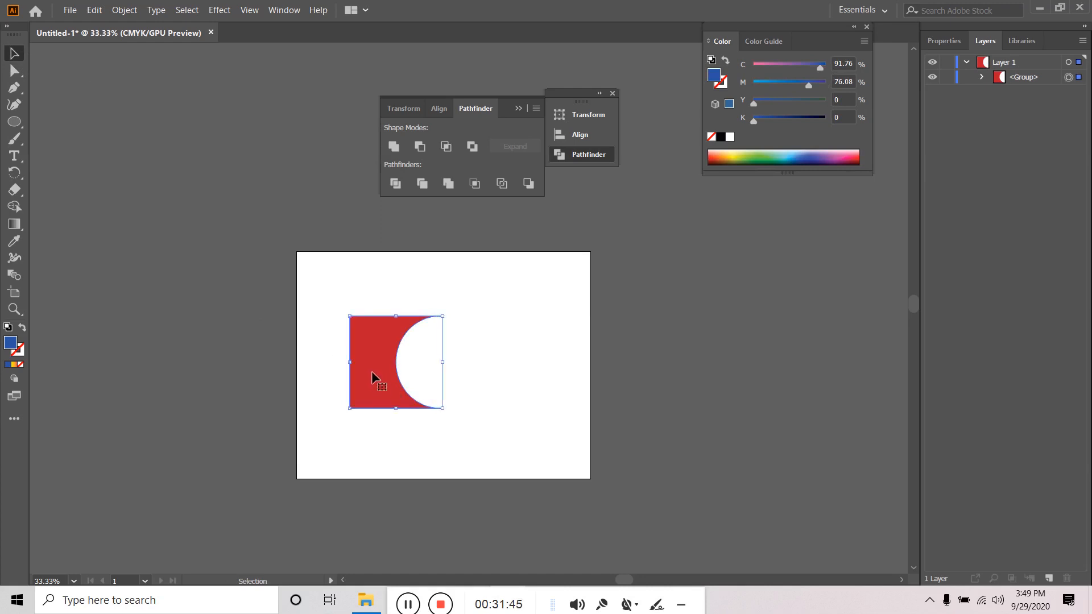
drag(371, 371, 317, 444)
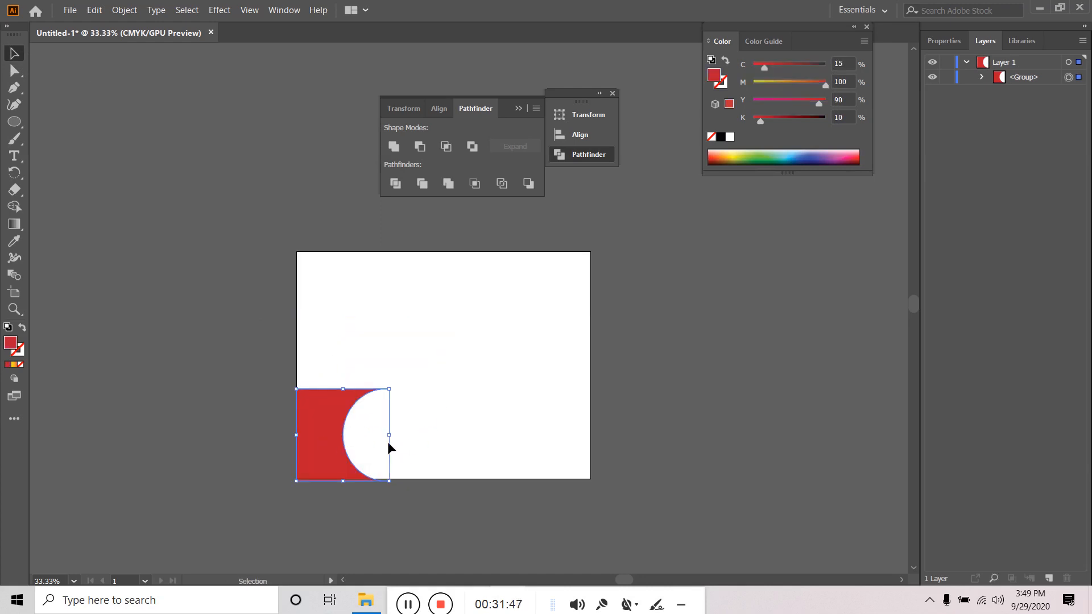
drag(390, 438, 590, 449)
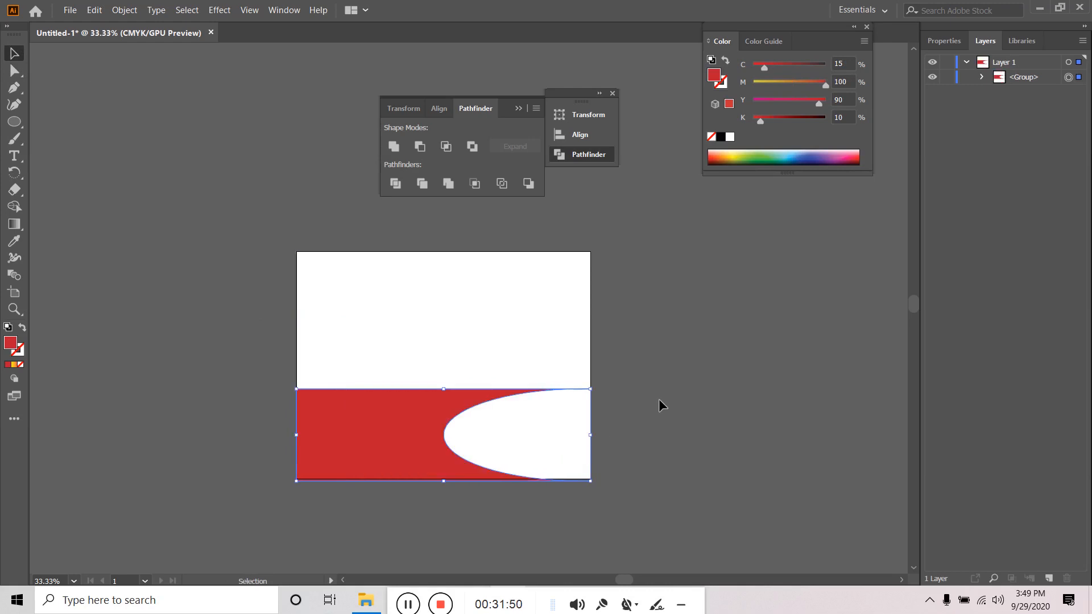
click(478, 327)
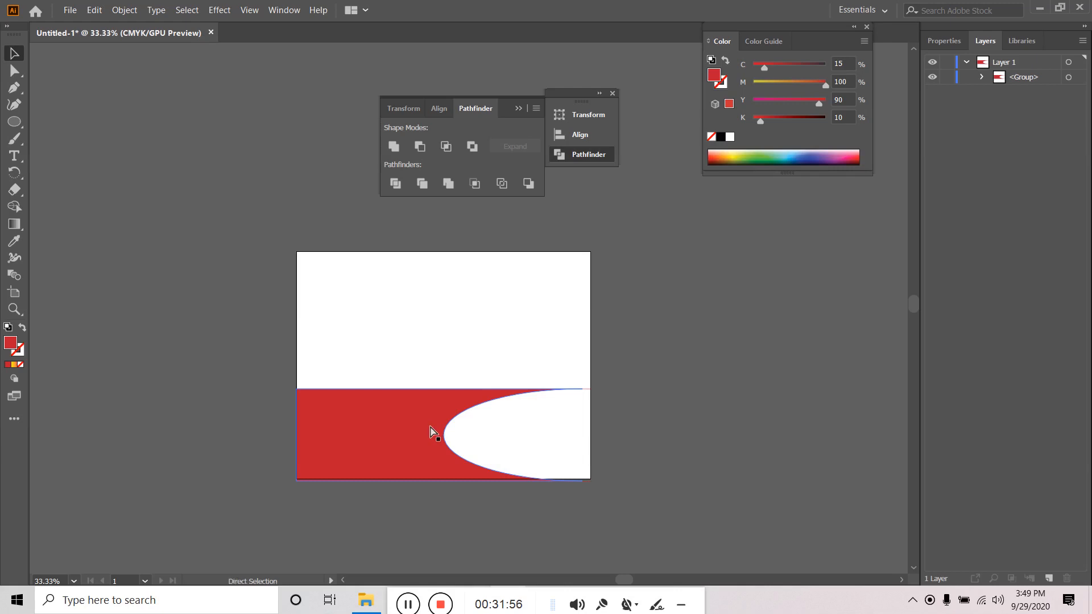
key(ctrl+z)
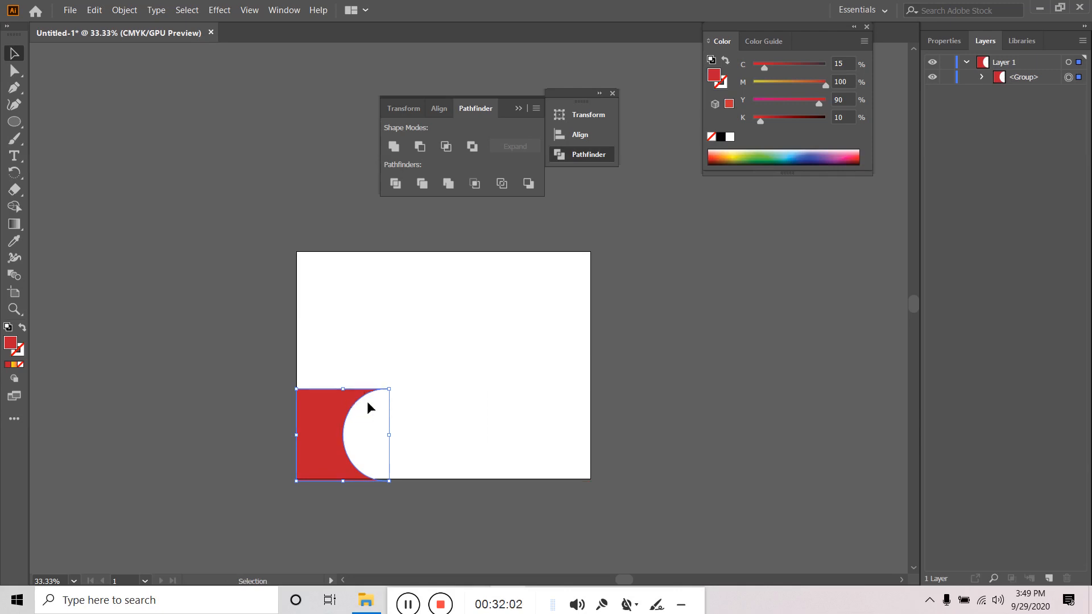
- Undo the cut so the red-and-blue group returns, and reselect it
key(ctrl+z)
key(ctrl+z)
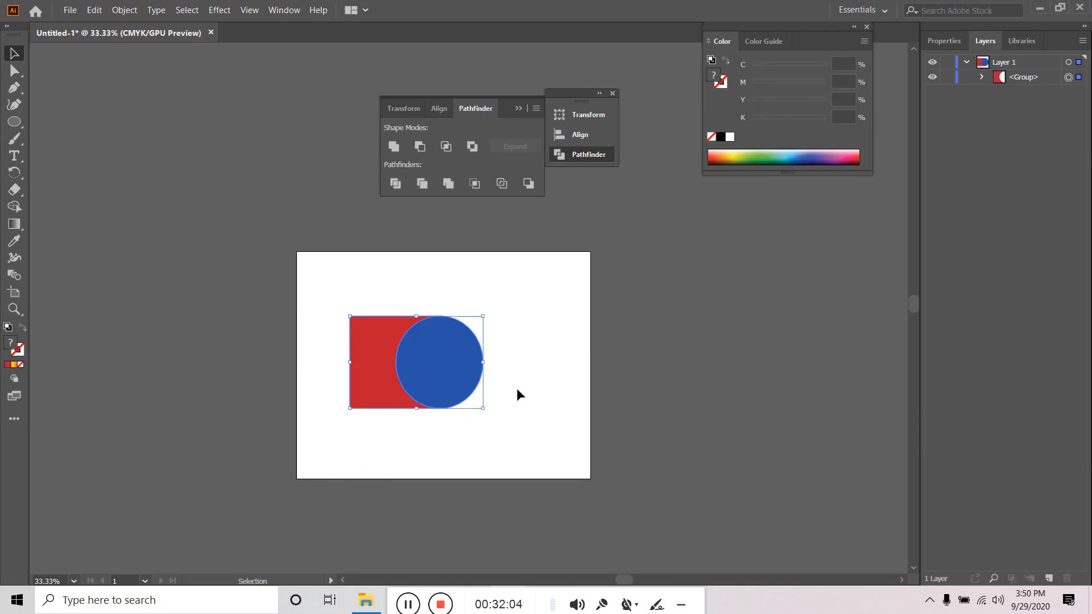
click(517, 390)
click(452, 383)
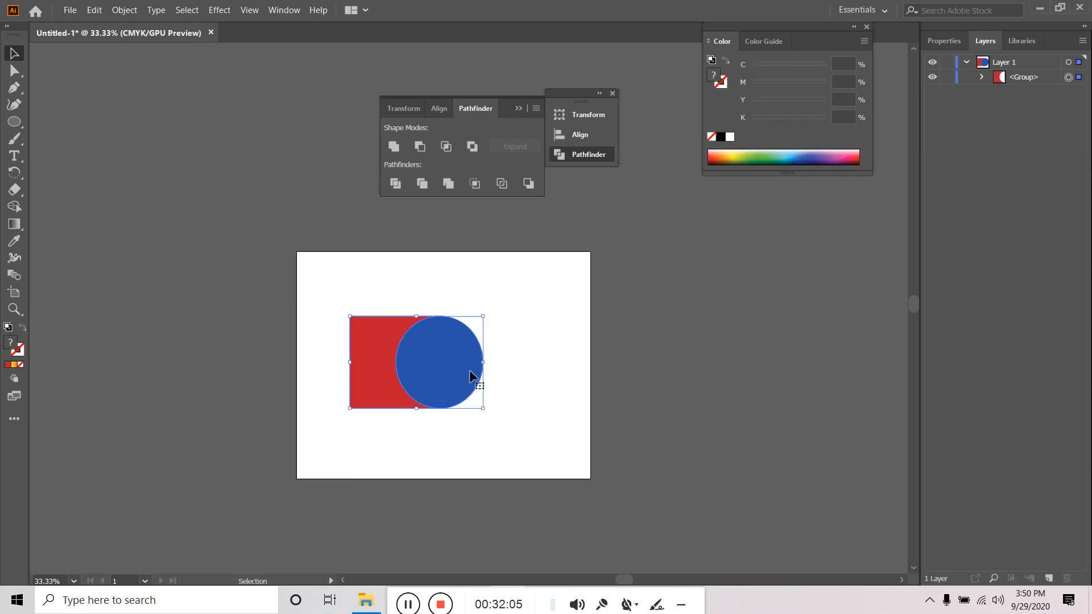
click(541, 366)
click(434, 370)
- Inspect the red square and blue circle paths individually with Direct Selection
click(14, 70)
click(470, 301)
click(458, 380)
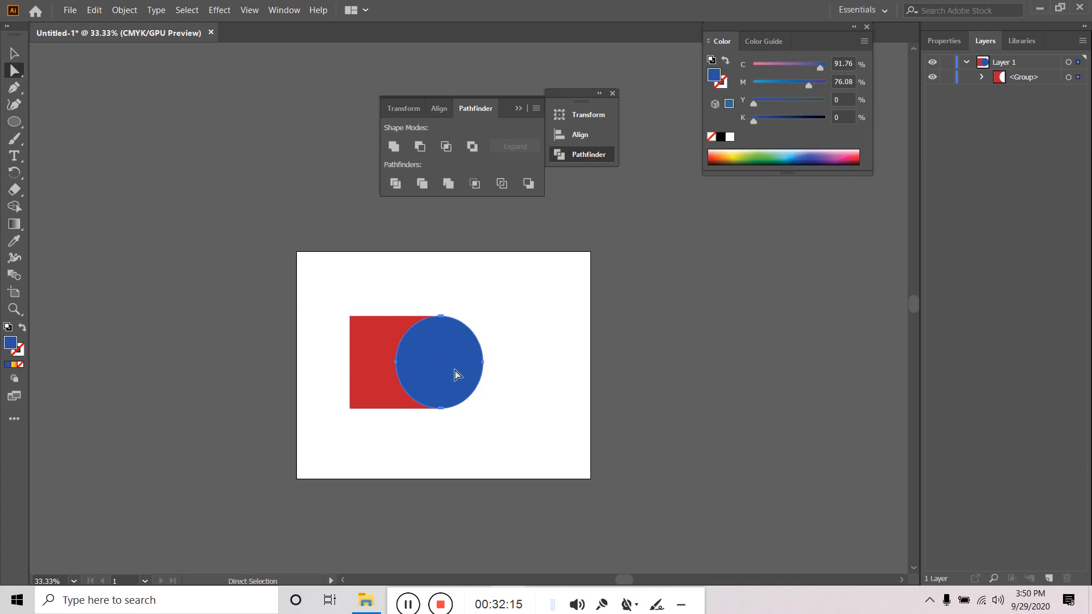
click(428, 330)
click(15, 54)
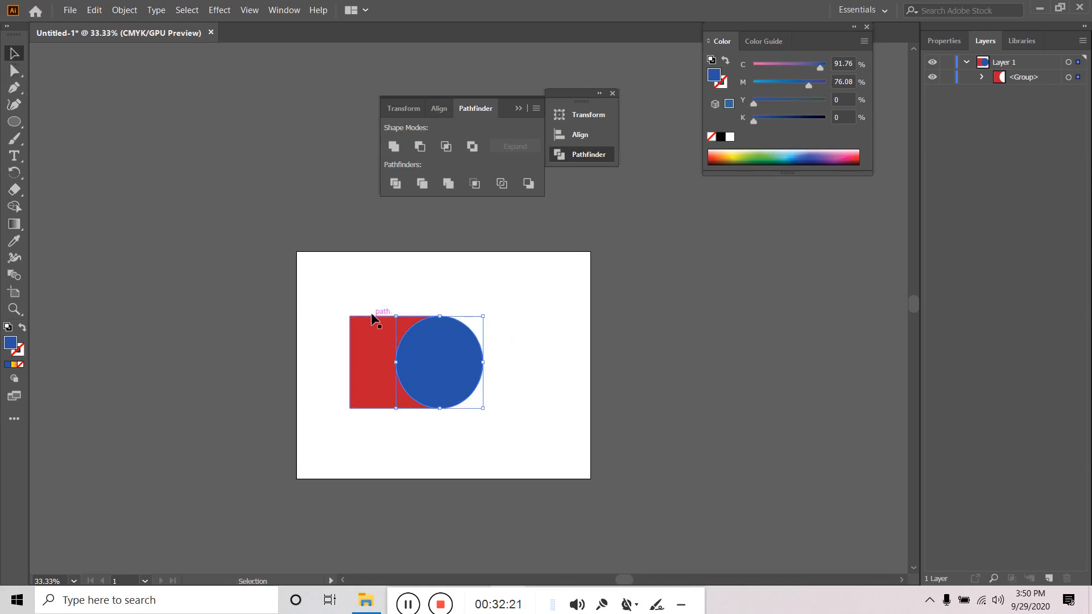
- Rotate the red-and-blue group 90°, move it around the artboard, then delete it
drag(328, 290, 498, 464)
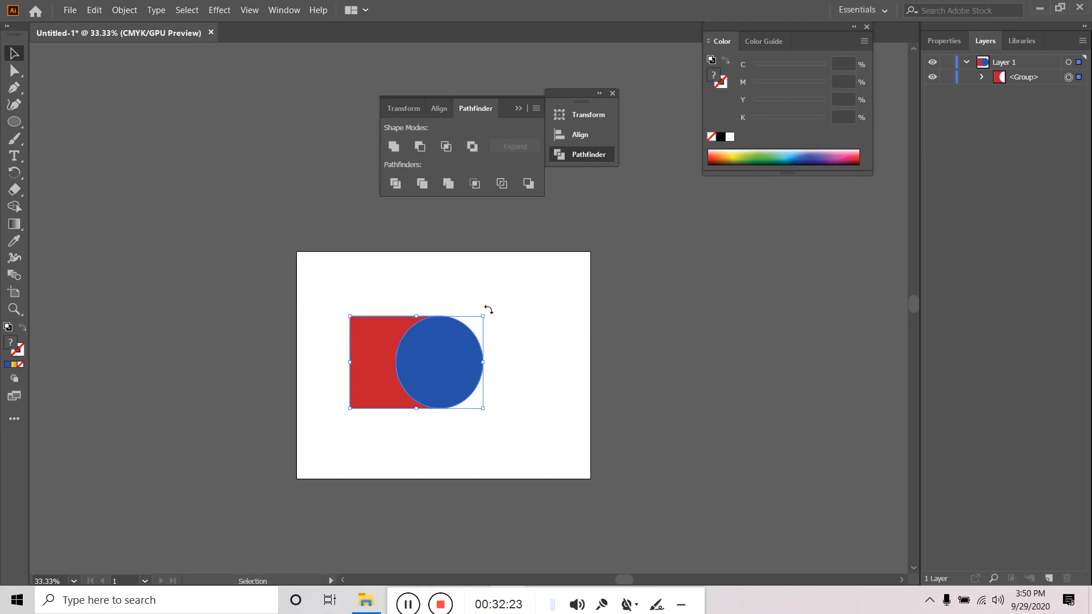
drag(488, 310, 375, 267)
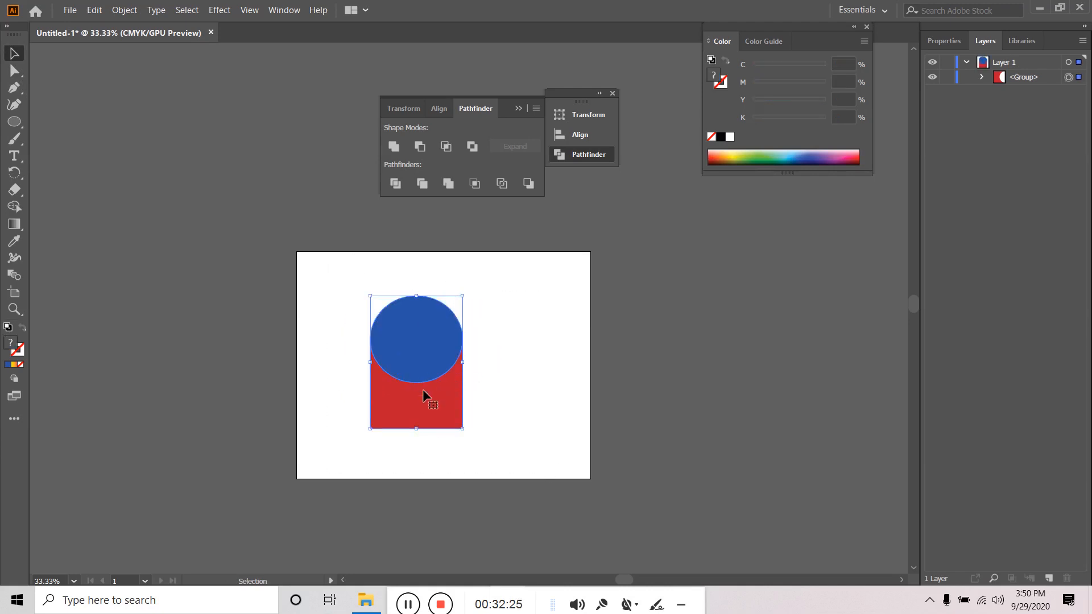
drag(423, 391, 375, 434)
click(733, 421)
click(431, 462)
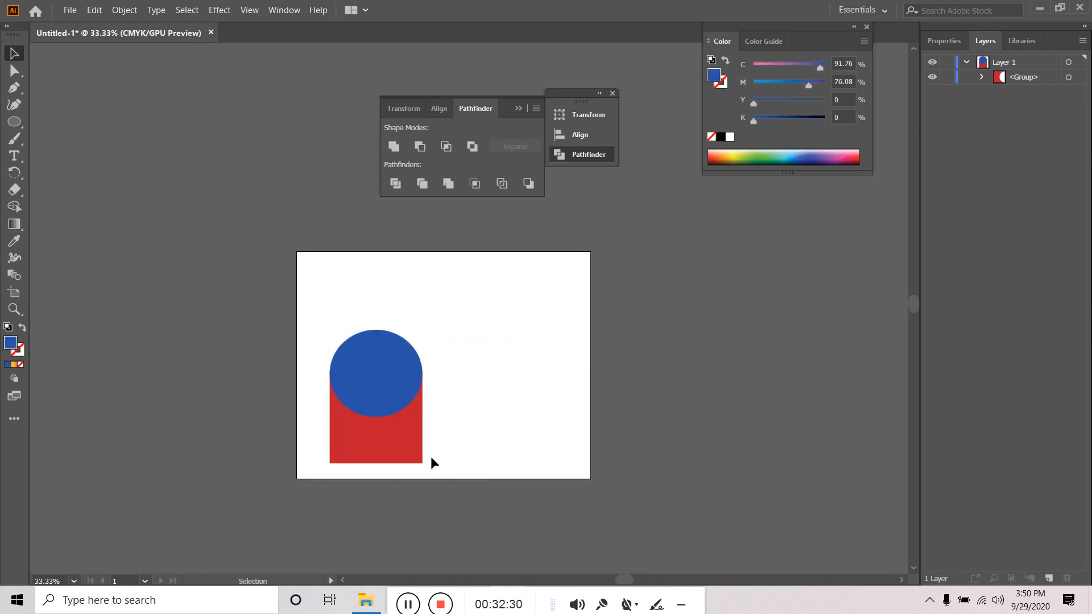
click(402, 376)
key(Delete)
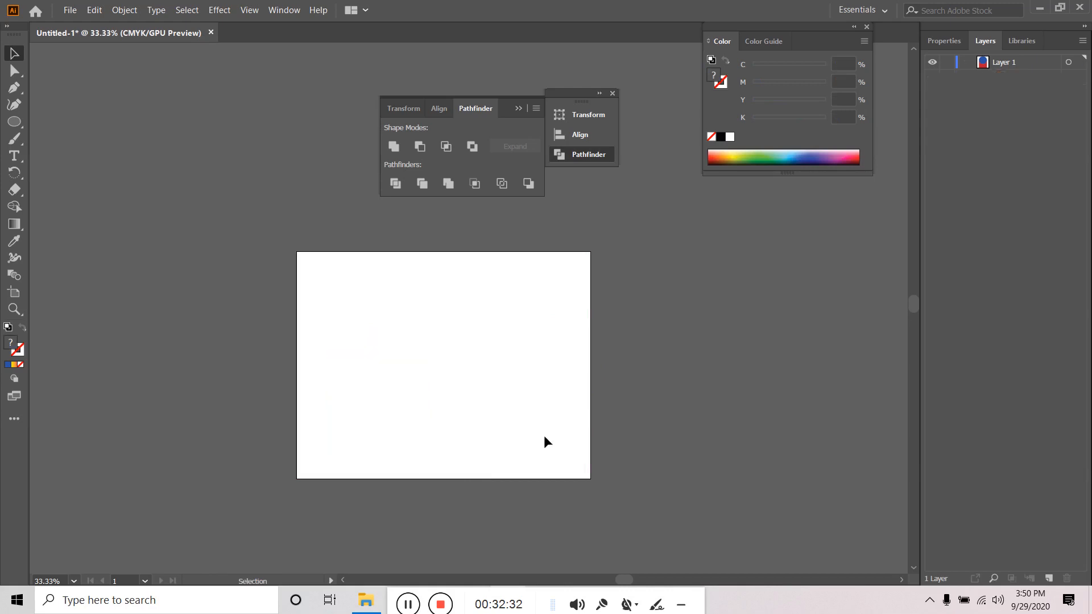
click(13, 122)
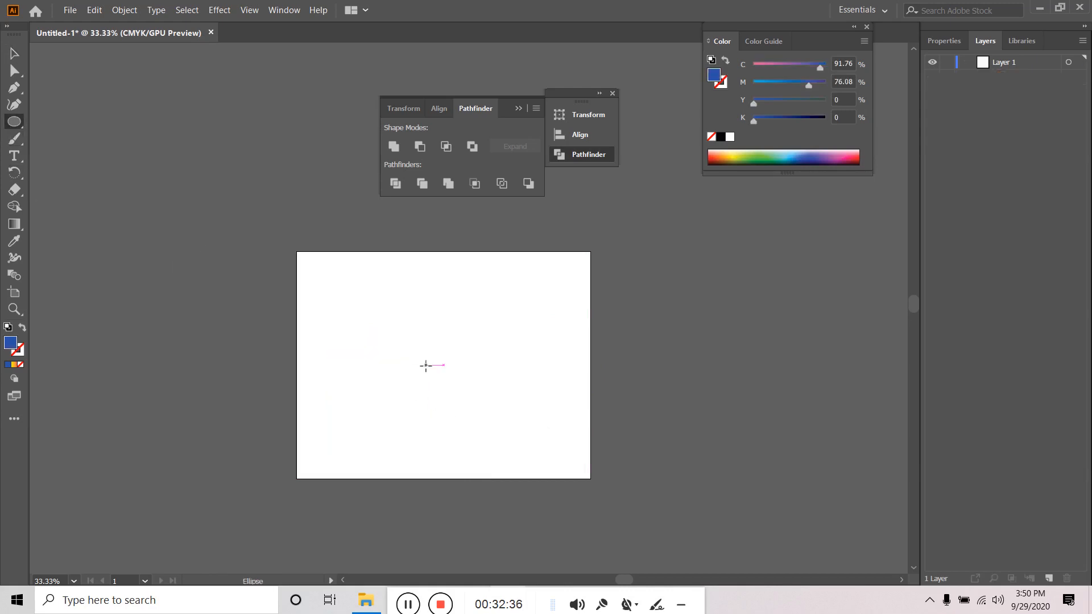
drag(426, 365, 474, 412)
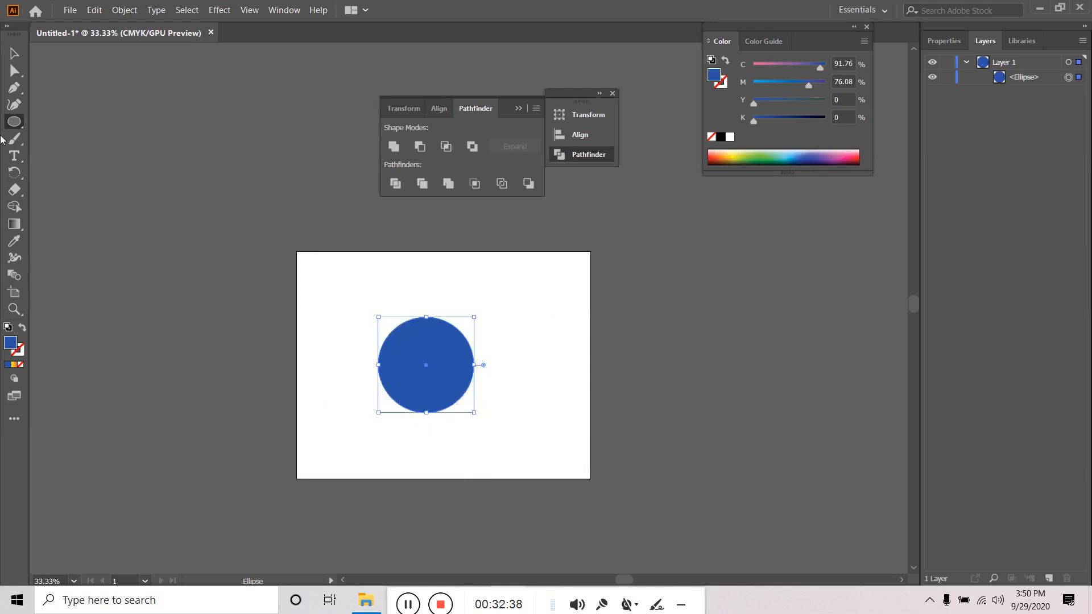
click(14, 53)
drag(452, 372, 497, 373)
click(374, 294)
drag(298, 305, 544, 473)
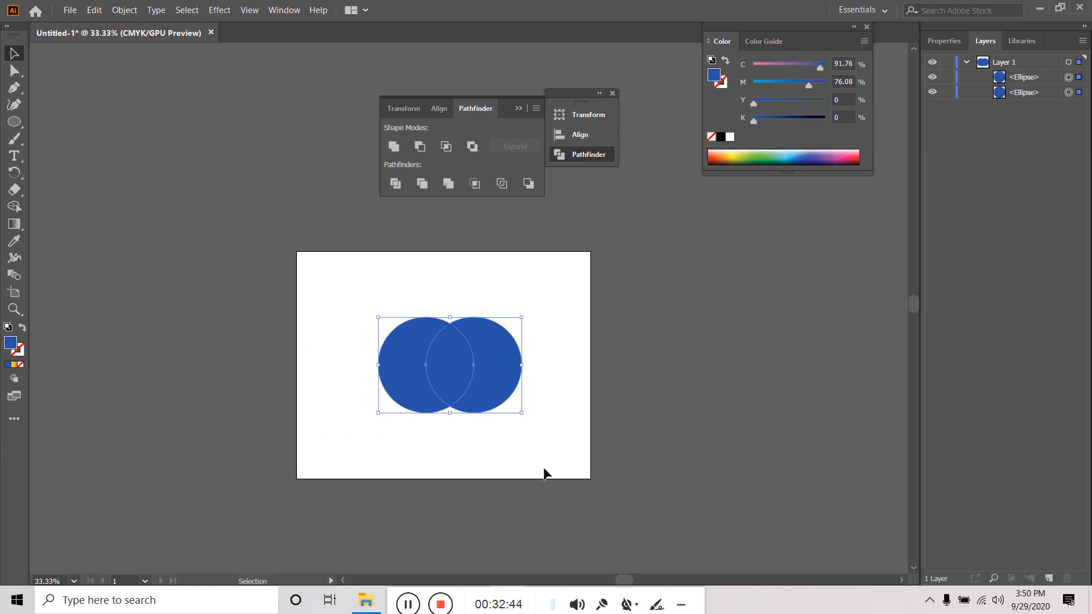
click(425, 182)
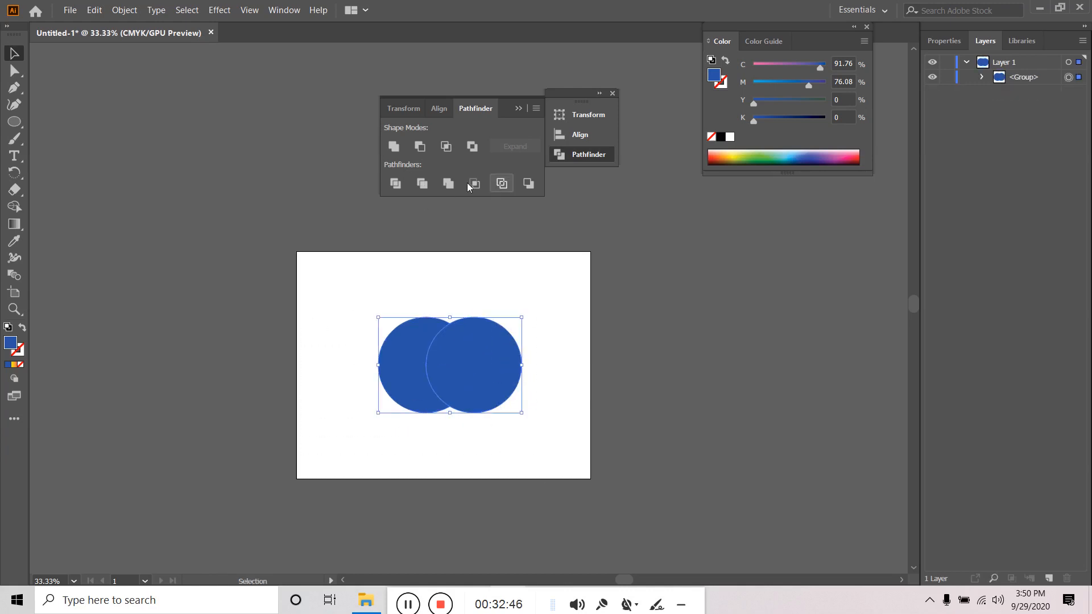
click(982, 78)
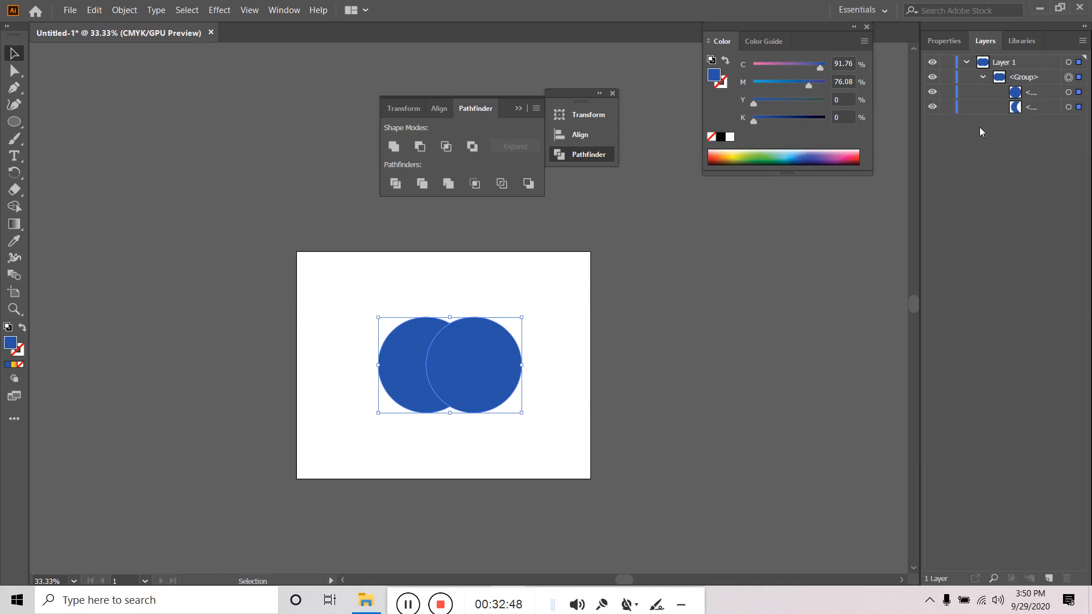
click(1034, 93)
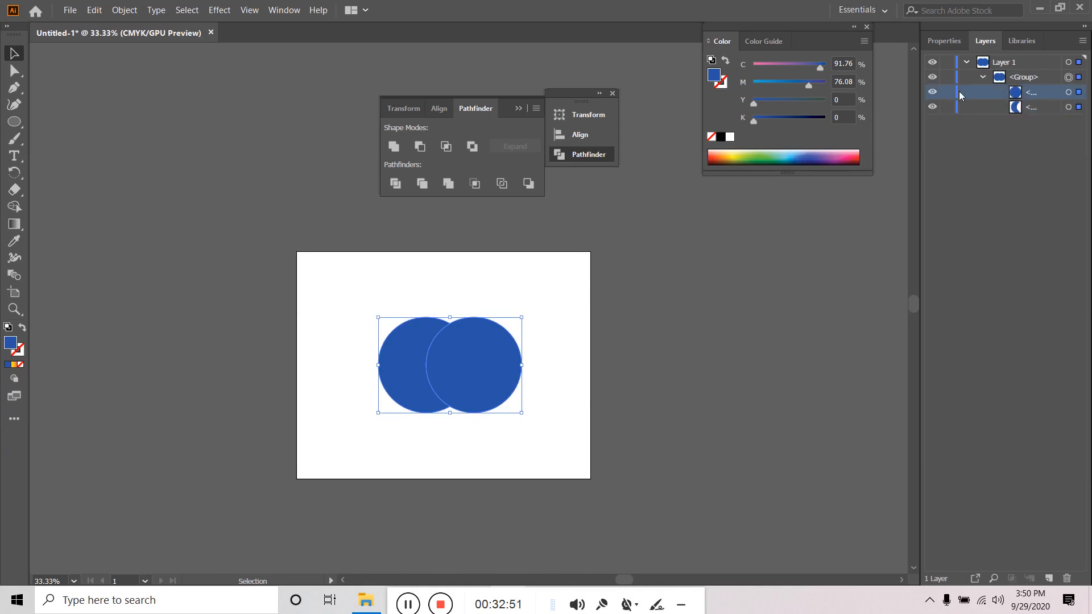
click(932, 93)
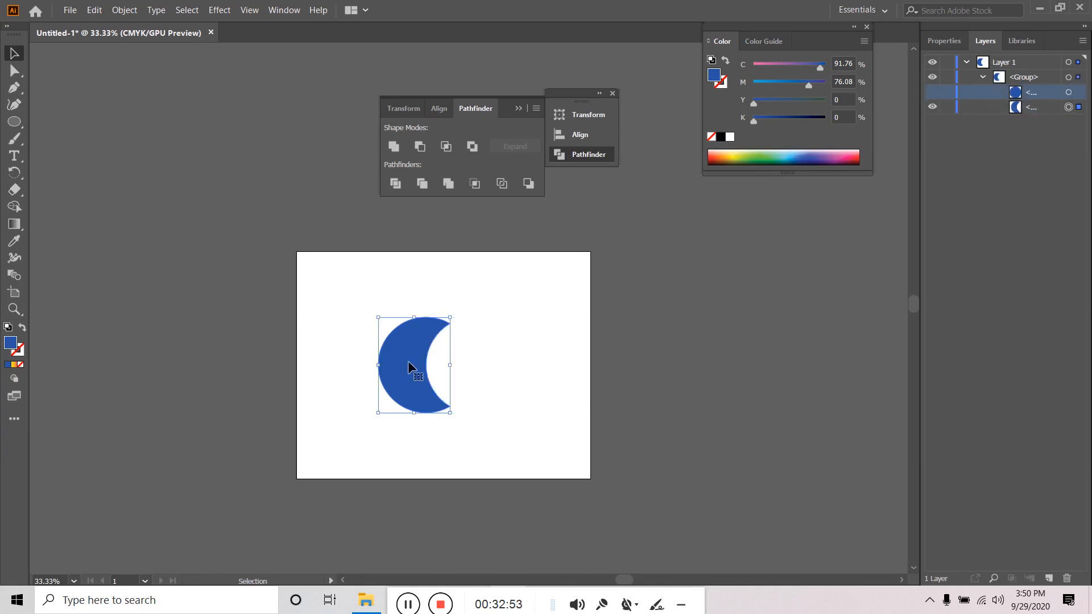
click(508, 358)
click(412, 388)
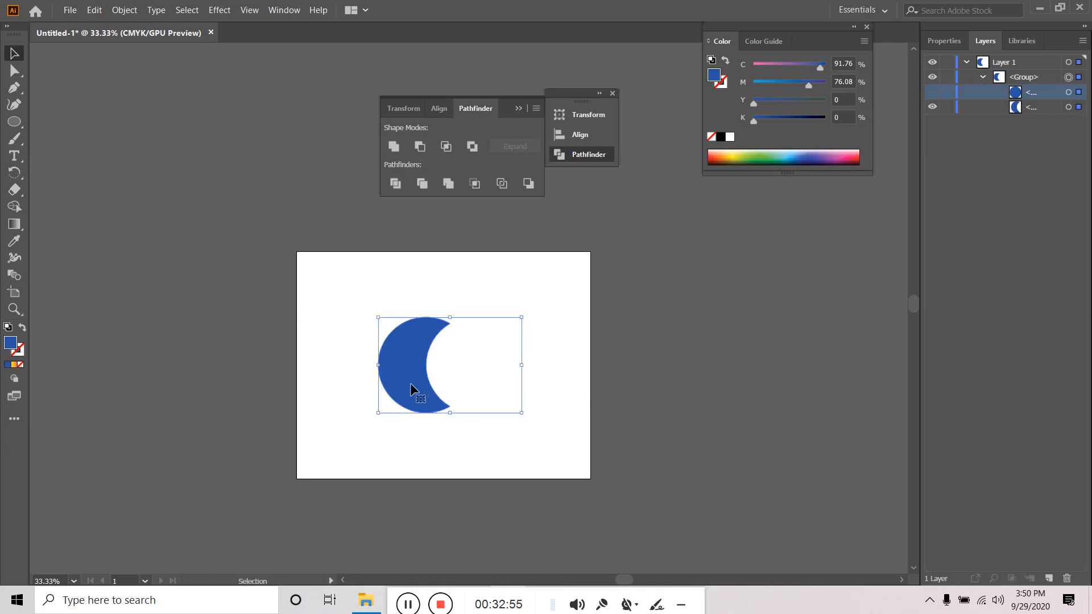
click(545, 367)
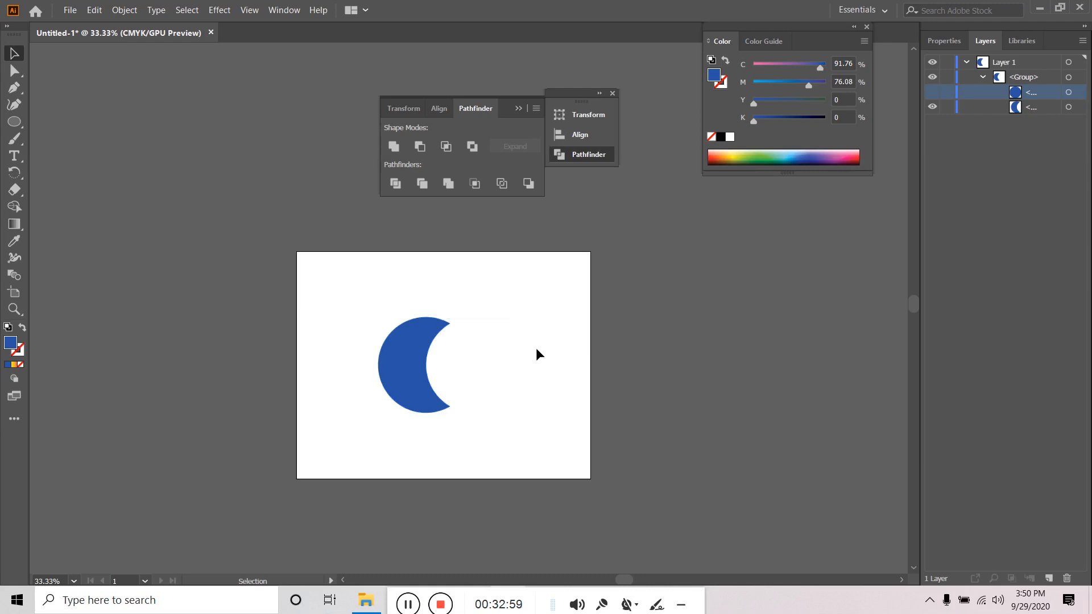
click(396, 370)
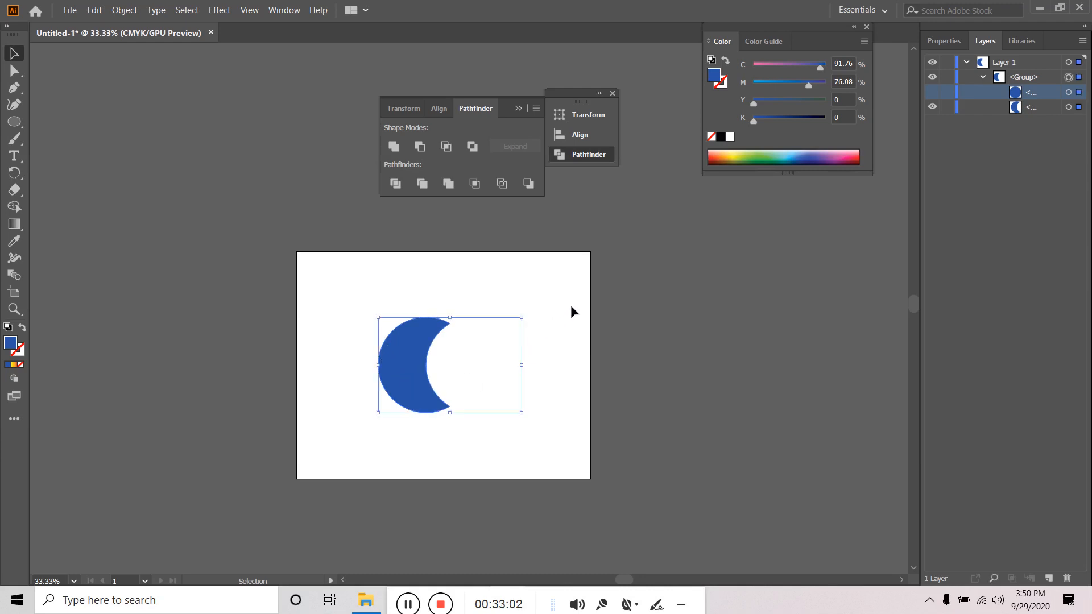
click(347, 309)
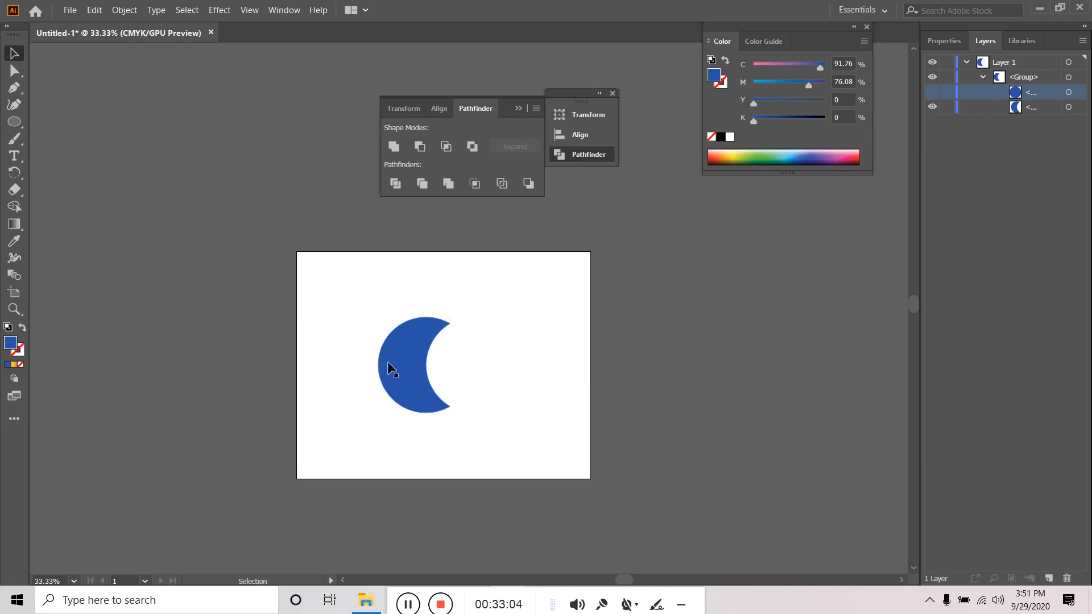
click(398, 359)
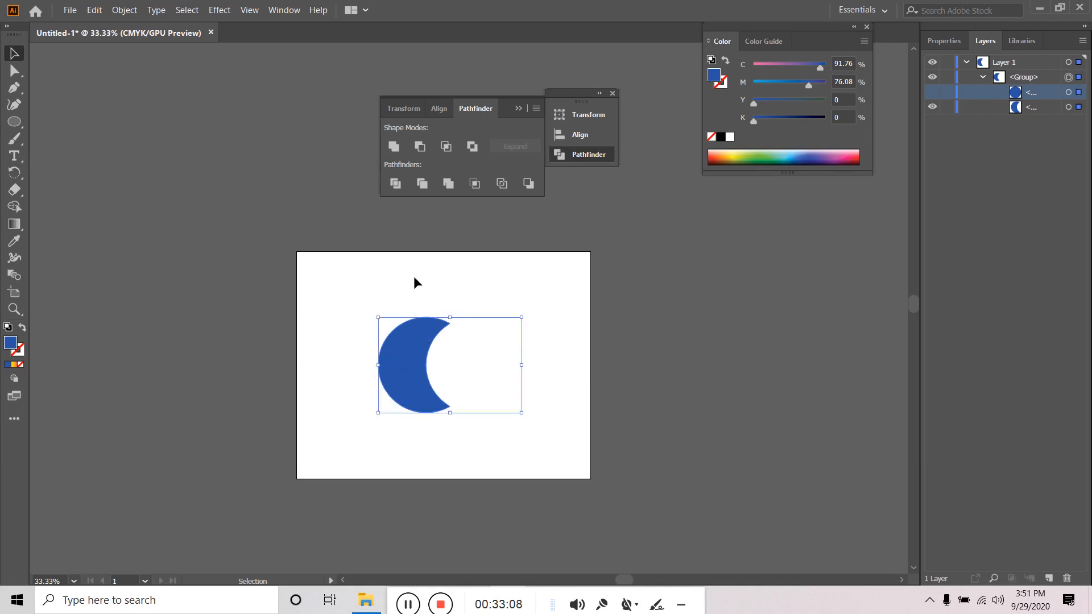
drag(364, 325, 539, 408)
click(558, 343)
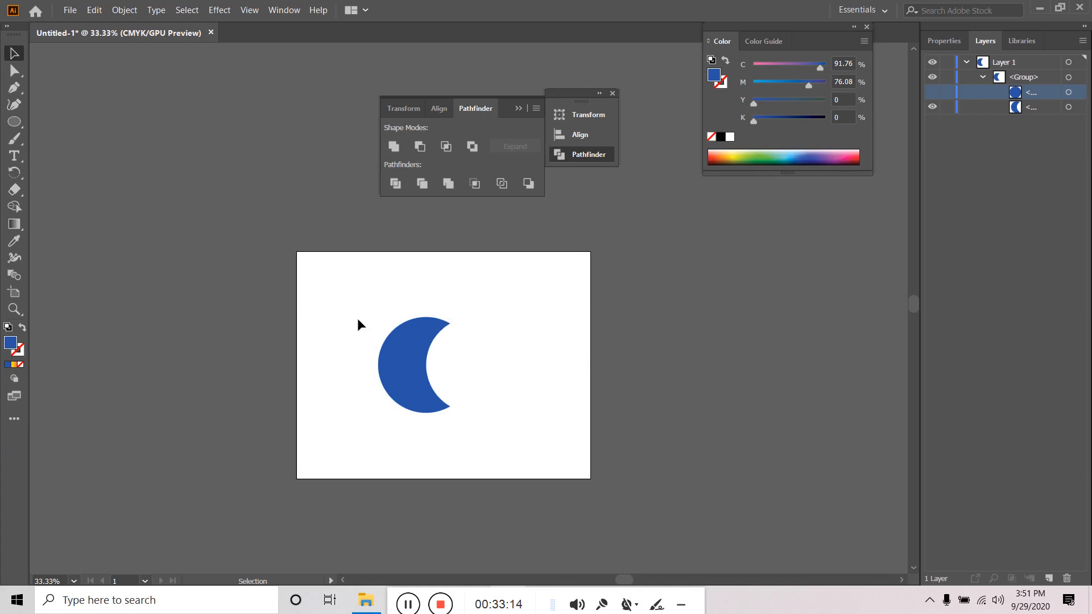
drag(358, 318, 556, 391)
click(556, 391)
click(405, 601)
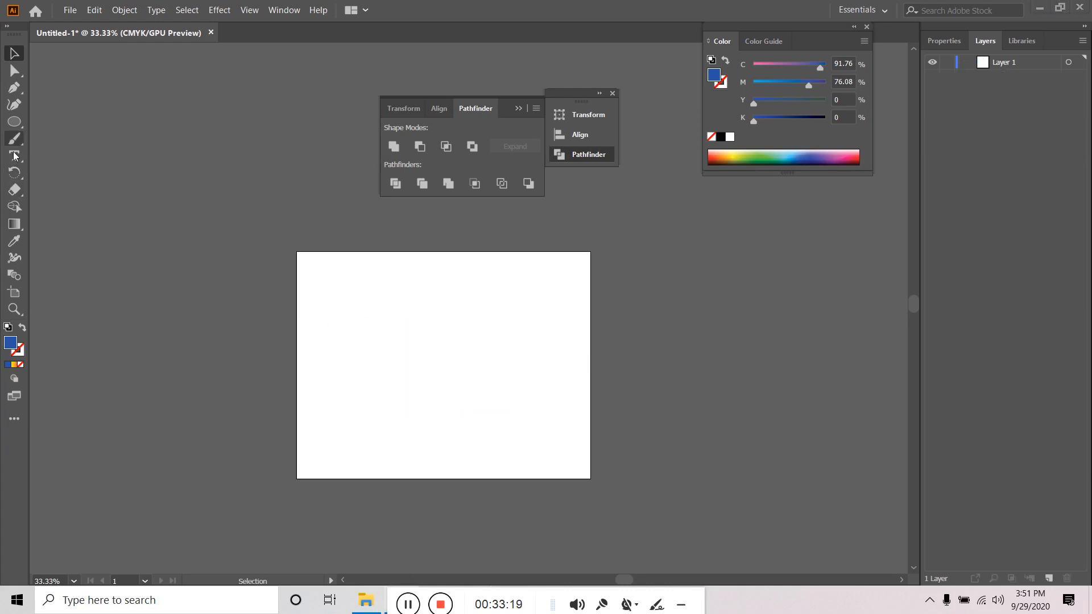
- Draw a dark blue circle and a green square to its right
click(15, 121)
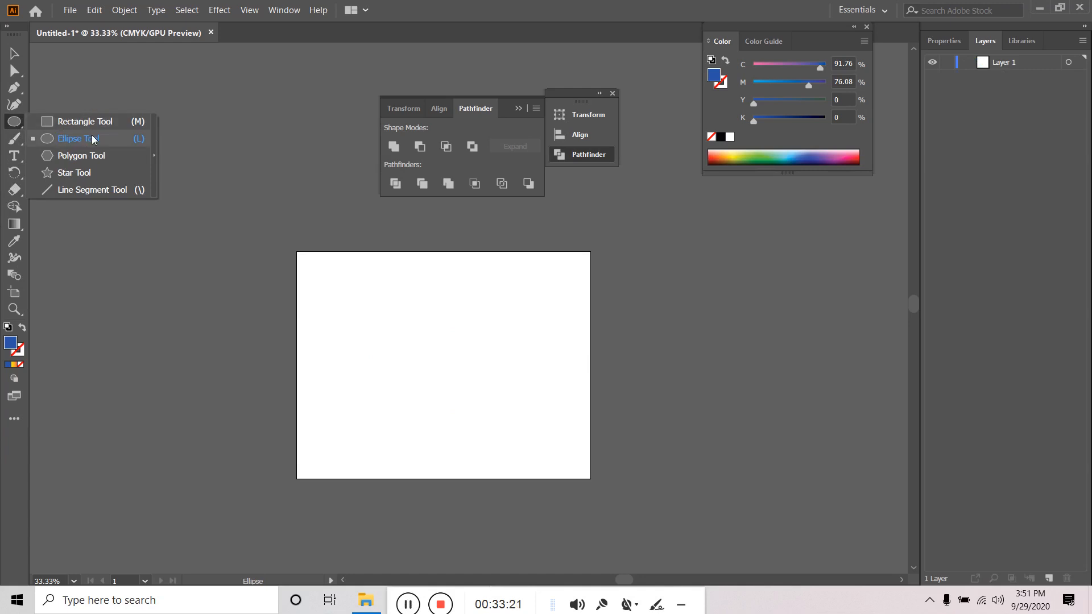
click(93, 139)
drag(392, 333, 441, 380)
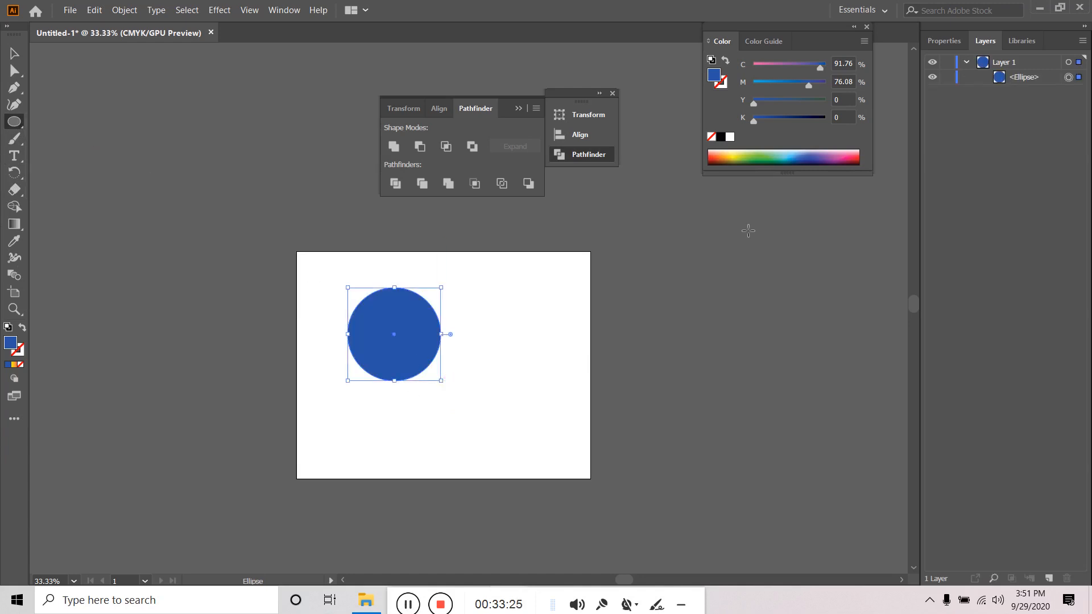
click(803, 154)
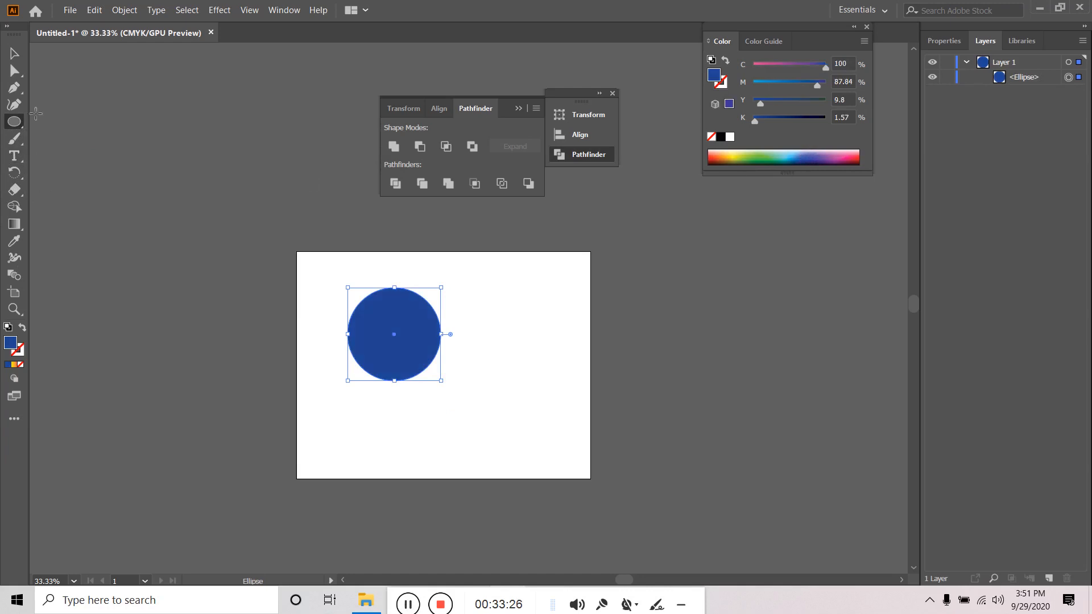
drag(14, 121, 95, 120)
drag(484, 335, 543, 407)
drag(515, 378, 523, 373)
click(762, 150)
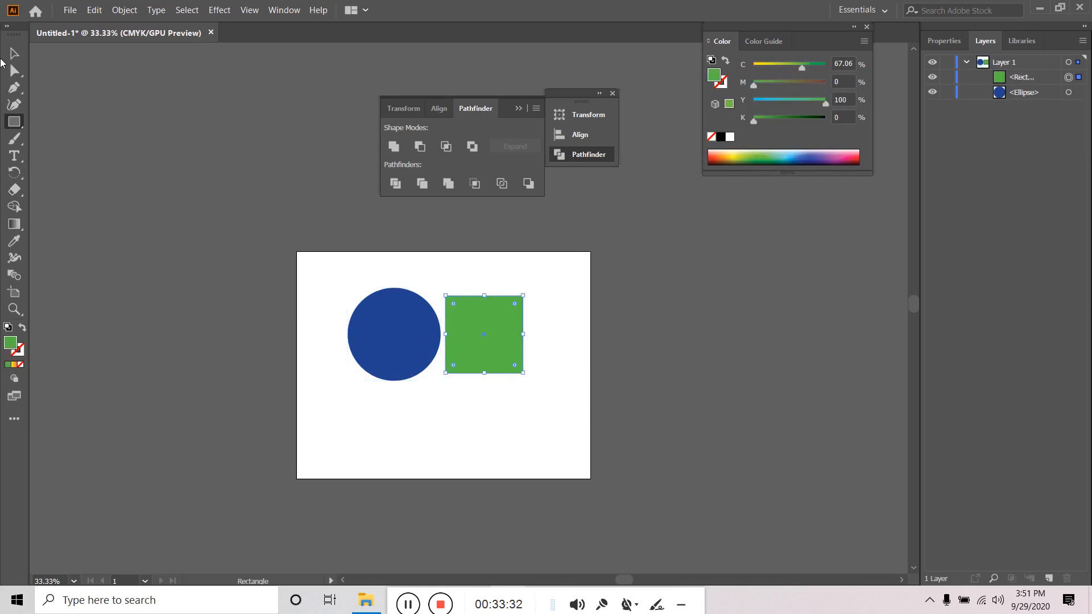
- Overlap the green square on the circle's right half and merge both with Pathfinder Merge
click(15, 53)
drag(409, 377, 408, 377)
click(439, 418)
drag(475, 353, 430, 351)
drag(537, 323, 406, 421)
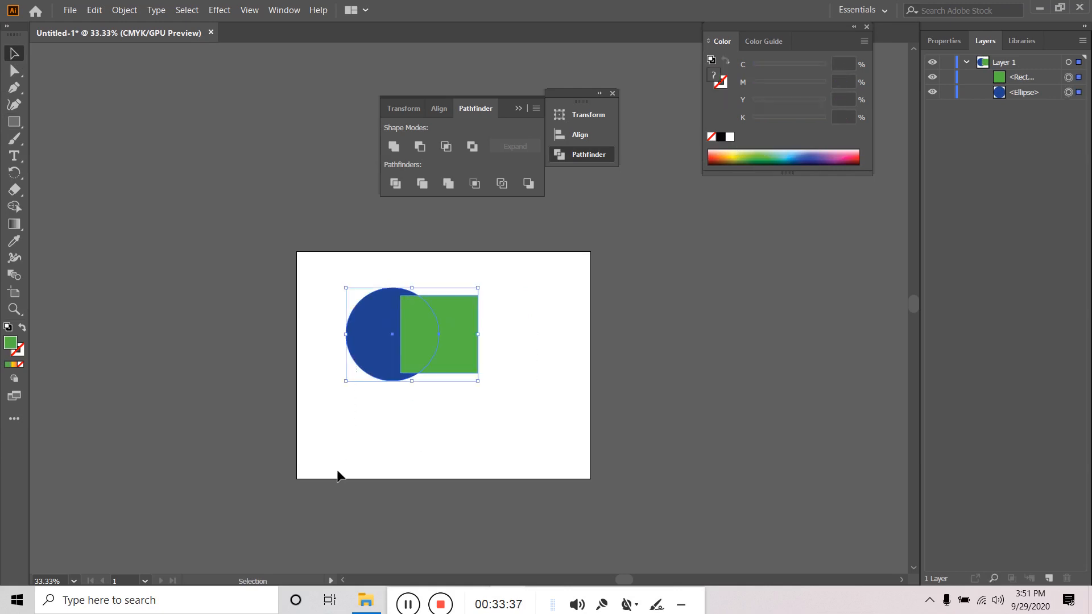
click(448, 183)
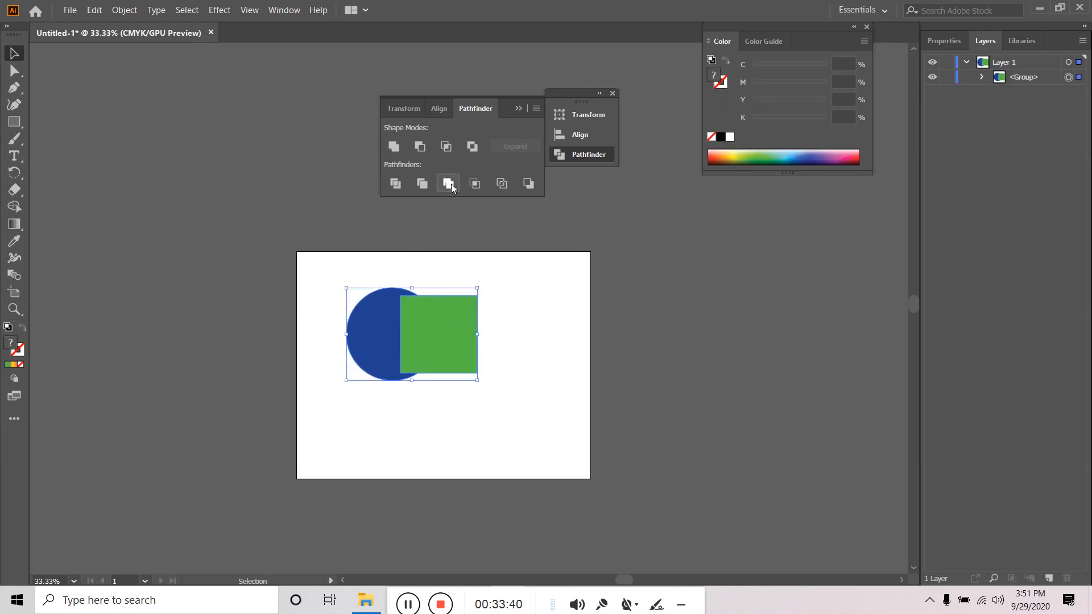
click(529, 320)
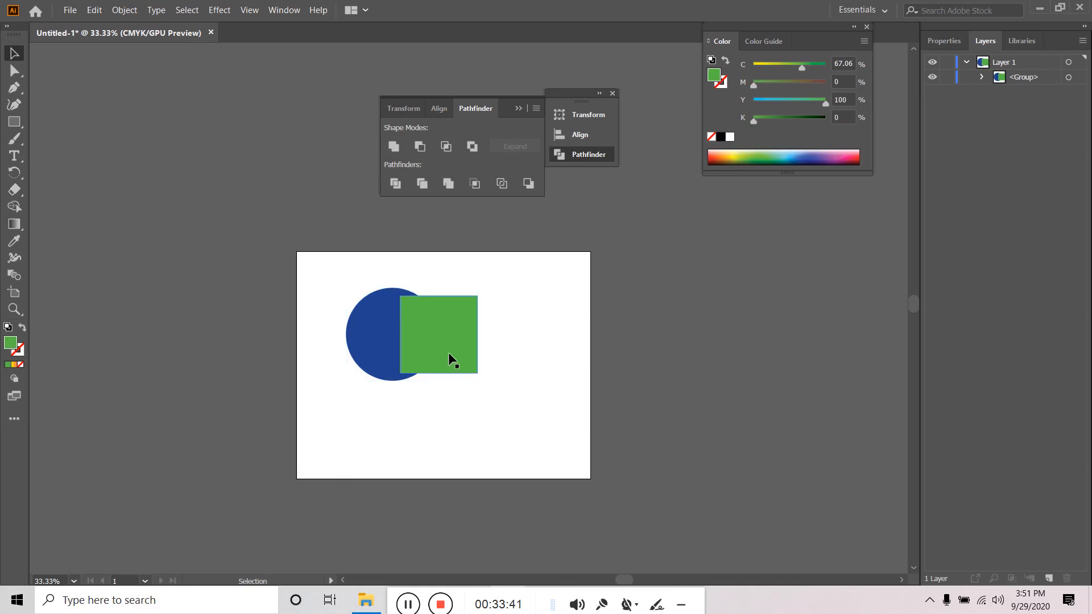
click(982, 76)
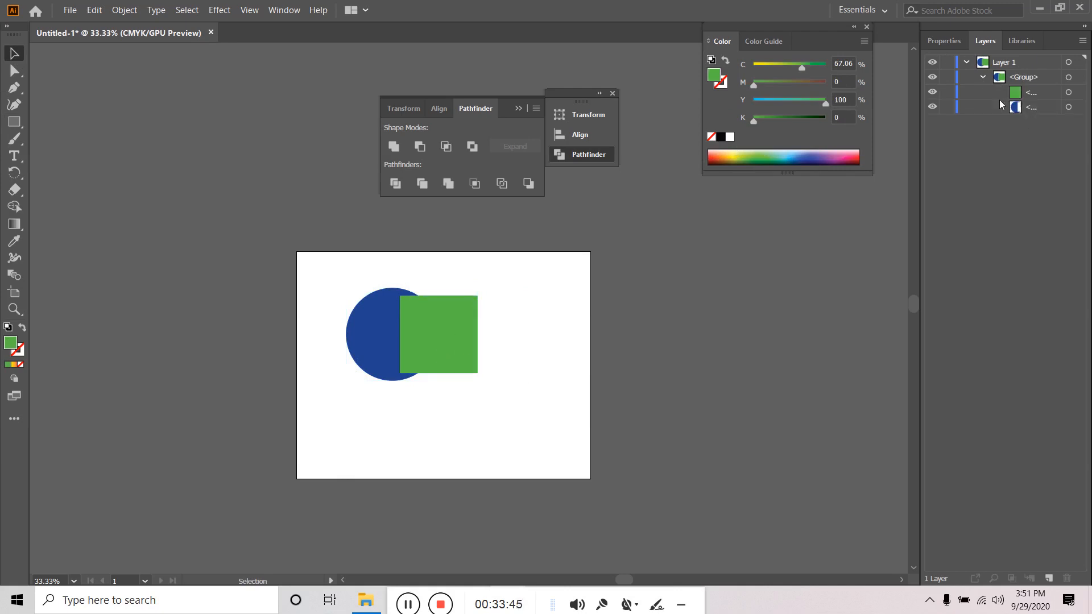
click(932, 93)
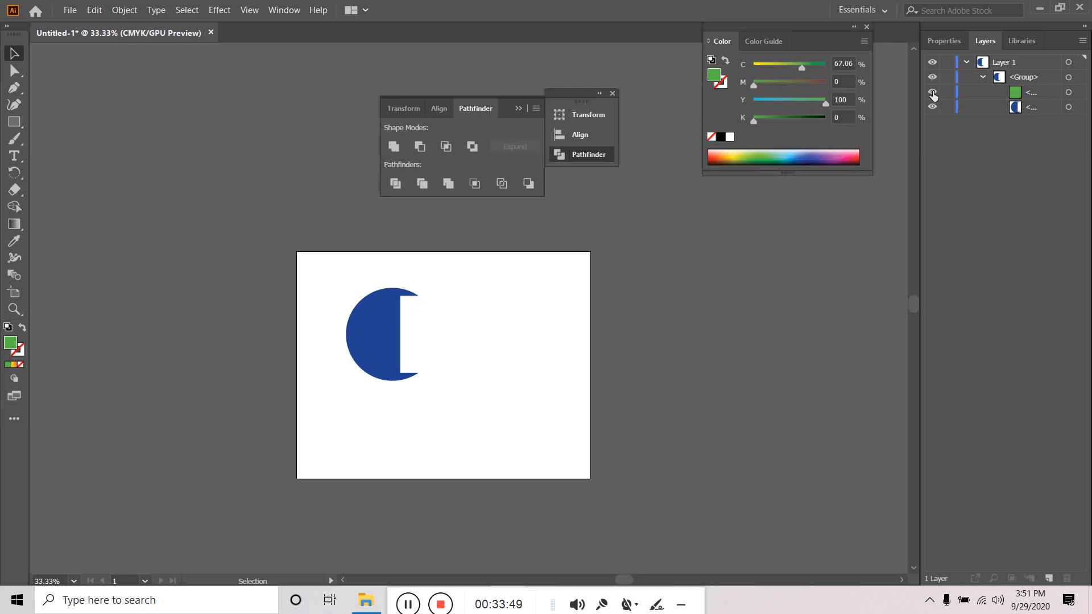
click(932, 93)
click(932, 94)
click(933, 93)
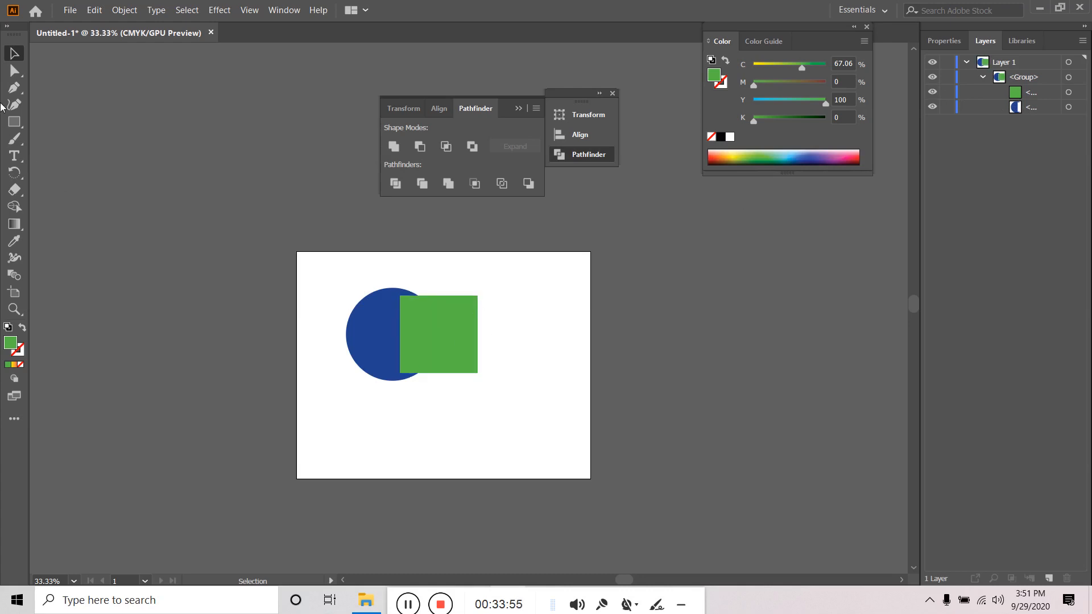
click(14, 70)
click(445, 337)
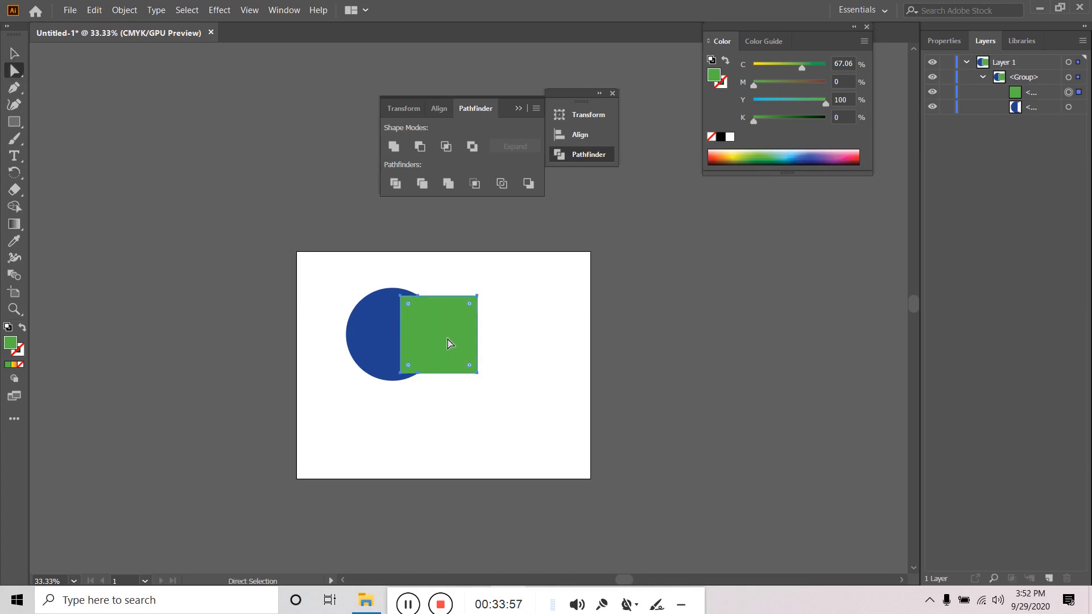
key(Delete)
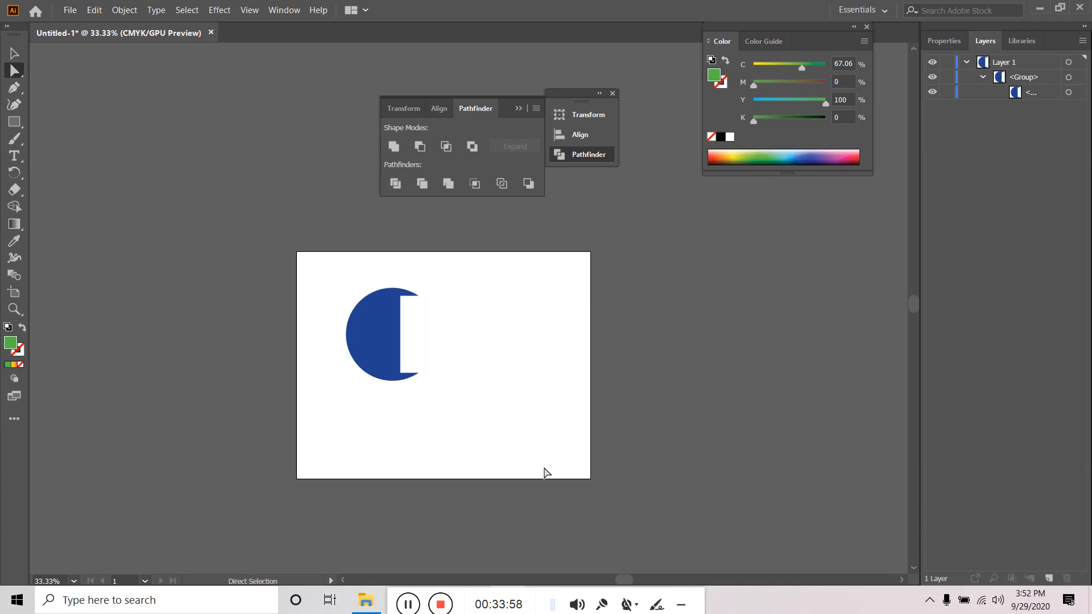
key(ctrl+z)
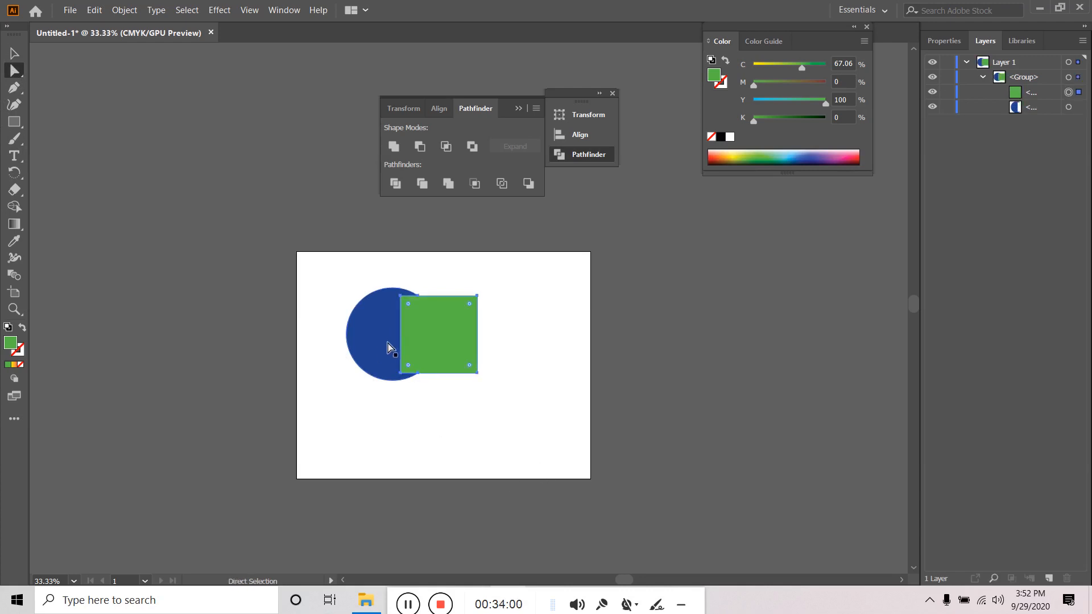
click(360, 337)
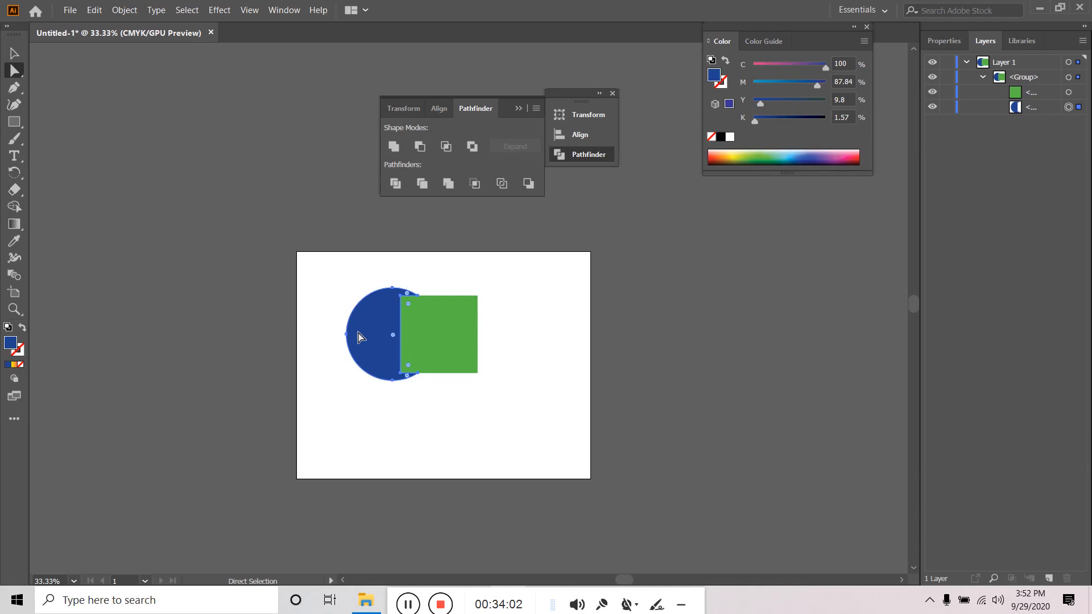
key(Delete)
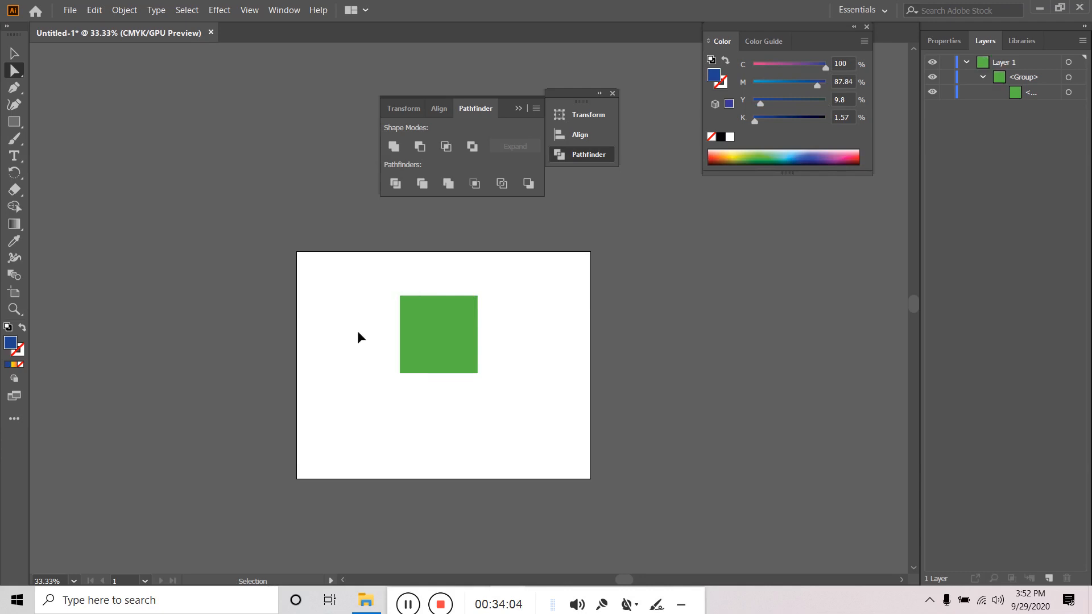
key(ctrl+z)
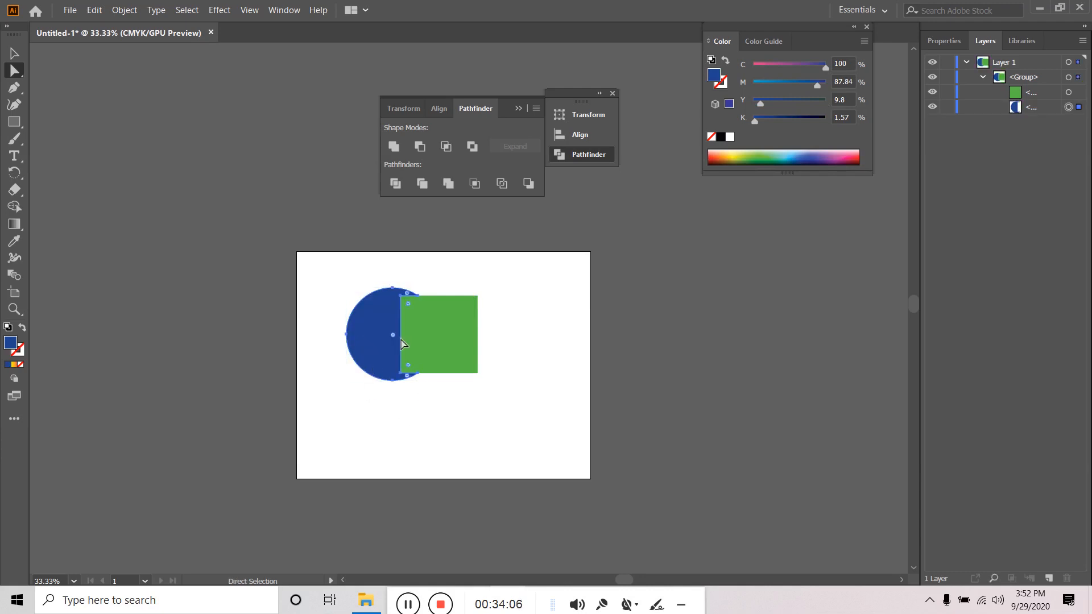
click(436, 333)
key(Delete)
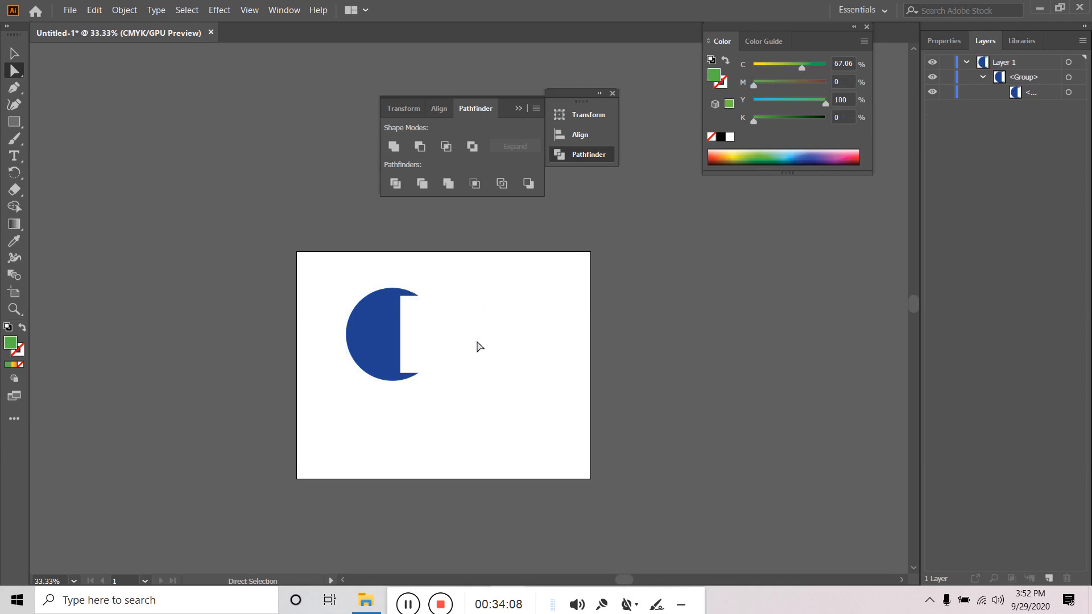
click(11, 57)
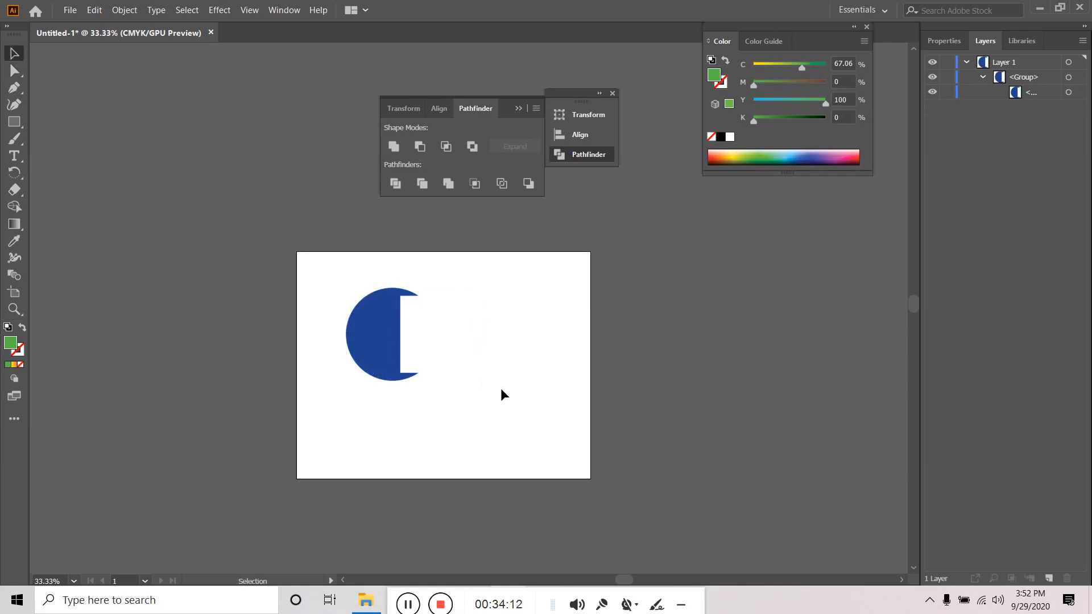
click(375, 335)
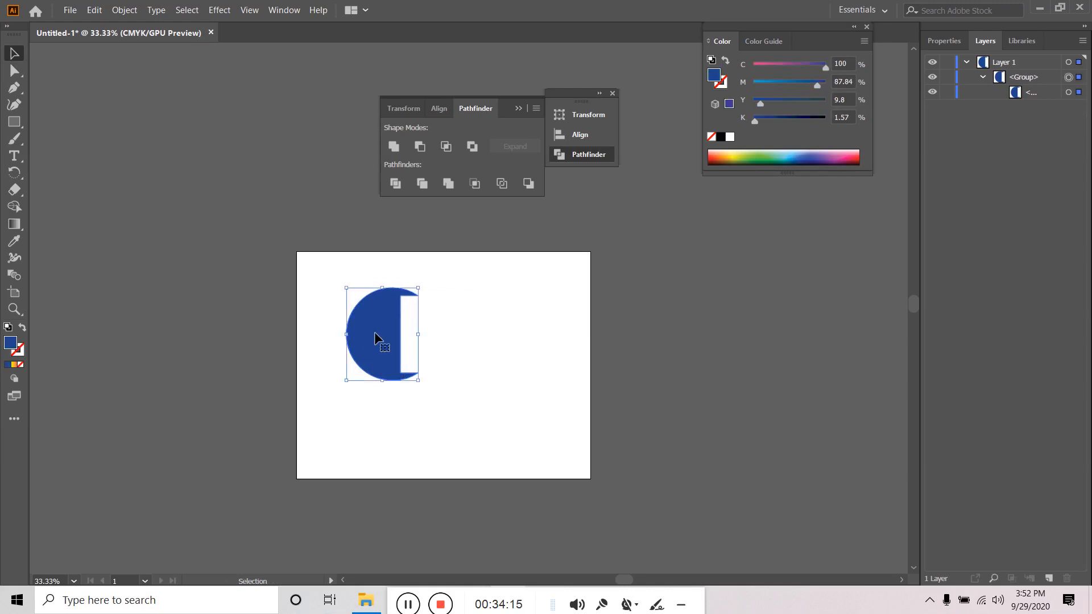
key(ctrl+z)
click(521, 386)
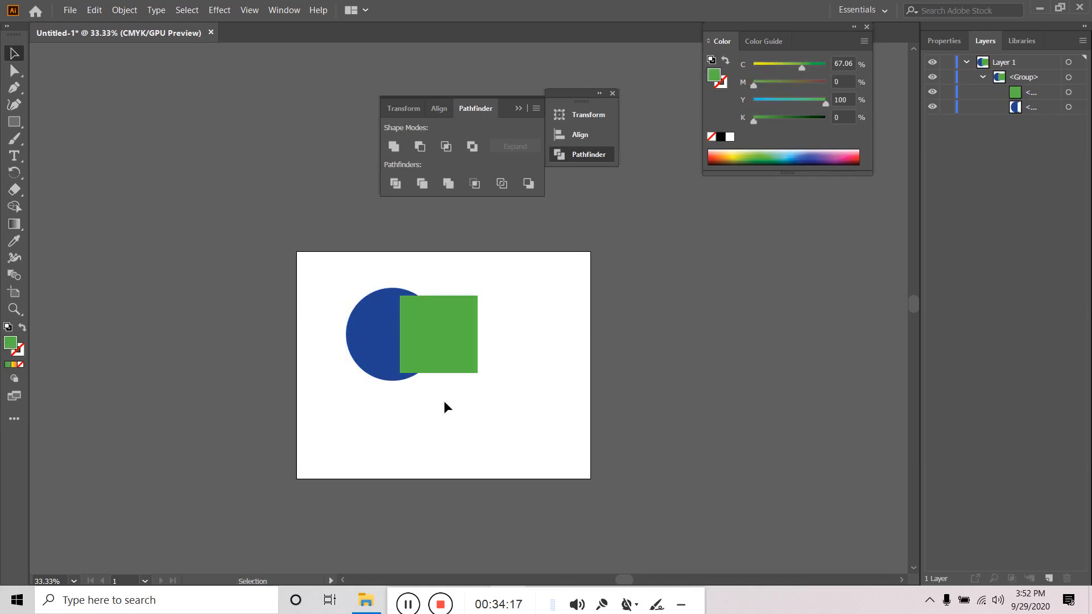
drag(412, 406, 510, 321)
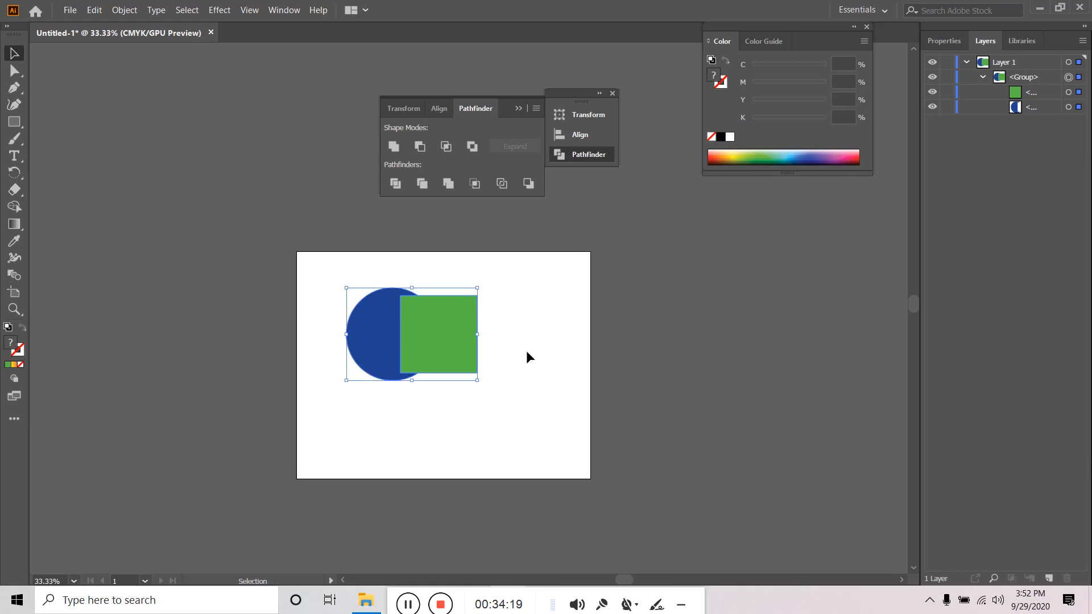
key(ctrl+z)
key(ctrl+z)
key(ctrl+z)
key(ctrl+z)
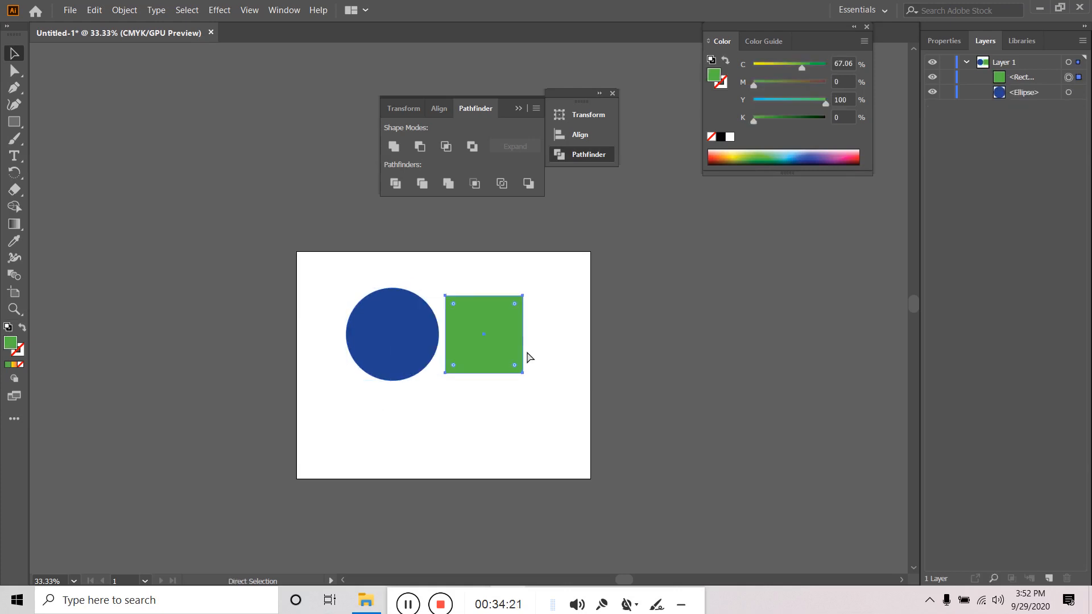
- Move the green square onto the circle, apply Pathfinder Crop, then undo it
click(441, 391)
drag(389, 401, 436, 341)
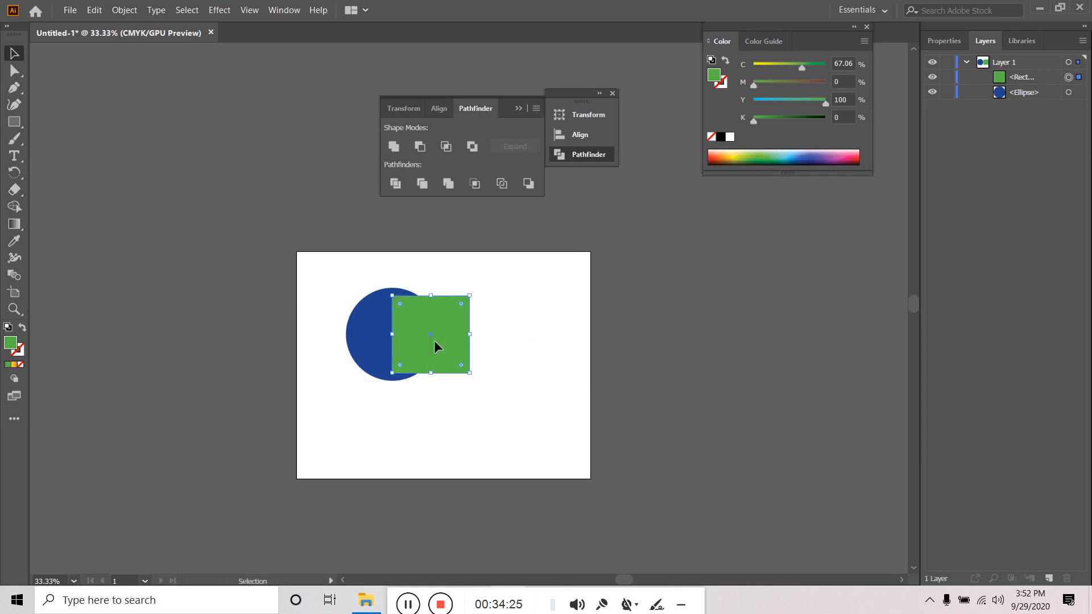
click(380, 419)
drag(380, 420, 459, 316)
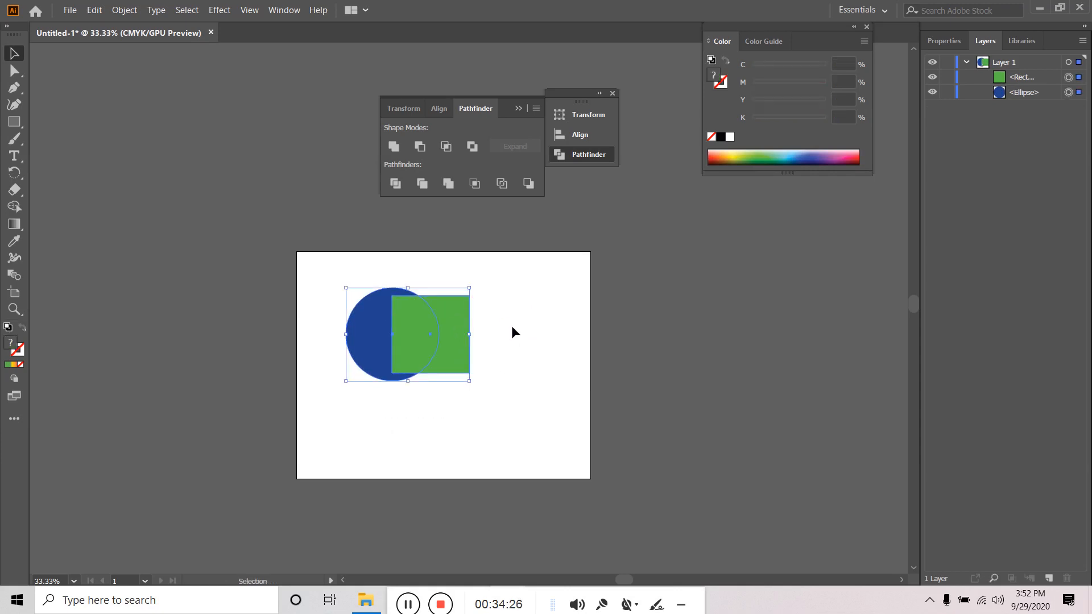
click(476, 184)
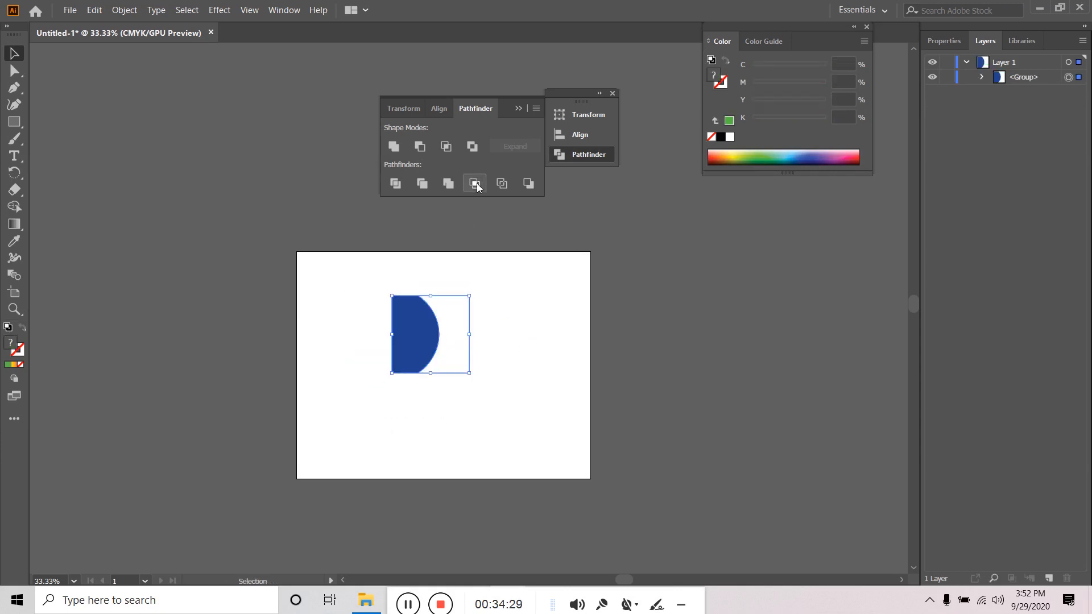
click(535, 320)
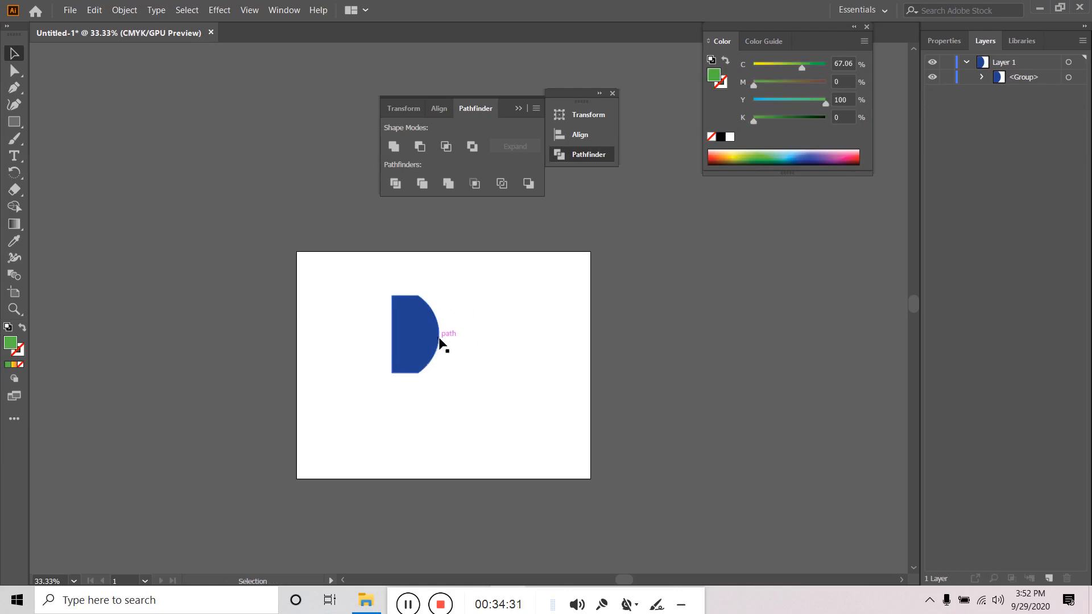
key(ctrl+z)
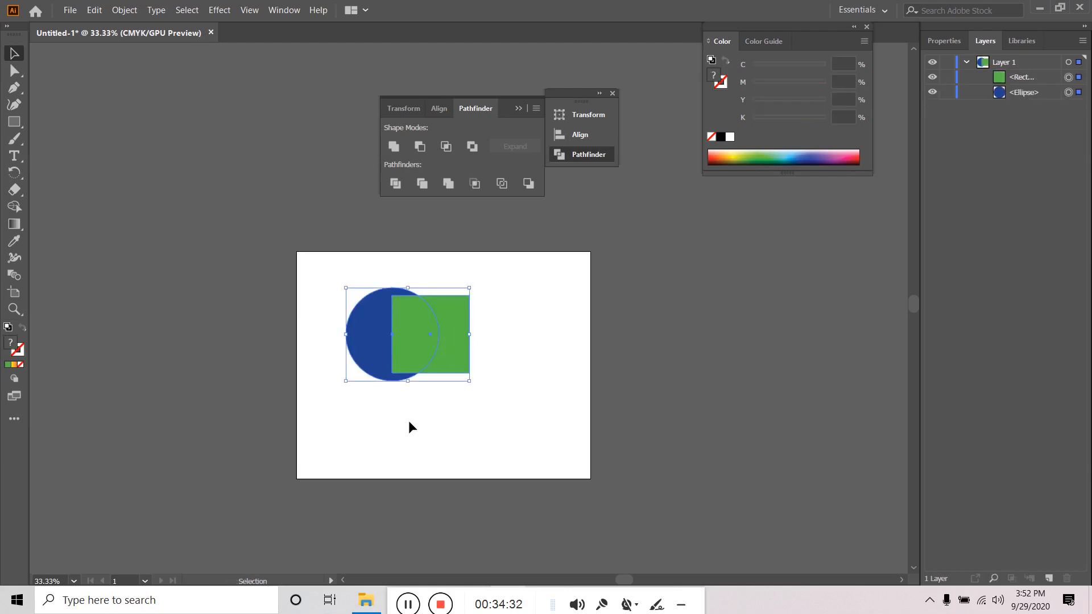
- Apply Pathfinder Intersect to the circle and square, then undo it
click(408, 421)
drag(374, 422, 484, 272)
click(446, 146)
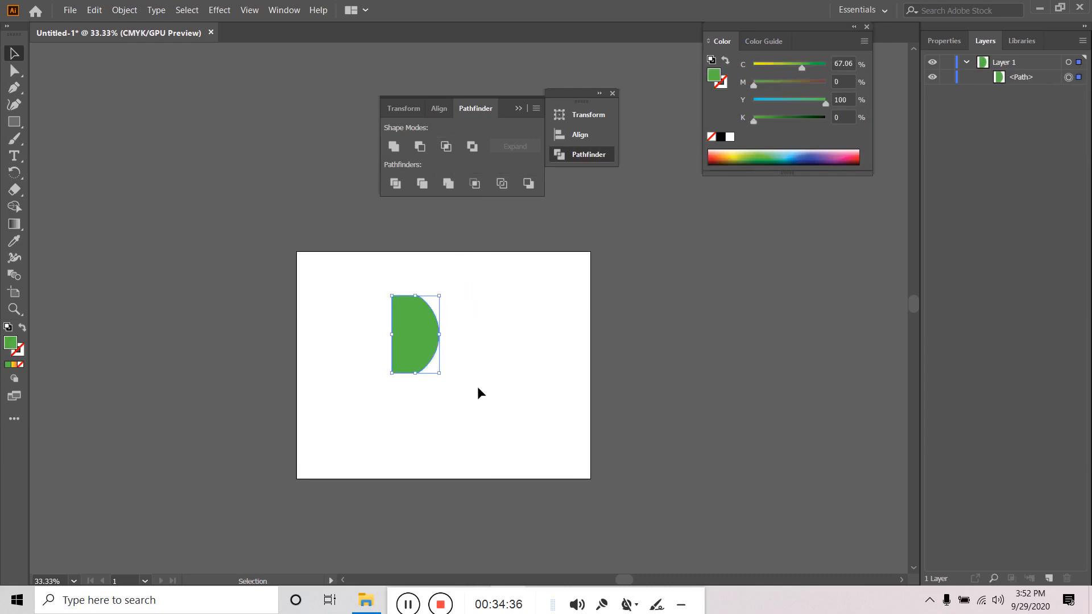
key(a)
key(ctrl+z)
- Retry Crop and Intersect on the circle and square, undoing each to keep them separate
click(465, 414)
drag(380, 417, 463, 321)
click(475, 183)
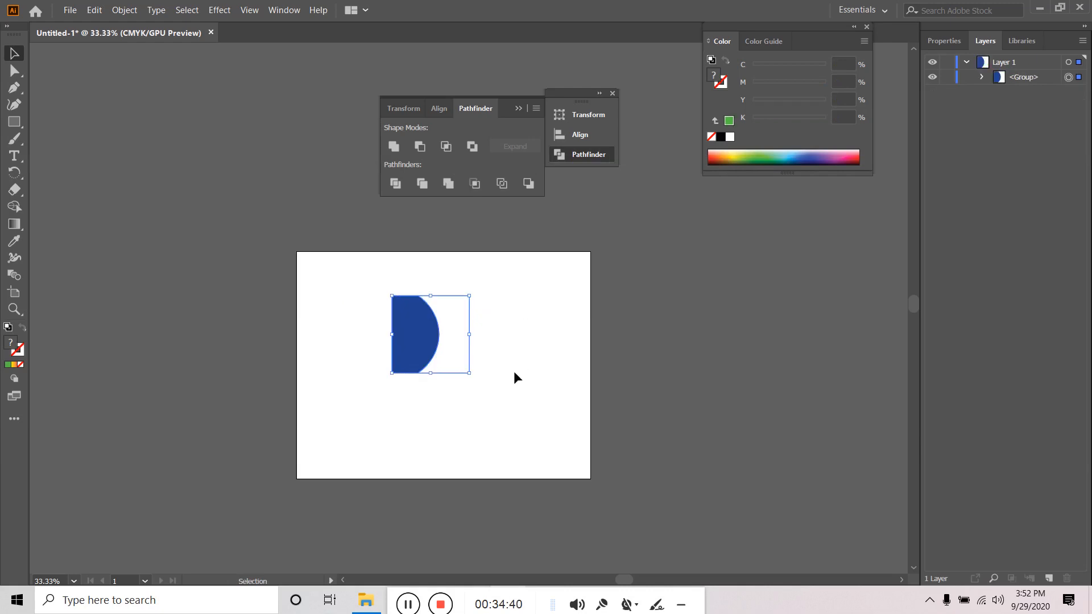
key(ctrl+z)
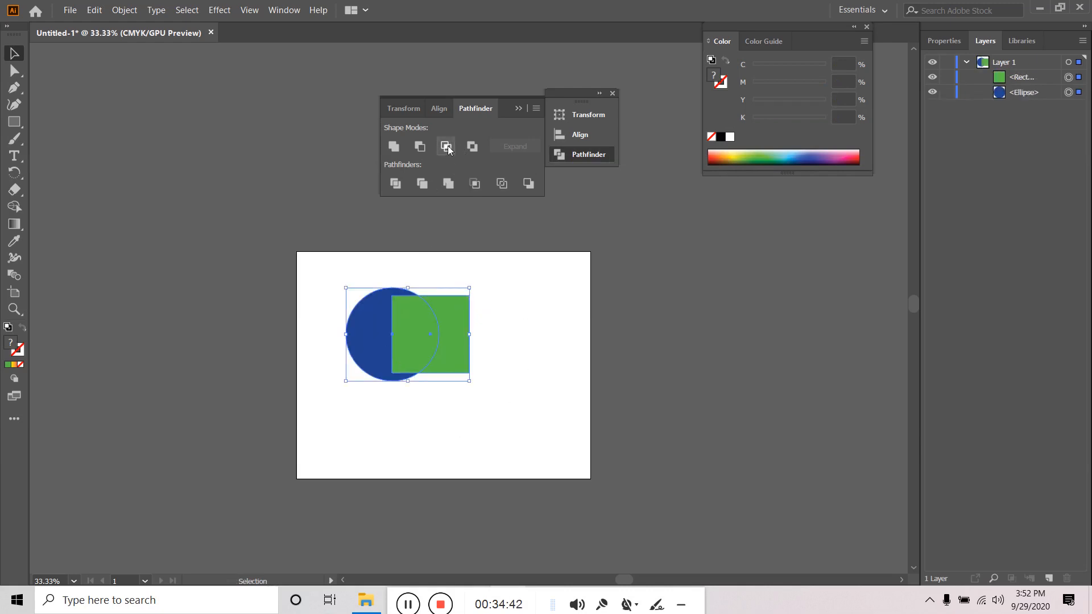
click(447, 147)
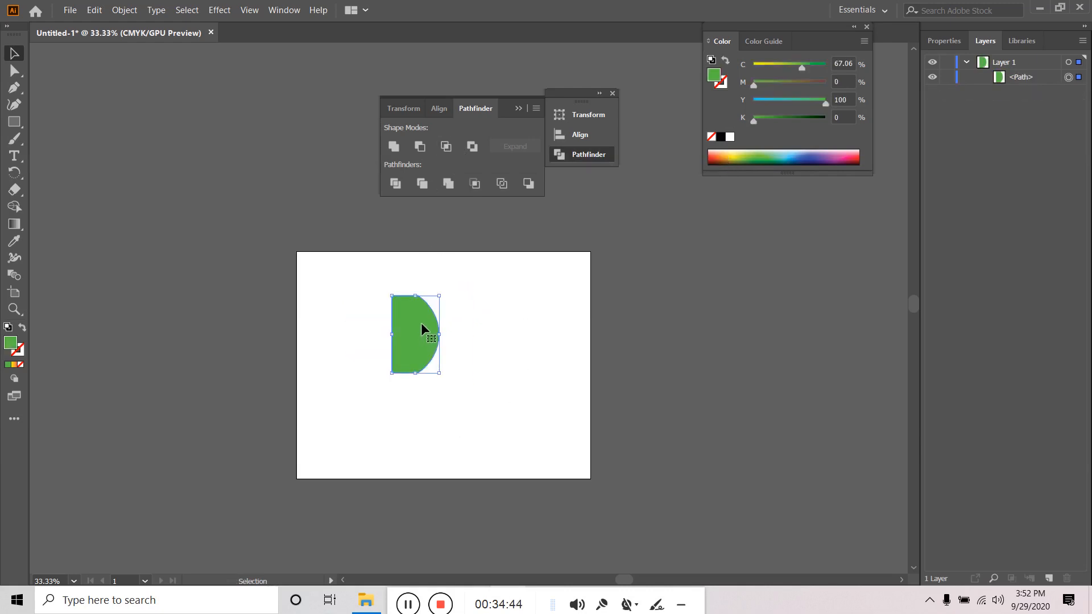
key(a)
key(ctrl+z)
key(v)
click(475, 183)
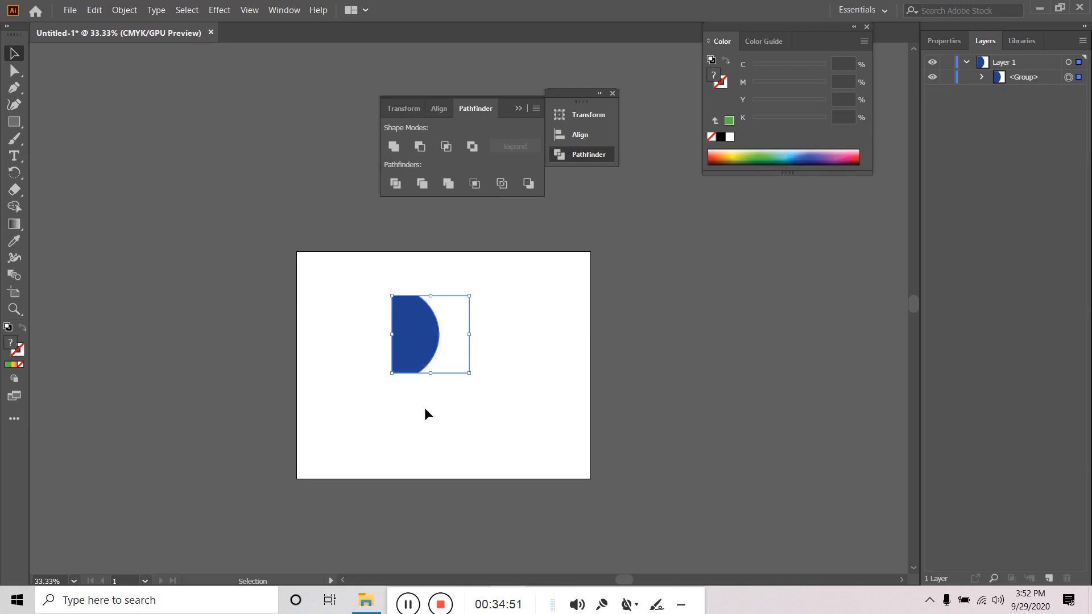
key(ctrl+z)
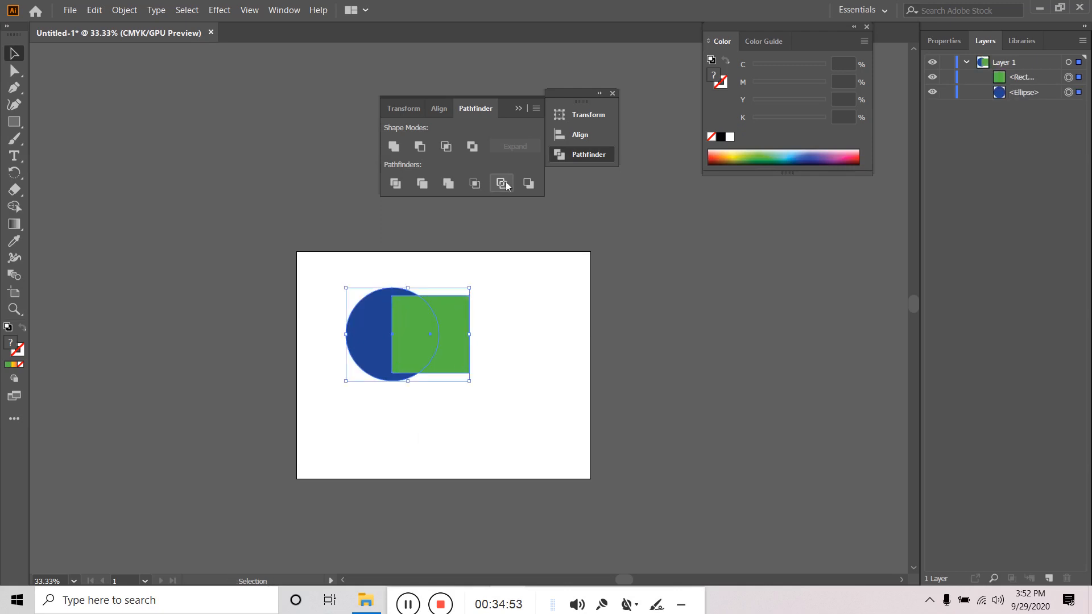
- Apply Pathfinder Outline to the circle and square and reselect the resulting group
click(504, 186)
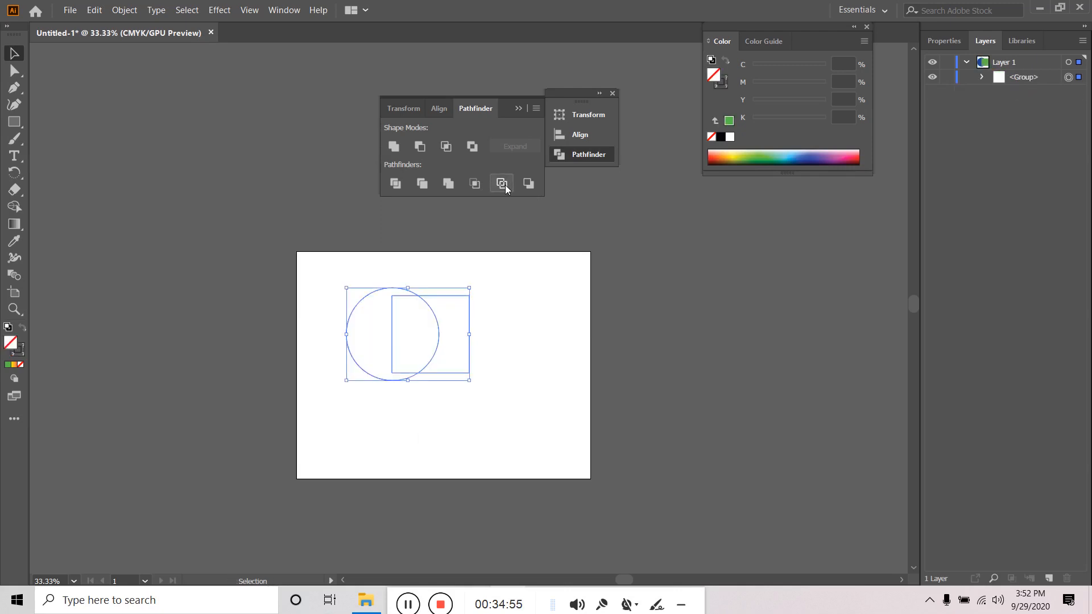
click(982, 76)
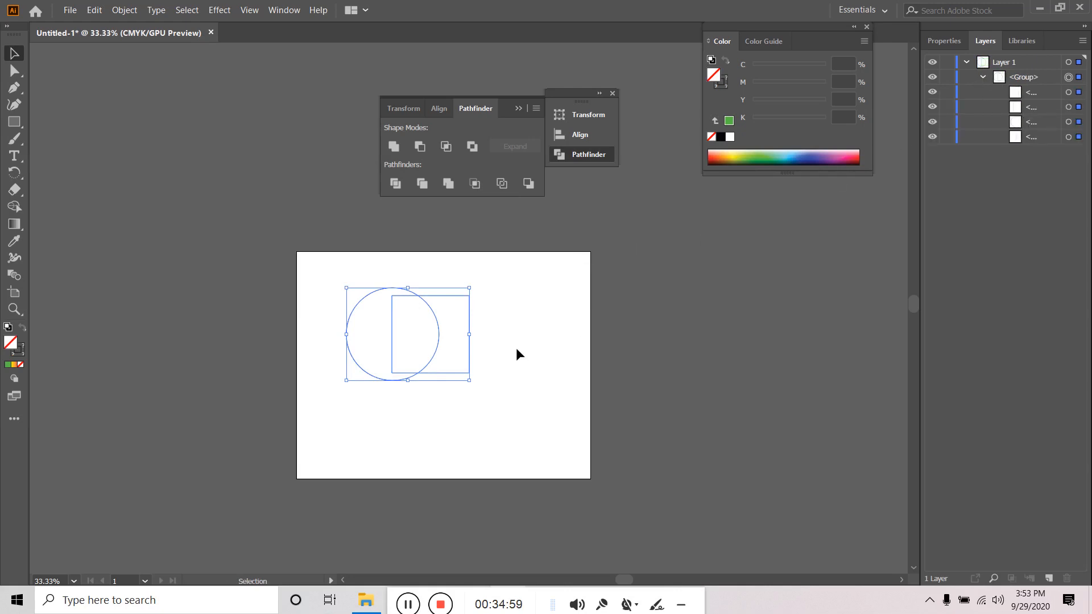
click(431, 412)
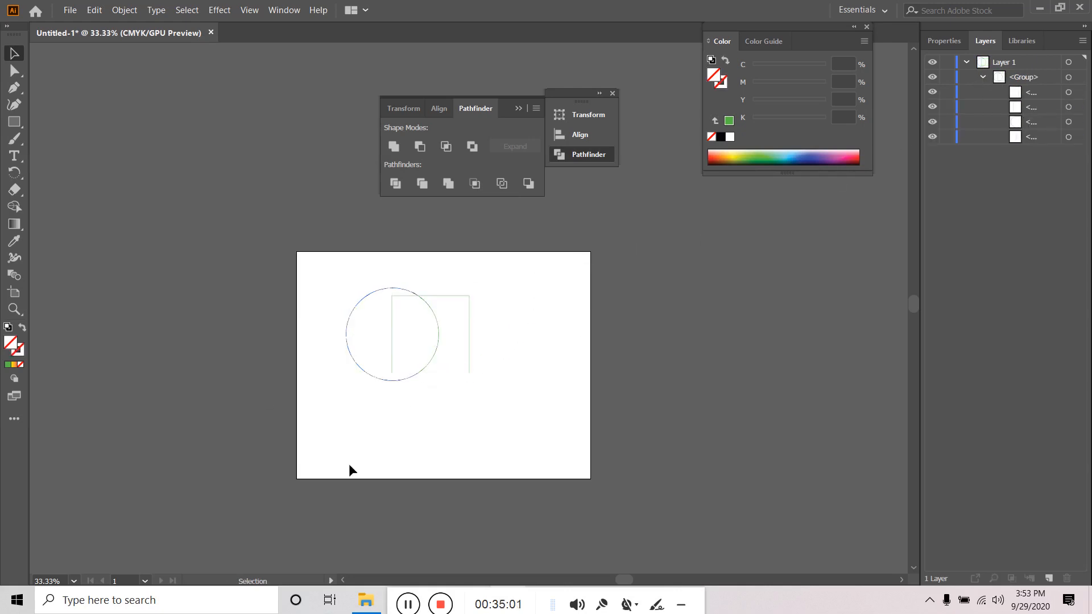
click(391, 340)
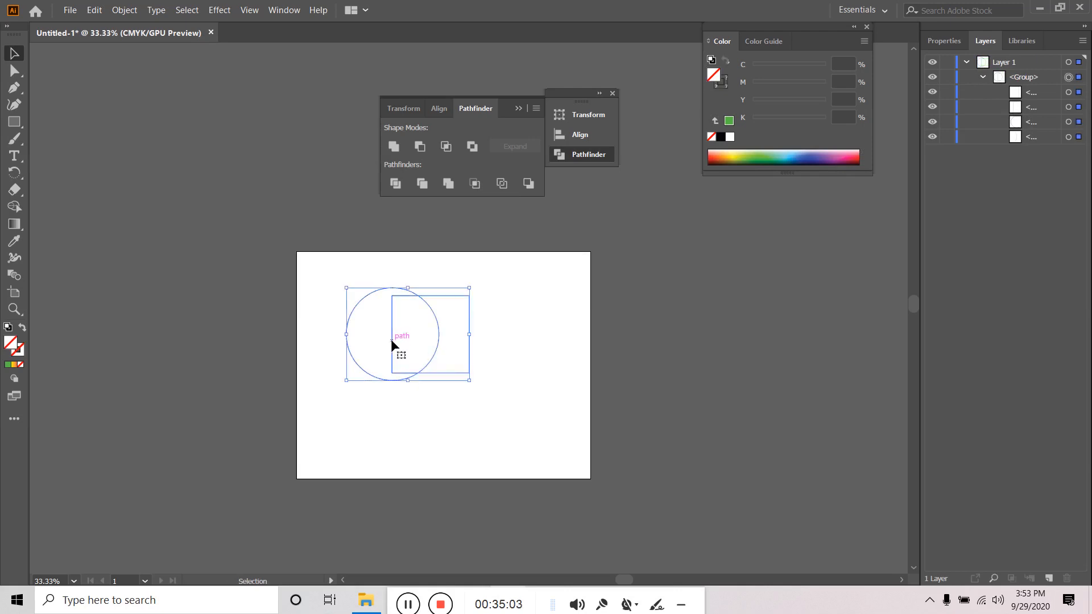
click(522, 343)
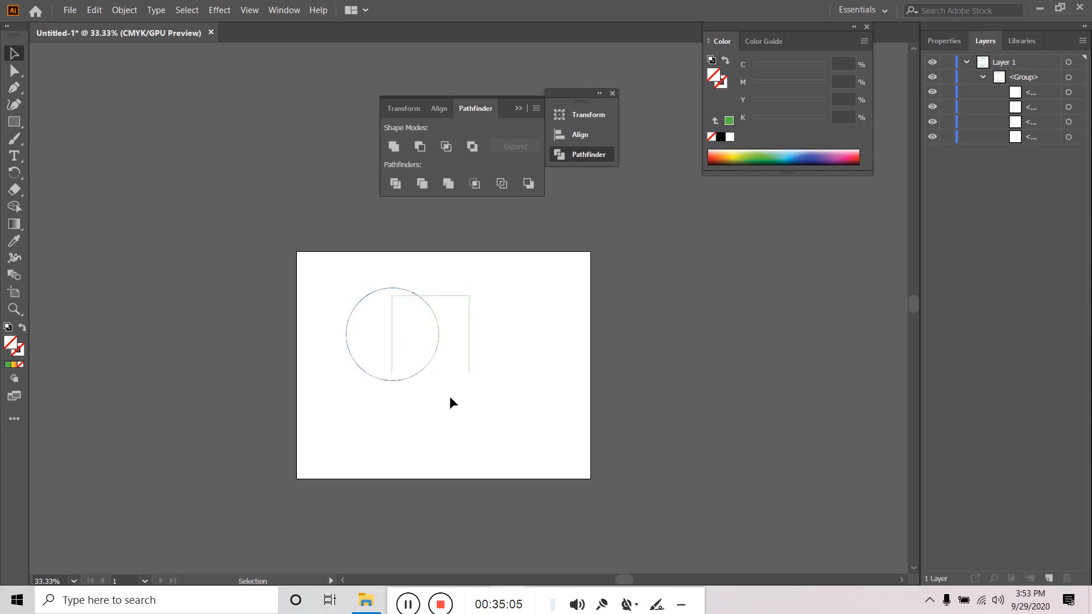
click(469, 319)
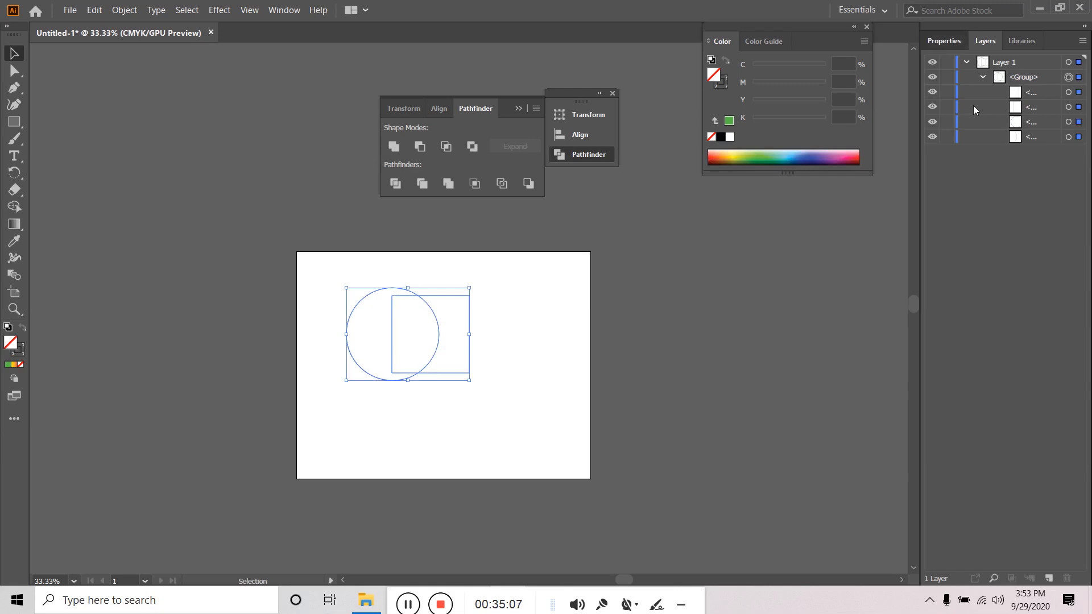
- Raise the outlined group's stroke weight to 6 pt in Properties
click(944, 40)
click(977, 214)
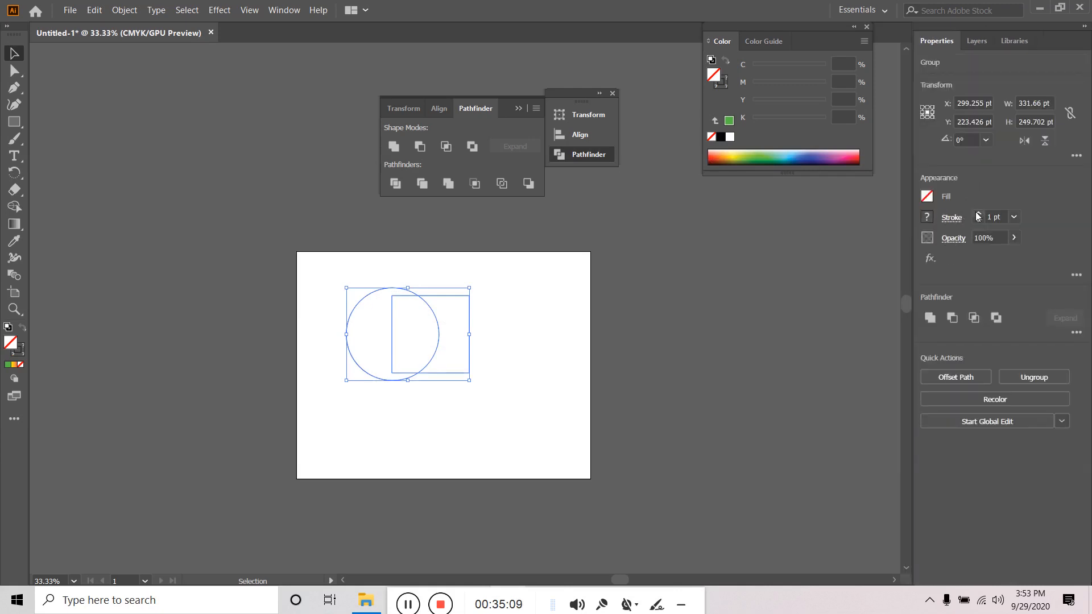
click(977, 214)
click(977, 214)
click(977, 214)
click(977, 214)
click(977, 214)
click(518, 373)
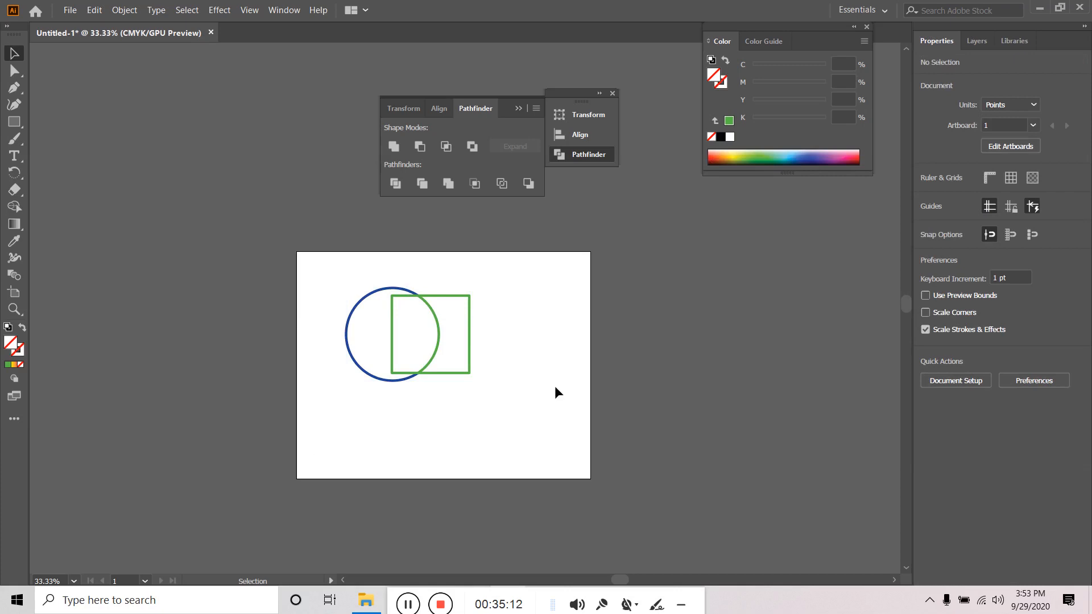
- Hide each of the four divided pieces in the Layers panel
click(978, 42)
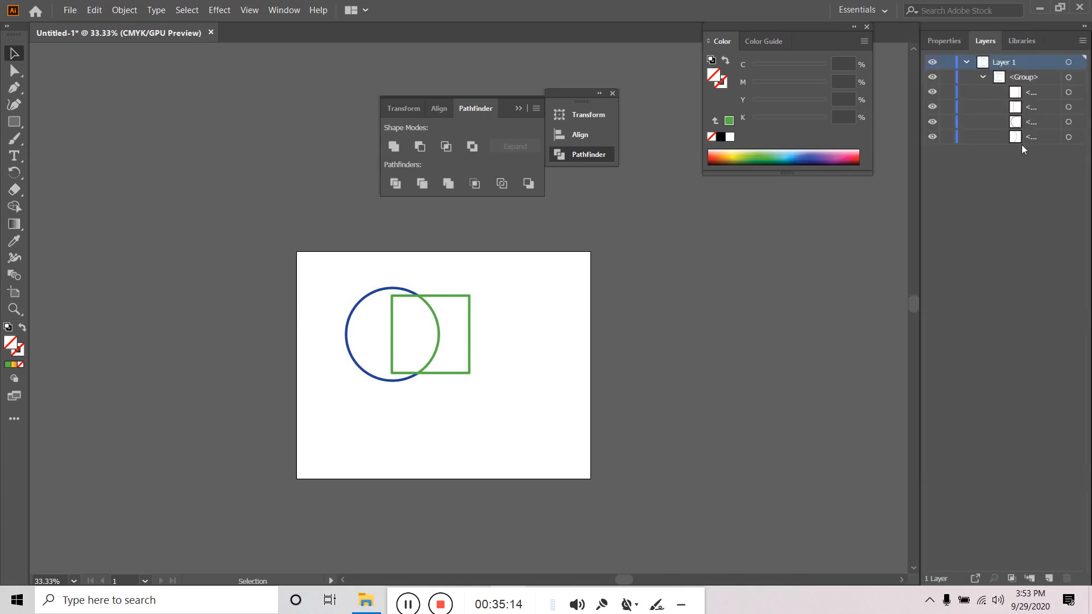
click(987, 124)
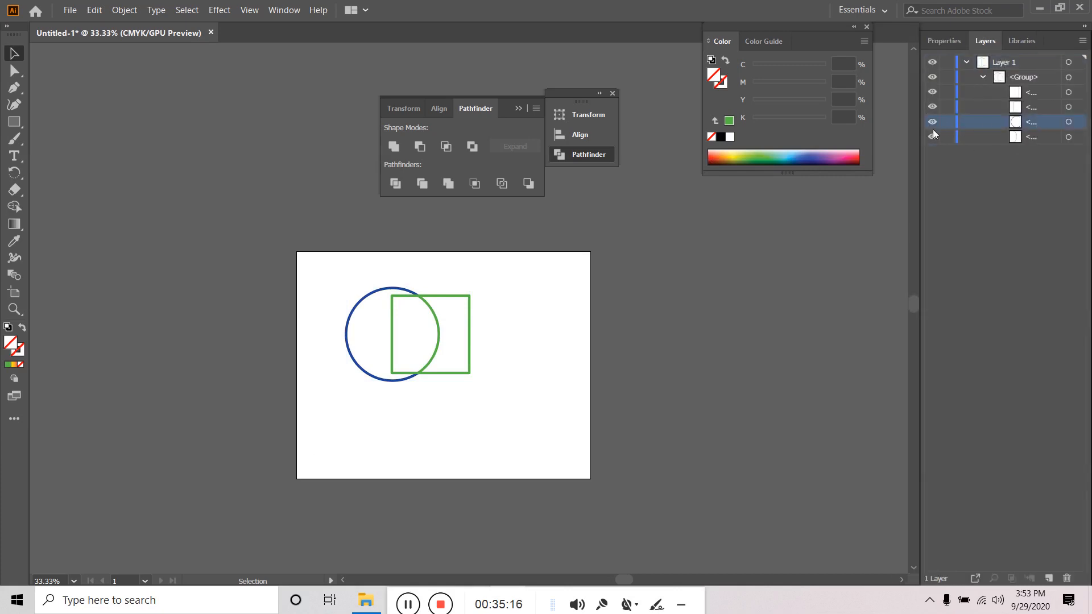
click(932, 93)
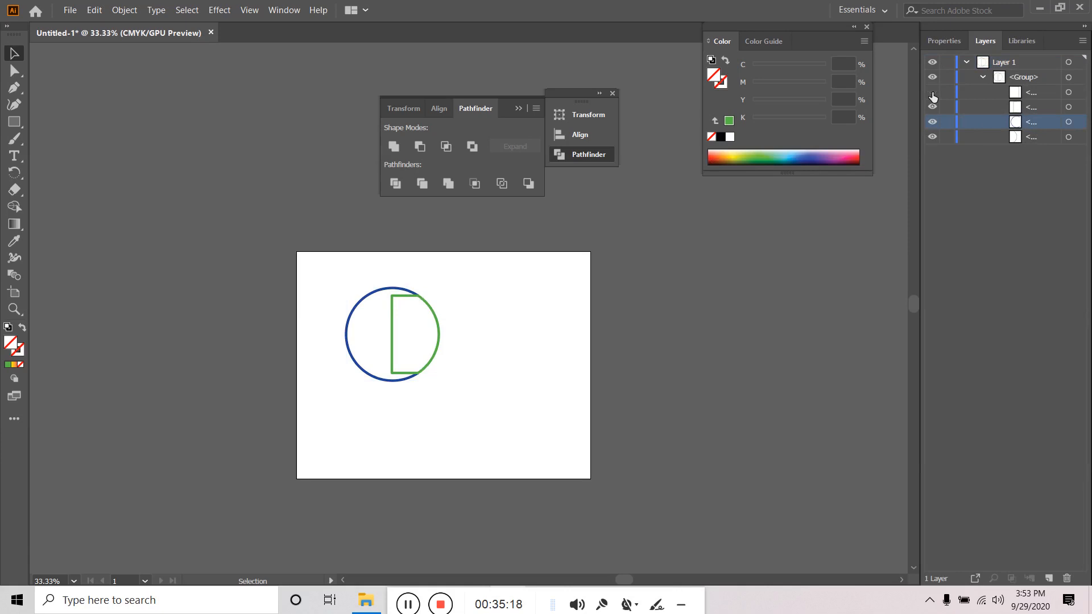
click(933, 107)
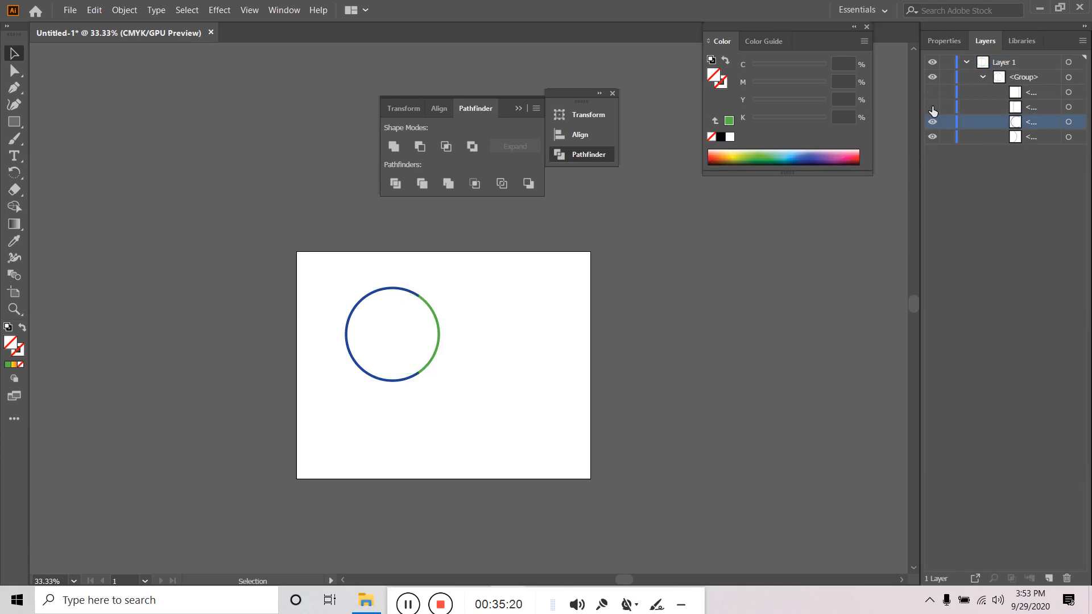
click(932, 122)
click(932, 137)
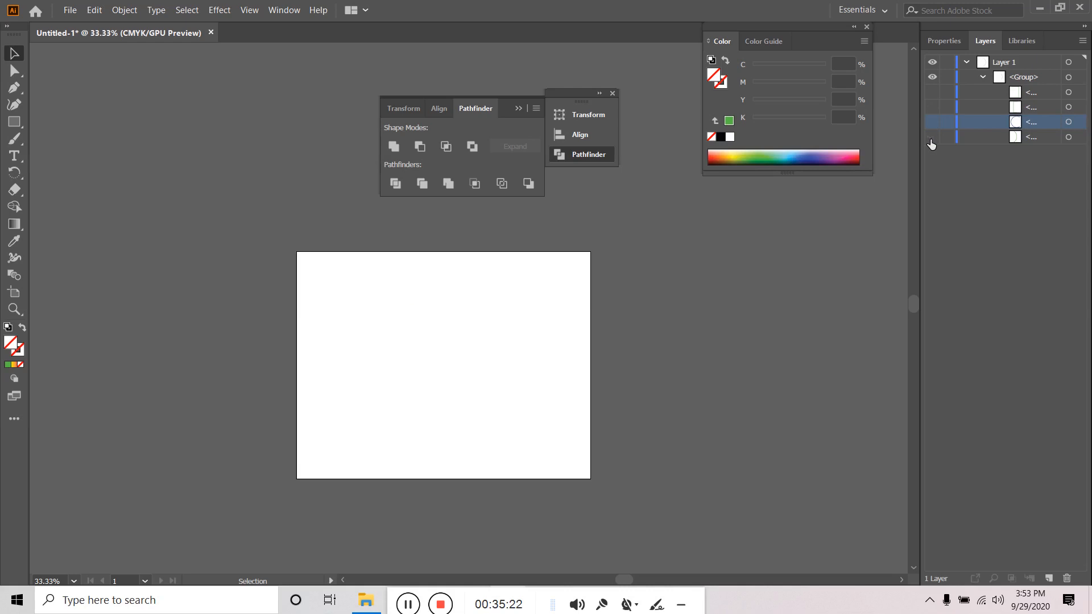
- Toggle each piece's visibility to check it, leaving all four pieces visible
click(931, 140)
click(931, 140)
click(932, 121)
click(932, 122)
click(933, 107)
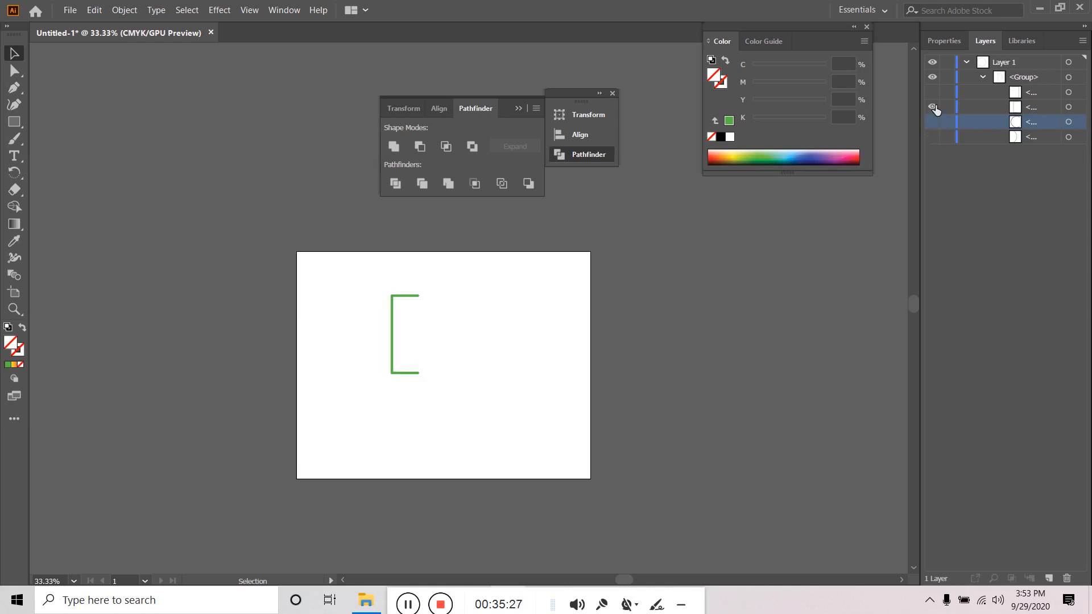
click(932, 107)
click(933, 92)
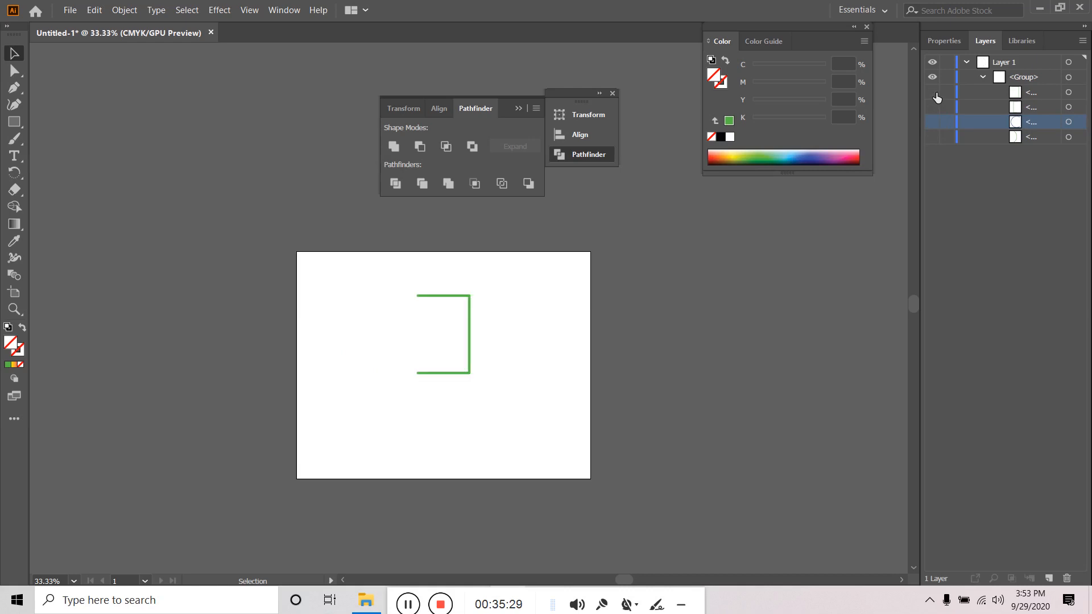
click(932, 93)
click(932, 92)
click(933, 107)
click(932, 122)
click(933, 136)
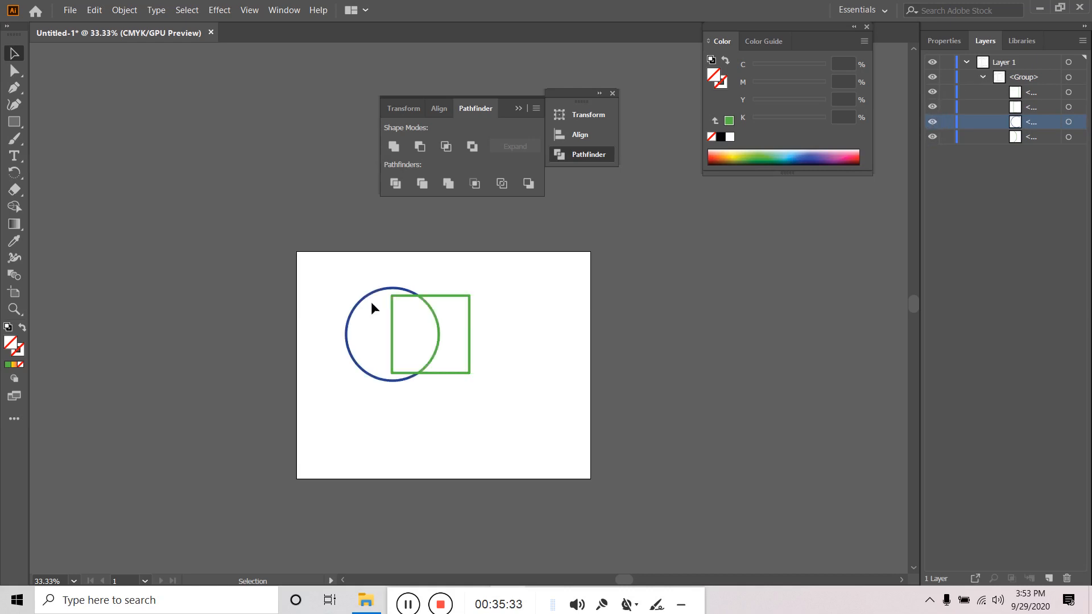
- Delete the green square's edge inside the circle using Direct Selection
drag(517, 326, 320, 455)
click(526, 350)
click(16, 70)
click(393, 337)
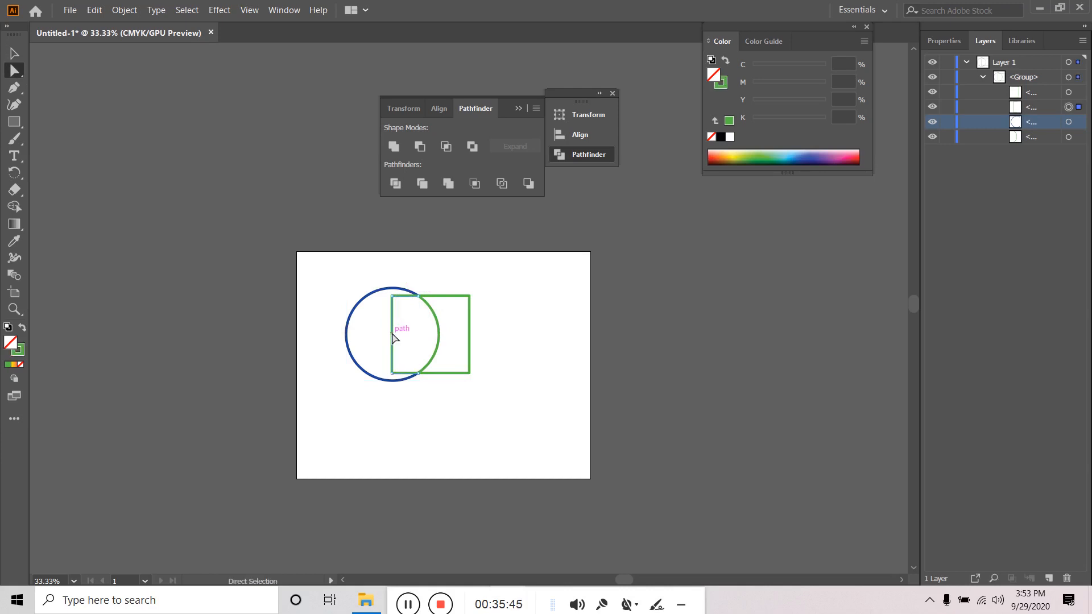
key(Delete)
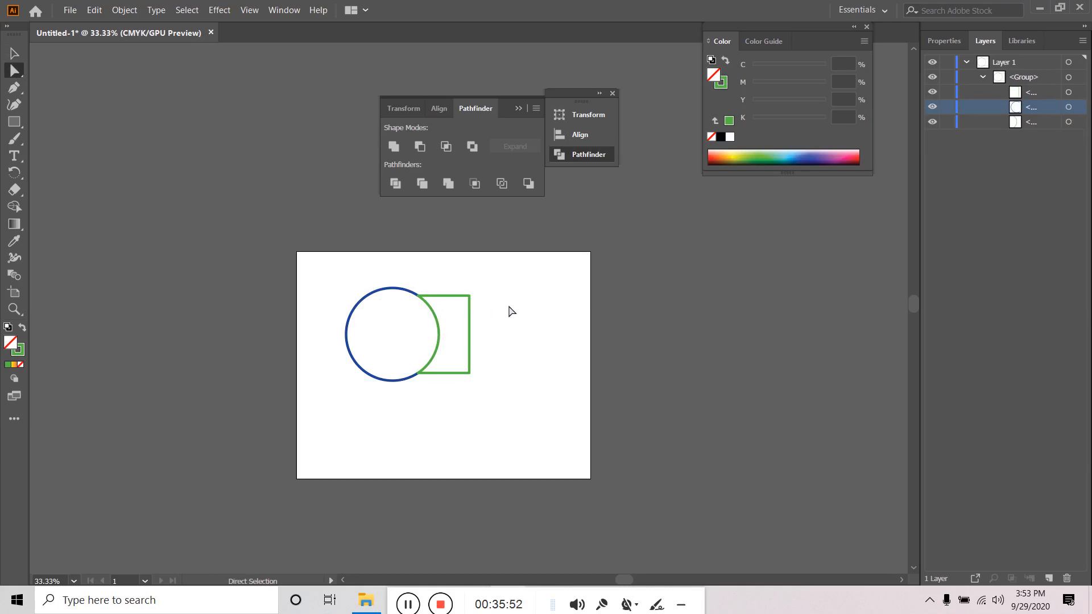
- Marquee-select the whole circle-and-square drawing and delete it
click(16, 53)
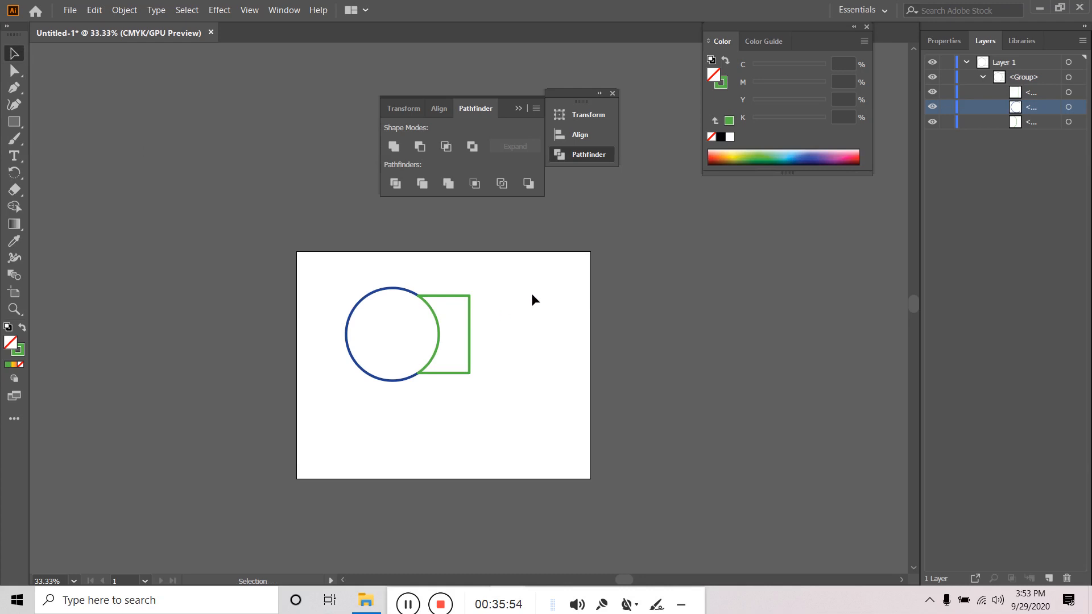
drag(531, 292, 373, 418)
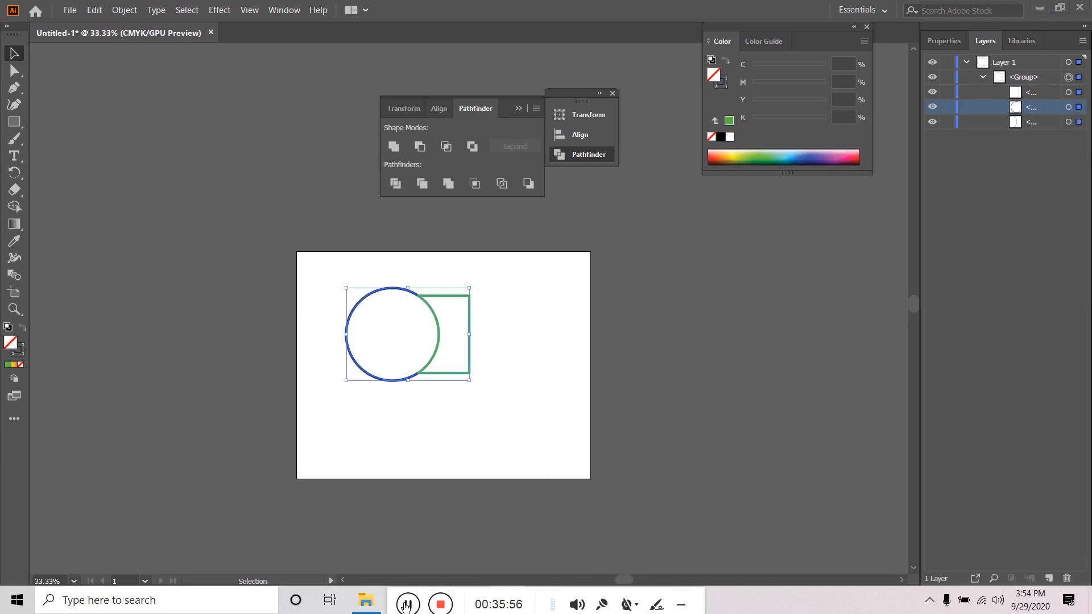
key(Delete)
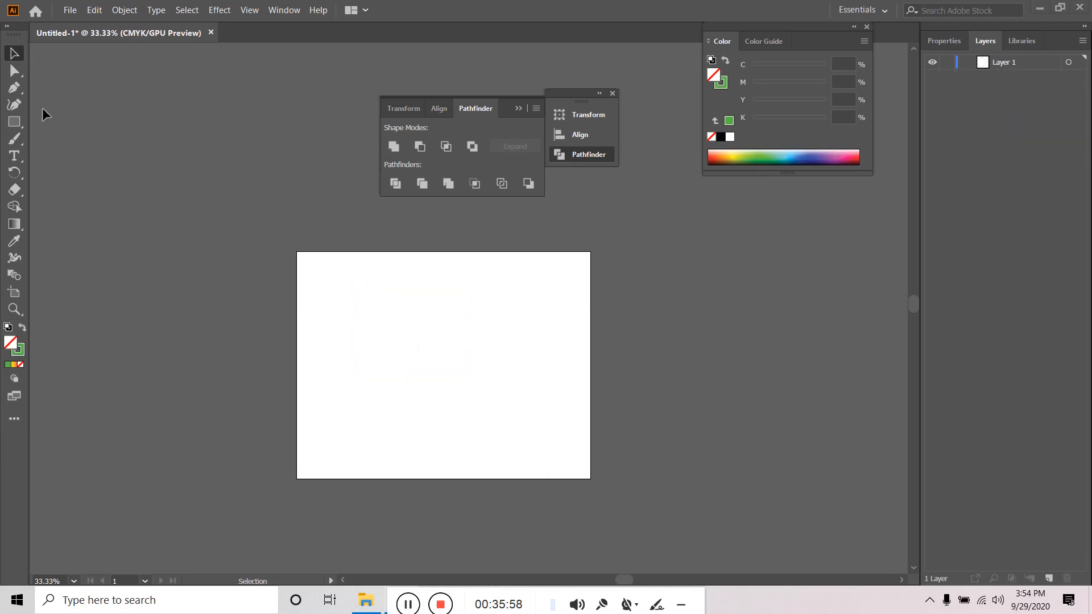
- Draw a green square with no outline and place a dark blue copy overlapping its upper left
click(19, 122)
drag(358, 321, 417, 375)
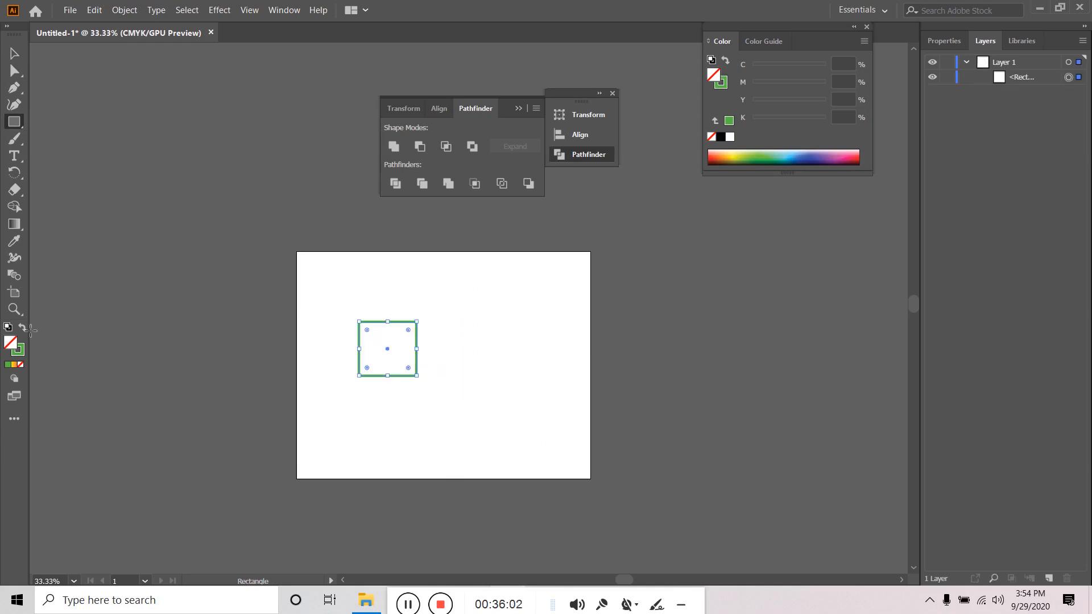
click(22, 330)
key(v)
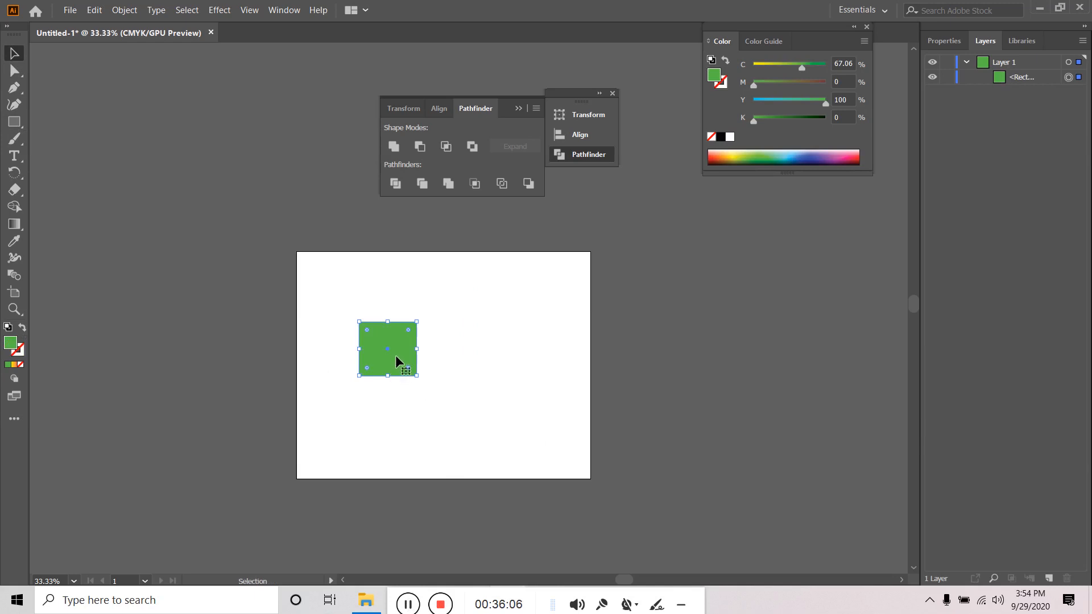
drag(401, 357, 430, 380)
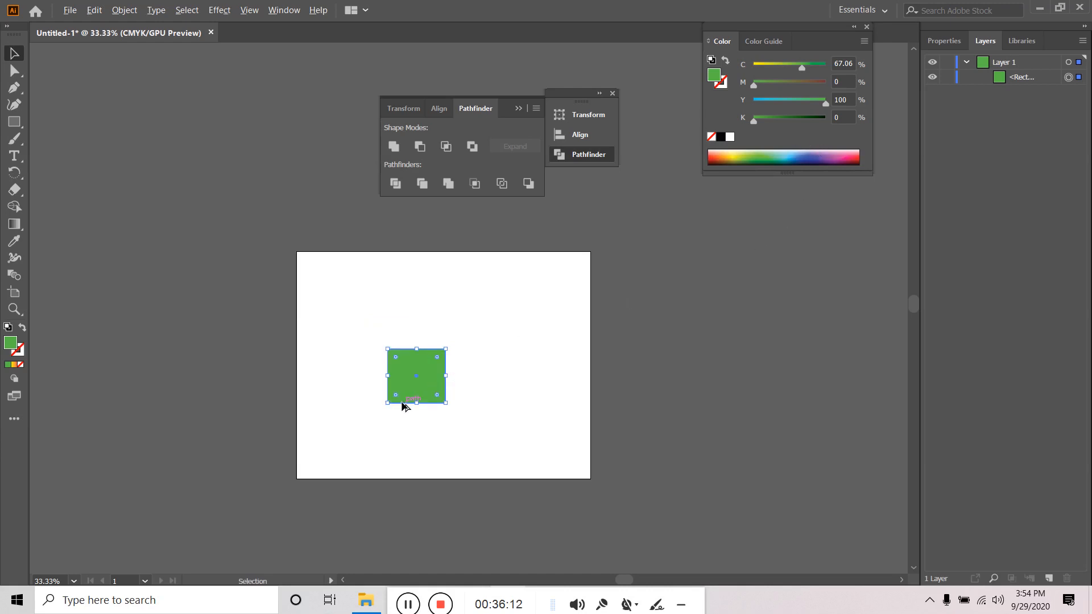
drag(433, 387, 404, 362)
click(810, 159)
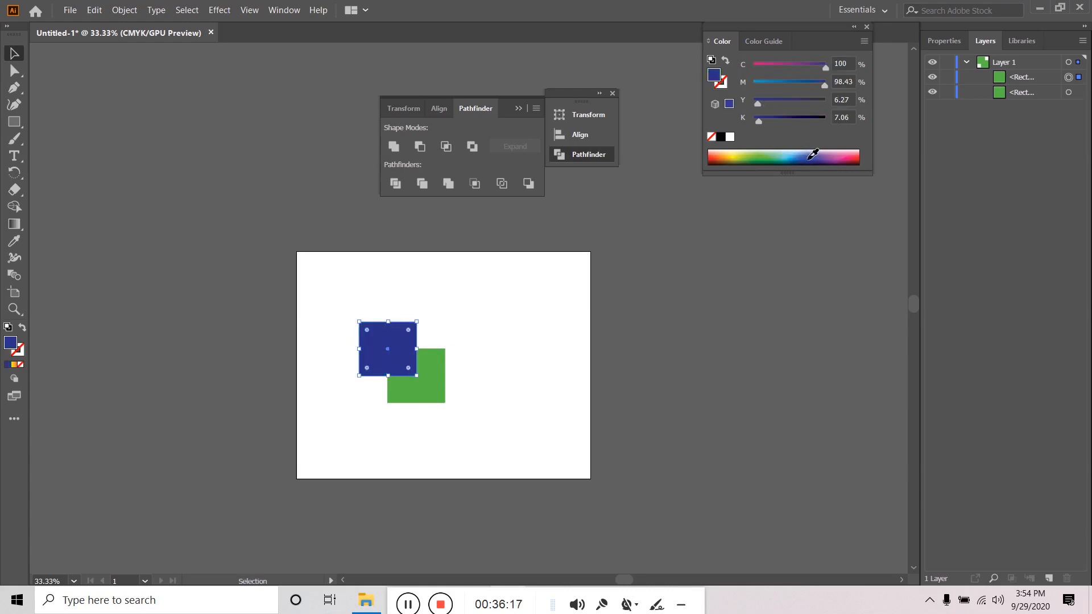
- Try subtracting with Pathfinder Minus Front on both squares, undoing it each time
drag(514, 310, 358, 471)
click(528, 183)
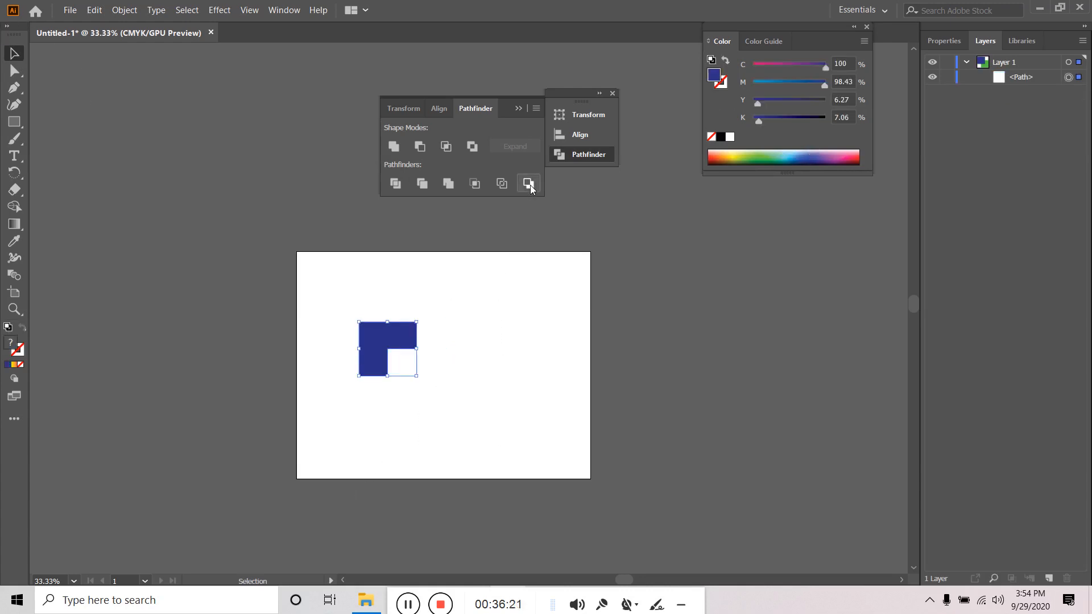
key(ctrl+z)
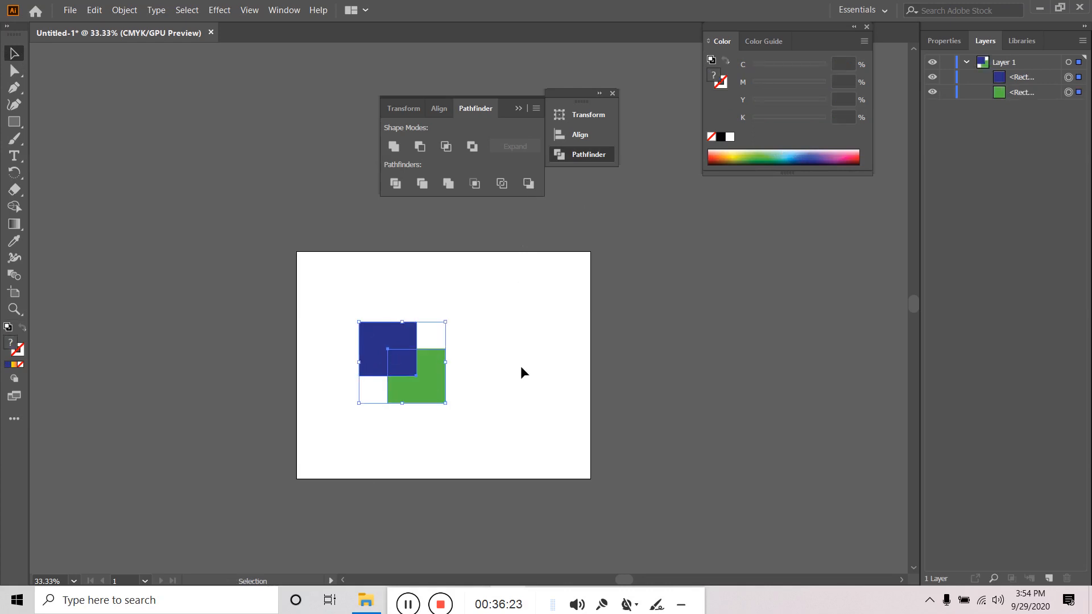
click(391, 358)
click(427, 377)
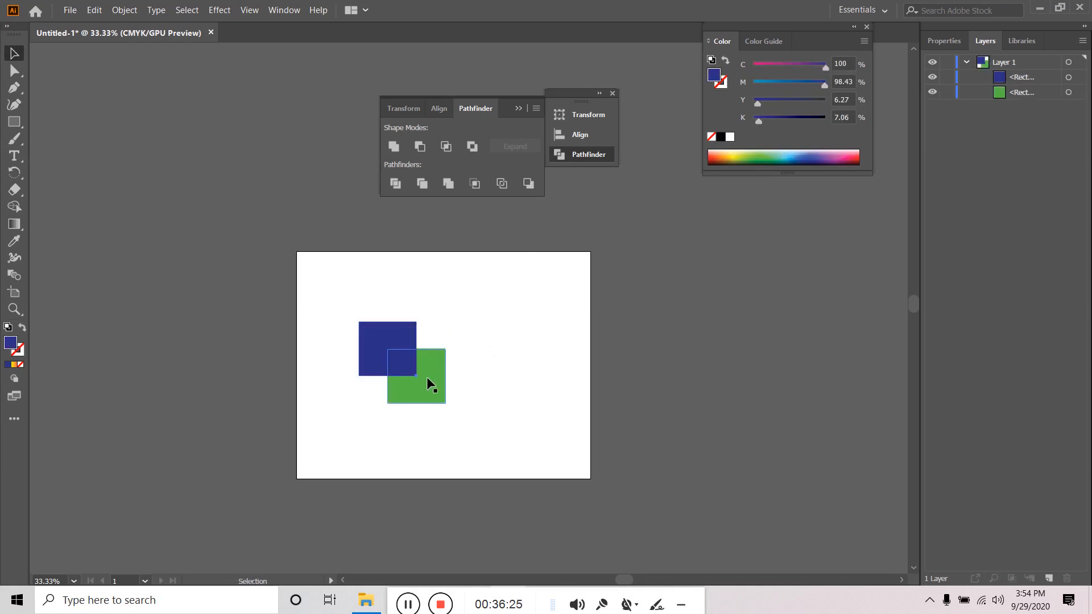
drag(524, 316, 387, 418)
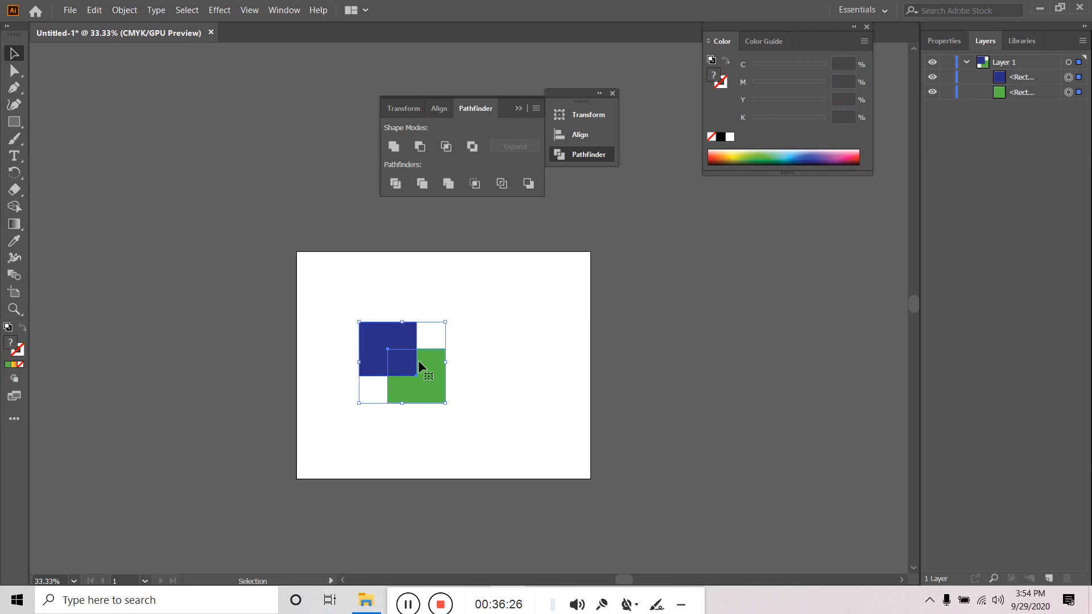
click(529, 183)
click(506, 370)
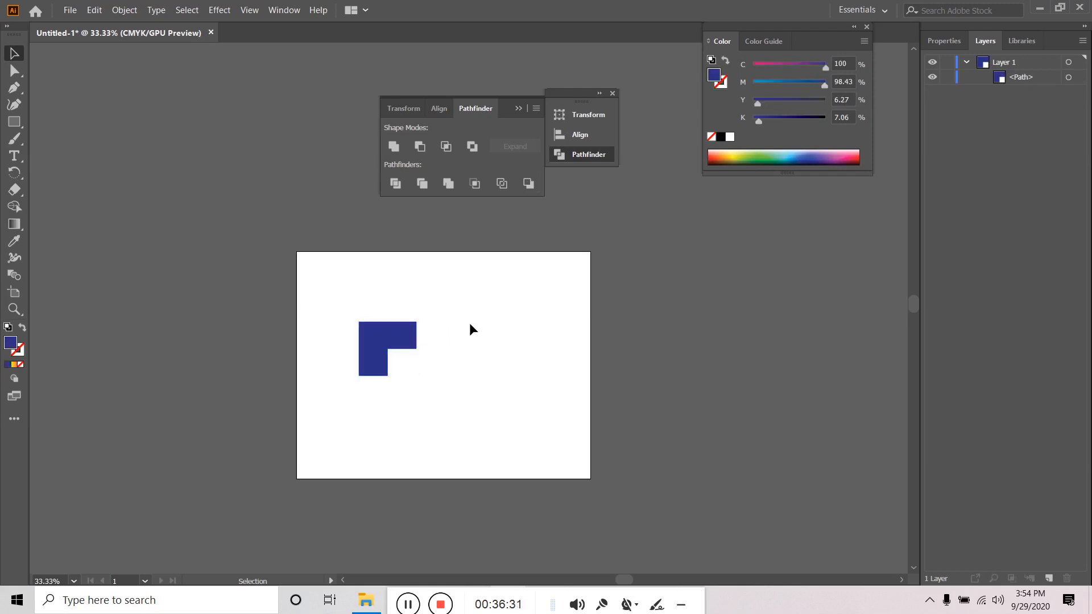
key(ctrl+z)
key(ctrl+z)
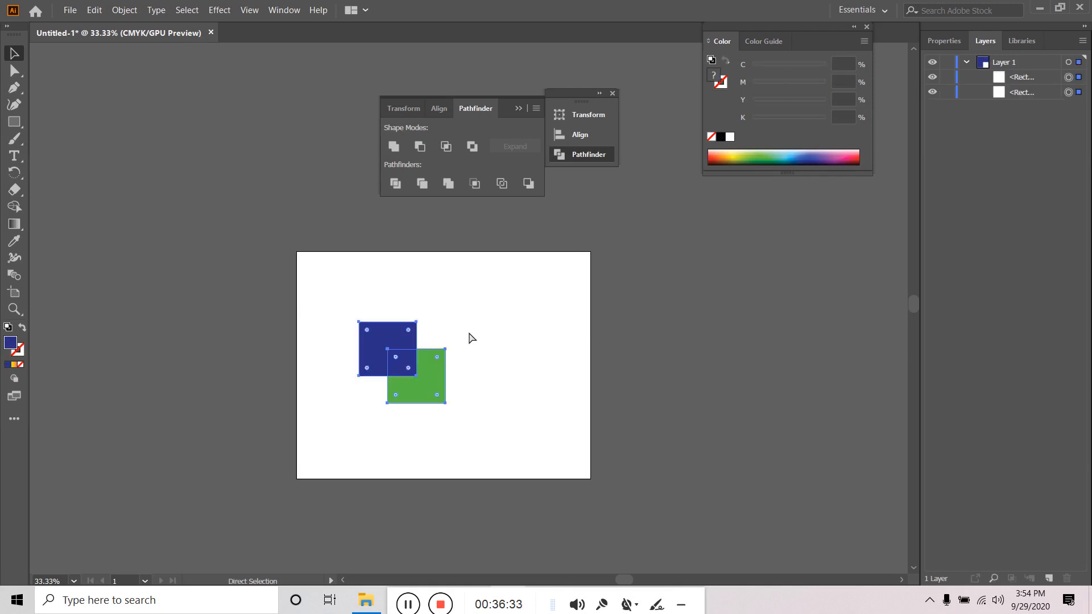
- Bring the green square to front, then apply Minus Back to leave a green L-shape
click(512, 348)
click(404, 336)
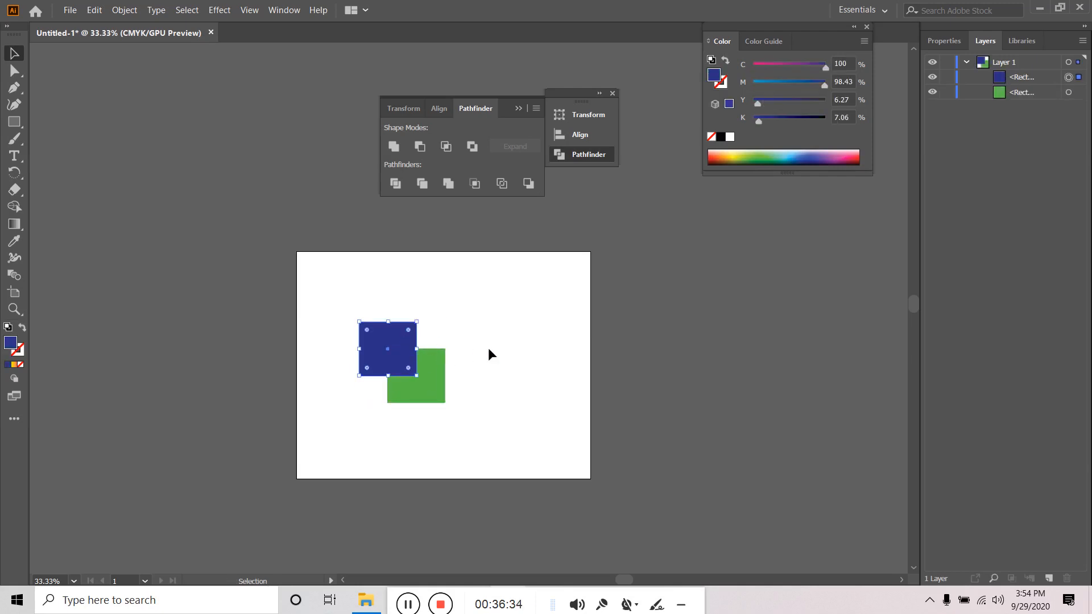
click(488, 347)
click(435, 369)
right_click(435, 370)
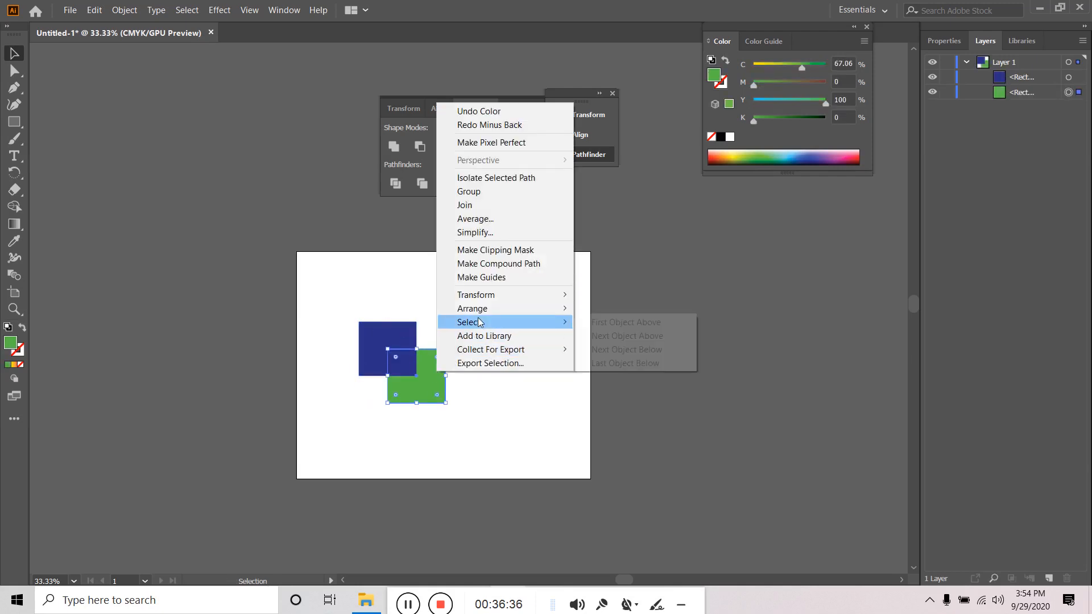
mouse_move(478, 309)
click(613, 309)
click(481, 346)
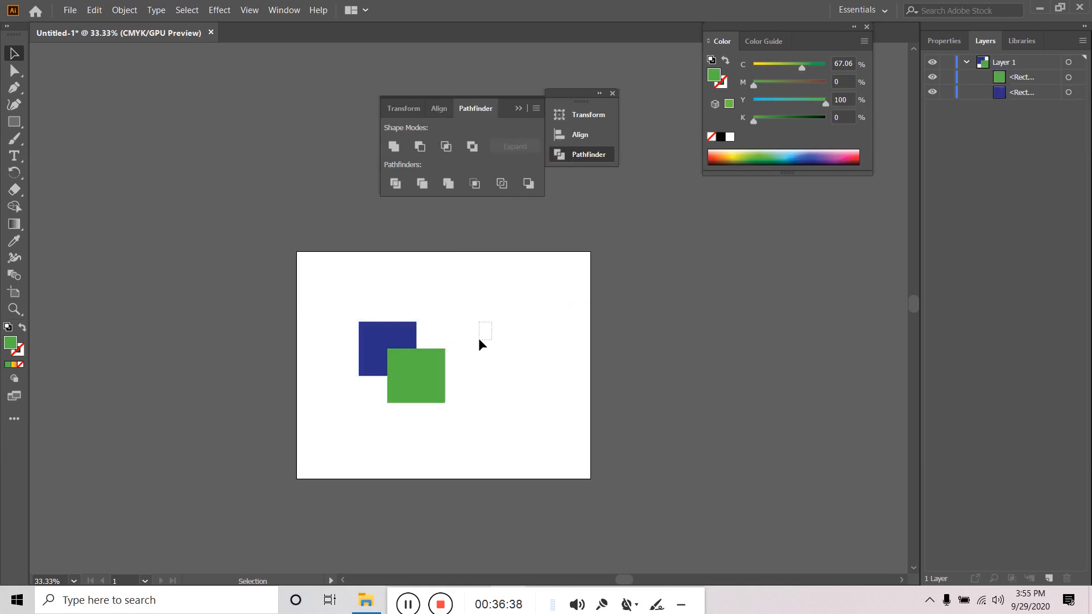
drag(490, 324, 360, 432)
click(528, 183)
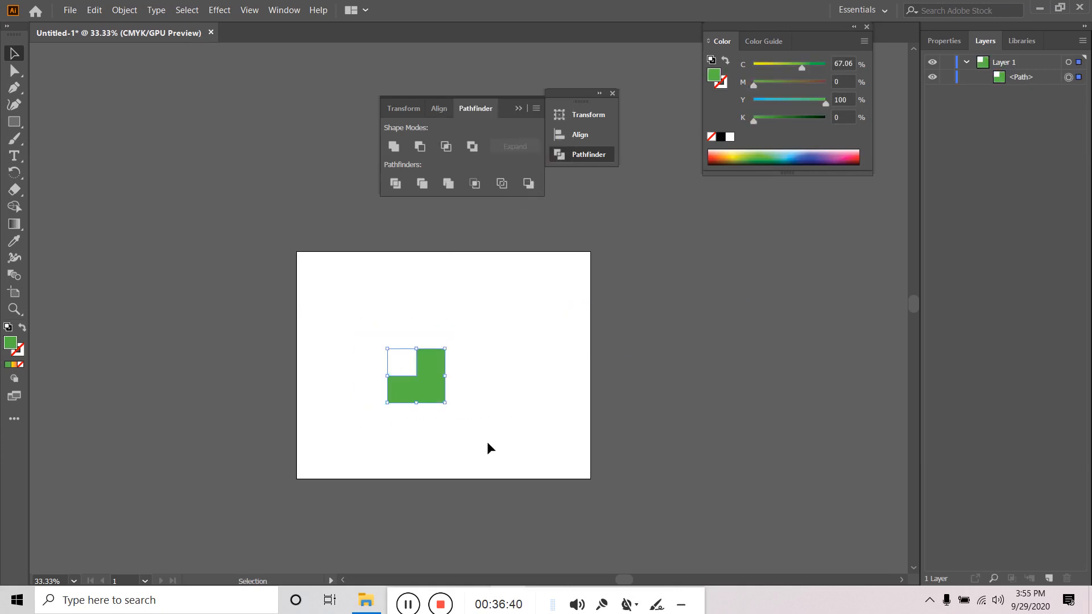
- Rotate the green L-shapes and move them toward the artboard's top-left and lower-right corners
click(501, 385)
click(441, 397)
drag(431, 450, 319, 472)
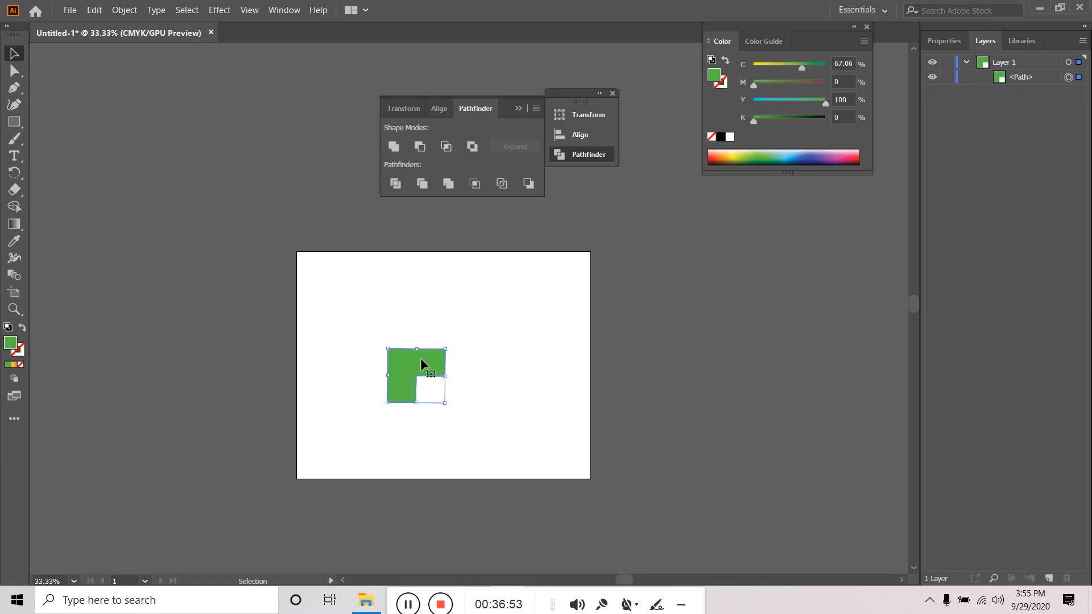
drag(431, 364, 467, 466)
mouse_move(558, 444)
mouse_down()
mouse_move(570, 441)
mouse_move(571, 454)
mouse_up()
click(500, 333)
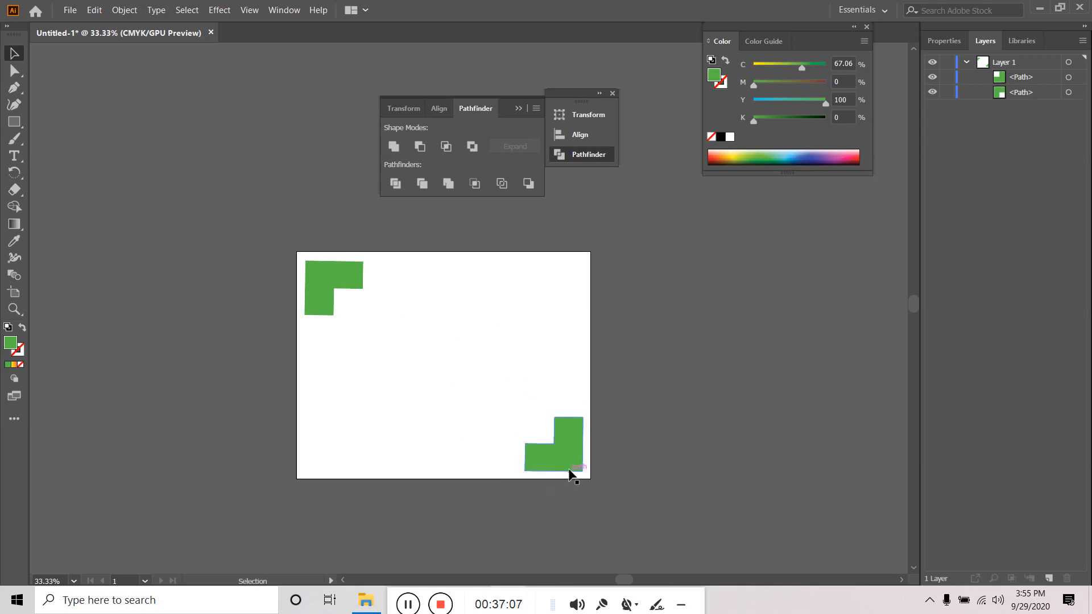
- Delete the lower-right and upper-left green L-shapes, leaving the artboard empty
click(572, 464)
click(502, 373)
click(568, 455)
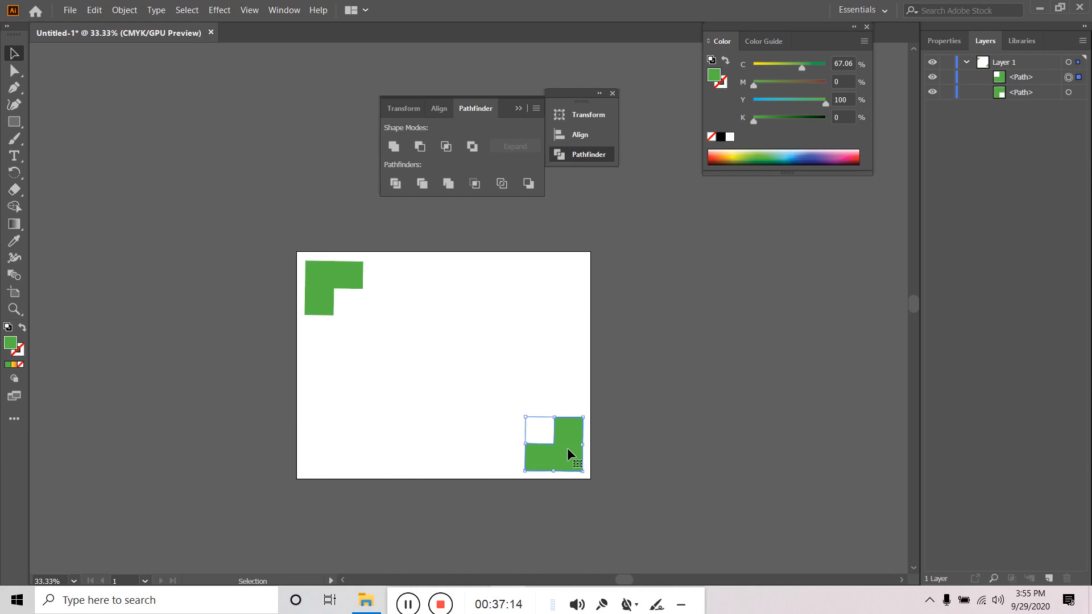
key(Delete)
click(354, 281)
key(Delete)
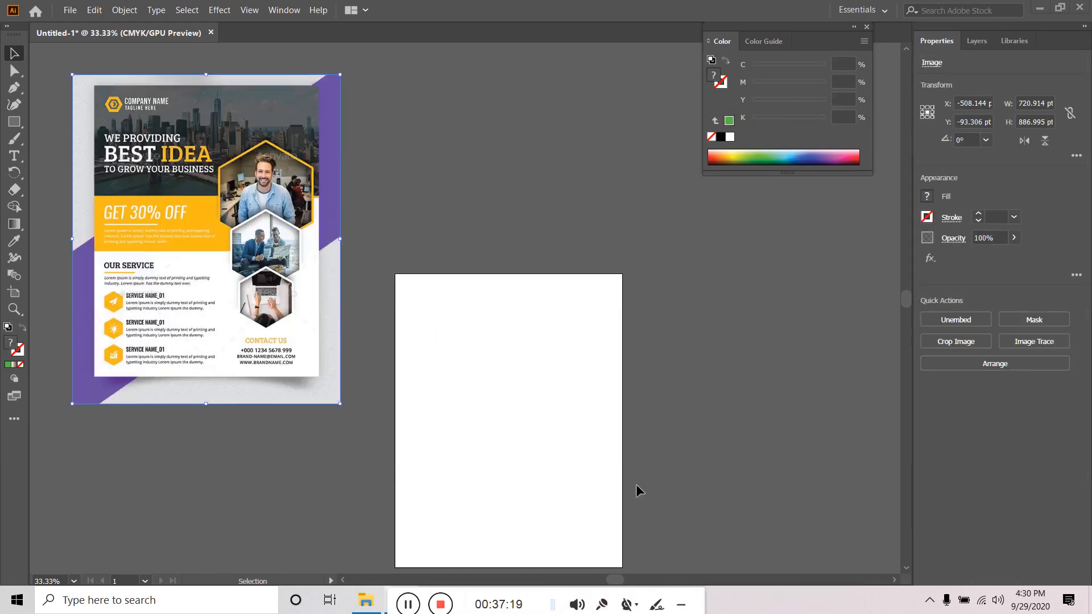
- Create a new A4 print document with a 0.25 pt bleed
drag(397, 598, 557, 595)
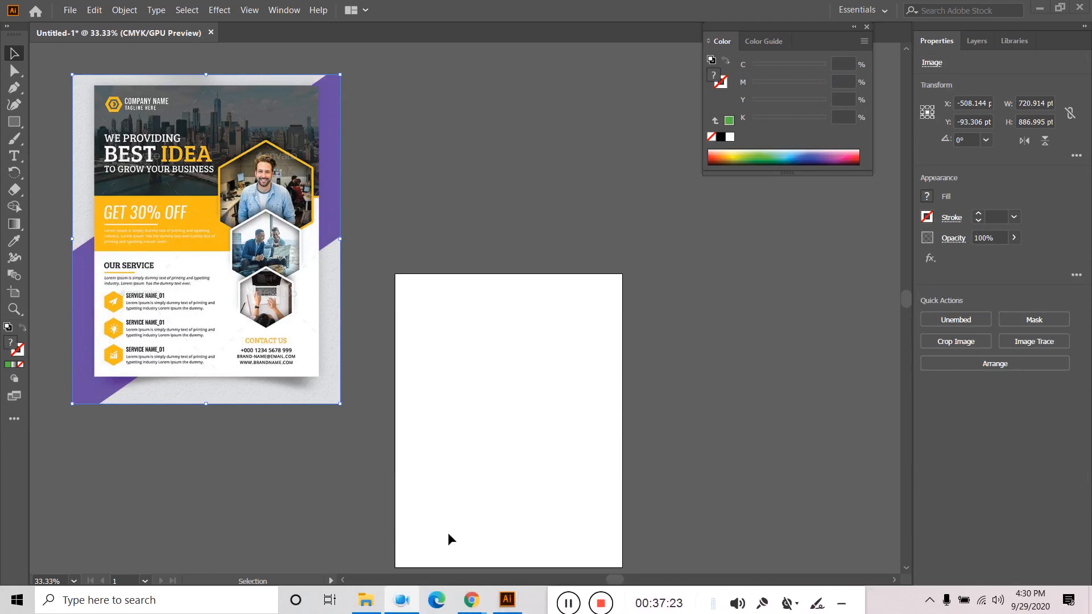
click(70, 10)
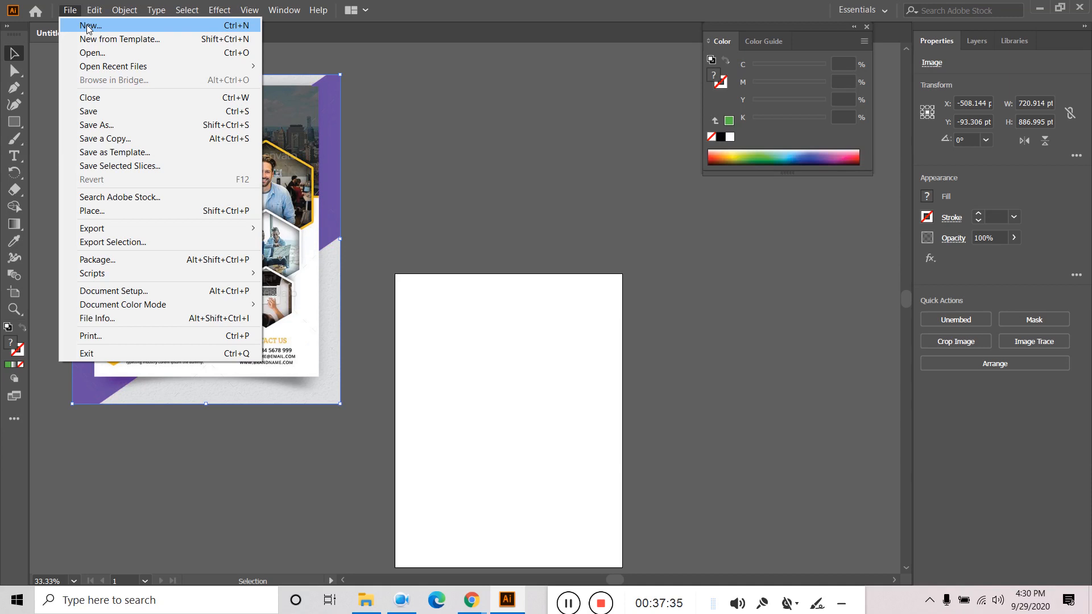
click(88, 25)
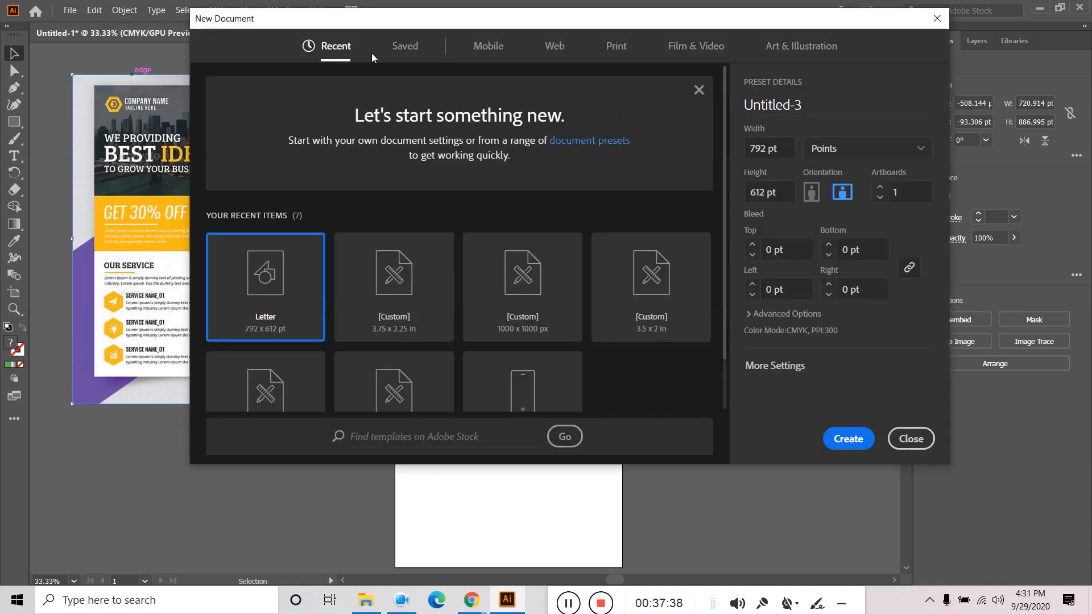
click(616, 47)
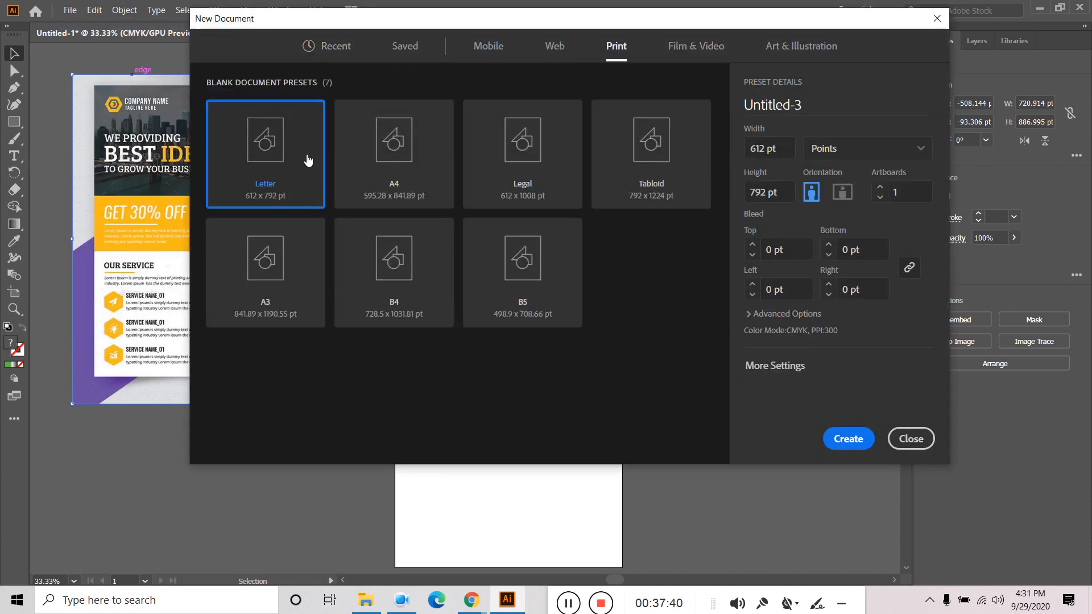
click(397, 146)
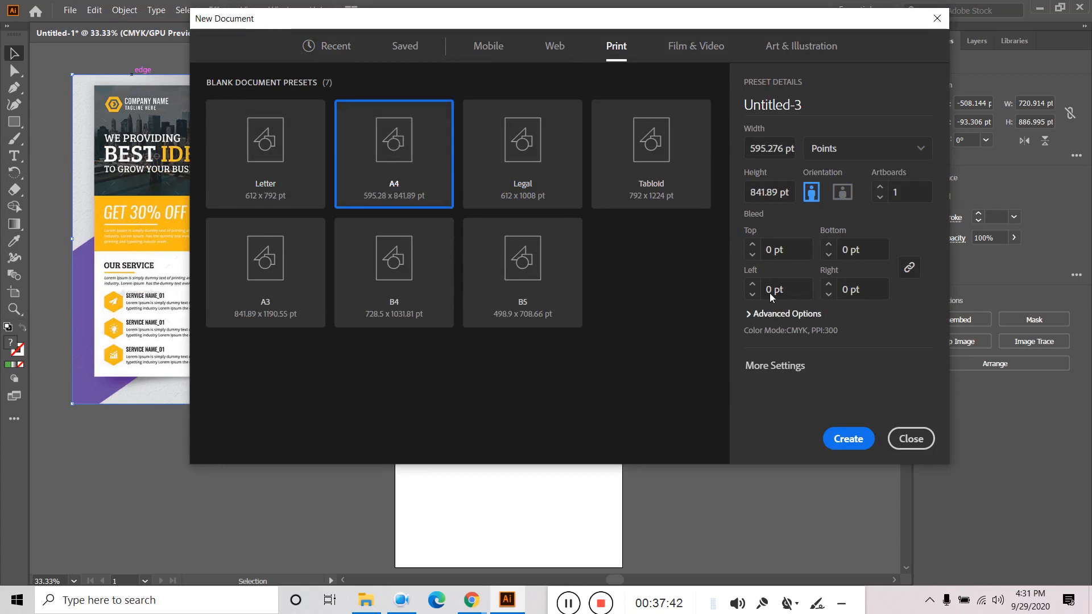
click(752, 247)
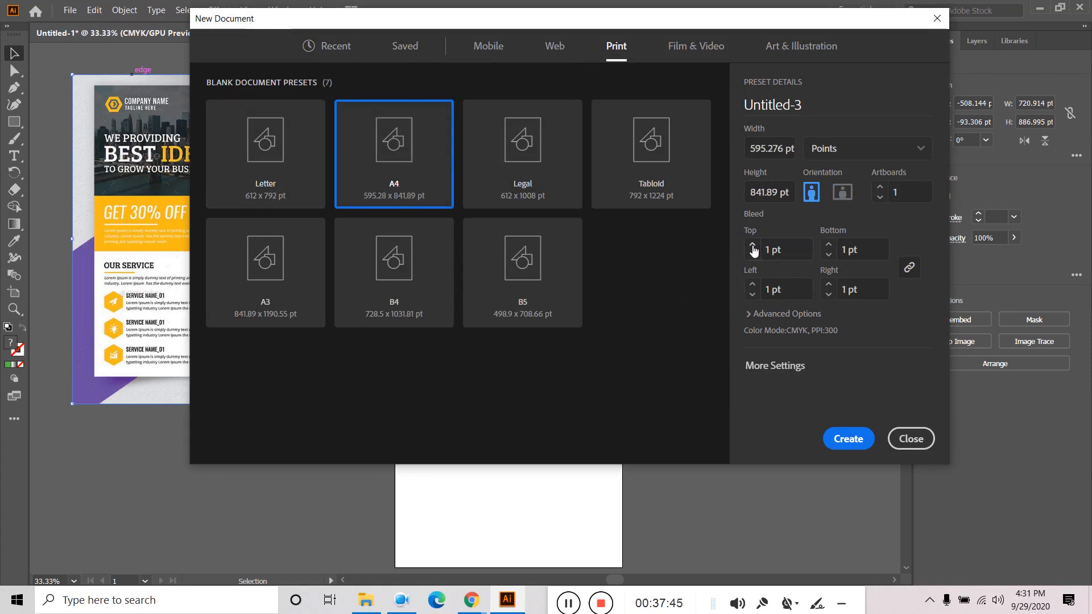
click(807, 248)
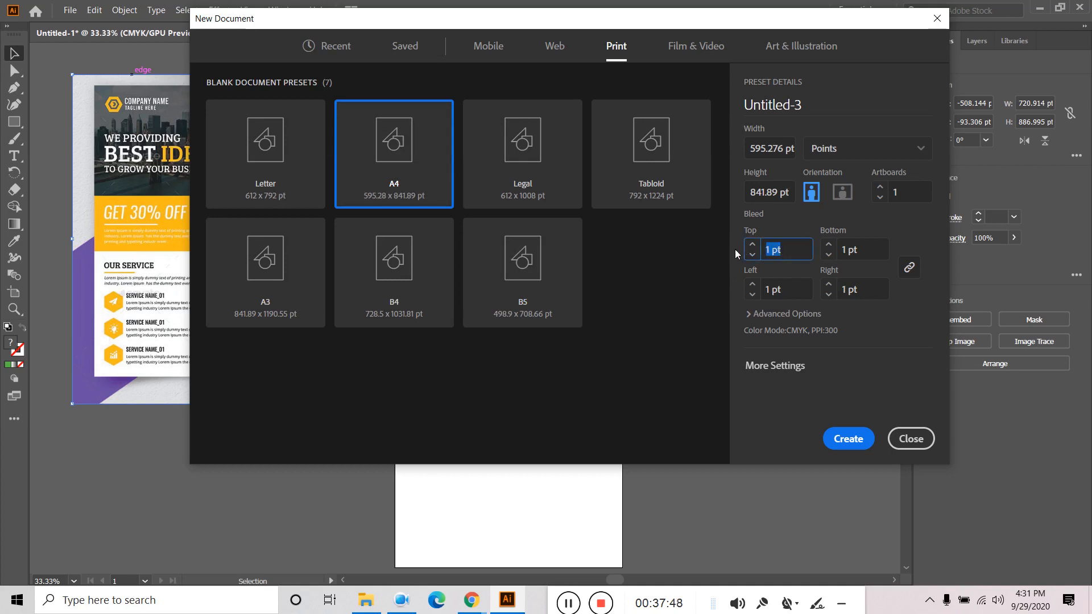
text(0.25)
click(848, 438)
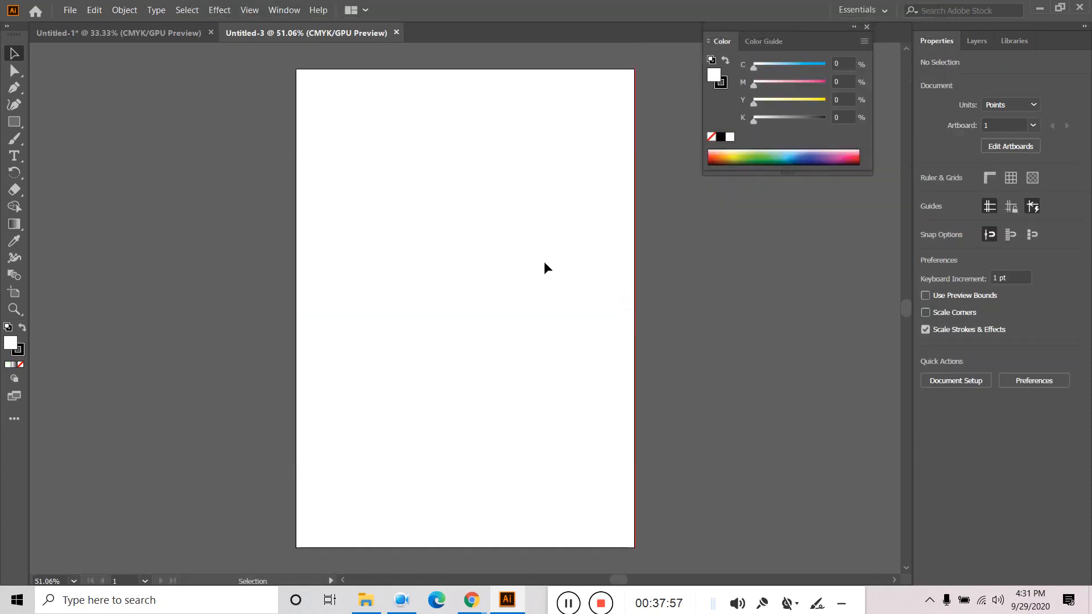
- Zoom out to 50% and pan around the new artboard, then close Untitled-3 unused
key(ctrl+minus)
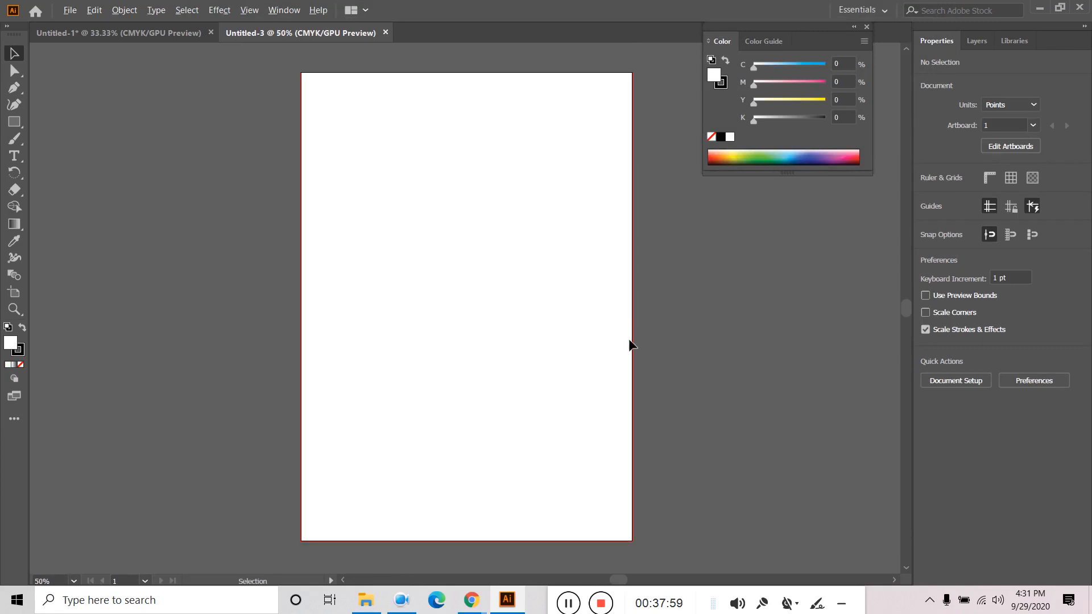
scroll(629, 340, up, 6)
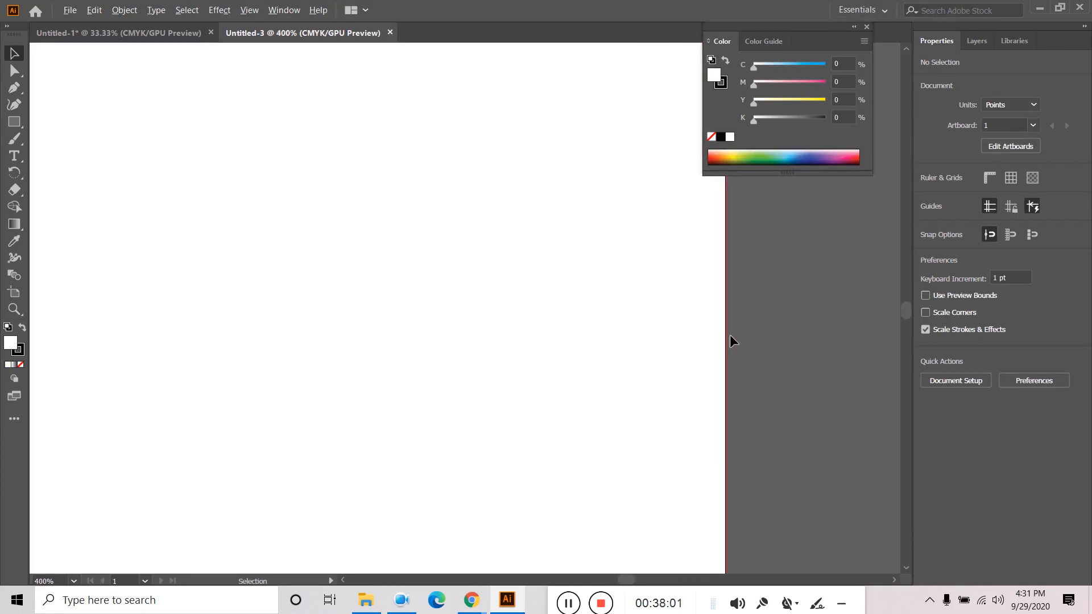
scroll(729, 336, down, 7)
scroll(731, 340, up, 2)
key(space)
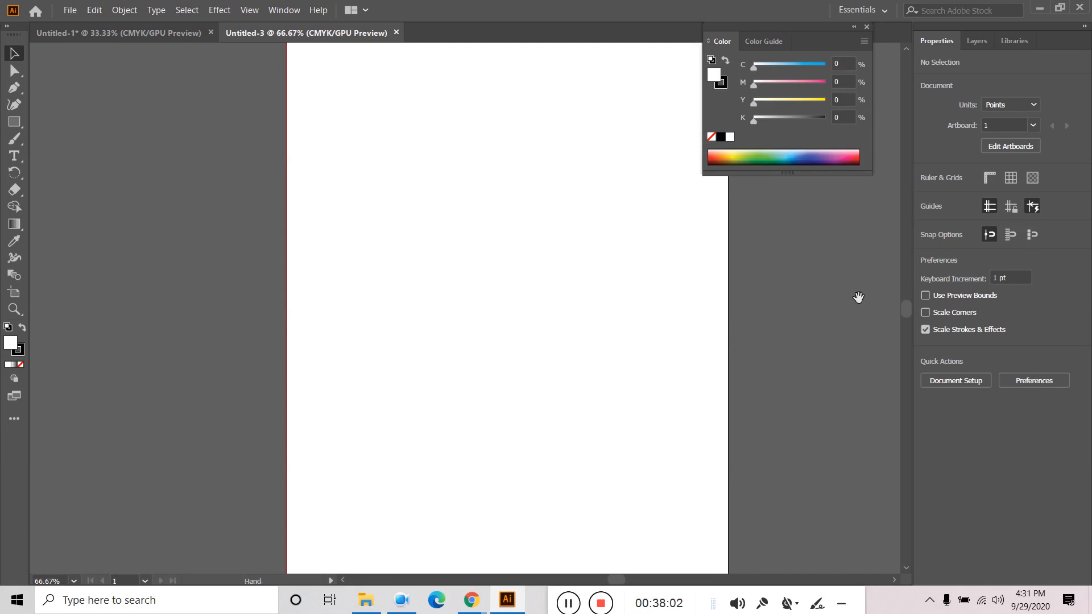
drag(858, 297, 760, 326)
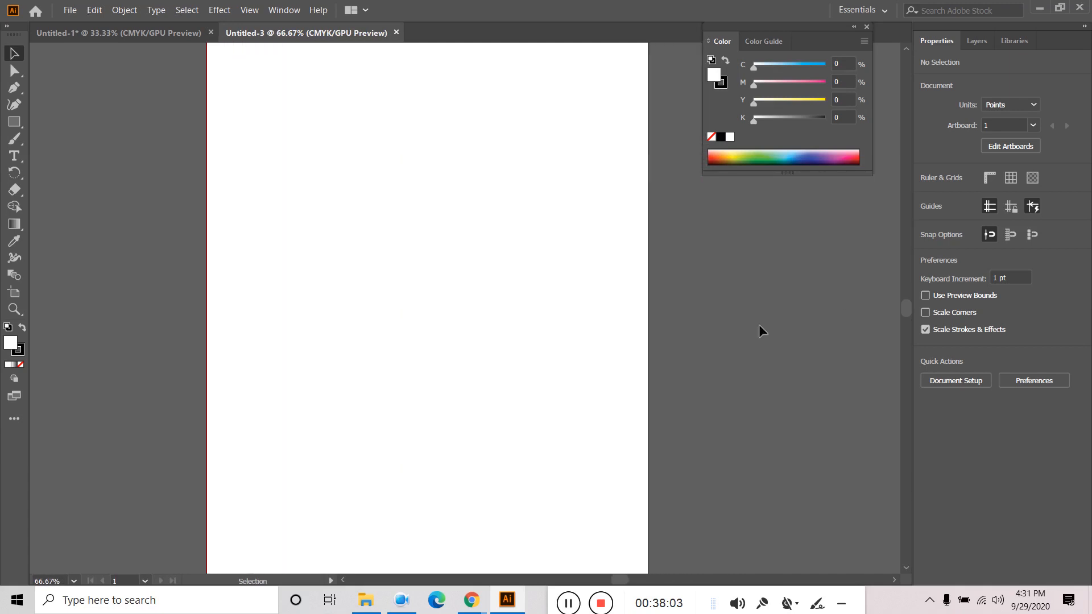
click(396, 33)
- Create another new A4 document, Untitled-4, with a 1 pt top bleed
click(70, 9)
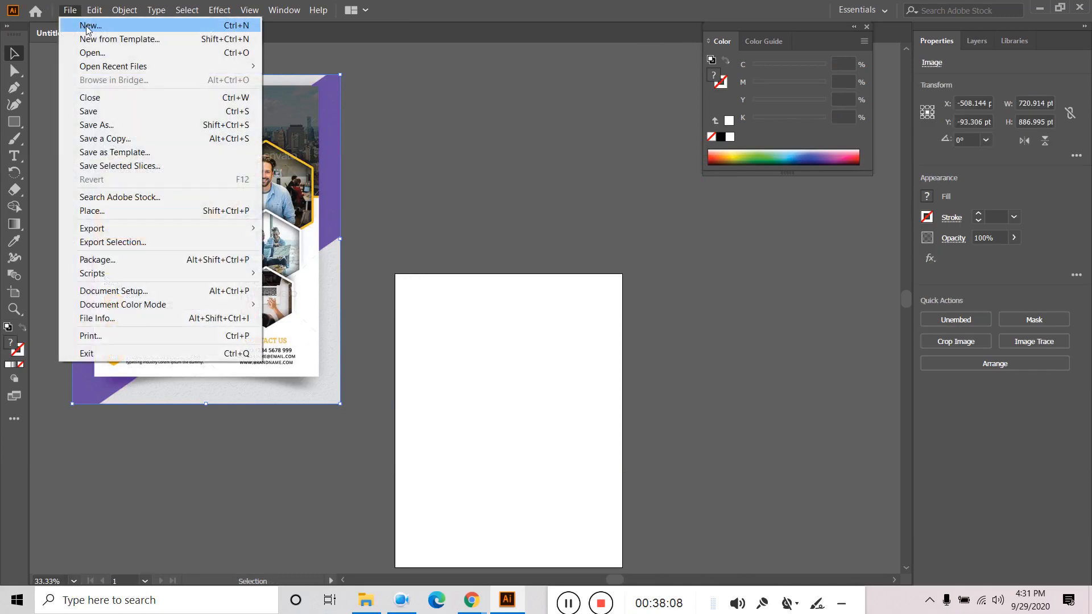
click(89, 25)
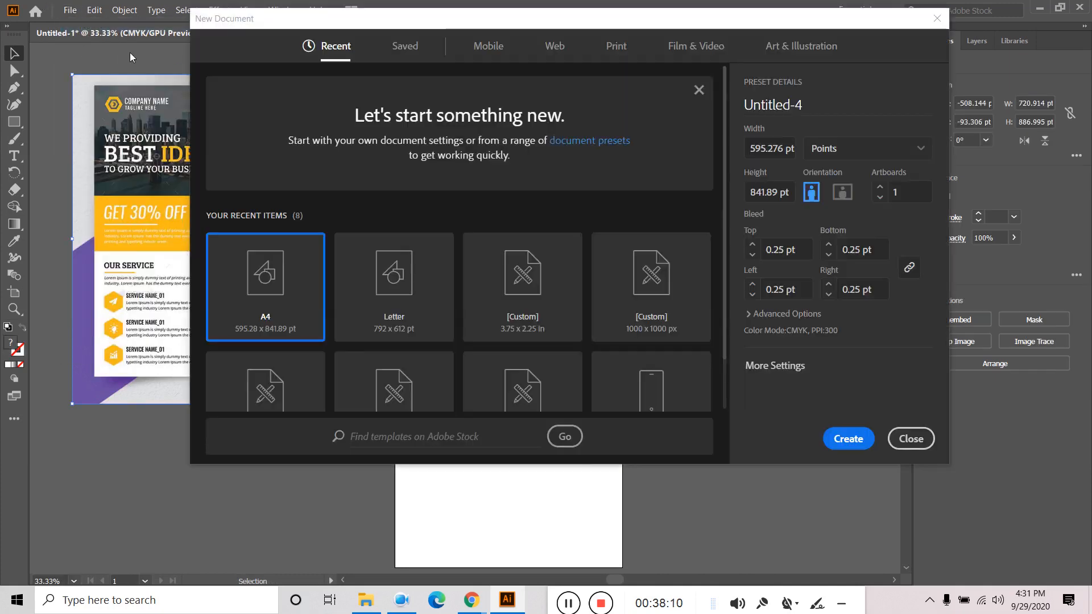
drag(801, 252, 643, 251)
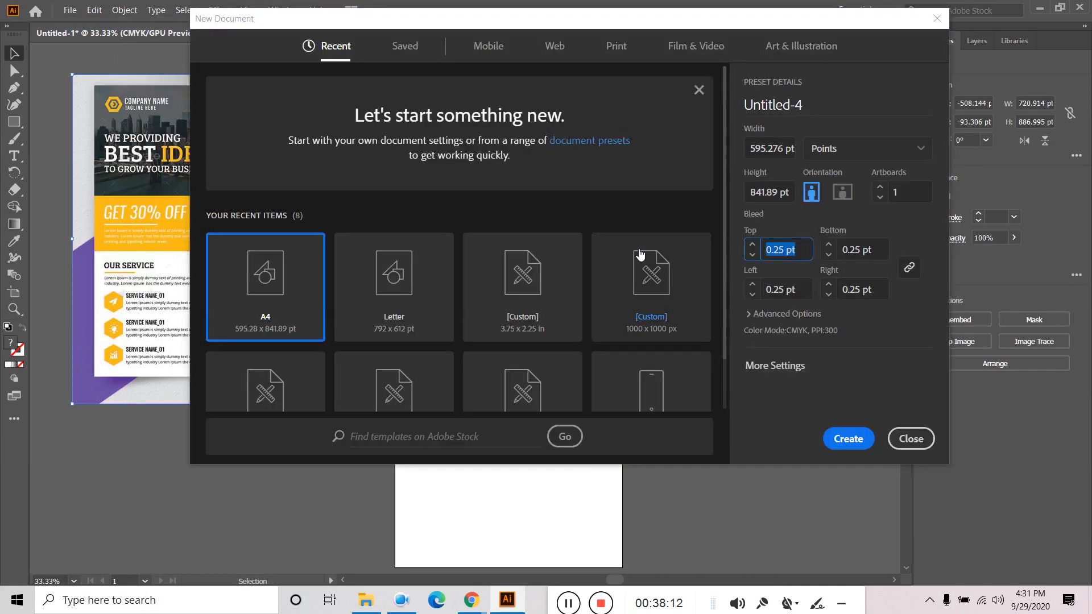
text(1)
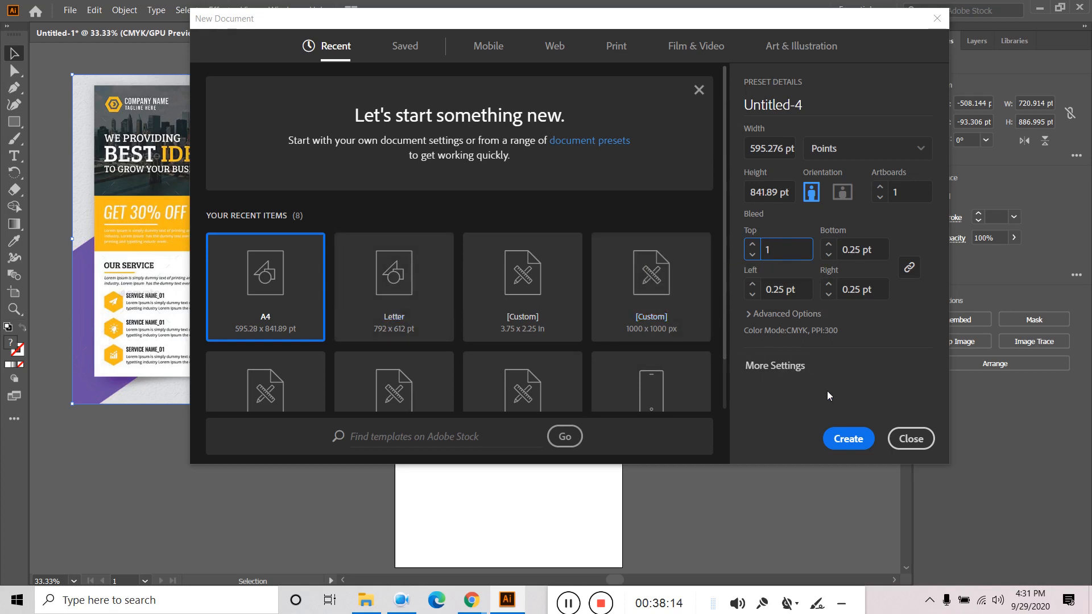
click(845, 437)
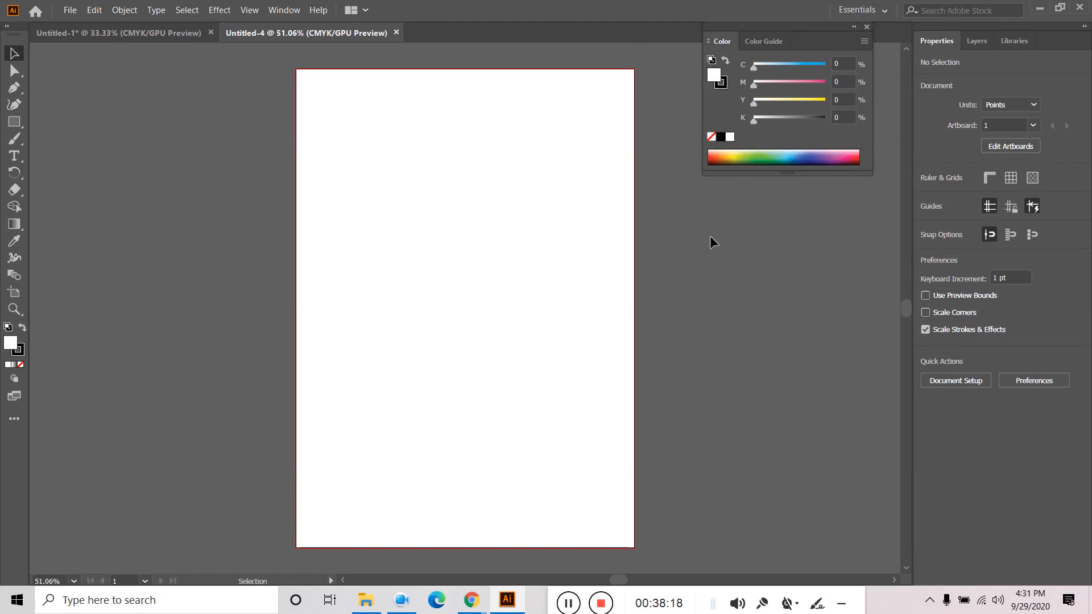
- Bring the flyer image from Untitled-1 into Untitled-4 and place it left of the artboard
click(85, 33)
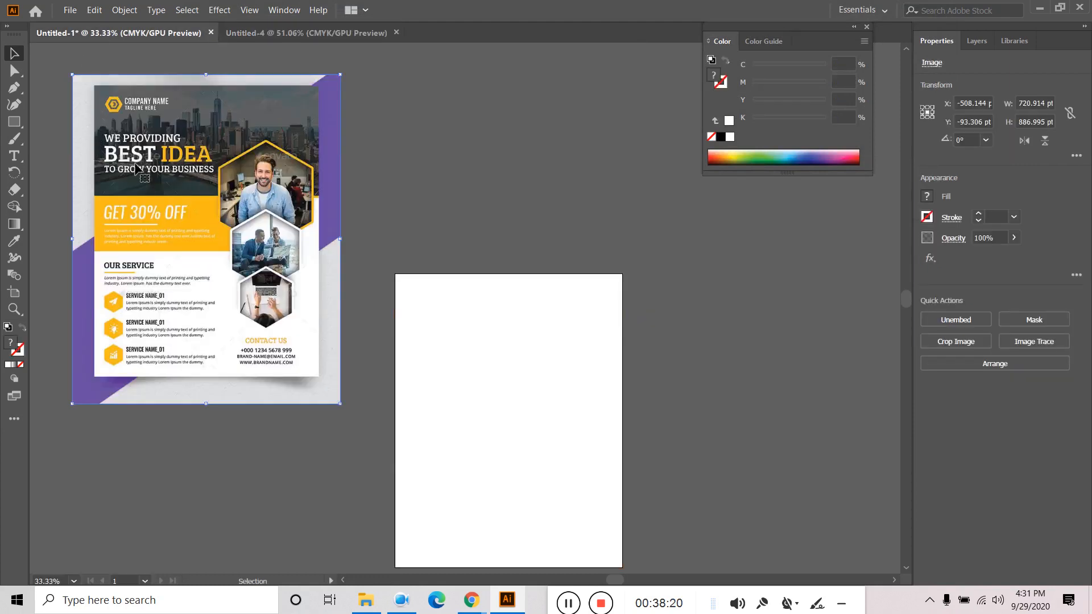
drag(139, 159, 146, 216)
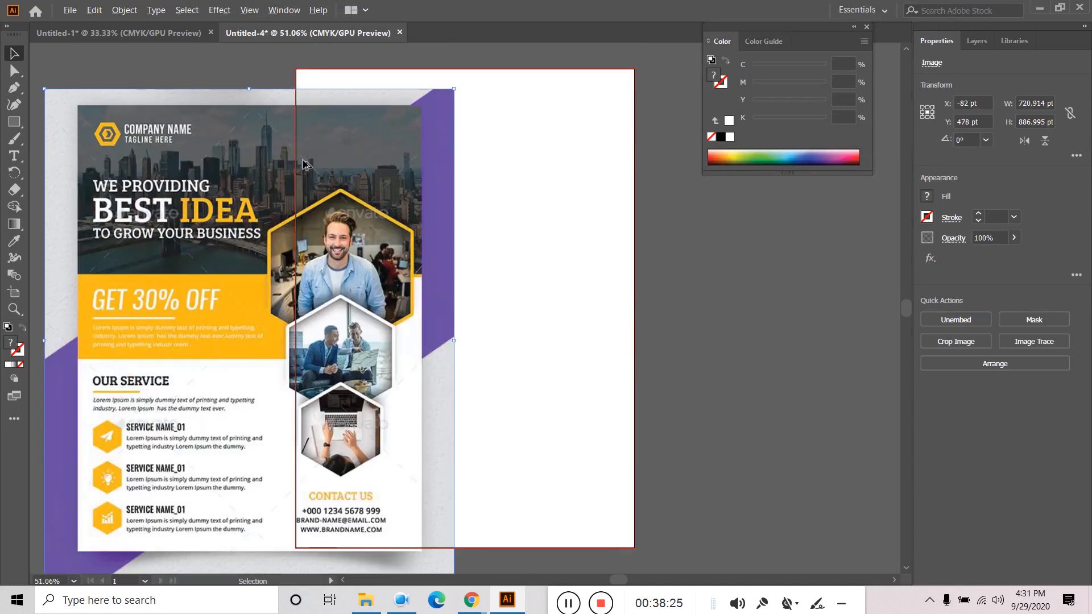
scroll(305, 163, down, 2)
drag(209, 236, 80, 170)
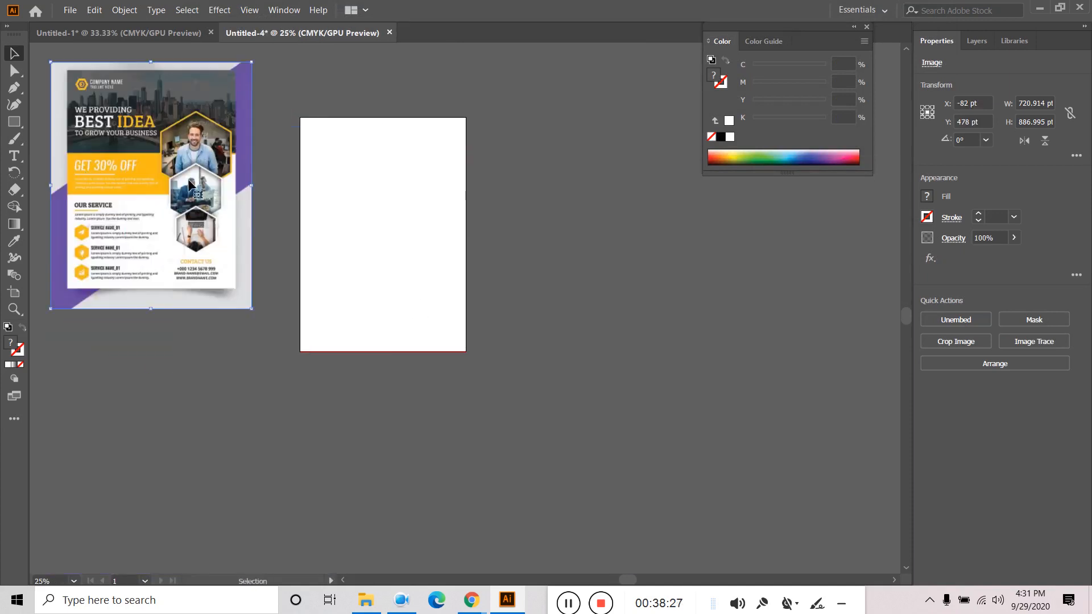
scroll(356, 269, up, 1)
scroll(350, 260, up, 1)
drag(462, 214, 618, 462)
scroll(506, 418, down, 2)
drag(335, 402, 307, 296)
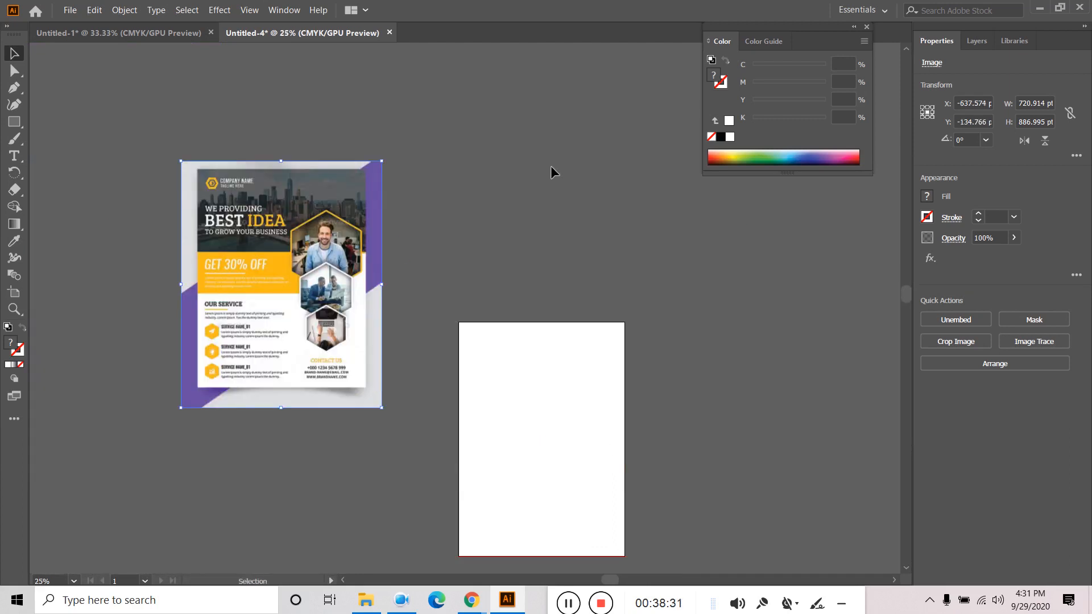
click(546, 170)
scroll(270, 243, up, 4)
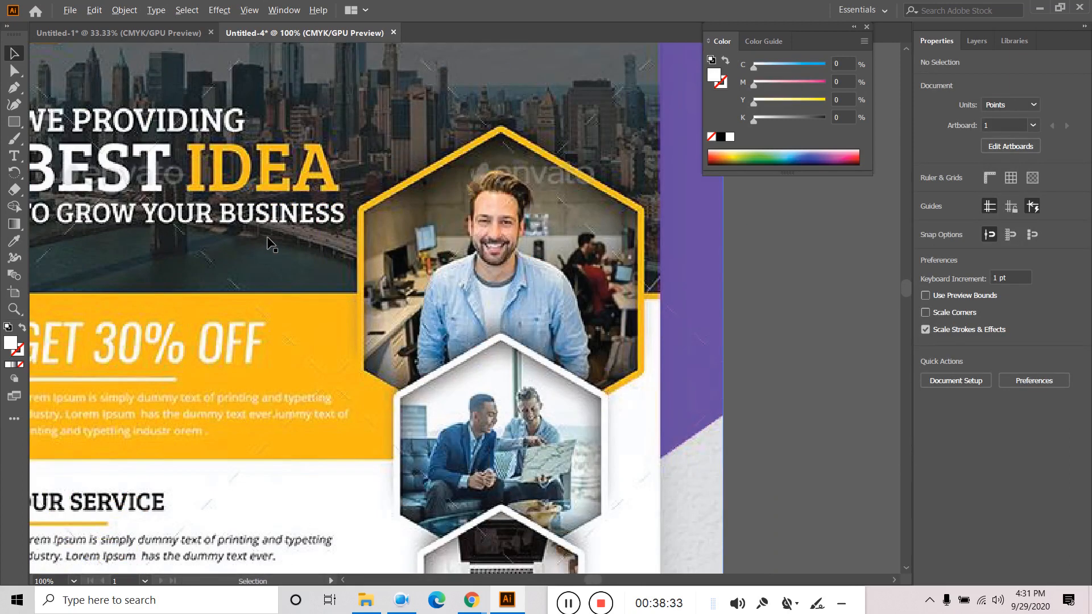
scroll(269, 238, down, 2)
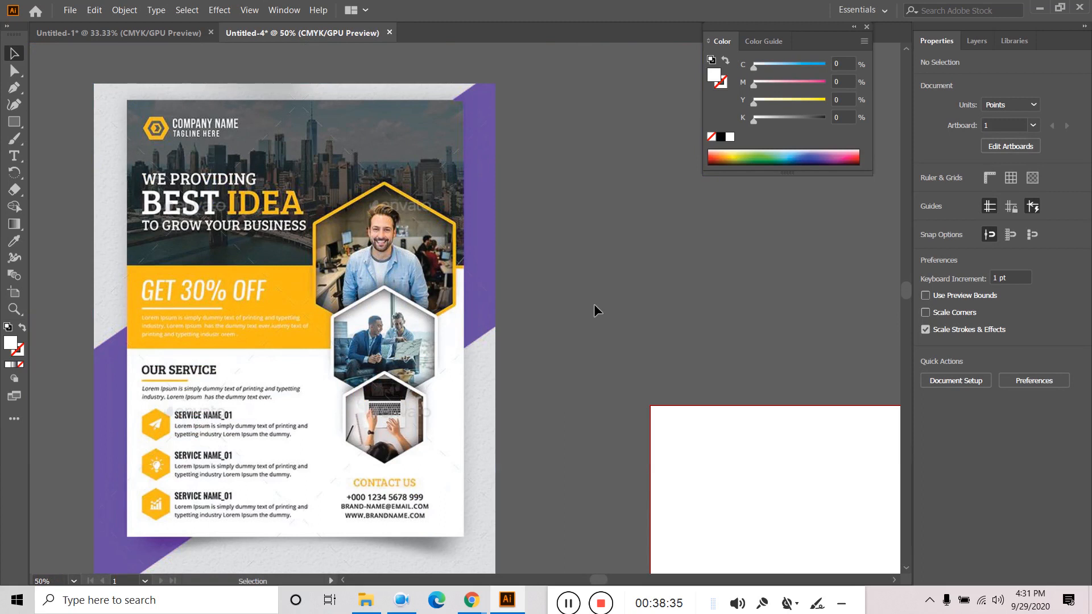
drag(656, 297, 570, 264)
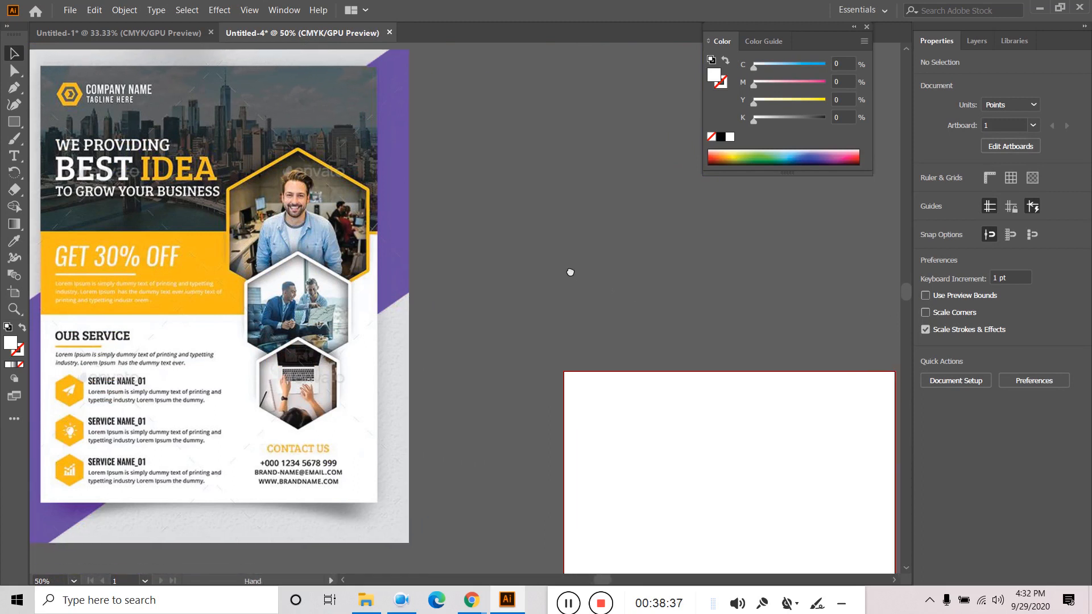
- Draw swatch squares right of the flyer and fill the third with the flyer's purple
click(12, 120)
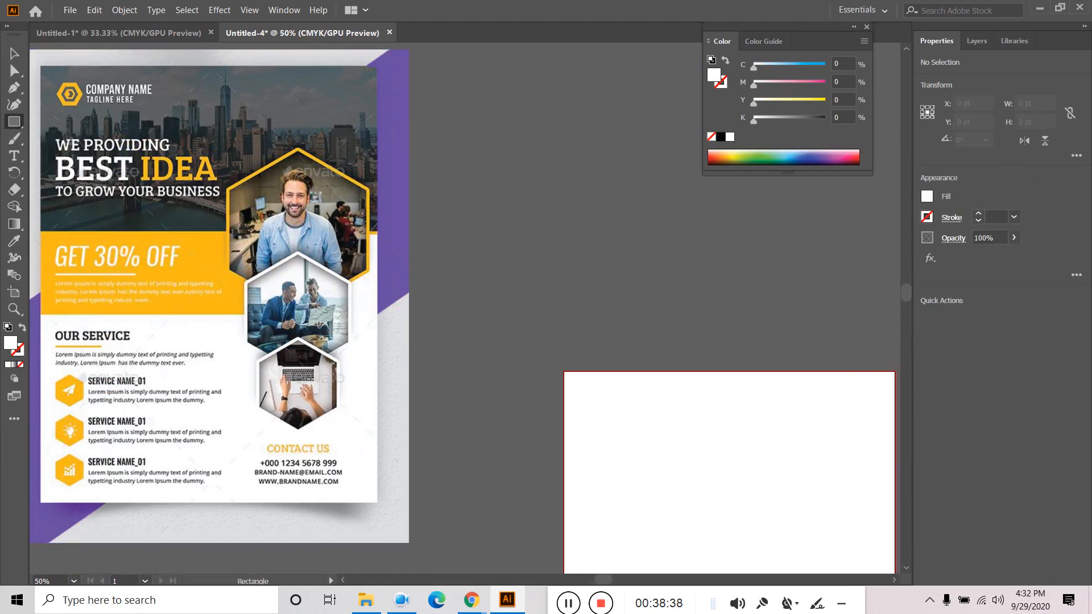
mouse_move(469, 250)
mouse_down()
mouse_move(515, 296)
mouse_move(576, 287)
mouse_move(561, 281)
mouse_move(638, 284)
mouse_up()
click(17, 57)
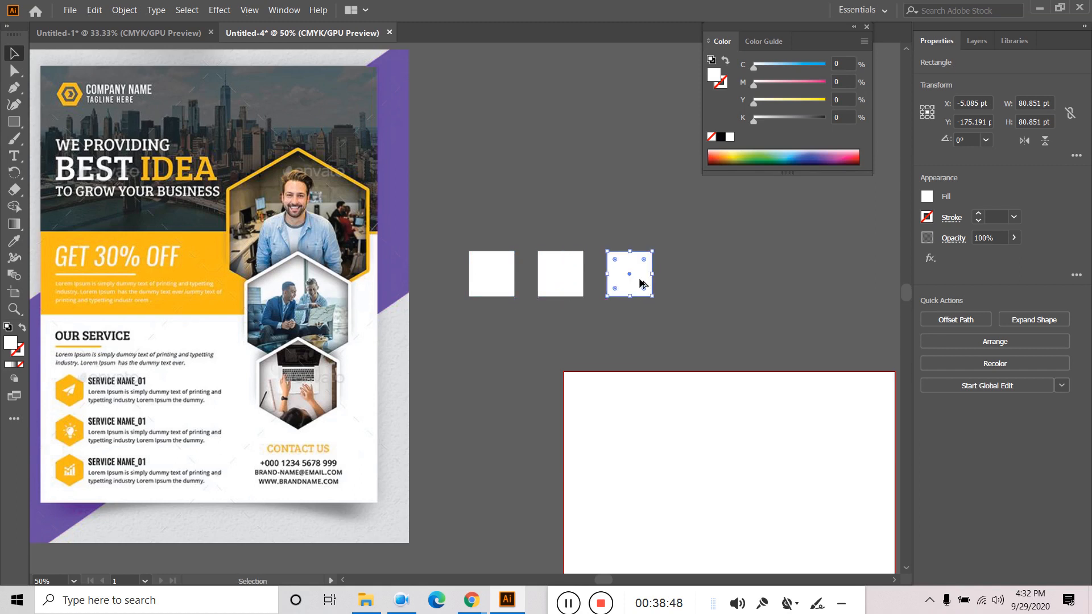
click(15, 246)
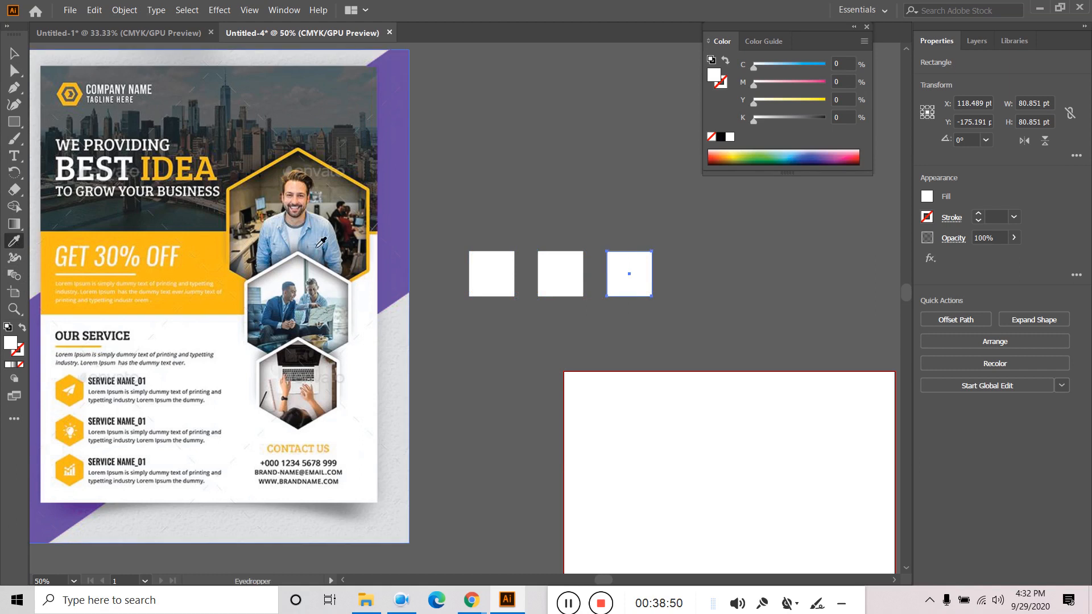
scroll(336, 149, up, 6)
scroll(446, 210, up, 4)
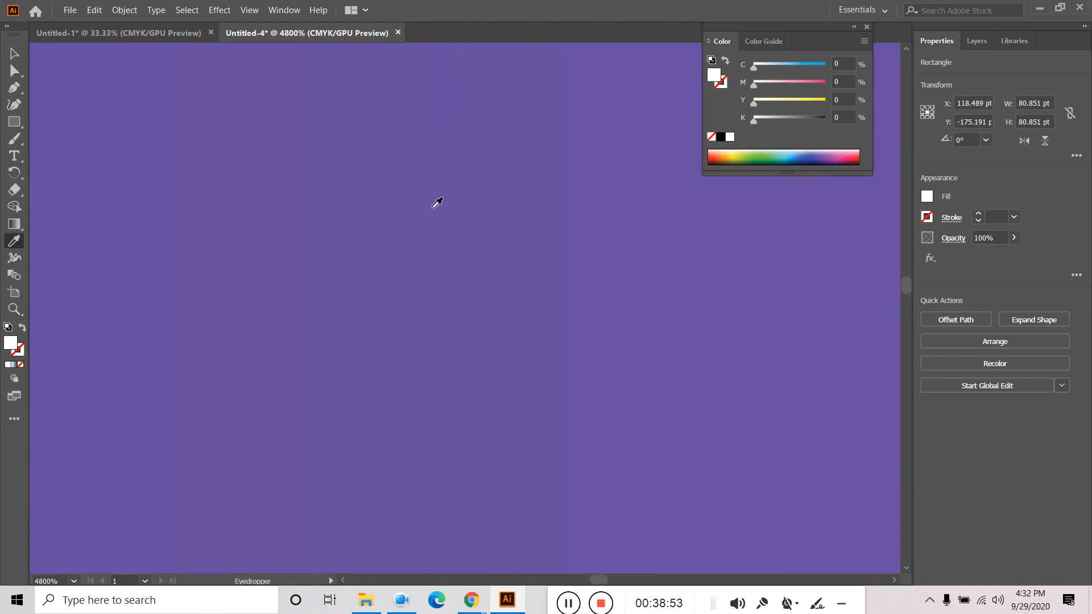
click(425, 203)
scroll(442, 227, down, 10)
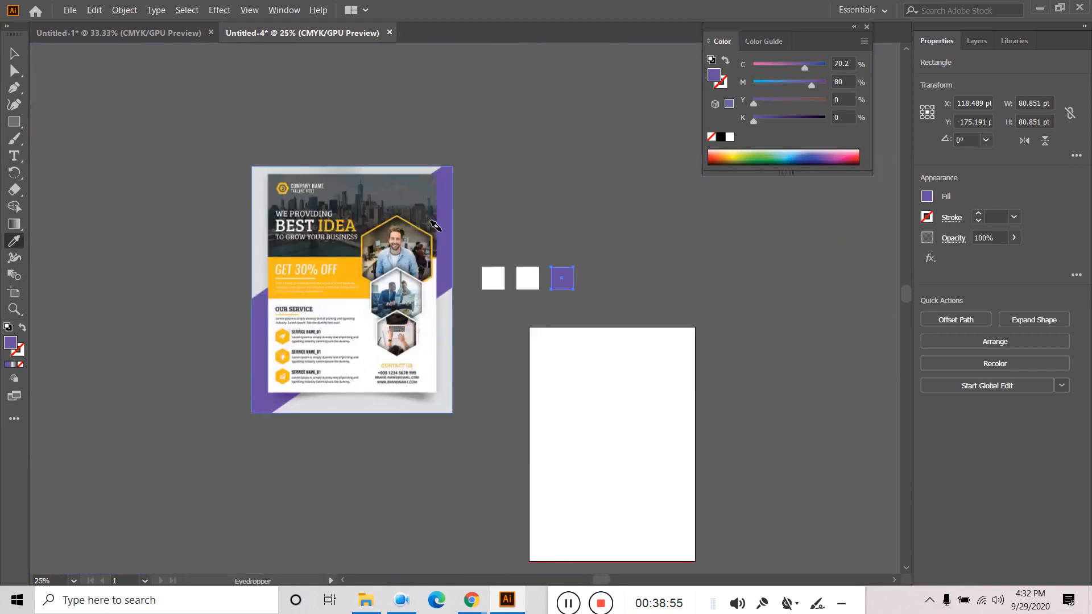
scroll(543, 273, up, 1)
- Fill the middle square with the flyer's yellow using the Eyedropper
click(15, 52)
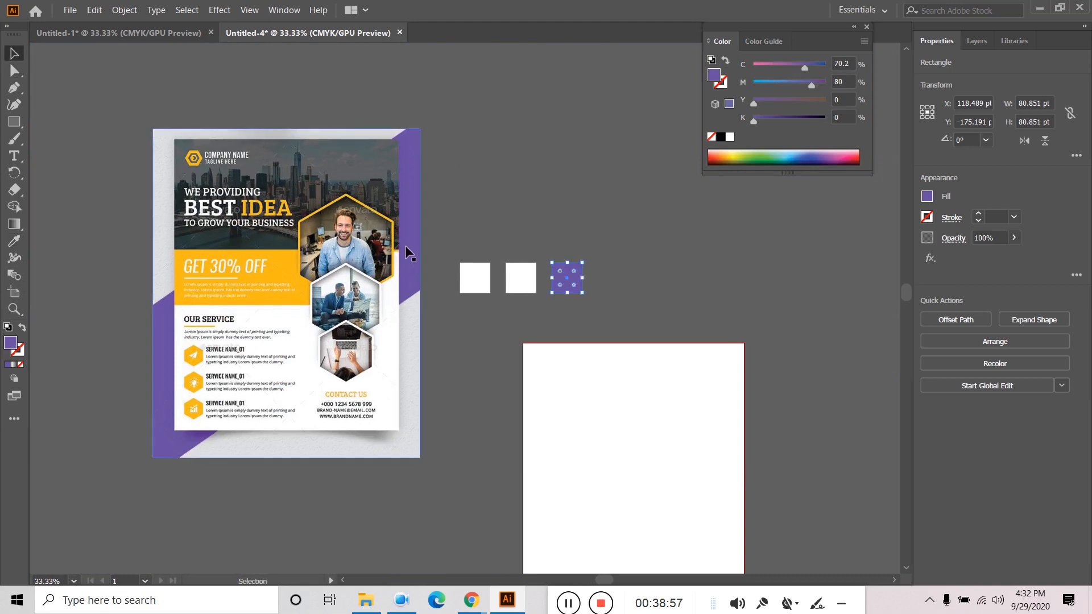
click(512, 281)
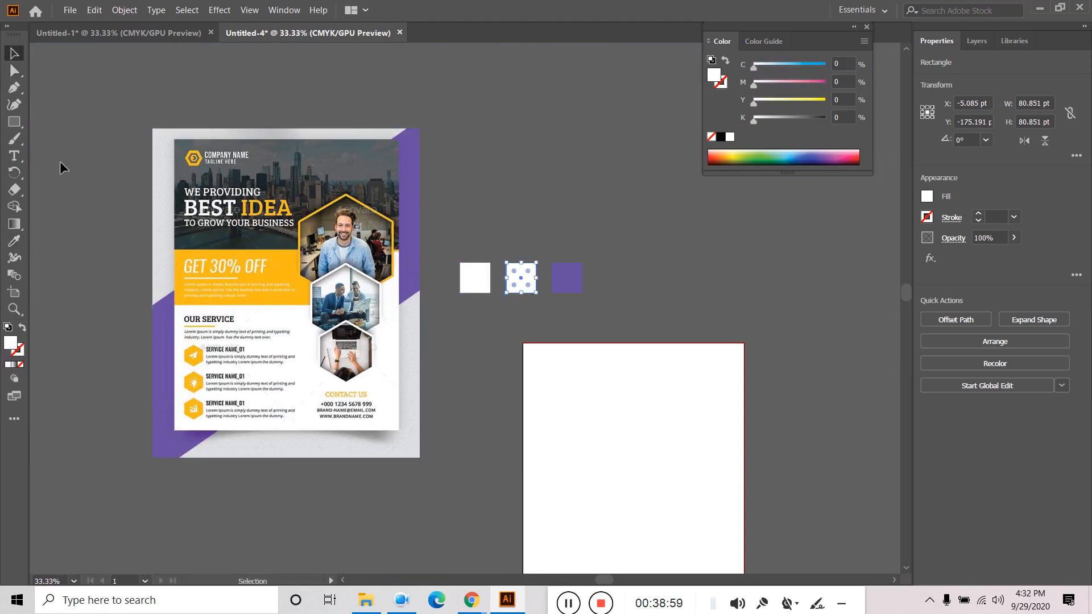
click(15, 240)
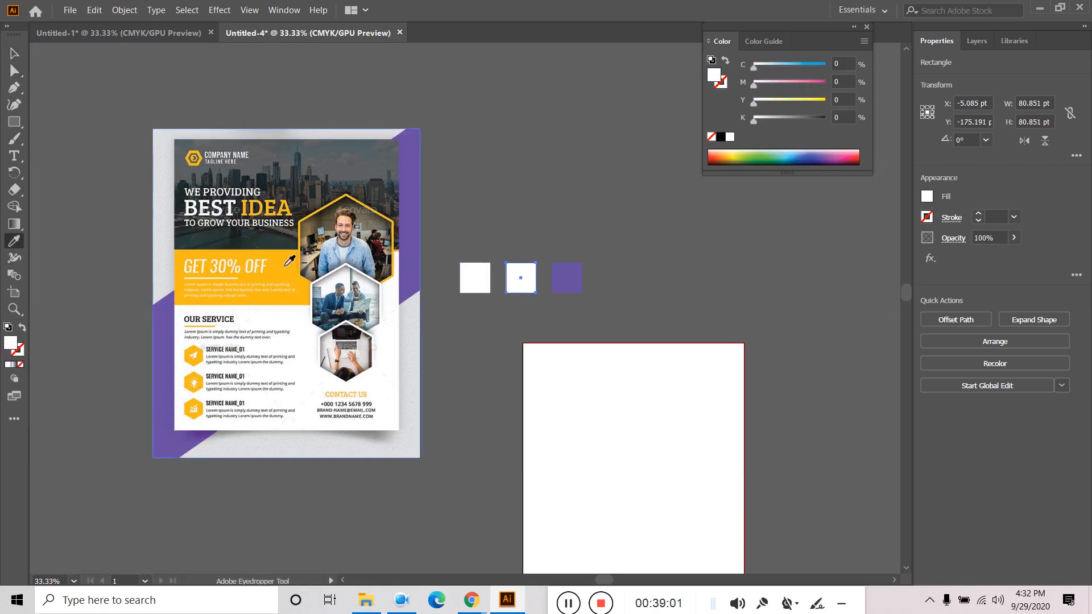
scroll(269, 259, up, 5)
scroll(272, 258, up, 5)
click(336, 137)
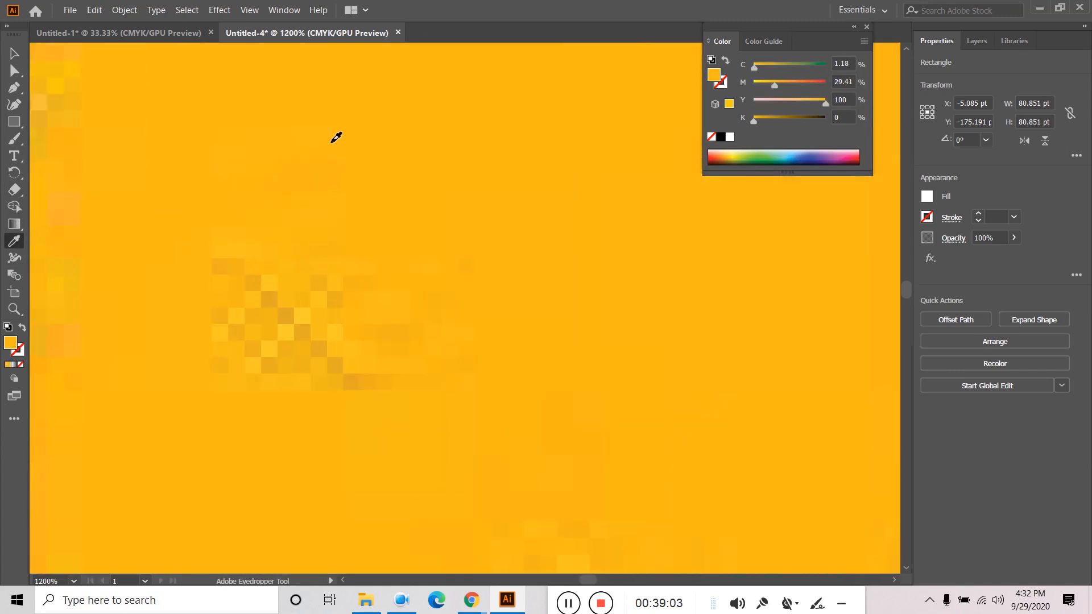
scroll(344, 200, down, 10)
scroll(414, 237, up, 4)
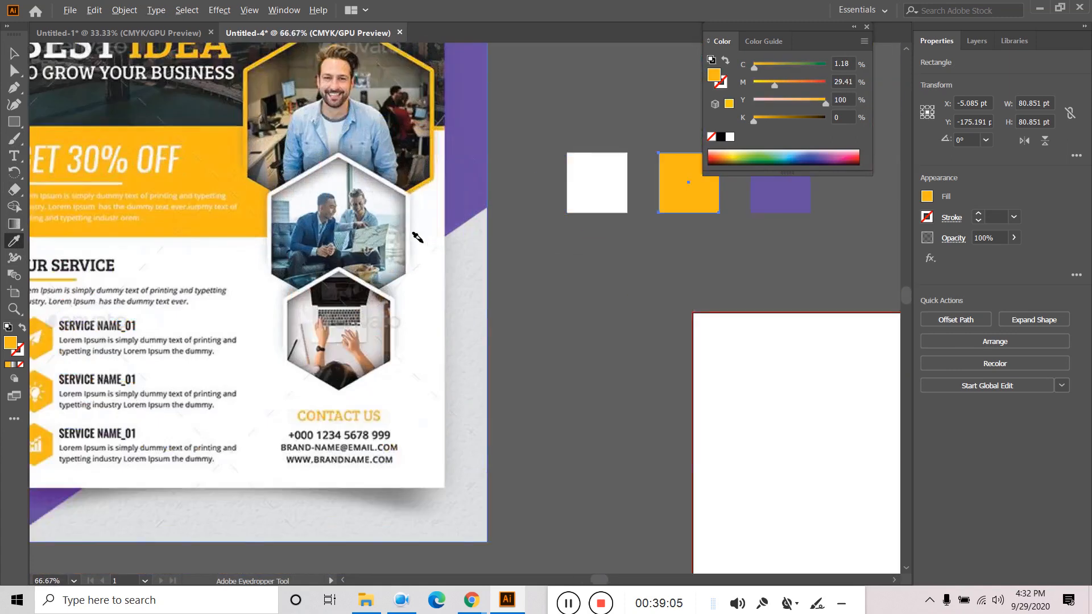
scroll(239, 166, down, 4)
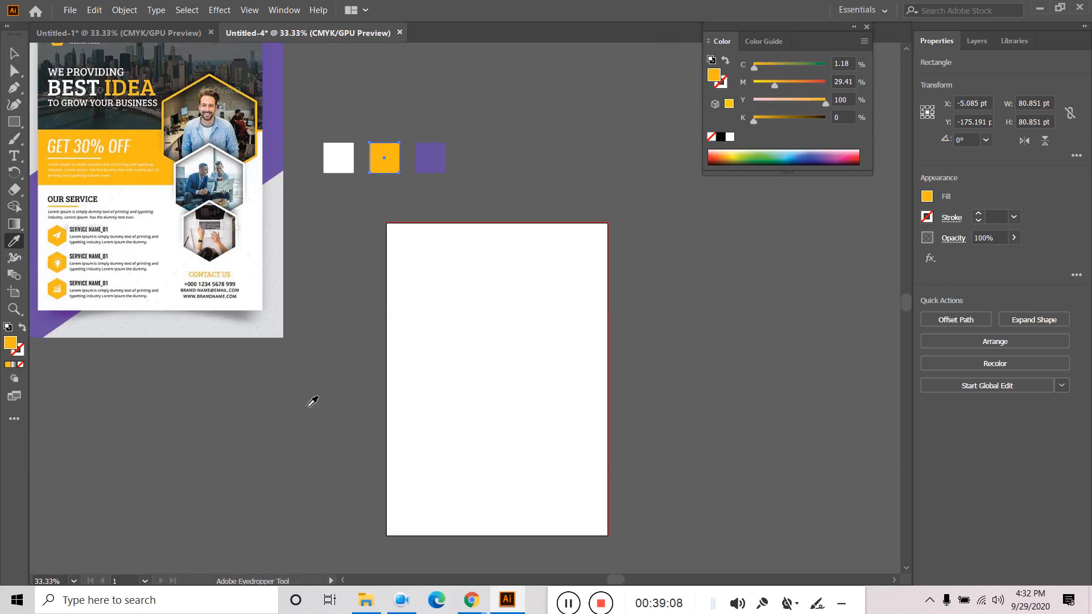
drag(560, 611, 400, 610)
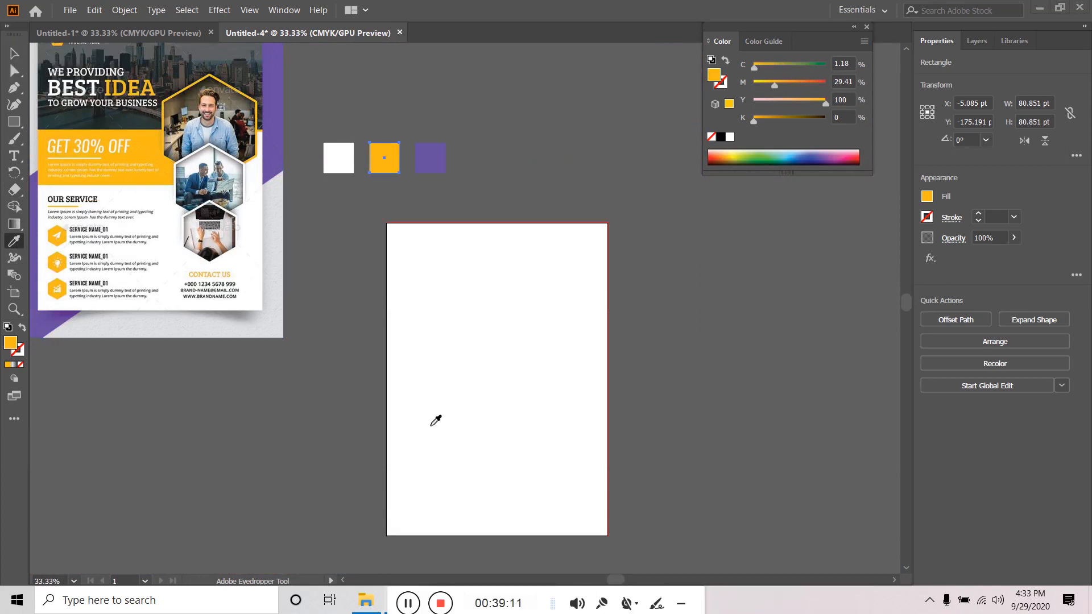
- Fill the first square with black sampled from the OUR SERVICE text, then deselect it
click(15, 53)
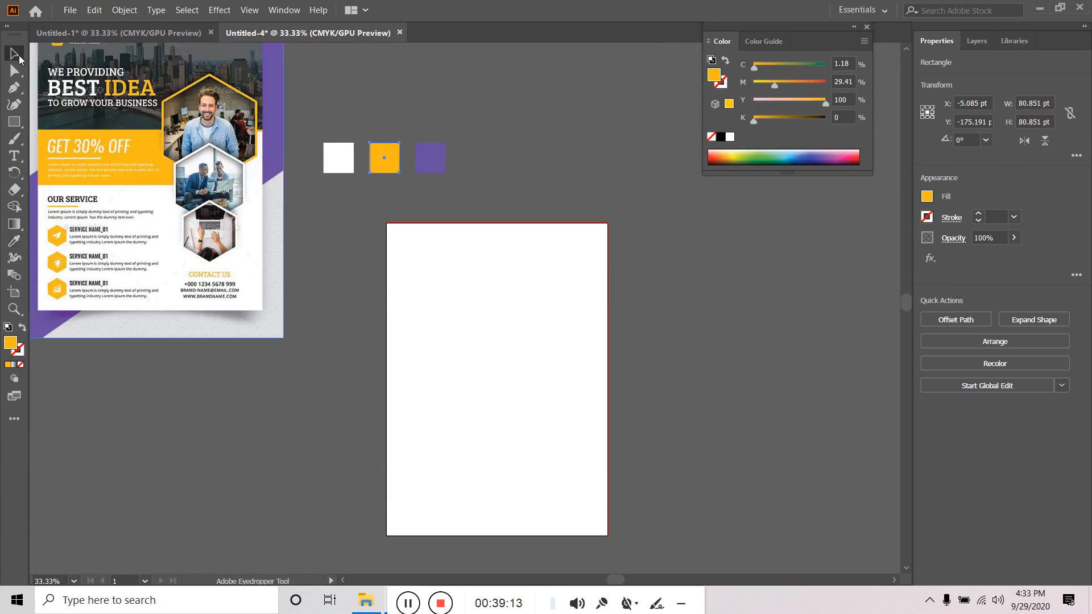
click(338, 158)
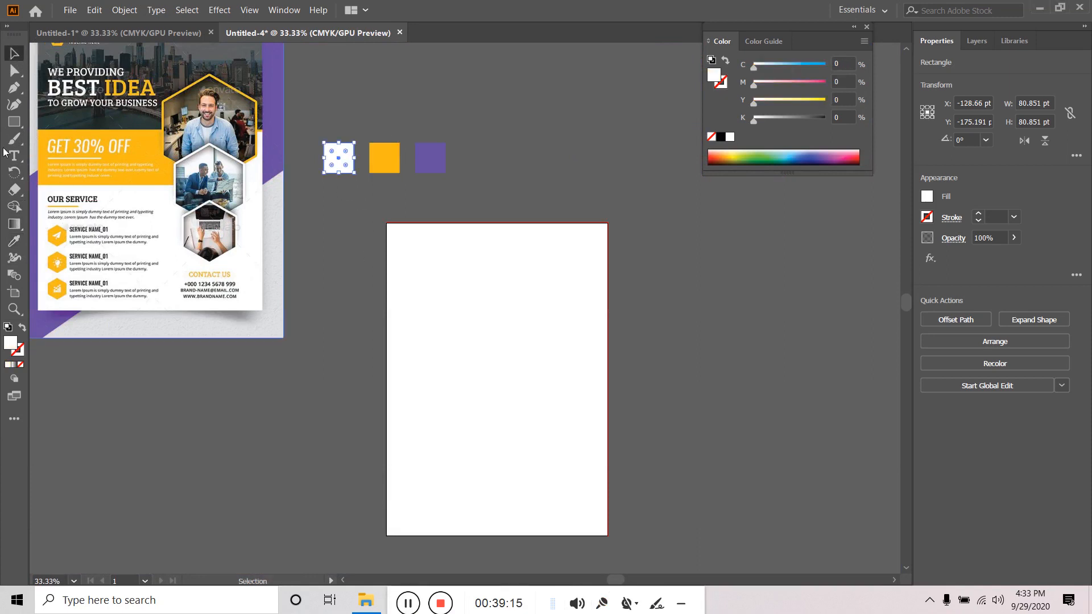
click(14, 241)
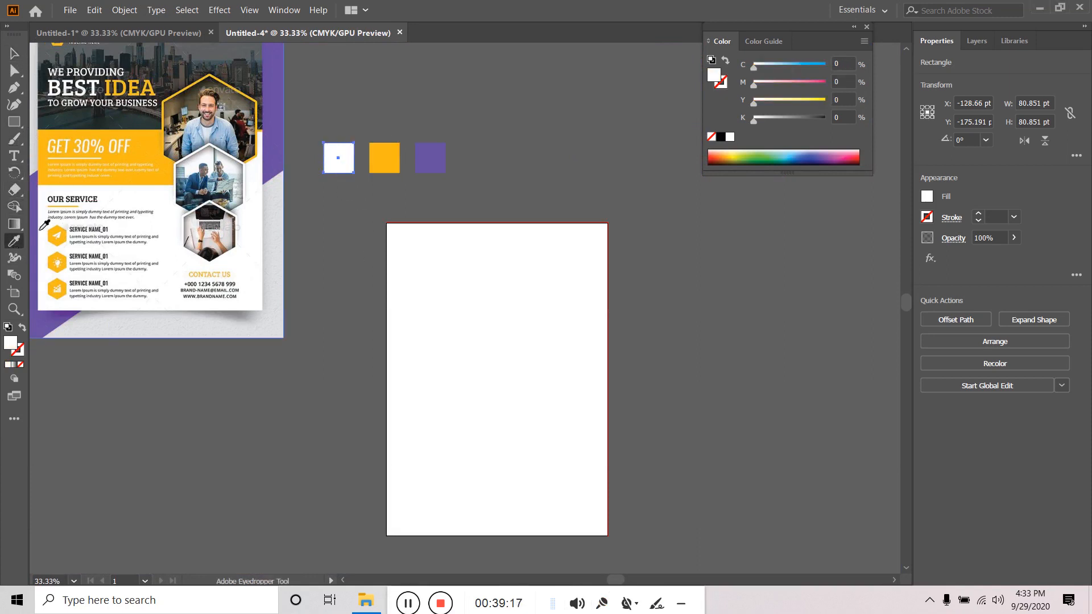
scroll(87, 198, up, 2)
scroll(84, 199, up, 7)
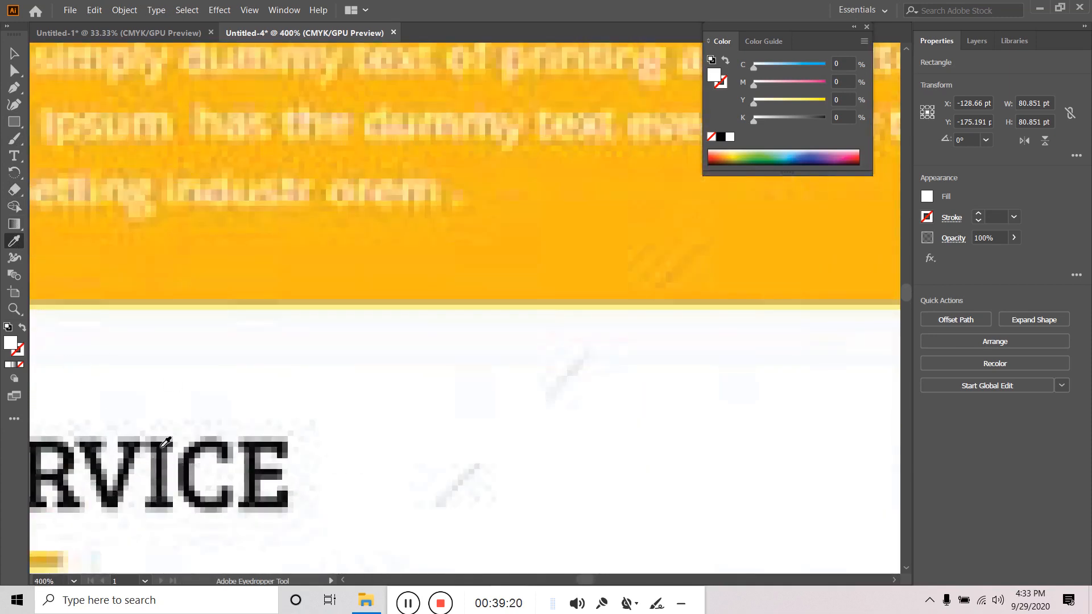
click(163, 441)
scroll(155, 439, down, 6)
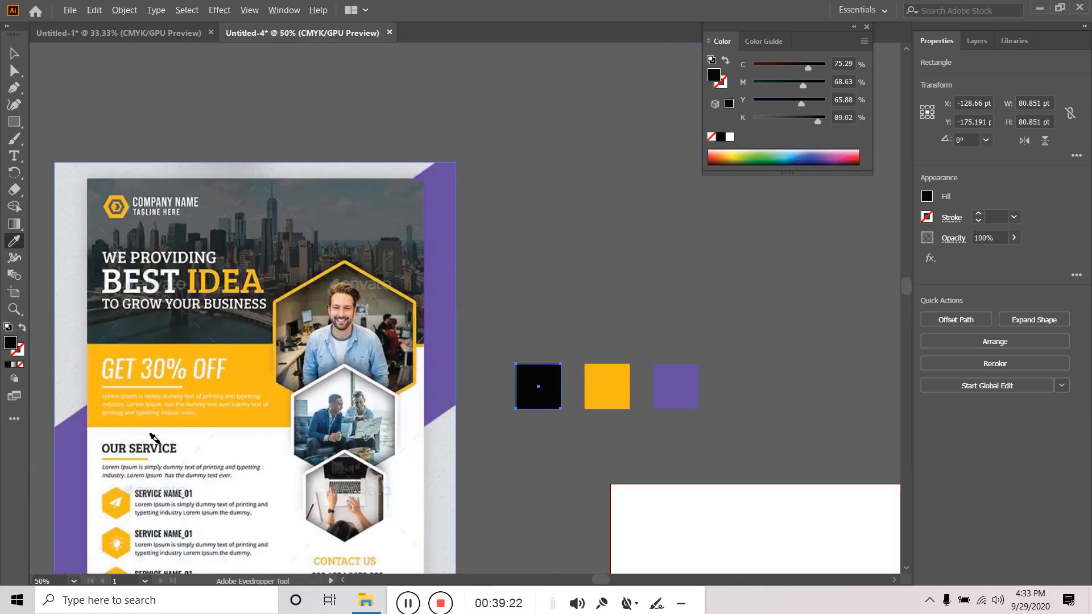
click(14, 53)
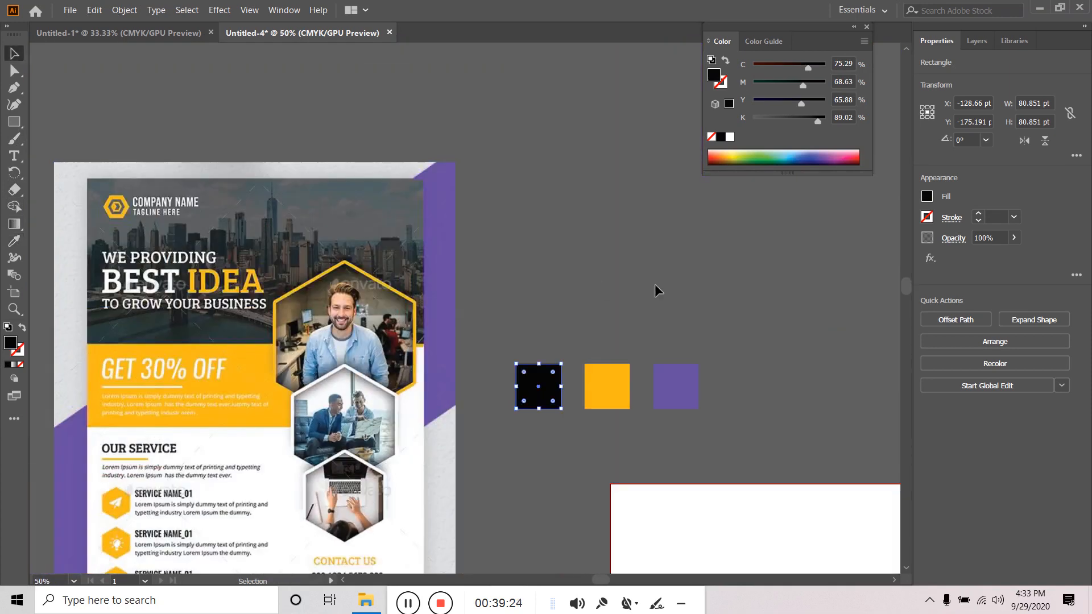
click(655, 285)
scroll(656, 285, down, 3)
scroll(513, 333, up, 2)
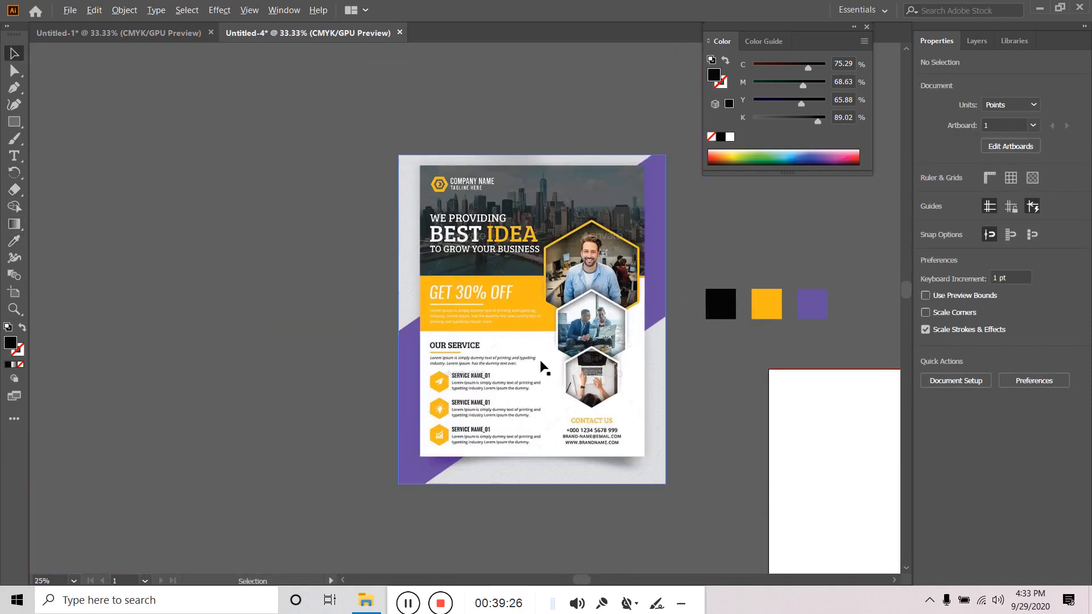
- Scale the flyer image down to about half size, roughly 363 × 447 pt
key(space)
drag(730, 375, 487, 318)
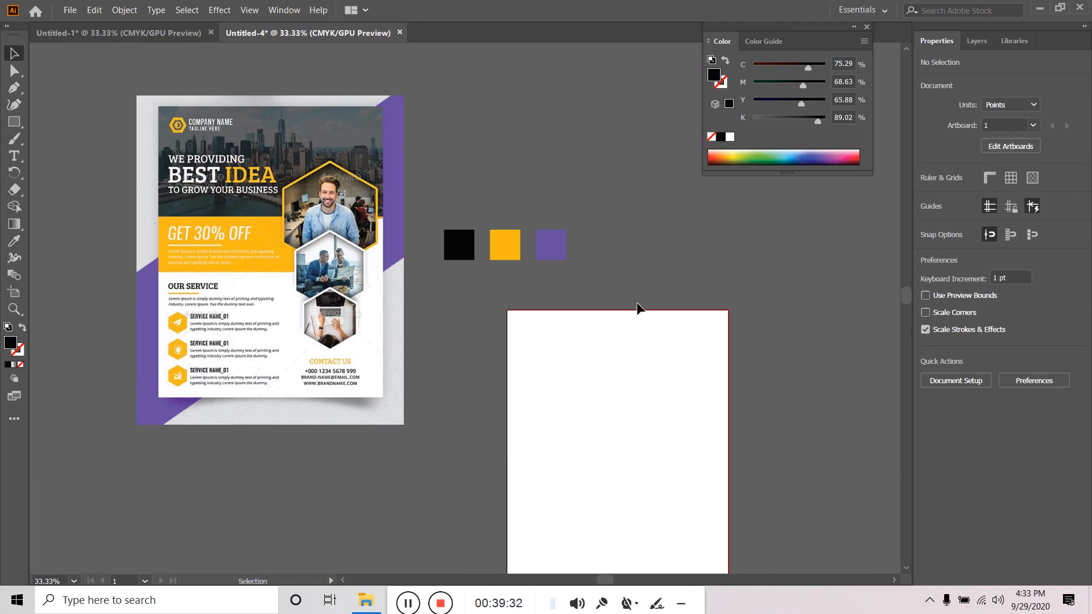
scroll(575, 333, up, 5)
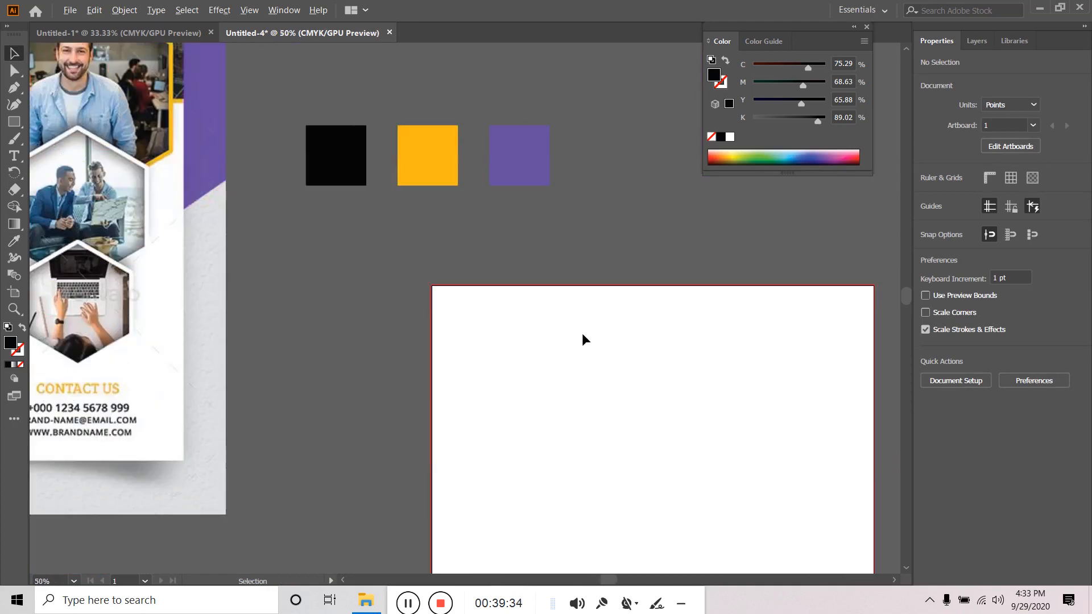
scroll(555, 339, down, 4)
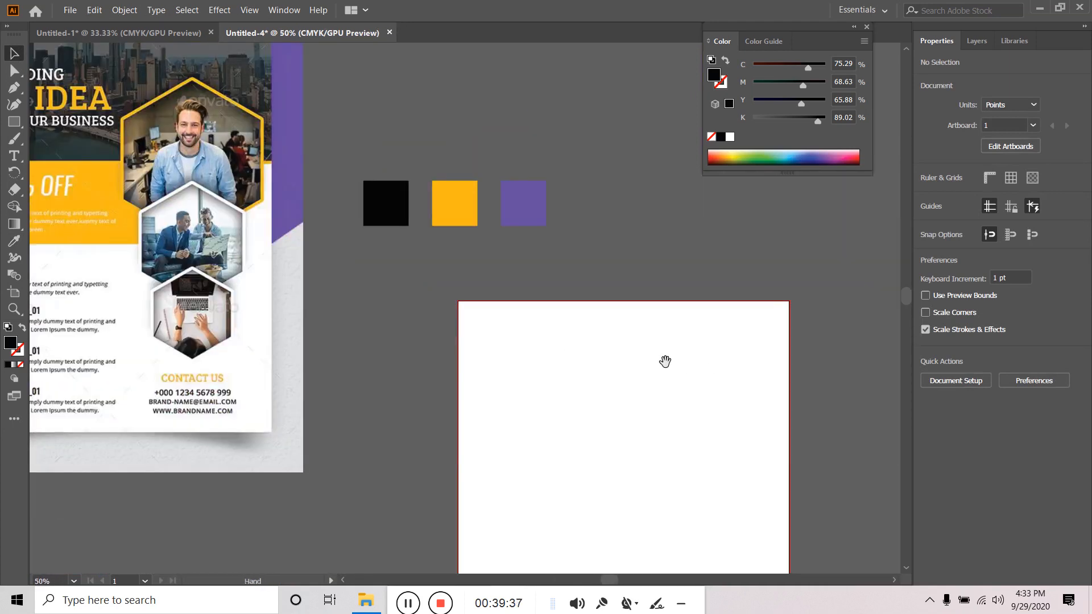
drag(663, 361, 719, 382)
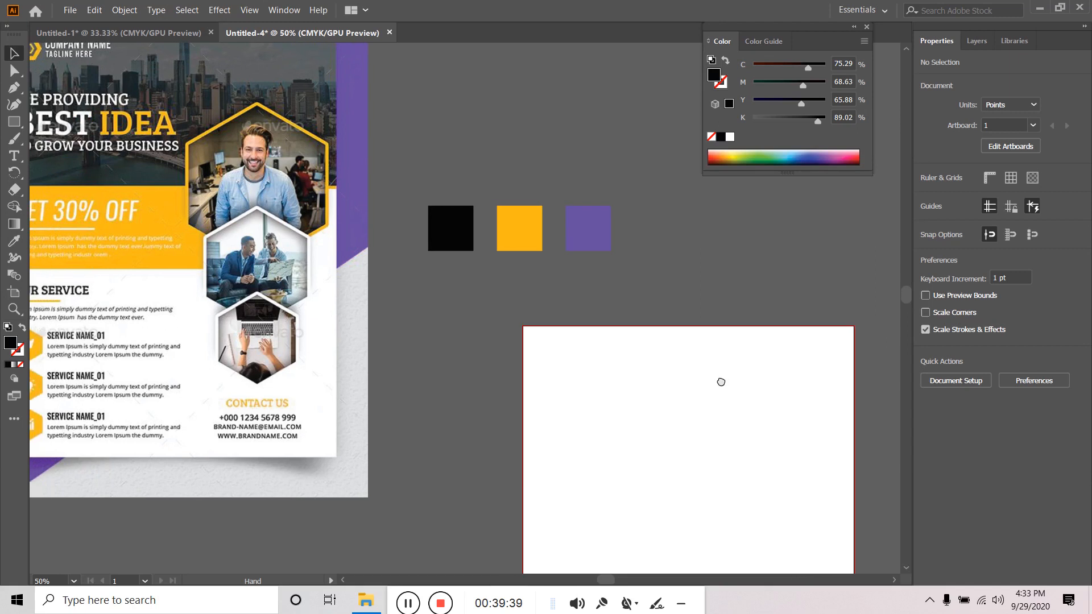
scroll(724, 385, down, 1)
drag(661, 413, 551, 319)
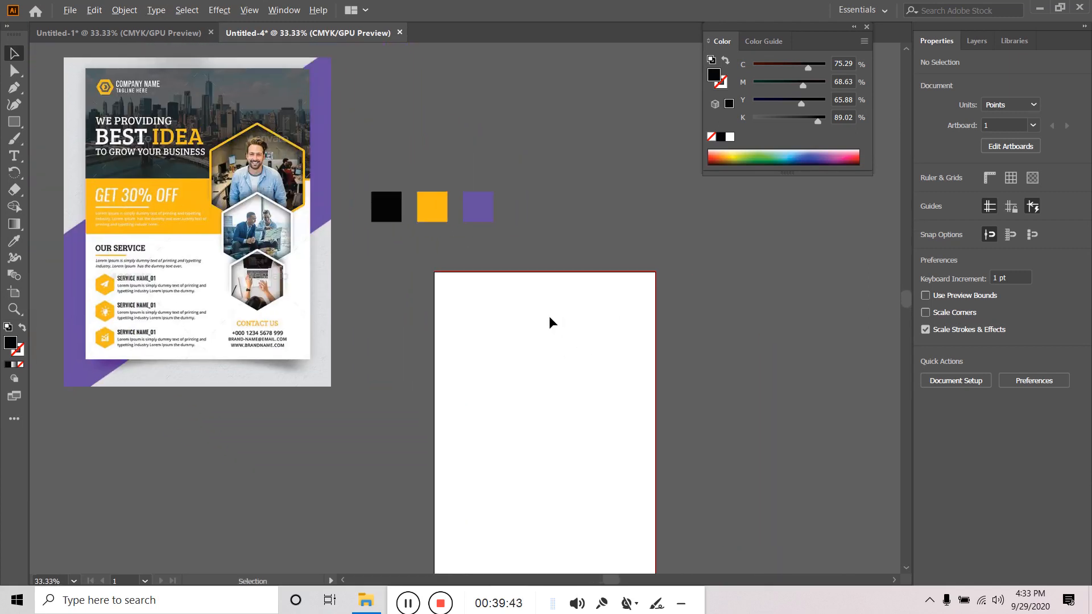
click(211, 274)
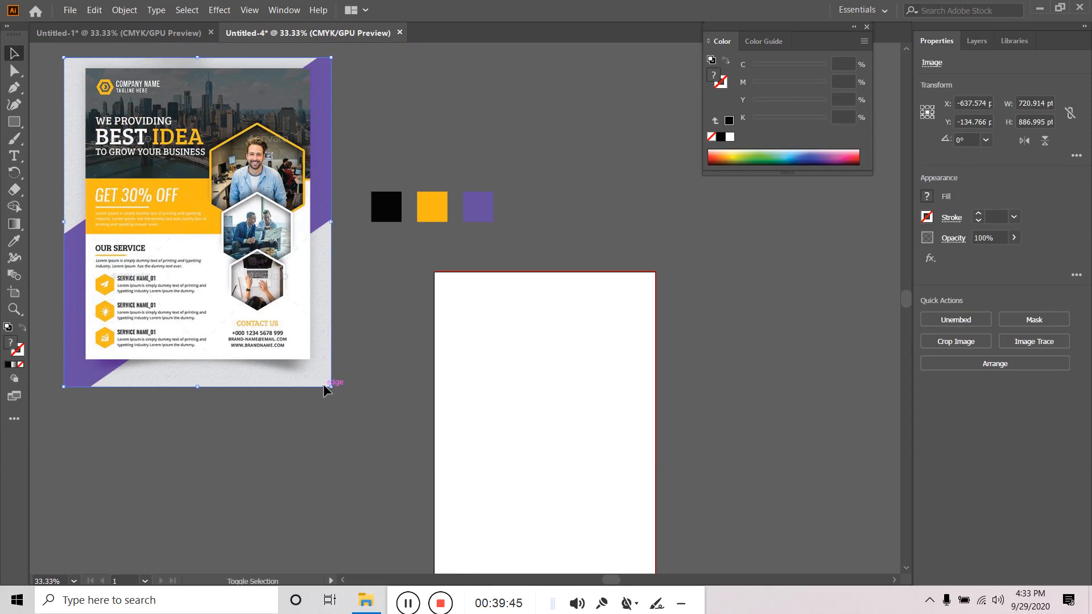
drag(330, 384, 266, 304)
drag(217, 214, 303, 406)
- Move the shrunken flyer beside the artboard's lower left, with the swatches in view
scroll(408, 351, up, 4)
drag(732, 351, 364, 359)
key(alt+space)
click(90, 160)
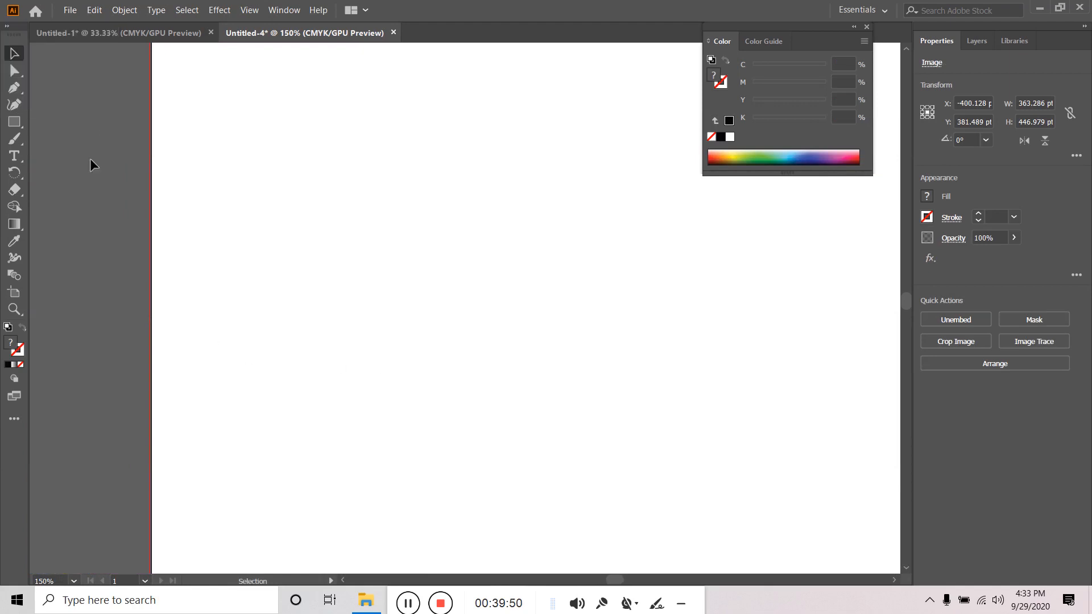
scroll(435, 305, down, 2)
drag(589, 382, 543, 354)
scroll(544, 354, down, 1)
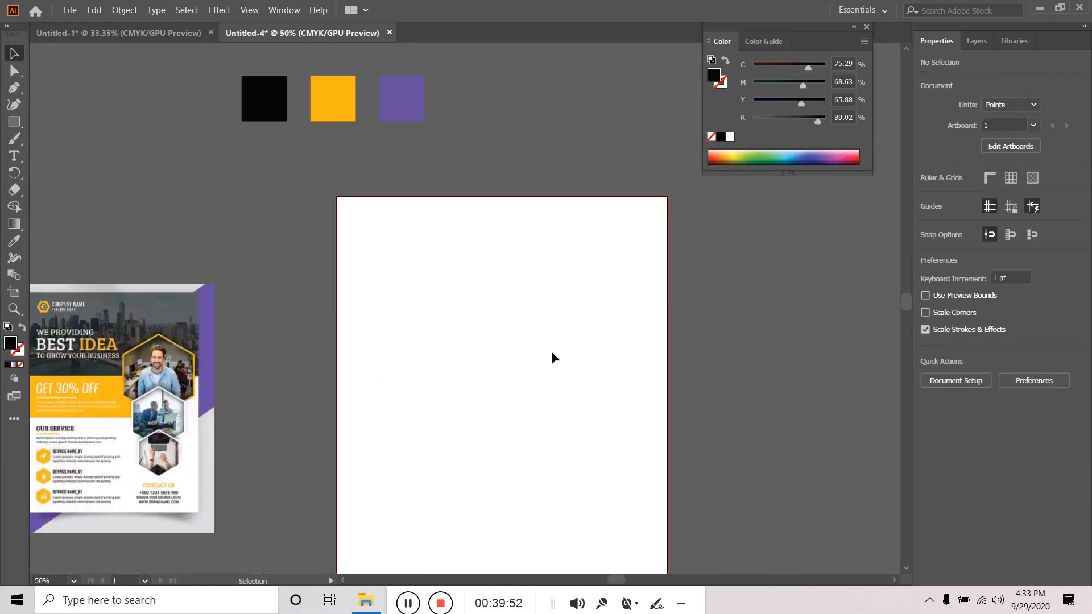
drag(633, 463, 637, 400)
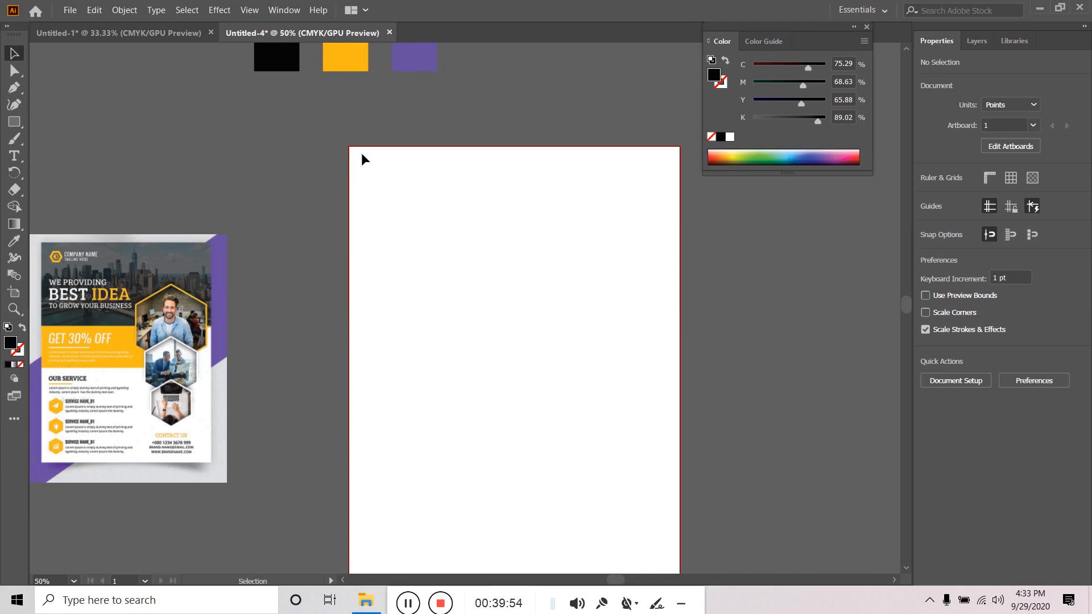
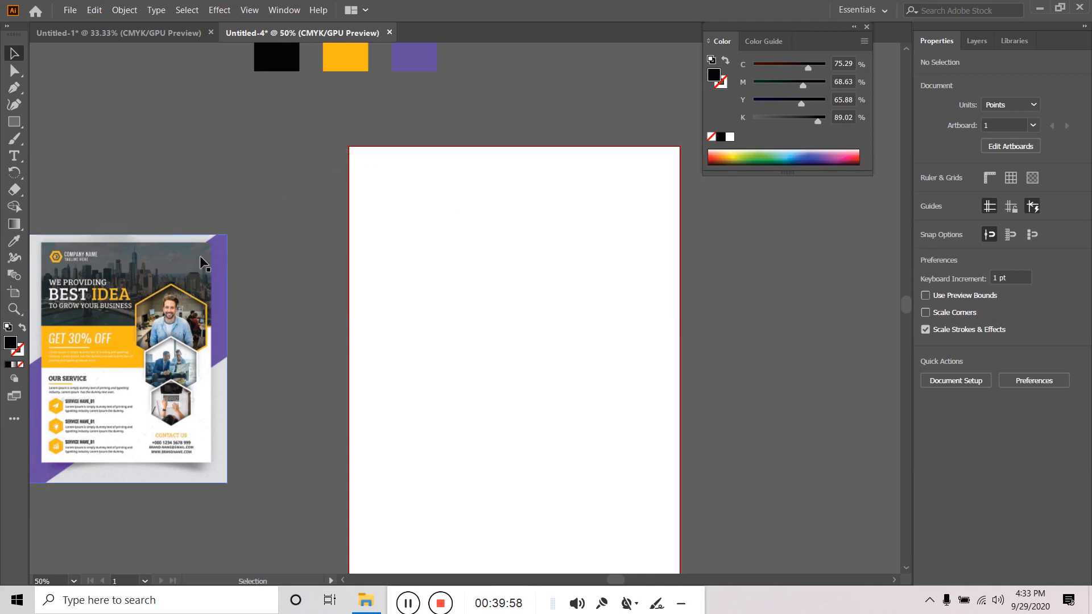
- Draw a black header rectangle, about 590.7 × 257.2 pt, across the artboard's top
click(13, 123)
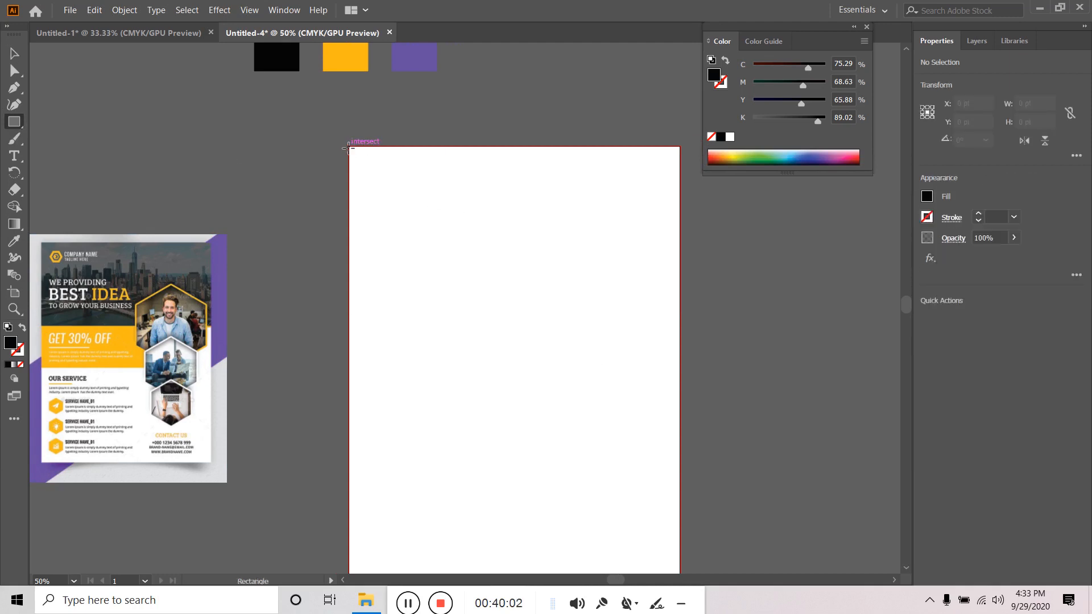
drag(348, 147, 678, 299)
drag(677, 287, 677, 289)
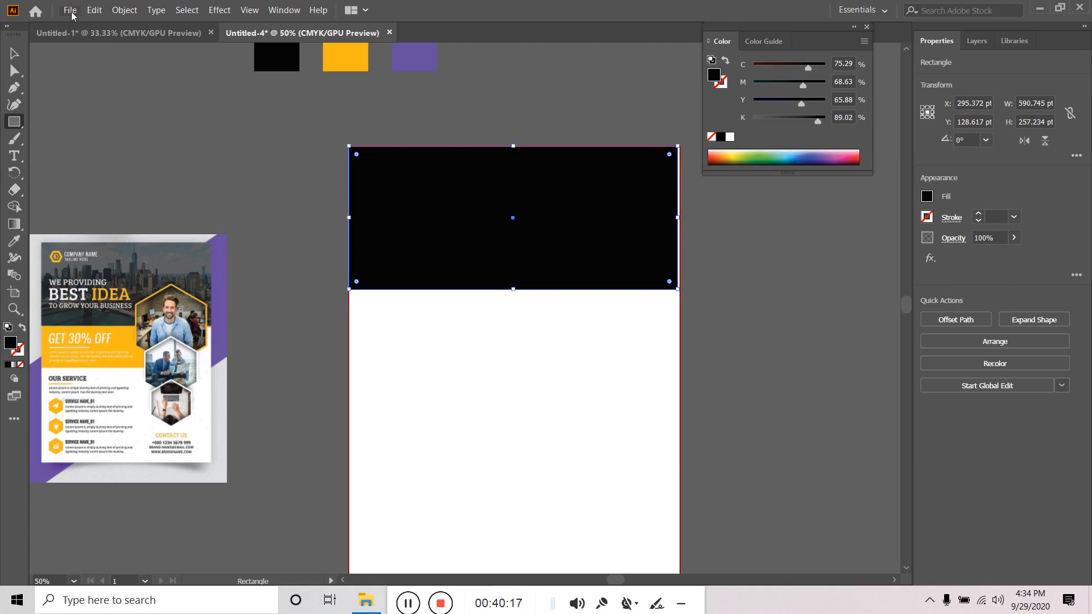
click(15, 55)
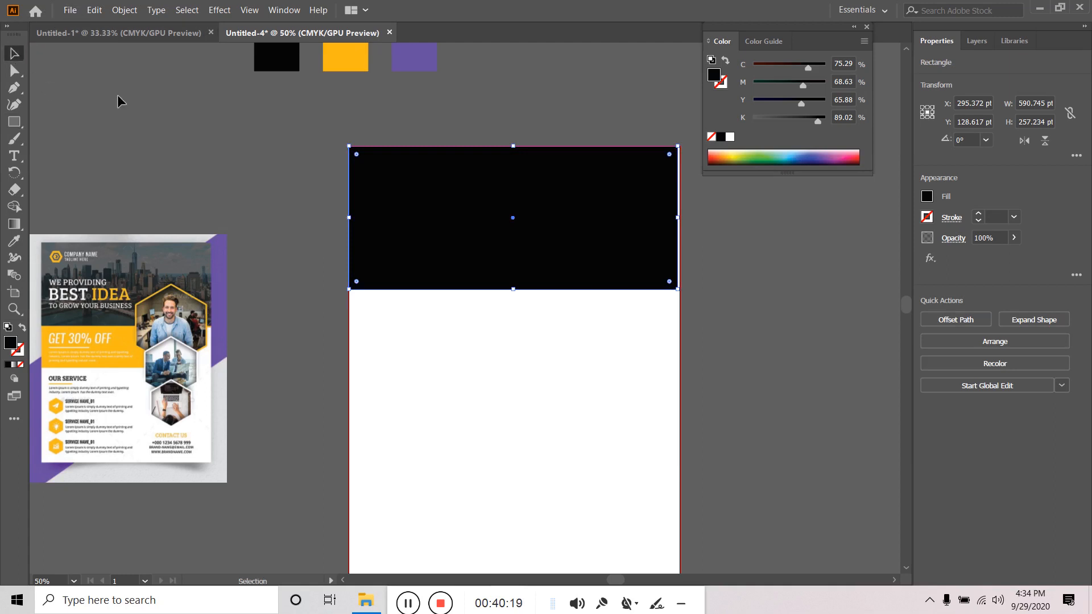
click(202, 165)
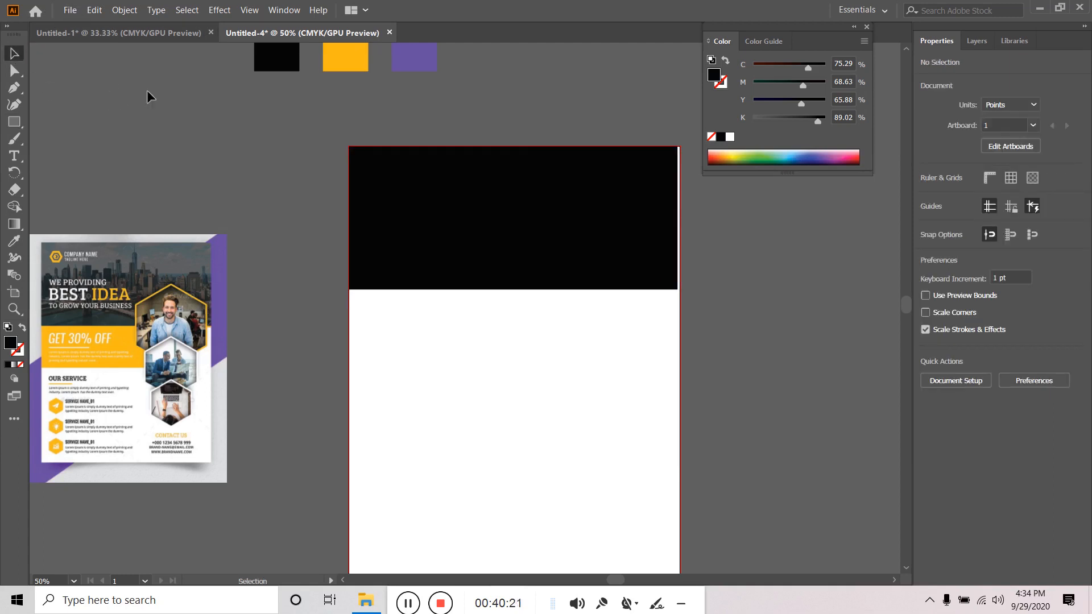
click(67, 11)
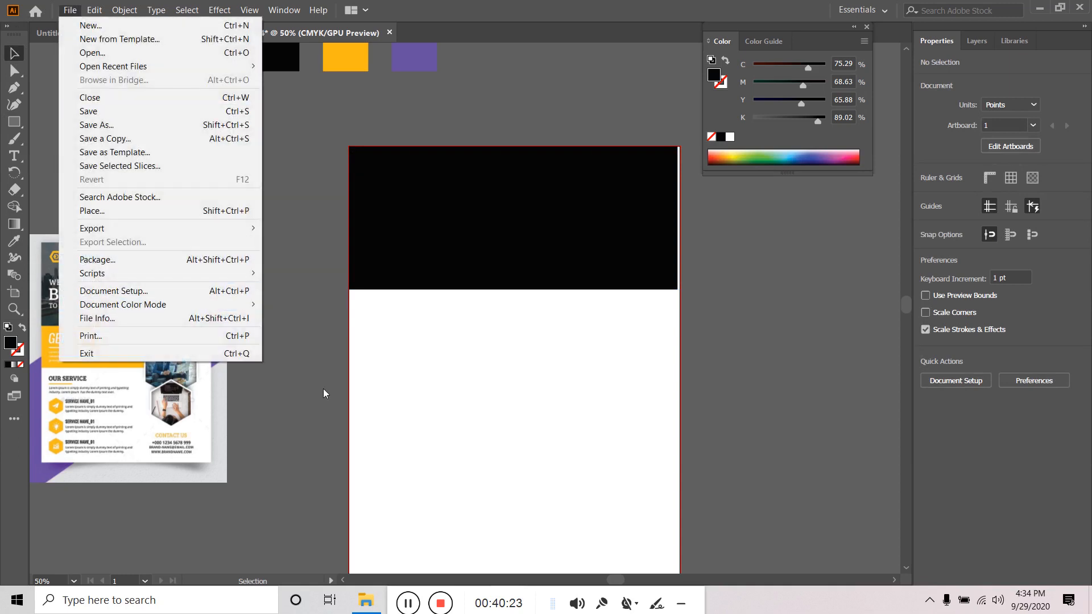
drag(390, 597, 542, 600)
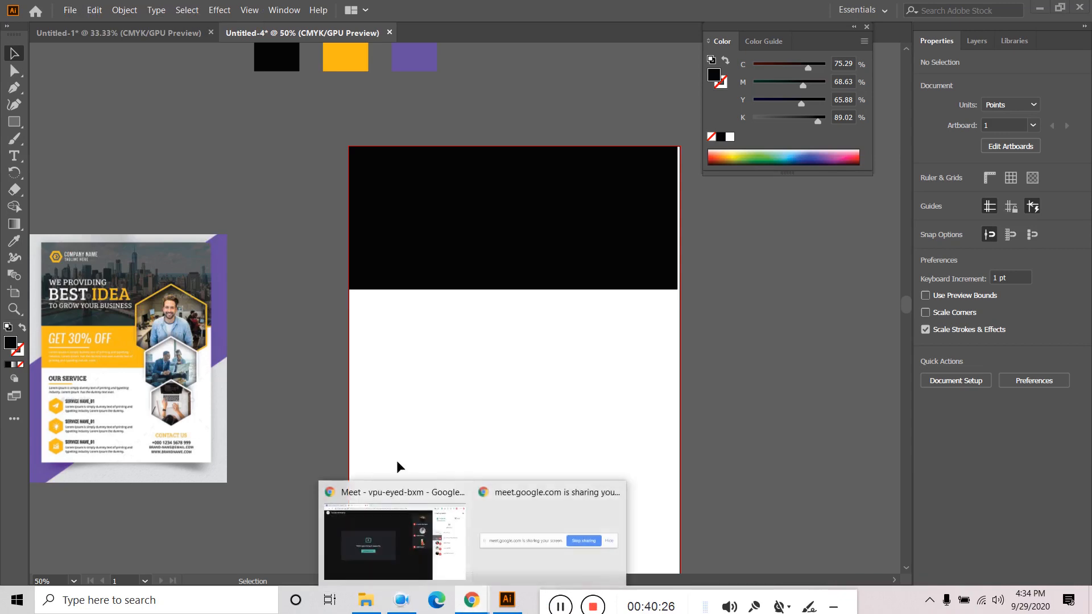
- Open unsplash.com in a new Chrome tab
click(387, 541)
click(360, 11)
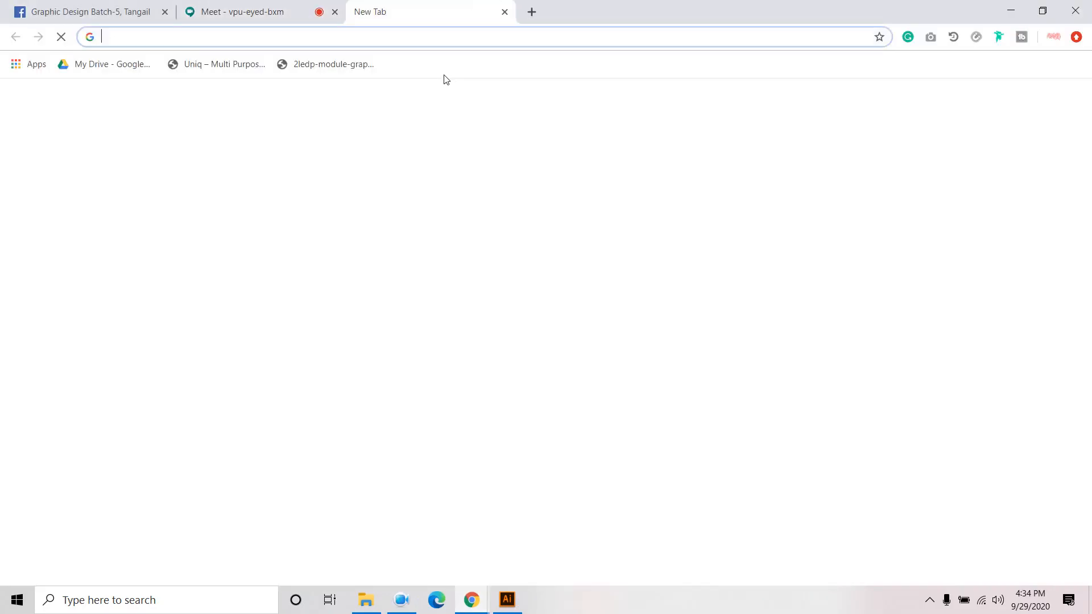
text(unsplash.com)
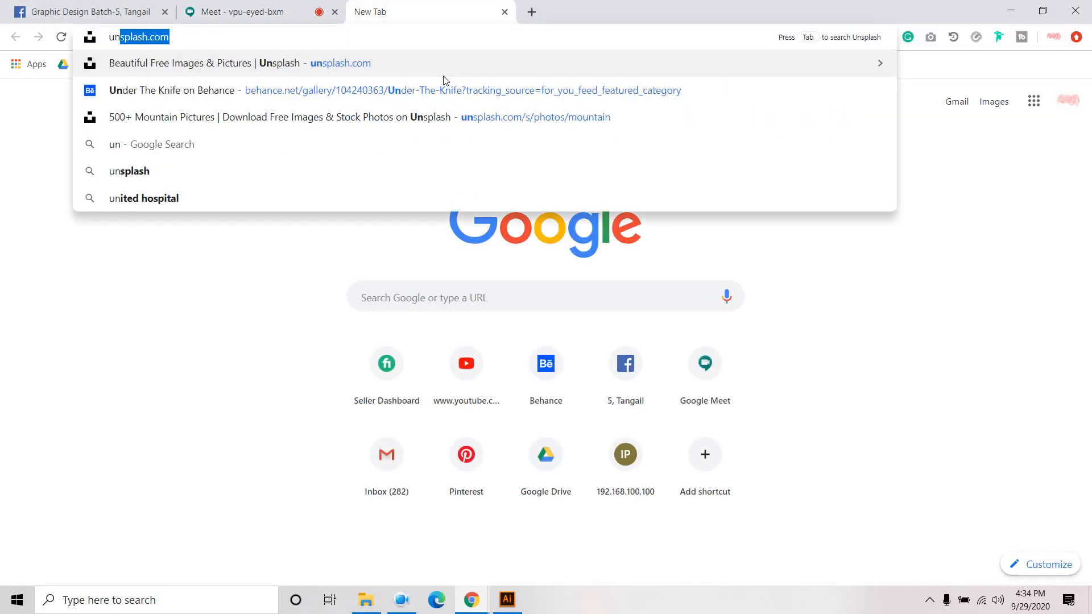
key(Right)
key(Return)
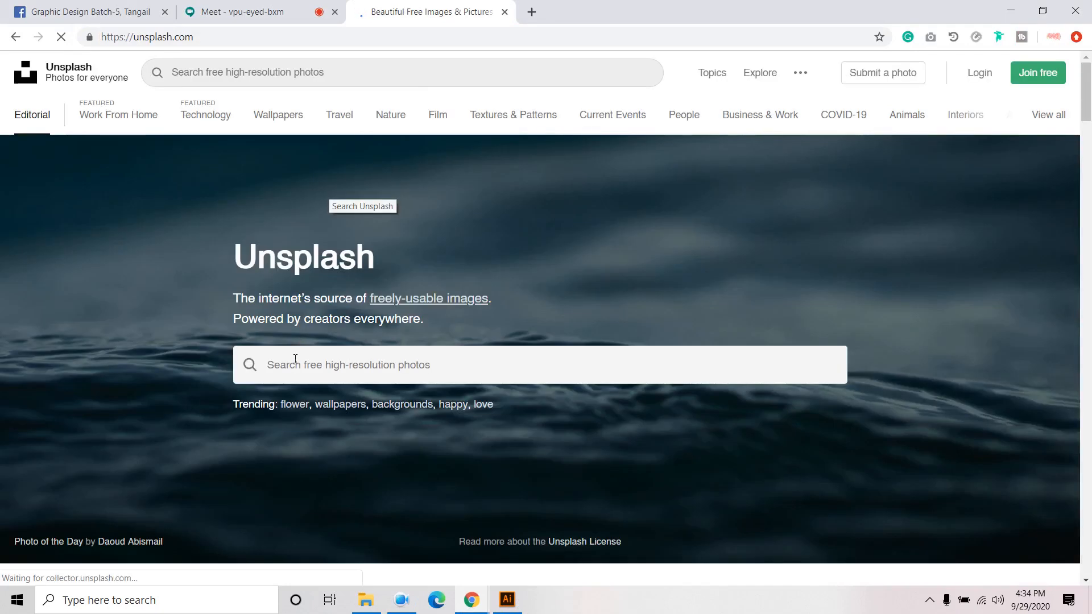
- Search Unsplash for 'city' photos and browse the results
click(296, 361)
text(city)
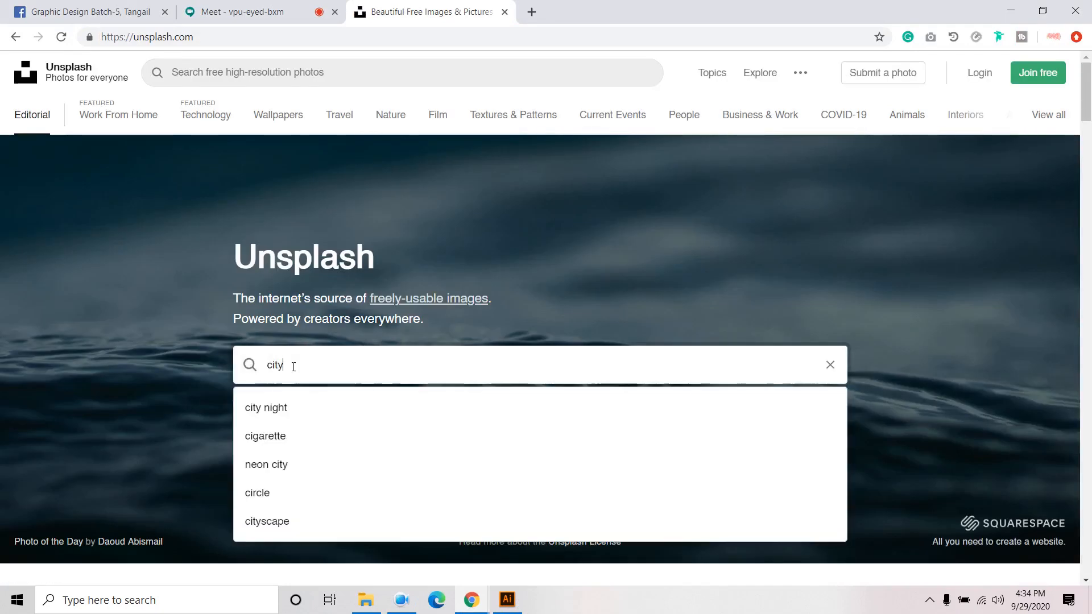
key(Return)
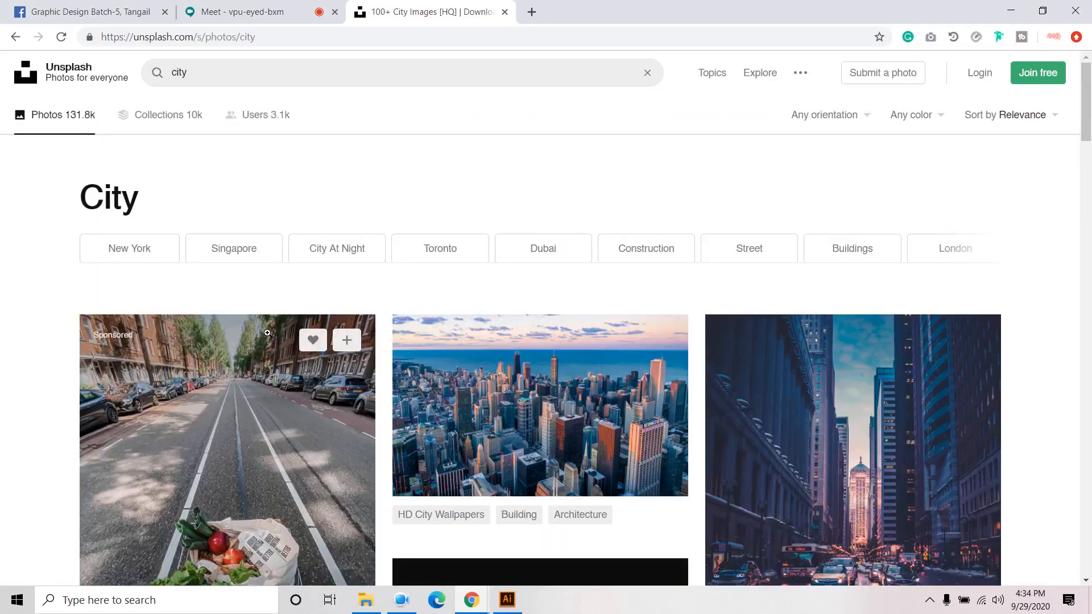
scroll(565, 341, down, 4)
scroll(575, 331, down, 6)
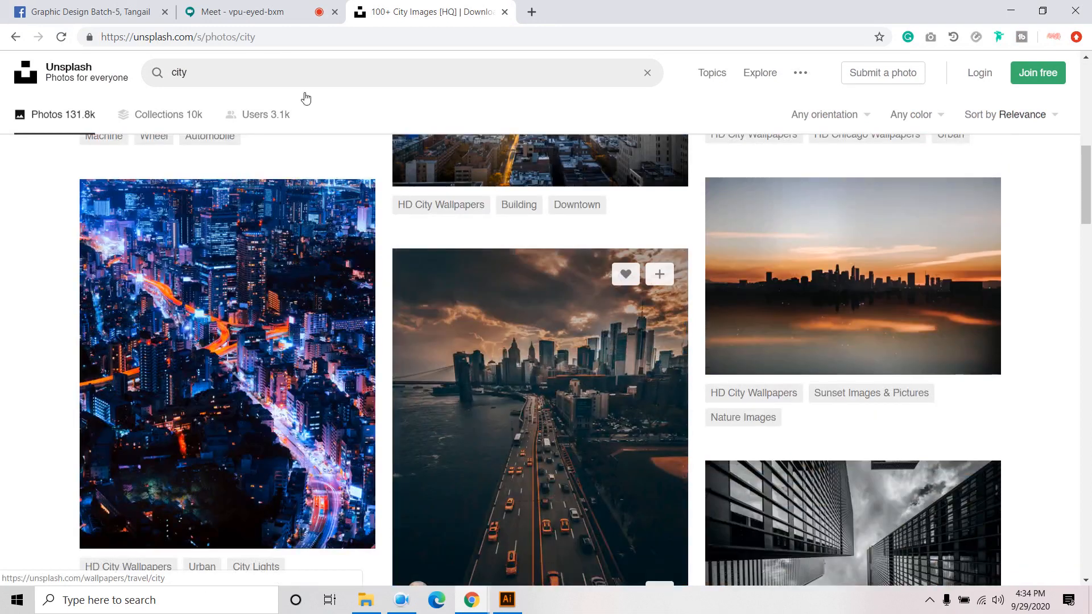
- Admit the waiting person into the meeting, then return to the results
click(241, 11)
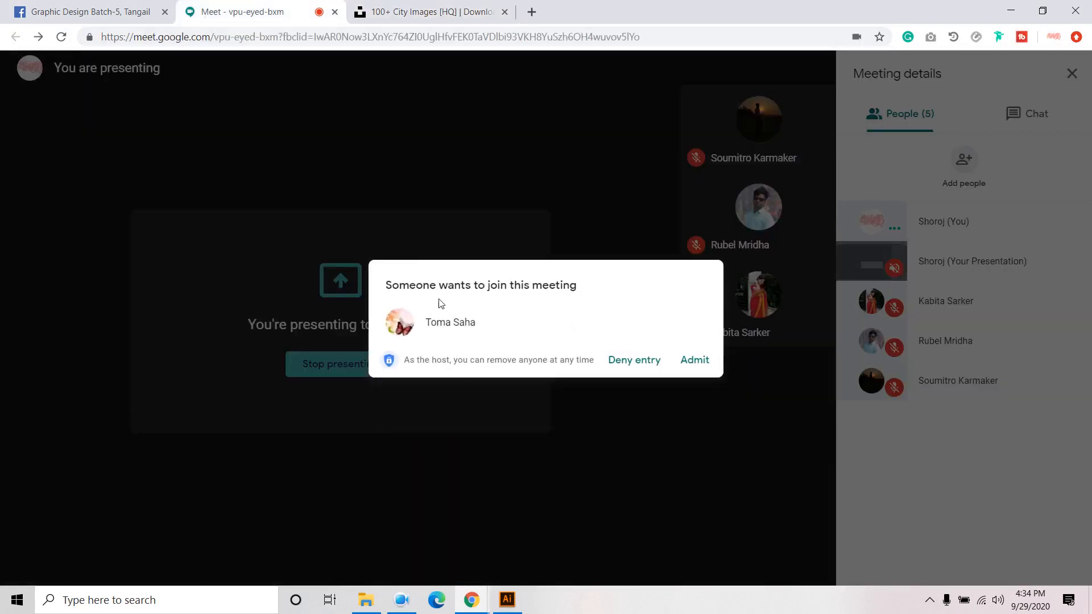
click(706, 367)
click(438, 12)
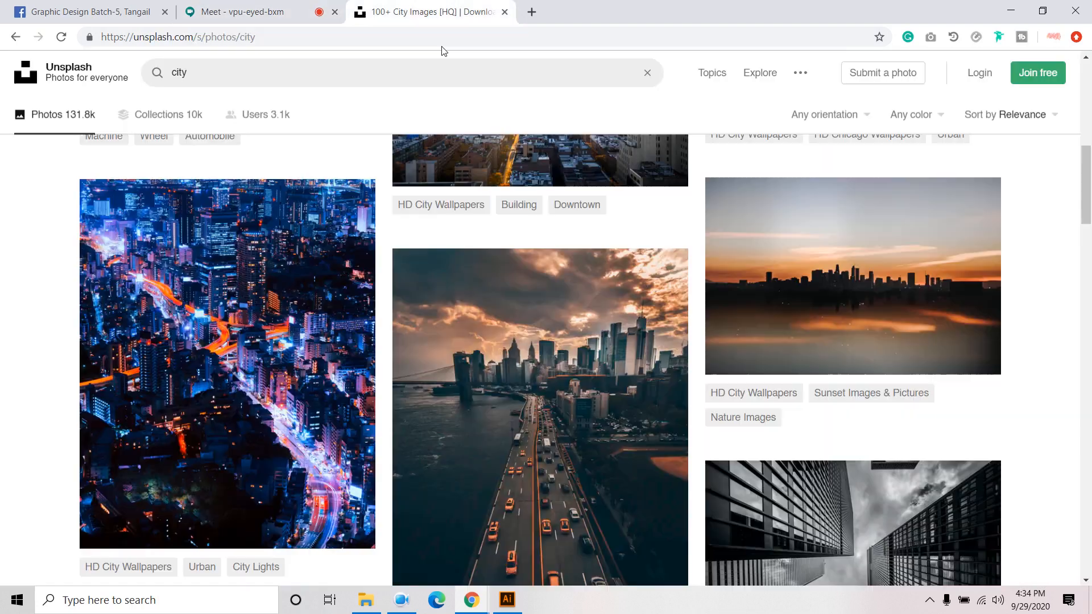
- Open the Empire State Building skyline photo and download it
scroll(575, 392, down, 5)
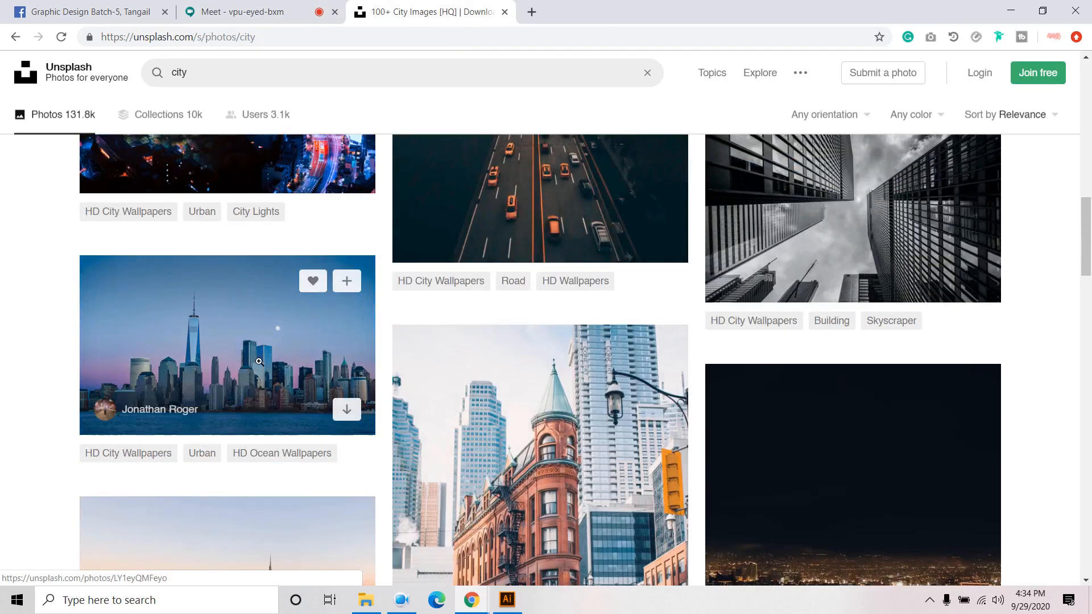
scroll(258, 362, down, 5)
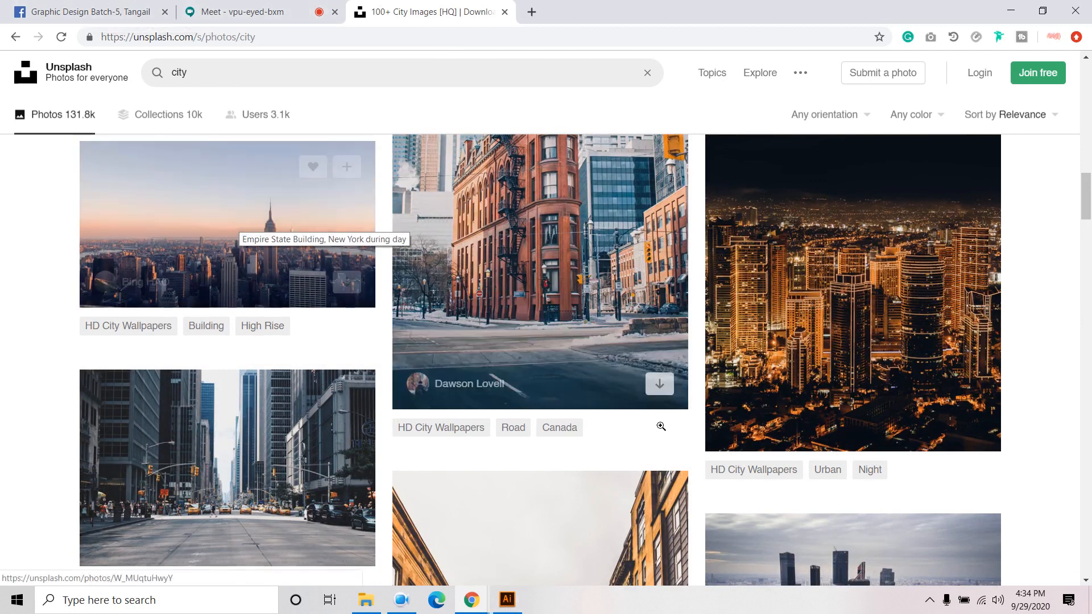
scroll(660, 425, down, 6)
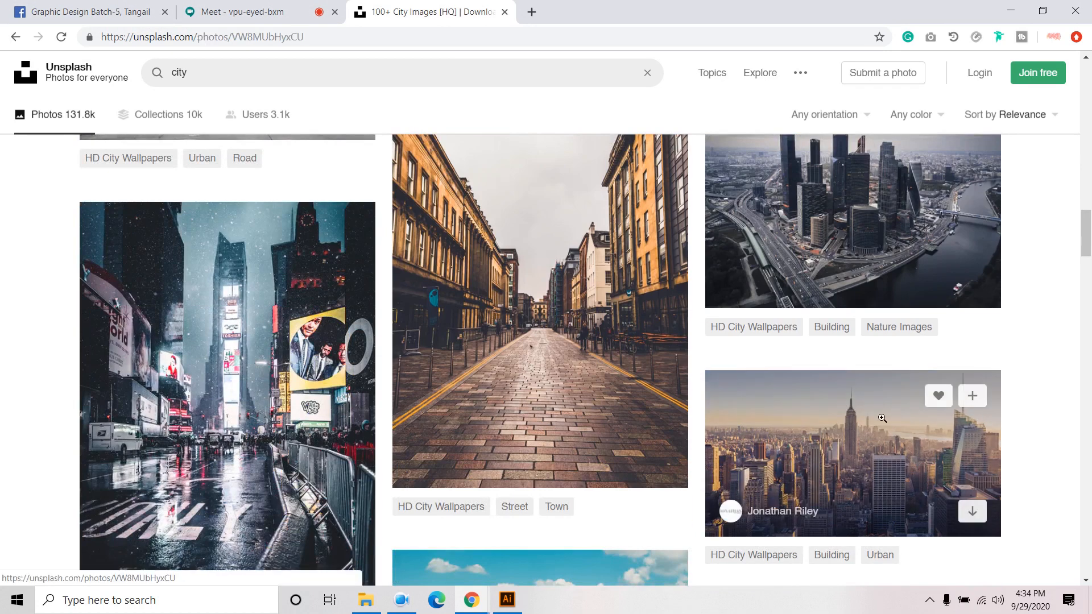
click(882, 419)
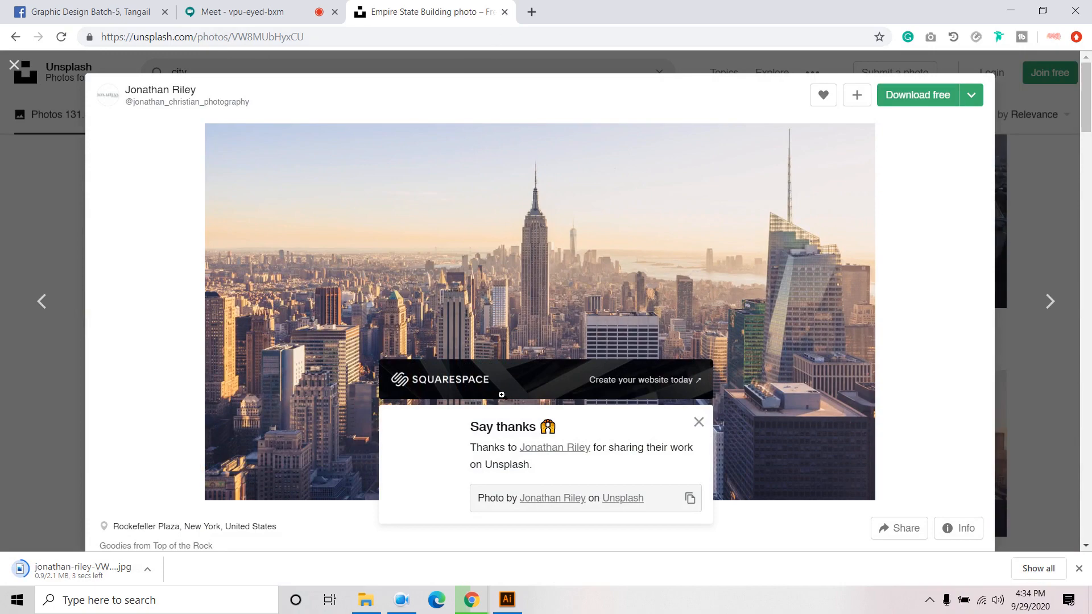
click(501, 605)
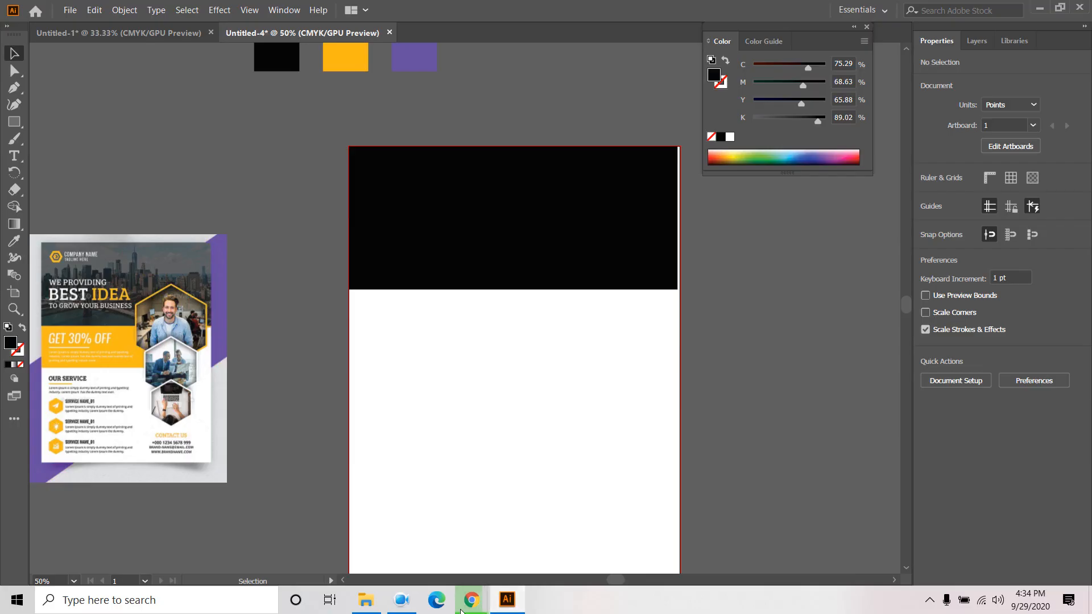
- Place the downloaded jonathan-riley skyline image from the Downloads folder
click(67, 8)
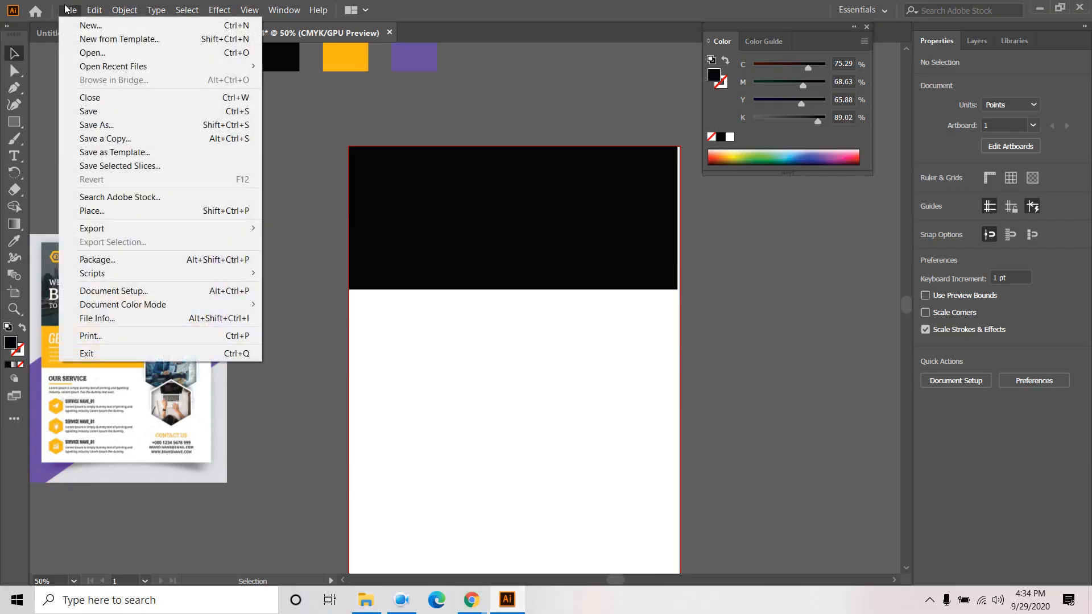
click(103, 210)
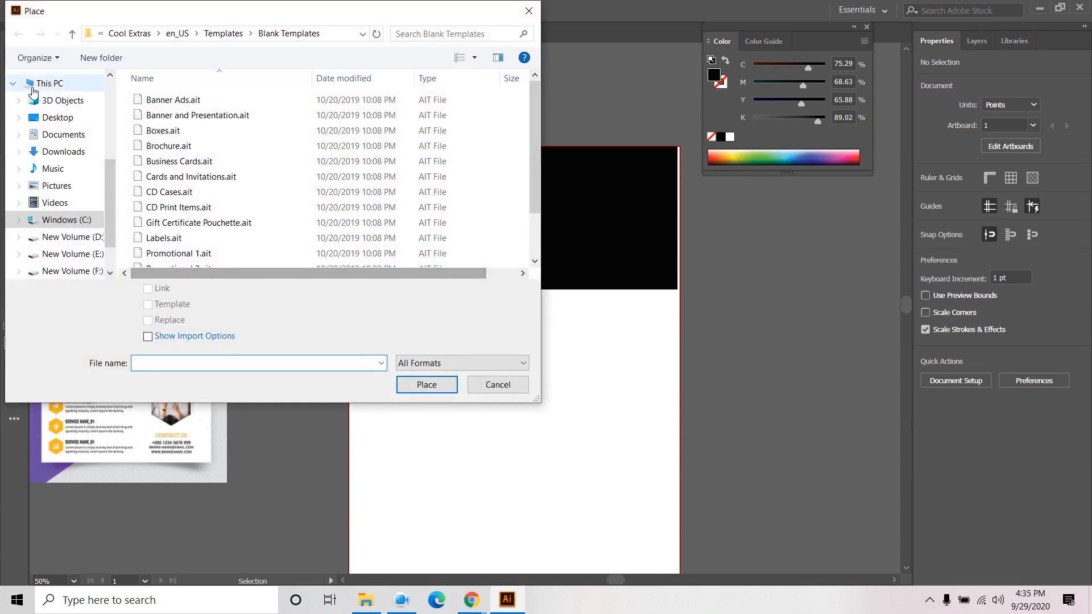
scroll(43, 150, up, 2)
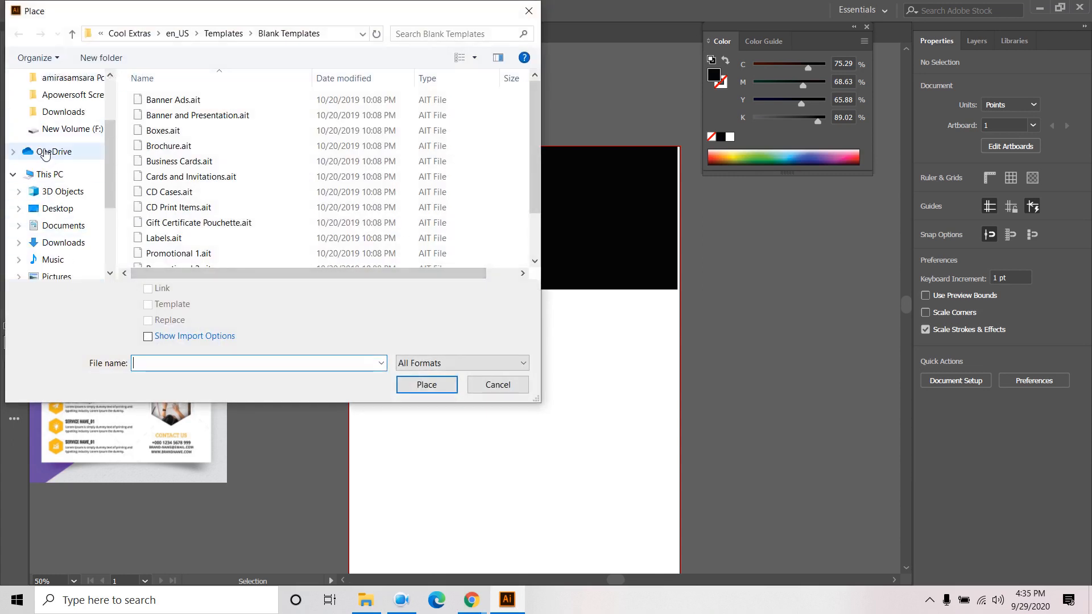
click(57, 112)
scroll(375, 193, down, 1)
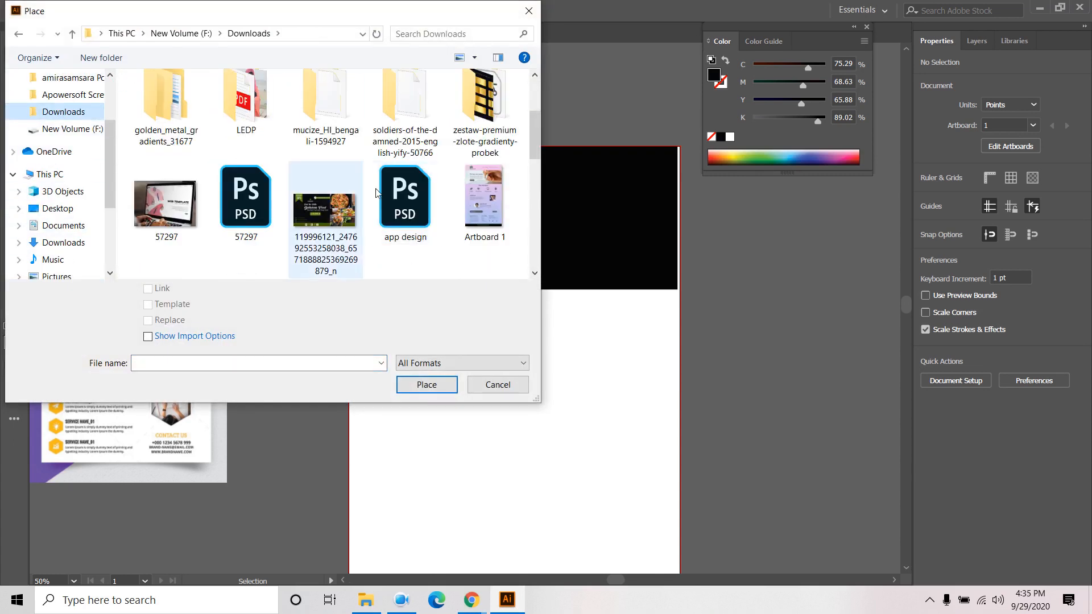
scroll(319, 219, down, 5)
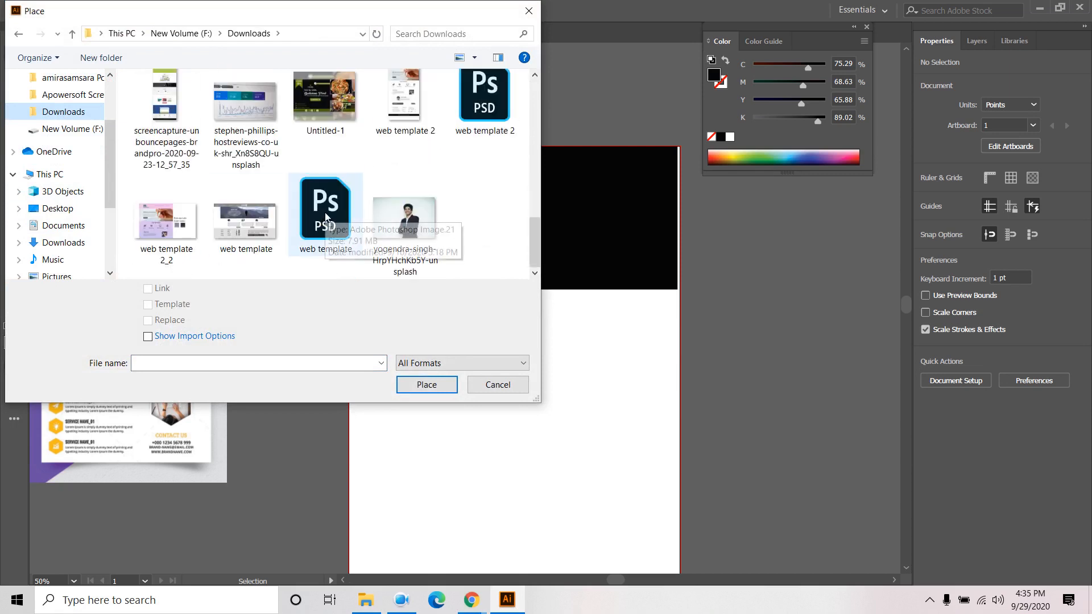
scroll(248, 228, up, 5)
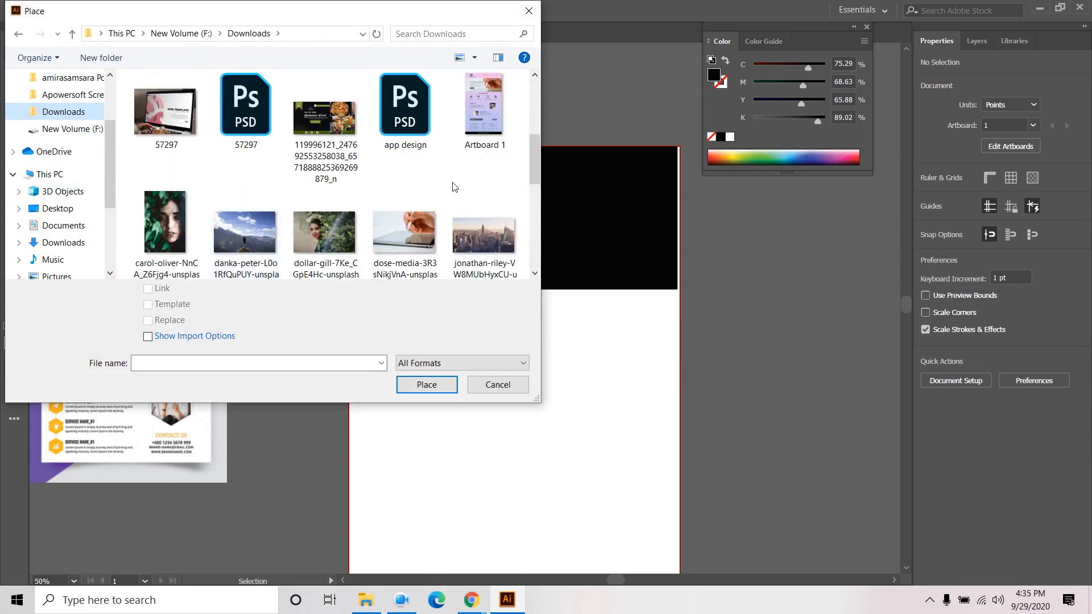
click(484, 236)
click(426, 384)
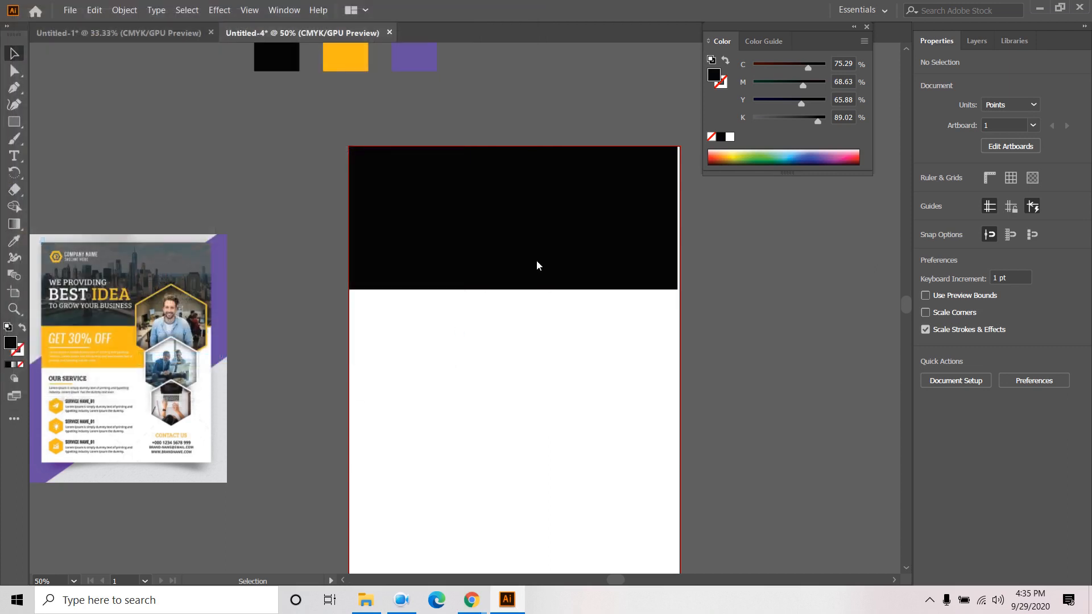
- Drop the skyline photo onto the canvas and scale it down over the artboard
click(414, 222)
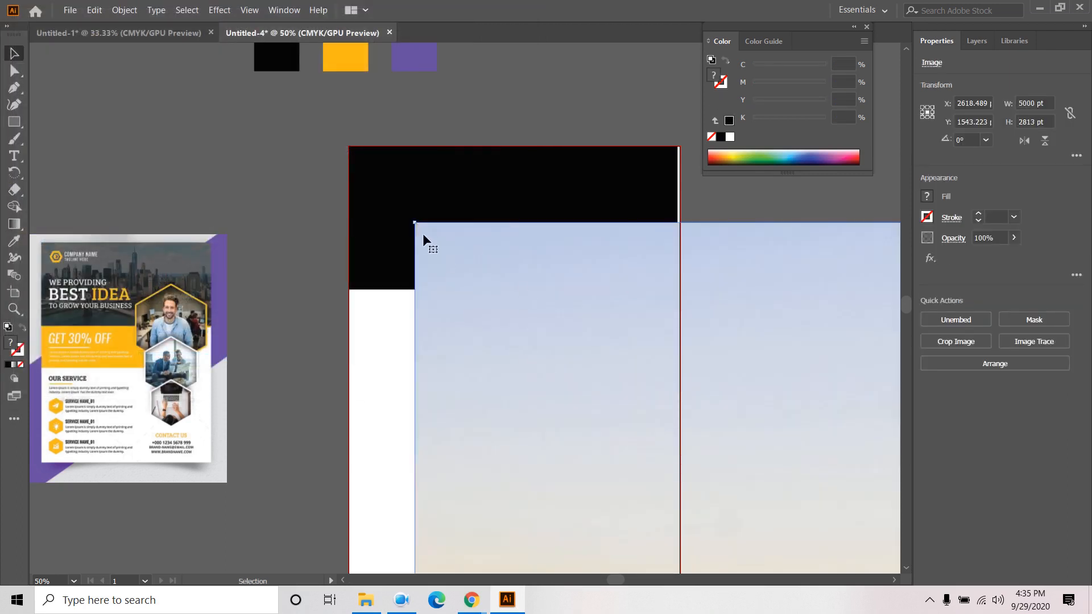
drag(414, 222, 700, 475)
drag(870, 516, 385, 102)
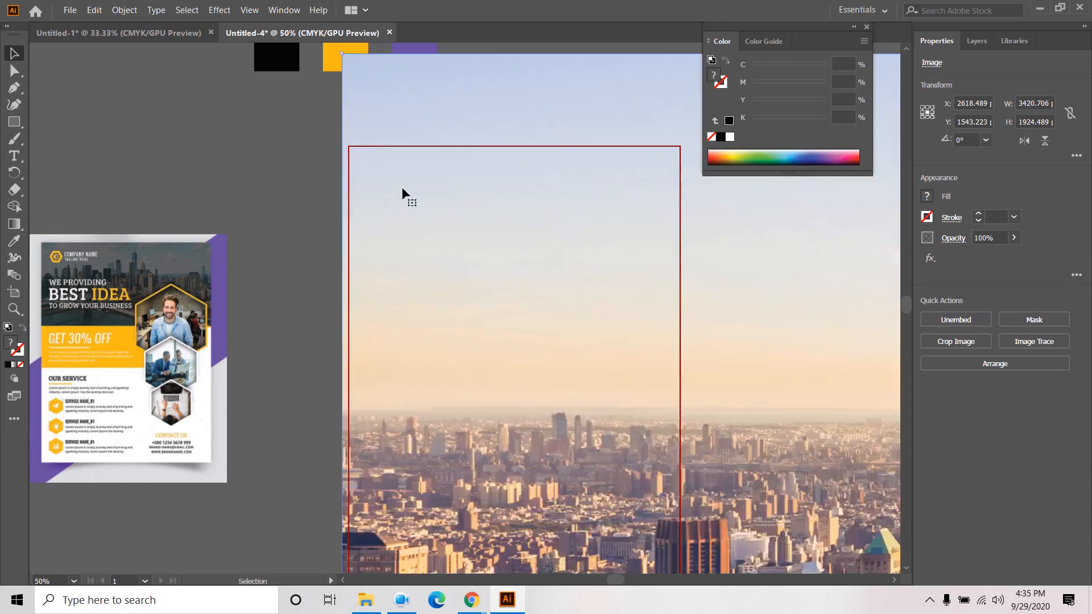
scroll(401, 187, down, 5)
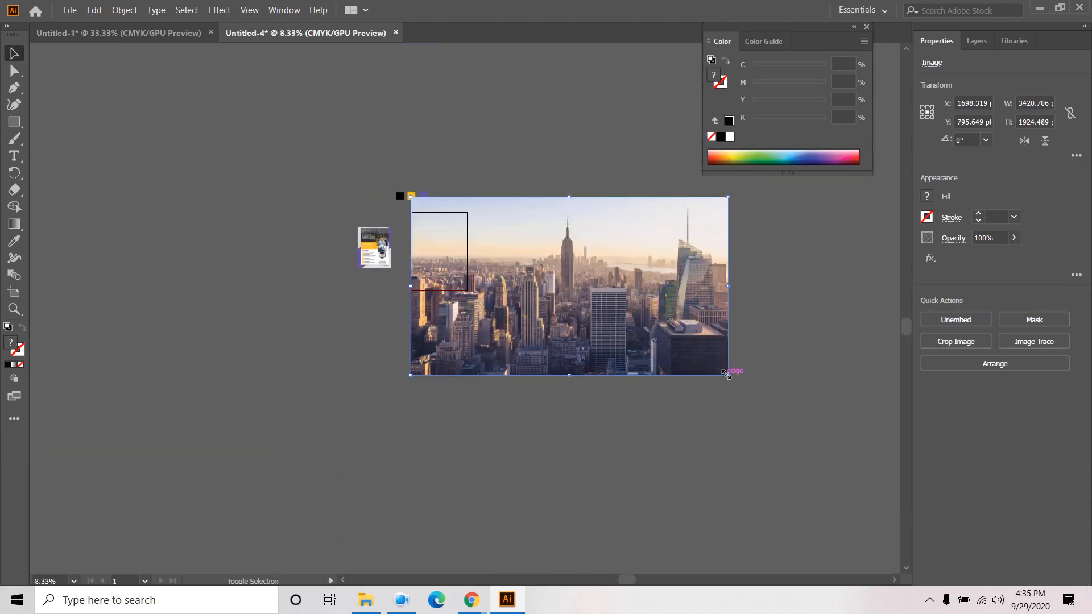
shift+click(723, 372)
click(679, 341)
drag(727, 376, 626, 318)
scroll(539, 278, up, 3)
- Position the photo on the page's top edge, enlarged to about 591 × 333 pt
drag(540, 275, 188, 137)
drag(537, 169, 659, 279)
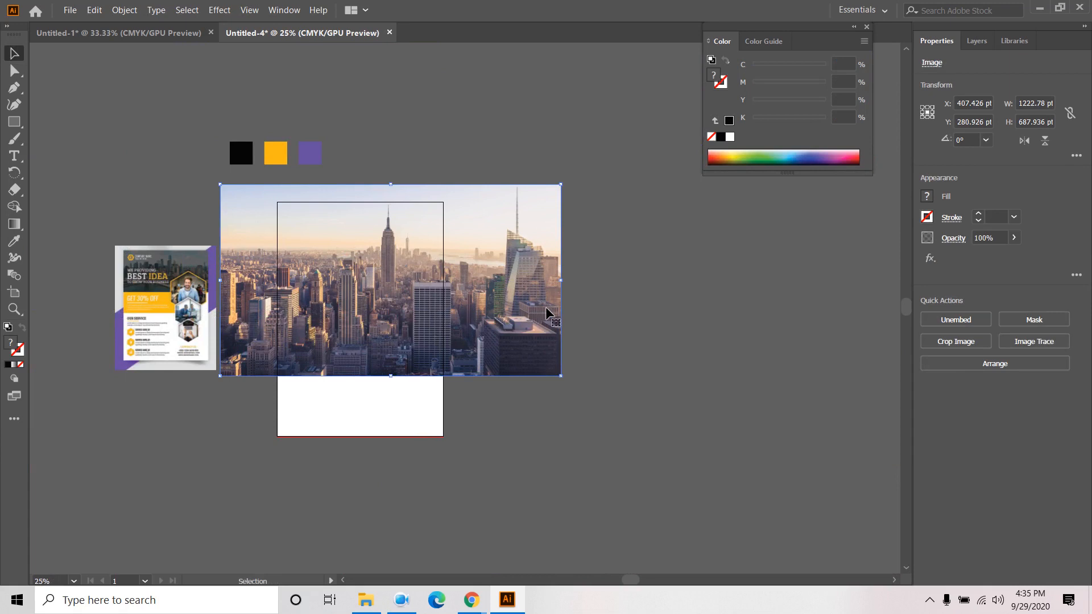
drag(561, 375, 473, 327)
drag(437, 293, 404, 260)
scroll(385, 258, up, 2)
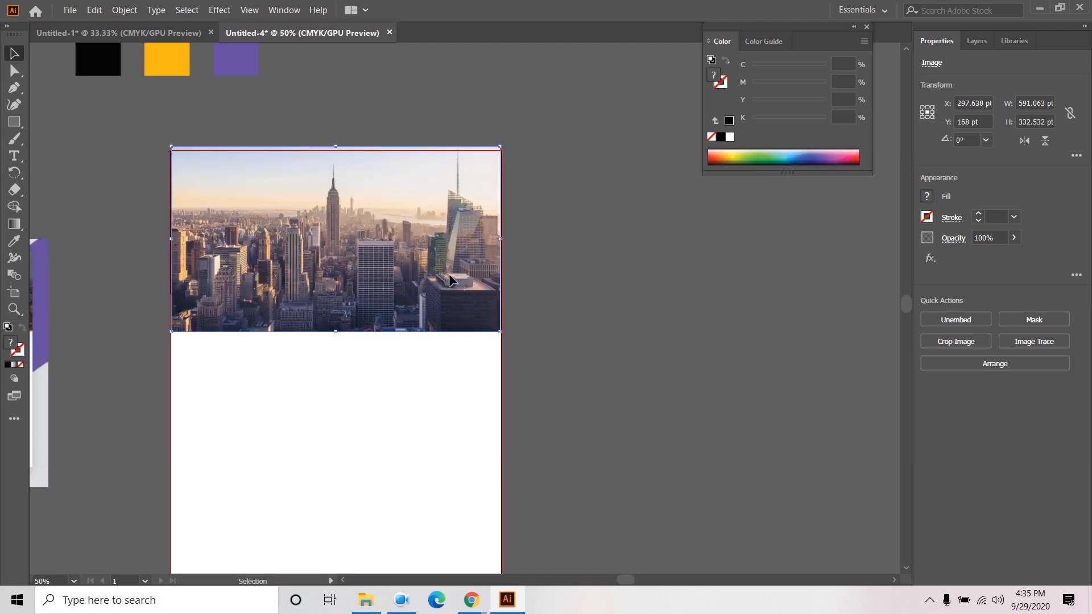
drag(502, 337, 534, 349)
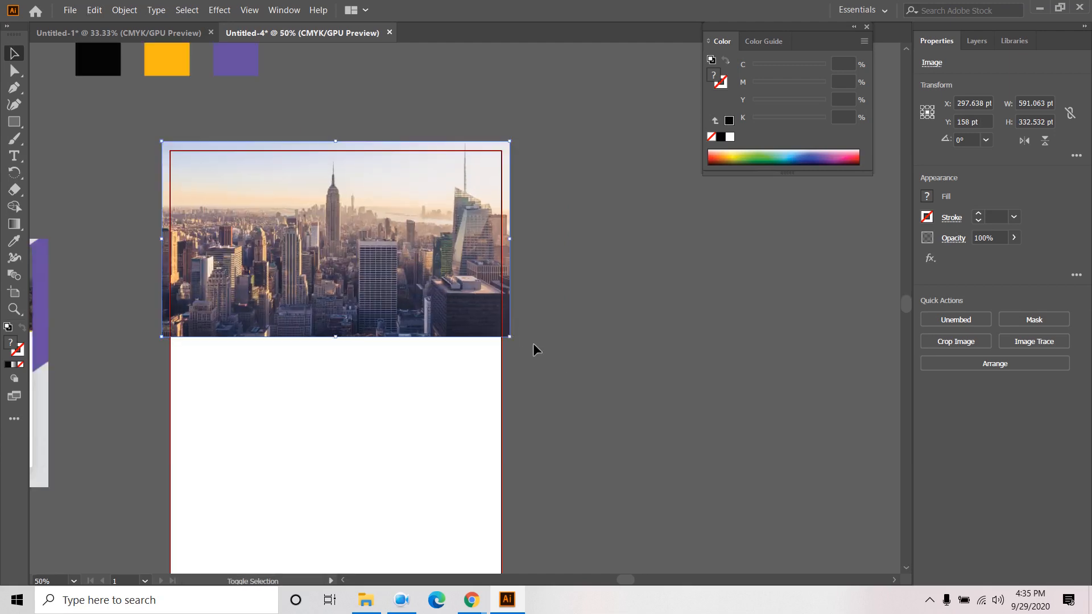
click(563, 208)
click(977, 41)
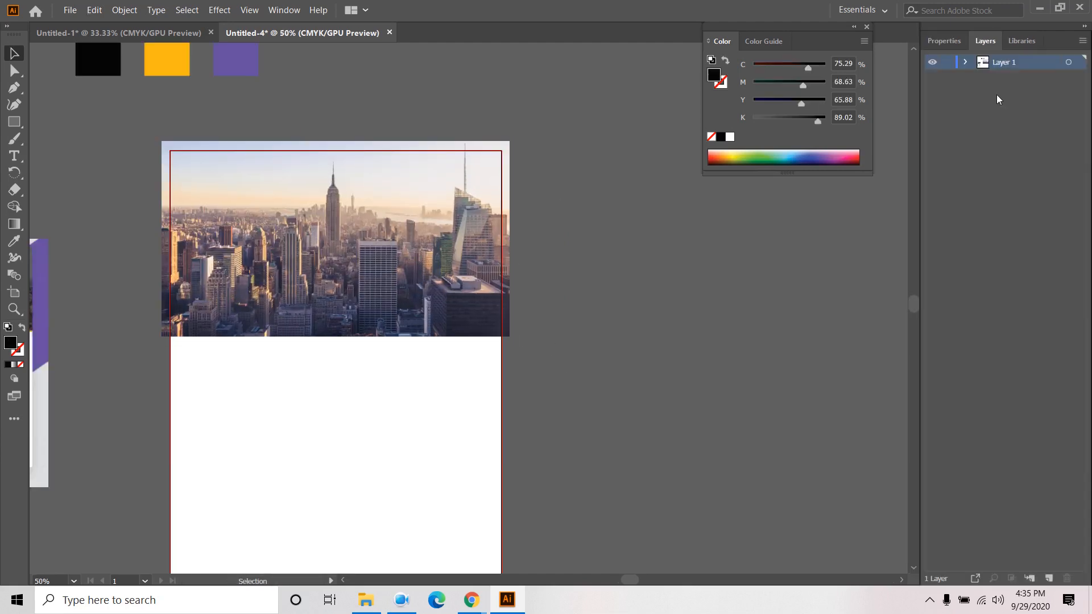
- Attempt a clipping mask on the photo alone and dismiss the resulting error
drag(331, 388, 447, 330)
click(123, 11)
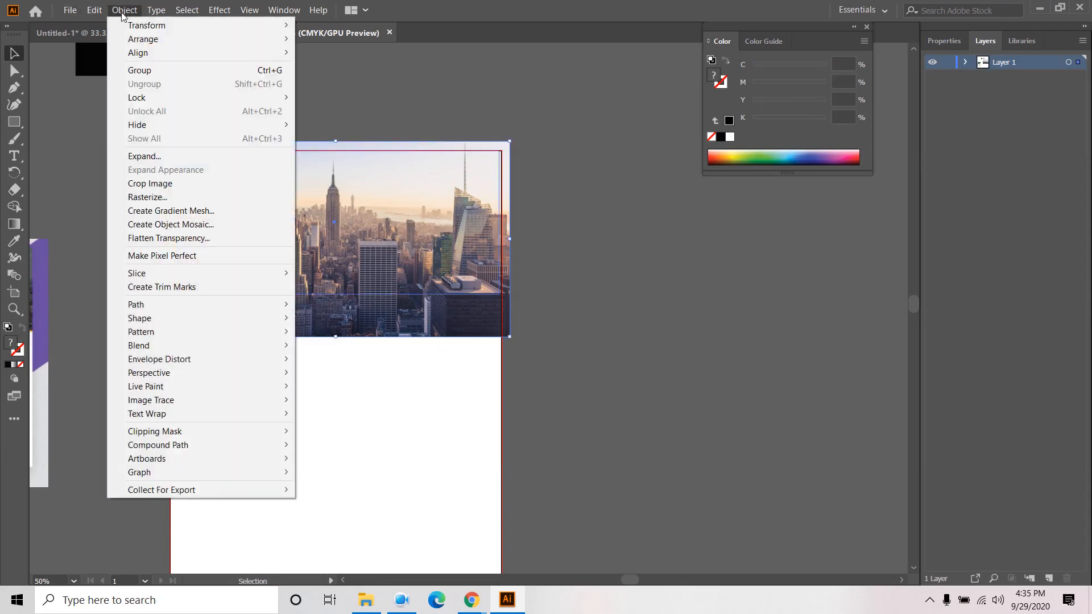
mouse_move(179, 310)
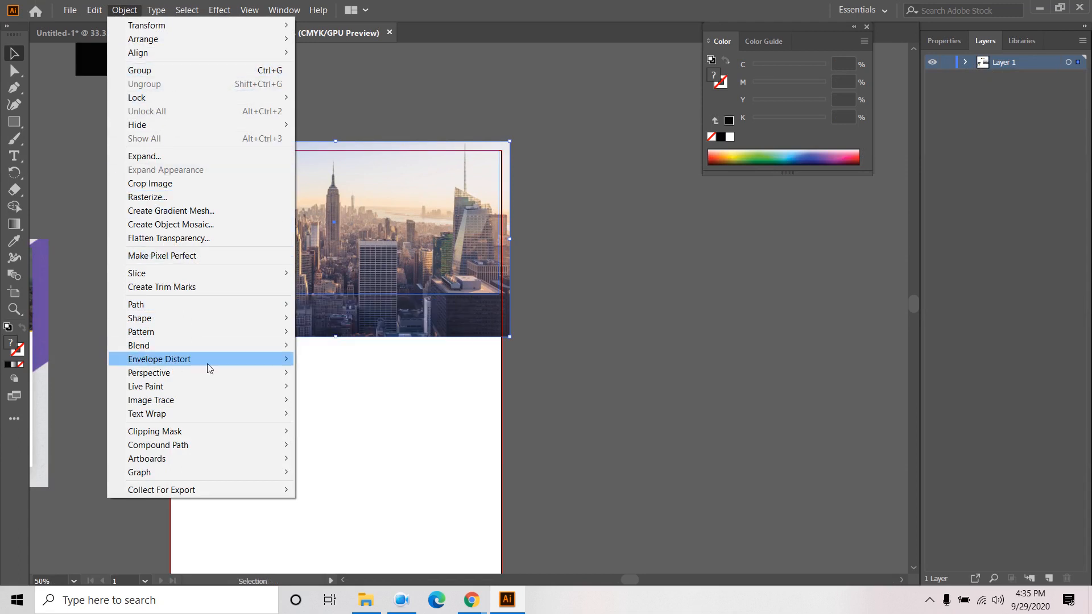
right_click(386, 226)
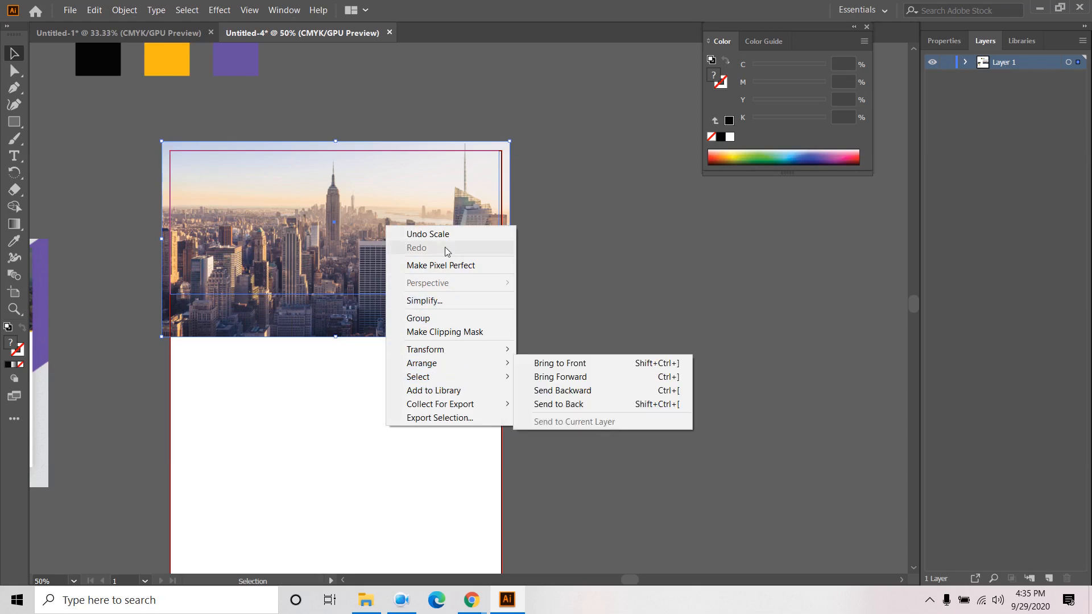
click(473, 332)
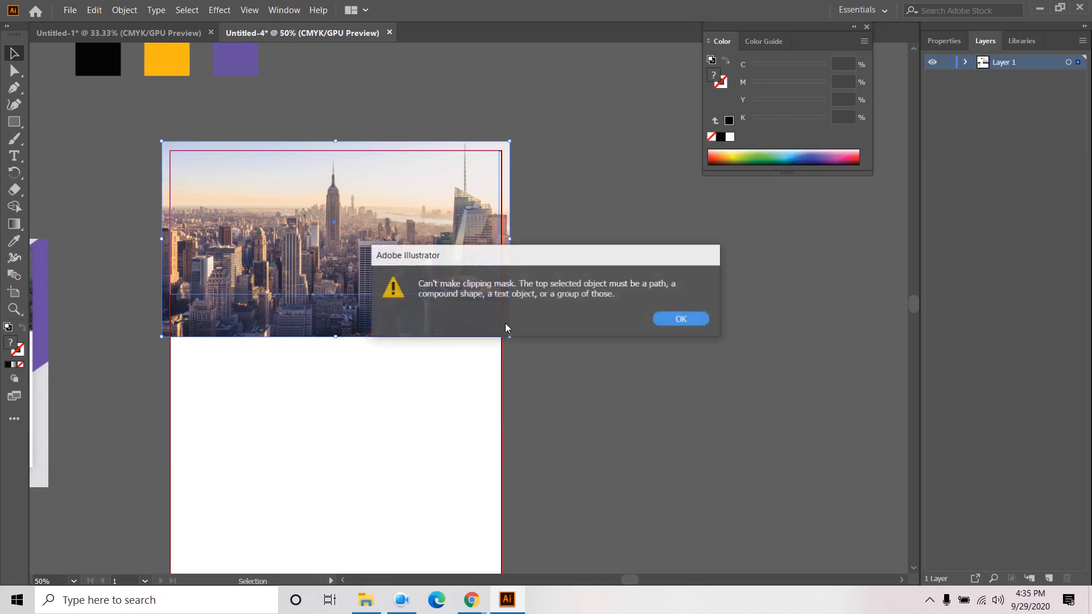
click(701, 320)
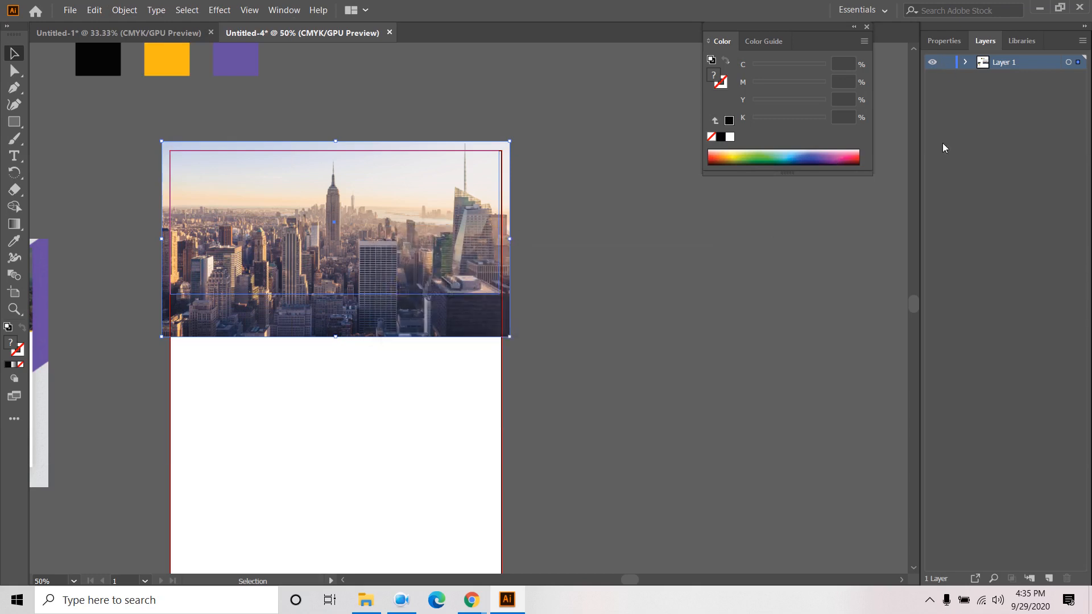
- Move the photo beneath the black rectangle in Layers and clip it to that rectangle
click(966, 62)
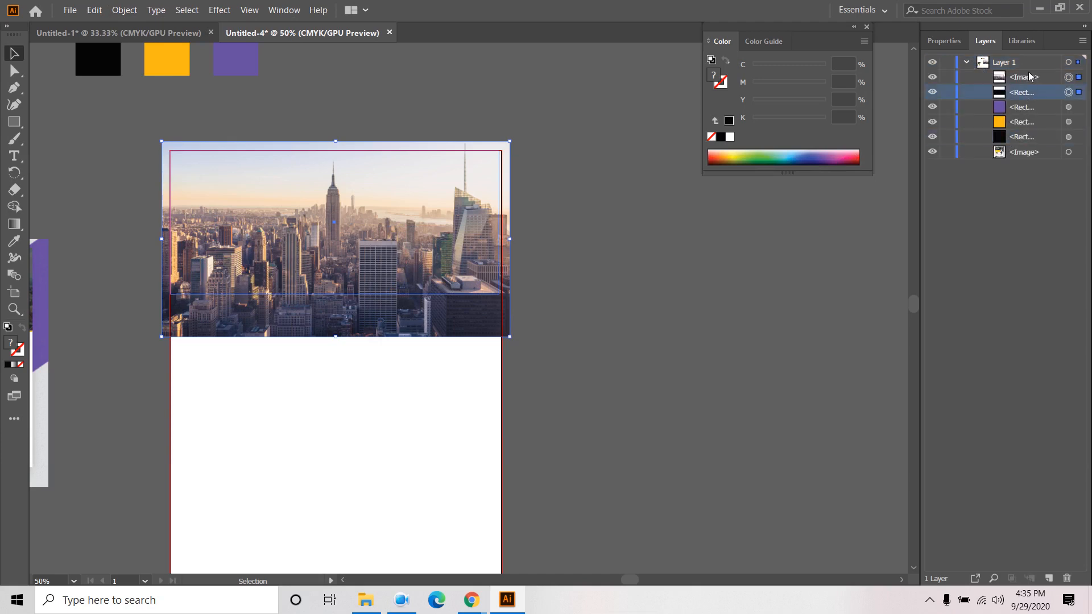
click(584, 117)
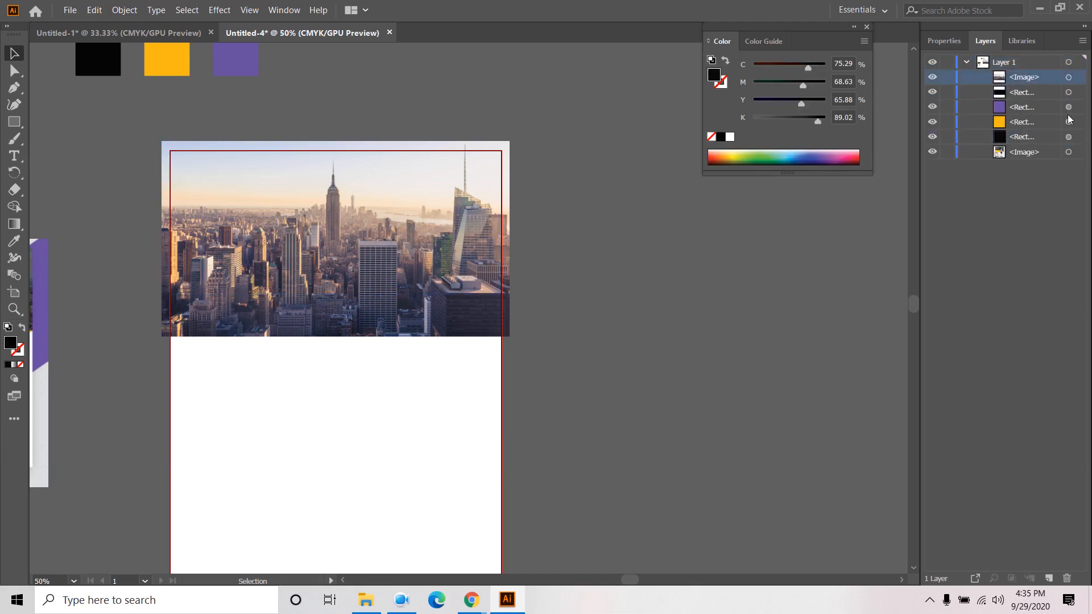
drag(1034, 83, 1035, 100)
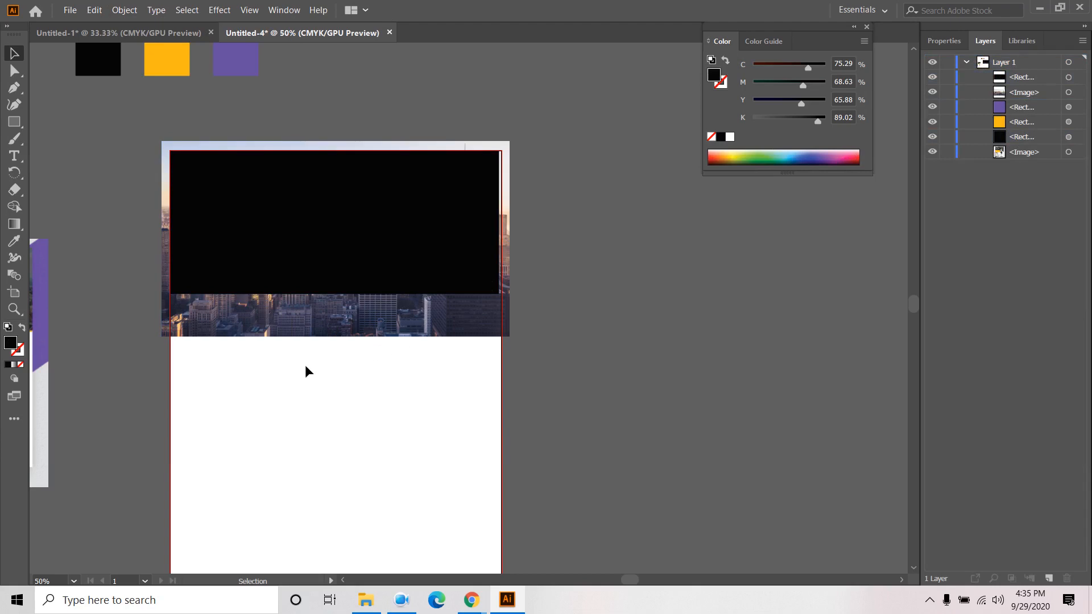
drag(304, 367, 415, 218)
right_click(414, 216)
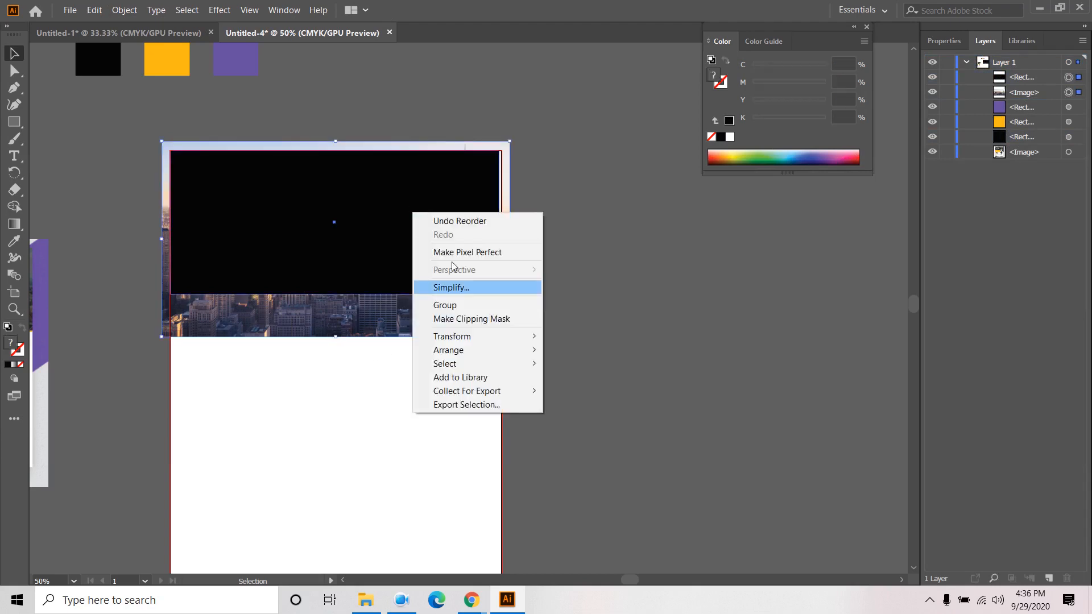
click(474, 319)
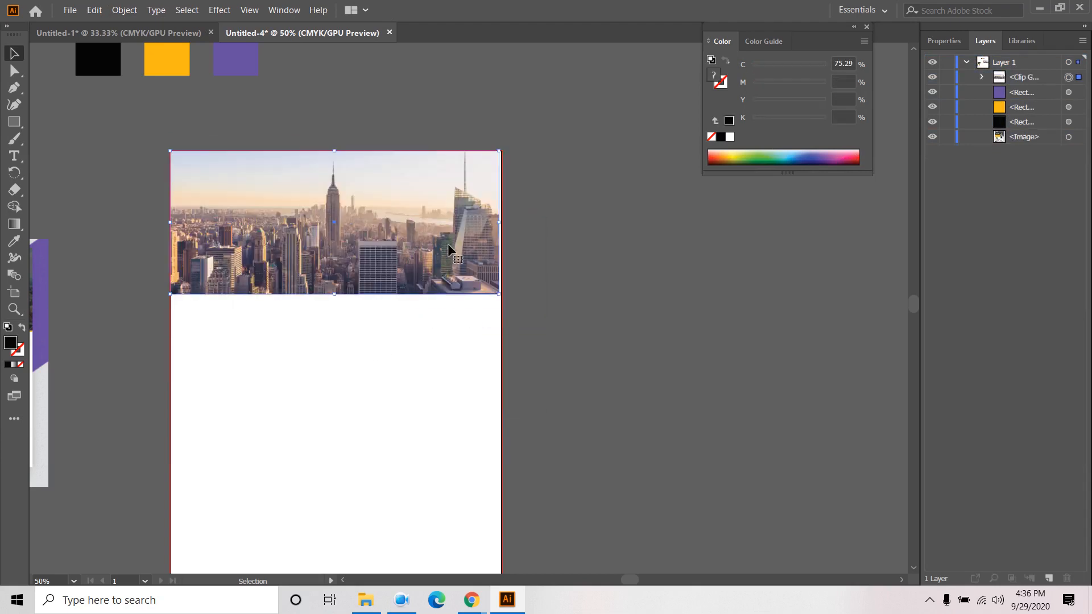
- Stretch the clipping rectangle's right edge out to the artboard edge
click(981, 78)
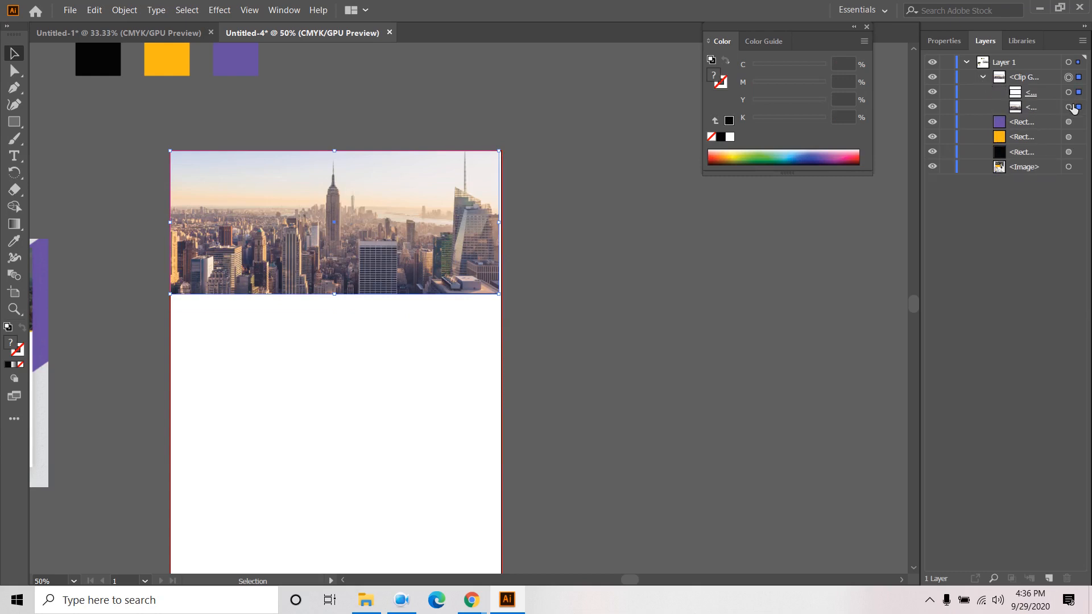
click(1080, 92)
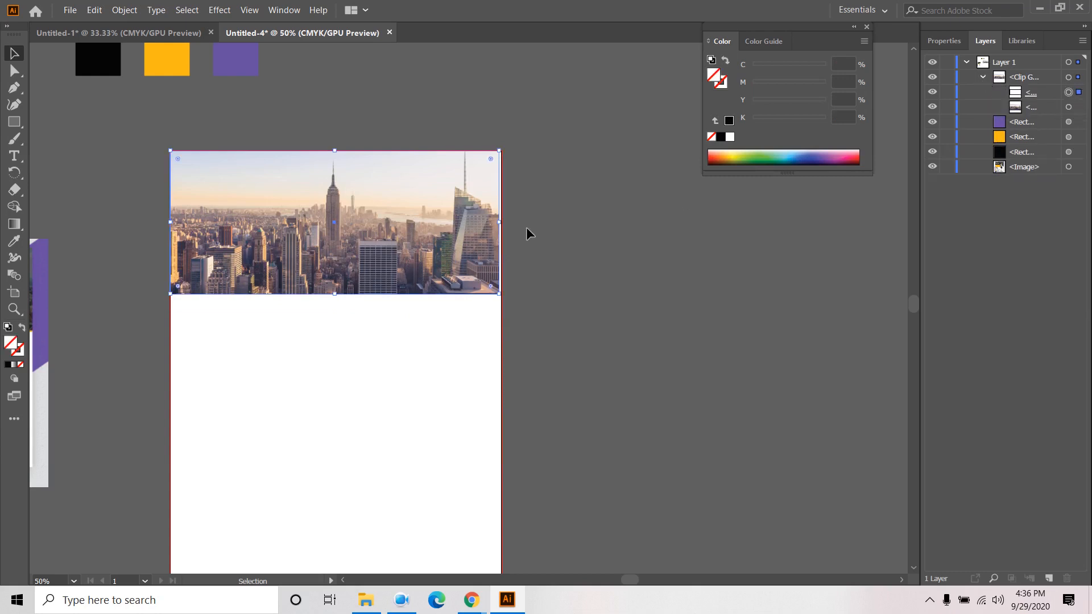
drag(503, 221, 504, 221)
click(549, 213)
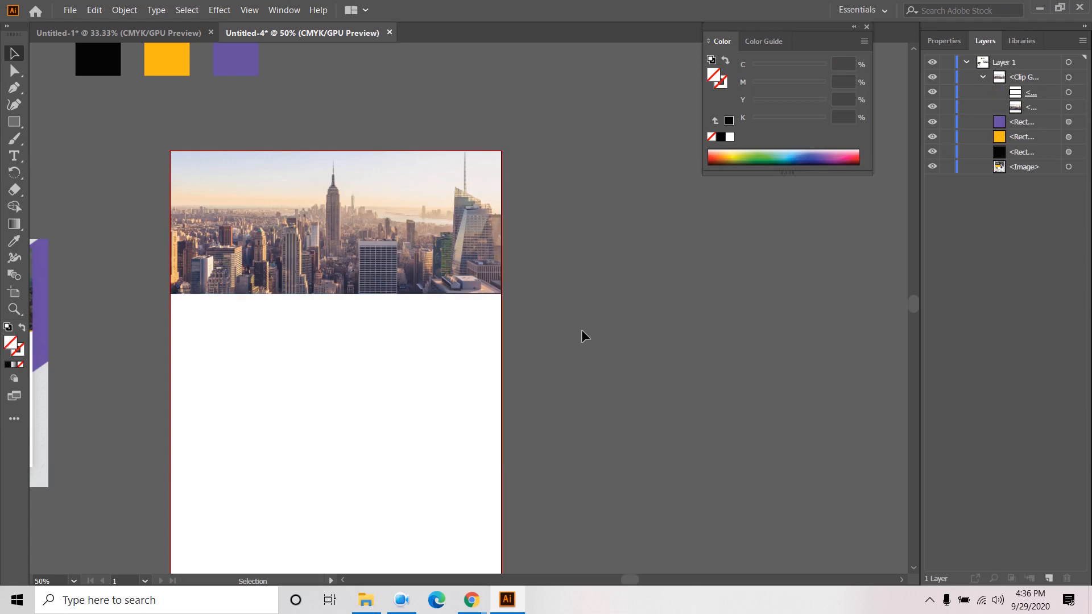
- Bring the reference flyer into view and reselect the clip group's clipping path
drag(581, 329, 774, 383)
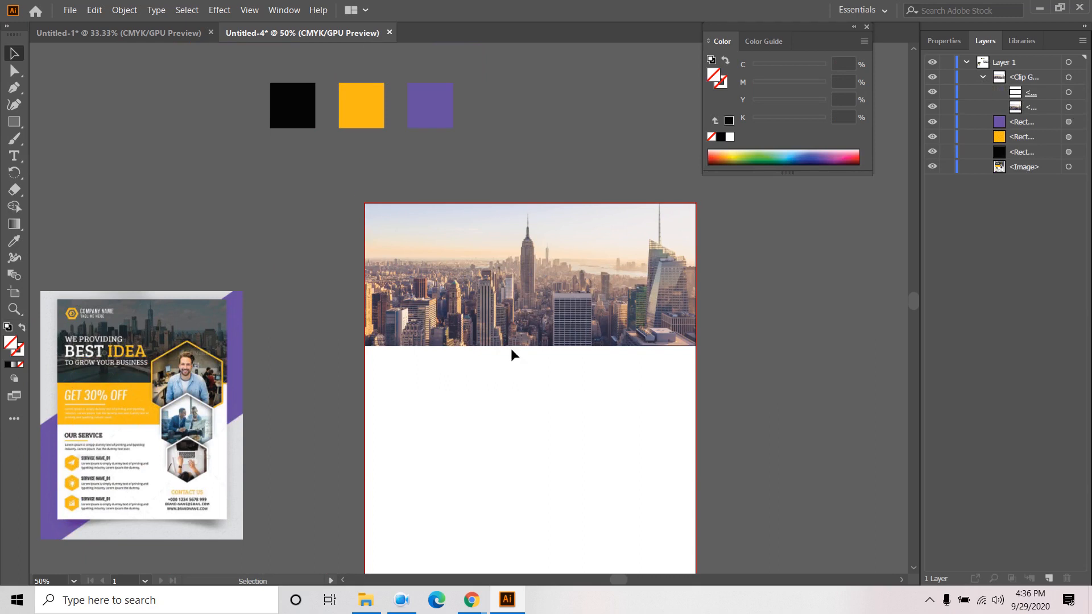
scroll(164, 345, up, 3)
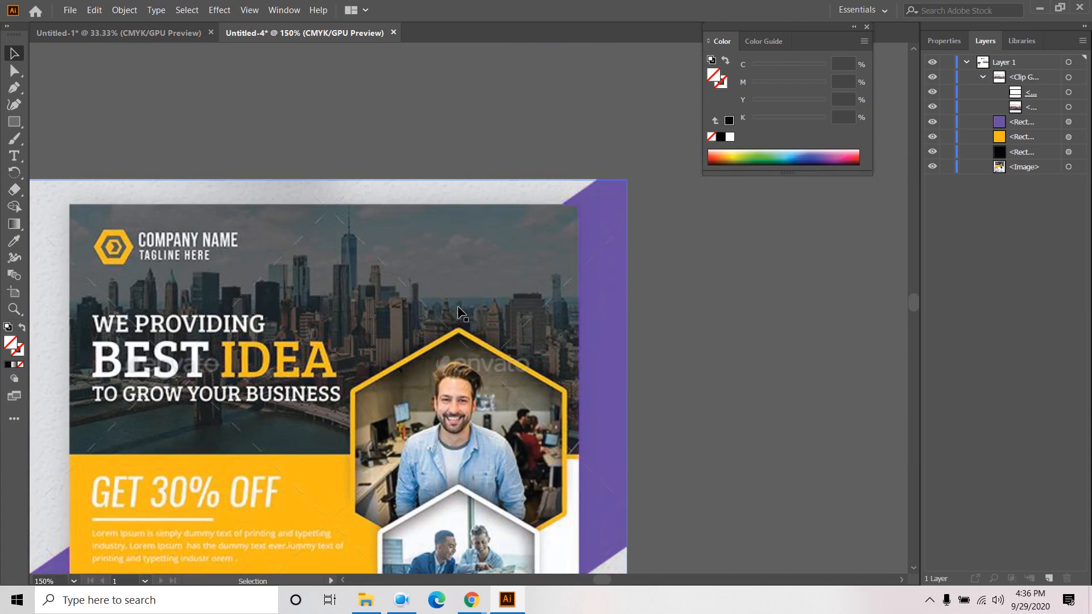
scroll(458, 313, down, 3)
drag(763, 383, 605, 408)
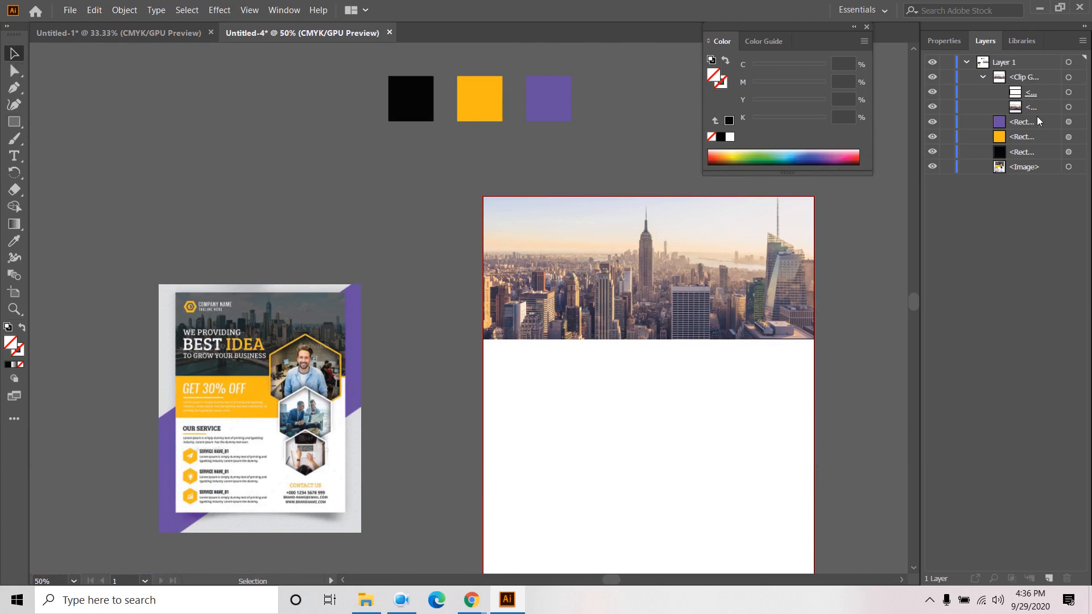
click(1054, 93)
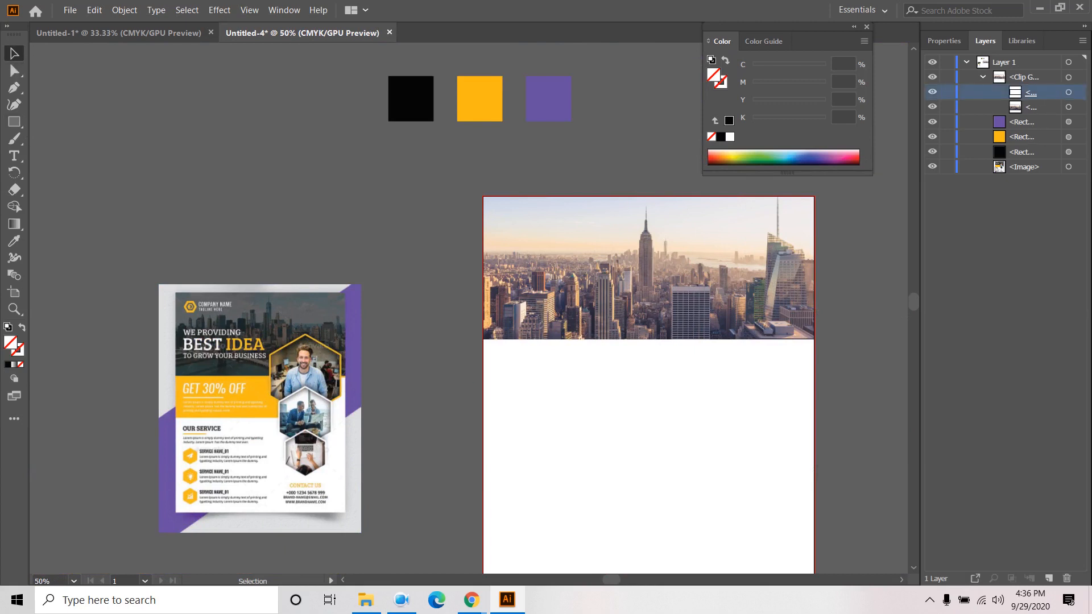
click(1069, 93)
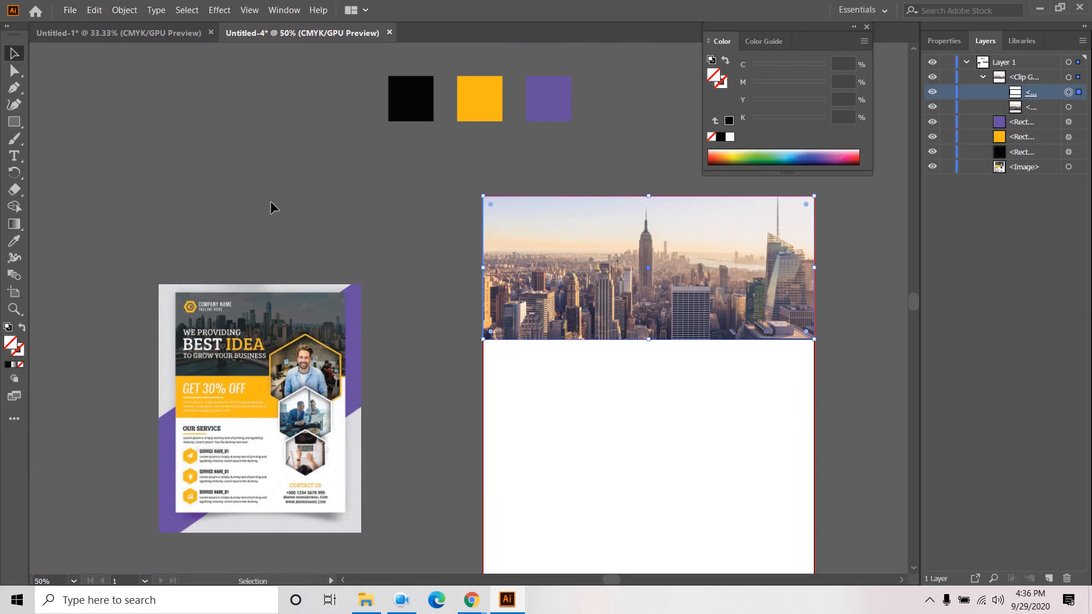
click(14, 121)
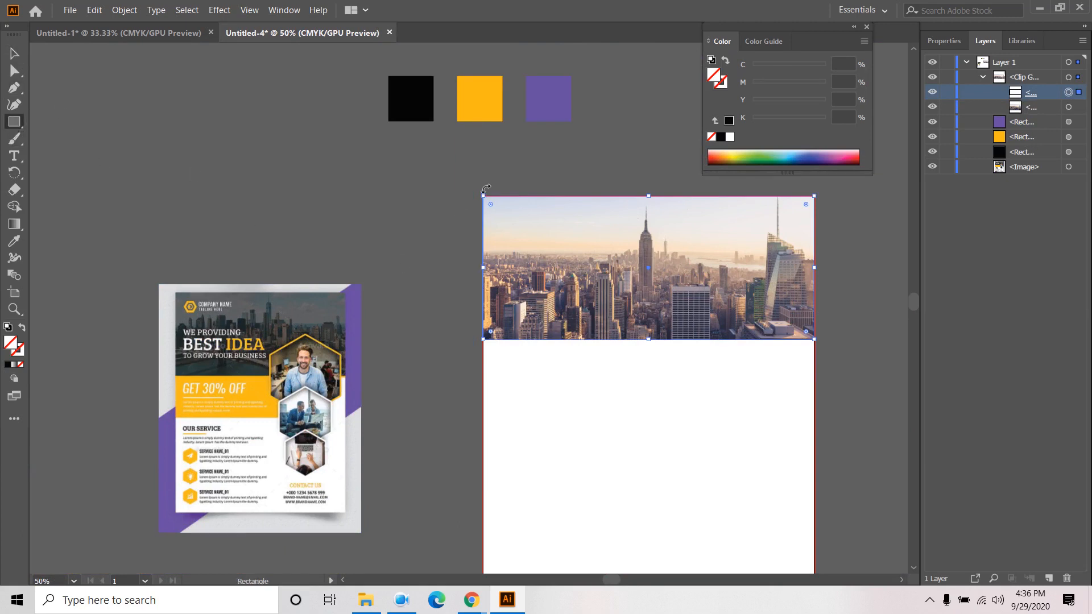
click(14, 55)
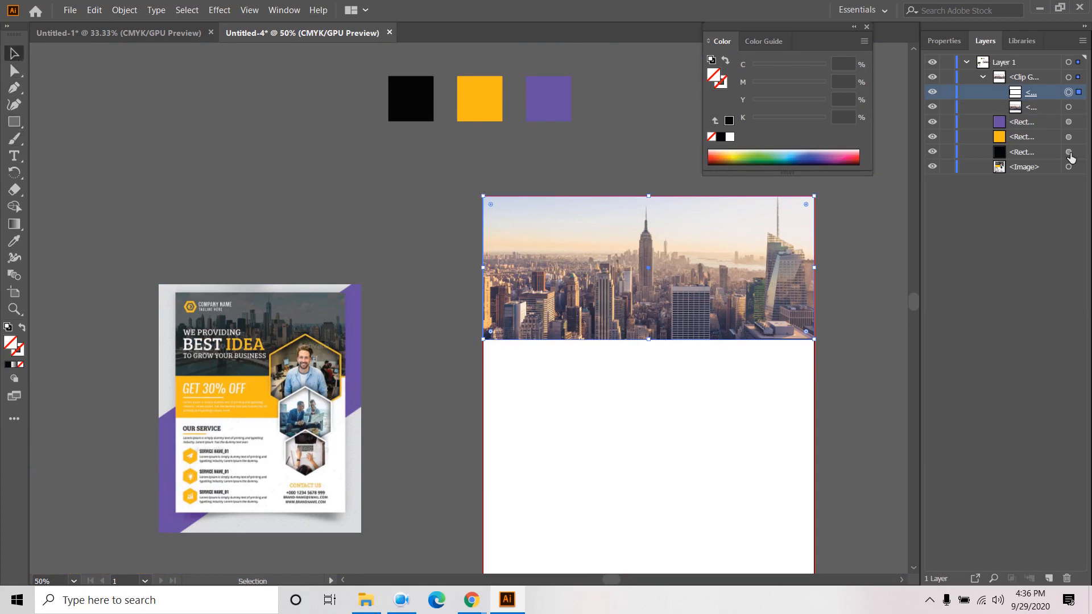
click(983, 77)
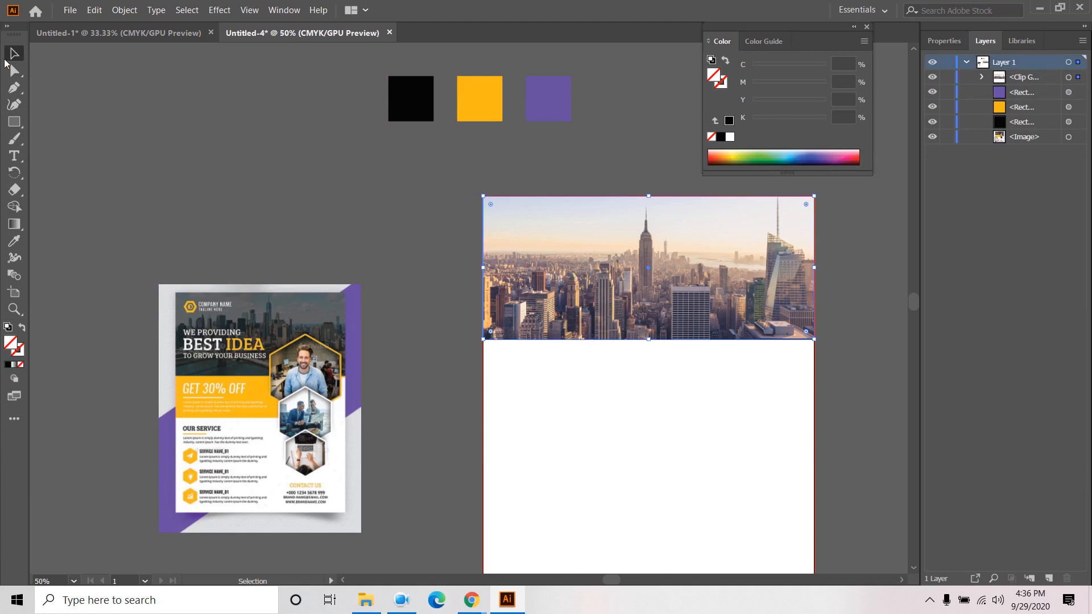
click(15, 127)
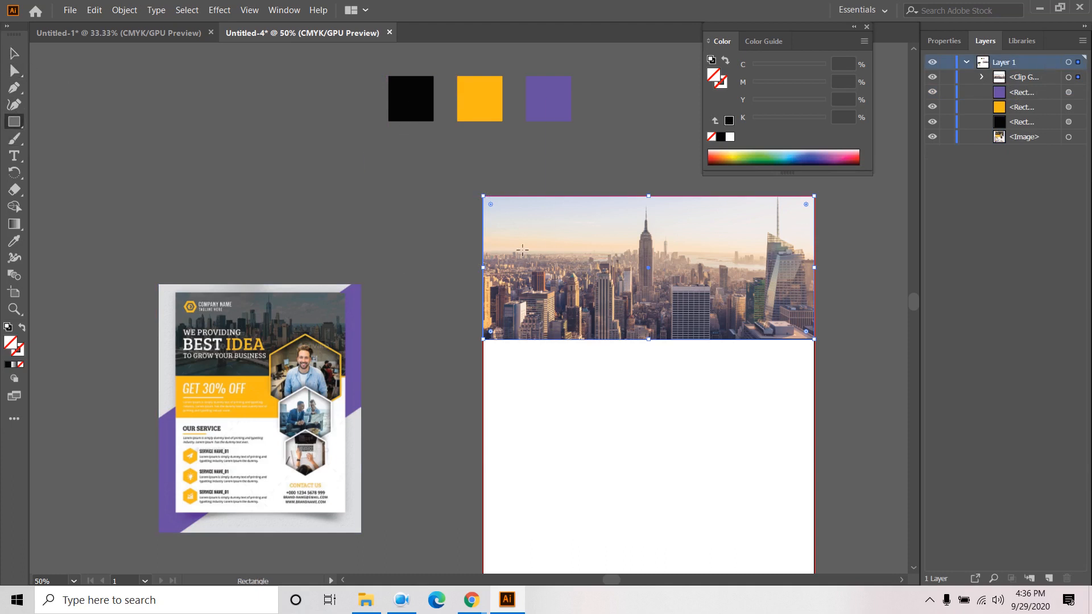
- Cancel the Rectangle size dialog and clear the selection, collapsing Layer 1
scroll(486, 214, up, 3)
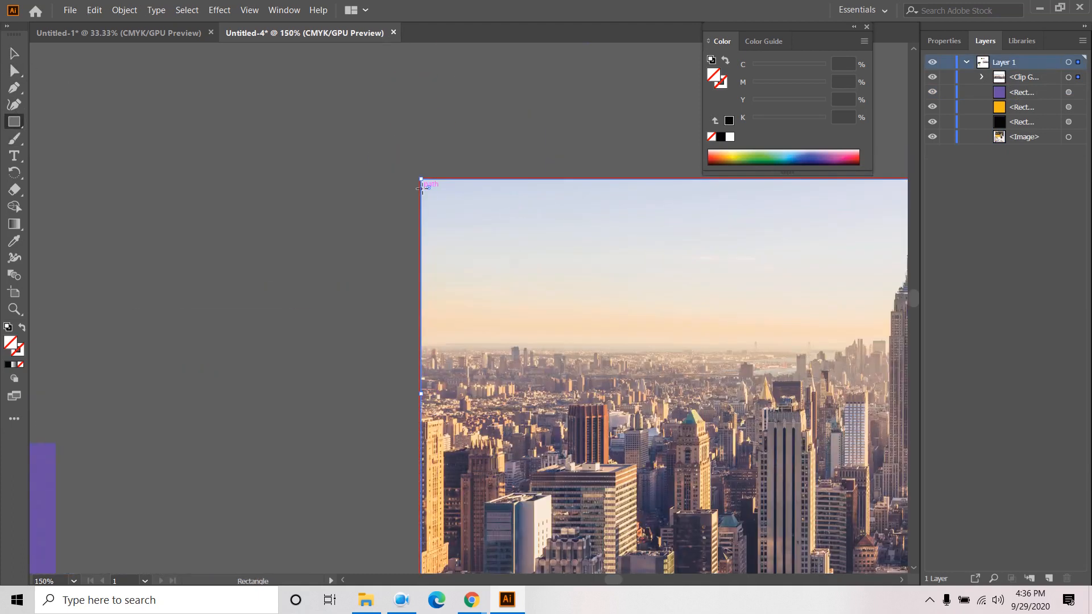
scroll(432, 182, up, 3)
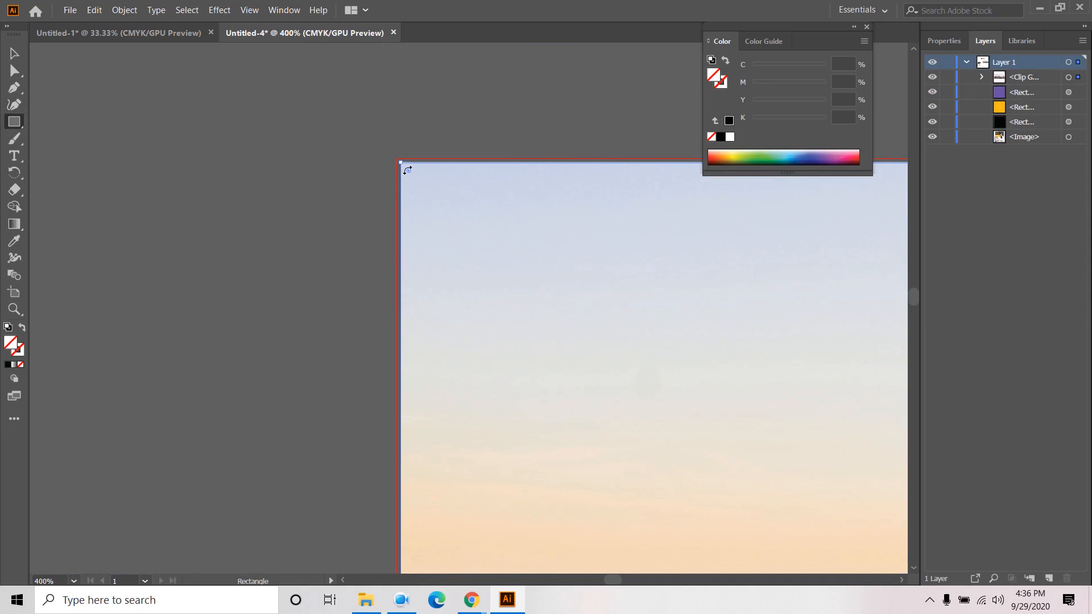
click(167, 163)
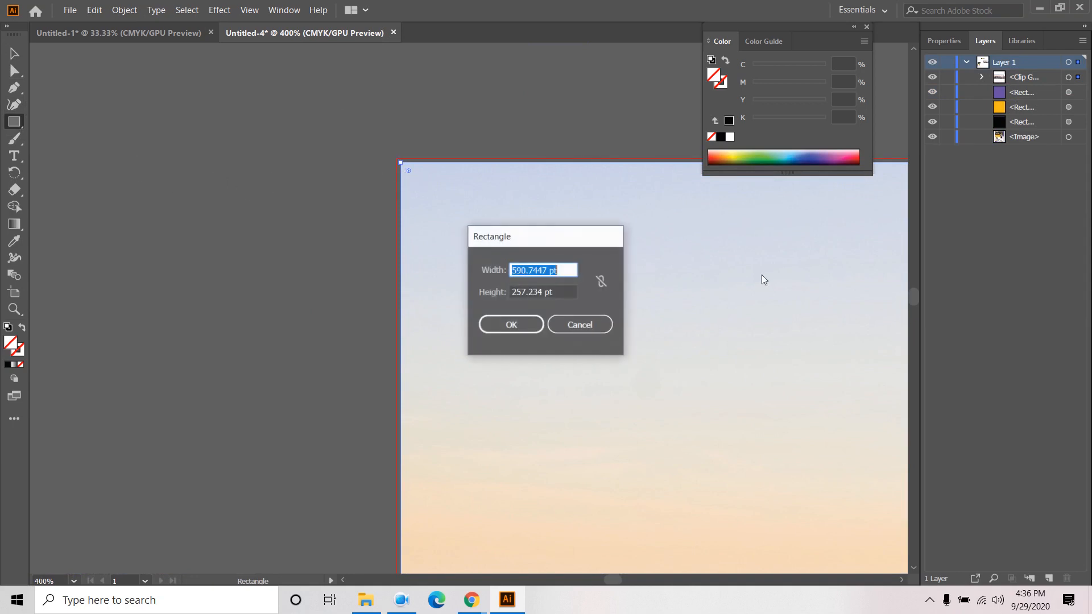
click(592, 327)
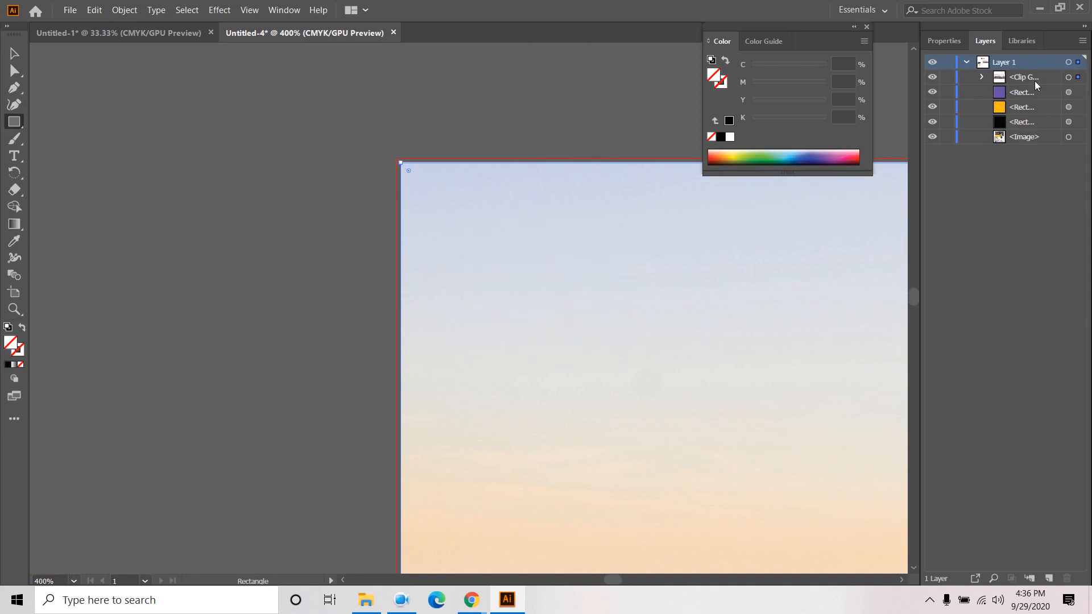
click(1014, 159)
click(967, 62)
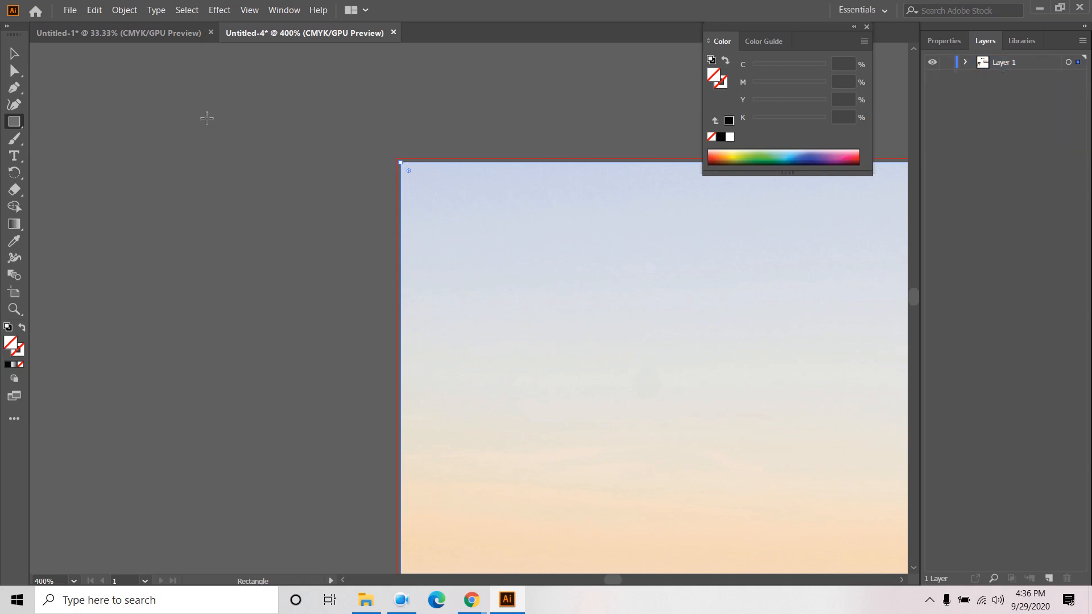
click(329, 249)
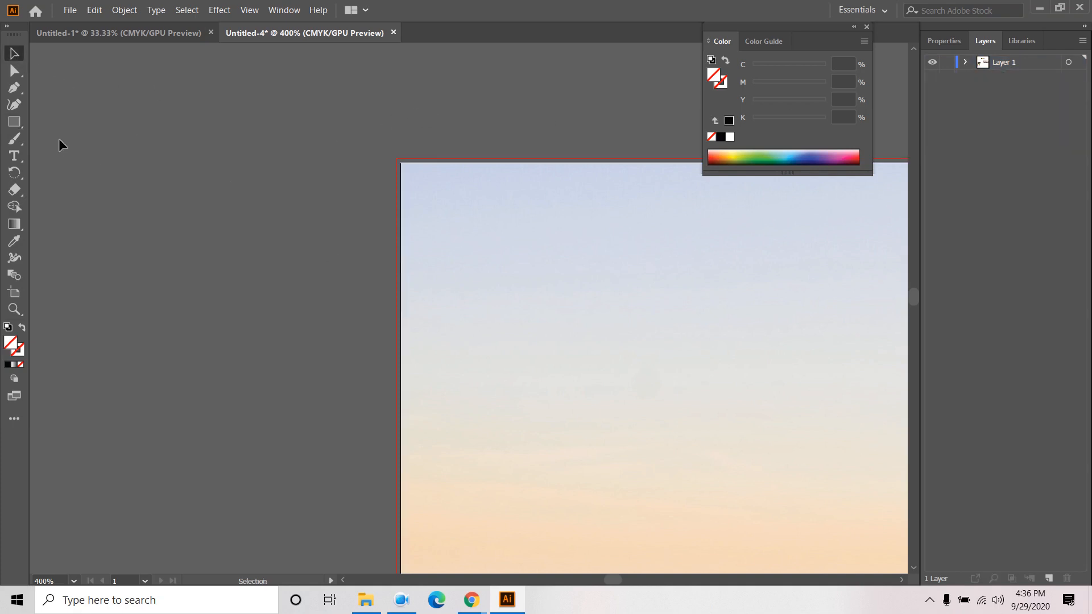
- Draw a rectangle from the artboard's top-left corner to the photo's bottom-right, about 595.28 pt wide
click(14, 121)
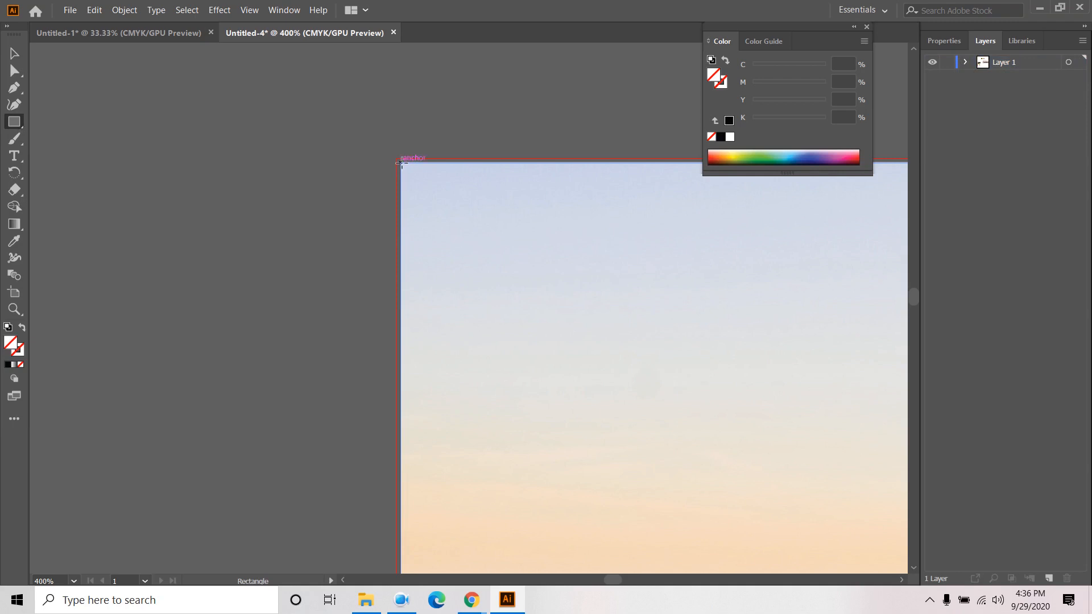
drag(400, 164, 692, 414)
key(ctrl+z)
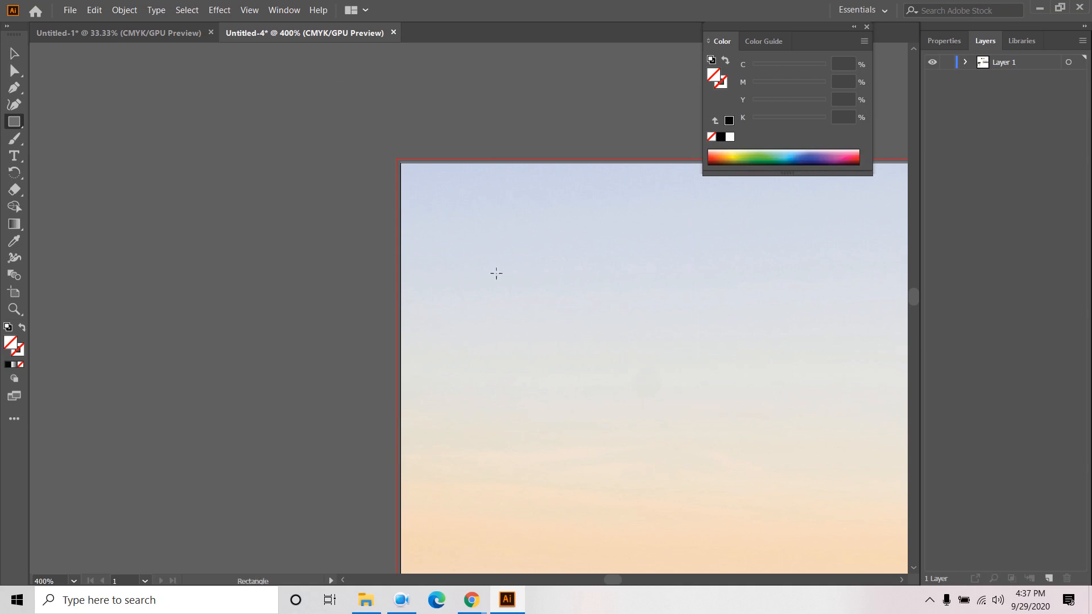
drag(399, 163, 463, 434)
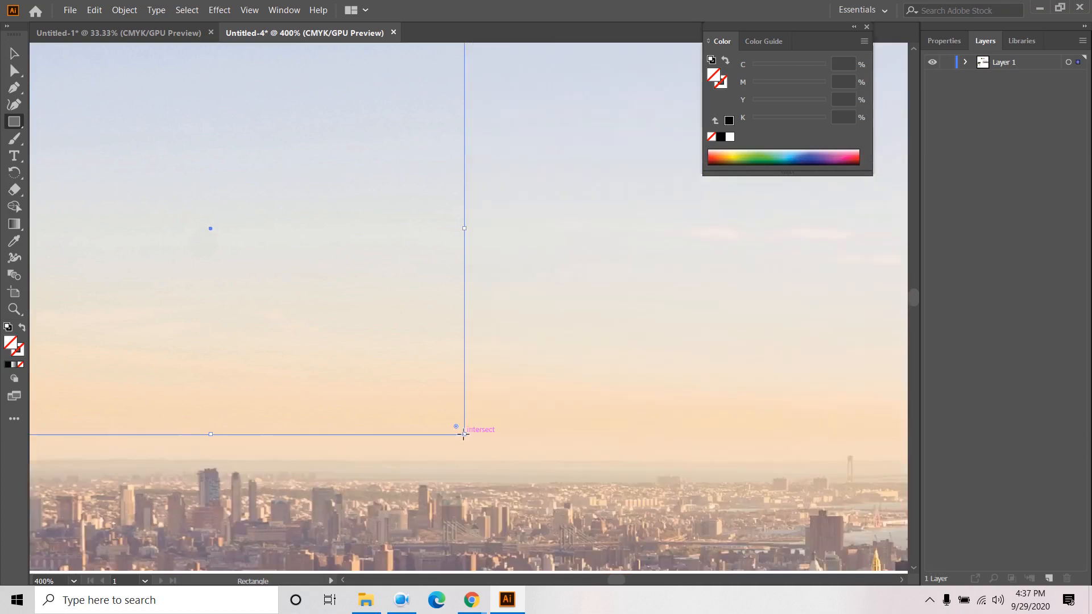
scroll(464, 435, down, 5)
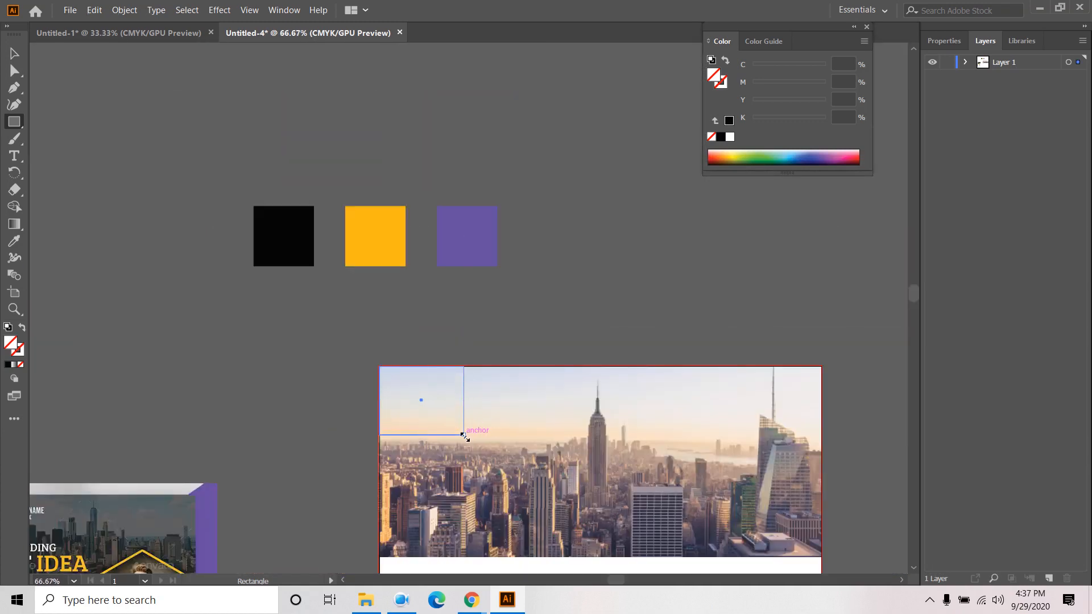
drag(464, 436, 814, 554)
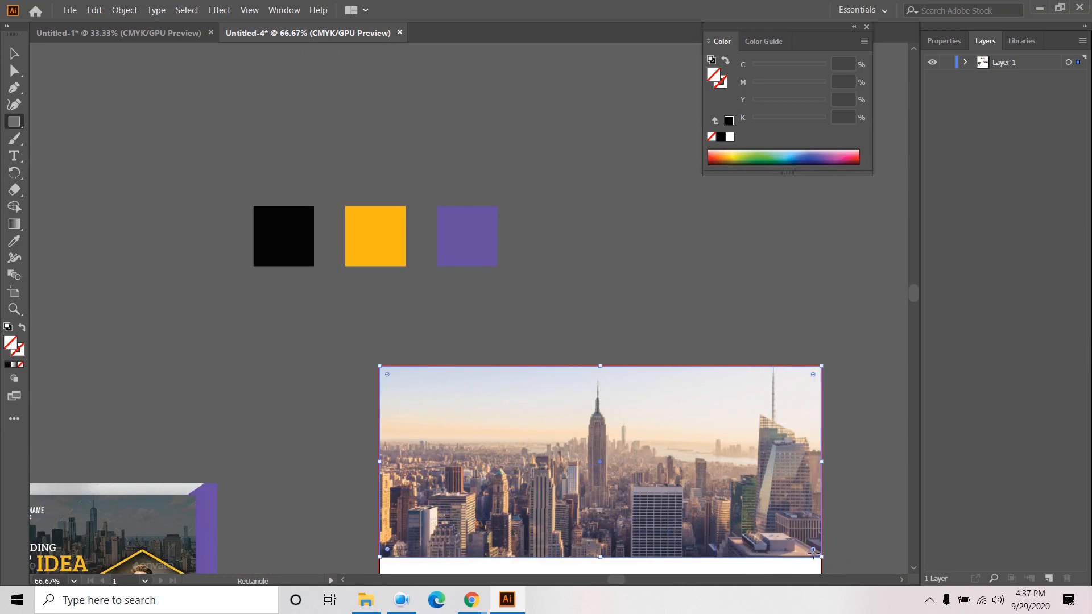
click(965, 62)
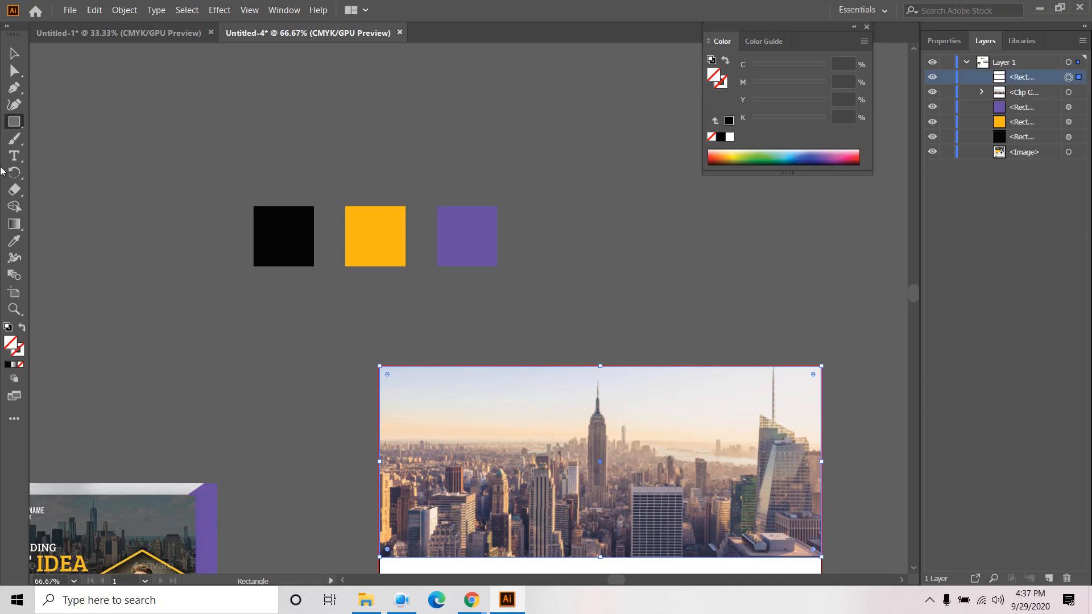
click(15, 240)
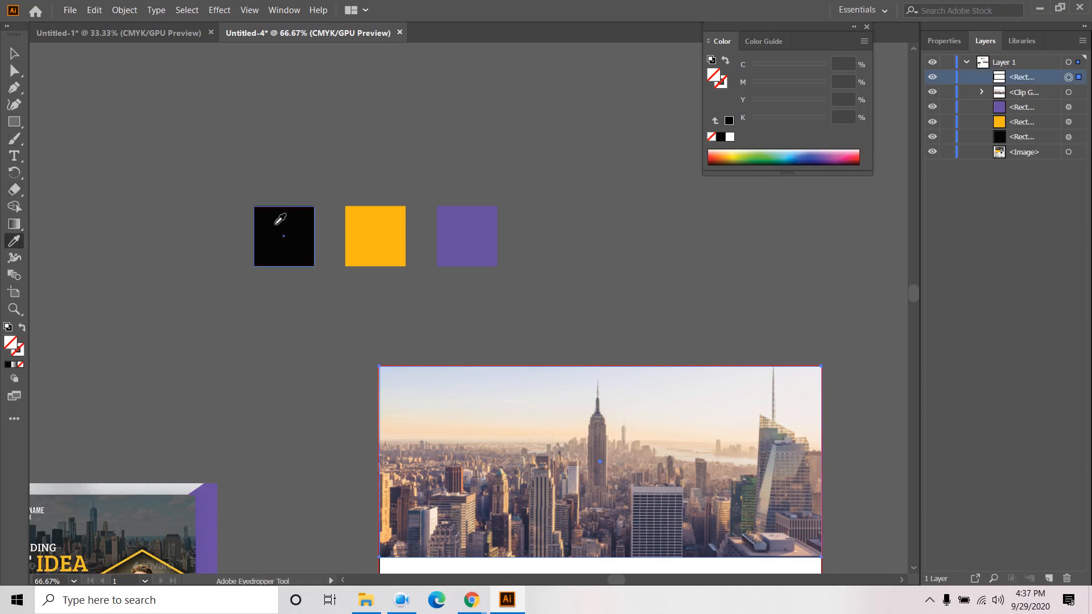
- Fill the overlay rectangle with black from the black swatch and start lowering its opacity
click(288, 227)
click(13, 55)
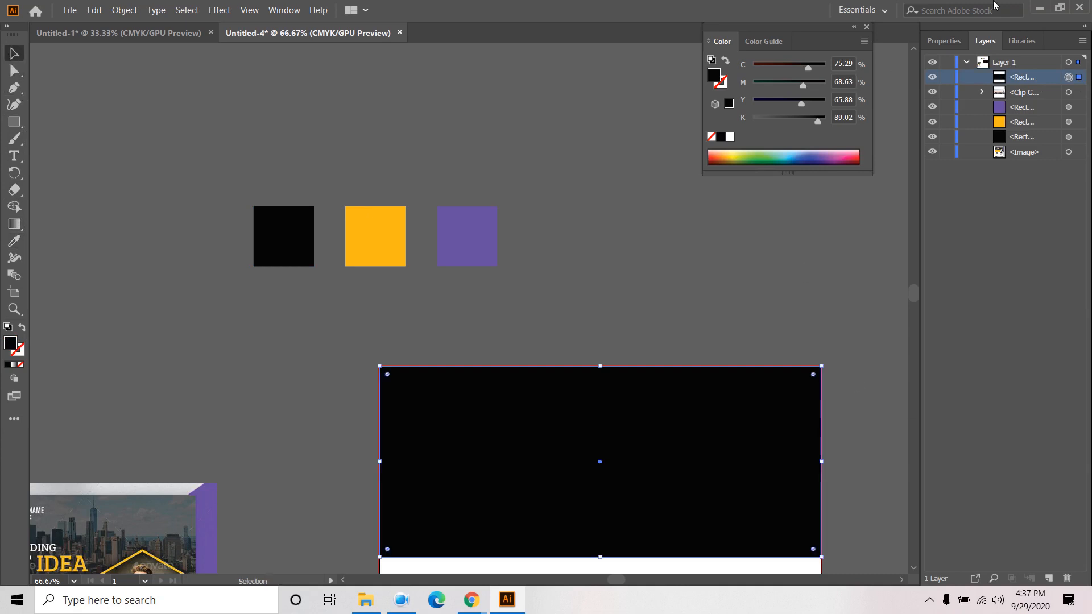
click(948, 42)
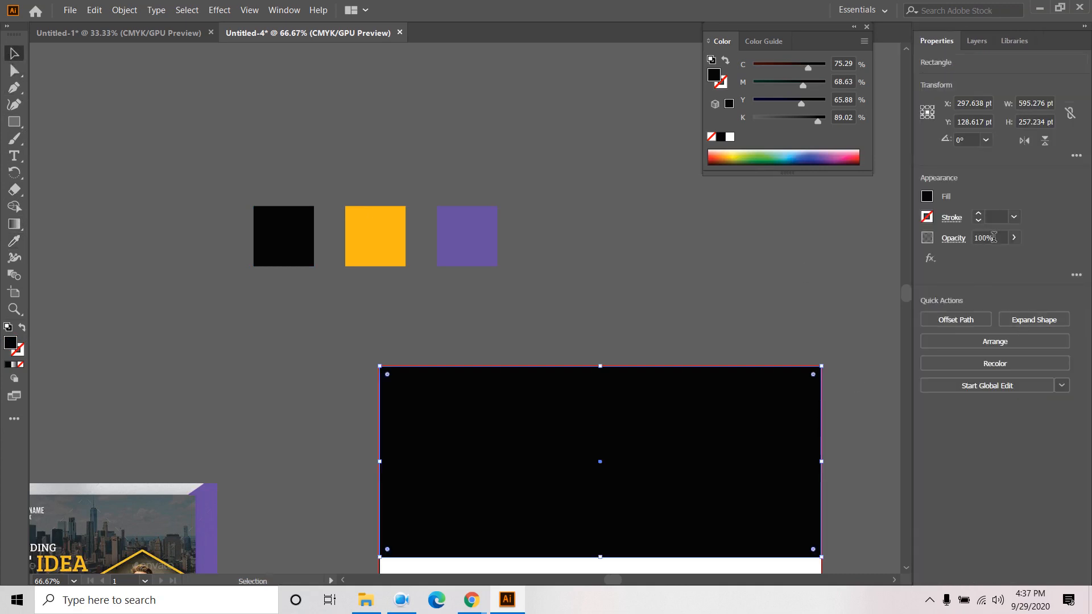
click(1013, 238)
drag(1014, 256, 996, 259)
- Set the overlay's opacity to 45%, after trying 75% and 50%
click(991, 238)
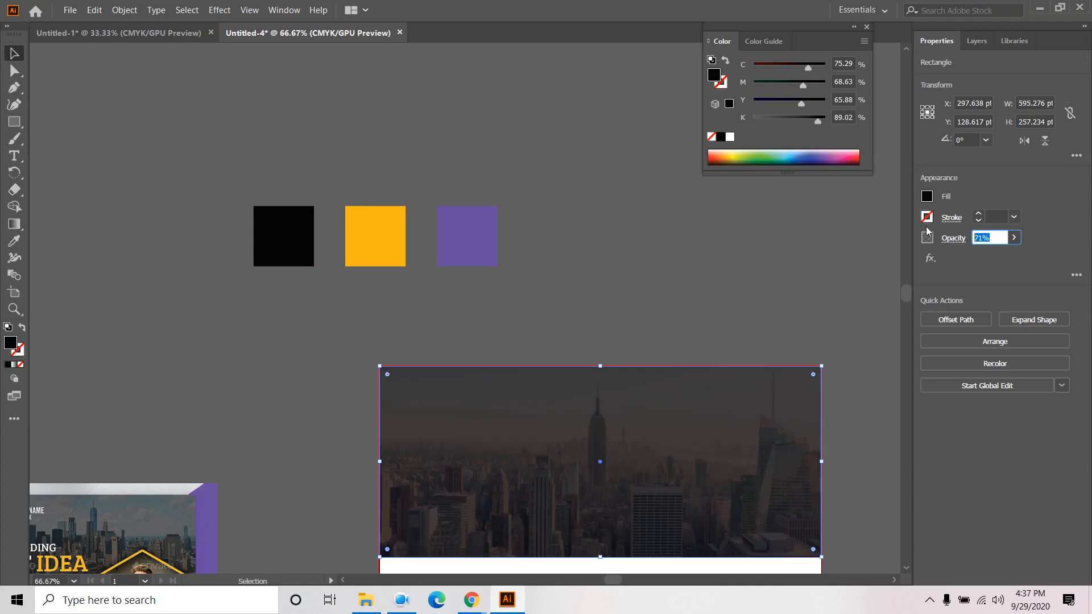
text(75)
key(Return)
click(991, 238)
text(50)
key(Return)
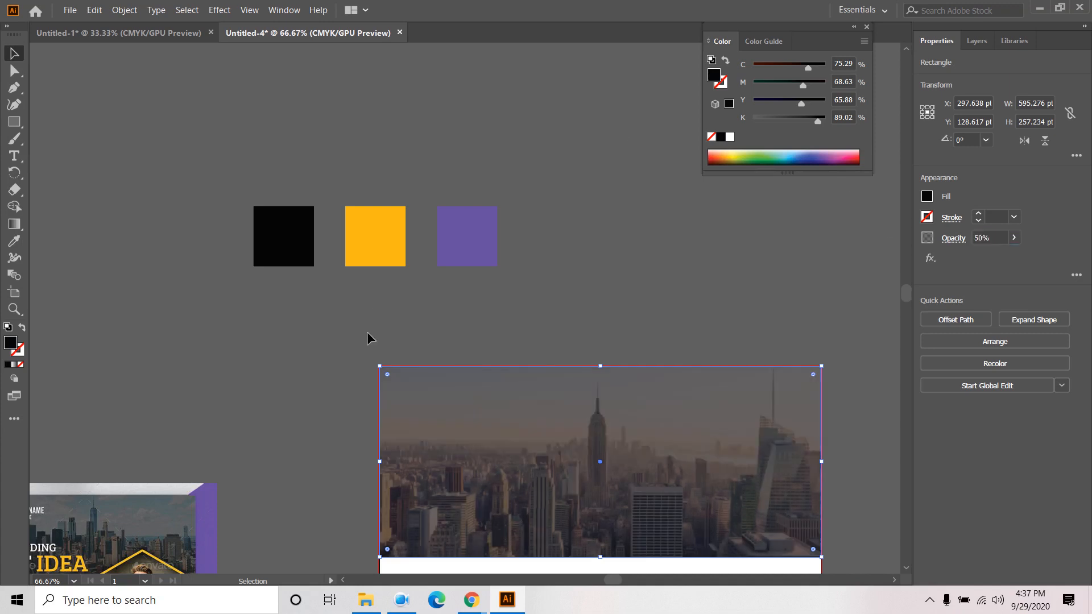
click(994, 237)
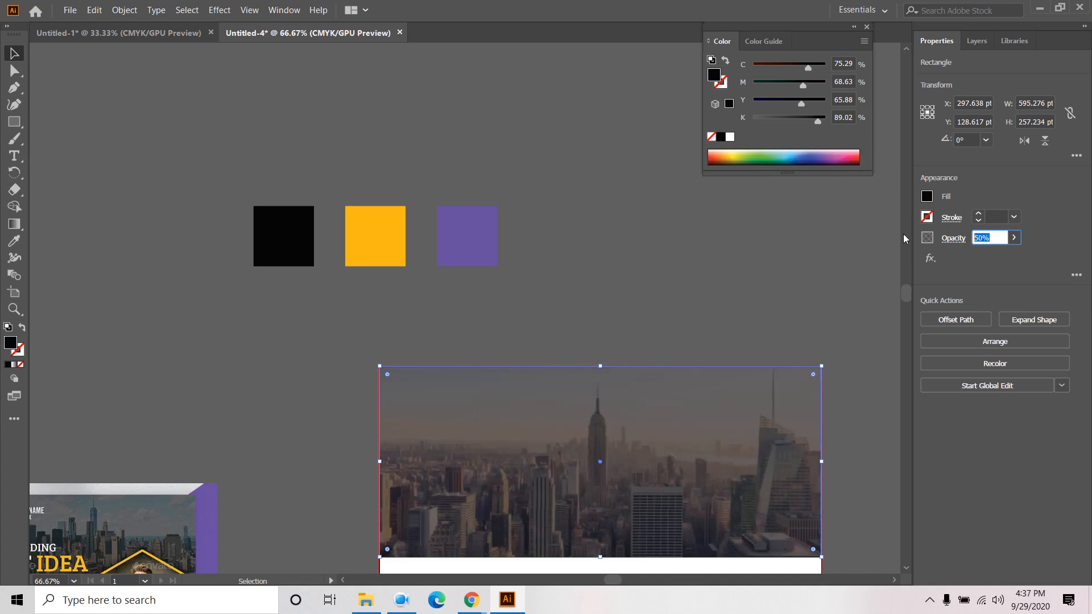
text(45)
key(Return)
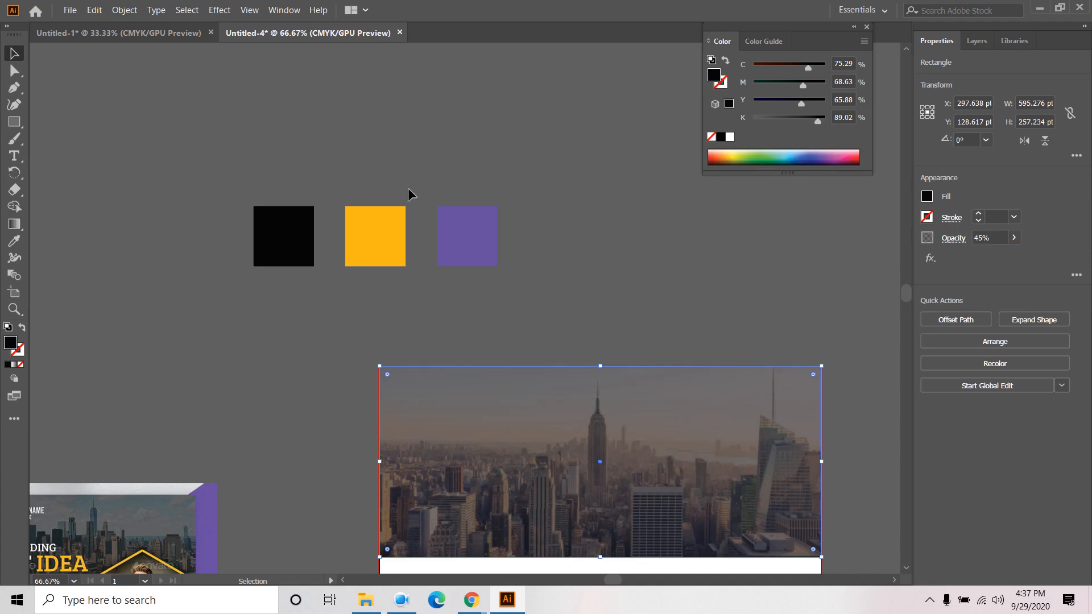
click(105, 132)
scroll(181, 245, down, 2)
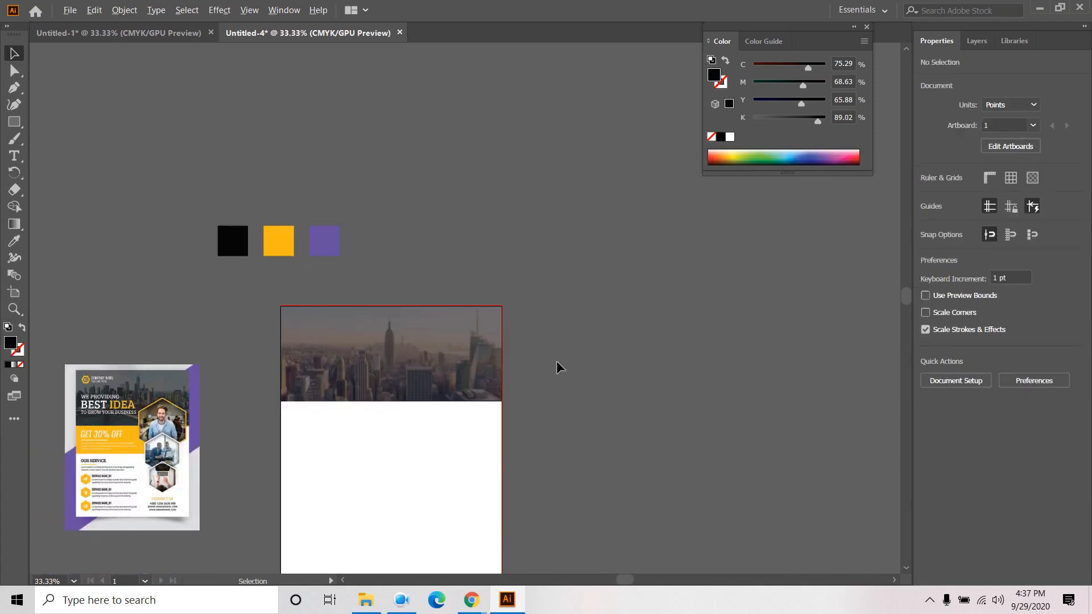
scroll(323, 364, up, 2)
drag(778, 352, 854, 296)
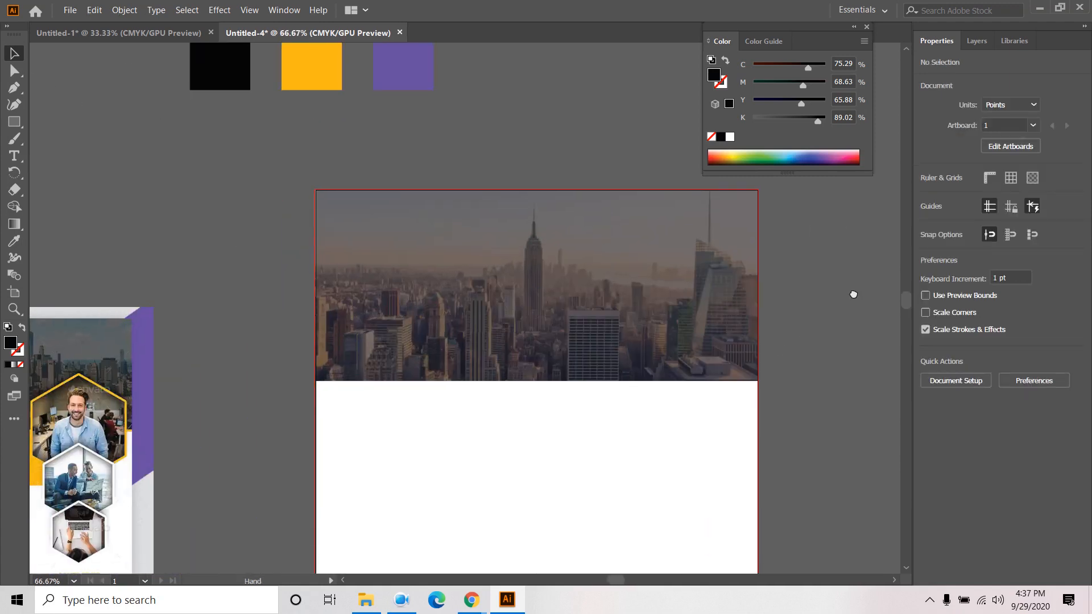
scroll(854, 300, down, 1)
scroll(836, 373, down, 1)
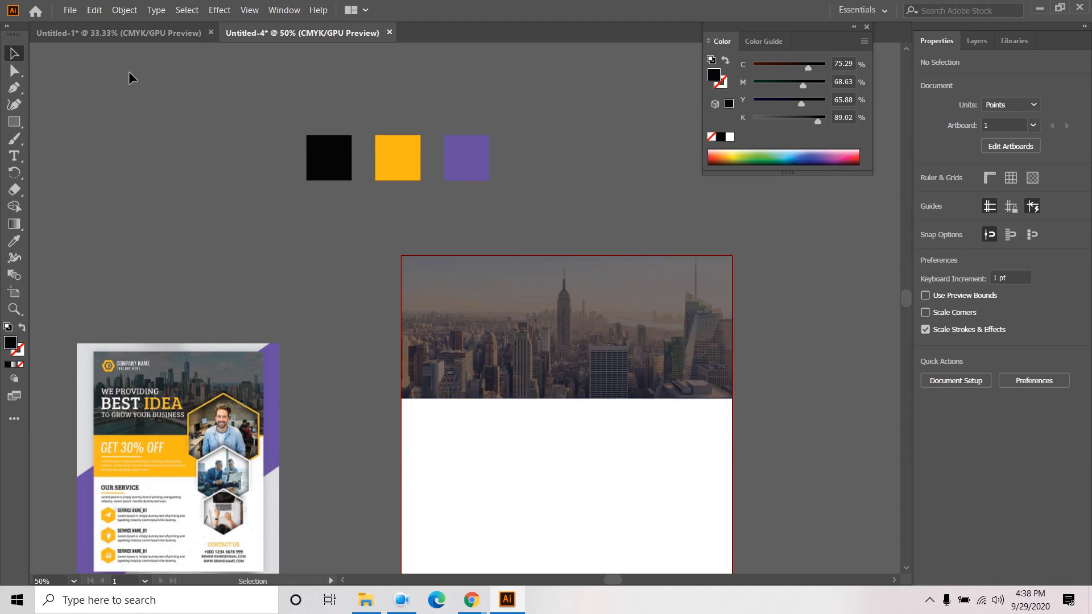
- Draw a small square beside the artboard and duplicate it up and to the right
click(15, 122)
drag(15, 125, 77, 122)
drag(279, 252, 311, 284)
click(14, 53)
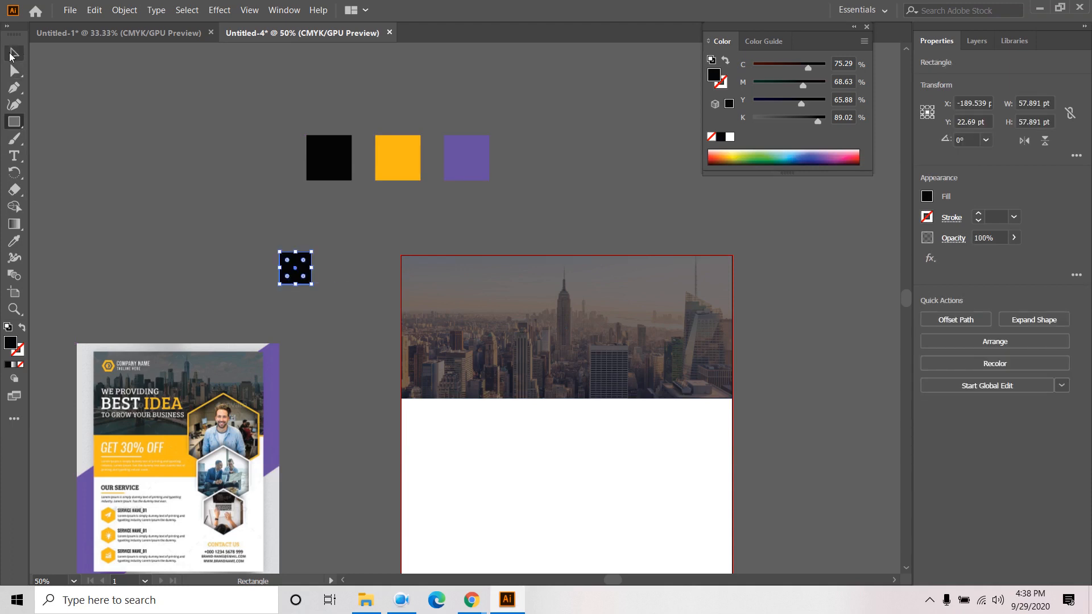
drag(302, 272, 314, 260)
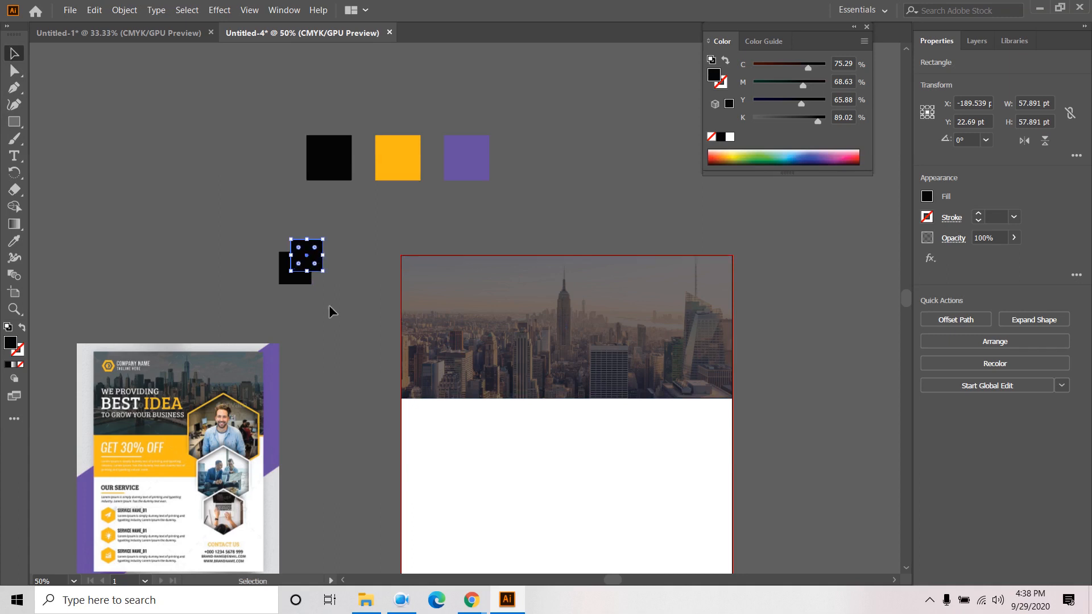
click(314, 364)
drag(332, 305, 344, 316)
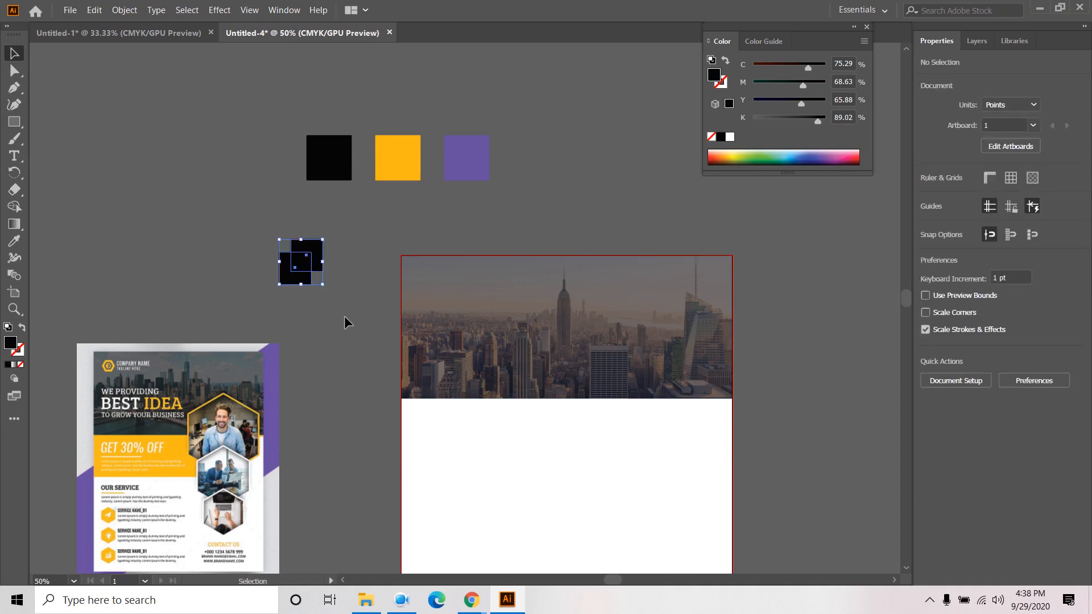
click(378, 227)
- Colour the upper square yellow and the lower square purple from the swatches
click(316, 252)
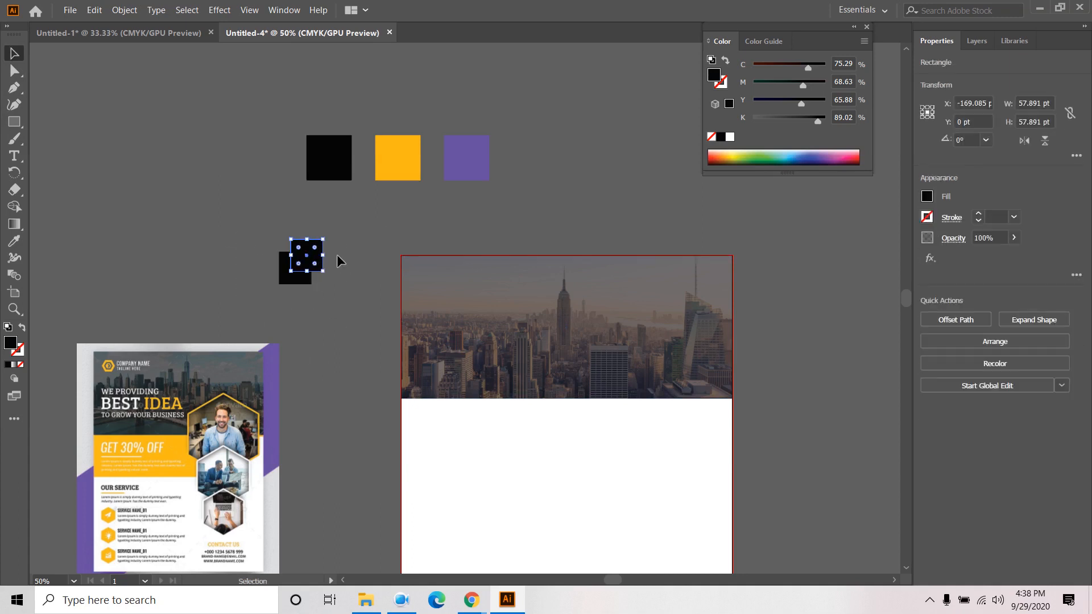
click(15, 247)
click(387, 156)
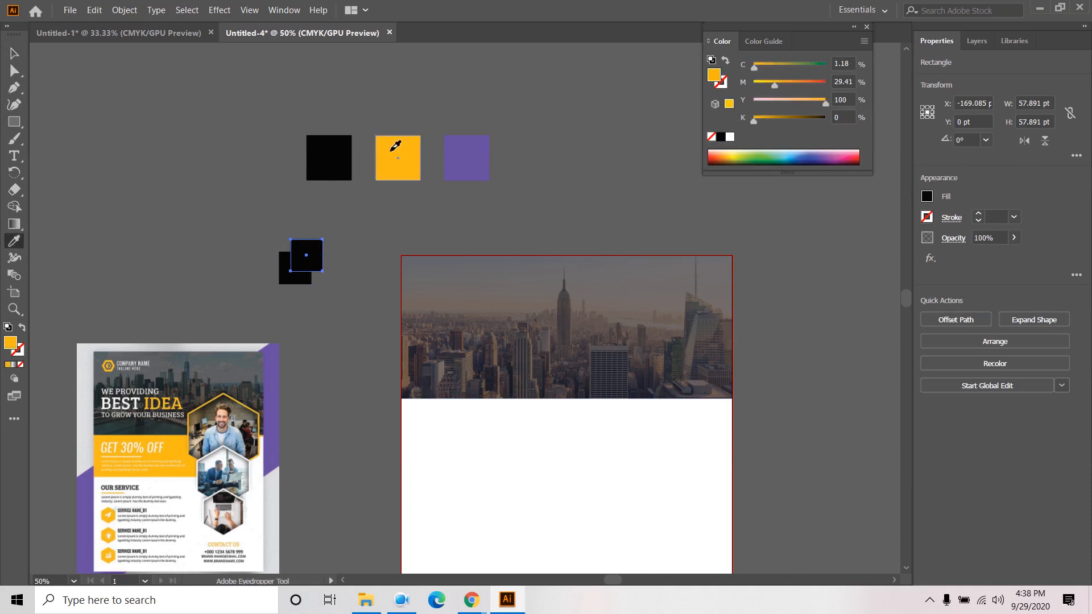
click(12, 53)
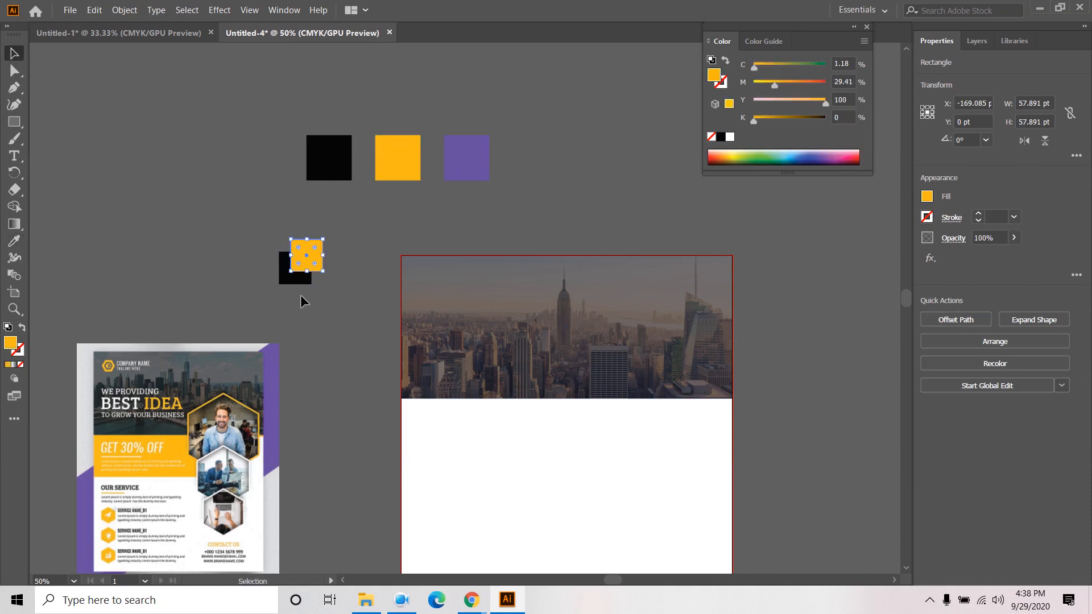
click(297, 278)
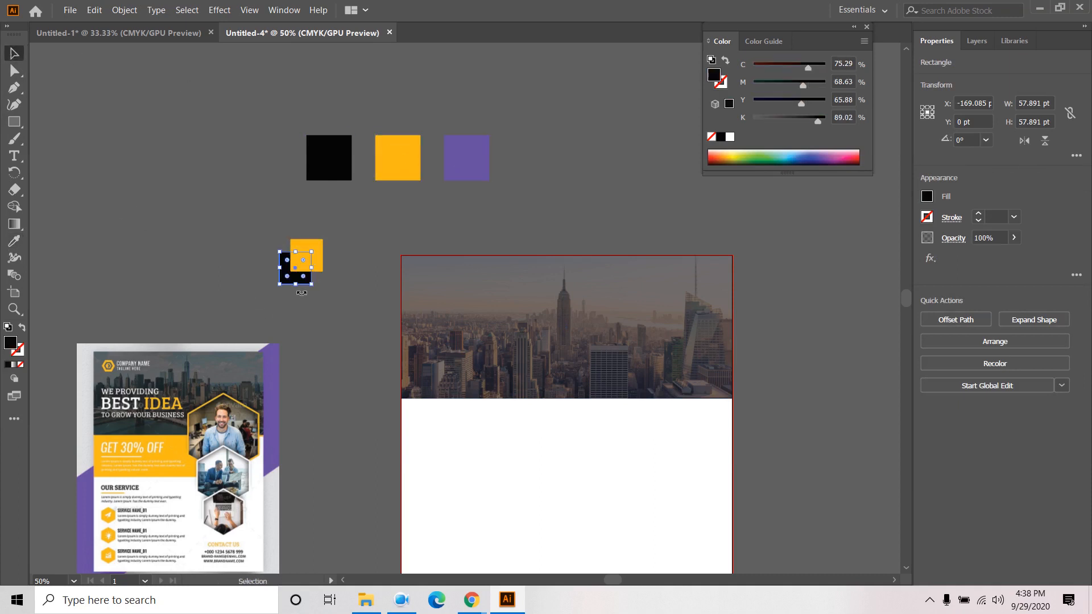
click(14, 240)
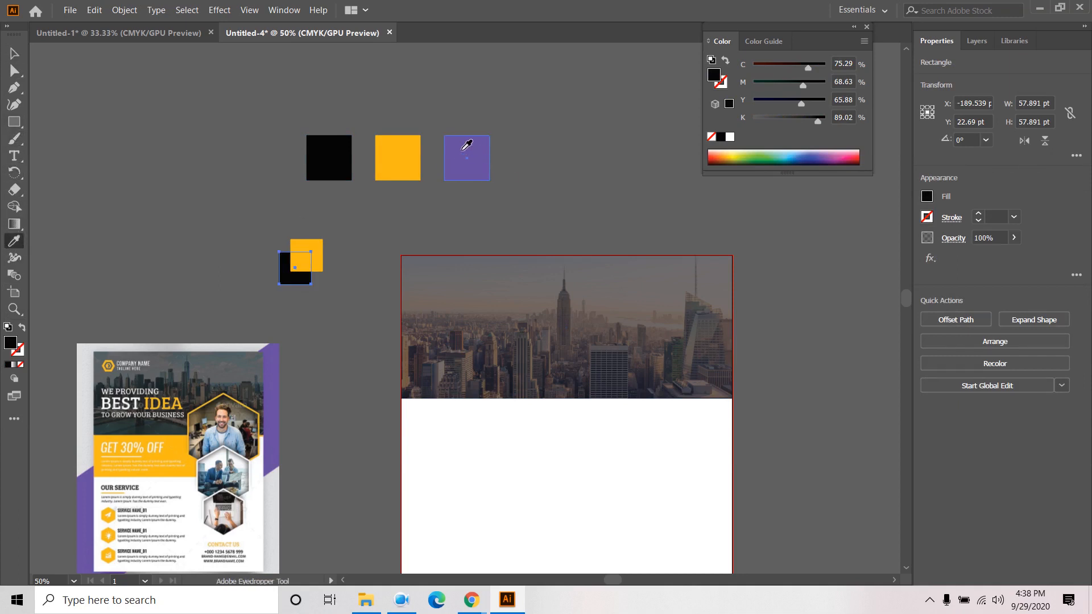
click(463, 150)
click(15, 52)
click(169, 161)
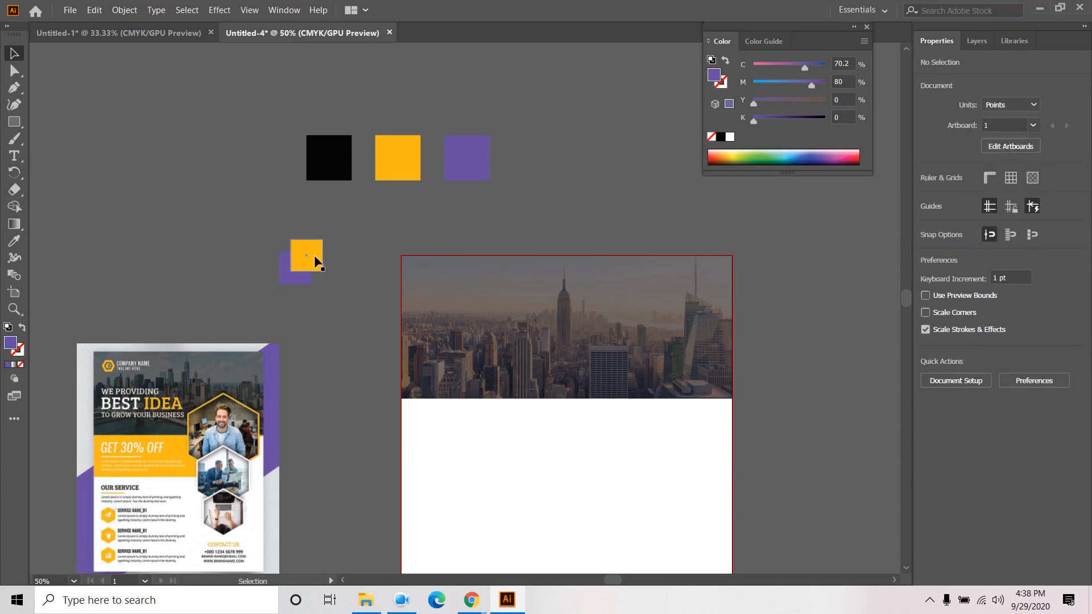
- Make the yellow square semi-transparent and move both squares onto the header's top-left
click(315, 261)
click(1014, 238)
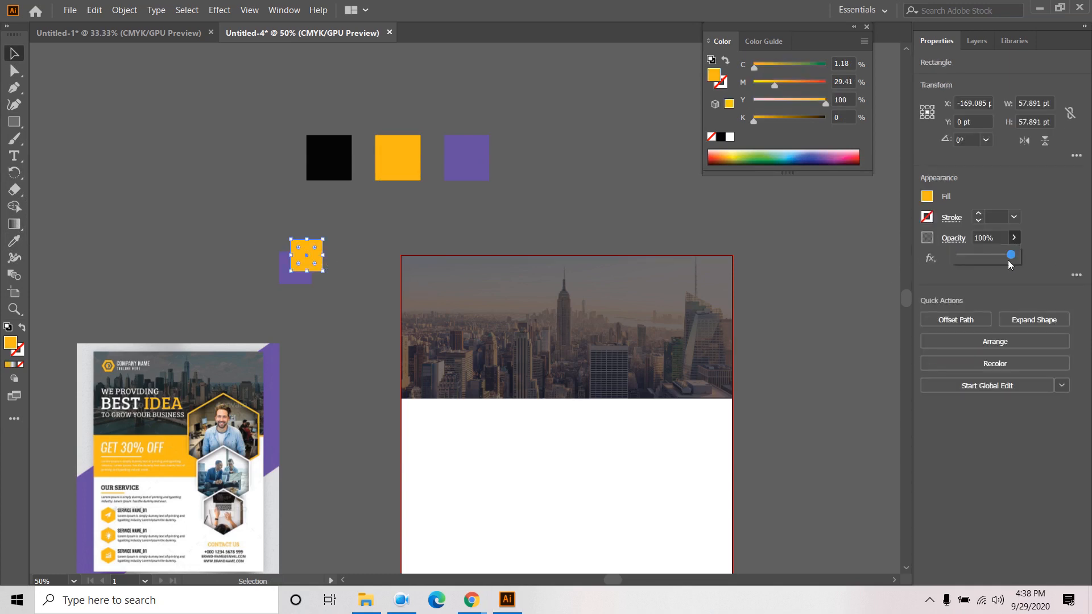
drag(1011, 257, 998, 257)
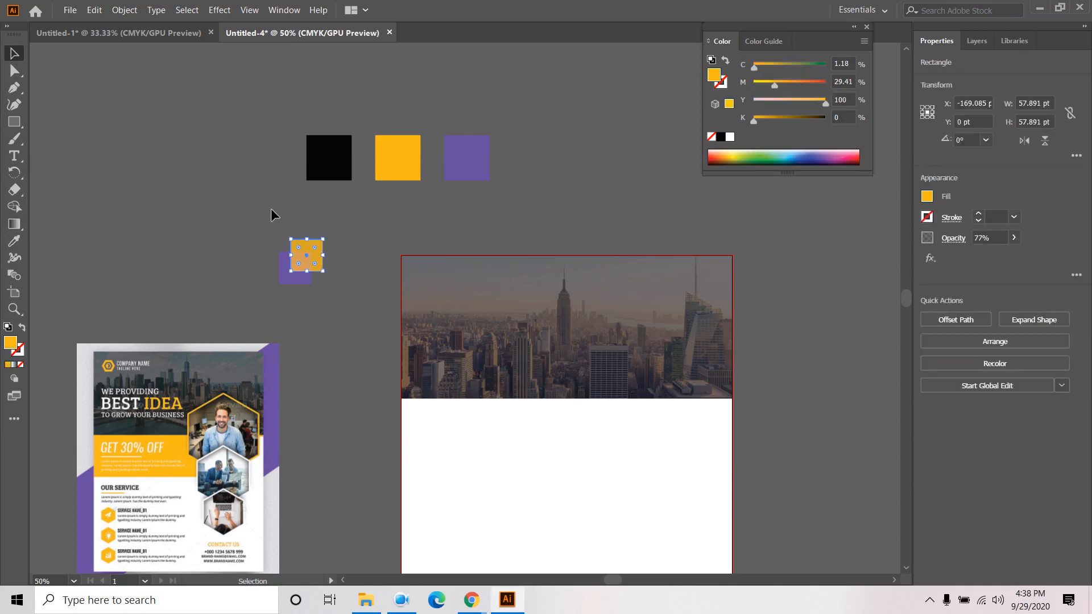
click(330, 277)
drag(330, 277, 447, 292)
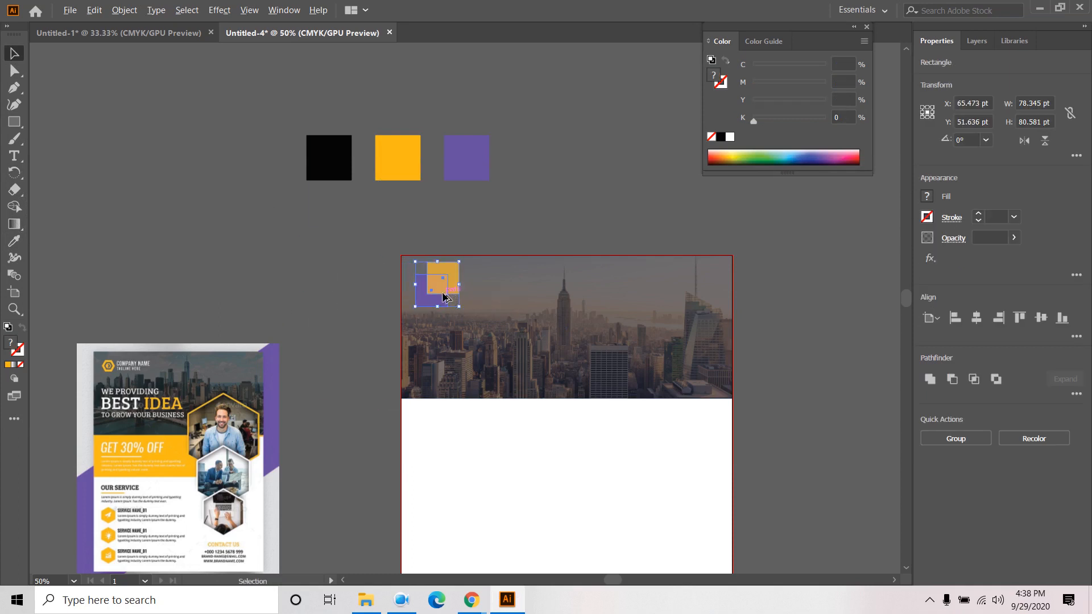
key(ctrl+plus)
- Group the two squares and scale the group down into a small logo
click(124, 10)
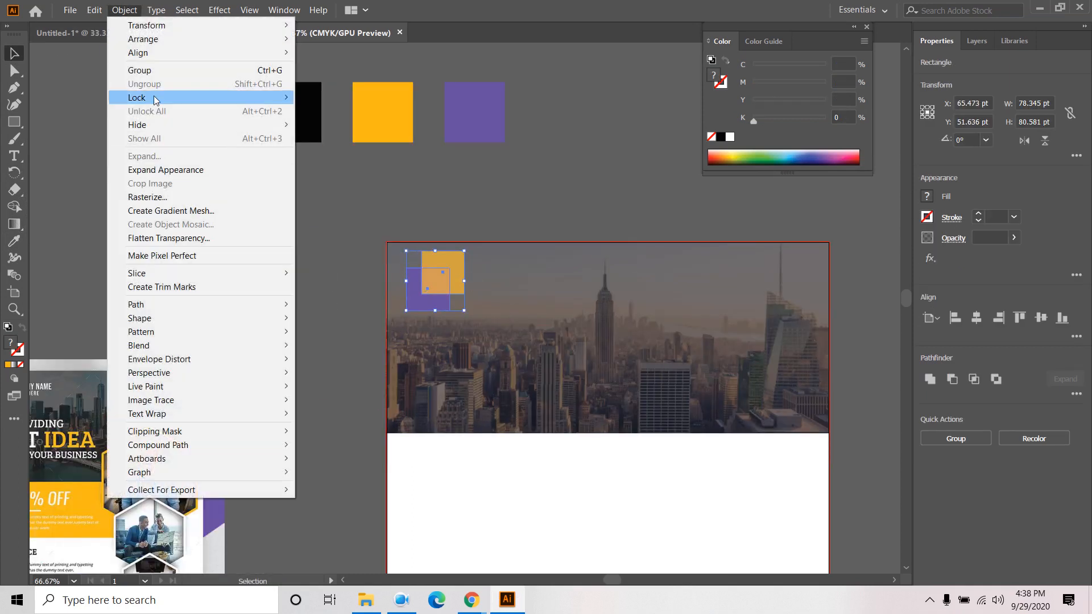
click(153, 71)
drag(466, 311, 453, 299)
click(567, 211)
key(space)
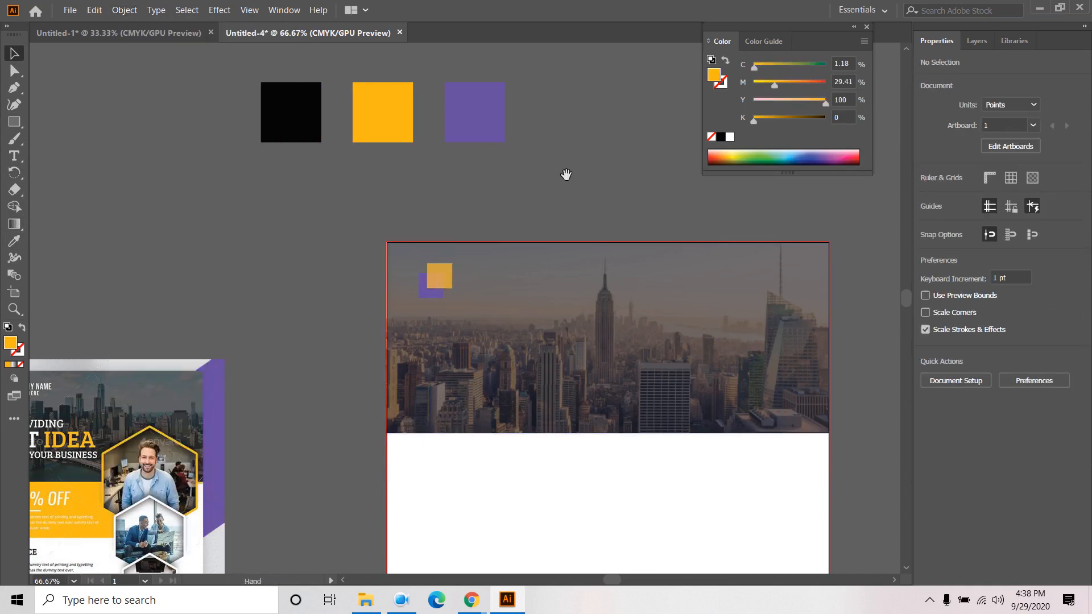
drag(566, 176, 645, 186)
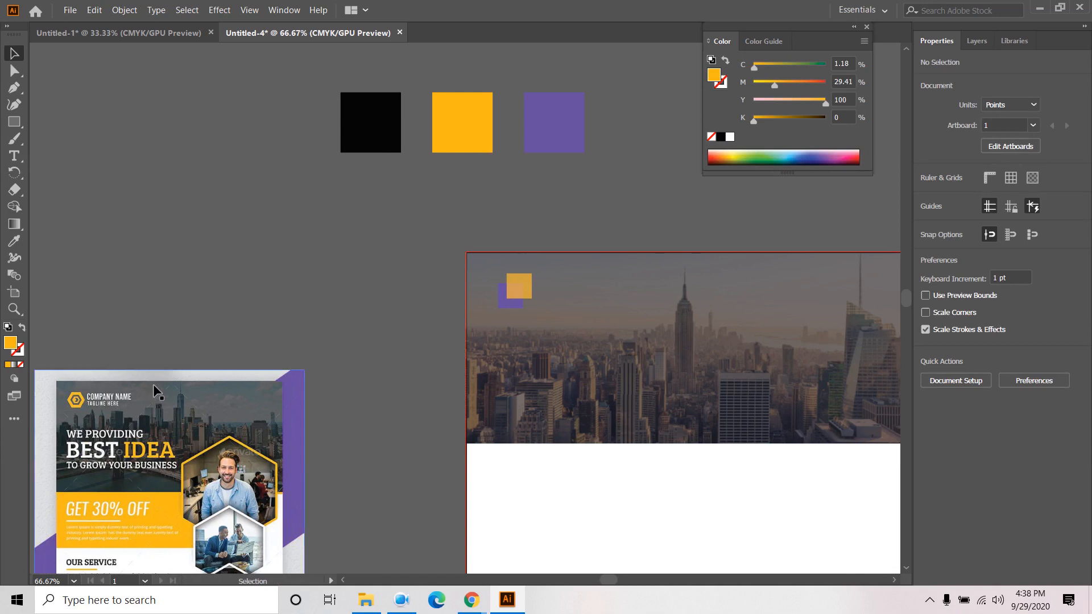
- Type 'Company Name' as a text line to the right of the logo
click(16, 155)
click(551, 297)
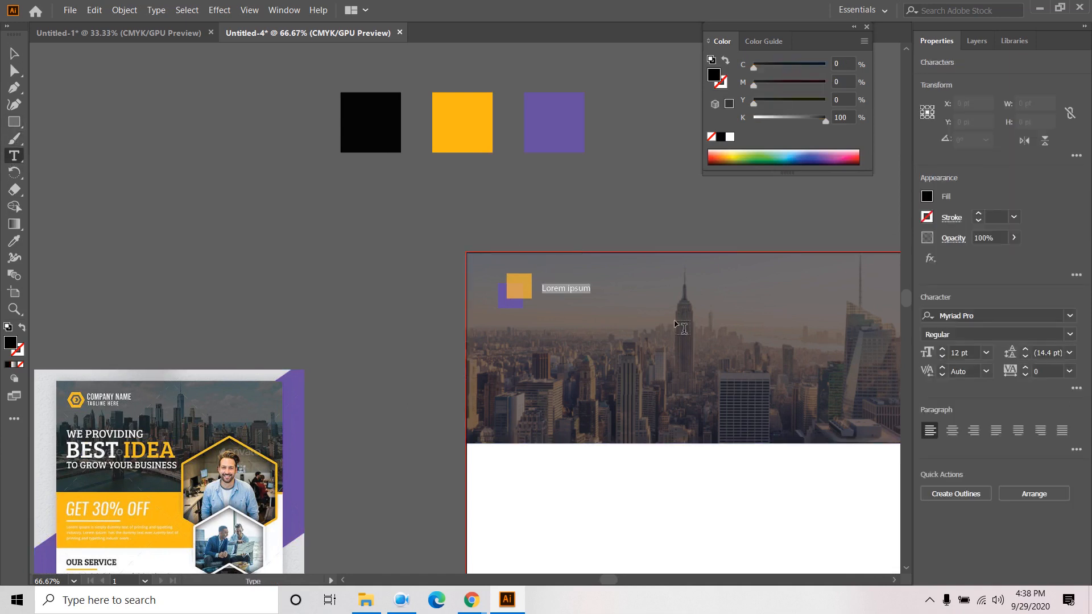
text(Compa)
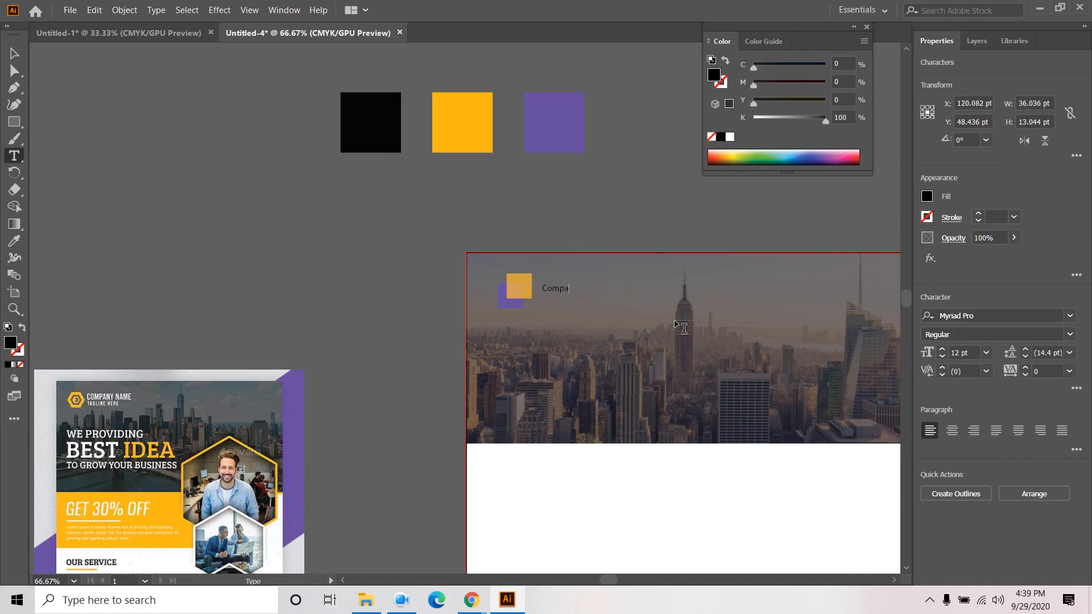
scroll(682, 333, up, 2)
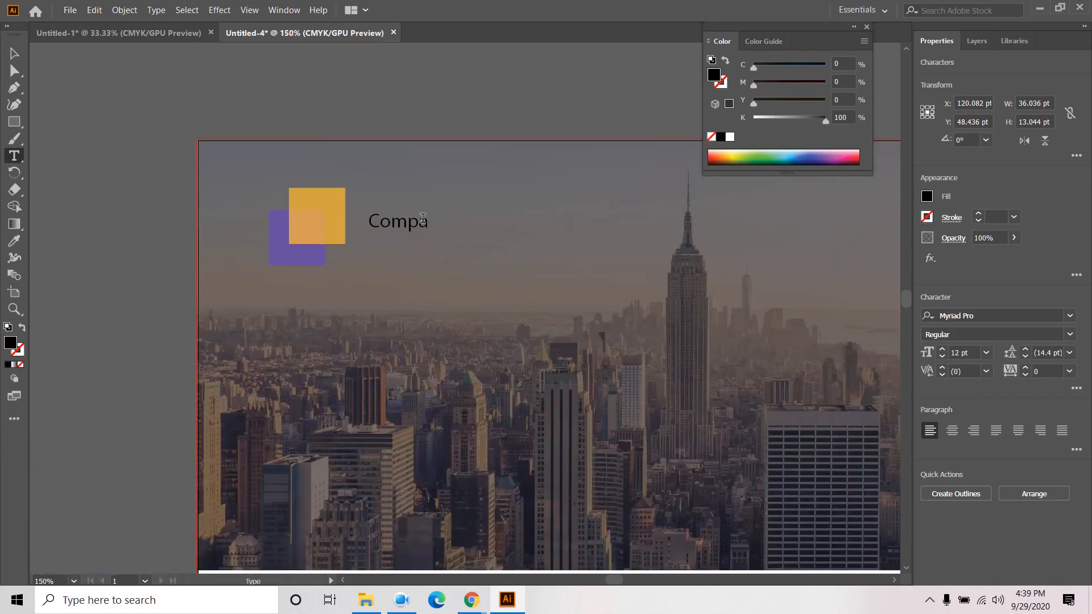
double_click(421, 222)
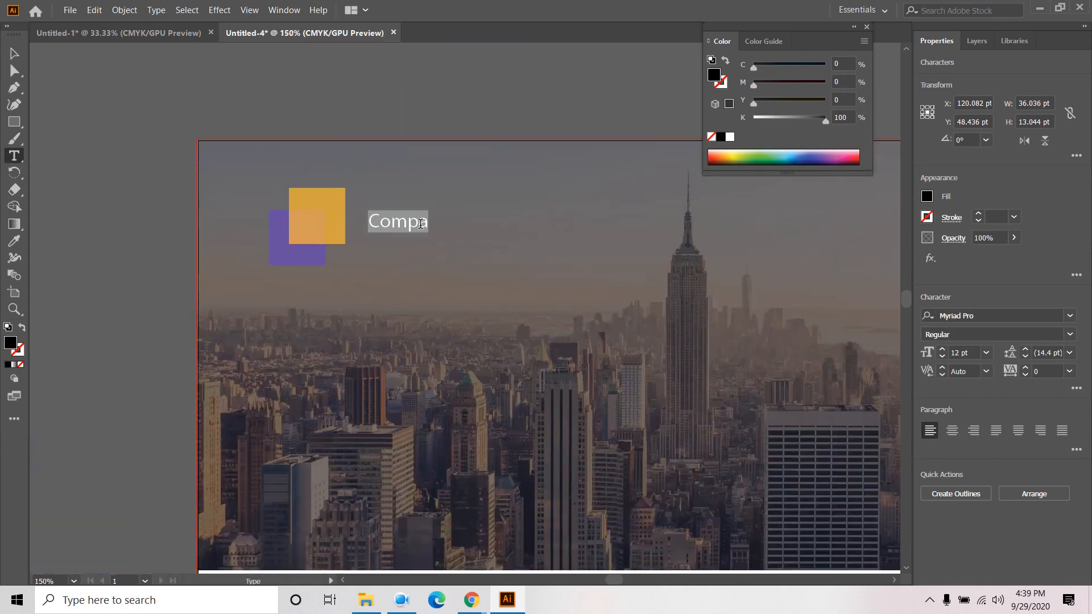
text(Compan)
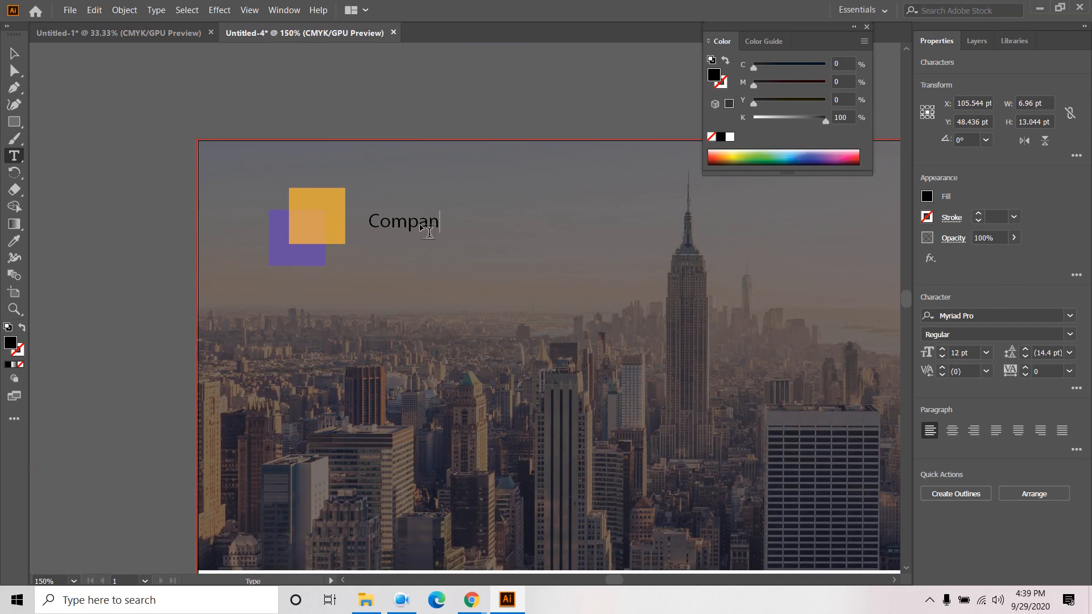
text(y Name)
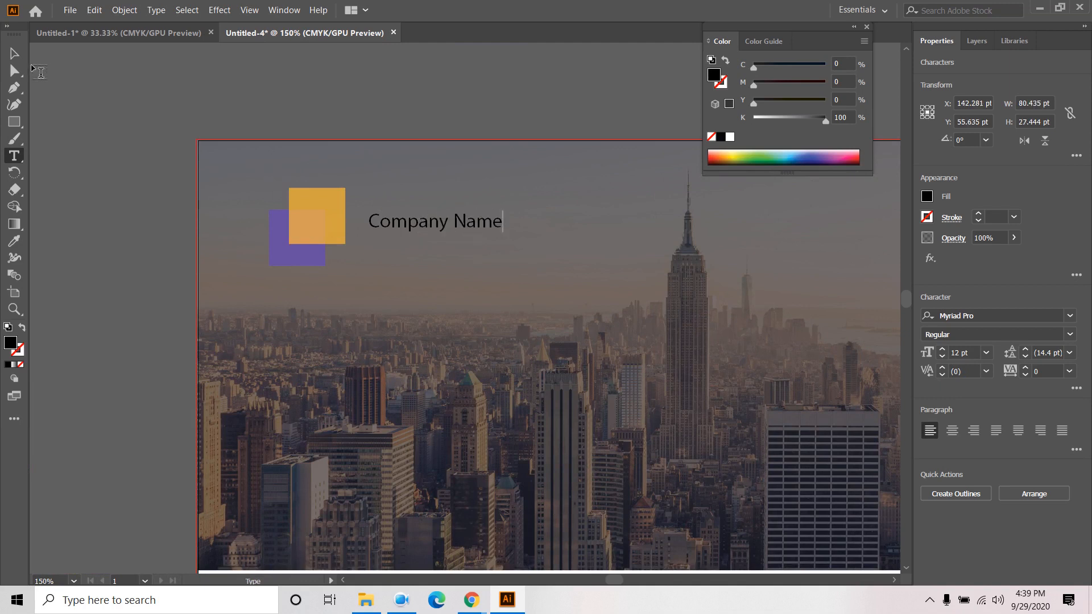
key(Escape)
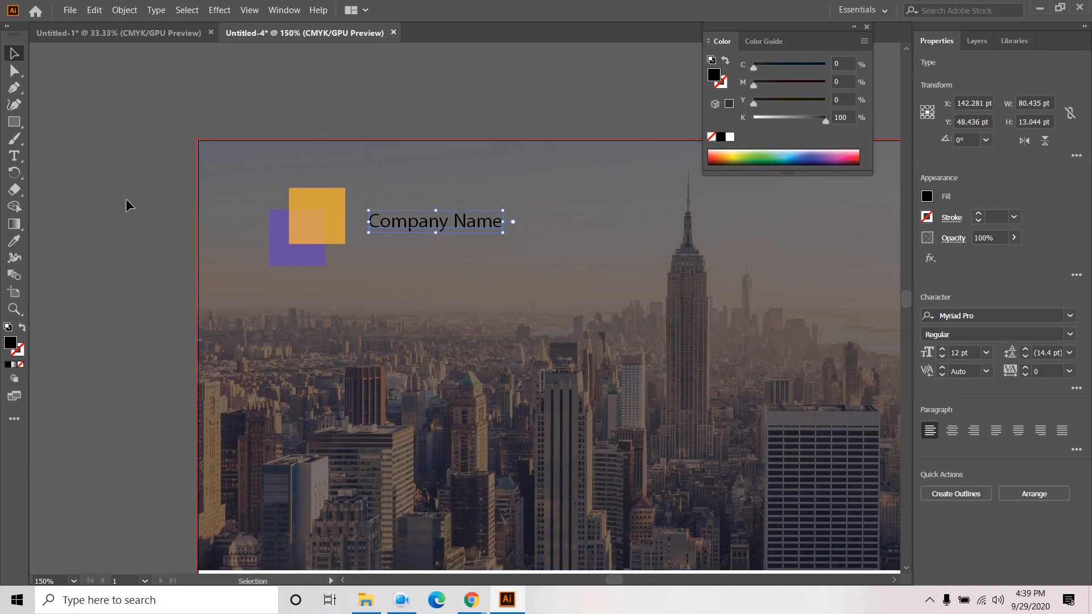
- Add a second text line reading 'Tagline here' below Company Name
key(t)
click(376, 261)
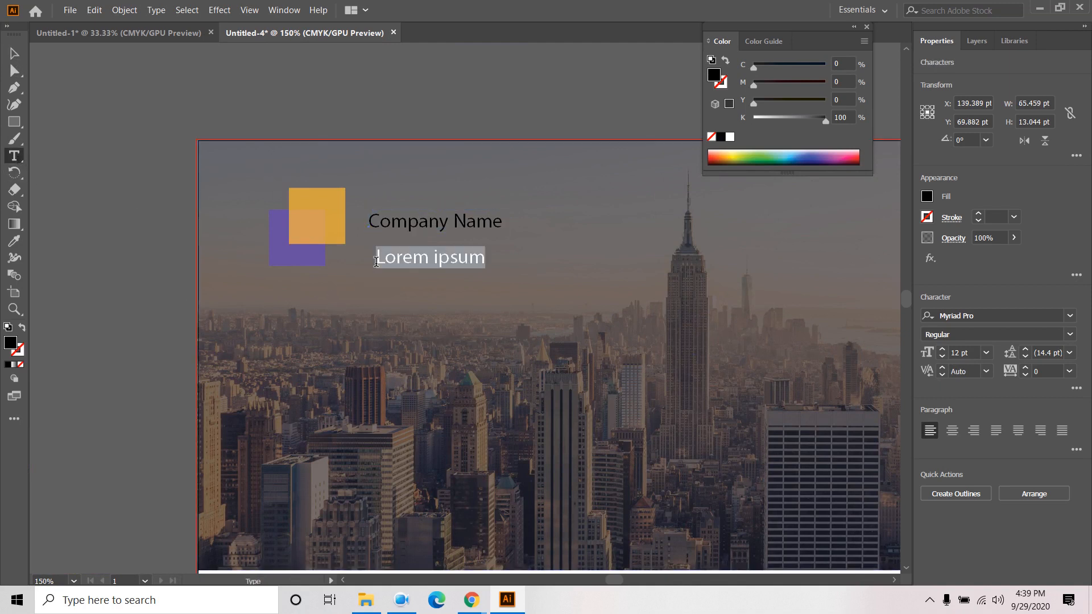
text(Tagl)
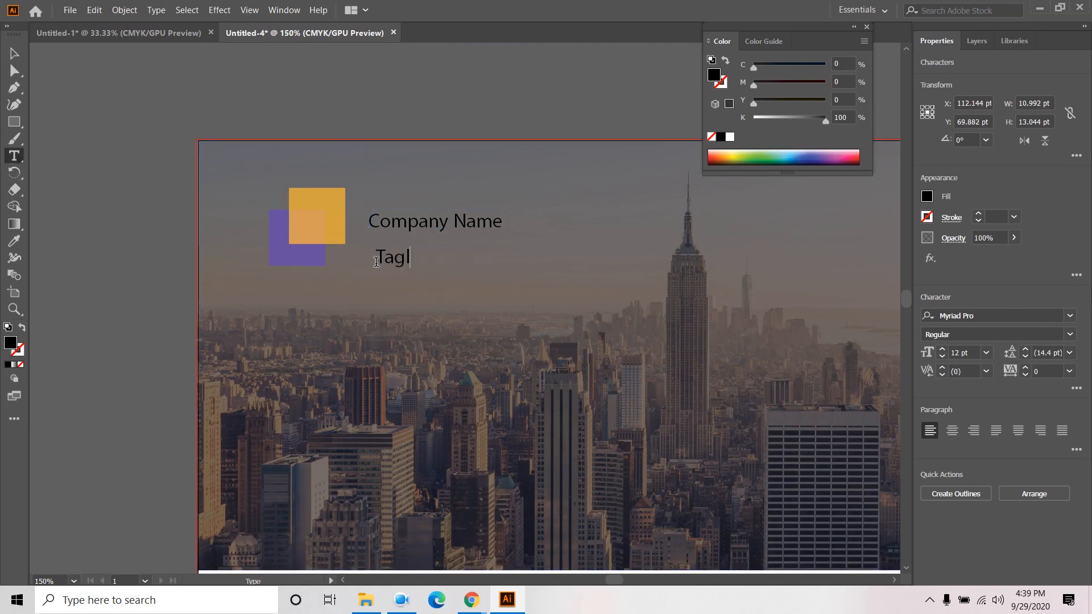
text(ine here)
key(Escape)
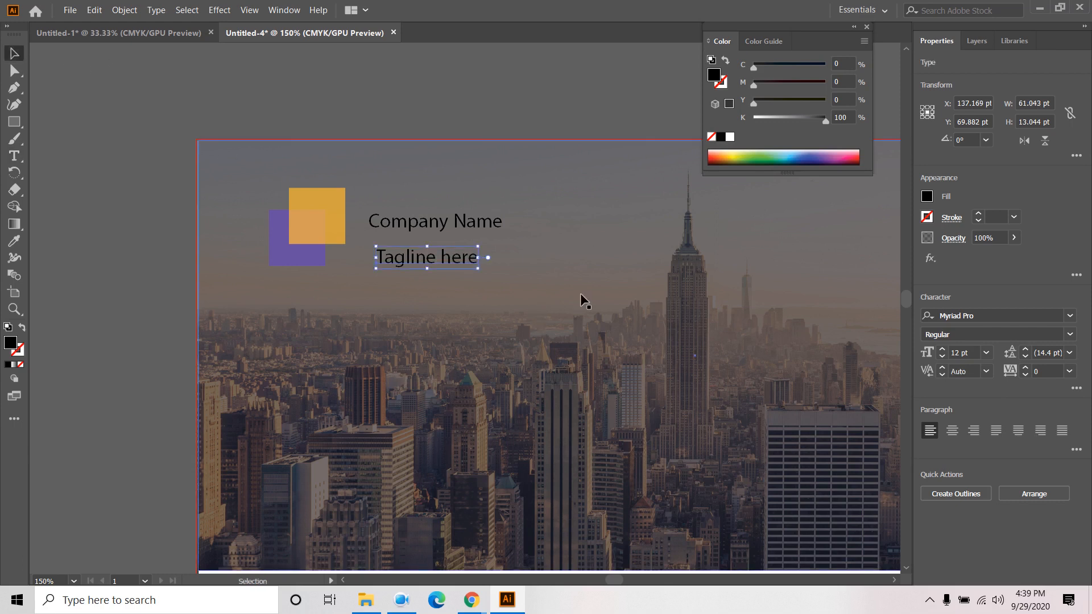
click(492, 224)
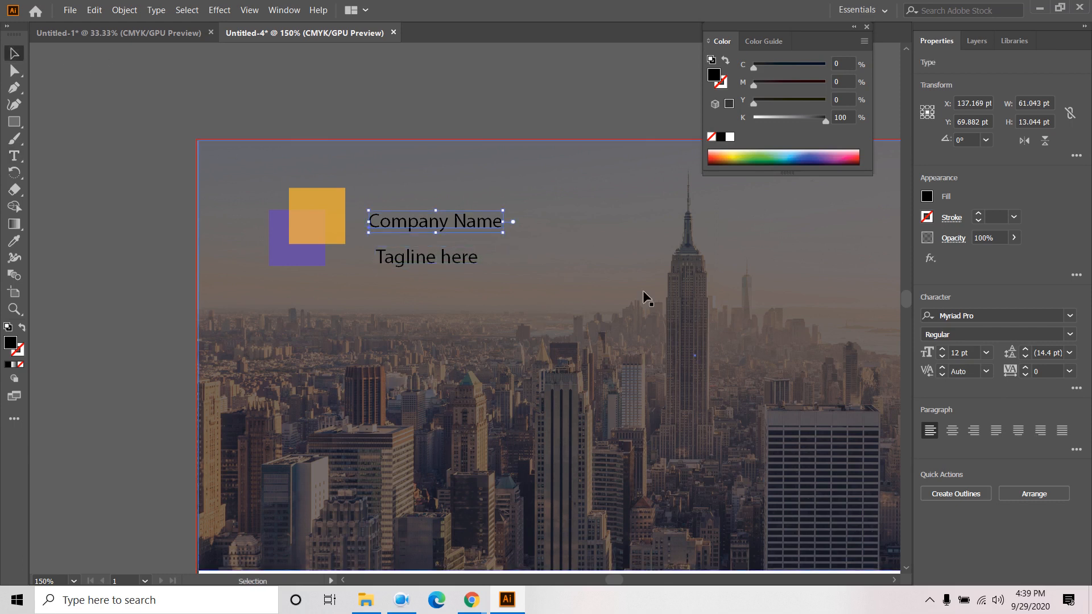
- Set Company Name in Futura Bold Condensed BT at 26 pt, nudged closer to the logo
click(982, 316)
text(fu)
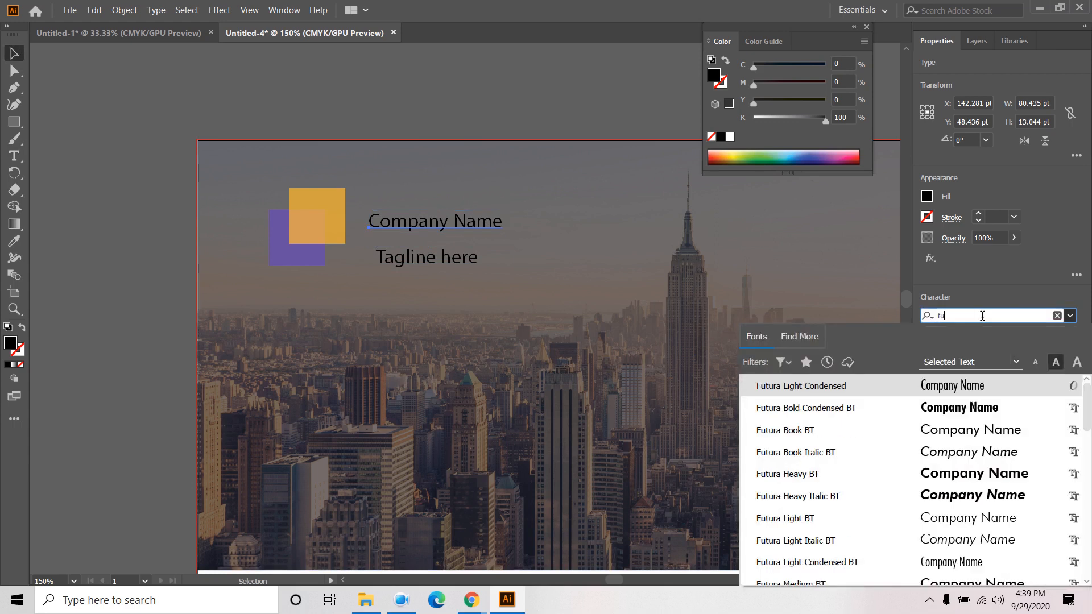
click(807, 408)
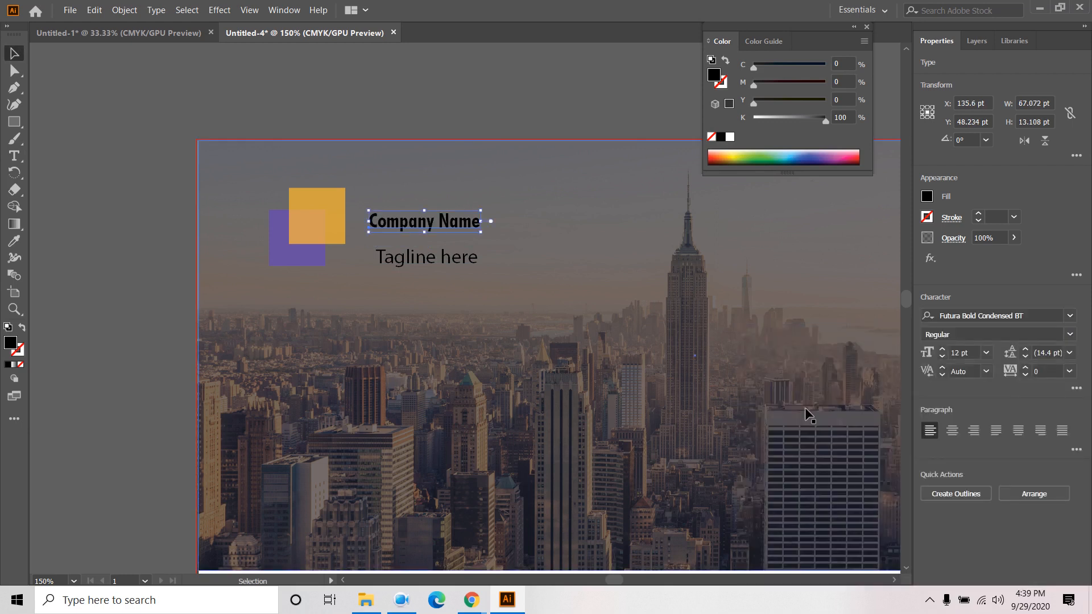
click(943, 349)
click(943, 350)
click(943, 350)
click(943, 349)
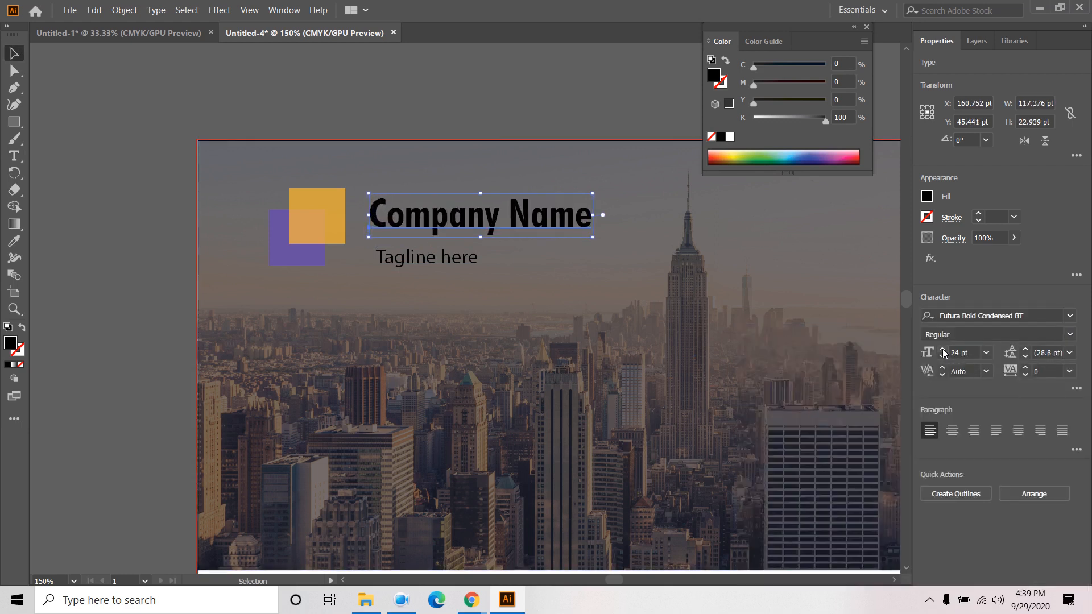
click(943, 349)
click(943, 350)
drag(473, 217, 458, 219)
- Change the tagline's font to Futura Book BT
click(458, 258)
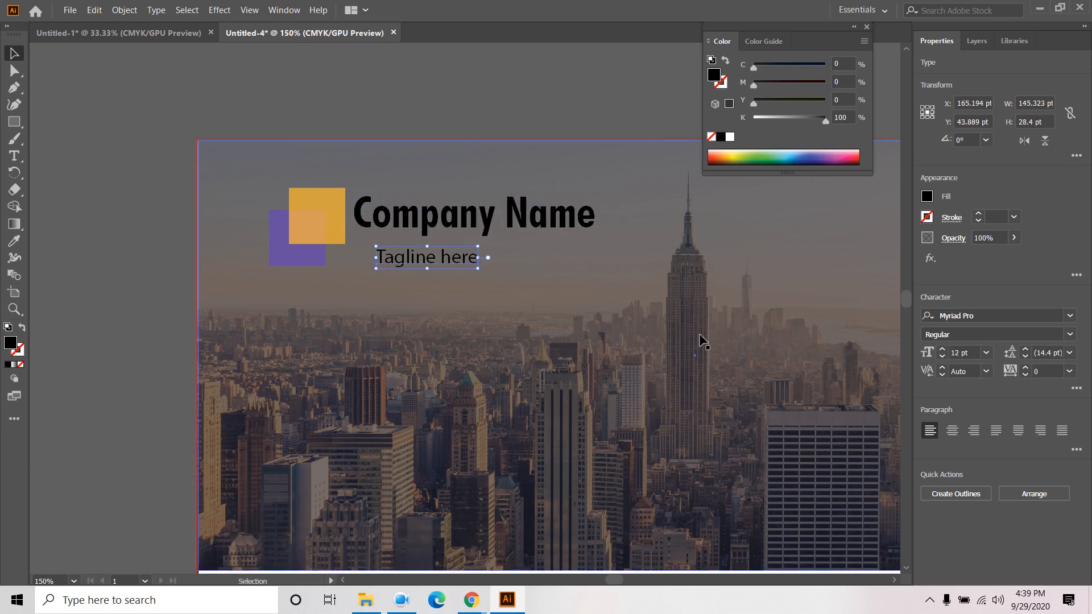
click(983, 317)
text(fu)
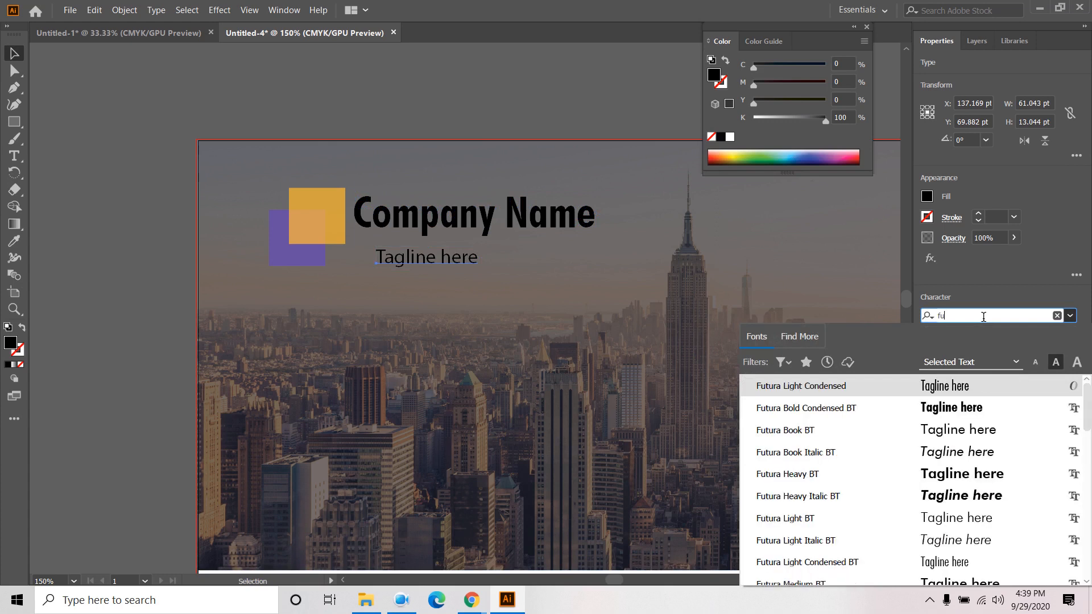
click(956, 474)
click(1058, 338)
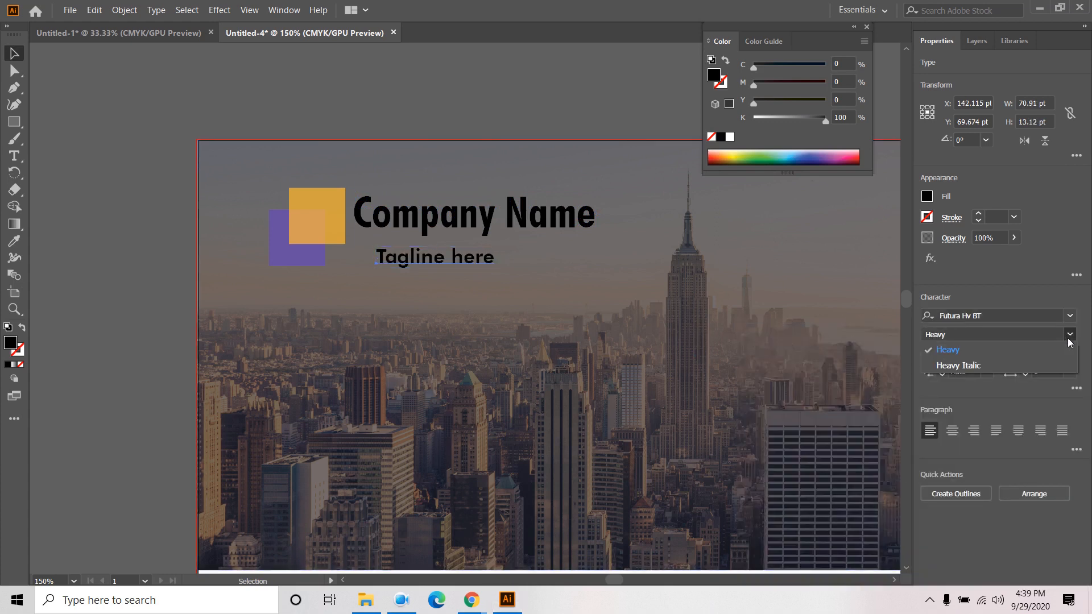
click(1071, 321)
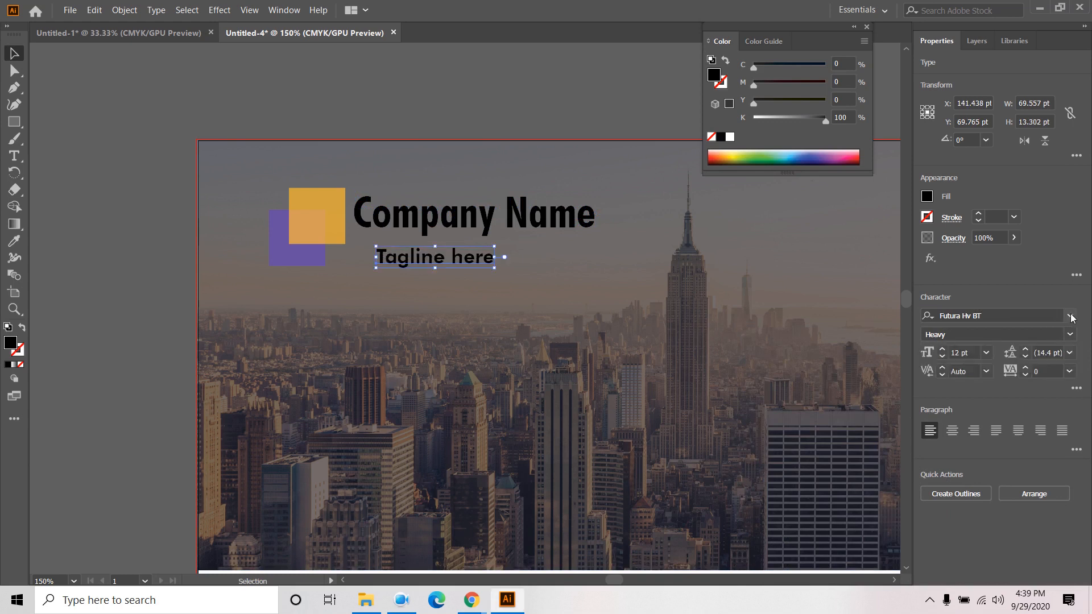
click(1070, 317)
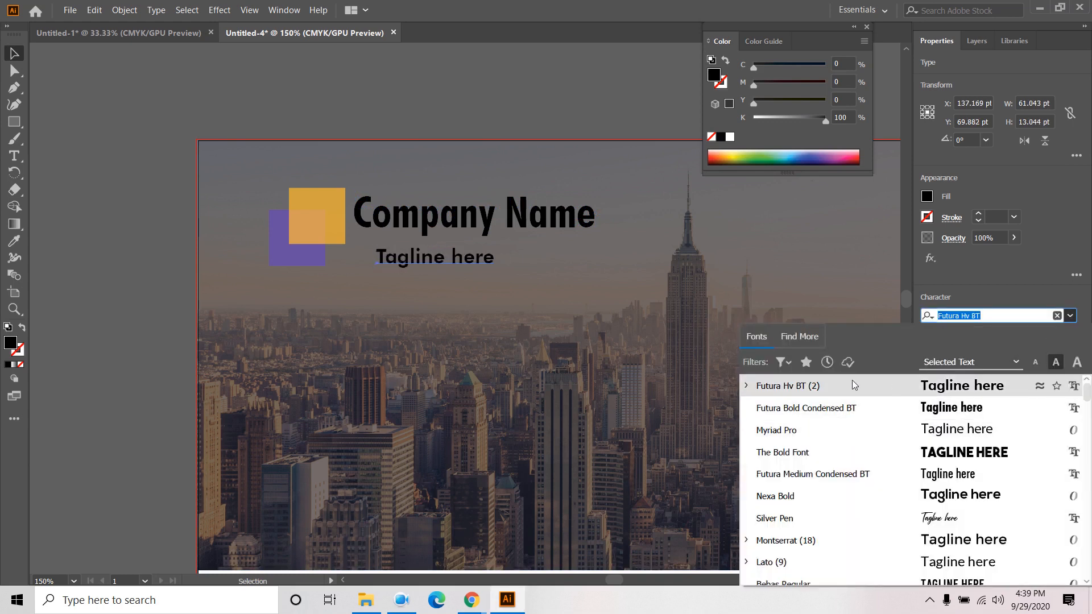
click(747, 386)
click(747, 387)
text(fut)
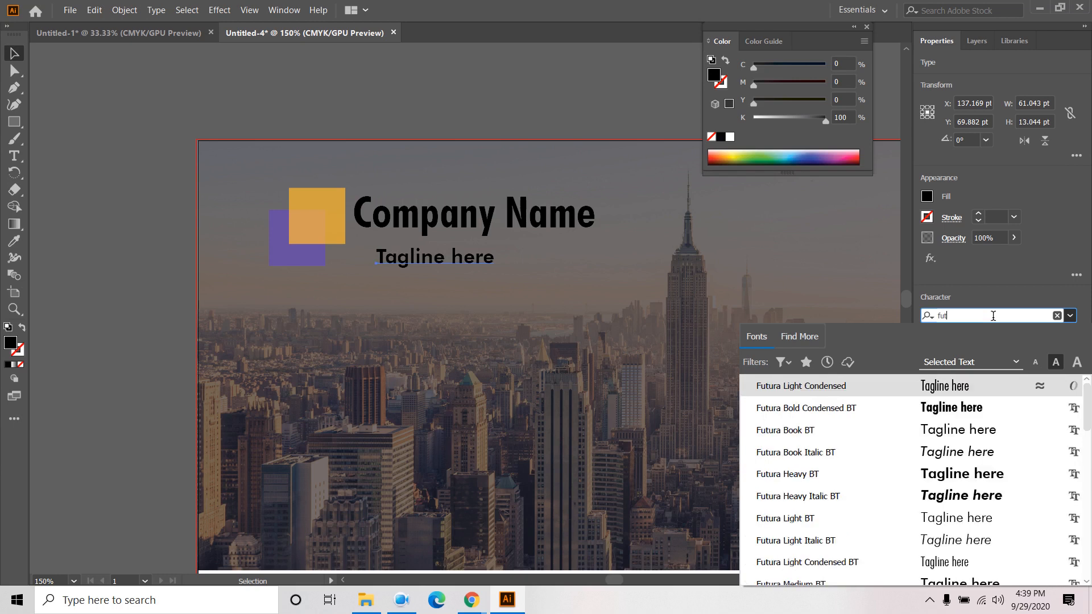
text(u)
click(948, 430)
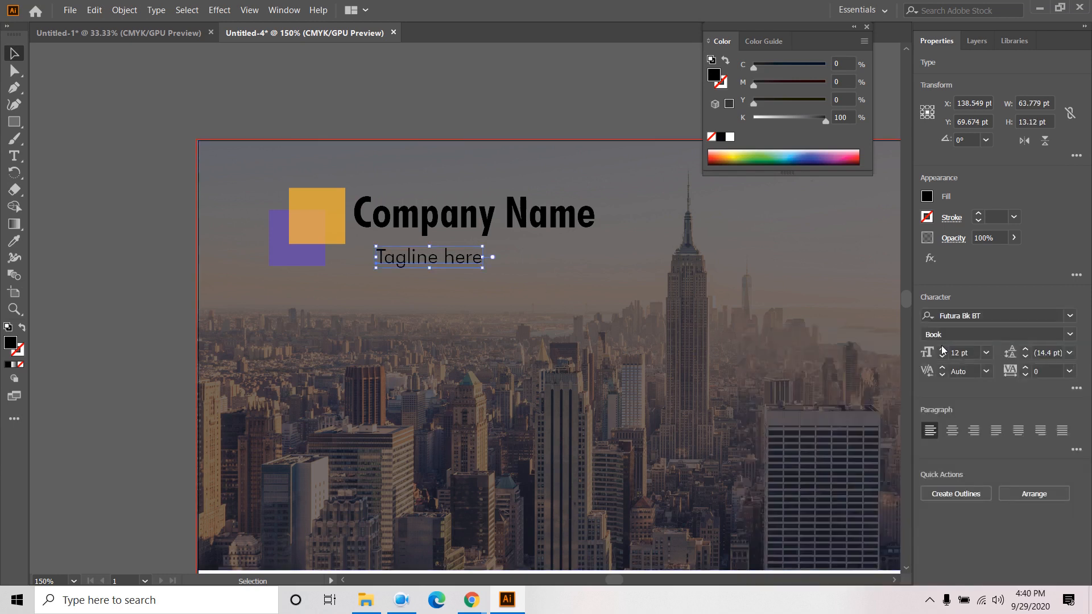
- Give the tagline 100 tracking and tuck it left-aligned just beneath Company Name
click(1024, 366)
click(1044, 366)
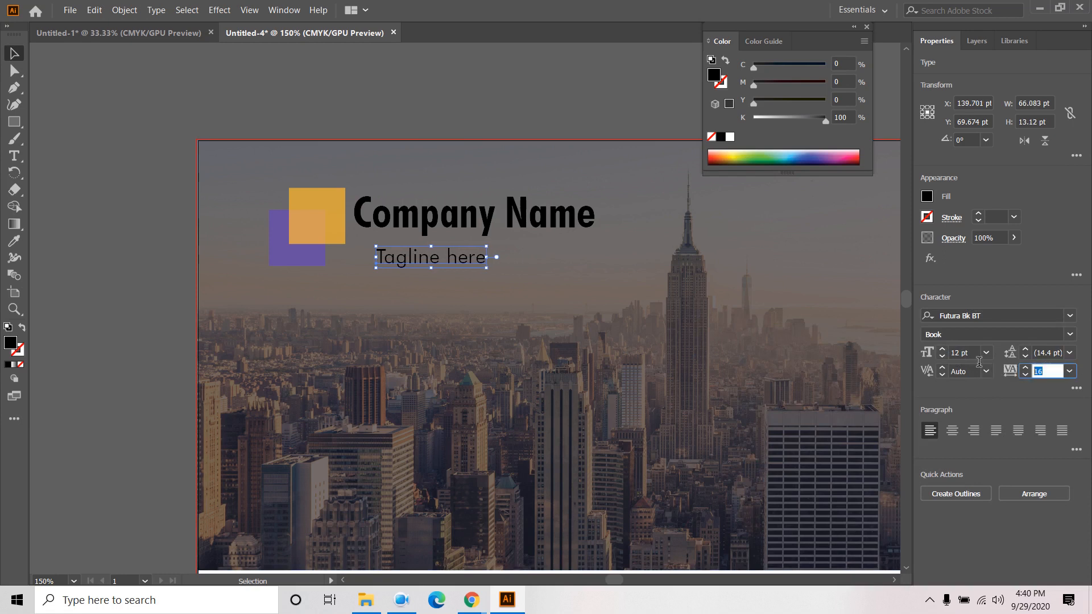
text(100)
key(Return)
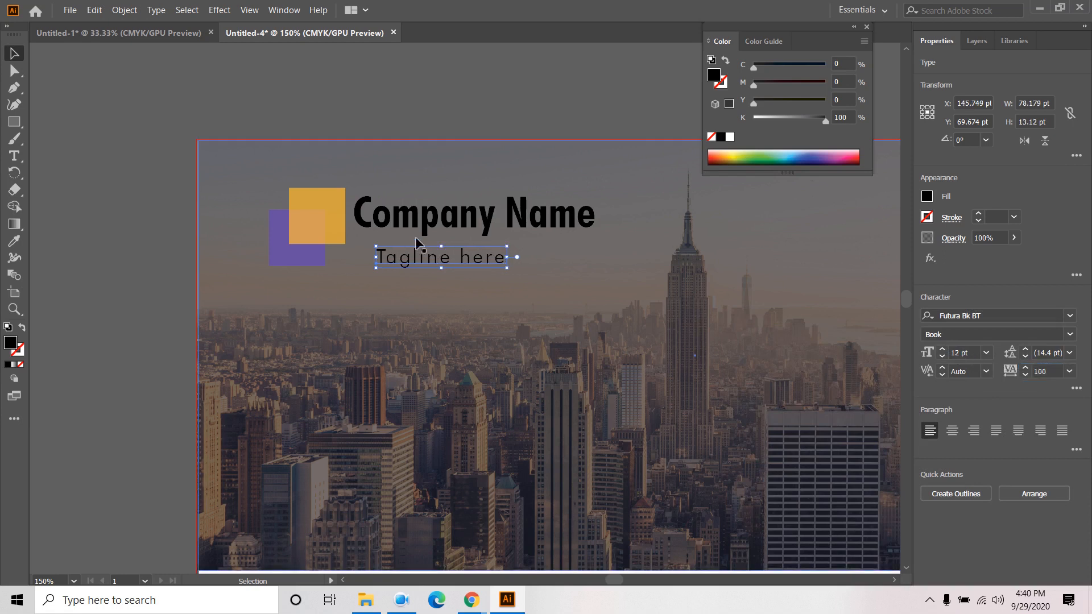
drag(412, 257, 390, 243)
click(136, 185)
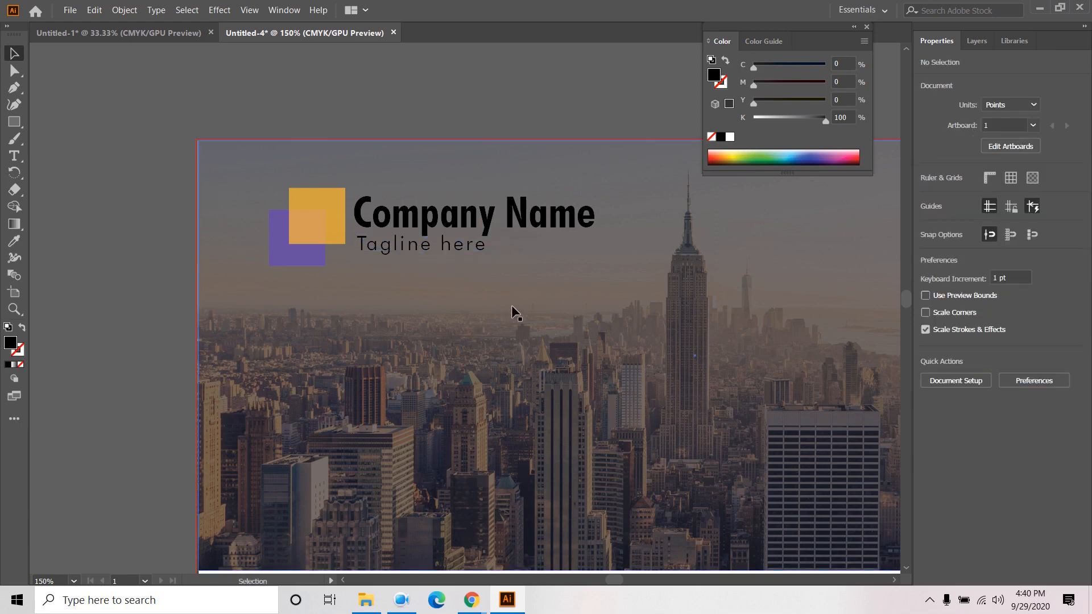
click(472, 244)
key(Down)
key(Down)
key(Down)
key(Down)
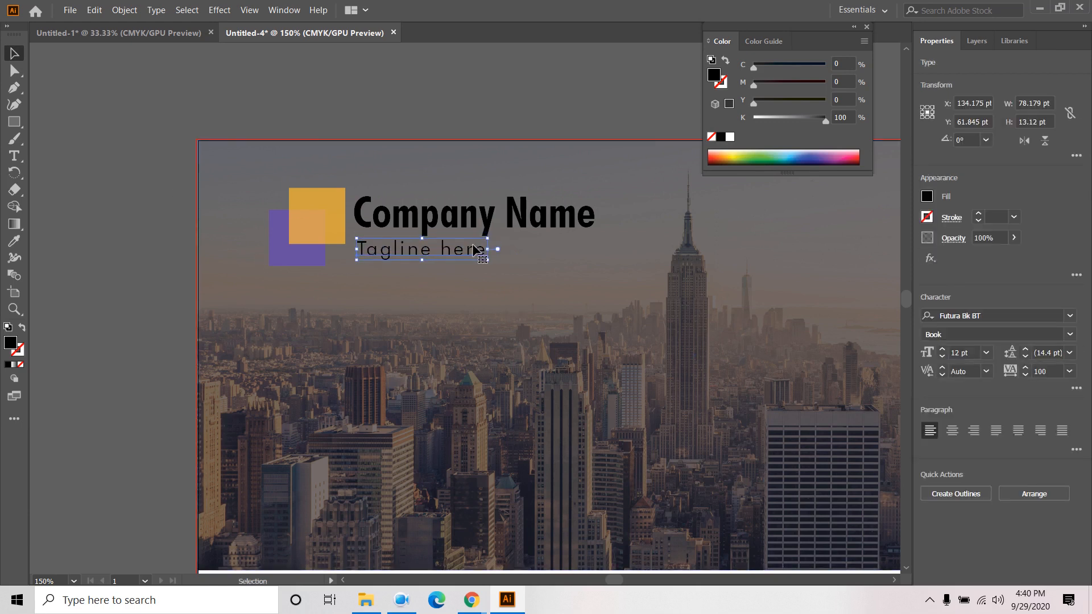
key(ctrl+h)
- Fill the Company Name text white
click(139, 239)
scroll(138, 239, down, 2)
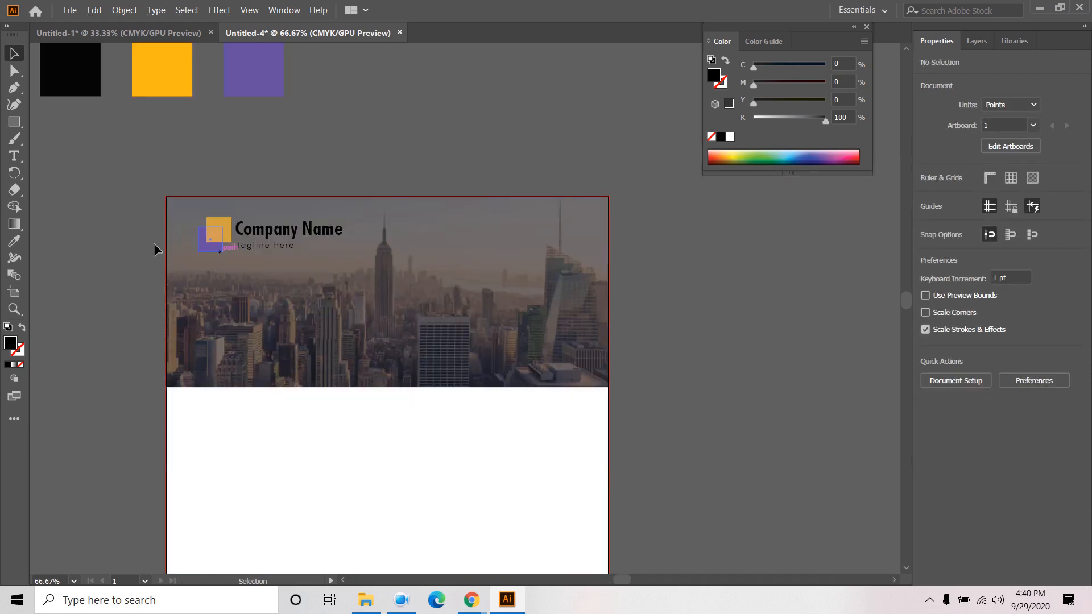
drag(490, 140, 811, 177)
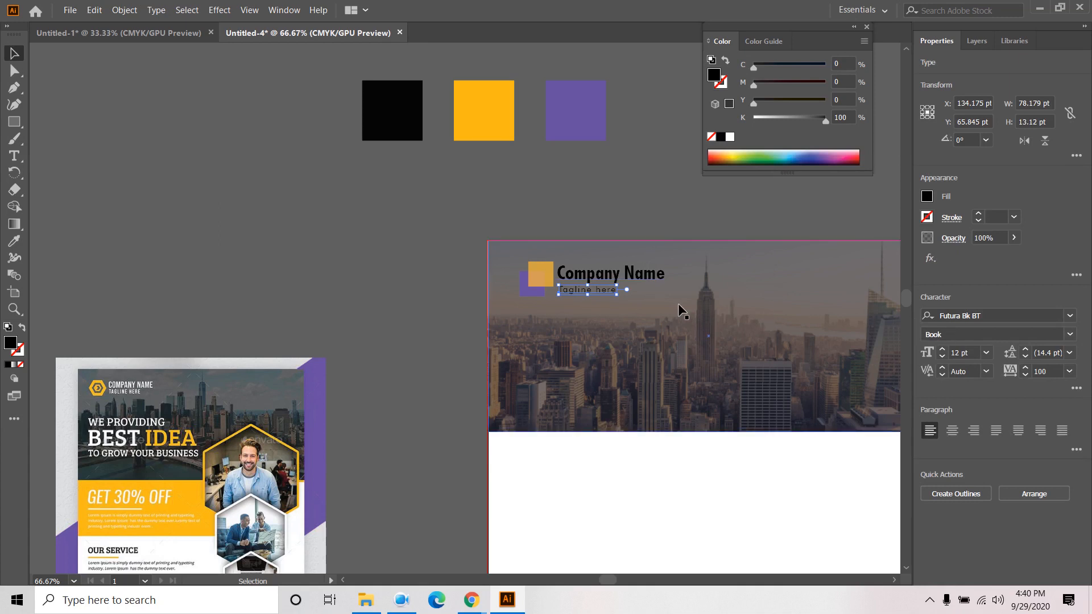
click(618, 233)
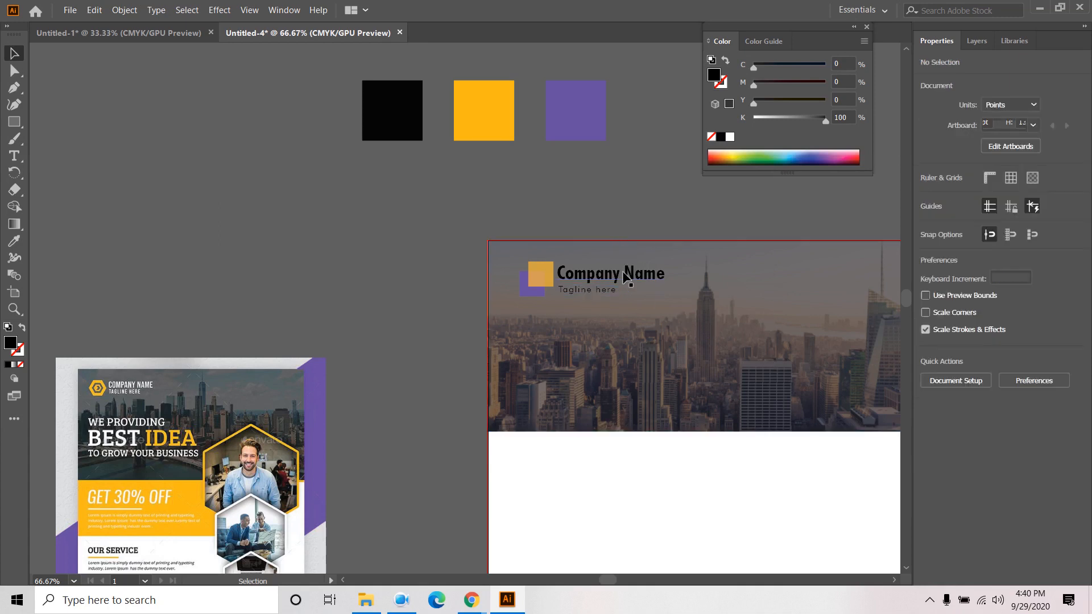
click(622, 274)
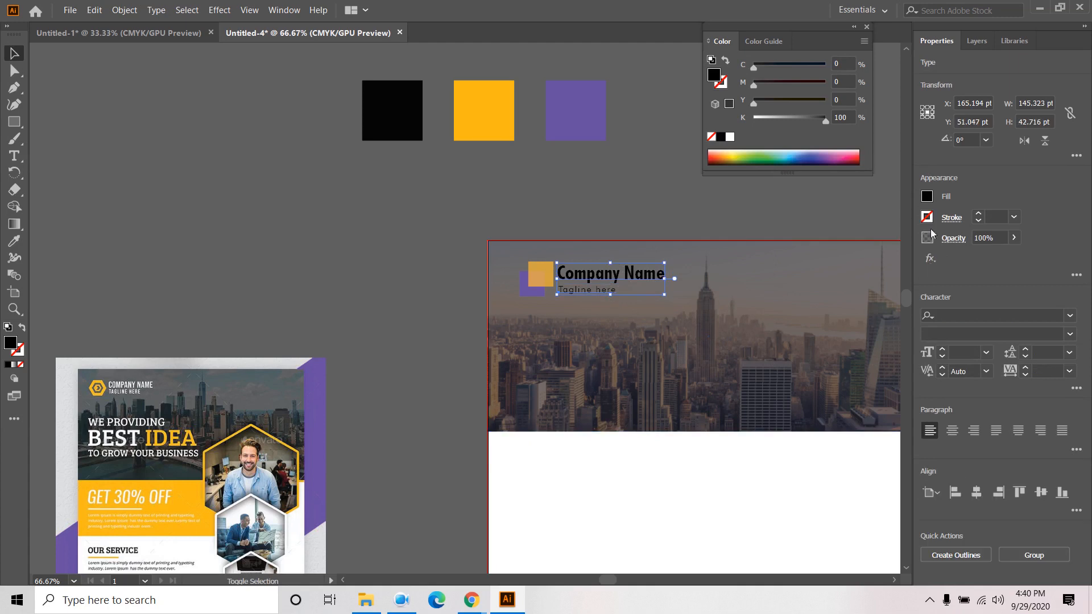
click(927, 197)
click(793, 248)
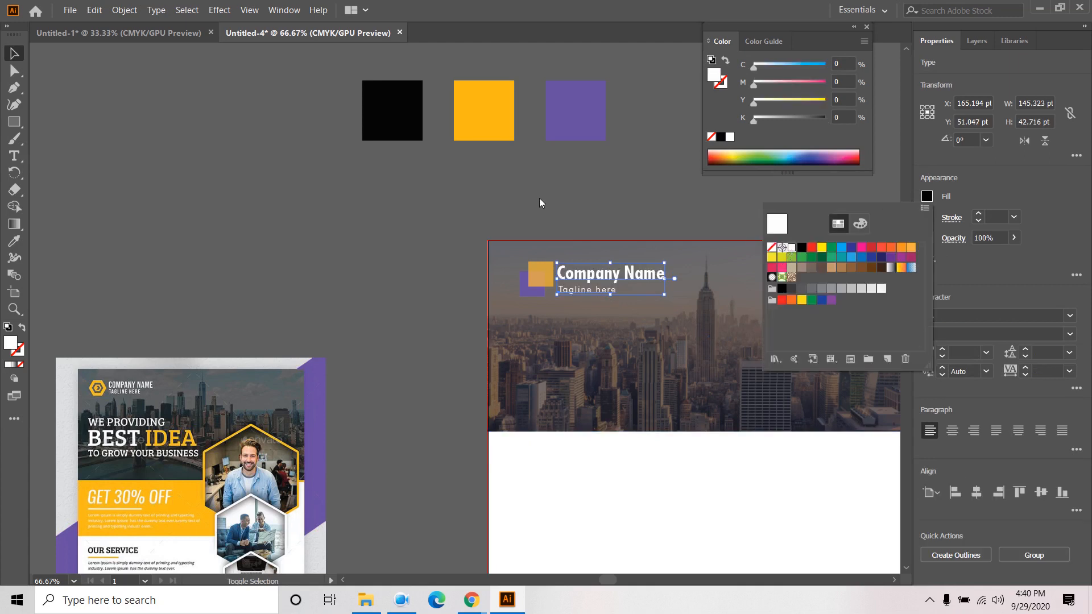
click(540, 199)
- Group Company Name with the logo squares
shift+click(539, 275)
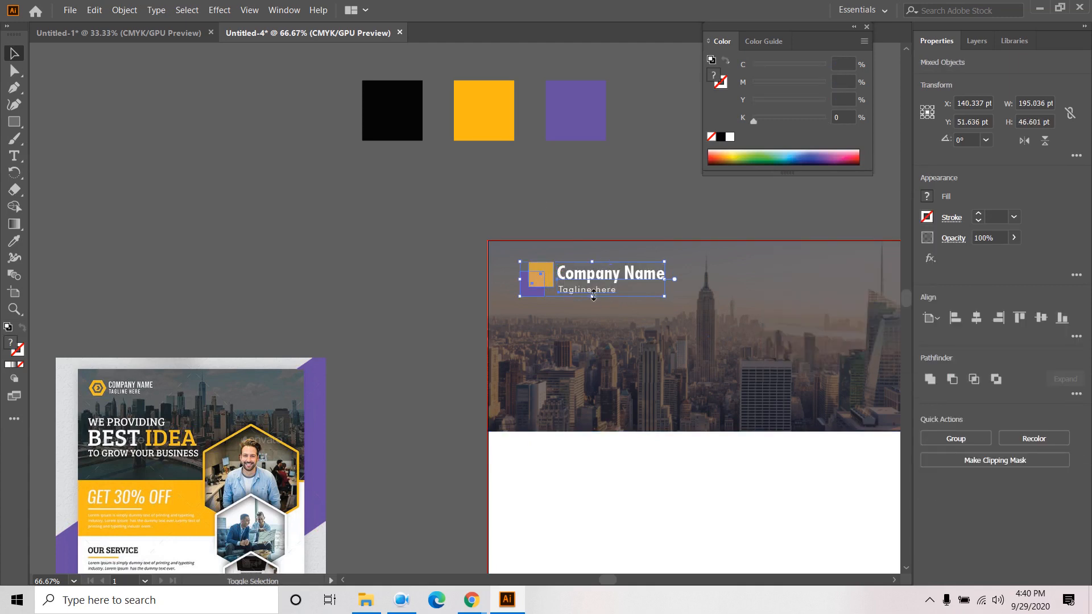
click(125, 9)
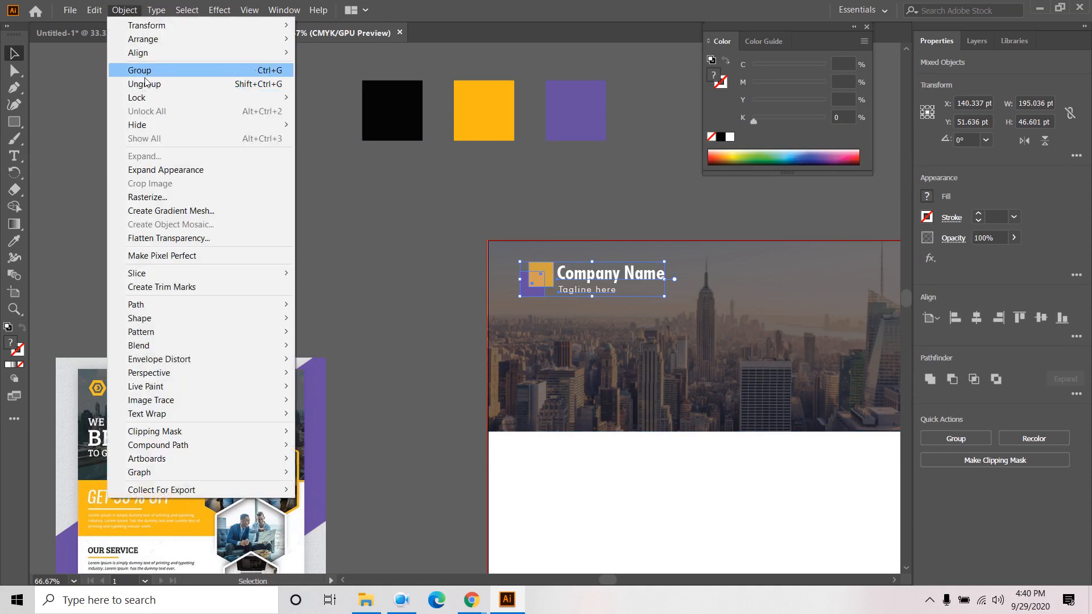
click(140, 70)
click(375, 291)
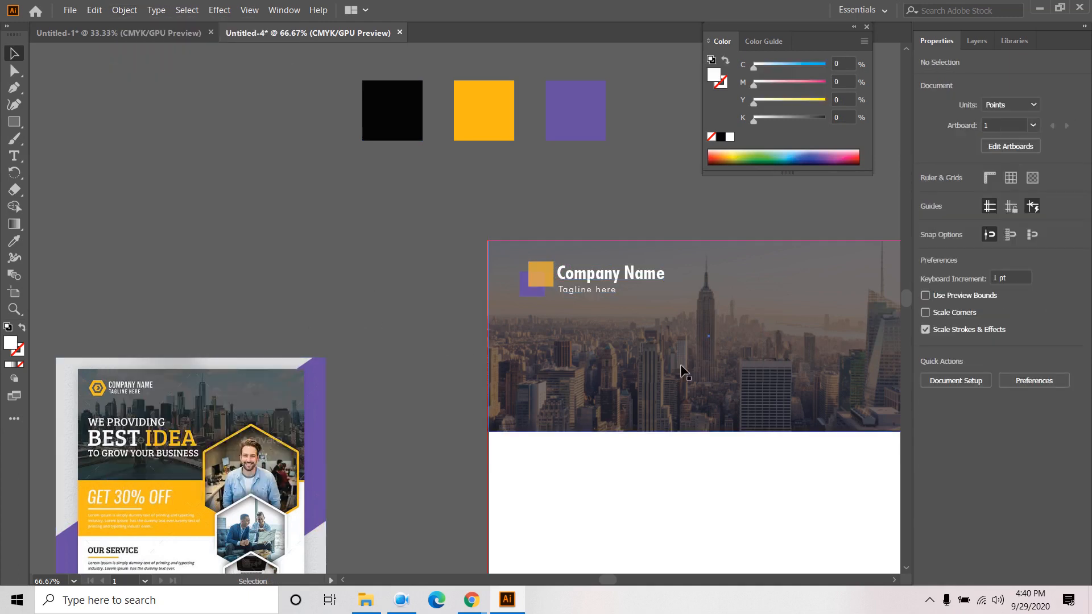
- Pan the view to centre the flyer artboard
click(15, 156)
click(14, 53)
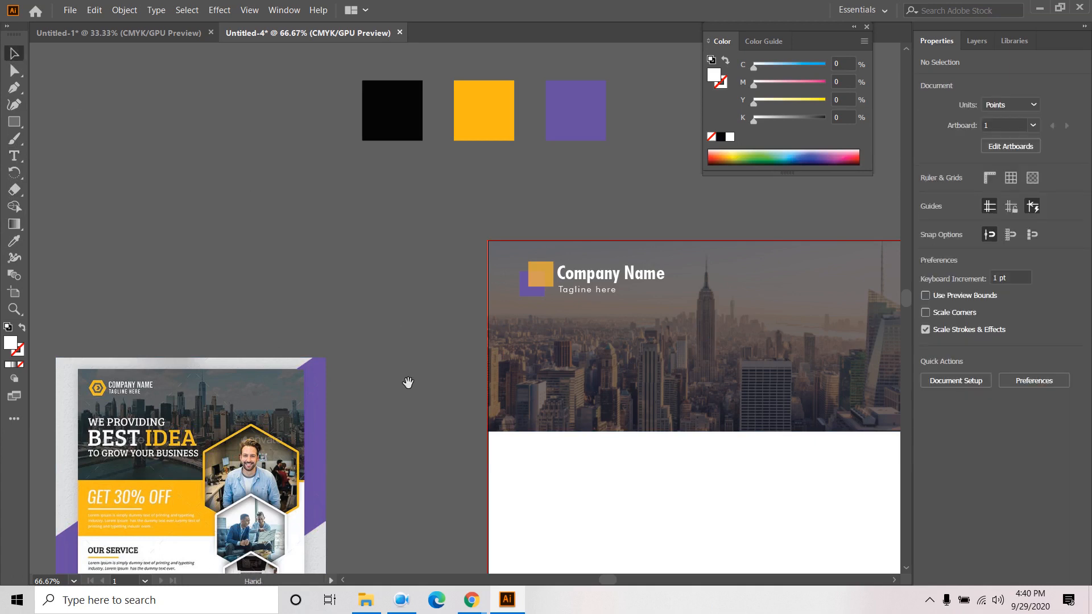
drag(408, 382, 405, 251)
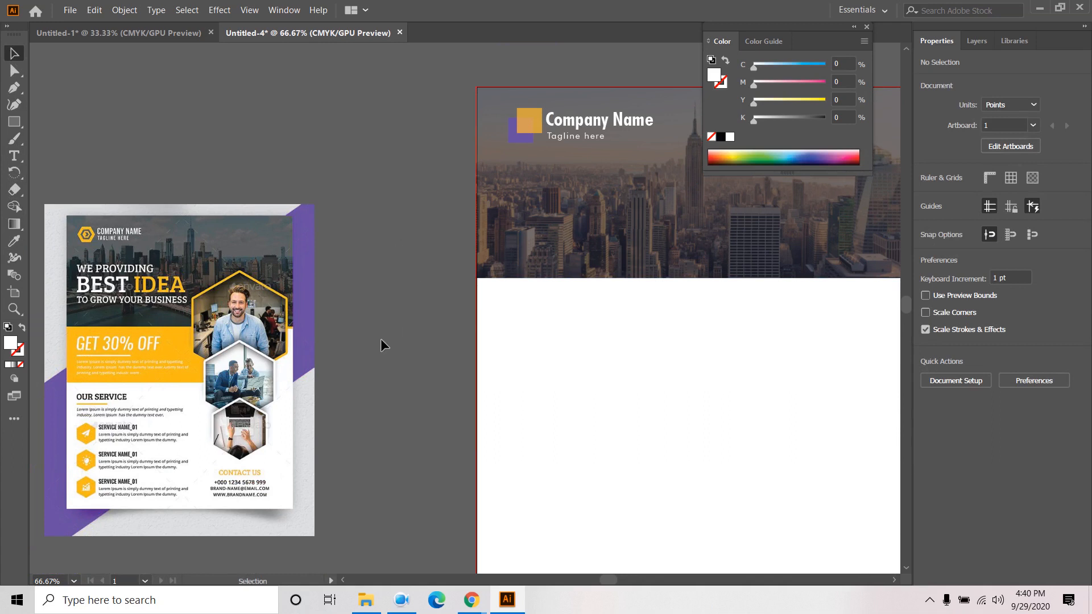
key(space)
drag(393, 334, 356, 360)
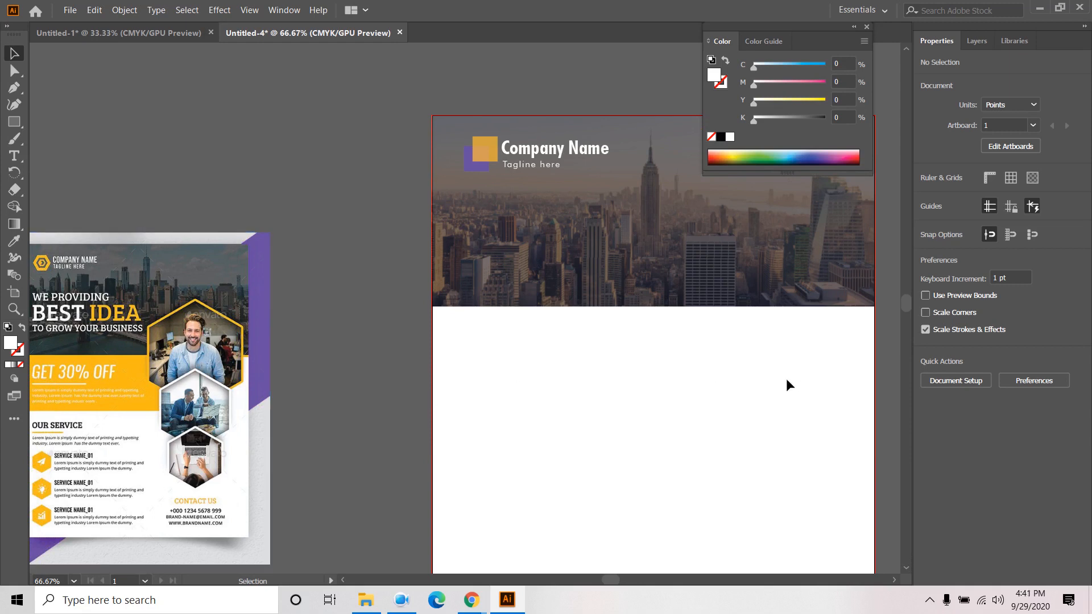
key(space)
drag(779, 397, 705, 395)
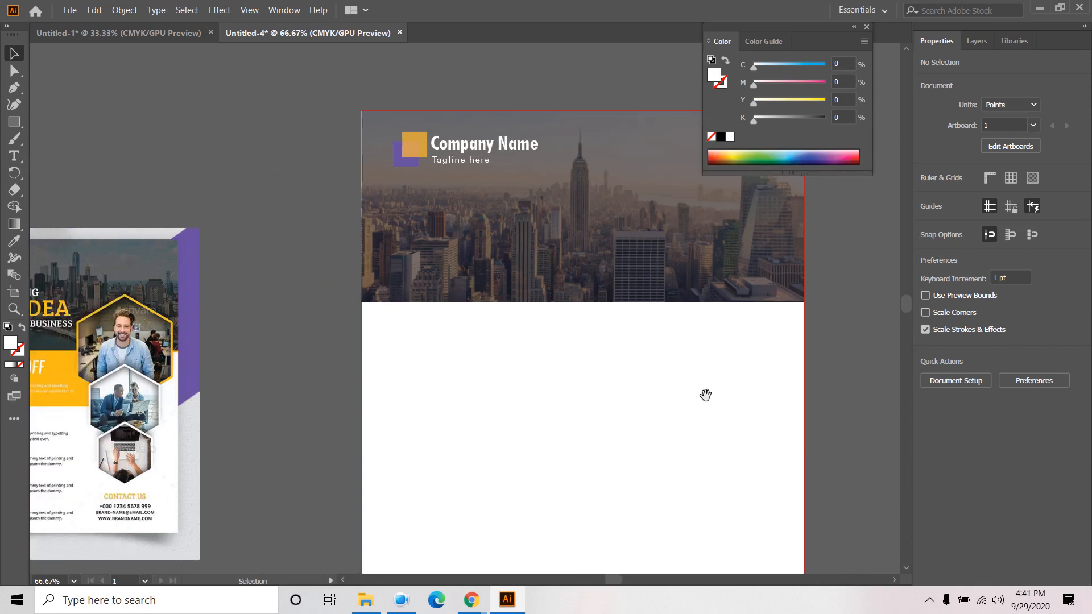
click(15, 122)
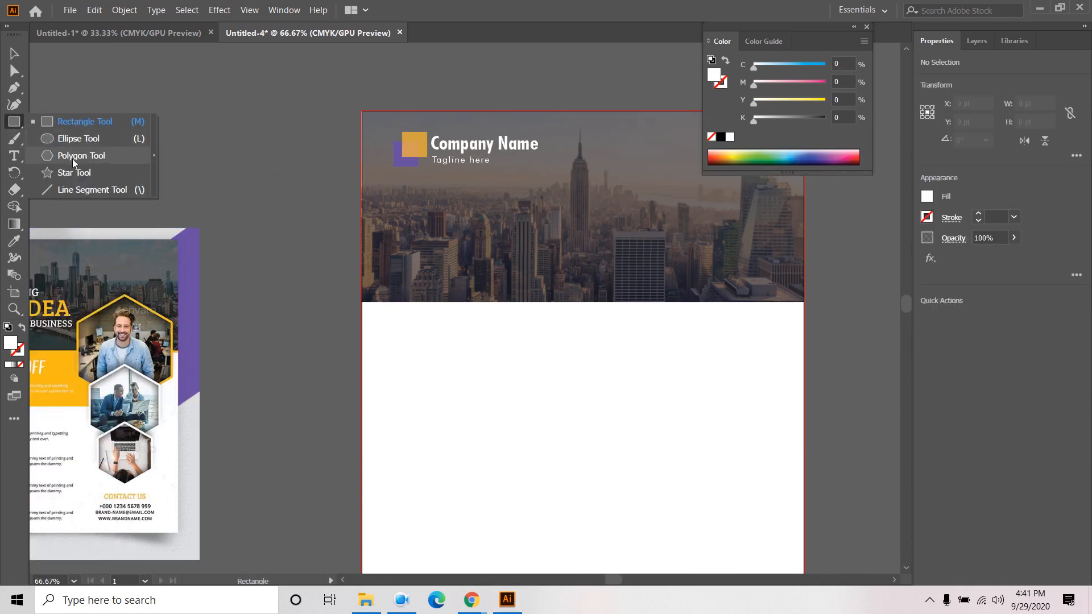
- Draw a hexagon below the header with a 3 pt outline
click(73, 160)
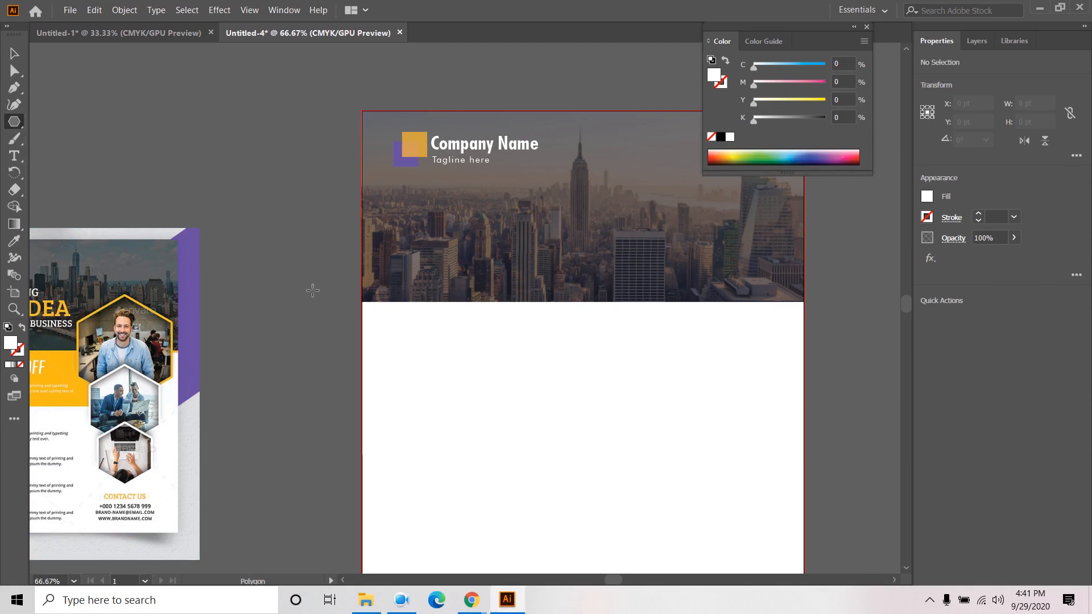
drag(567, 372, 610, 435)
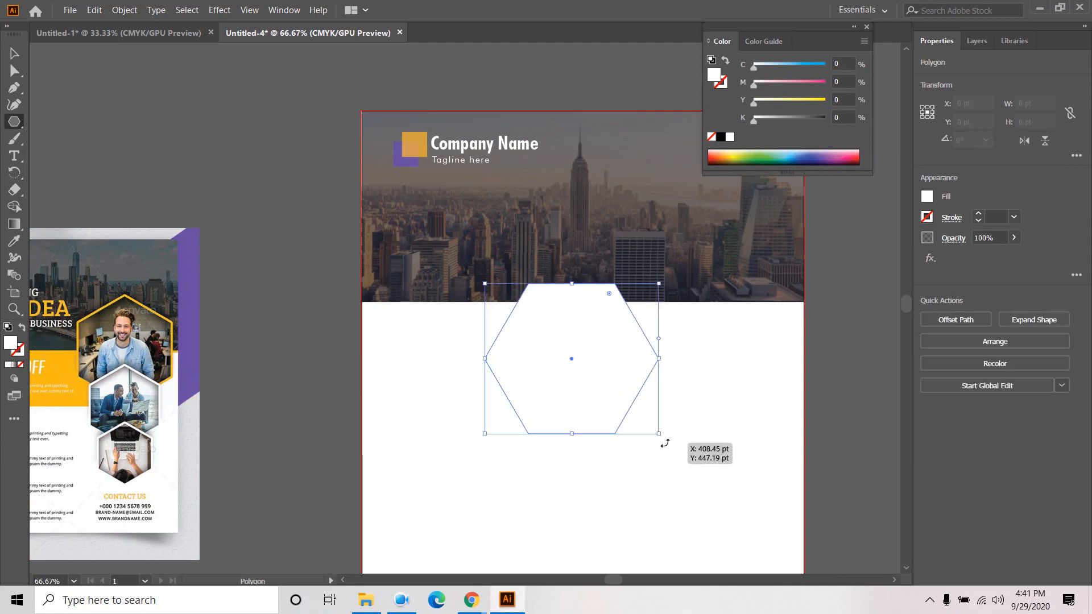
click(978, 214)
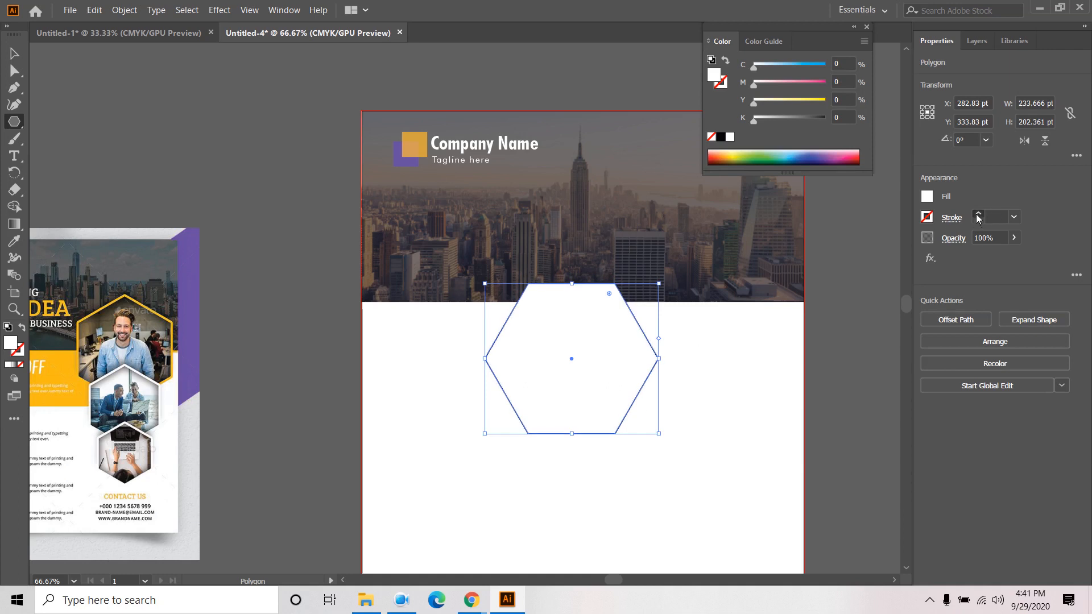
click(978, 215)
click(978, 215)
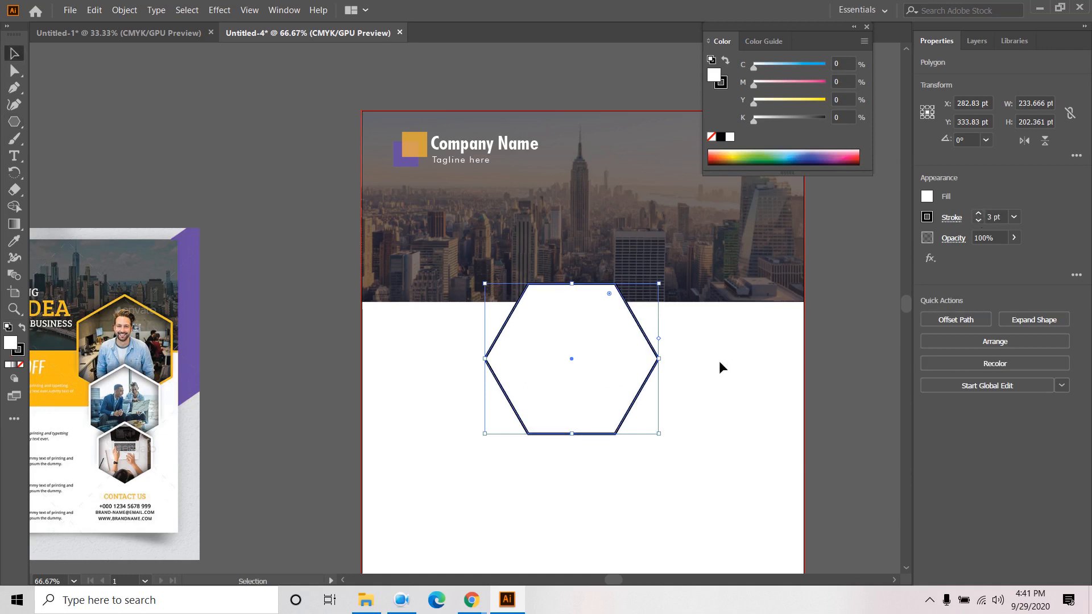
- Rotate the hexagon 270°, move it across the header's right edge, and duplicate it below
key(ctrl+t)
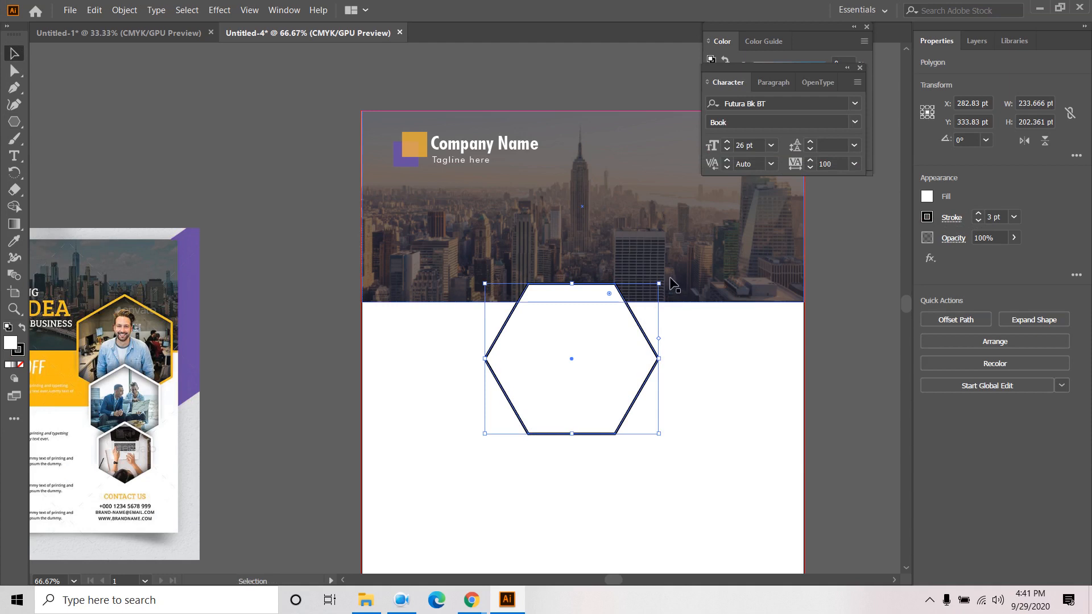
drag(664, 276, 667, 471)
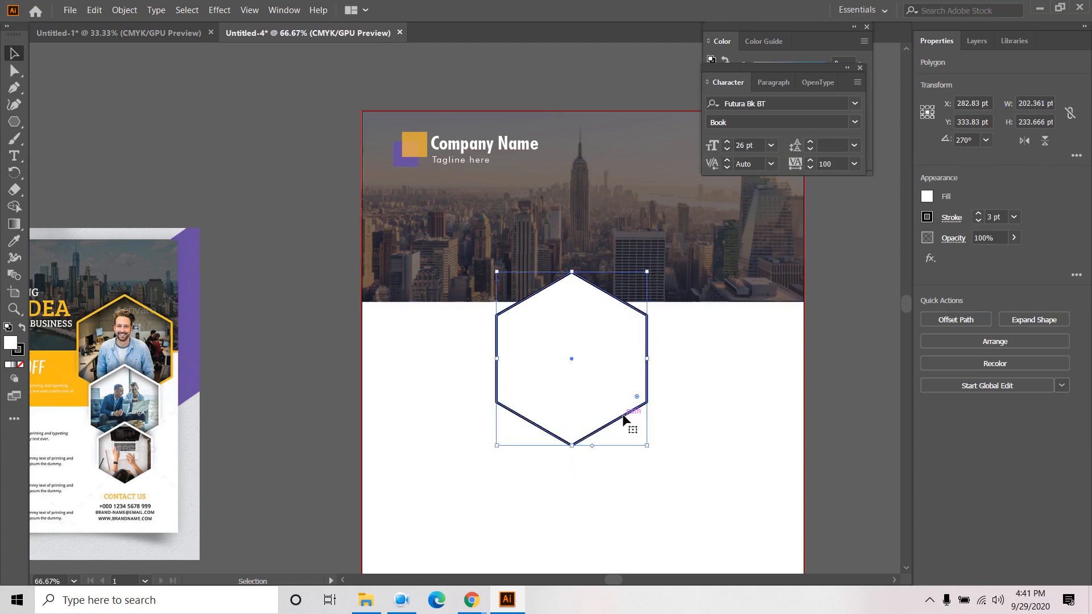
drag(623, 420, 754, 368)
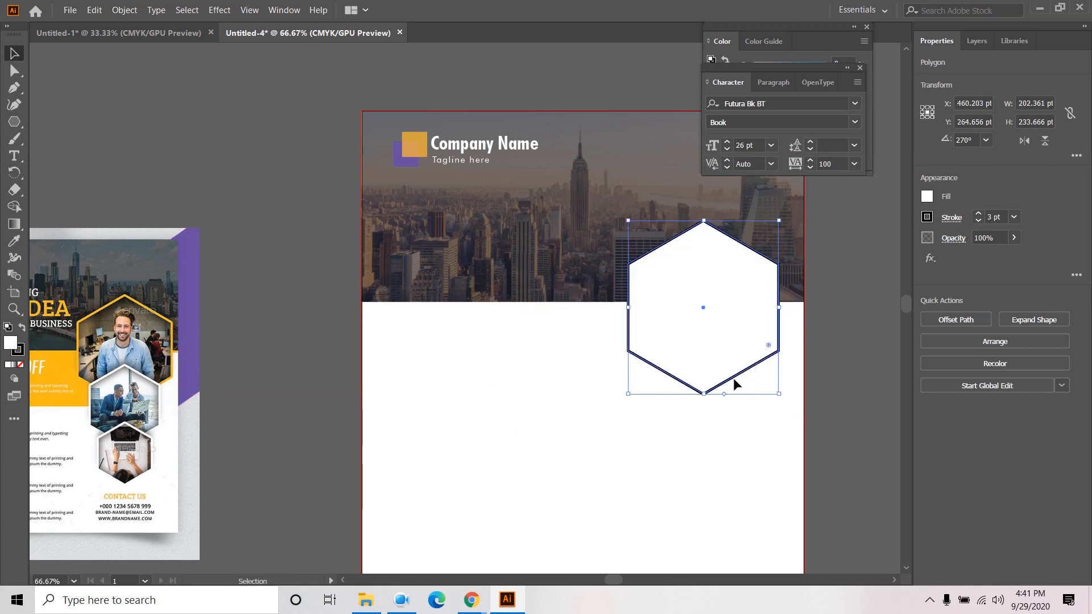
mouse_move(745, 378)
mouse_down()
mouse_move(747, 441)
mouse_move(723, 445)
mouse_move(775, 441)
mouse_move(779, 451)
mouse_up()
- Fill the lower hexagon green, move it down and shrink it slightly
click(927, 196)
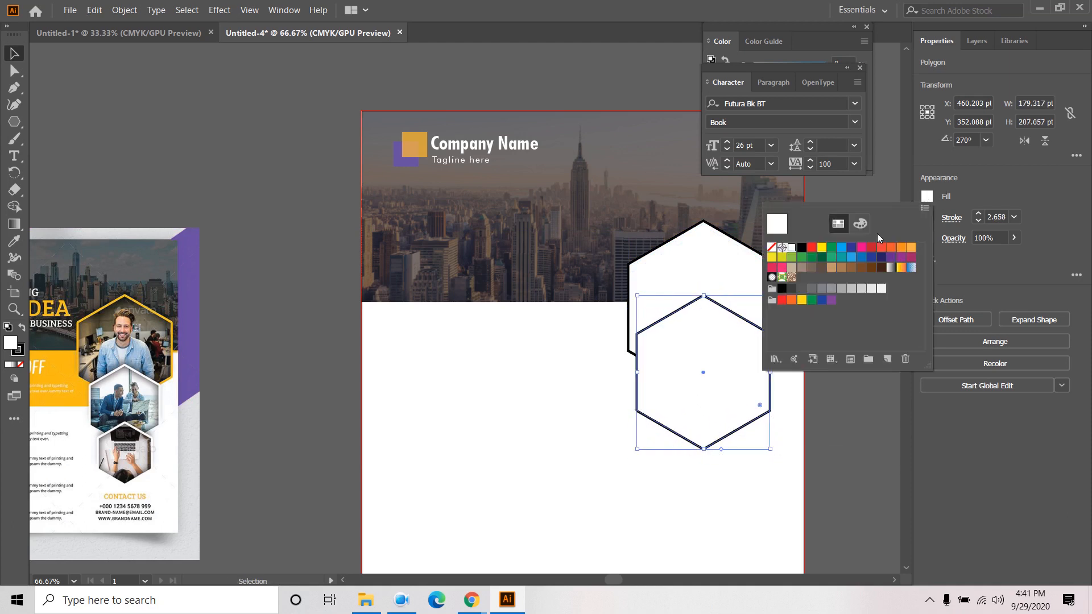
click(831, 248)
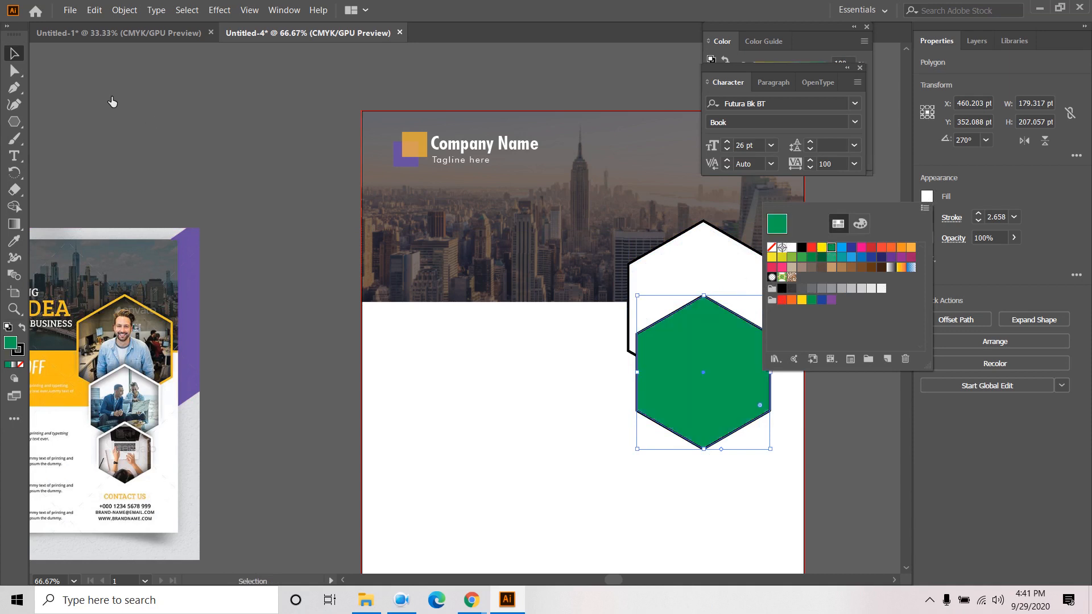
click(90, 97)
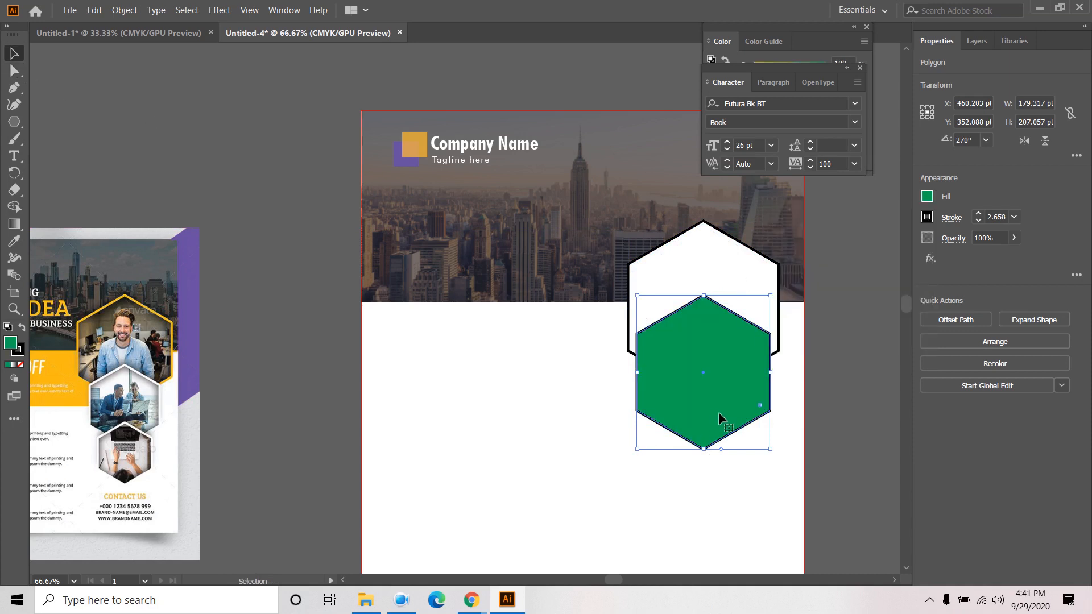
drag(719, 411, 723, 435)
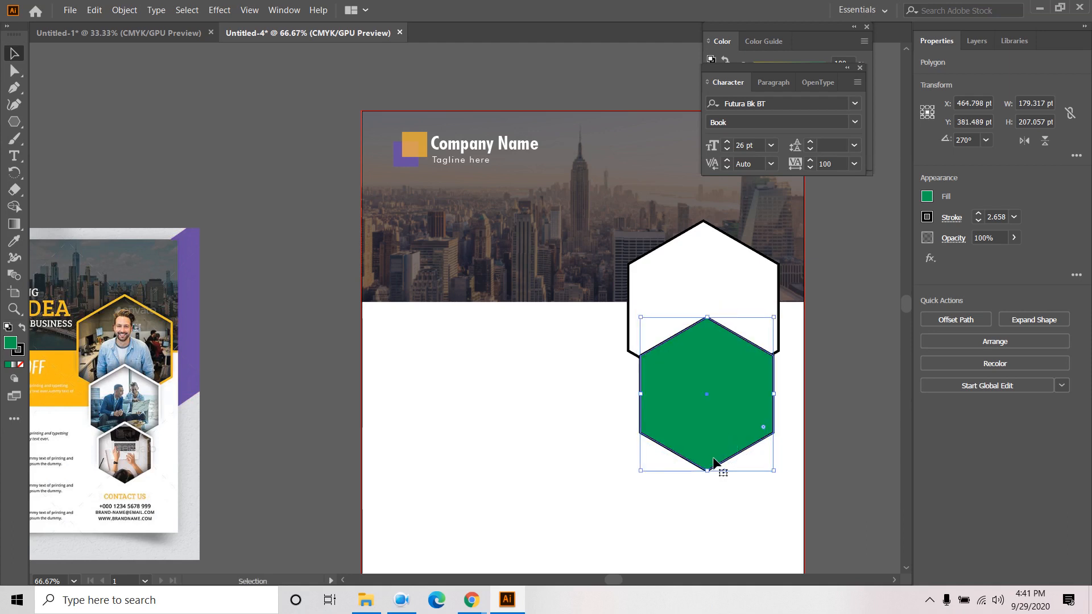
key(Down)
key(Down)
key(Down)
key(Down)
key(Down)
key(Down)
key(Down)
key(Down)
key(Down)
key(Down)
key(Down)
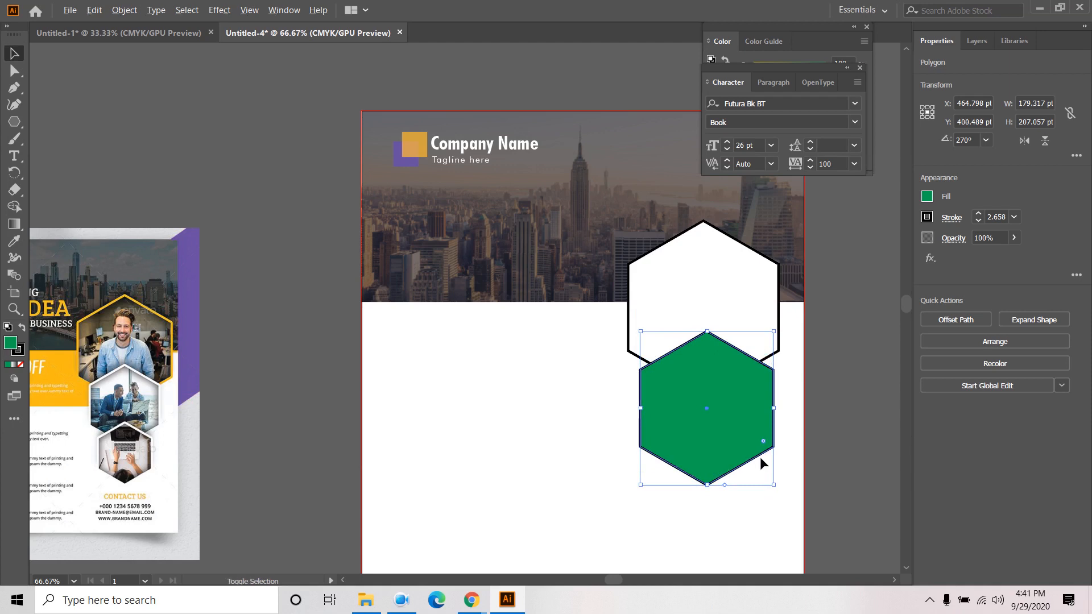
drag(775, 484, 766, 477)
- Place a smaller green copy, about 109 × 126 pt, beneath it
click(853, 431)
click(721, 430)
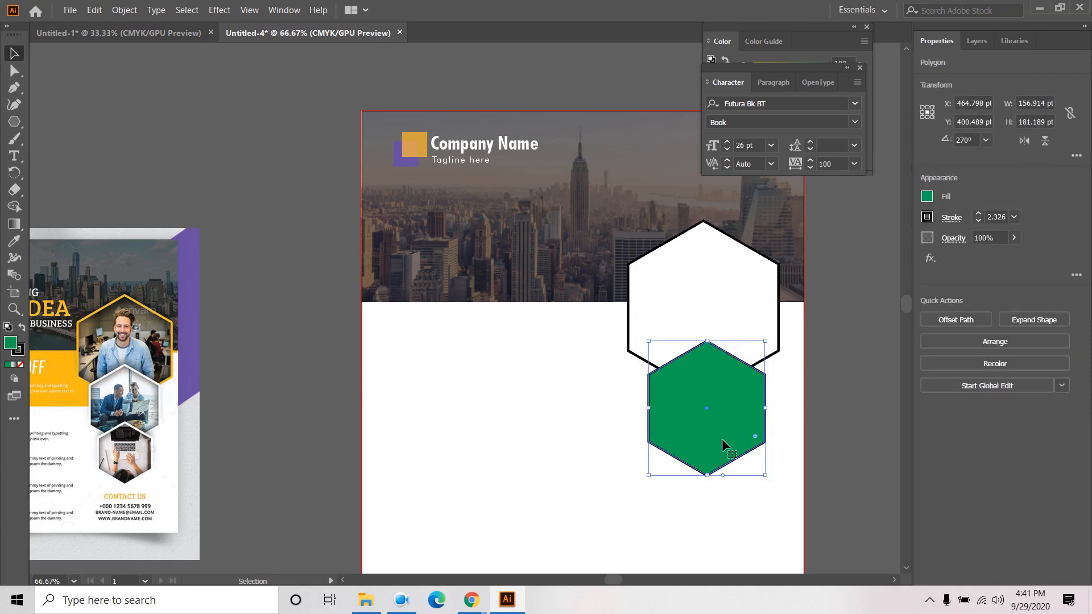
drag(721, 430, 727, 509)
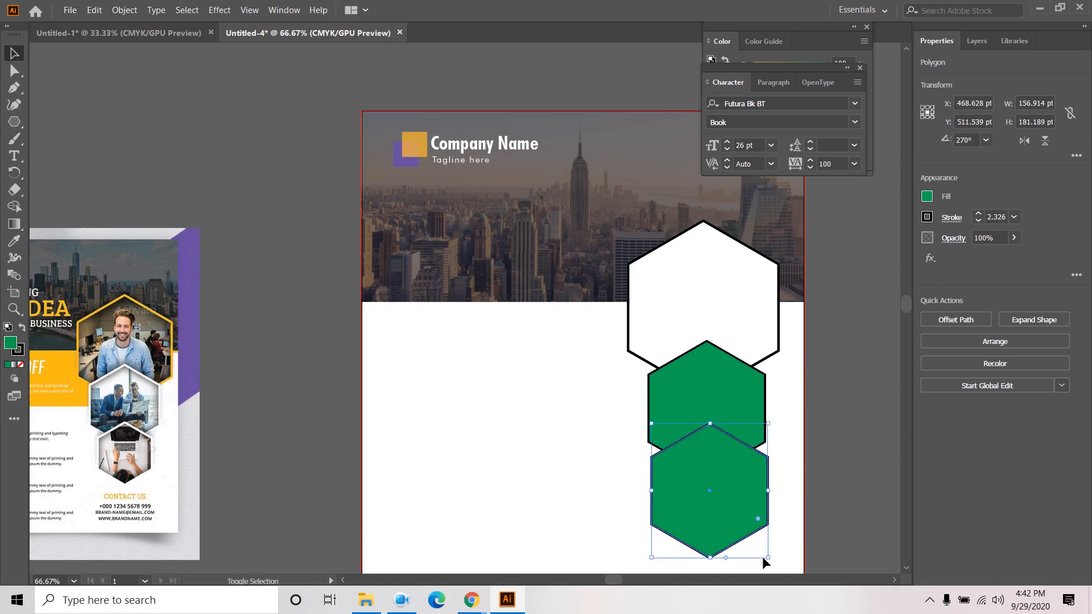
drag(768, 557, 711, 501)
- Change the smallest hexagon's fill from green to the dark blue swatch
click(844, 485)
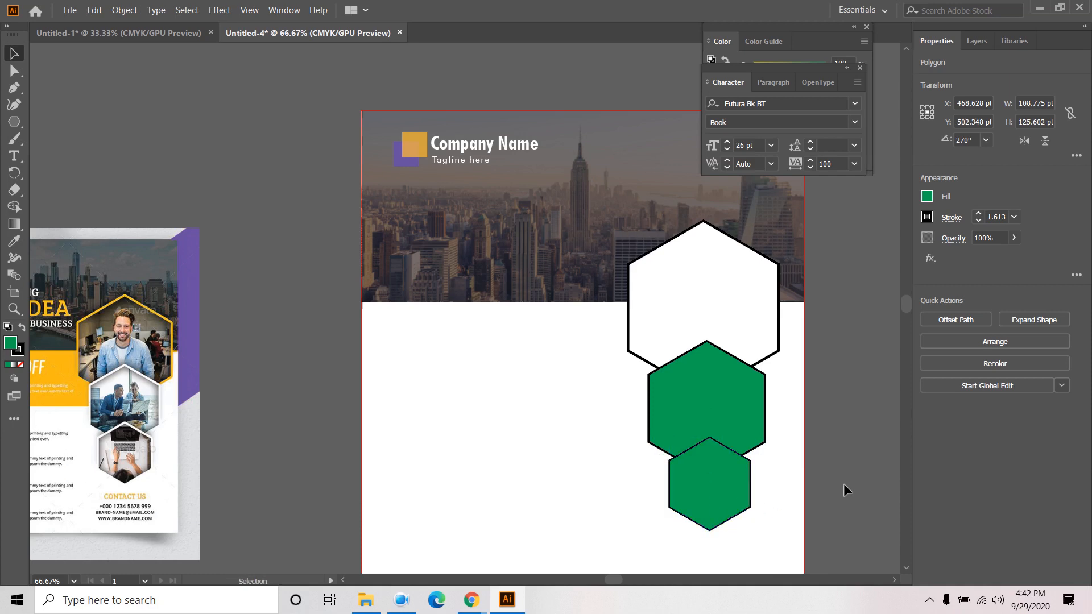
click(721, 517)
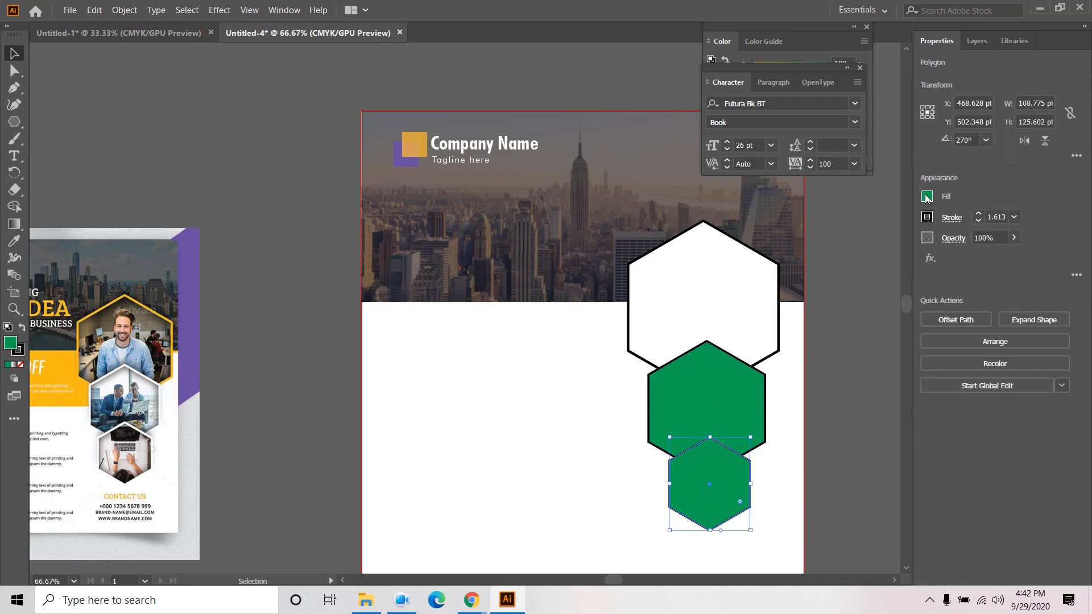
click(927, 198)
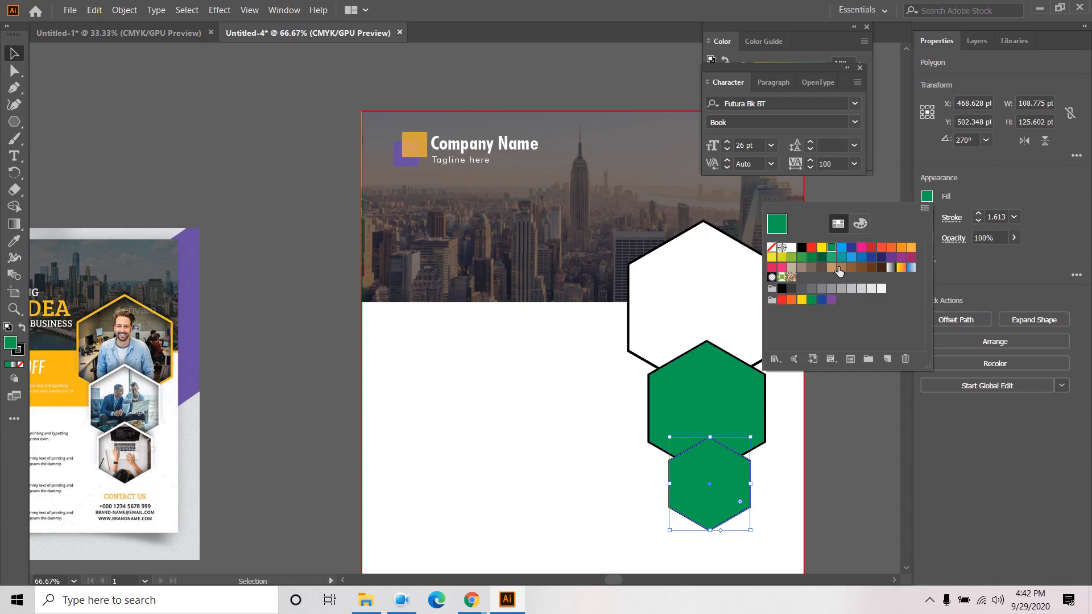
click(851, 249)
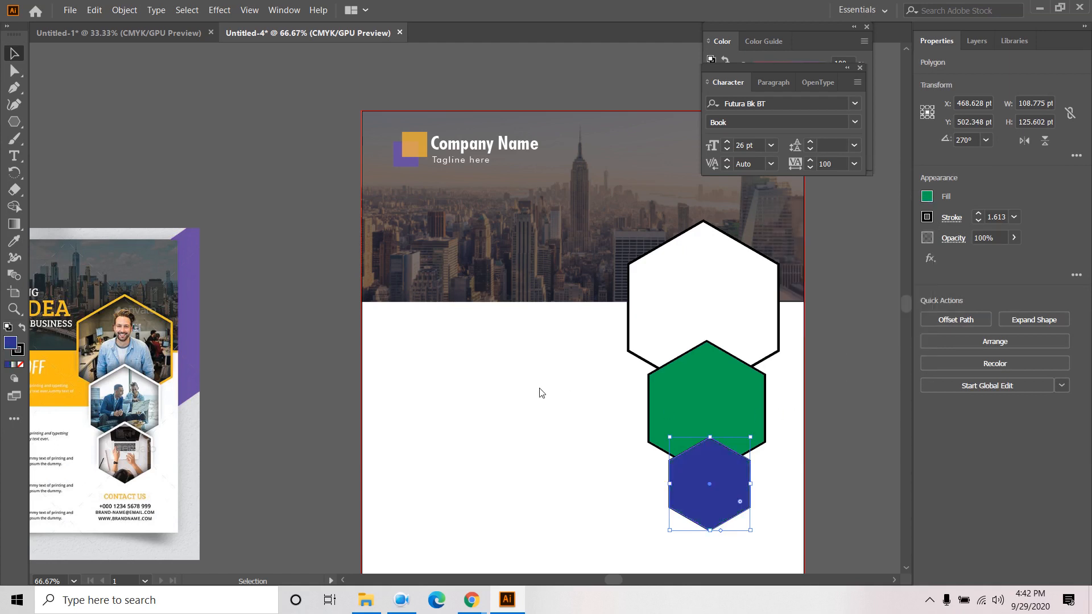
click(834, 376)
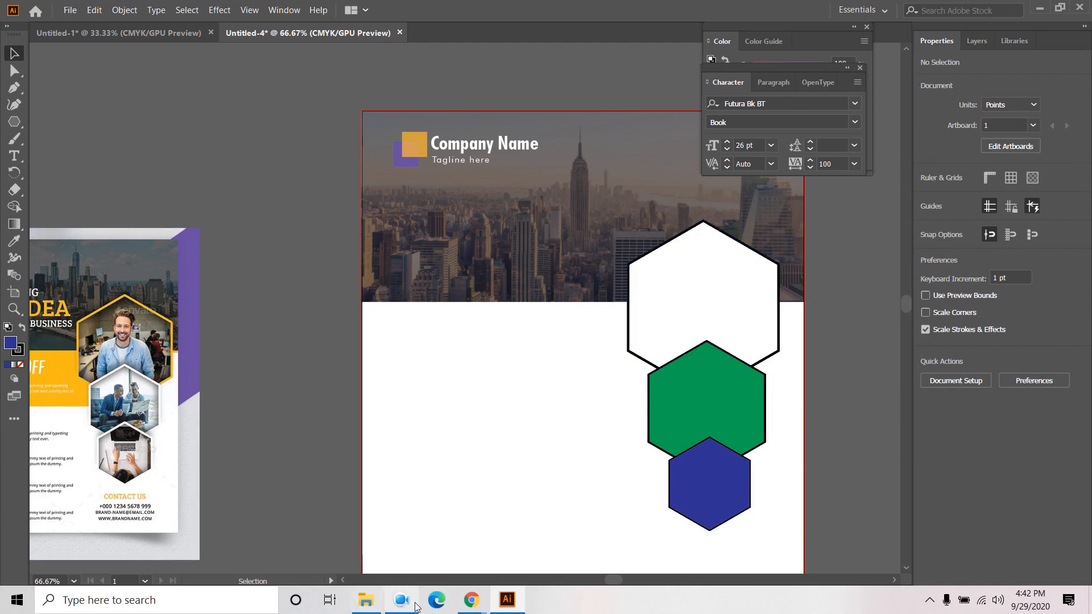
- Search Unsplash for 'man working' photos
mouse_move(471, 604)
click(396, 540)
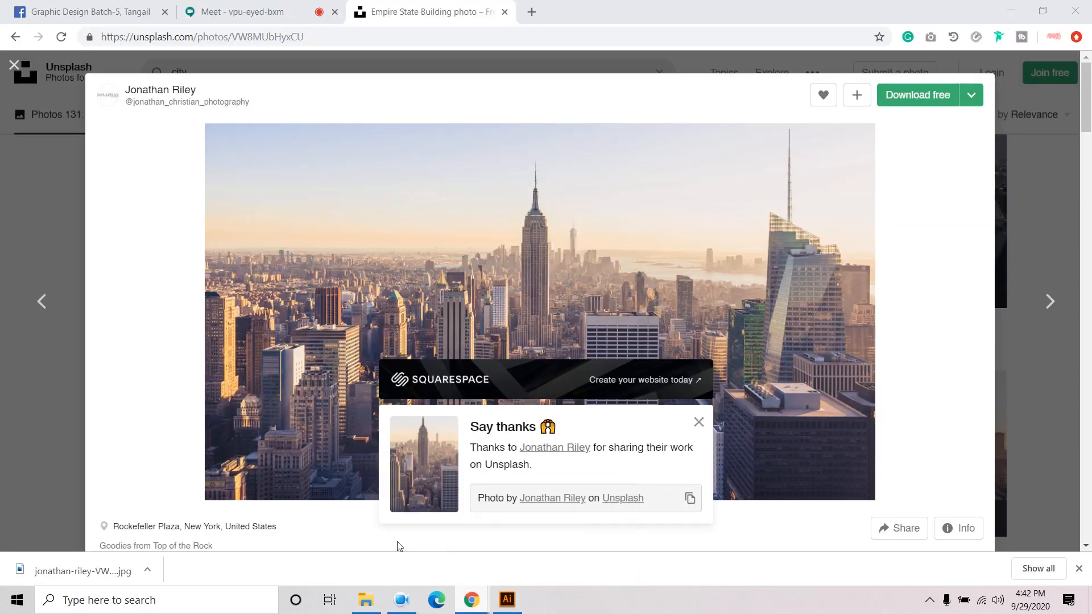
click(14, 64)
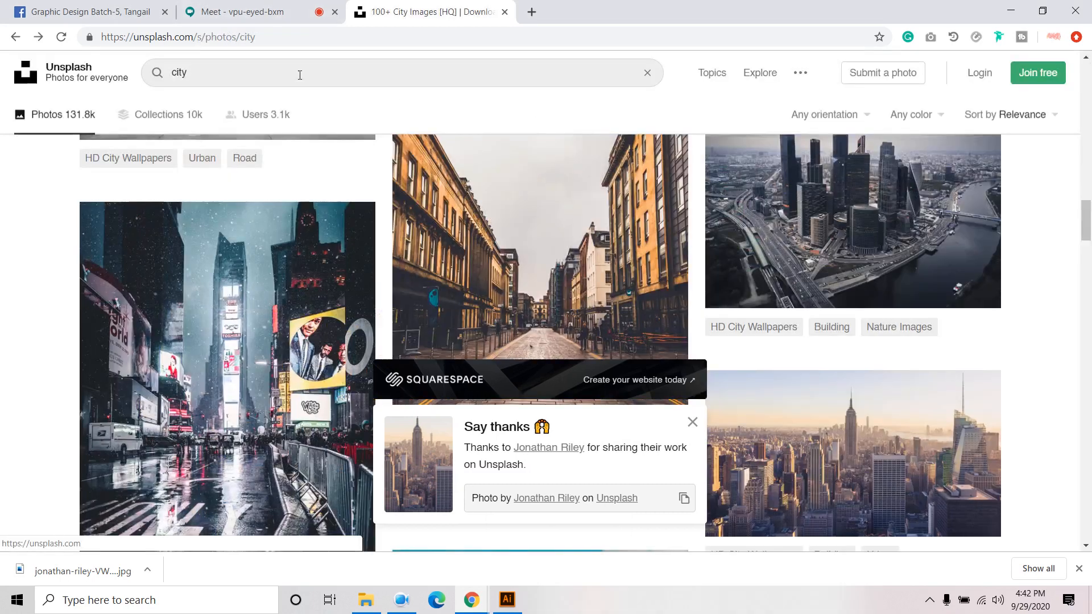
click(274, 73)
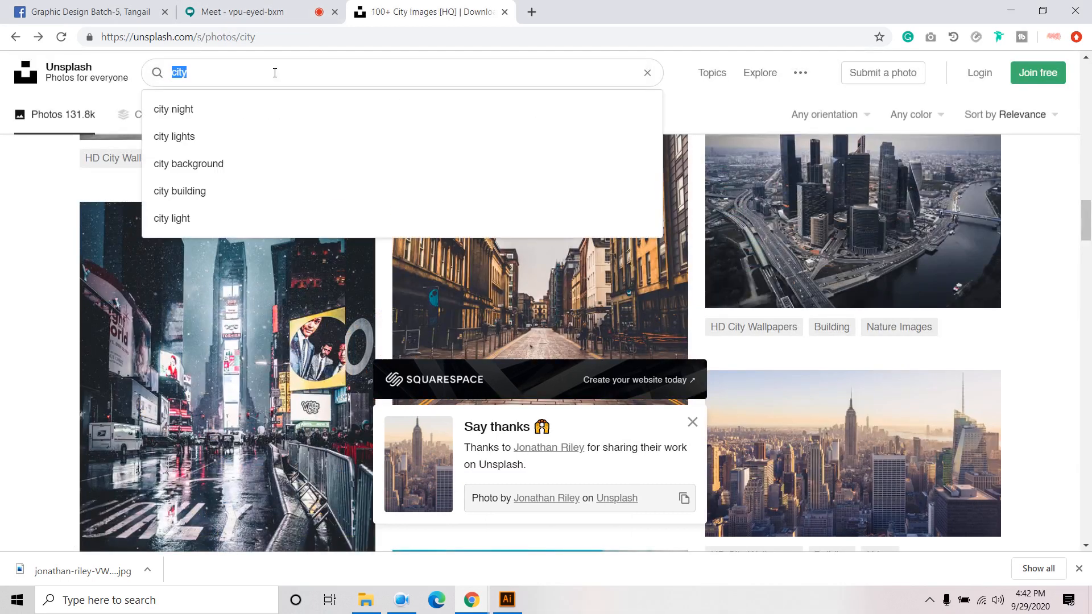
text(man working)
key(Return)
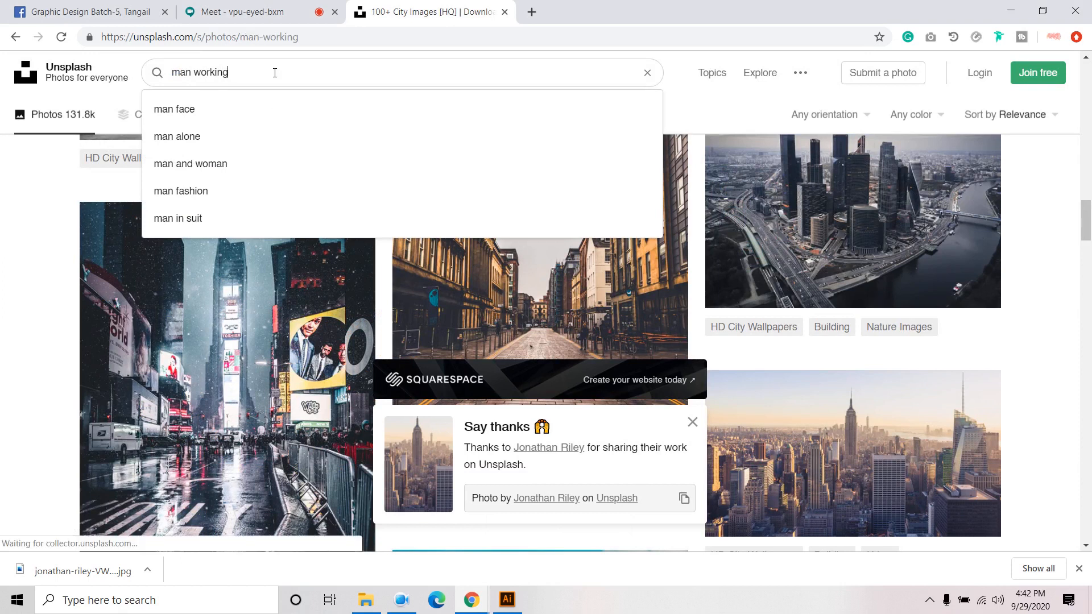
- Download the photo of a man working at a laptop
scroll(373, 362, down, 2)
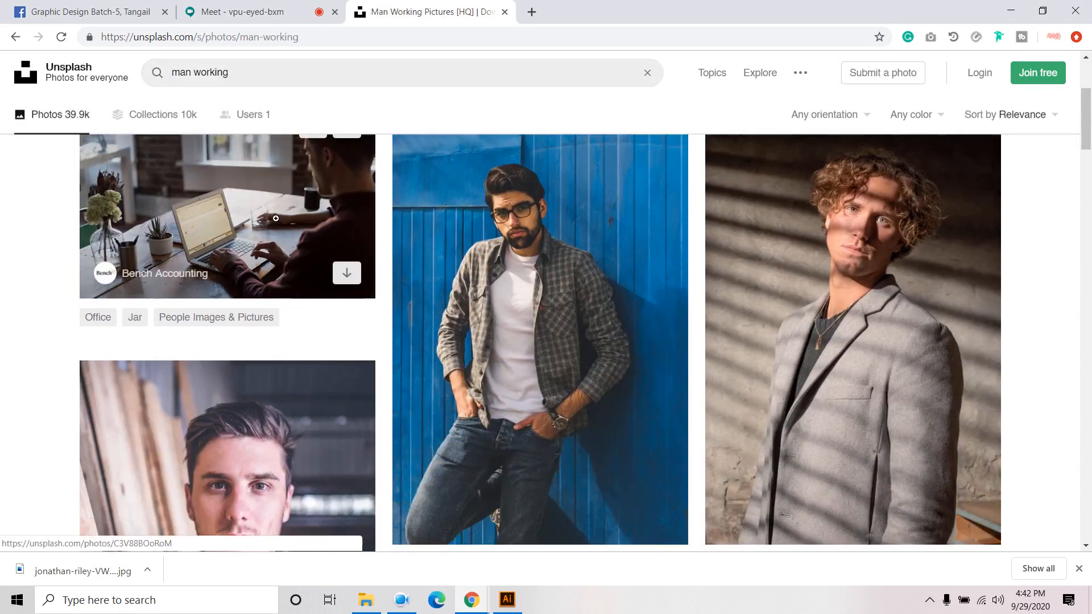
scroll(373, 361, down, 15)
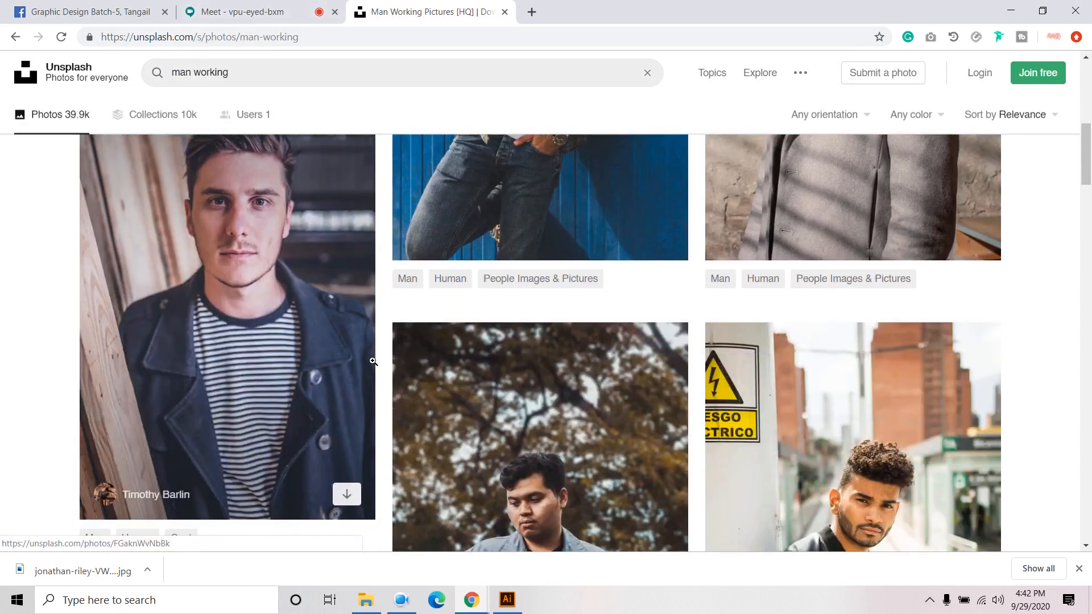
scroll(362, 382, down, 9)
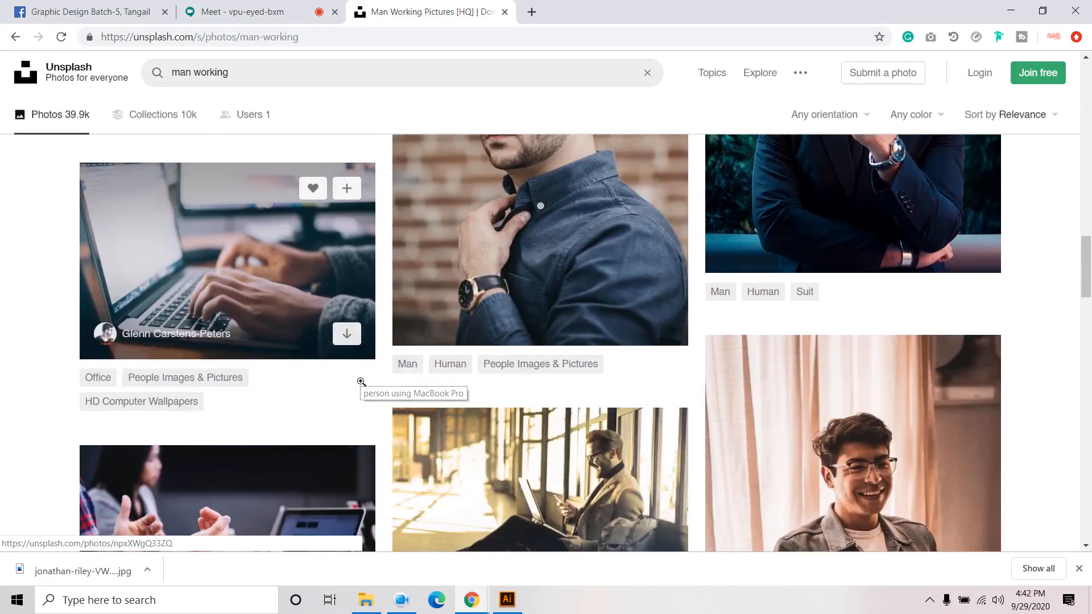
scroll(286, 343, down, 6)
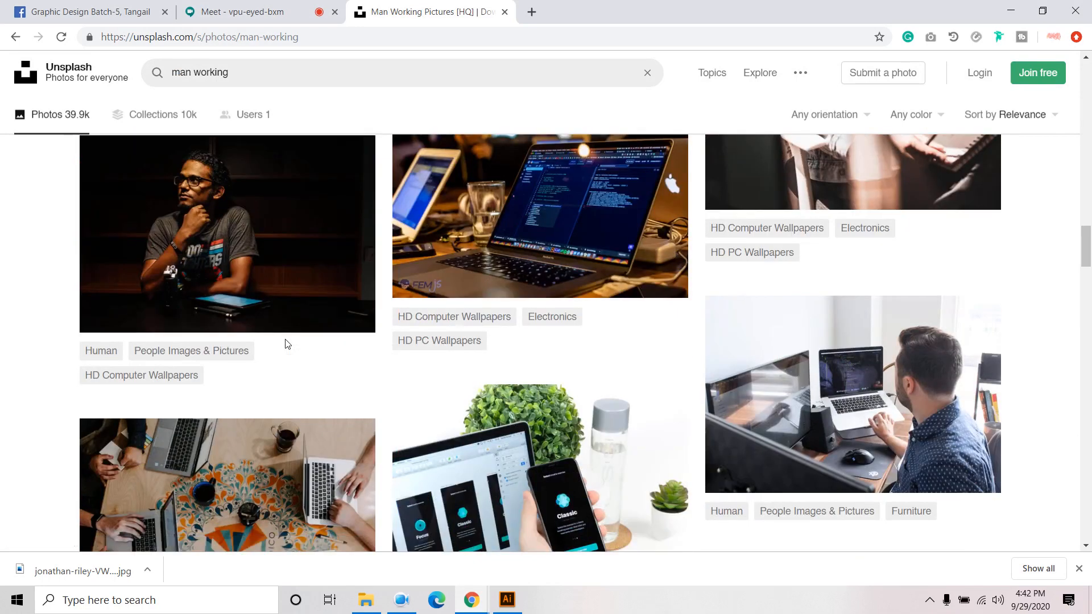
scroll(288, 344, down, 15)
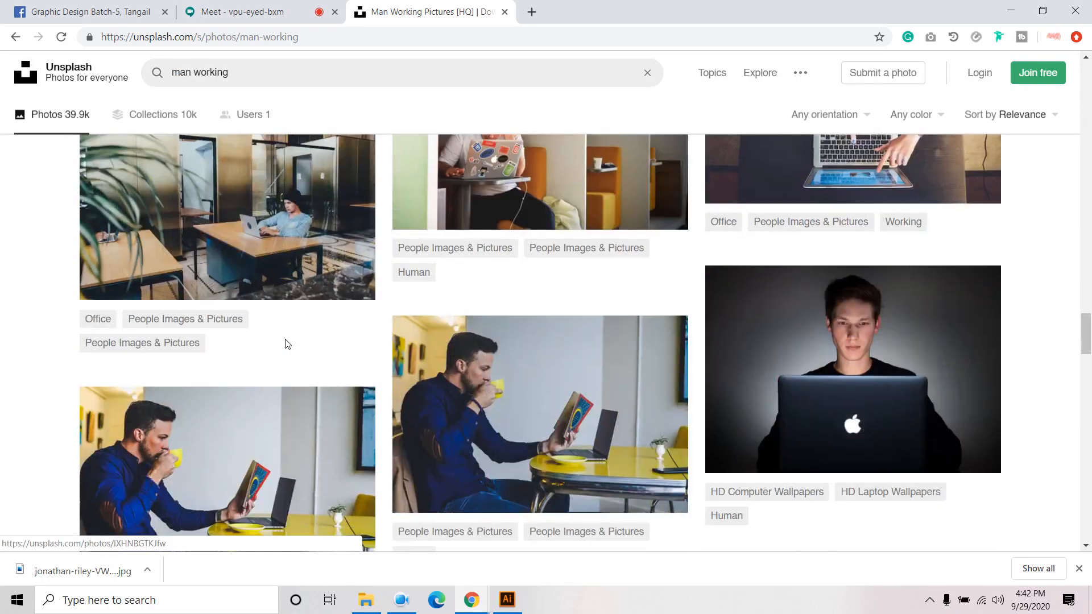
scroll(287, 344, up, 1)
scroll(286, 343, down, 1)
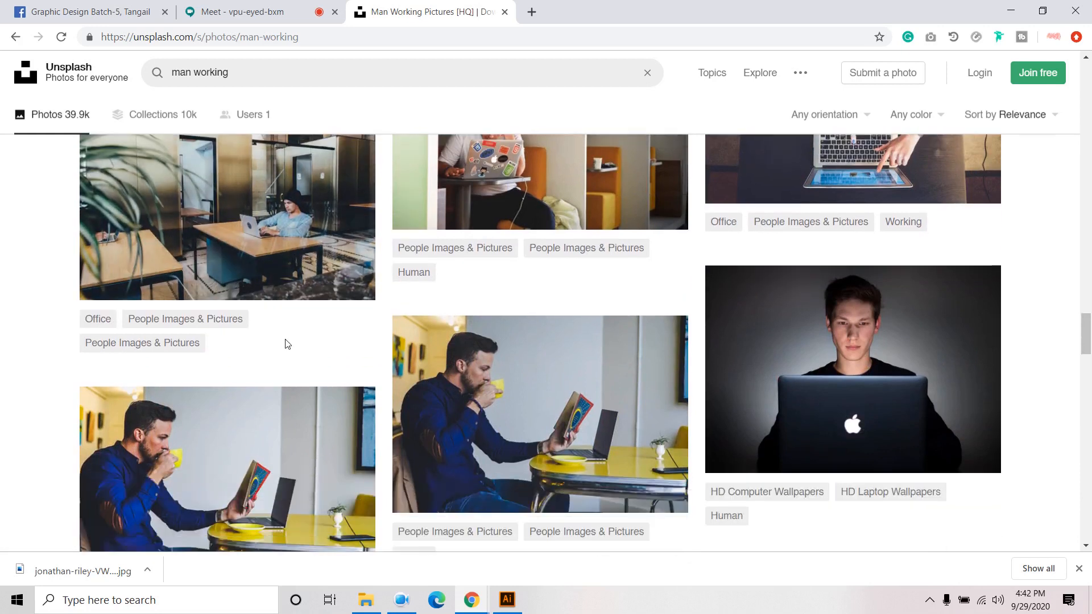
scroll(286, 343, down, 3)
scroll(284, 338, down, 10)
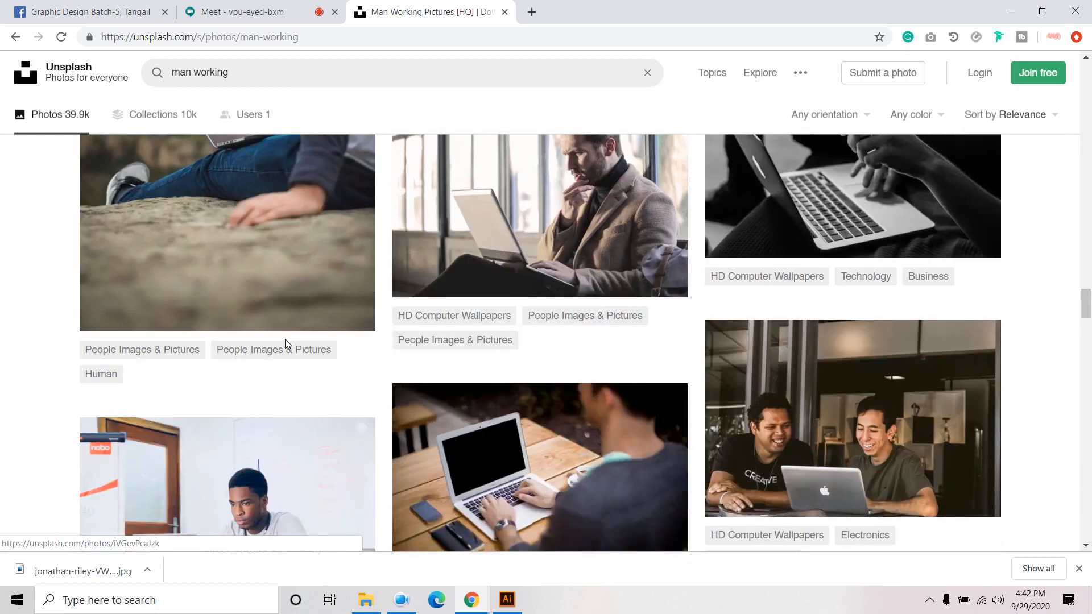
scroll(286, 341, down, 5)
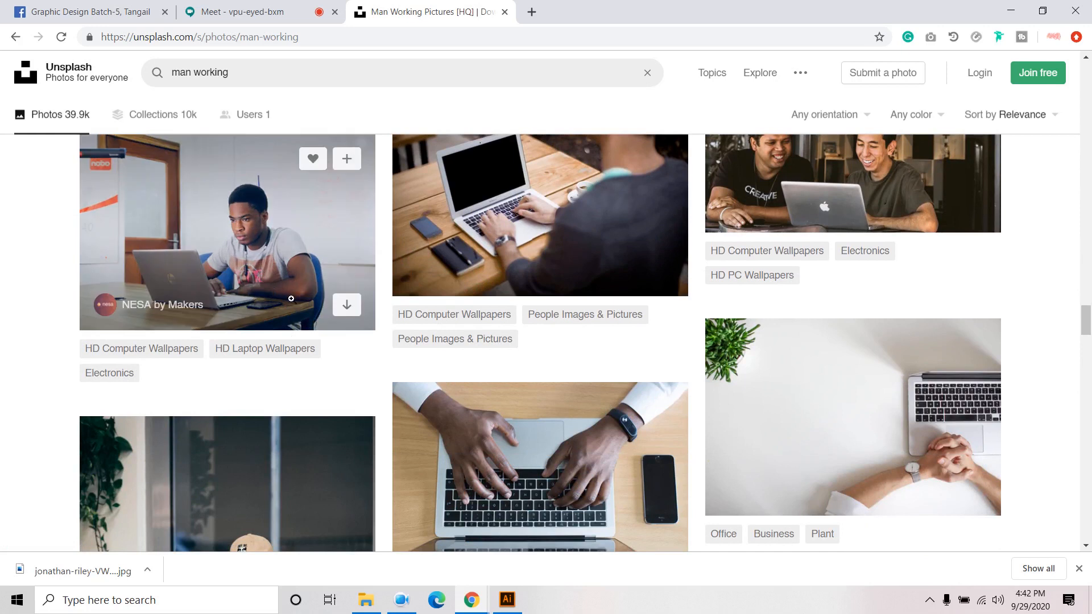
scroll(290, 340, down, 6)
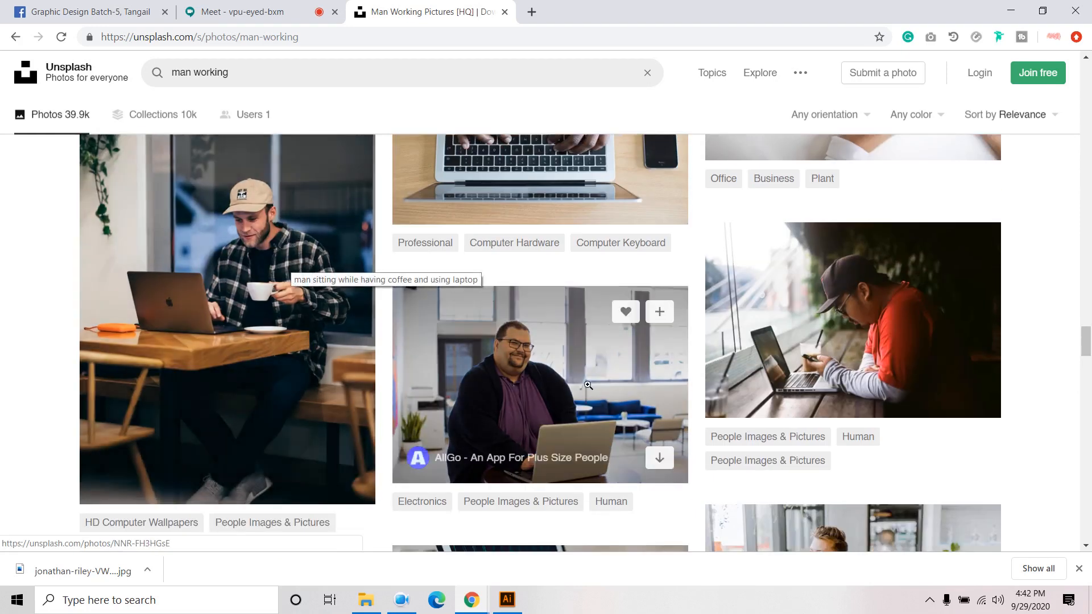
click(560, 355)
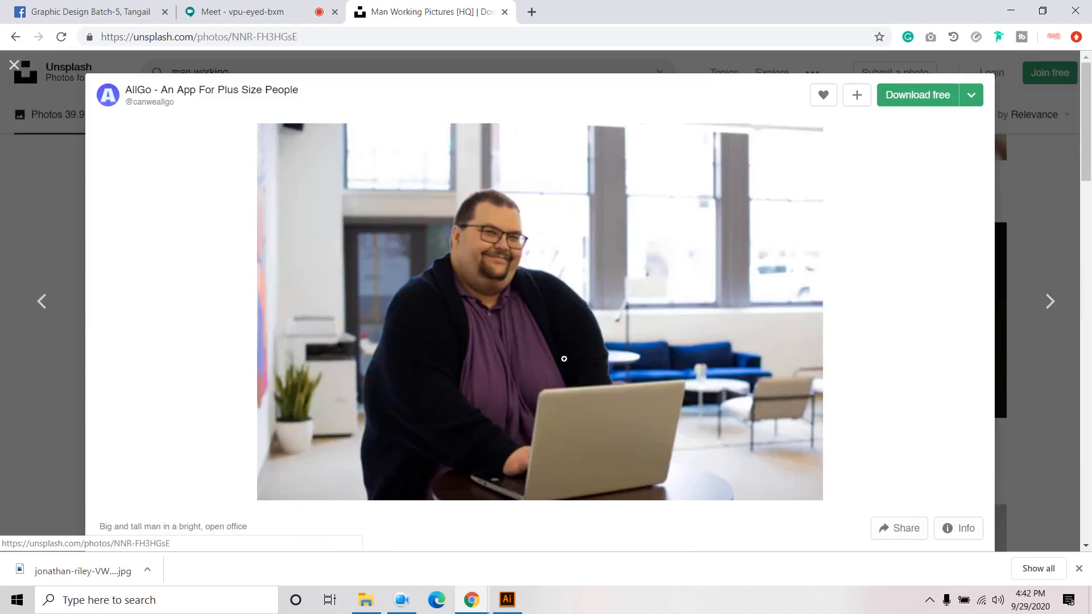
click(917, 96)
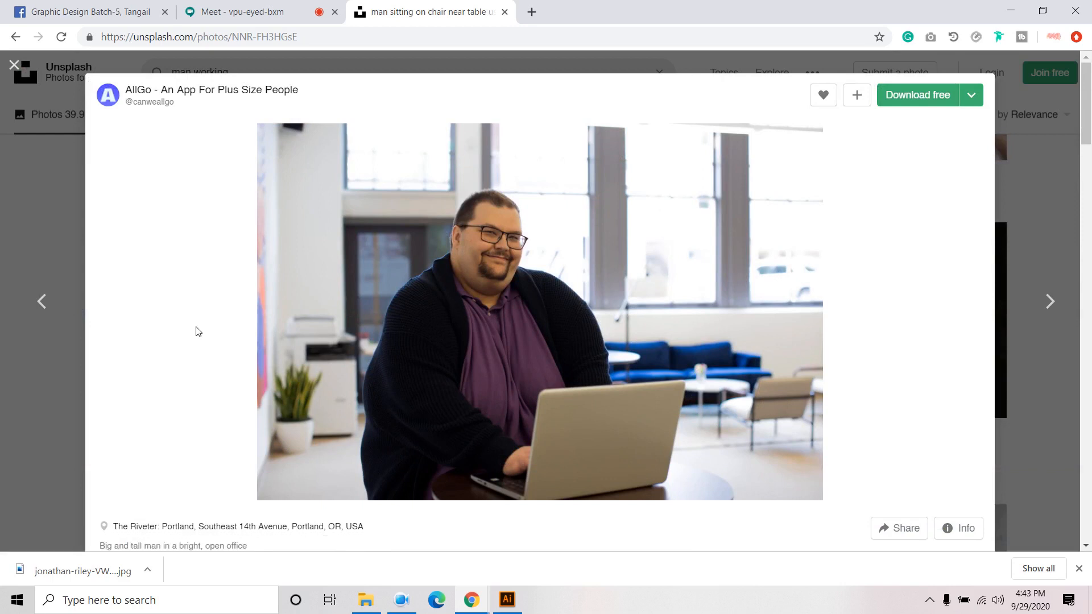
click(15, 66)
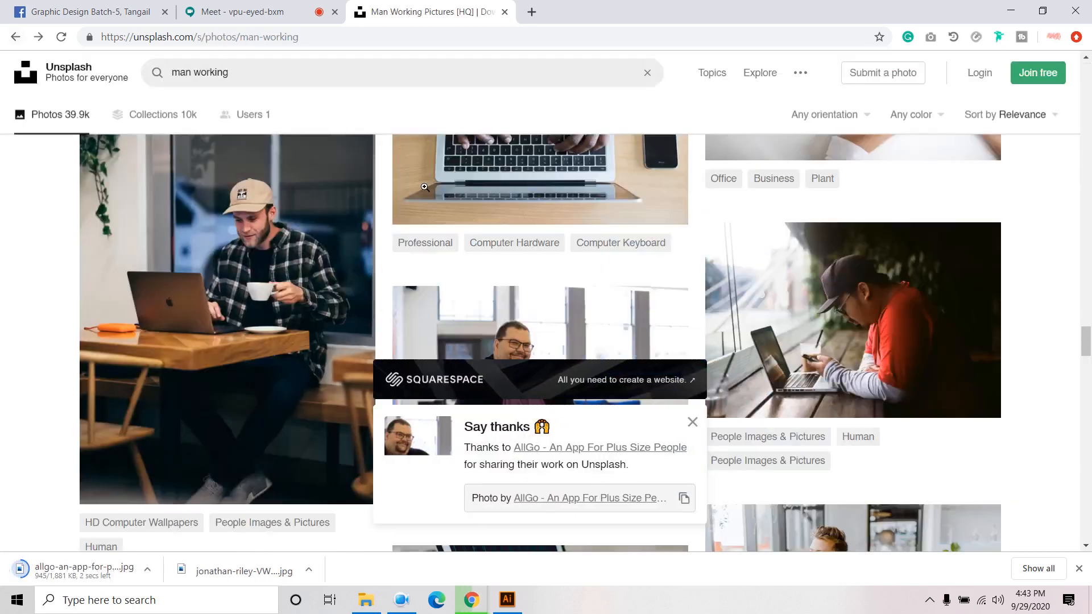
scroll(517, 392, down, 10)
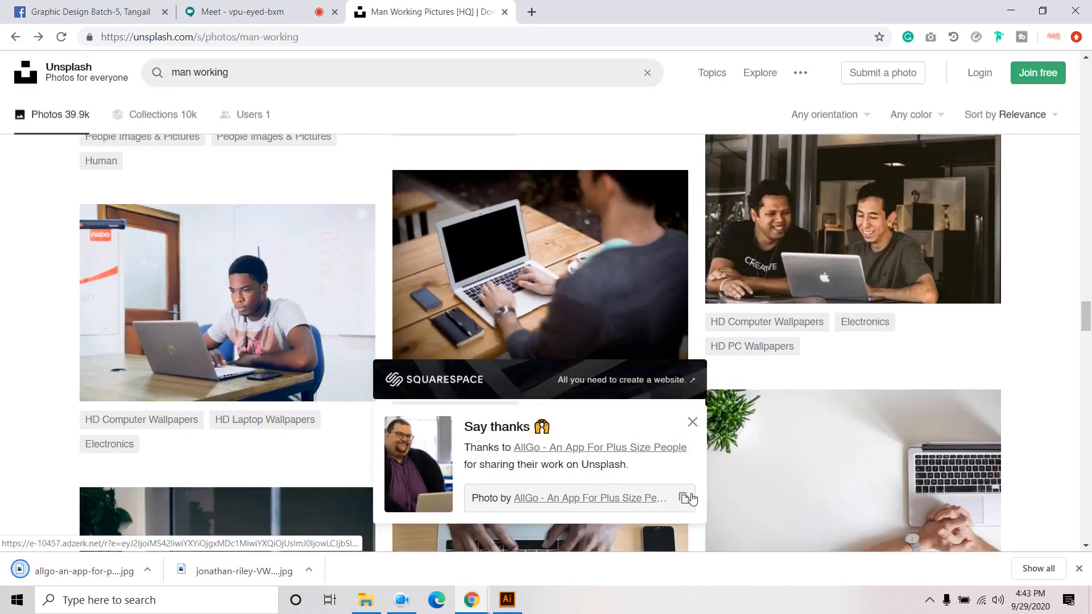
click(691, 422)
- Open the laptop-on-table photo in a new background tab
scroll(514, 466, up, 4)
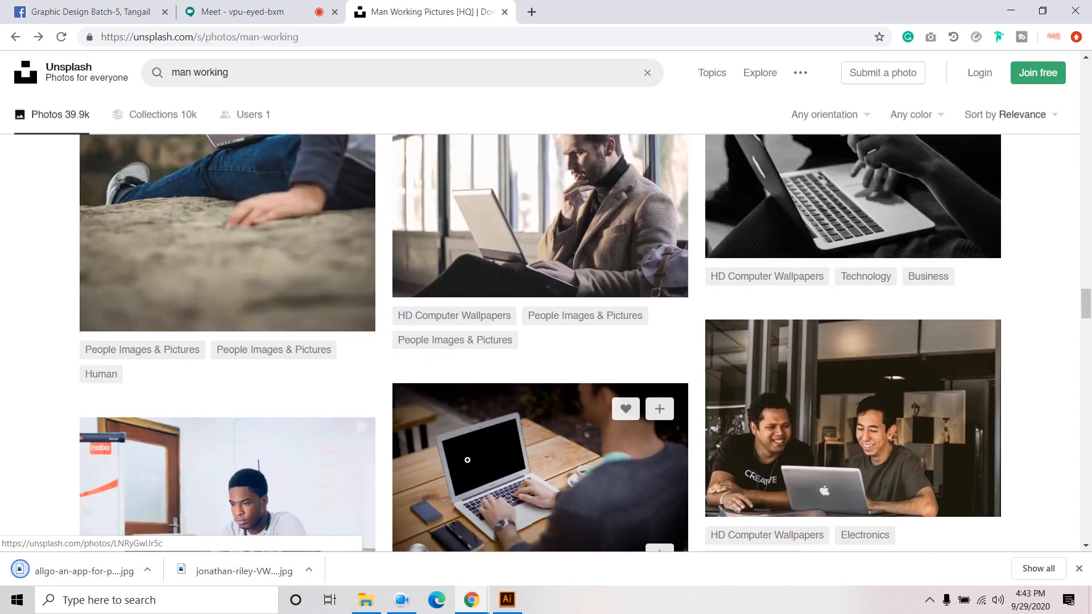
scroll(611, 377, up, 6)
scroll(611, 377, up, 8)
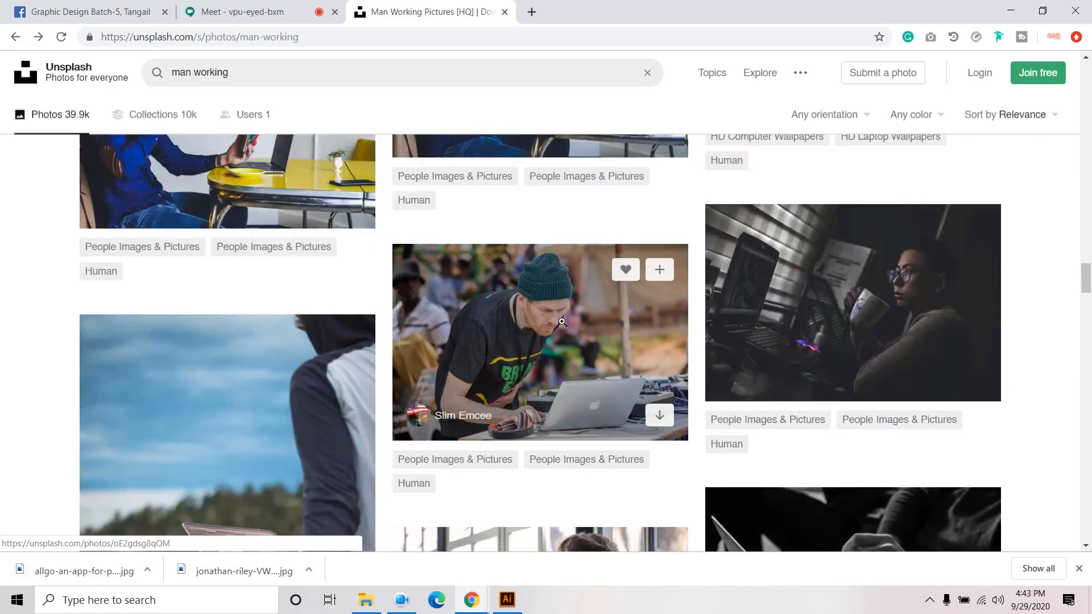
scroll(491, 382, up, 4)
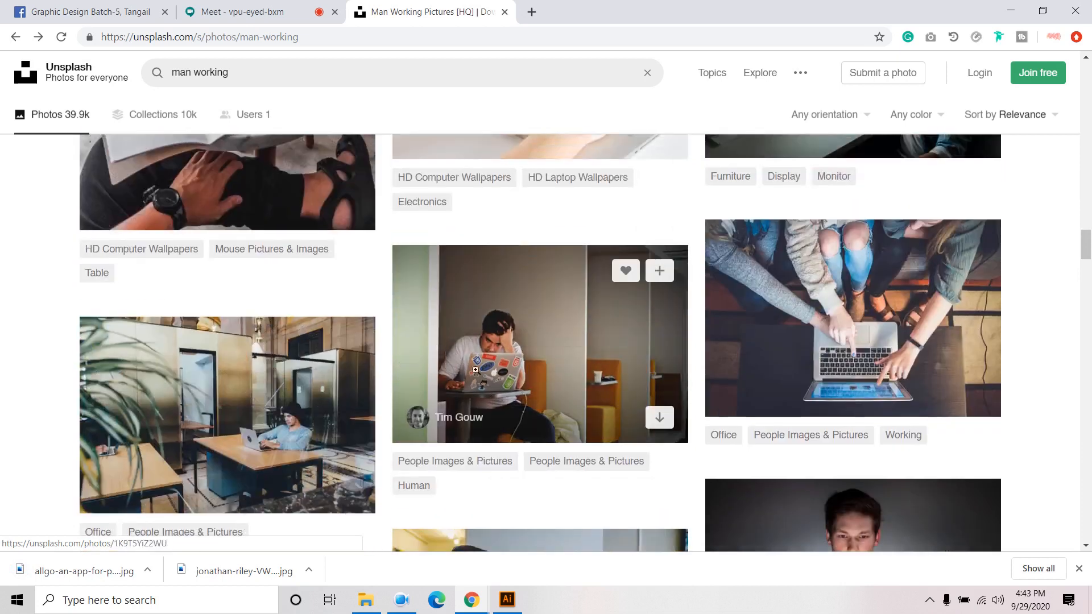
scroll(244, 296, up, 5)
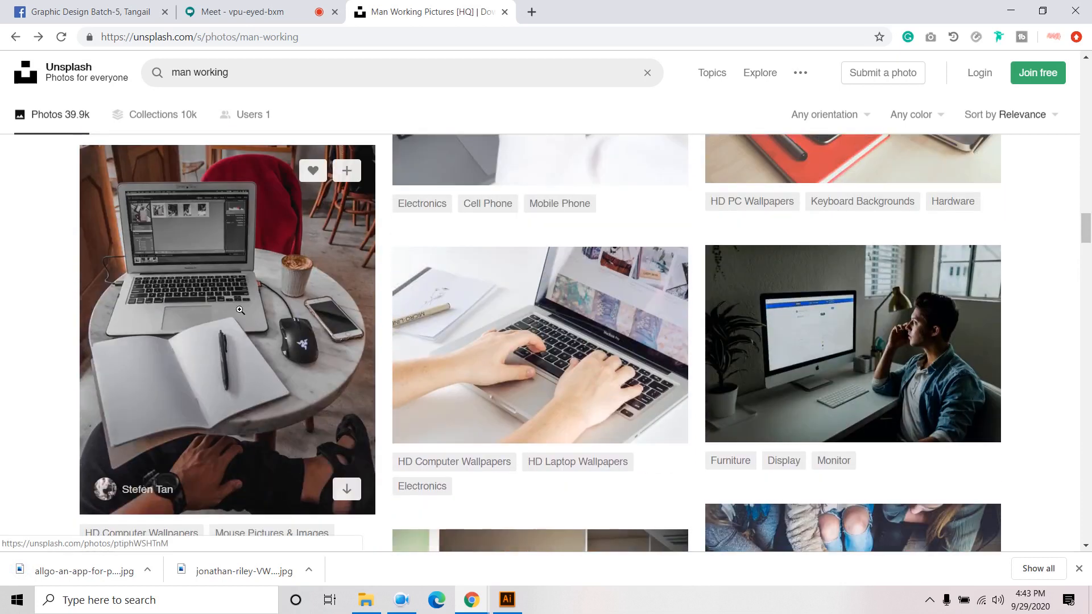
right_click(241, 288)
click(279, 295)
scroll(544, 348, up, 7)
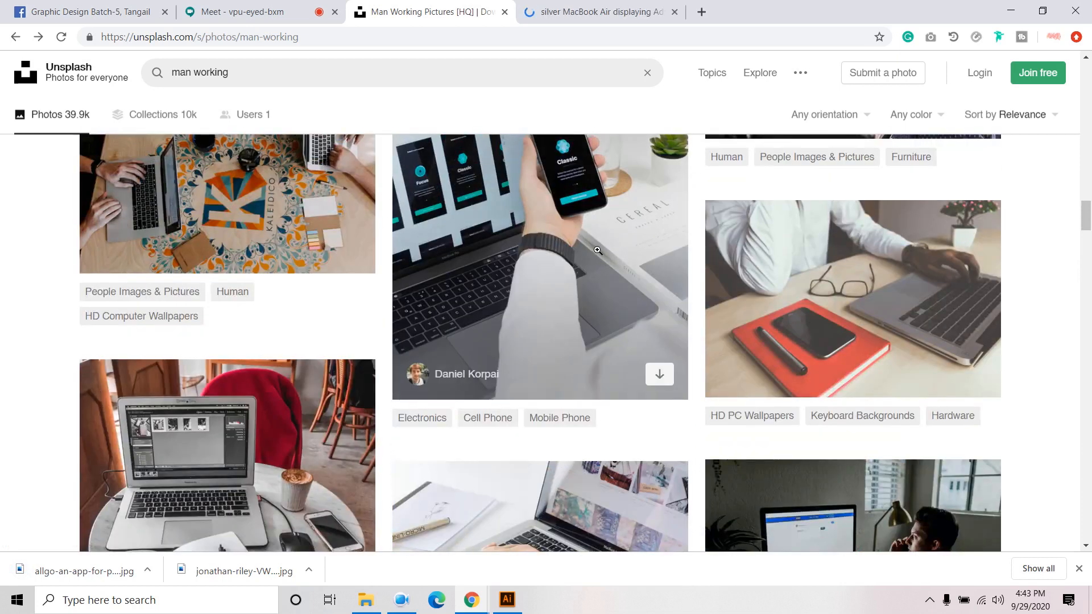
scroll(529, 349, up, 12)
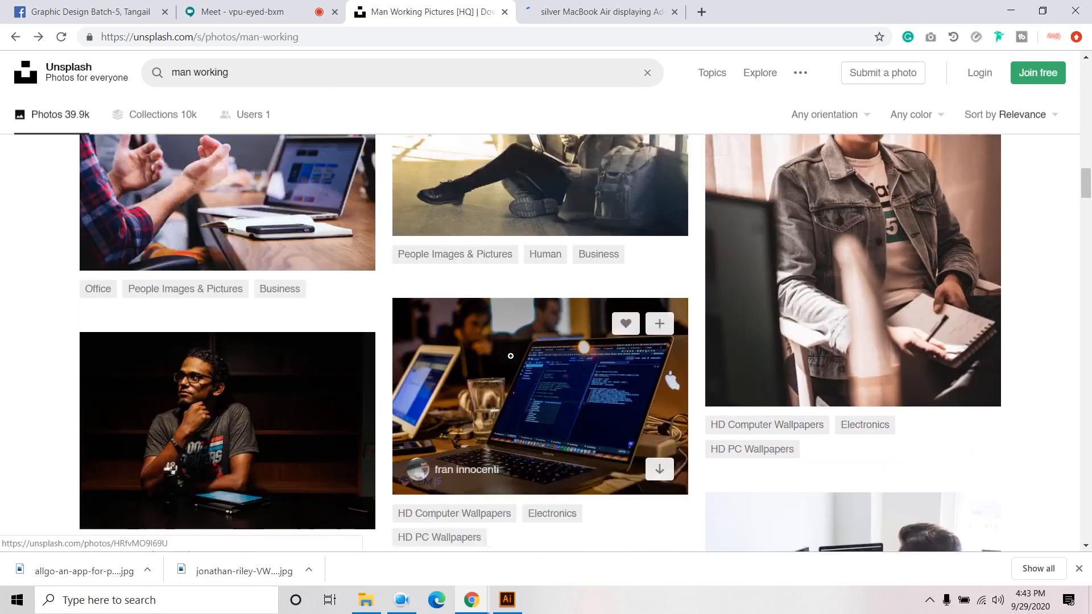
scroll(511, 356, up, 10)
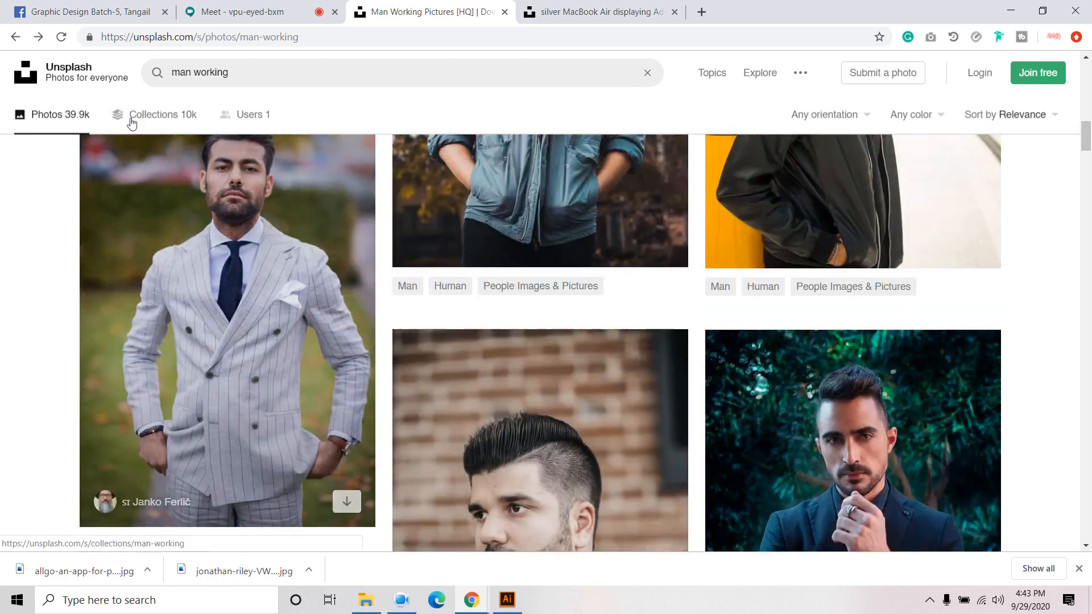
- Search for 'team work' and download the sticky-notes team meeting photo
click(293, 74)
text(team)
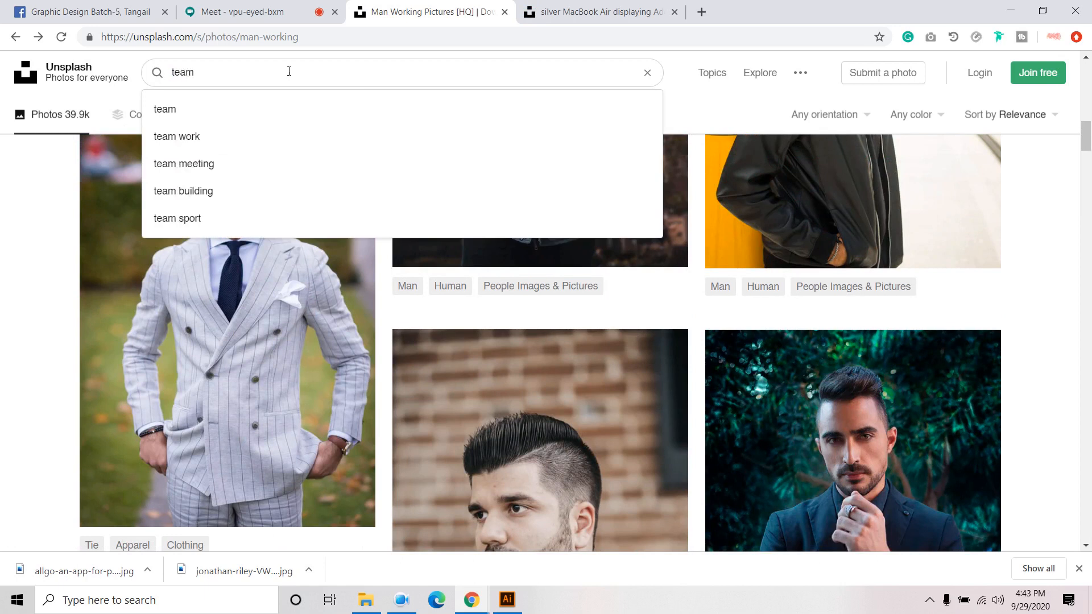
click(249, 144)
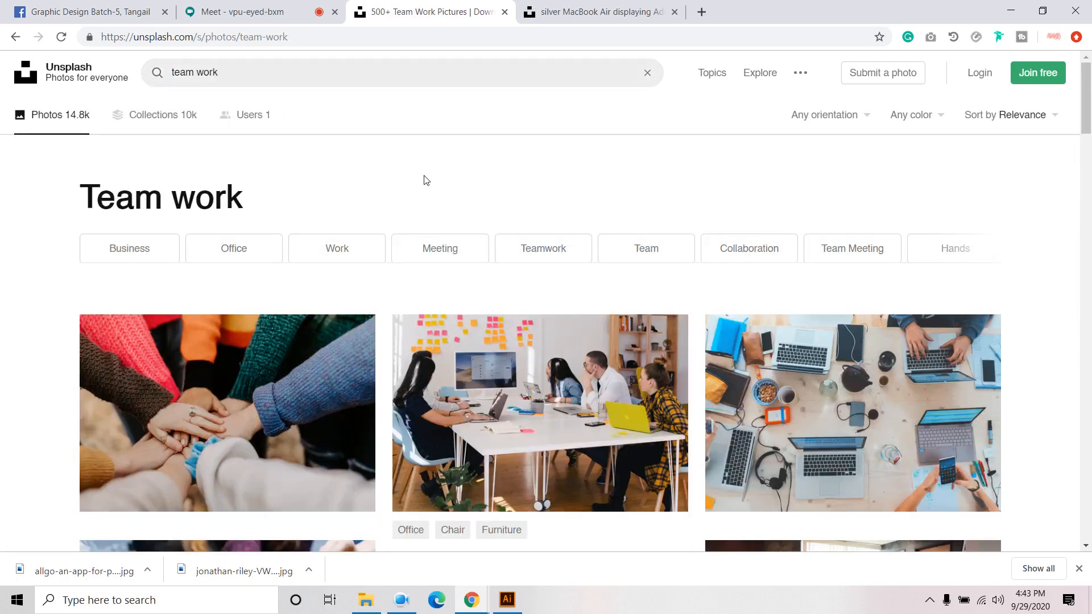
scroll(426, 180, down, 3)
scroll(830, 303, up, 2)
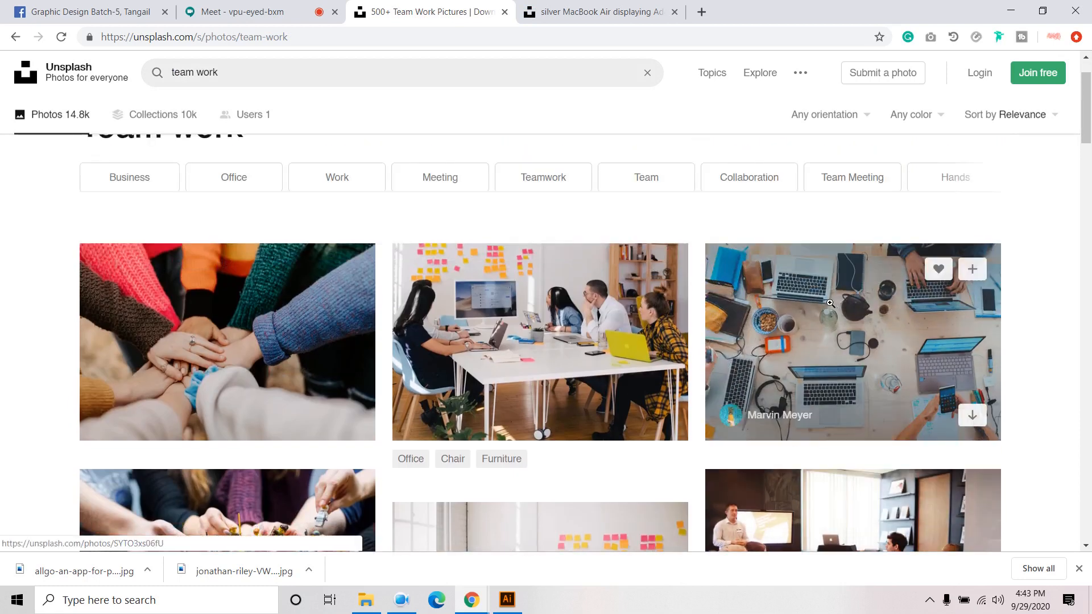
scroll(830, 303, down, 5)
scroll(462, 336, down, 2)
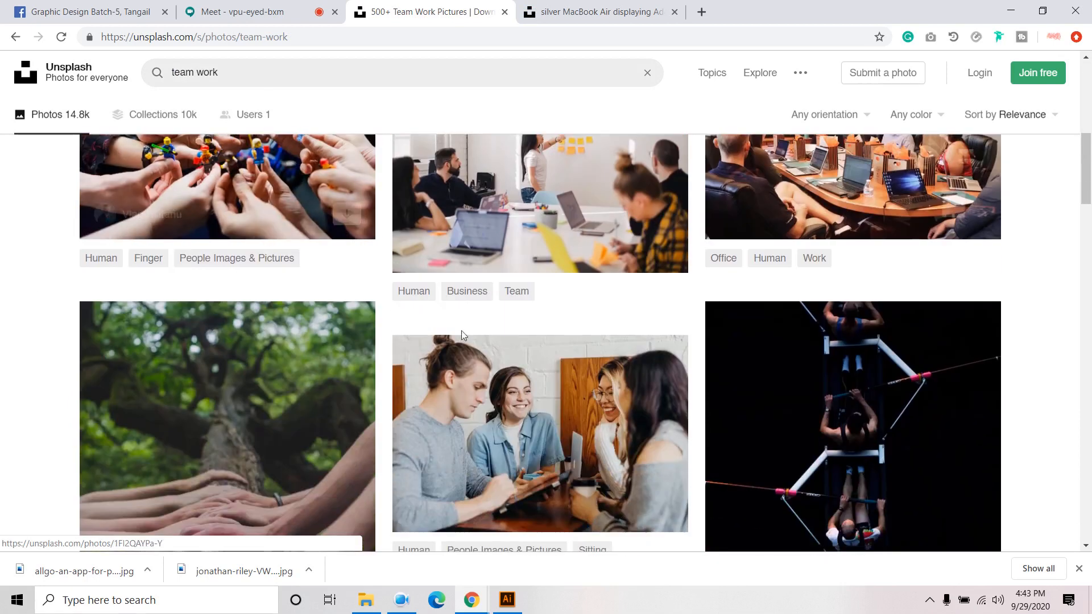
click(543, 208)
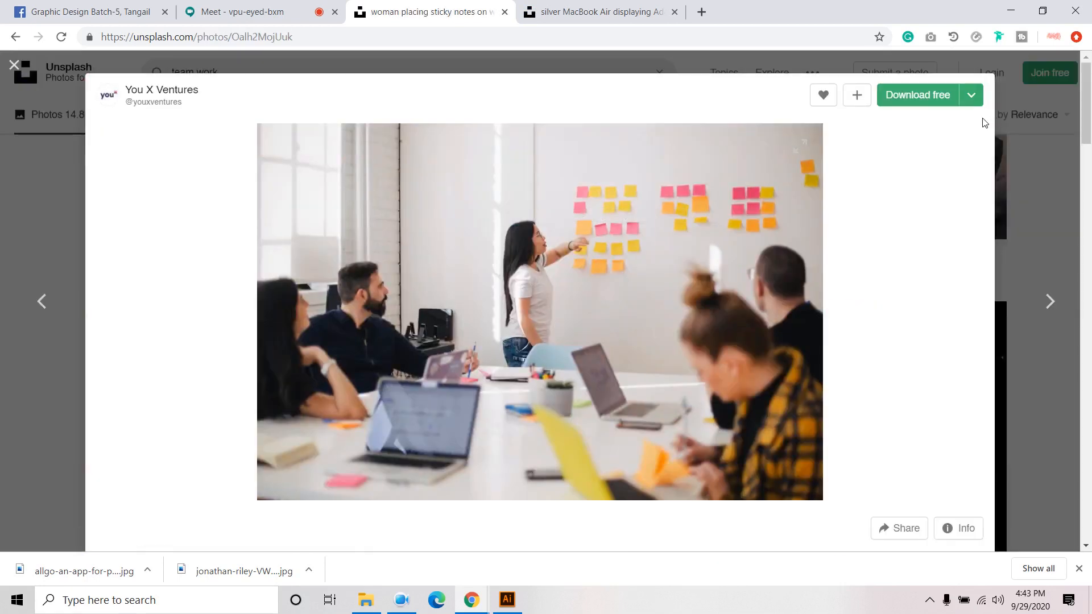
click(914, 105)
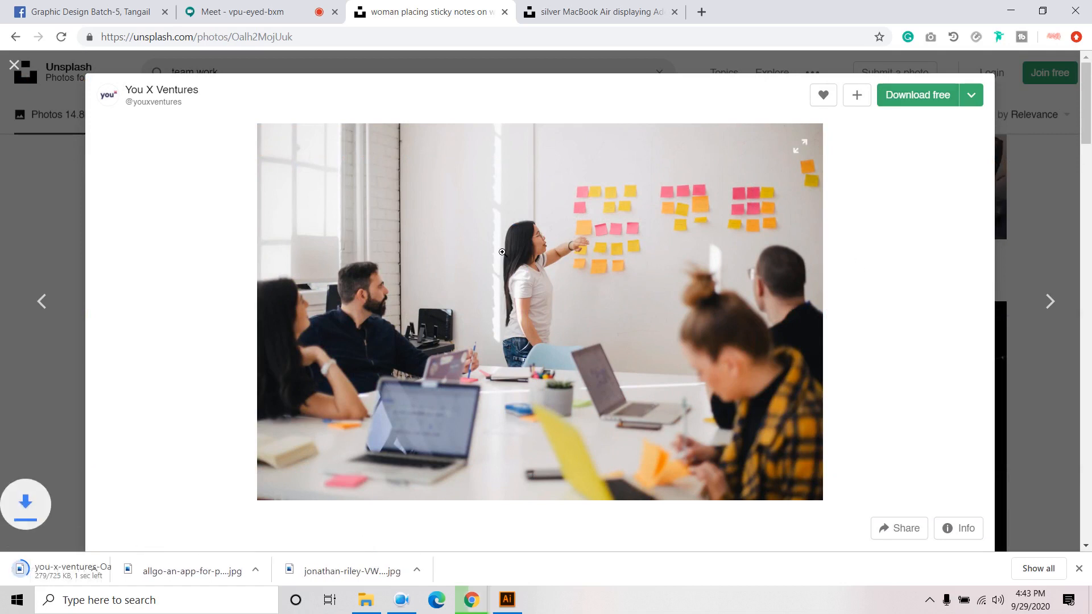
- Close the laptop and team meeting photo tabs and return to Illustrator
click(601, 15)
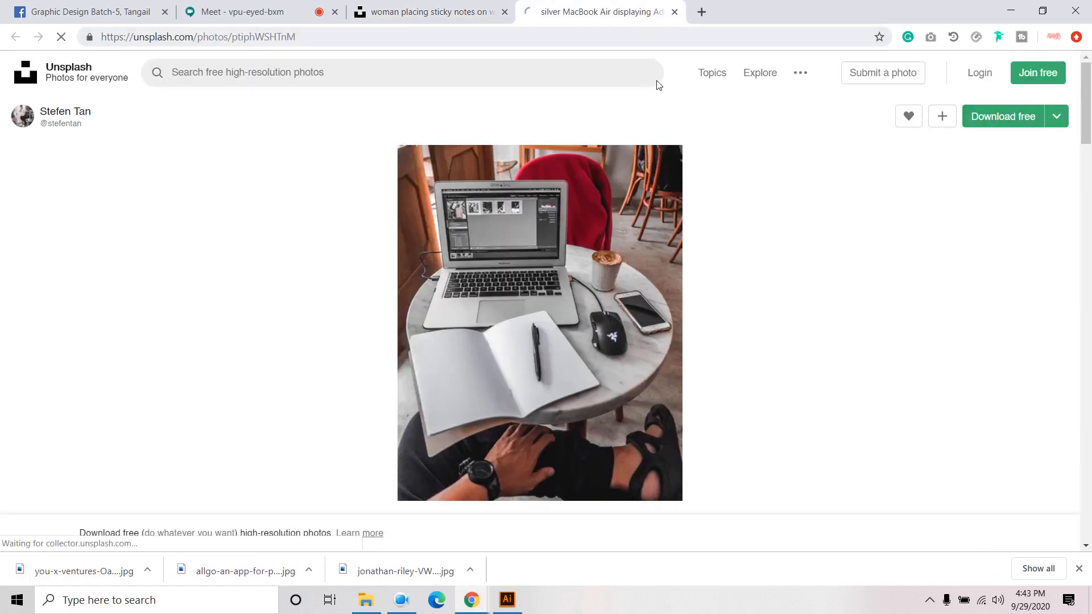
click(674, 12)
click(505, 12)
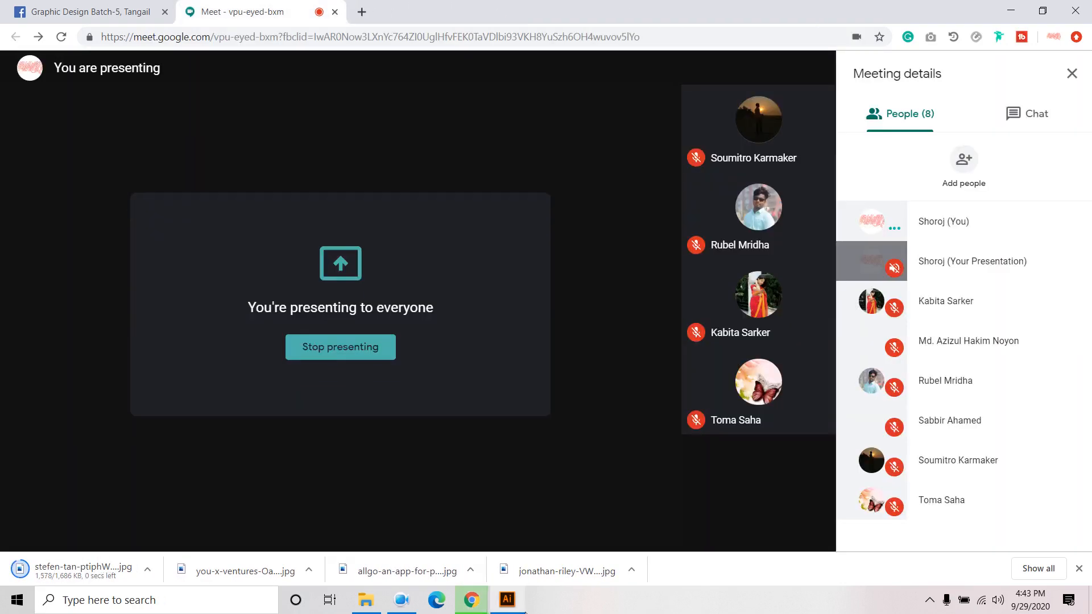
click(506, 600)
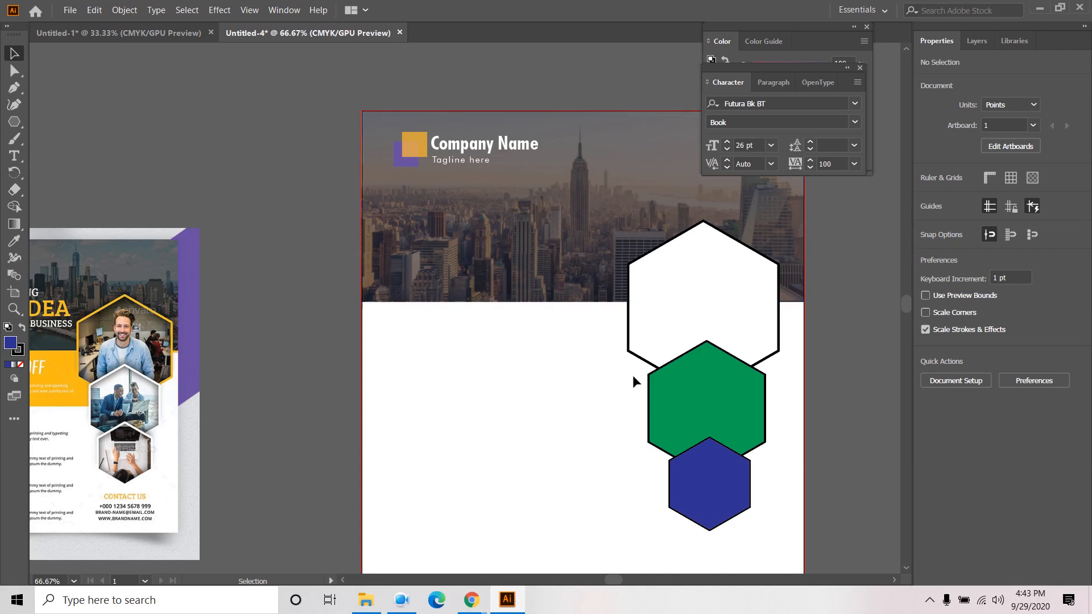
- Place the downloaded office meeting photo from Downloads onto the flyer artboard
click(745, 280)
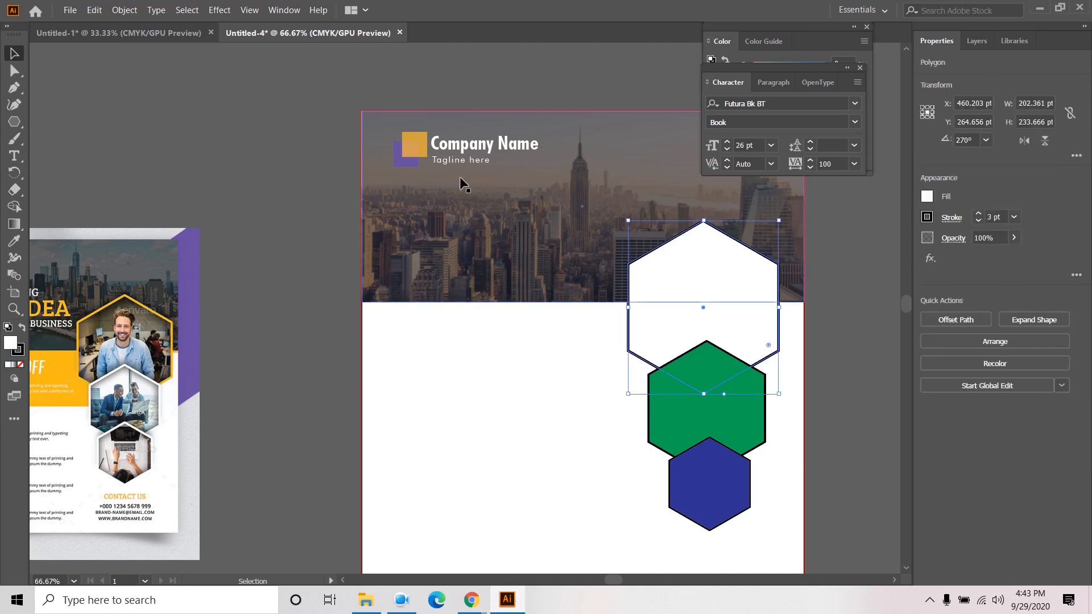
click(62, 12)
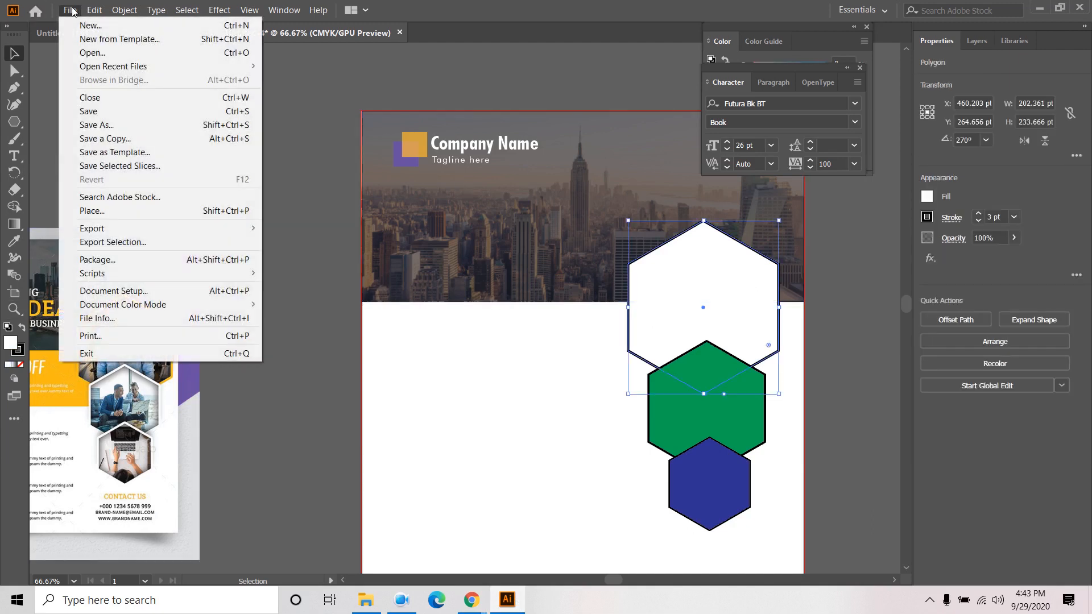
click(102, 213)
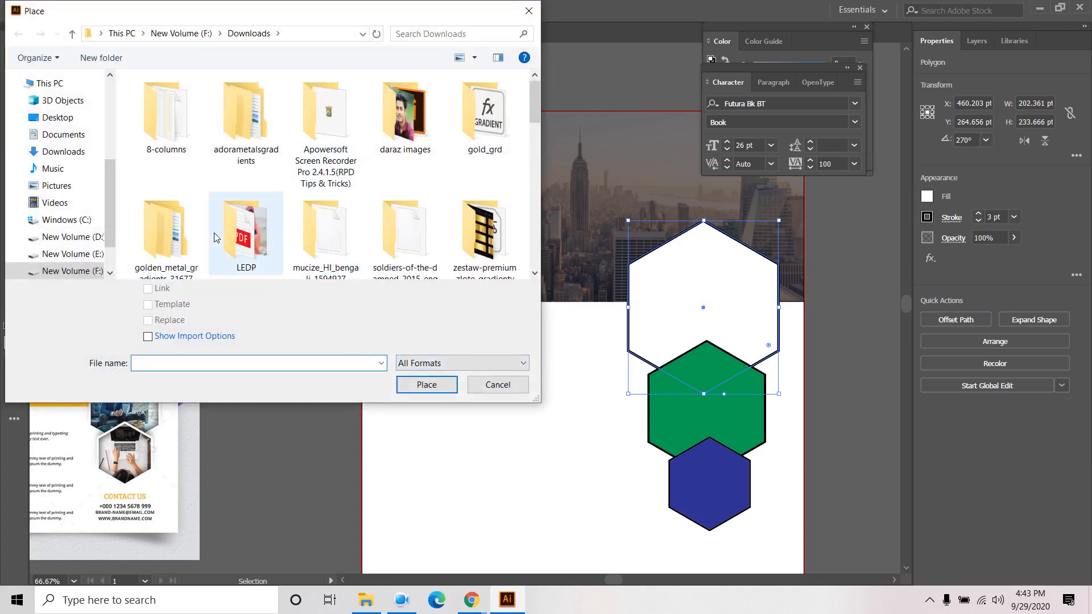
scroll(249, 228, down, 6)
scroll(247, 227, down, 3)
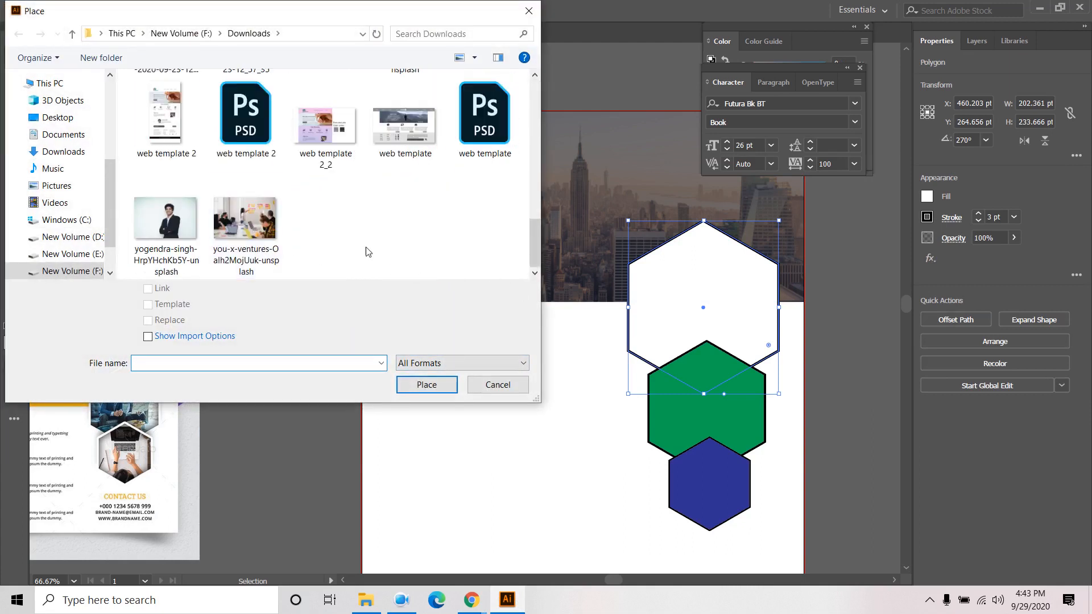
click(253, 213)
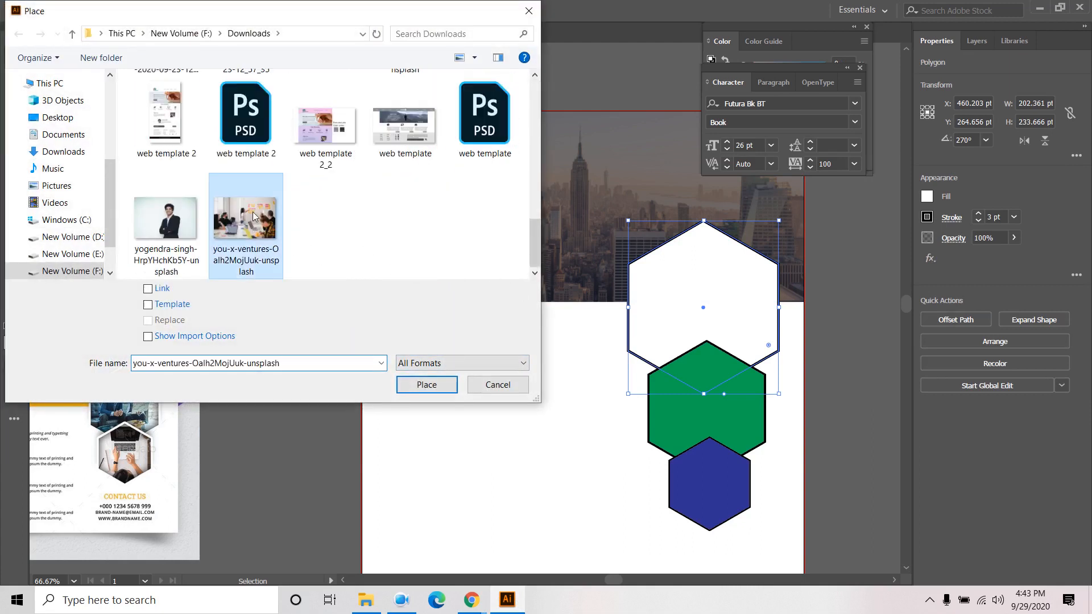
click(427, 385)
click(431, 263)
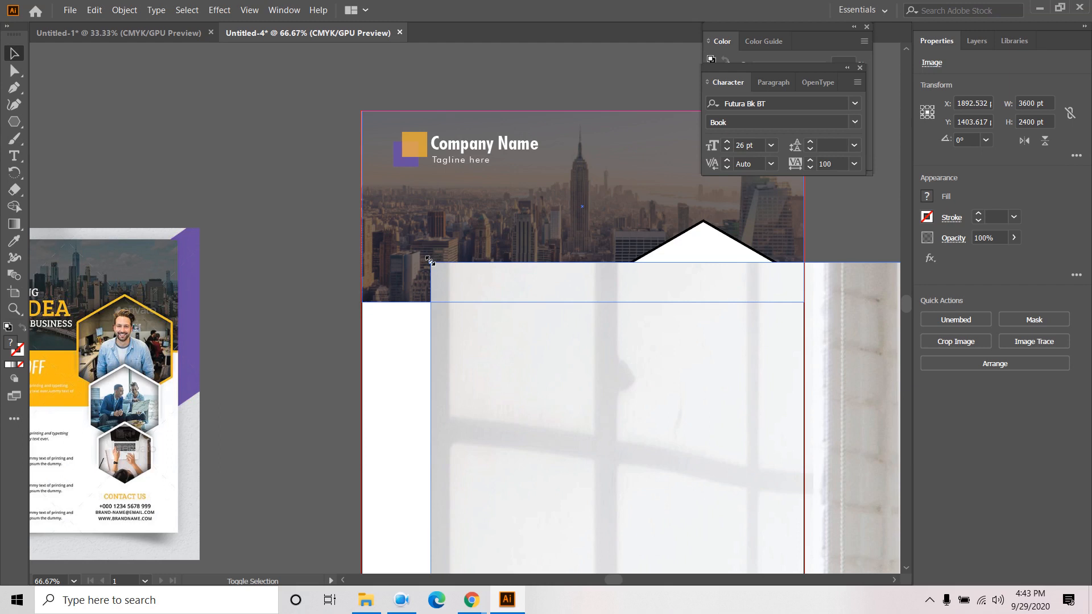
- Shrink the placed office photo and bring it onto the artboard
drag(430, 261, 526, 323)
scroll(706, 455, down, 4)
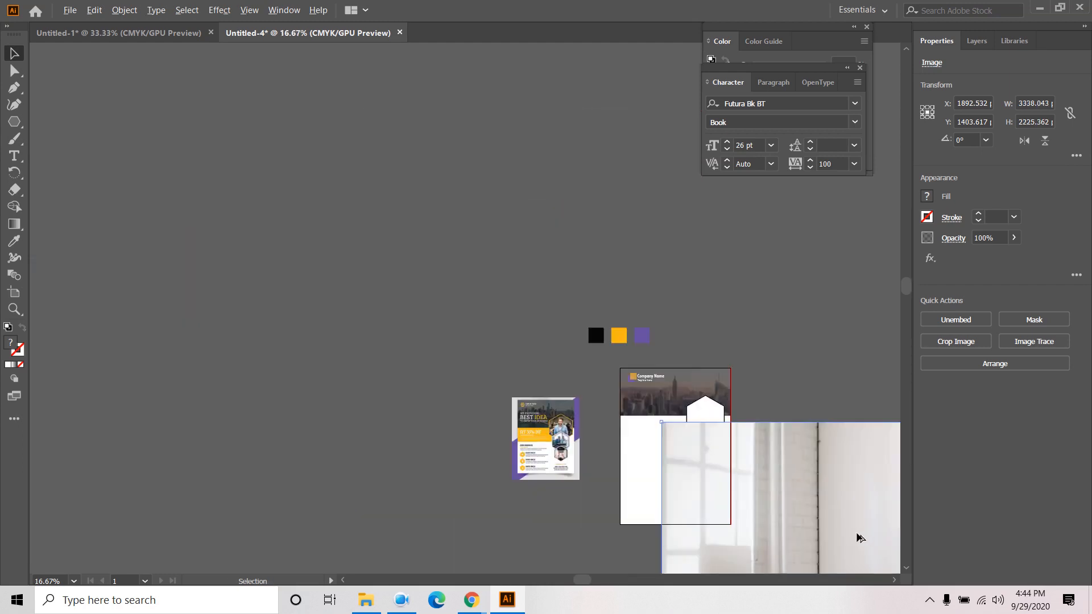
drag(860, 538, 699, 348)
drag(503, 234, 838, 466)
drag(796, 425, 756, 403)
drag(831, 445, 733, 424)
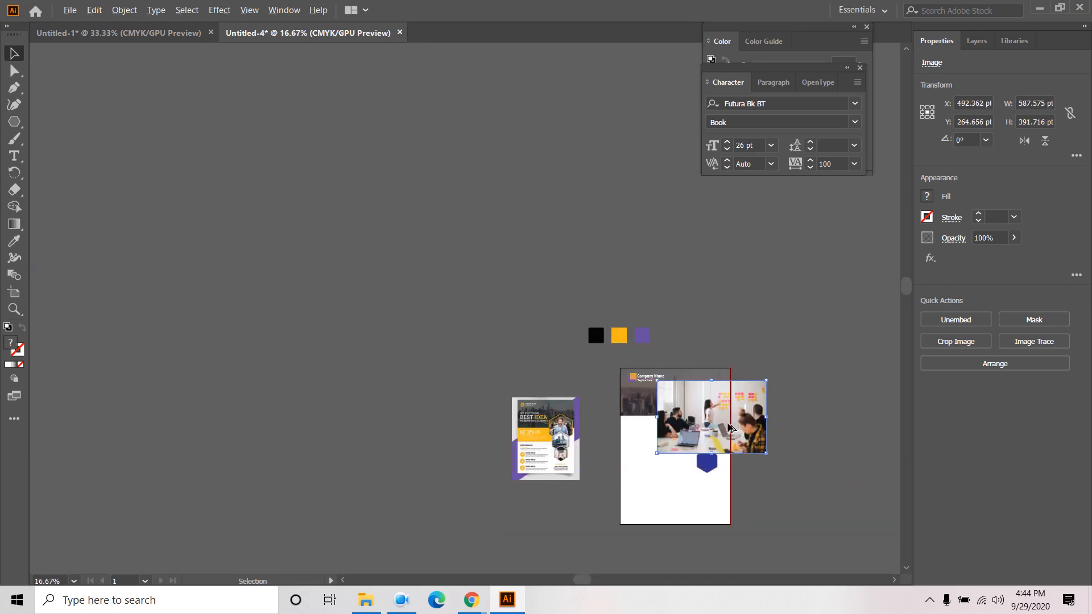
scroll(733, 424, up, 2)
drag(804, 485, 737, 437)
- Size the photo to about 333 × 222 pt and position it over the top white hexagon
scroll(772, 472, up, 3)
drag(582, 353, 535, 333)
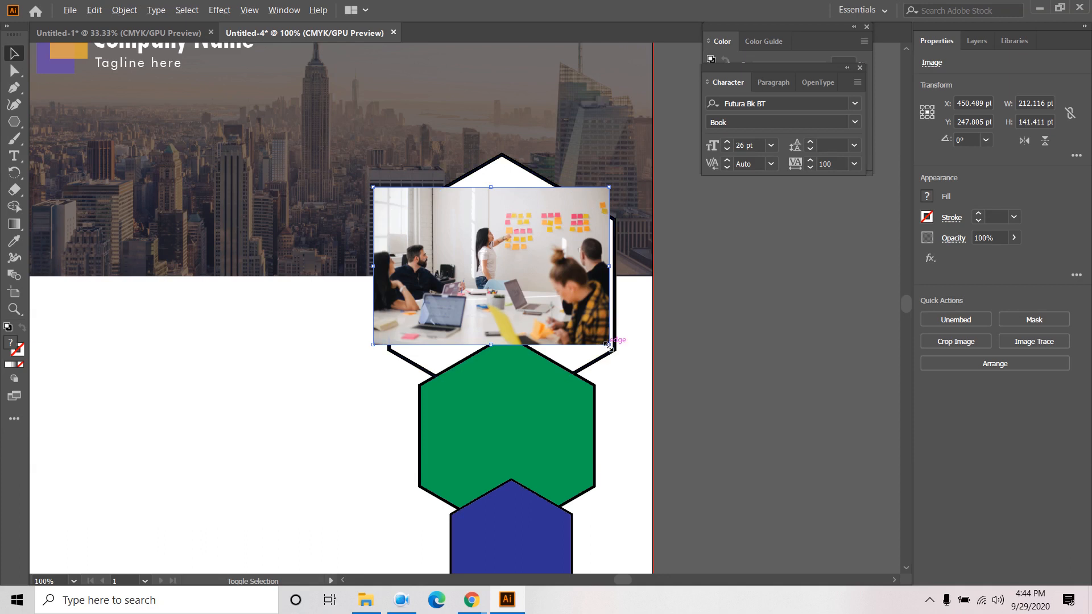
drag(609, 345, 722, 391)
drag(608, 294, 611, 304)
click(789, 353)
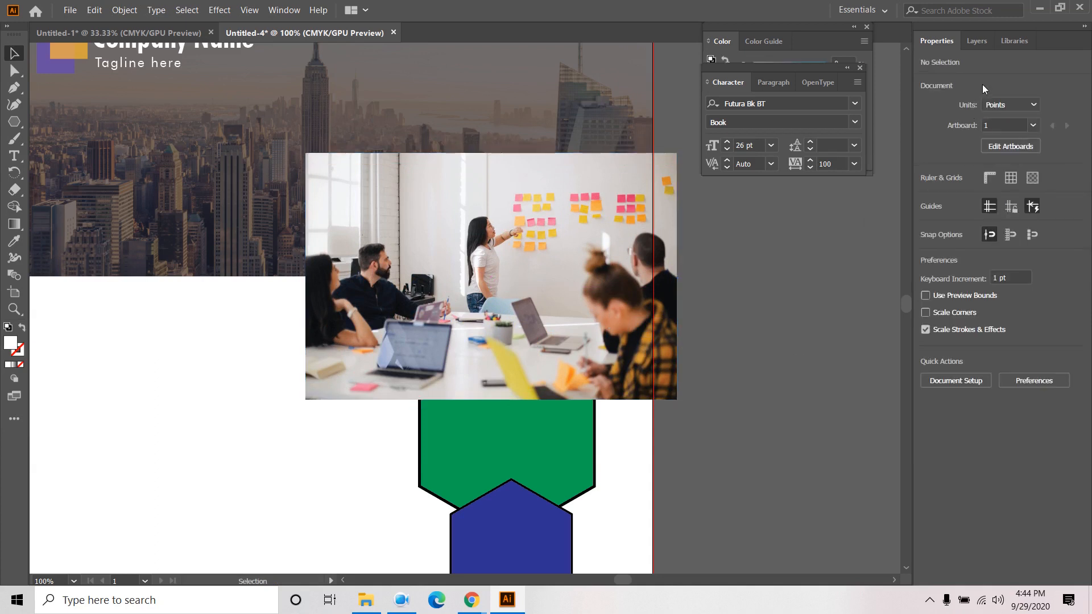
- In Layers, drag the photo's Image entry below the hexagon polygons
click(982, 43)
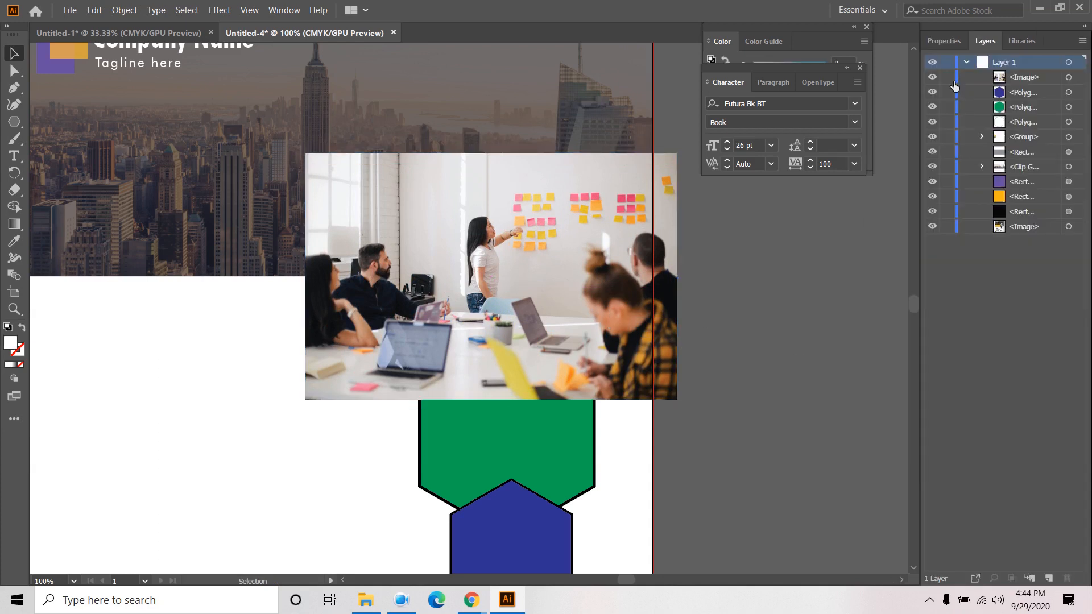
click(1016, 83)
drag(1025, 85, 1034, 132)
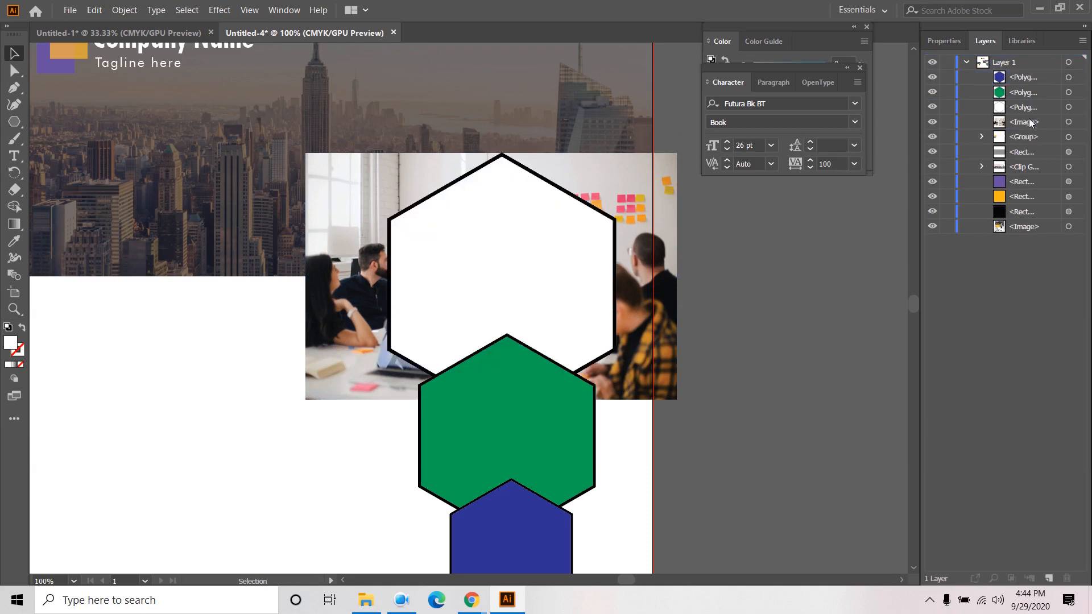
- Select the Image and white Polygon together and apply Make Clipping Mask
click(1031, 123)
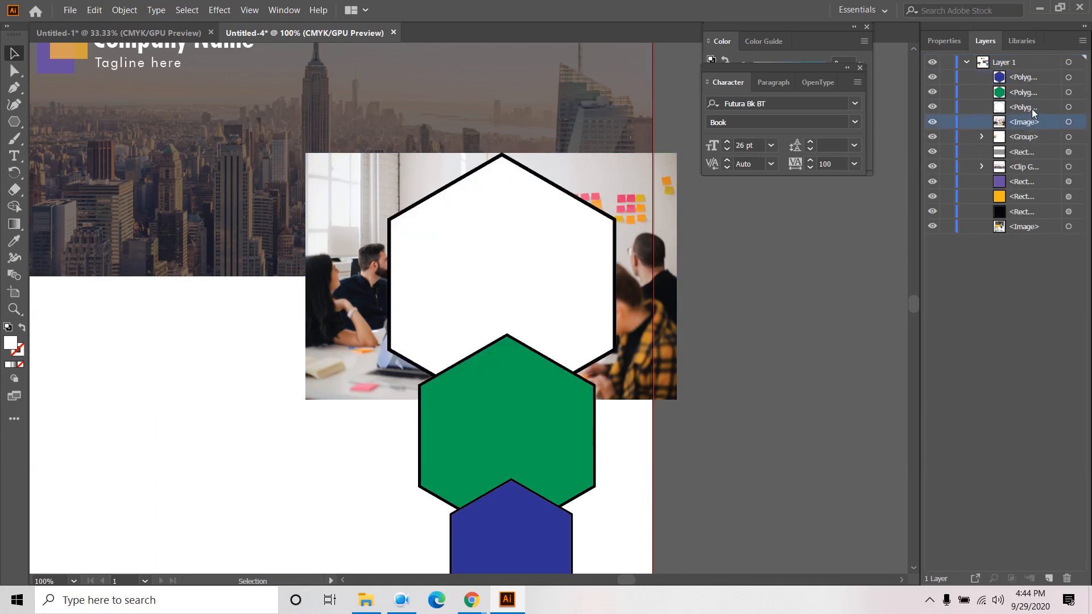
shift+click(1033, 113)
click(1079, 121)
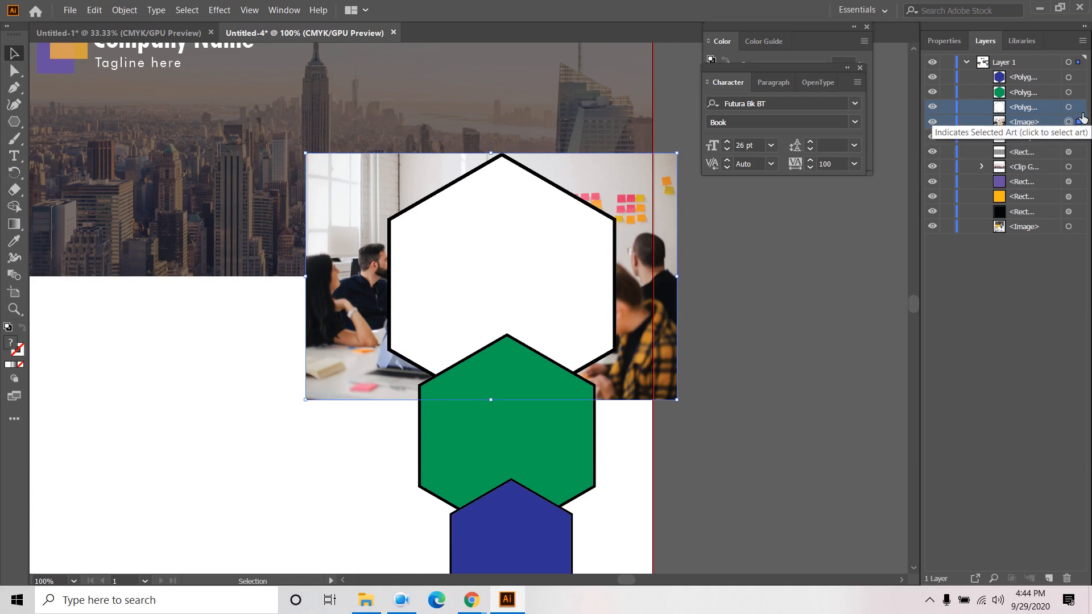
shift+click(1079, 107)
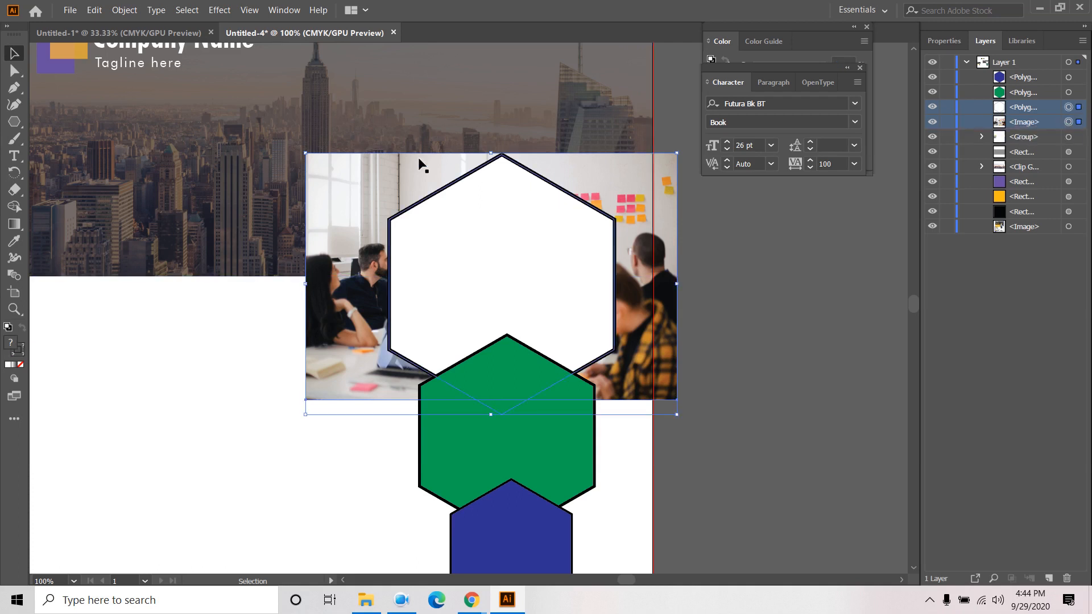
right_click(445, 196)
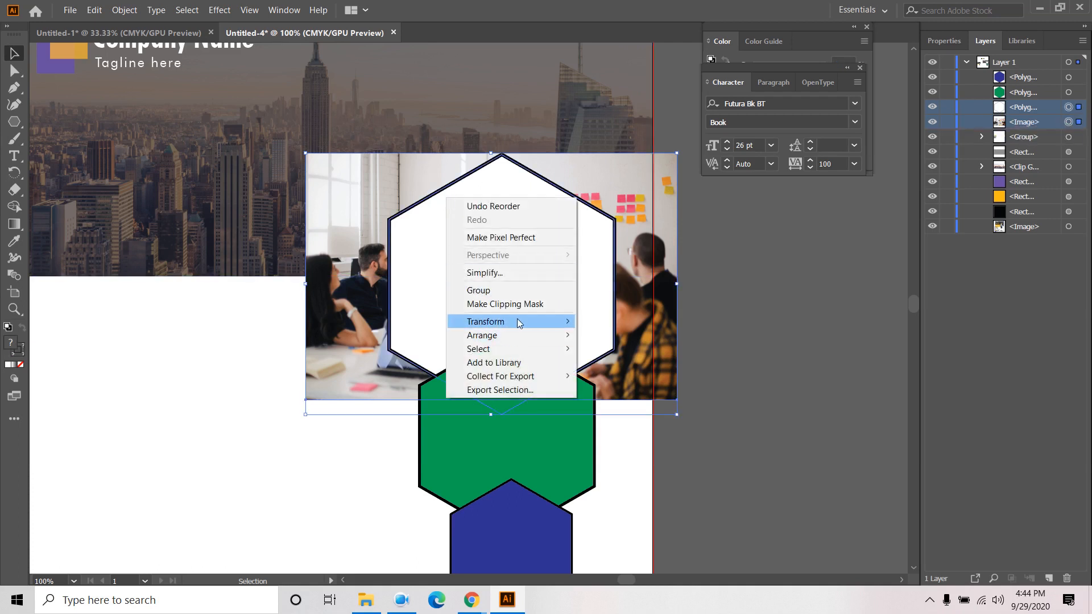
click(520, 304)
click(279, 354)
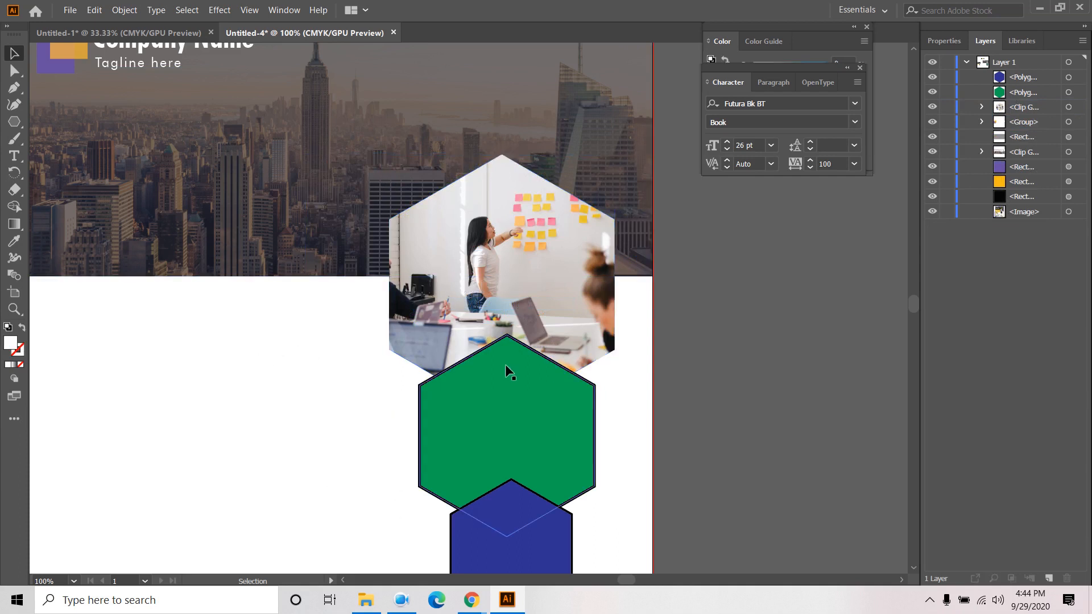
- Pan and zoom to recentre the artboard in the view
scroll(294, 378, down, 4)
scroll(98, 290, up, 5)
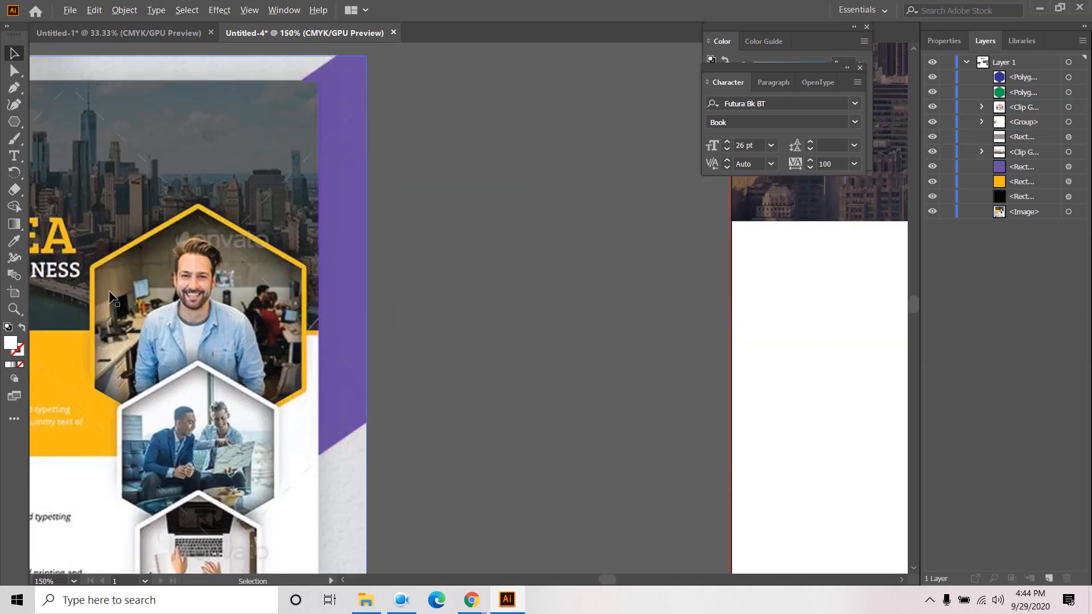
scroll(109, 292, down, 1)
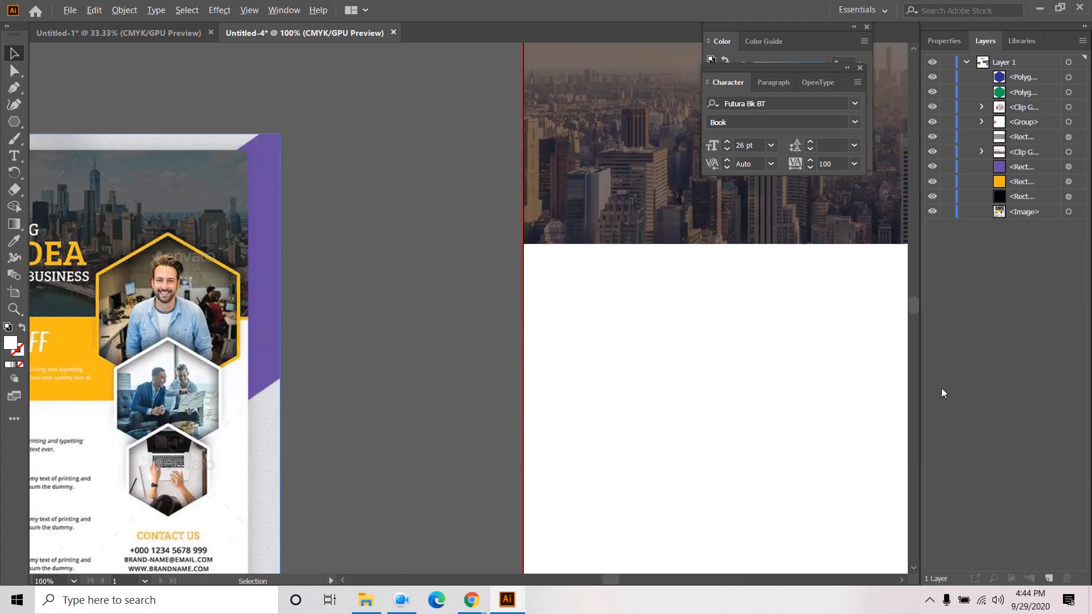
scroll(838, 356, down, 2)
drag(858, 380, 466, 344)
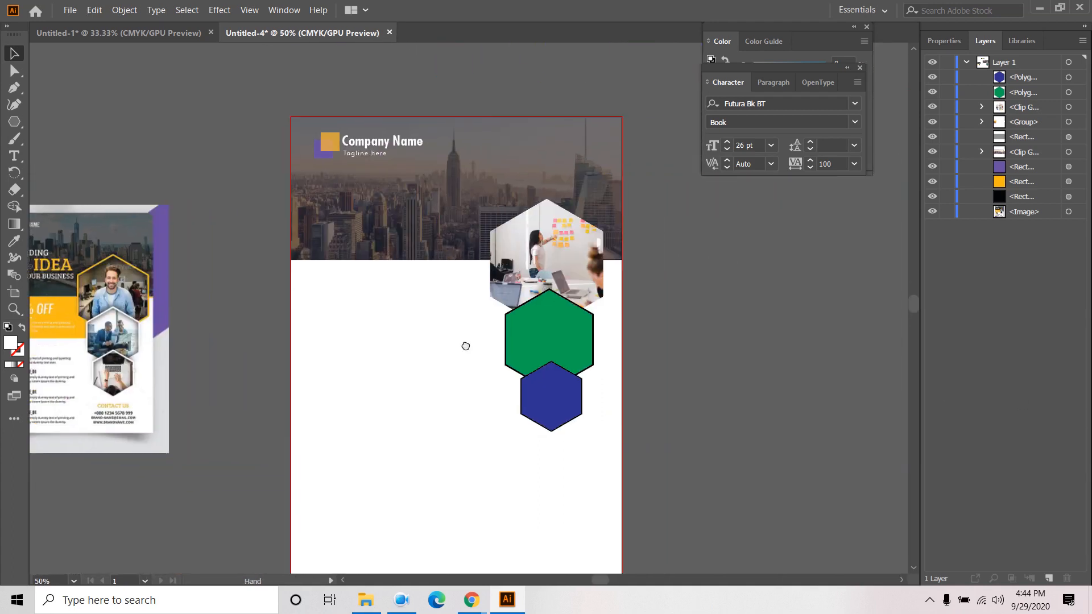
scroll(463, 302, up, 1)
scroll(462, 302, up, 1)
scroll(833, 341, up, 3)
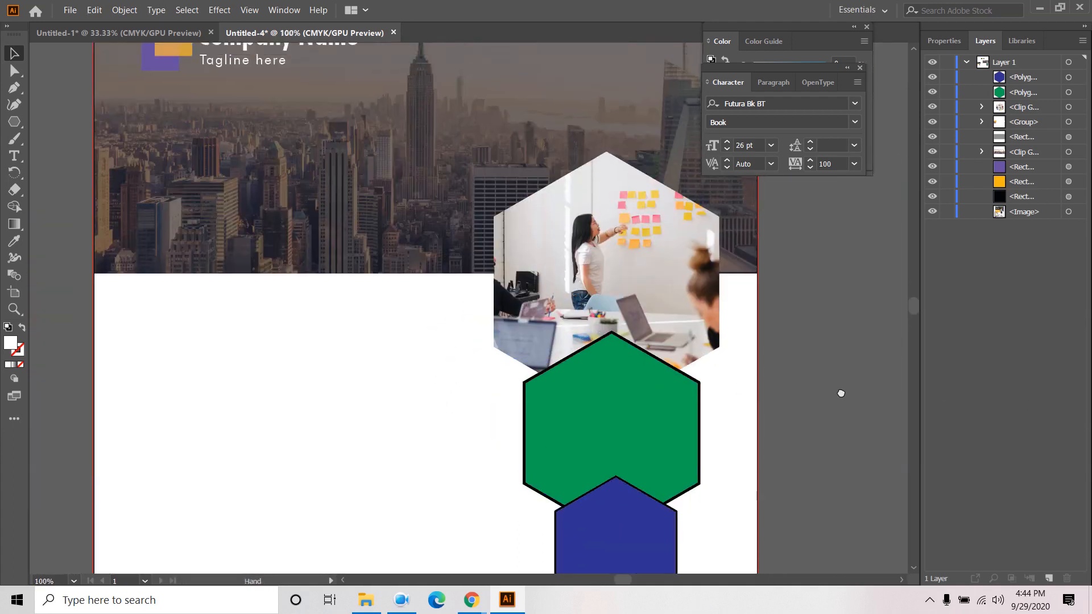
- Give the photo hexagon's clipping path a stroke, trying 3 pt before settling on 4 pt
click(649, 299)
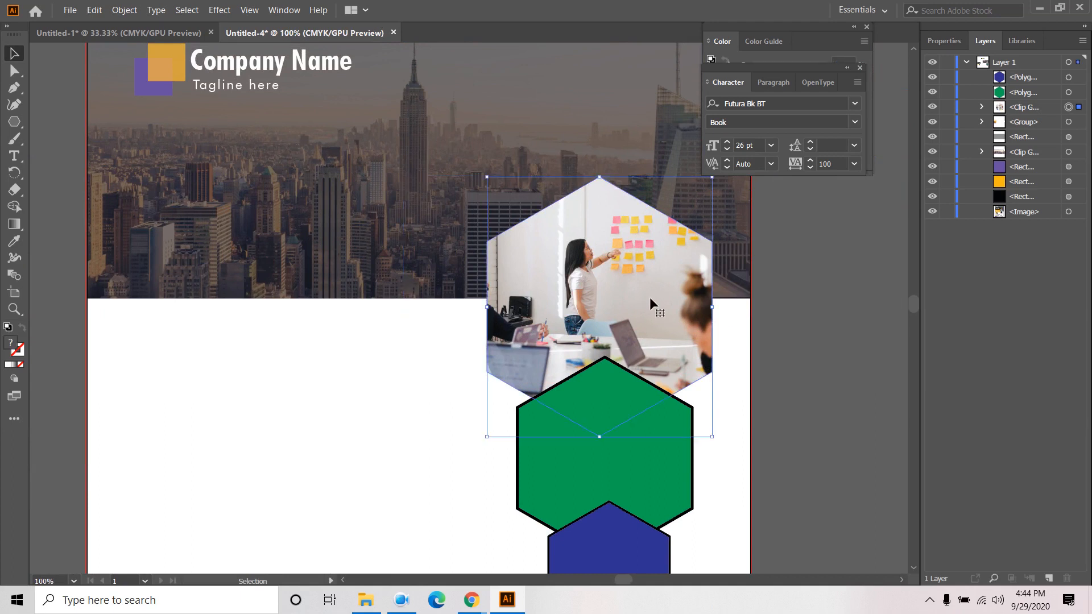
click(981, 107)
click(1078, 121)
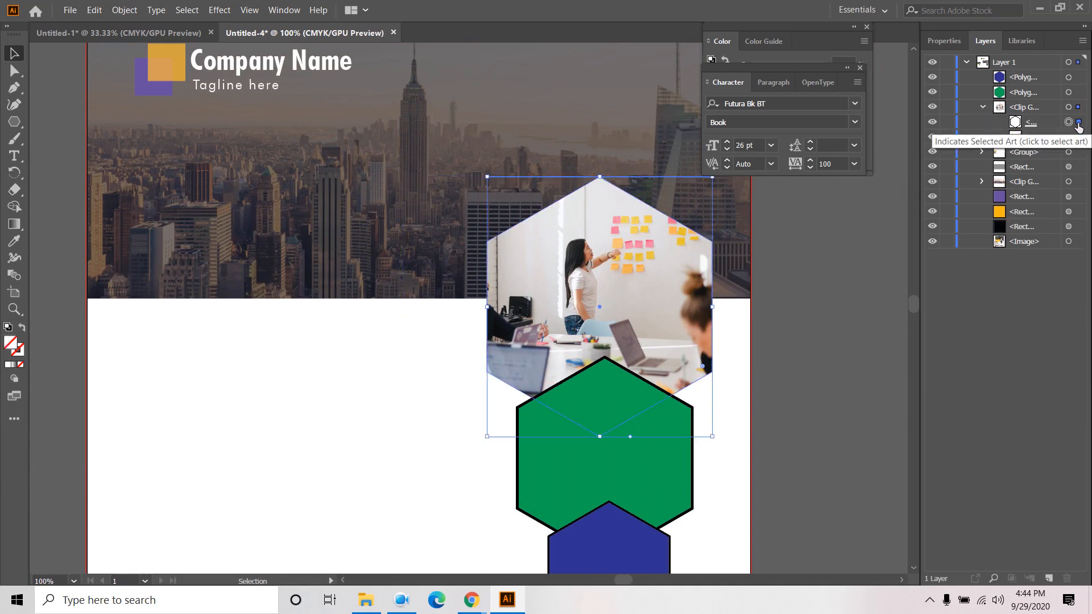
click(944, 41)
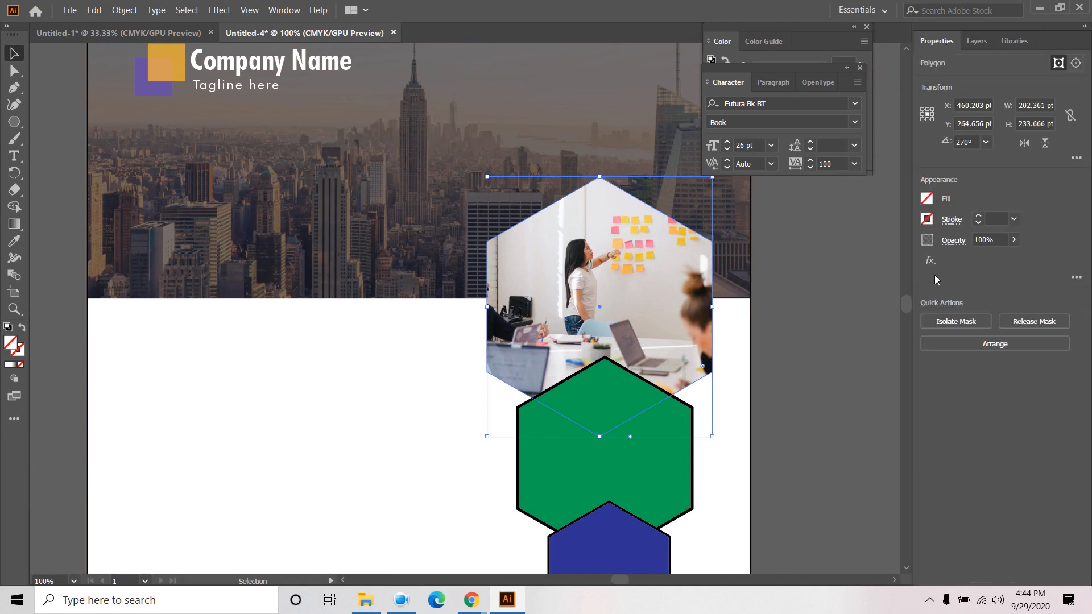
click(977, 216)
click(978, 217)
click(977, 216)
click(977, 217)
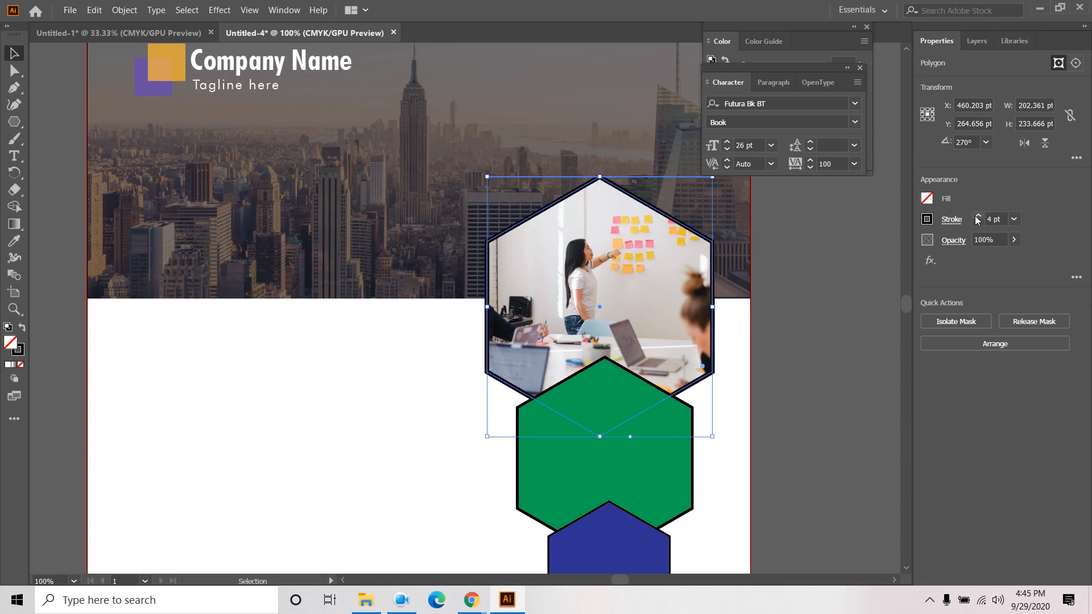
click(978, 223)
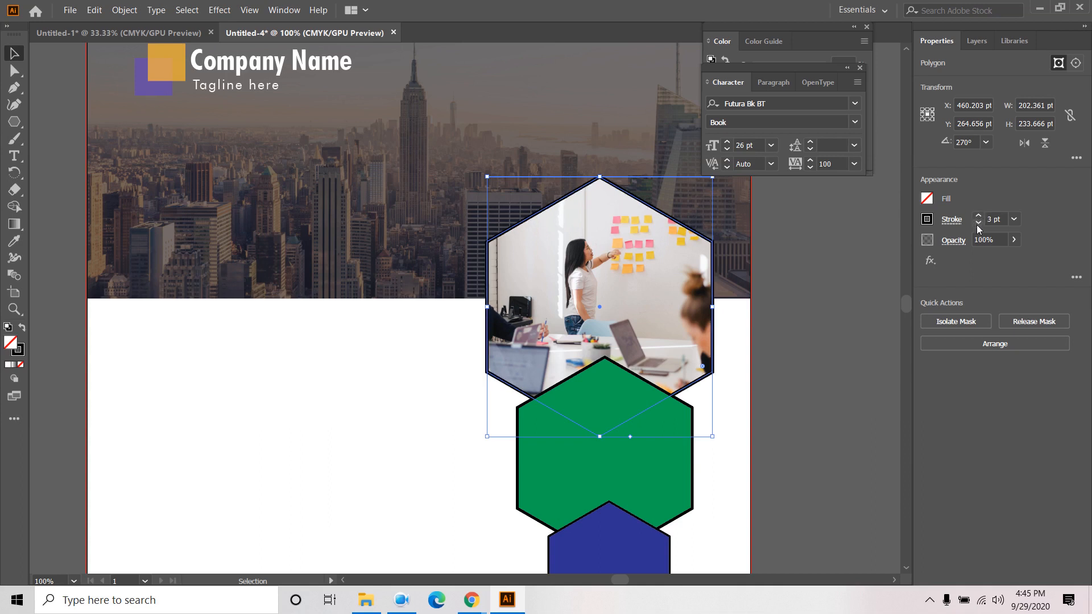
click(978, 216)
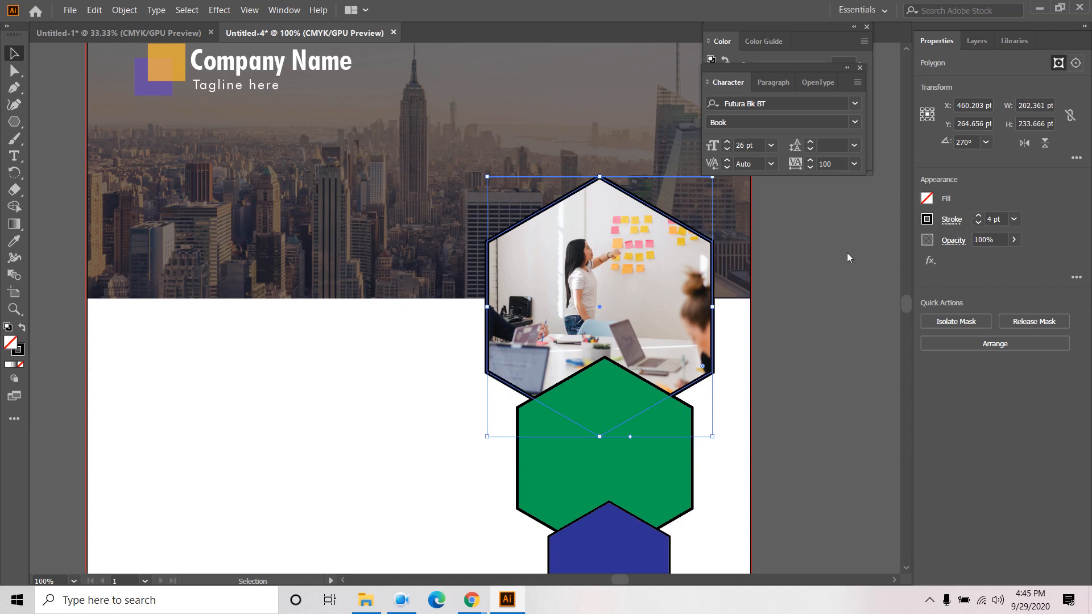
click(428, 385)
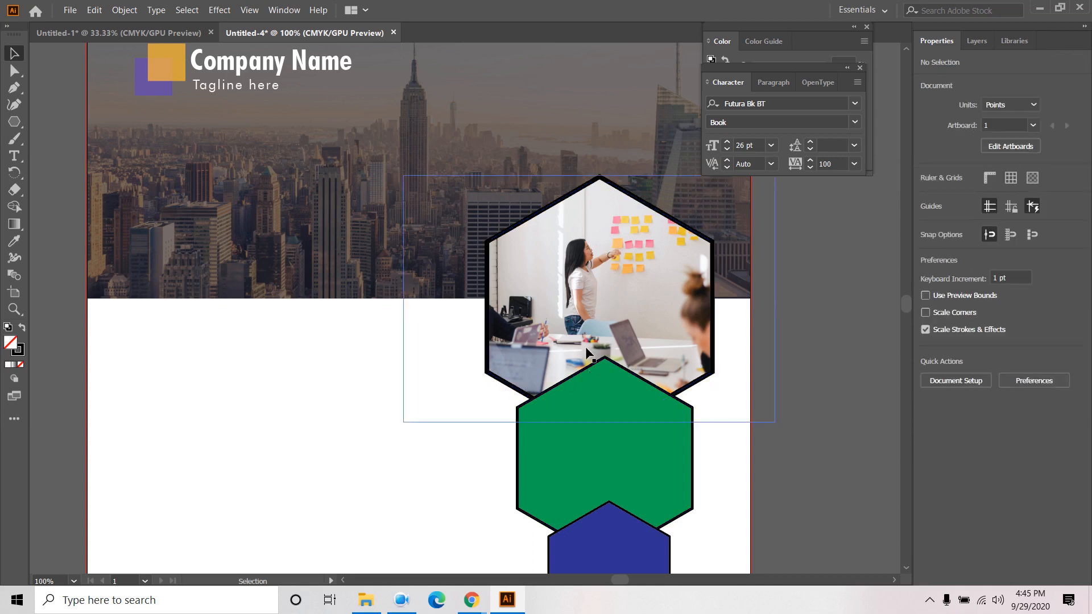
- Reselect the clipping path and test 3 pt and 0.75 pt outlines, restoring 4 pt
click(976, 41)
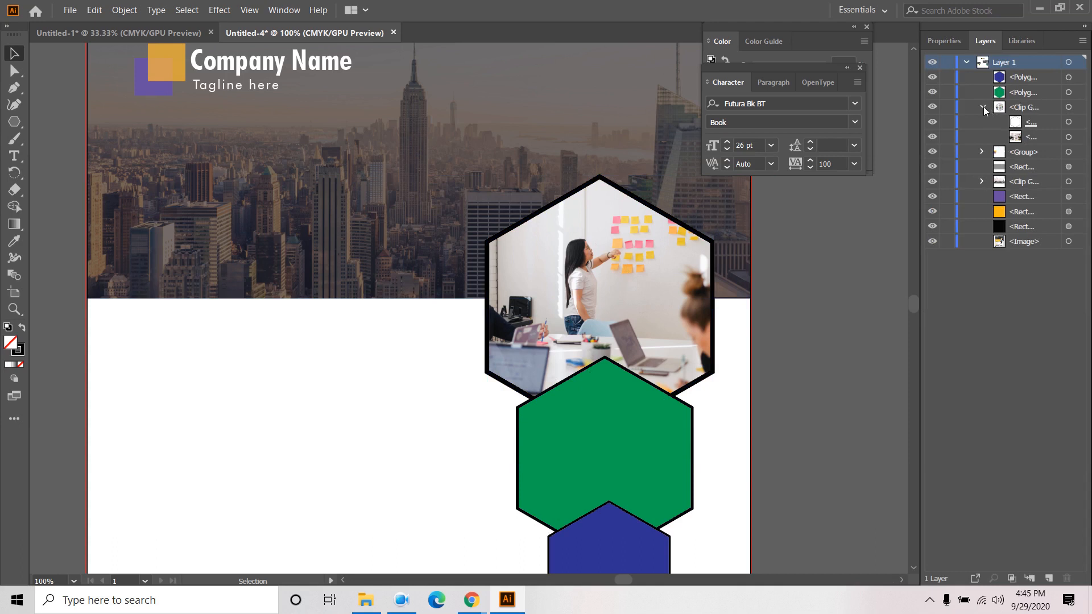
click(1078, 124)
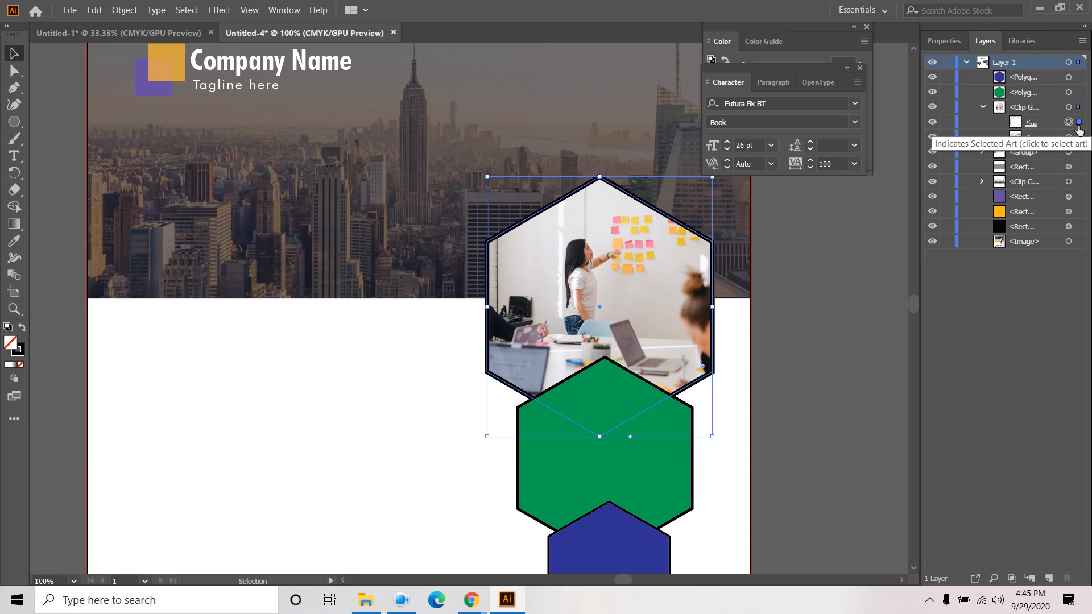
click(951, 44)
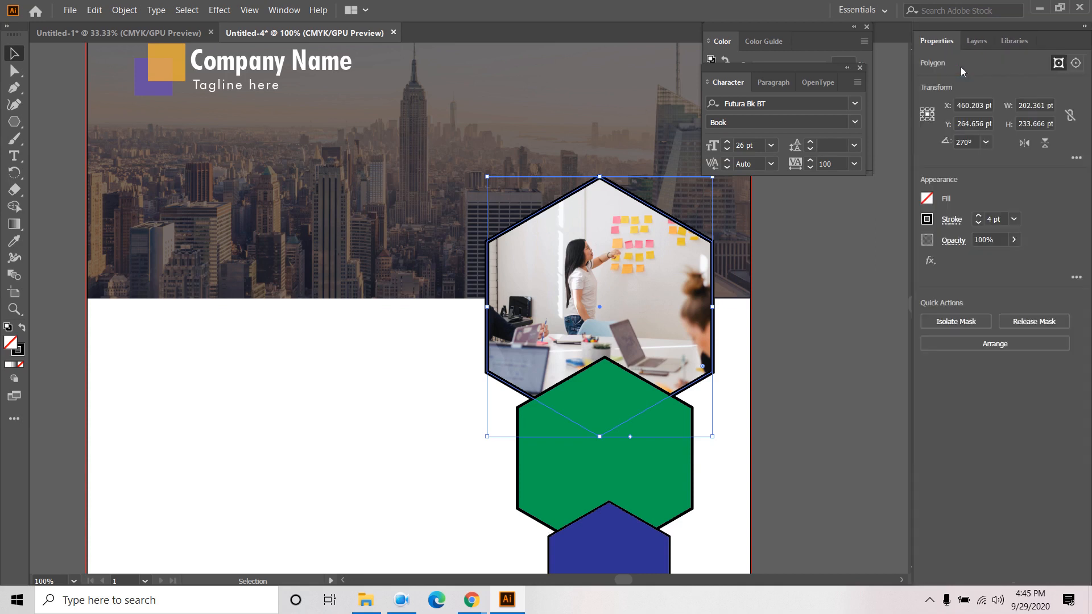
click(978, 223)
click(979, 224)
click(980, 224)
click(979, 223)
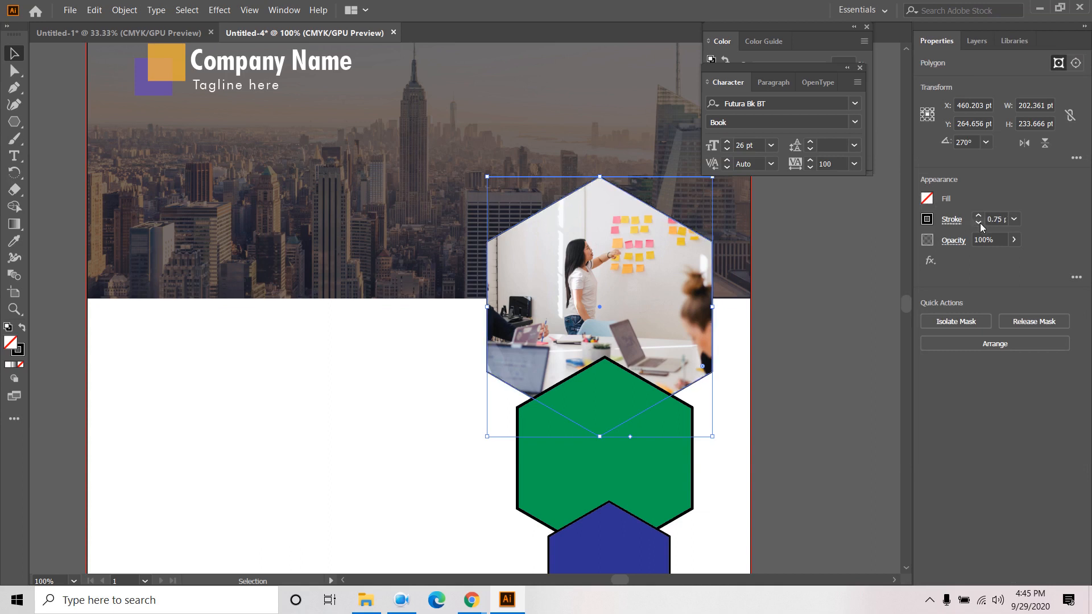
click(976, 217)
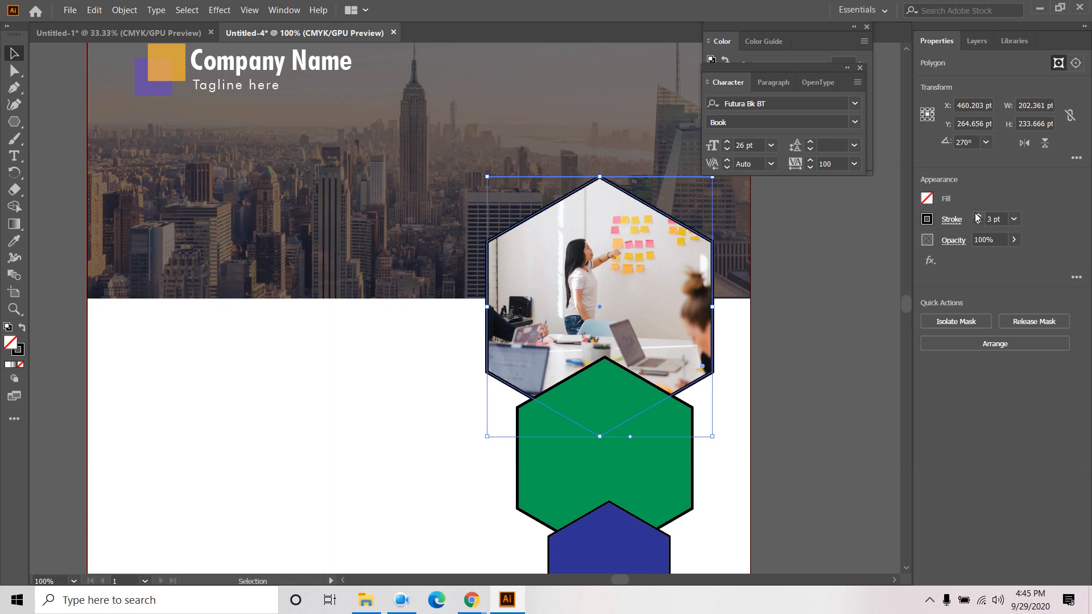
click(977, 217)
click(424, 366)
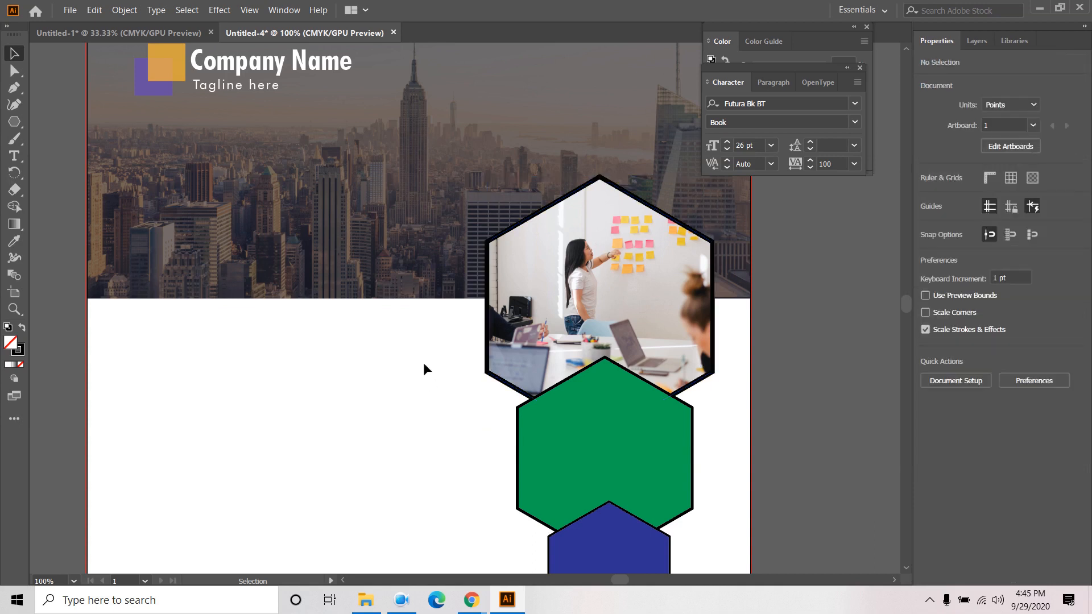
- Select the green hexagon and zoom out to 50%
click(618, 465)
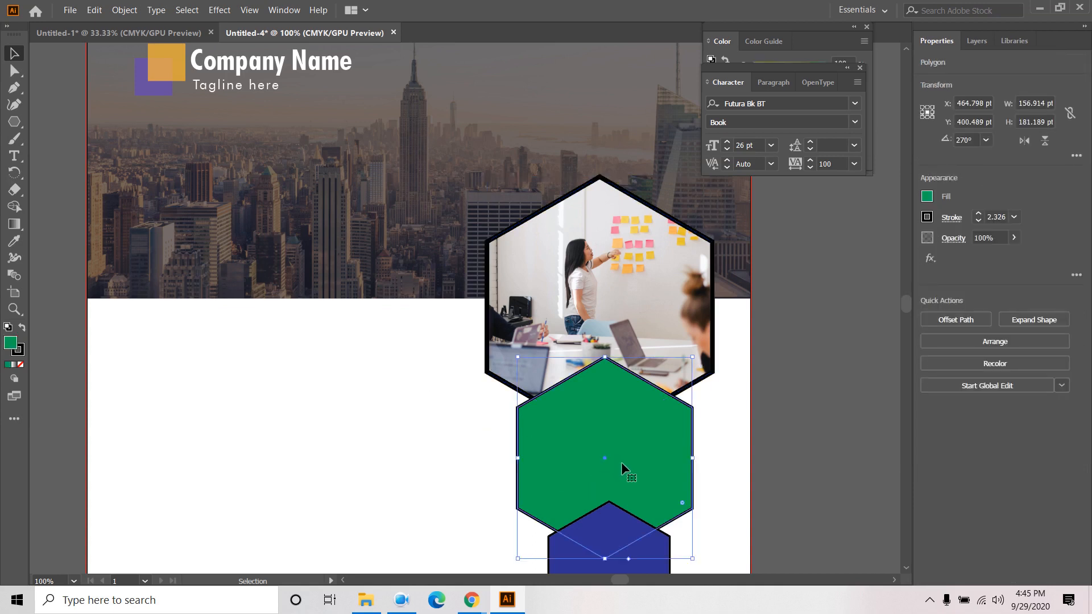
key(ctrl+minus)
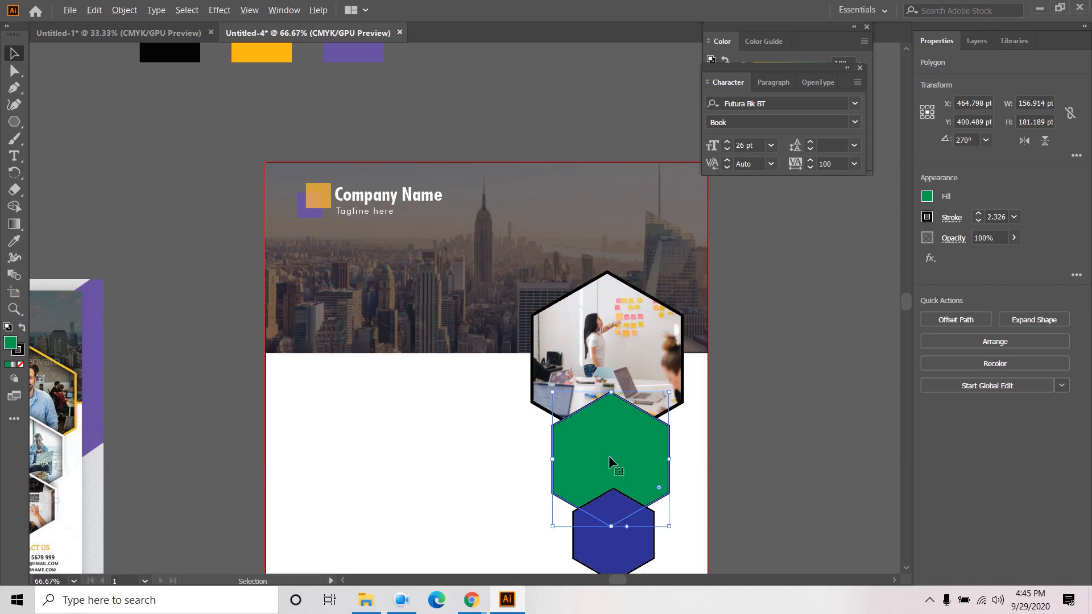
key(ctrl+minus)
- Place the laptop desk photo stefen-tan-ptiphWSHTnM-unsplash onto the canvas via File > Place
click(70, 10)
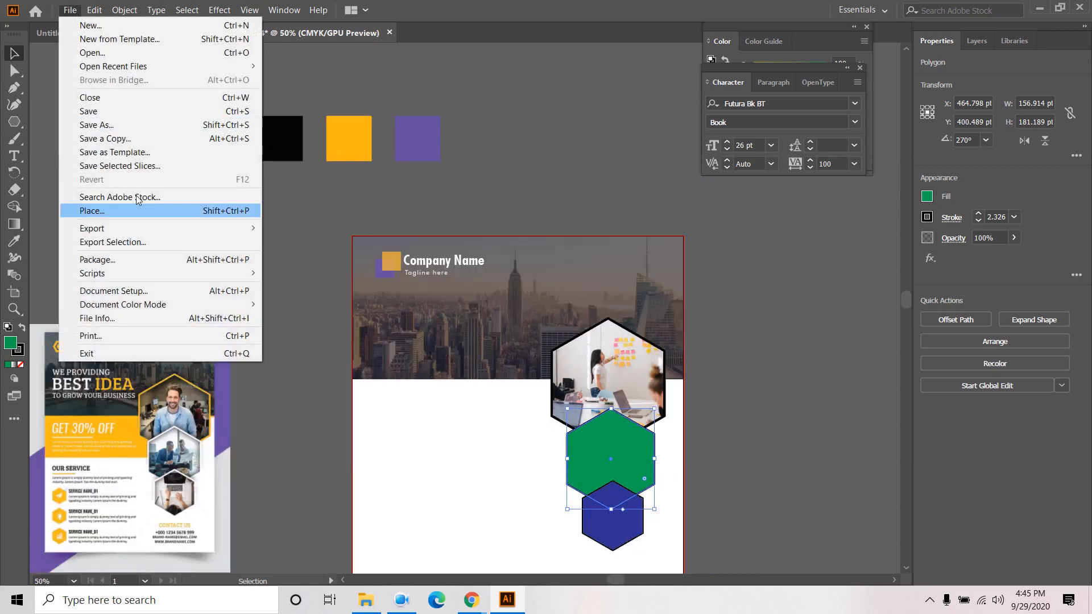
click(139, 211)
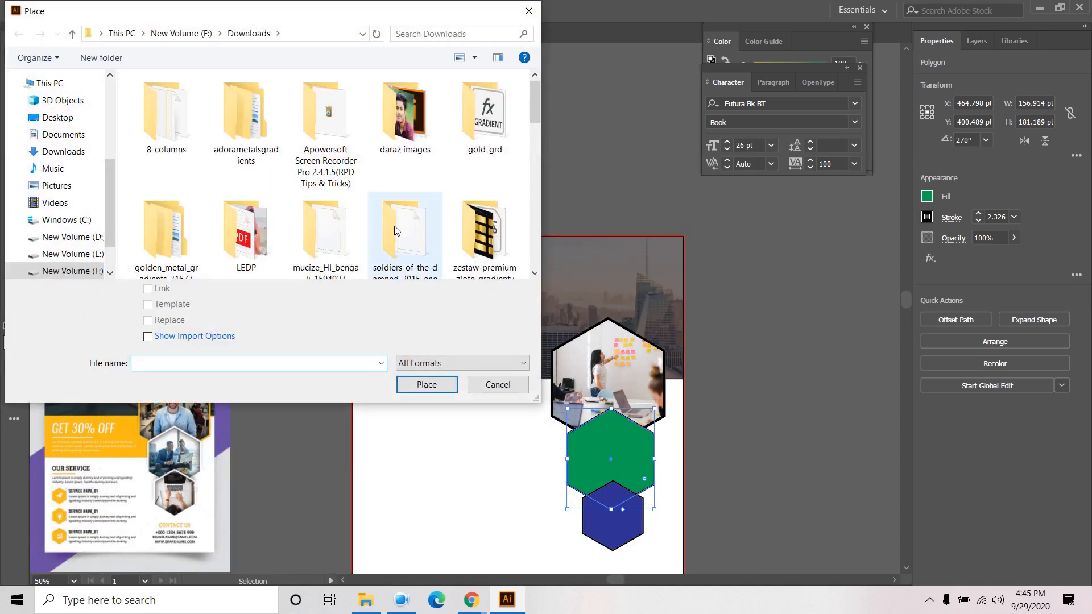
scroll(396, 230, down, 10)
scroll(396, 230, down, 2)
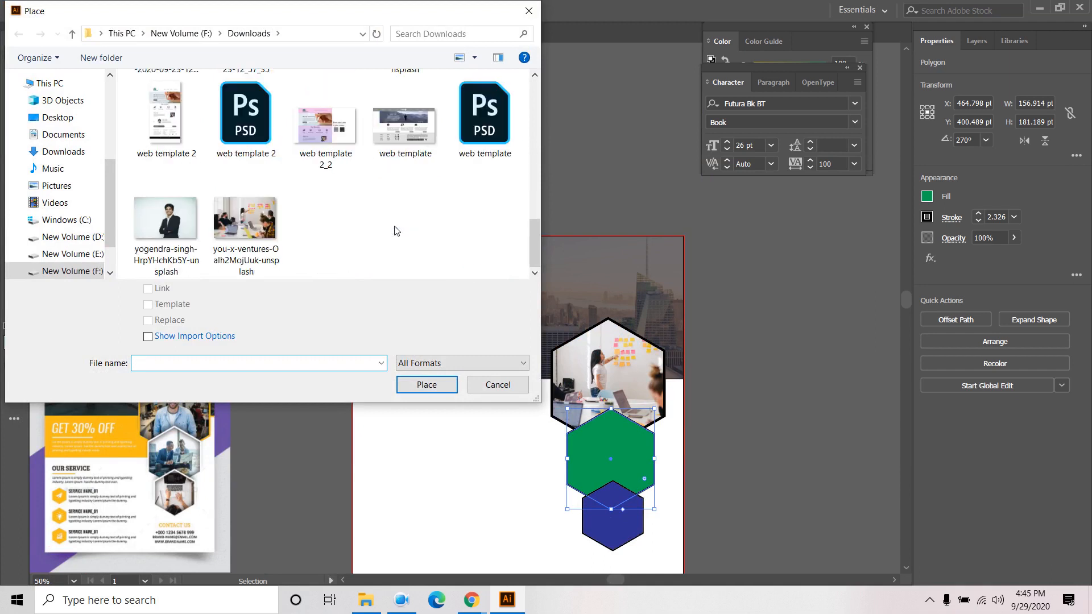
scroll(398, 214, up, 3)
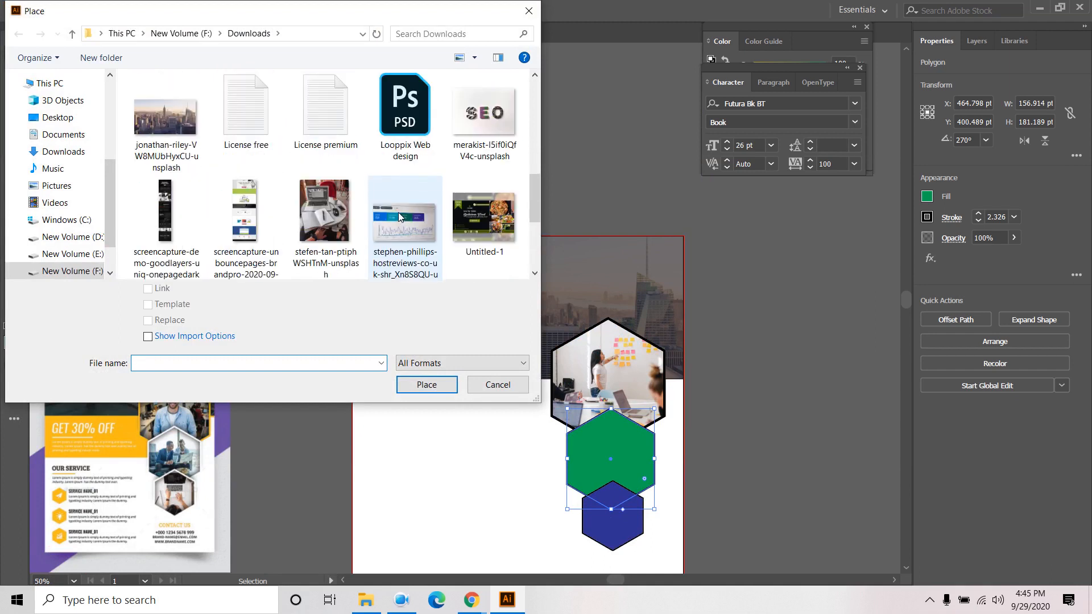
scroll(398, 212, up, 1)
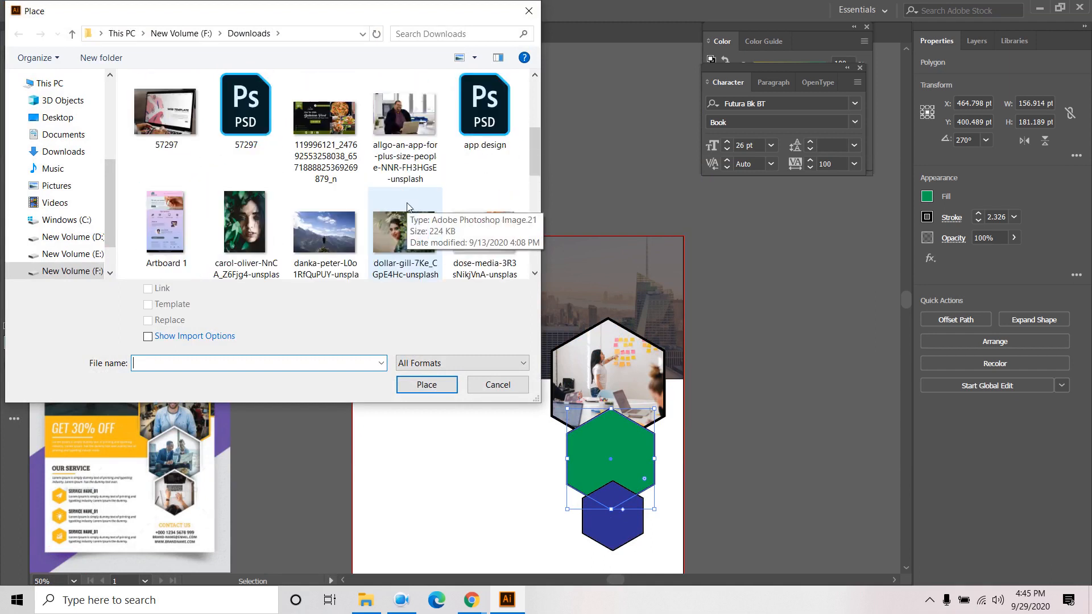
scroll(271, 165, up, 2)
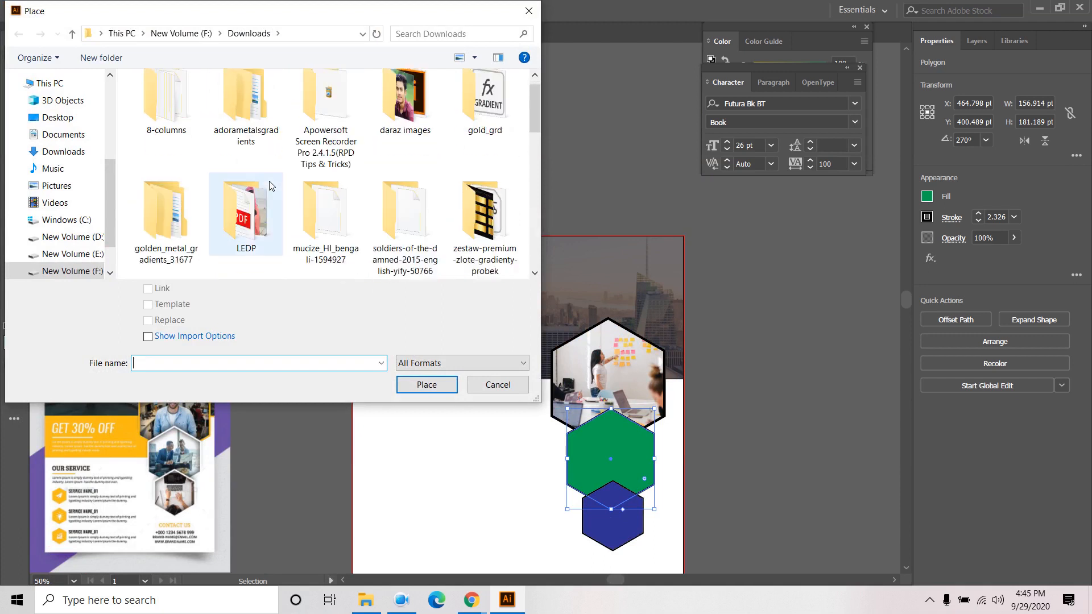
scroll(271, 179, down, 2)
scroll(271, 185, down, 1)
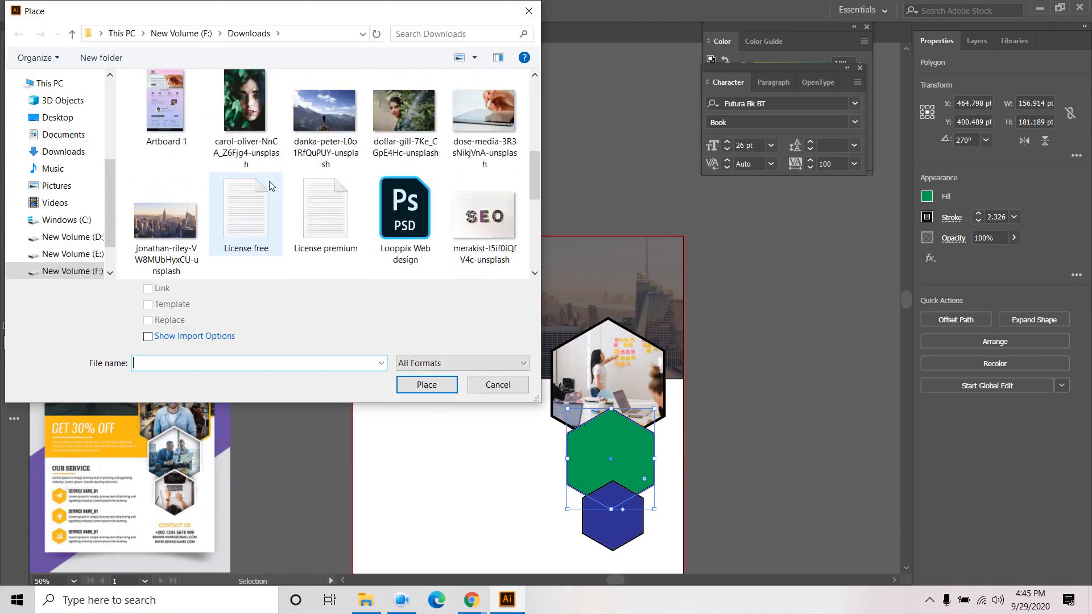
scroll(271, 186, down, 1)
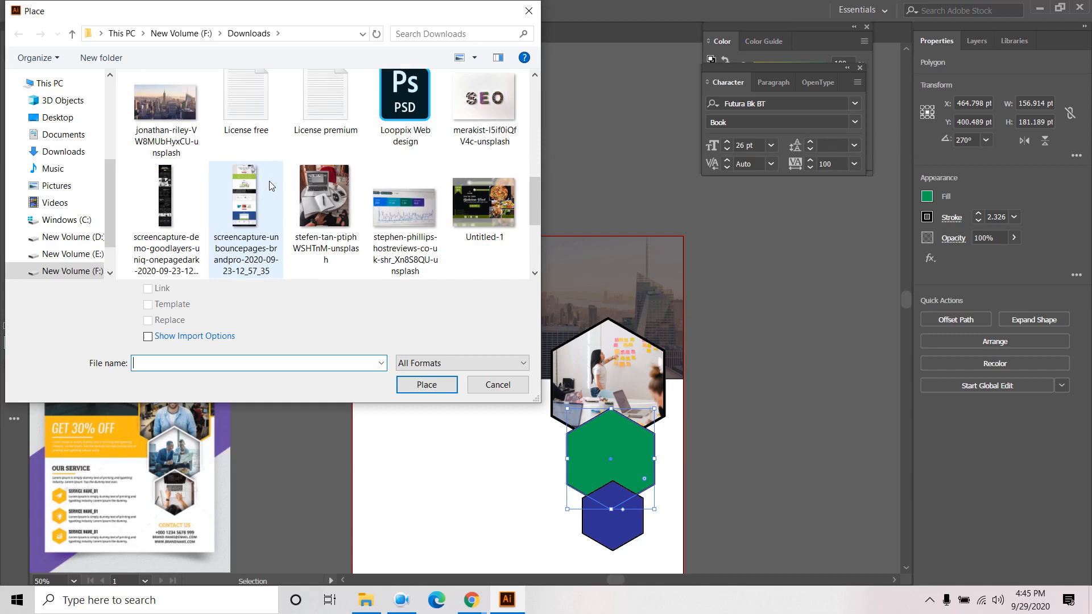
click(325, 199)
click(412, 389)
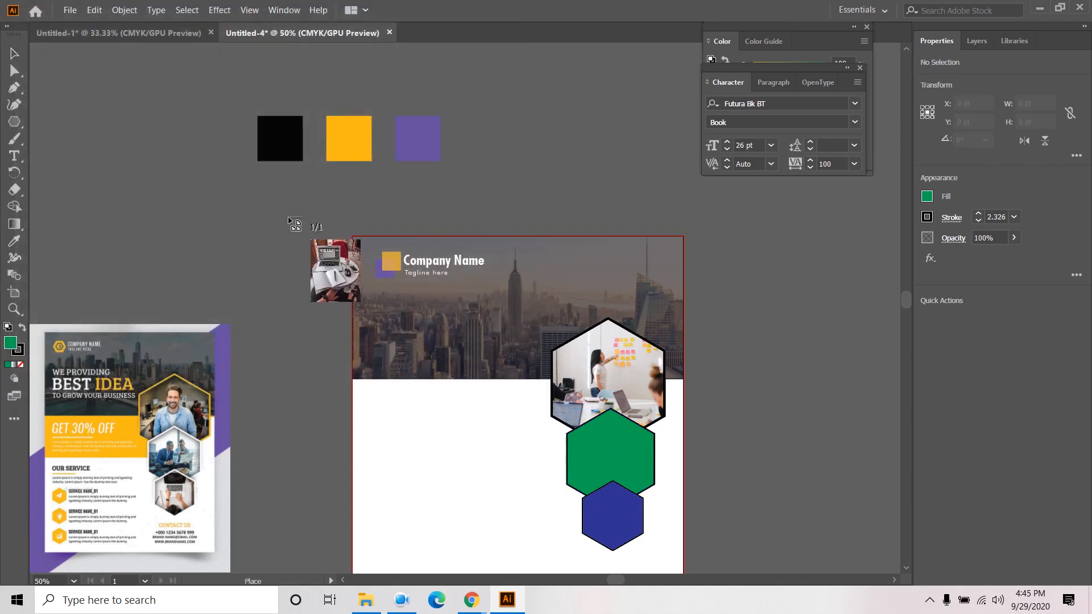
click(289, 219)
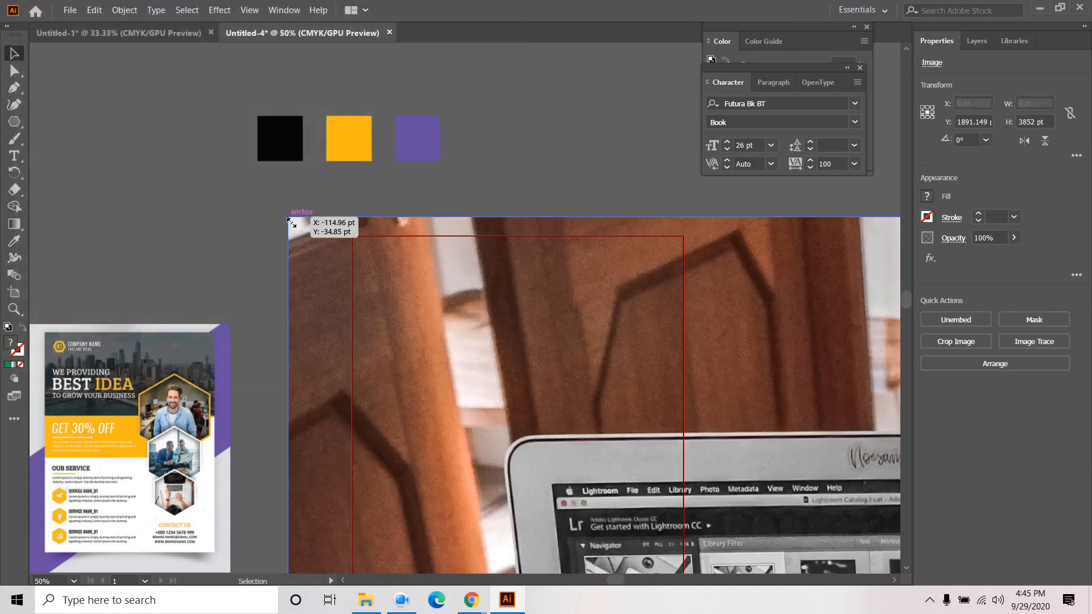
- Shrink the oversized laptop photo and move it onto the artboard's lower right
drag(289, 220, 576, 573)
key(ctrl+minus)
key(ctrl+minus)
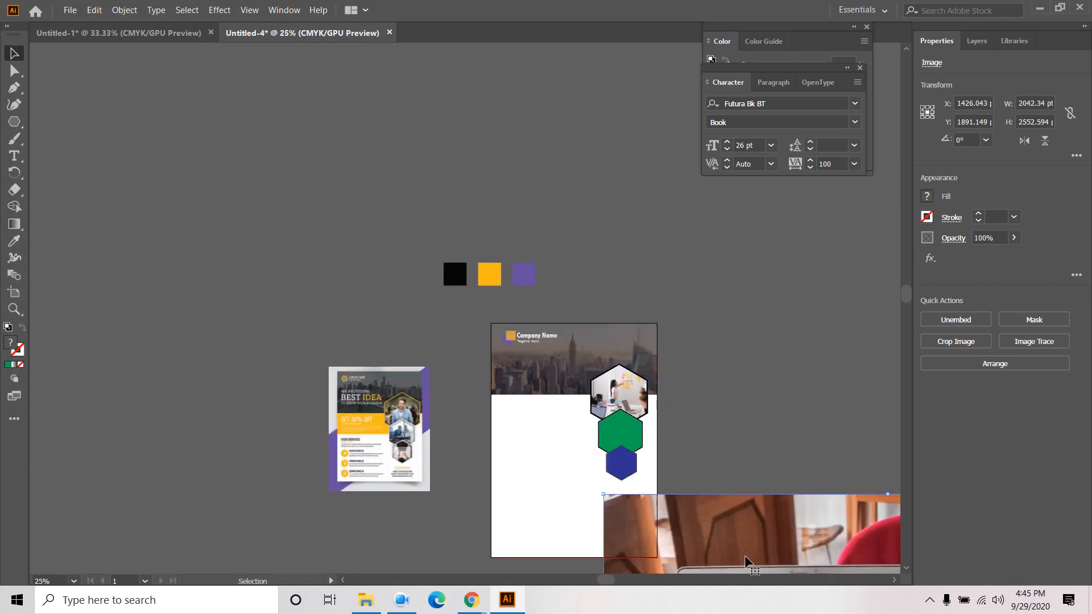
drag(747, 562, 573, 283)
drag(437, 225, 641, 400)
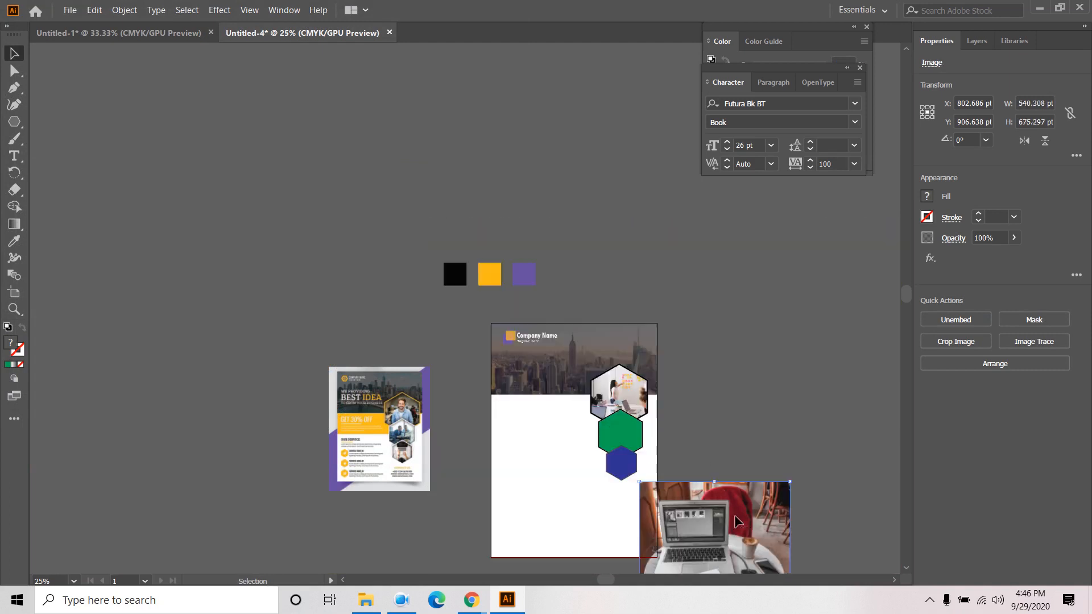
drag(790, 482, 592, 398)
- Scale the photo to about 184 × 230 pt so it covers the green hexagon
scroll(633, 454, up, 3)
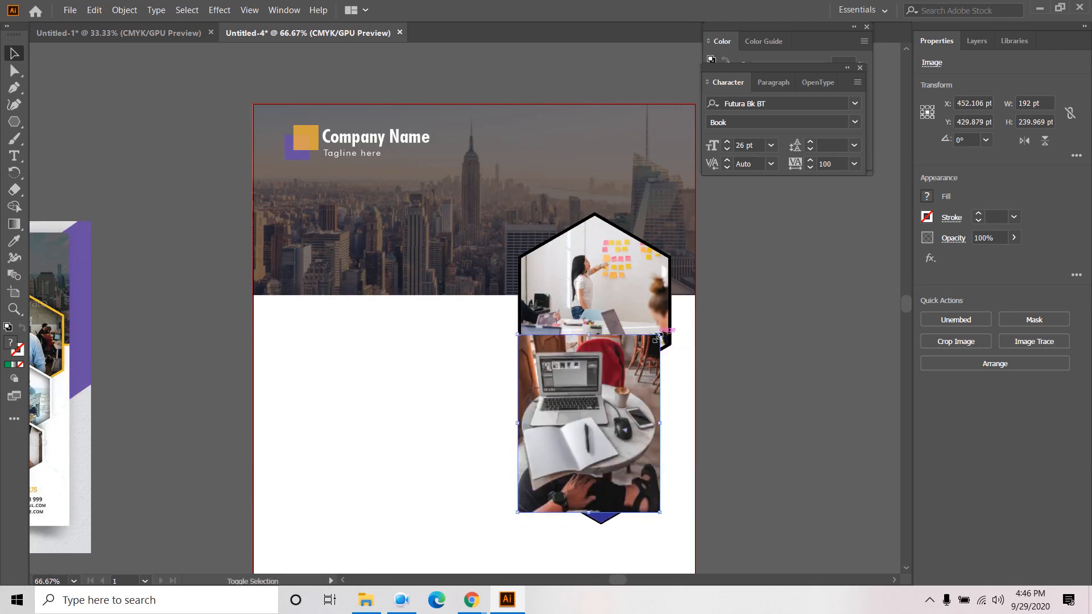
drag(658, 336, 639, 360)
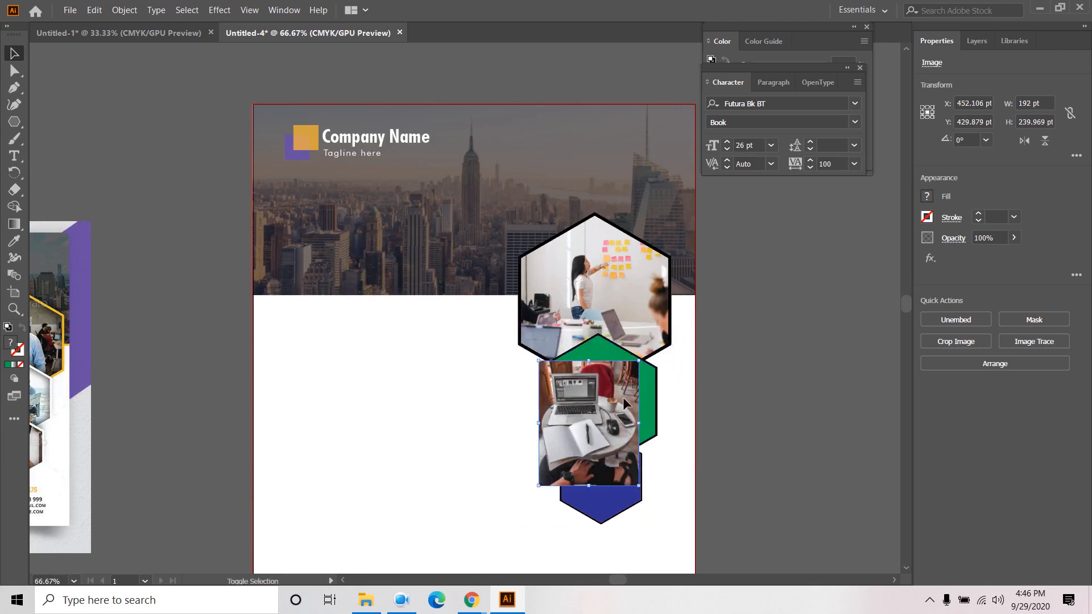
drag(591, 420, 614, 400)
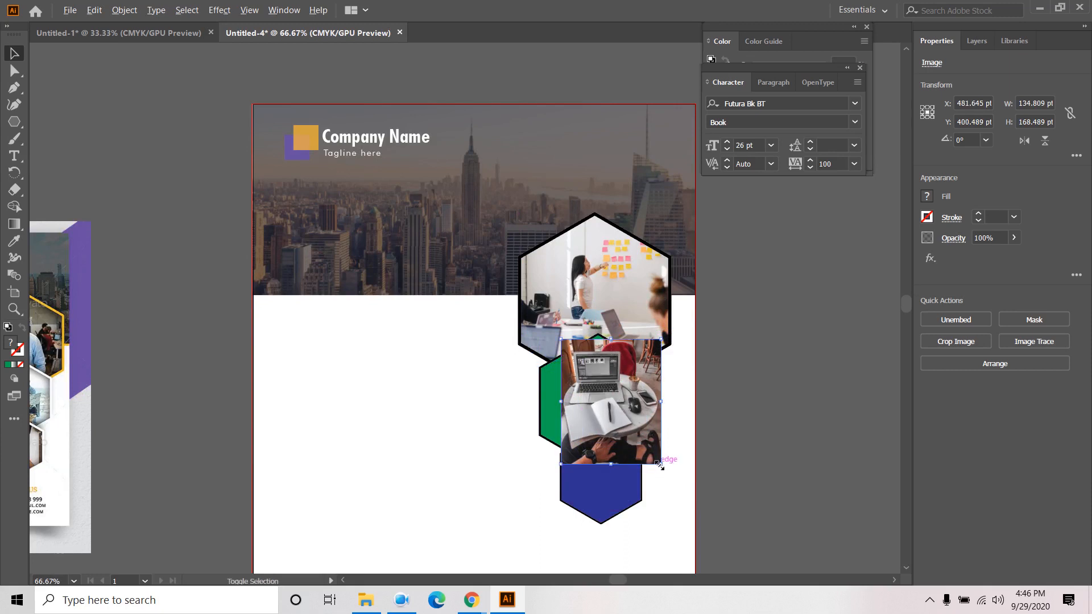
mouse_move(661, 464)
mouse_down()
mouse_move(695, 490)
mouse_move(658, 449)
mouse_up()
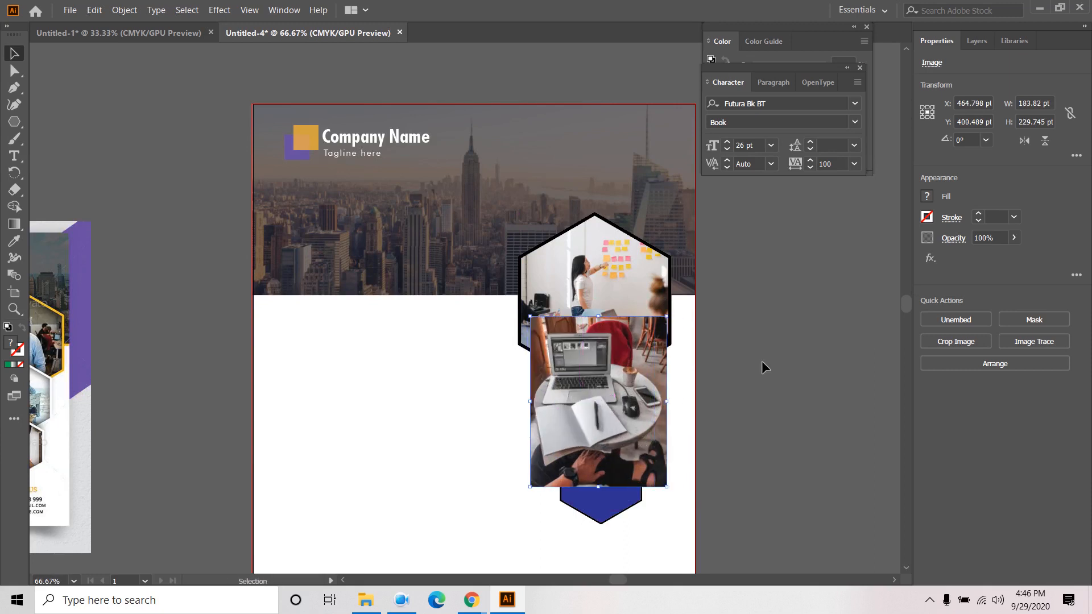
click(982, 44)
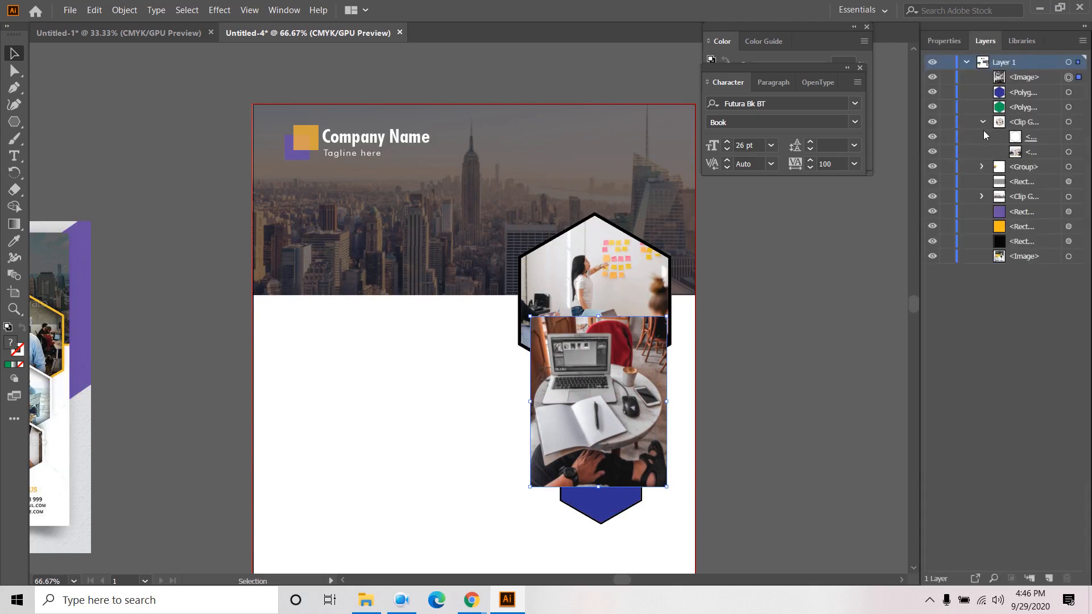
- Move the laptop photo beneath the hexagons in Layers and clip it to the green hexagon
click(1018, 80)
drag(1018, 85, 1040, 121)
click(1031, 96)
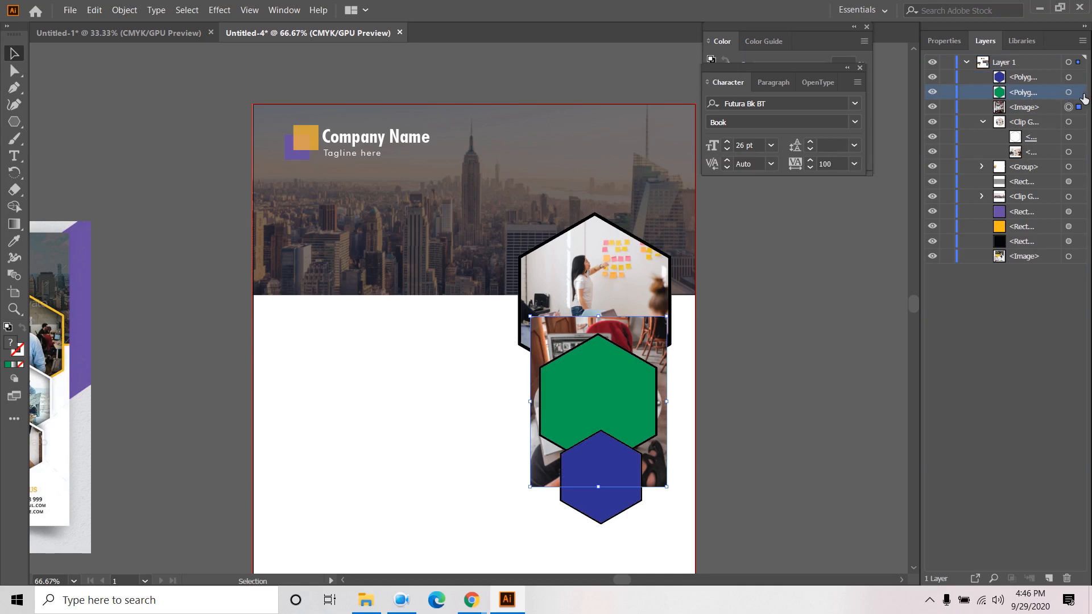
right_click(609, 364)
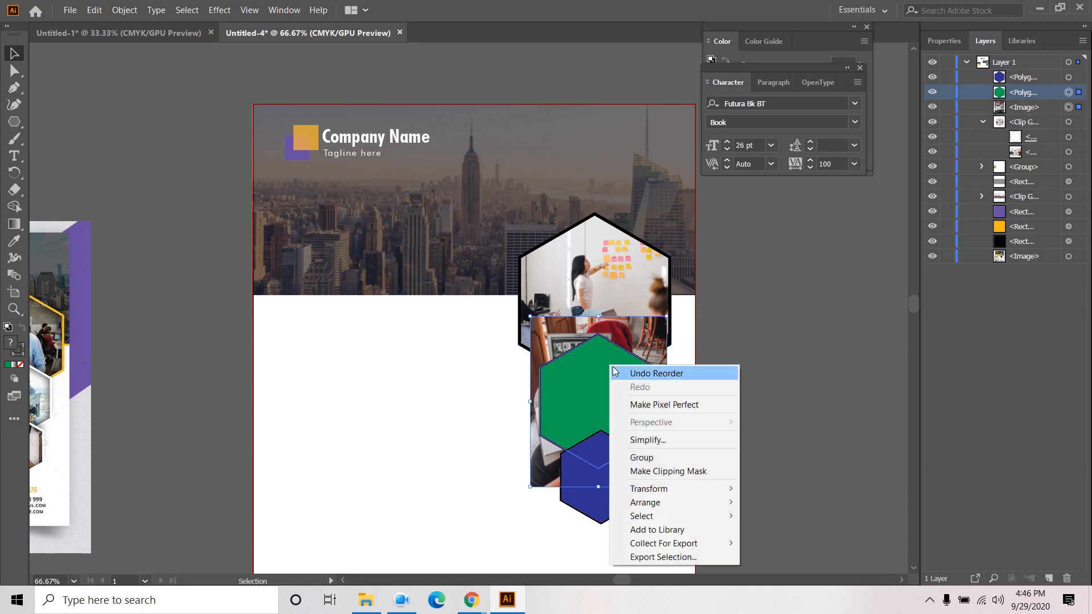
click(676, 473)
click(731, 427)
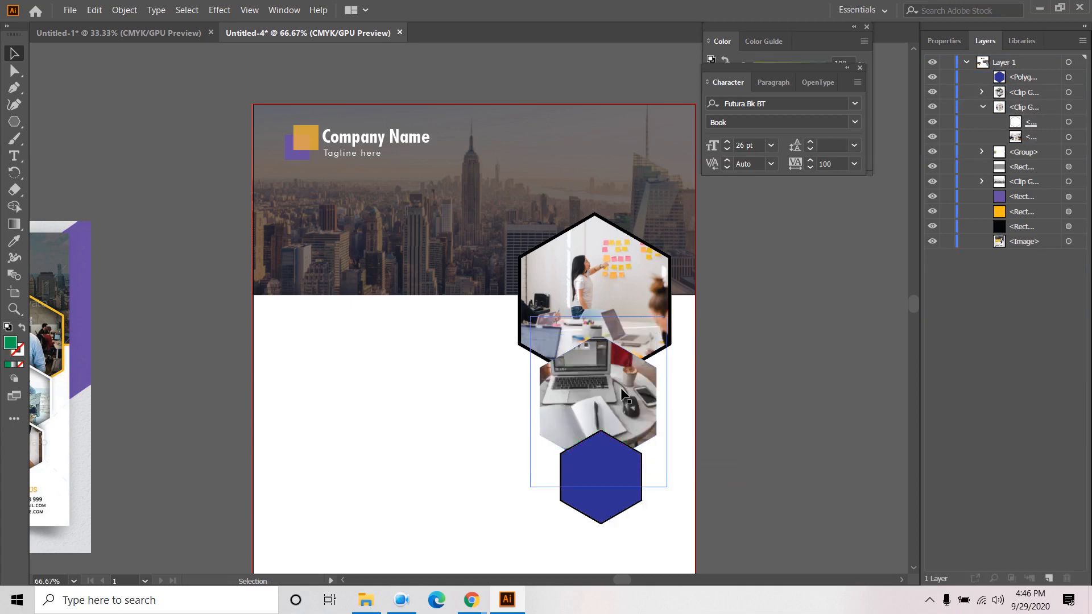
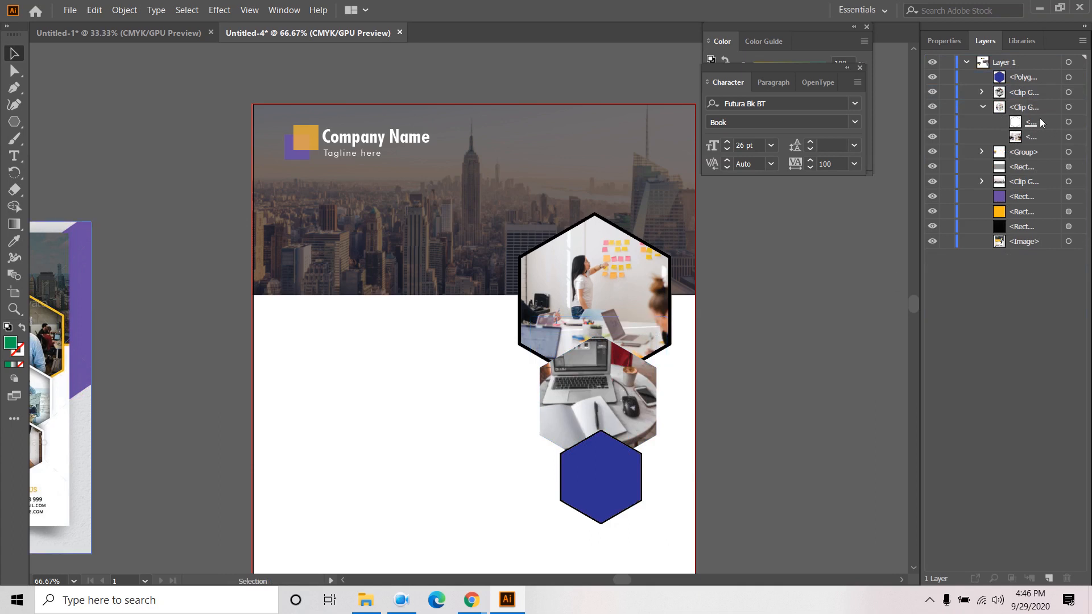
- Toggle the hexagon masks in Layers to check the meeting and laptop photos
click(1069, 122)
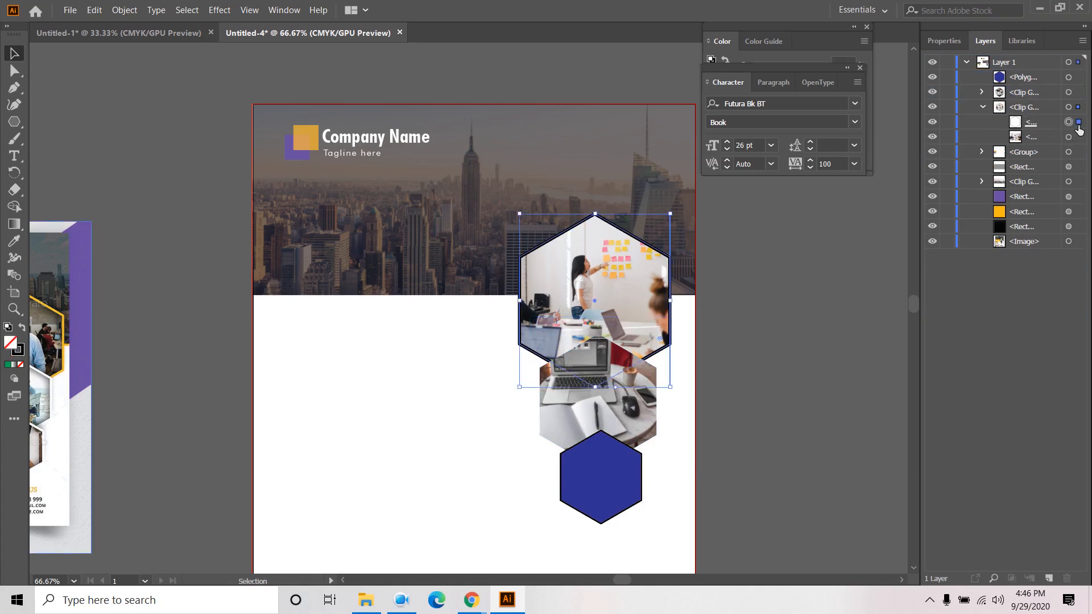
click(933, 123)
click(933, 123)
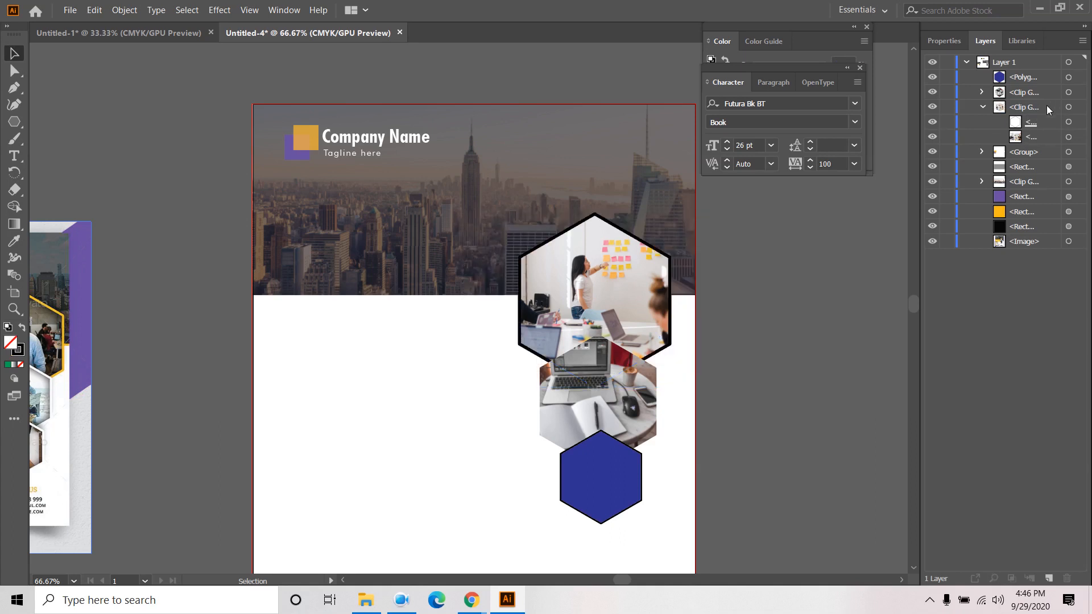
click(981, 108)
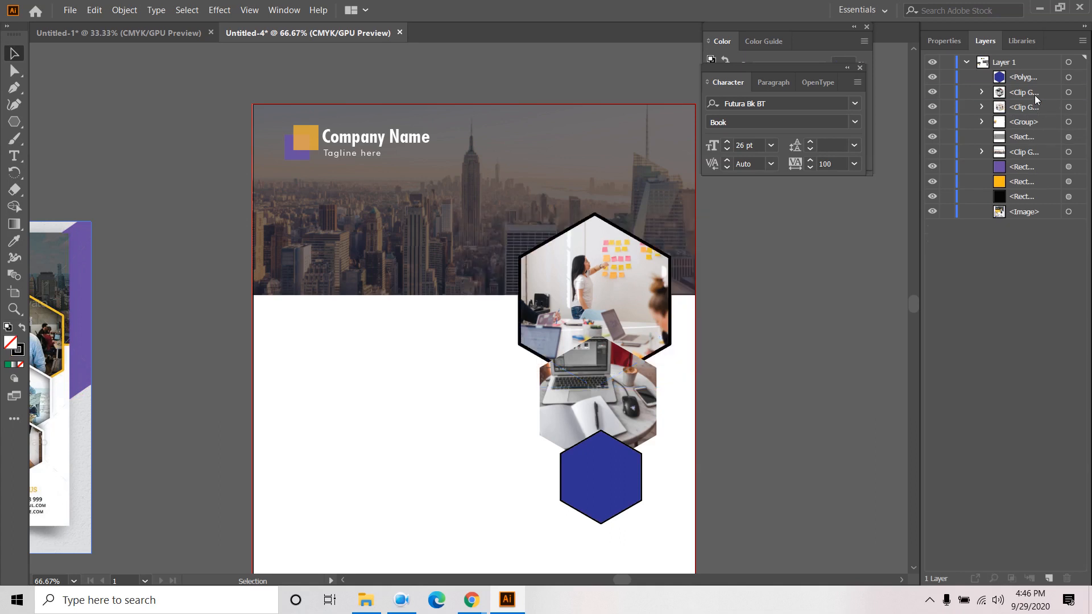
click(982, 94)
click(932, 108)
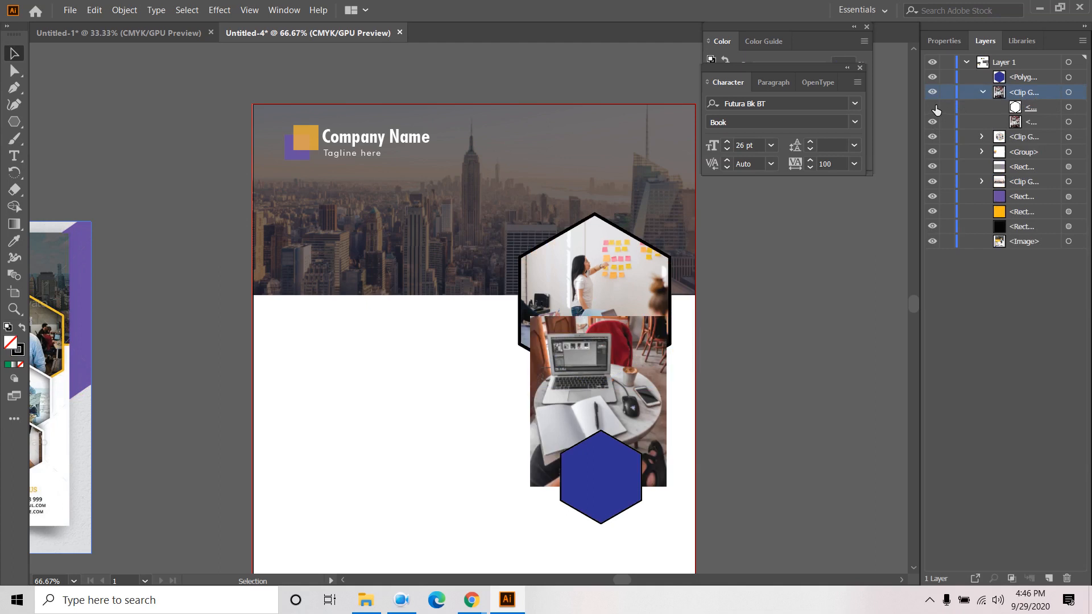
click(934, 108)
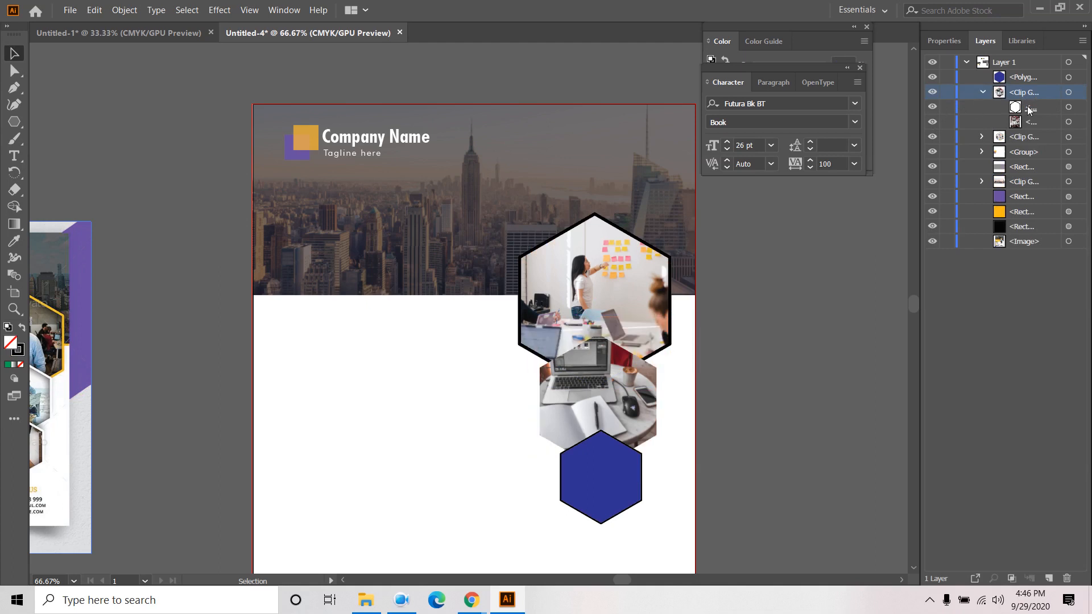
click(933, 122)
click(933, 122)
- Raise the laptop hexagon's black outline to 4 pt
click(1068, 107)
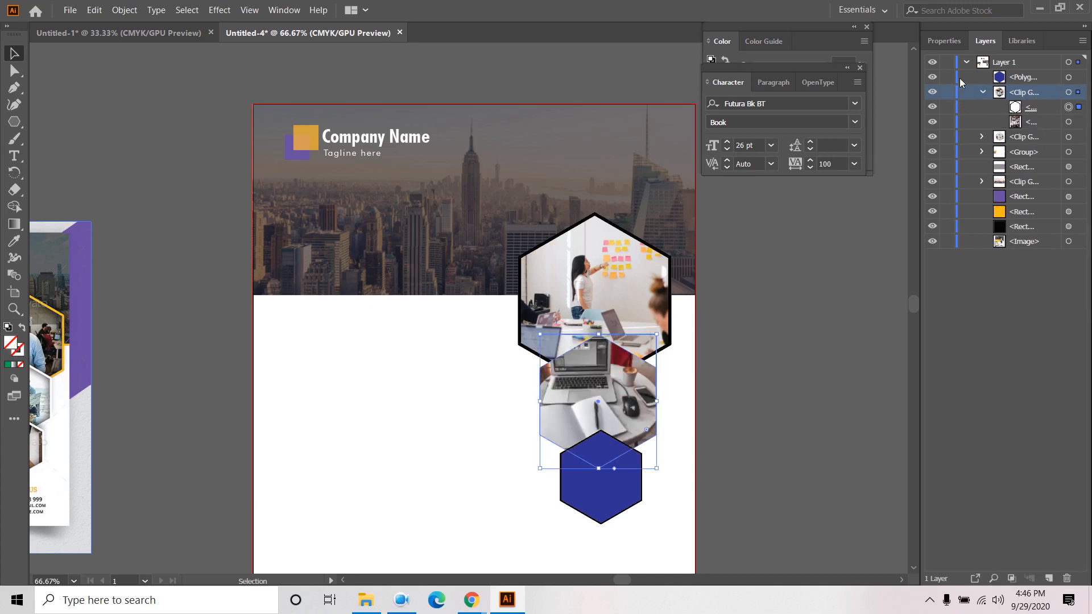
click(938, 45)
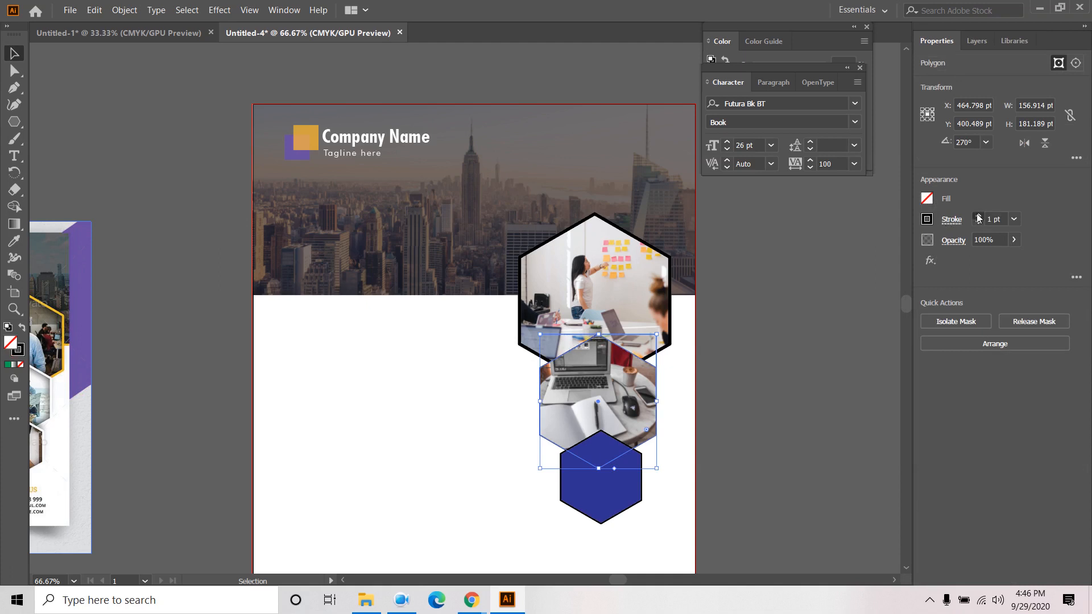
click(978, 216)
click(978, 217)
click(978, 216)
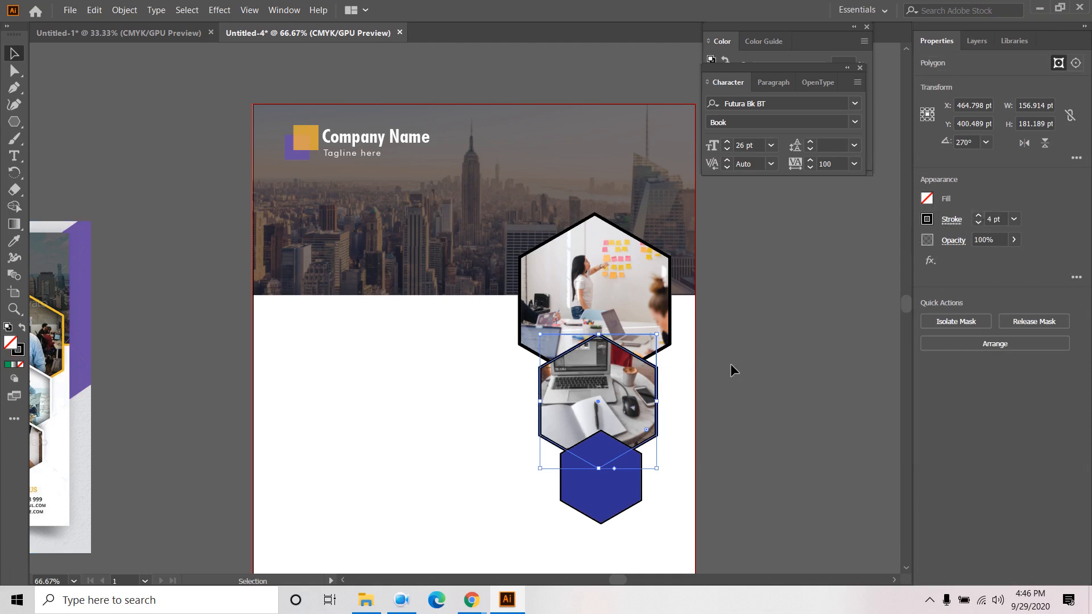
click(784, 356)
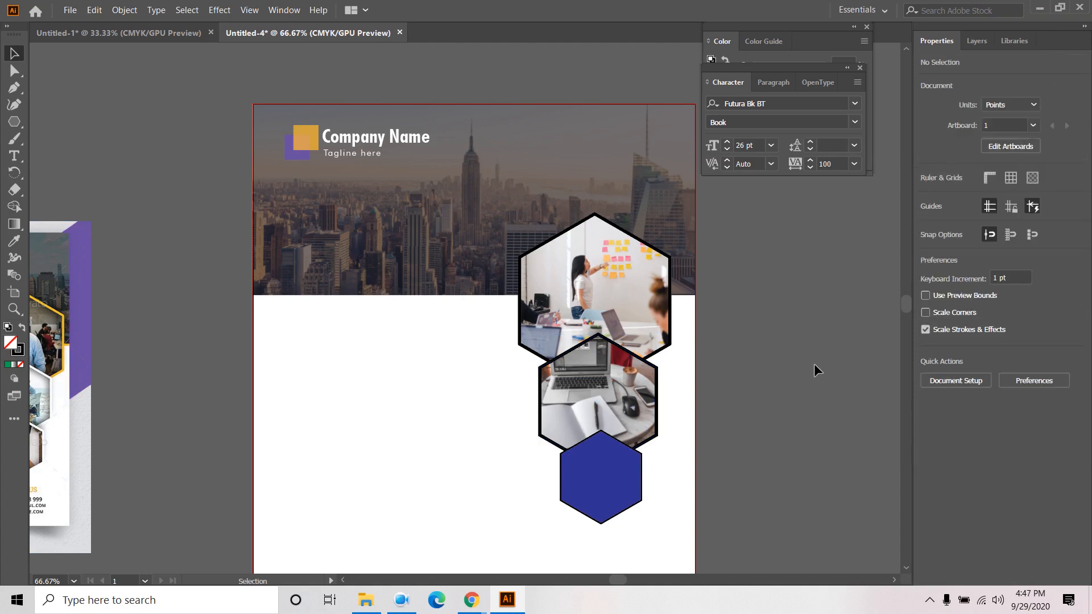
- Place the photo of a man at a laptop into the flyer
click(617, 482)
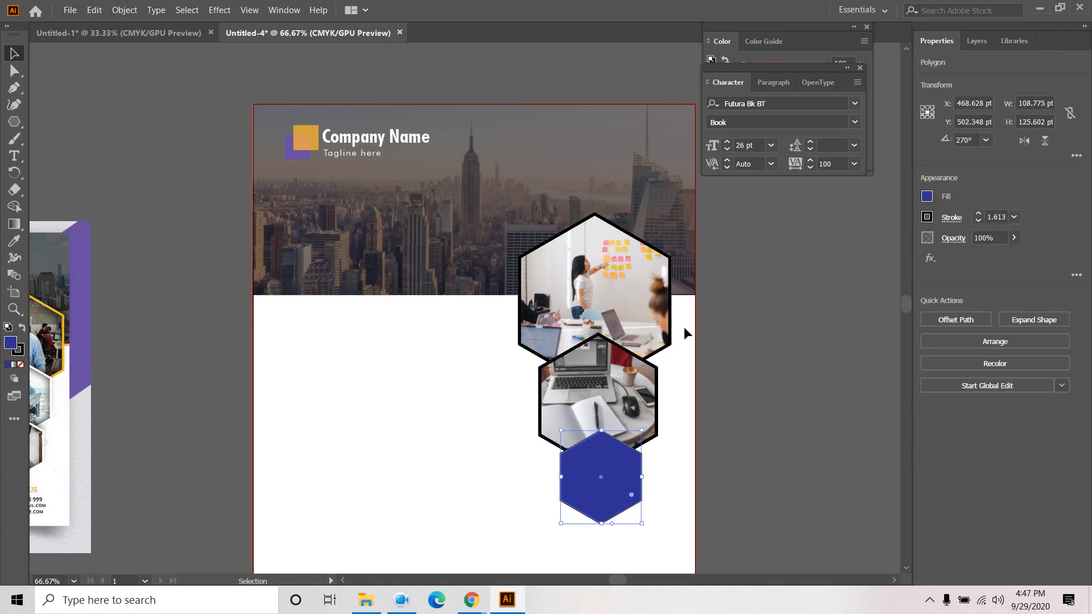
click(970, 43)
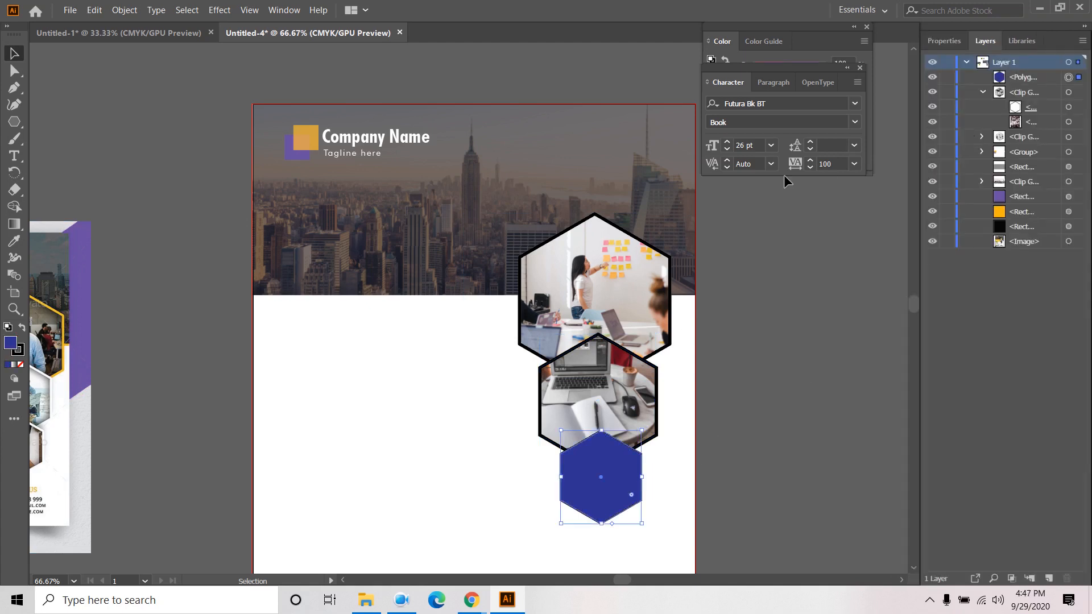
click(69, 9)
click(101, 212)
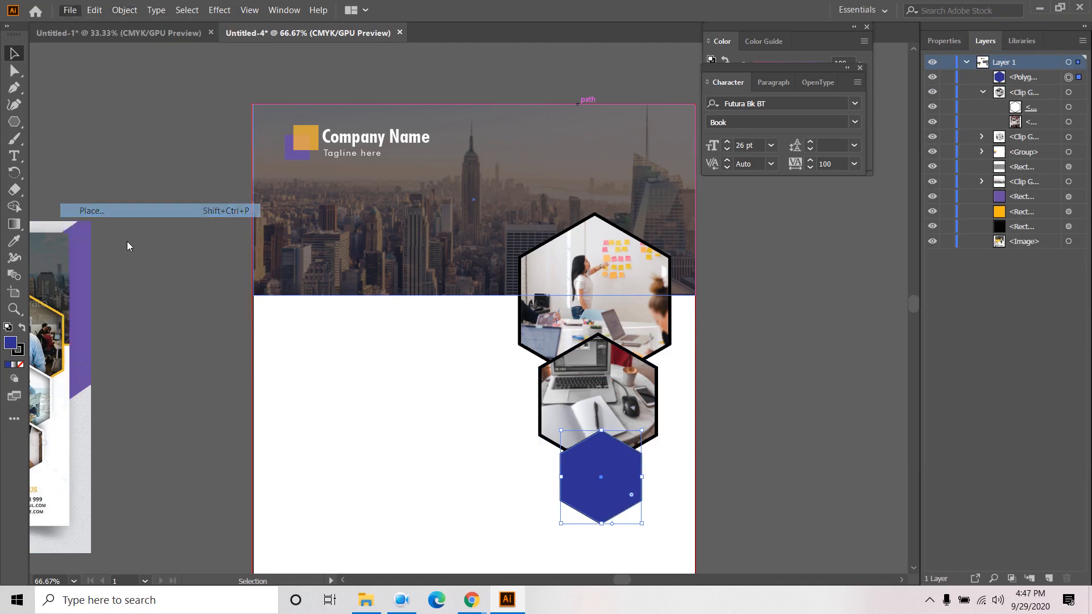
scroll(268, 241, down, 10)
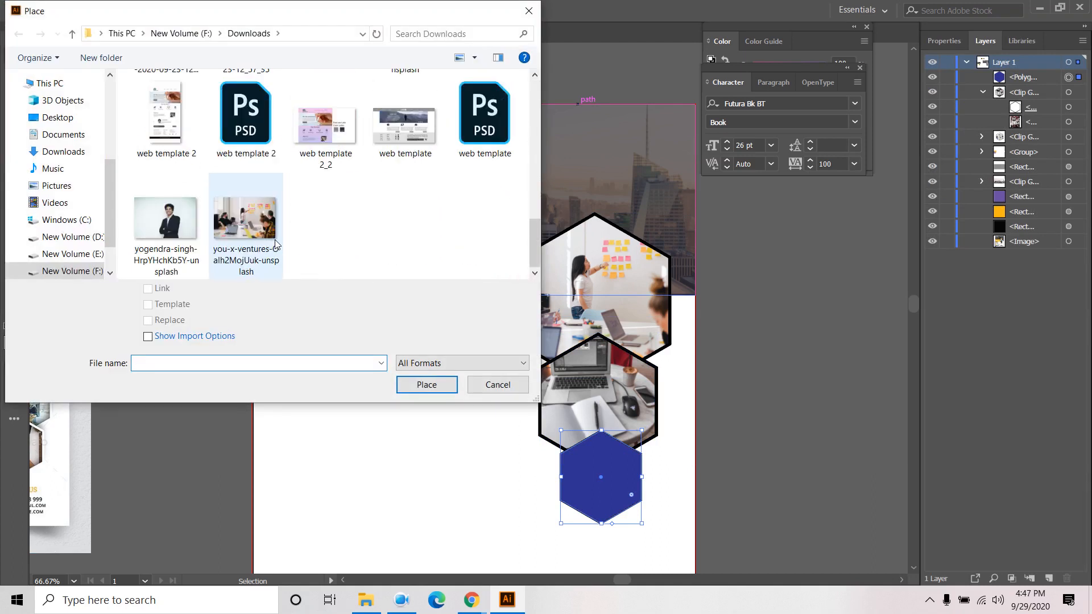
scroll(250, 236, up, 3)
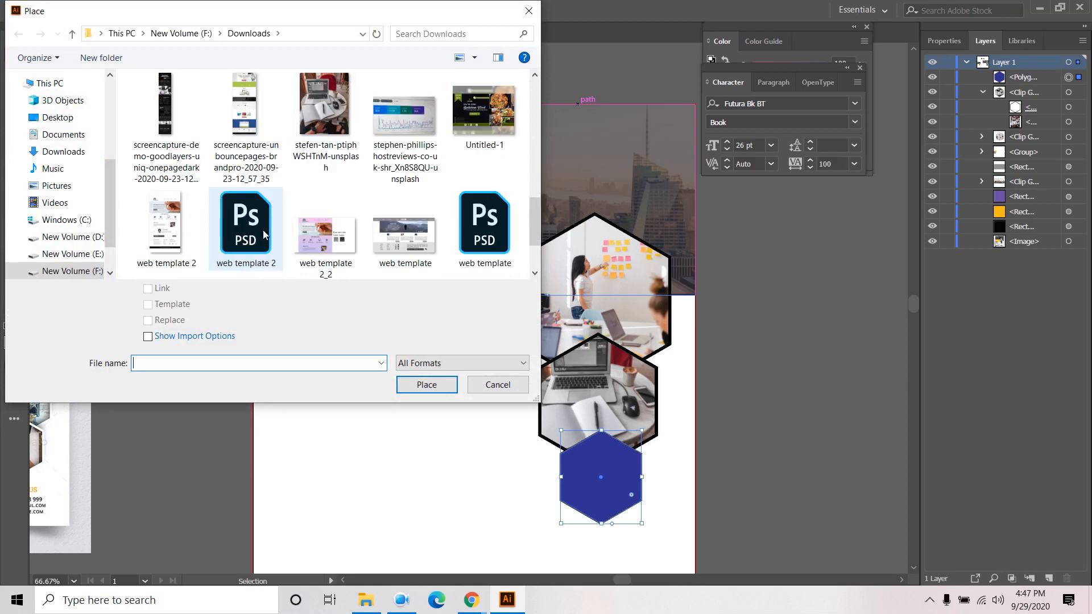
scroll(265, 235, up, 3)
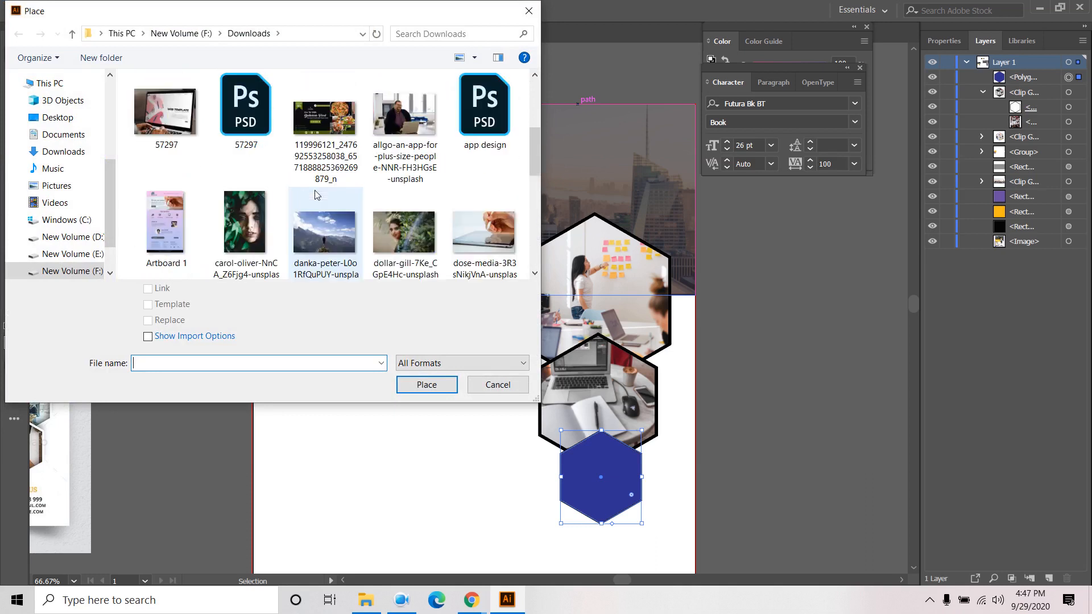
click(400, 126)
click(427, 385)
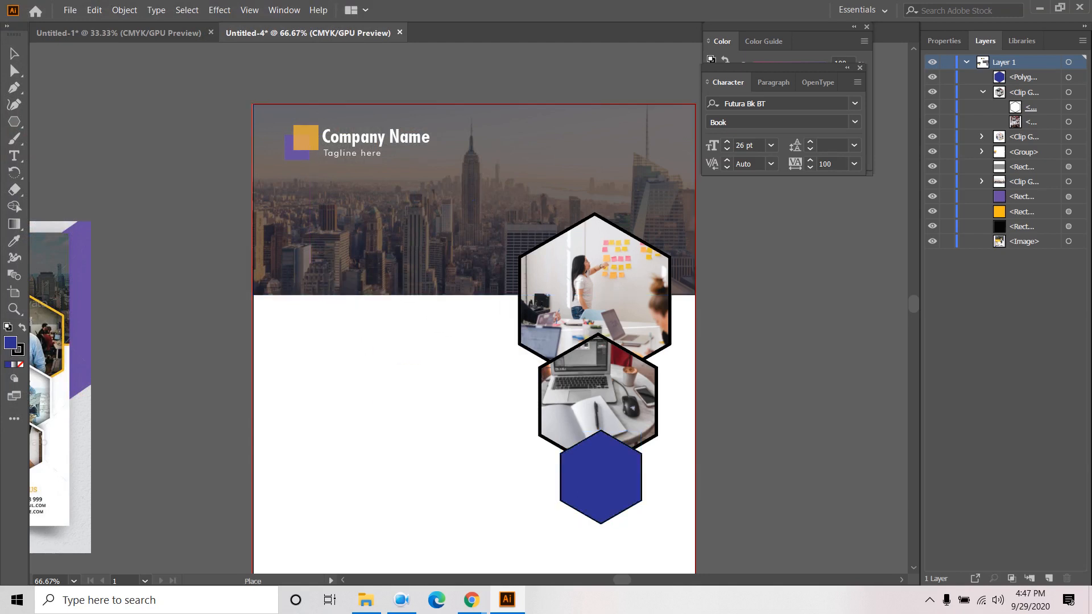
- Shrink the man-at-laptop photo and position it over the blue hexagon
click(352, 355)
scroll(351, 355, down, 4)
drag(352, 357, 598, 393)
drag(681, 435, 430, 382)
scroll(416, 405, up, 3)
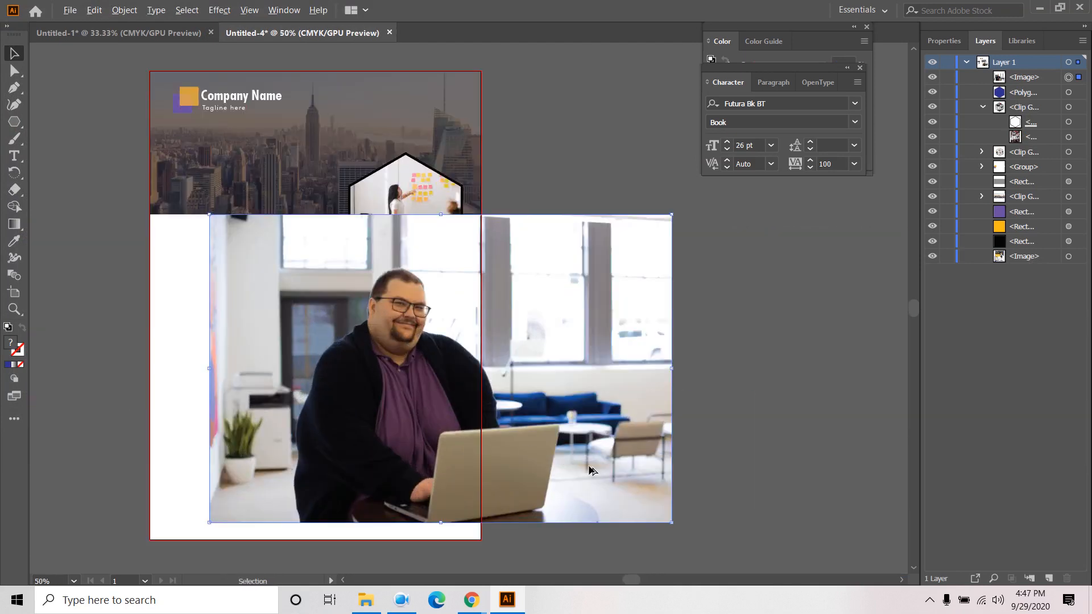
drag(580, 462, 505, 411)
mouse_move(455, 381)
mouse_down()
mouse_move(430, 364)
mouse_move(467, 385)
mouse_up()
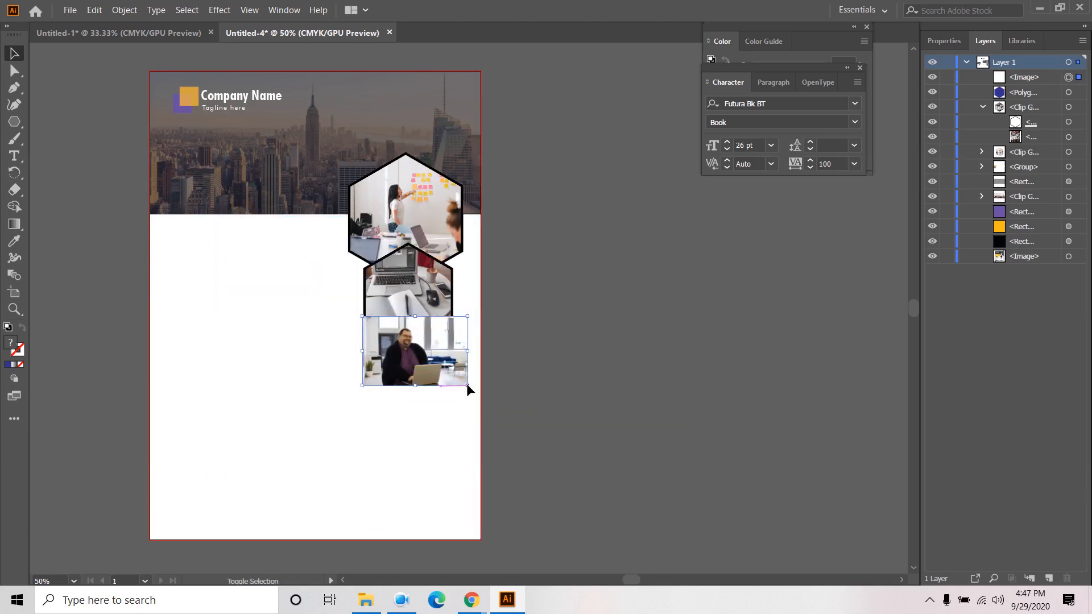
- Move the photo beneath the blue hexagon in Layers and clip it to the hexagon
drag(1021, 79, 1024, 97)
click(1030, 79)
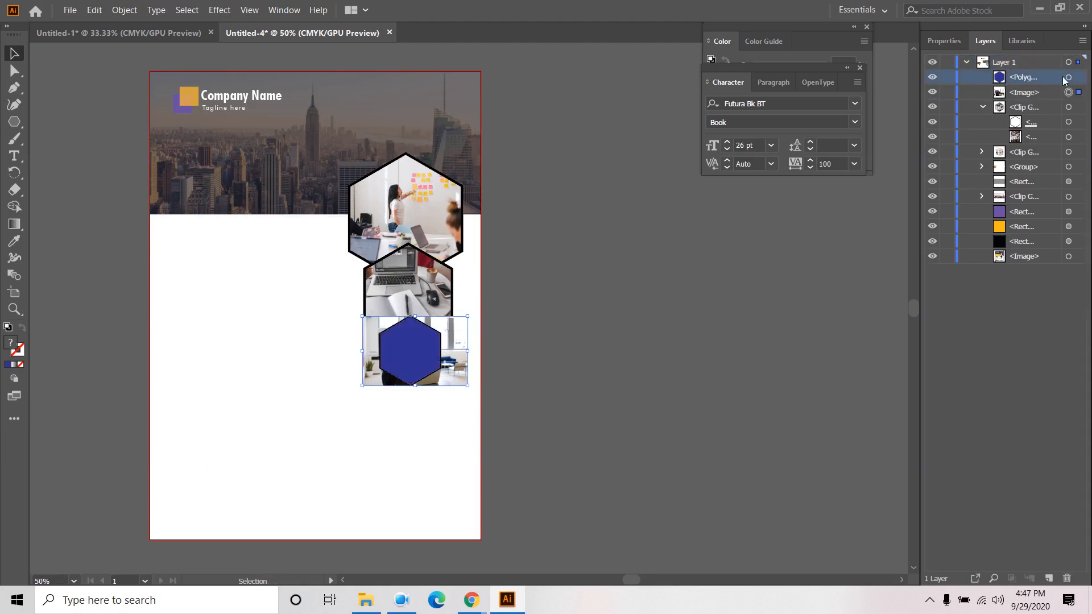
right_click(408, 350)
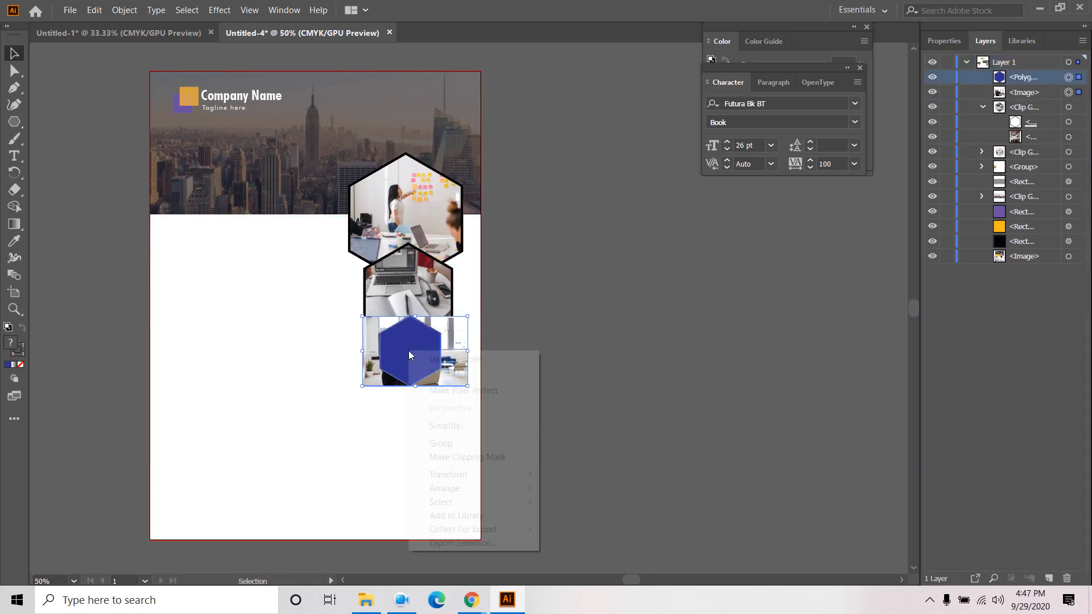
click(479, 462)
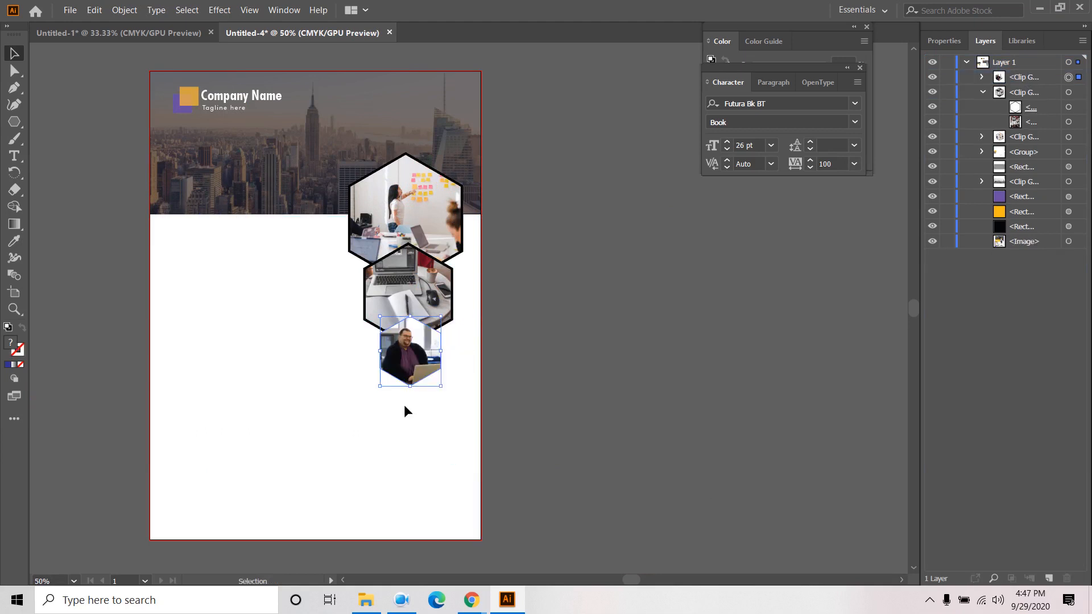
scroll(387, 406, up, 3)
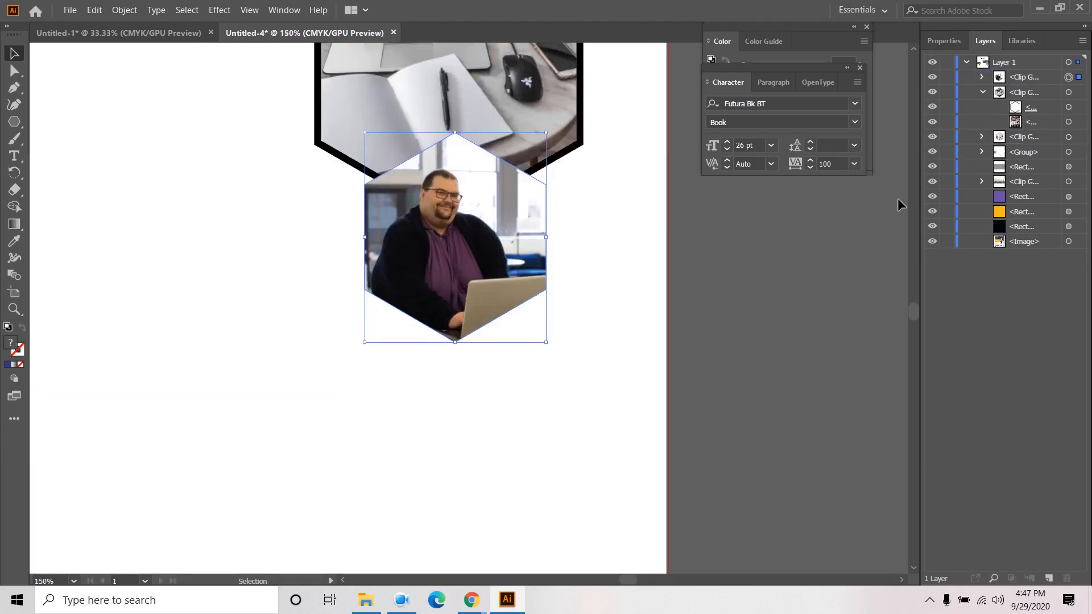
- Give the new hexagon clipping path a 2 pt black outline
click(982, 78)
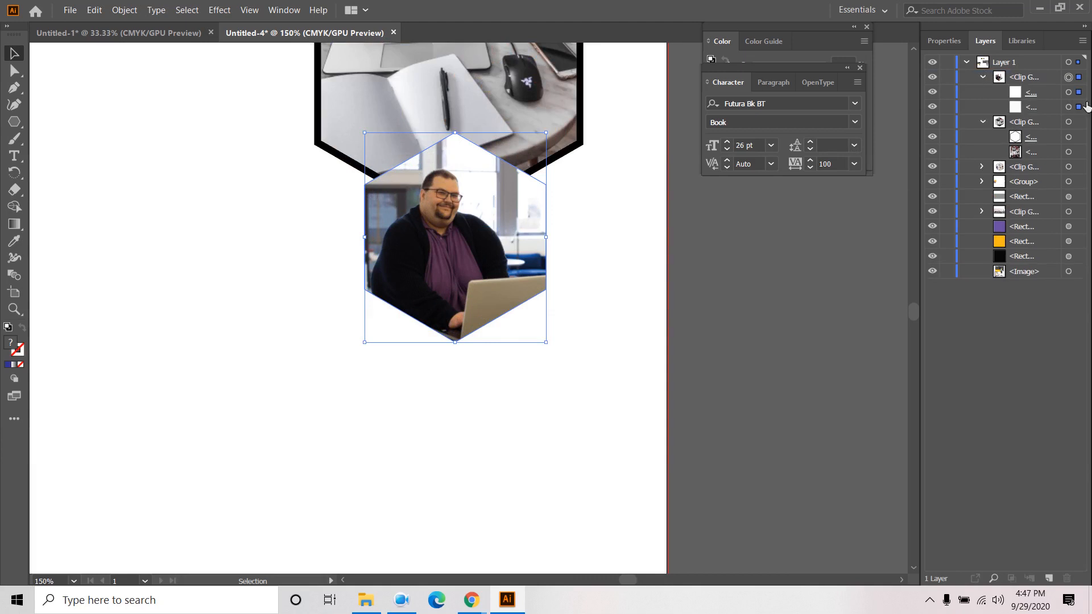
click(1077, 91)
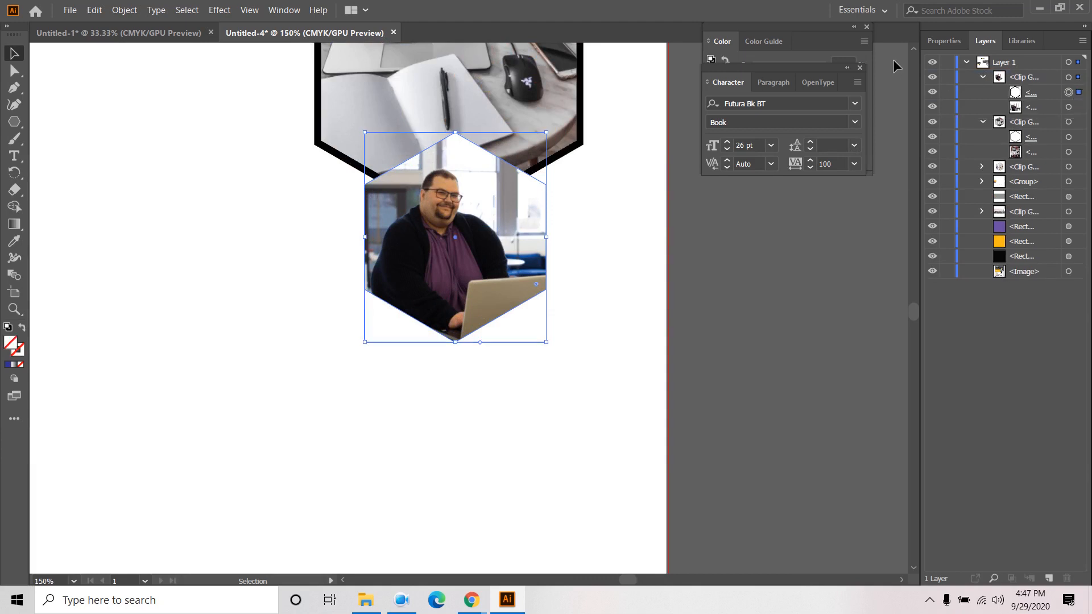
click(943, 41)
click(976, 218)
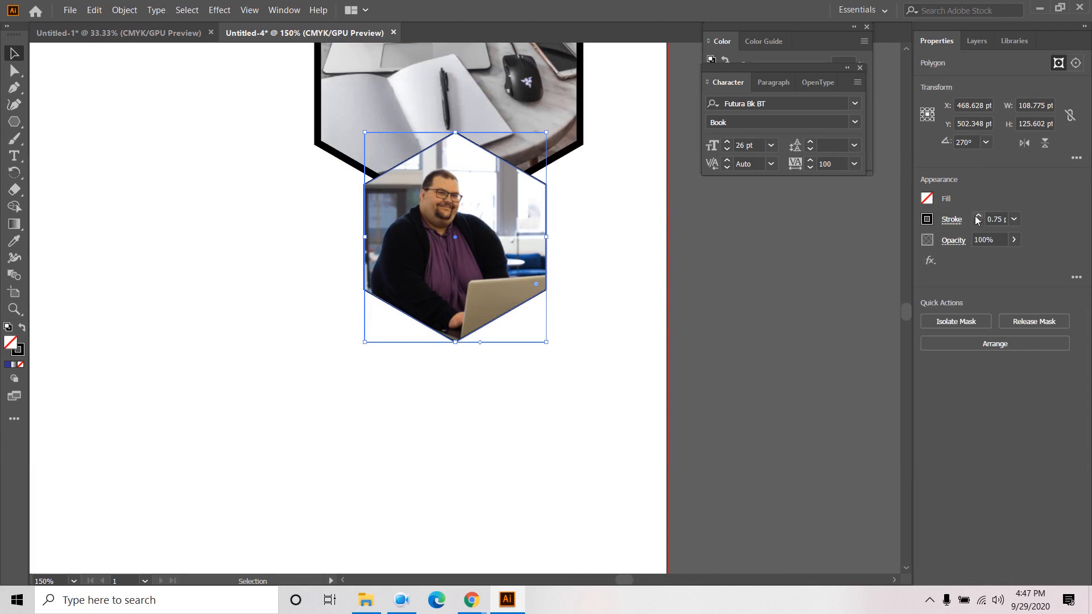
click(977, 216)
click(977, 217)
click(977, 216)
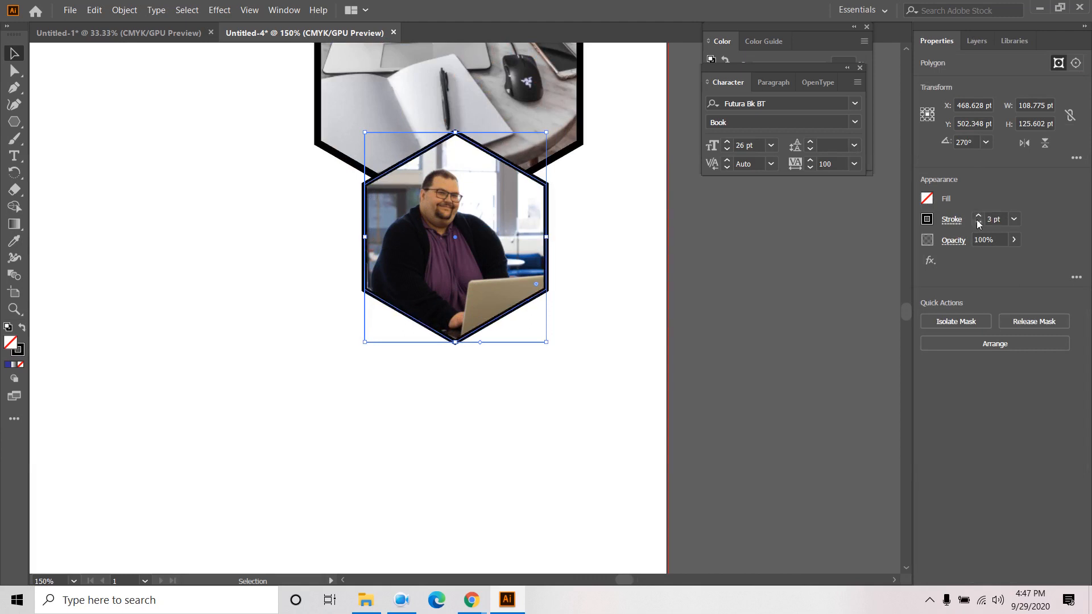
click(978, 223)
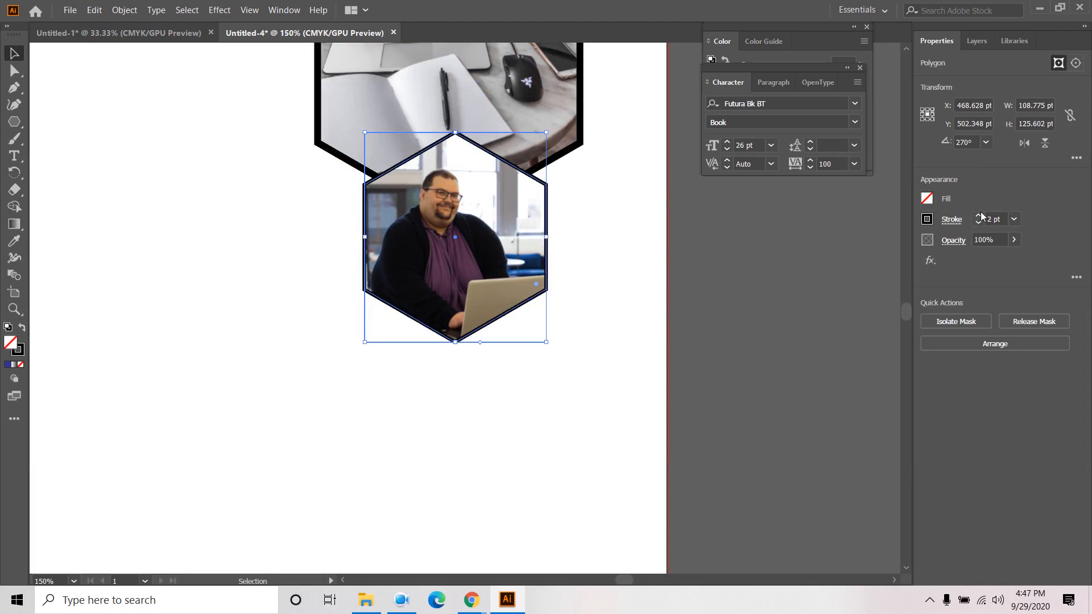
click(648, 227)
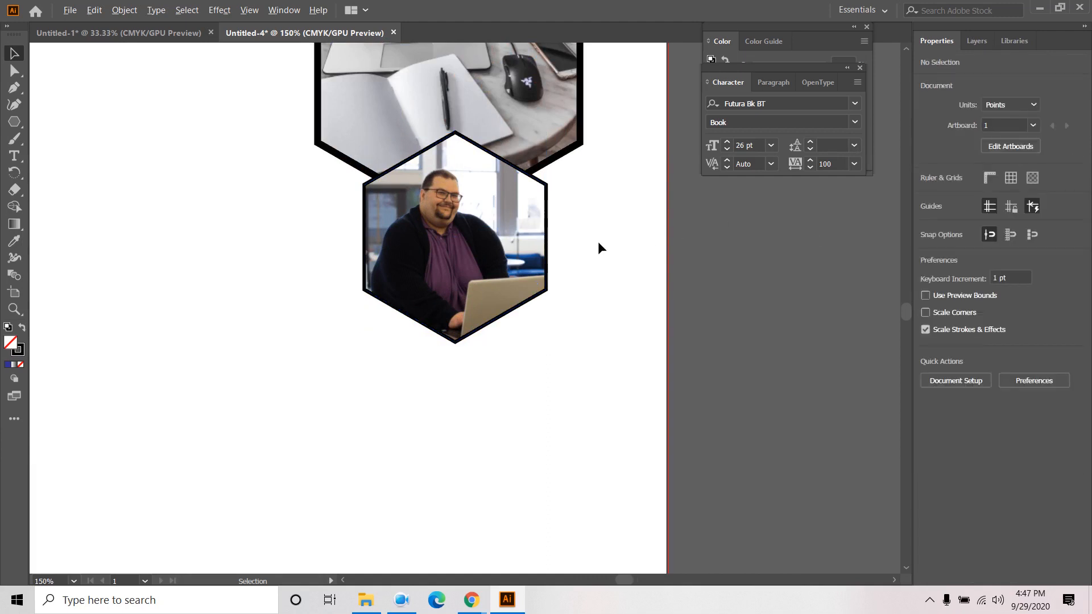
scroll(598, 241, down, 3)
key(space)
- Draw a rectangle below the skyline photo, stretched to the page's left edge
drag(705, 176, 796, 320)
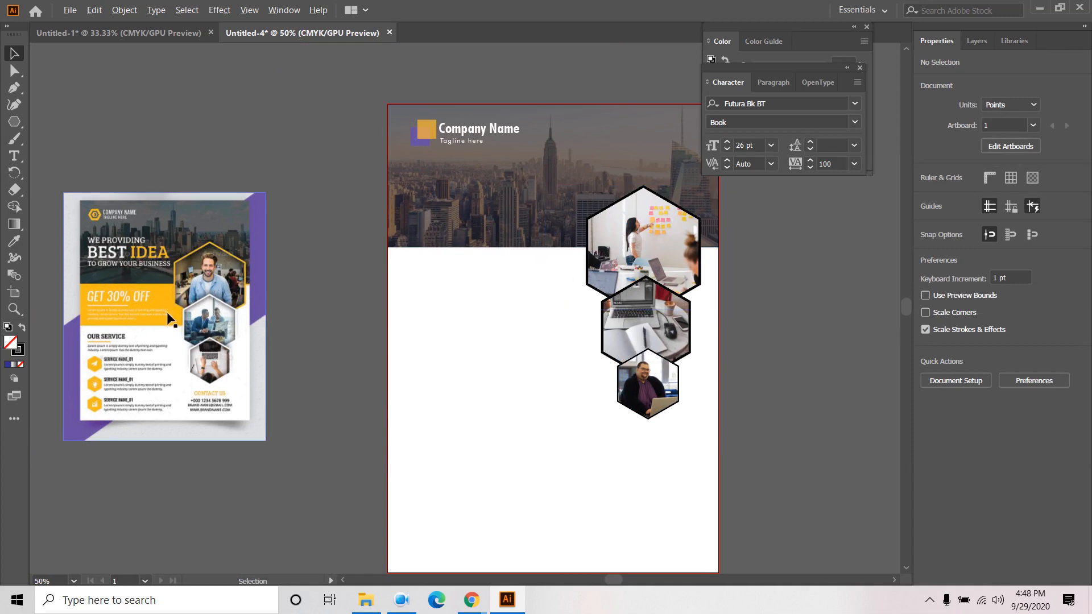
click(15, 125)
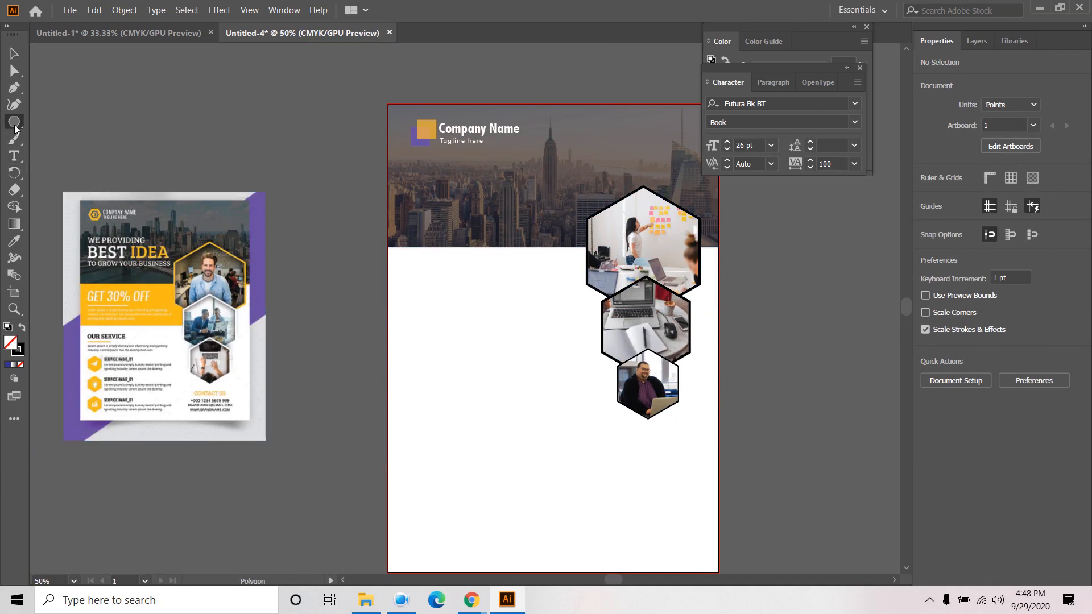
click(77, 122)
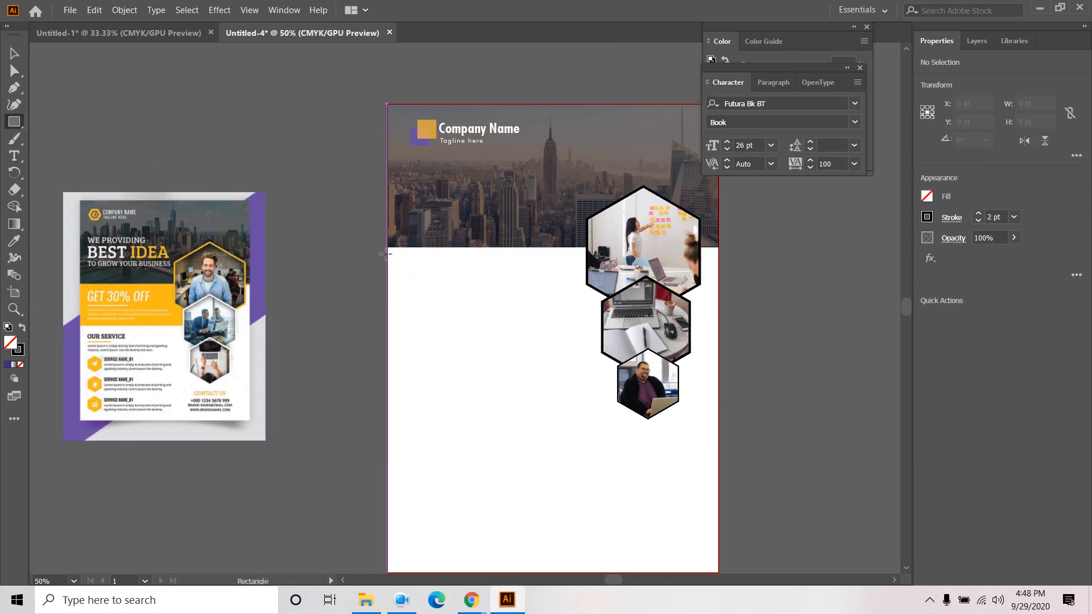
drag(389, 248, 602, 331)
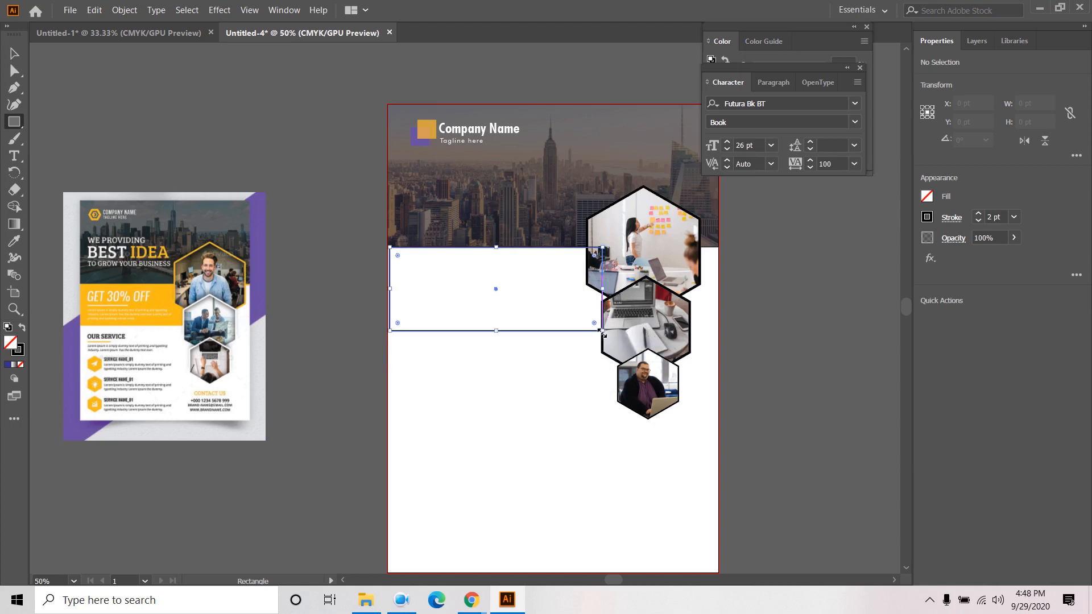
key(v)
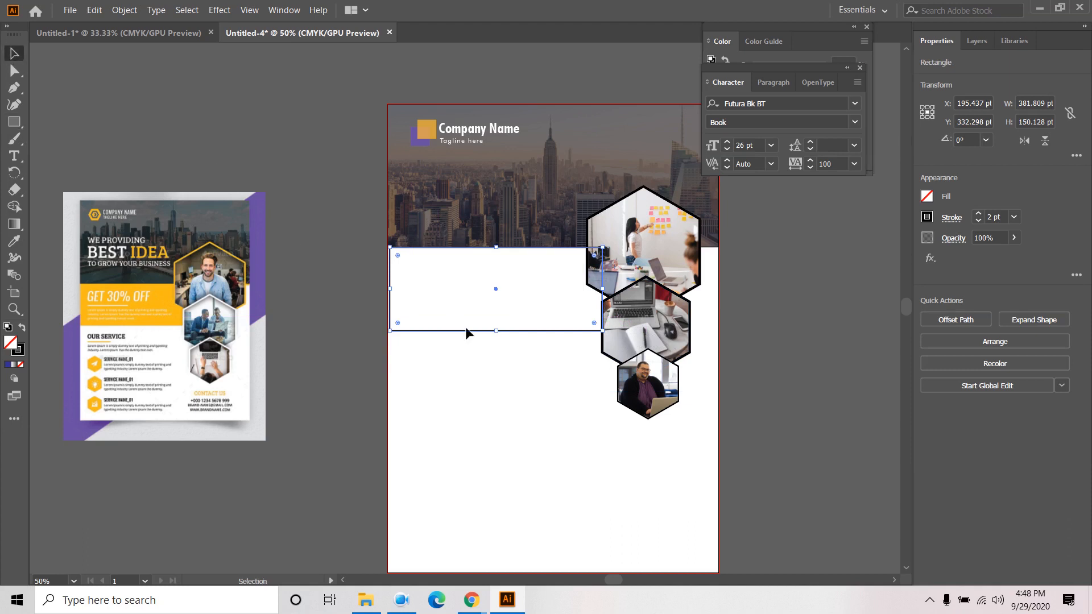
drag(390, 290, 388, 289)
- Remove the rectangle's outline and fill it with the reference square's orange via Eyedropper
click(927, 217)
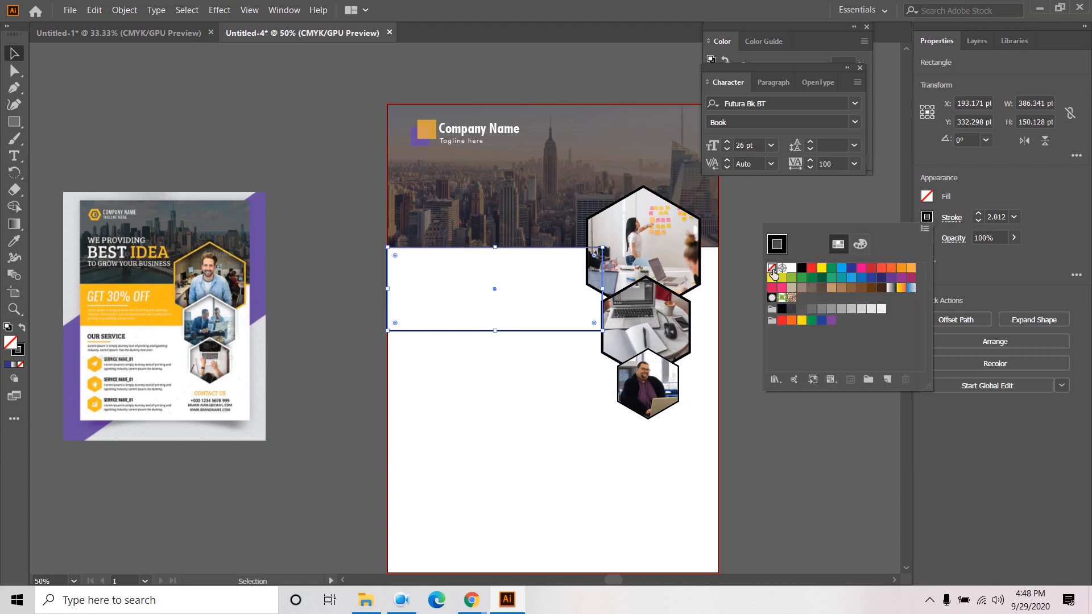
click(772, 268)
click(924, 199)
click(928, 197)
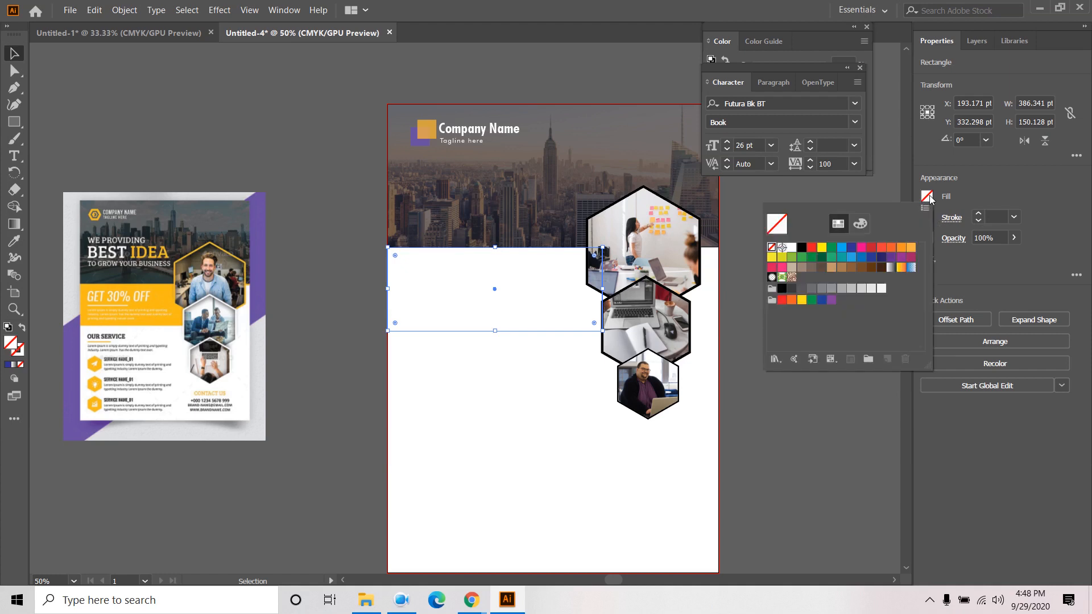
click(822, 247)
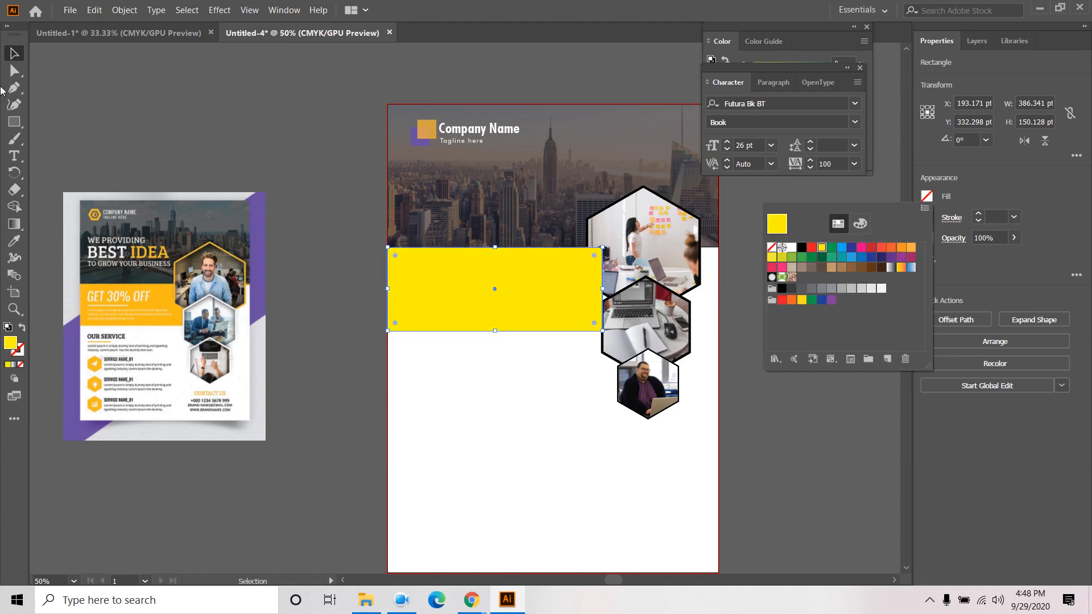
click(14, 62)
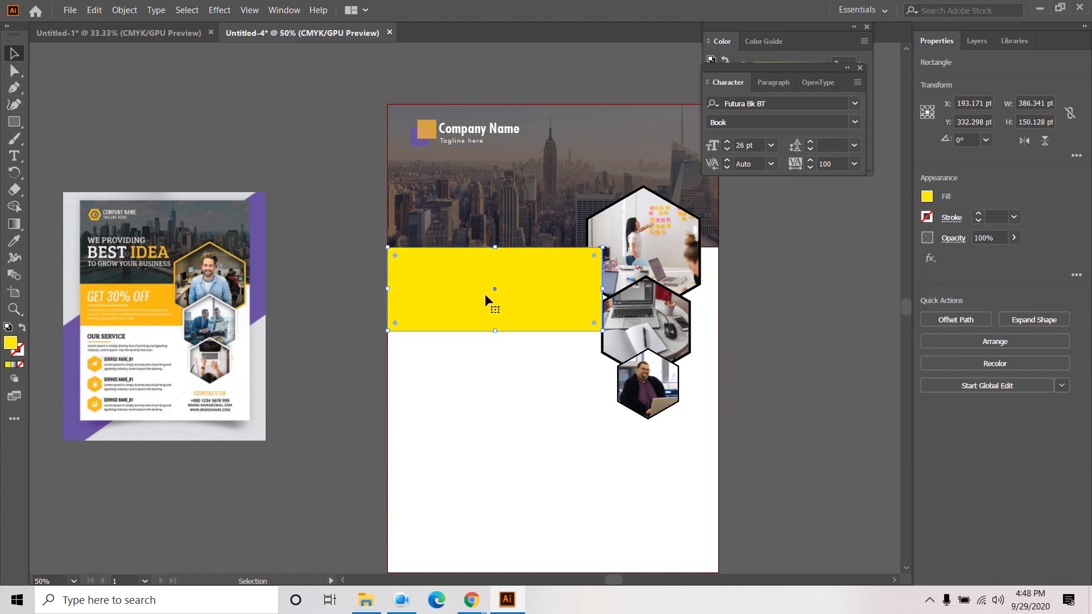
drag(328, 132, 345, 258)
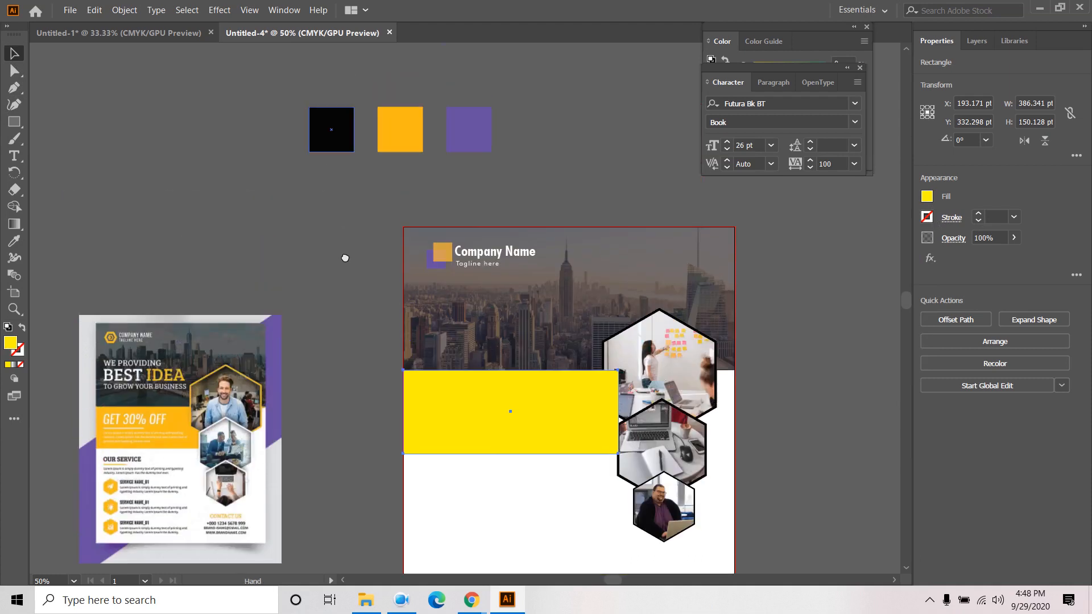
click(14, 241)
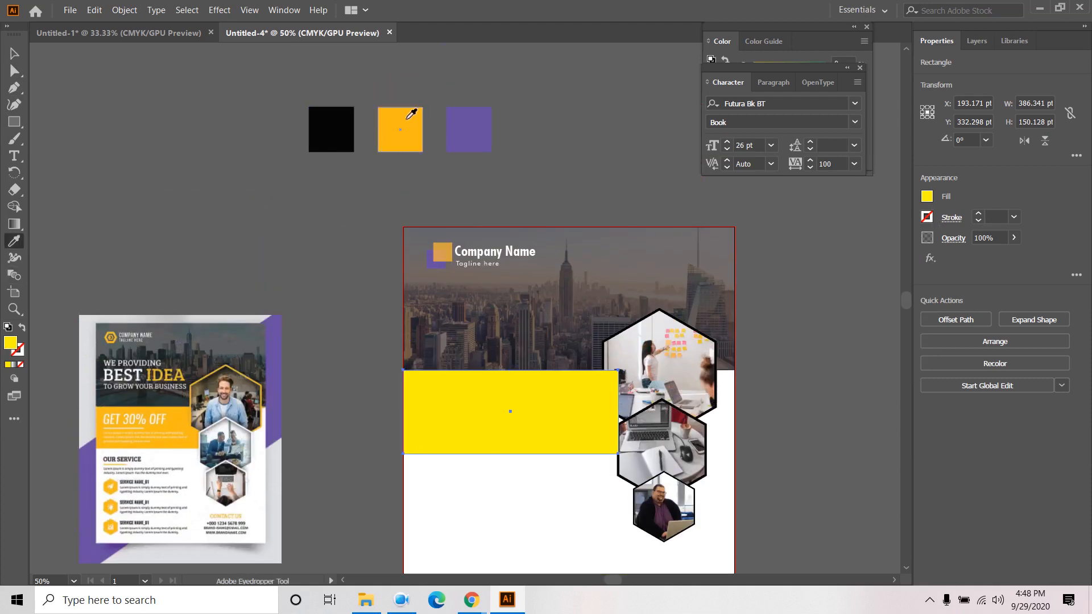
click(407, 119)
click(15, 53)
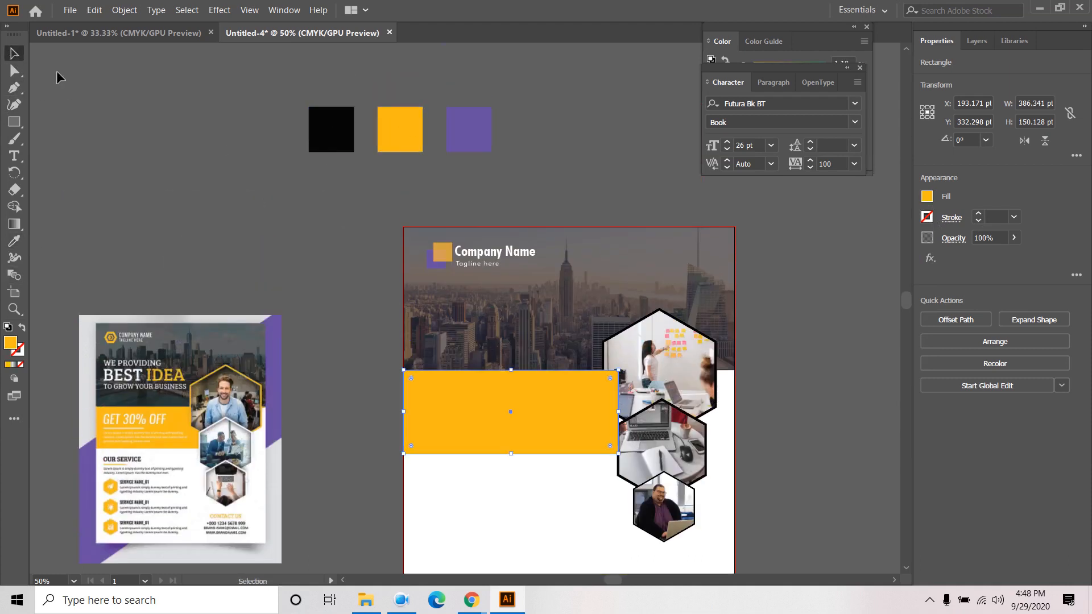
click(430, 365)
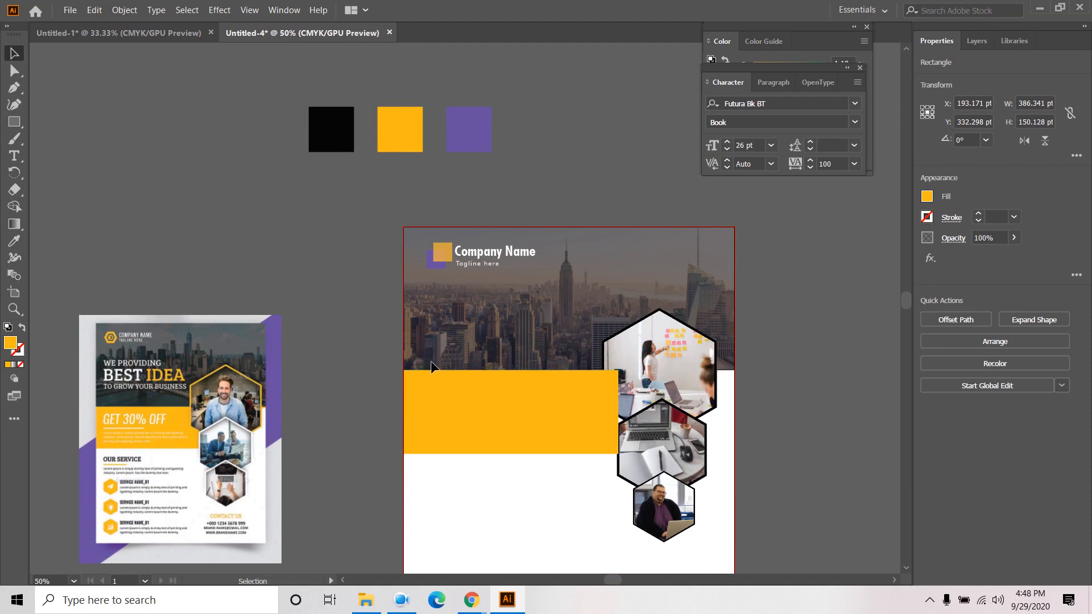
- Send the orange band to the back, behind the hexagon photos
click(564, 404)
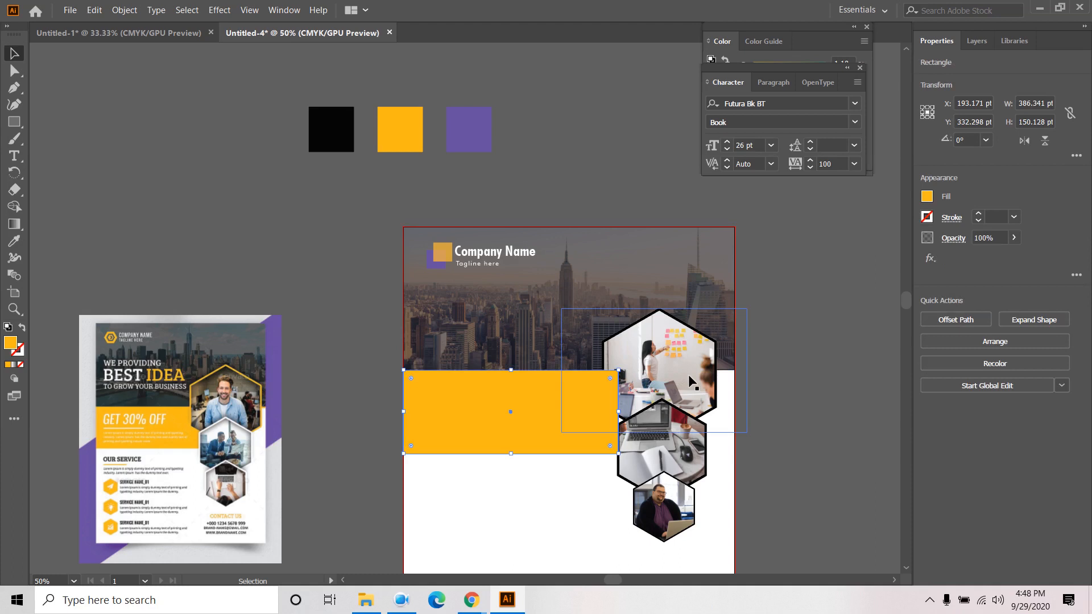
right_click(548, 418)
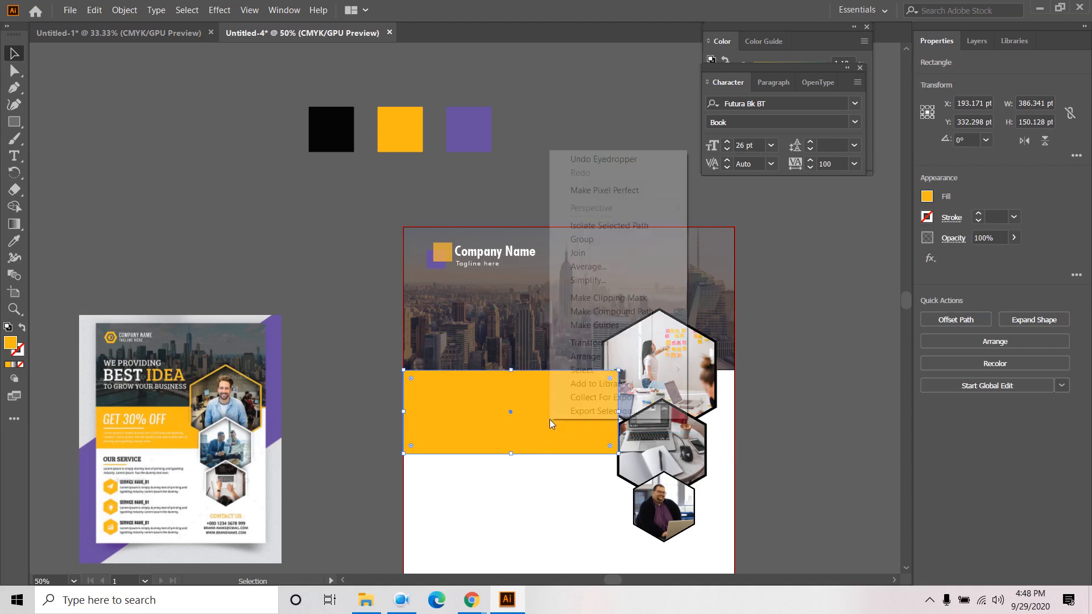
mouse_move(592, 359)
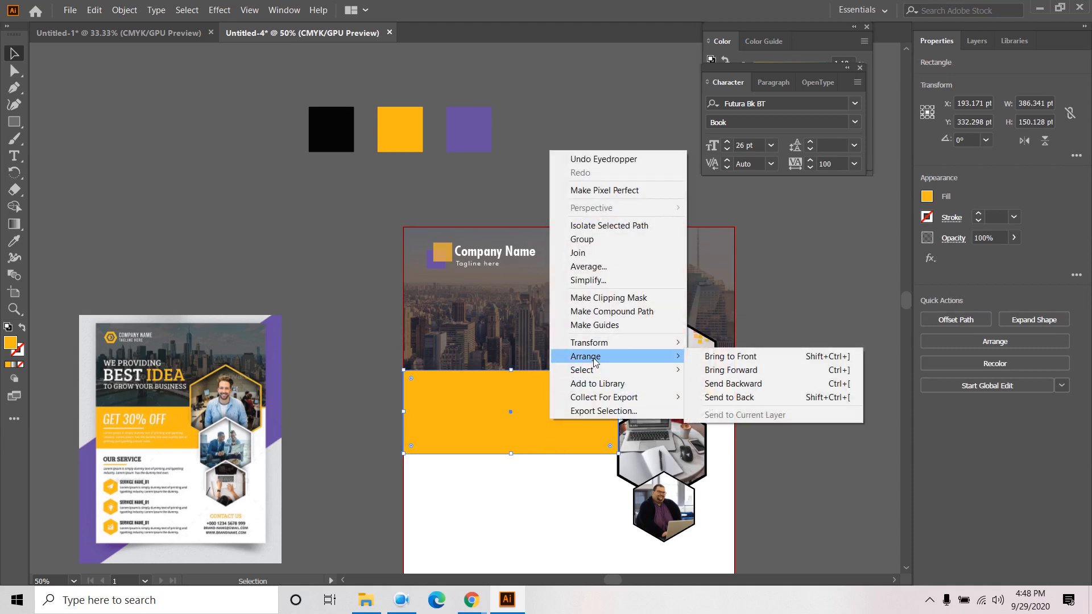
click(753, 398)
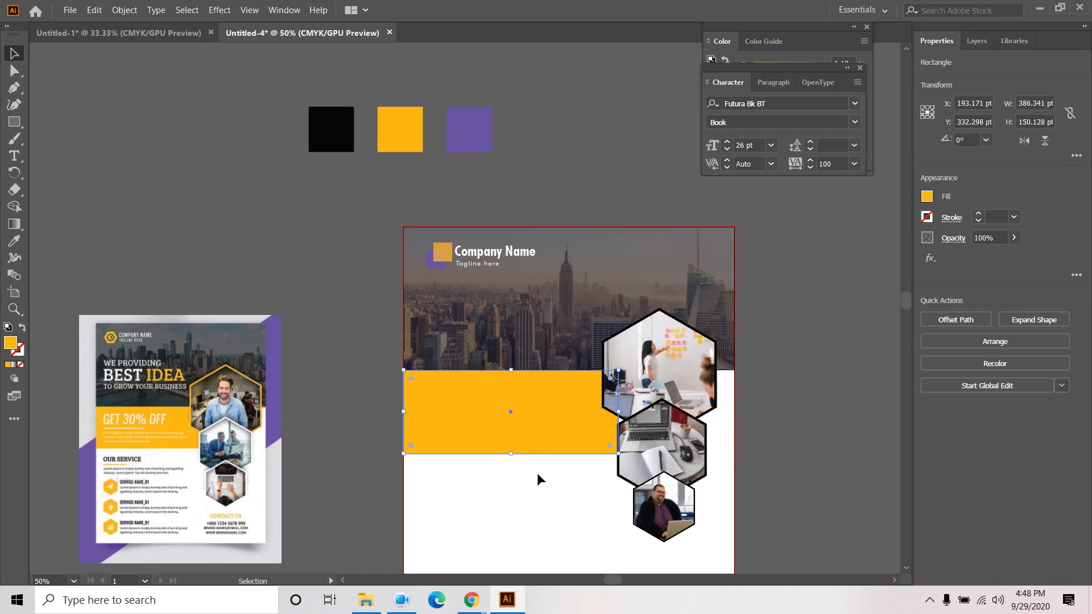
click(538, 520)
click(537, 415)
scroll(598, 418, up, 2)
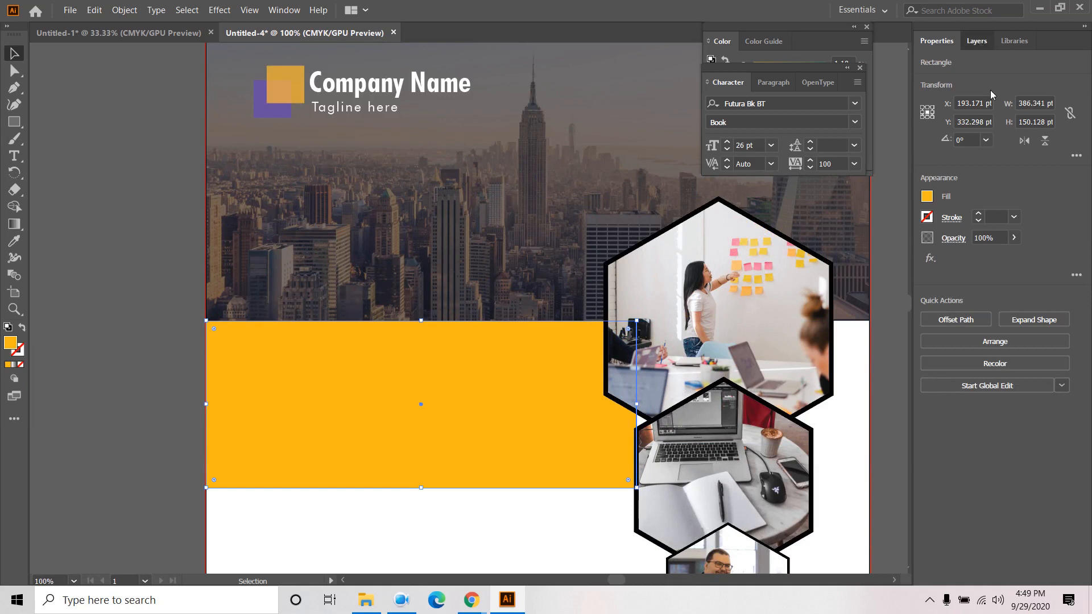
- Widen the orange band further under the hexagons, checking it in Layers
click(976, 40)
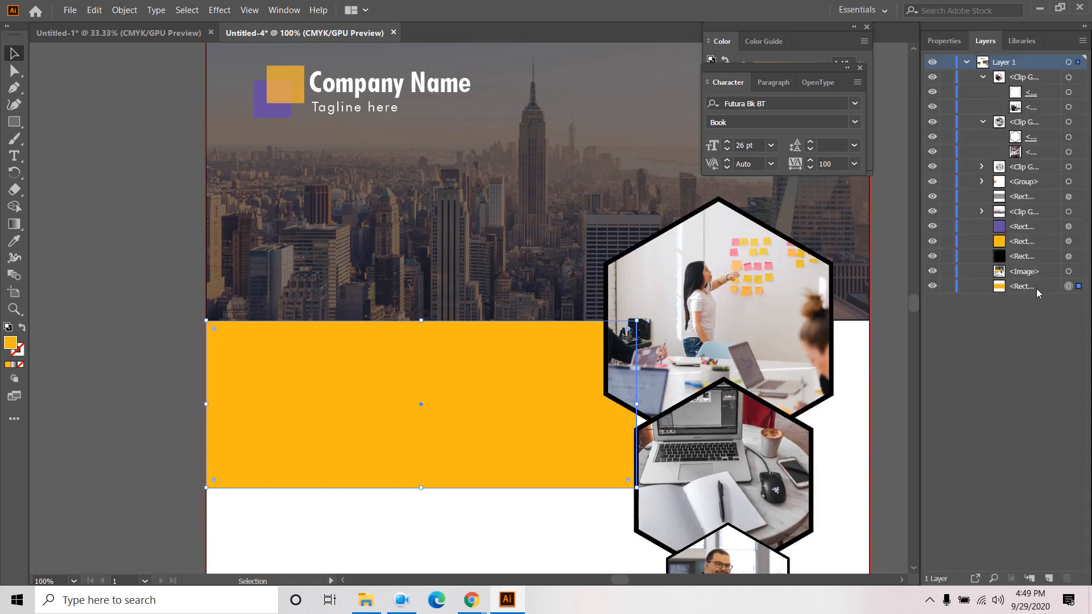
click(932, 286)
click(932, 286)
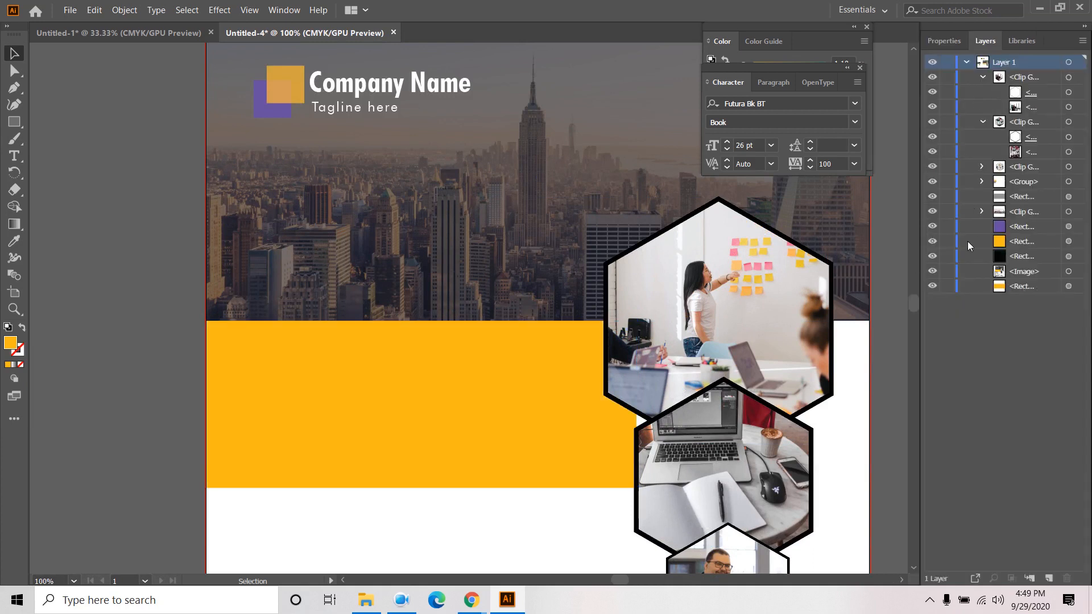
click(578, 403)
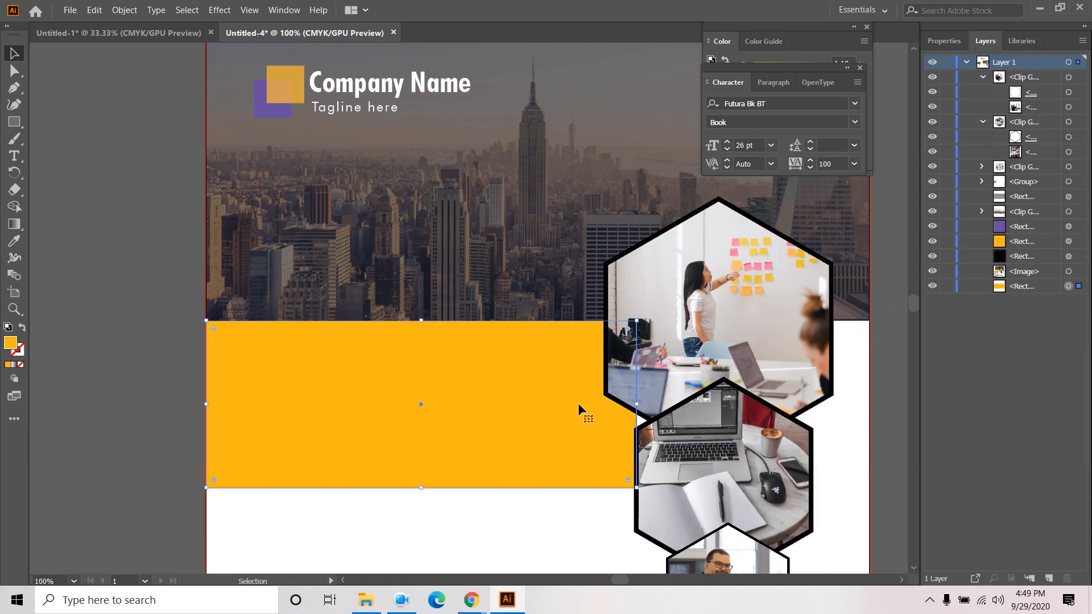
drag(635, 405, 668, 405)
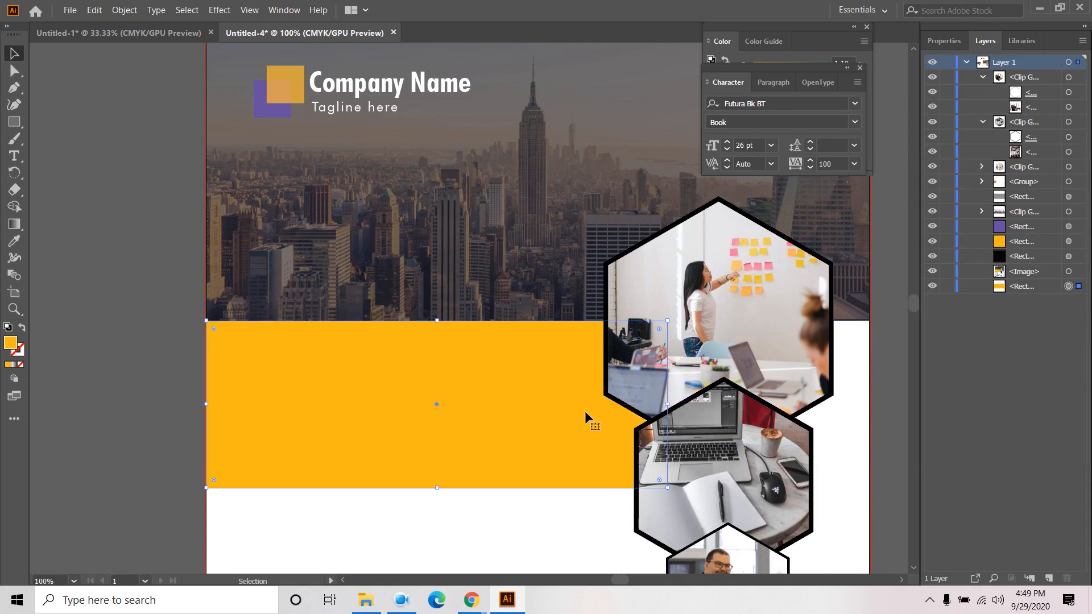
scroll(570, 406, down, 2)
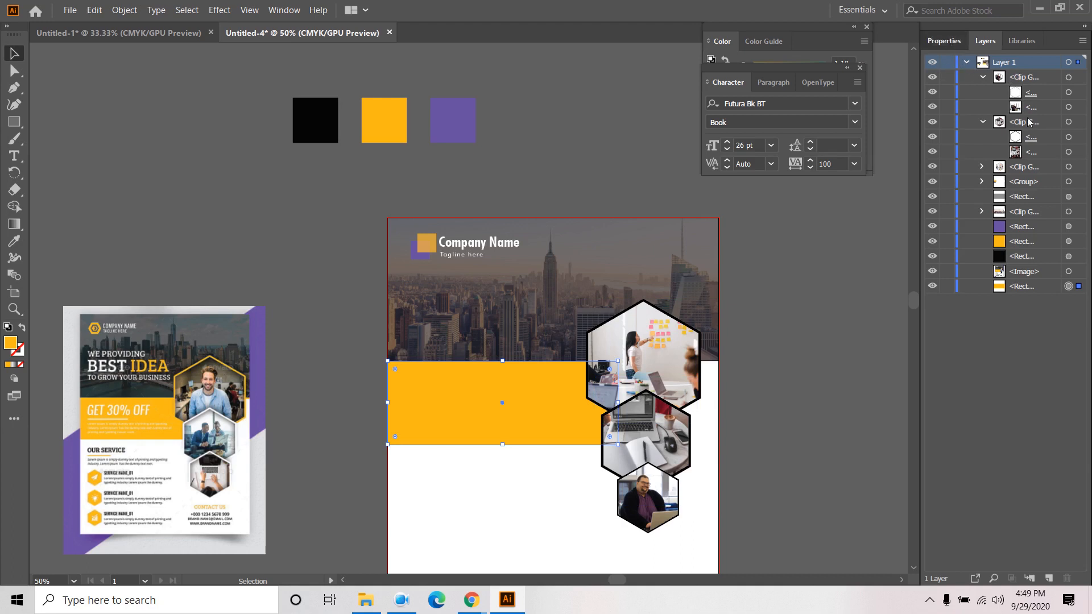
click(952, 44)
click(976, 41)
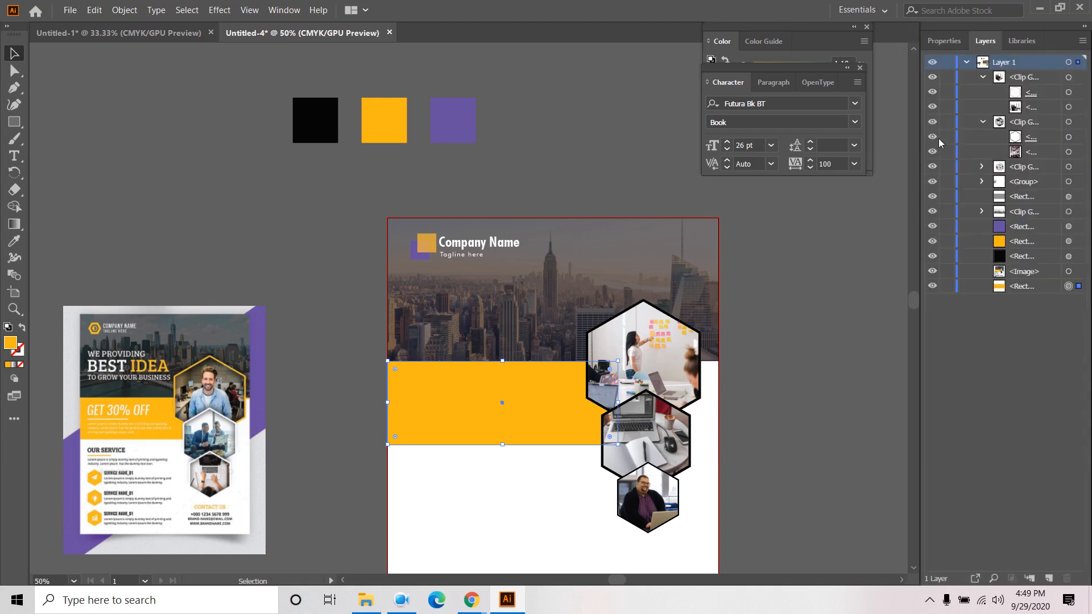
- Select the top hexagon's clipping path and inspect its stroke colour choices
click(981, 167)
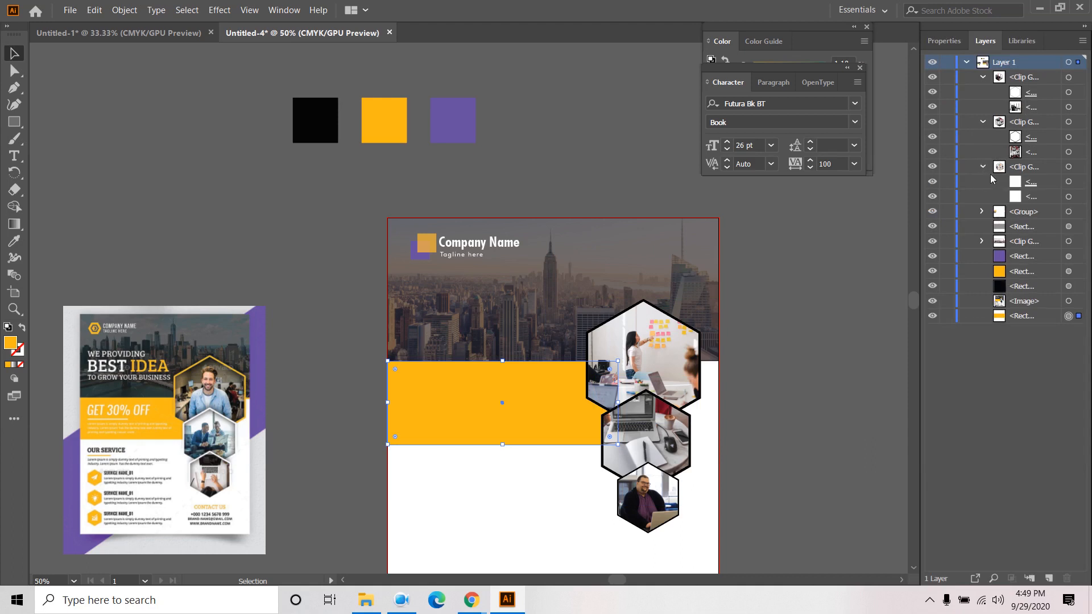
click(1069, 182)
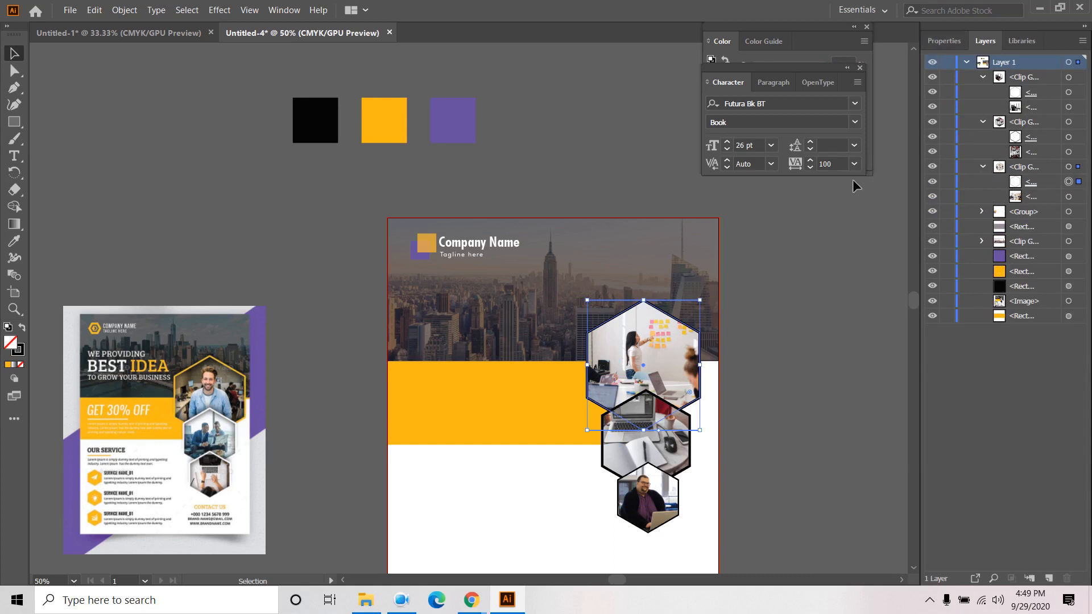
click(398, 603)
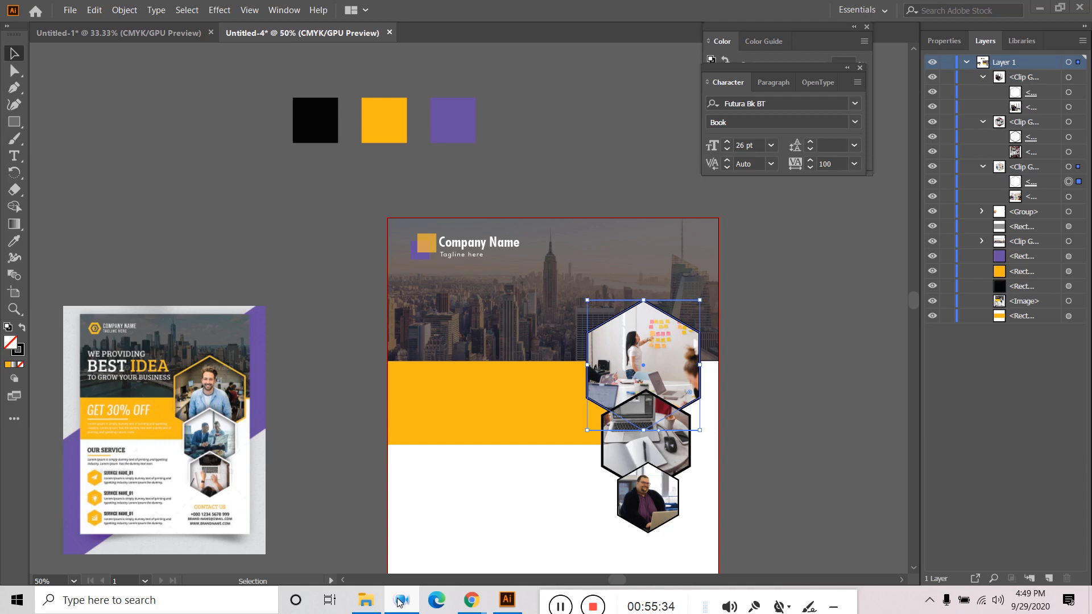
click(399, 603)
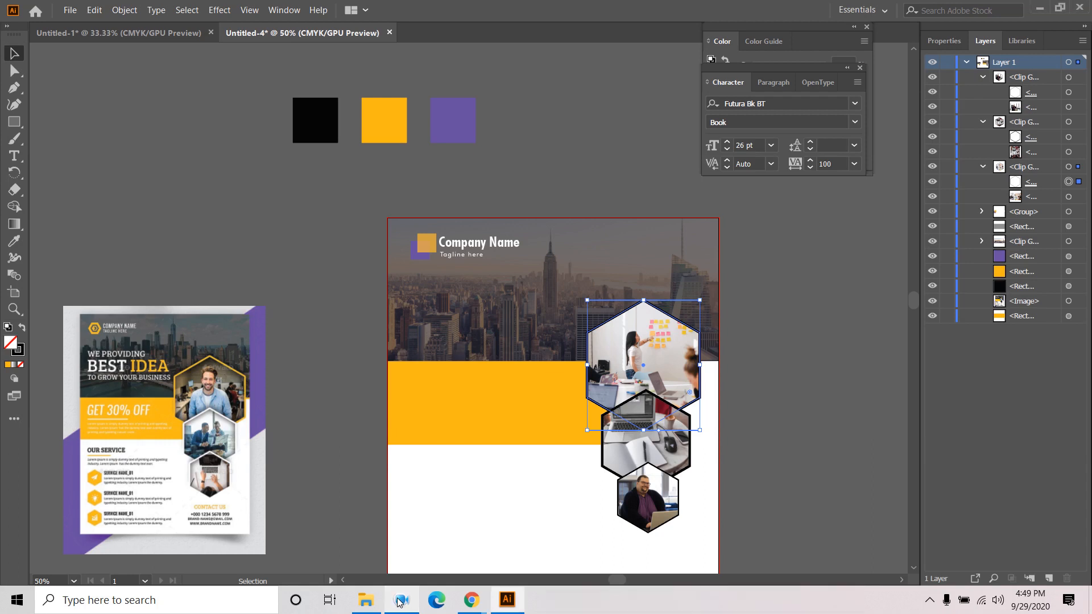
click(953, 44)
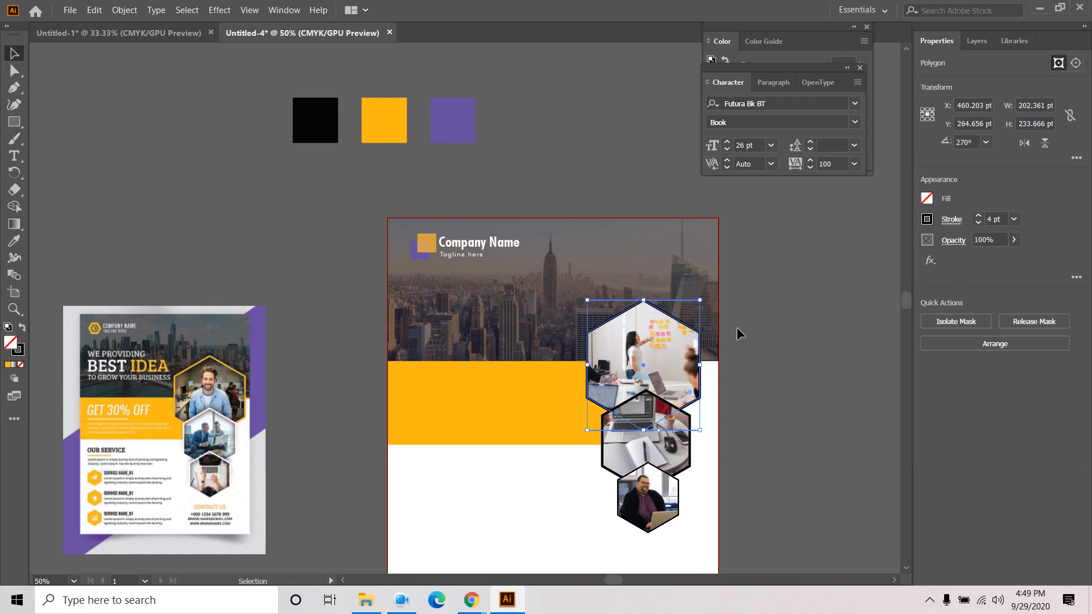
click(926, 220)
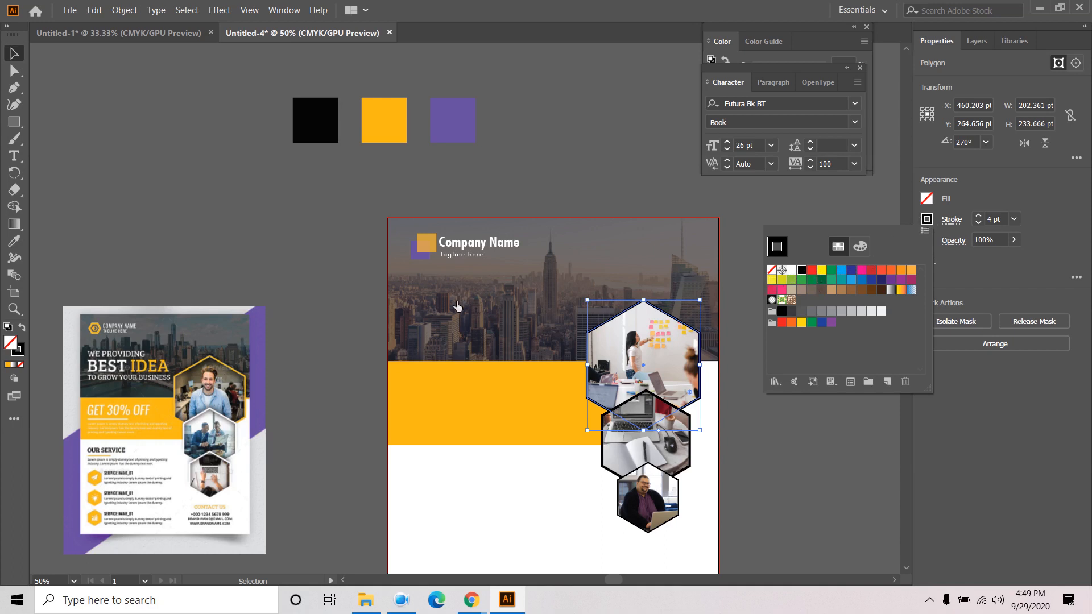
click(276, 241)
- Copy the orange hex code F9B816 from the reference square's Color Picker
click(378, 137)
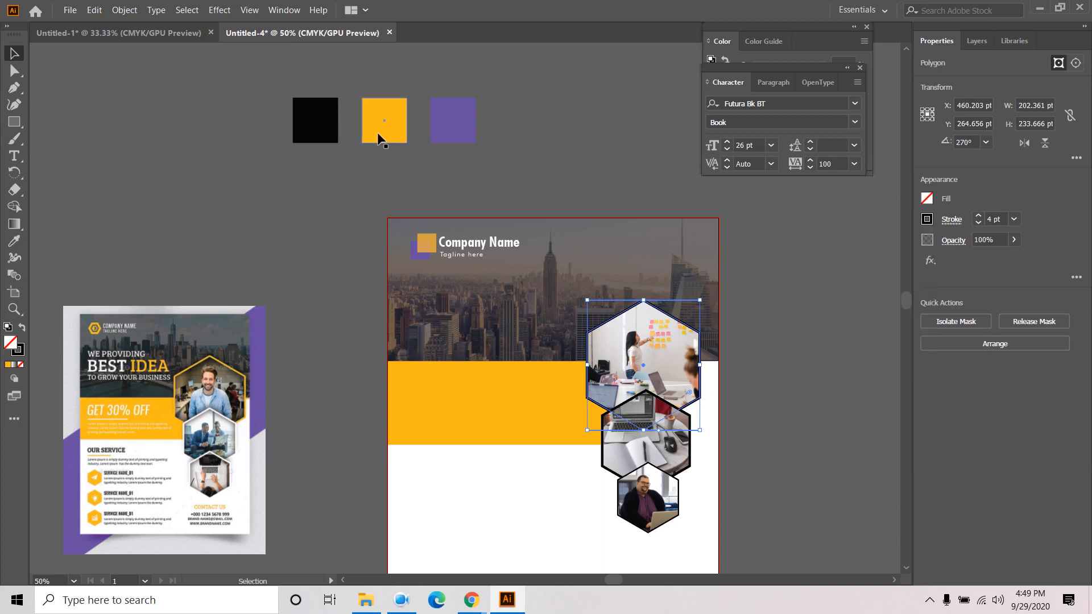
double_click(10, 343)
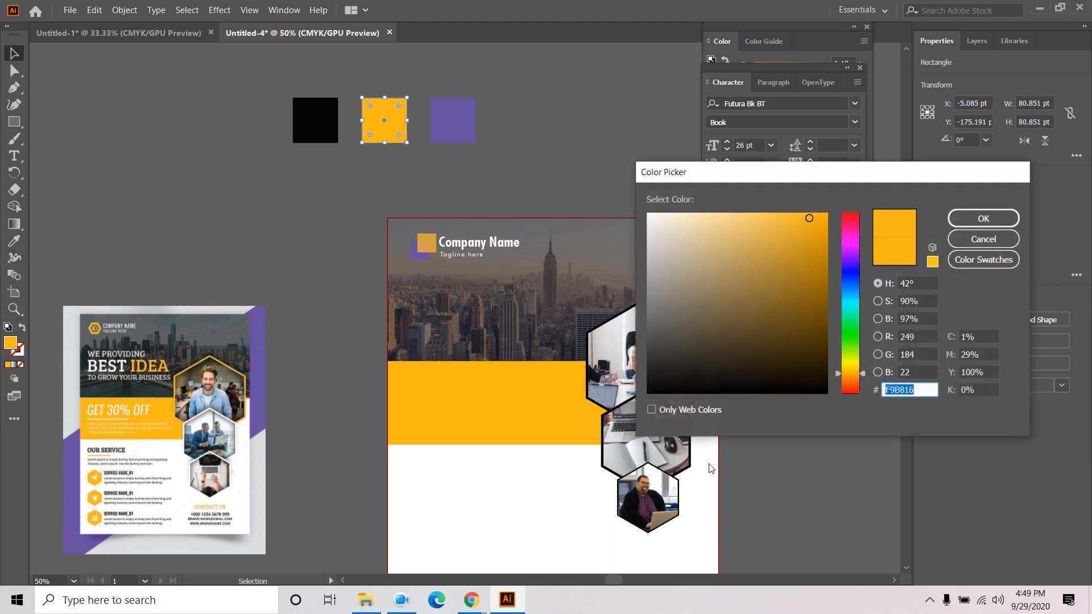
right_click(902, 390)
click(936, 431)
click(994, 221)
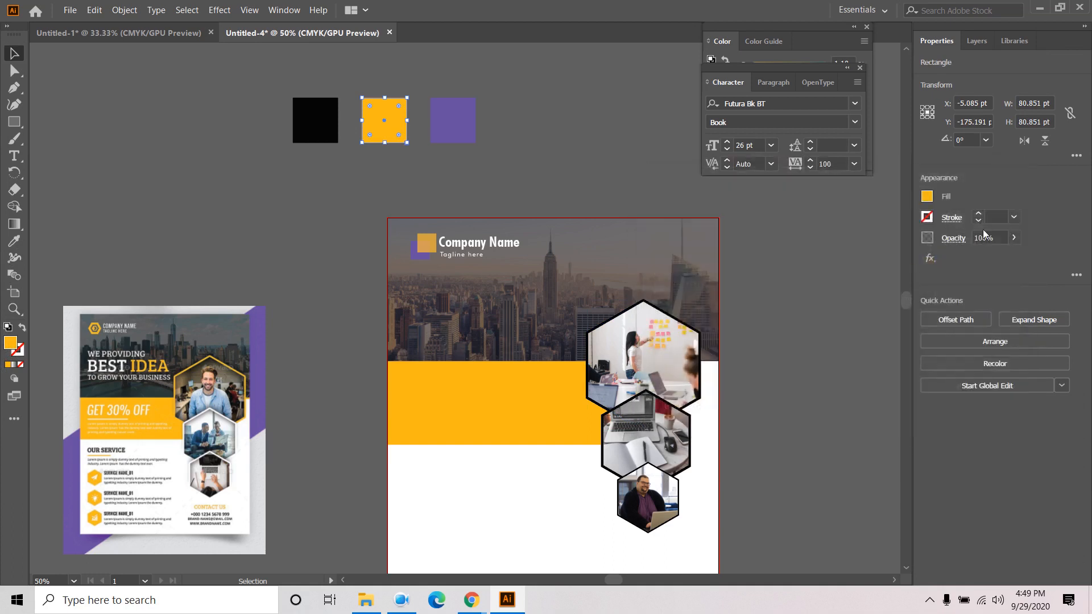
- Set the top hexagon's outline to the pasted orange F9B816
click(662, 321)
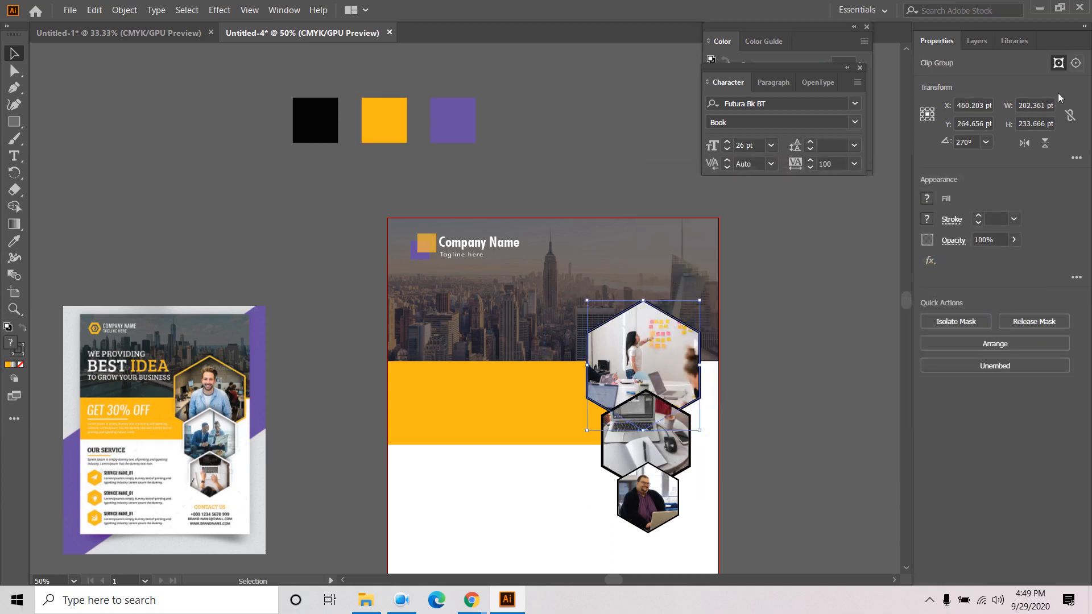
click(976, 41)
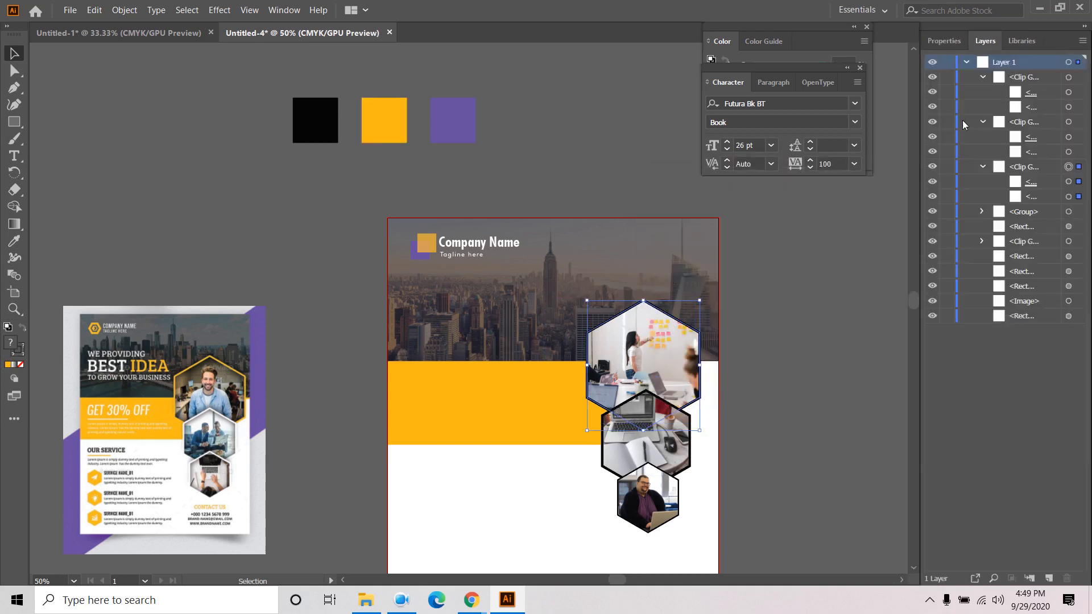
click(1079, 184)
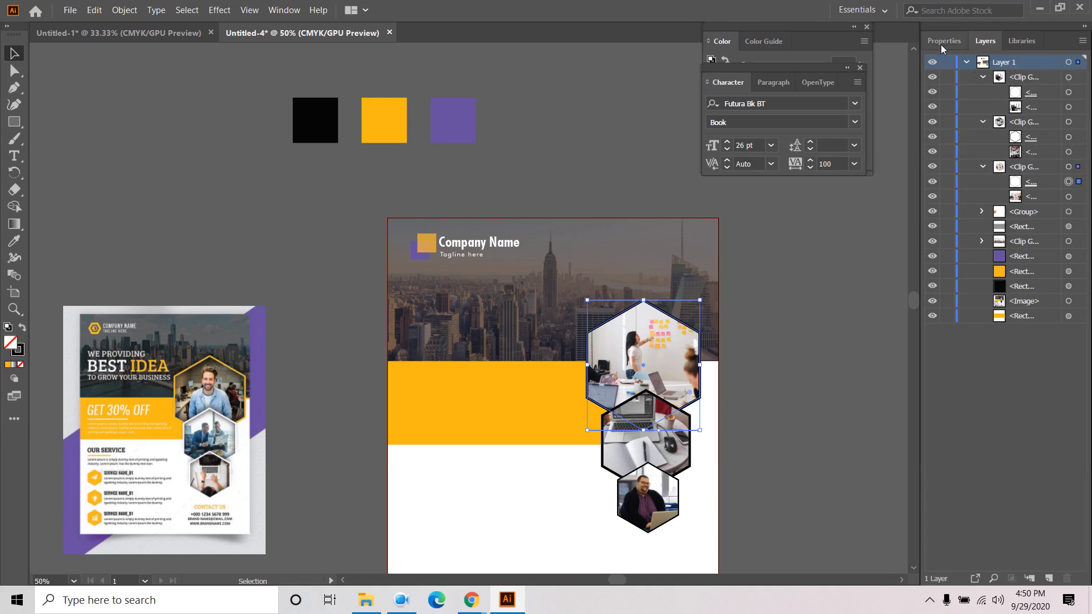
click(927, 219)
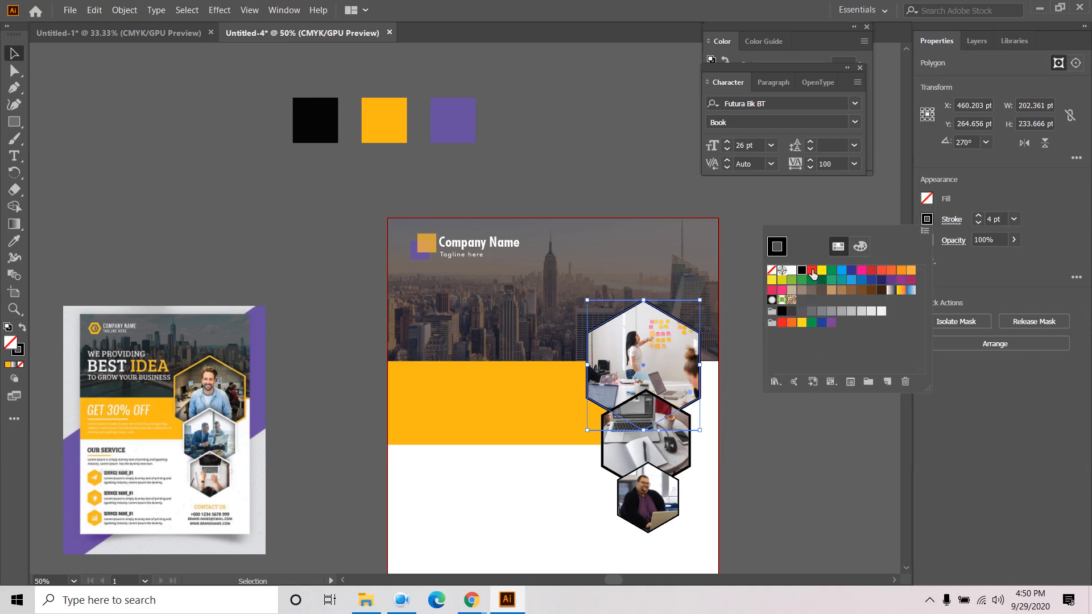
click(794, 382)
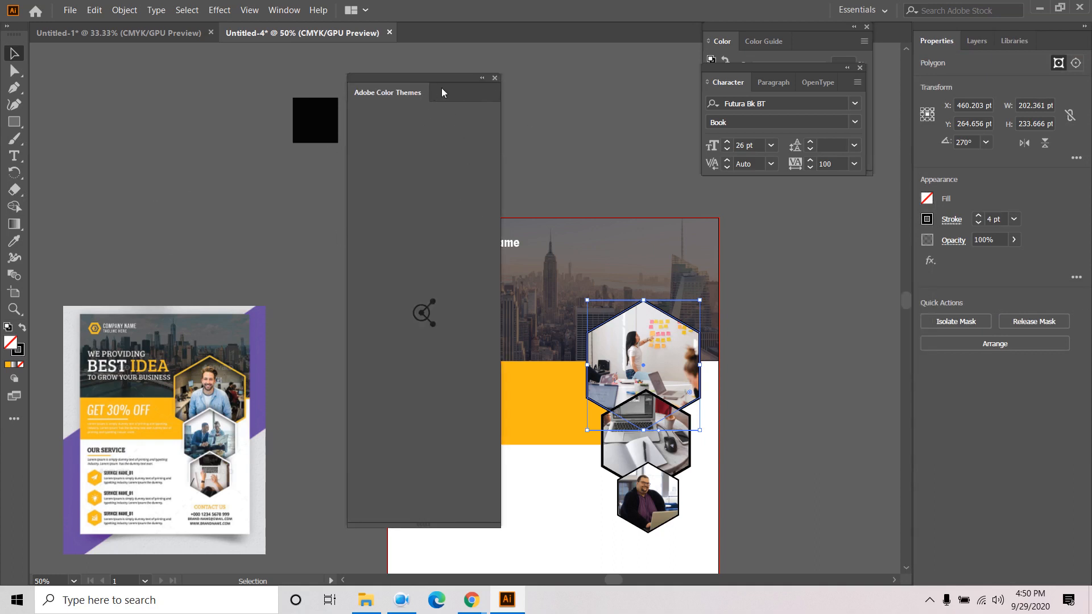
click(495, 78)
double_click(17, 352)
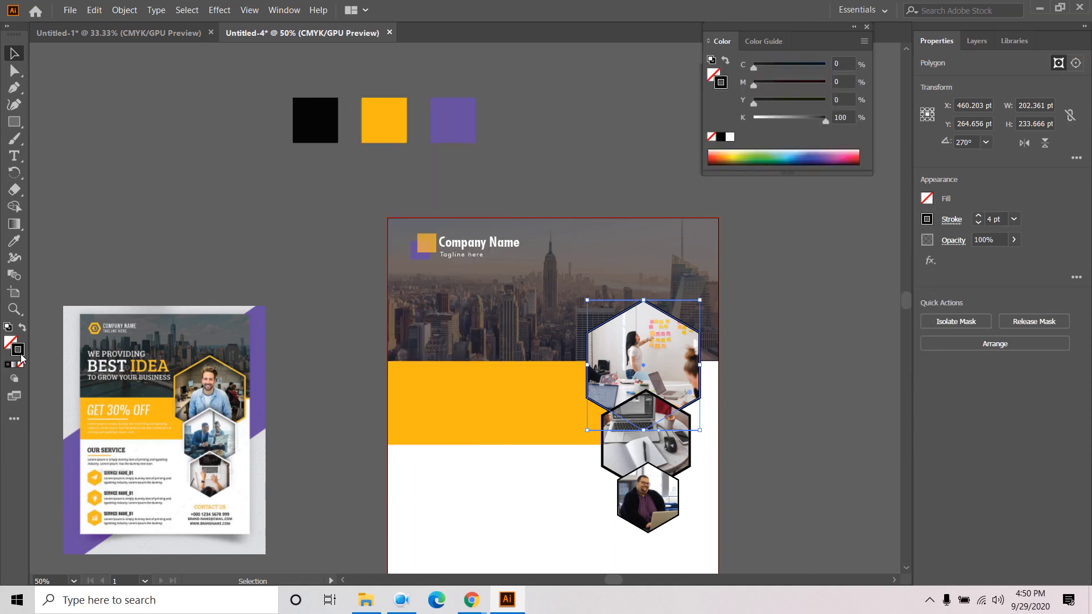
right_click(895, 388)
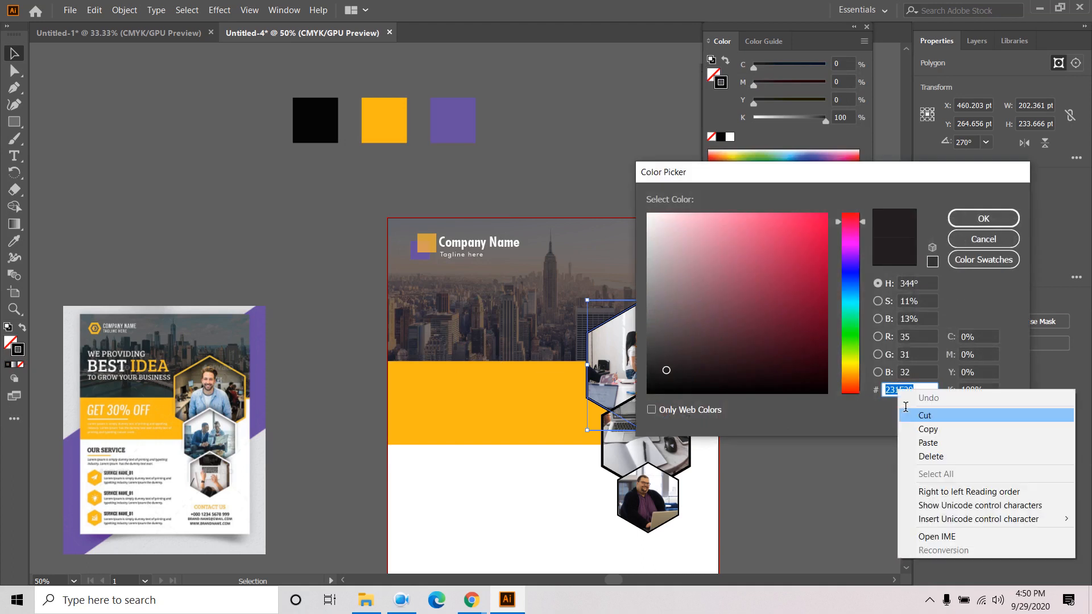
click(933, 442)
click(984, 228)
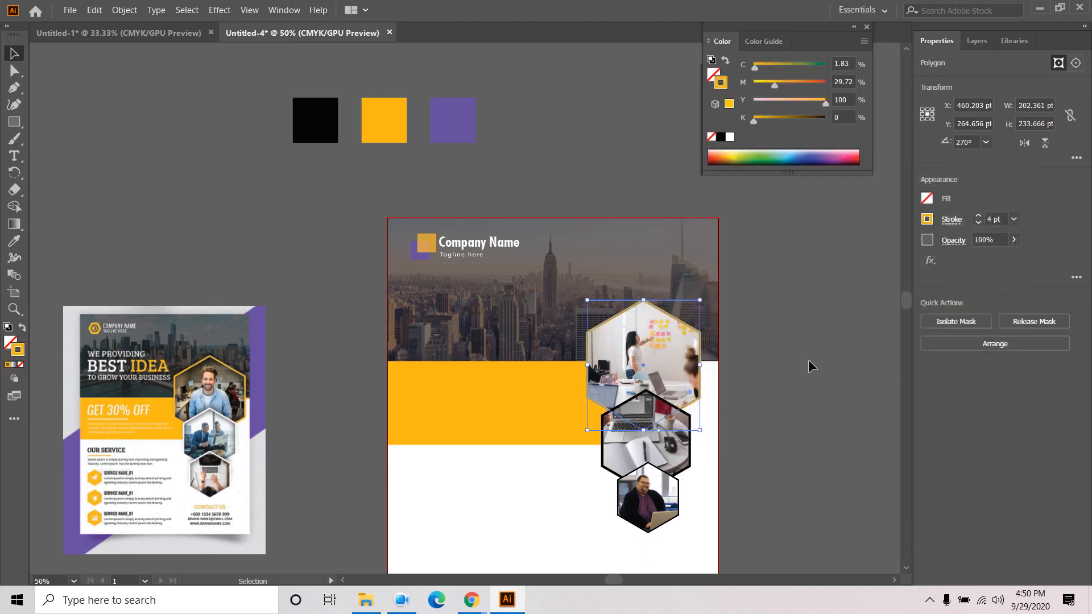
click(709, 321)
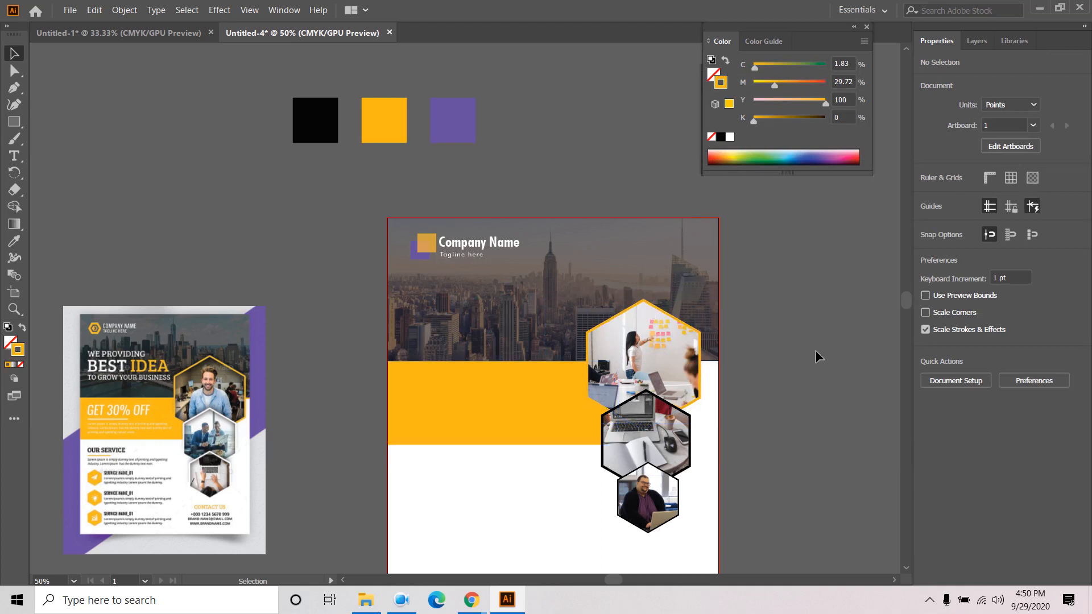
- Make the middle hexagon's outline pure white FFFFFF via the Color Picker
click(687, 438)
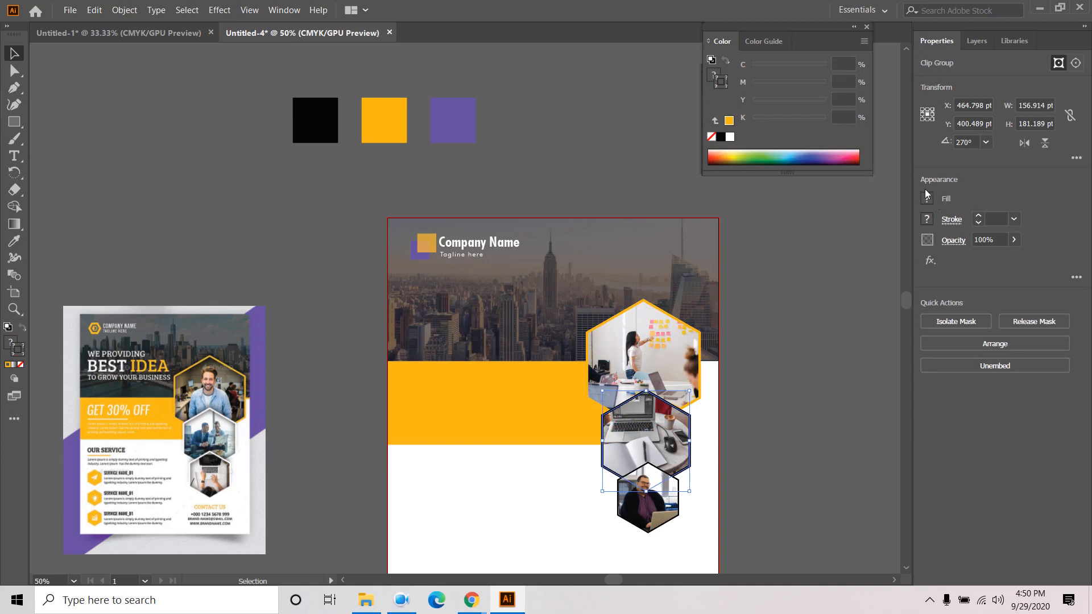
click(976, 41)
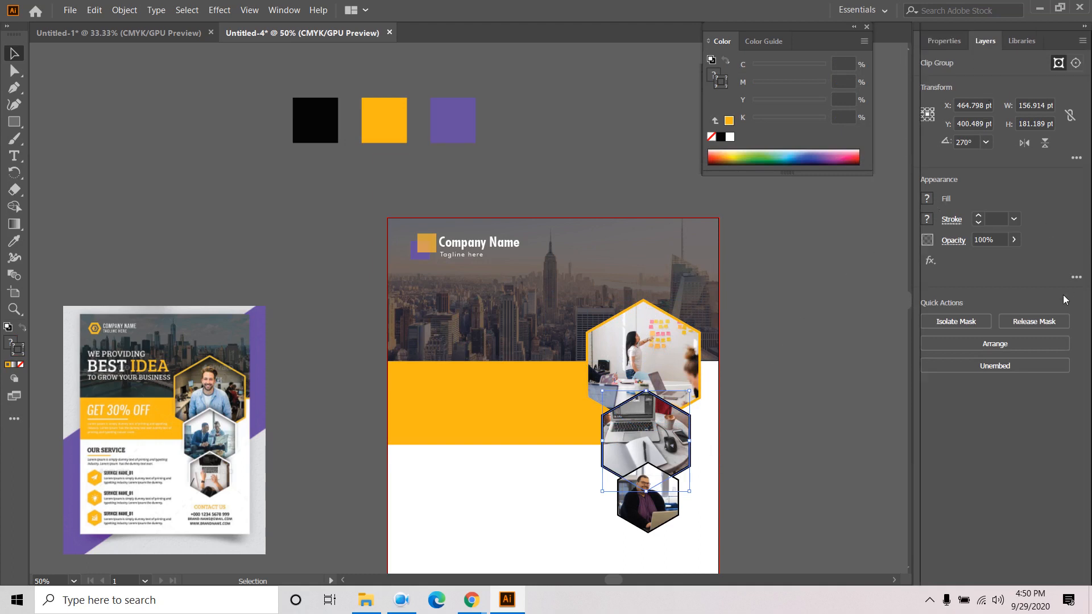
click(1078, 137)
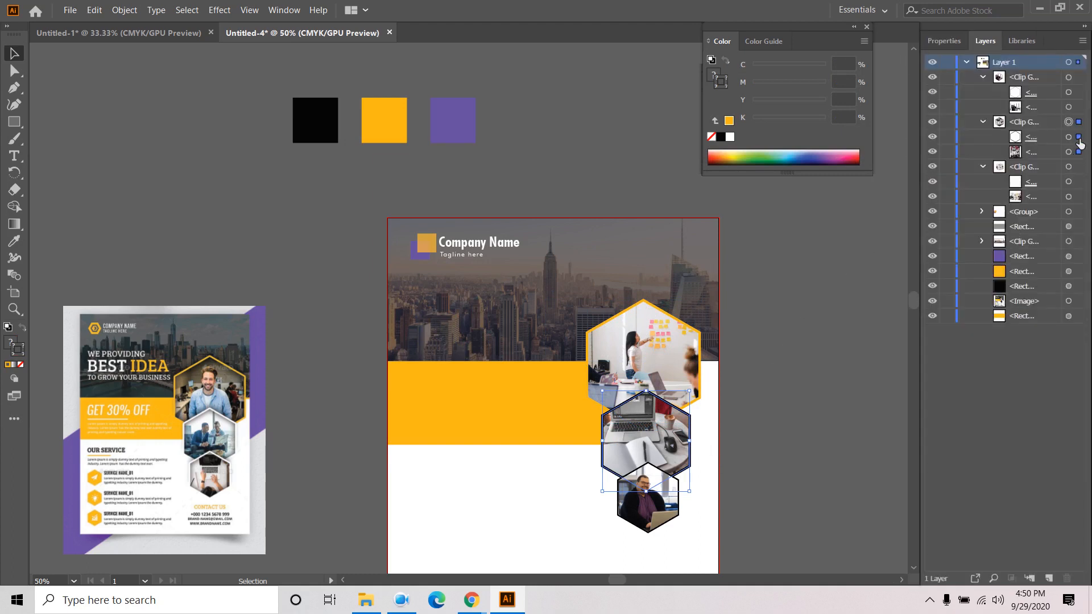
double_click(18, 350)
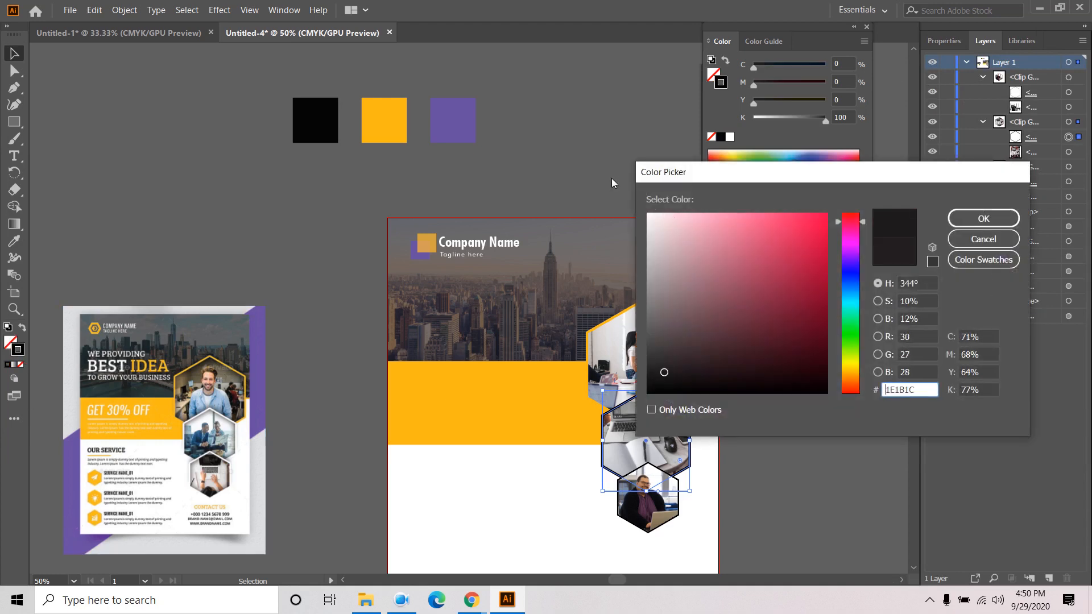
drag(654, 223, 644, 214)
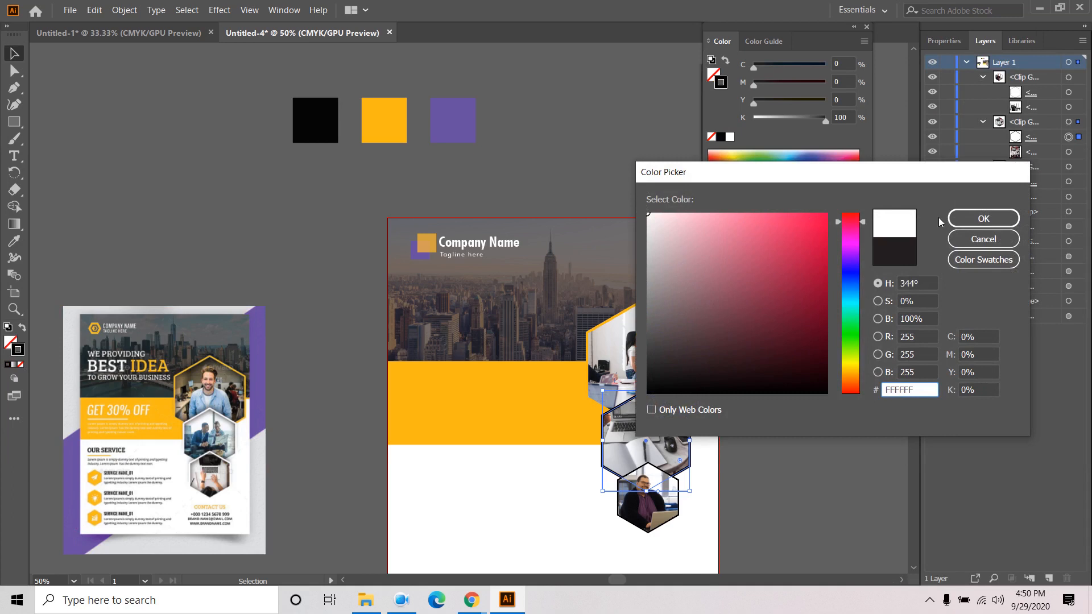
key(Return)
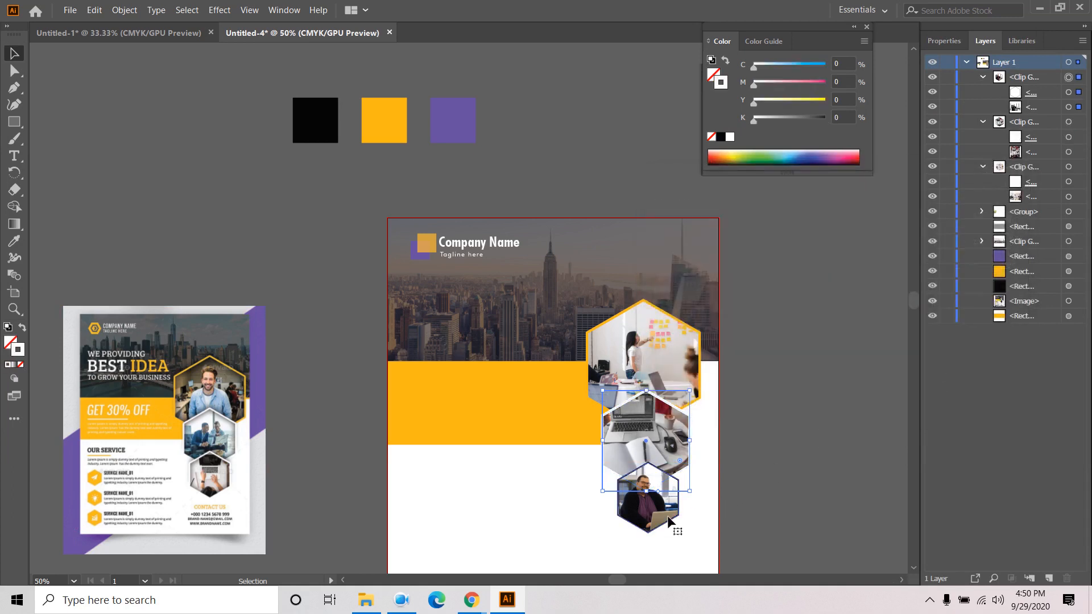
- Make the bottom hexagon's outline white from the Stroke swatches
click(668, 521)
click(944, 41)
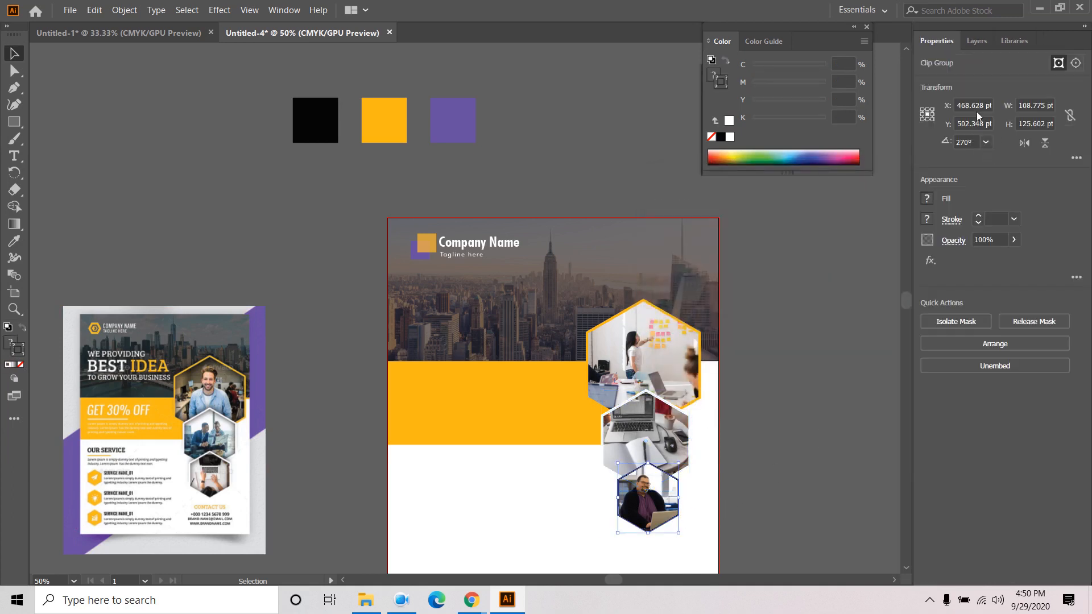
click(985, 41)
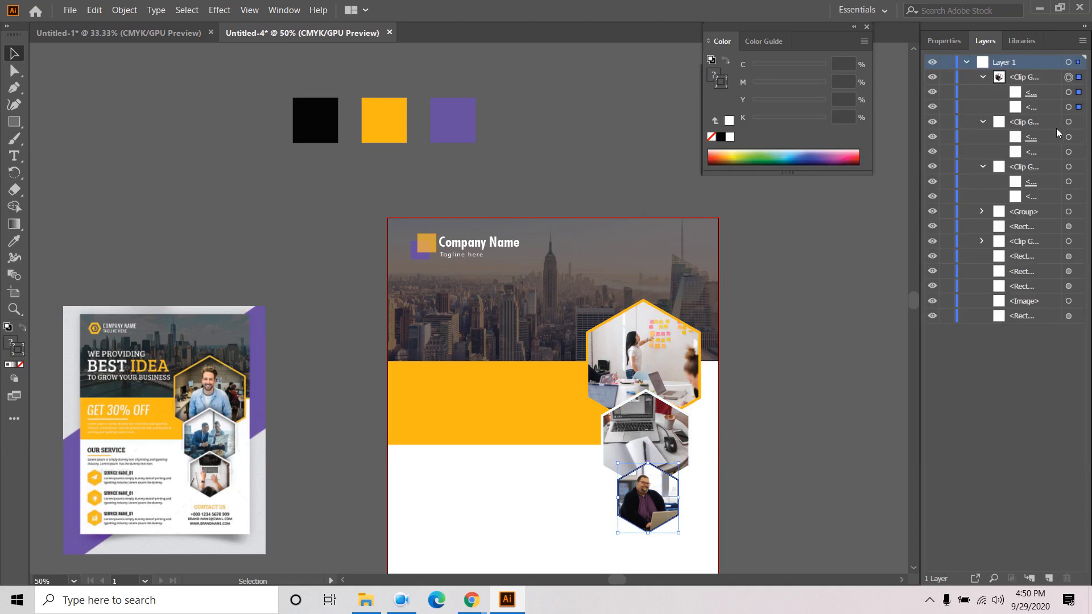
click(1079, 92)
click(943, 40)
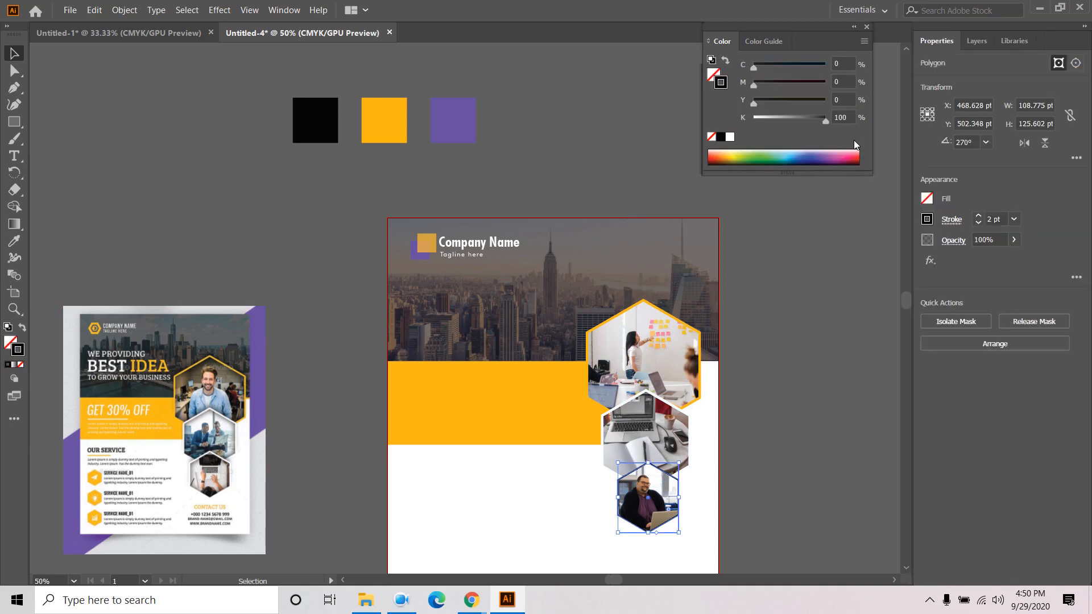
click(927, 219)
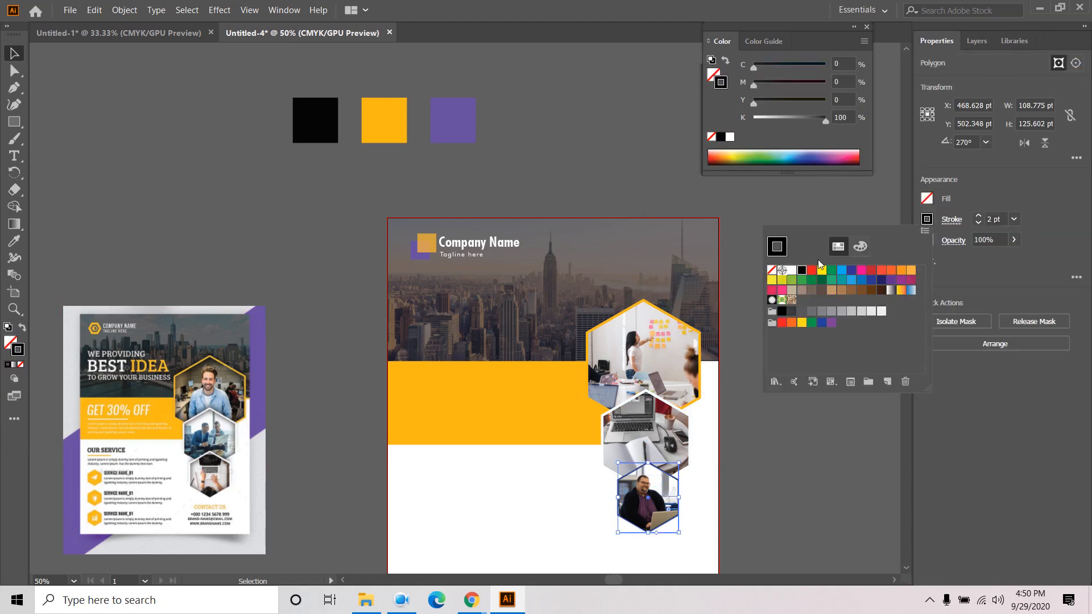
click(791, 270)
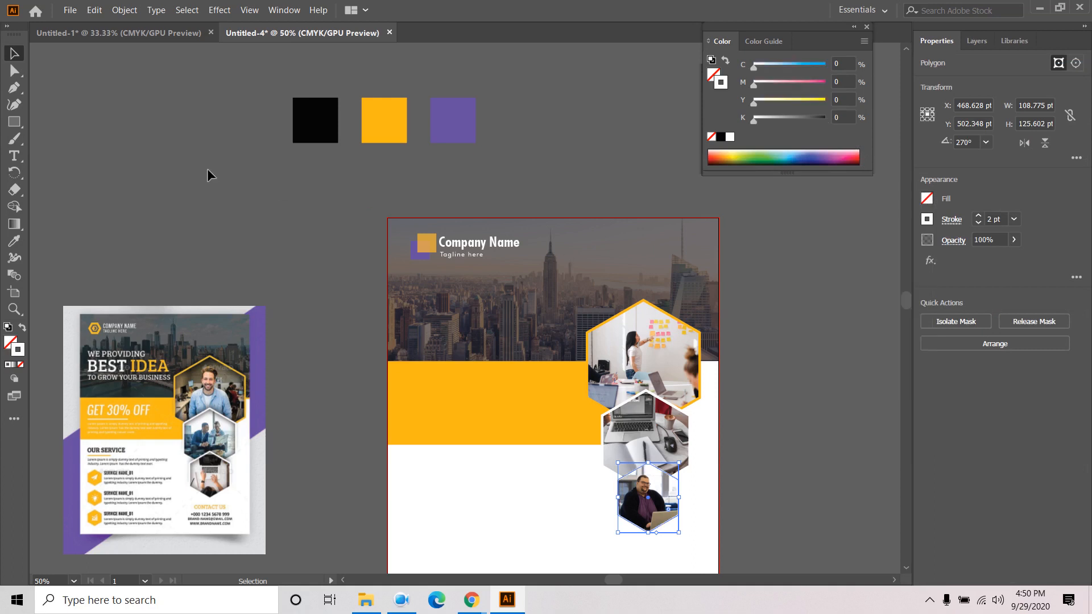
click(173, 162)
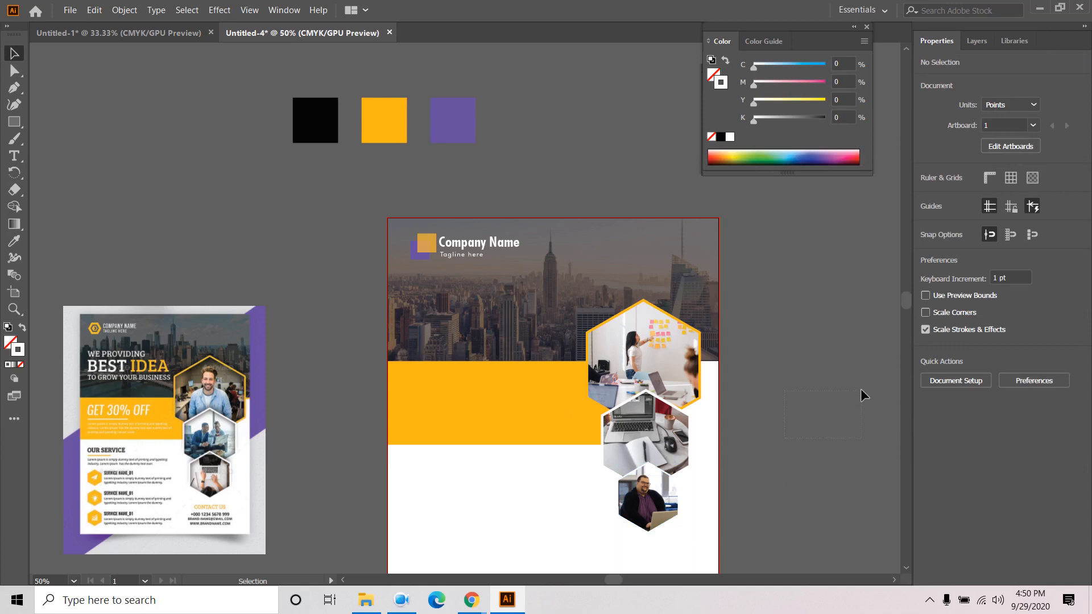
scroll(749, 481, up, 1)
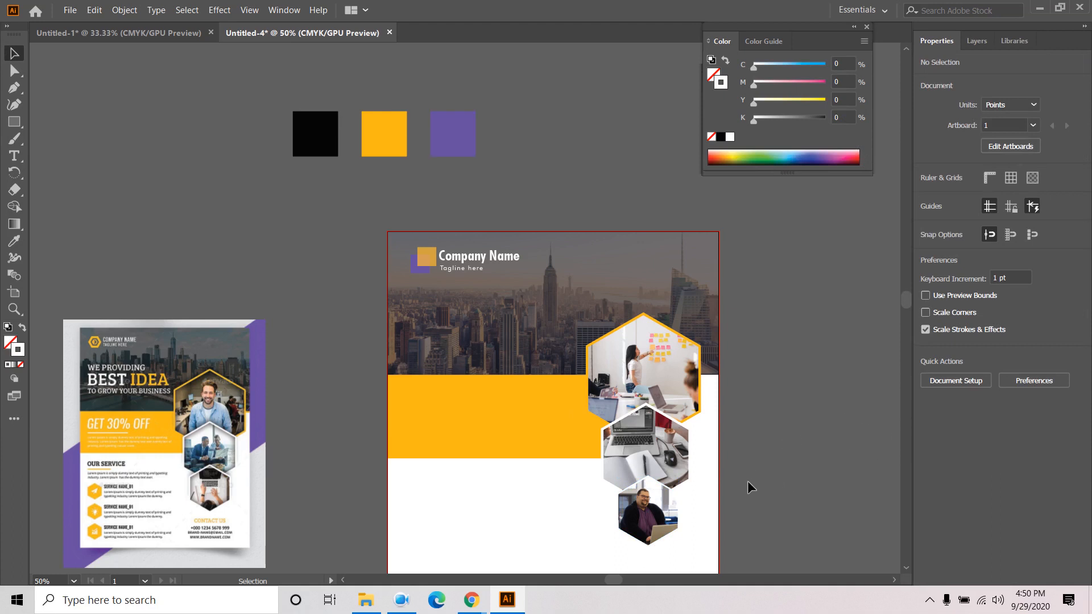
drag(749, 452, 827, 300)
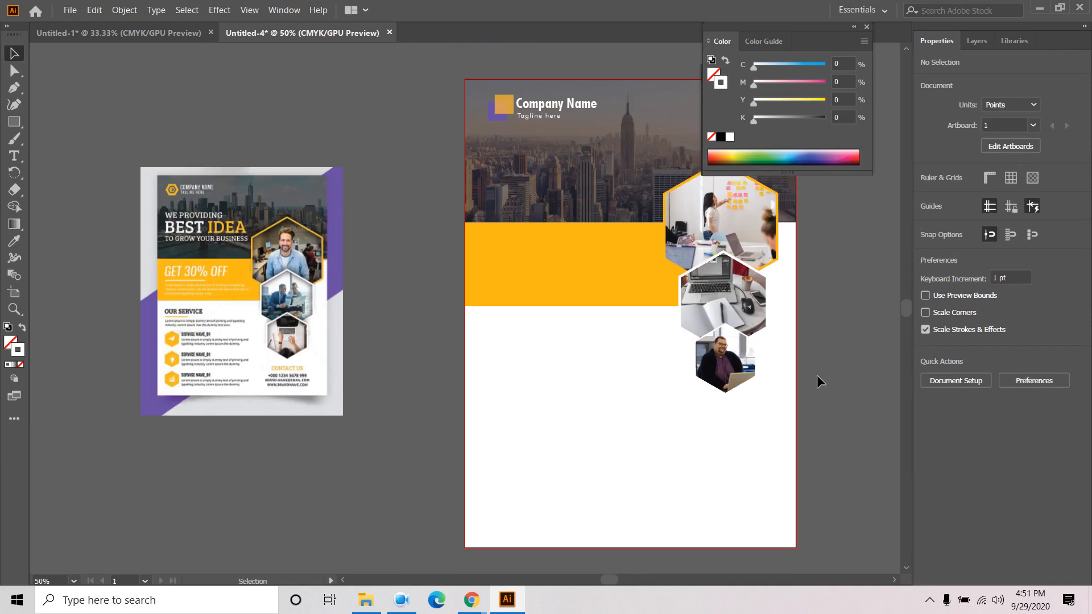
scroll(816, 384, up, 1)
drag(803, 401, 870, 436)
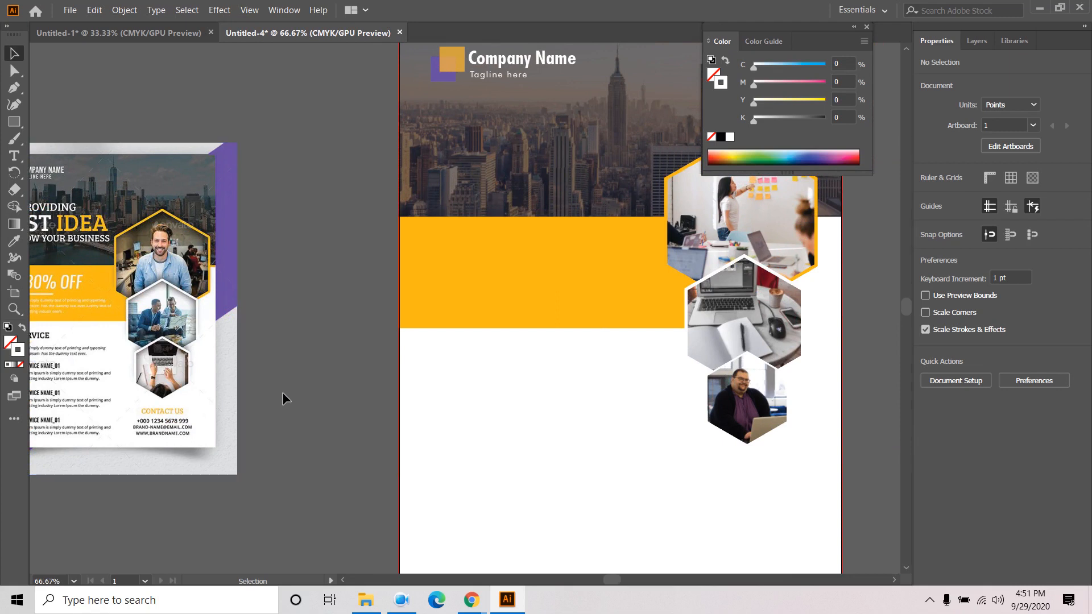
drag(283, 392, 381, 391)
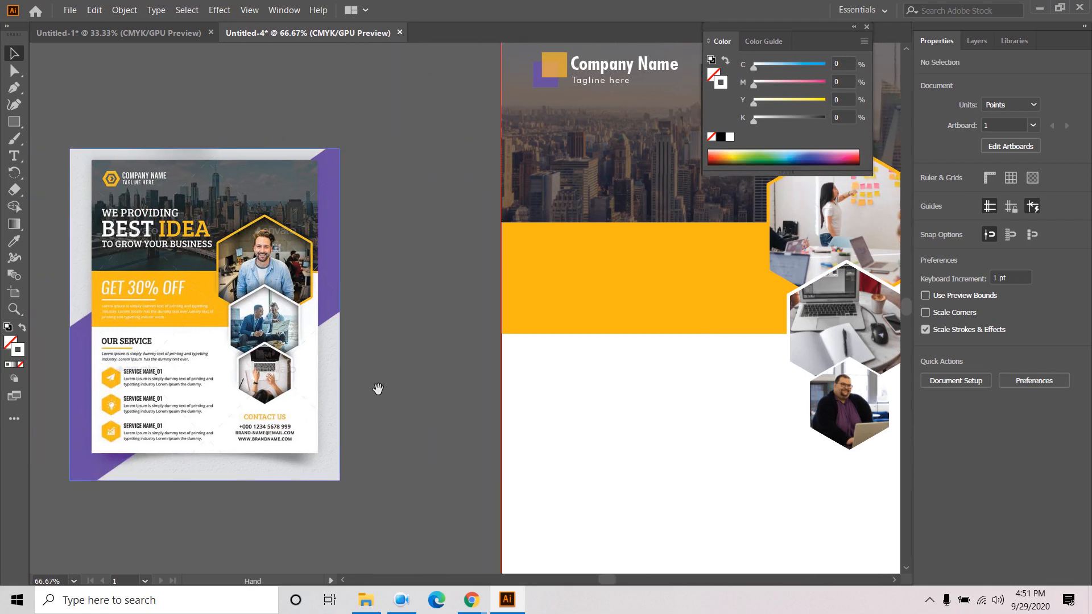
drag(403, 320, 404, 409)
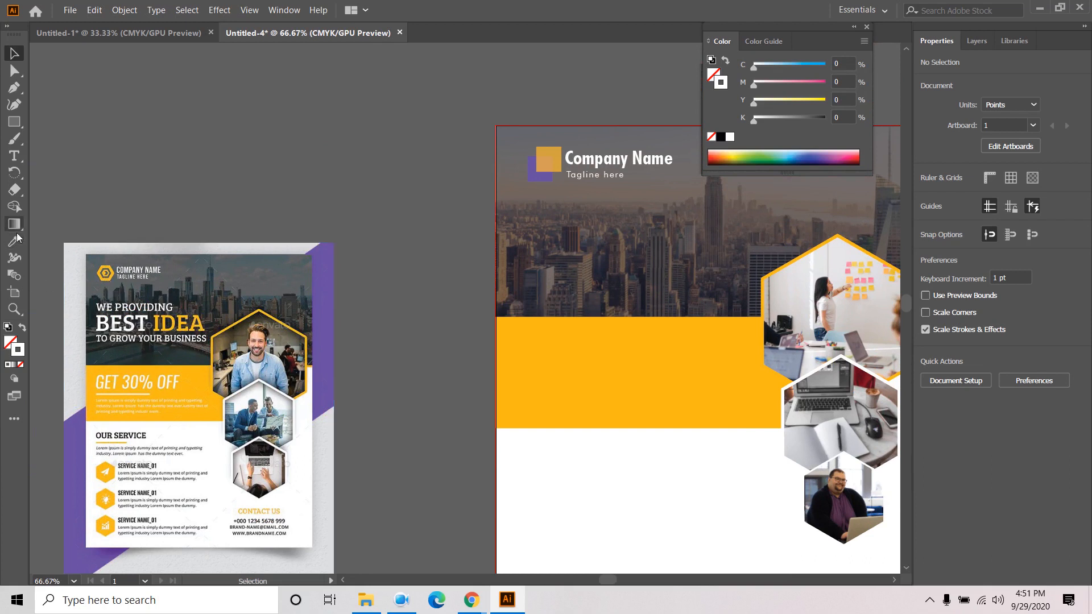
- Type 'GET 30% OFF' in capitals on the orange band, replacing 'Get'
click(14, 155)
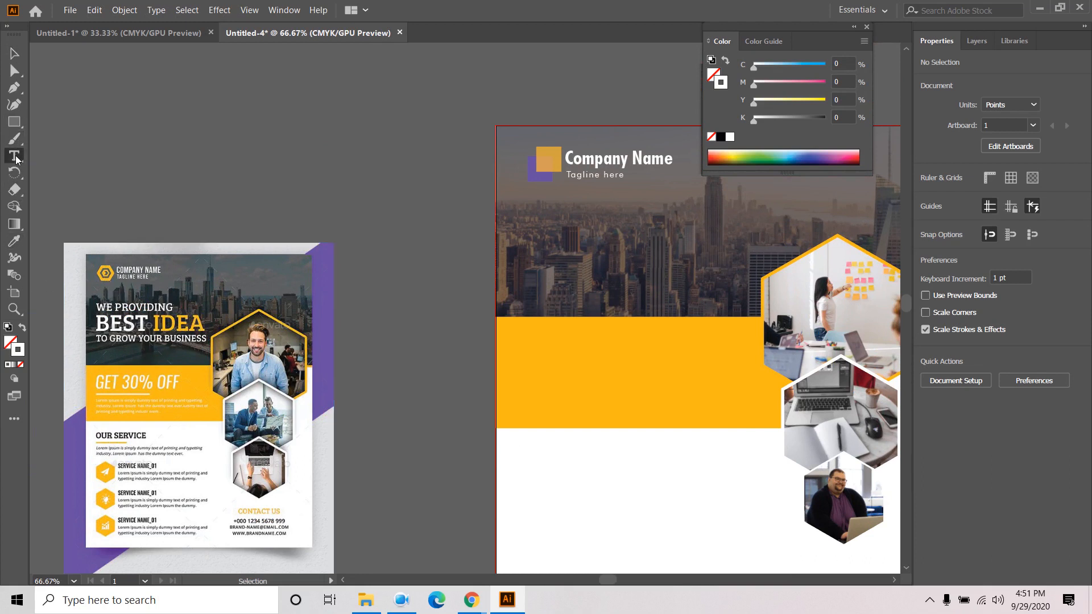
click(555, 351)
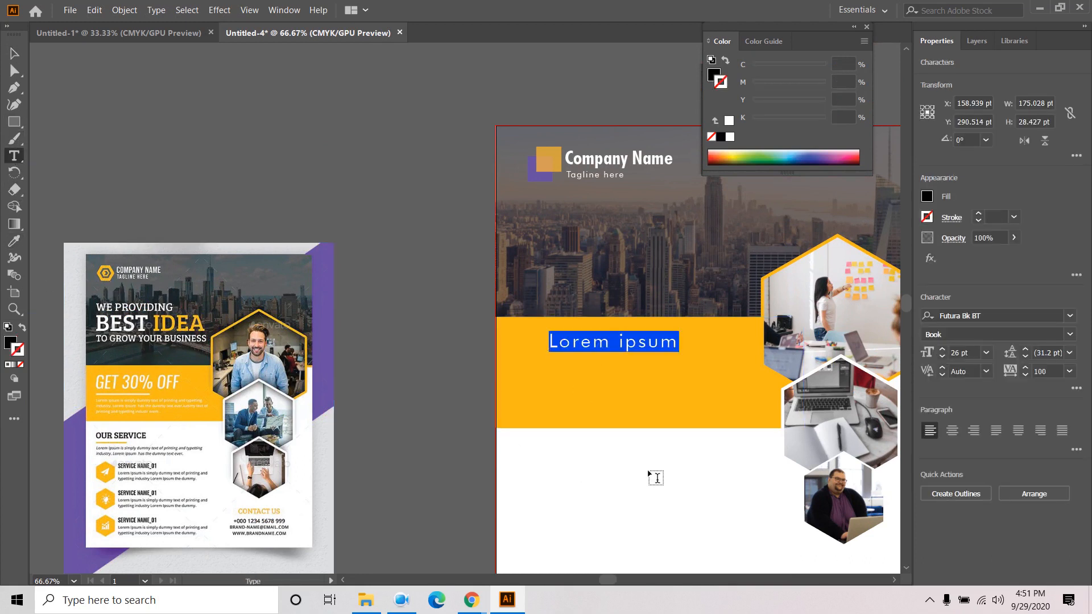
text(Get)
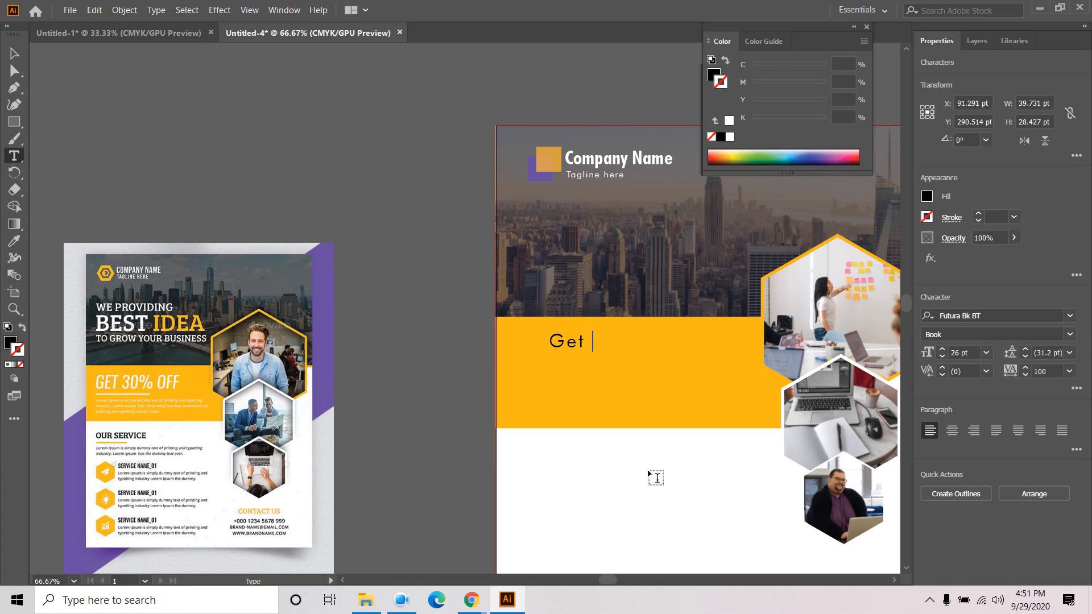
key(BackSpace)
key(BackSpace)
key(BackSpace)
key(Caps_Lock)
text(GET )
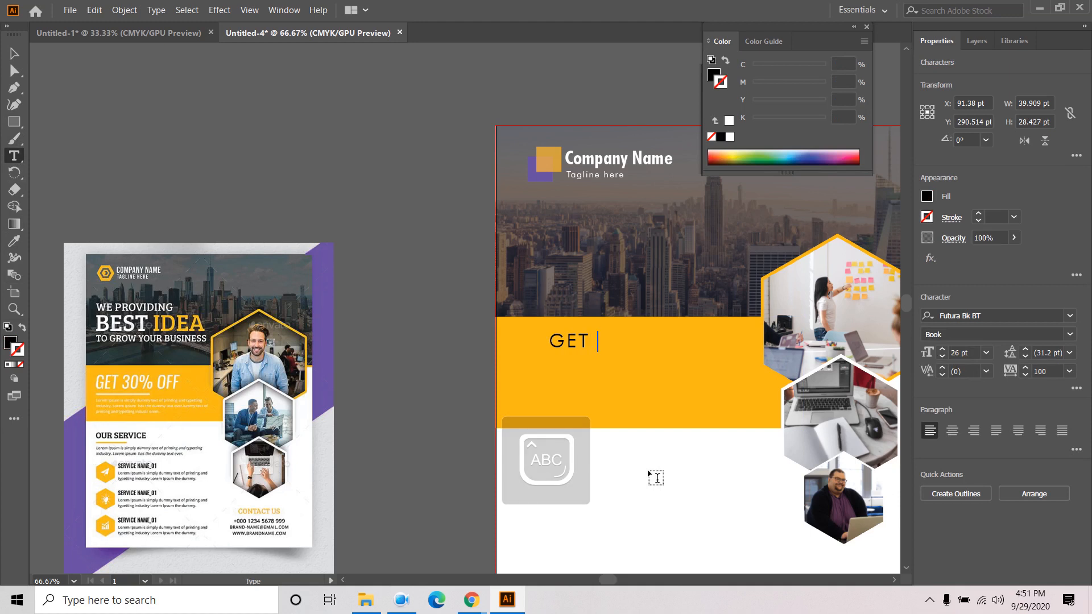
text(30)
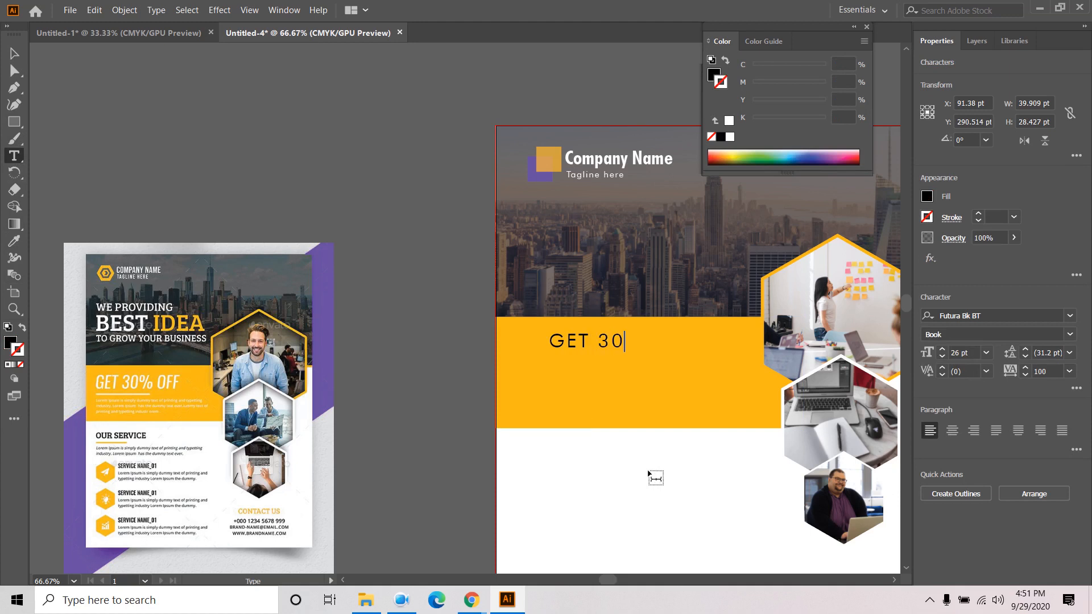
text(% OFF)
click(12, 53)
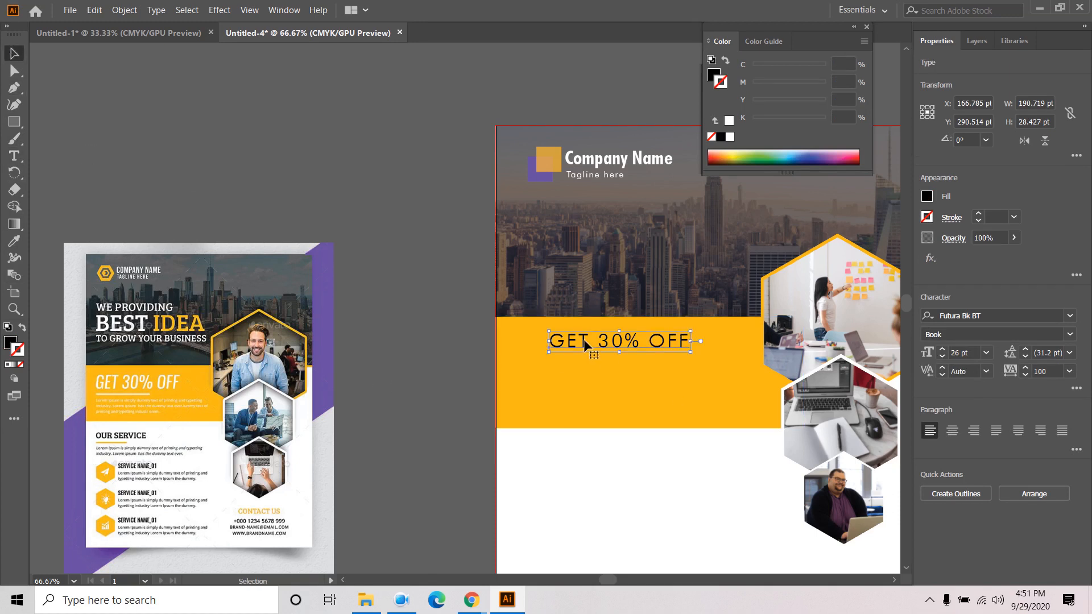
click(1006, 317)
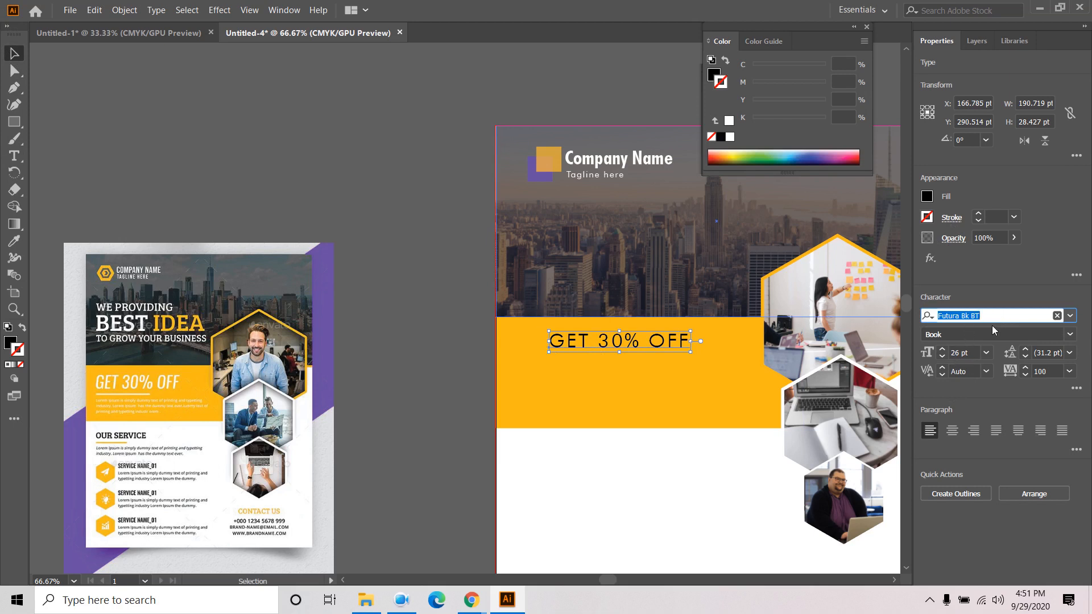
- Set the headline to Futura Bold Condensed BT, tracking 0, 43 pt
text(FUTU)
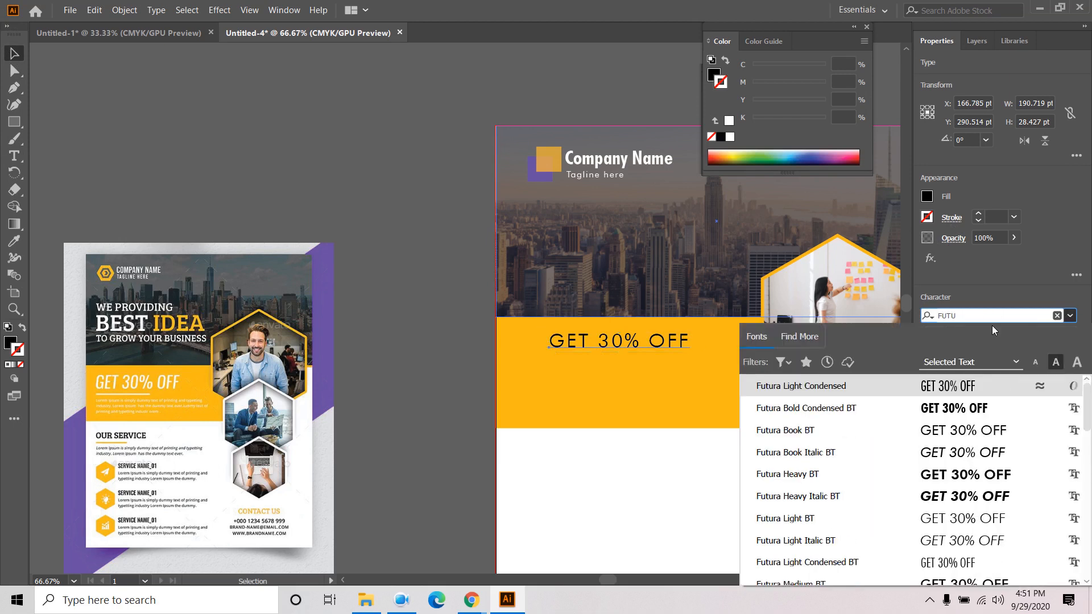
click(955, 409)
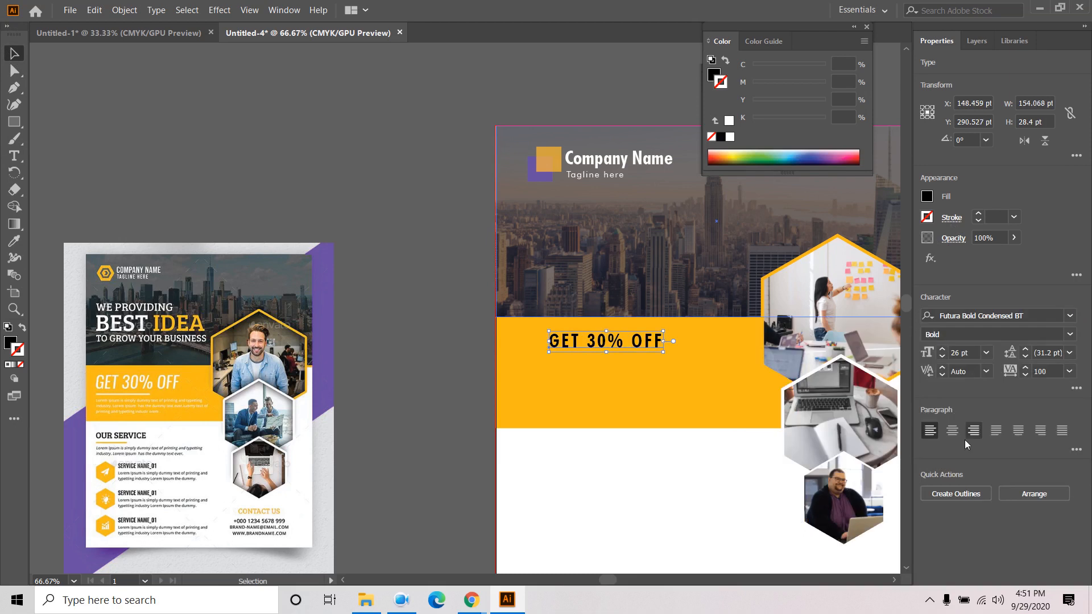
click(1069, 371)
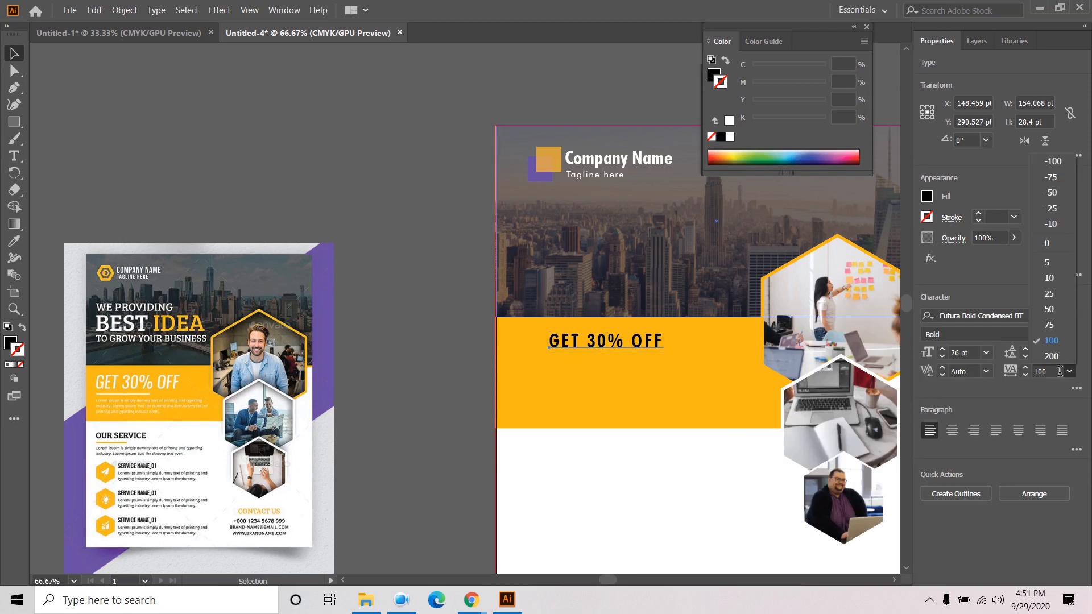
click(1062, 243)
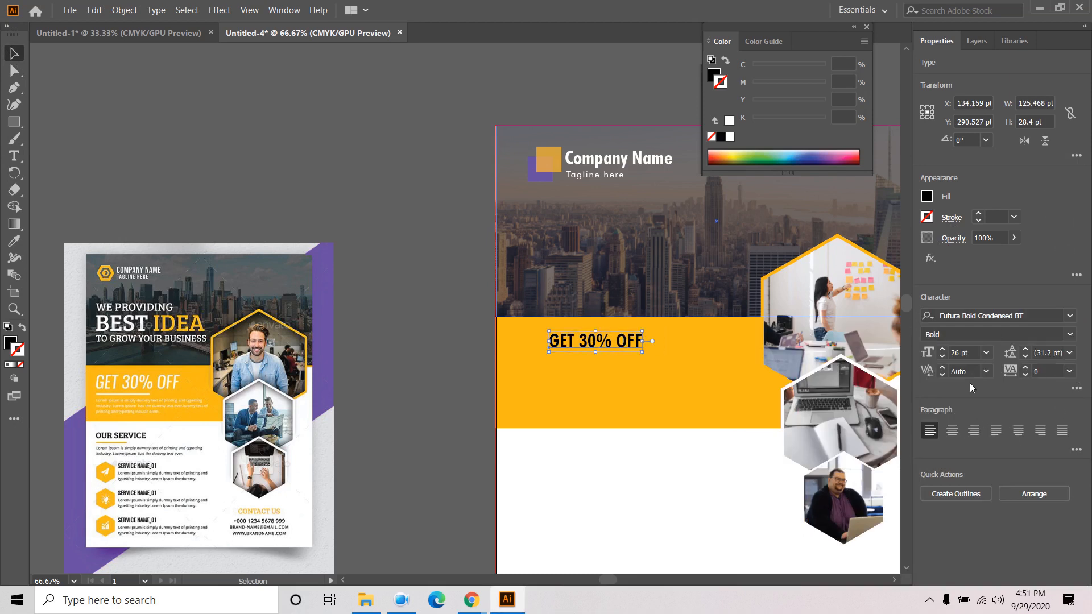
click(942, 349)
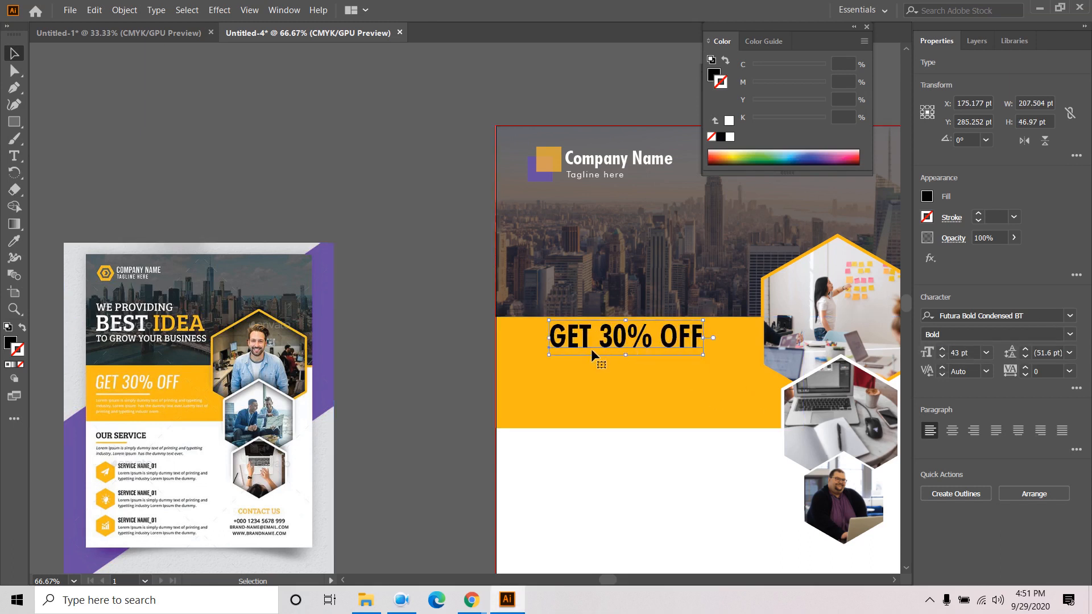
click(1075, 390)
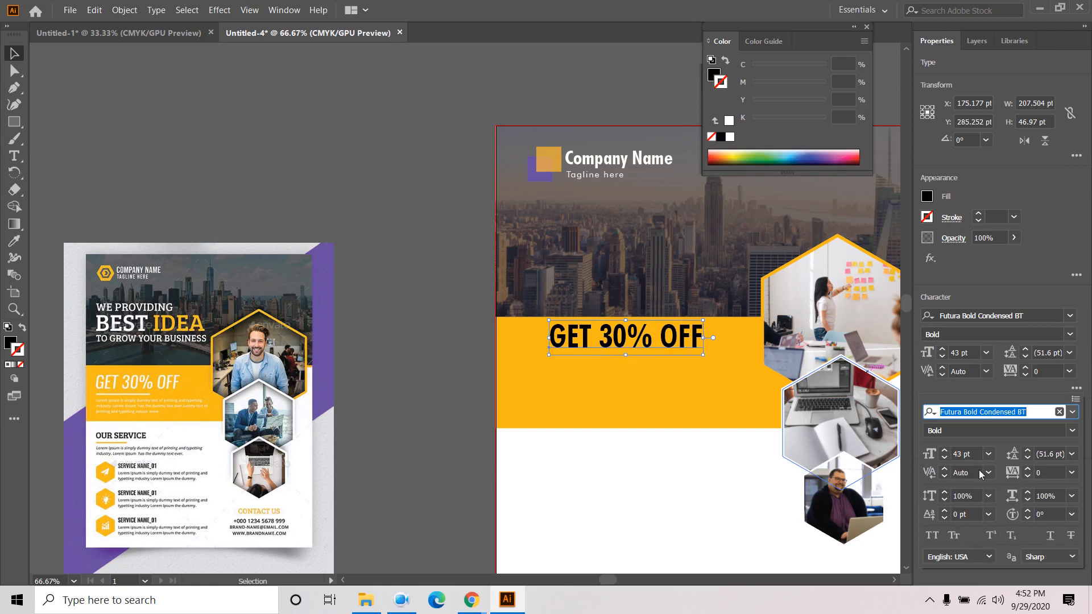
click(1008, 386)
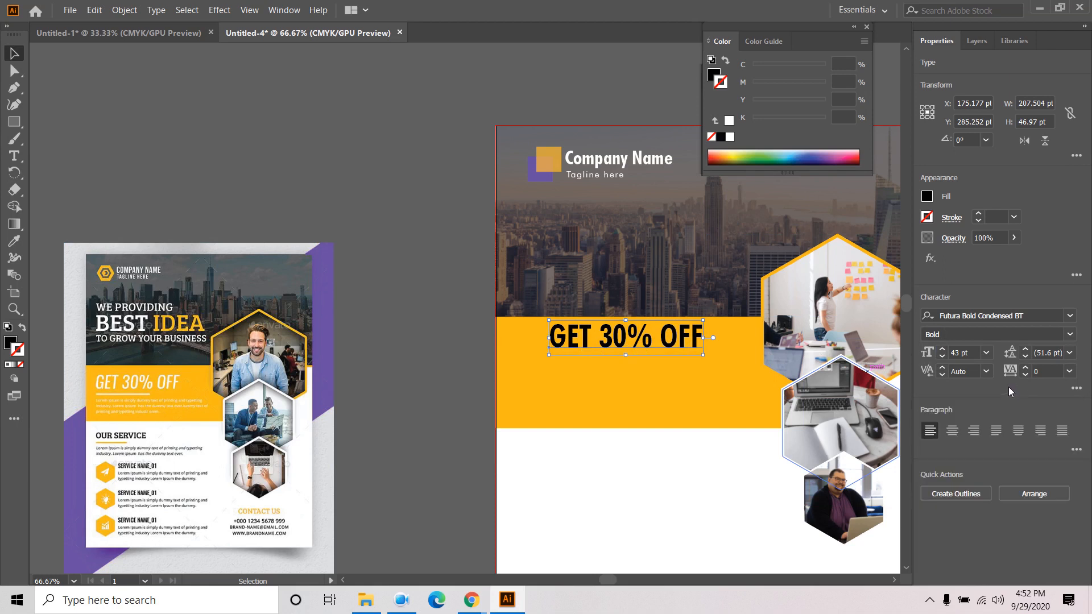
- Switch the headline to Futura Bk BT Book Italic and shift it slightly left
click(1069, 316)
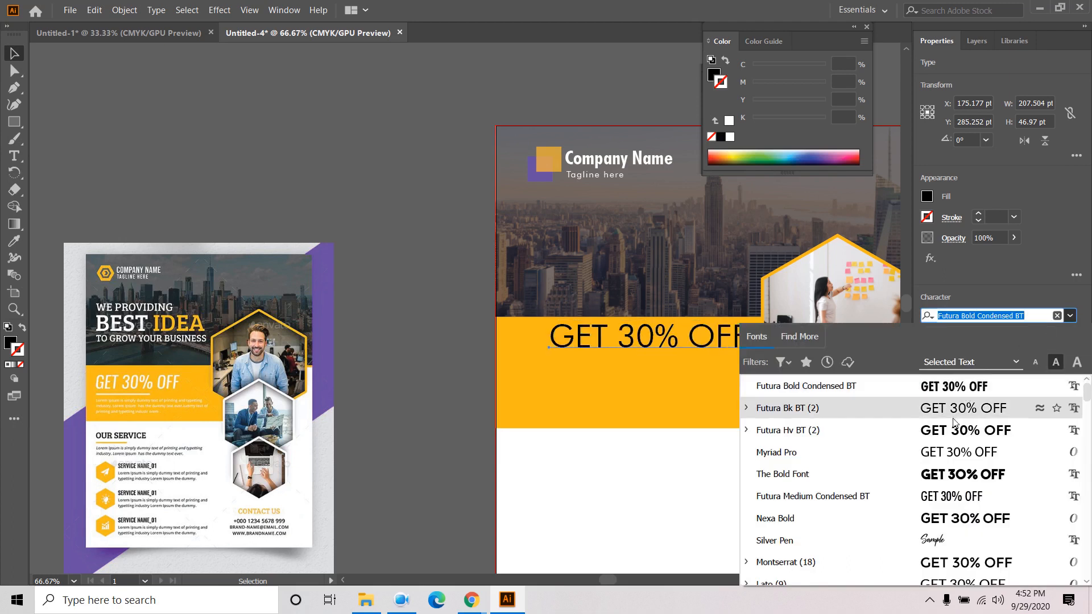
click(746, 408)
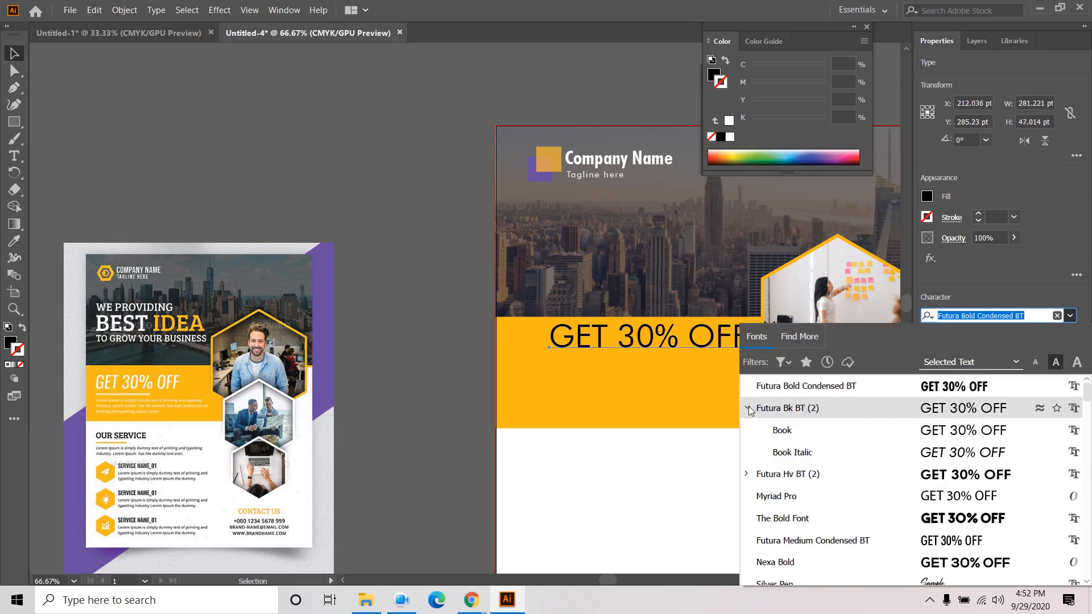
click(773, 451)
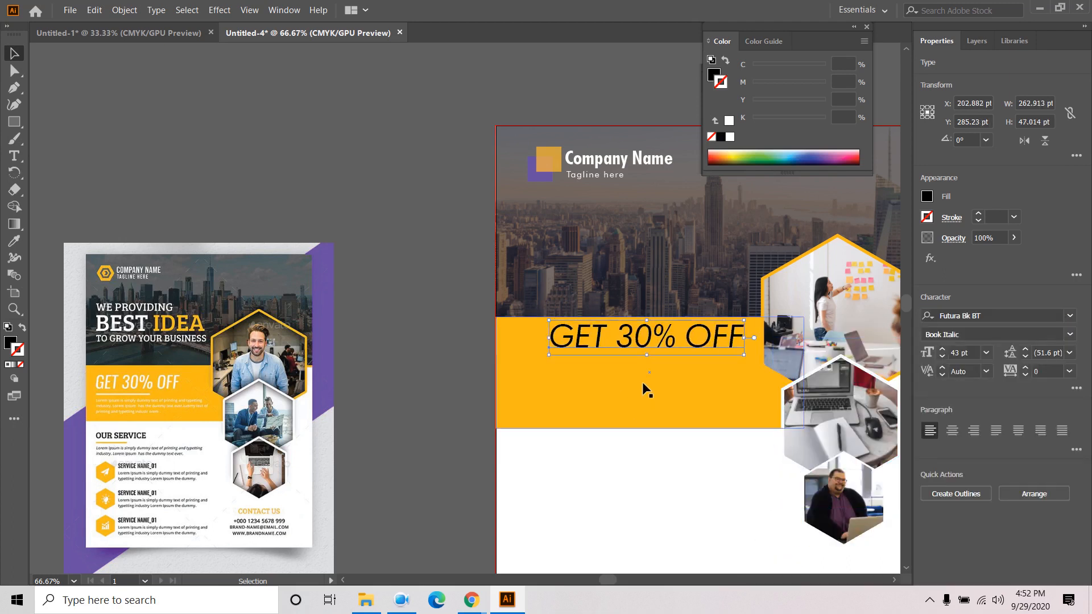
mouse_move(692, 341)
mouse_down()
mouse_move(659, 345)
mouse_move(680, 351)
mouse_up()
click(455, 337)
click(411, 360)
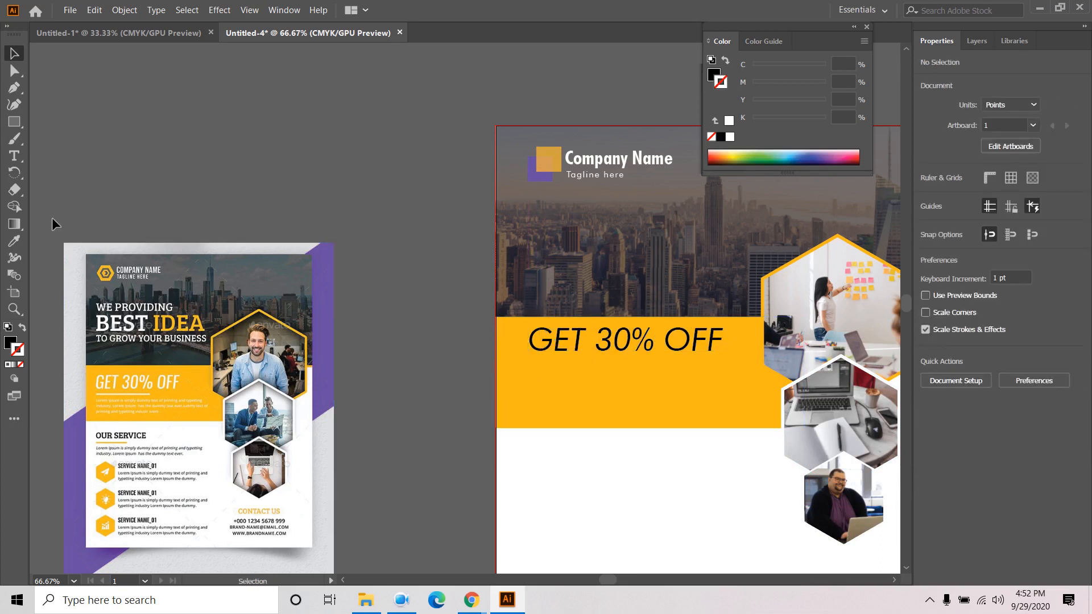
- Draw a straight horizontal line with the Pen tool just under GET 30% OFF
click(14, 122)
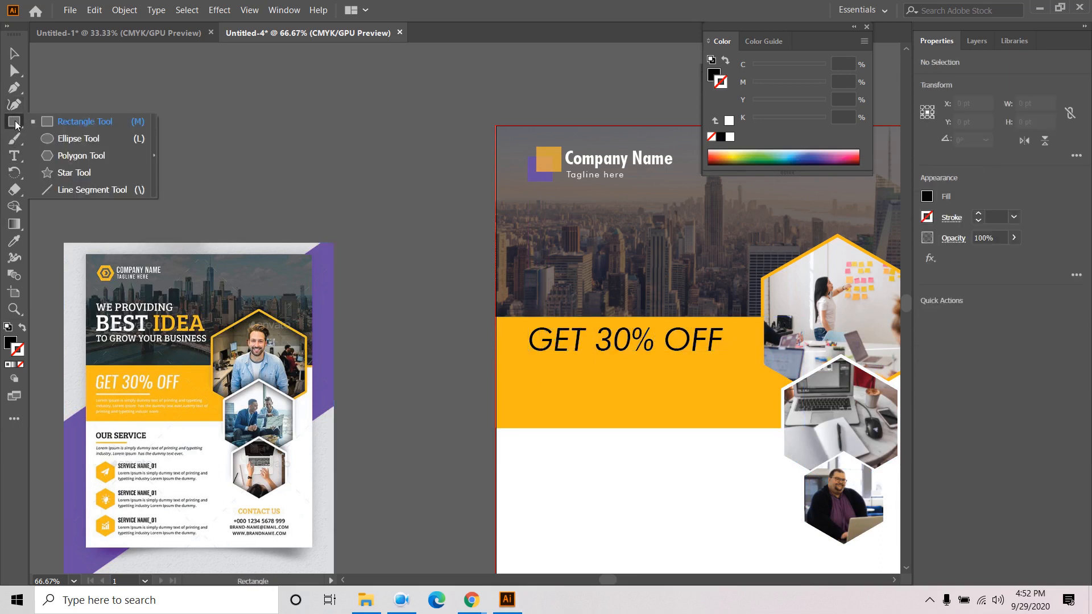
click(14, 89)
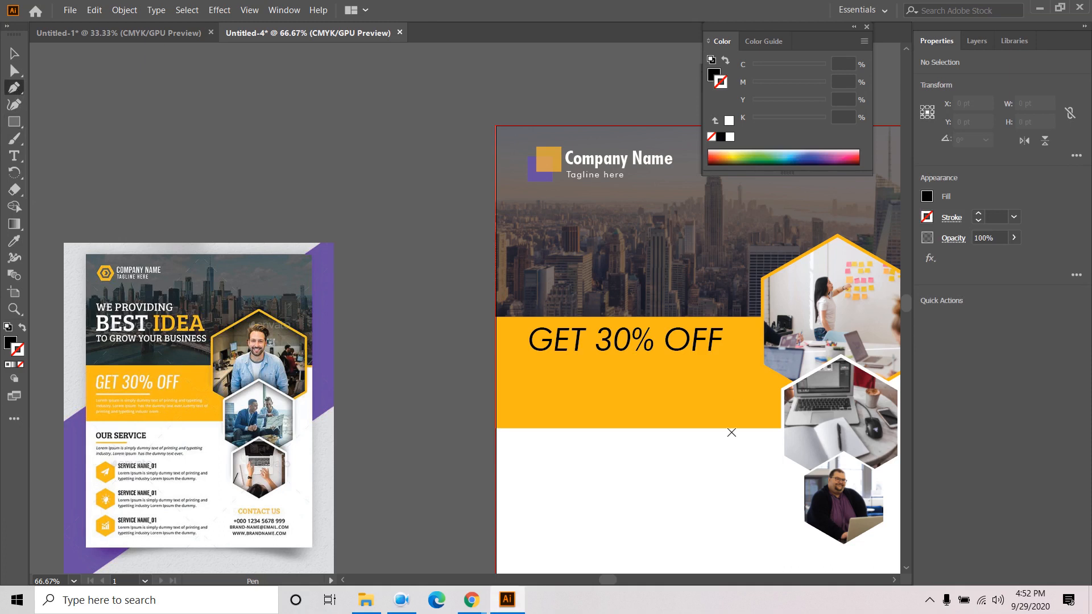
key(Caps_Lock)
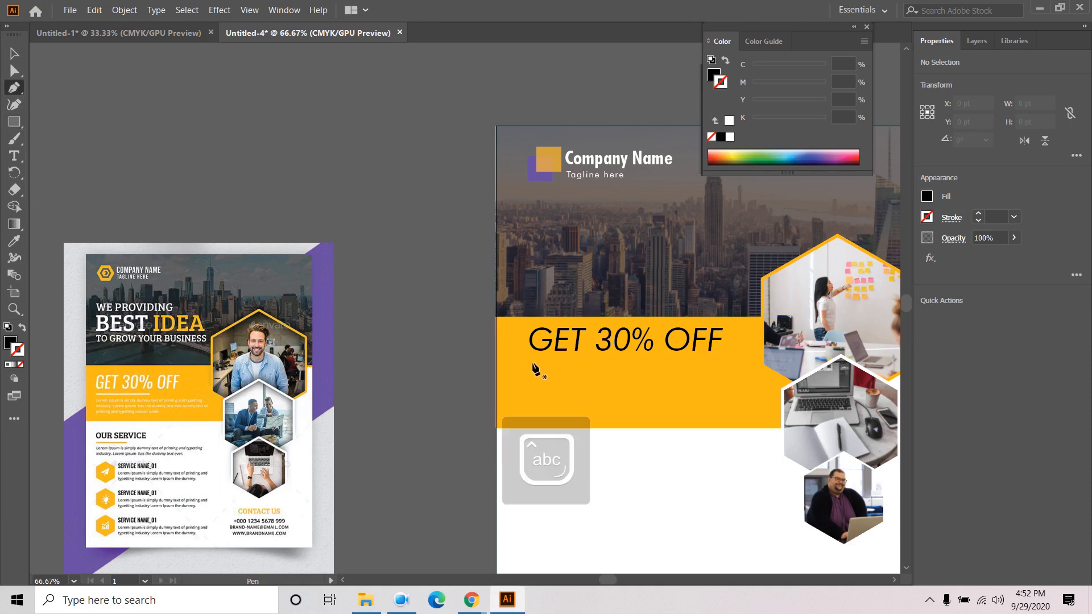
click(534, 367)
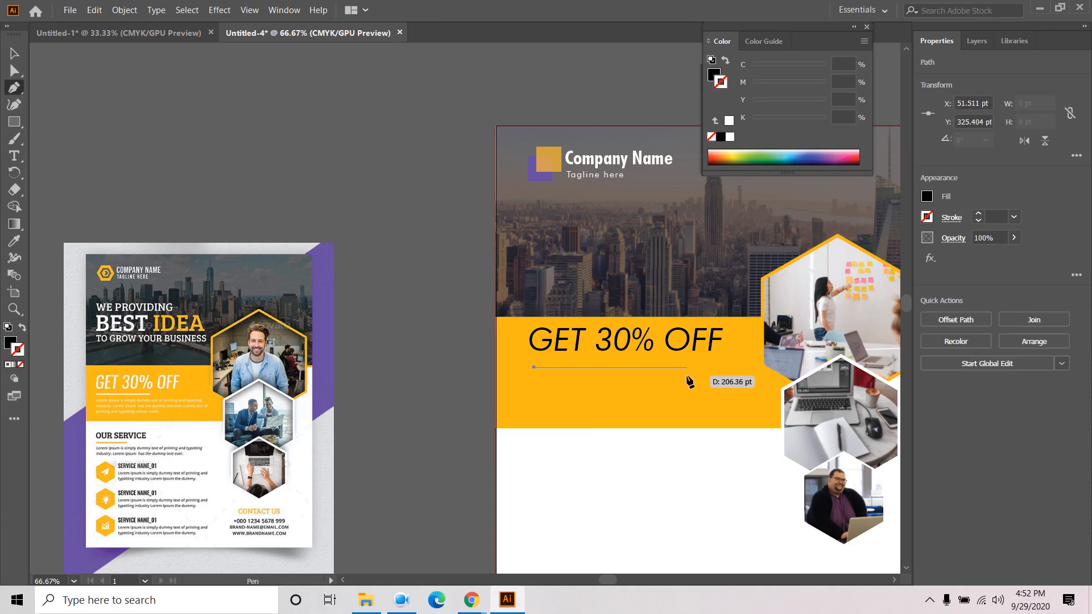
click(656, 368)
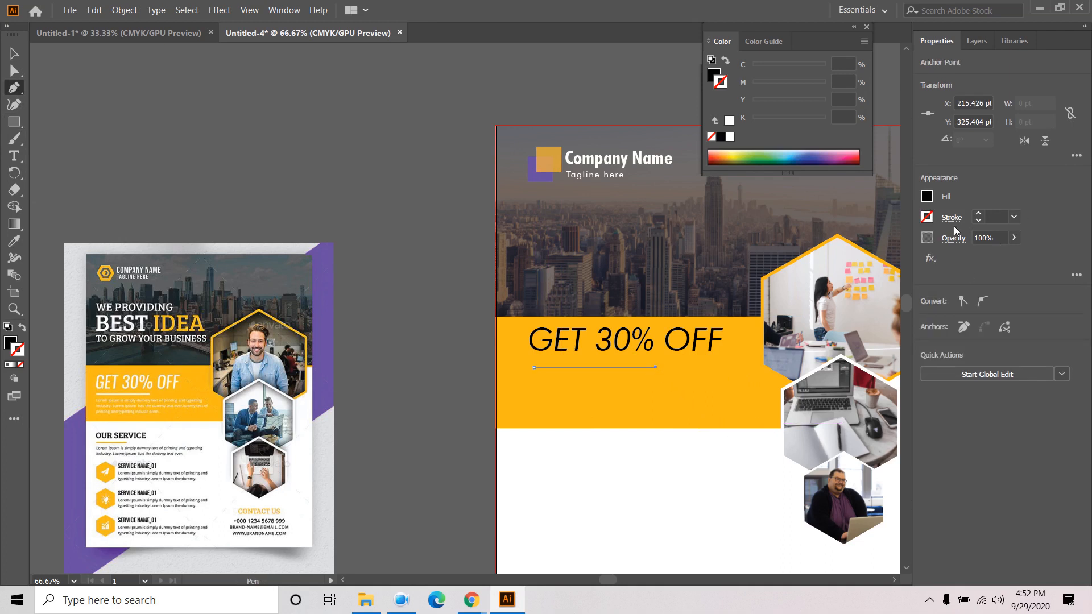
- Give the line no fill and a white 3 pt stroke, then deselect it
click(927, 197)
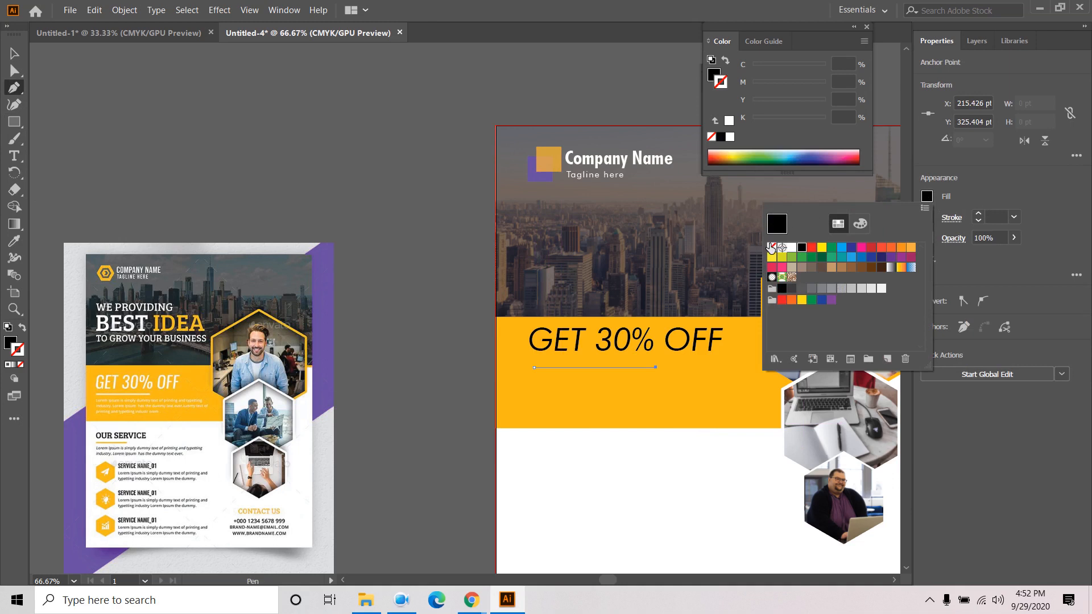
click(771, 247)
click(926, 196)
click(927, 216)
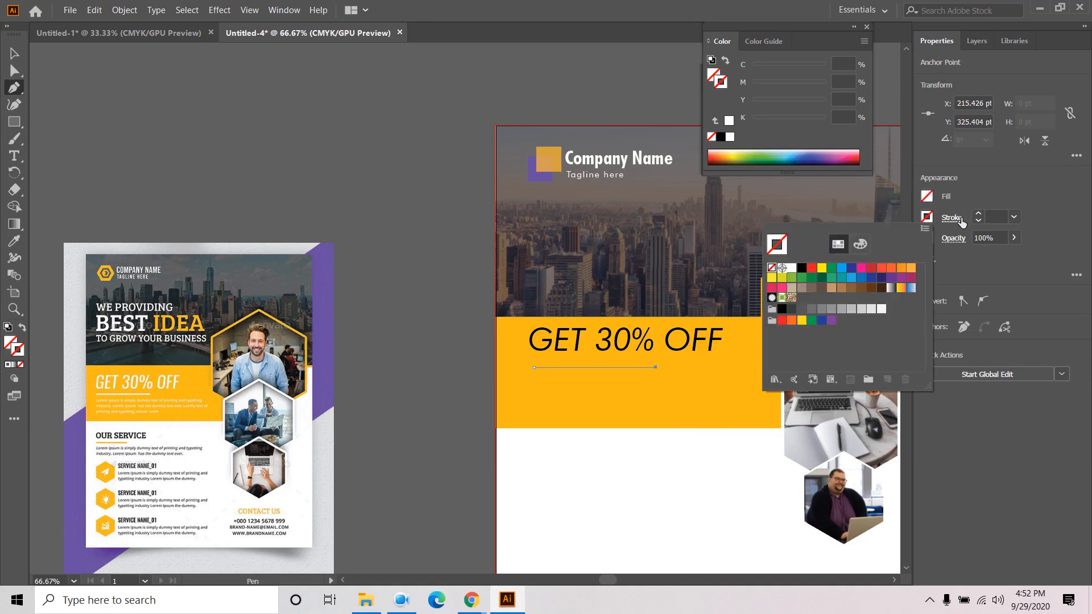
click(978, 214)
click(978, 215)
click(978, 214)
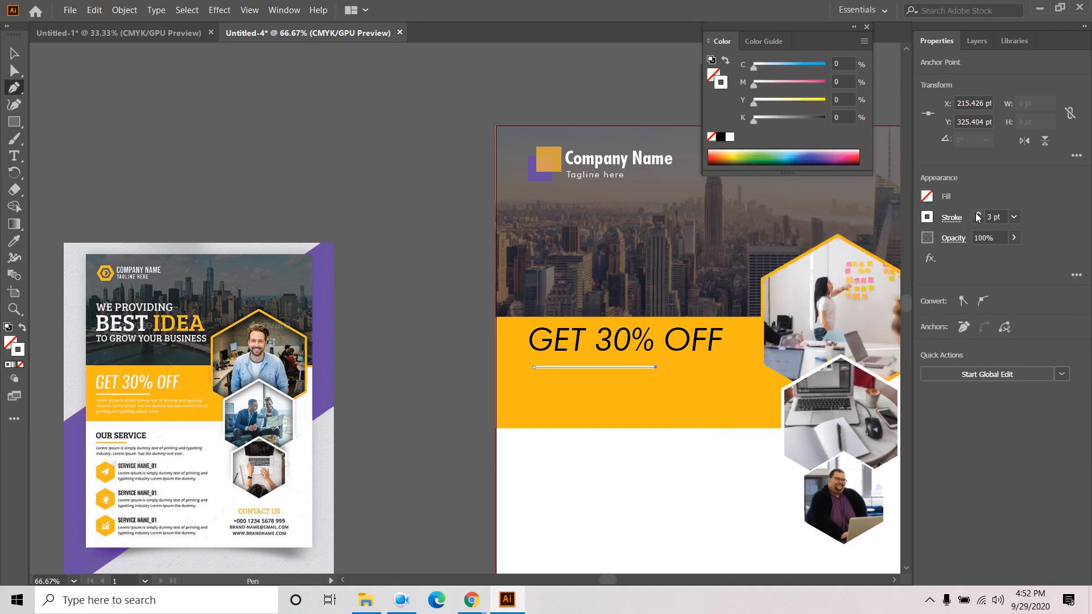
click(978, 215)
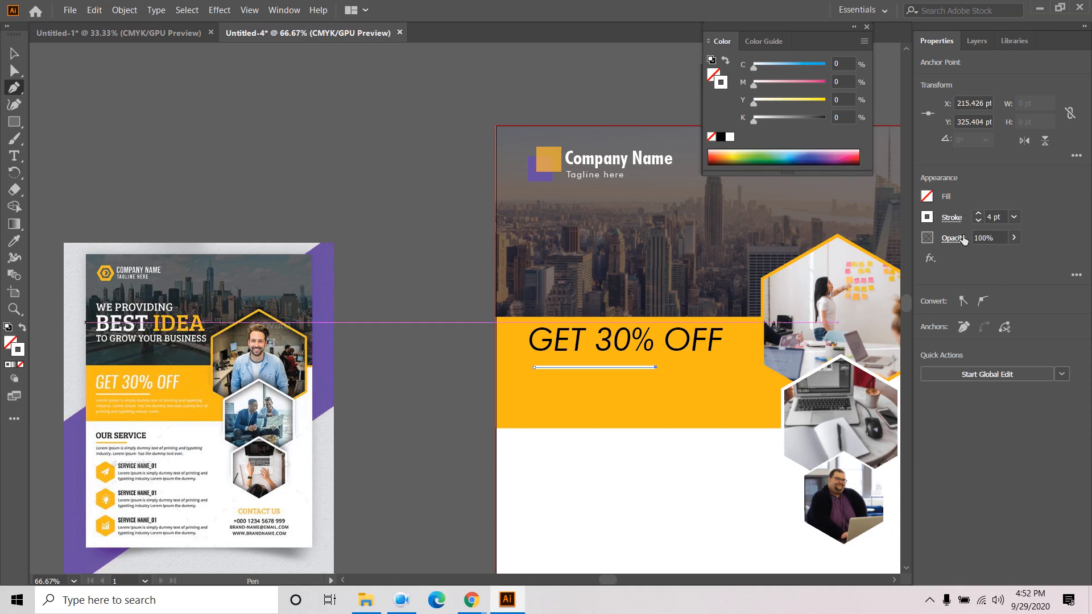
click(978, 221)
click(13, 52)
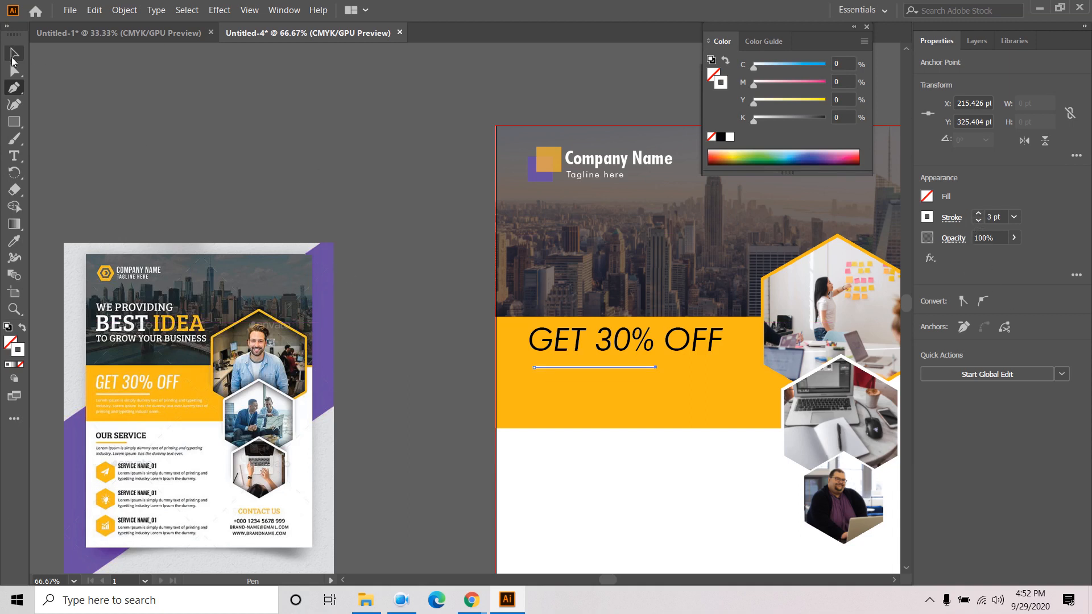
click(304, 150)
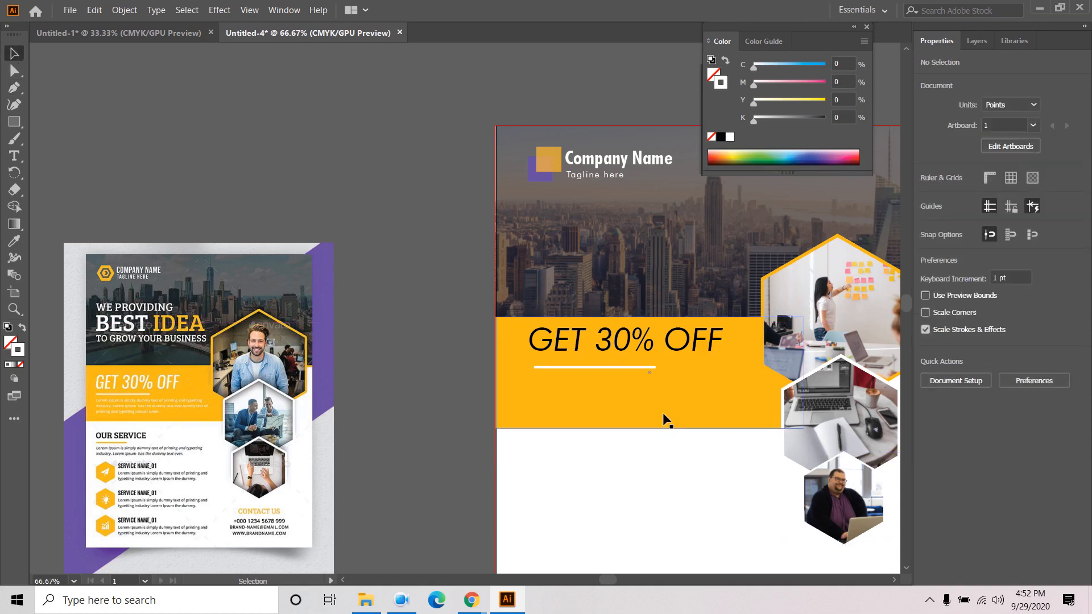
click(626, 364)
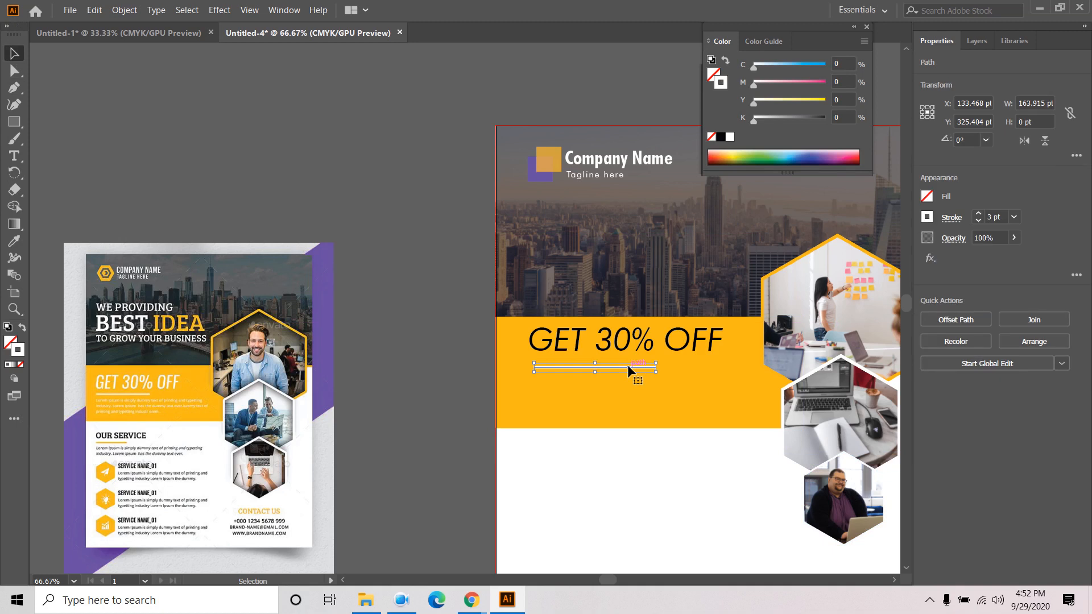
click(490, 319)
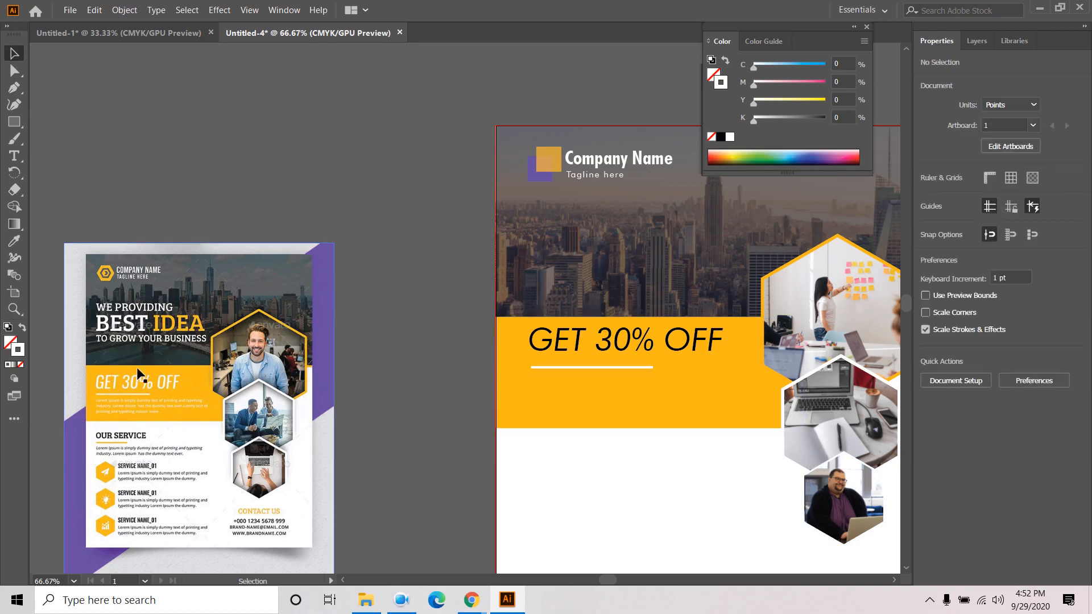
- Drag a Type-tool text area below the white line, filling it with Lorem ipsum placeholder text
click(14, 156)
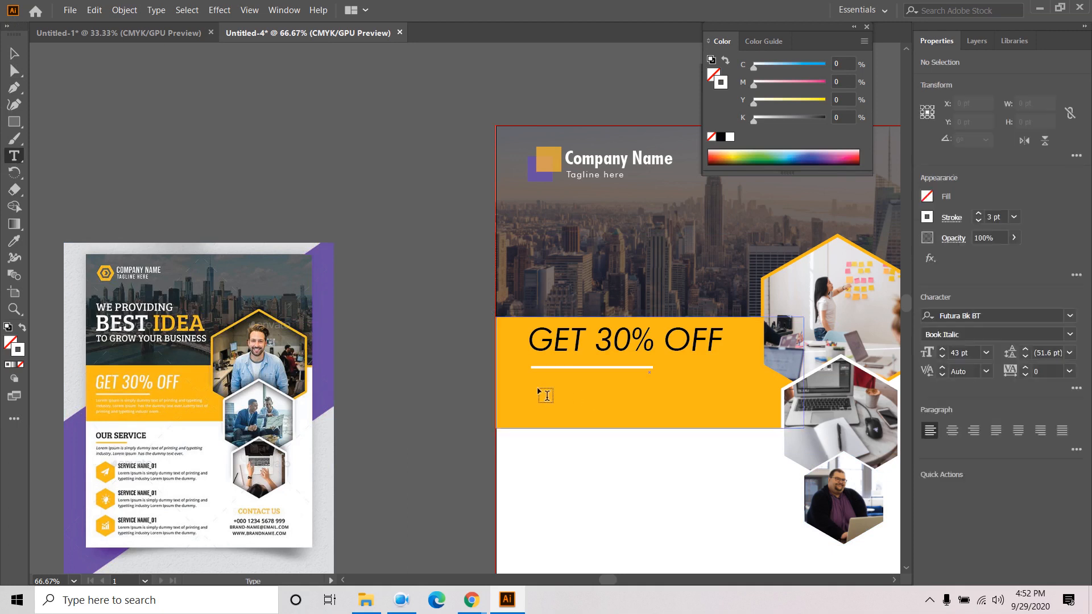
drag(533, 378, 728, 422)
- In Chrome, search 'lorem ipsum' in a new tab and open the lipsum.com page
mouse_move(472, 602)
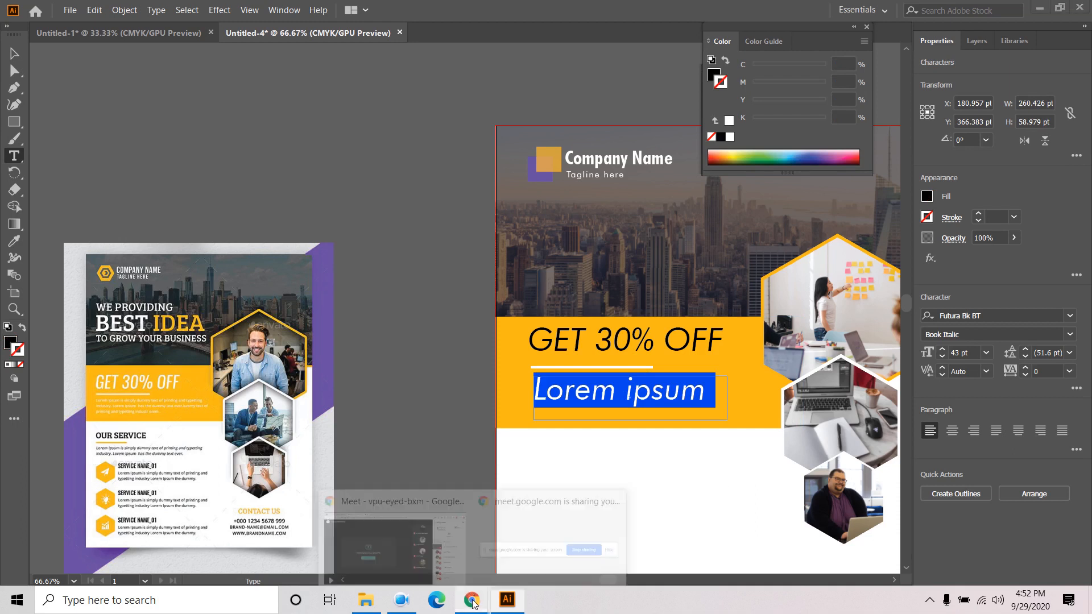
click(370, 501)
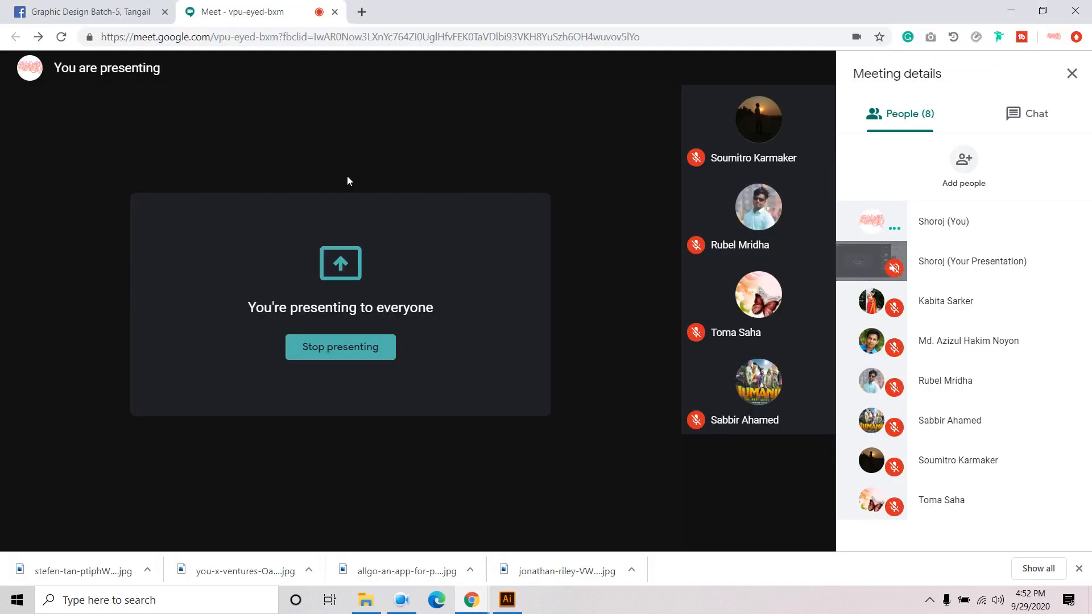
click(361, 12)
text(lore)
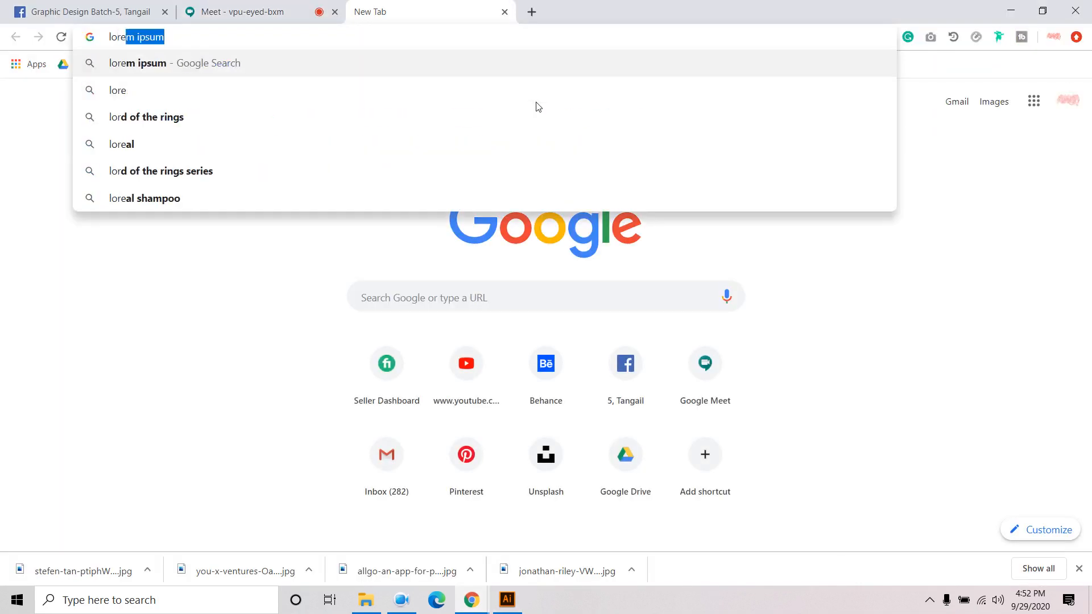
text(m)
key(Return)
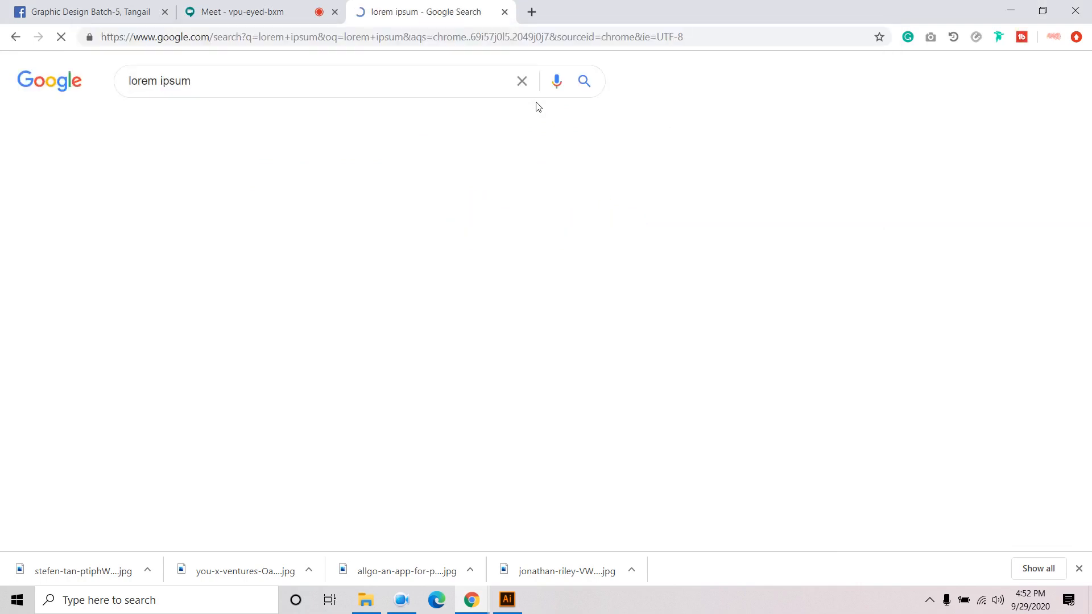
click(281, 200)
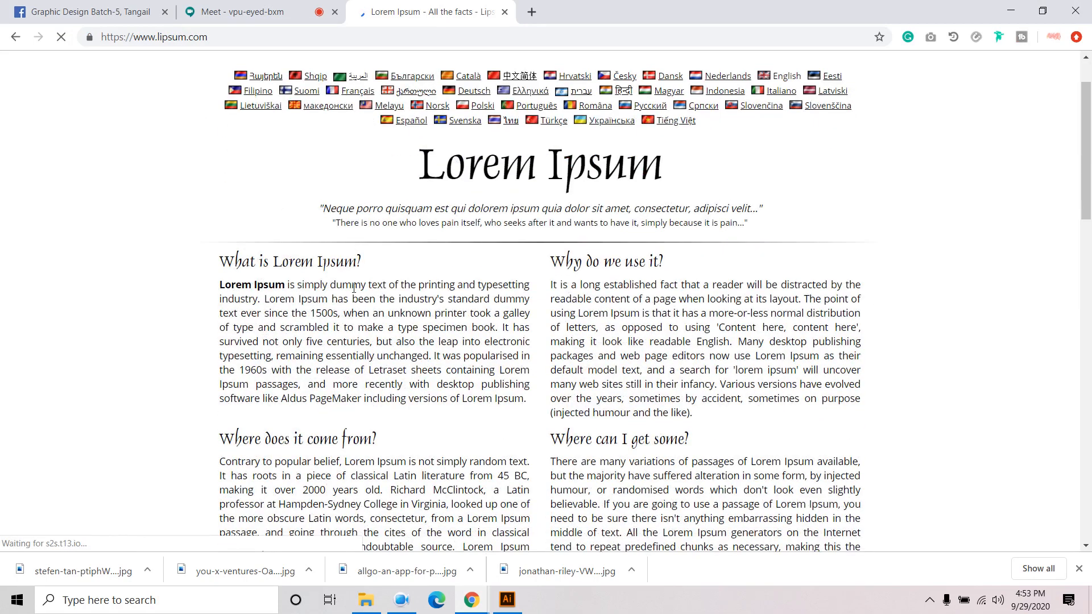
- Copy the first sentence of the 'Why do we use it?' paragraph
drag(553, 285, 783, 295)
right_click(785, 297)
click(841, 306)
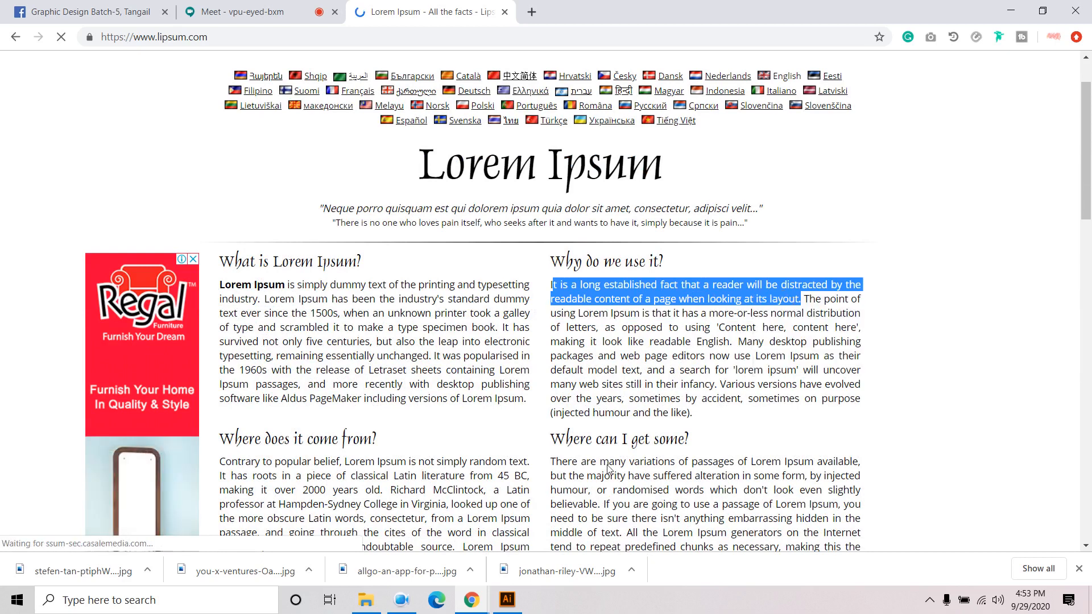
click(507, 599)
- Paste the sentence over the placeholder and set it to Book style, 12 pt, Auto leading
key(ctrl+v)
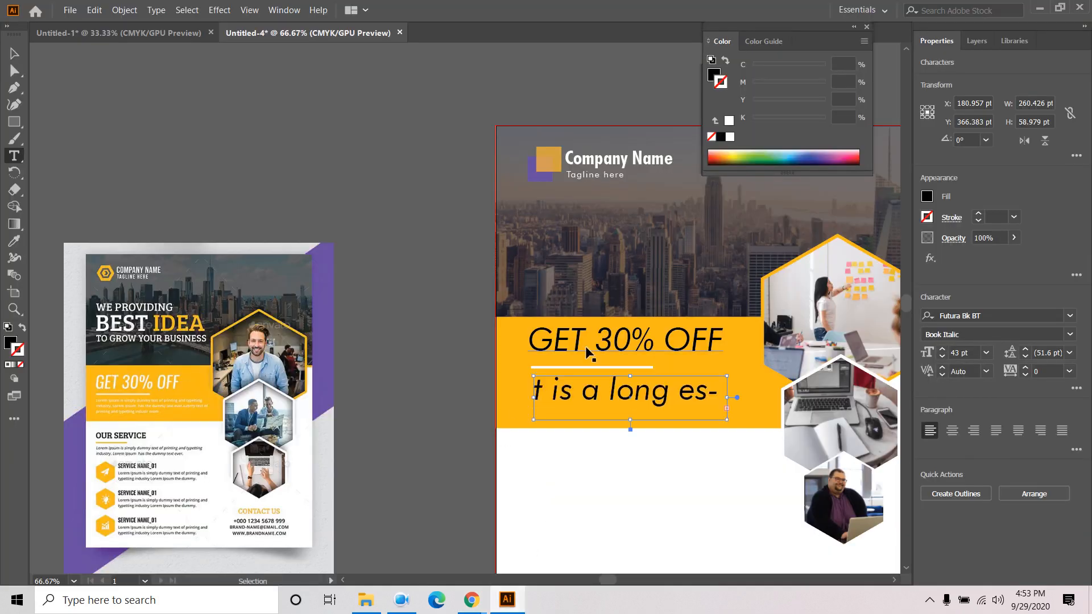
click(14, 53)
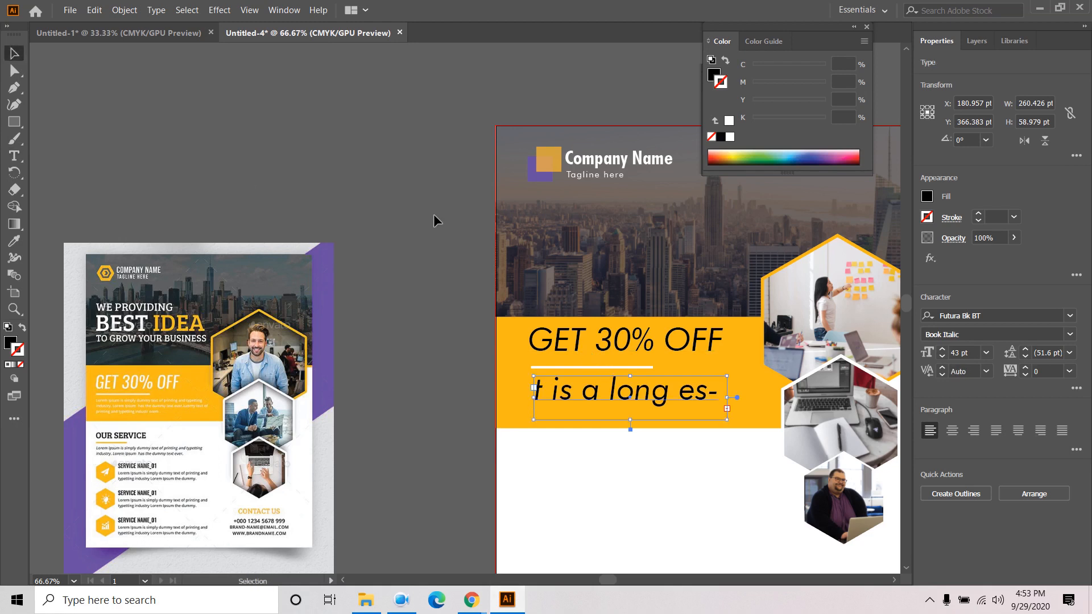
click(1069, 336)
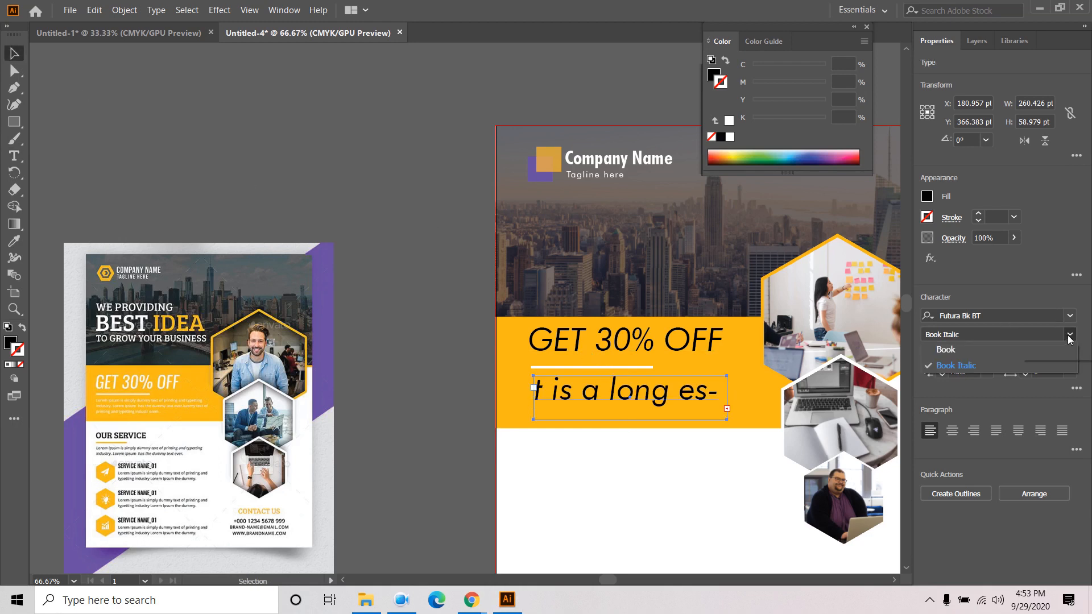
click(948, 349)
click(987, 353)
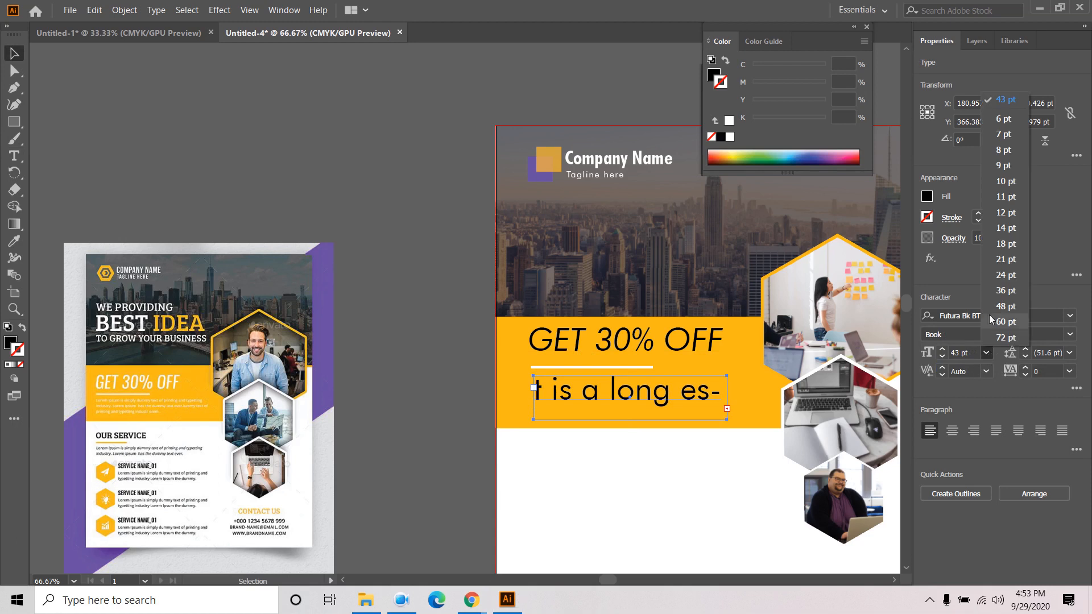
click(1006, 212)
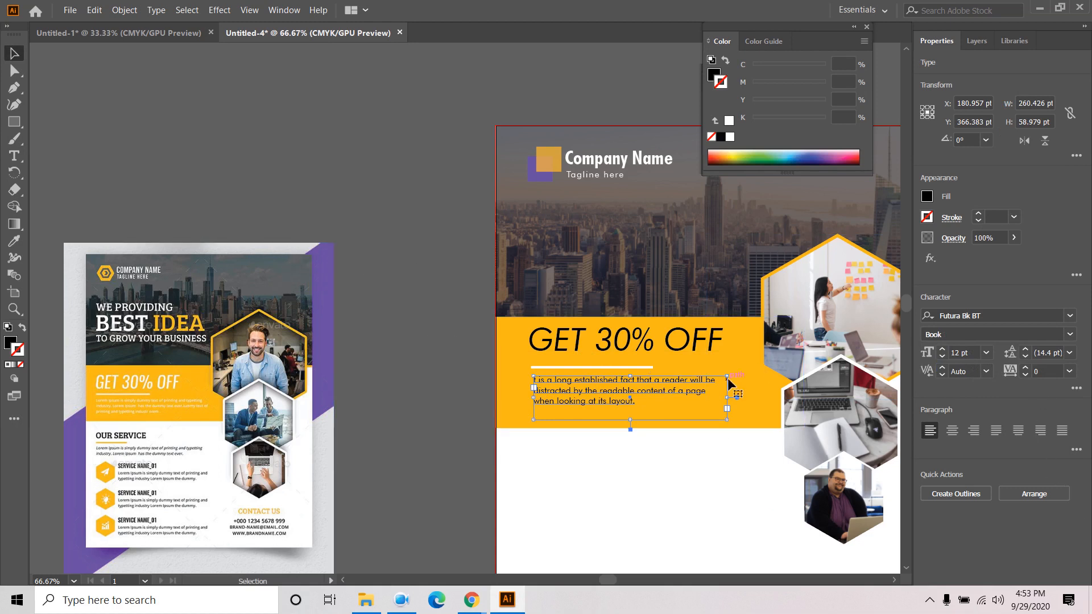
click(1069, 353)
click(1059, 101)
- Fill the pasted text white and deselect it
click(927, 196)
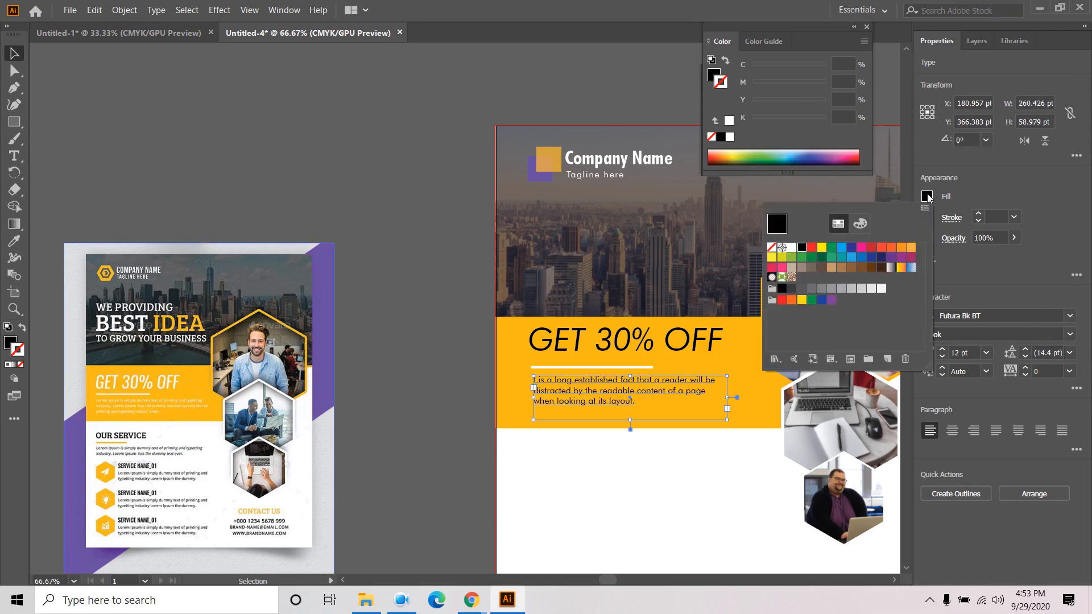
click(791, 247)
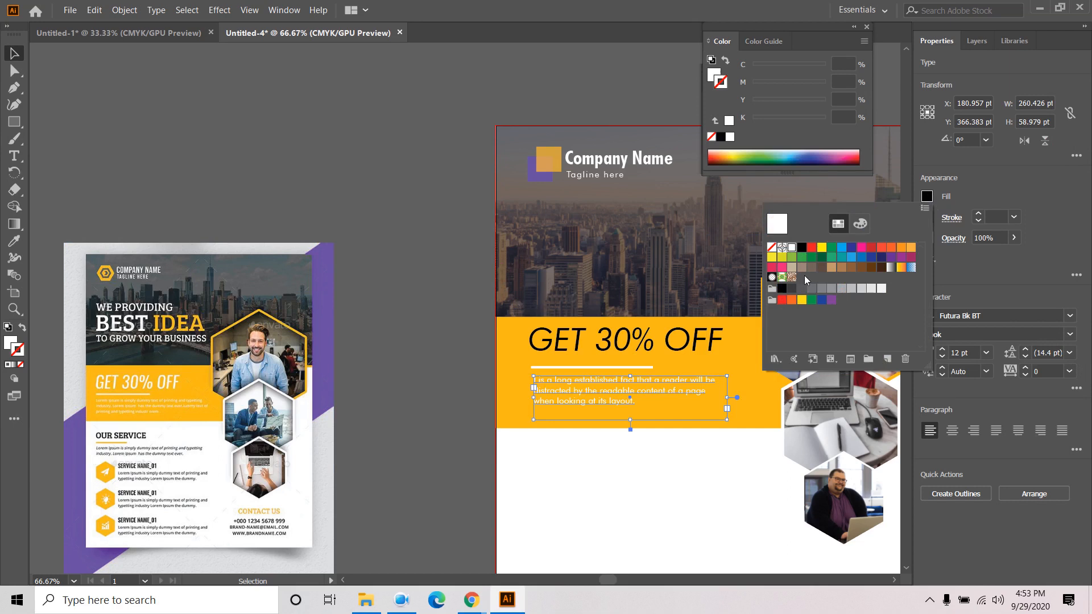
click(425, 212)
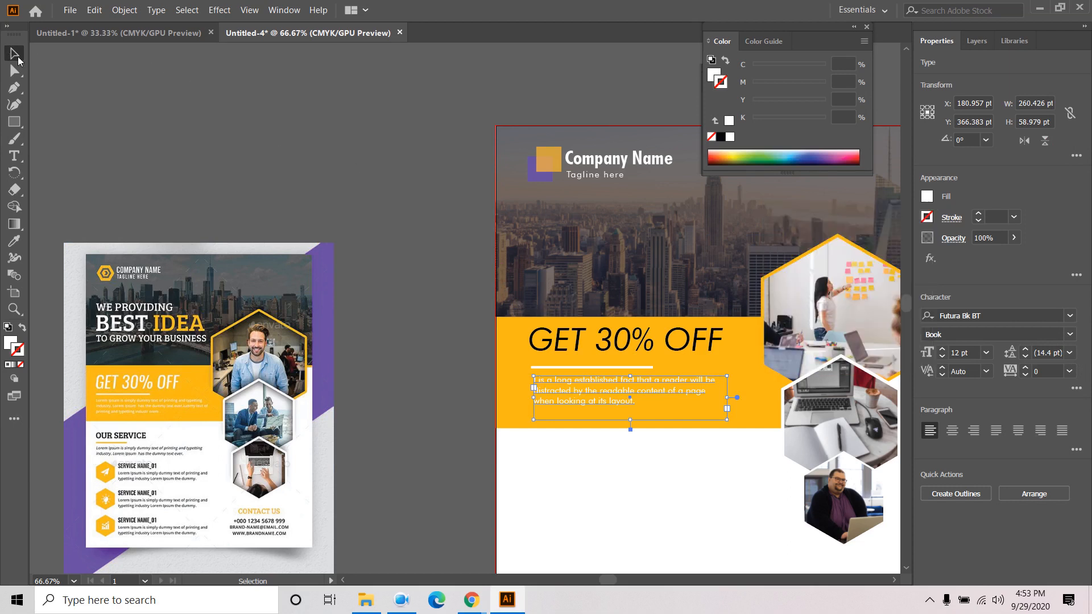
click(377, 158)
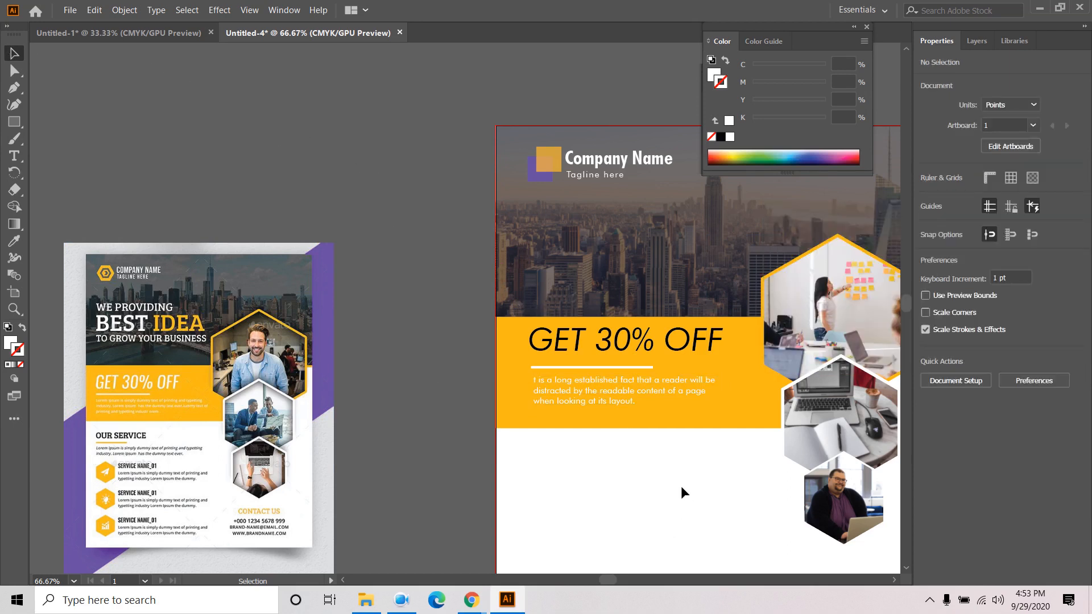
key(space)
drag(681, 492, 697, 421)
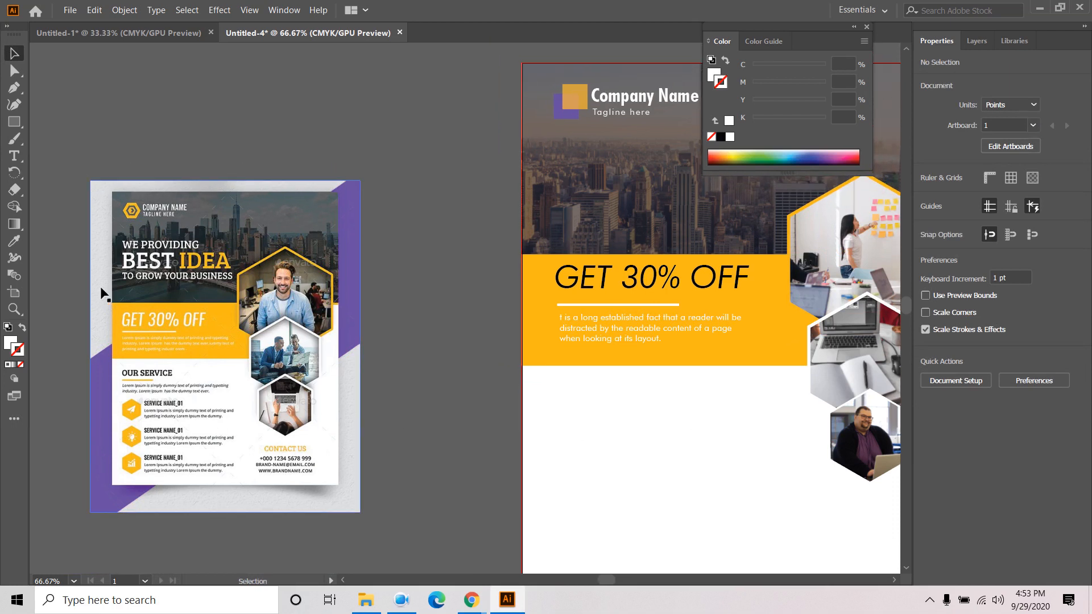
- Type the heading OUR SERVICES in capitals below the orange band
click(14, 156)
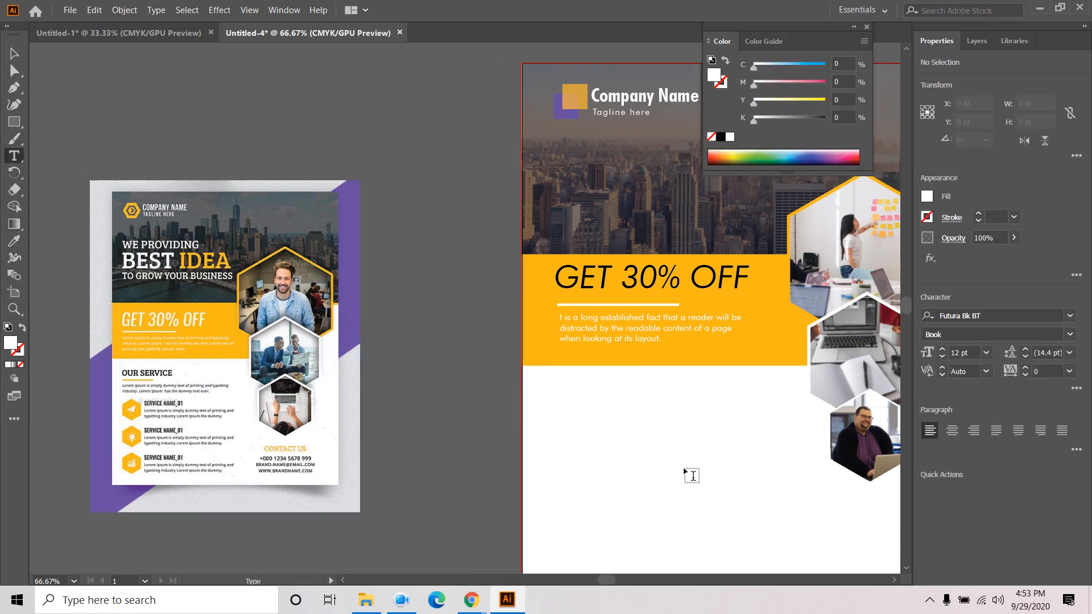
click(563, 396)
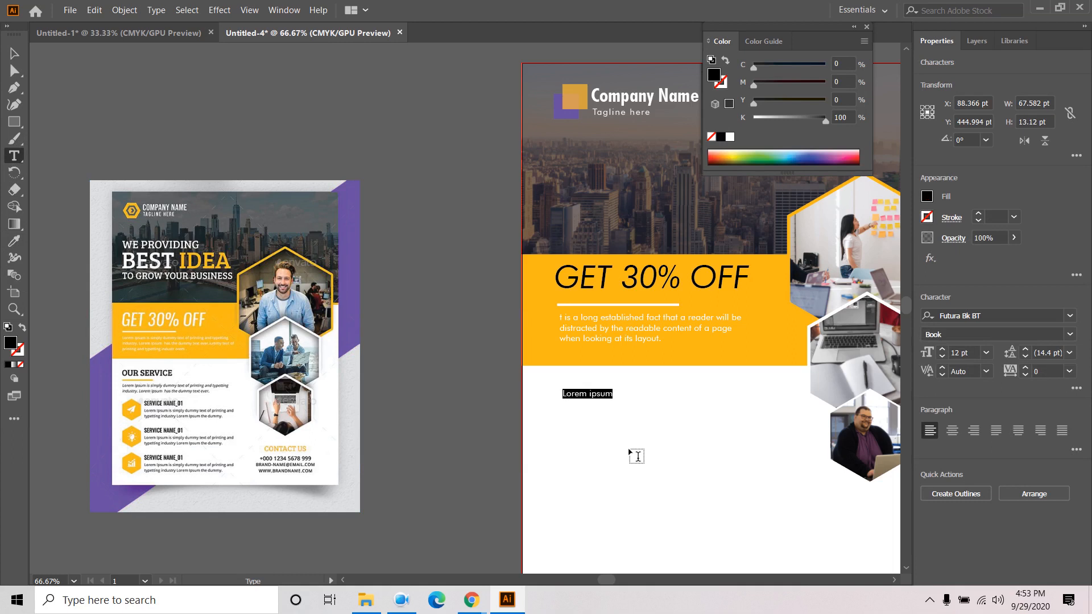
key(Caps_Lock)
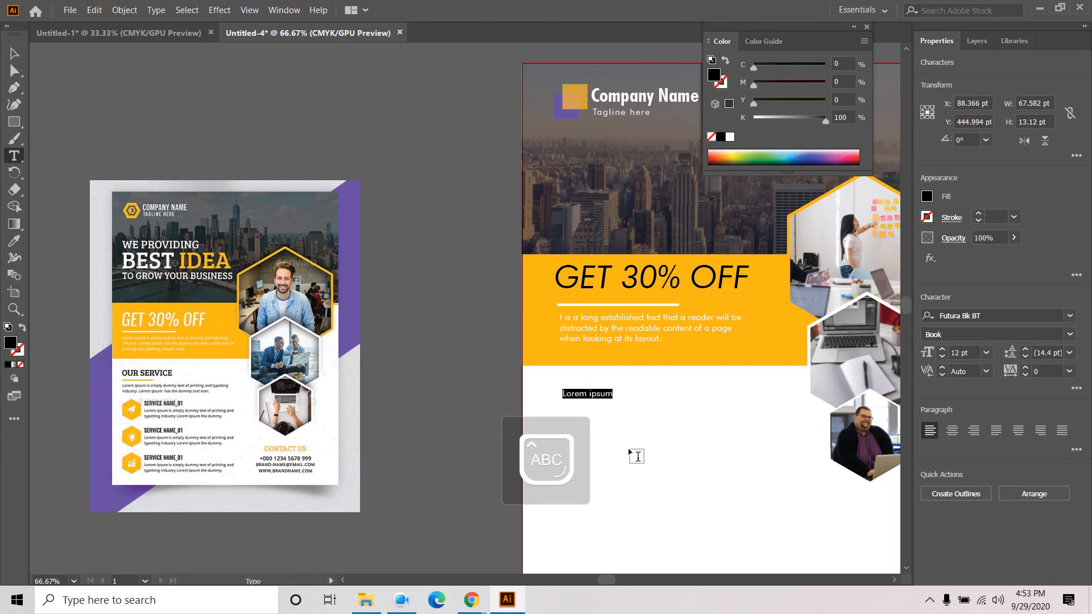
text(OUR SERVICES)
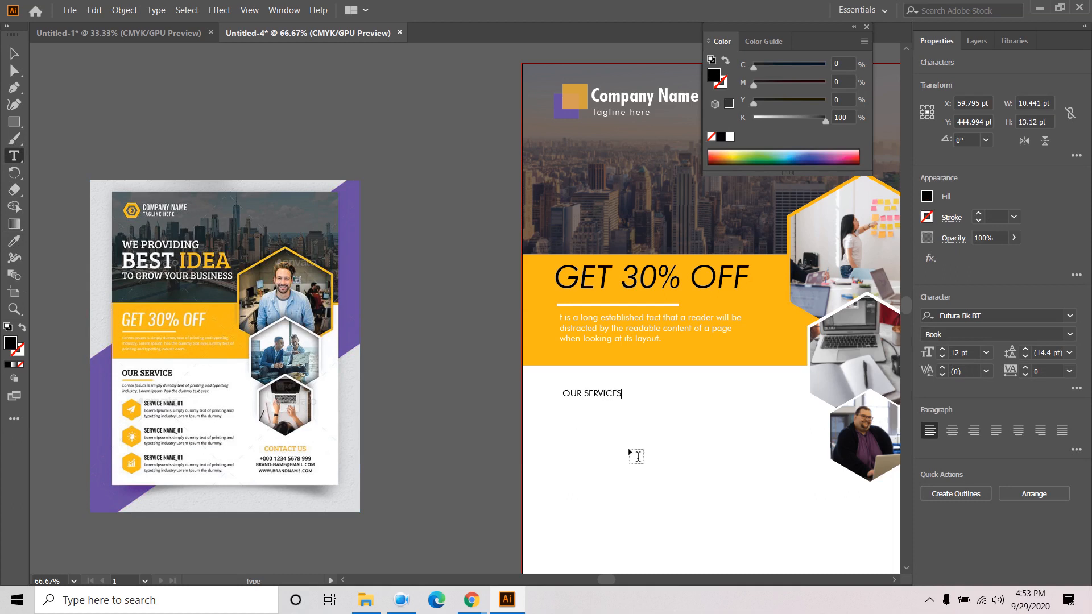
- Set the heading to Futura Bold Condensed BT at 24 pt and nudge it slightly left
click(14, 53)
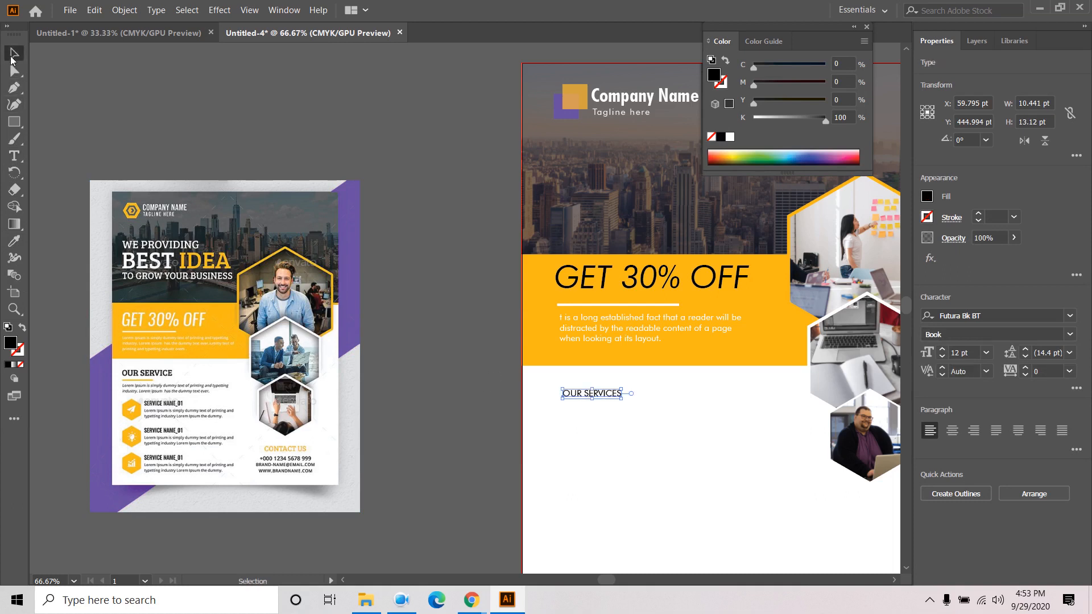
click(1070, 316)
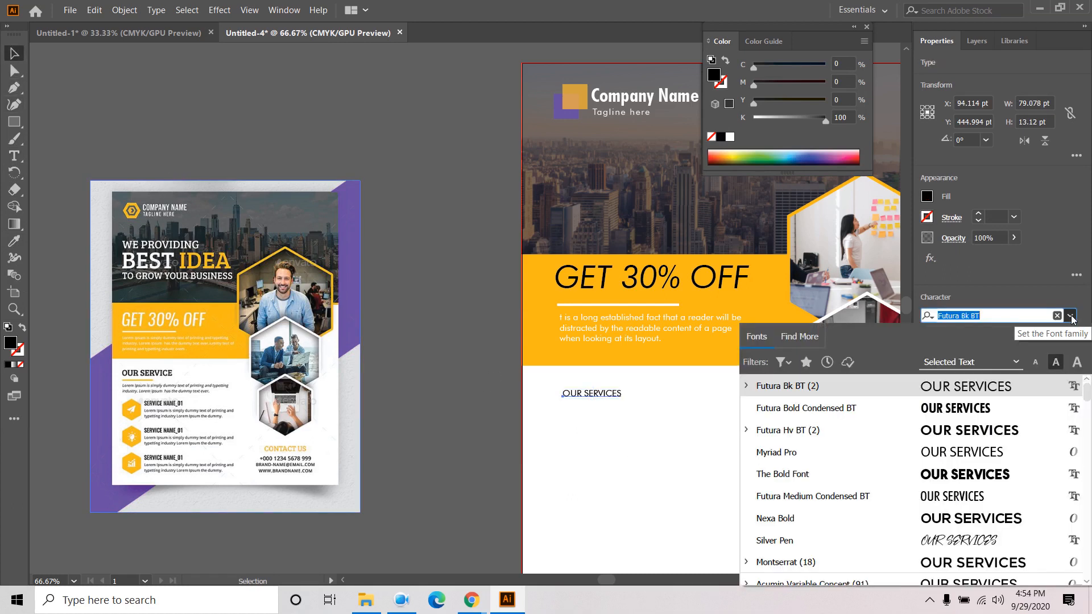
click(964, 406)
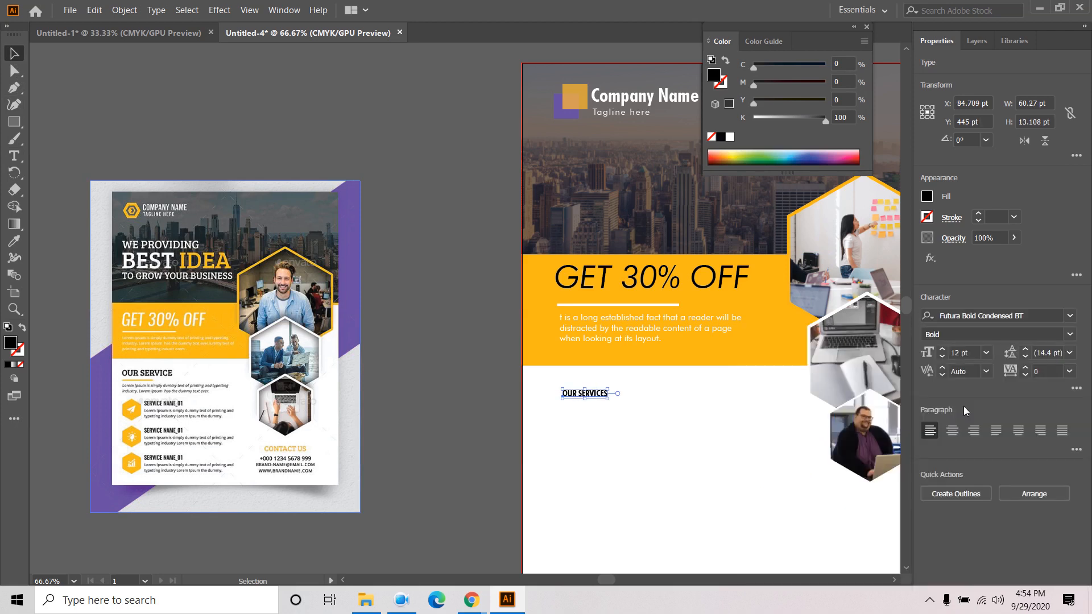
click(942, 349)
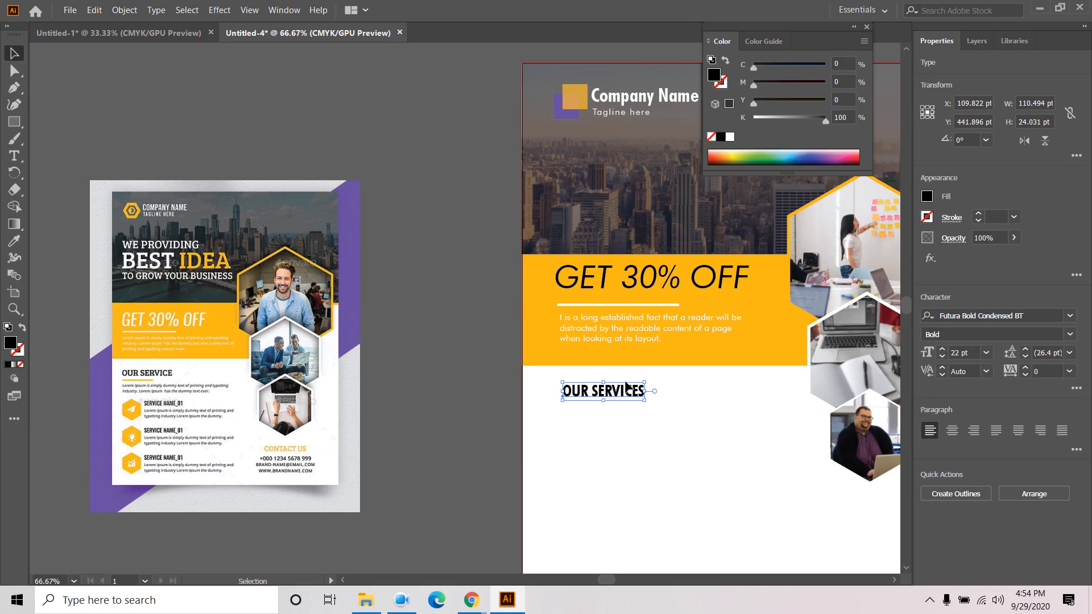
drag(631, 396, 629, 393)
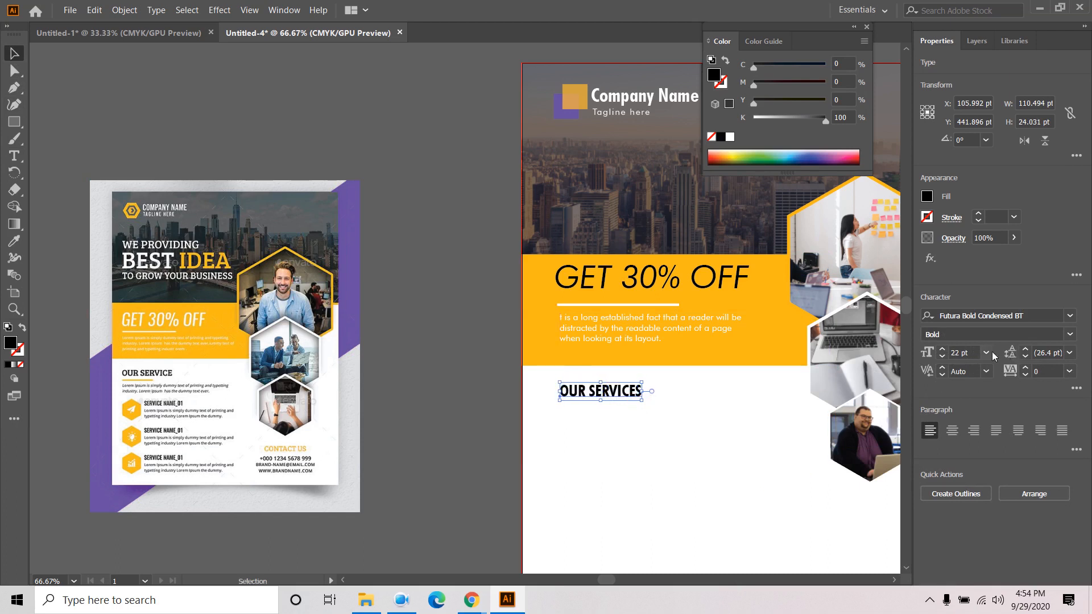
click(988, 353)
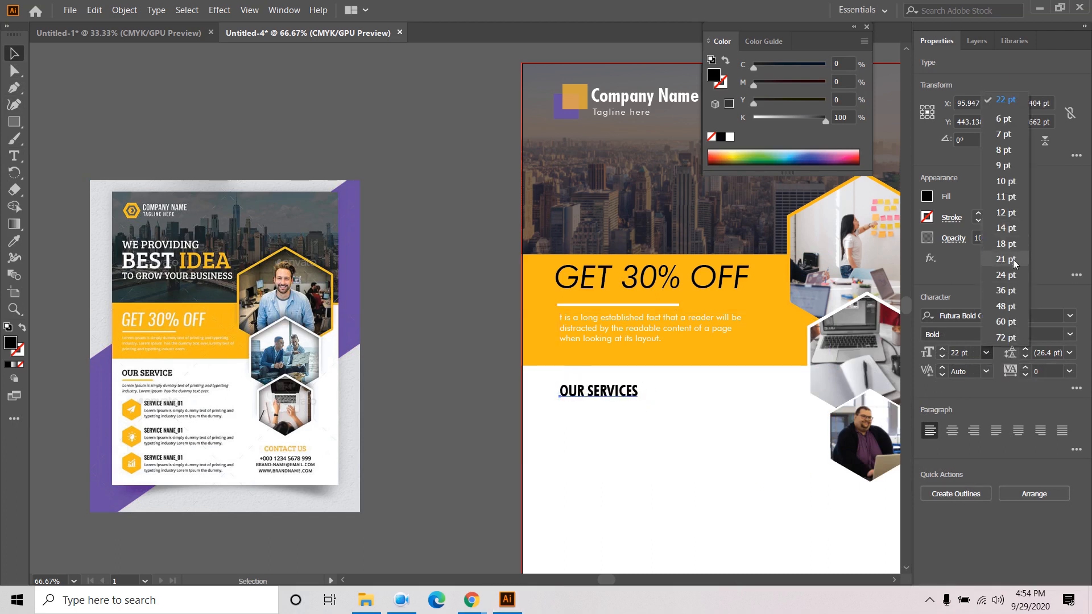
click(1006, 276)
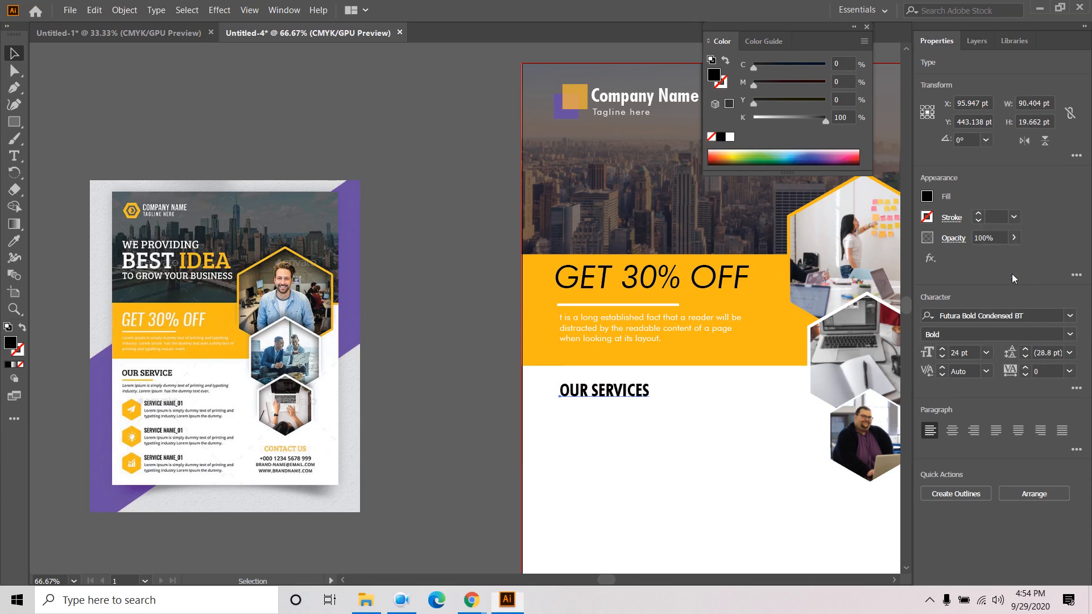
click(971, 352)
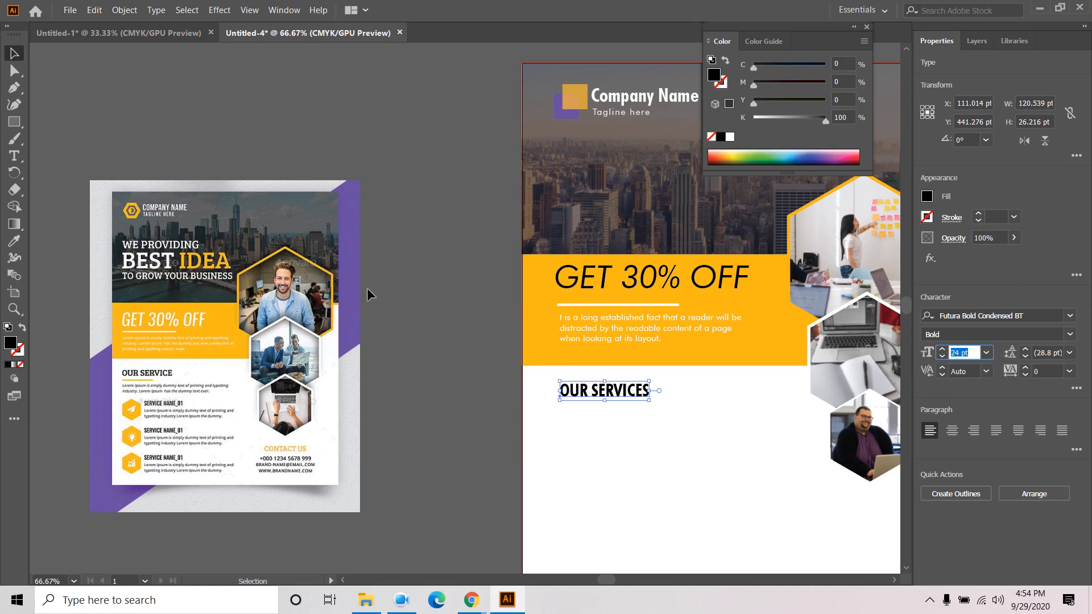
click(414, 305)
drag(453, 377, 433, 333)
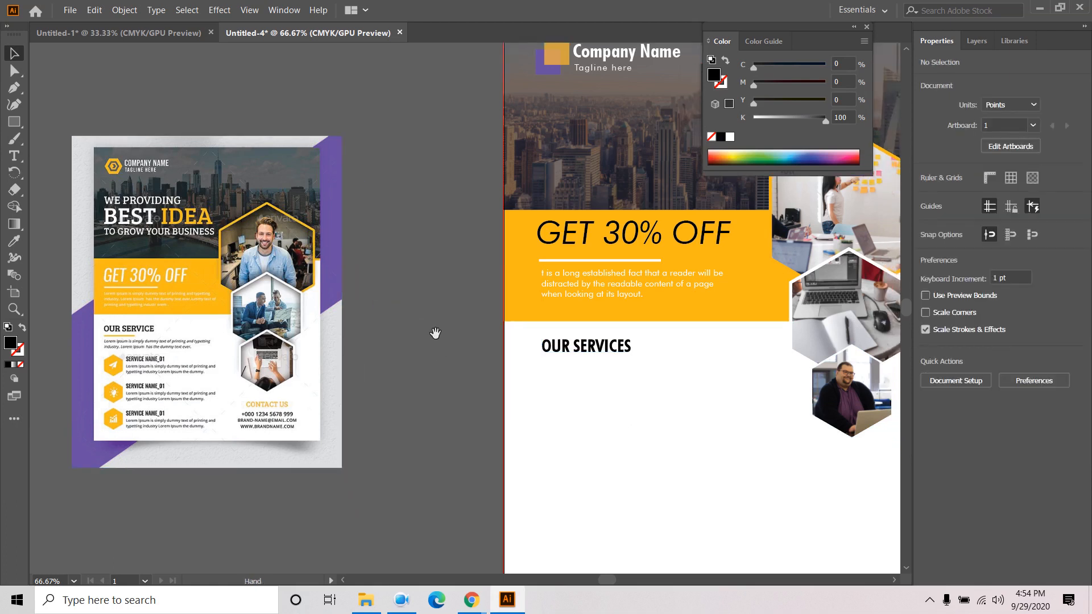
- Add a placeholder text area below OUR SERVICES in 13 pt Futura Bk BT, shortened to two lines
click(14, 156)
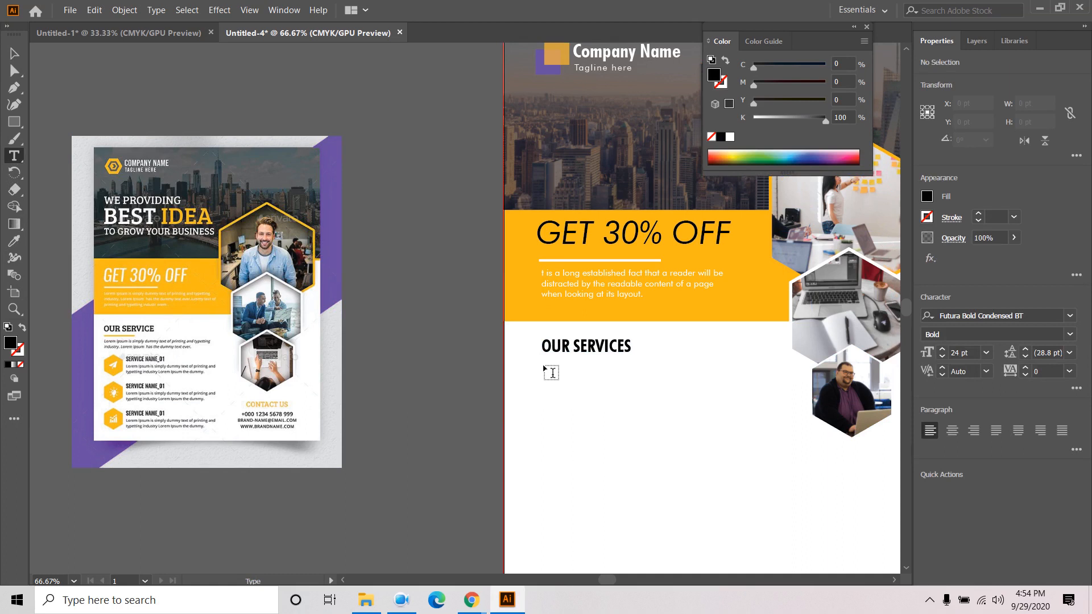
drag(544, 366, 741, 409)
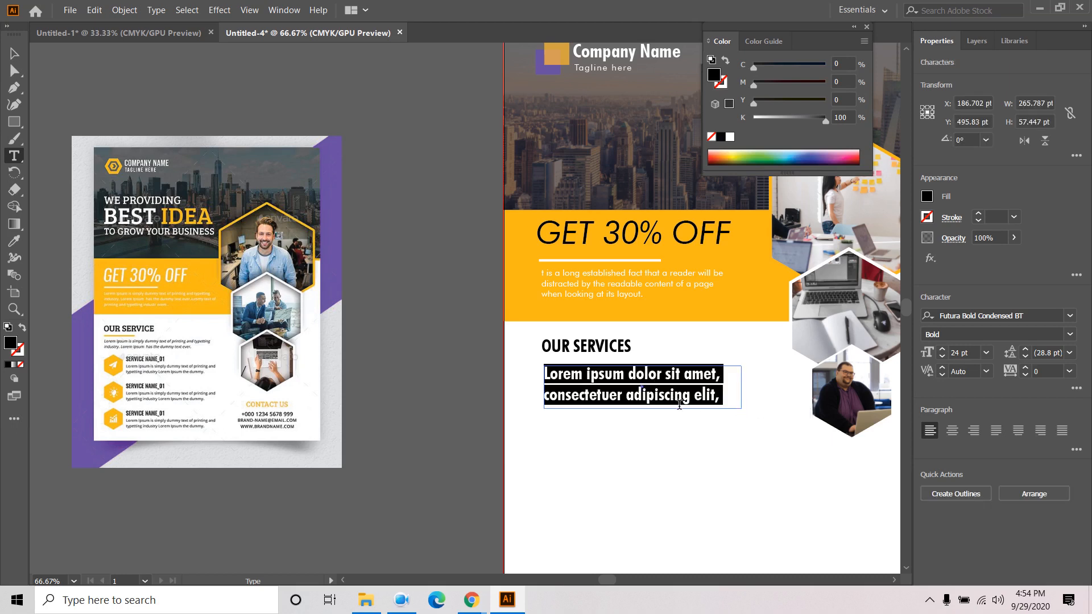
click(1069, 335)
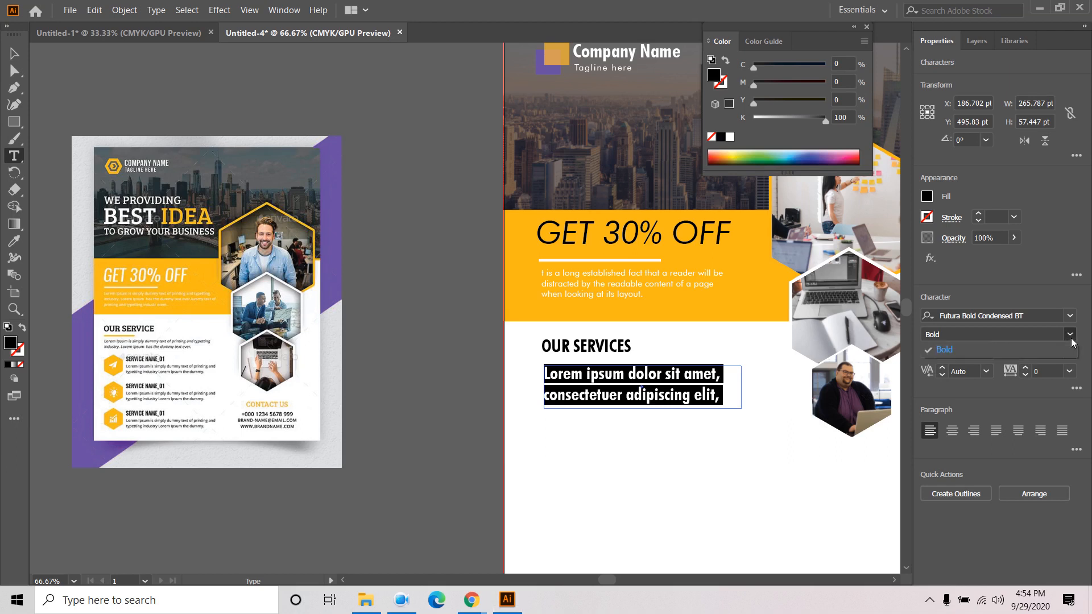
click(1070, 316)
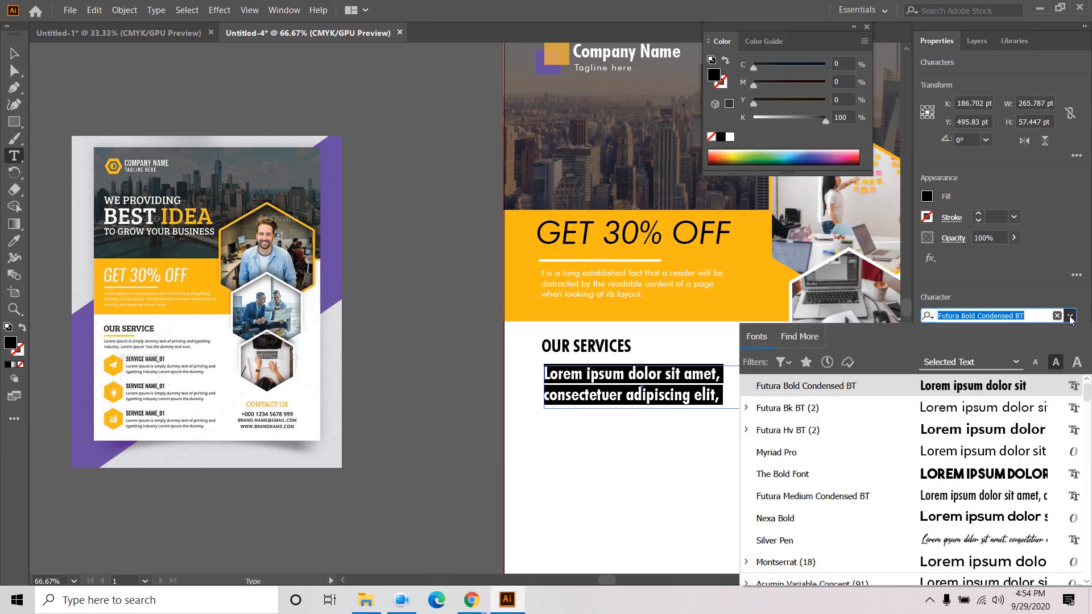
click(965, 411)
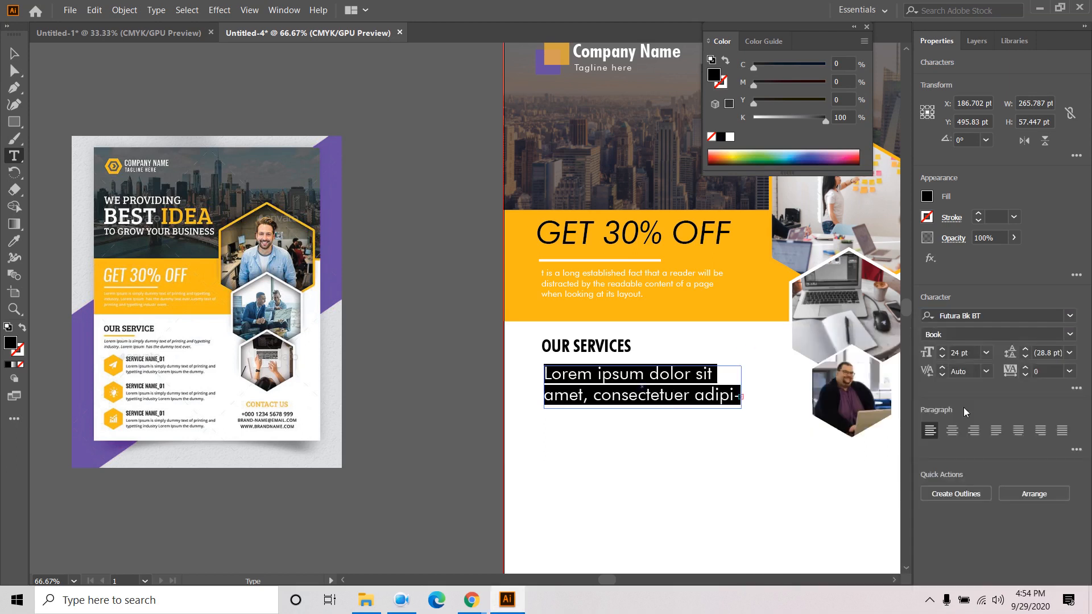
click(943, 357)
click(943, 357)
click(942, 353)
click(942, 354)
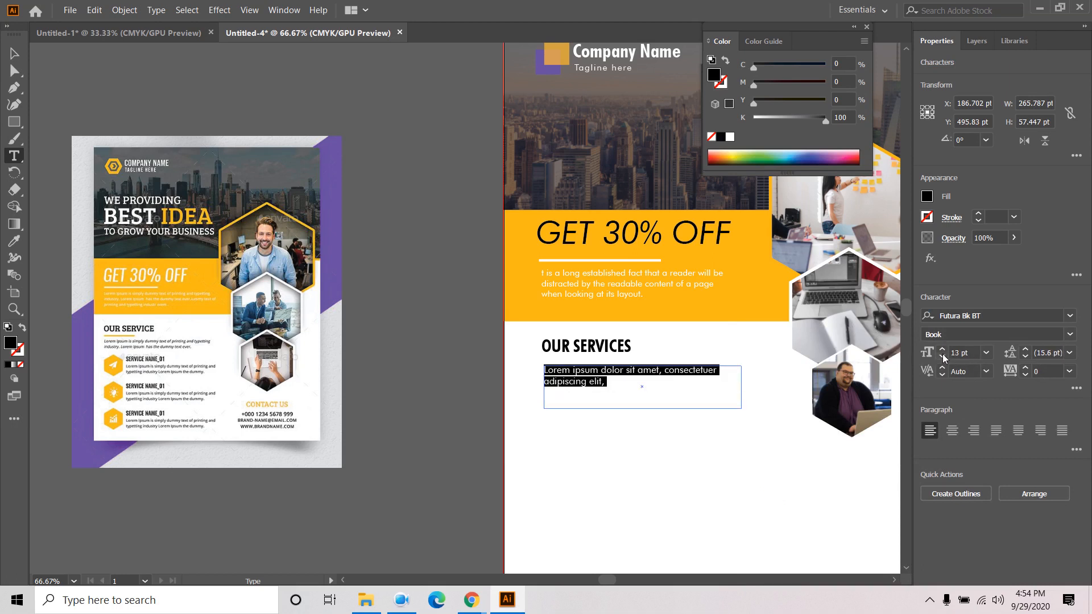
click(14, 53)
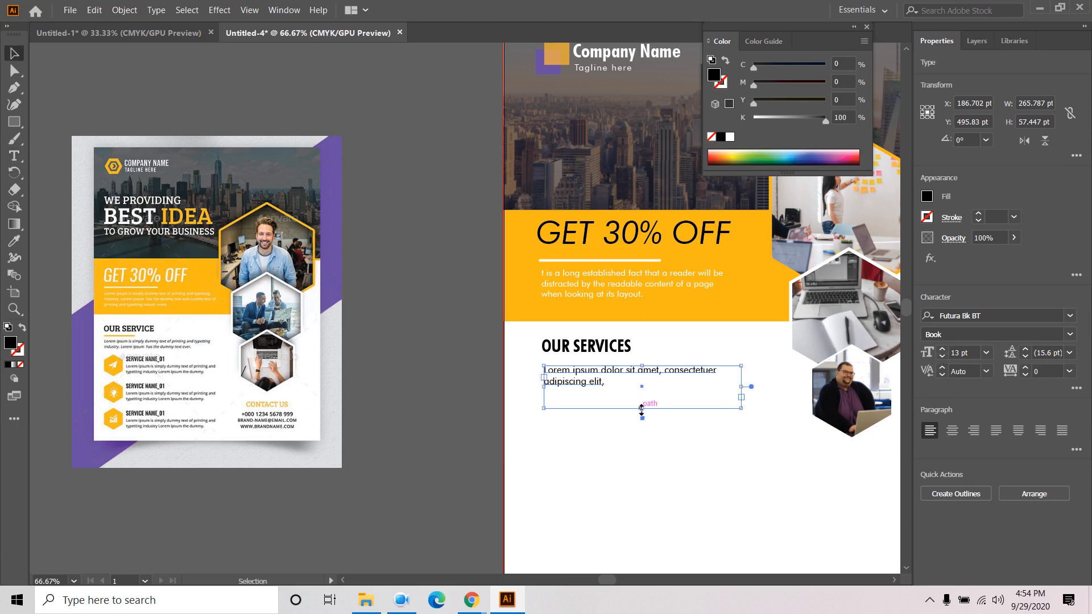
drag(642, 408, 641, 390)
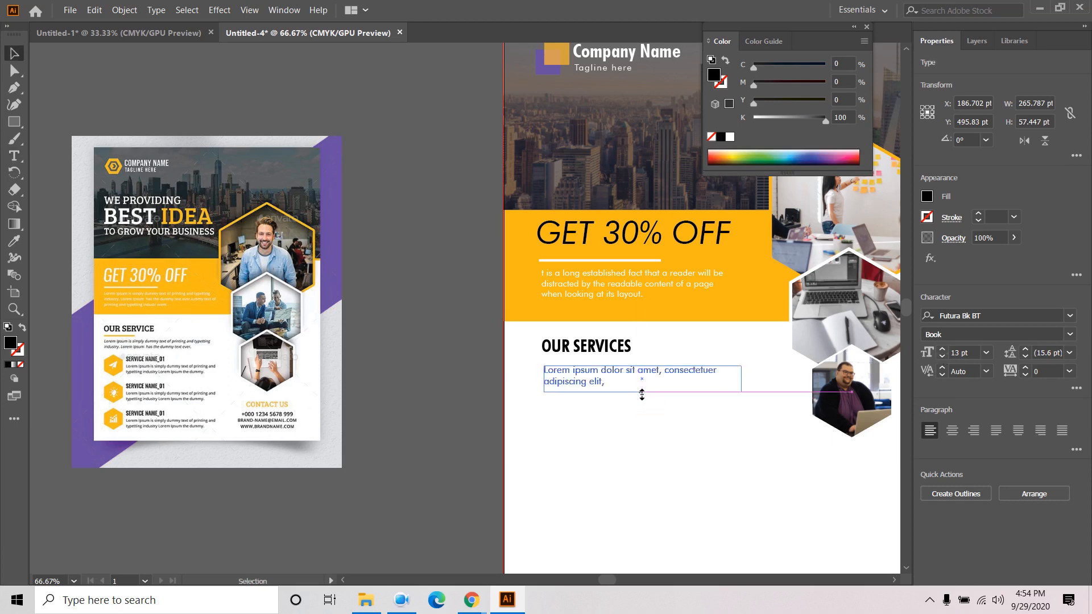
click(451, 278)
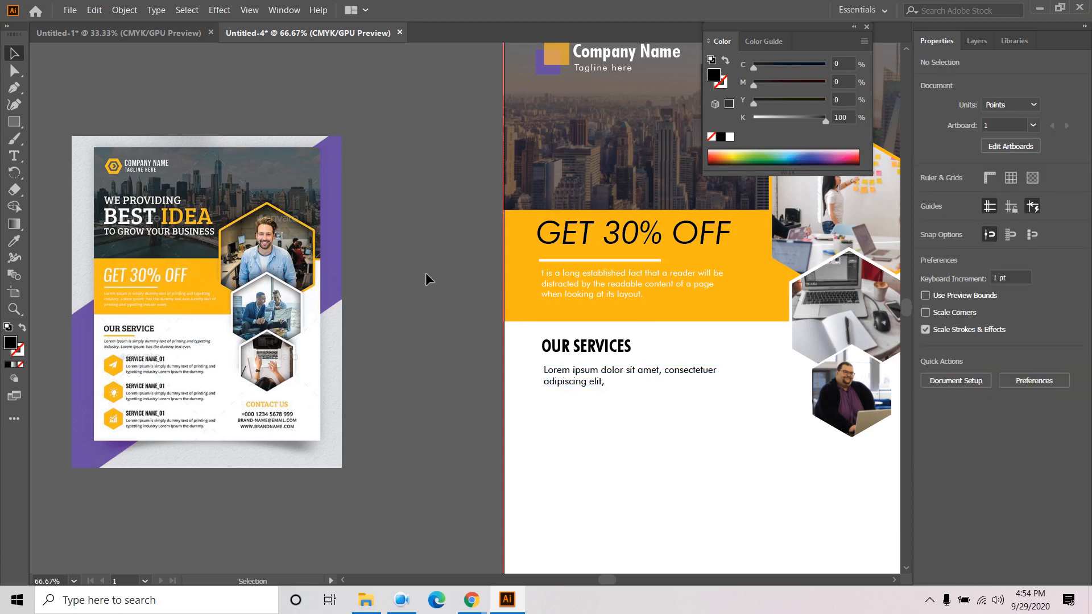
- Alt-drag a copy of the white GET 30% OFF underline down beneath OUR SERVICES
click(14, 87)
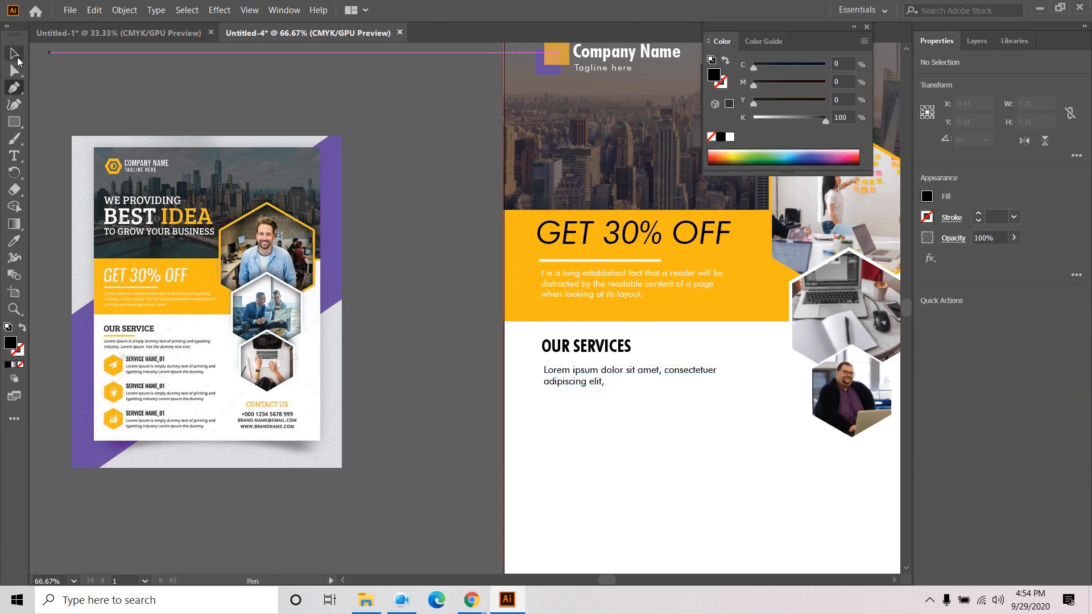
click(15, 56)
click(607, 258)
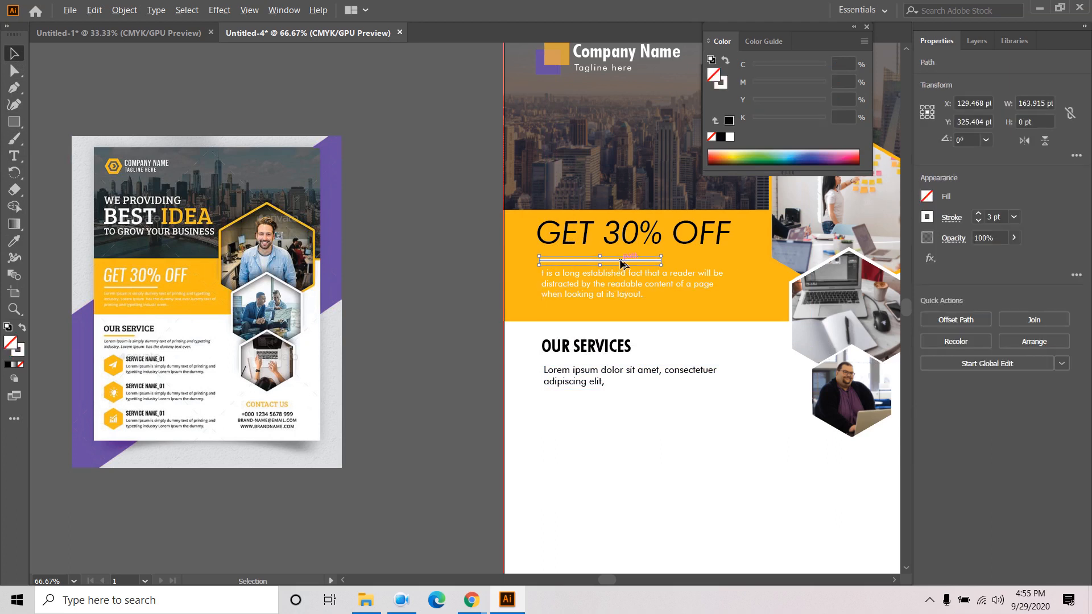
drag(621, 262, 627, 361)
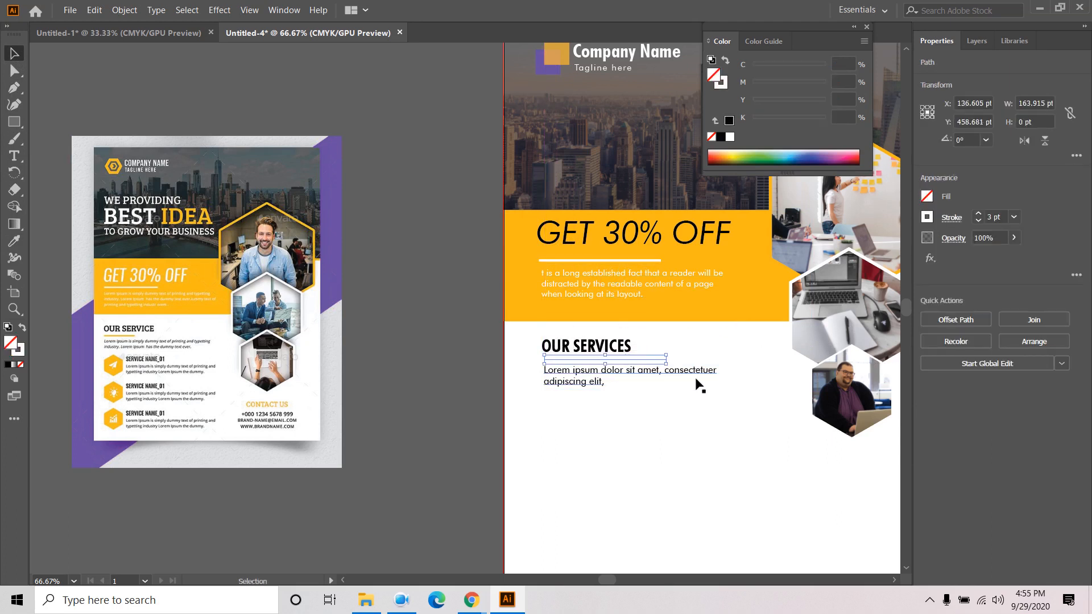
- Make the copied line an orange 3 pt stroke by sampling the band colour
double_click(19, 349)
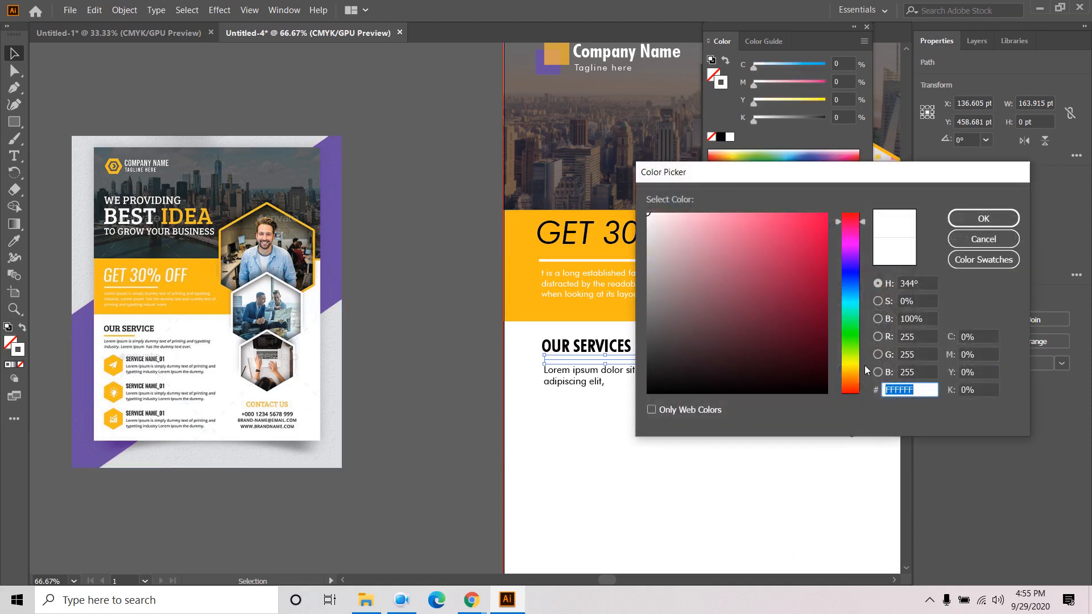
click(14, 243)
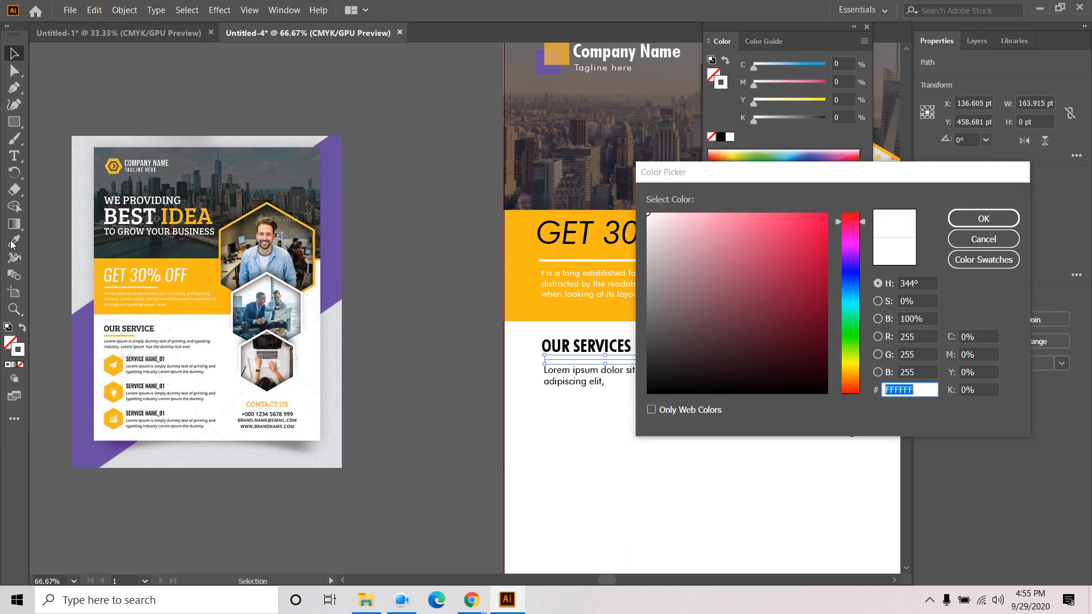
click(983, 239)
click(14, 241)
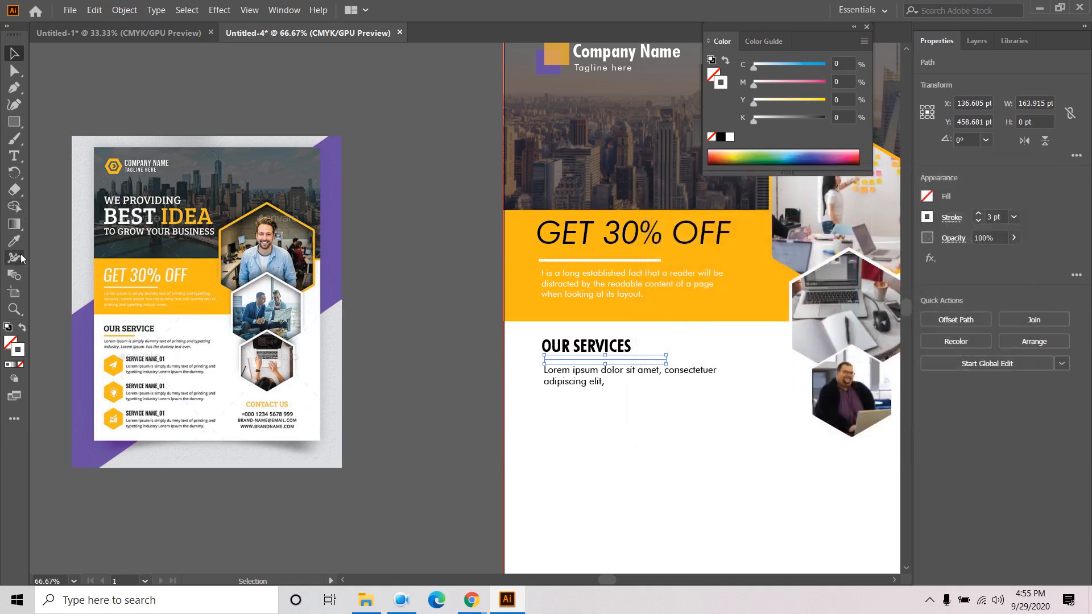
click(531, 262)
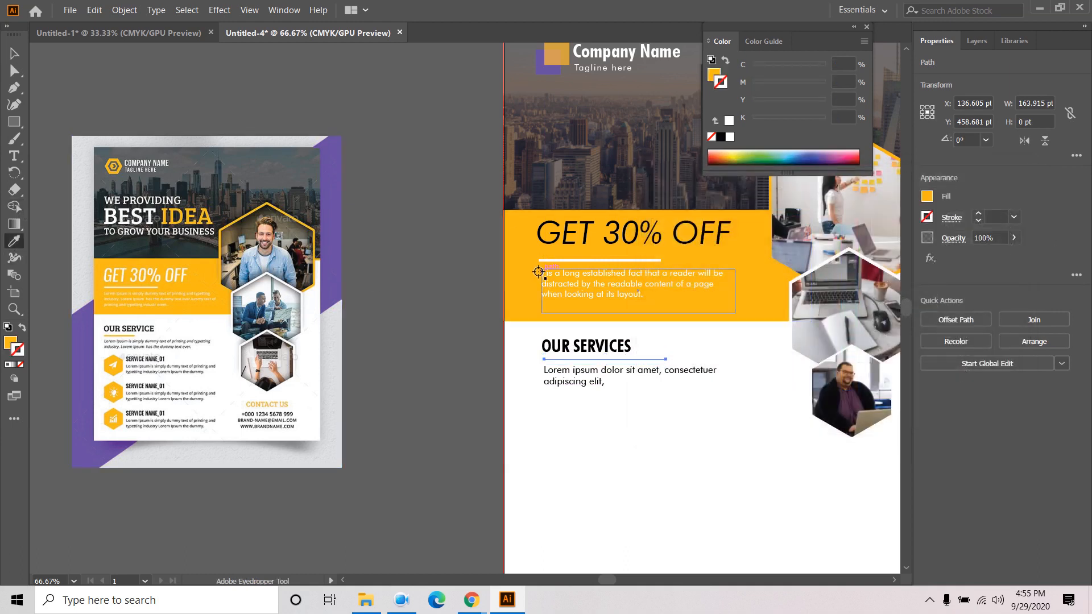
click(23, 328)
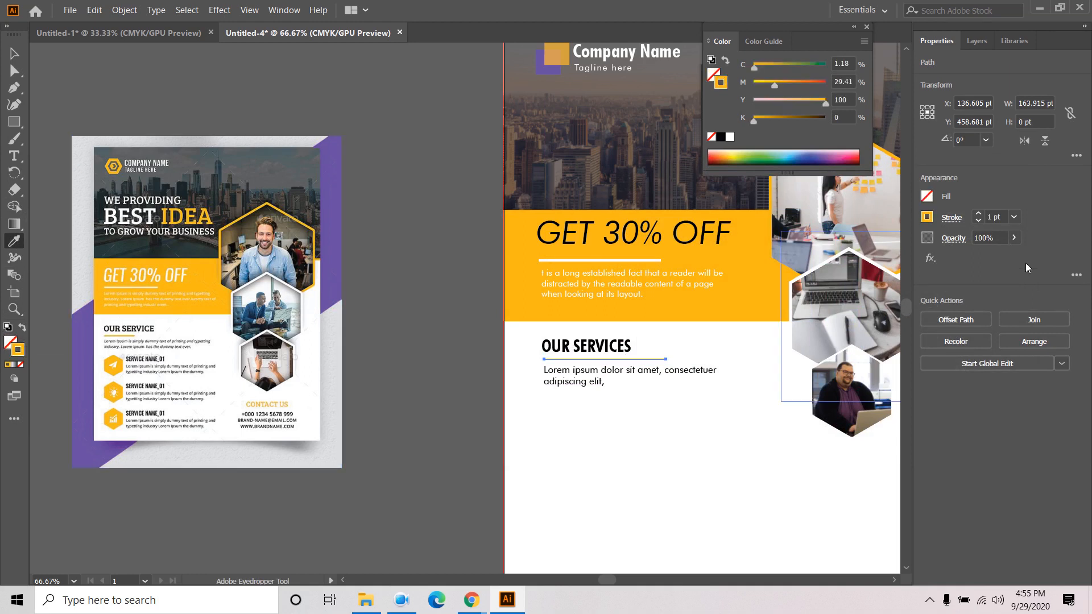
click(978, 215)
click(978, 215)
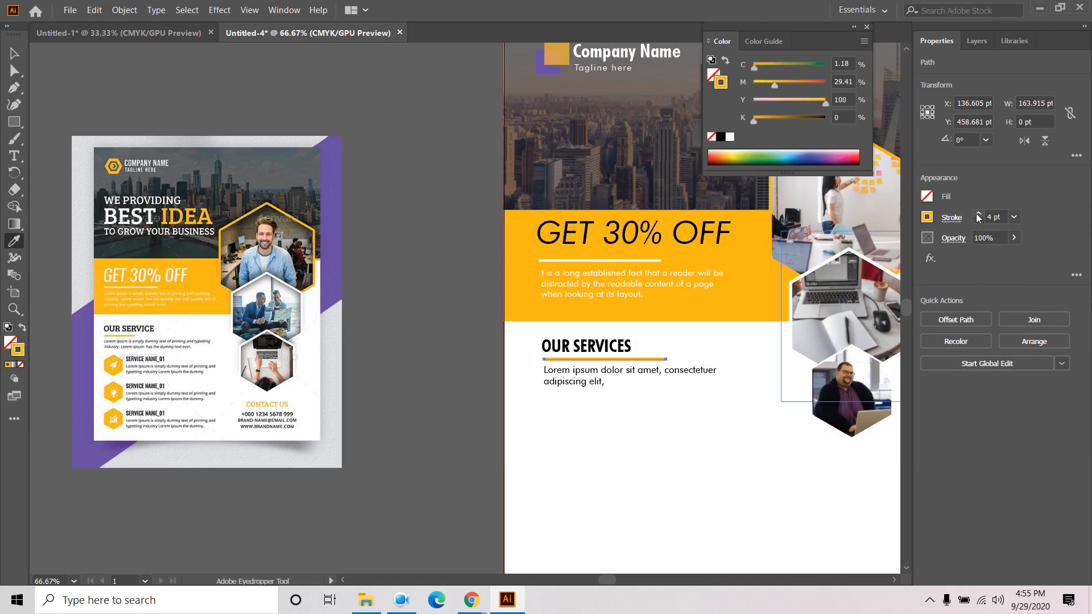
click(979, 222)
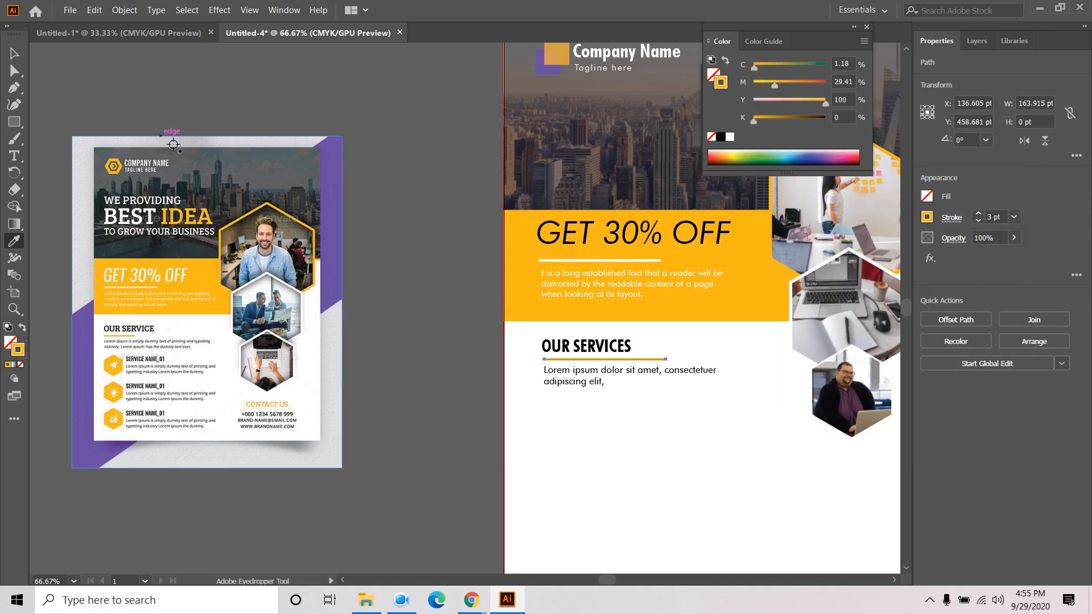
- Shorten the orange line under OUR SERVICES and deselect it
key(v)
click(310, 117)
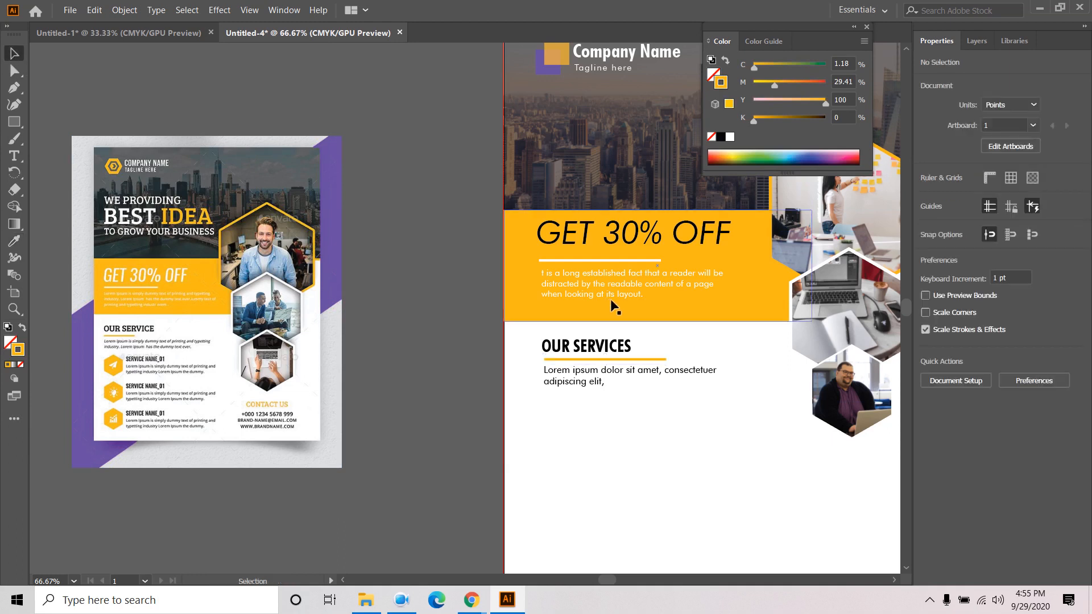
click(649, 362)
drag(666, 359, 591, 359)
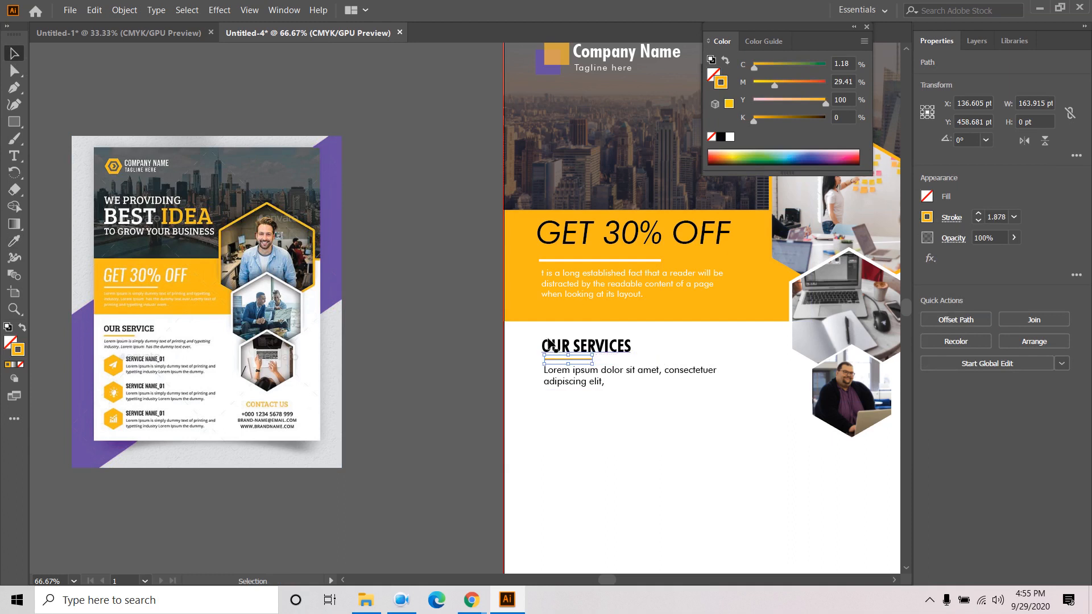
click(368, 243)
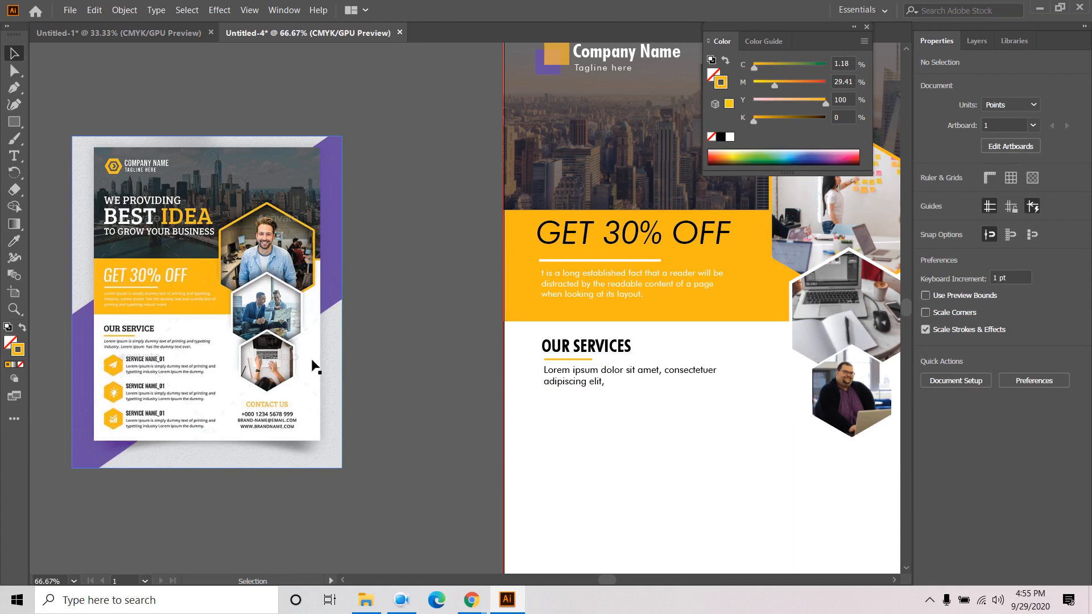
- Draw an orange-filled hexagon with the Polygon tool below the services paragraph
drag(662, 478, 697, 411)
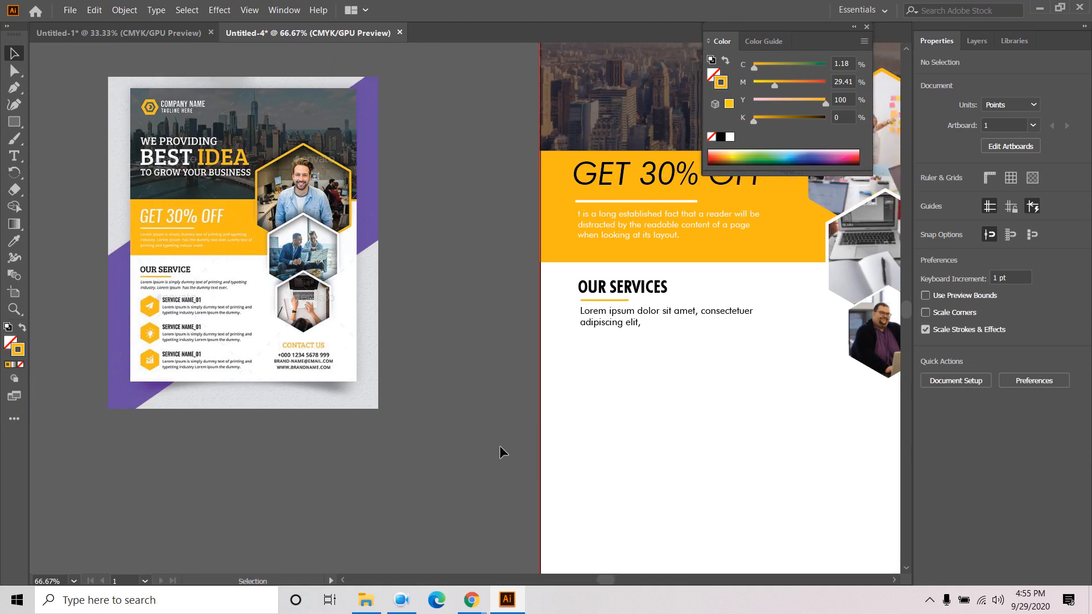
drag(14, 122, 80, 156)
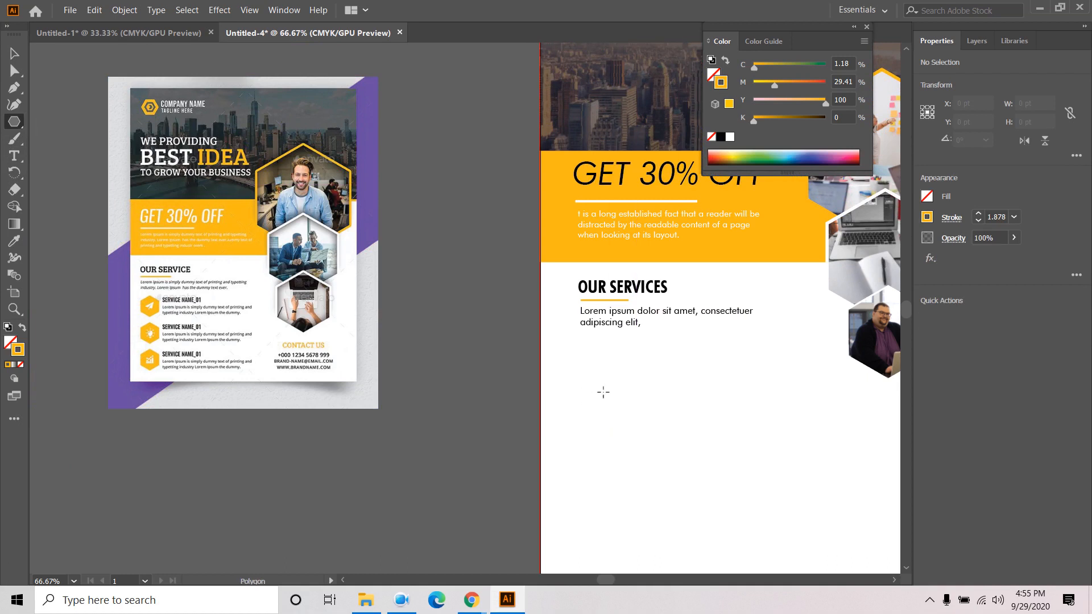
drag(608, 390, 636, 406)
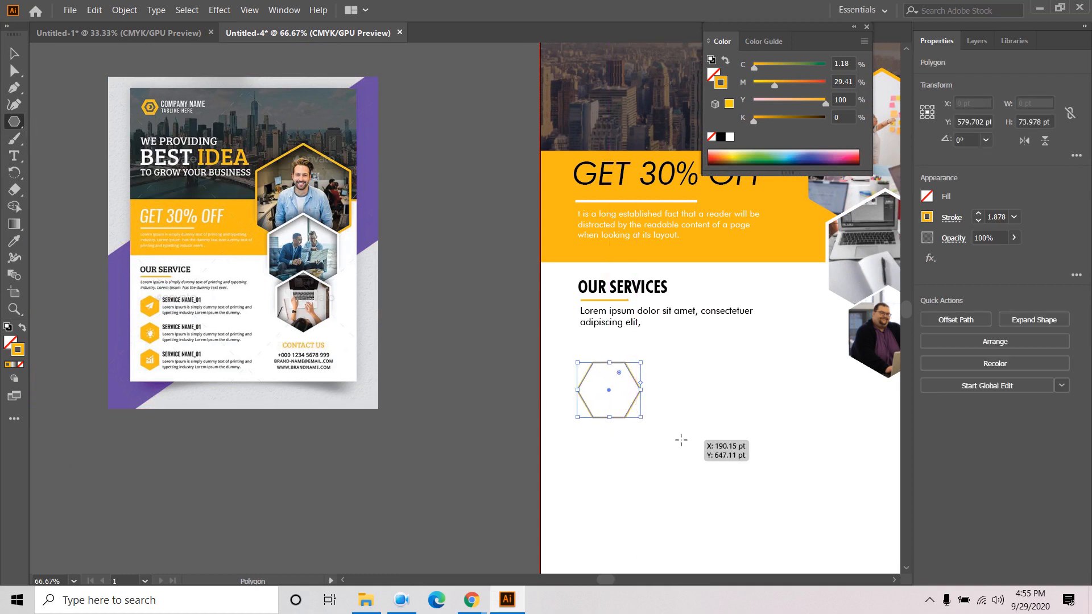
click(23, 328)
key(v)
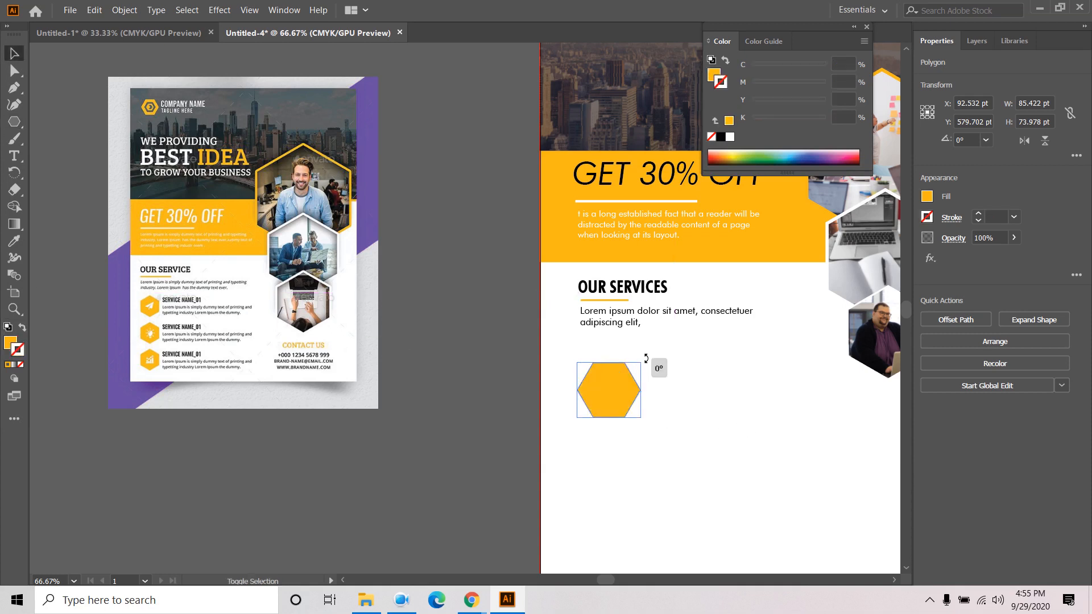
- Rotate the hexagon 90°, scale it to about 53 by 61 pt, and copy it downward
drag(650, 361, 581, 359)
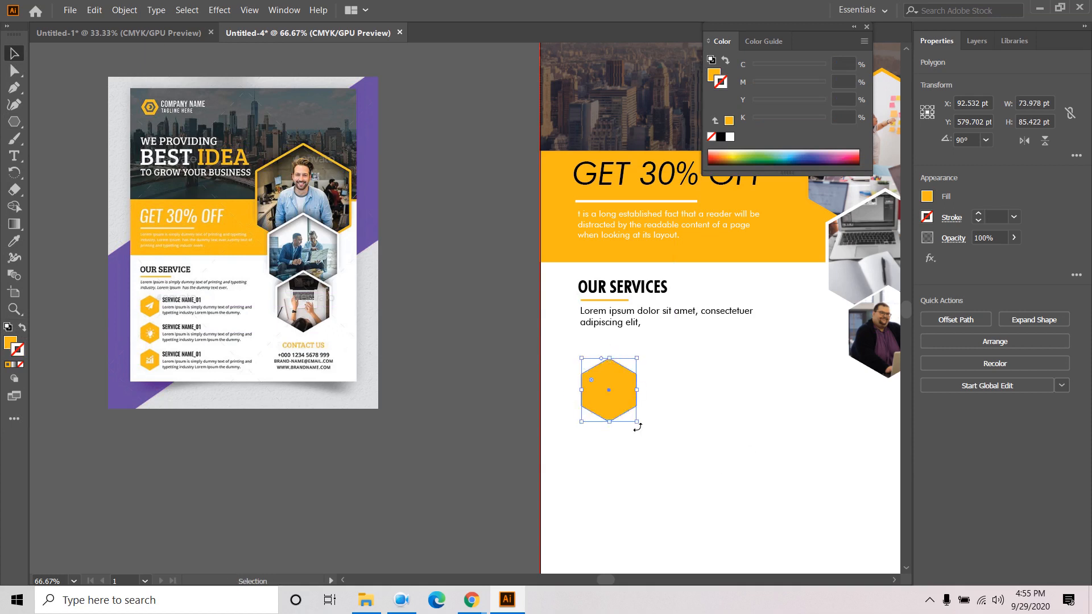
drag(635, 423, 618, 489)
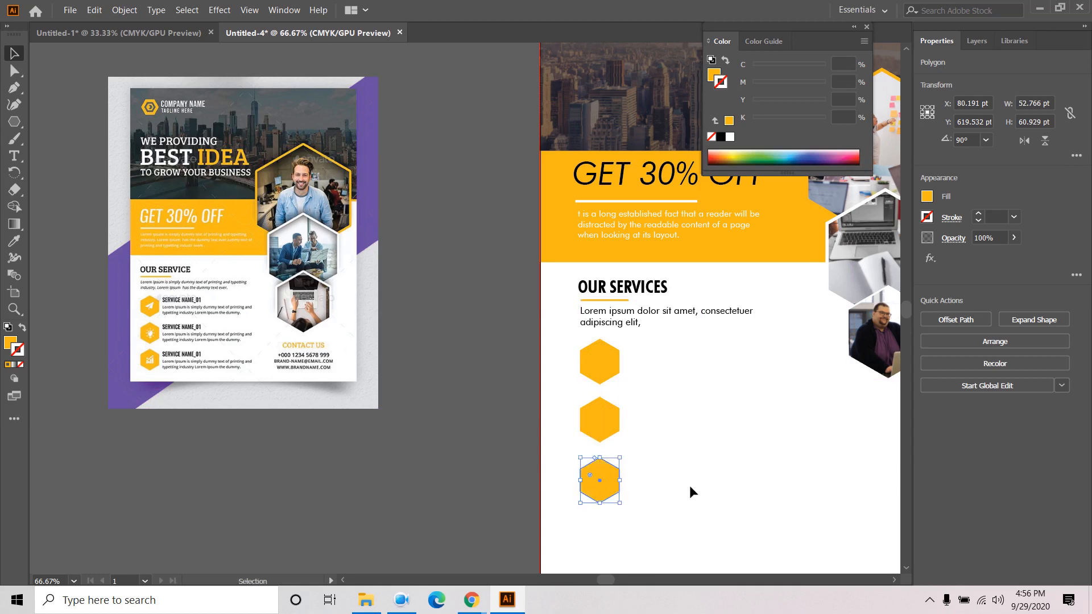
drag(690, 493, 660, 439)
click(478, 326)
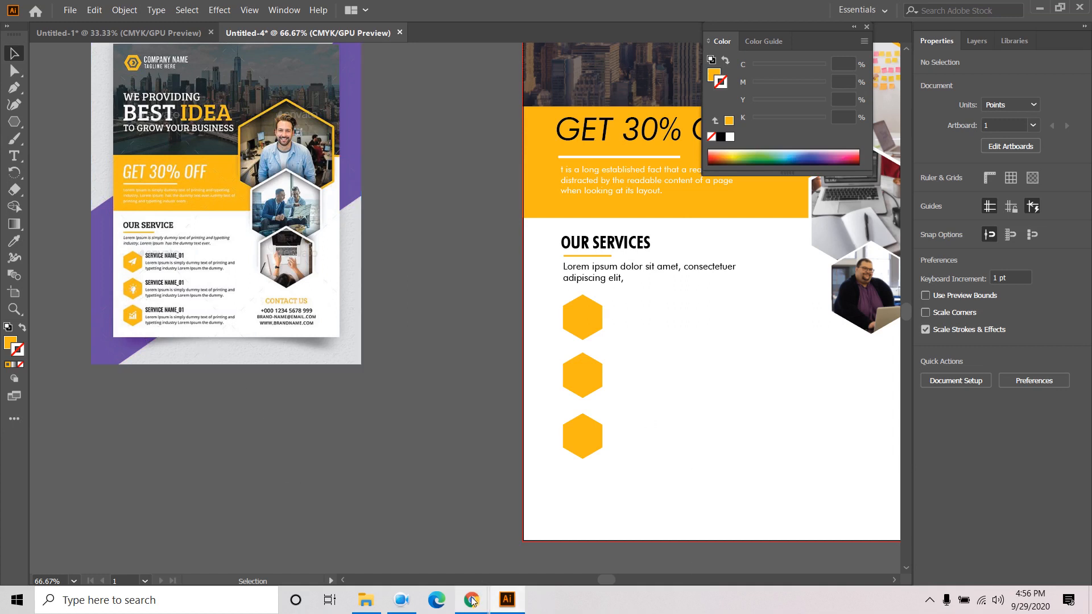
- Load the Font Awesome cheatsheet (fontawesome.com/cheatsheet) in a new Chrome tab
mouse_move(472, 599)
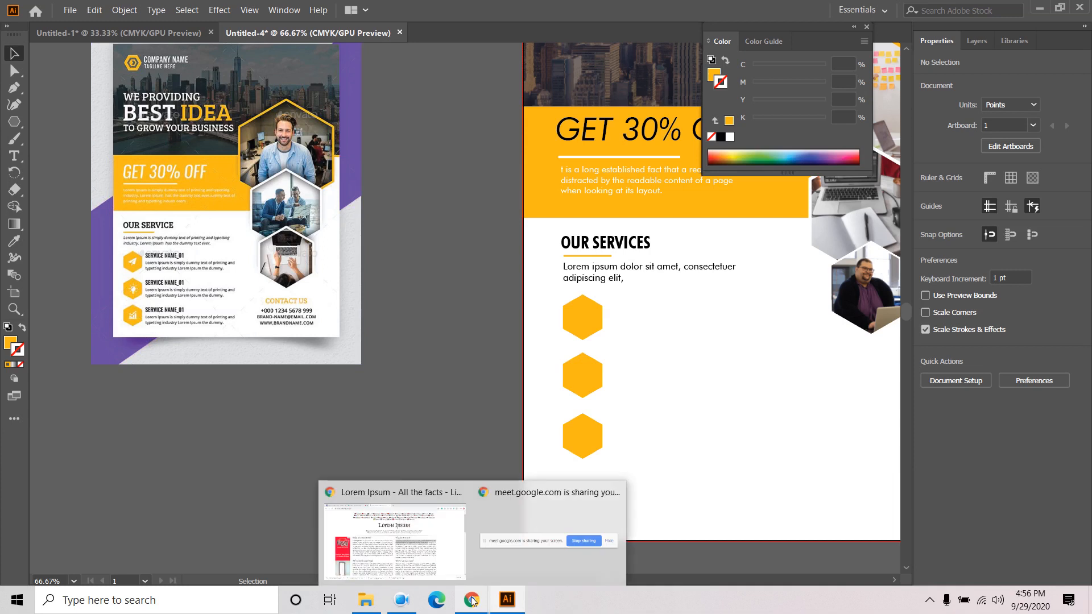
mouse_move(409, 534)
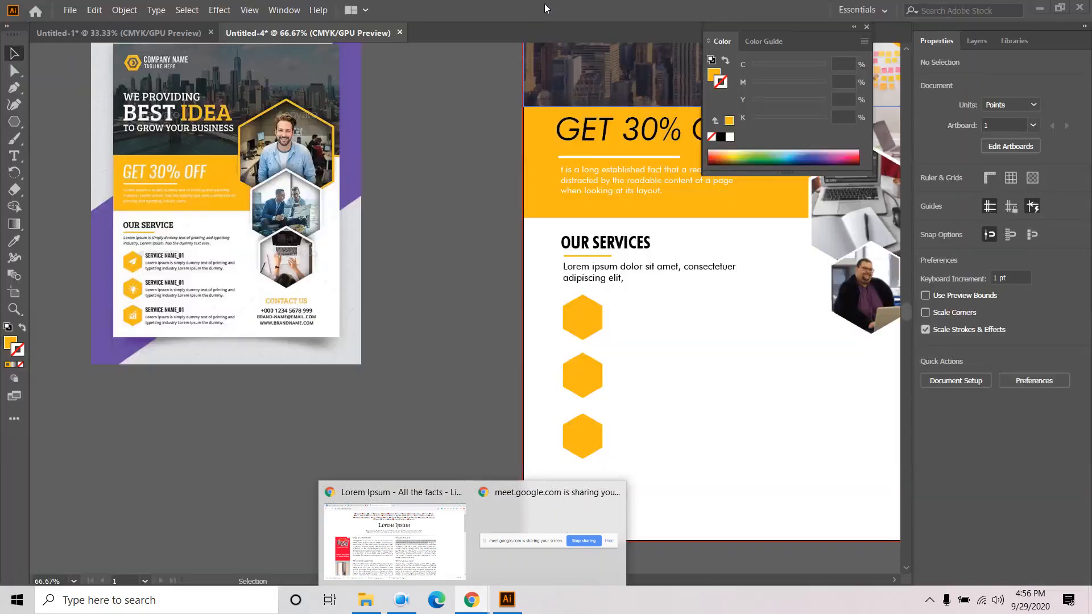
click(431, 561)
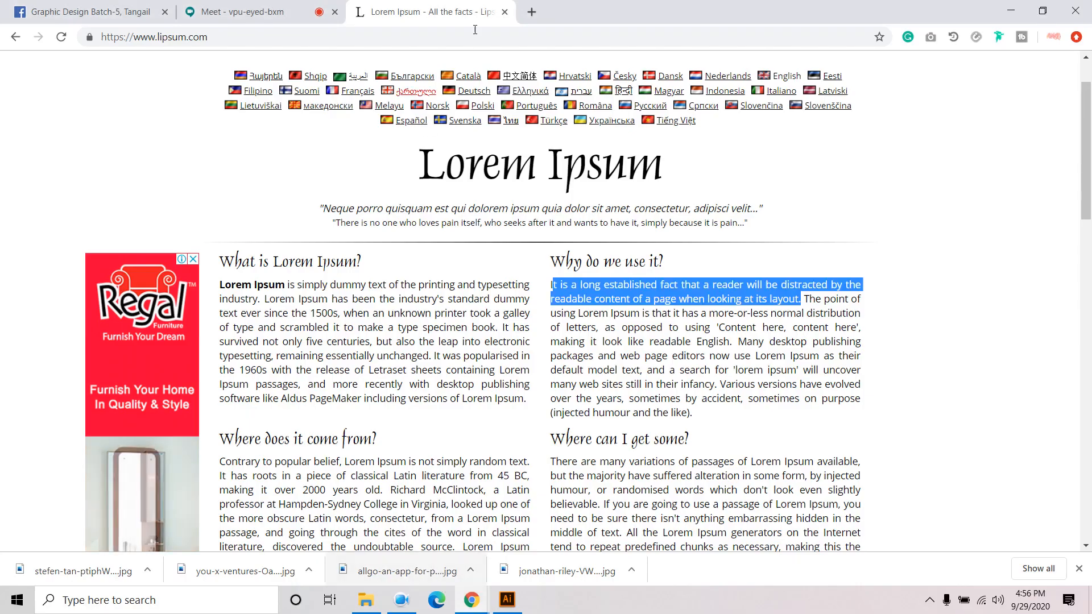
click(531, 11)
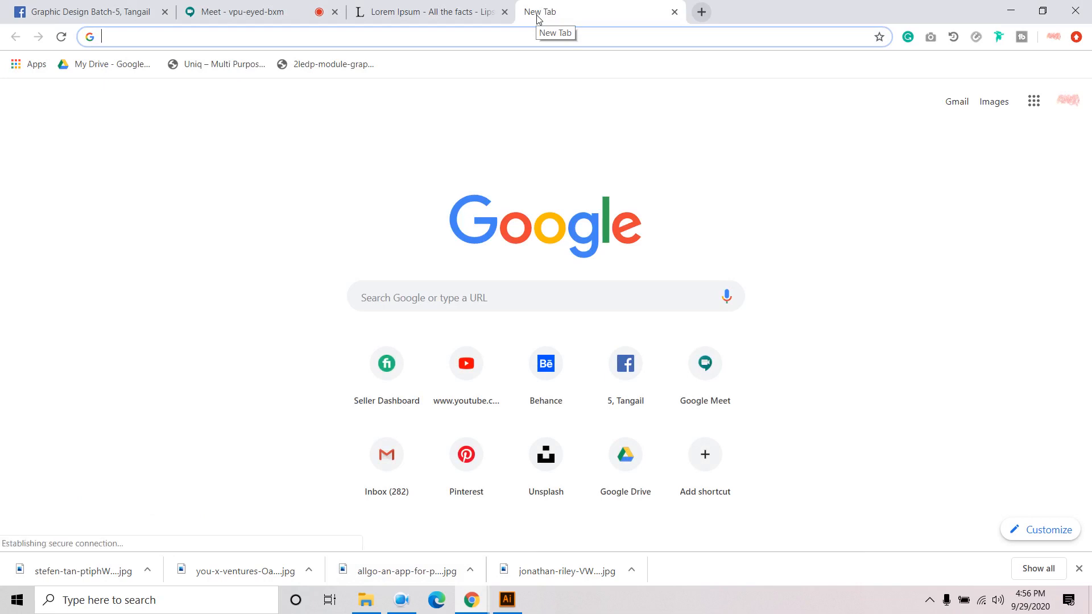
text(FONT)
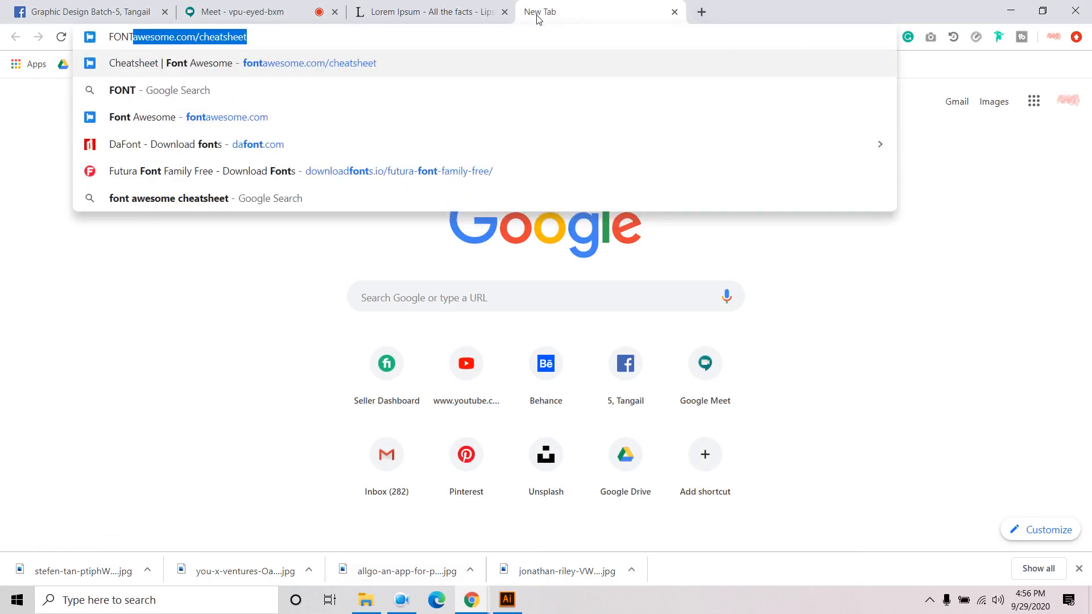
key(Right)
key(Return)
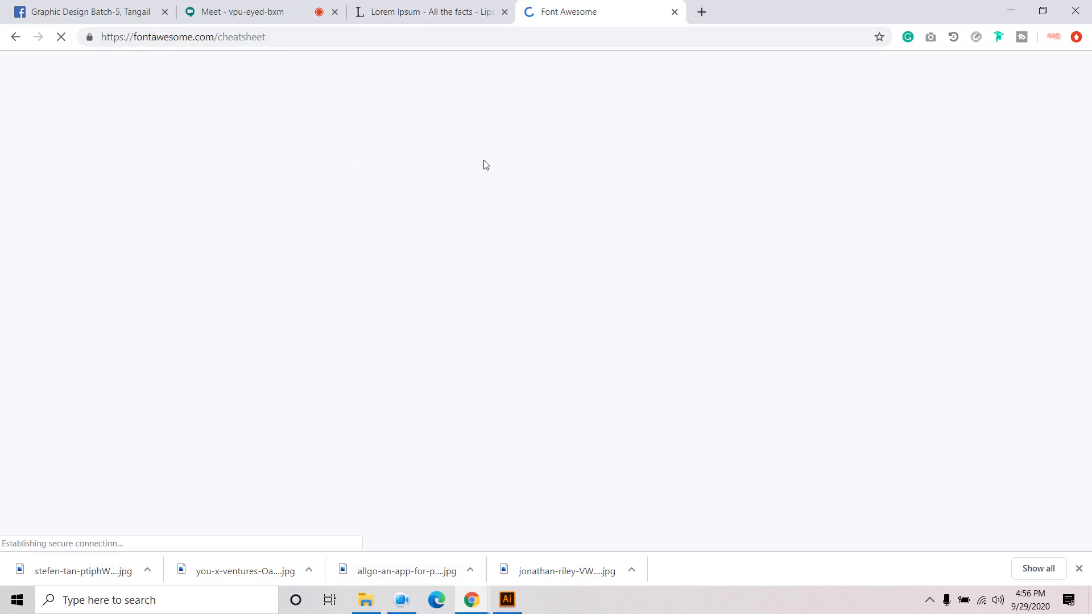
- Scroll and search through the cheatsheet to look for a suitable icon
scroll(440, 430, down, 5)
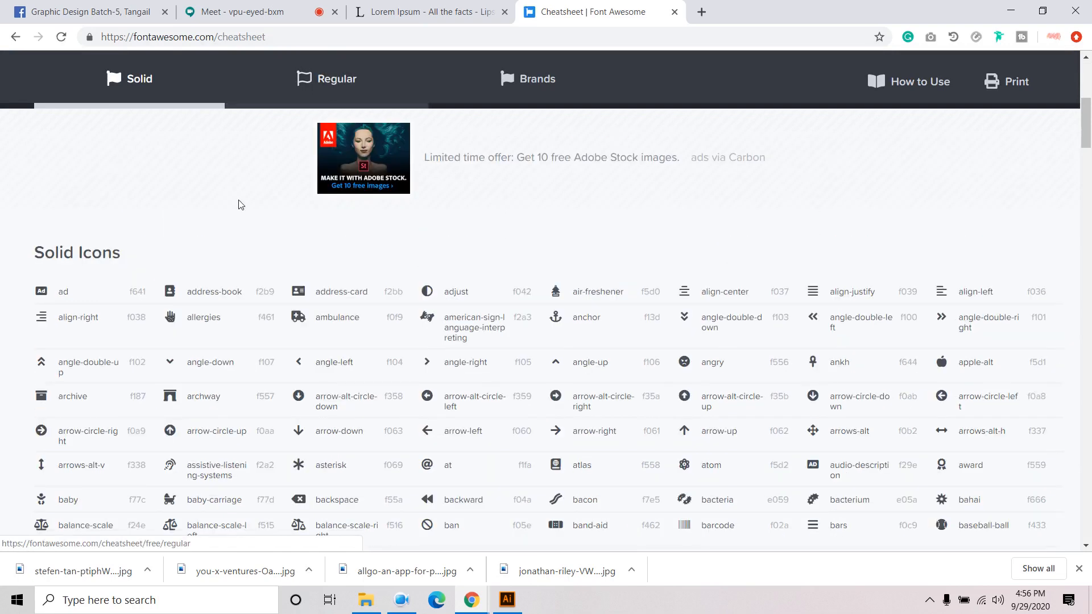
scroll(120, 279, down, 5)
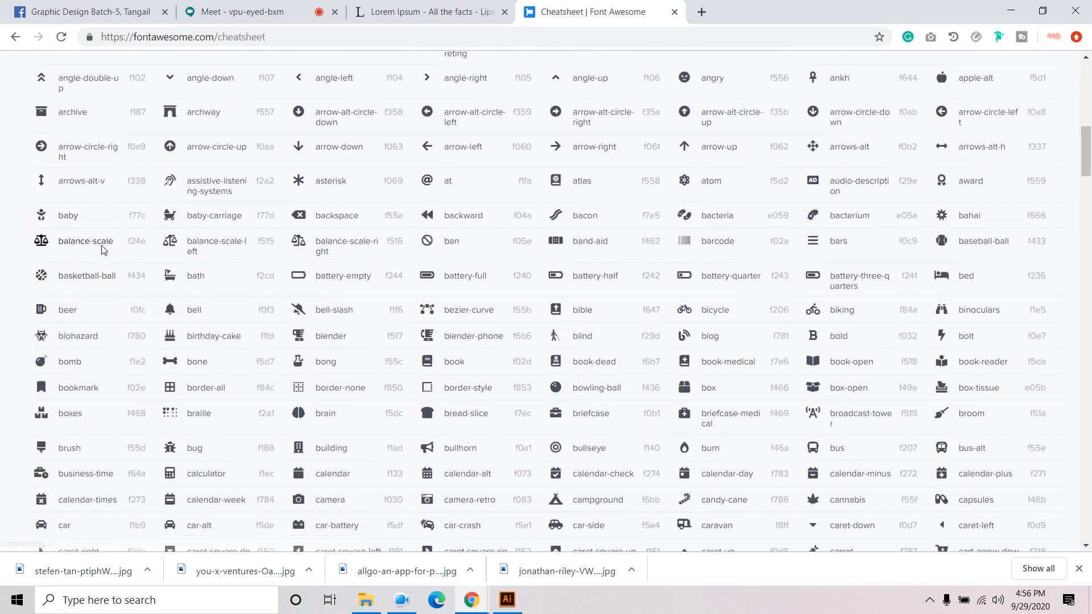
scroll(64, 265, down, 4)
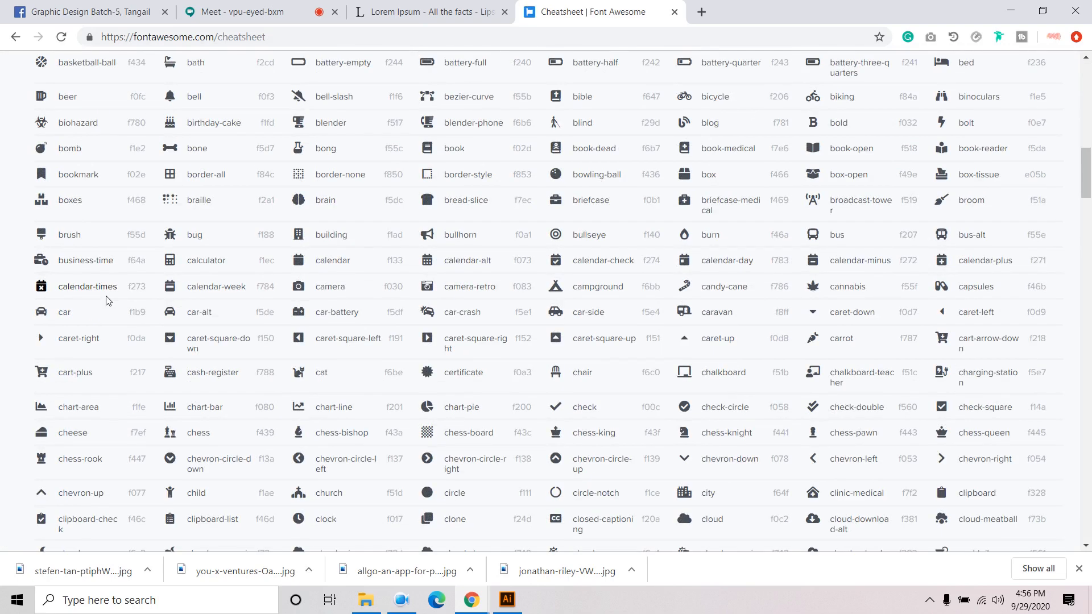
scroll(121, 309, down, 3)
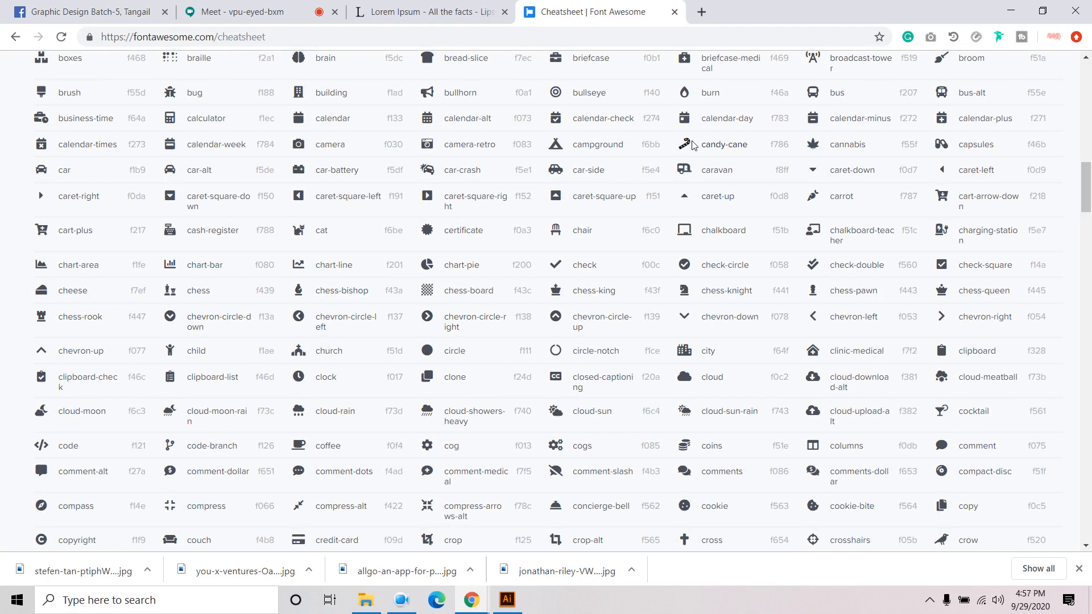
key(ctrl+f)
text(R)
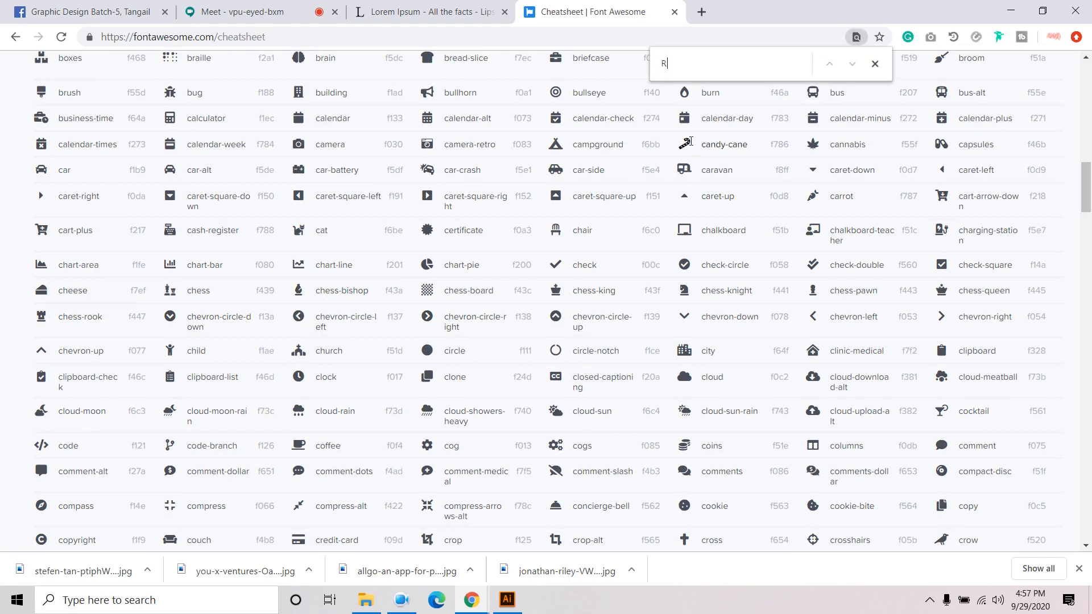
text(OC)
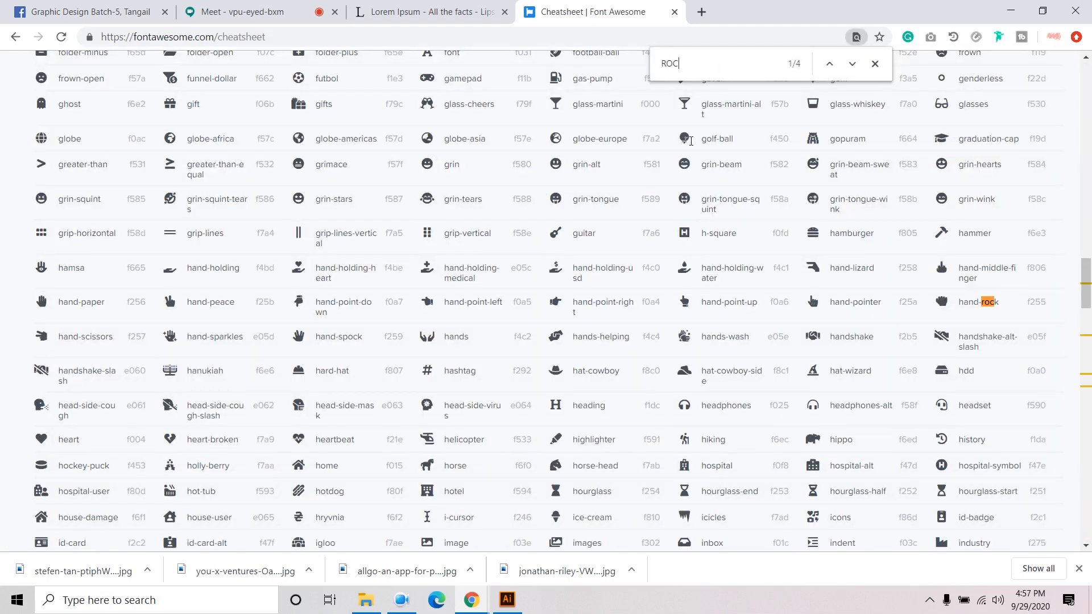
key(BackSpace)
key(BackSpace)
key(BackSpace)
- Copy the head-side-virus icon glyph from the cheatsheet
click(556, 337)
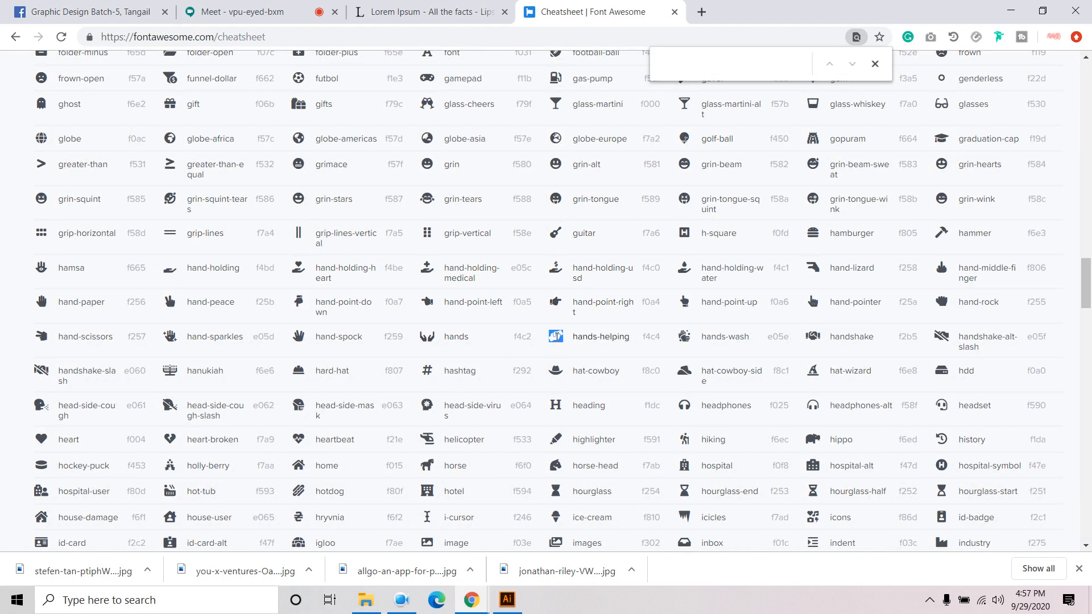
click(427, 405)
right_click(427, 405)
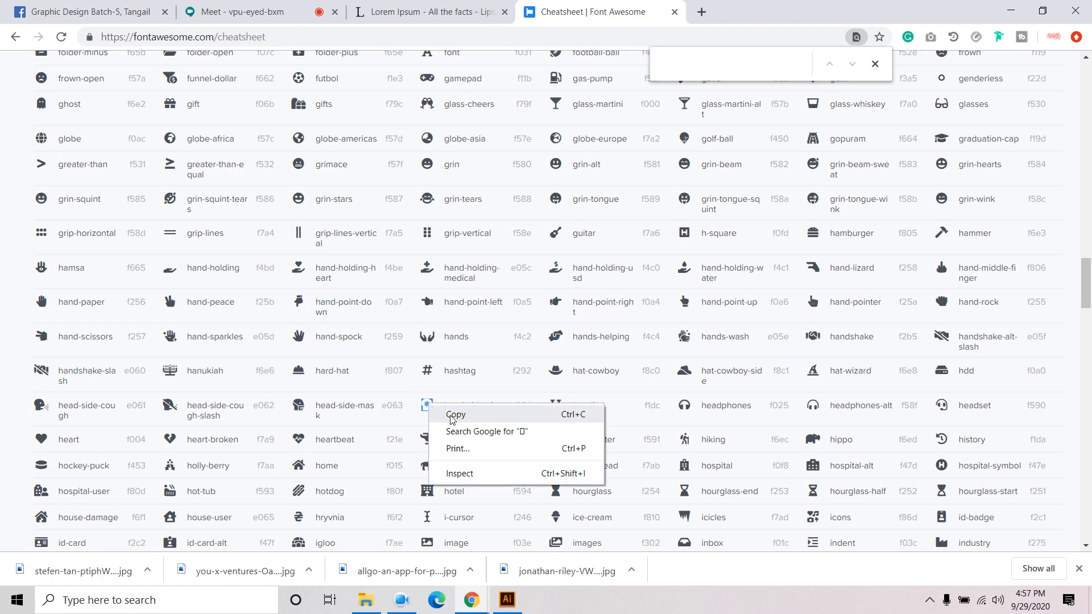
click(453, 417)
right_click(428, 405)
click(456, 415)
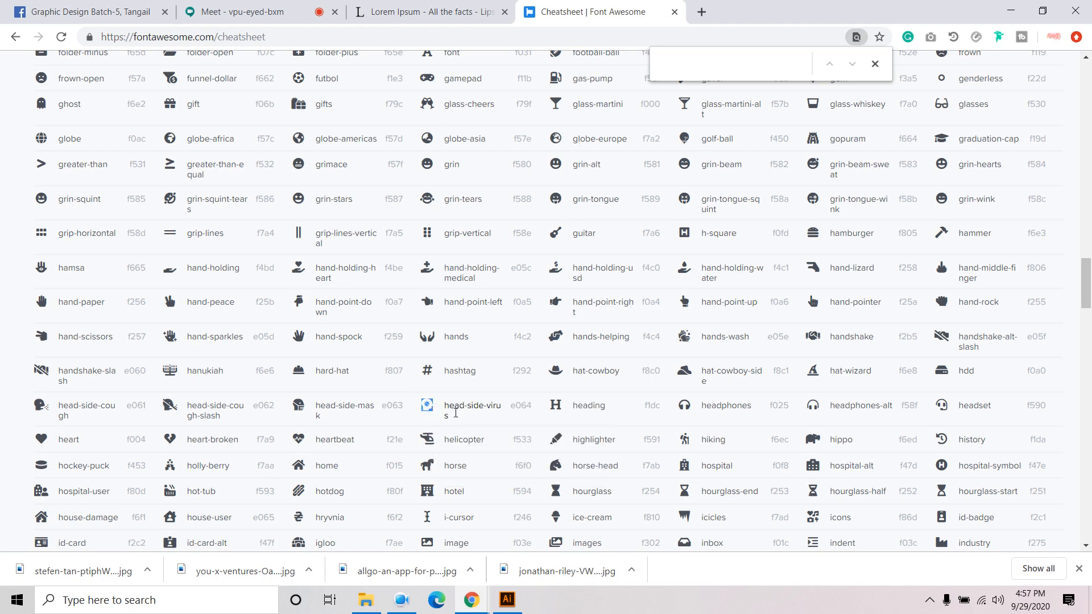
click(507, 599)
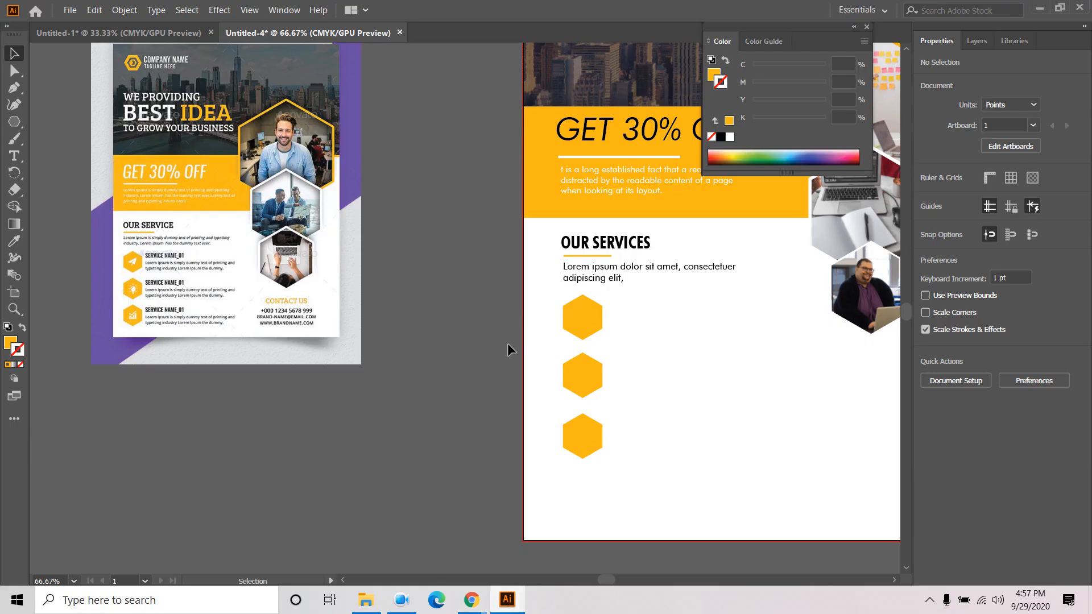
- Set the glyph to Font Awesome 5 Free Solid, enlarge it into the first hexagon, and fill it white
click(19, 157)
key(BackSpace)
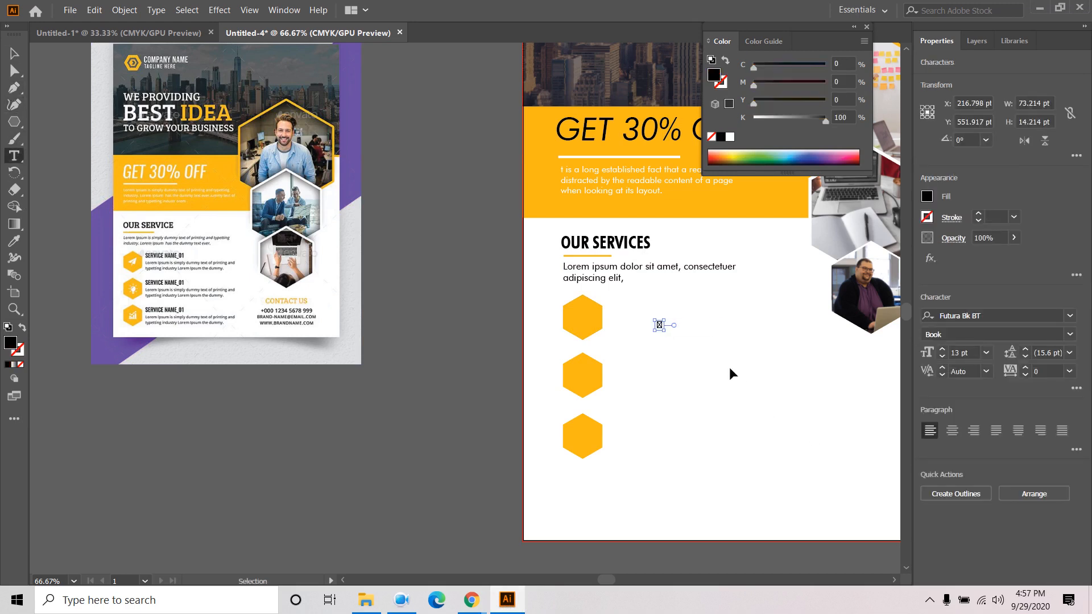
click(20, 53)
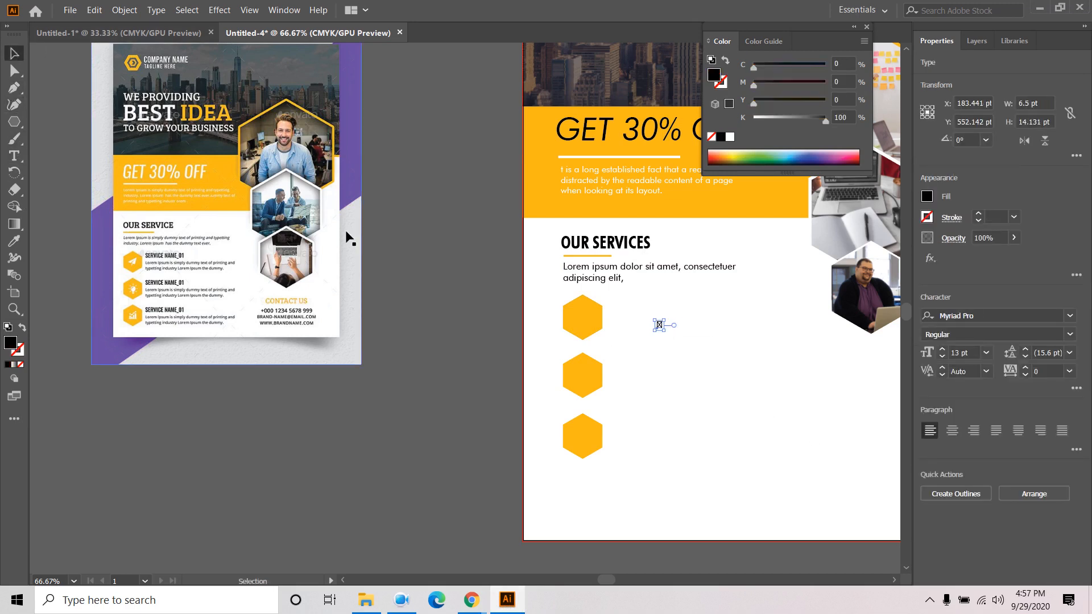
click(981, 316)
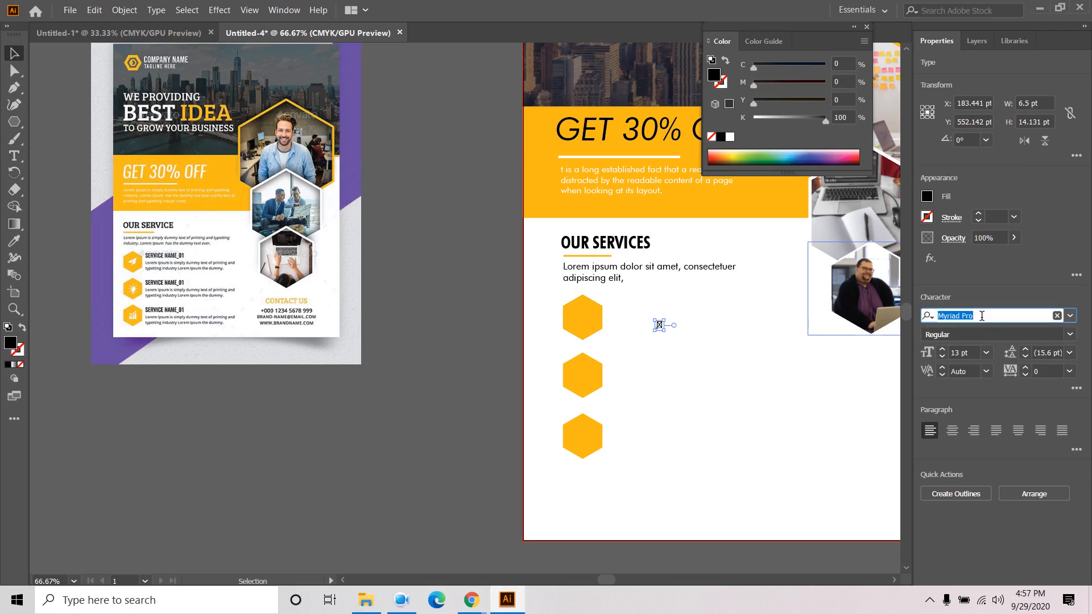
text(FONT)
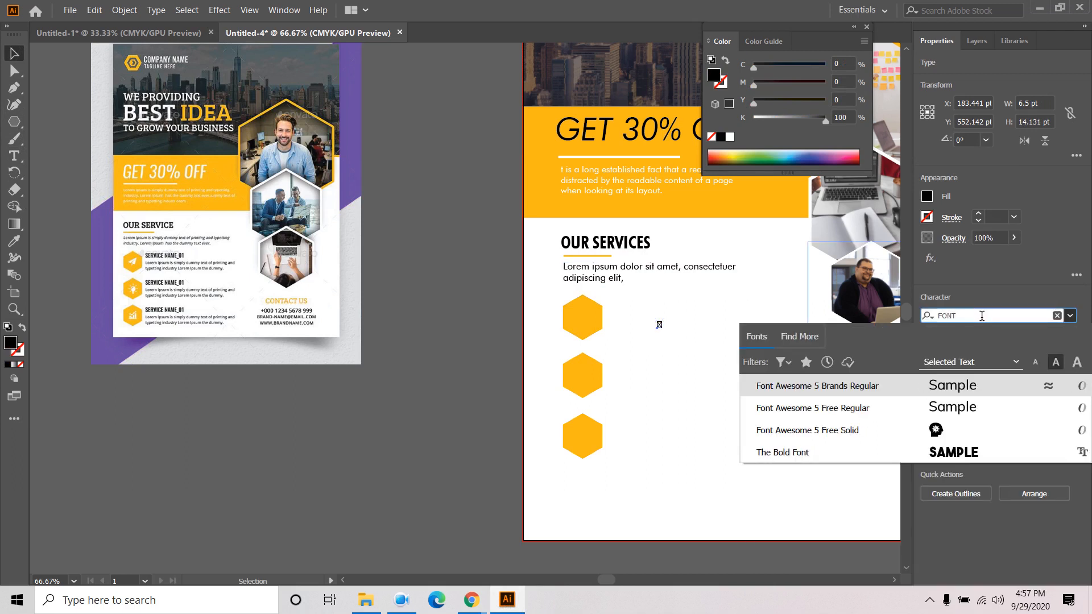
click(834, 429)
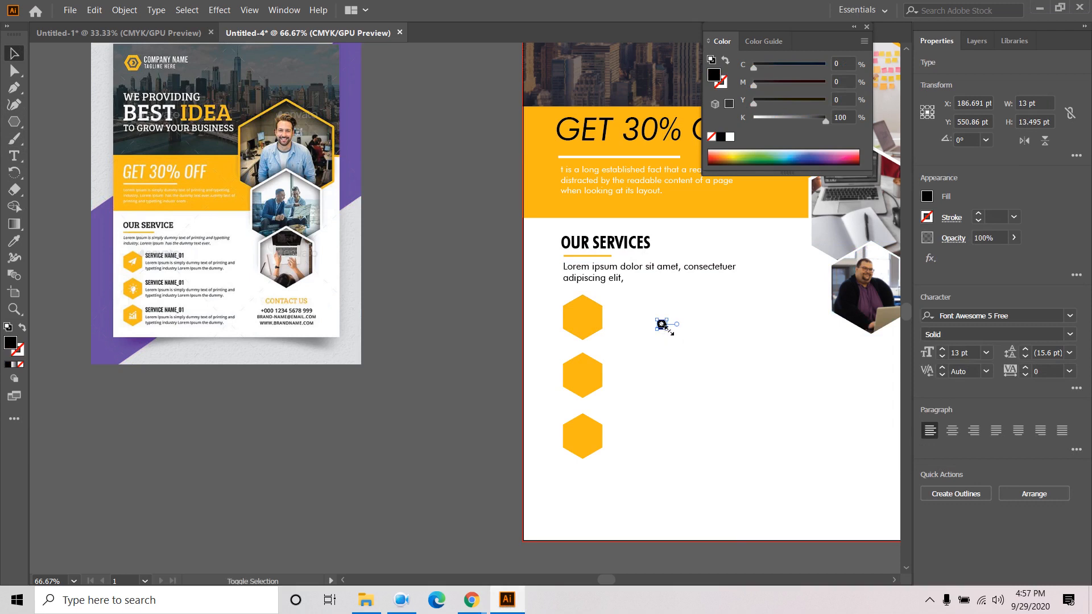
drag(664, 328, 592, 319)
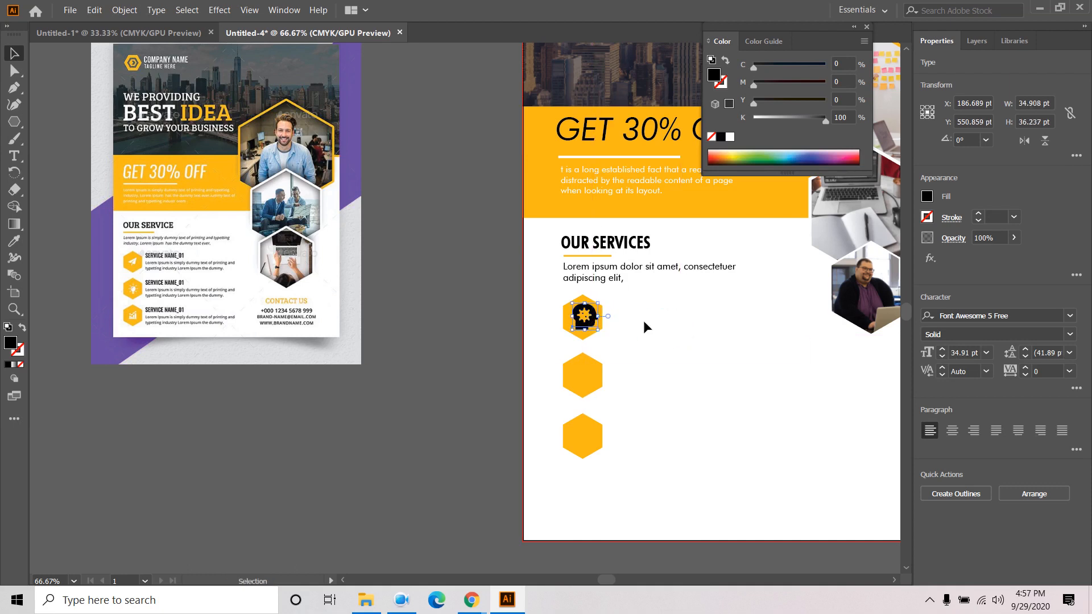
click(927, 197)
click(784, 252)
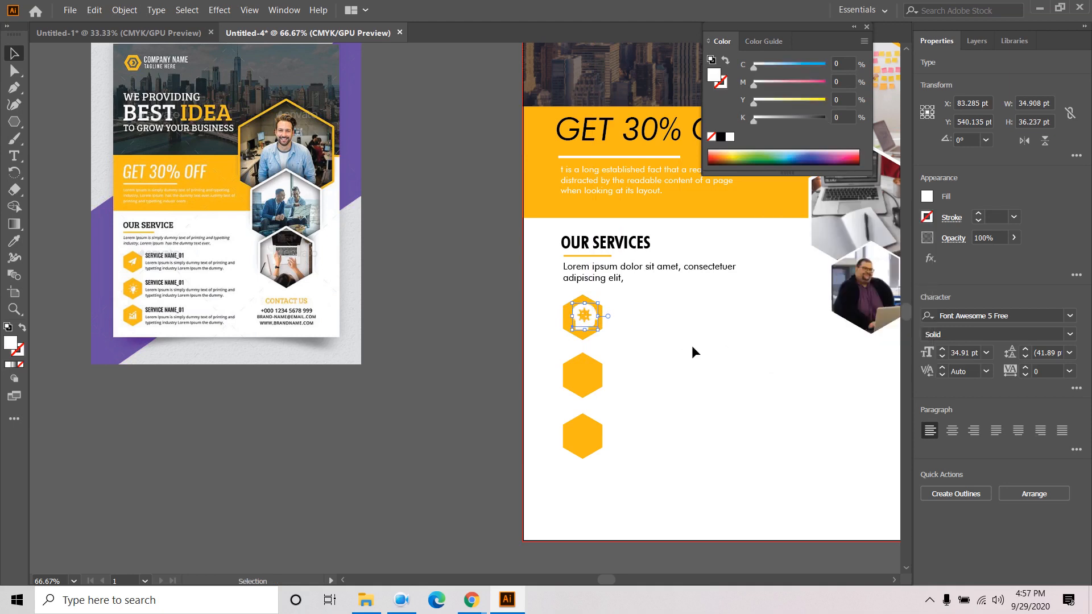
- Alt-drag a copy of the icon onto the second hexagon and select its glyph for replacement
drag(587, 316, 590, 436)
click(591, 401)
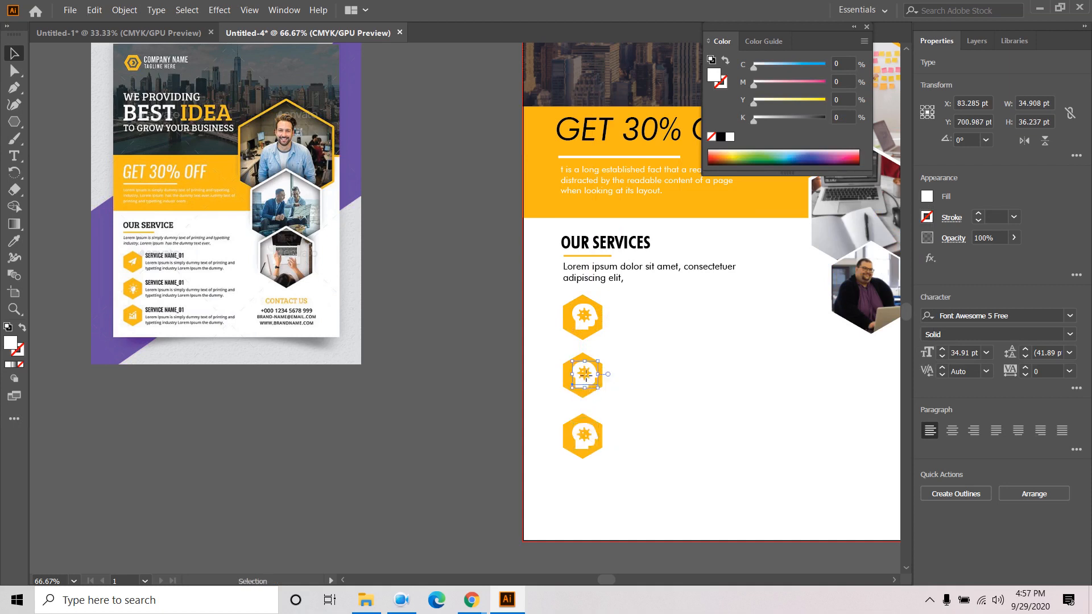
key(t)
click(587, 372)
double_click(587, 373)
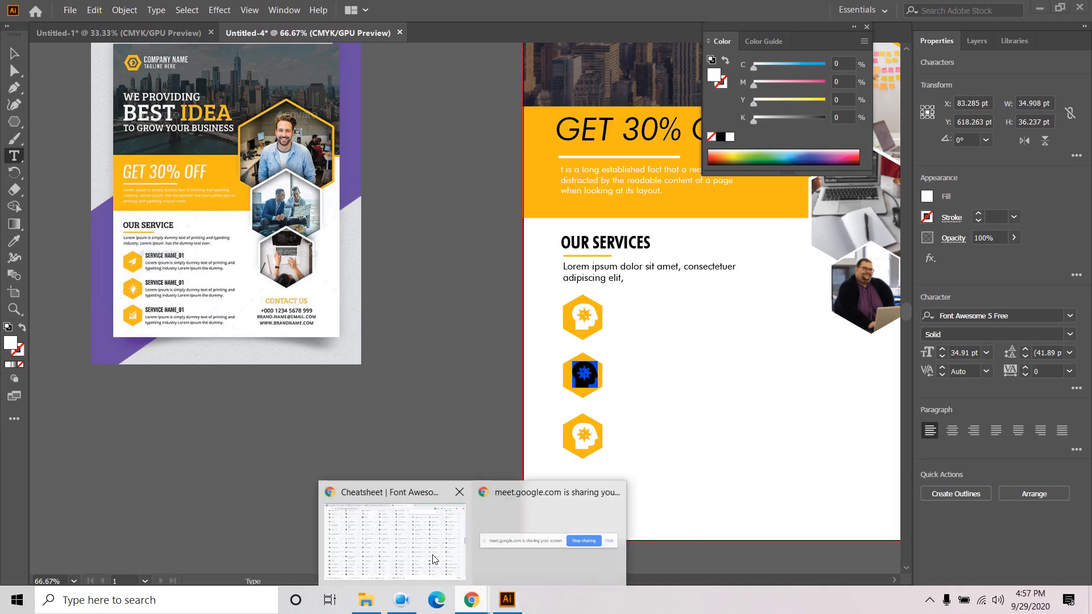
click(449, 571)
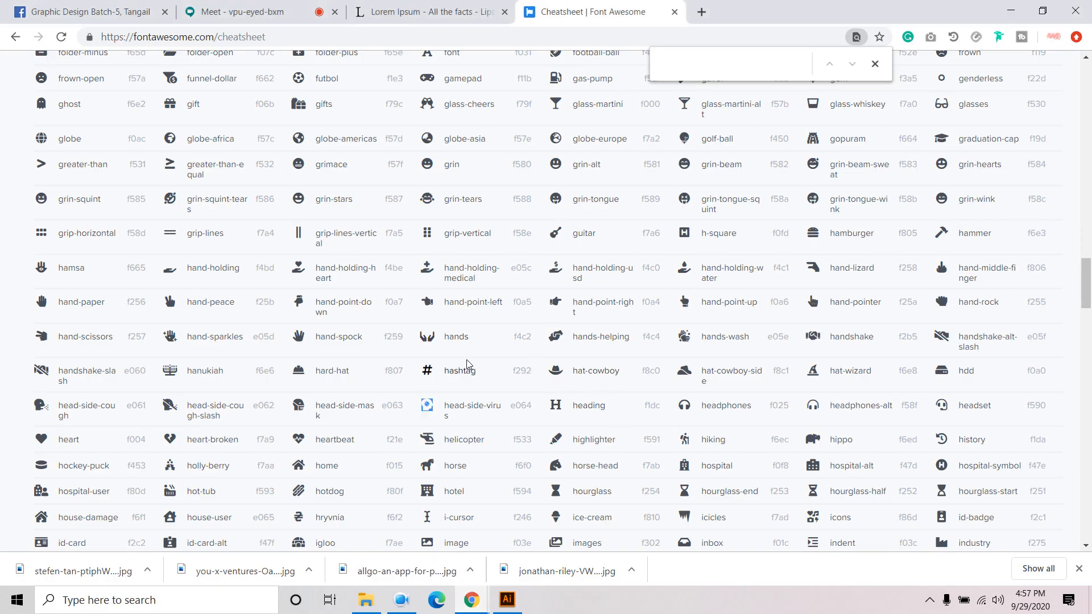
- Copy the hospital-user icon from the Font Awesome cheatsheet into the middle hexagon's icon
scroll(467, 363, down, 2)
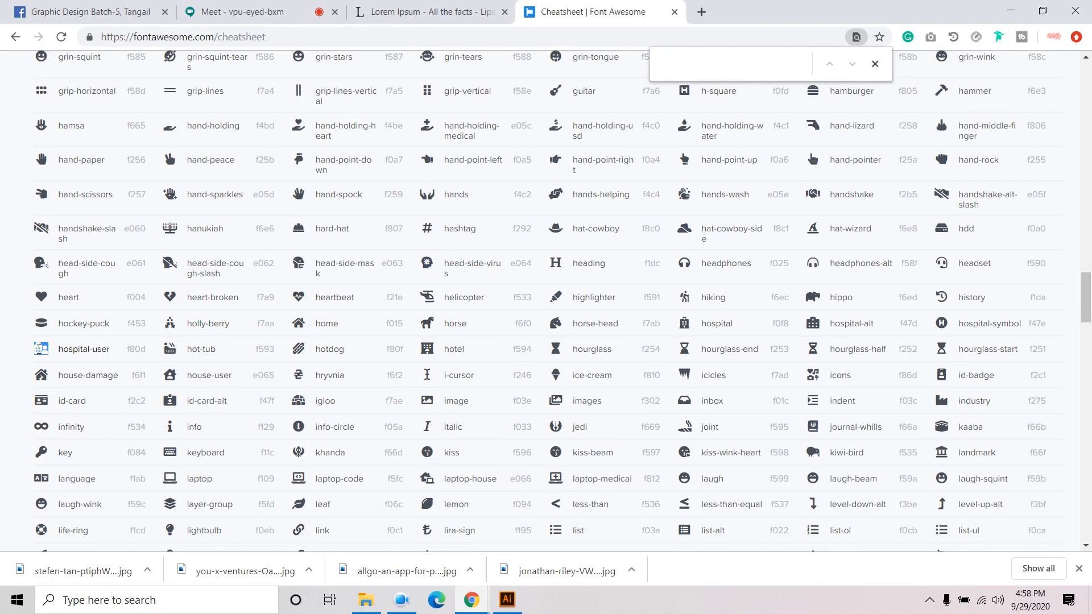
right_click(38, 349)
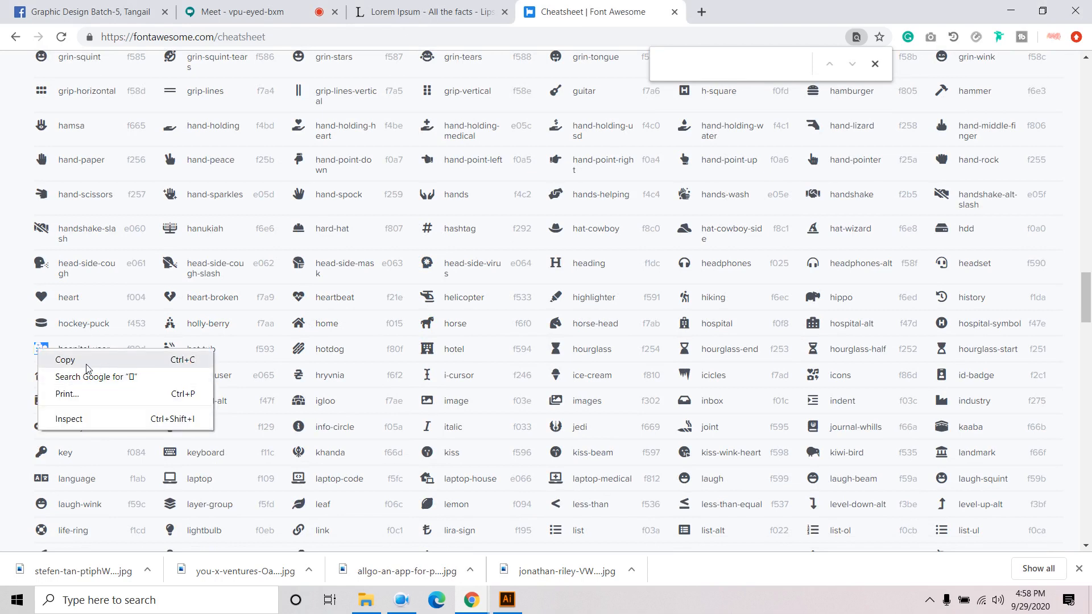
click(68, 359)
click(508, 599)
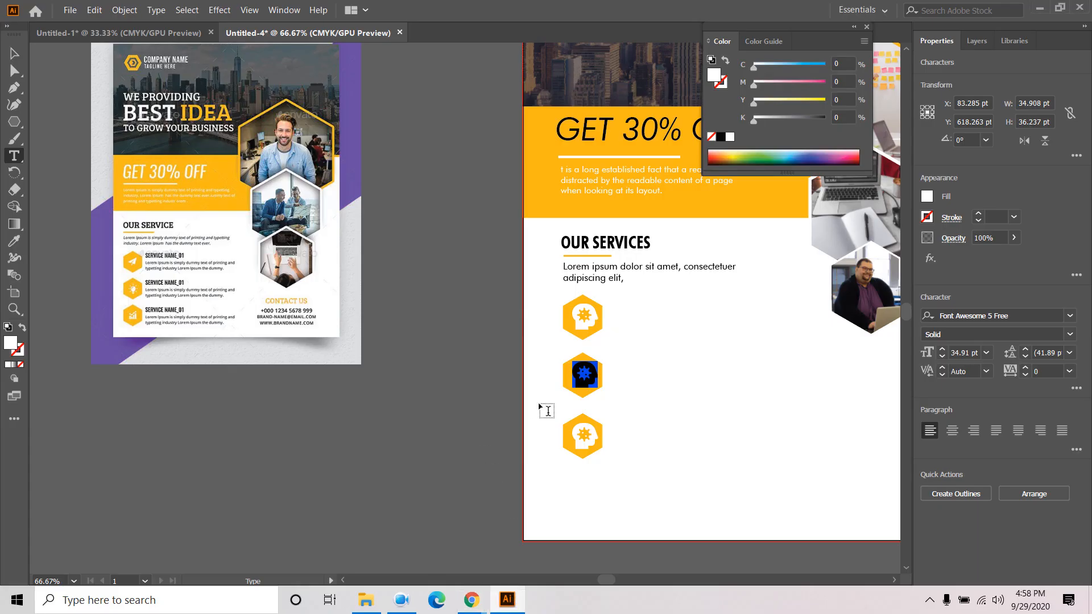
key(ctrl+v)
click(14, 53)
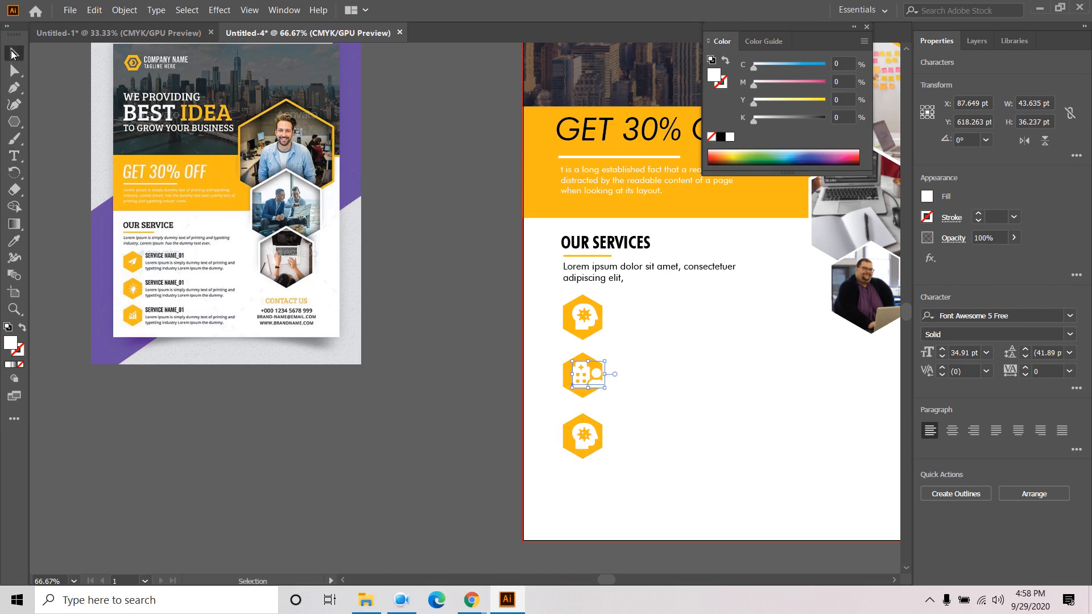
key(t)
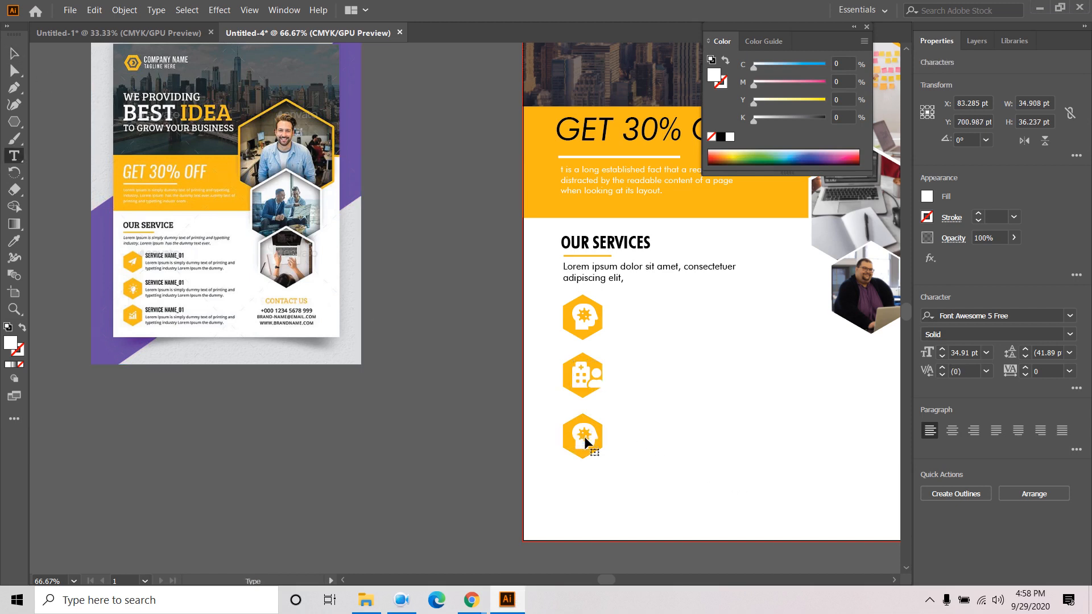
- Replace the bottom hexagon's glyph with the location-arrow icon copied from the cheatsheet
double_click(585, 435)
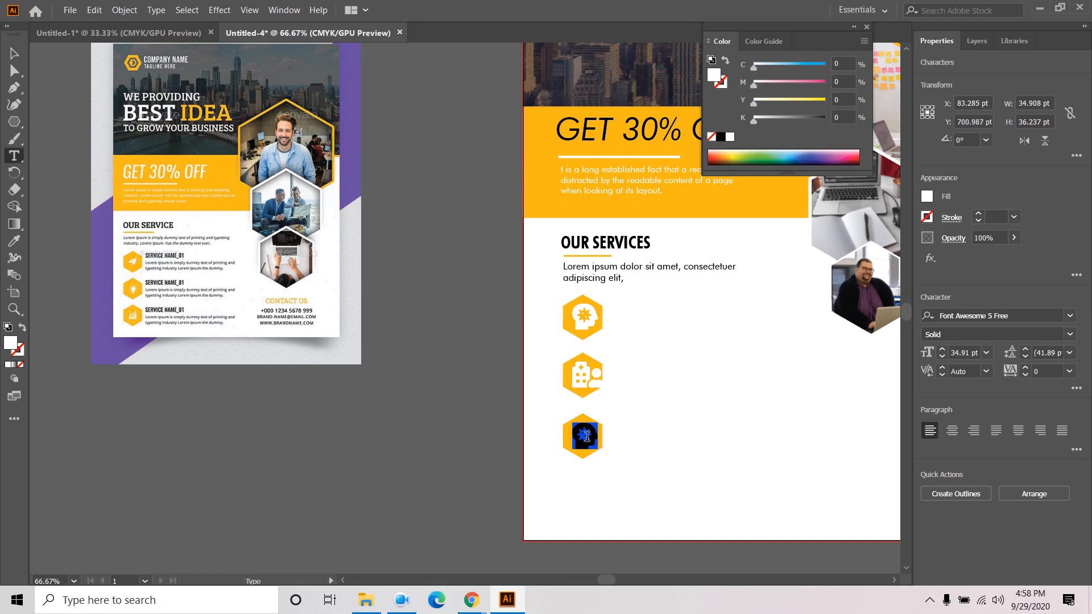
click(471, 605)
click(404, 535)
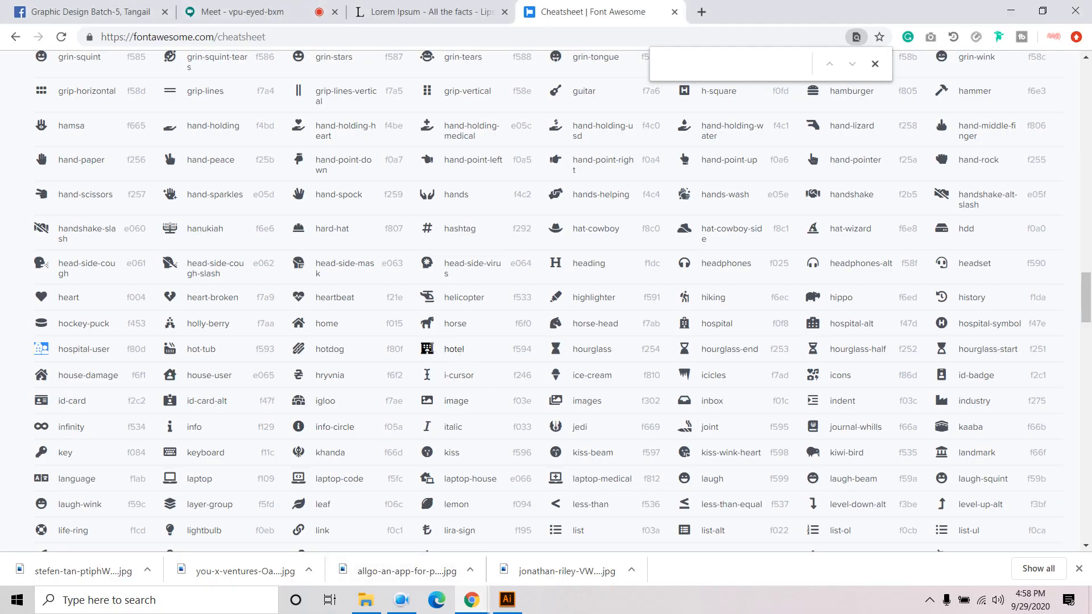
scroll(441, 349, down, 1)
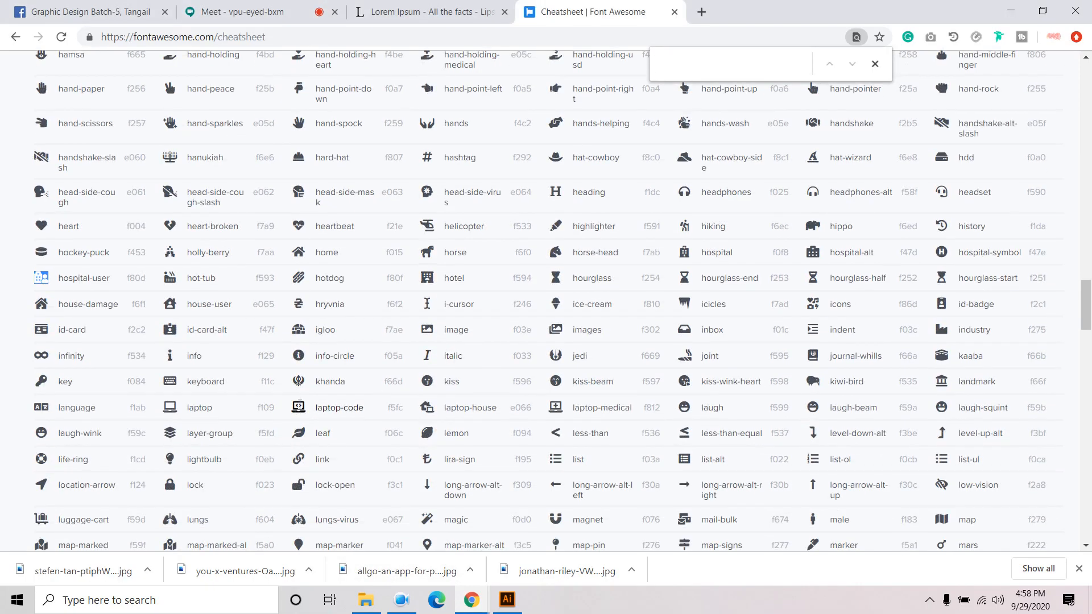
click(298, 405)
right_click(299, 407)
click(43, 482)
right_click(43, 483)
click(69, 495)
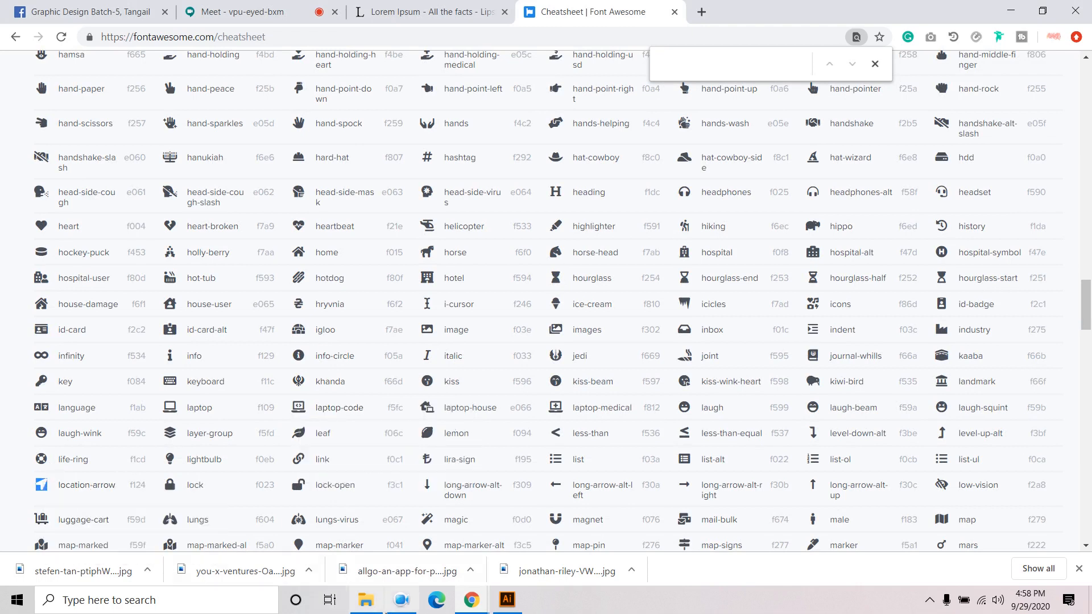
click(501, 604)
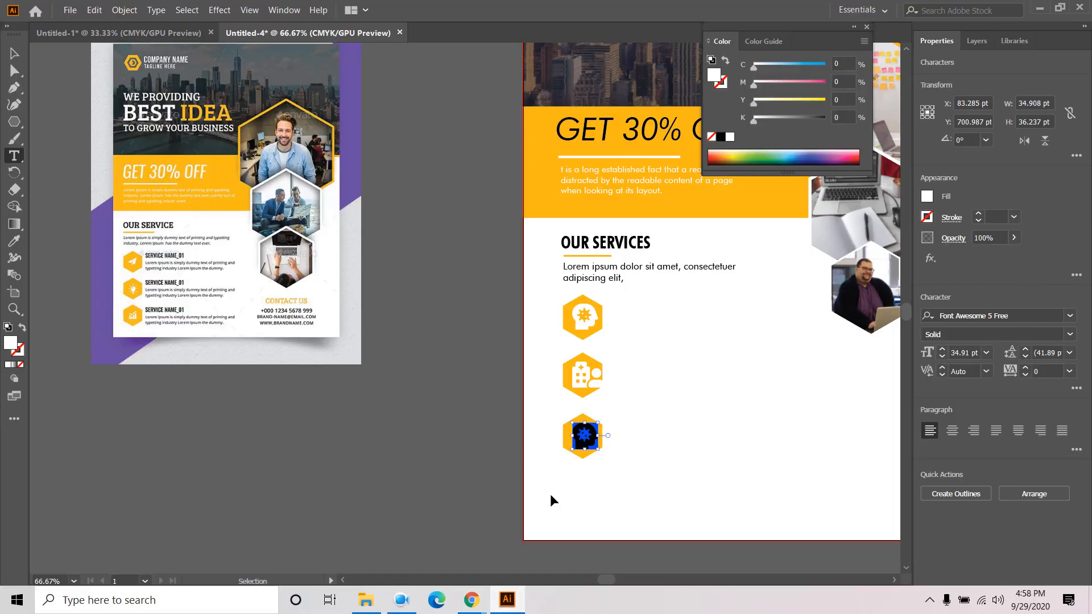
click(14, 53)
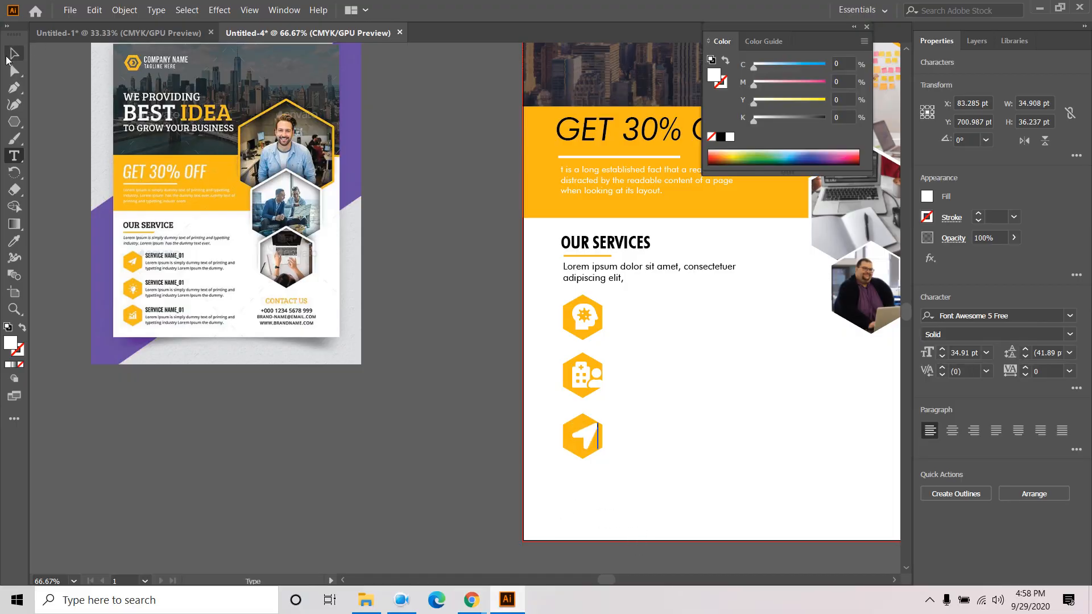
- Select the top, middle and bottom service icons together for resizing
click(585, 379)
click(588, 319)
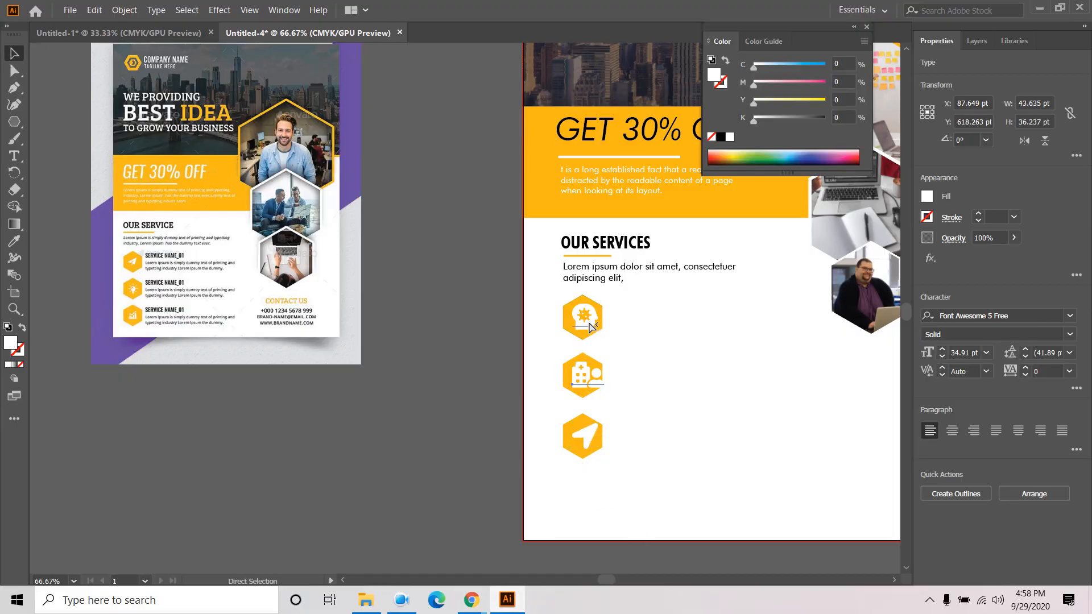
shift+click(586, 385)
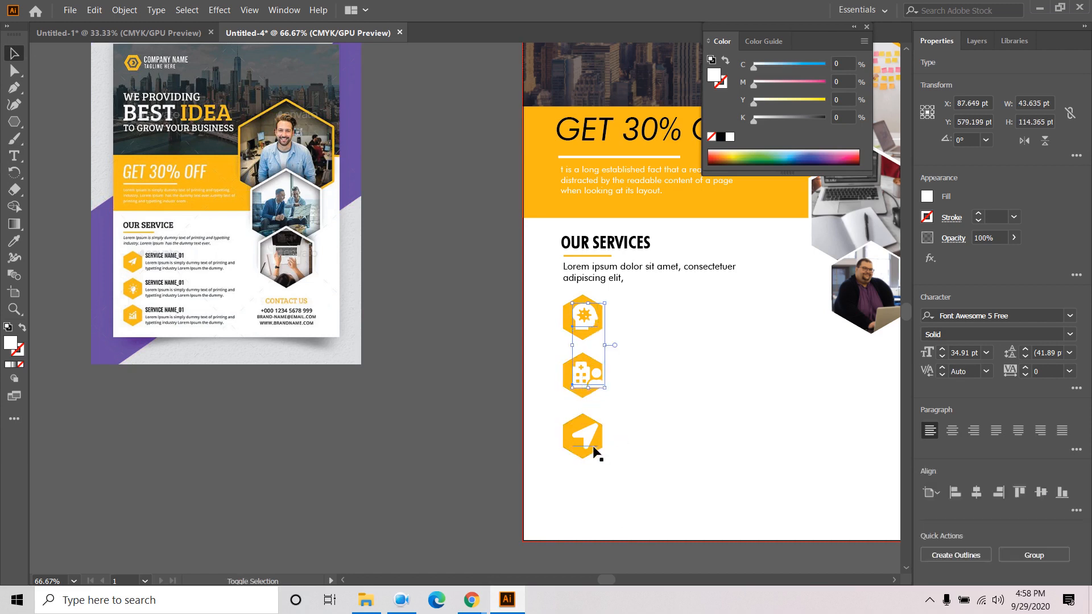
shift+click(589, 448)
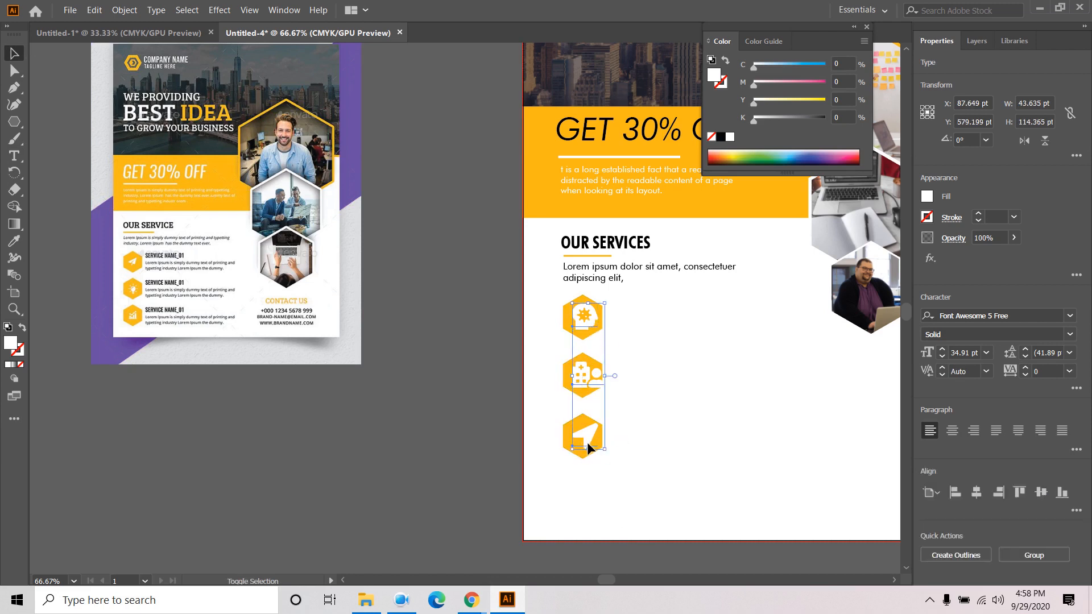
click(985, 353)
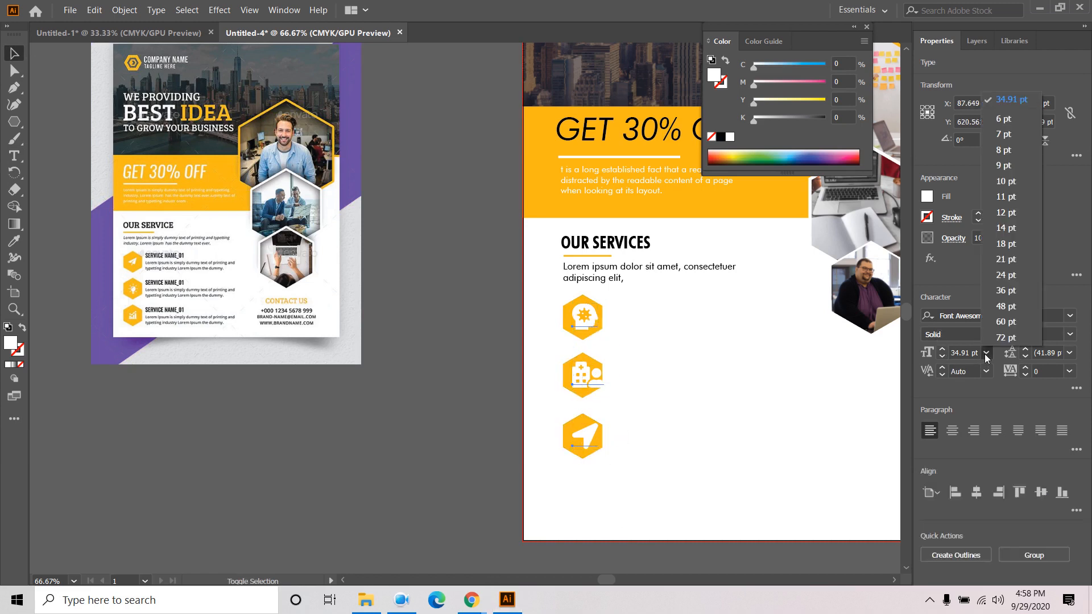
- Set the icons to 24 pt and centre the gear icon in the top hexagon, aligned to selection
click(1008, 279)
click(731, 436)
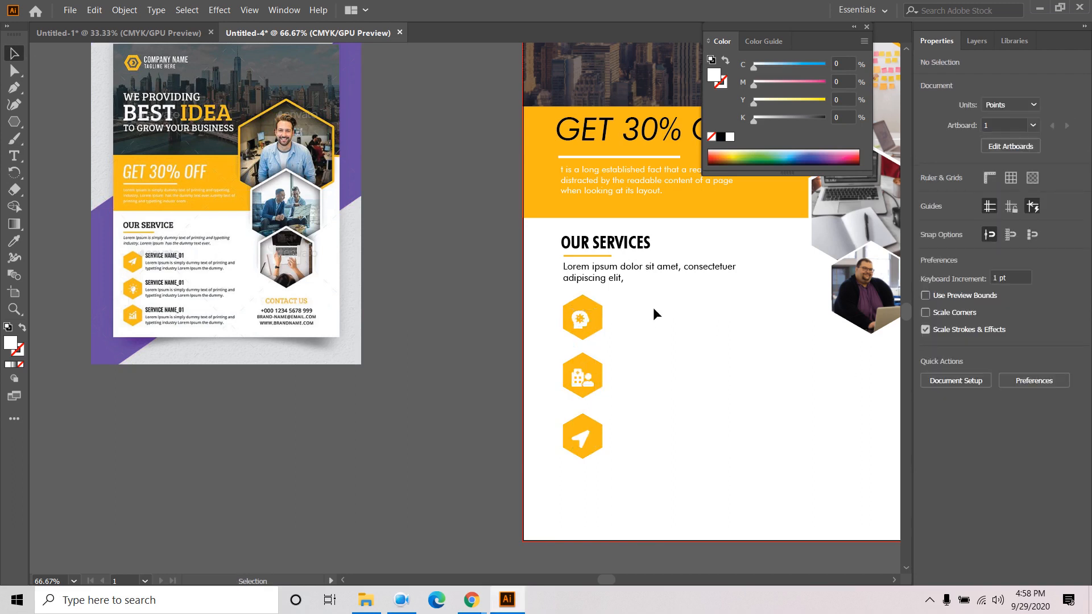
drag(565, 339, 543, 337)
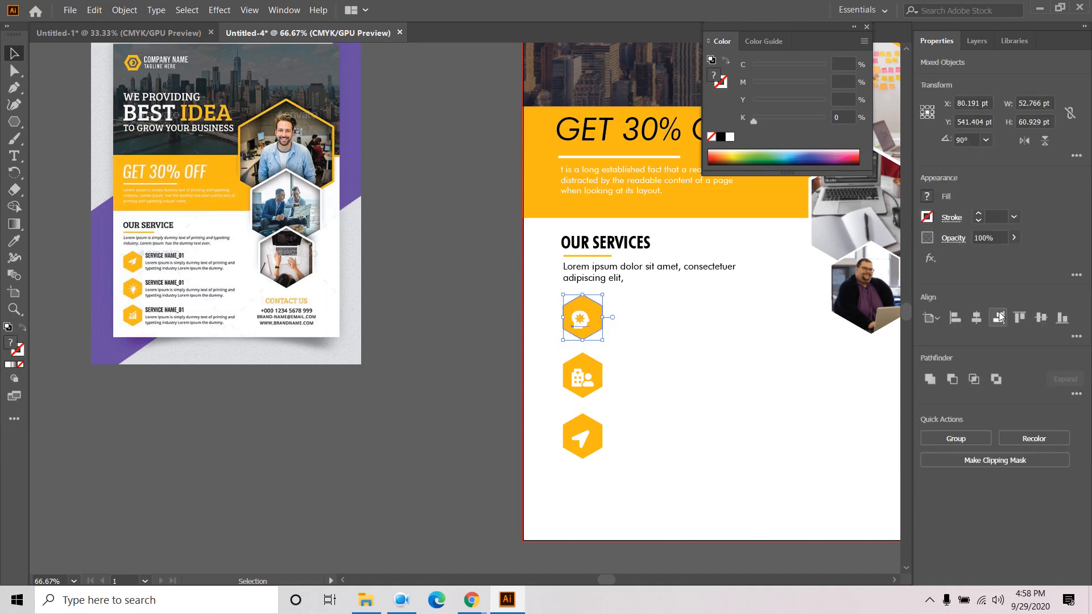
click(976, 319)
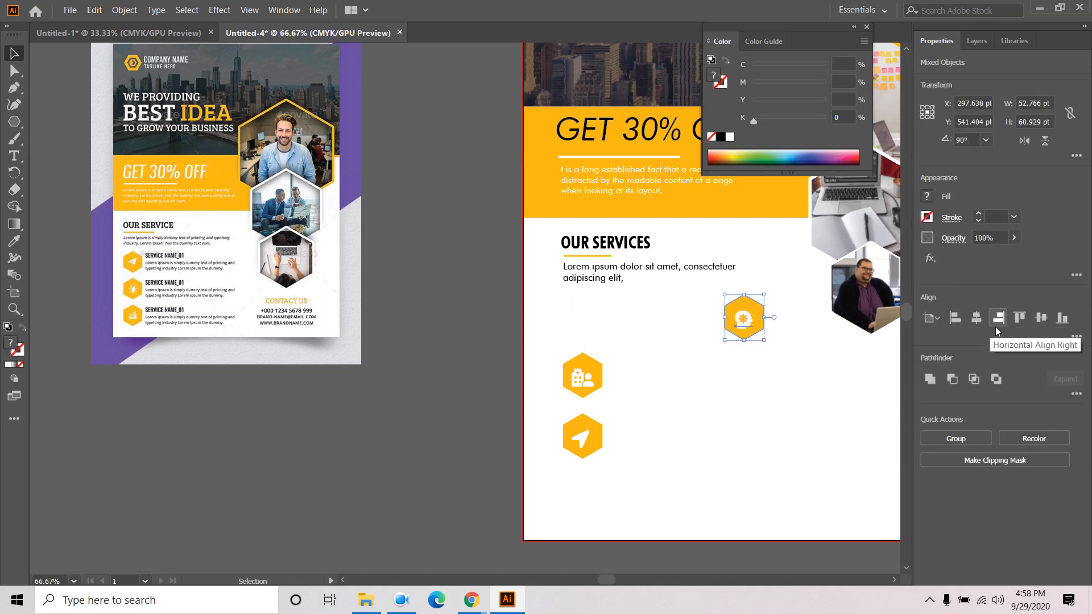
key(ctrl+z)
click(930, 318)
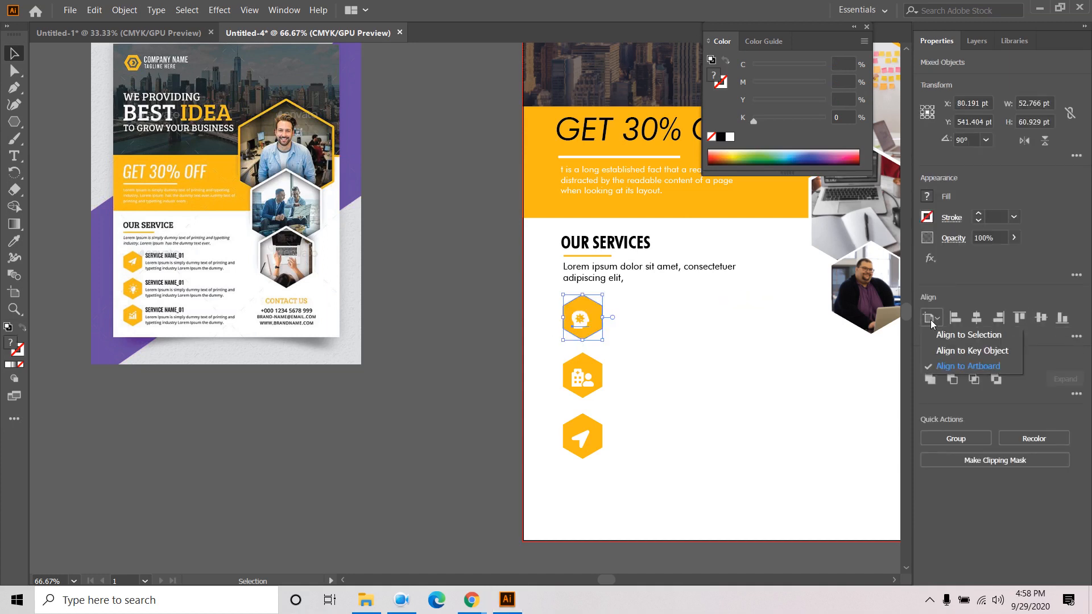
click(982, 340)
click(976, 320)
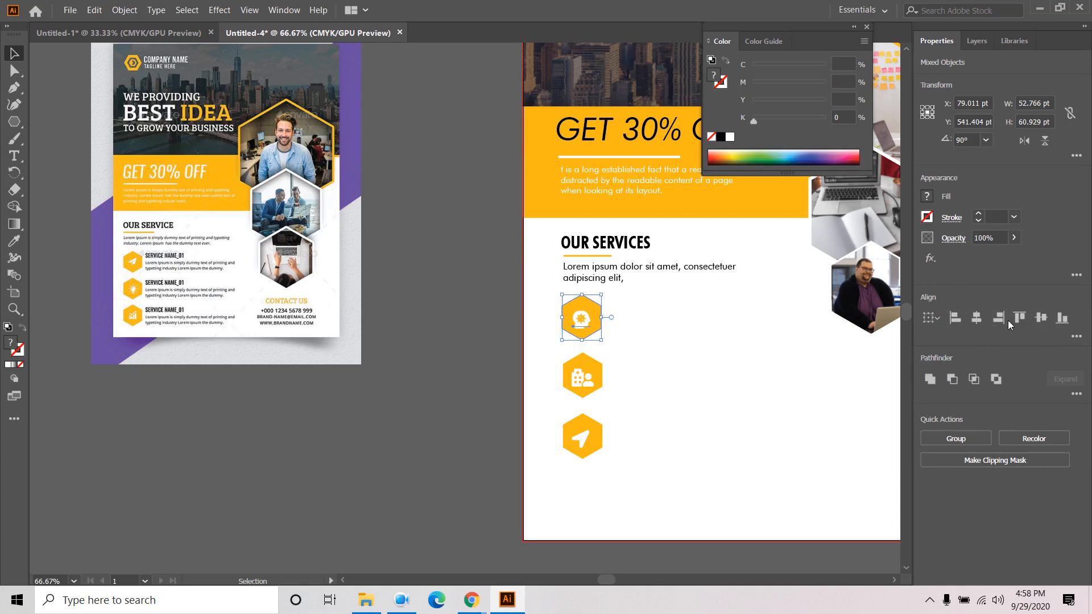
click(1042, 319)
- Centre the middle and bottom icons horizontally and vertically in their hexagons
click(666, 344)
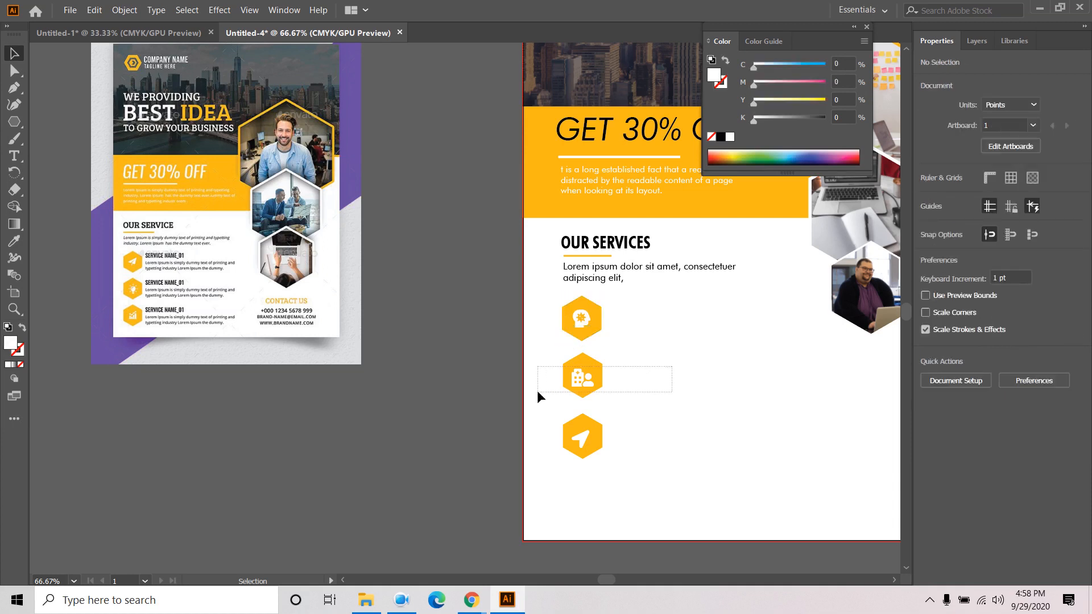
drag(538, 393, 539, 393)
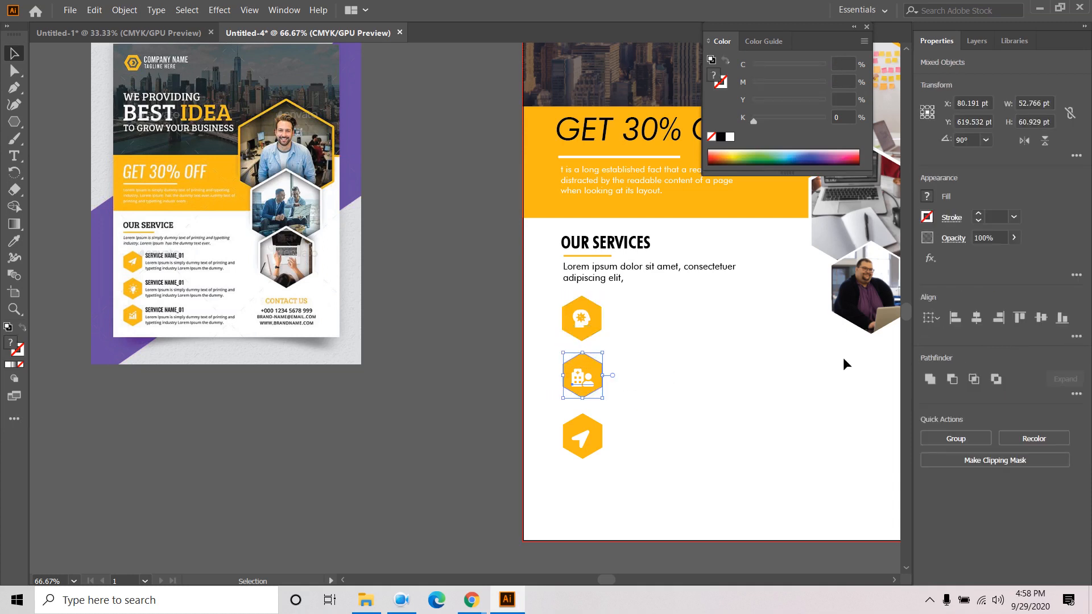
click(1036, 318)
click(681, 399)
drag(666, 431, 544, 465)
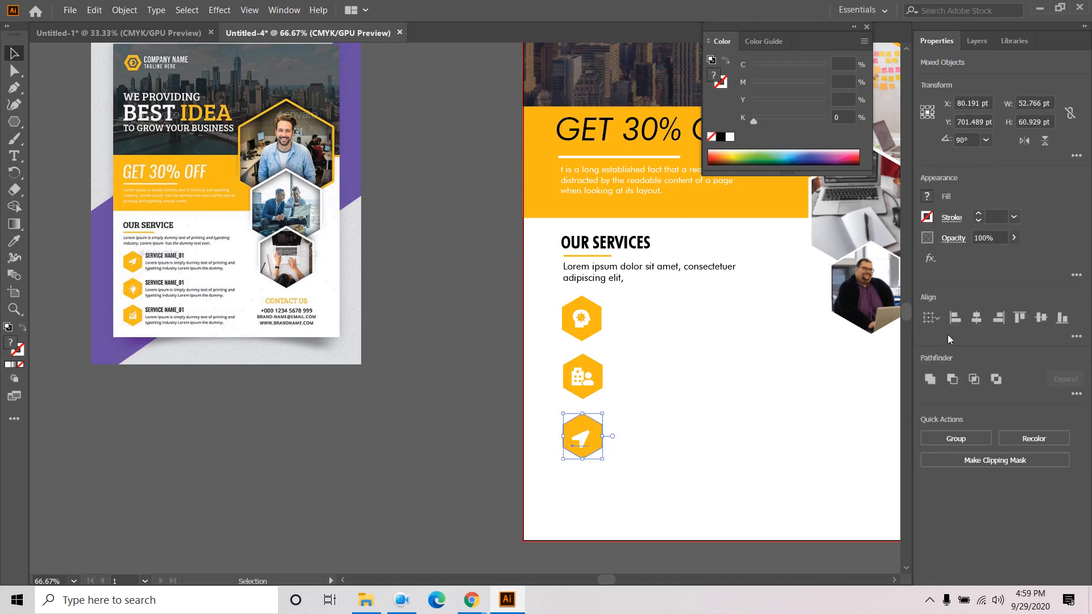
click(972, 323)
click(1038, 319)
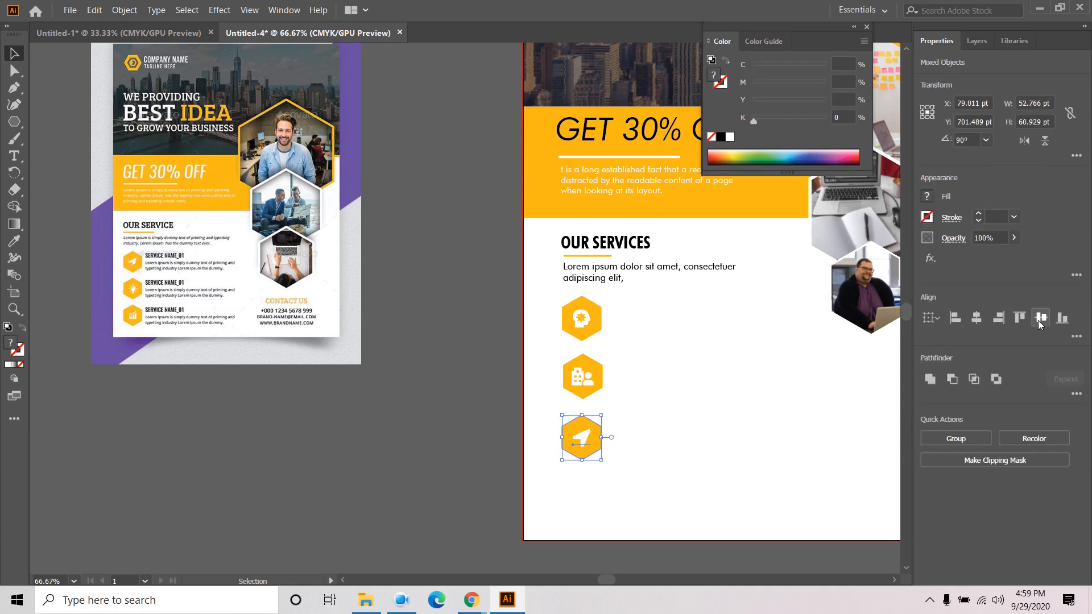
- Align all three hexagons on one centre line and distribute them evenly by vertical centre
click(708, 419)
mouse_move(652, 318)
mouse_down()
mouse_move(535, 473)
mouse_move(738, 448)
mouse_move(640, 315)
mouse_up()
drag(532, 350, 534, 351)
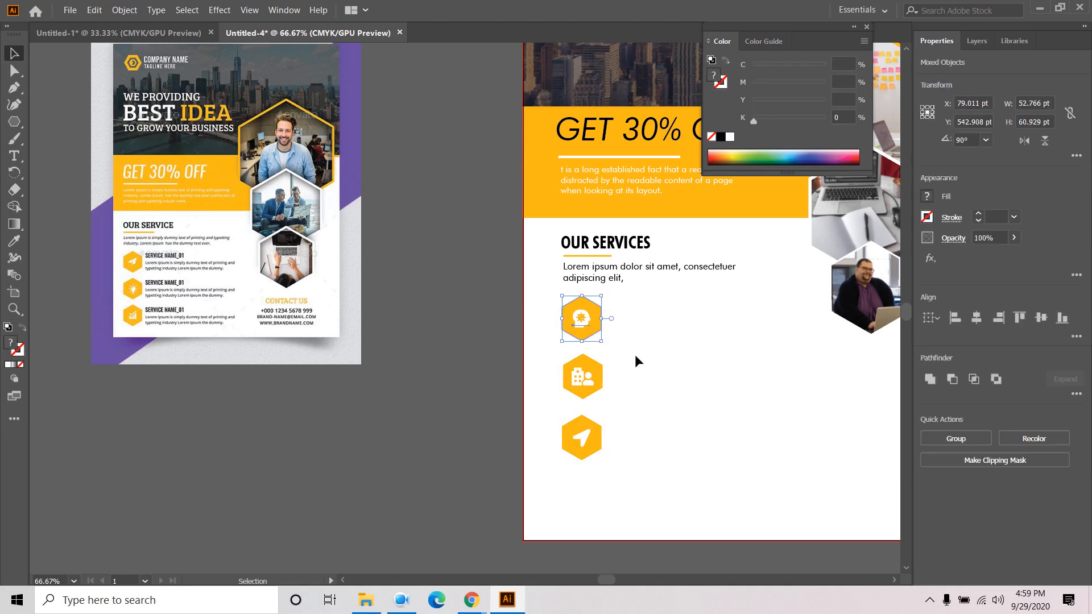
drag(653, 380, 548, 401)
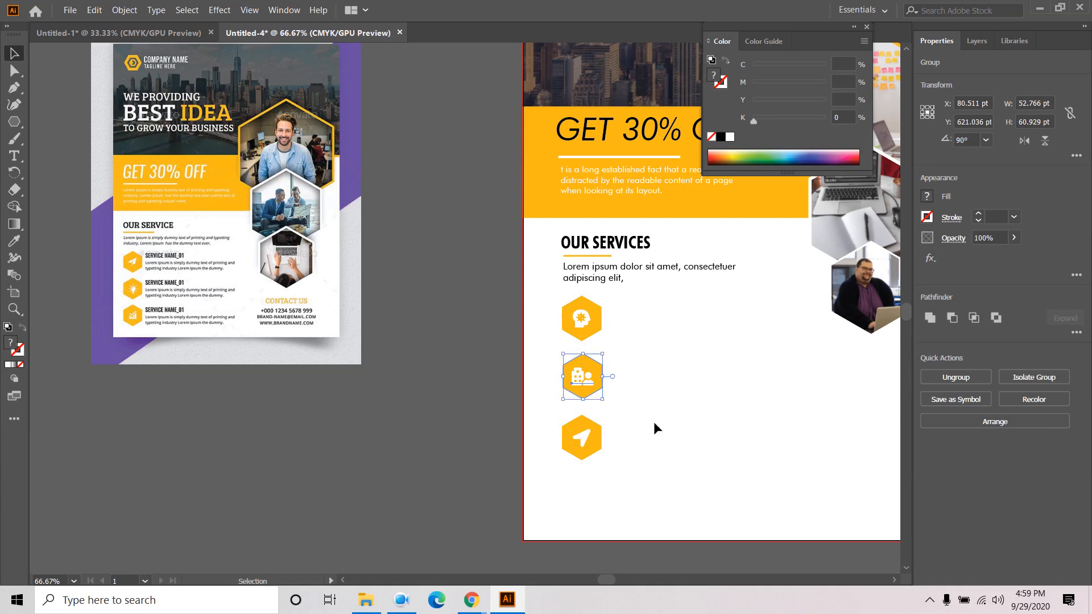
drag(653, 424, 592, 458)
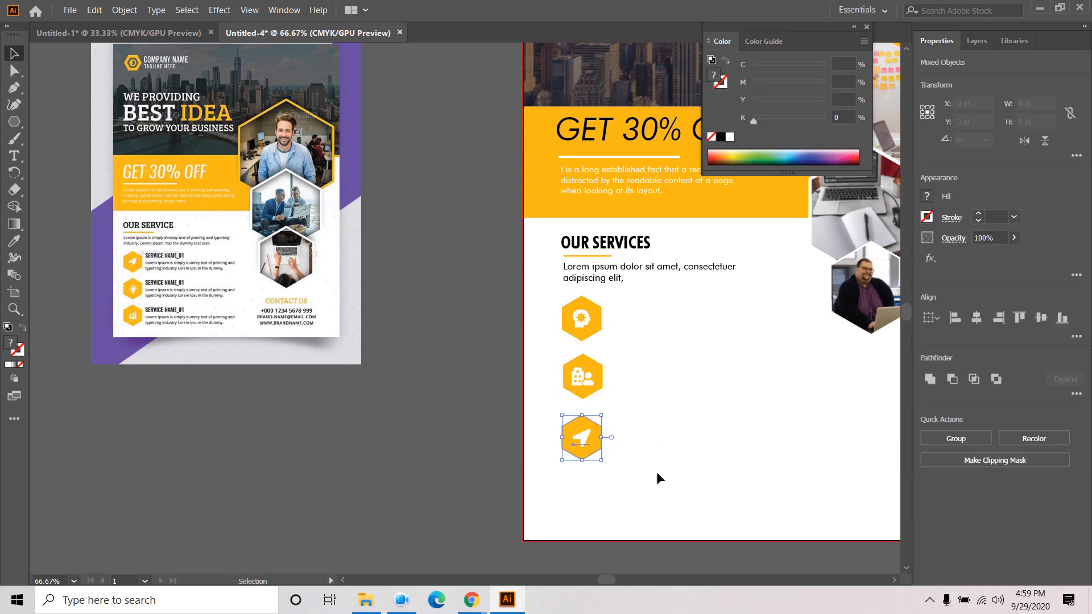
click(659, 423)
drag(659, 312, 548, 472)
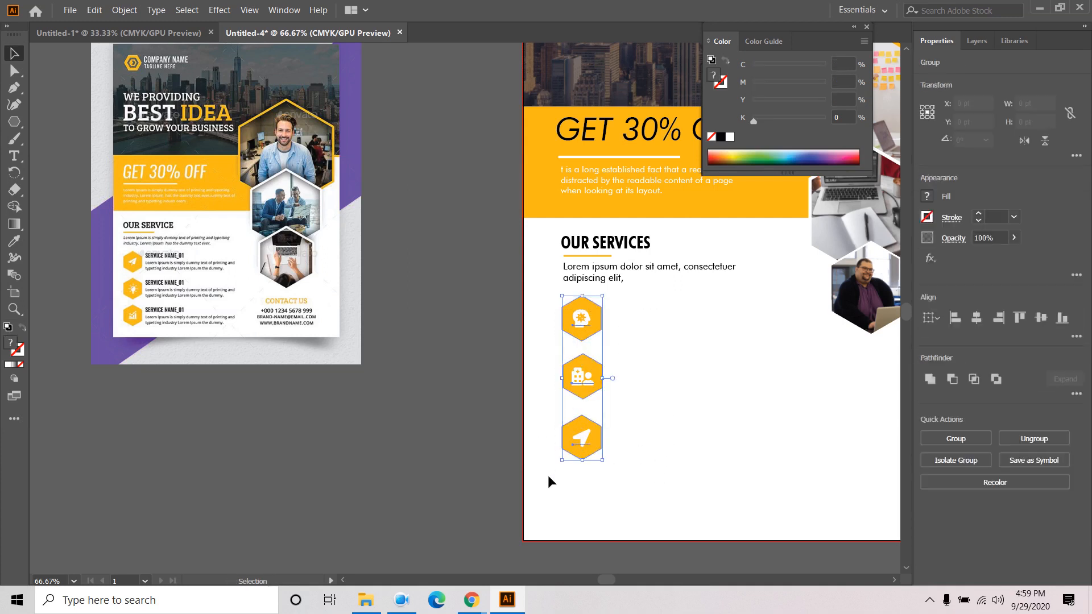
click(975, 318)
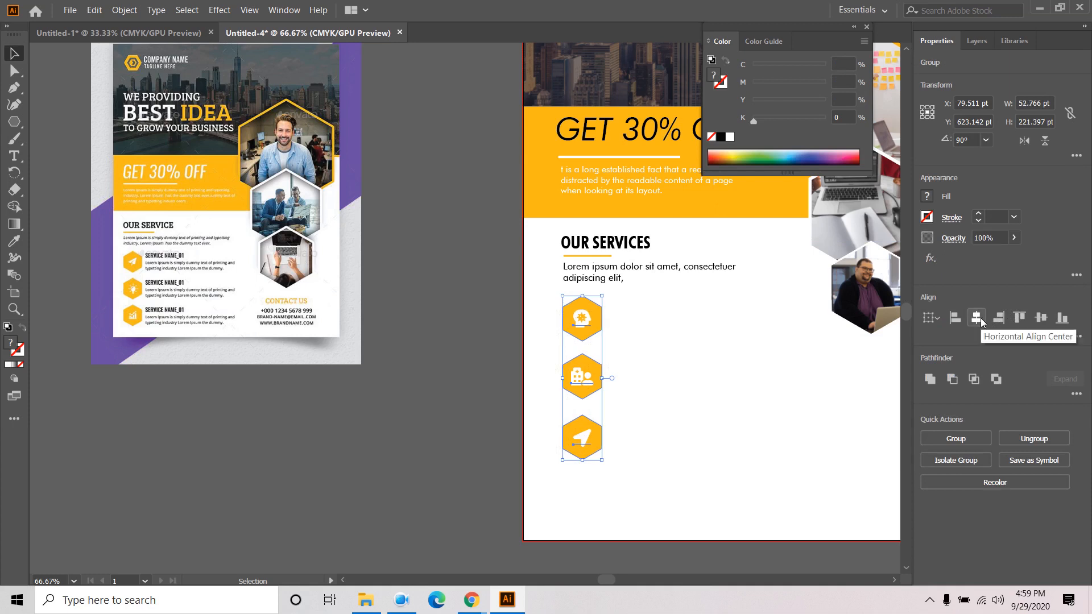
click(1076, 337)
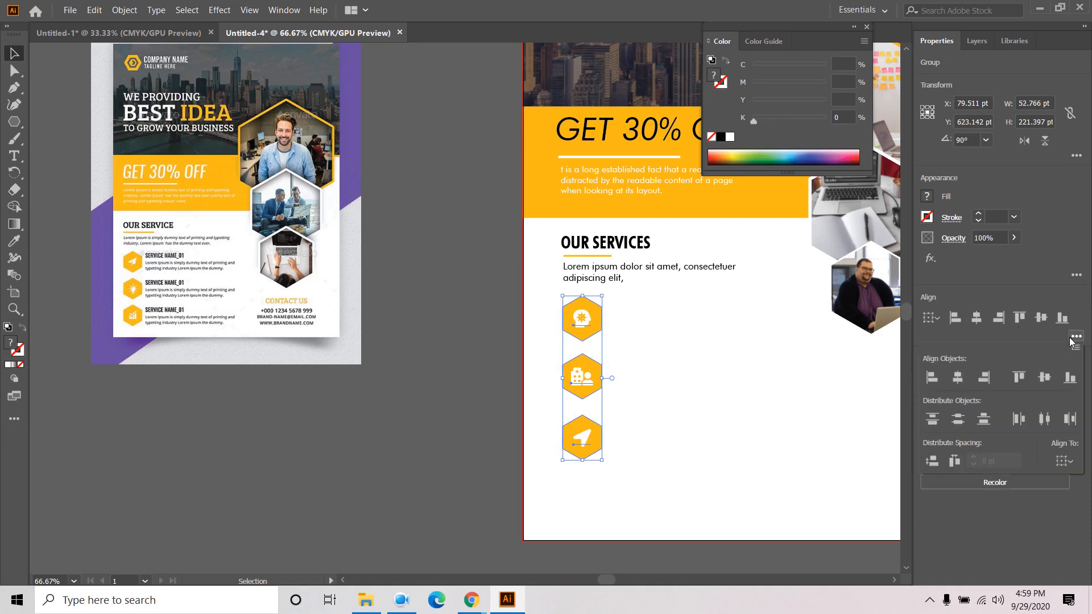
click(958, 424)
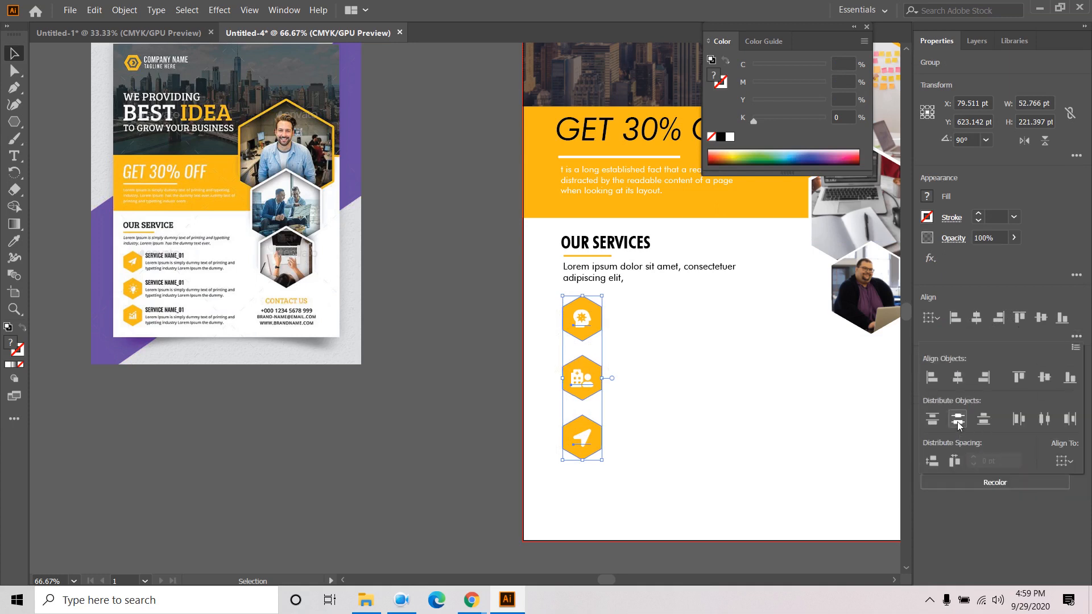
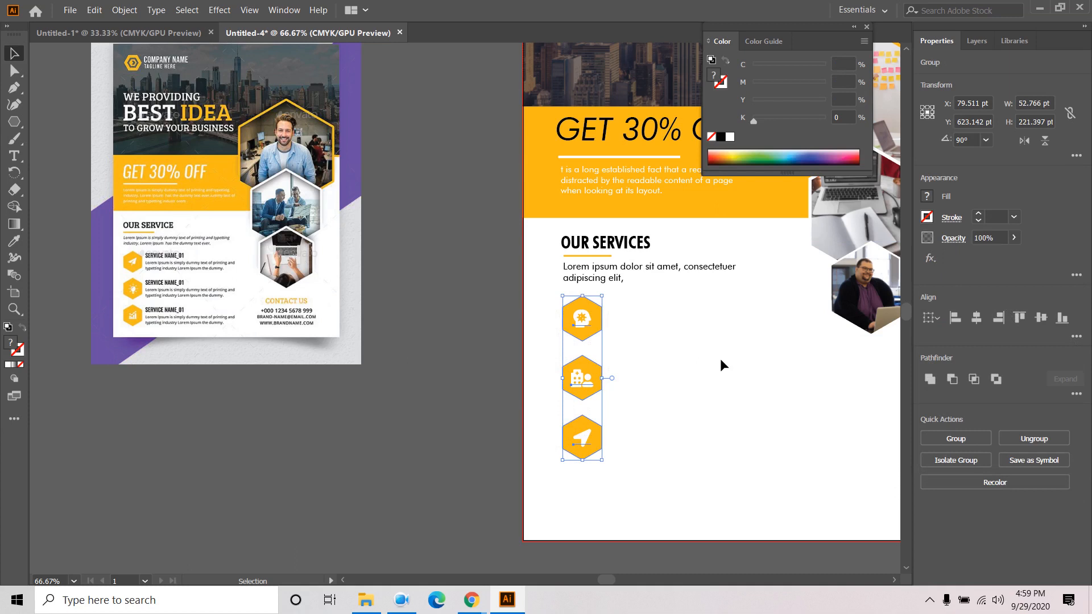
- Type the label 'SERVICE NAME-1' in capitals beside the first hexagon icon
click(658, 349)
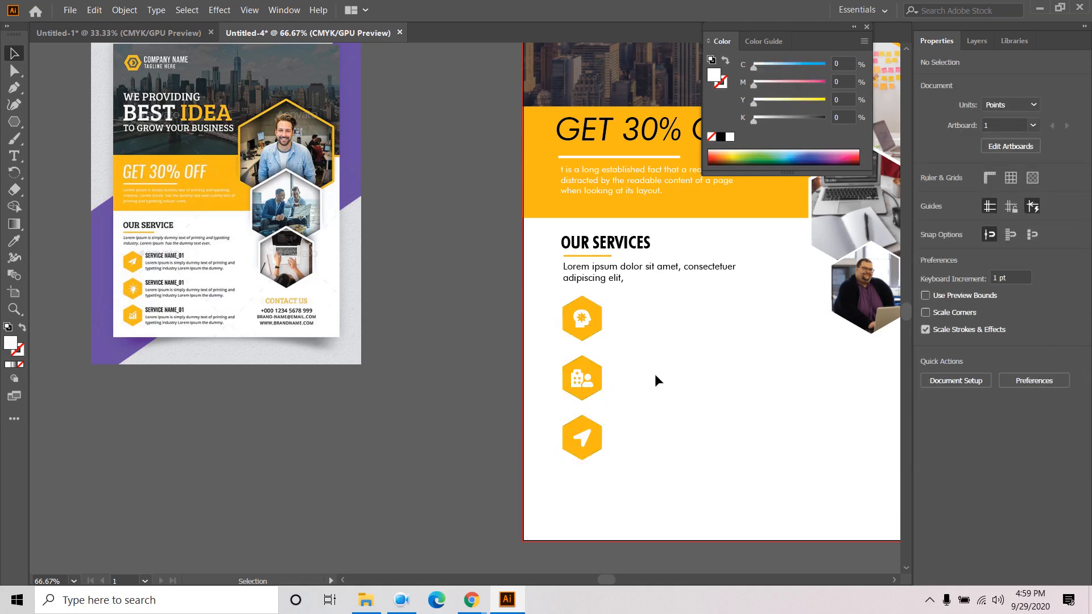
click(14, 156)
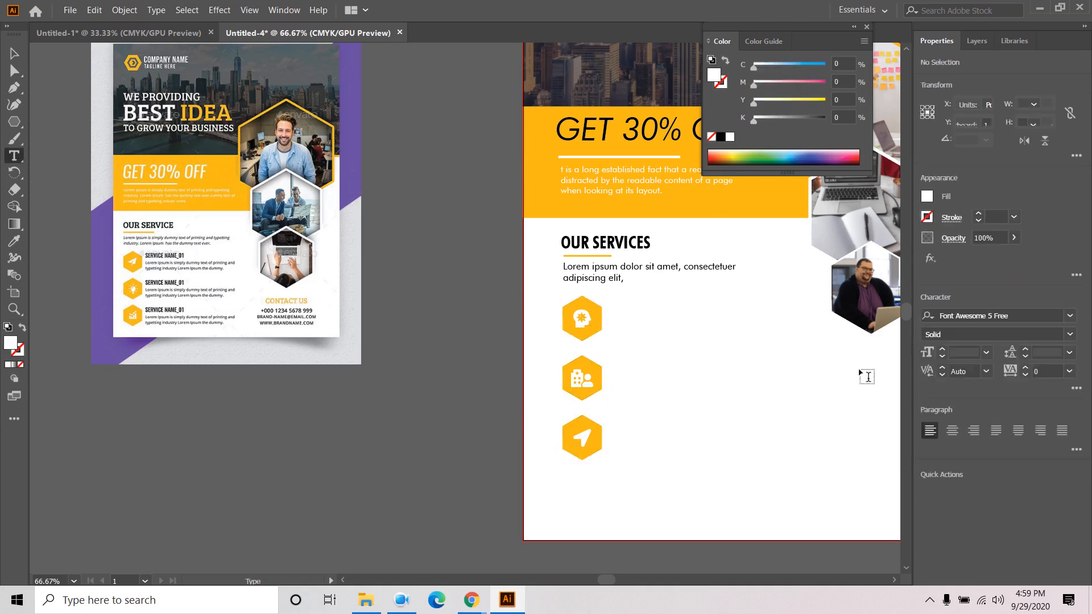
click(613, 309)
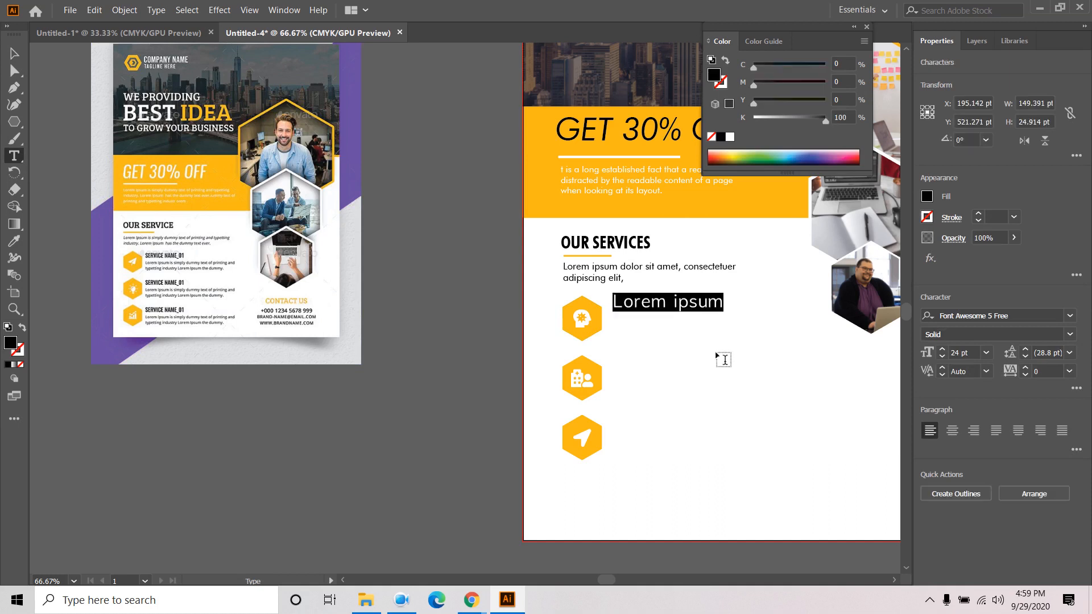
text(sER)
key(BackSpace)
key(BackSpace)
key(BackSpace)
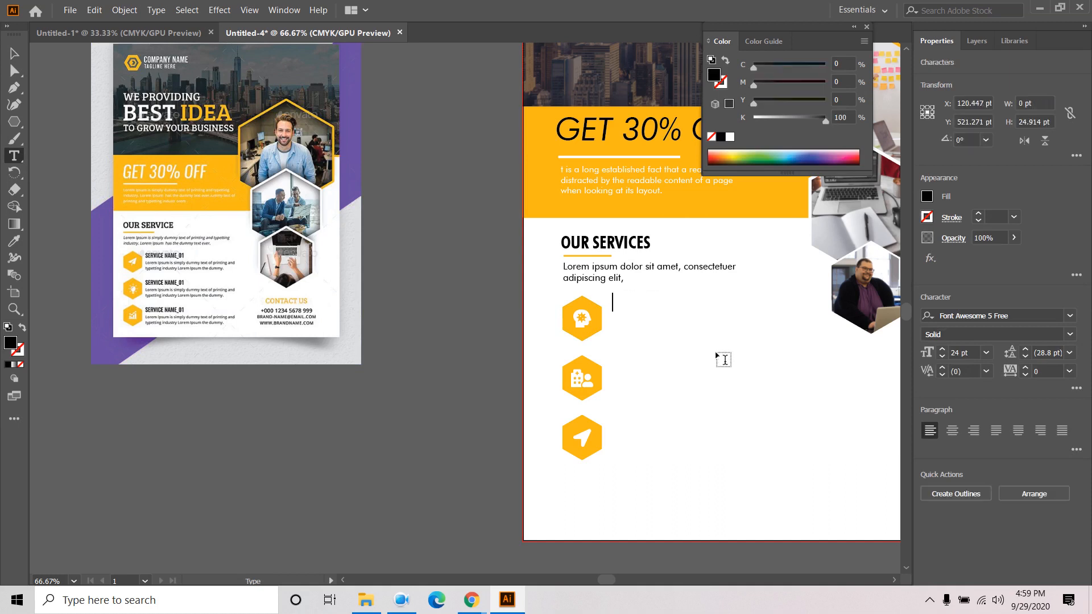
key(Caps_Lock)
key(Caps_Lock)
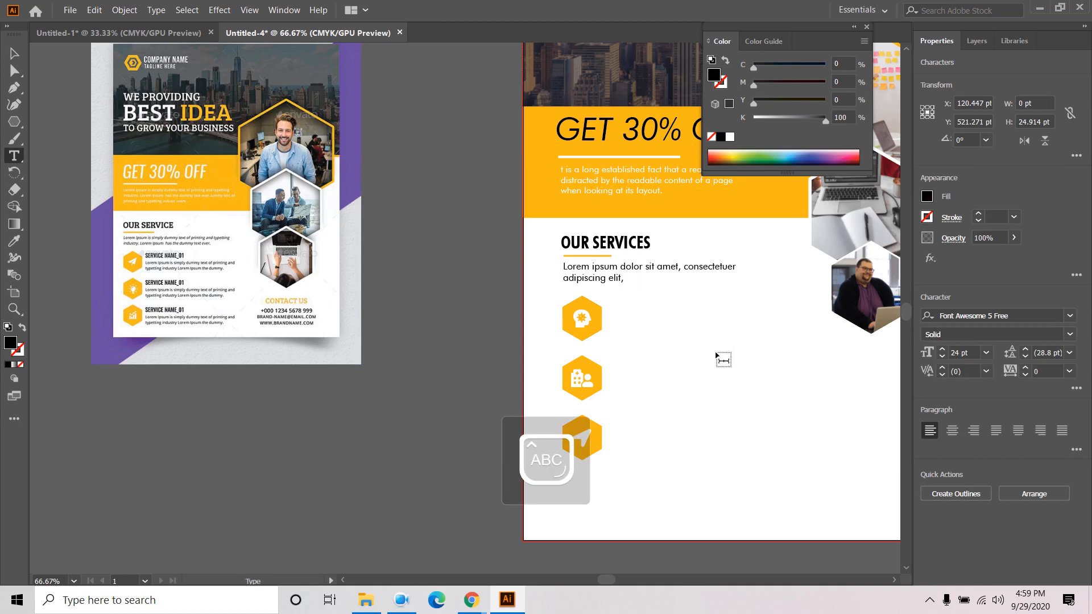
text(SERVIC)
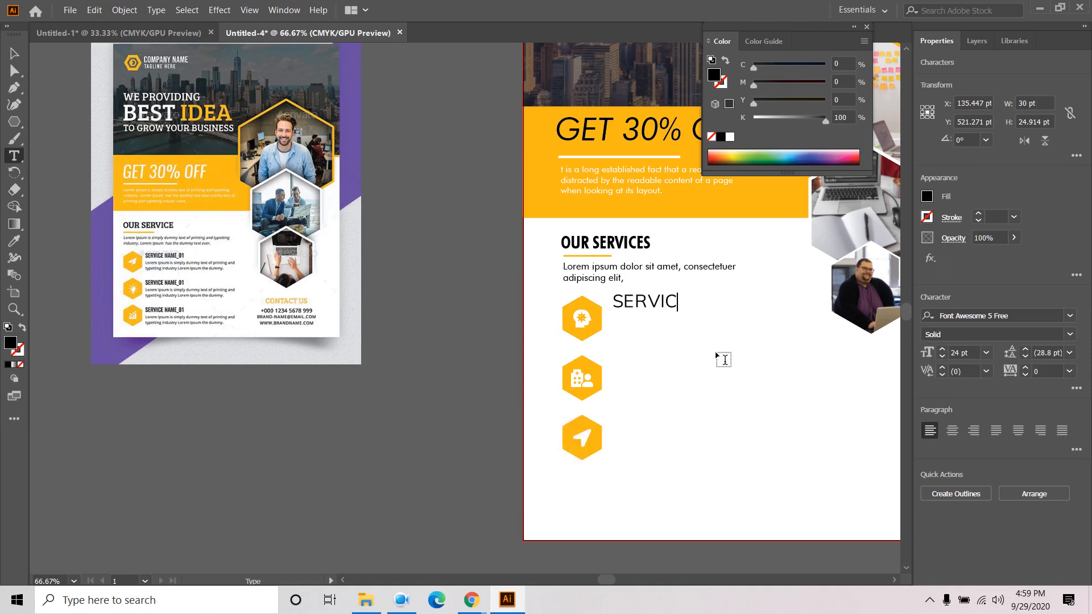
text(E NAME-1)
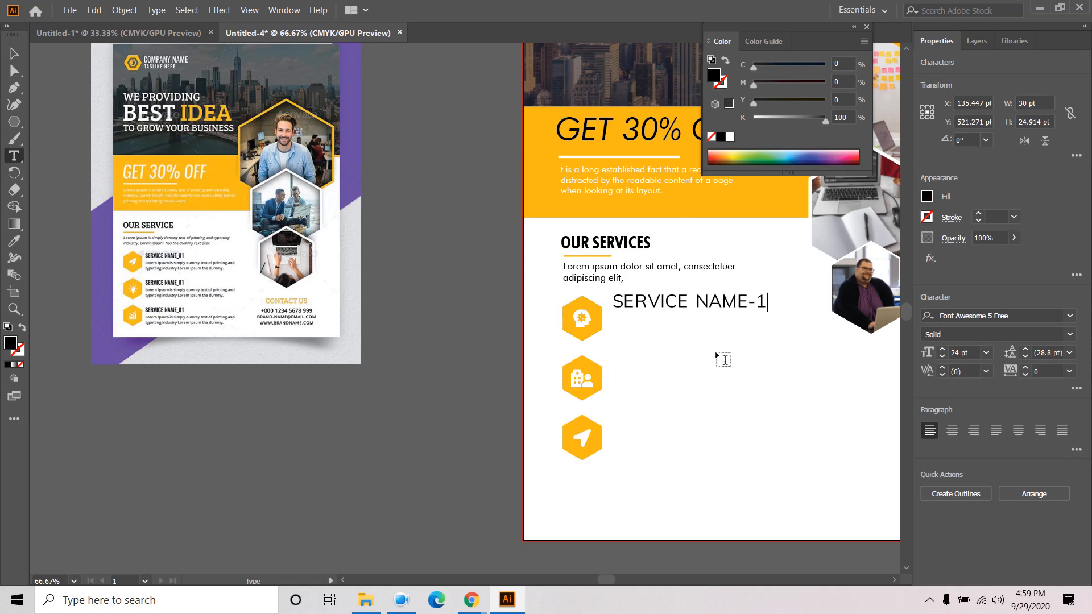
- Set SERVICE NAME-1 in Futura Bold Condensed BT at 24 pt
click(15, 53)
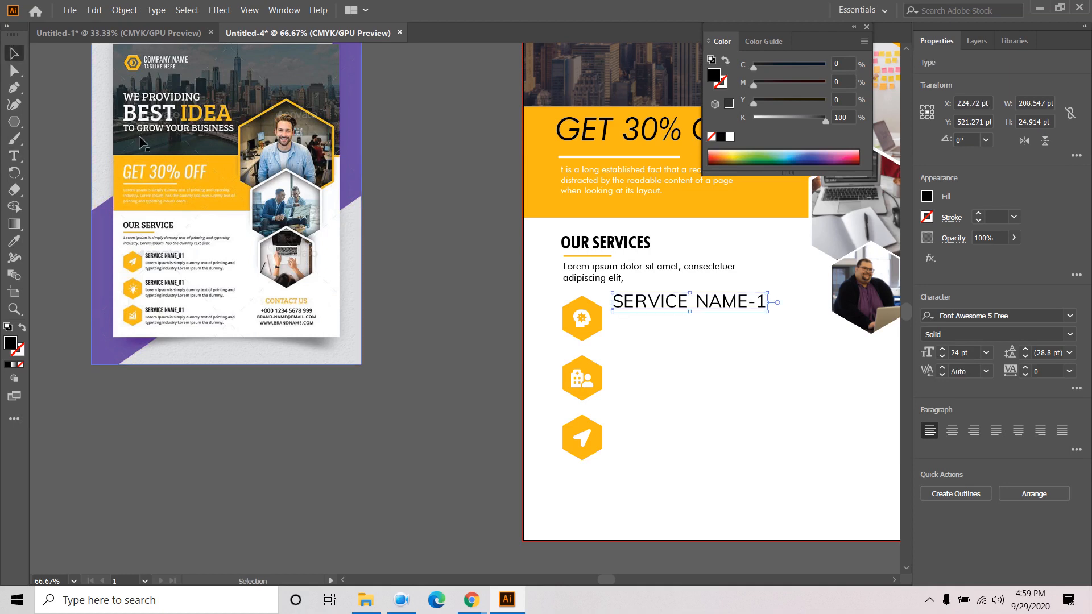
click(1020, 315)
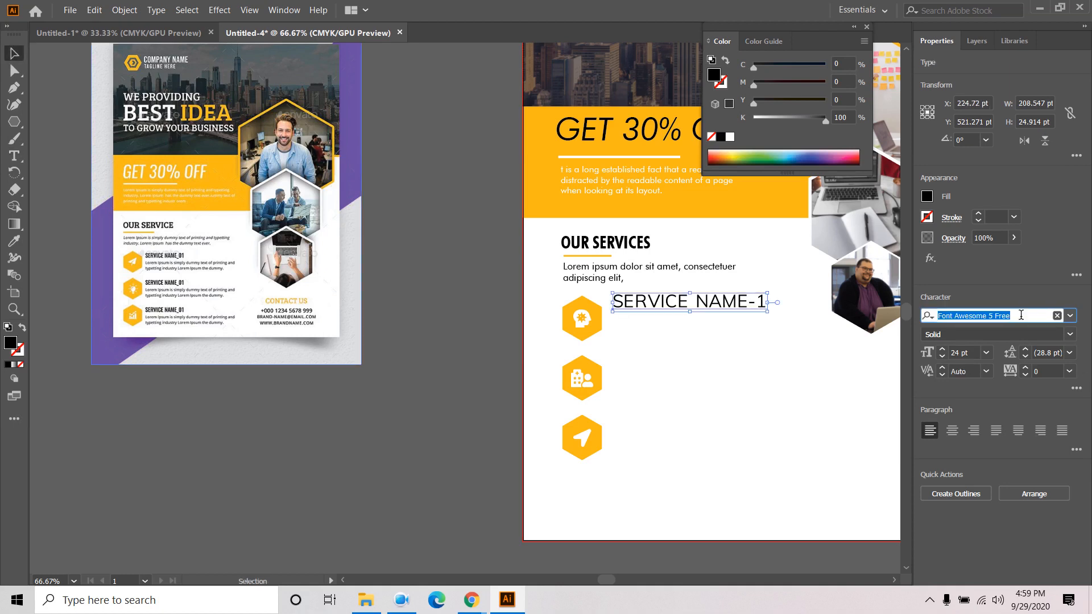
text(FU)
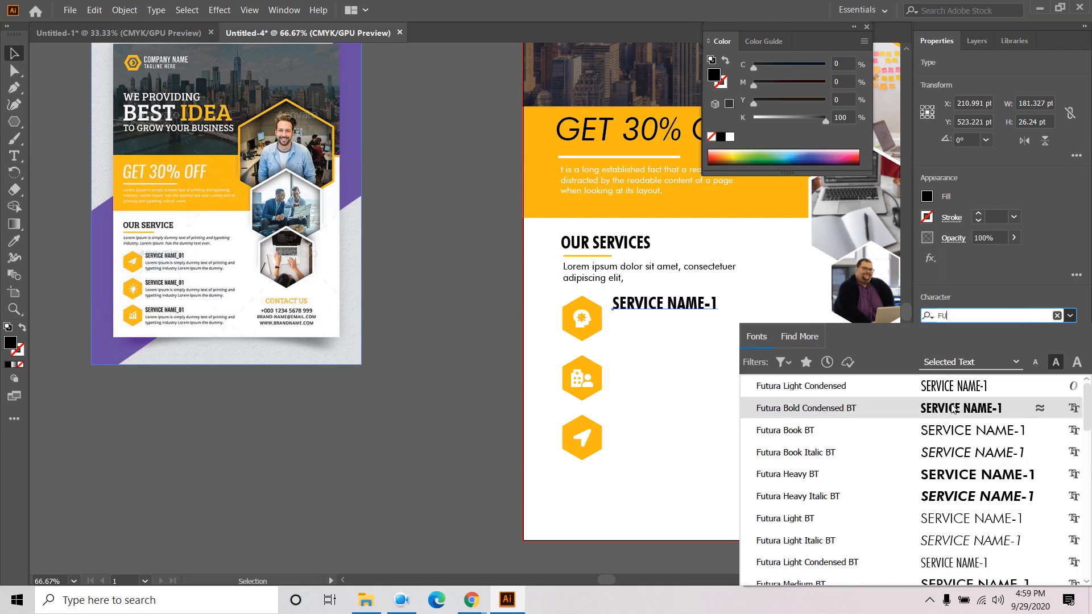
click(954, 409)
click(986, 353)
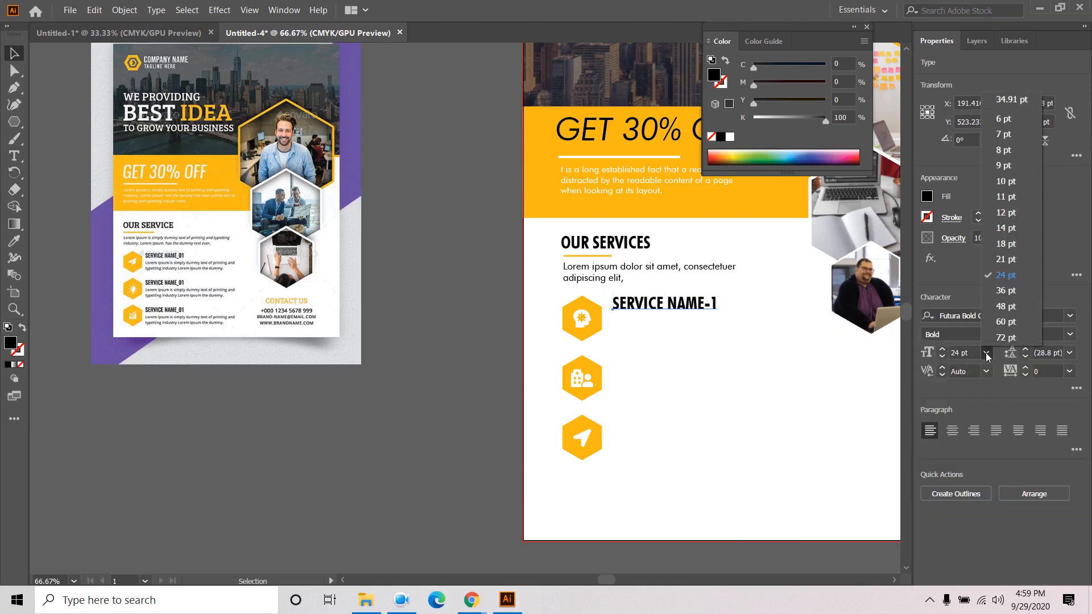
click(344, 411)
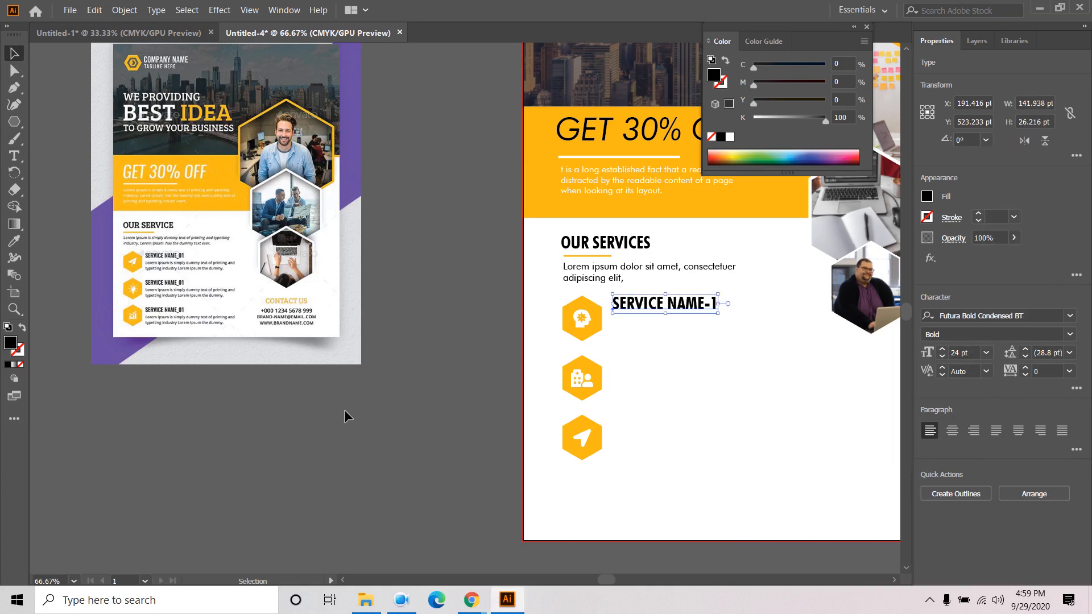
- Position SERVICE NAME-1 slightly left and down, snug against its icon
drag(681, 308, 676, 309)
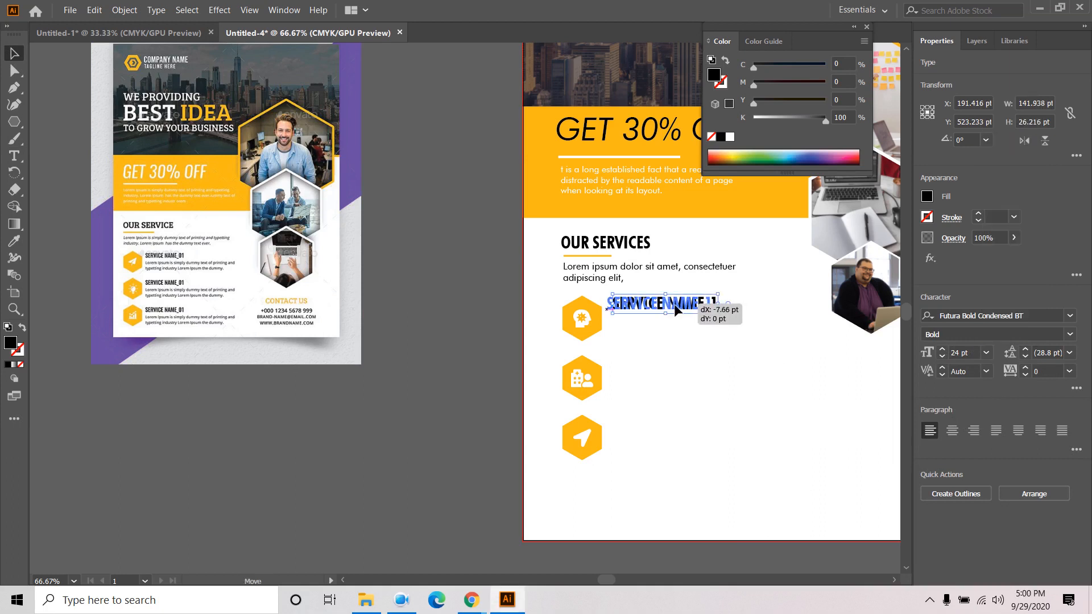
drag(676, 308, 674, 308)
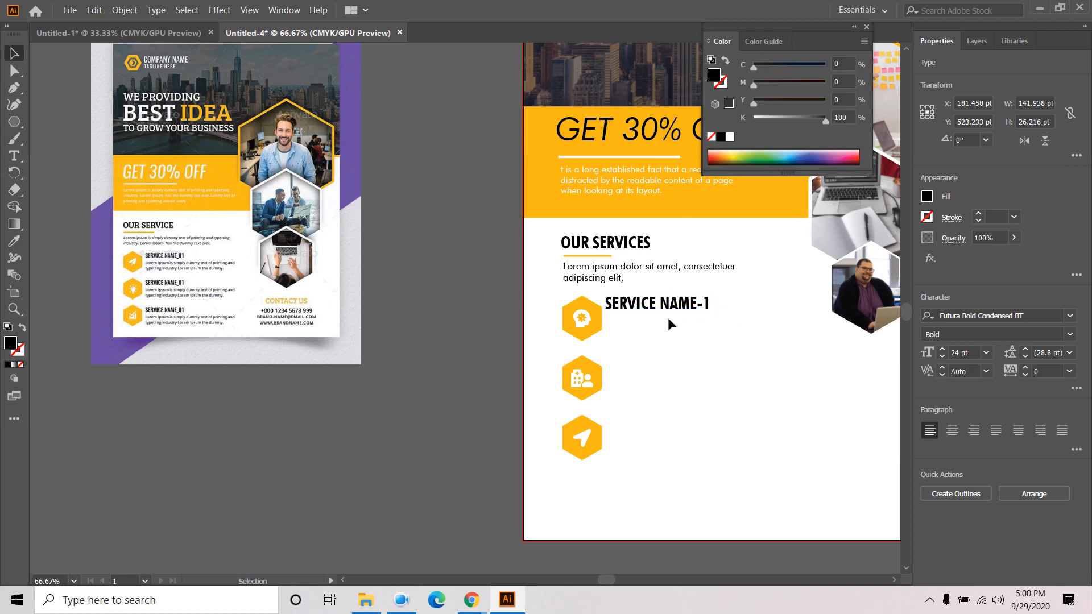
click(669, 317)
click(668, 310)
key(Down)
key(Down)
key(Down)
key(Down)
- Copy the label beside the second and third icons and renumber them 2 and 3
drag(670, 312, 682, 432)
key(t)
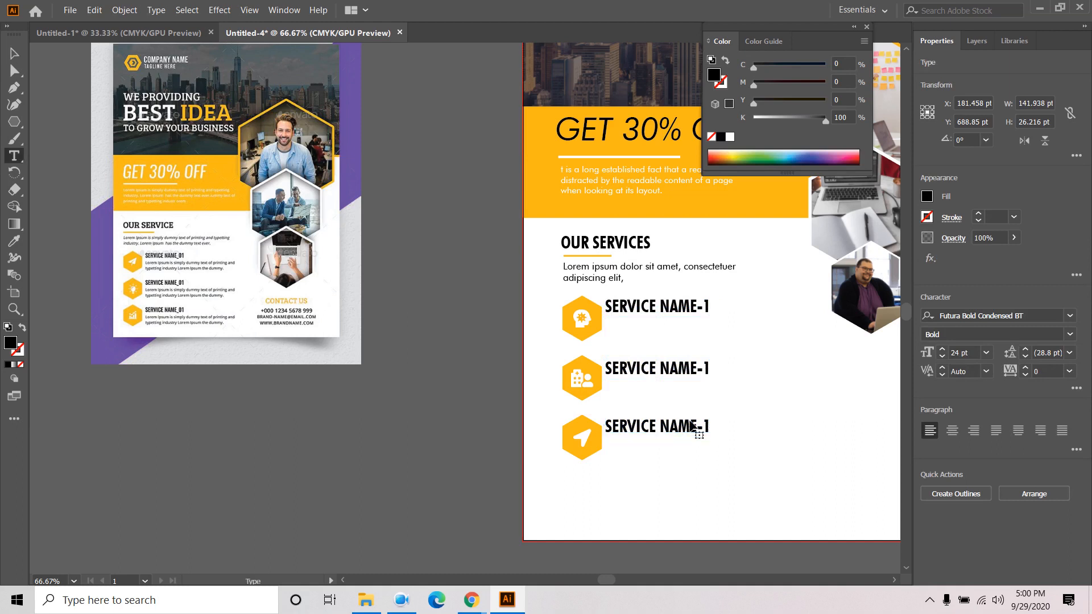
double_click(705, 426)
text(3)
double_click(706, 368)
text(2)
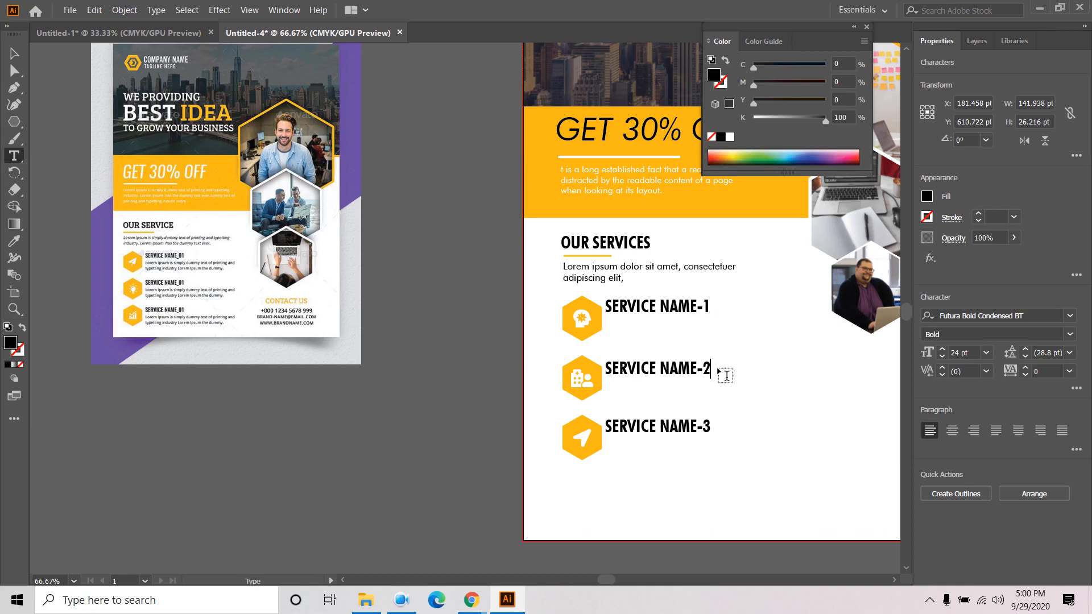
click(13, 53)
click(310, 388)
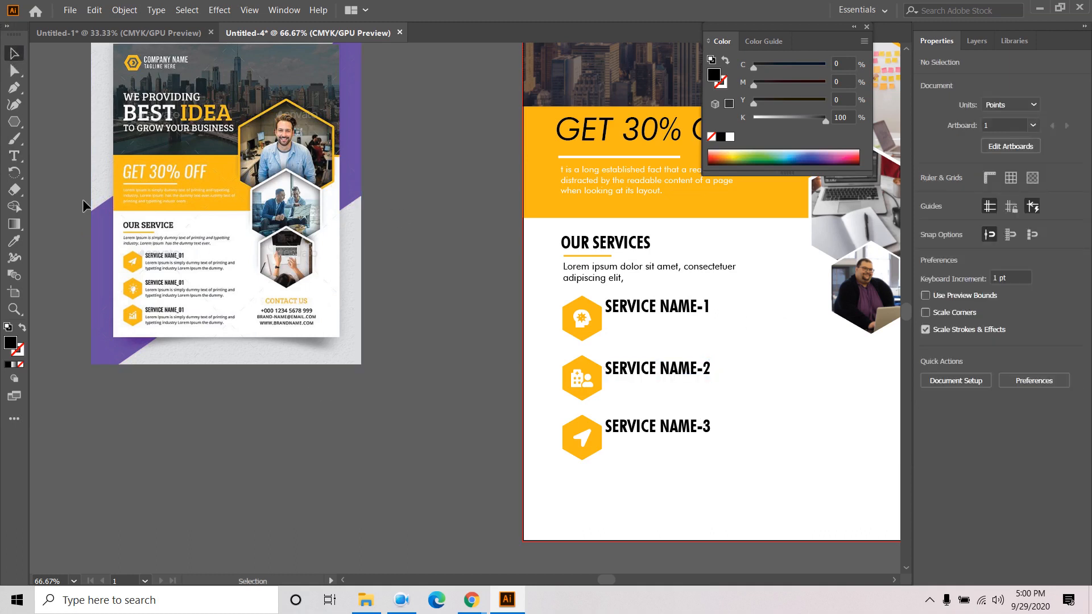
click(10, 158)
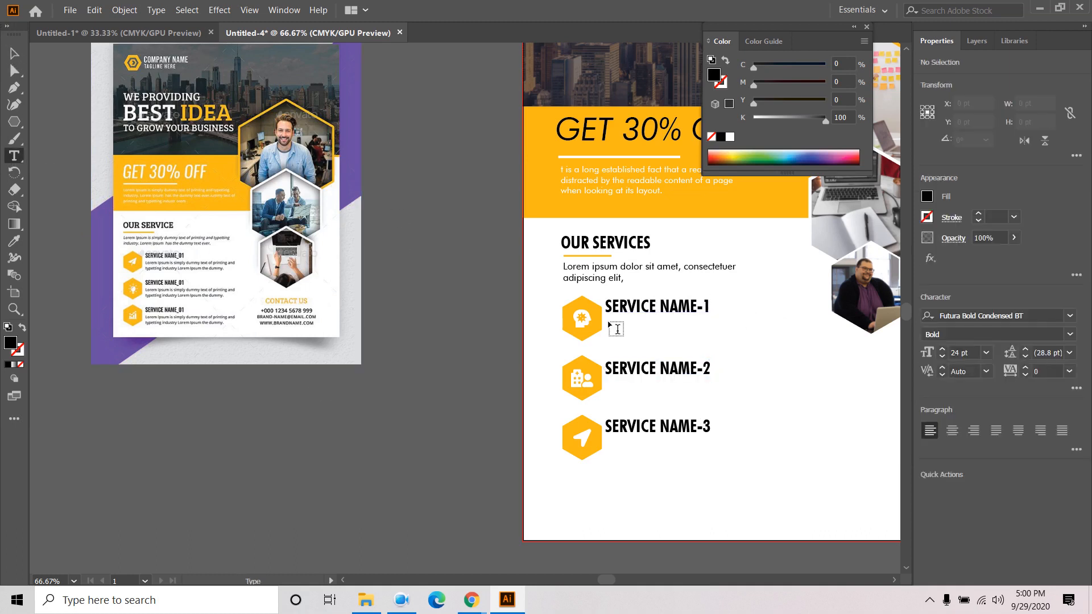
- Drag a text area under SERVICE NAME-1, set its placeholder to 14 pt and select it
drag(609, 321, 774, 340)
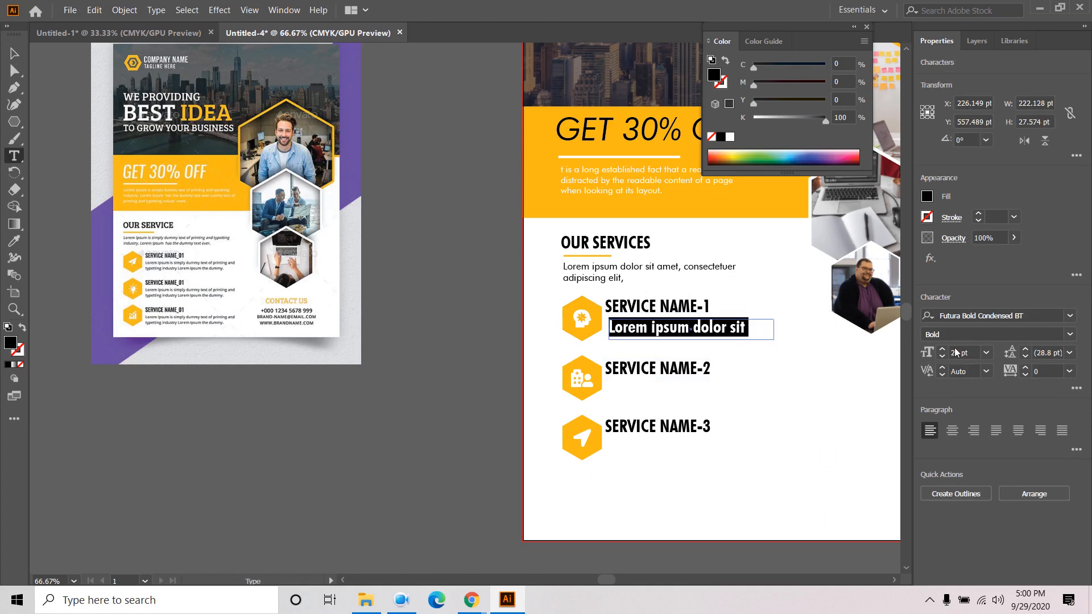
click(985, 354)
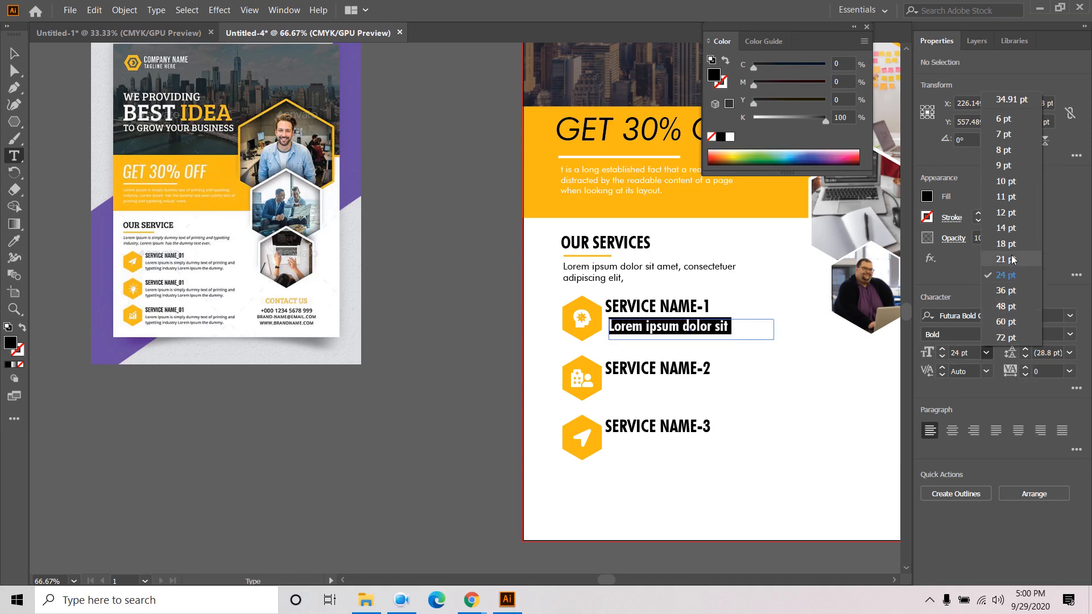
click(1005, 228)
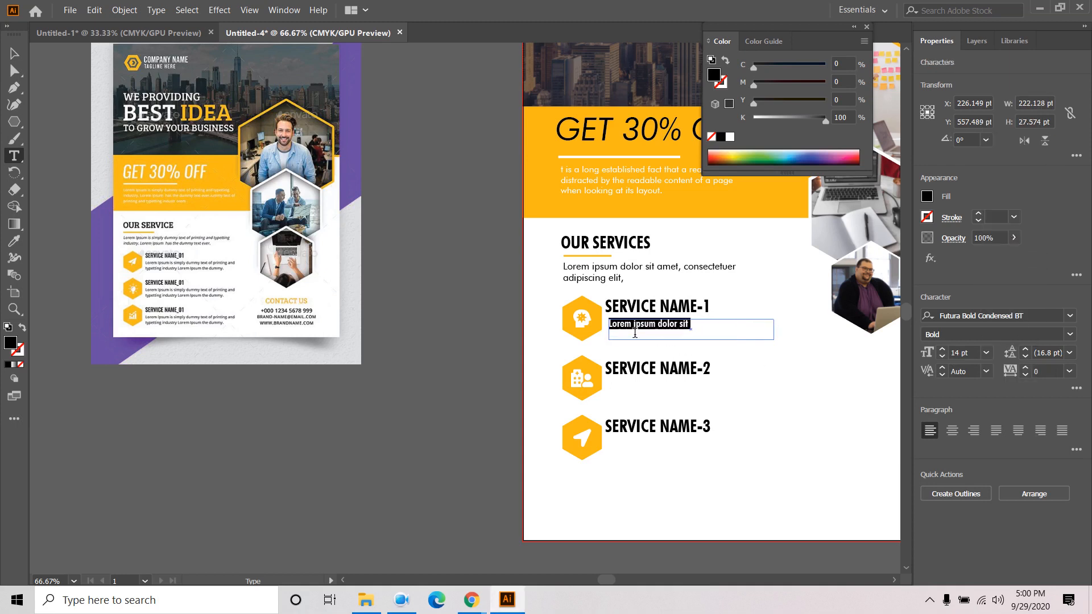
triple_click(660, 322)
- Copy the 'Why do we use it?' readable-content sentence from lipsum.com in Chrome, then return to Illustrator
mouse_move(475, 603)
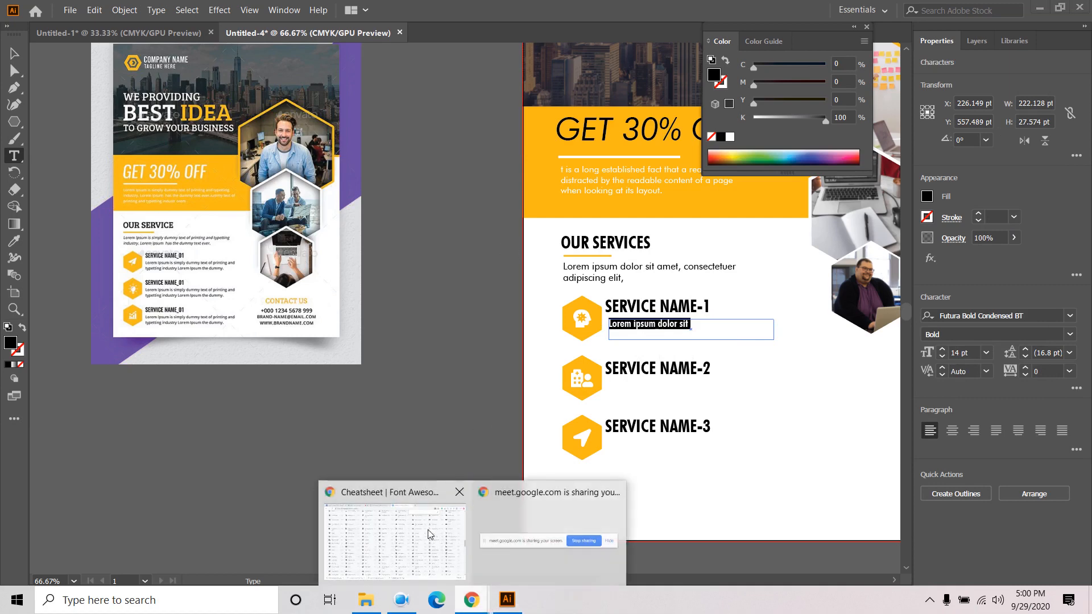
click(393, 532)
click(398, 11)
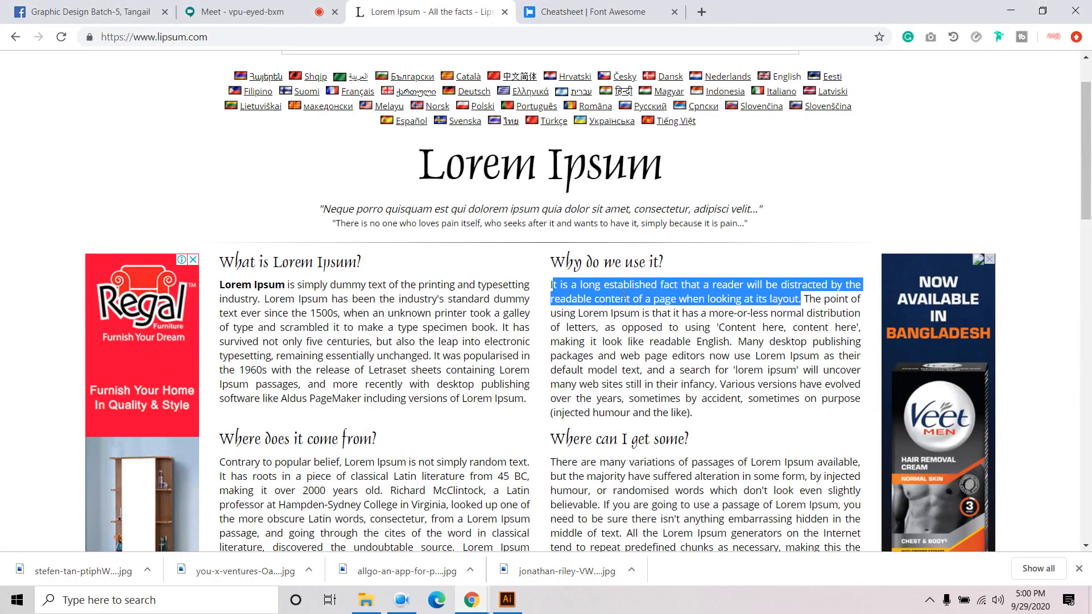
drag(552, 283, 801, 300)
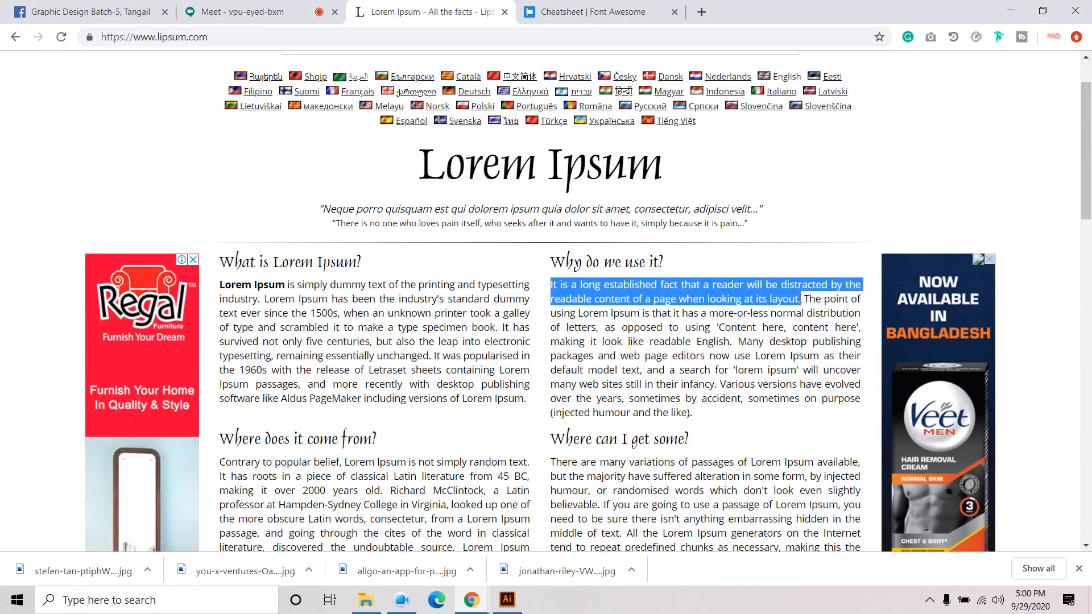
right_click(800, 300)
click(768, 308)
click(515, 595)
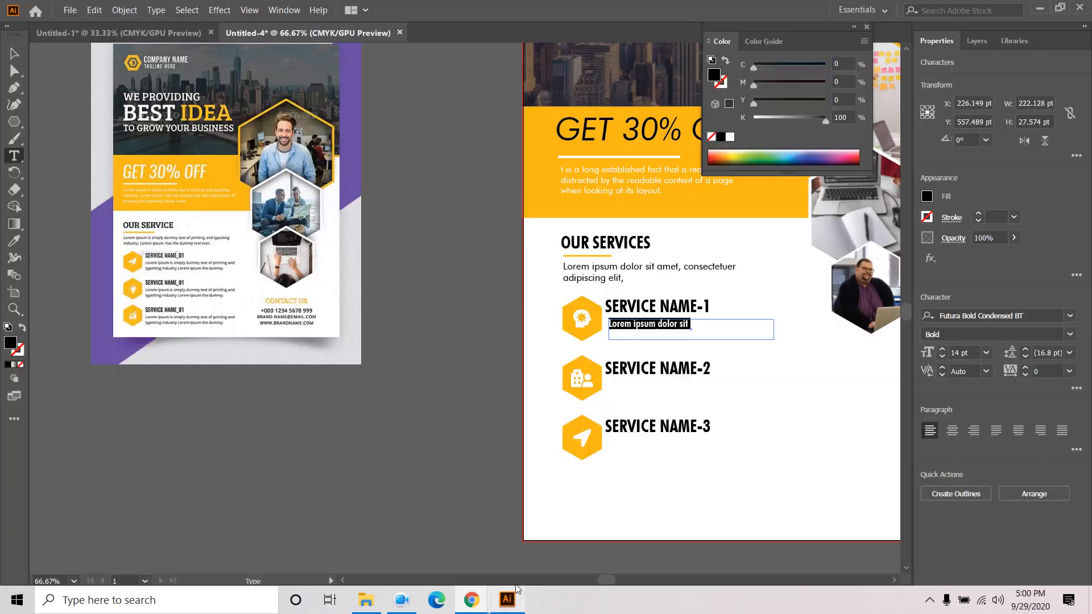
- Paste the copied sentence over the placeholder under SERVICE NAME-1
right_click(643, 327)
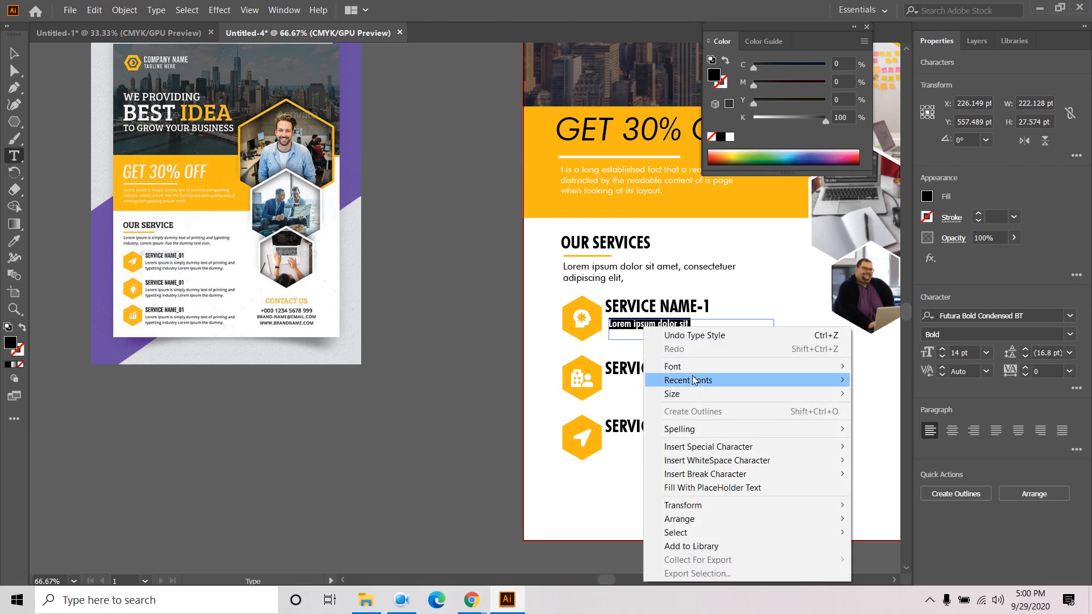
click(646, 327)
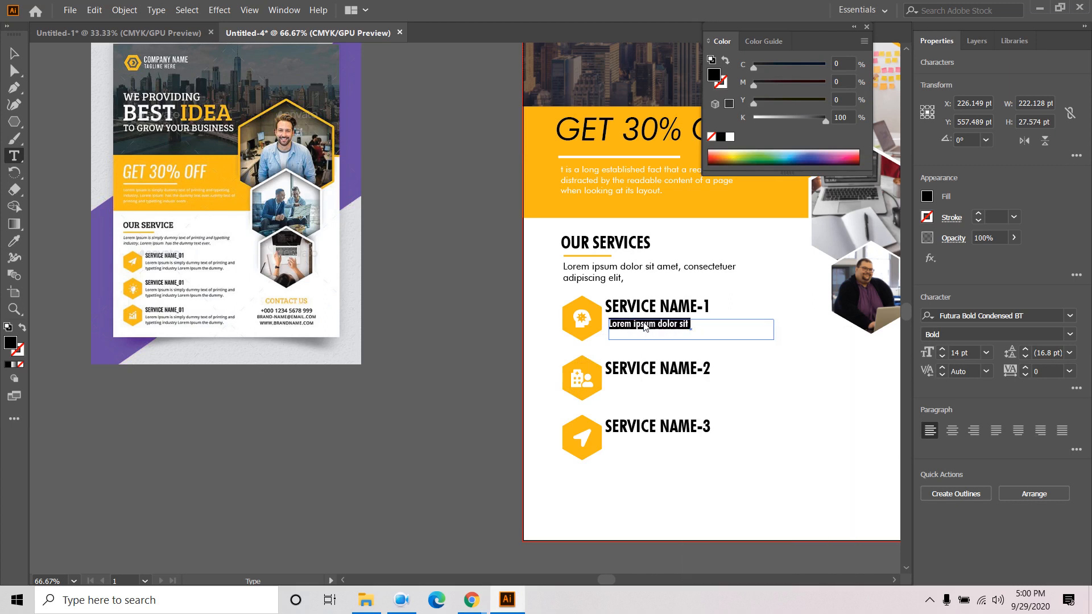
key(ctrl+v)
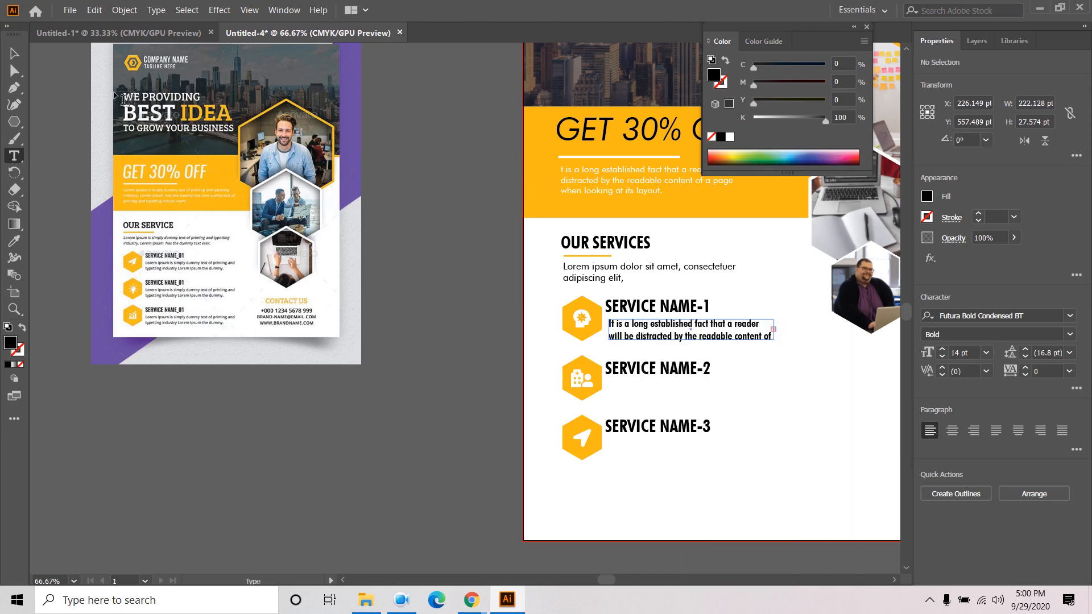
key(Escape)
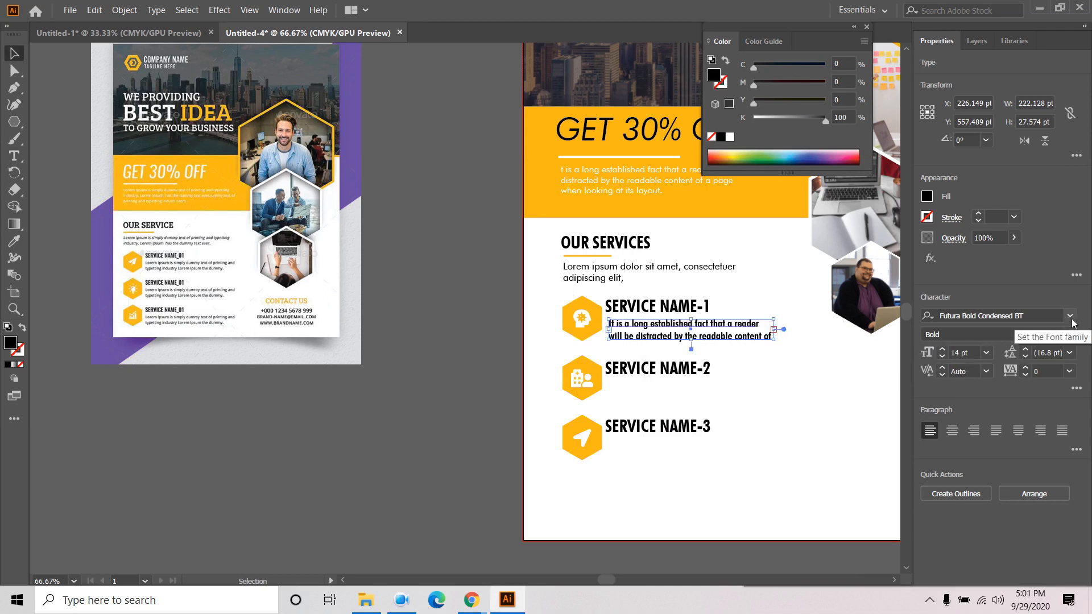
- Match the description's styling to the intro paragraph using the Eyedropper
click(1070, 316)
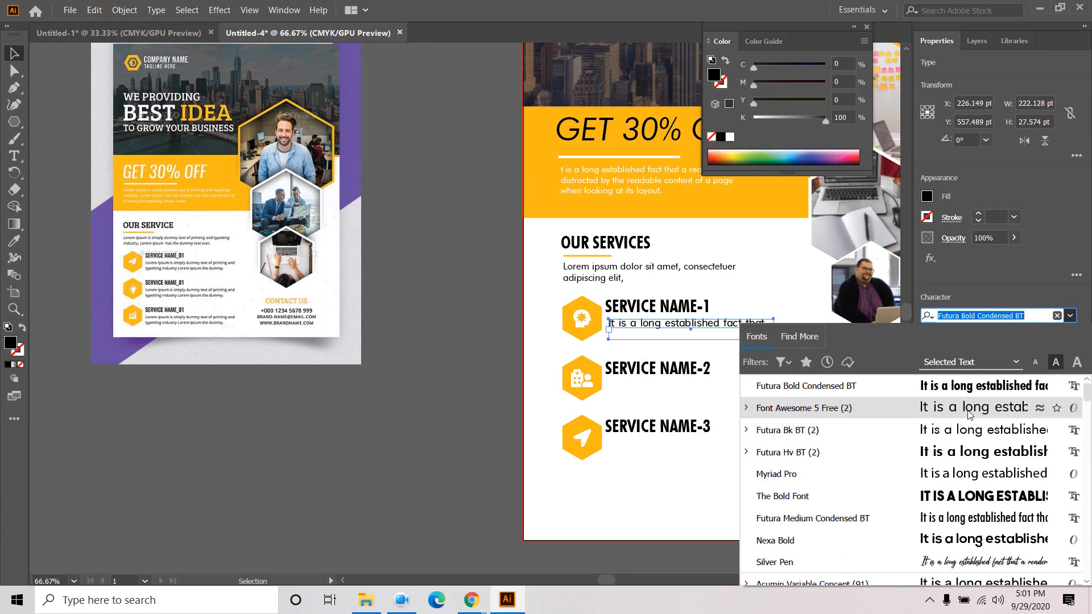
click(1028, 314)
triple_click(1028, 314)
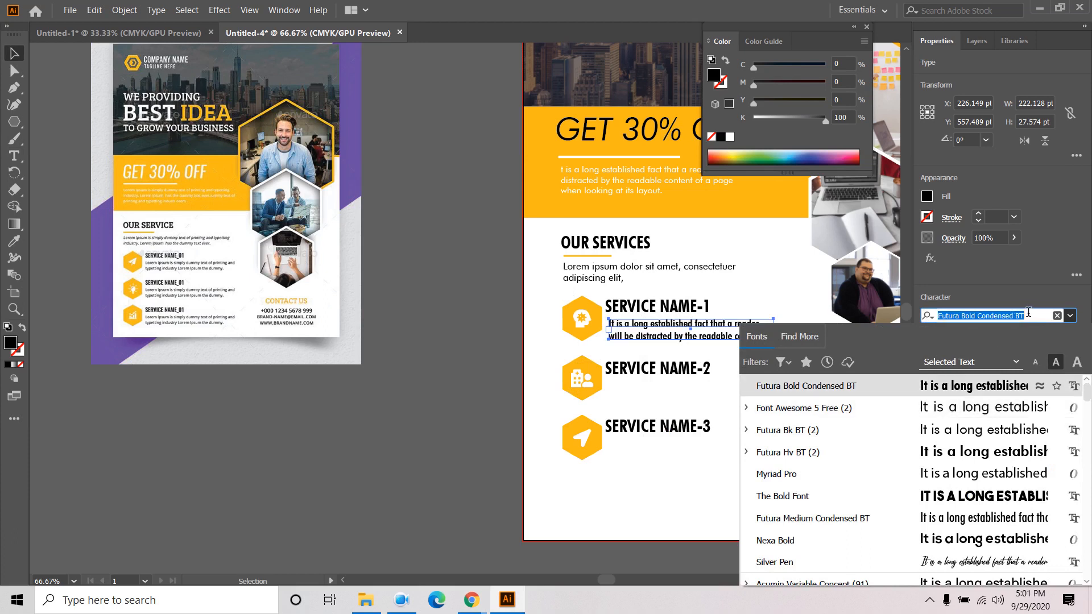
click(15, 47)
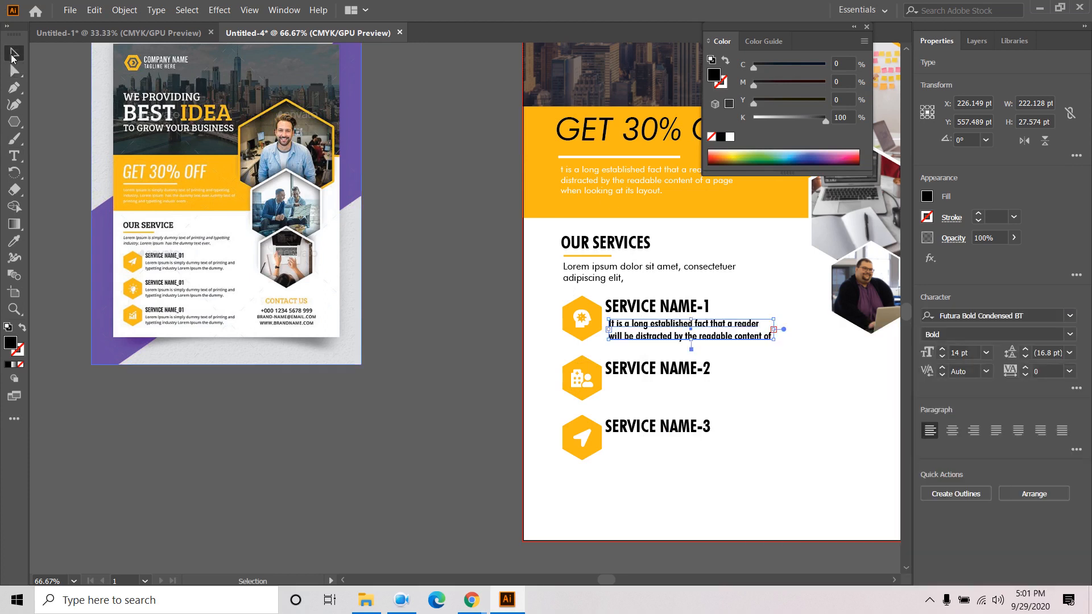
click(16, 243)
click(599, 269)
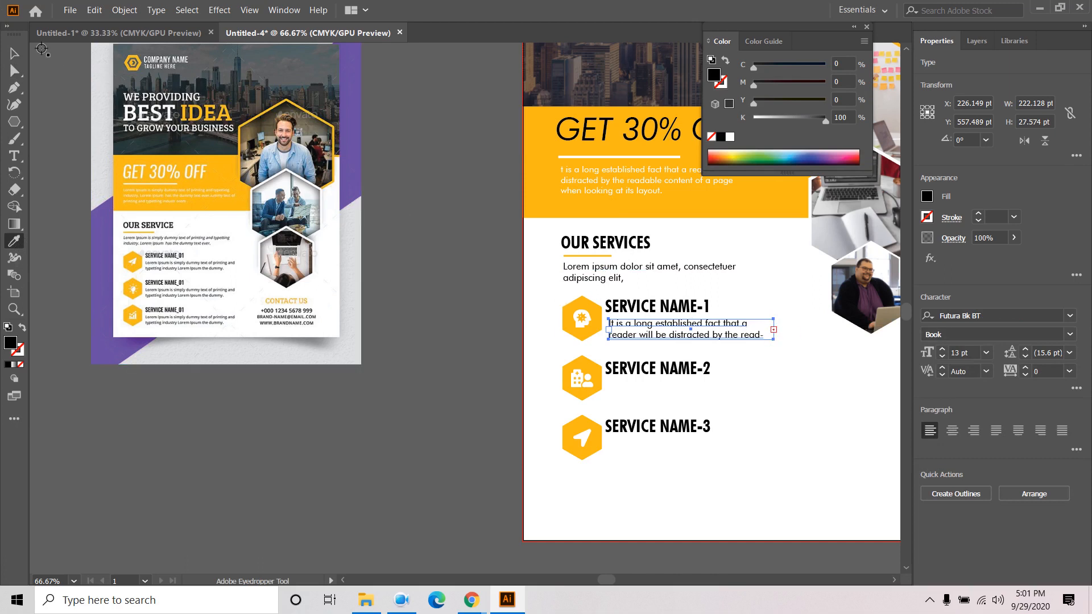
click(9, 57)
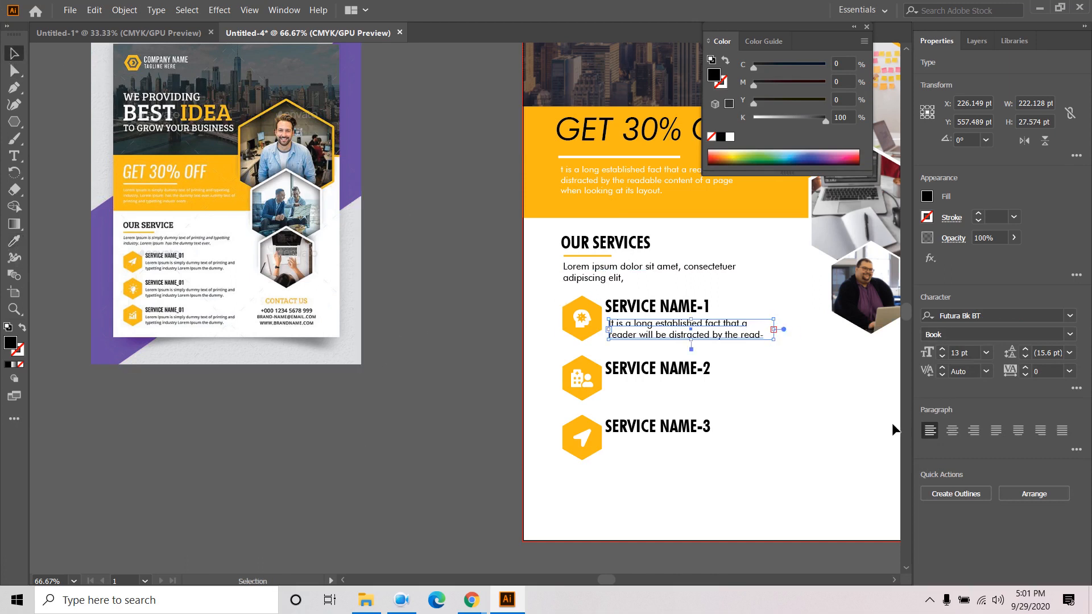
- Set the description's tracking to -25 and widen its frame to two lines
click(1069, 371)
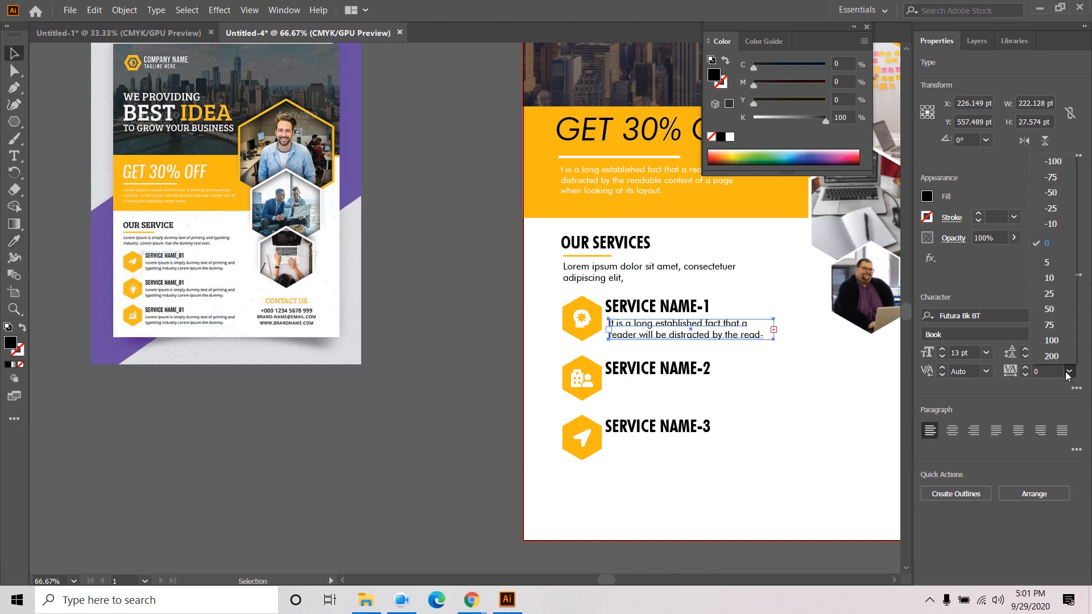
click(1064, 209)
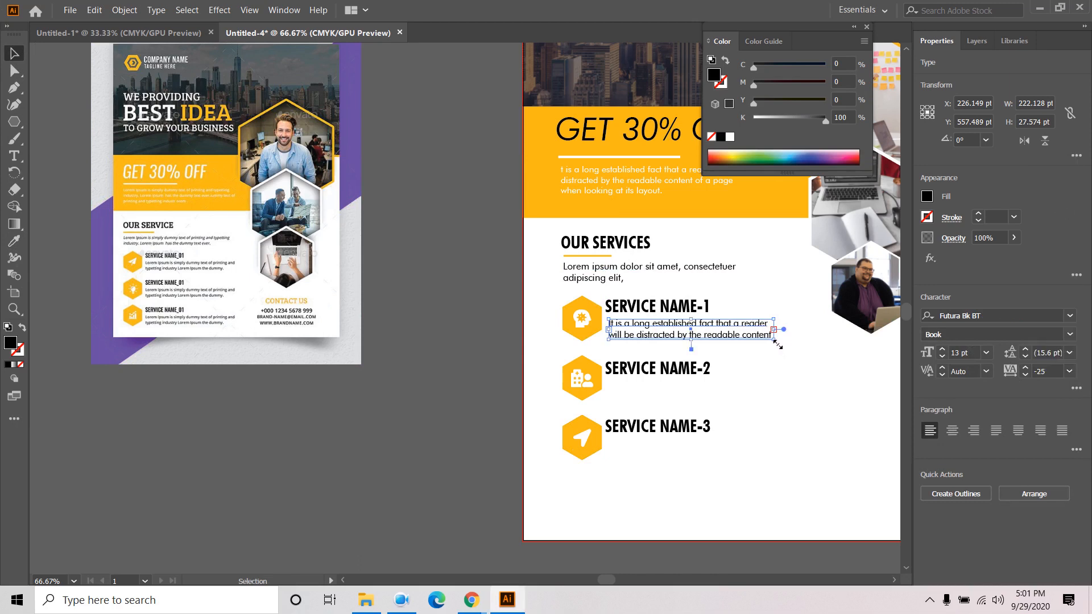
drag(774, 329, 815, 331)
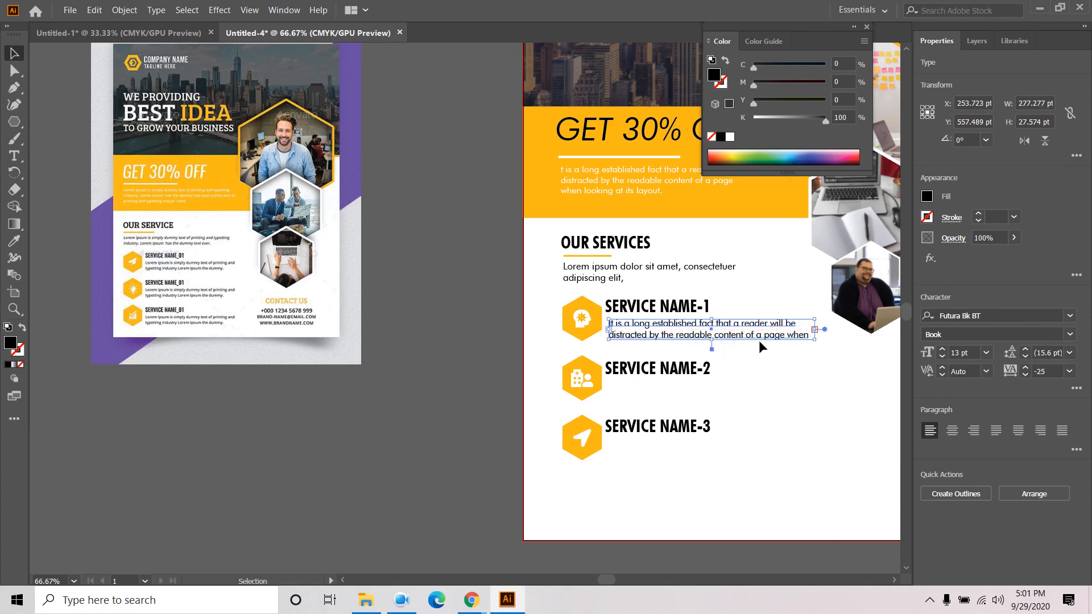
click(469, 378)
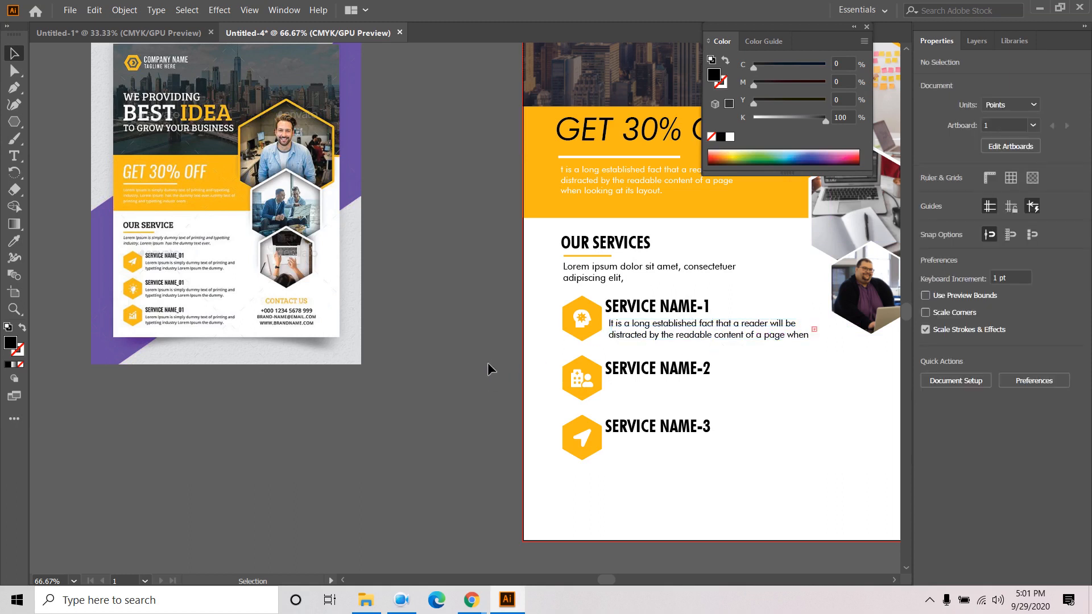
- Duplicate the description under SERVICE NAME-2 and SERVICE NAME-3, then select all three headings
click(719, 336)
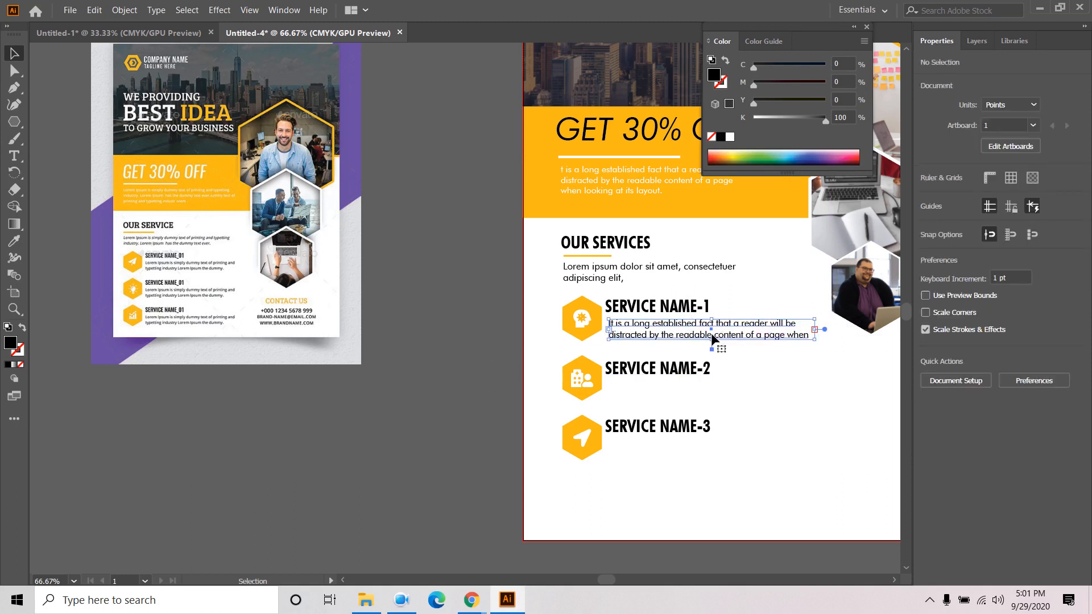
drag(744, 337, 756, 458)
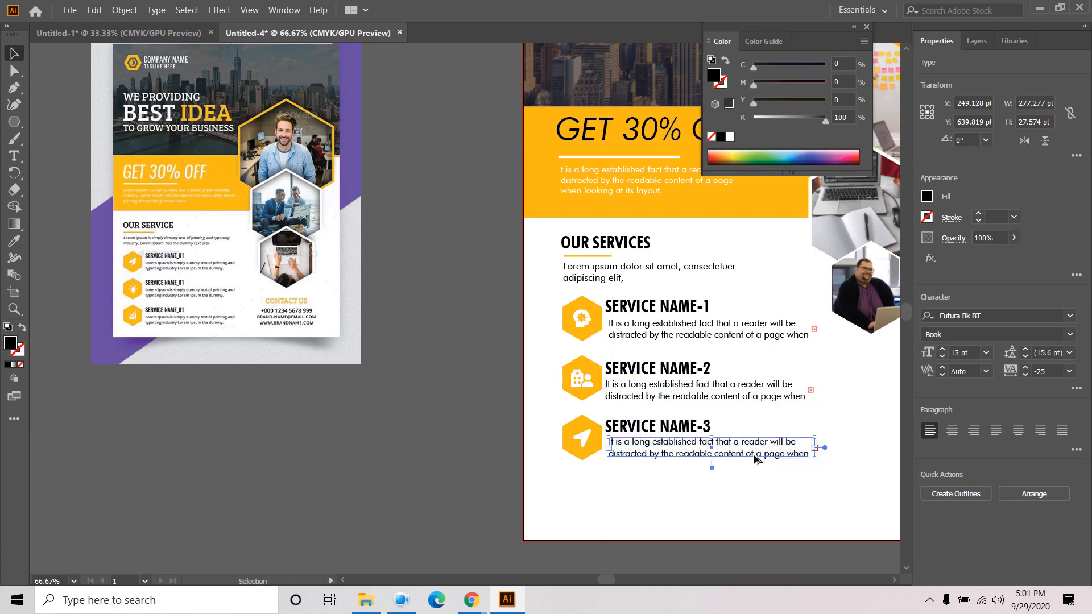
click(467, 421)
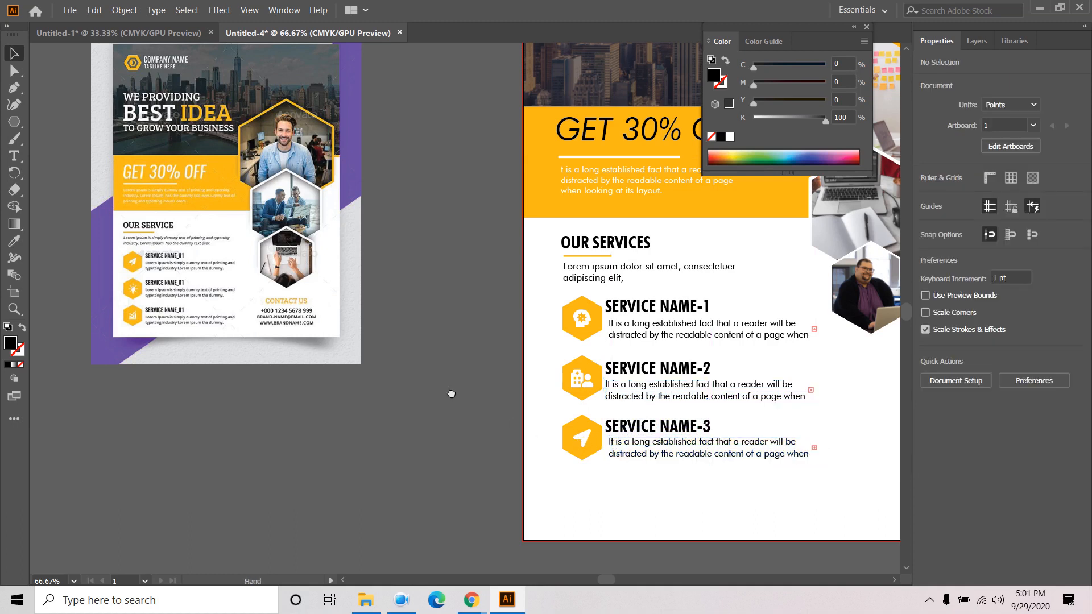
drag(455, 391, 358, 405)
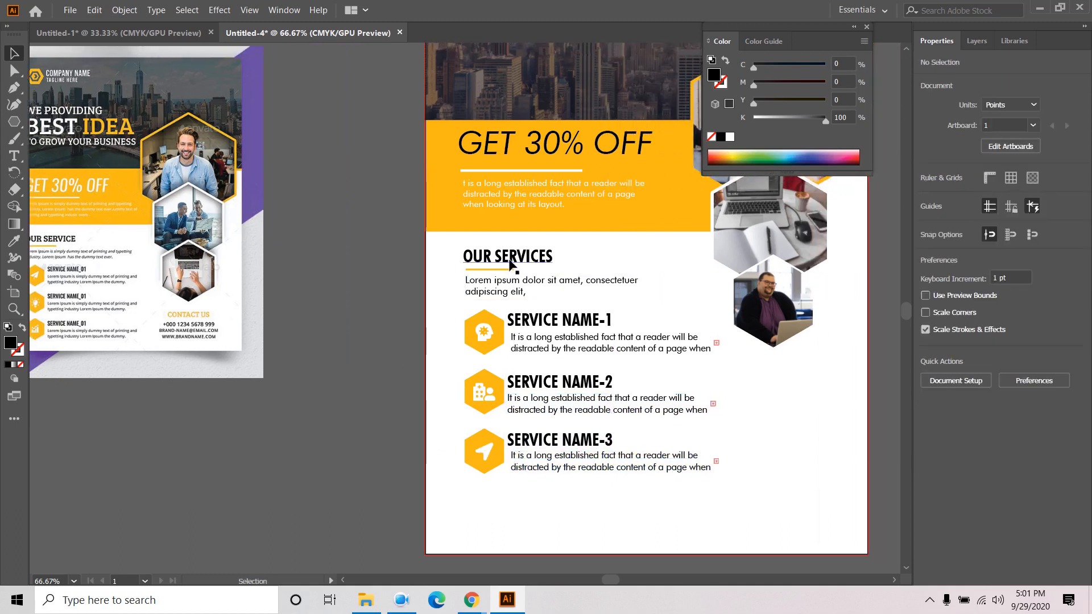
click(553, 323)
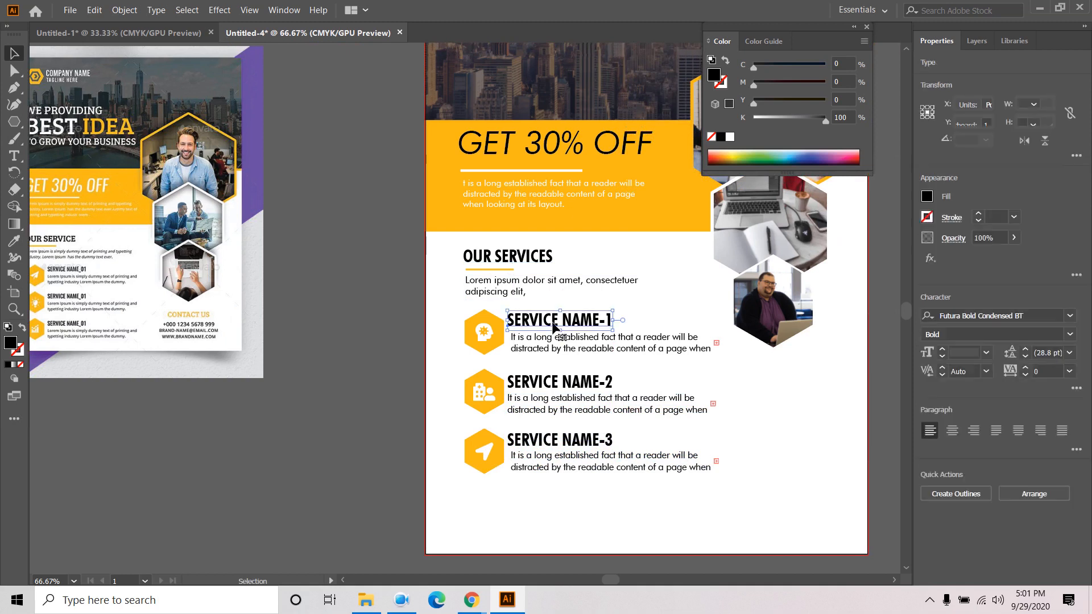
shift+click(565, 384)
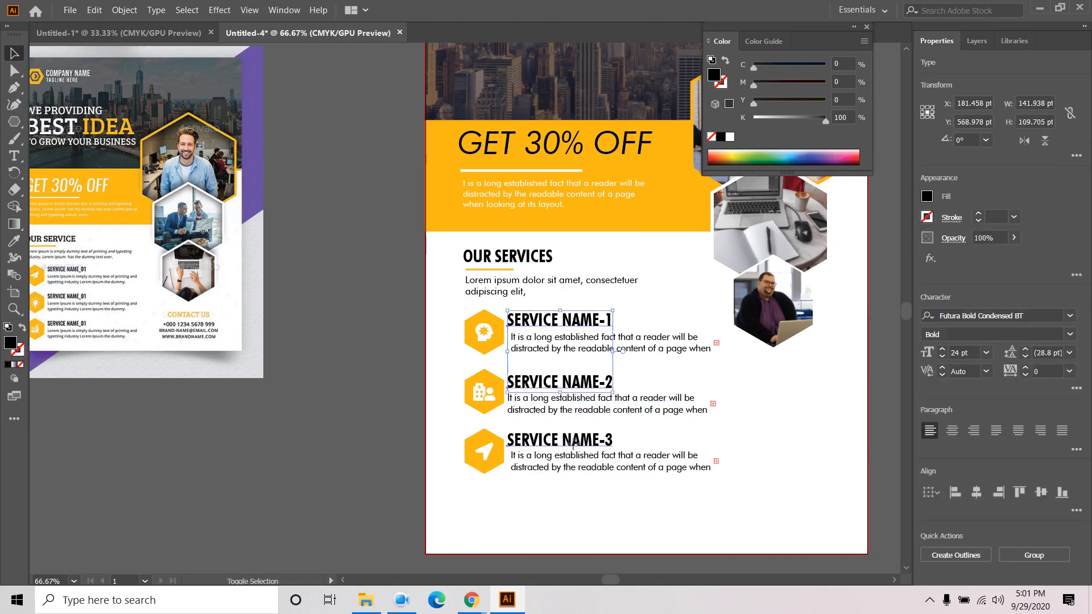
shift+click(574, 444)
- Reduce the three service headings to 20 pt
click(942, 358)
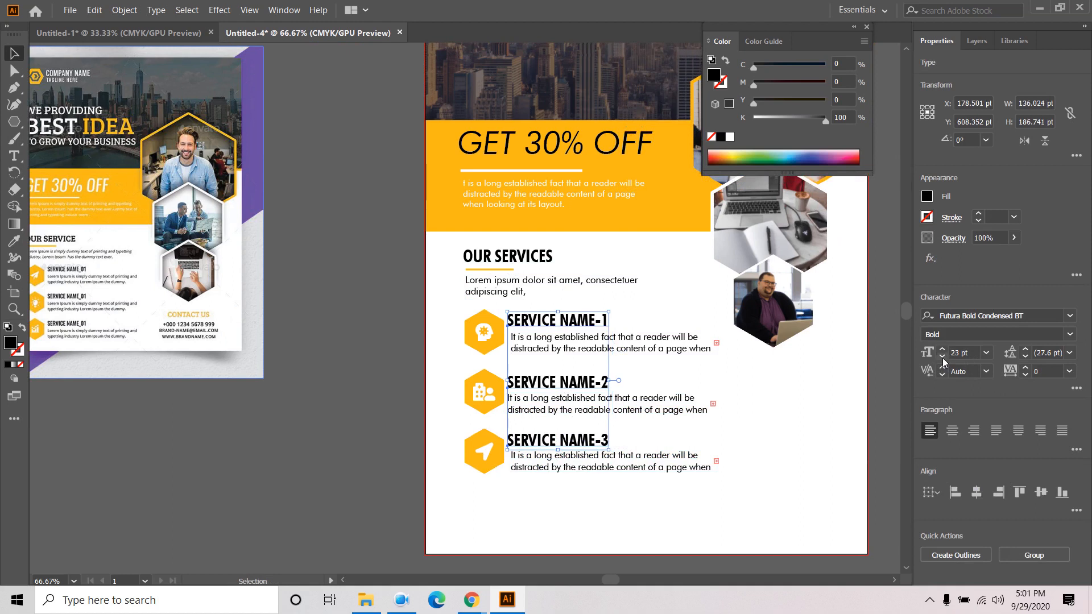
click(942, 358)
click(942, 357)
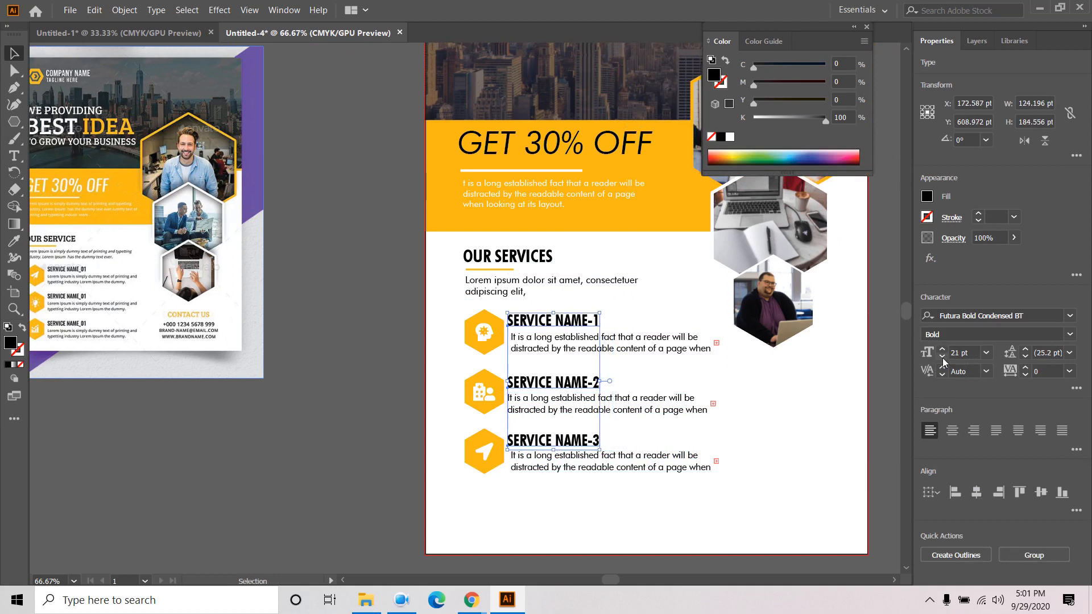
click(943, 357)
click(381, 394)
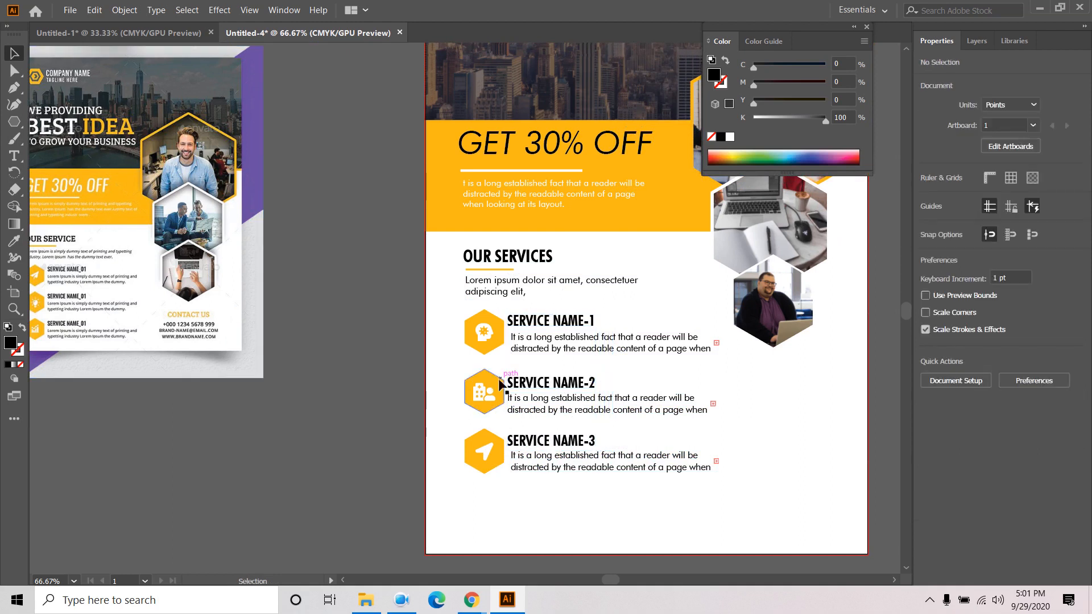
- Left-align each service description with its heading
click(535, 350)
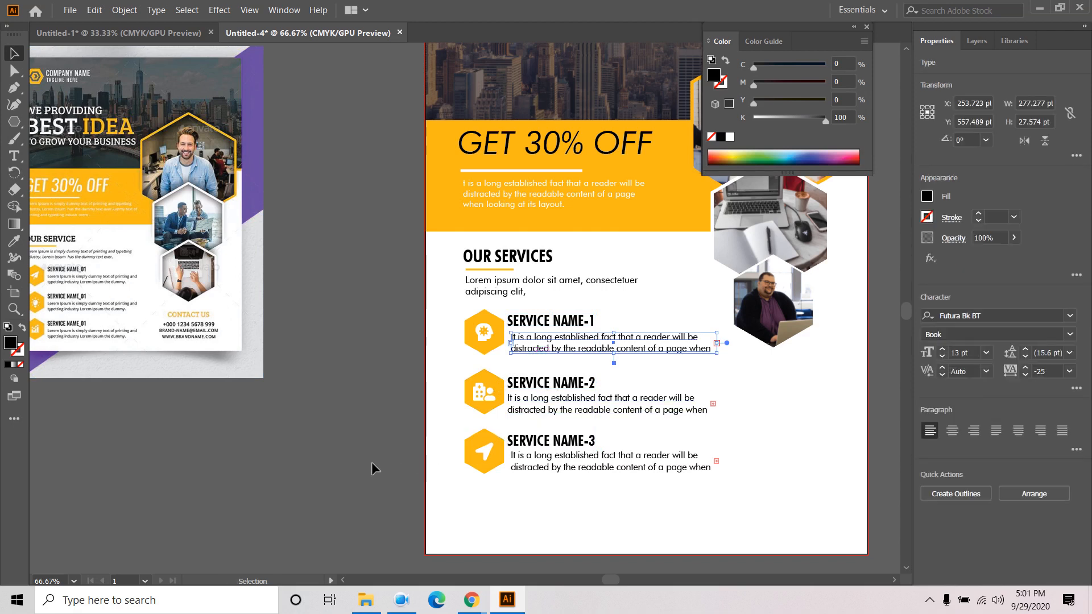
click(412, 461)
click(547, 345)
shift+click(544, 318)
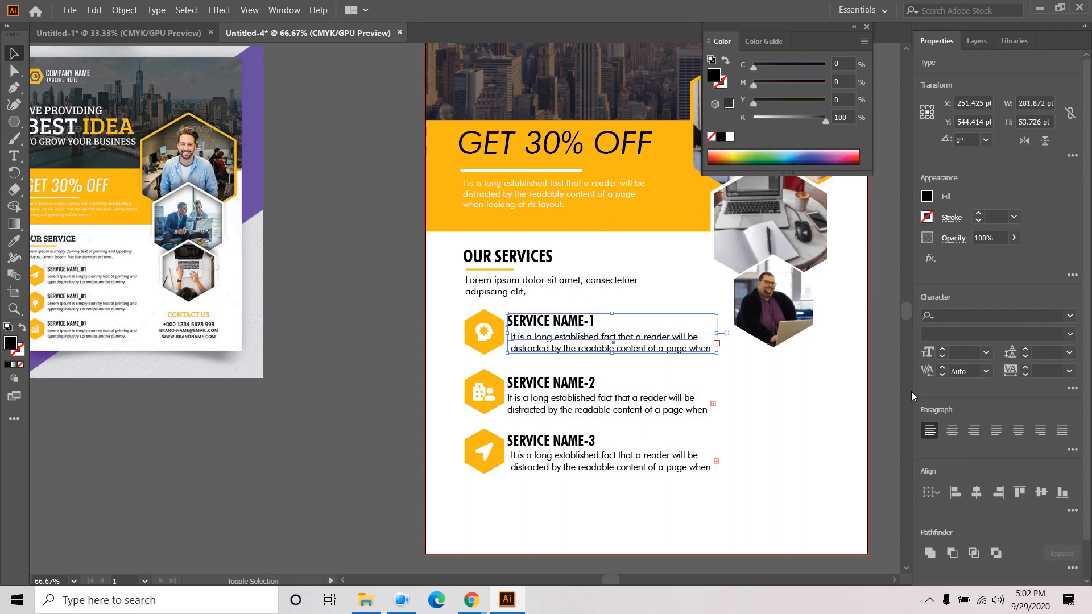
click(956, 493)
click(575, 386)
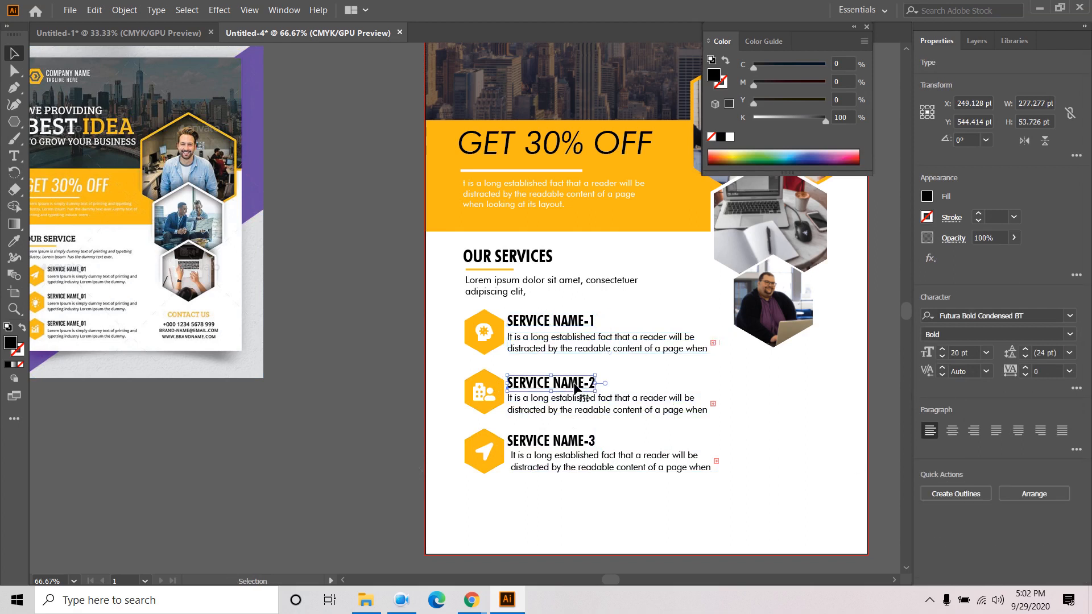
shift+click(578, 407)
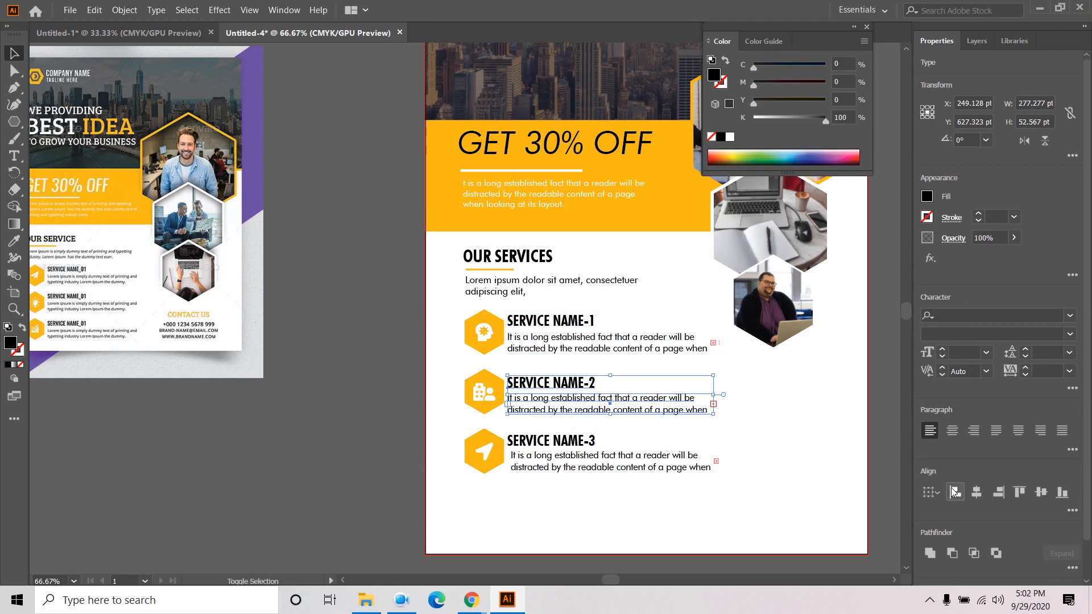
click(563, 449)
shift+click(563, 460)
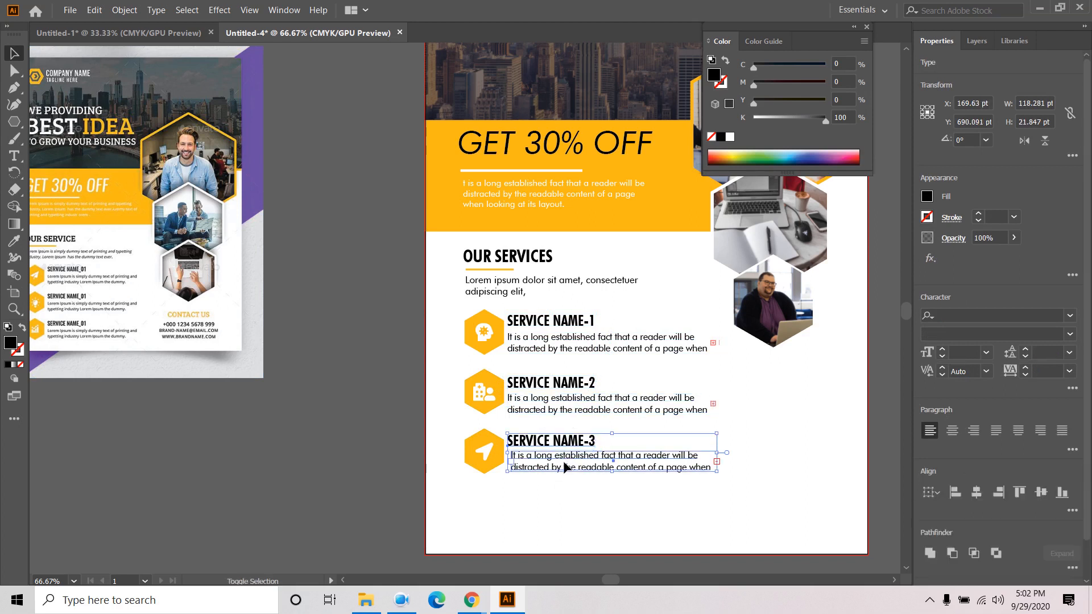
click(955, 492)
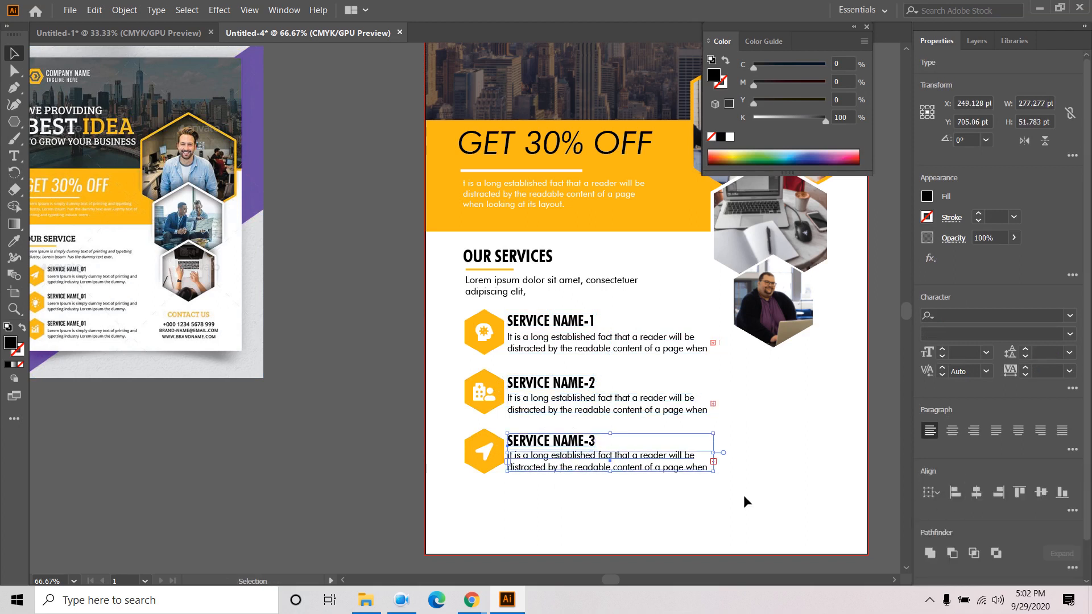
- Nudge all three service text blocks slightly right of the icons
click(597, 514)
drag(586, 501, 650, 309)
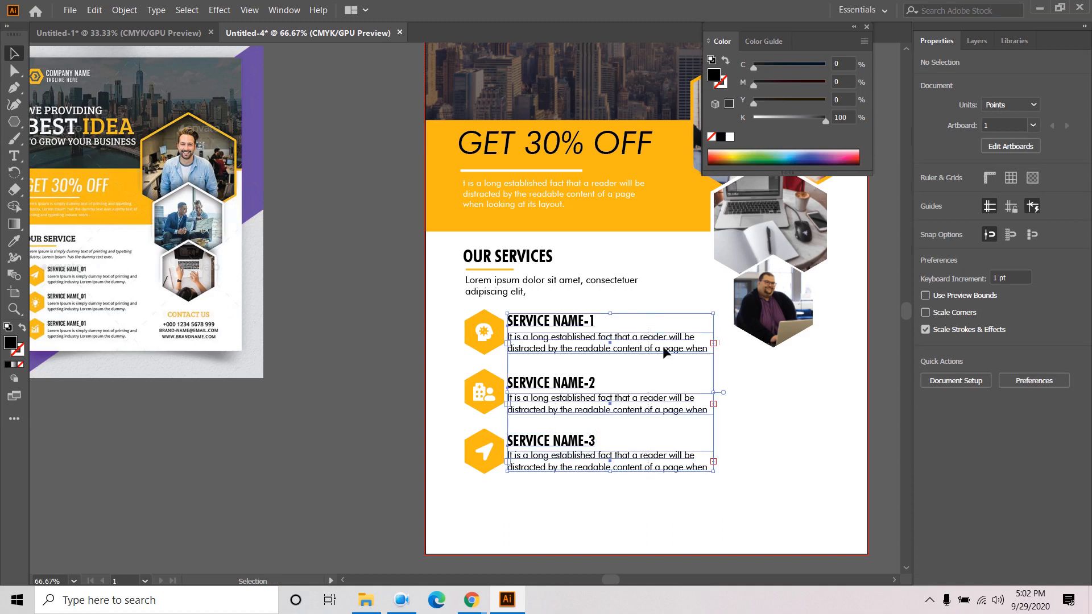
key(Right)
key(Right)
key(Right)
key(Right)
key(Right)
key(Right)
key(Right)
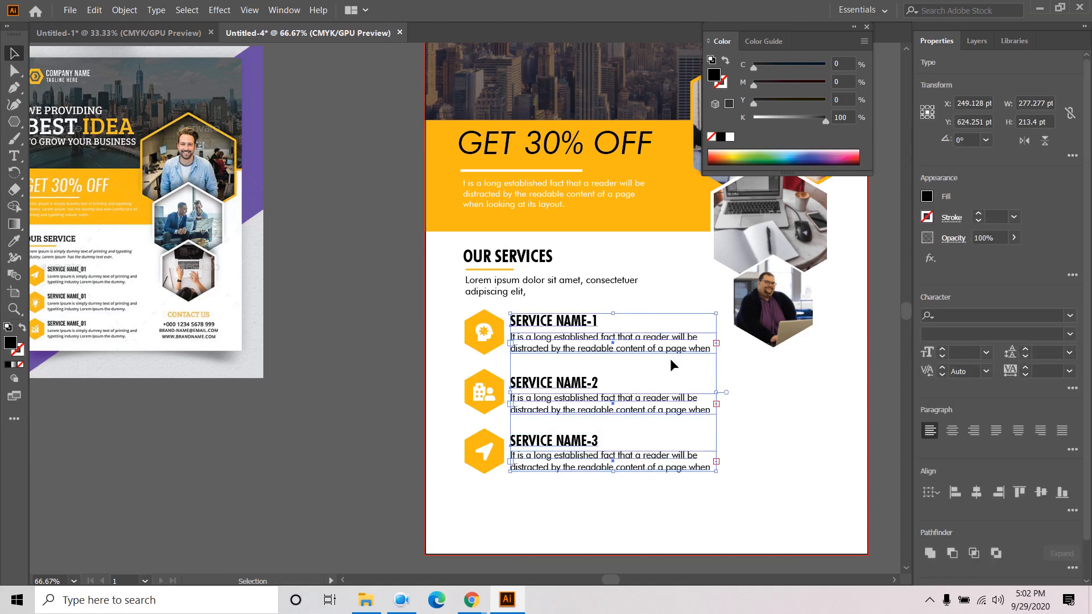
click(383, 343)
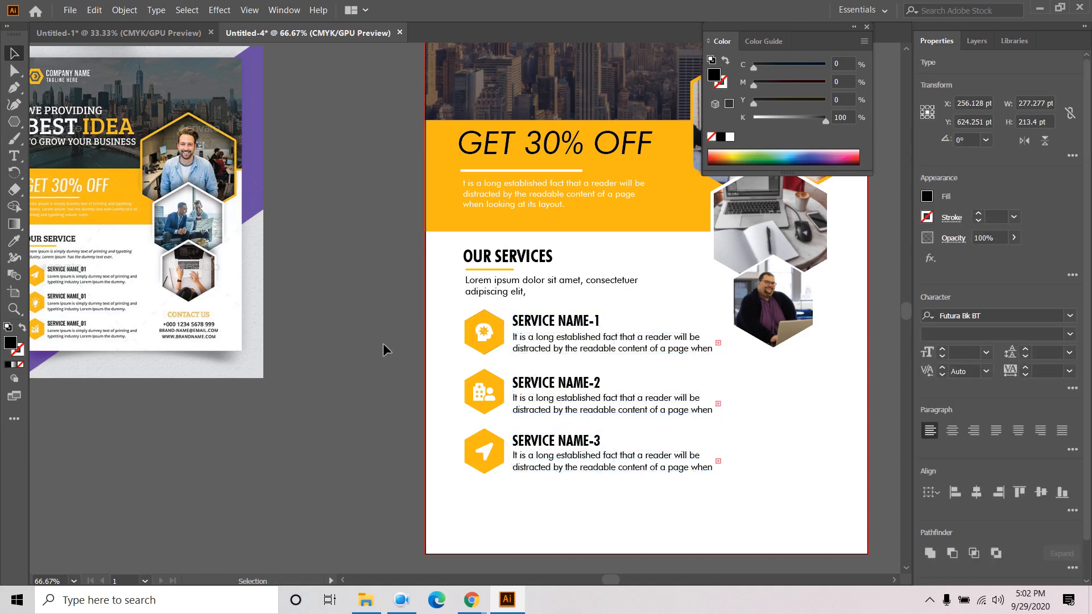
- Delete the comma after 'adipiscing elit' in the intro paragraph
double_click(518, 292)
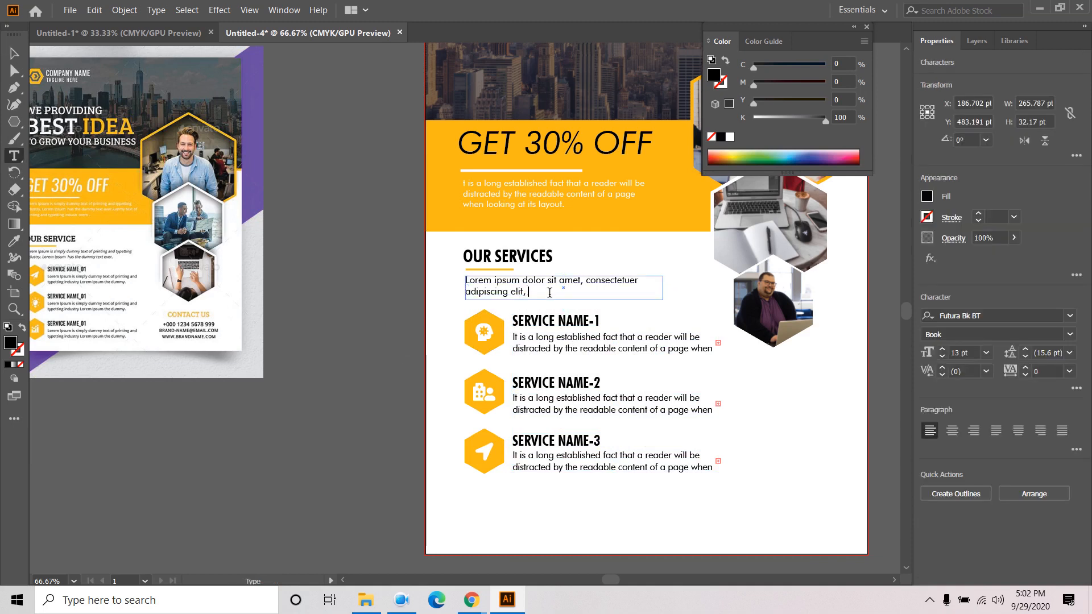
key(BackSpace)
click(14, 54)
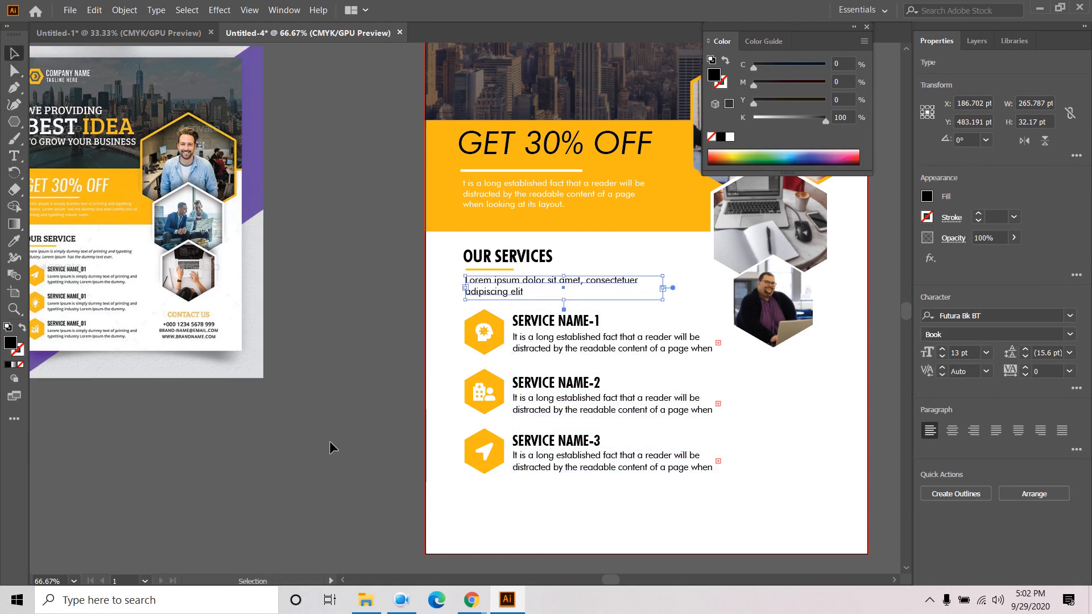
click(330, 444)
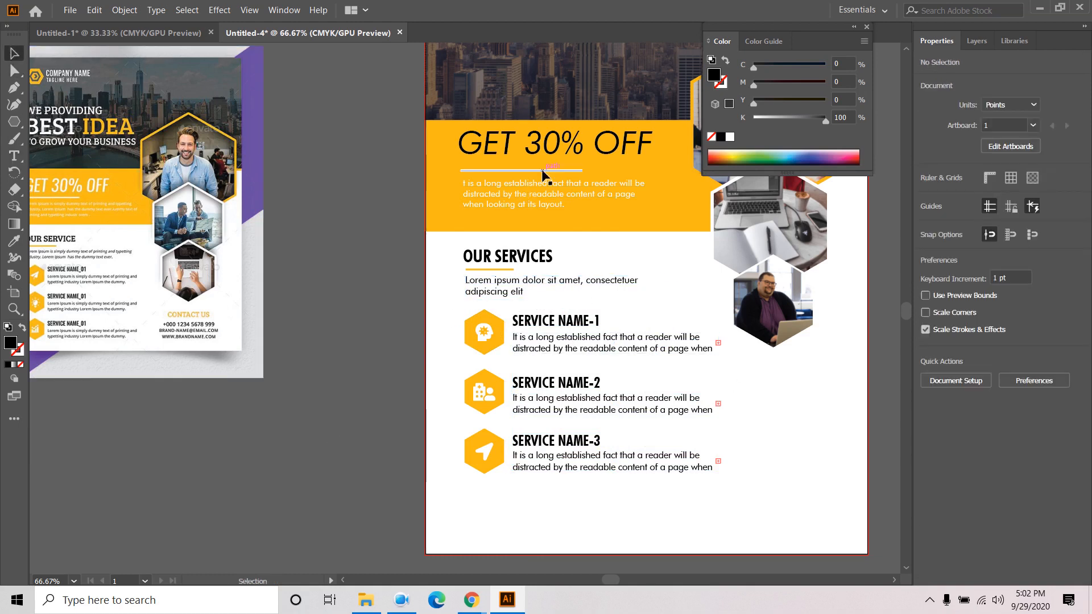
- Pan and zoom across the flyer to review the services layout
drag(347, 274, 359, 346)
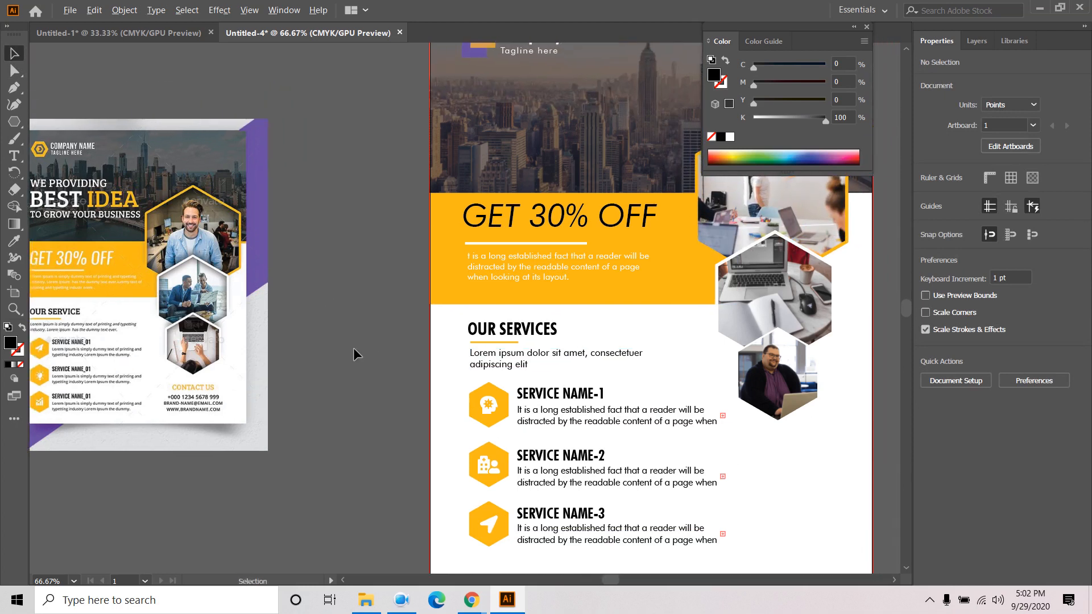
scroll(353, 347, down, 1)
scroll(322, 398, up, 1)
drag(343, 408, 315, 343)
scroll(315, 343, down, 1)
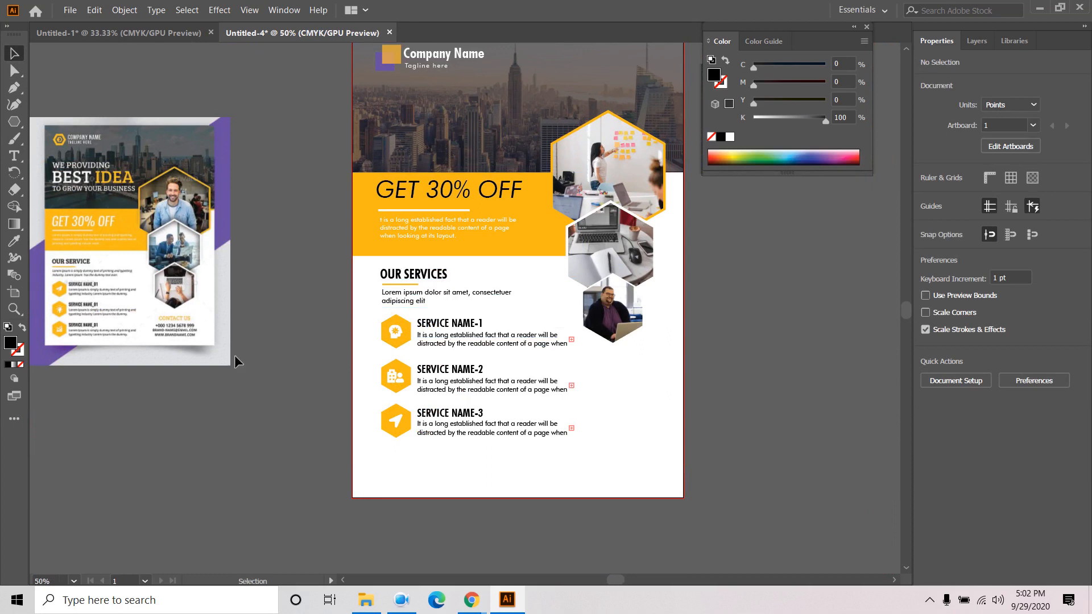
click(14, 155)
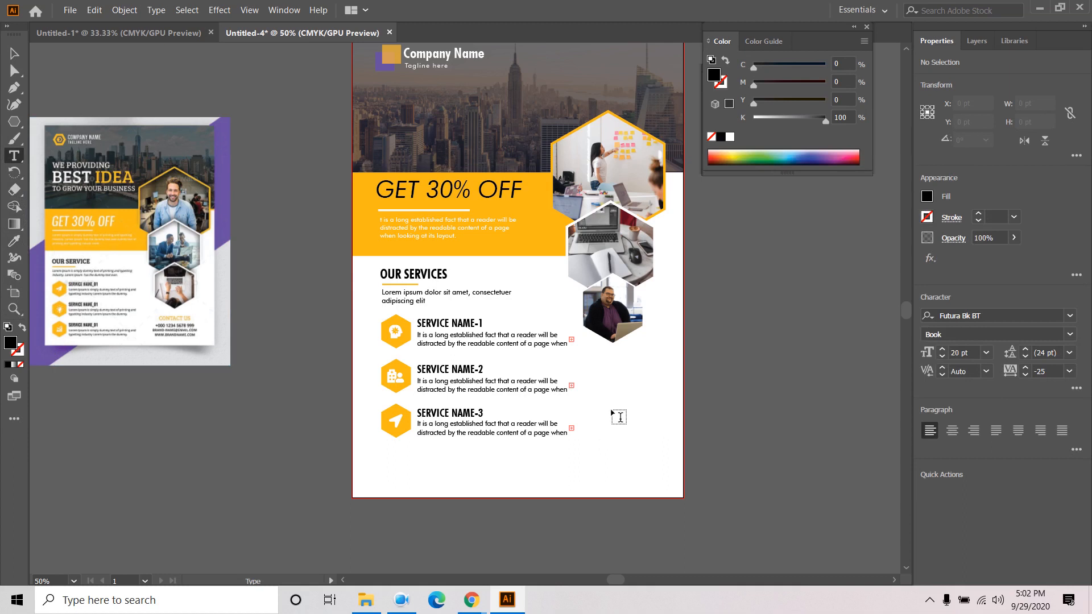
click(21, 55)
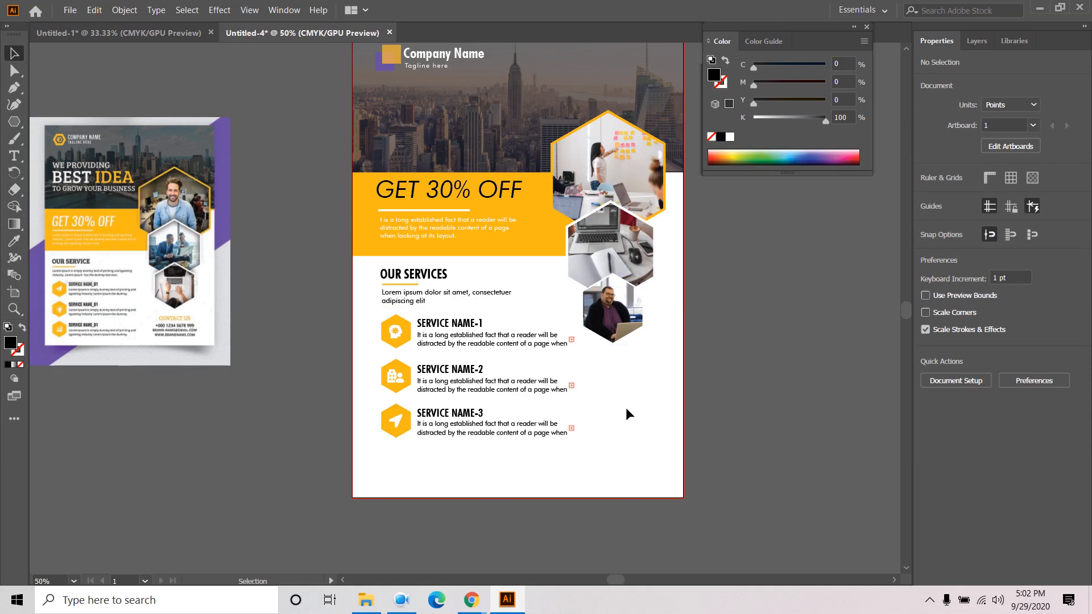
- Type a 'CONTACT US' heading below the services list
click(14, 155)
click(477, 457)
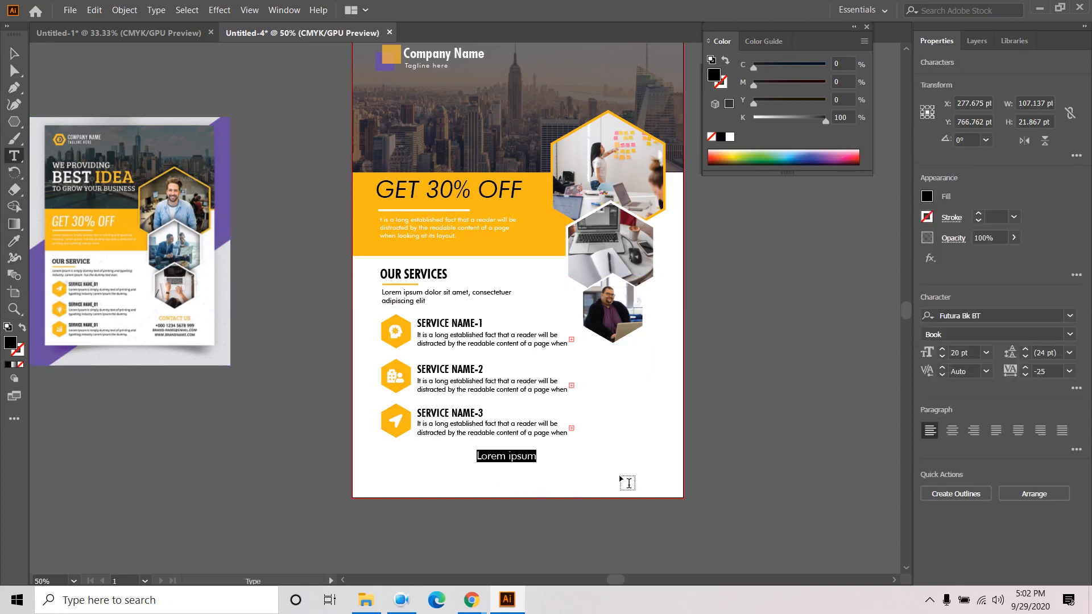
text(cON)
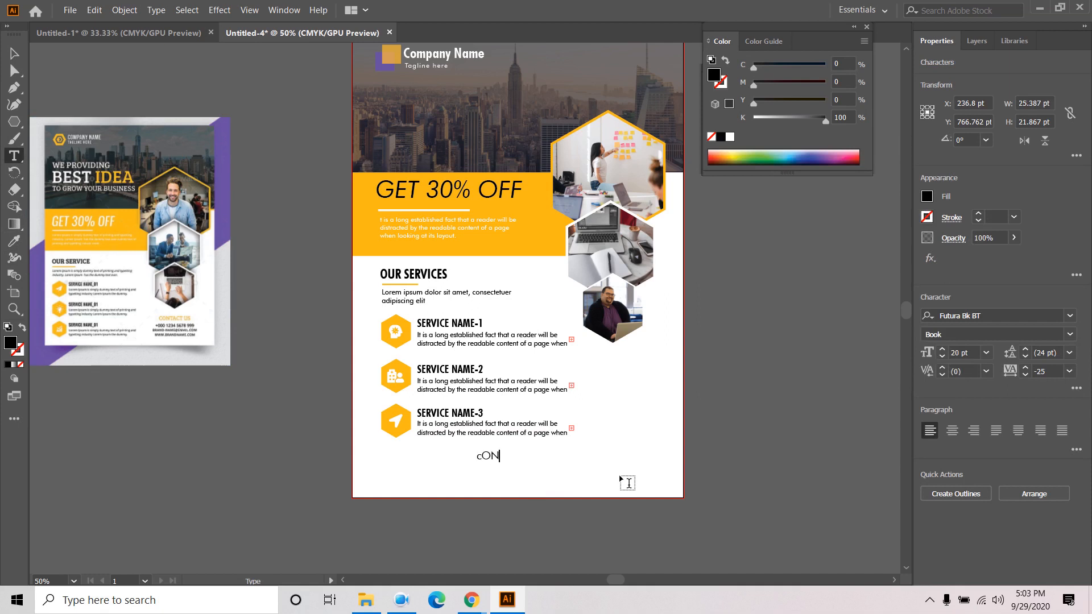
key(BackSpace)
key(BackSpace)
text(CONTACT US)
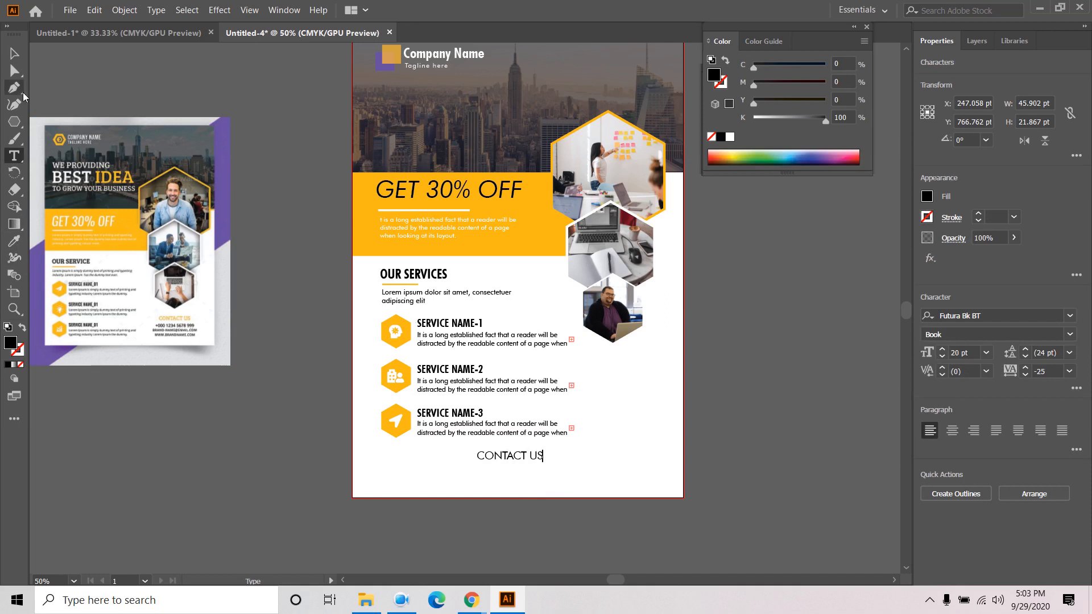
click(14, 53)
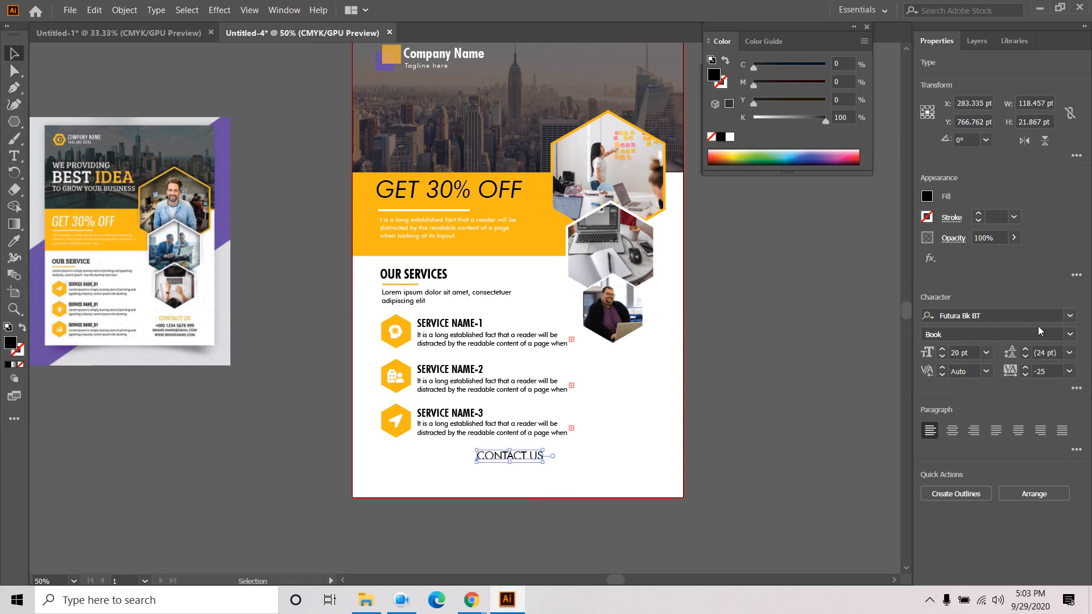
- Set CONTACT US in Futura Bold Condensed BT with centred text alignment
click(1015, 317)
text(FUTU)
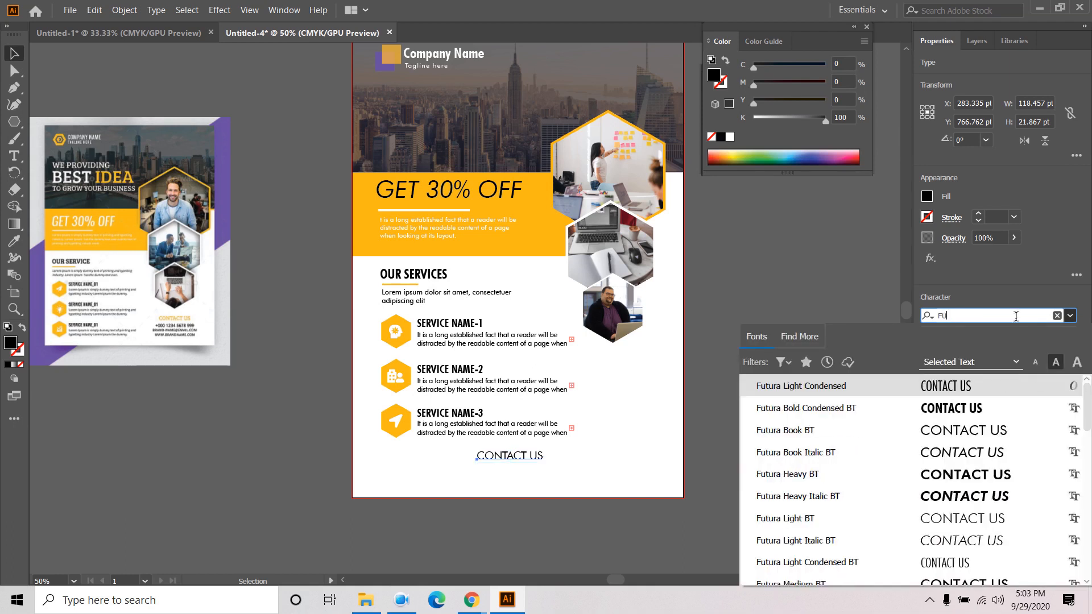
click(977, 416)
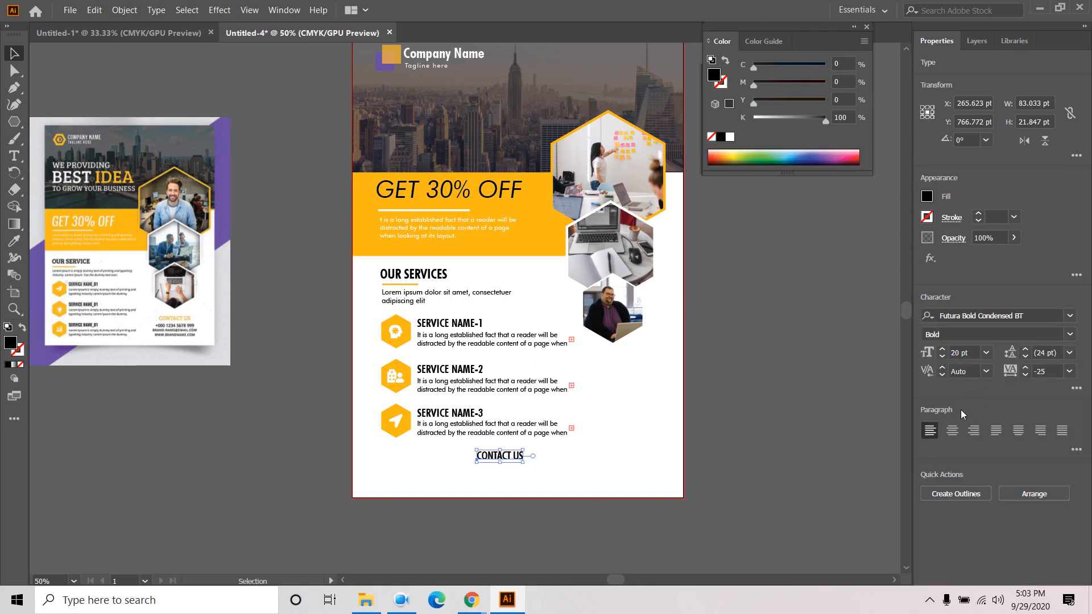
click(952, 431)
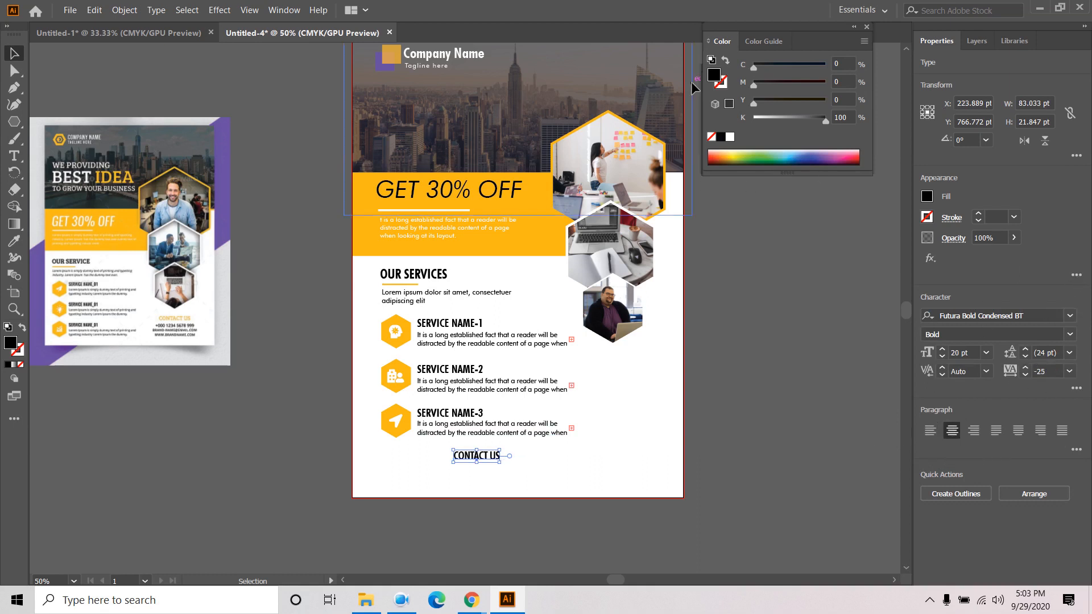
- Centre the CONTACT US heading horizontally on the artboard using the Align panel
click(284, 10)
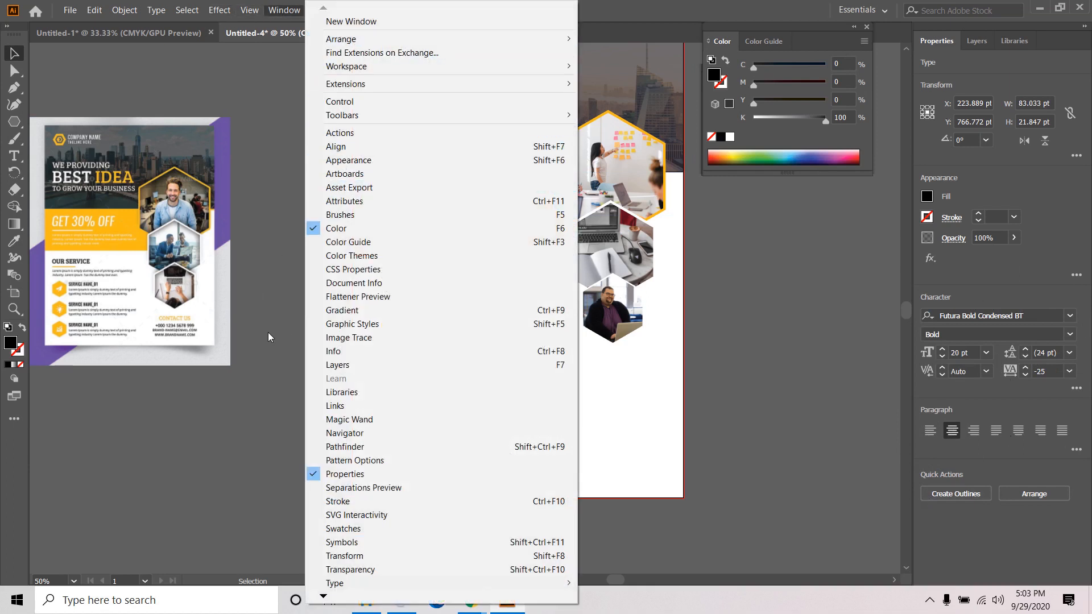
click(337, 146)
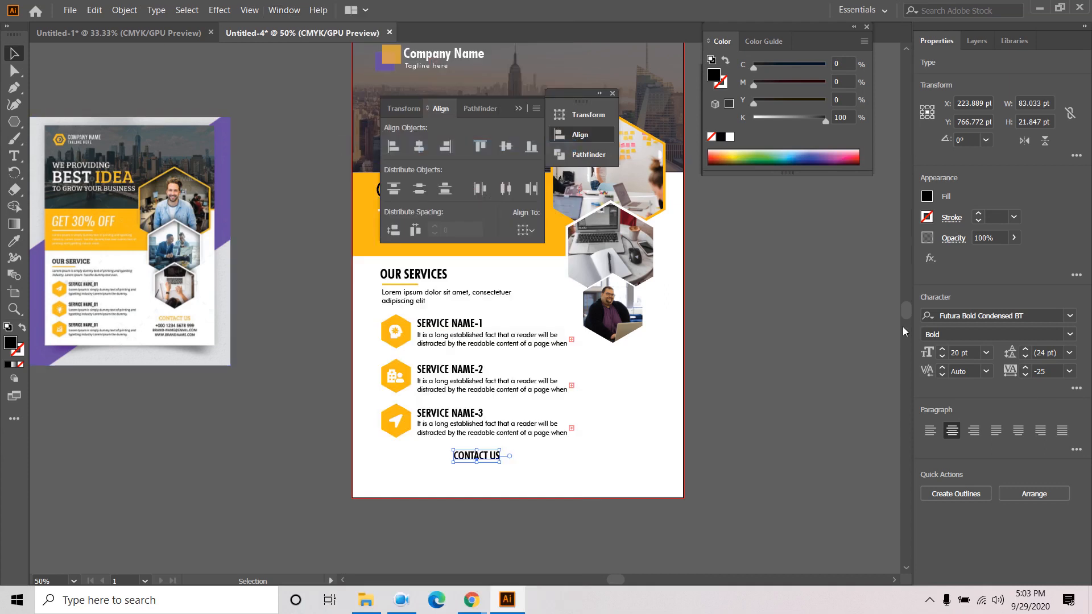
click(525, 230)
click(582, 278)
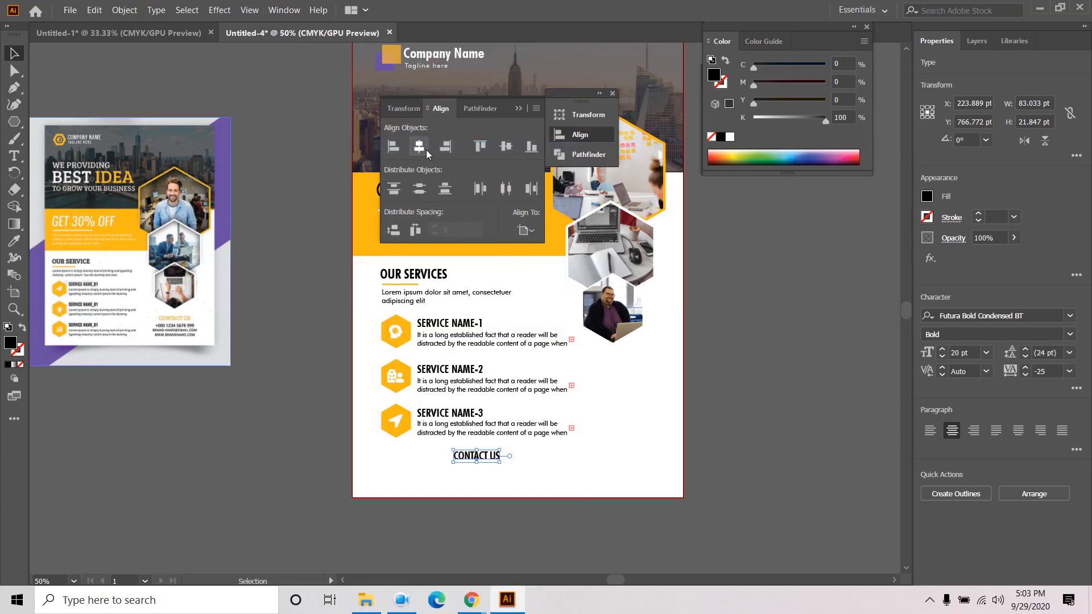
click(425, 147)
click(789, 420)
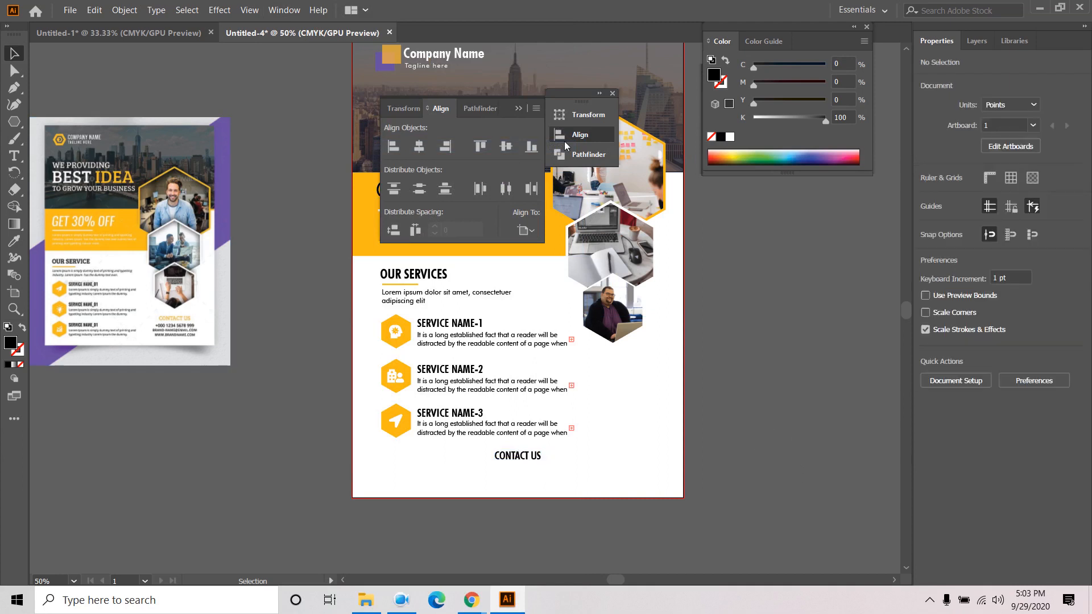
click(612, 93)
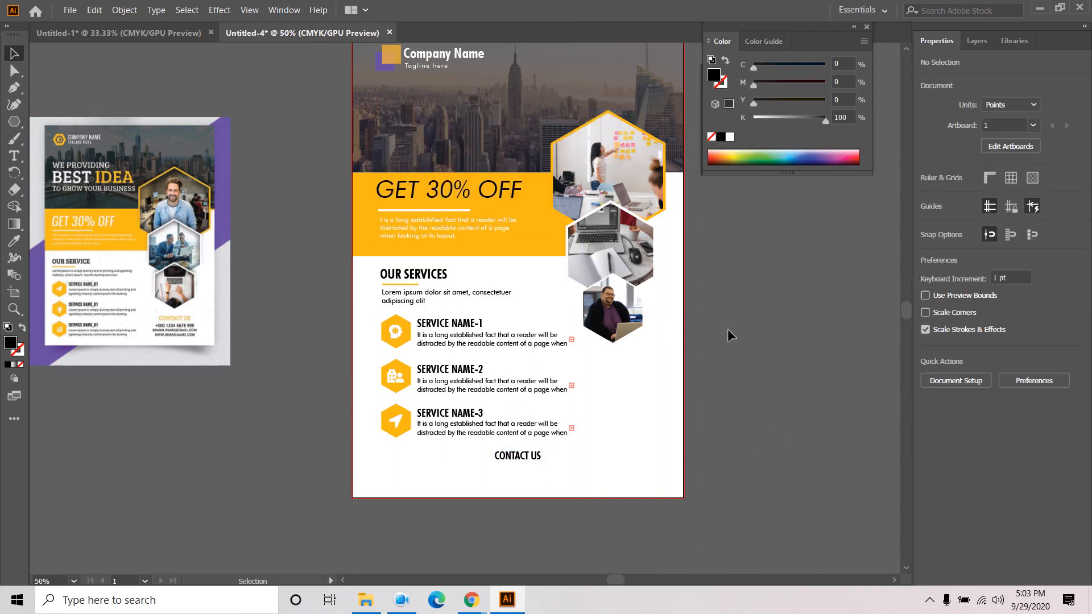
key(space)
drag(727, 424, 774, 392)
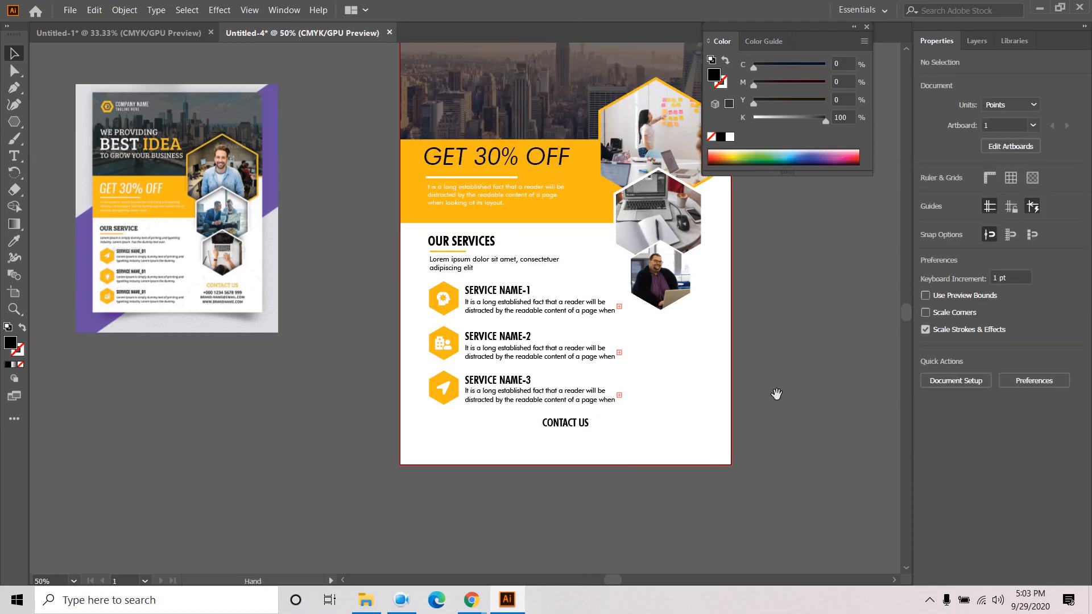
click(14, 155)
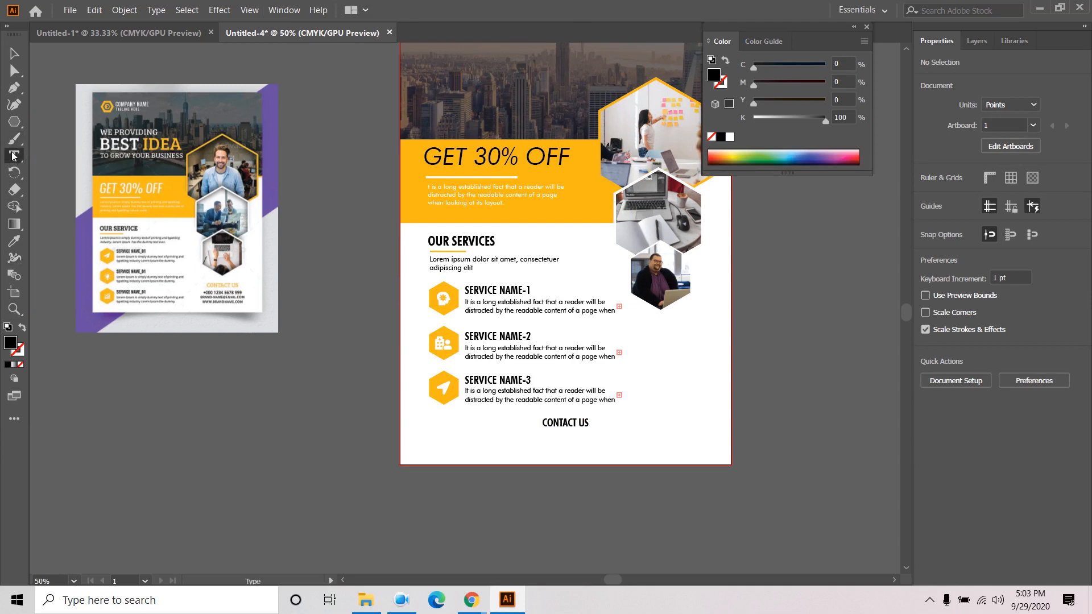
click(529, 444)
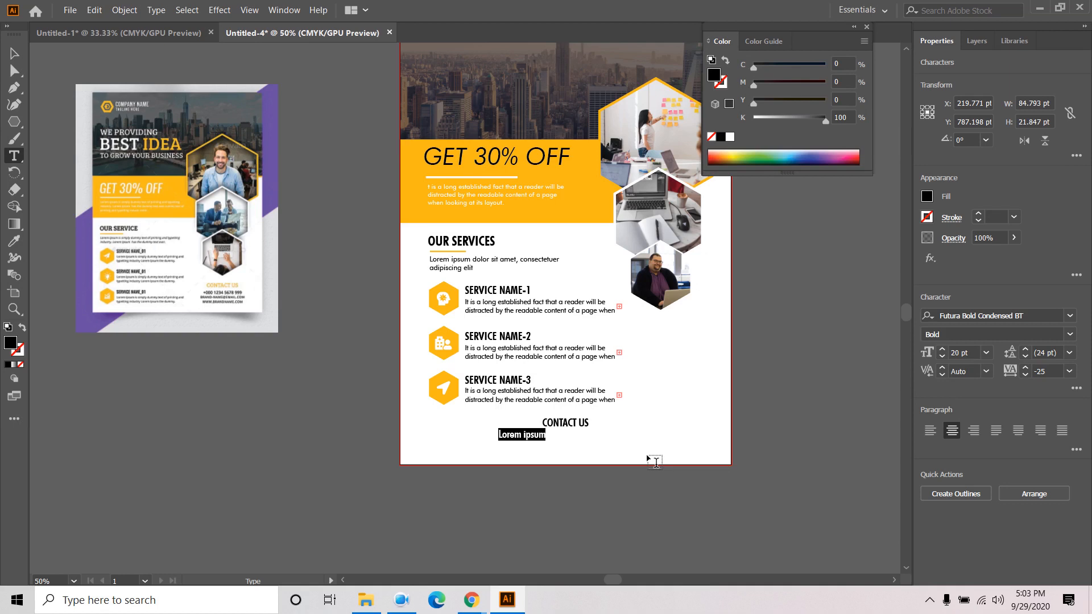
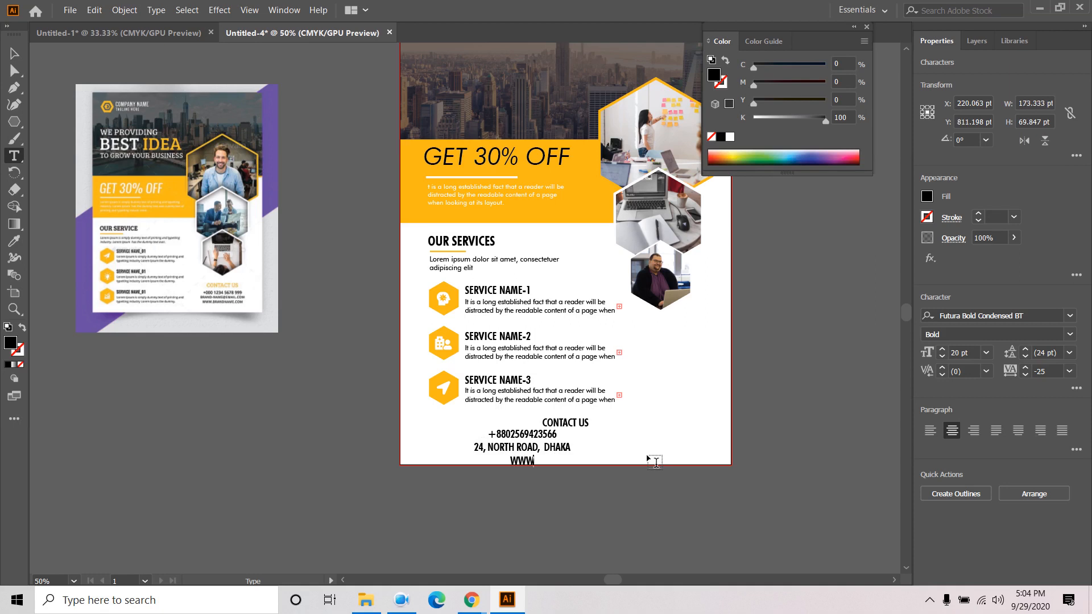
text(WWW.YOURWEB.COM)
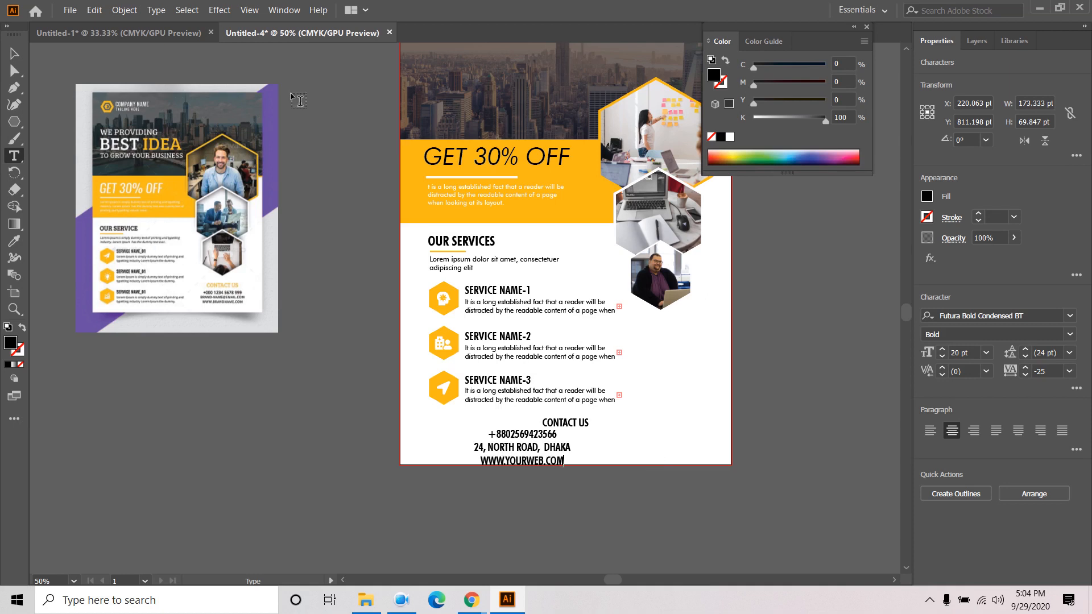
key(Escape)
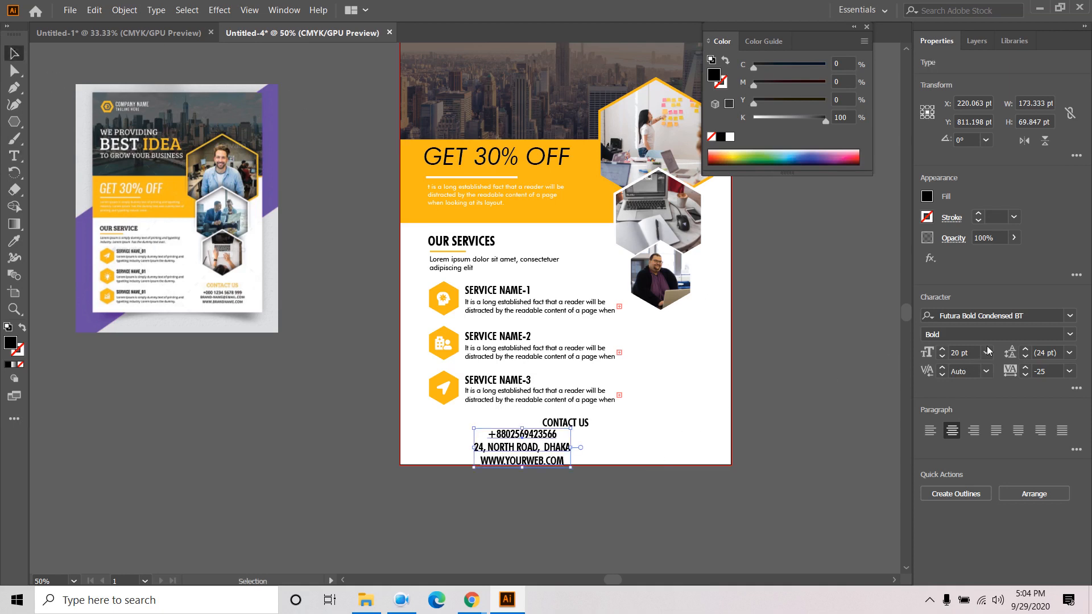
- Set the contact details in Futura Bk BT at 14 pt
click(1069, 316)
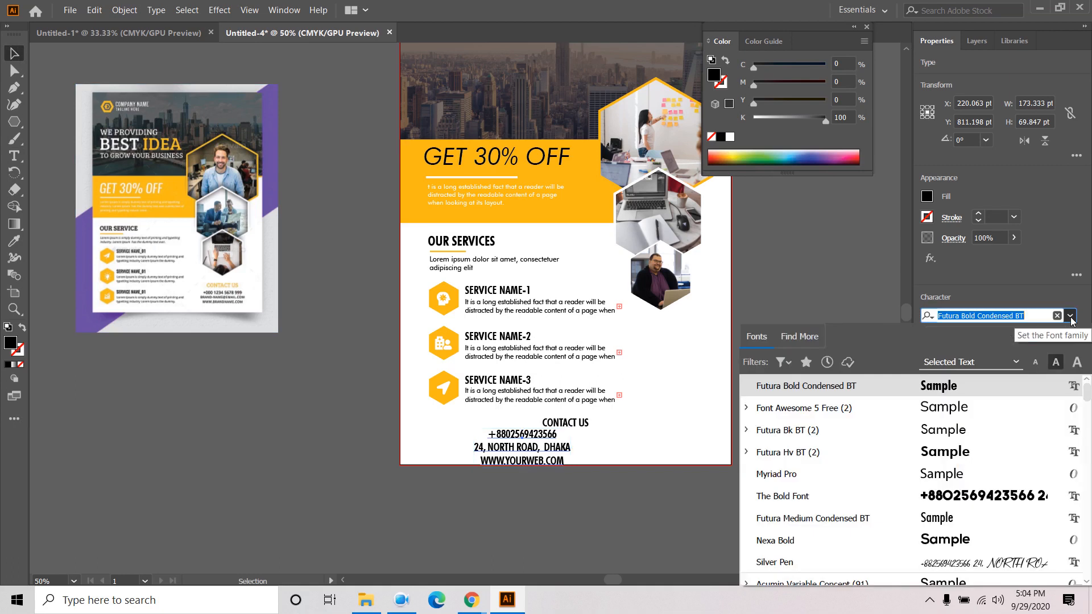
click(948, 432)
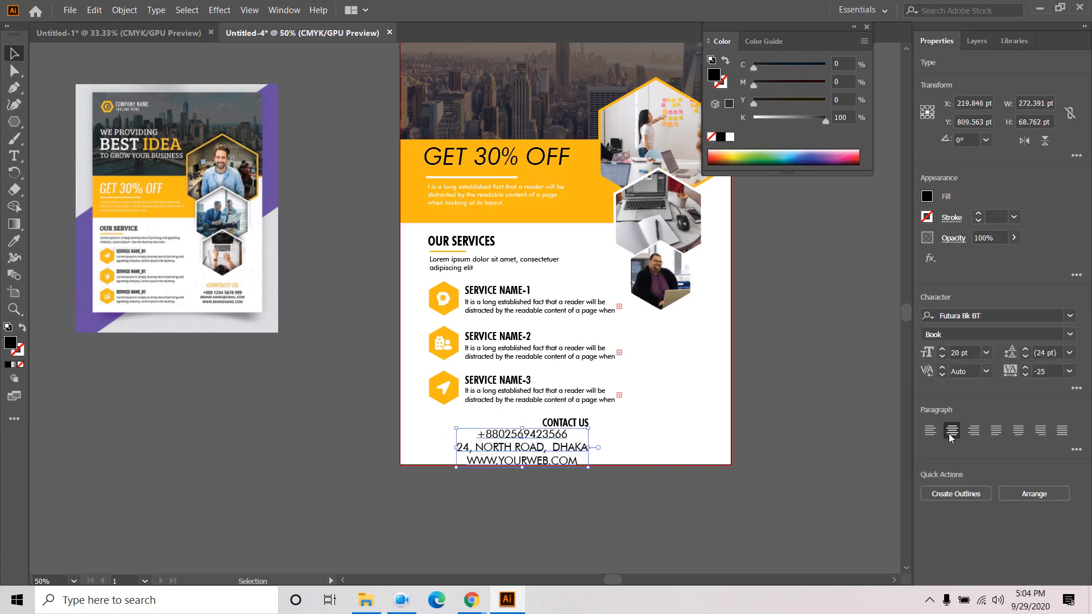
click(986, 352)
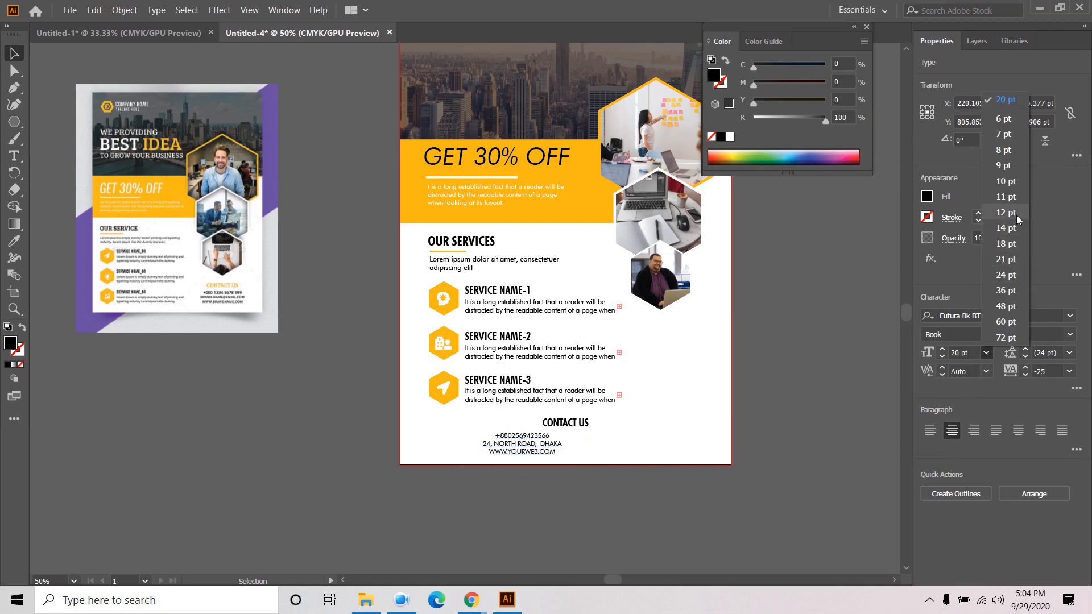
click(1005, 228)
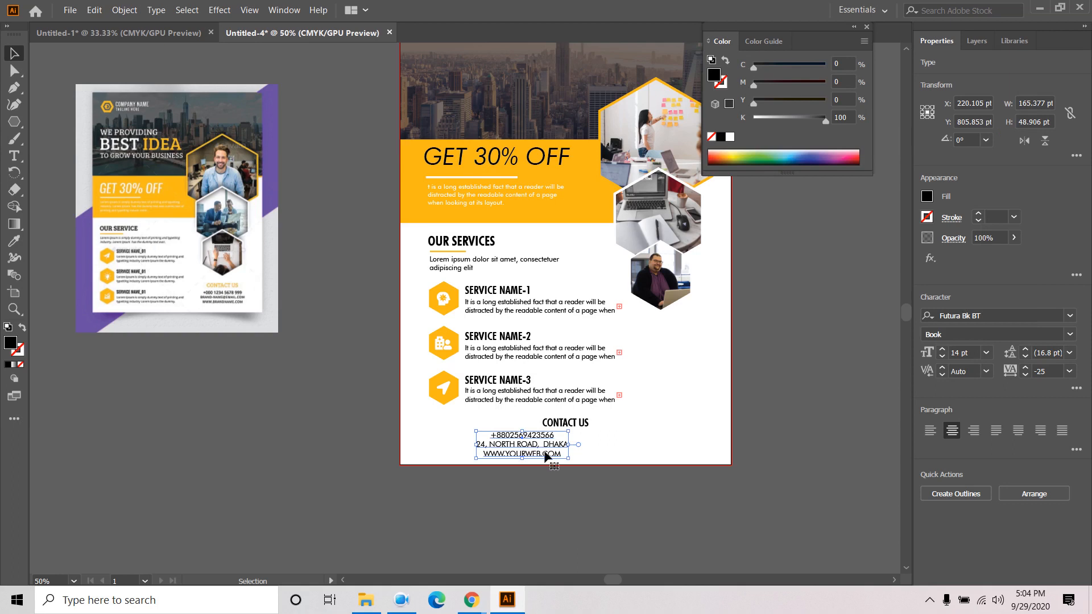
- Centre the contact block under CONTACT US and nudge it up closer
drag(545, 454, 585, 451)
click(590, 483)
click(588, 458)
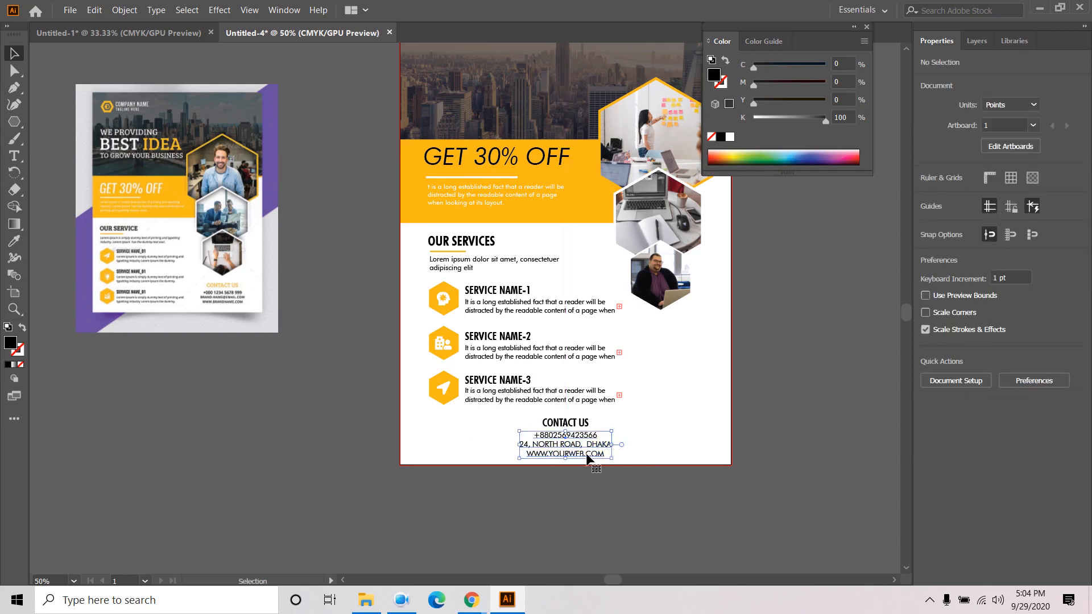
shift+click(577, 426)
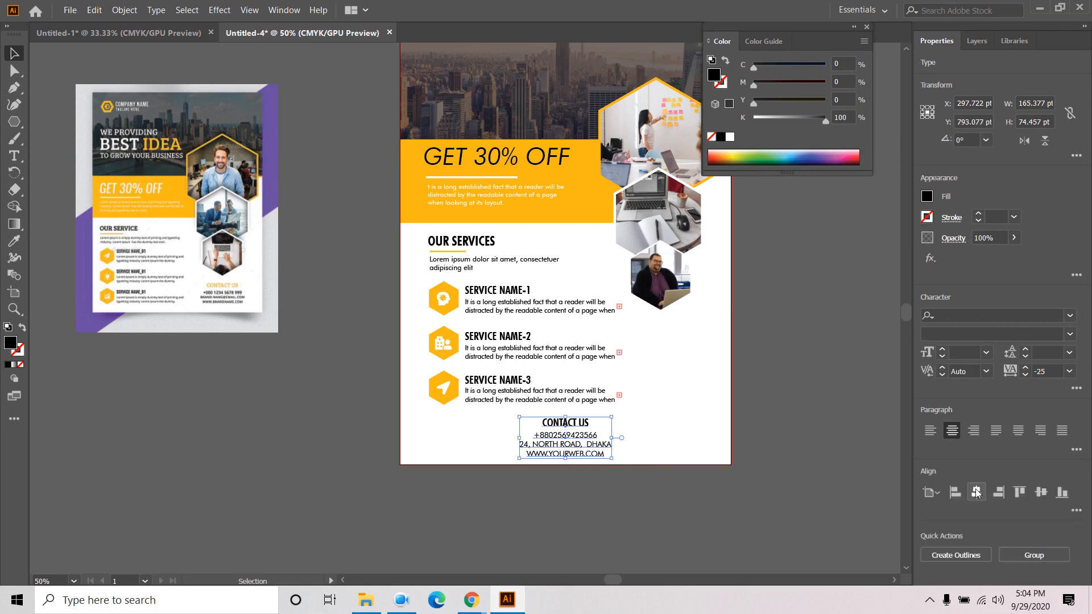
click(975, 492)
key(Up)
key(Up)
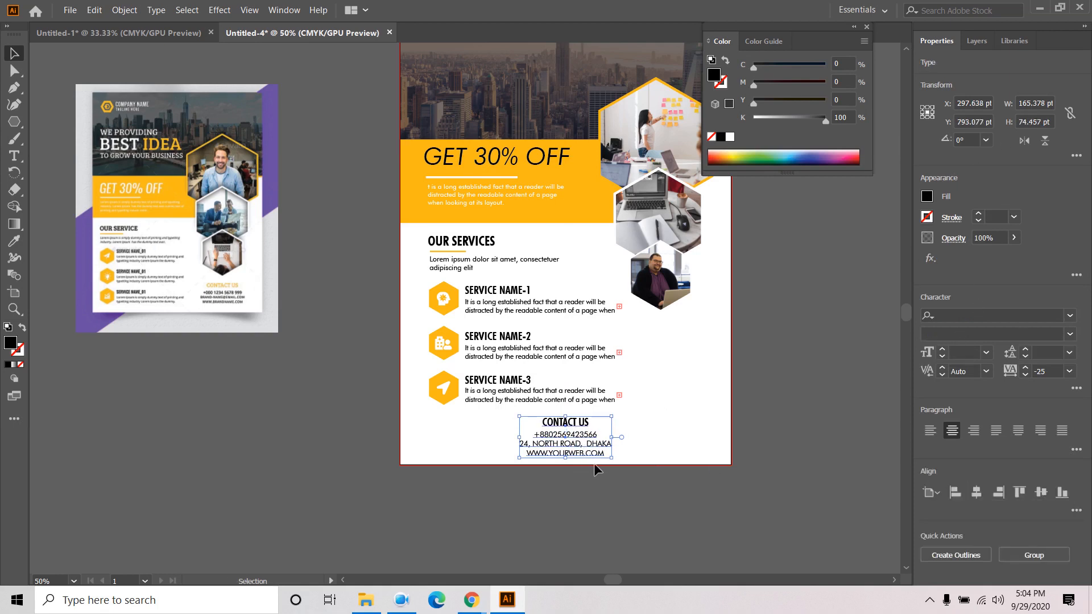
click(611, 499)
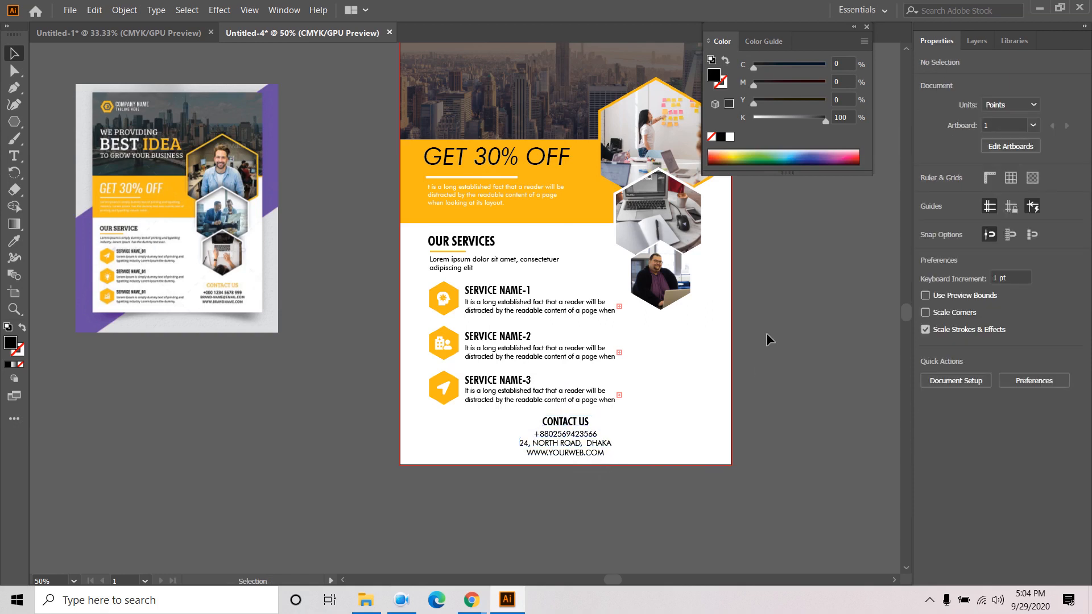
drag(766, 334, 727, 349)
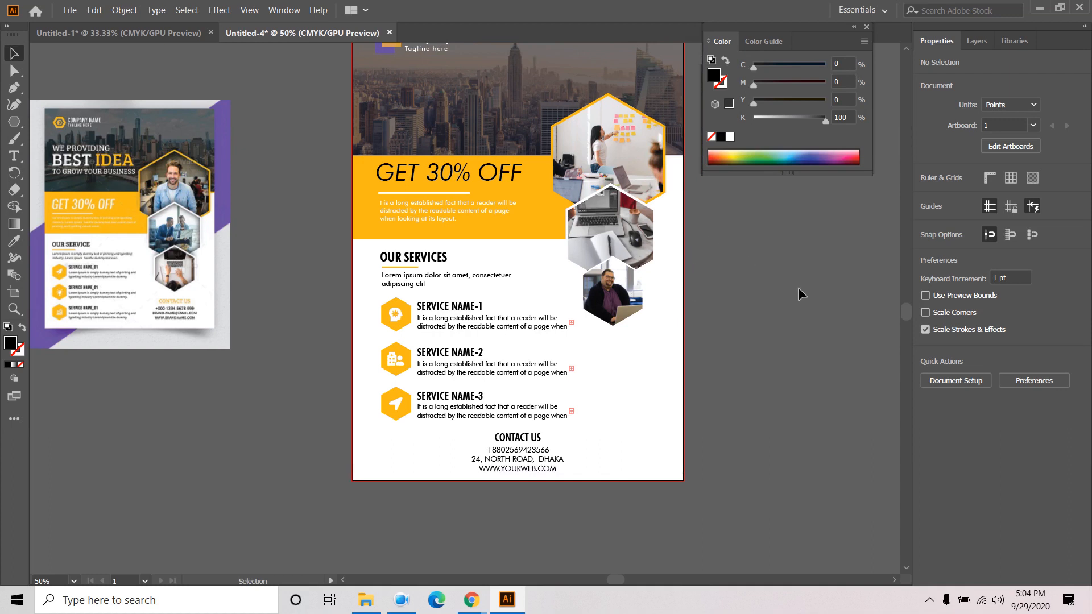
drag(745, 312, 779, 397)
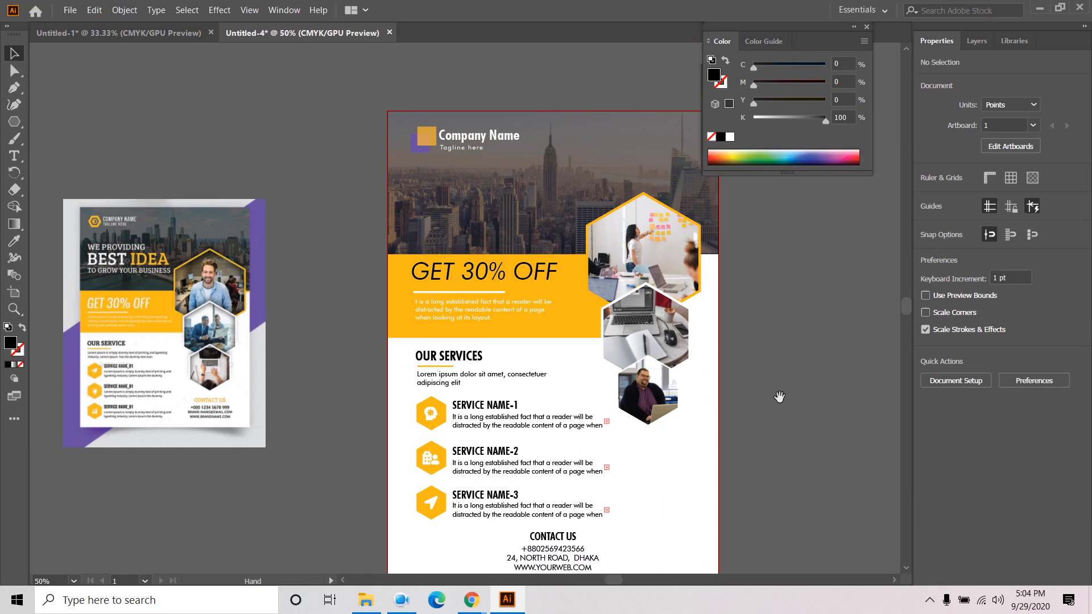
- Type the WE PROVIDING line on the skyline header and fill it white
click(14, 156)
click(437, 193)
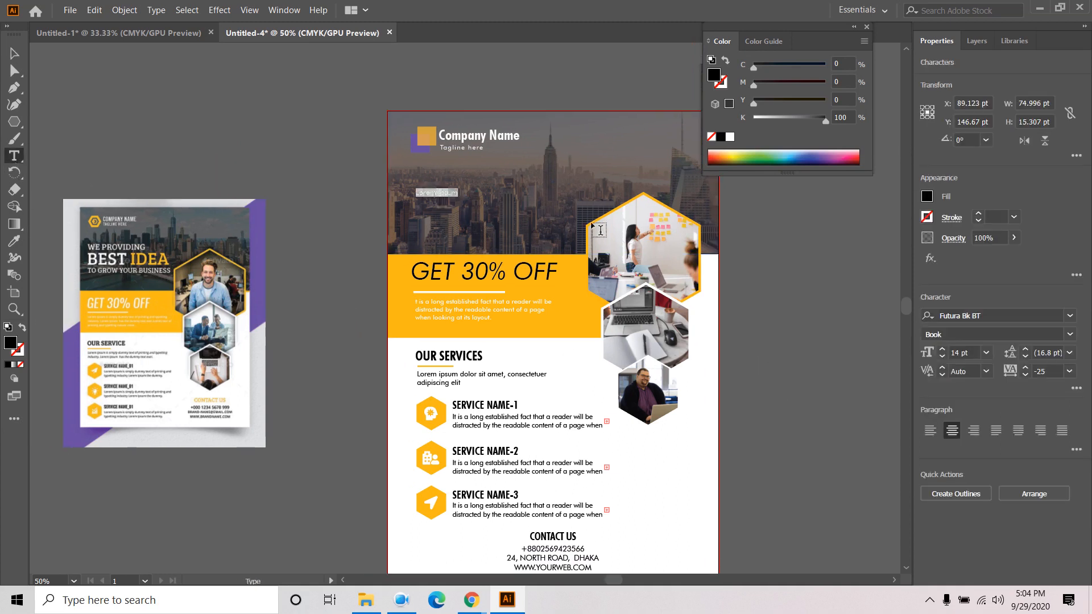
text(WE)
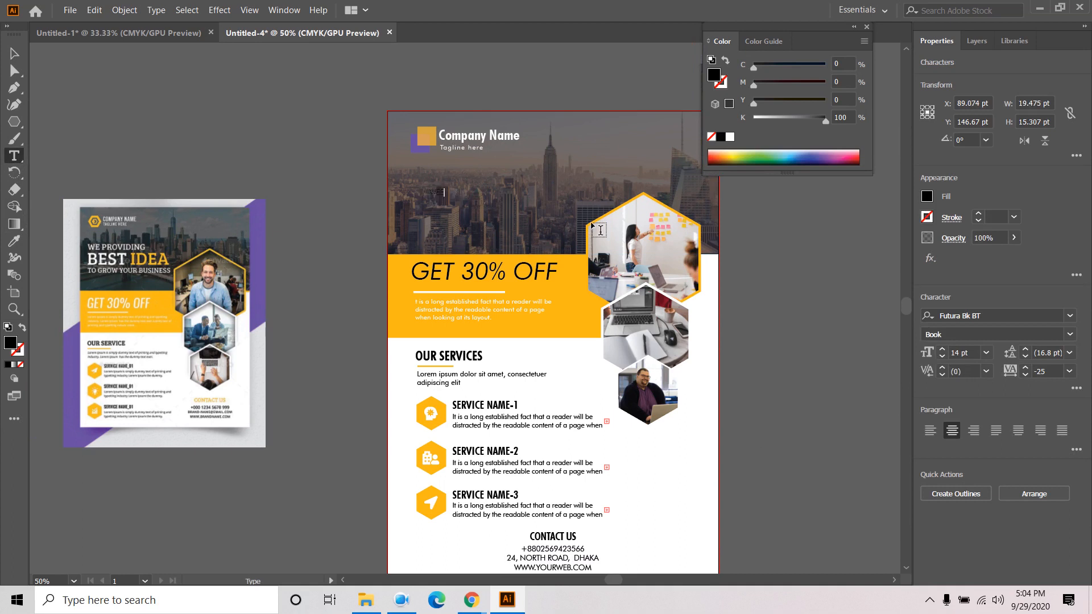
text(WE)
click(15, 53)
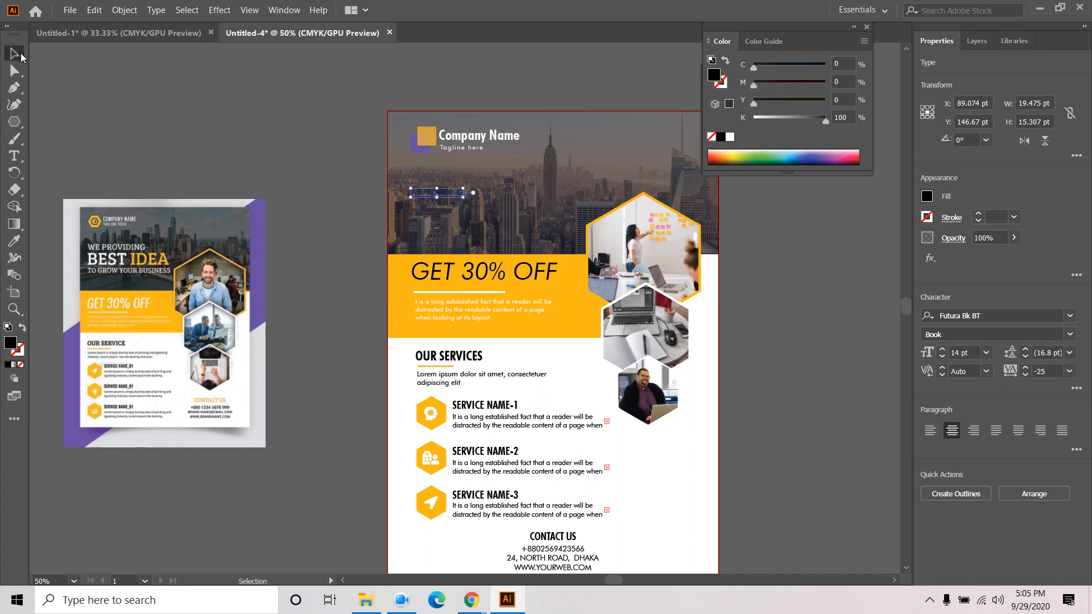
click(927, 196)
click(792, 249)
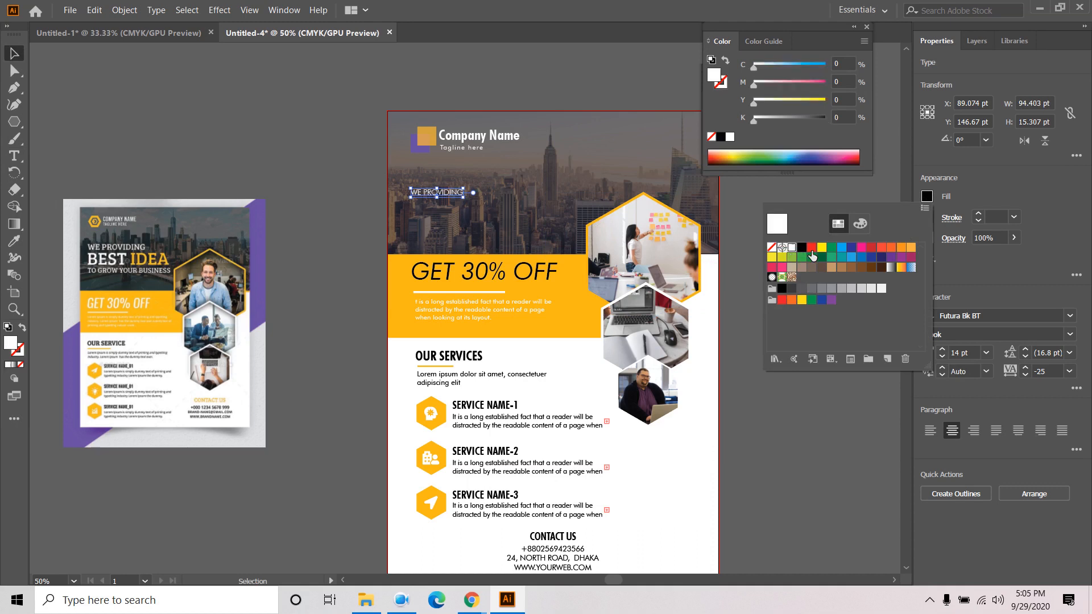
click(162, 125)
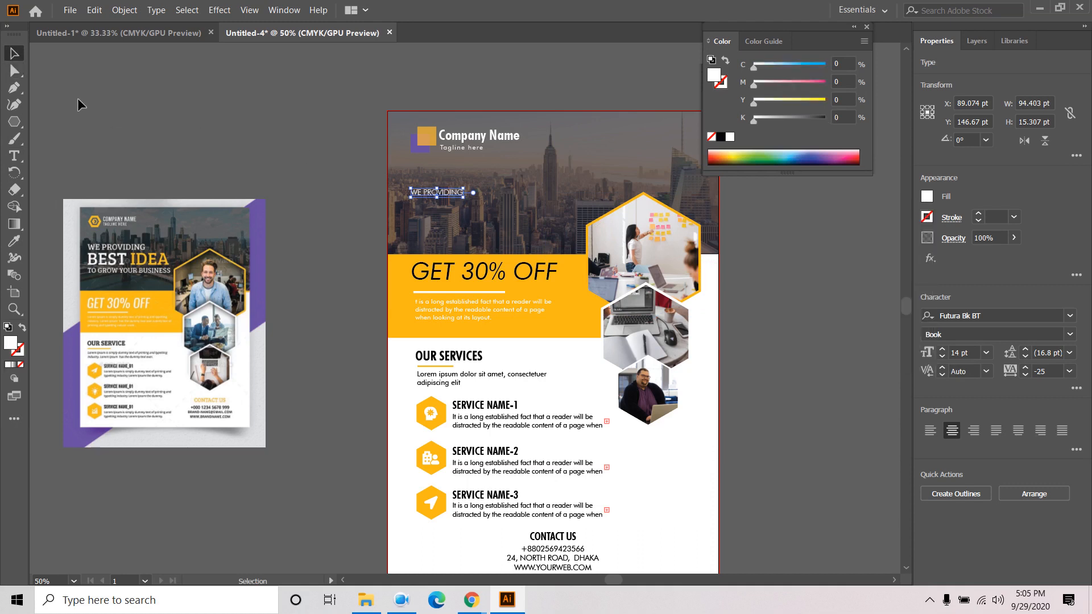
- Set the WE PROVIDING text in Futura Bold Condensed BT
click(135, 116)
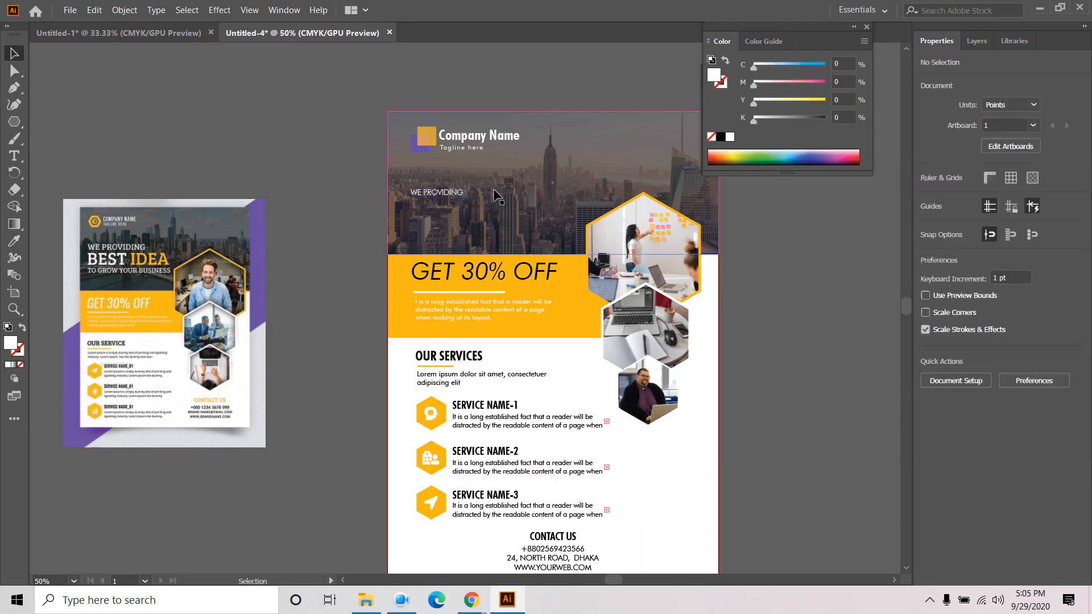
scroll(493, 193, up, 3)
click(344, 193)
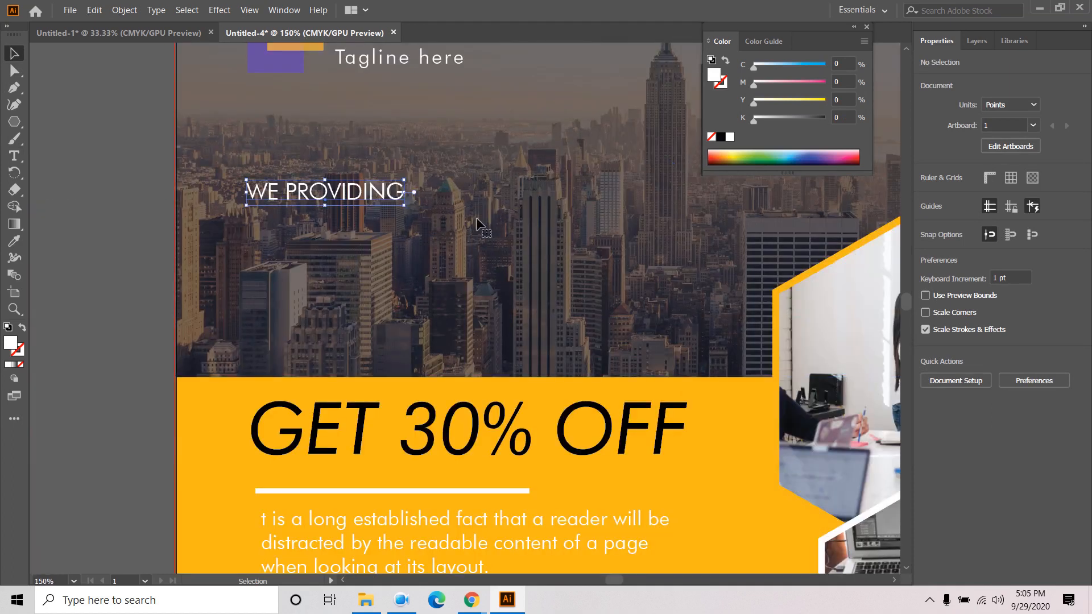
click(1025, 314)
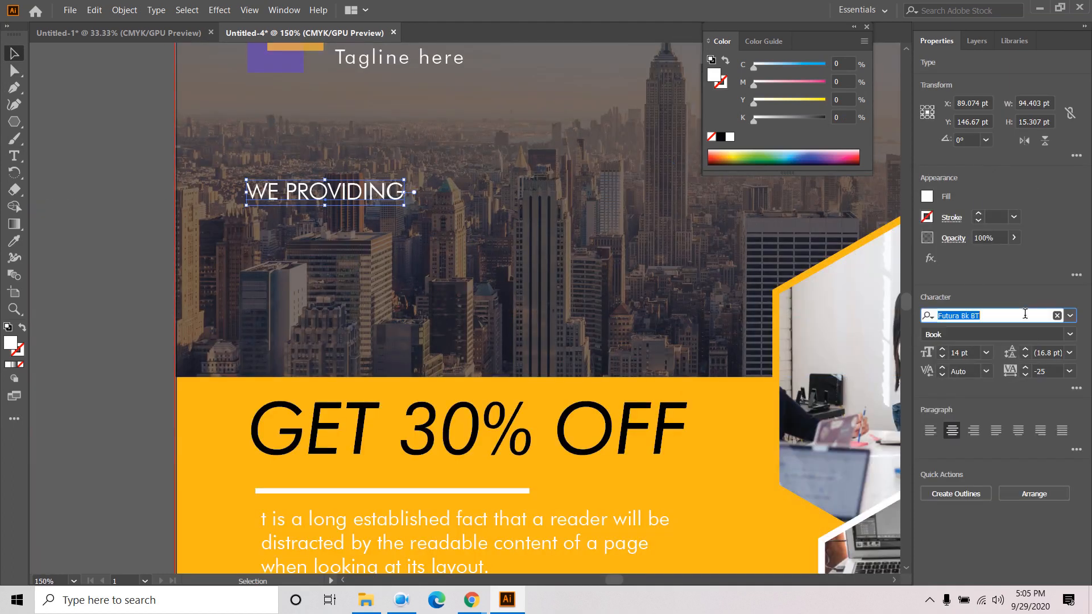
text(FUTU)
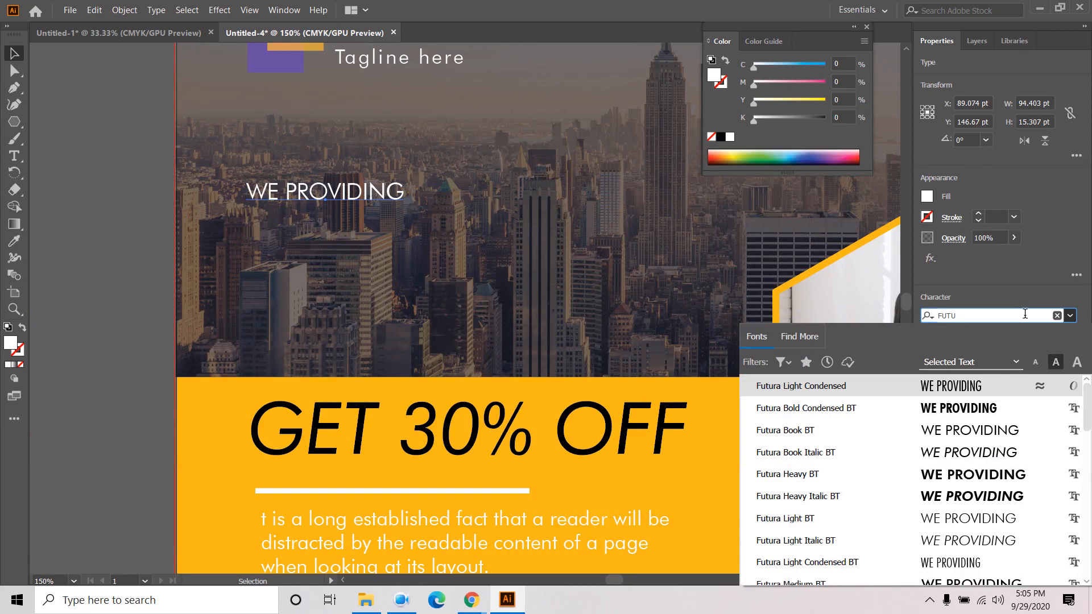
click(988, 410)
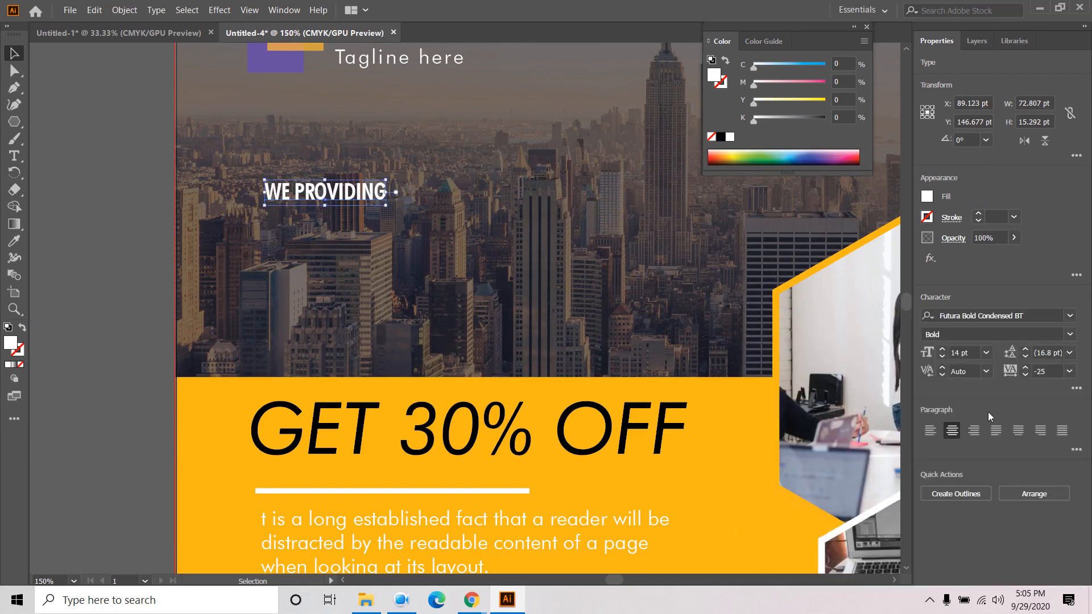
click(157, 260)
click(14, 156)
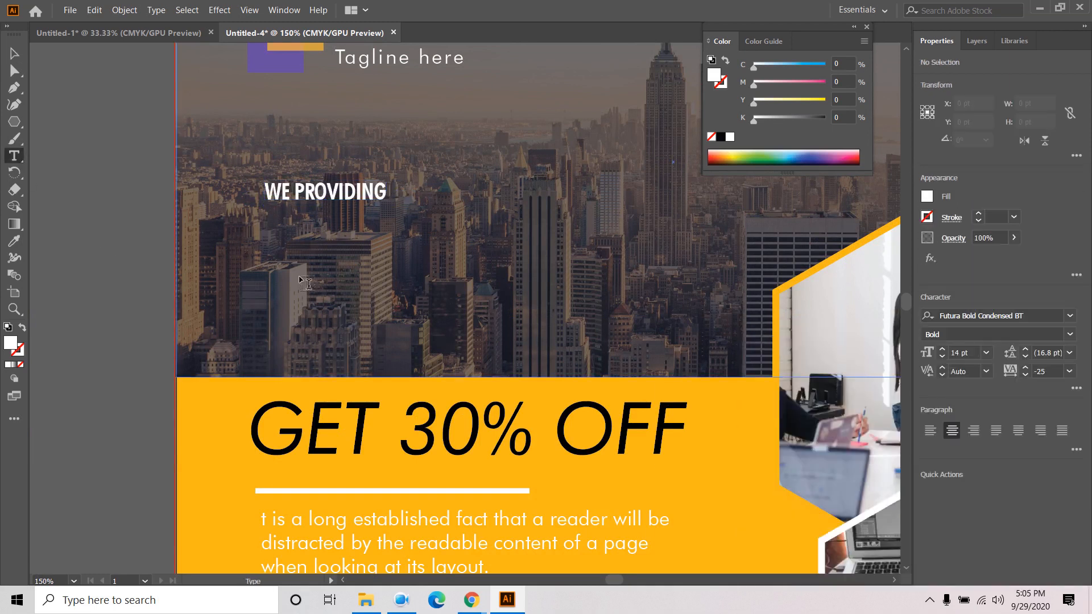
- Add a 'THE BEST IDEA' text line below WE PROVIDING
click(295, 271)
text(THE )
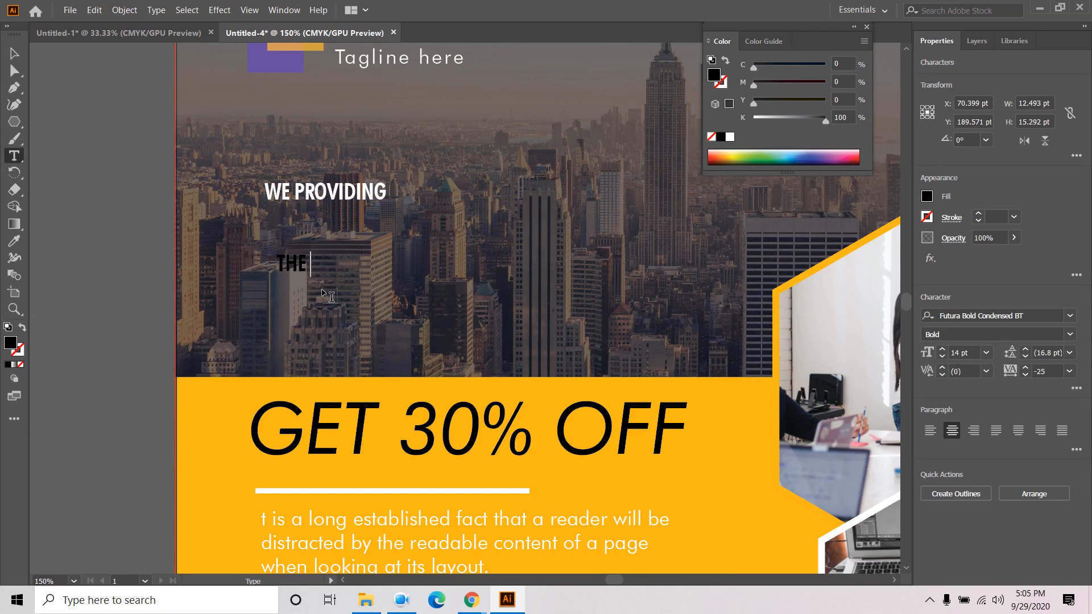
text(BEST IDEA)
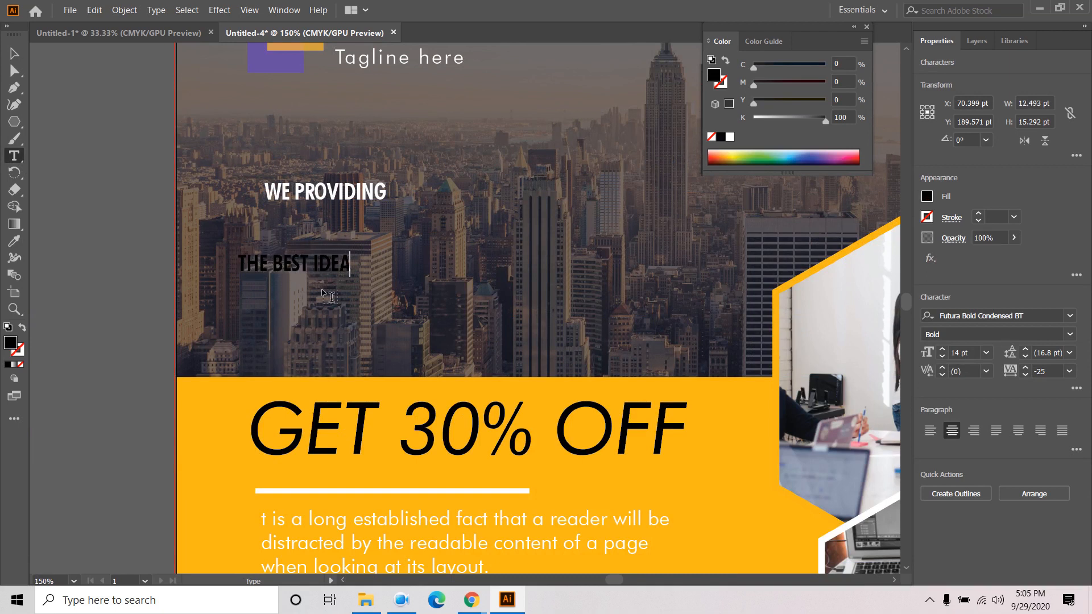
click(15, 52)
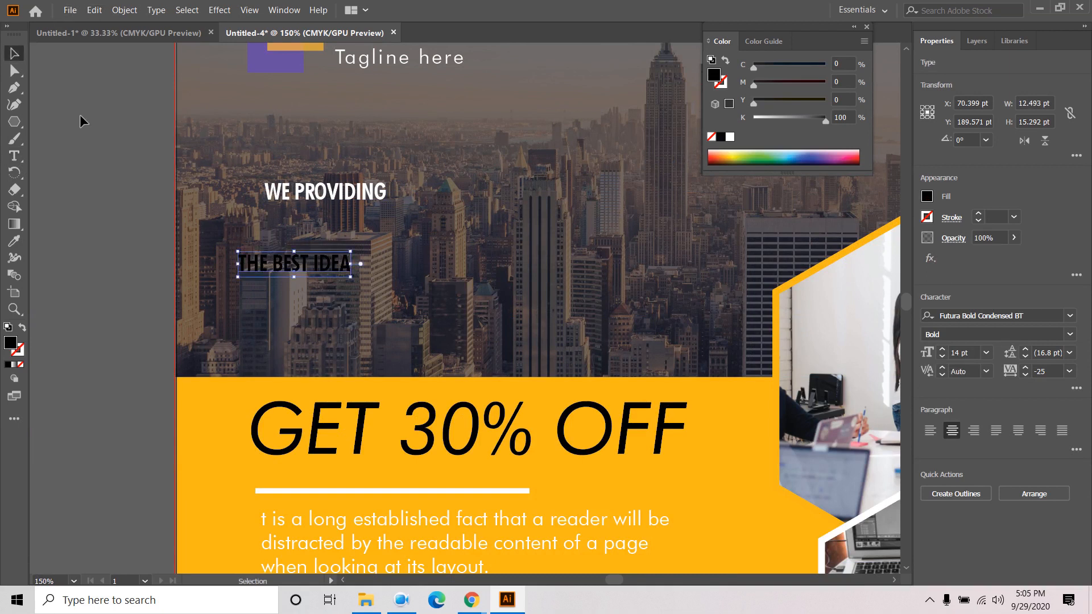
- Add a 'TO GROW YOUR BUSINESS' line beneath it, correcting the typo
click(14, 156)
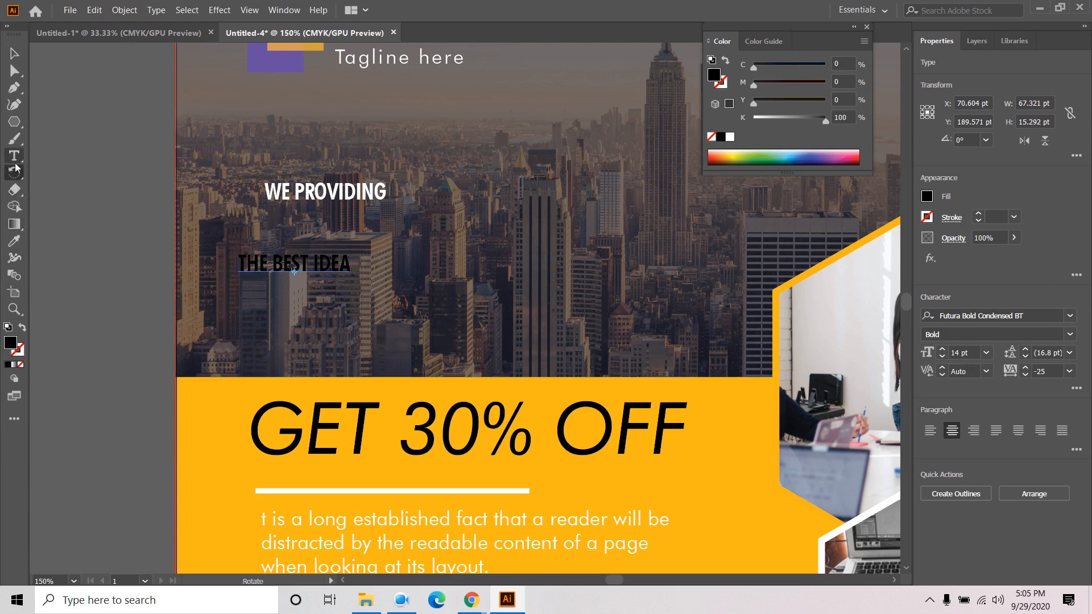
click(237, 298)
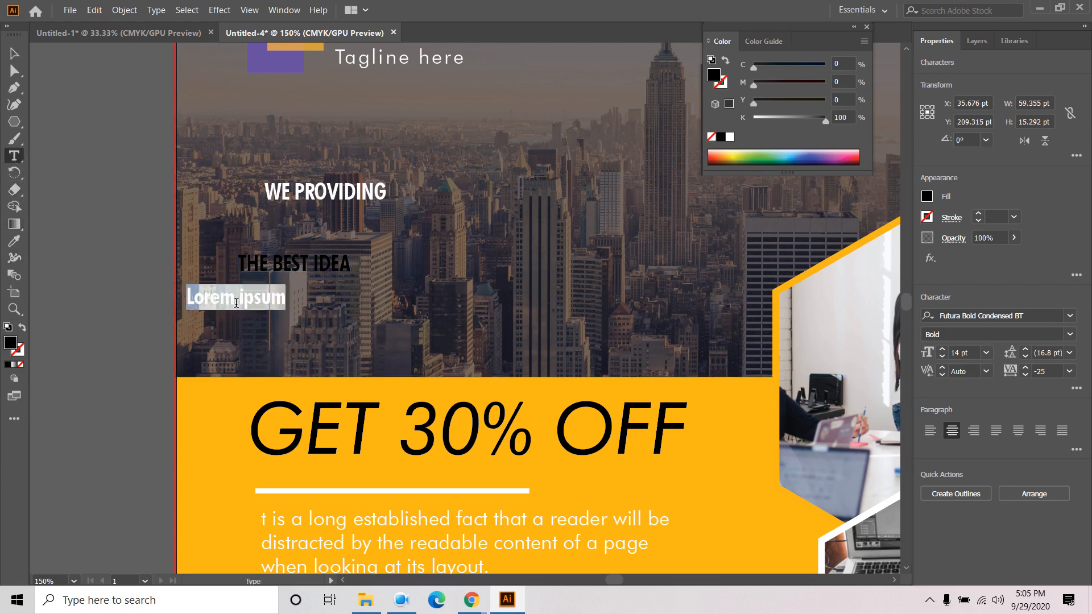
text(TO GROU)
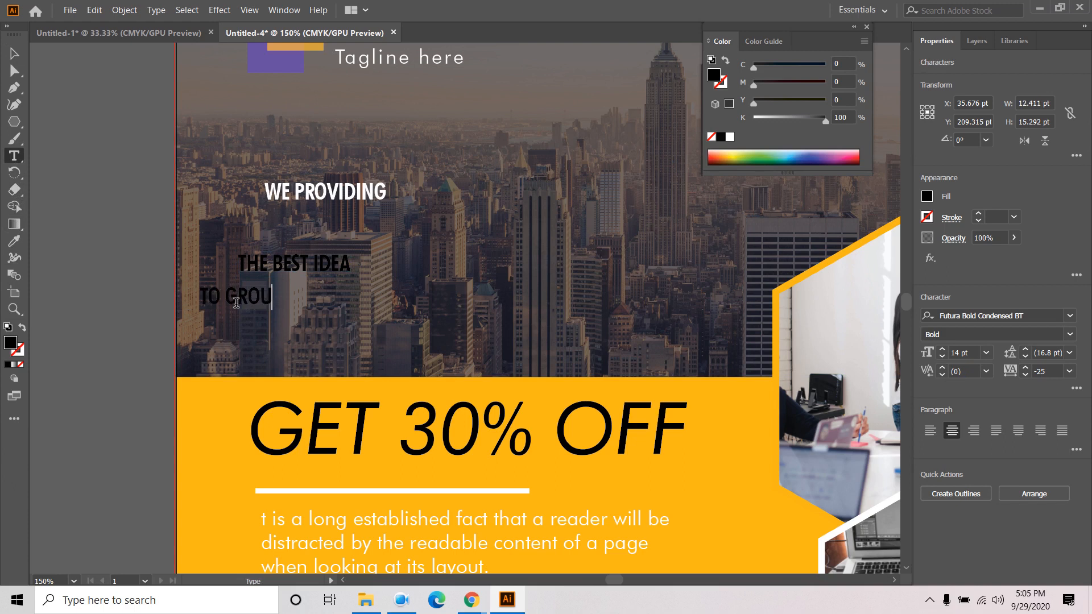
text(W)
key(BackSpace)
key(BackSpace)
text(W Y)
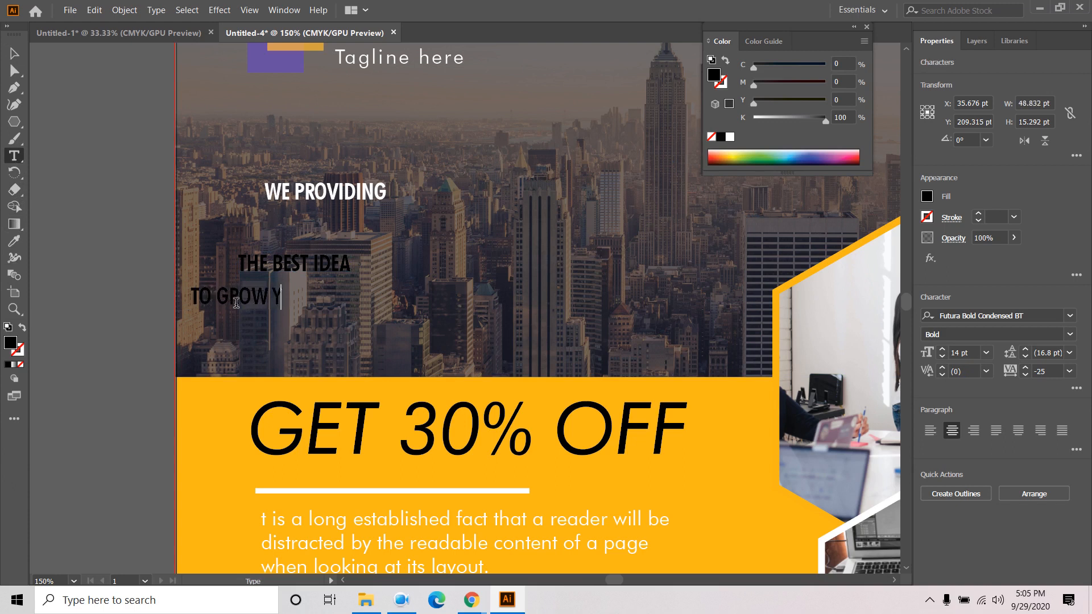
text(OUR BUS)
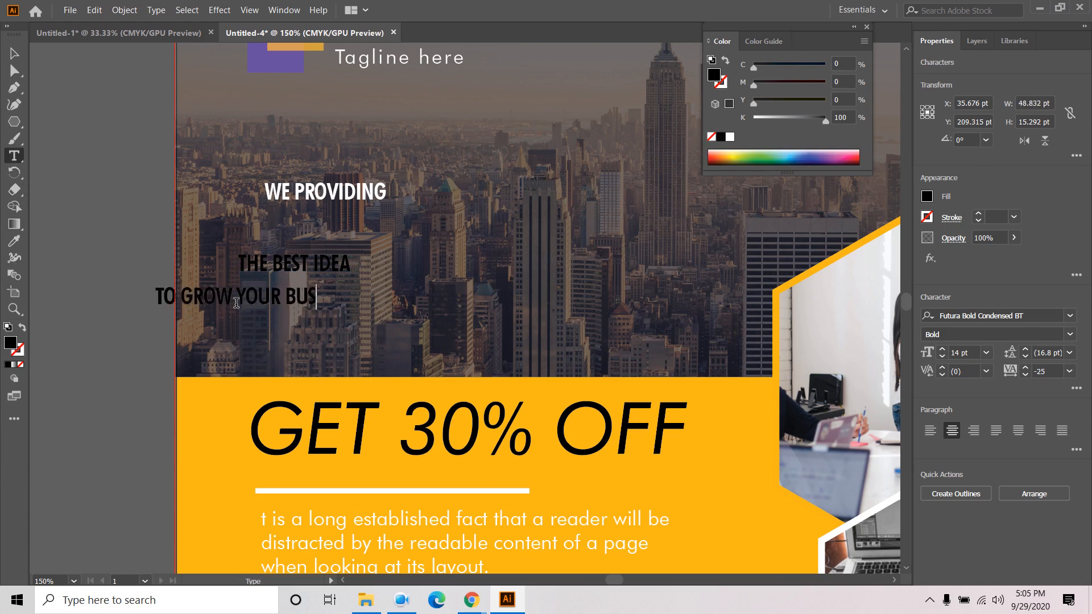
text(INESS)
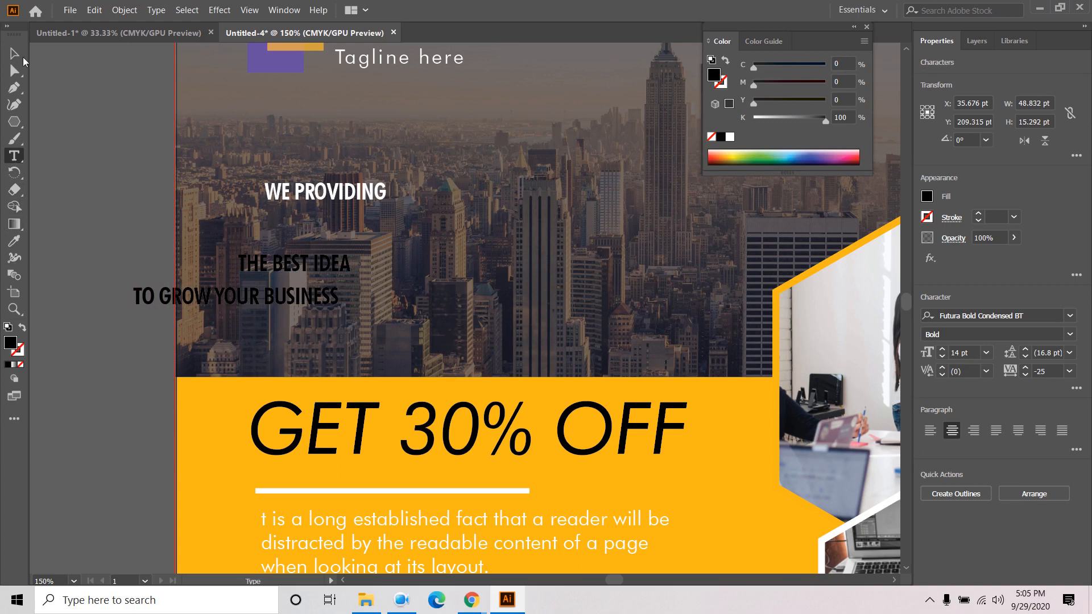
key(Escape)
- Make THE BEST IDEA 36 pt and WE PROVIDING 21 pt, stacked directly above it
drag(308, 265, 335, 222)
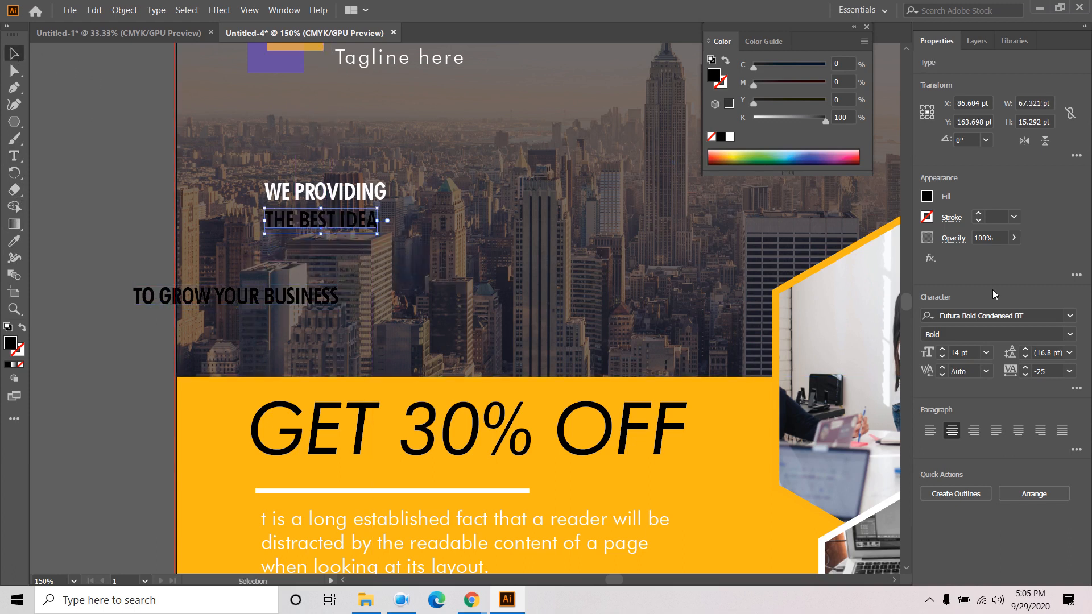
click(987, 352)
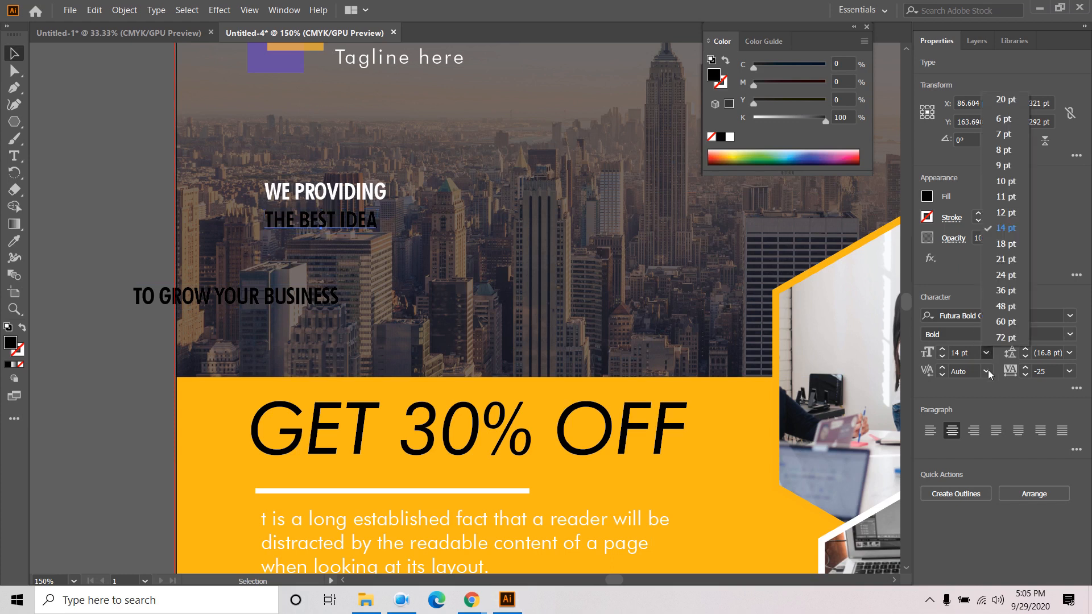
click(1008, 290)
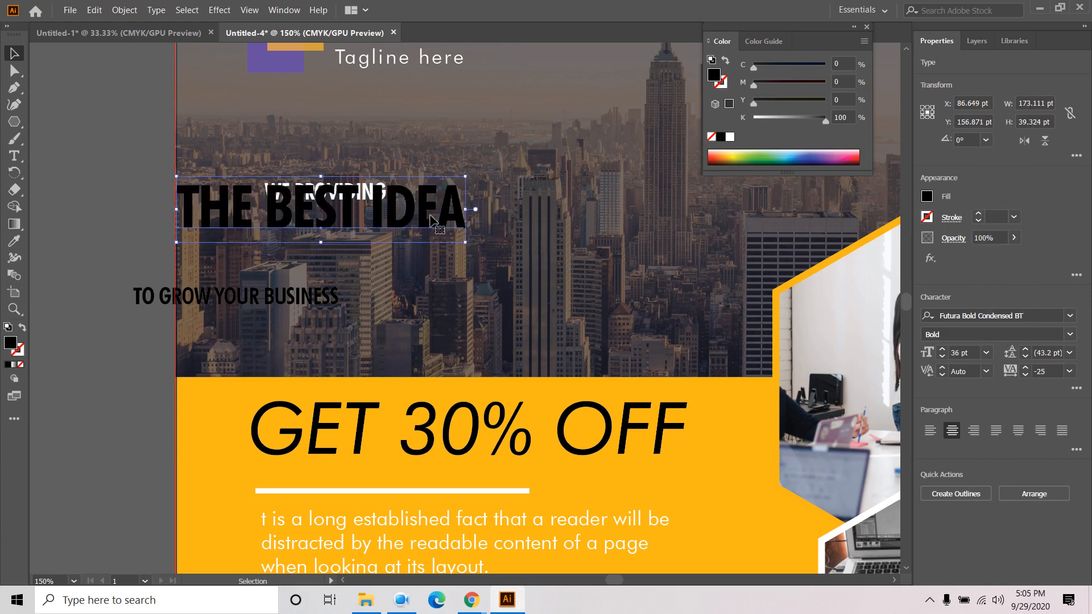
drag(427, 207, 517, 249)
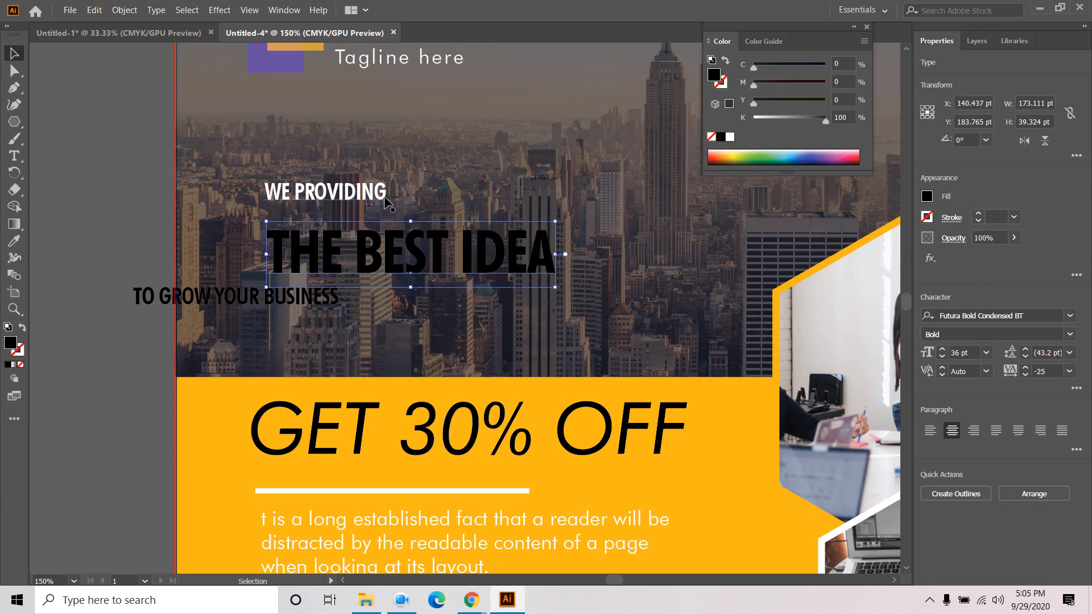
click(380, 198)
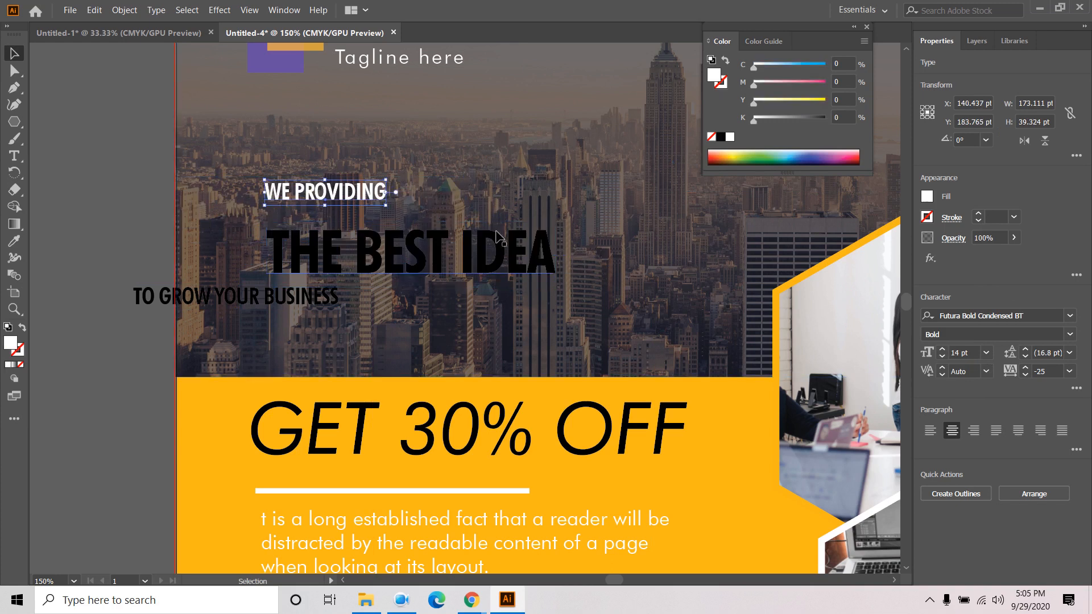
click(986, 353)
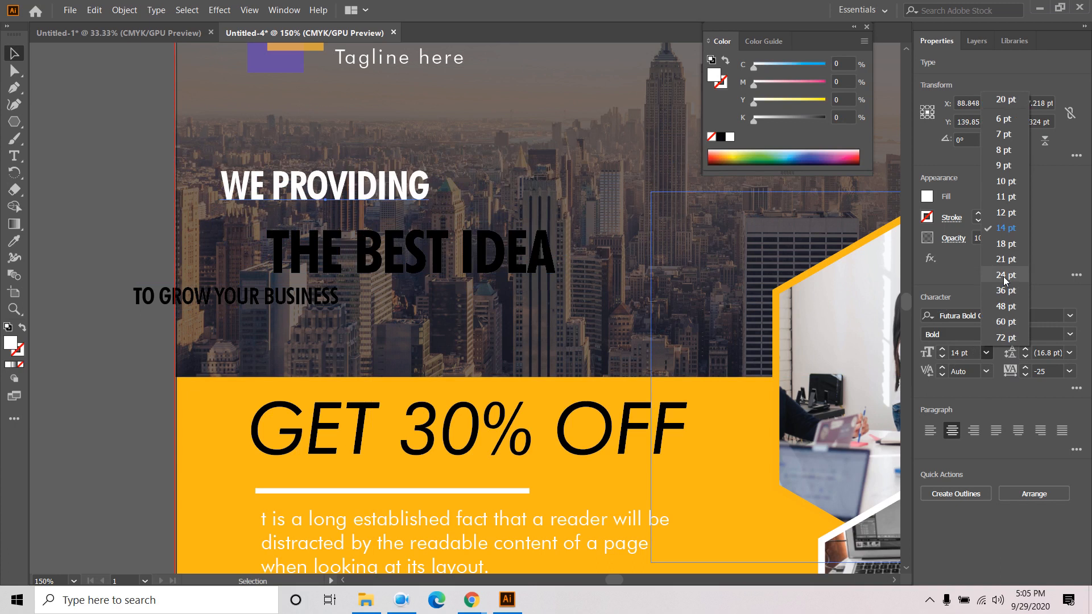
click(1005, 259)
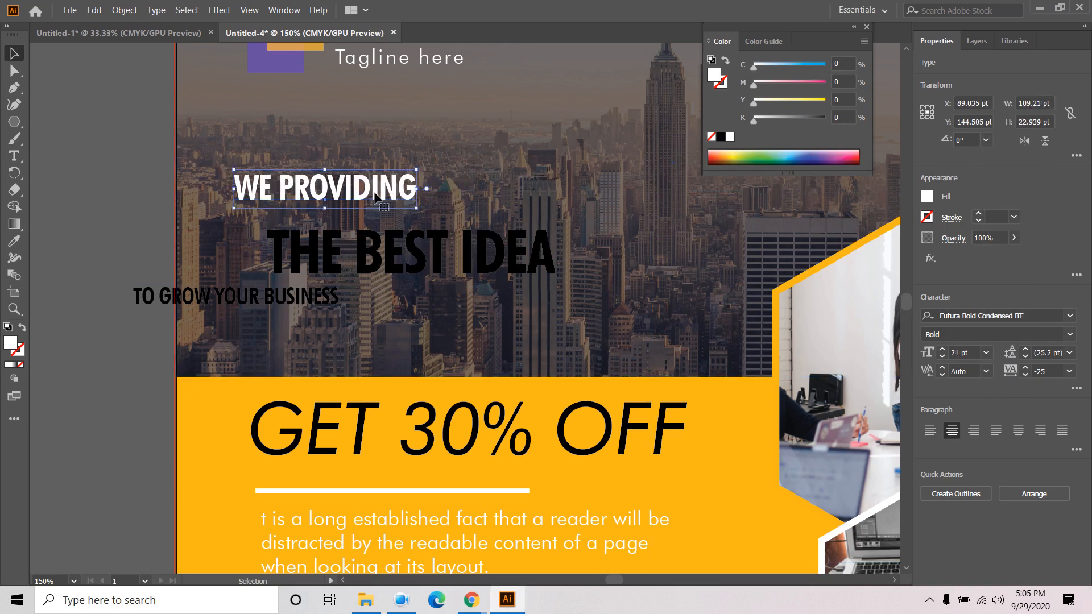
drag(377, 200, 404, 213)
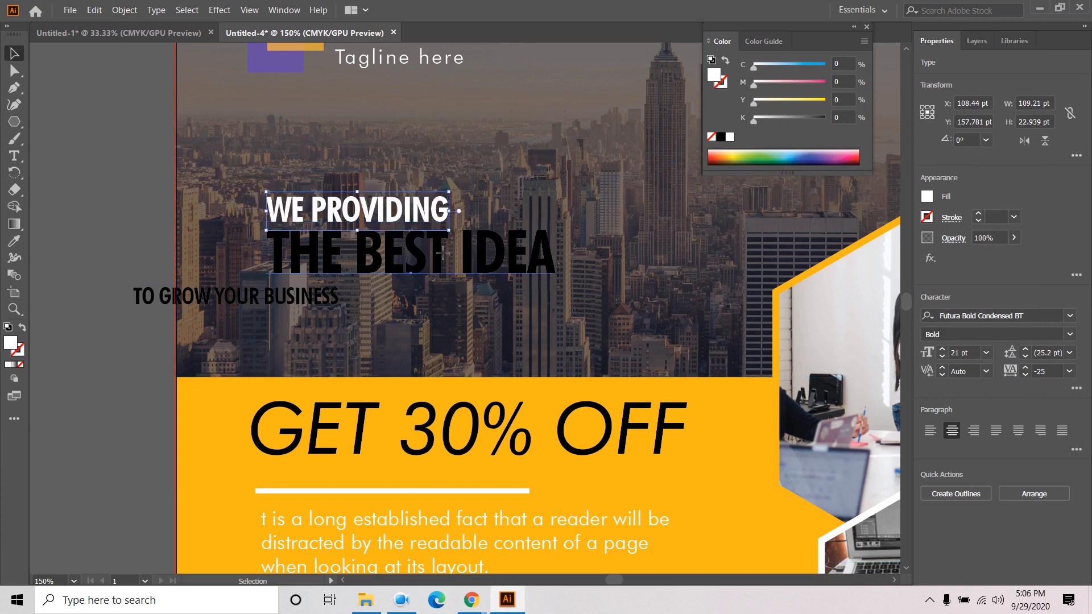
- Fill THE BEST IDEA and TO GROW YOUR BUSINESS white
click(409, 253)
click(926, 196)
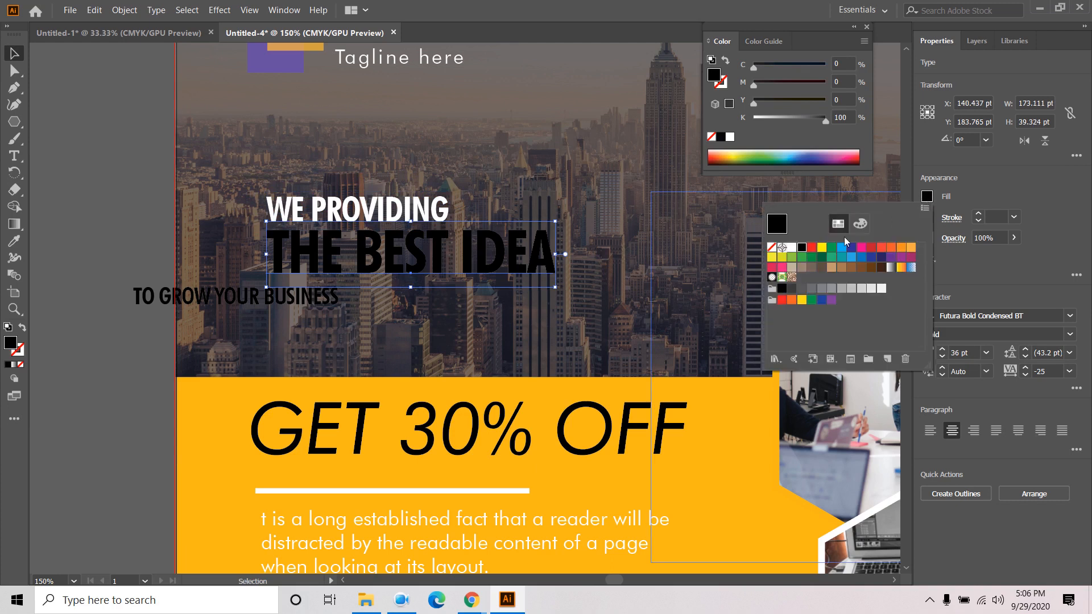
click(791, 248)
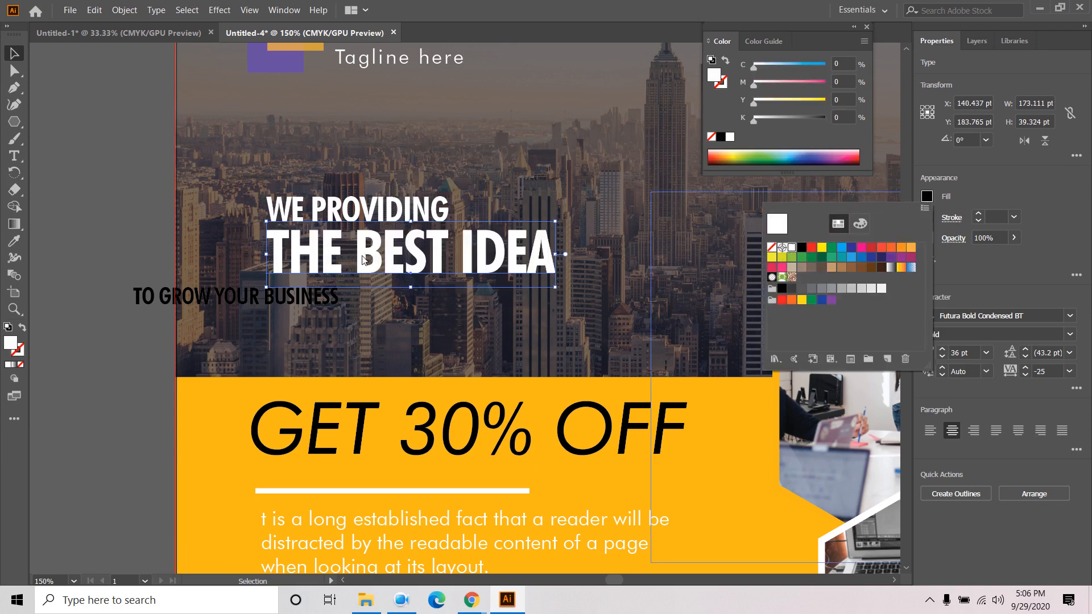
click(263, 302)
click(206, 302)
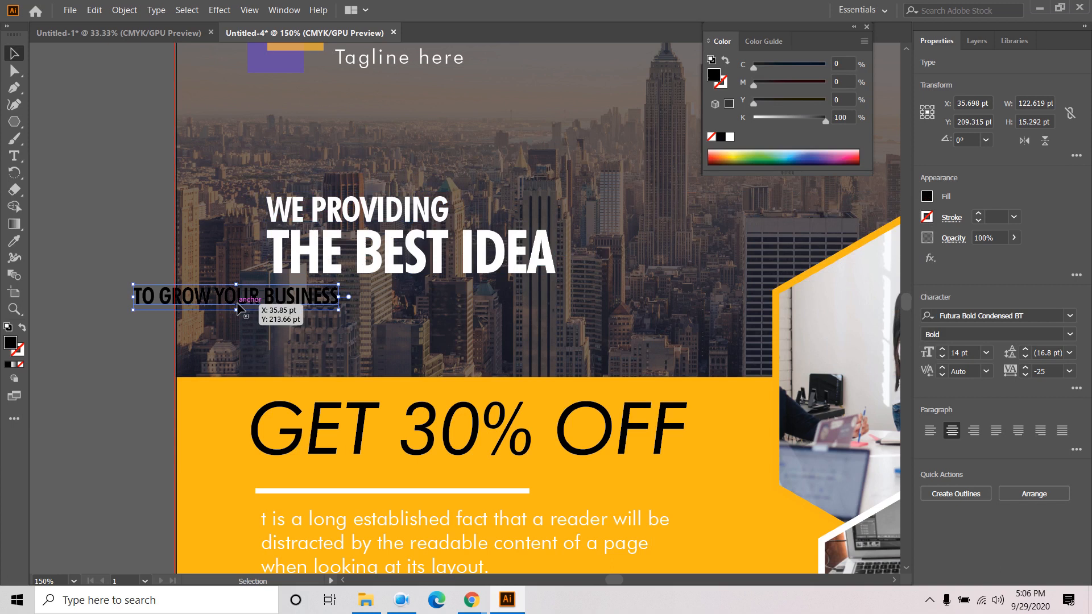
click(926, 197)
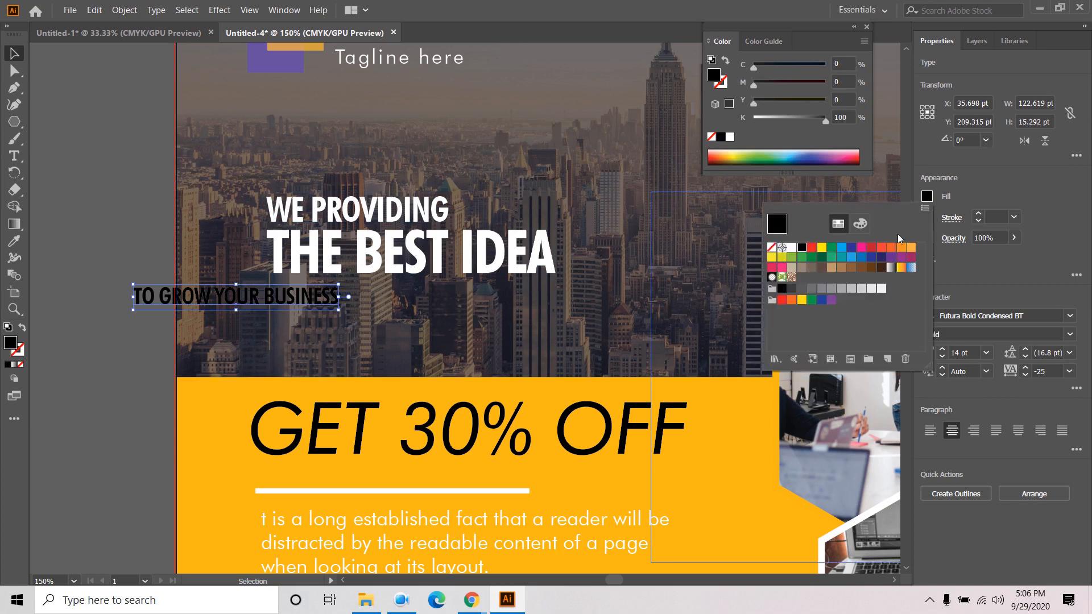
click(791, 250)
key(Escape)
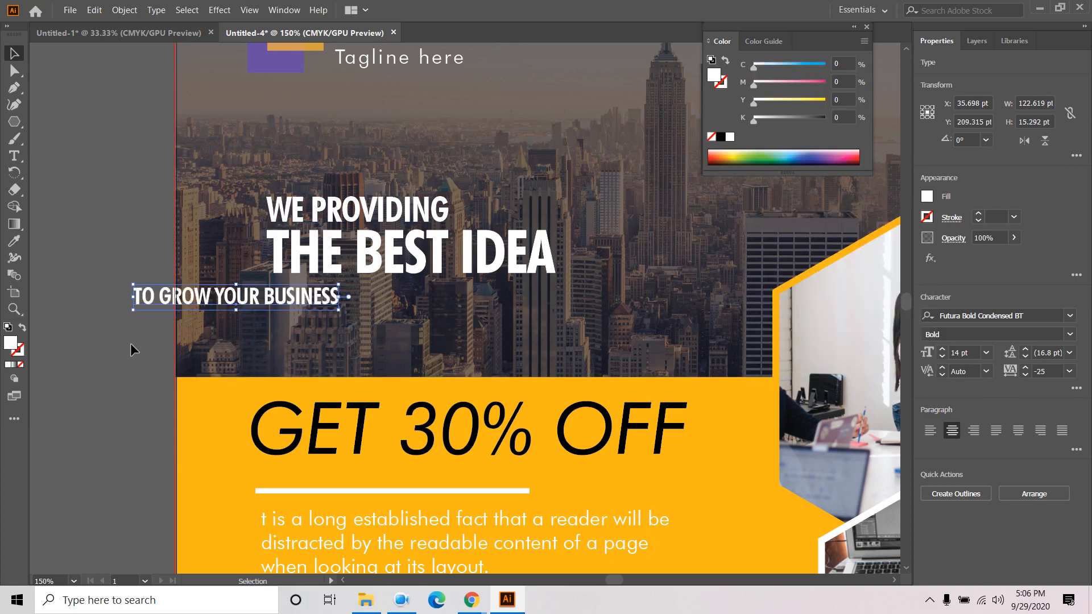
scroll(131, 343, down, 3)
- Move the tagline under THE BEST IDEA and set it to 18 pt
drag(648, 208, 815, 264)
scroll(436, 331, up, 2)
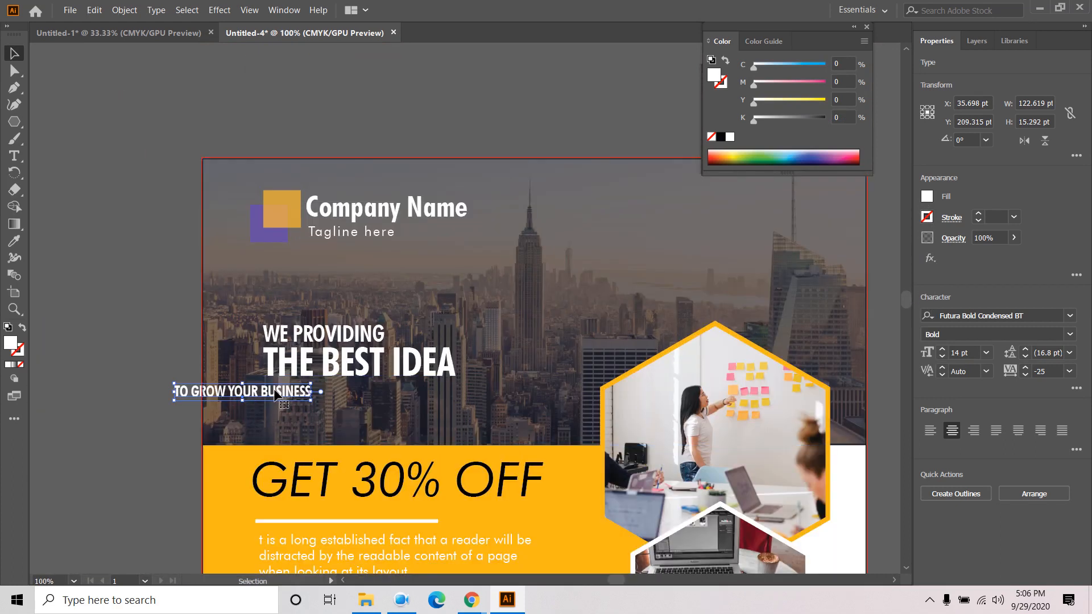
drag(270, 398, 362, 396)
click(141, 379)
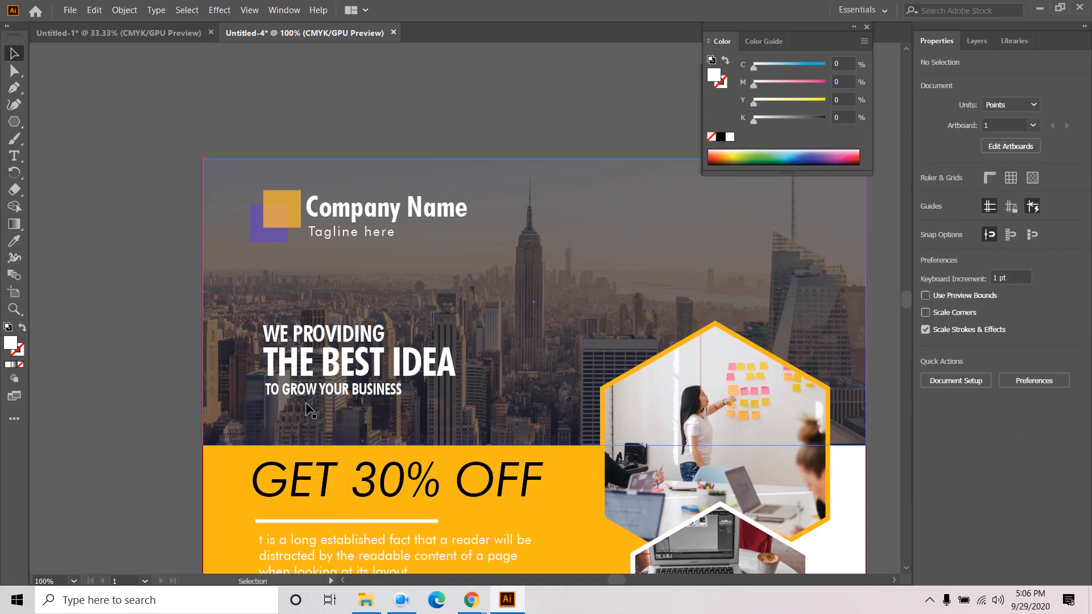
click(370, 391)
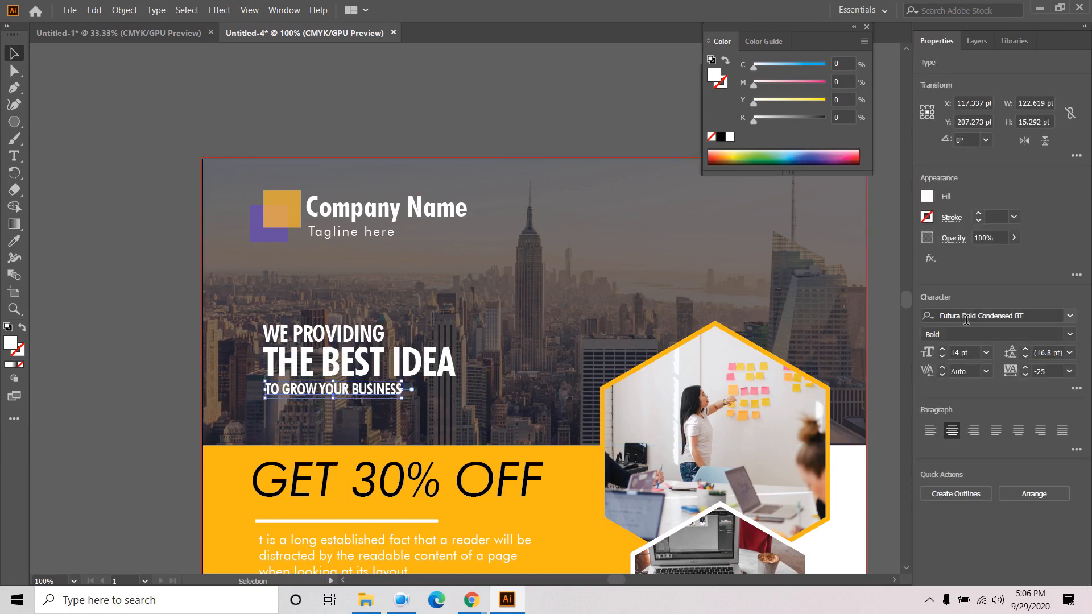
click(986, 353)
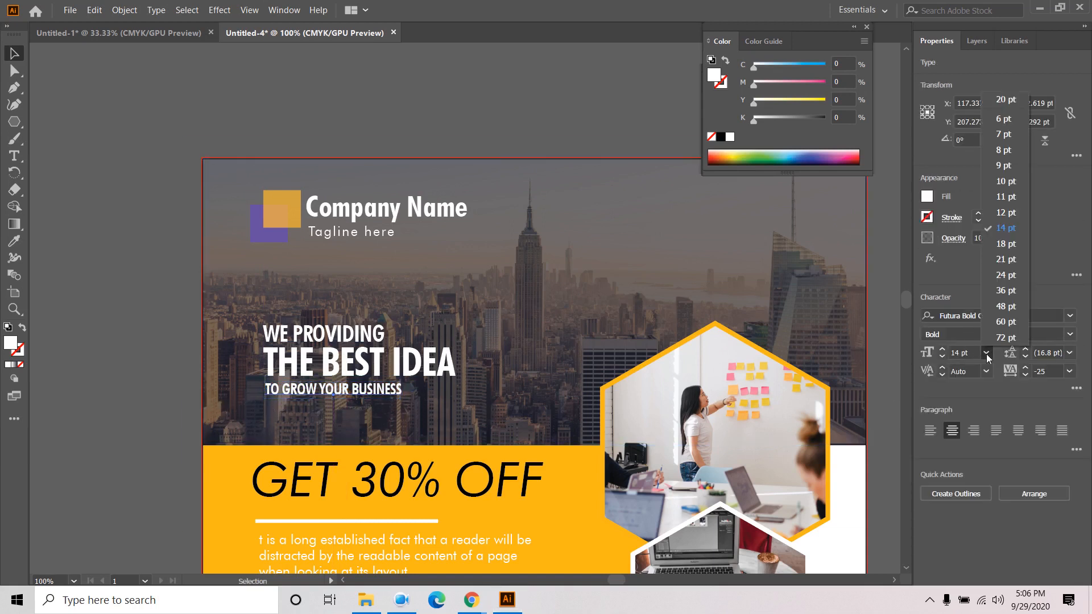
click(1006, 243)
drag(375, 393, 396, 394)
click(160, 405)
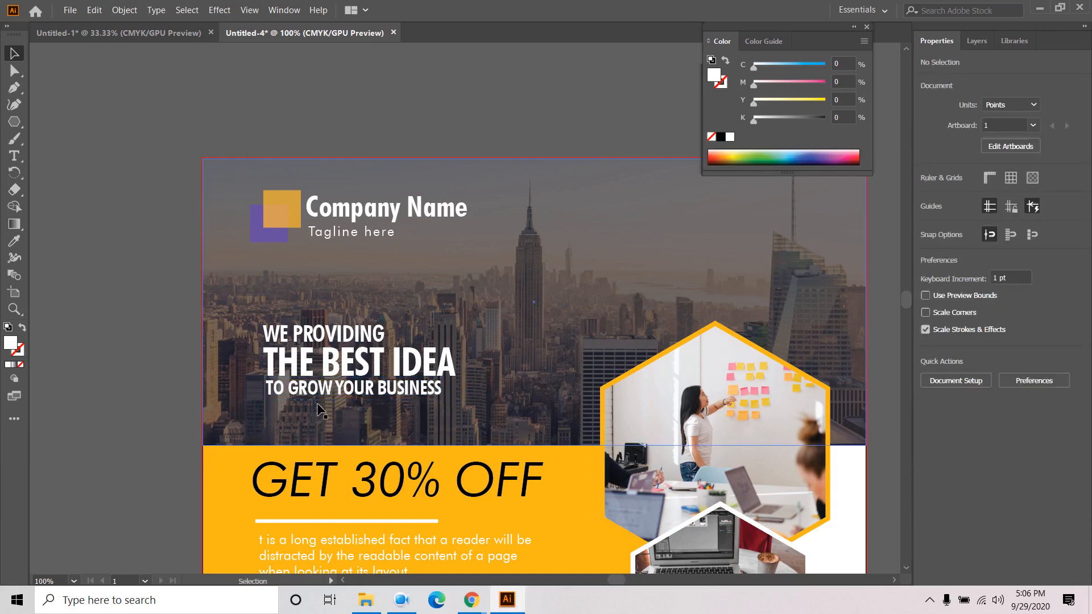
- Try the tagline at 20 pt, then 19 pt, recentring it each time
scroll(328, 397, up, 1)
click(452, 388)
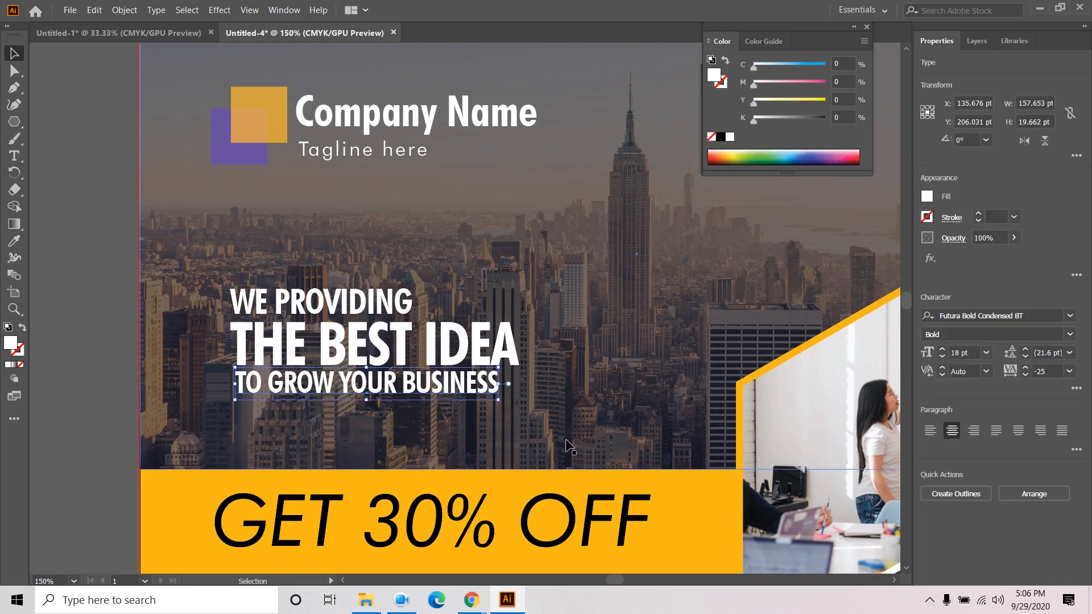
click(942, 350)
click(942, 350)
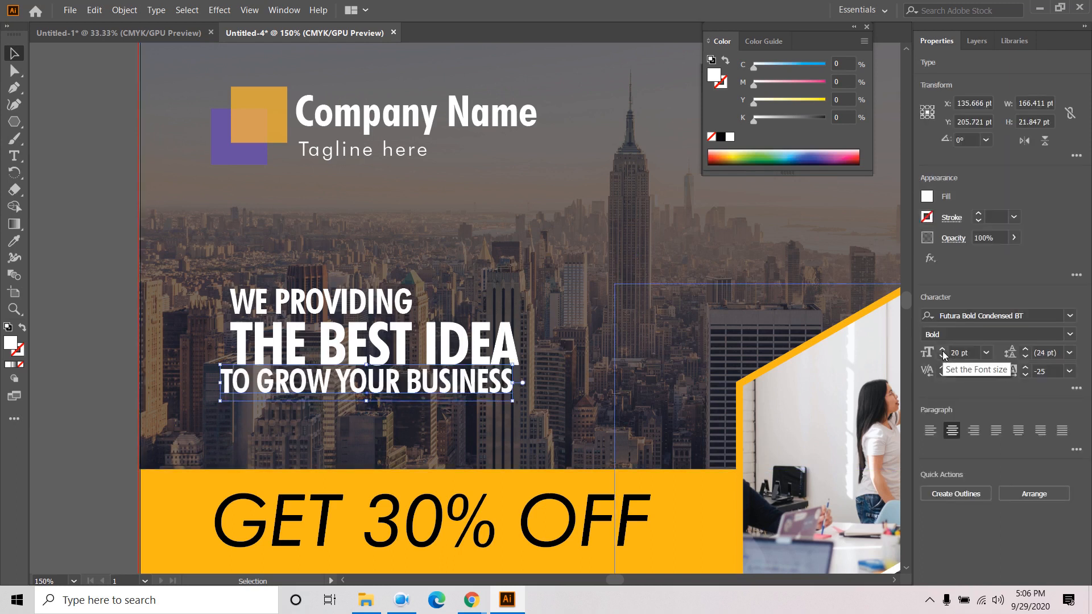
drag(440, 386, 448, 388)
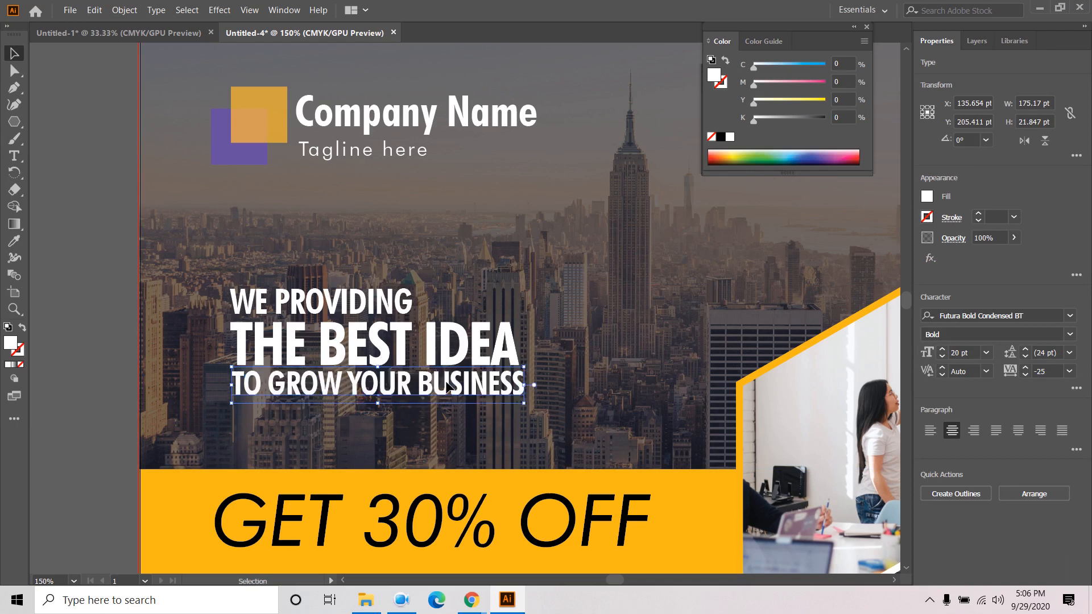
click(942, 358)
drag(378, 390, 375, 390)
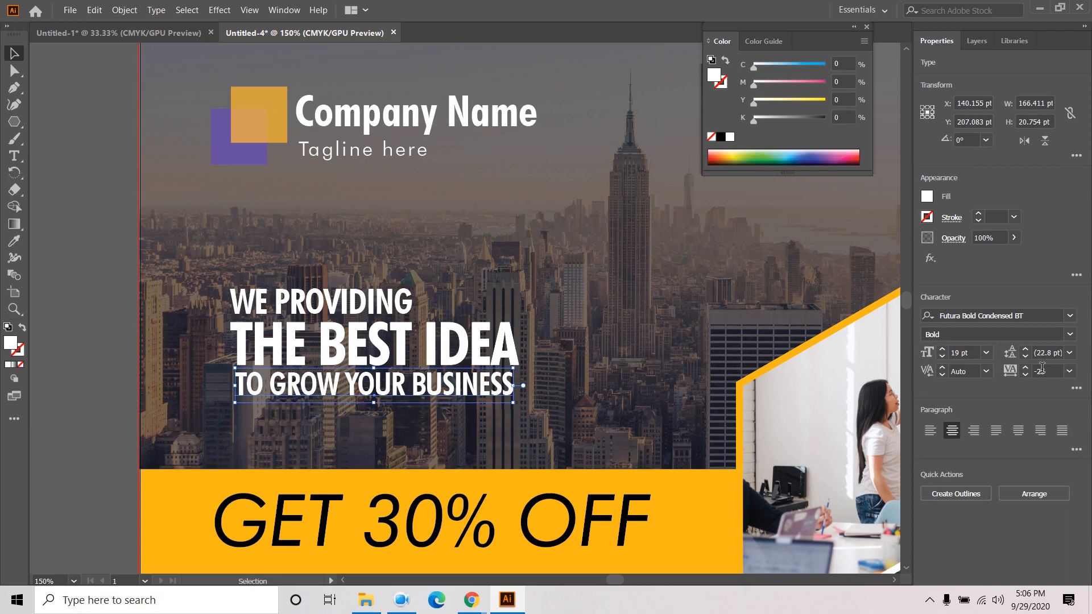
- Settle the tagline at 18 pt with tracking 12 and nudge it centred
click(1069, 371)
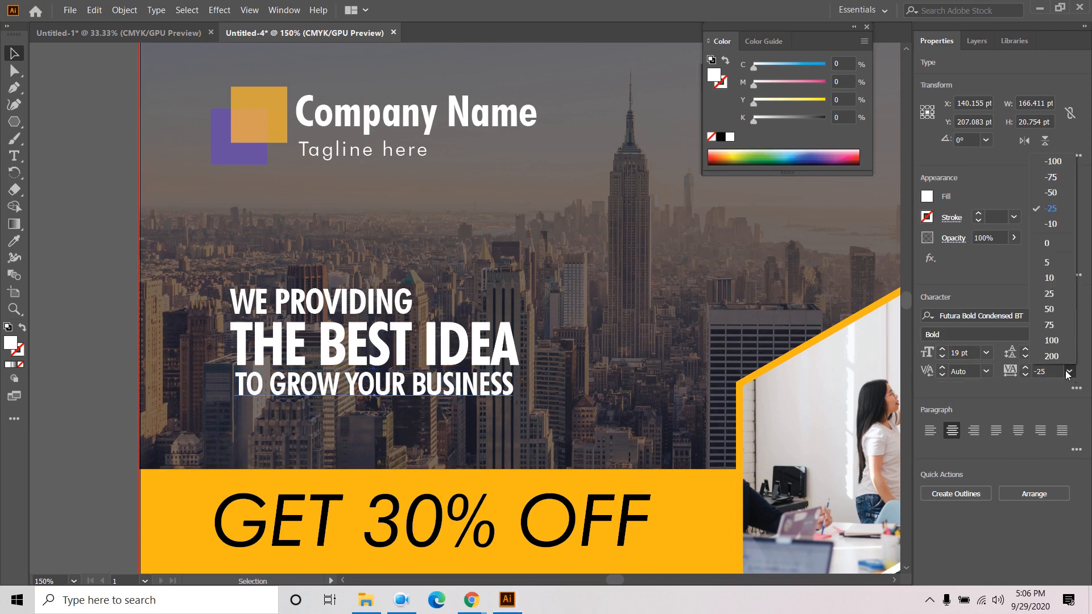
click(1056, 248)
click(942, 356)
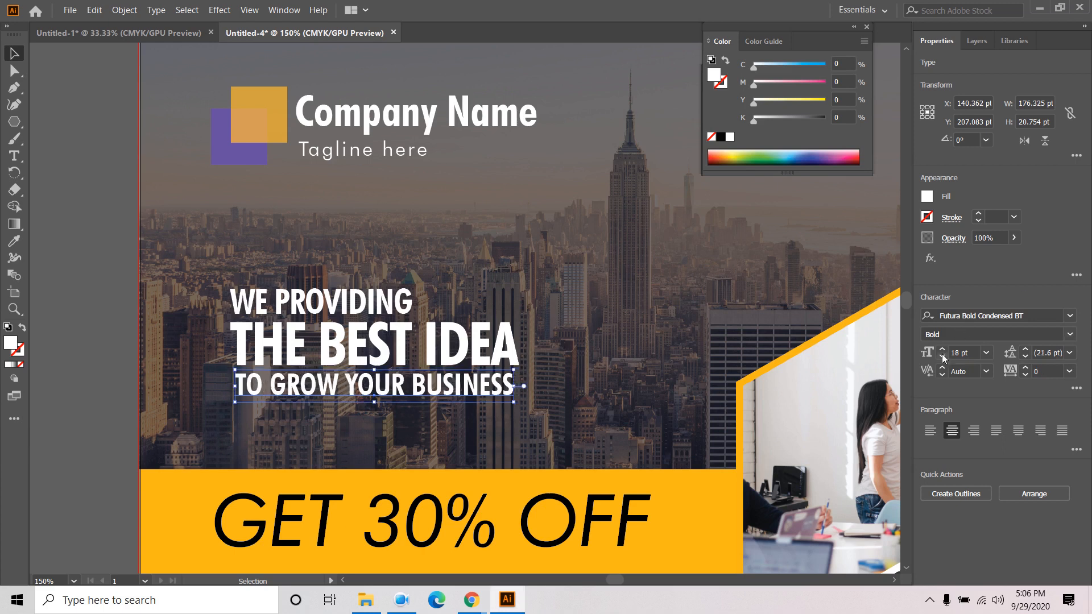
click(1025, 367)
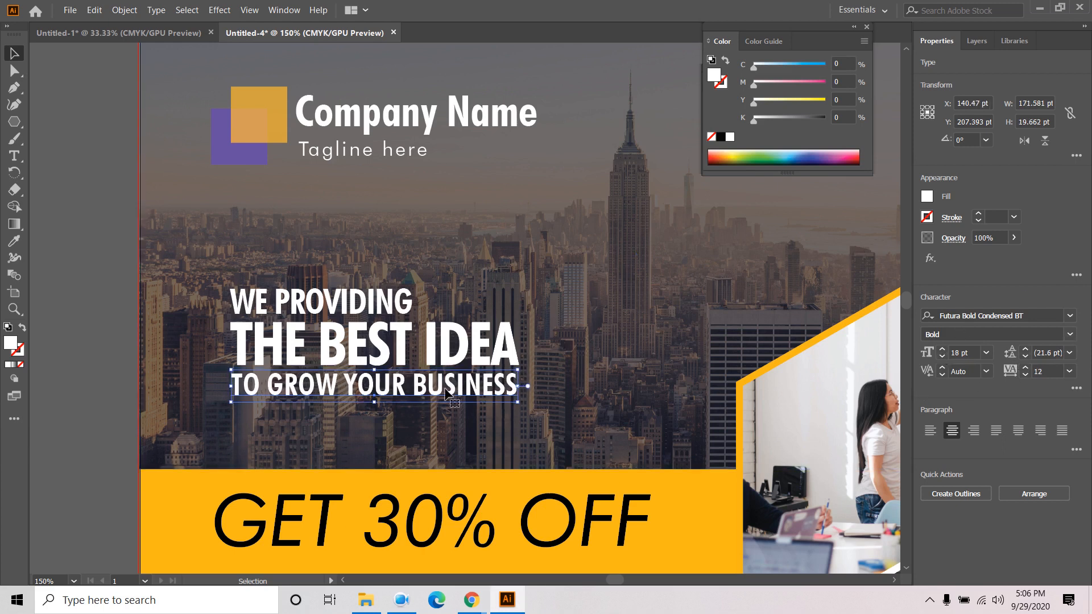
key(Right)
key(Right)
key(Right)
key(Right)
key(Right)
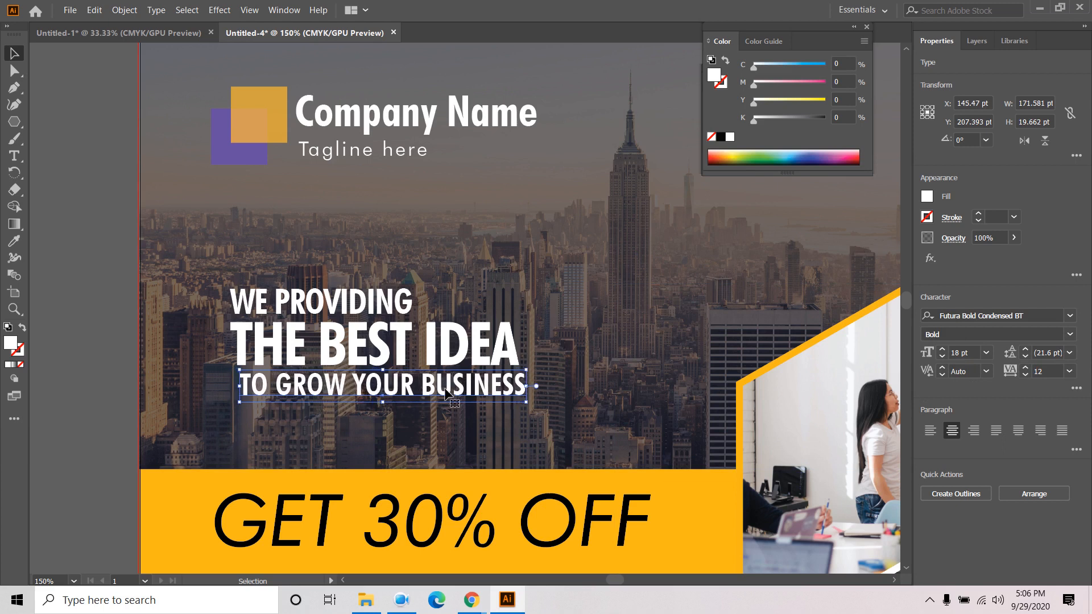
key(Left)
key(Left)
key(Left)
key(Left)
key(Left)
click(466, 364)
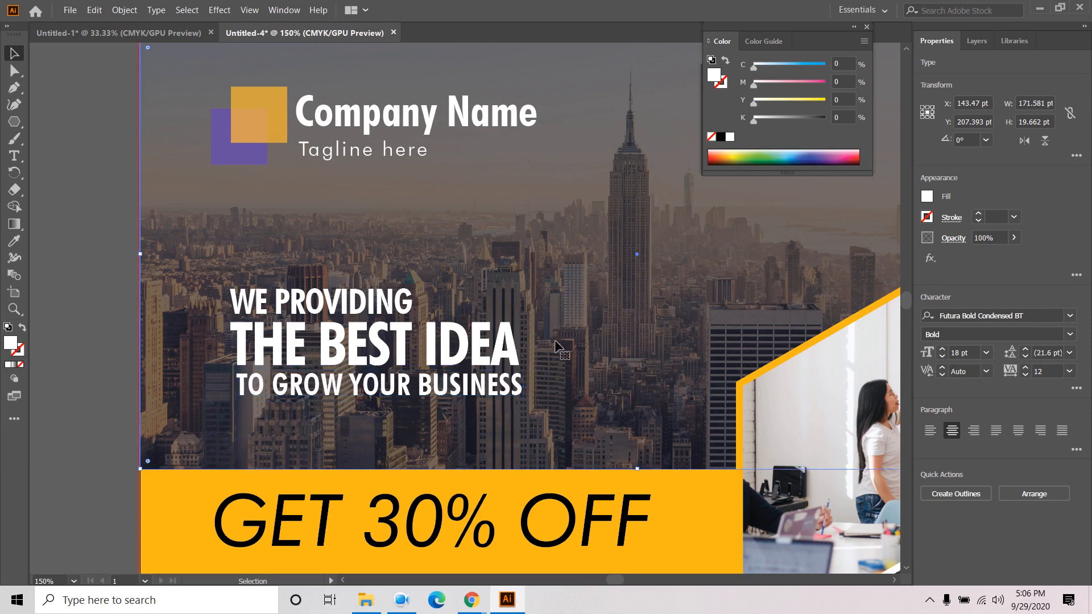
- Colour the word IDEA with the orange sampled from the offer banner using the Eyedropper
double_click(467, 364)
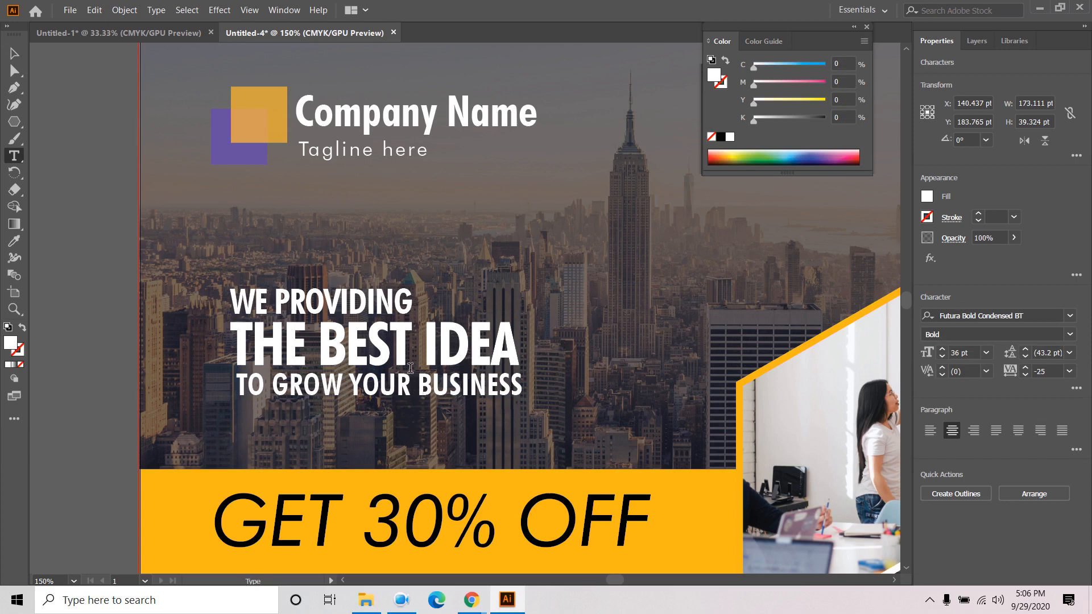
drag(426, 347, 518, 348)
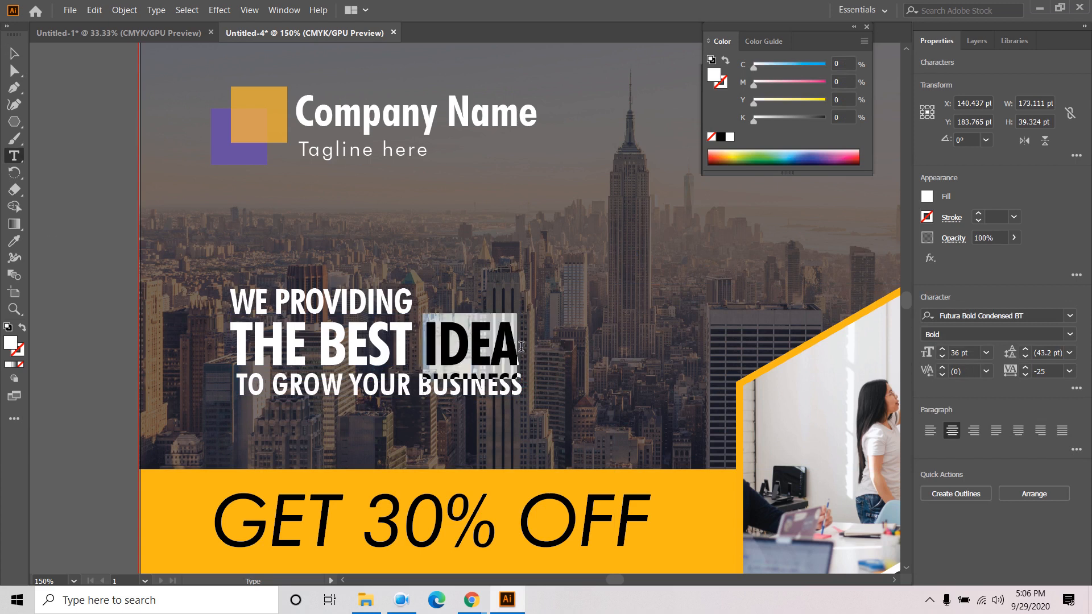
click(14, 241)
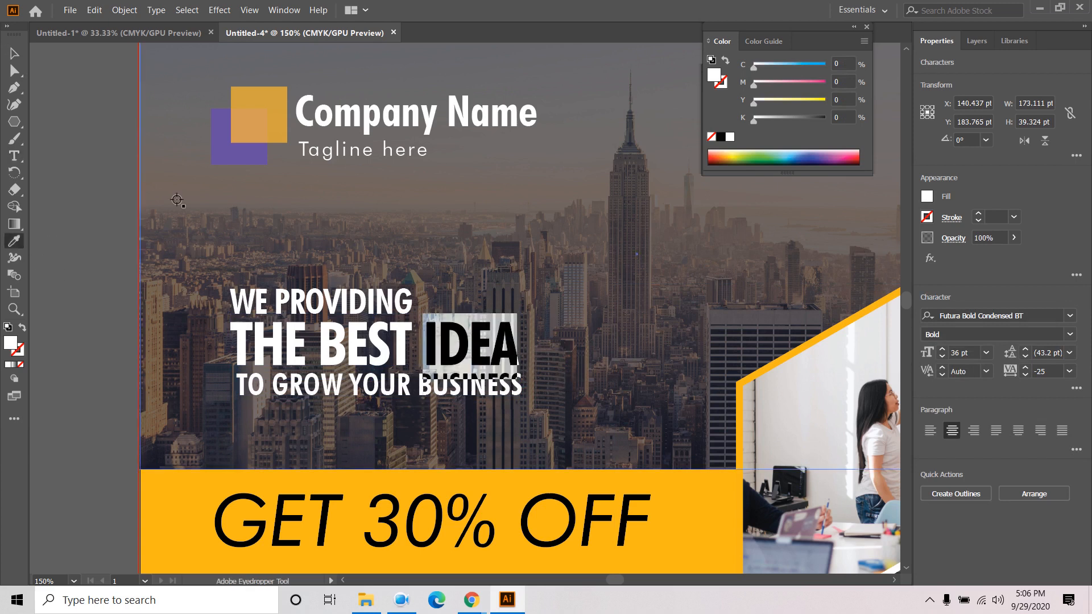
click(179, 489)
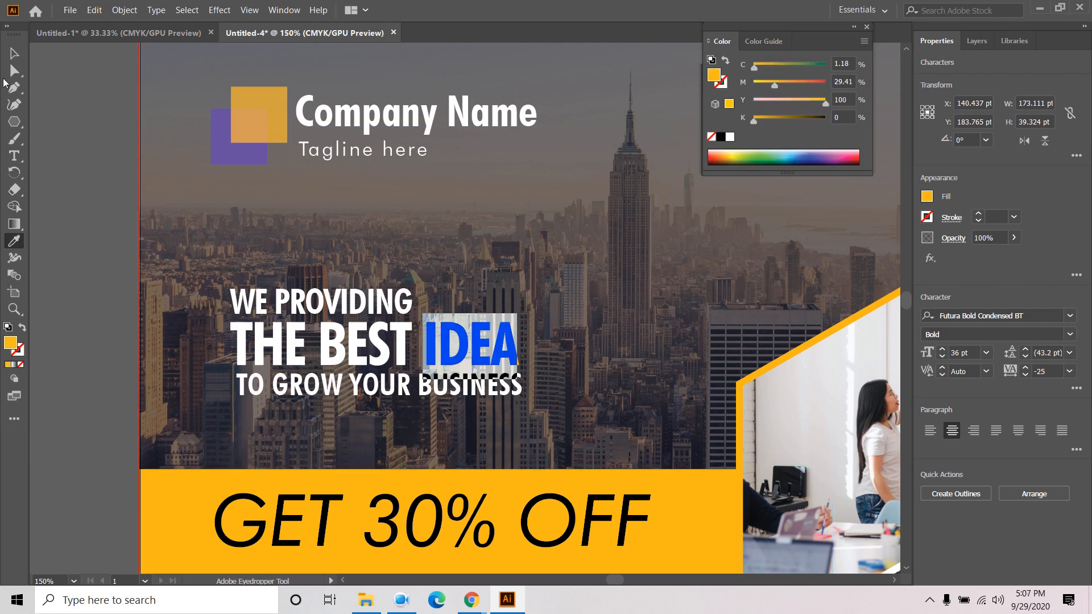
click(14, 53)
click(78, 167)
scroll(648, 297, down, 2)
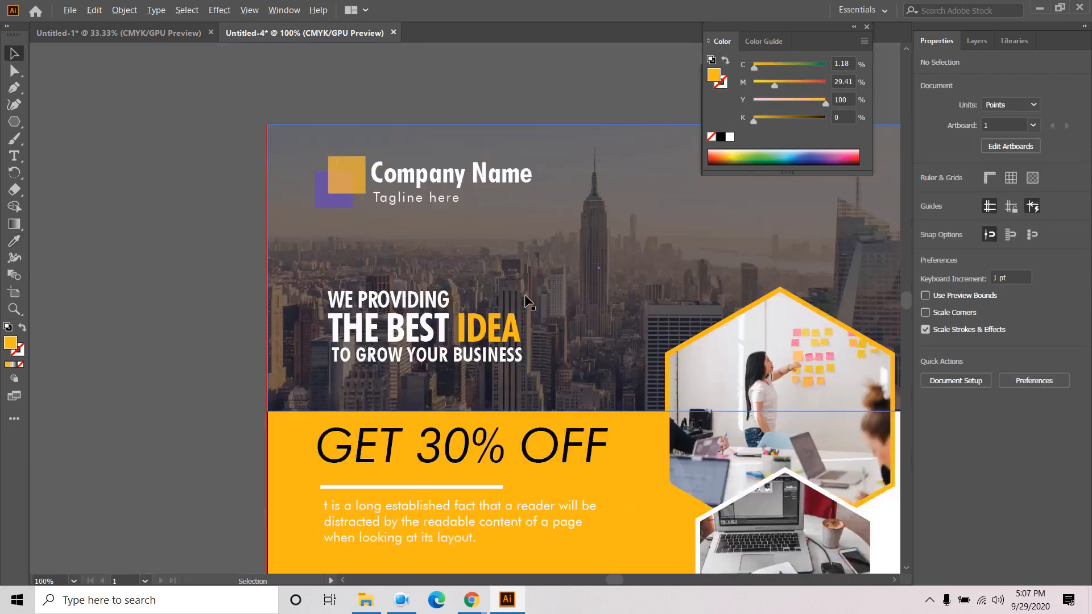
drag(587, 294, 539, 288)
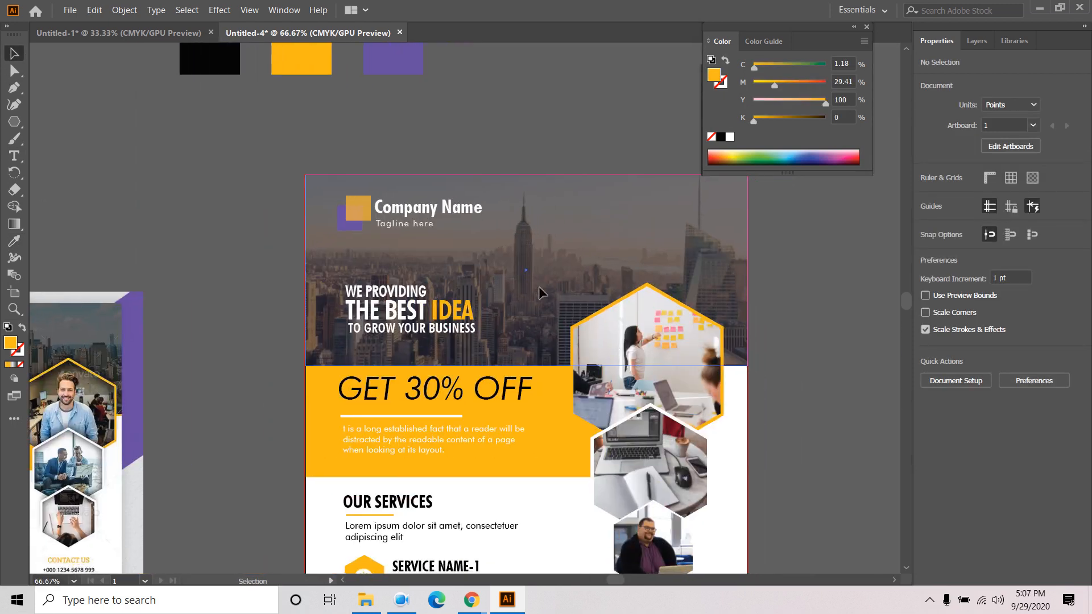
- Select the three headline lines and trial Vertical Distribute Center with Align To Selection, then undo
scroll(527, 299, up, 1)
click(352, 344)
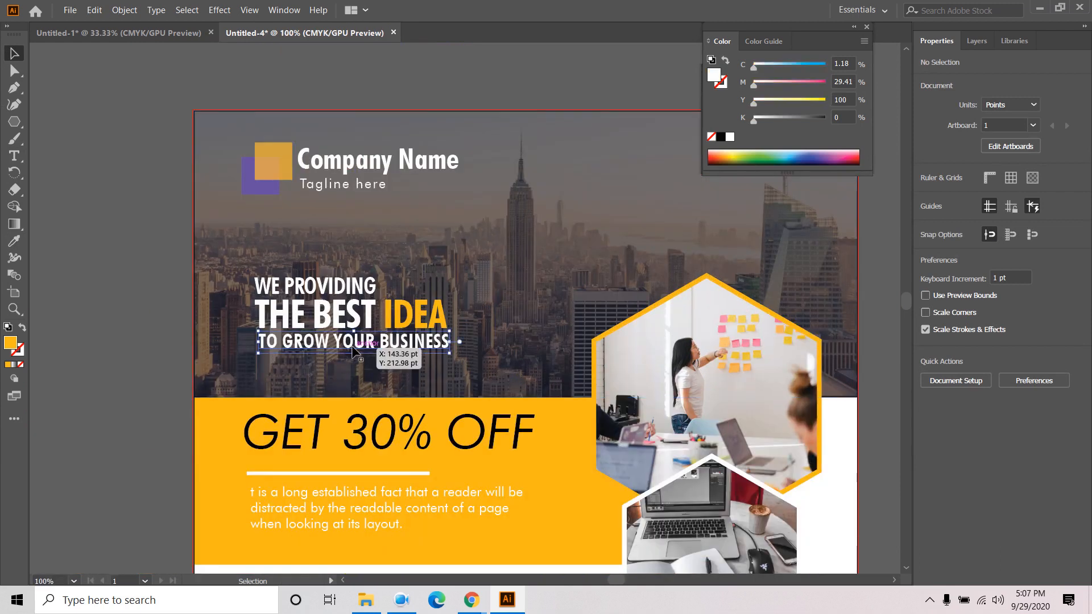
shift+click(334, 317)
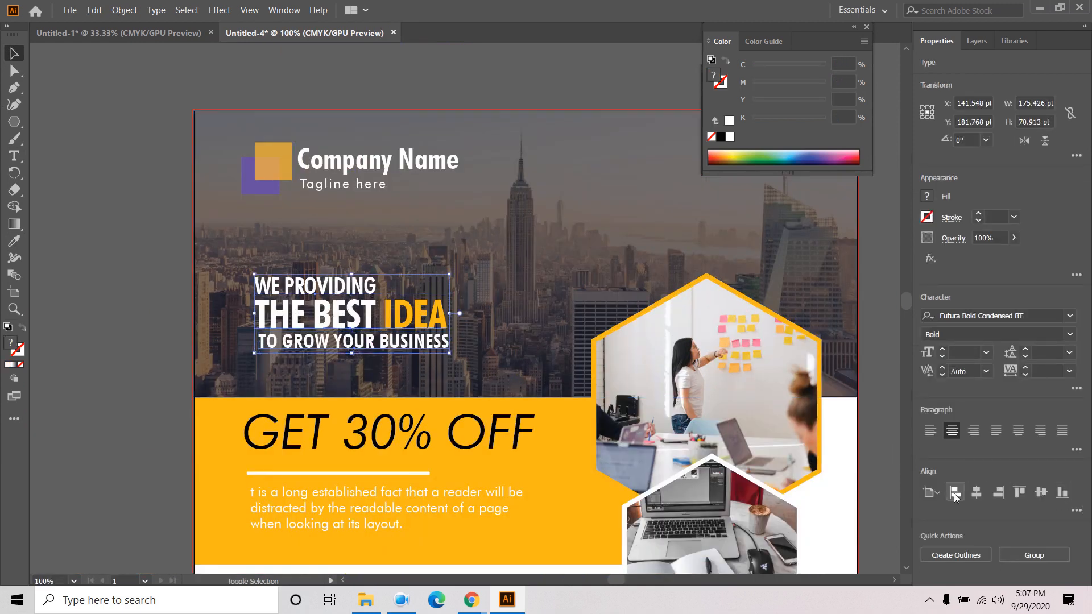
click(1076, 510)
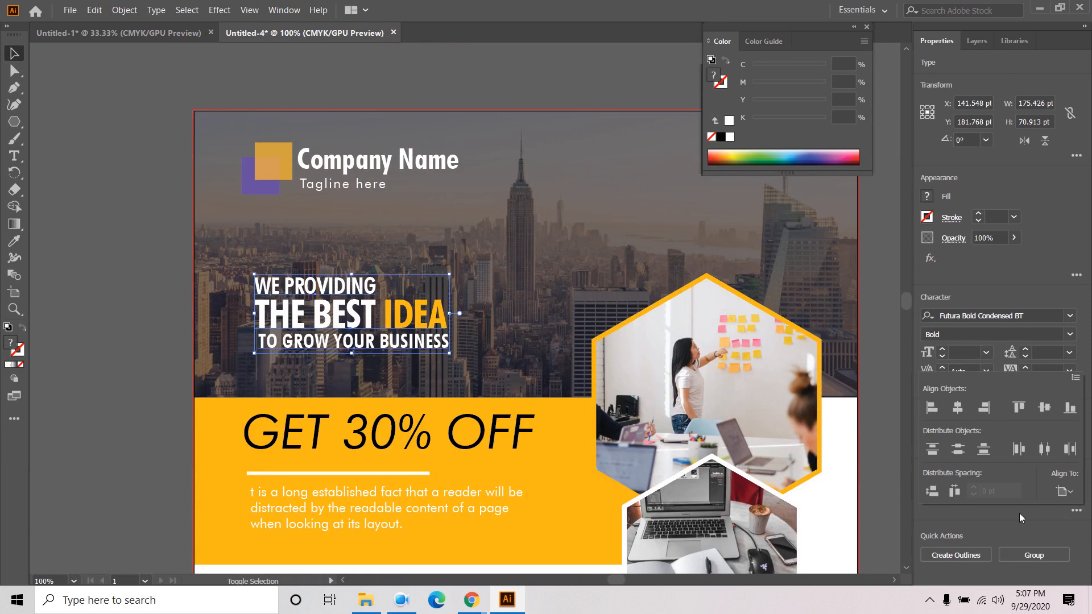
click(957, 451)
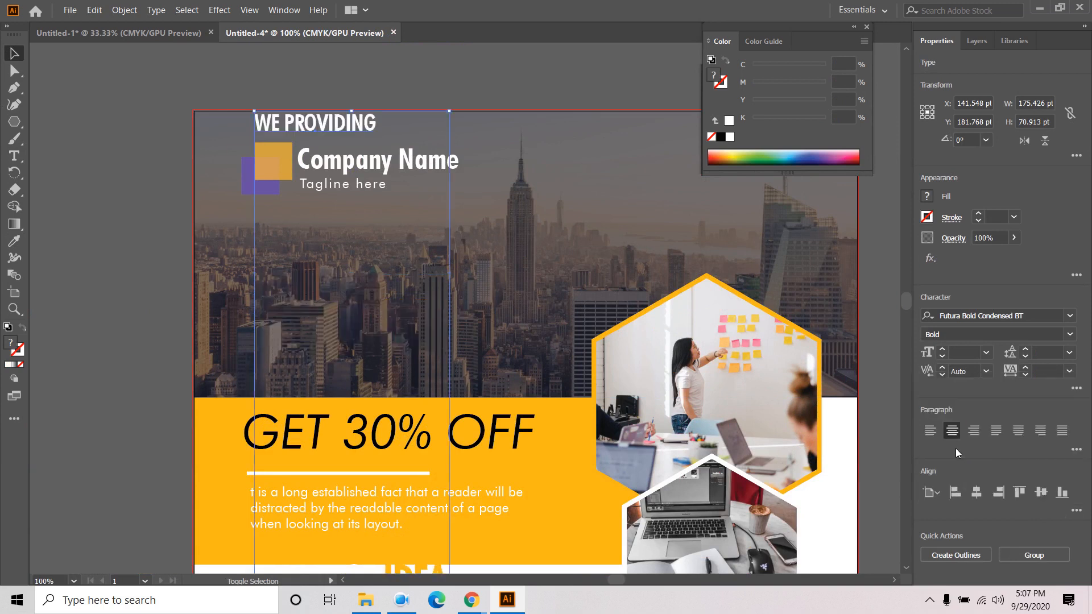
click(931, 493)
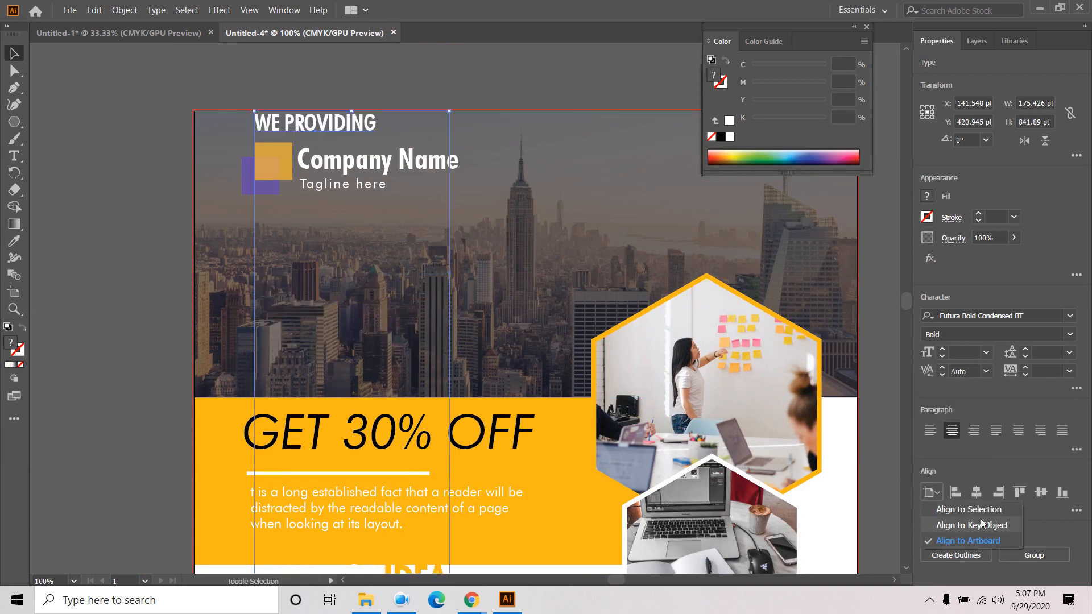
click(981, 510)
click(1075, 510)
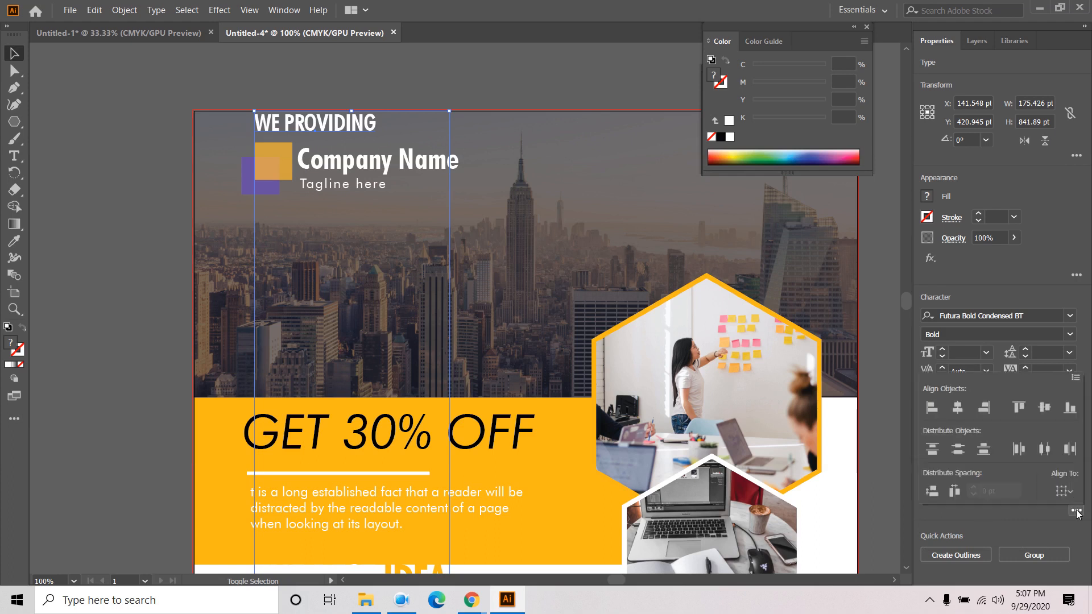
click(957, 450)
key(ctrl+z)
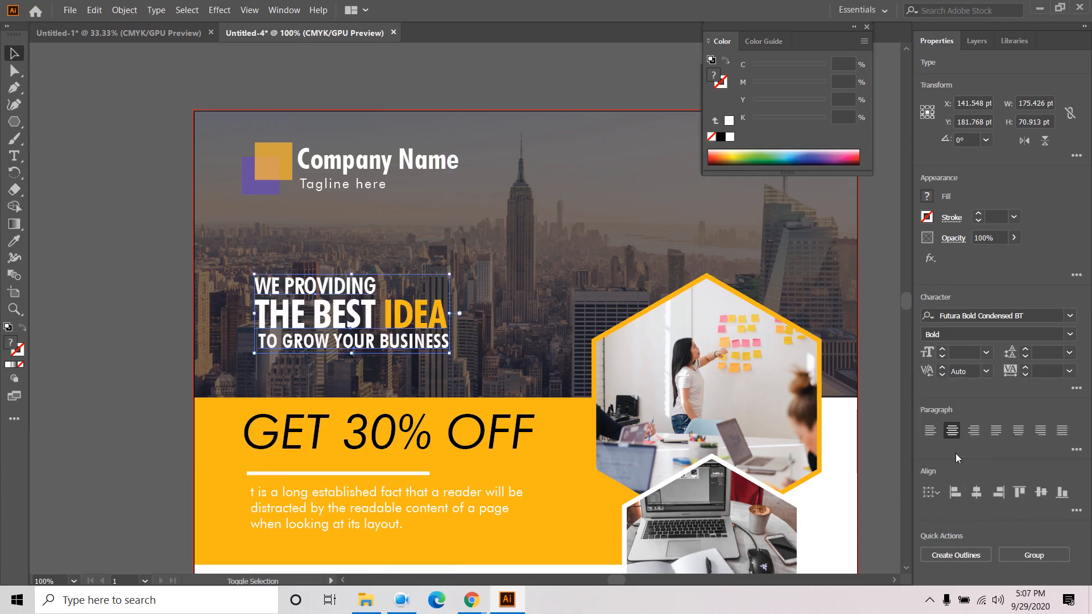
- Distribute the three headline lines by vertical centres relative to the selection
click(936, 495)
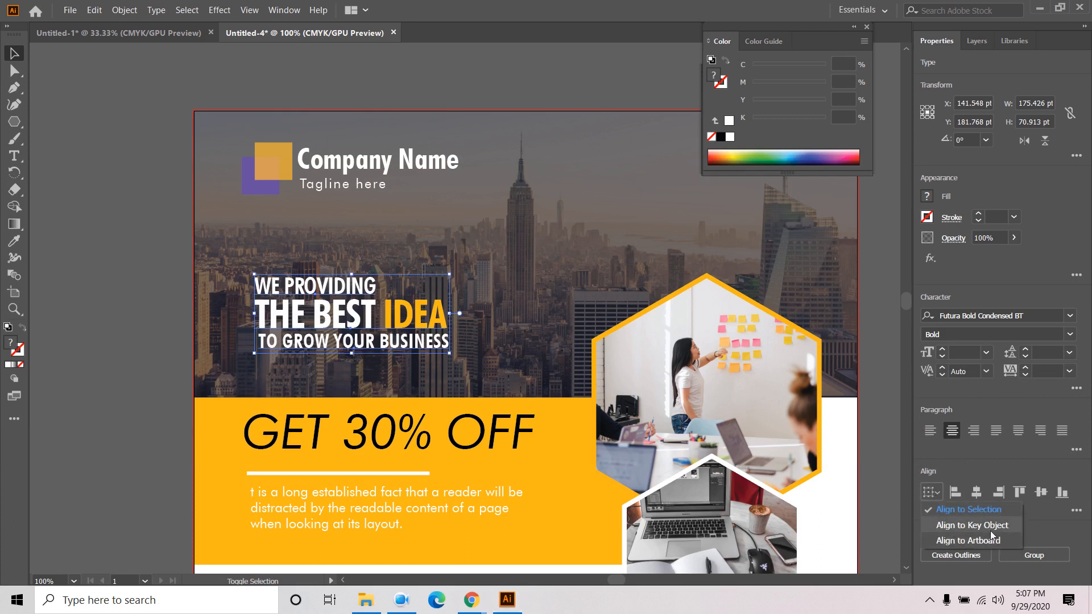
click(975, 509)
click(1076, 510)
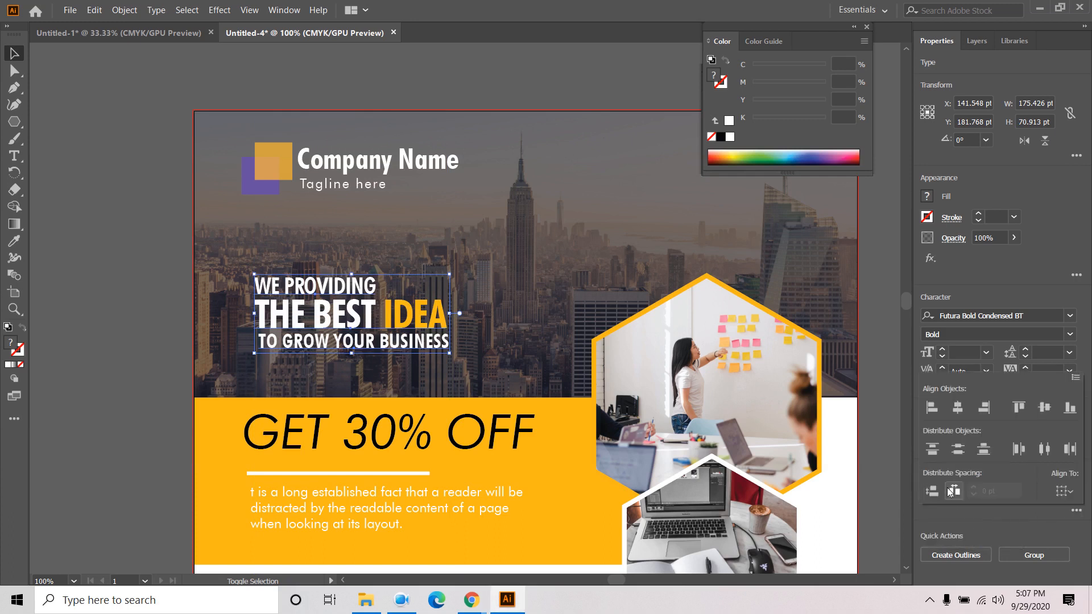
click(957, 450)
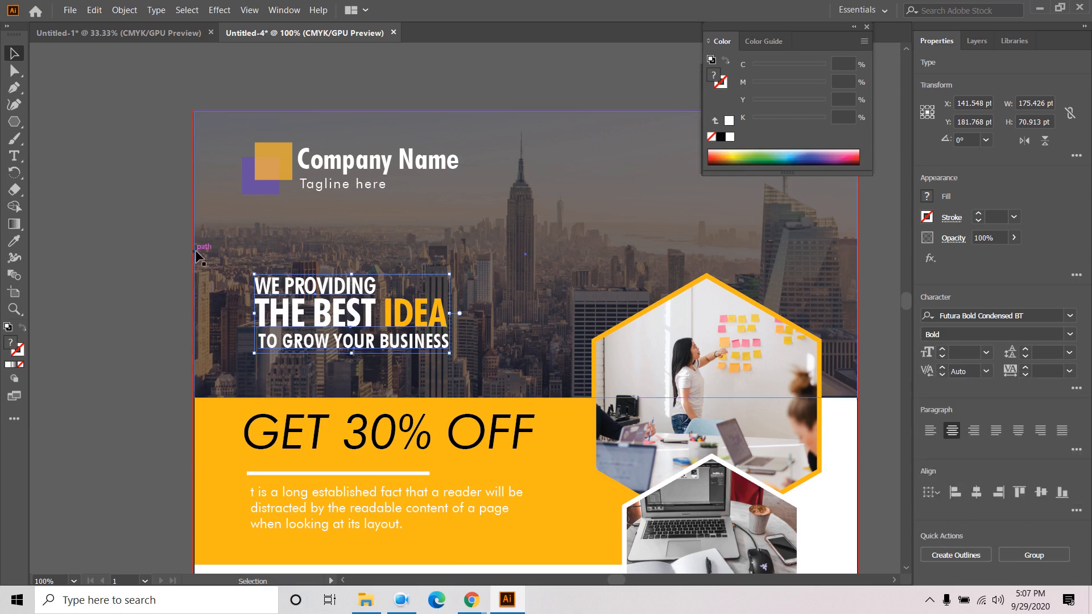
scroll(237, 244, down, 1)
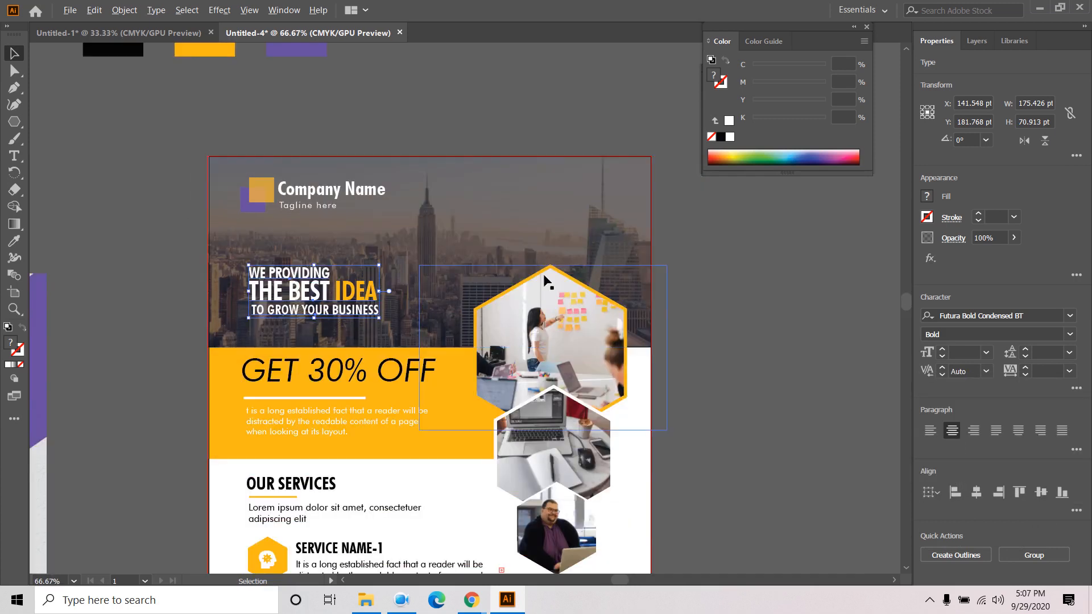
- Select the top hexagon photo group and show the Layers panel
scroll(727, 305, down, 2)
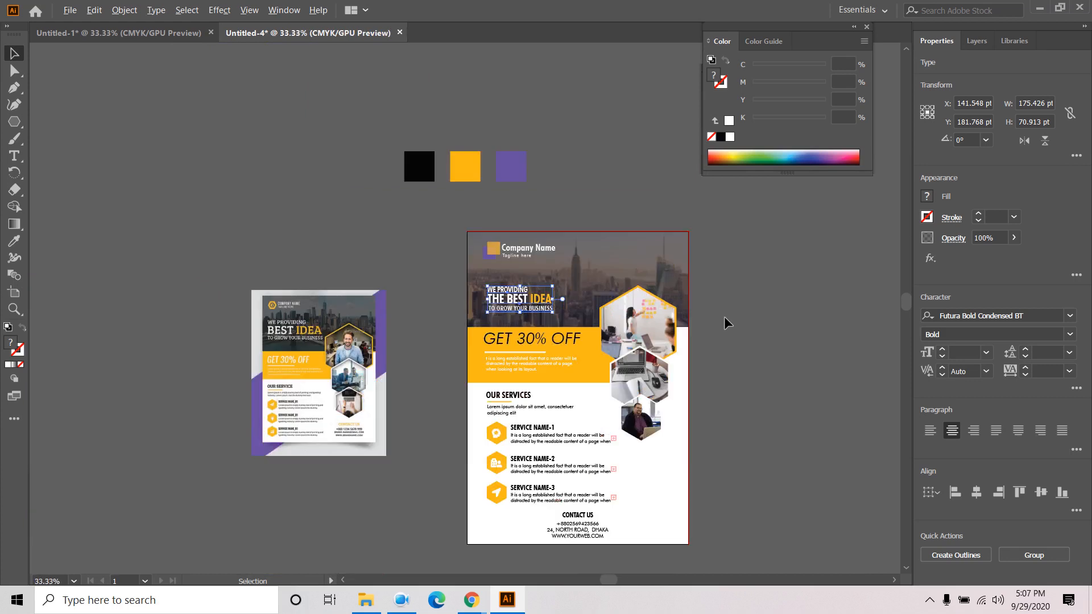
click(731, 300)
scroll(736, 418, up, 2)
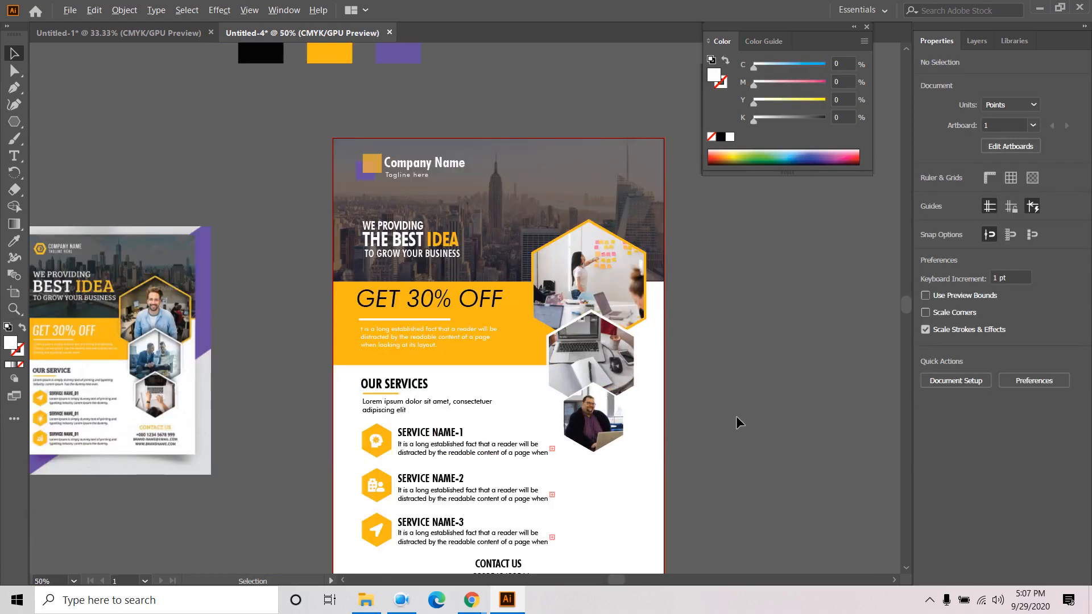
scroll(736, 415, up, 1)
scroll(706, 292, up, 1)
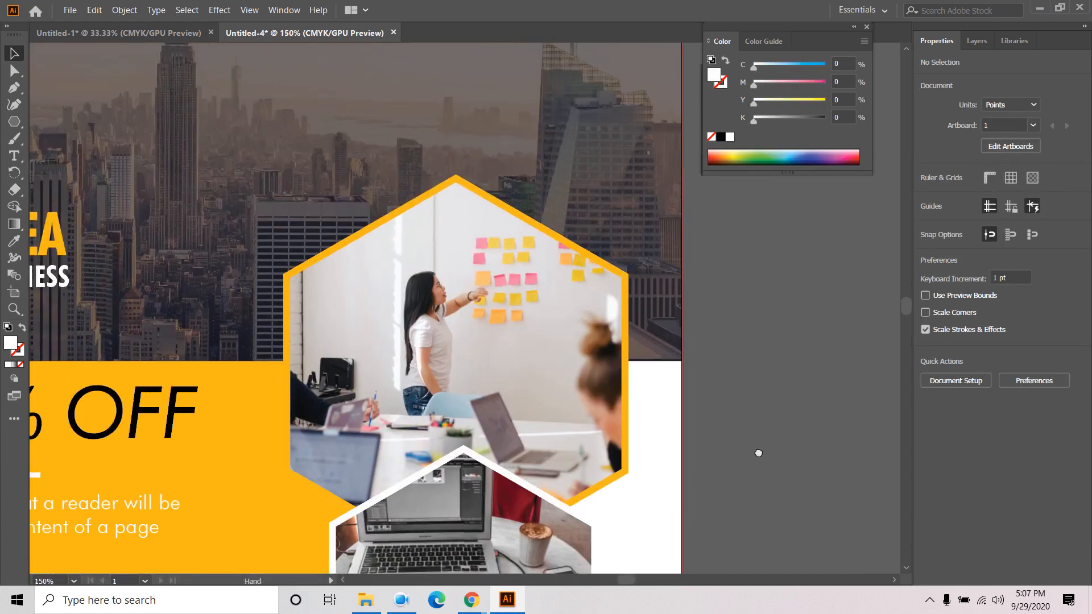
click(517, 217)
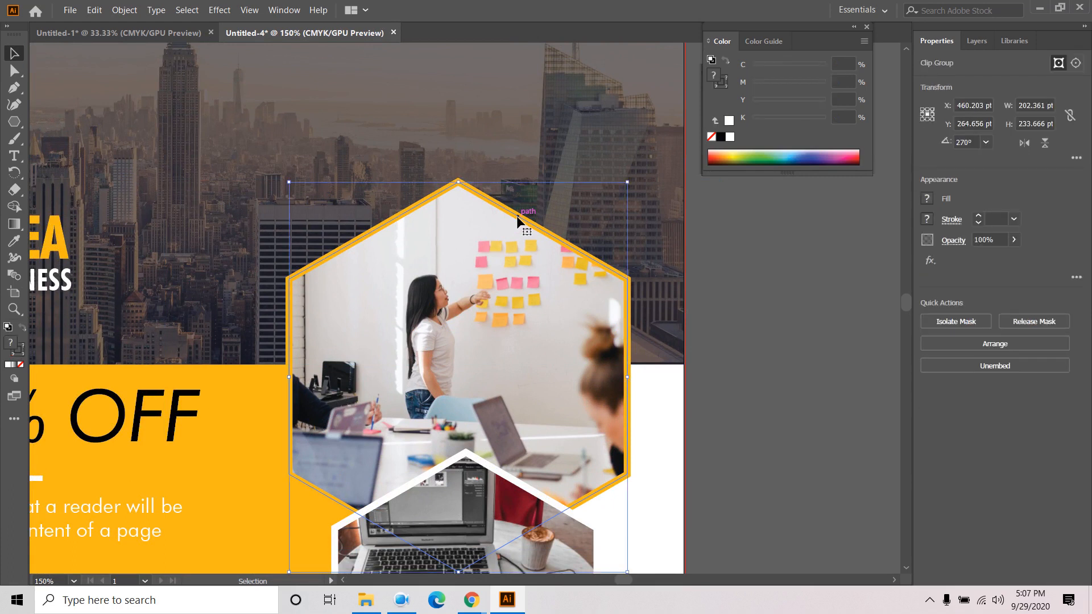
click(977, 41)
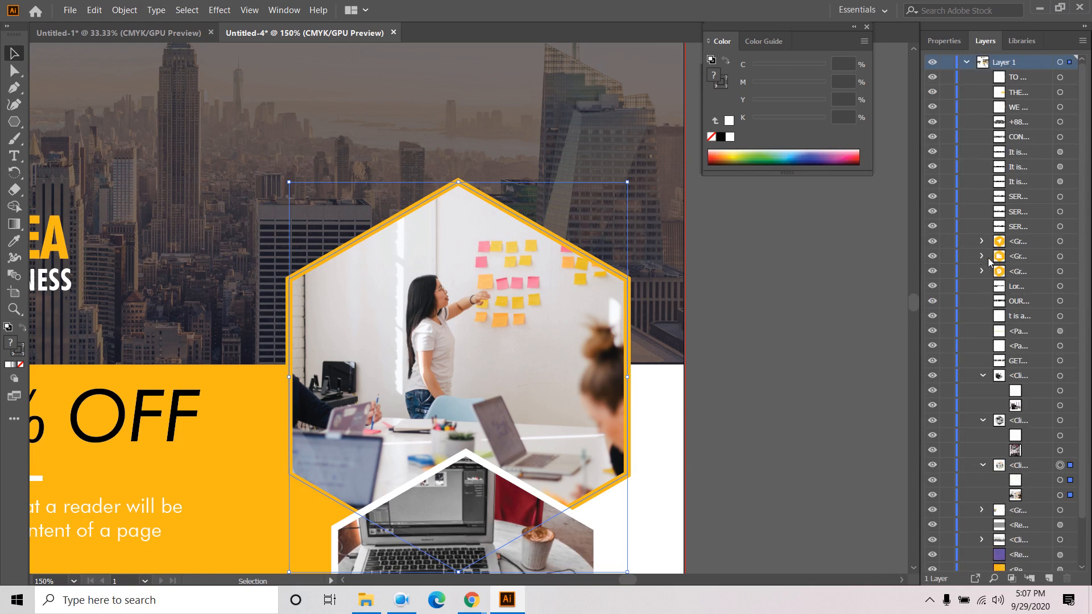
- Target the group's orange hexagon clipping path on its own in Layers
scroll(970, 98, down, 2)
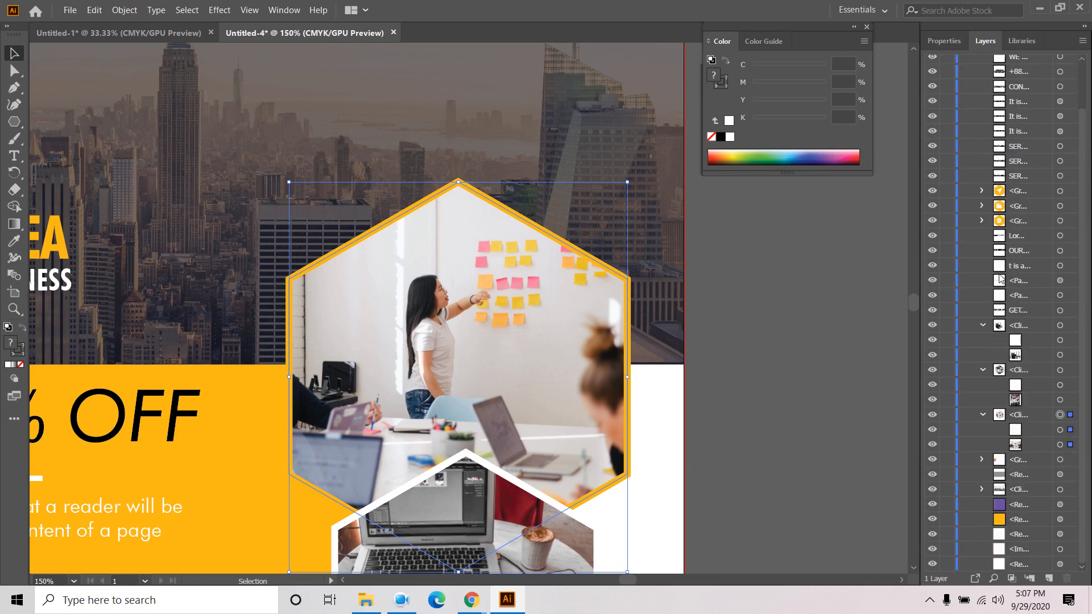
click(1069, 430)
click(932, 430)
click(934, 430)
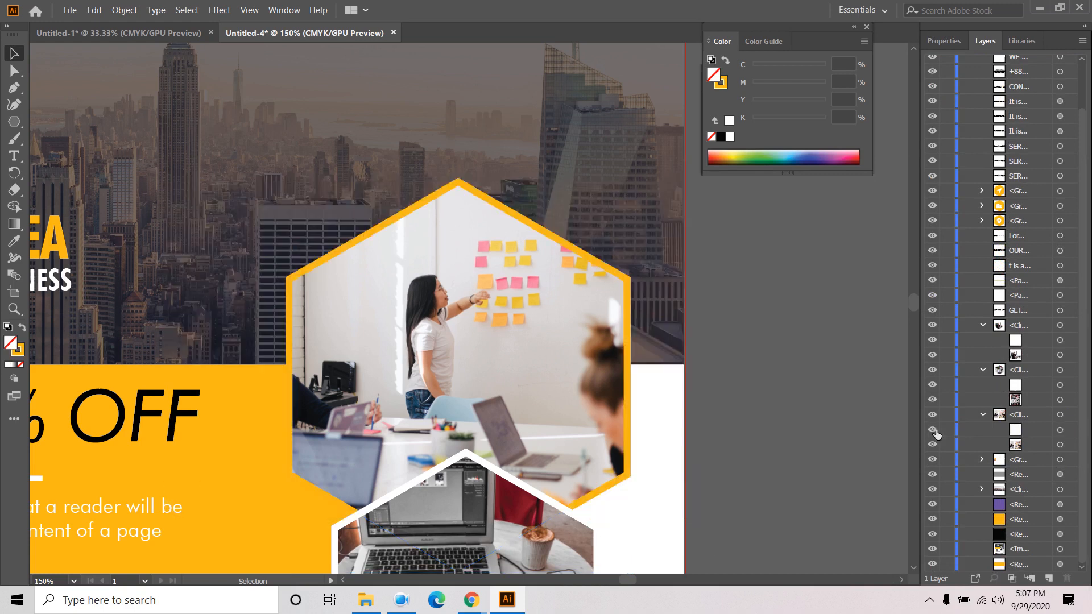
click(1061, 430)
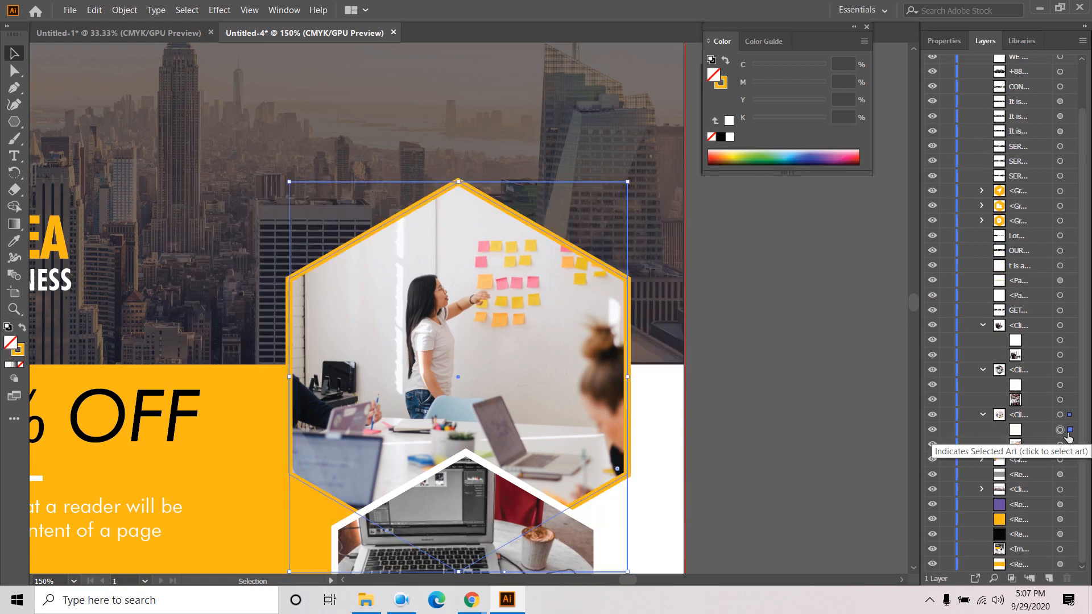
- Add a Stylize > Drop Shadow to the hexagon frame with Preview on and Mode Normal
click(959, 42)
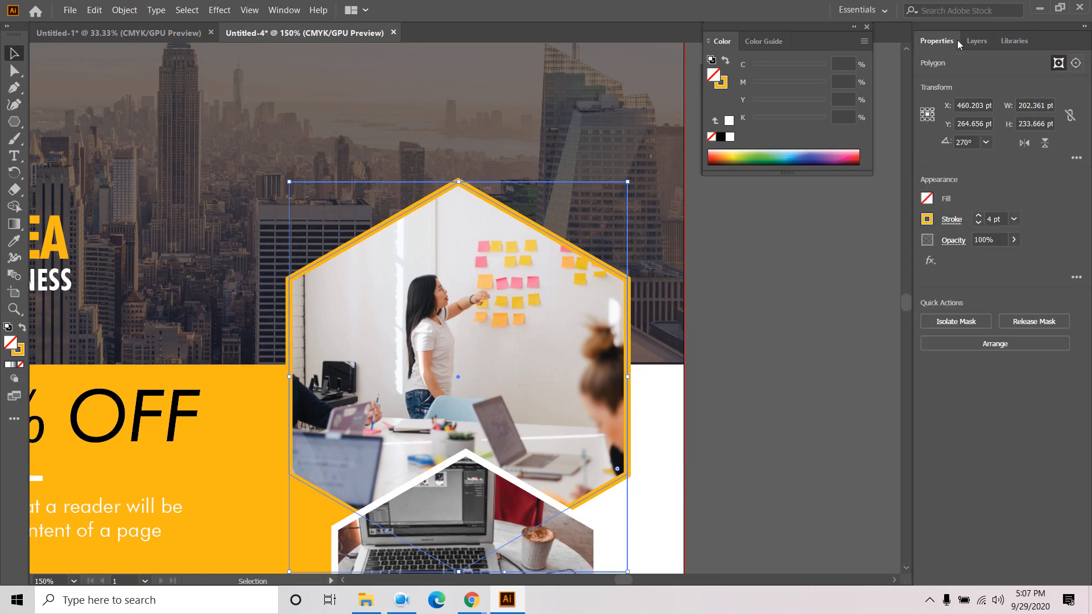
click(930, 261)
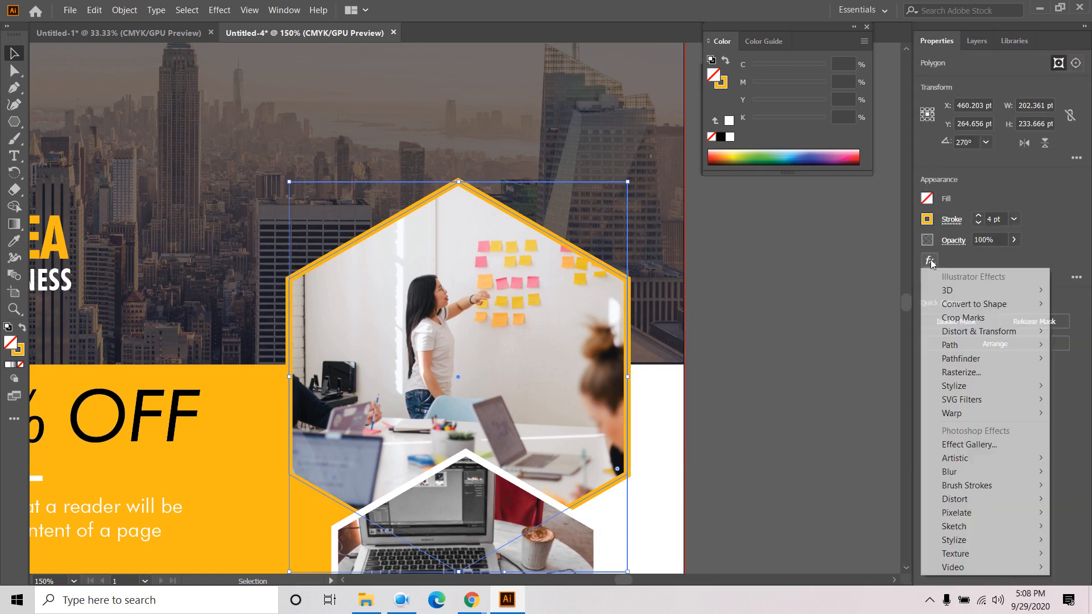
mouse_move(990, 389)
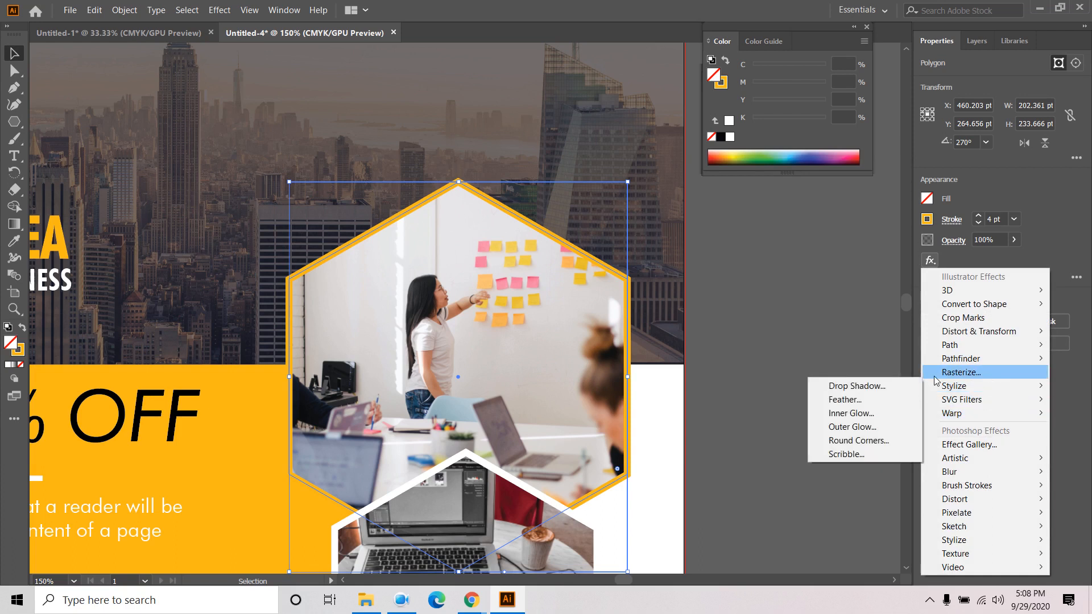
click(879, 386)
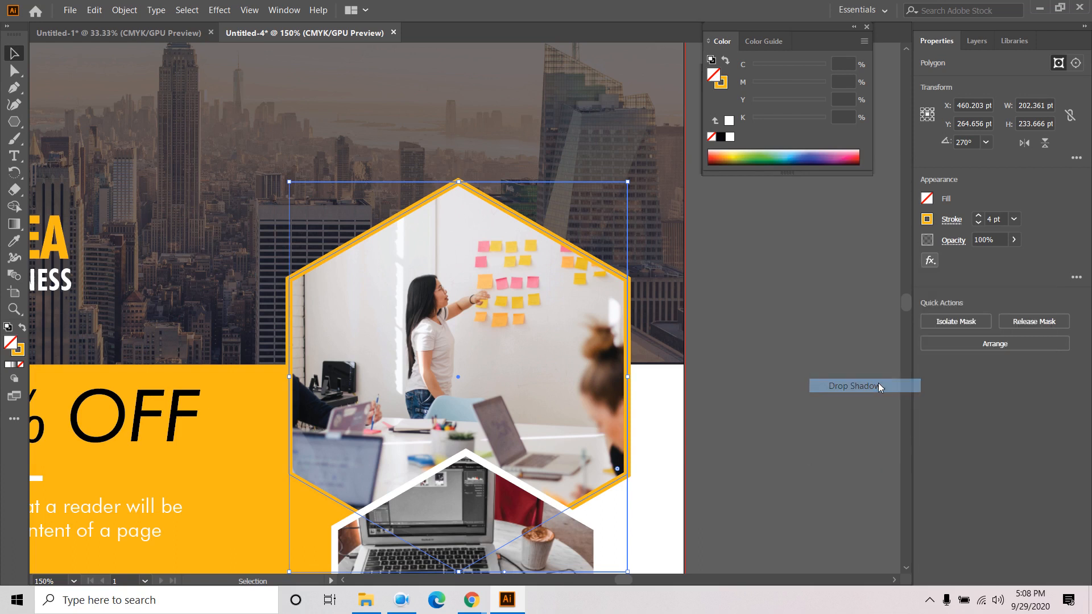
click(641, 284)
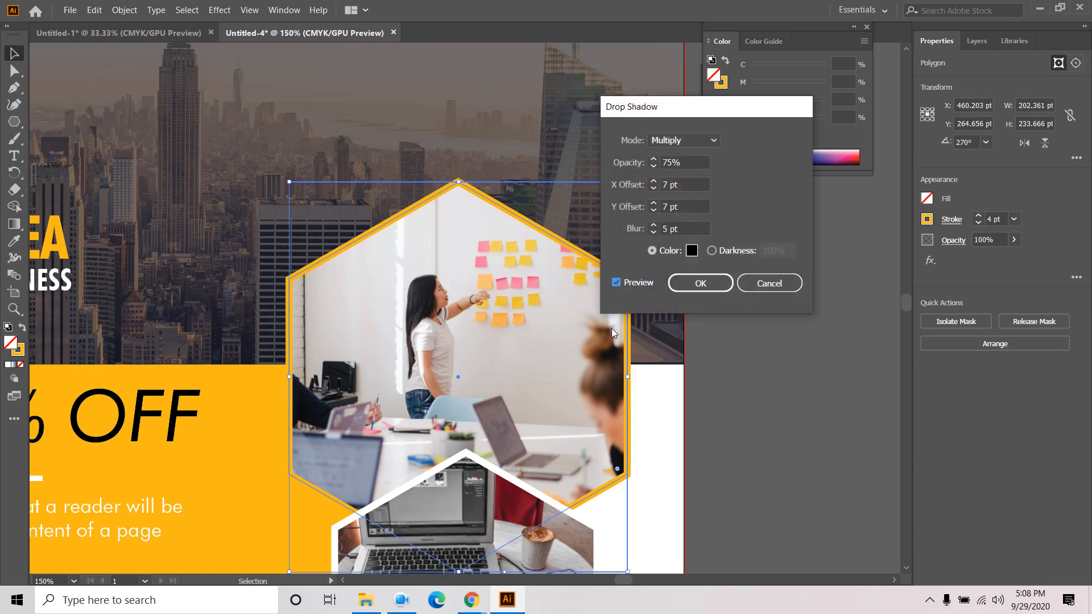
click(692, 140)
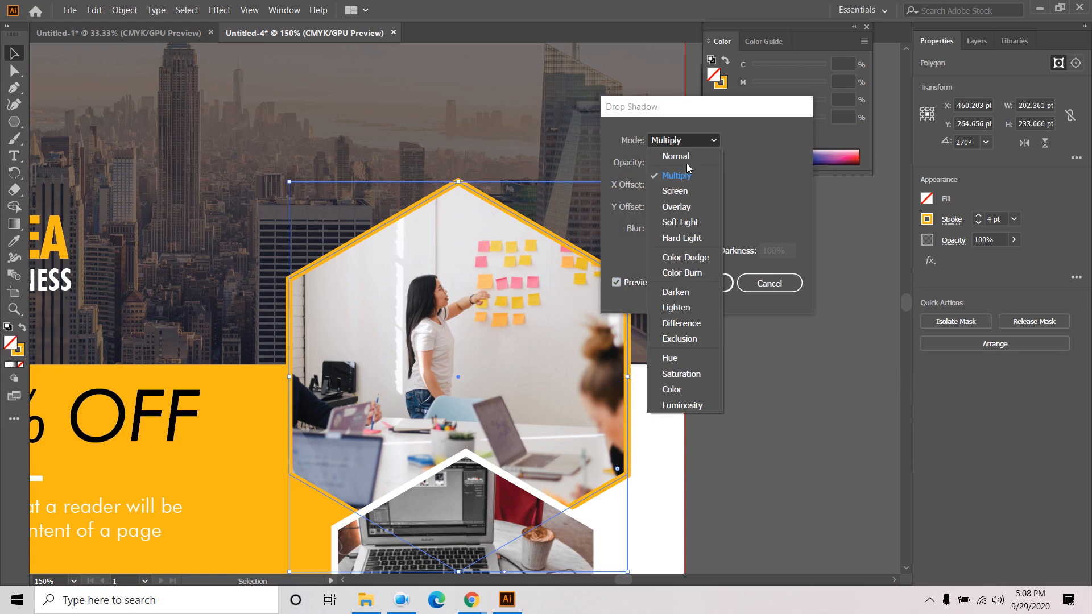
click(688, 154)
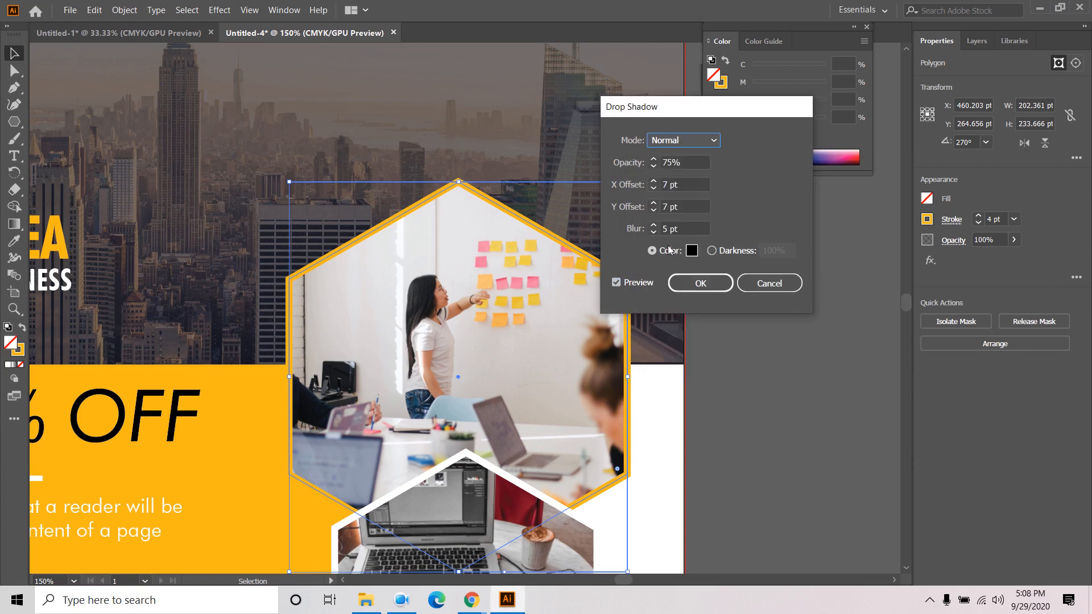
click(396, 600)
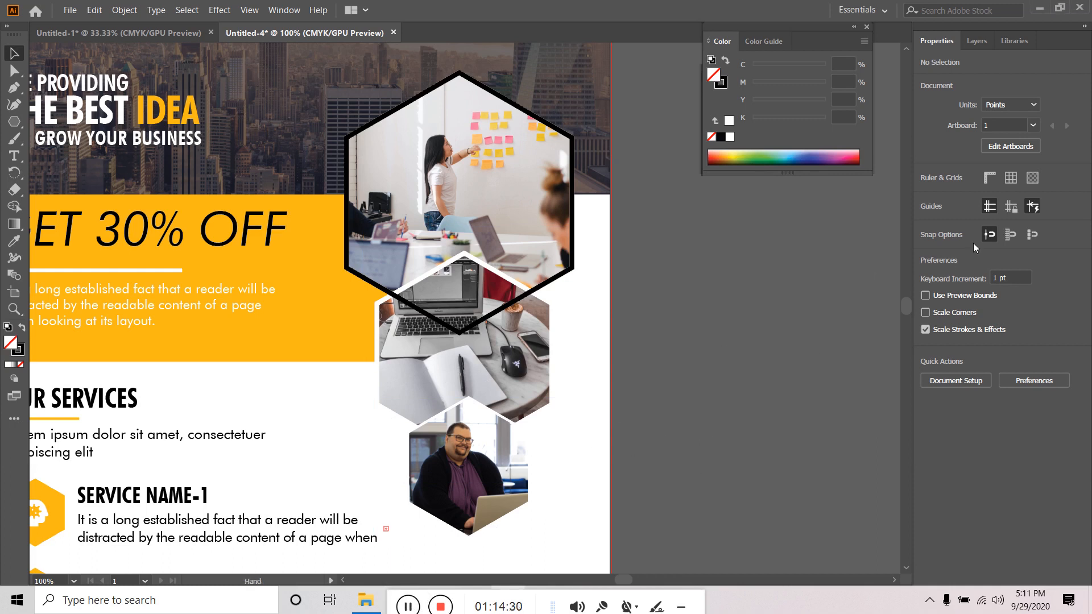
- Pan over to inspect the reference flyer, then return to the poster's top hexagon
drag(590, 392, 848, 259)
drag(93, 412, 307, 273)
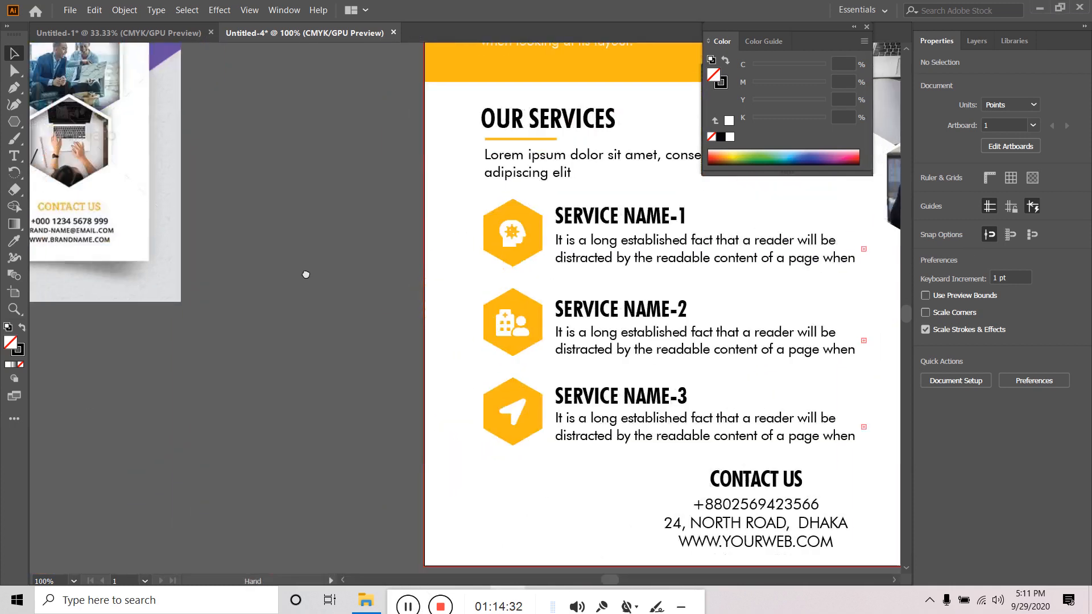
drag(275, 321, 399, 526)
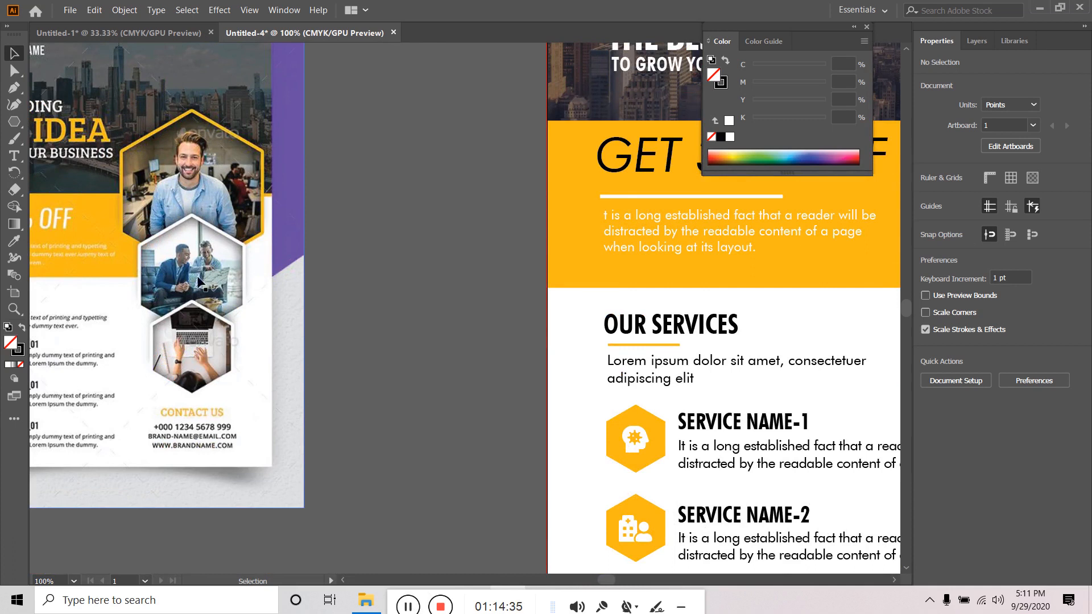
drag(453, 282, 1, 340)
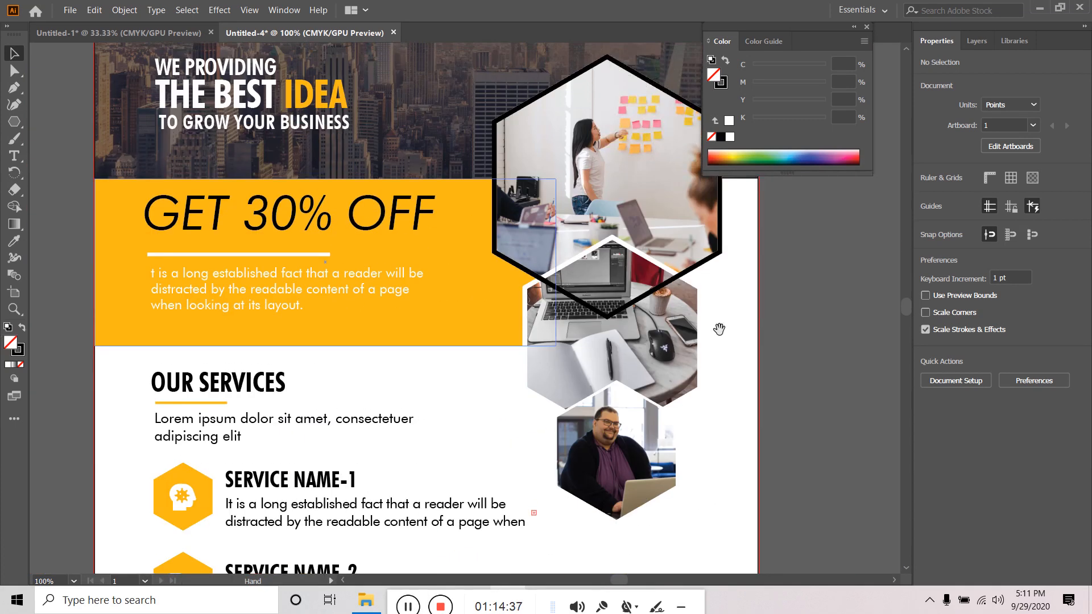
drag(757, 328, 714, 404)
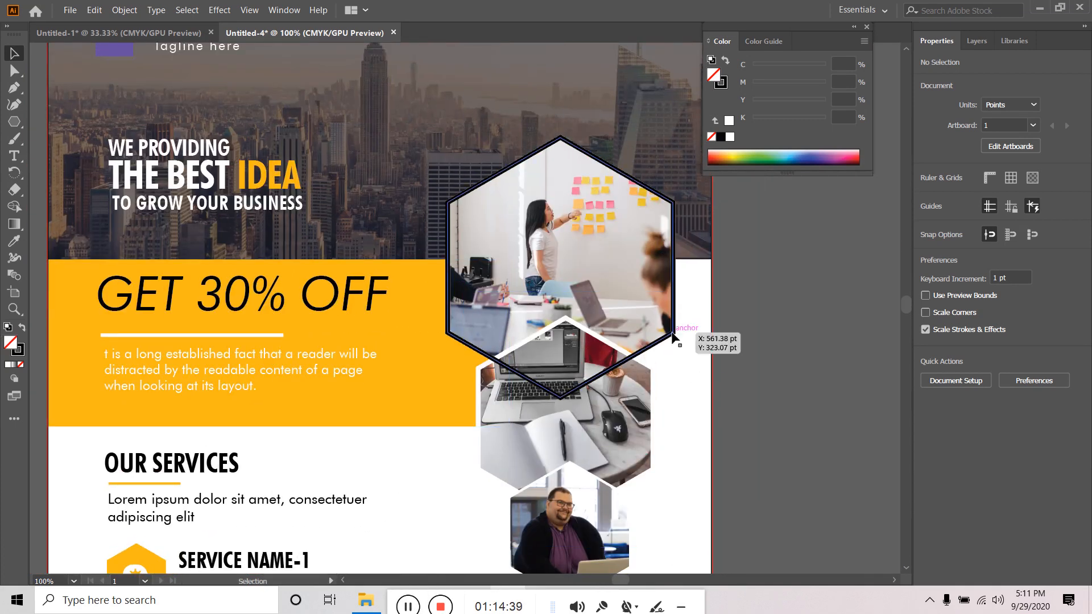
click(675, 336)
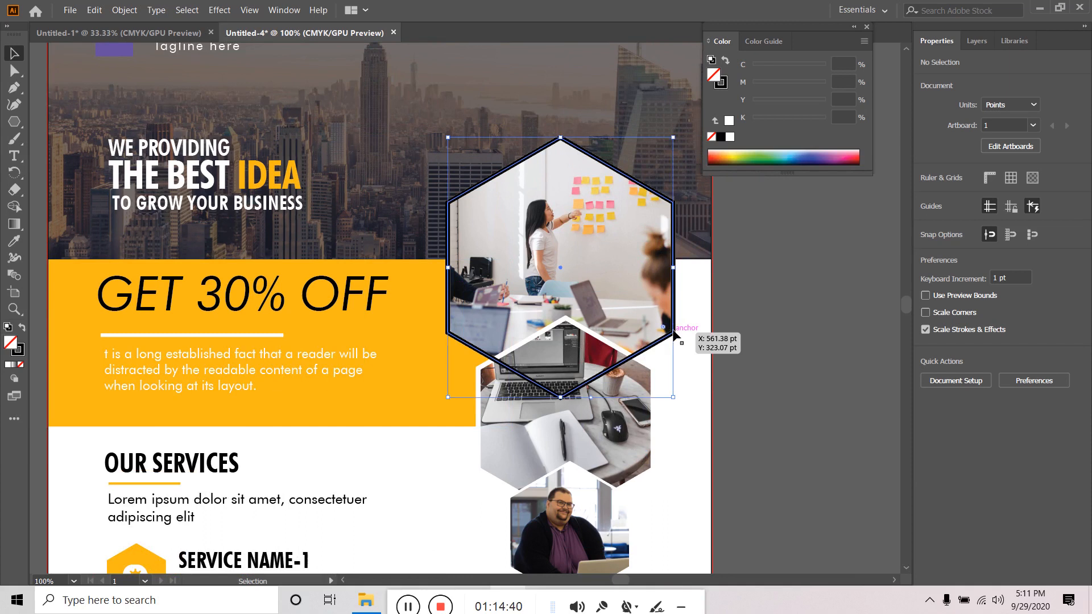
click(680, 265)
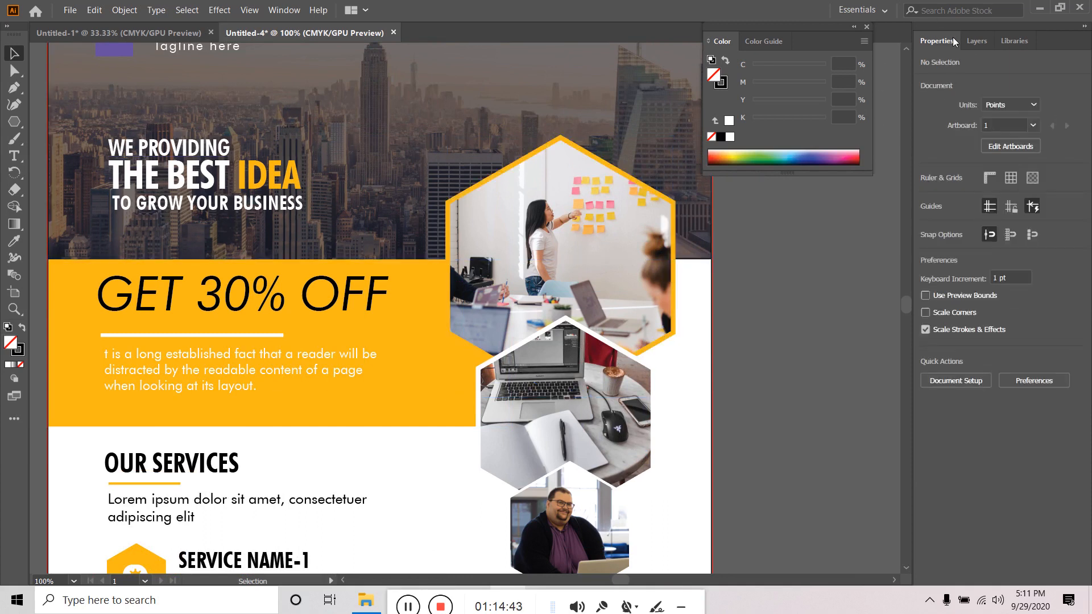
click(977, 41)
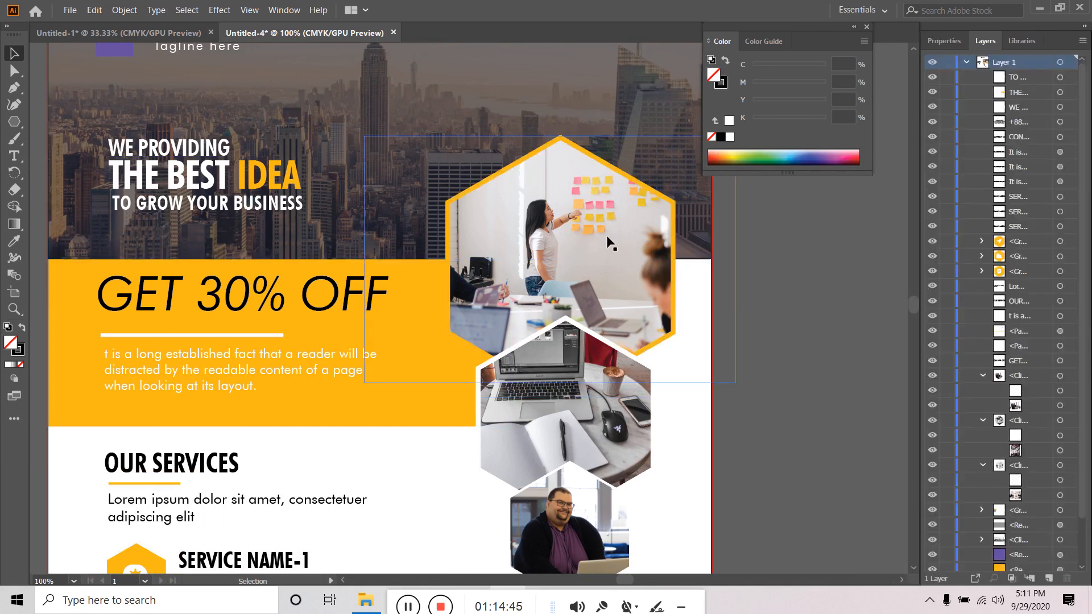
- Copy the top hexagon's orange clipping path and Paste in Place
click(673, 291)
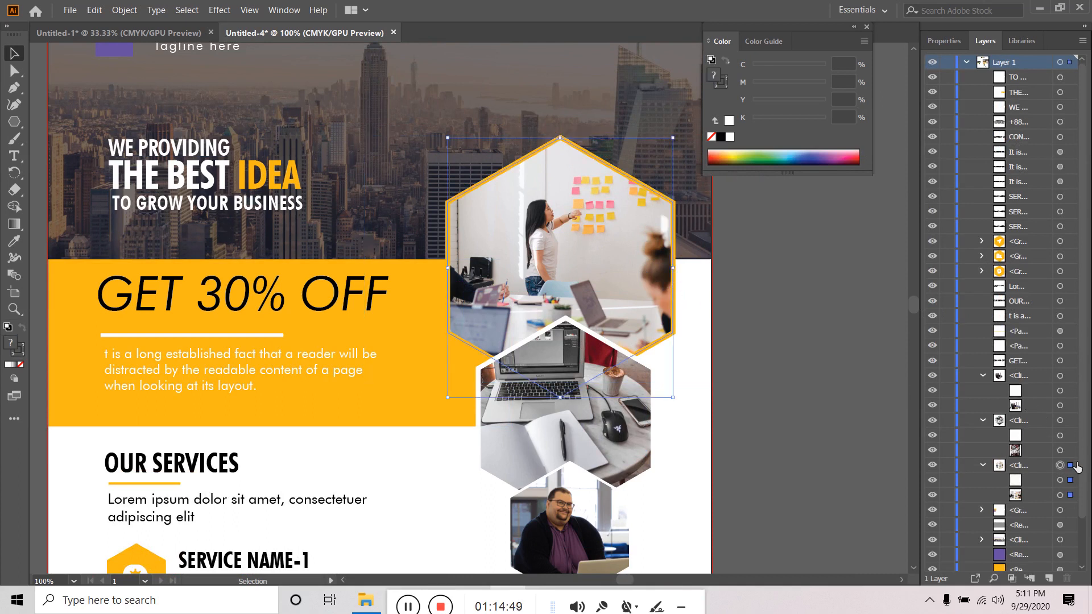
click(1070, 481)
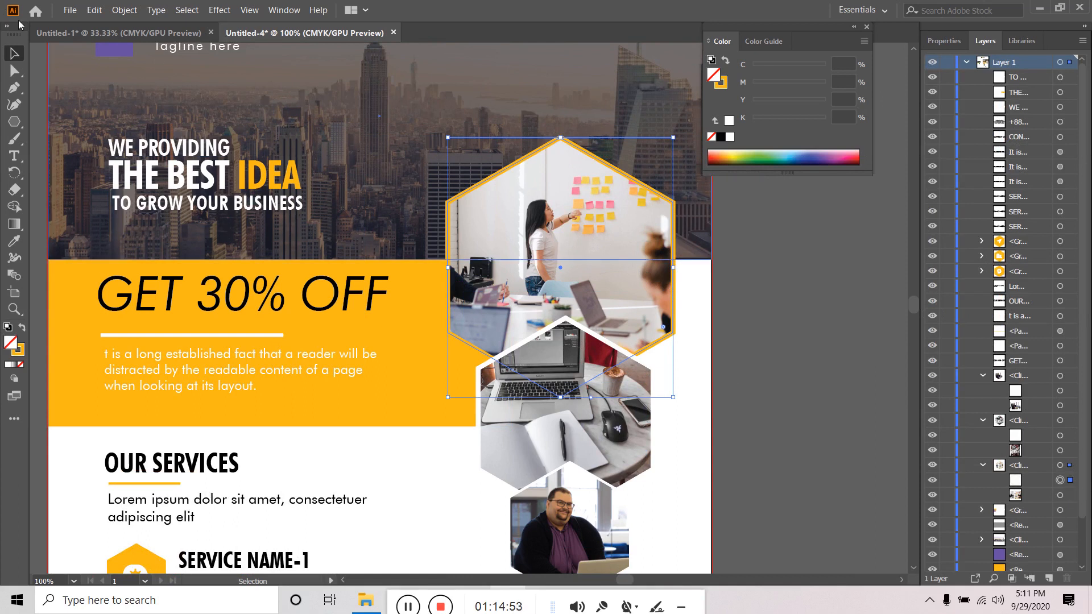
click(95, 9)
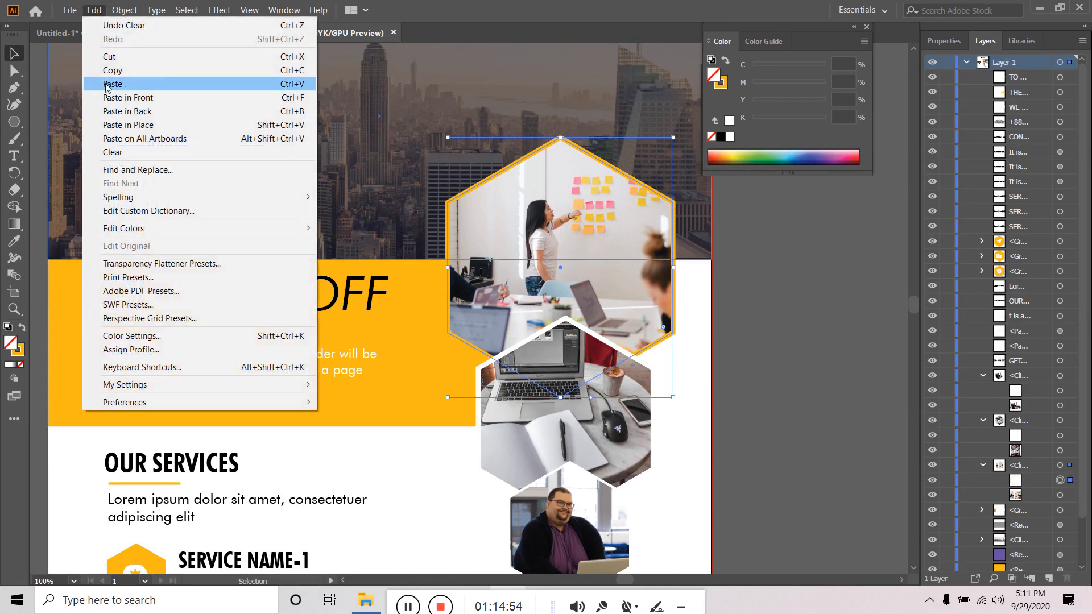
click(94, 12)
click(93, 14)
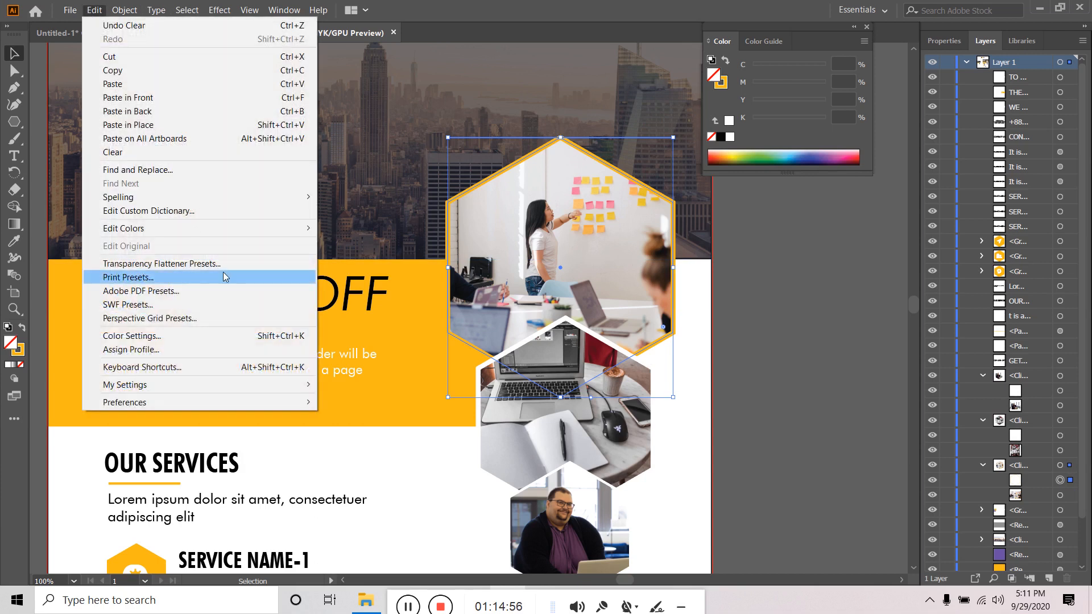
click(159, 125)
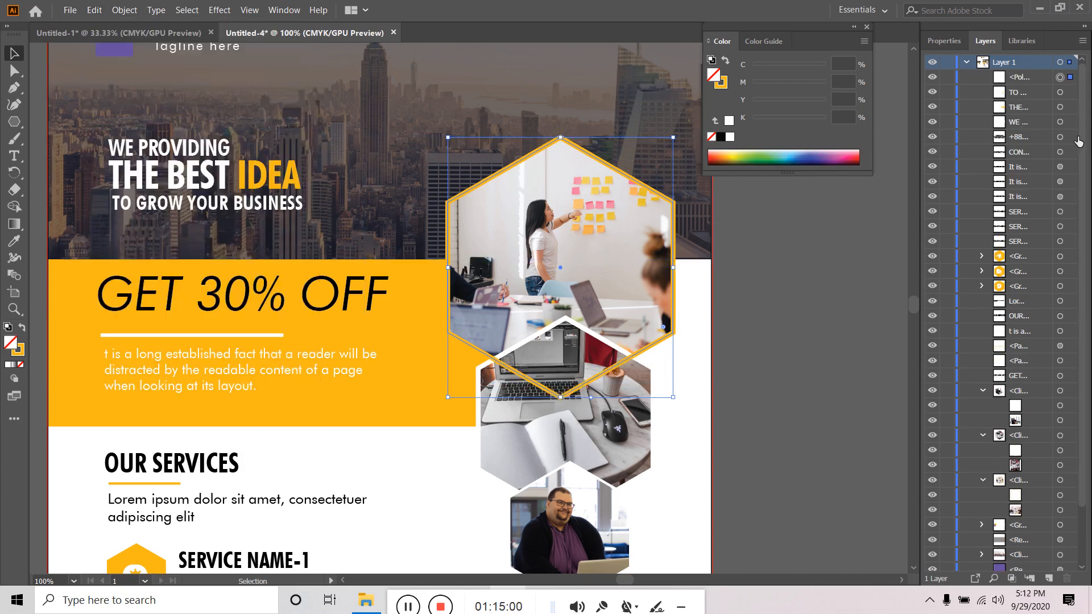
- Move the pasted hexagon into the photo group, stacked above the office image
drag(1026, 79, 1049, 515)
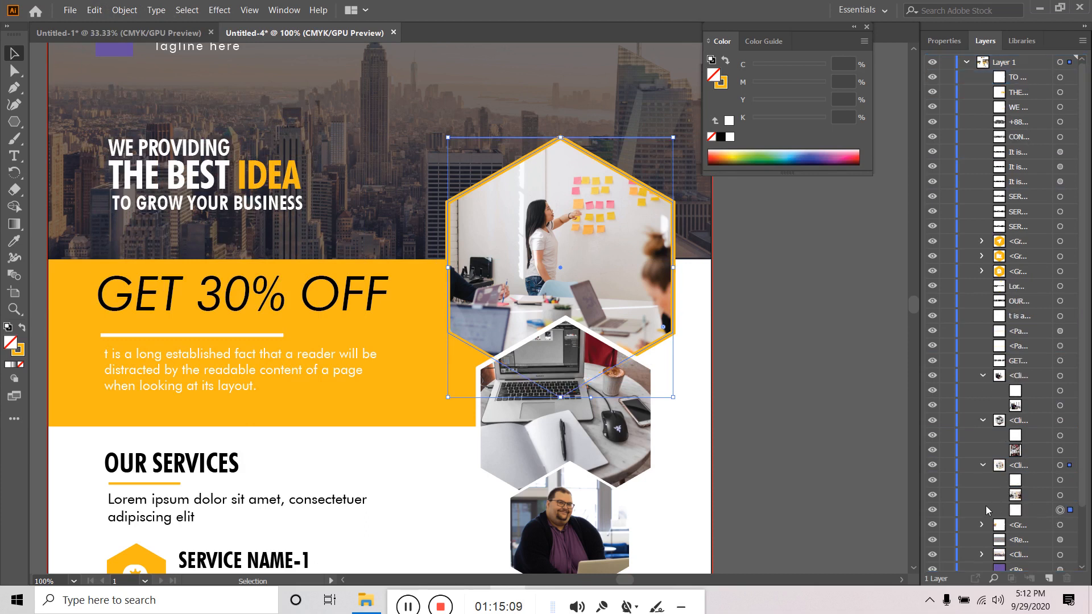
click(932, 524)
click(933, 524)
click(933, 465)
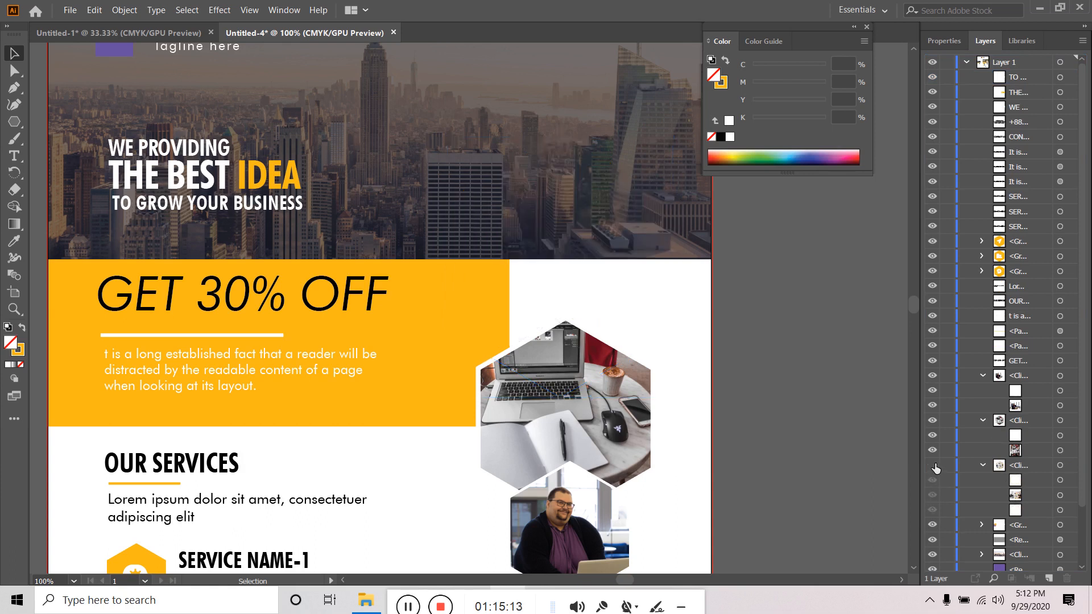
click(933, 465)
click(1039, 510)
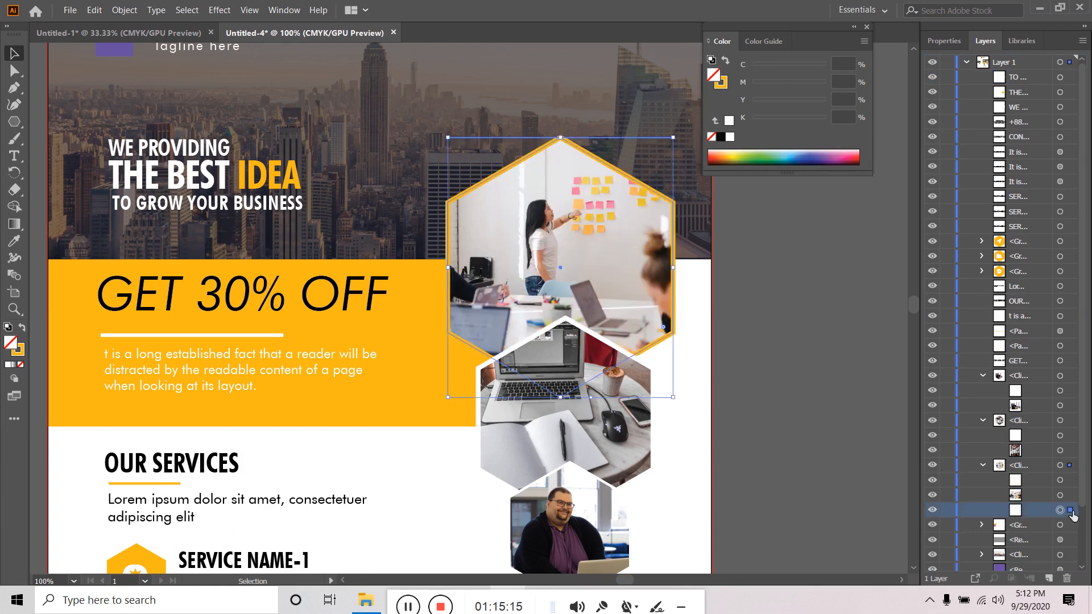
drag(1033, 505, 1036, 475)
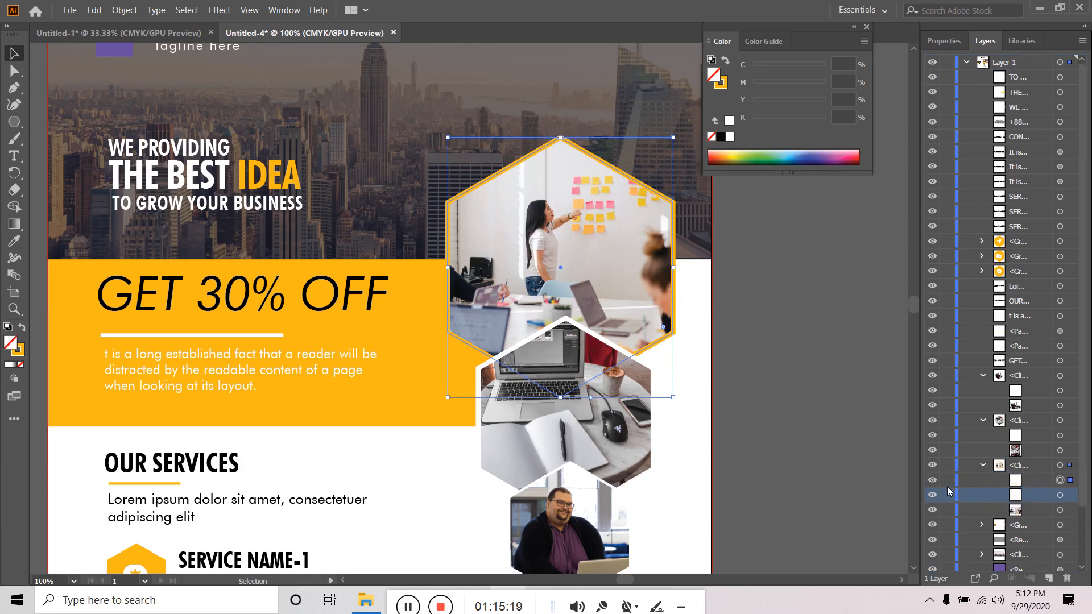
click(933, 479)
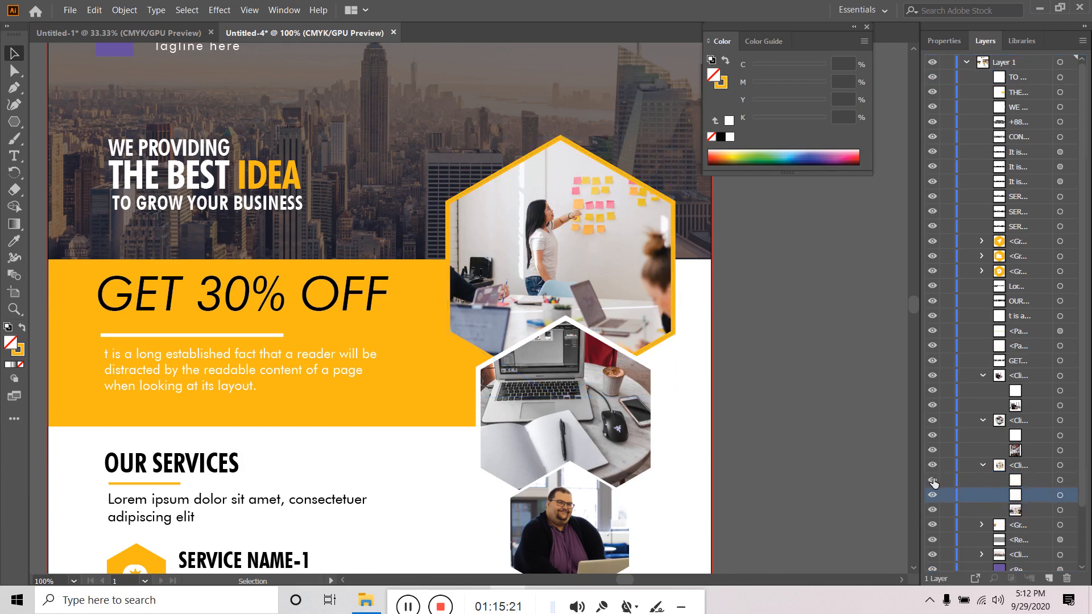
click(1059, 480)
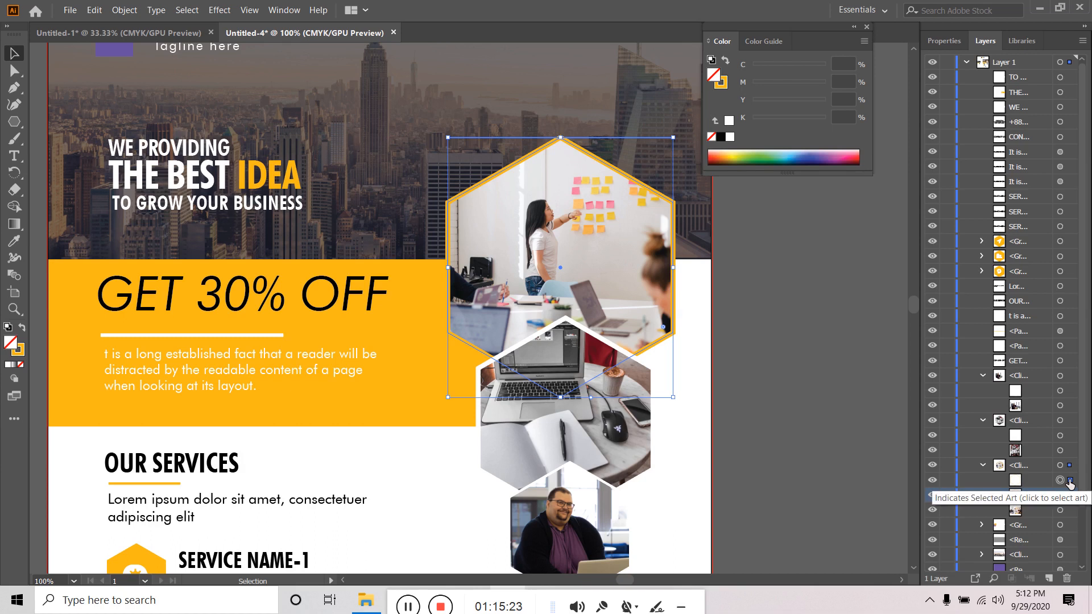
- Change the top hexagon's border stroke colour to black
click(944, 41)
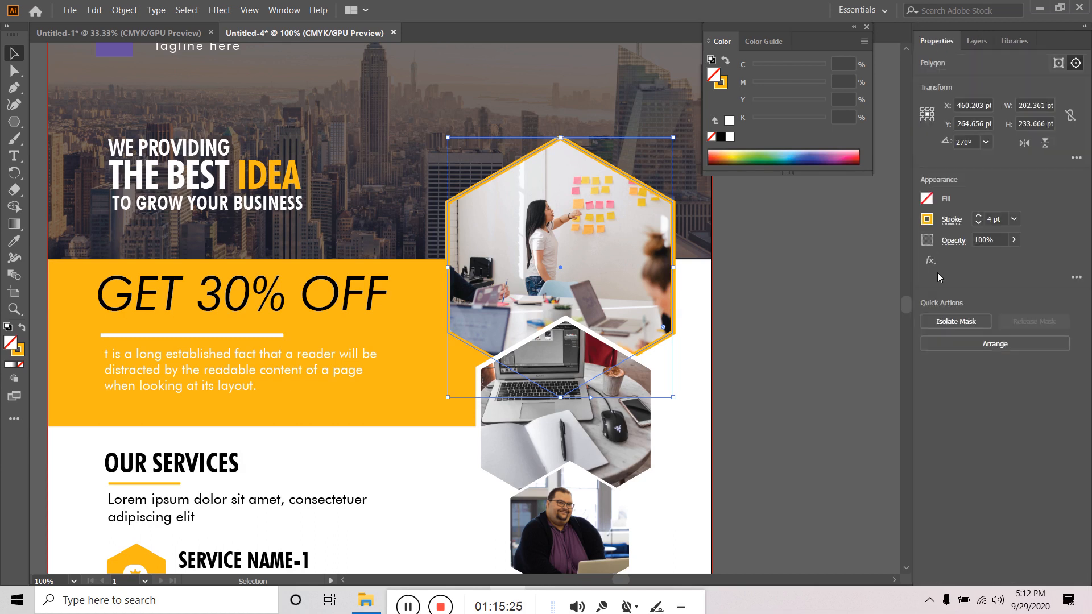
click(927, 219)
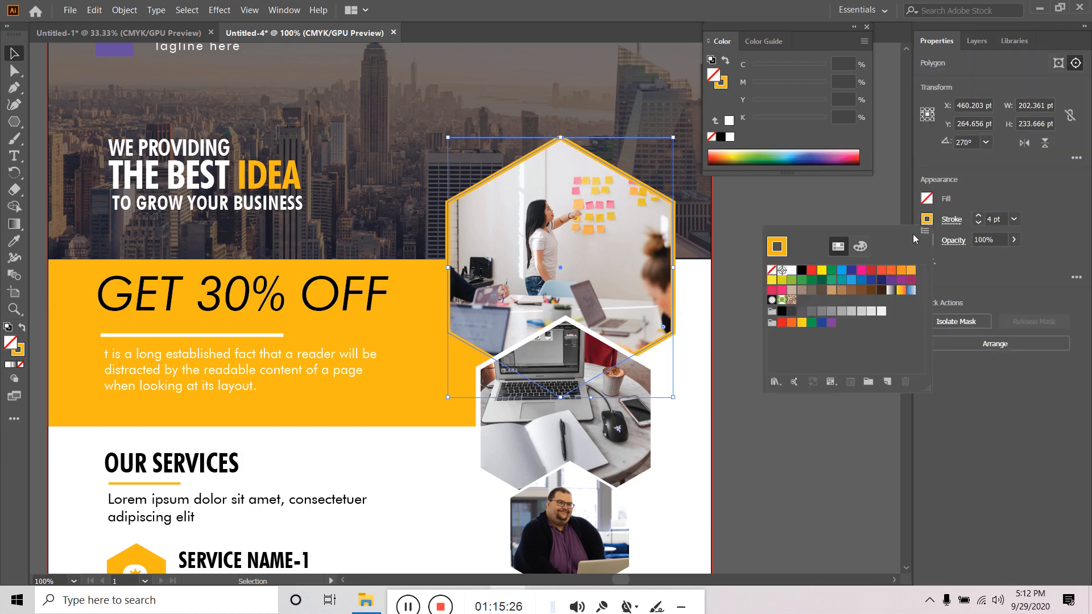
click(802, 272)
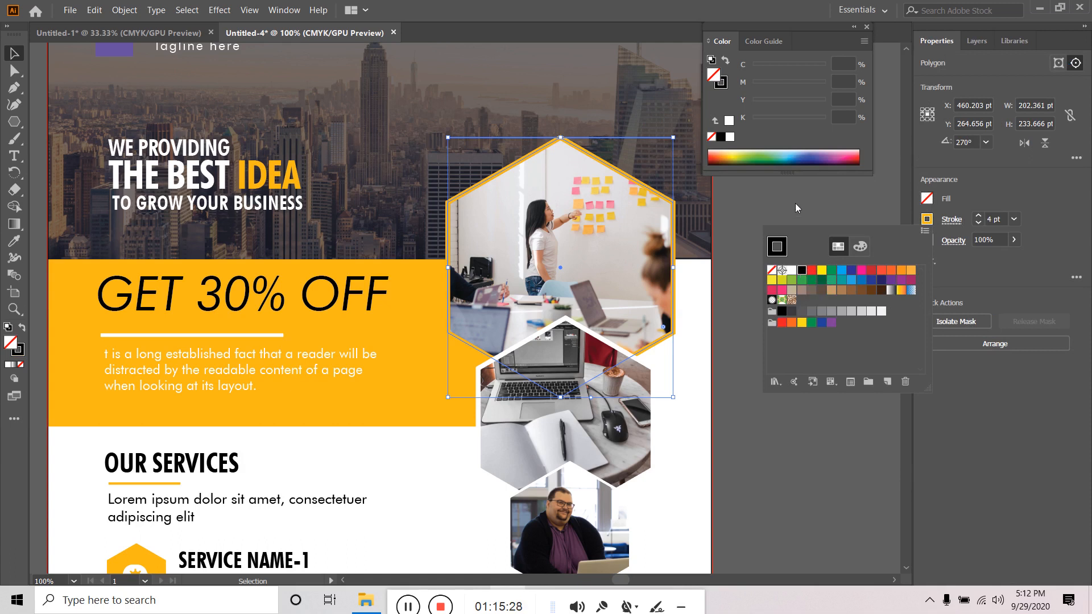
- In Layers, drag the hexagon outline out of the photo's clip group, above the photo groups
click(979, 42)
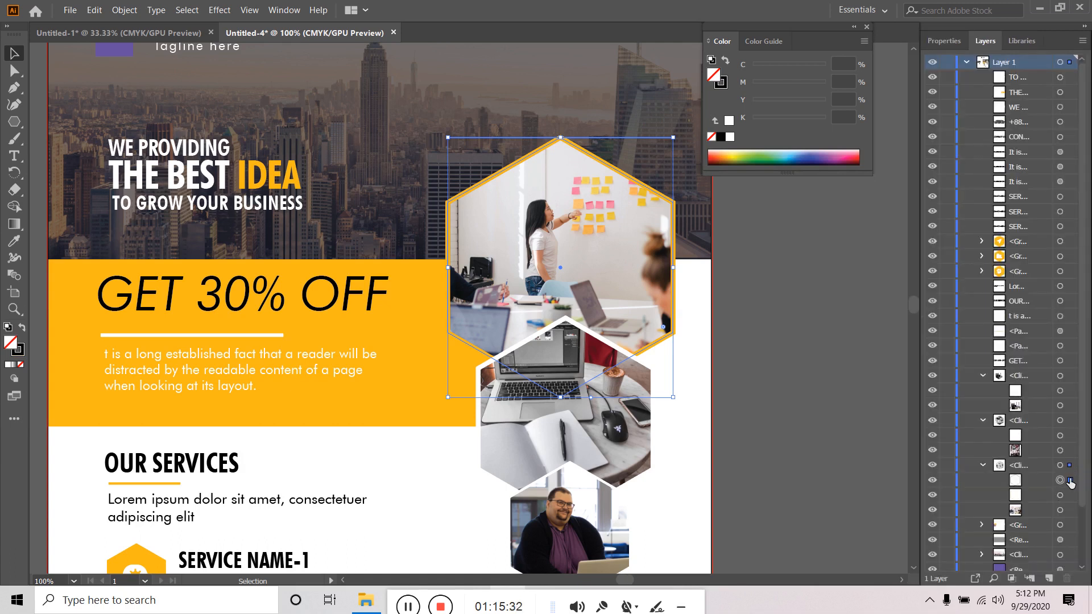
click(931, 480)
click(931, 480)
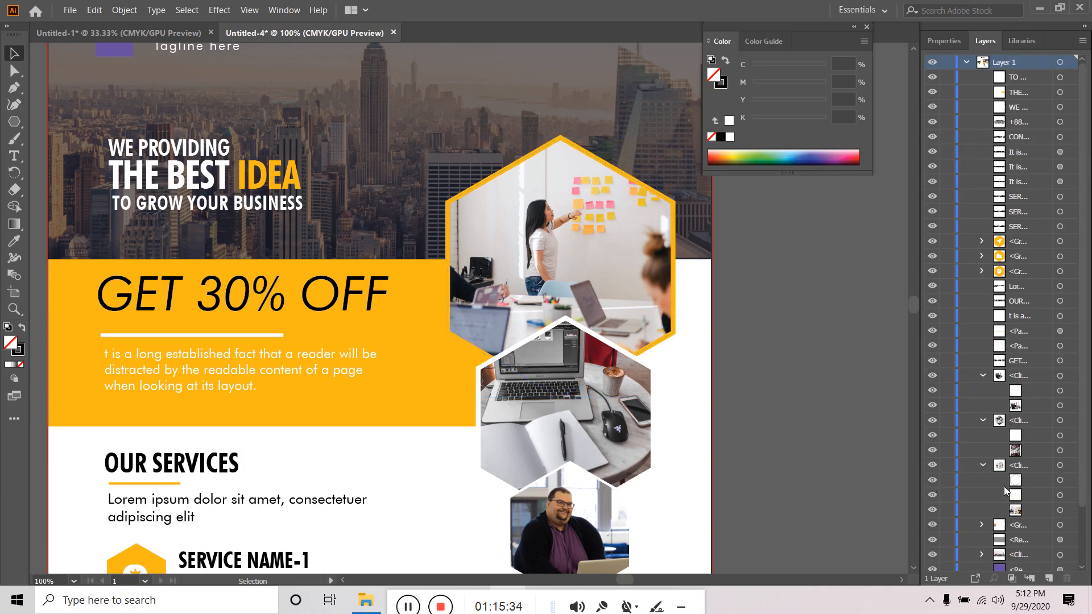
click(1059, 480)
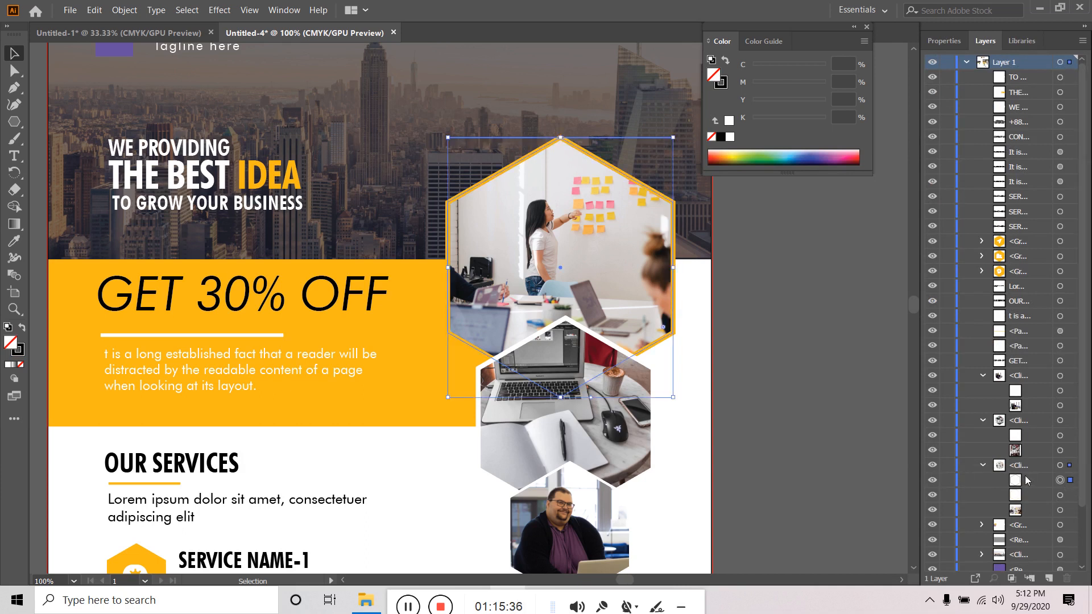
click(1030, 461)
drag(1030, 458, 1030, 458)
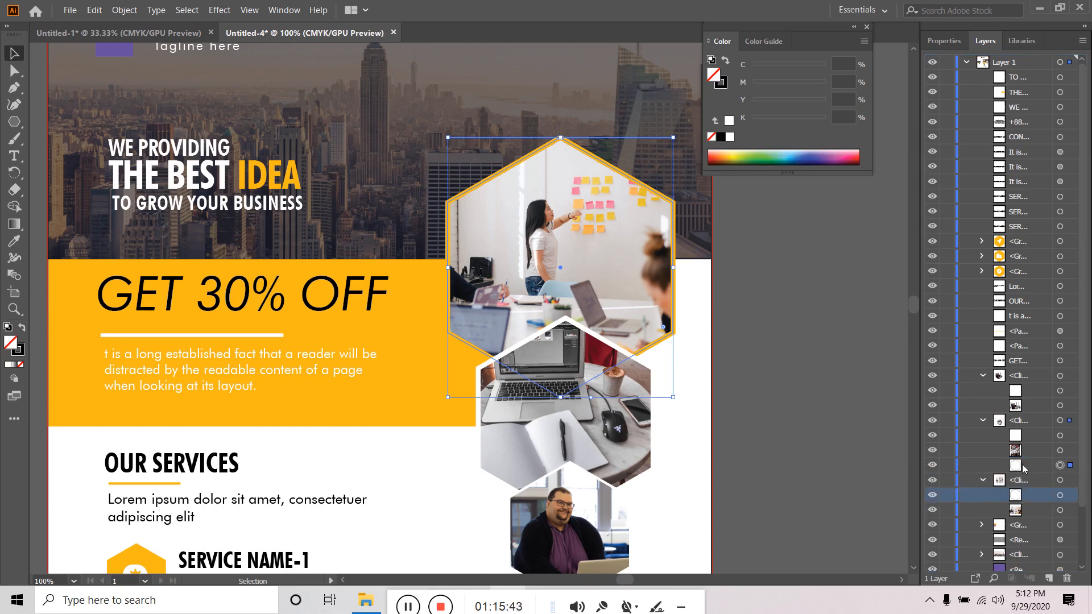
drag(1025, 465, 1039, 373)
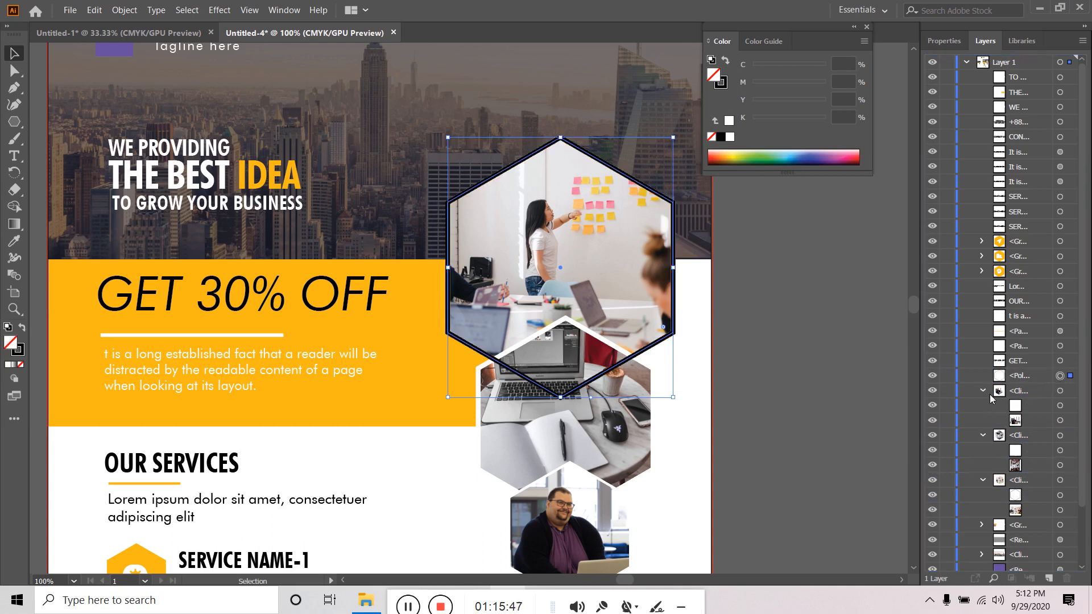
- Collapse the photo clip groups and move the hexagon outline to the top, then back down the stack
click(982, 390)
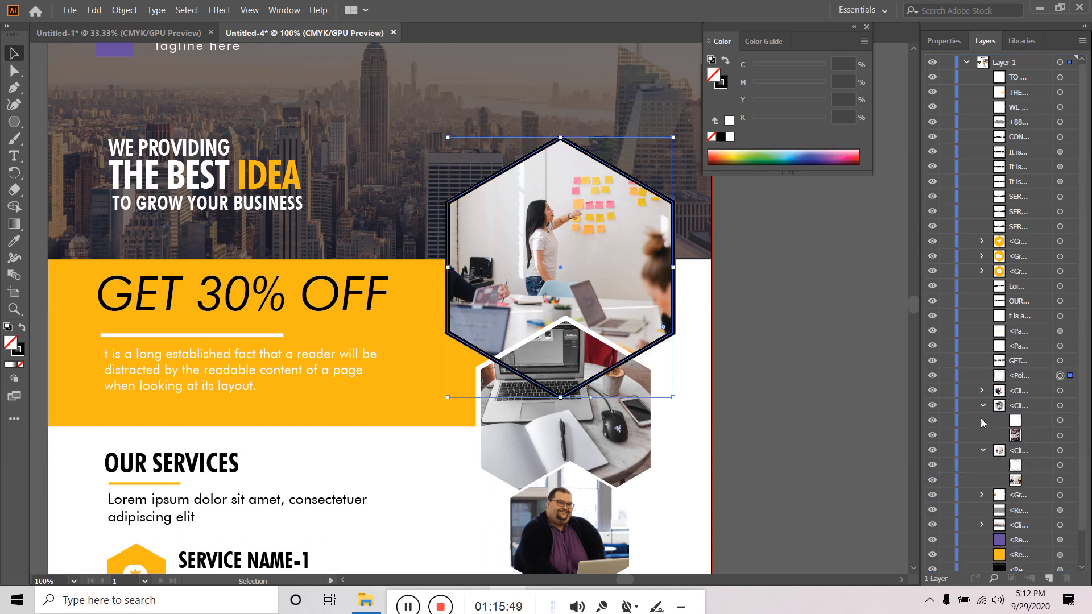
click(983, 406)
click(984, 421)
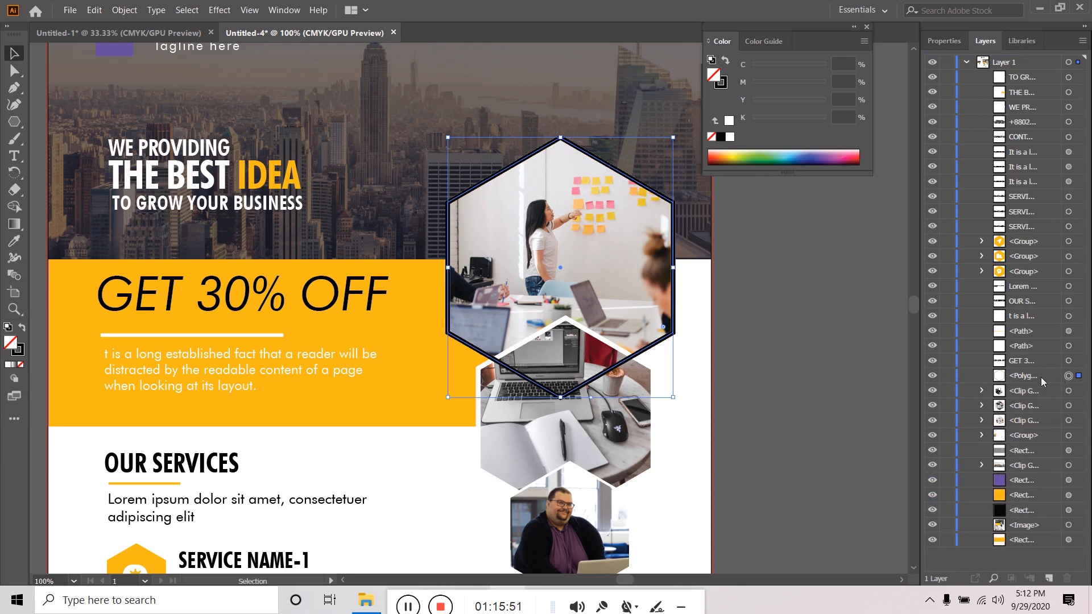
drag(1032, 376, 1034, 71)
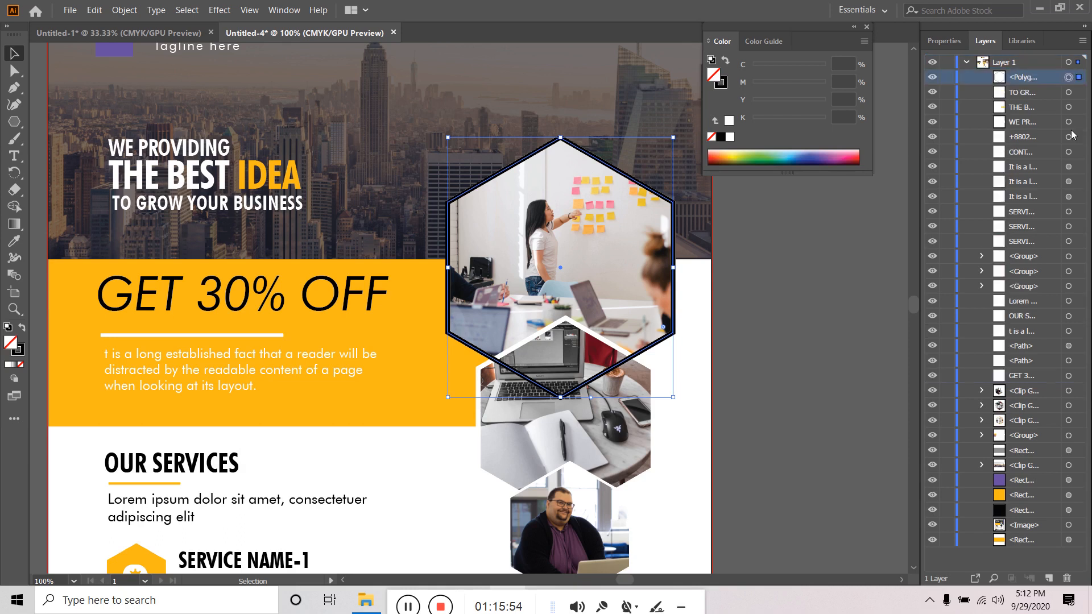
click(932, 76)
click(933, 78)
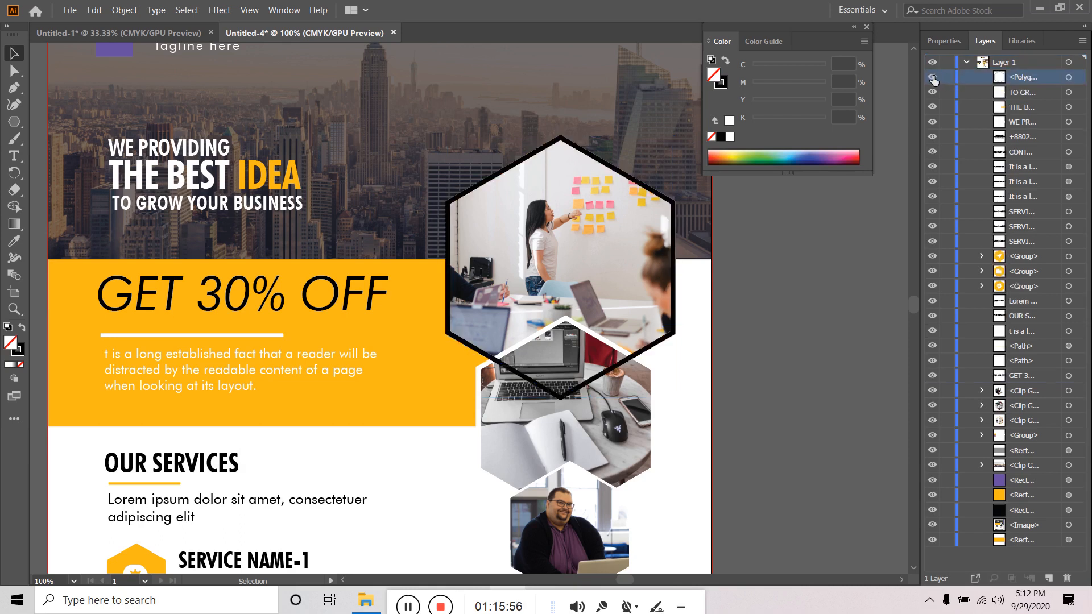
drag(1021, 78, 1029, 432)
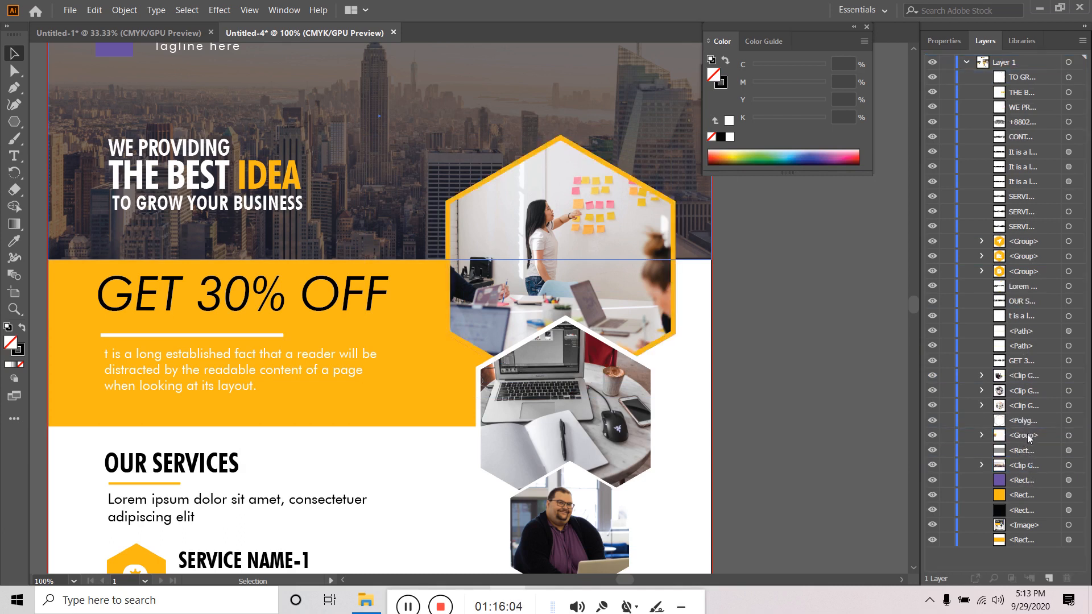
- Stack the black hexagon outline in front of the top photo, behind the laptop photo group, and select it
click(1070, 420)
click(932, 420)
click(1021, 436)
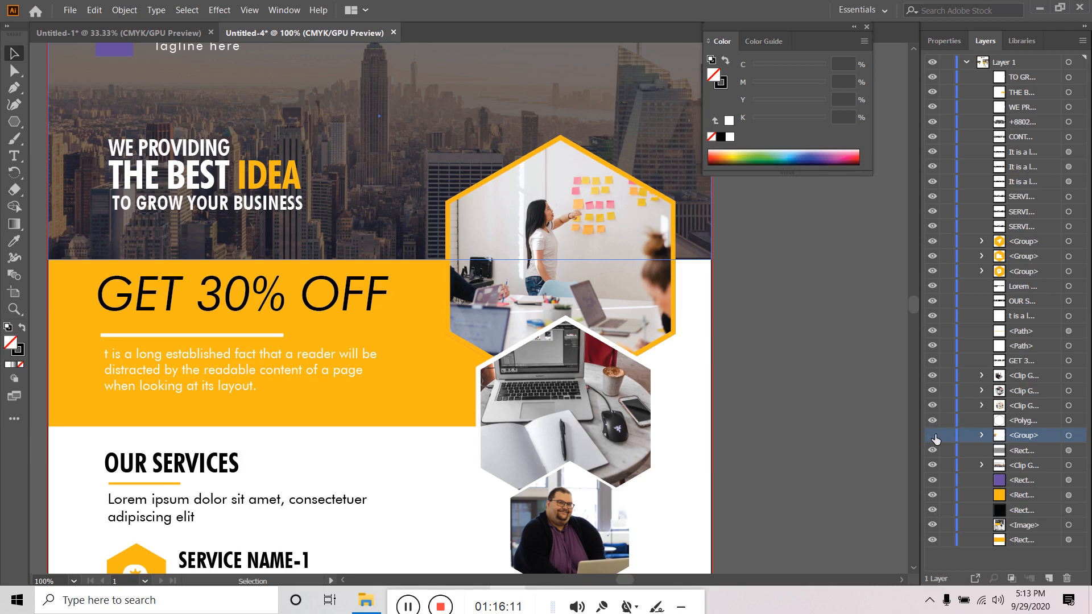
drag(1022, 424, 1023, 398)
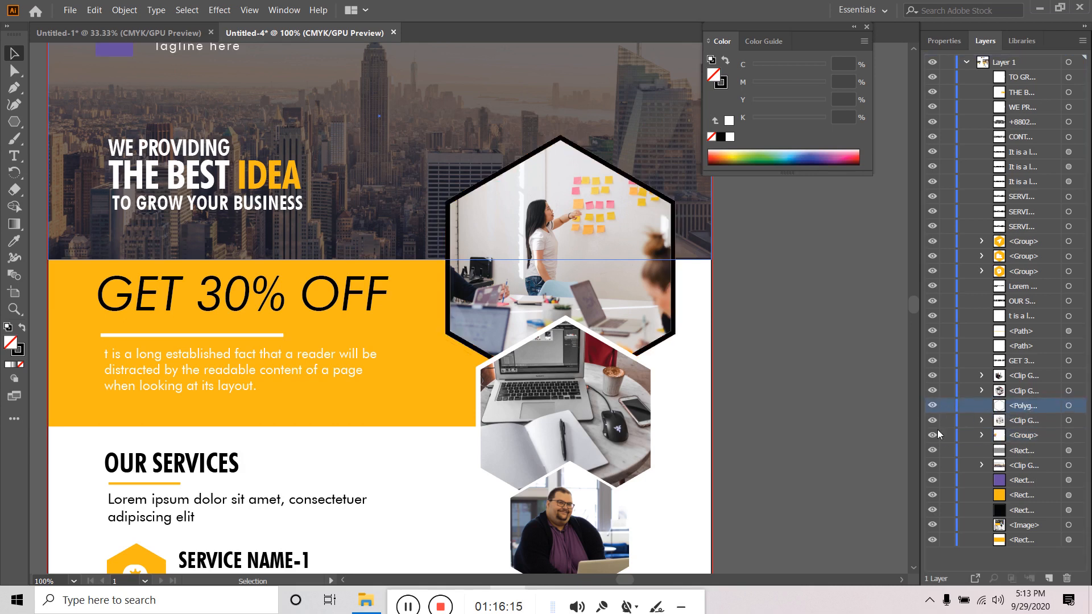
click(1017, 393)
click(932, 391)
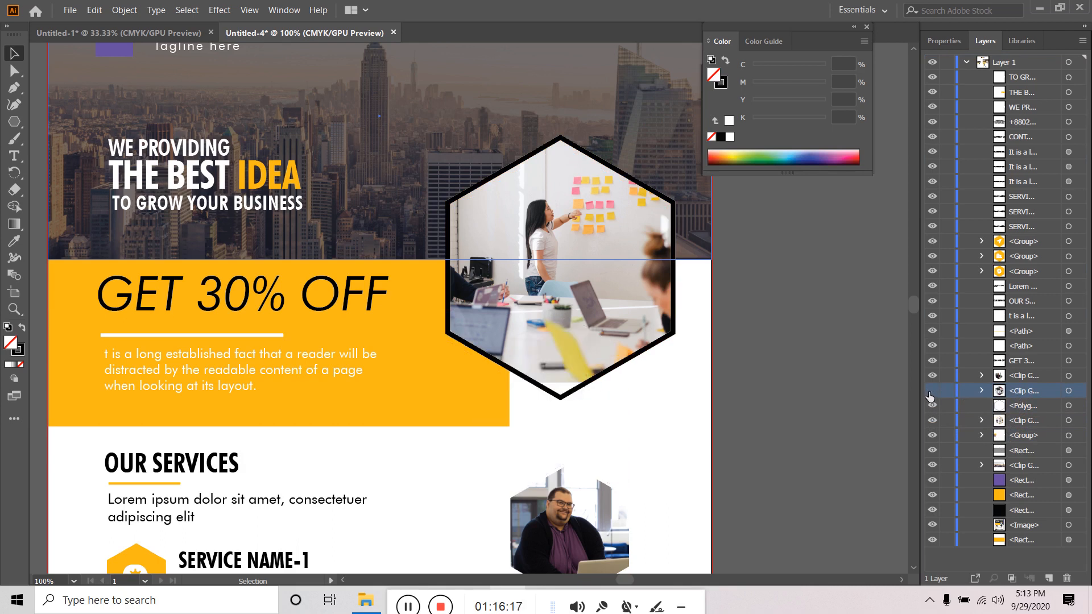
click(932, 391)
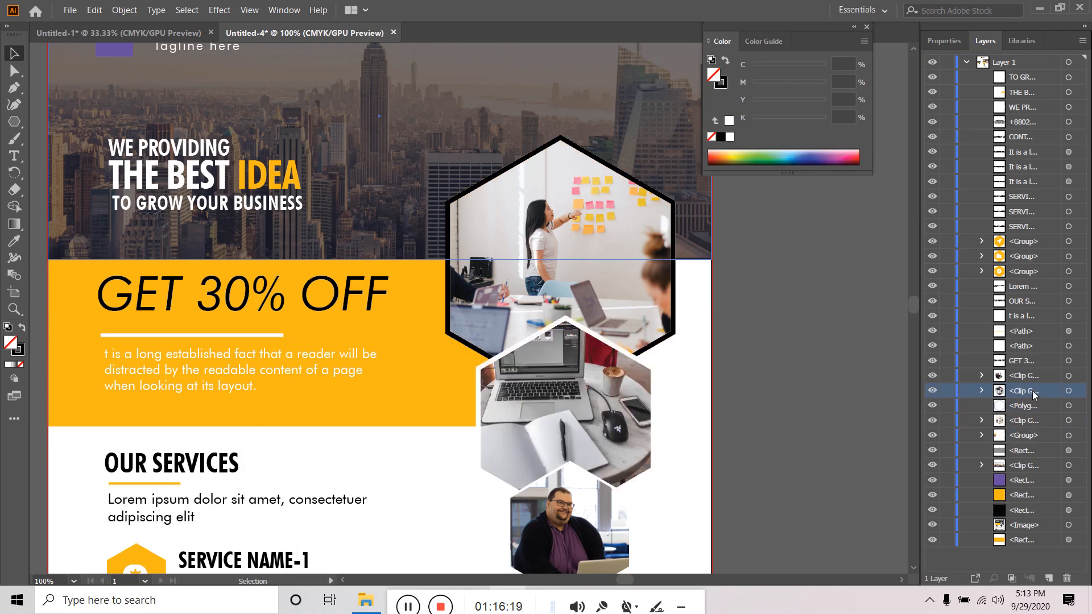
click(1045, 408)
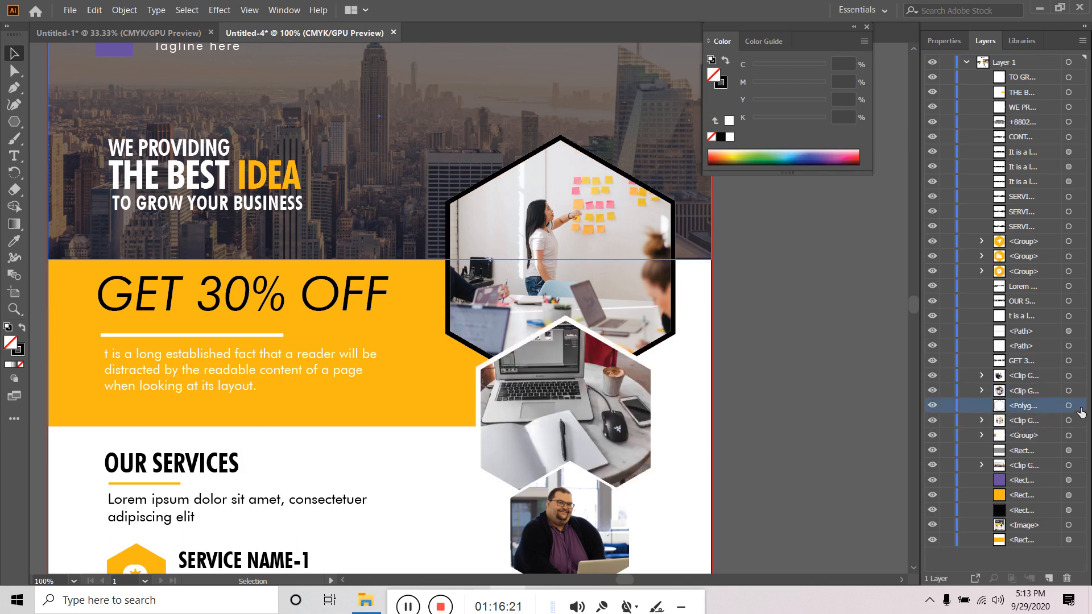
click(1077, 406)
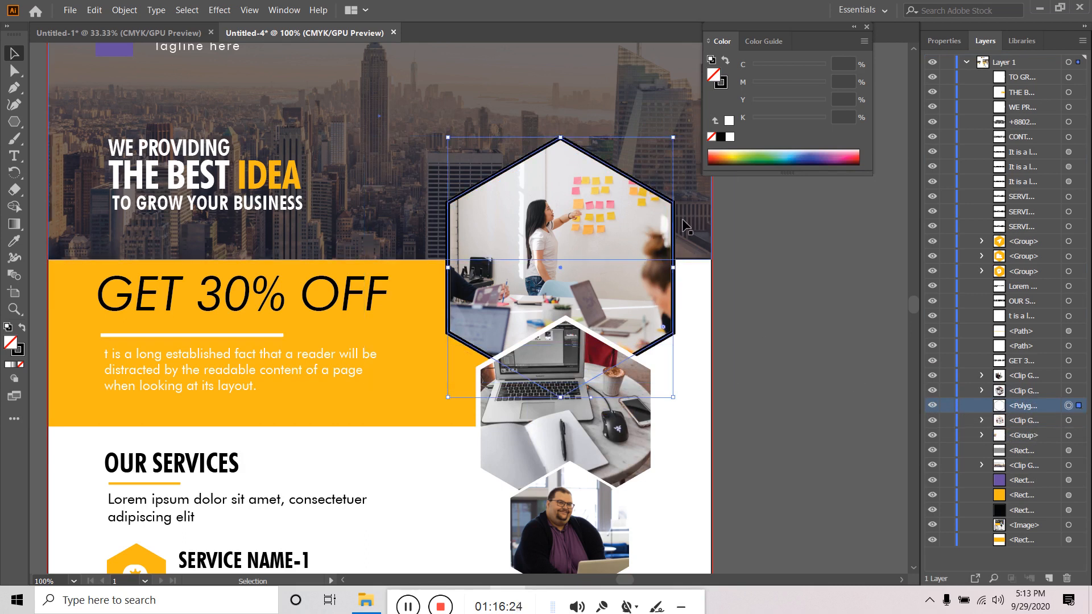
click(939, 41)
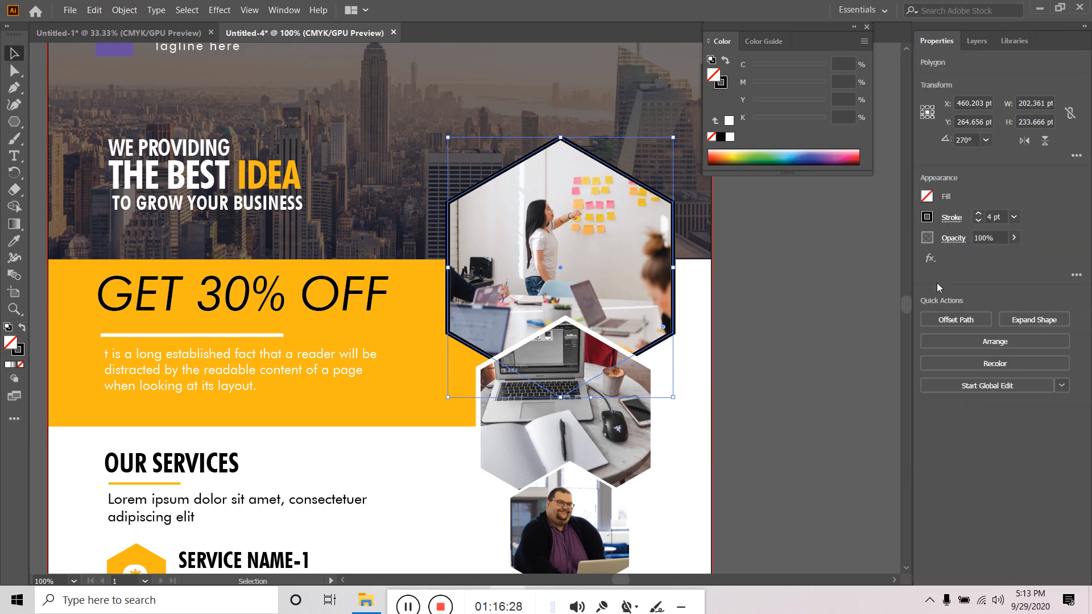
- Apply a Gaussian Blur of about 30.8 px to the black hexagon outline, checking it with Preview
click(929, 259)
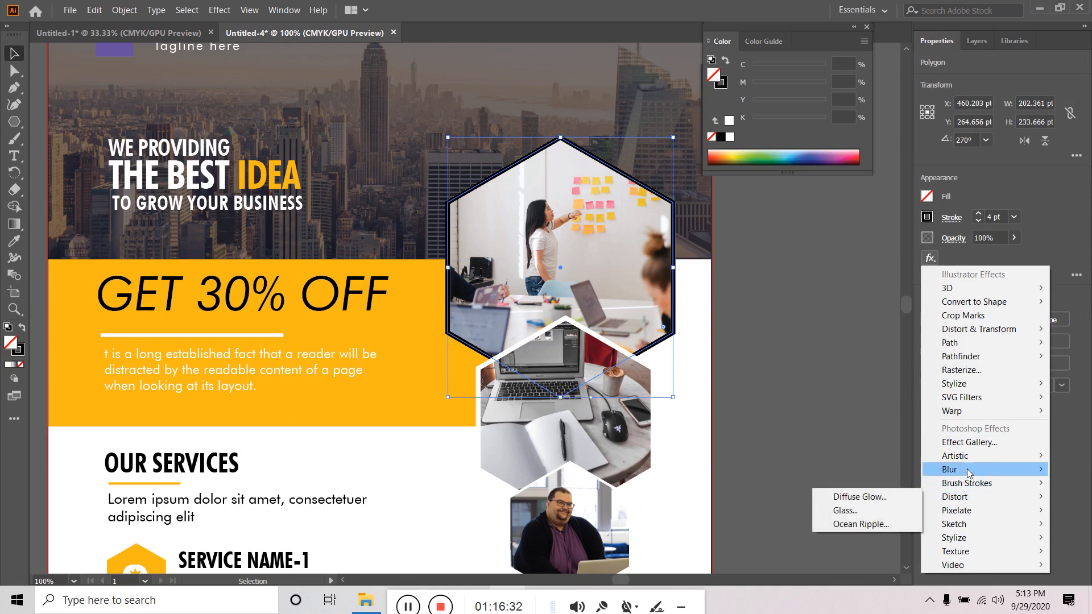
mouse_move(966, 468)
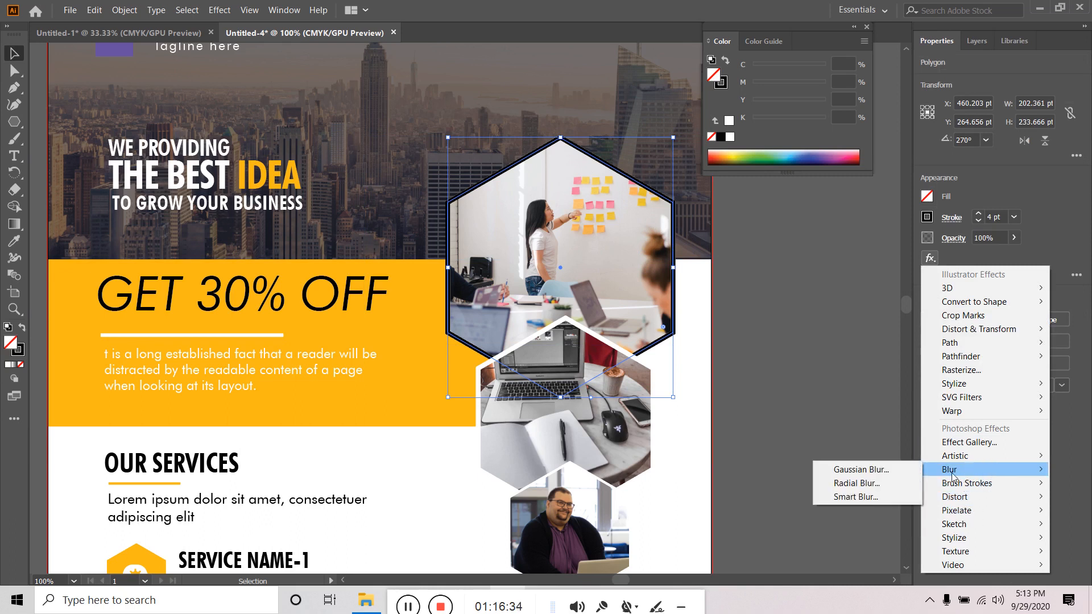
click(871, 469)
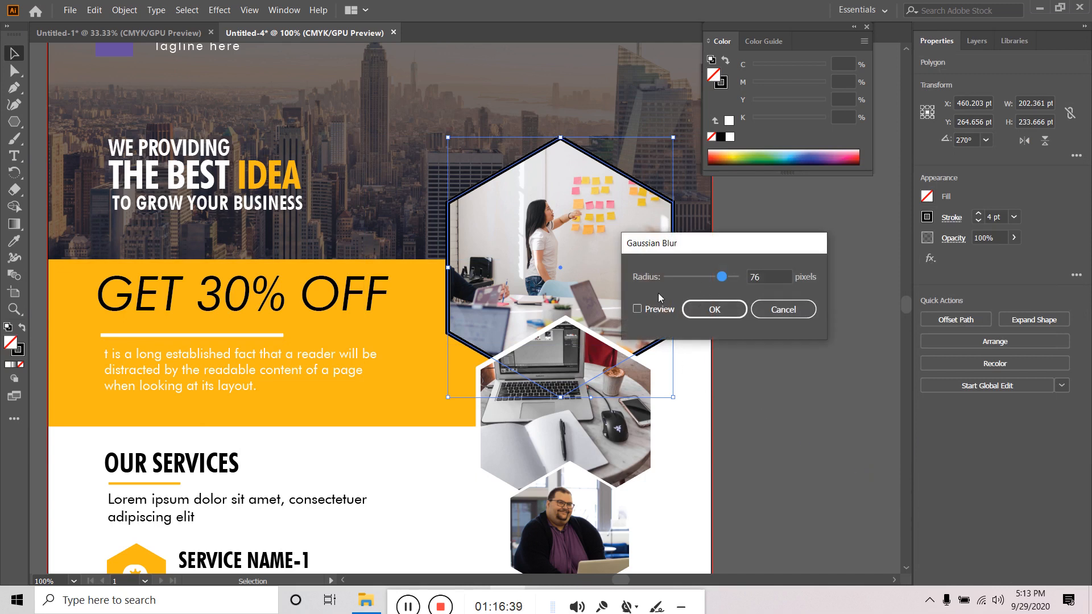
mouse_move(722, 281)
mouse_down()
mouse_move(655, 286)
mouse_move(716, 277)
mouse_up()
click(664, 309)
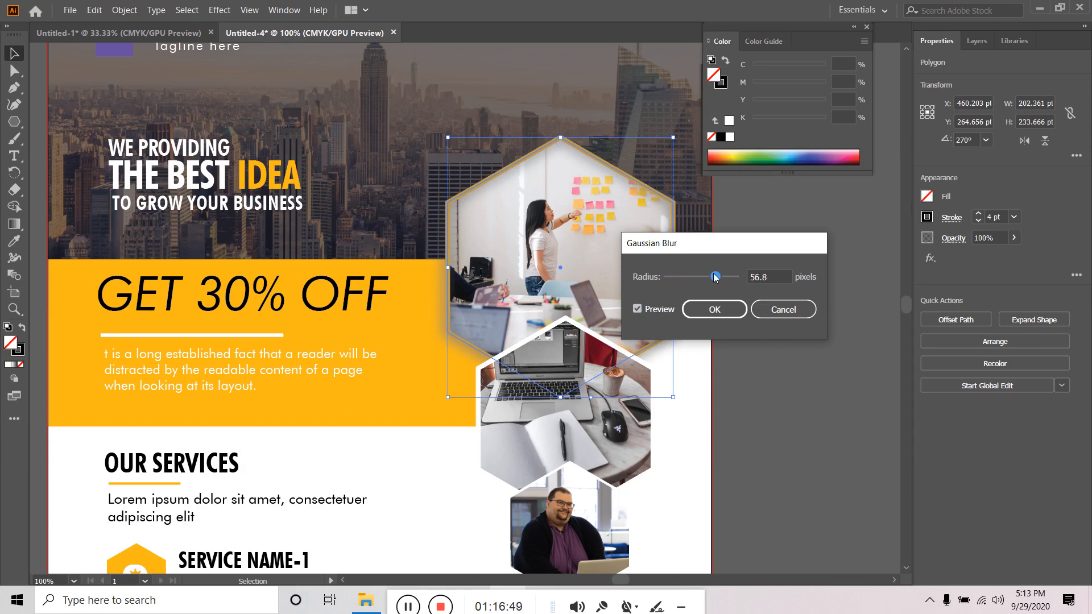
mouse_move(719, 276)
mouse_down()
mouse_move(708, 277)
mouse_move(719, 278)
mouse_up()
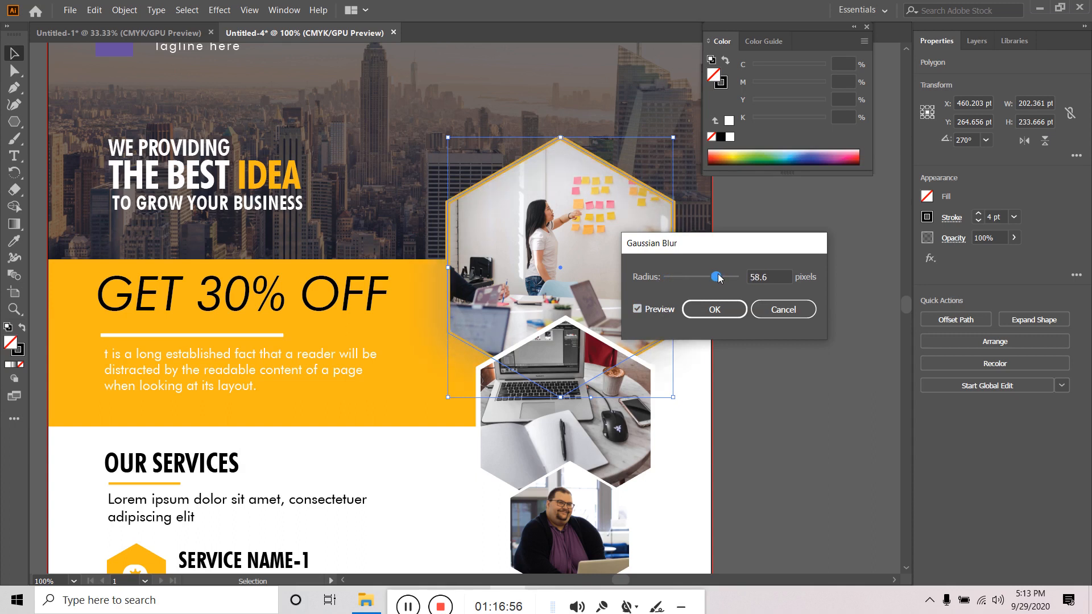
drag(719, 278, 710, 278)
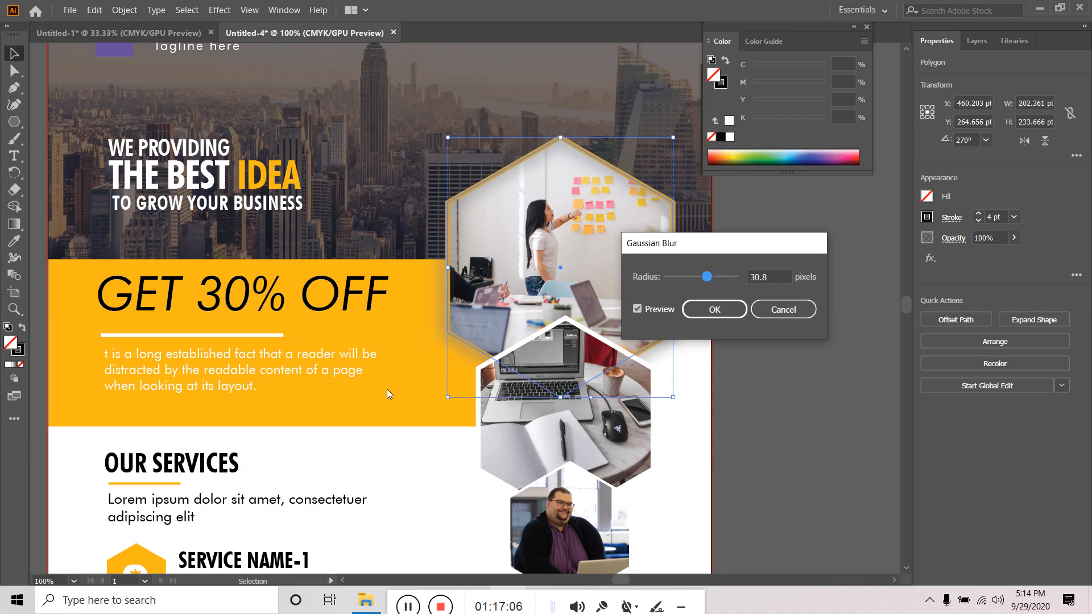
click(705, 308)
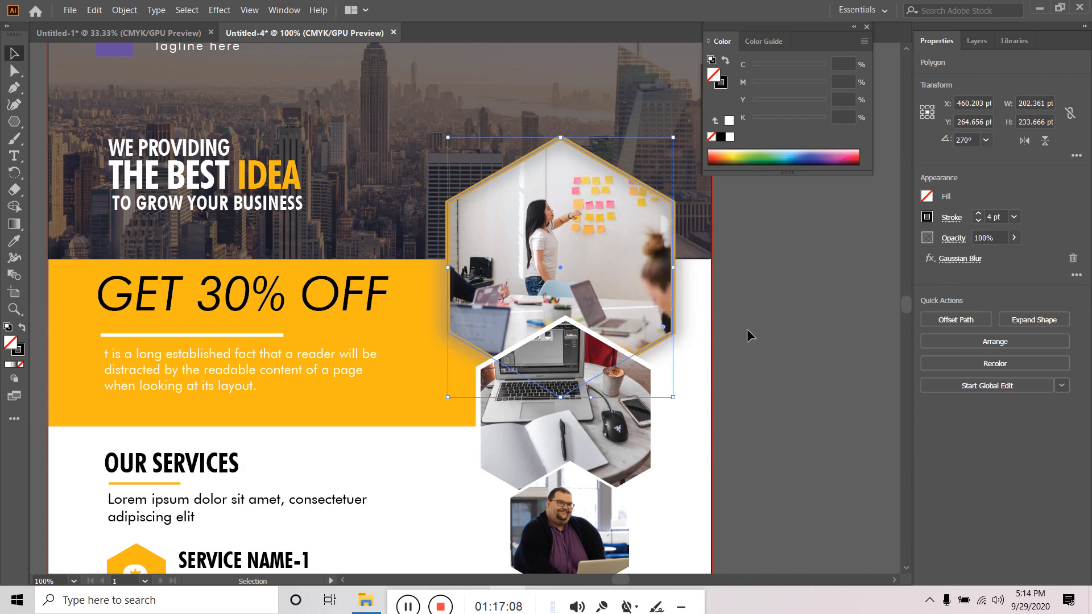
- Deselect the hexagon and scroll the view to compare against the reference flyer's hexagon photos
click(782, 352)
scroll(777, 353, down, 2)
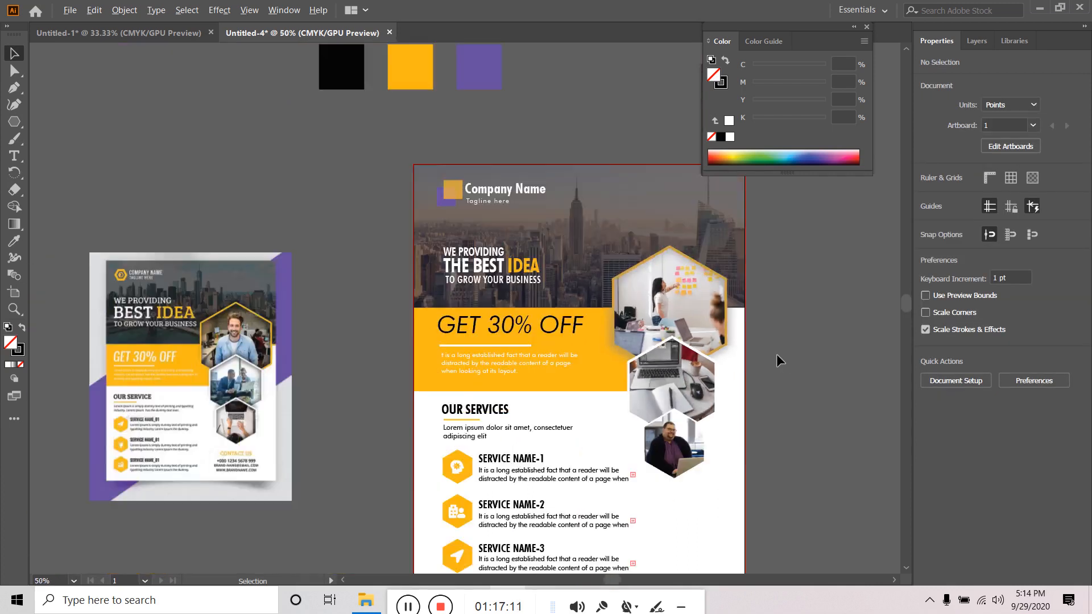
scroll(207, 318, up, 4)
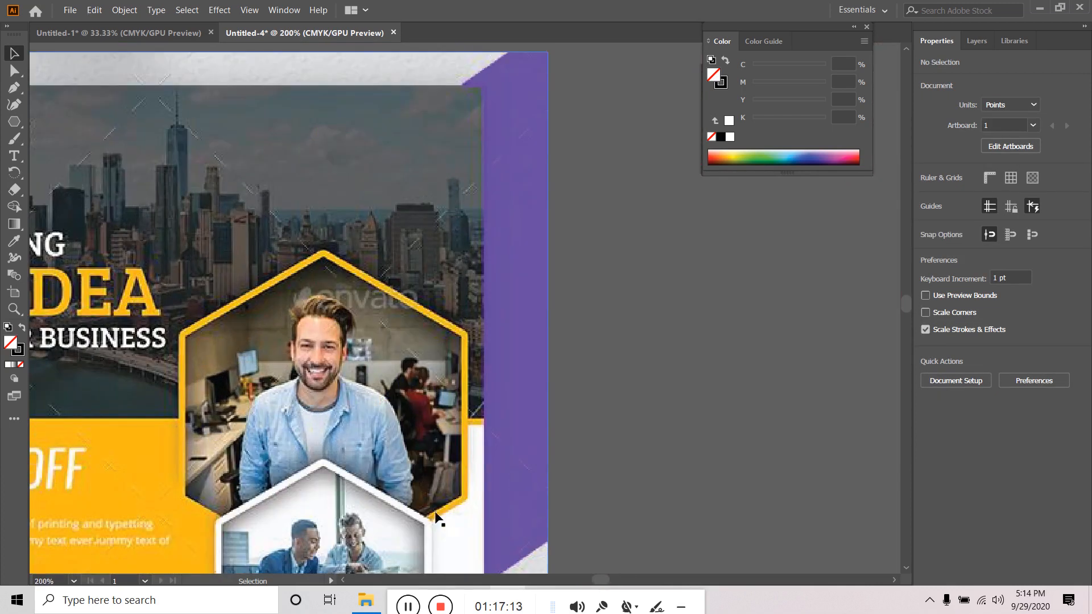
scroll(452, 521, down, 4)
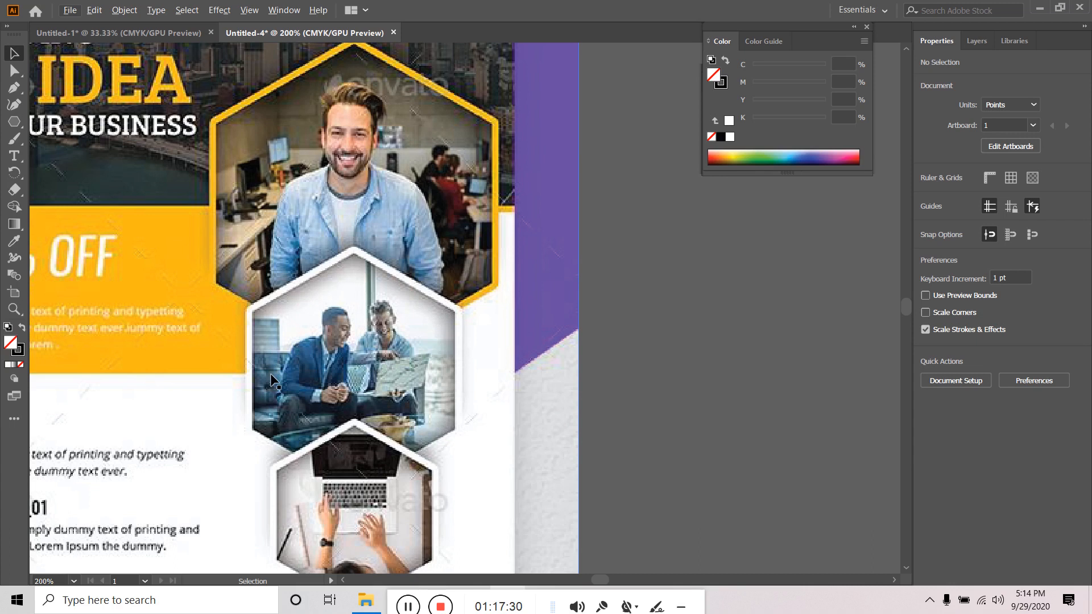
- Bring the city header and top hexagon photo into view and select its outline
scroll(272, 380, down, 3)
drag(531, 347, 63, 292)
drag(861, 336, 718, 425)
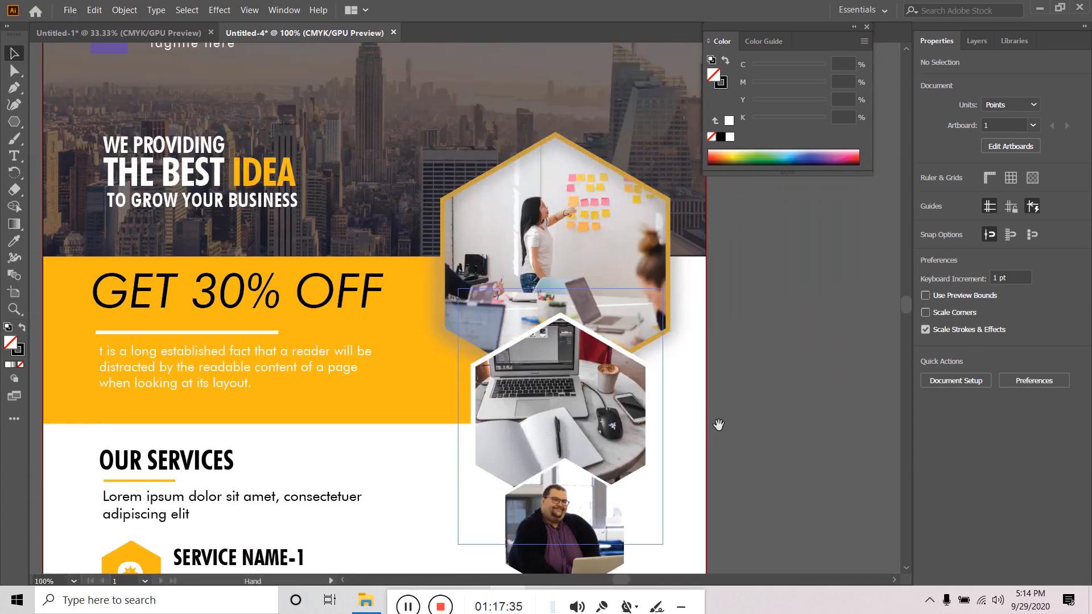
click(623, 179)
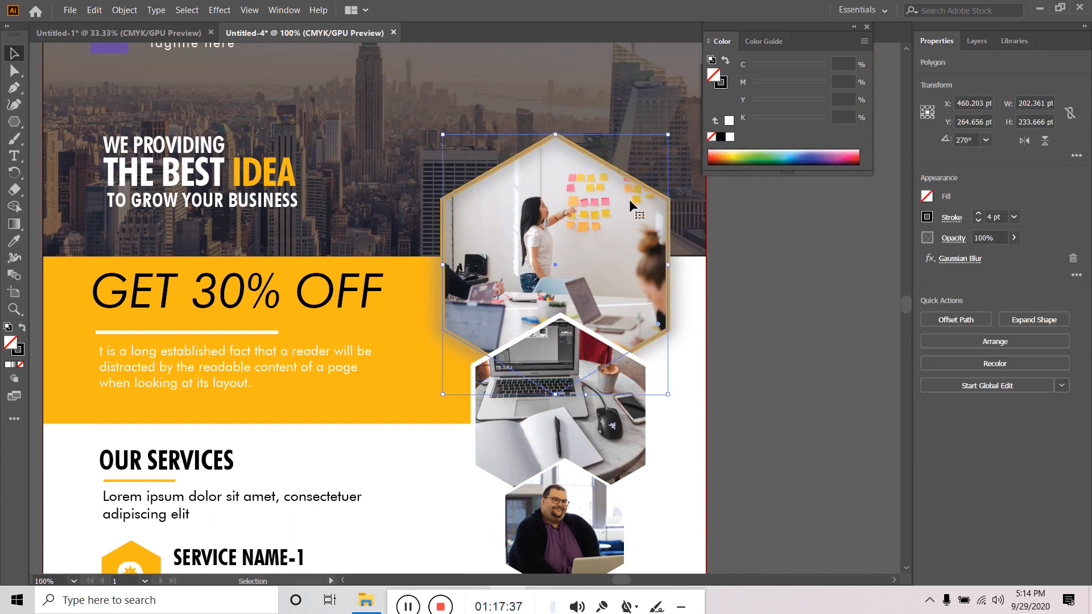
- Lower the Gaussian Blur radius on the top hexagon outline, checking it with Preview
click(927, 217)
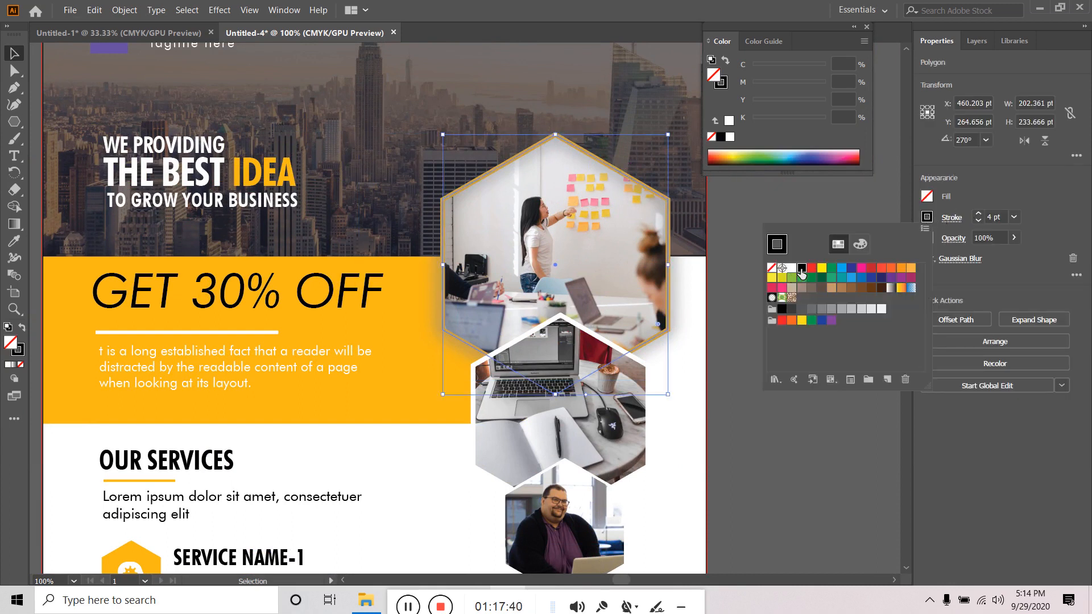
click(1036, 234)
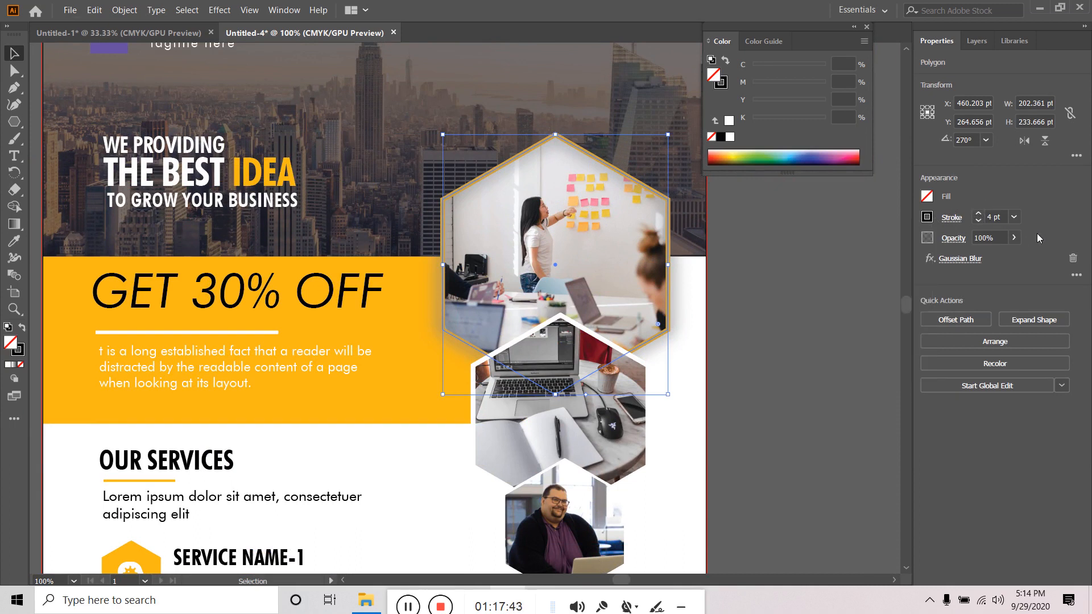
click(955, 257)
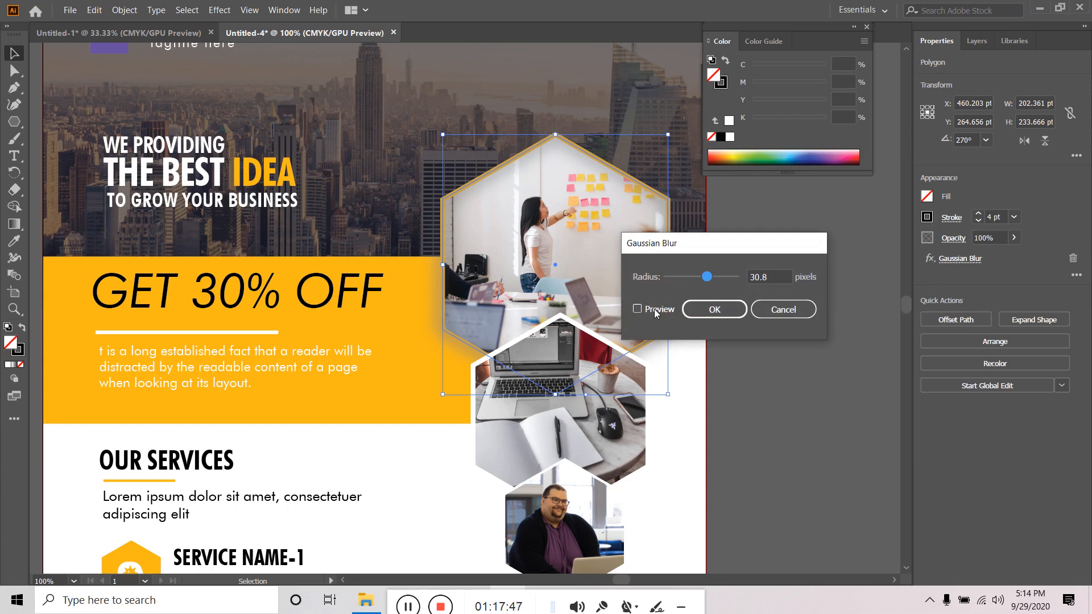
click(654, 309)
mouse_move(701, 279)
mouse_down()
mouse_move(667, 282)
mouse_move(715, 278)
mouse_up()
click(729, 314)
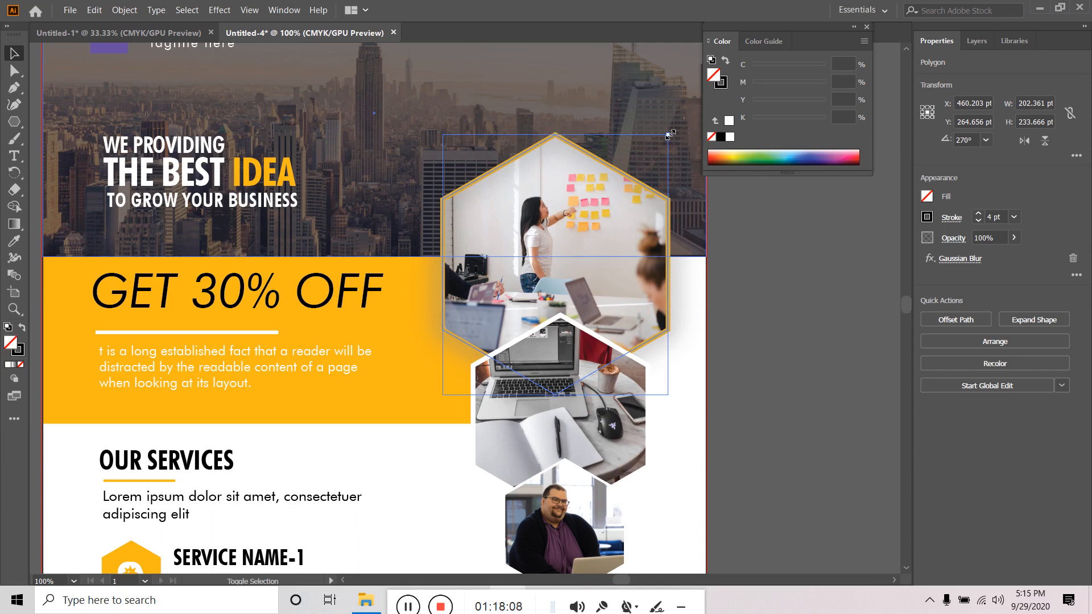
- Shrink the top hexagon outline slightly, deselecting and reselecting it to check the look
drag(670, 134, 667, 138)
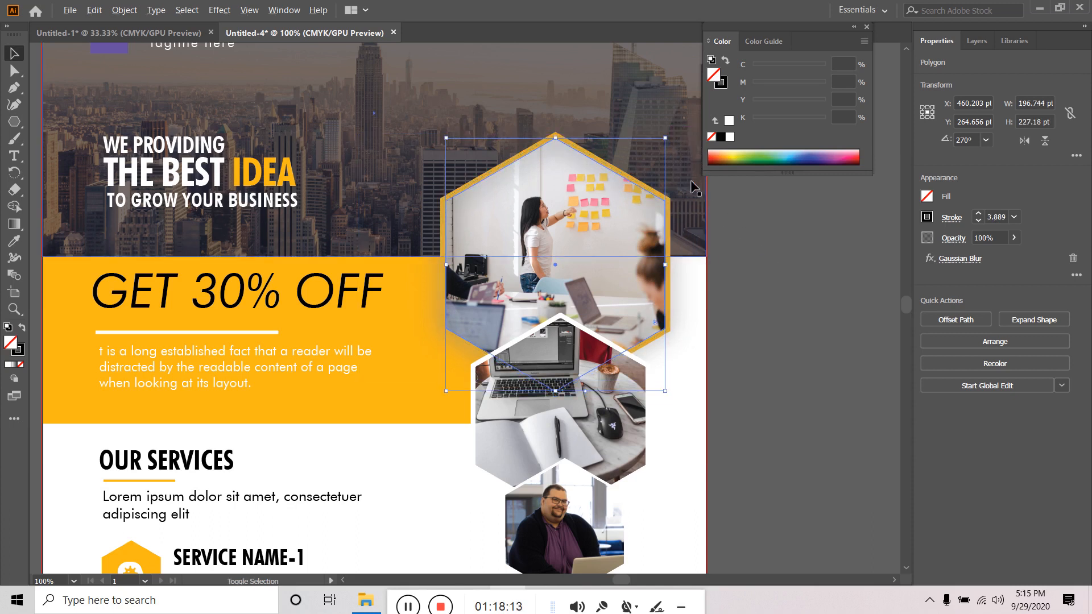
drag(666, 140, 662, 141)
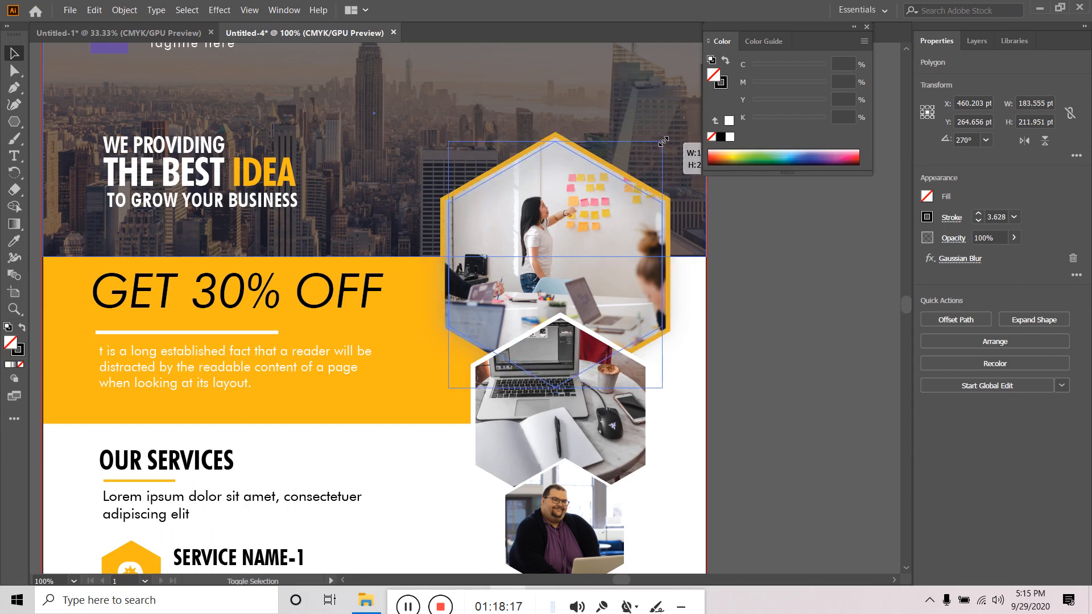
click(777, 242)
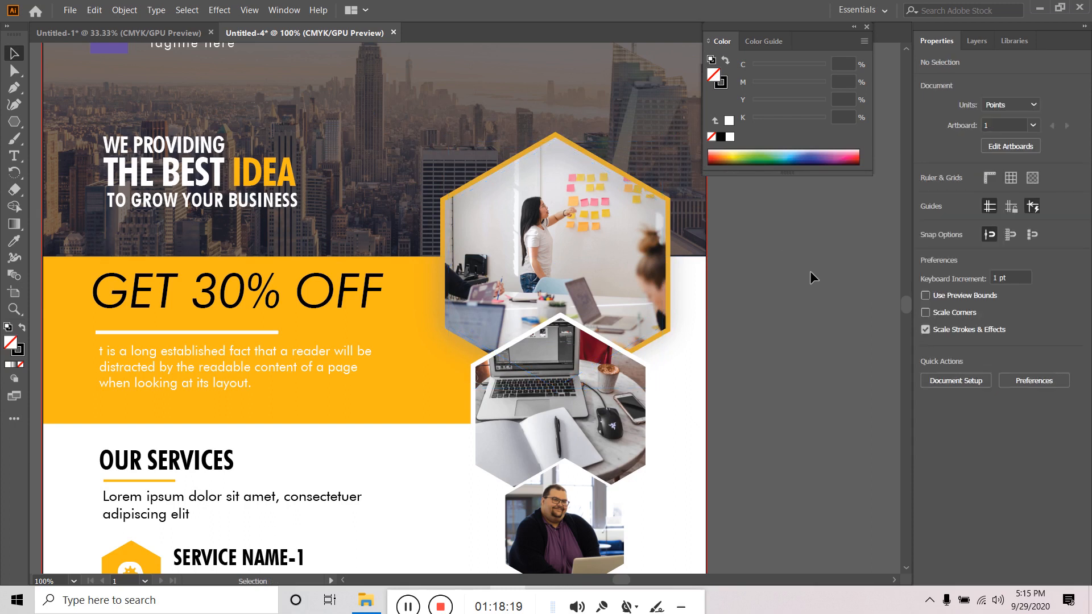
click(594, 166)
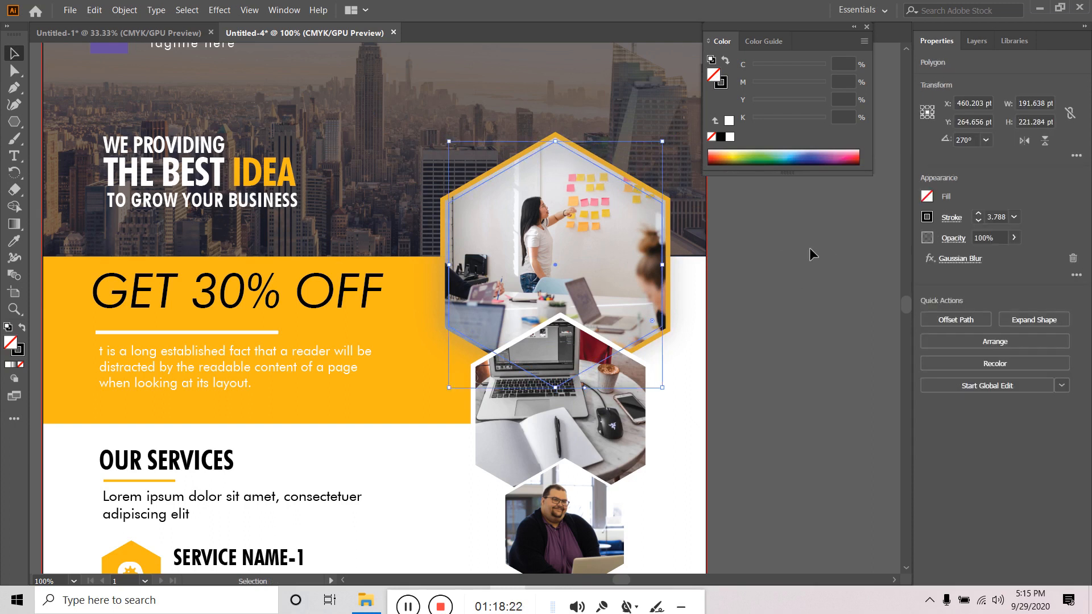
click(844, 274)
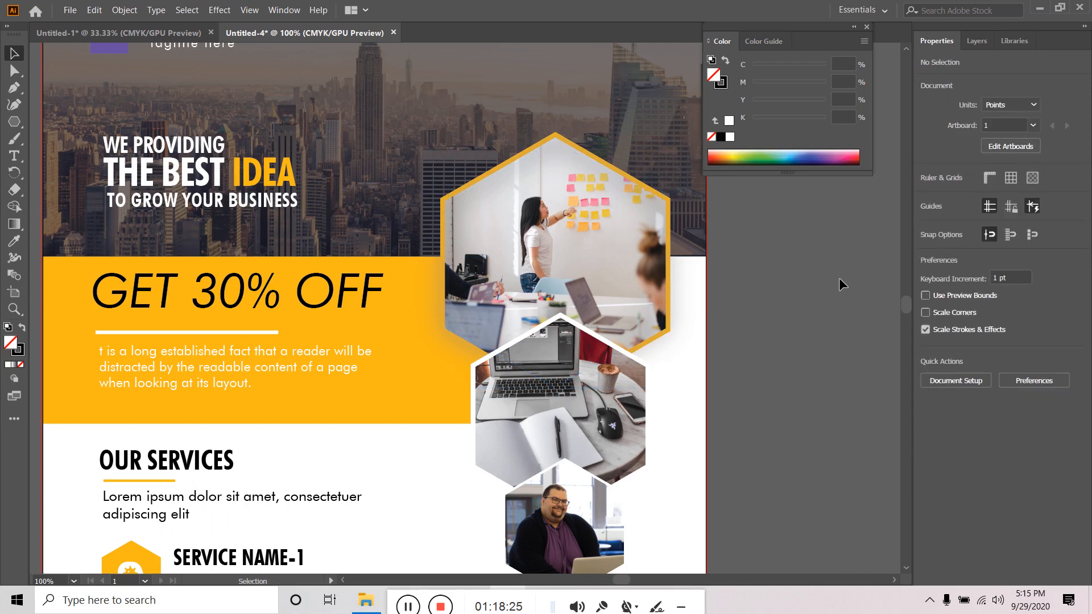
click(657, 207)
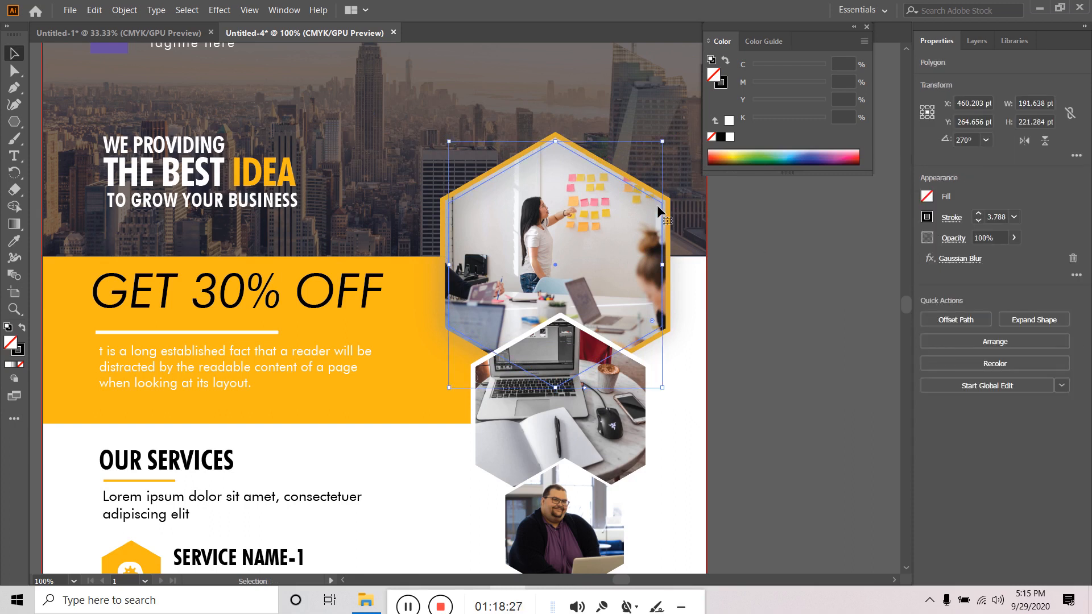
- Set the top hexagon outline's Gaussian Blur radius to 29.1 px with Preview on
click(957, 260)
drag(712, 280, 705, 281)
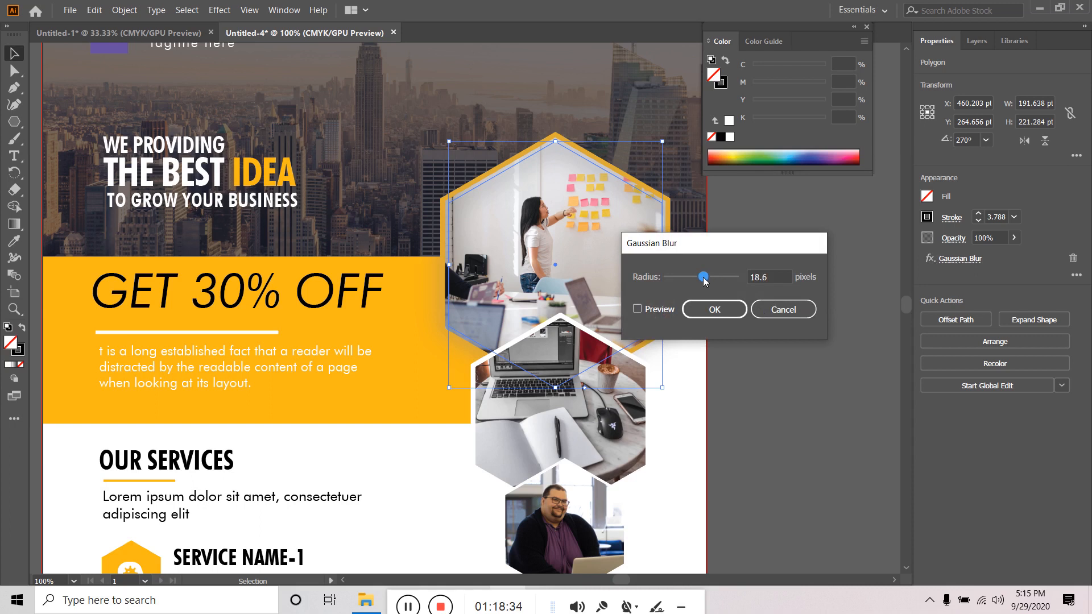
click(653, 306)
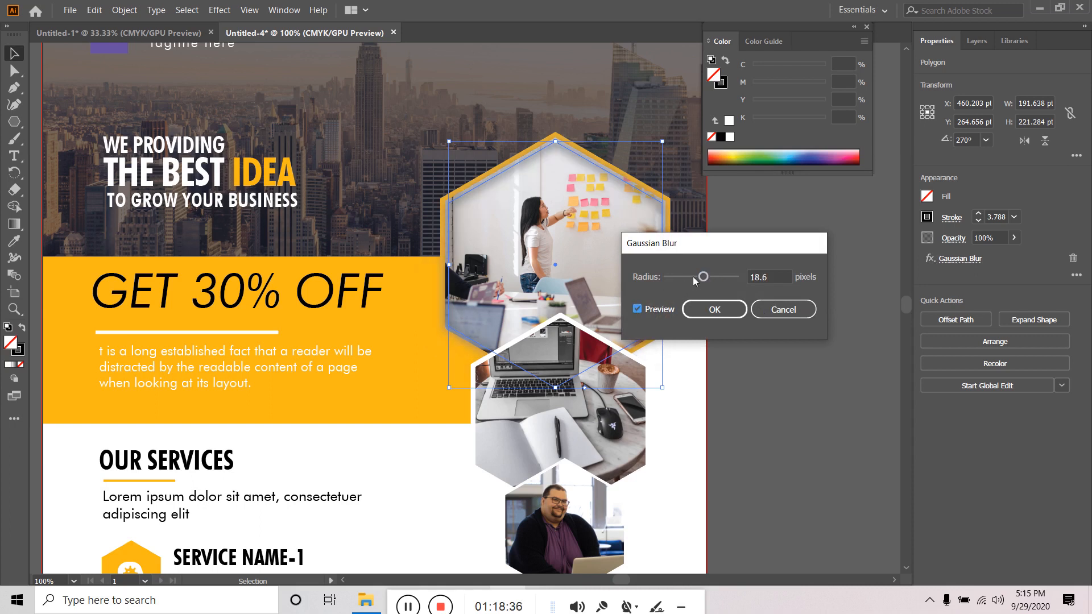
drag(704, 277, 712, 278)
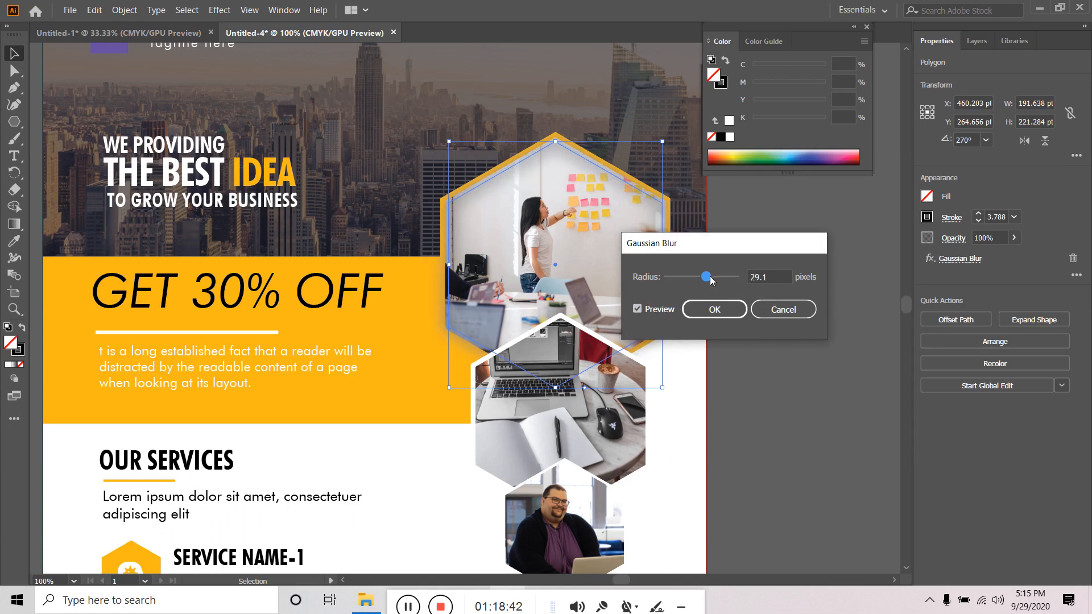
click(718, 311)
click(775, 284)
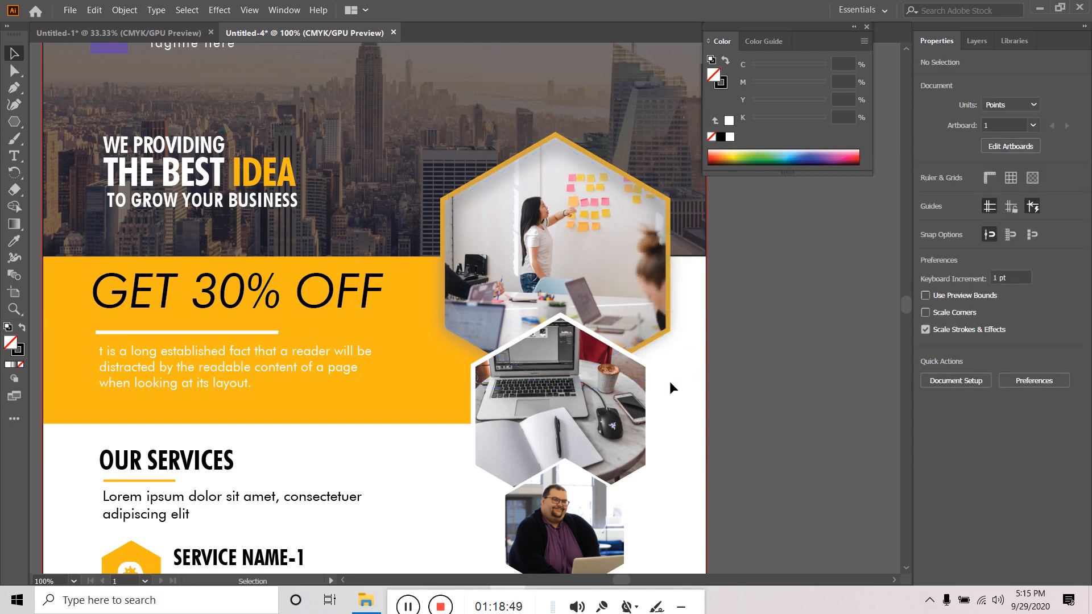
click(648, 373)
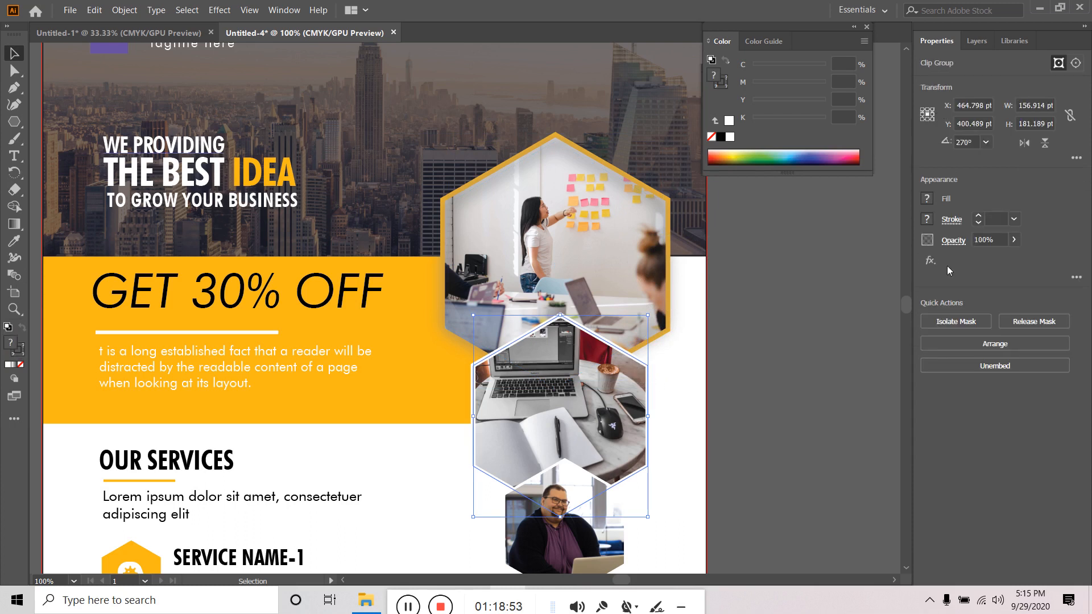
- Paste a copy of the middle photo's clip-group hexagon path in front with Ctrl+F
click(976, 41)
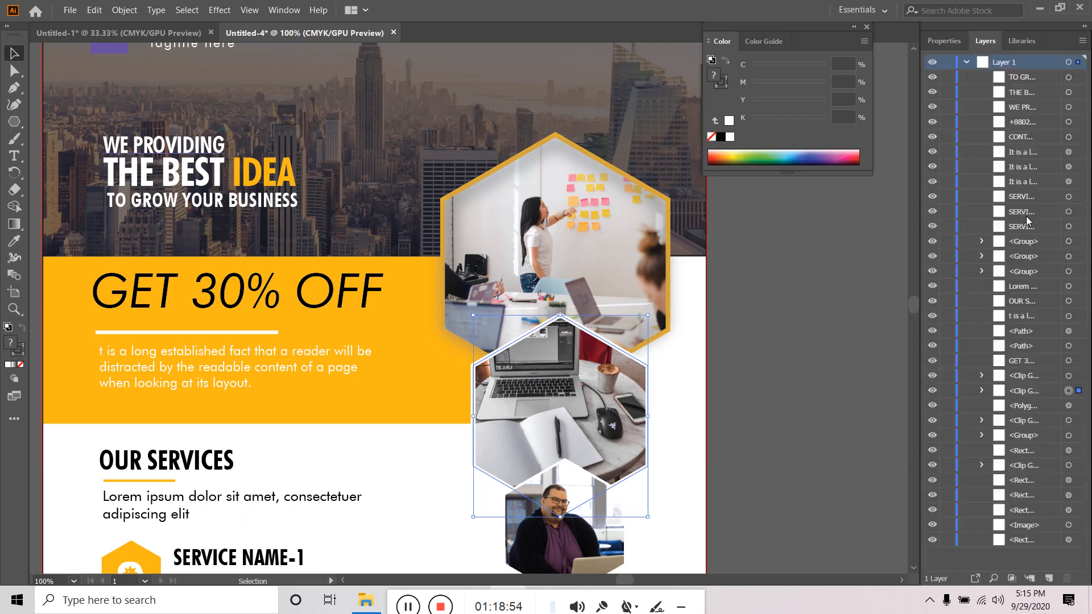
click(981, 392)
click(1069, 406)
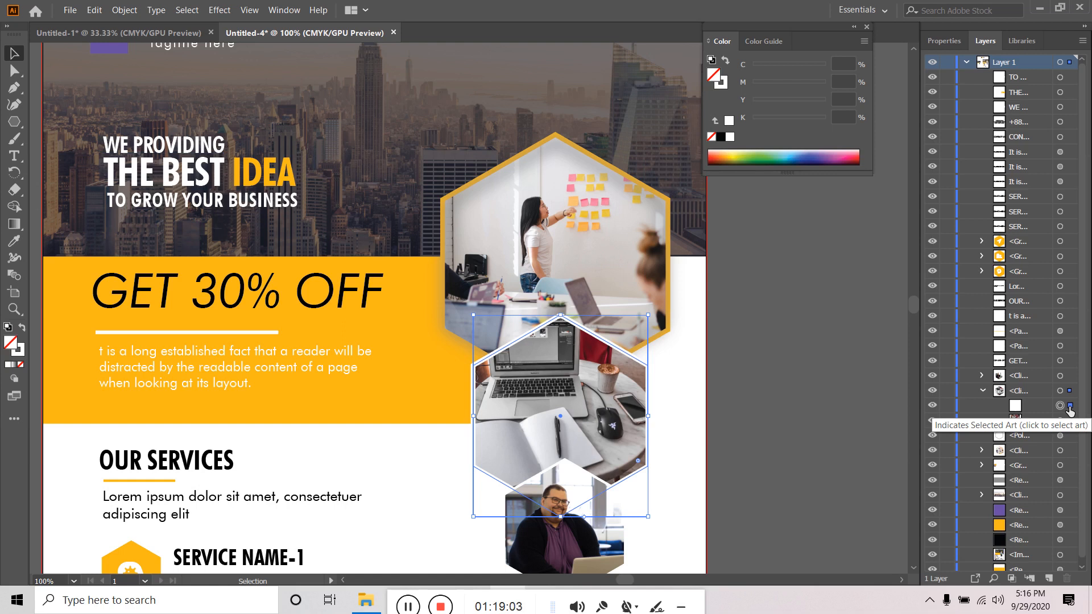
key(ctrl+f)
click(1026, 79)
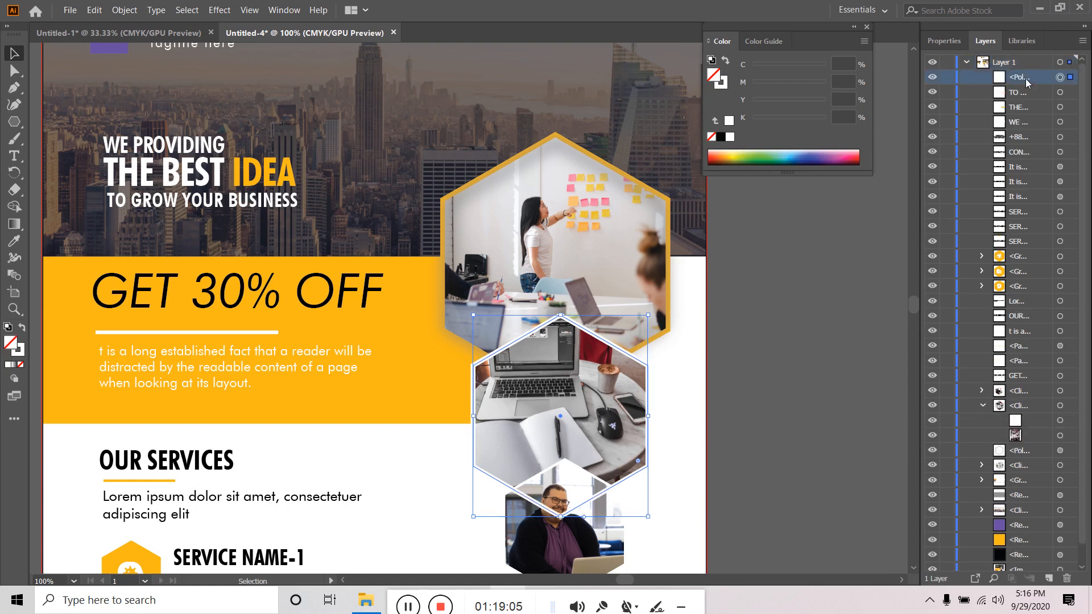
click(932, 78)
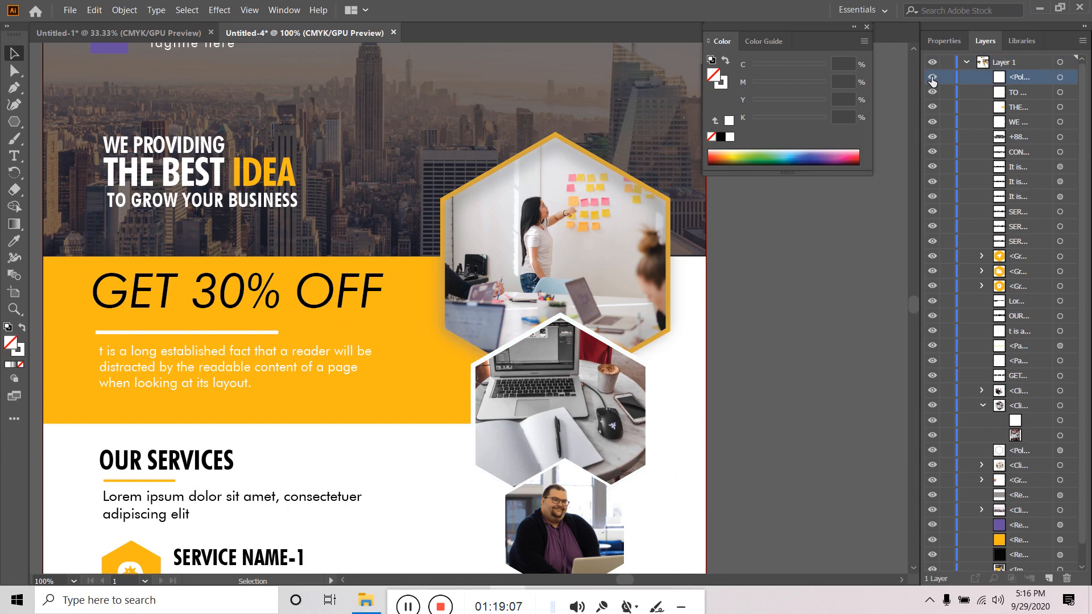
click(932, 78)
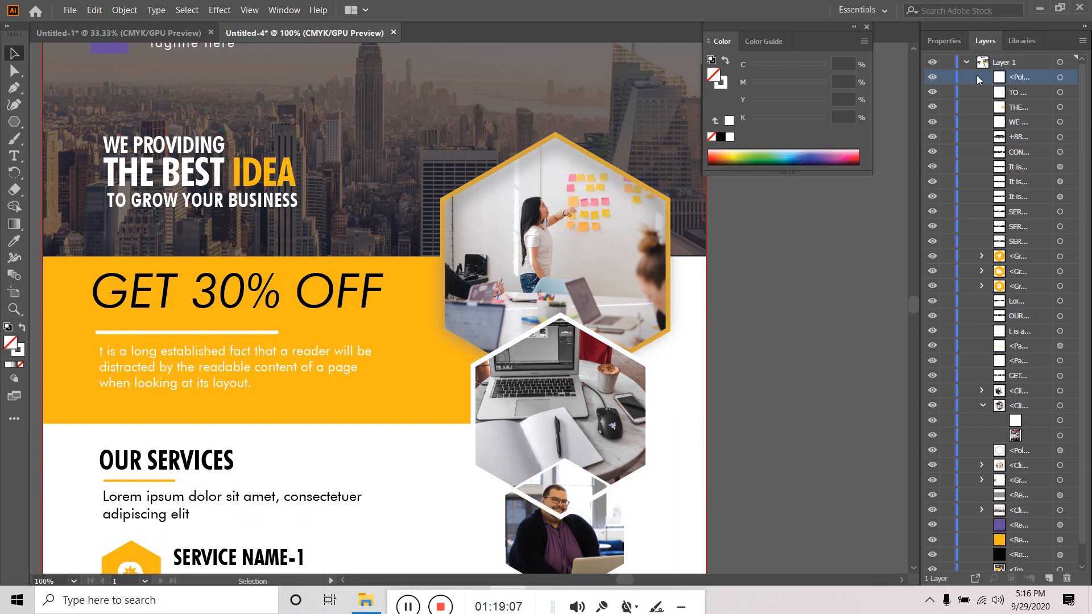
click(1061, 78)
click(943, 40)
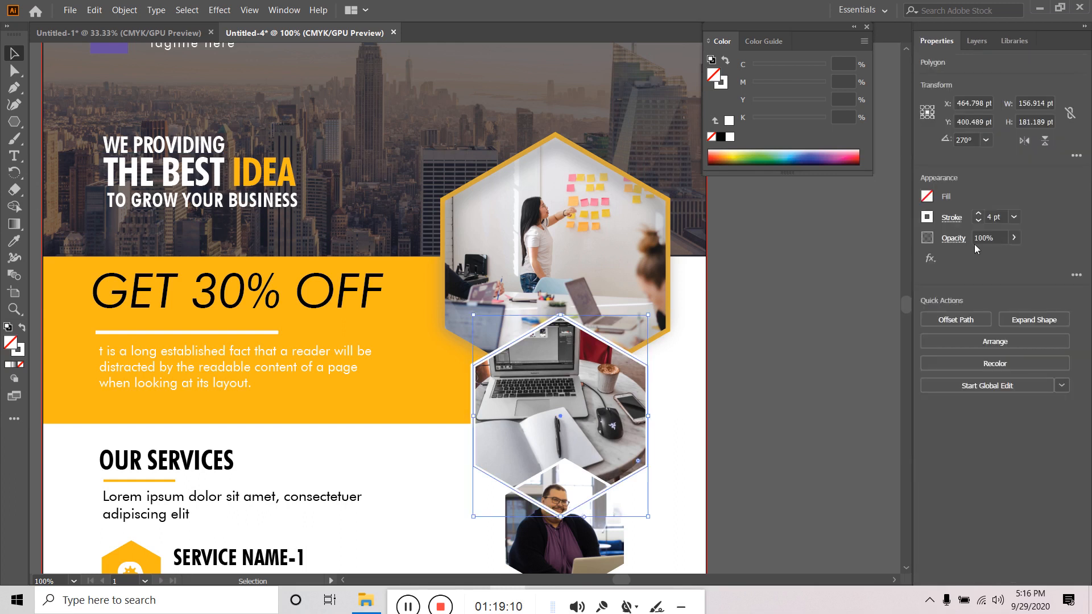
- Give the hexagon copy a black stroke and a 29.1 px Gaussian Blur
click(926, 216)
click(802, 268)
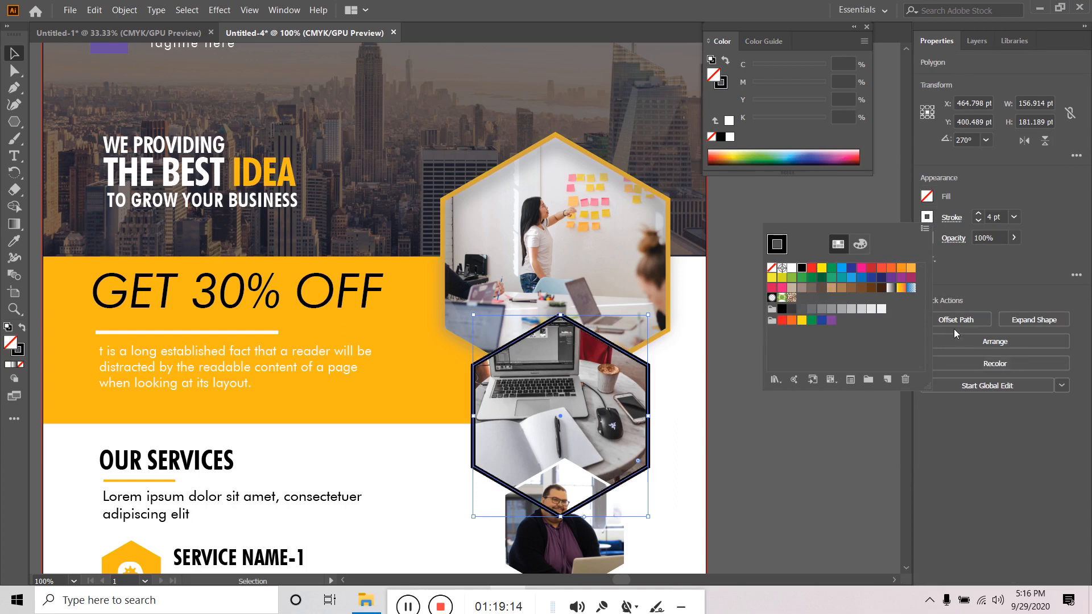
click(984, 276)
click(929, 259)
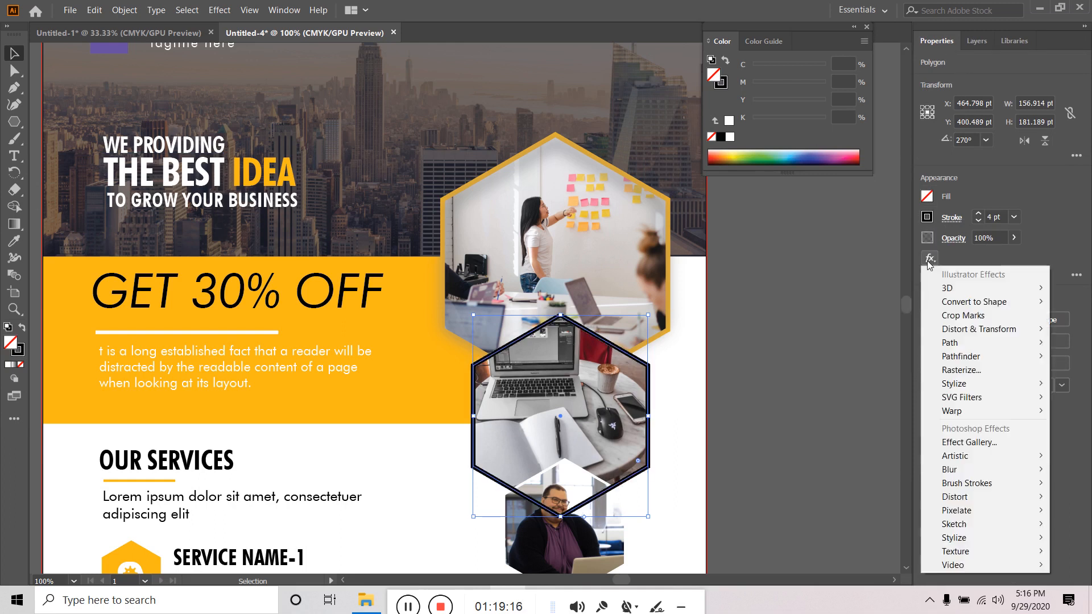
mouse_move(965, 385)
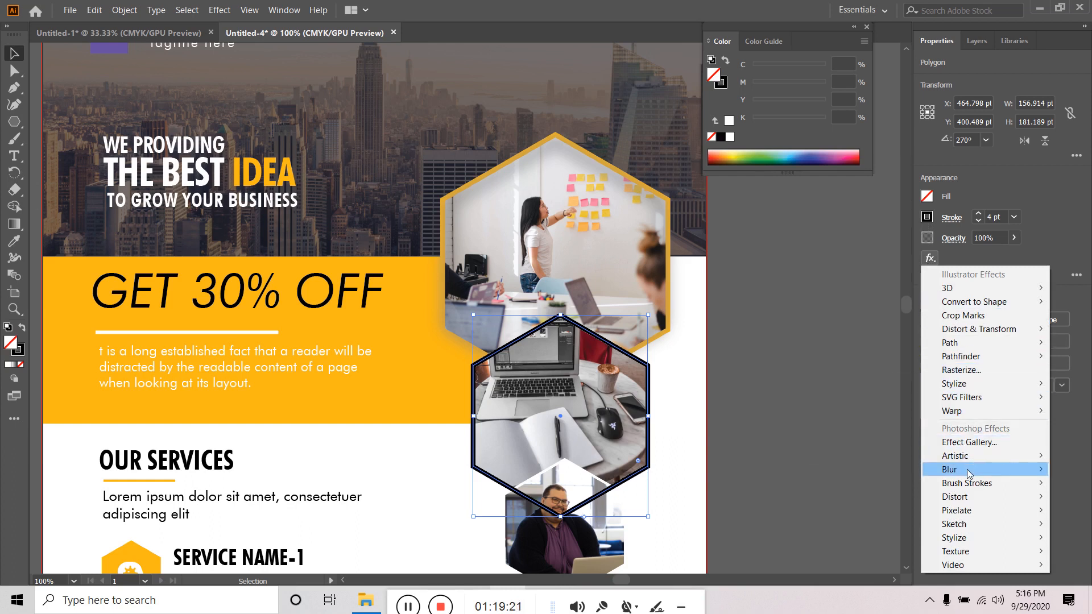
mouse_move(969, 472)
click(867, 469)
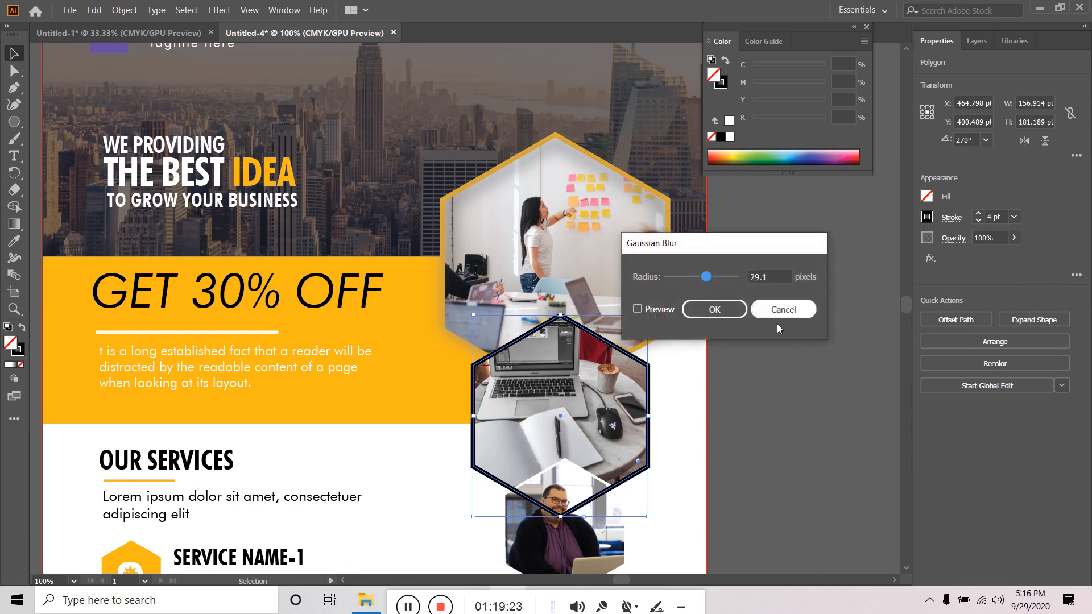
click(636, 309)
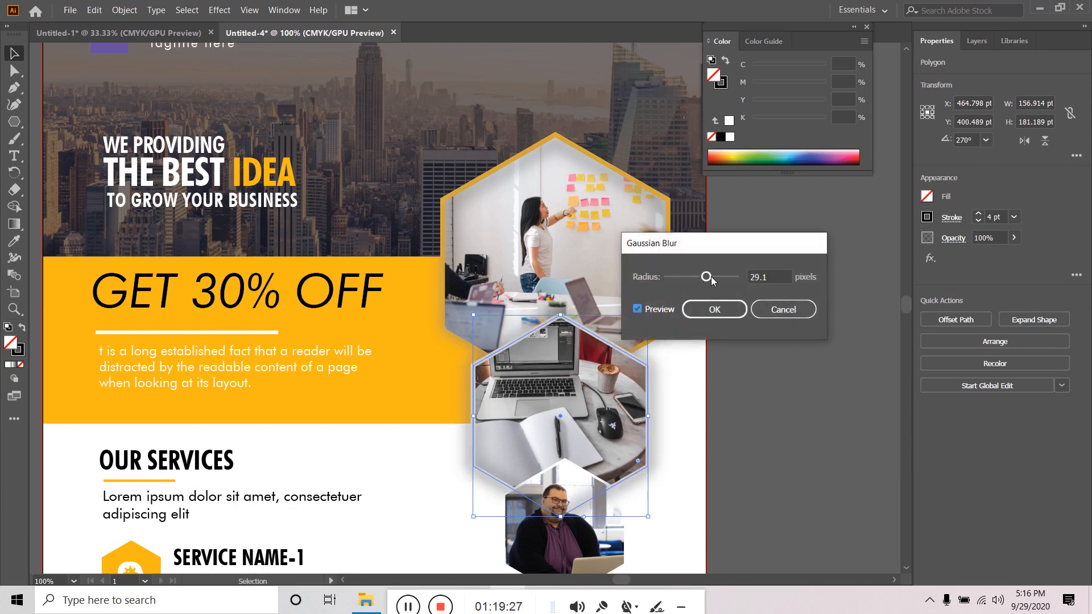
click(718, 314)
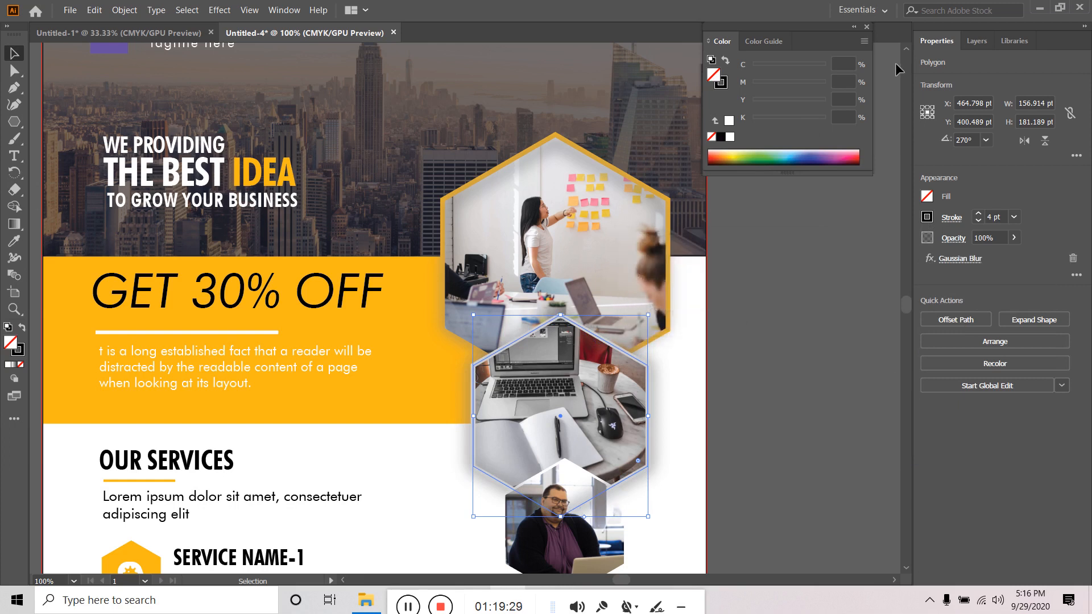
click(978, 42)
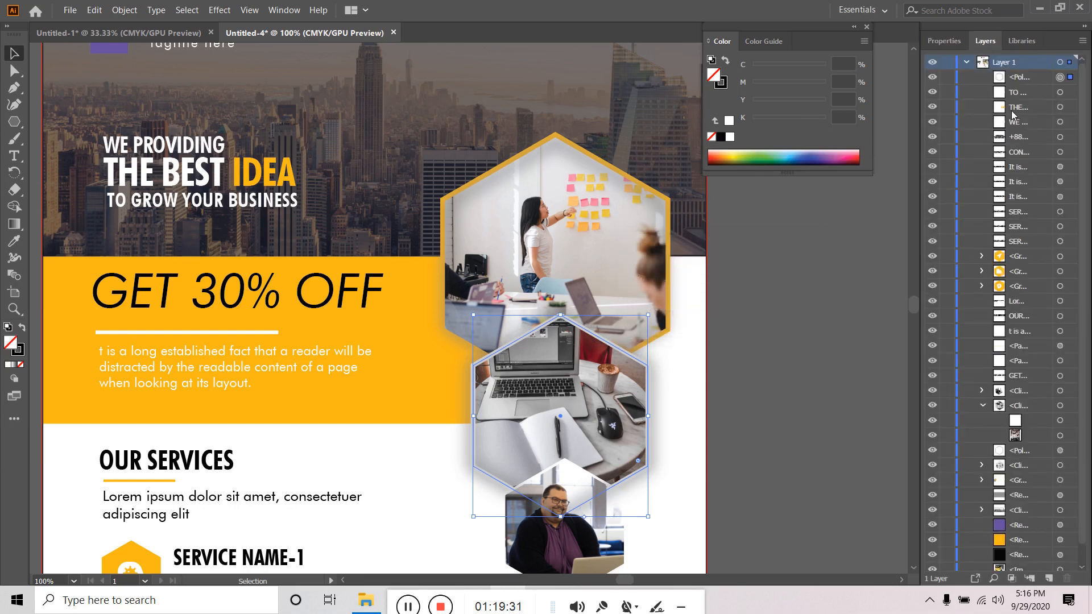
- Move the hexagon copy beside the middle photo in Layers and scale it down slightly
drag(1027, 83, 1020, 398)
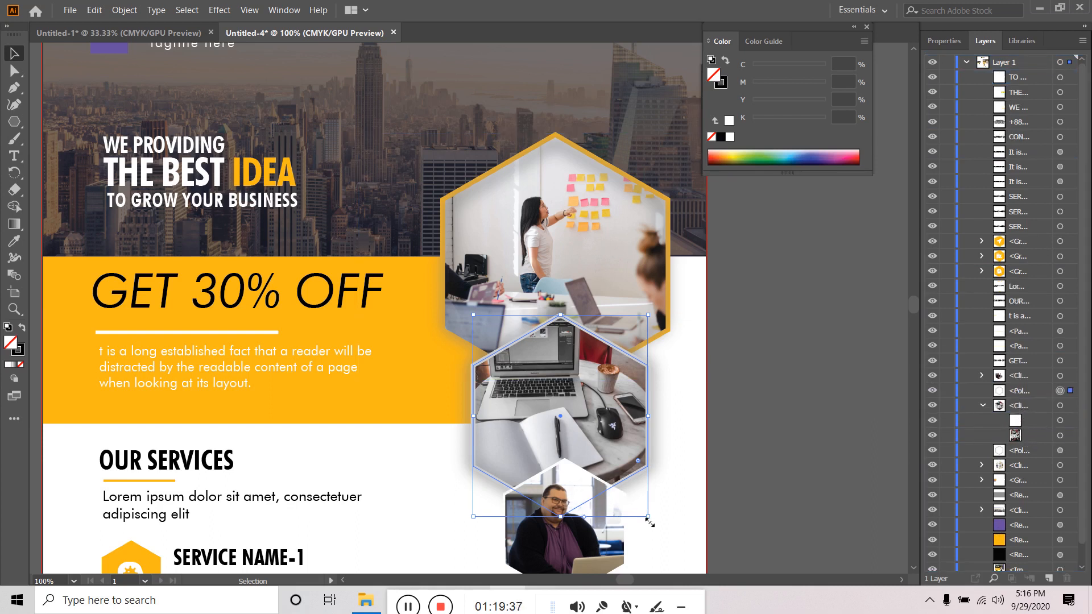
key(shift)
drag(649, 518, 642, 512)
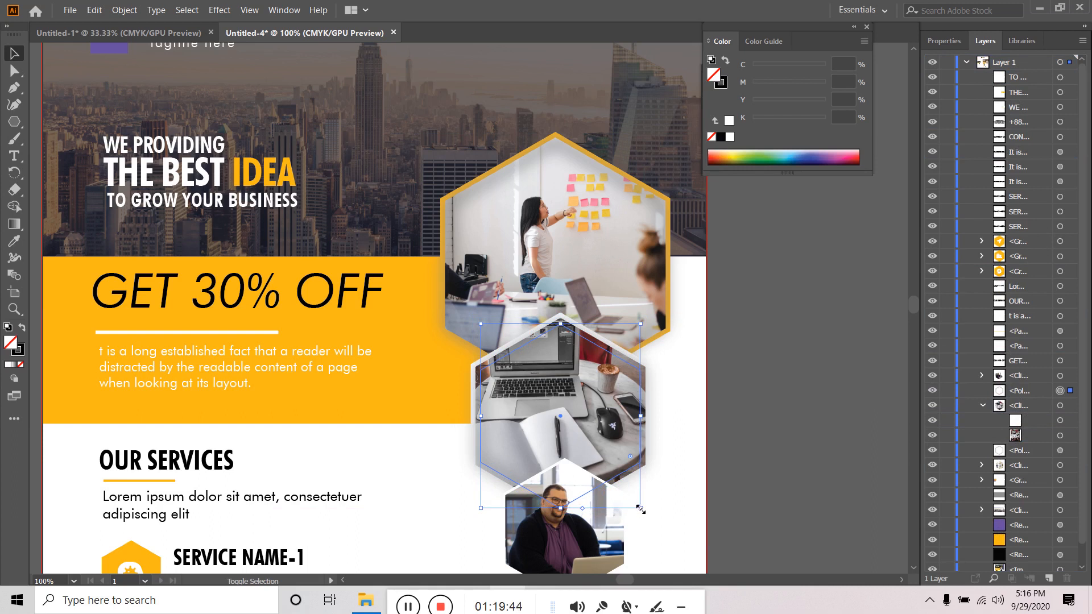
mouse_move(640, 509)
mouse_down()
mouse_move(638, 499)
mouse_move(647, 507)
mouse_up()
click(762, 383)
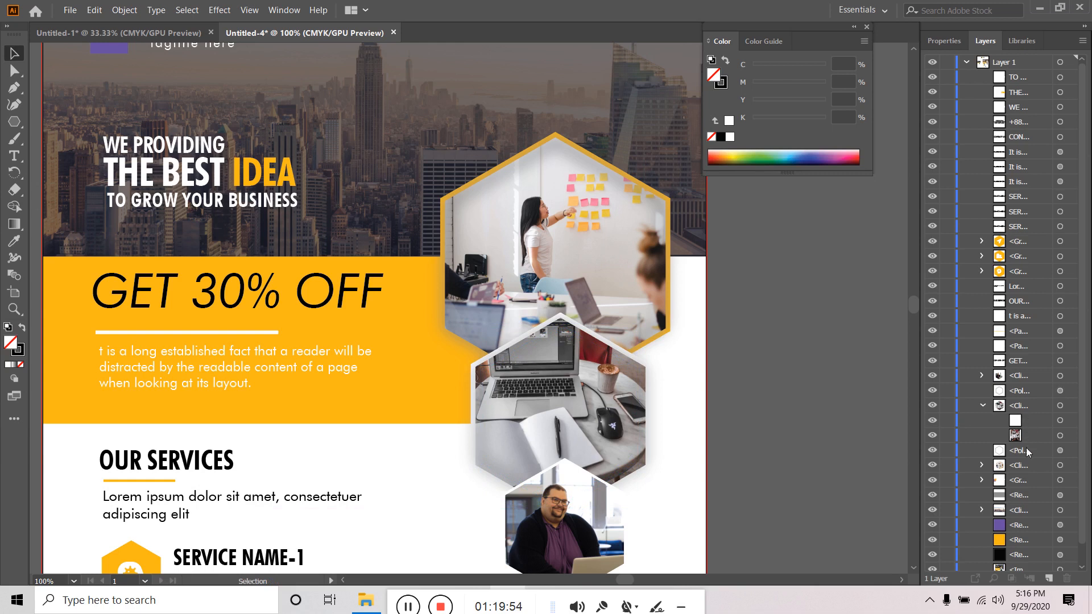
click(608, 485)
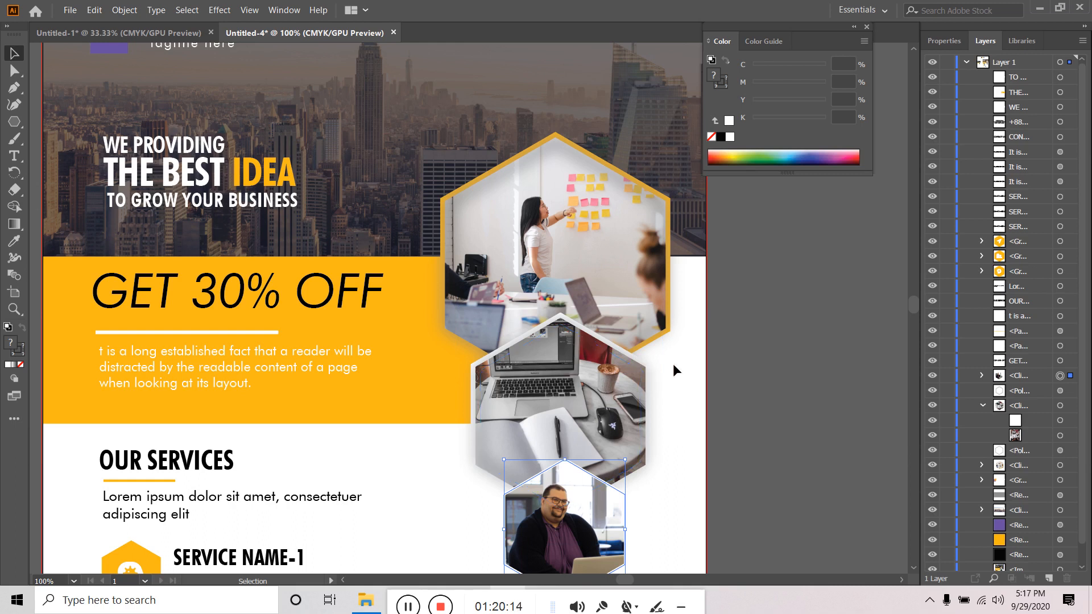
- Select the laptop hexagon and toggle the polygon behind it off and on to compare
click(799, 388)
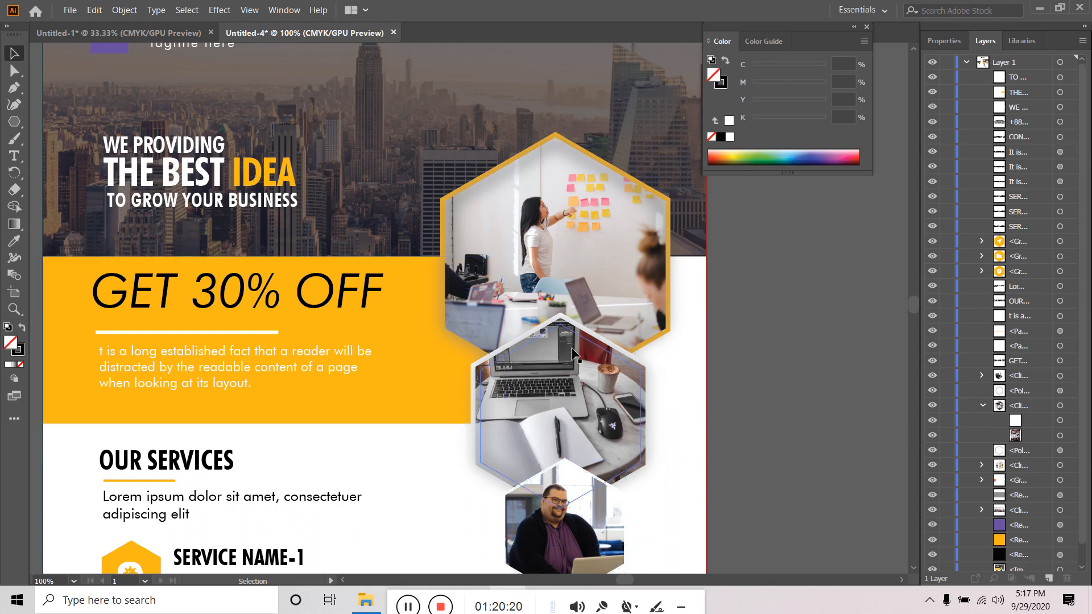
click(586, 348)
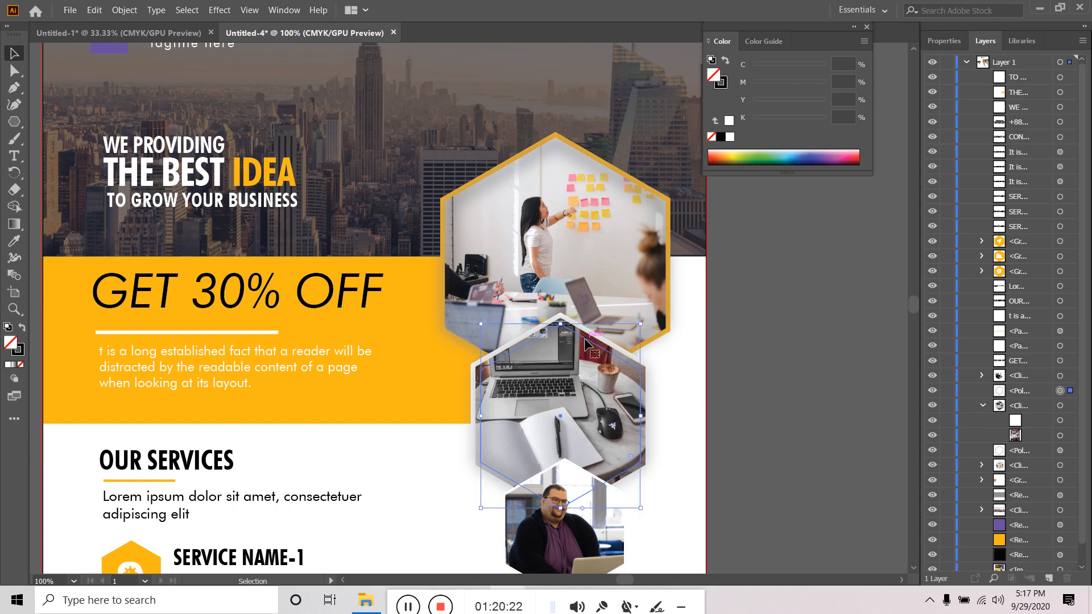
click(767, 343)
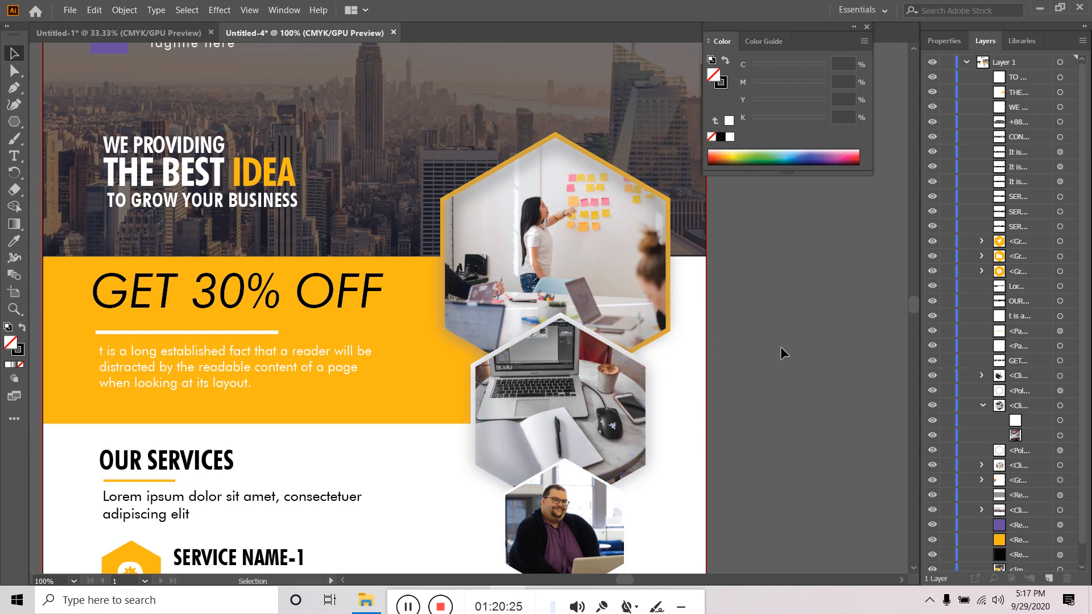
click(585, 344)
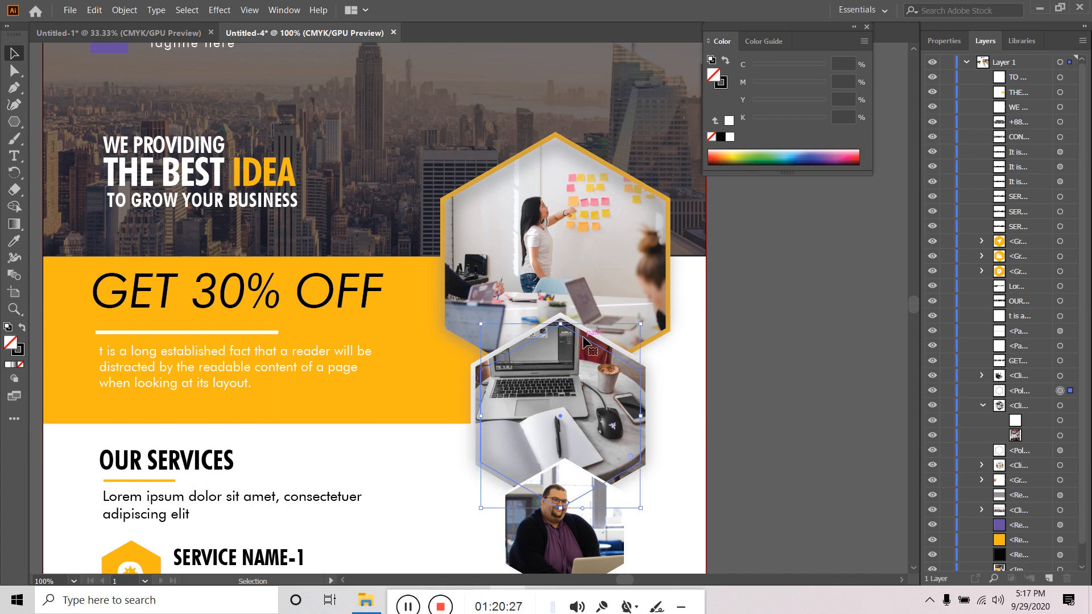
click(931, 392)
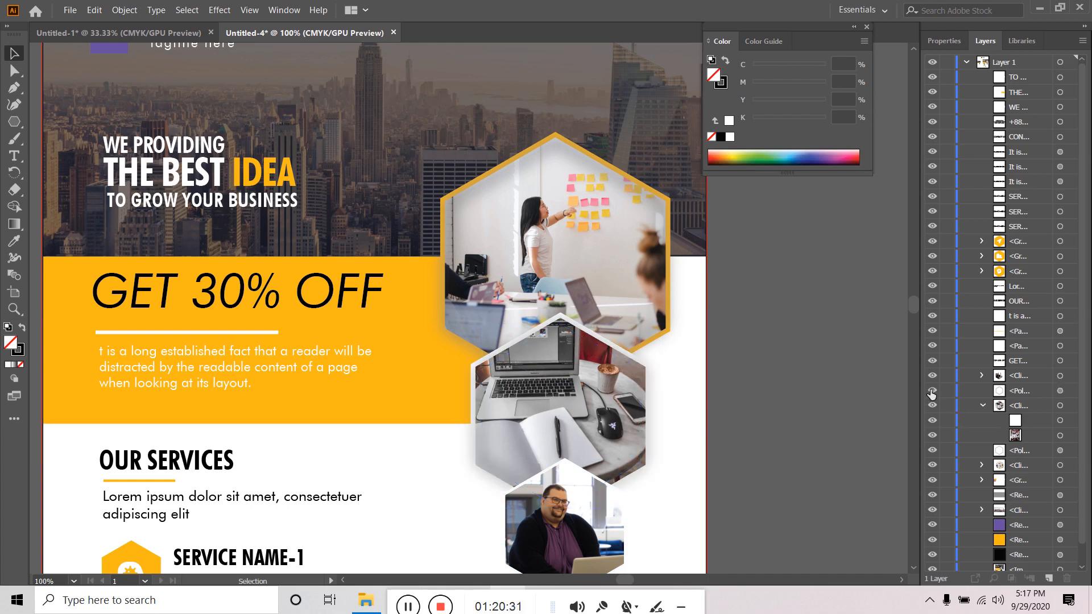
click(931, 391)
click(931, 391)
click(484, 392)
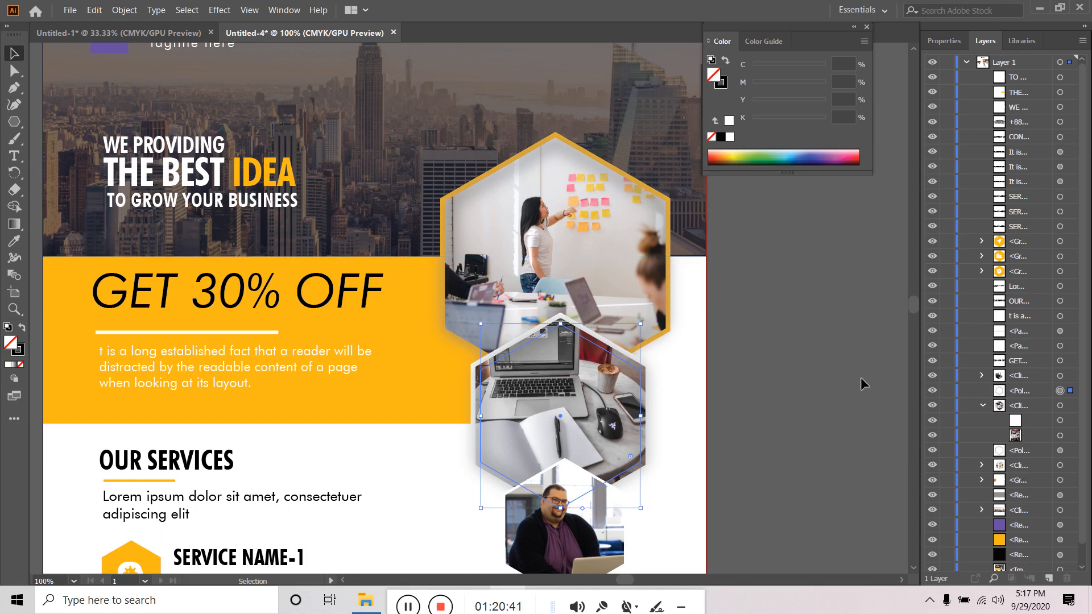
click(817, 417)
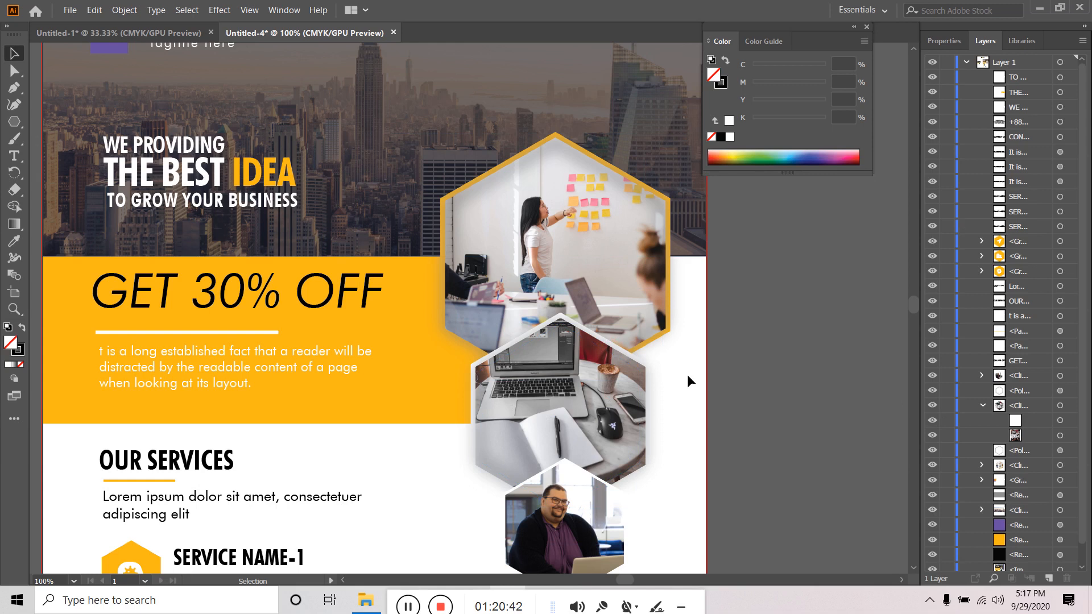
click(603, 348)
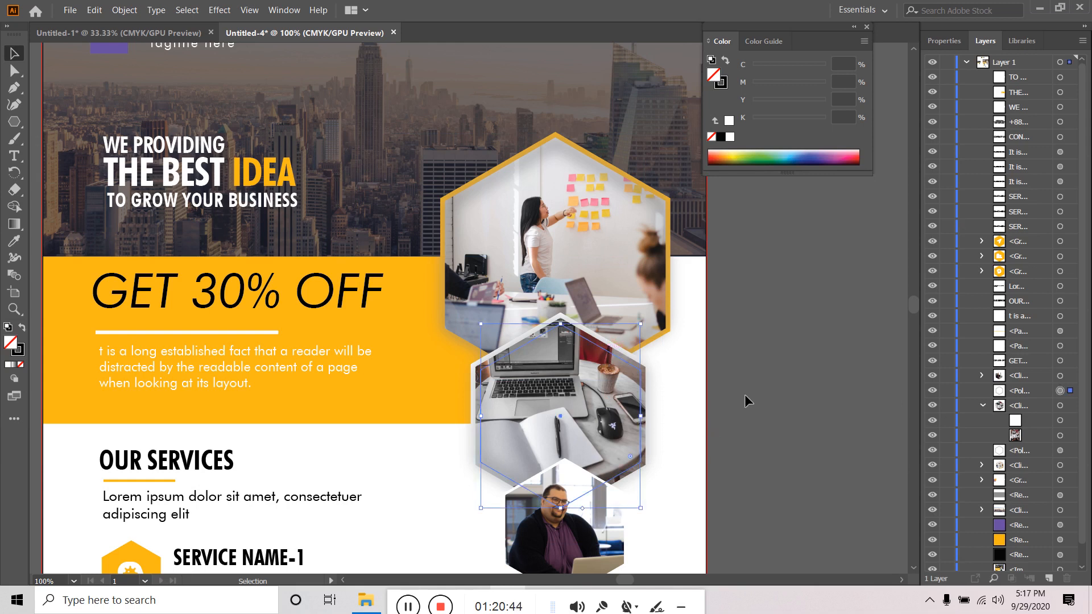
- Target the laptop clip group's hexagon clipping path in the Layers panel
click(943, 43)
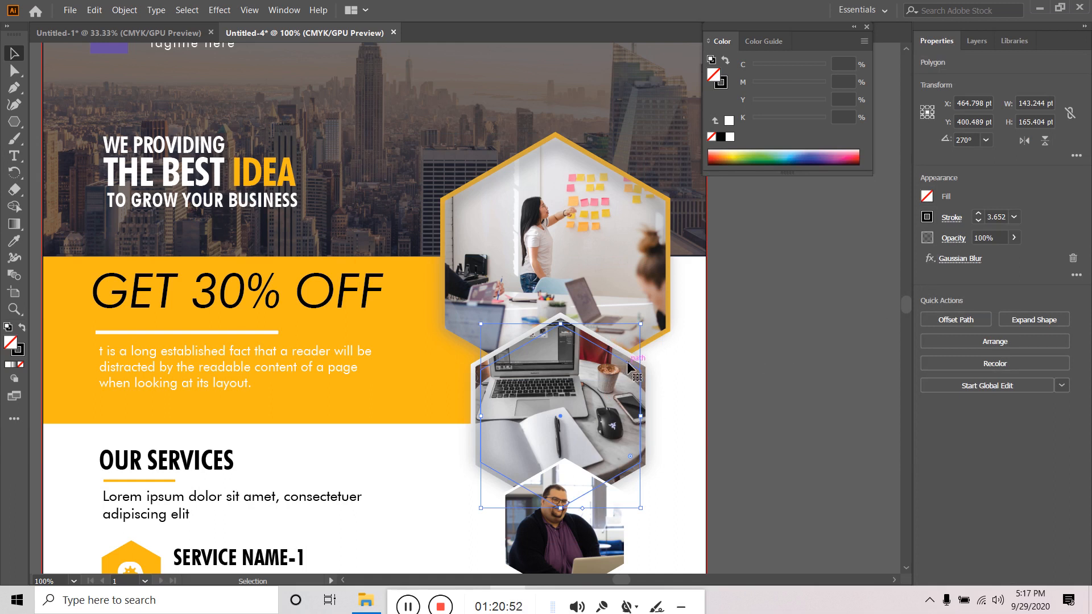
click(836, 302)
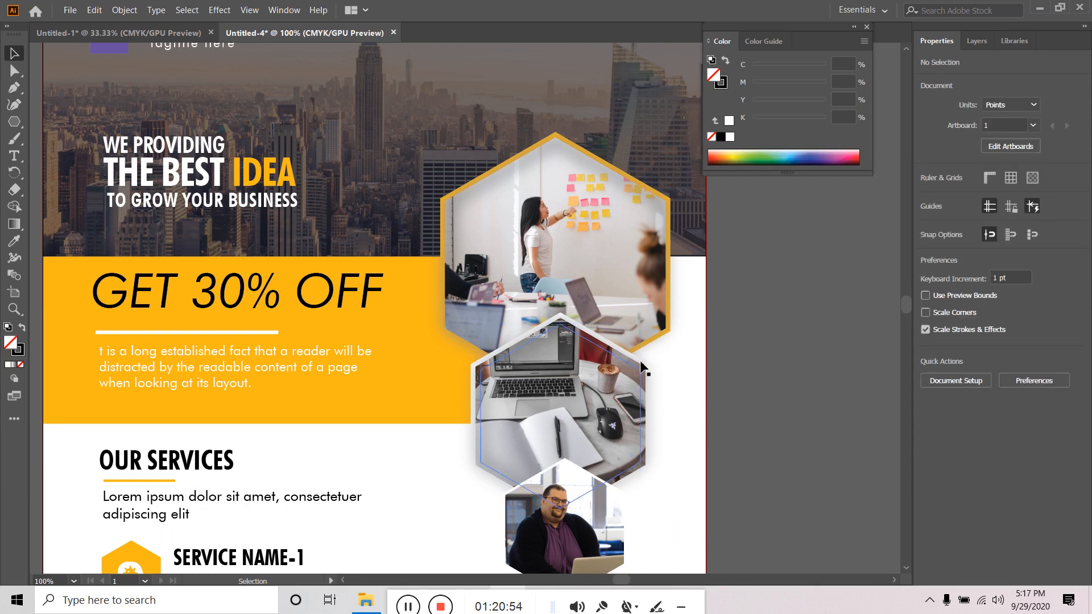
click(977, 43)
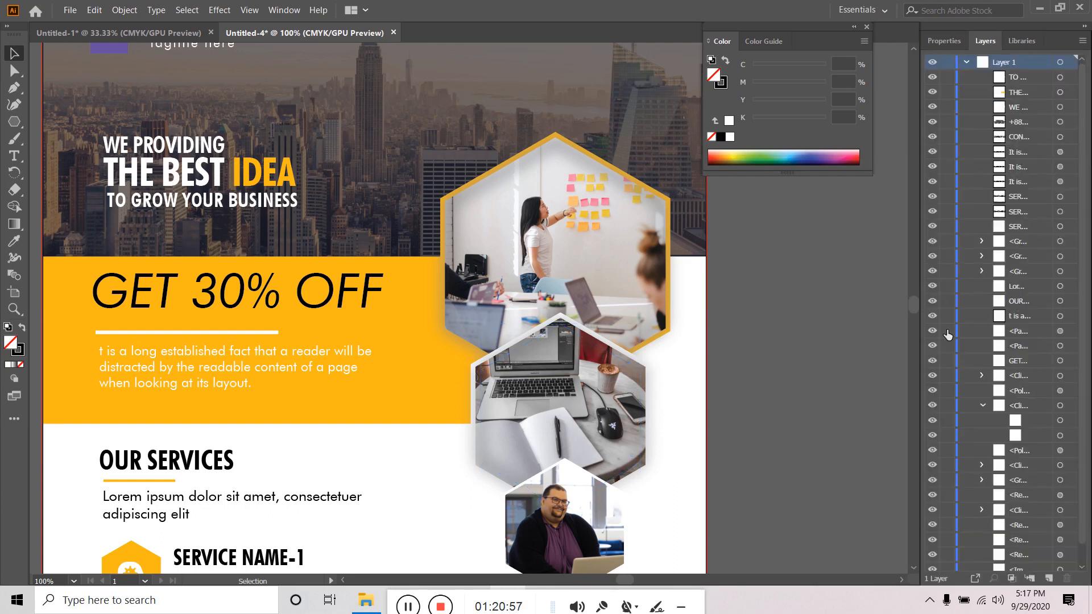
click(1060, 406)
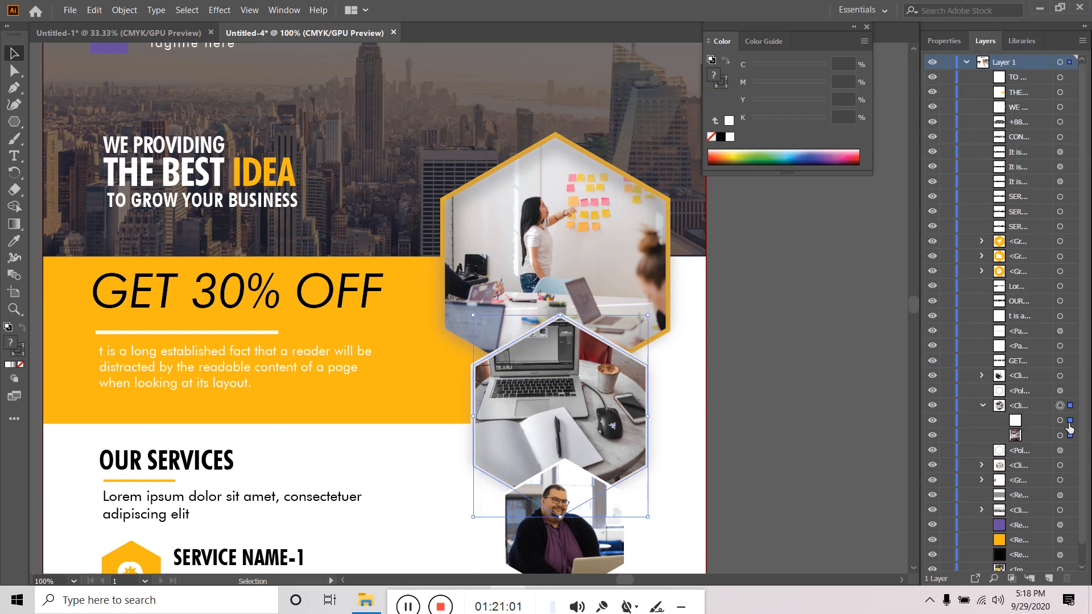
click(1069, 421)
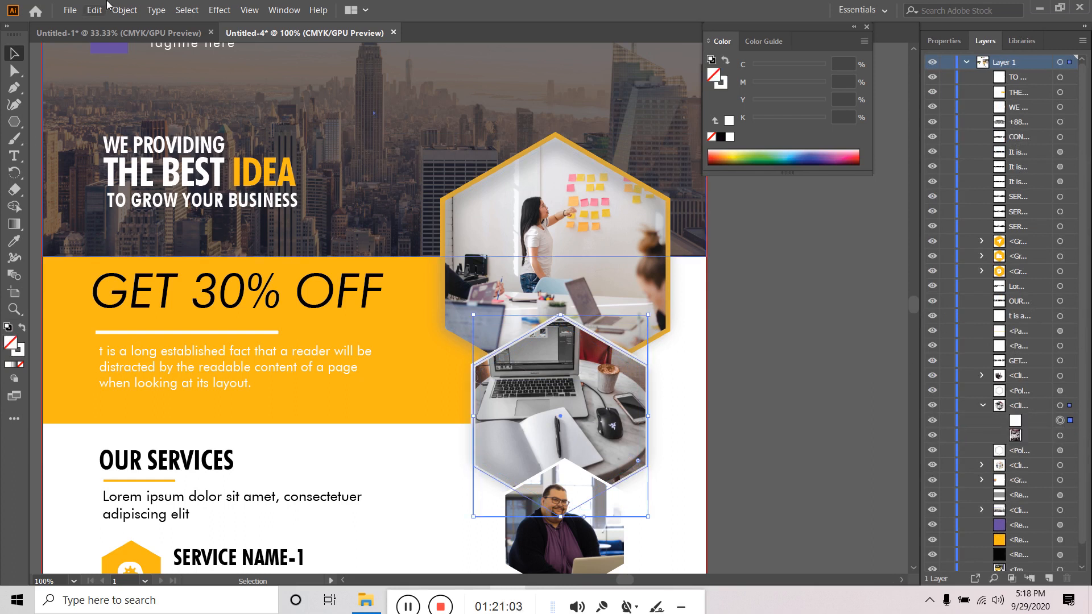
- Add a second stroke to the laptop hexagon path in the Appearance panel
click(282, 13)
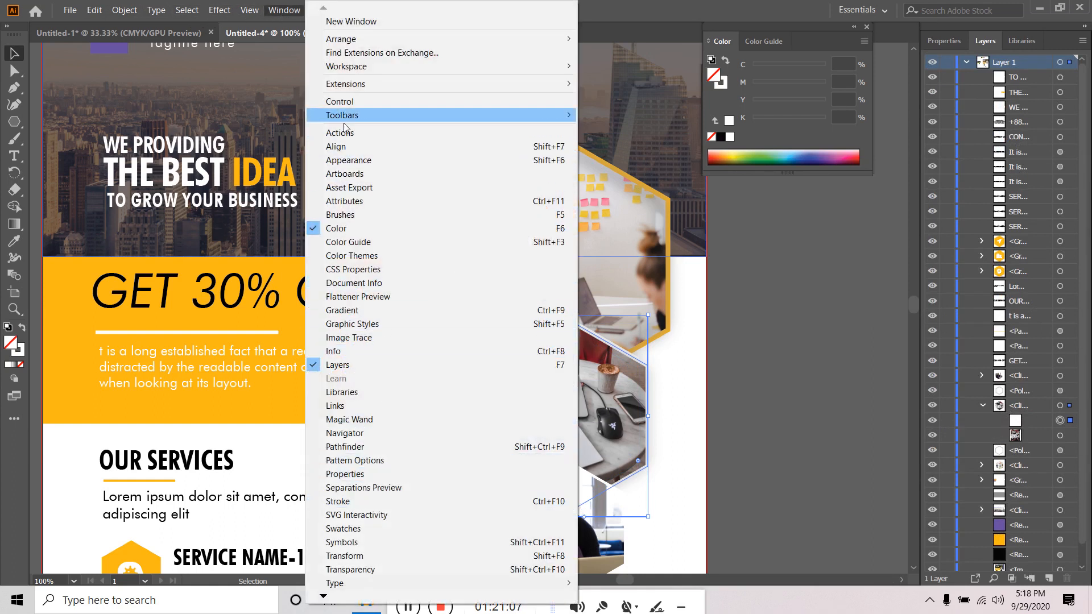
click(369, 165)
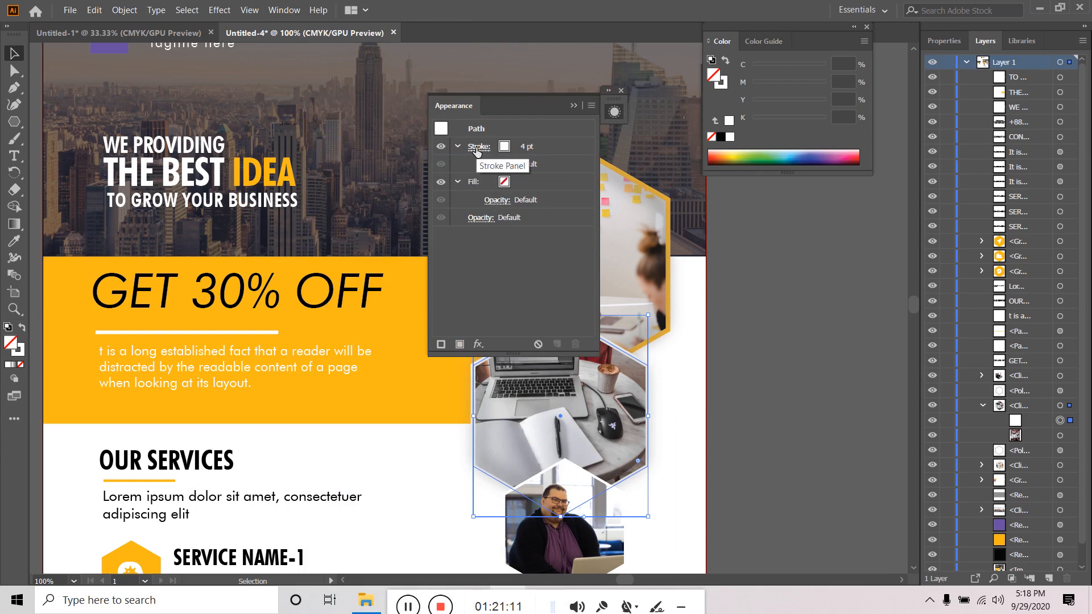
click(440, 344)
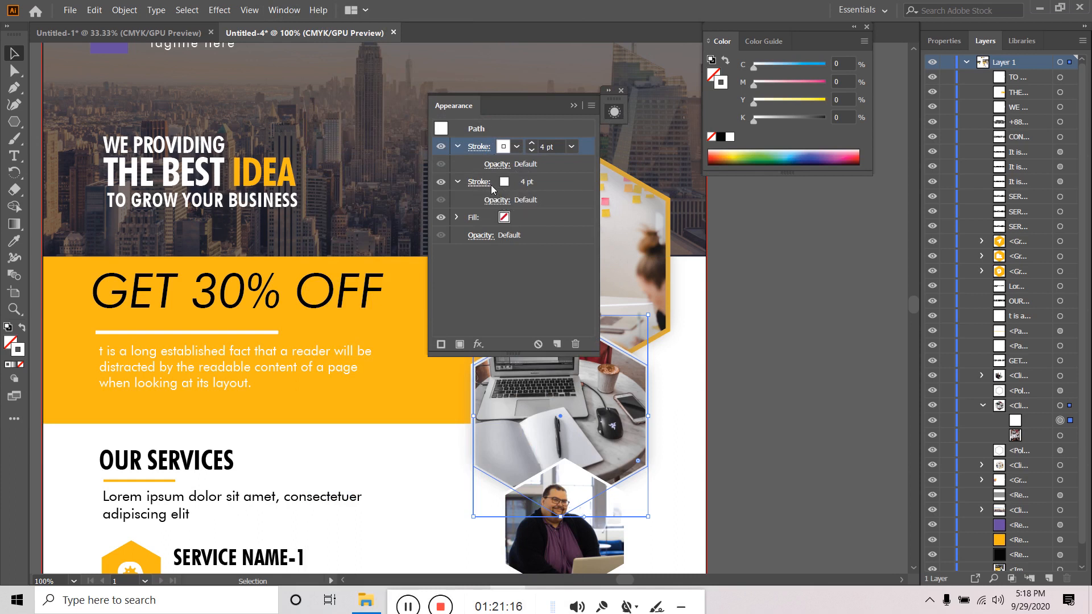
click(540, 183)
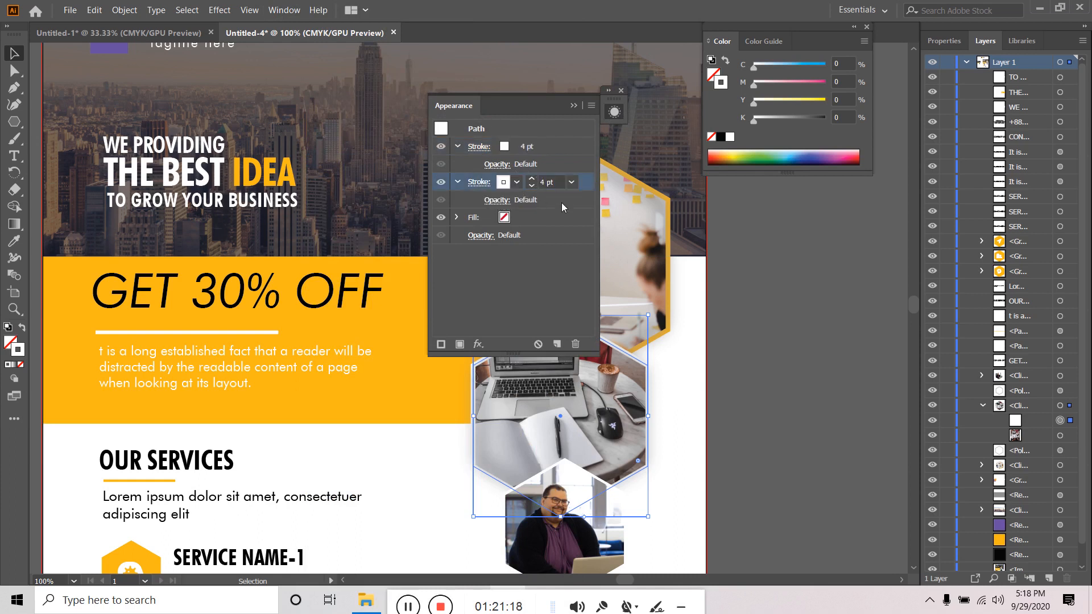
- Trial a Gaussian Blur on the new stroke at about 206.6 px, then cancel it
click(479, 344)
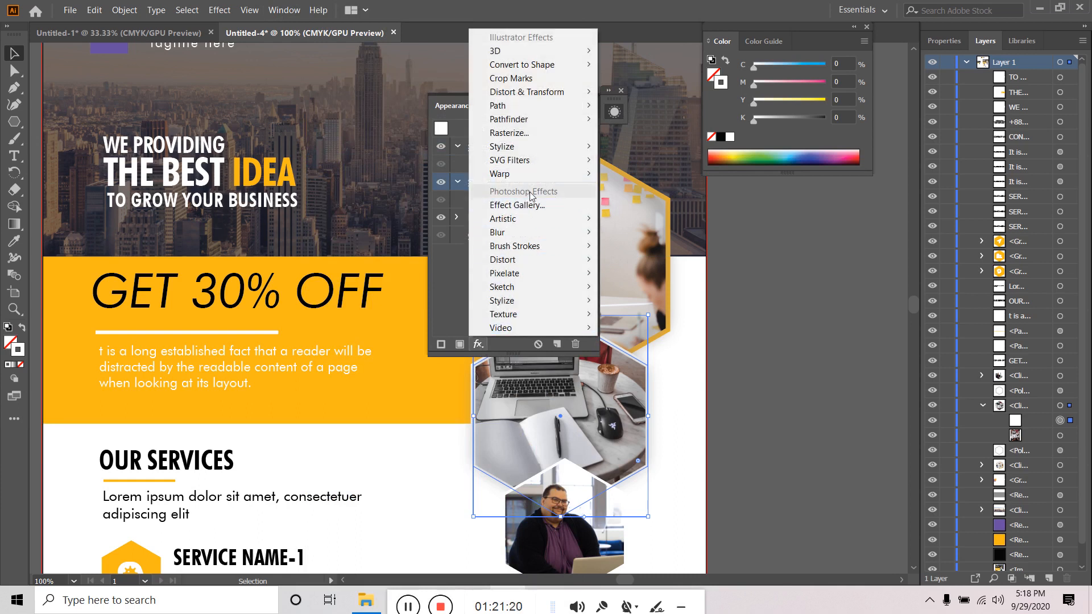
mouse_move(526, 149)
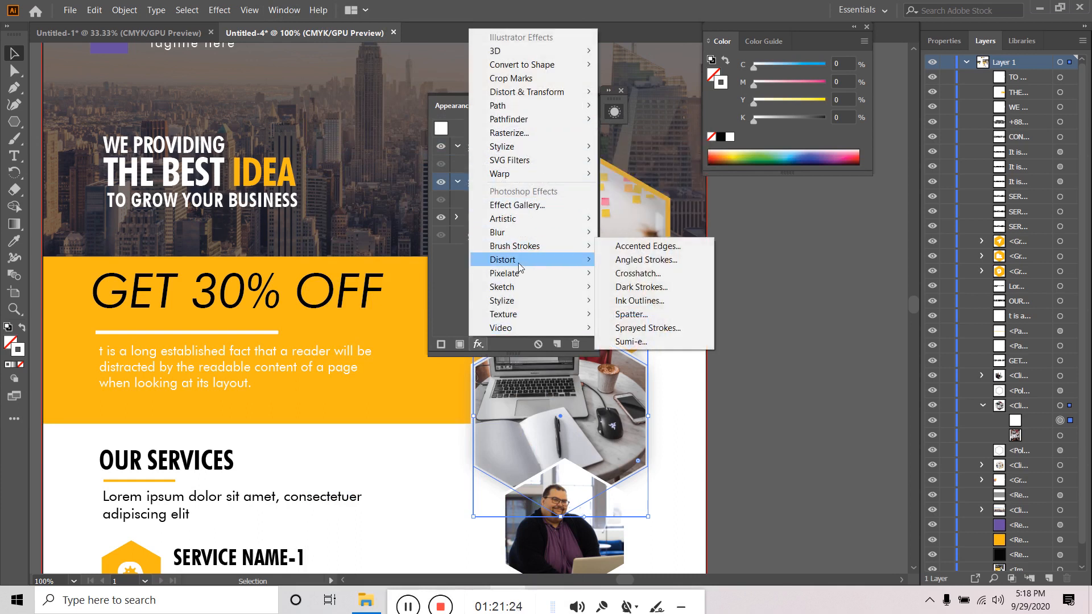
mouse_move(524, 231)
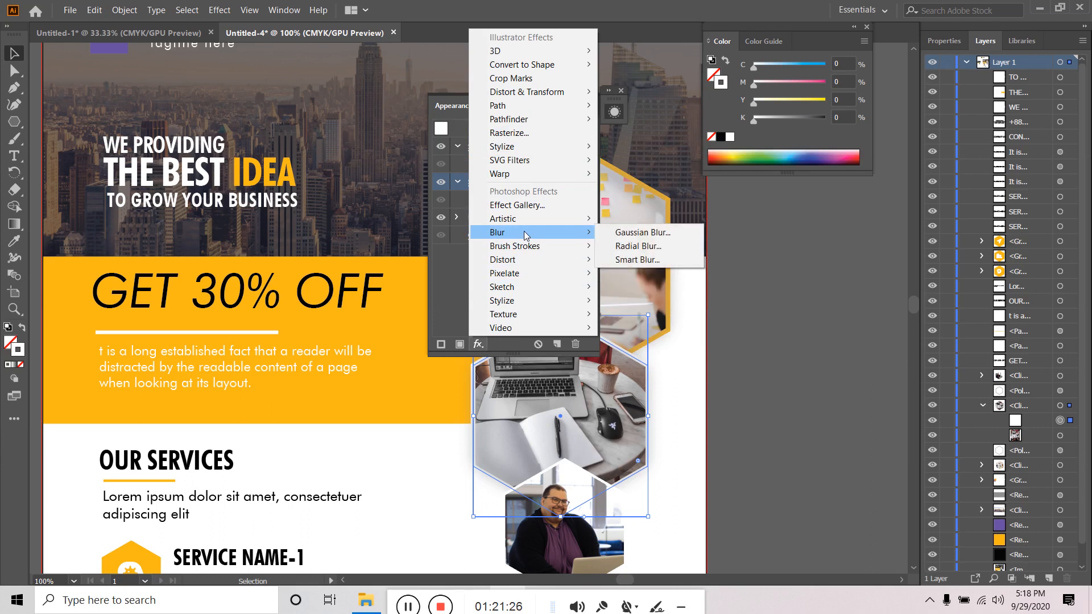
click(646, 233)
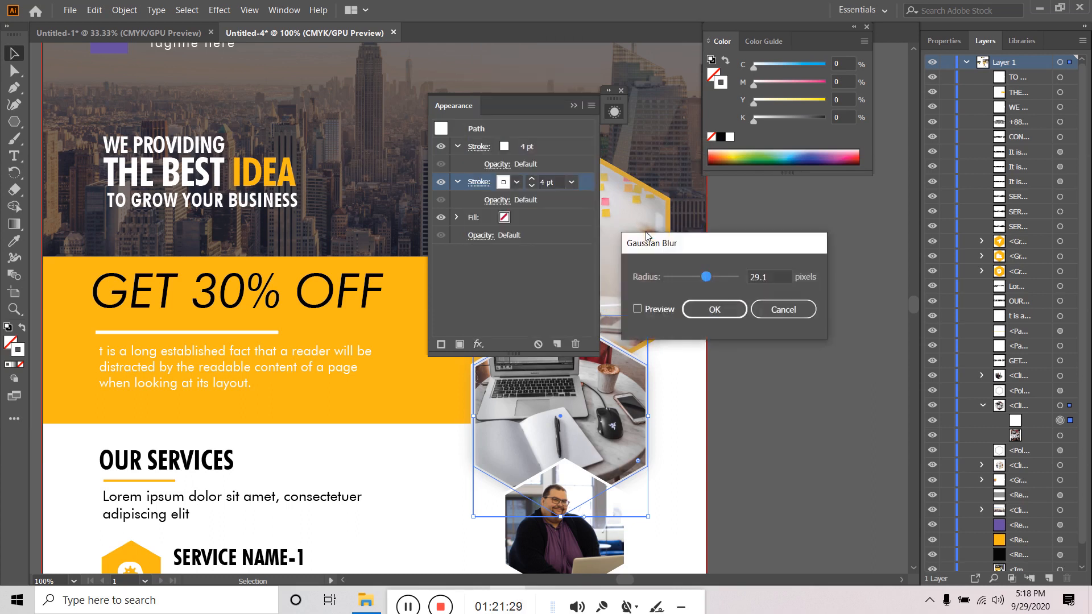
click(653, 309)
mouse_move(707, 276)
mouse_down()
mouse_move(732, 278)
mouse_move(688, 281)
mouse_up()
click(787, 315)
- Make the second stroke black and preview a 72.5 px blur before cancelling it
click(516, 182)
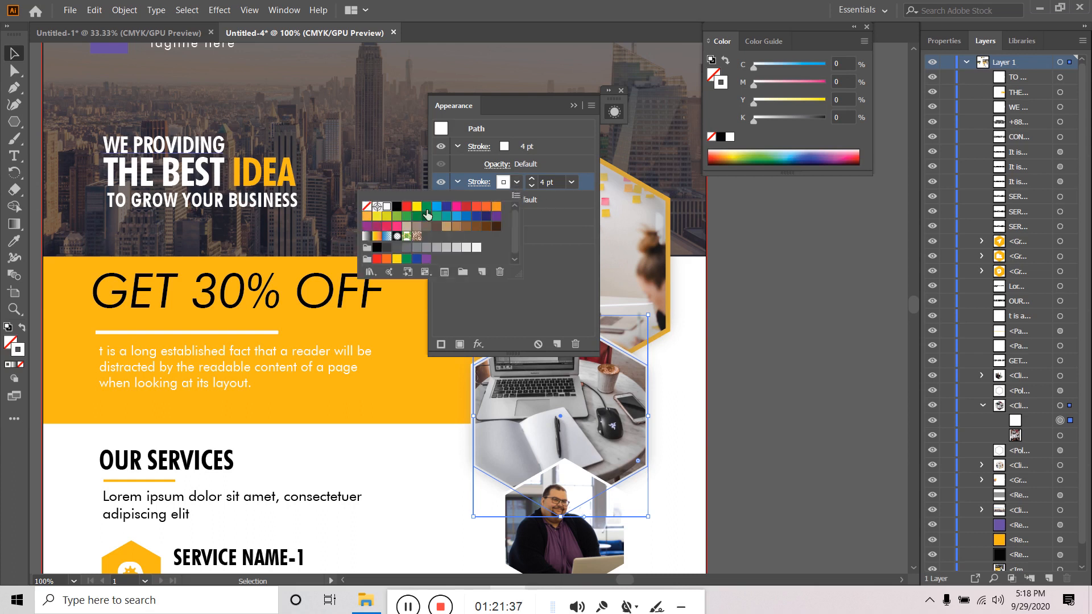
click(396, 207)
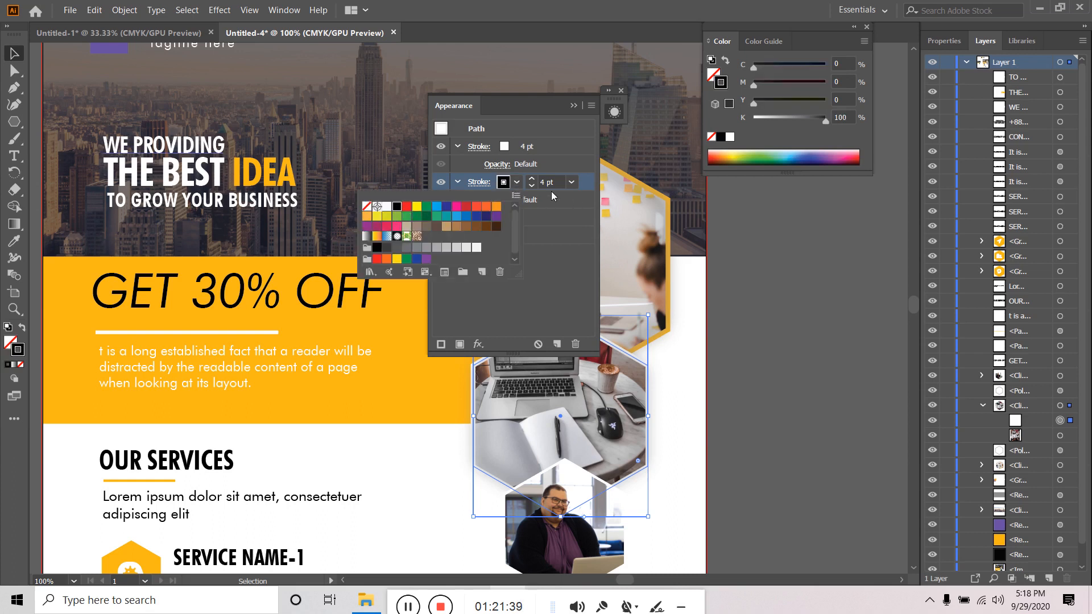
click(582, 206)
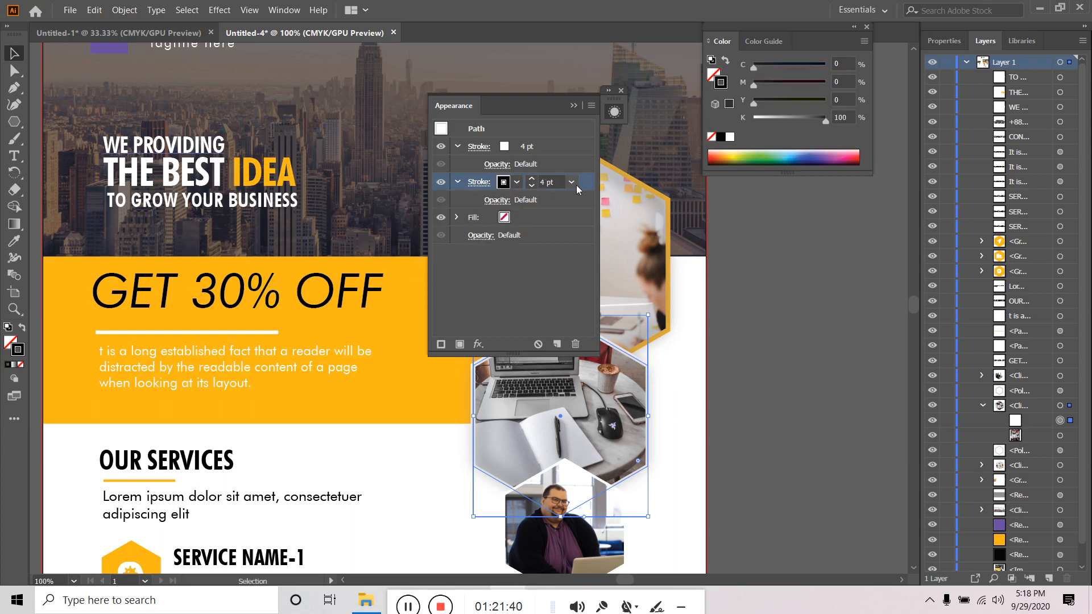
click(479, 345)
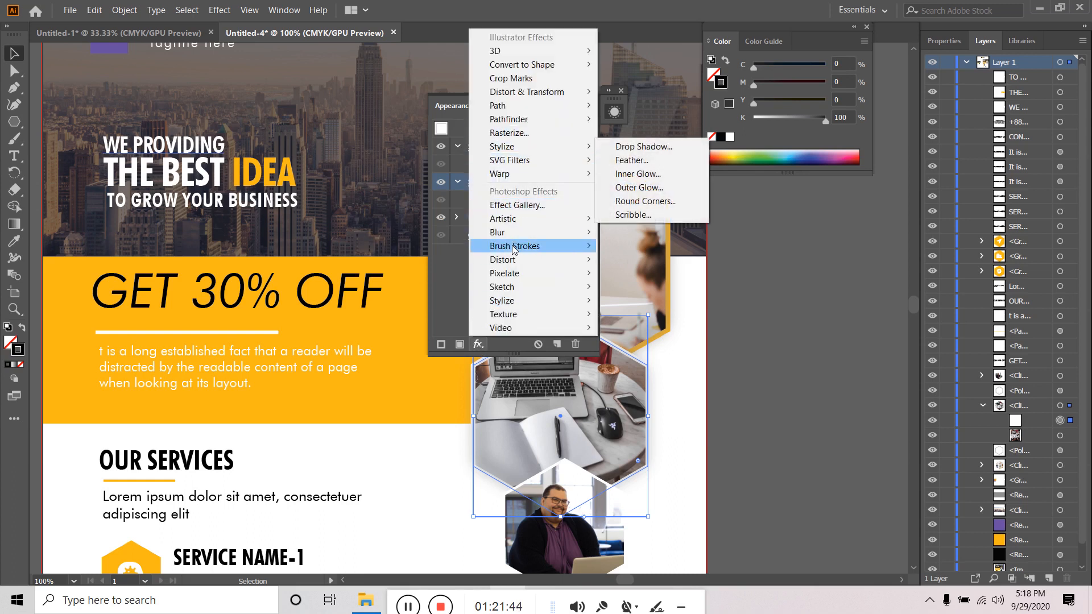
mouse_move(519, 233)
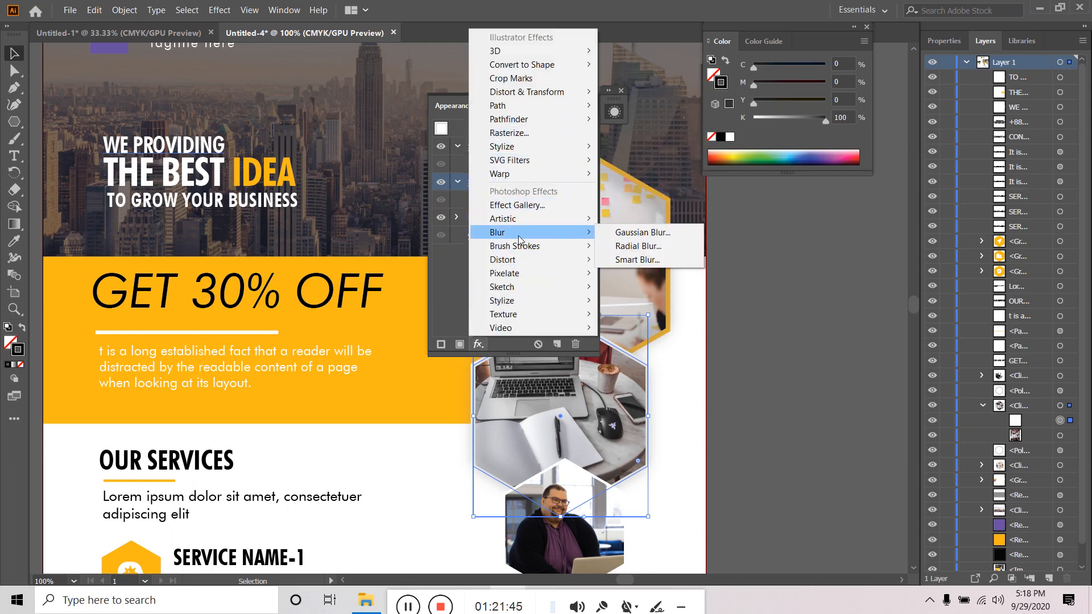
click(656, 238)
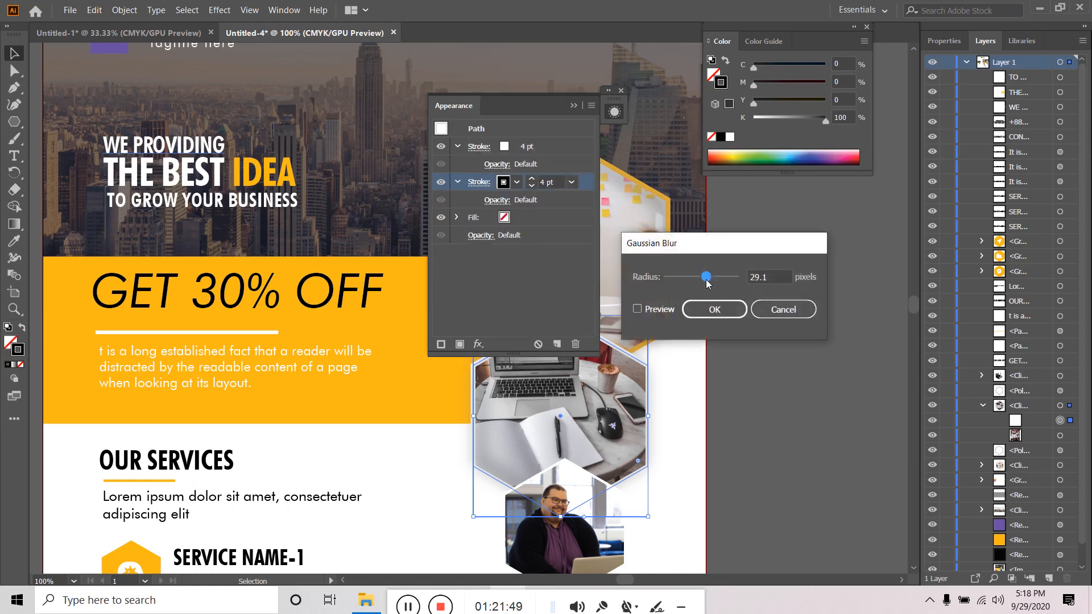
mouse_move(706, 277)
mouse_down()
mouse_move(721, 279)
mouse_move(694, 283)
mouse_move(722, 274)
mouse_move(684, 281)
mouse_move(701, 278)
mouse_up()
click(660, 310)
click(753, 309)
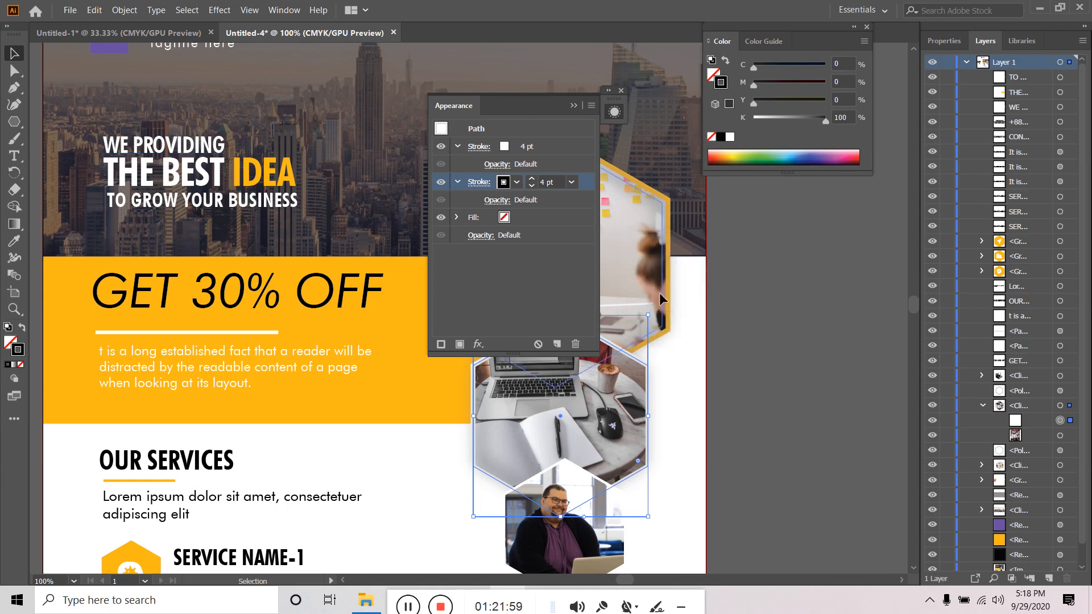
- Select the laptop photo group's hexagon clipping path and copy it
click(622, 91)
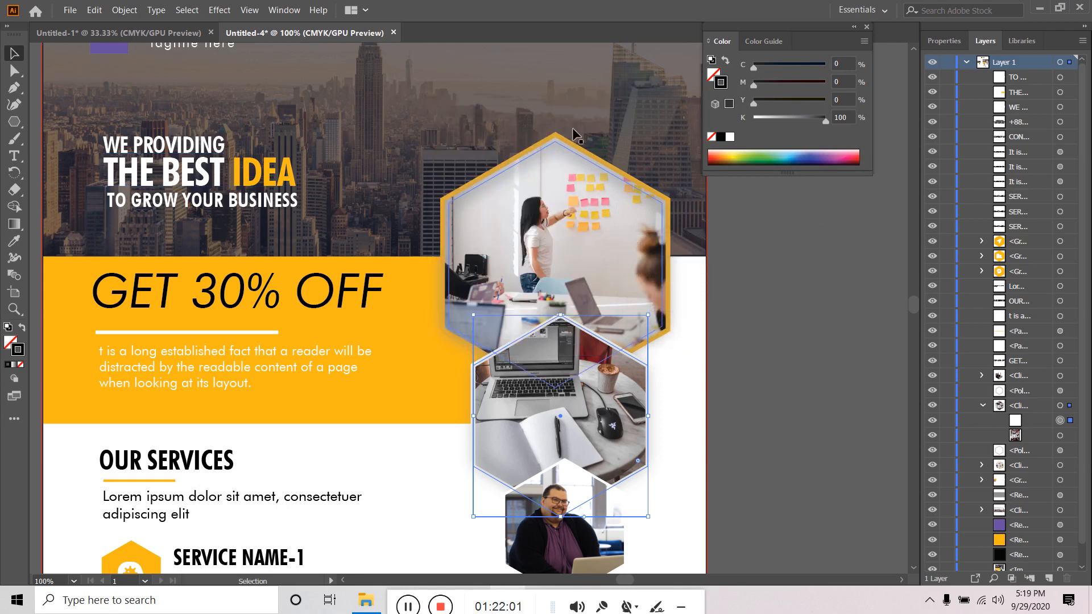
click(398, 604)
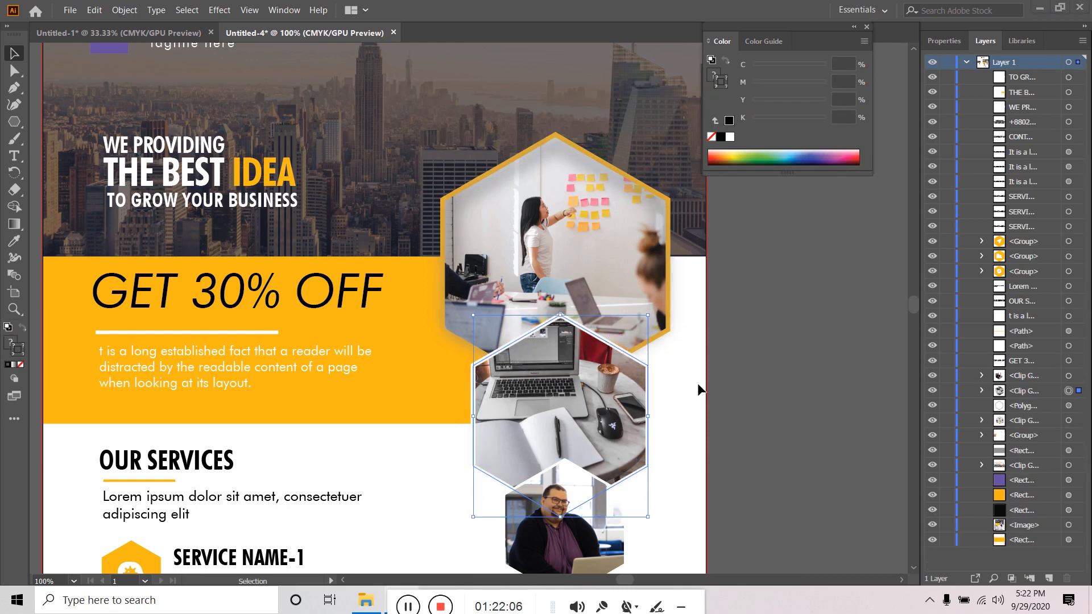
key(a)
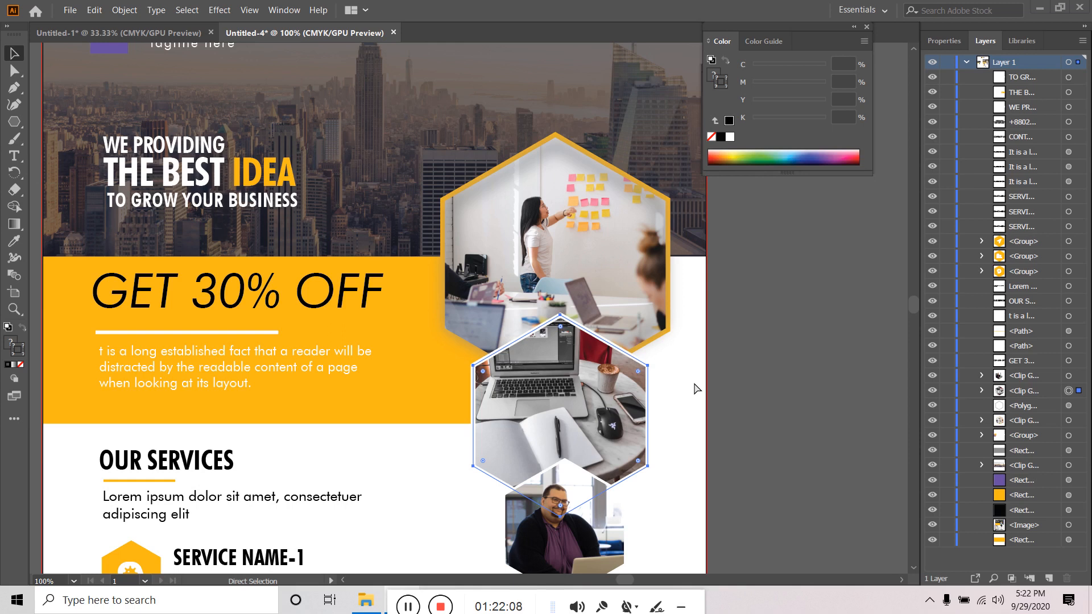
key(v)
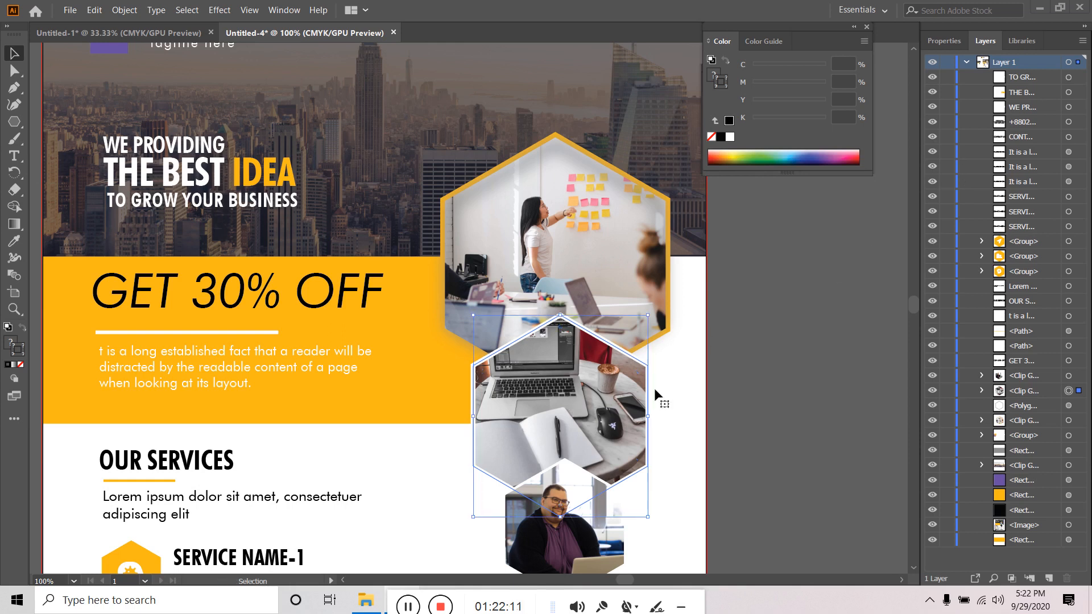
click(978, 391)
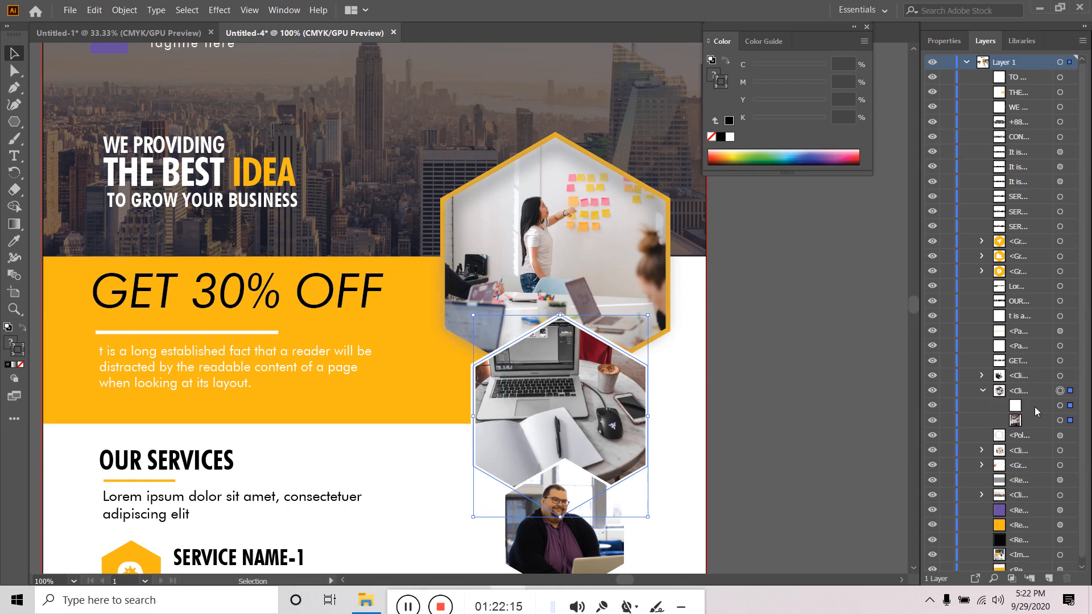
click(1035, 407)
click(91, 11)
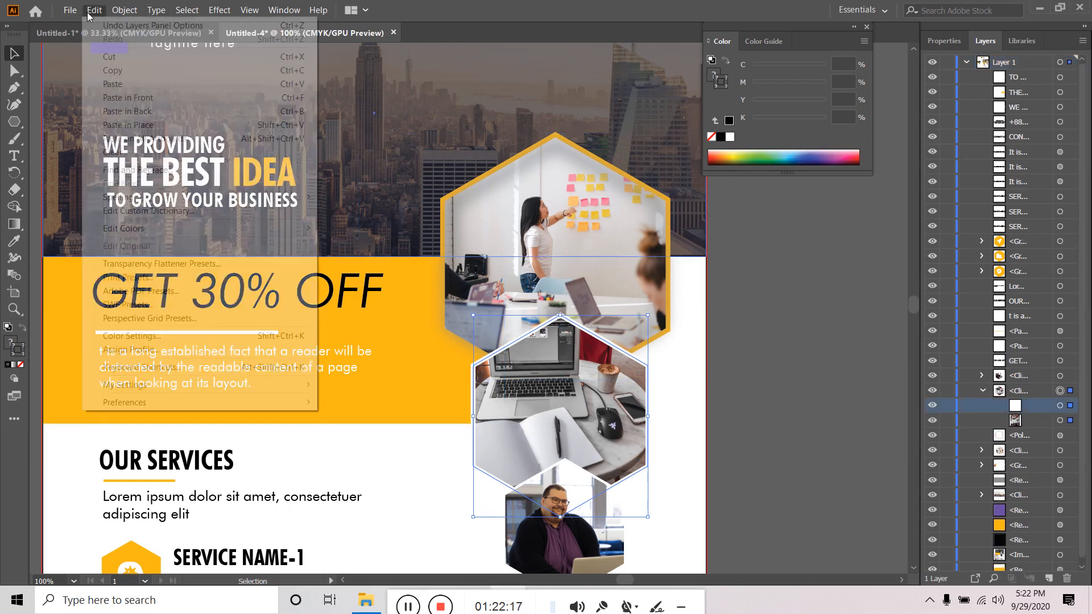
click(112, 71)
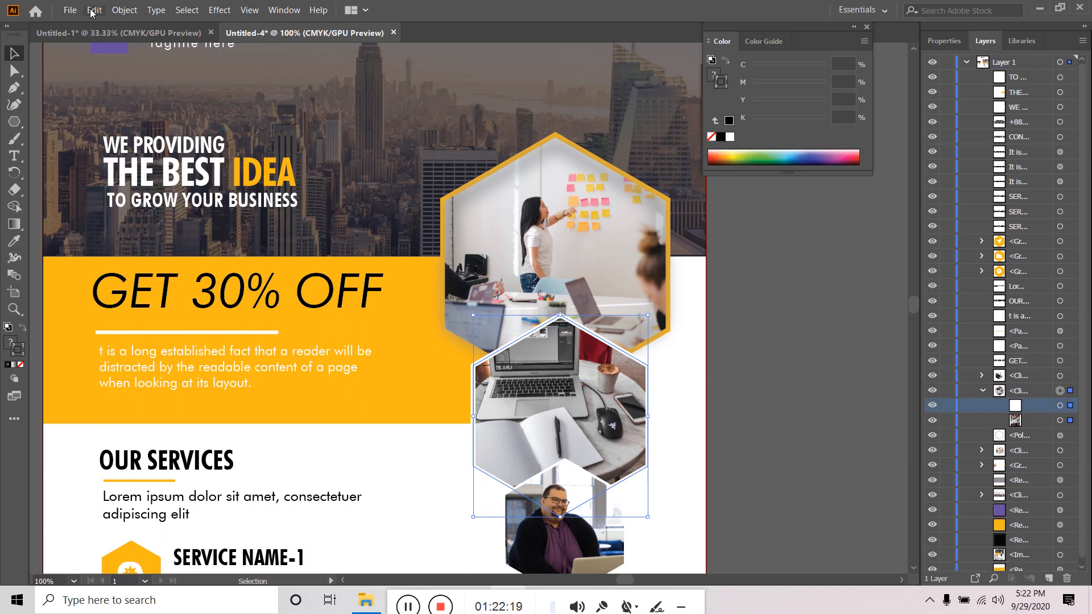
- Paste the hexagon path in place, undoing an accidental paste of the whole group first
click(93, 10)
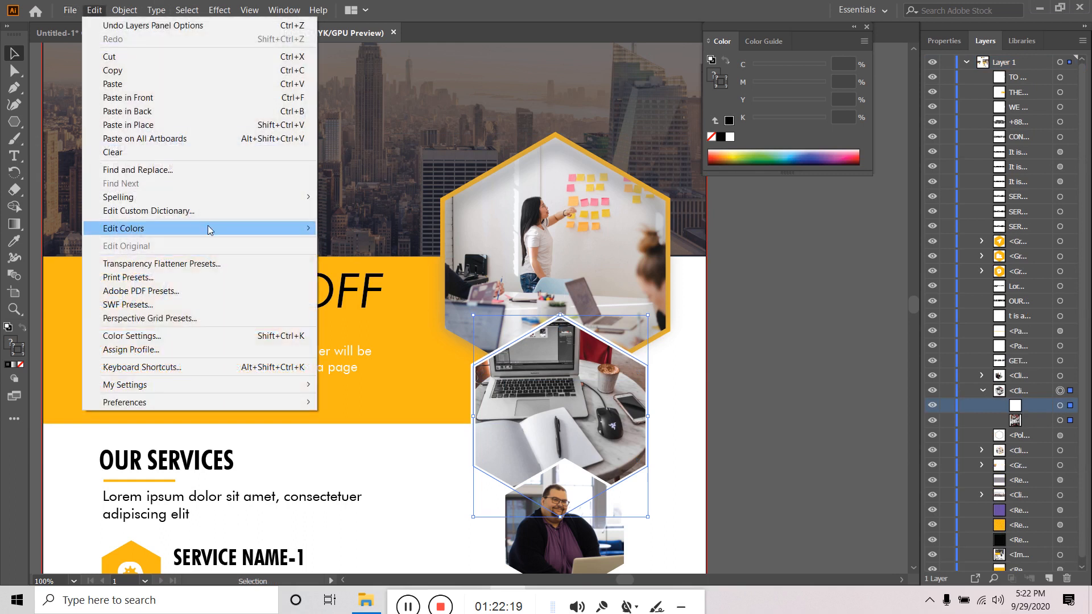
click(159, 125)
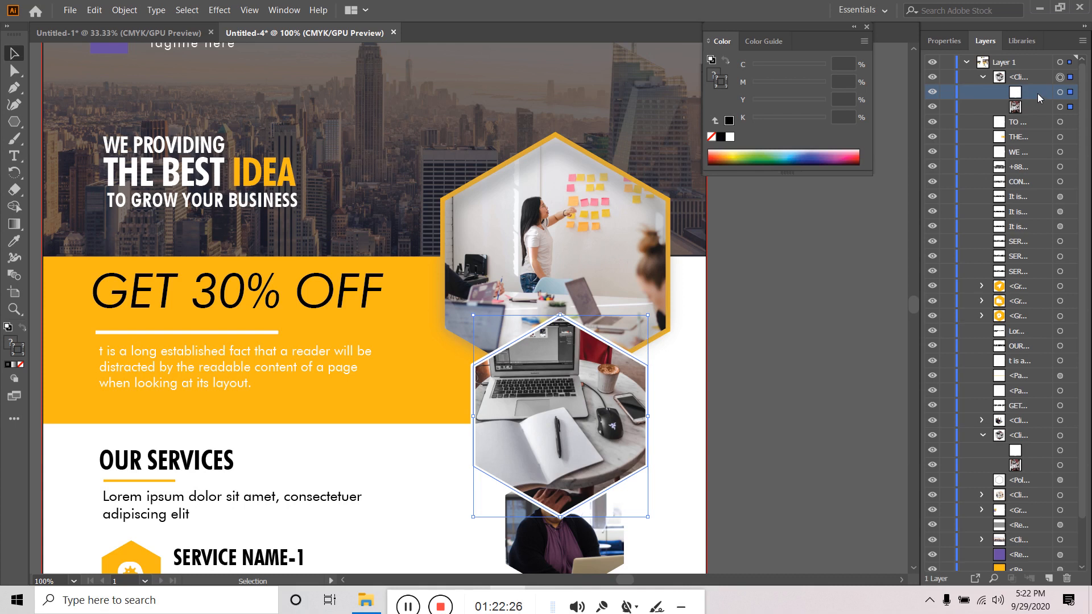
key(ctrl+z)
click(750, 398)
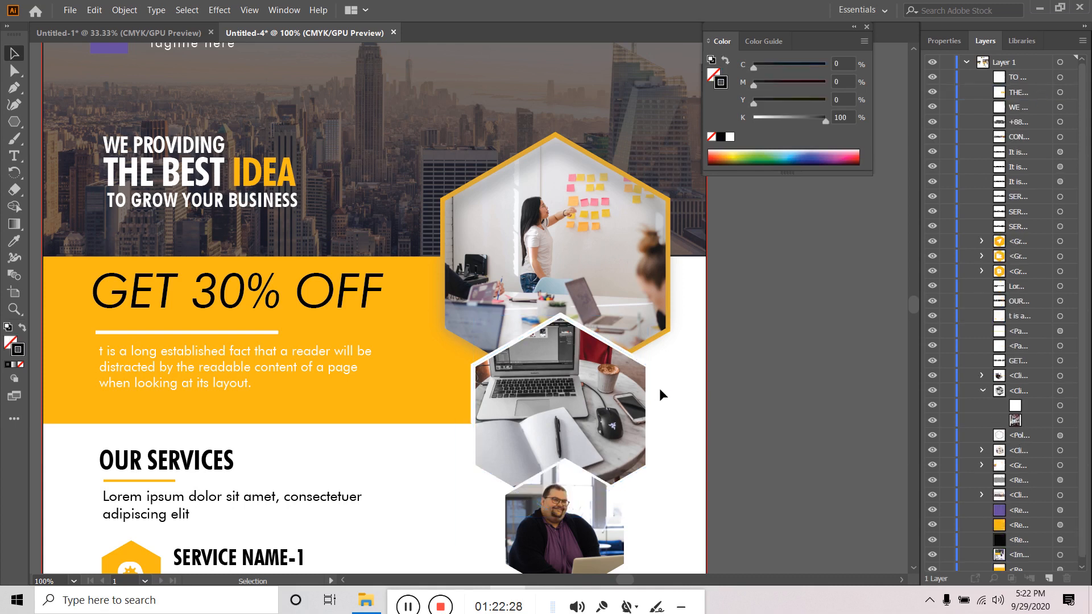
click(648, 391)
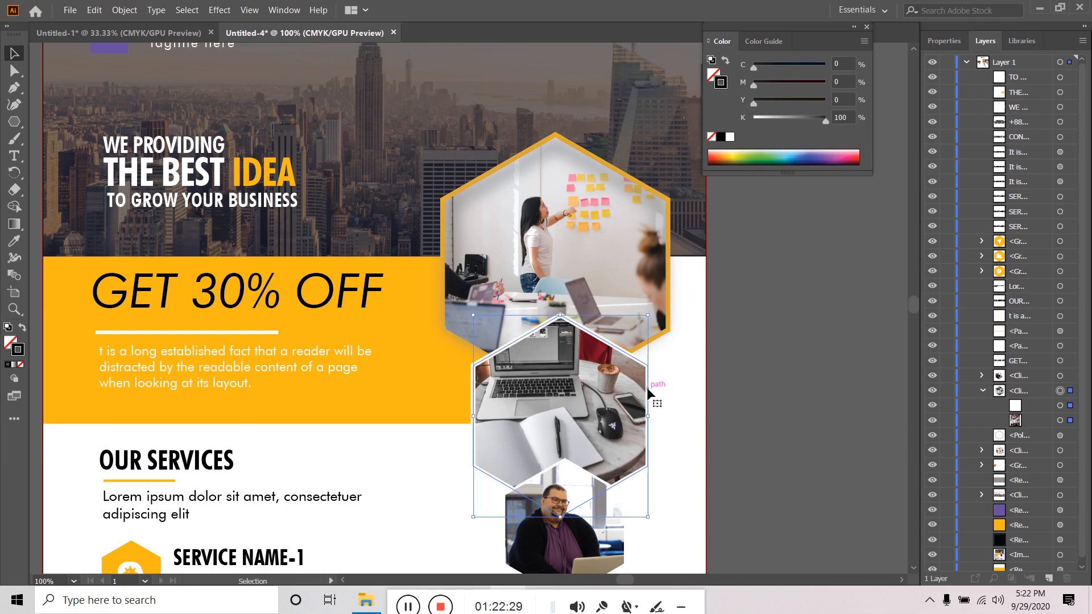
click(1060, 406)
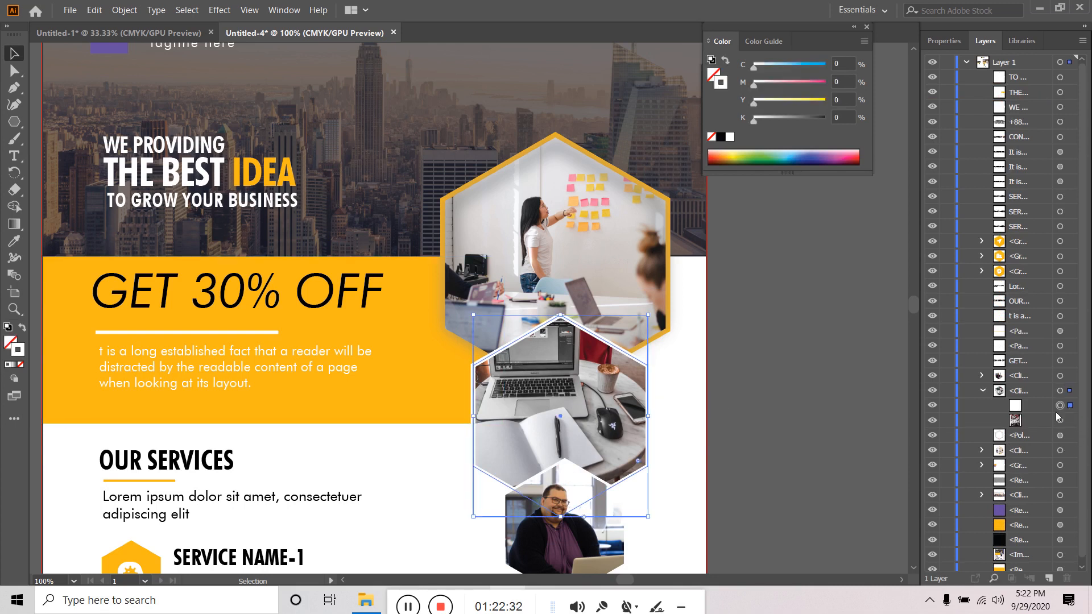
click(94, 9)
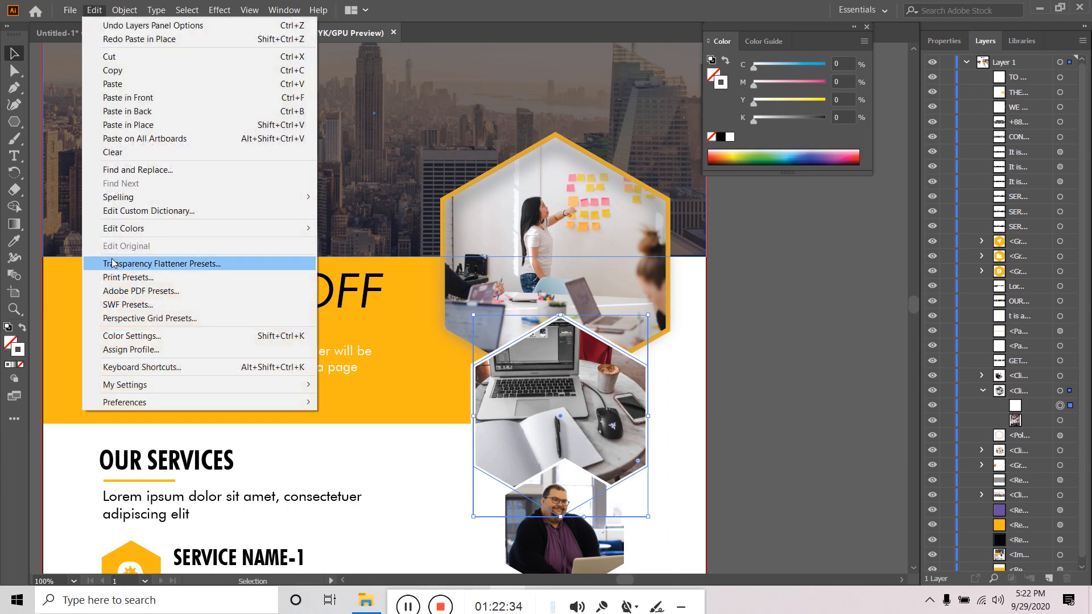
click(152, 130)
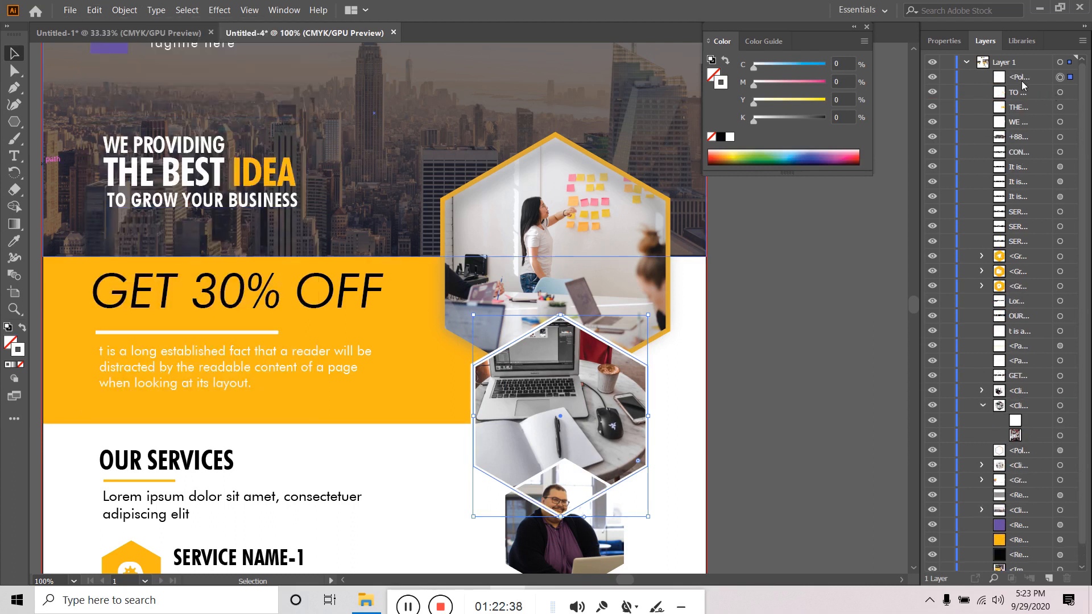
- Move the pasted hexagon above the laptop clip group and give it a black stroke
drag(1022, 86, 1033, 395)
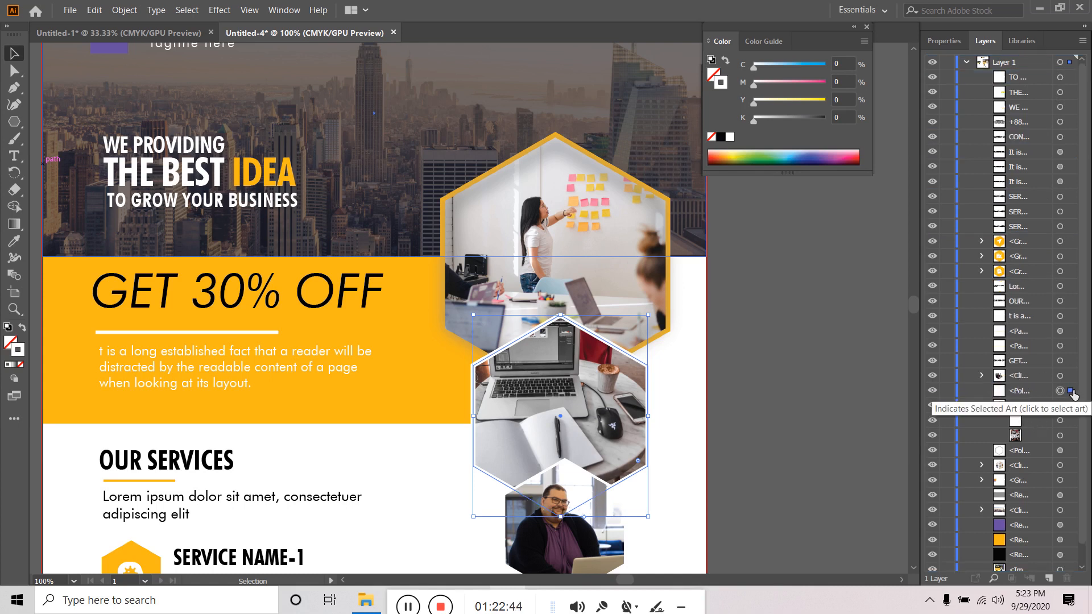
click(944, 42)
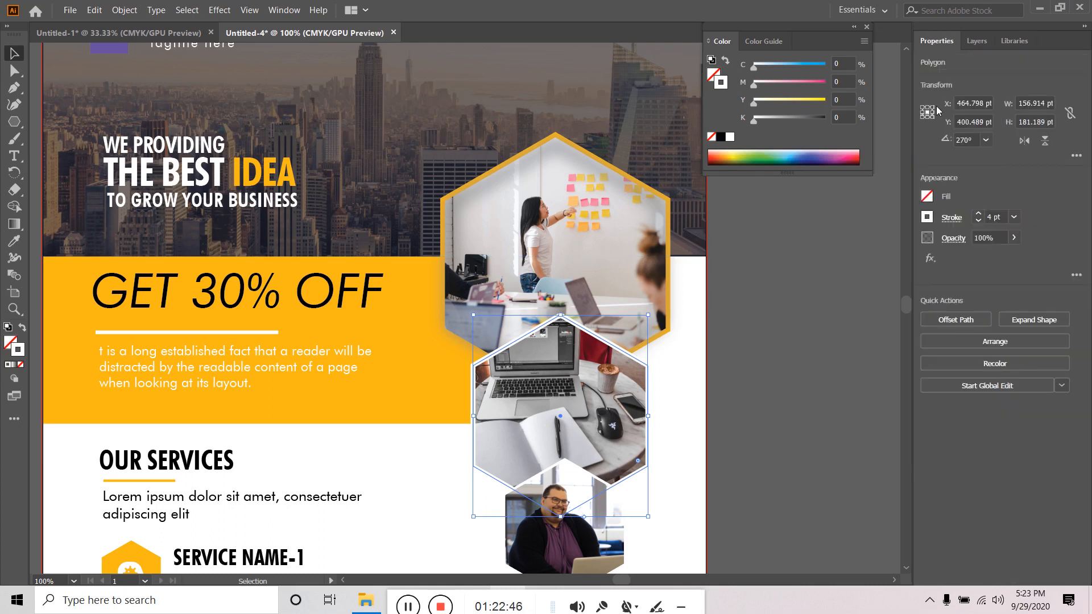
click(928, 217)
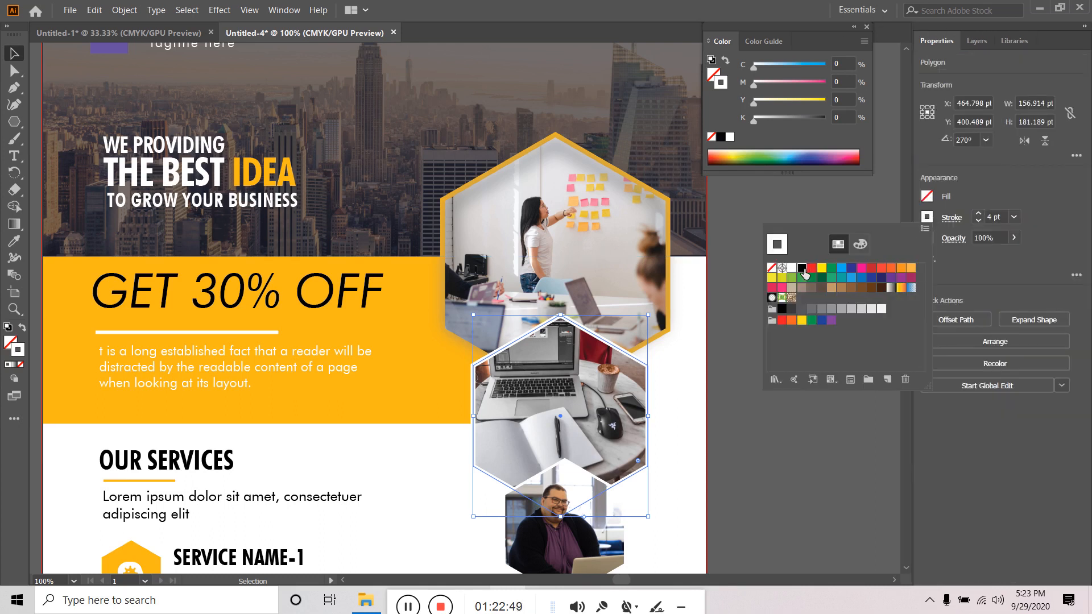
click(802, 267)
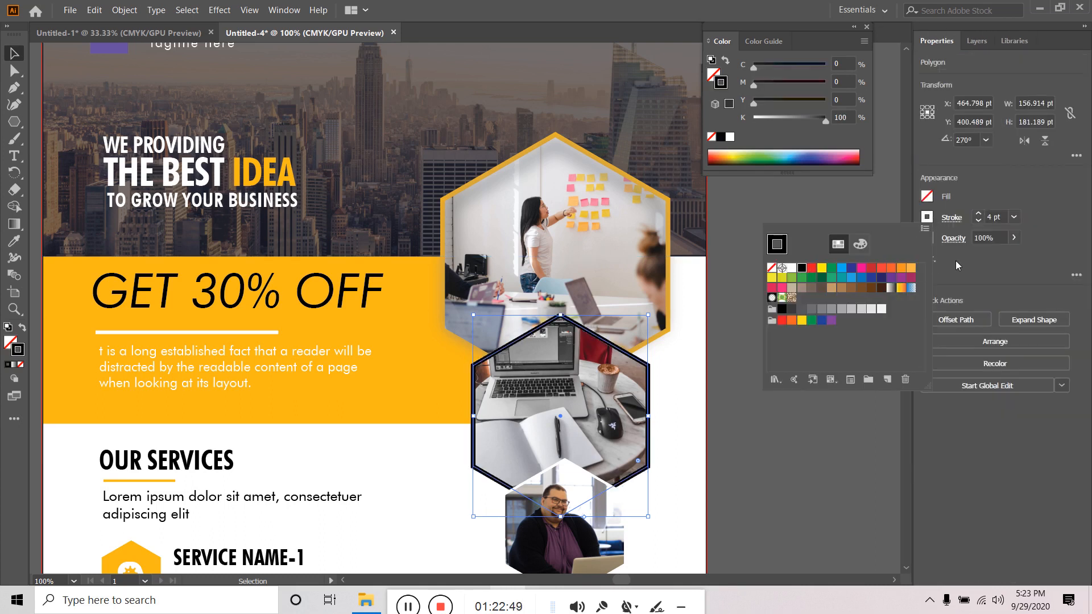
click(954, 224)
- Align the stroke to the inside and shrink the hexagon to 149.951 × 173.149 pt
click(955, 224)
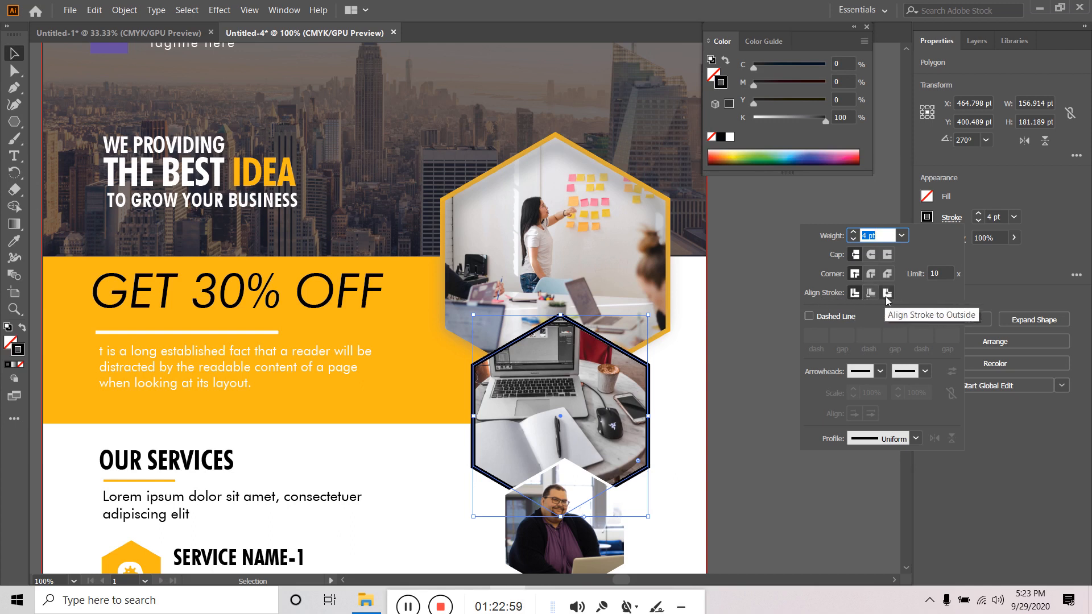
click(869, 294)
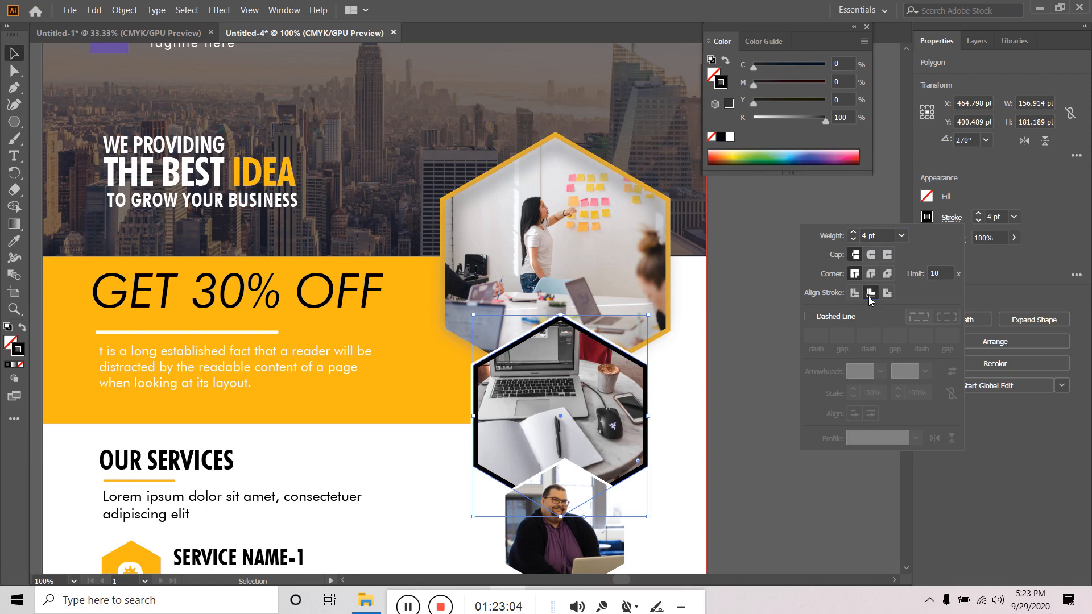
click(888, 293)
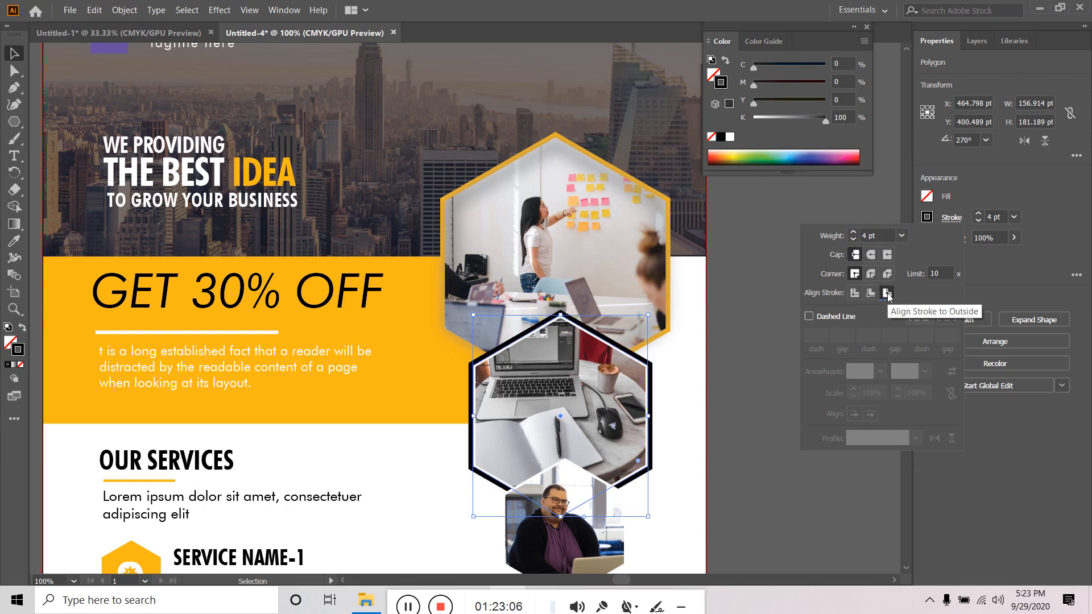
click(870, 293)
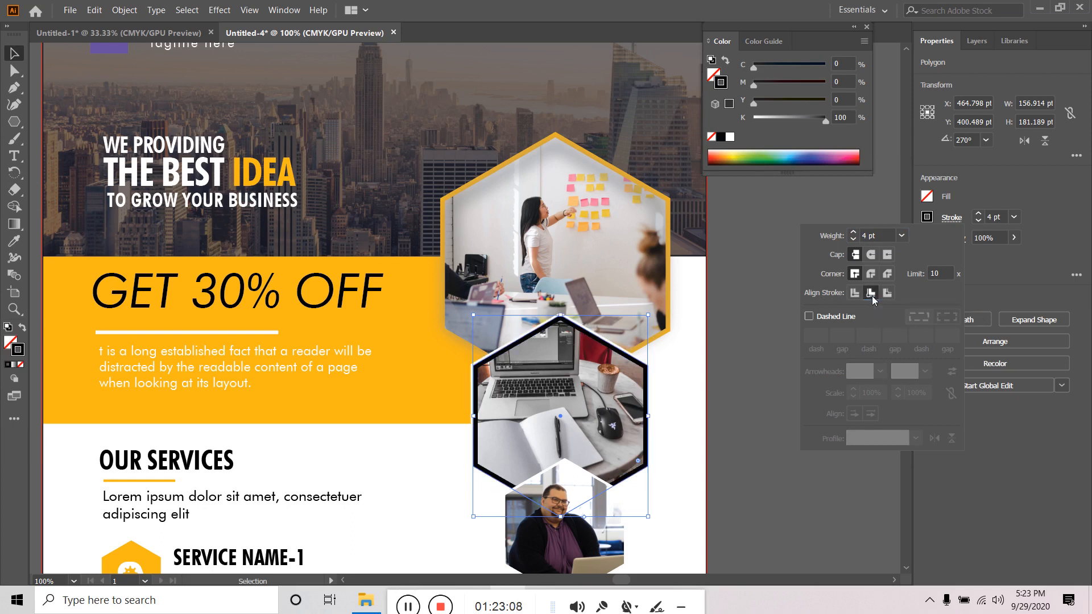
click(645, 315)
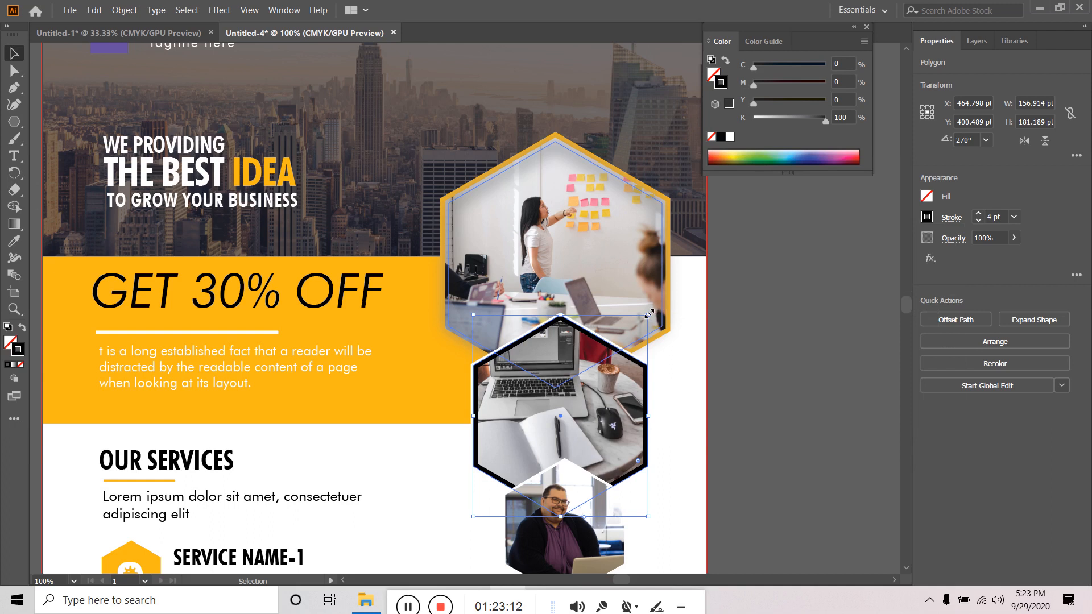
drag(649, 313, 646, 321)
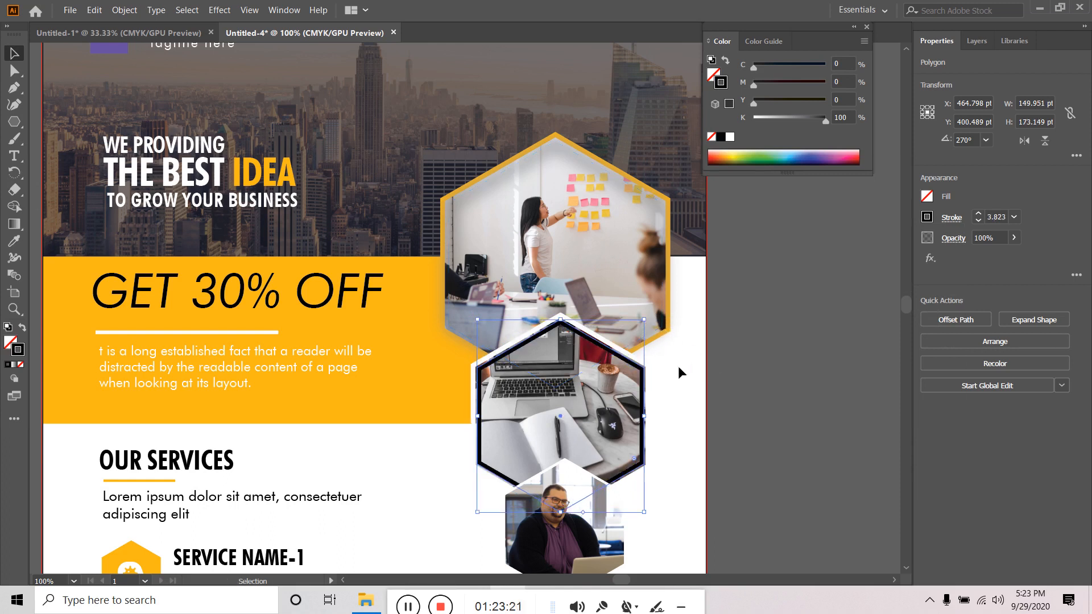
click(930, 259)
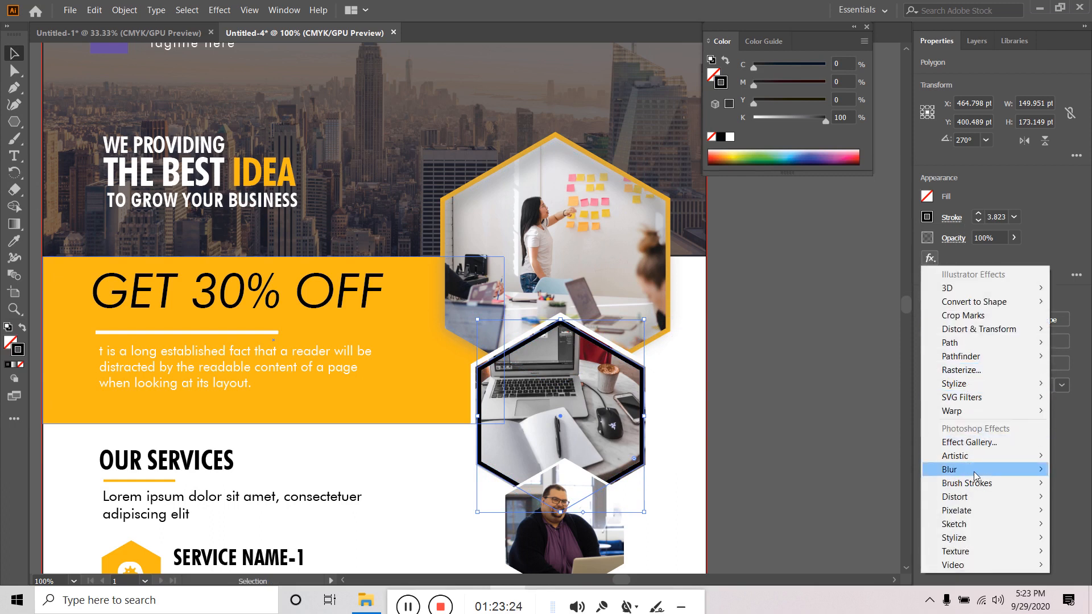
- Apply a 30 px Gaussian Blur to the black hexagon outline after previewing other radii
mouse_move(974, 472)
click(881, 464)
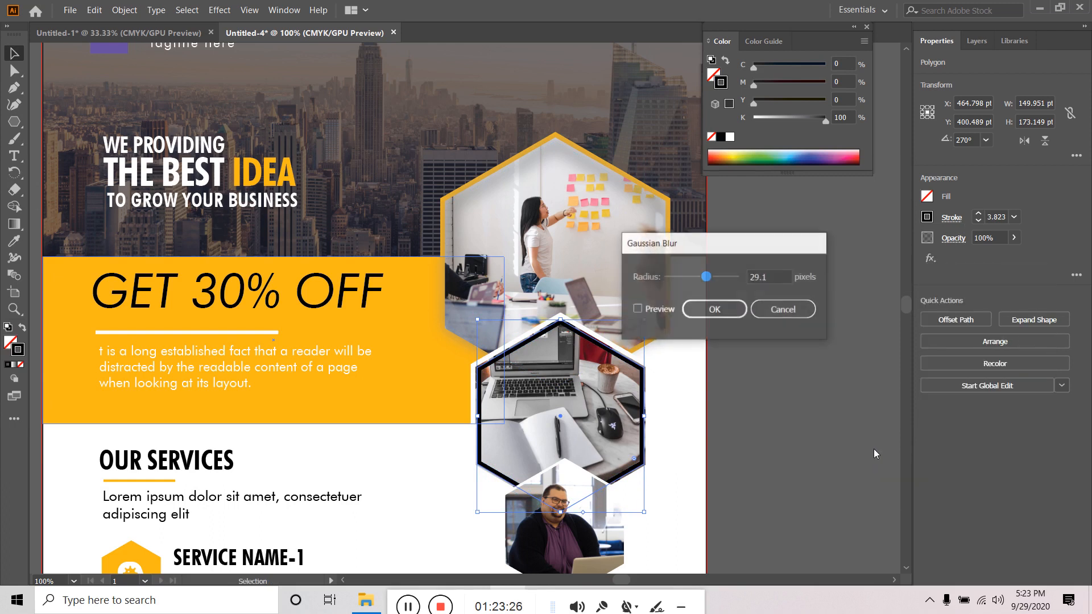
click(638, 309)
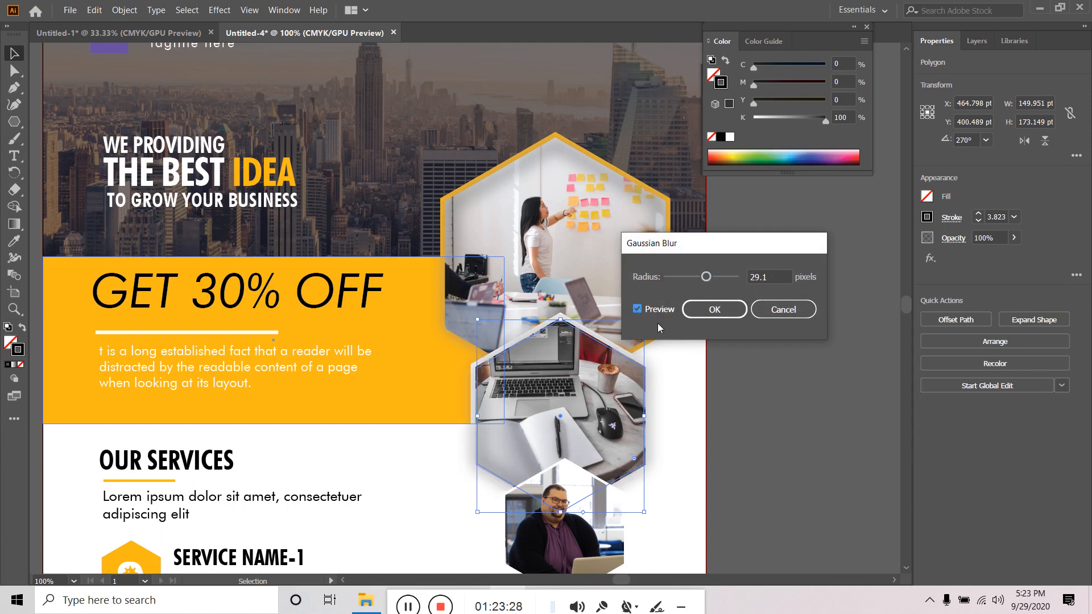
mouse_move(703, 280)
mouse_down()
mouse_move(663, 279)
mouse_move(703, 278)
mouse_up()
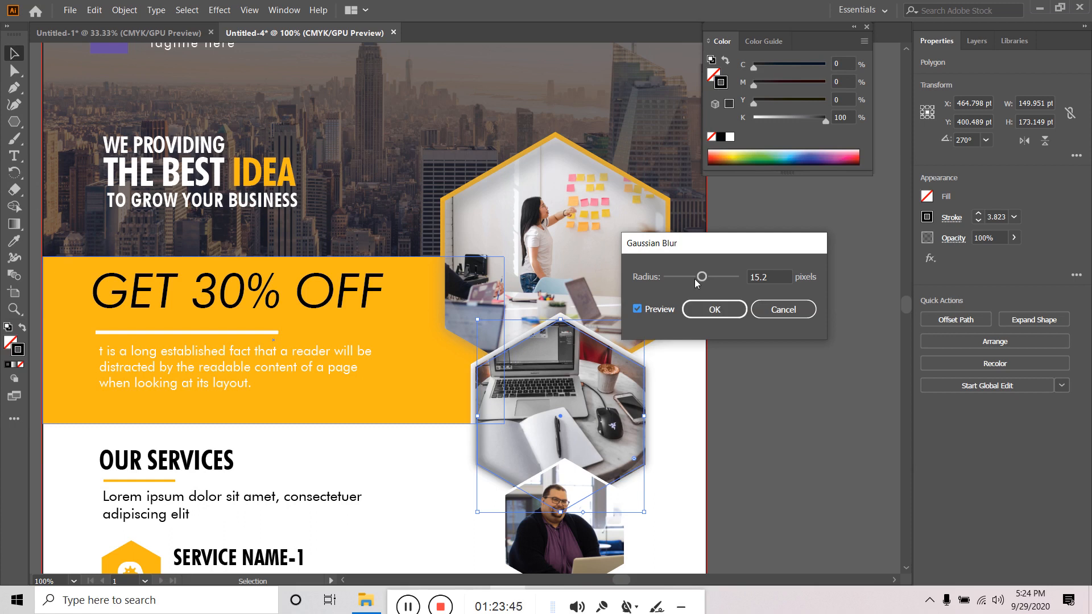
drag(701, 278, 717, 282)
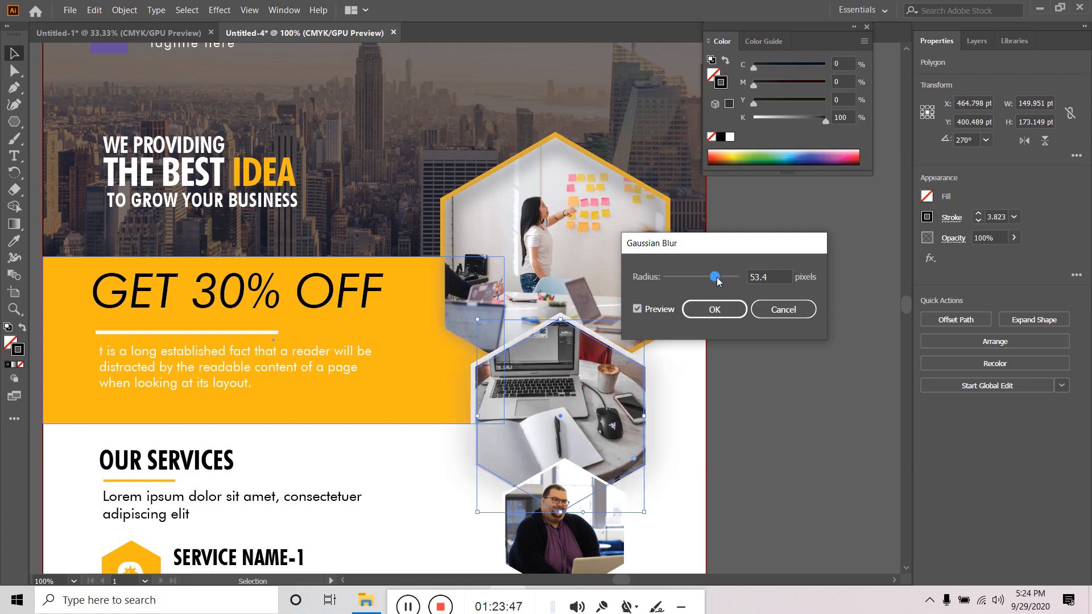
drag(717, 278, 706, 279)
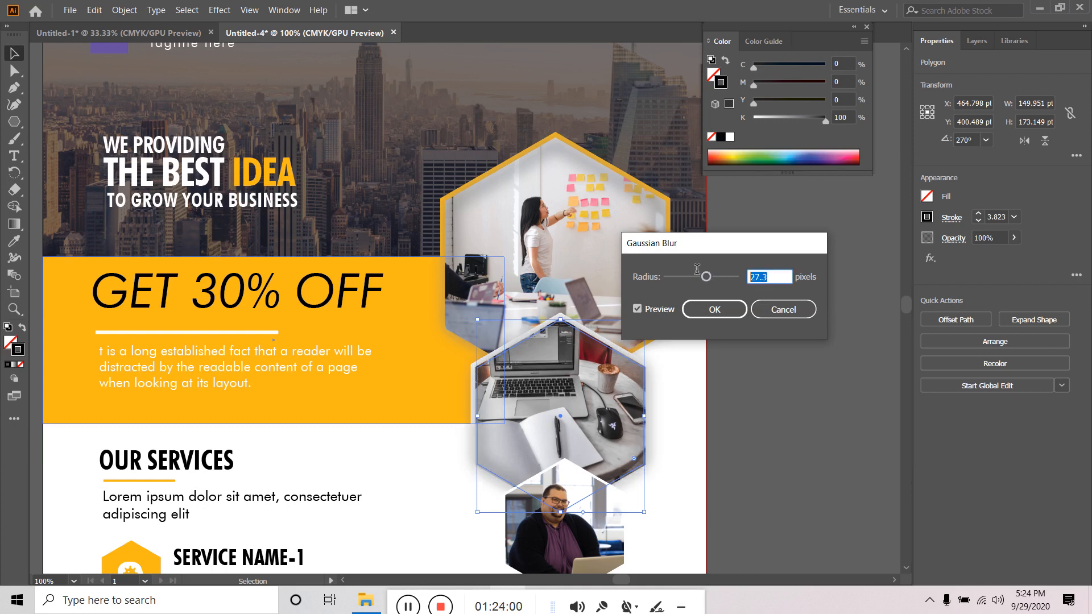
text(30)
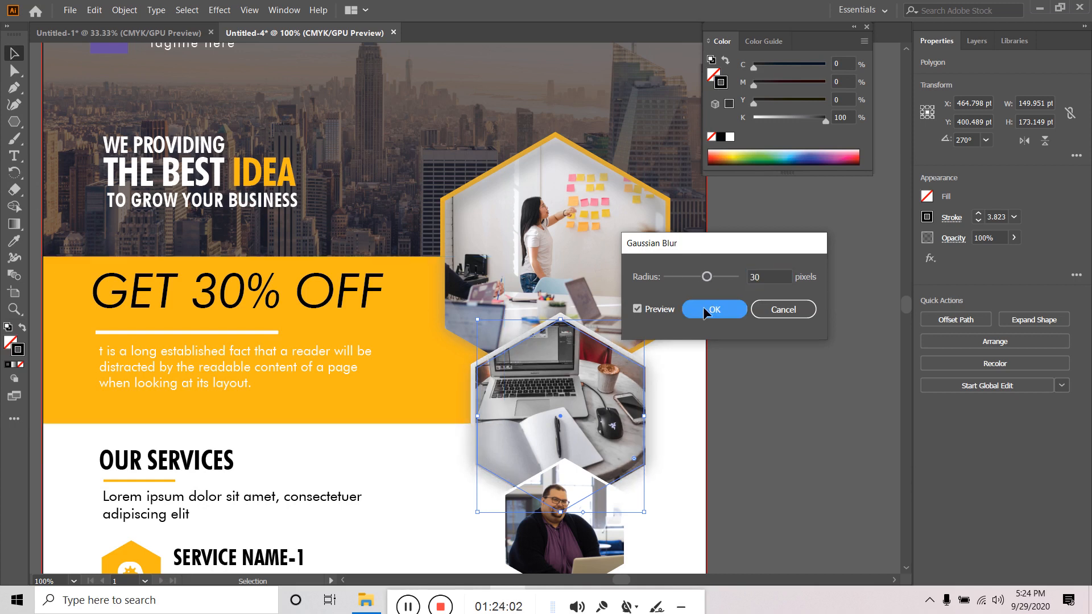
click(706, 313)
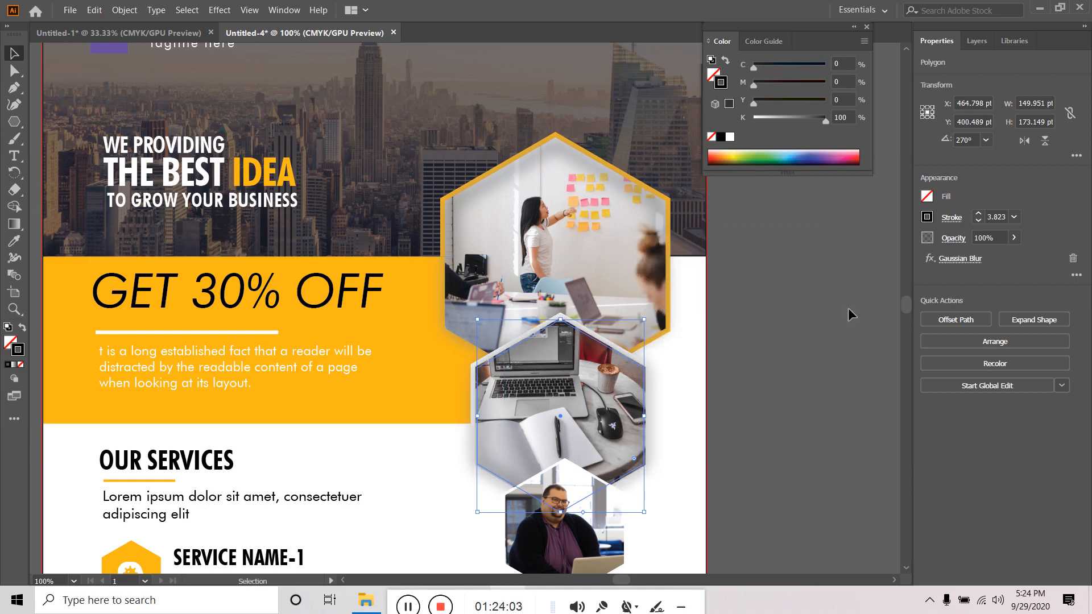
- Try stroke weights from 1 to 3 pt and settle the blurred outline at 2 pt
click(978, 222)
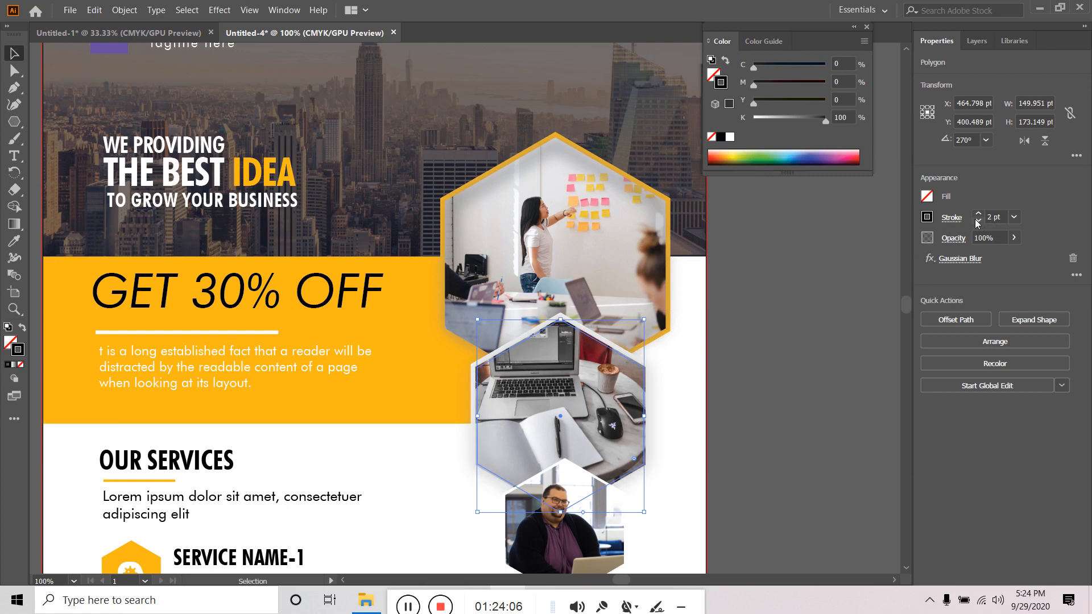
click(977, 222)
click(978, 214)
click(979, 215)
click(976, 222)
click(765, 342)
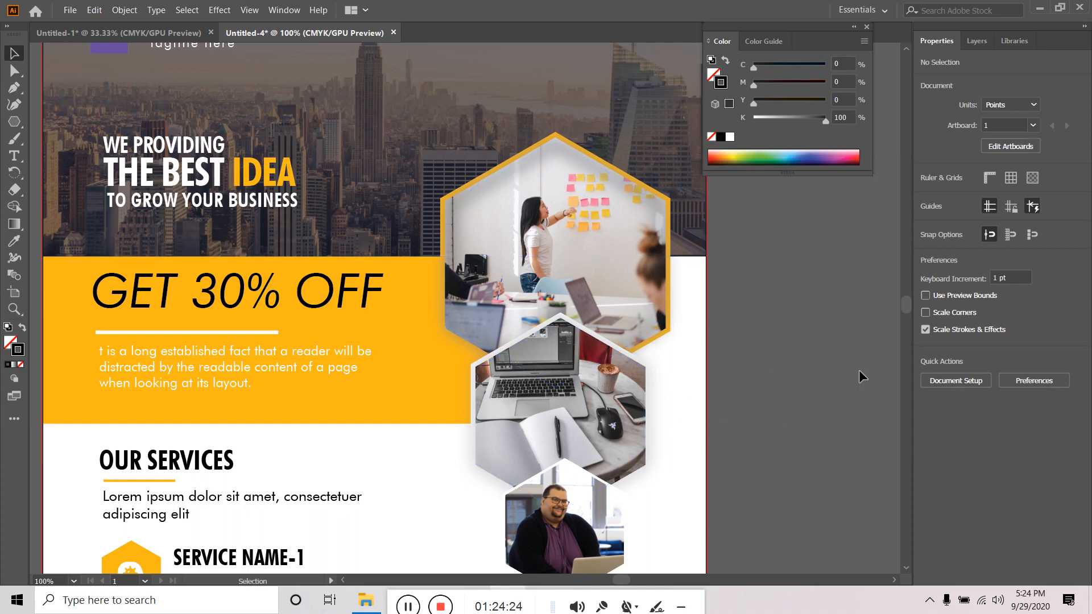
- Select the hexagon clipping path inside the man's photo group in Layers and copy it
scroll(859, 376, down, 1)
alt+scroll(859, 377, down, 2)
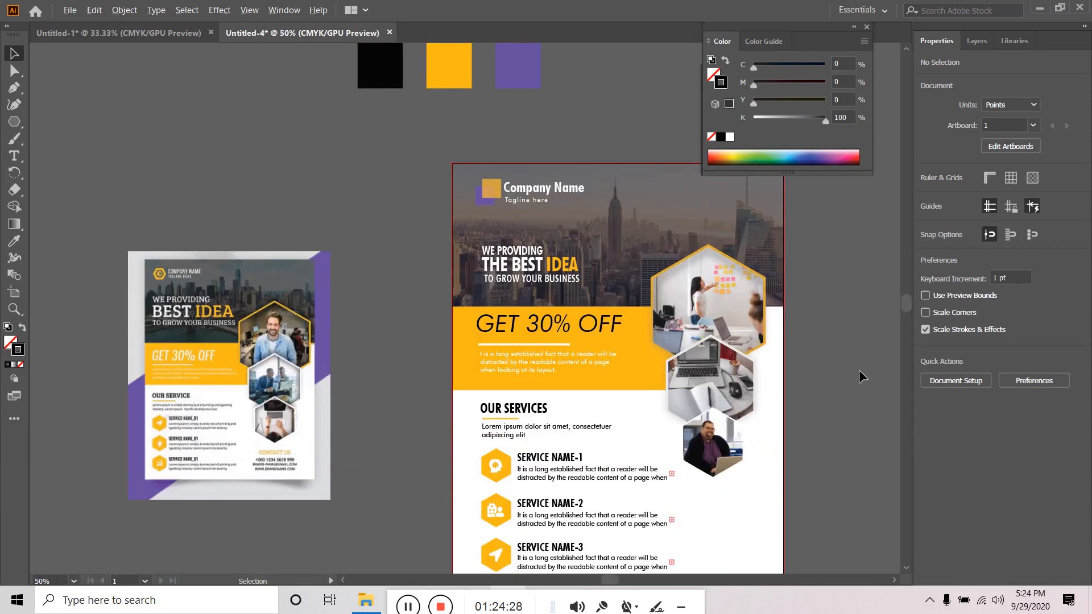
scroll(859, 370, up, 1)
scroll(813, 403, up, 1)
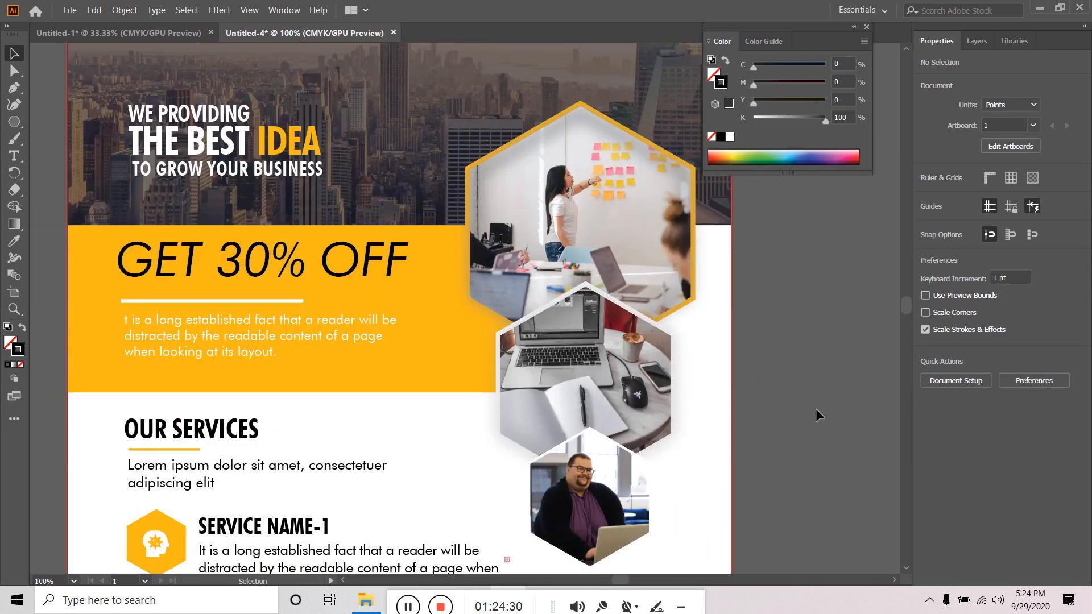
scroll(815, 409, down, 5)
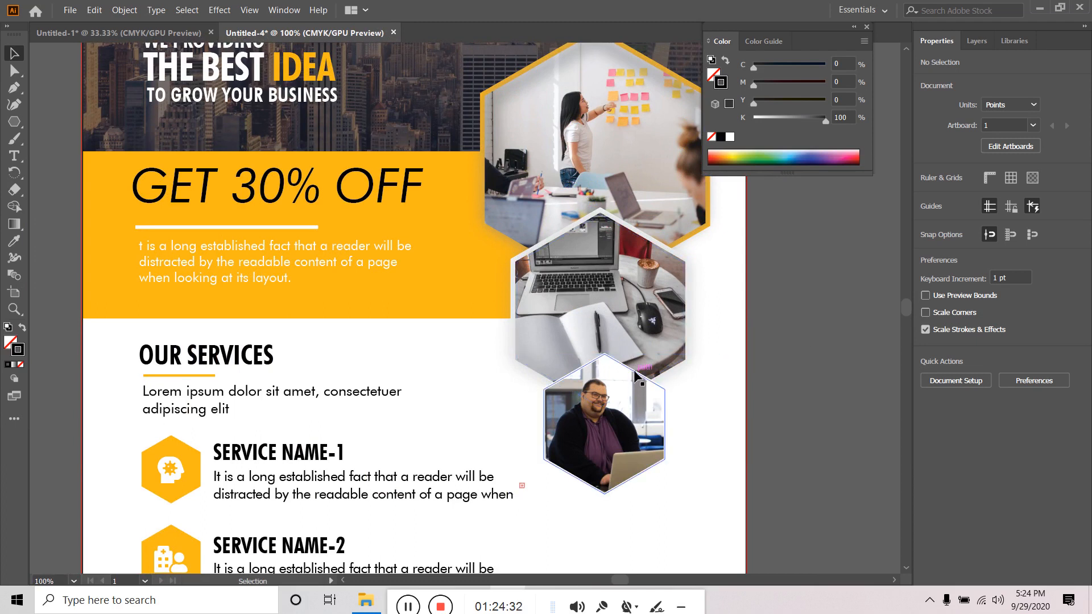
click(637, 375)
alt+scroll(651, 382, up, 2)
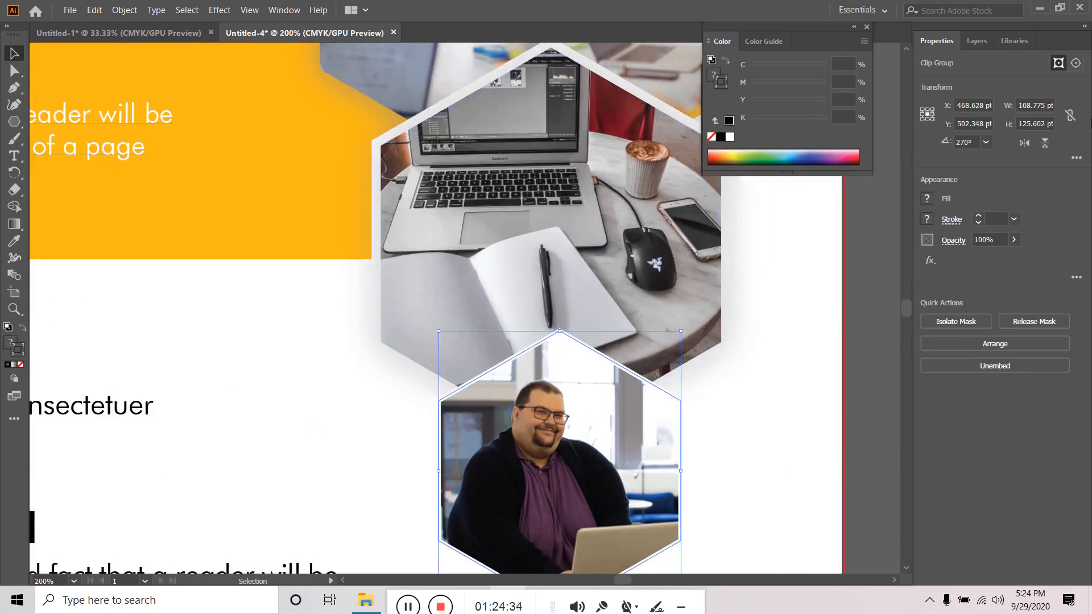
click(976, 41)
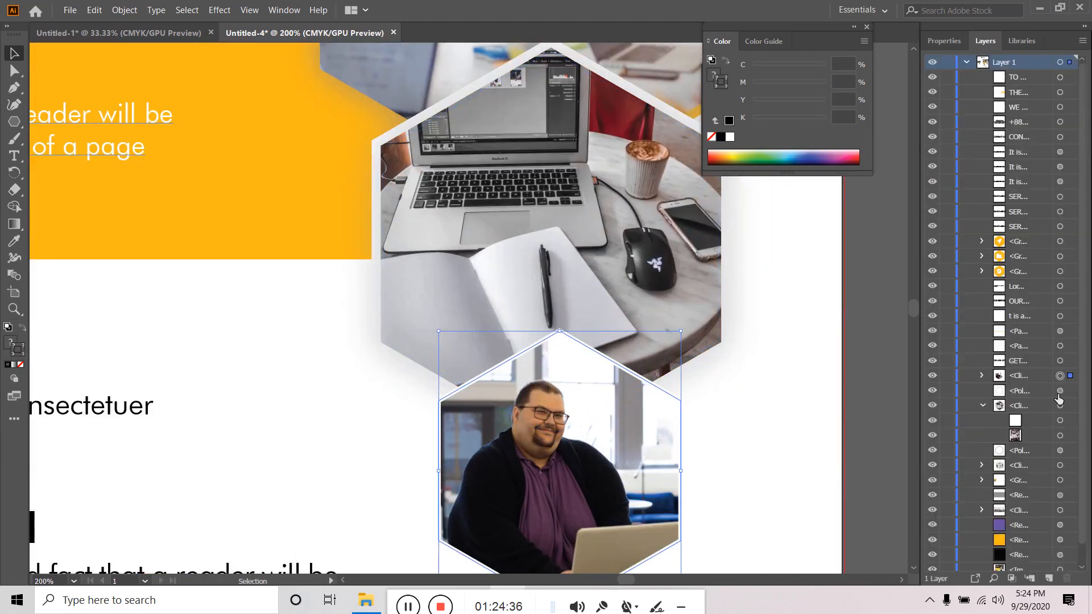
click(982, 376)
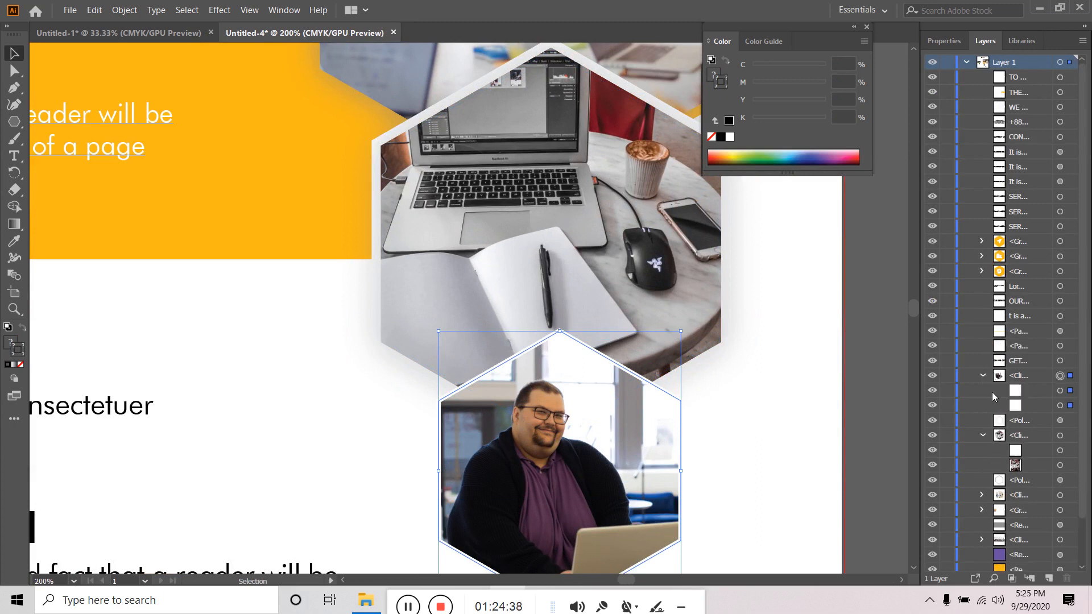
click(1070, 390)
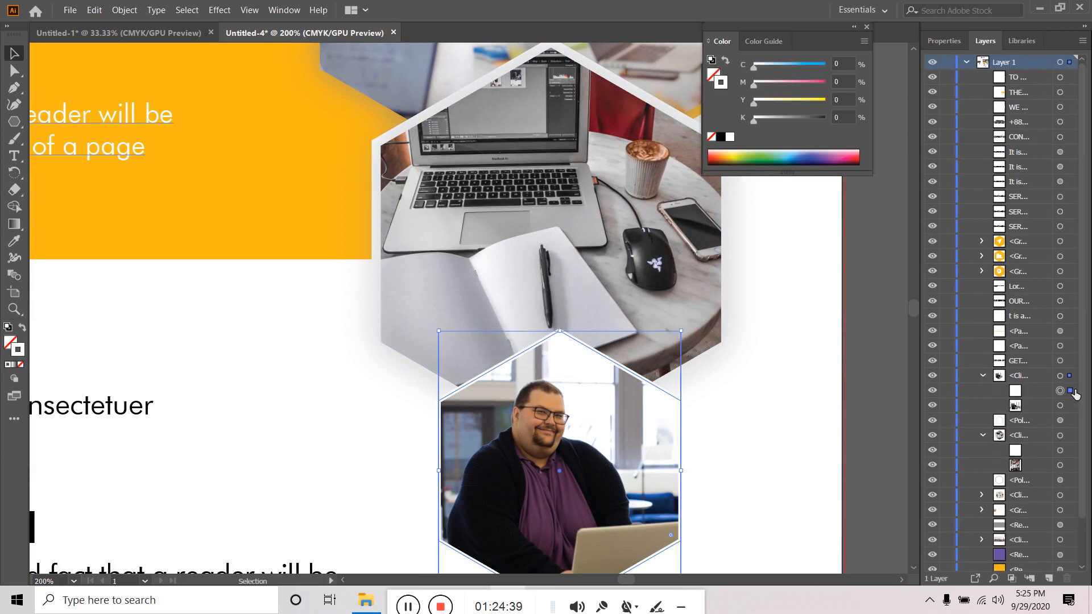
click(95, 10)
click(121, 75)
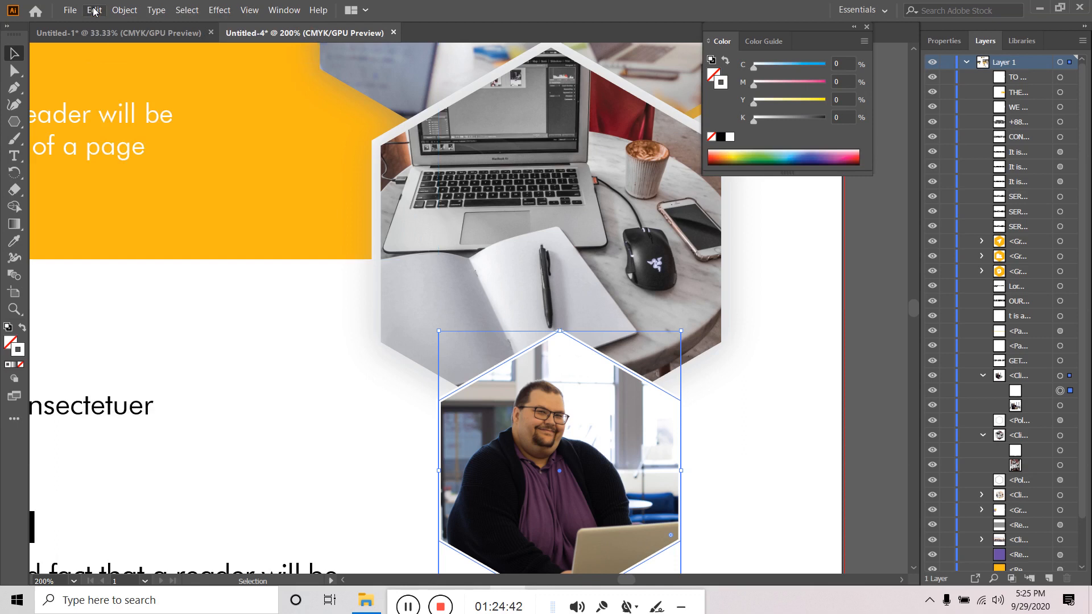
- Paste the hexagon in place and move its layer just above the man's photo group
click(94, 10)
click(137, 124)
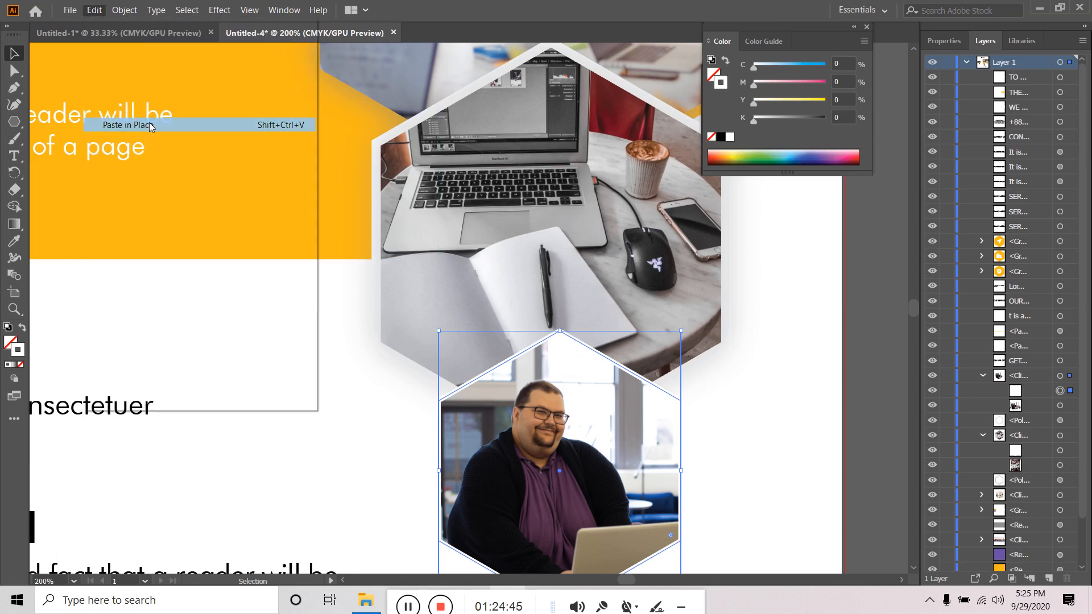
drag(1022, 83, 1014, 387)
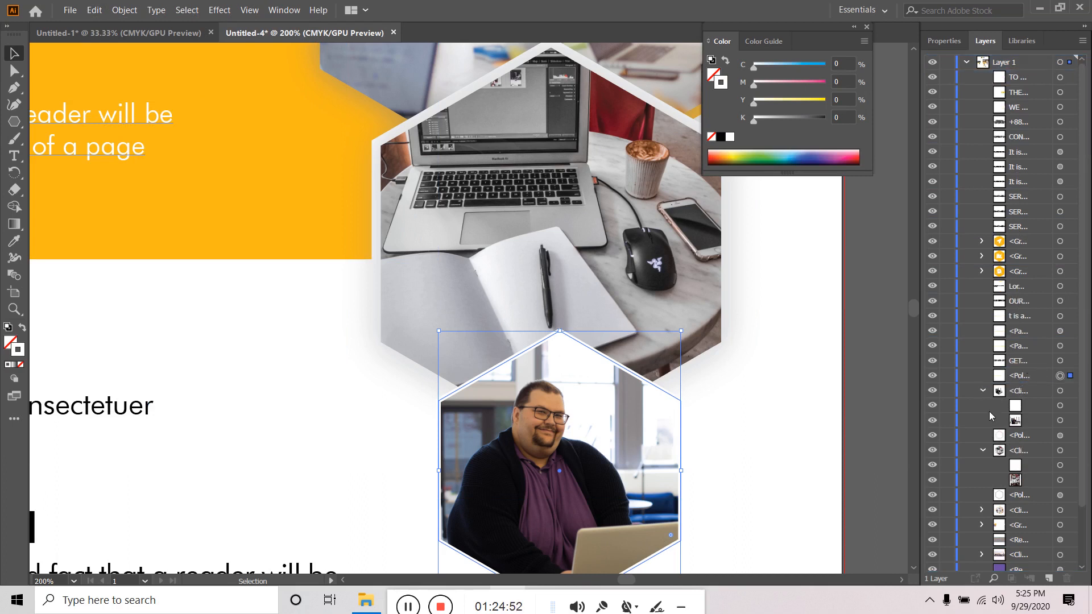
click(983, 421)
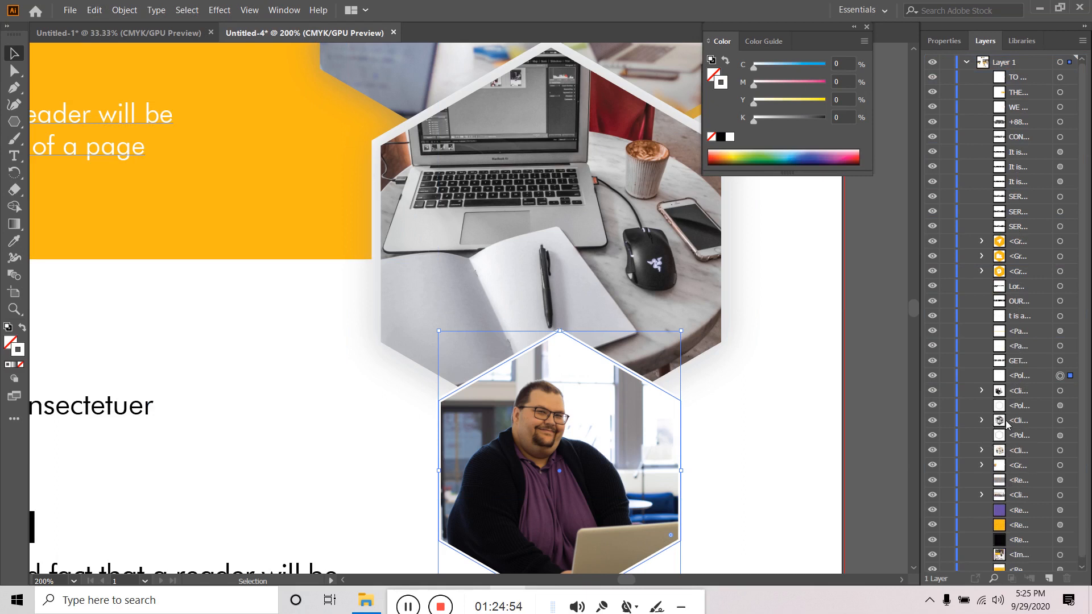
click(1023, 377)
click(932, 377)
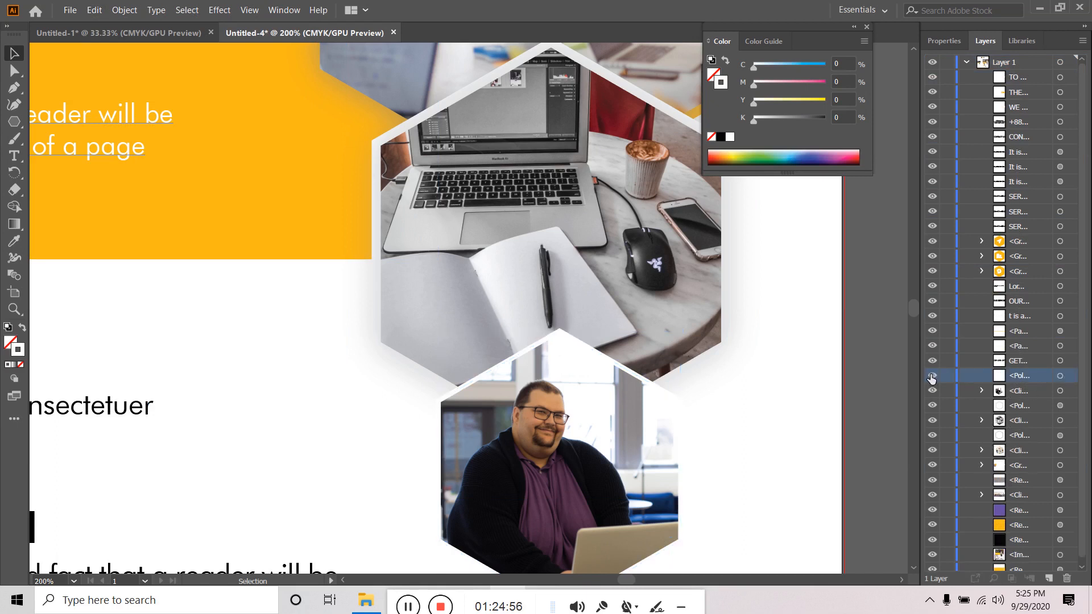
click(1074, 381)
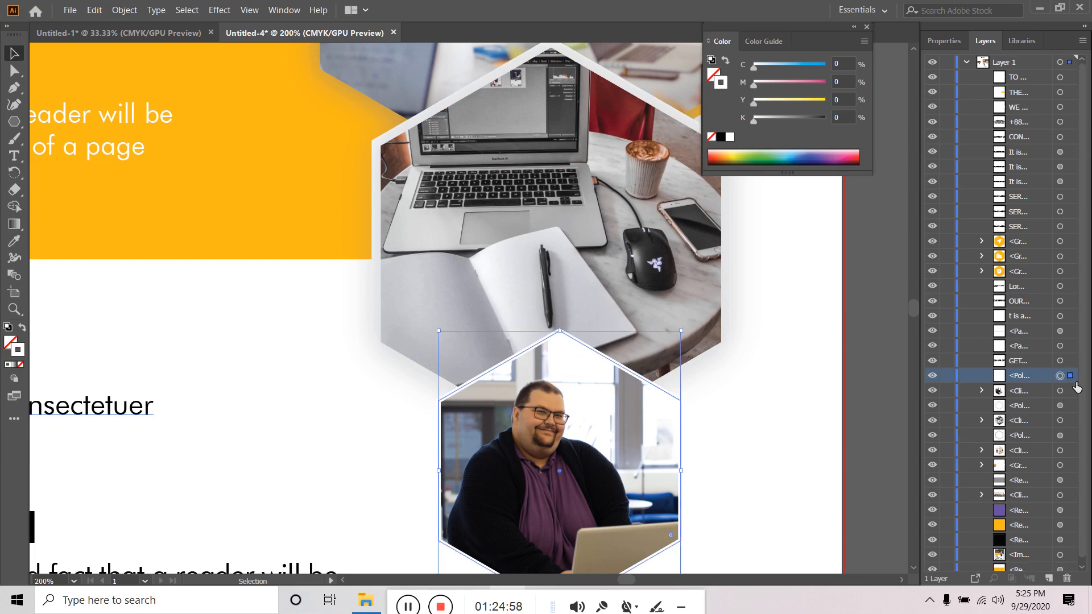
click(944, 40)
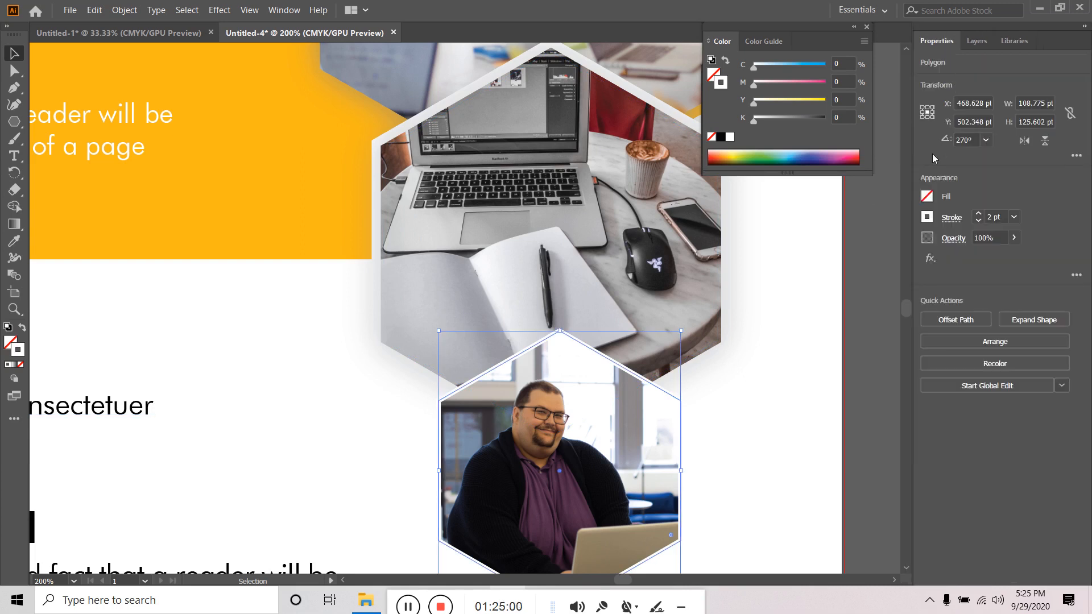
- Give the copied hexagon a black stroke aligned to the inside
click(926, 217)
click(801, 269)
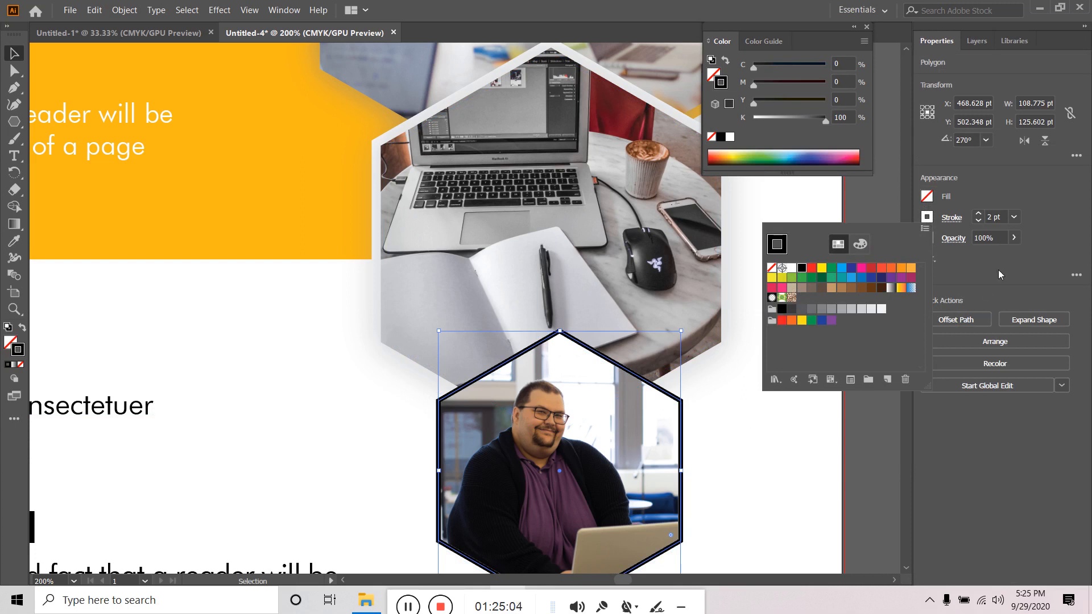
click(972, 276)
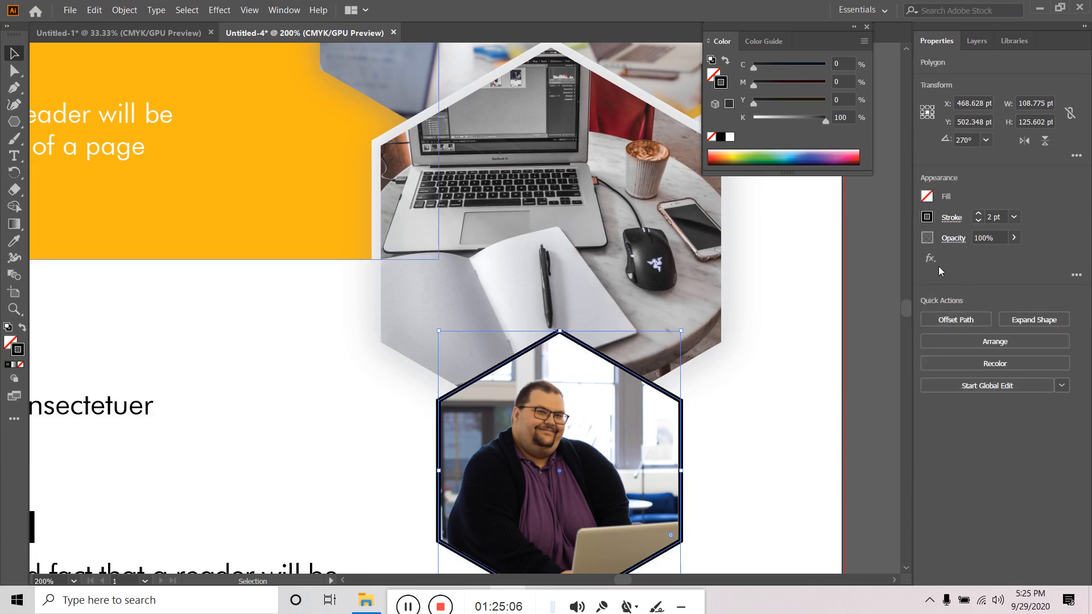
click(951, 218)
click(869, 292)
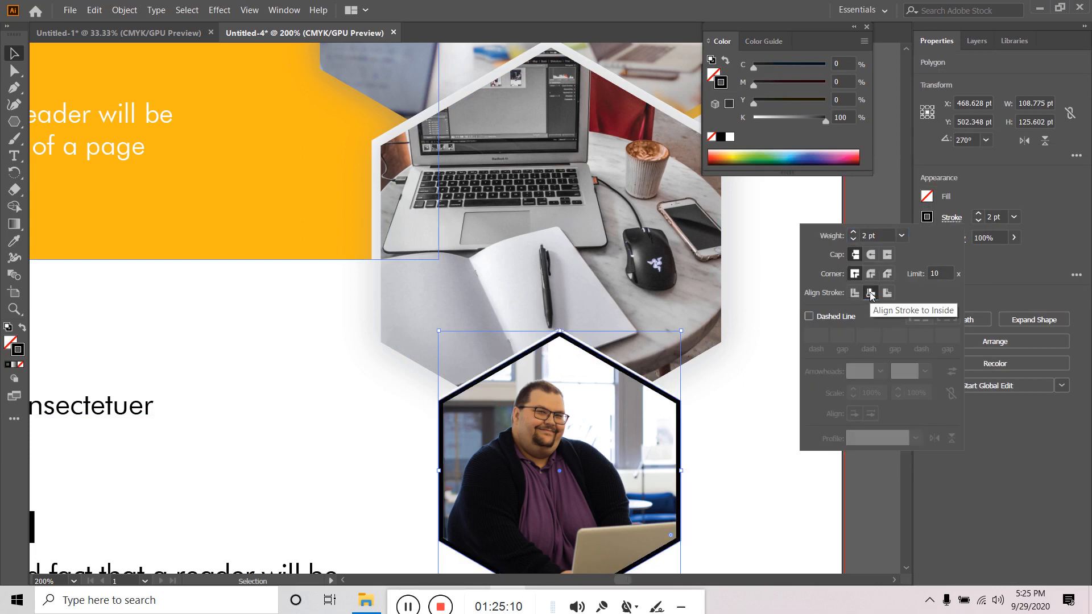
click(977, 201)
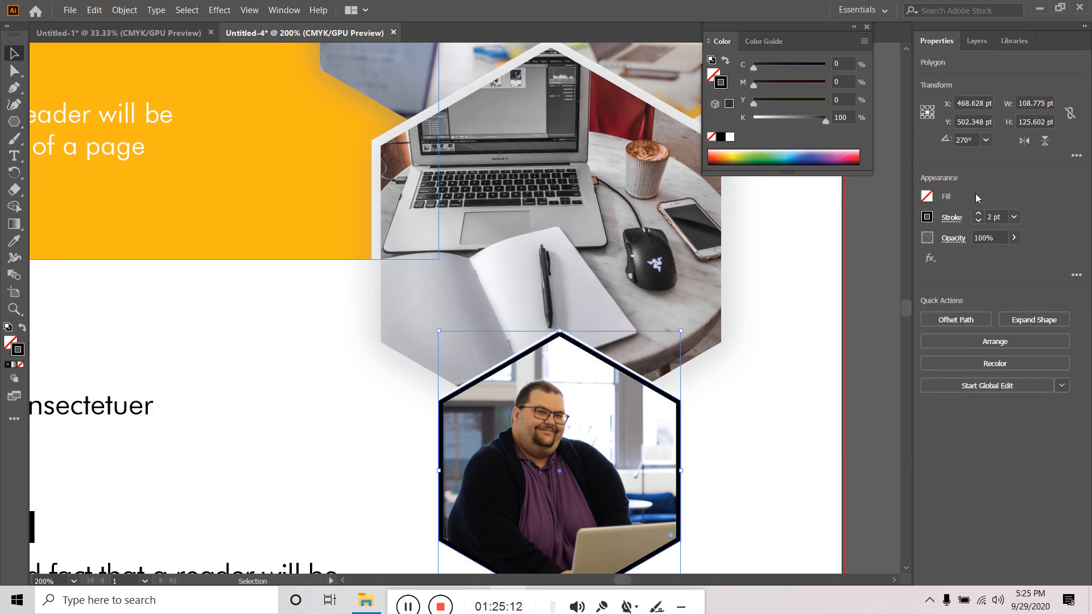
- Apply a 30-pixel Gaussian Blur and shrink the hexagon to about 103.81 × 119.87 pt
click(930, 258)
mouse_move(944, 469)
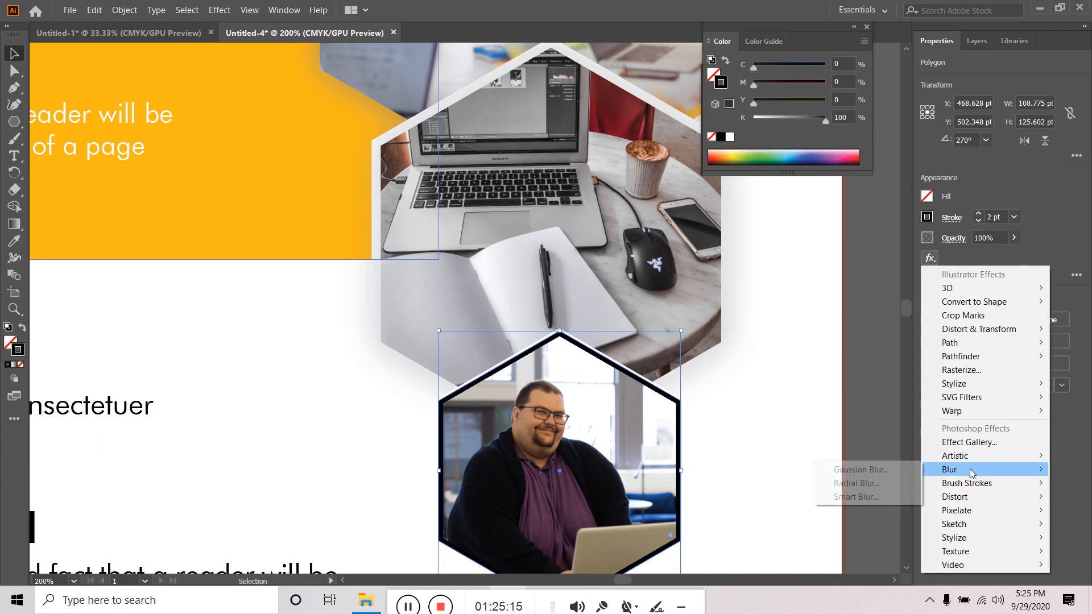
click(875, 471)
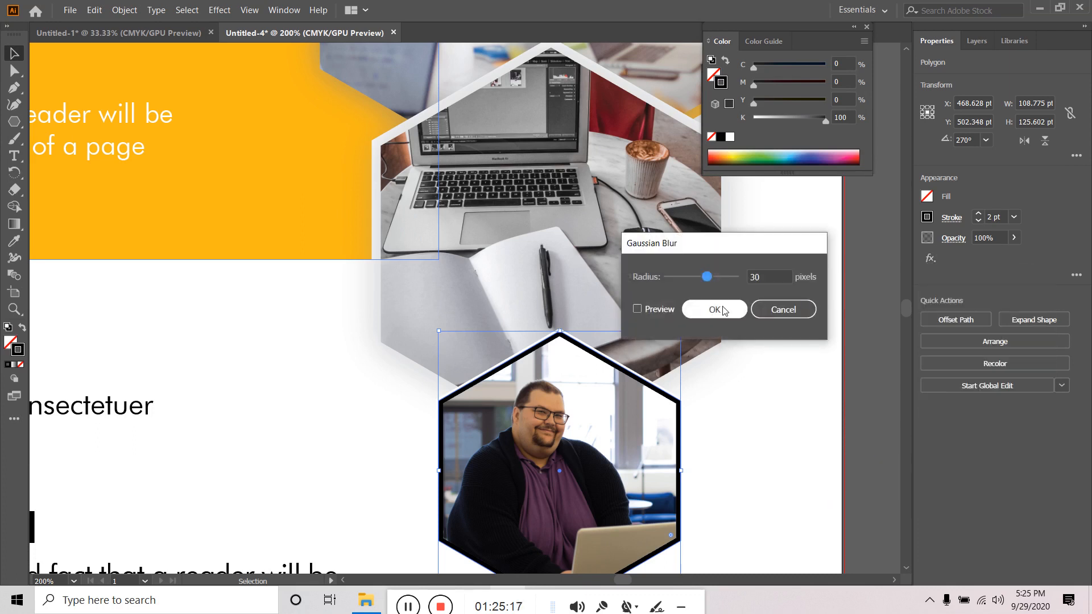
click(652, 308)
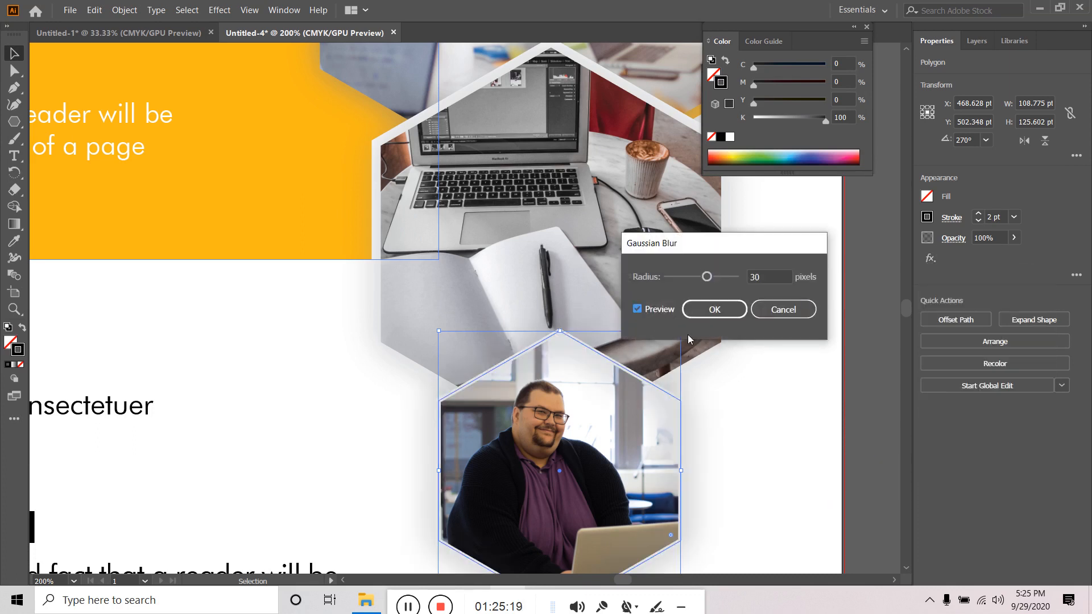
click(715, 311)
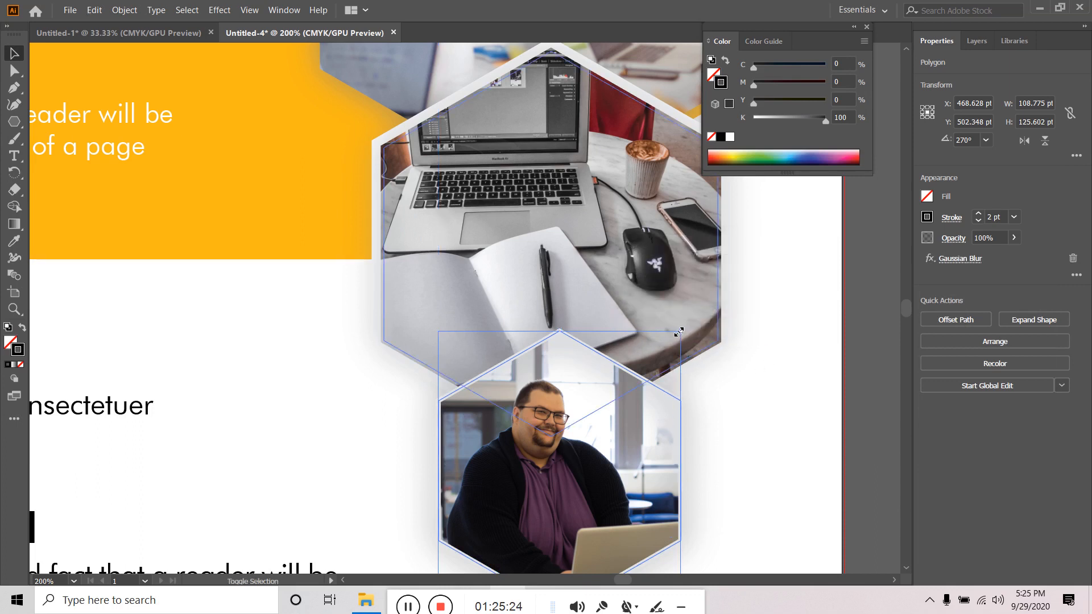
drag(678, 332, 676, 335)
click(768, 397)
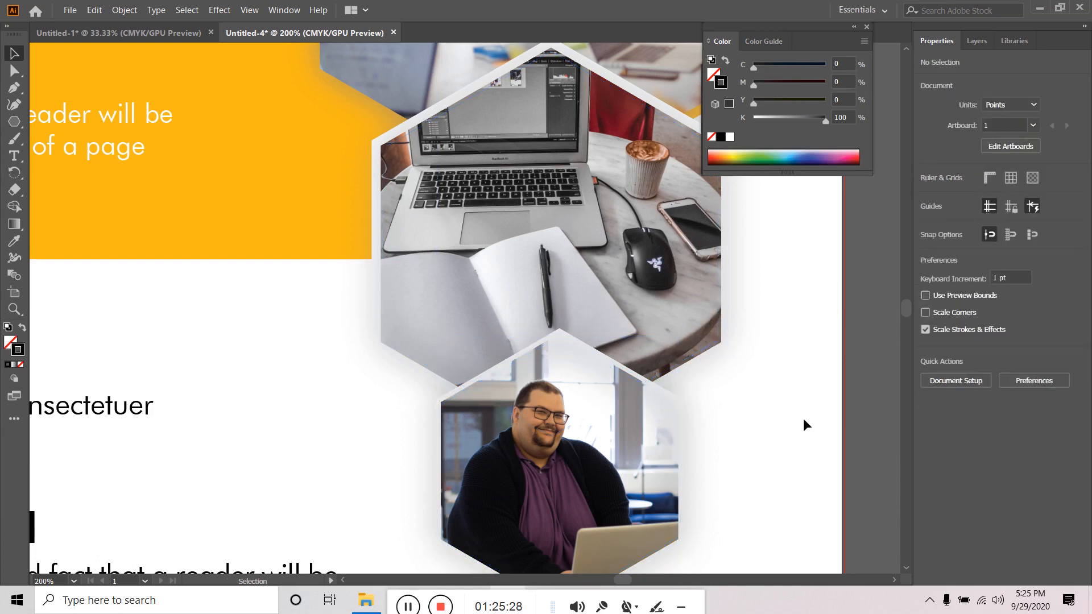
scroll(794, 417, down, 2)
scroll(793, 417, down, 2)
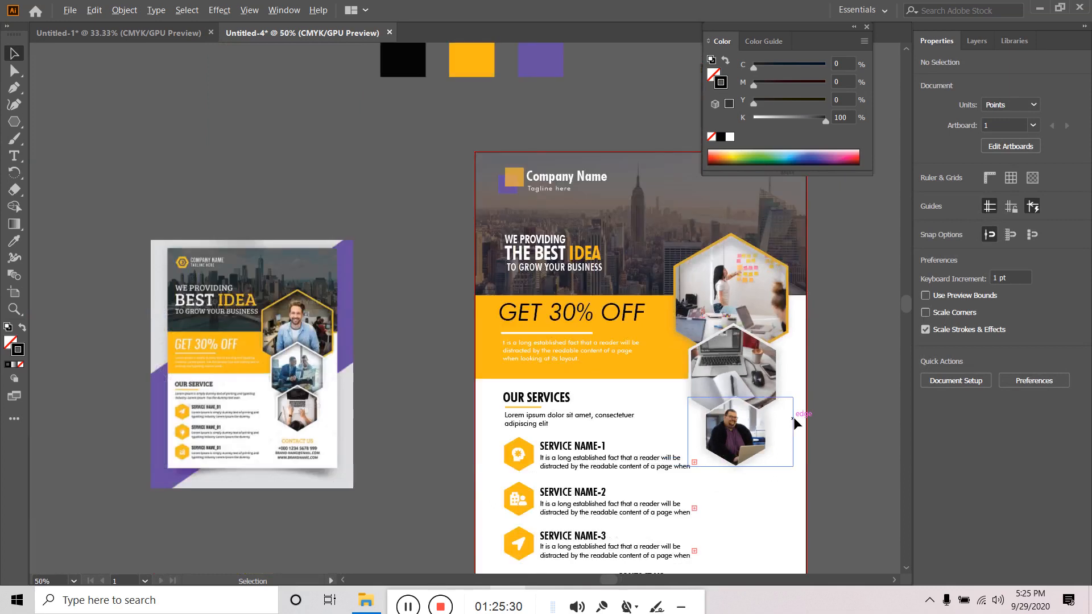
drag(828, 401, 749, 373)
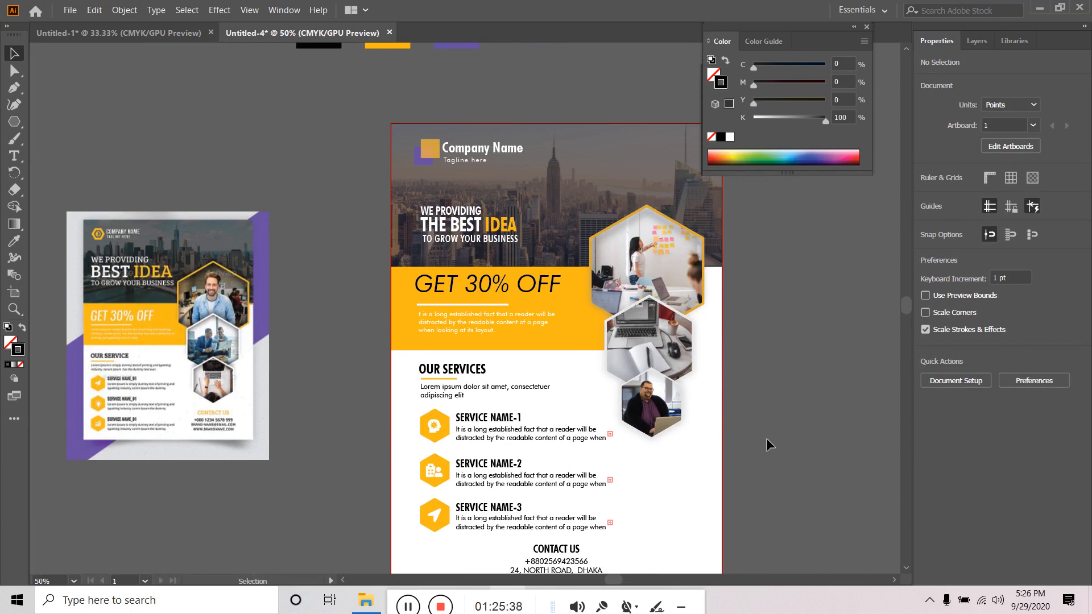
scroll(765, 438, up, 1)
drag(766, 437, 693, 392)
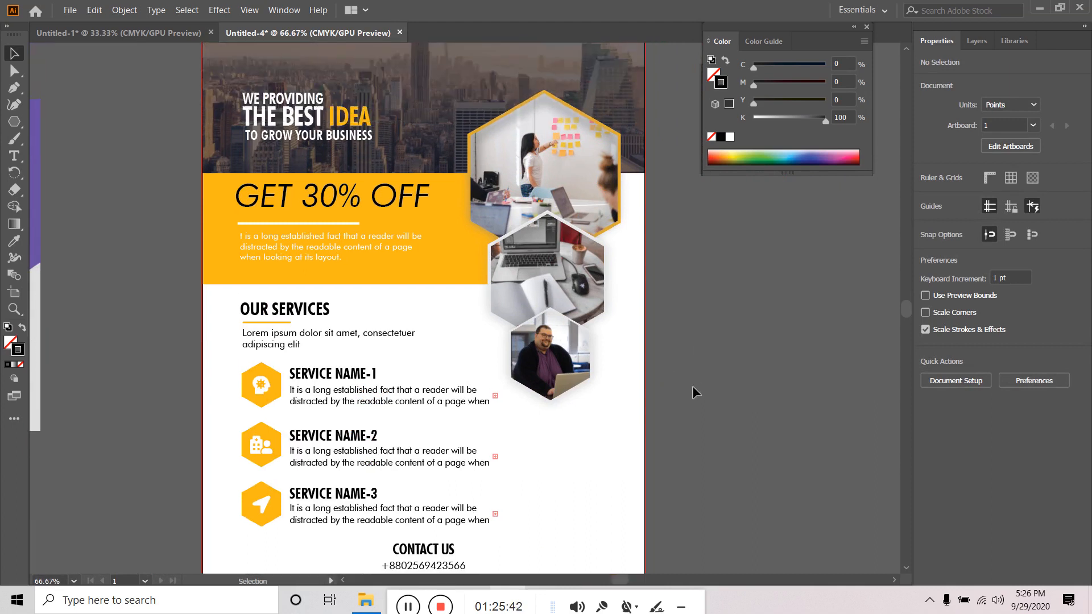
scroll(726, 380, down, 1)
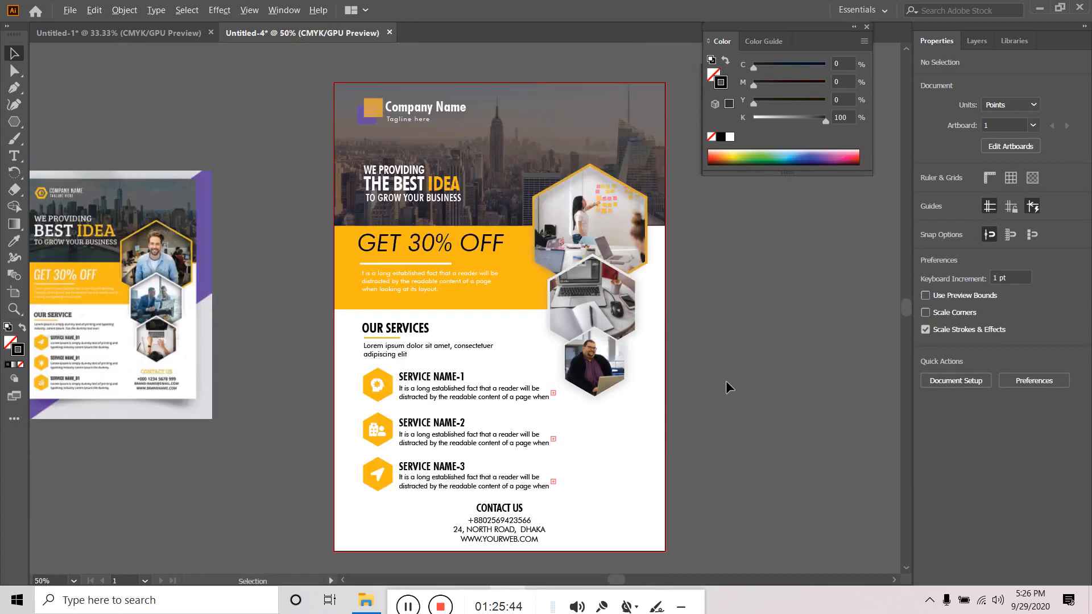
drag(749, 340, 722, 335)
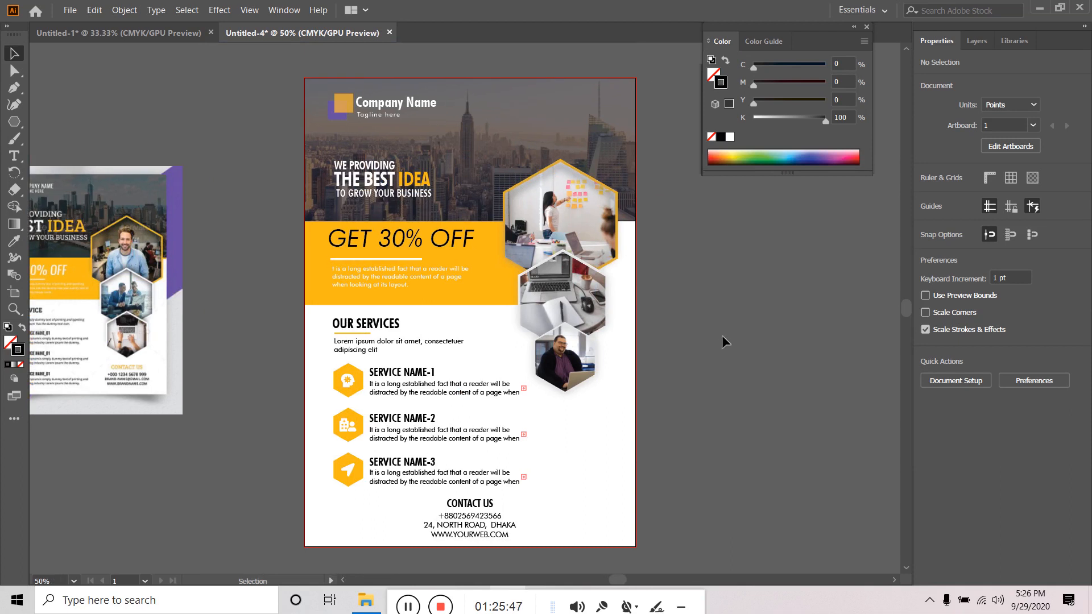
scroll(701, 359, up, 1)
scroll(646, 360, up, 1)
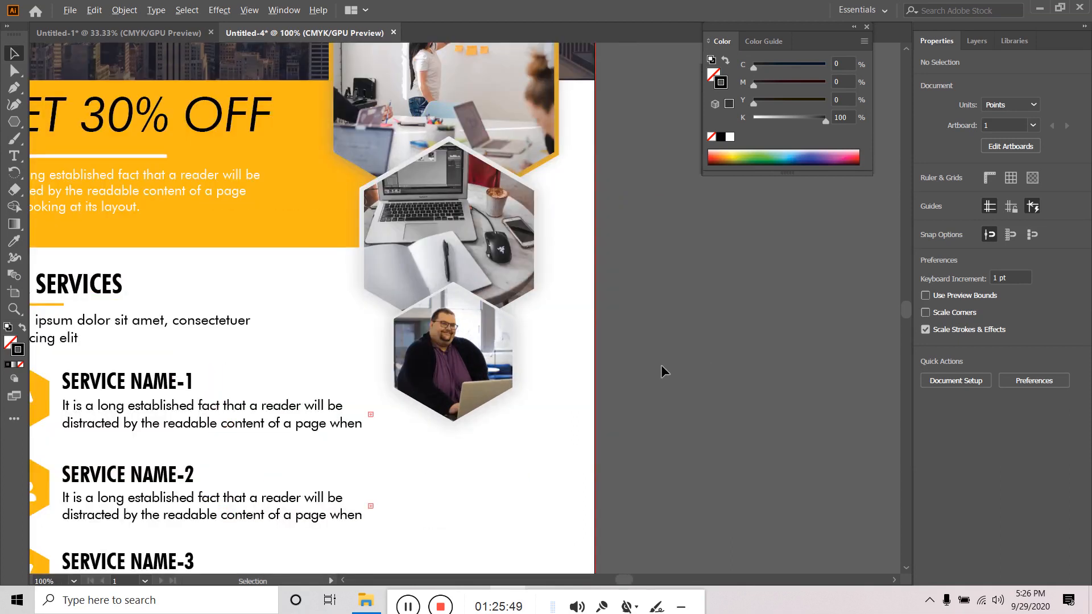
click(17, 123)
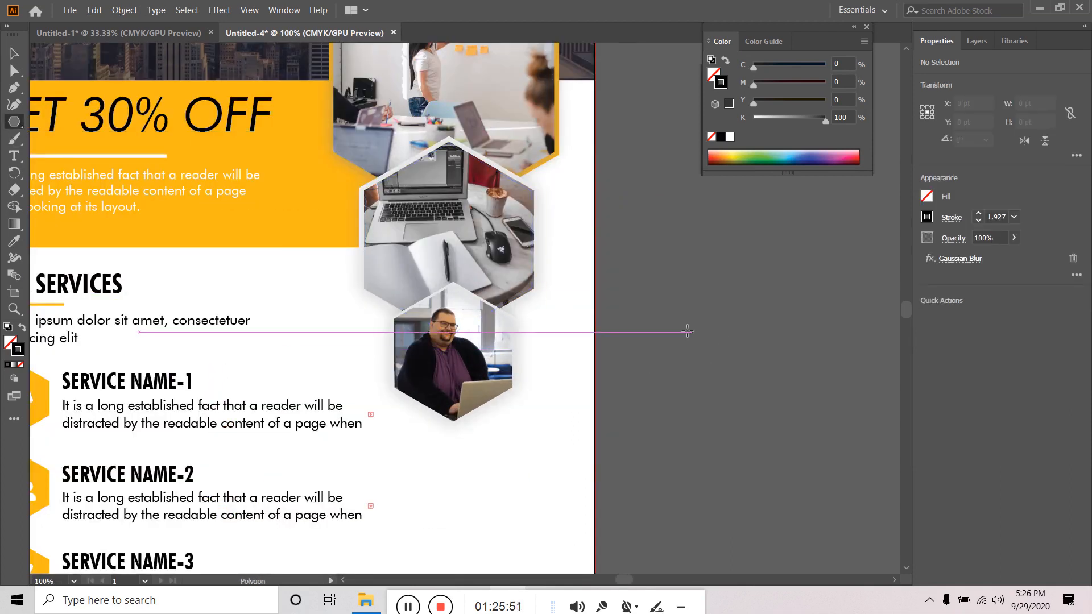
mouse_move(658, 283)
mouse_down()
mouse_move(719, 370)
mouse_move(689, 372)
mouse_move(698, 366)
mouse_up()
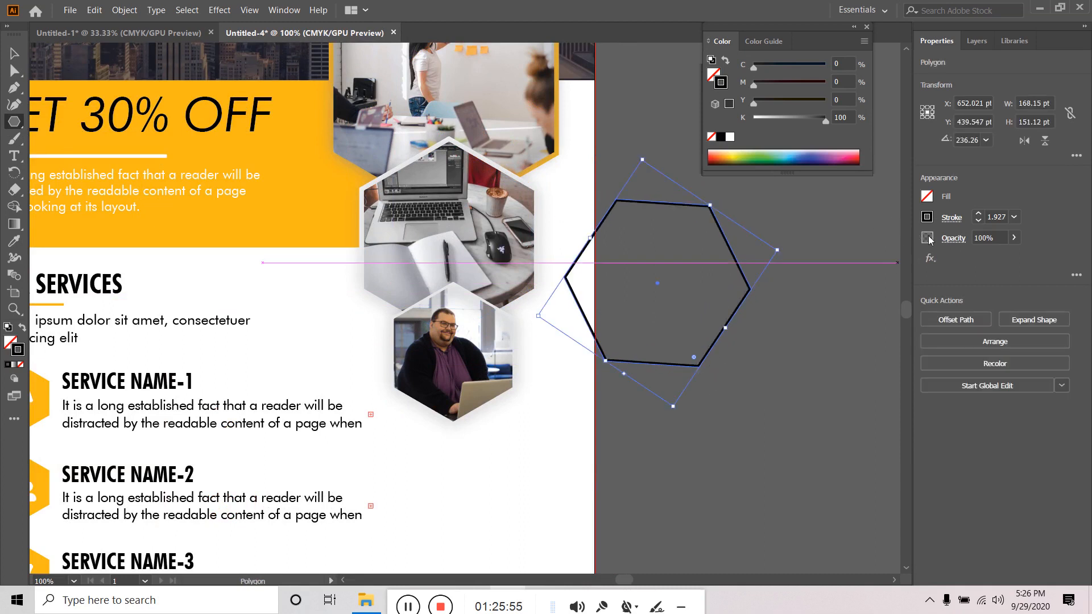
click(950, 217)
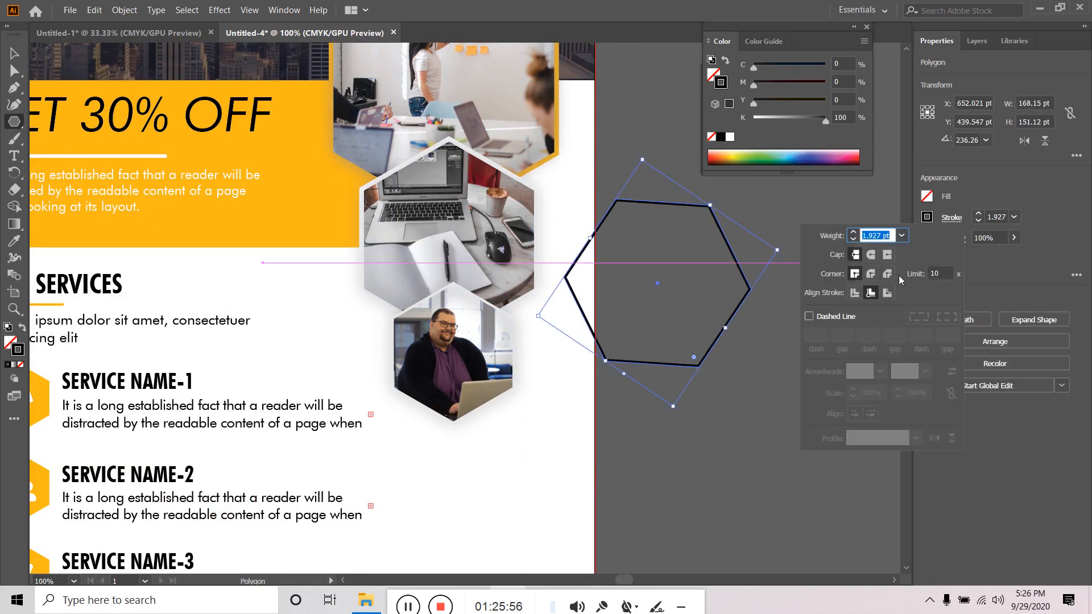
click(853, 293)
click(871, 293)
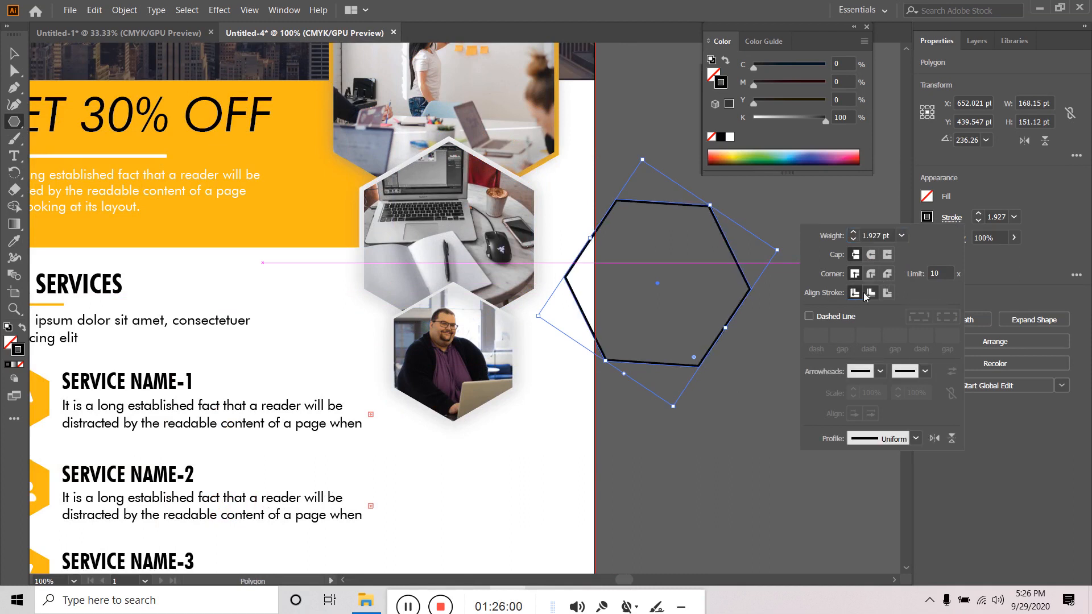
click(887, 294)
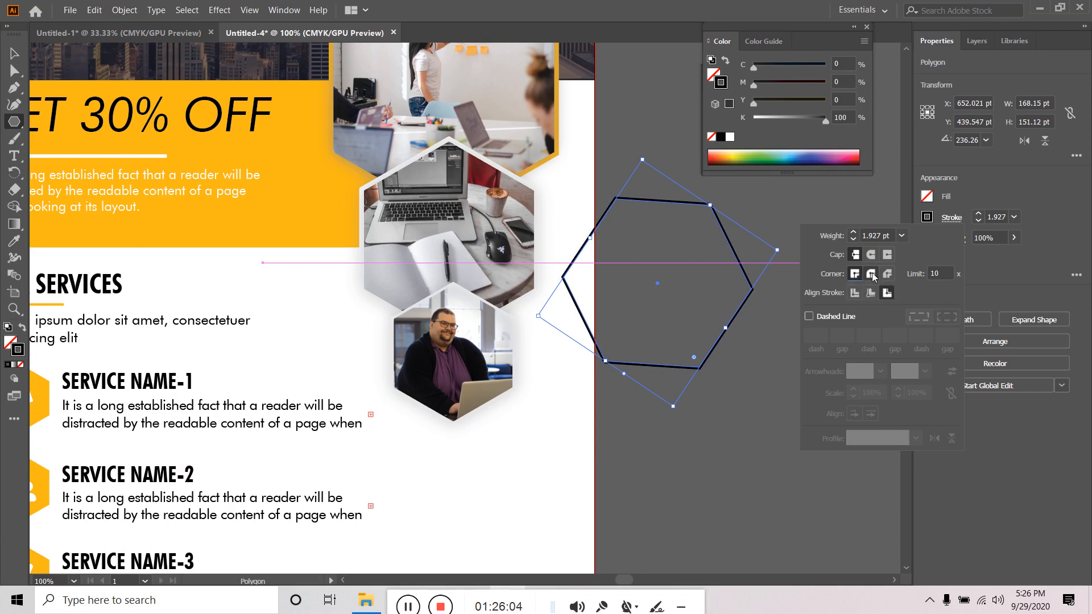
click(870, 274)
click(888, 274)
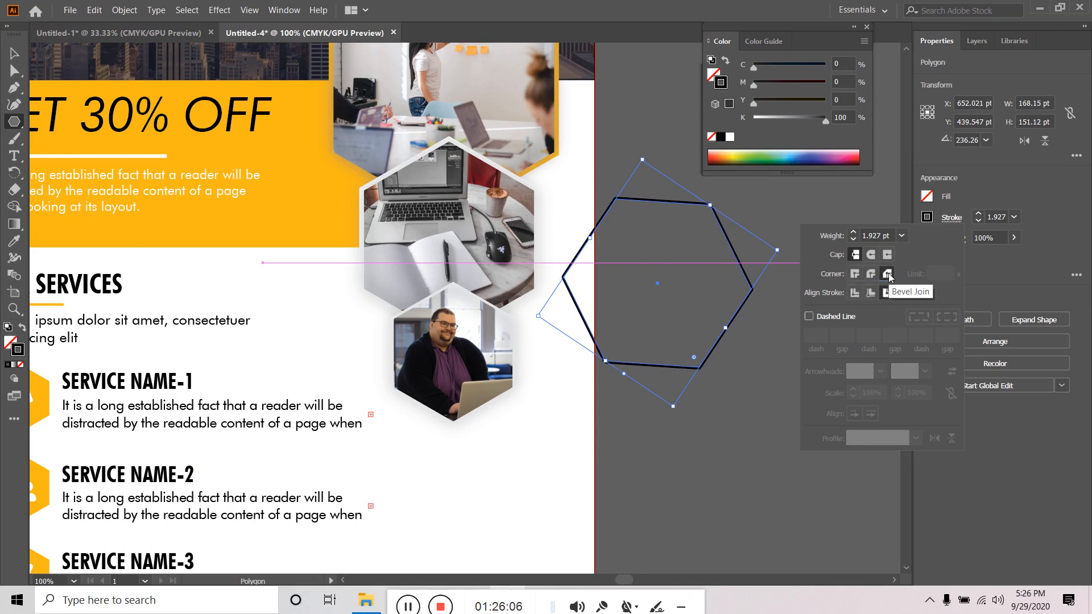
click(855, 273)
click(871, 254)
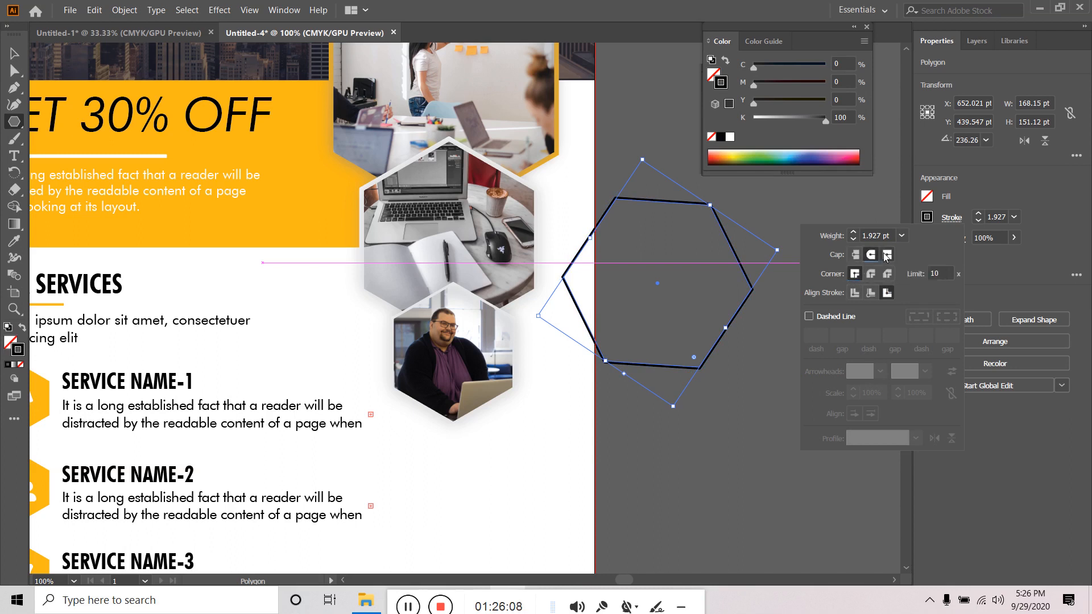
click(886, 255)
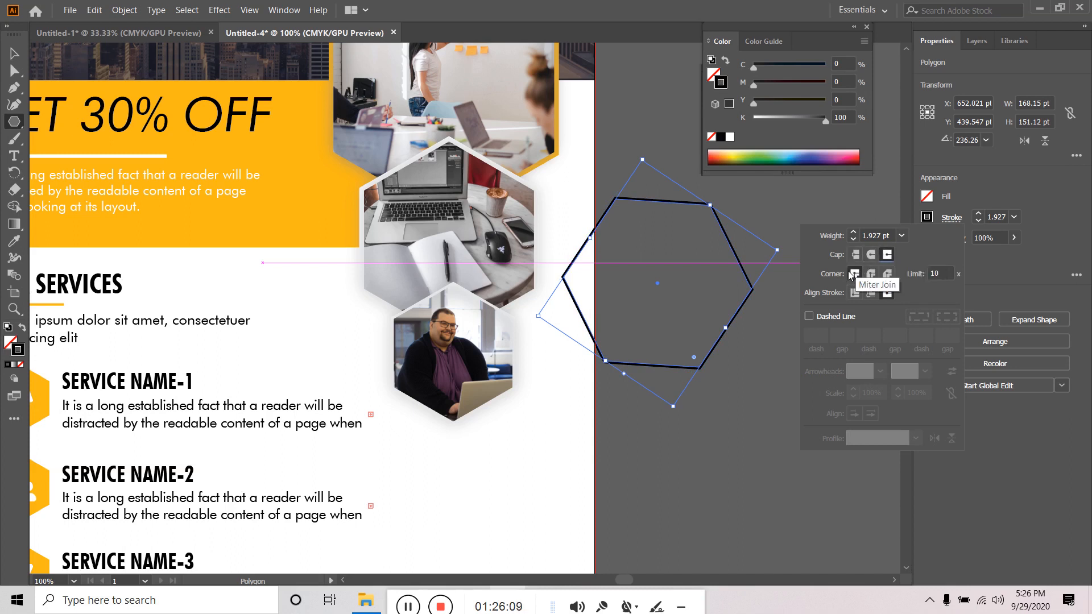
click(868, 294)
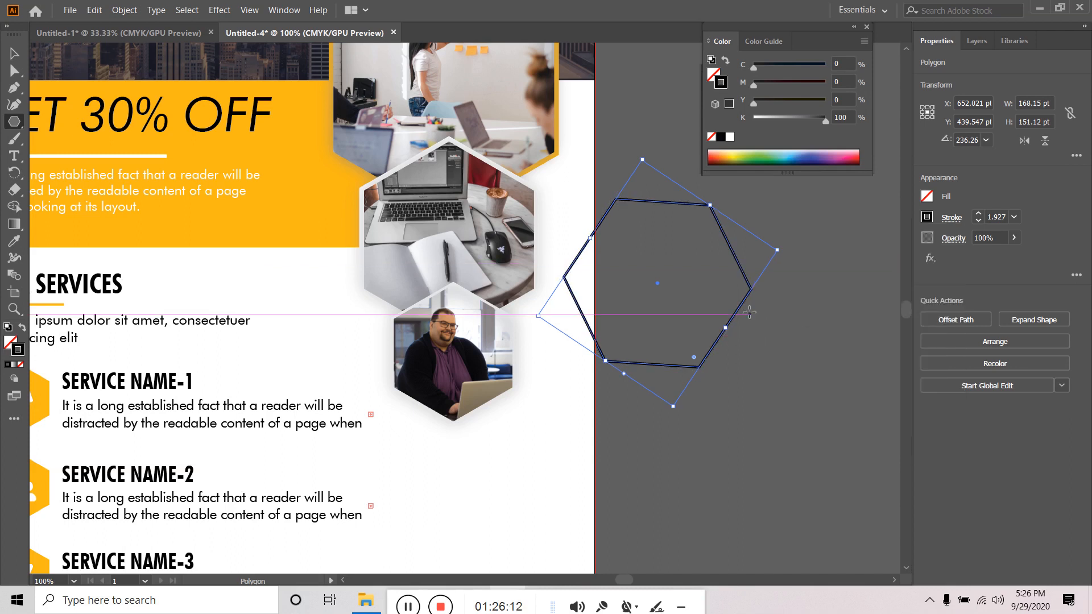
key(v)
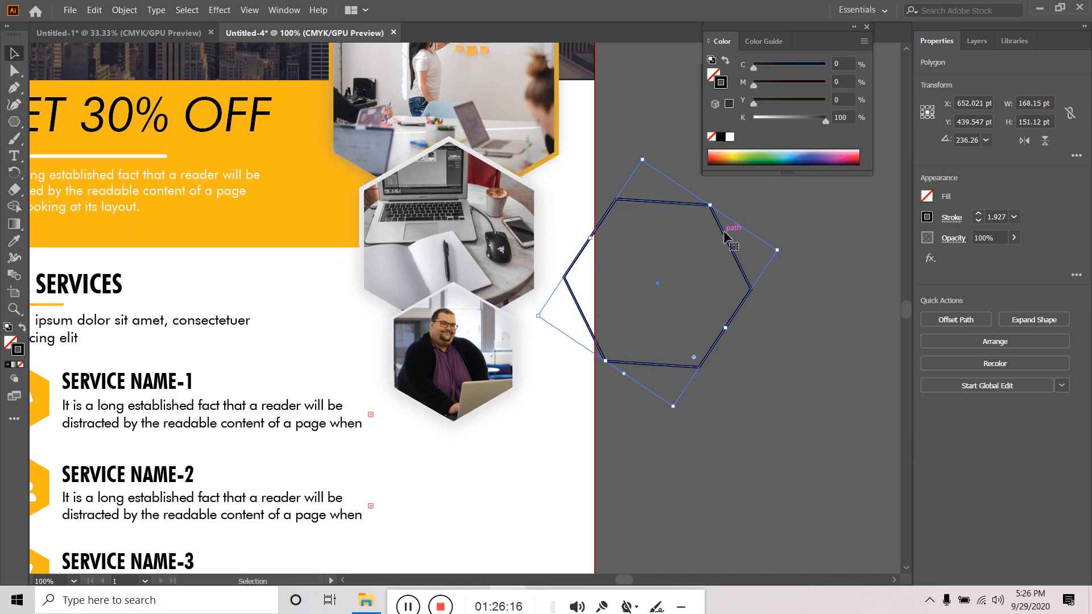
key(Delete)
key(ctrl+minus)
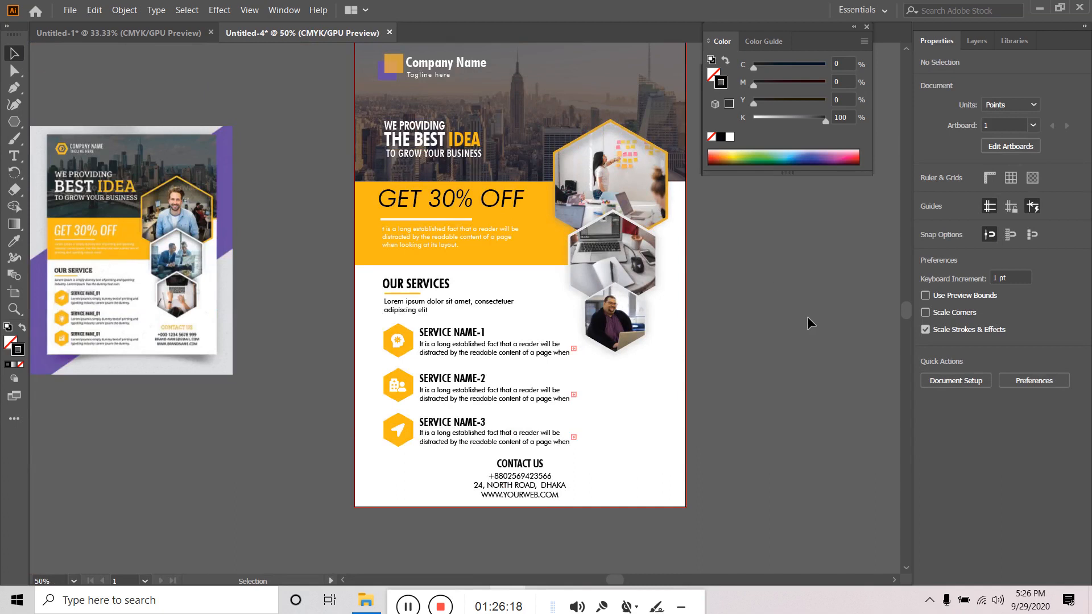
- Close the Untitled-1 reference tab, keeping only the Untitled-4 flyer at 50% zoom
drag(807, 316, 784, 299)
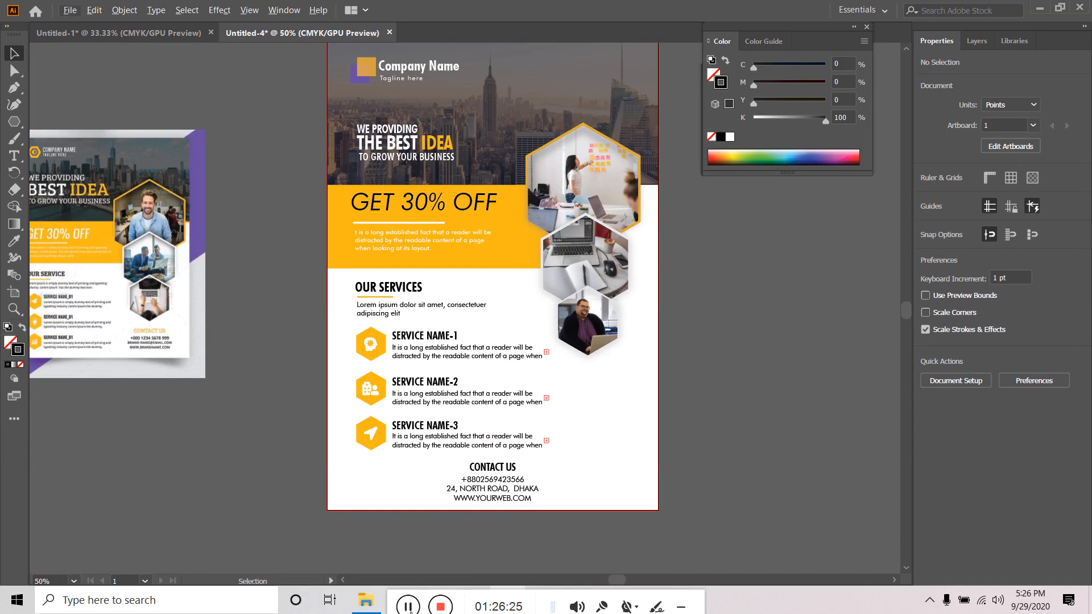
click(407, 607)
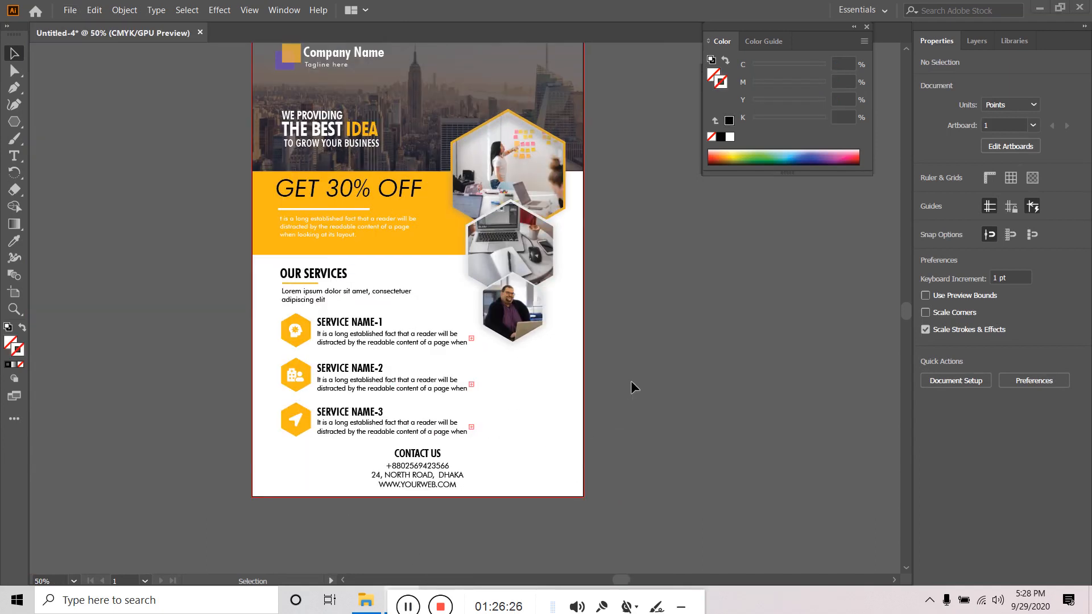
scroll(636, 379, down, 1)
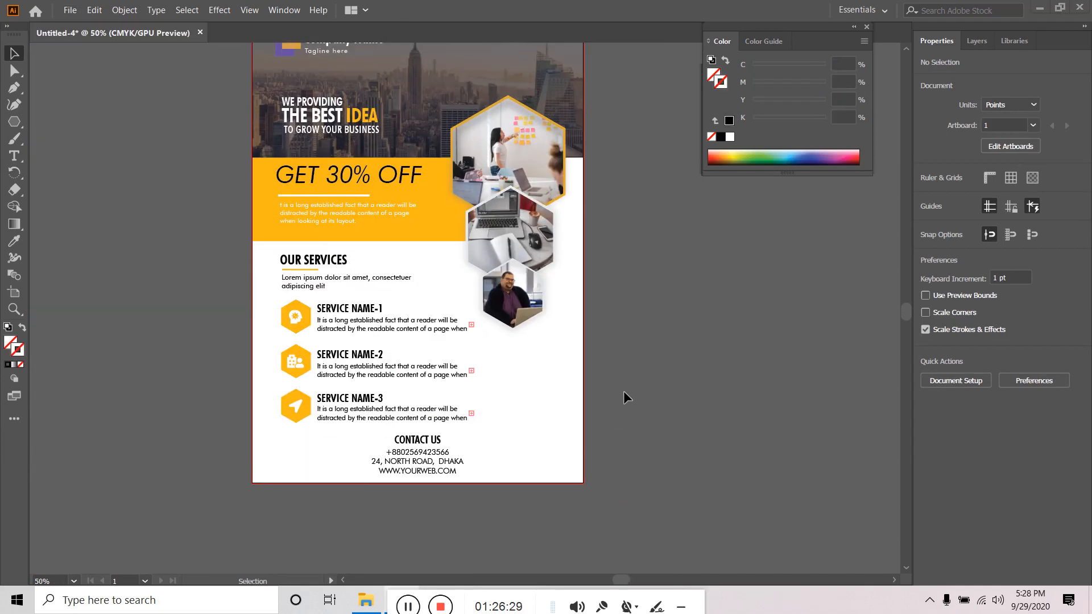
scroll(623, 391, down, 2)
scroll(615, 363, up, 2)
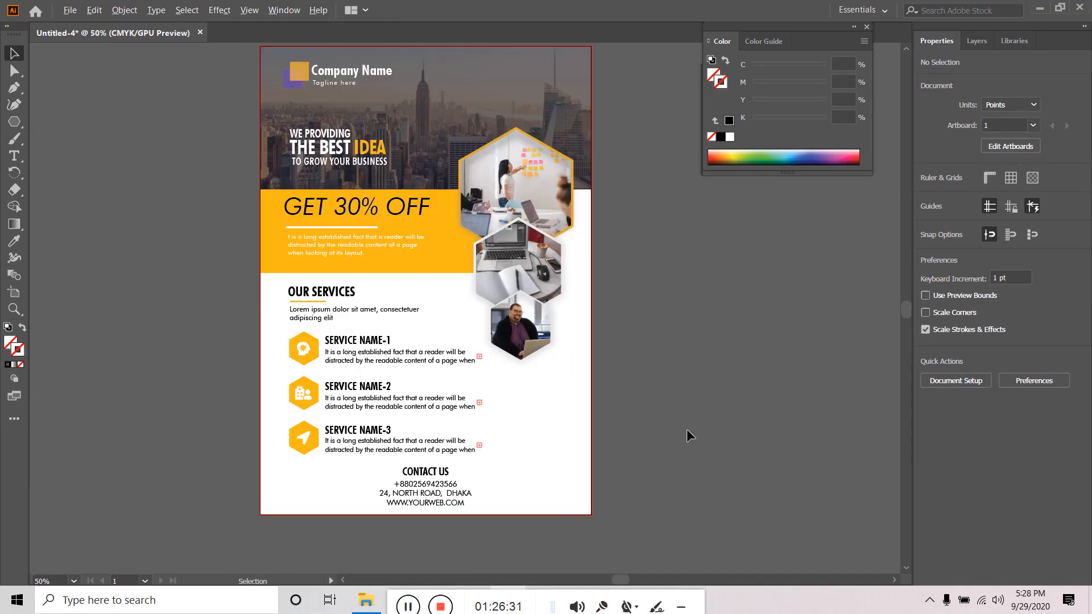
scroll(646, 437, up, 1)
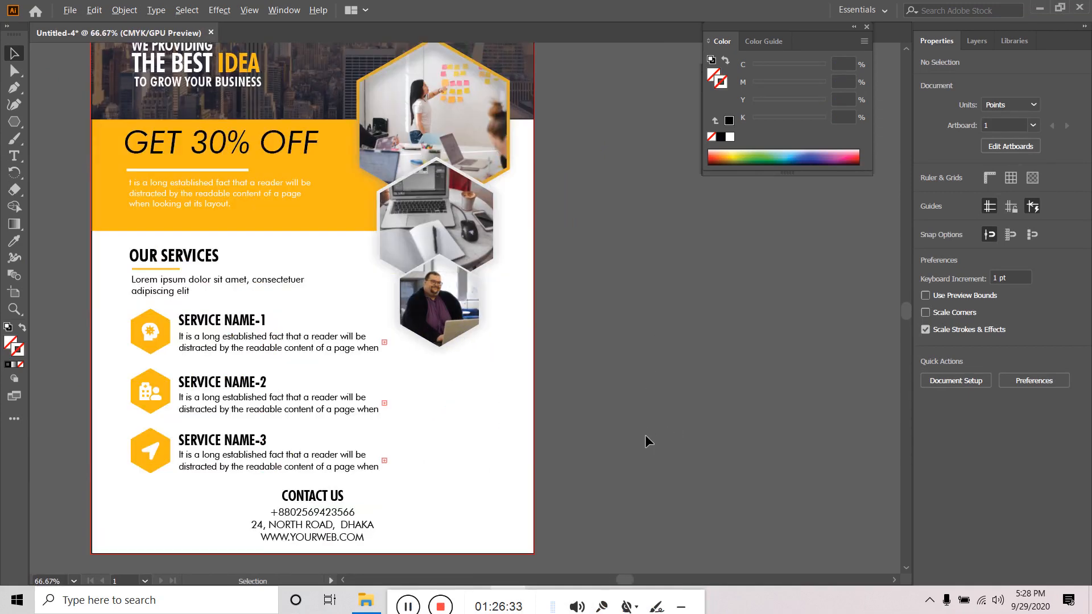
scroll(644, 441, down, 1)
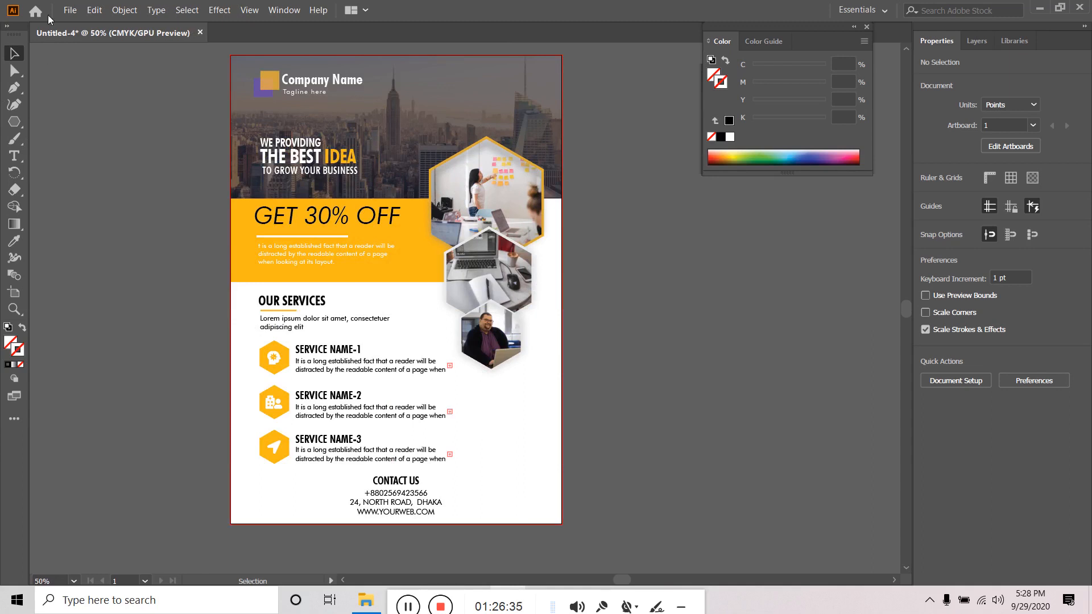
- Begin an artboard PNG export named FLYER 1, then cancel the PNG options
click(70, 10)
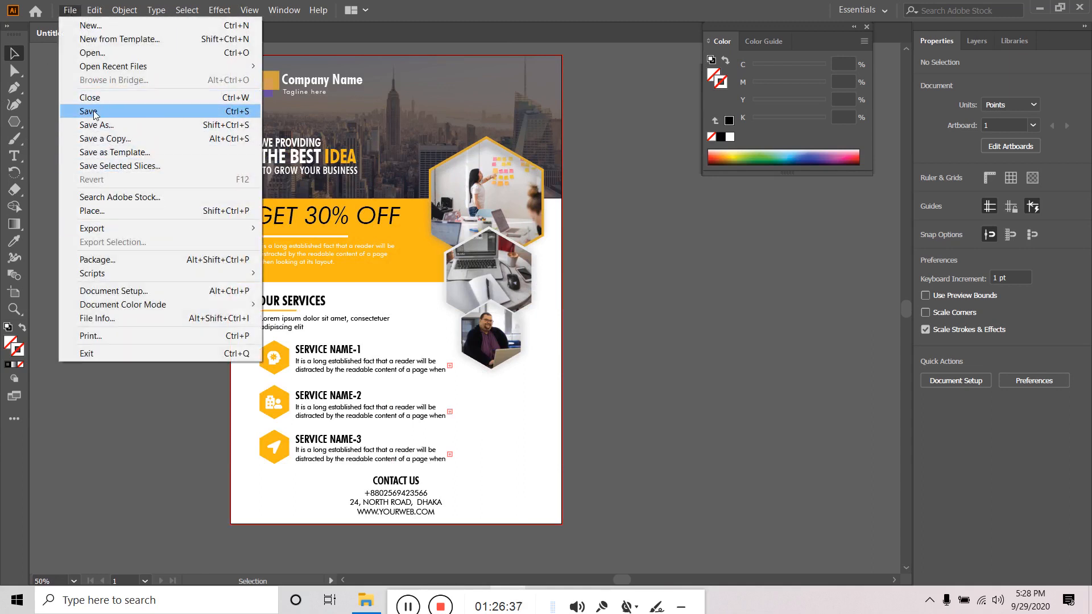
mouse_move(209, 235)
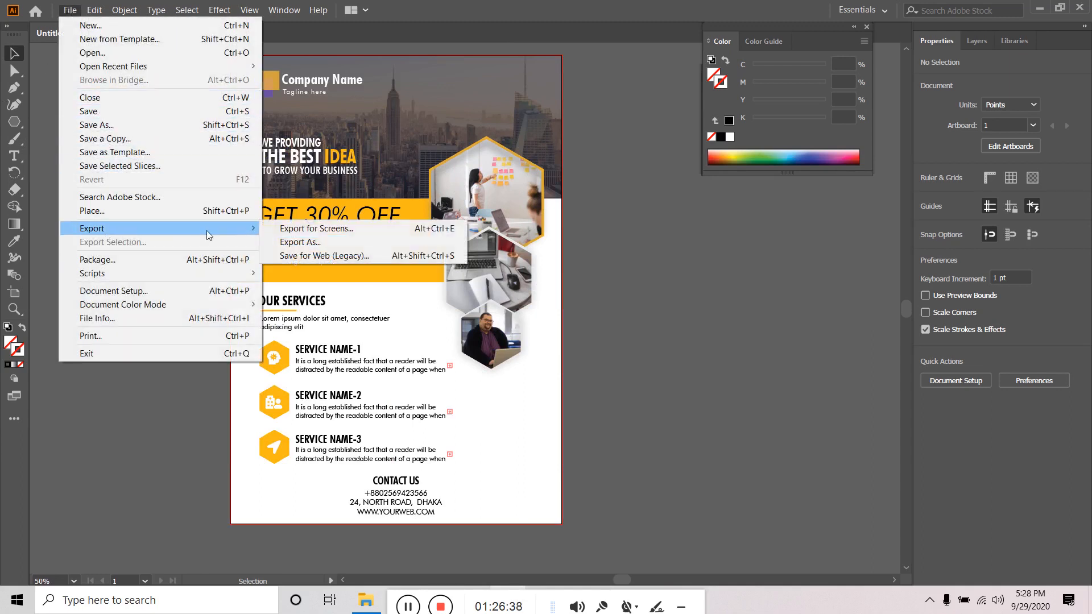
click(333, 243)
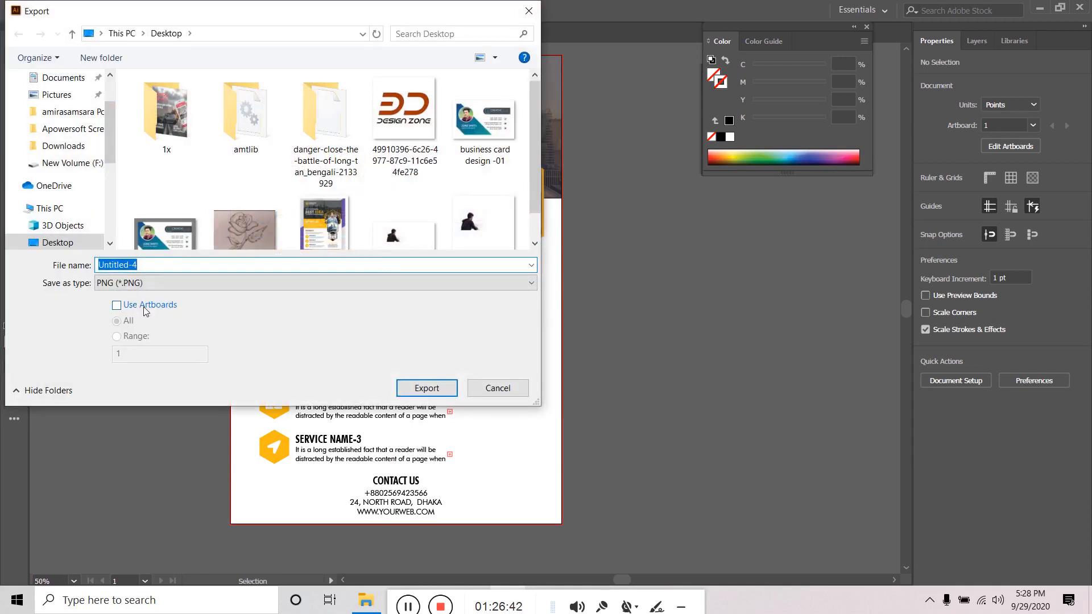
click(147, 306)
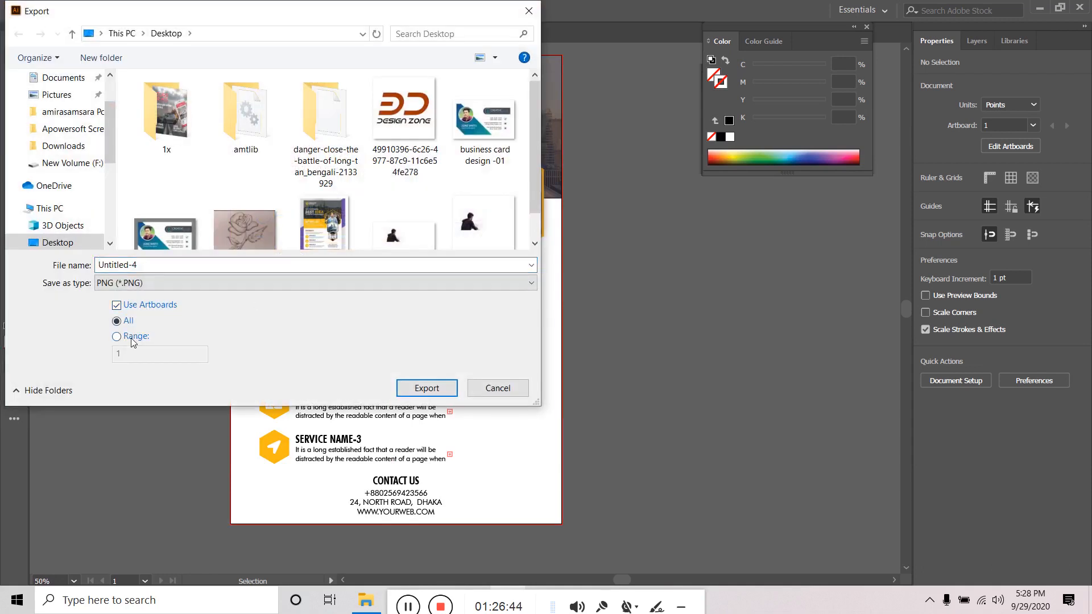
click(131, 340)
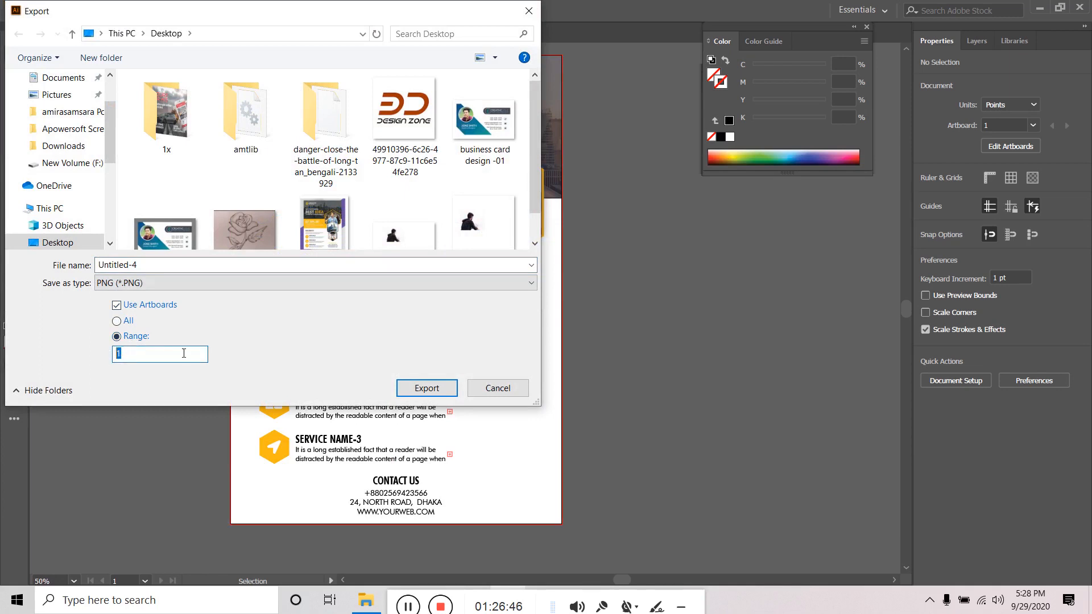
drag(141, 265, 48, 263)
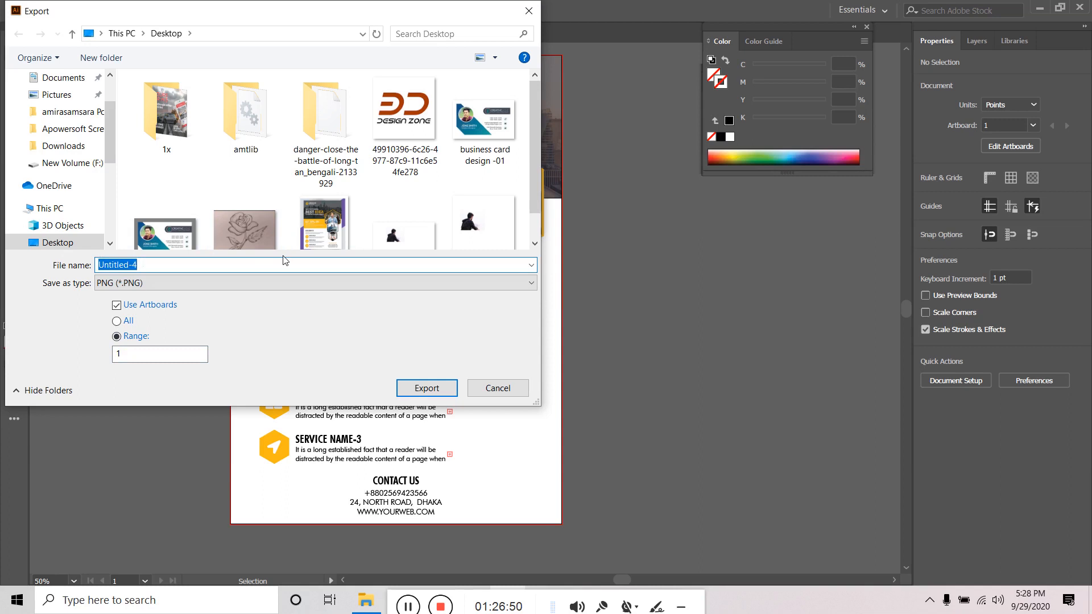
text(FLYER 1)
key(Return)
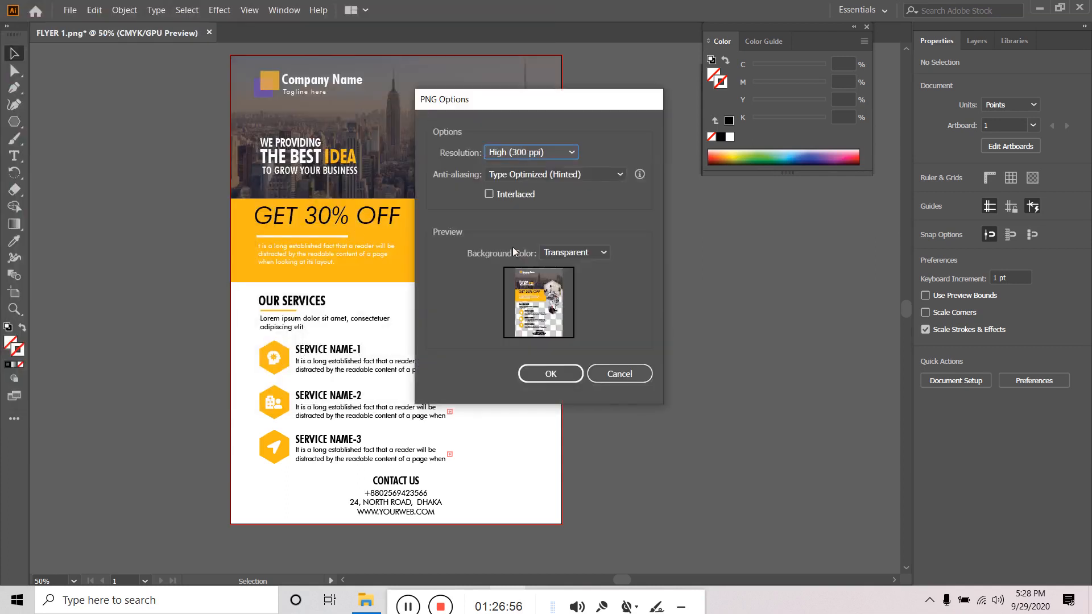
click(619, 373)
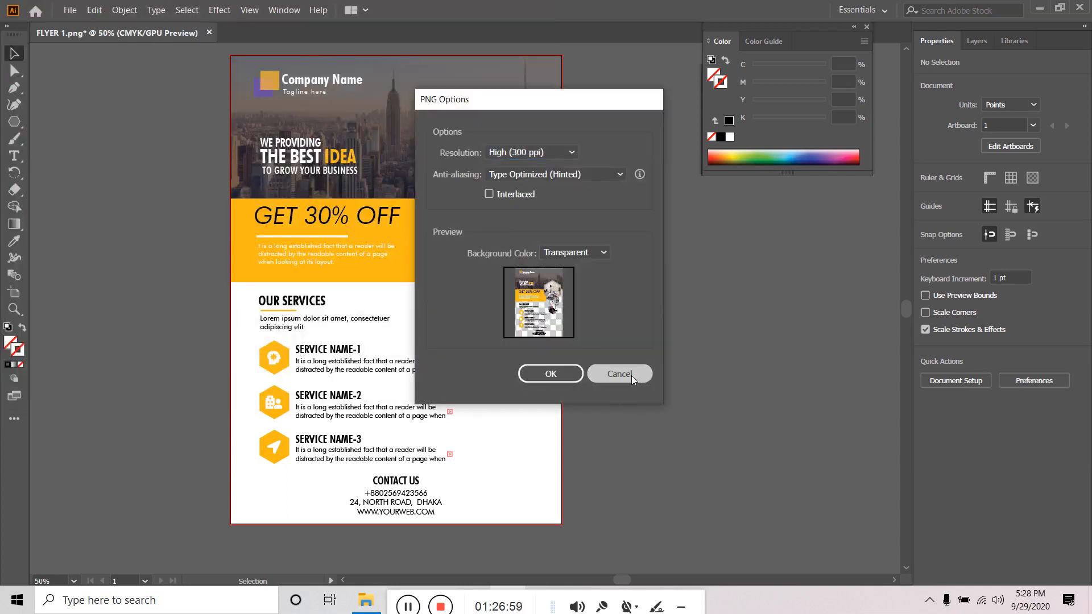
- Export the flyer artboard to the Desktop as FLYER 1.png at 300 ppi with a white background
click(76, 6)
mouse_move(245, 228)
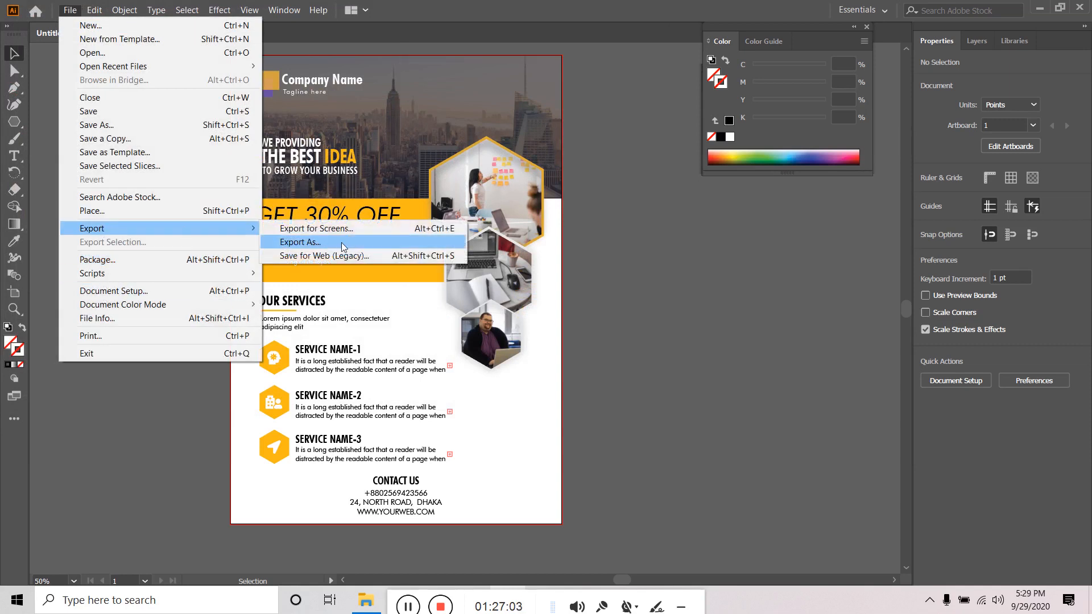
click(341, 242)
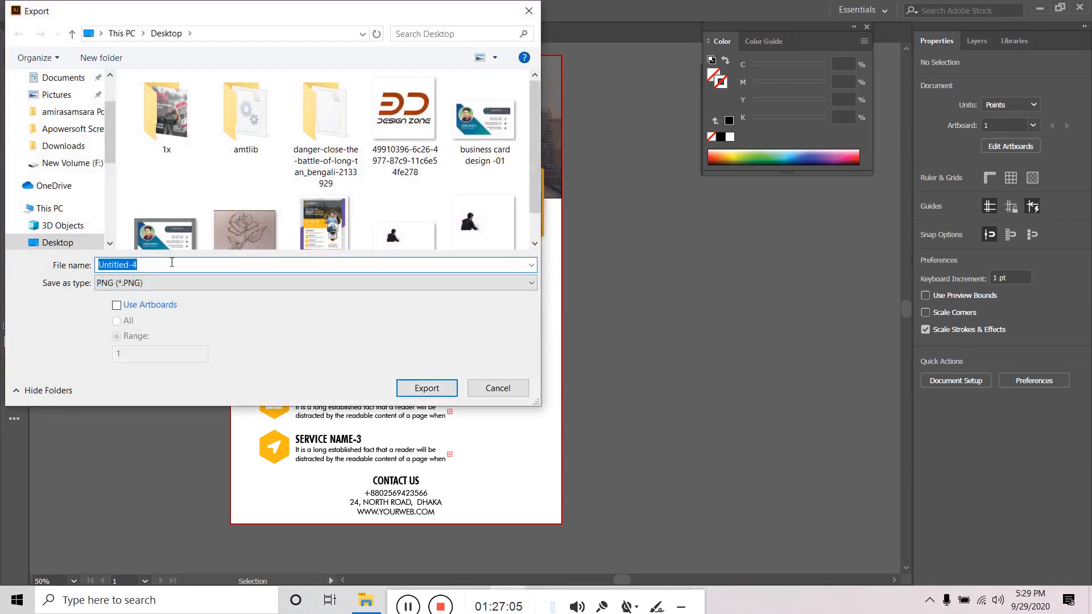
text(FLYER 1)
click(133, 311)
click(426, 388)
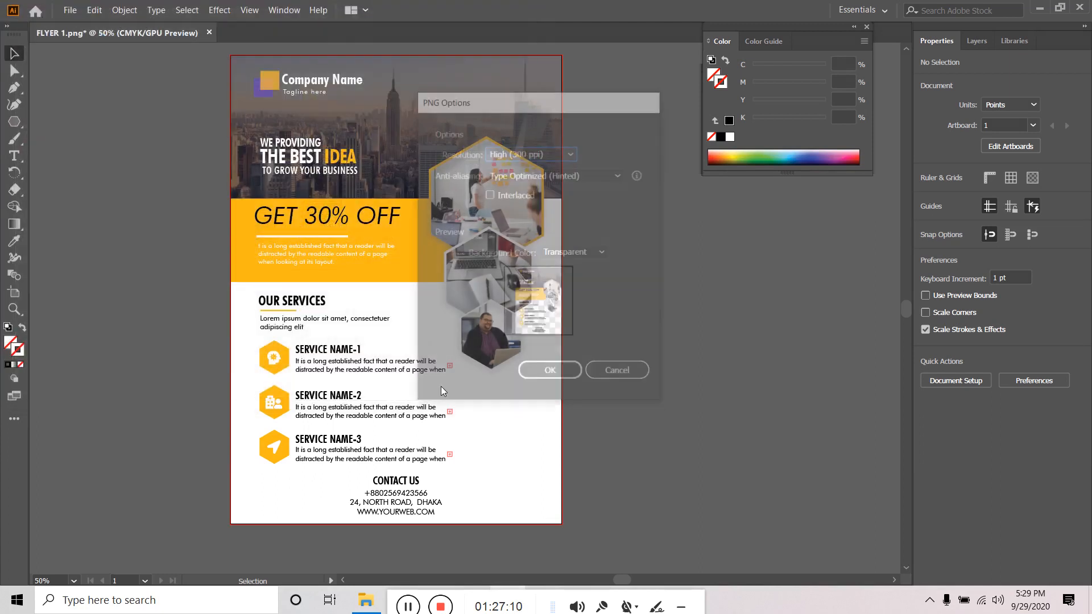
click(587, 254)
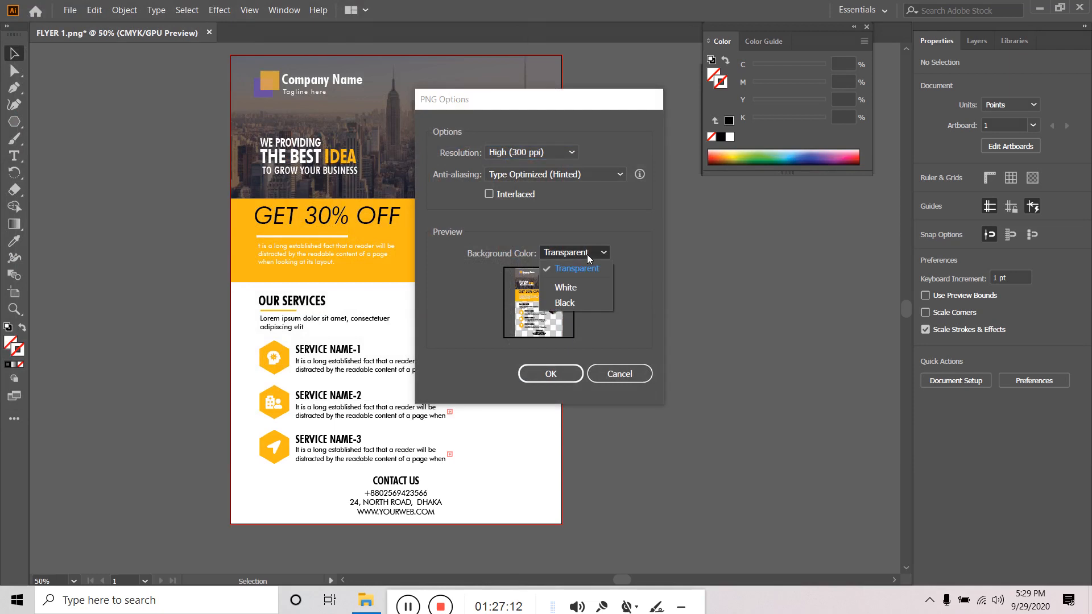
click(585, 290)
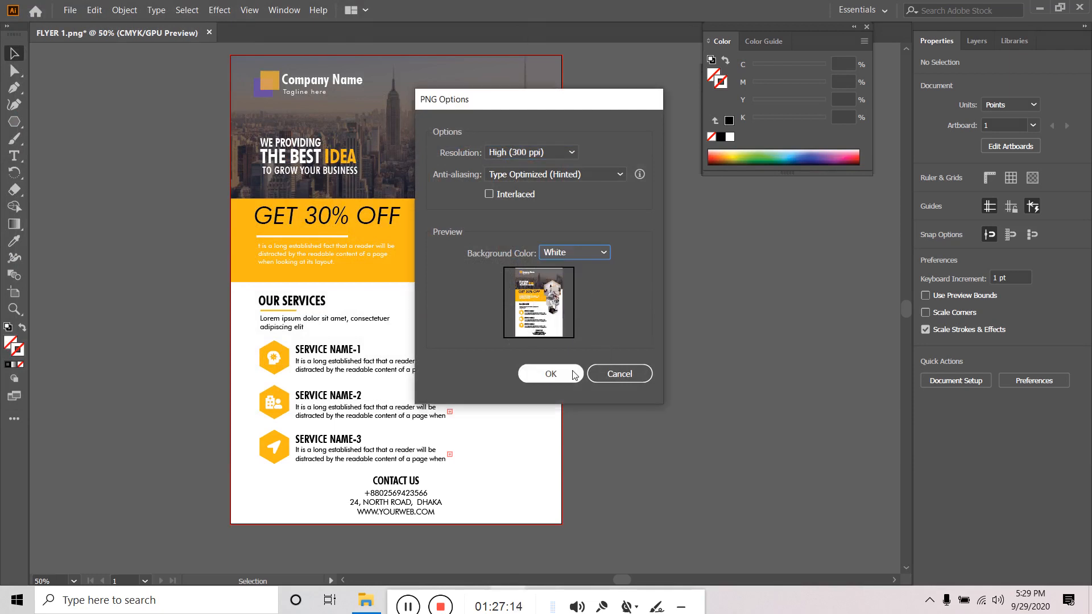
click(551, 374)
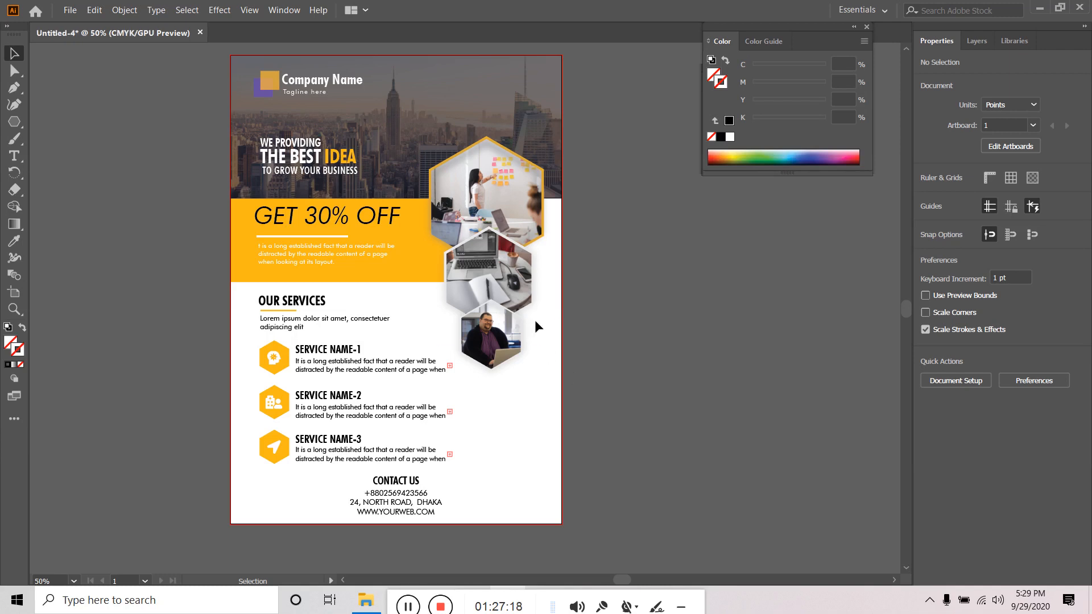
- Create a new A4 portrait document, Untitled-5 (595.276 × 841.89 pt, CMYK)
scroll(544, 316, down, 2)
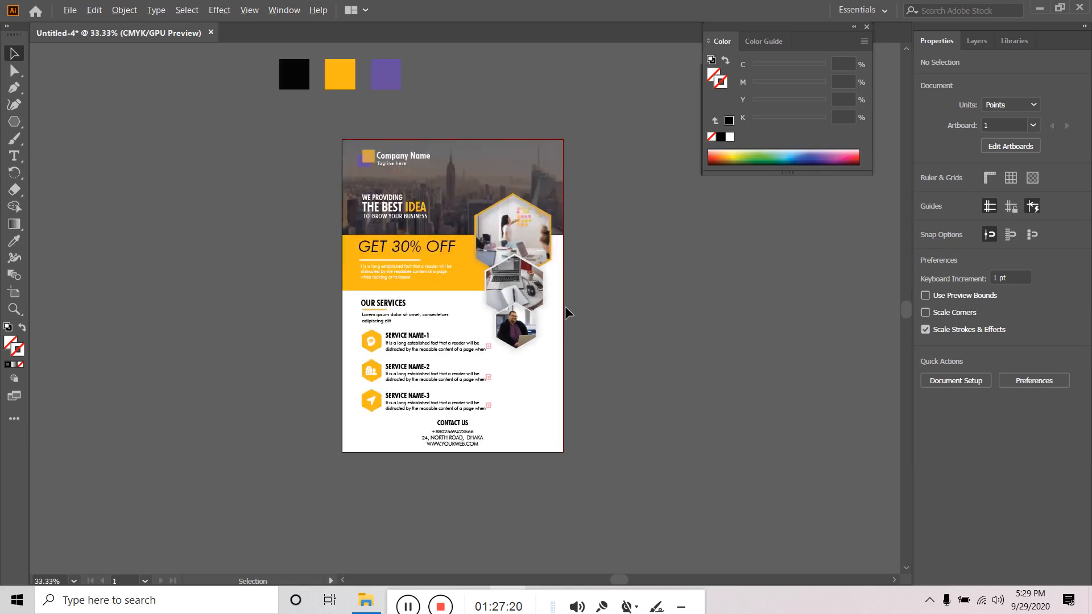
drag(578, 366, 390, 361)
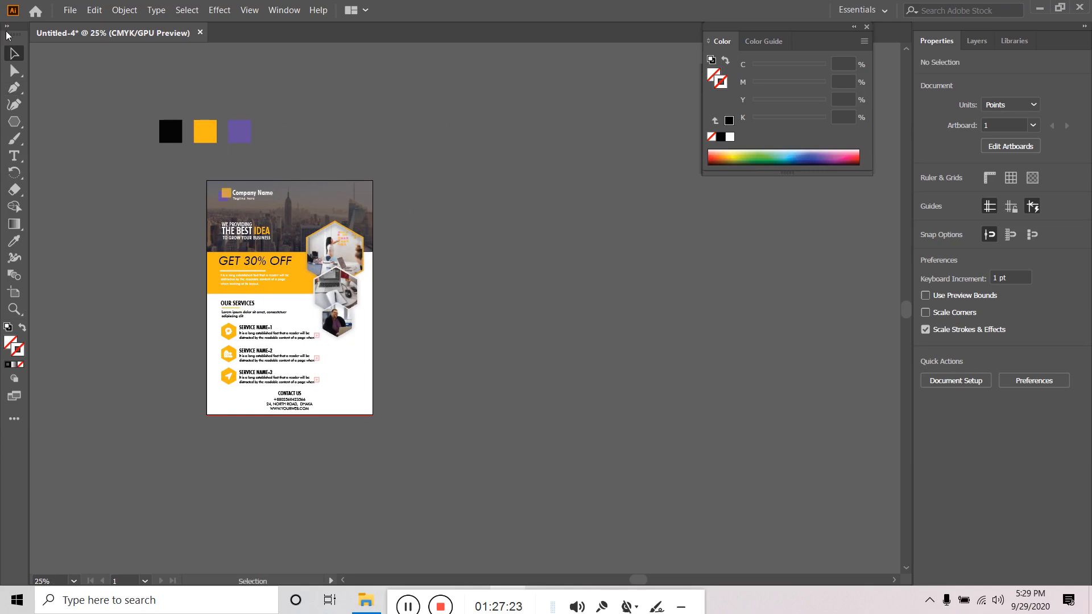
click(71, 10)
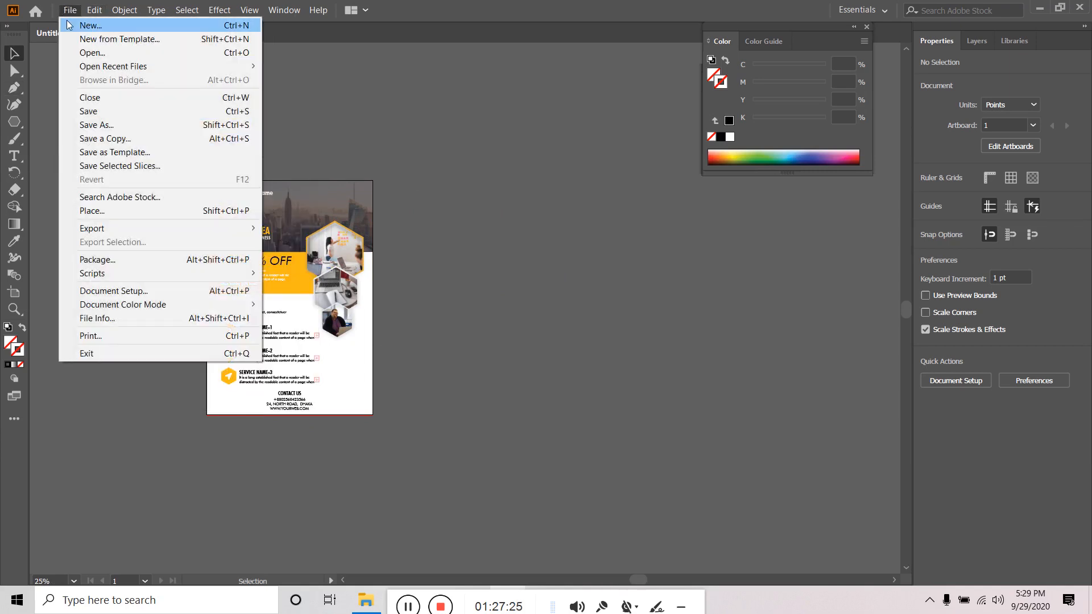
click(76, 25)
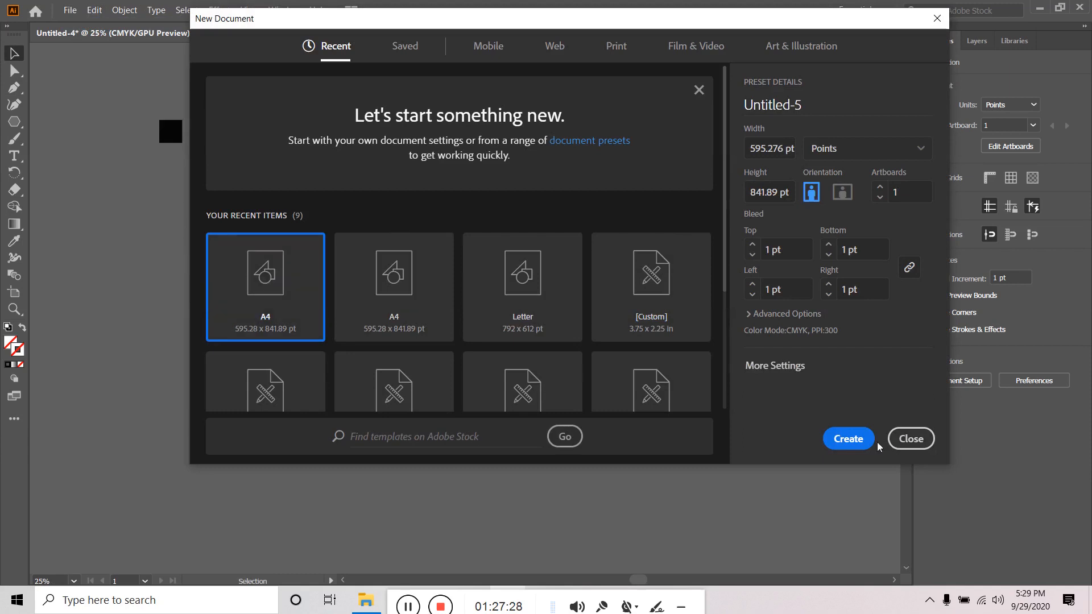
click(849, 439)
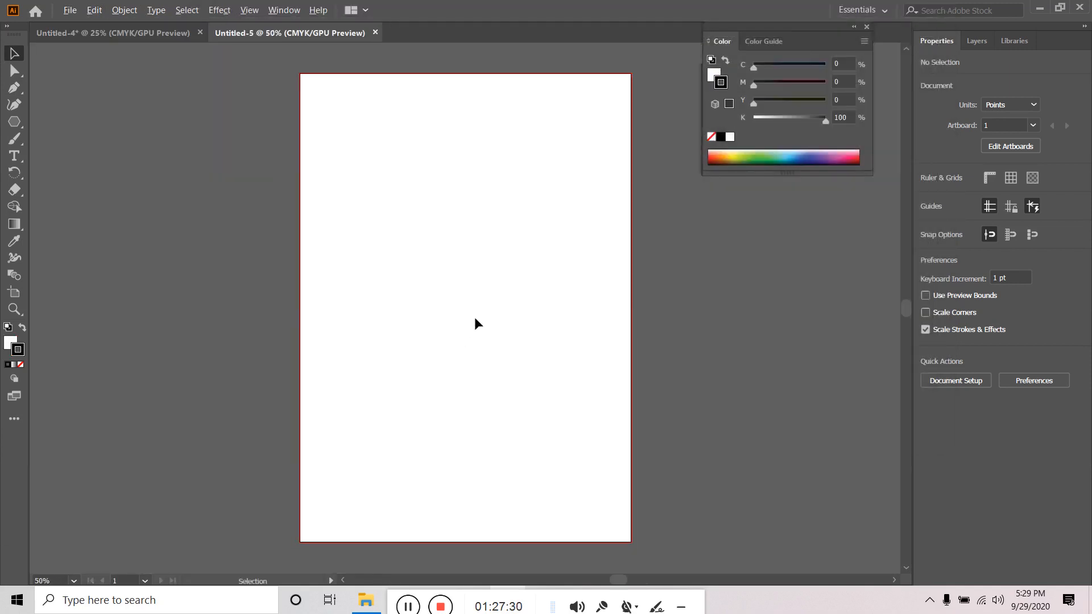
- Pick the Rectangle Tool from the shape tool flyout
scroll(478, 328, down, 1)
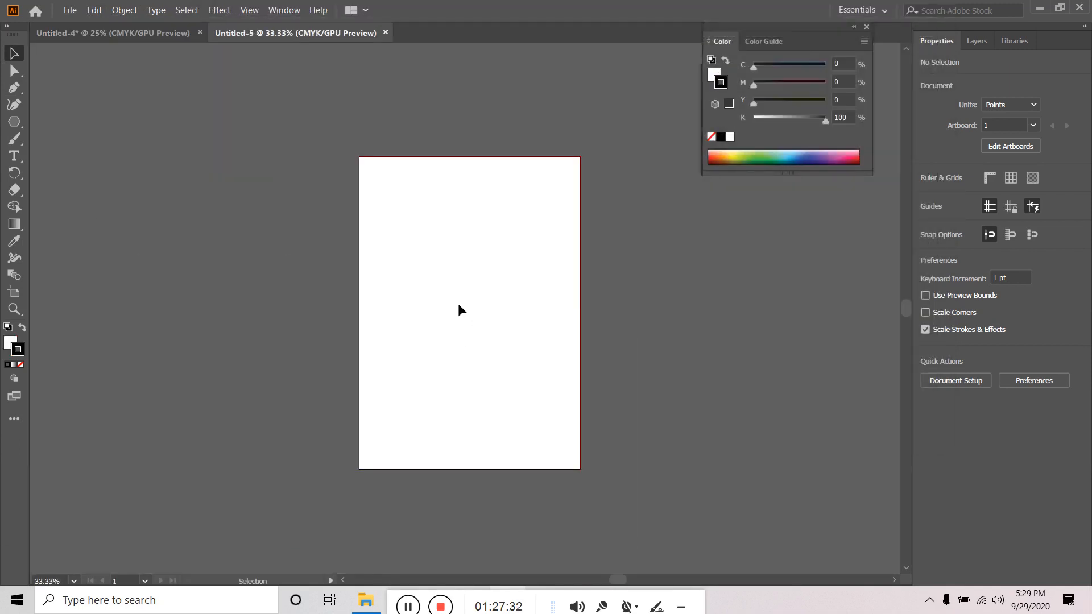
scroll(458, 305, up, 1)
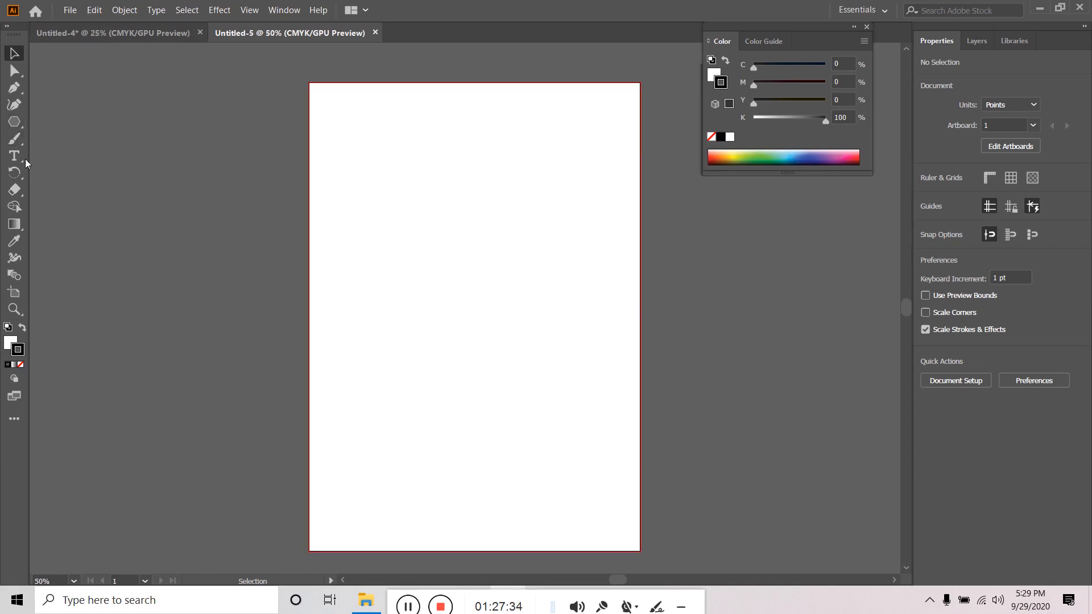
drag(14, 122, 81, 120)
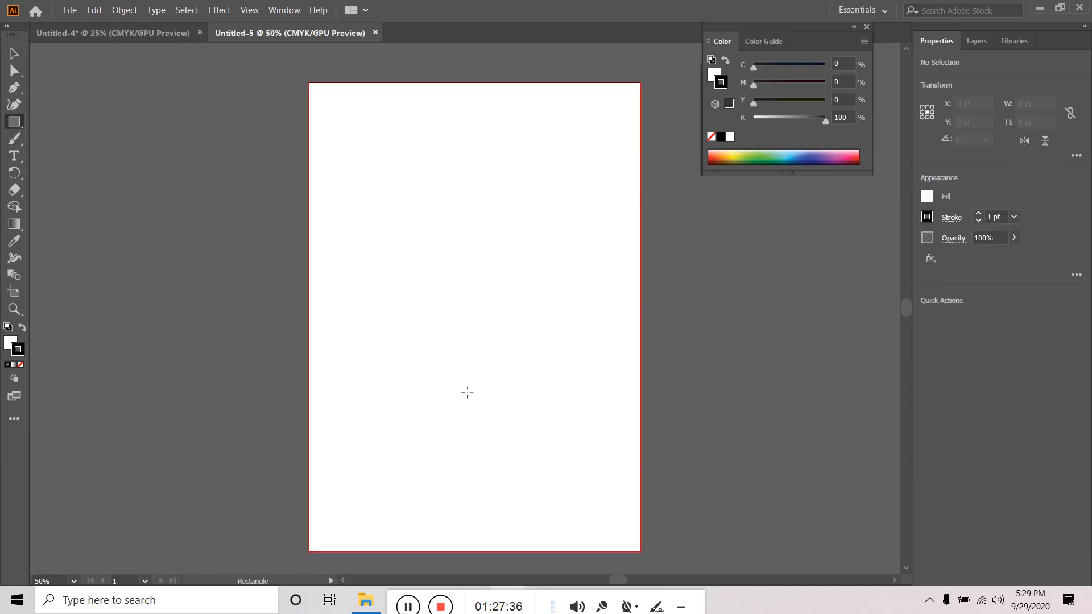
click(1039, 8)
click(1015, 7)
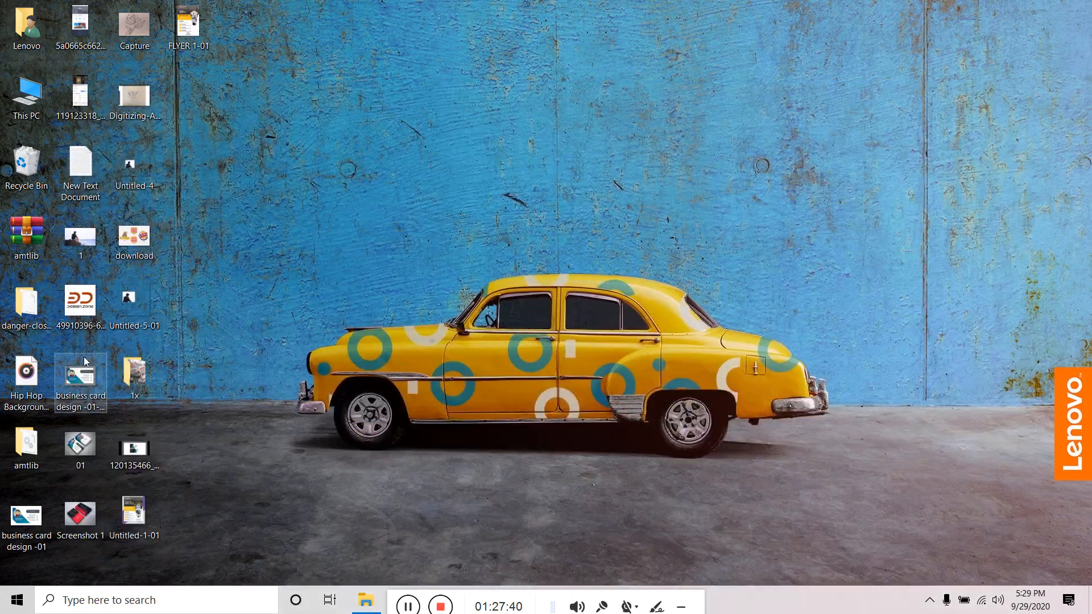
double_click(137, 521)
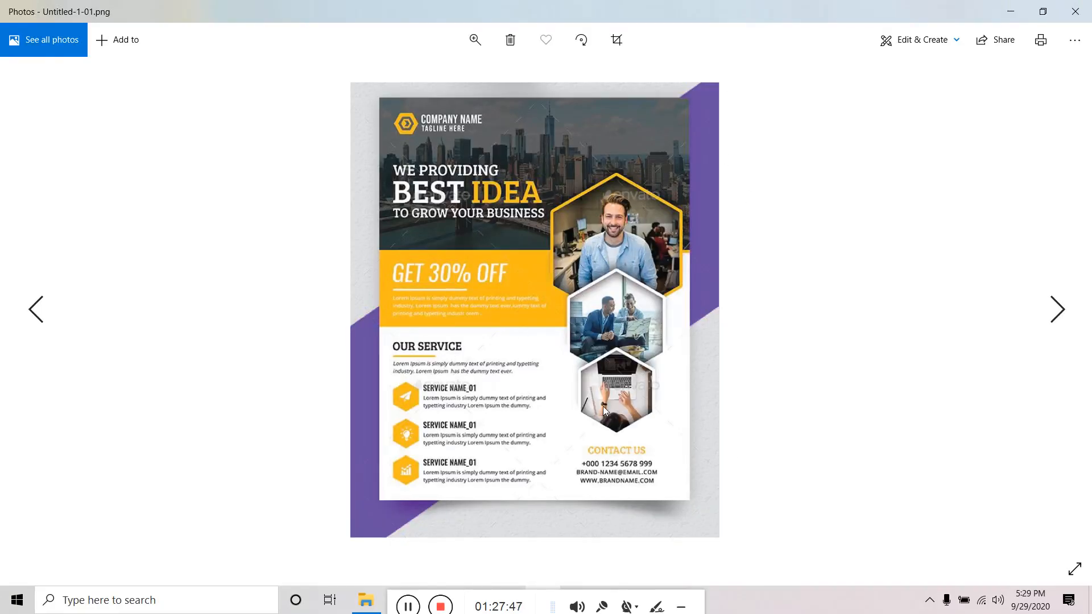
click(1010, 12)
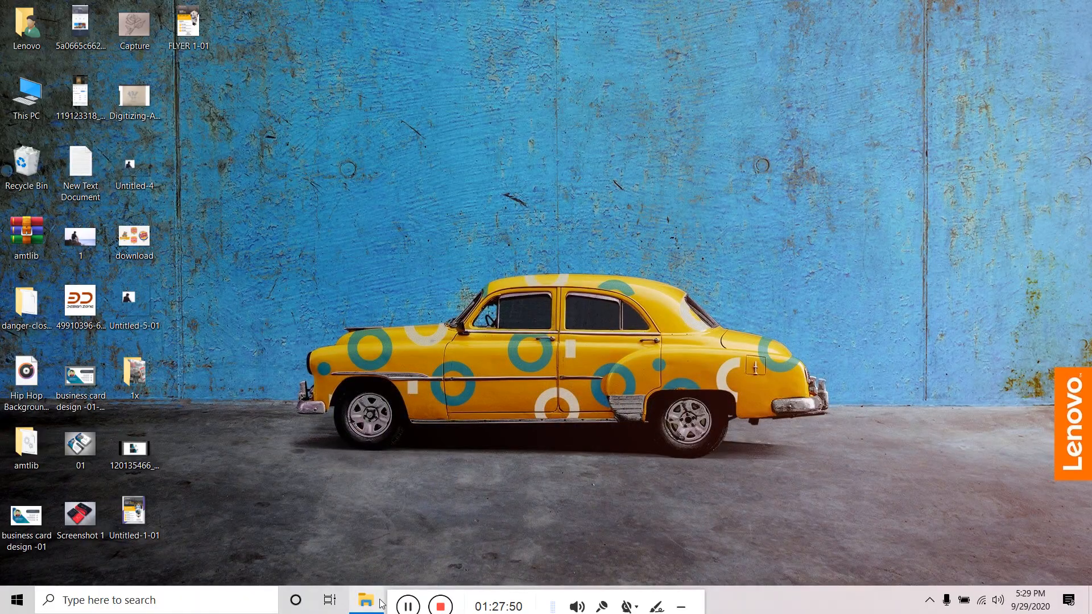
click(542, 600)
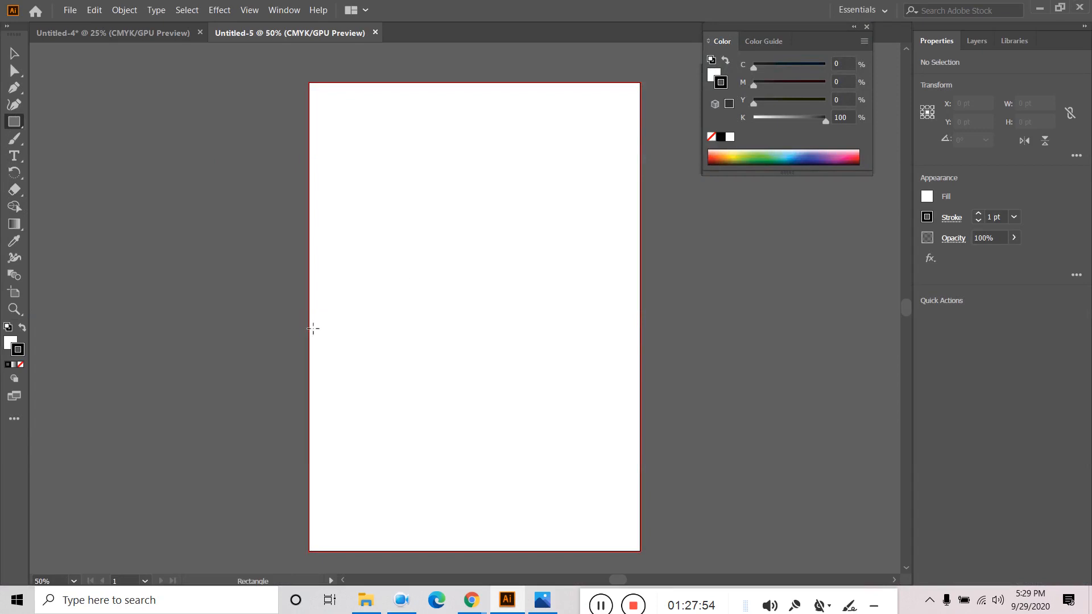
- Draw a wide rectangle across the artboard with no stroke and a purple fill
drag(325, 262, 804, 408)
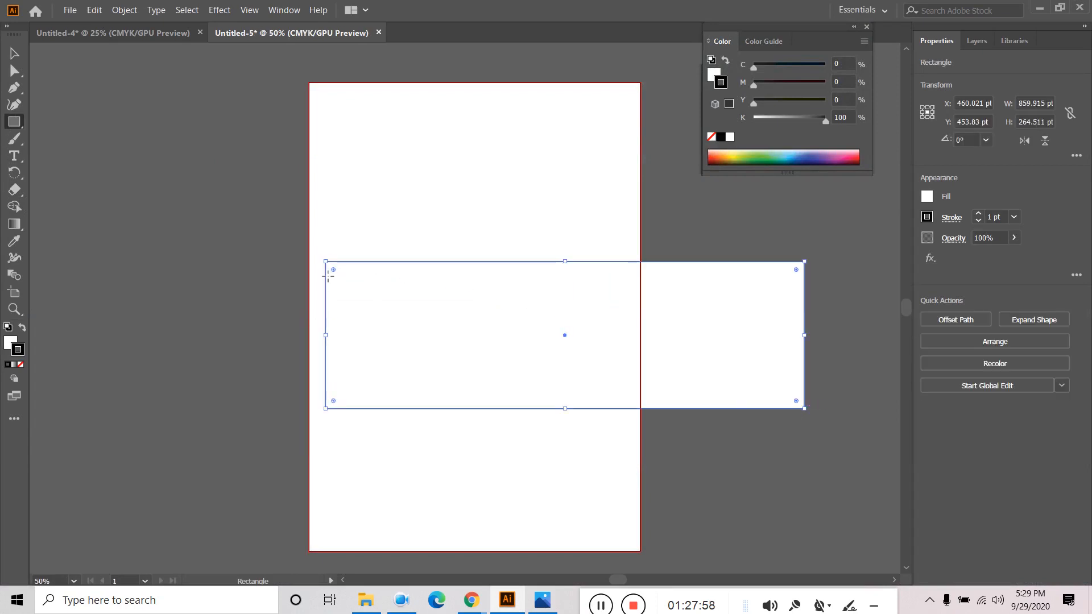
click(829, 152)
click(824, 151)
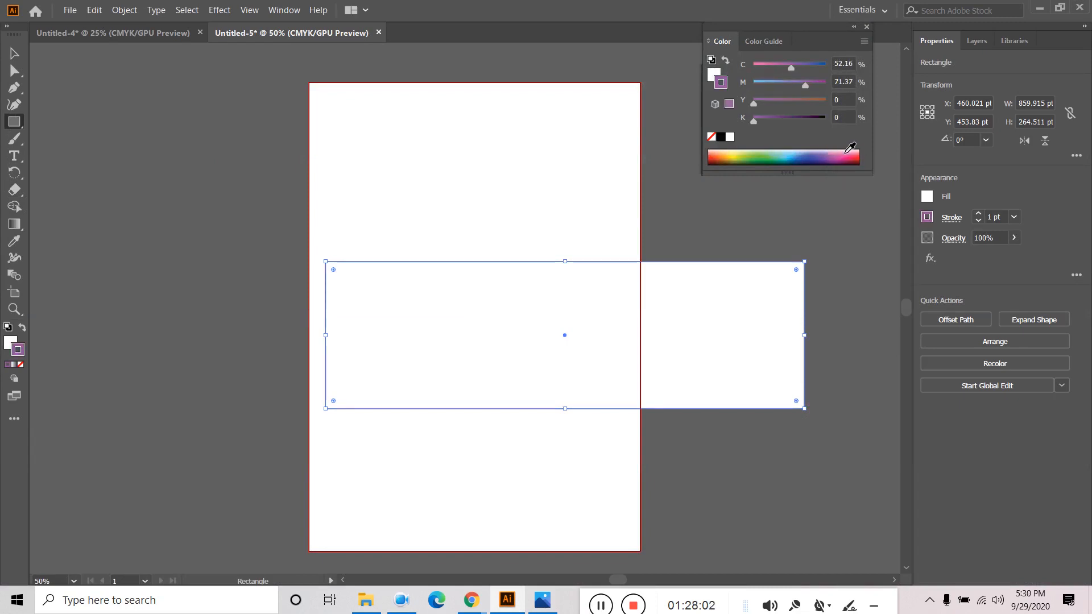
click(927, 218)
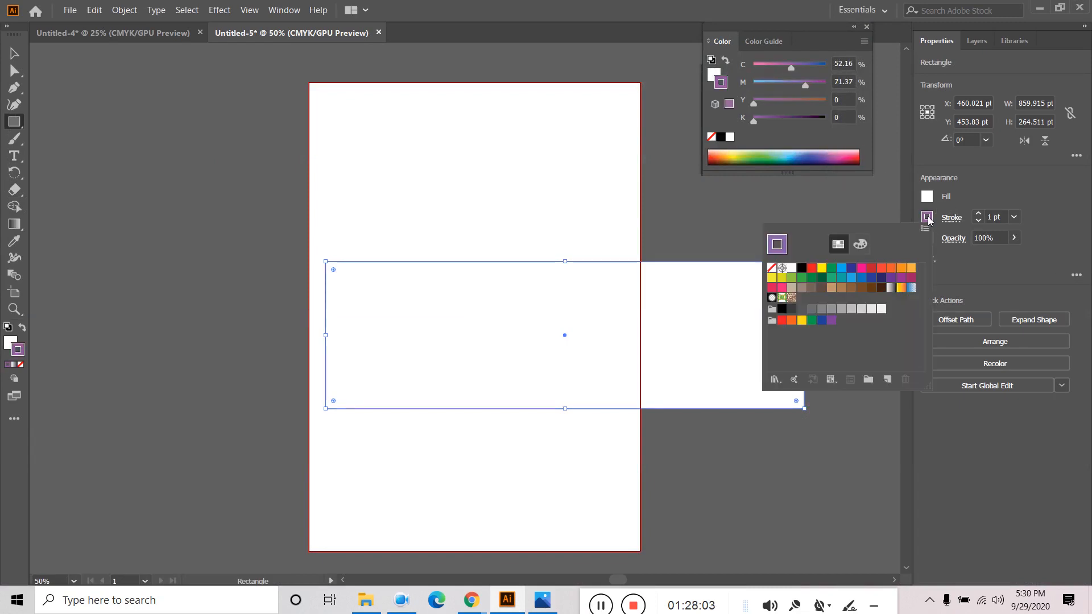
click(772, 268)
click(926, 197)
click(926, 197)
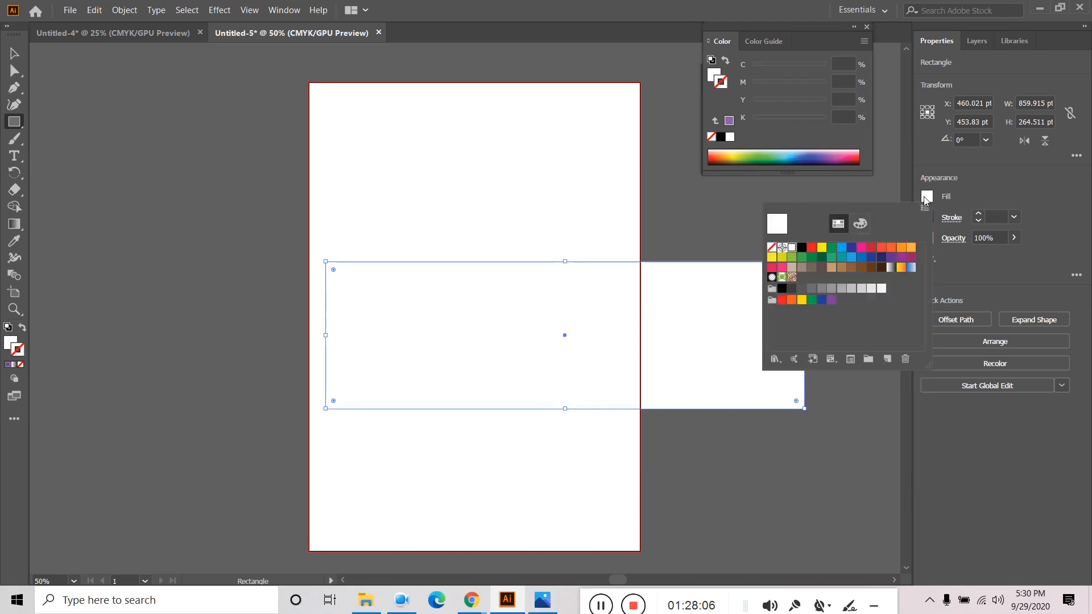
click(902, 257)
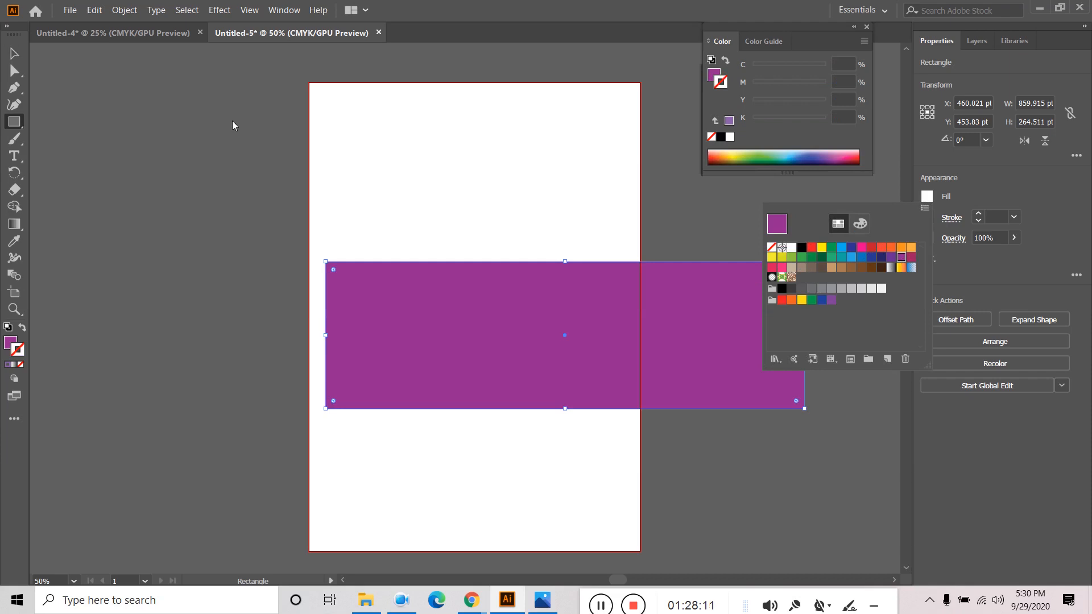
- Try custom magenta fill shades for the rectangle in the Color Picker
double_click(8, 342)
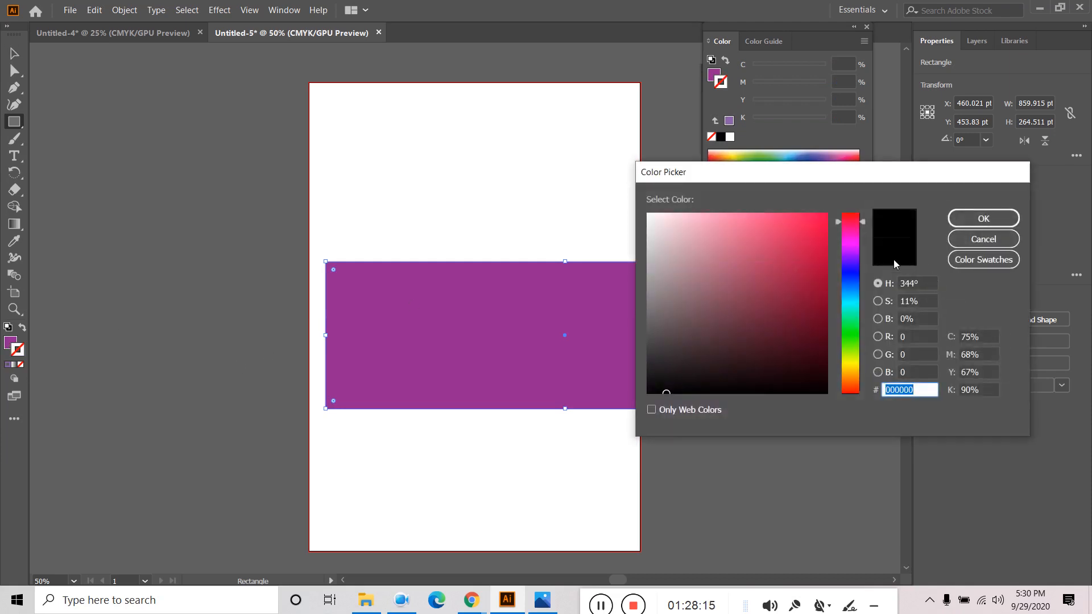
drag(852, 232, 853, 244)
click(769, 216)
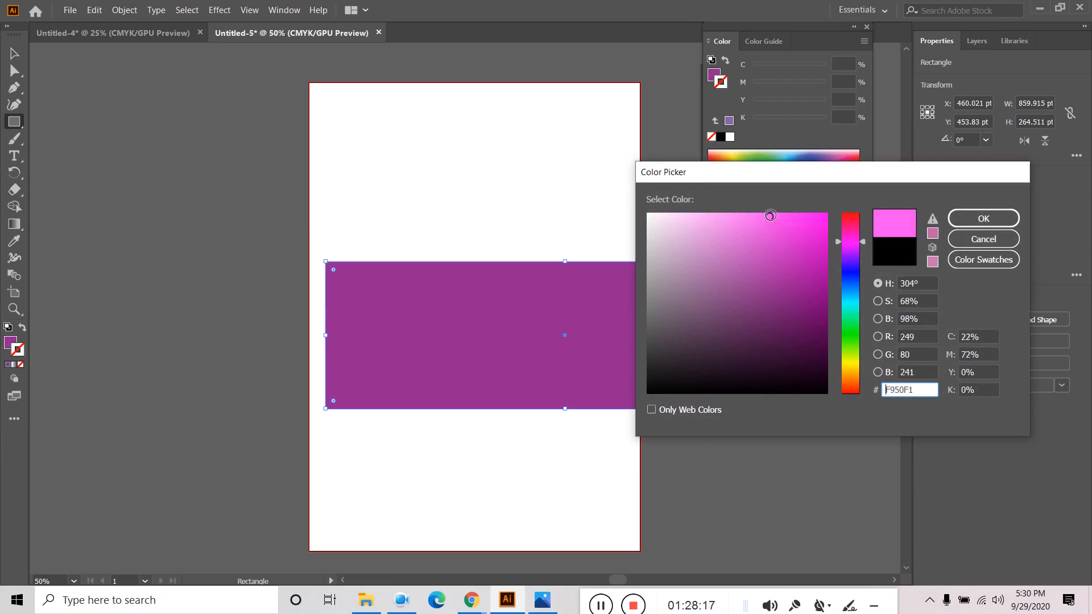
click(788, 232)
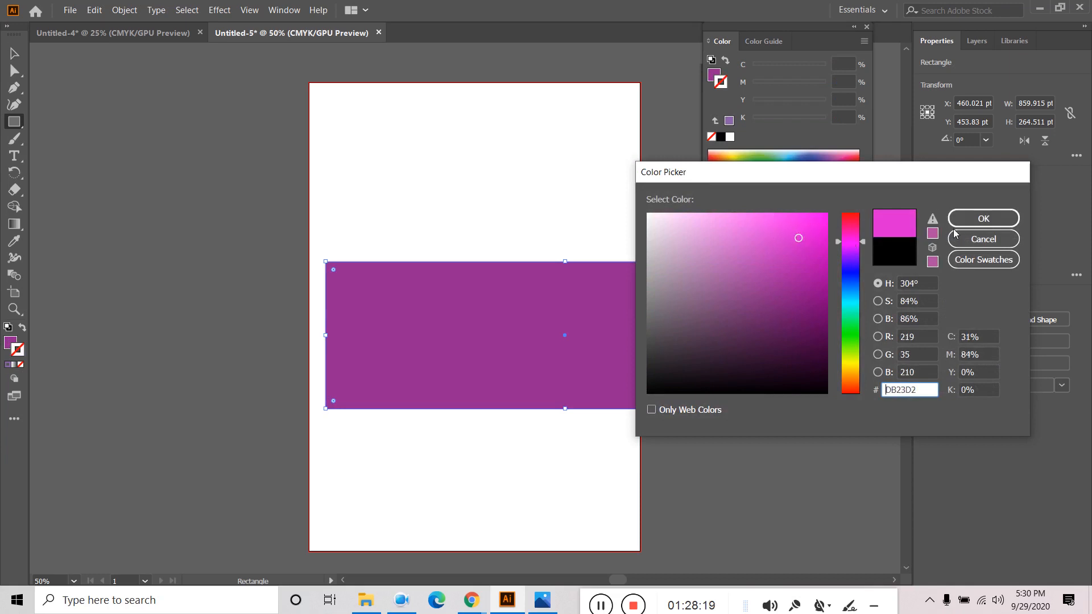
click(983, 218)
key(v)
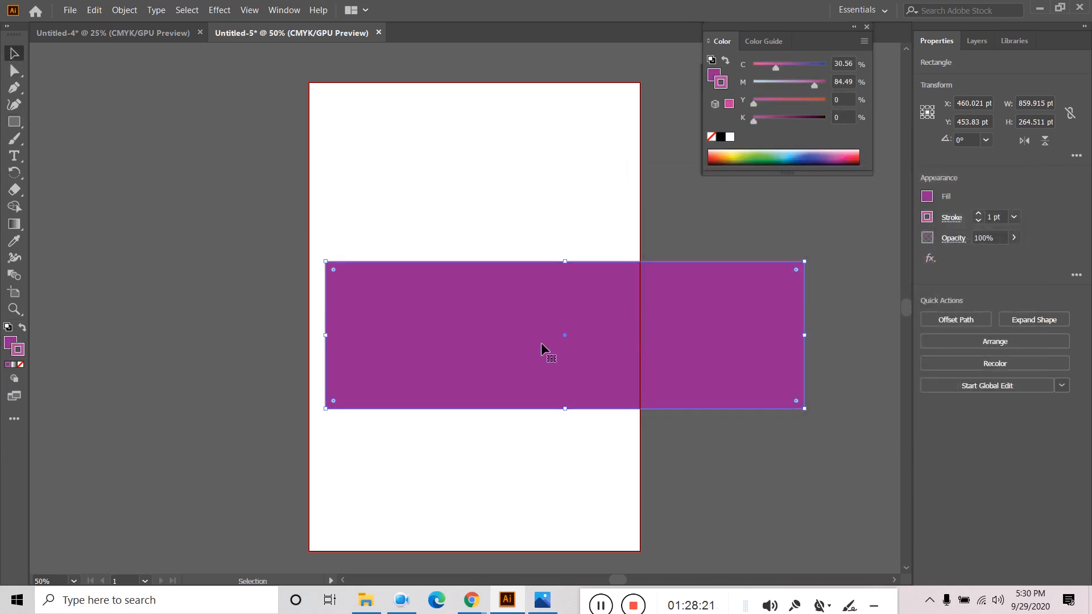
click(19, 365)
double_click(10, 342)
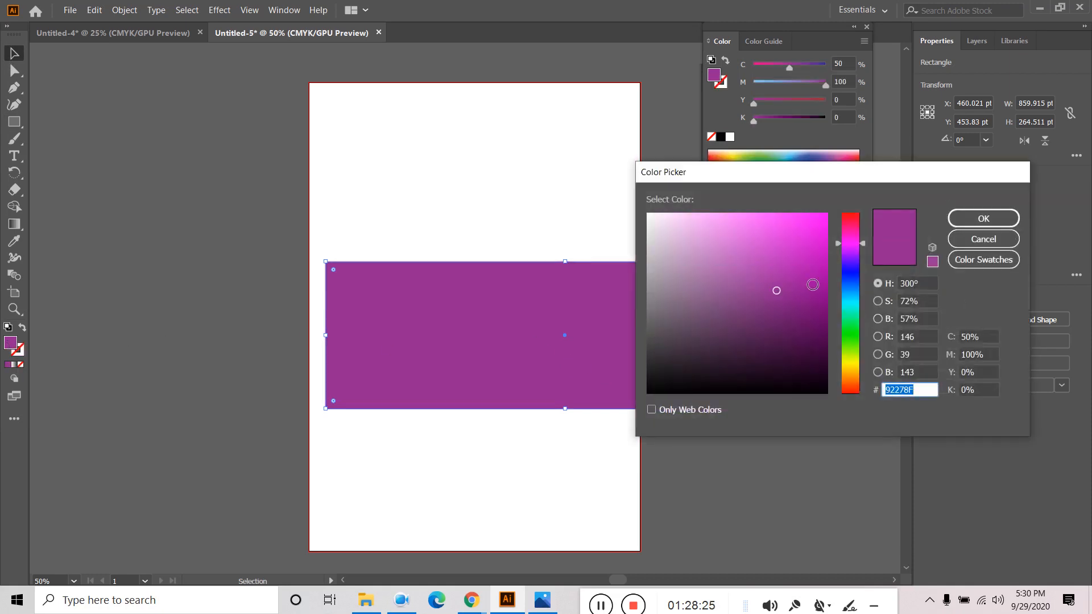
click(806, 257)
click(983, 218)
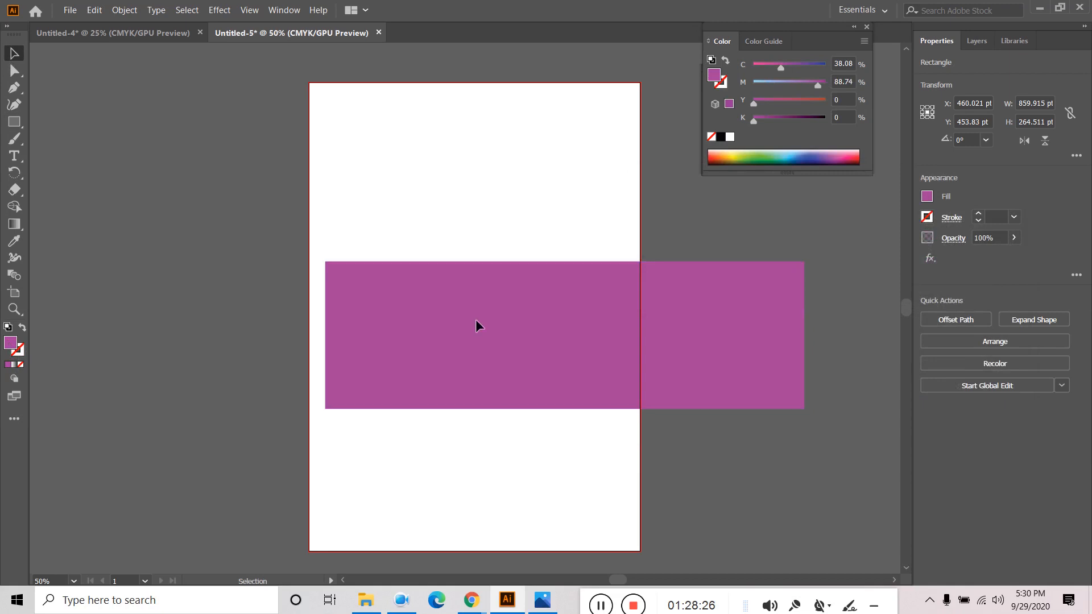
click(695, 309)
scroll(677, 414, down, 1)
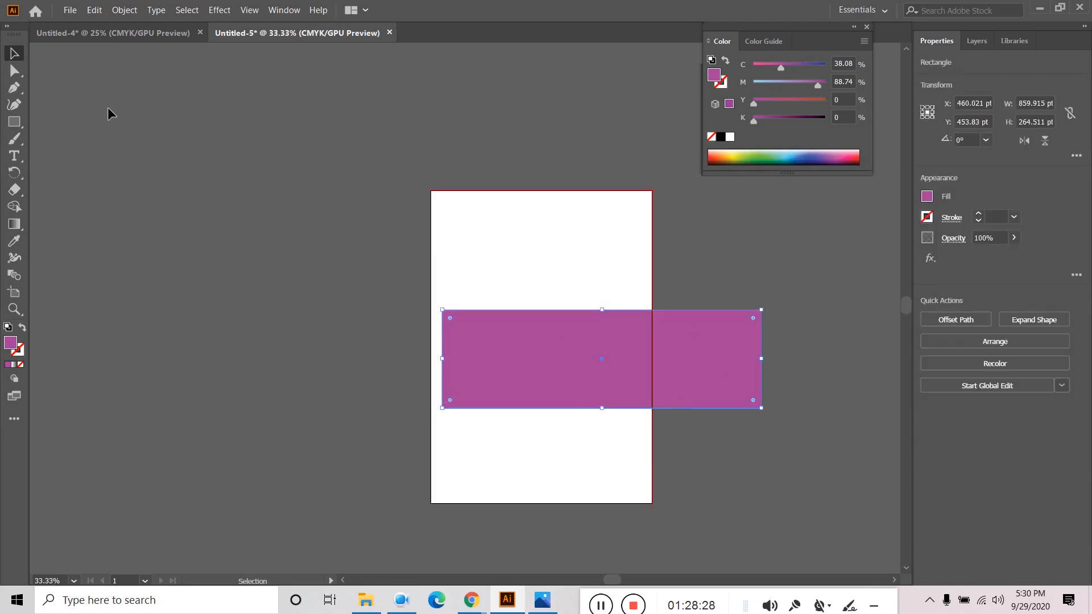
- Copy the purple hex from the first flyer and fill the rectangle with 6850A1
click(136, 32)
click(242, 134)
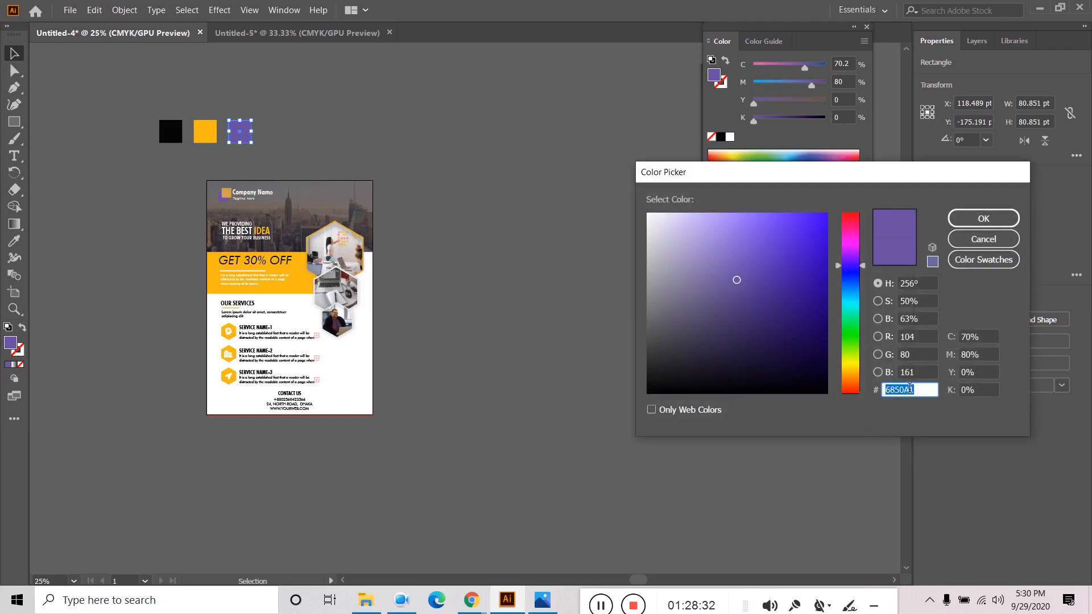
right_click(910, 389)
click(947, 429)
click(966, 217)
click(297, 32)
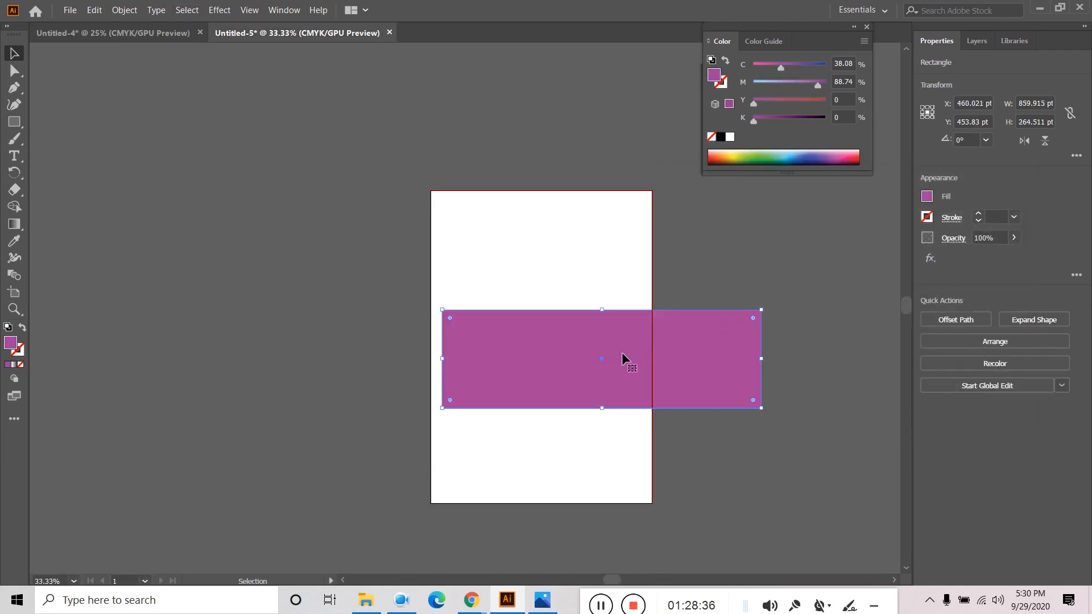
double_click(10, 344)
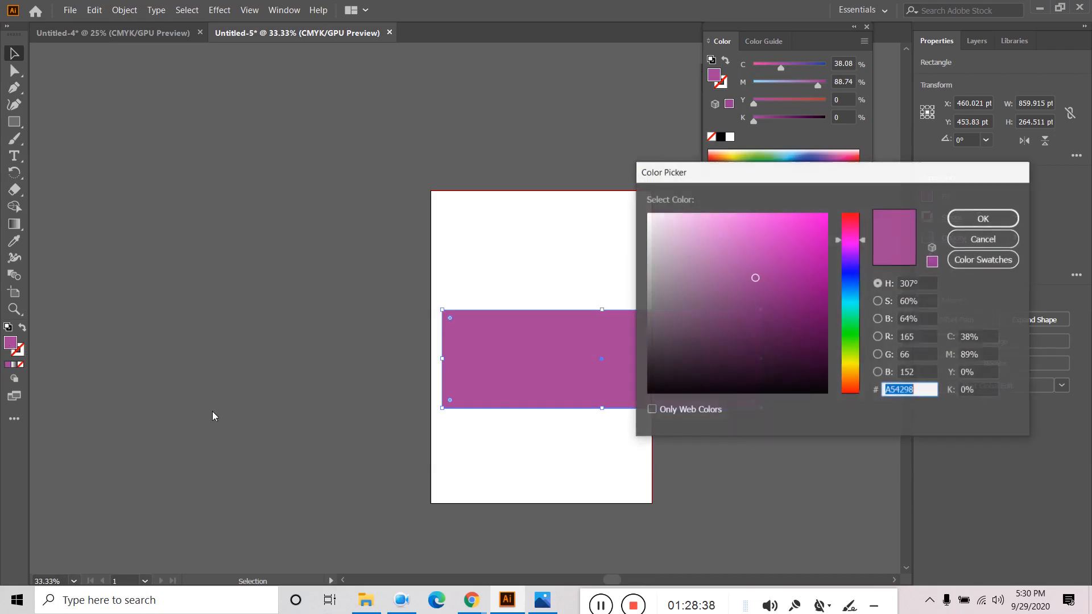
key(ctrl+v)
click(989, 221)
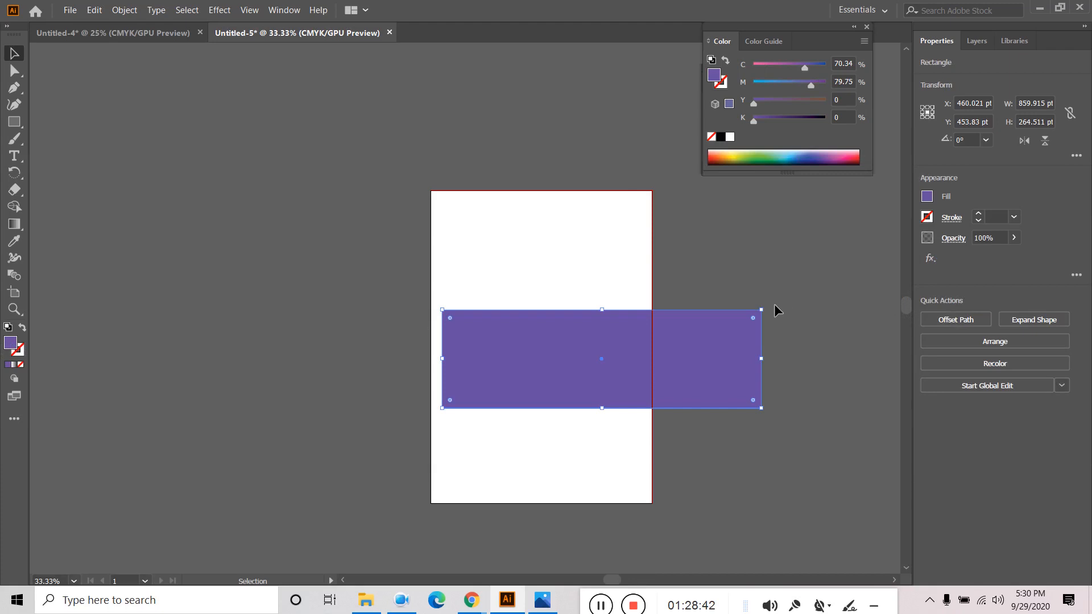
- Rotate the rectangle to about 28° and move the band over the artboard
drag(769, 304, 708, 266)
drag(692, 303, 641, 245)
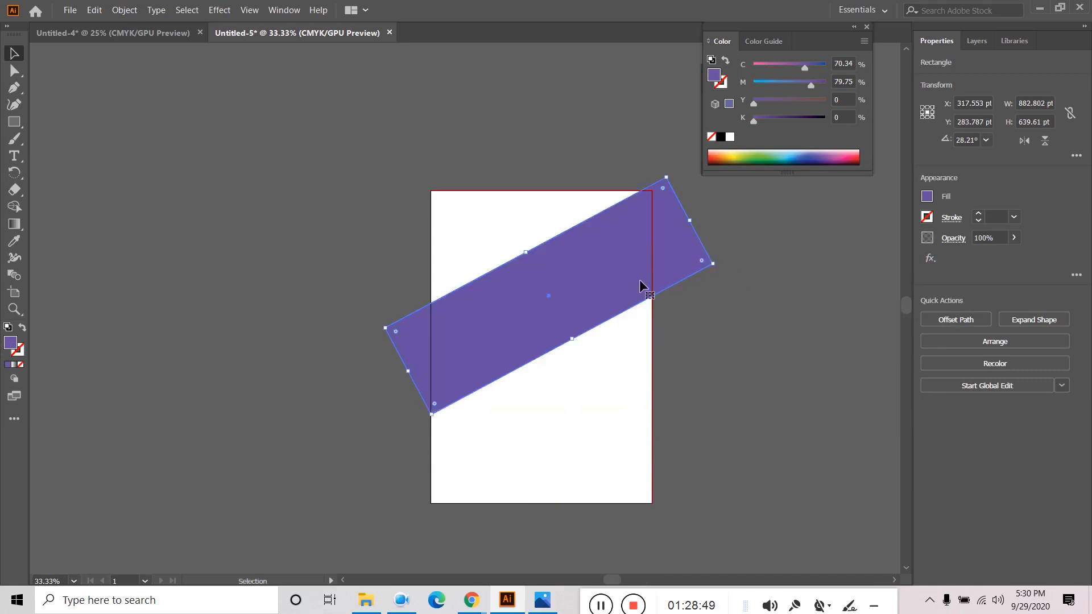
drag(575, 340, 605, 390)
click(548, 361)
- Enlarge the tilted band so it extends past both sides of the artboard
click(558, 347)
drag(445, 394, 406, 405)
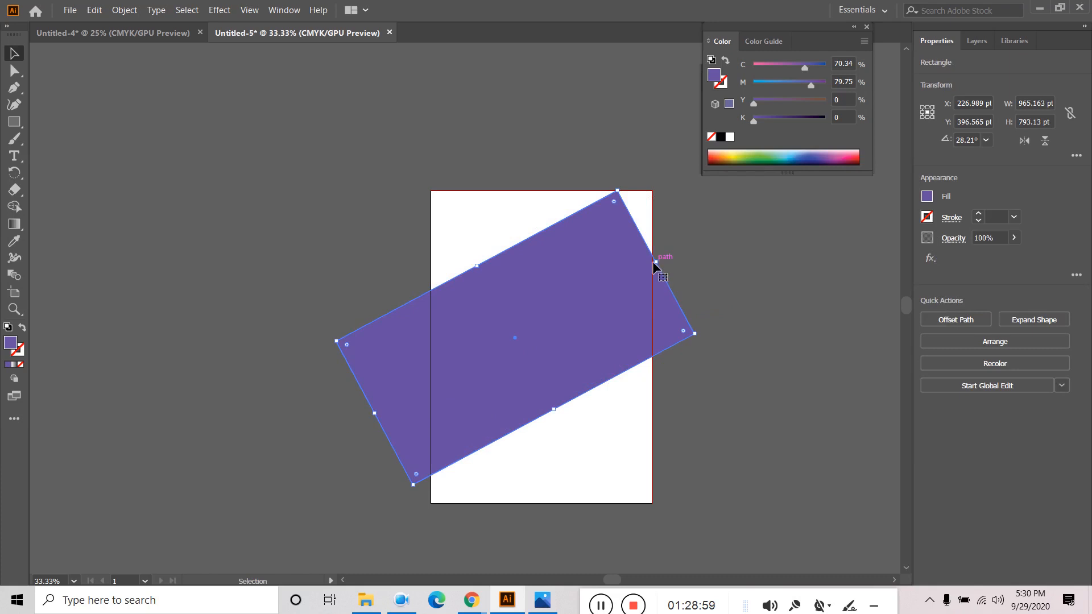
drag(659, 260, 706, 235)
click(741, 373)
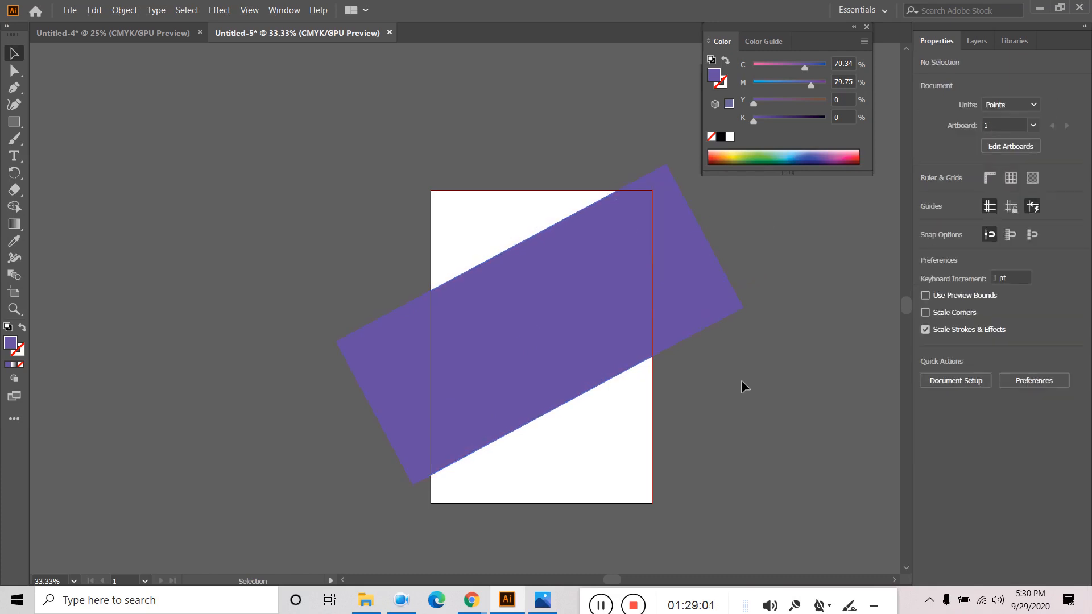
scroll(742, 380, down, 1)
scroll(737, 407, up, 1)
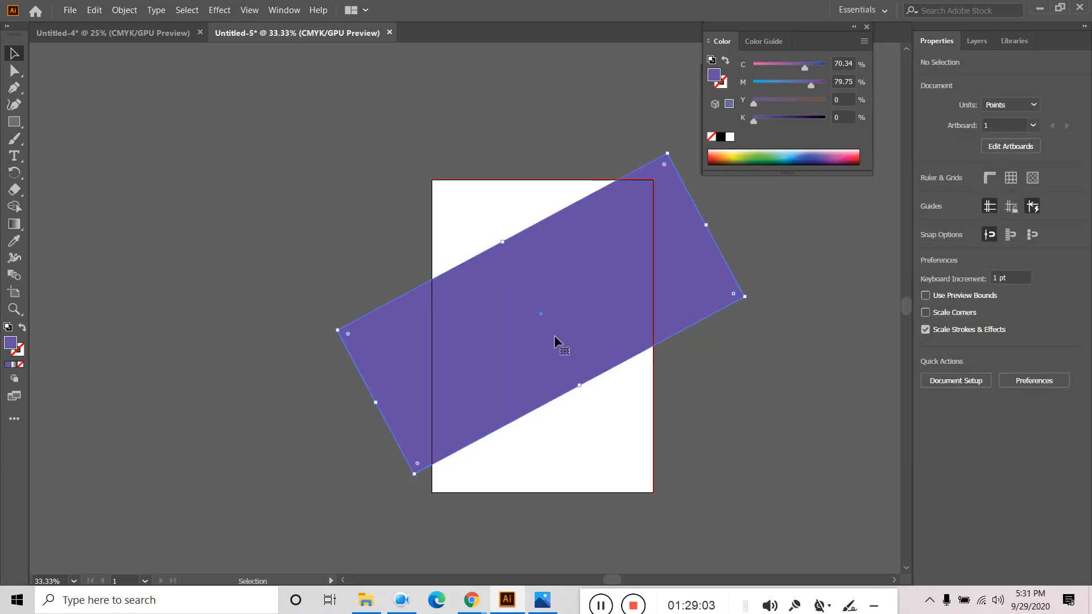
click(567, 344)
- Duplicate the band, rotate it upright and resize it to cover the whole artboard
drag(575, 348, 461, 300)
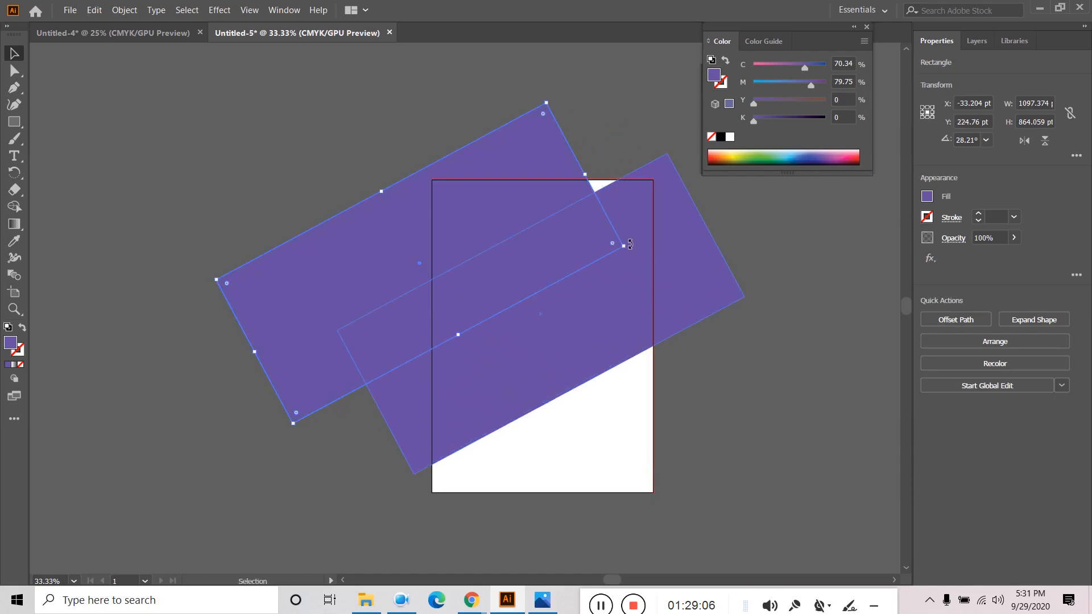
drag(630, 244, 482, 119)
drag(407, 181, 501, 242)
drag(513, 136, 518, 179)
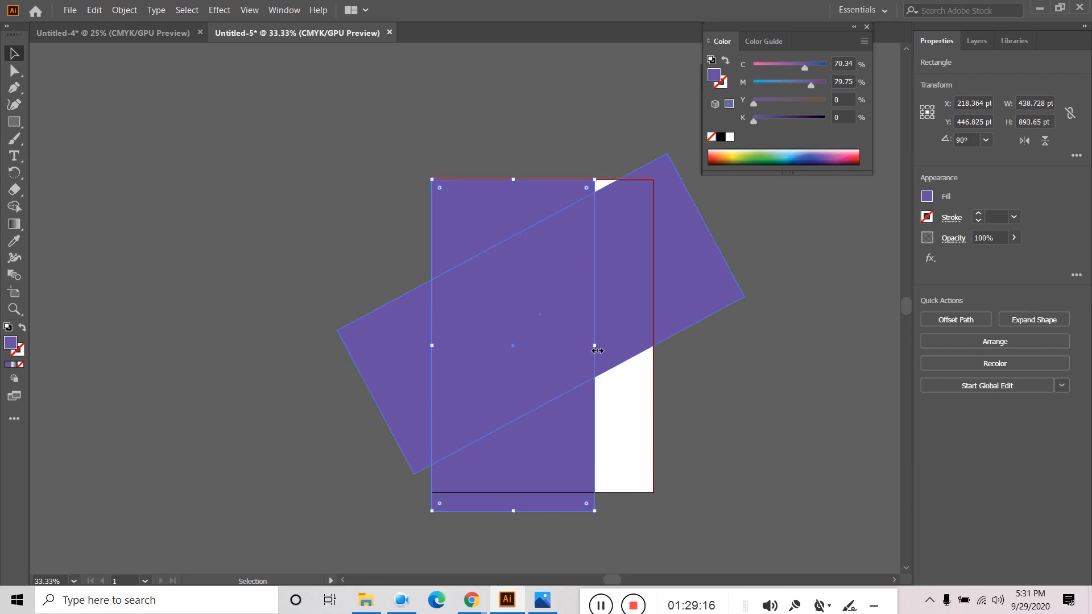
drag(596, 346, 654, 345)
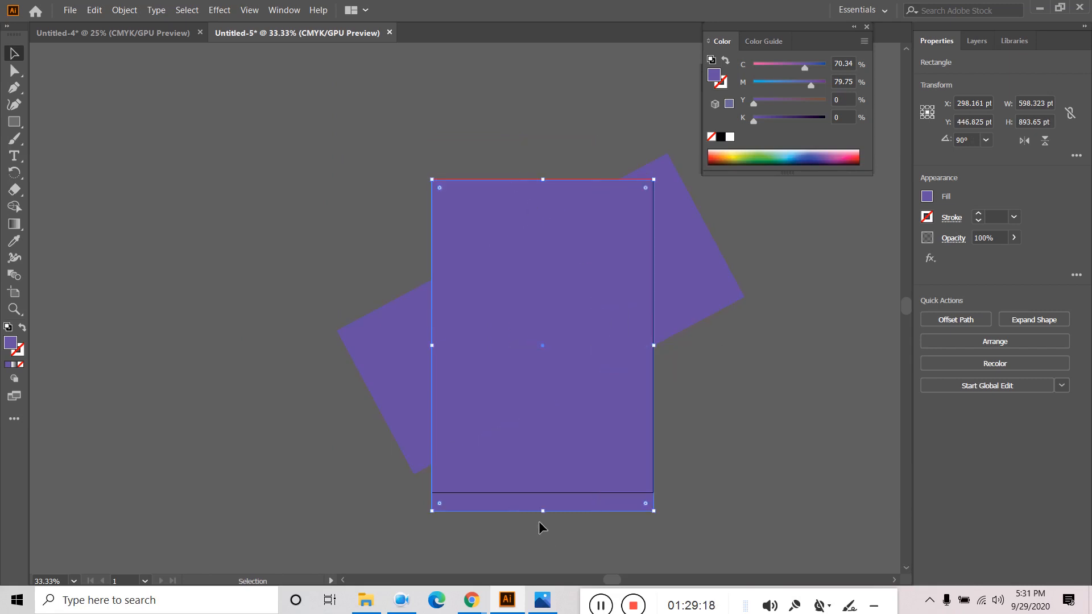
drag(544, 511, 544, 492)
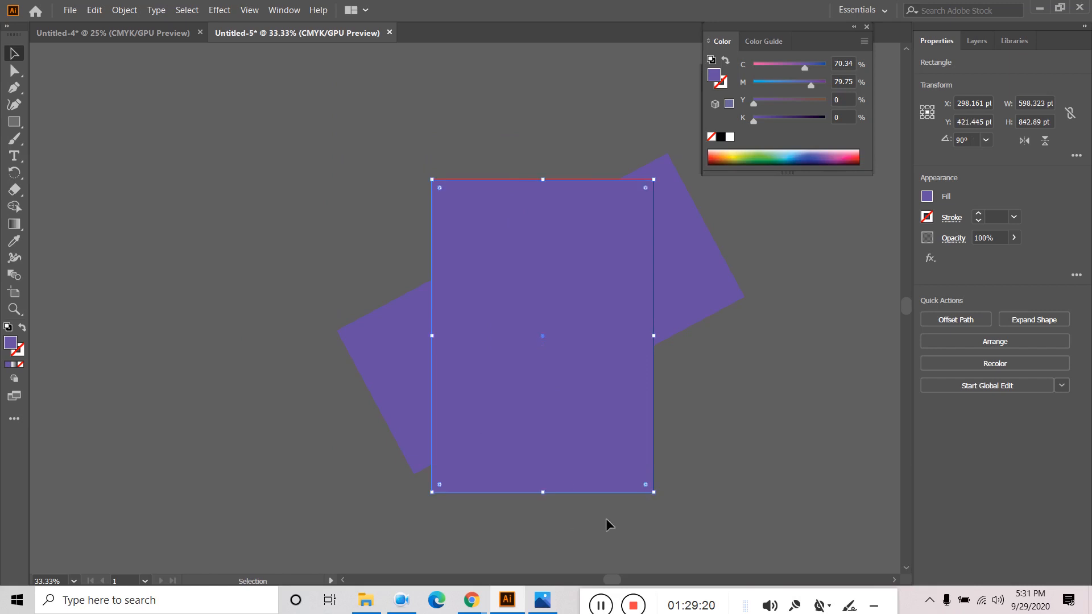
- Fill the new rectangle with pale lavender C3B7F9
double_click(11, 343)
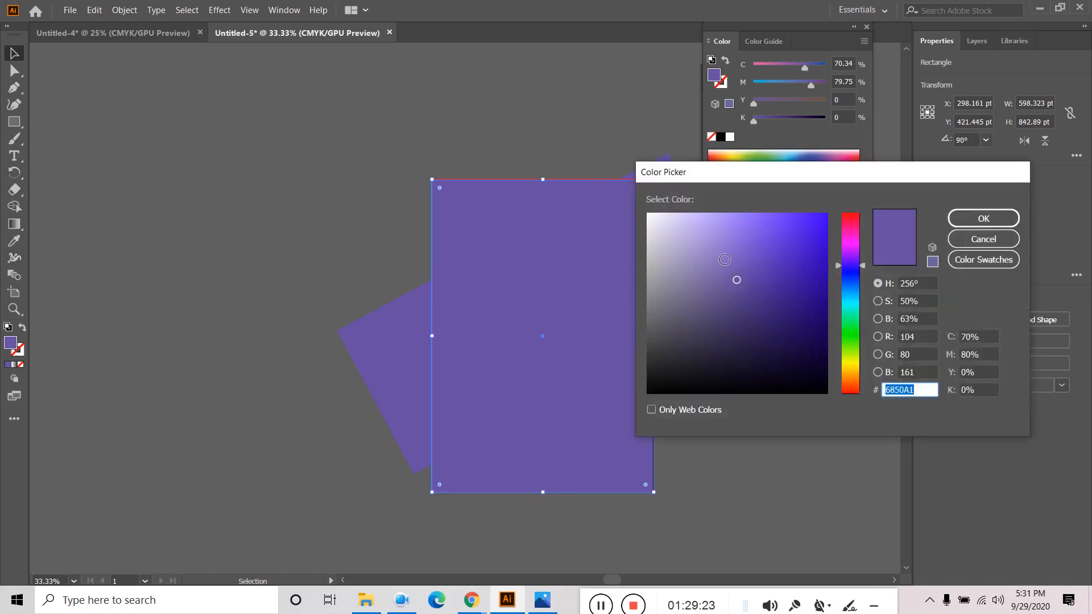
click(715, 222)
click(983, 218)
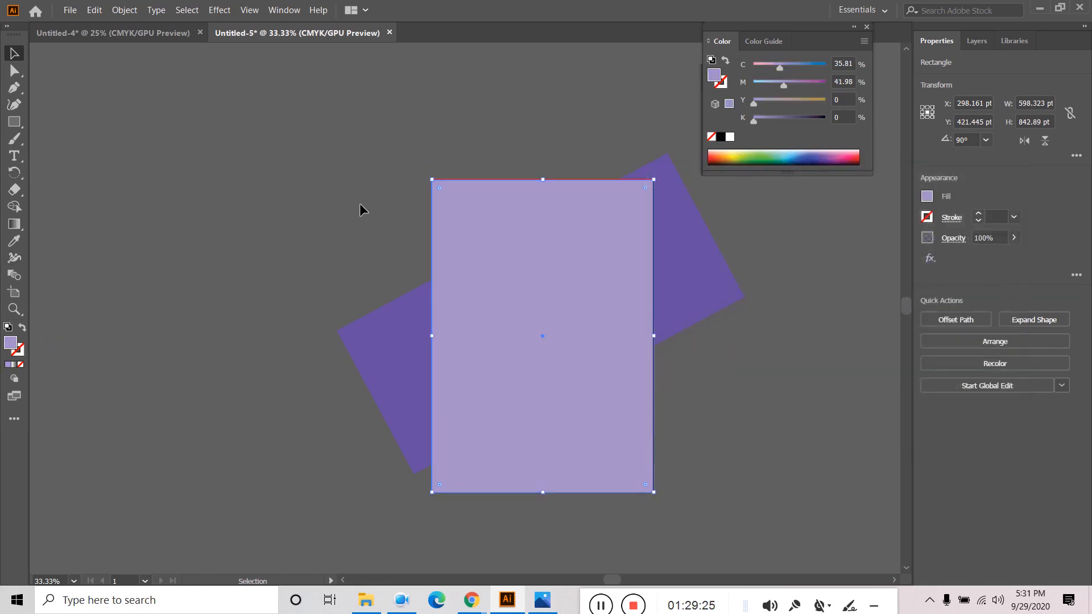
double_click(10, 344)
click(695, 215)
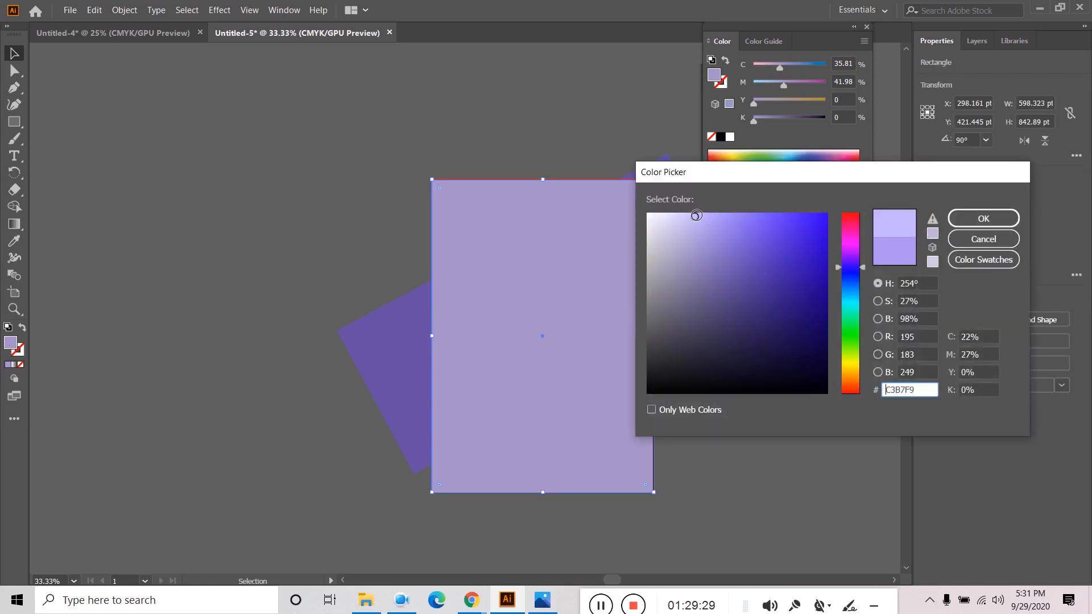
click(983, 218)
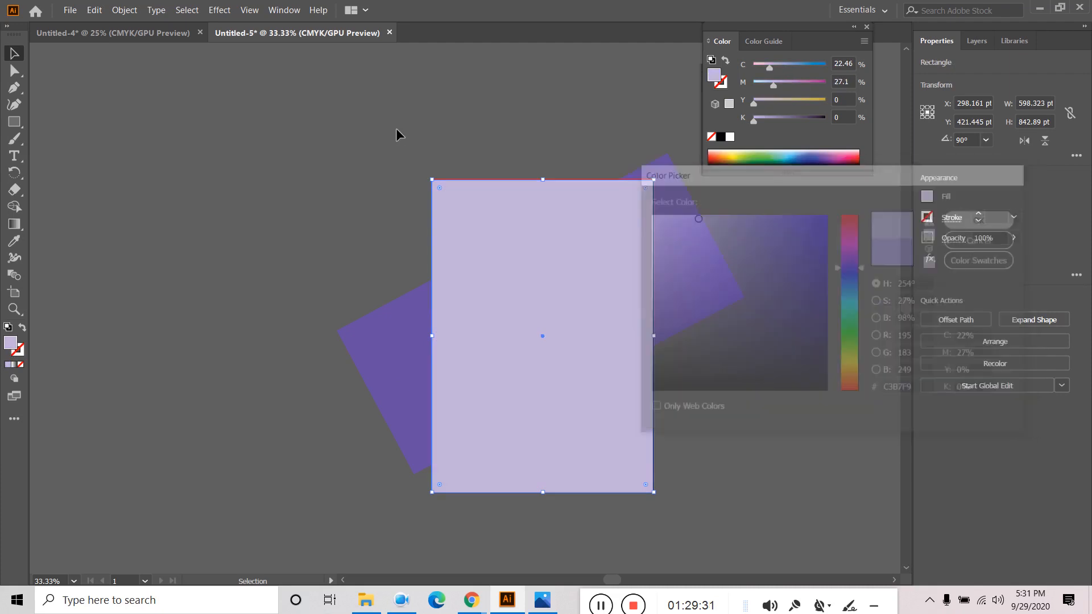
- Send the lavender rectangle to the back, behind the purple band
click(396, 128)
right_click(565, 279)
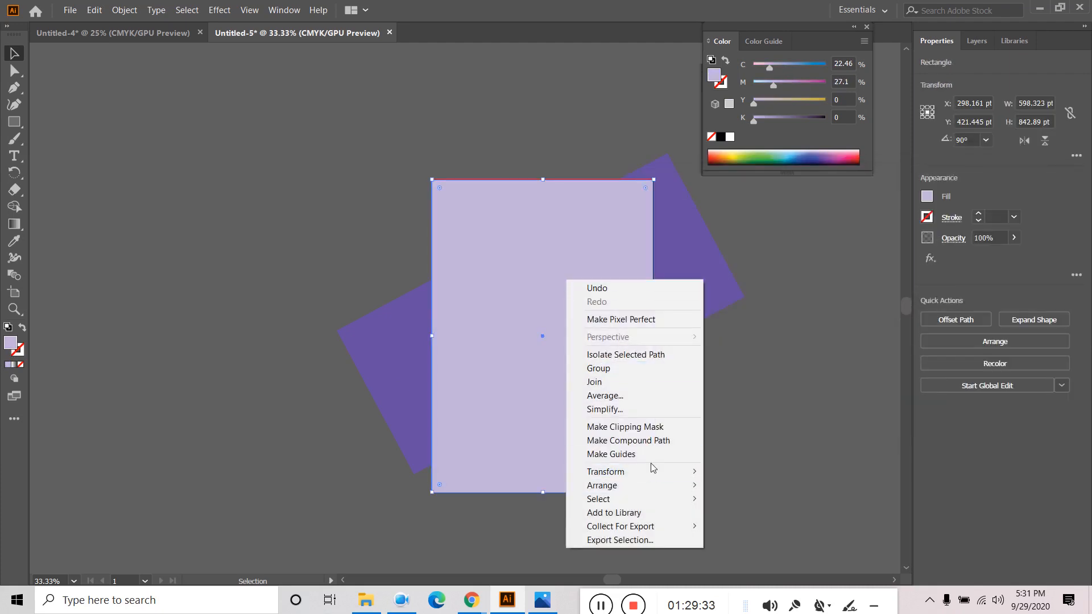
mouse_move(634, 476)
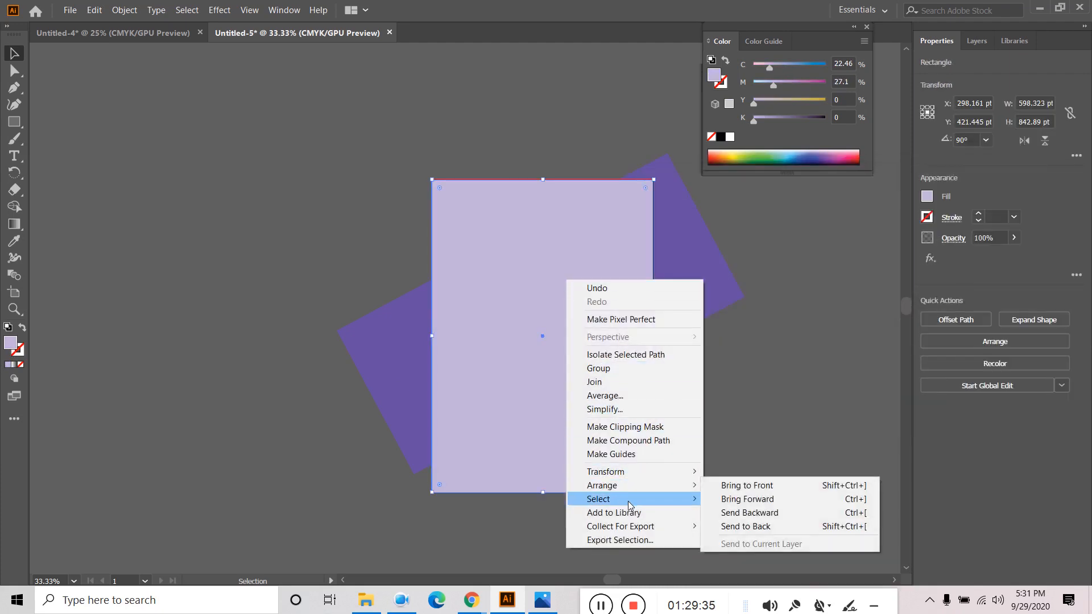
click(746, 527)
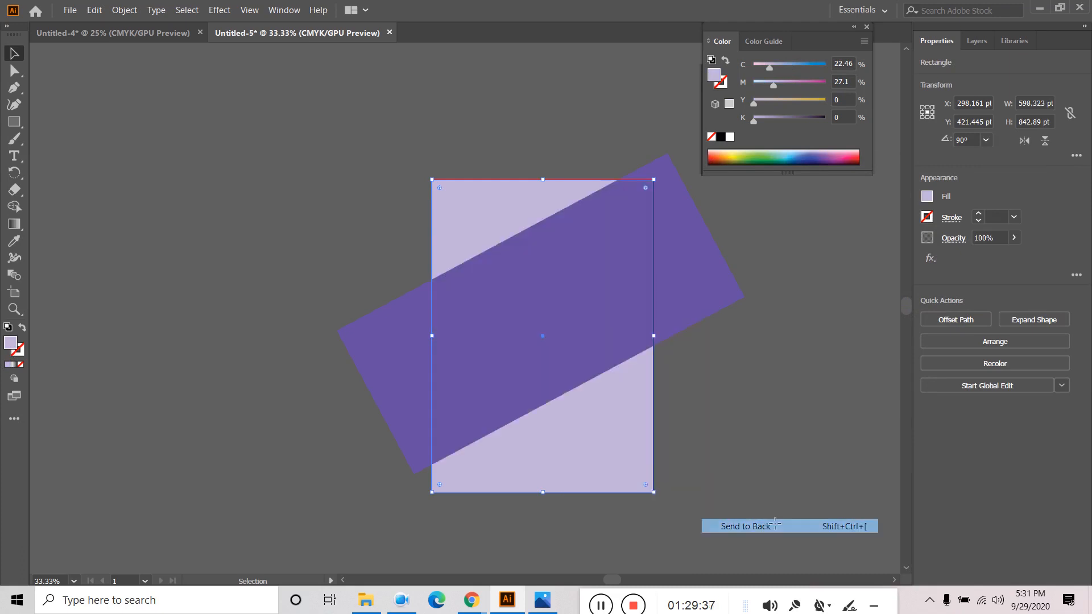
click(736, 381)
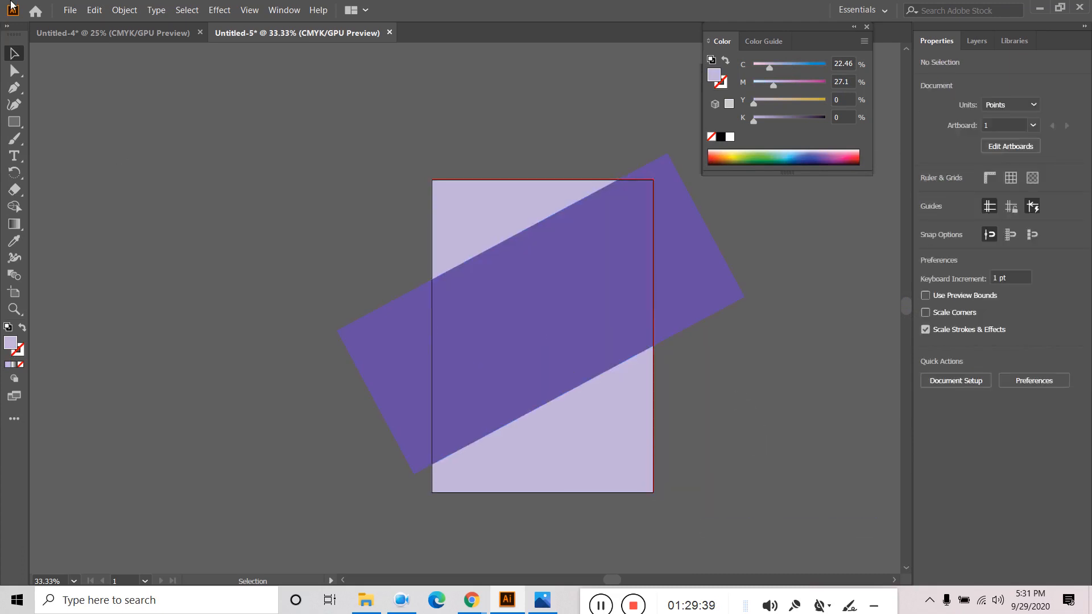
click(70, 9)
- Place the FLYER 1-01 image onto the artboard
click(69, 210)
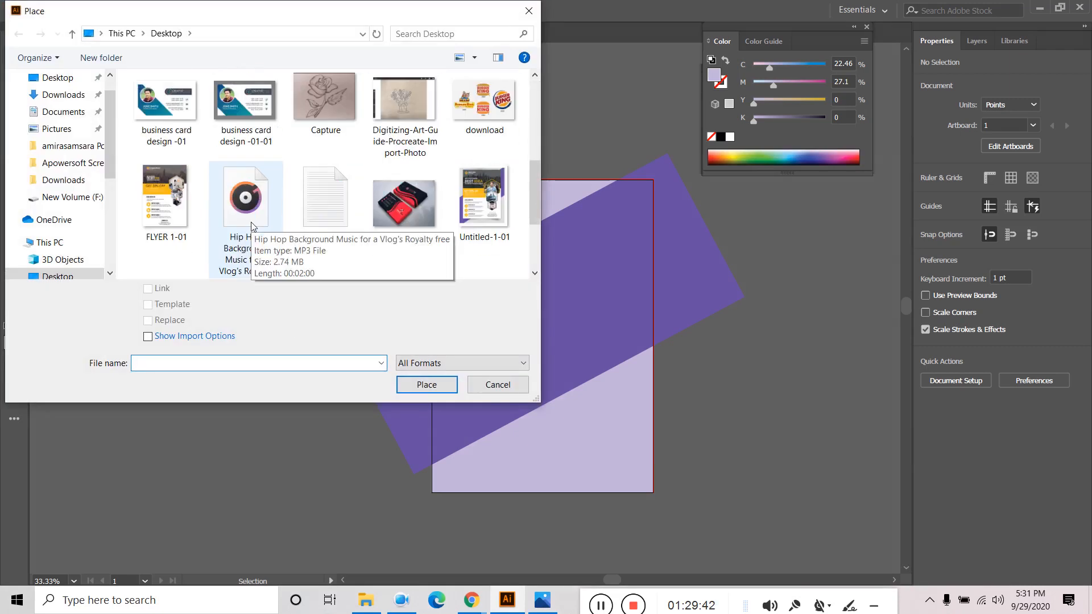
click(179, 205)
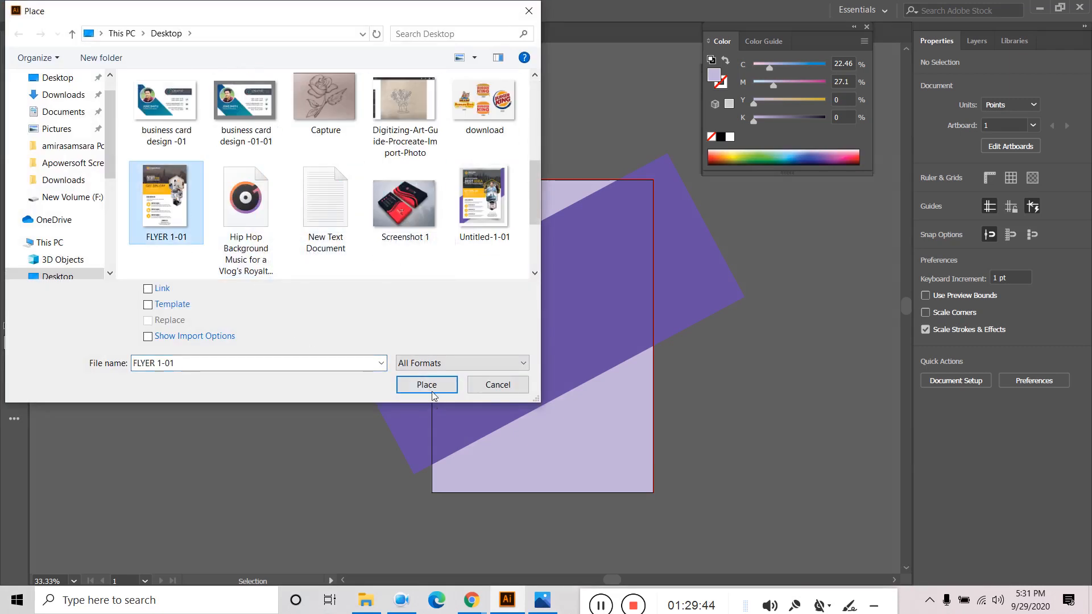
click(431, 387)
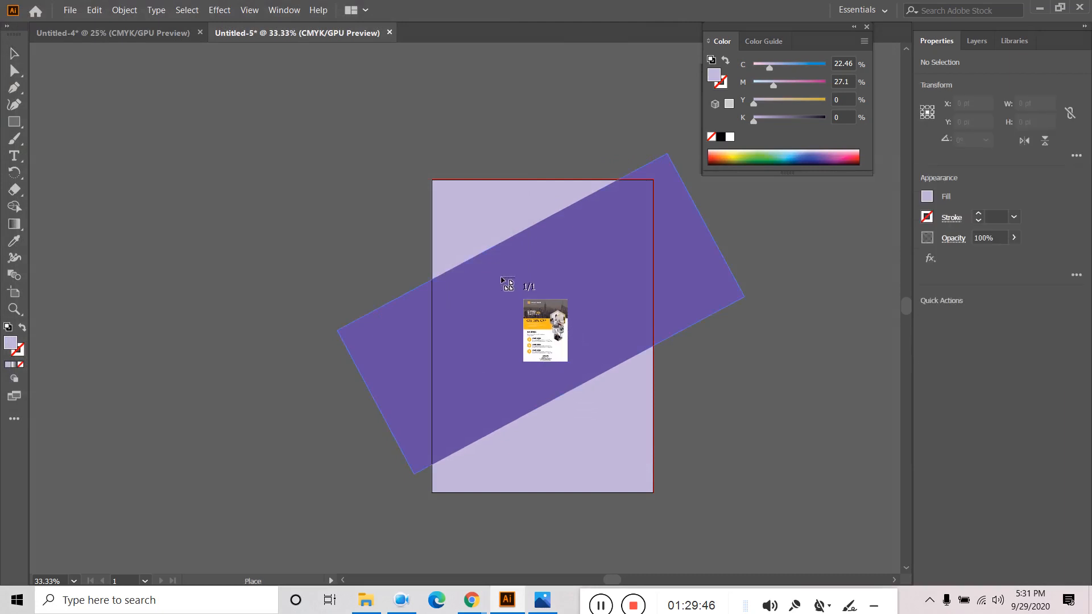
click(502, 280)
- Scale the flyer image to about 487.5 × 688.77 pt and centre it with a lavender margin
drag(591, 379, 542, 282)
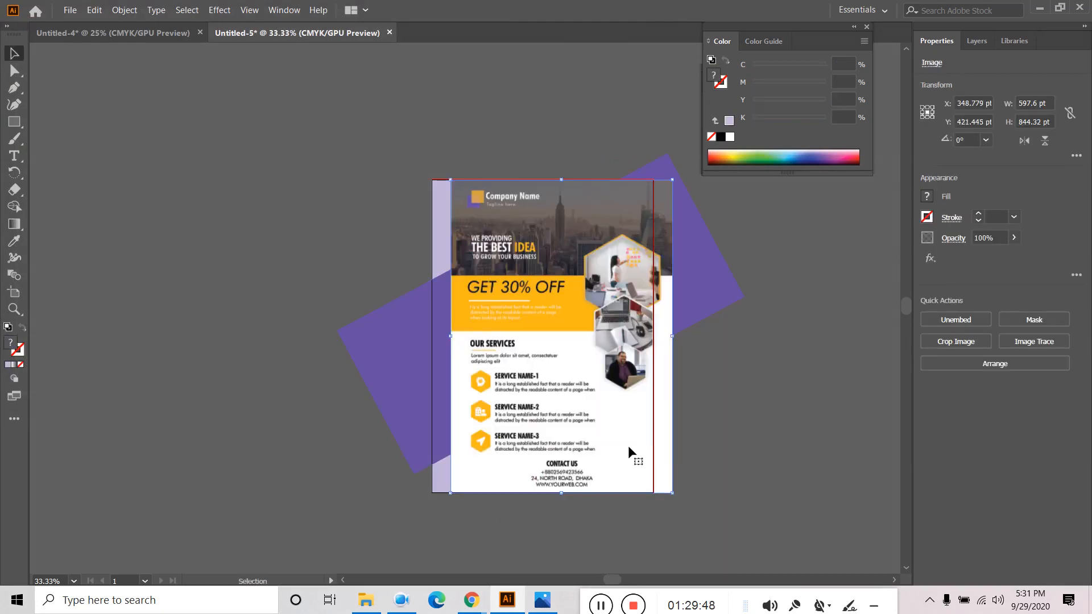
drag(672, 493, 646, 455)
drag(590, 382, 566, 370)
drag(622, 444, 632, 455)
drag(588, 370, 596, 378)
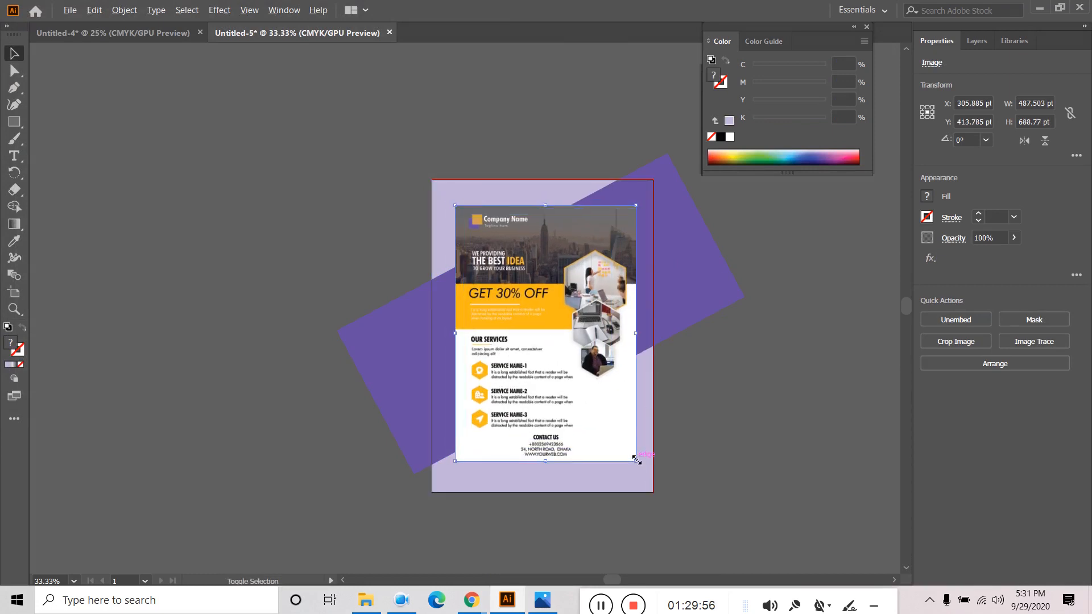
drag(635, 459, 640, 467)
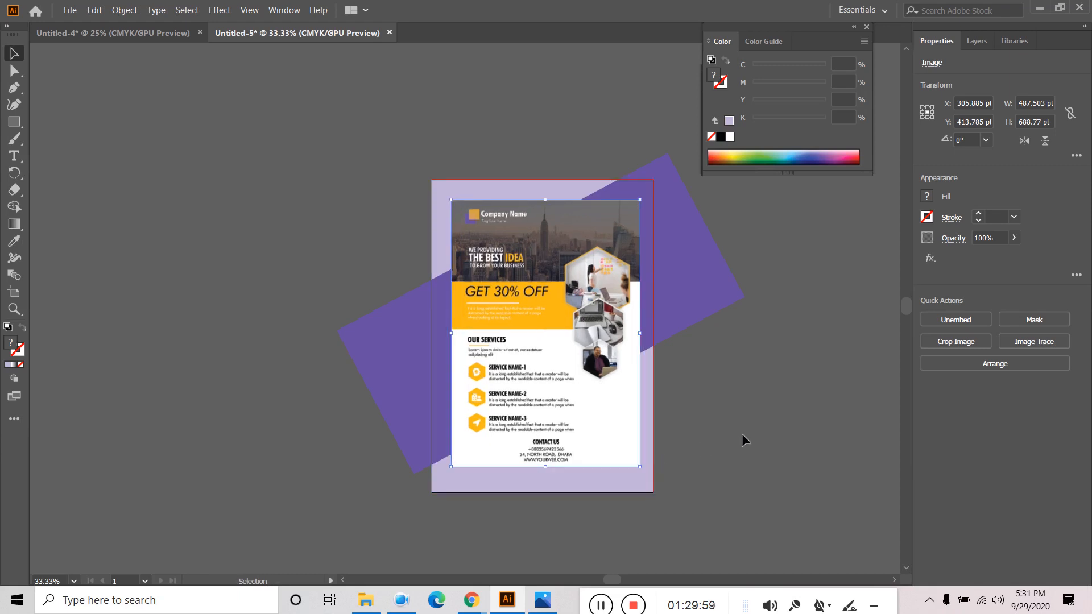
click(747, 426)
scroll(736, 439, up, 1)
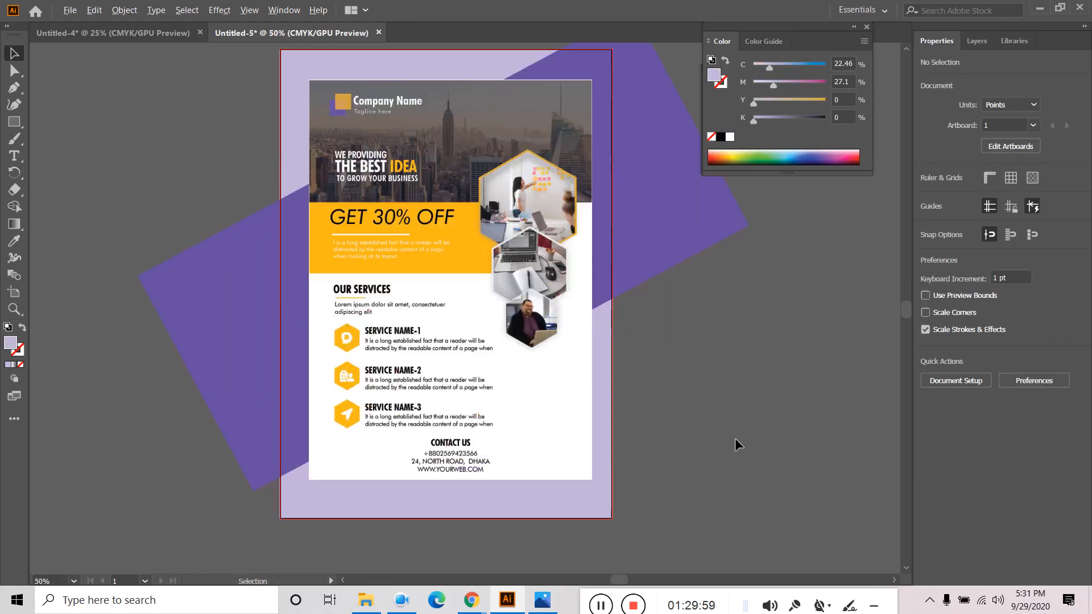
- Add a Drop Shadow effect to the flyer image with preview on
click(534, 304)
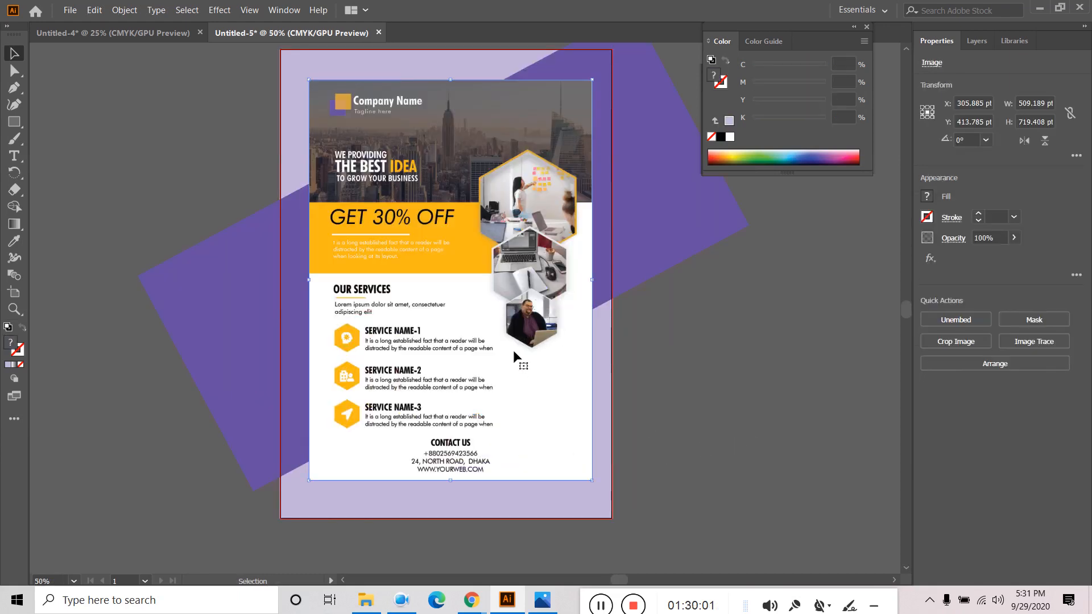
click(929, 259)
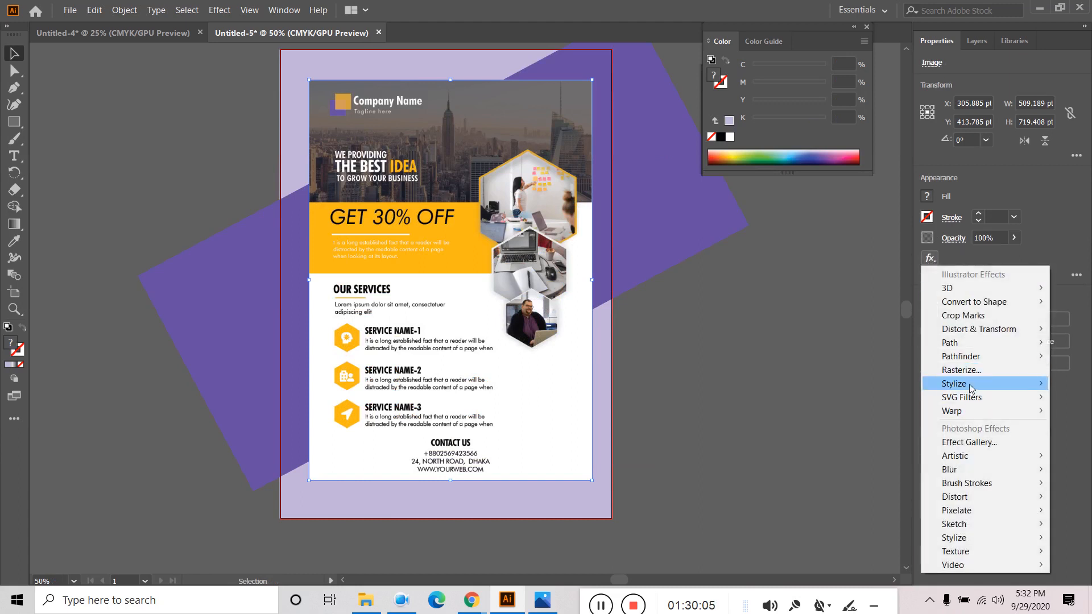
mouse_move(969, 388)
click(853, 384)
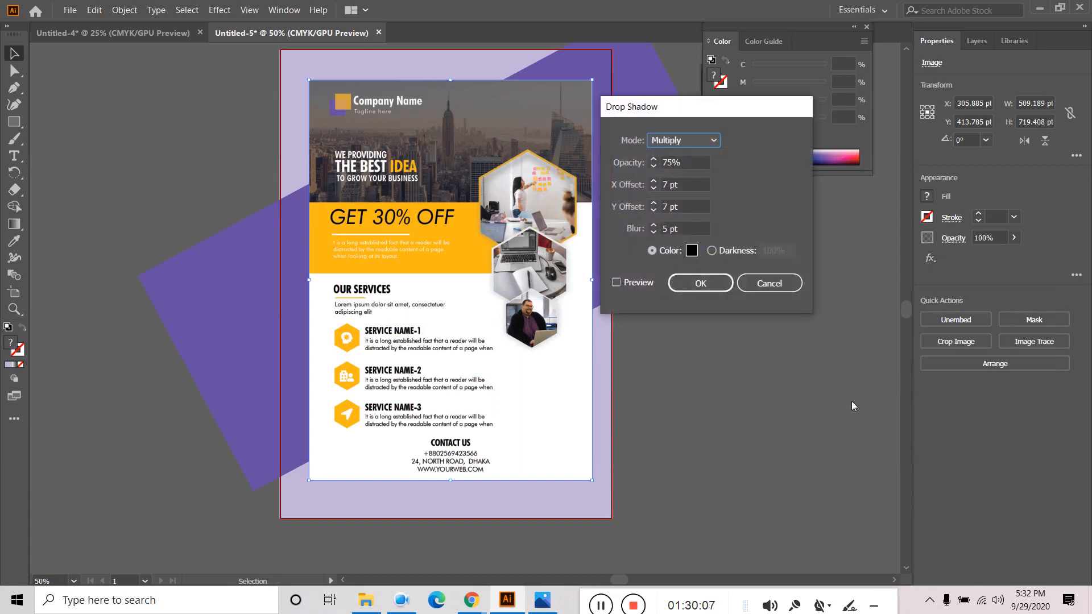
click(629, 284)
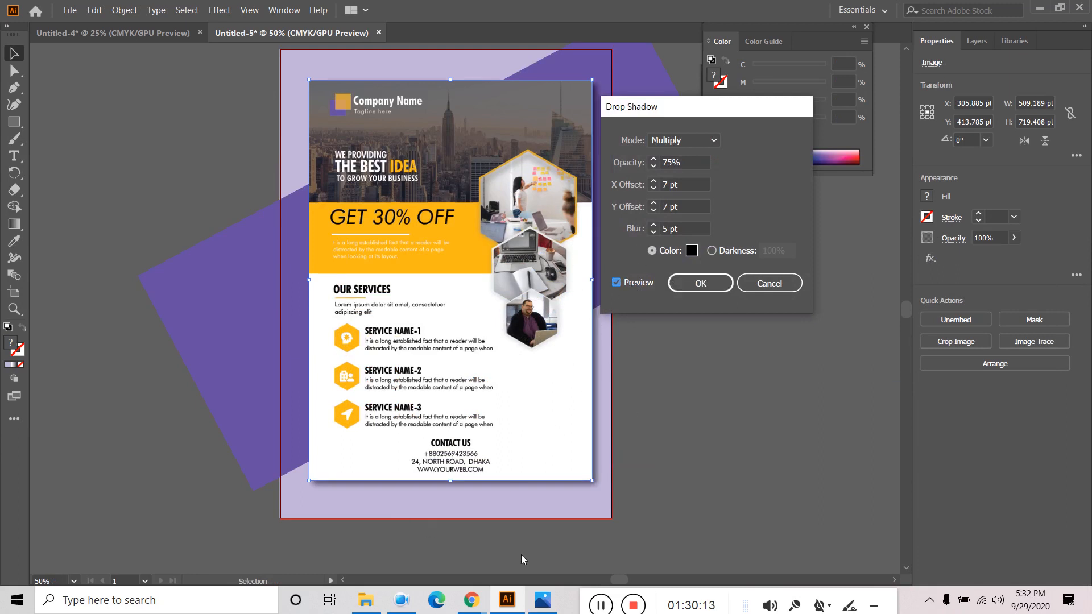
- Set the shadow's Y offset to 9 pt and X offset to 0, and apply
click(653, 212)
click(653, 211)
click(653, 211)
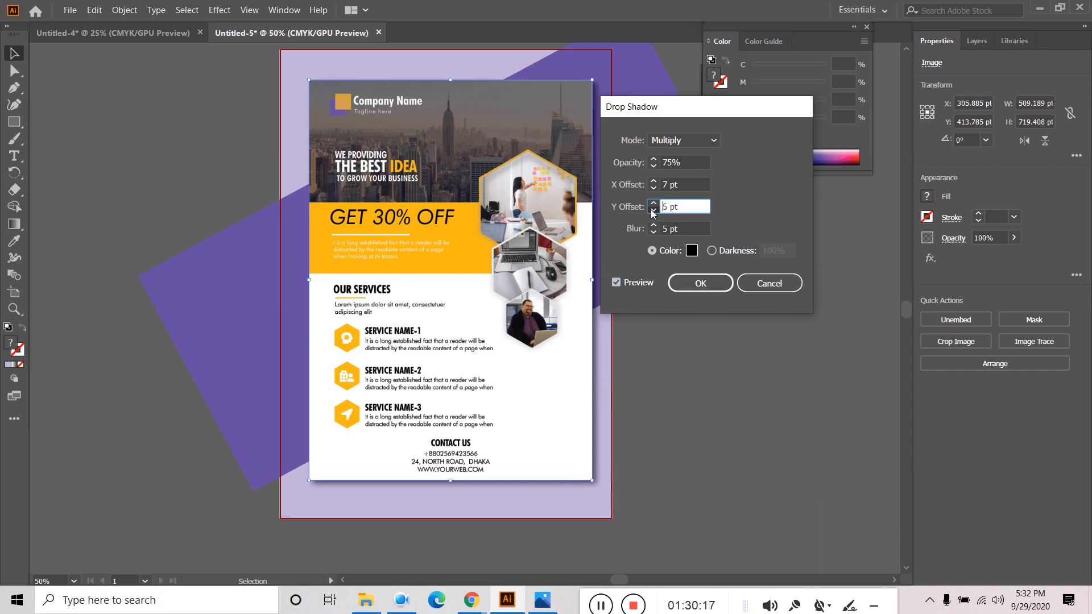
click(653, 211)
click(653, 211)
click(653, 211)
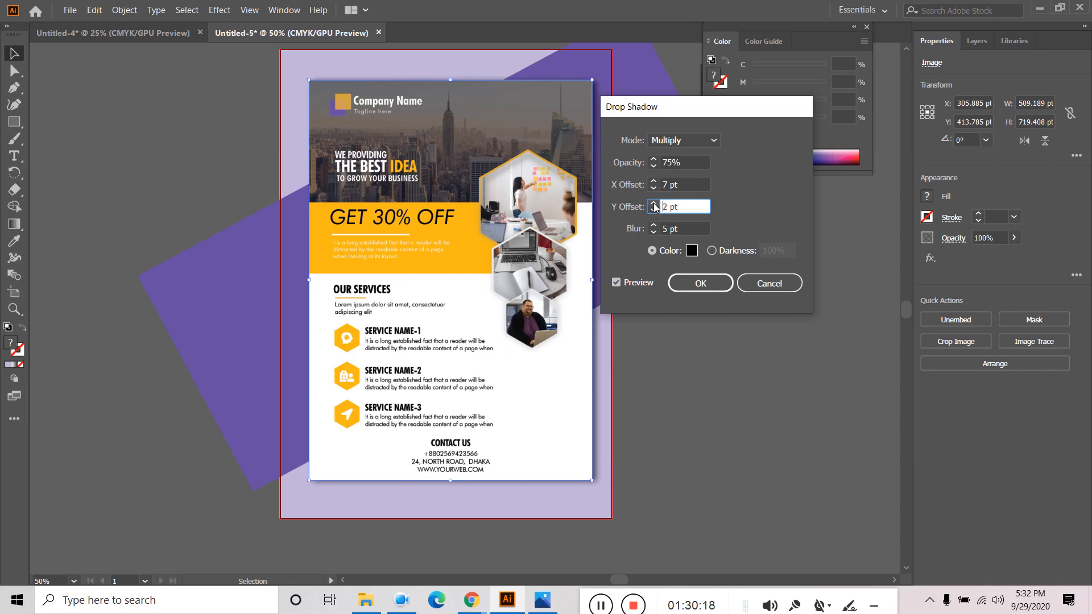
click(653, 203)
click(654, 203)
click(653, 203)
click(654, 203)
click(653, 203)
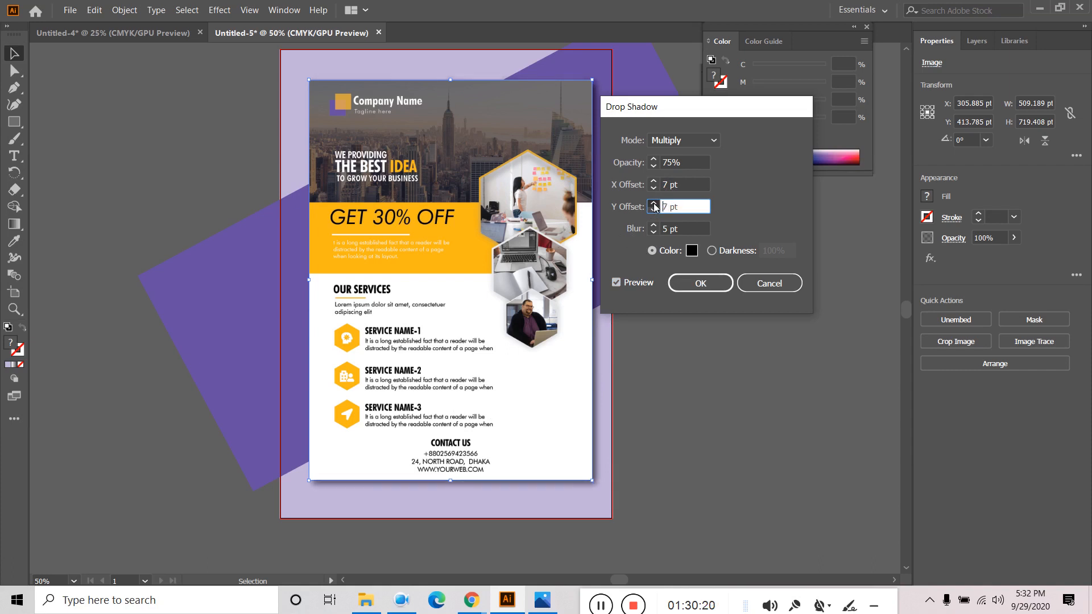
click(654, 205)
click(655, 205)
click(653, 189)
click(653, 189)
click(653, 189)
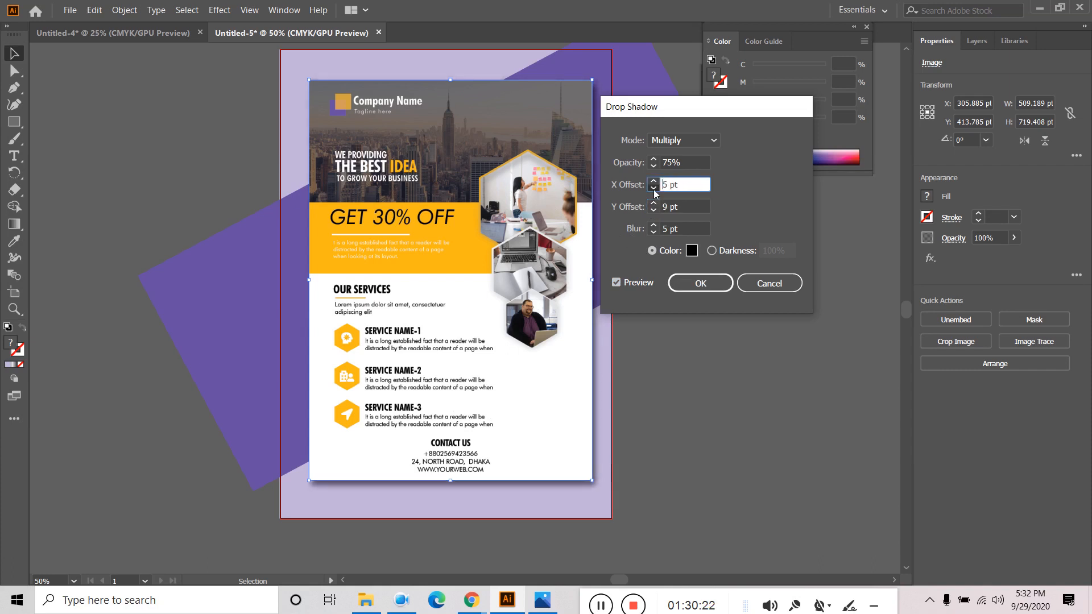
drag(679, 185, 647, 182)
text(0)
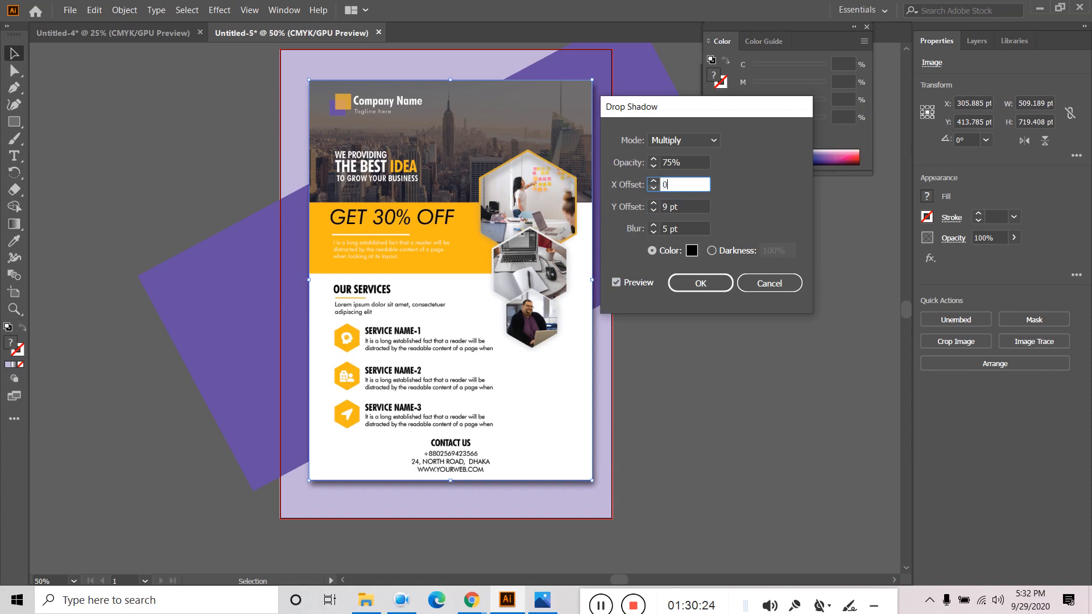
key(Return)
- Reopen the flyer's drop shadow and change its Y offset to 10 pt
click(685, 432)
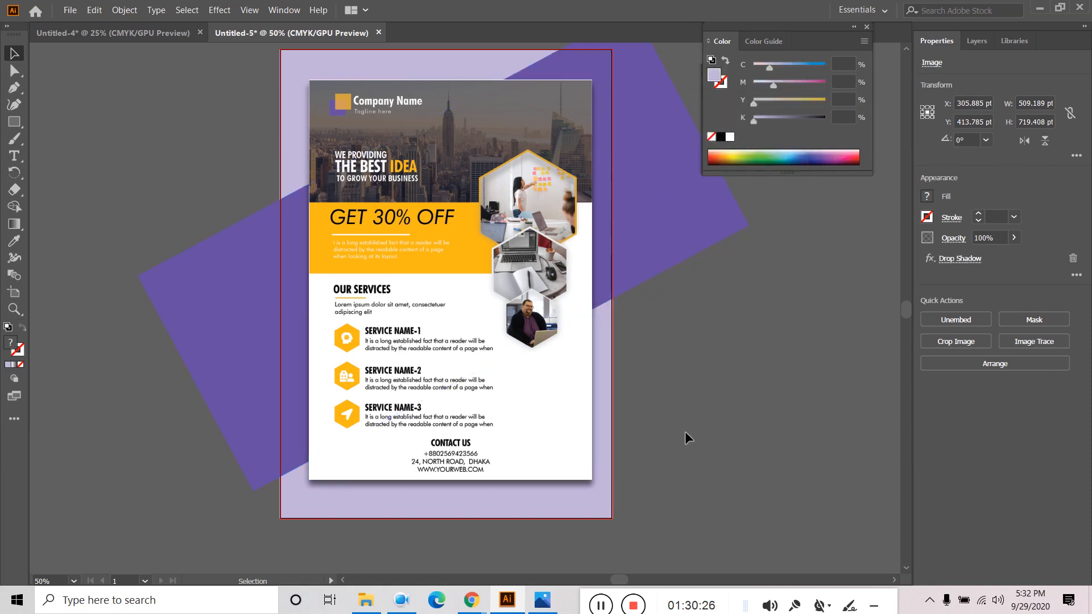
click(595, 434)
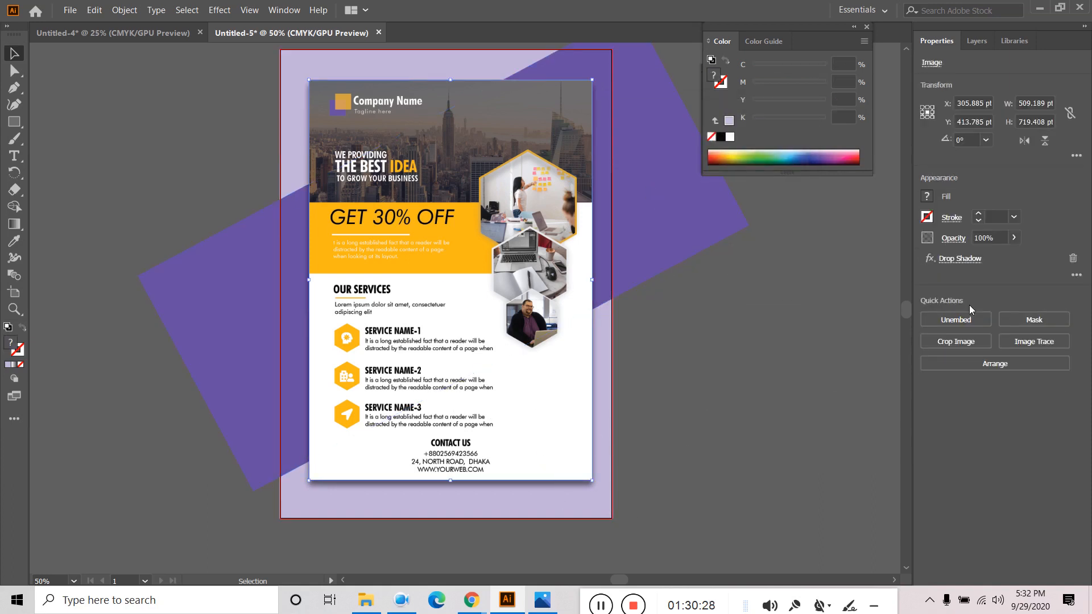
click(958, 260)
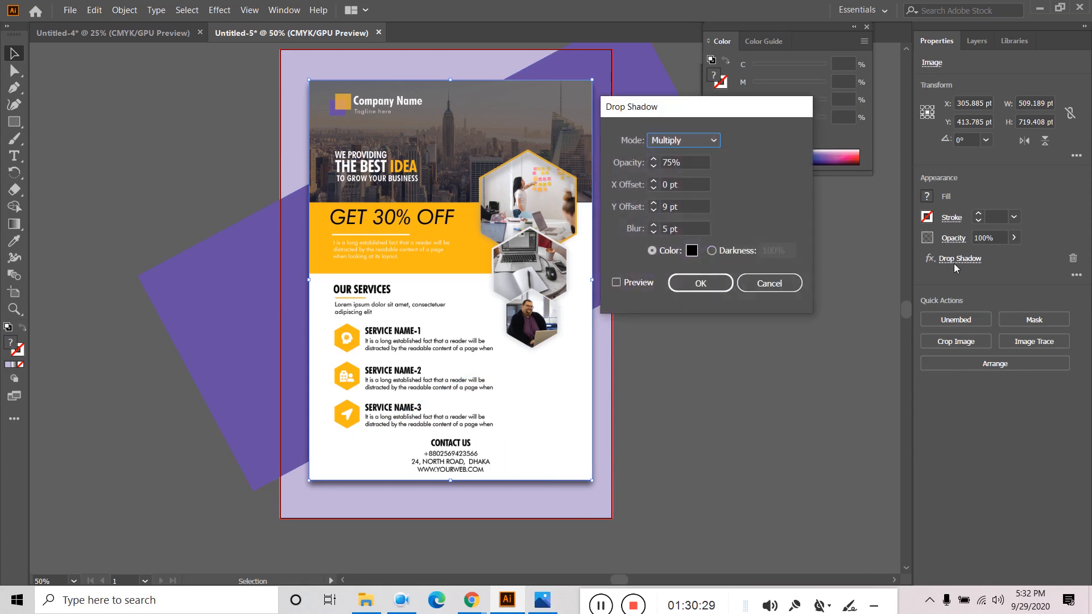
click(653, 203)
click(653, 204)
click(653, 204)
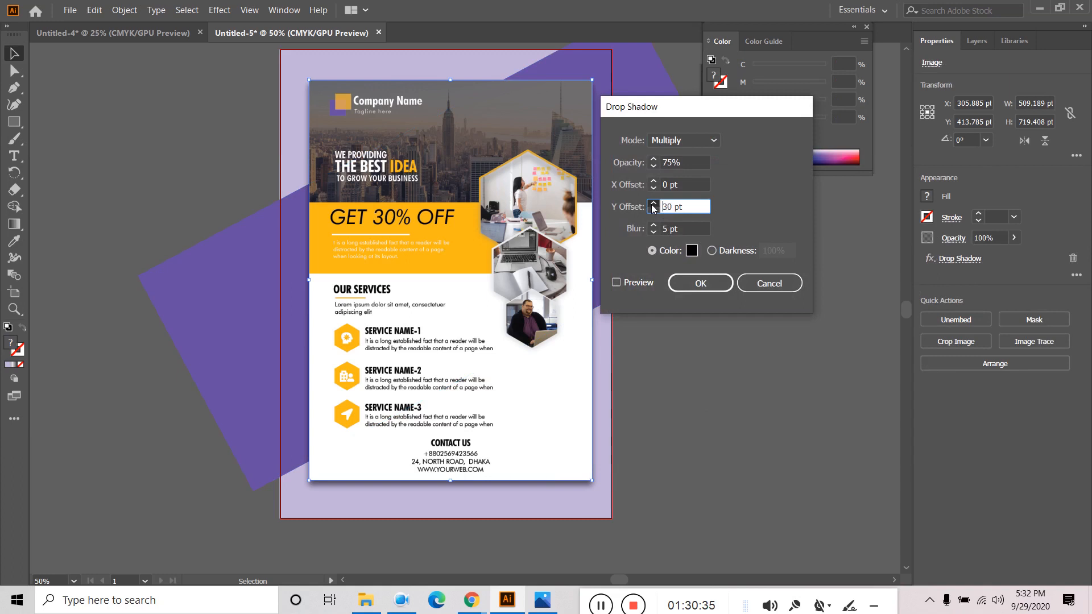
click(653, 205)
click(632, 284)
click(654, 204)
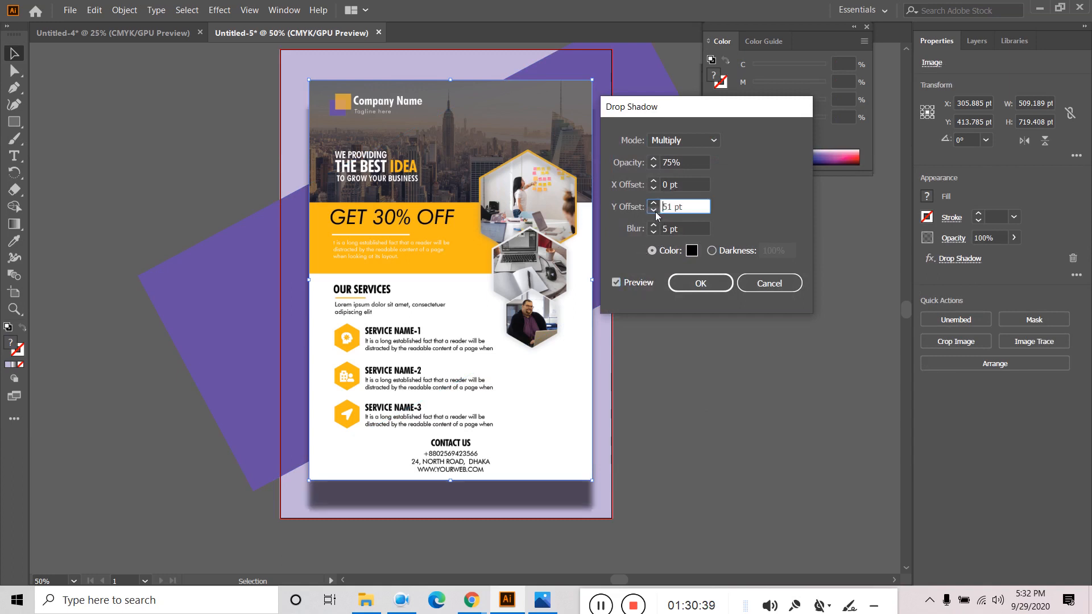
click(653, 210)
key(ctrl+a)
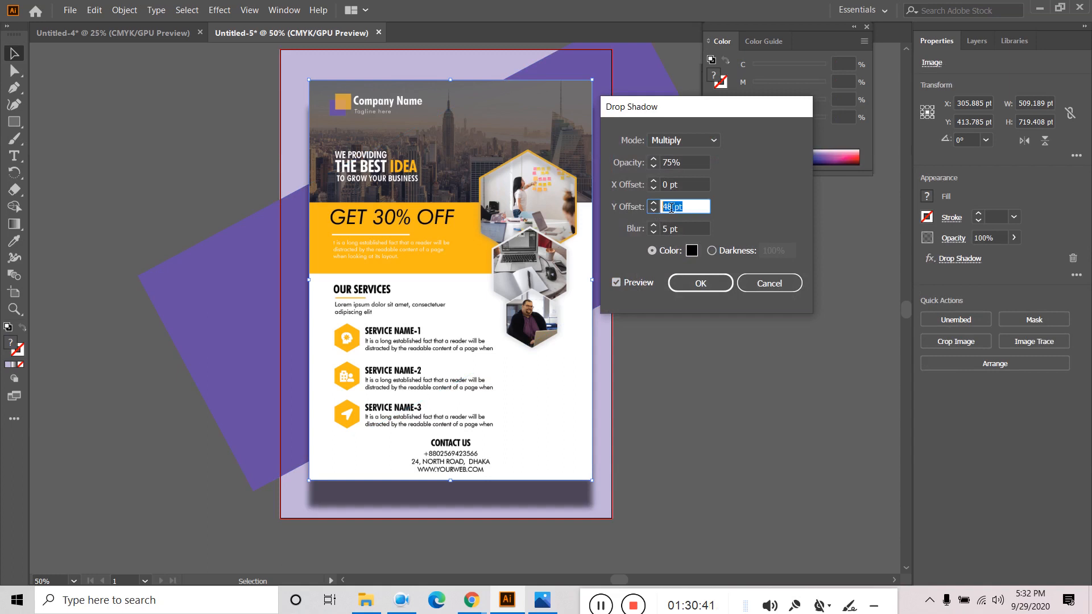
text(10)
key(Return)
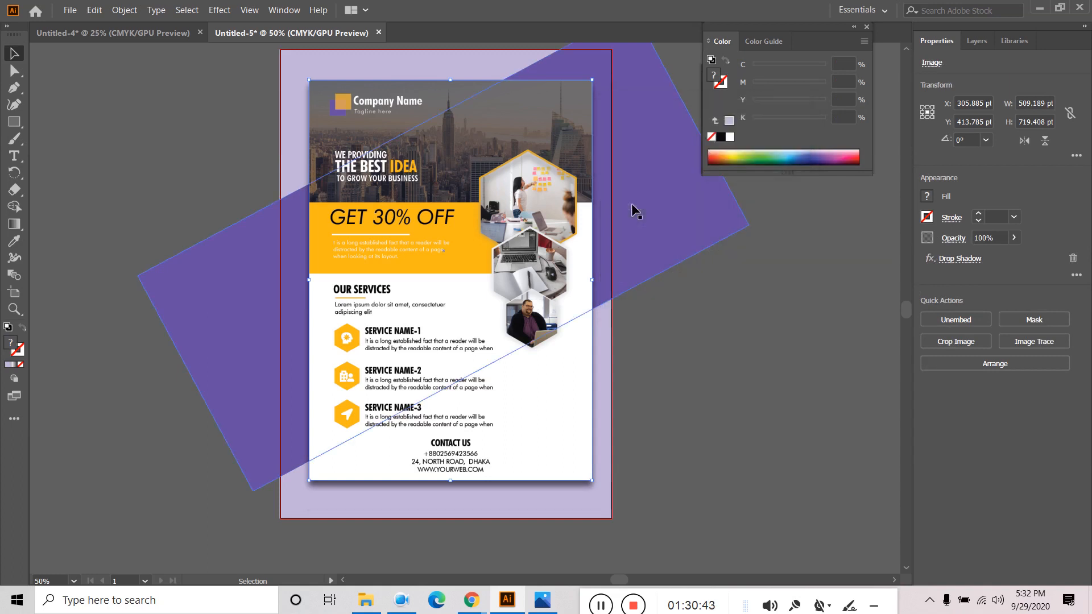
- Test X offset values around 7 pt, then compare against the reference flyer in Photos
click(954, 260)
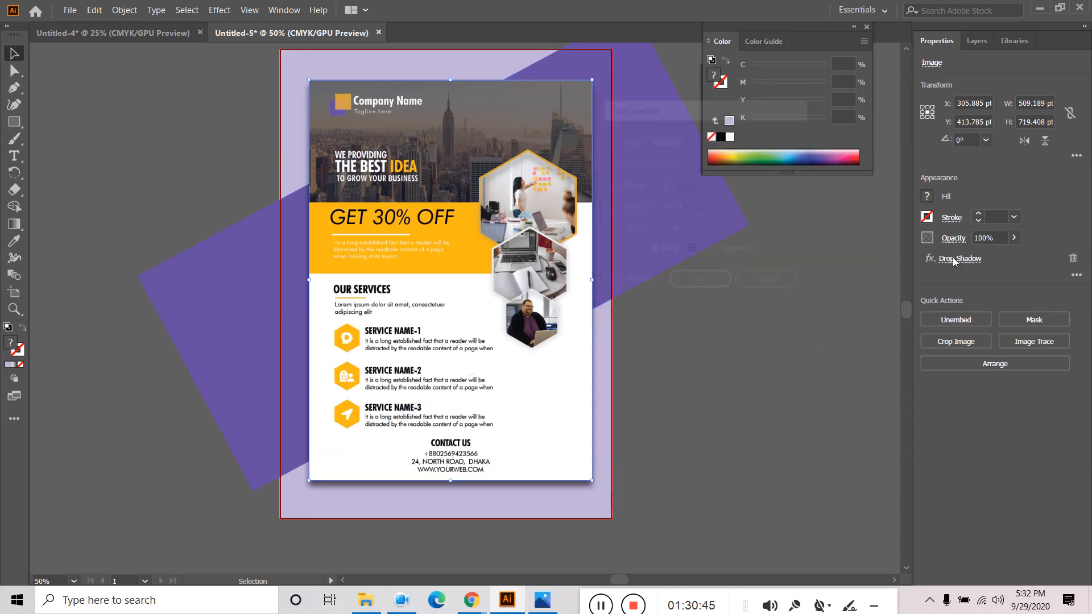
double_click(661, 185)
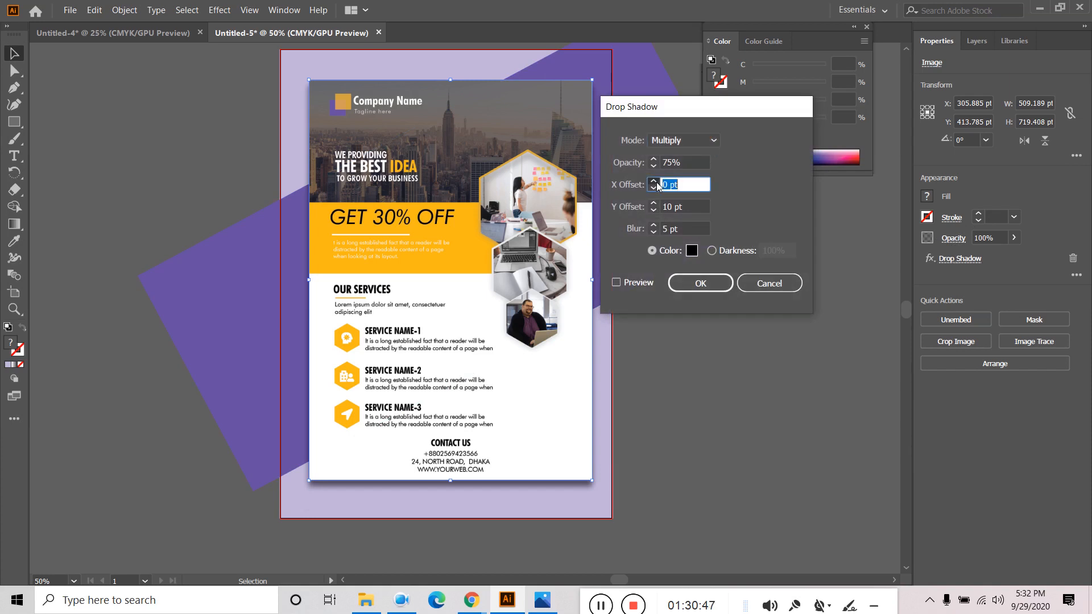
text(7)
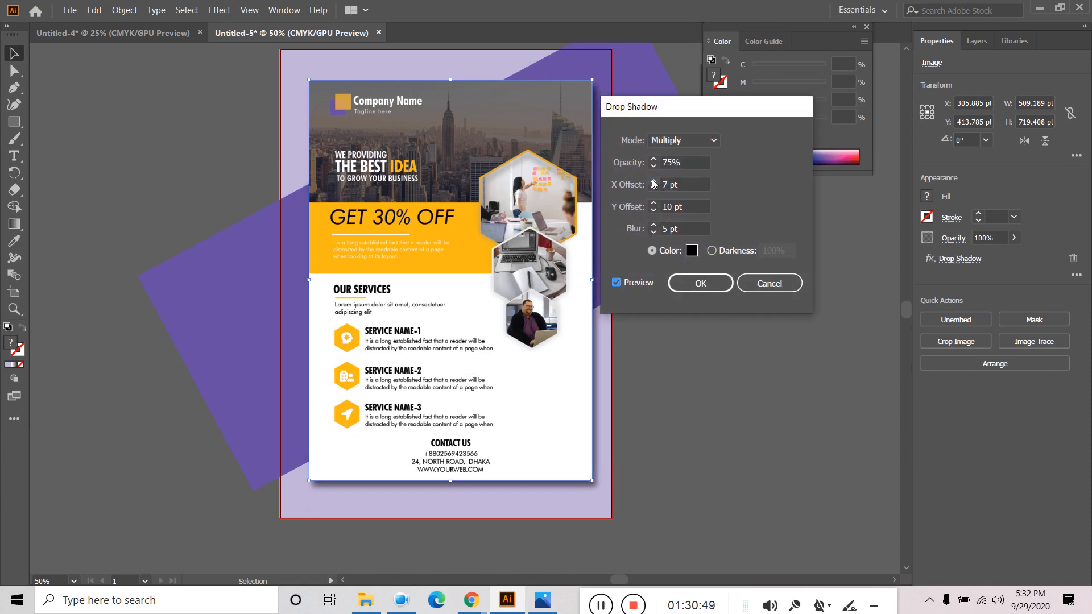
click(653, 181)
click(653, 180)
click(652, 181)
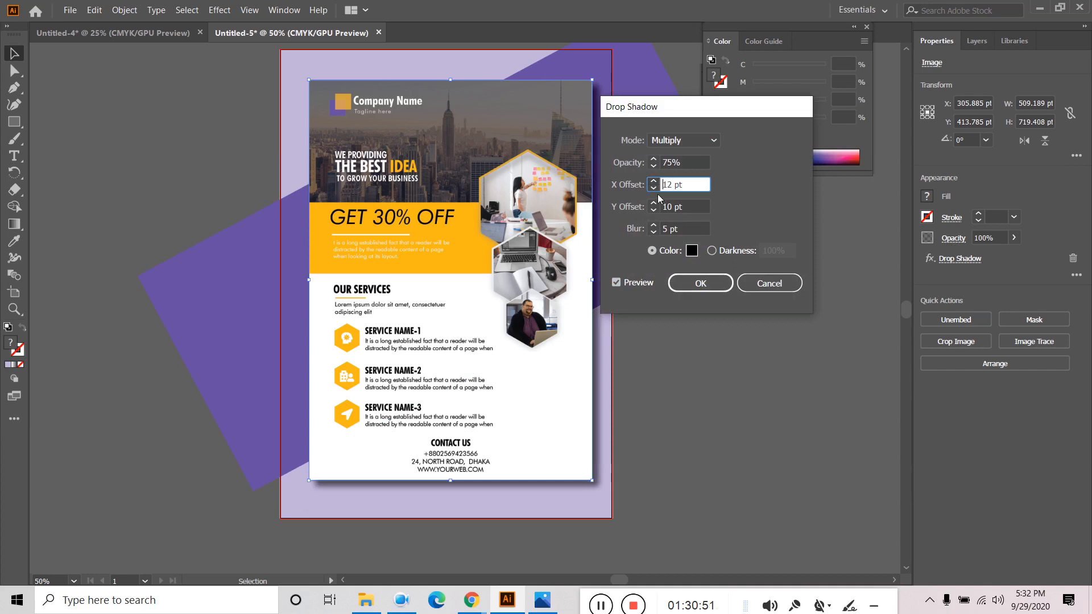
click(653, 181)
click(654, 187)
click(654, 188)
click(654, 188)
click(653, 187)
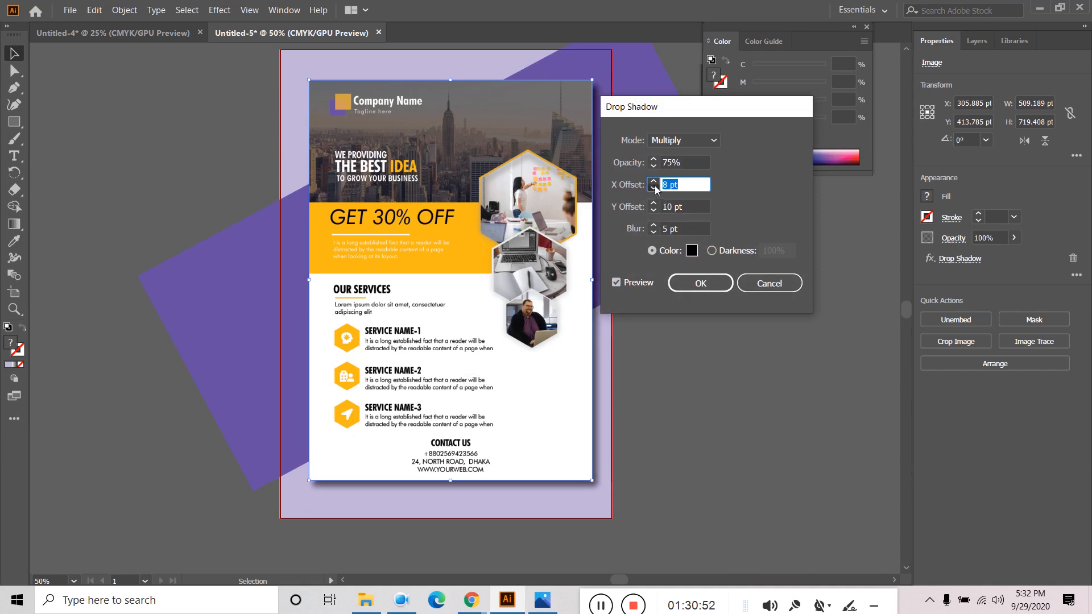
click(653, 188)
click(654, 188)
click(654, 188)
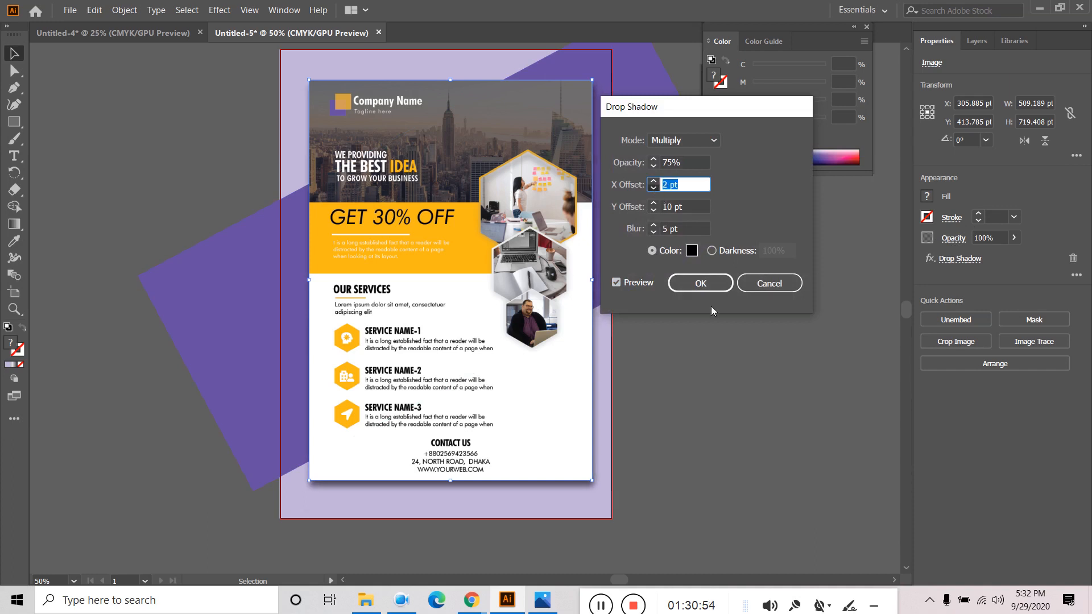
click(553, 610)
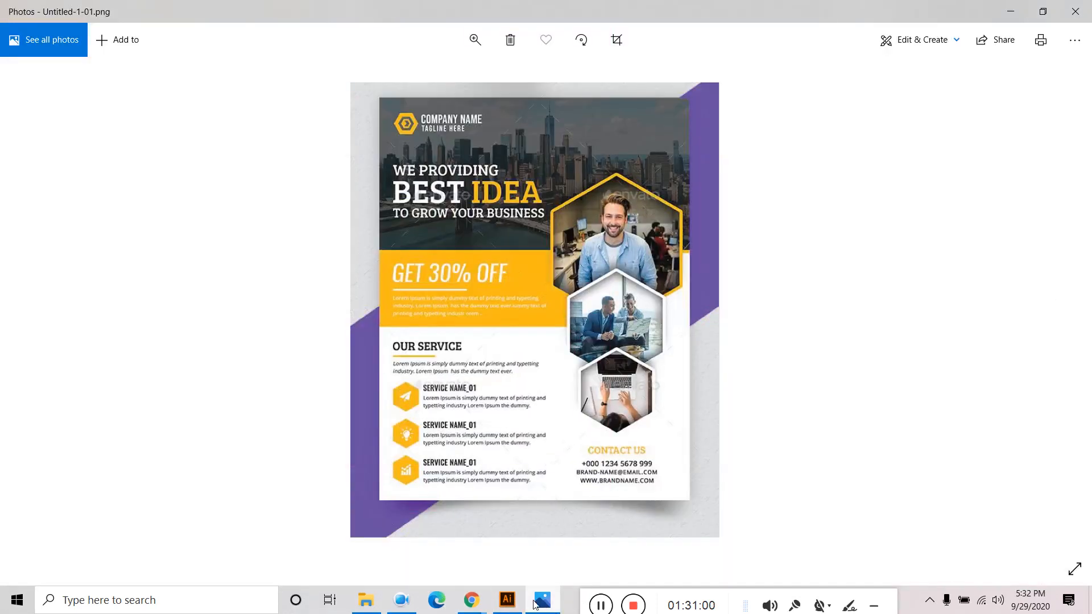
click(507, 600)
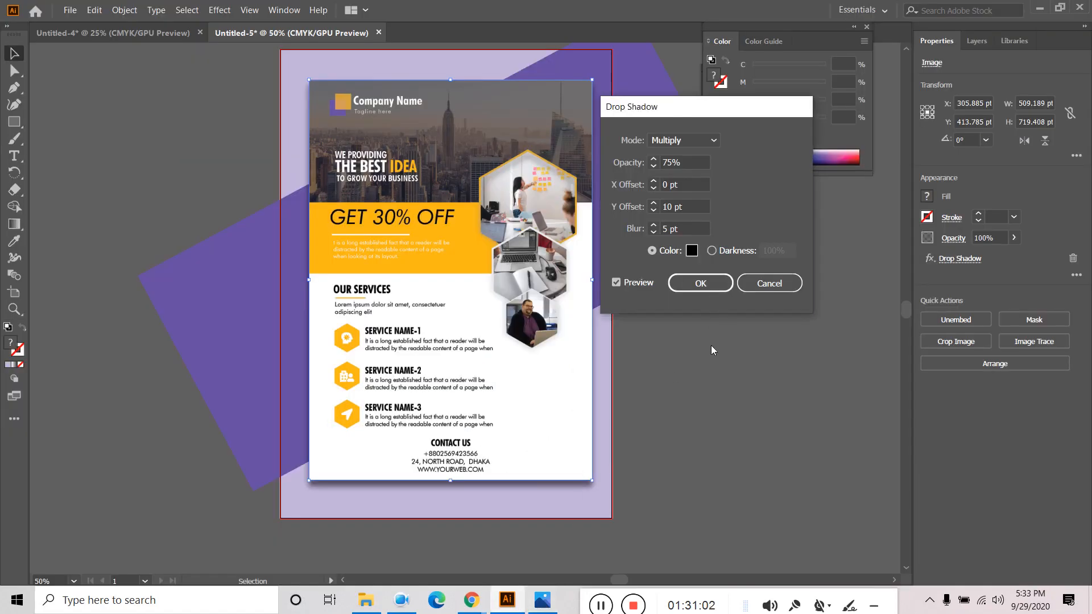
- Cancel the pending shadow edits and delete the Drop Shadow effect from the flyer image
click(775, 287)
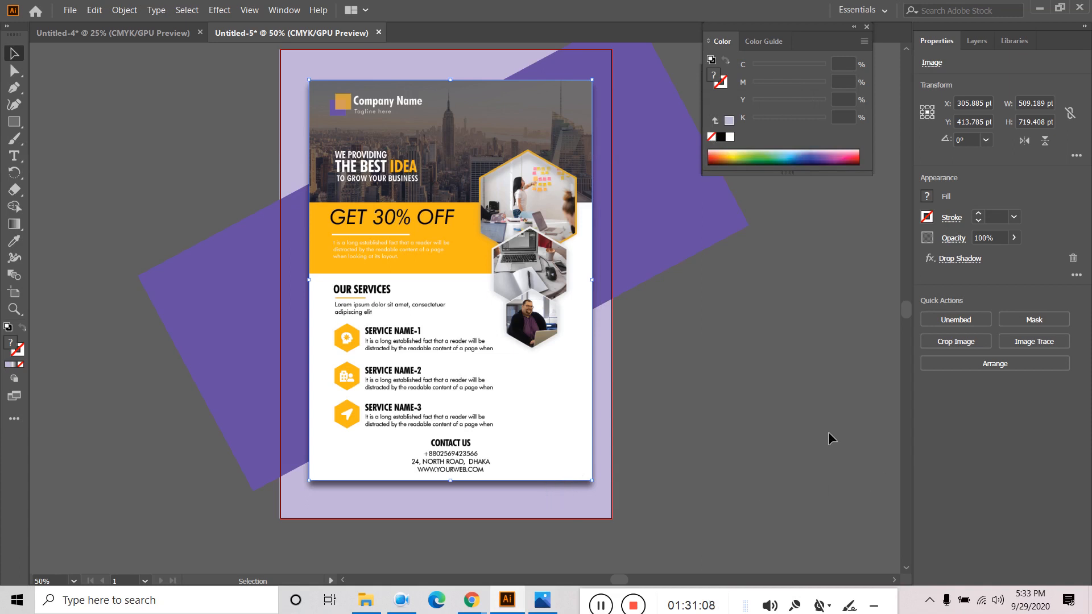
click(931, 259)
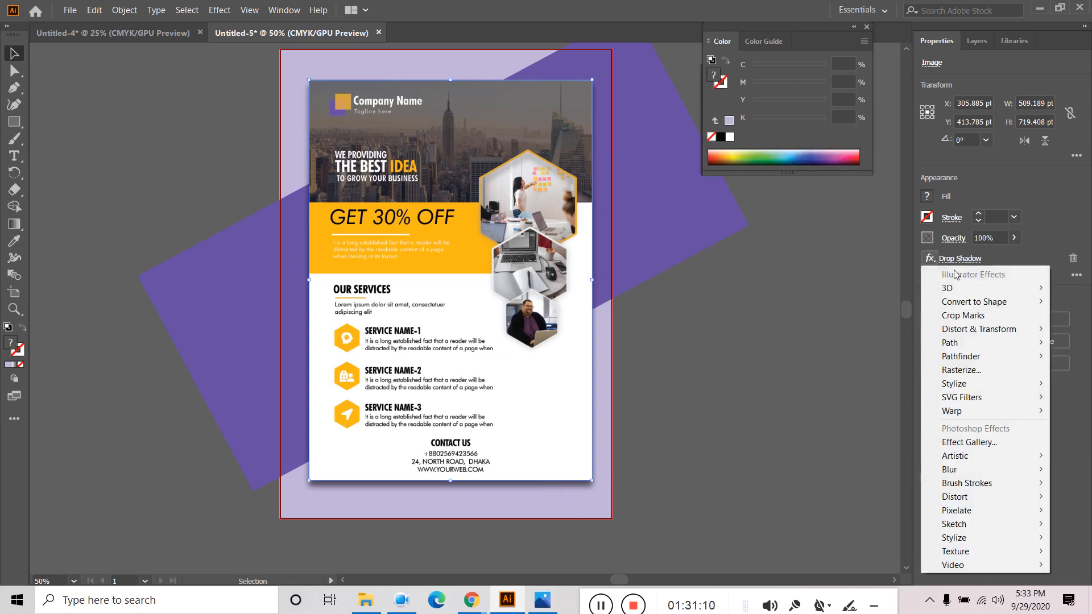
click(957, 260)
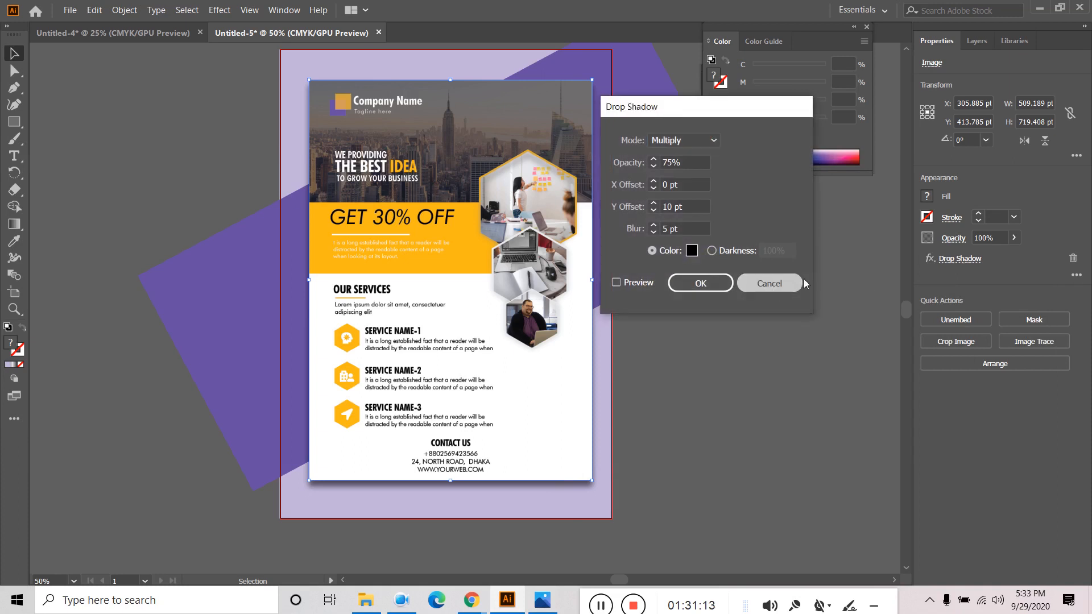
click(795, 283)
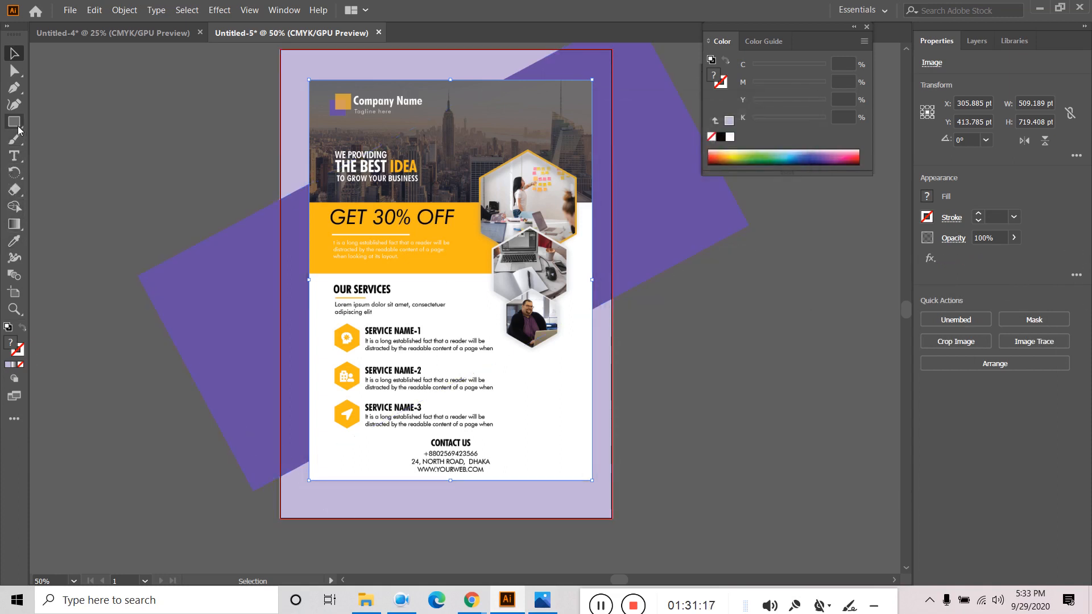
click(14, 104)
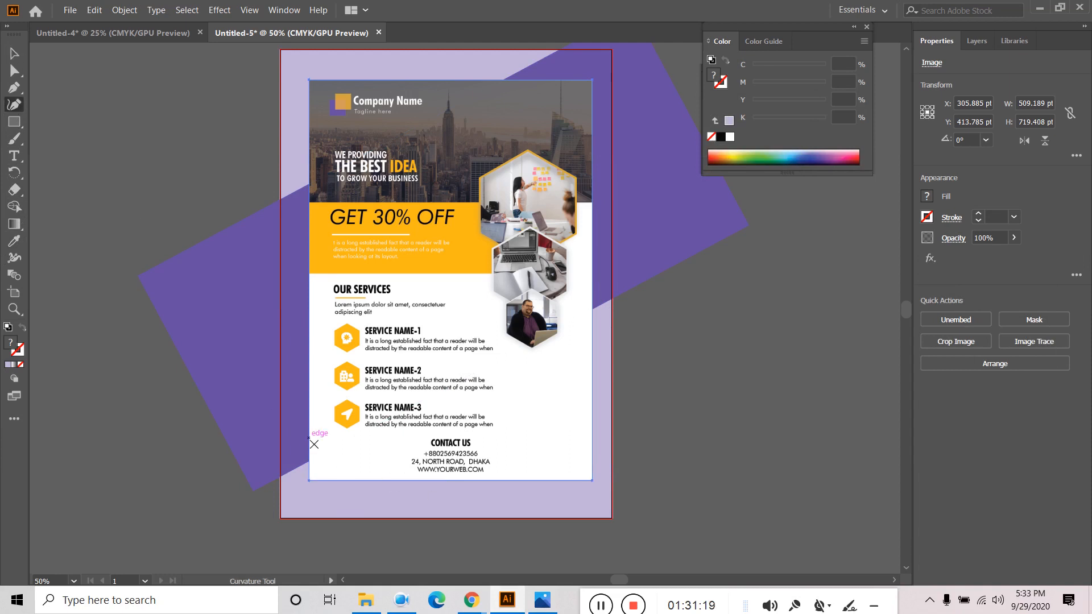
- Draw a wavy Pen path along the flyer's bottom edge
key(Caps_Lock)
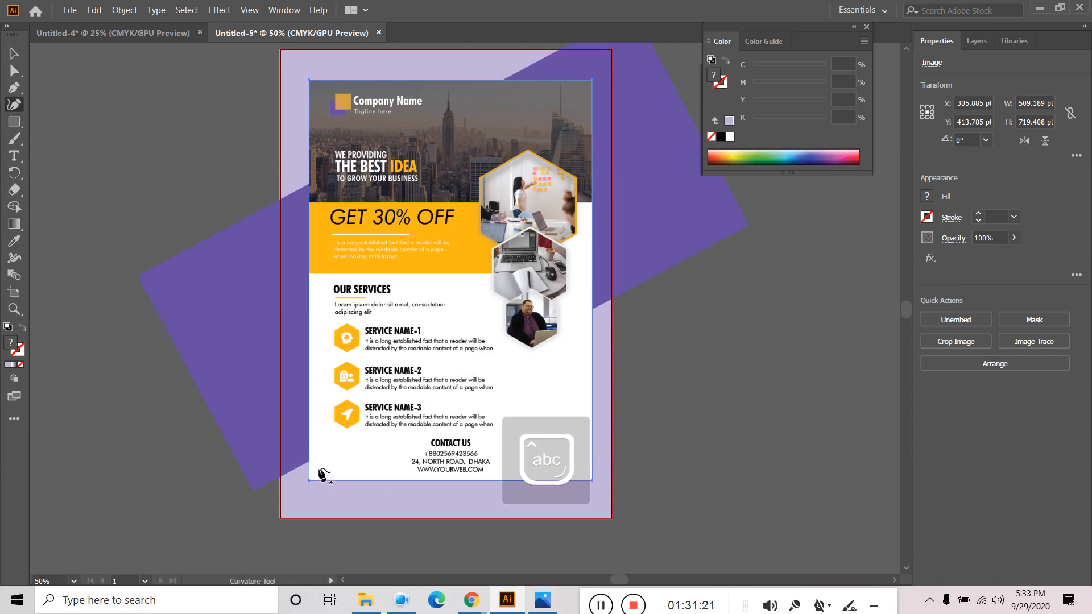
click(14, 87)
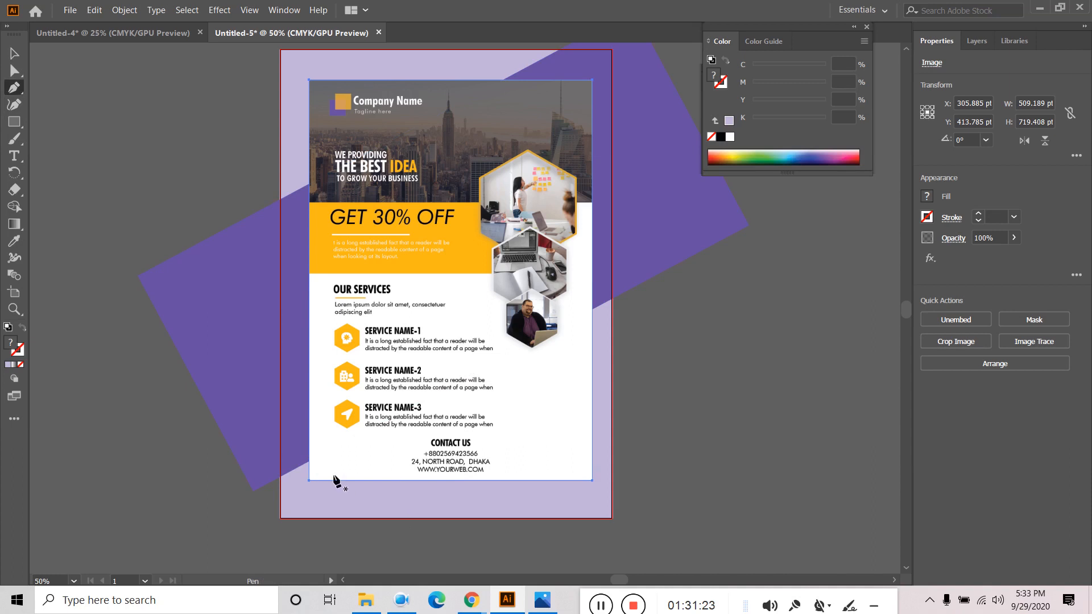
drag(323, 467, 419, 468)
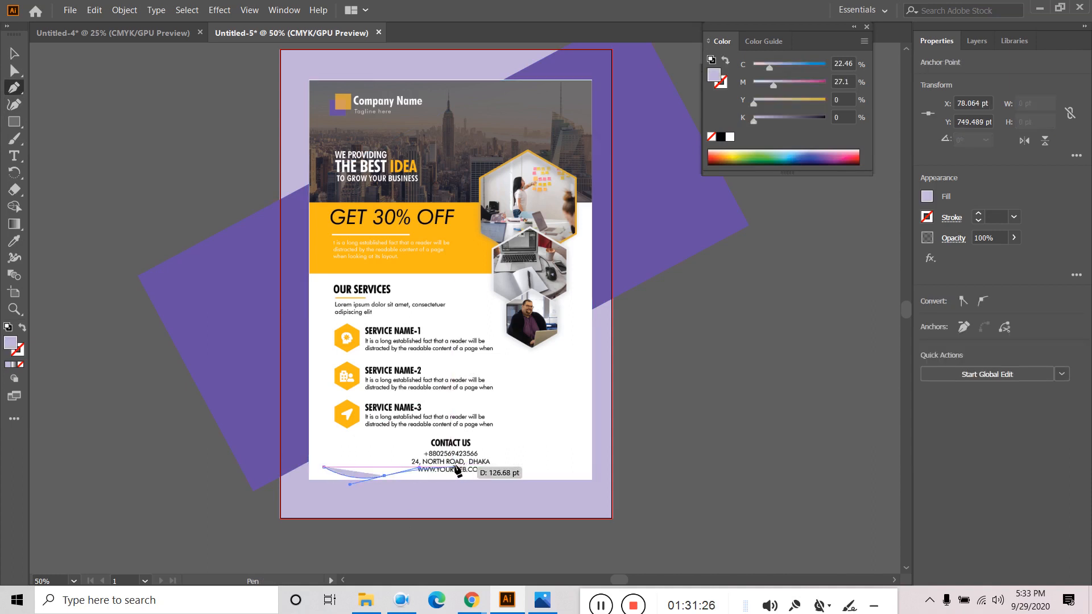
click(522, 473)
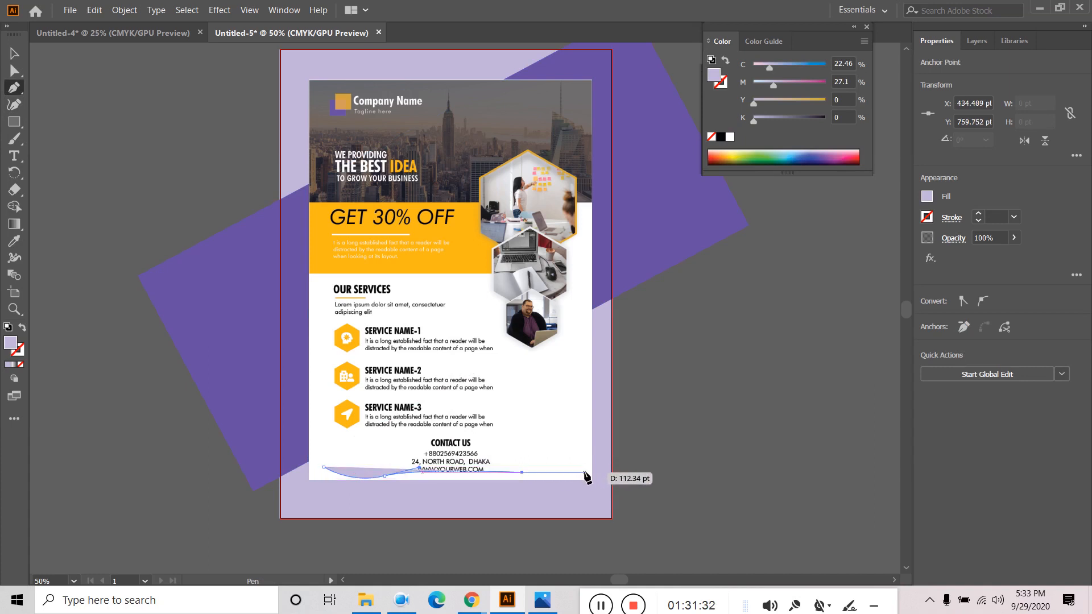
drag(584, 472, 609, 458)
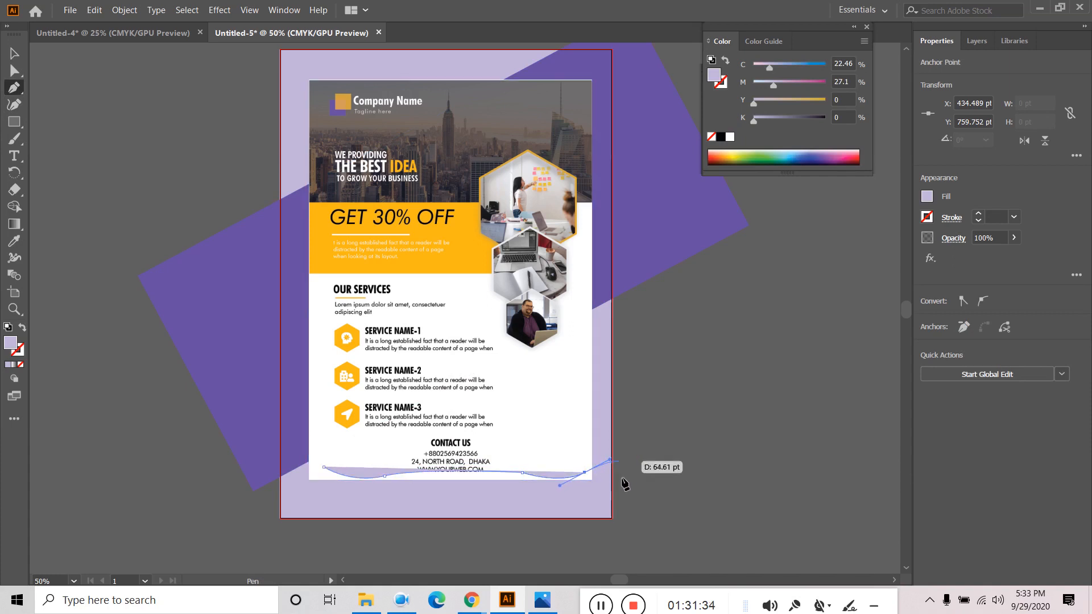
click(585, 471)
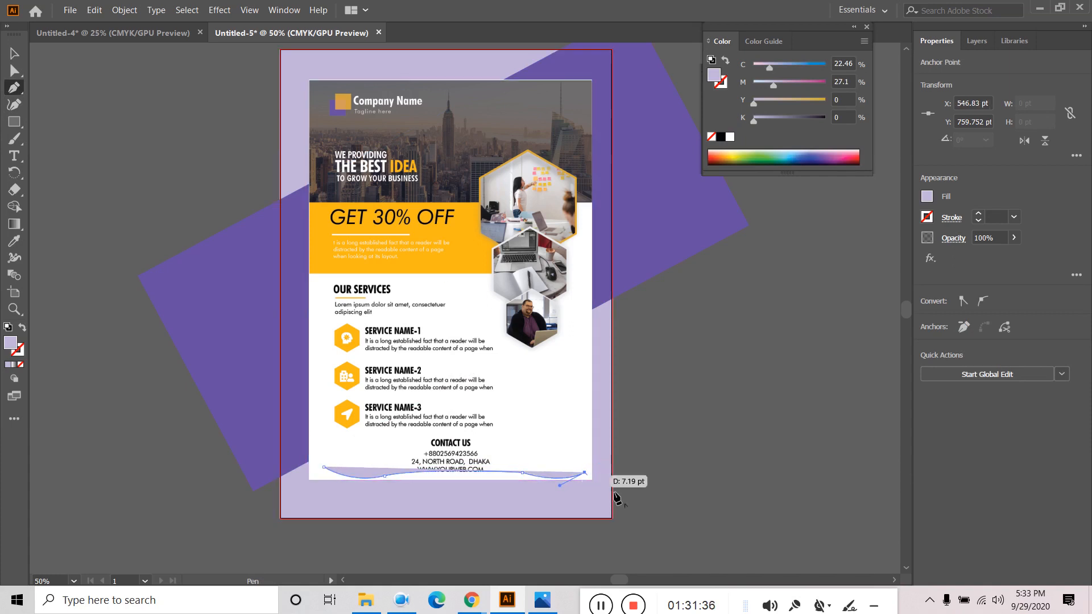
key(v)
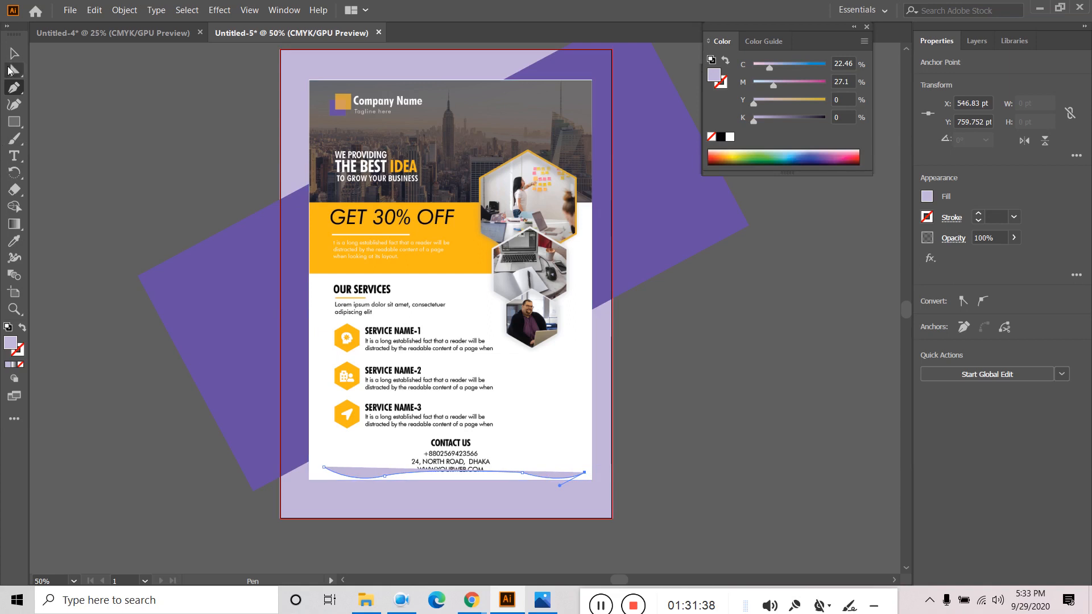
- In the Layers panel, move the new path below the flyer image
click(976, 41)
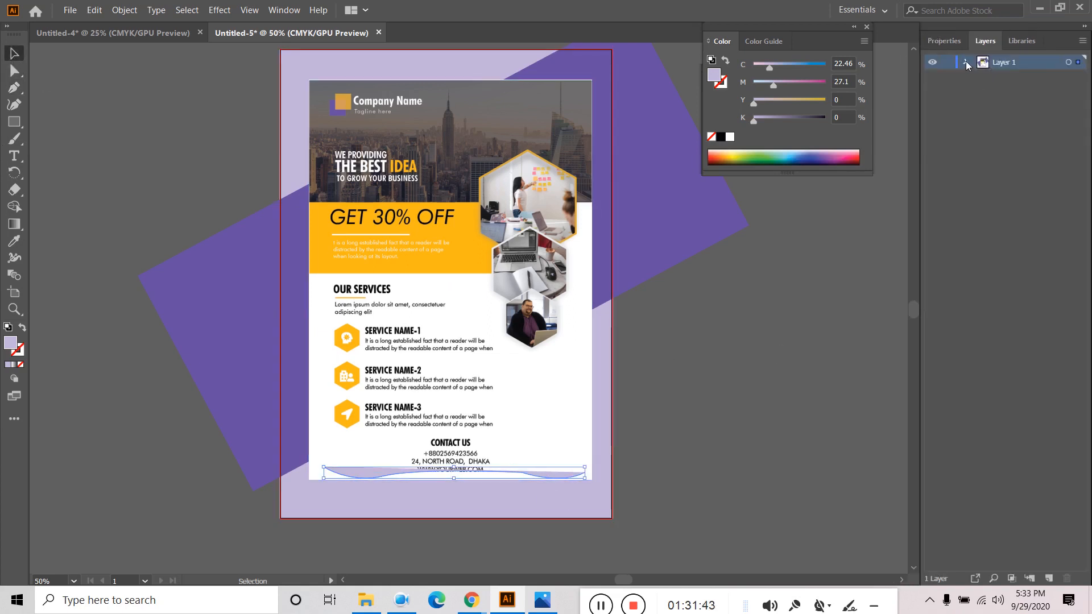
click(965, 62)
click(1018, 83)
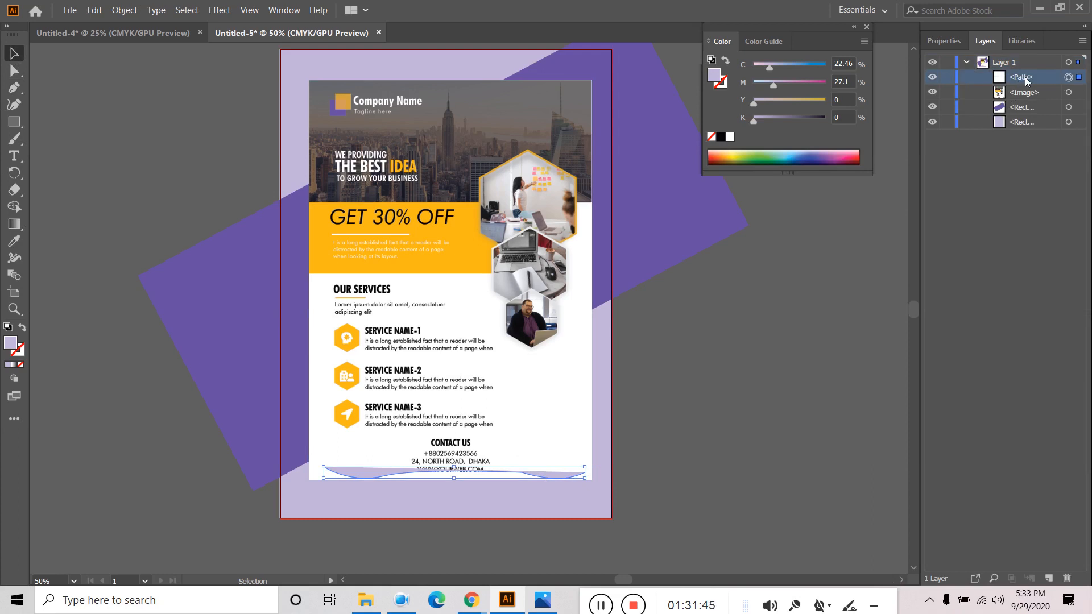
drag(1025, 82, 1030, 101)
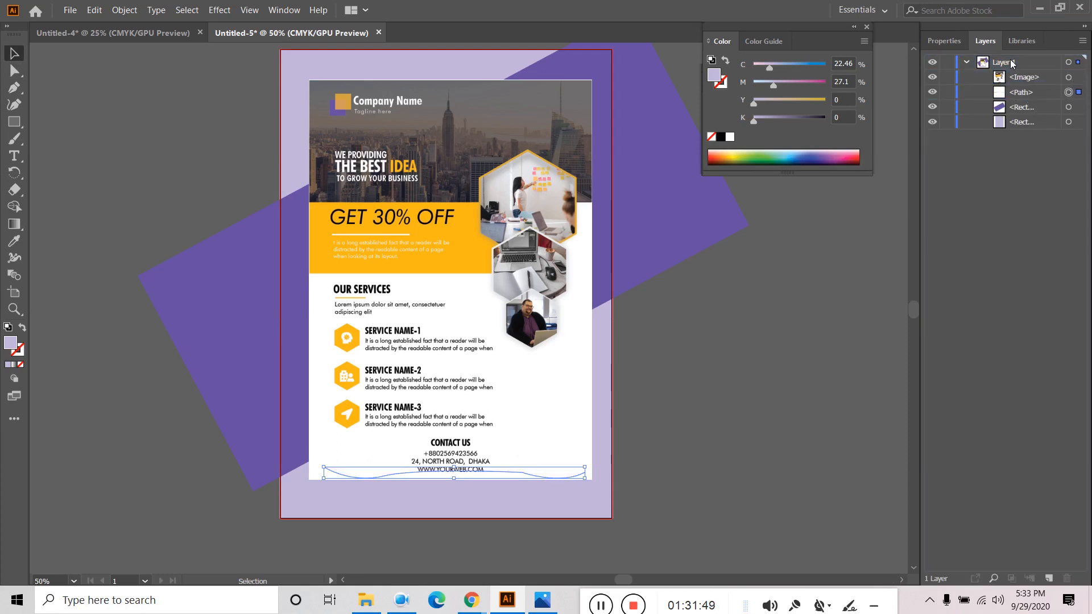
click(944, 41)
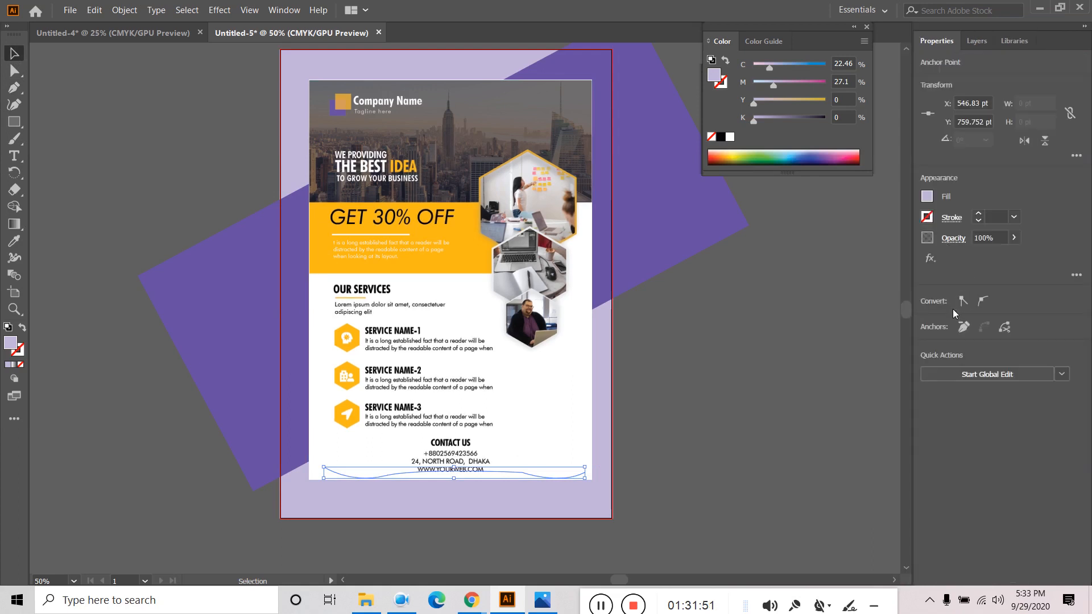
click(929, 258)
- Give the wave path a drop shadow with X 4 pt, Y 11 pt and blur 11 pt
mouse_move(965, 384)
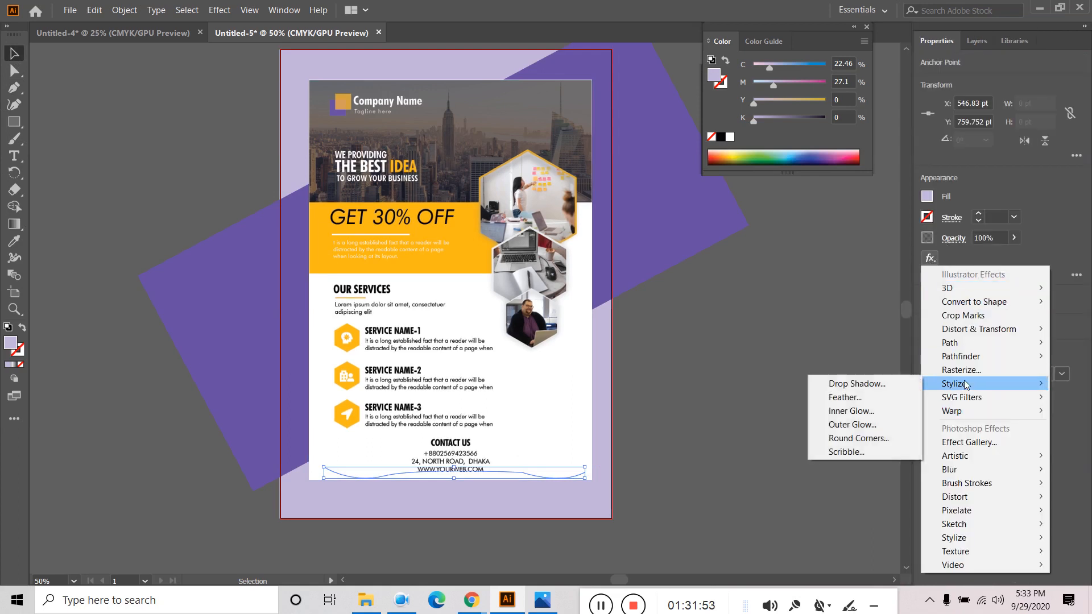
click(867, 383)
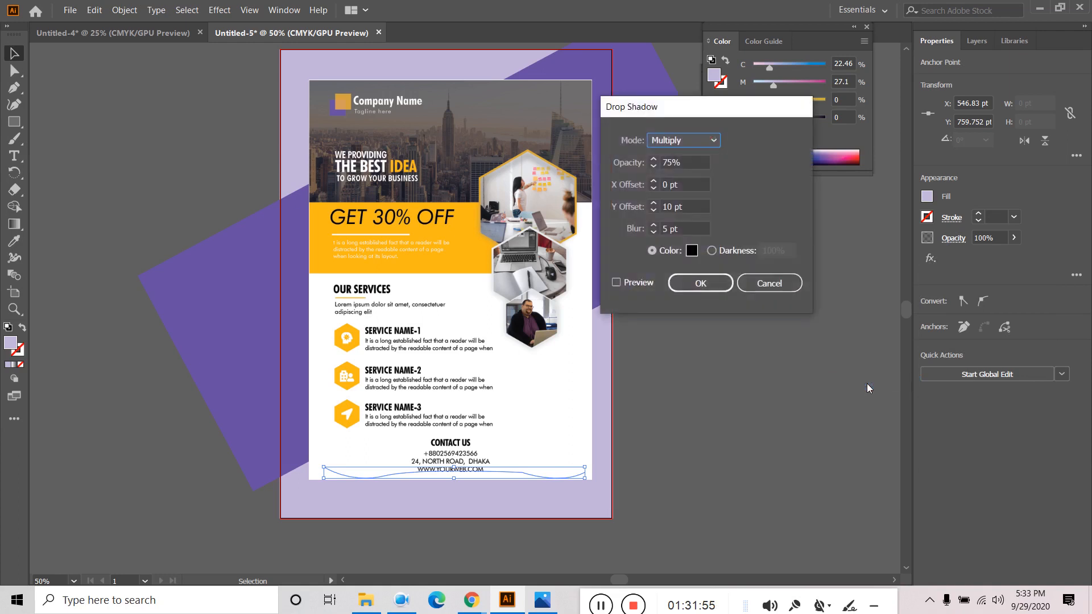
click(634, 285)
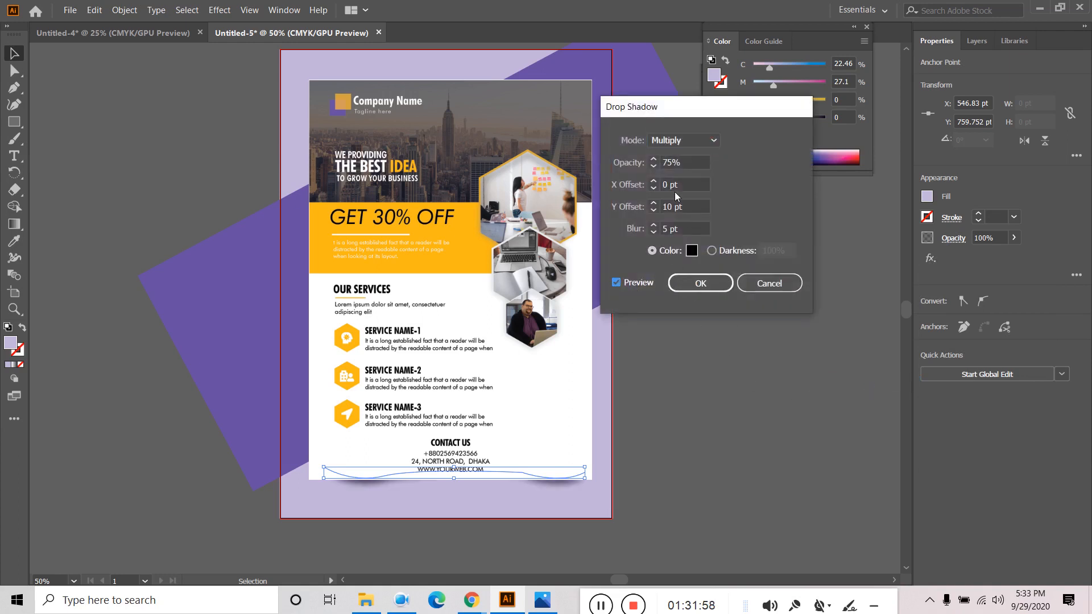
click(653, 225)
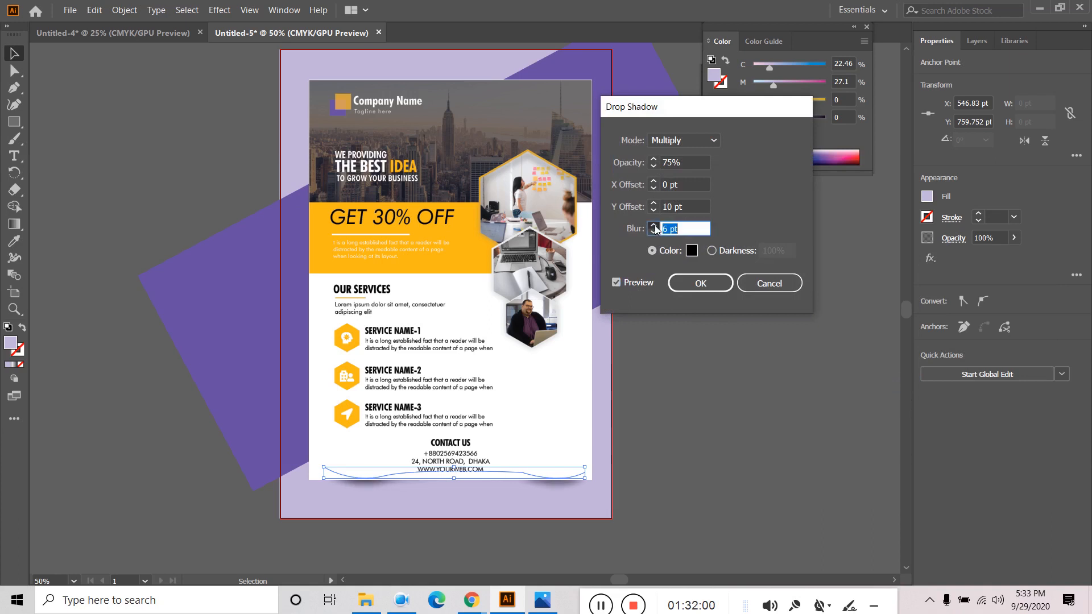
click(654, 225)
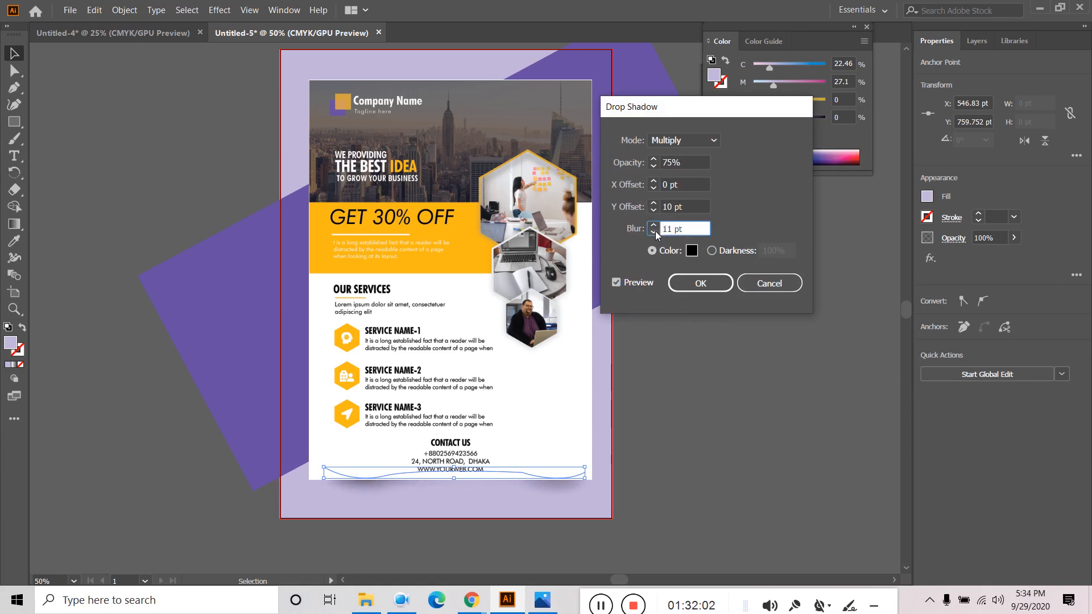
click(654, 231)
click(654, 232)
click(654, 182)
click(654, 181)
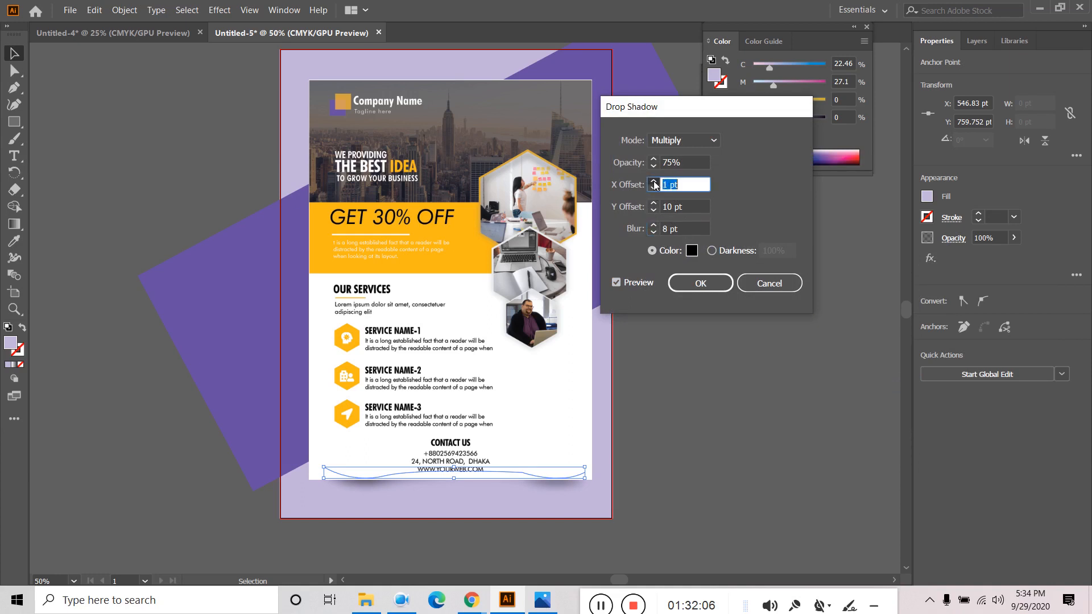
click(654, 182)
click(654, 182)
click(654, 182)
click(654, 181)
click(654, 188)
click(654, 188)
click(653, 203)
click(654, 202)
click(654, 203)
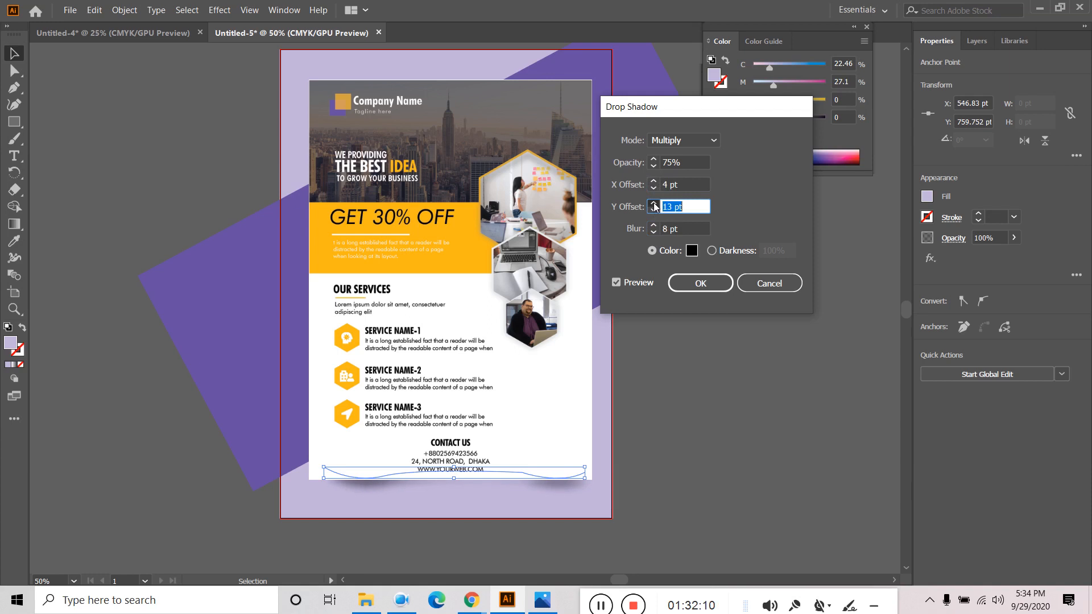
click(653, 203)
click(654, 210)
click(654, 210)
click(653, 210)
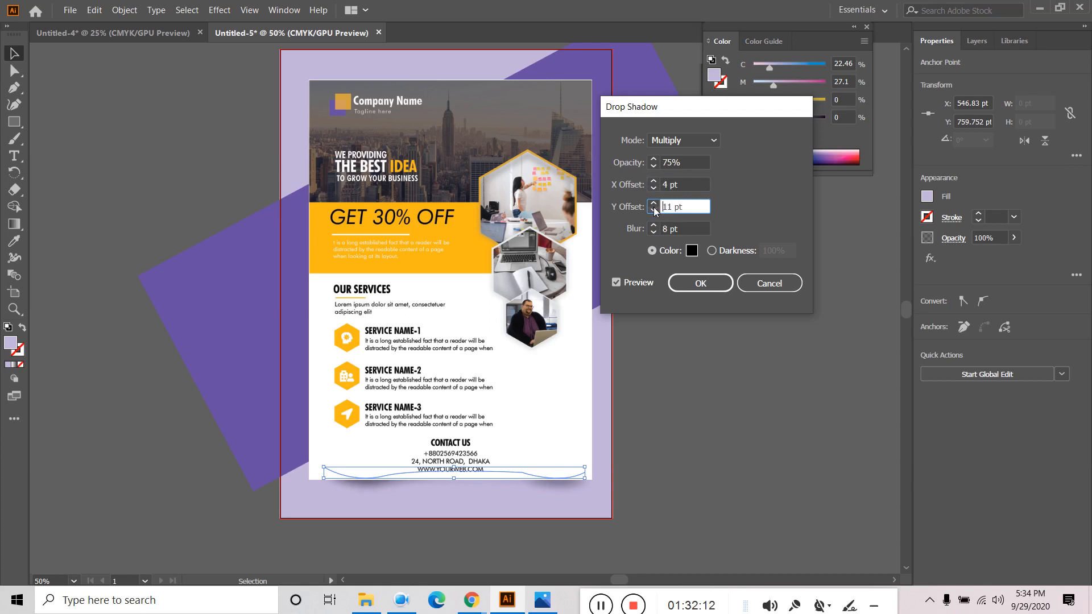
click(654, 226)
click(654, 225)
click(654, 225)
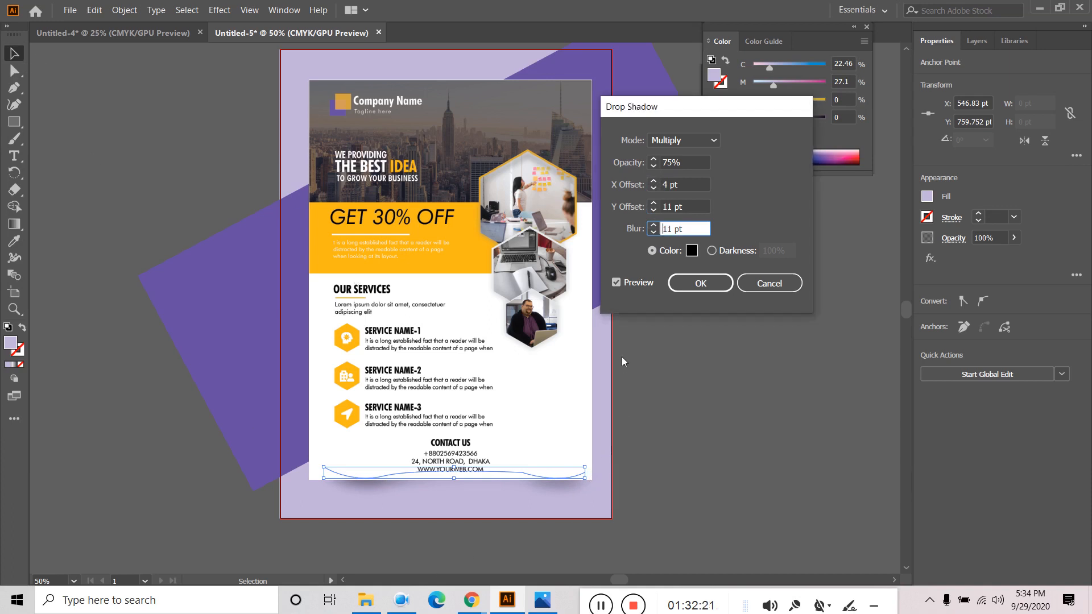
click(695, 285)
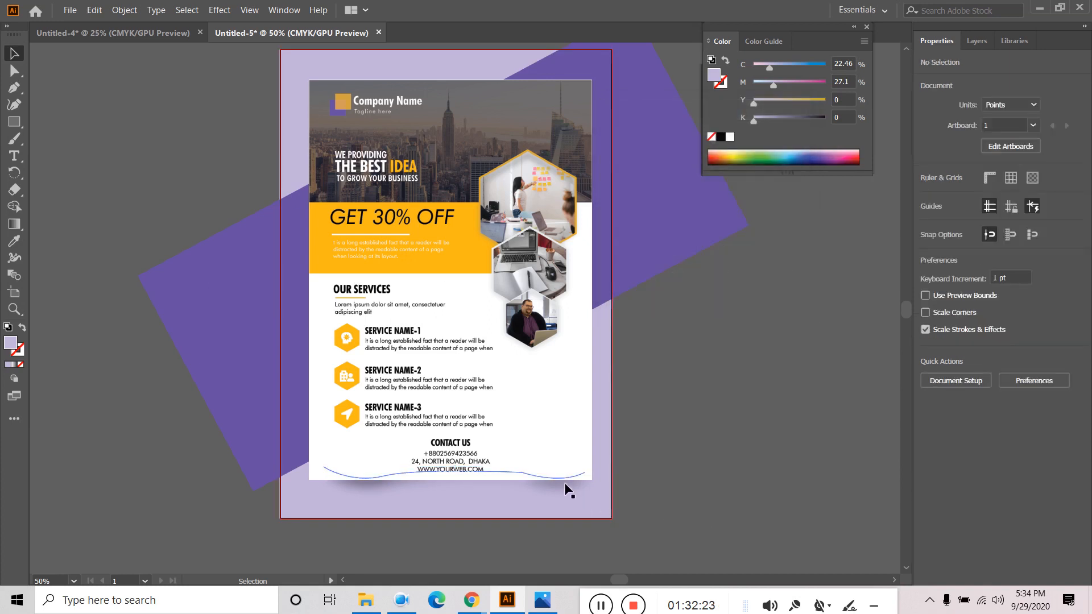
- Stretch the wave path out to both edges of the flyer and deselect it
drag(588, 474, 596, 474)
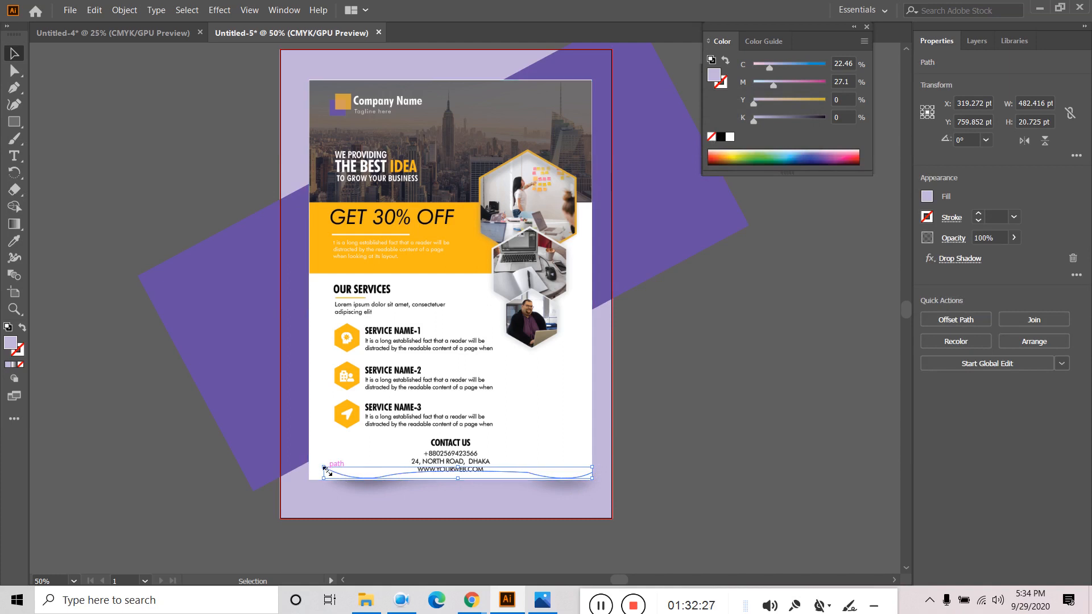
drag(323, 473, 311, 472)
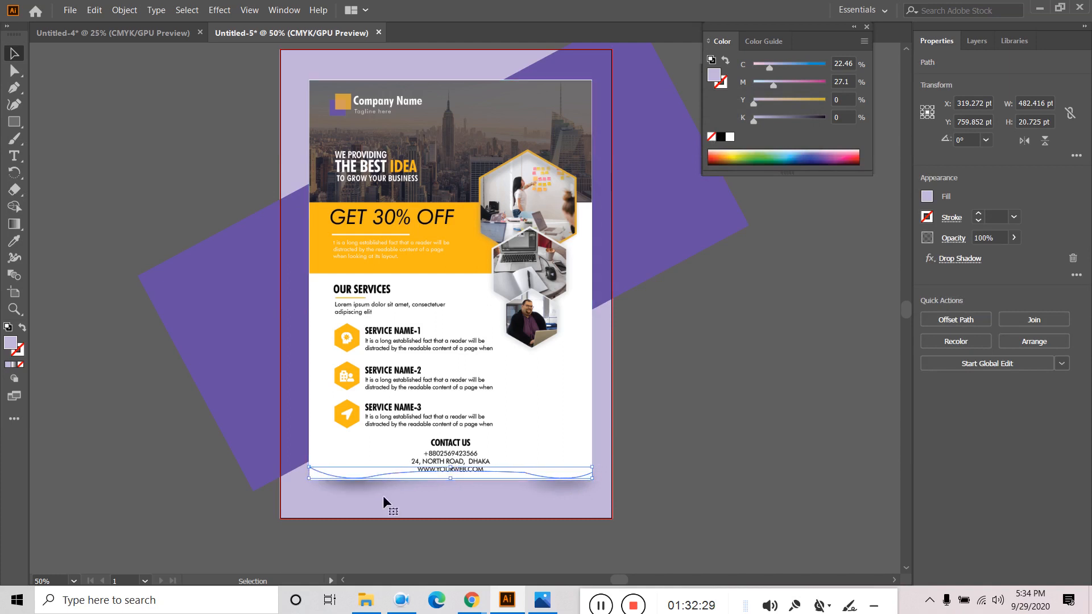
click(631, 462)
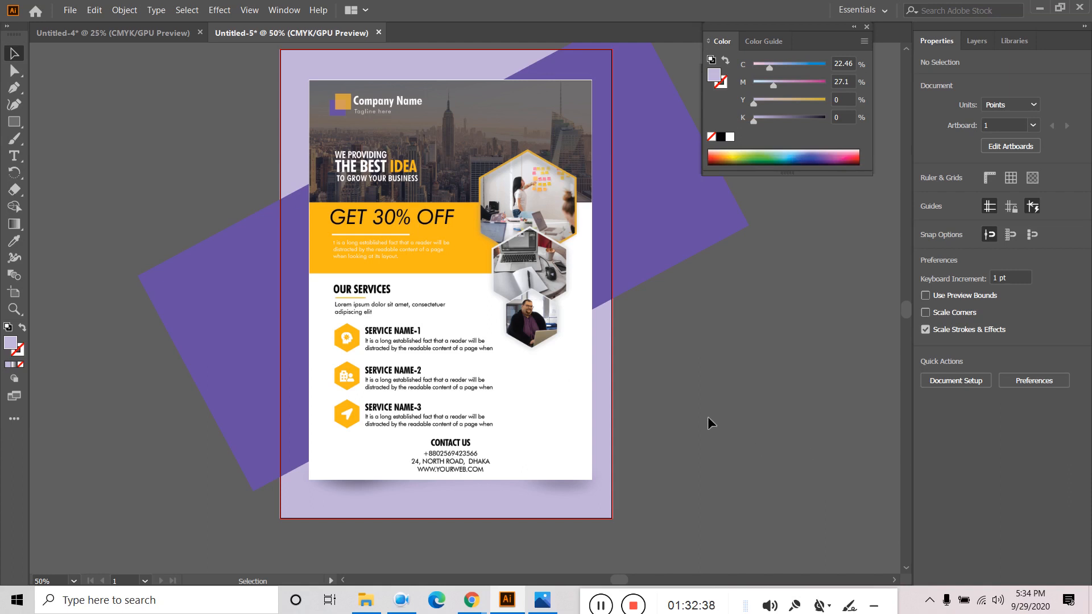
drag(735, 377, 708, 422)
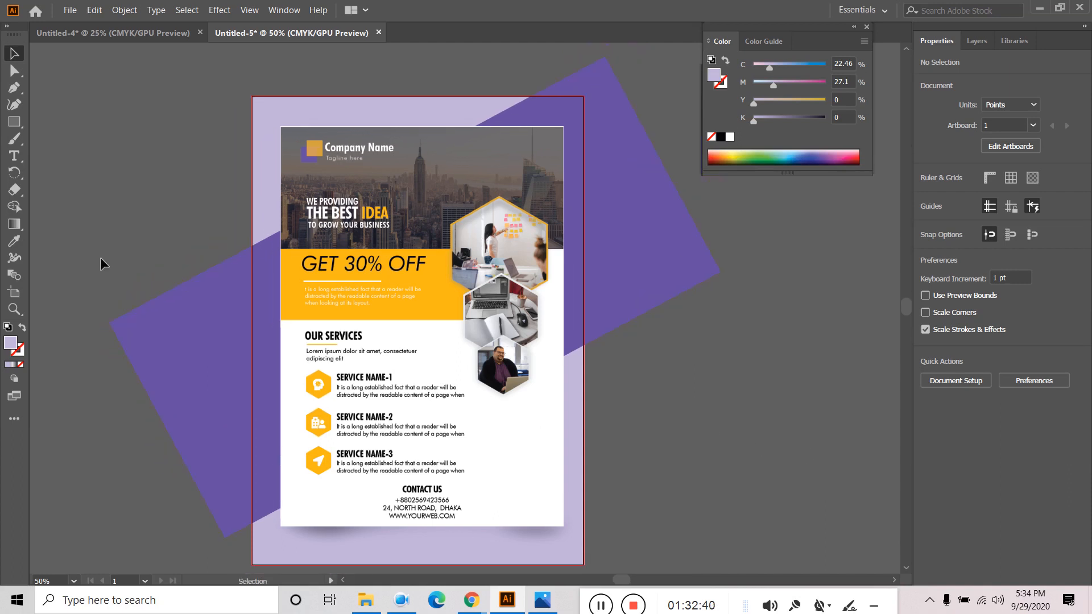
- Draw an artboard-sized rectangle and make a clipping mask of all the artwork with it
click(14, 121)
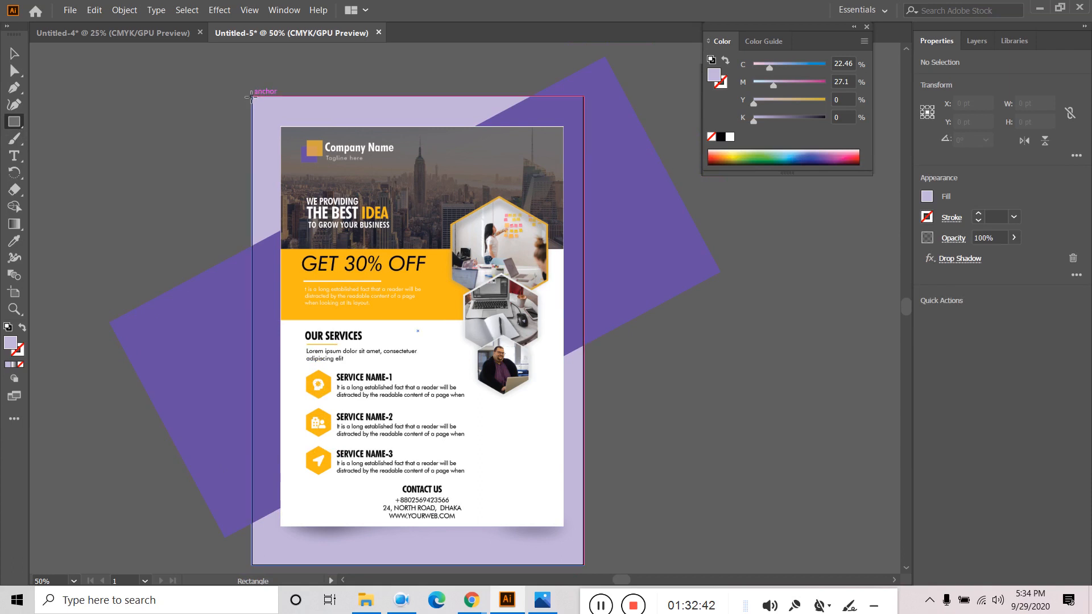
drag(251, 97, 583, 566)
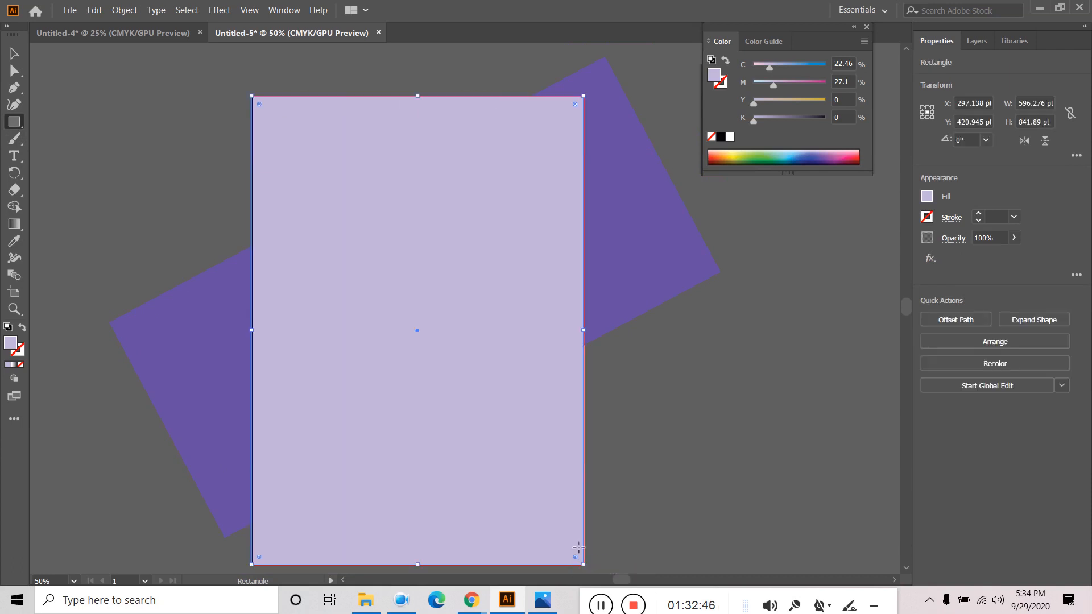
click(11, 57)
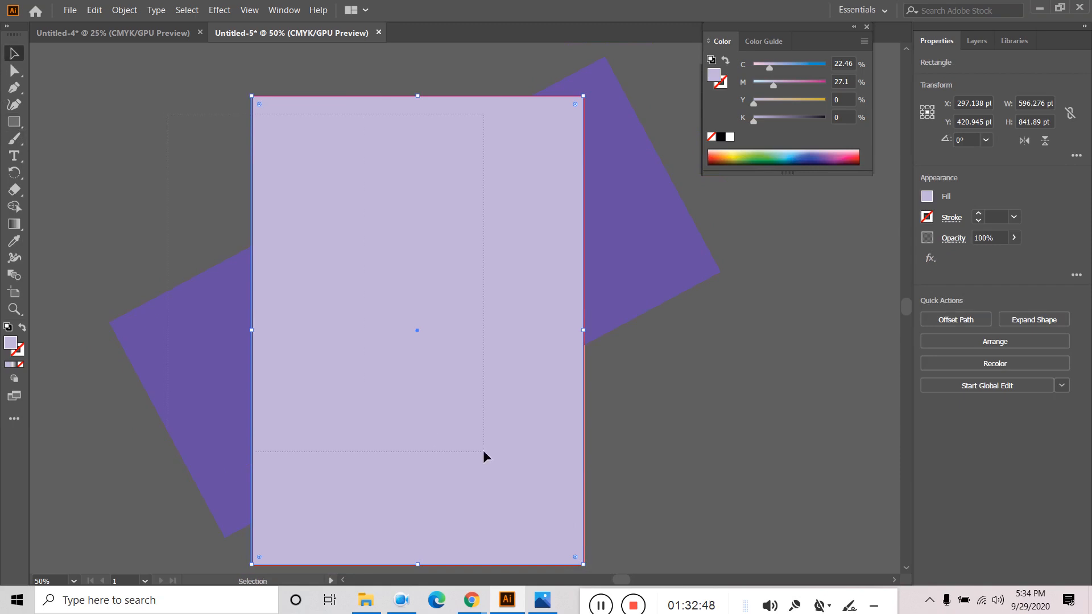
key(ctrl+a)
right_click(422, 293)
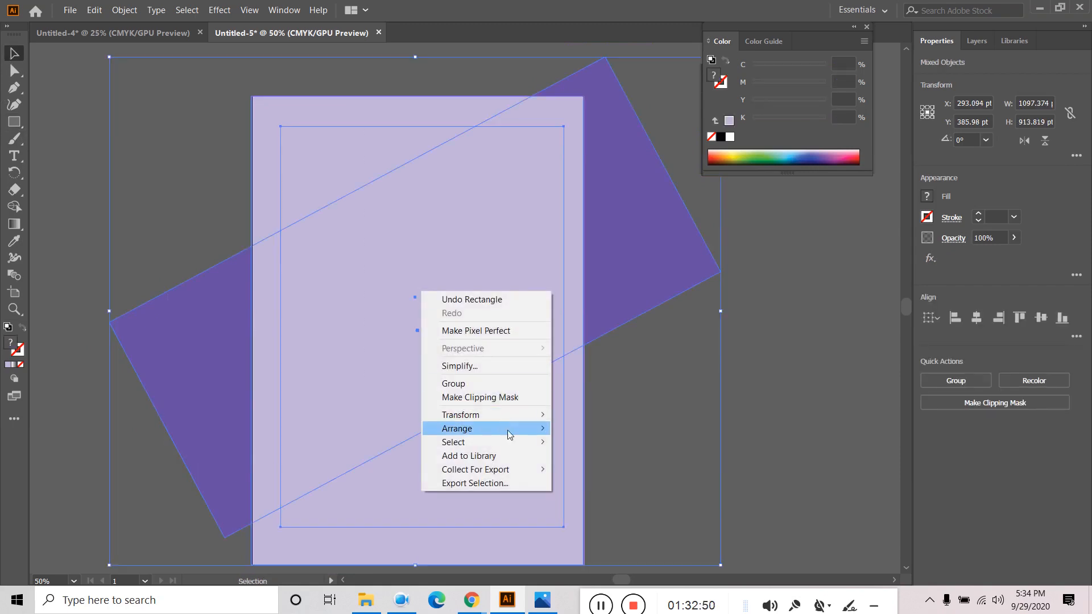
click(488, 397)
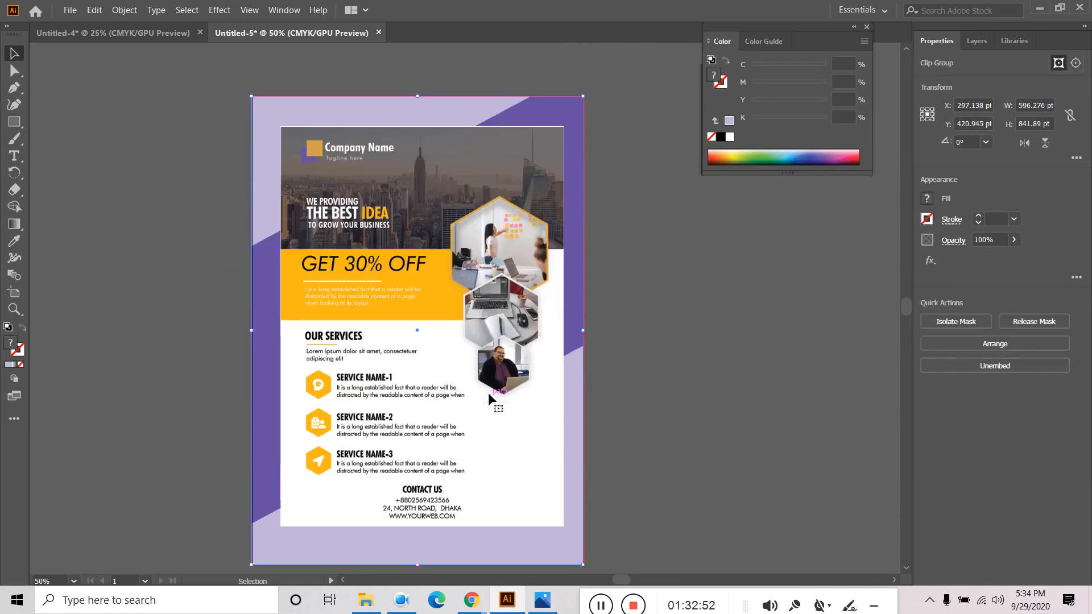
click(736, 396)
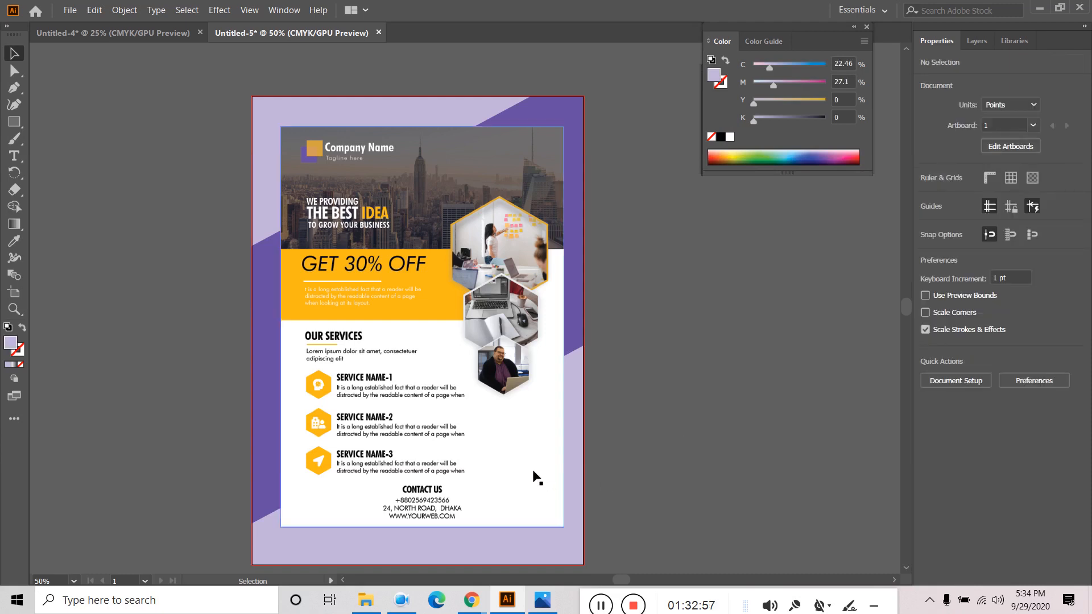
- Drag the wavy shadow <Path> into the Clip Group in the Layers panel
click(982, 44)
click(980, 77)
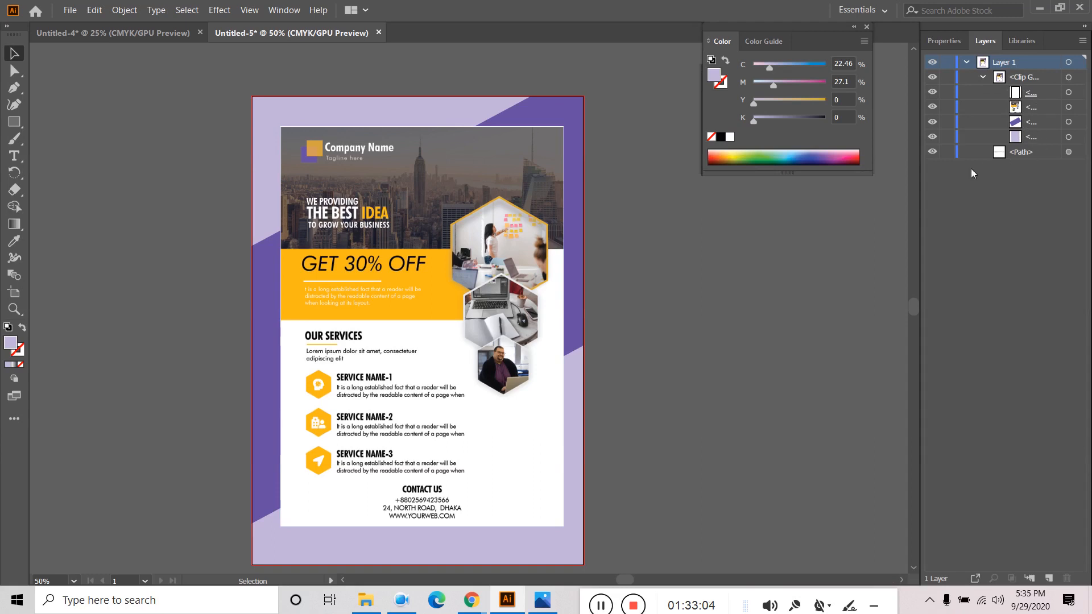
click(1015, 152)
drag(1028, 155, 1031, 115)
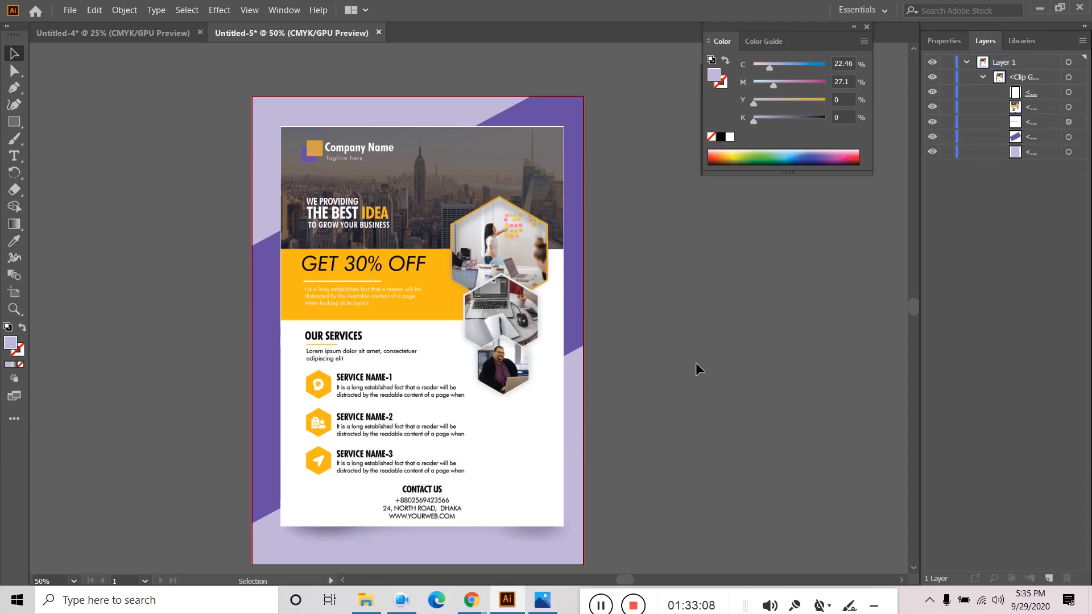
scroll(696, 359, down, 1)
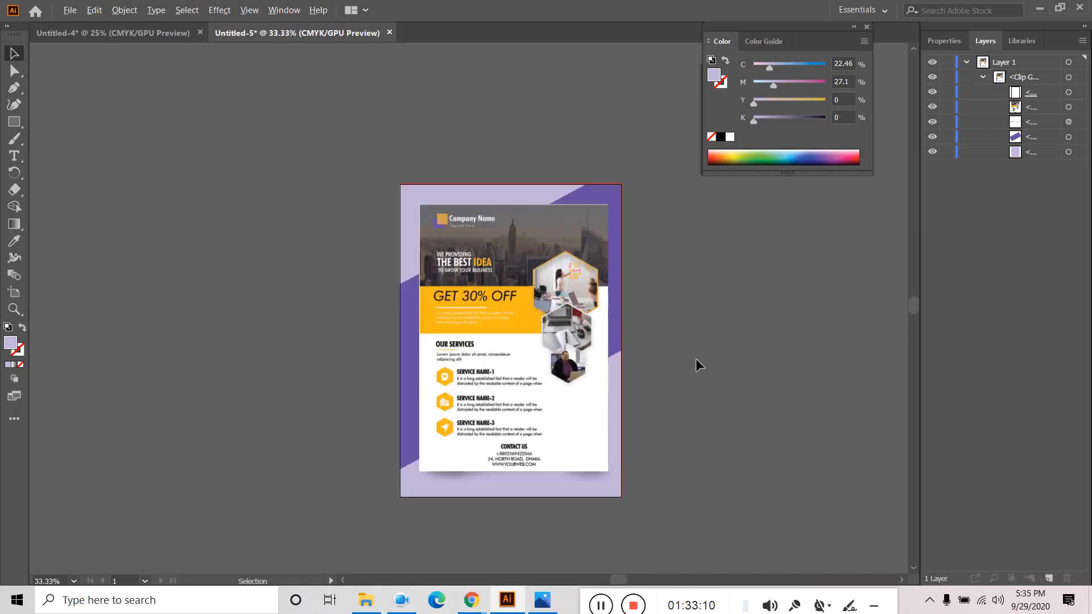
click(966, 63)
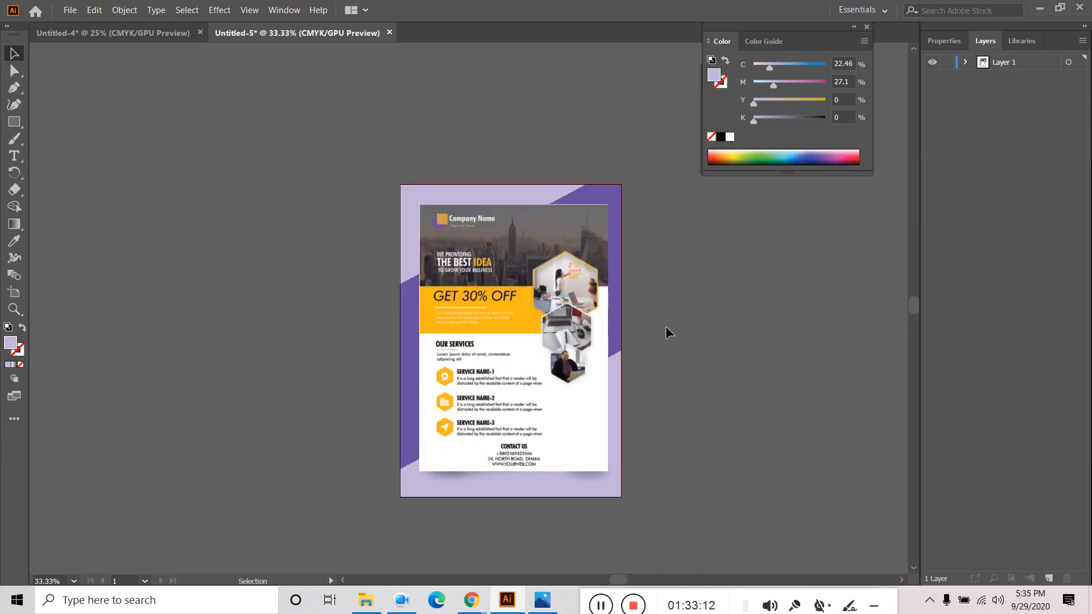
scroll(666, 329, up, 1)
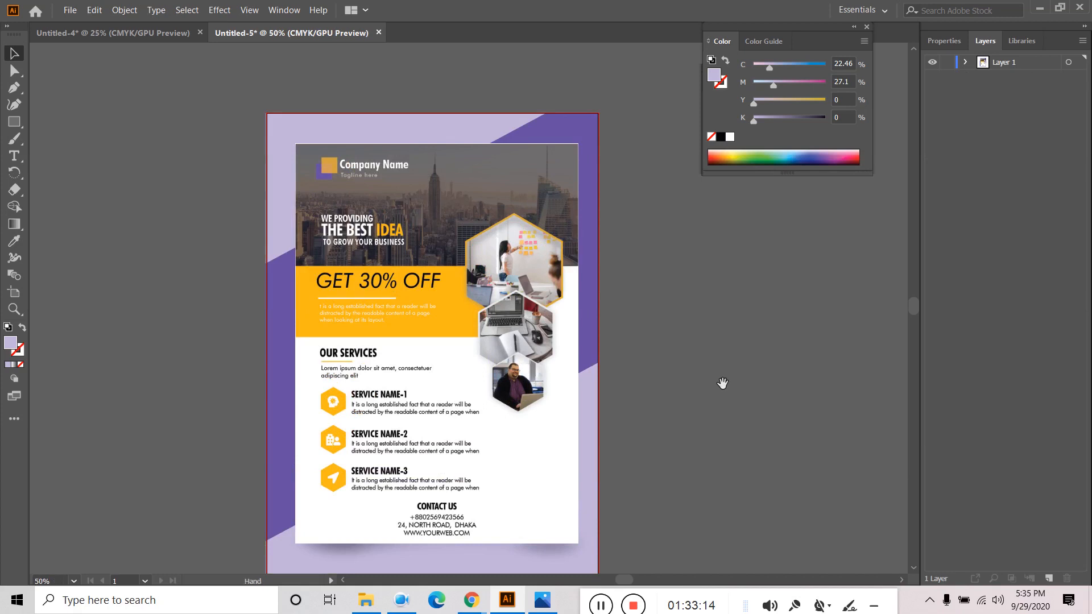
drag(721, 383, 697, 360)
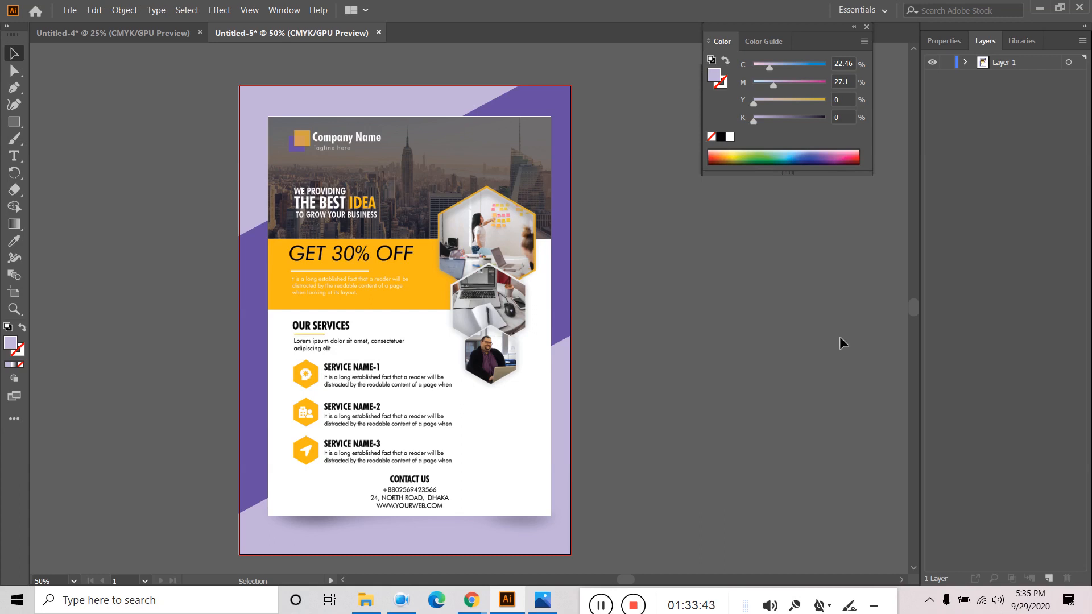
- Switch to the blank Untitled-6 document tab
click(605, 608)
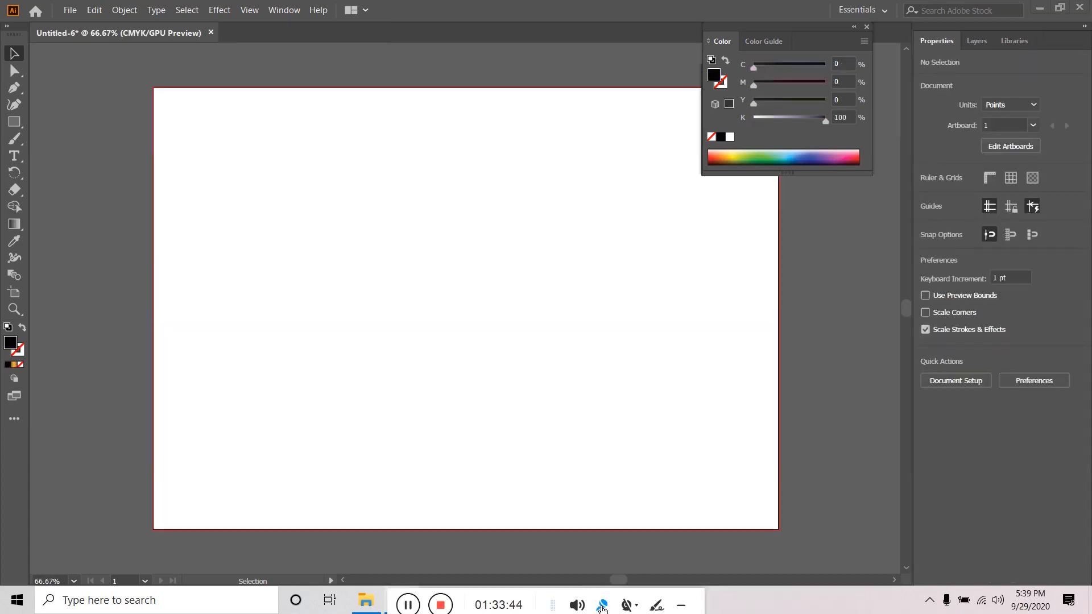
- Type the word TEXT on the artboard and scale it up to about 568 pt wide
click(15, 156)
click(494, 330)
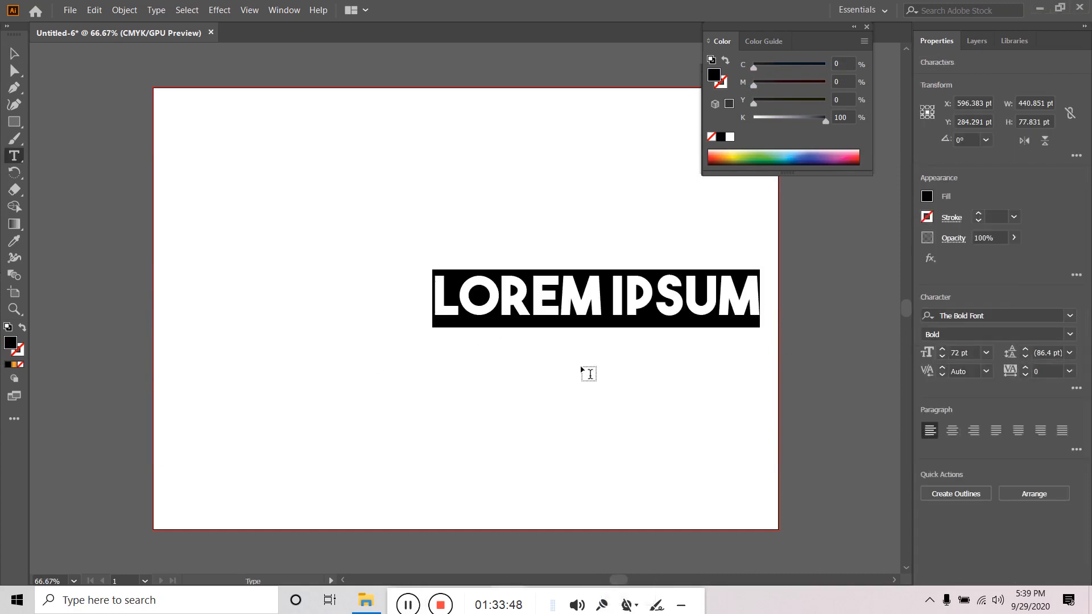
text(TEXT)
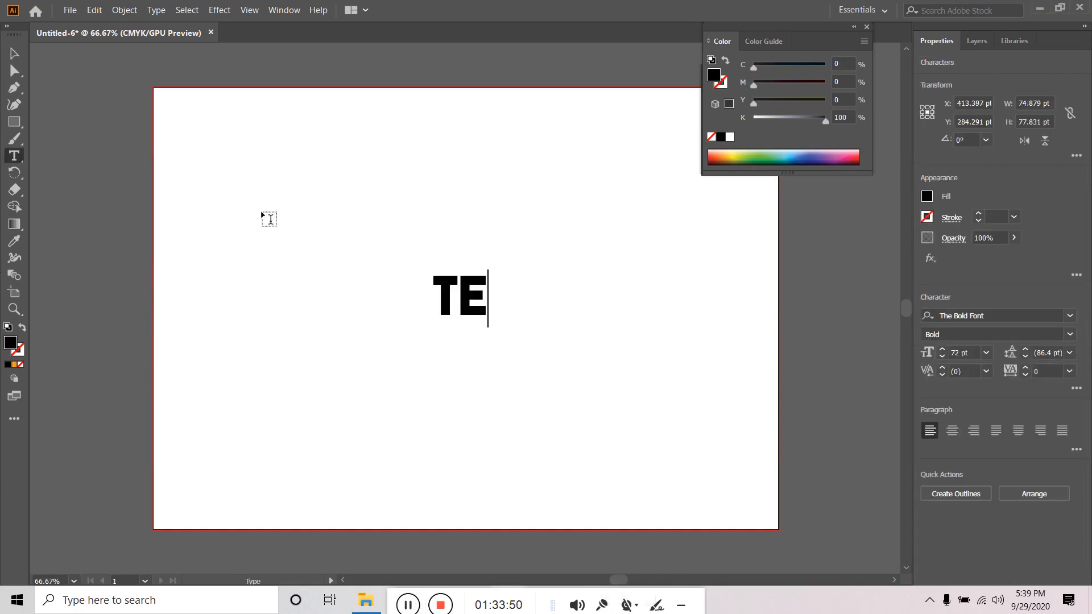
click(15, 54)
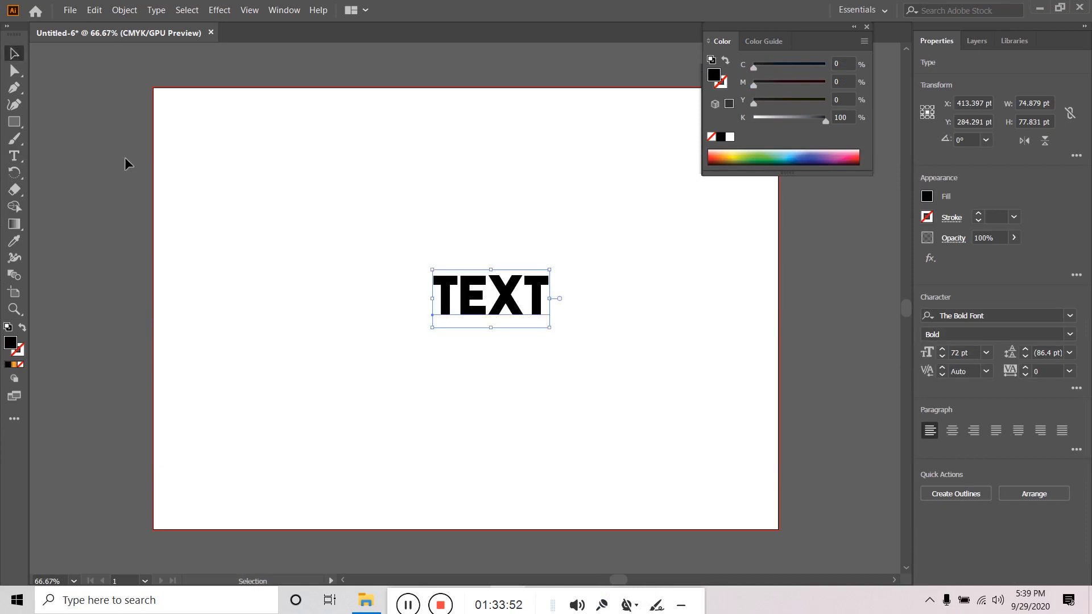
drag(551, 327, 702, 428)
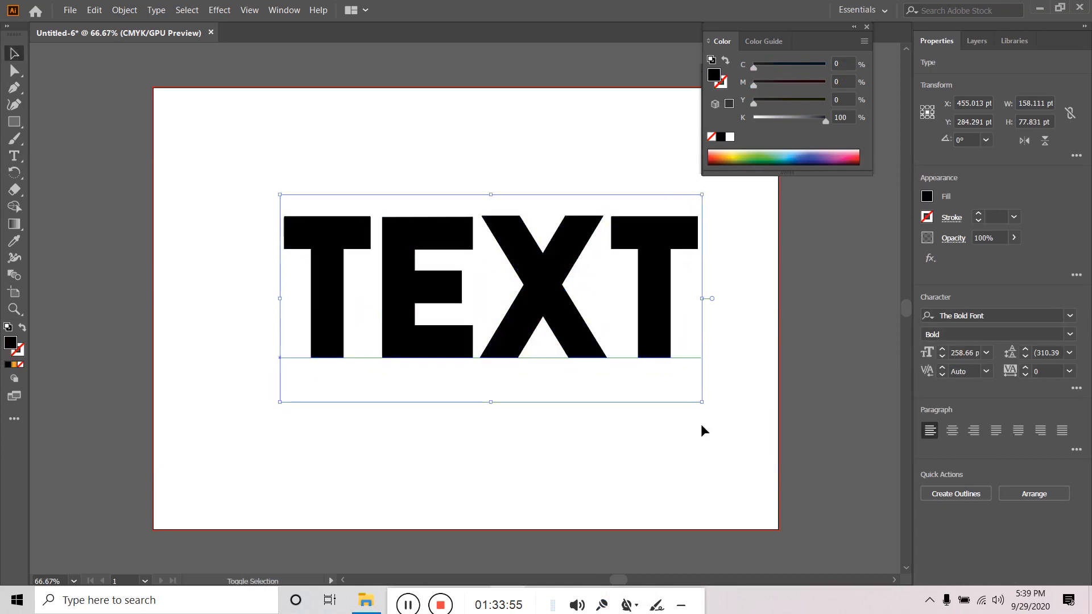
- Compare several fill swatches, settle on solid red, and nudge TEXT slightly lower
click(927, 198)
click(901, 267)
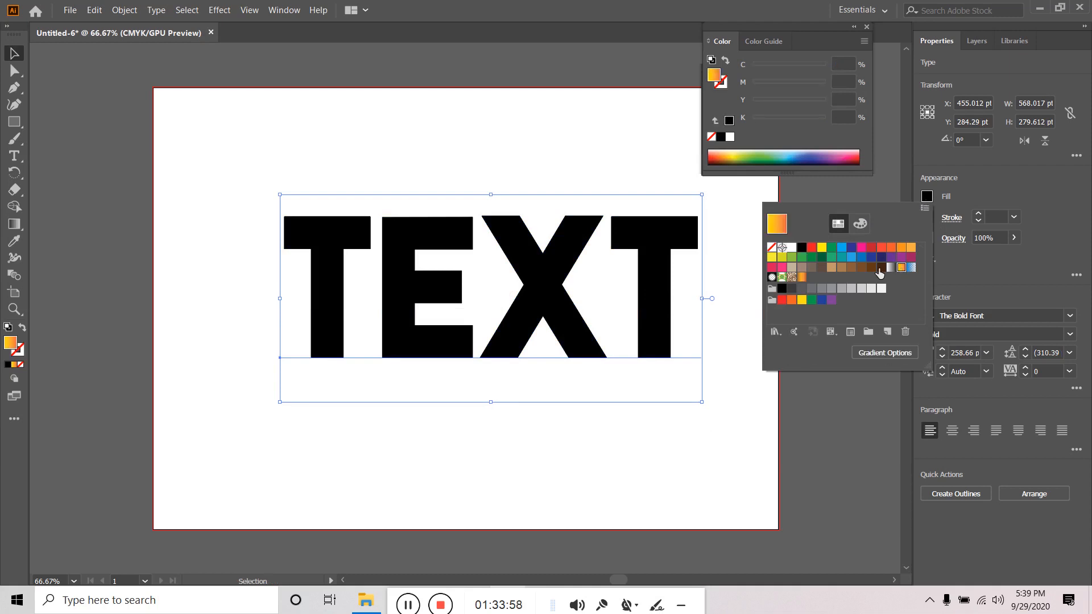
click(879, 268)
click(862, 267)
click(841, 267)
click(842, 257)
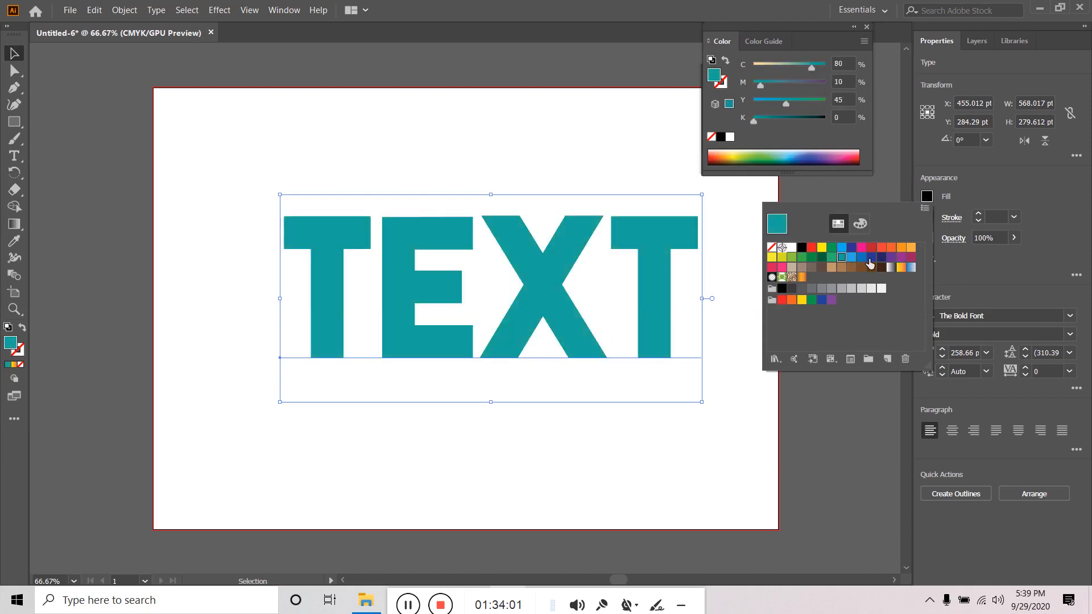
click(871, 257)
click(891, 257)
click(892, 268)
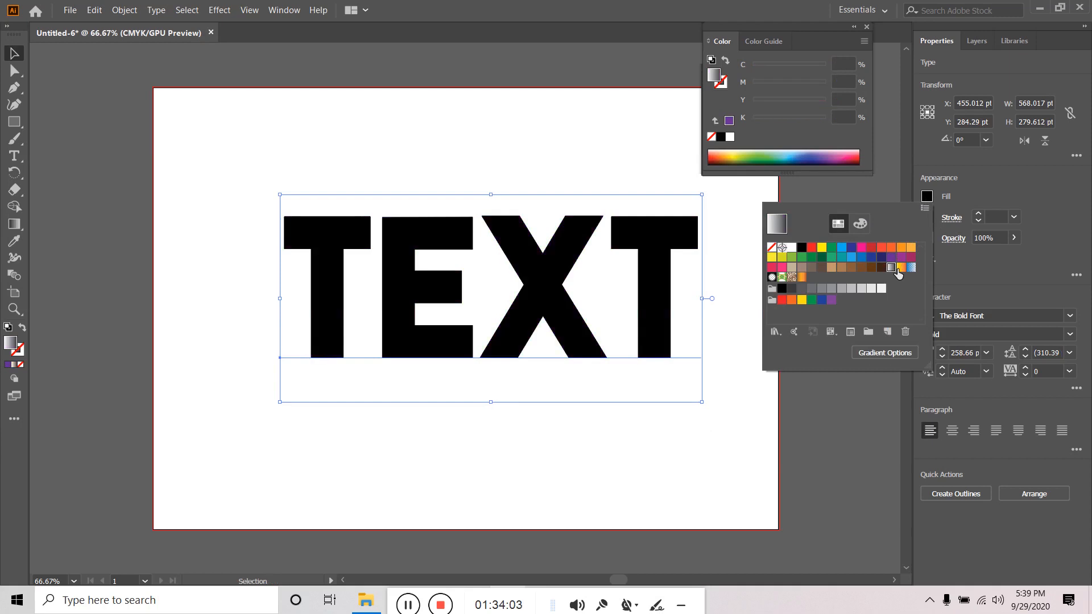
click(902, 268)
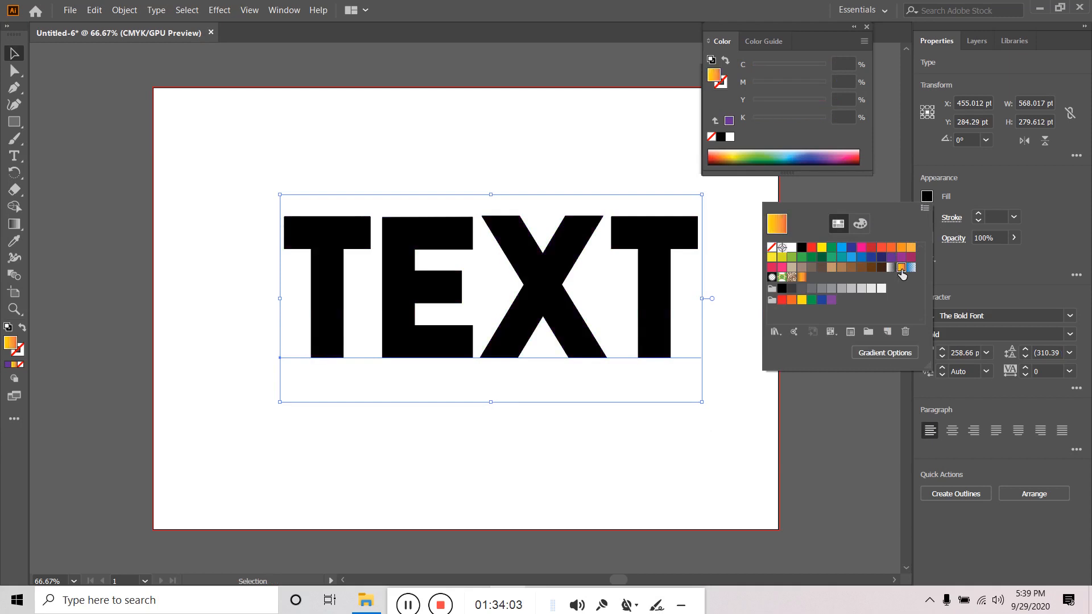
click(811, 249)
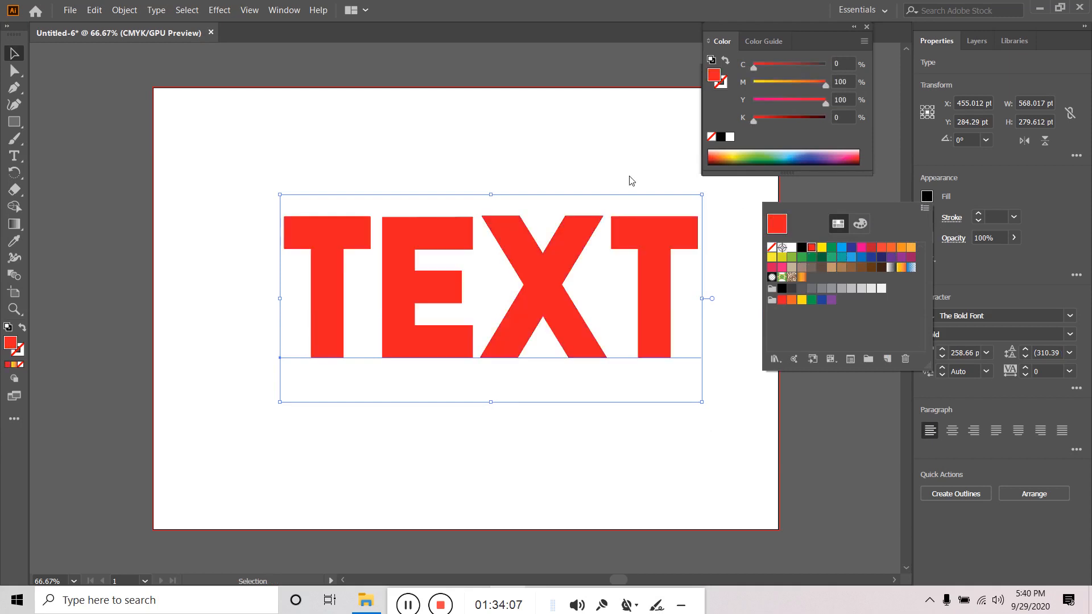
drag(552, 267, 544, 299)
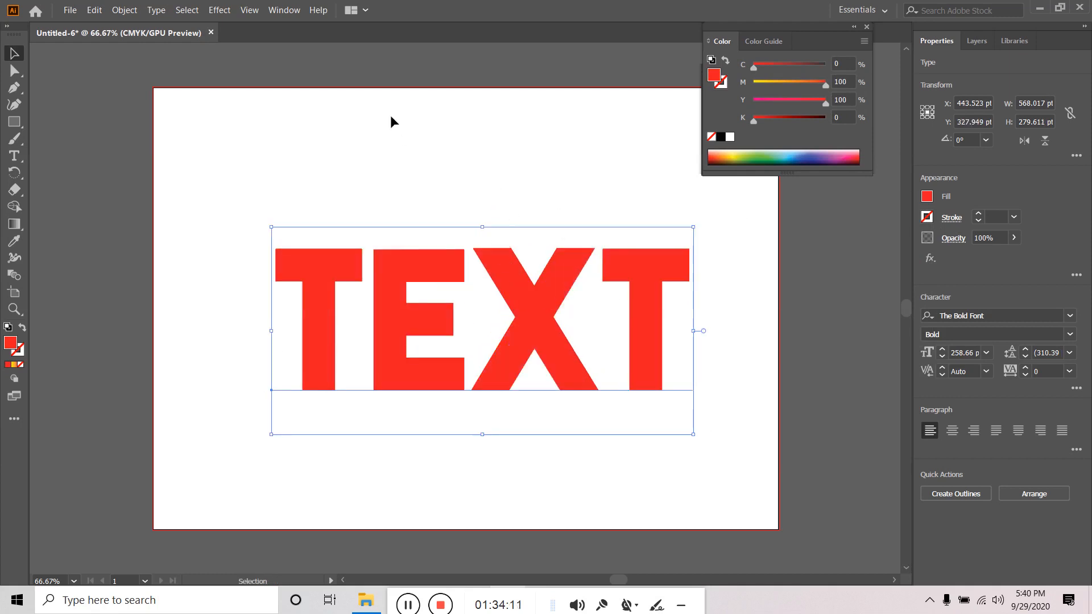
- Add a new fill to TEXT in the Appearance panel using an orange gradient swatch
click(283, 10)
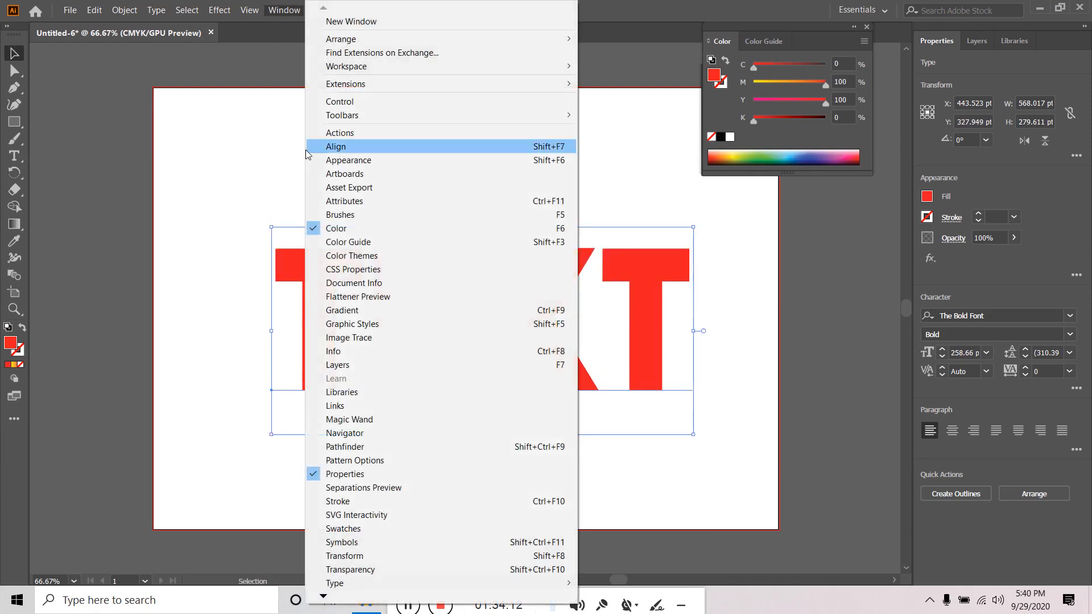
click(357, 163)
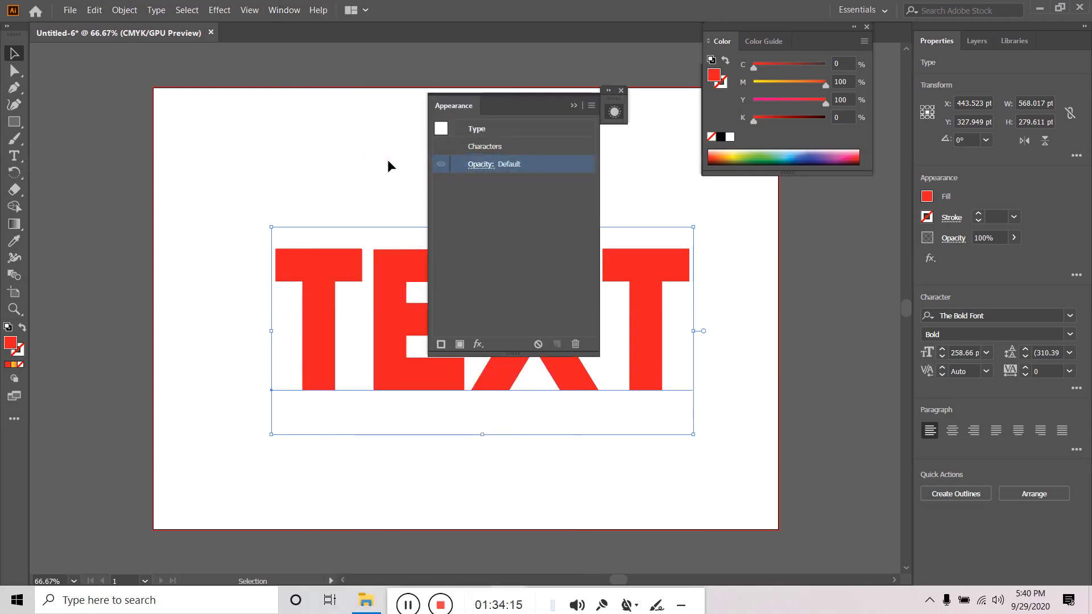
click(459, 344)
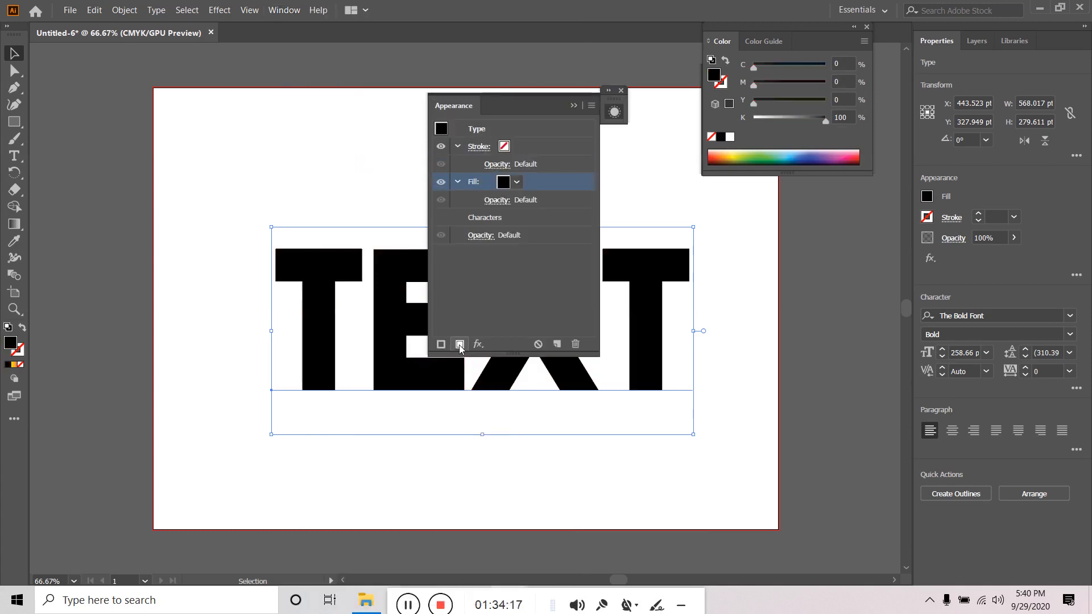
click(517, 183)
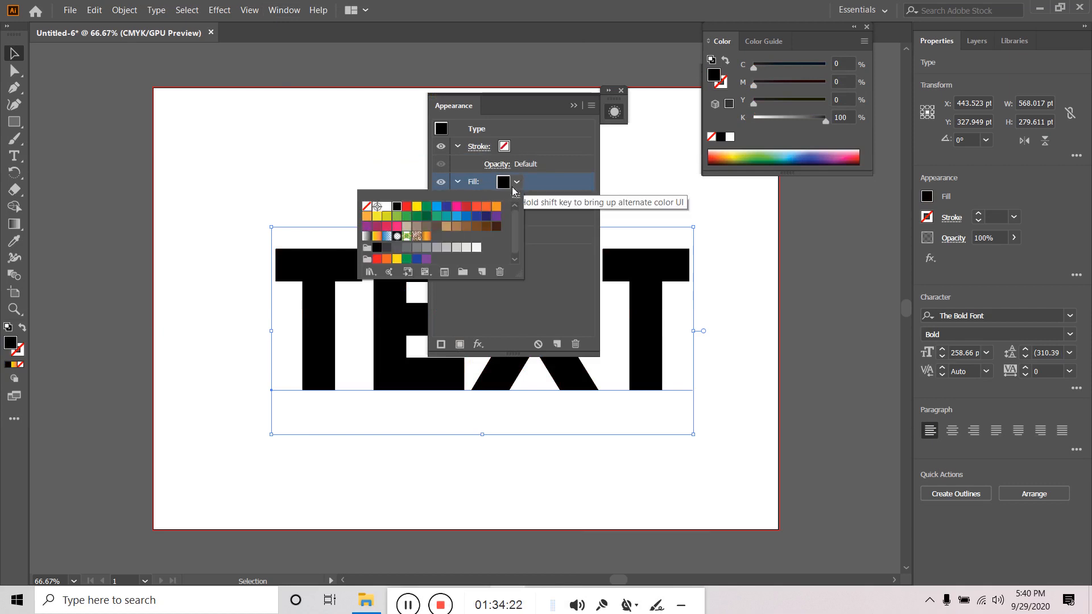
click(427, 237)
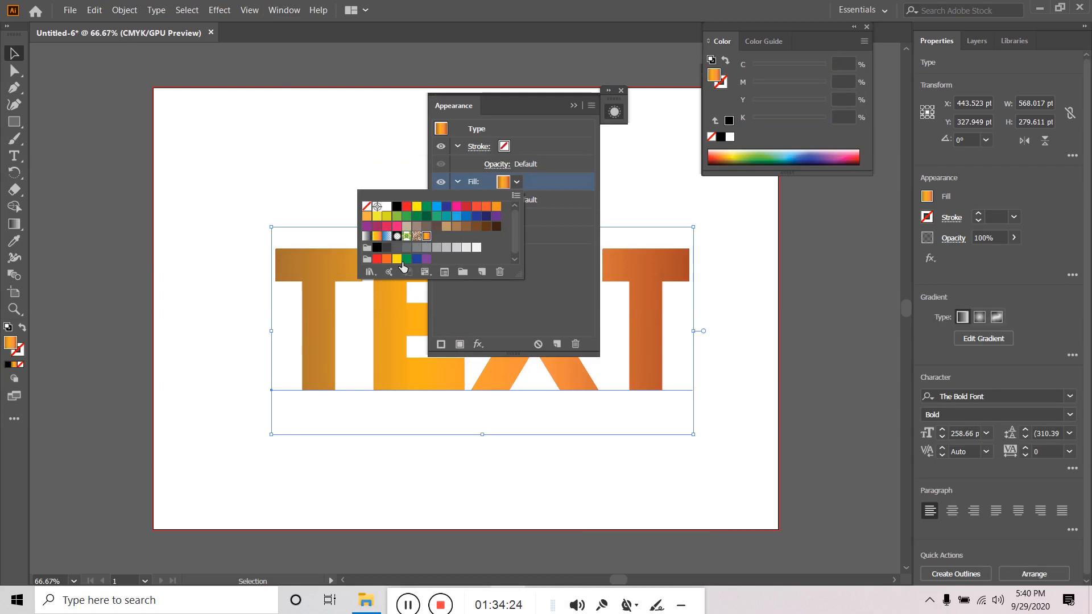
- Open the Gradients > Fades swatch library
click(370, 273)
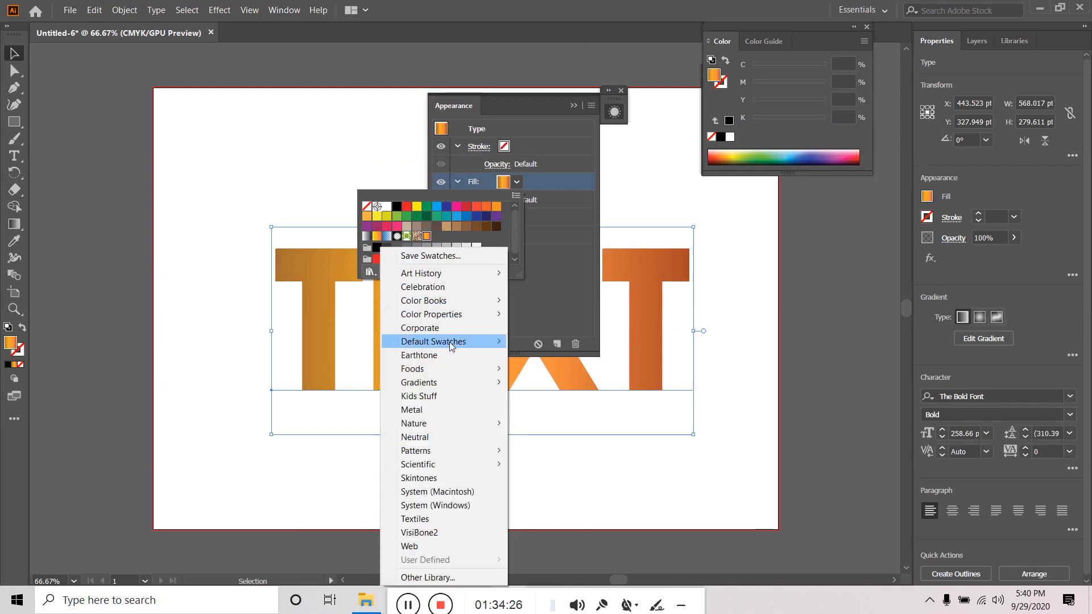
mouse_move(434, 341)
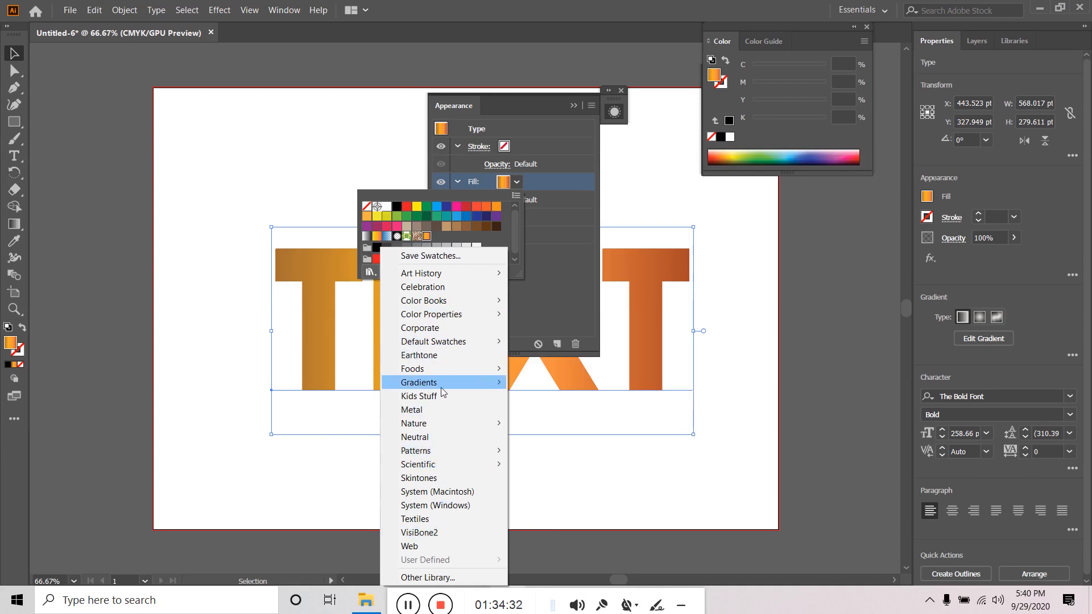
mouse_move(449, 383)
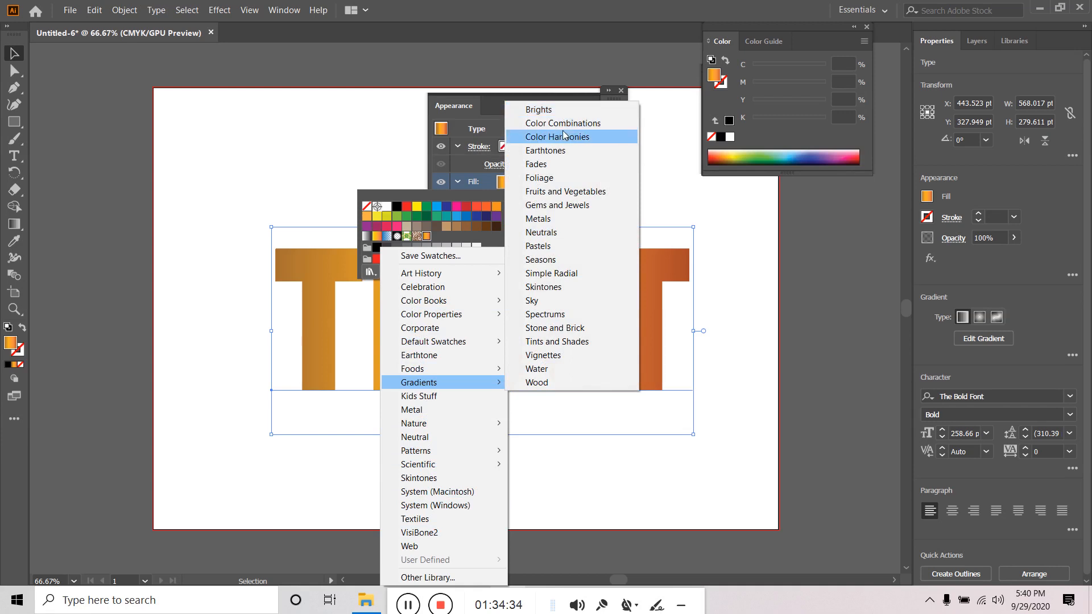
click(548, 168)
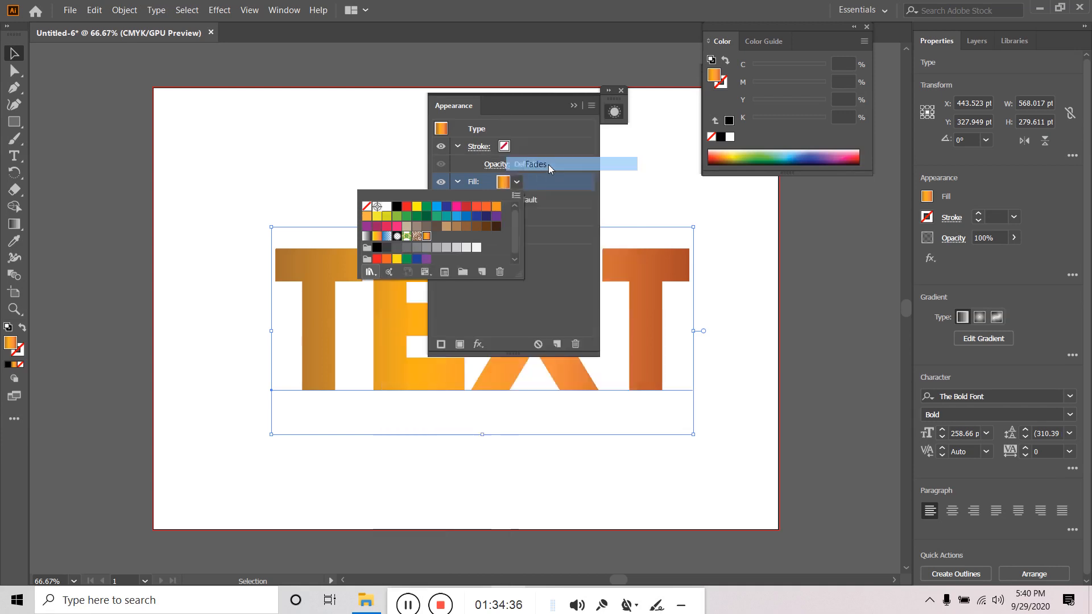
- Try the fade-to-red, Color Combinations and Brights gradients on TEXT, ending on blue
click(508, 332)
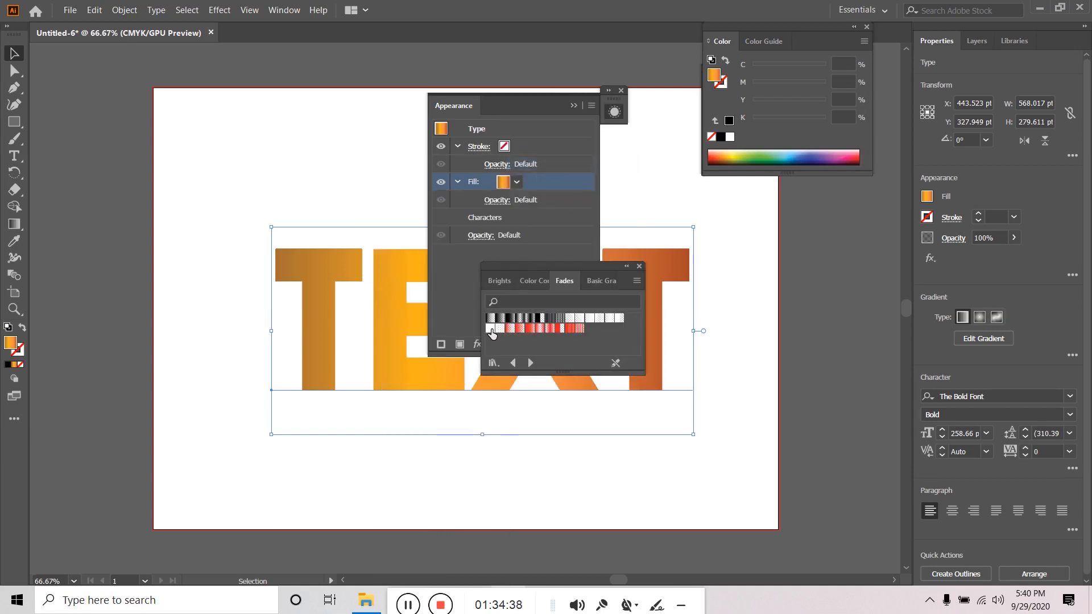
click(490, 328)
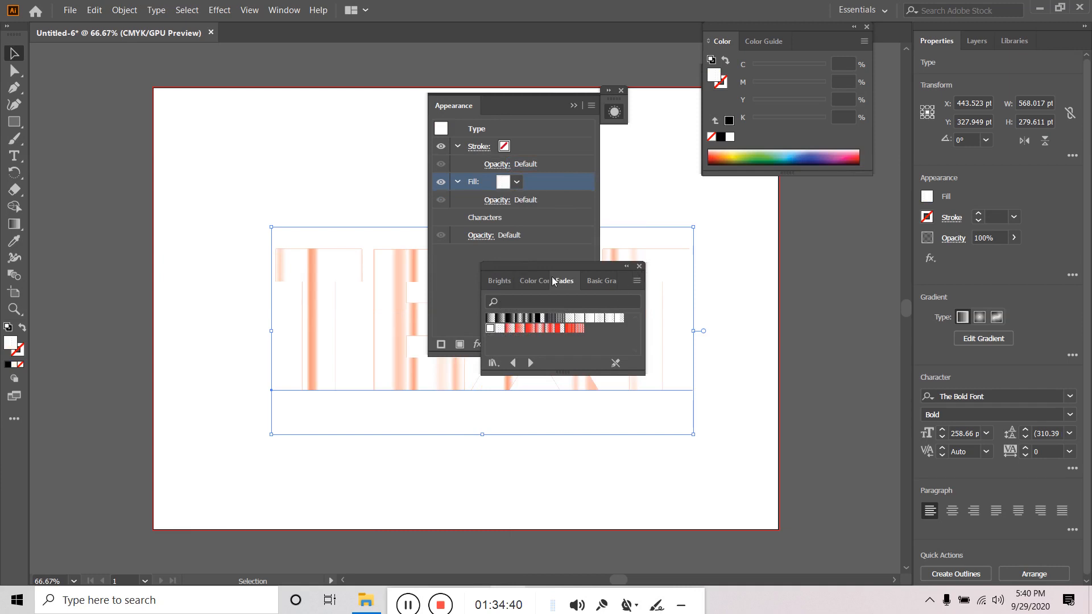
click(534, 282)
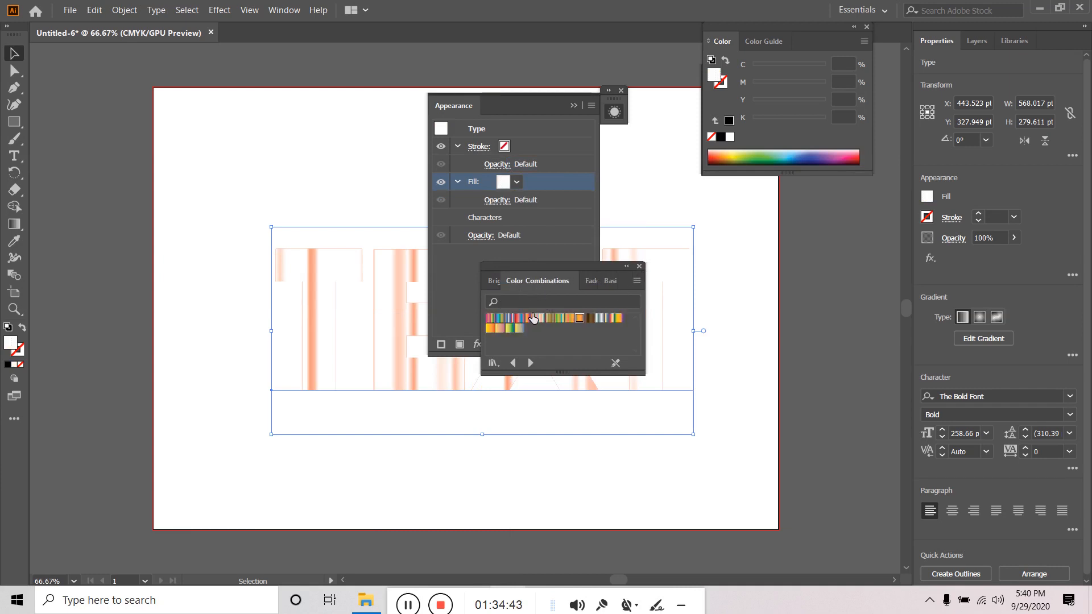
click(539, 320)
click(520, 318)
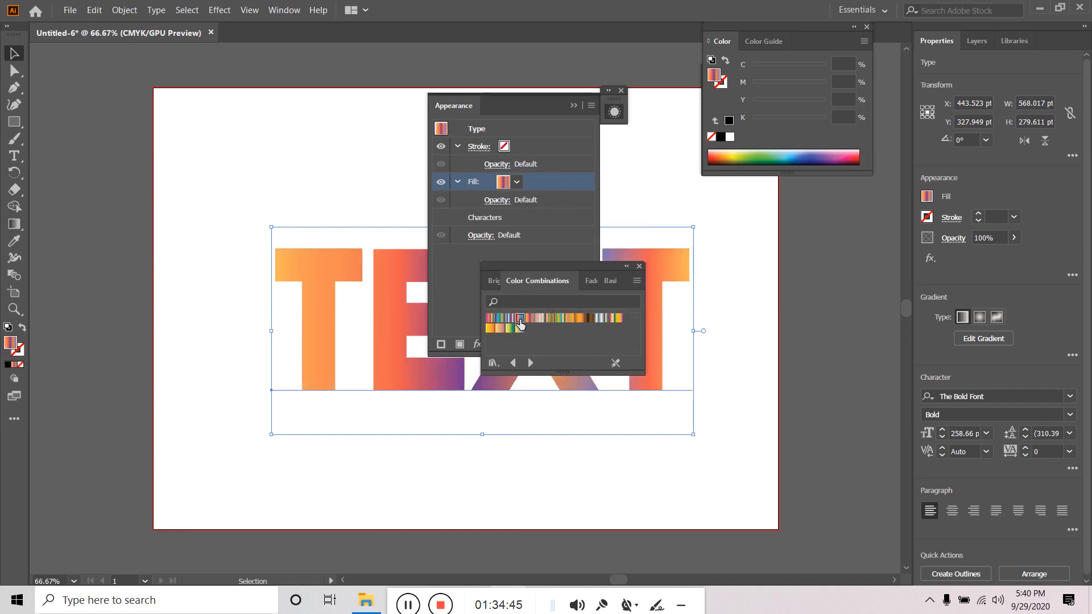
click(494, 282)
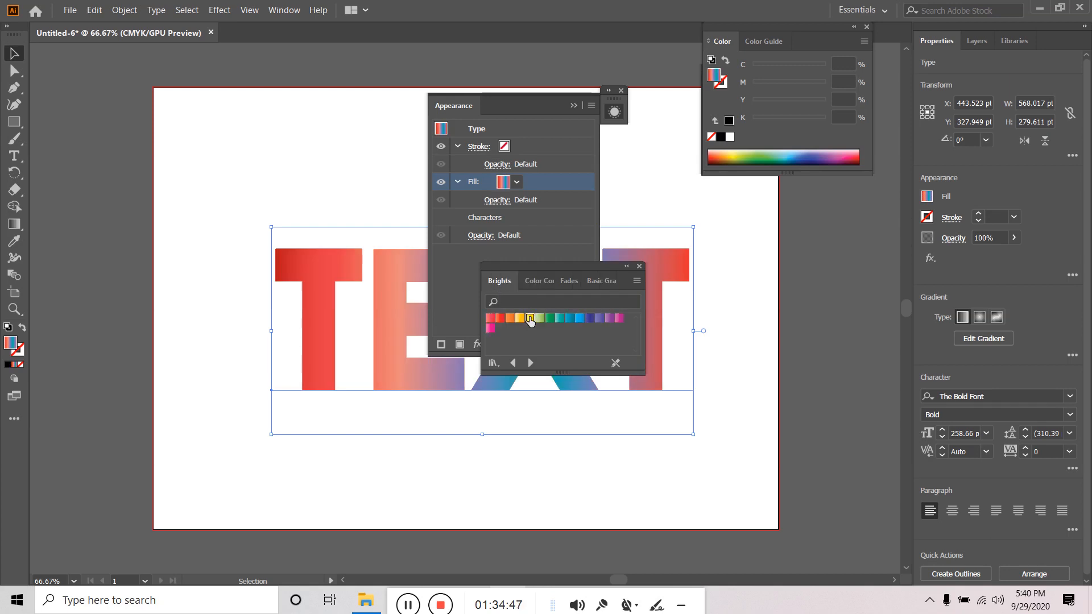
click(529, 318)
click(550, 319)
click(569, 319)
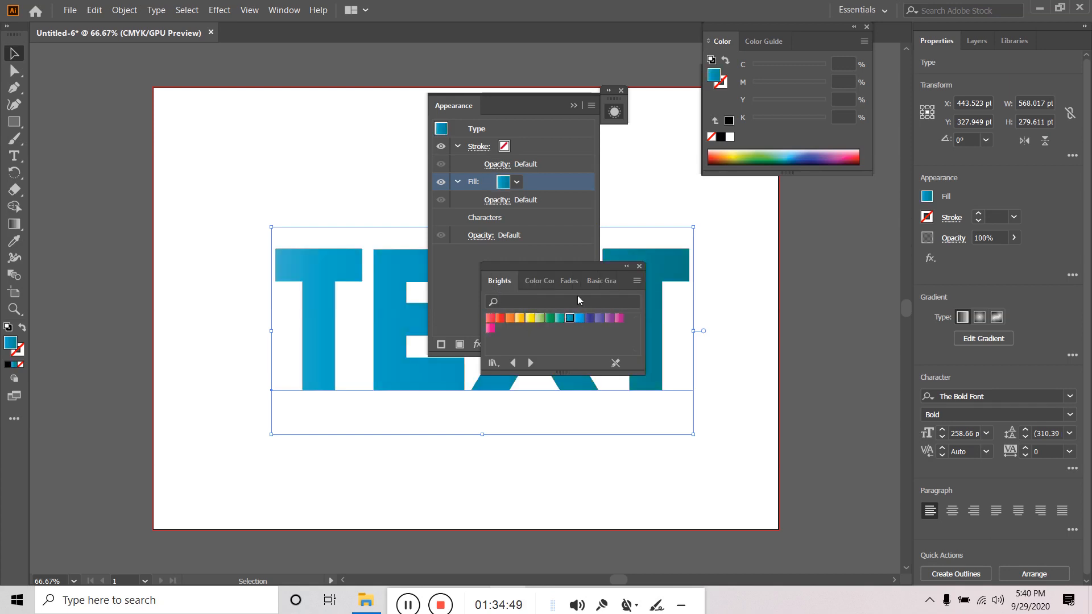
- Try red and black dot patterns, a red fade and yellow, then refill TEXT with the Brights blue gradient
click(592, 282)
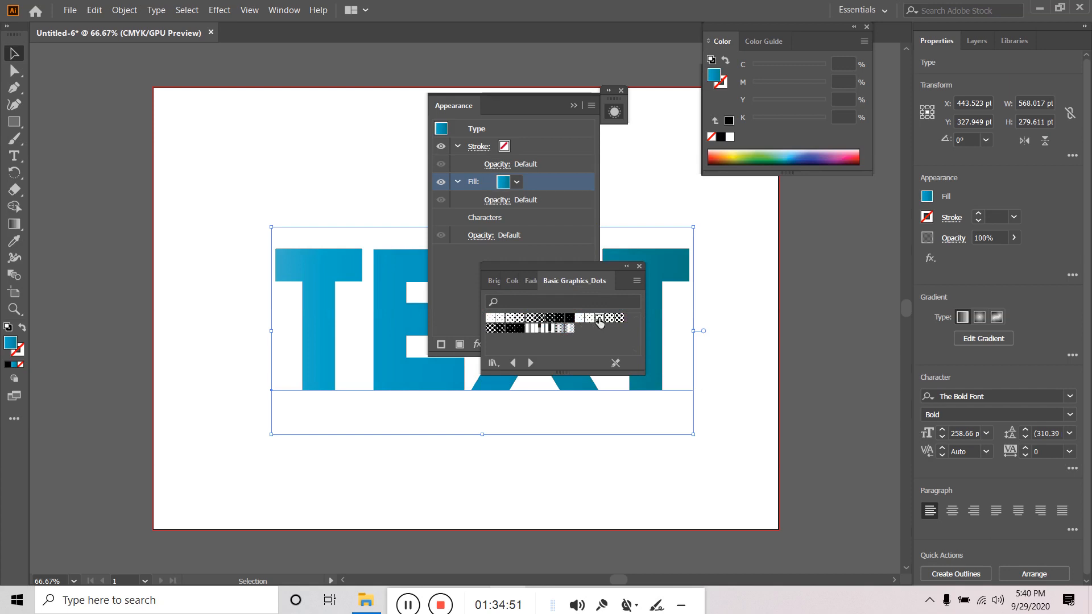
click(531, 317)
click(580, 318)
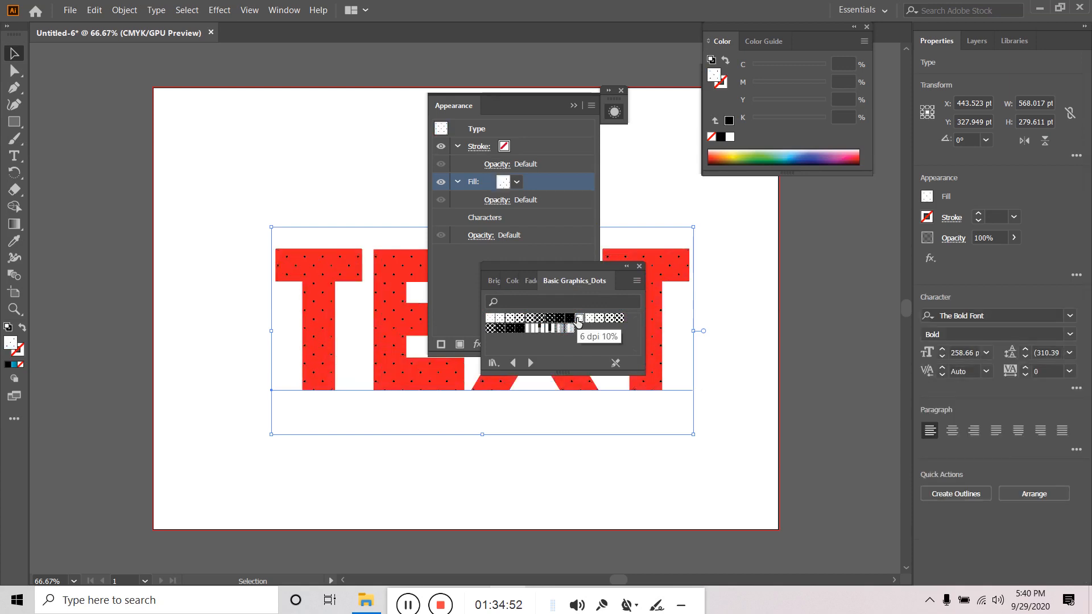
click(531, 318)
click(531, 282)
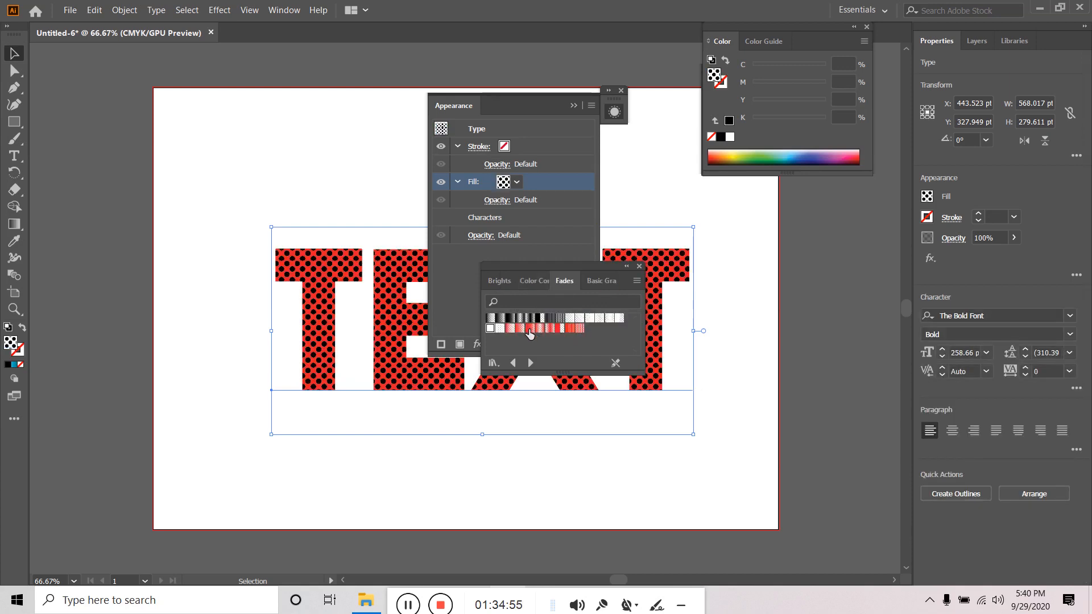
click(518, 329)
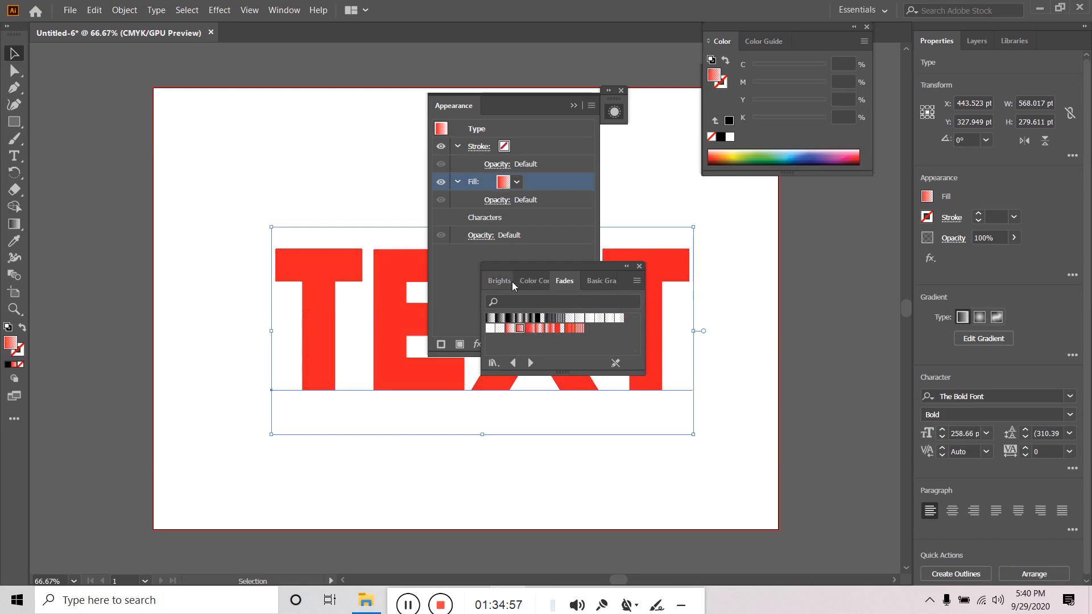
click(504, 281)
click(530, 318)
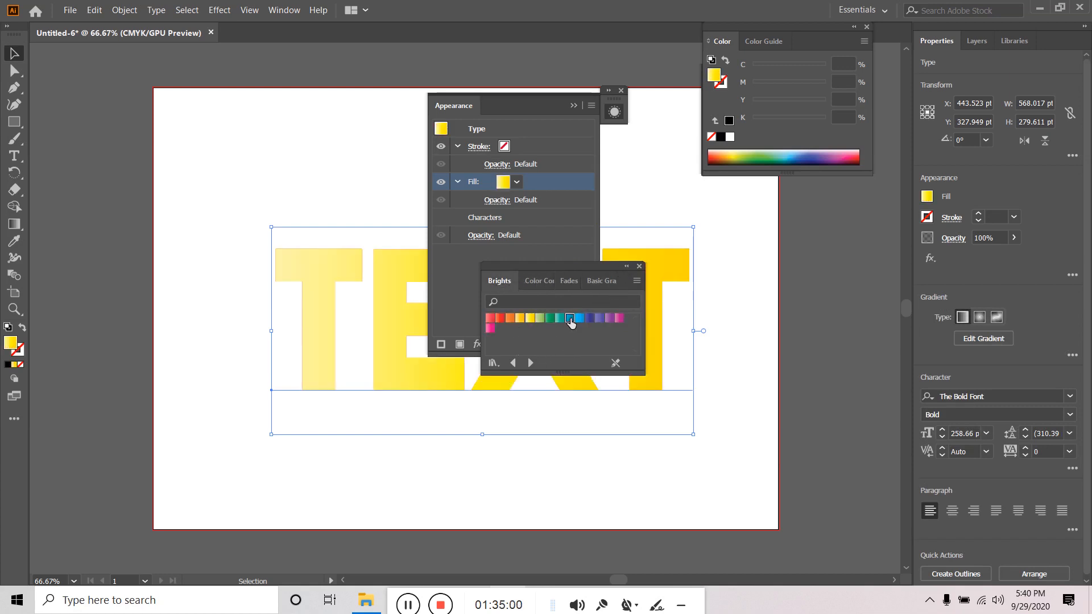
click(569, 318)
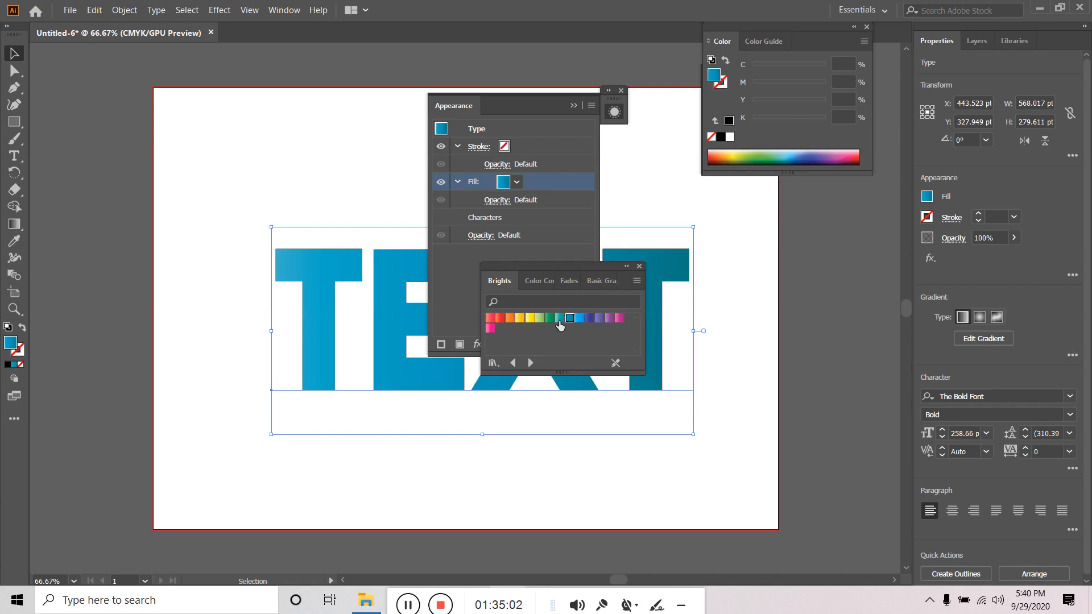
- Edit the TEXT gradient on canvas, close the swatch library and Appearance panel, and select the left stop
click(969, 338)
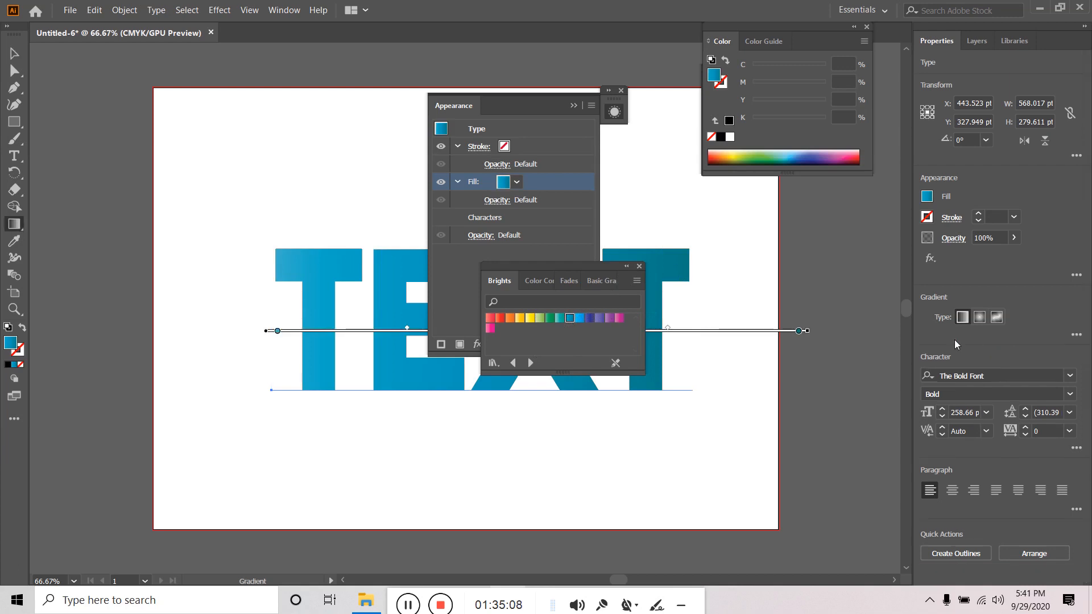
click(639, 267)
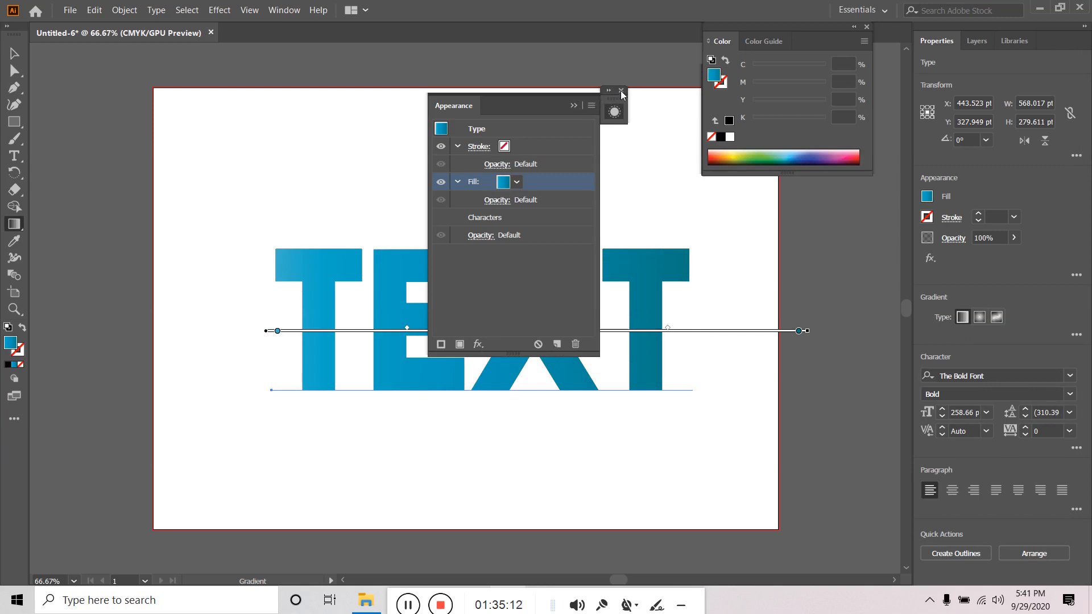
click(573, 105)
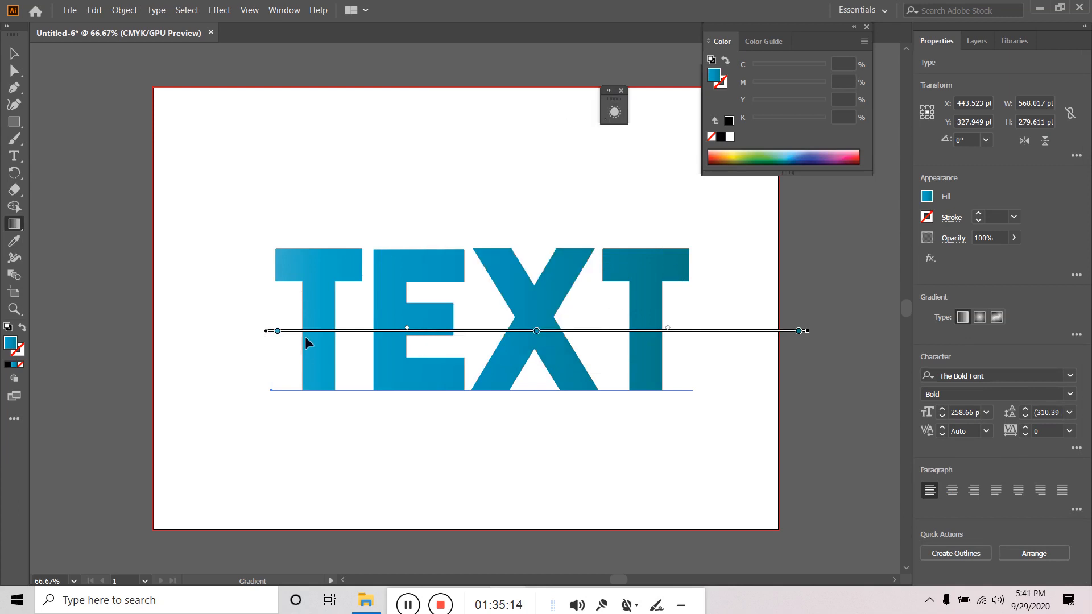
click(277, 331)
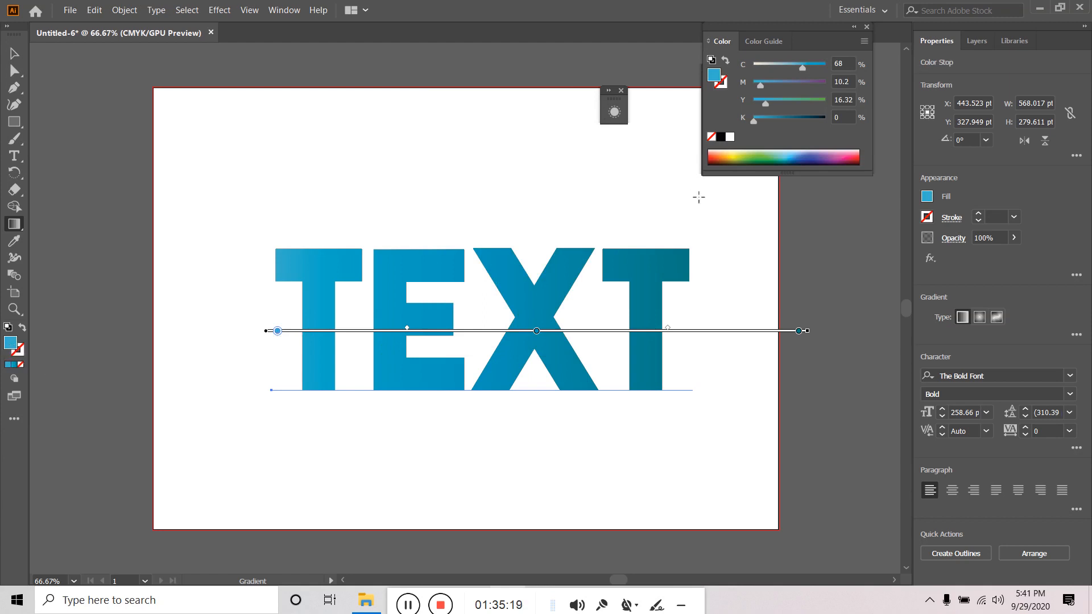
- Colour the gradient's left stop purple-blue and its right stop dark blue
click(816, 152)
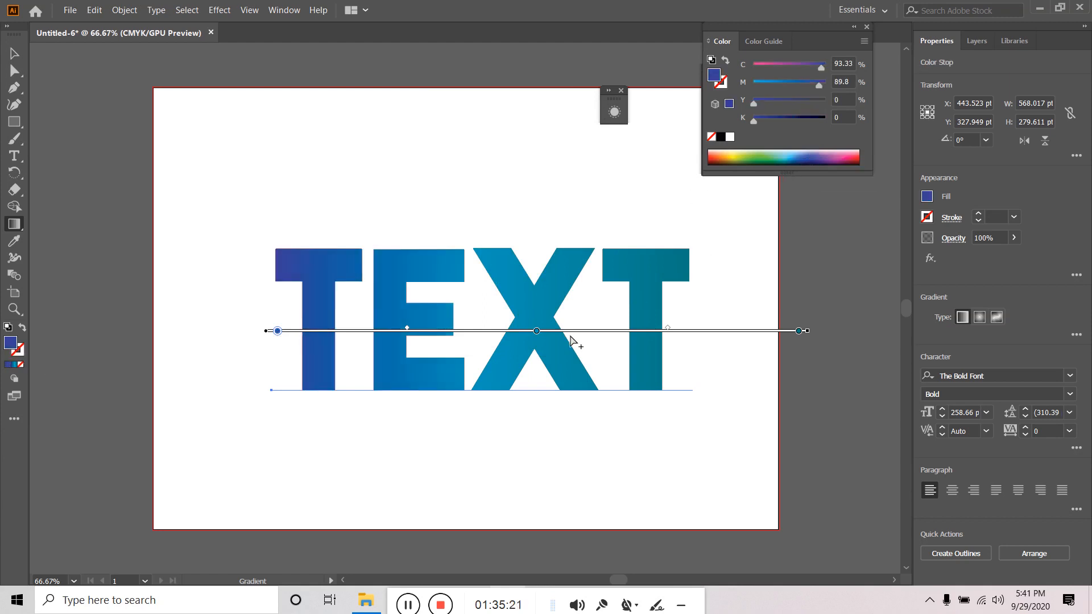
click(799, 331)
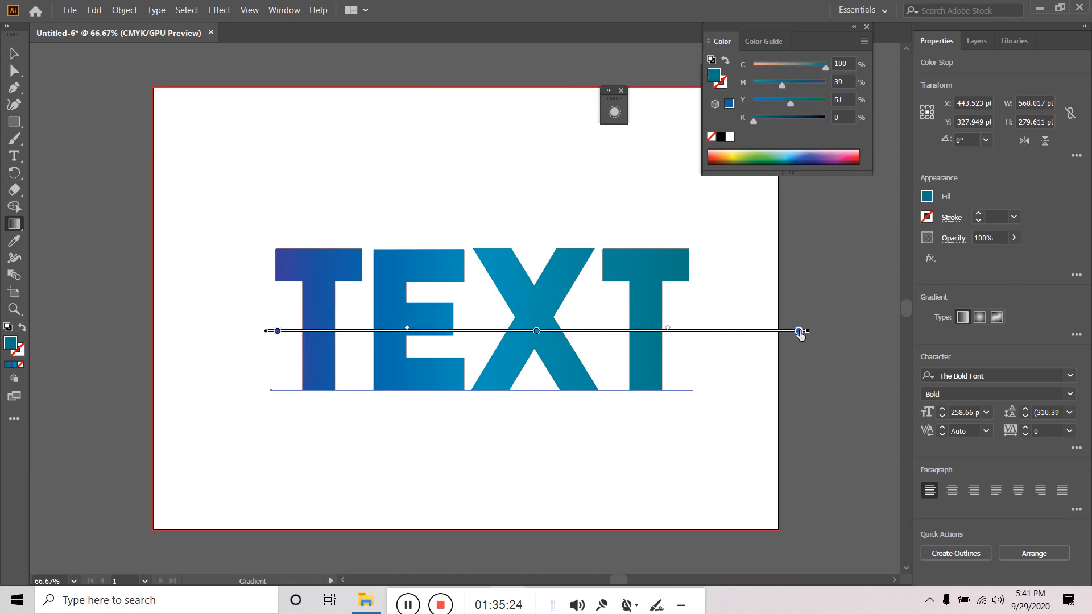
click(818, 155)
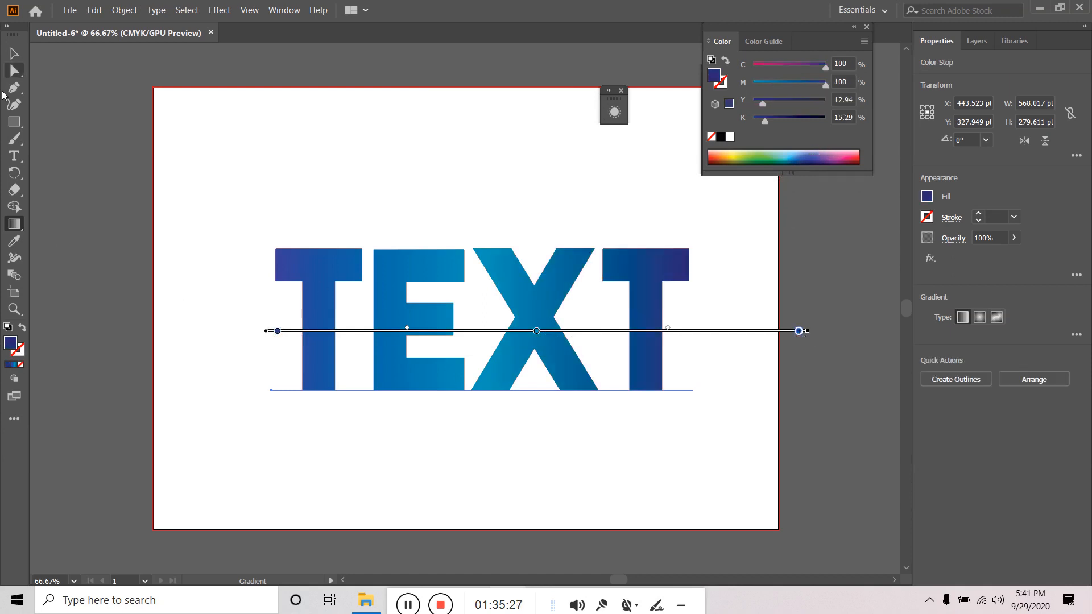
- Reselect TEXT, make the middle gradient stop purple, and deselect to preview
click(14, 53)
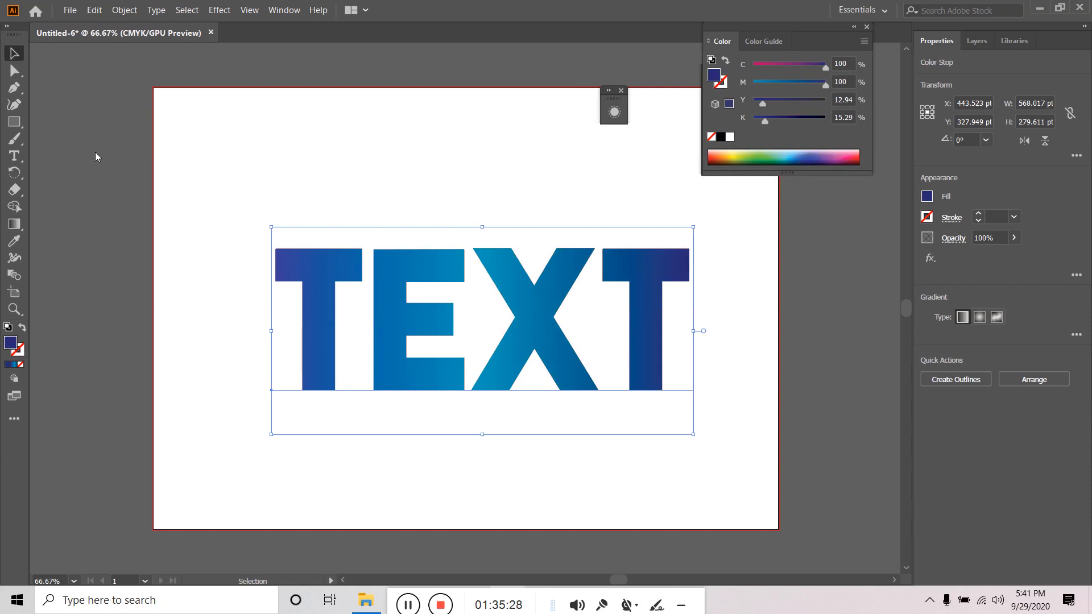
click(506, 340)
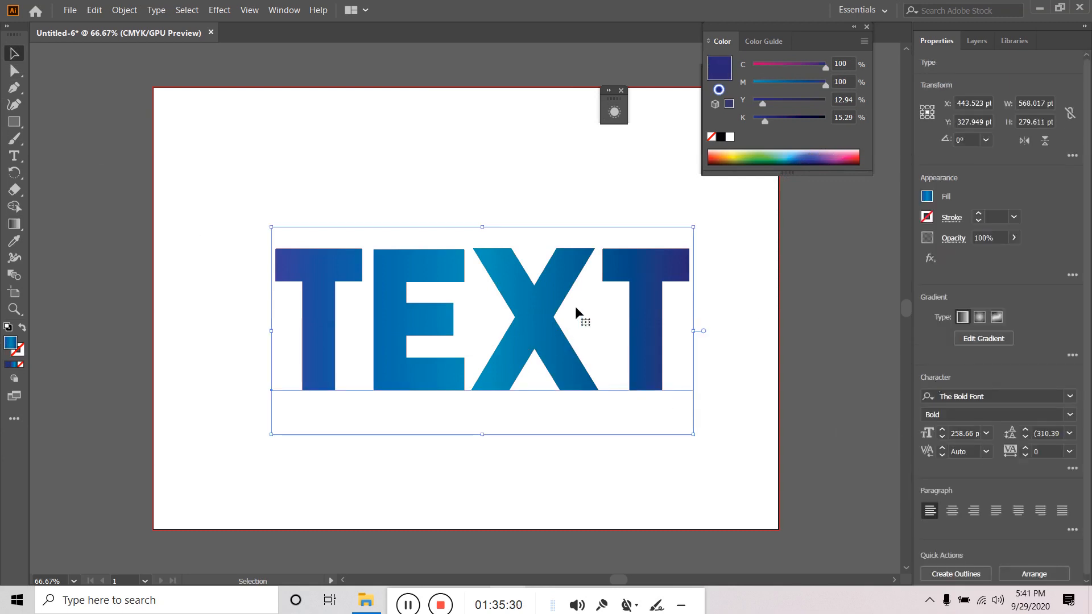
click(997, 344)
click(536, 331)
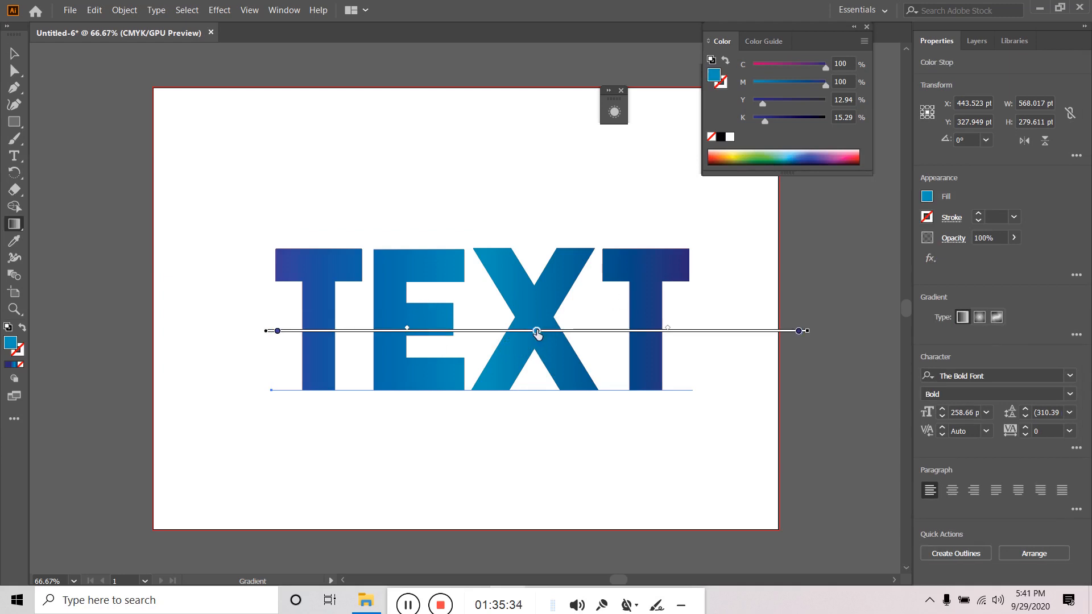
click(765, 153)
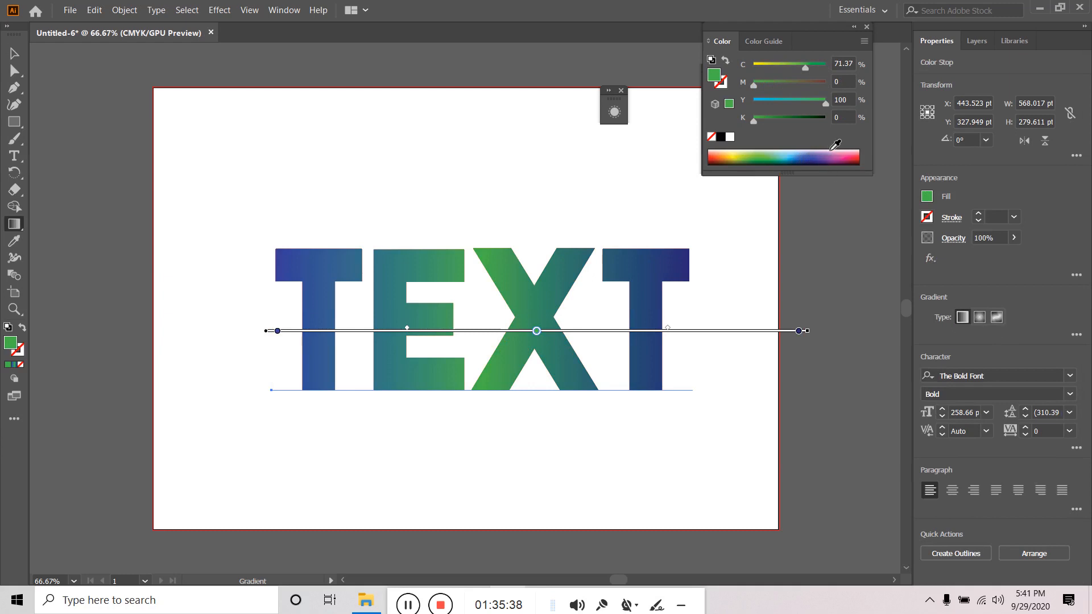
click(831, 154)
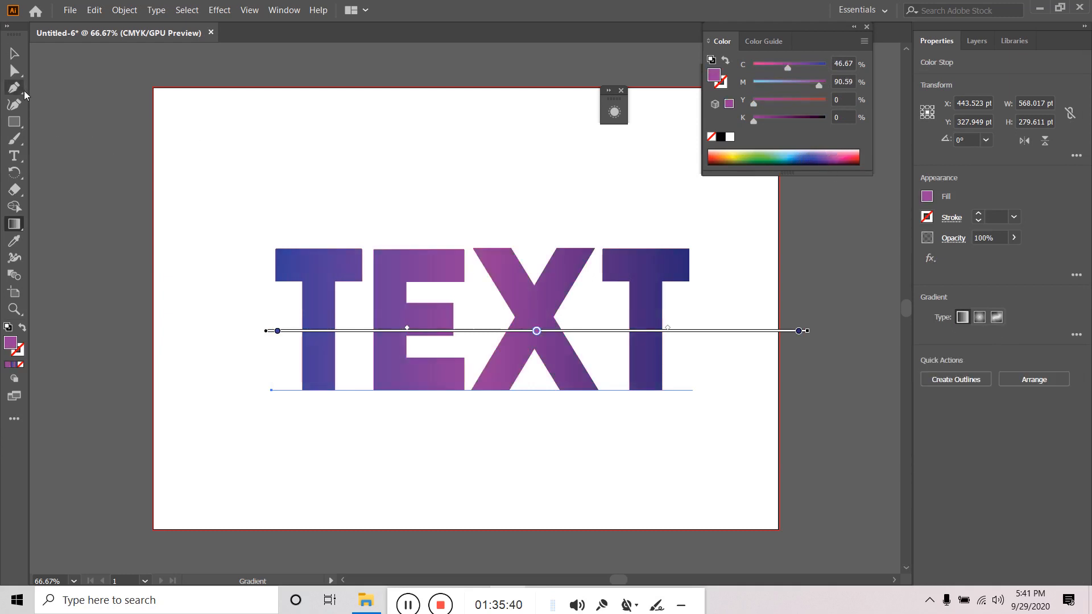
key(v)
click(265, 155)
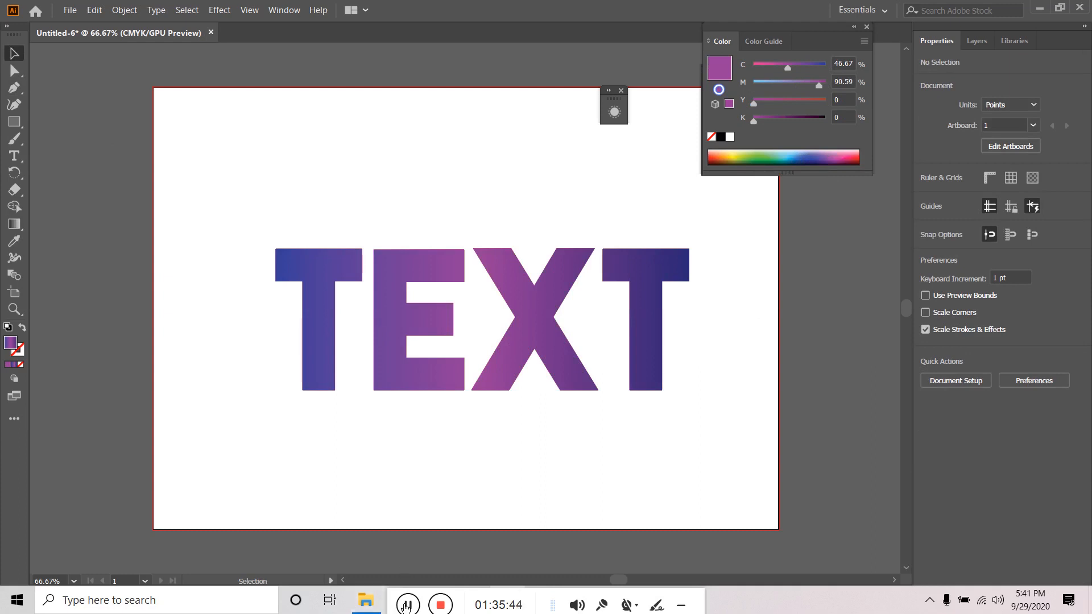
click(454, 375)
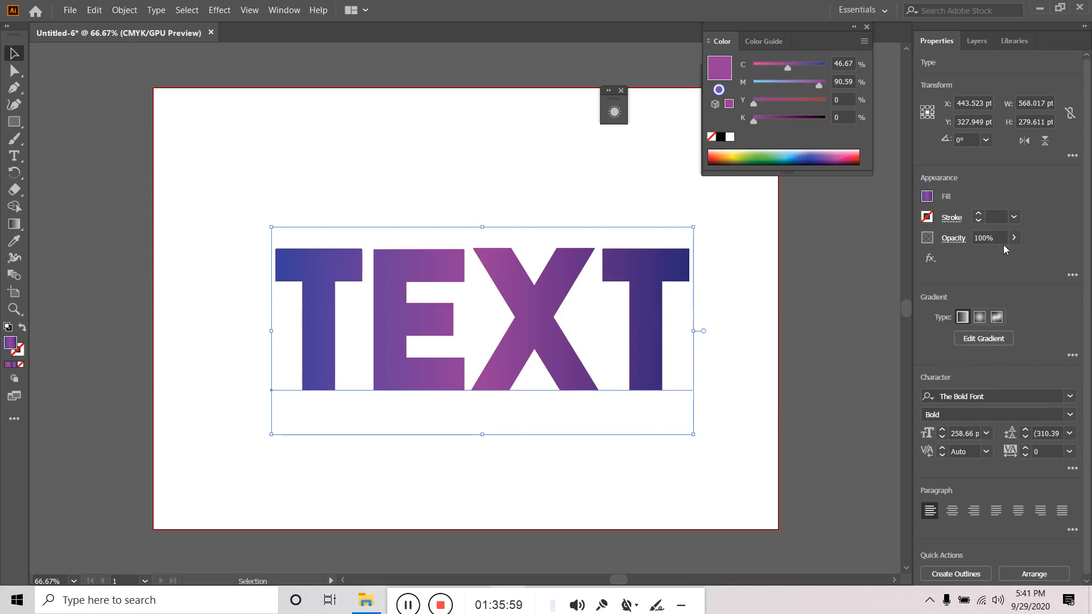
click(928, 260)
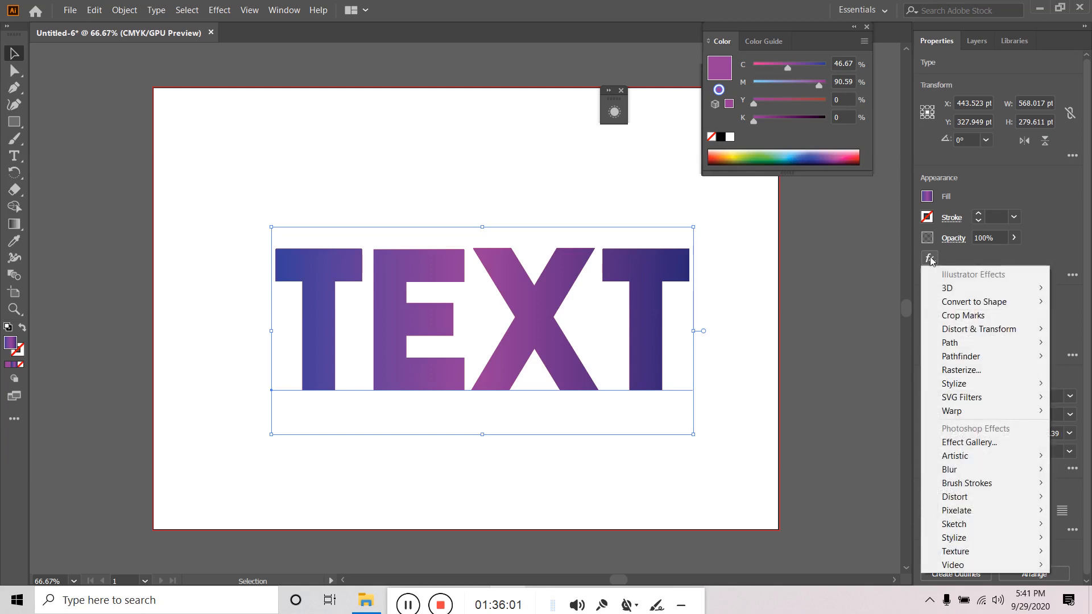
click(847, 282)
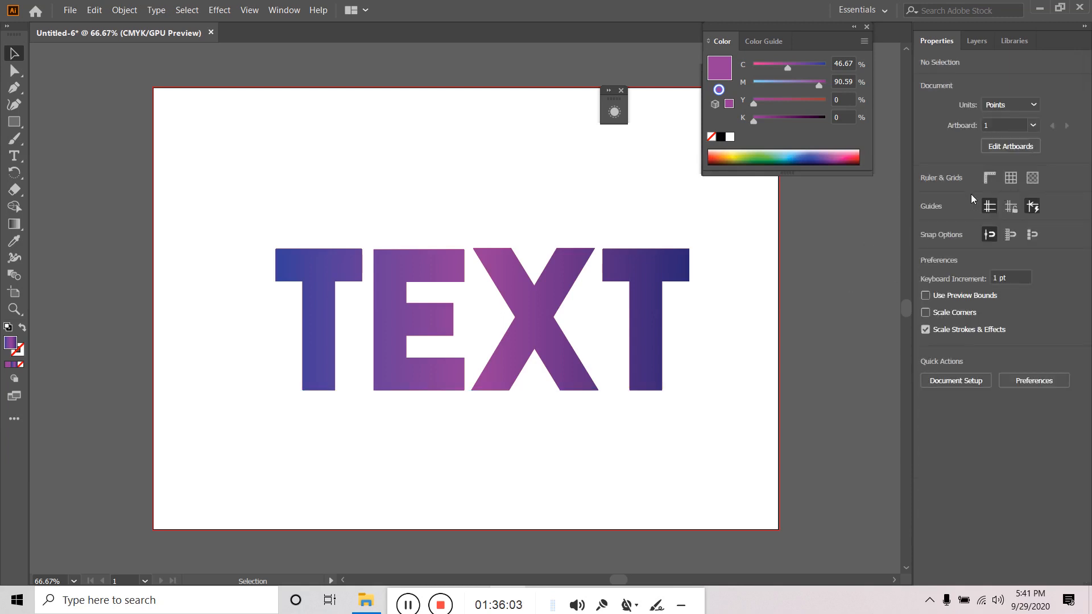
click(636, 292)
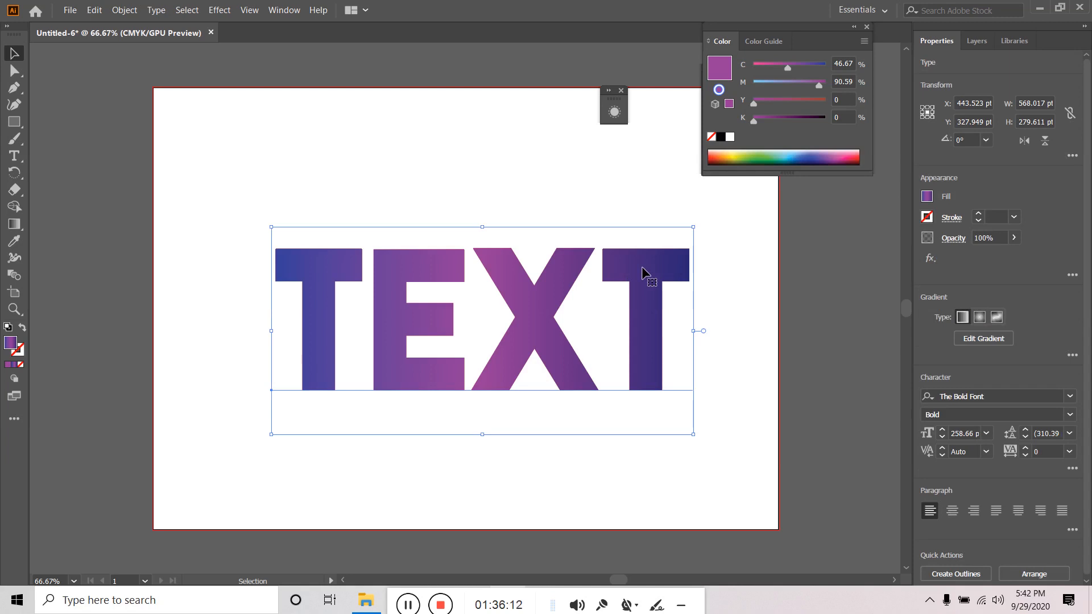
- Move the Appearance panel aside and open the artistic effect gallery at Colored Pencil
click(289, 11)
click(368, 158)
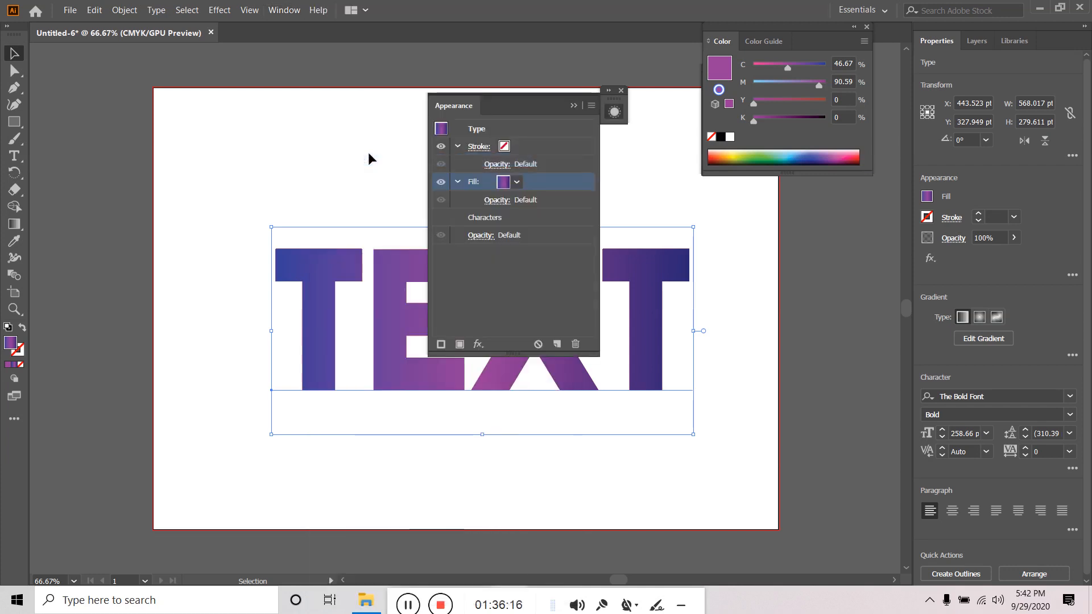
drag(502, 105, 227, 98)
click(203, 338)
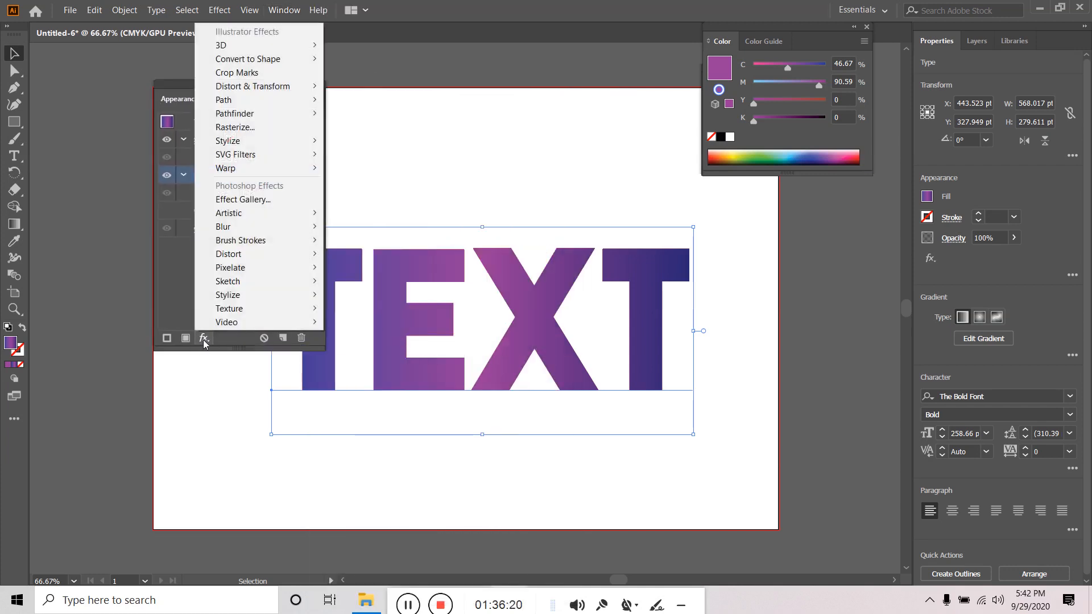
mouse_move(242, 227)
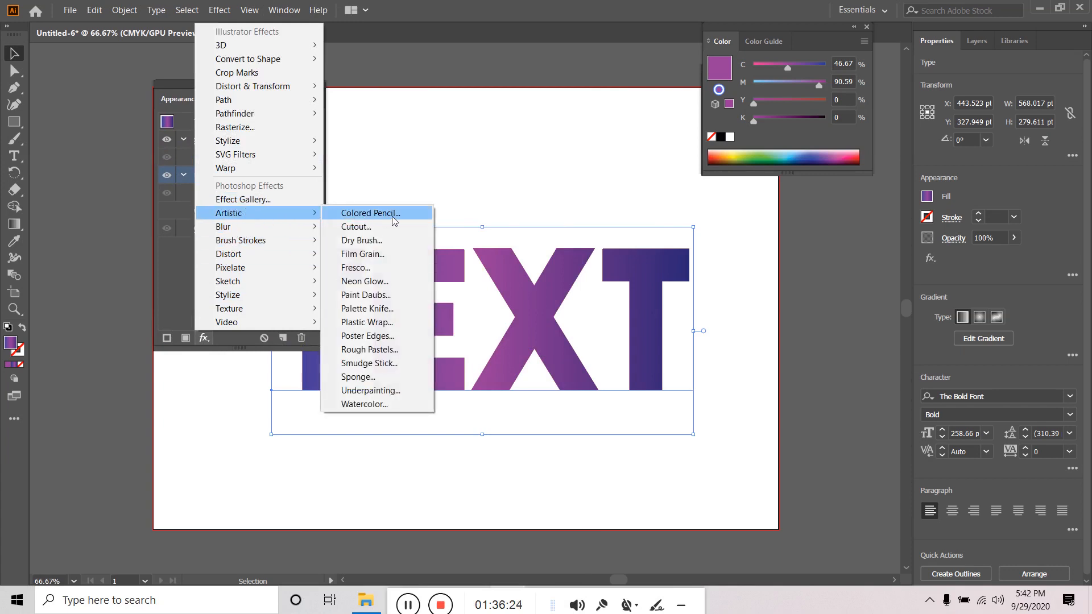
click(394, 219)
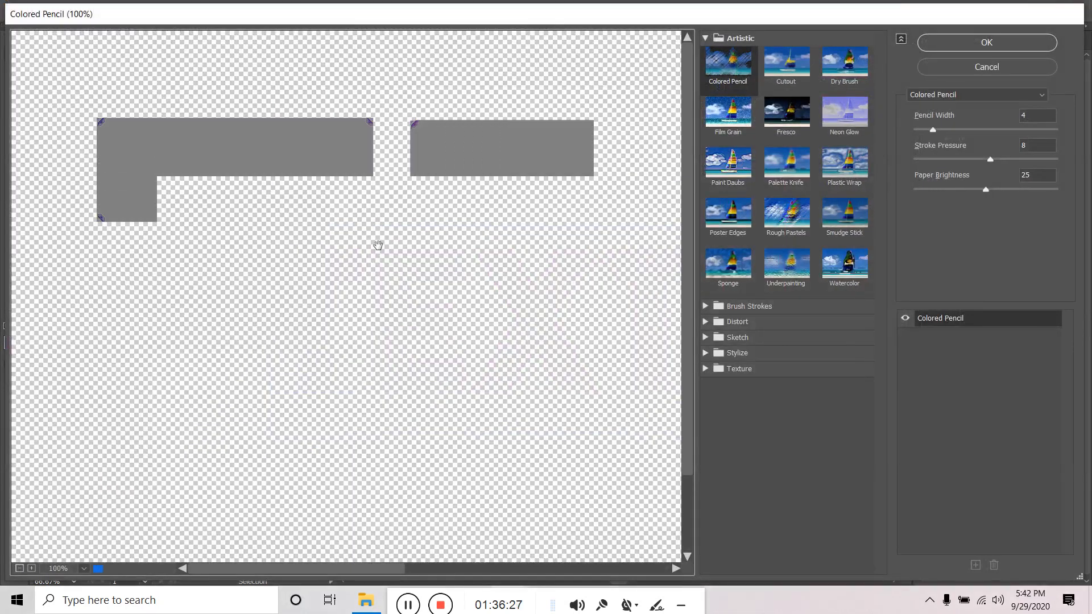
- Compare Palette Knife, Rough Pastels and Watercolor, then apply Plastic Wrap to TEXT
click(787, 165)
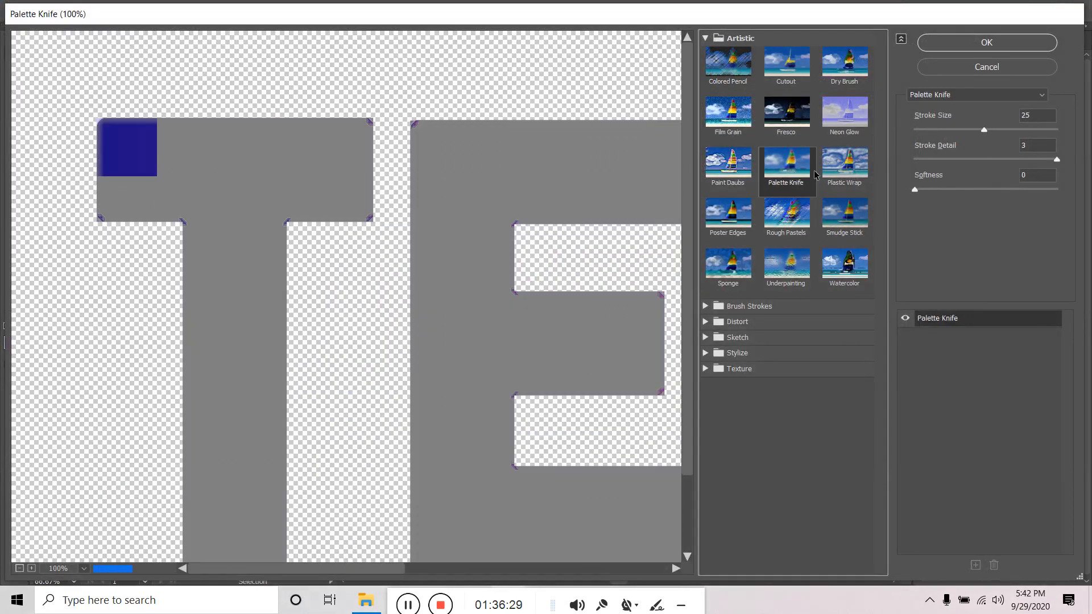
click(834, 167)
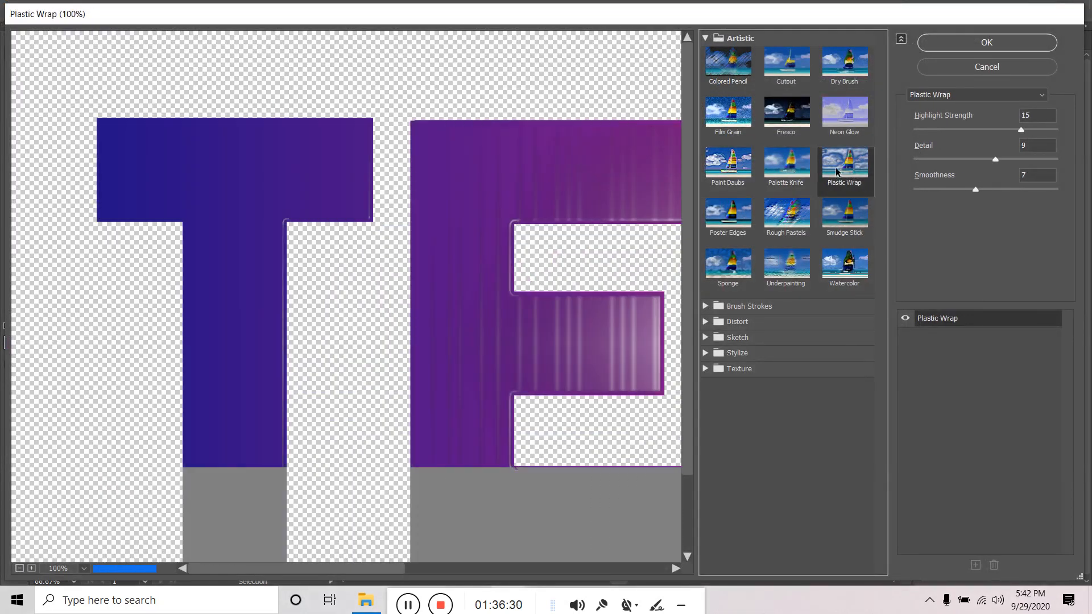
click(794, 216)
click(842, 266)
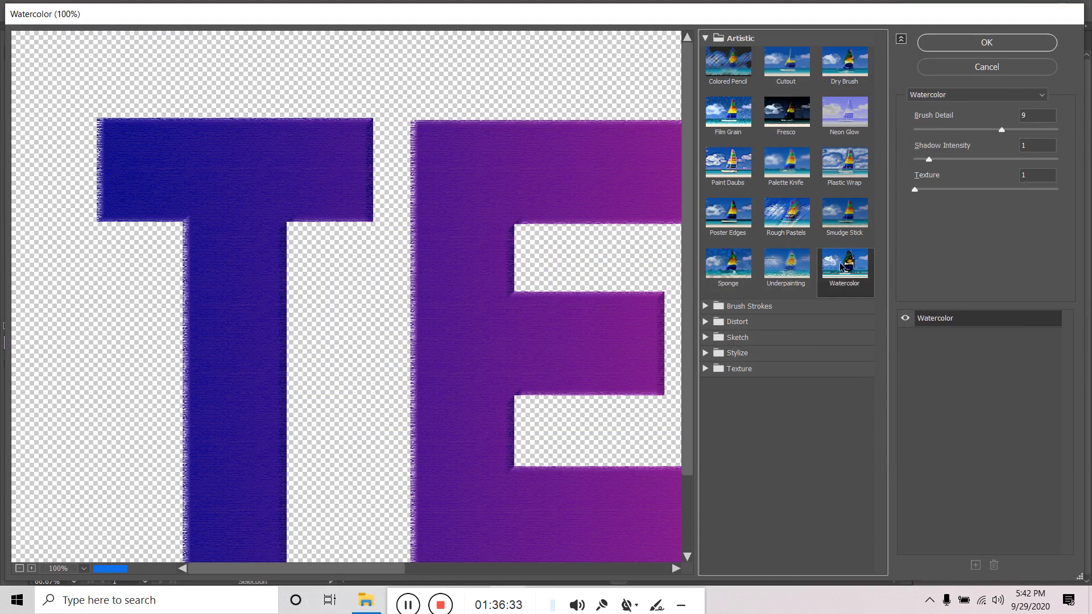
click(843, 162)
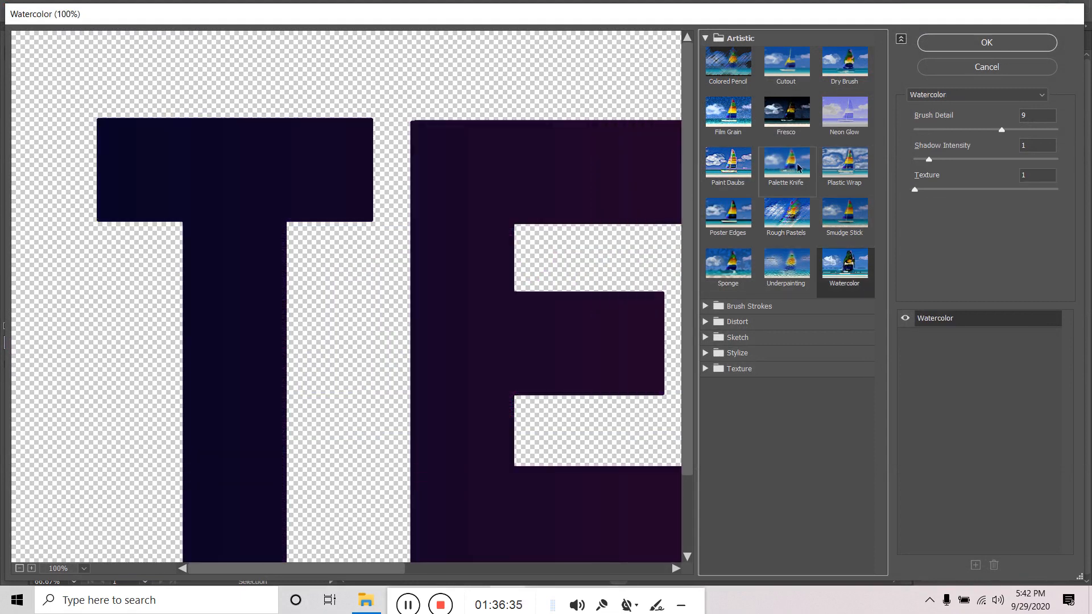
click(986, 43)
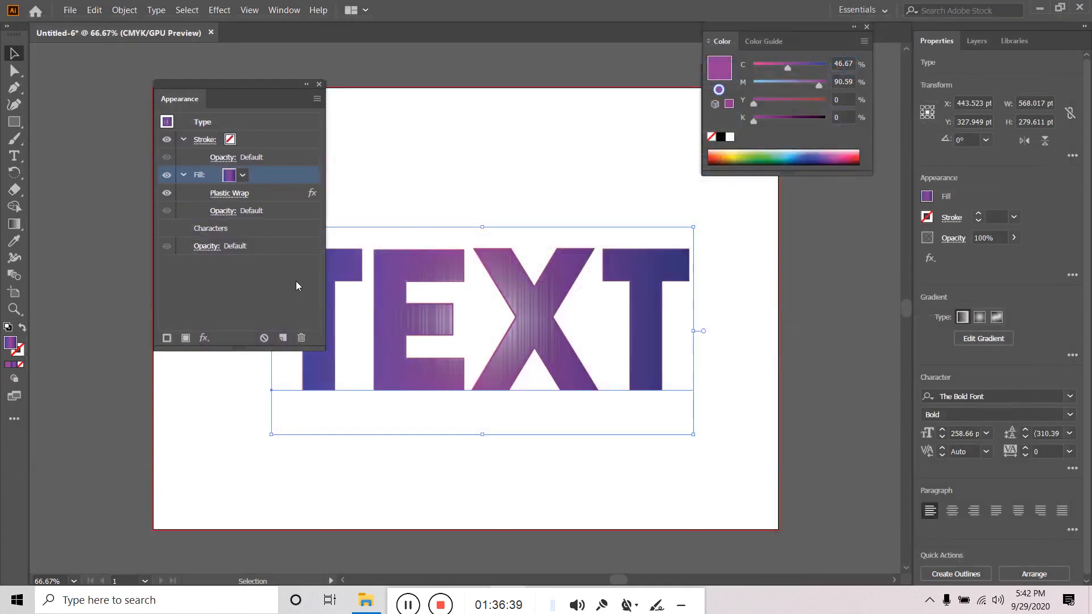
- Reselect TEXT and bring back the Appearance panel
click(319, 84)
click(418, 138)
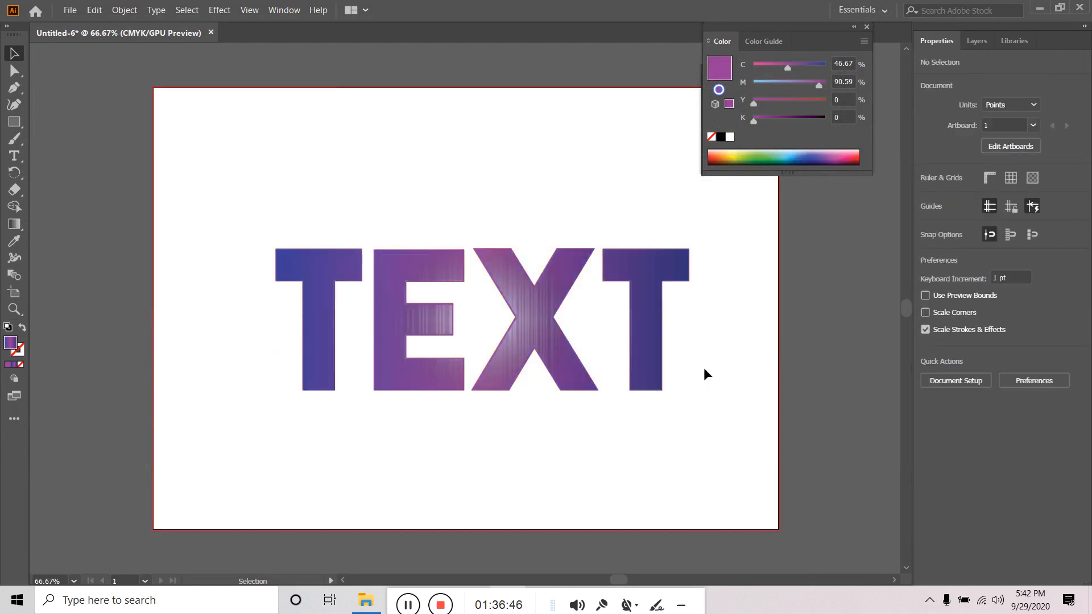
click(534, 295)
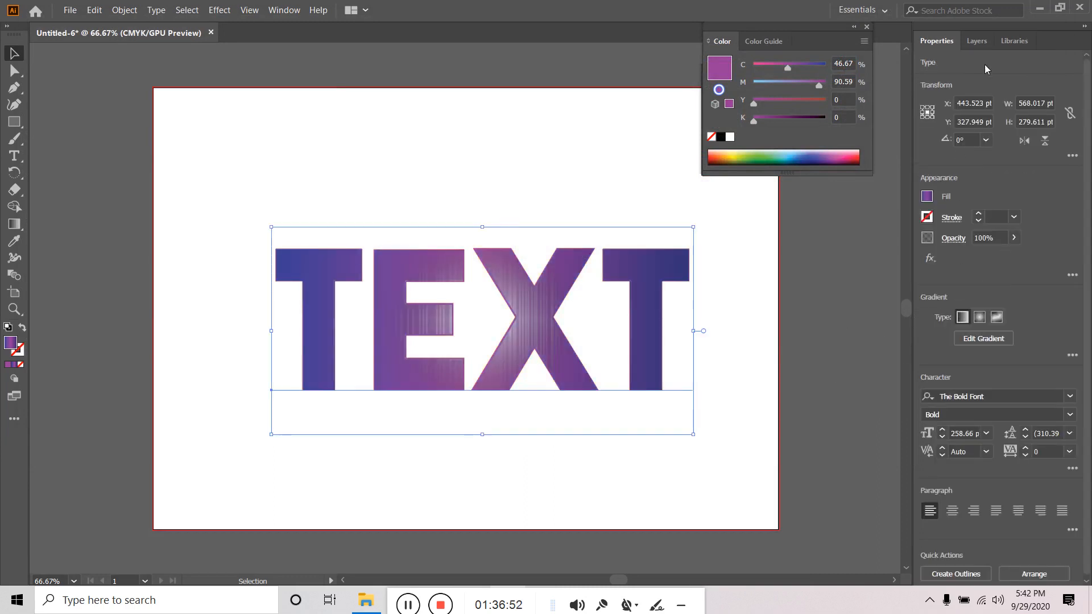
click(284, 10)
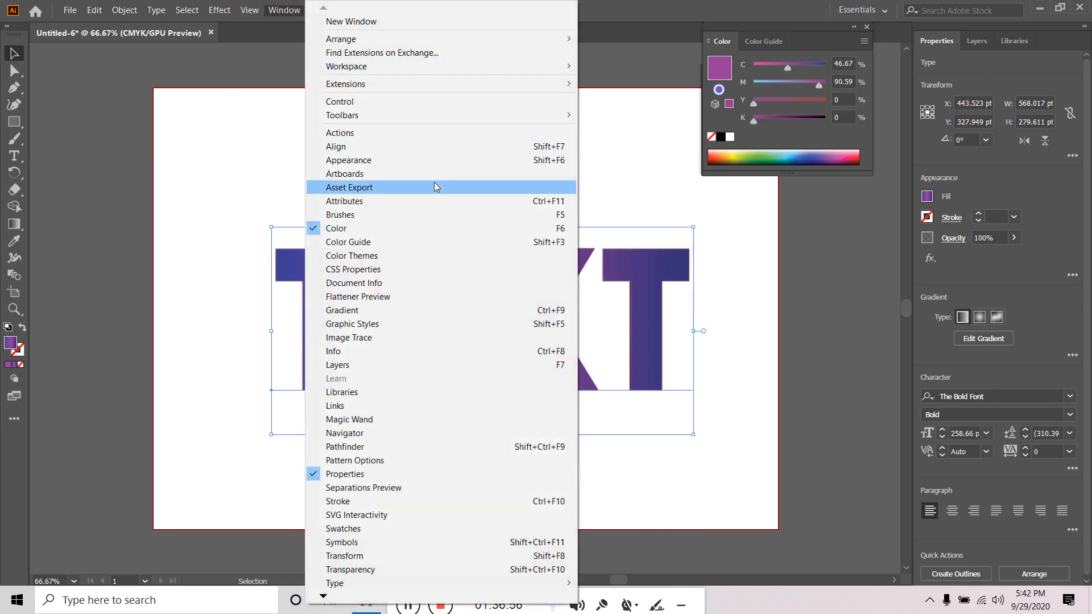
click(405, 162)
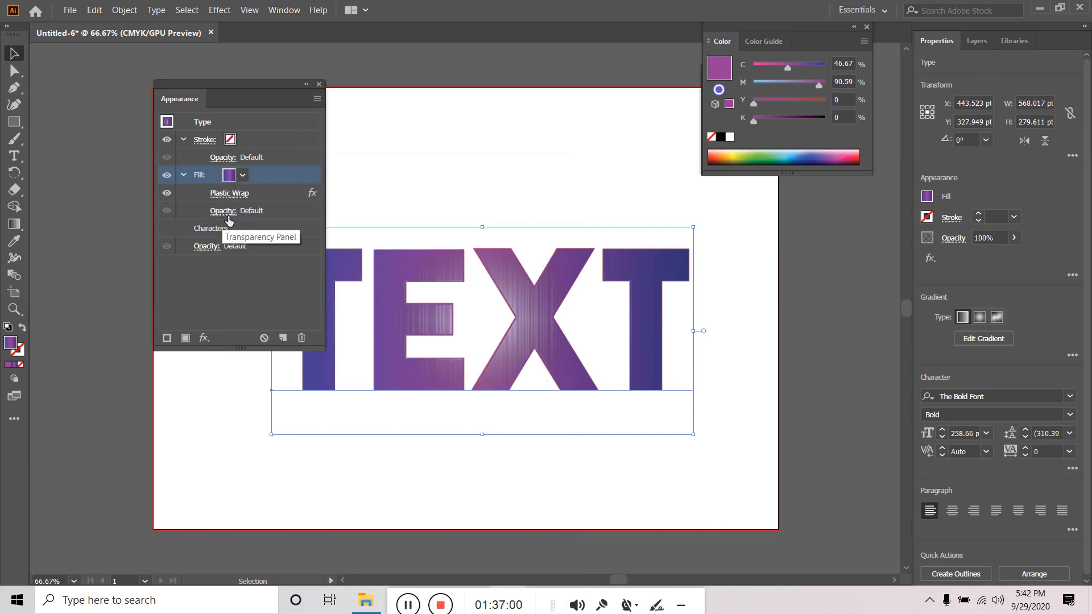
- Toggle the fill and Plastic Wrap visibility to compare, then delete the Plastic Wrap effect
click(166, 175)
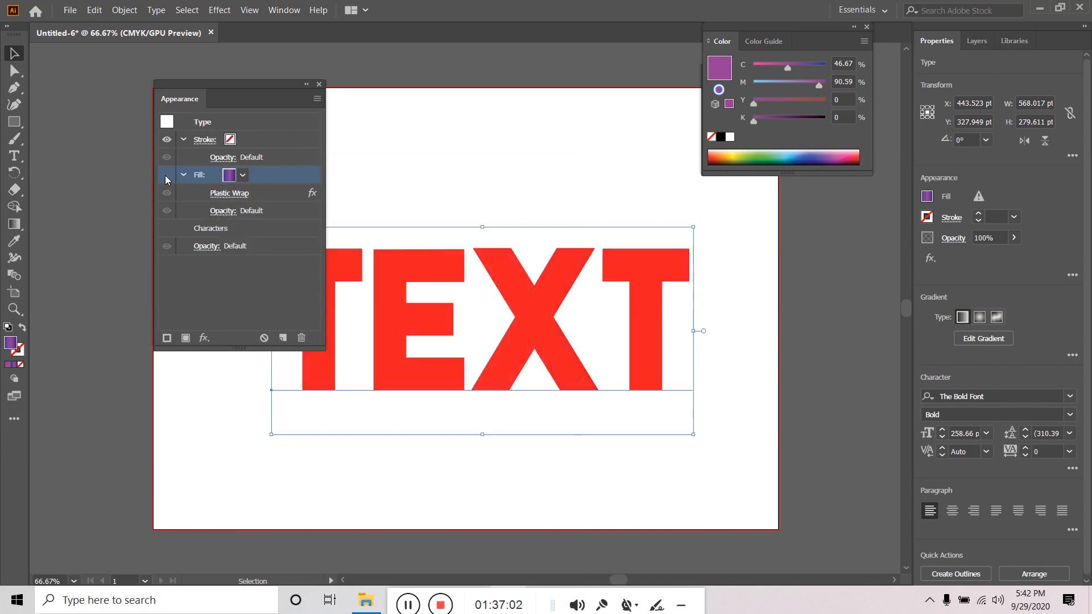
click(166, 193)
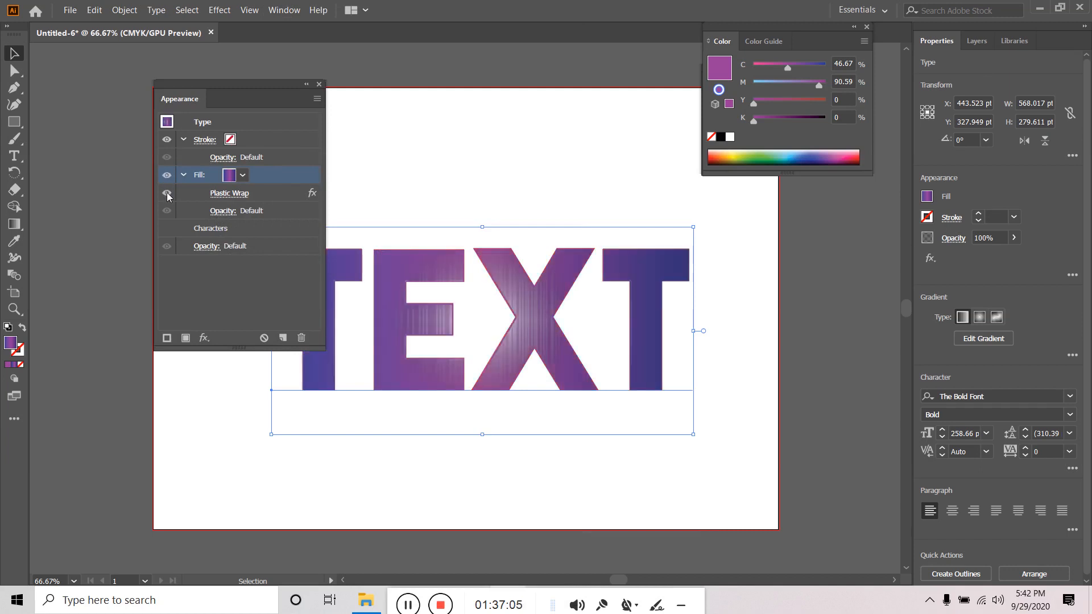
click(166, 194)
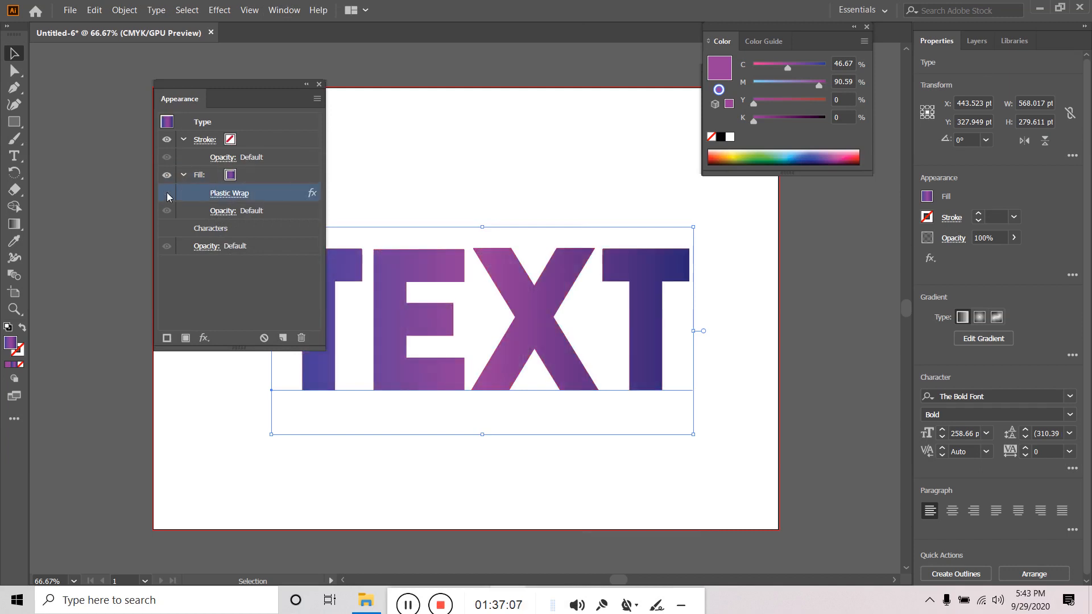
click(166, 194)
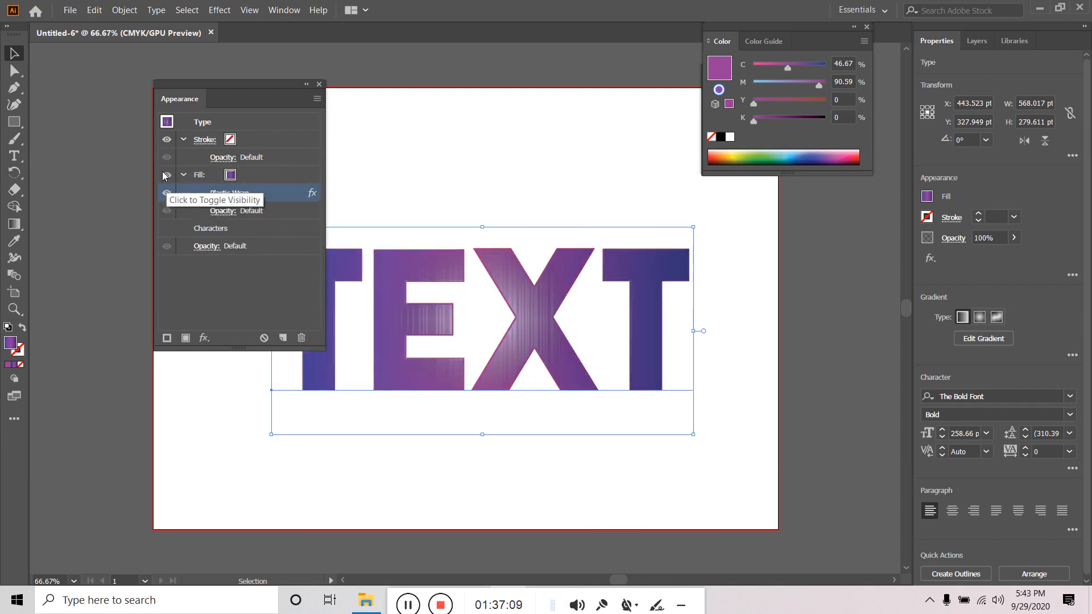
click(167, 175)
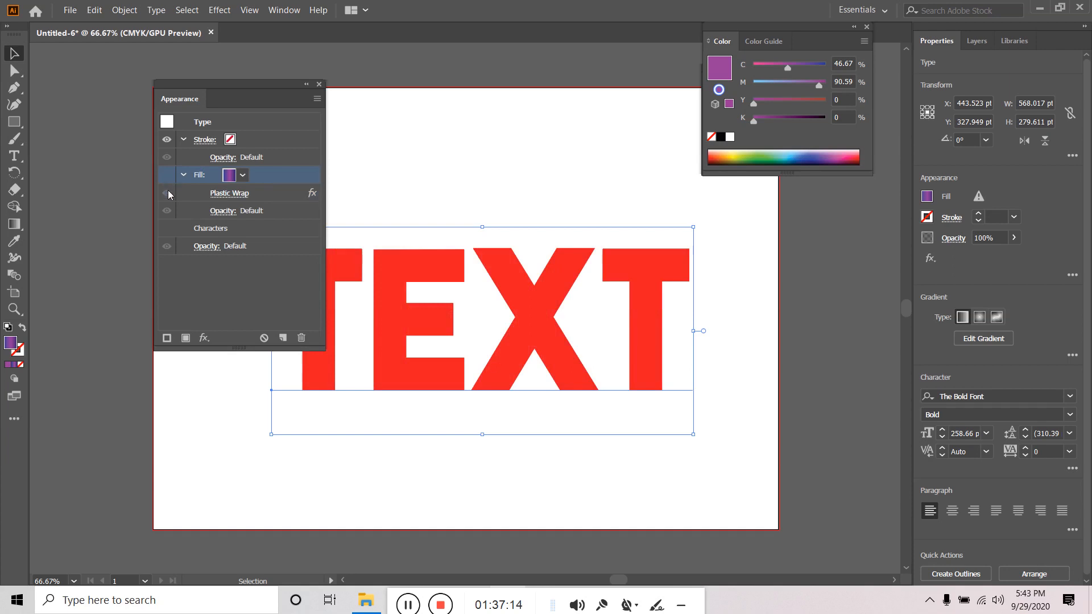
click(167, 193)
click(256, 196)
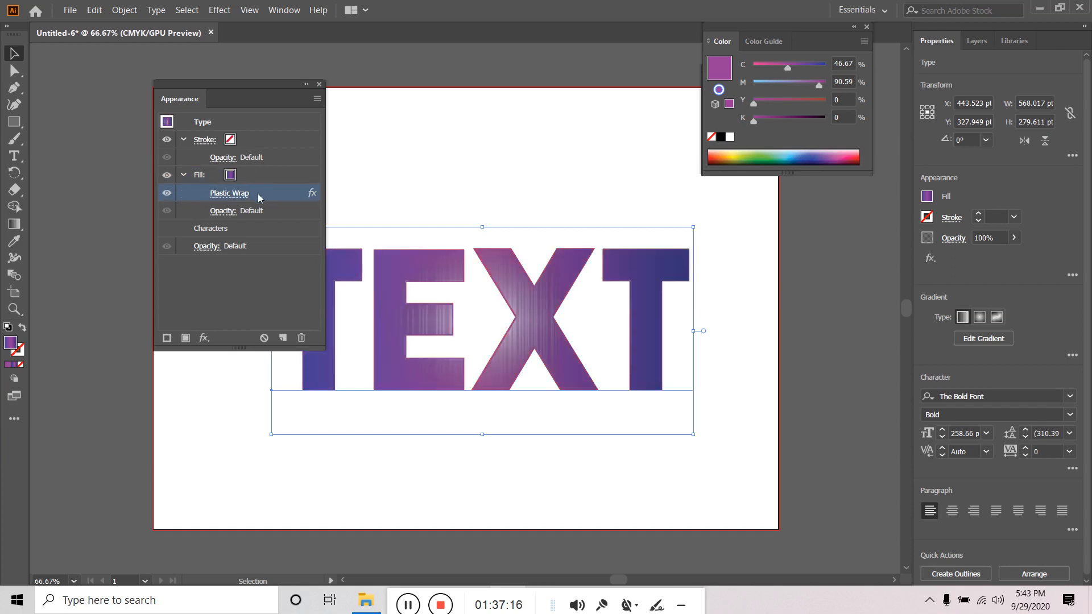
click(302, 338)
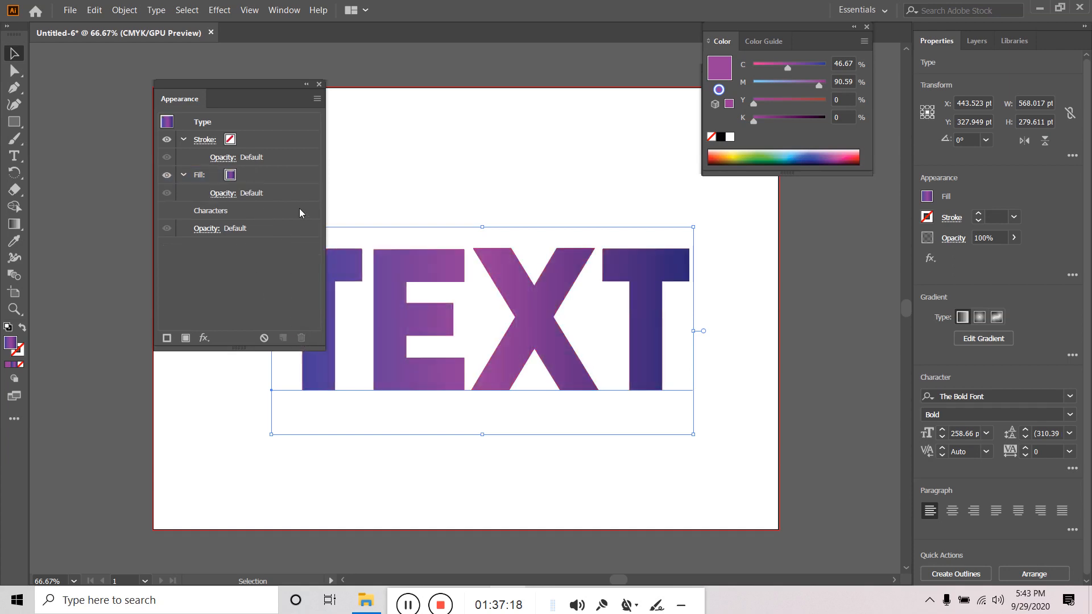
- Apply Photoshop Effects Stylize > Glowing Edges to TEXT from the fx menu
click(204, 338)
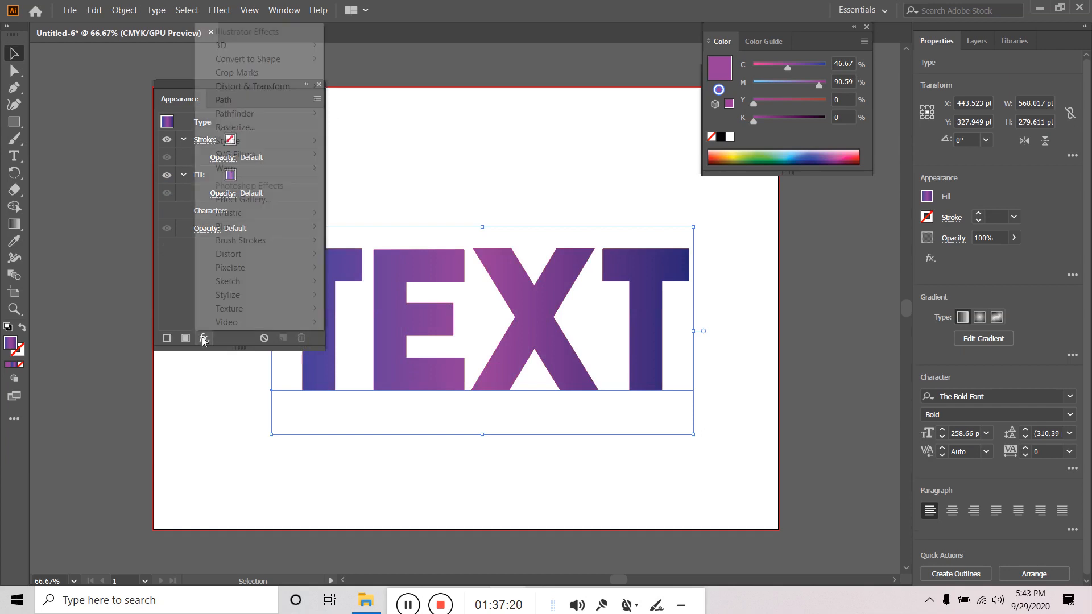
mouse_move(252, 285)
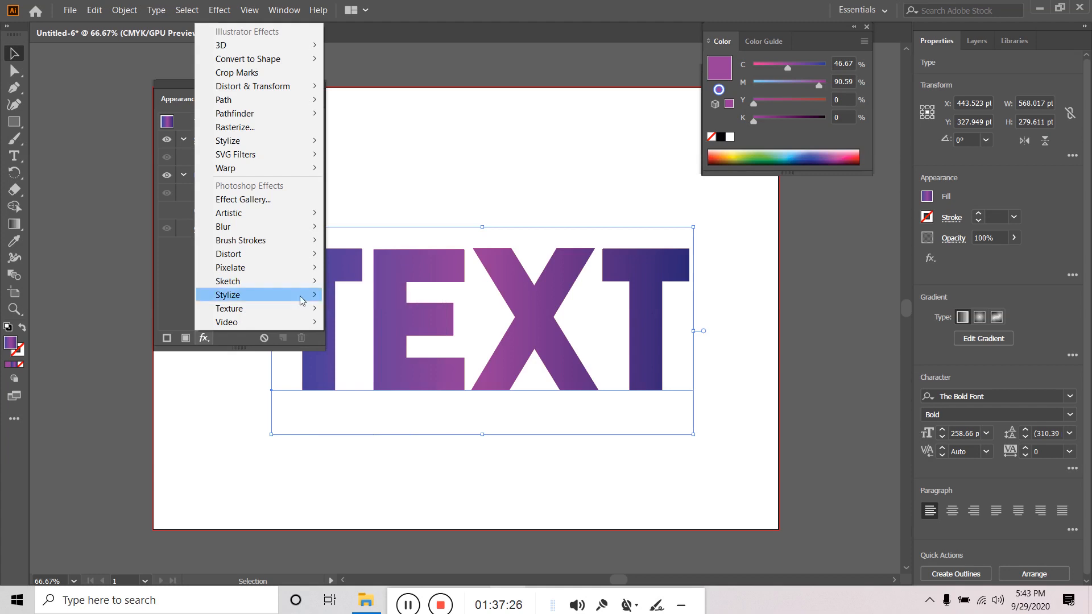
mouse_move(302, 295)
click(382, 296)
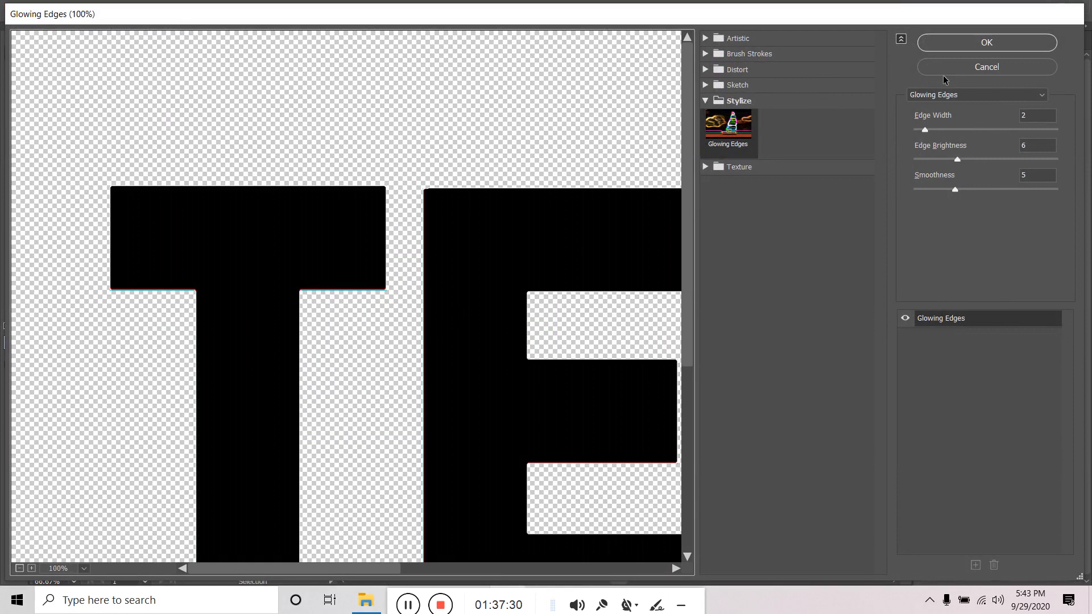
- Preview the Sketch filters Bas Relief, Chalk & Charcoal, Conte Crayon, Graphic Pen, Note Paper, Charcoal and Photocopy
click(705, 85)
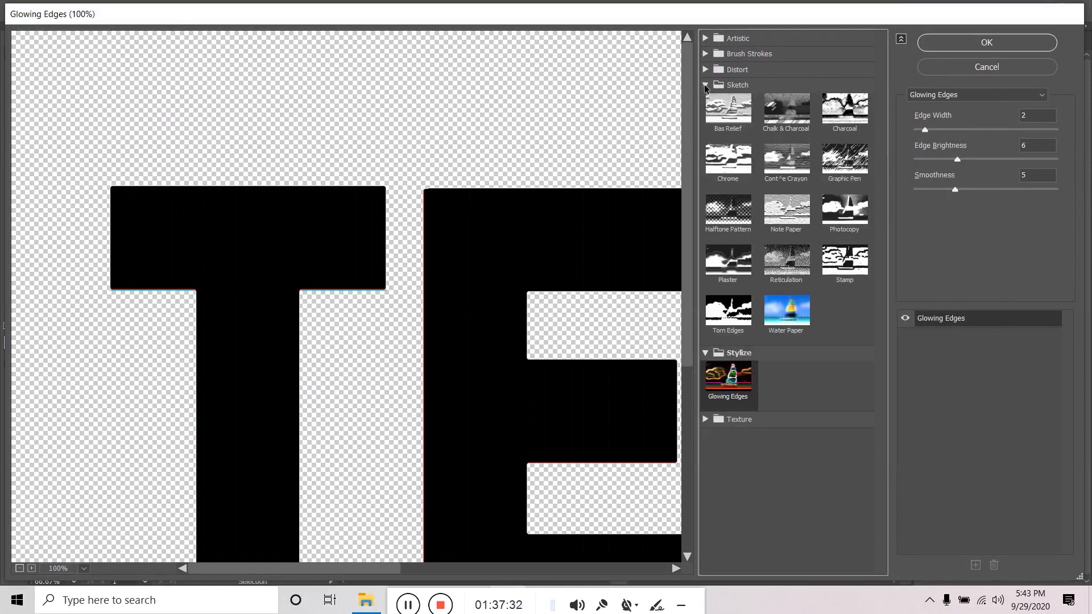
click(748, 109)
click(786, 110)
click(786, 160)
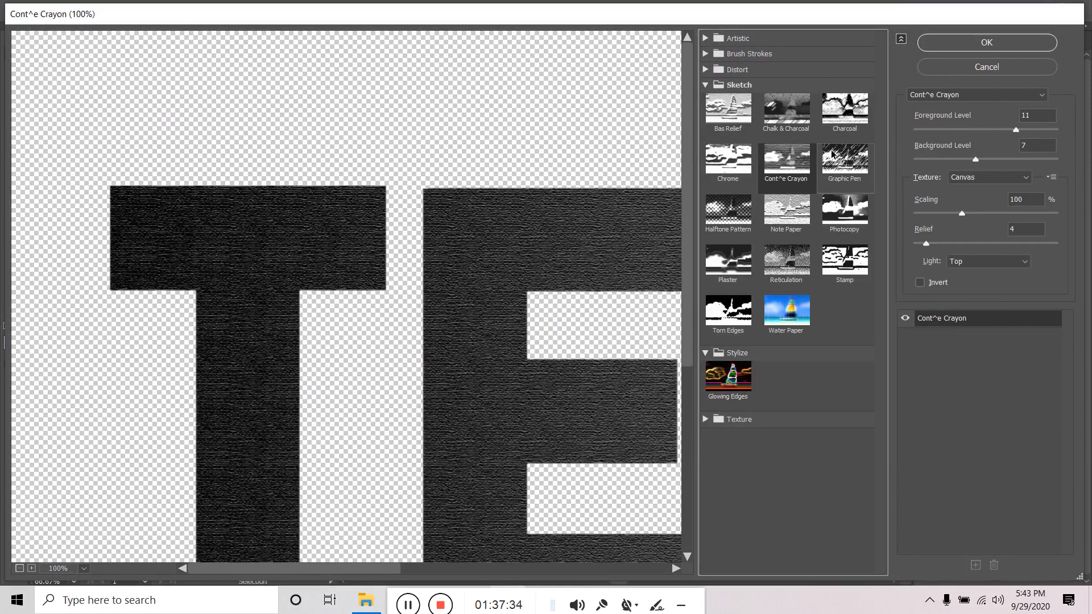
click(839, 159)
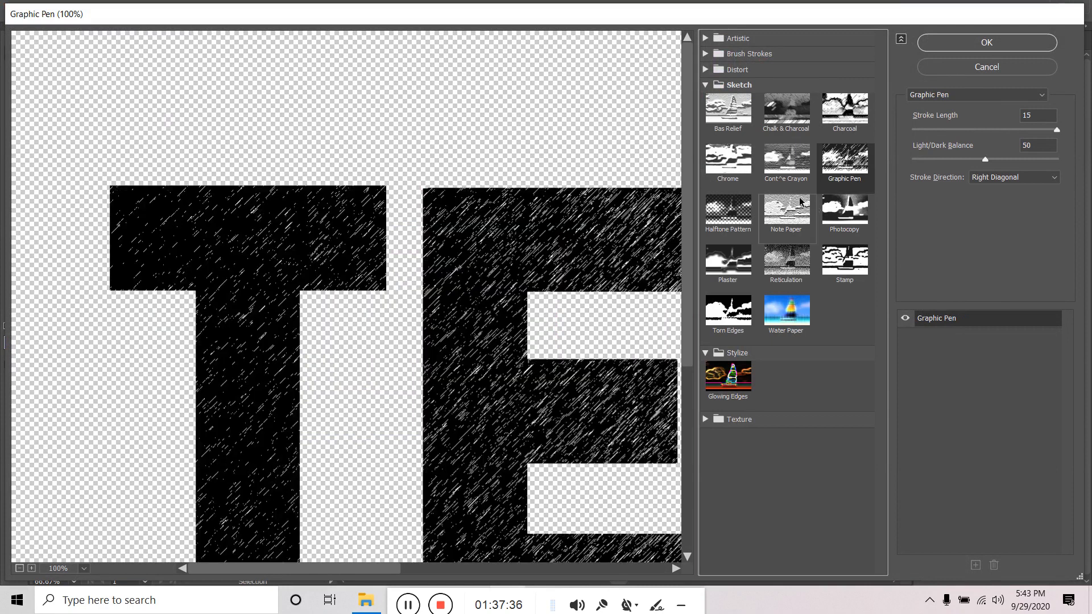
click(800, 202)
click(851, 119)
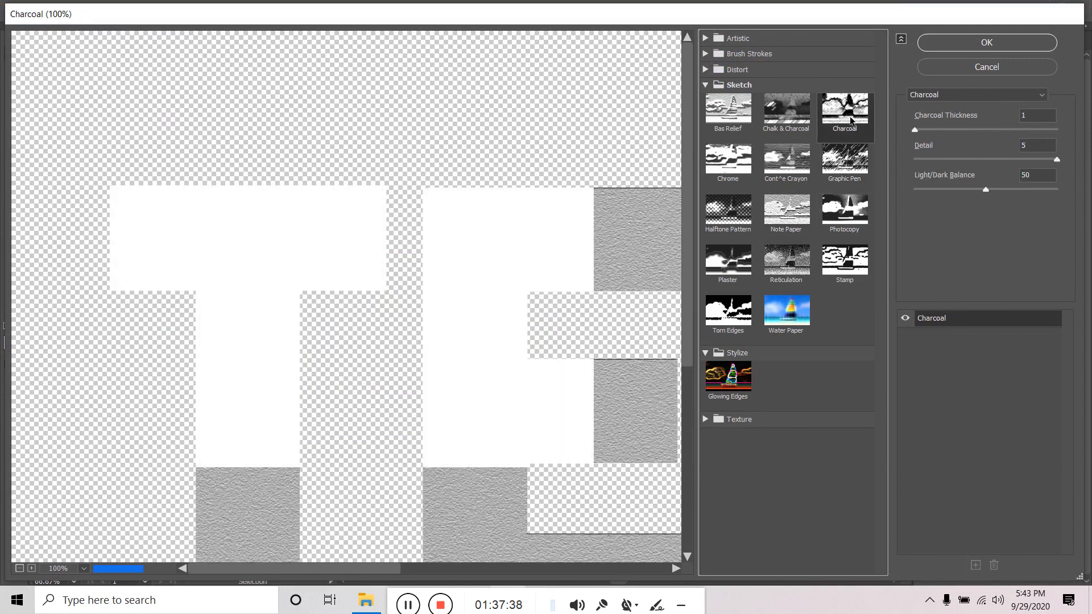
click(845, 210)
- Compare Graphic Pen, Stamp, Plaster and Reticulation, return to Note Paper, then cancel the gallery
click(846, 161)
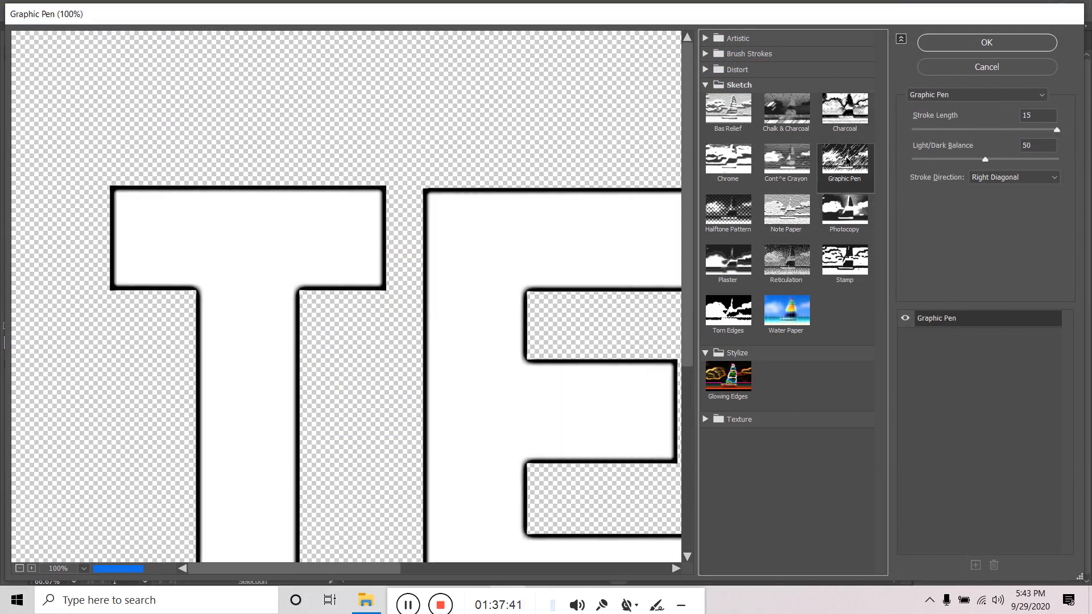
click(786, 210)
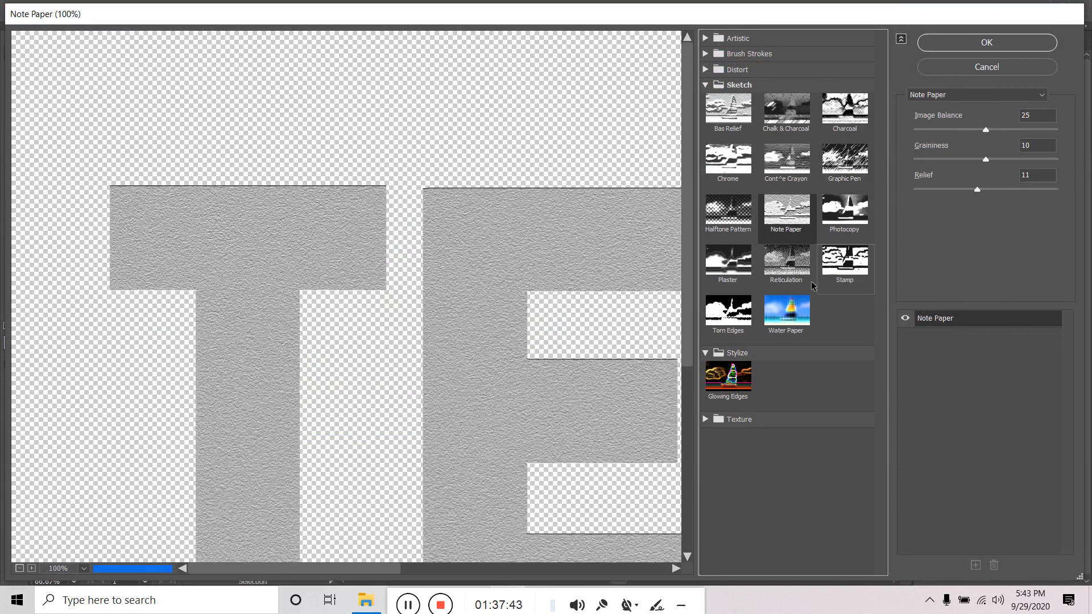
click(825, 281)
click(728, 256)
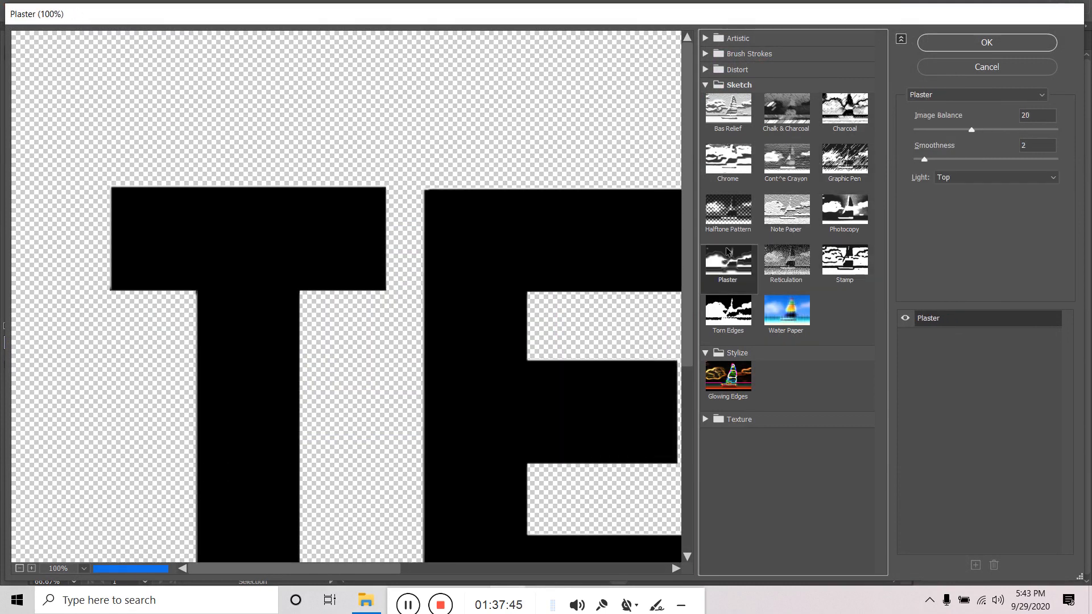
click(782, 272)
click(779, 220)
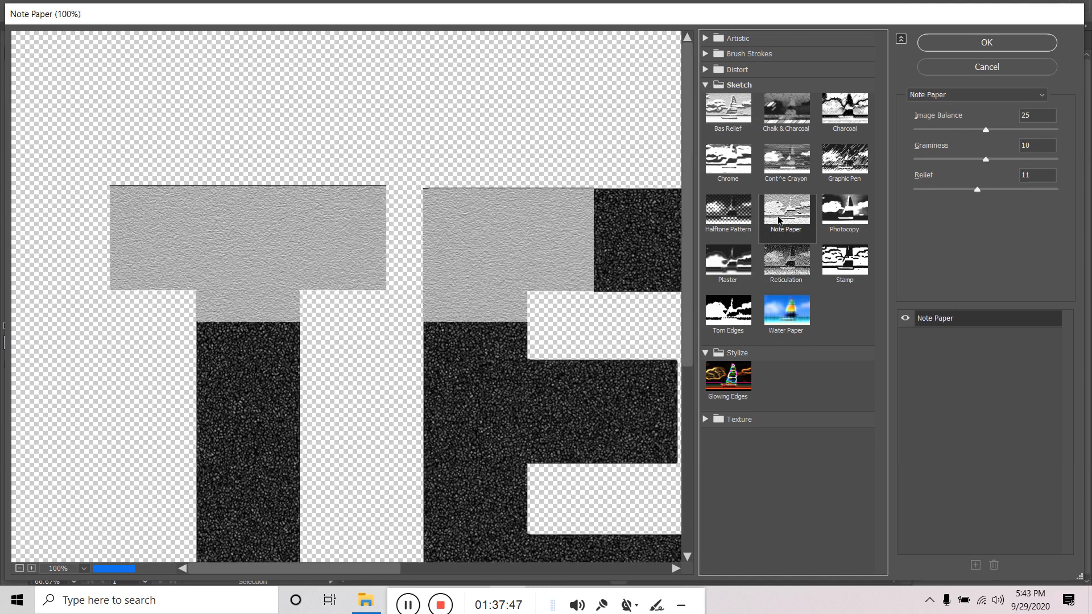
click(993, 69)
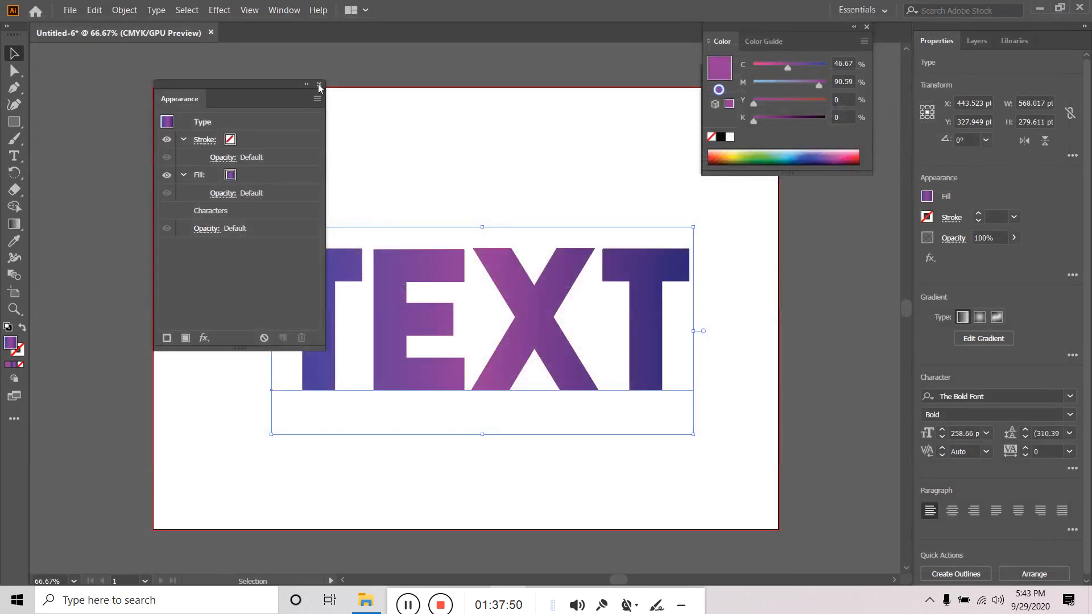
click(319, 84)
click(334, 188)
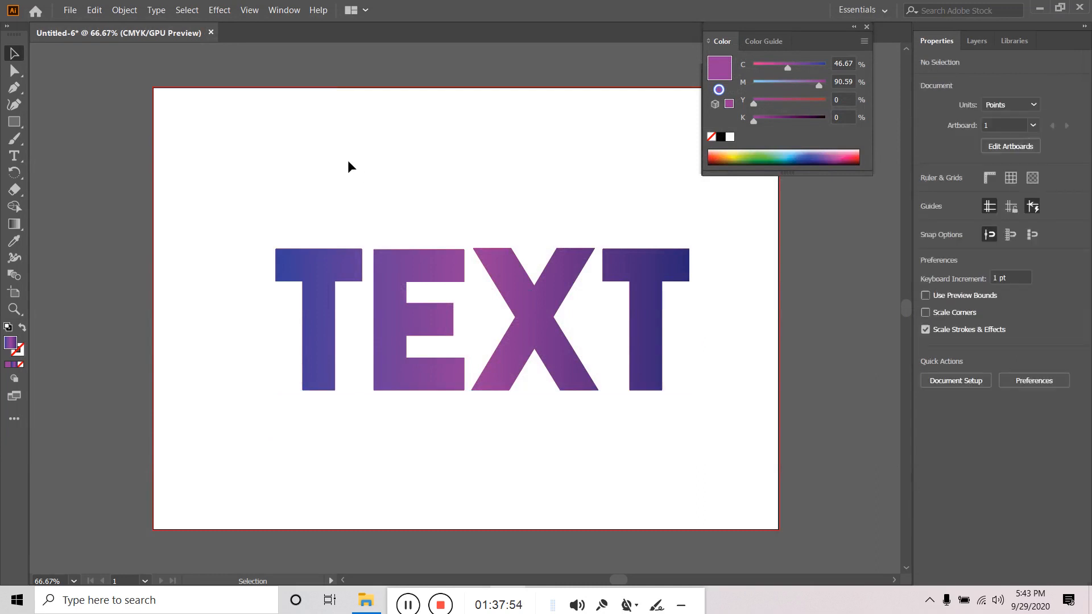
click(308, 265)
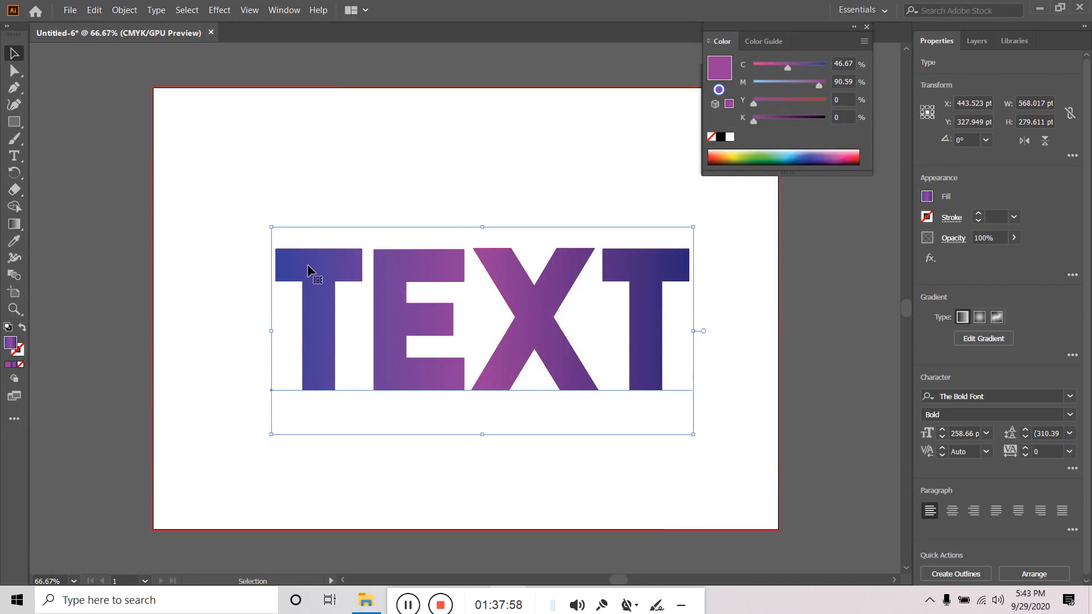
click(285, 191)
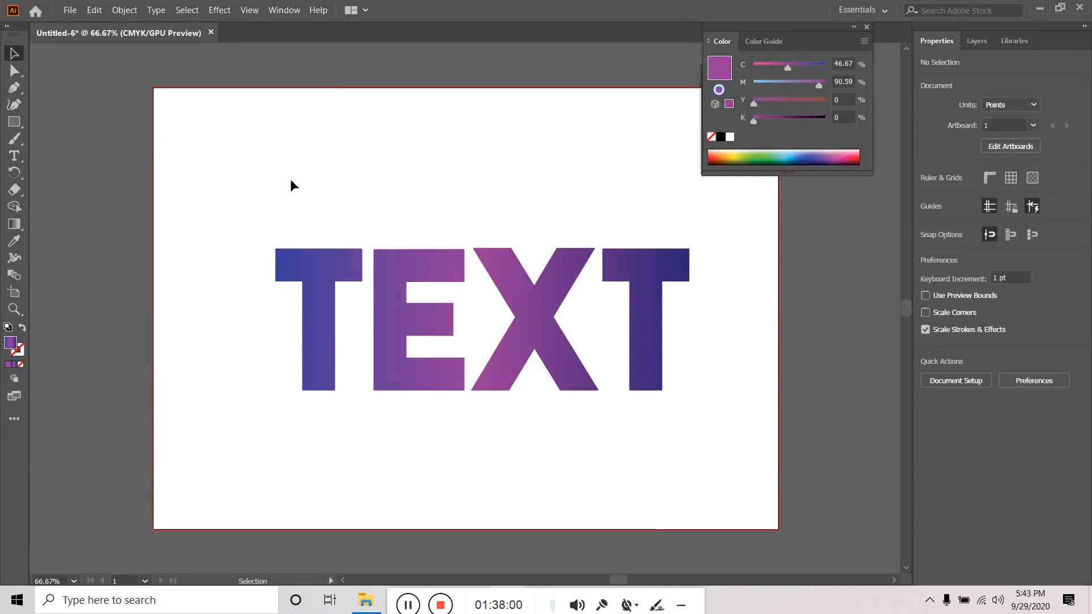
click(310, 296)
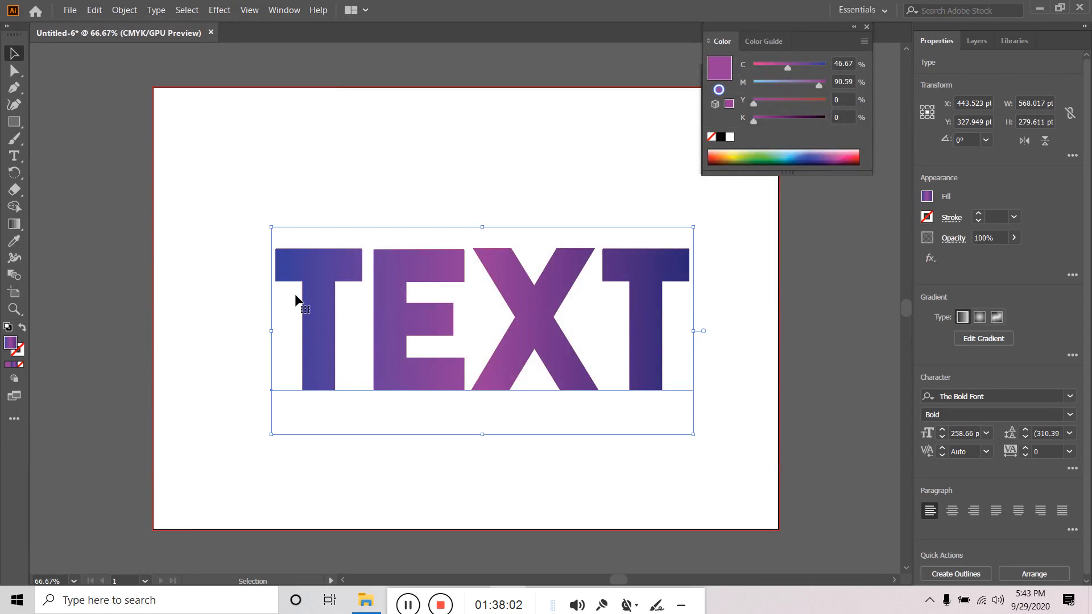
click(235, 213)
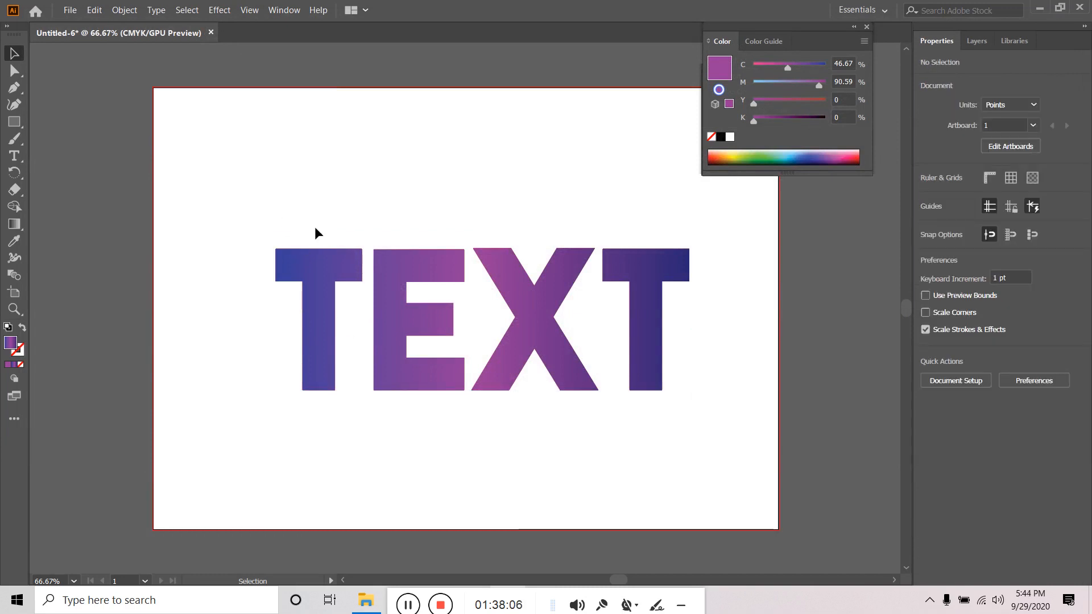
click(303, 261)
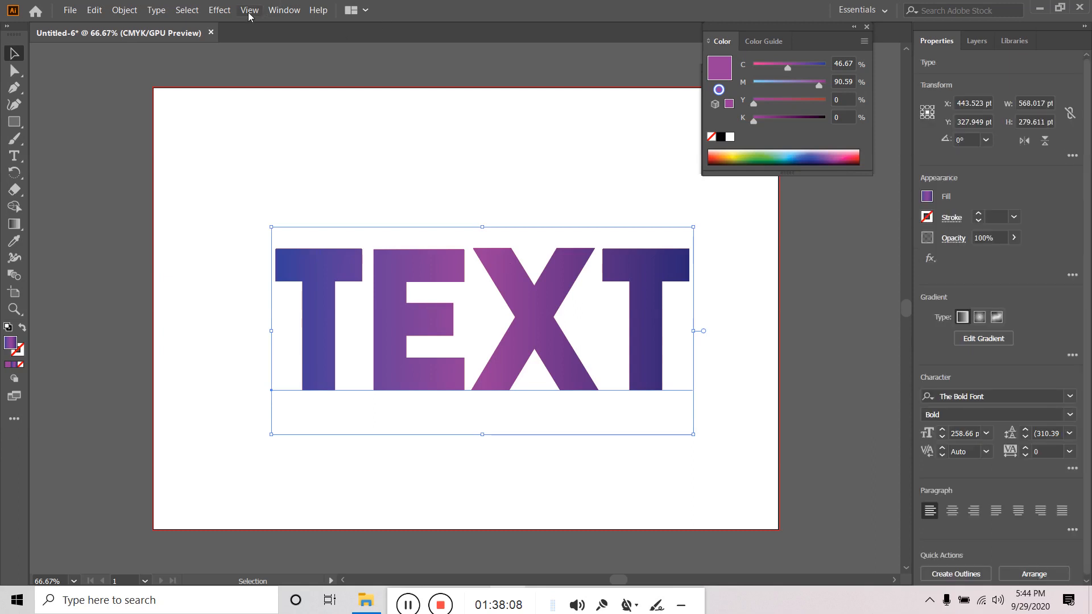
click(216, 11)
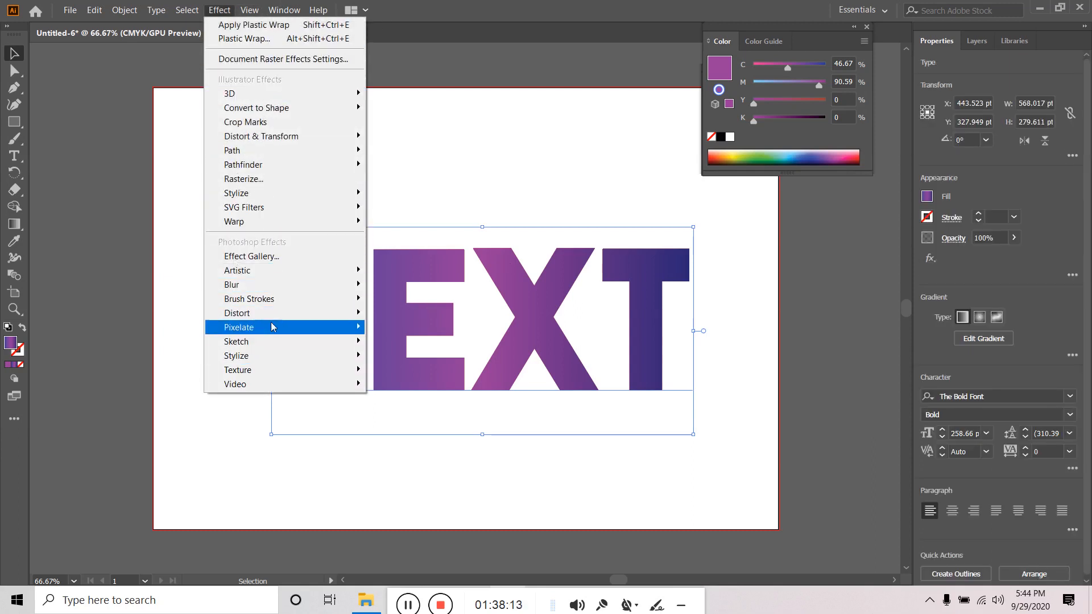
click(436, 243)
click(428, 255)
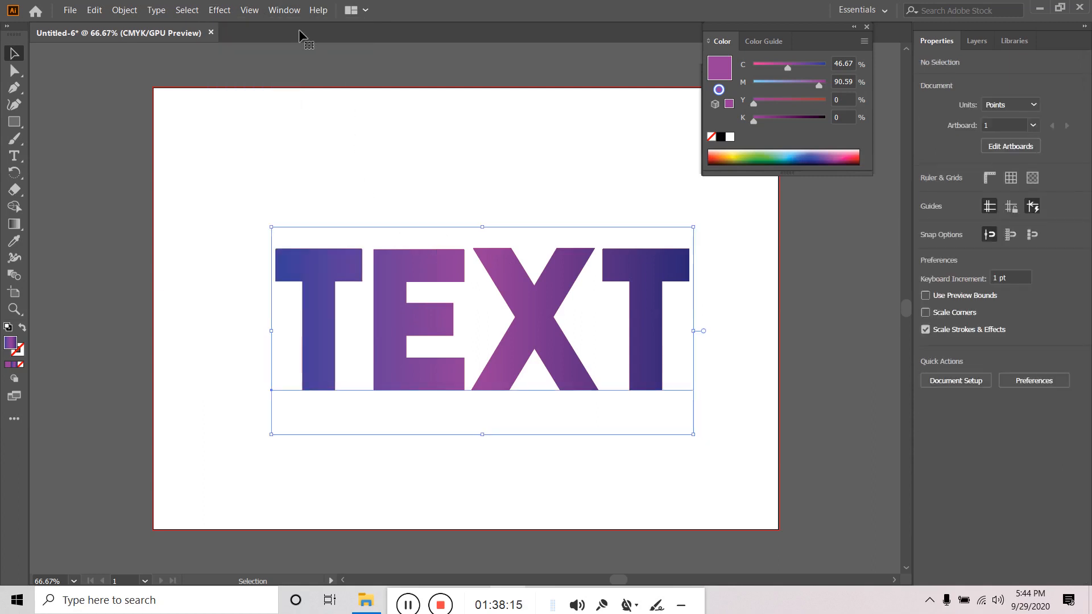
click(285, 10)
click(347, 159)
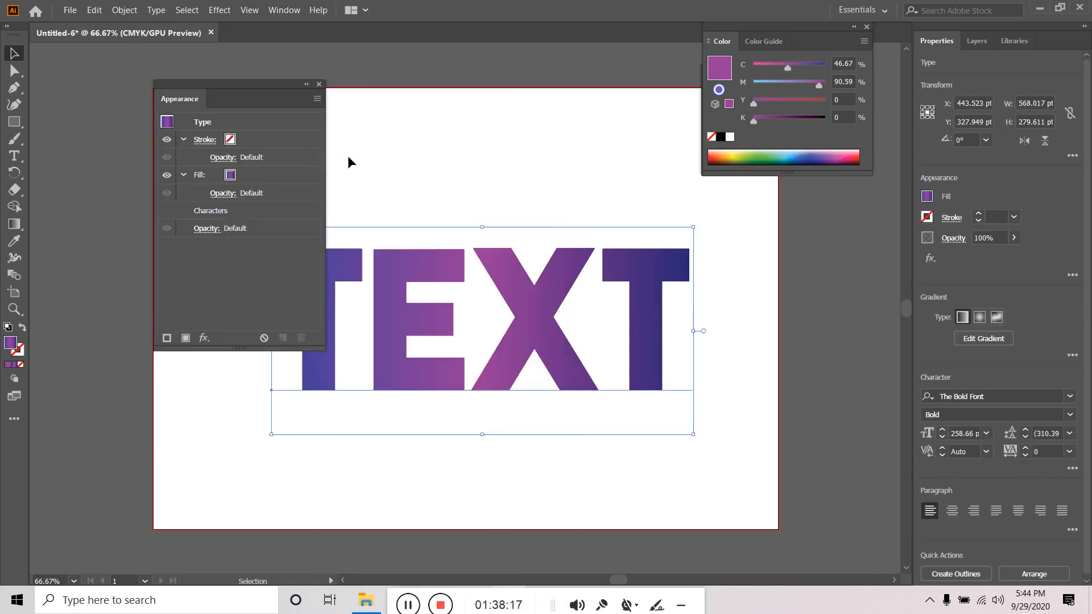
click(203, 338)
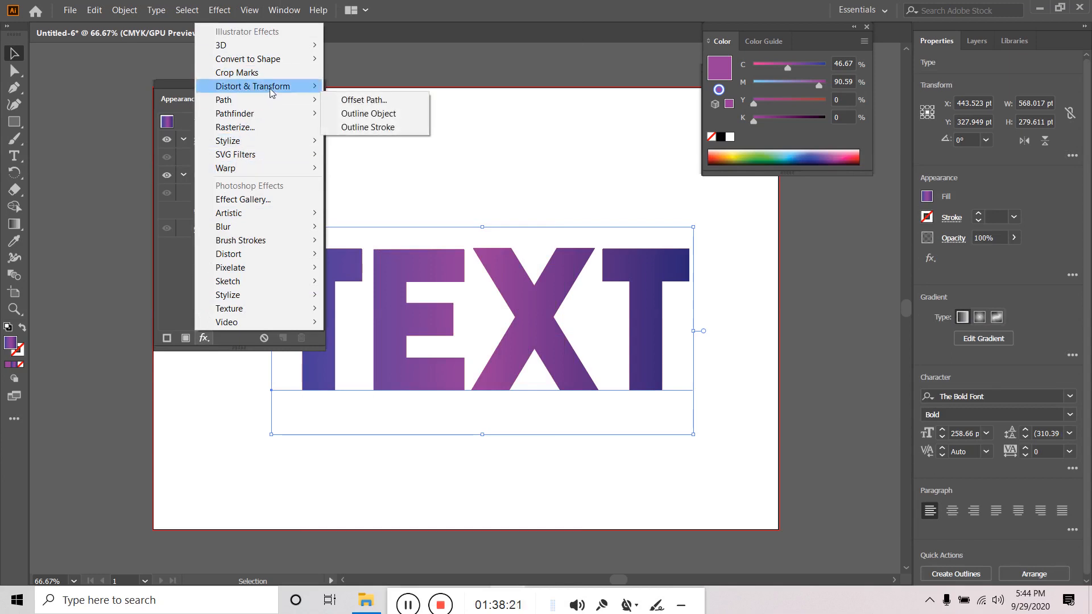
- Apply Roughen to the gradient TEXT at 5% size, Smooth points and detail 21
mouse_move(270, 87)
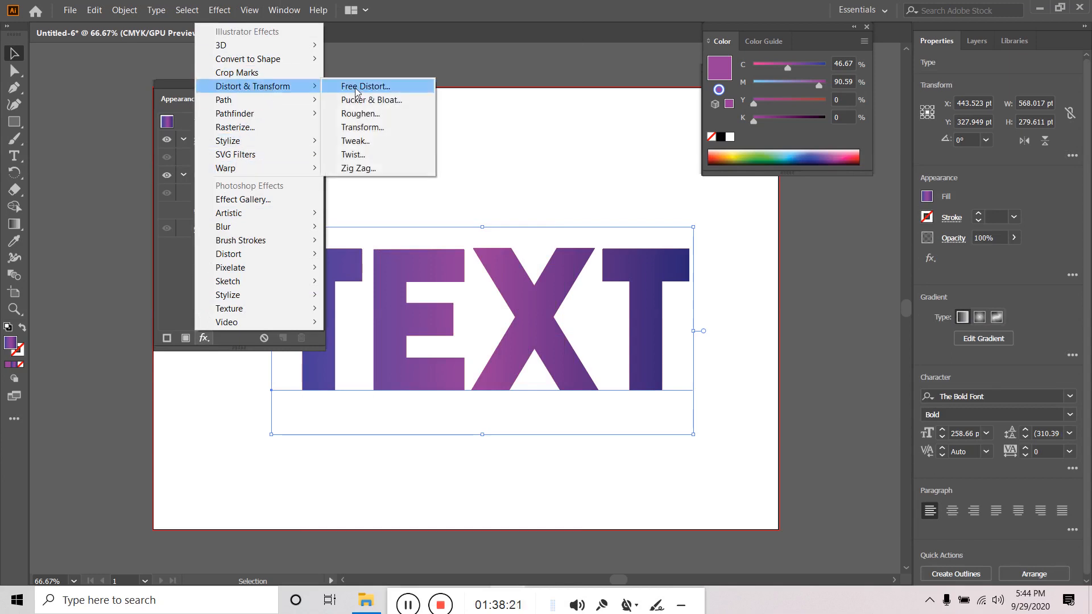
click(378, 117)
click(439, 377)
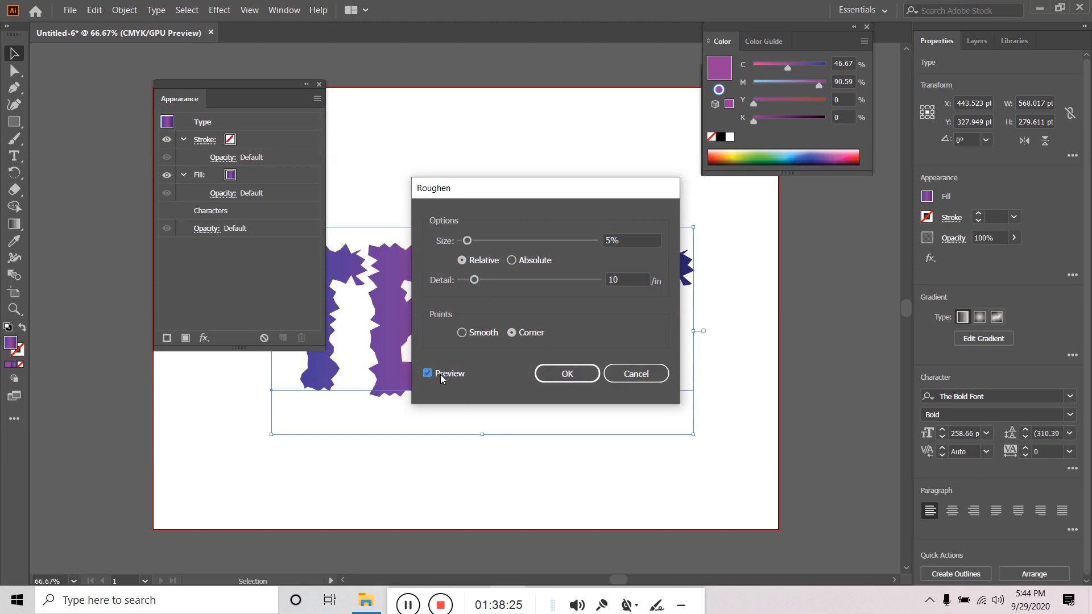
click(468, 241)
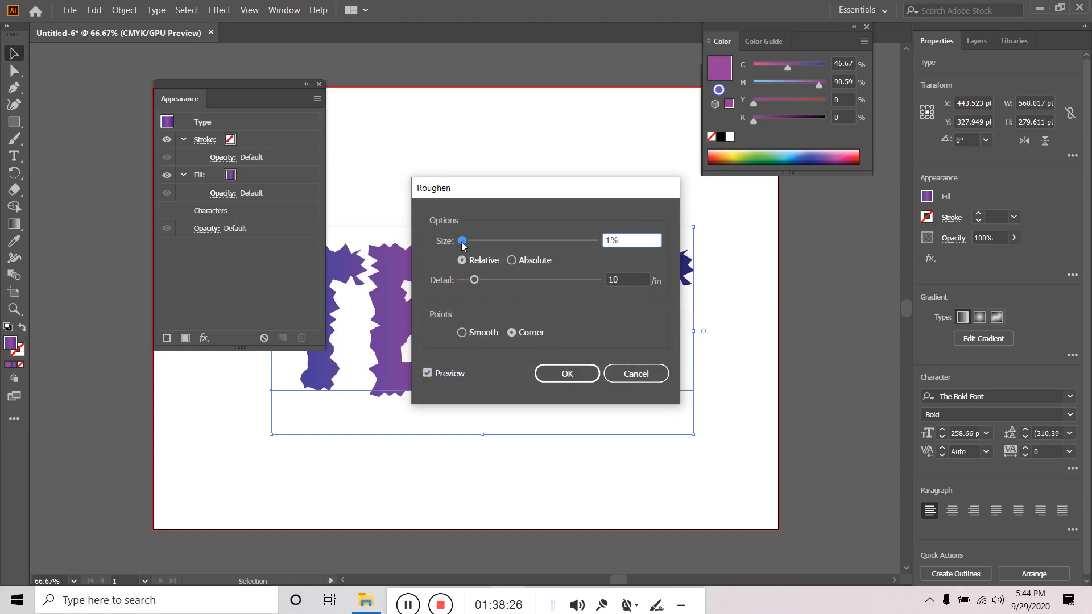
click(462, 333)
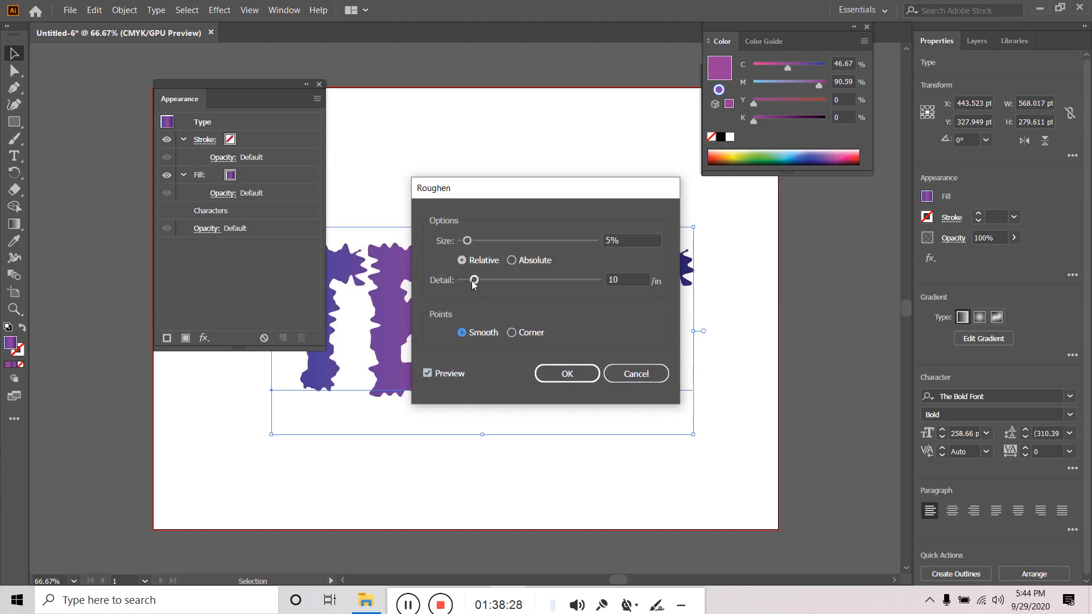
drag(474, 280, 489, 280)
click(564, 380)
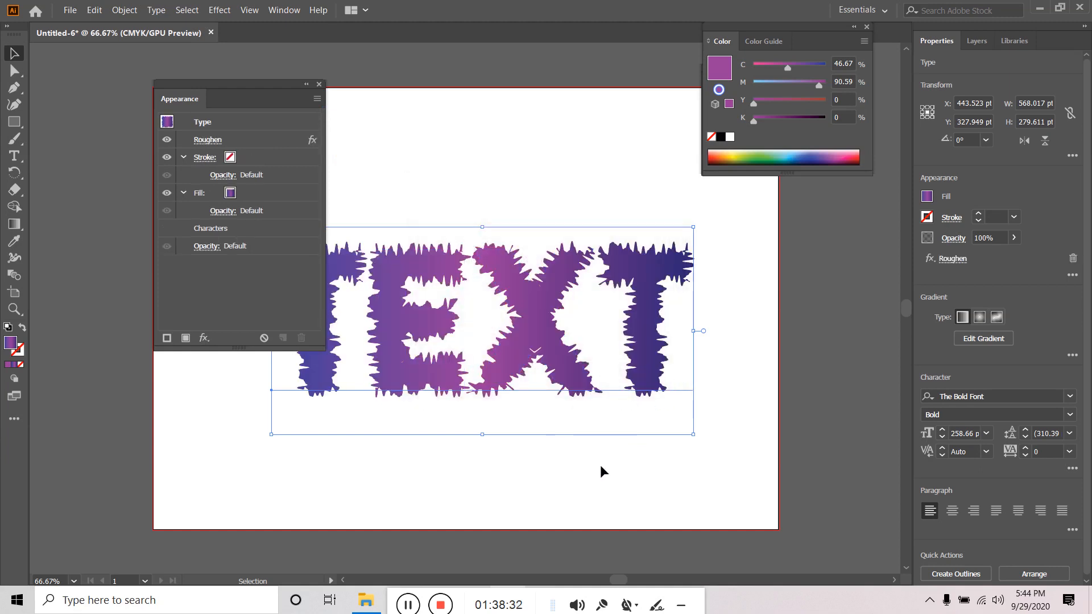
click(319, 83)
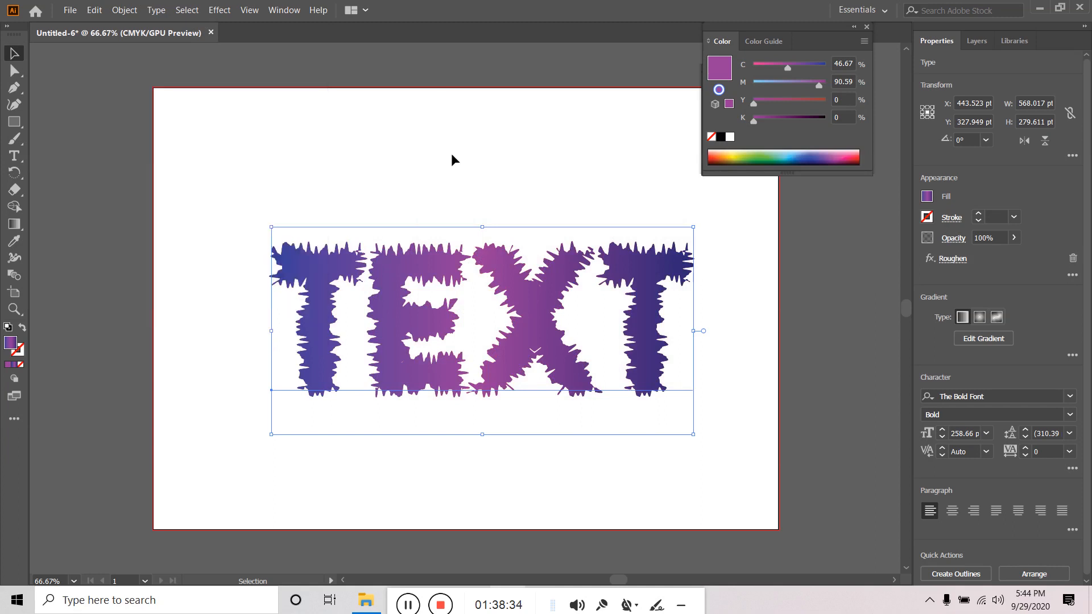
click(512, 193)
- Try deleting the Roughen effect from TEXT, then undo to bring it back
click(928, 263)
click(928, 263)
click(928, 263)
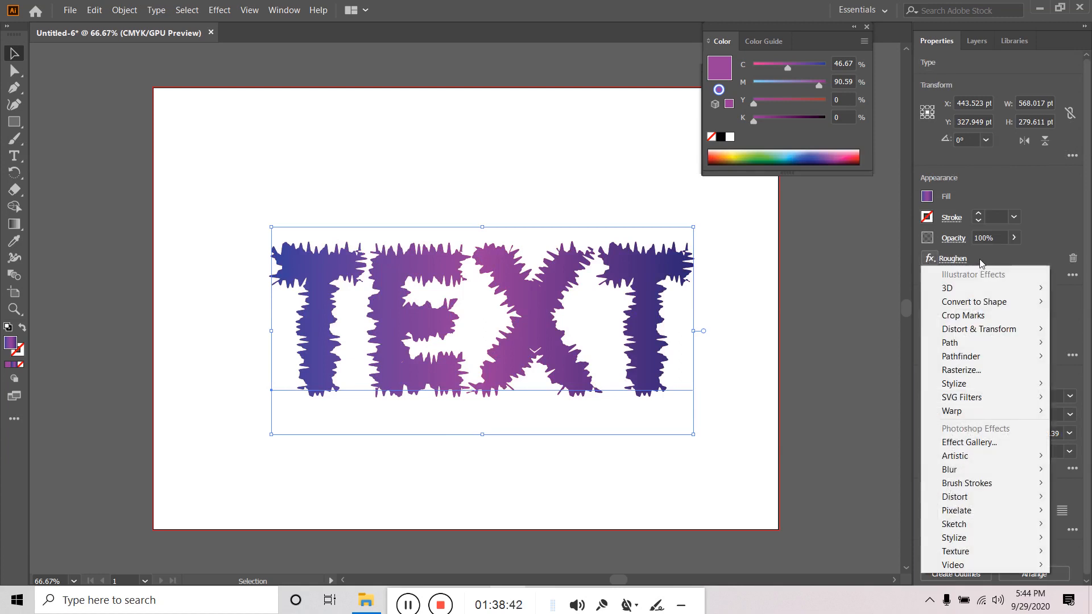
click(980, 261)
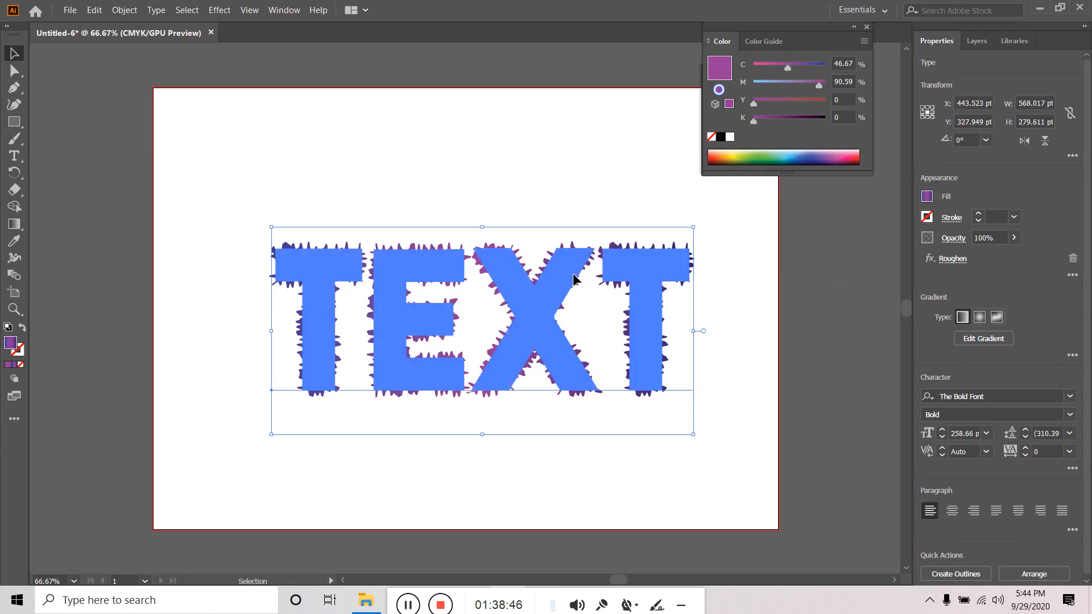
click(1072, 258)
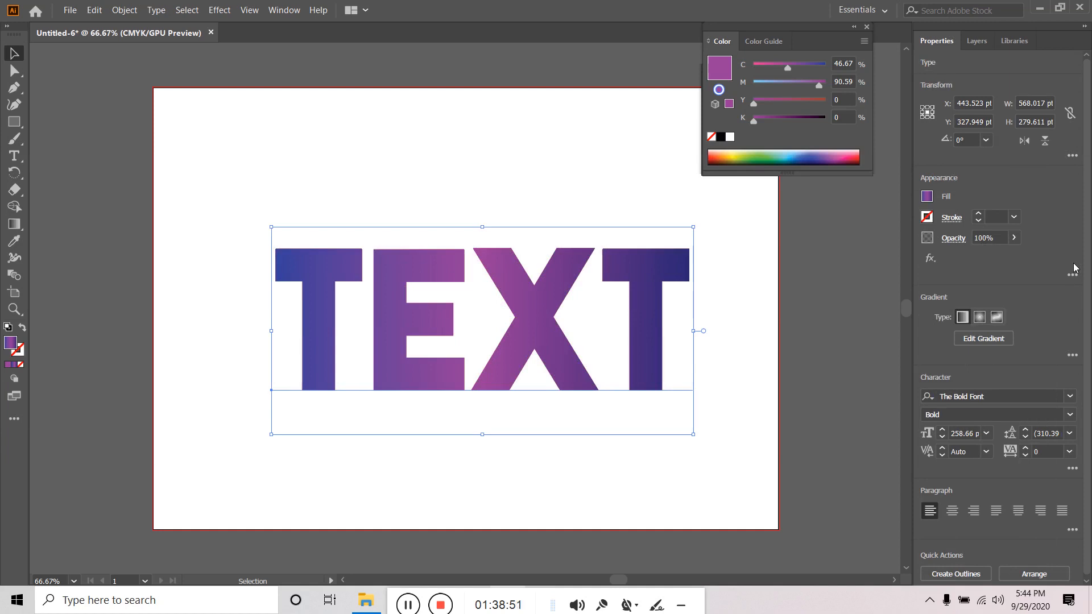
key(ctrl+z)
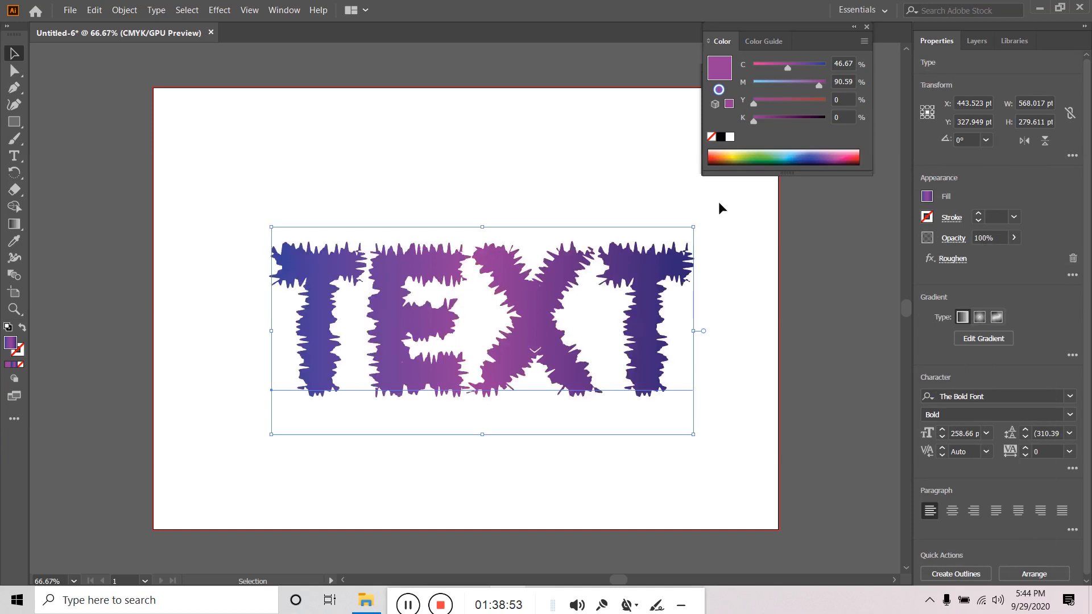
- Show the Appearance panel, move it left, and select the Roughen row
click(284, 12)
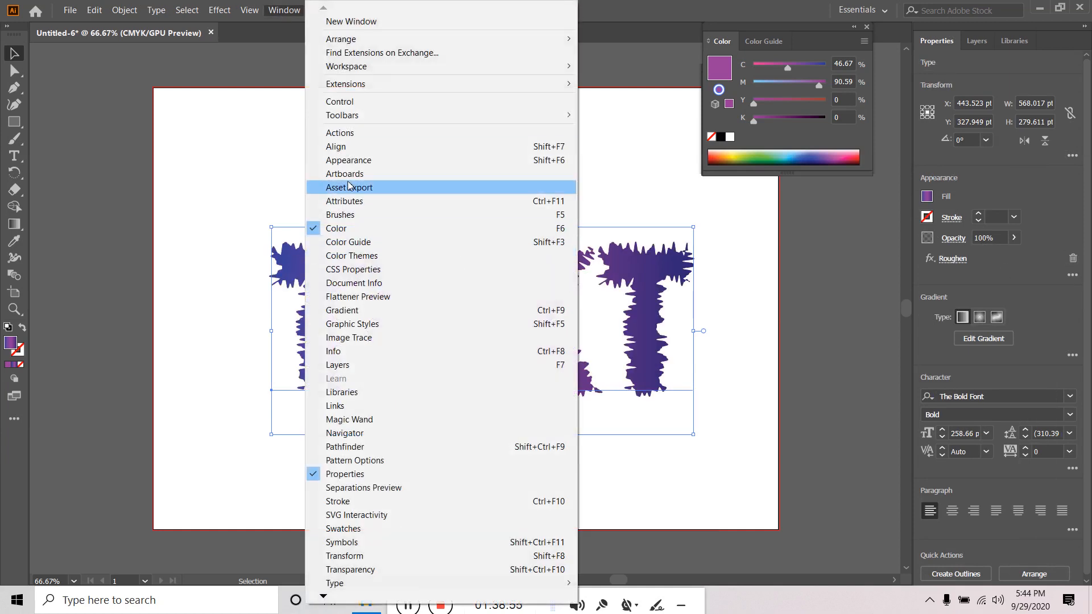
click(370, 160)
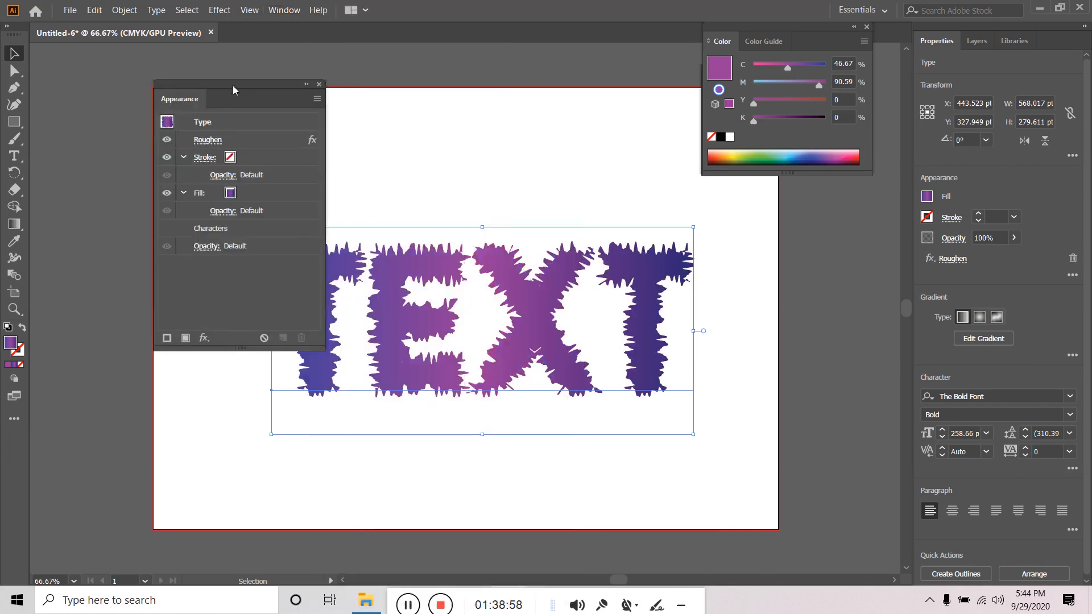
drag(233, 85, 202, 79)
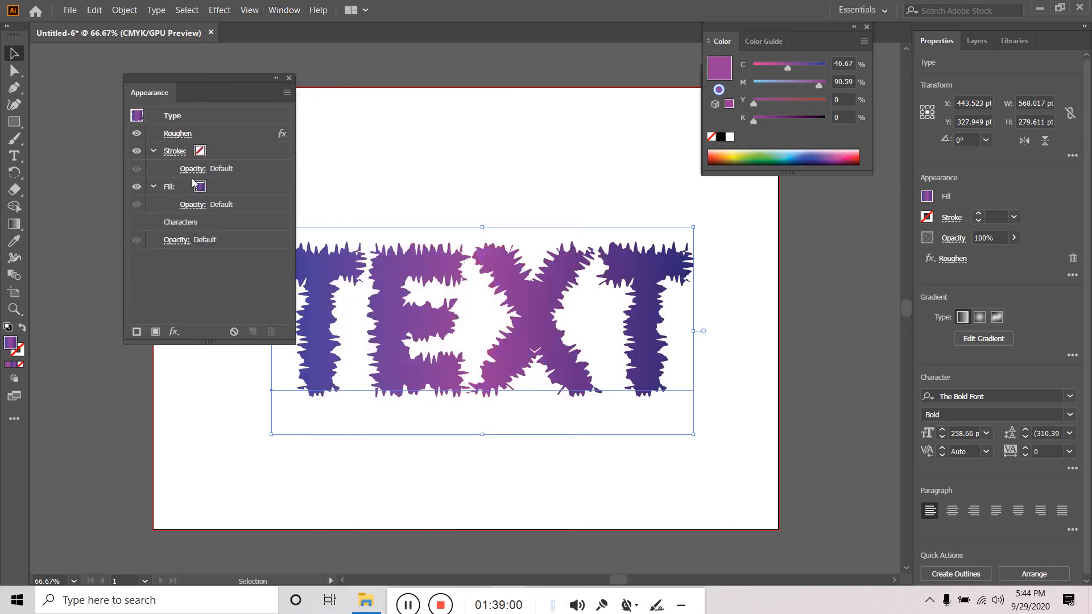
click(137, 137)
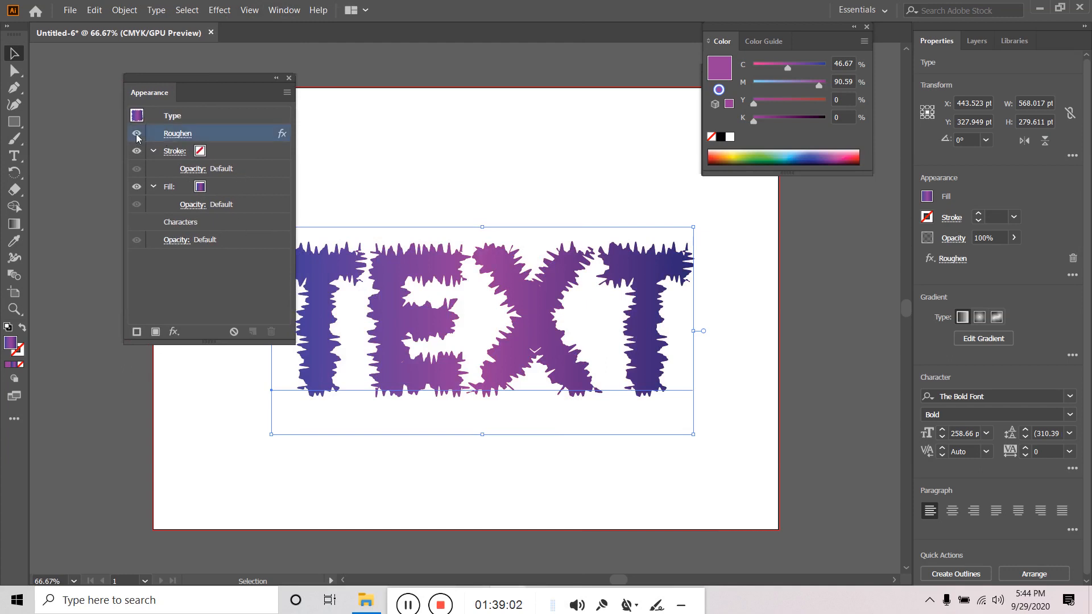
- Toggle Roughen's visibility to compare, then delete it permanently and close the panel
click(136, 134)
click(136, 134)
click(136, 134)
click(136, 134)
click(137, 134)
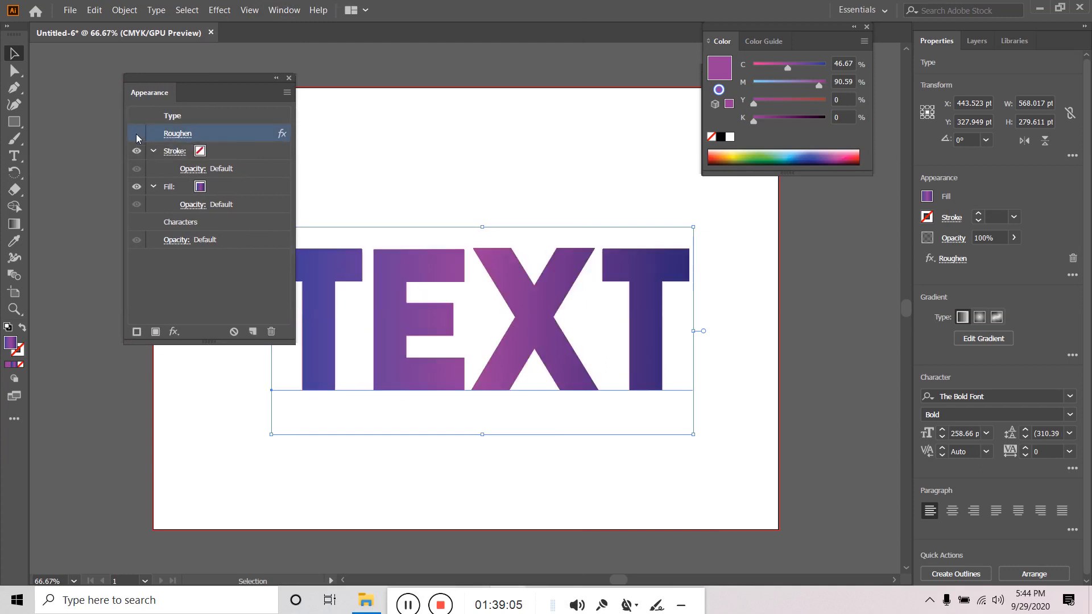
click(271, 332)
click(288, 77)
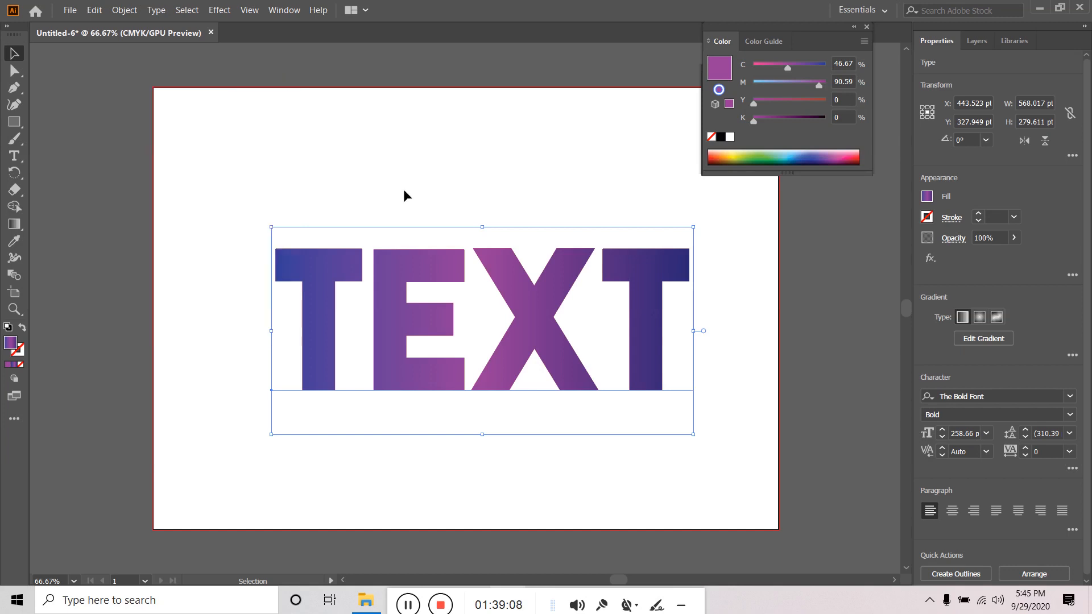